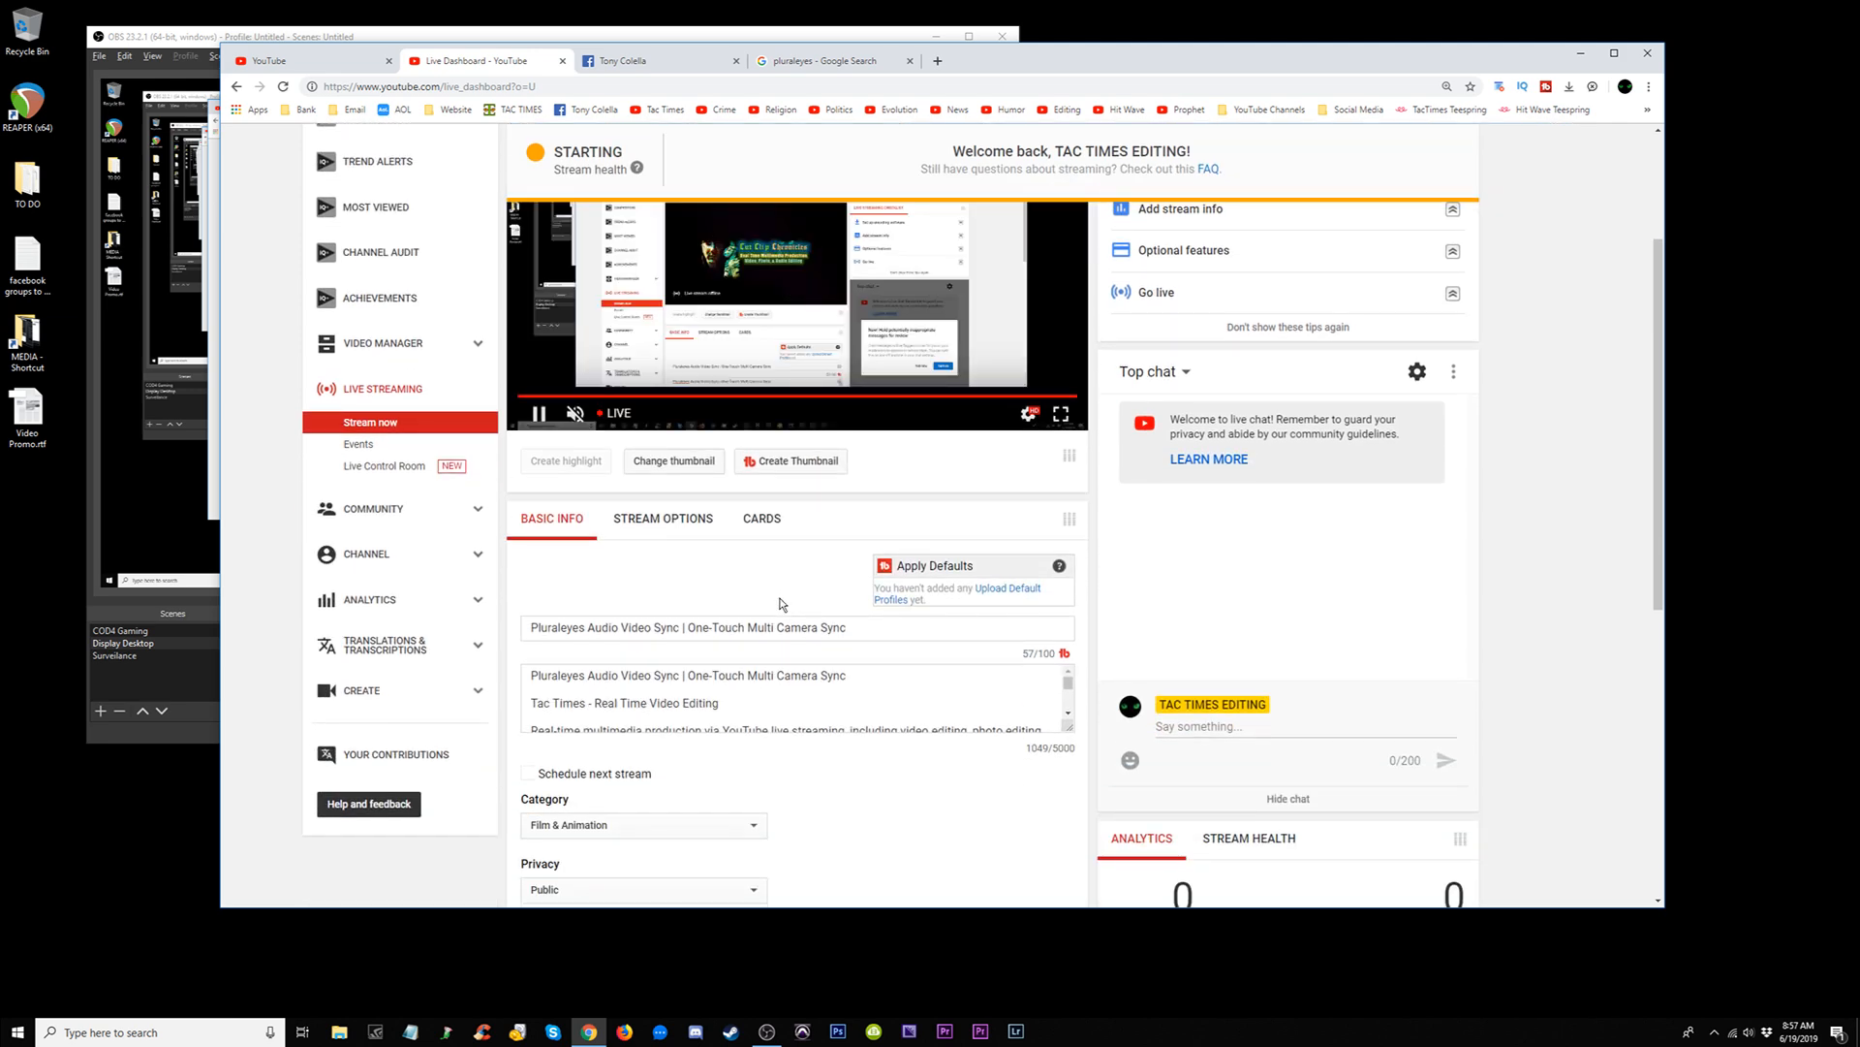
Step: Unmute the live stream preview on the dashboard and minimize the browser to return to OBS
scroll(785, 608, up, 3)
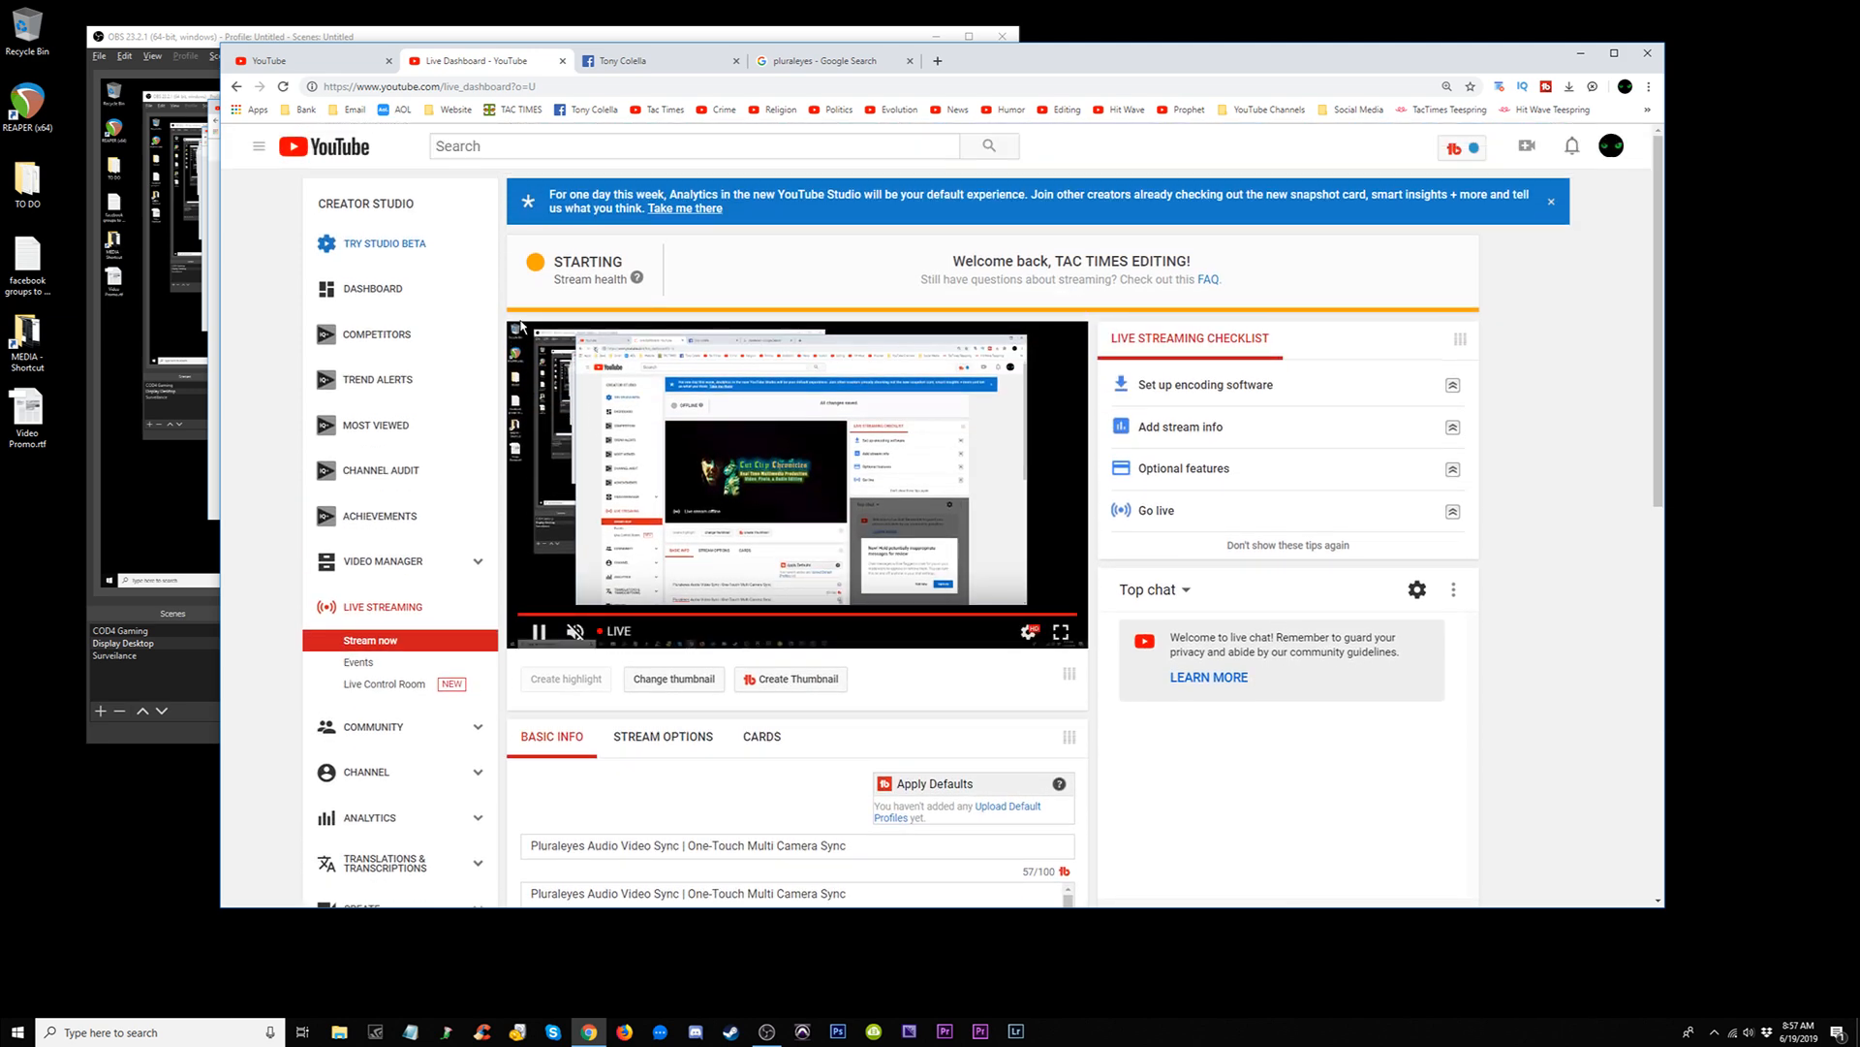
click(575, 632)
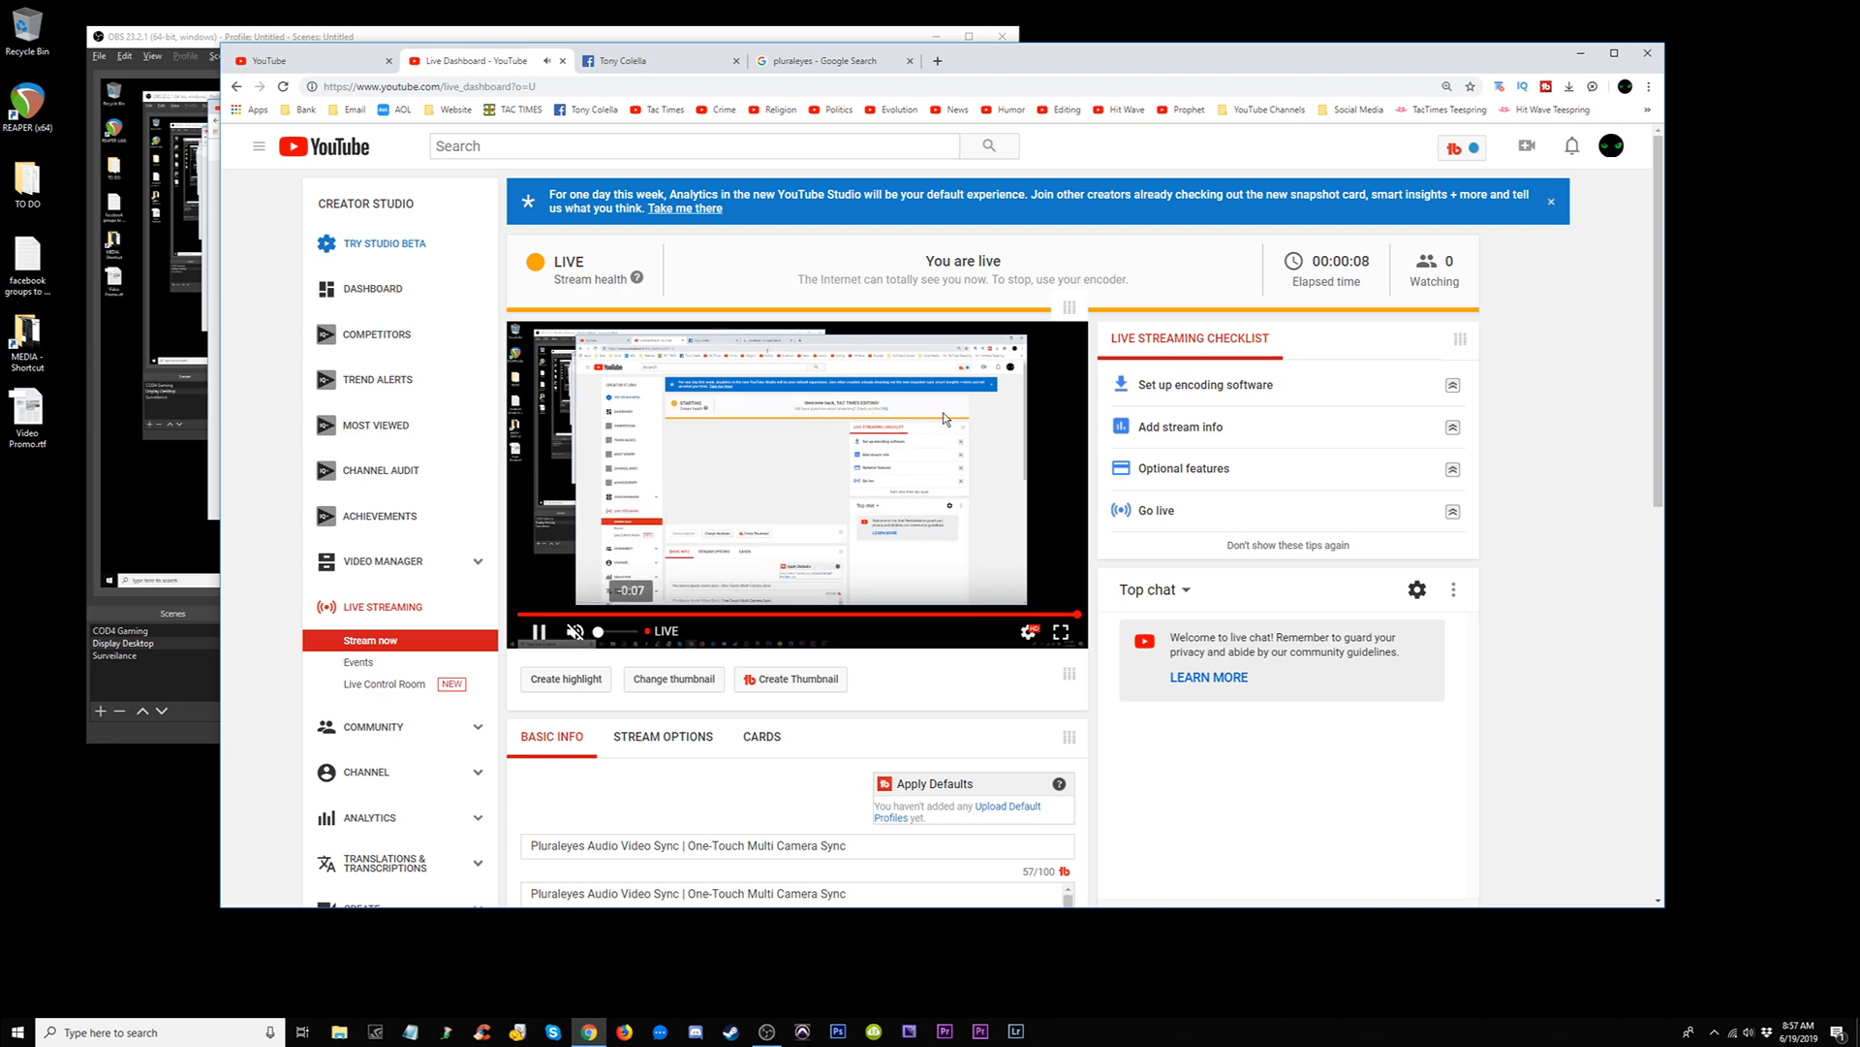
click(1580, 54)
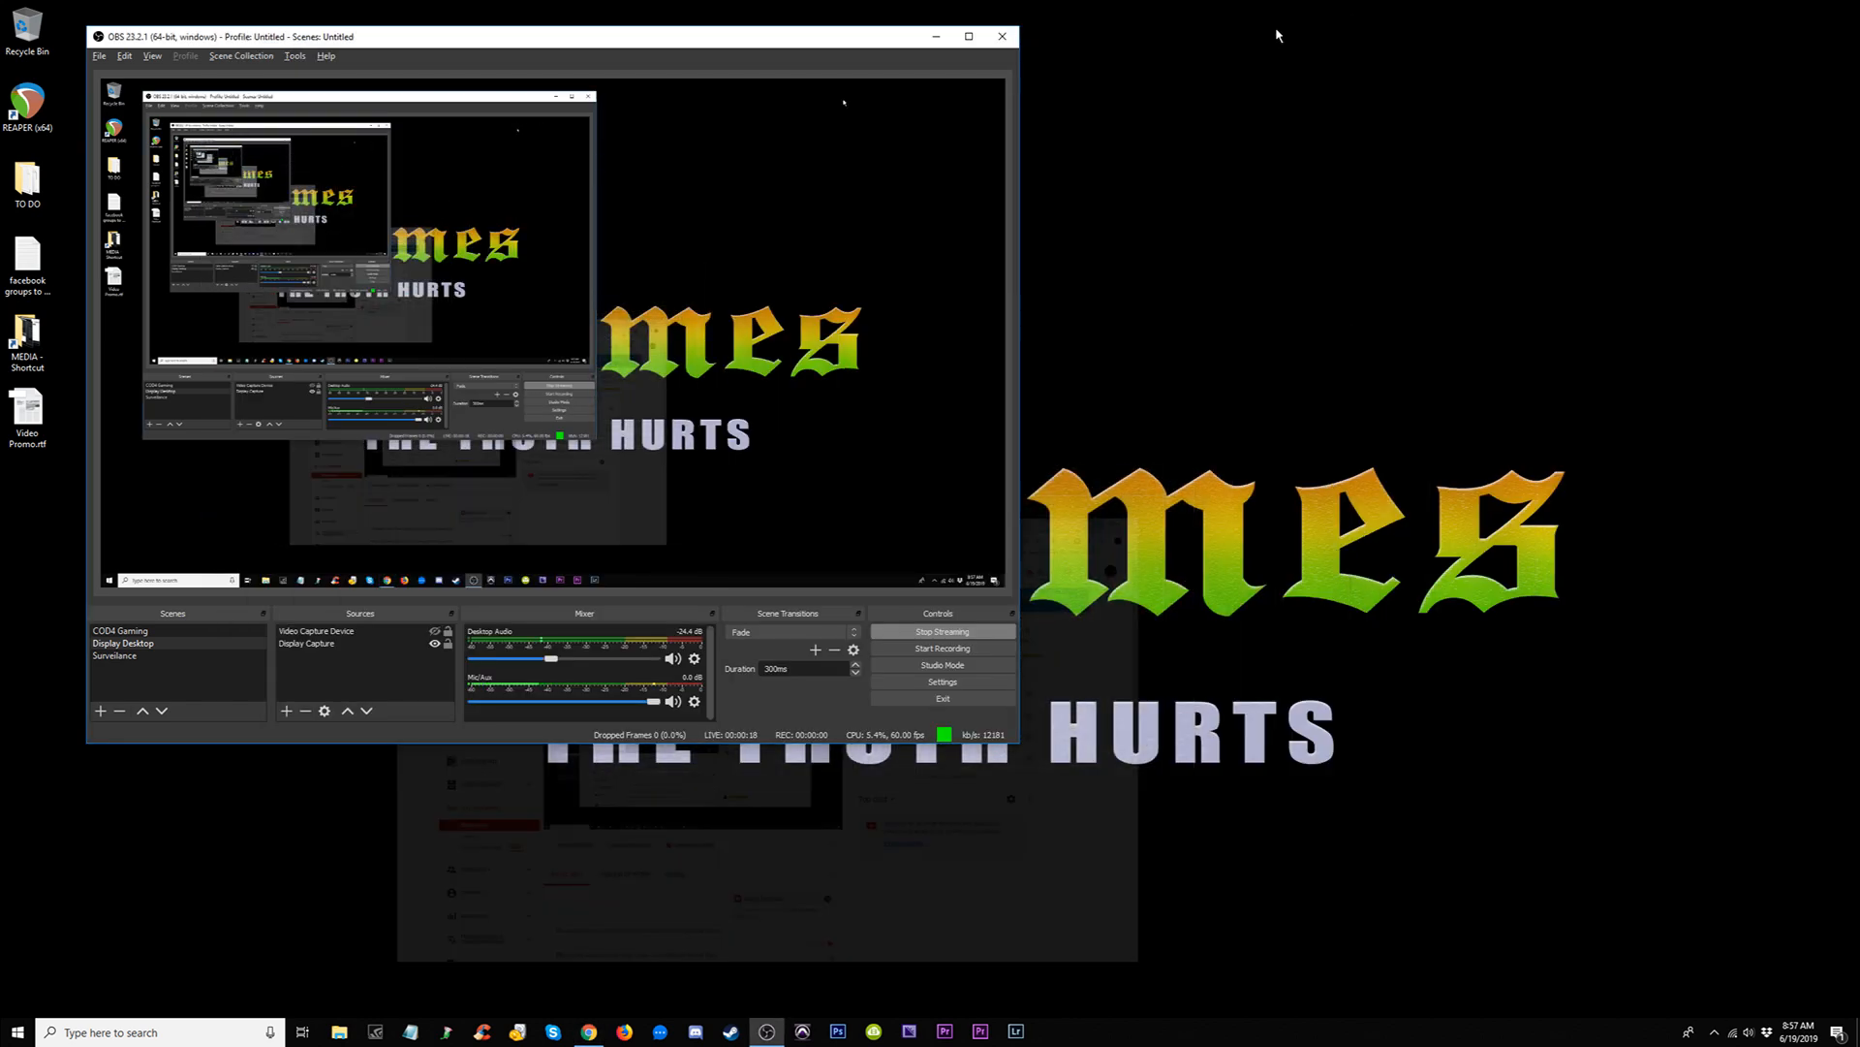
drag(530, 36, 582, 37)
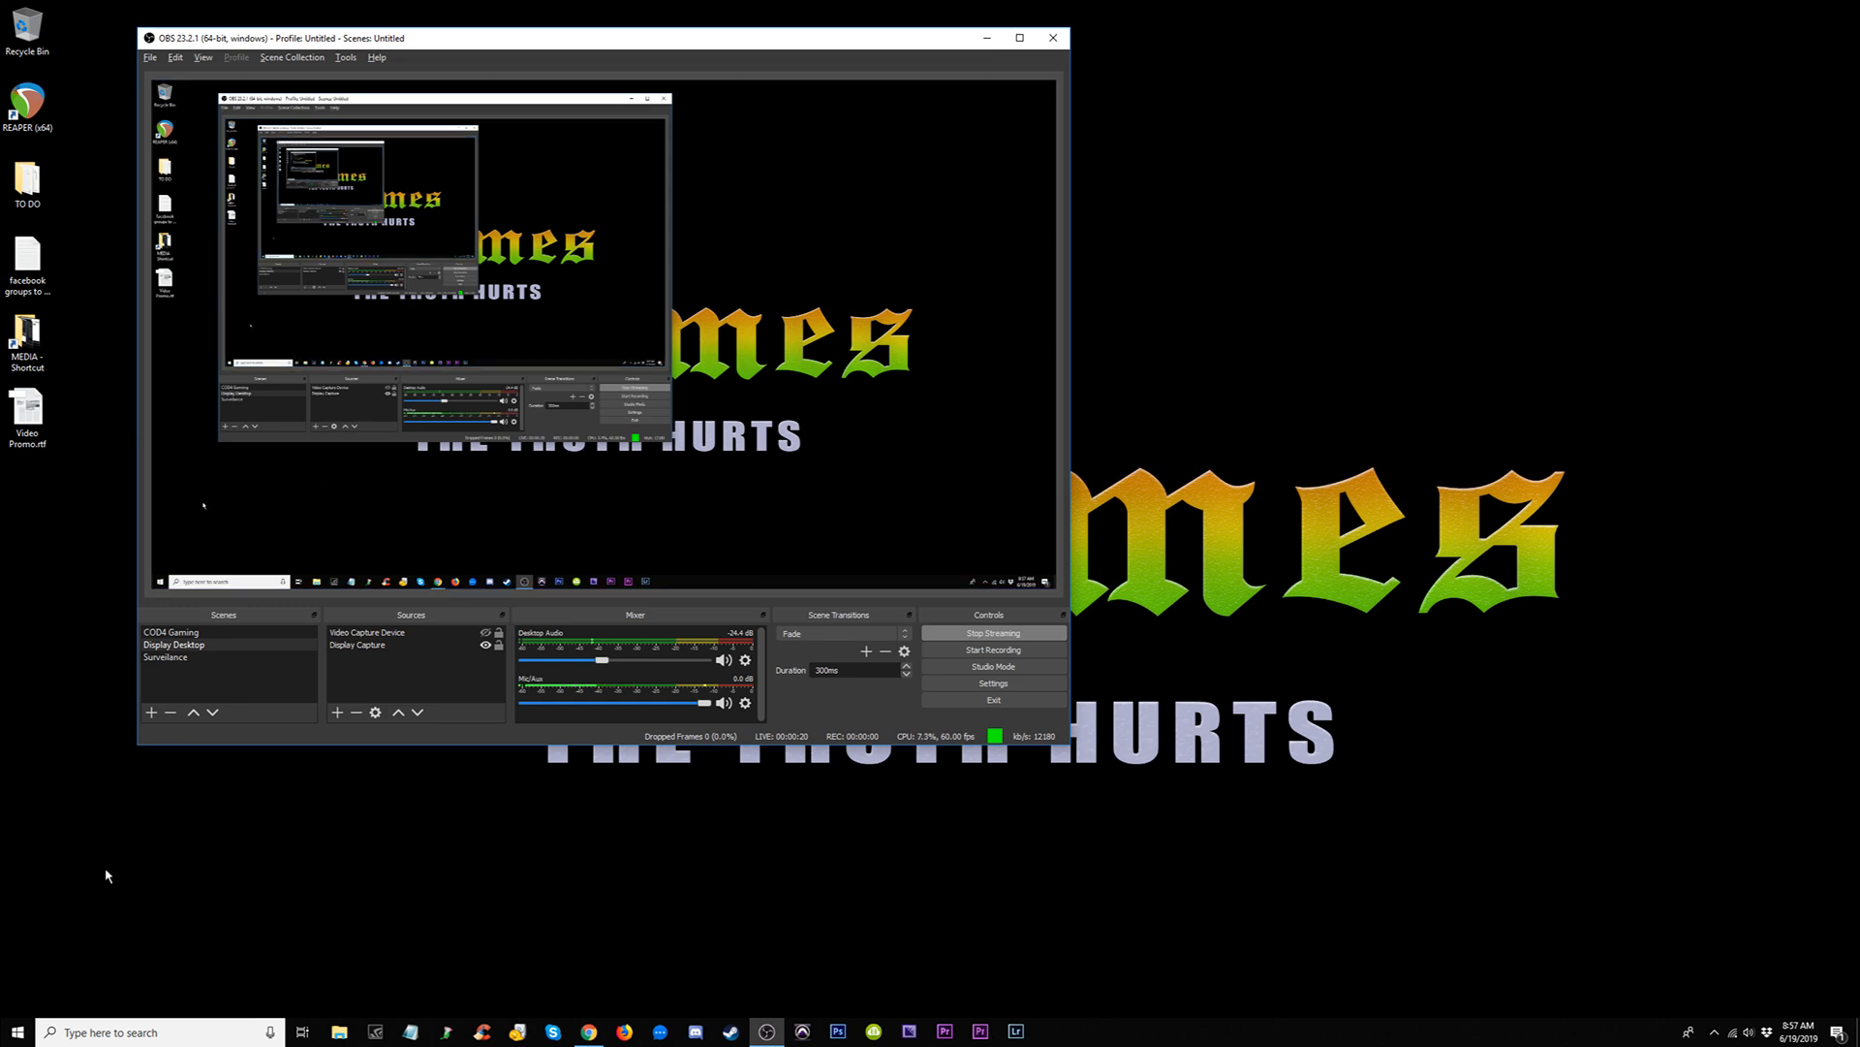
click(105, 1033)
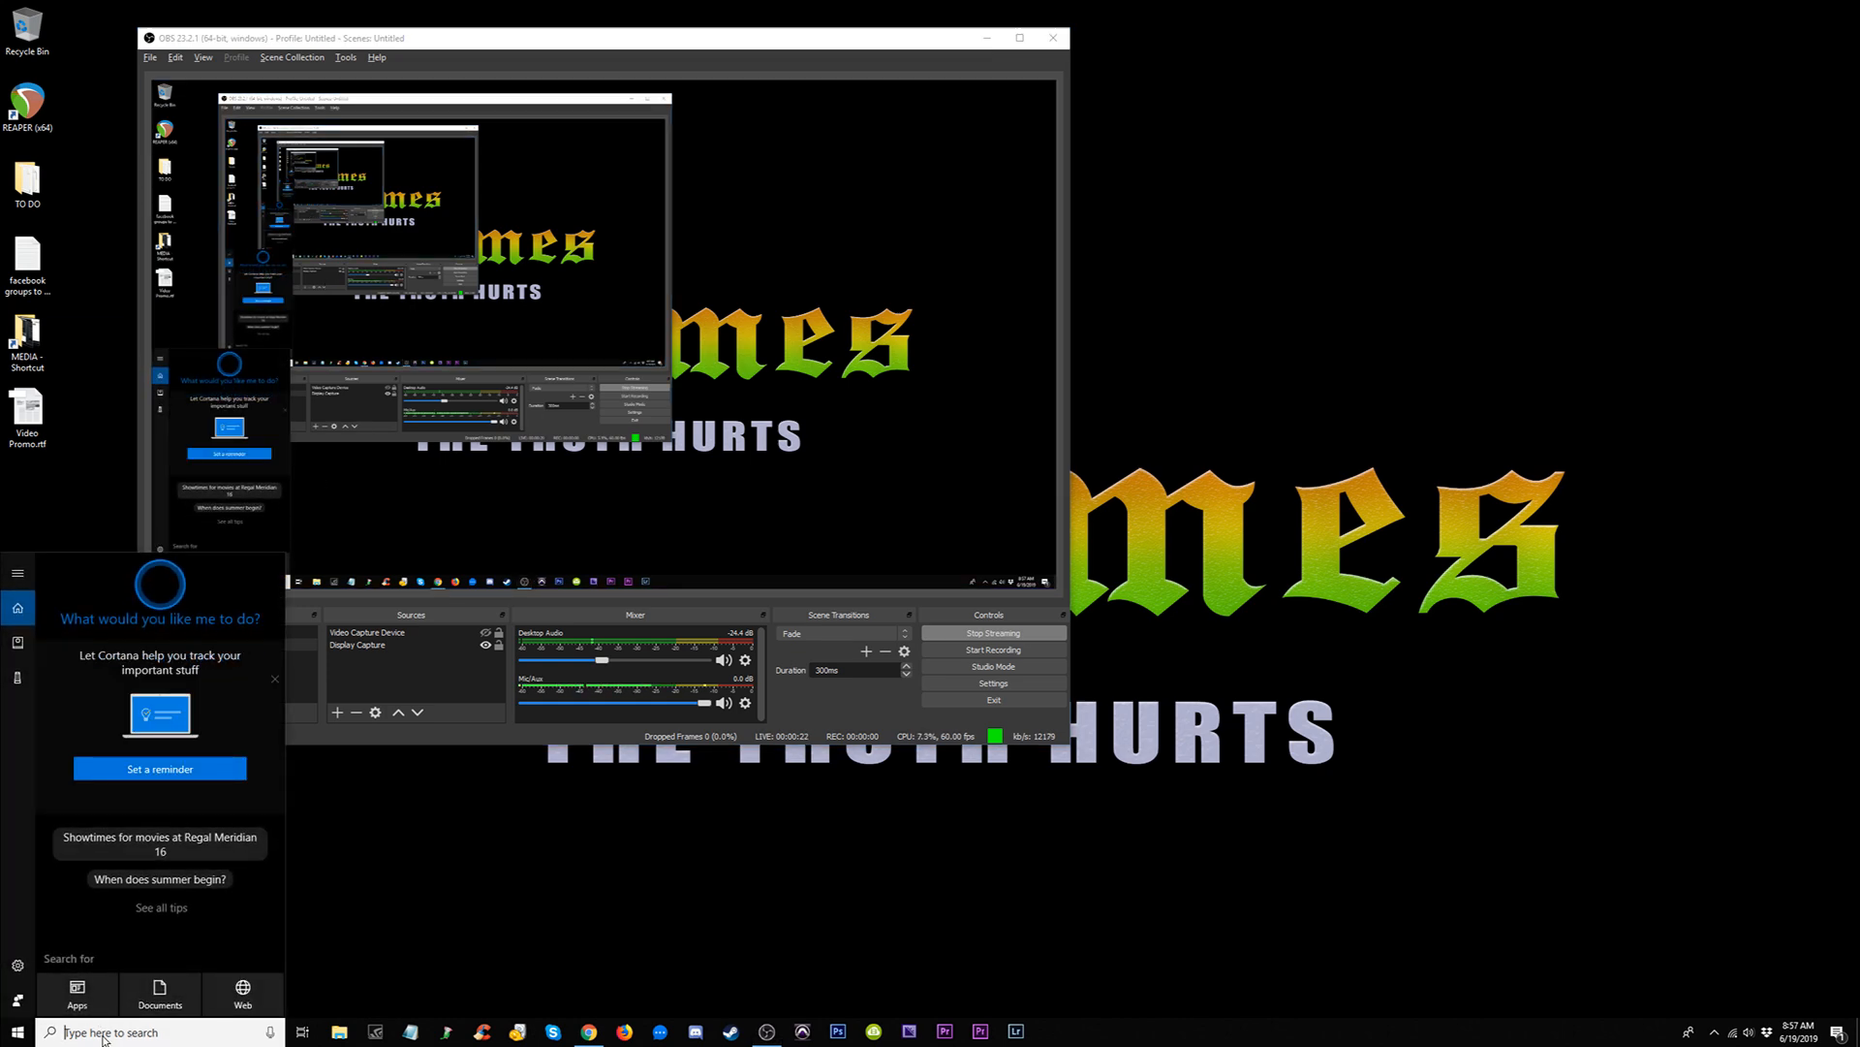
text(pluraleyes)
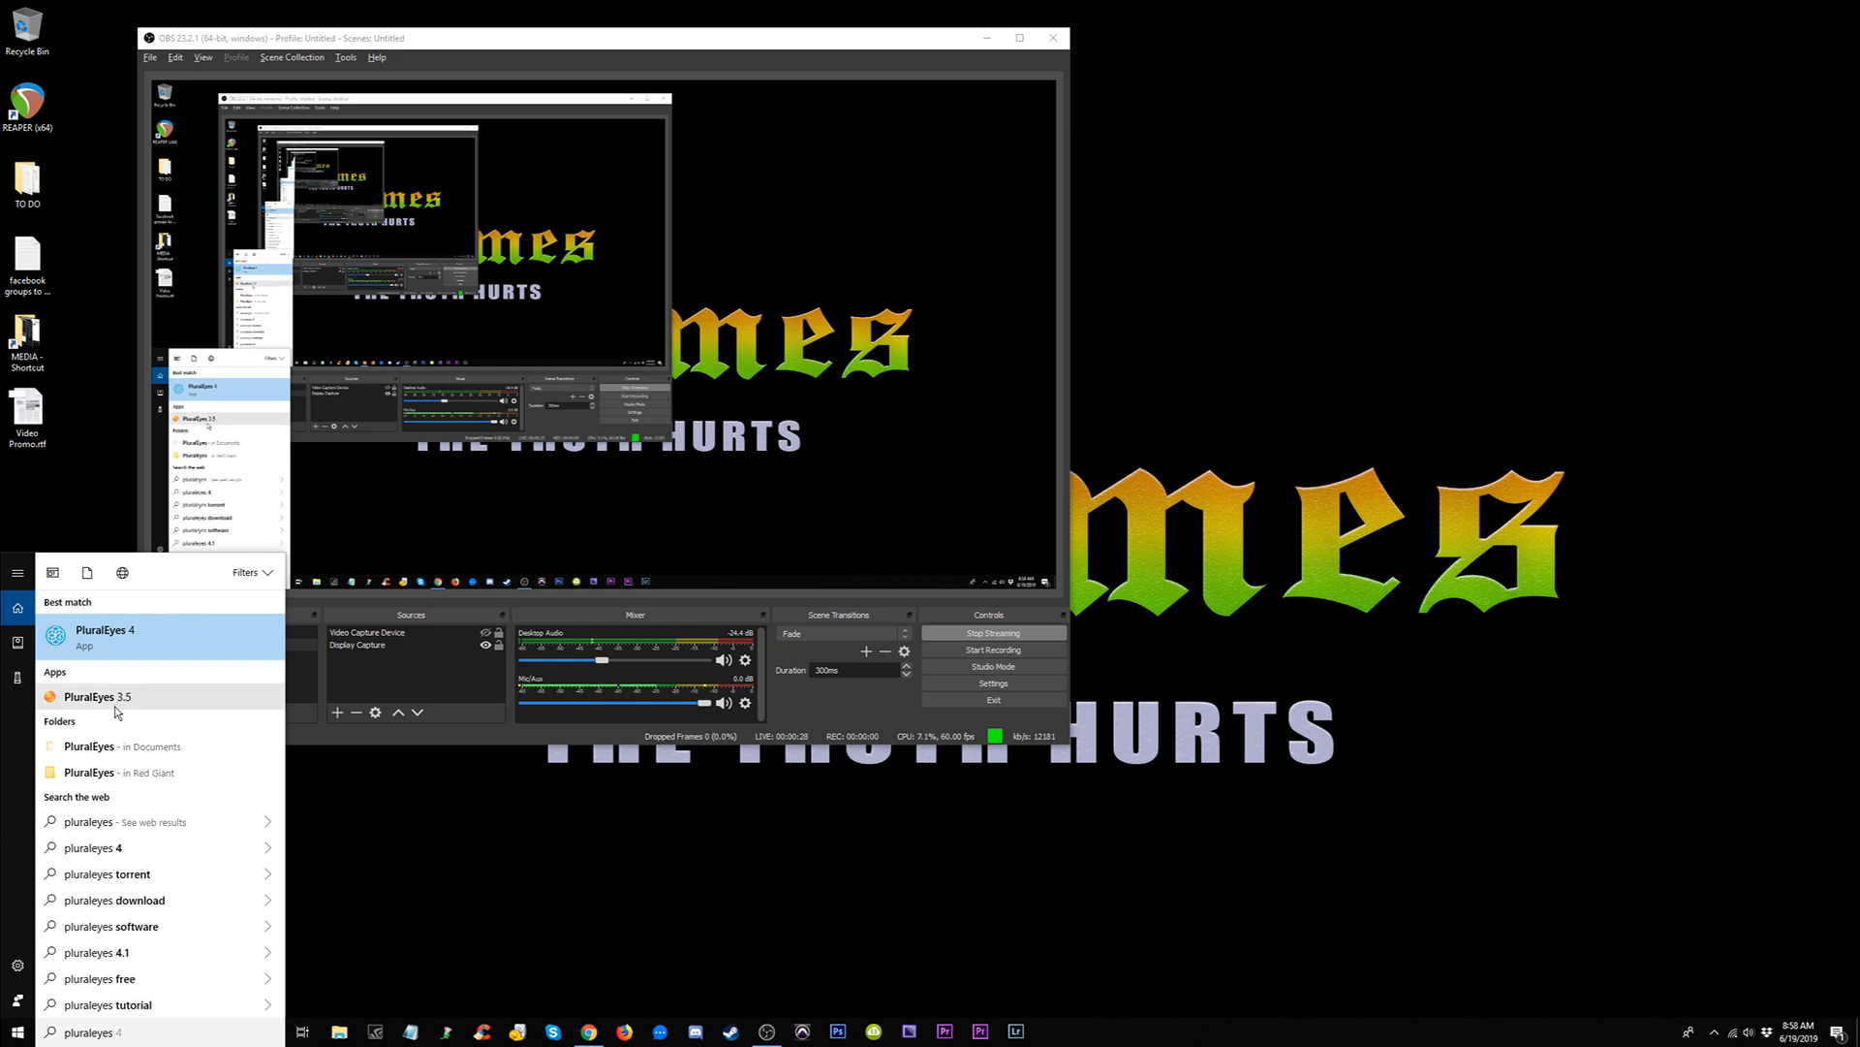
right_click(142, 638)
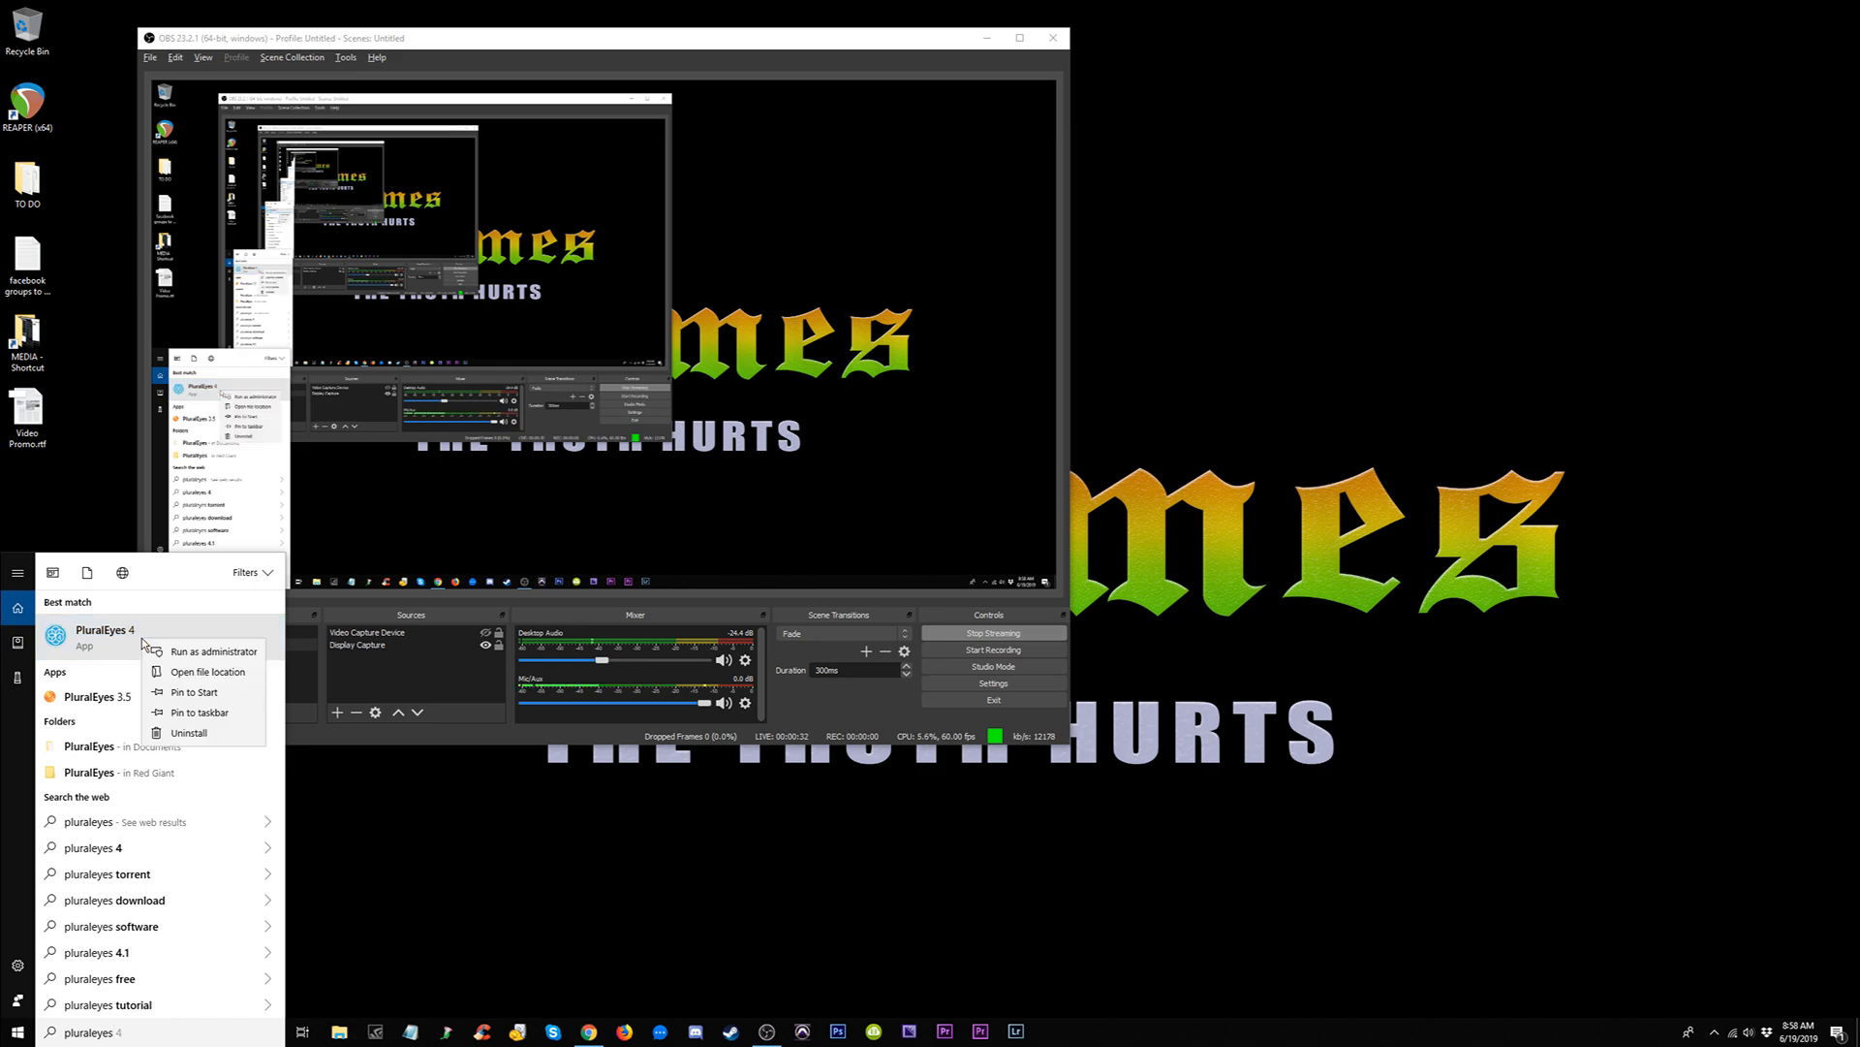
click(211, 651)
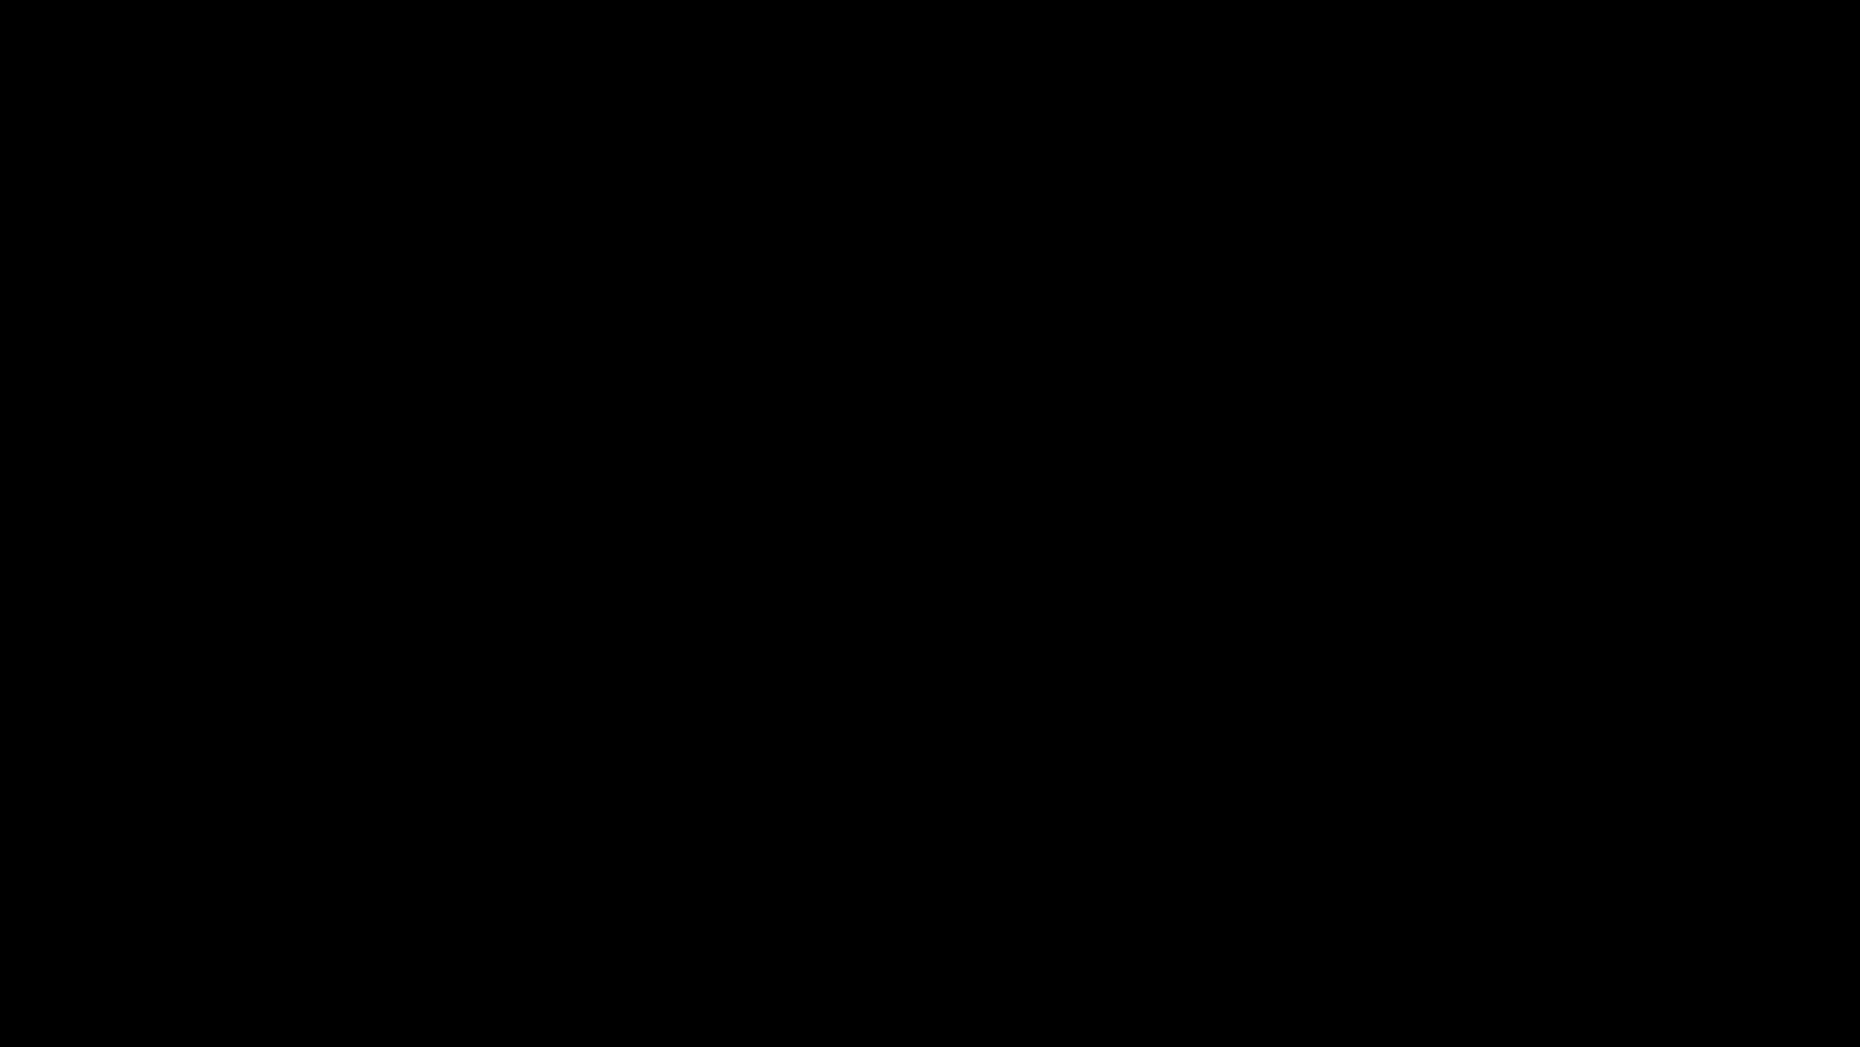
click(1061, 573)
Step: Search the installed programs for plural and launch PluralEyes 3.5
click(93, 1030)
text(plural)
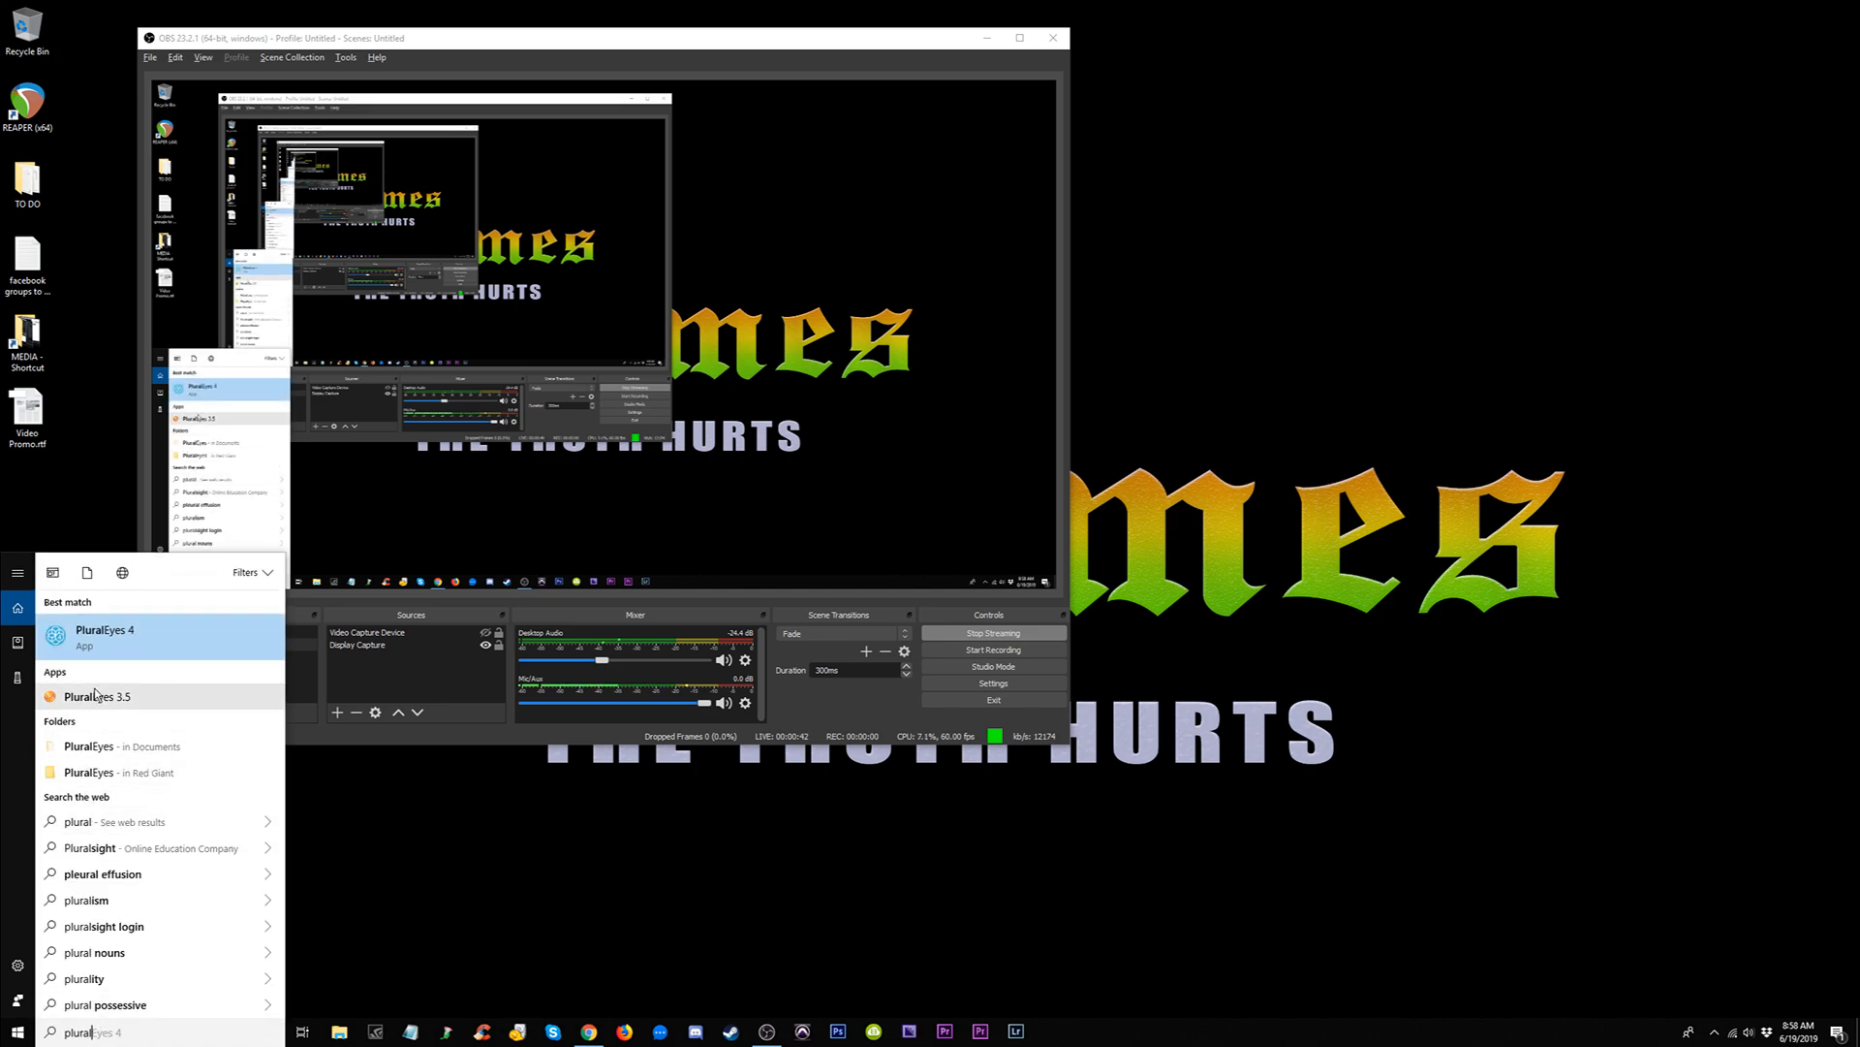
click(137, 695)
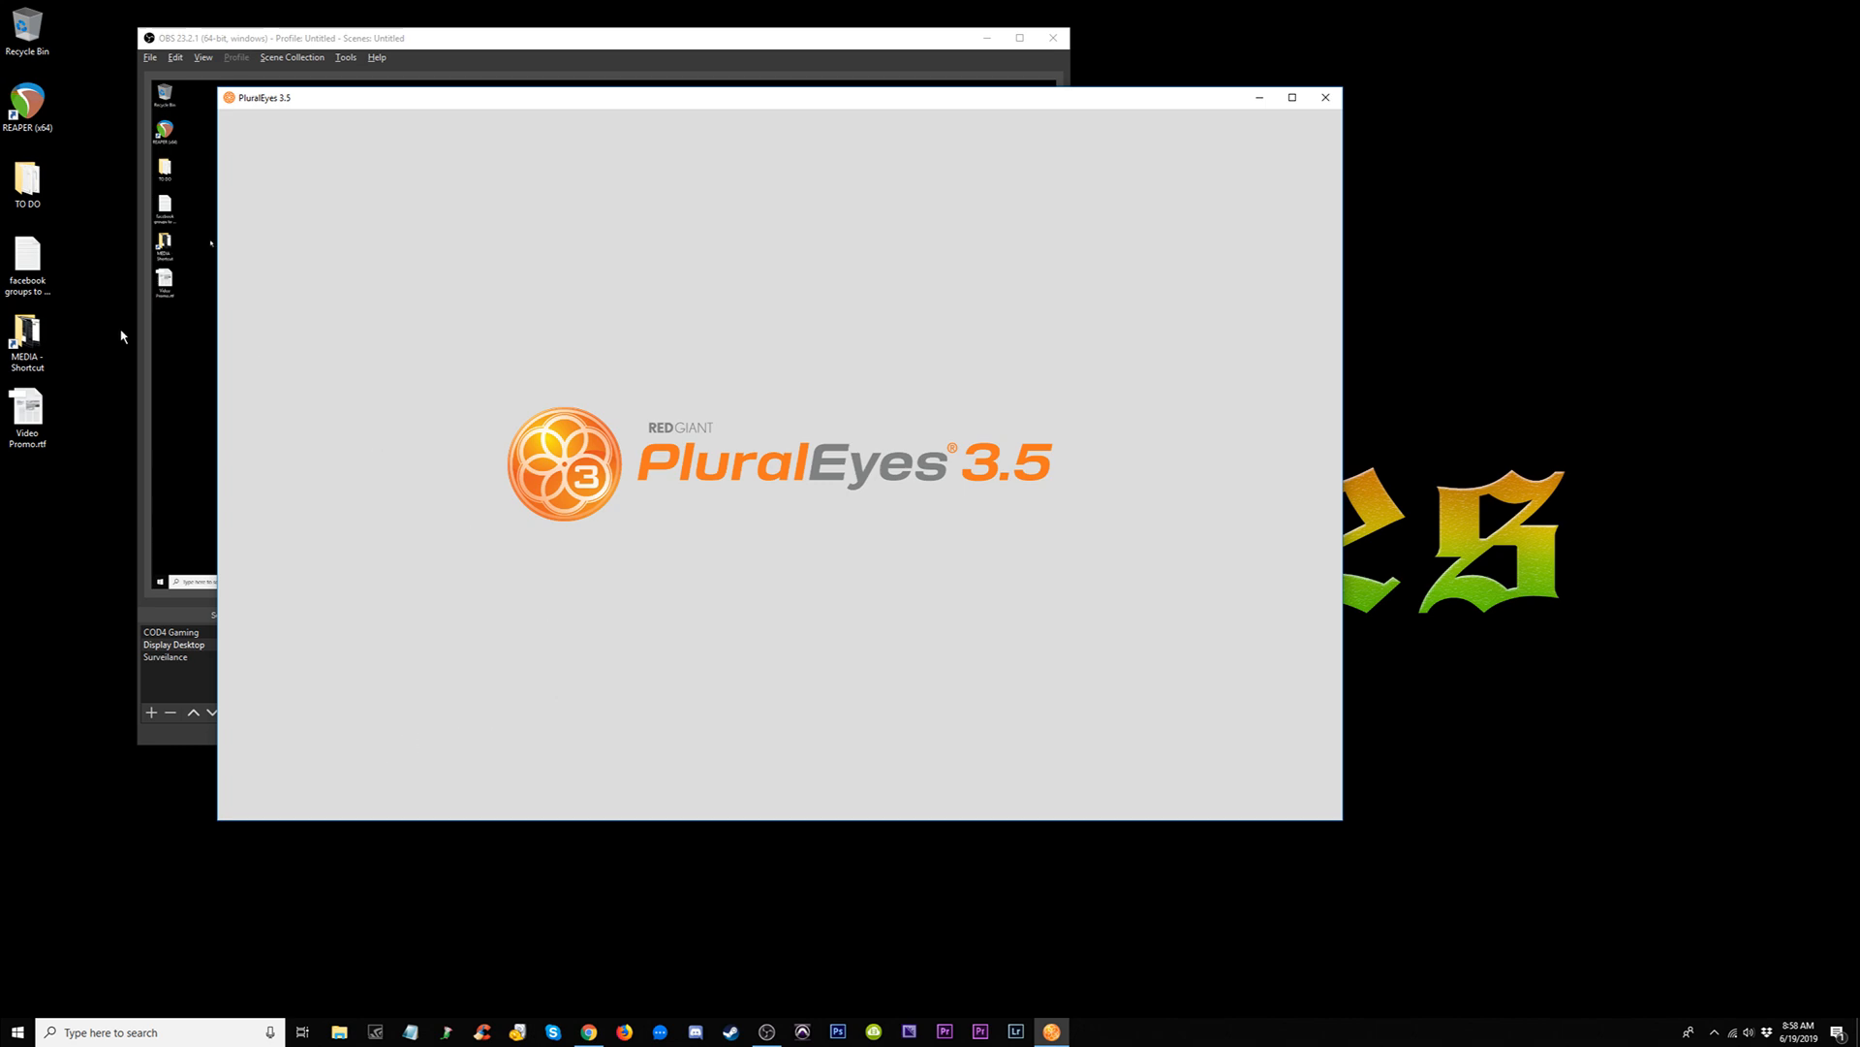
Step: Open the MEDIA folder from the desktop and arrange it beside PluralEyes with the welcome window closed
double_click(27, 334)
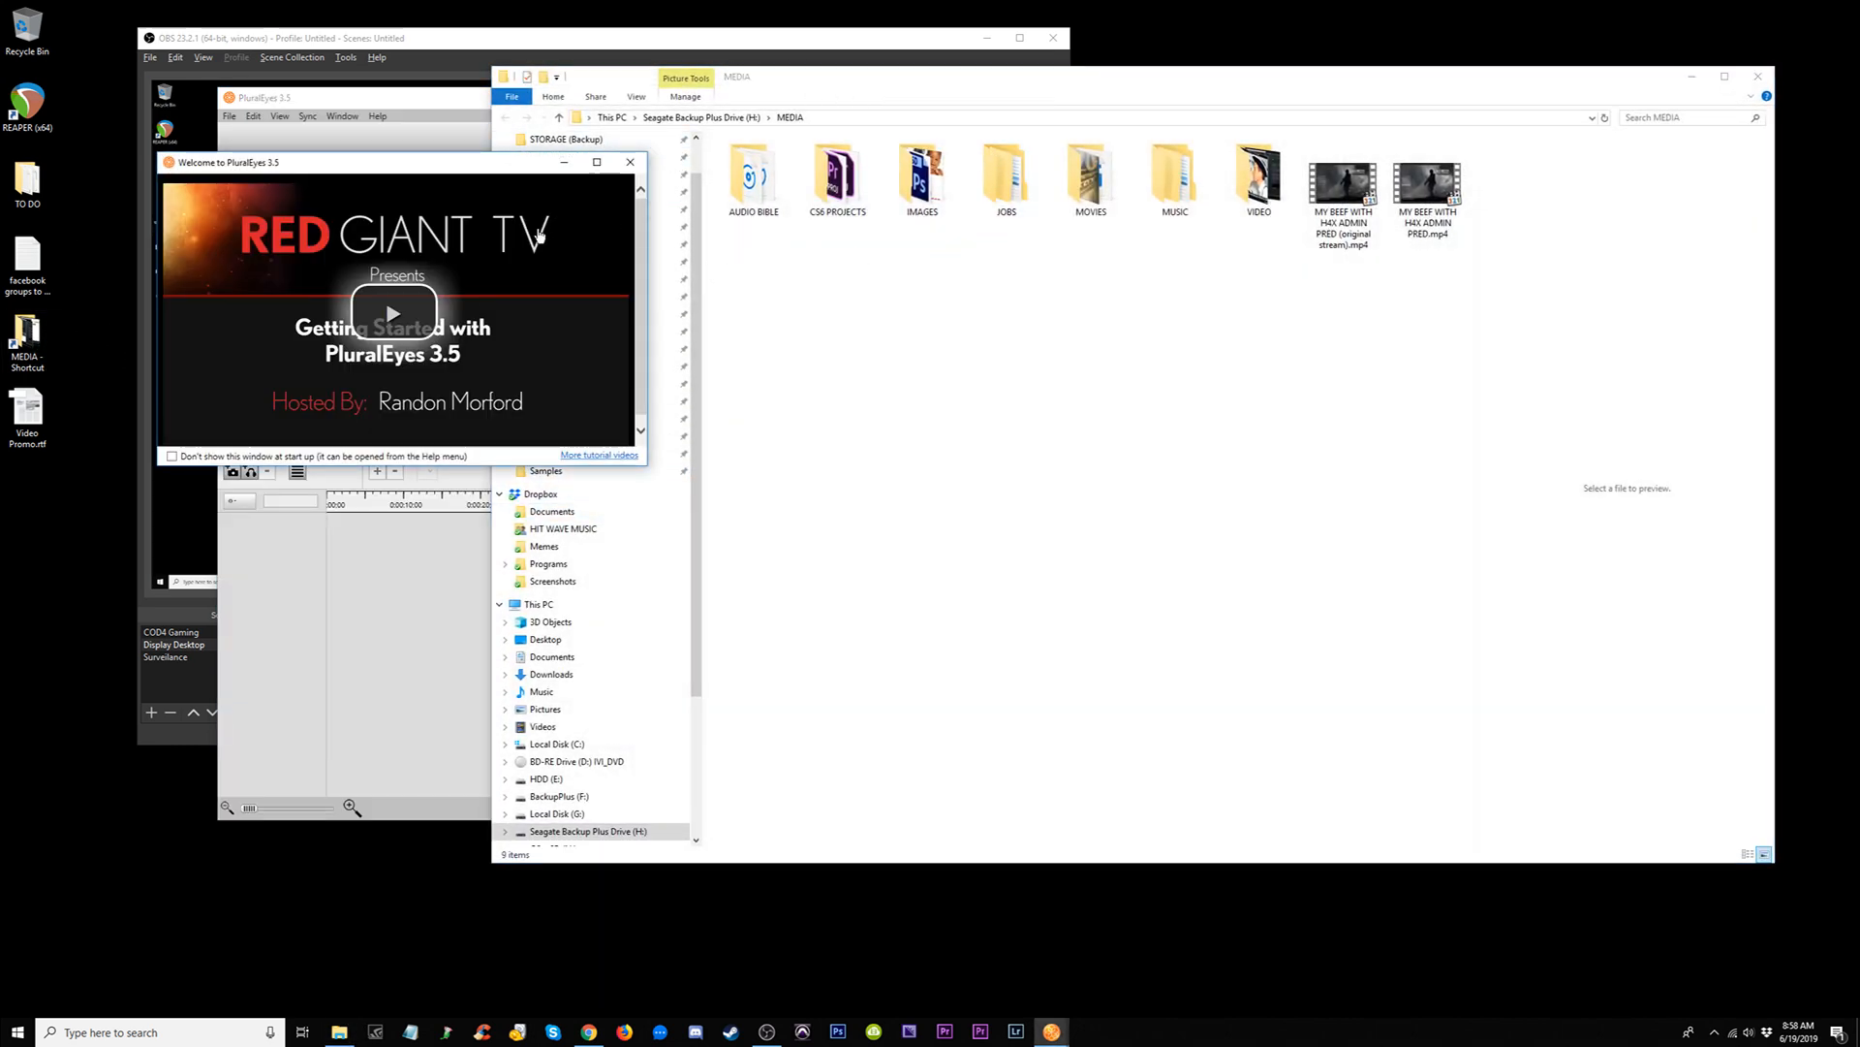
click(378, 148)
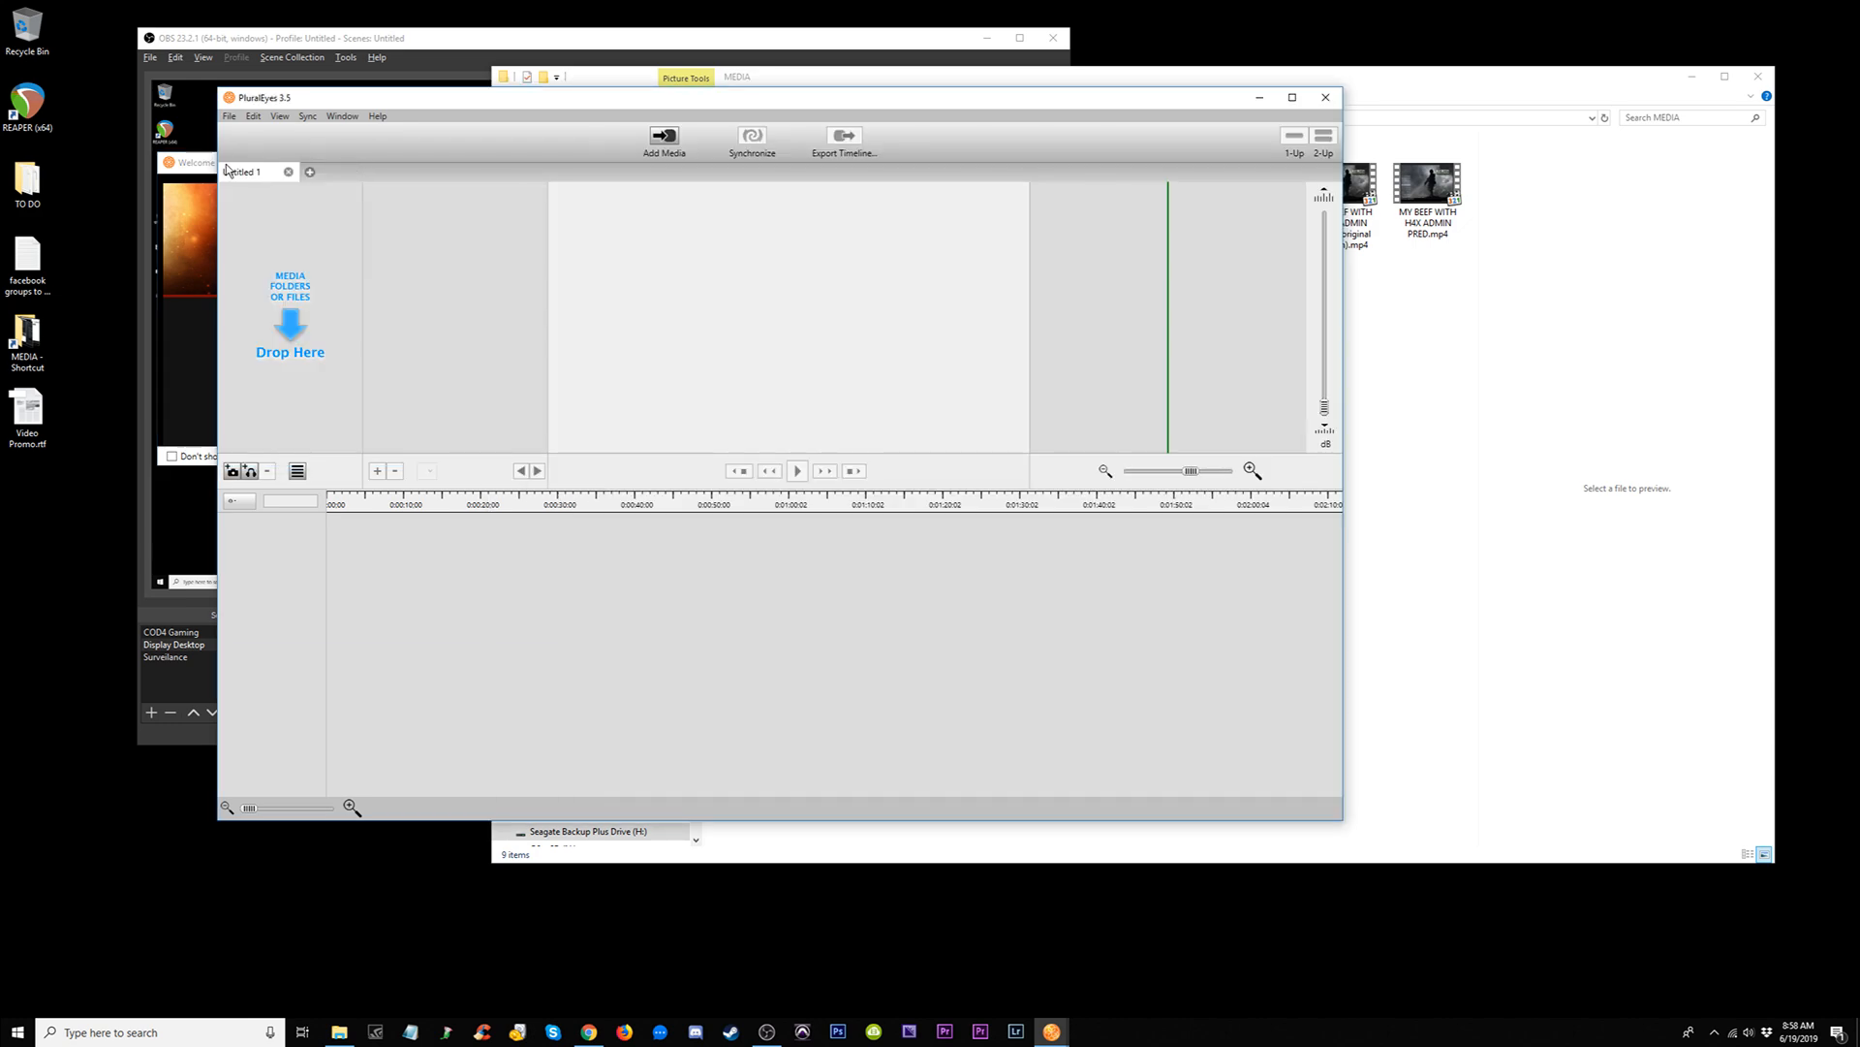
click(202, 162)
click(632, 163)
drag(727, 104, 555, 164)
drag(805, 81, 930, 103)
mouse_move(451, 148)
mouse_down()
mouse_move(487, 160)
mouse_move(469, 173)
mouse_up()
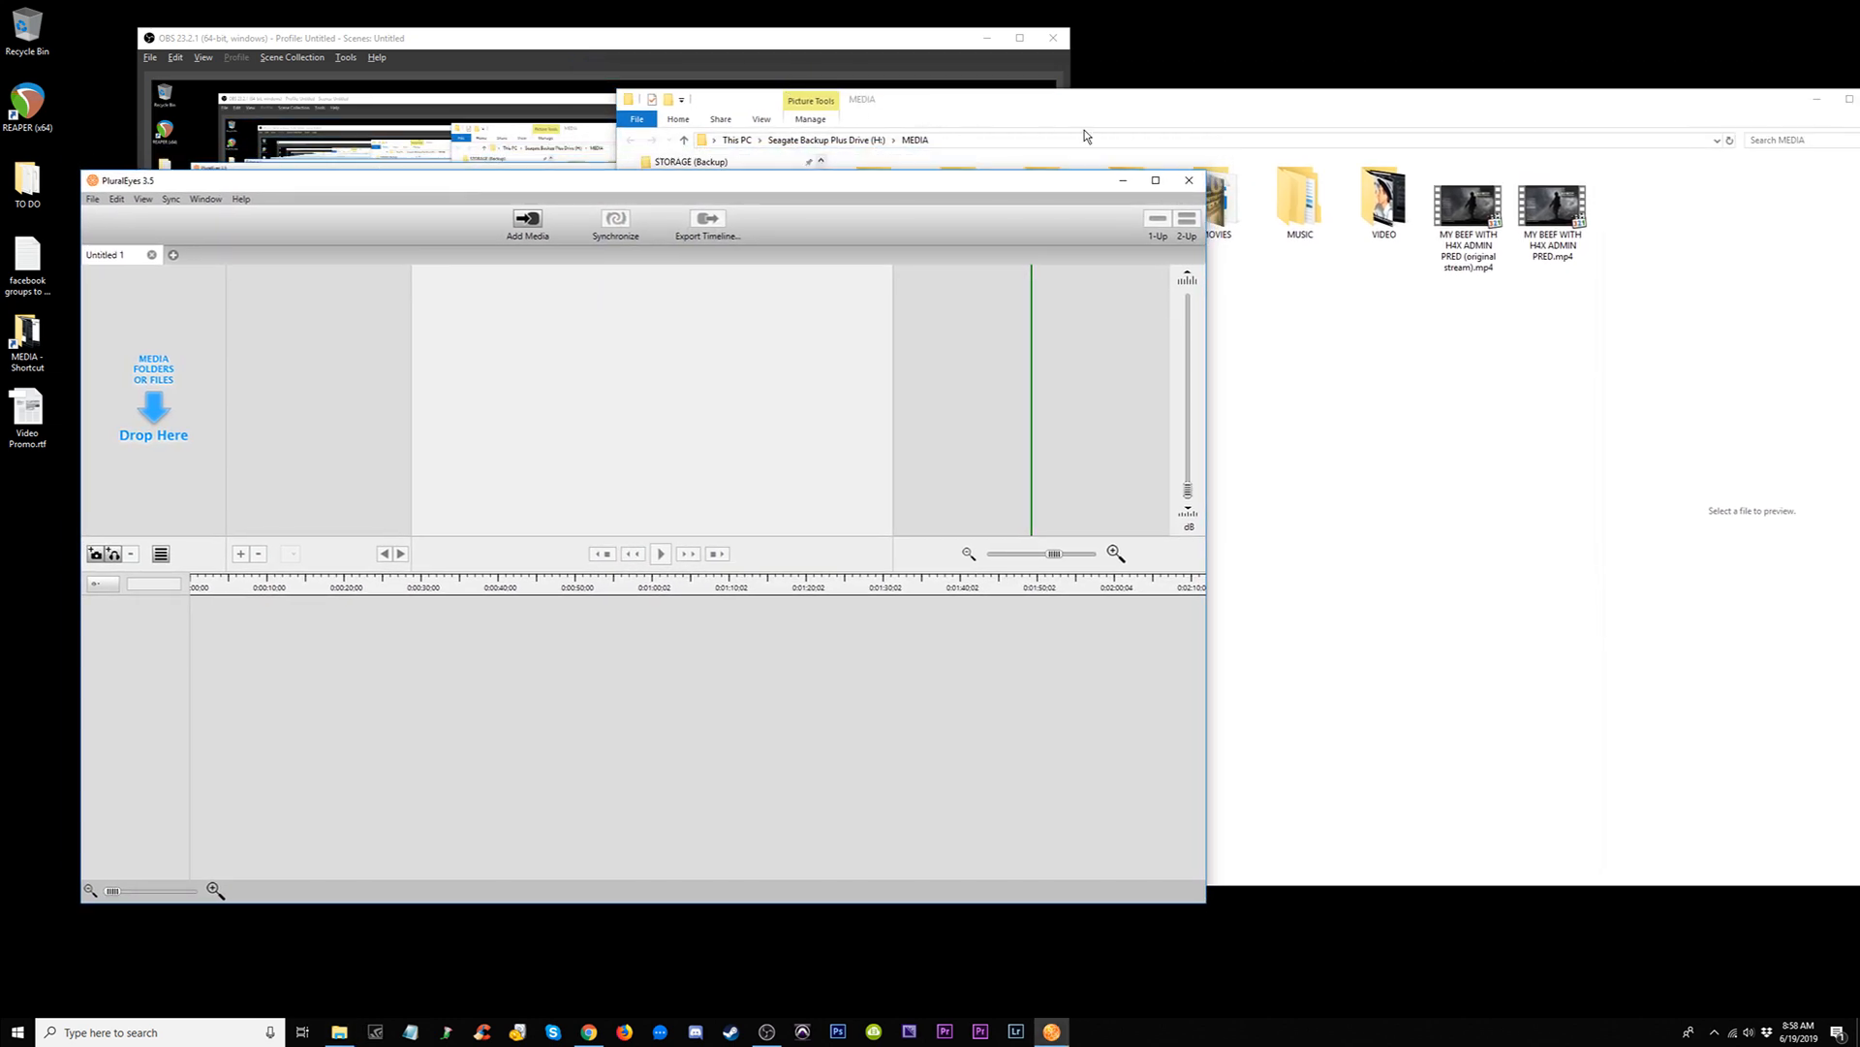
Step: Switch to File Explorer and open the client's folder with the party footage inside JOBS
click(955, 99)
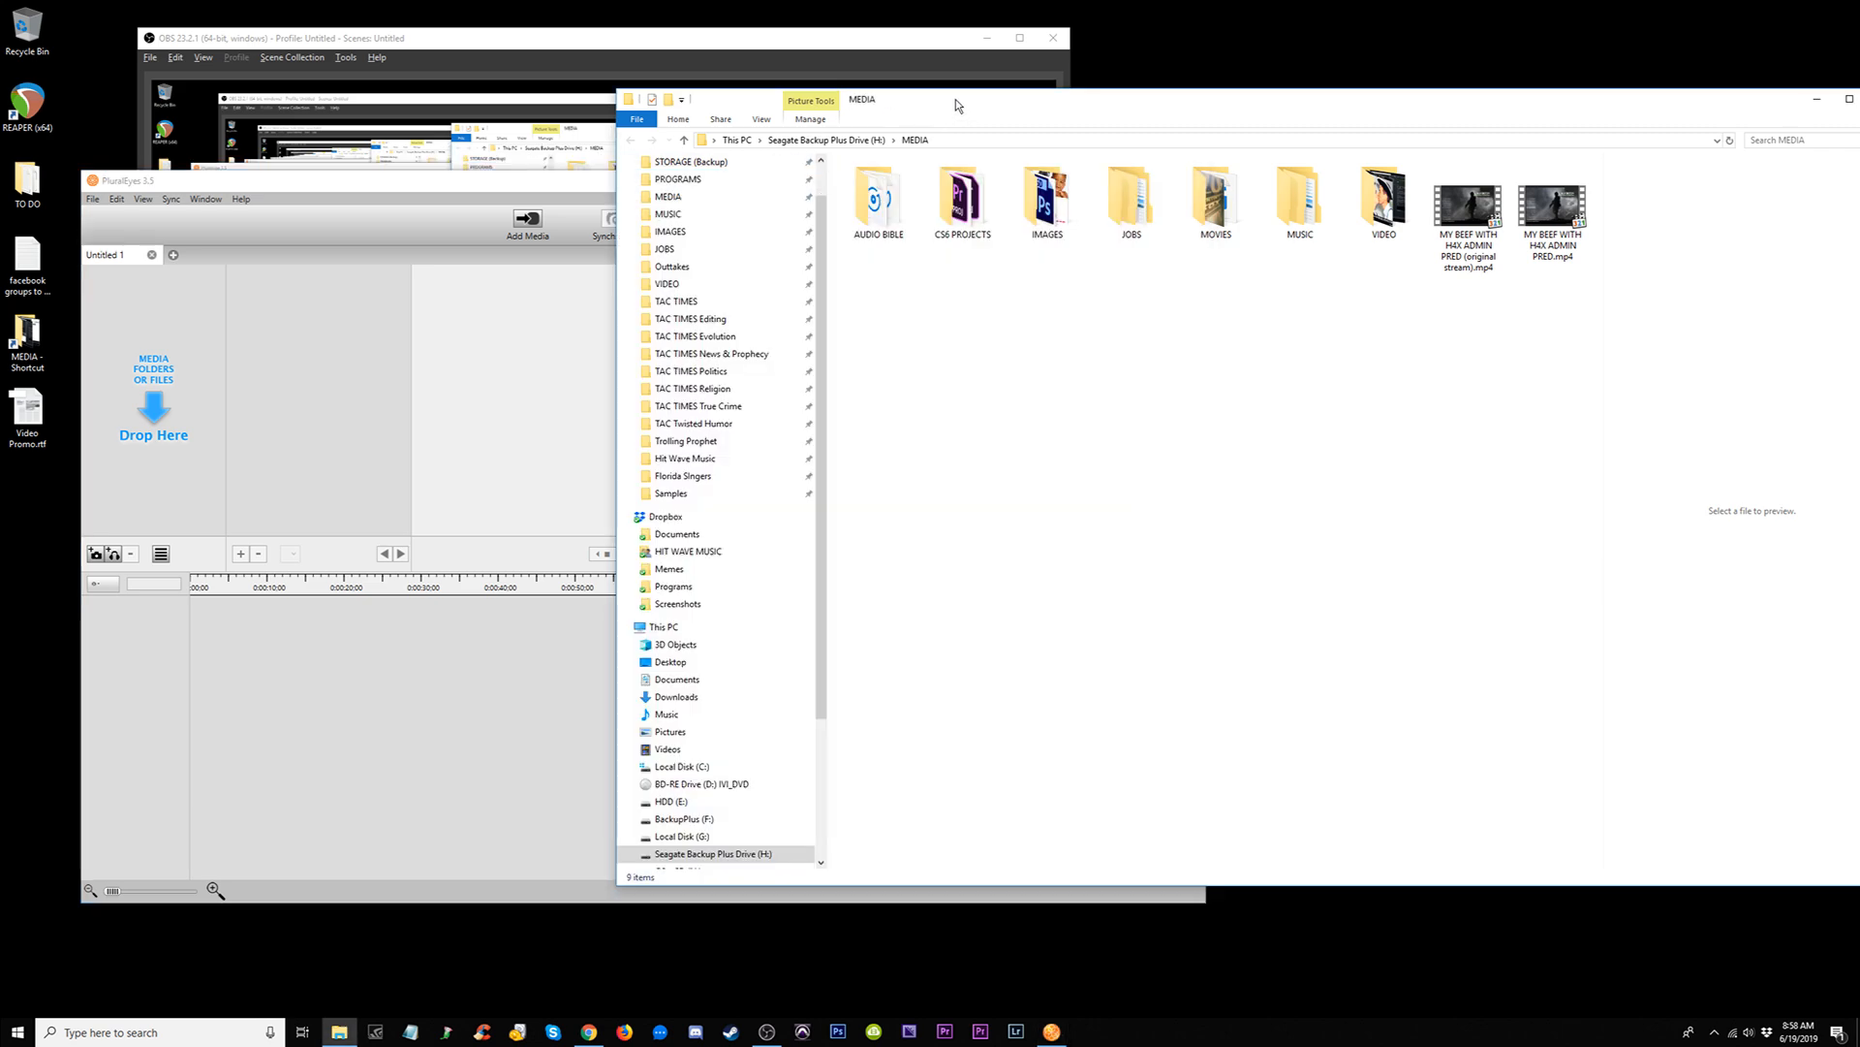
click(668, 254)
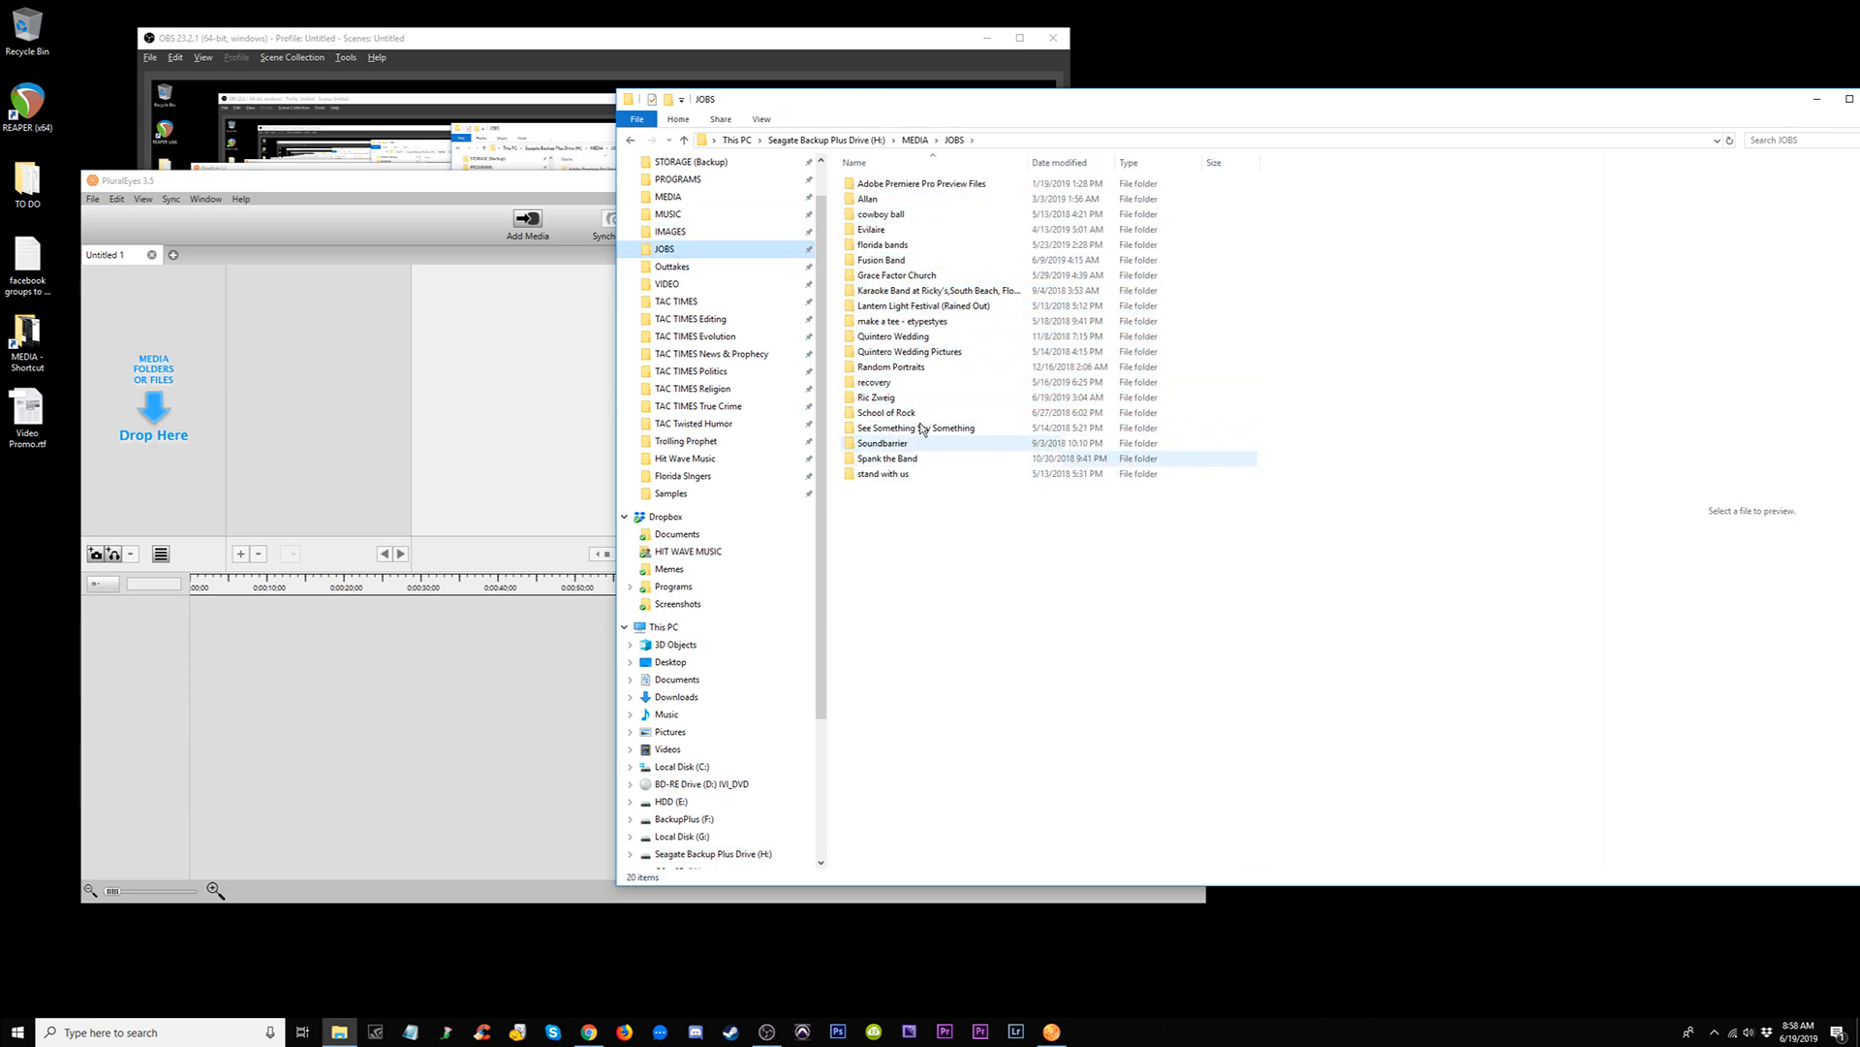
click(897, 398)
double_click(899, 401)
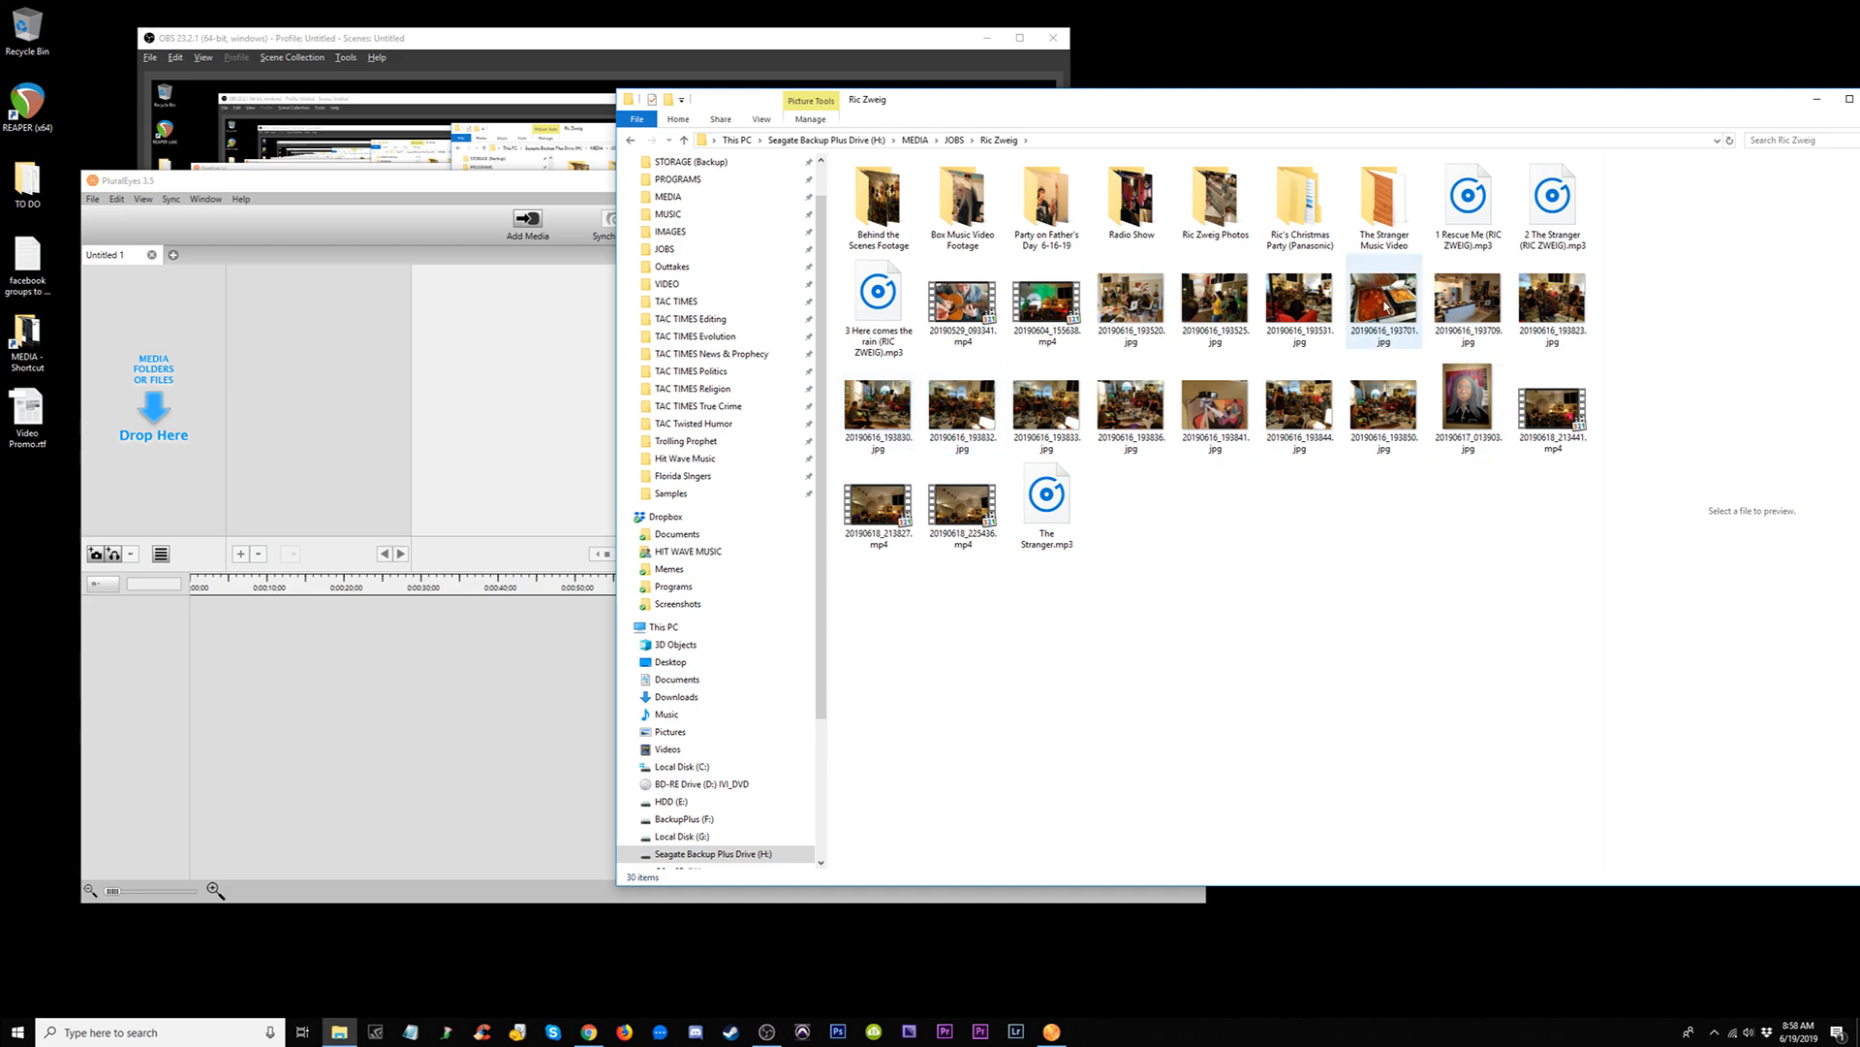
Step: Check the 100CANON and Zoom Audio subfolders of the Christmas Party (Panasonic) folder for usable media, and return to the client's folder
click(1300, 214)
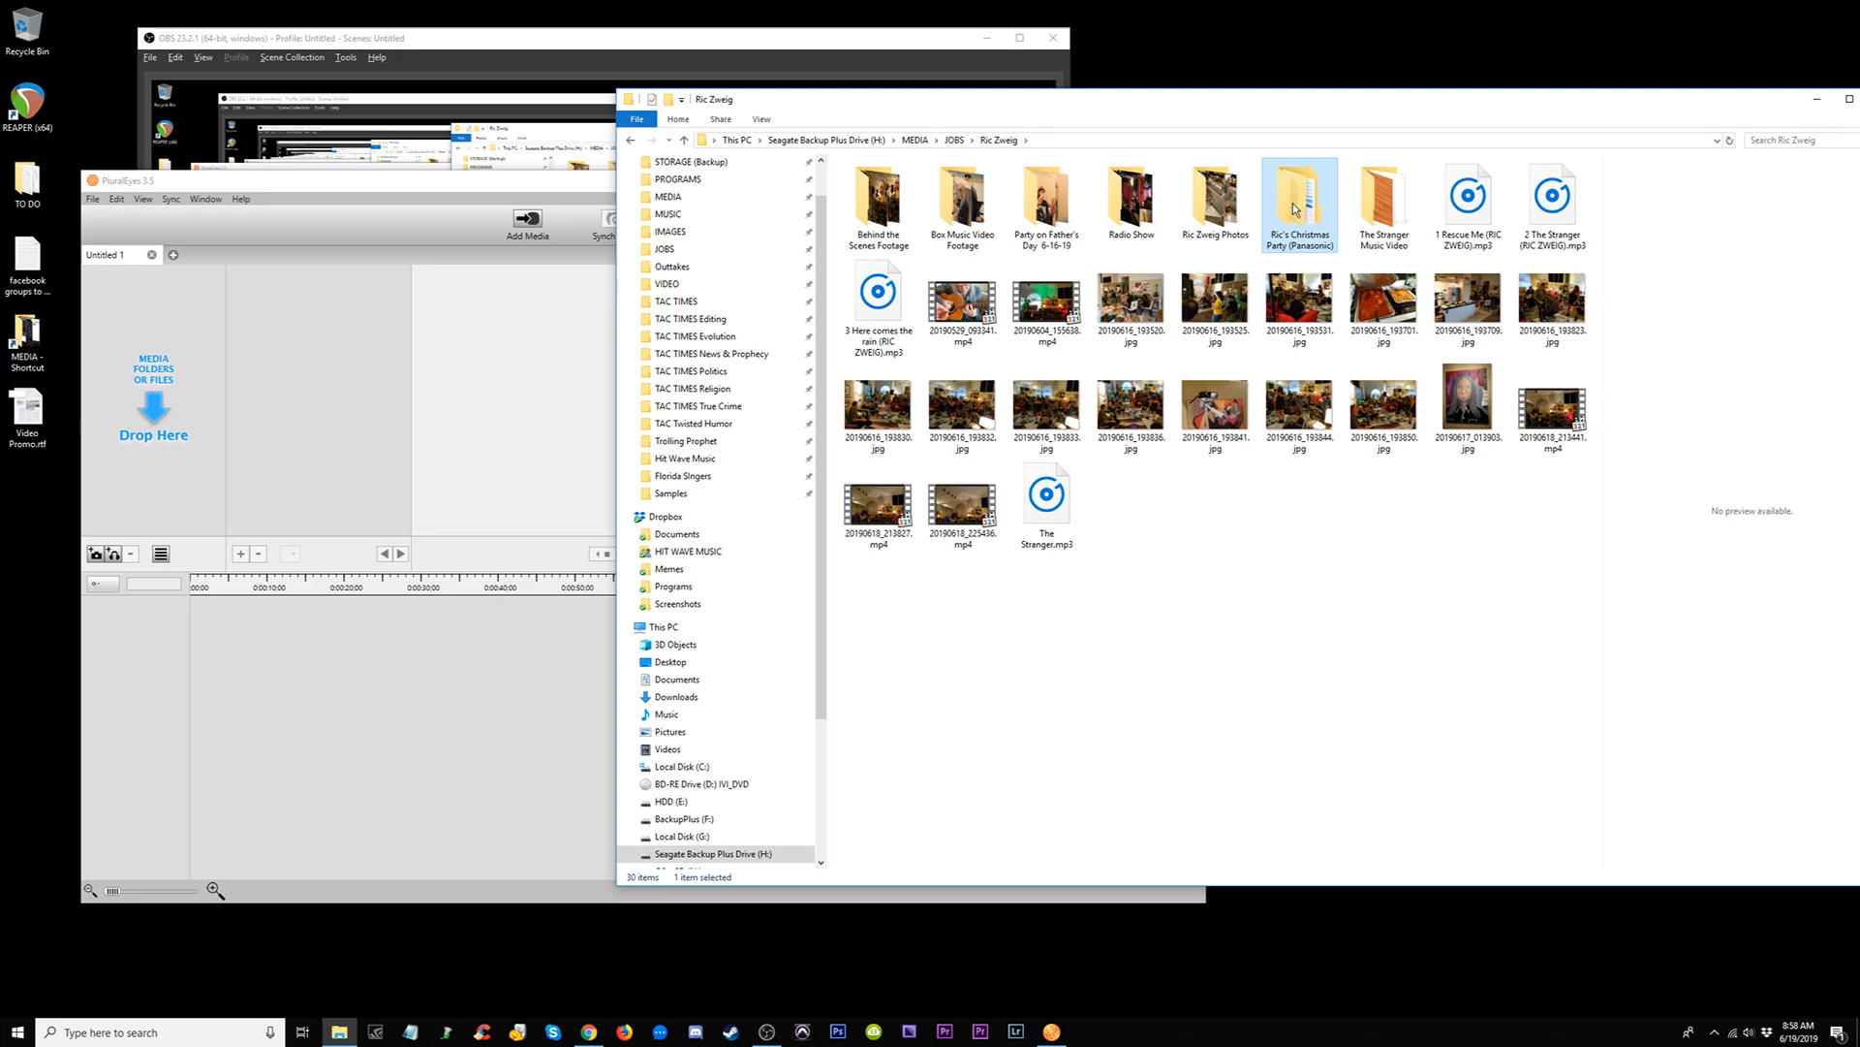
double_click(1295, 207)
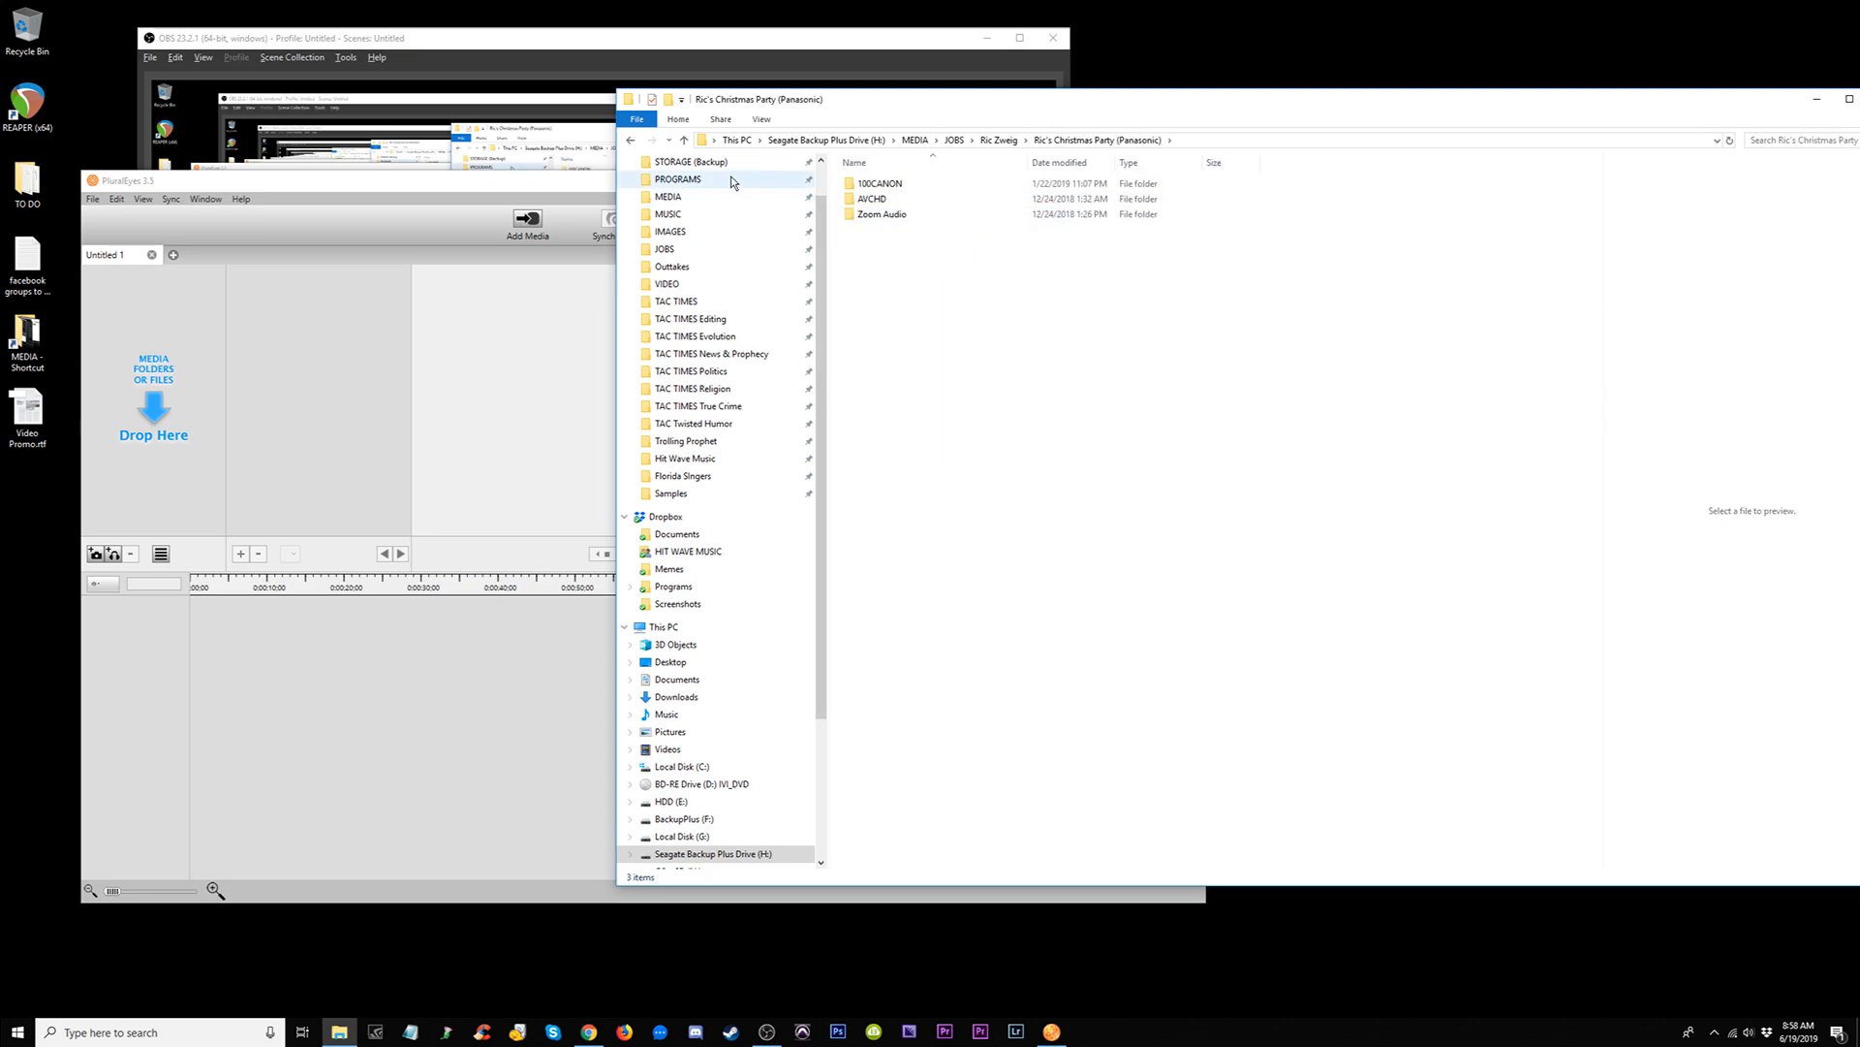
click(886, 185)
double_click(886, 185)
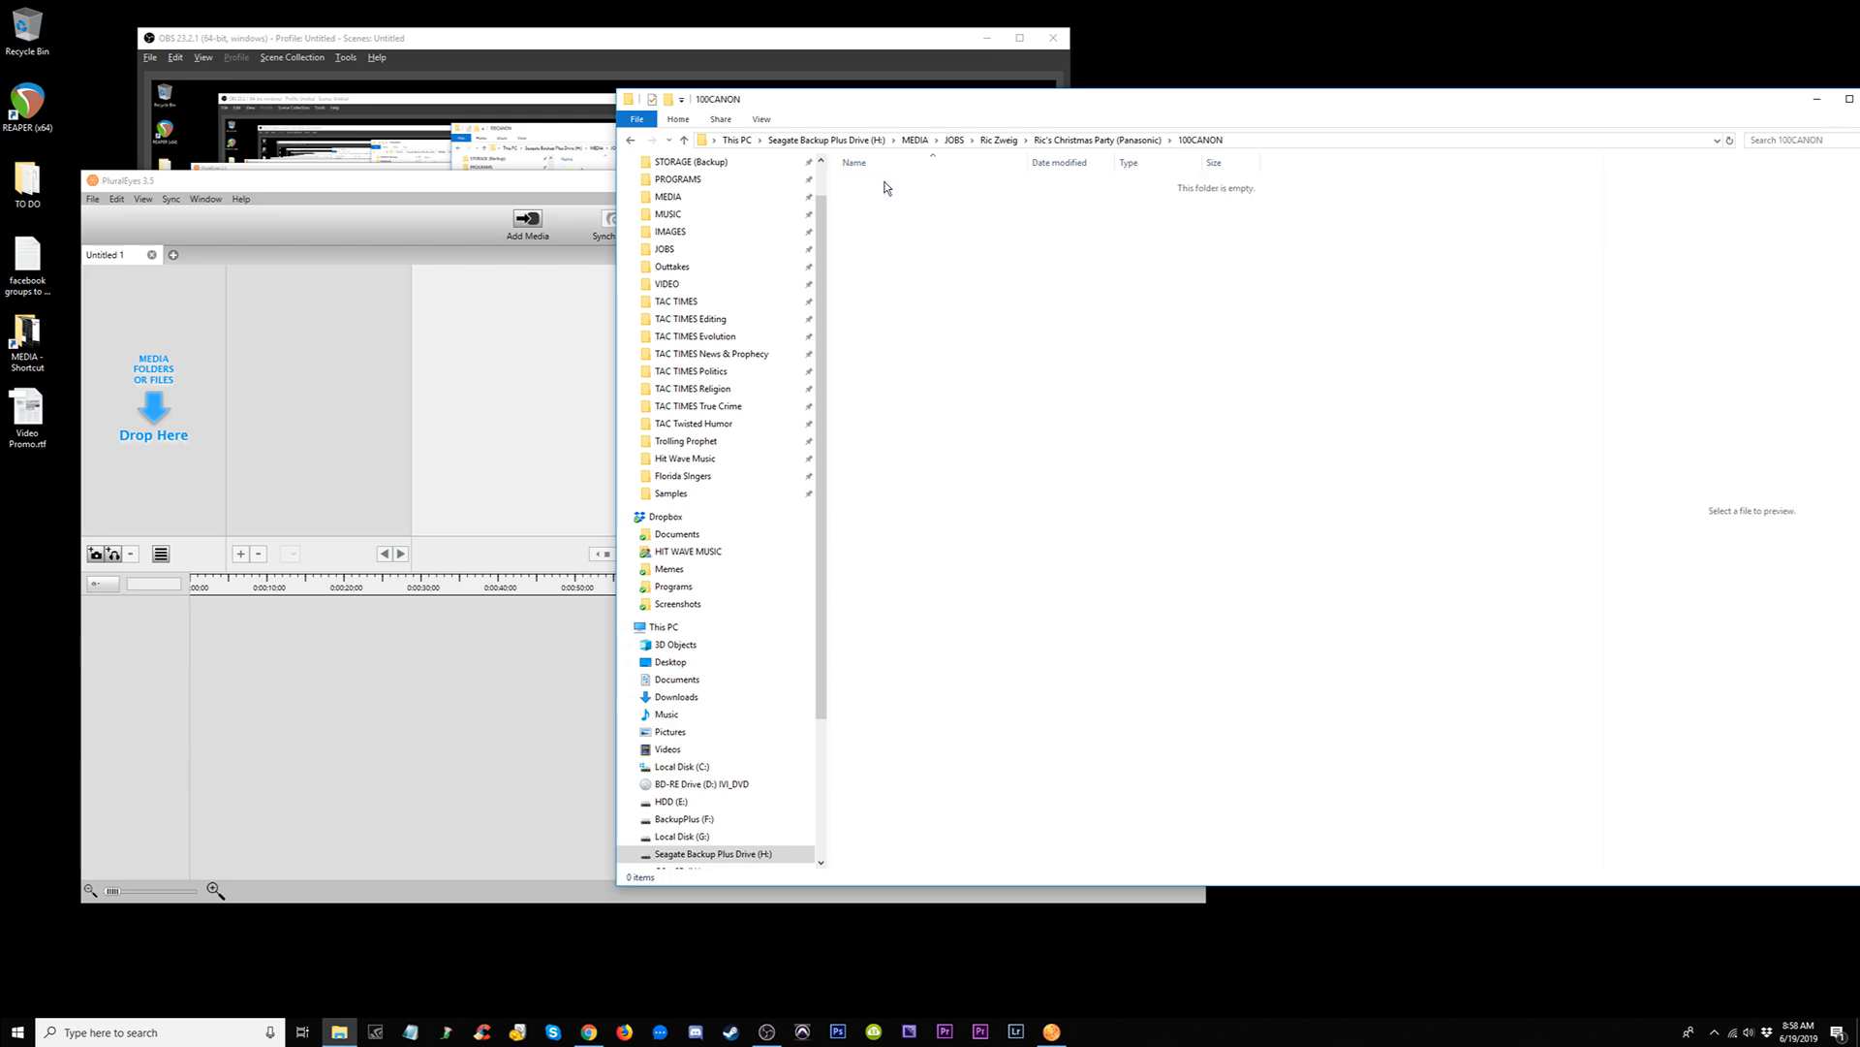
click(631, 139)
double_click(866, 215)
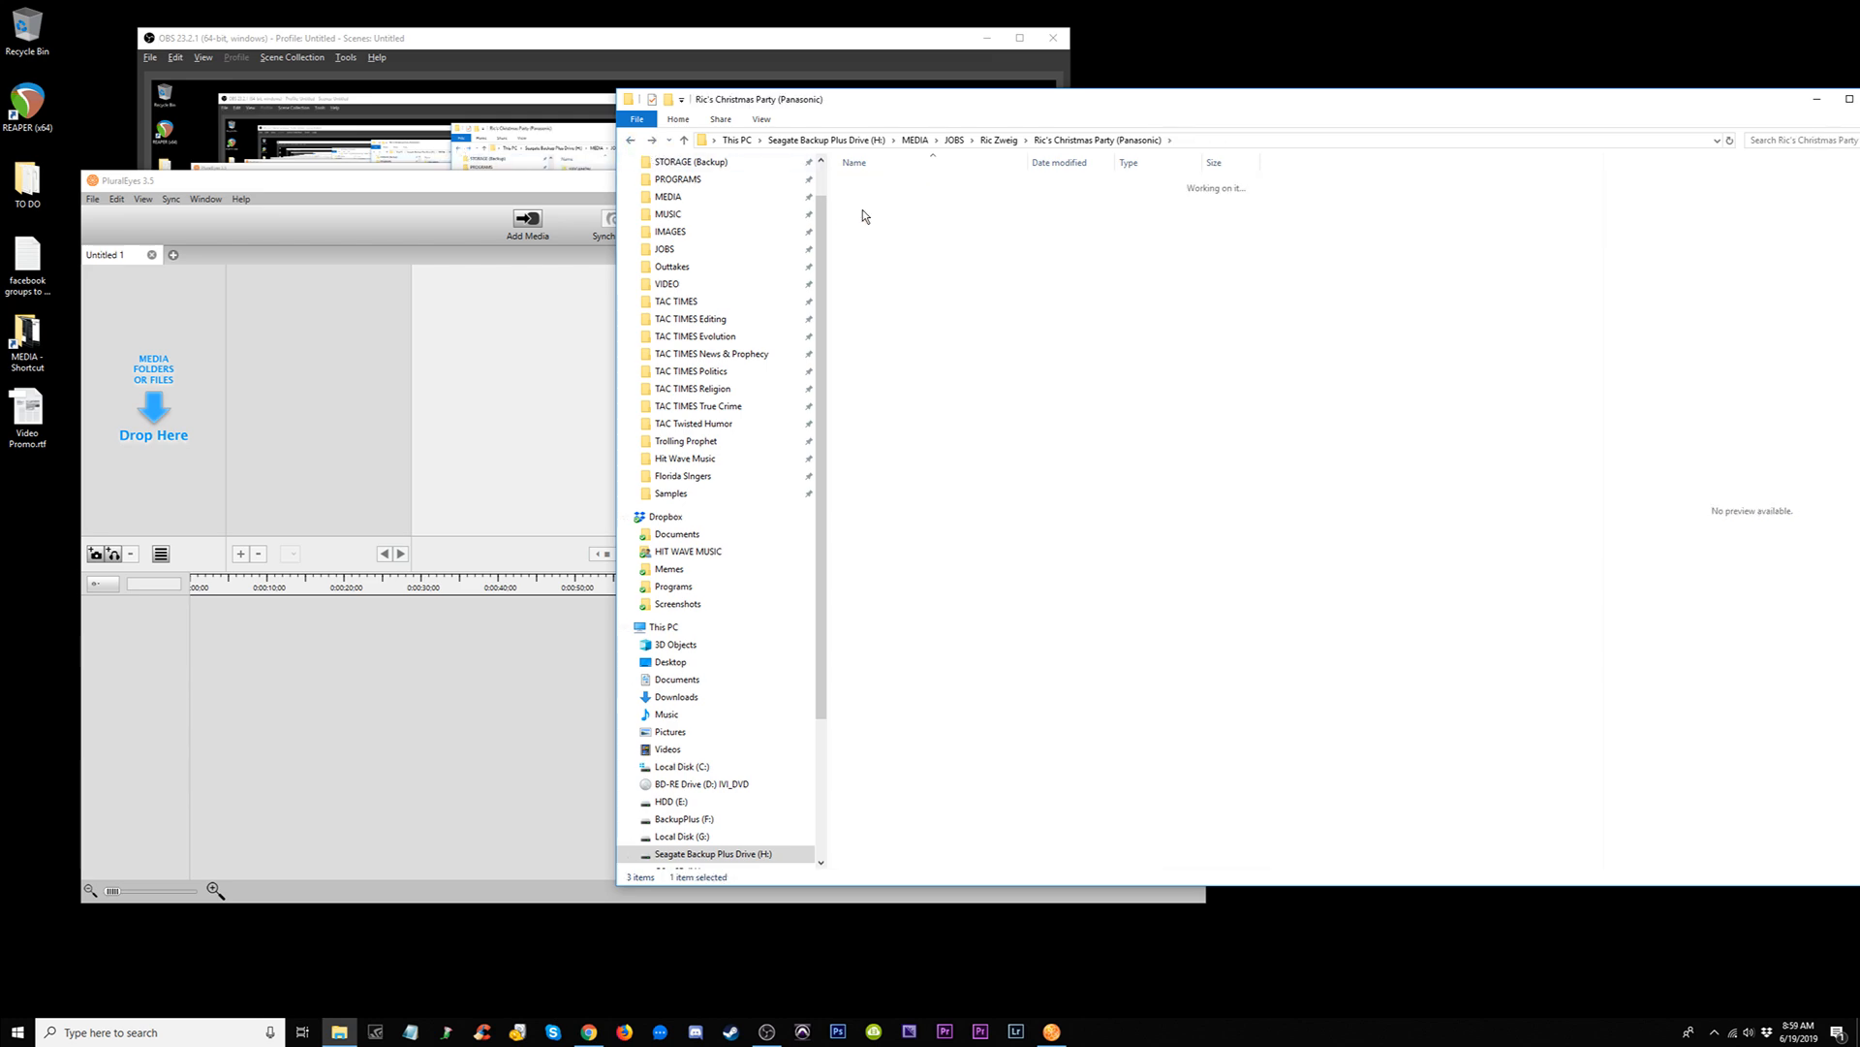
drag(886, 205, 870, 187)
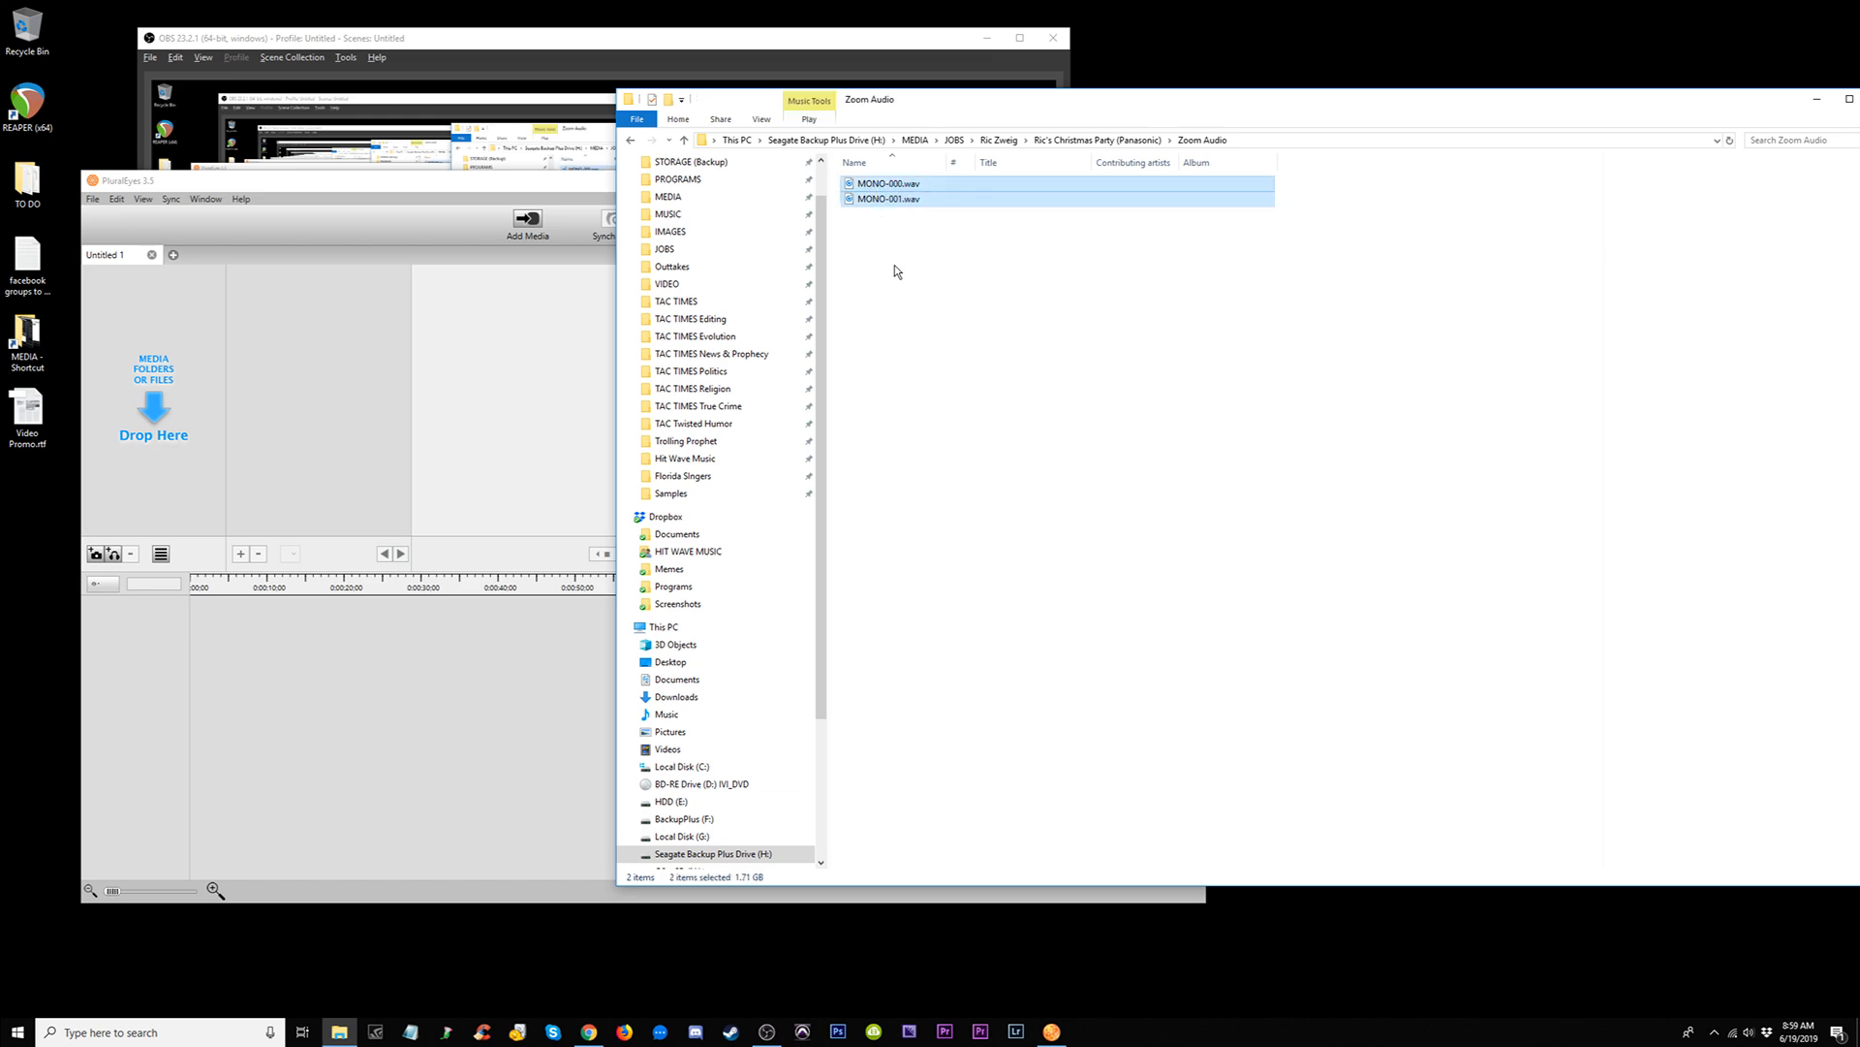
drag(739, 101, 776, 113)
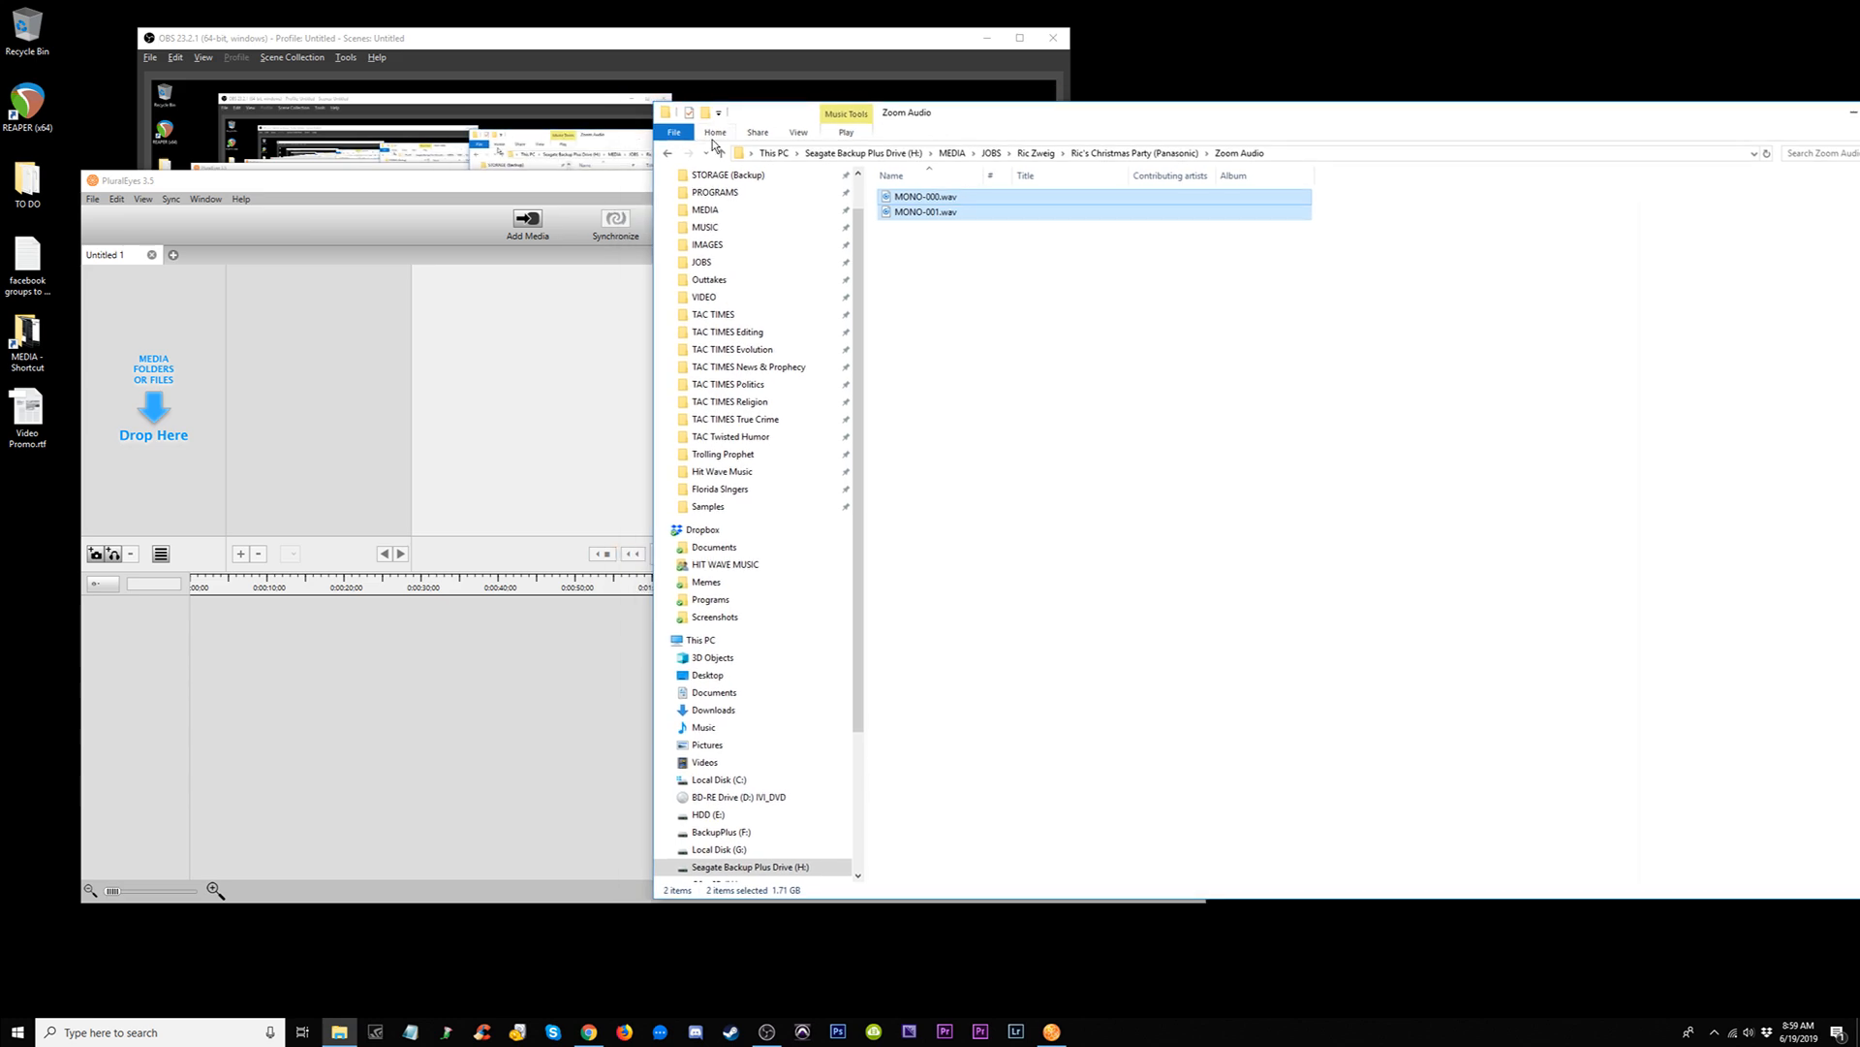
click(667, 155)
click(668, 155)
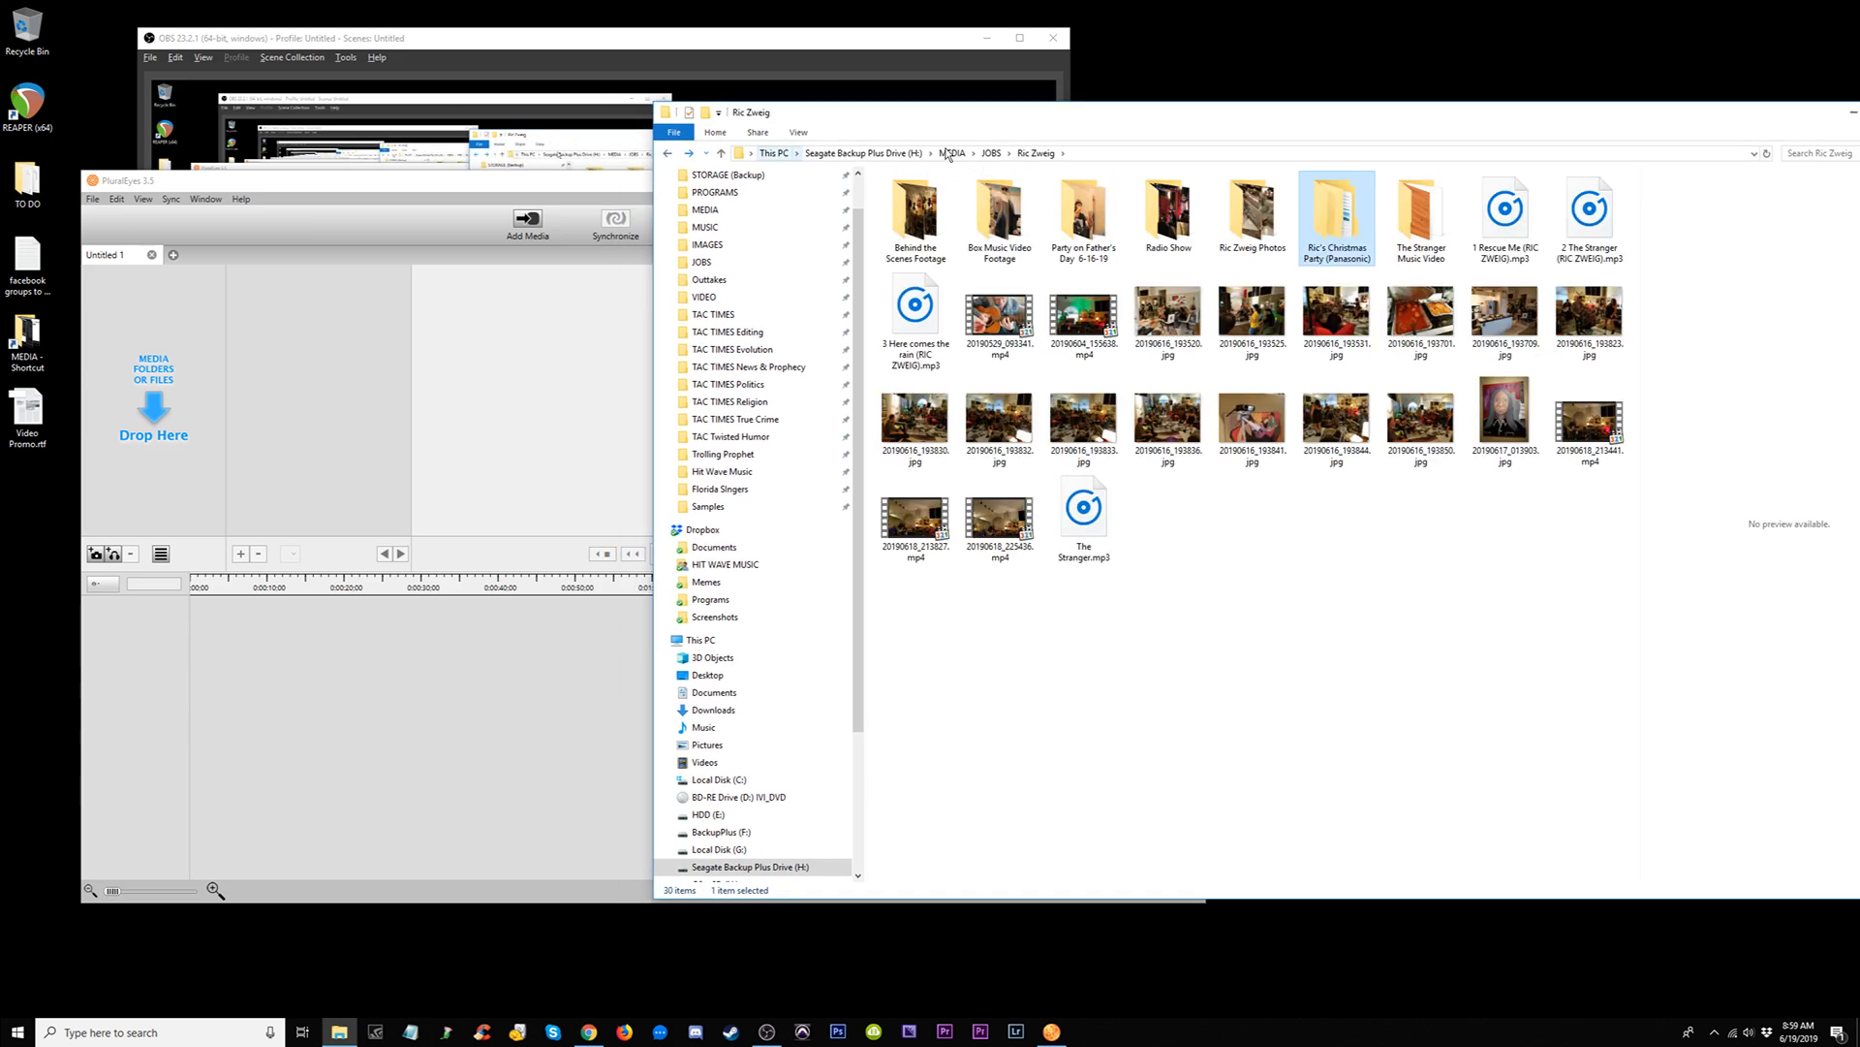
Step: Add the audio files STE-000.wav through STE-005.wav from the Party on Father's Day 6-16-19 folder to the PluralEyes project
click(1112, 193)
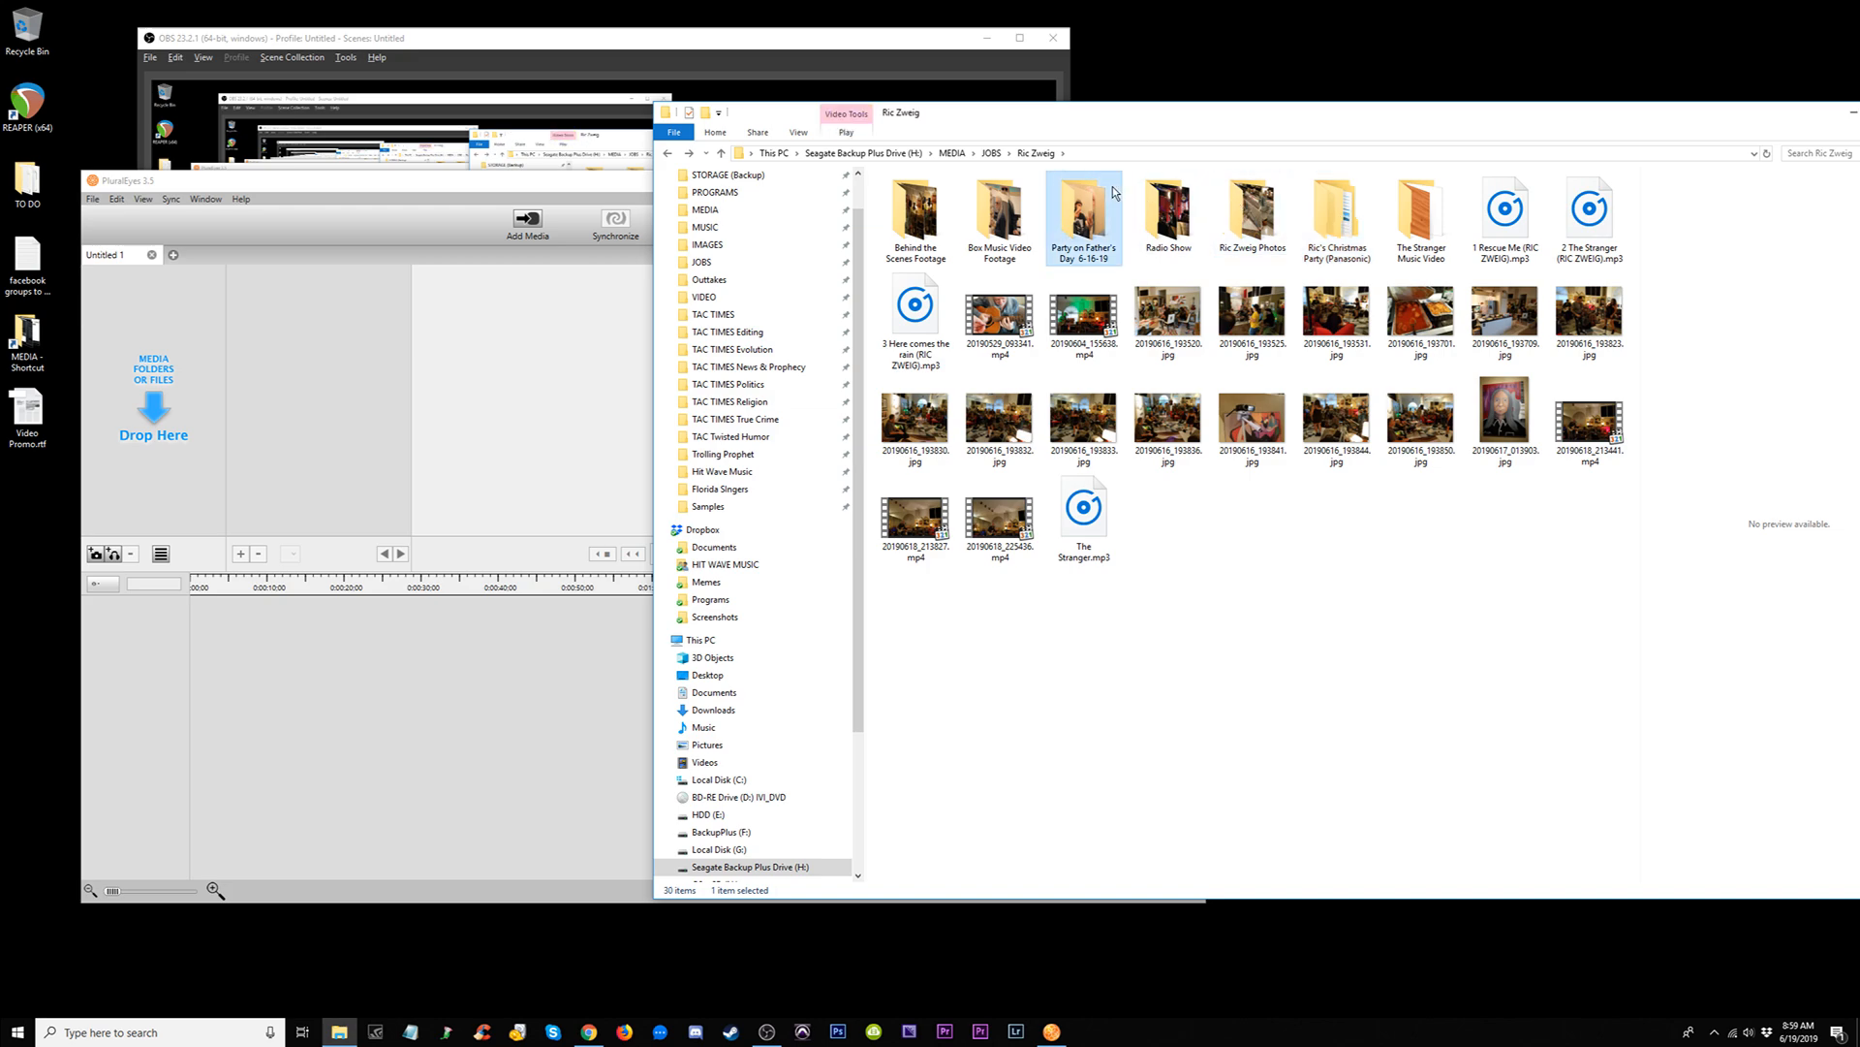
double_click(1086, 218)
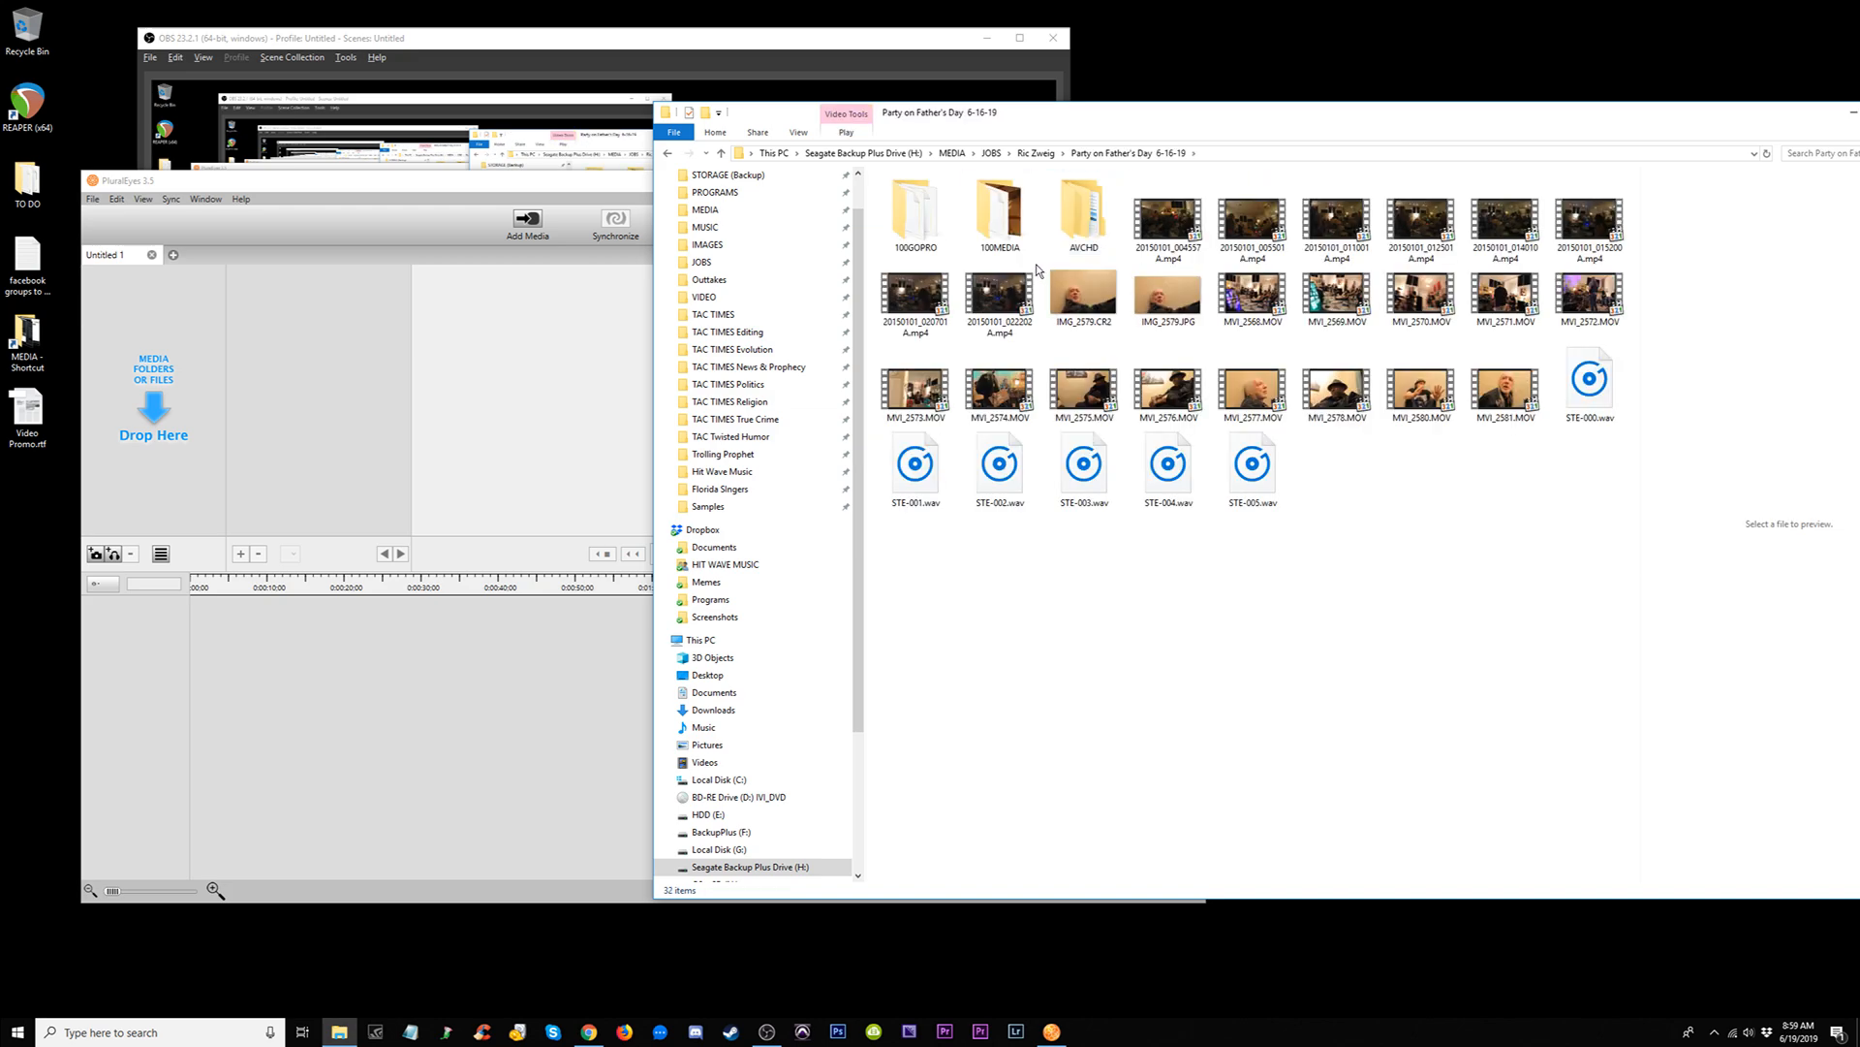
click(1600, 392)
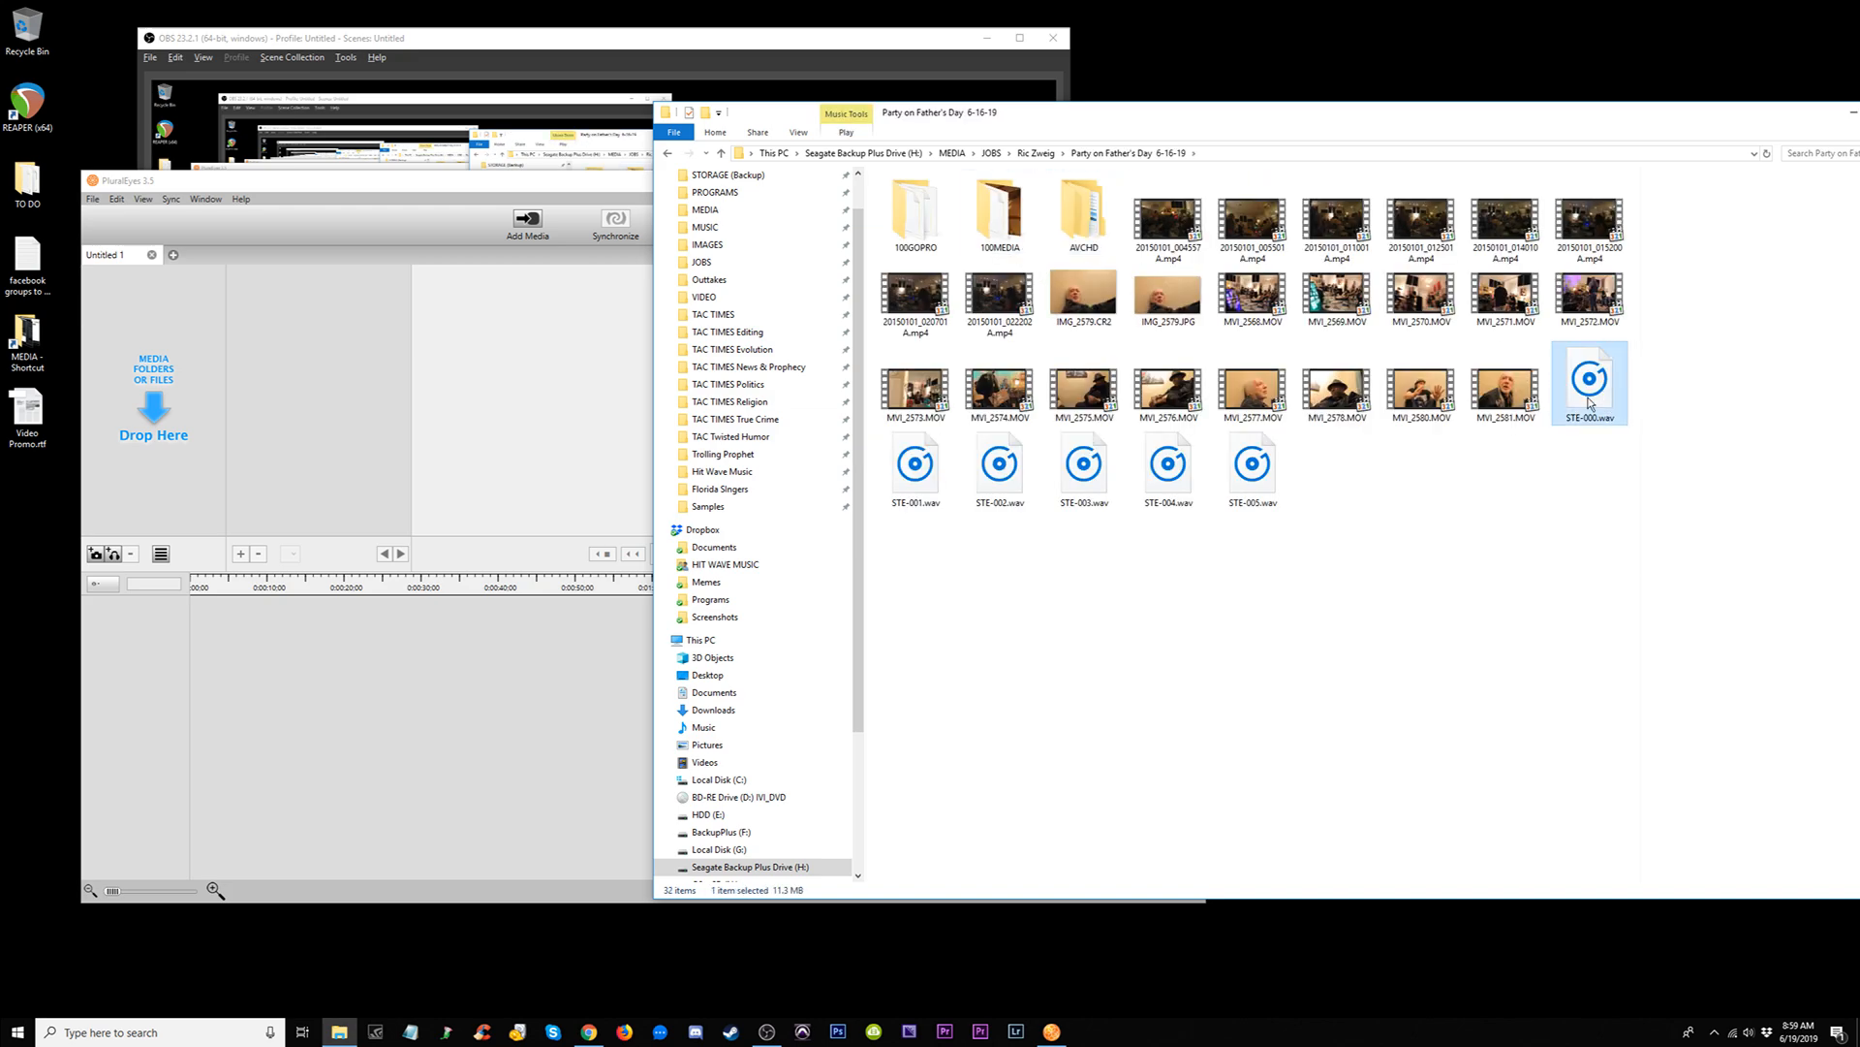
shift+click(1225, 487)
drag(1589, 385, 329, 348)
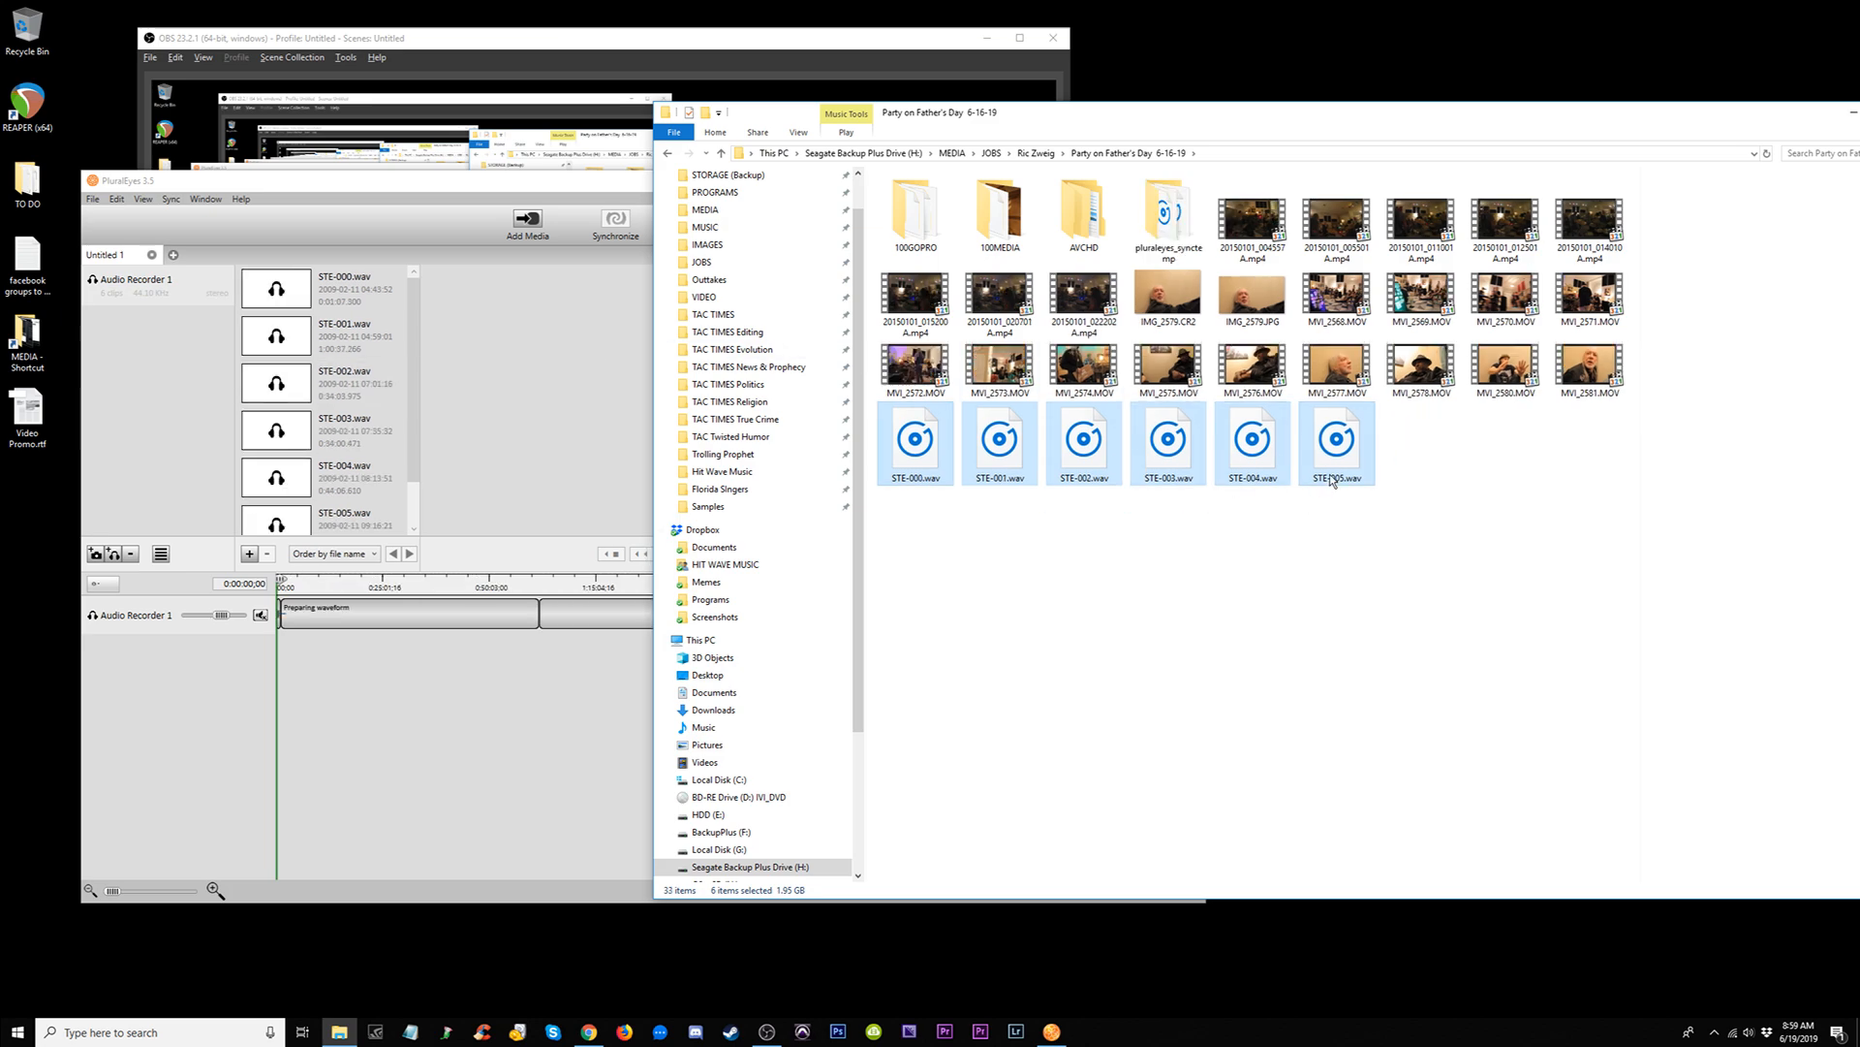
Step: Add the files from 20150101_004557A.mp4 through MVI_2581.MOV to the PluralEyes project
click(1589, 366)
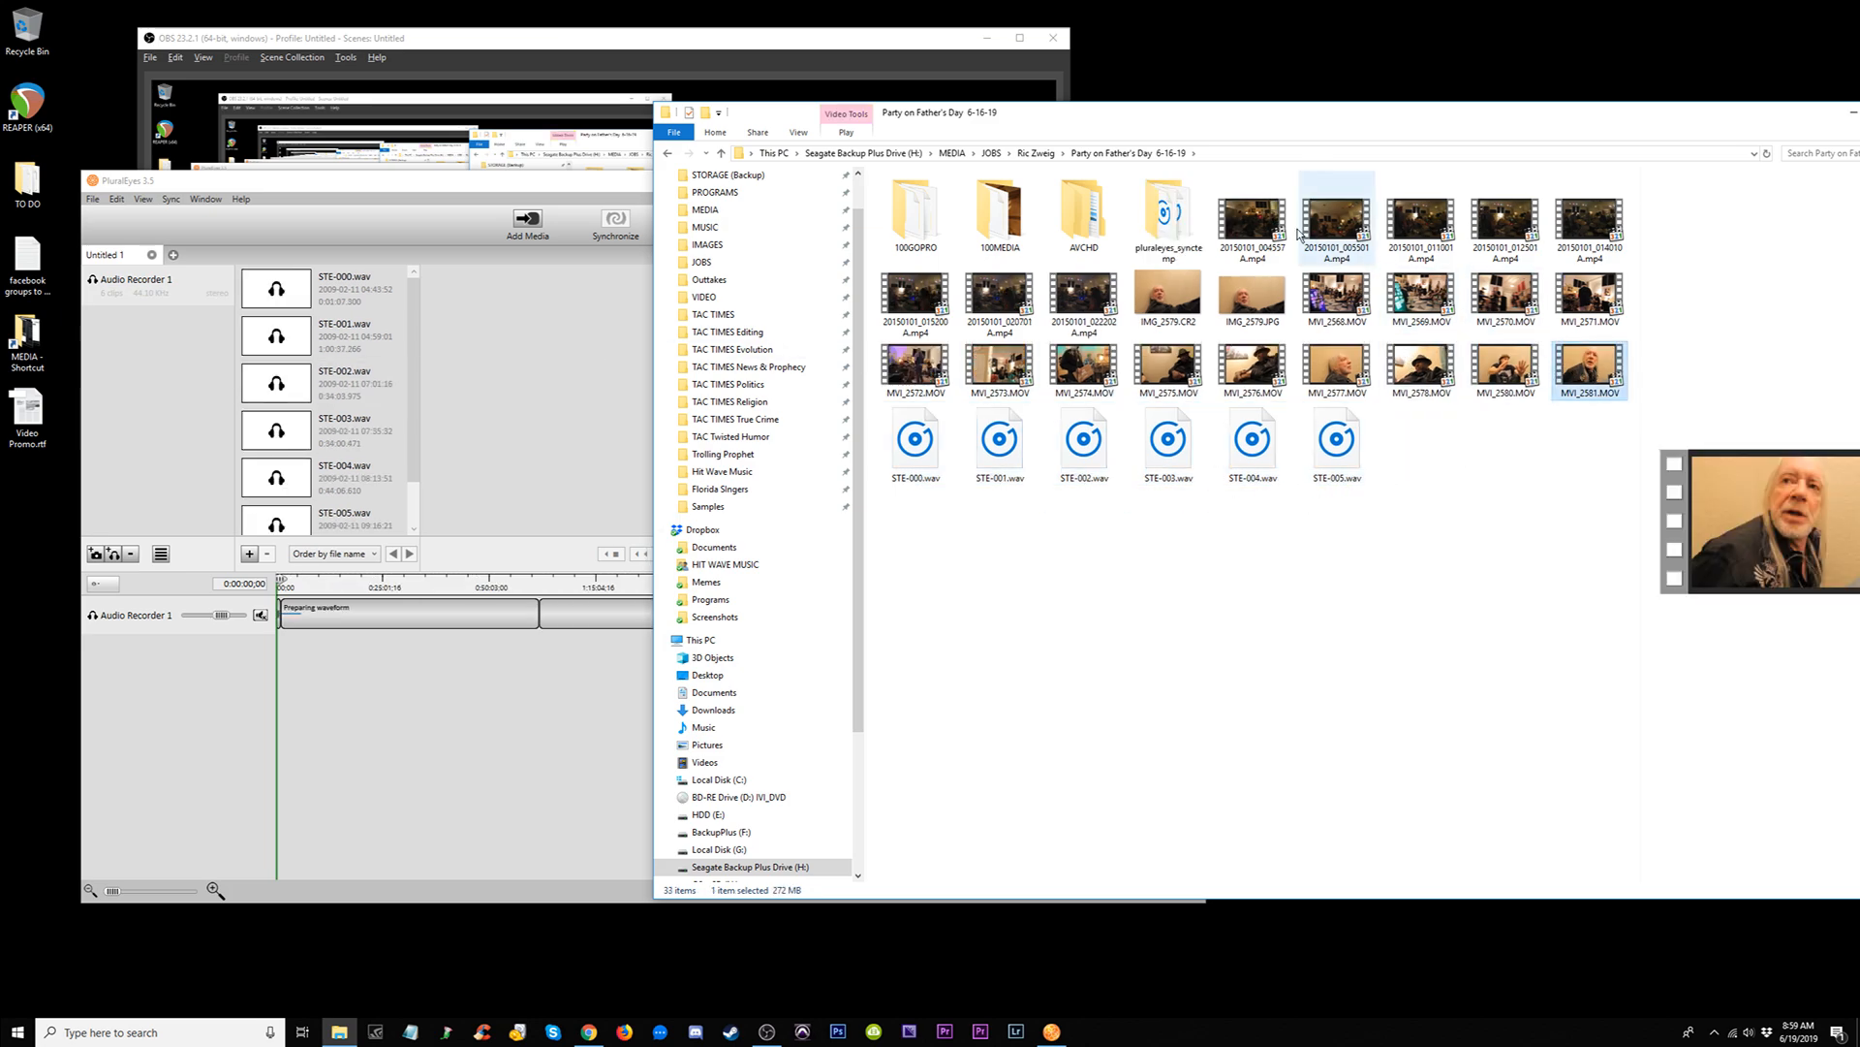
shift+click(1257, 215)
drag(1255, 225, 382, 461)
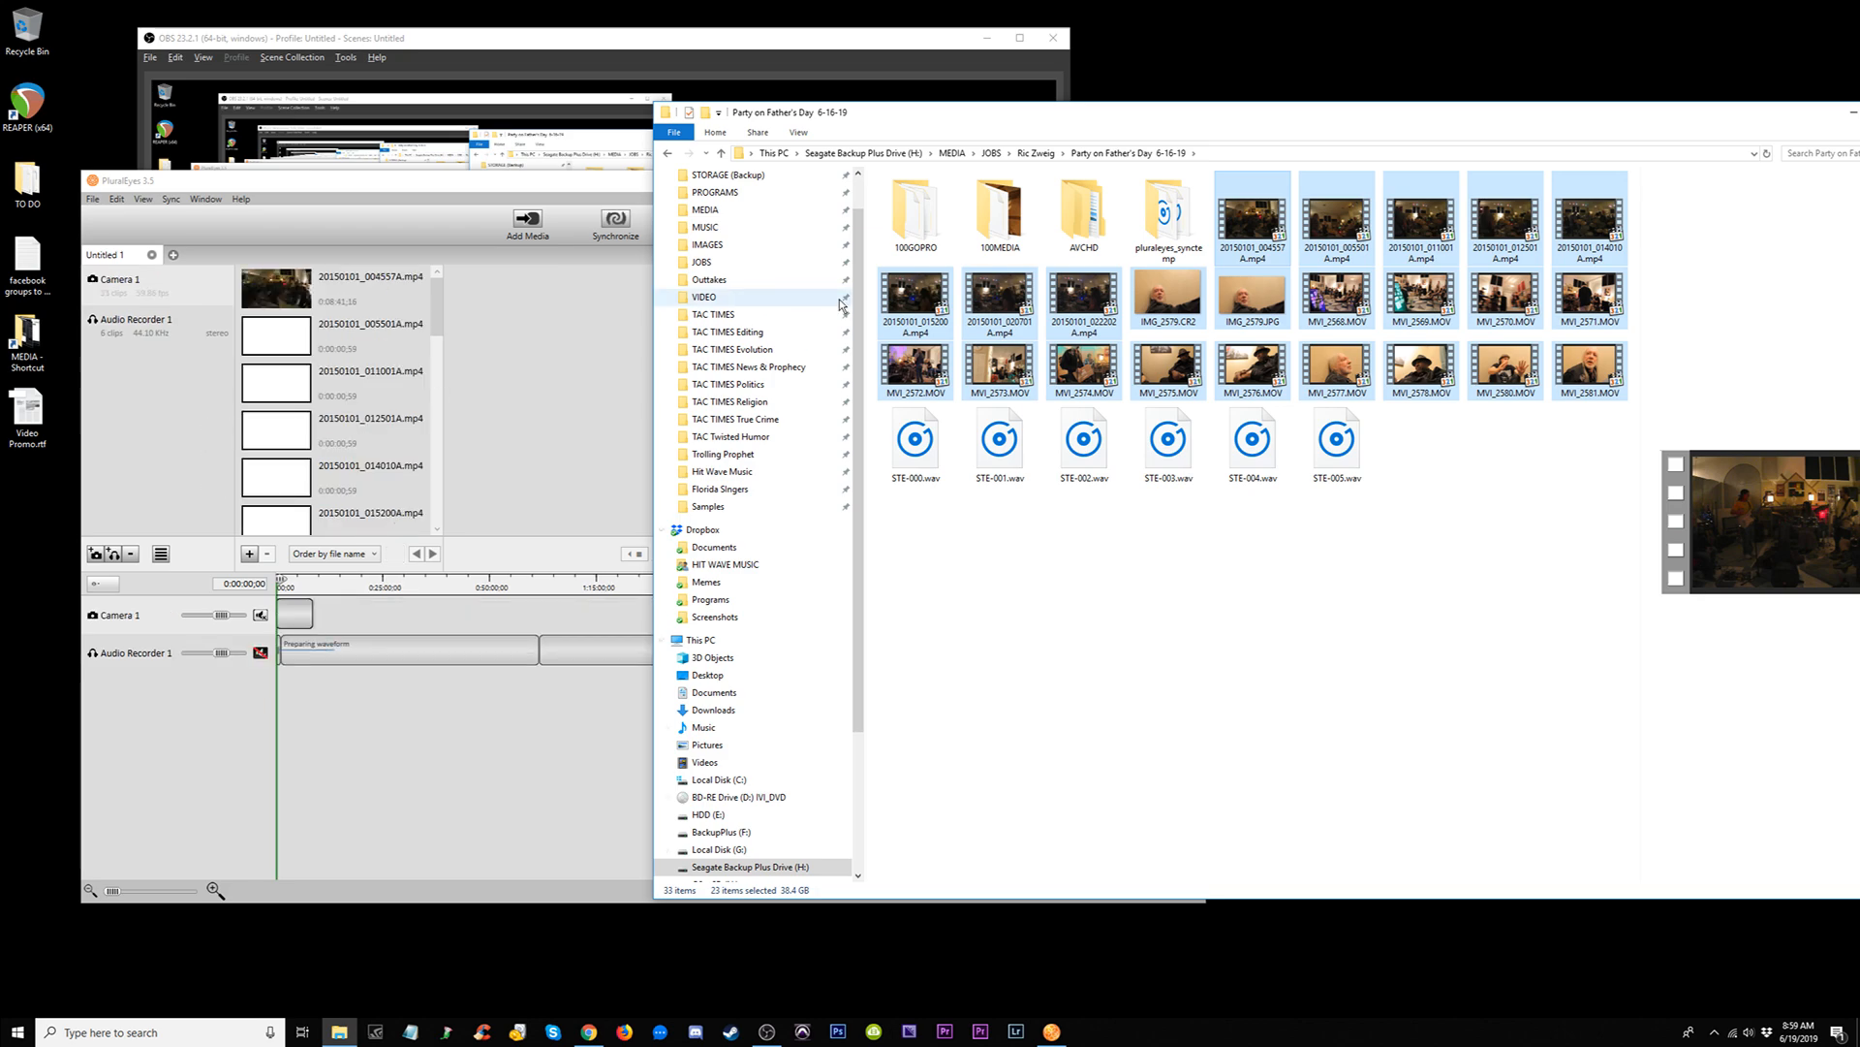
Step: Open the STREAM folder inside AVCHD and BDMV, and select all clips from 00000.MTS to 00010.MTS
double_click(1085, 213)
double_click(910, 209)
double_click(925, 228)
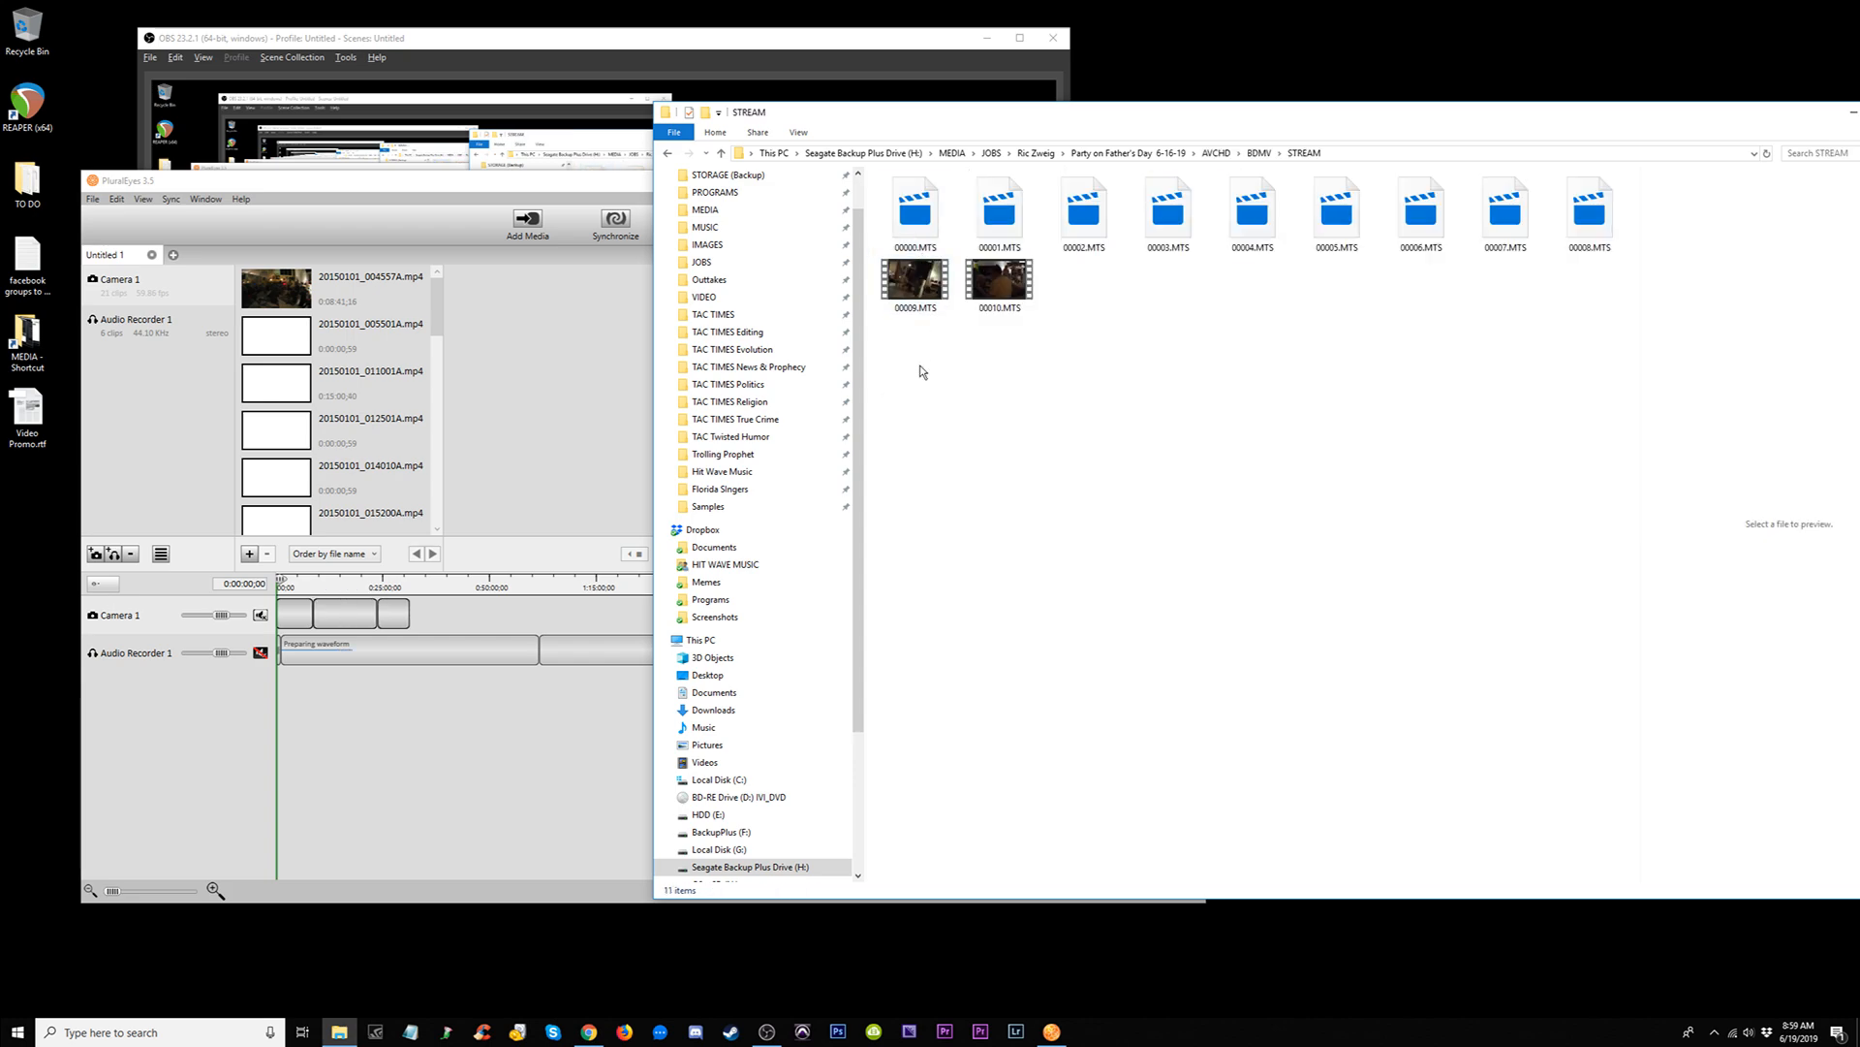
drag(910, 364, 1616, 221)
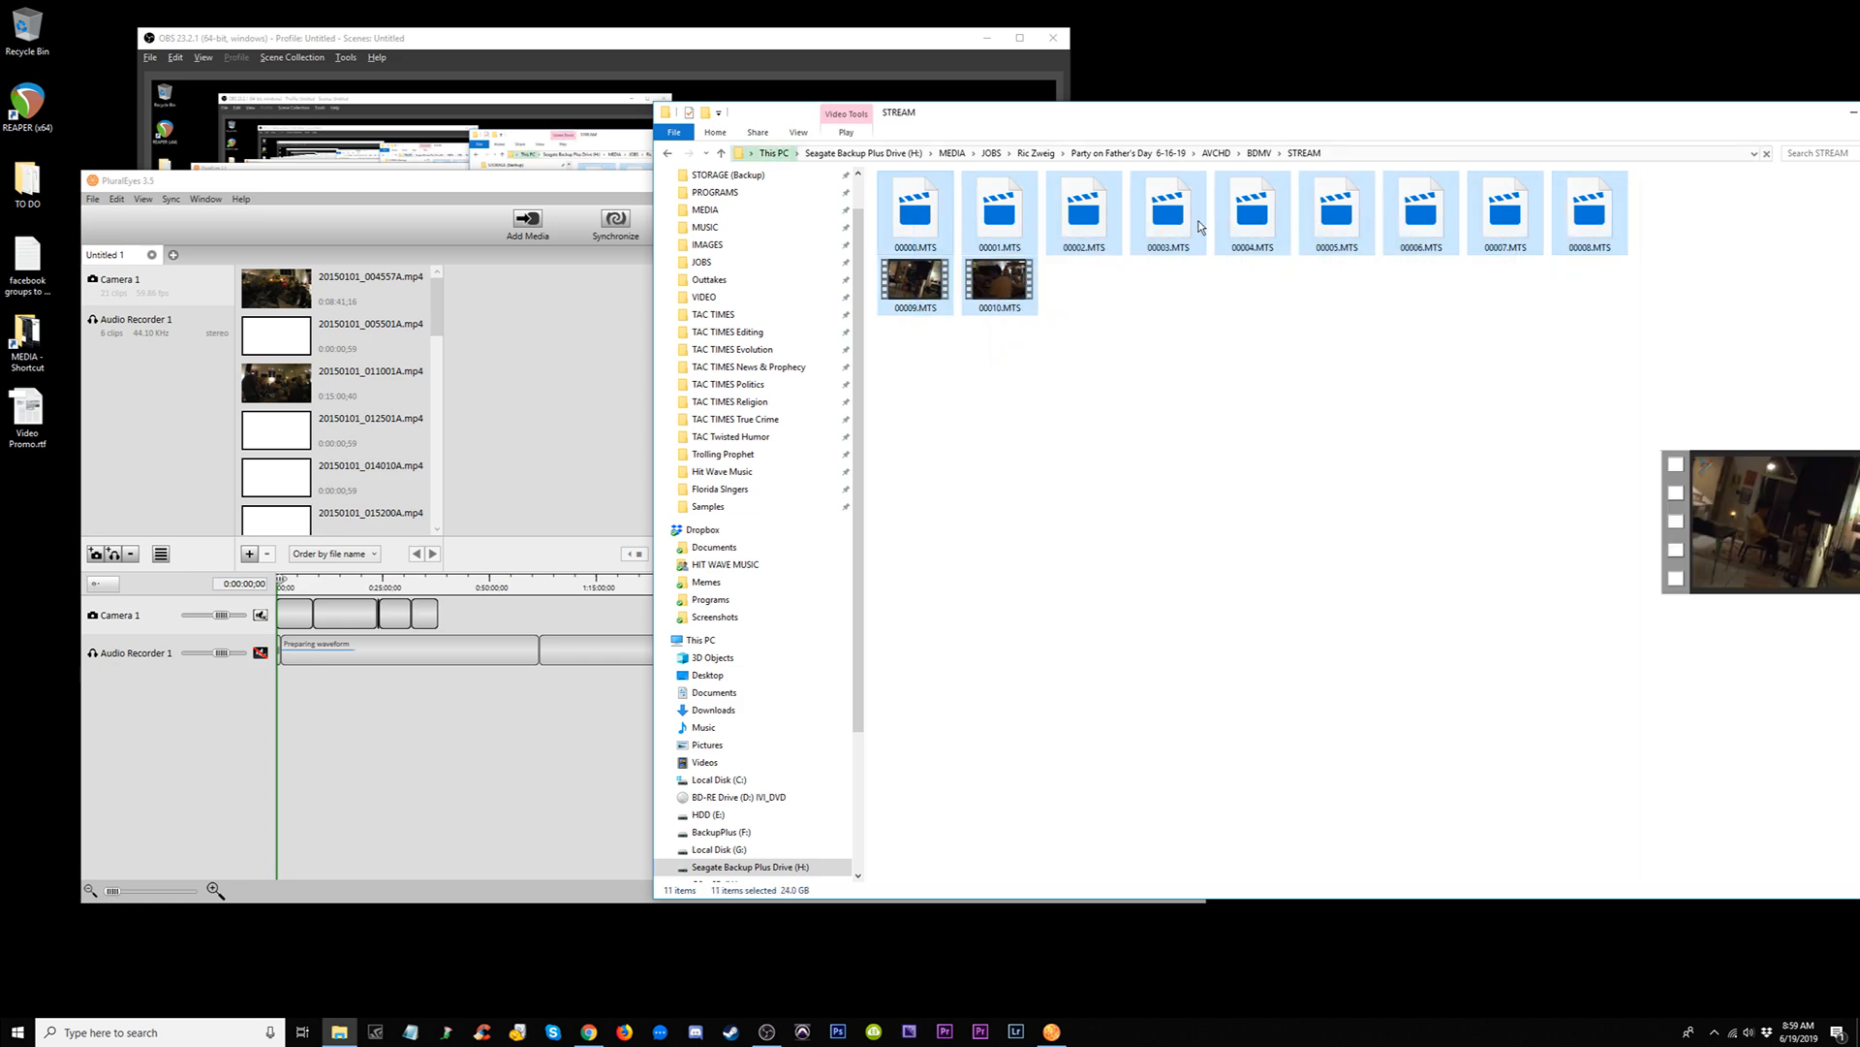
mouse_move(917, 214)
mouse_down()
mouse_move(1119, 250)
mouse_move(197, 368)
mouse_move(967, 225)
mouse_move(950, 218)
mouse_up()
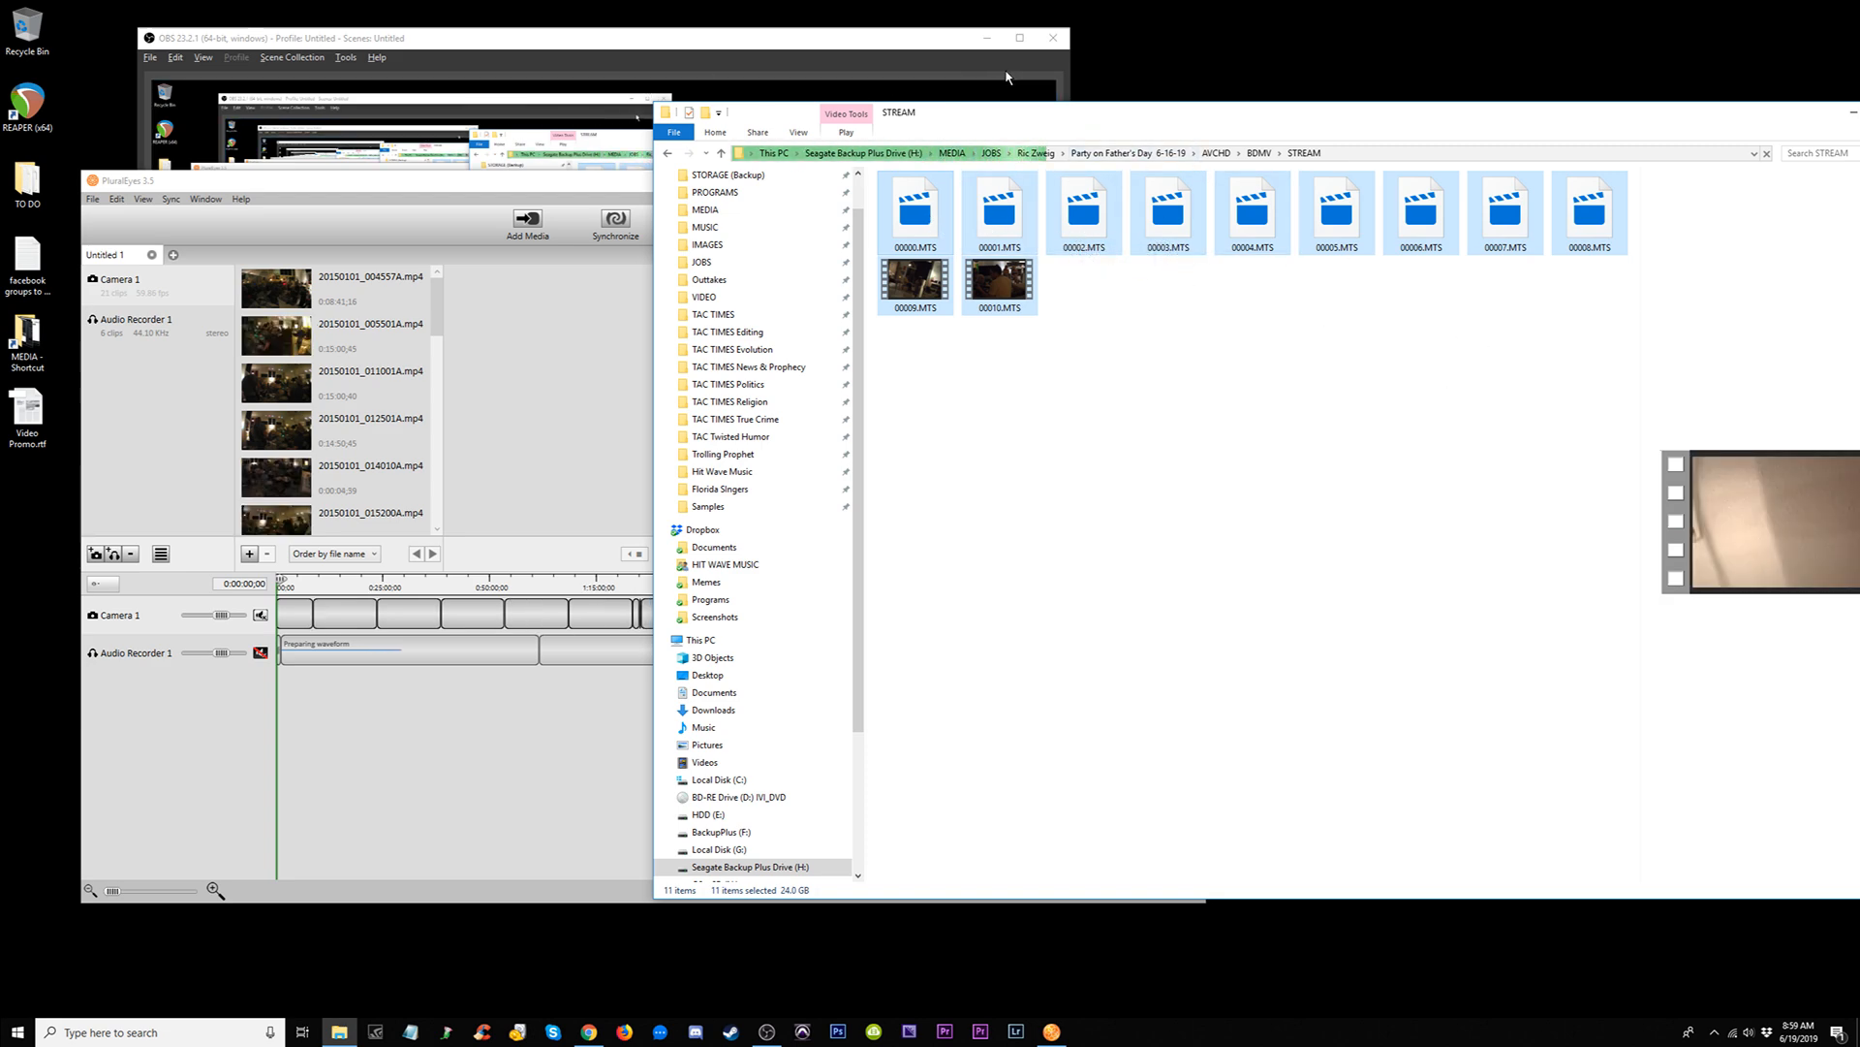
Step: Minimize the OBS window and dismiss the unsupported-files warning in PluralEyes
click(988, 40)
click(989, 41)
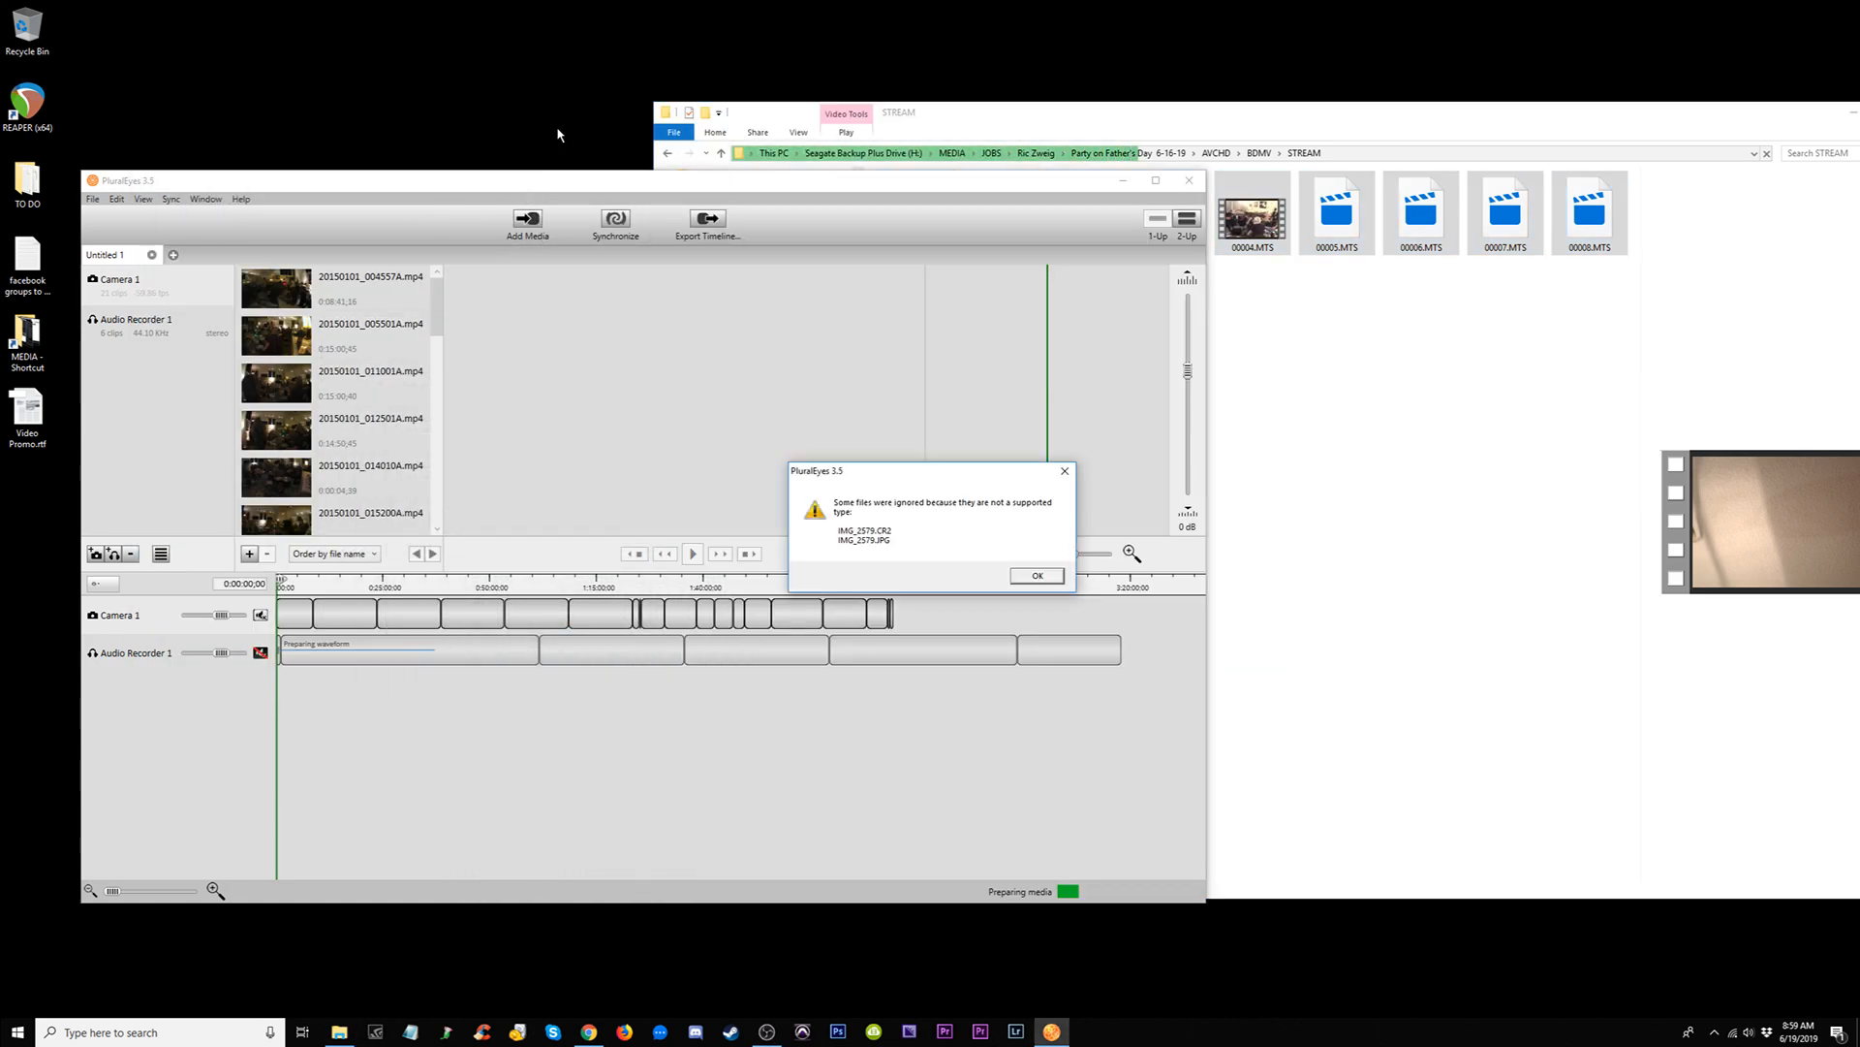
click(1037, 575)
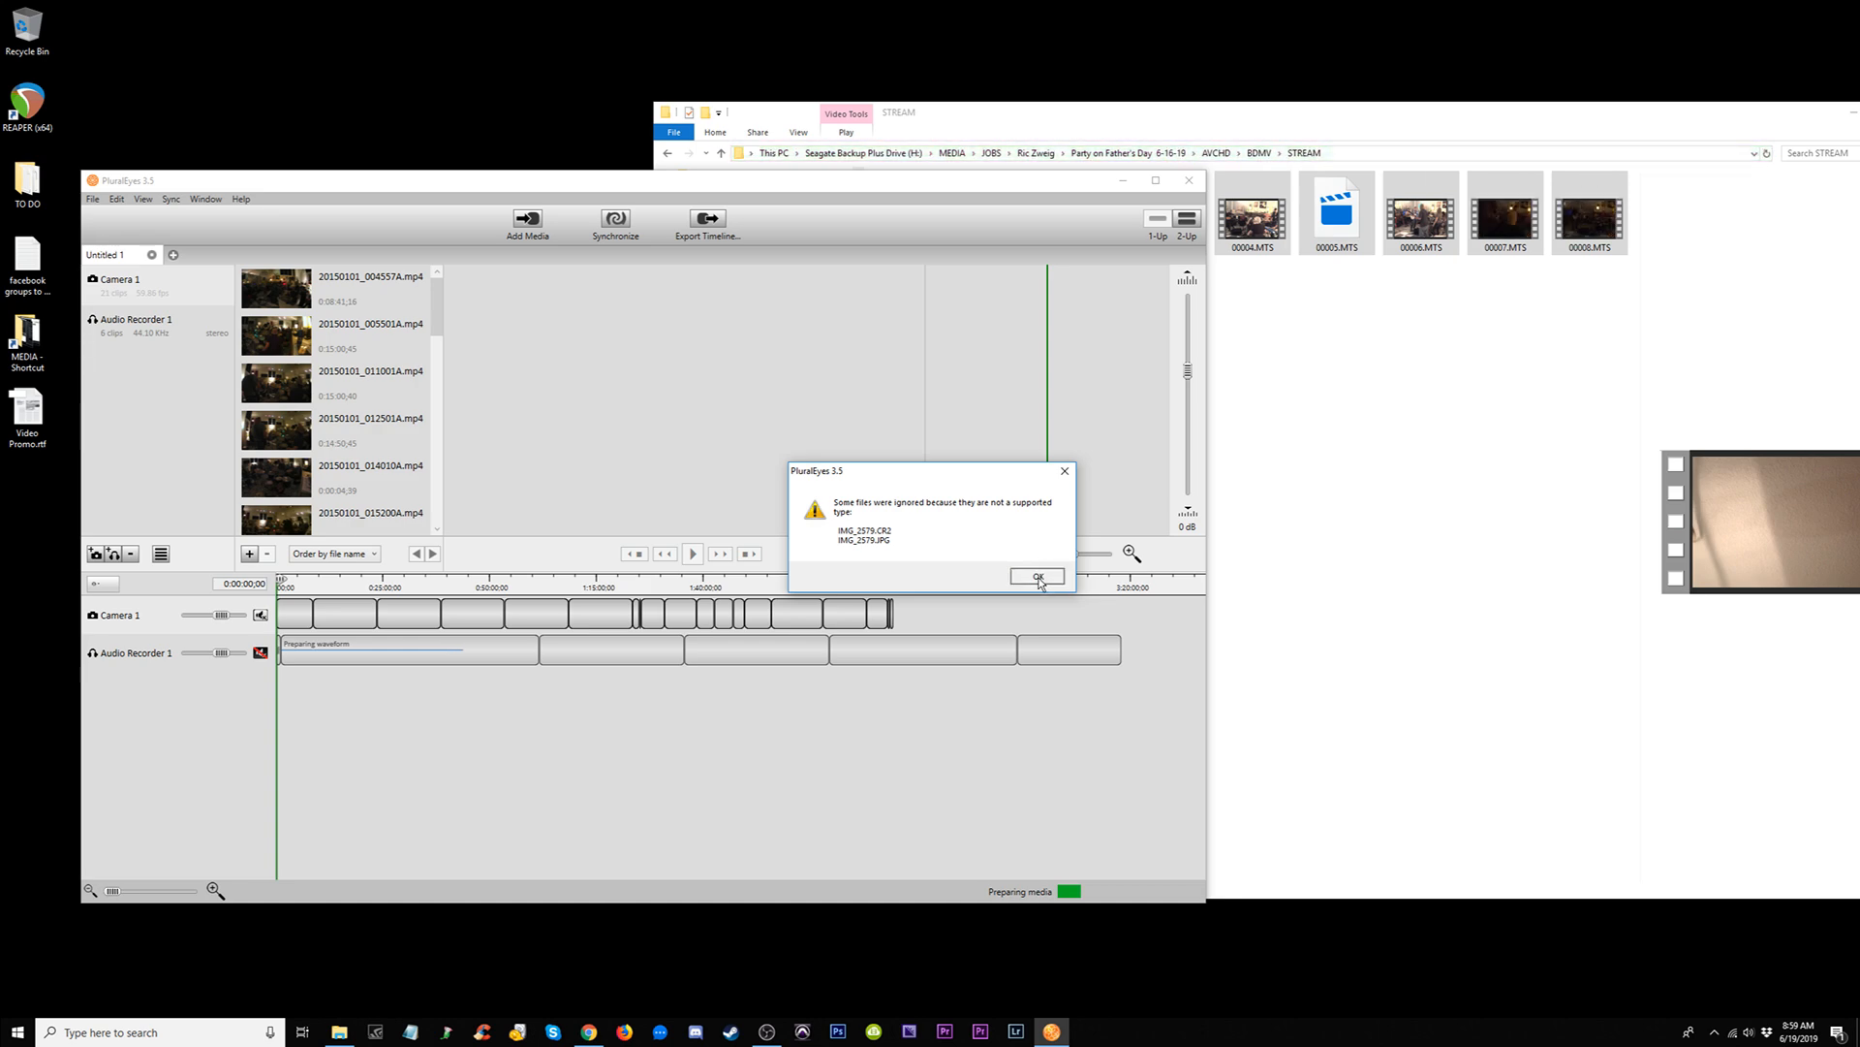
mouse_move(579, 180)
mouse_down()
mouse_move(635, 188)
mouse_move(603, 189)
mouse_up()
Step: Add the selected MTS clips from the STREAM folder to the PluralEyes project's media
click(1216, 124)
drag(888, 237, 576, 414)
drag(338, 406, 338, 406)
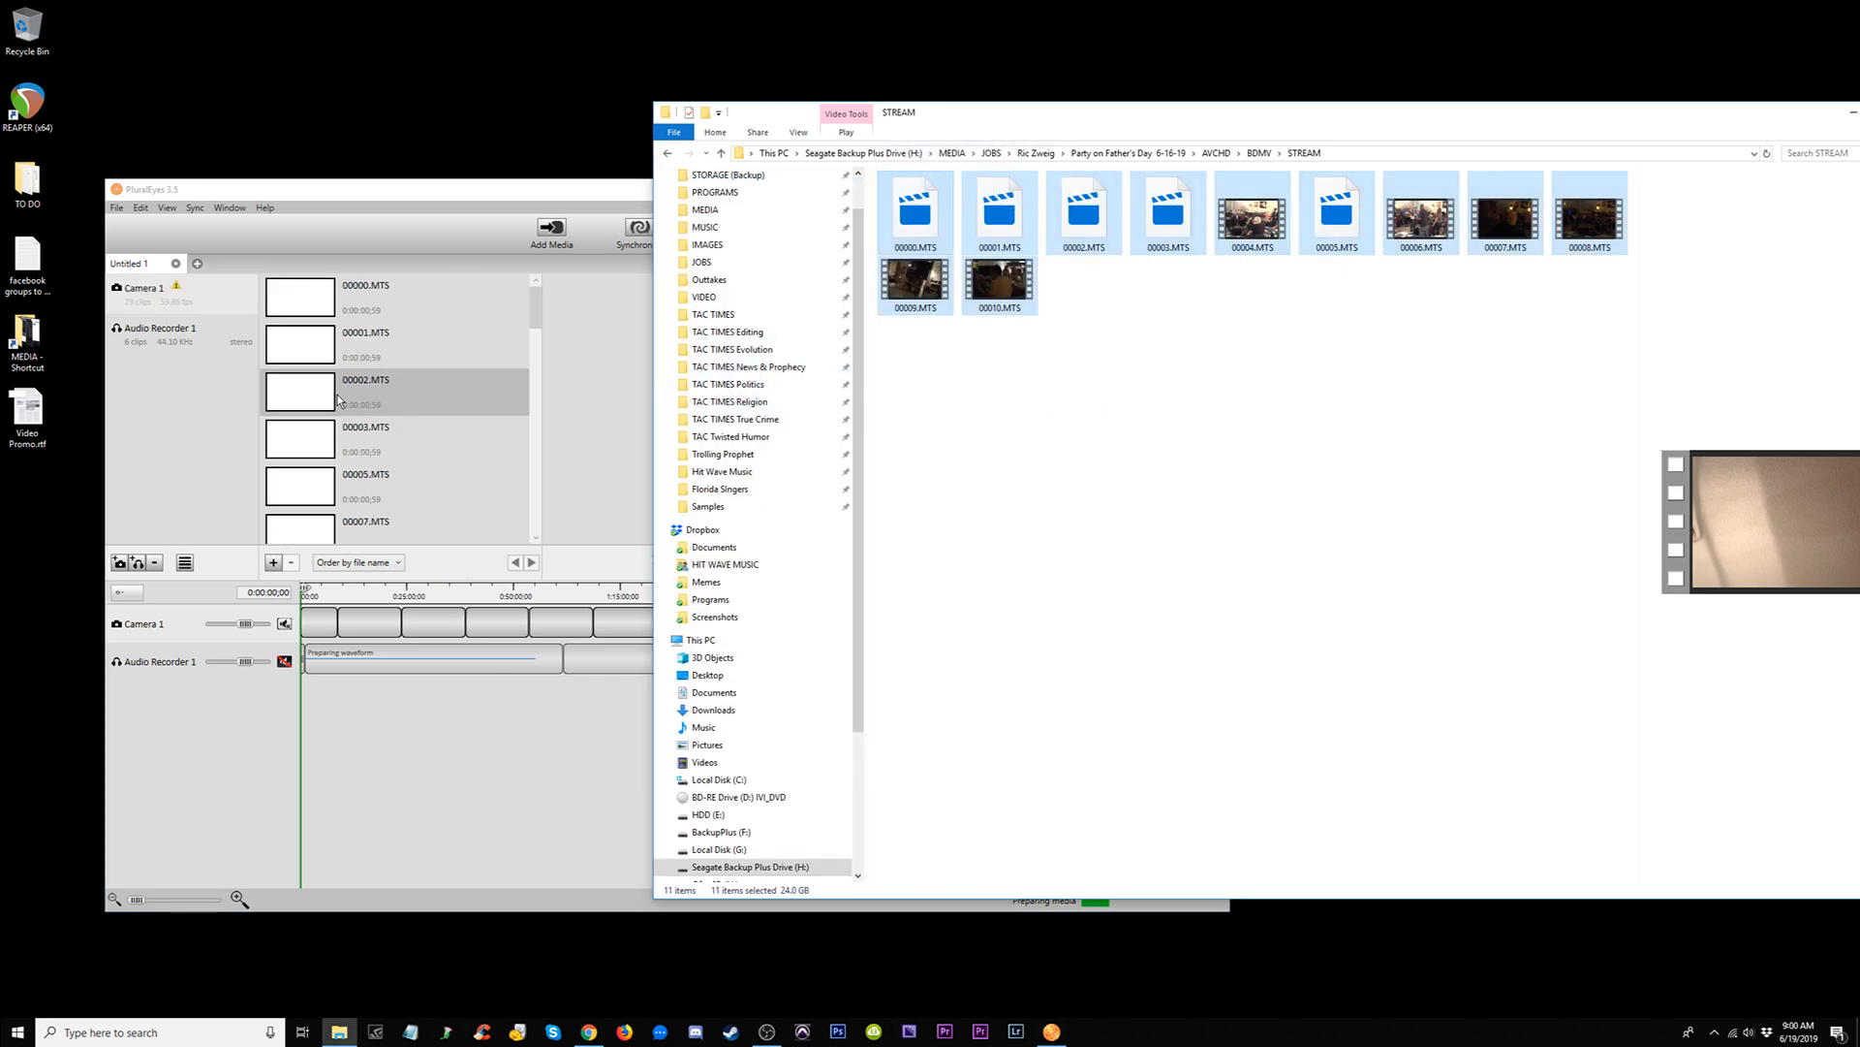
Step: Return from the STREAM folder to the Party on Father's Day 6-16-19 folder and open its 100MEDIA folder
click(520, 191)
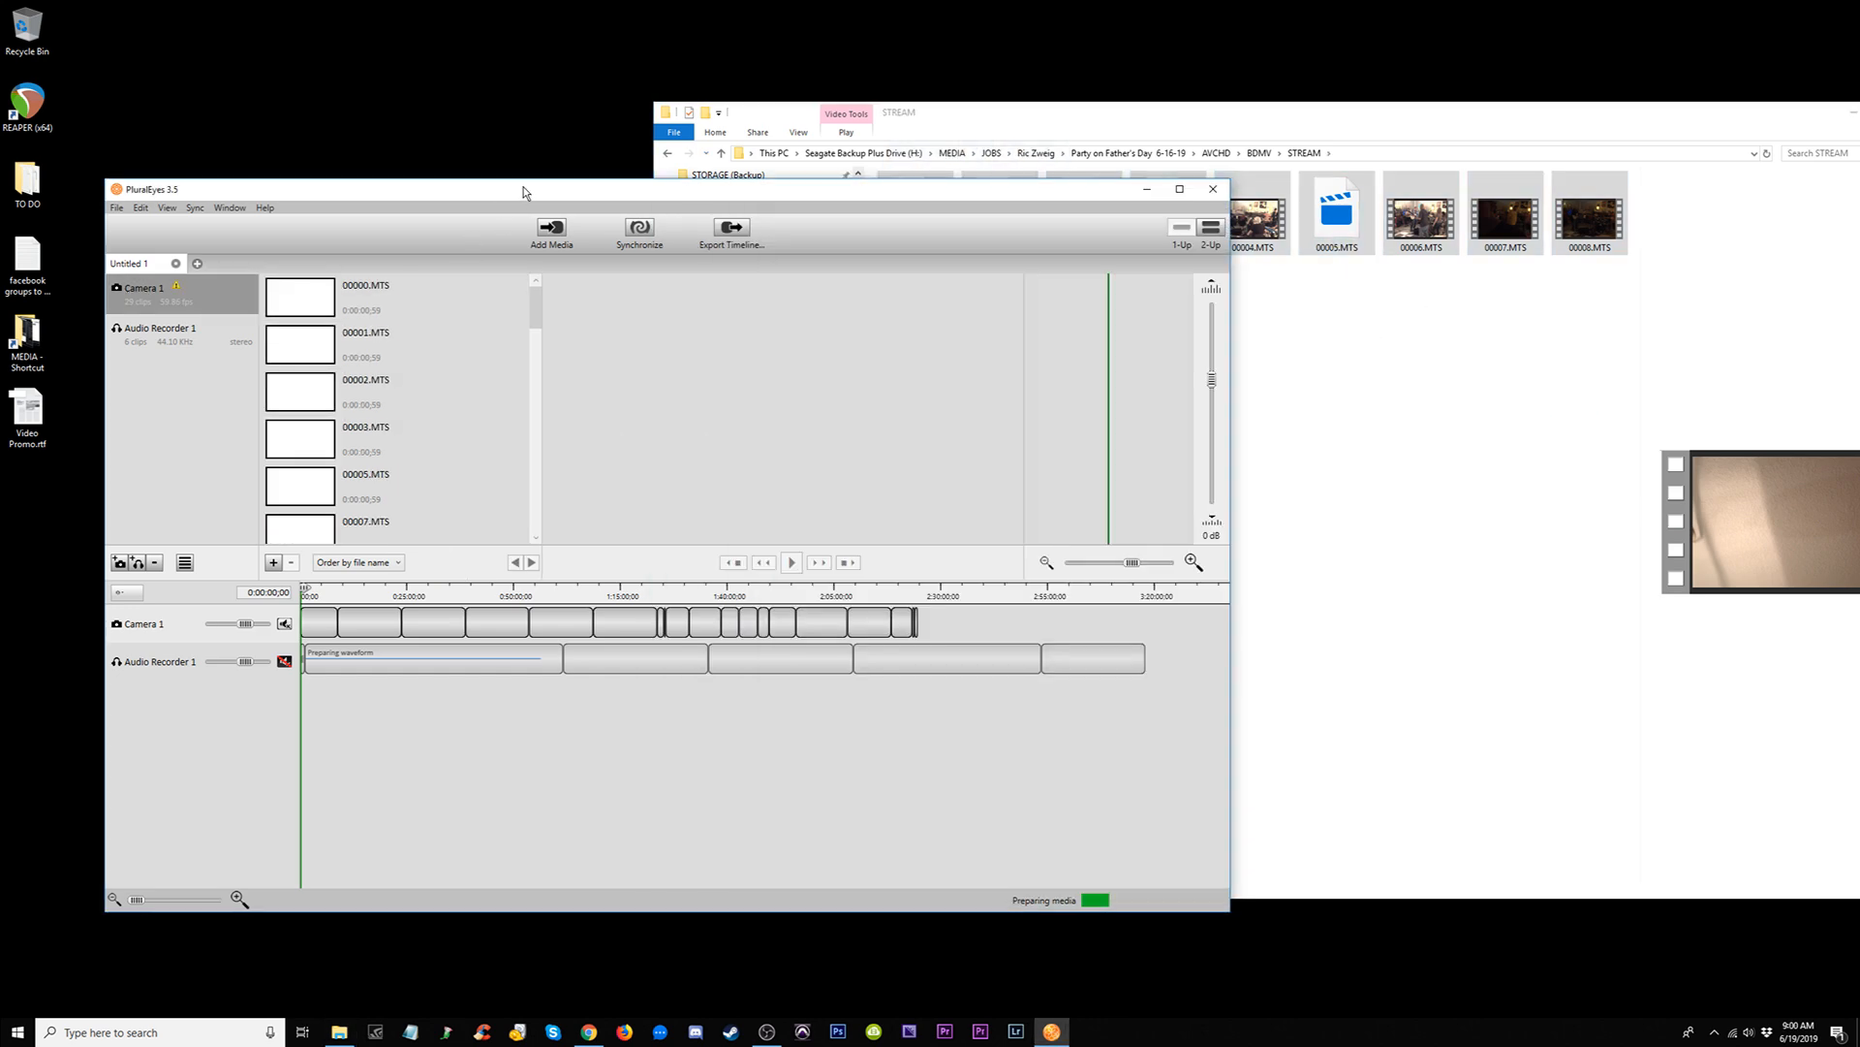
click(1264, 128)
click(667, 154)
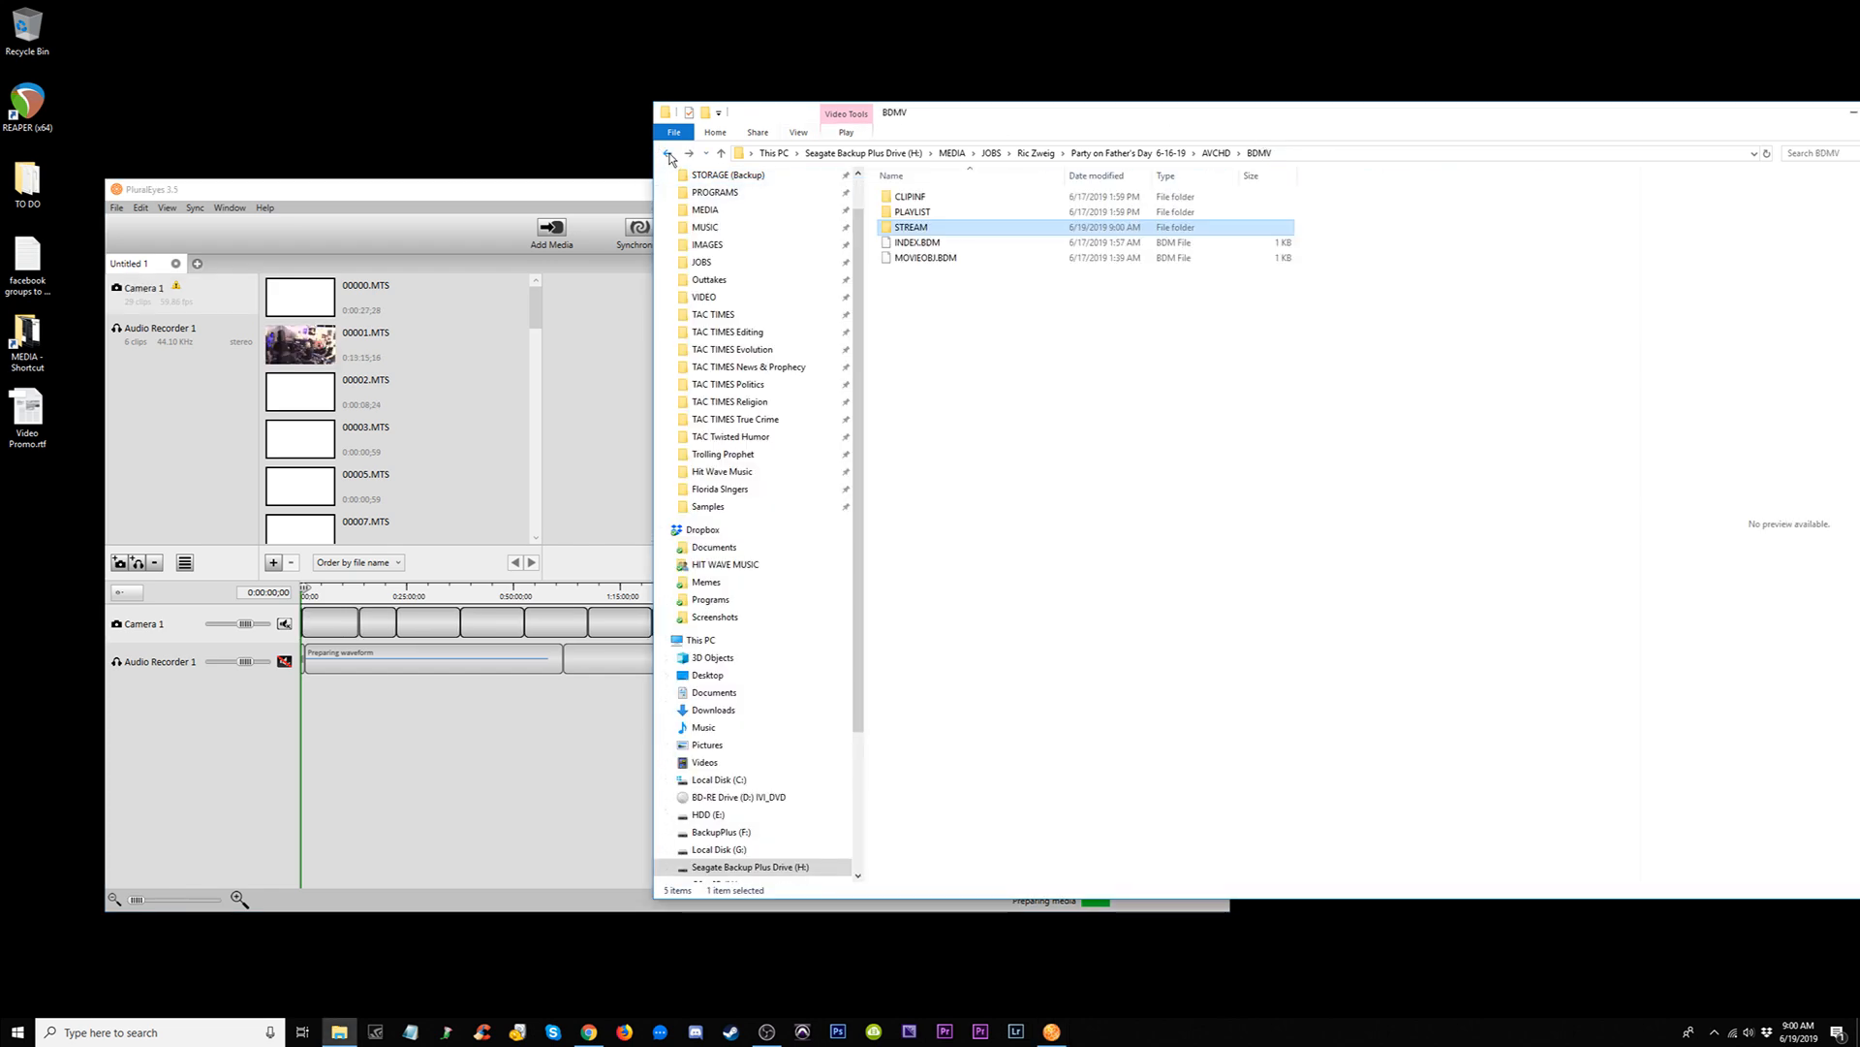
click(671, 153)
click(671, 153)
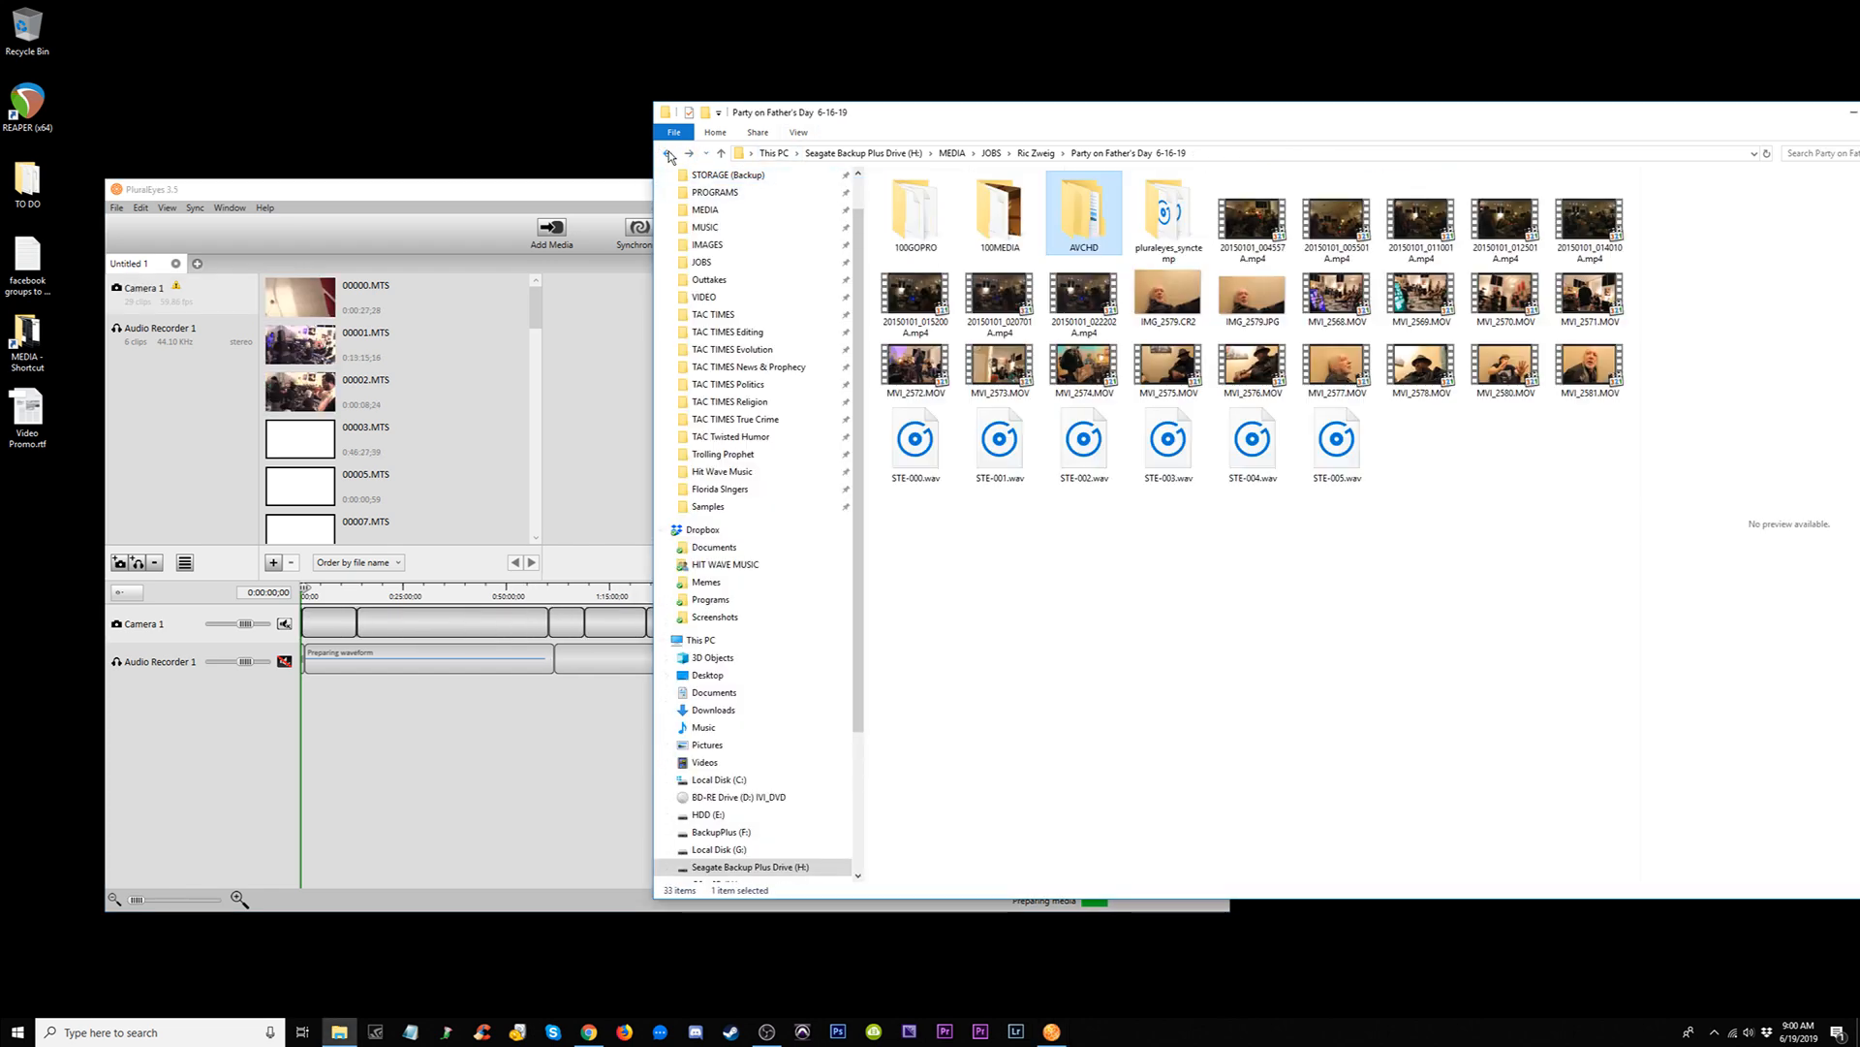
double_click(1010, 195)
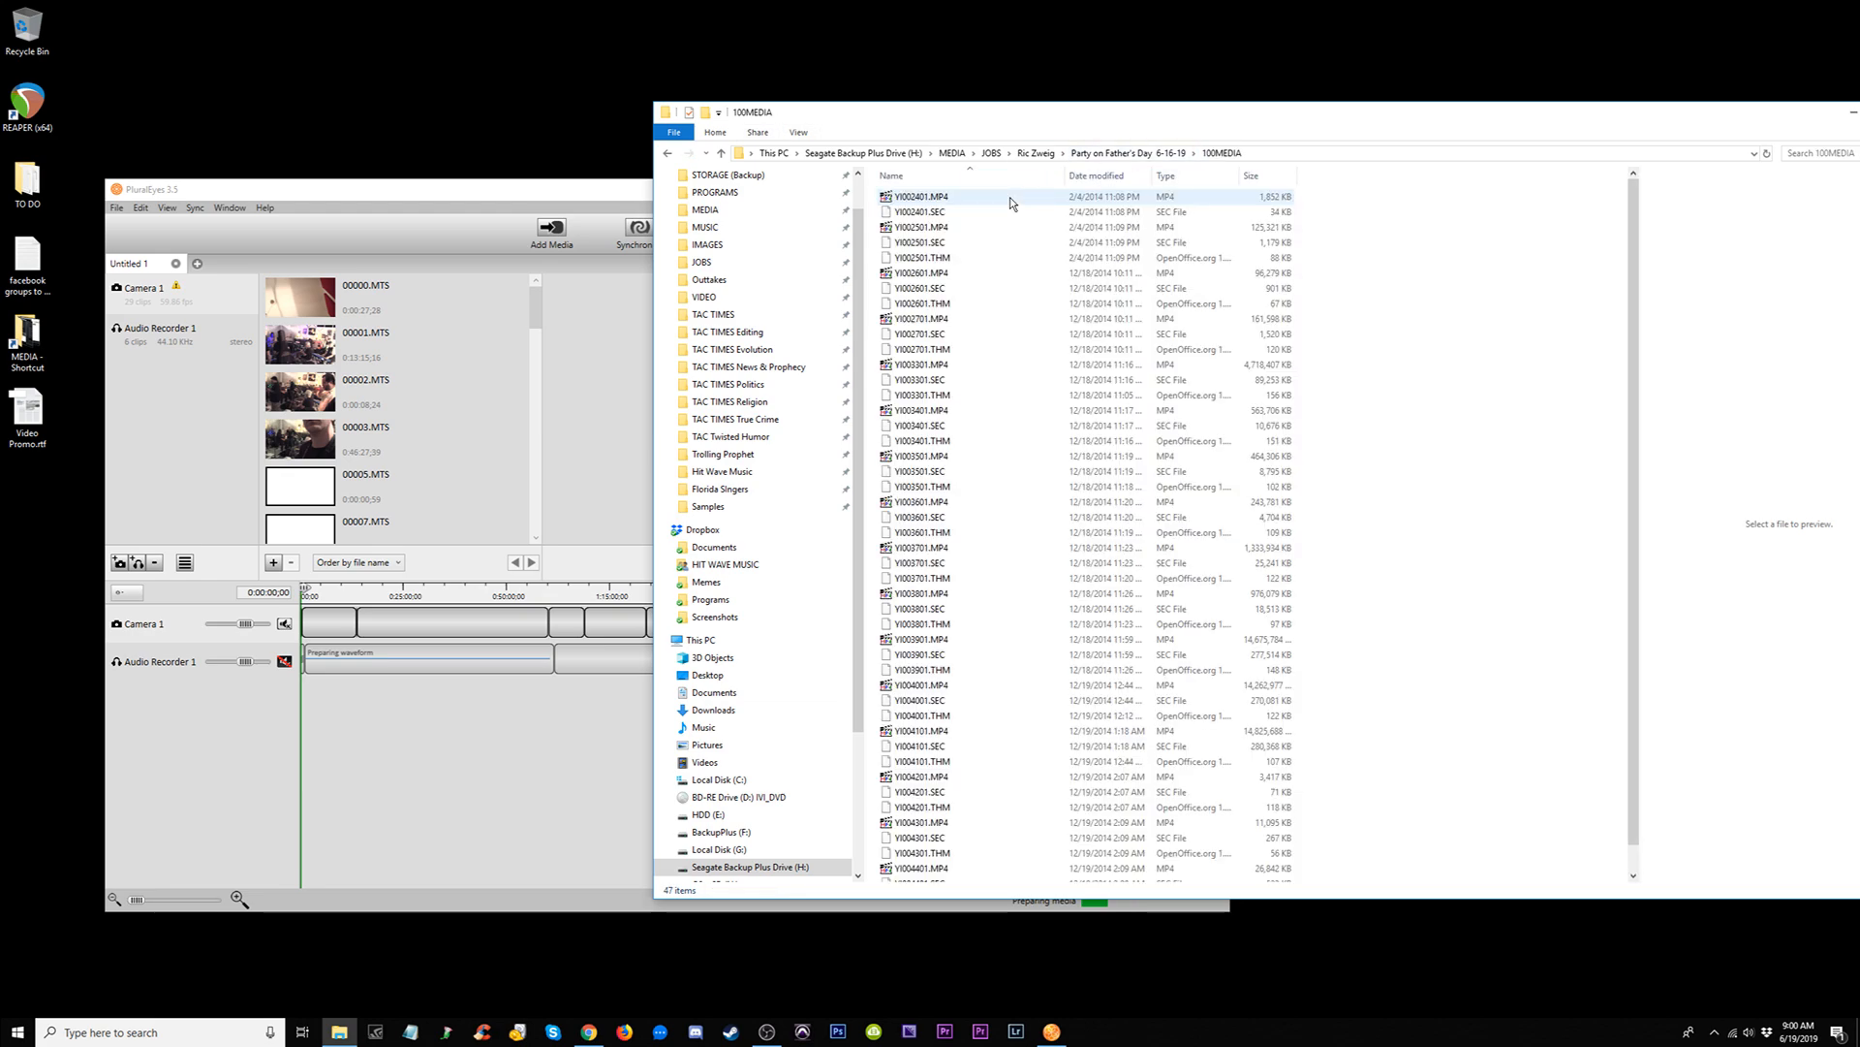
Step: Select only the MP4 clips from YI002401.MP4 to YI004401.MP4 in 100MEDIA and add them to the PluralEyes project's media
click(937, 201)
ctrl+click(920, 226)
ctrl+click(920, 272)
ctrl+click(921, 319)
ctrl+click(921, 364)
ctrl+click(921, 410)
ctrl+click(920, 455)
ctrl+click(920, 502)
ctrl+click(921, 547)
ctrl+click(921, 593)
ctrl+click(920, 638)
ctrl+click(921, 684)
ctrl+click(921, 731)
ctrl+click(933, 780)
ctrl+click(921, 822)
ctrl+click(921, 868)
scroll(1008, 722, down, 1)
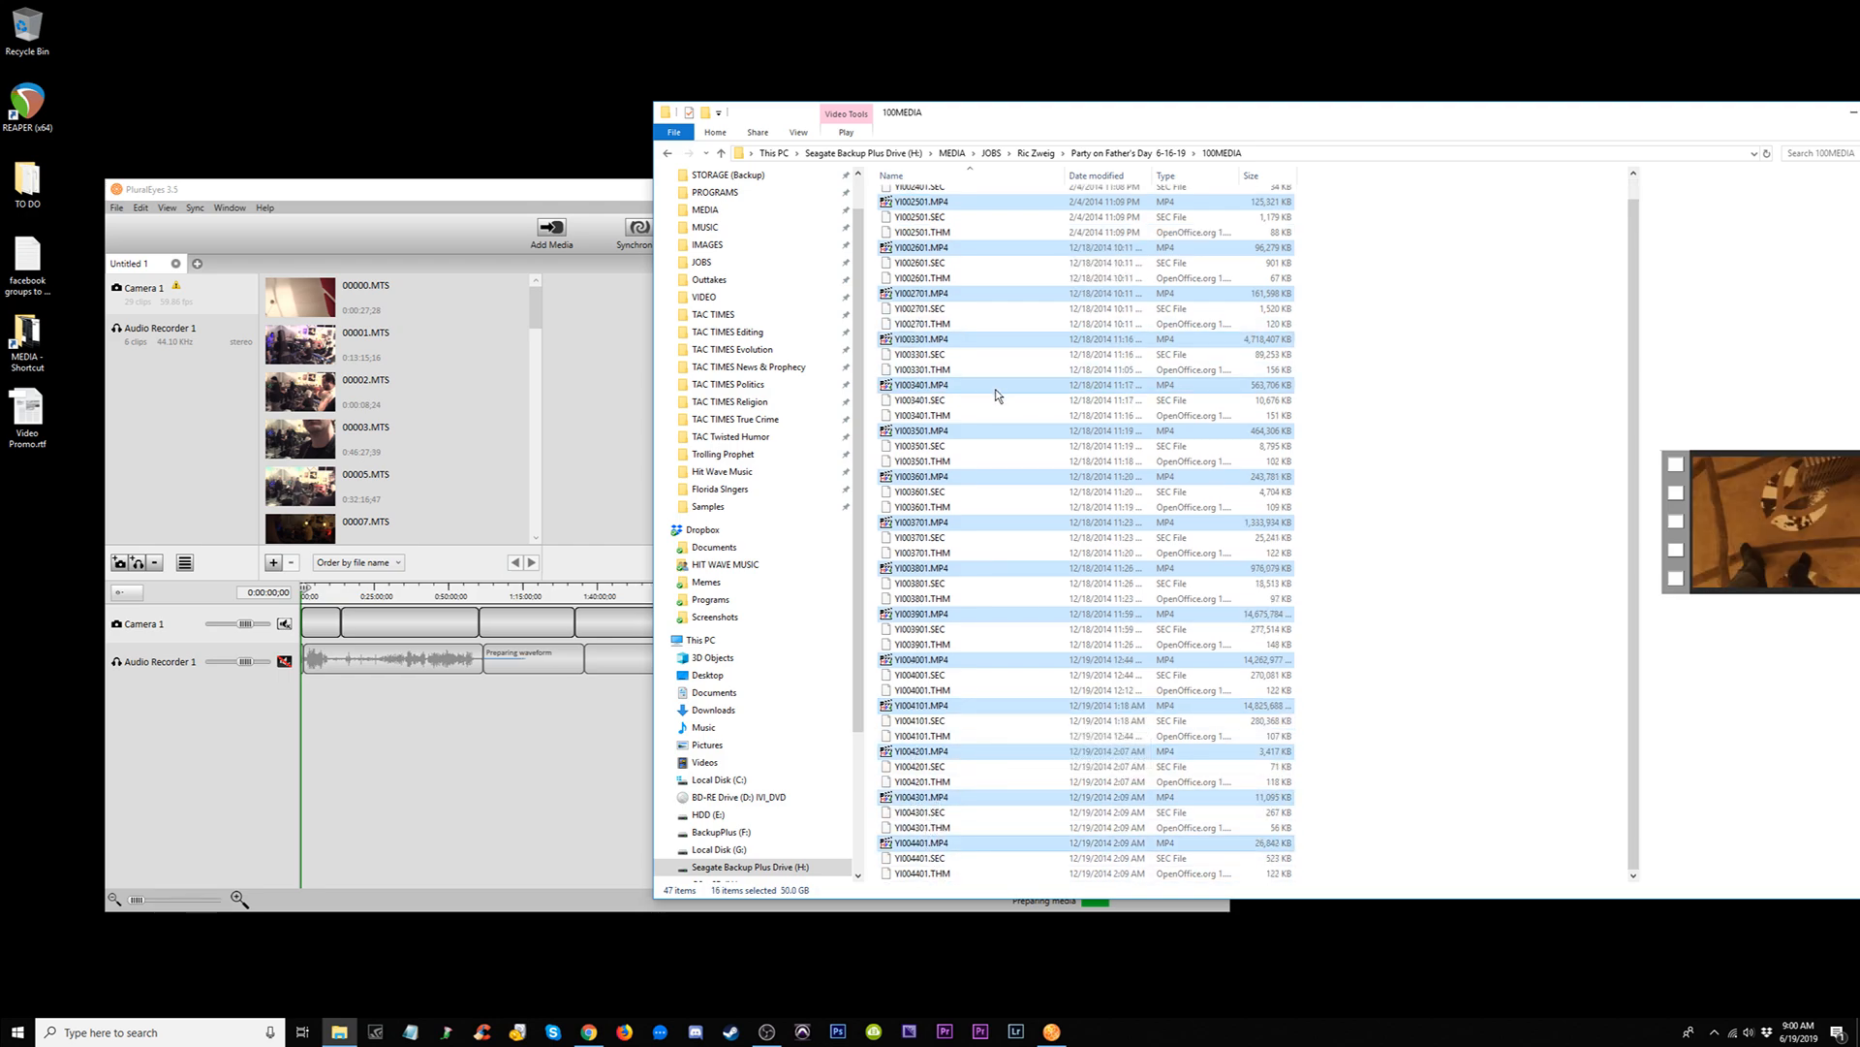
scroll(1001, 395, up, 1)
drag(930, 272, 332, 429)
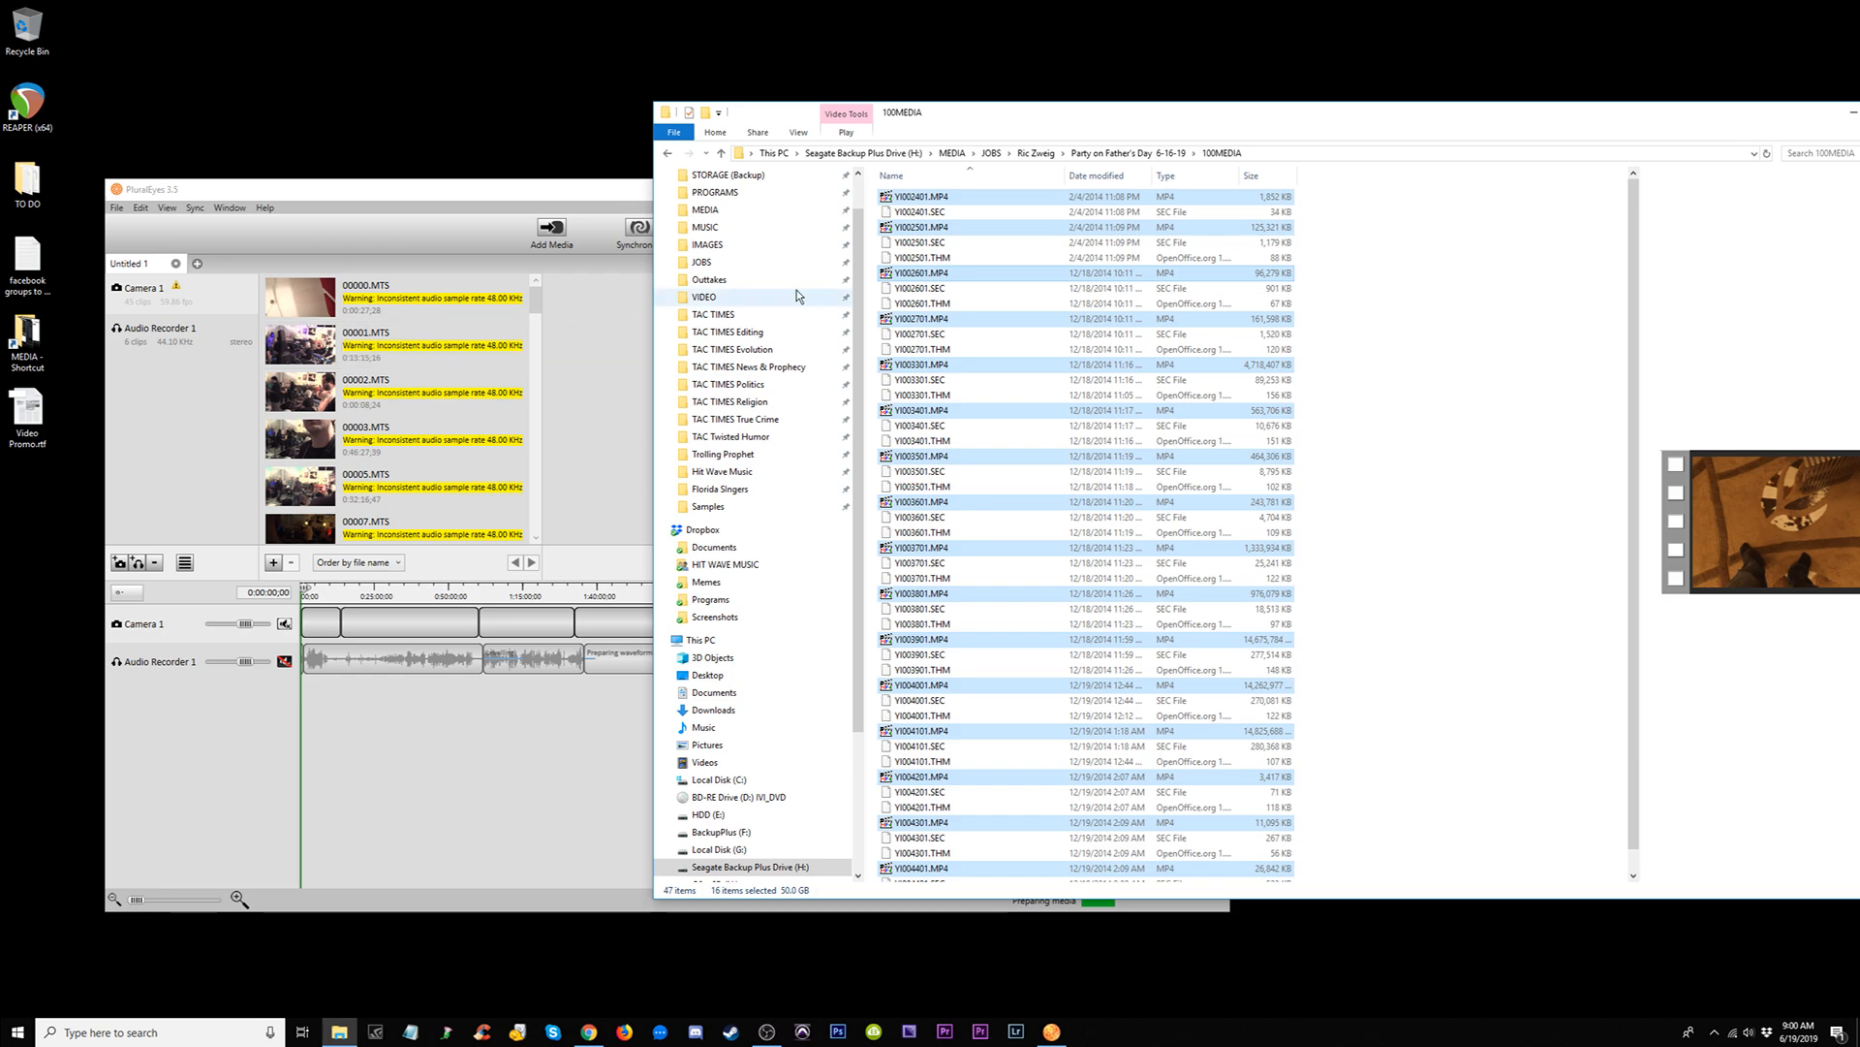
Step: Check the 100GOPRO folder for usable video and look at the apps offered for opening GL010409.LRV
click(669, 154)
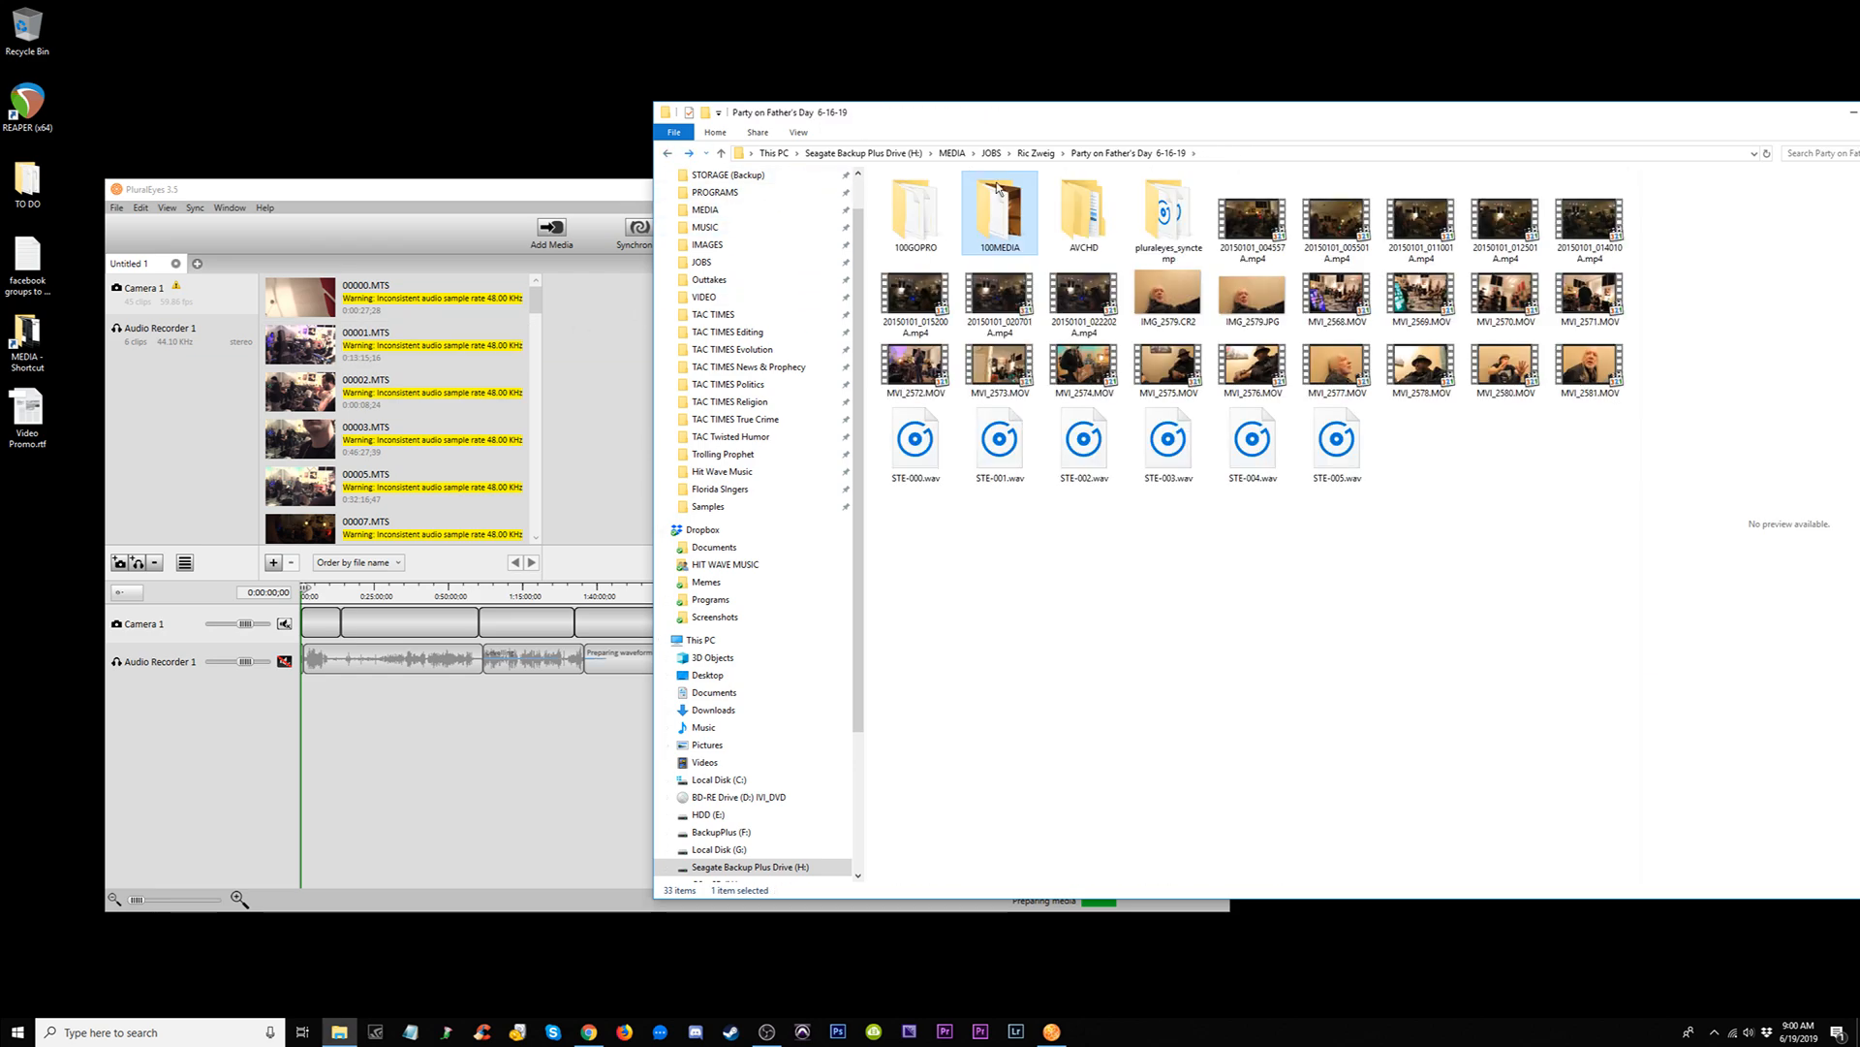
double_click(915, 213)
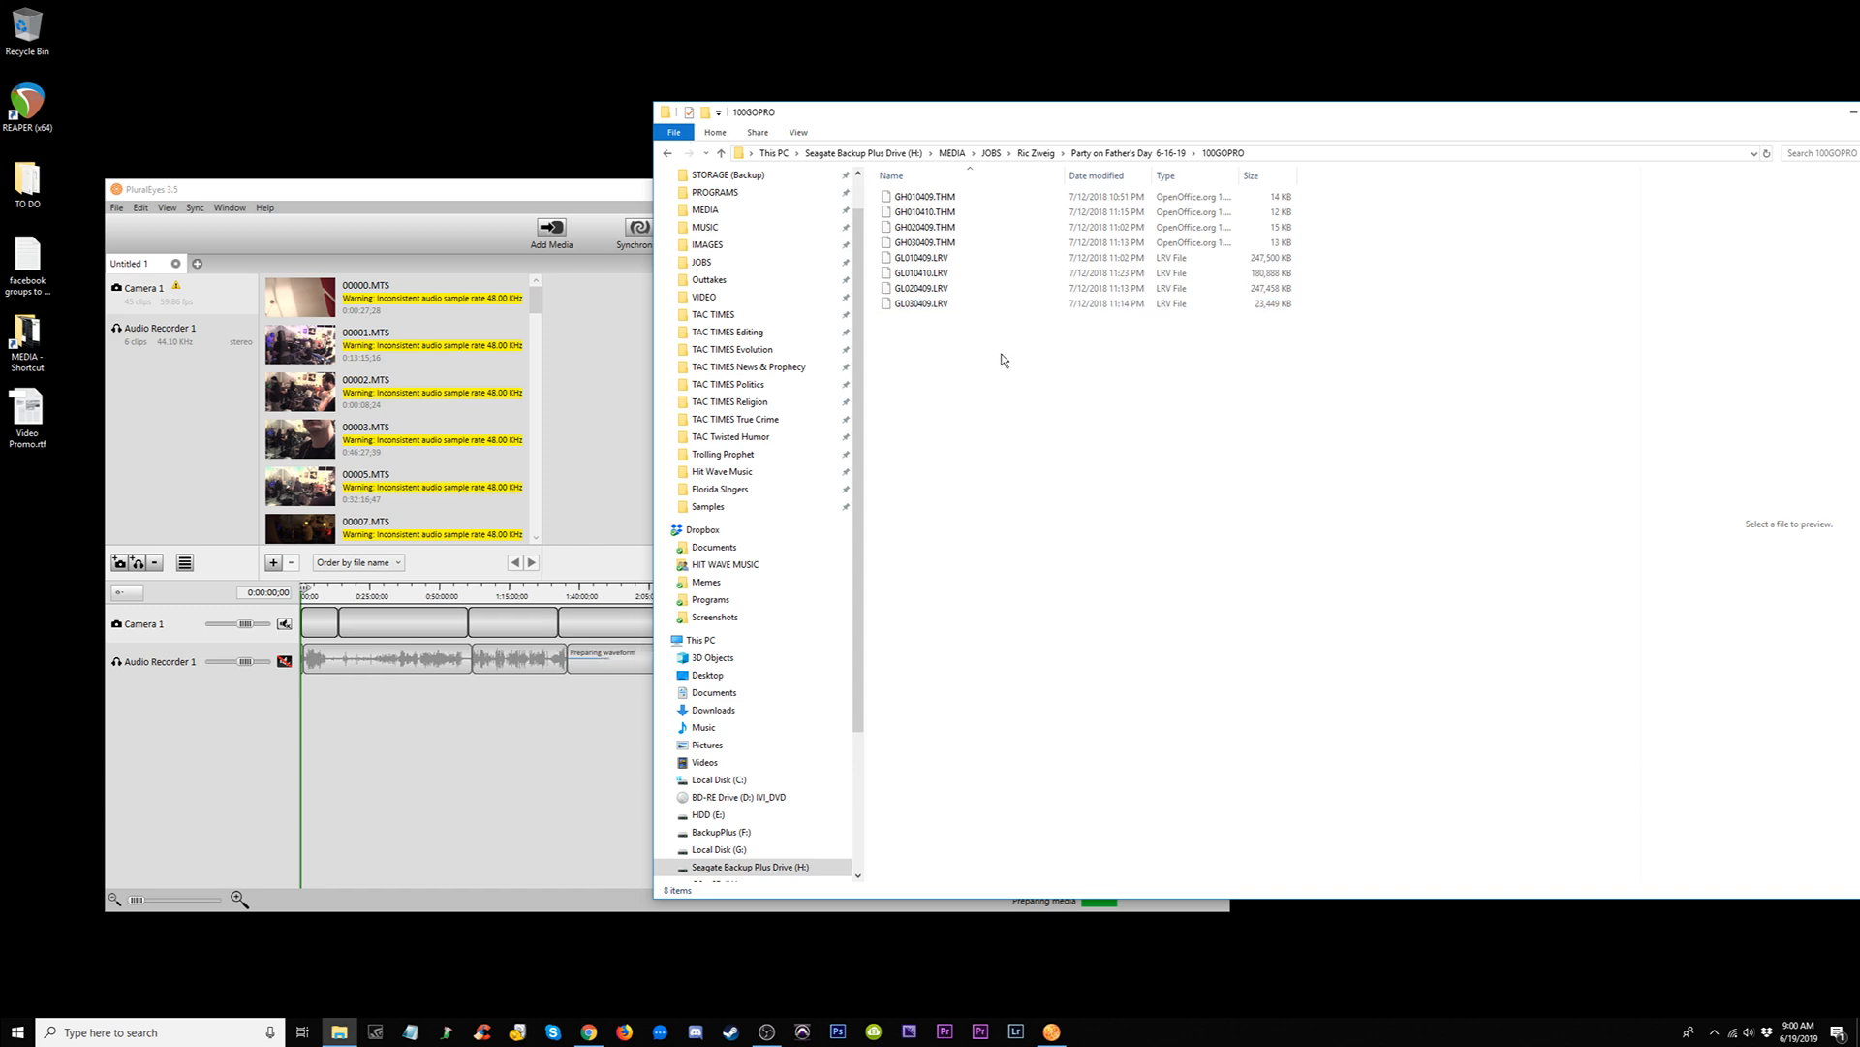
click(941, 257)
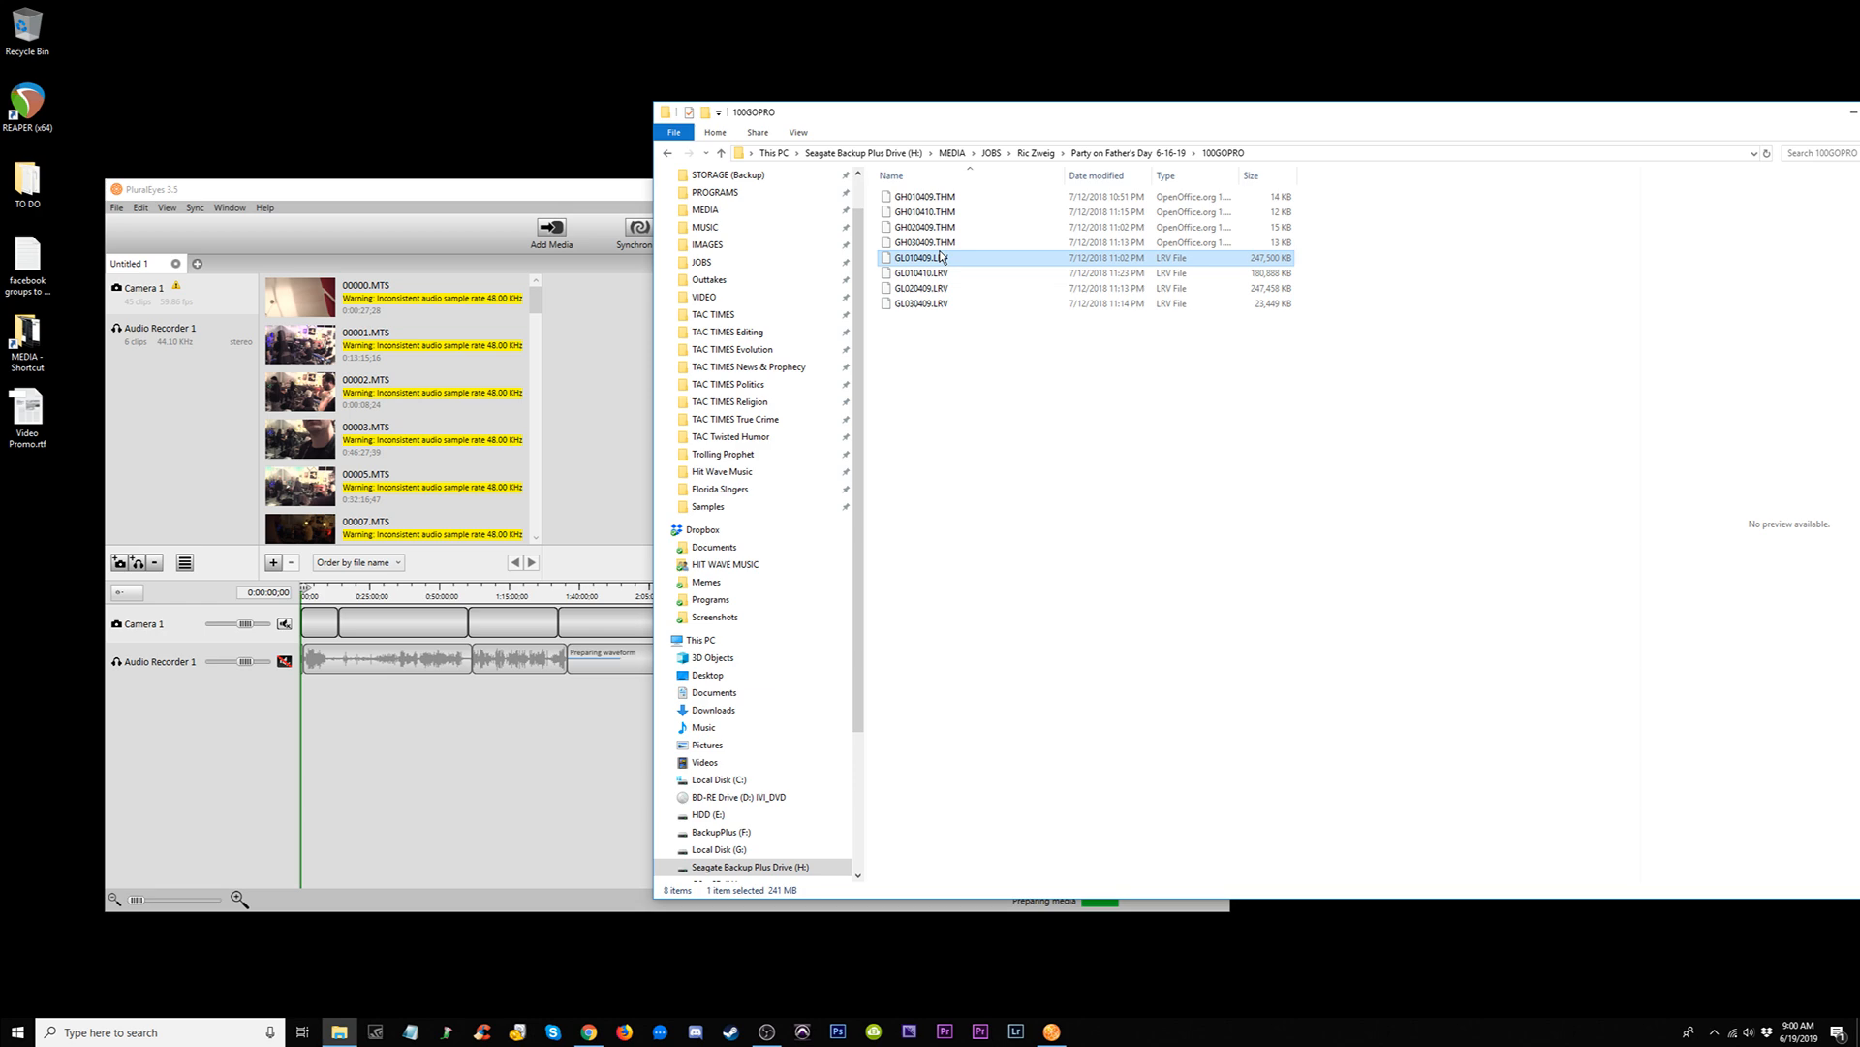
right_click(914, 259)
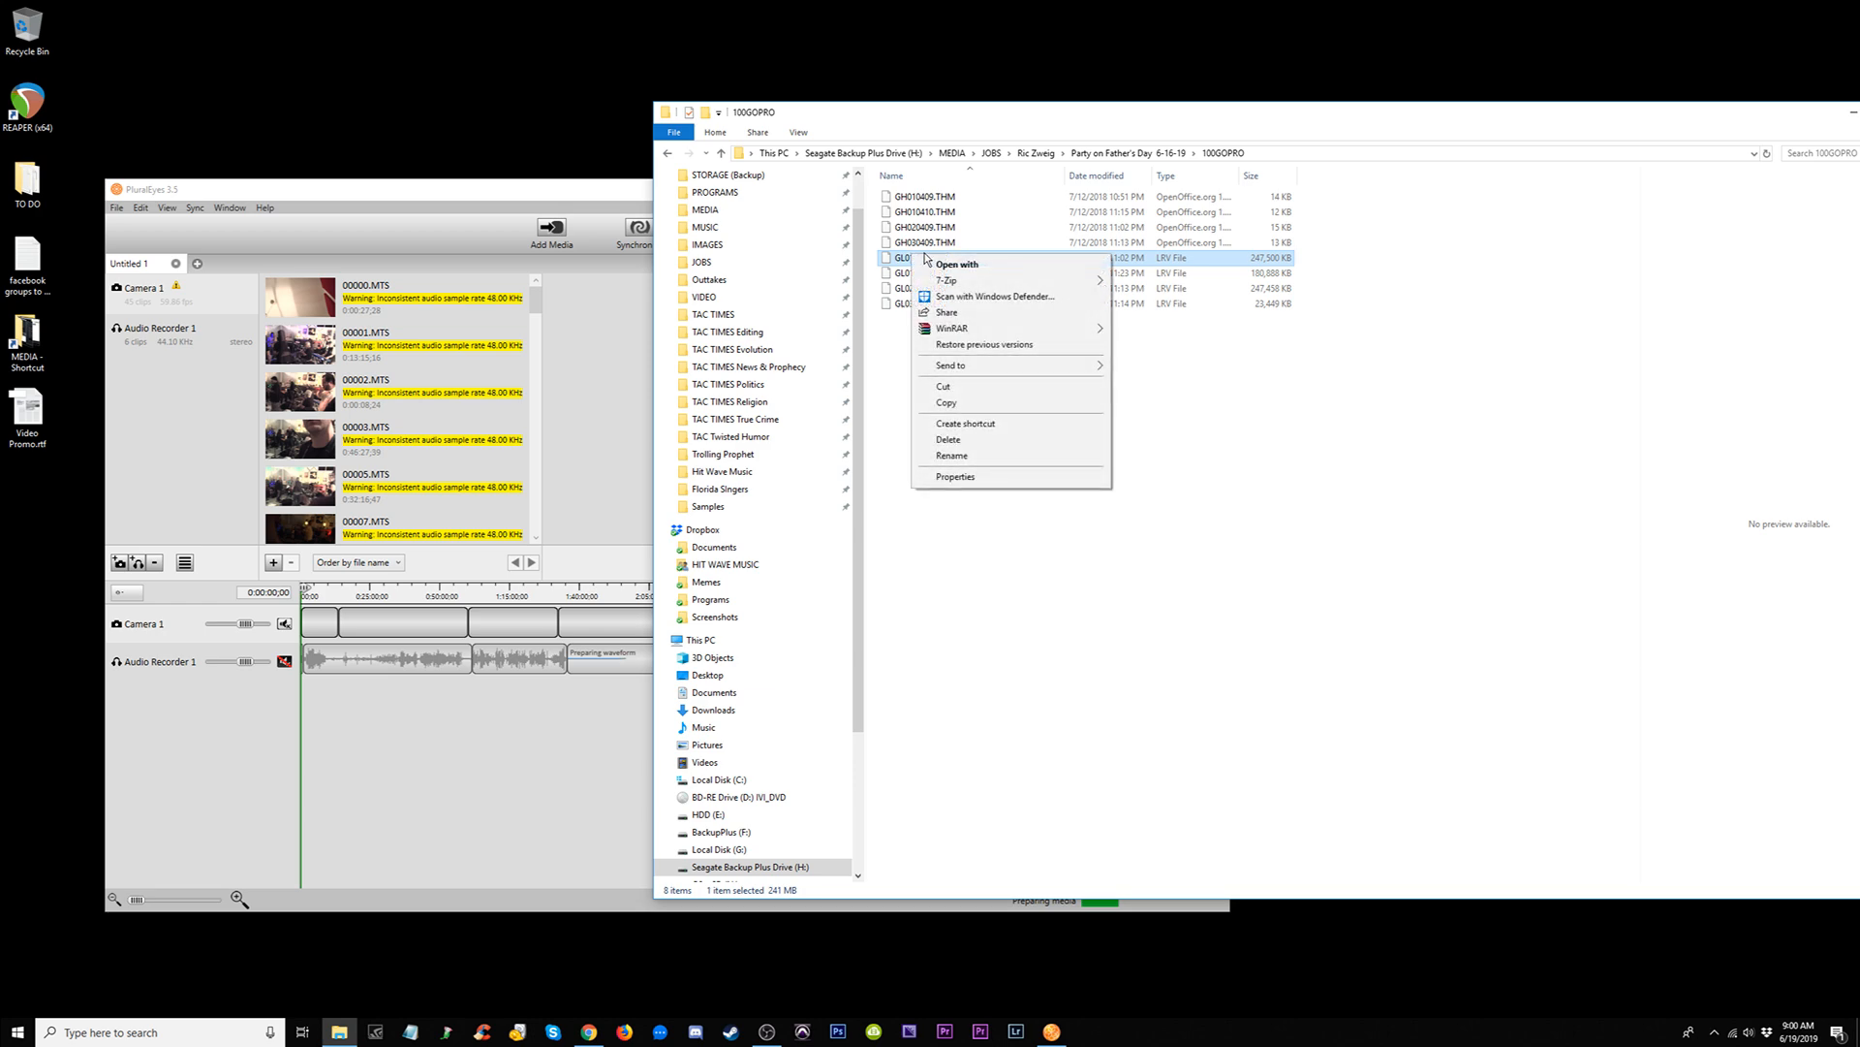
click(990, 260)
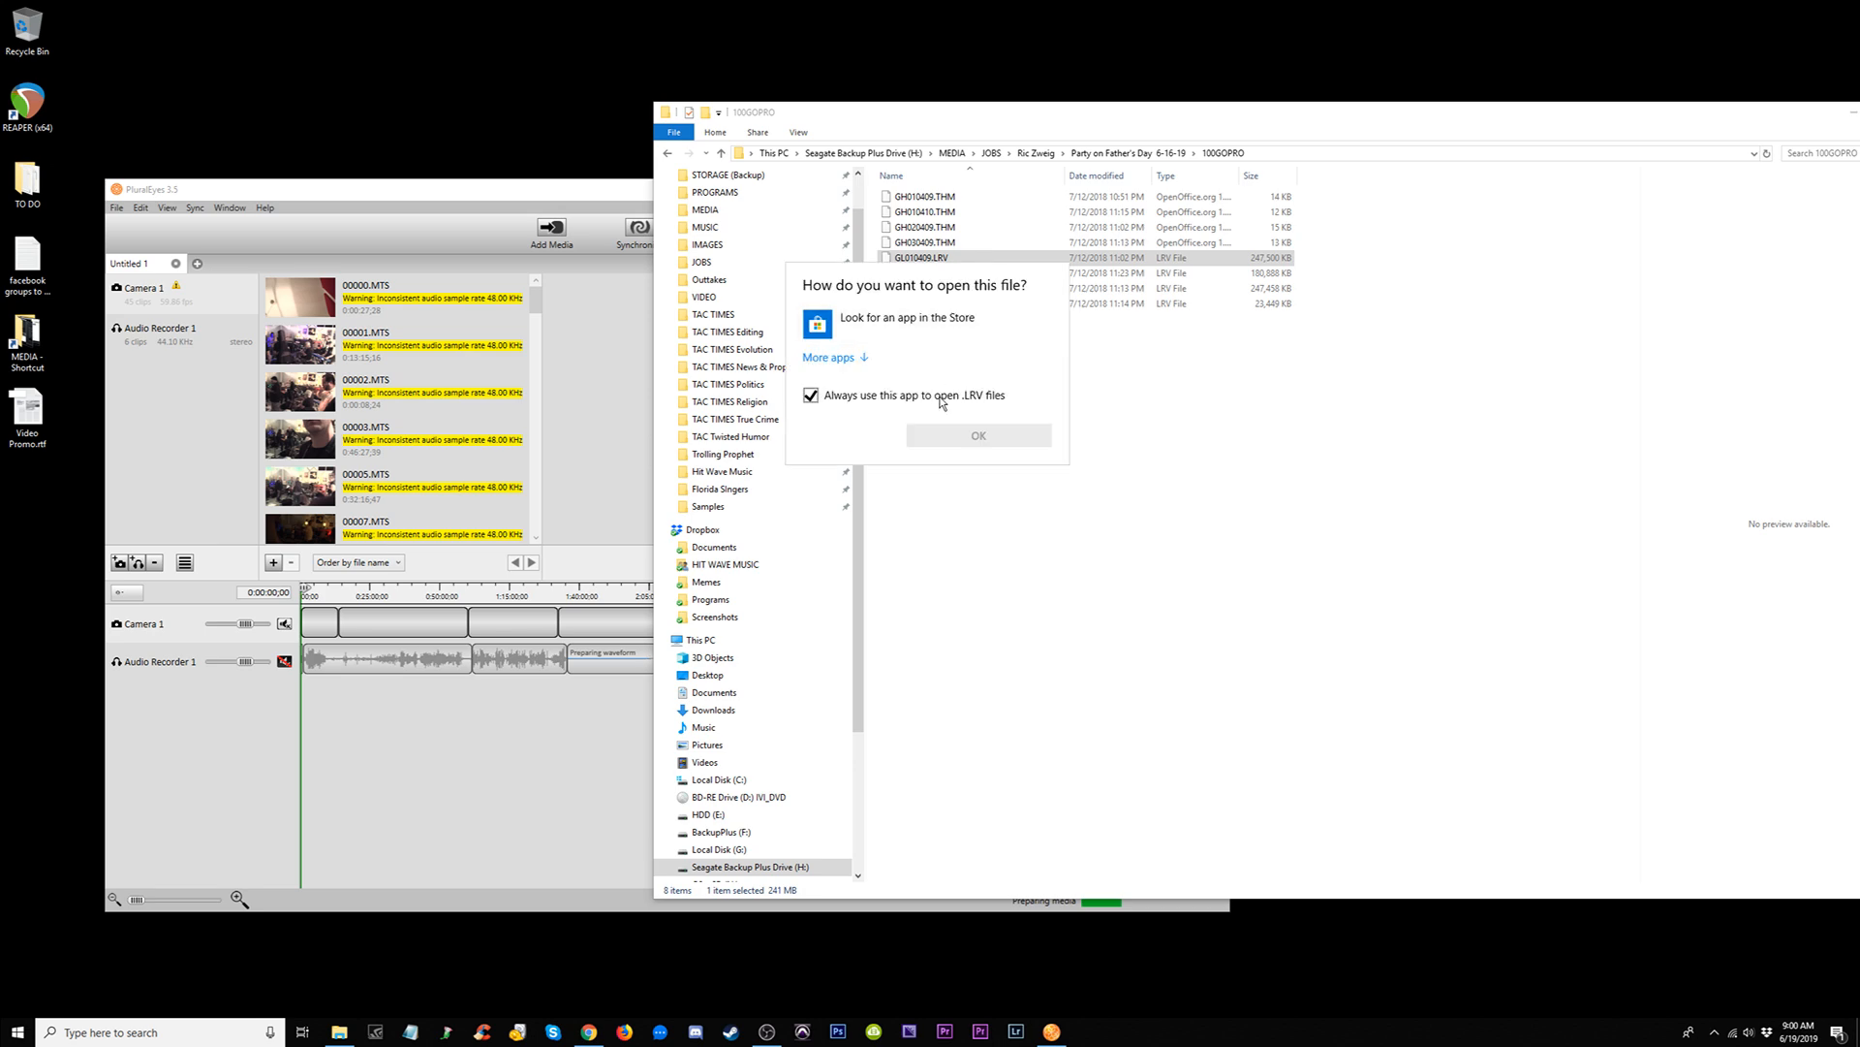
click(1116, 360)
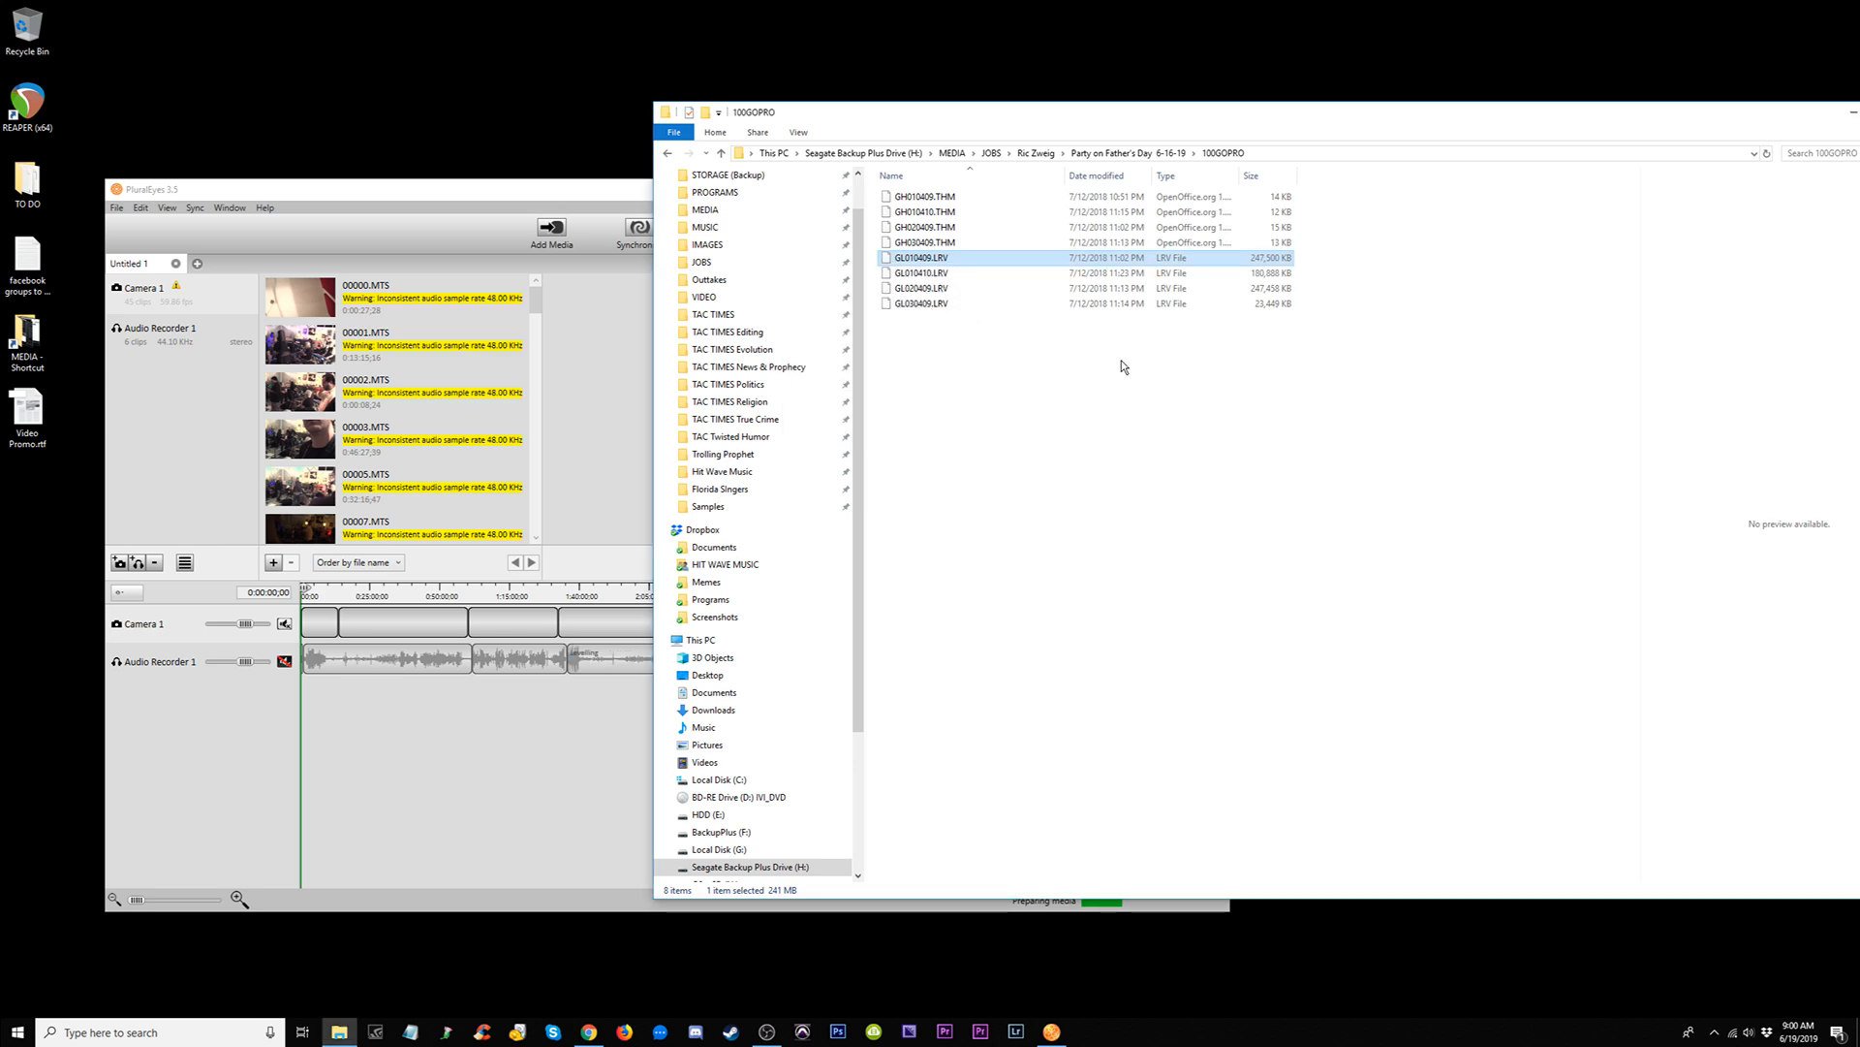
click(667, 154)
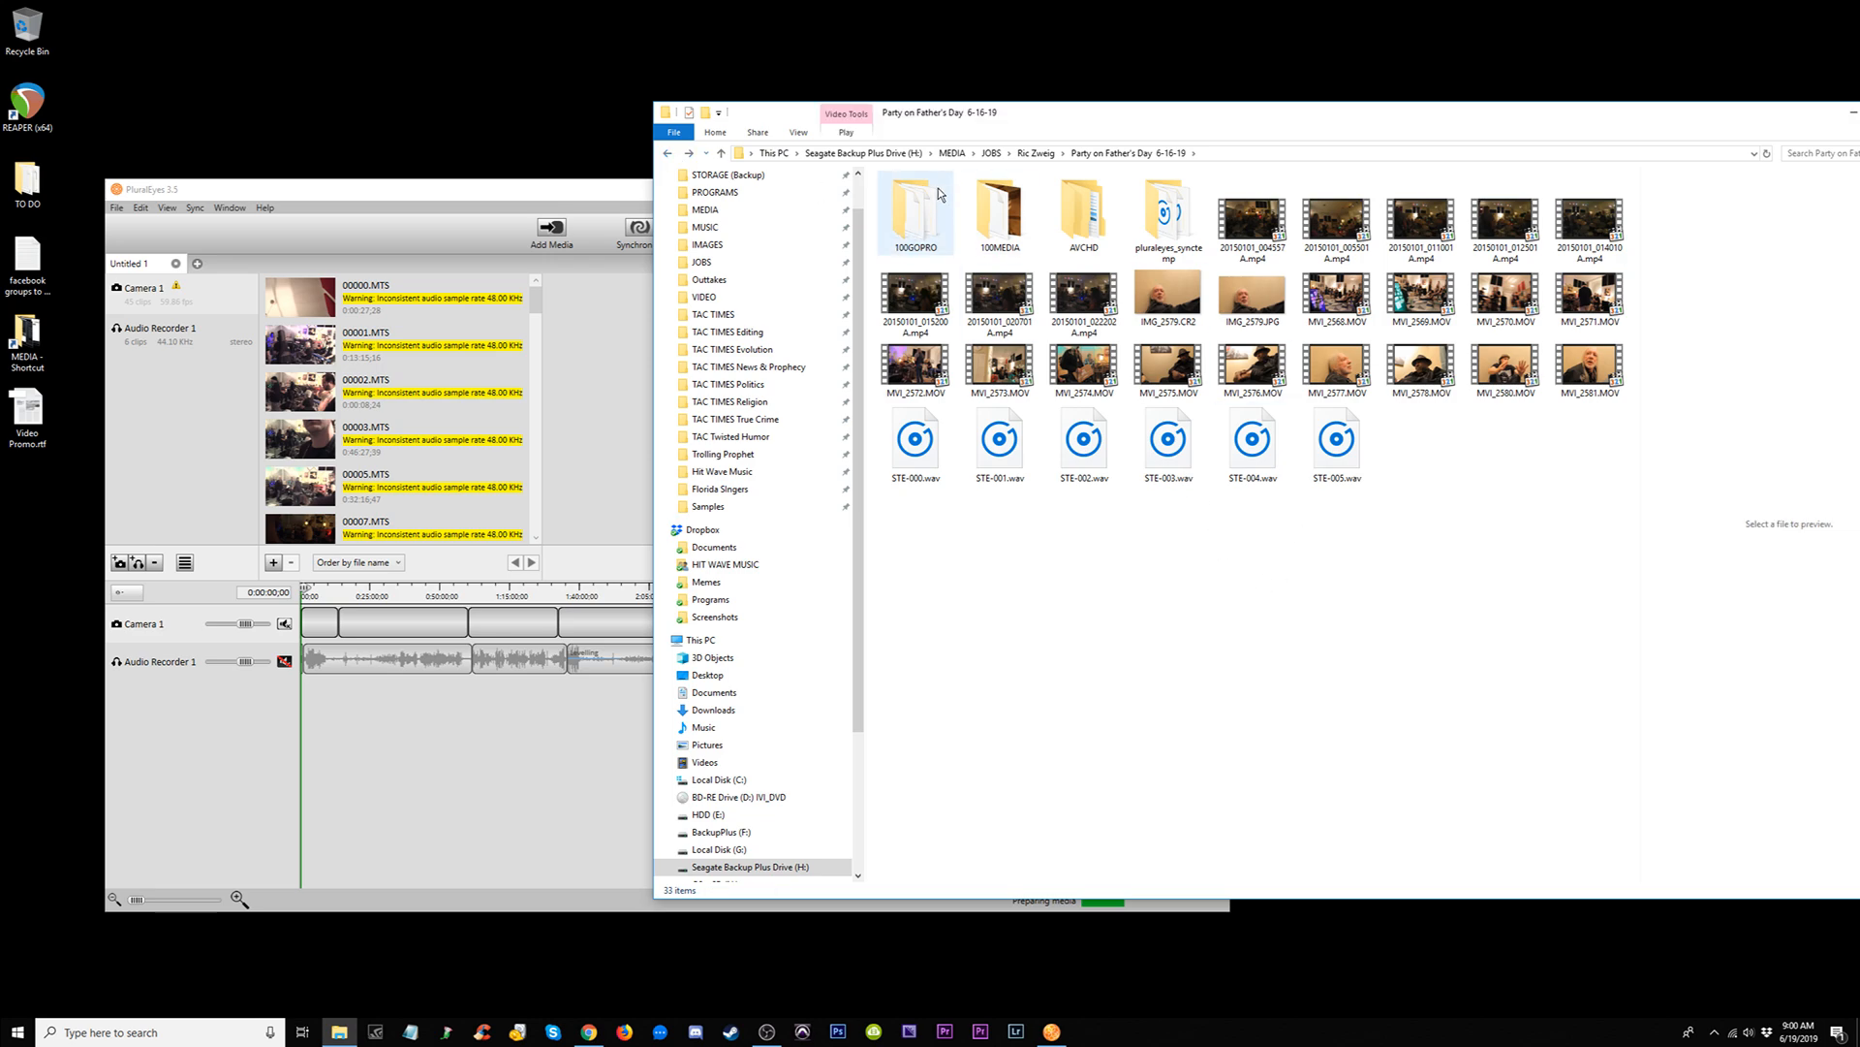
double_click(915, 214)
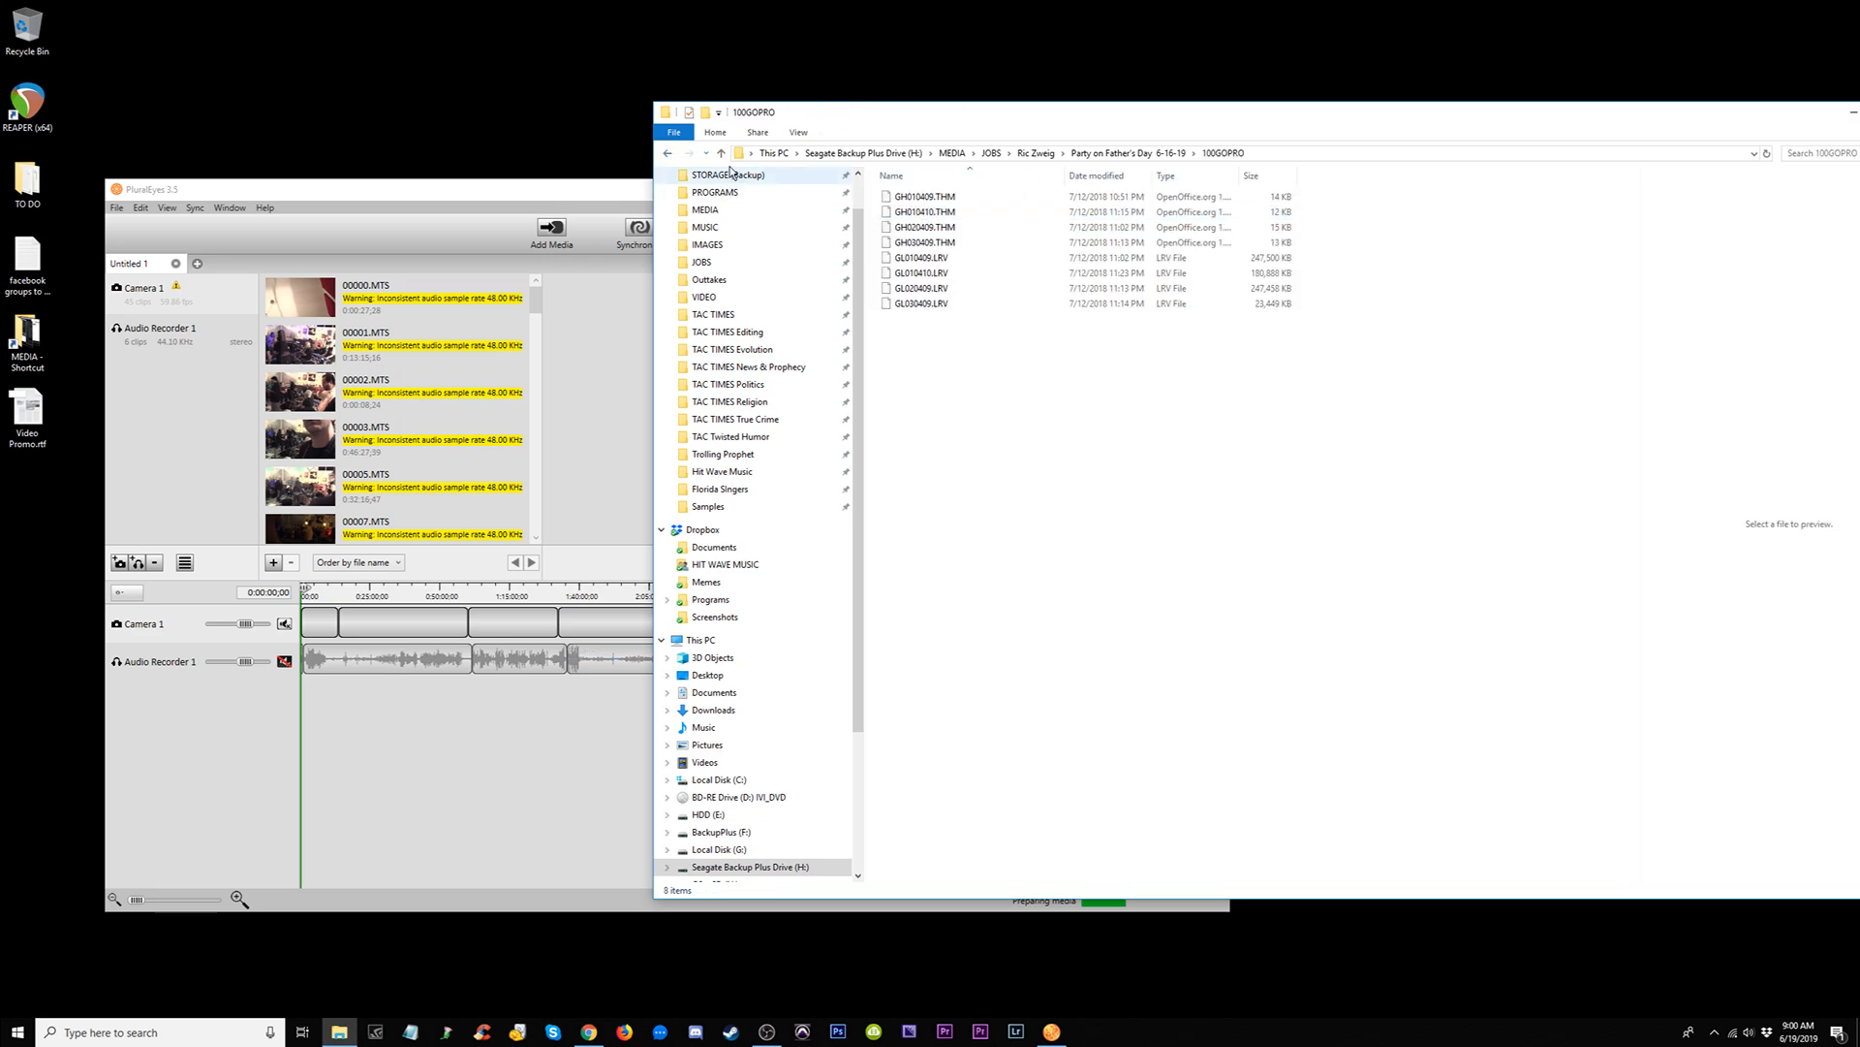
click(666, 155)
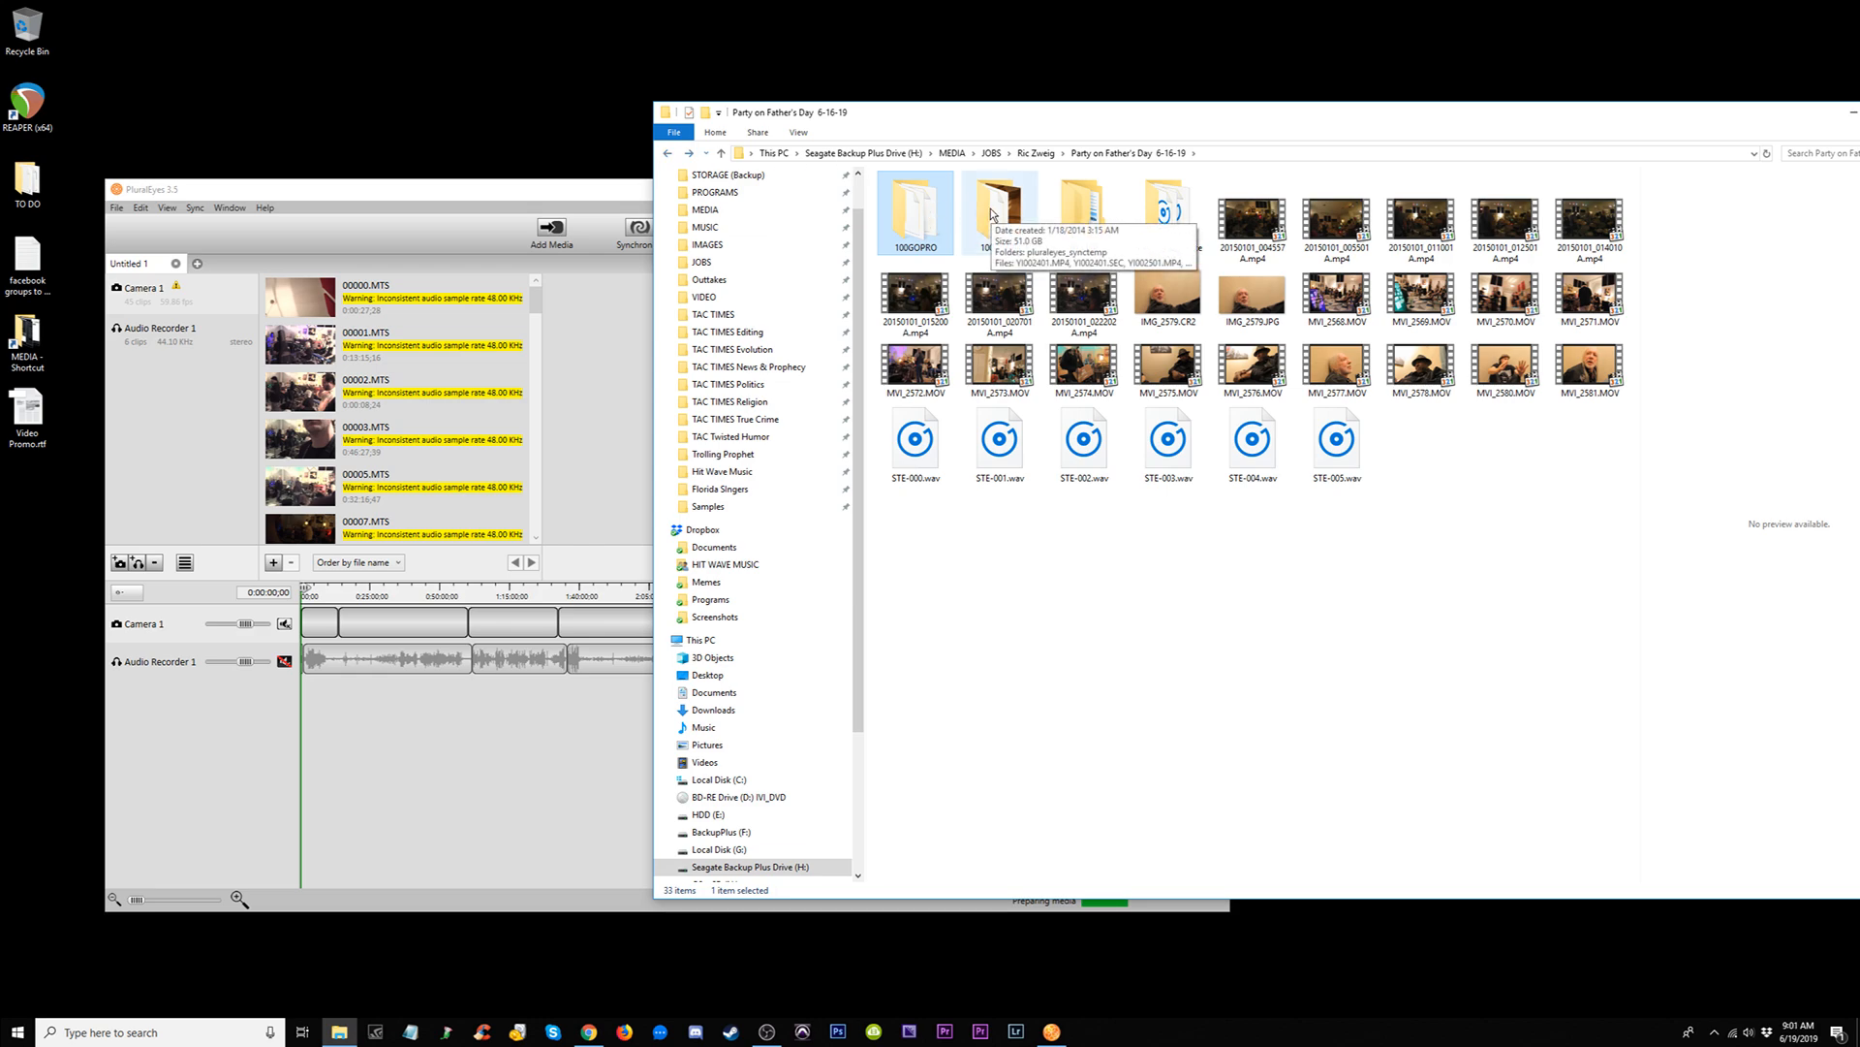
Step: Preview the clips 20150101_004557A.mp4, 20150101_022202A.mp4 and 20150101_015200A.mp4 in the party folder
click(1264, 221)
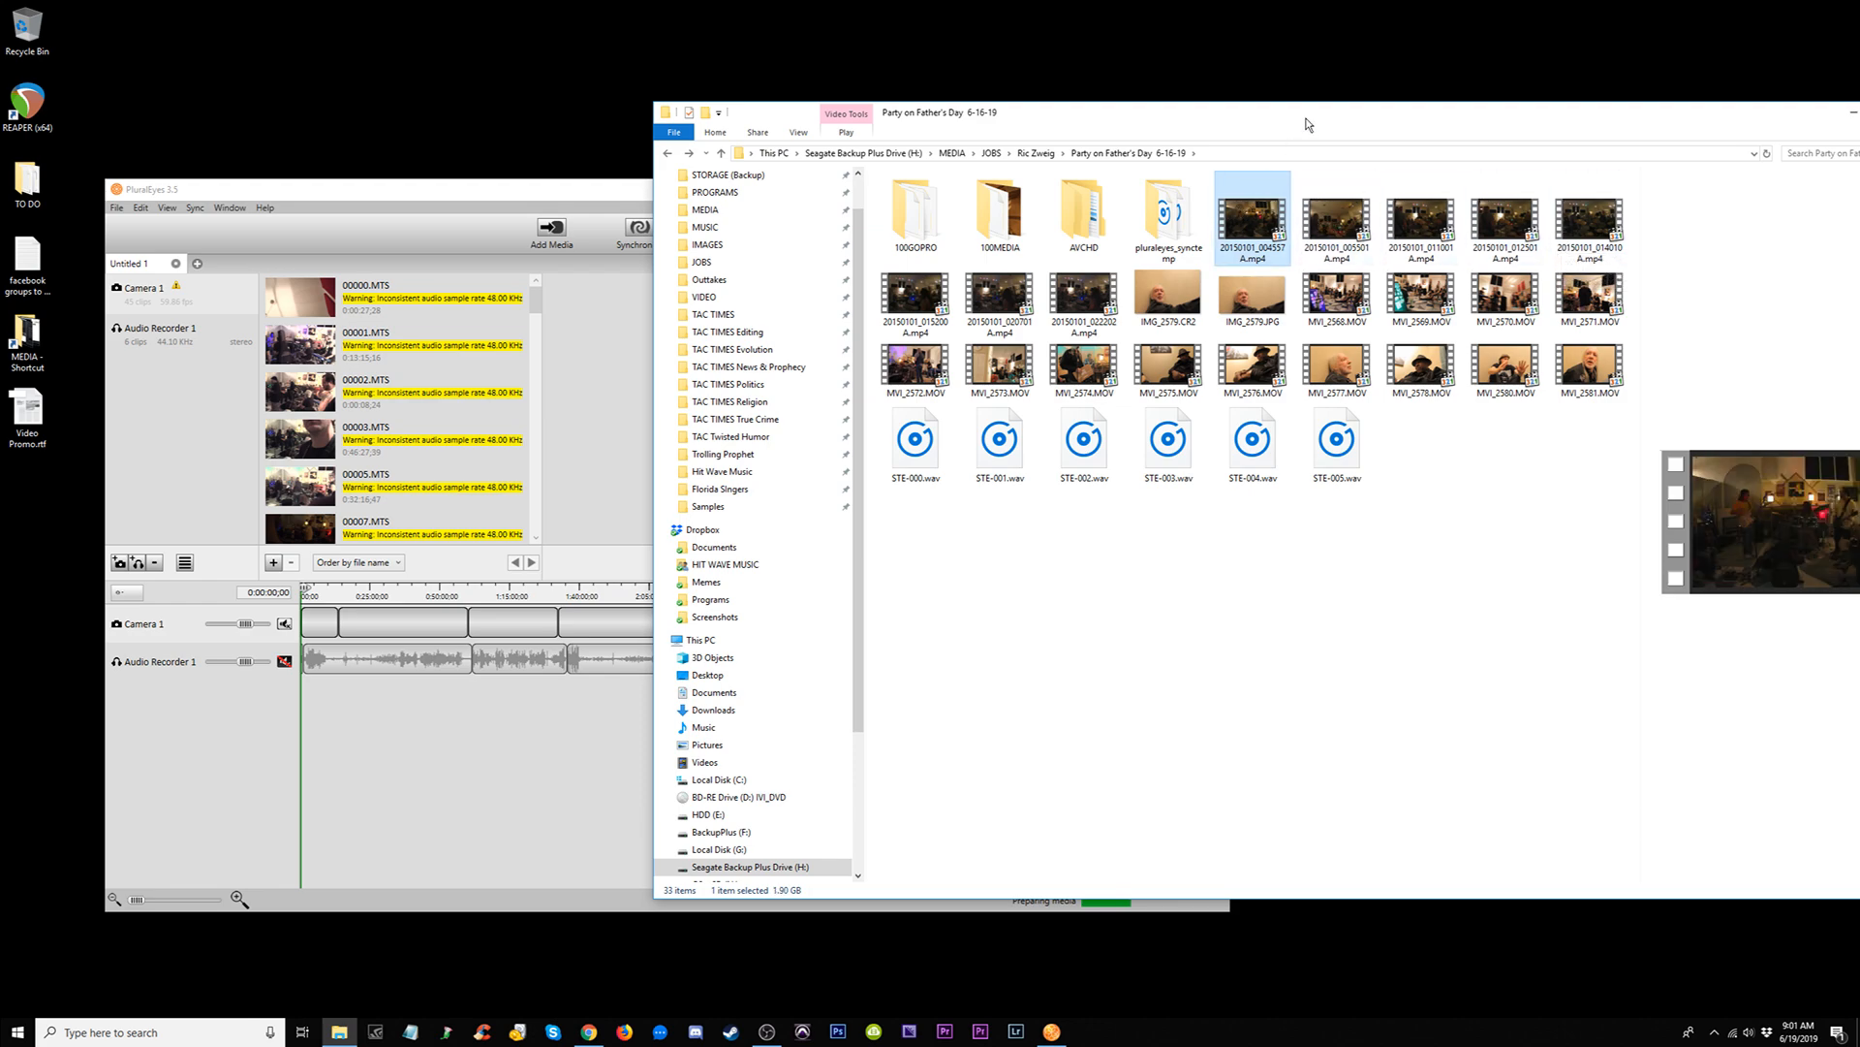
click(1027, 306)
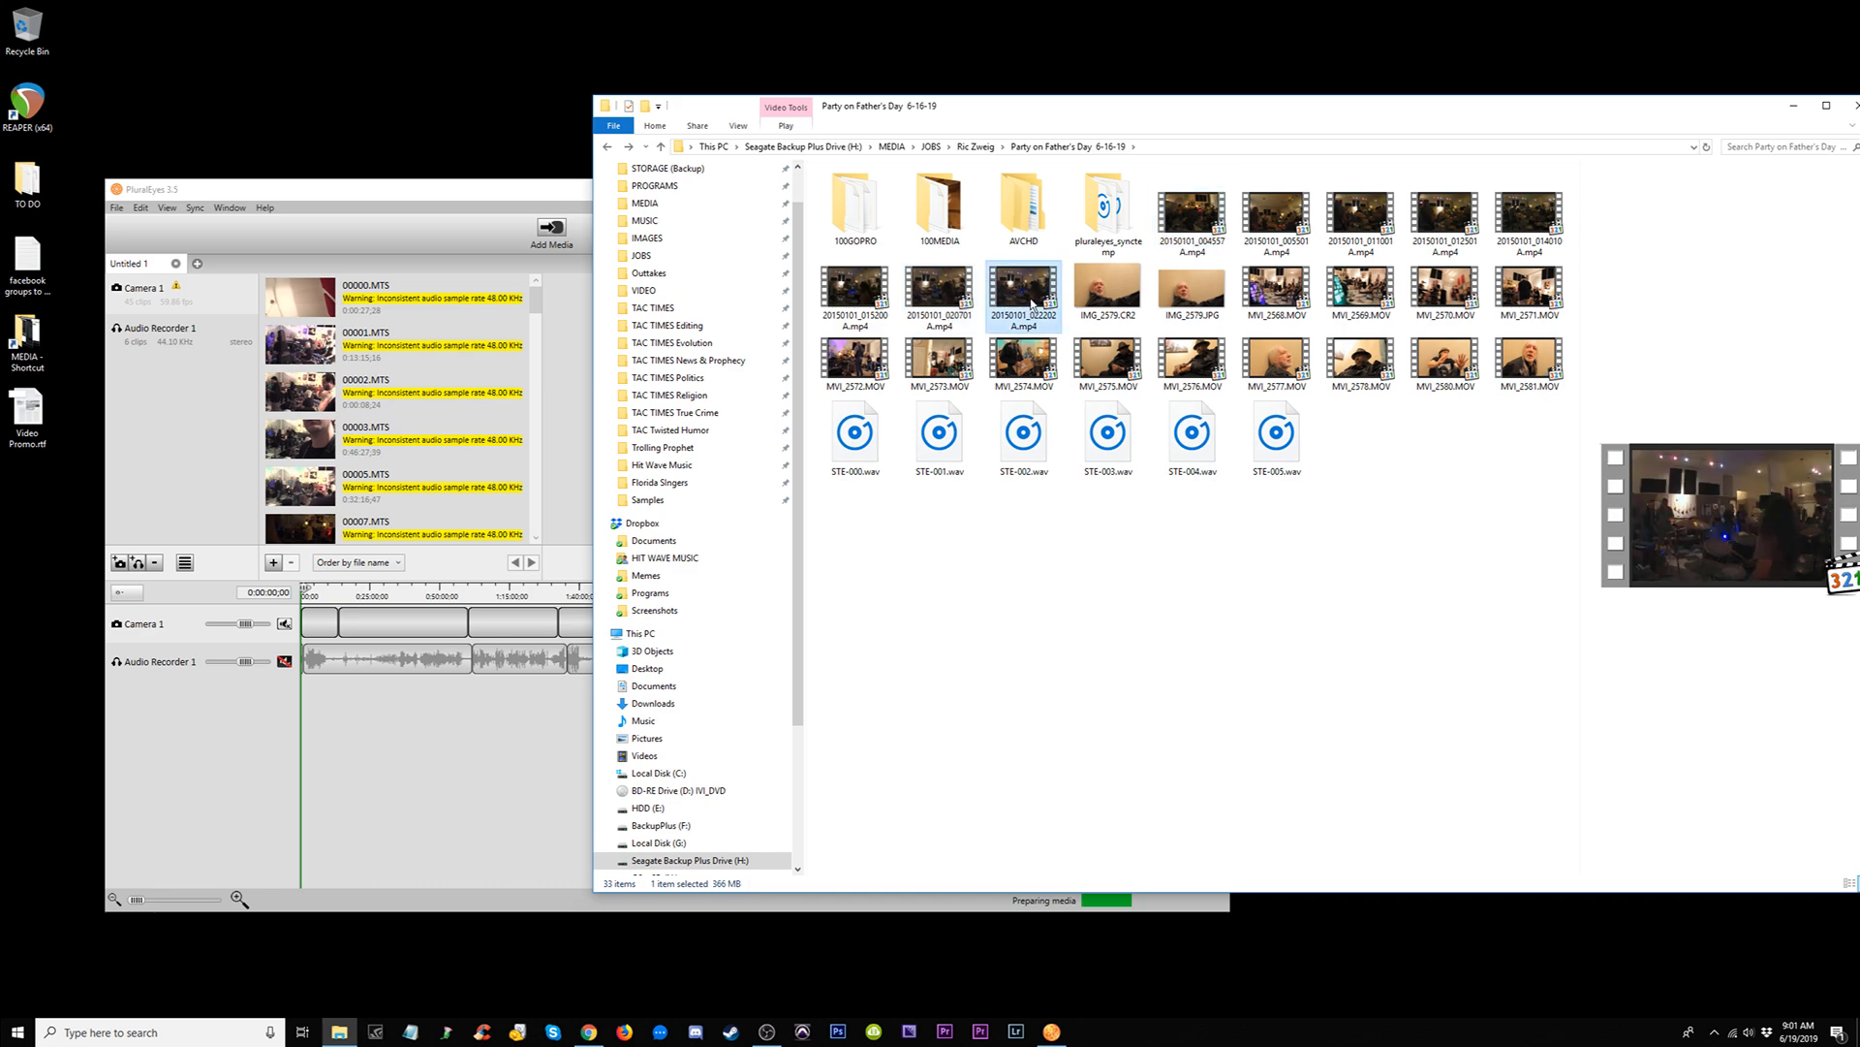
click(850, 301)
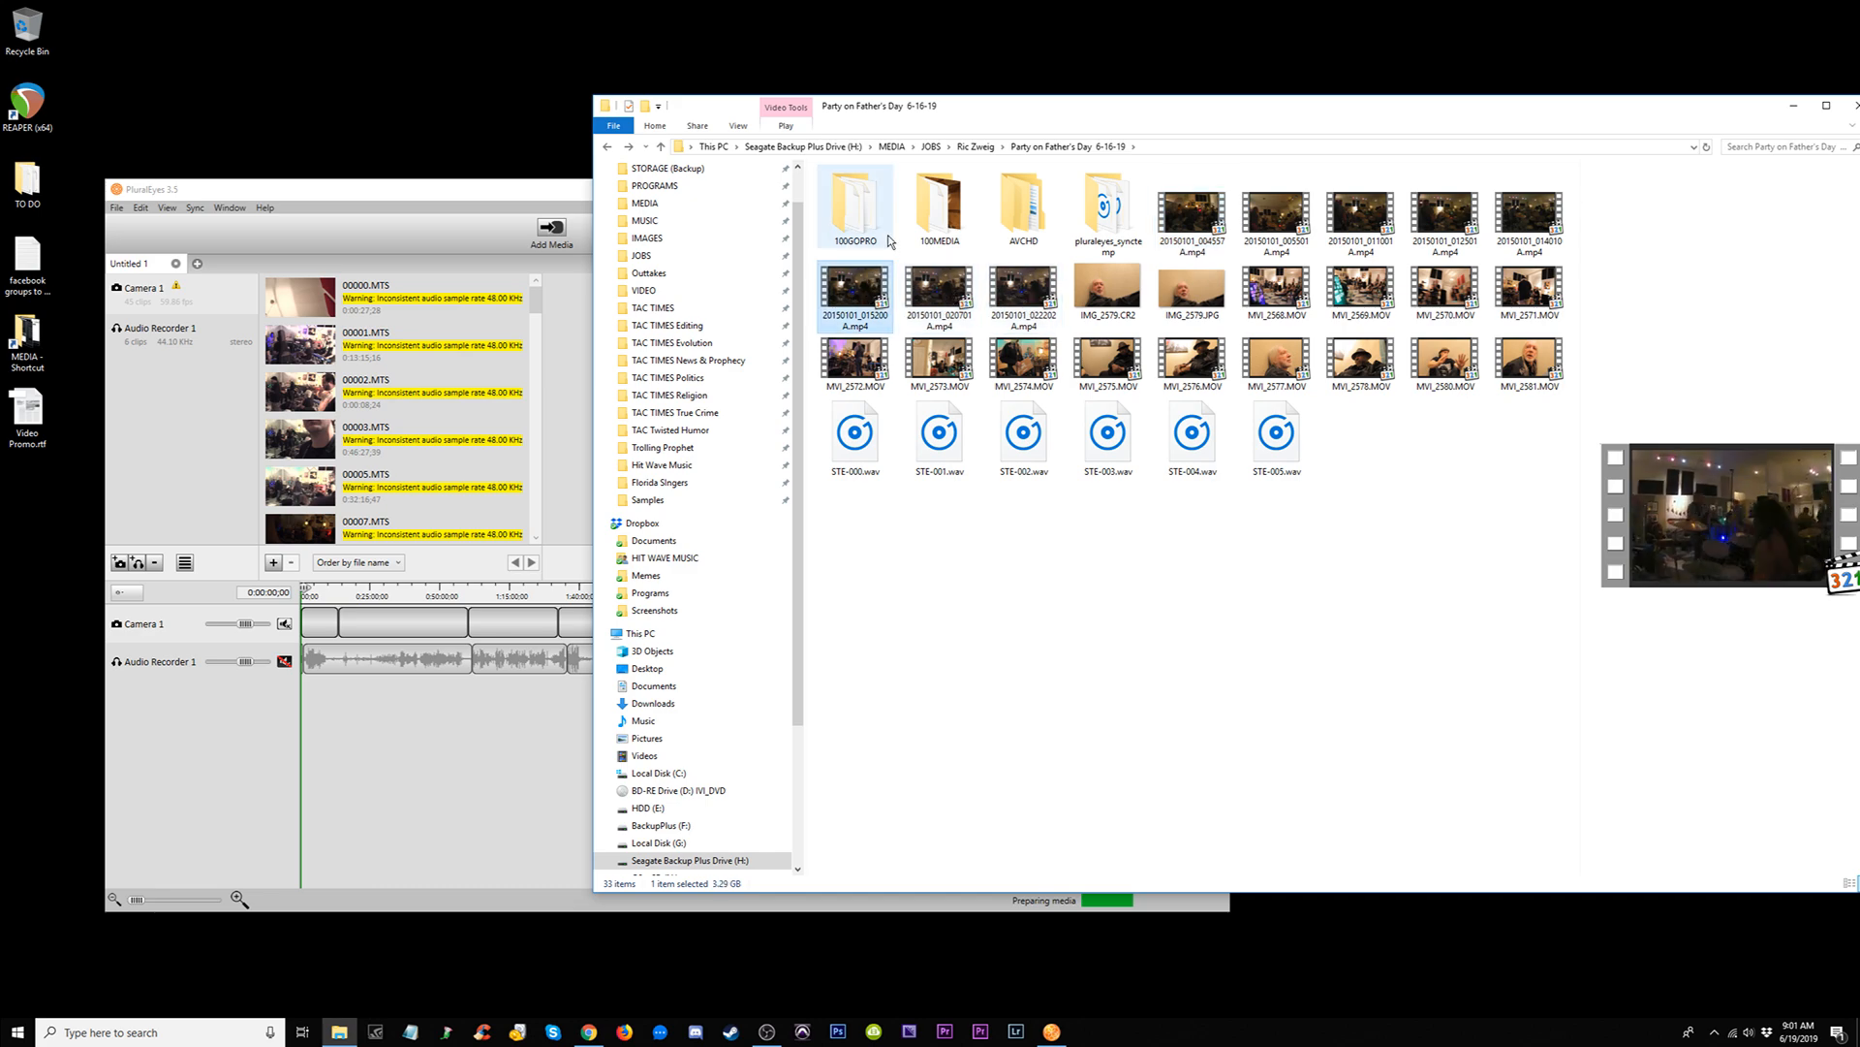
Step: Open the 100MEDIA folder, preview YI002501.MP4 and YI003901.MP4, and return to the party folder
double_click(939, 207)
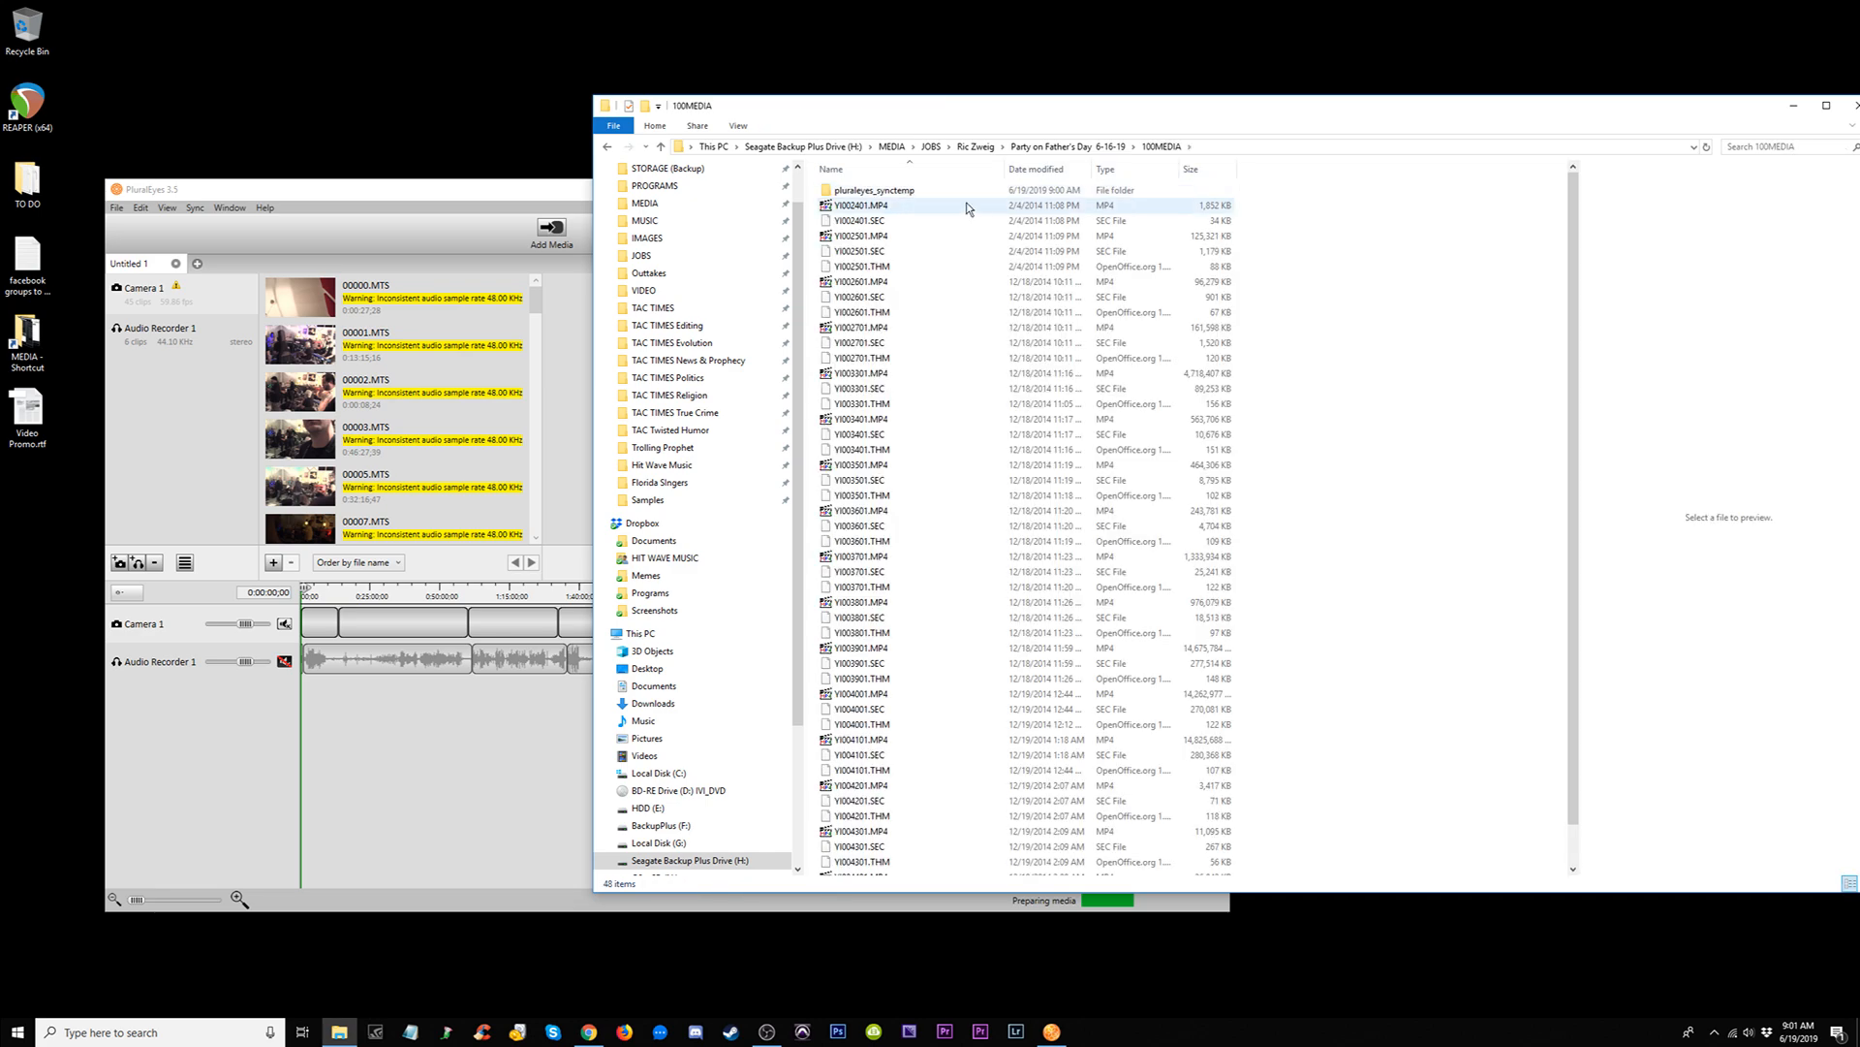
click(882, 237)
click(861, 603)
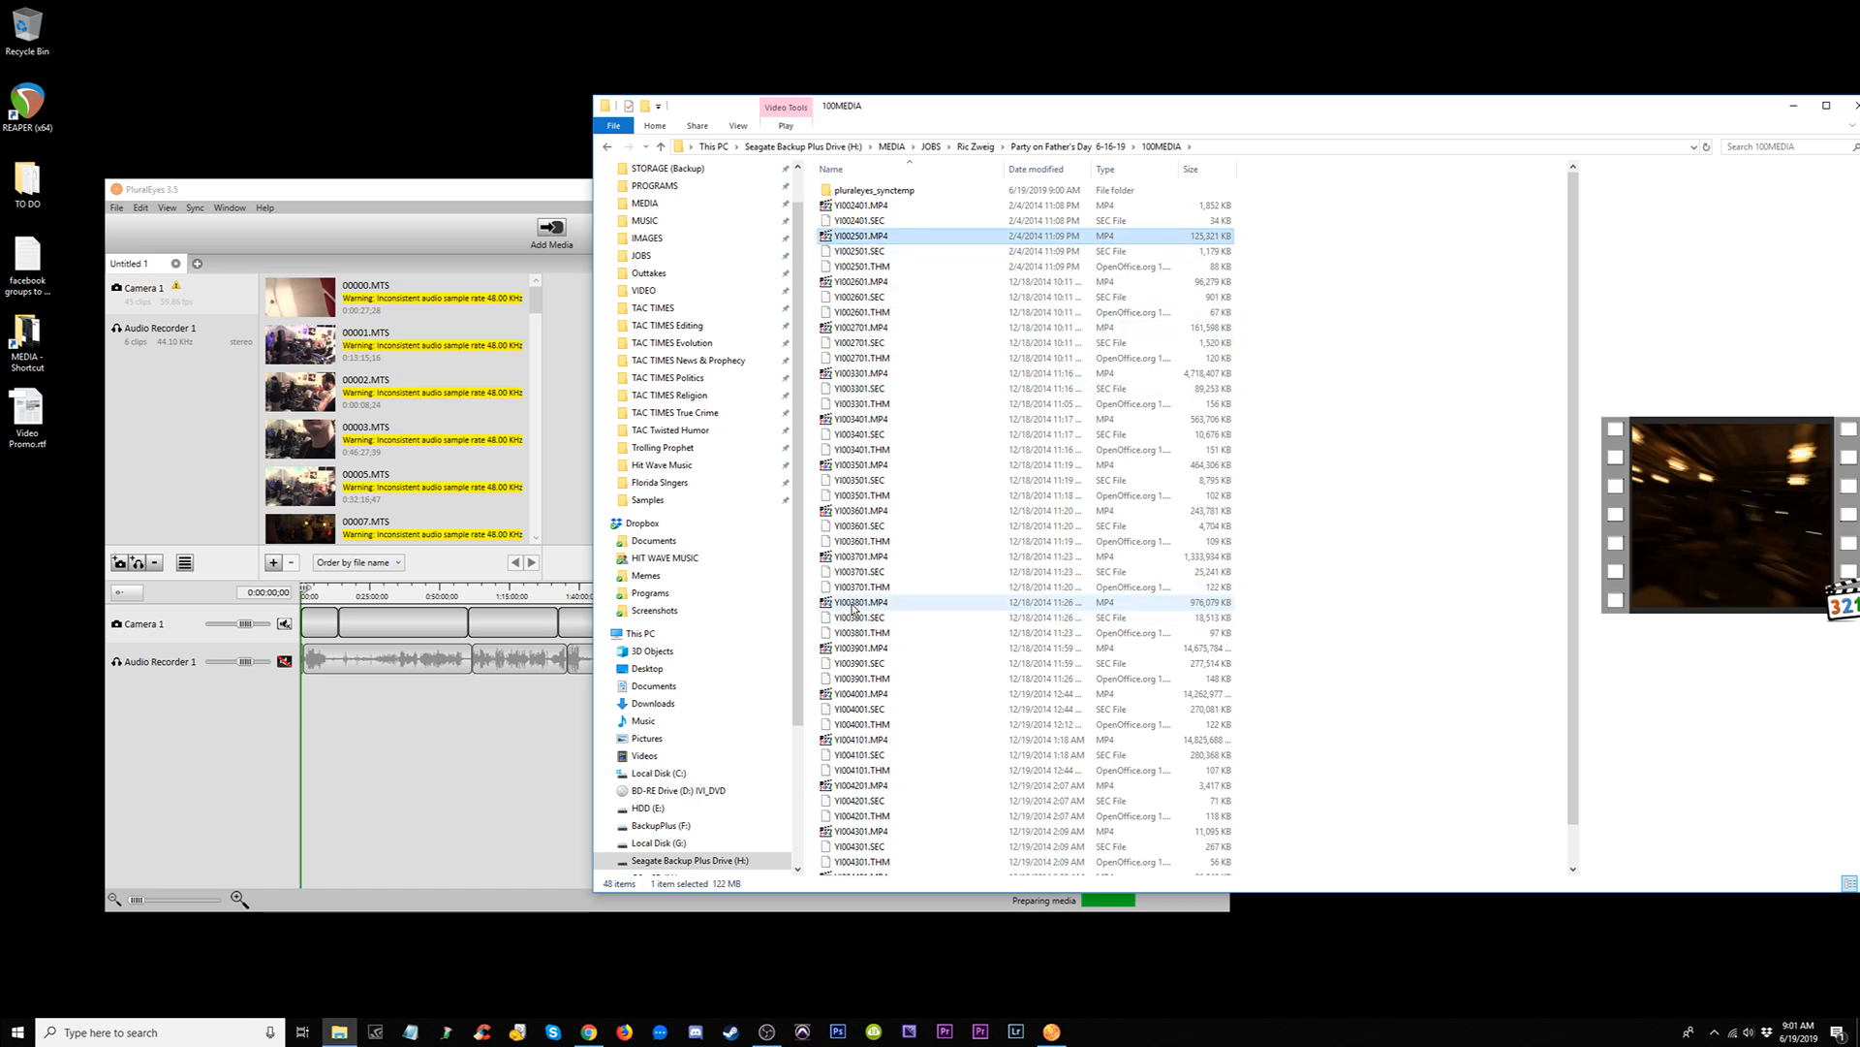
click(861, 648)
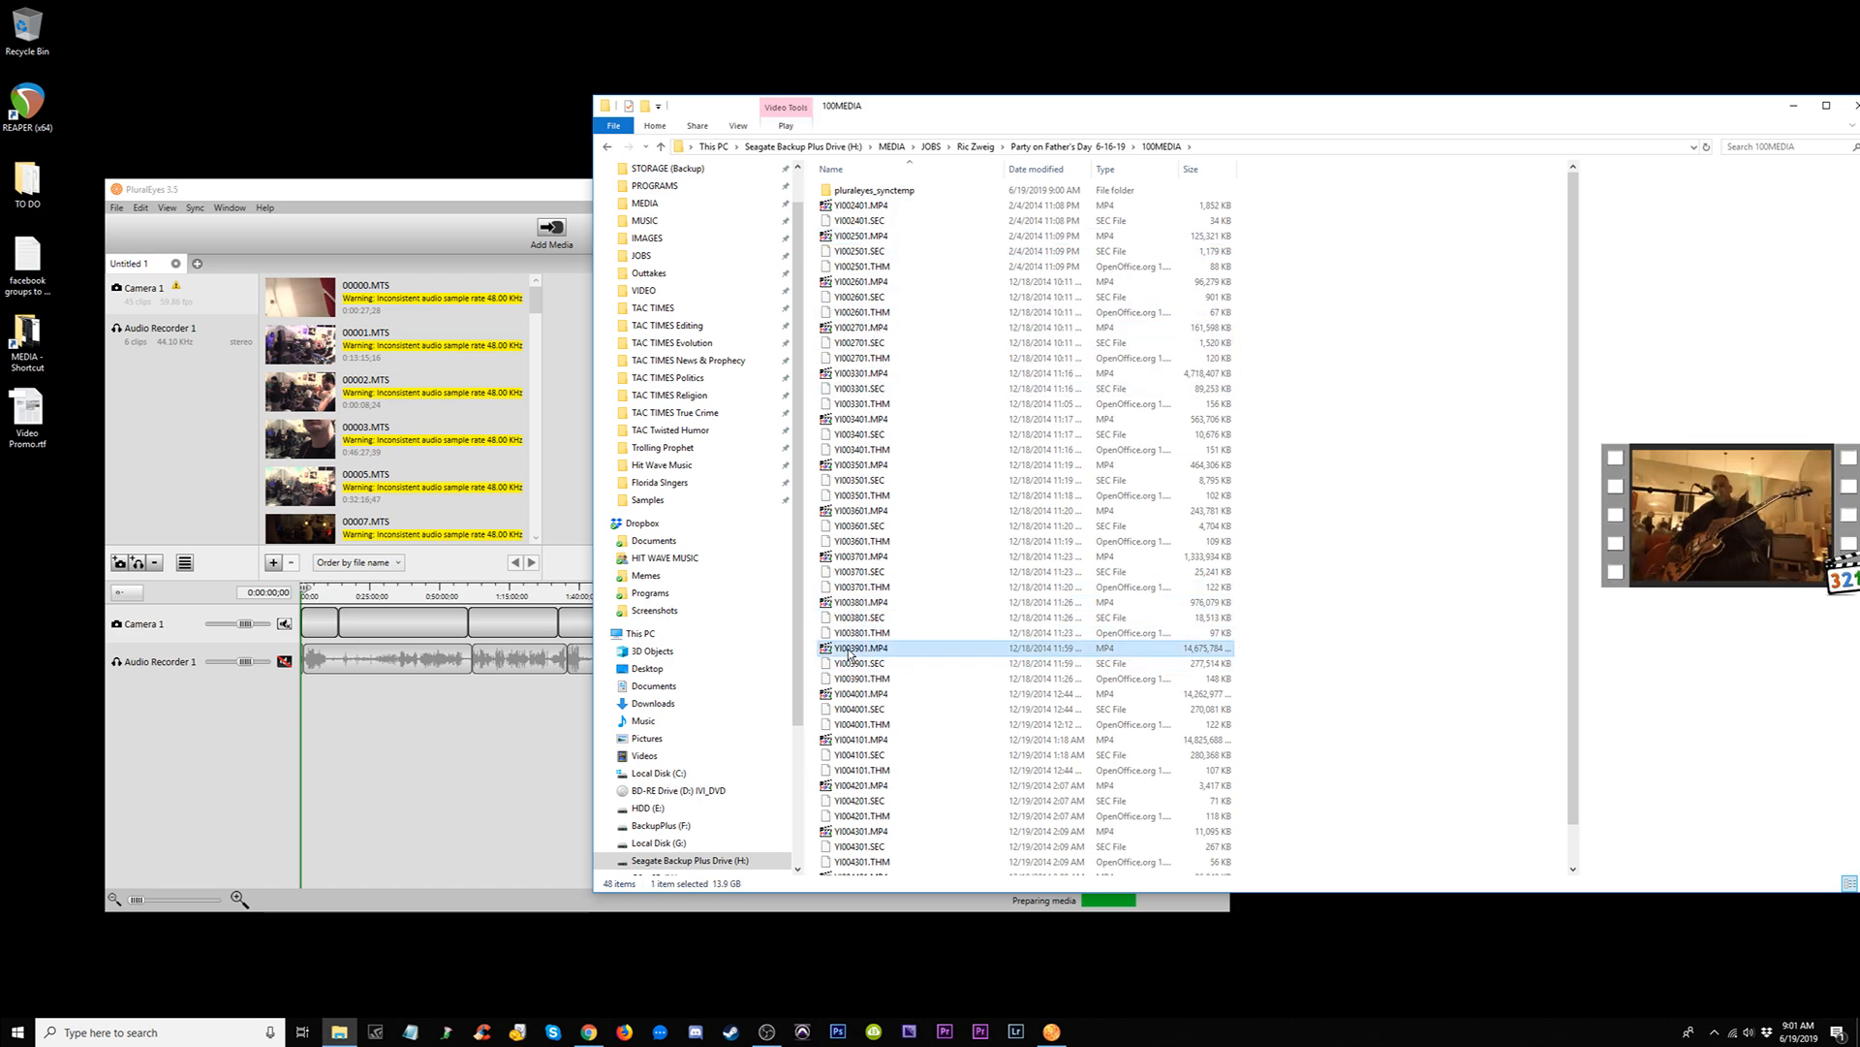
click(608, 146)
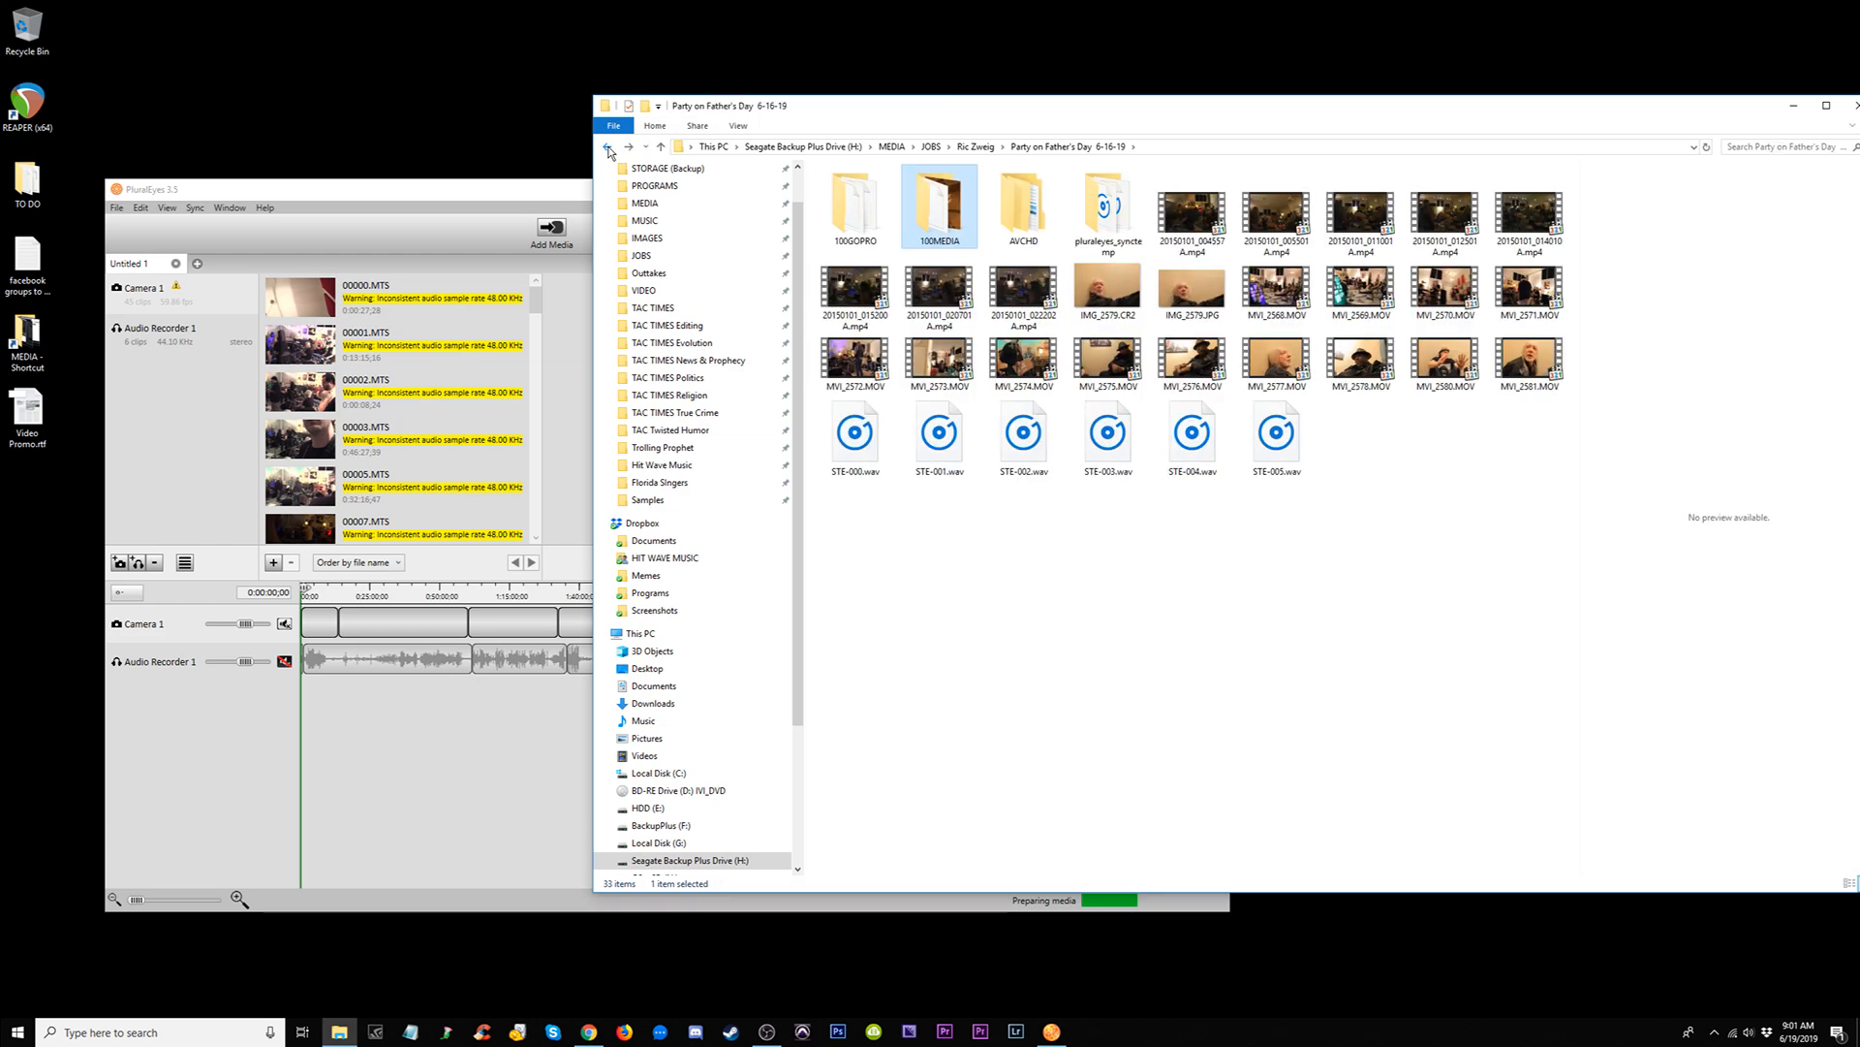
Step: Recheck the AVCHD and 100GOPRO camera folders in the party folder
click(1021, 203)
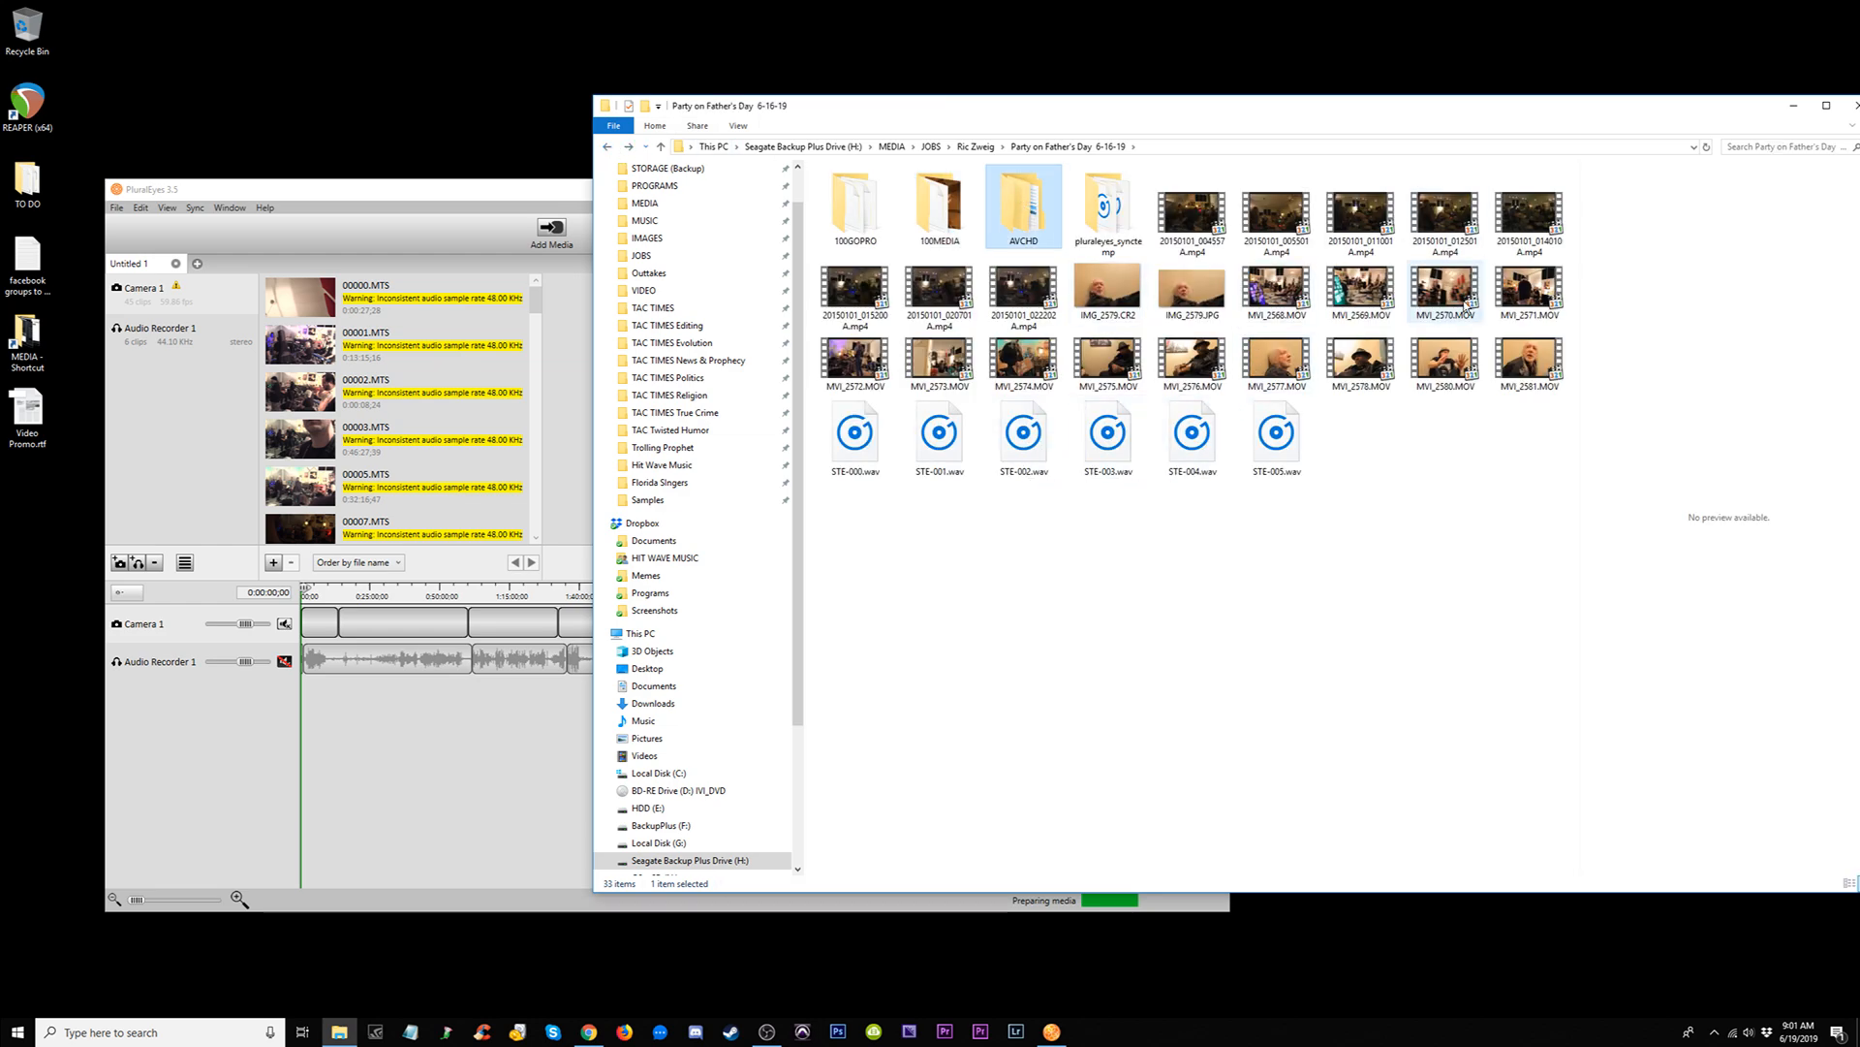
double_click(855, 207)
click(608, 146)
click(1270, 577)
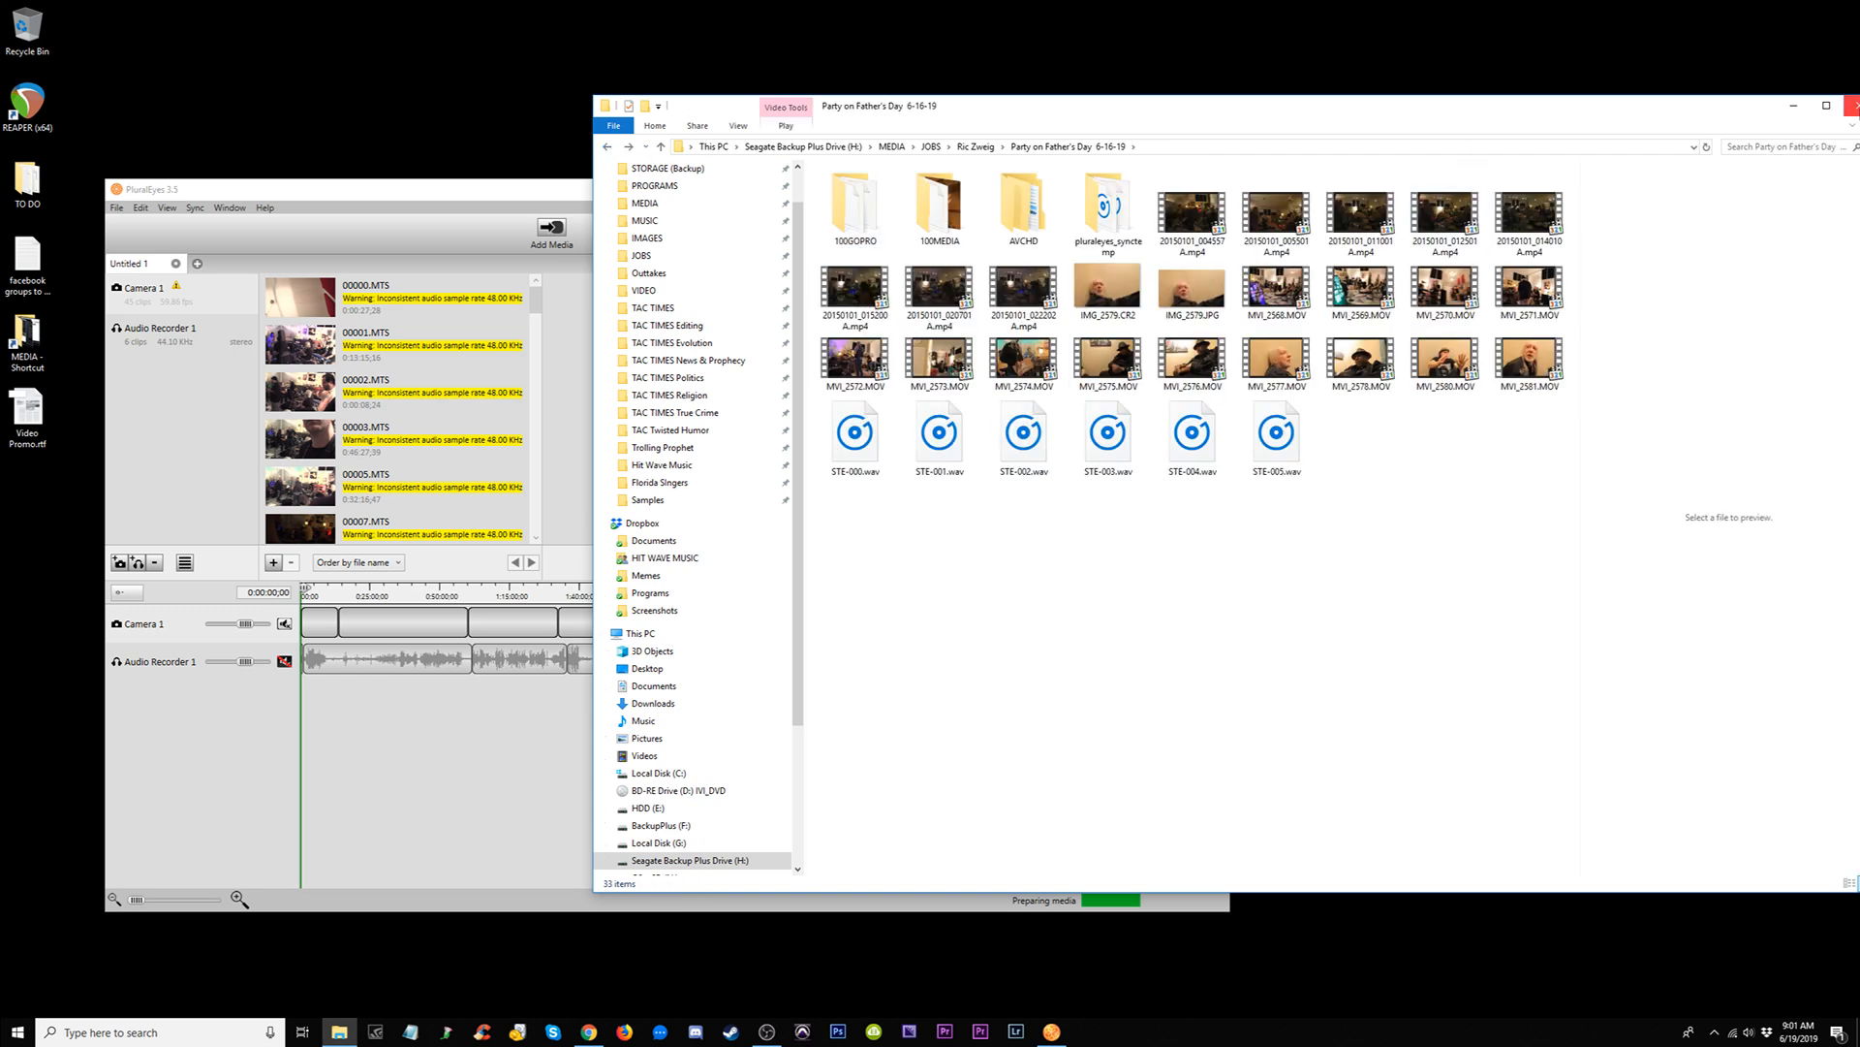
Step: Minimize the File Explorer window and maximize the PluralEyes window
drag(1823, 113, 1674, 123)
click(1642, 115)
drag(631, 195, 896, 124)
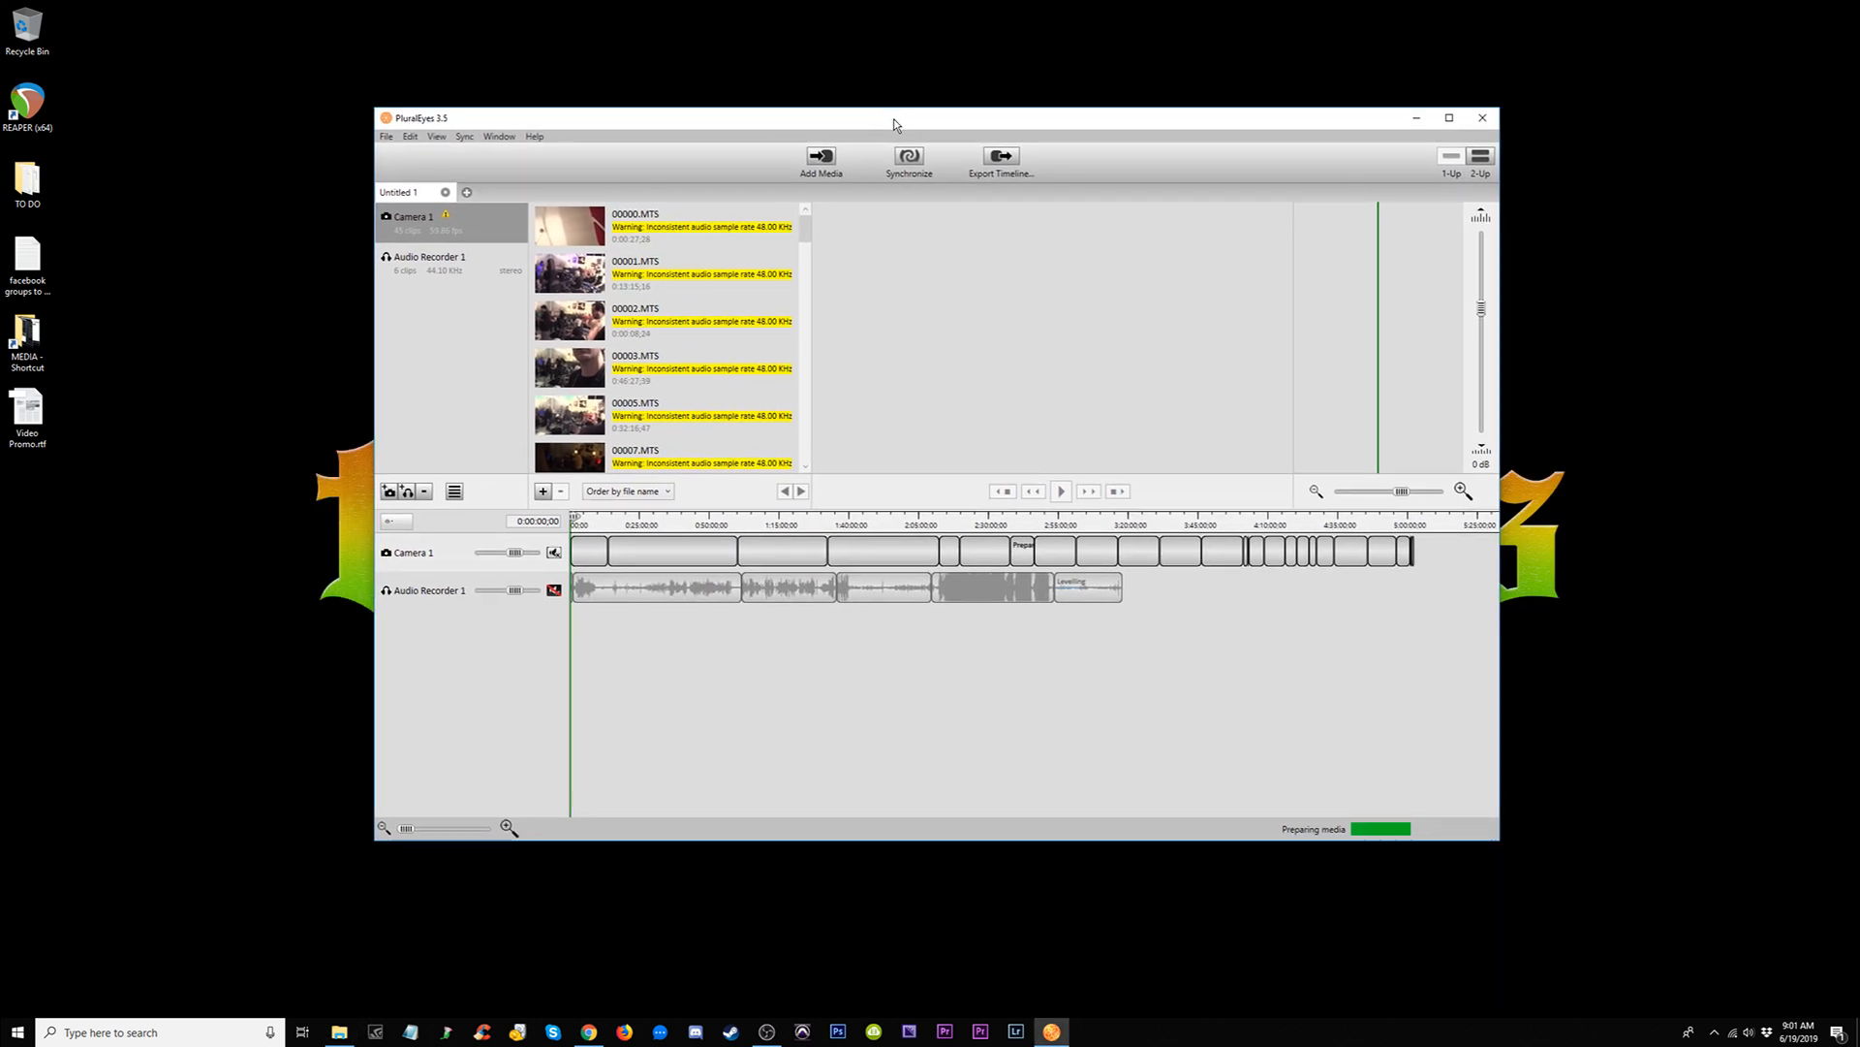
click(1450, 117)
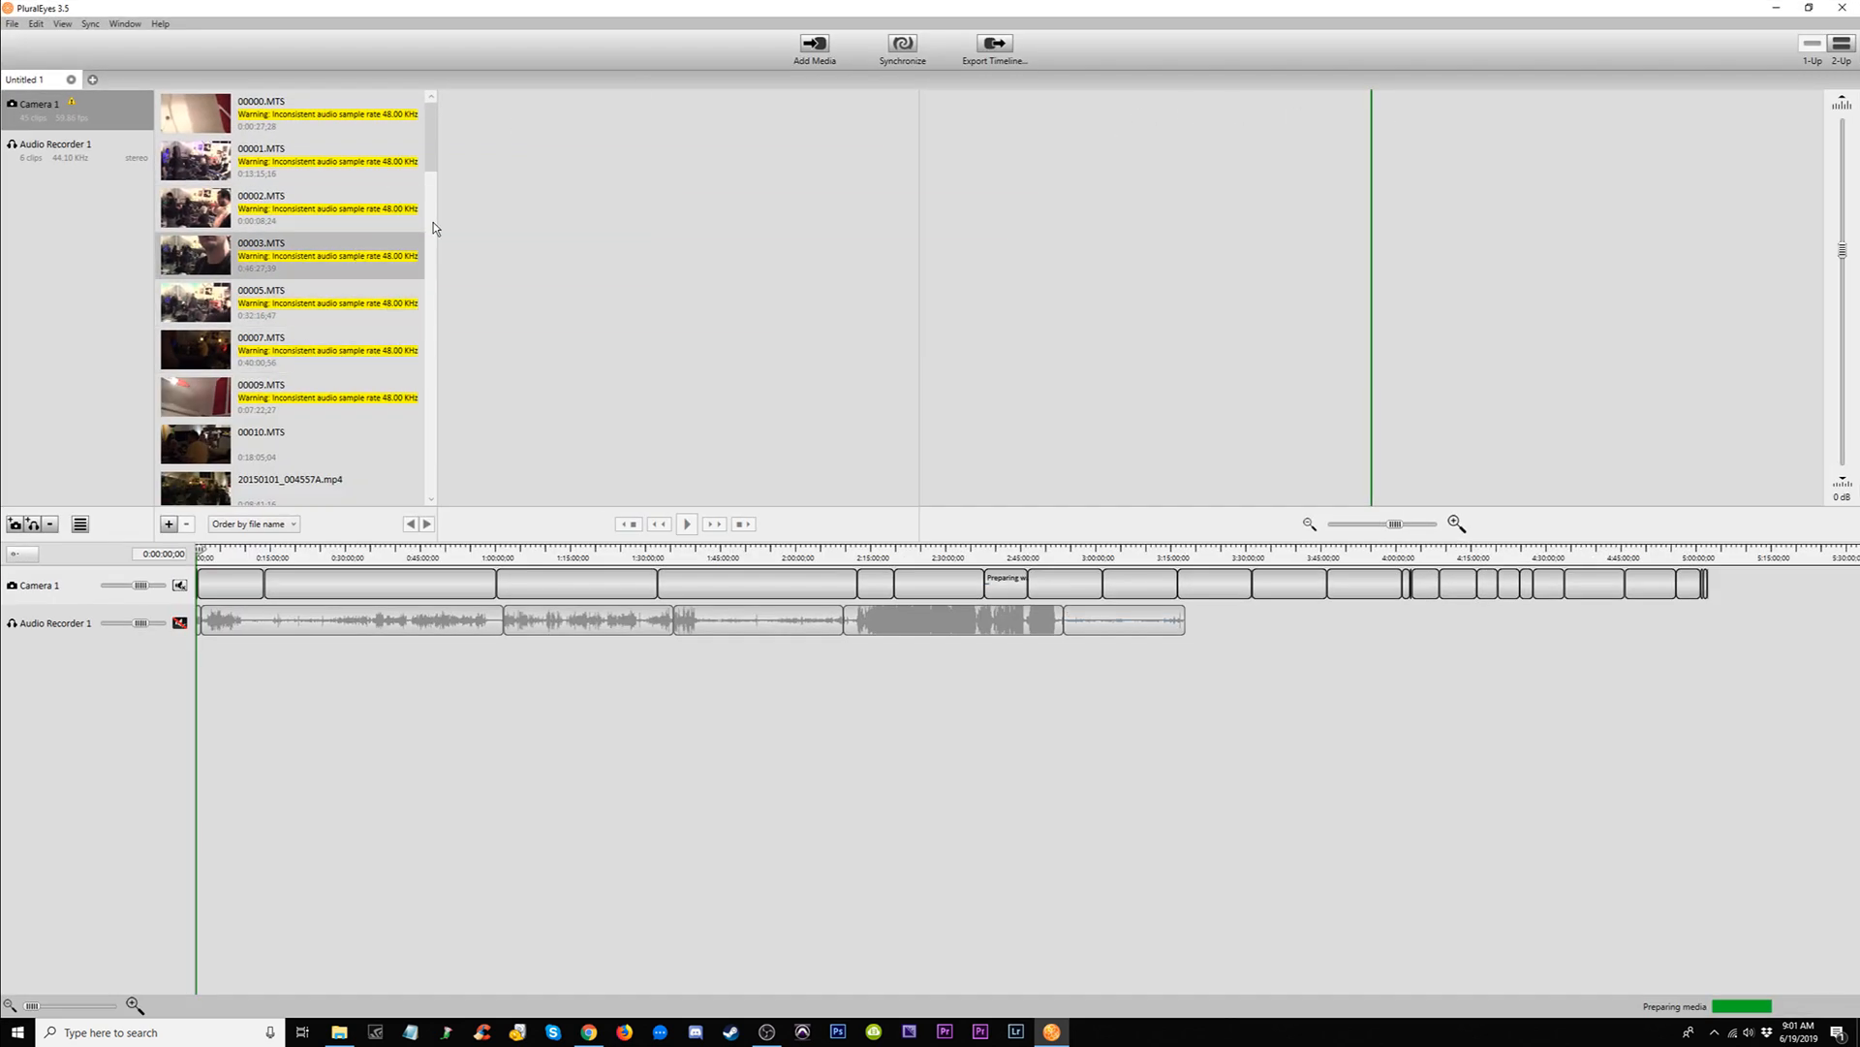
Step: Widen the Camera 1 clip list and review the warnings on its clips
drag(438, 250, 744, 230)
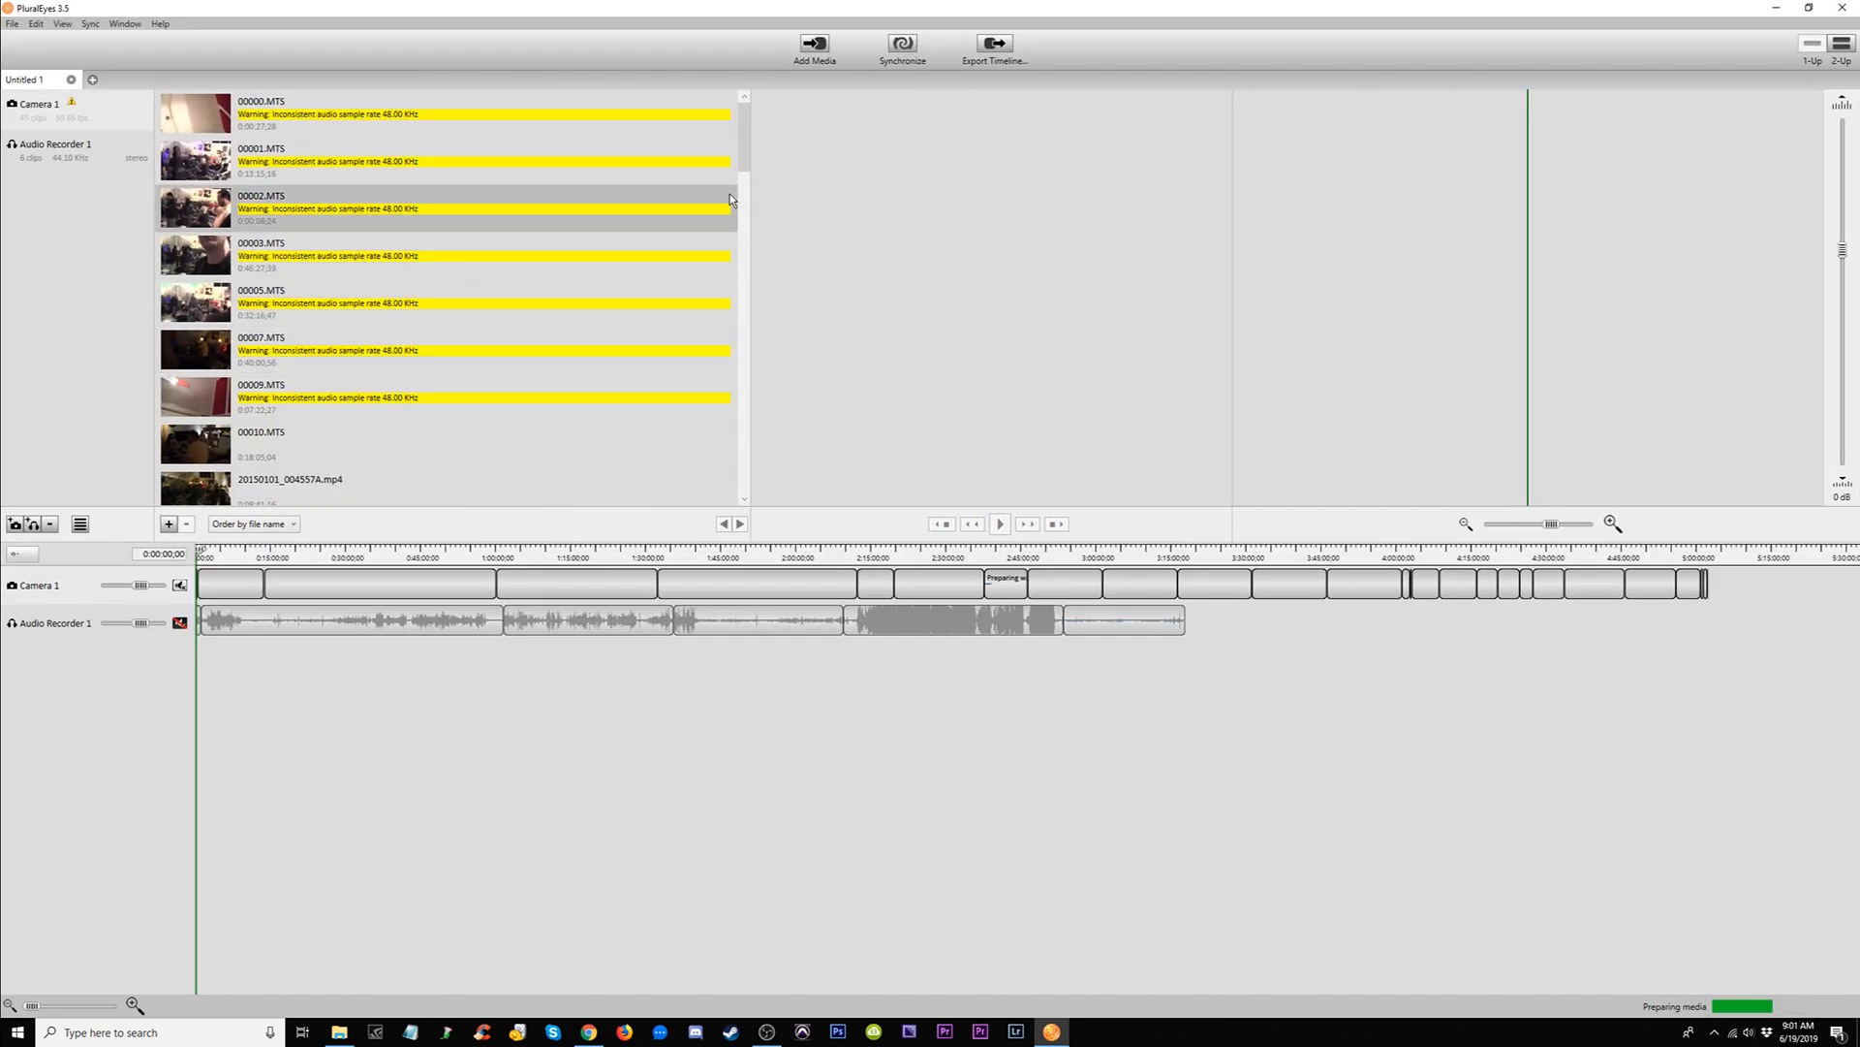
drag(748, 140, 753, 171)
scroll(751, 171, down, 1)
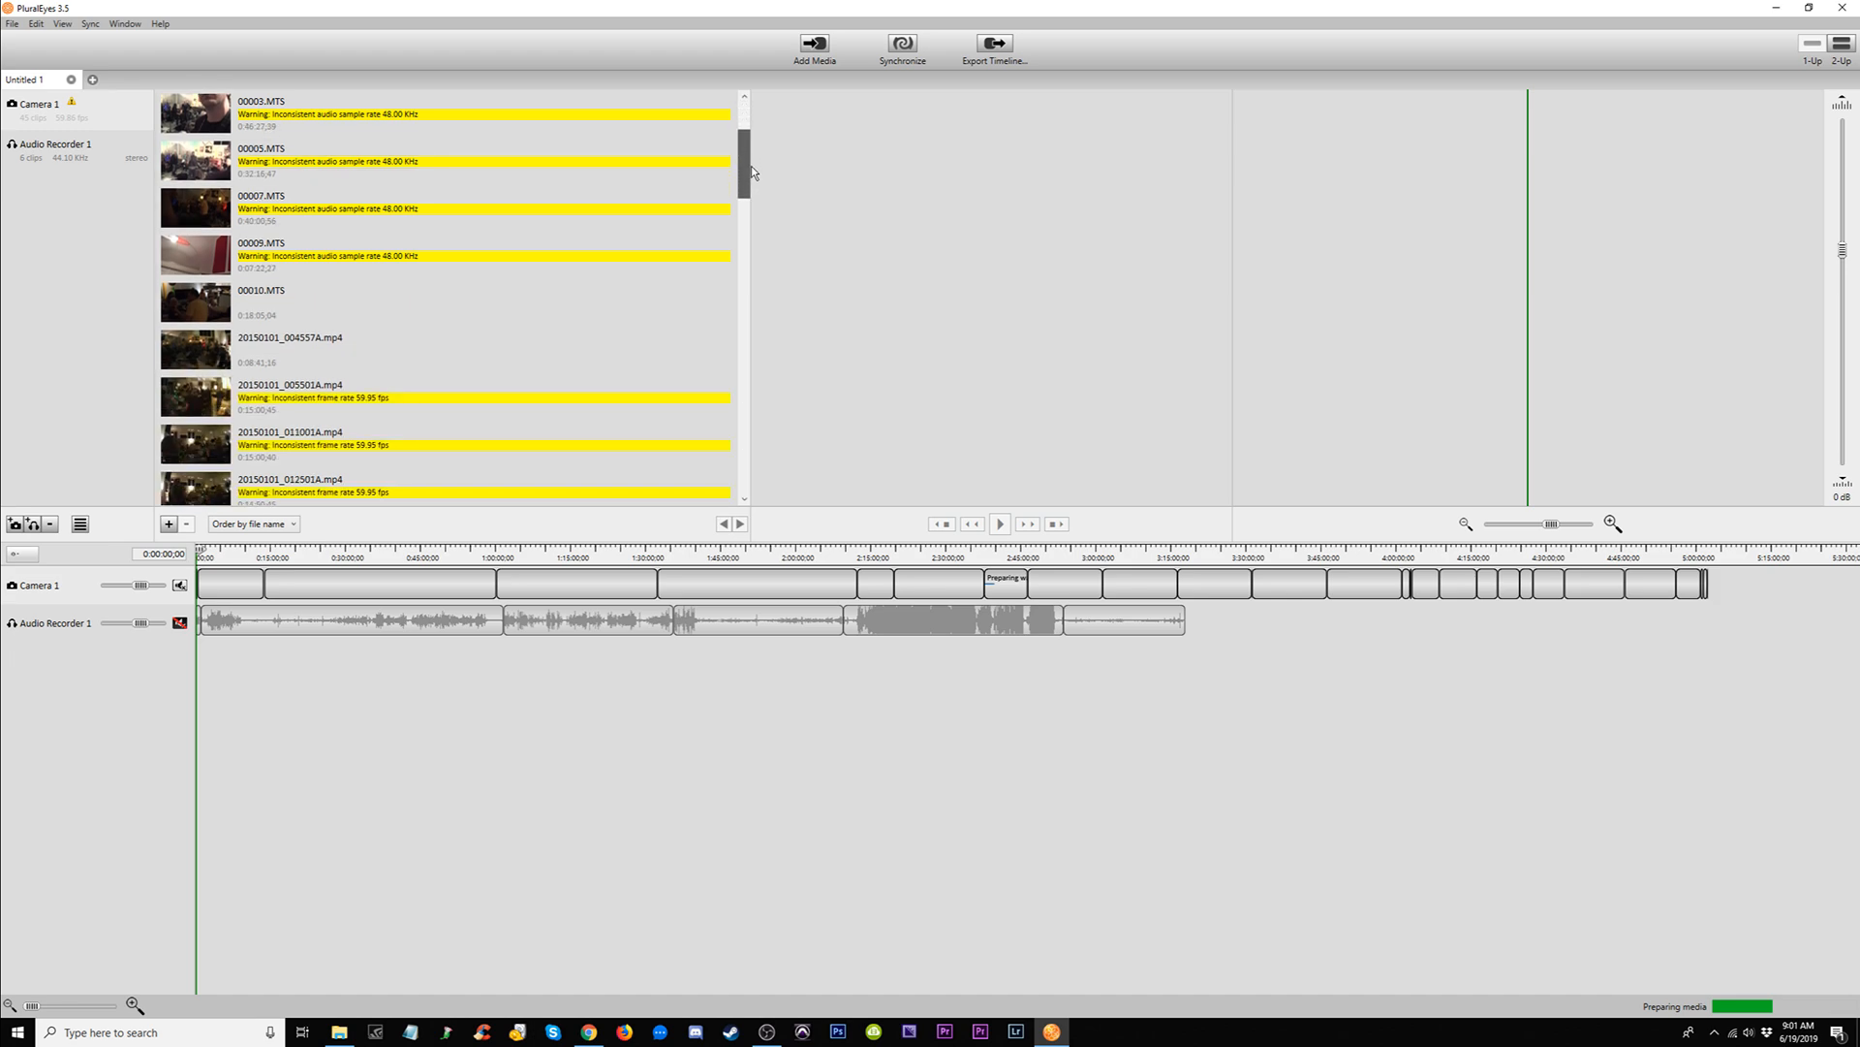
drag(752, 165, 761, 126)
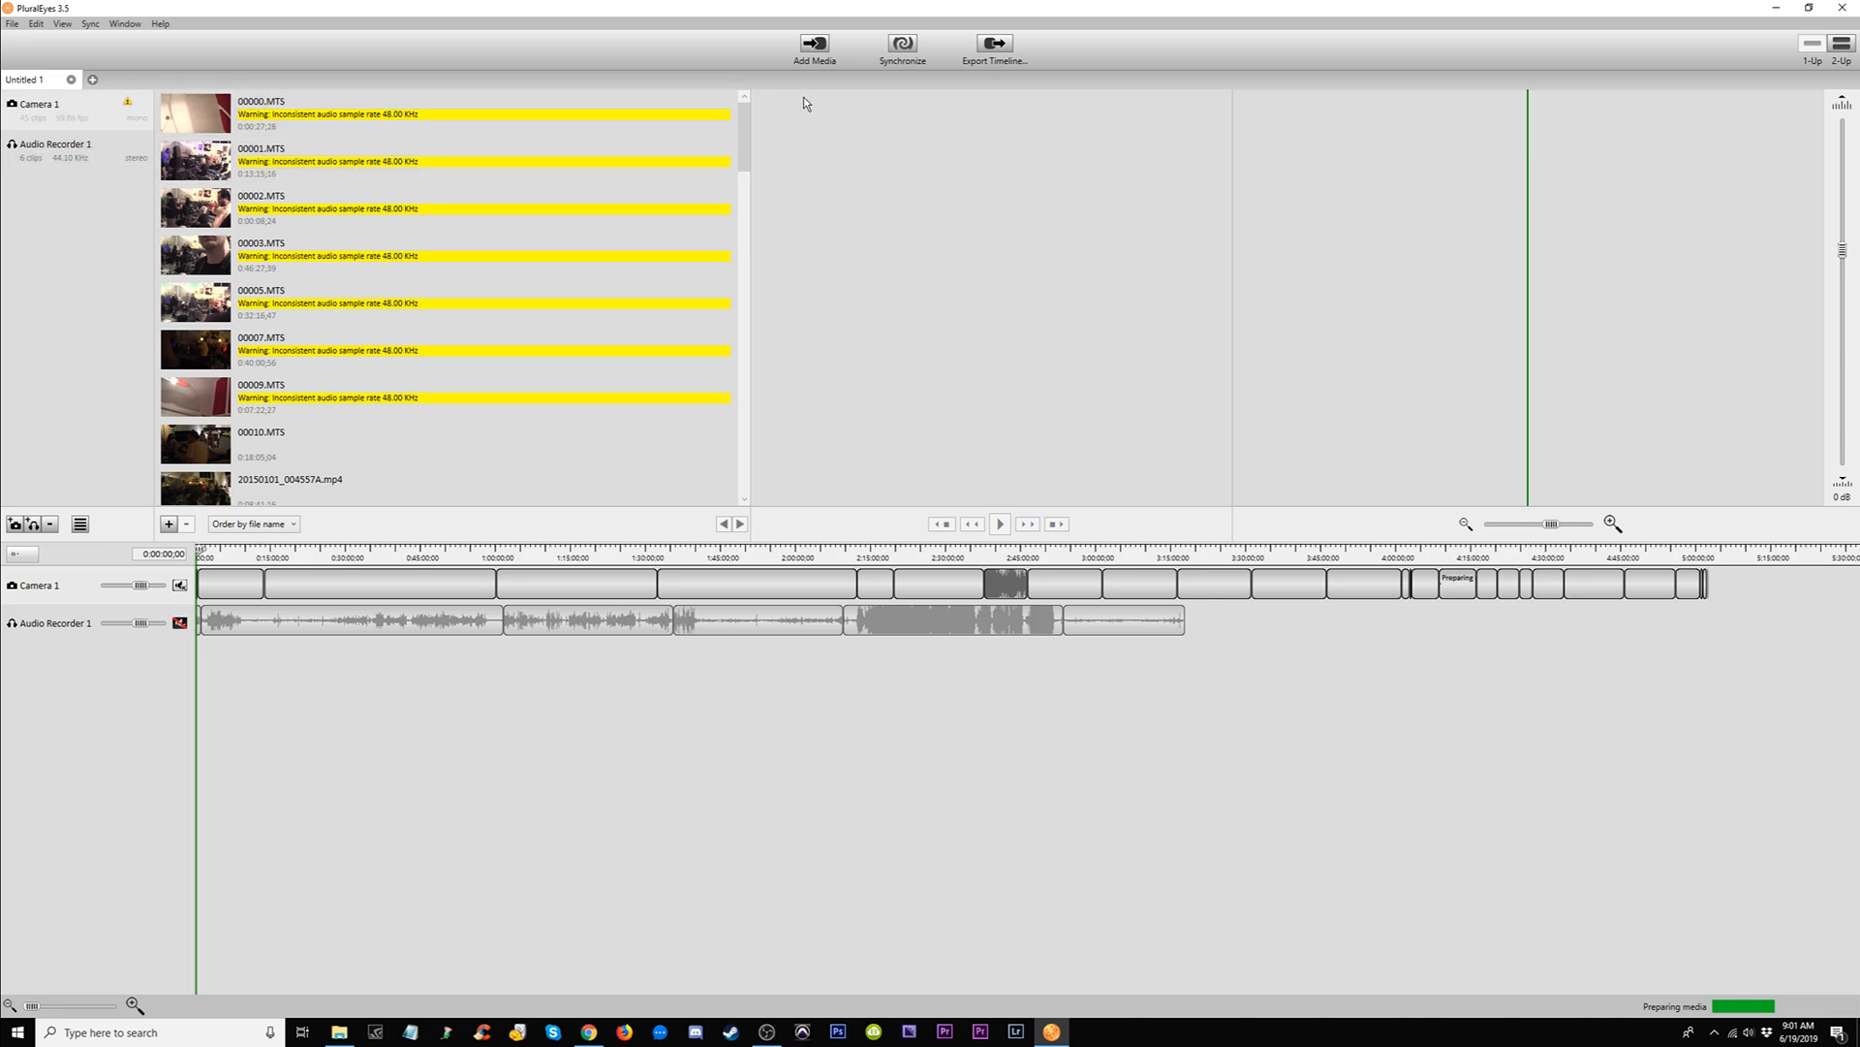
Step: Start the synchronization of the Camera 1 clips with the Audio Recorder 1 recordings
click(902, 45)
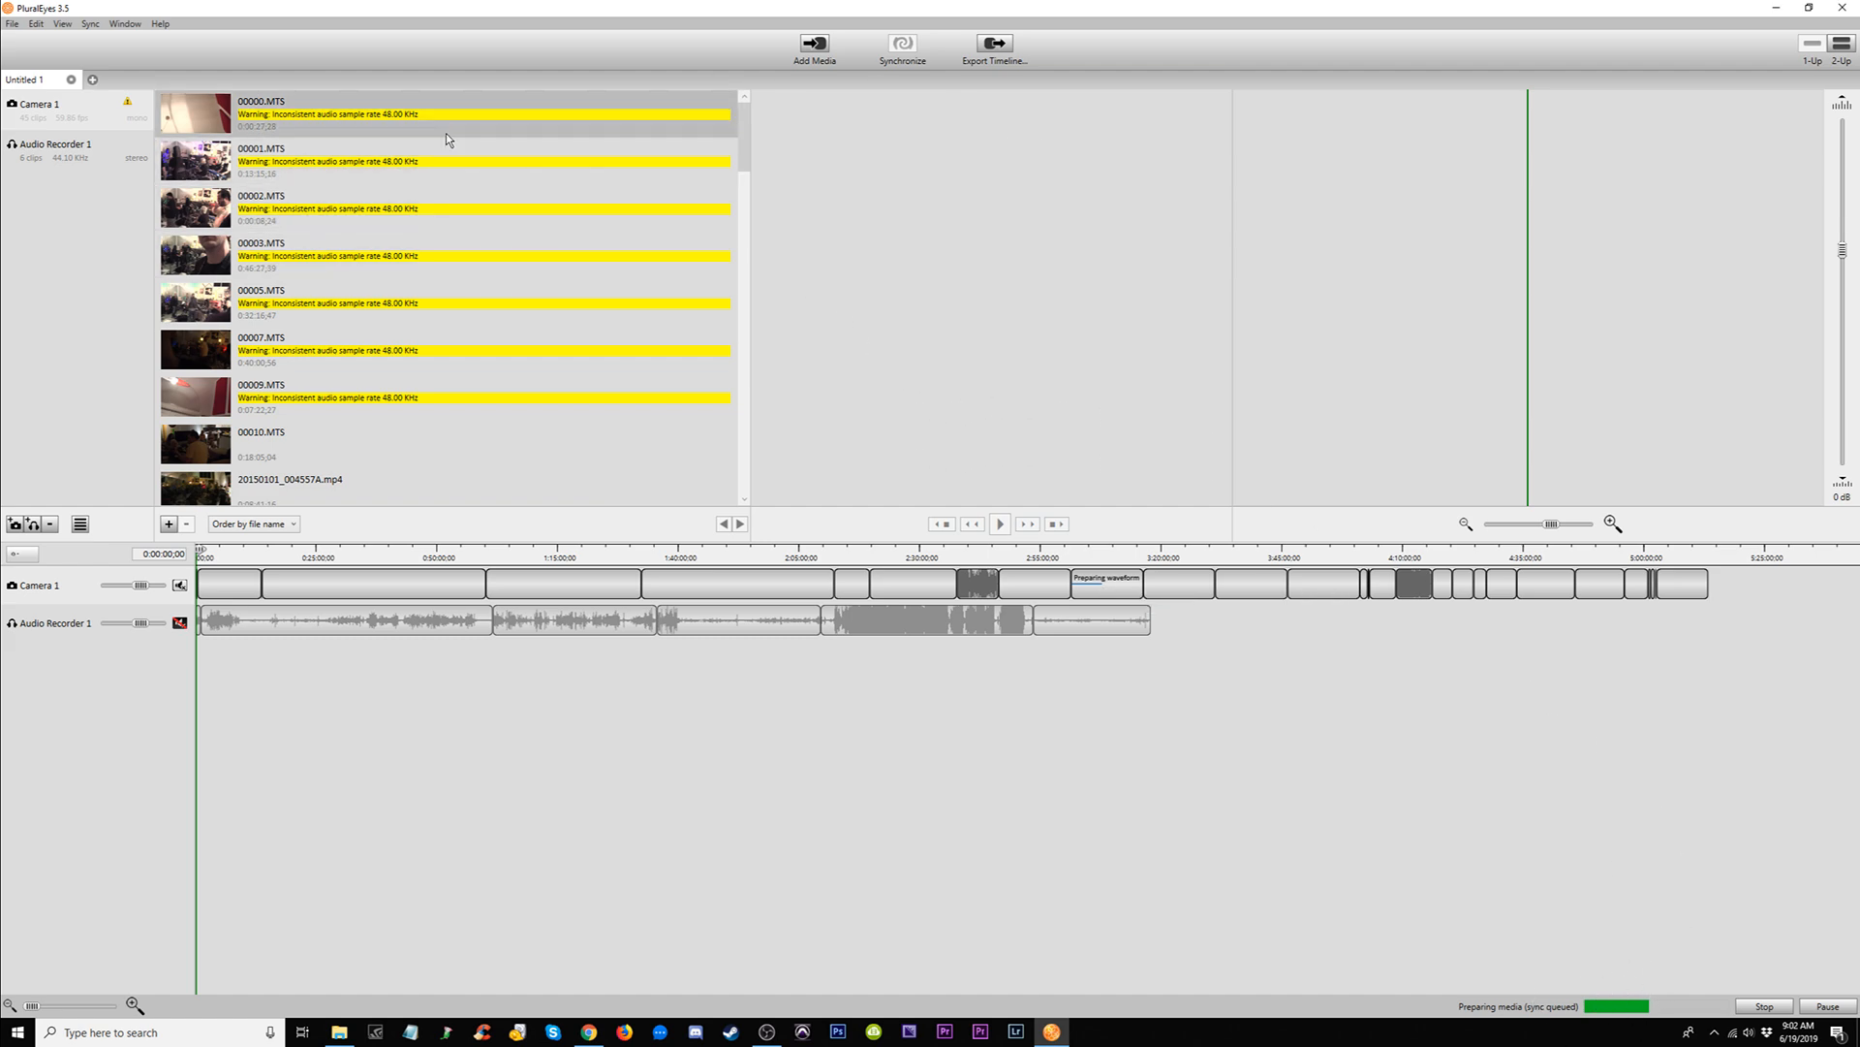
mouse_move(746, 125)
mouse_down()
mouse_move(759, 465)
mouse_move(746, 90)
mouse_up()
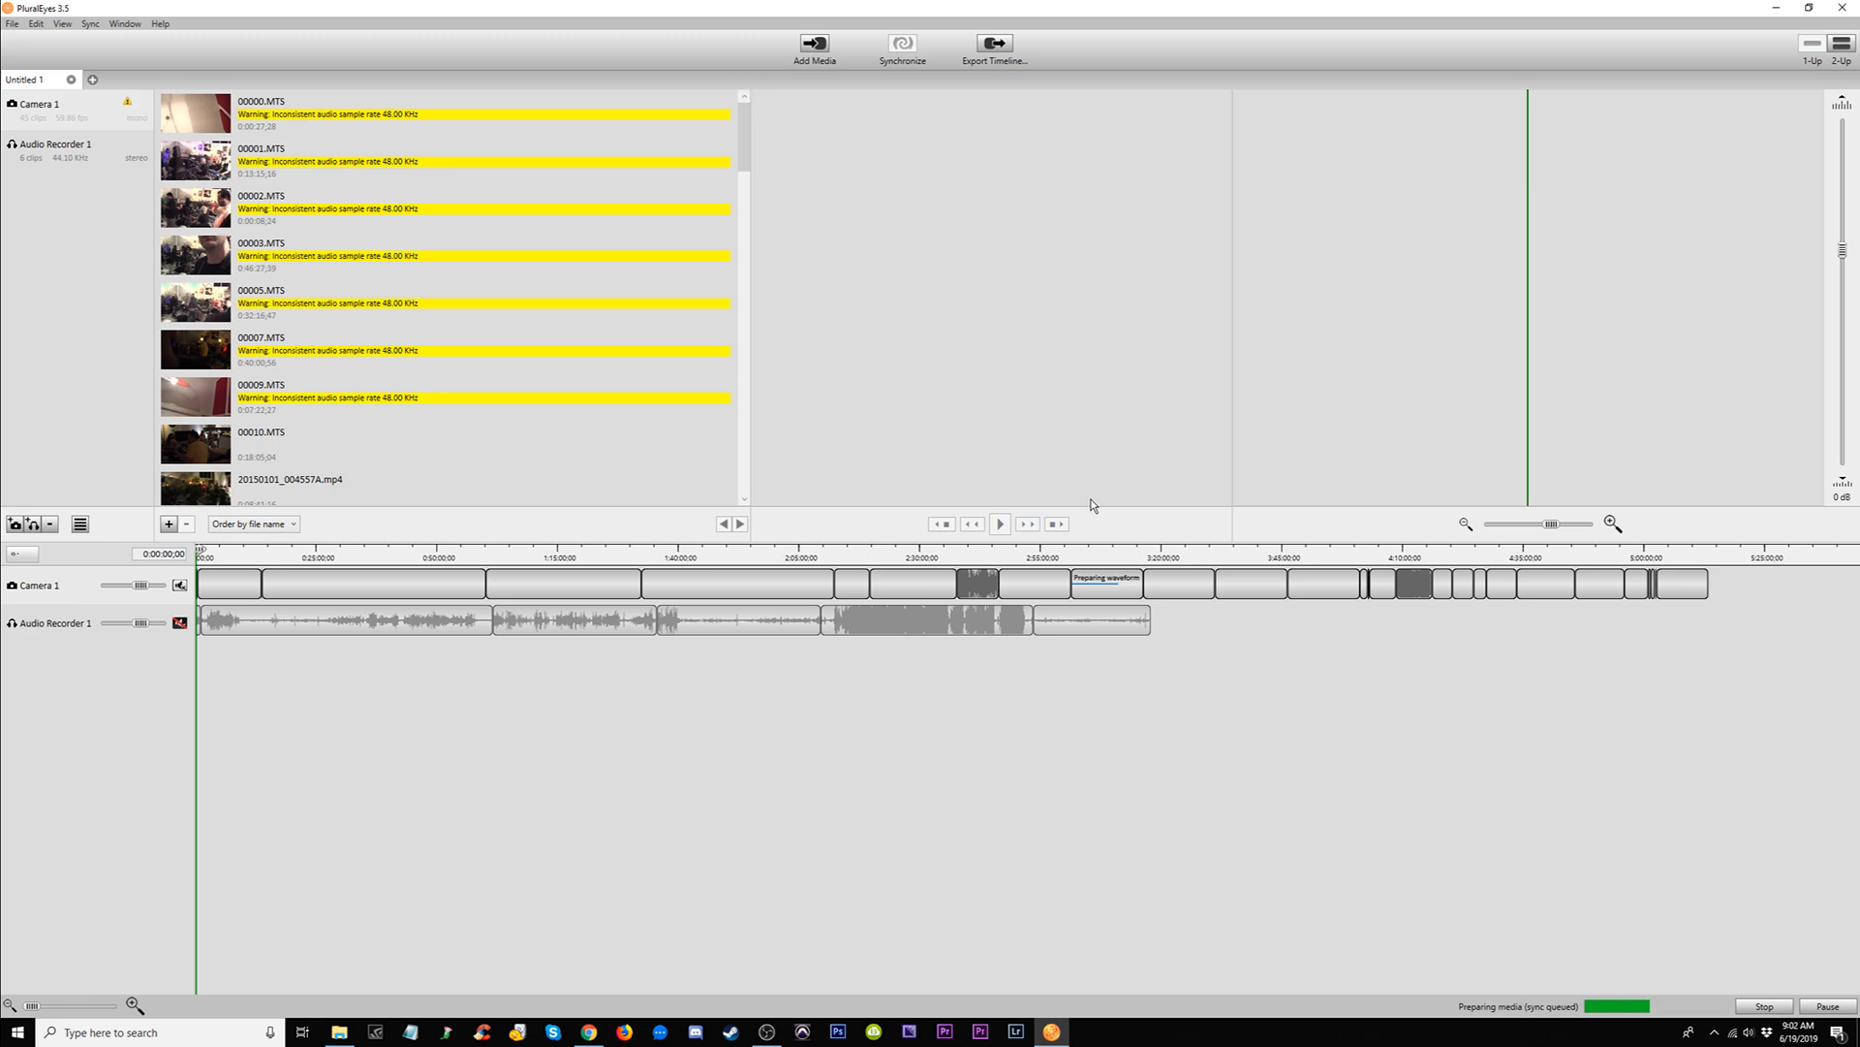
Step: Examine the MTS clips in the Camera 1 list and their audio sample rate warnings, from 00001.MTS to 00010.MTS
click(284, 351)
click(285, 304)
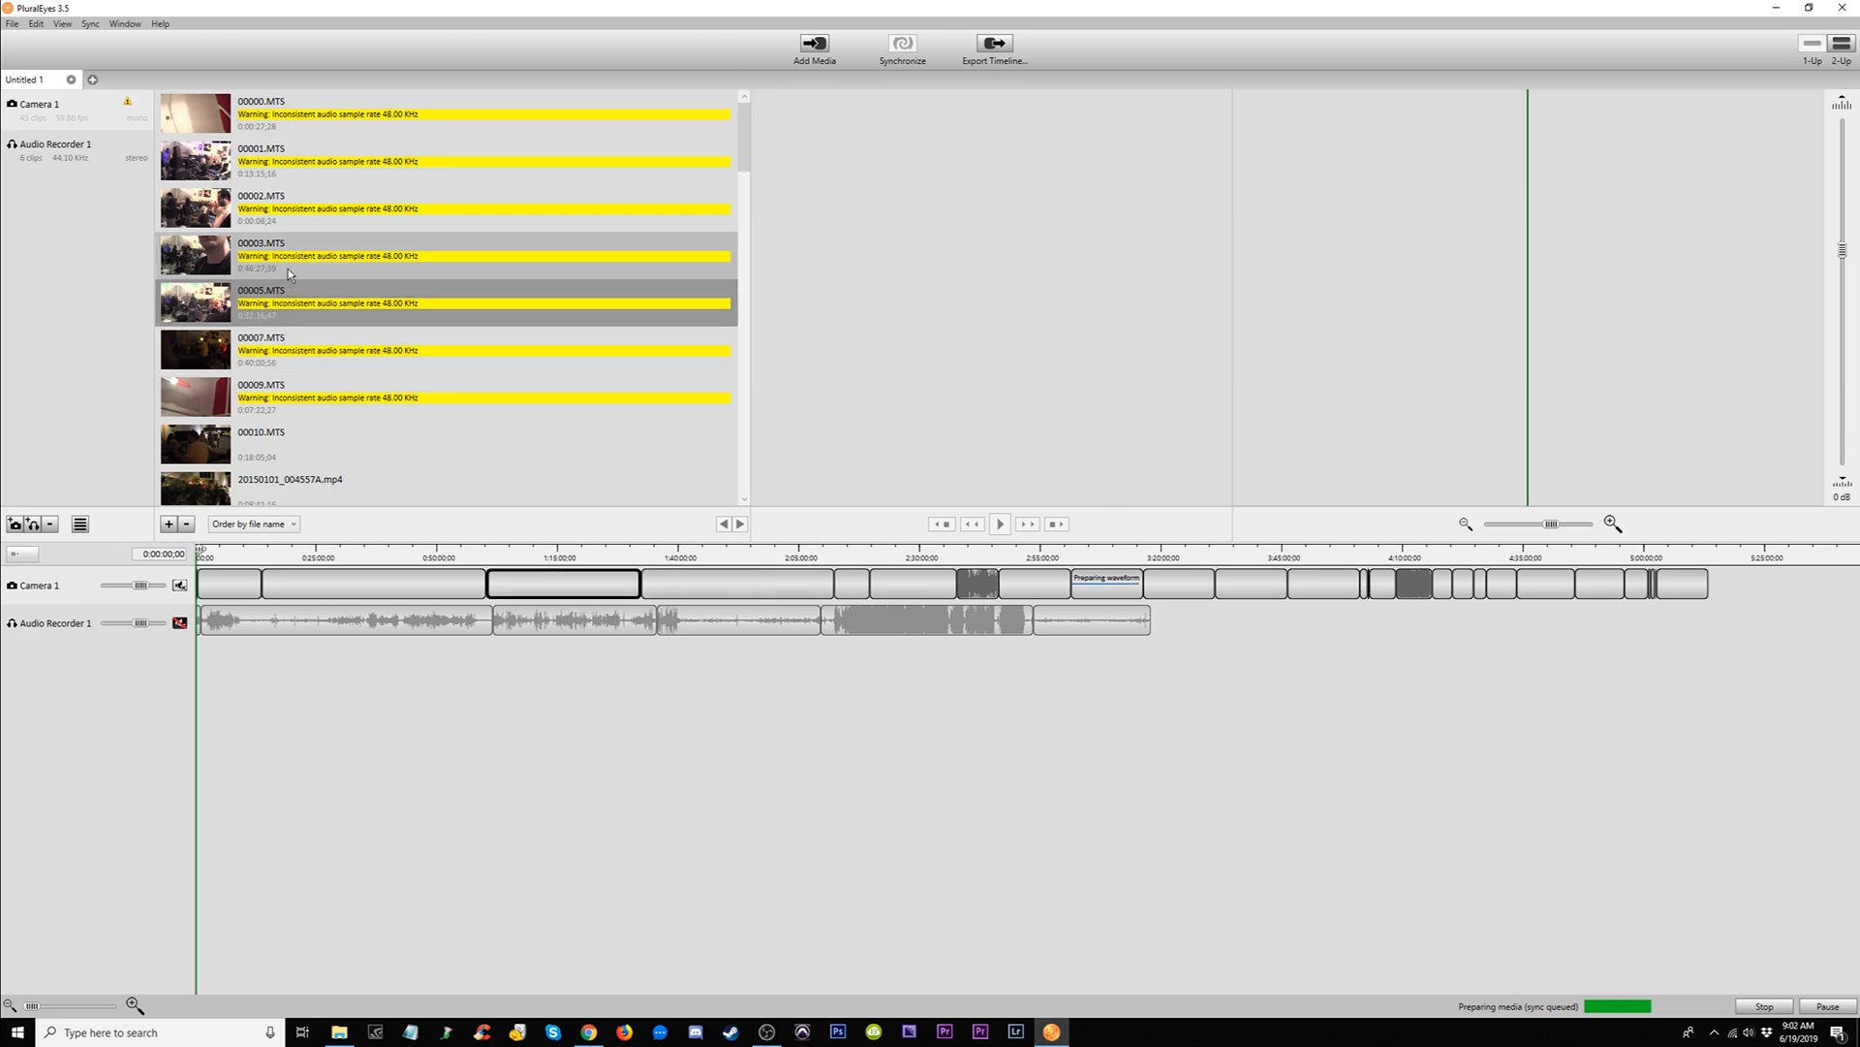
click(301, 221)
click(316, 161)
click(328, 225)
click(312, 256)
click(296, 309)
click(303, 359)
click(317, 398)
click(271, 439)
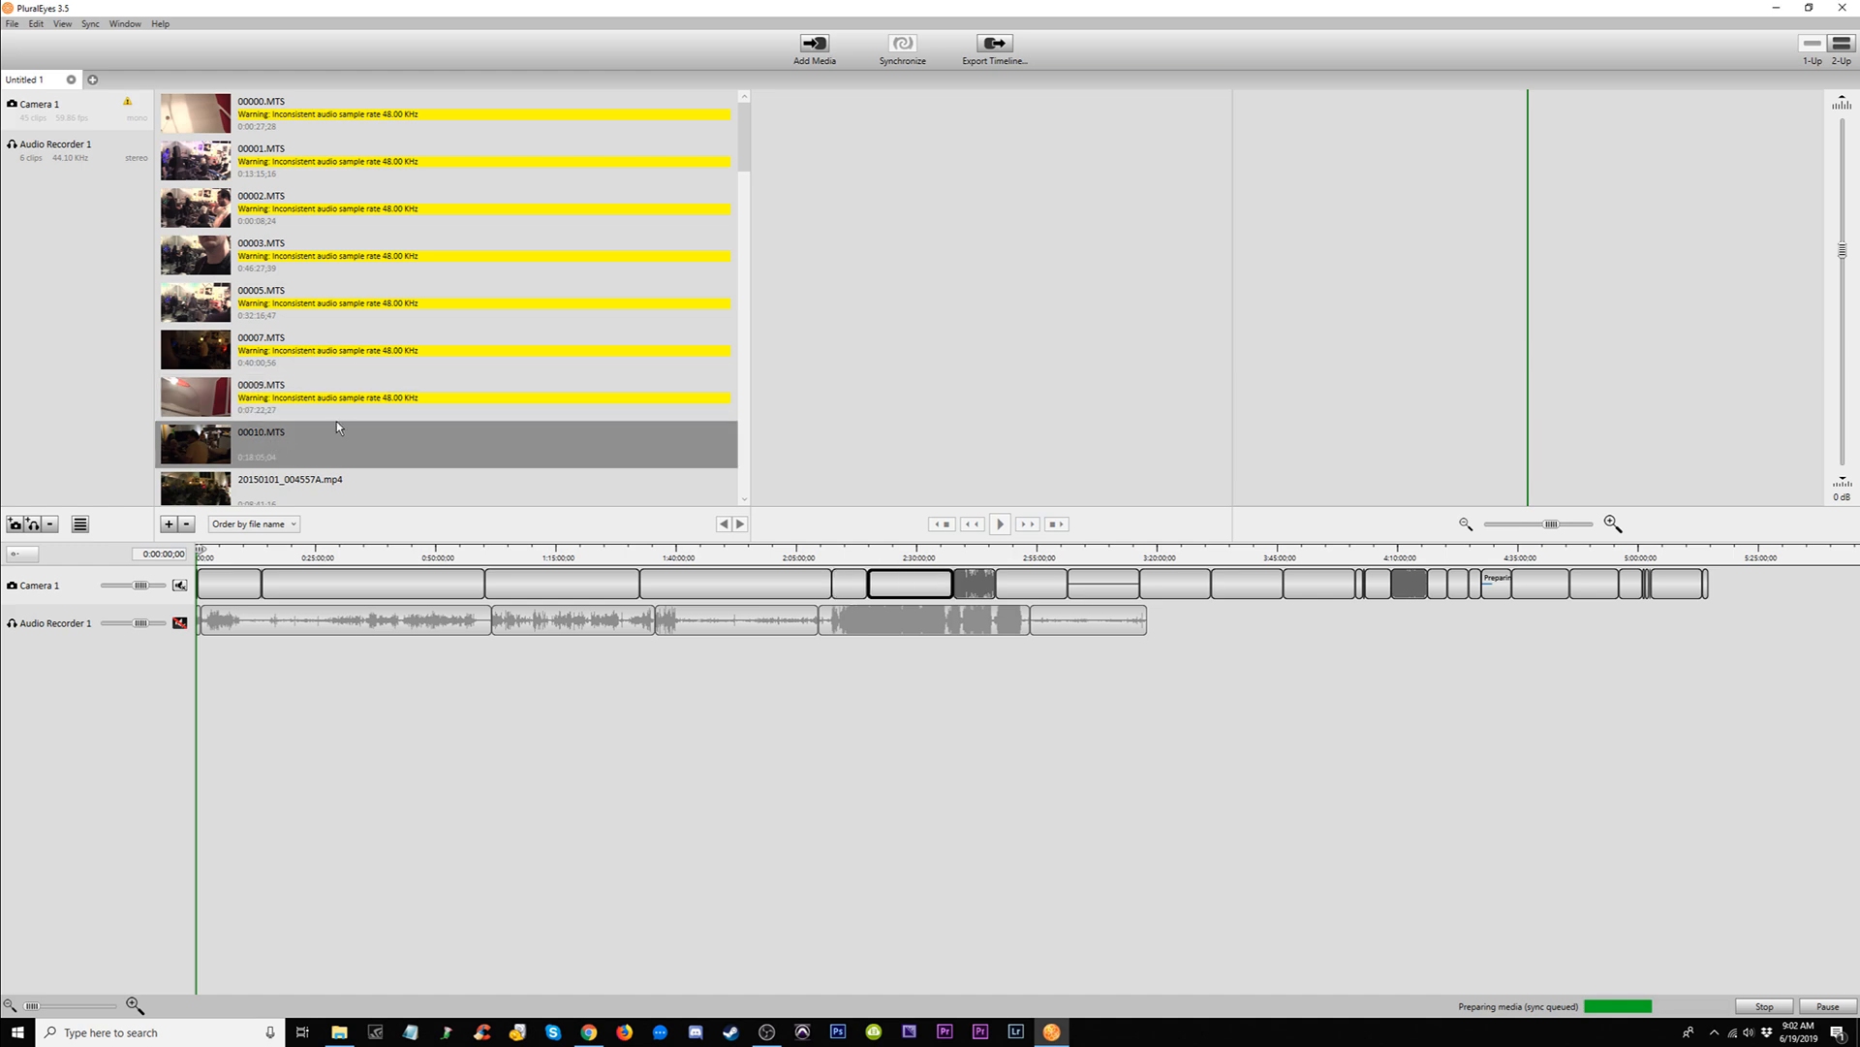
Step: Review the warnings on the 20150101 MP4 clips and the MVI MOV clips in the Camera 1 list
scroll(291, 436, down, 1)
click(287, 439)
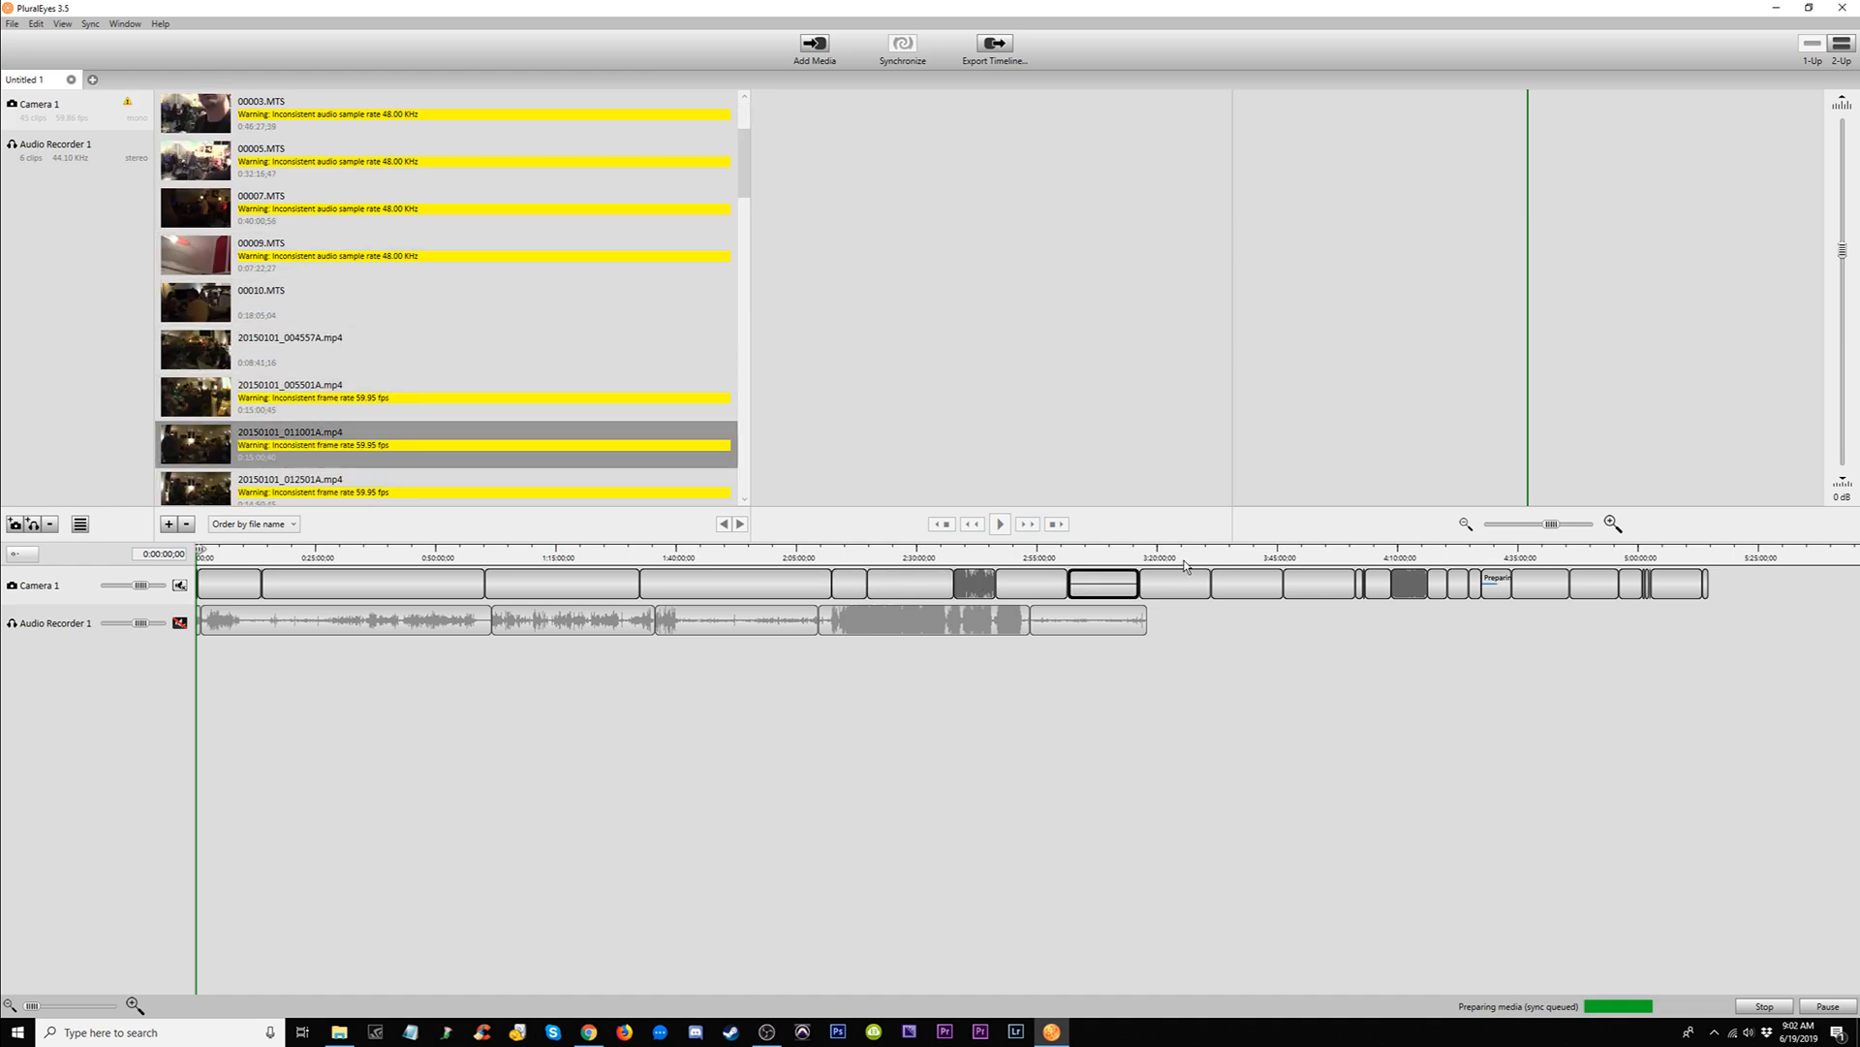
click(327, 483)
scroll(460, 394, down, 2)
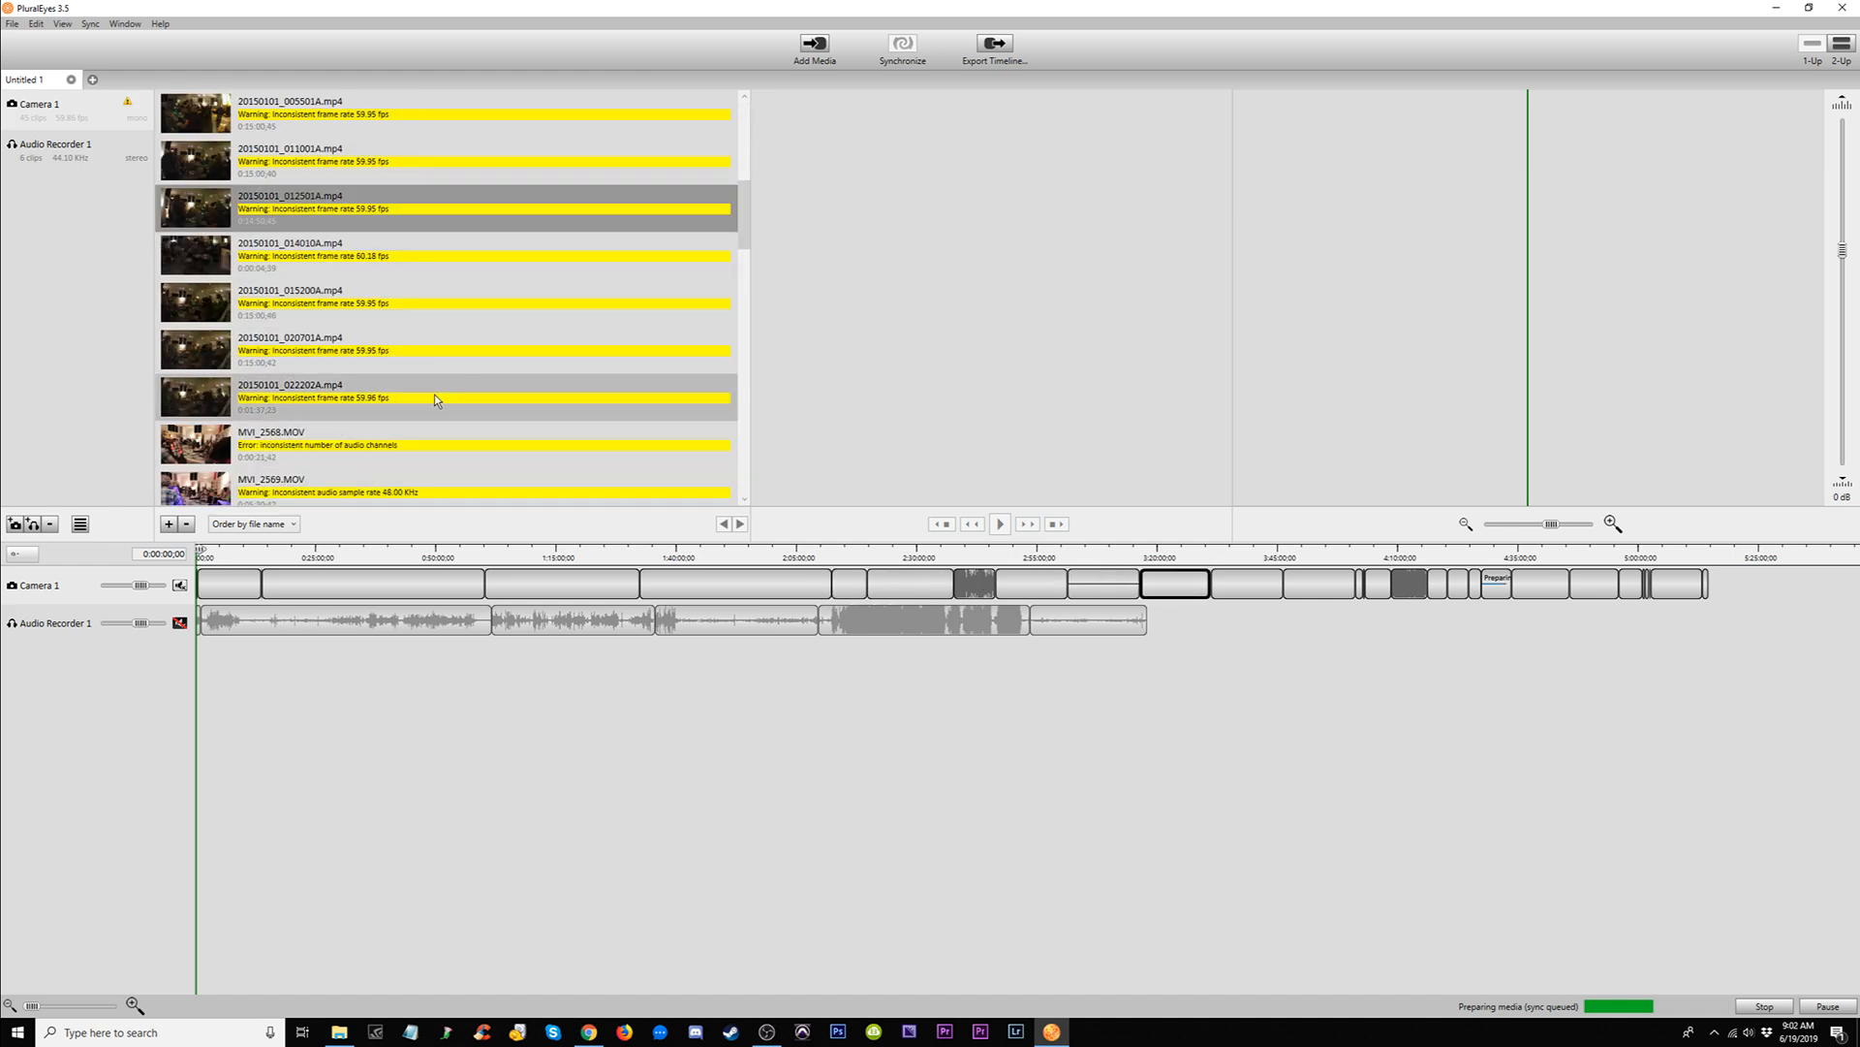
click(376, 357)
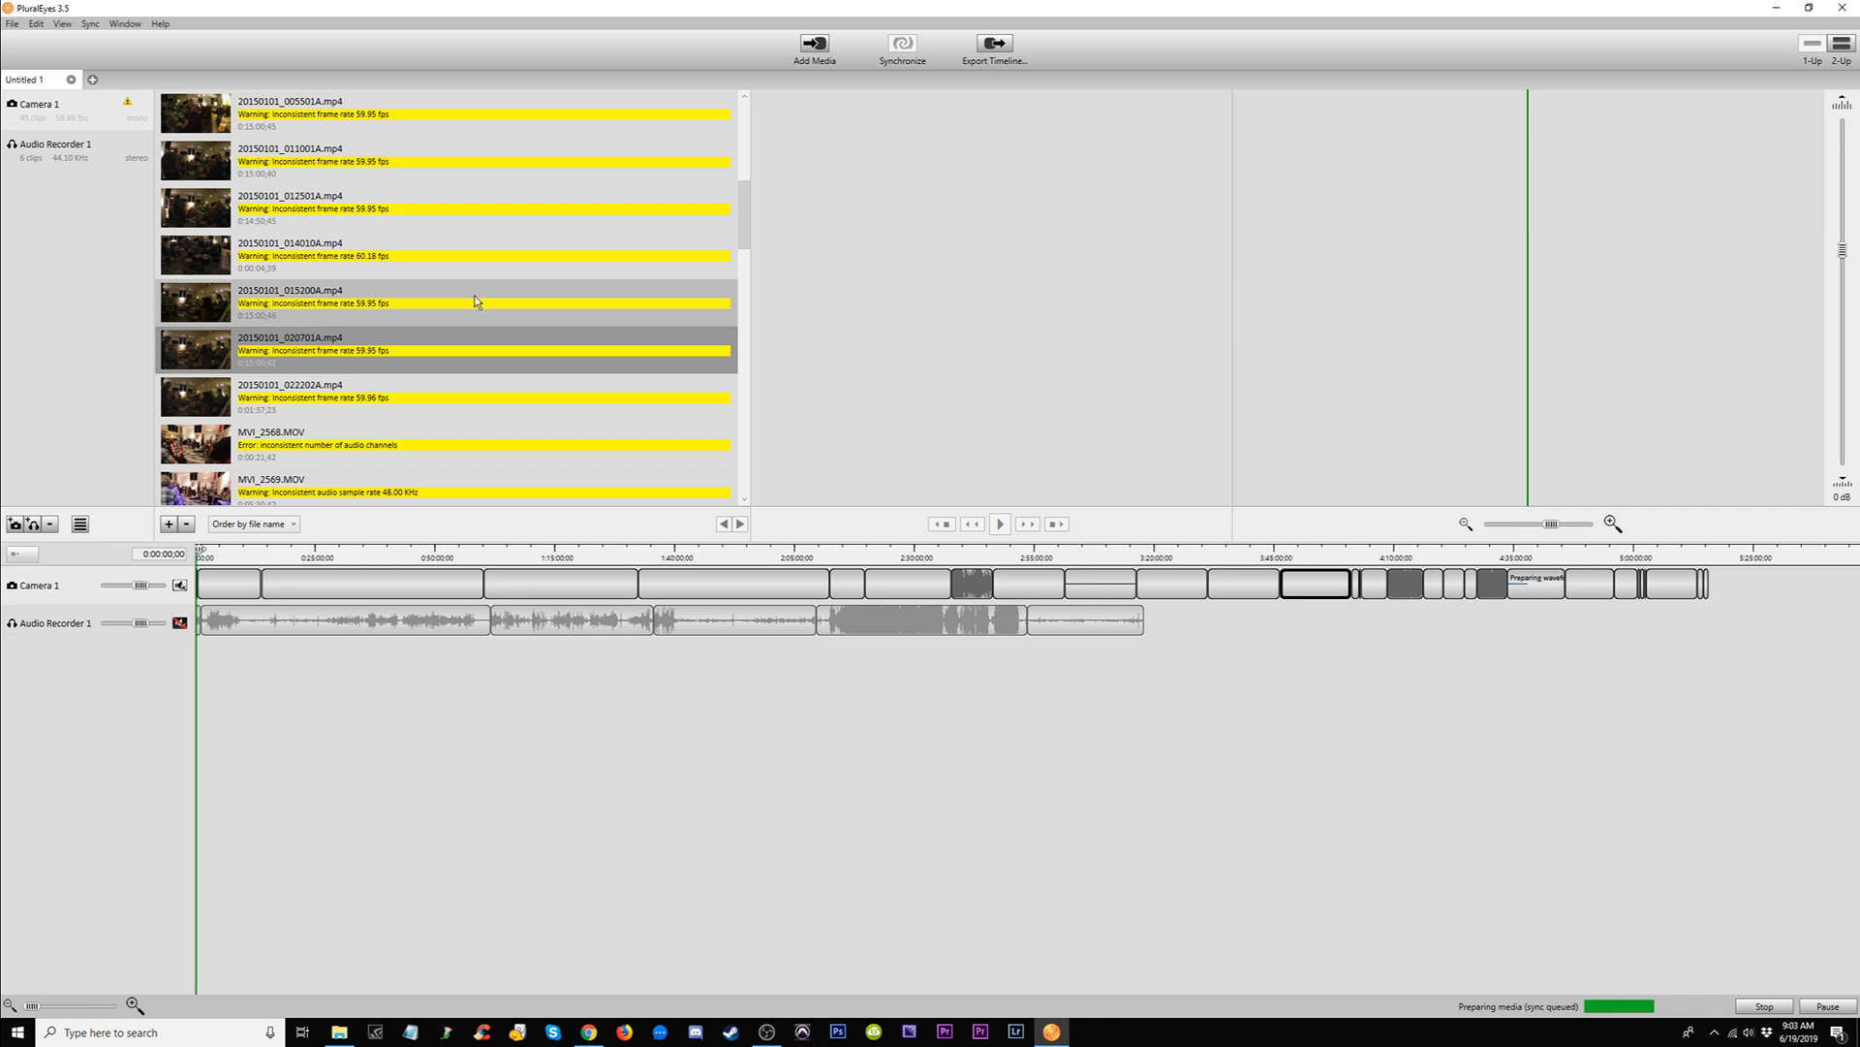
scroll(477, 301, down, 5)
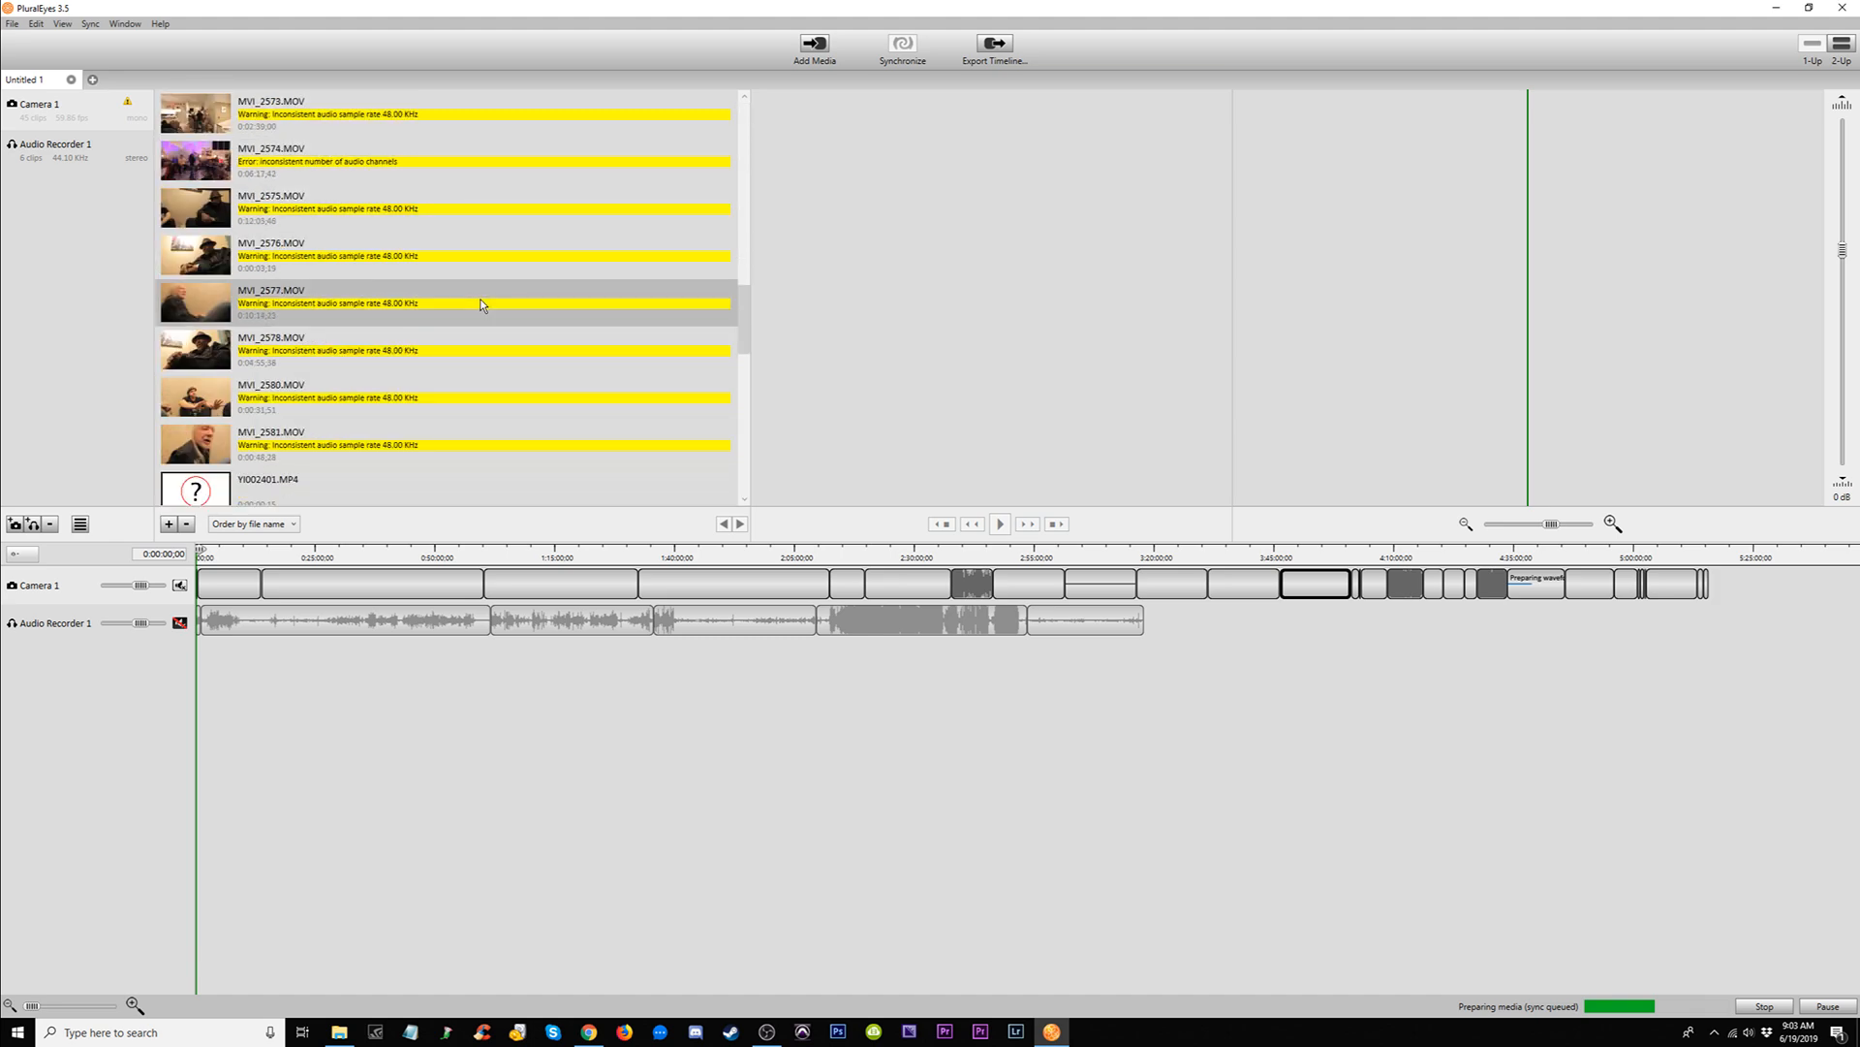
scroll(482, 304, down, 3)
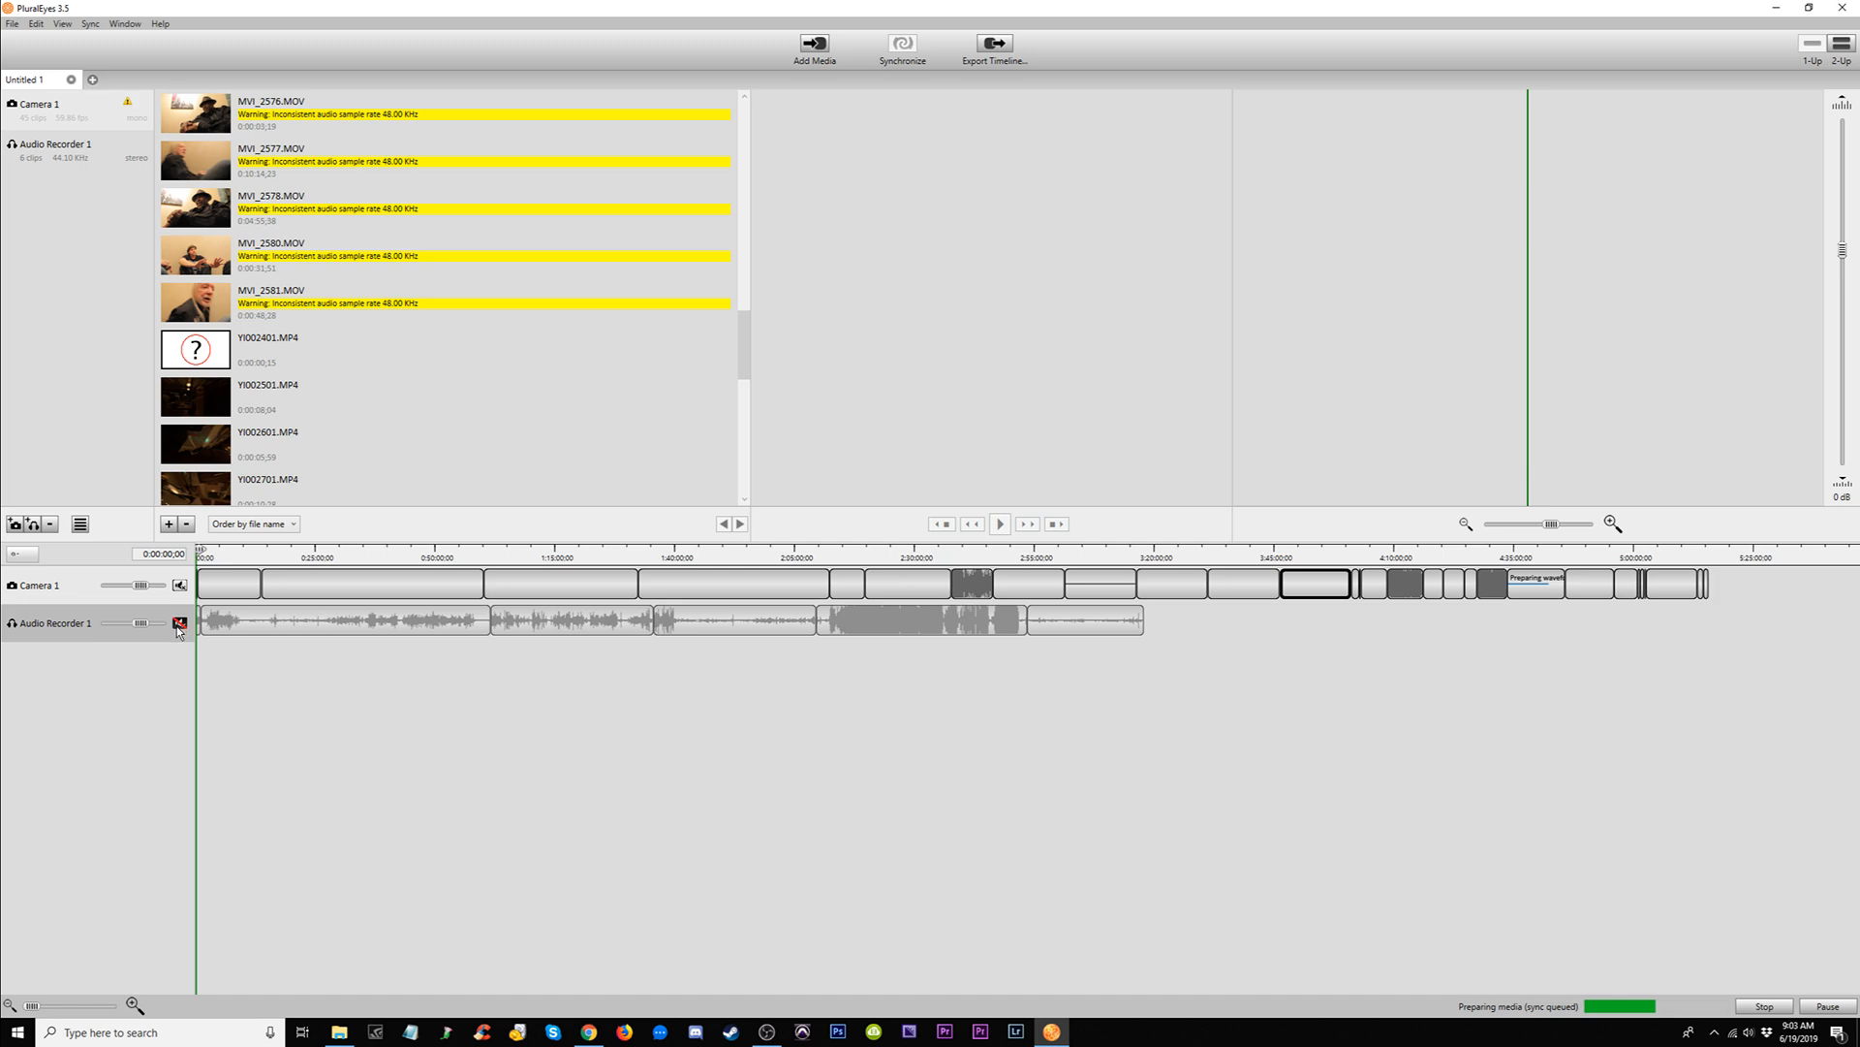
Step: Unmute the Audio Recorder 1 track
click(177, 626)
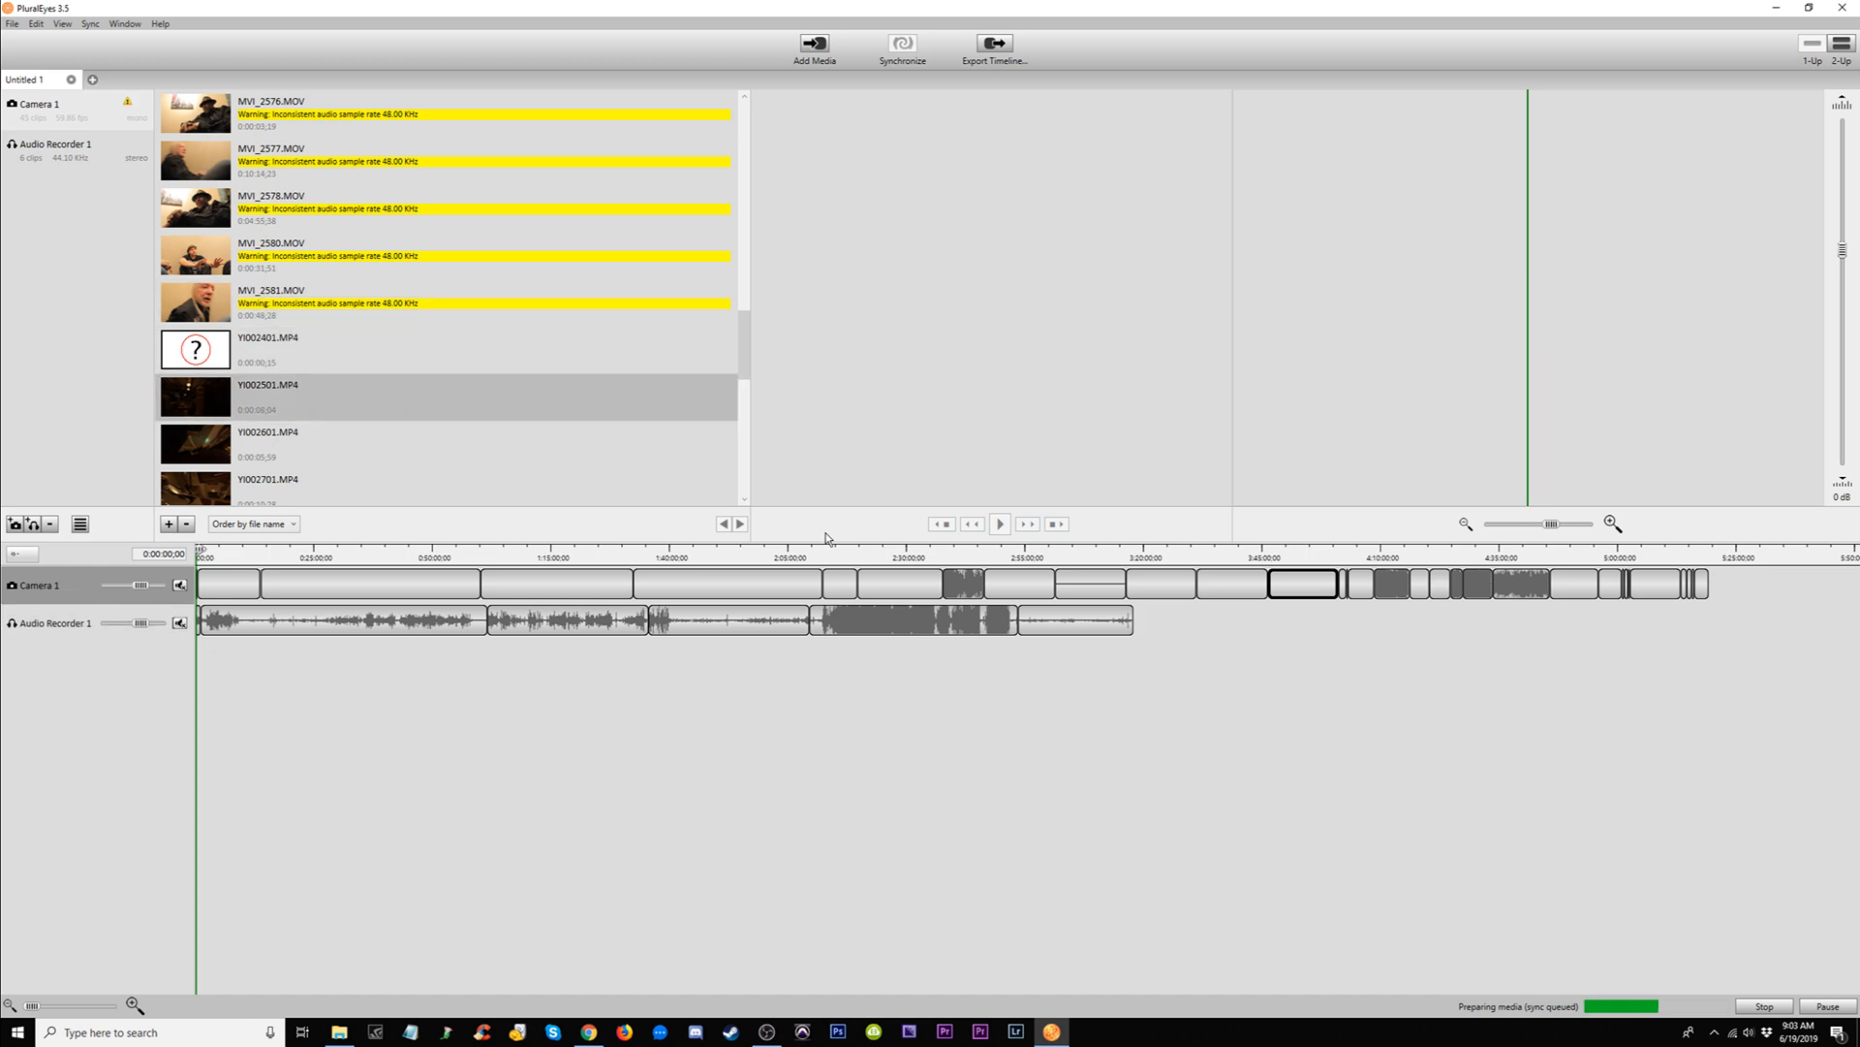
Step: Compare the last MVI MOV clips with YI002401.MP4, YI002501.MP4 and YI002601.MP4 in the Camera 1 list
click(271, 348)
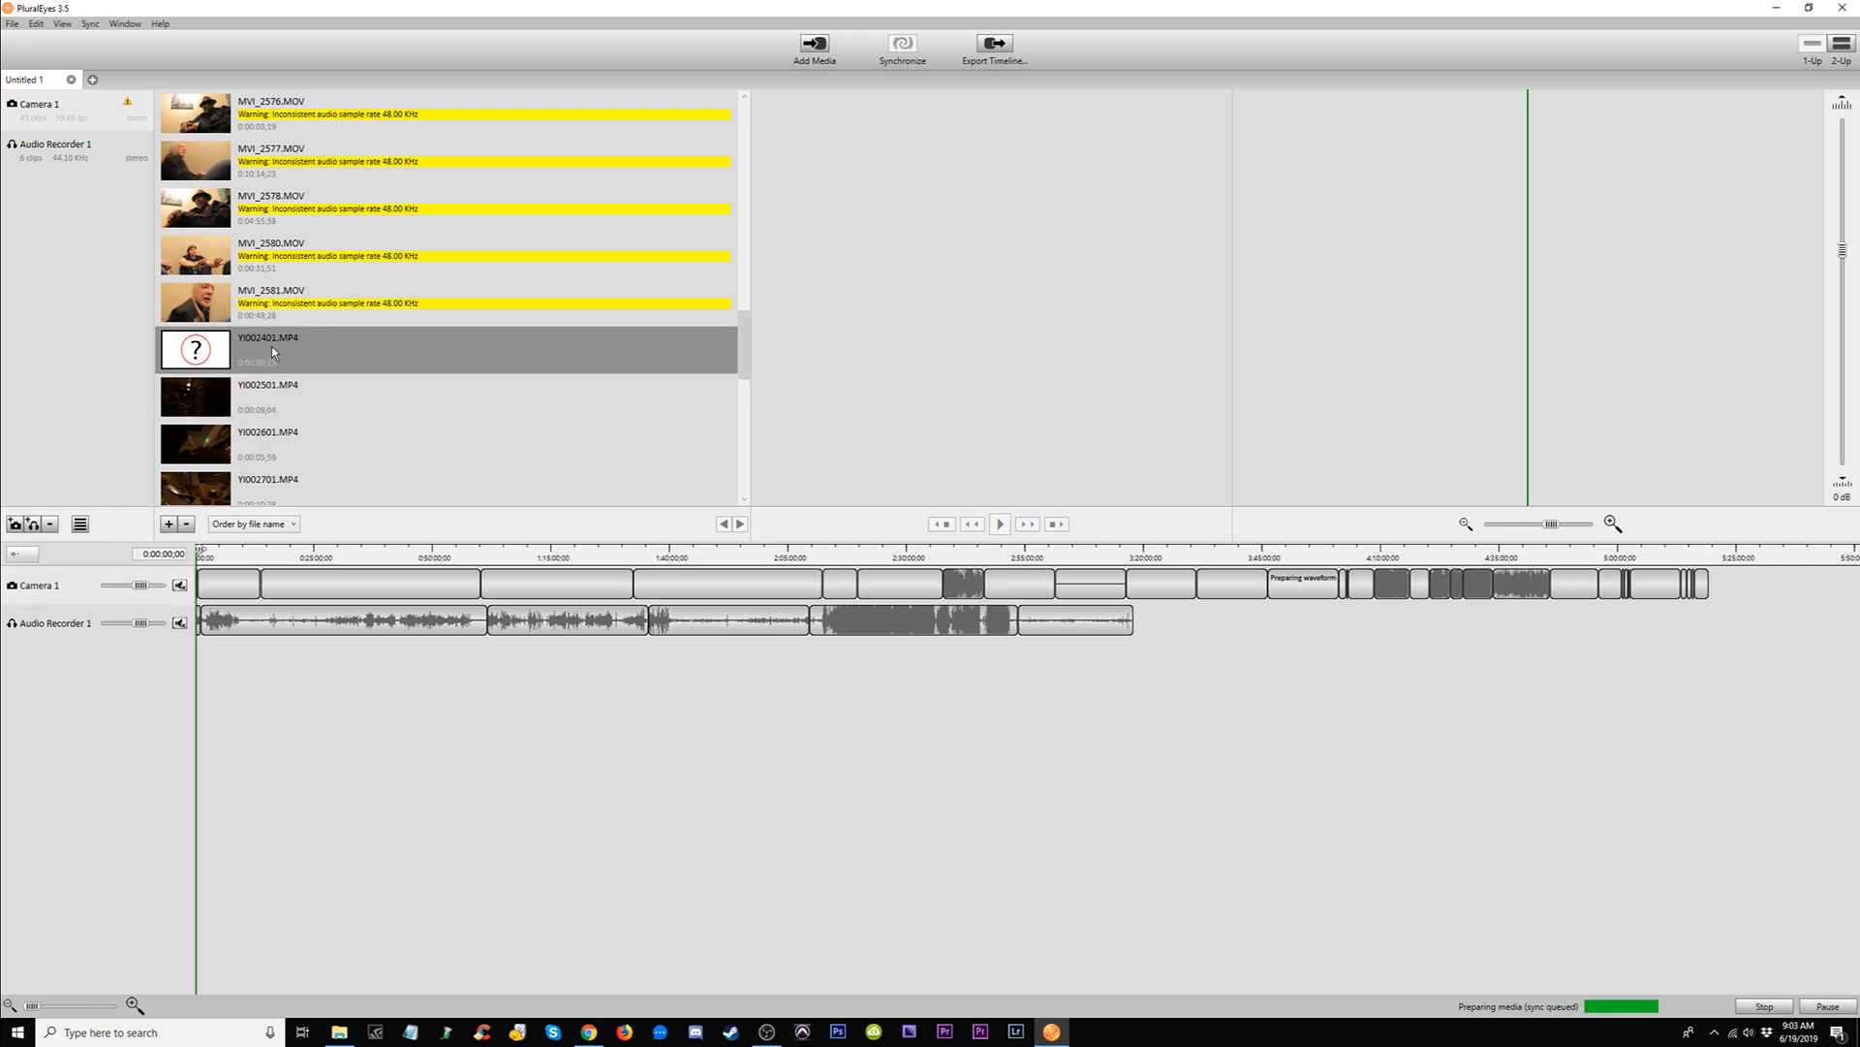
click(246, 405)
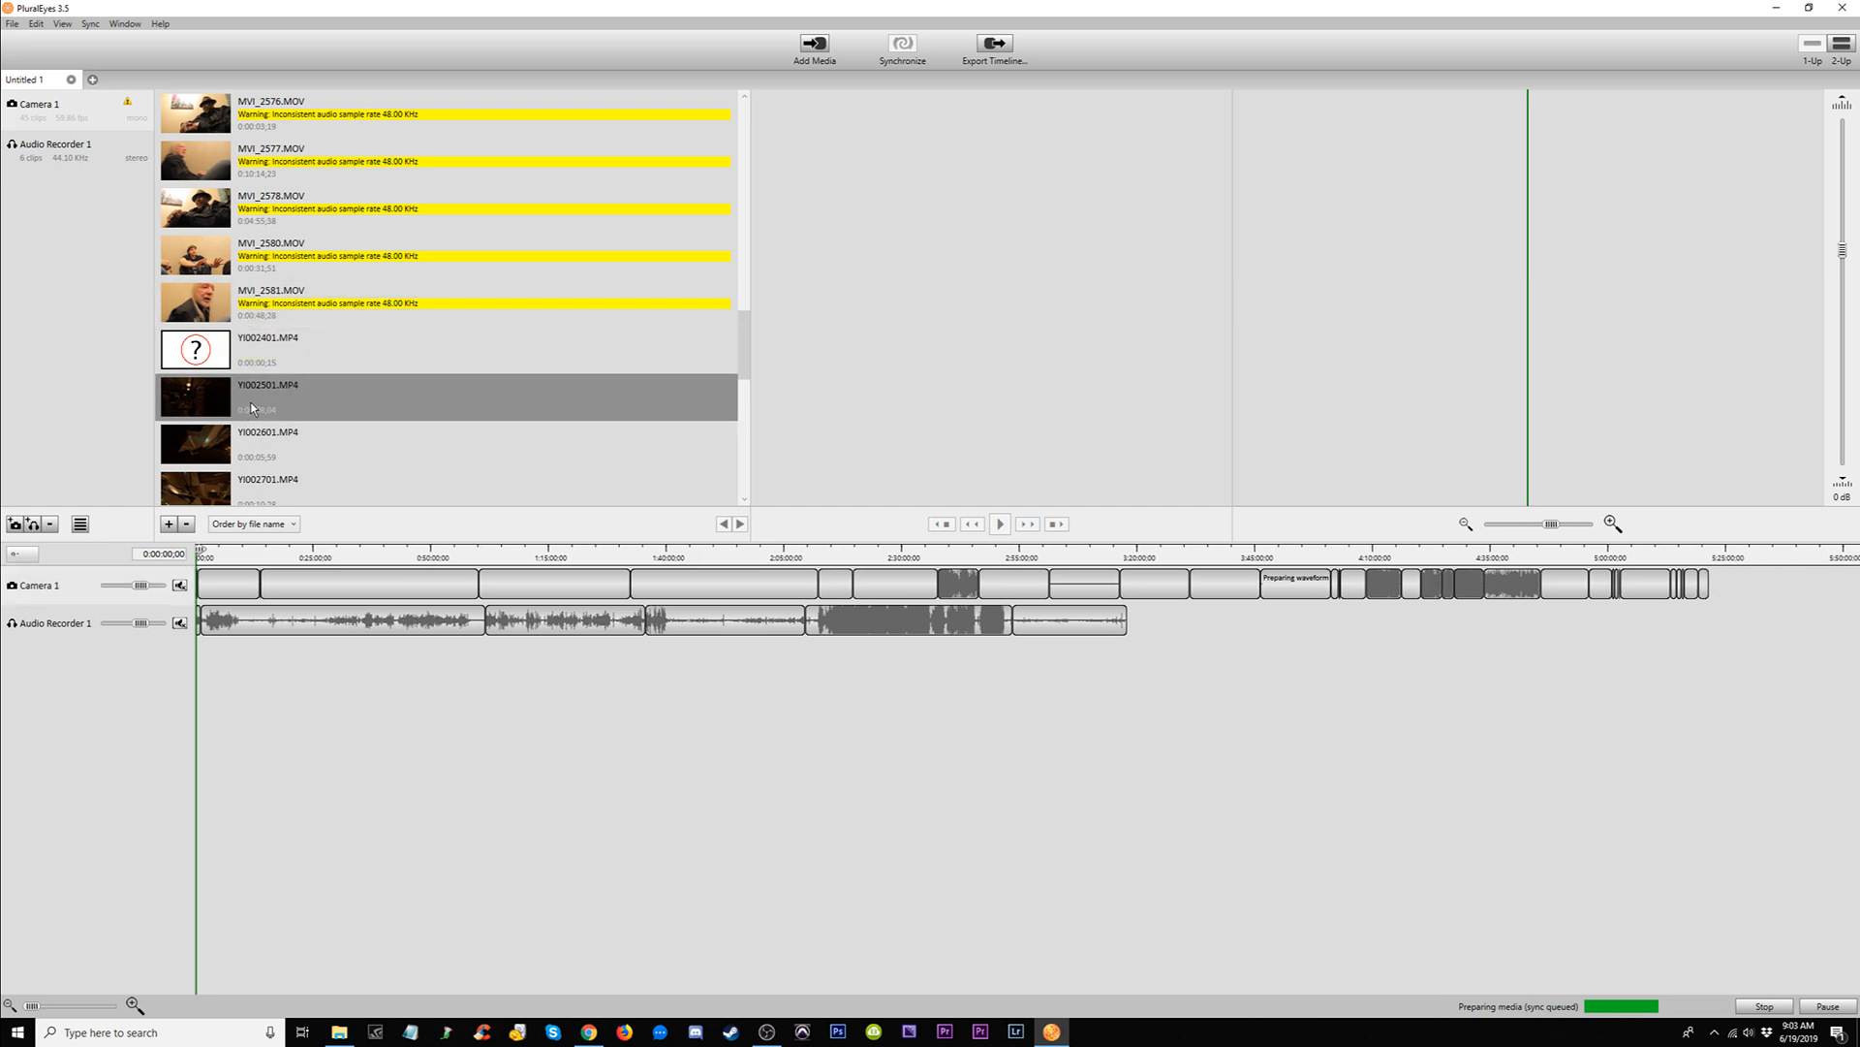
click(270, 362)
click(275, 304)
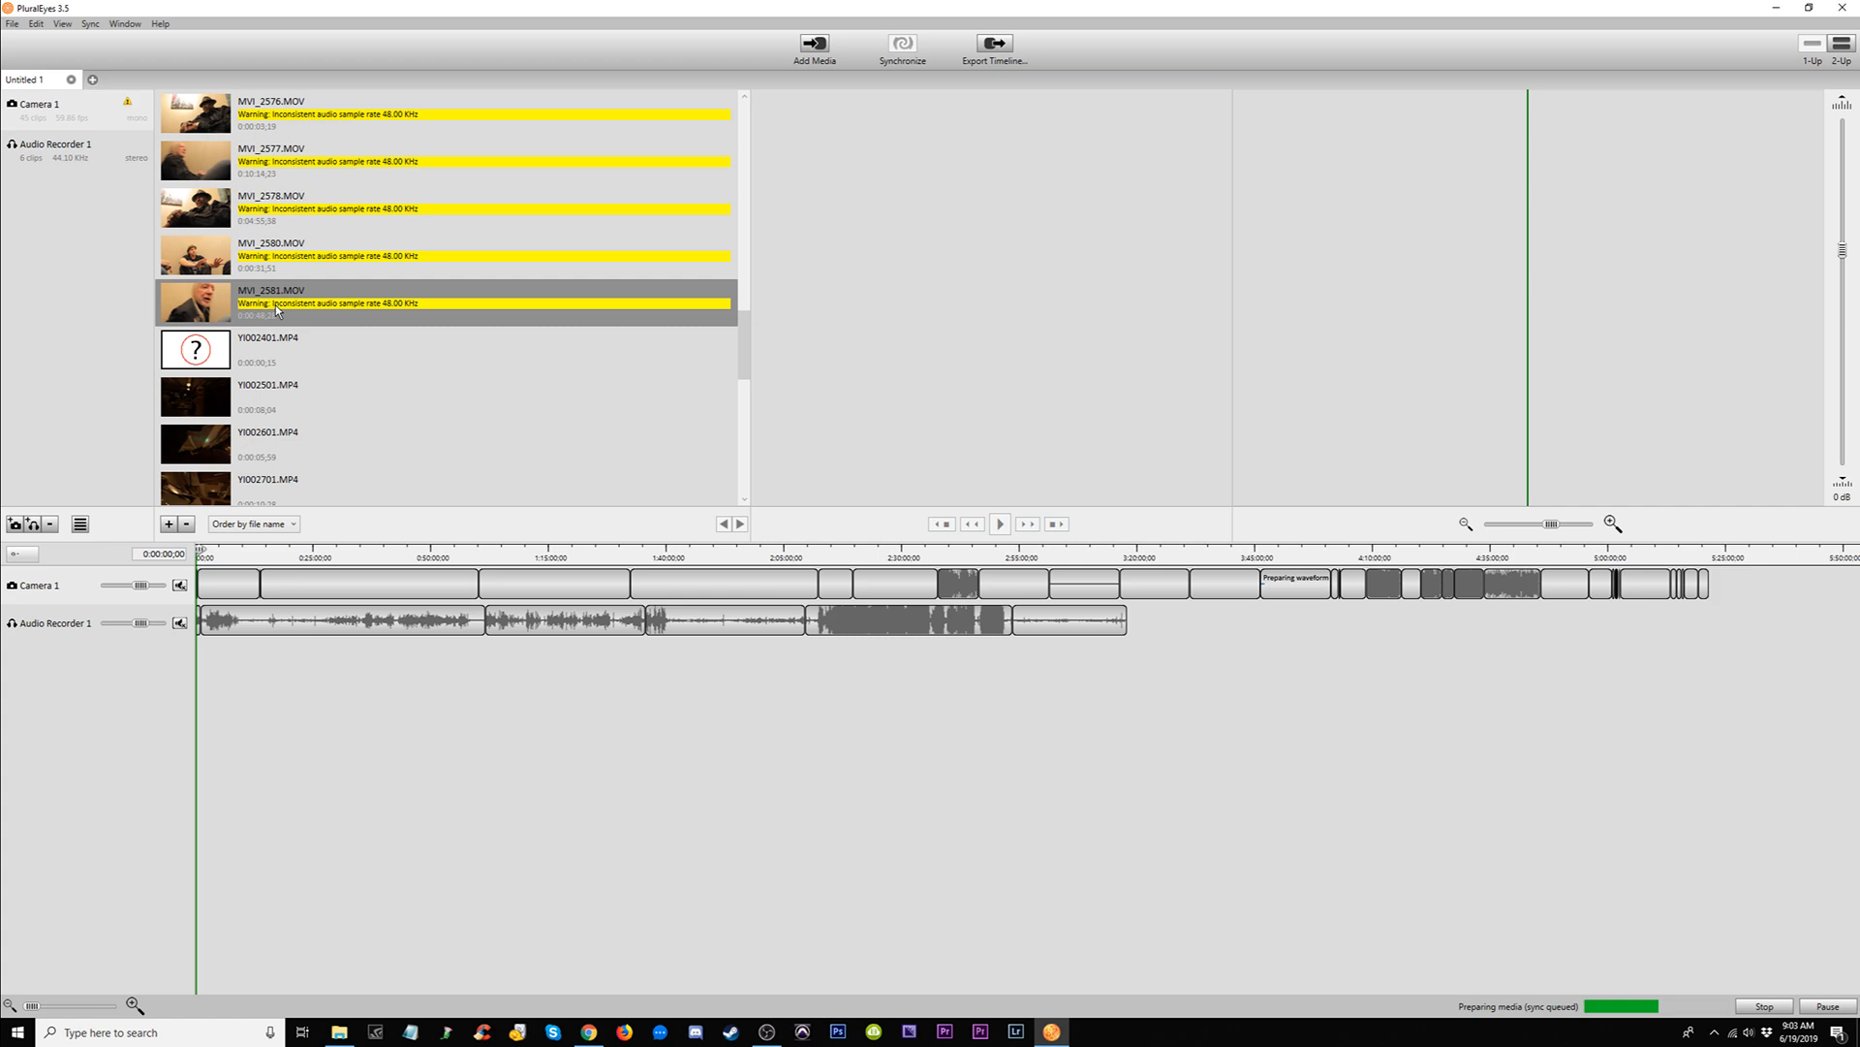
click(287, 252)
click(297, 207)
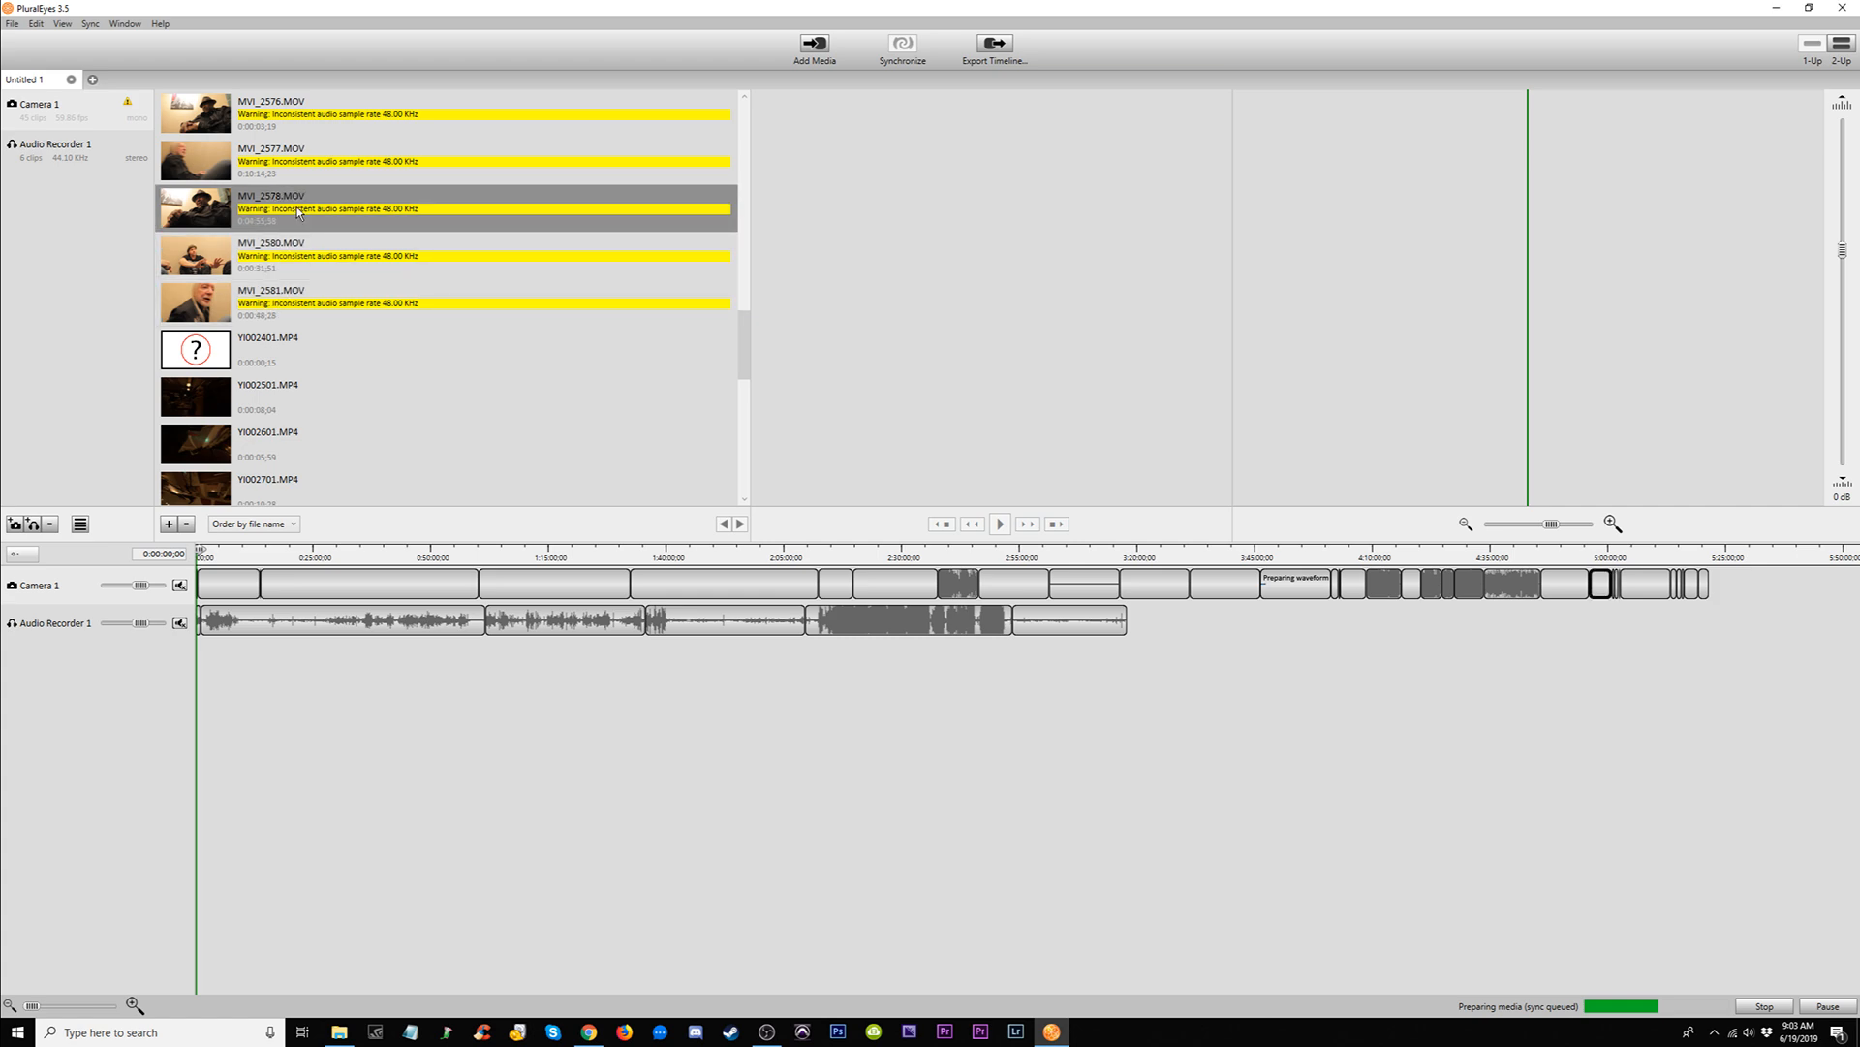
click(271, 259)
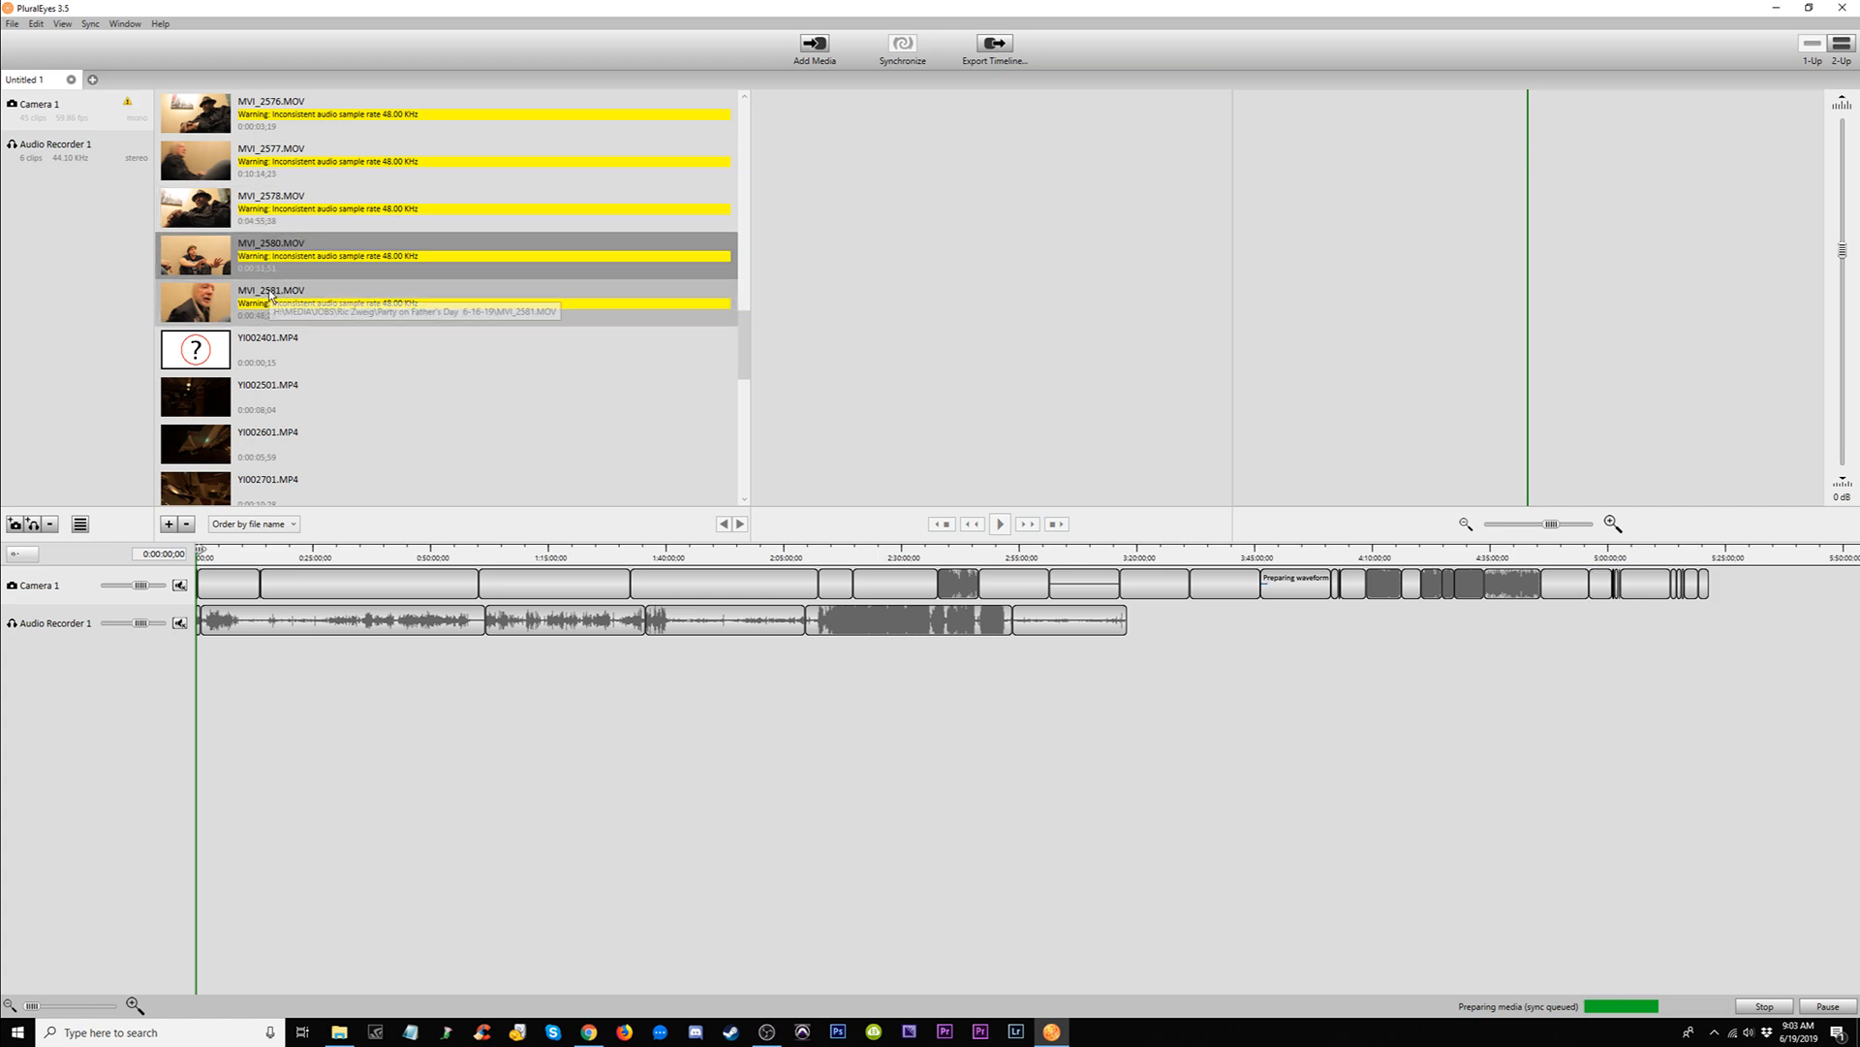
click(272, 297)
click(262, 353)
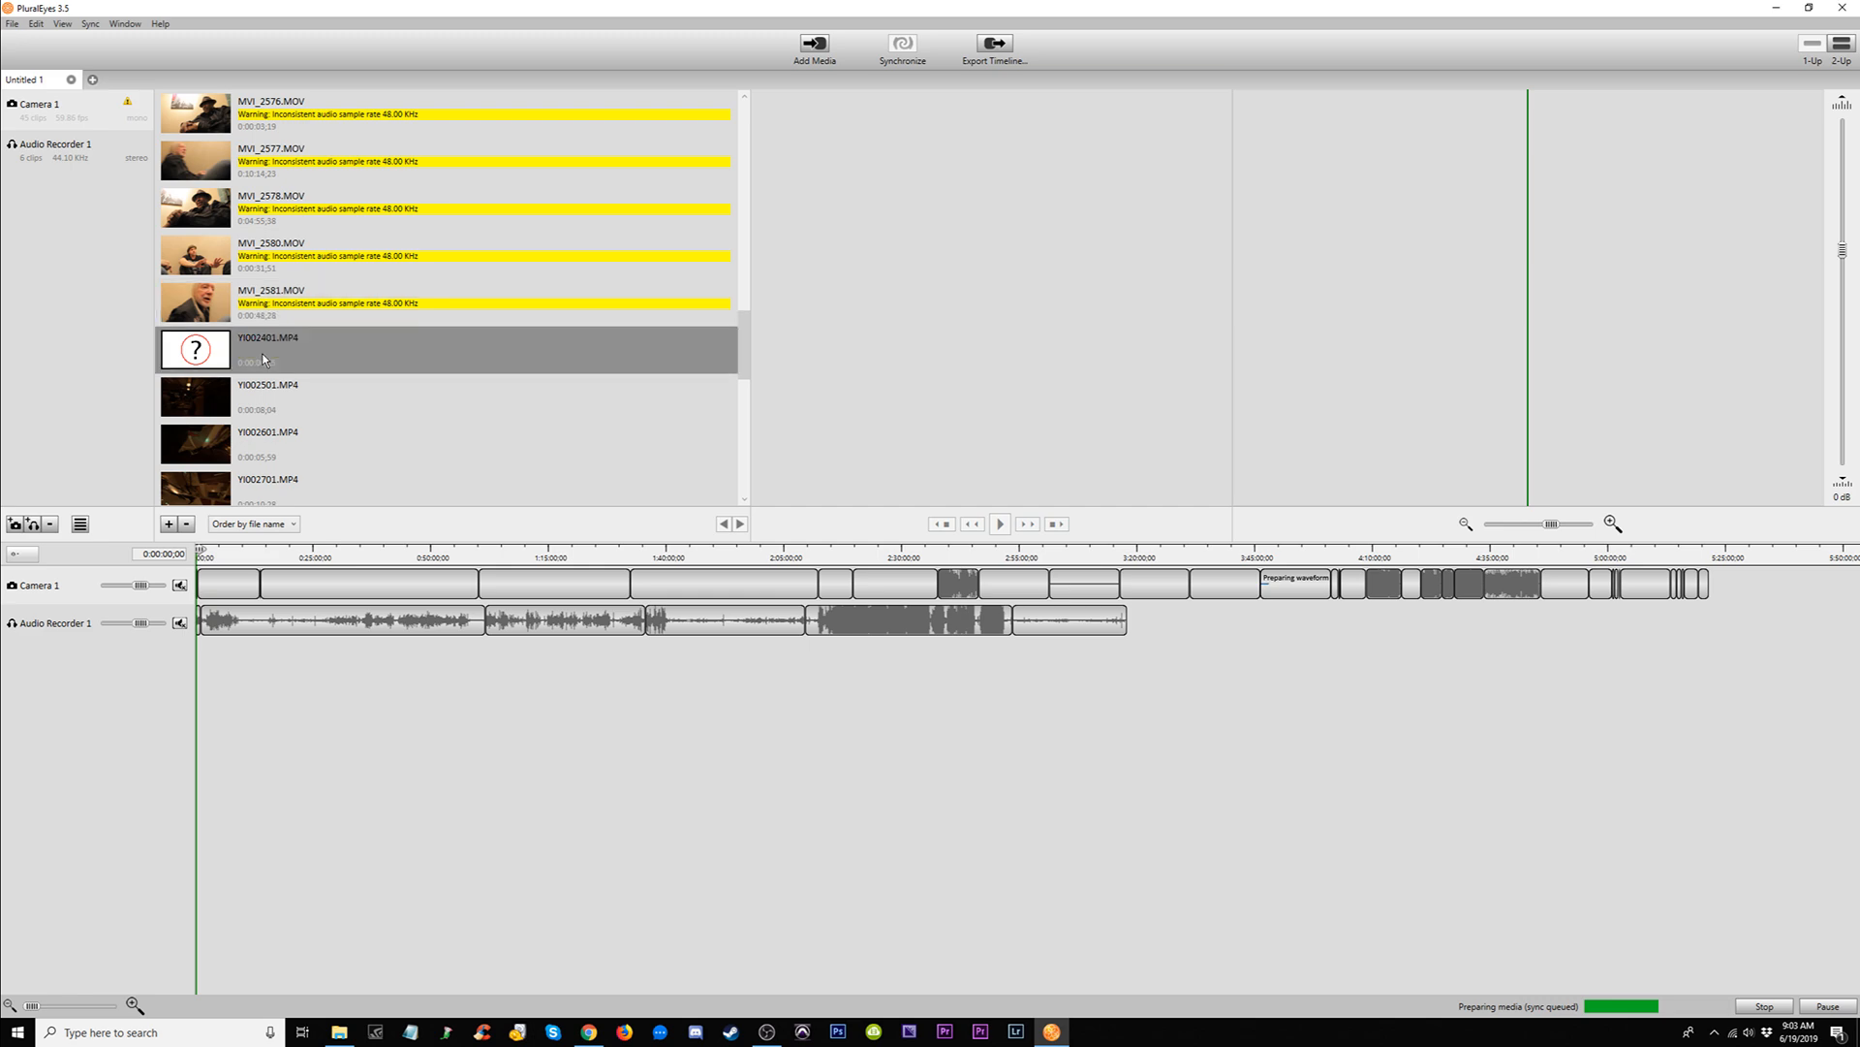
click(259, 407)
click(265, 440)
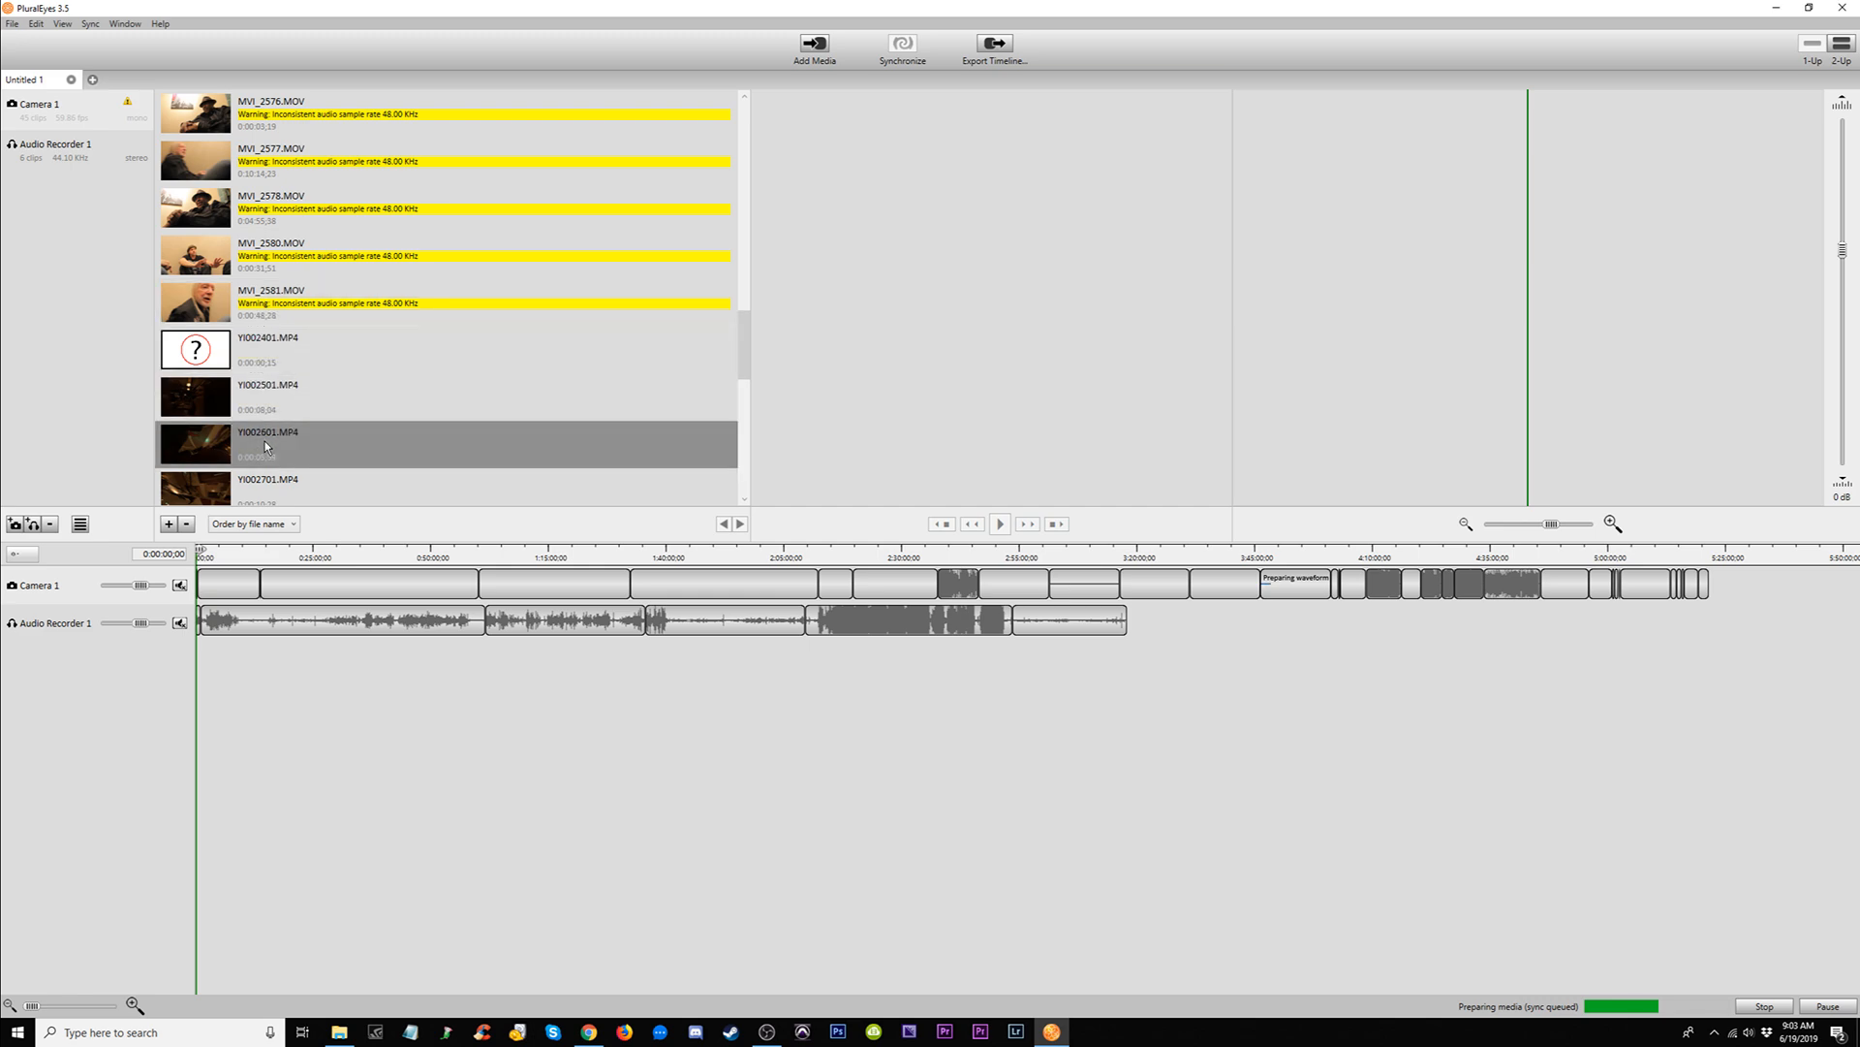
Step: Dismiss the Windows Defender summary notification
mouse_move(1799, 908)
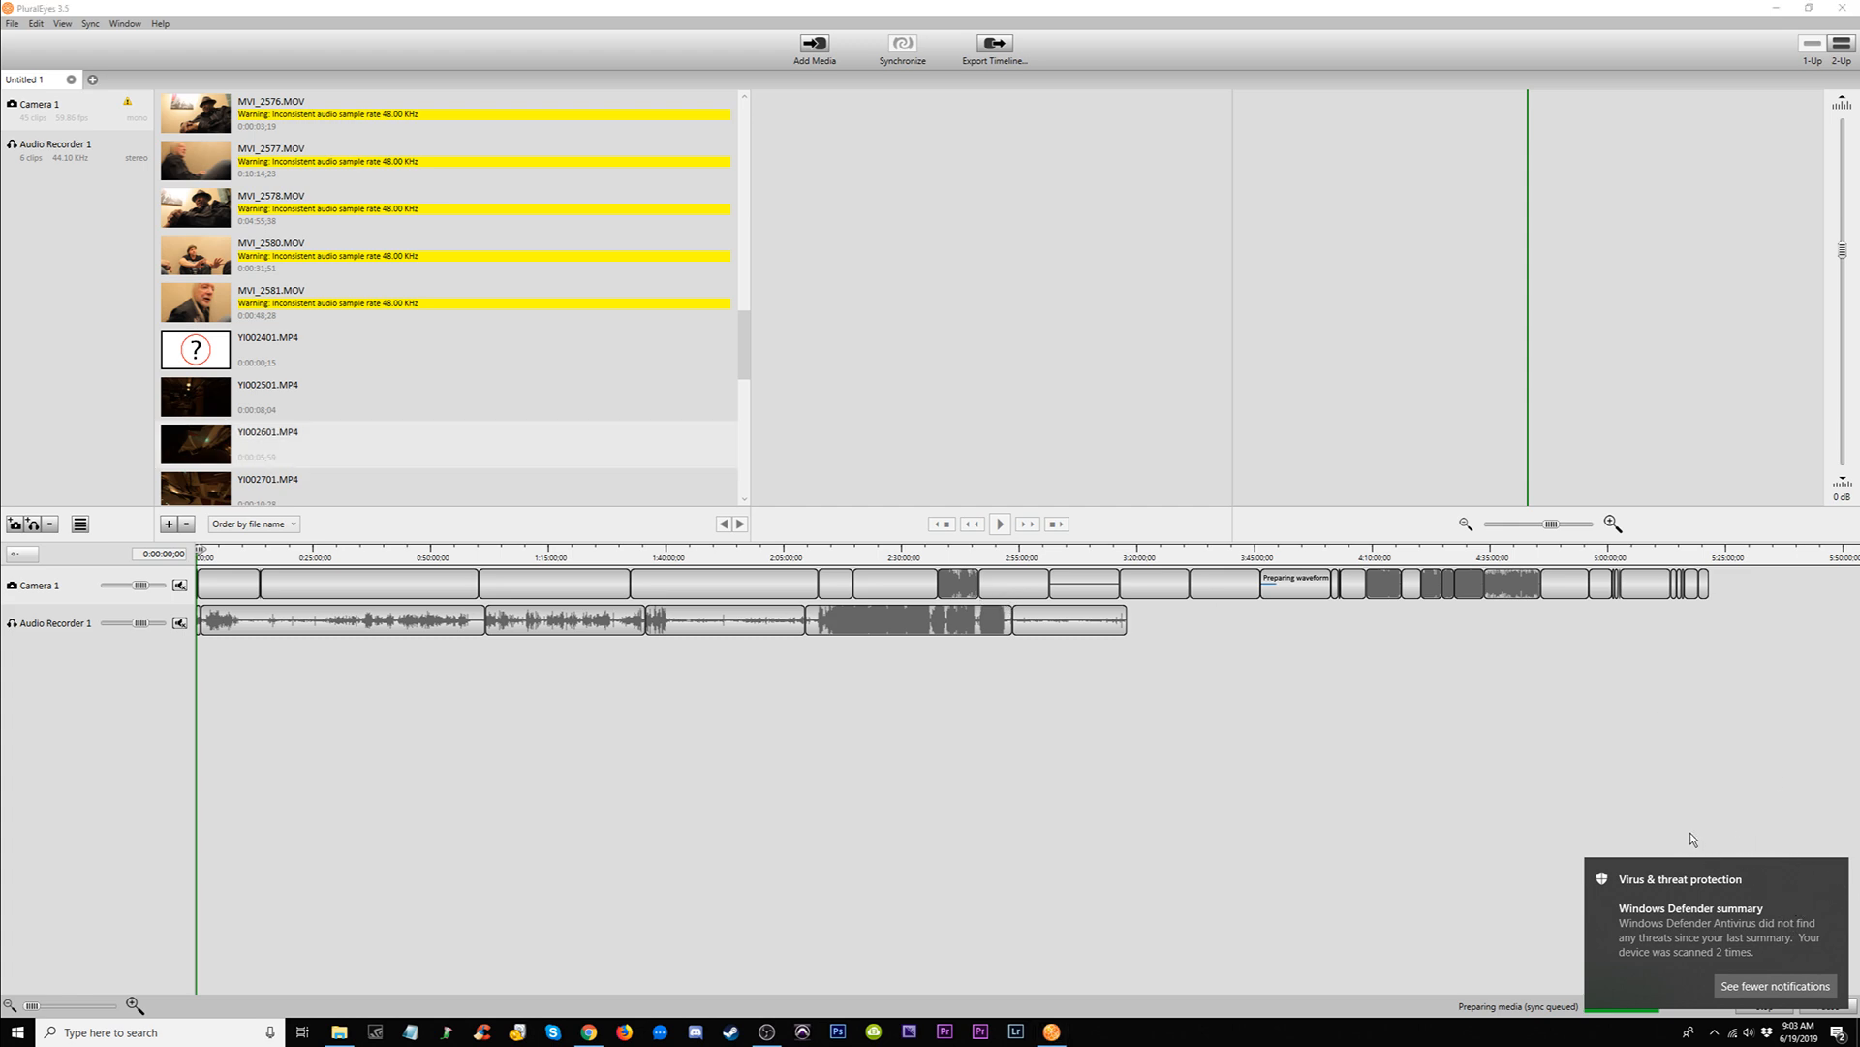
click(1835, 870)
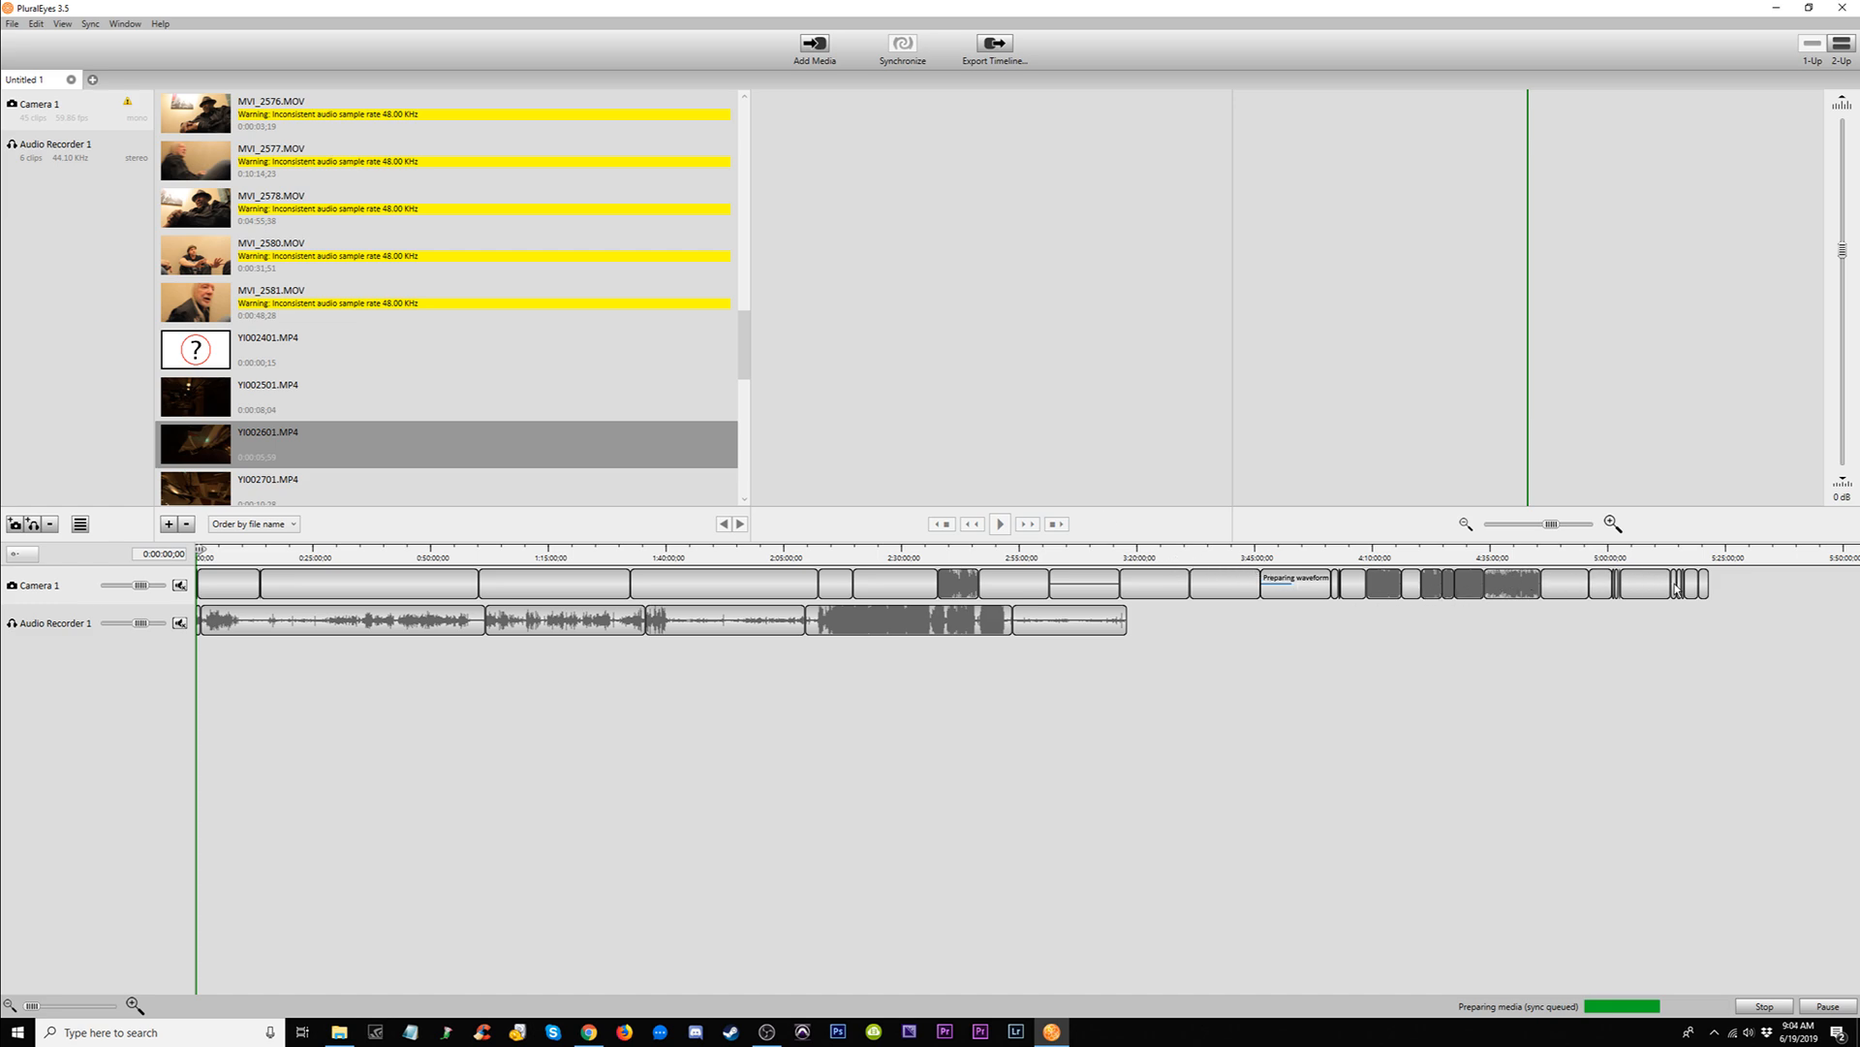
Step: Zoom in on the later part of the timeline and select the Camera 1 clip whose waveform is being prepared
scroll(1647, 620, up, 2)
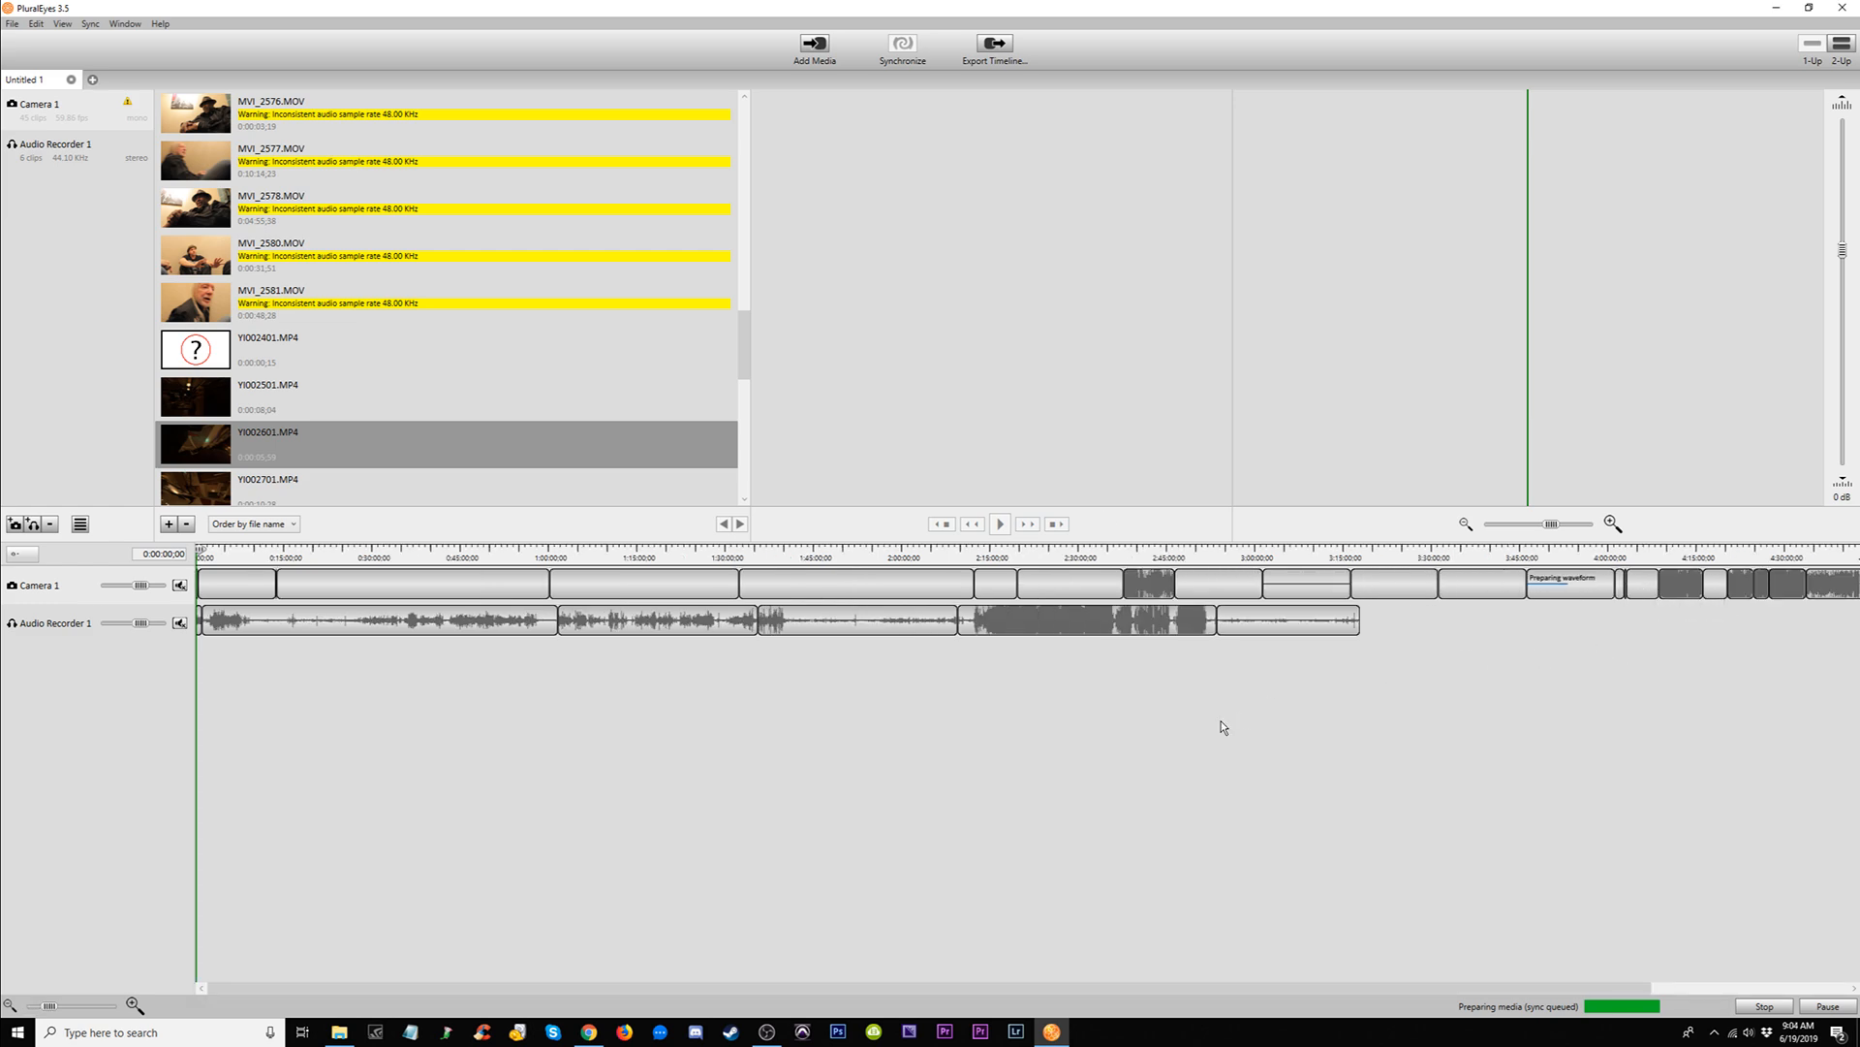
drag(1002, 986, 1655, 962)
click(1226, 585)
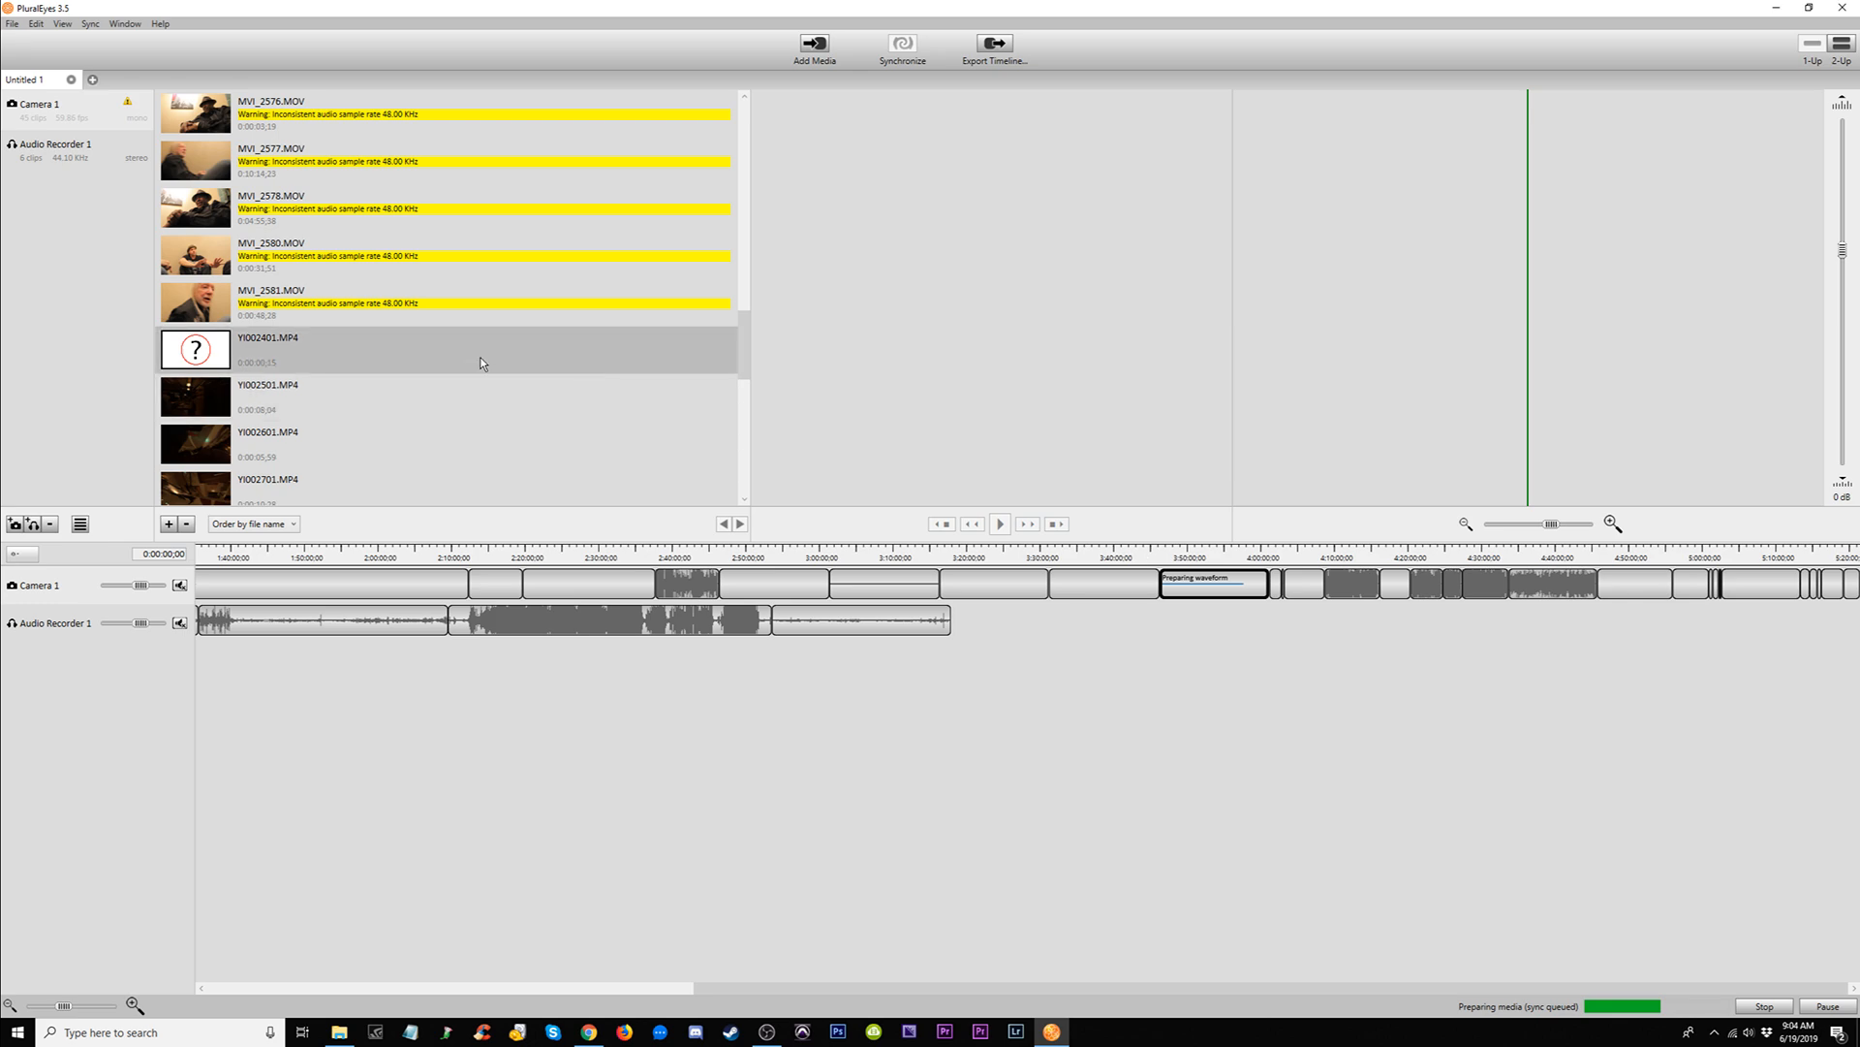
Step: Recheck the sample rate and frame rate warnings on clips 00000.MTS to 00009.MTS at the start of the Camera 1 list
click(463, 258)
scroll(457, 276, up, 8)
click(422, 213)
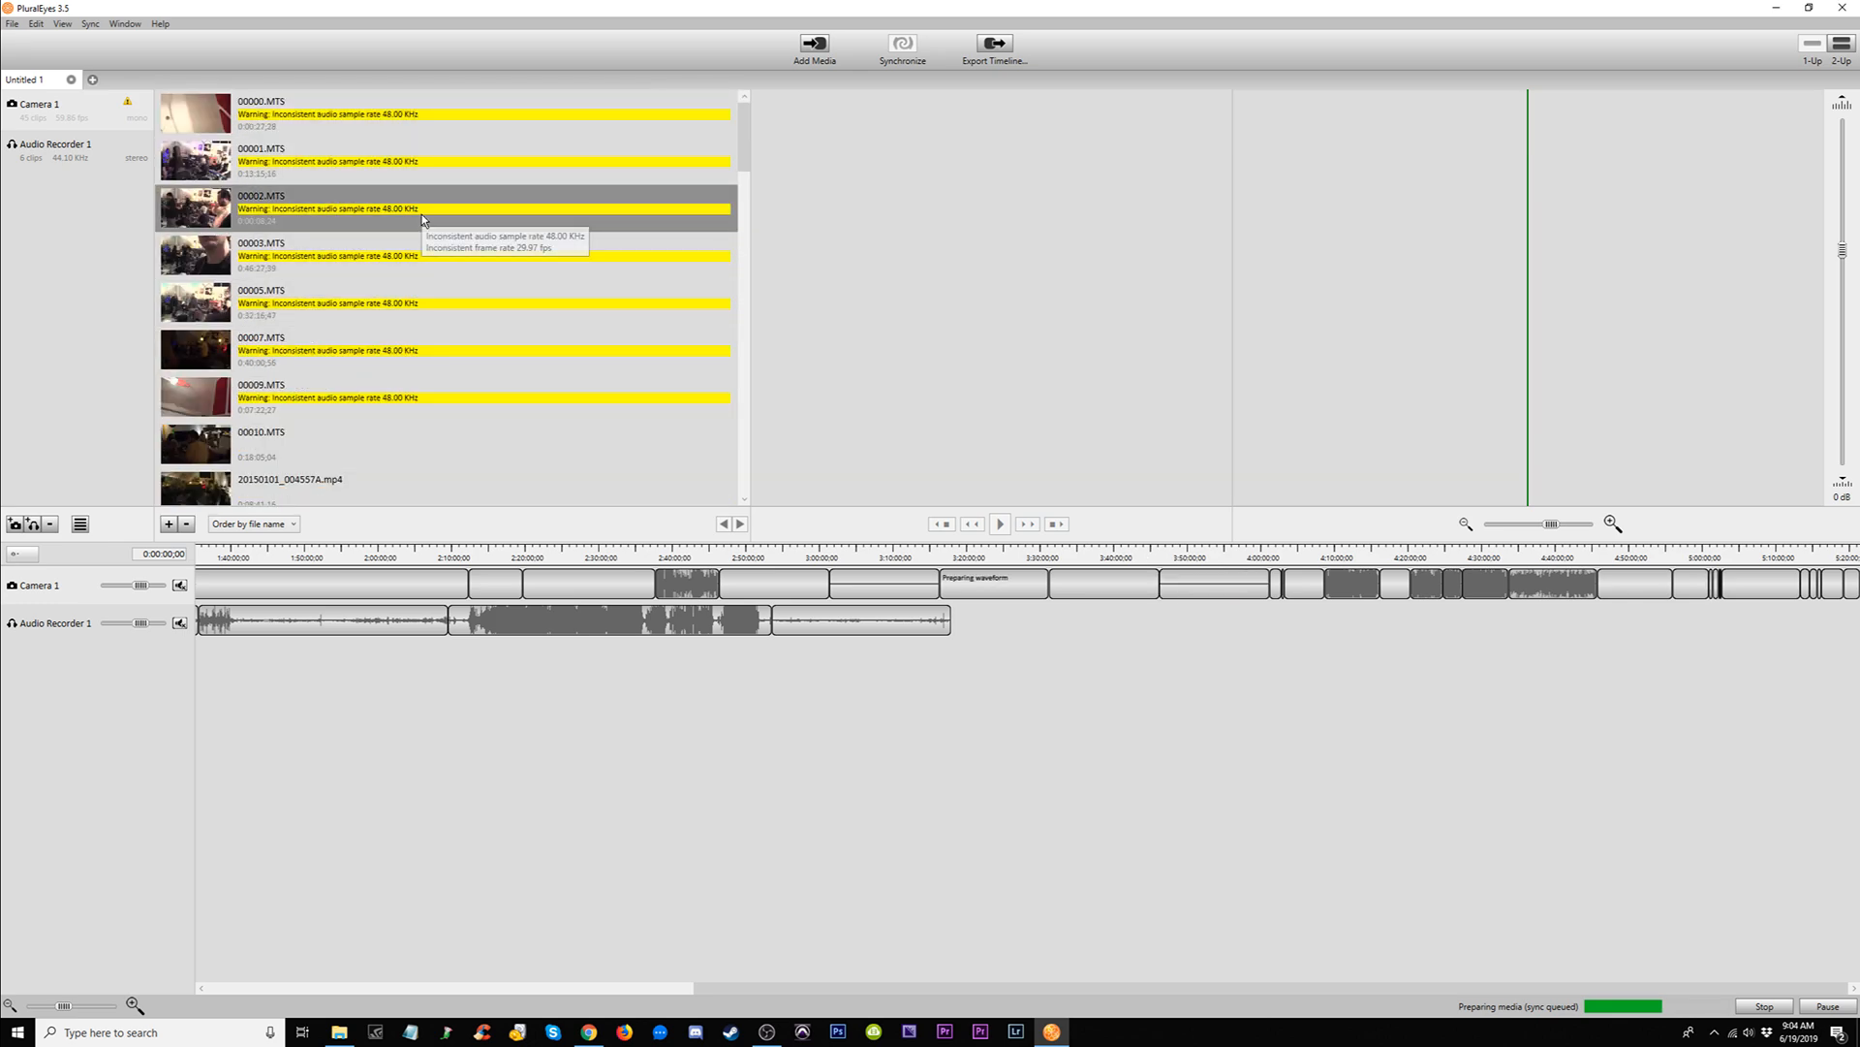
click(417, 254)
click(408, 292)
click(397, 355)
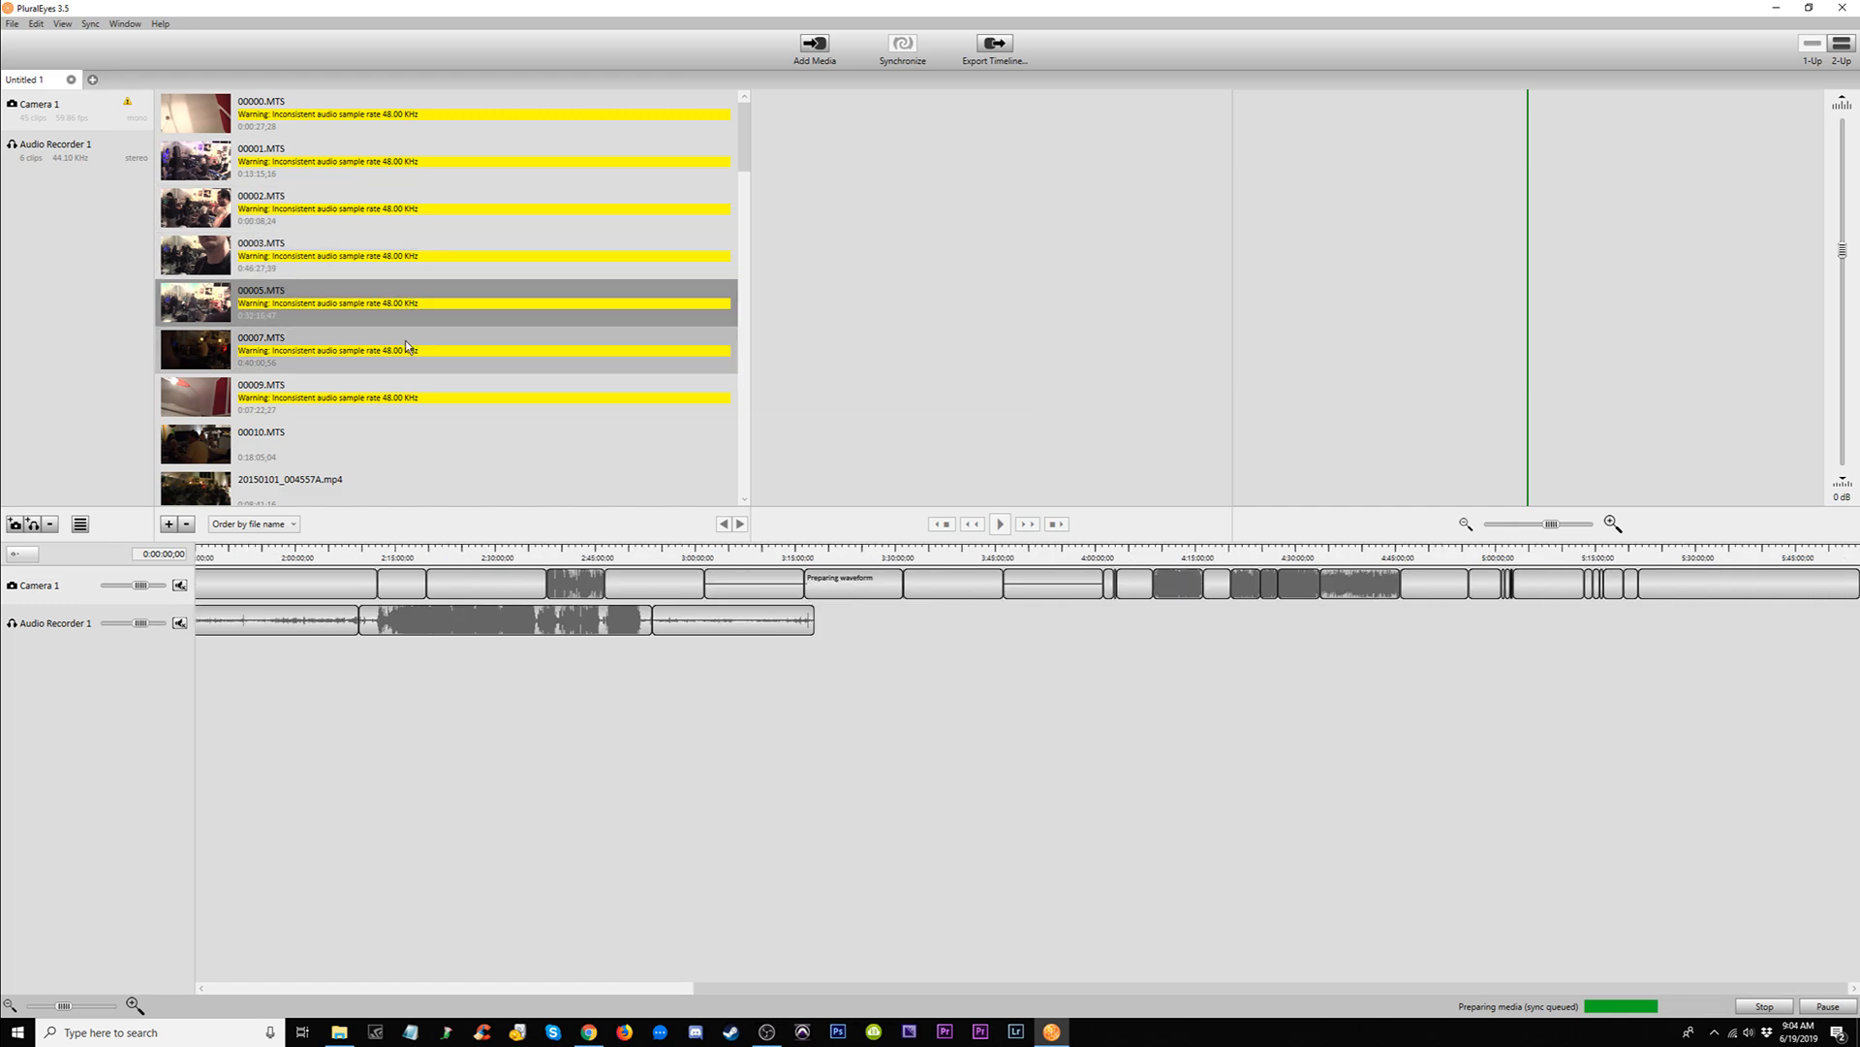
click(397, 392)
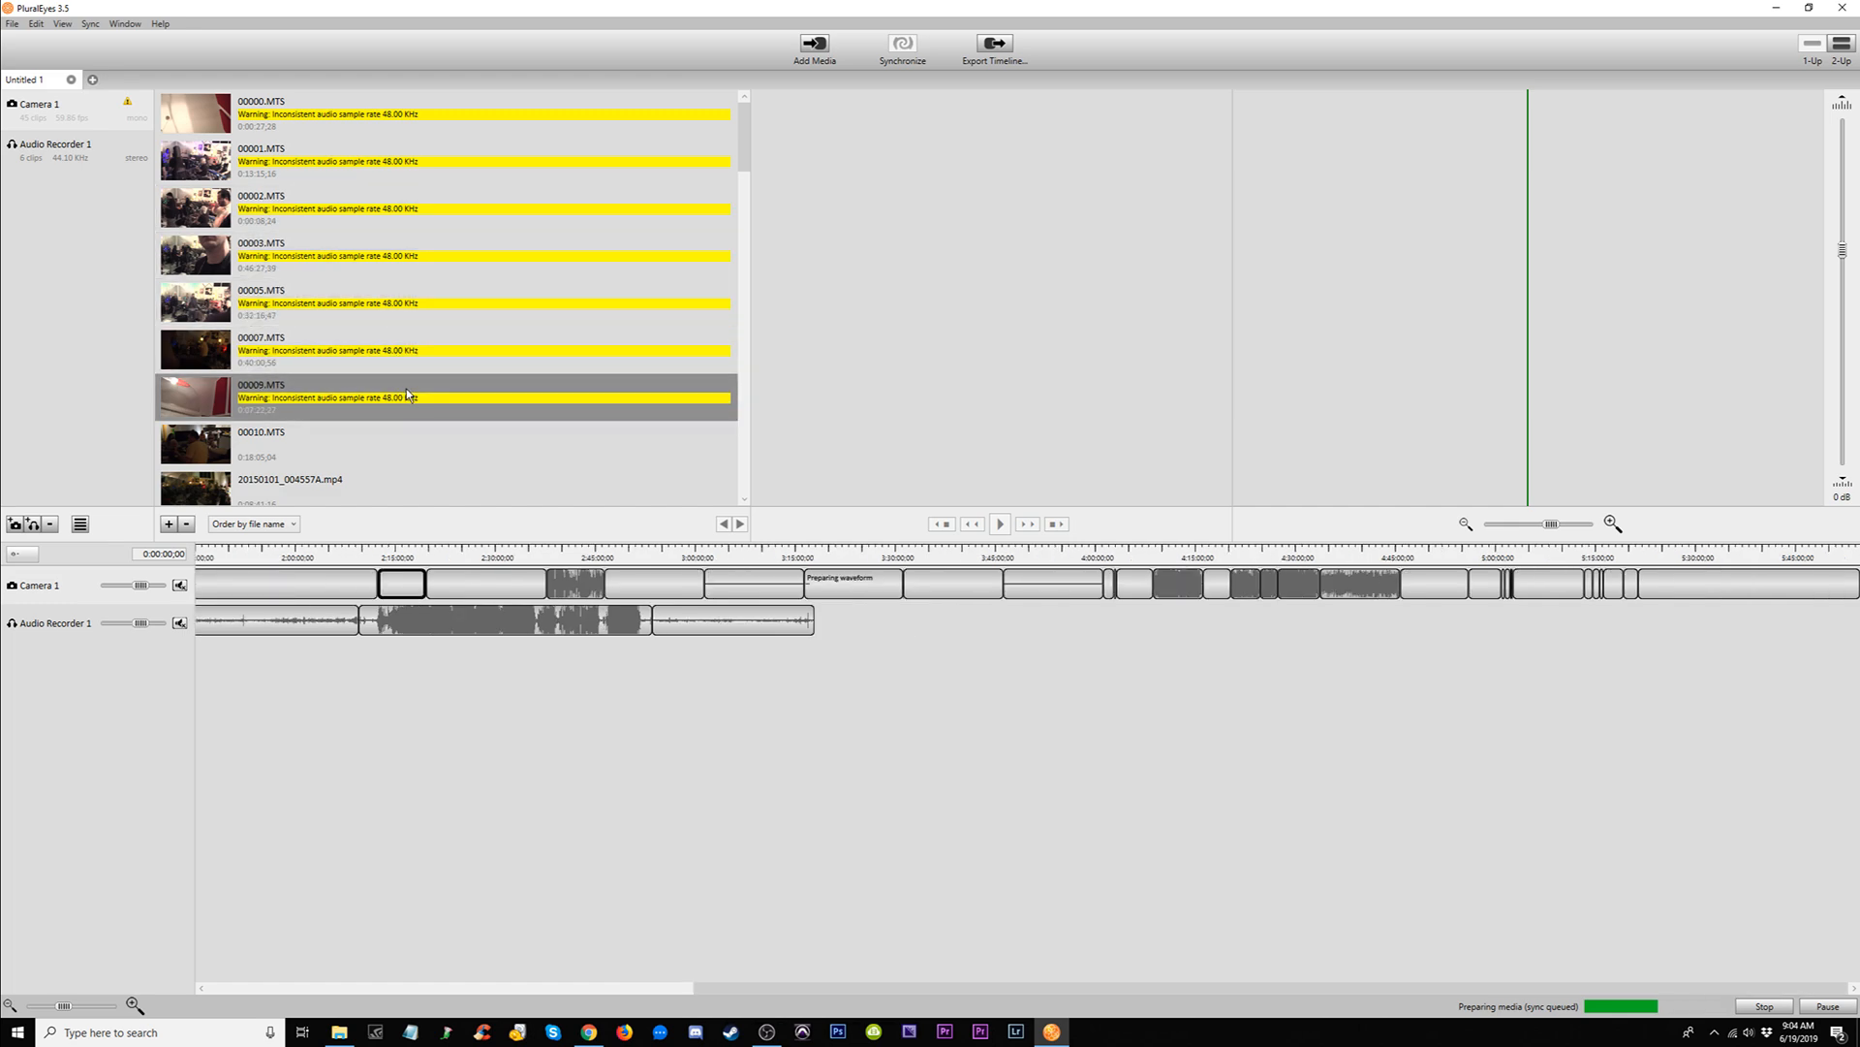
click(431, 124)
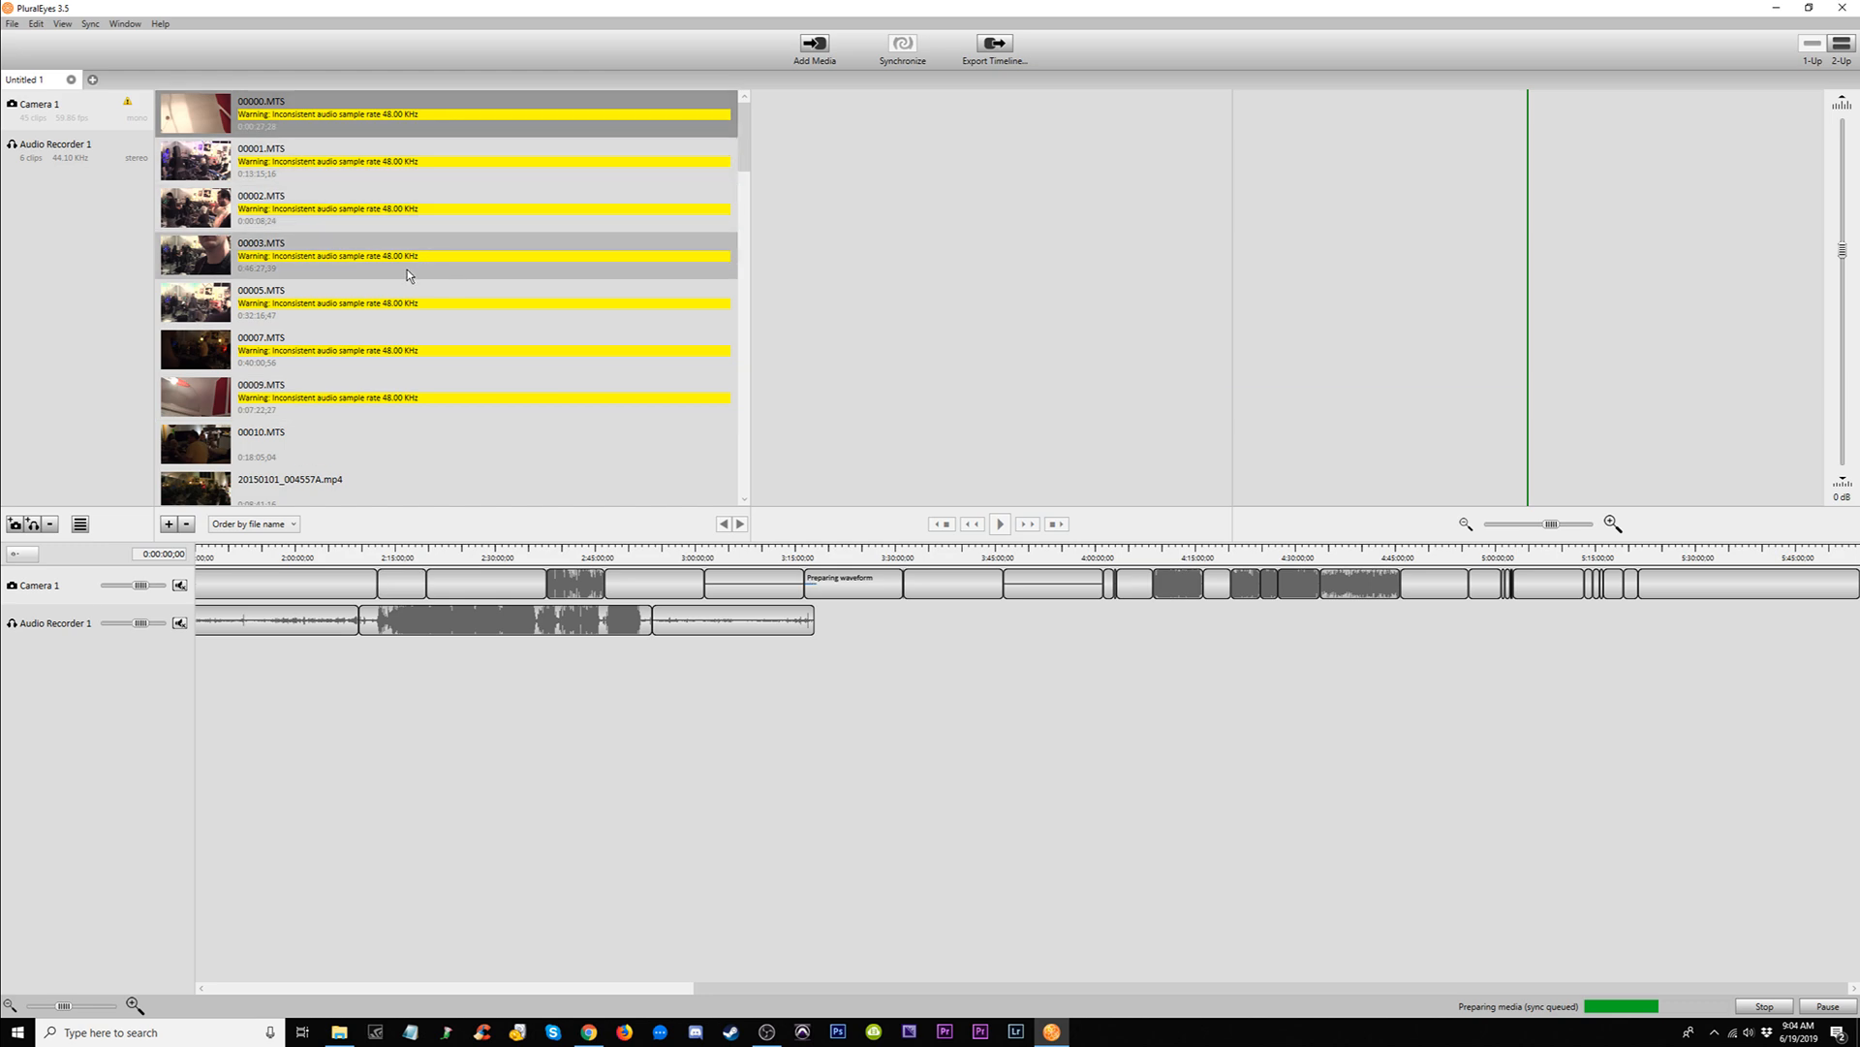
click(500, 384)
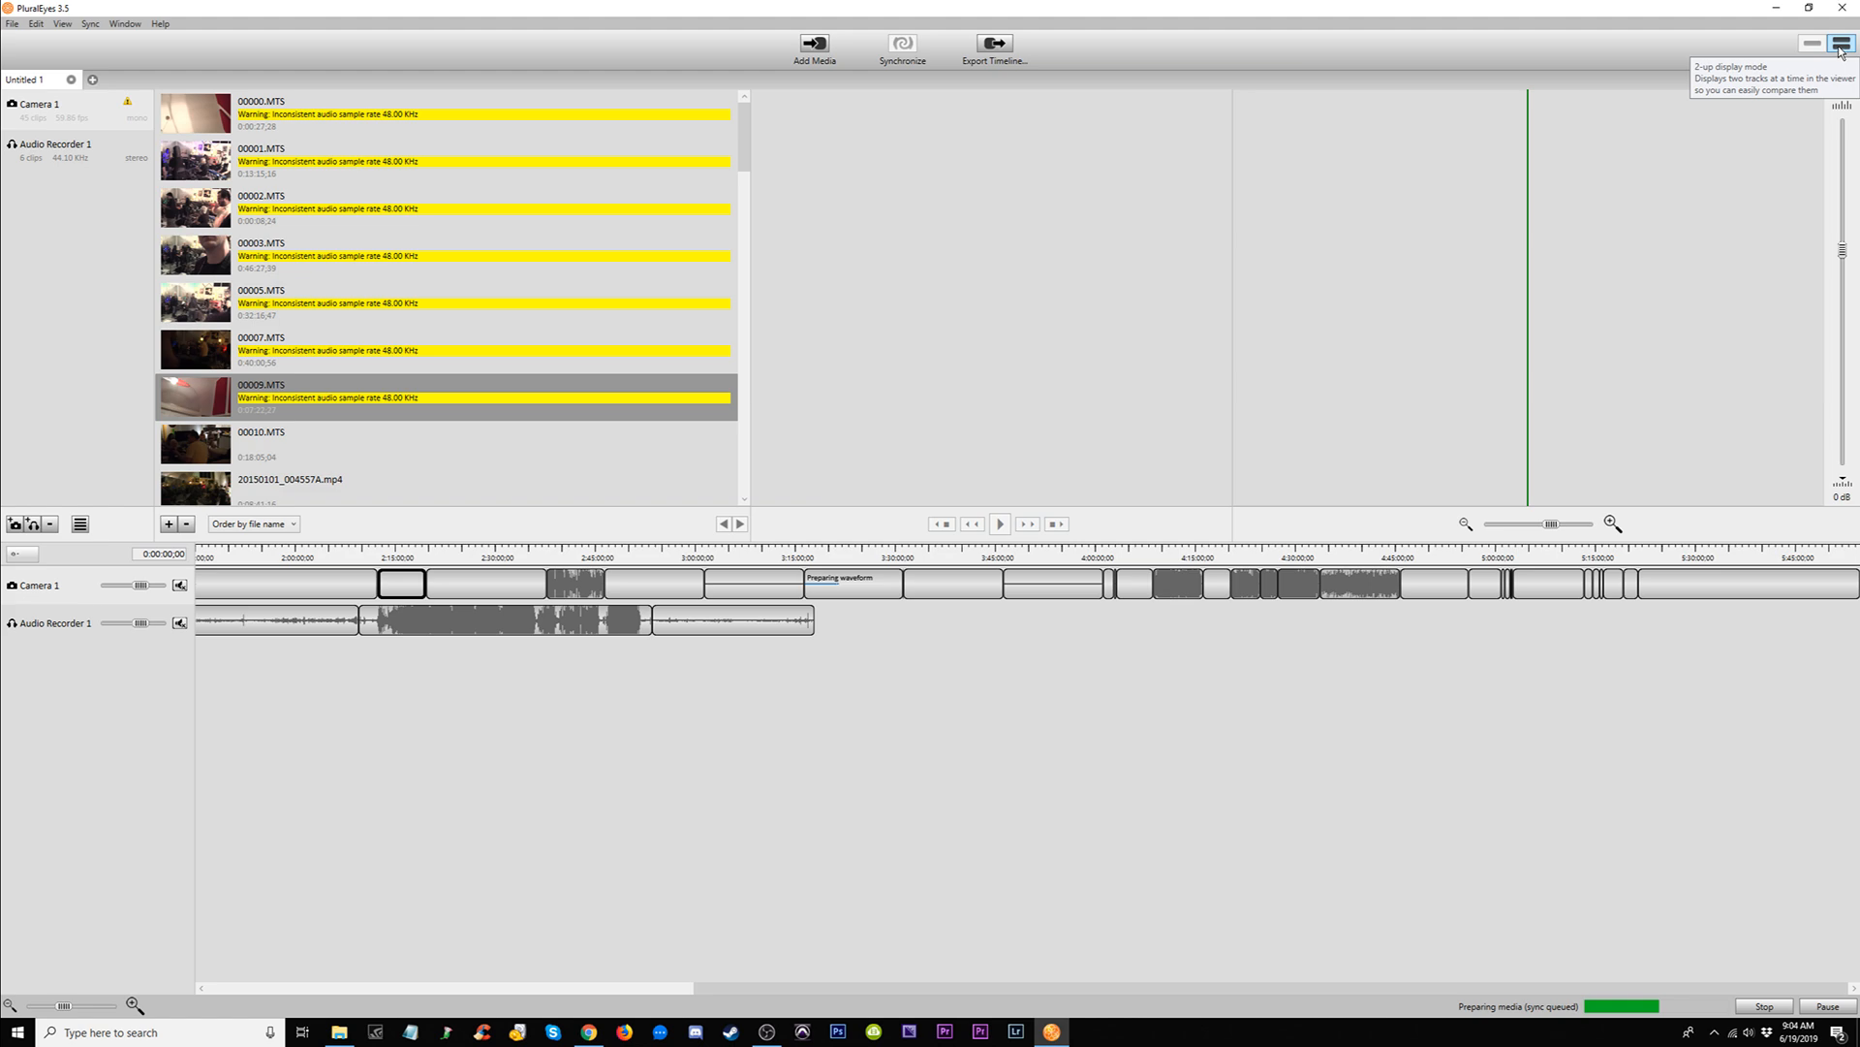
Step: Switch between the 2-up and 1-up display modes to compare the views, ending in 1-up
click(1841, 48)
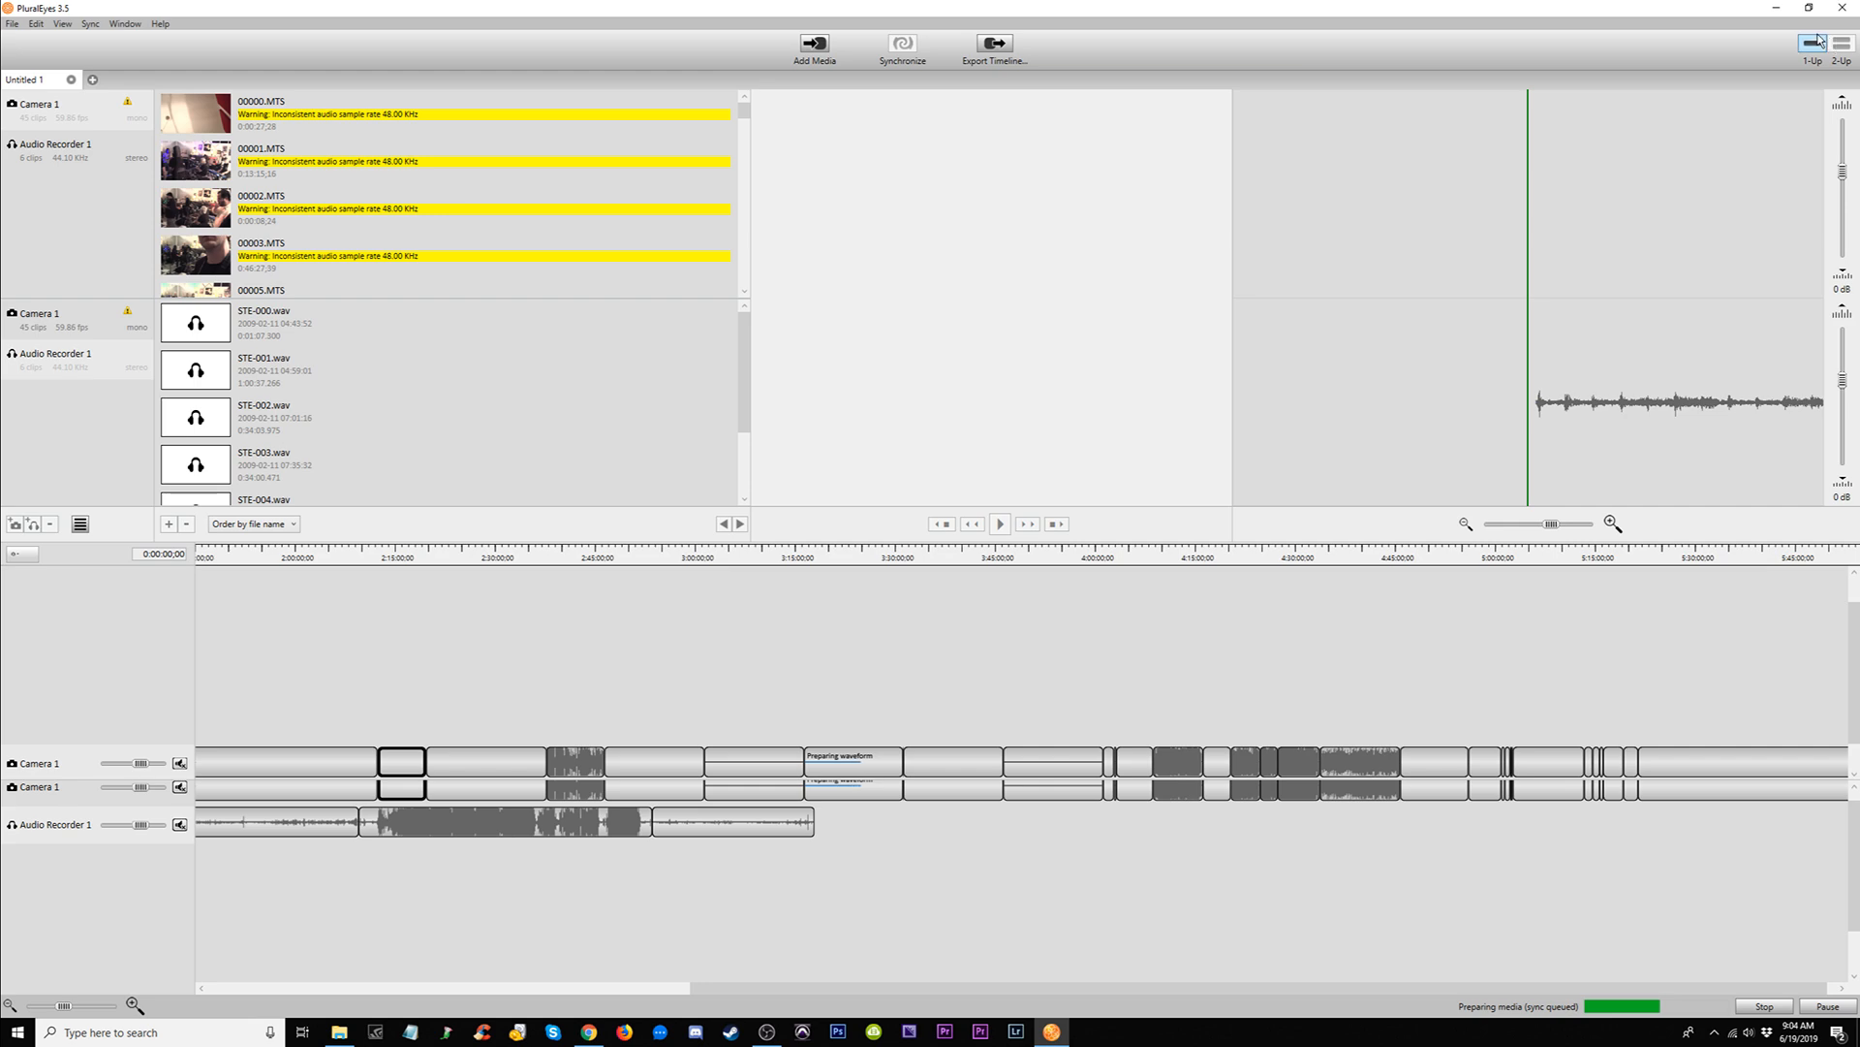
click(1808, 44)
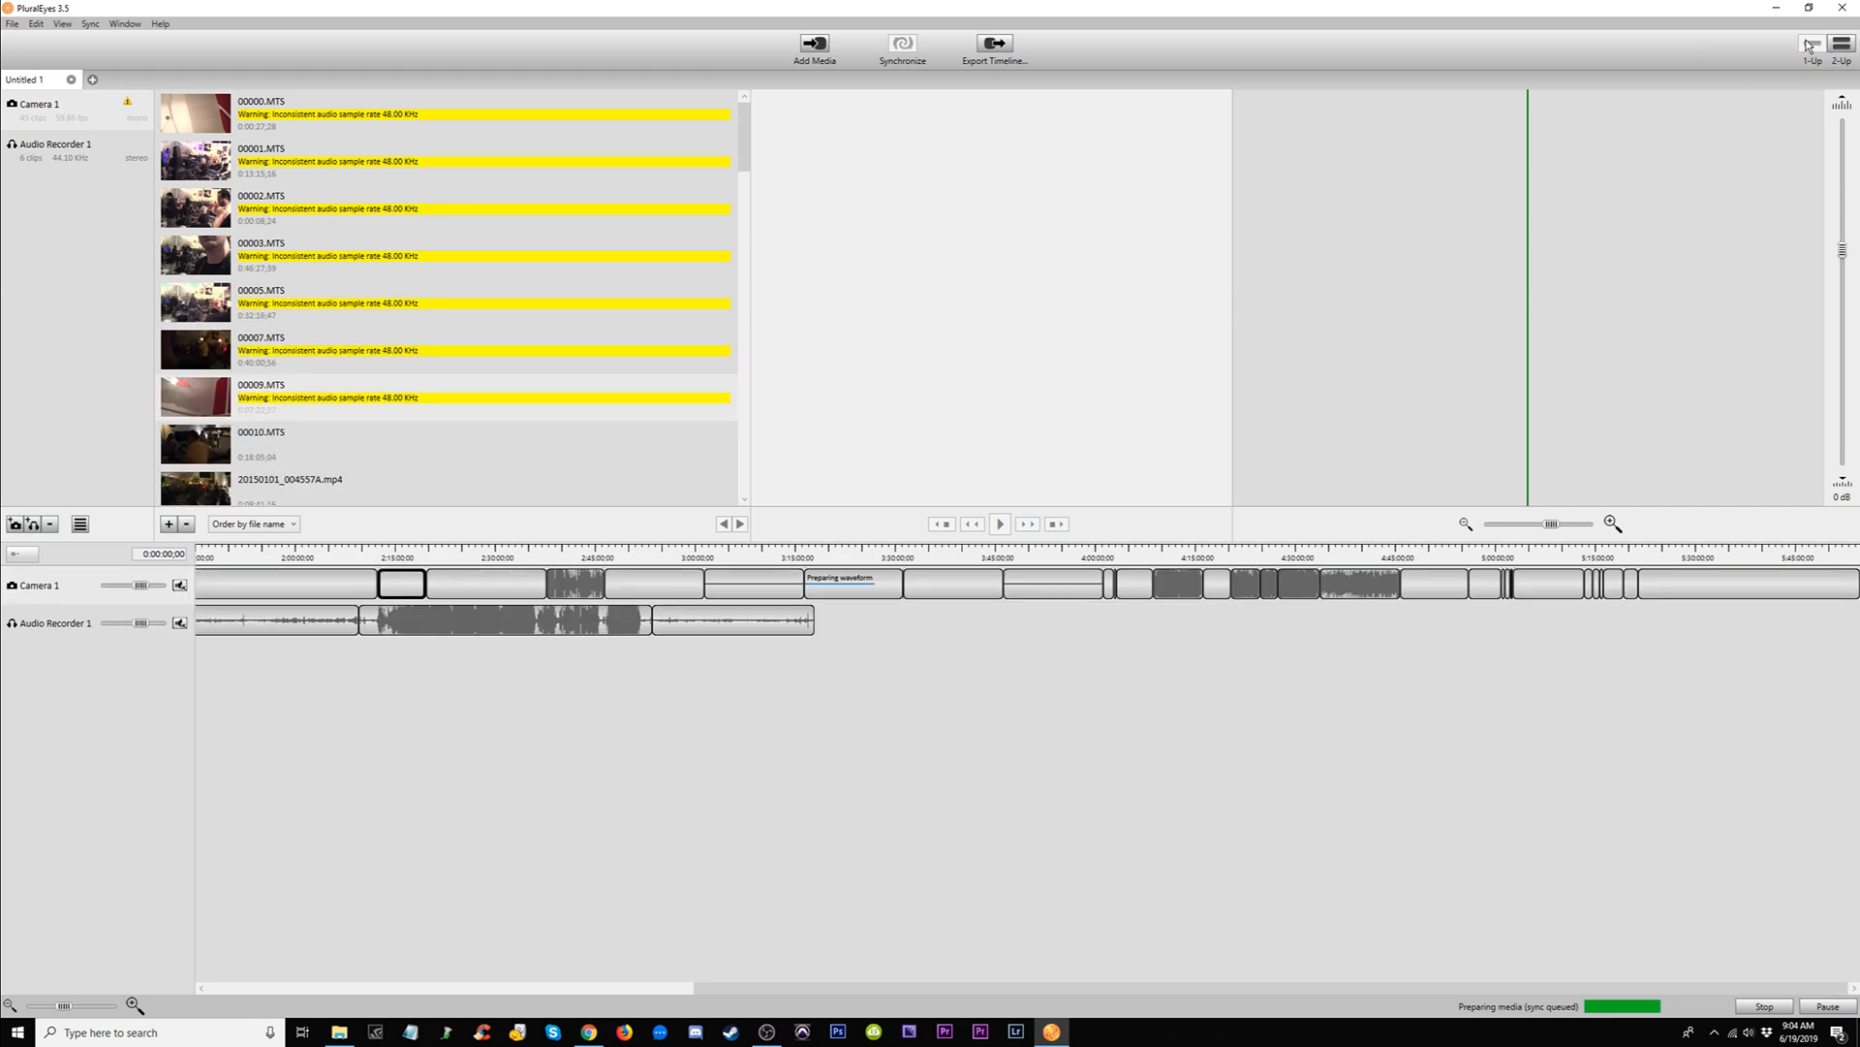
click(1840, 45)
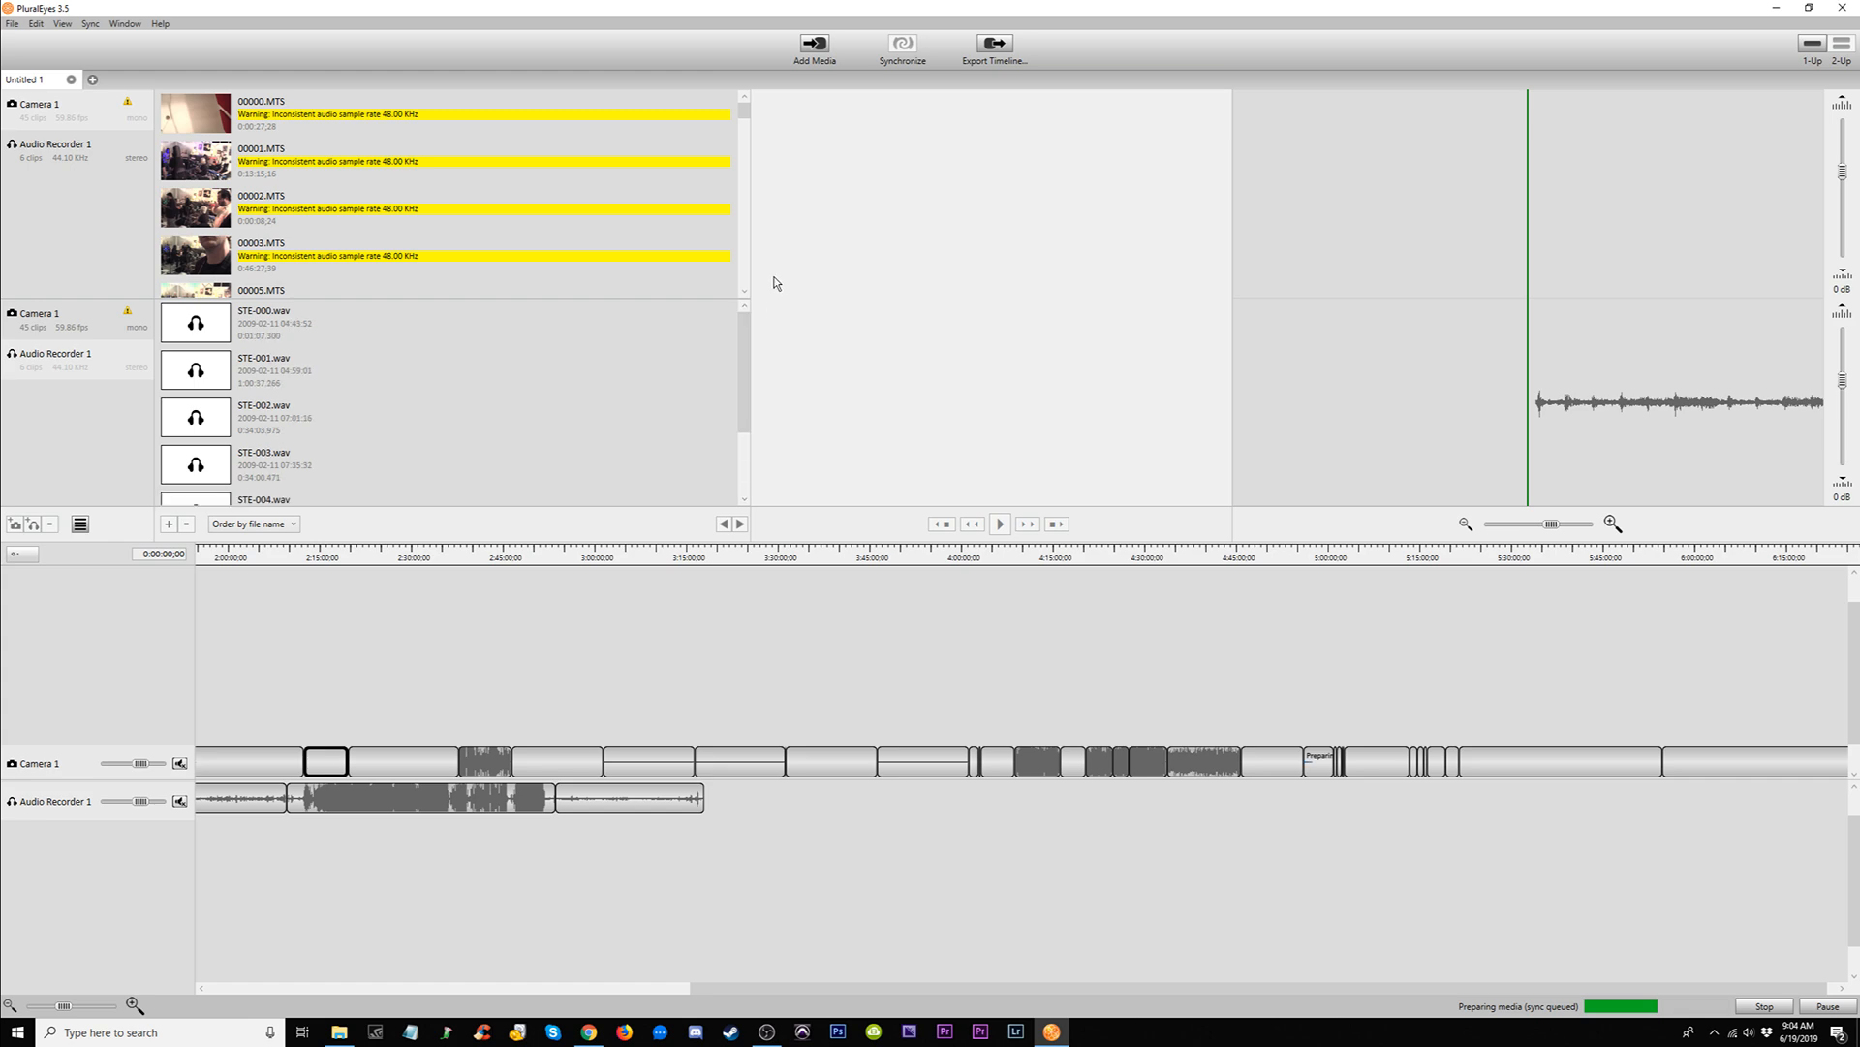
click(1834, 55)
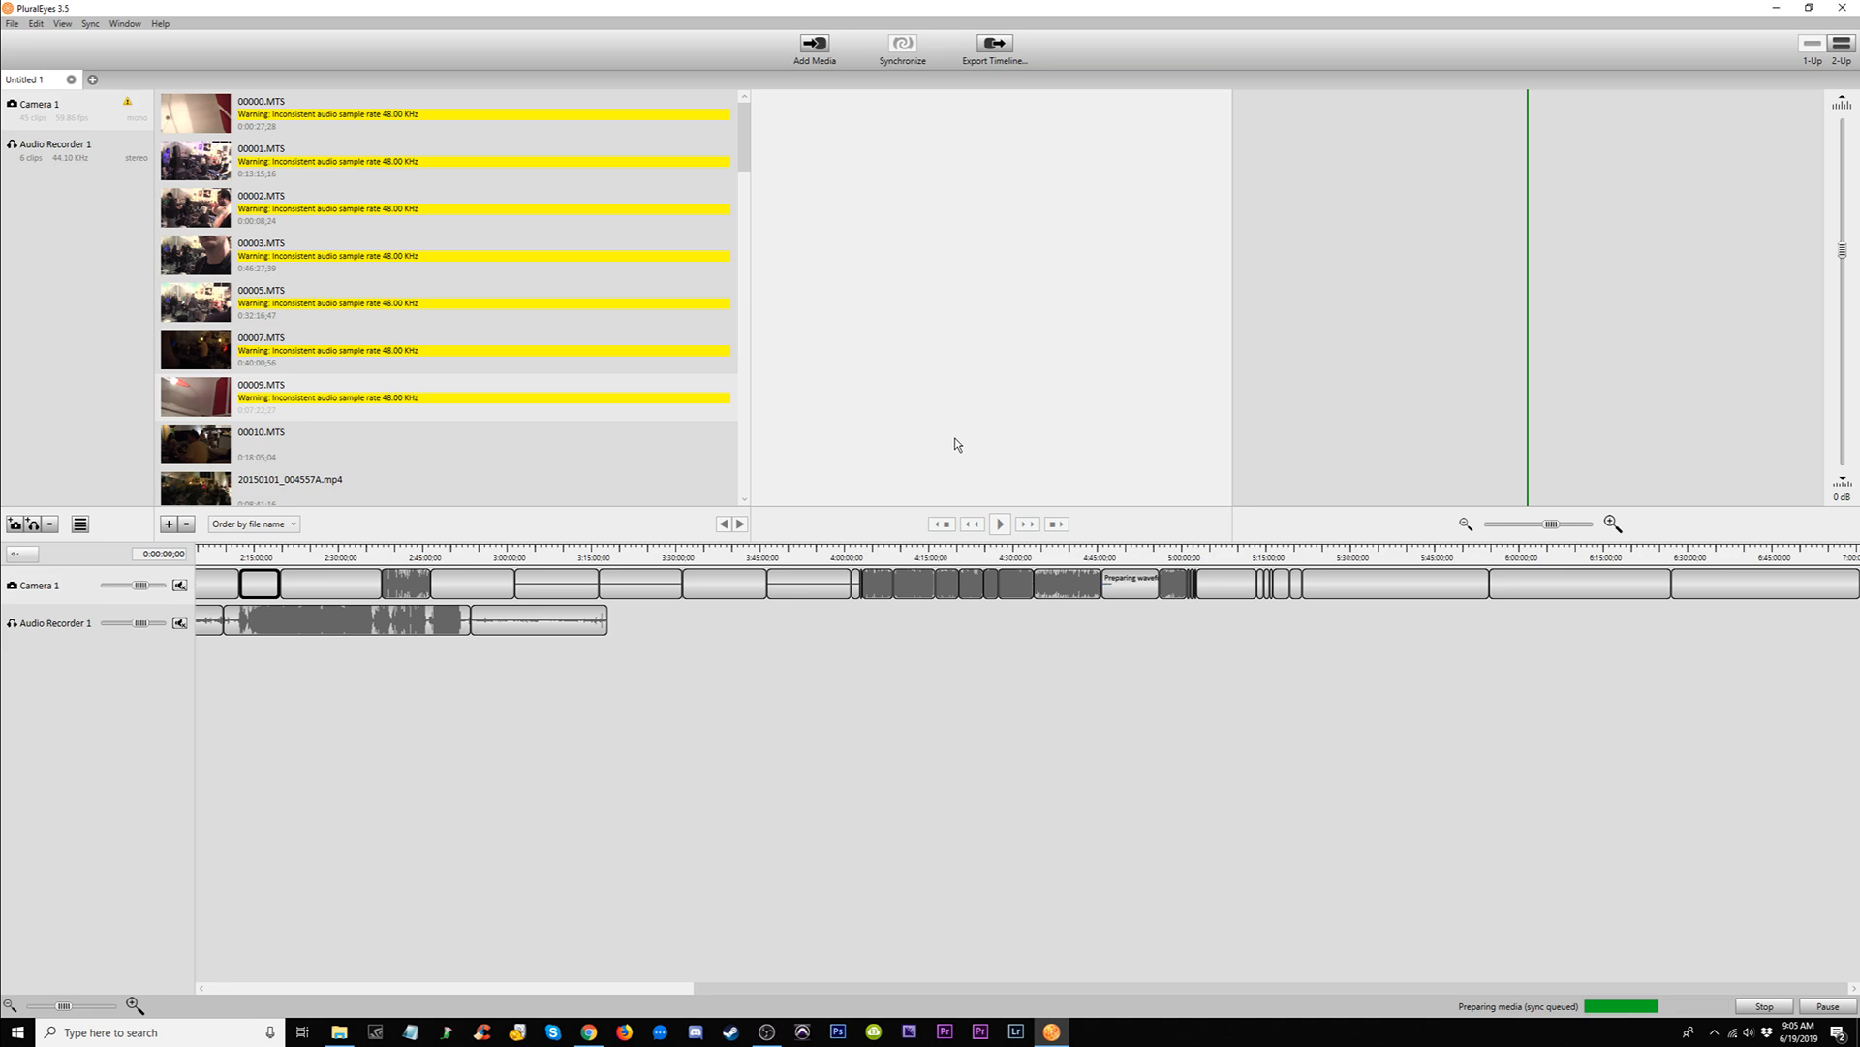
Step: Check the waveform preparation progress of the Camera 1 clips along the whole timeline
click(1129, 585)
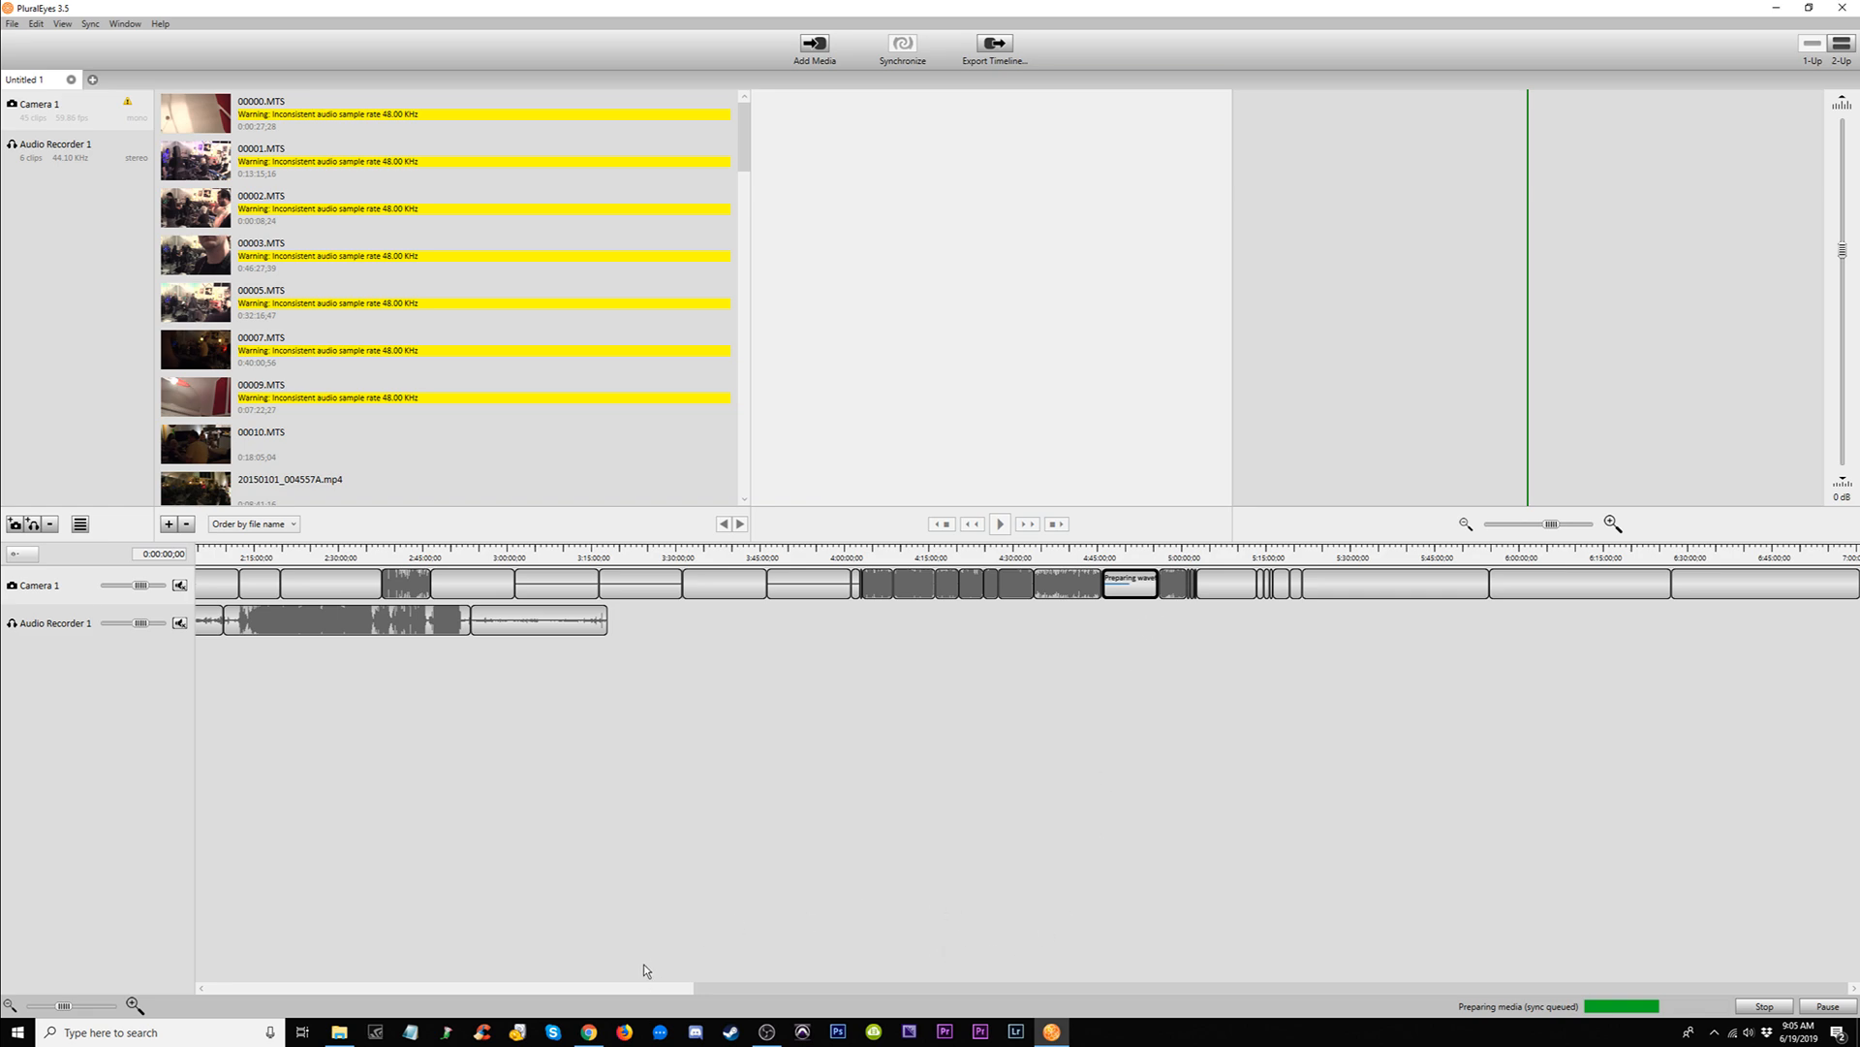
click(606, 993)
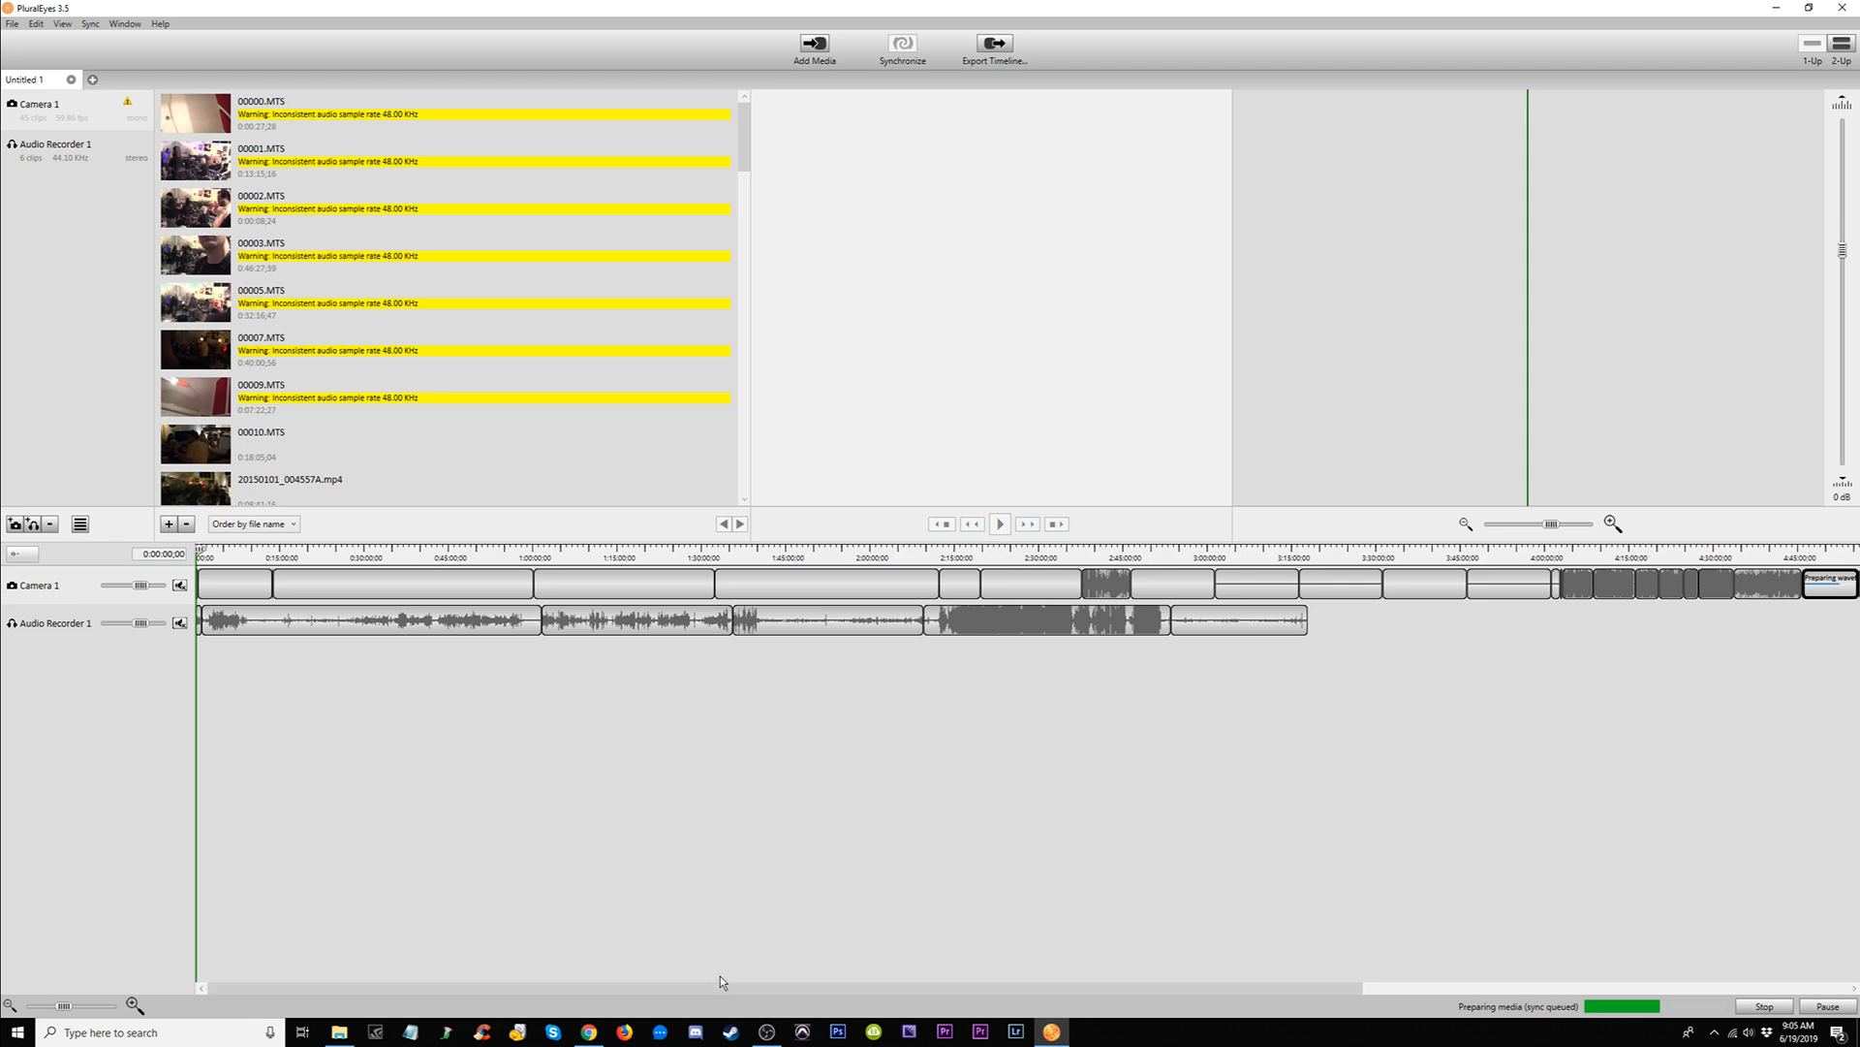
drag(737, 996, 1395, 952)
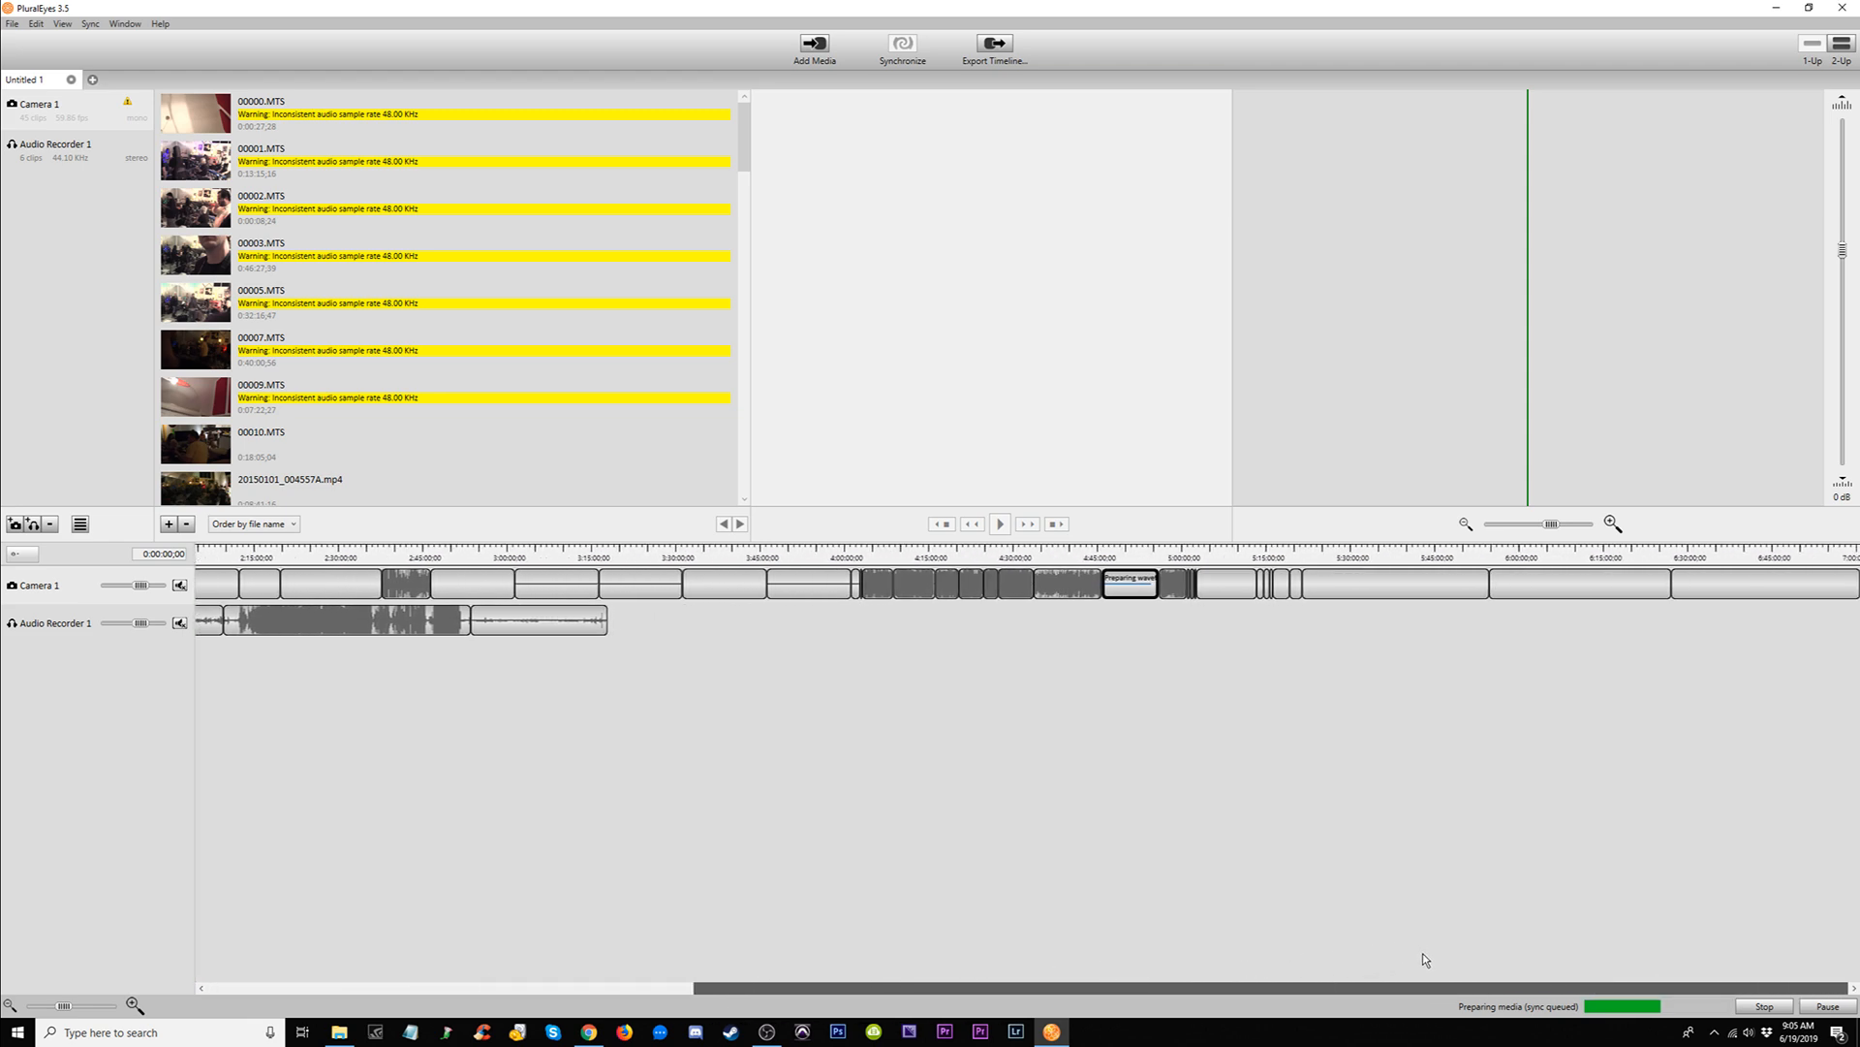
scroll(793, 911, up, 10)
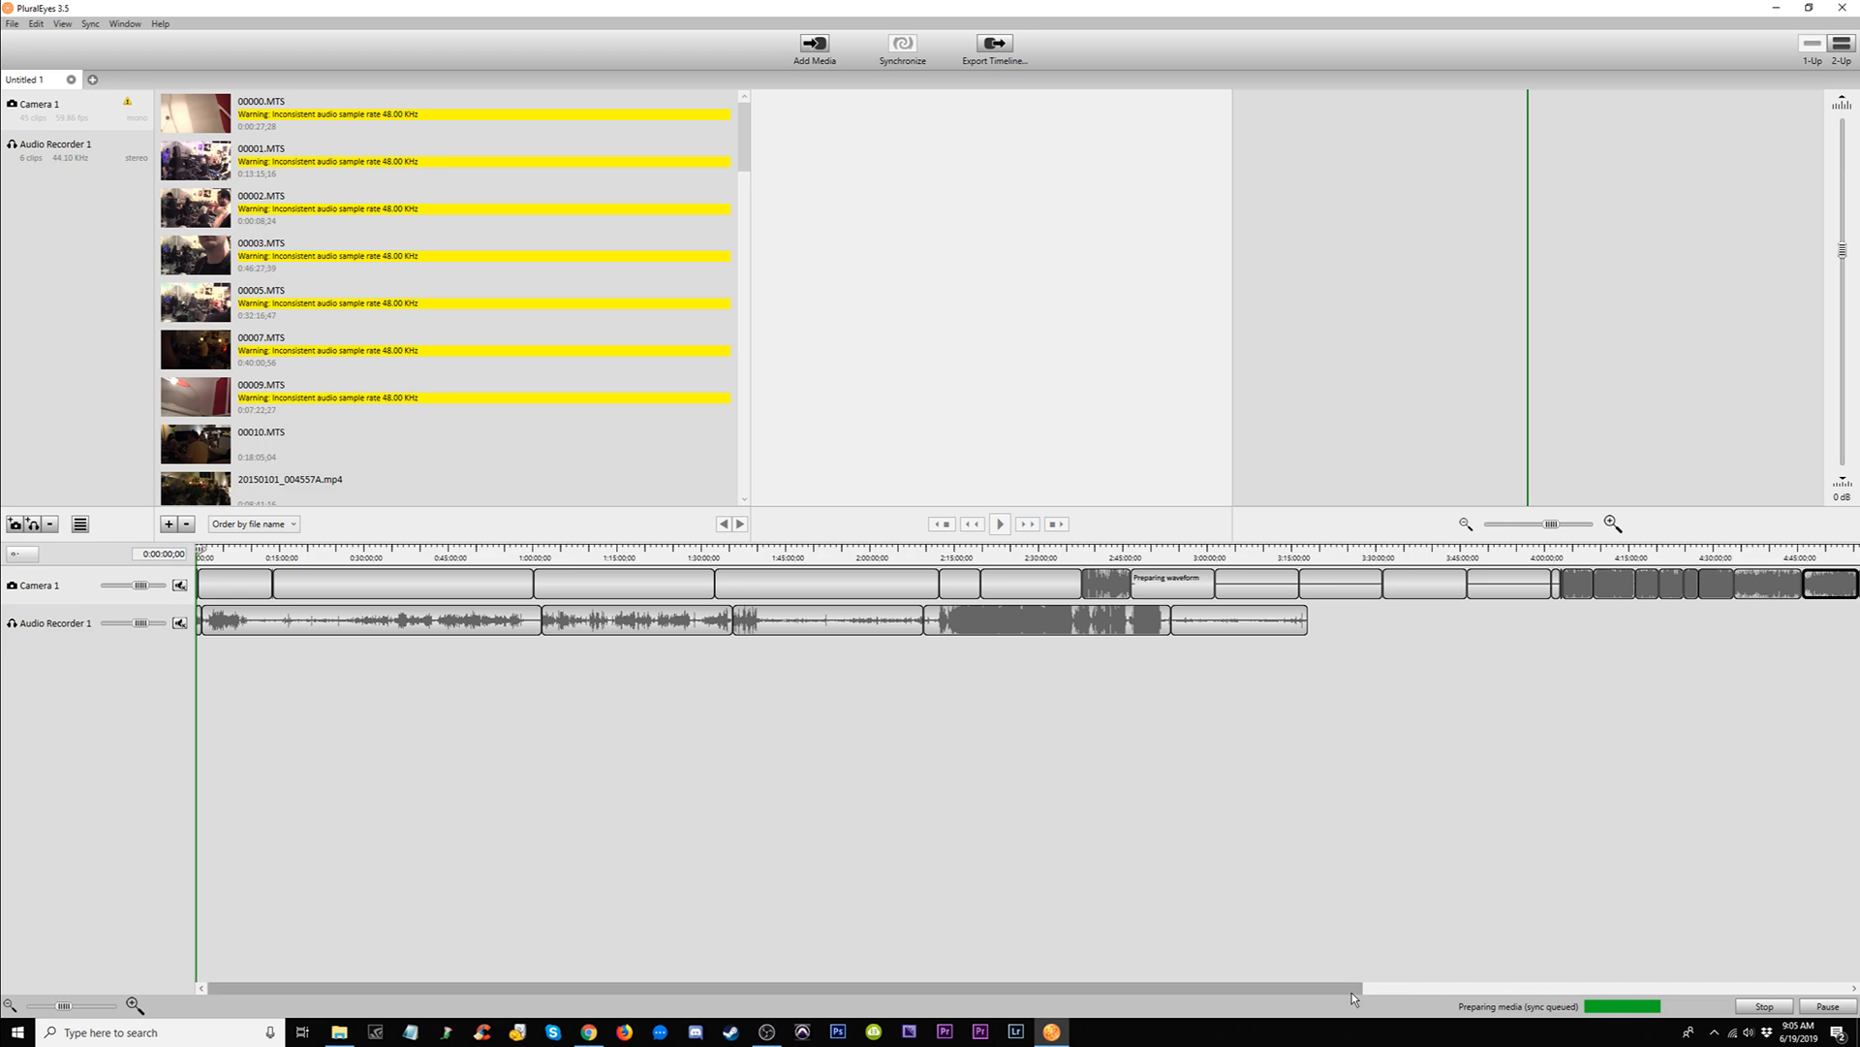
drag(1244, 995, 1732, 996)
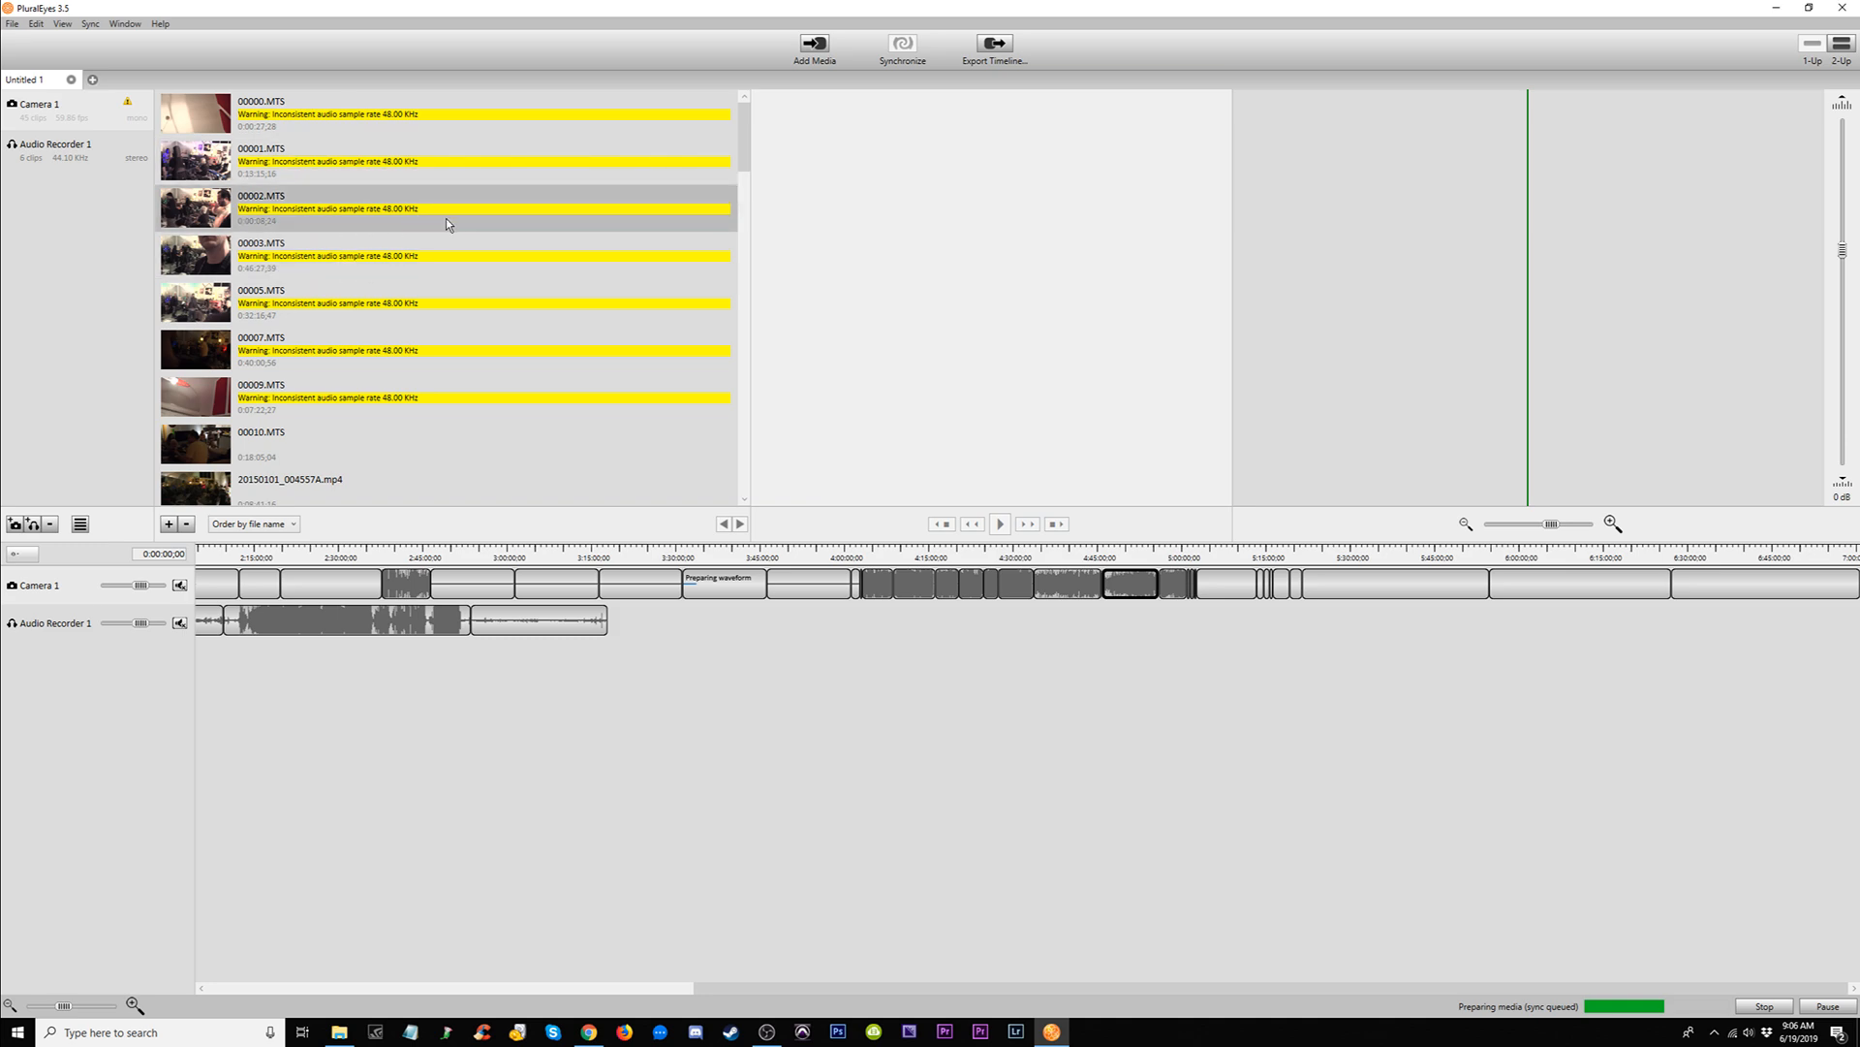
Step: Inspect the errors on MVI_2572.MOV and the other MVI clips in the Camera 1 list
drag(745, 134, 748, 263)
click(291, 401)
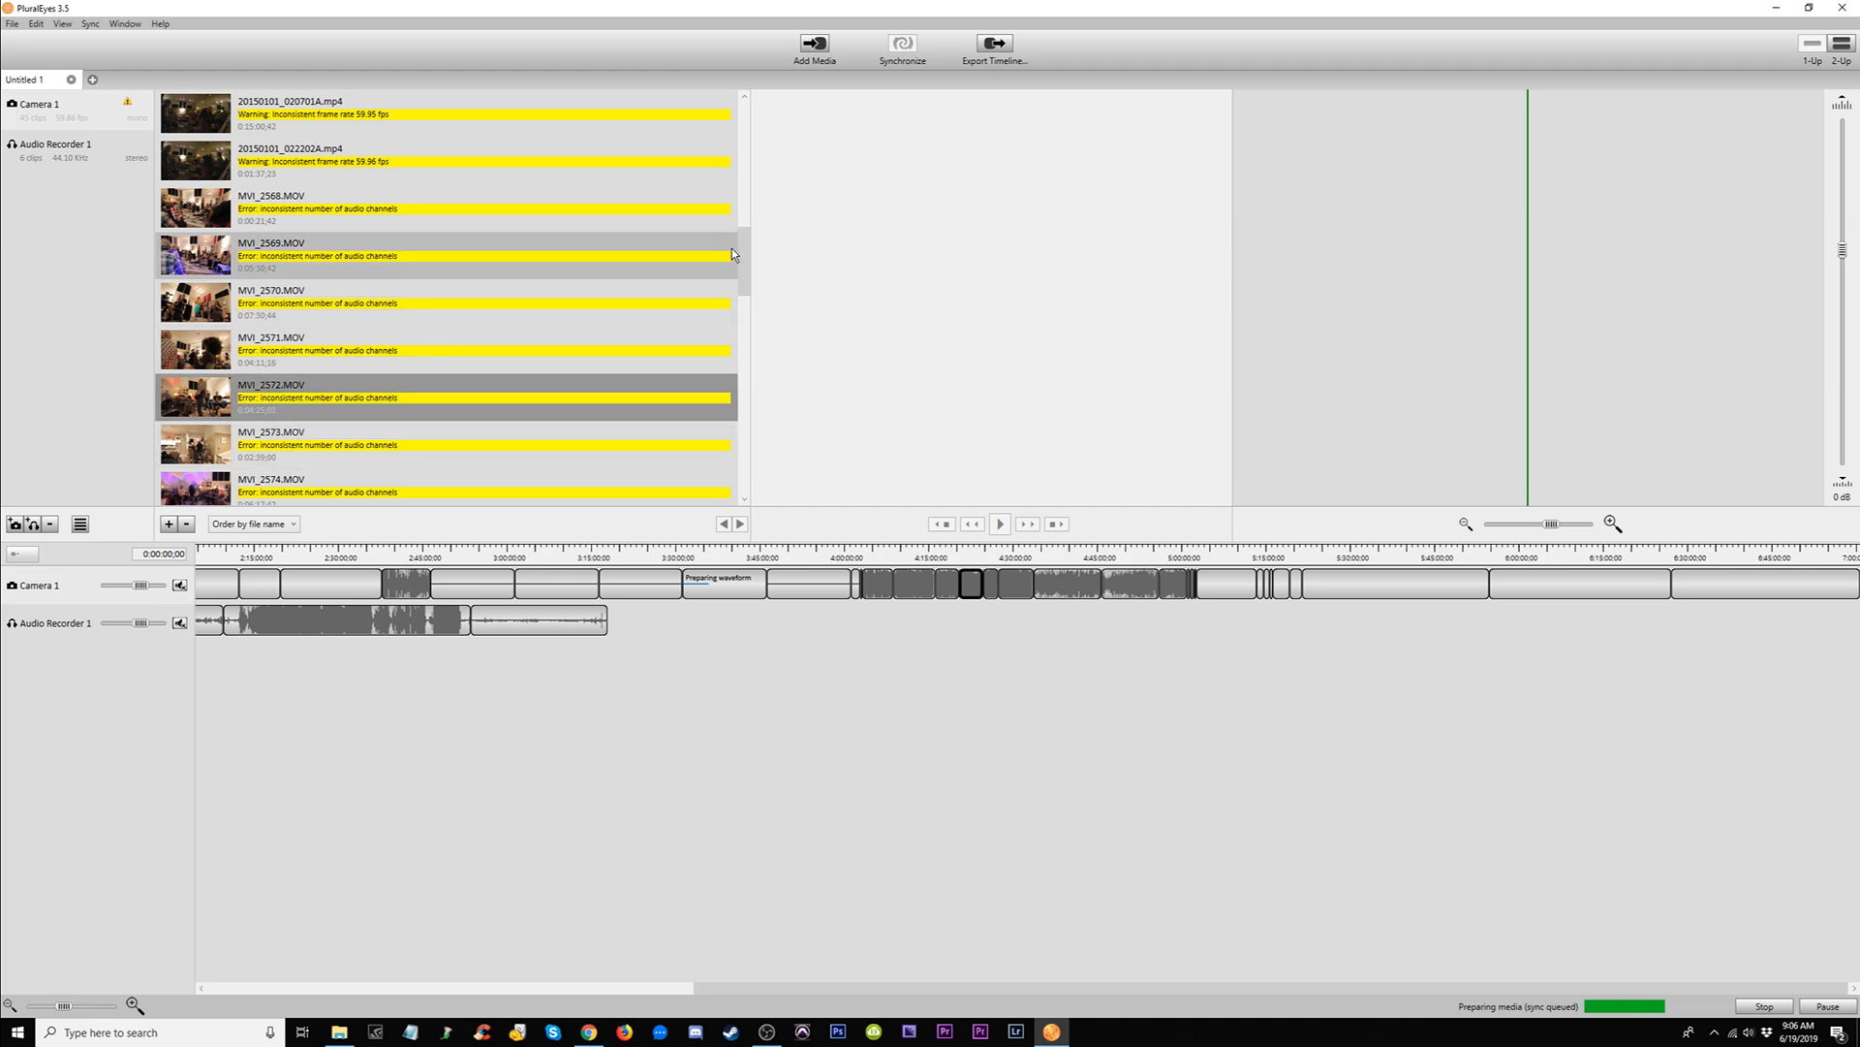
drag(746, 241, 746, 281)
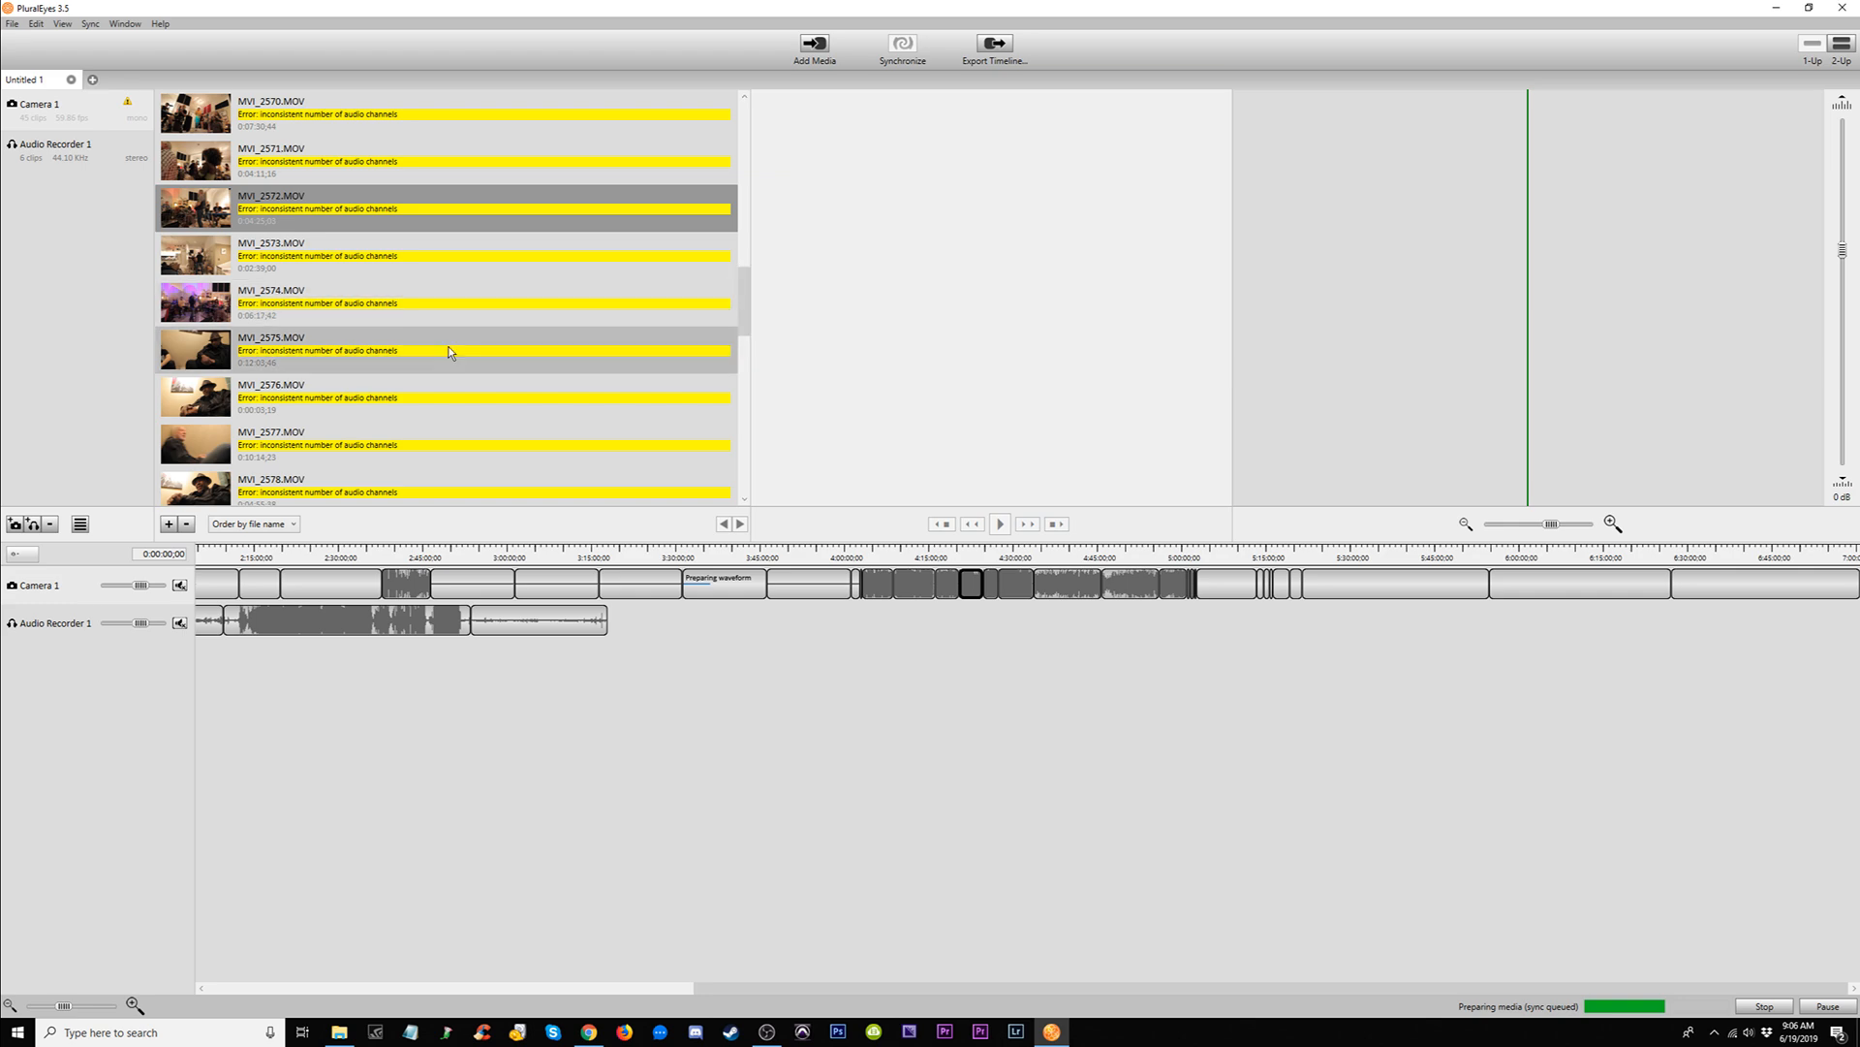
Step: Select MVI_2576.MOV among the Camera 1 clips and check waveform preparation from the start of the timeline
click(352, 405)
drag(750, 280, 749, 302)
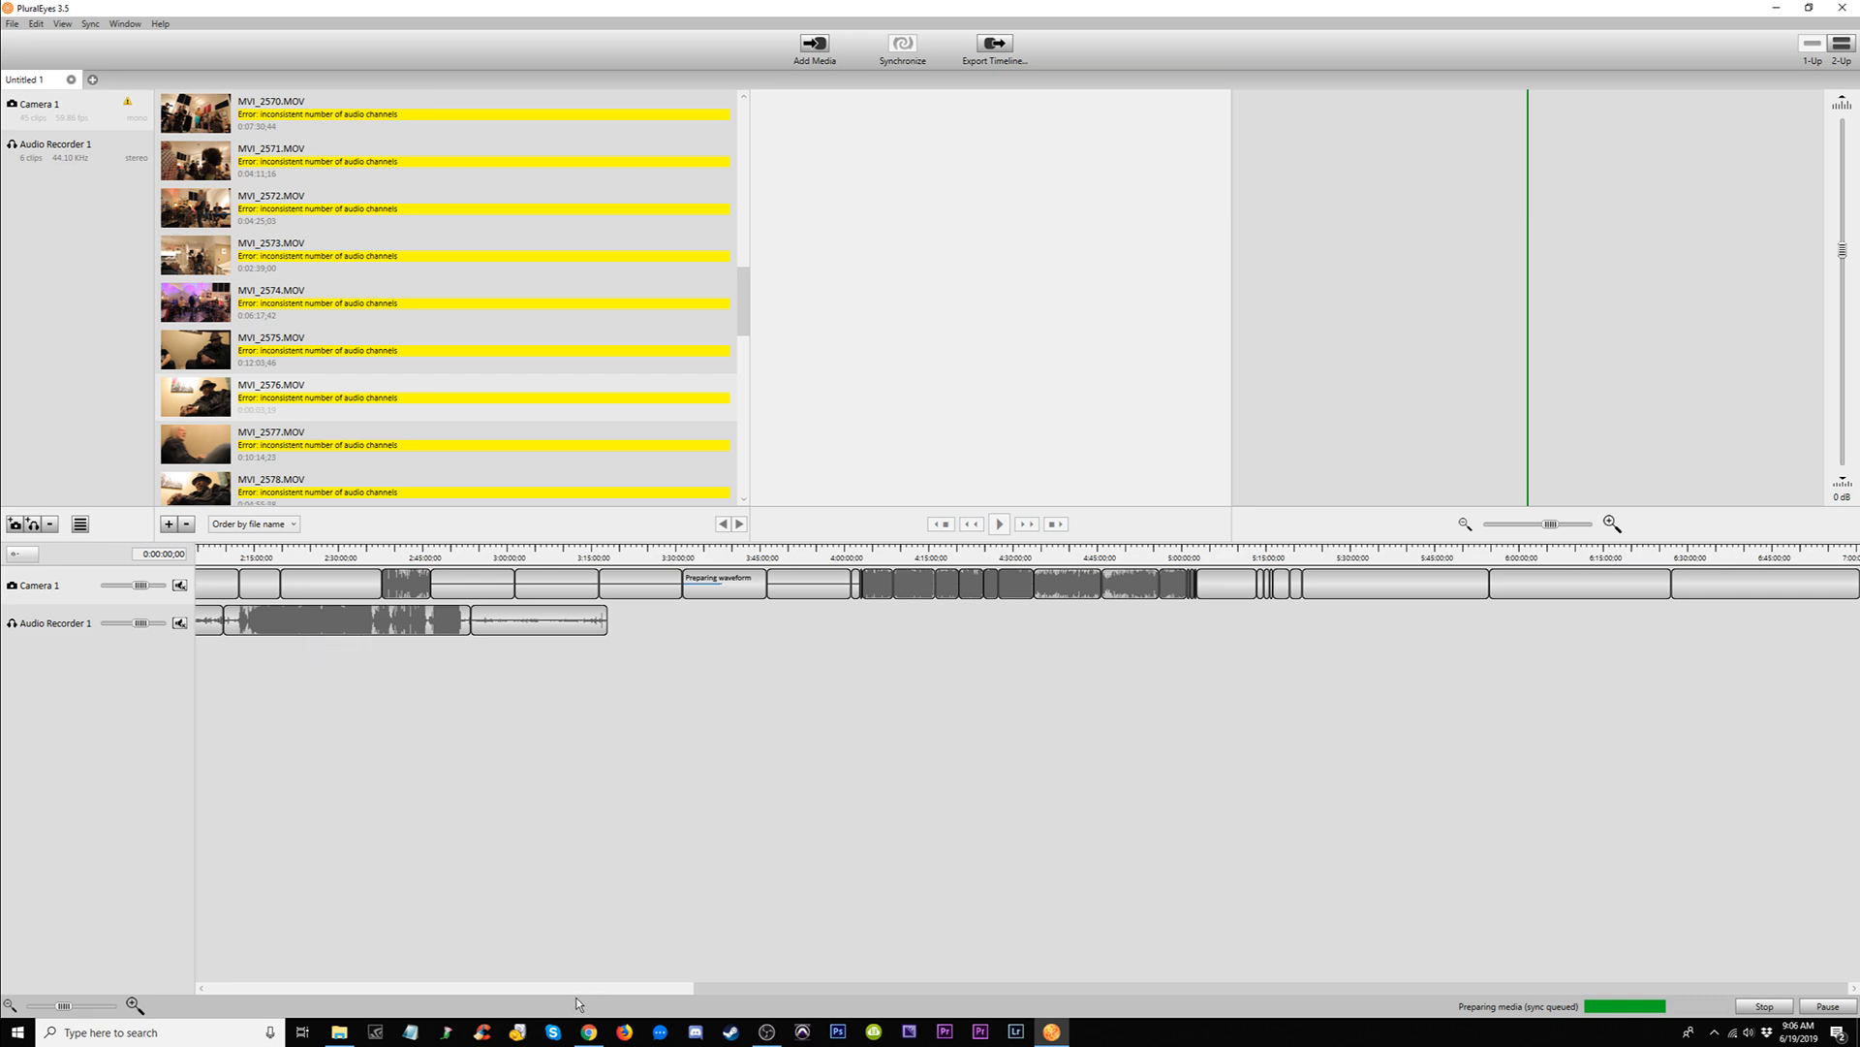
drag(571, 986, 525, 986)
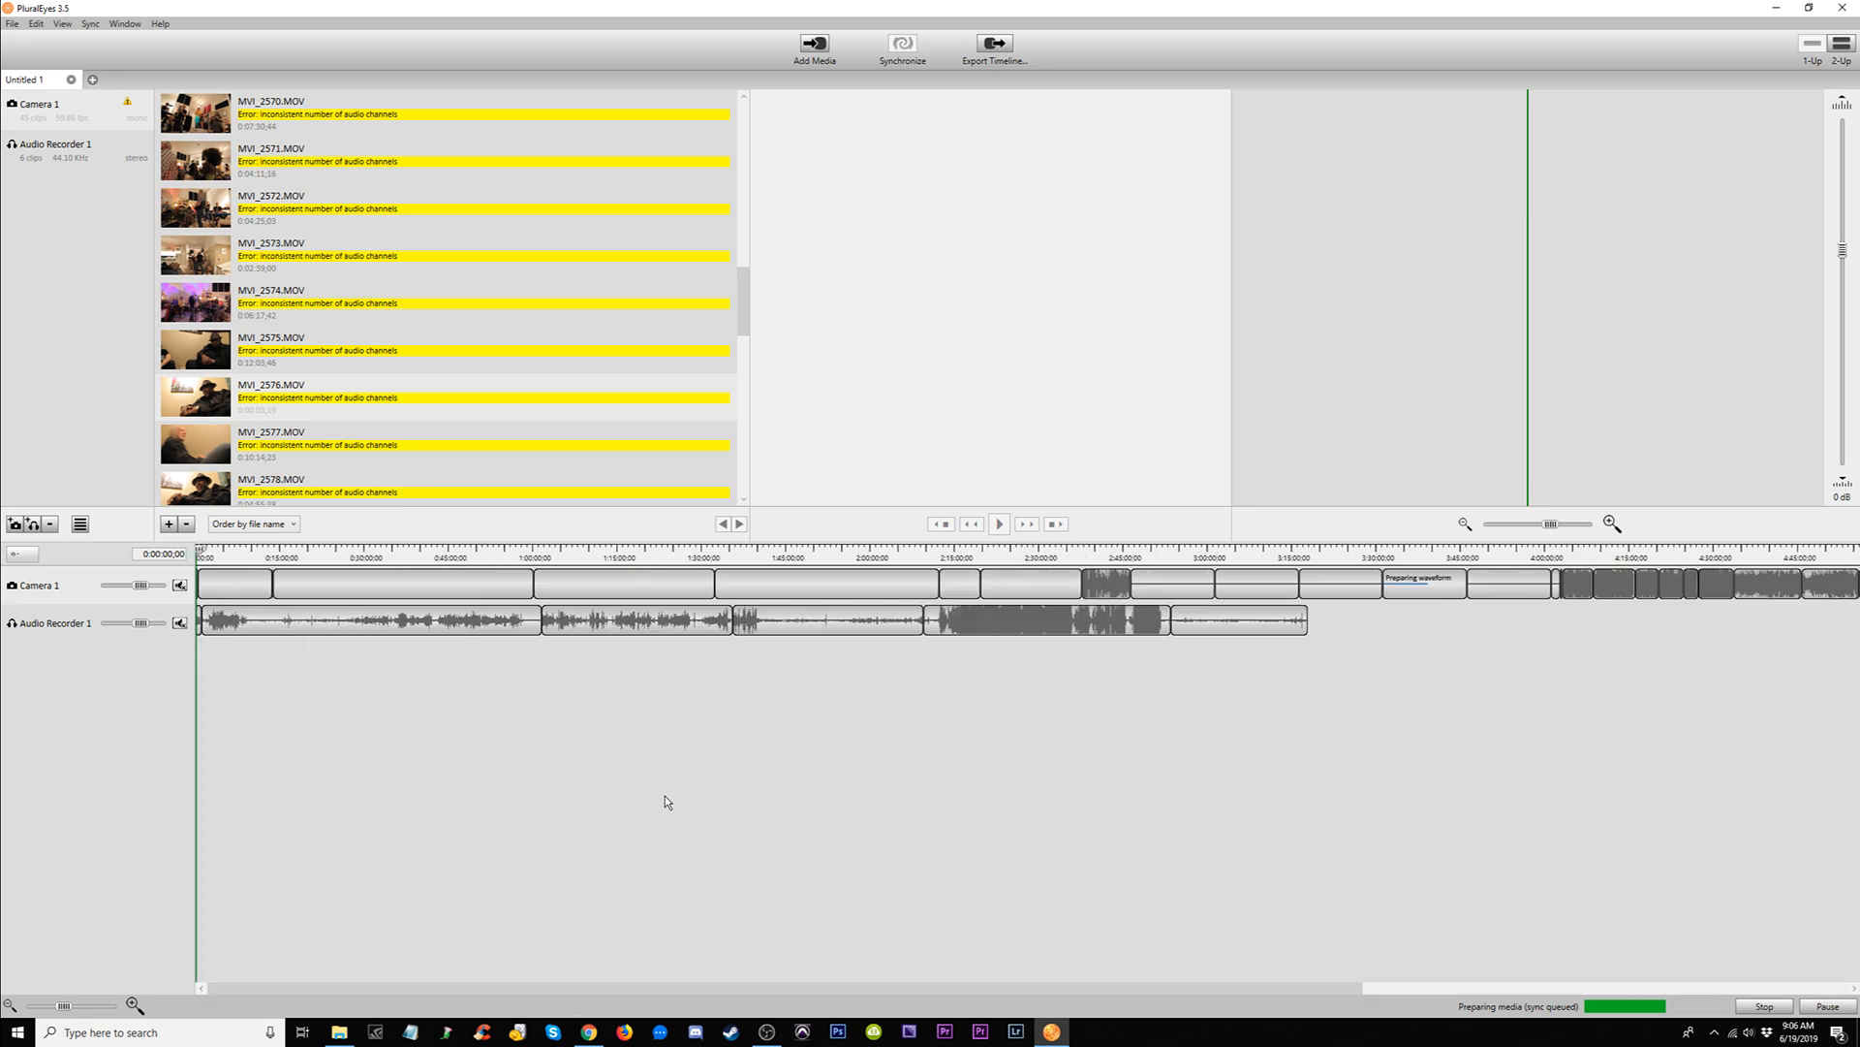
Step: Restore PluralEyes to a smaller window, switch to File Explorer's Father's Day party folder, select STE-000.wav and move the folder window aside
click(1808, 10)
click(344, 1032)
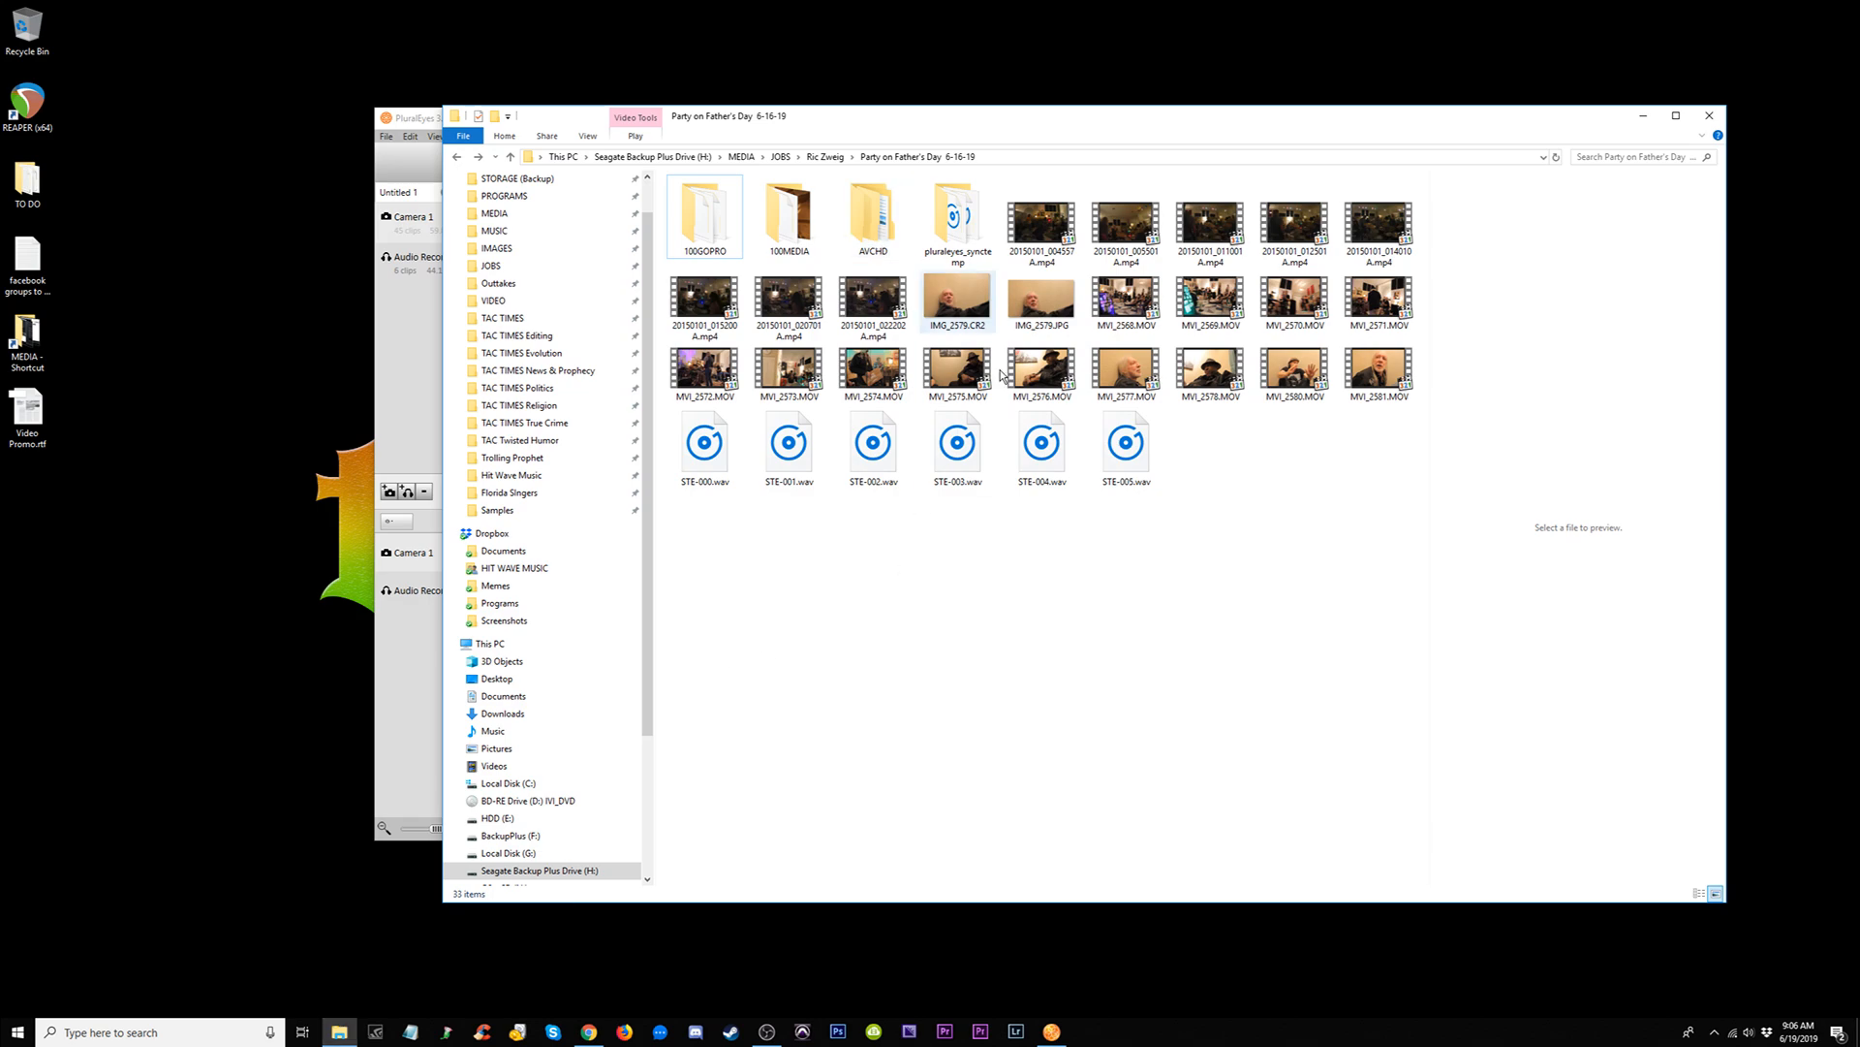
click(713, 443)
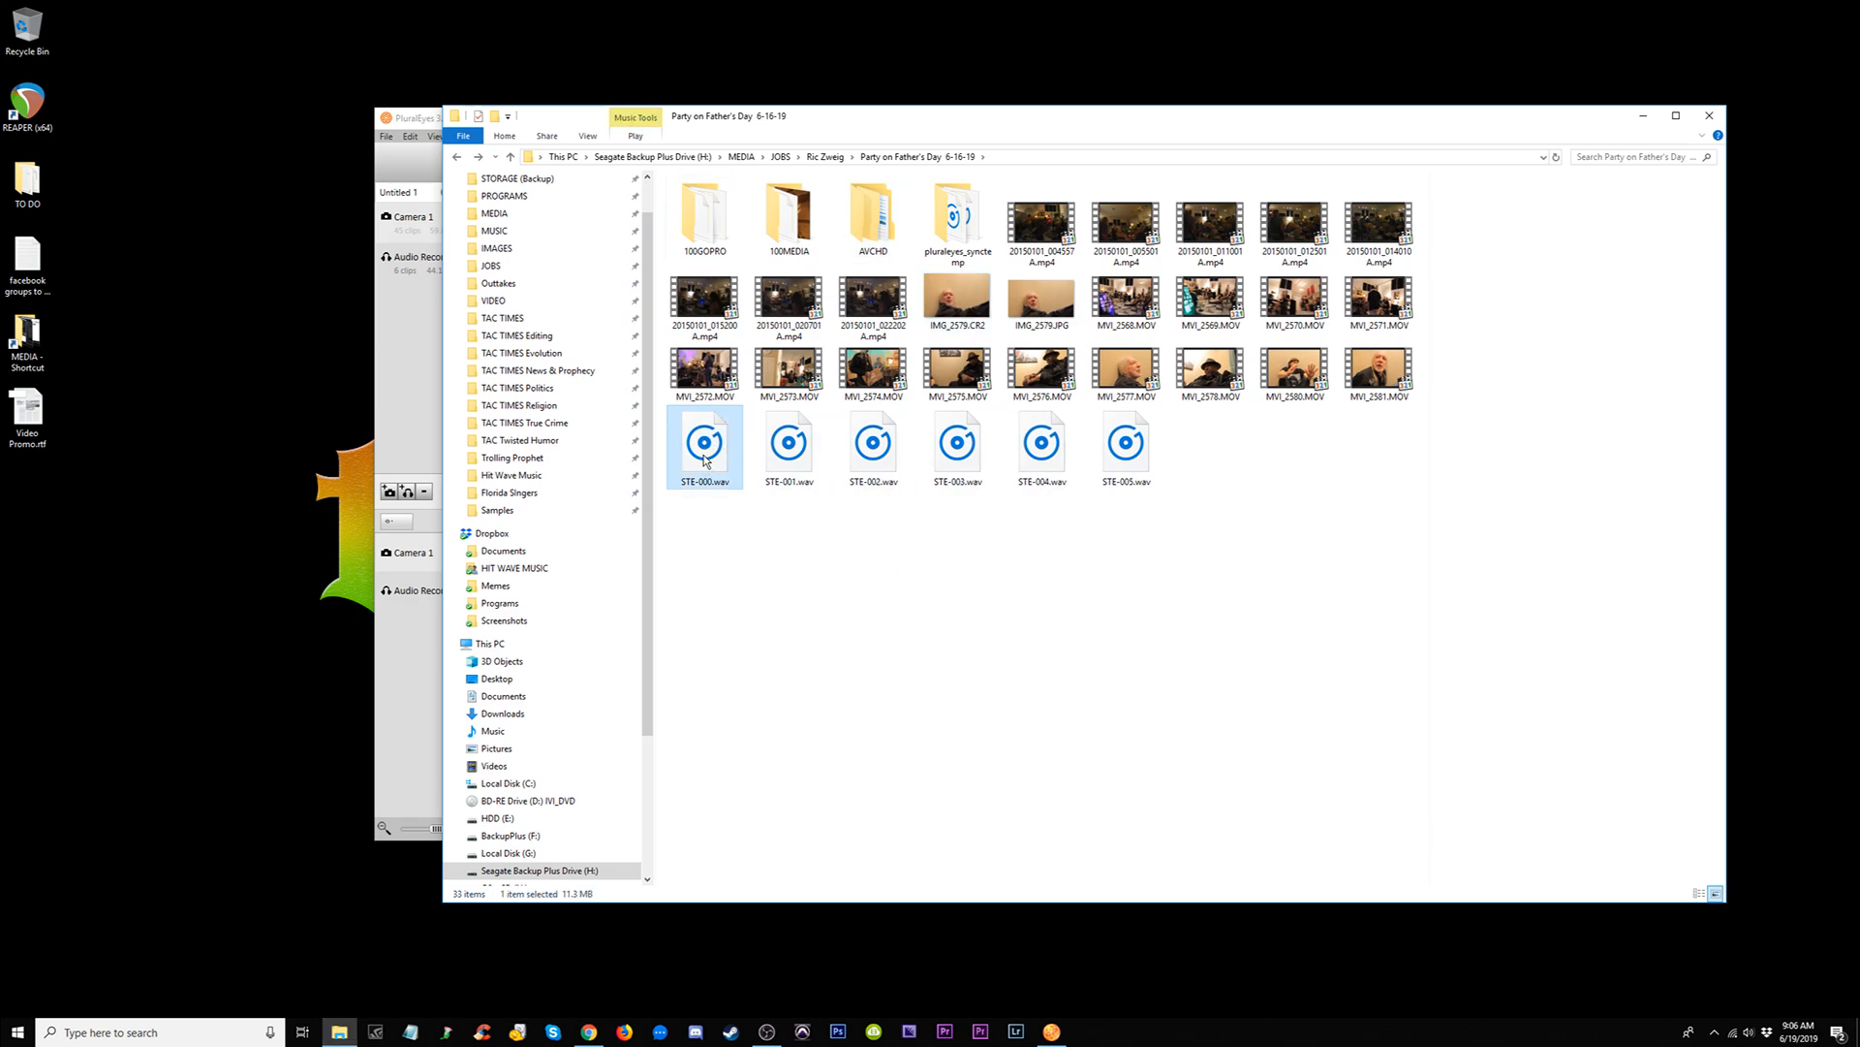
drag(1051, 116, 668, 72)
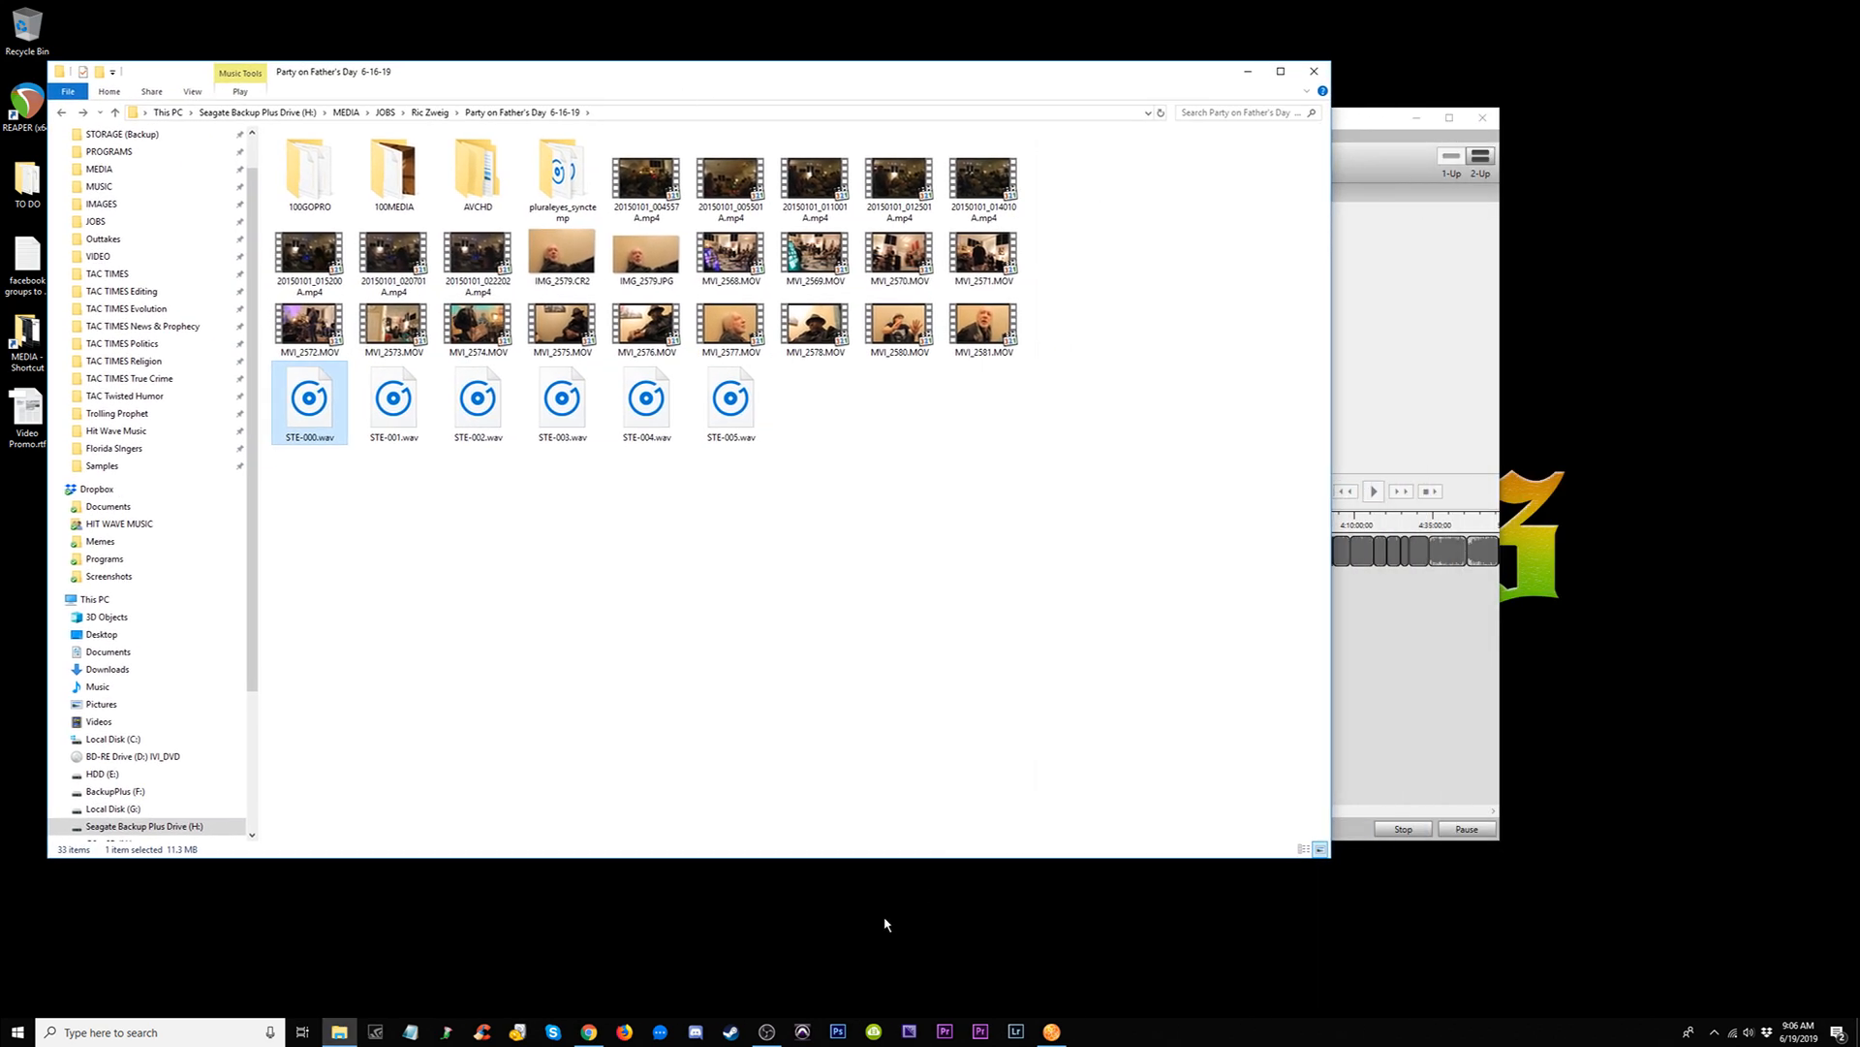
Step: Launch Adobe Premiere Pro CS6 and create a new project and sequence named "test audio"
click(942, 1032)
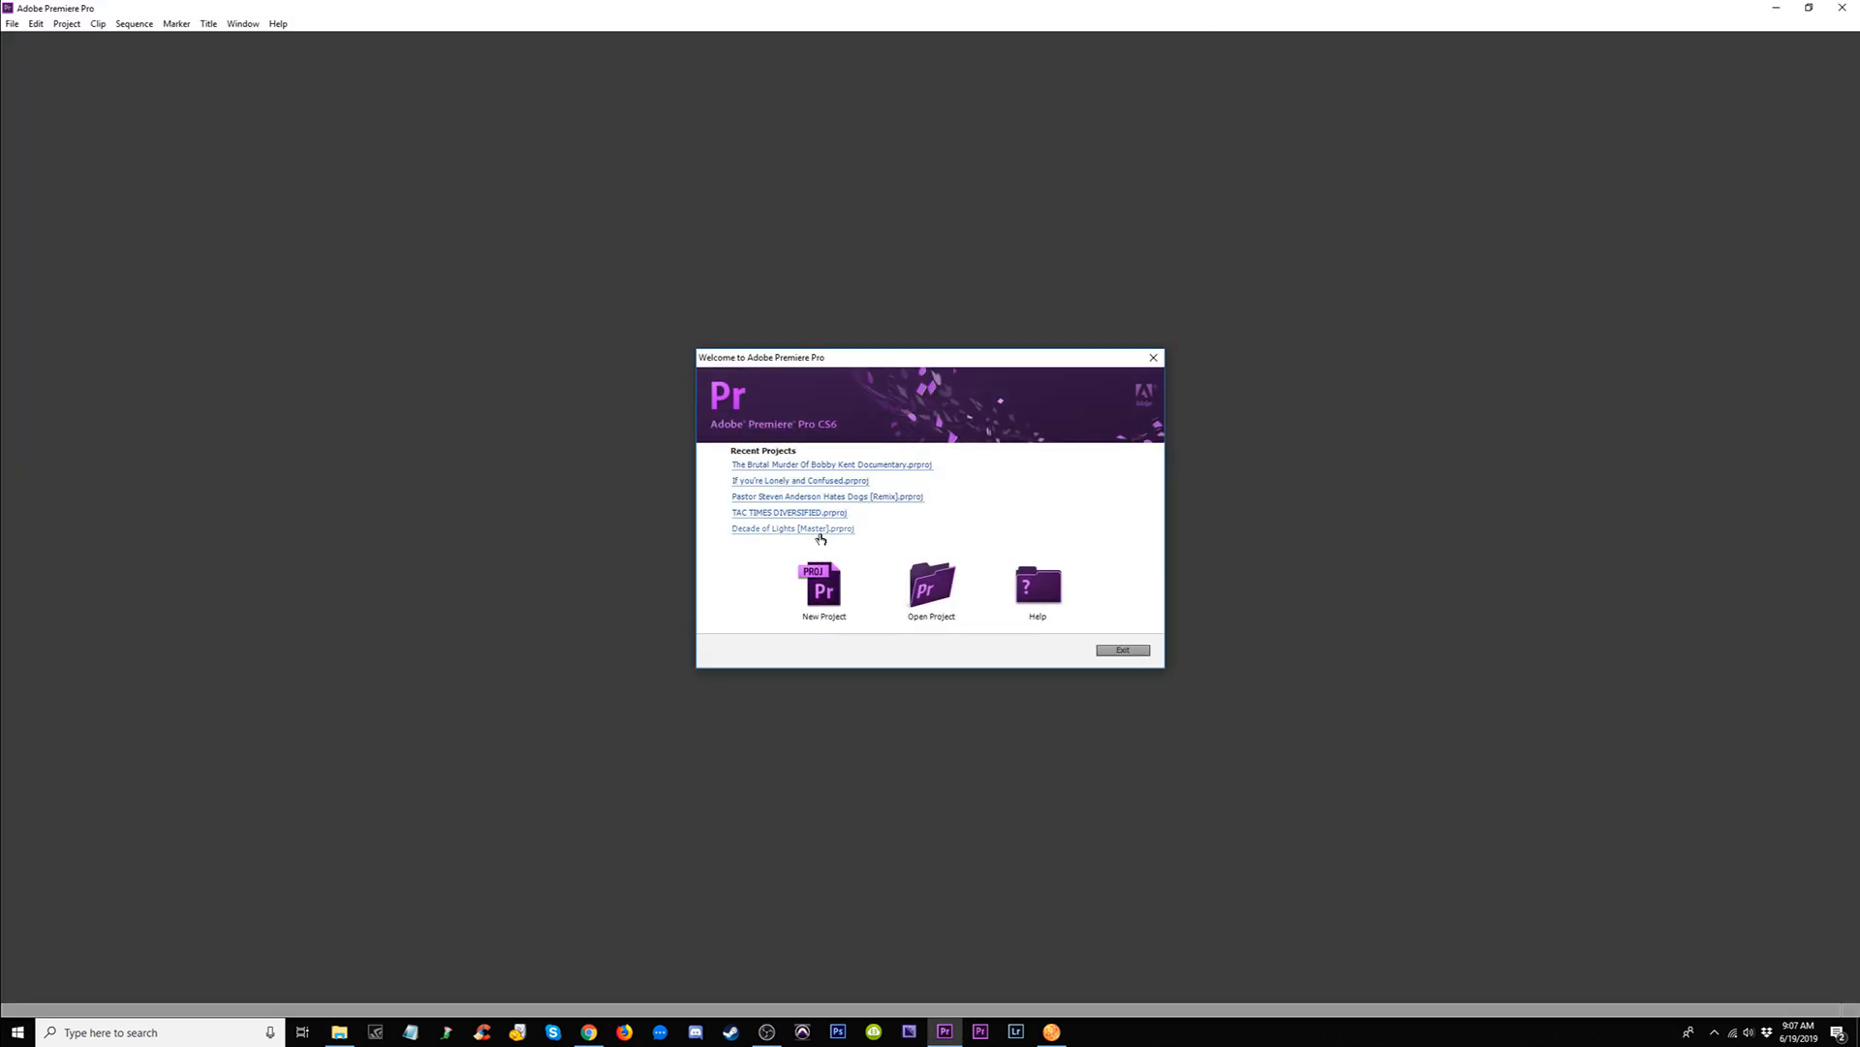
click(820, 588)
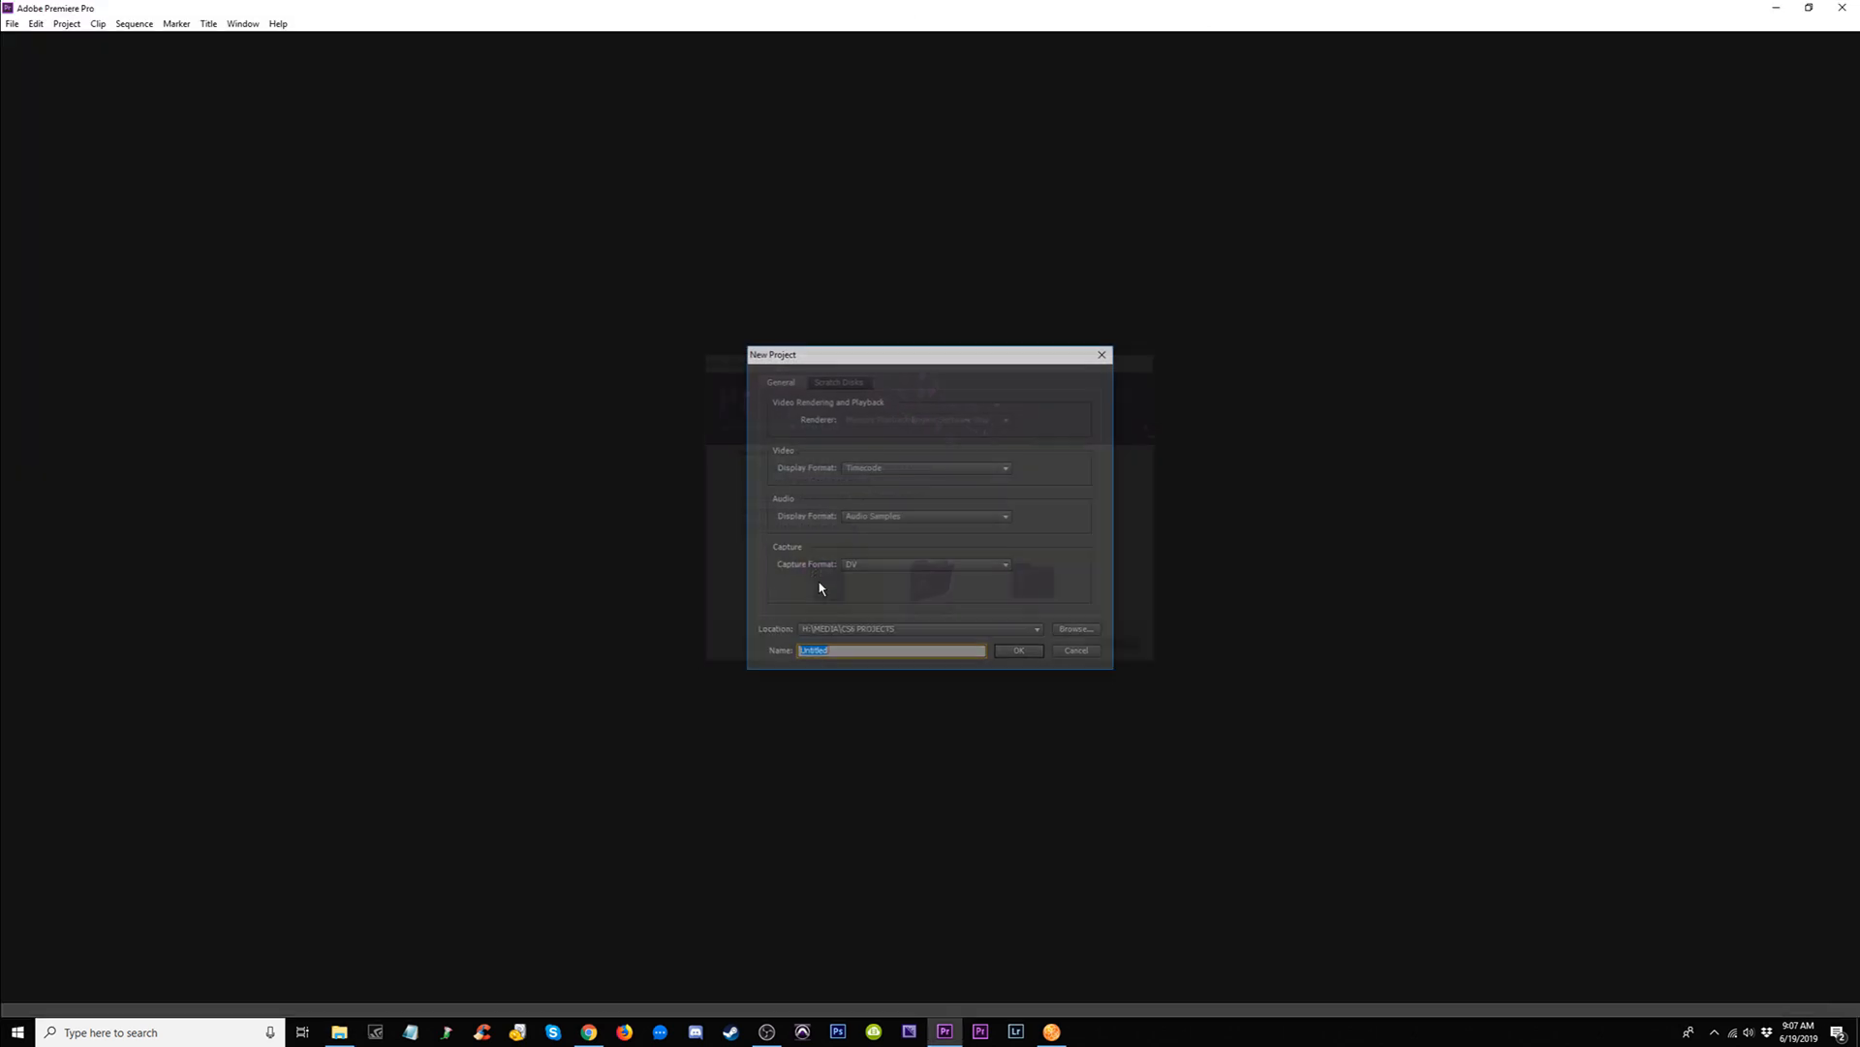
text(test)
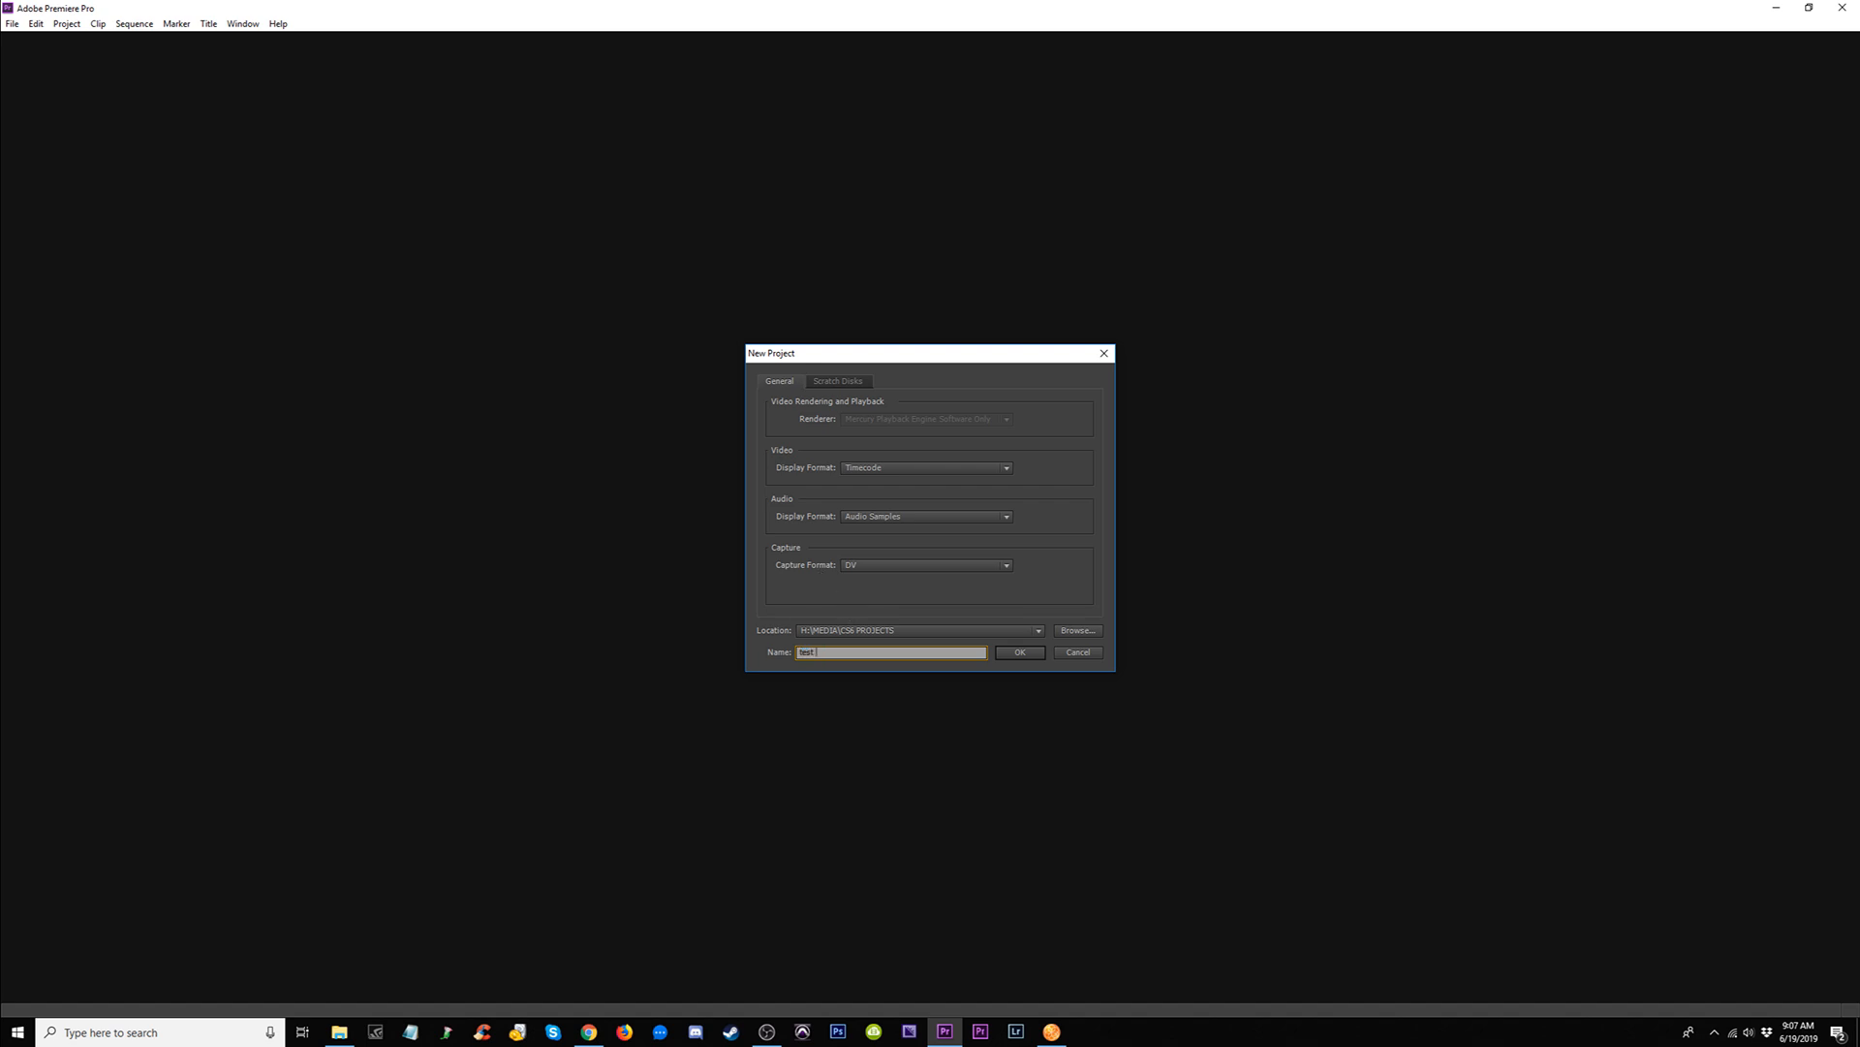
text( audio)
key(ctrl+a)
key(Return)
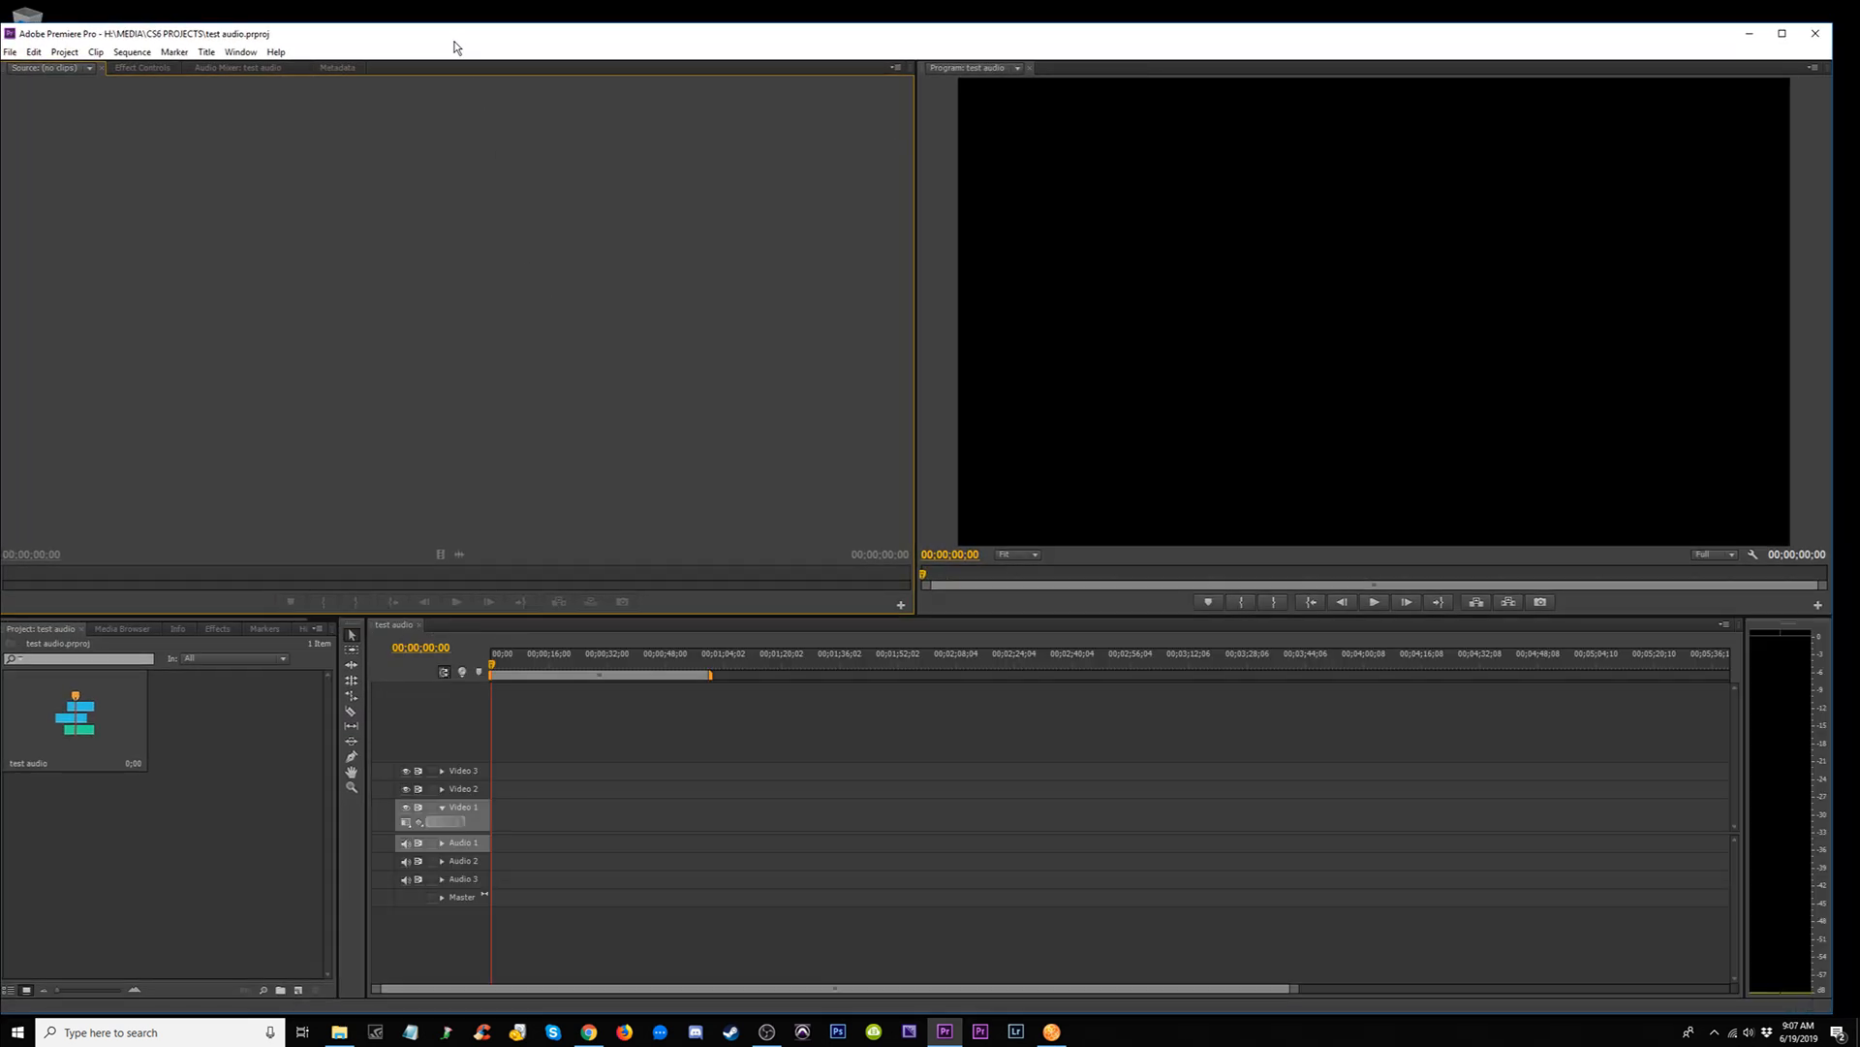
Step: Move the Premiere Pro window aside and examine the general and detailed file properties of STE-000.wav in File Explorer
drag(455, 40, 864, 66)
click(339, 1031)
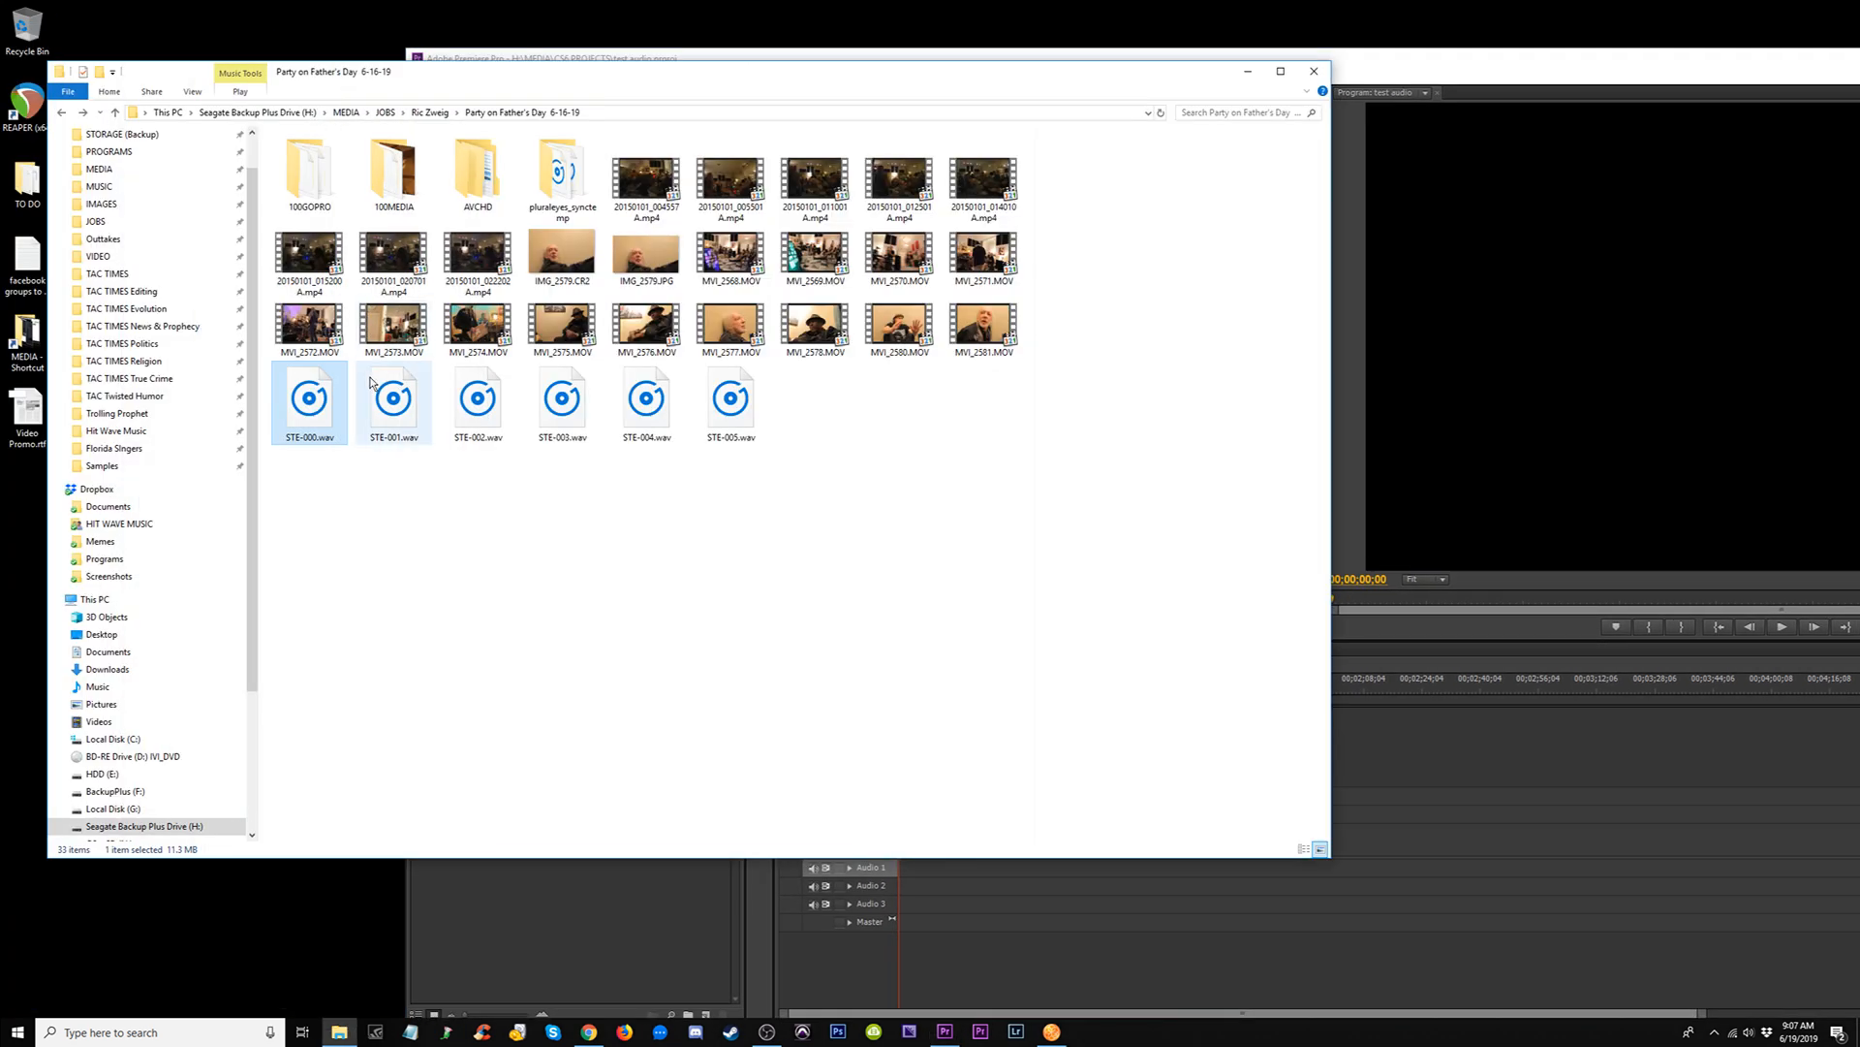
right_click(321, 389)
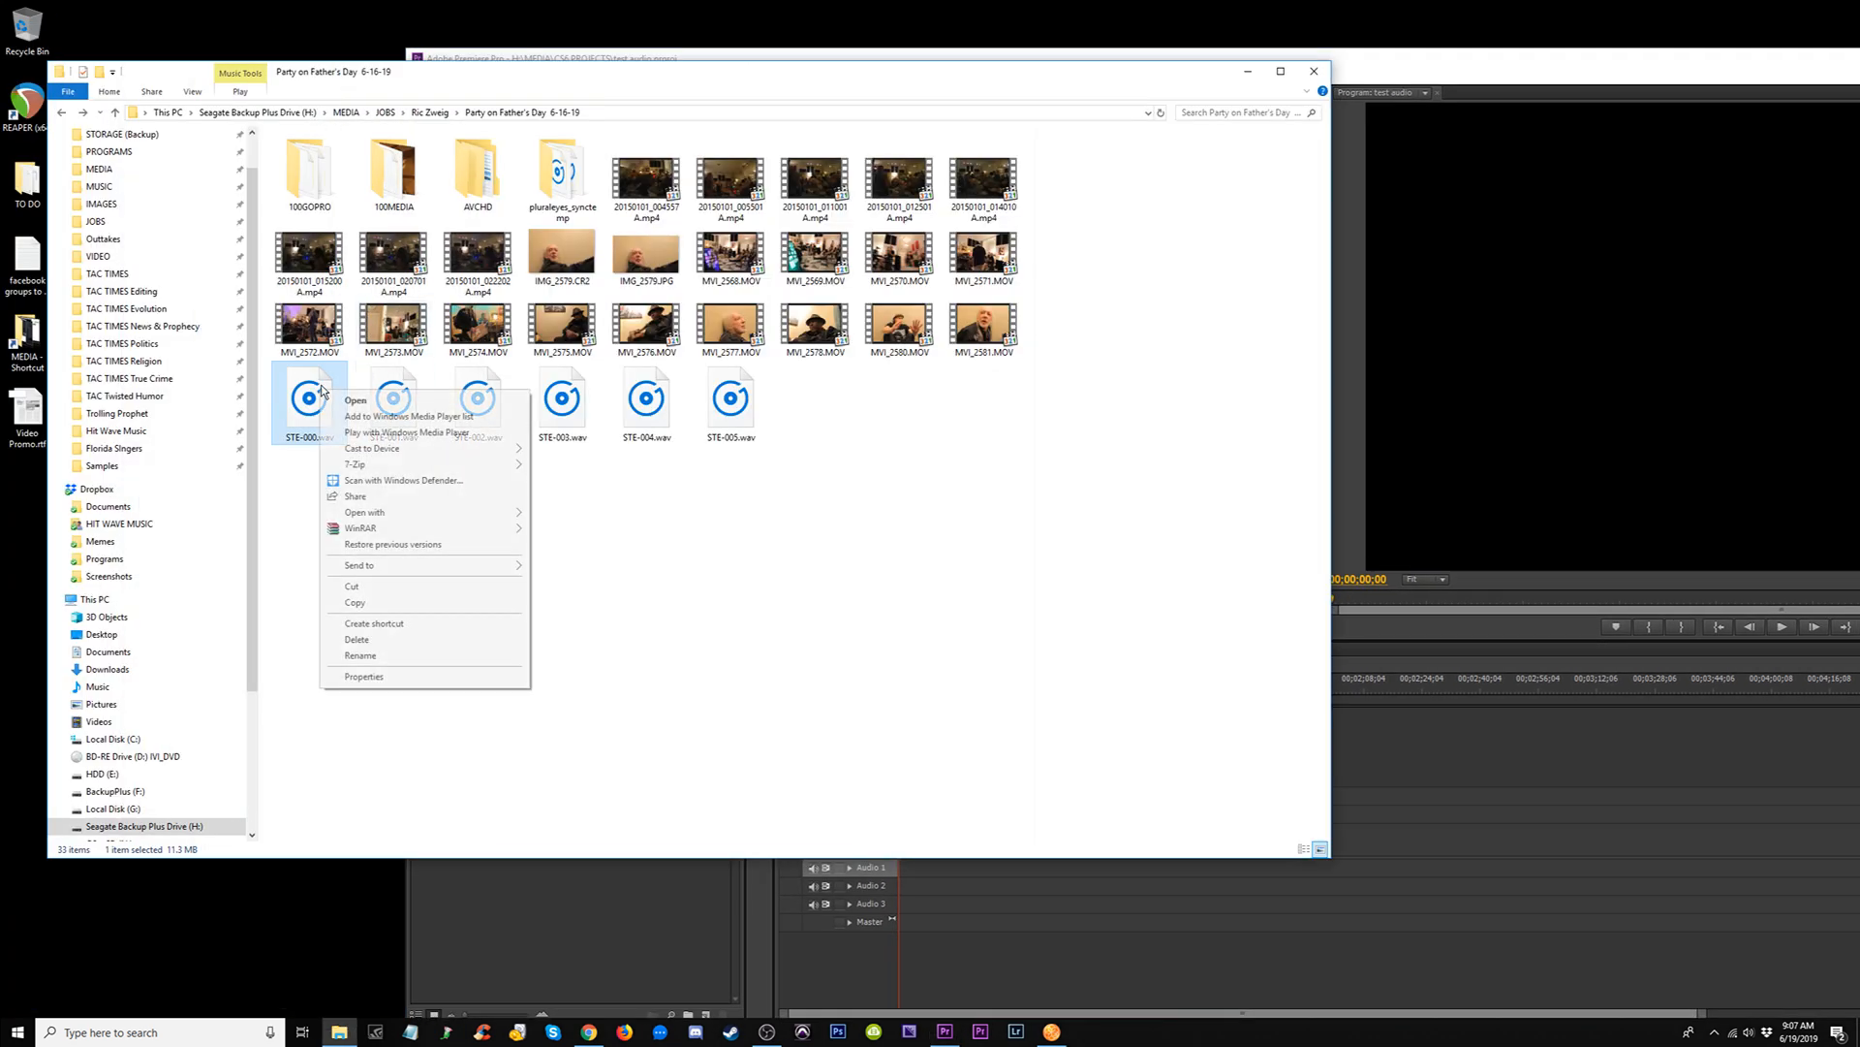
click(387, 684)
click(418, 426)
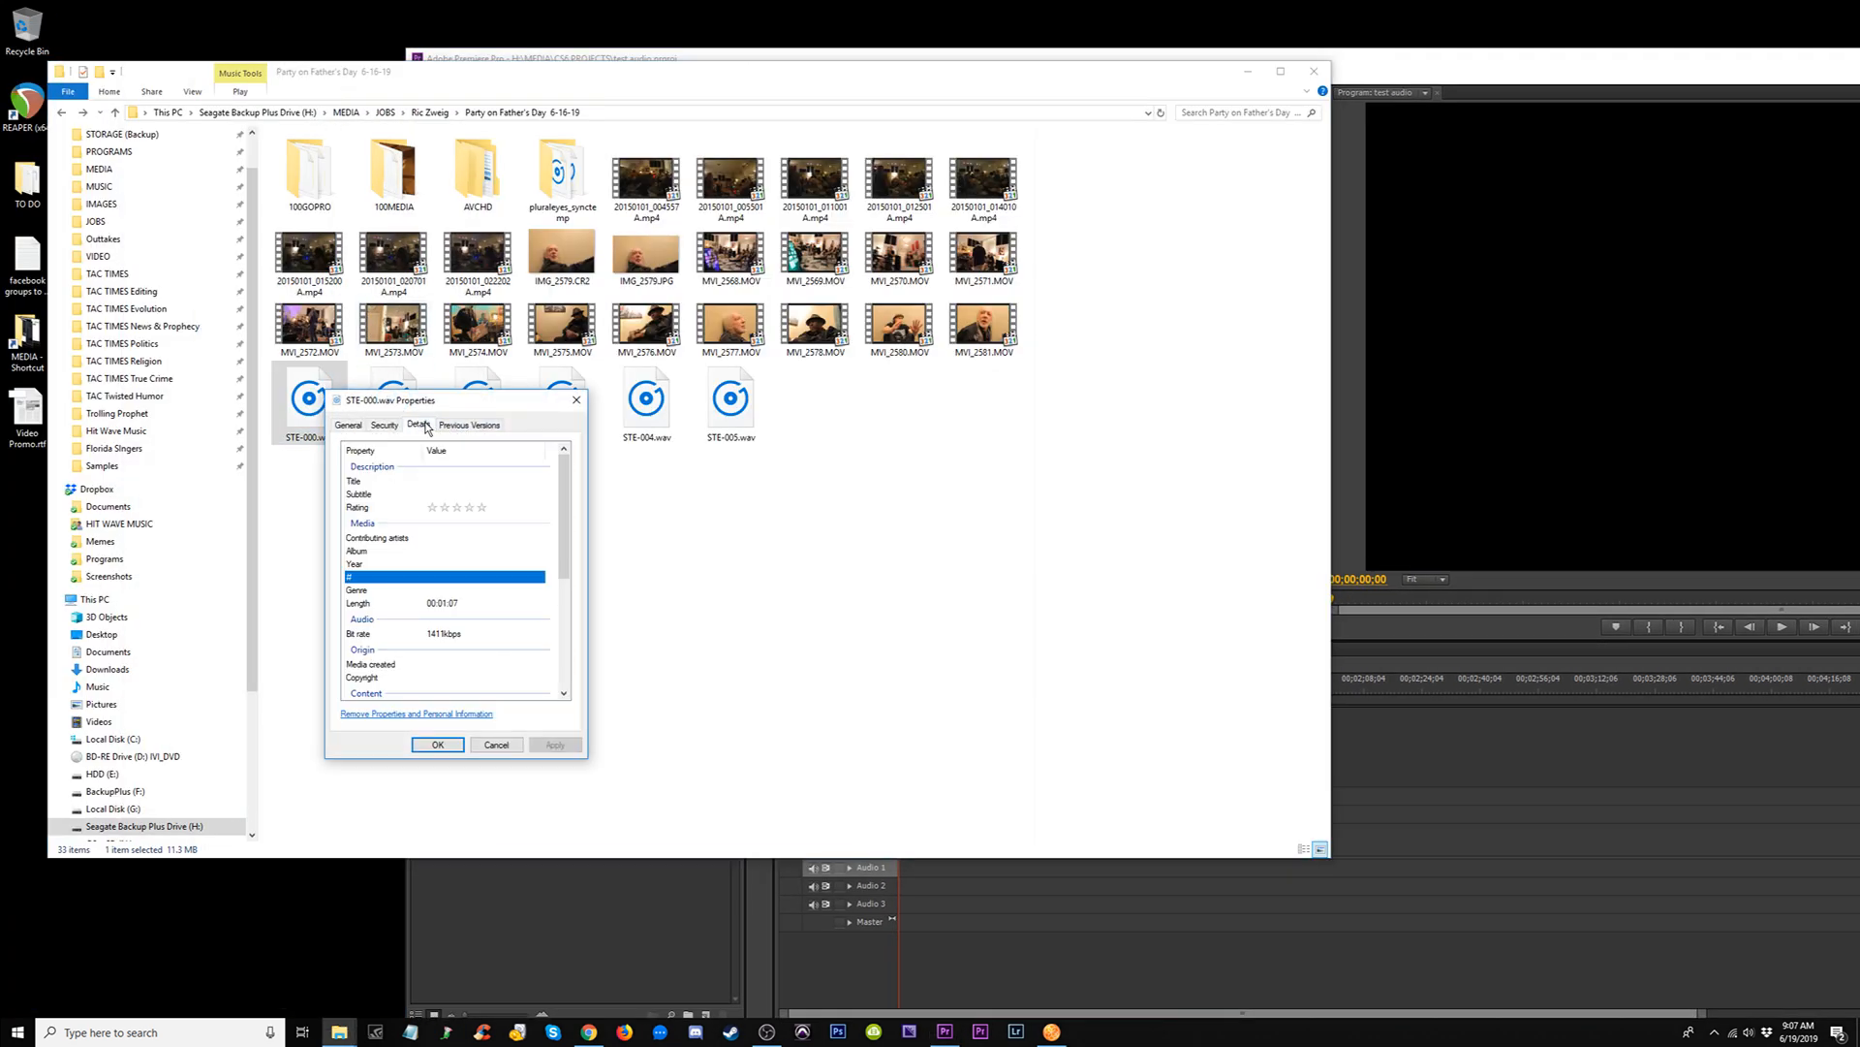
click(349, 425)
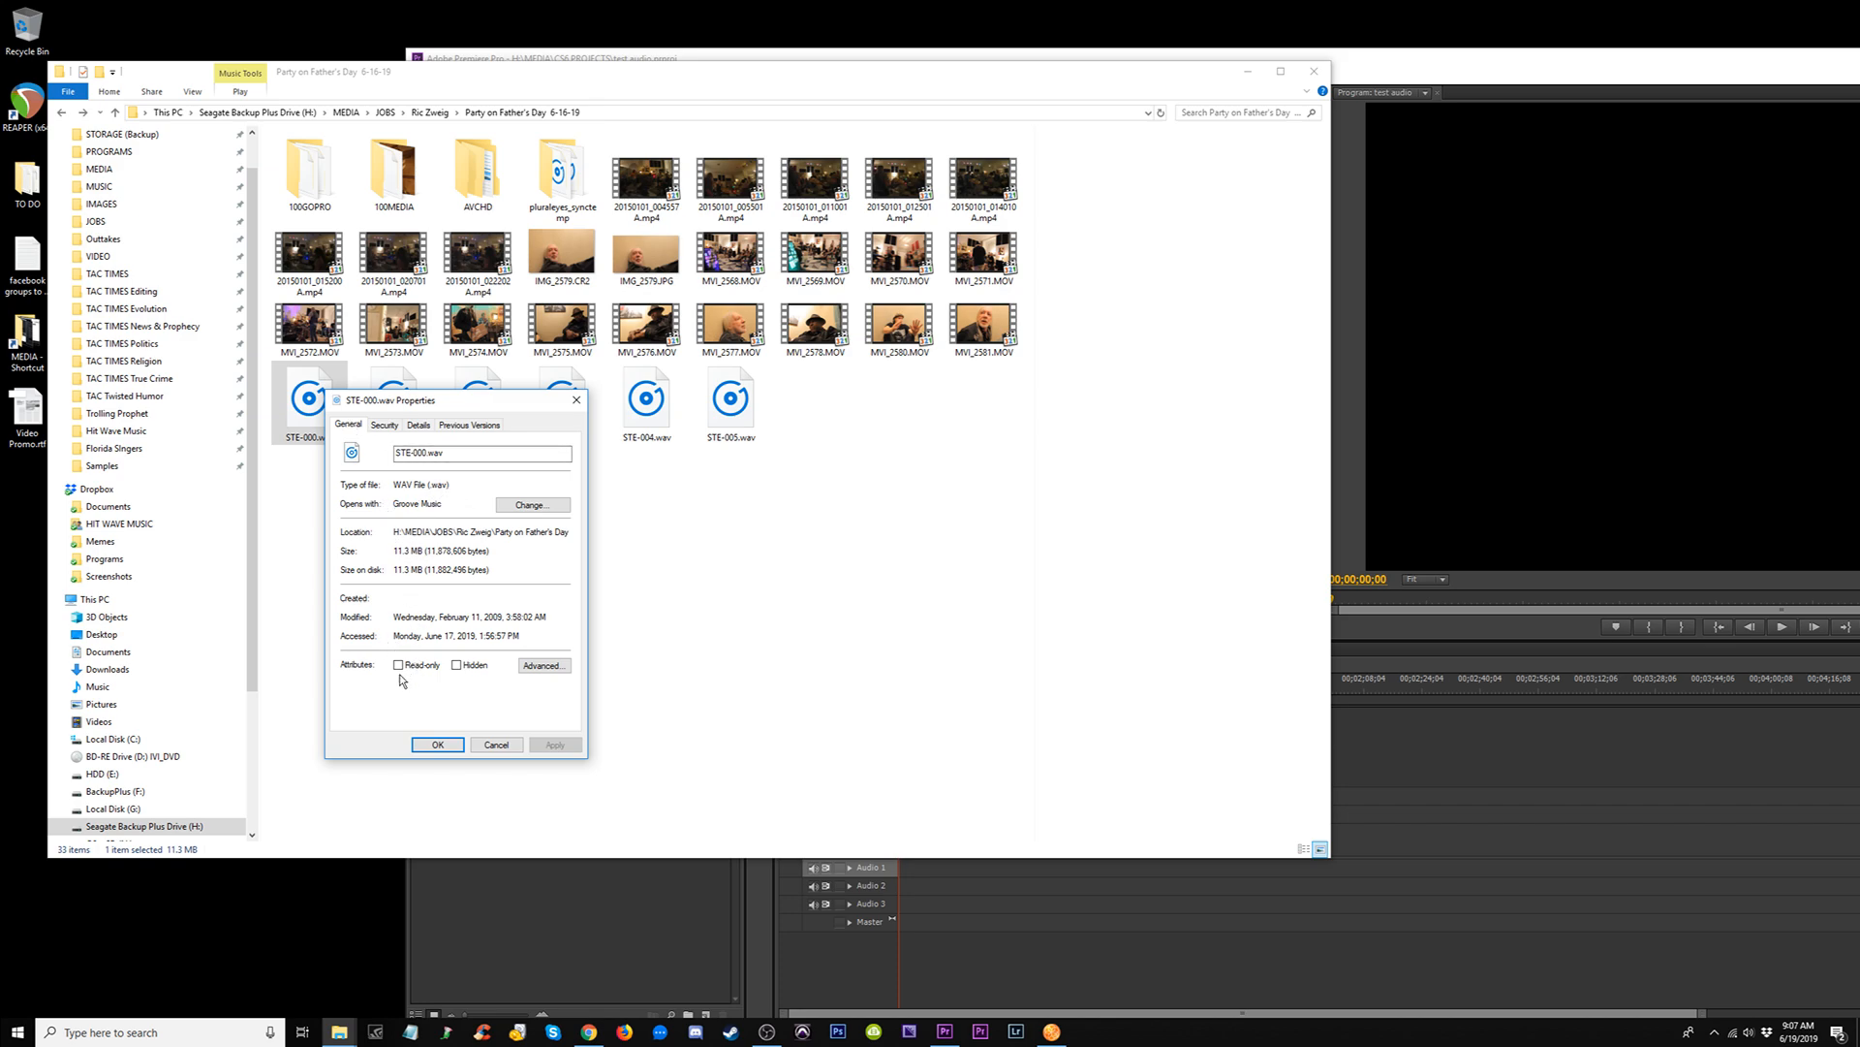
click(411, 426)
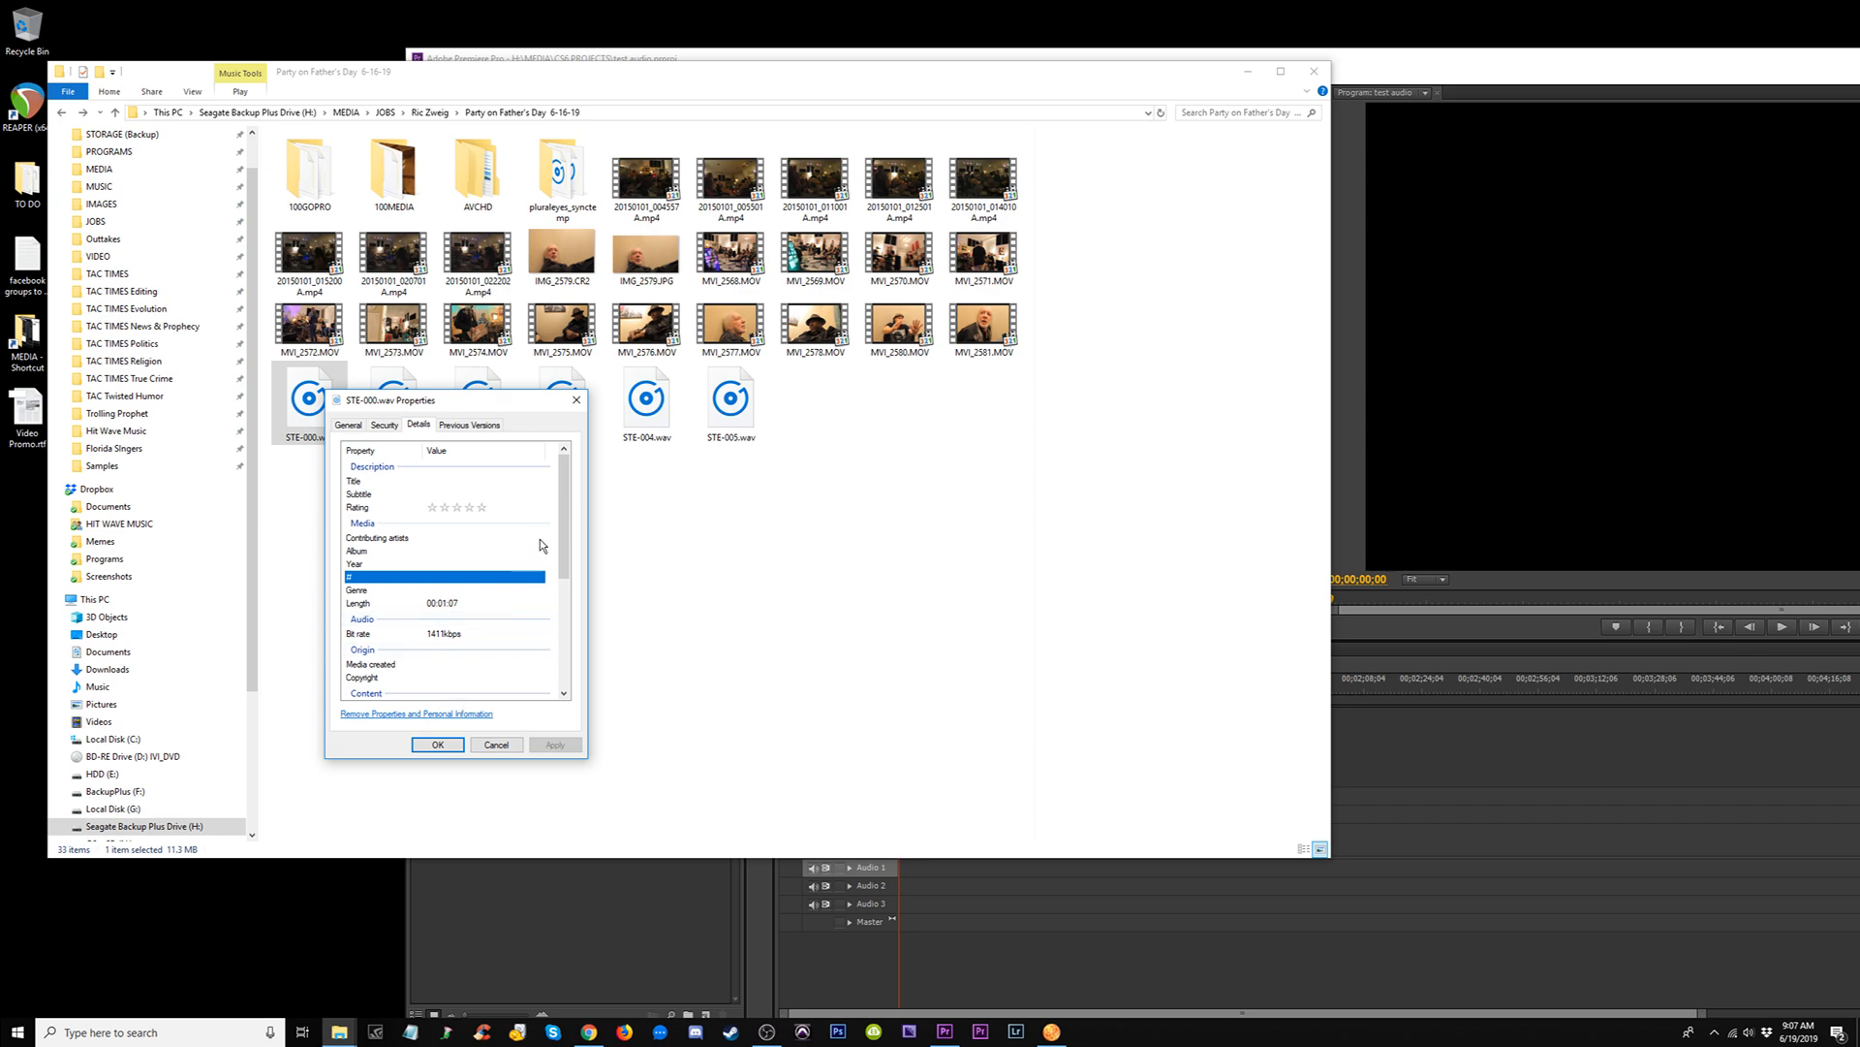
mouse_move(564, 515)
mouse_down()
mouse_move(560, 640)
mouse_move(561, 523)
mouse_up()
click(349, 425)
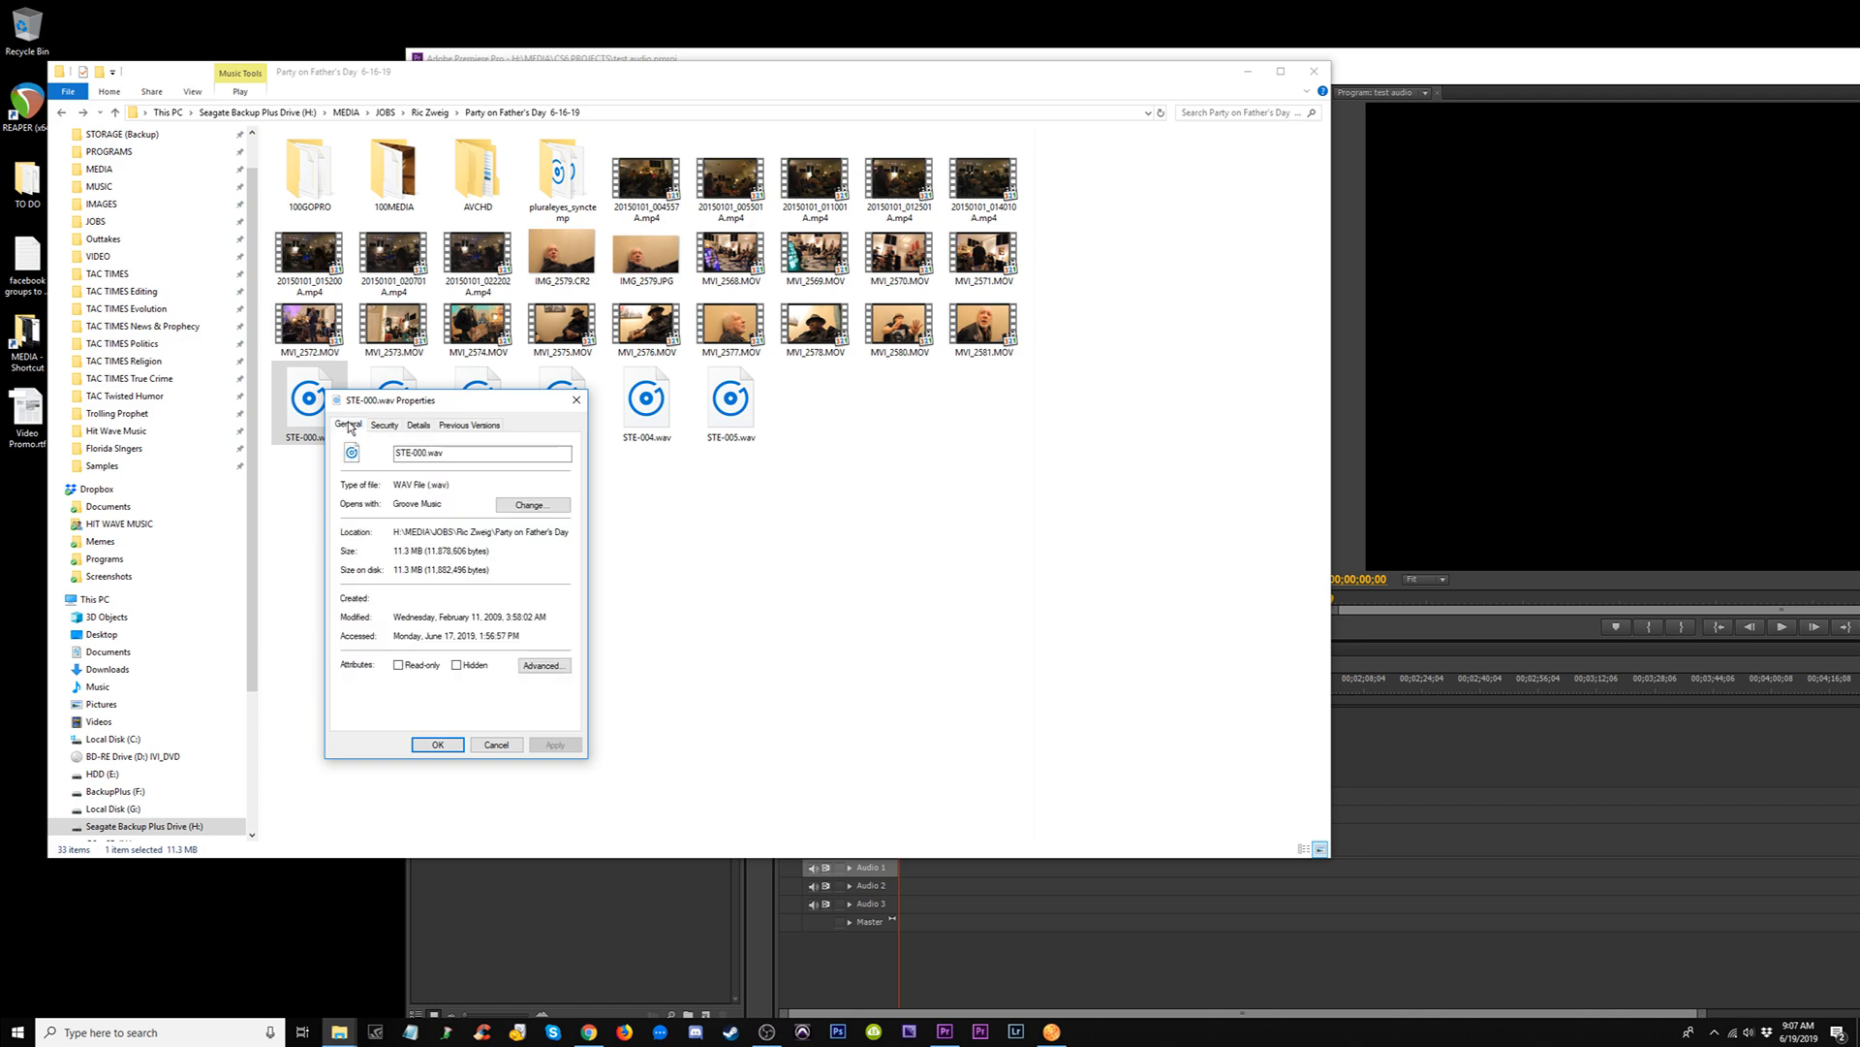
click(577, 400)
Step: Place STE-000.wav at the start of track Audio 1 in Premiere Pro and enlarge the track to show its waveform
drag(315, 412, 1350, 876)
click(1386, 701)
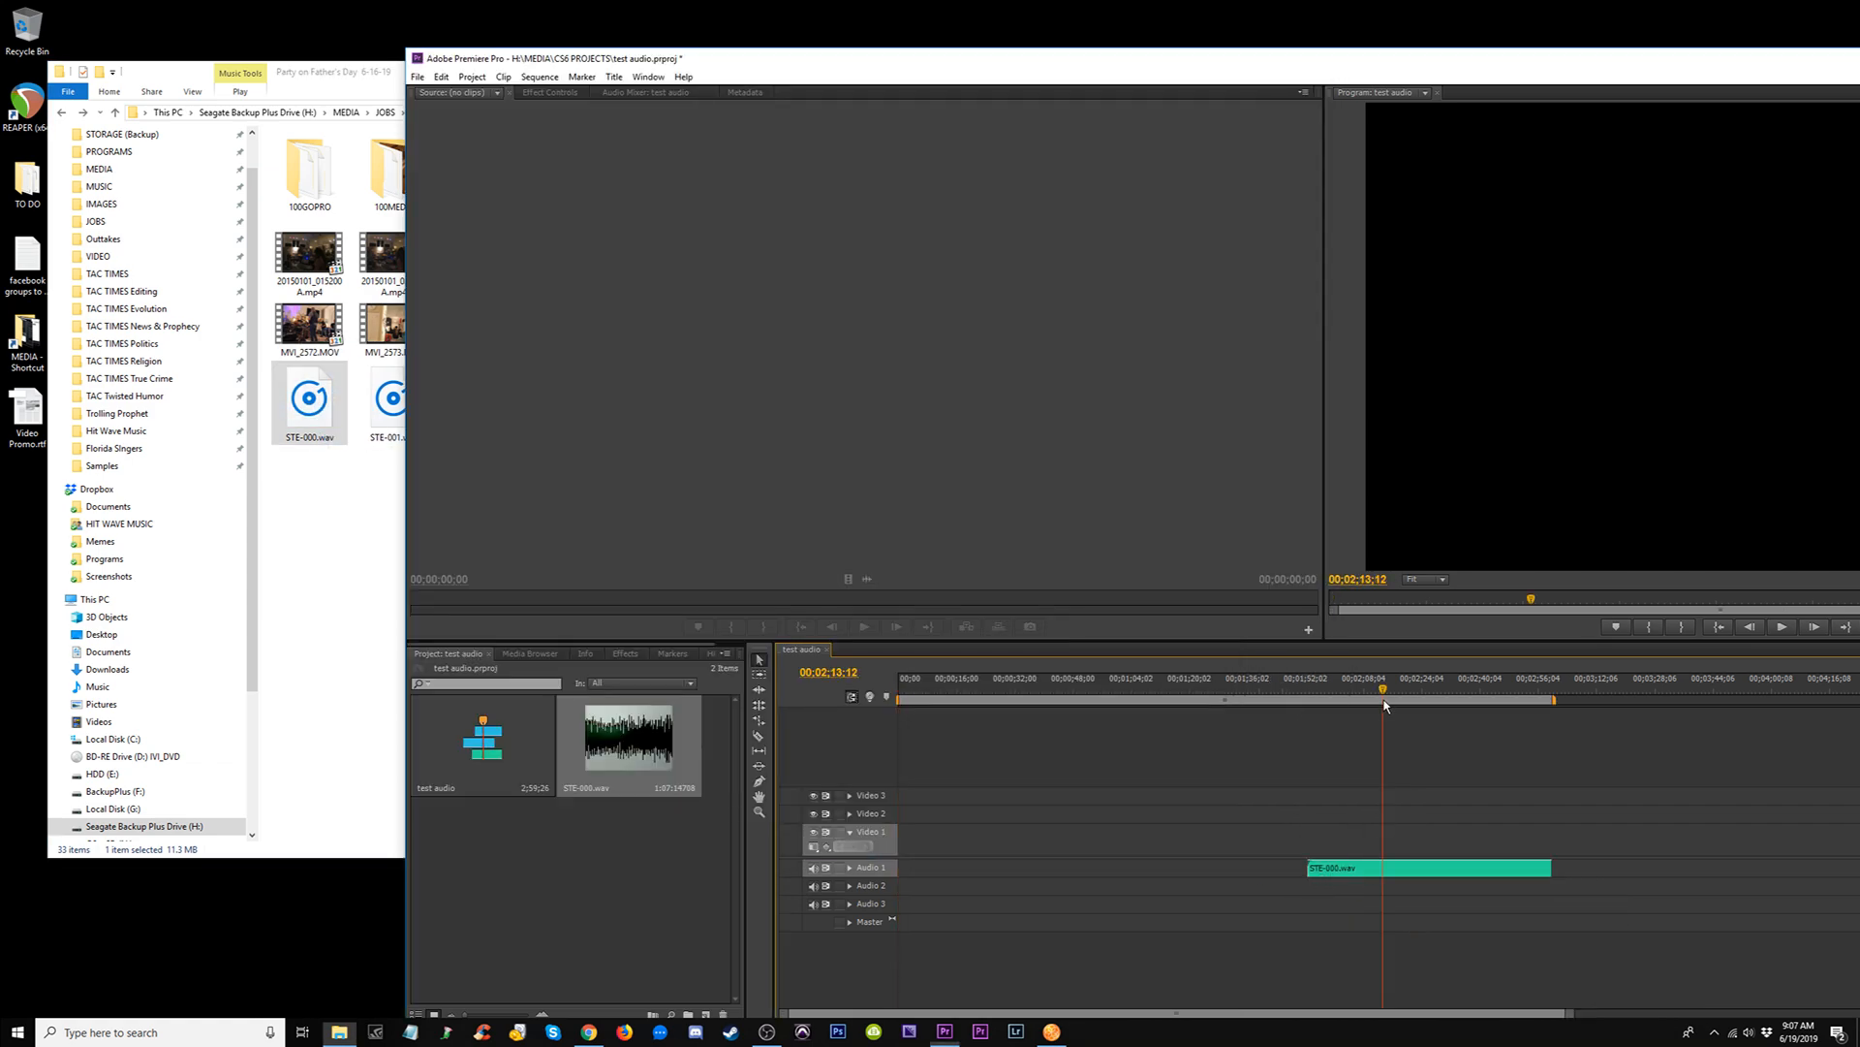
click(850, 868)
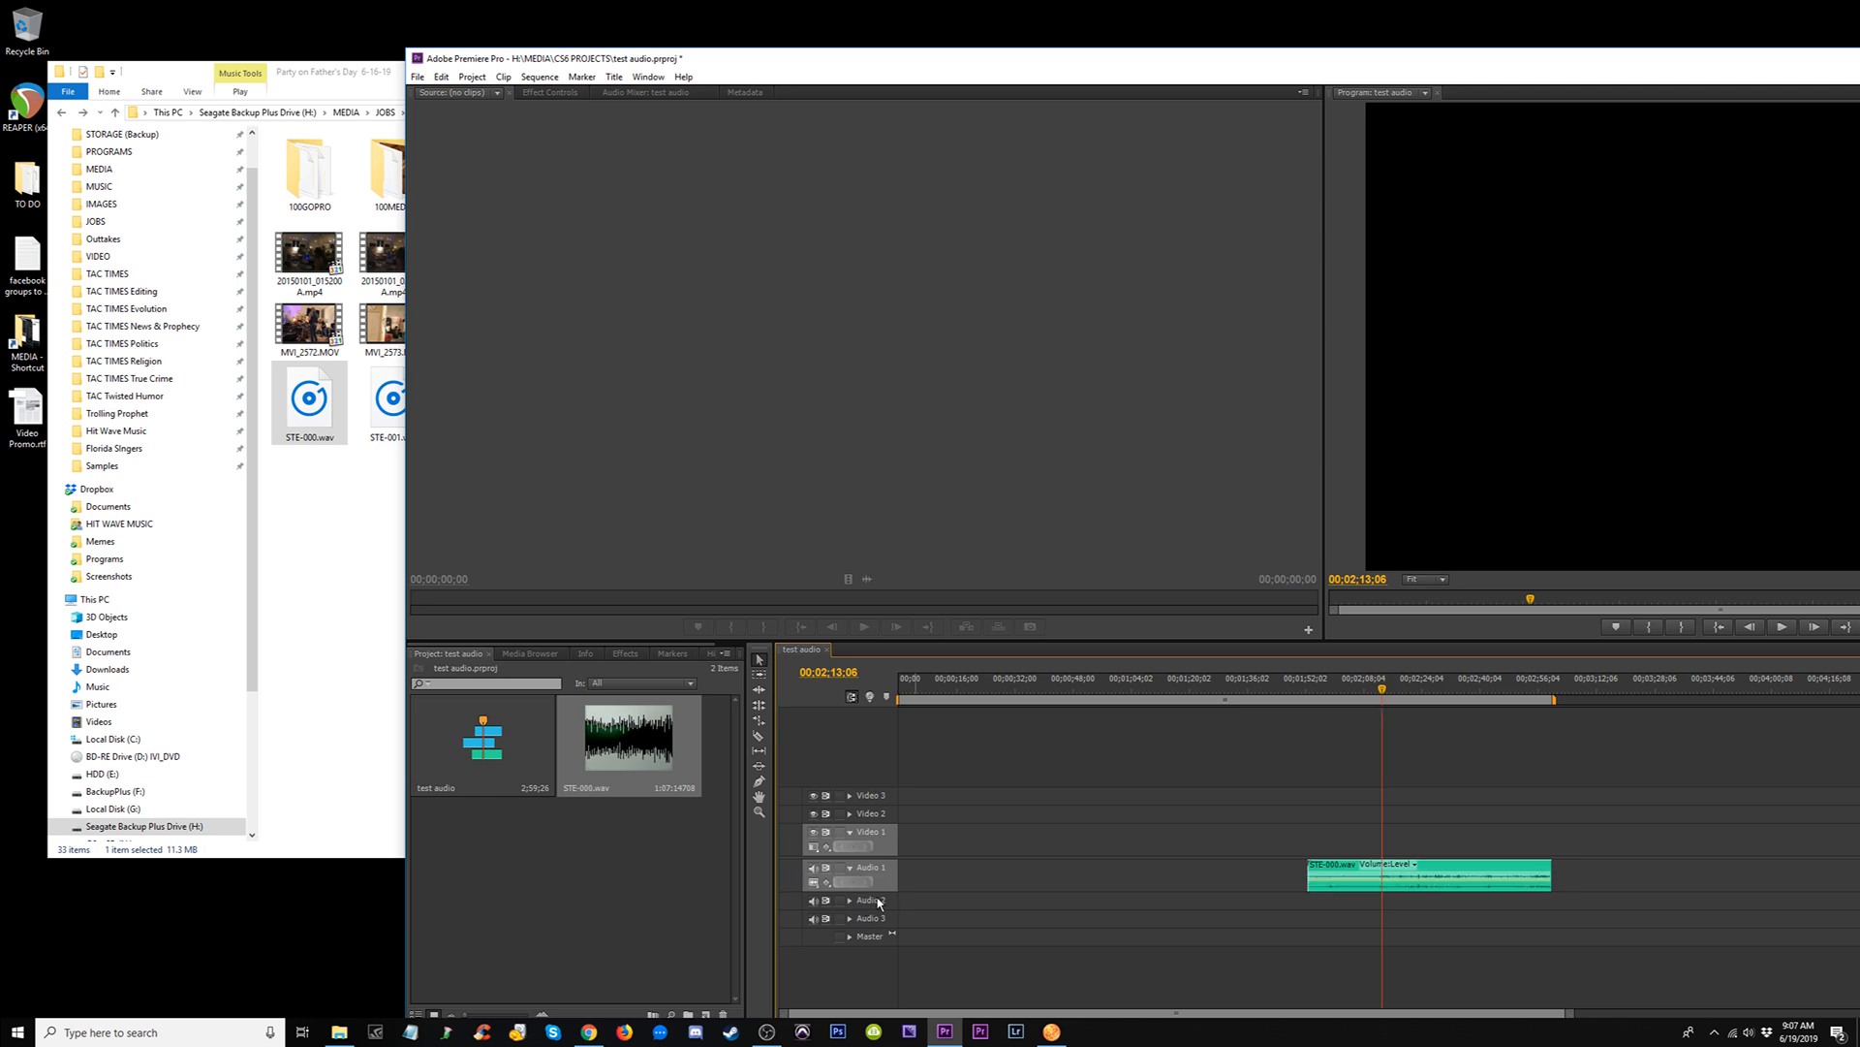
drag(882, 888, 958, 947)
drag(1482, 926, 1075, 926)
drag(997, 690, 1114, 690)
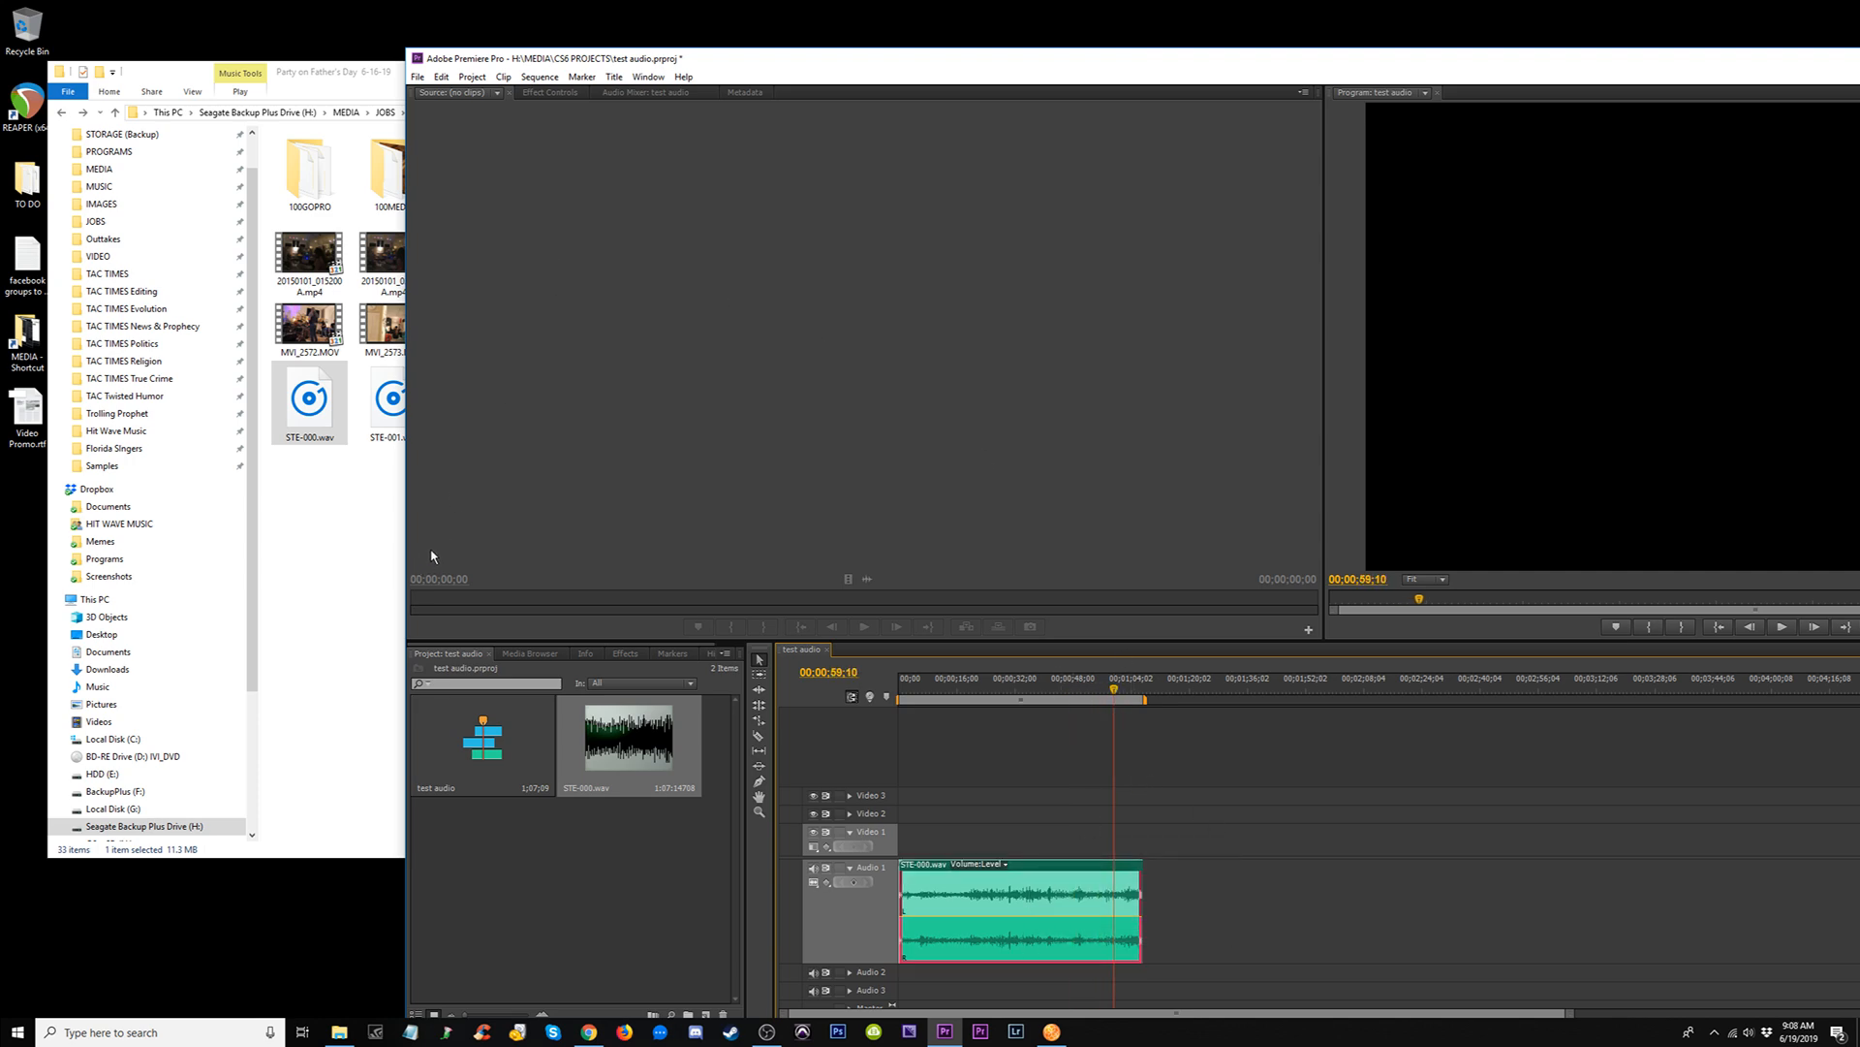
Step: Replace the STE-000.wav clip on Audio 1 with STE-001.wav to STE-005.wav from the party folder
key(Delete)
mouse_move(339, 76)
mouse_down()
mouse_move(465, 66)
mouse_move(314, 66)
mouse_up()
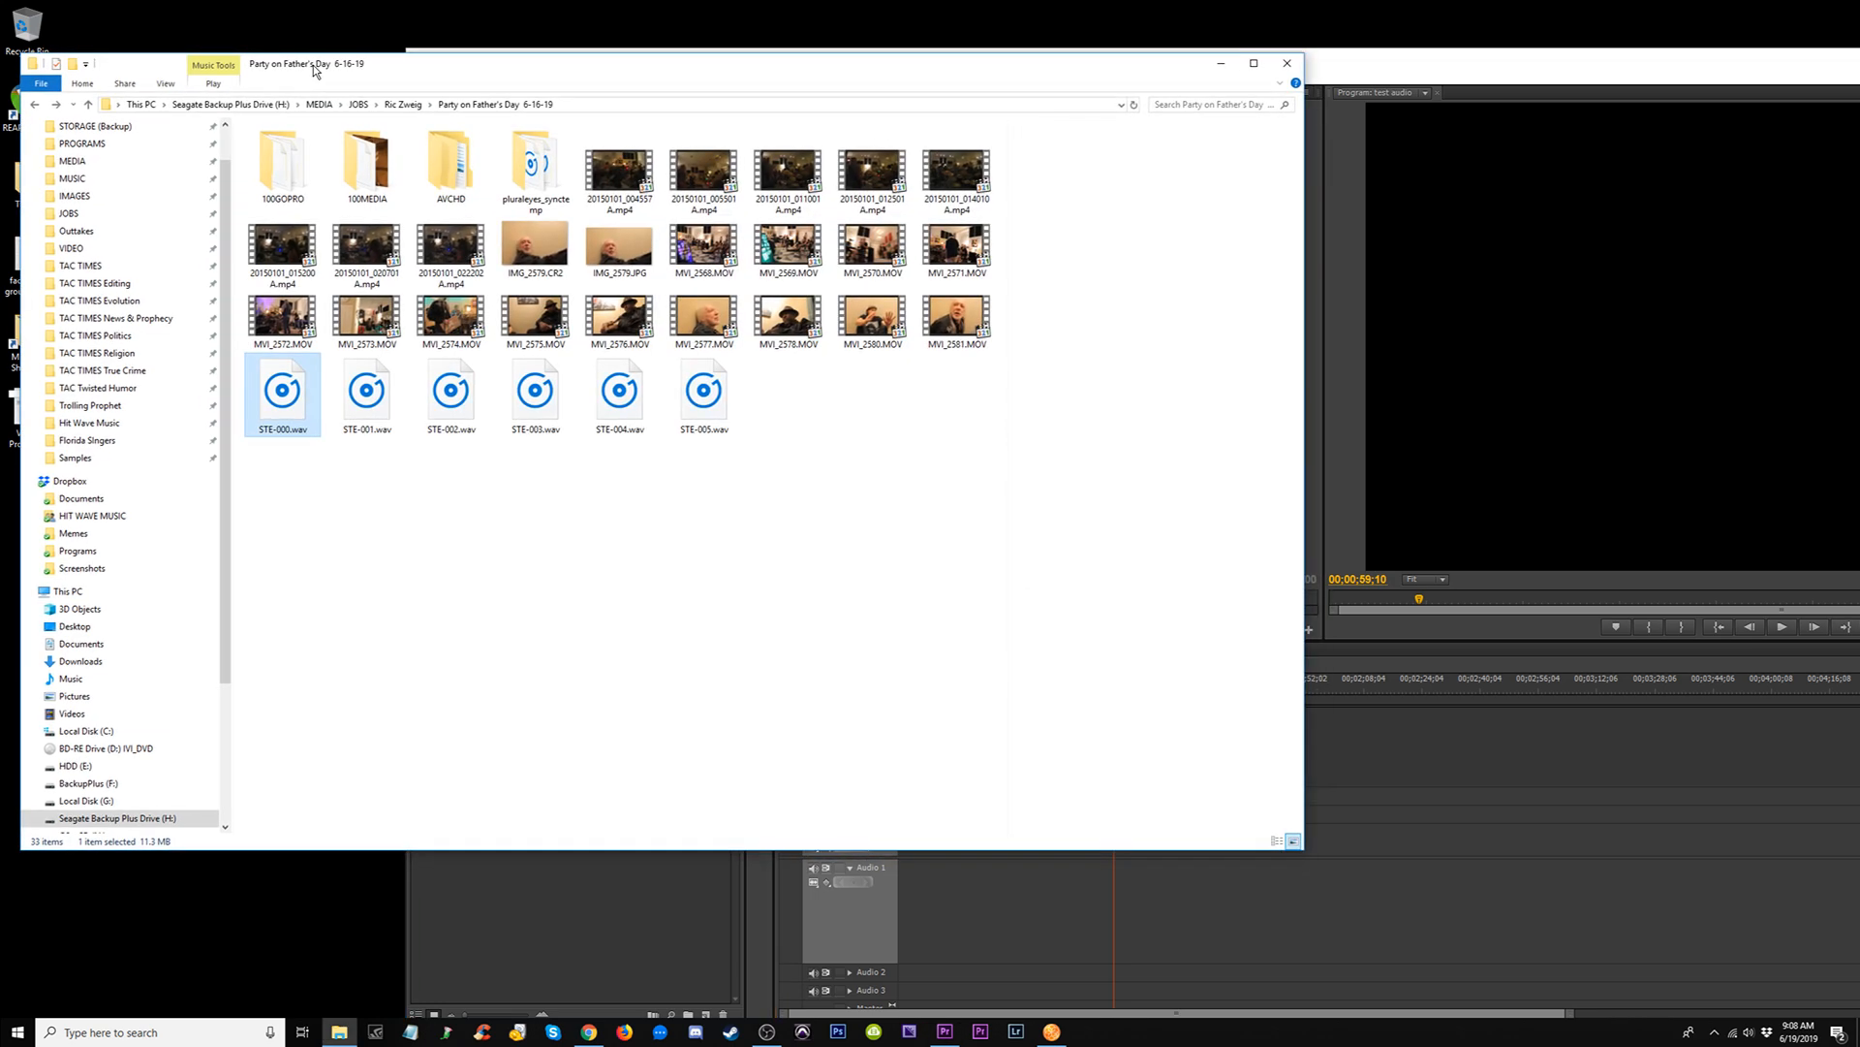
drag(369, 493, 741, 401)
drag(379, 427, 964, 921)
click(1354, 690)
key(minus)
key(minus)
key(minus)
key(minus)
key(minus)
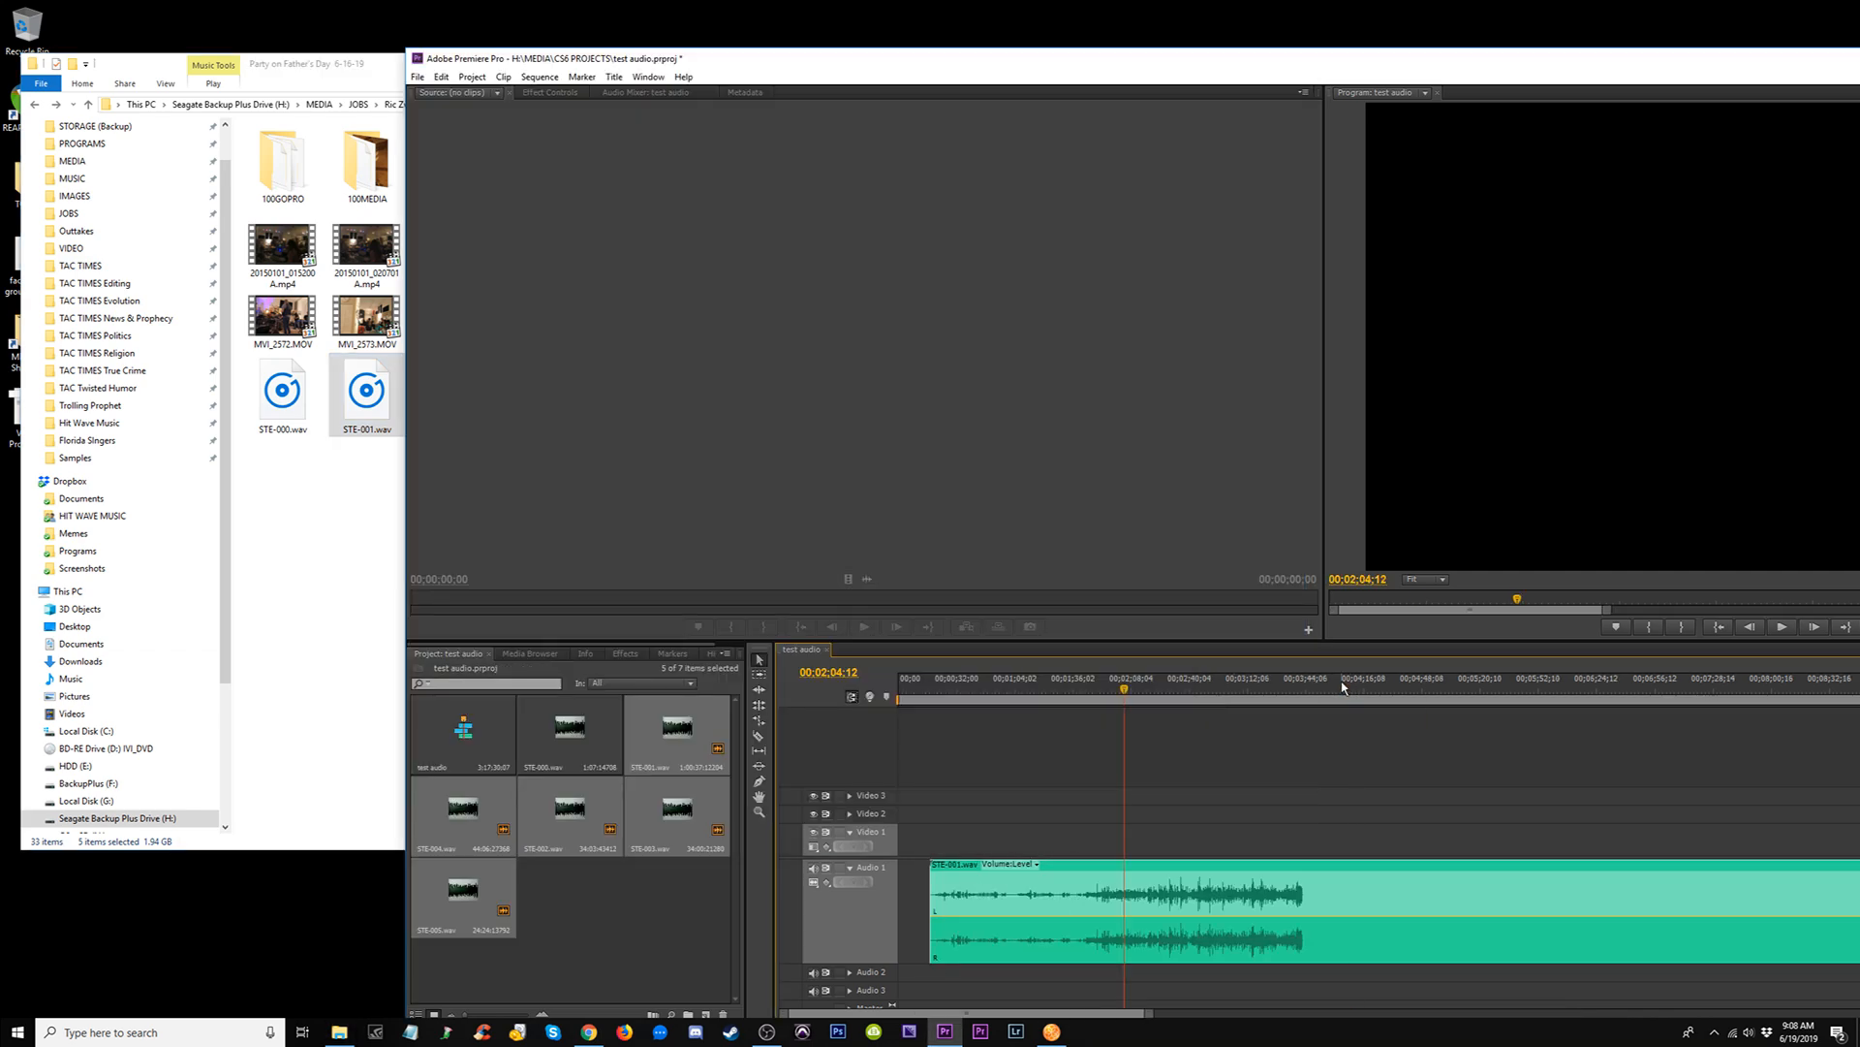
click(1378, 690)
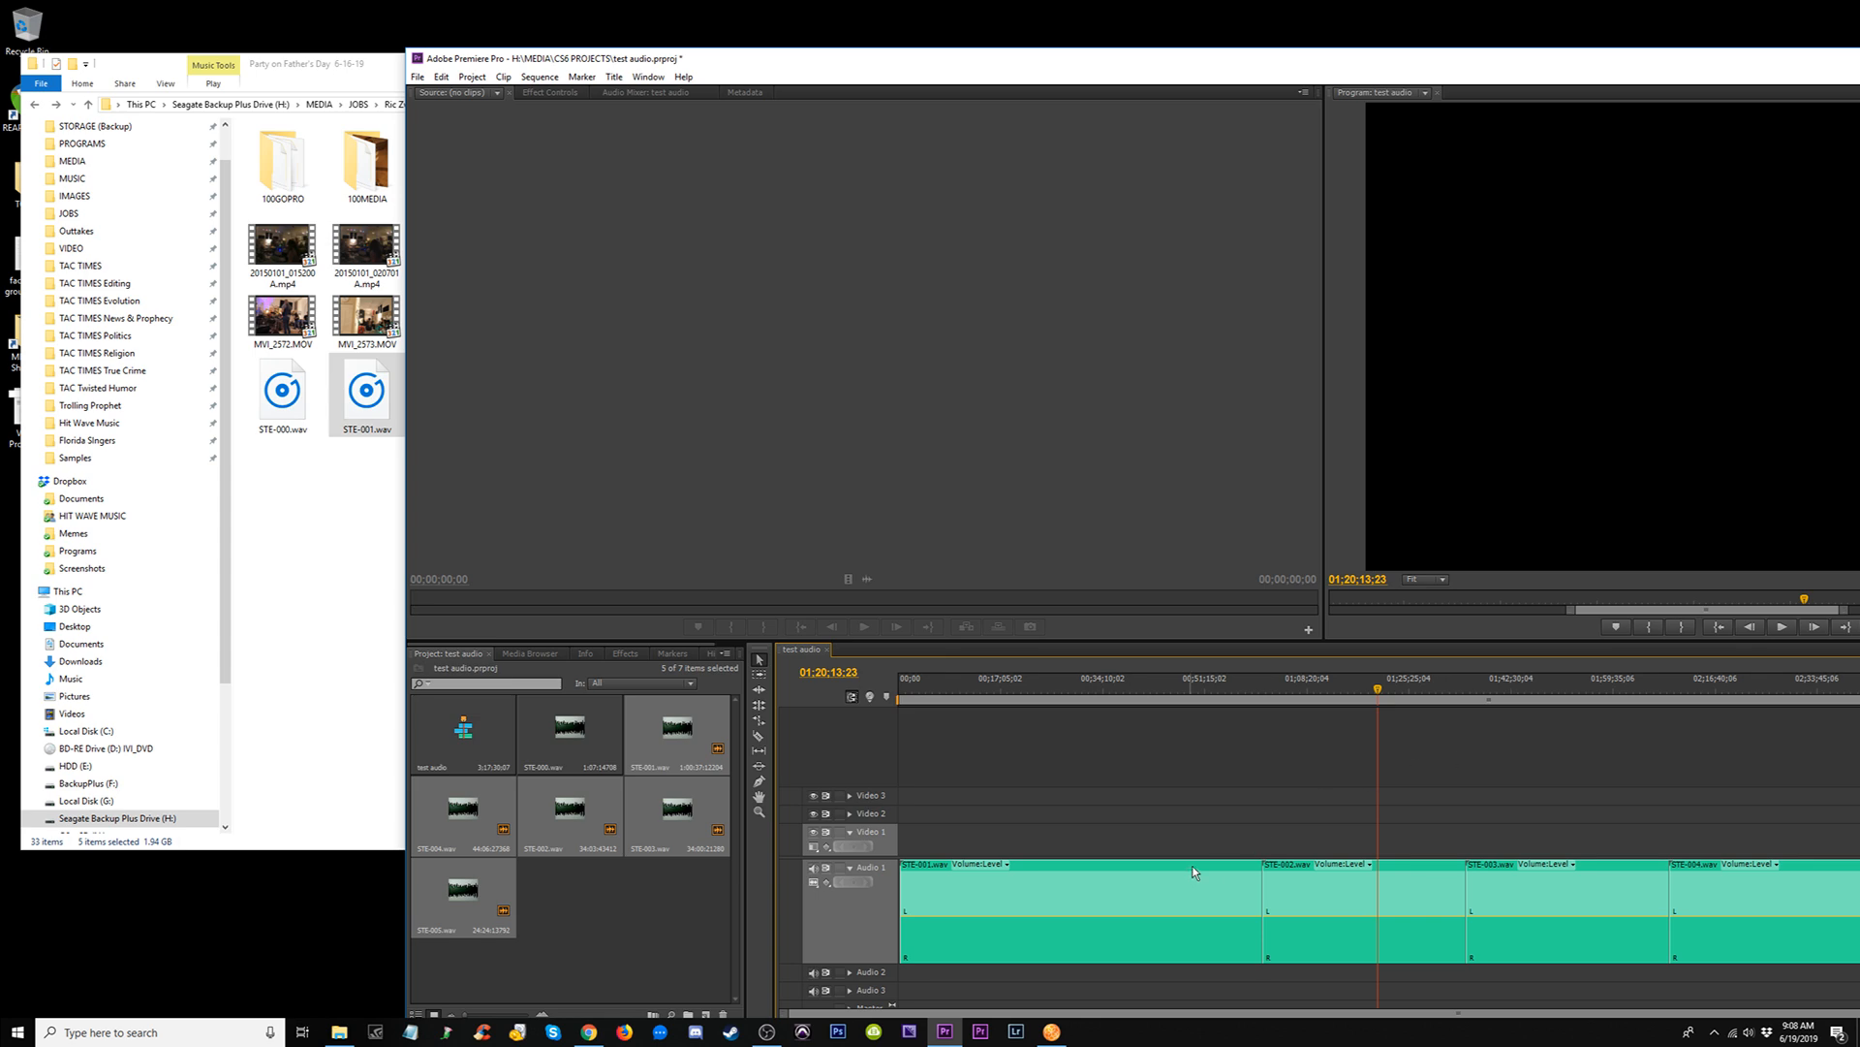
Step: Ripple delete the STE-001.wav clip from Audio 1
click(1053, 886)
drag(913, 690, 956, 694)
key(shift+Delete)
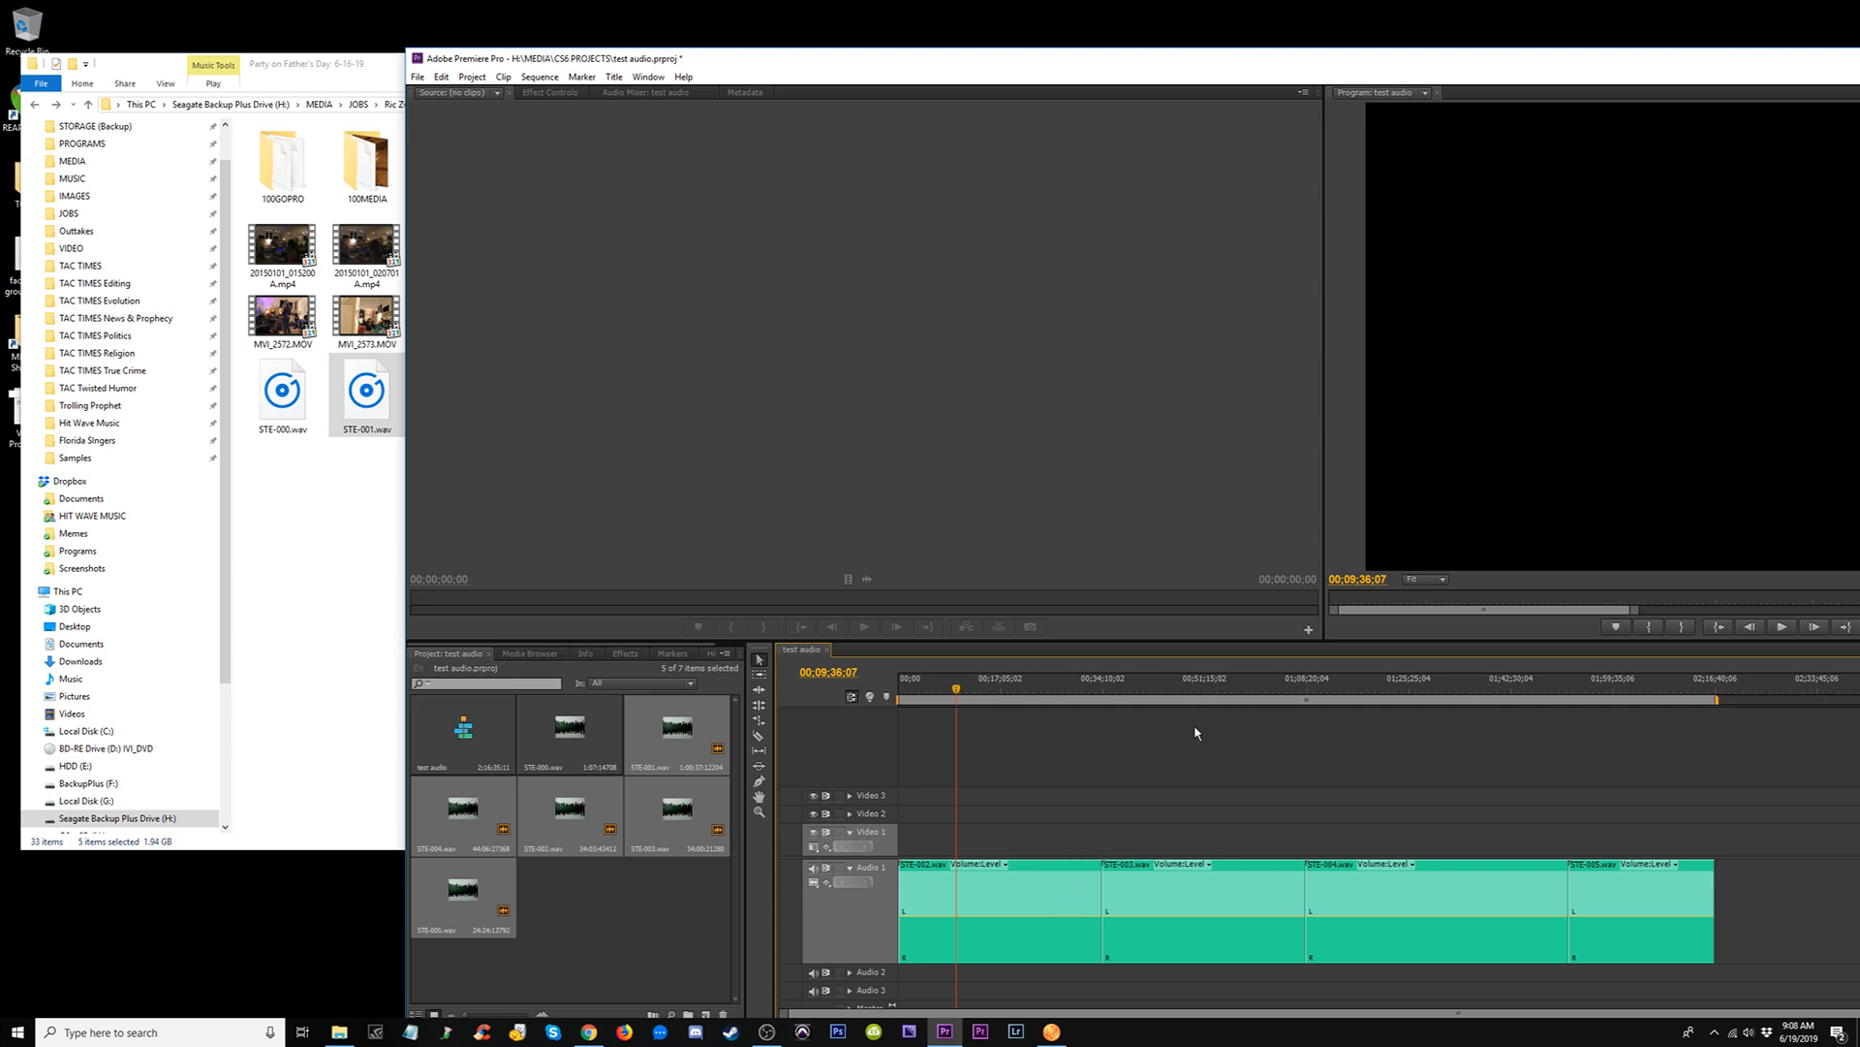
Step: Examine the start of STE-002.wav and the run of remaining audio clips on Audio 1
key(Home)
key(equal)
key(equal)
key(equal)
key(equal)
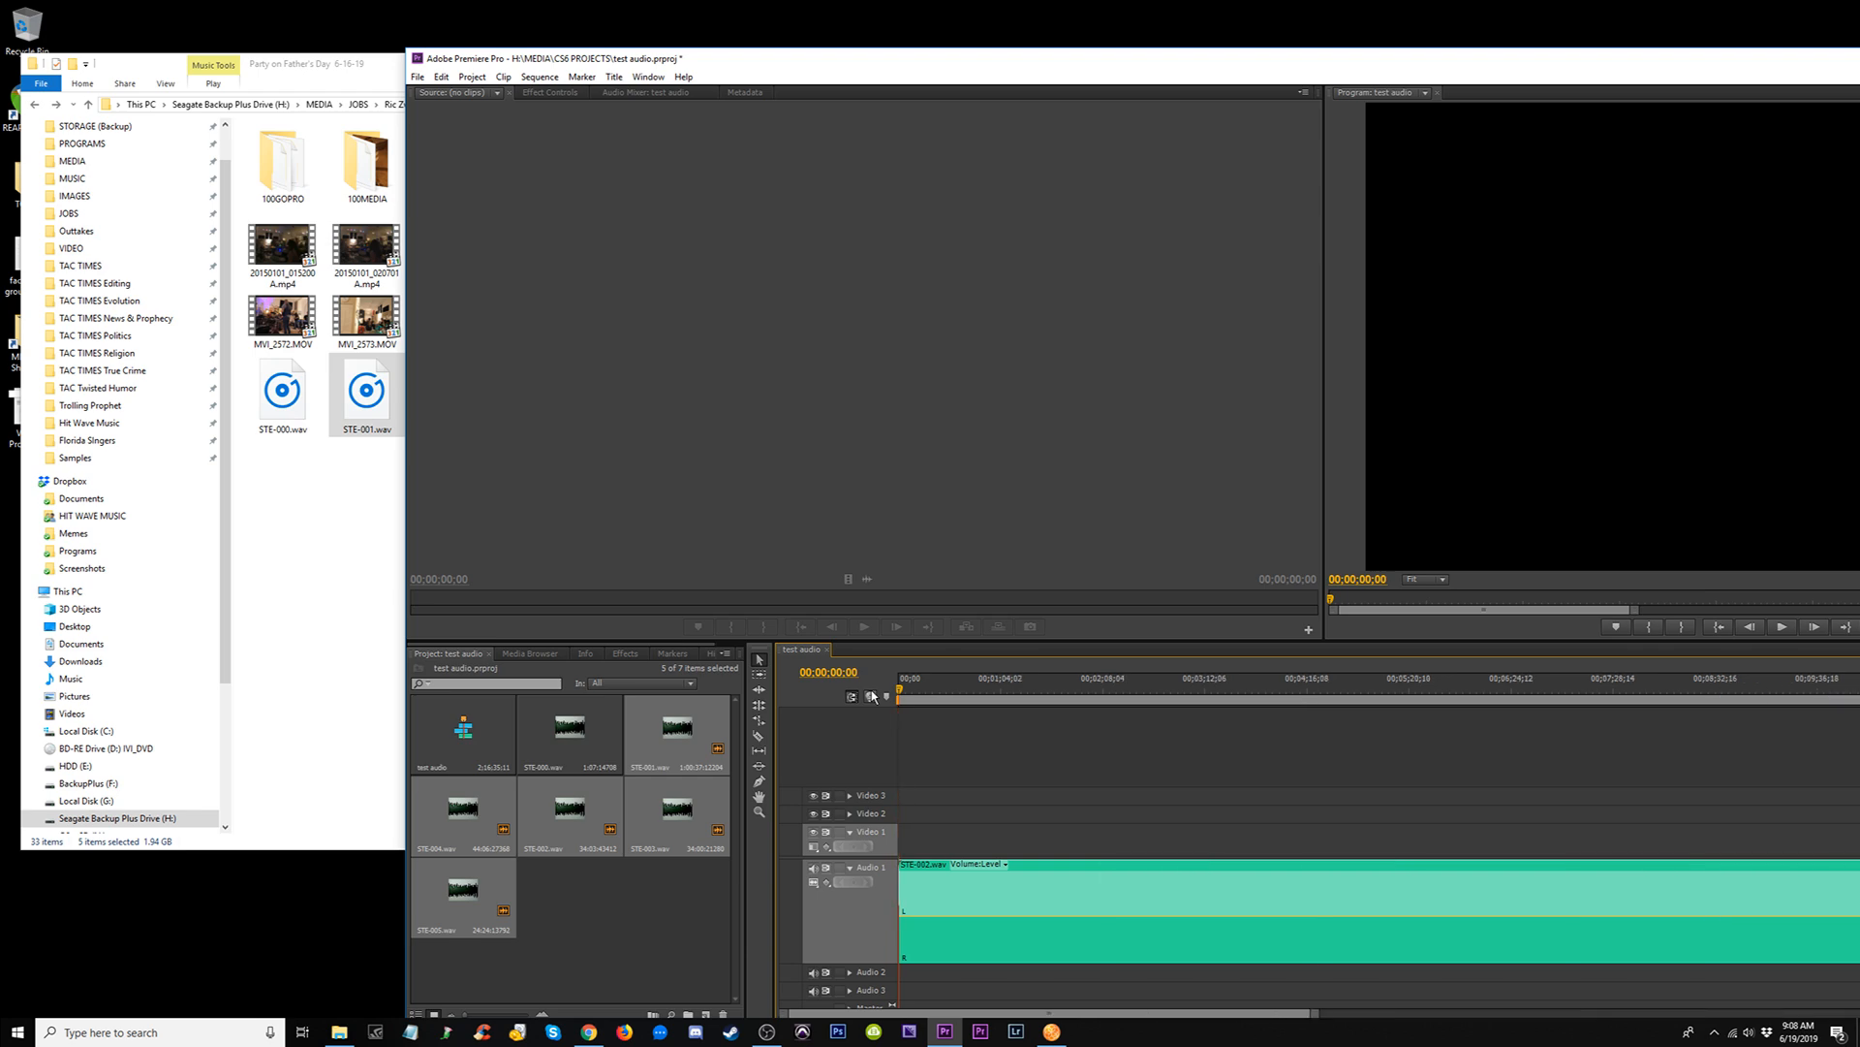
key(minus)
key(minus)
key(minus)
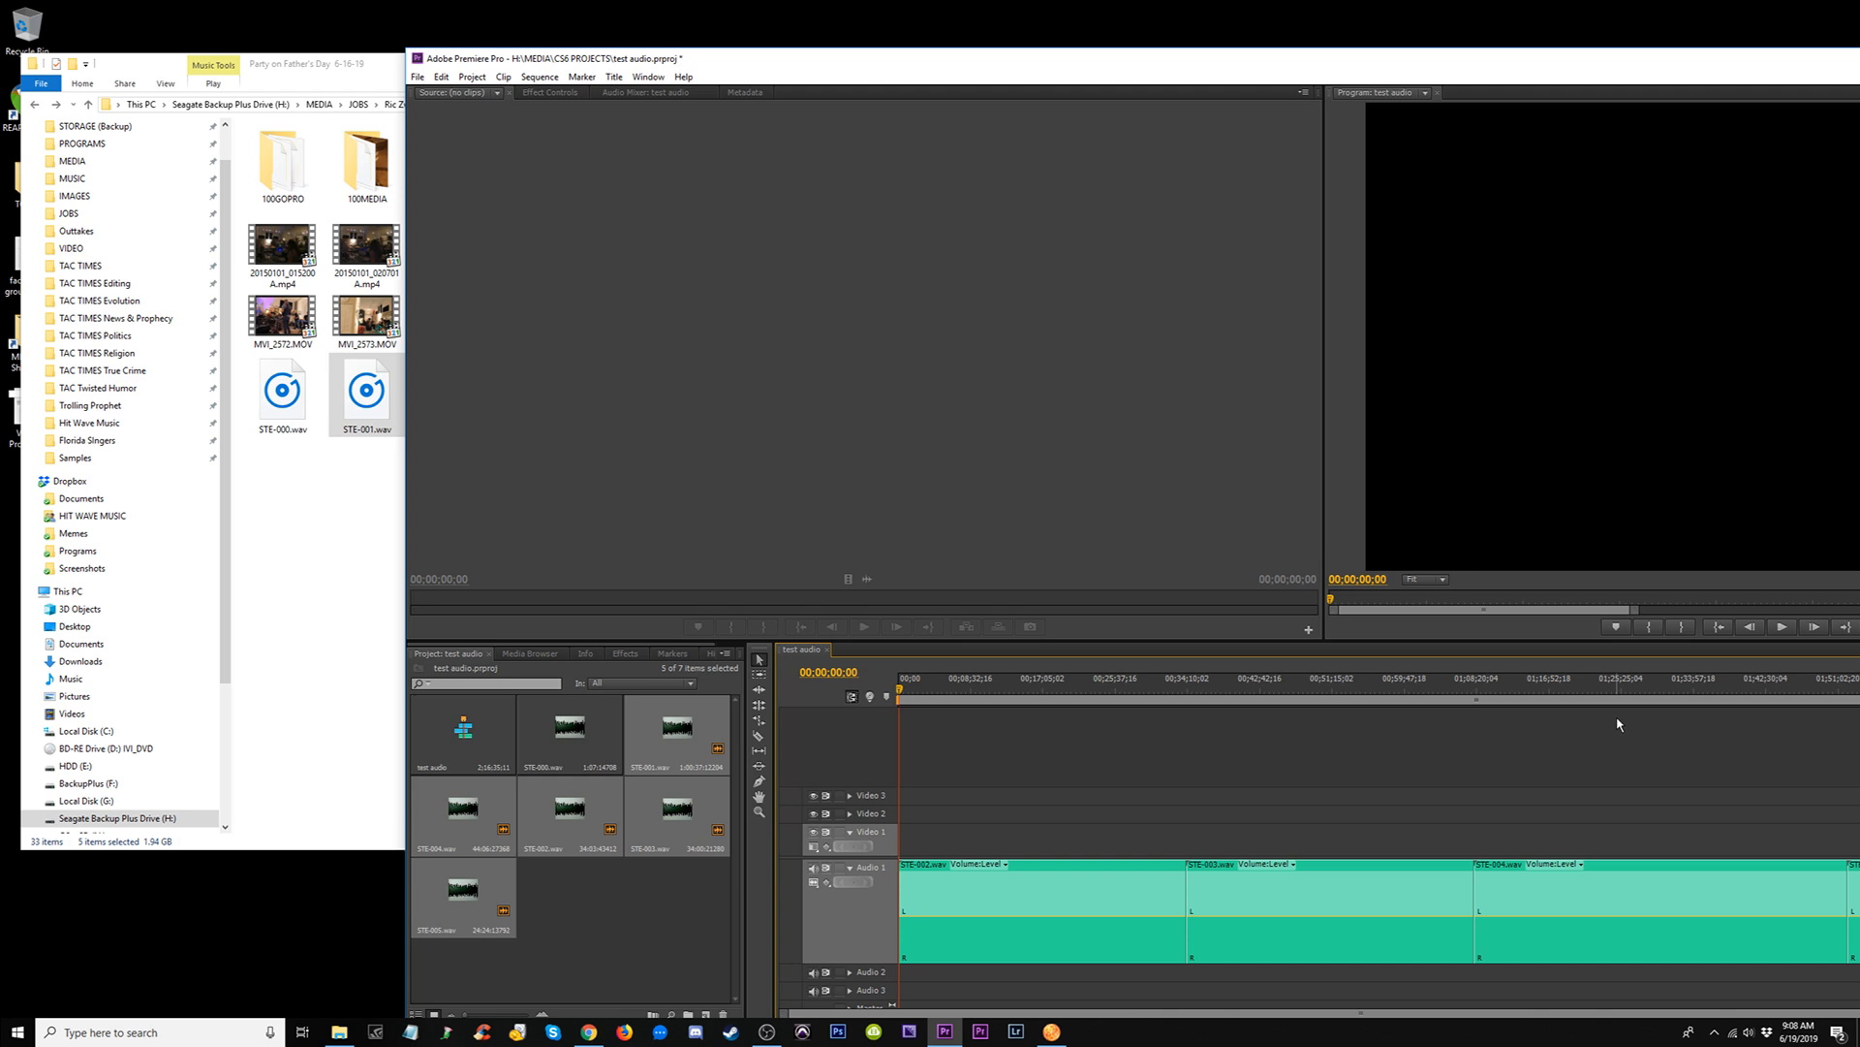
Step: Switch to PluralEyes, check the Camera 1 clip whose waveform is being prepared, and move the window aside
click(1057, 1035)
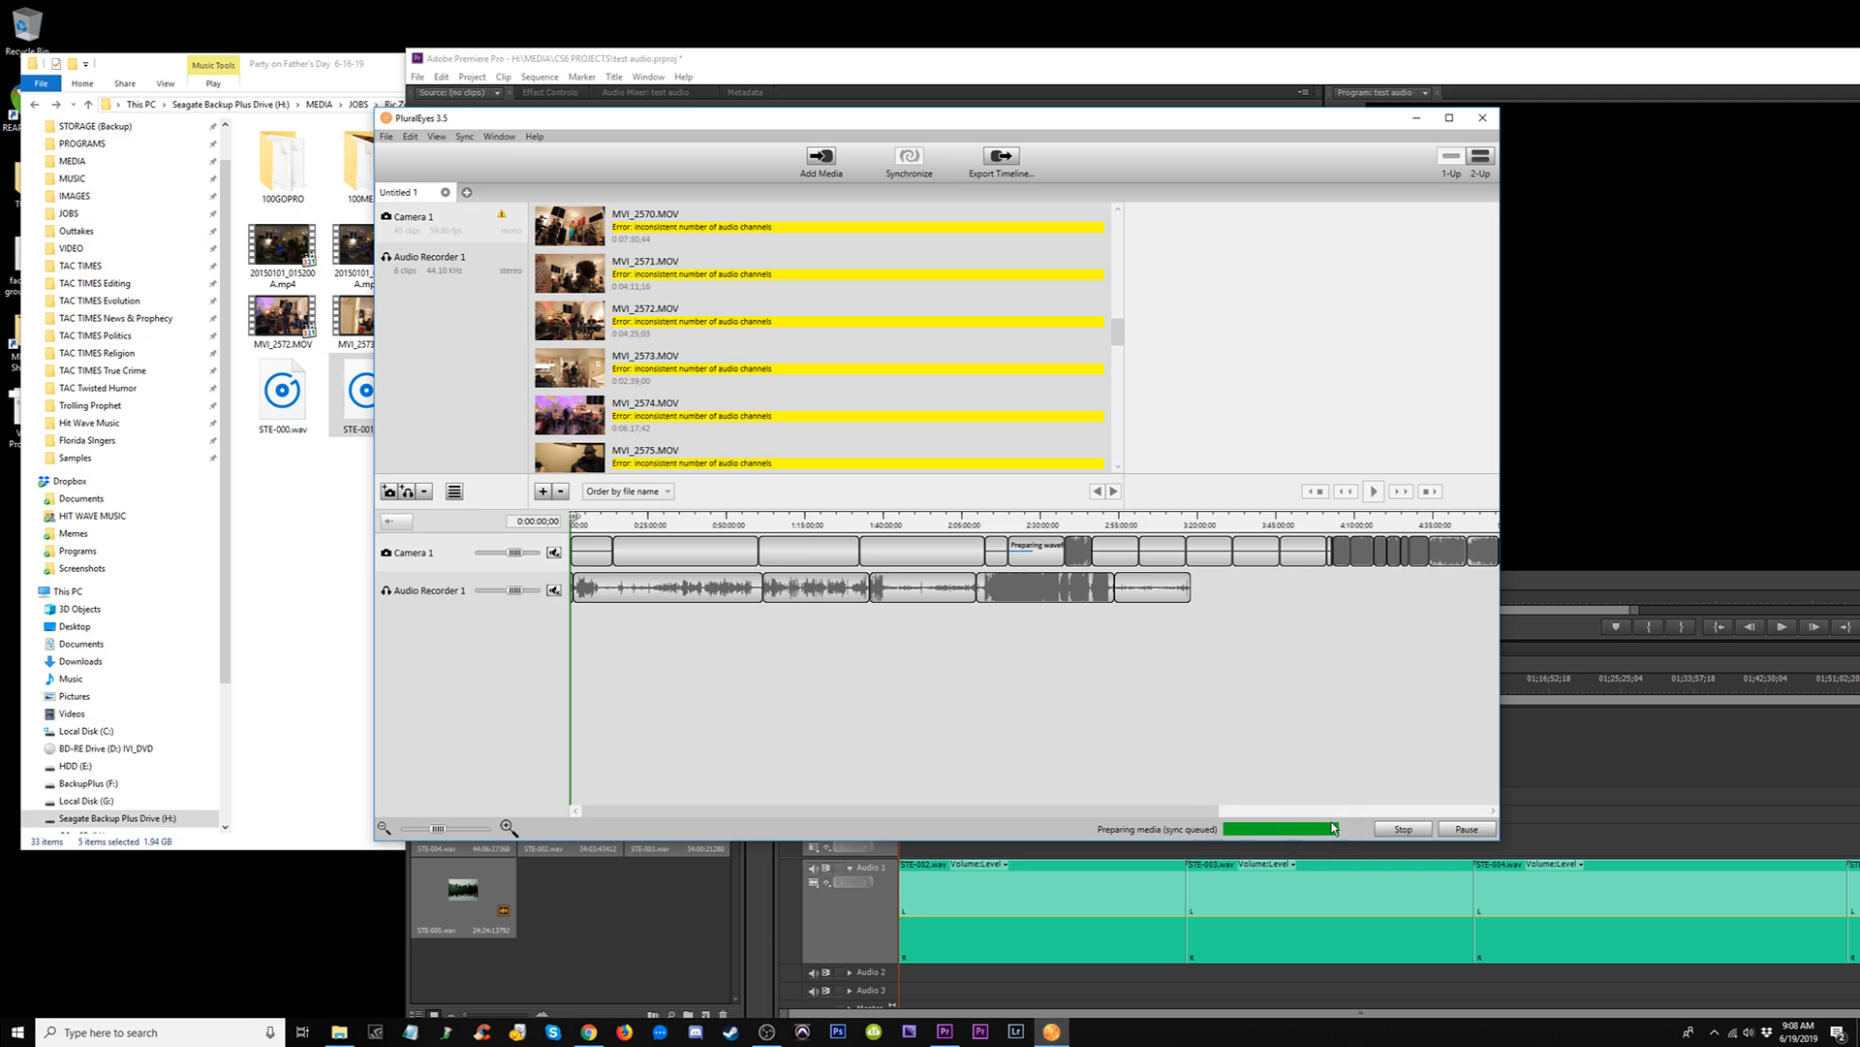
click(1039, 560)
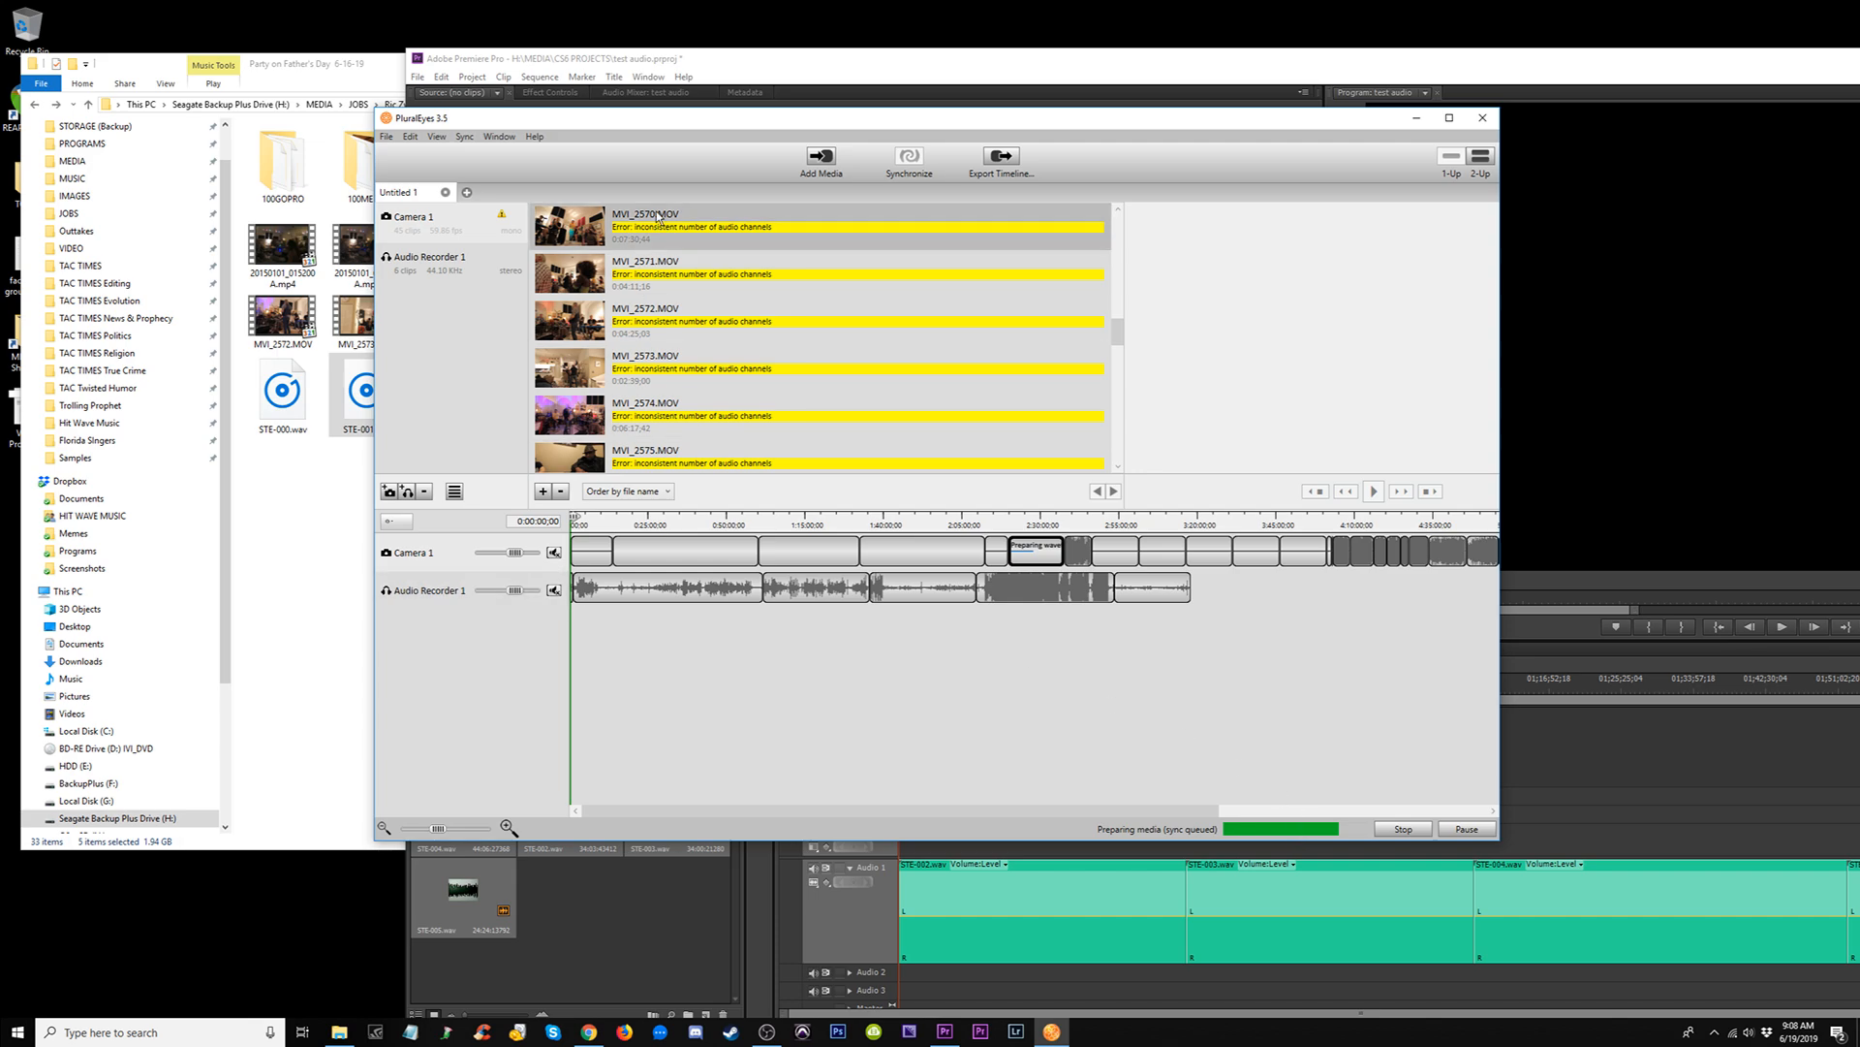
drag(788, 121, 507, 194)
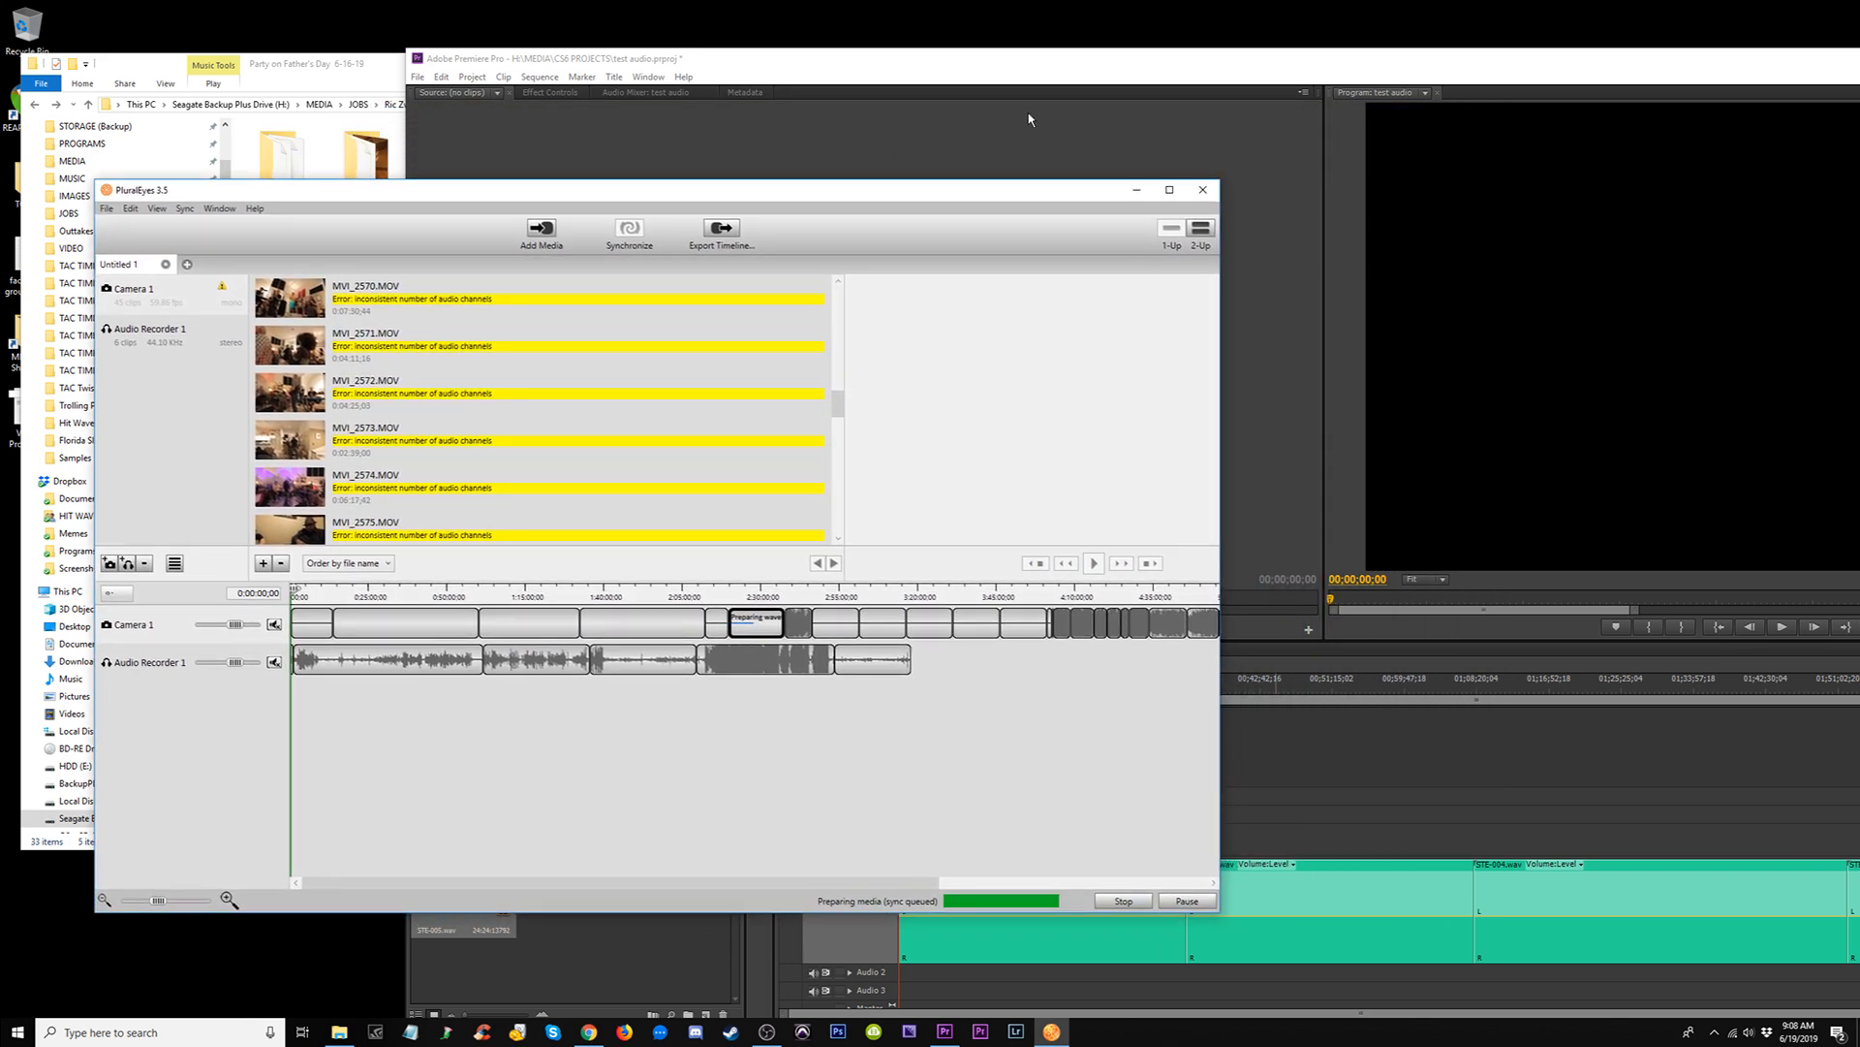
Step: Switch to Premiere Pro and examine the waveforms of STE-002.wav to STE-005.wav at several points along the timeline
drag(1211, 64, 893, 33)
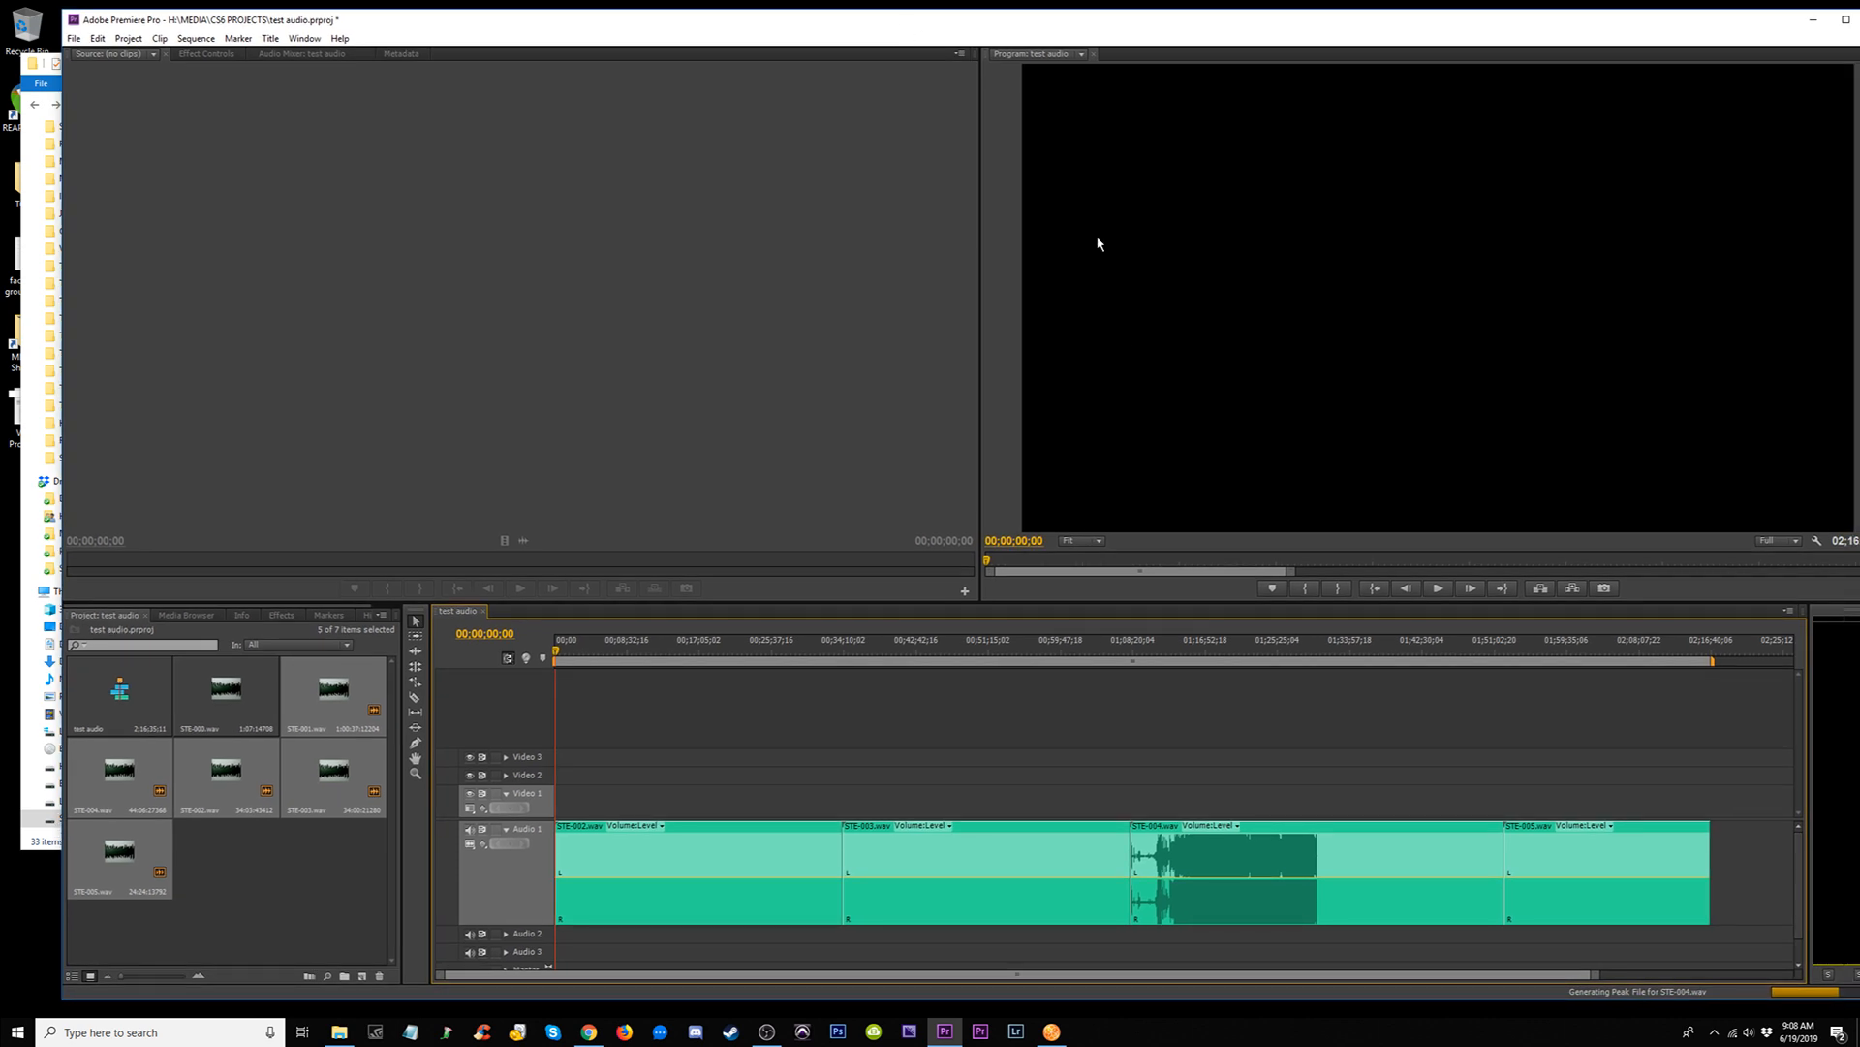
click(1210, 659)
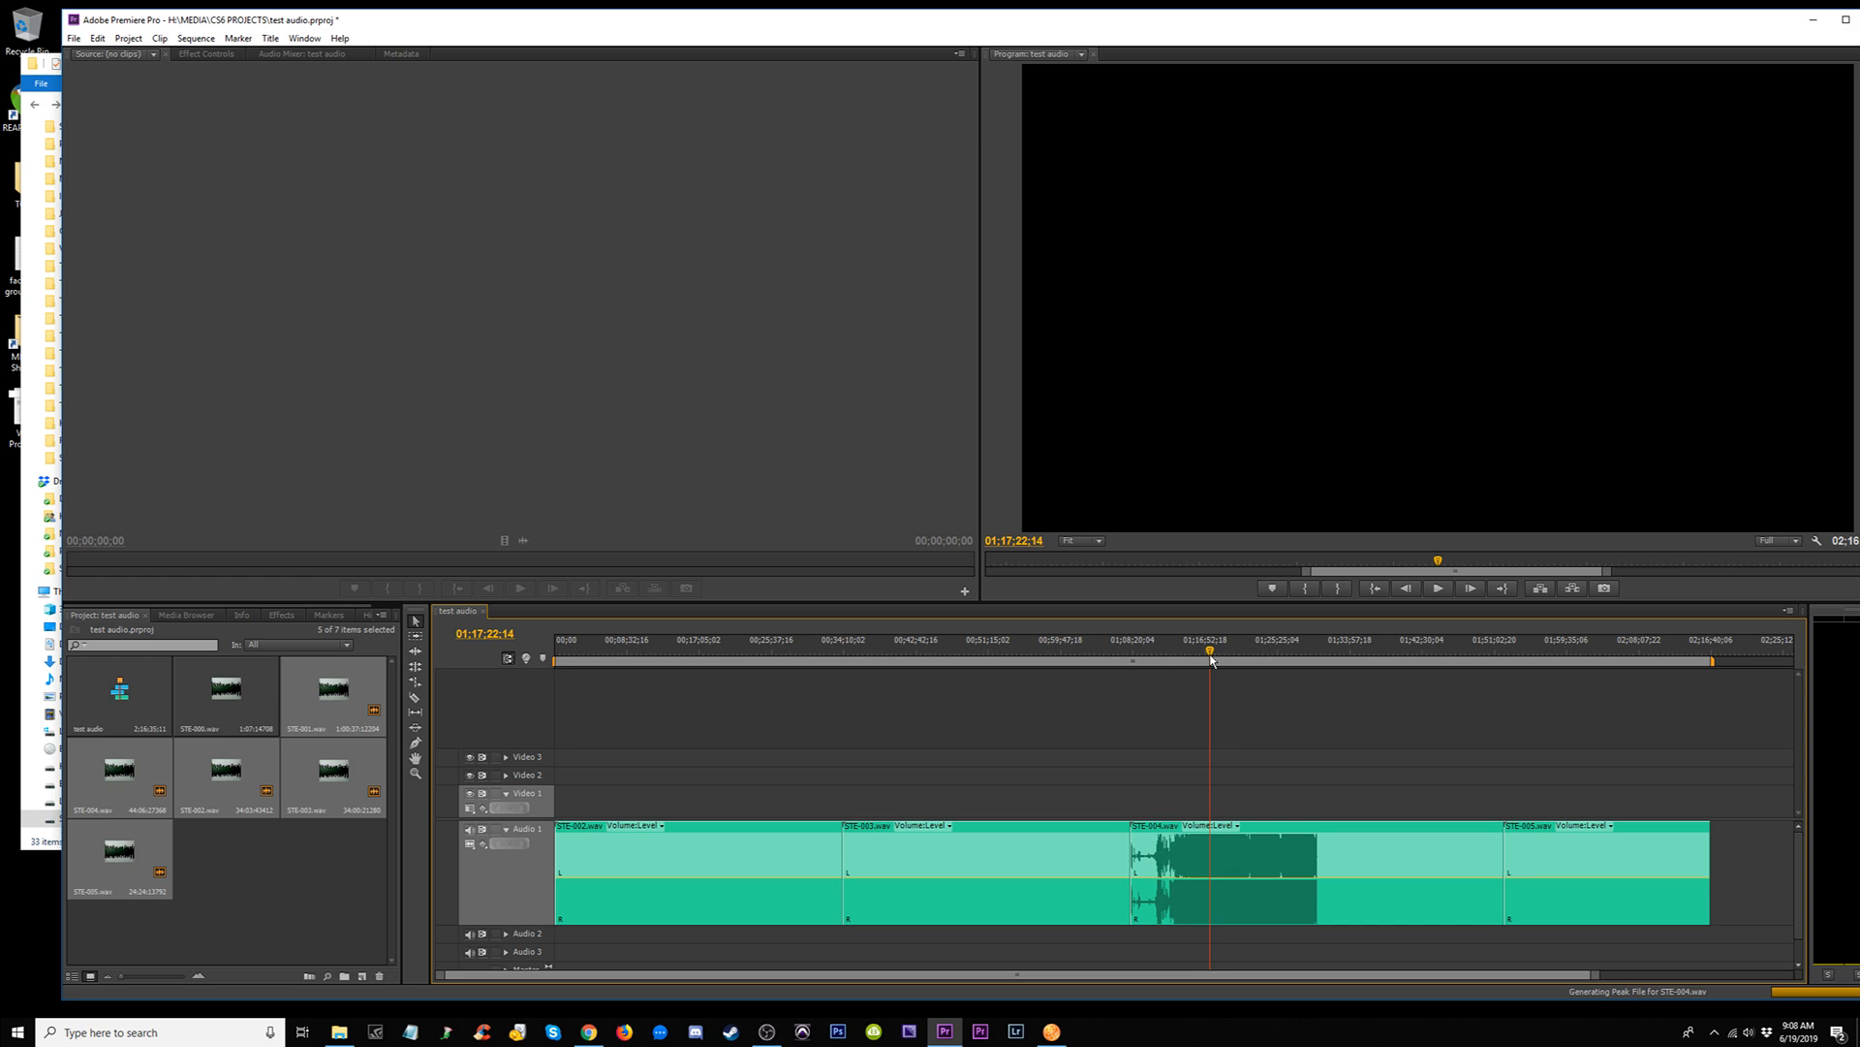
click(548, 655)
click(934, 656)
click(719, 657)
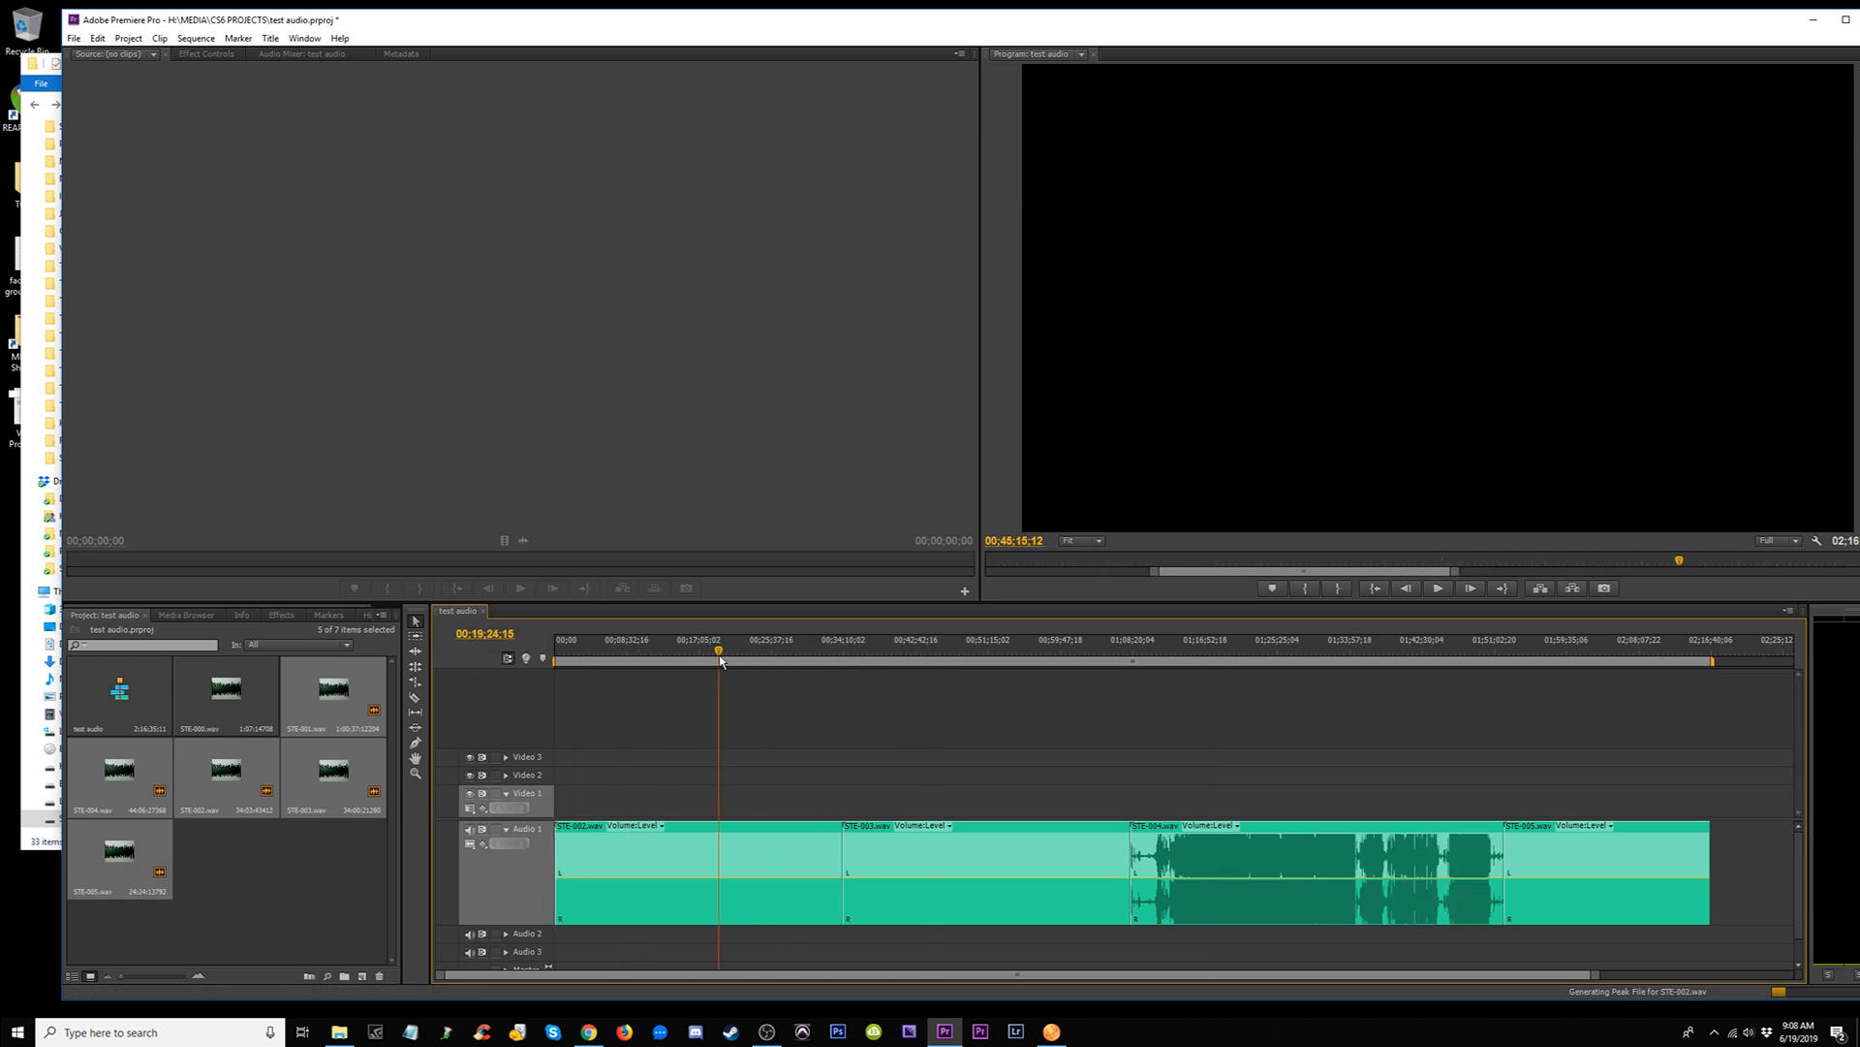
click(999, 658)
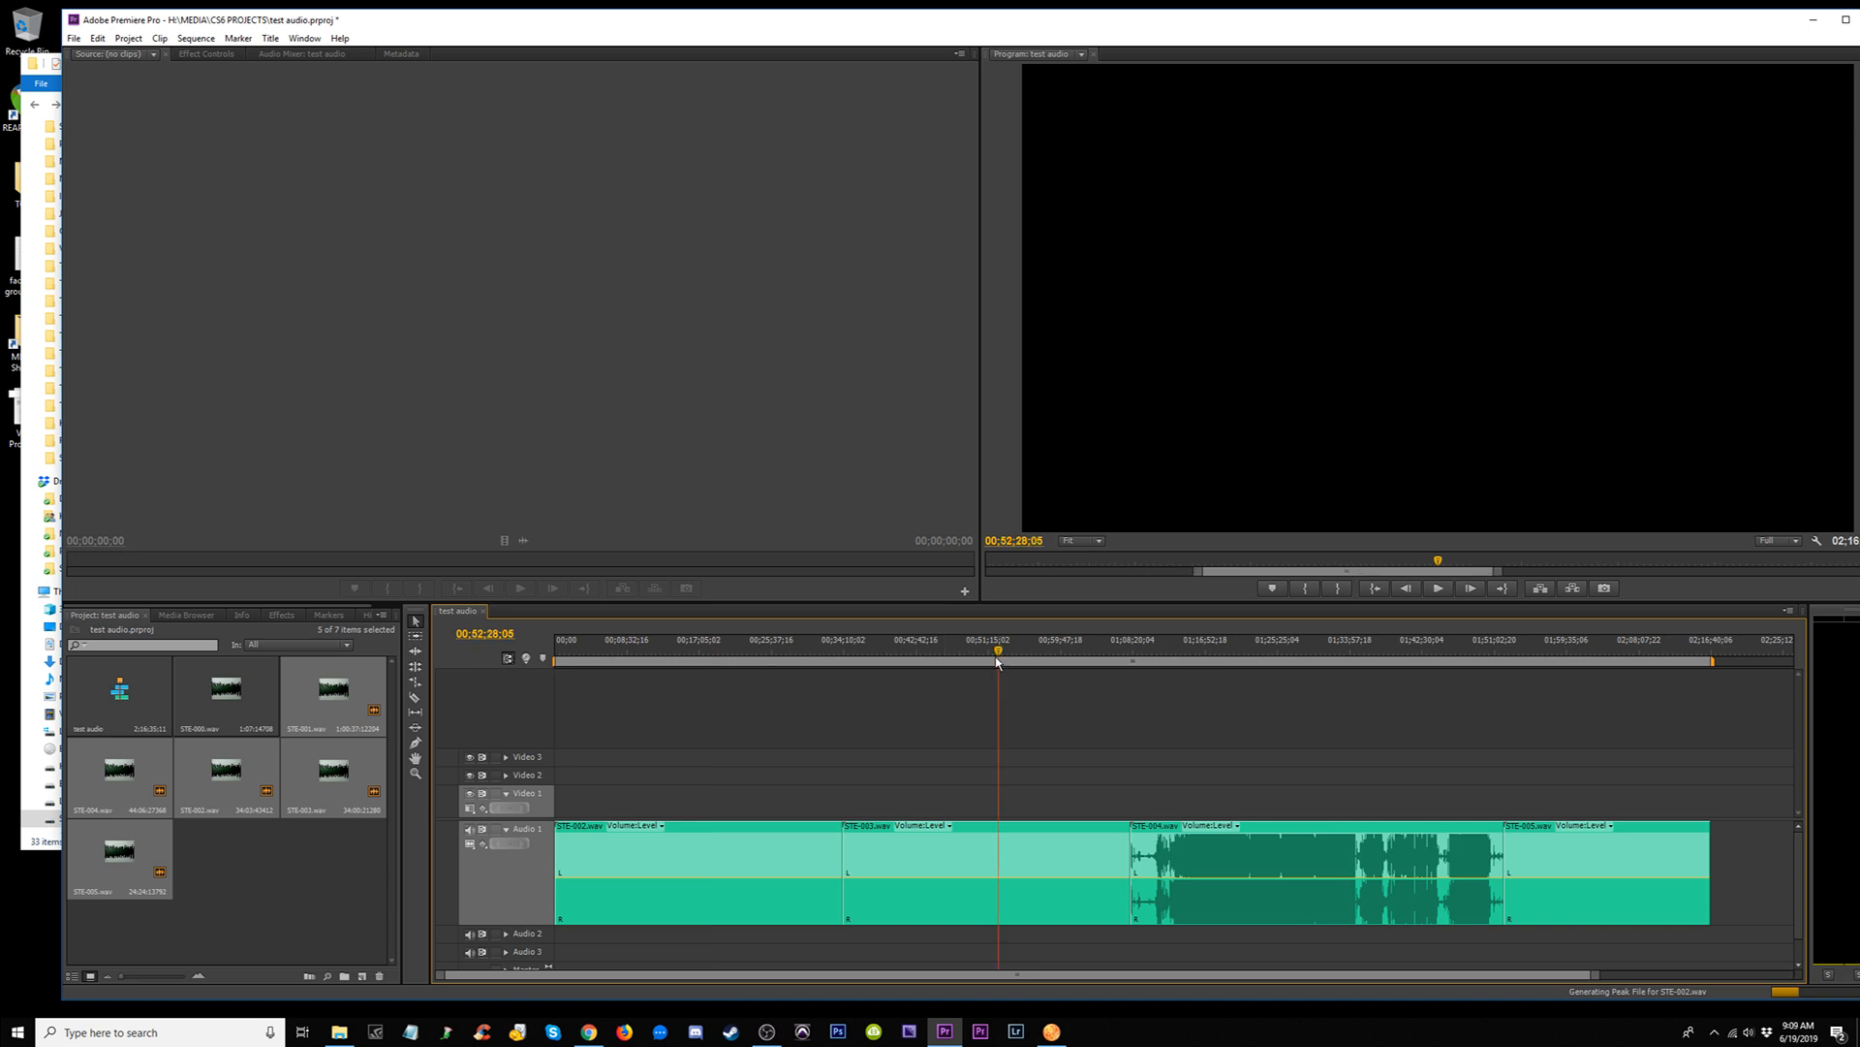
click(681, 653)
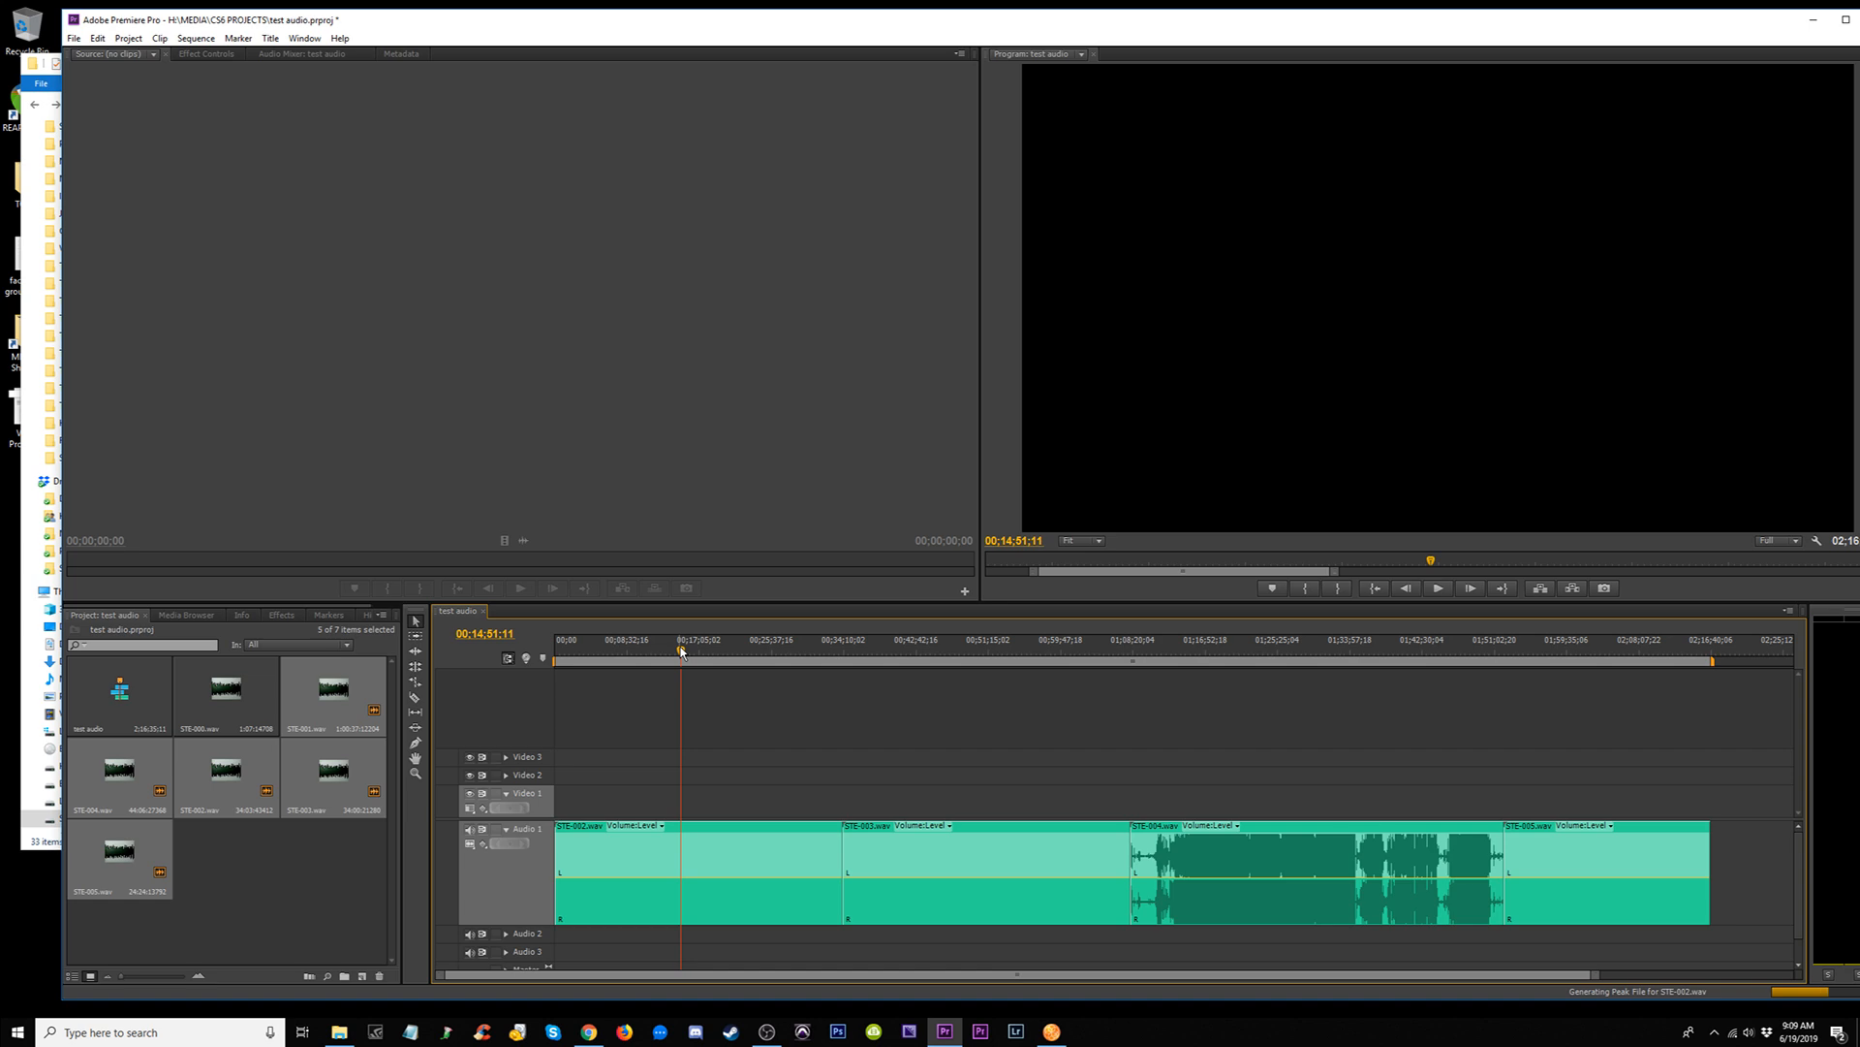
click(710, 868)
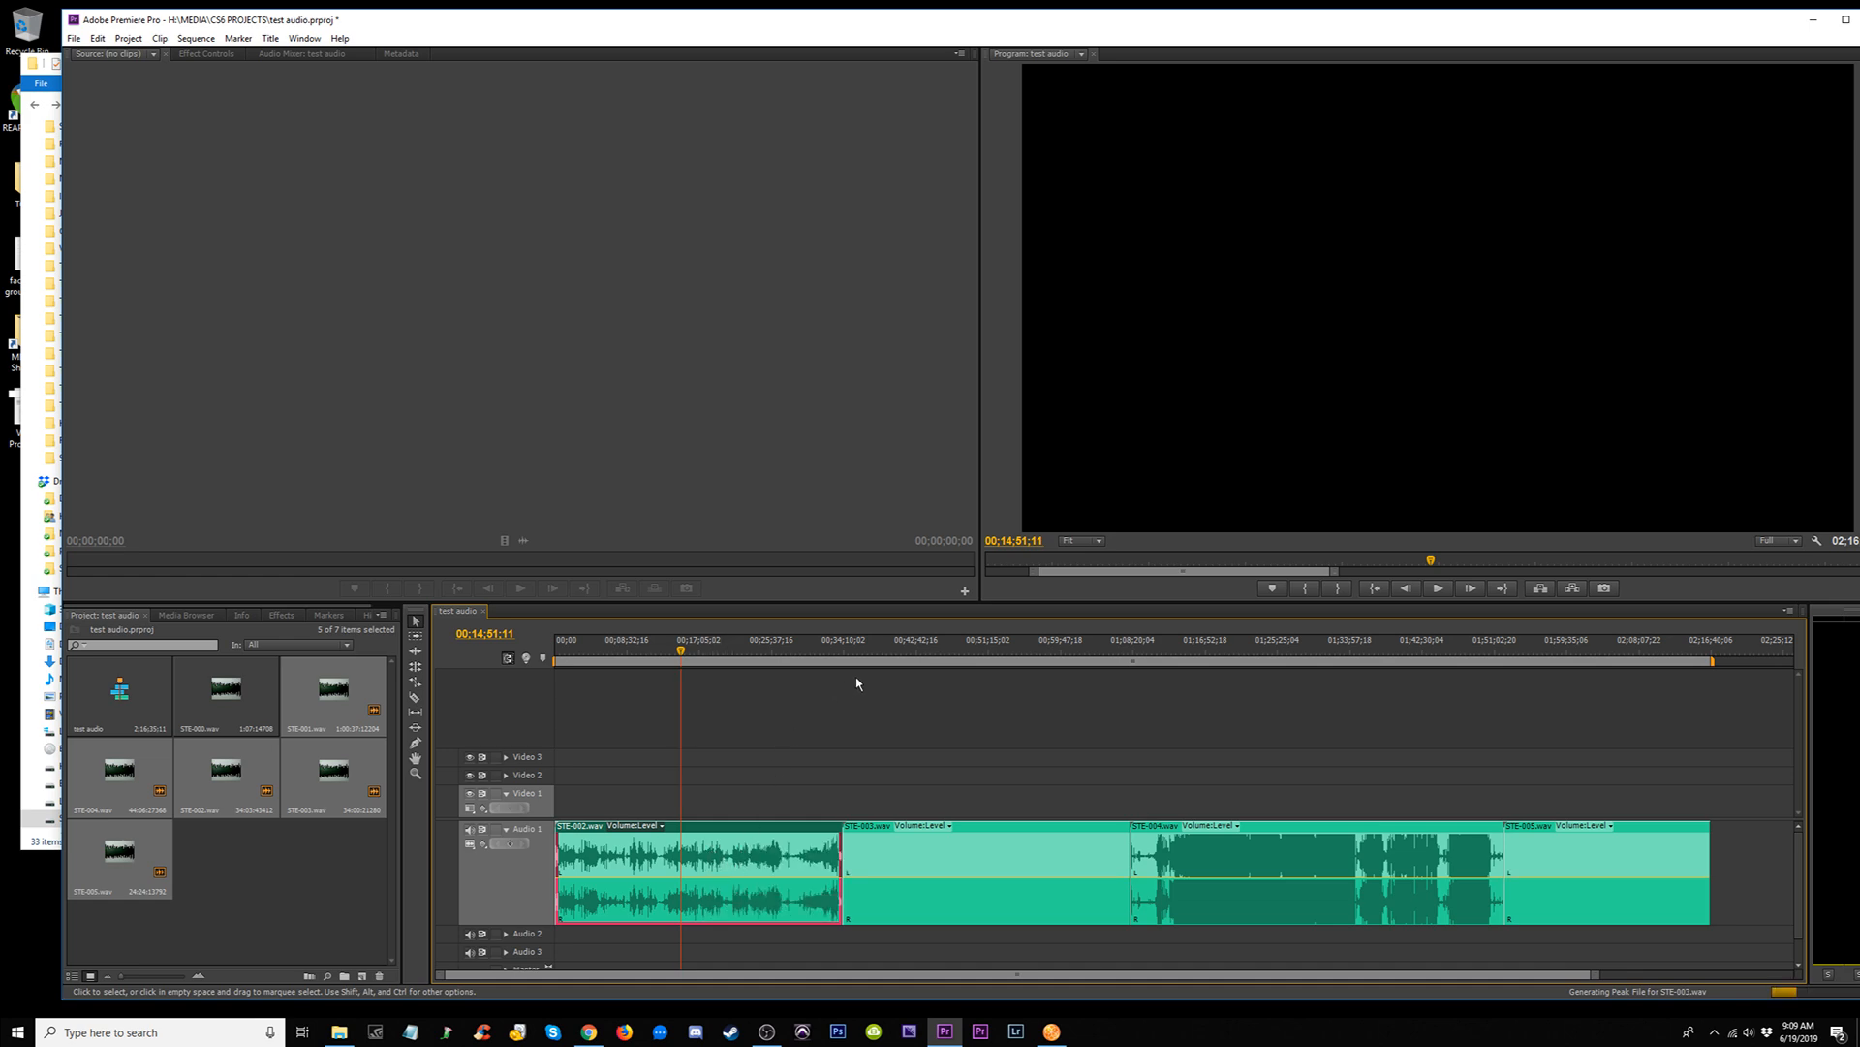
click(914, 659)
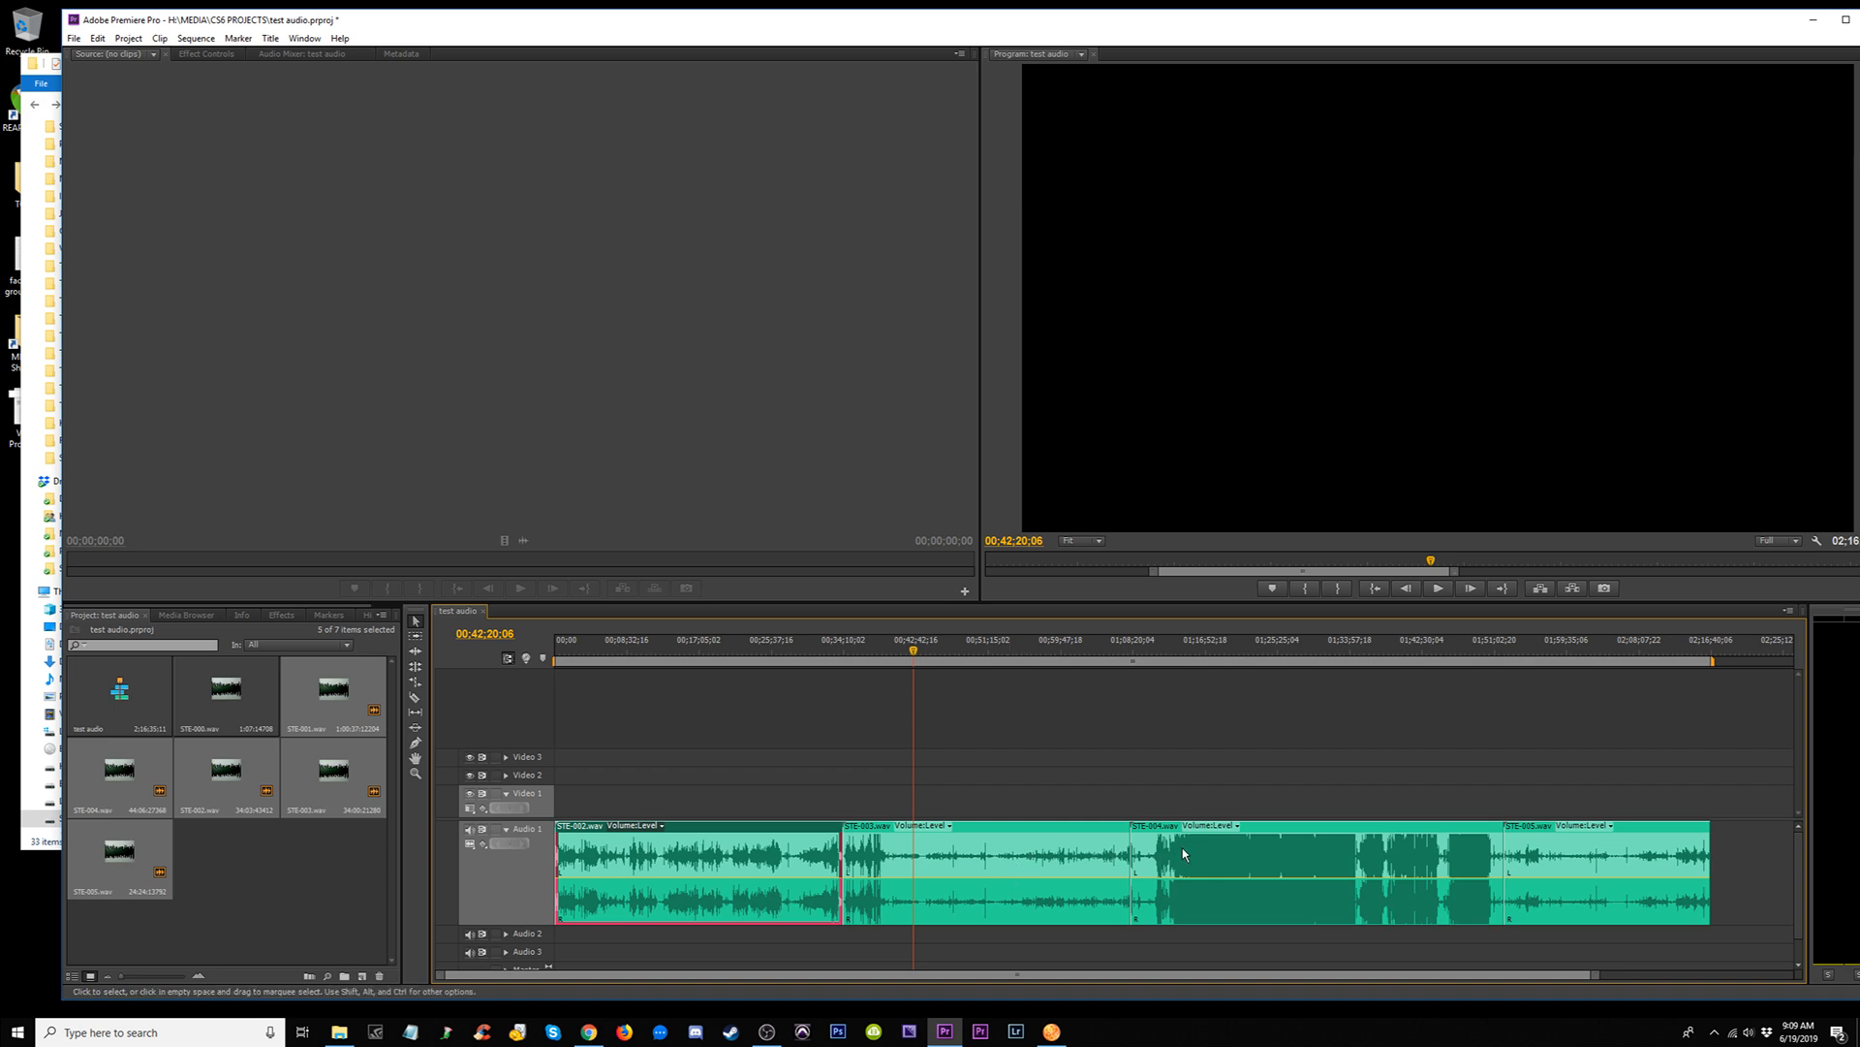
click(1232, 654)
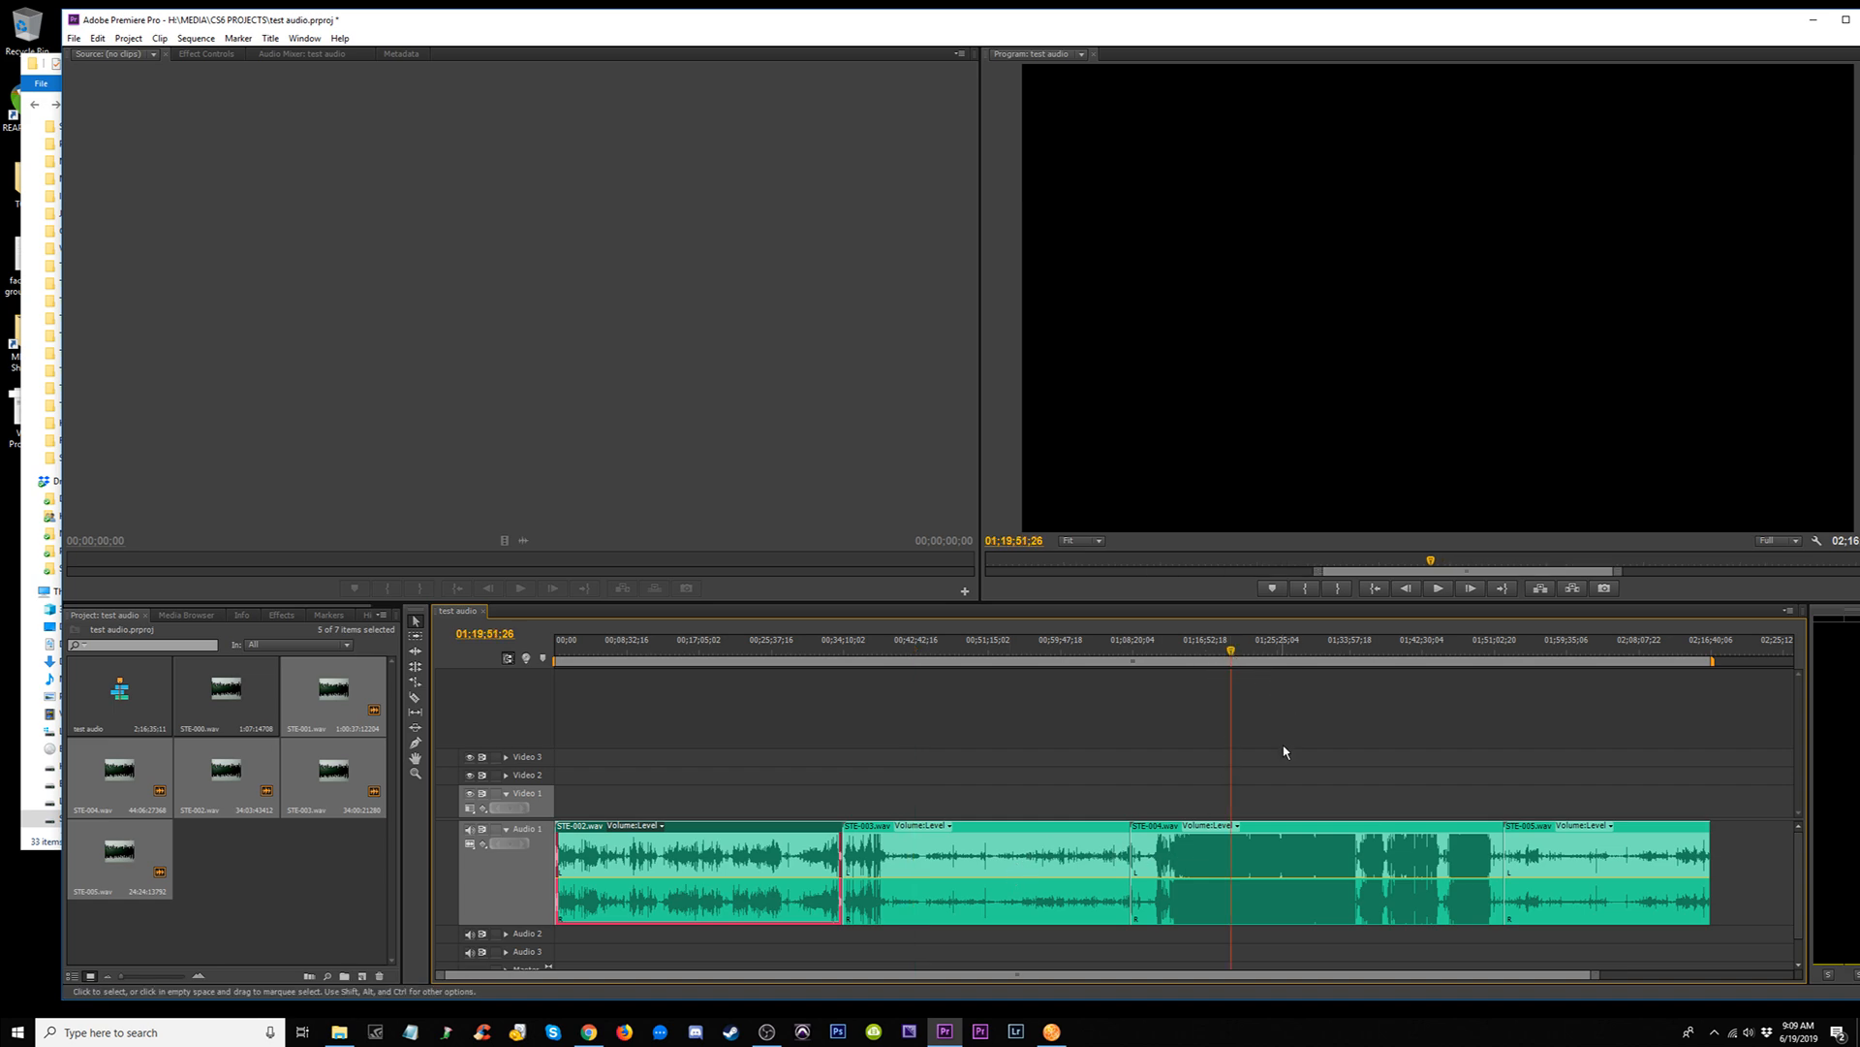
Step: Examine the dense waveform of STE-004.wav around the playhead, and reposition the Premiere Pro window so its audio meters are fully on screen
key(equal)
key(equal)
key(equal)
key(equal)
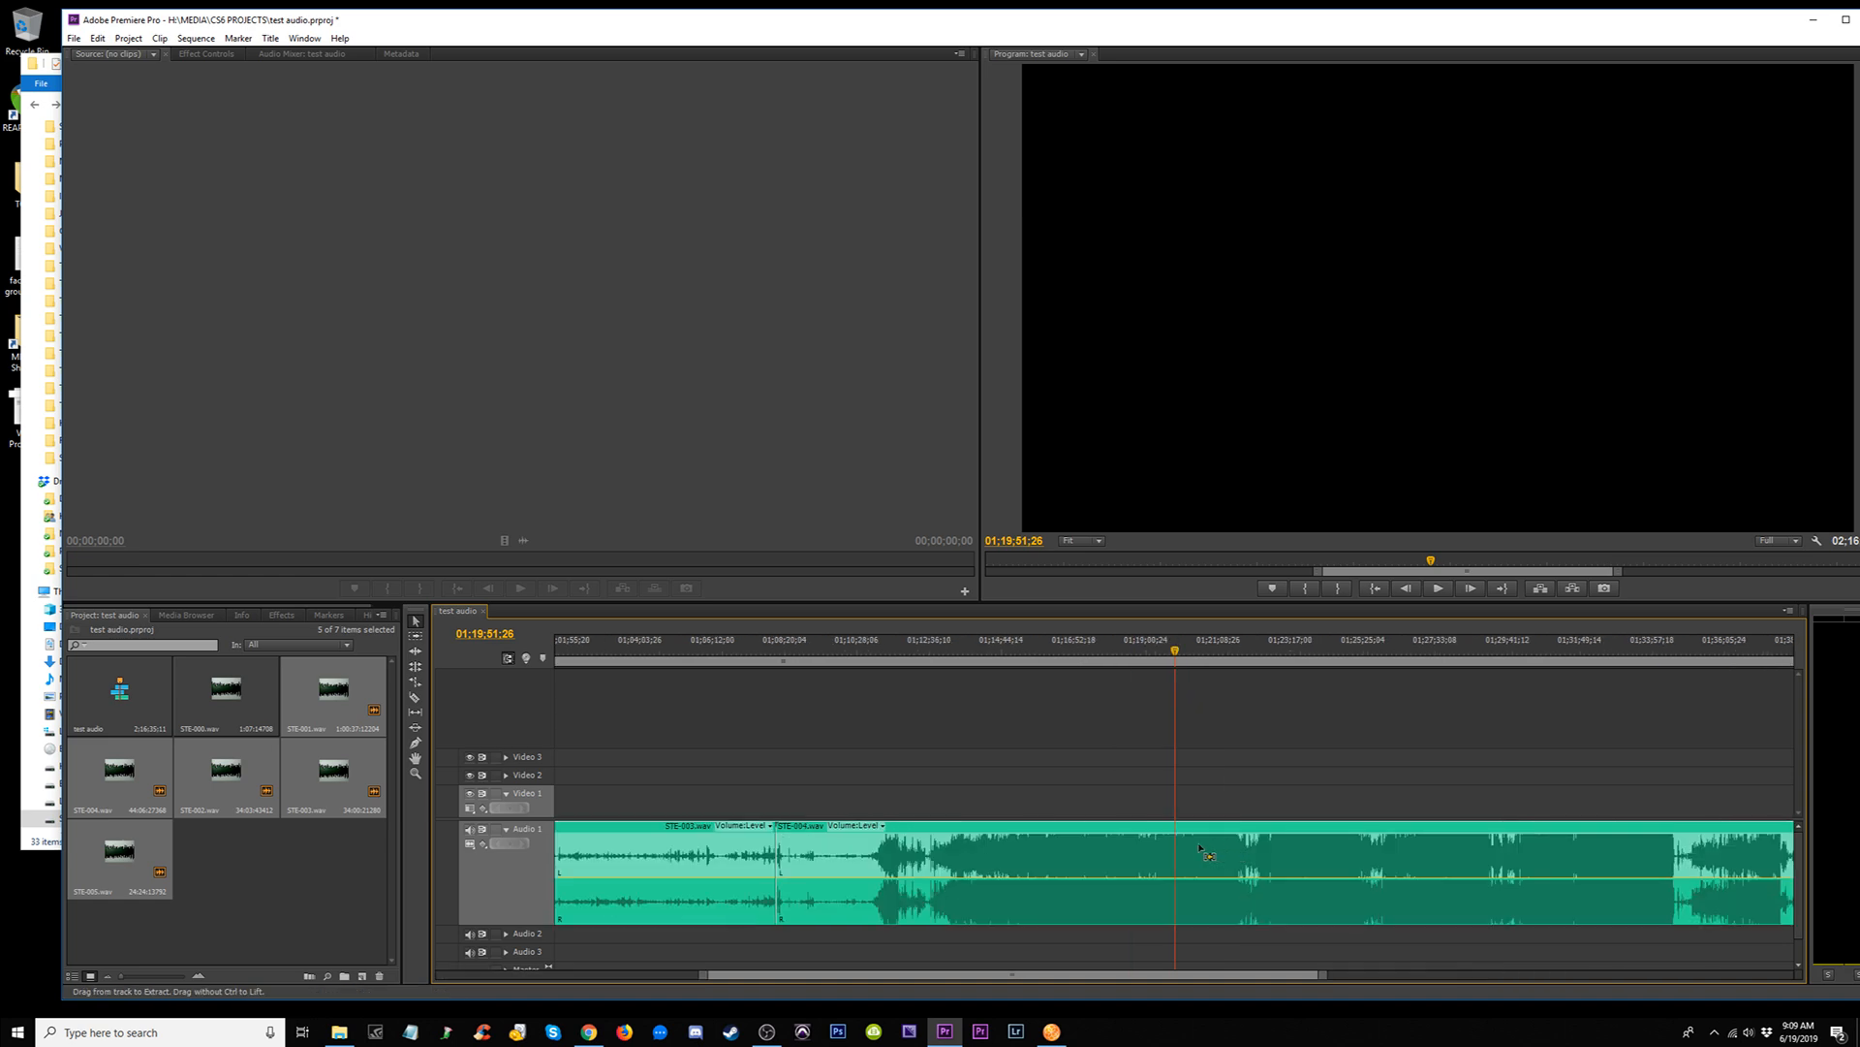
key(minus)
key(minus)
key(minus)
key(minus)
key(minus)
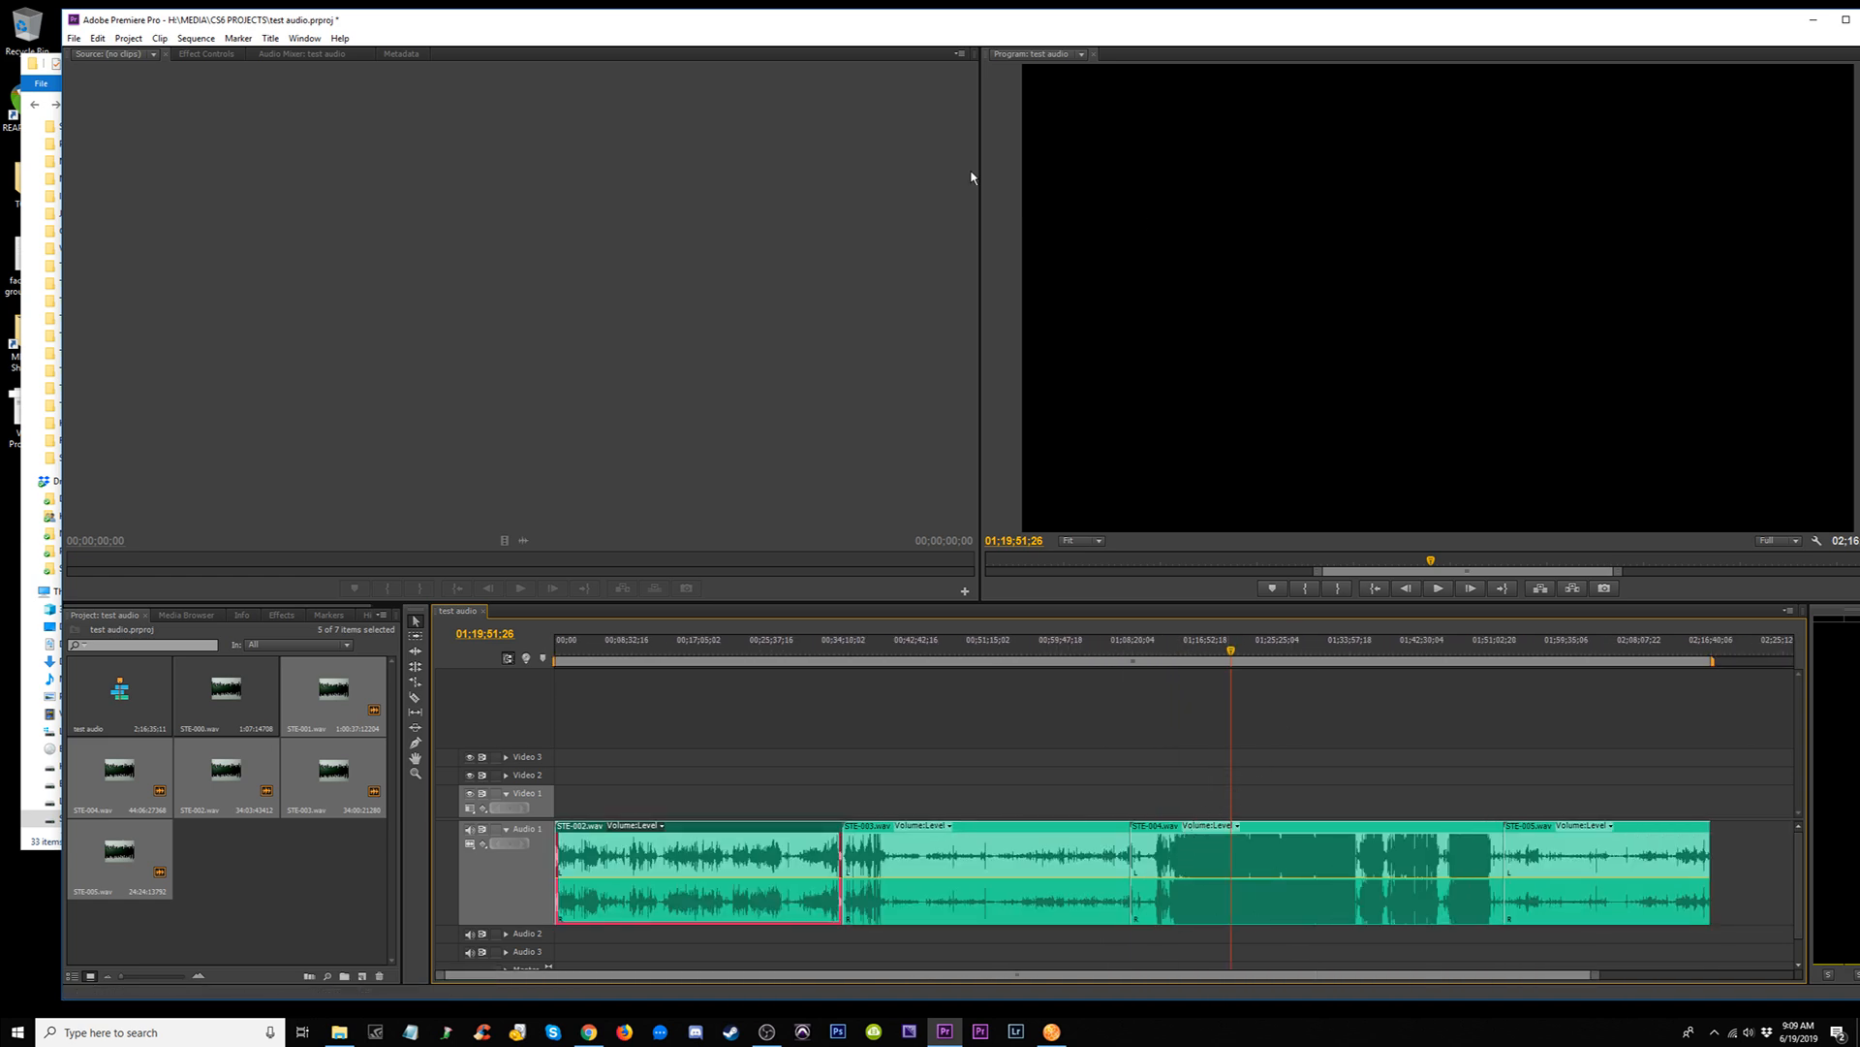
drag(1114, 16, 1068, 20)
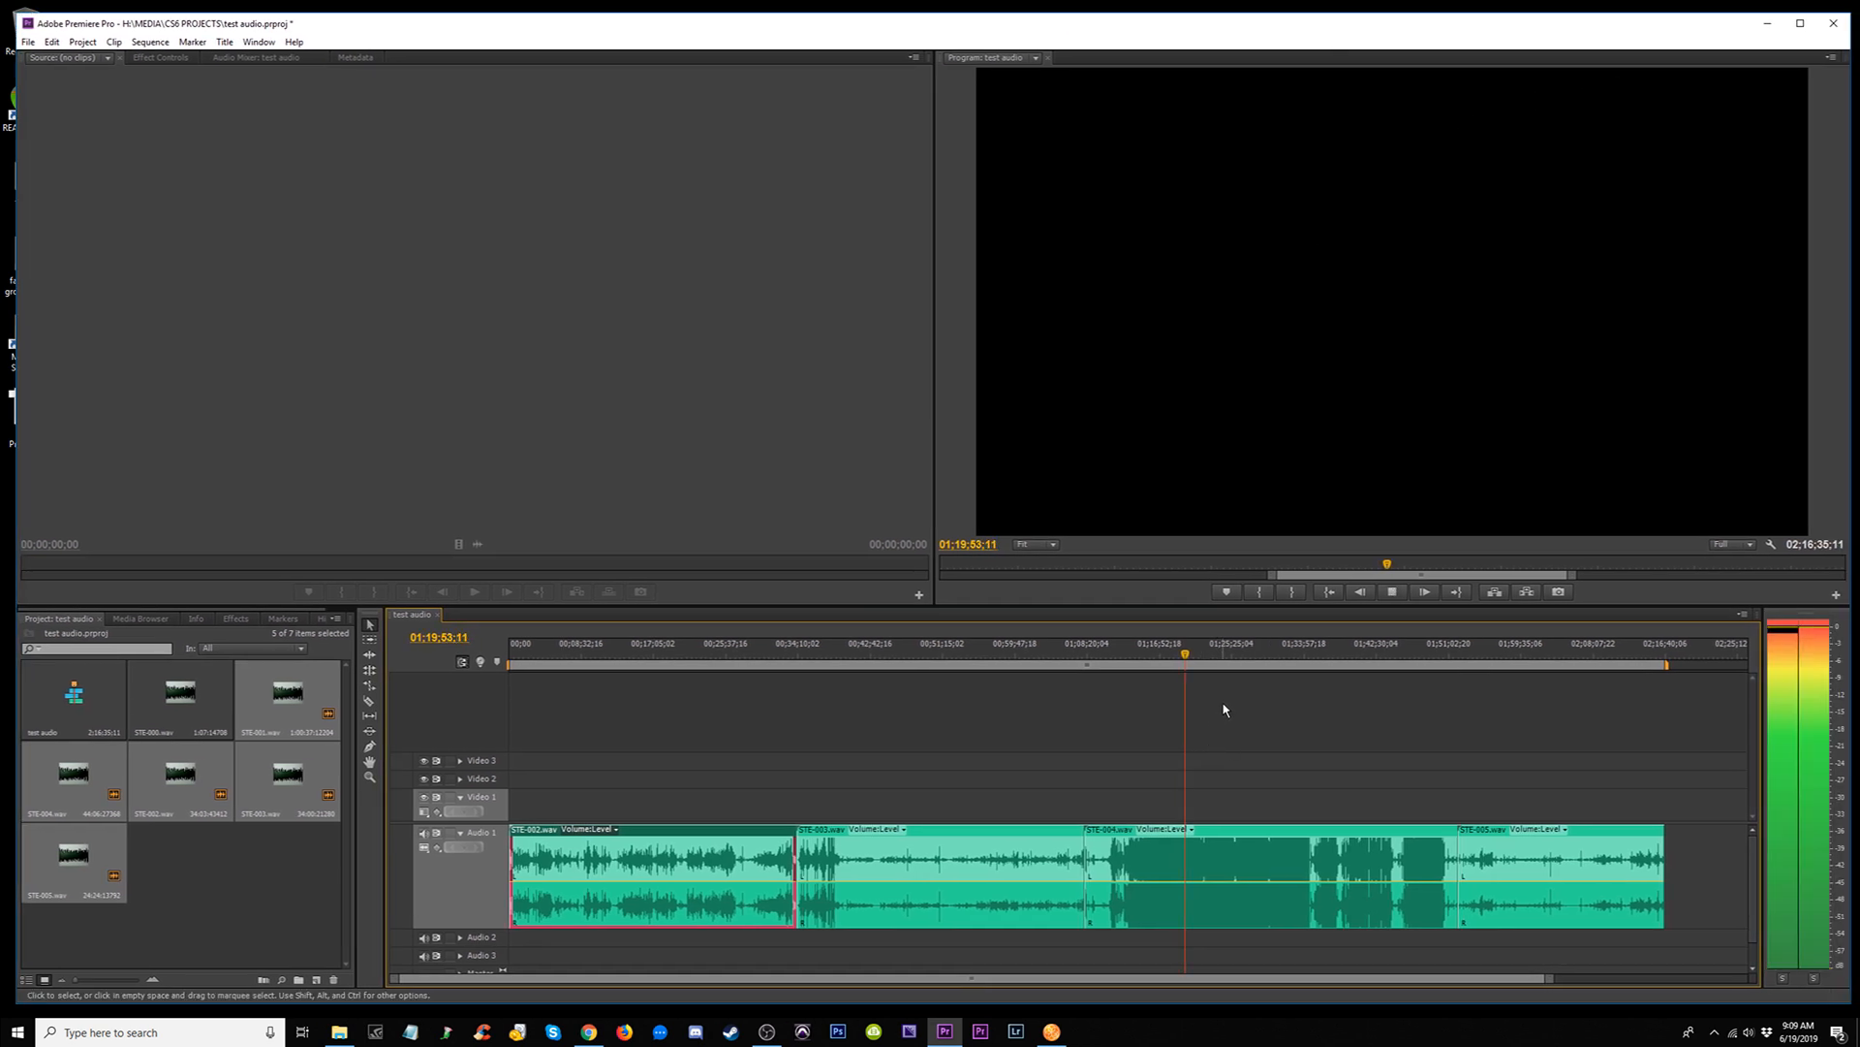
Step: Play STE-004.wav from about 01;24;19 and about 01;15;24, resetting the clipping indicators on the audio meters
key(space)
click(1224, 656)
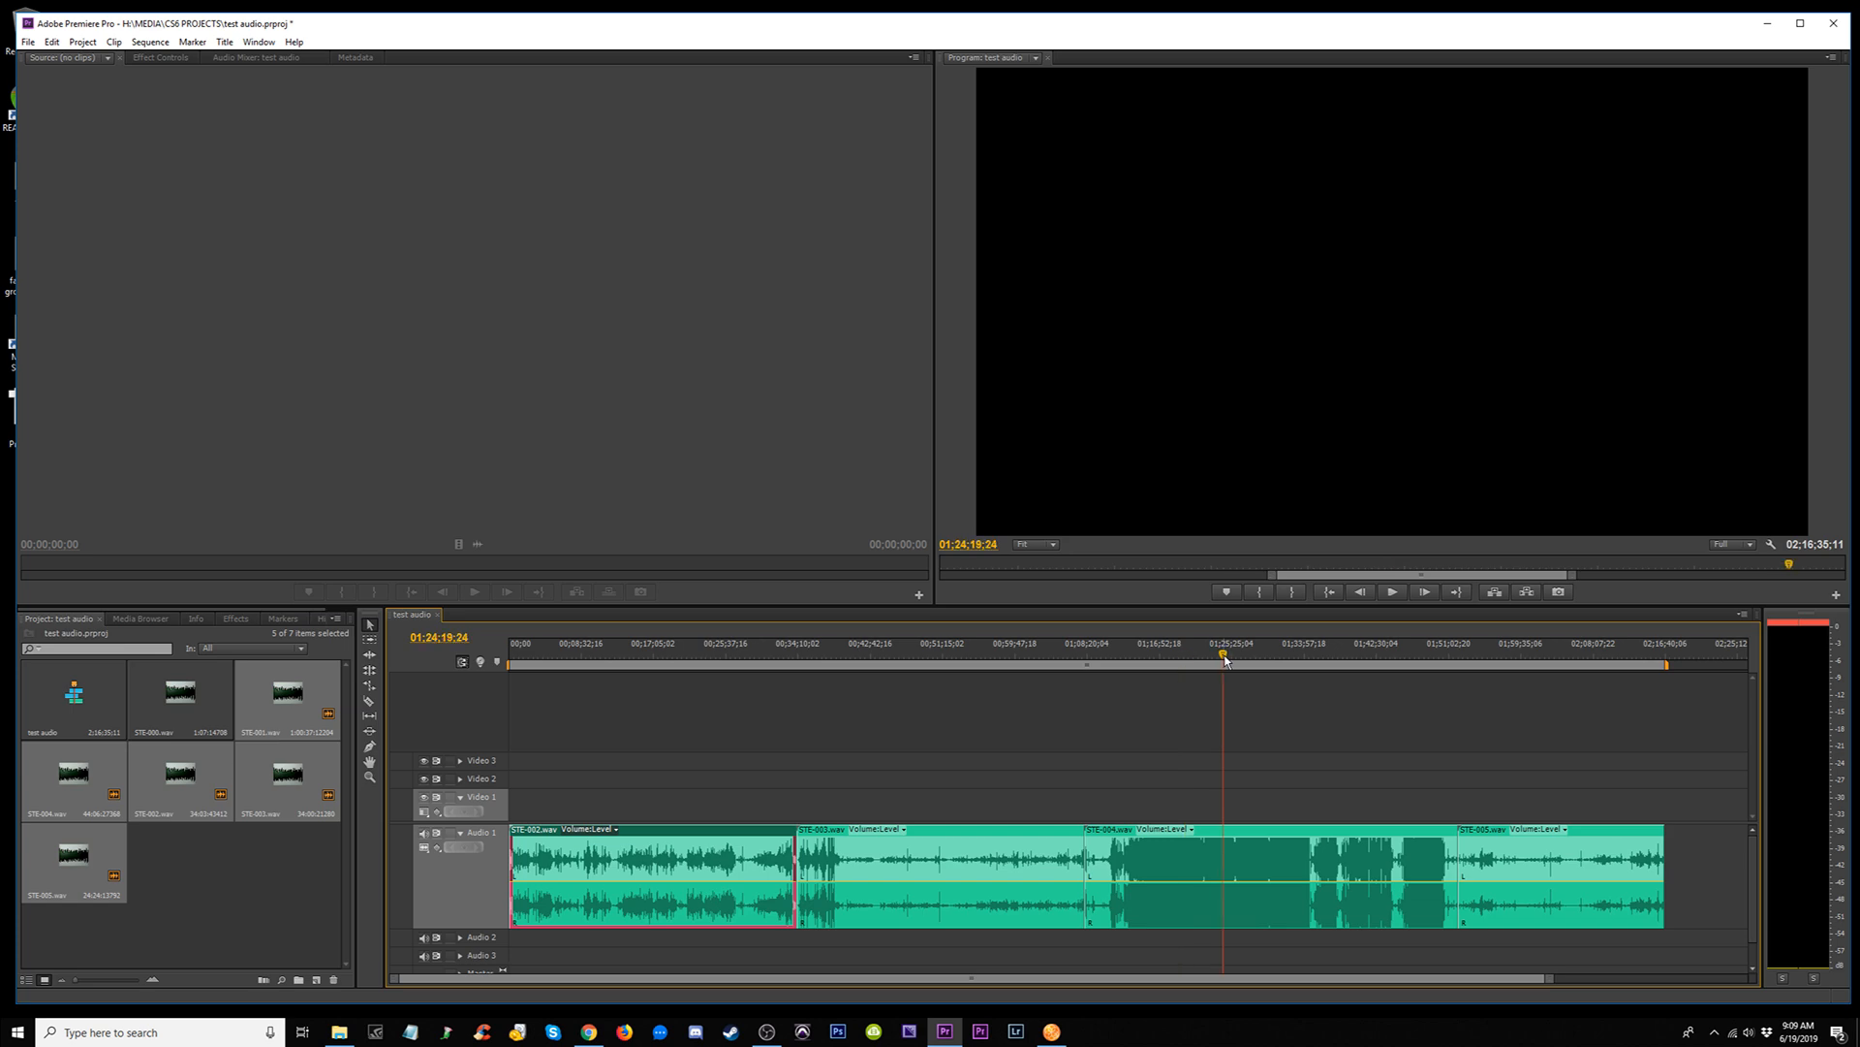
key(space)
click(1807, 627)
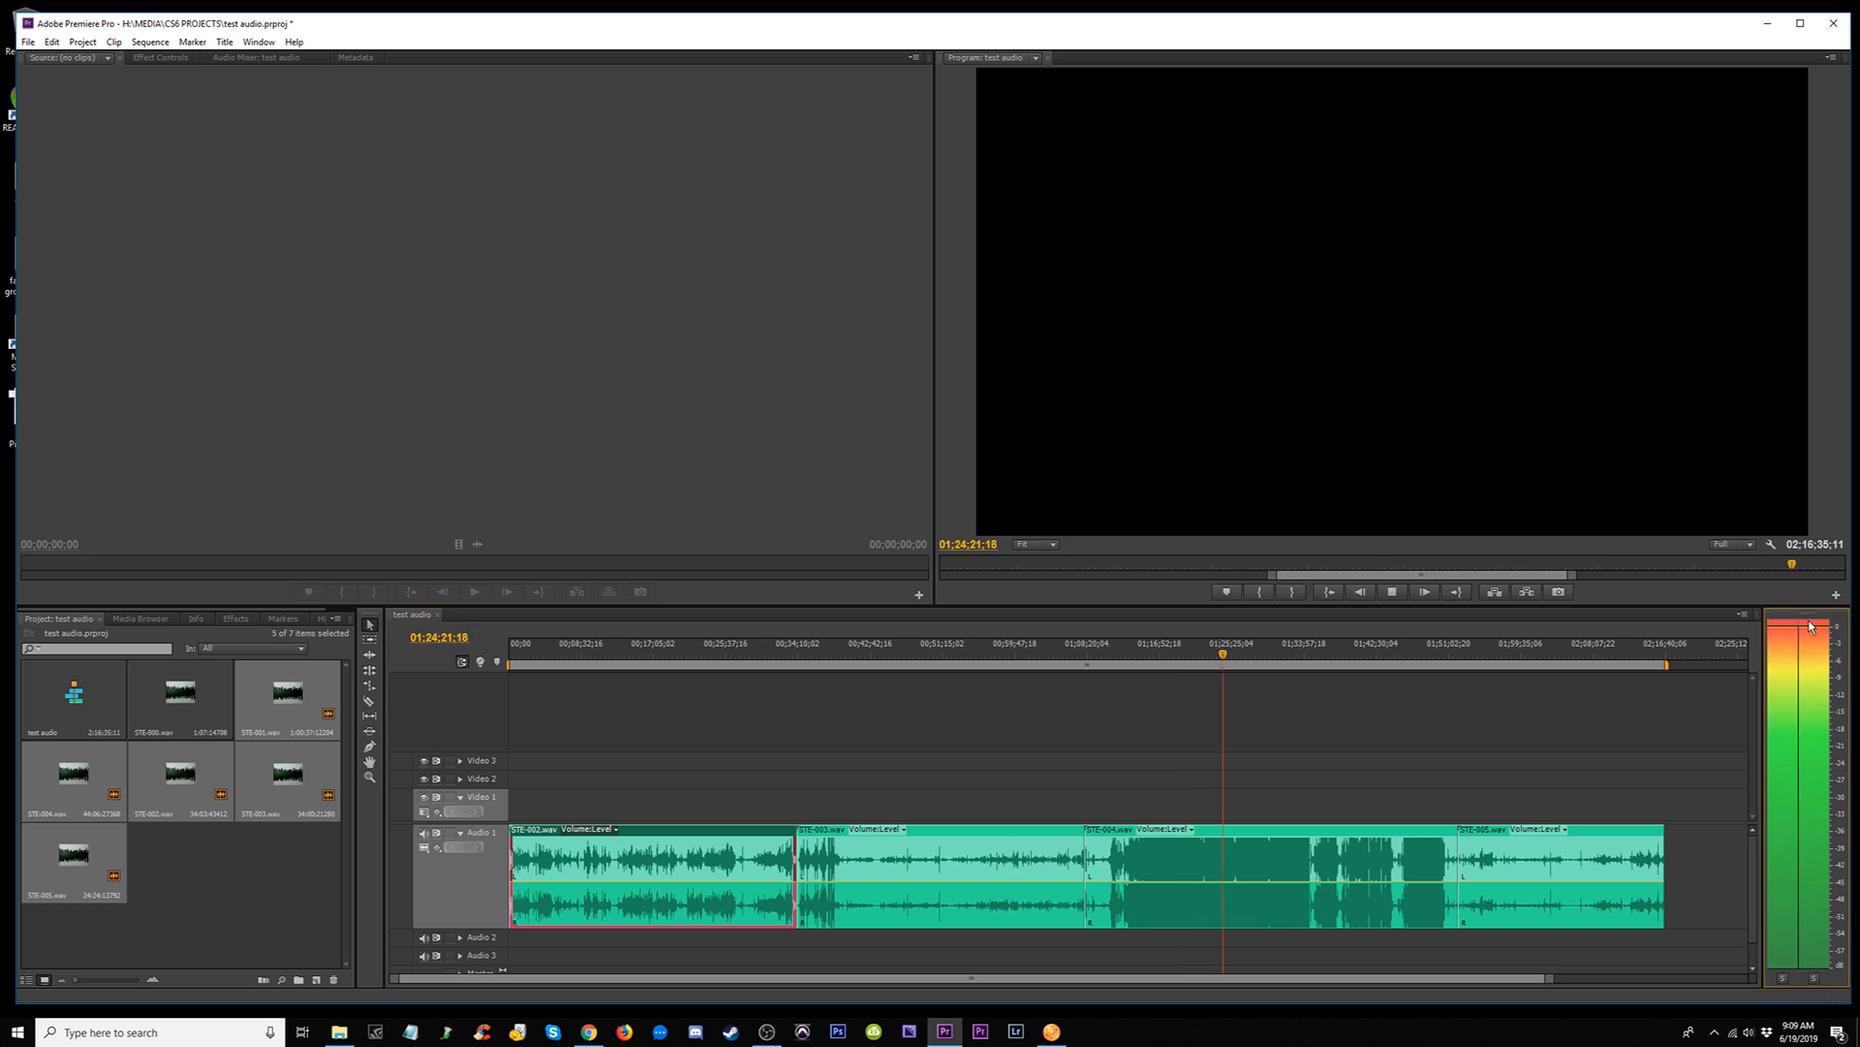
key(space)
click(1147, 659)
key(space)
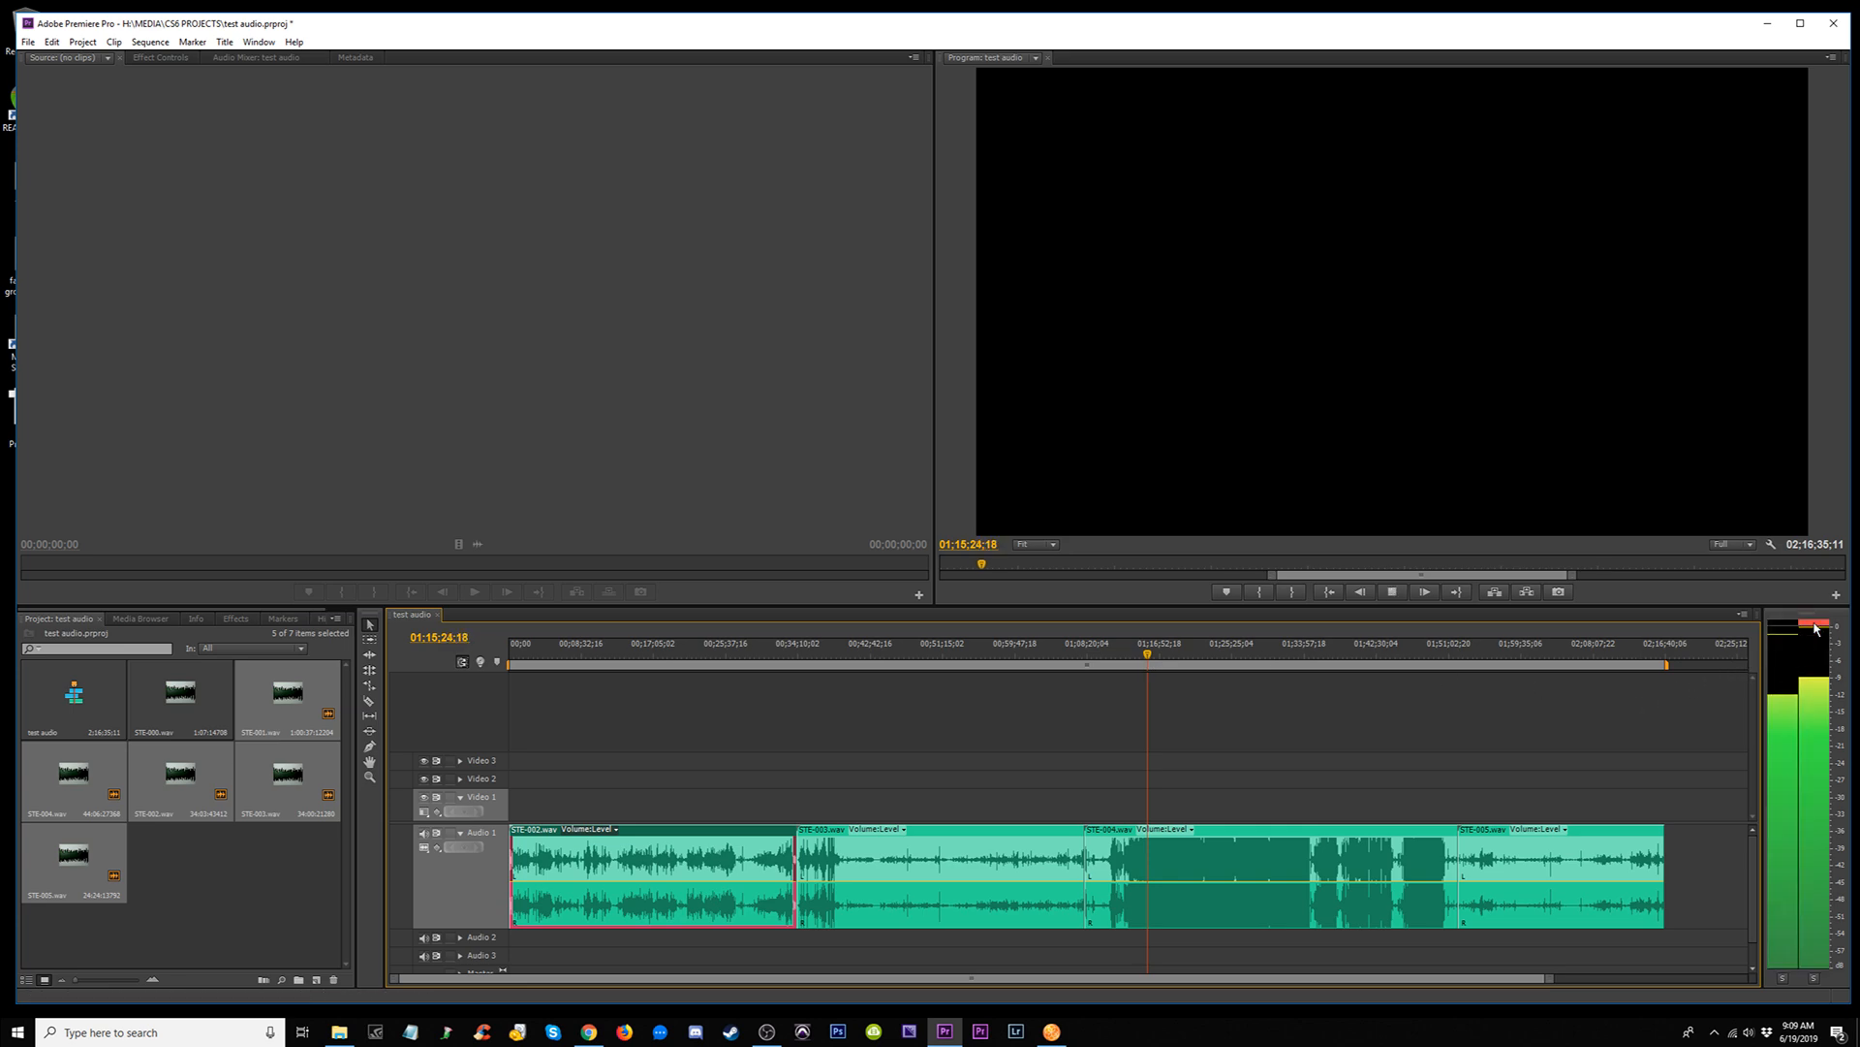
click(1814, 628)
Step: Listen to the loud stretch of STE-004.wav at about 01;32;08 and 01;27;35 while checking the audio meters
click(1288, 657)
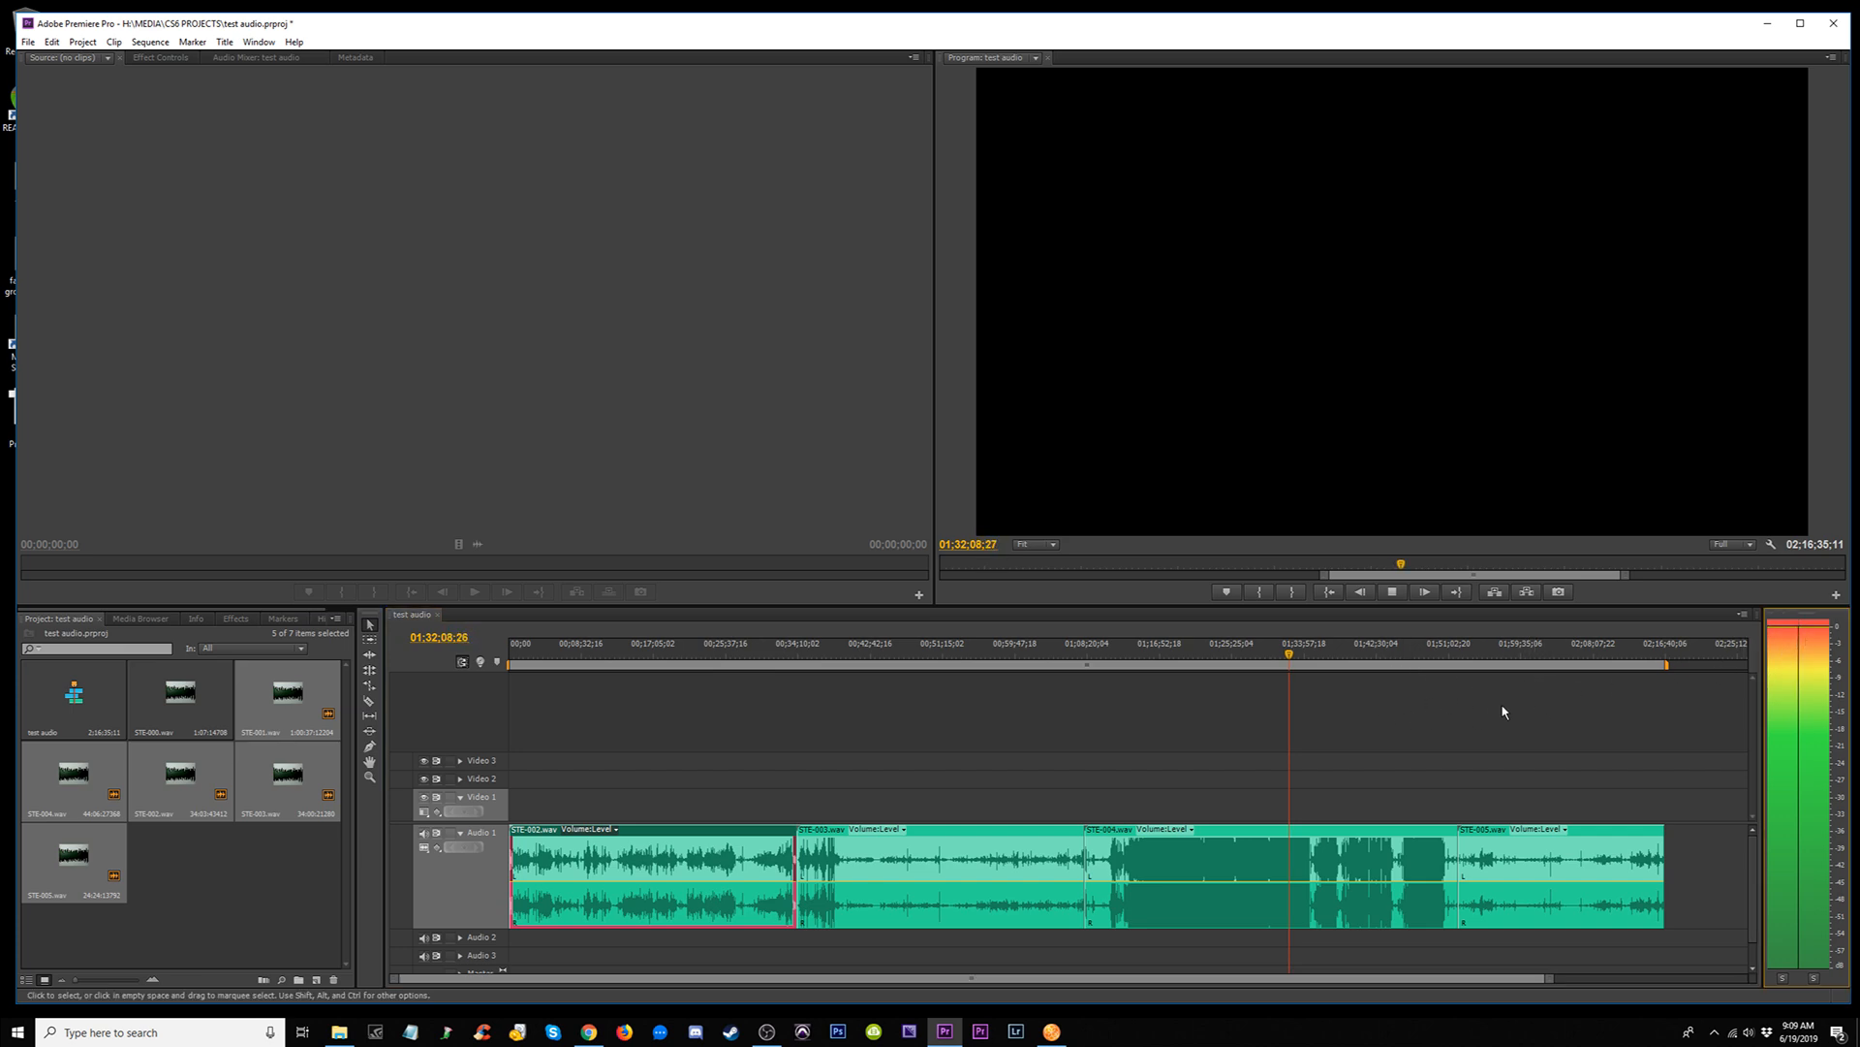
key(space)
click(1298, 656)
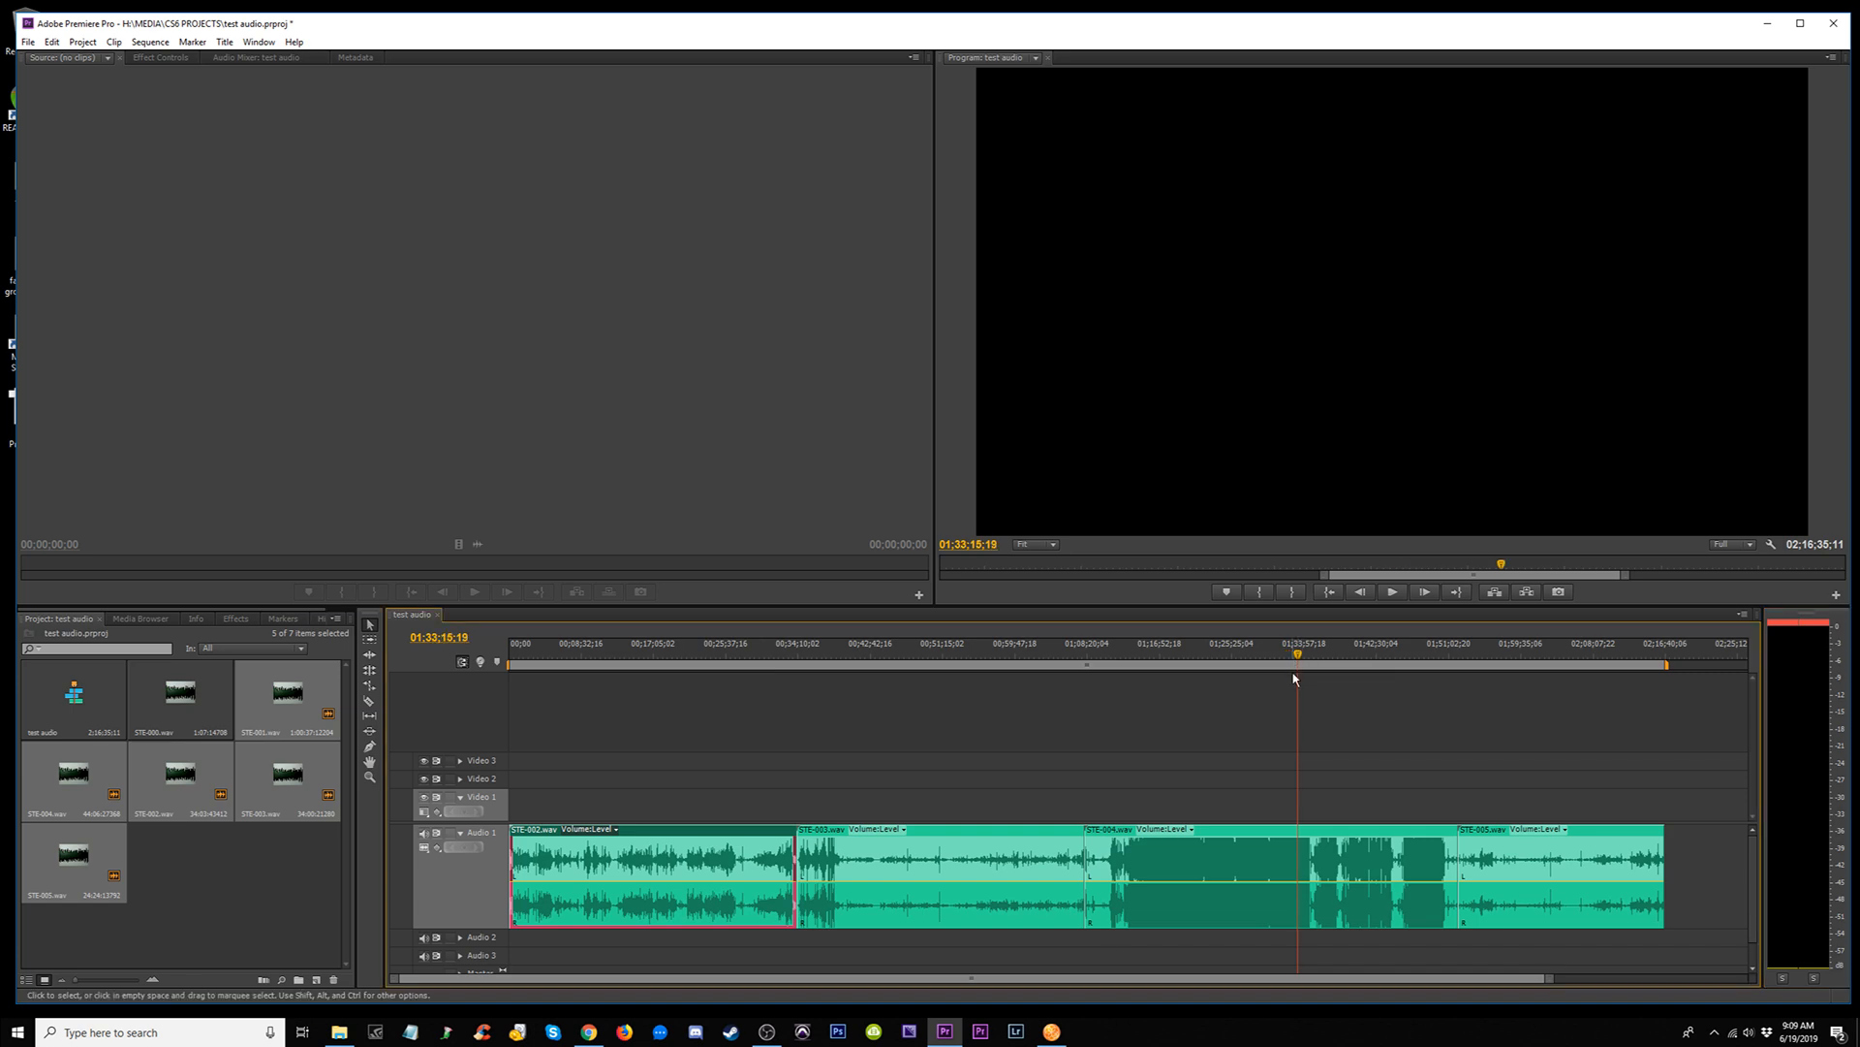
click(1249, 656)
key(space)
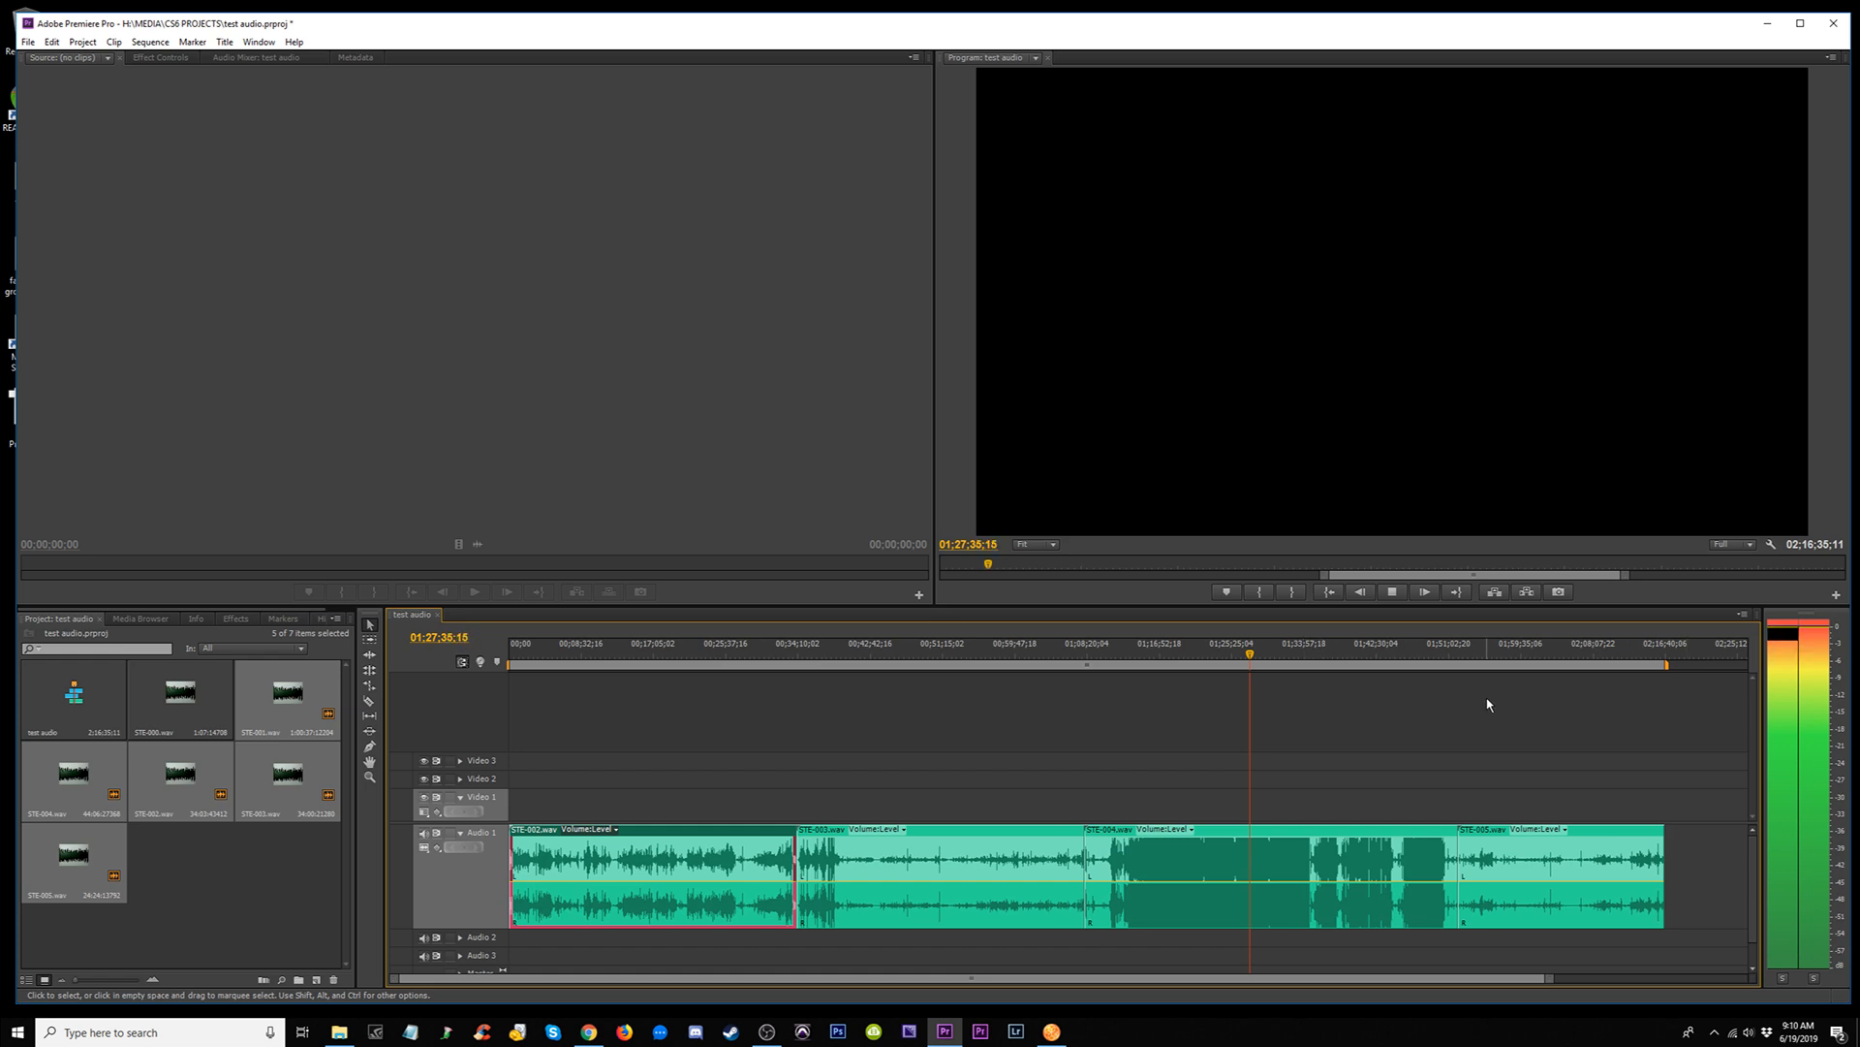
key(space)
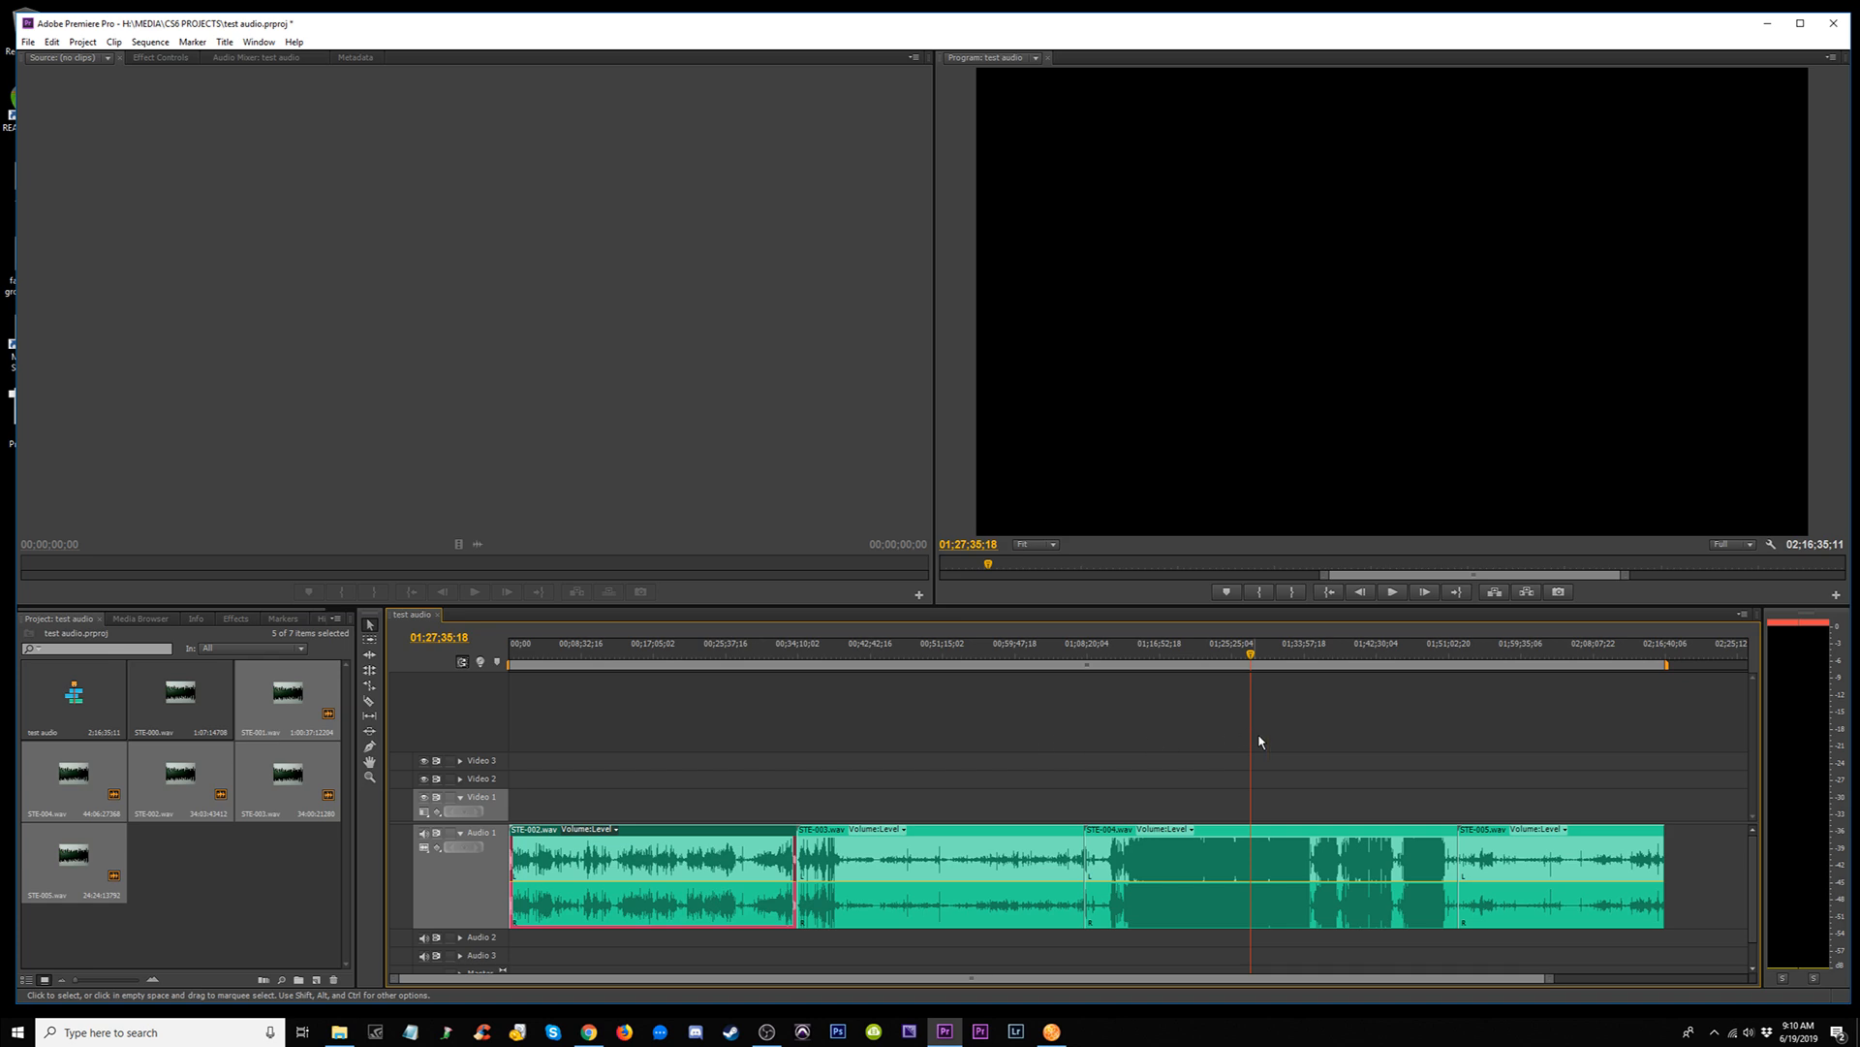
Step: Increase the height of the Audio 1 track and examine both channels of the STE-004.wav waveform up close around 01;27;35;18
key(equal)
key(equal)
key(equal)
key(equal)
key(equal)
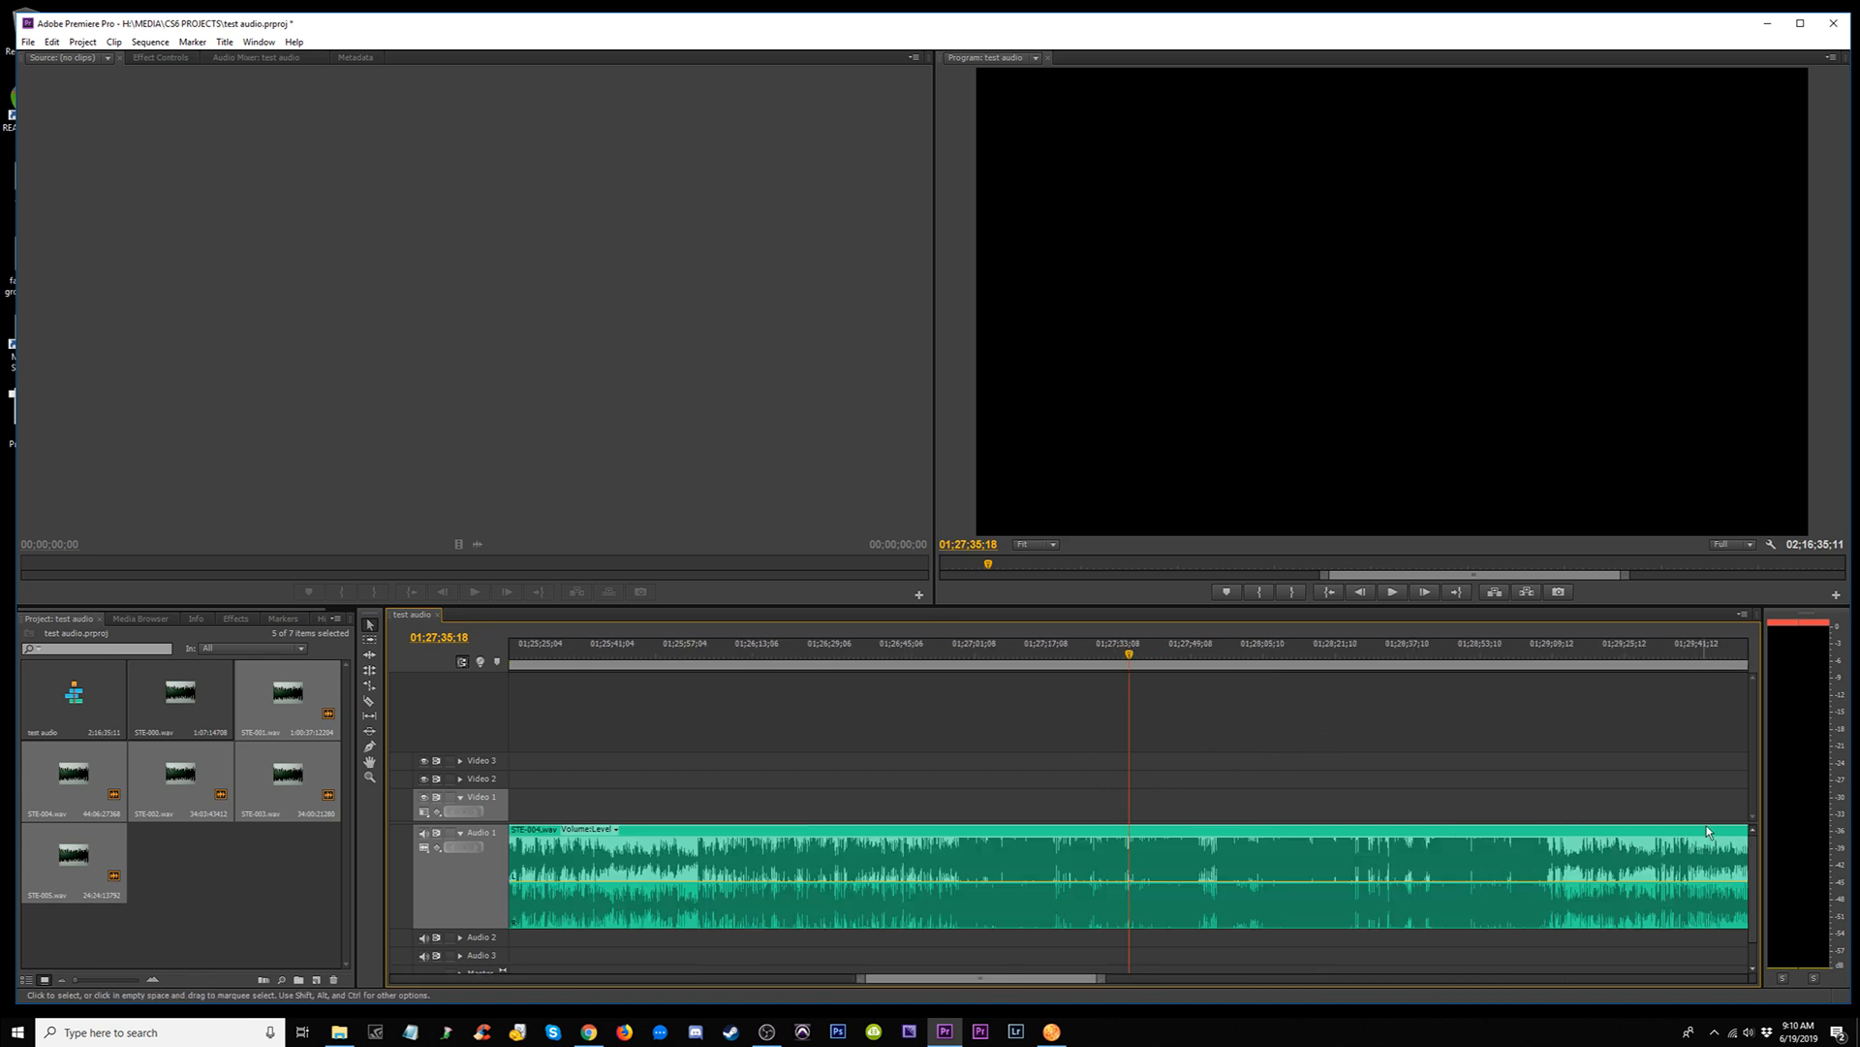
scroll(1744, 875, down, 2)
scroll(1744, 875, up, 2)
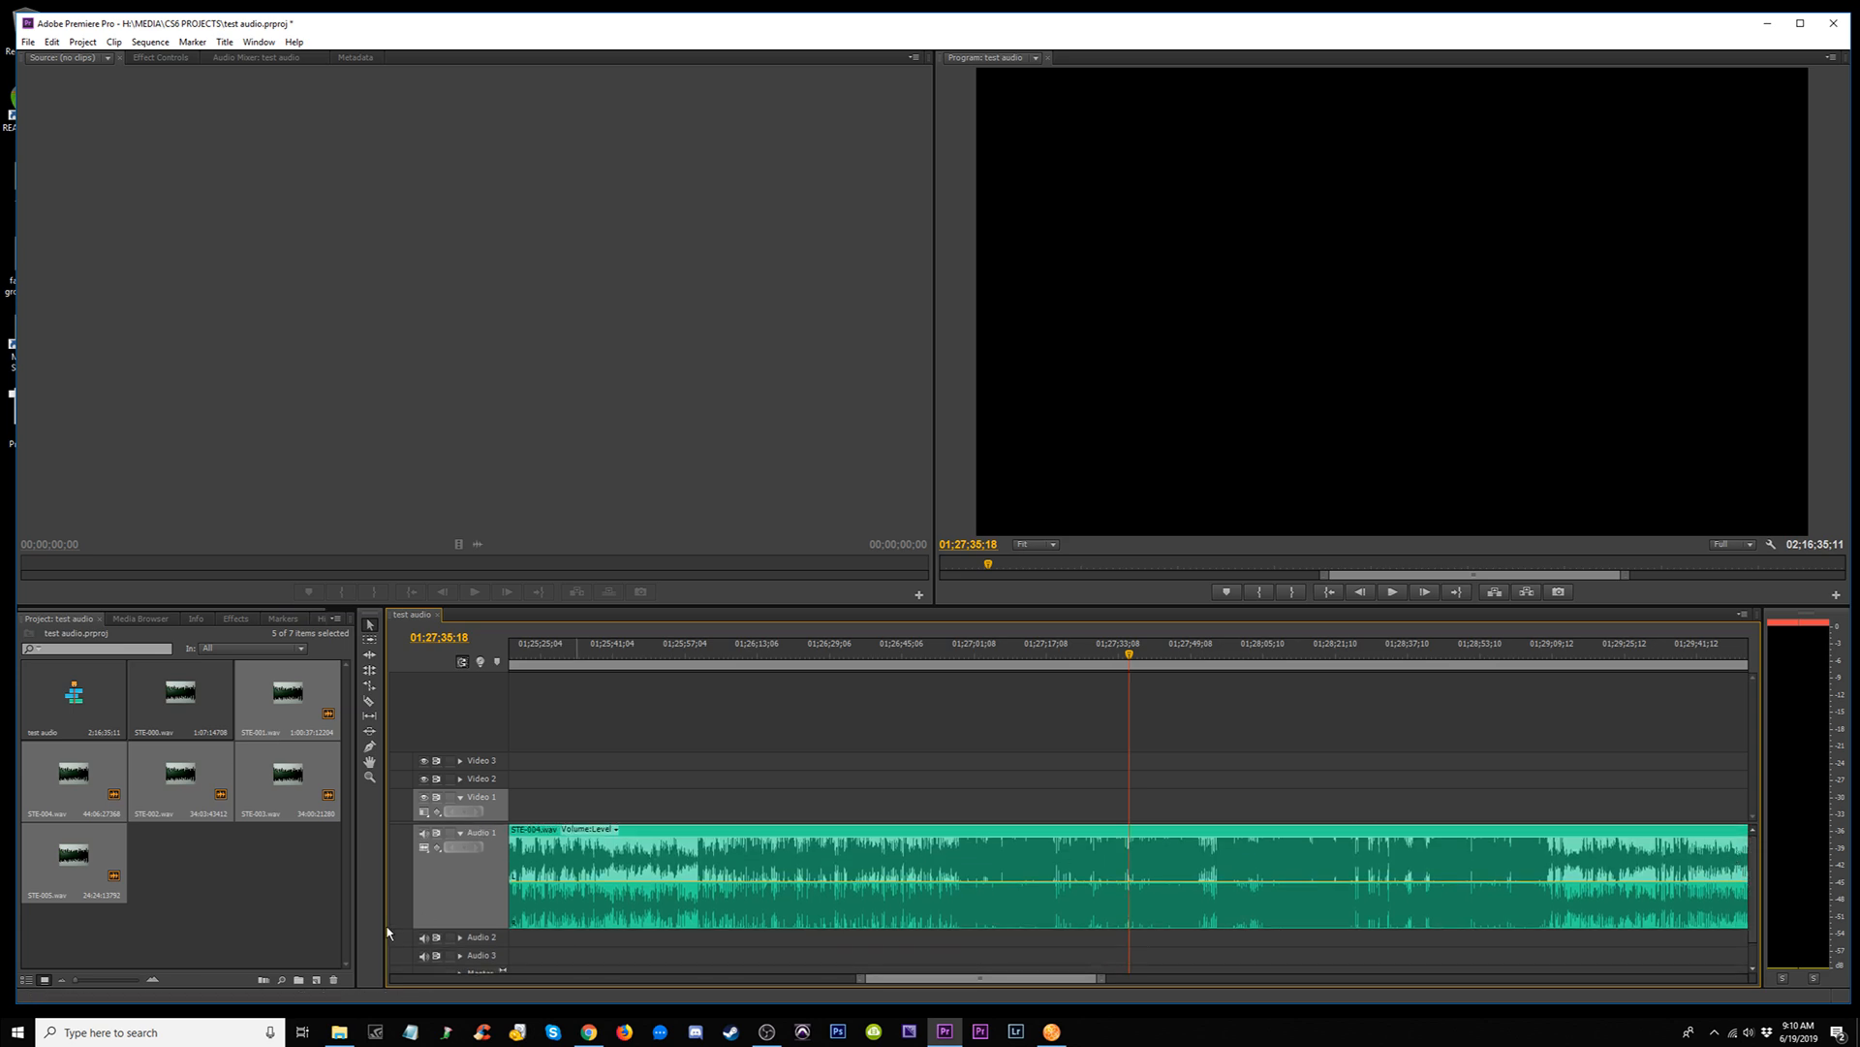
drag(459, 928, 460, 974)
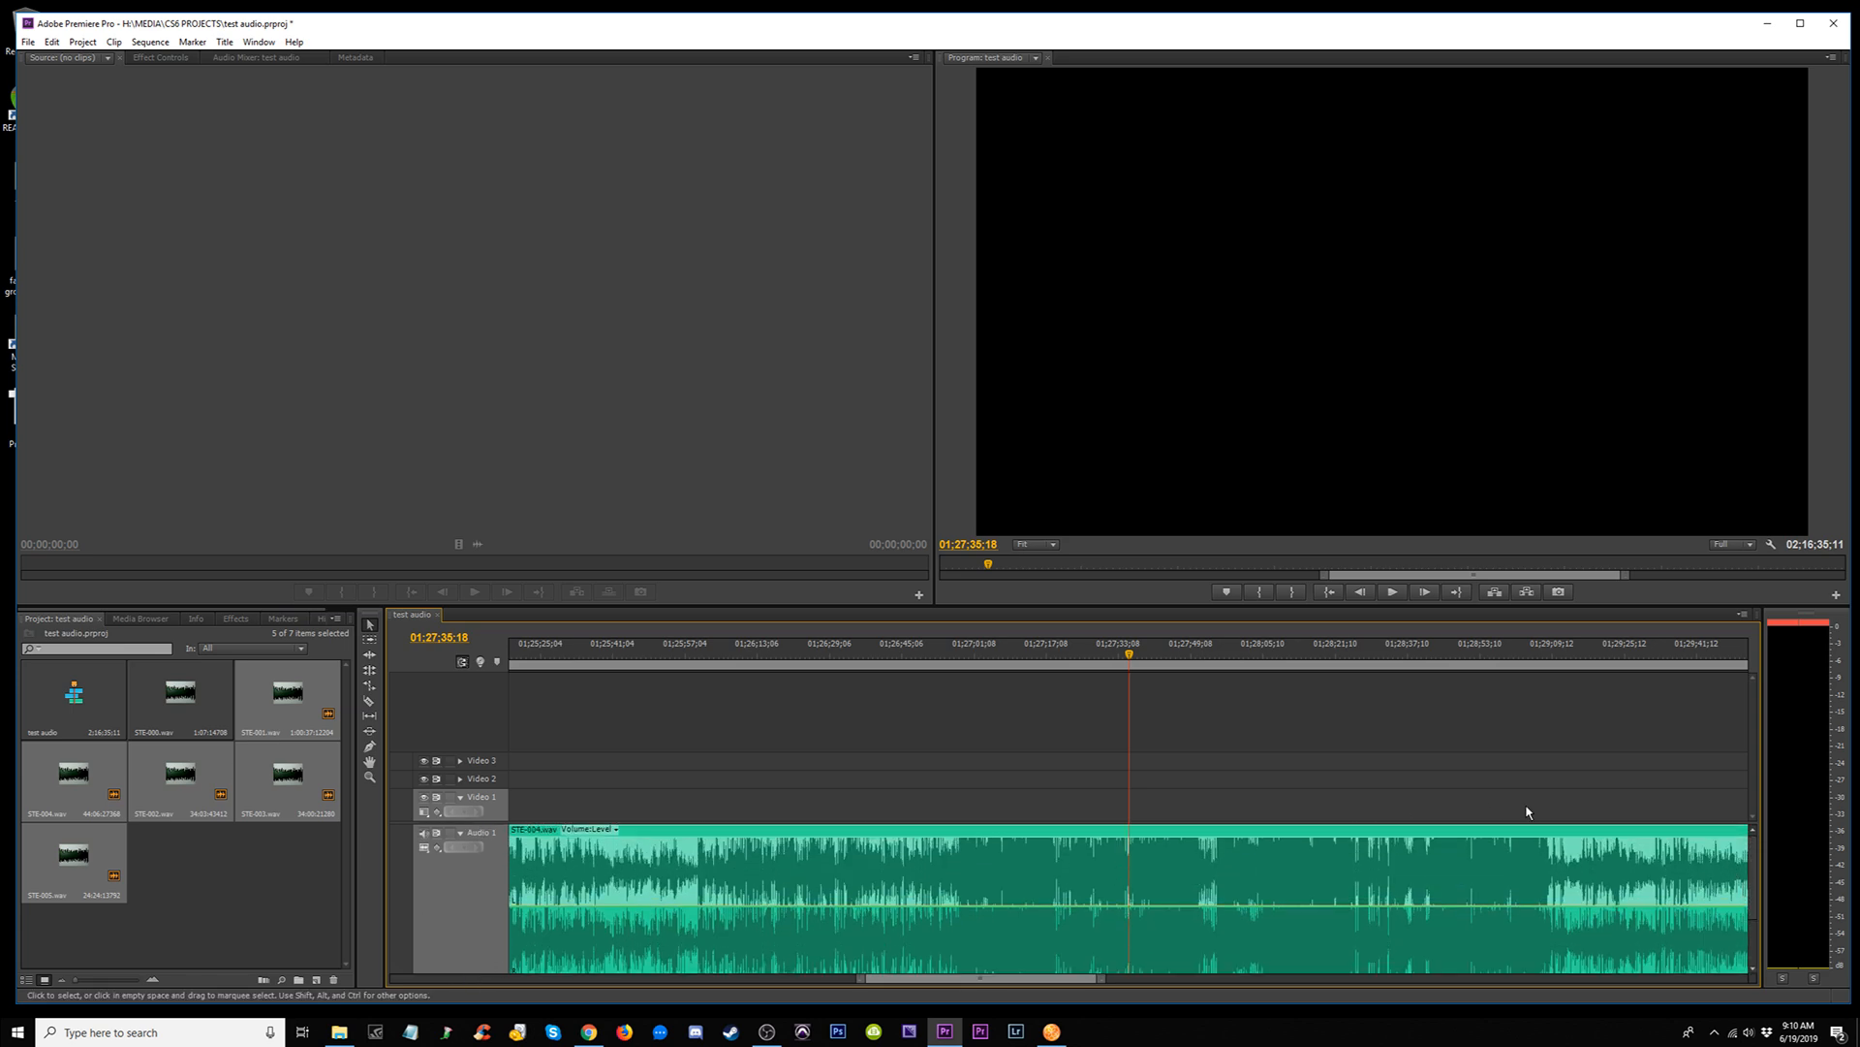
scroll(1757, 862, down, 3)
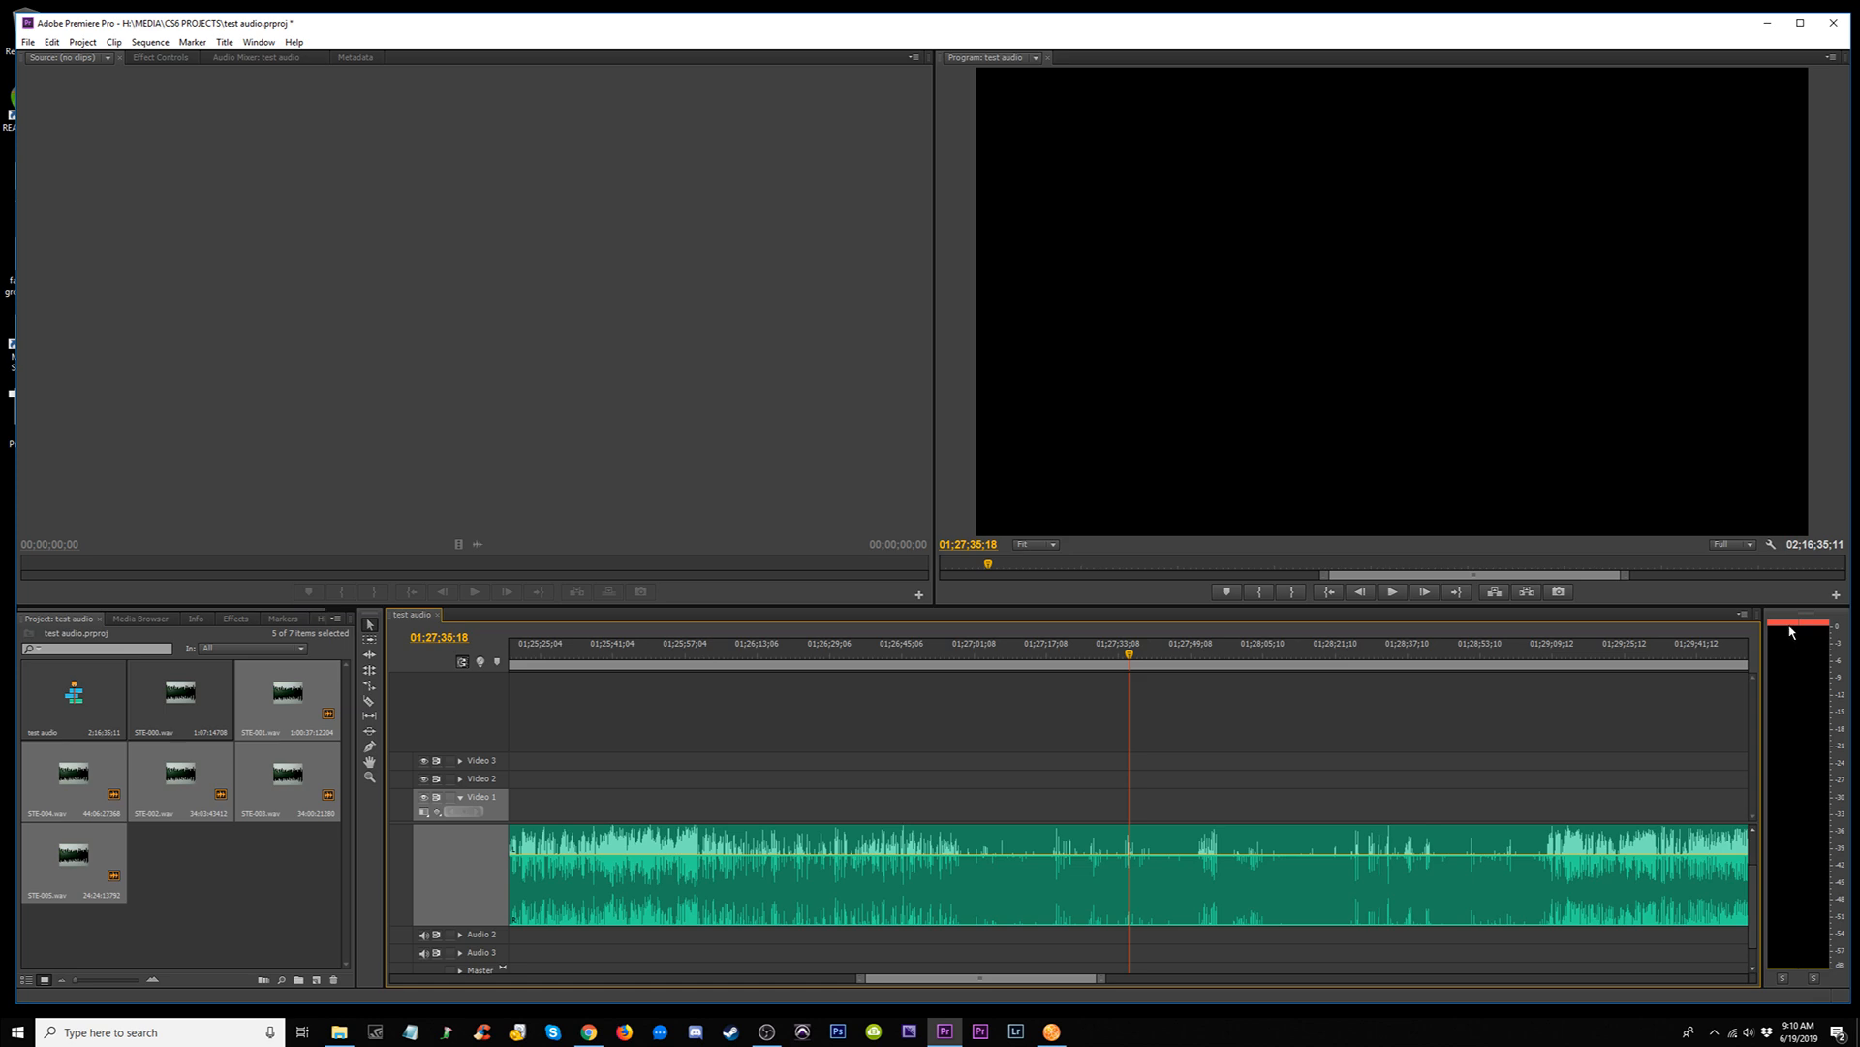
Step: Check the wider waveform of STE-004.wav and its neighbouring clips, and save the project
key(minus)
key(minus)
key(minus)
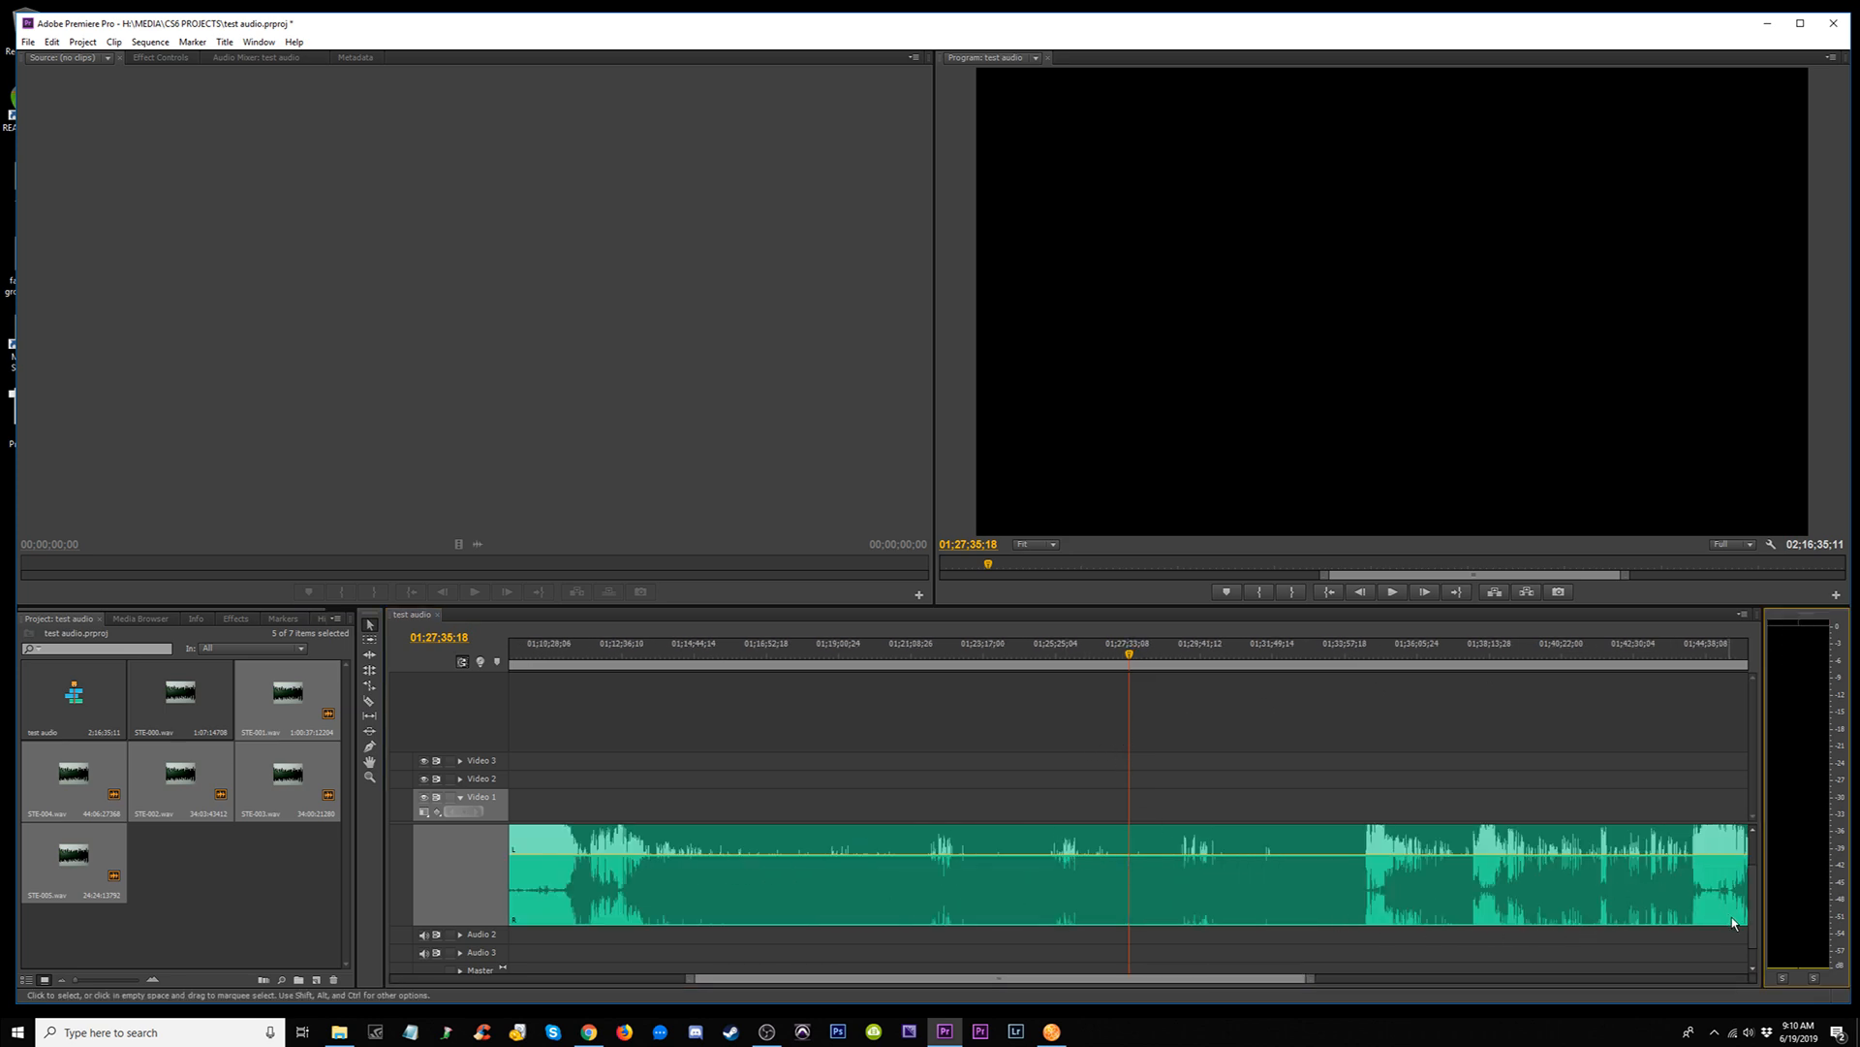
scroll(1750, 893, up, 3)
key(minus)
key(ctrl+s)
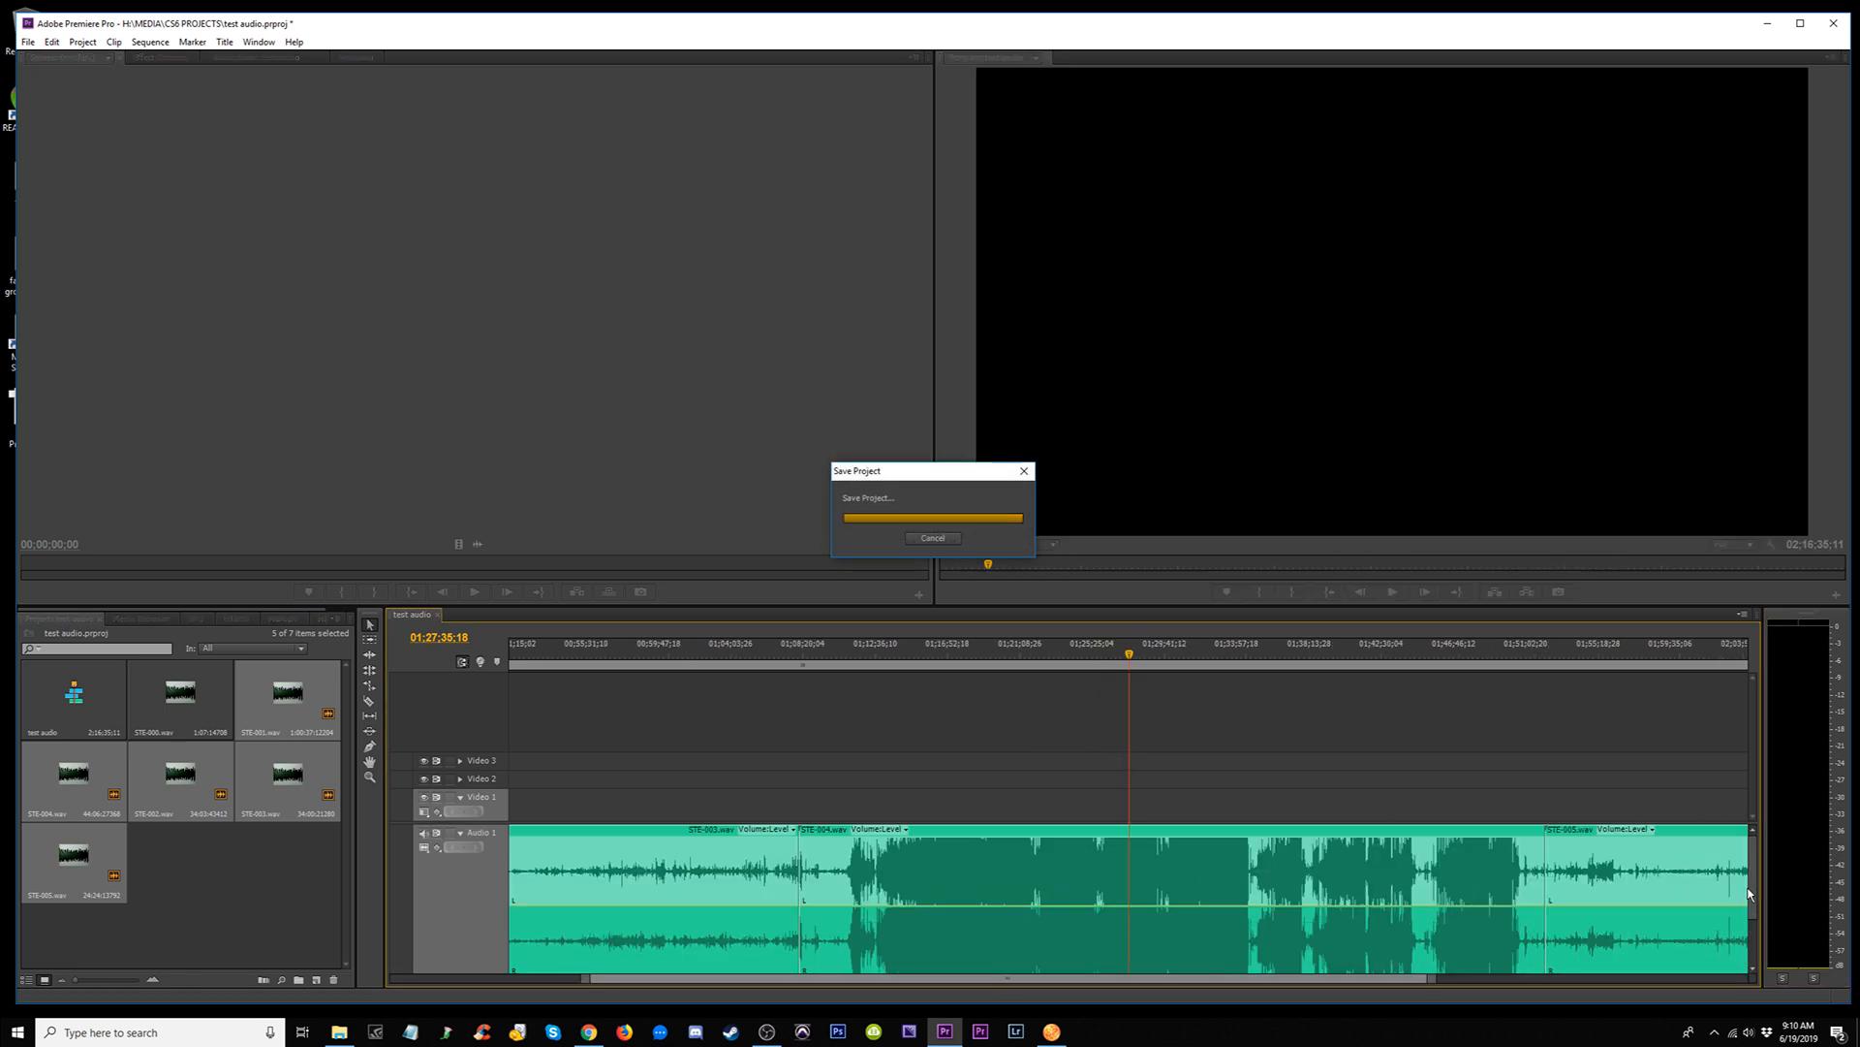
Step: Bring the whole audio sequence into view and play STE-004.wav from about 01;23;36 to check its level
scroll(1750, 893, down, 2)
key(minus)
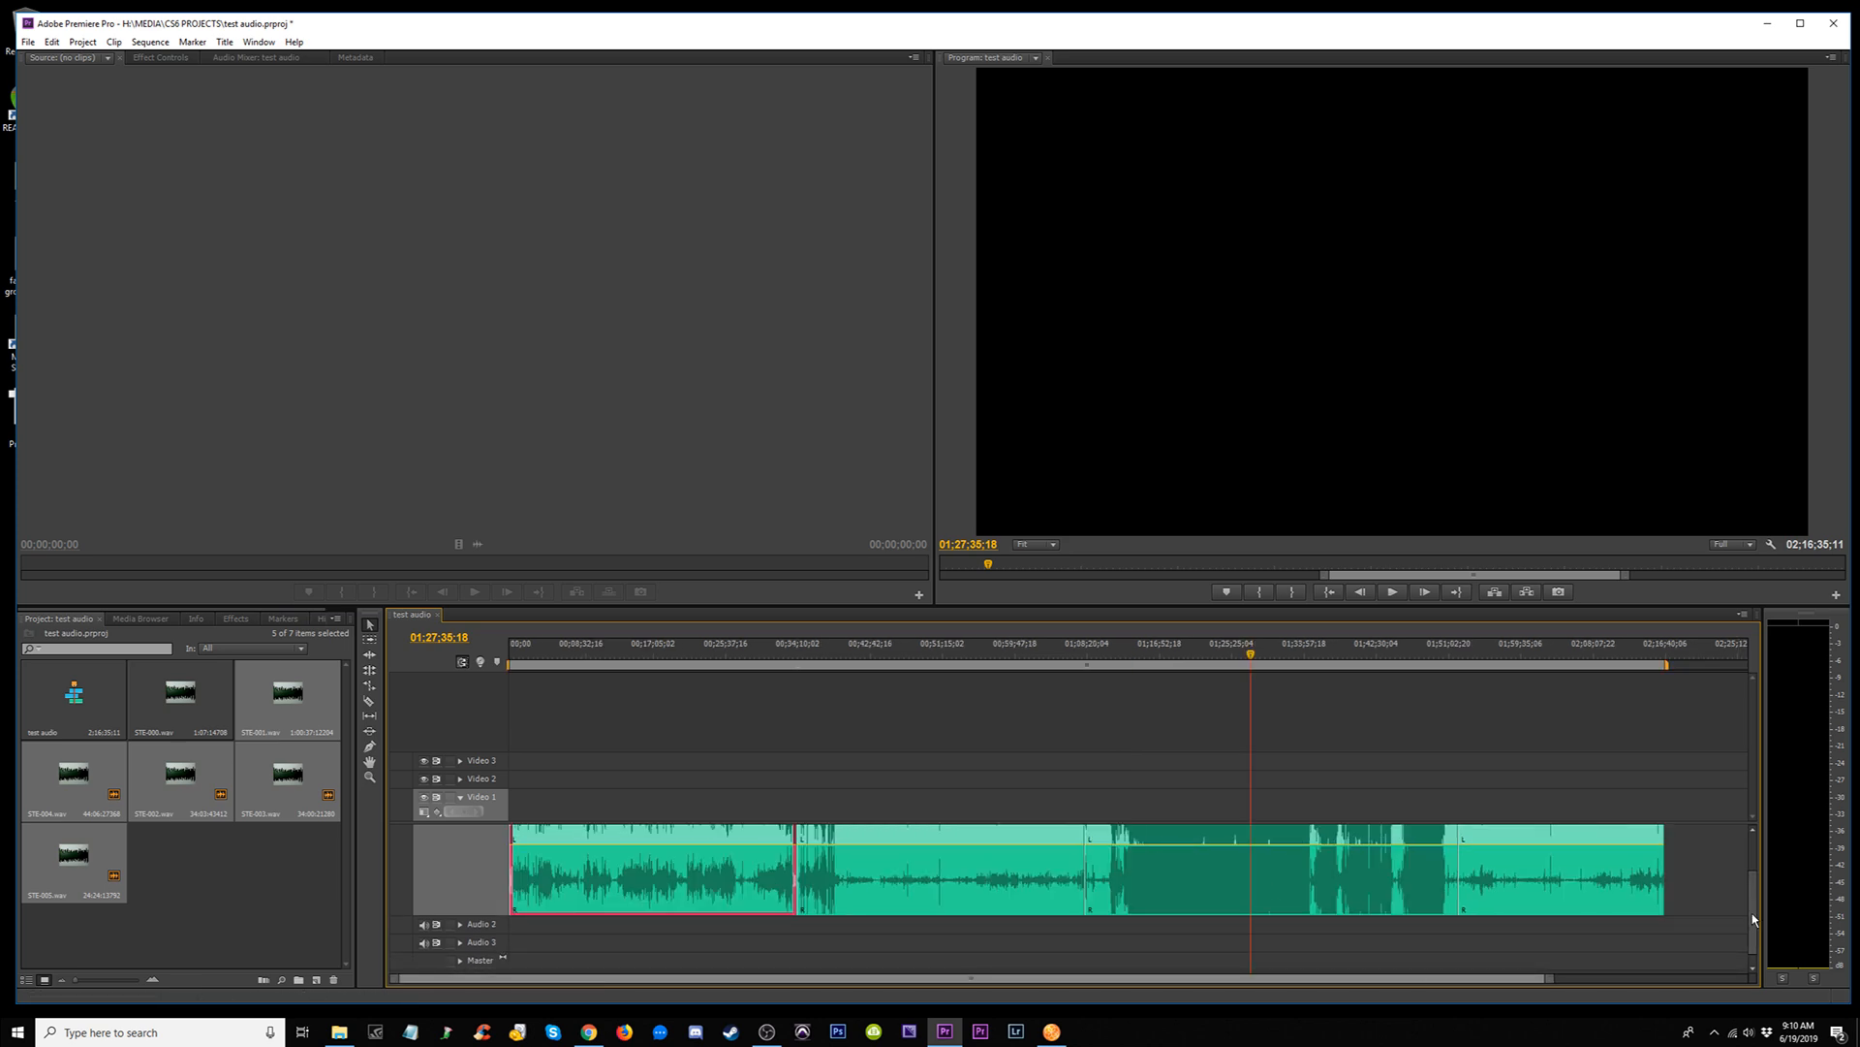
scroll(1755, 919, up, 2)
click(1214, 658)
key(space)
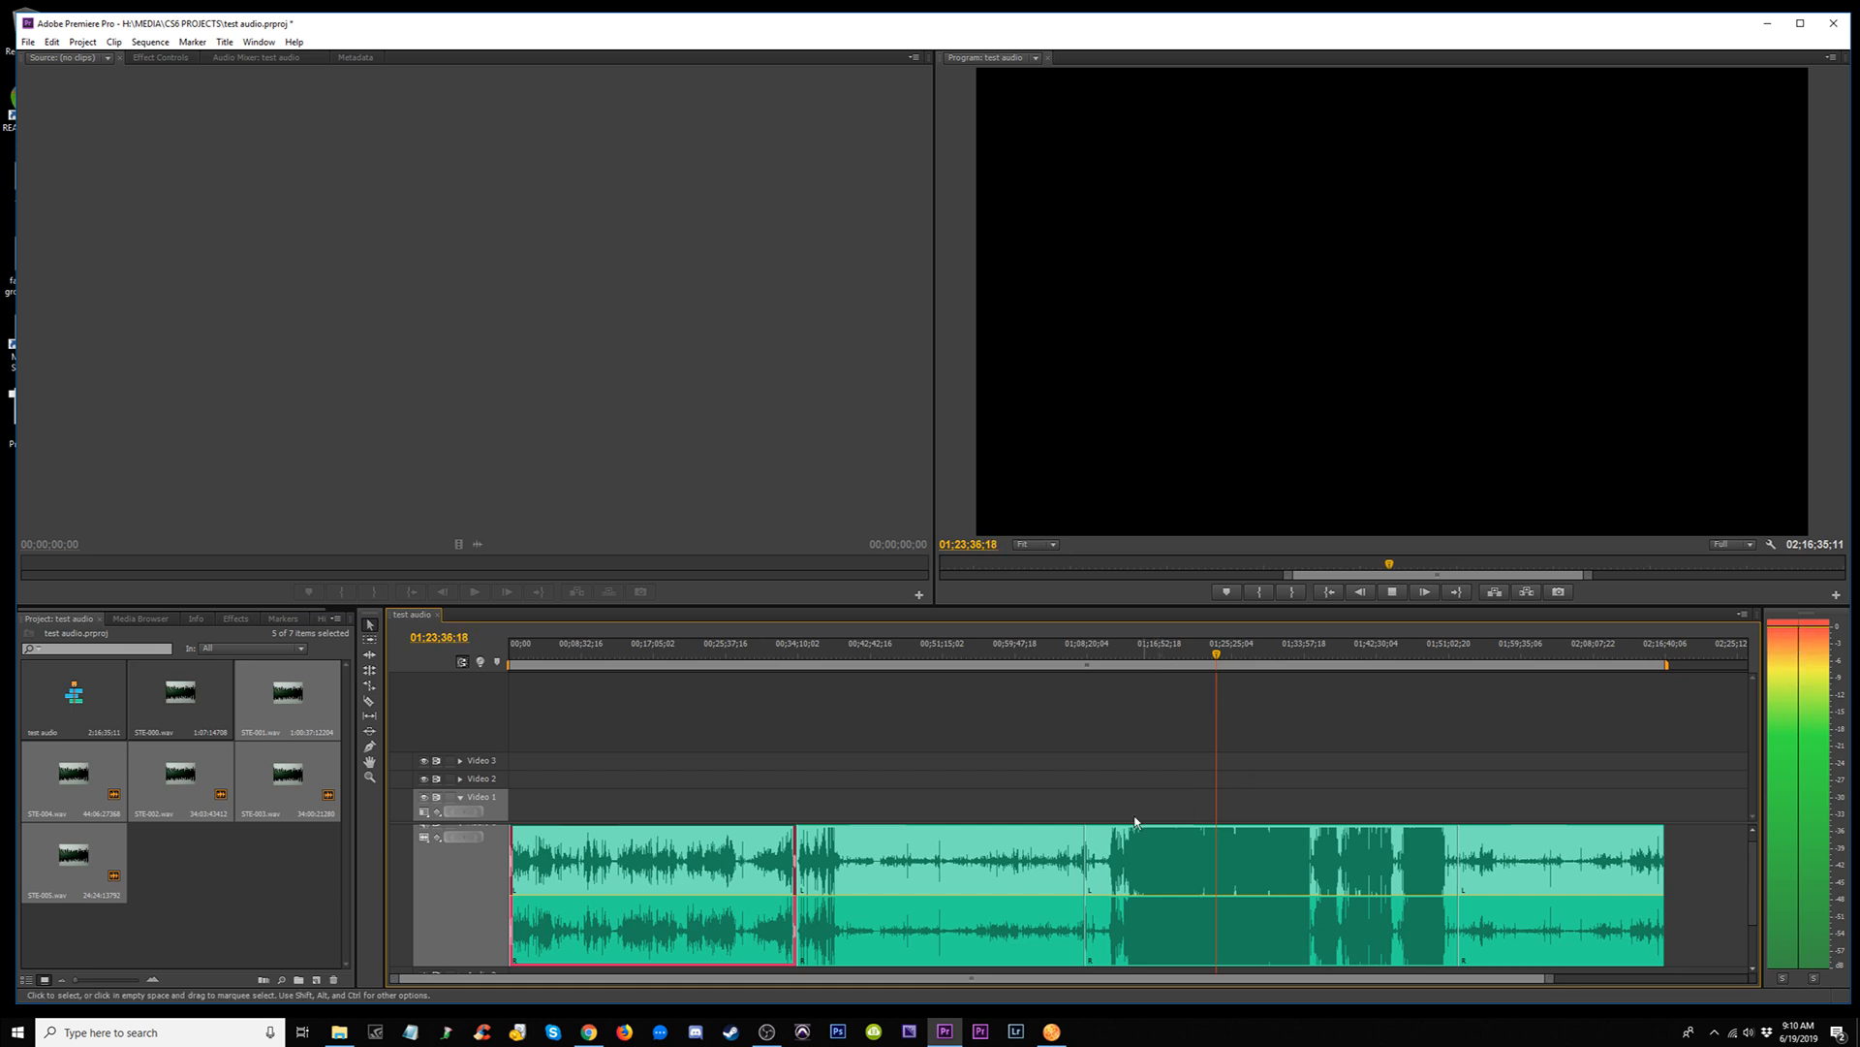
key(space)
Step: Apply the MultibandCompressor effect from the Favorites to the STE-004.wav clip on Audio 1
click(1184, 880)
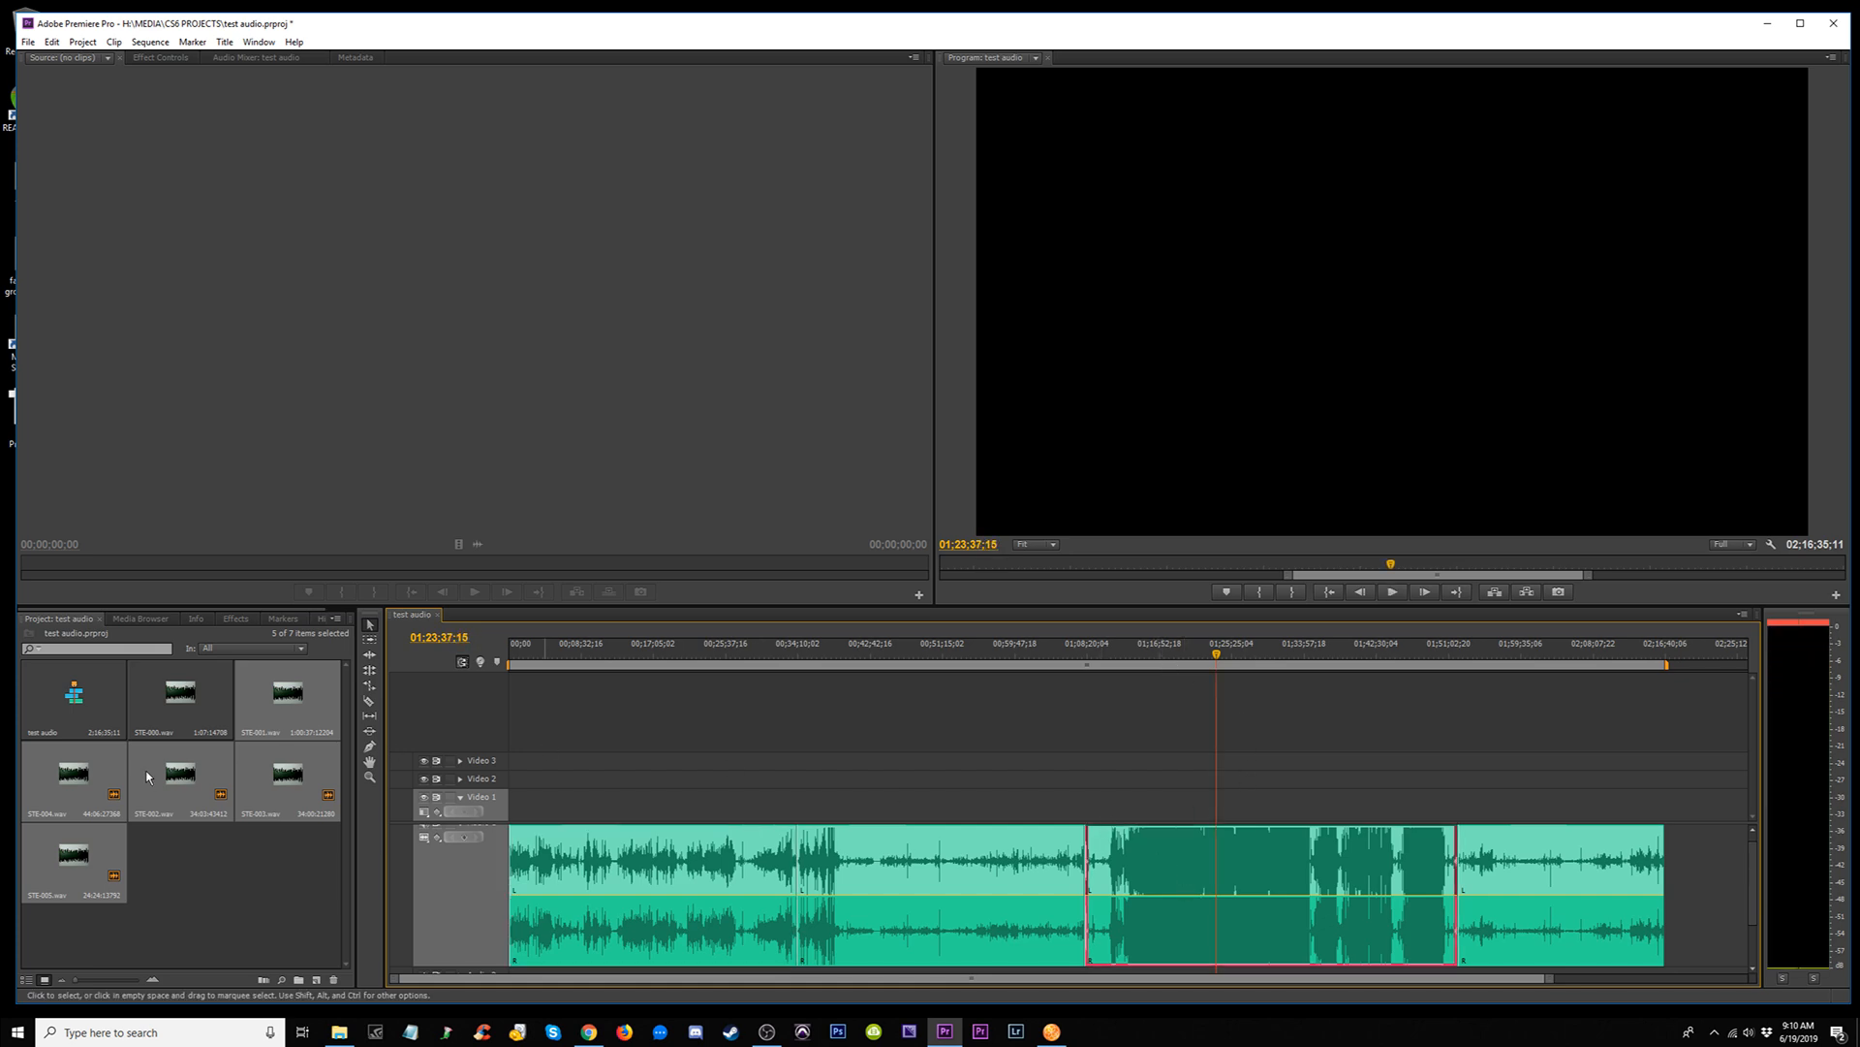
click(236, 618)
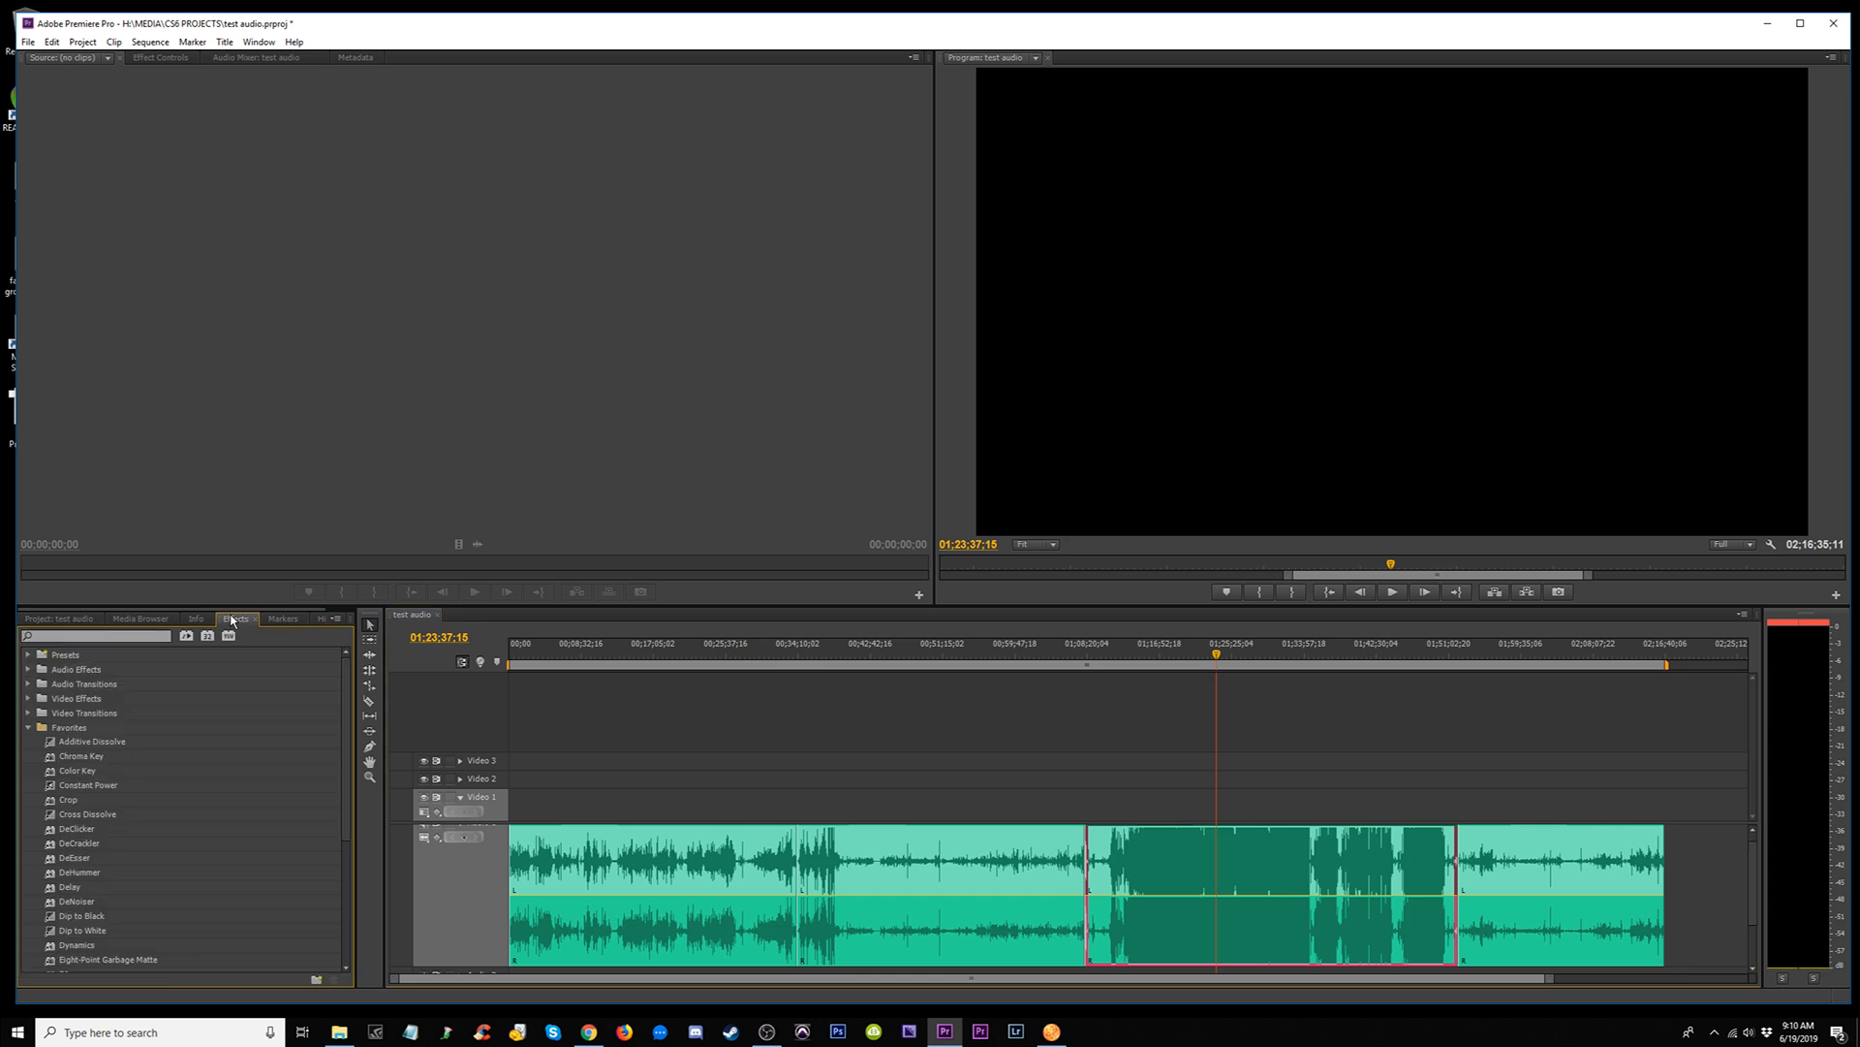
click(83, 887)
scroll(85, 901, down, 2)
scroll(109, 962, down, 3)
click(101, 917)
drag(100, 917, 1237, 876)
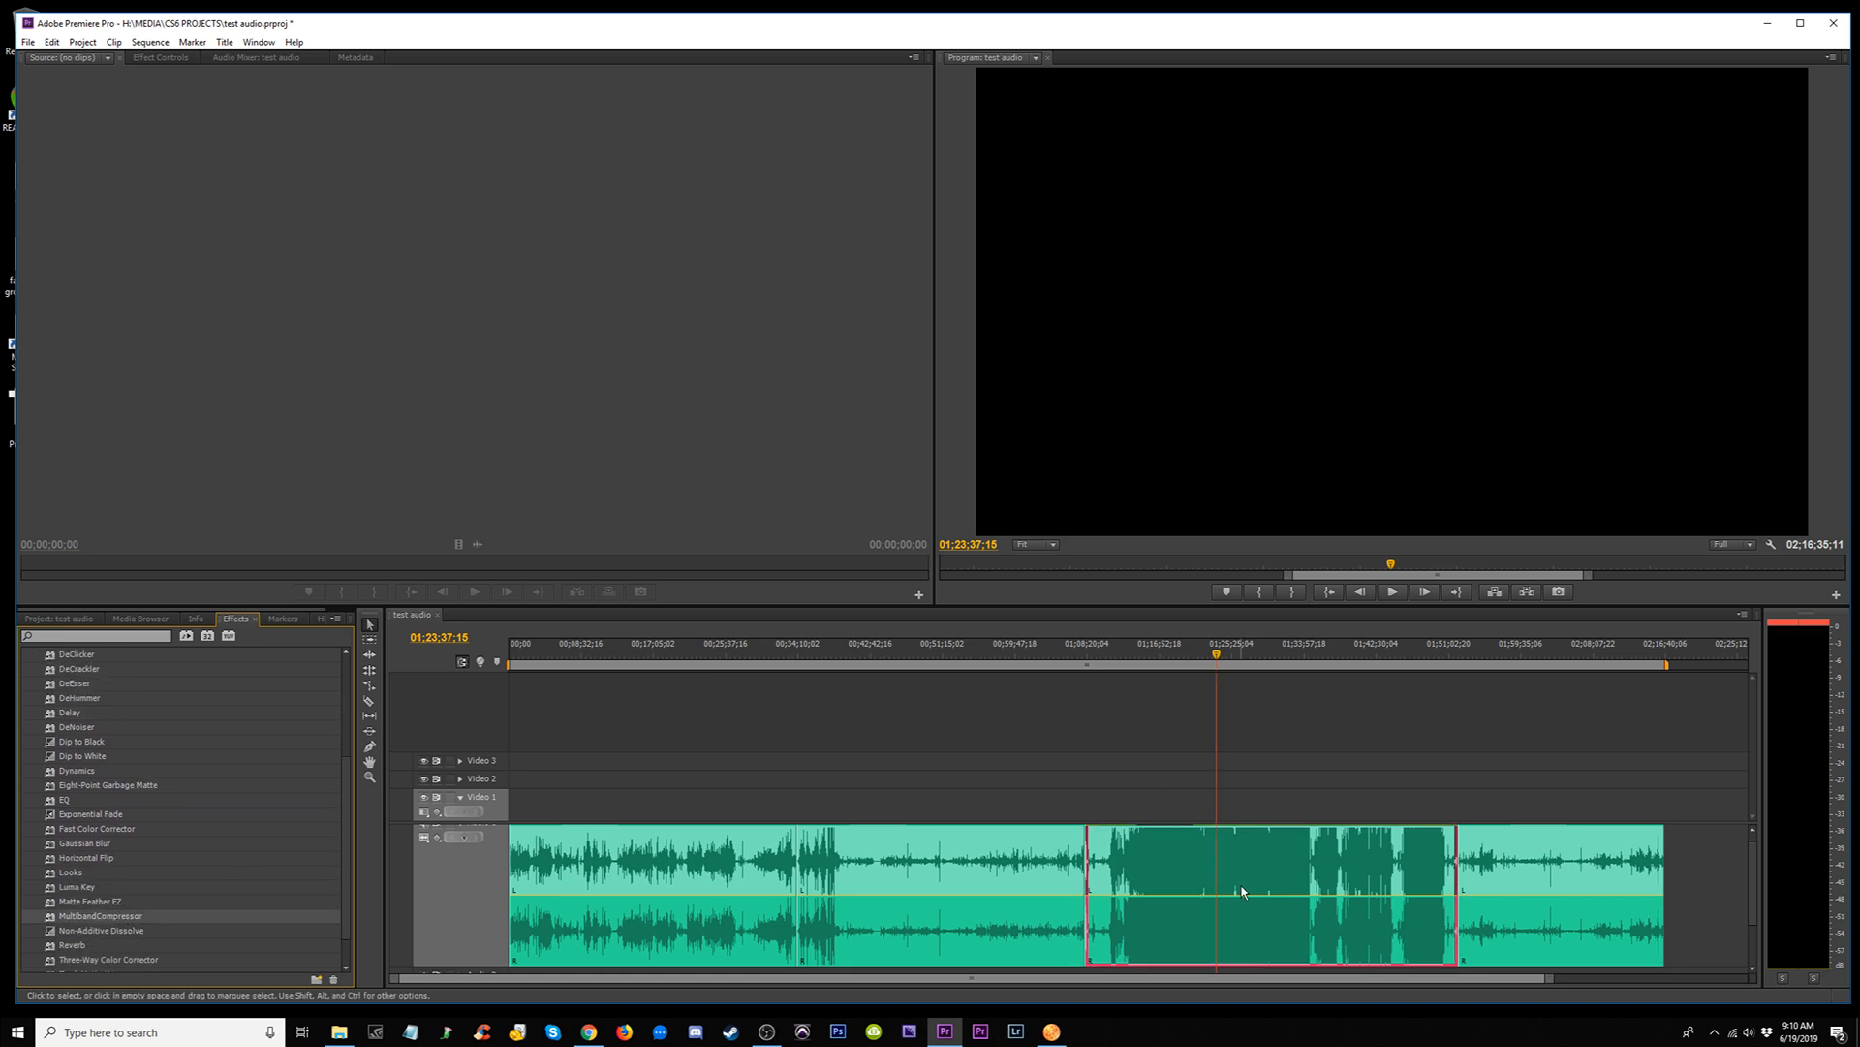
Step: Set the MultibandCompressor on STE-004.wav to the Music mastering preset
click(160, 57)
click(694, 145)
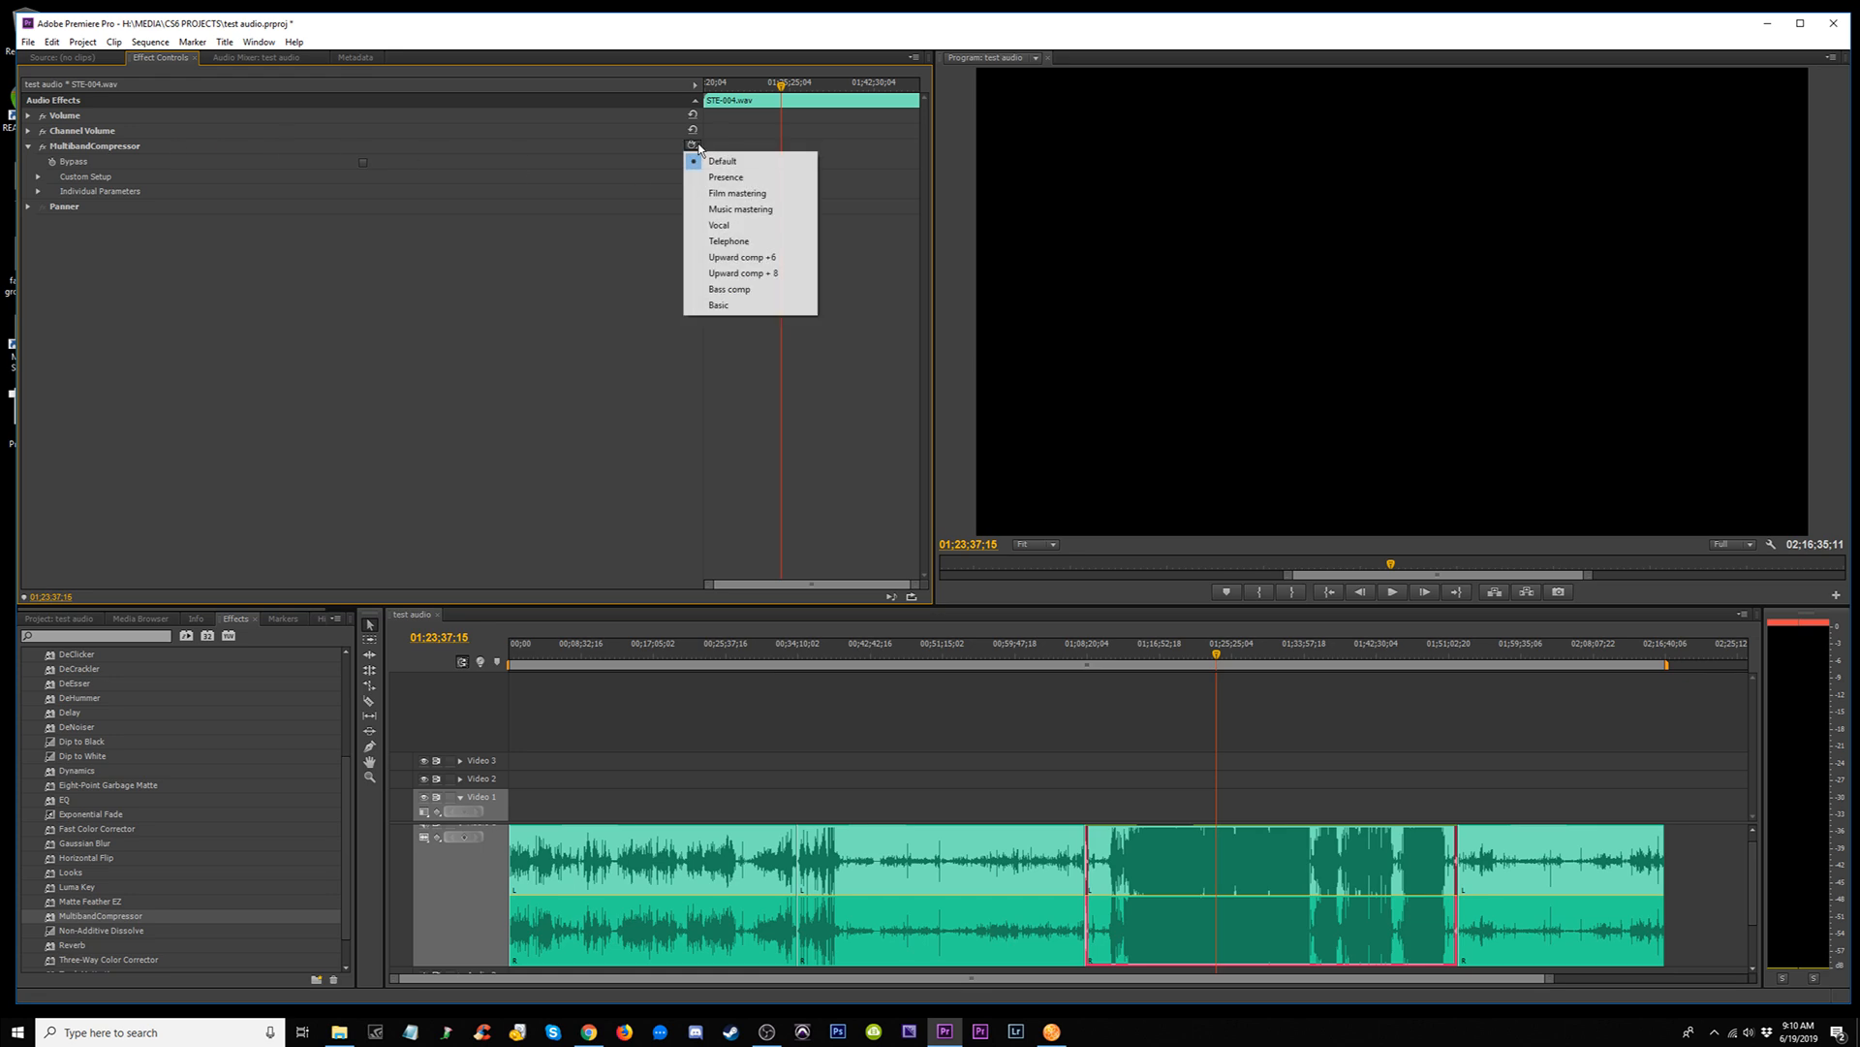
click(736, 211)
Step: Add the EQ effect to STE-004.wav and choose one of its presets
drag(64, 800, 1247, 862)
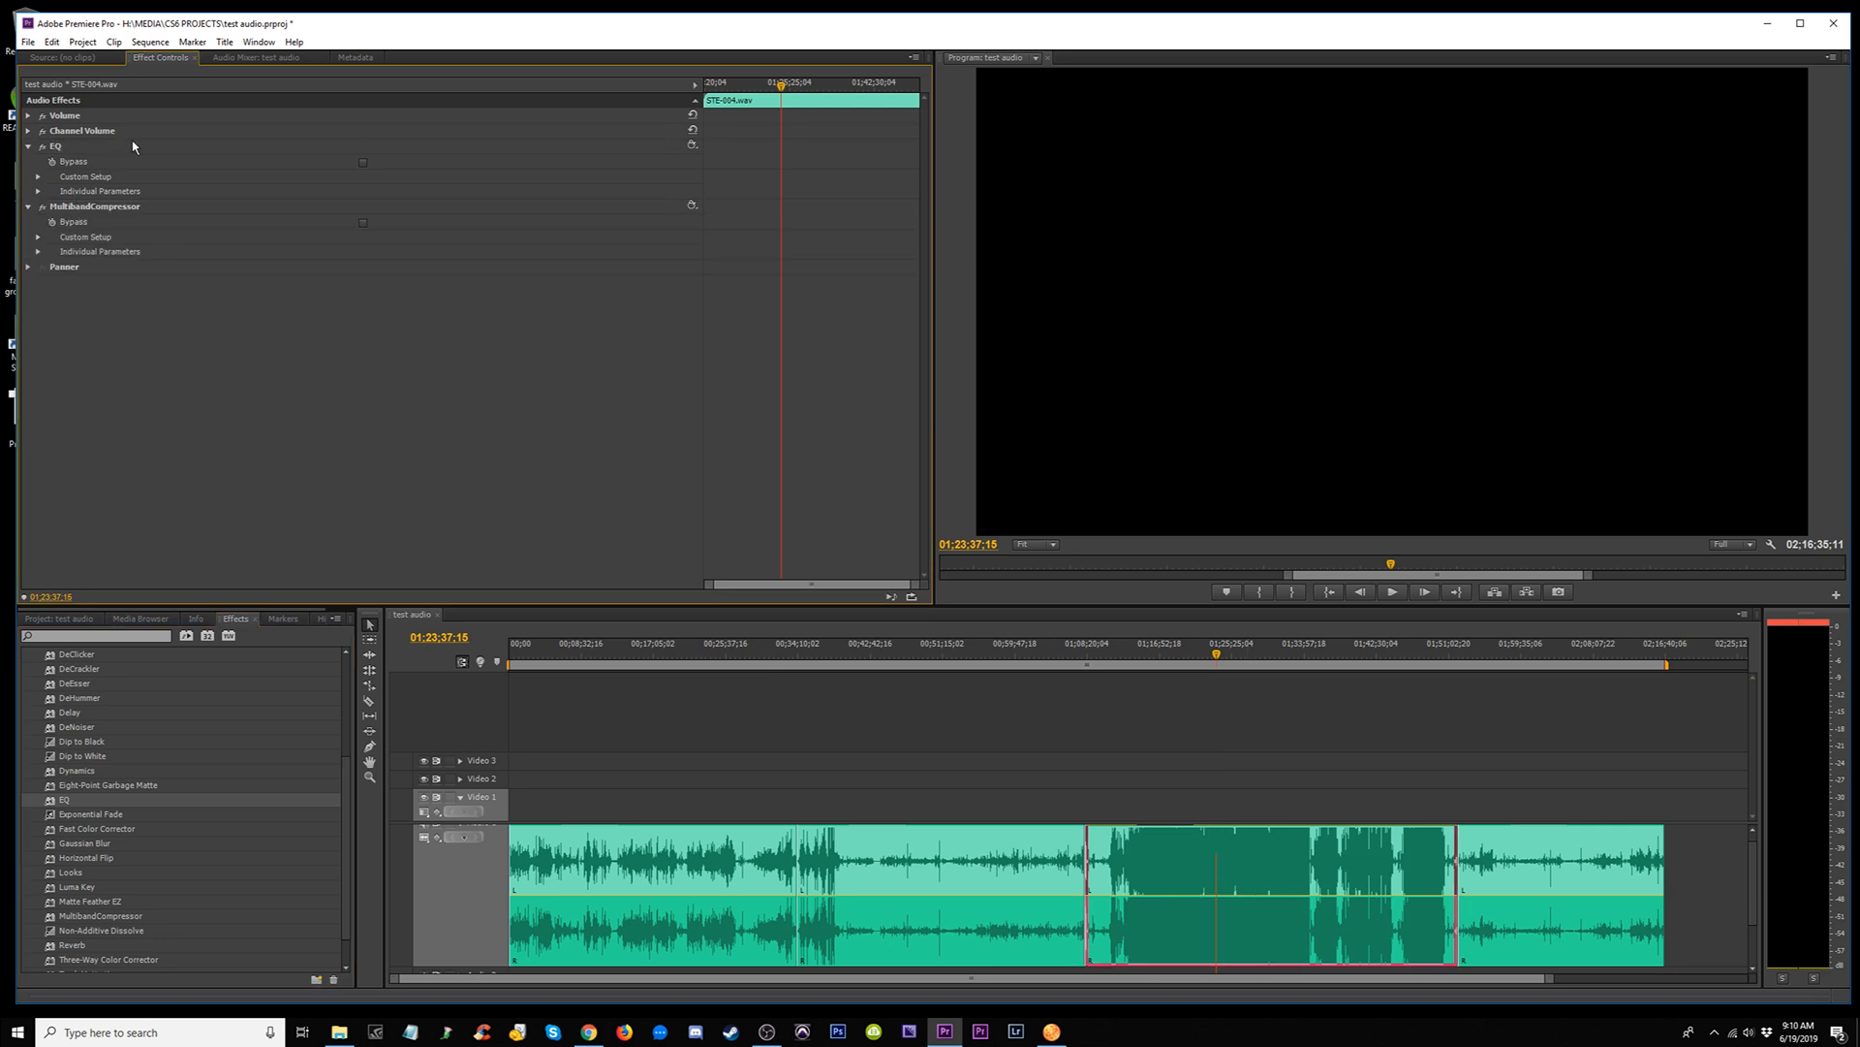
click(692, 145)
click(756, 304)
Step: Apply the Dynamics effect to STE-004.wav, enable its Limiter in the custom setup and set the limiter threshold to about -0.30 dB
click(94, 887)
scroll(186, 715, down, 2)
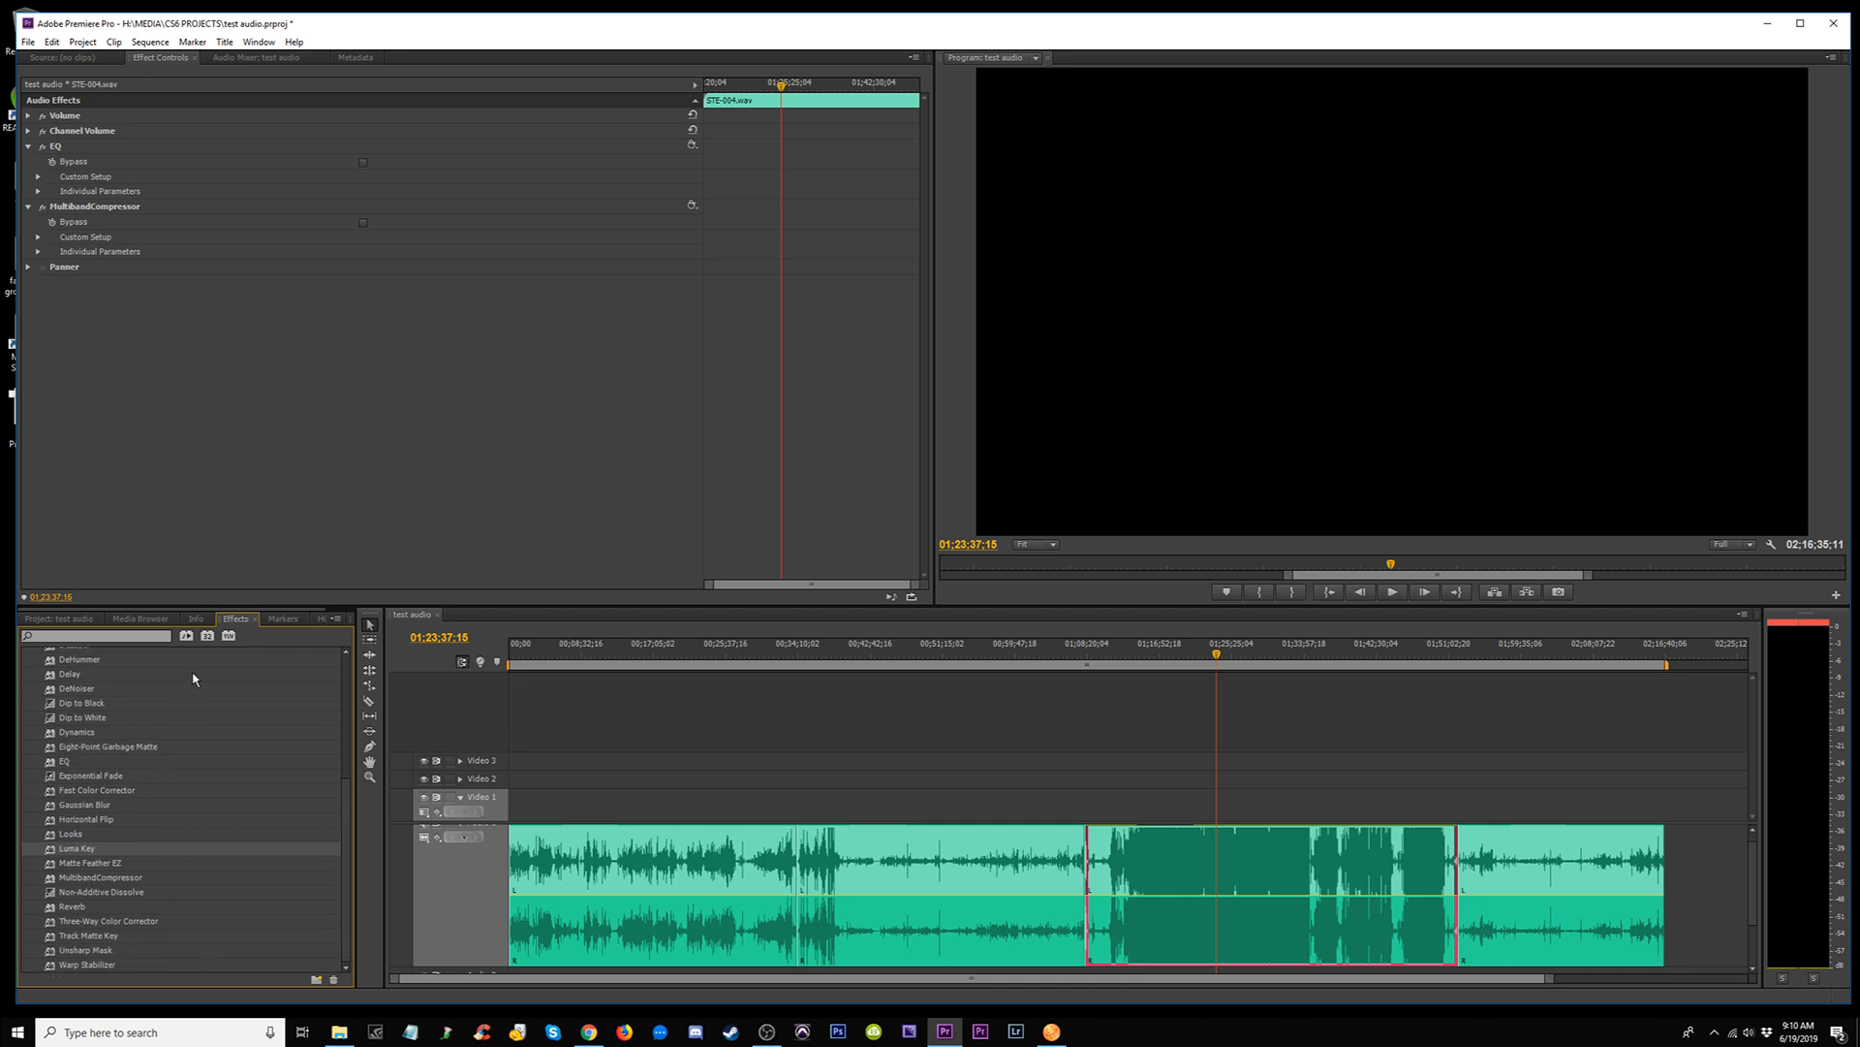
click(123, 636)
drag(80, 734, 1260, 892)
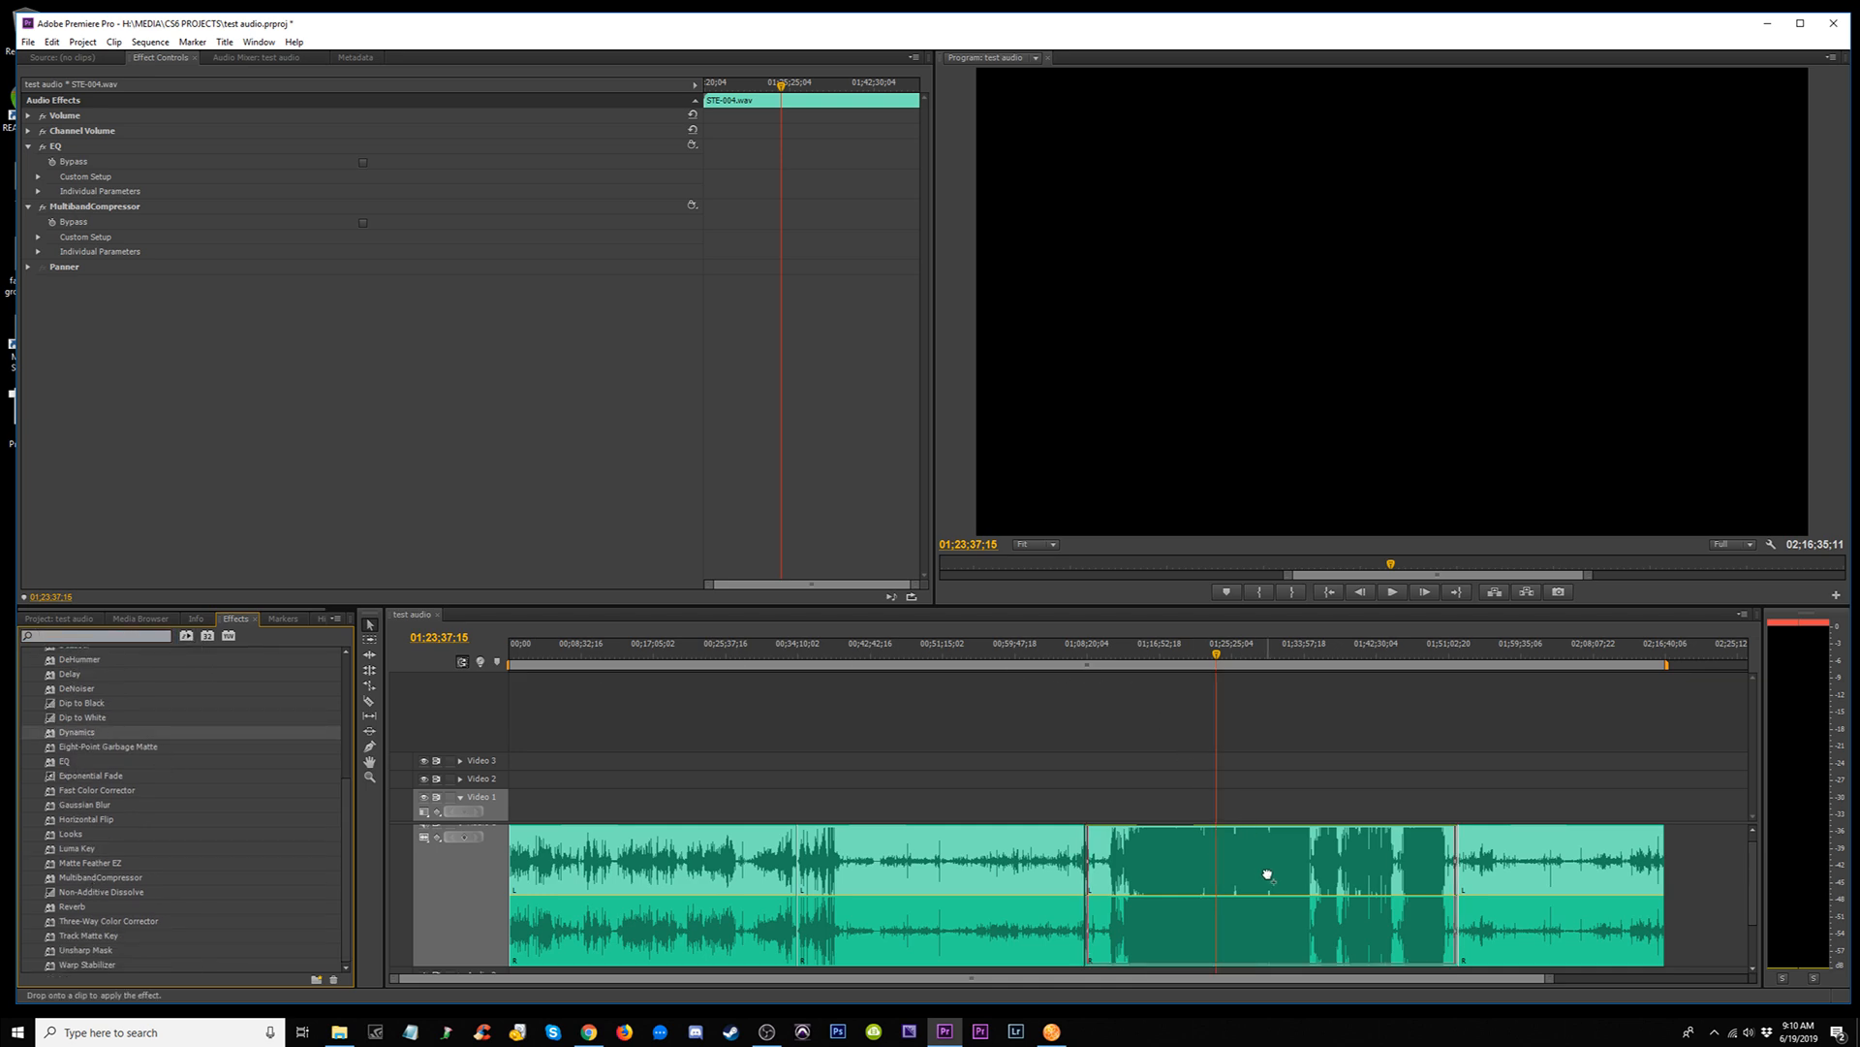
click(39, 297)
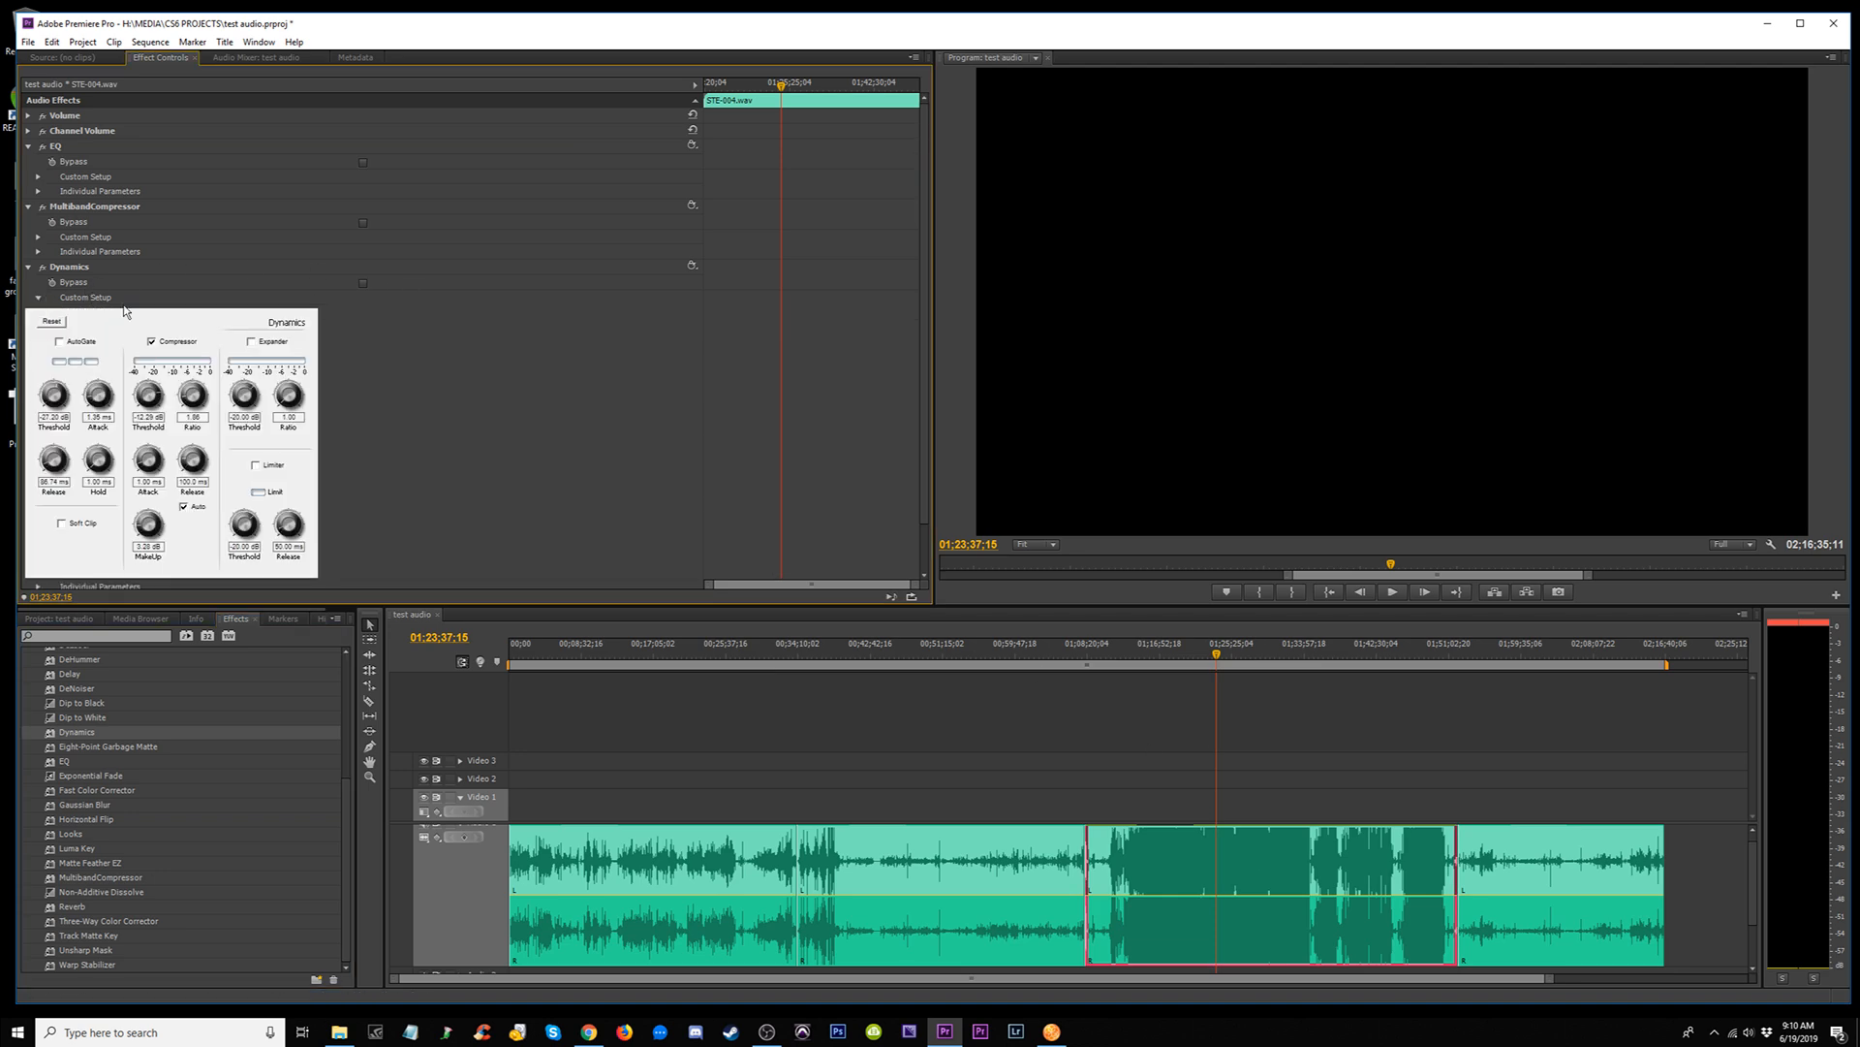
scroll(460, 421, down, 1)
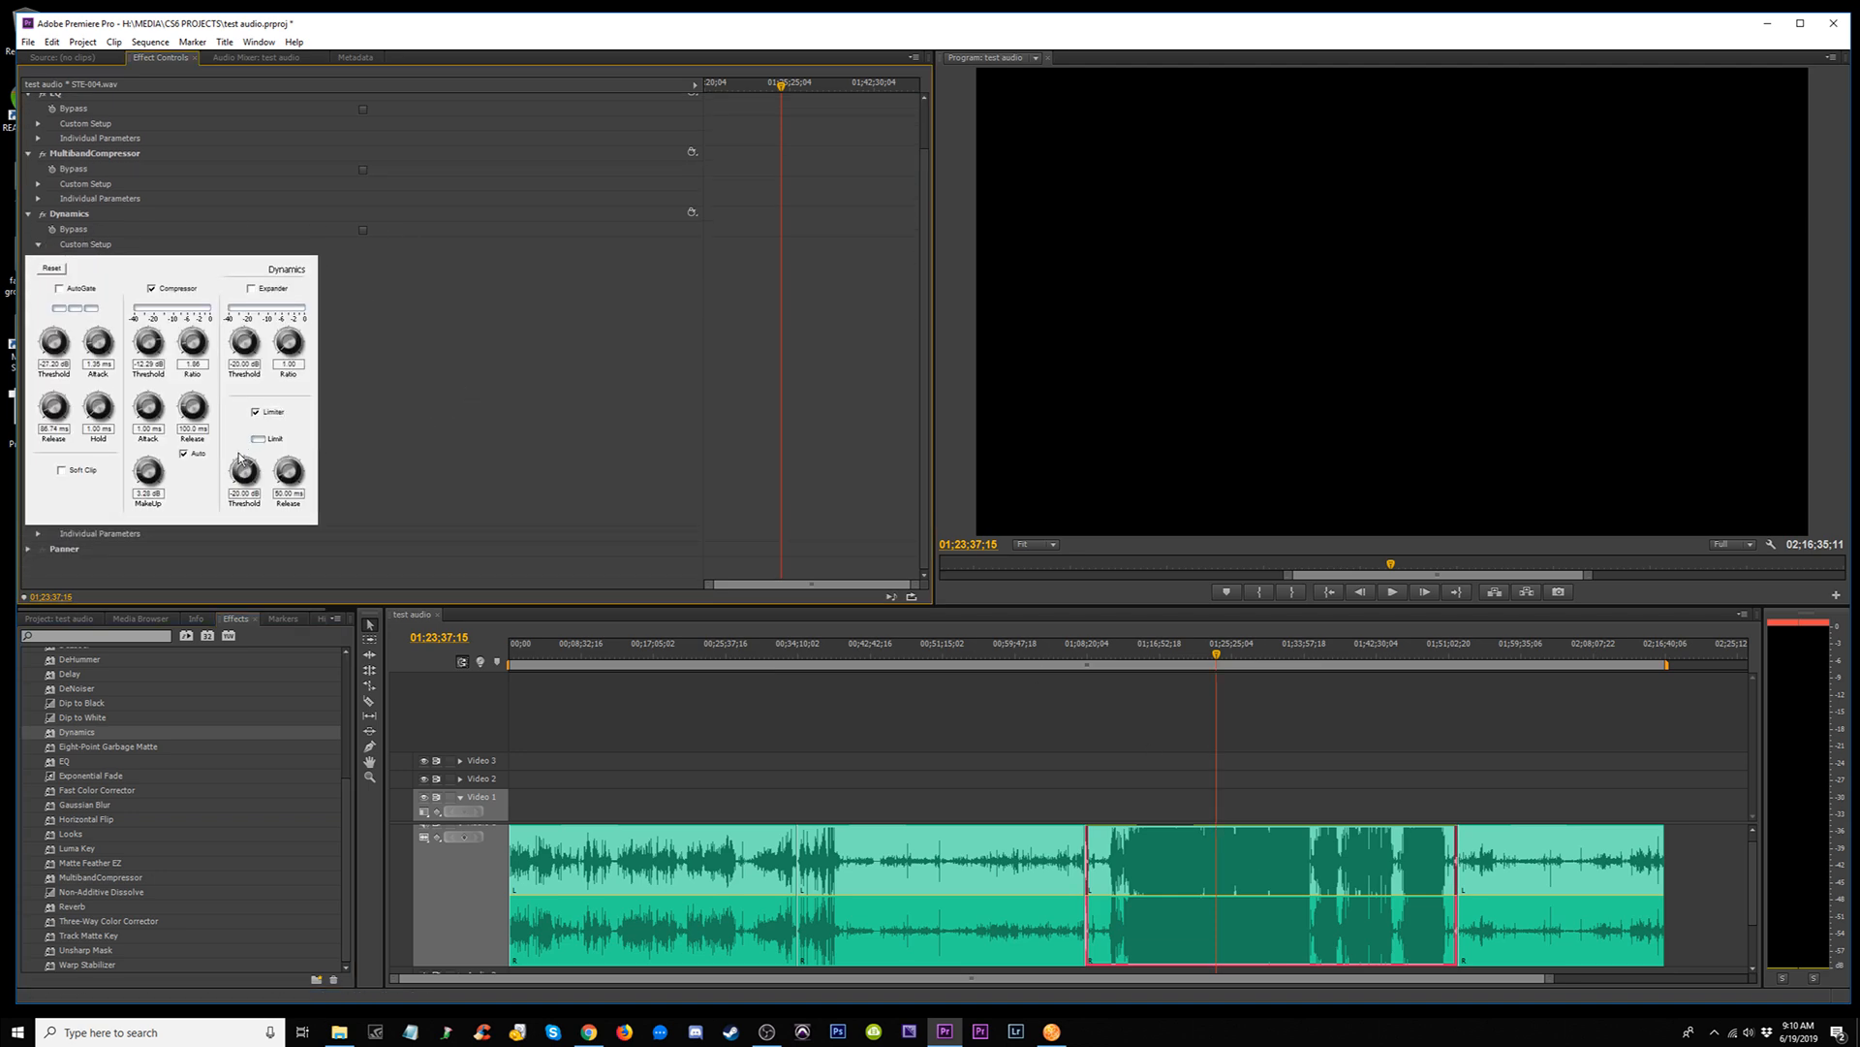
drag(239, 461, 242, 464)
Step: Play STE-004.wav from about 01;23;37 with the effects applied and check the audio meters and compressor activity
key(space)
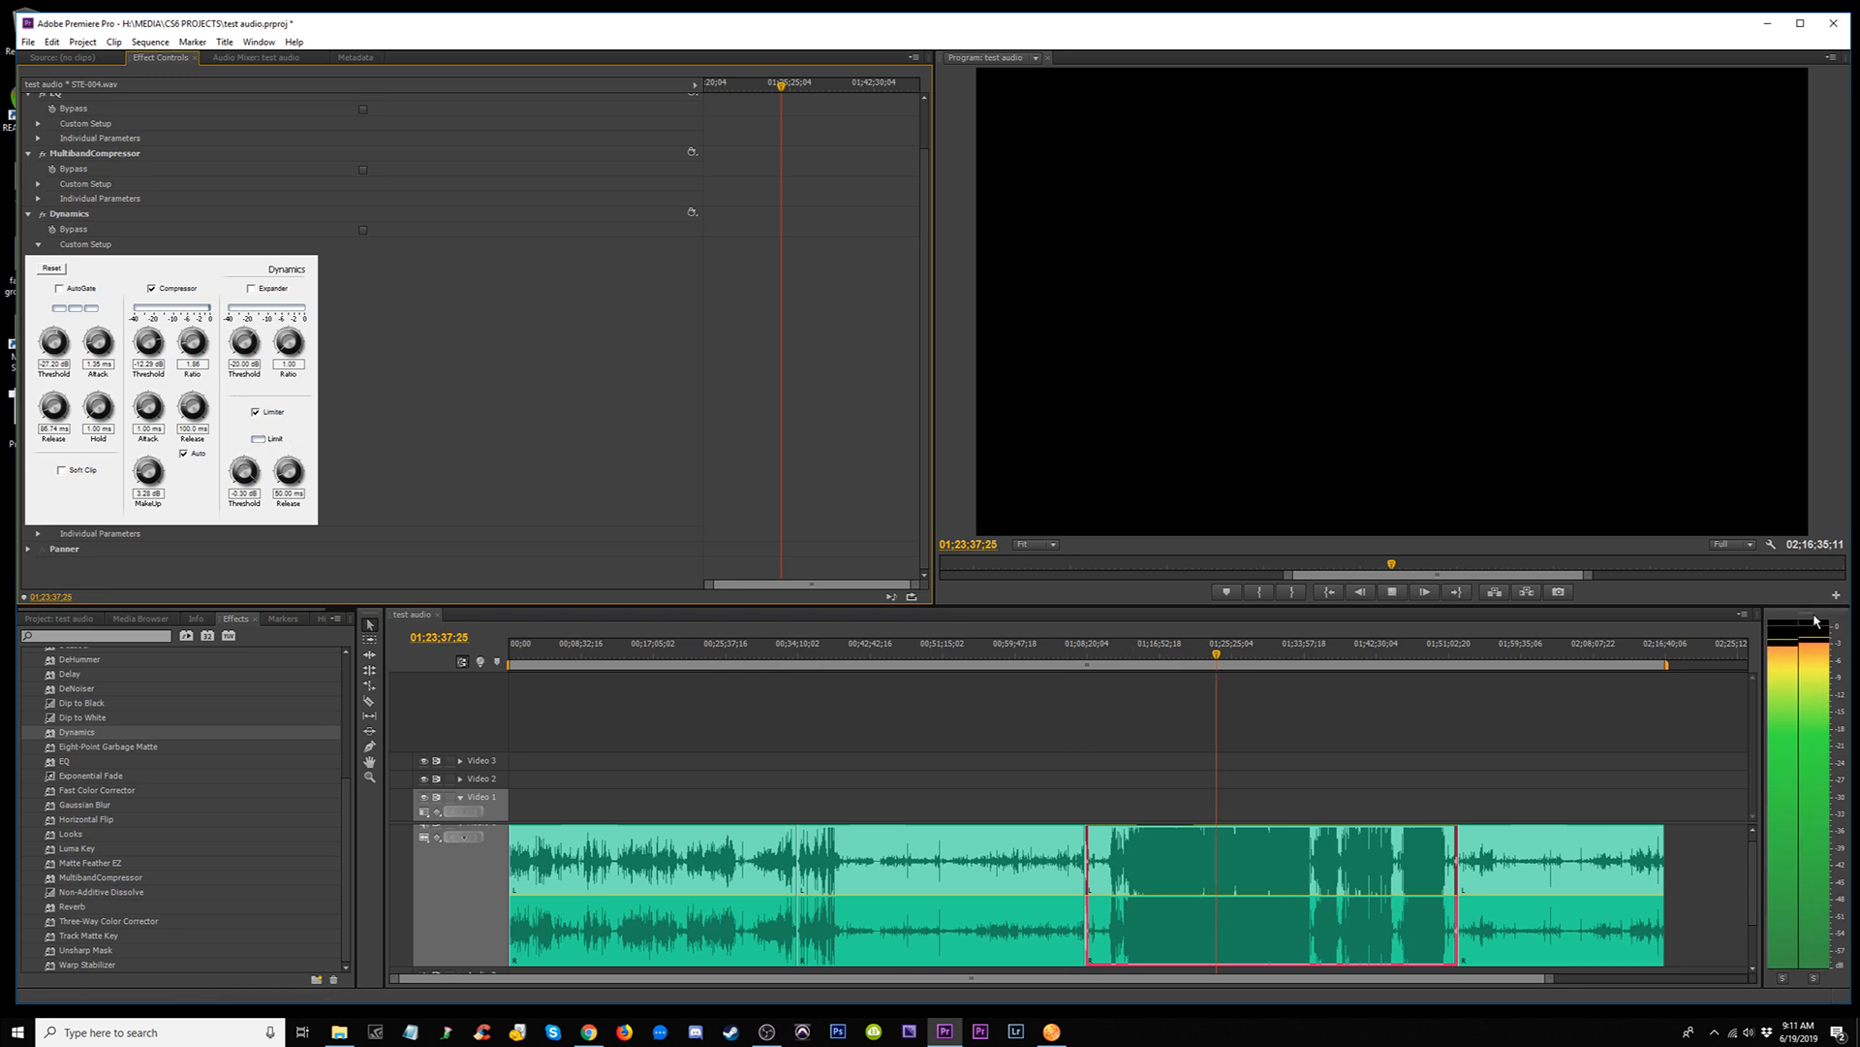
click(1266, 770)
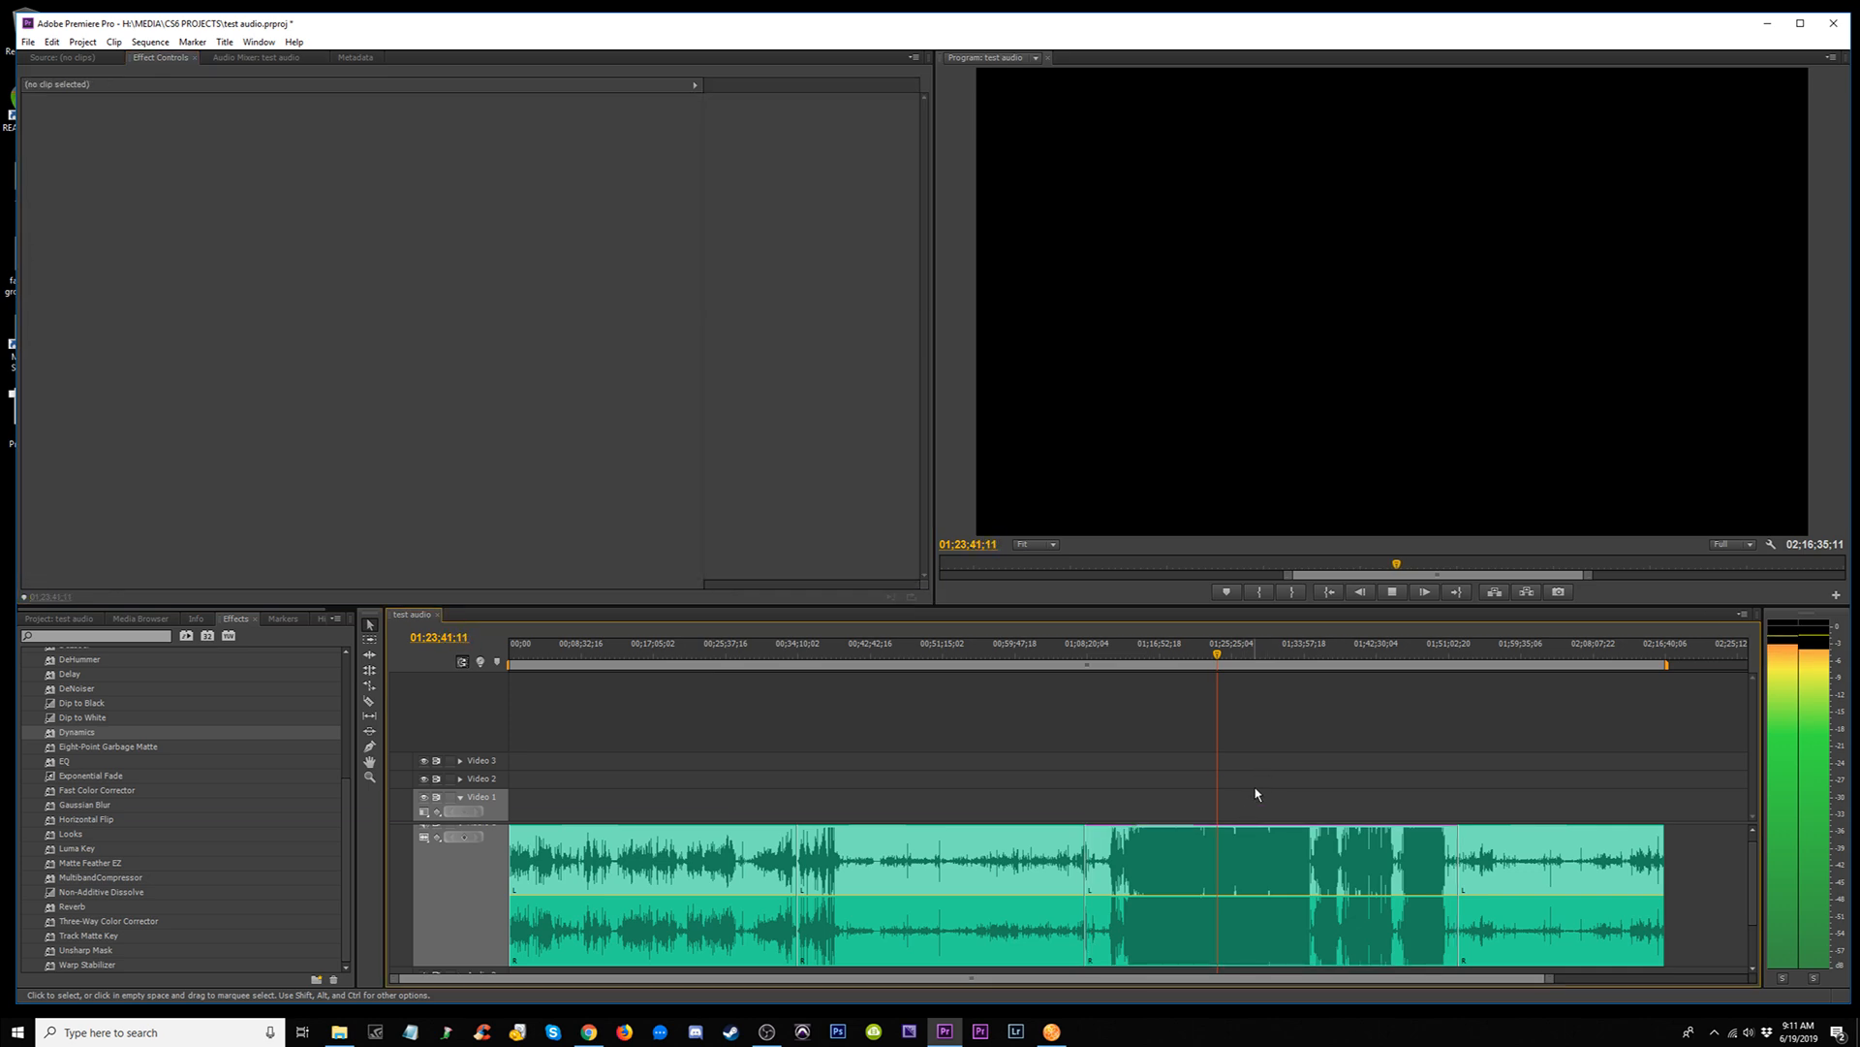
click(1222, 859)
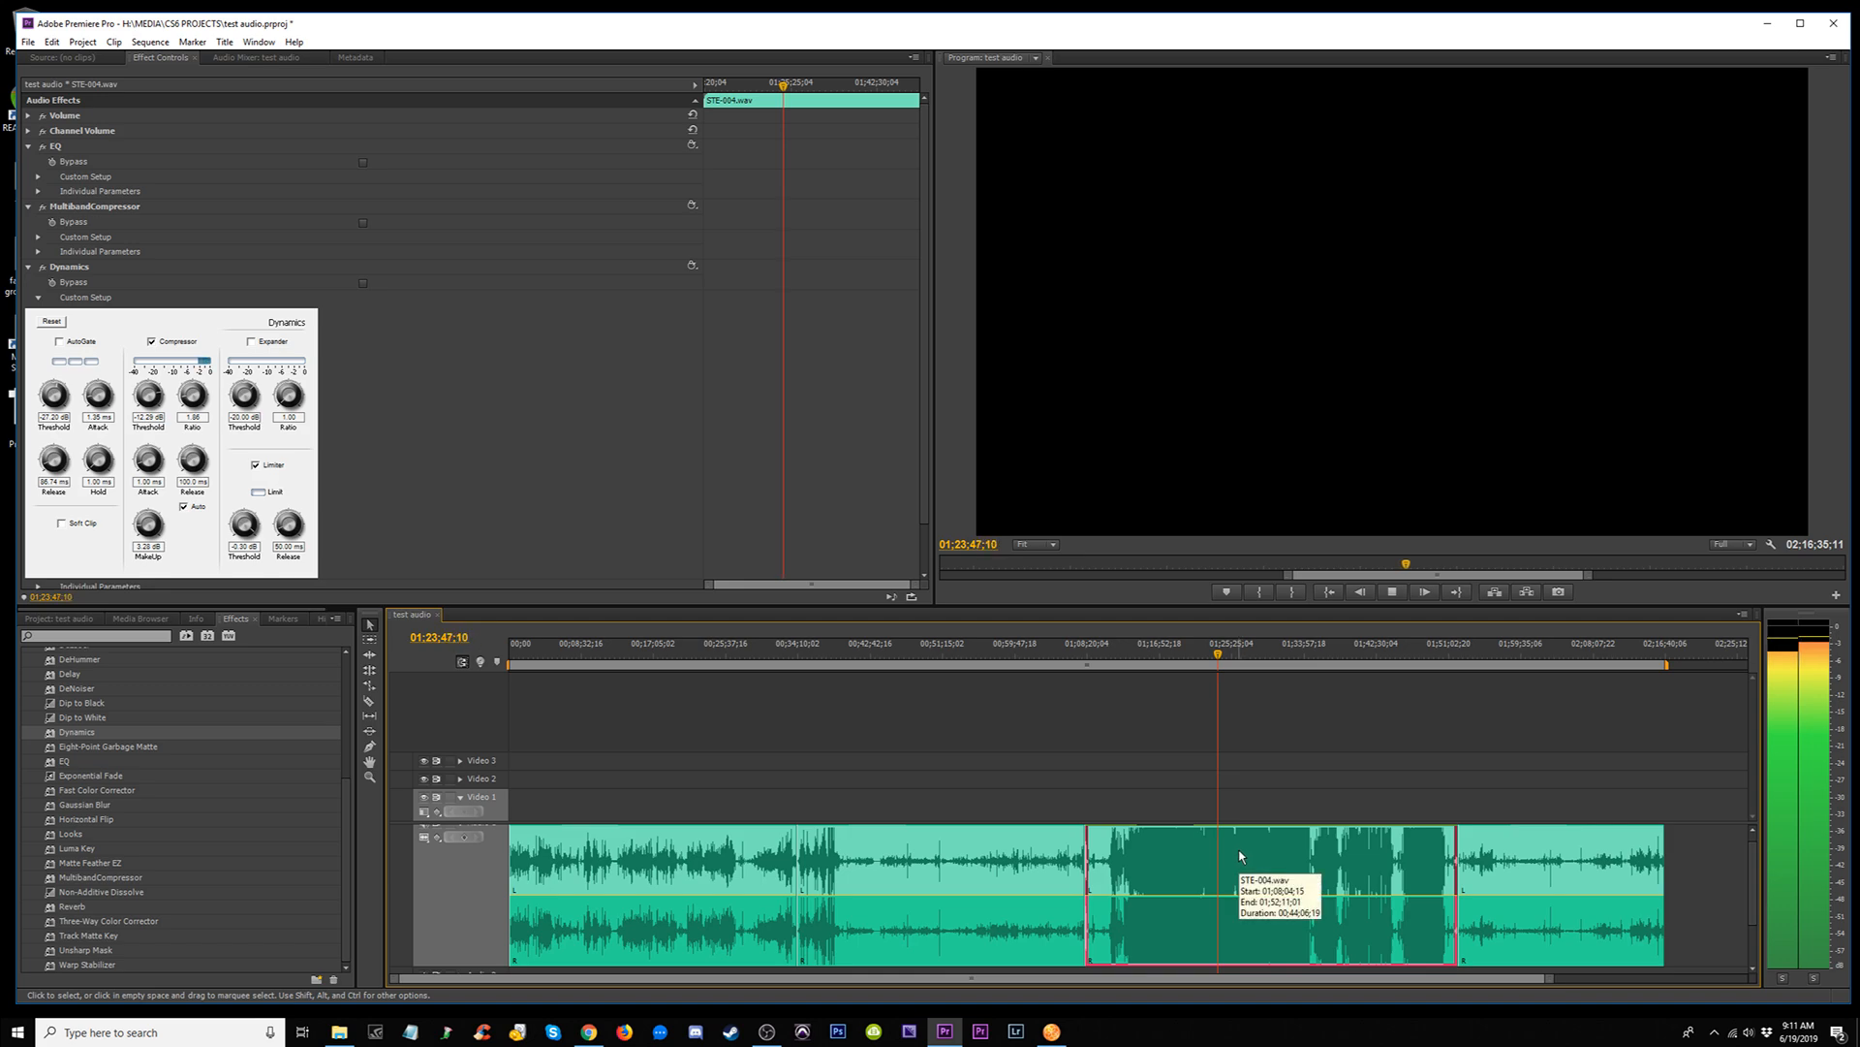
key(XF86AudioLowerVolume)
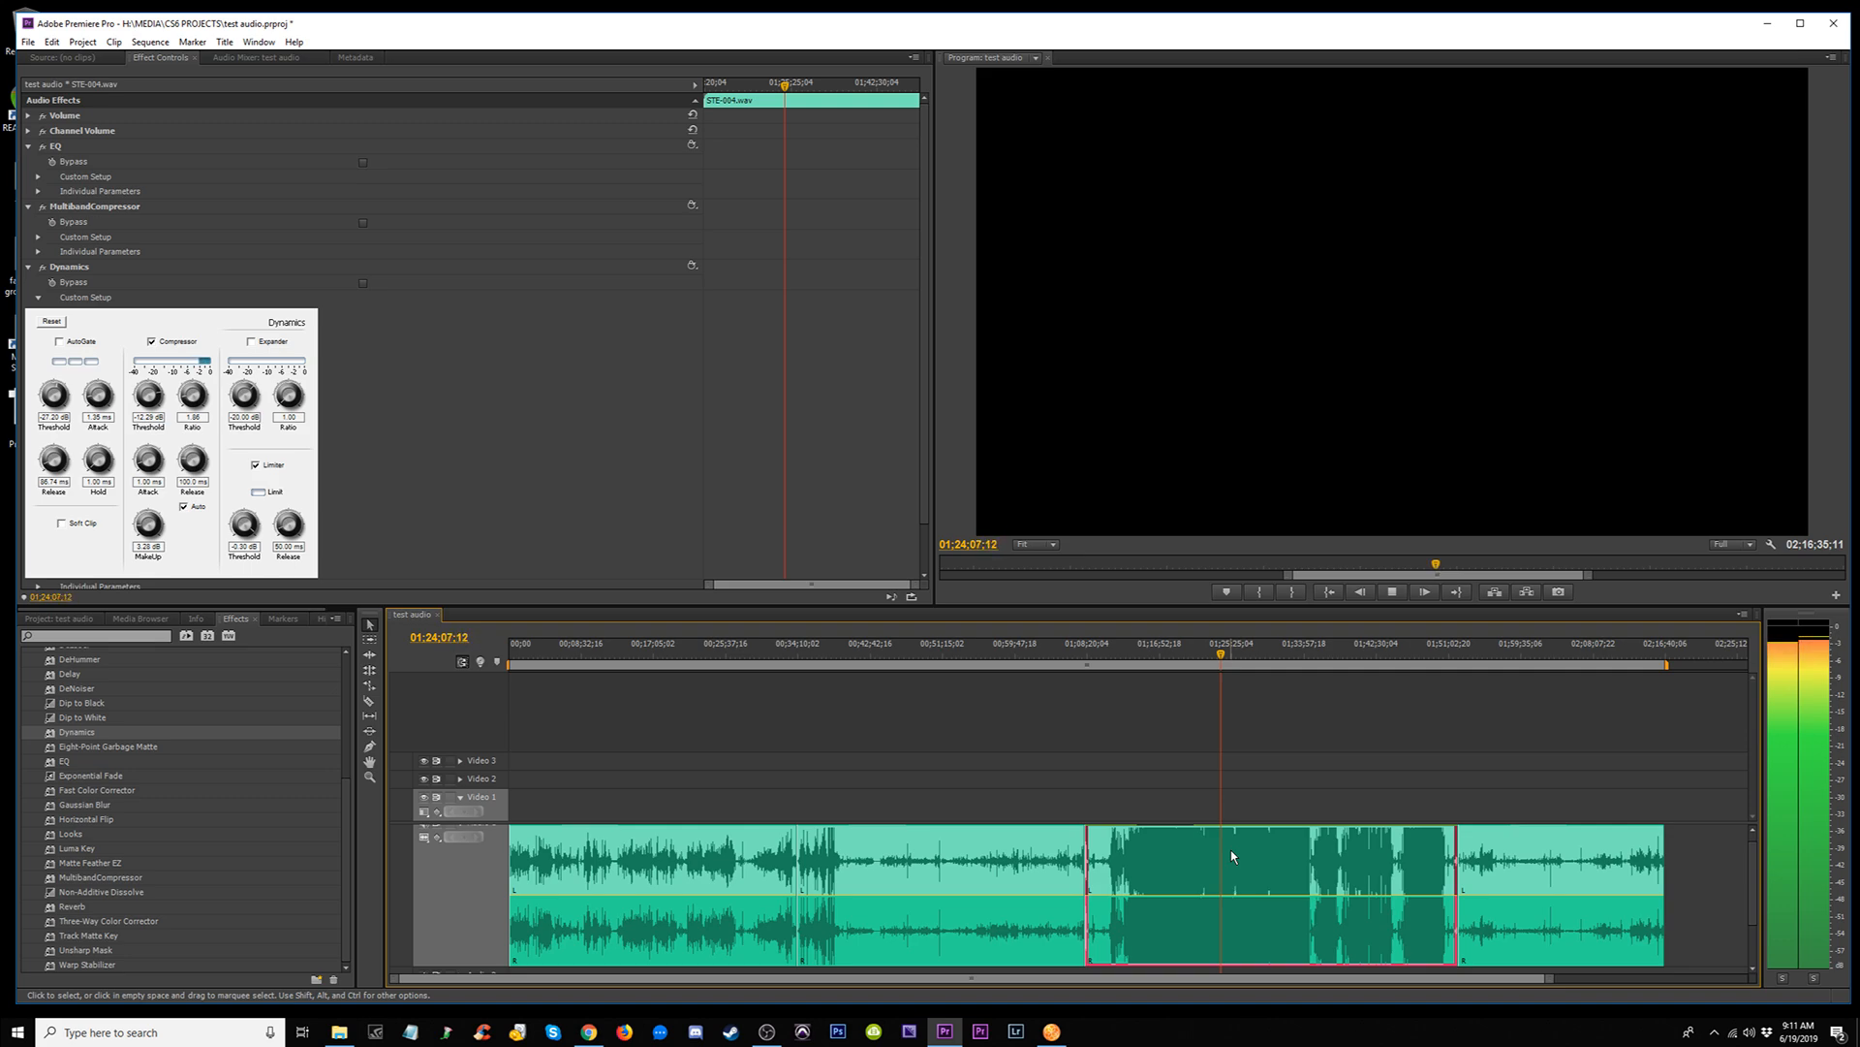
key(space)
Step: Move the playhead back to 00;15;37;23 within the first clip of the sequence
click(751, 657)
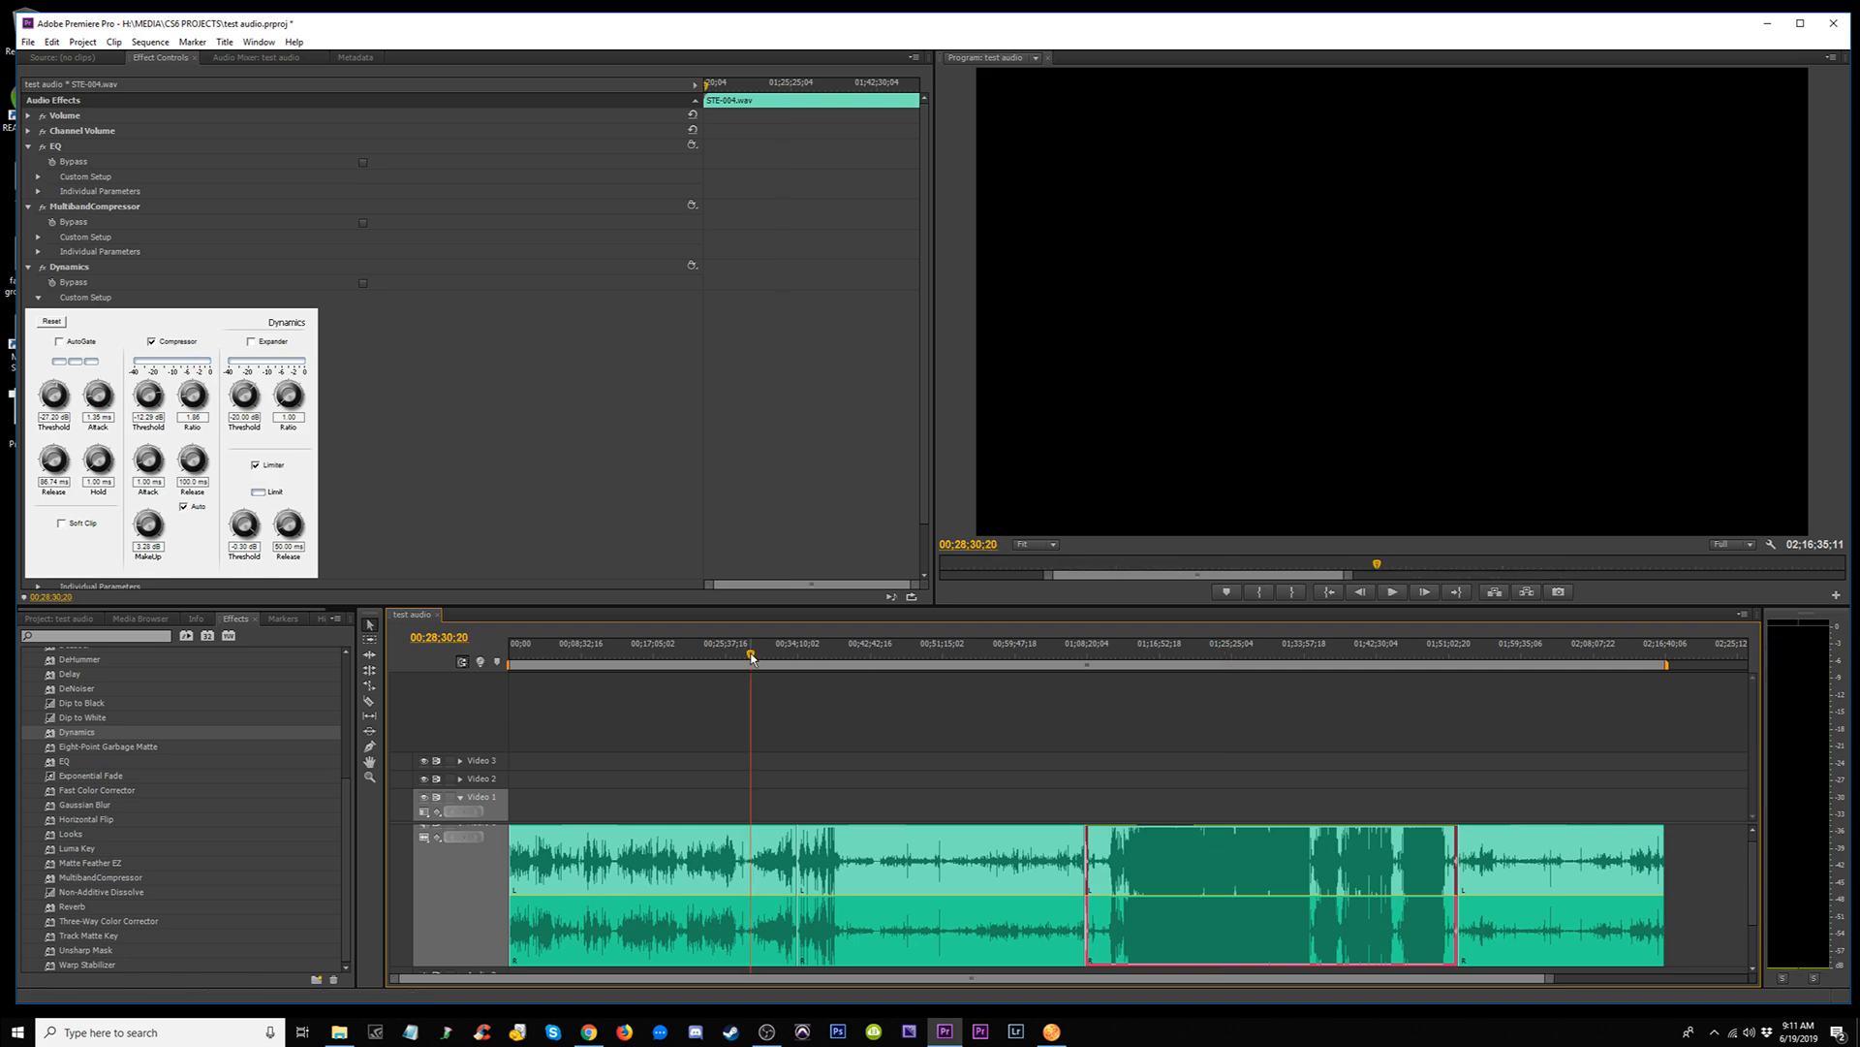
click(592, 665)
click(641, 665)
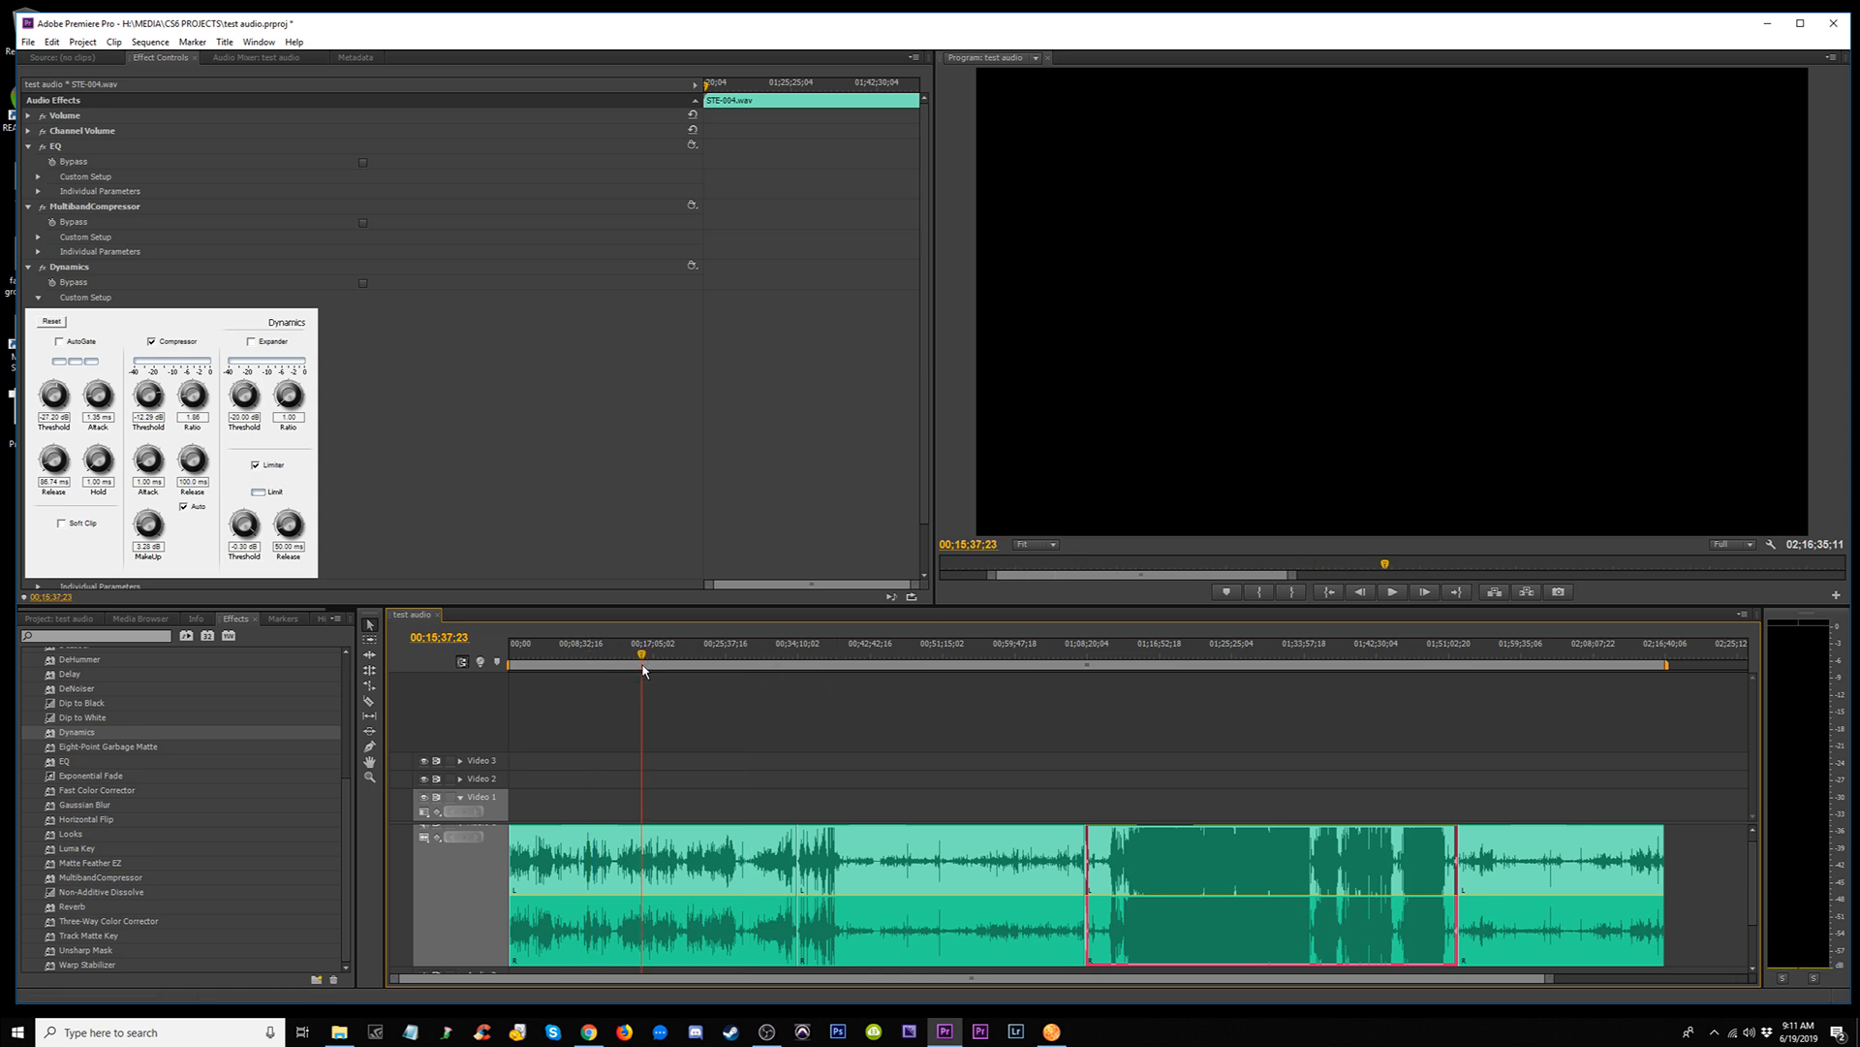
Step: Switch to PluralEyes and examine the Camera 1 media list down to its last clips
click(1051, 1034)
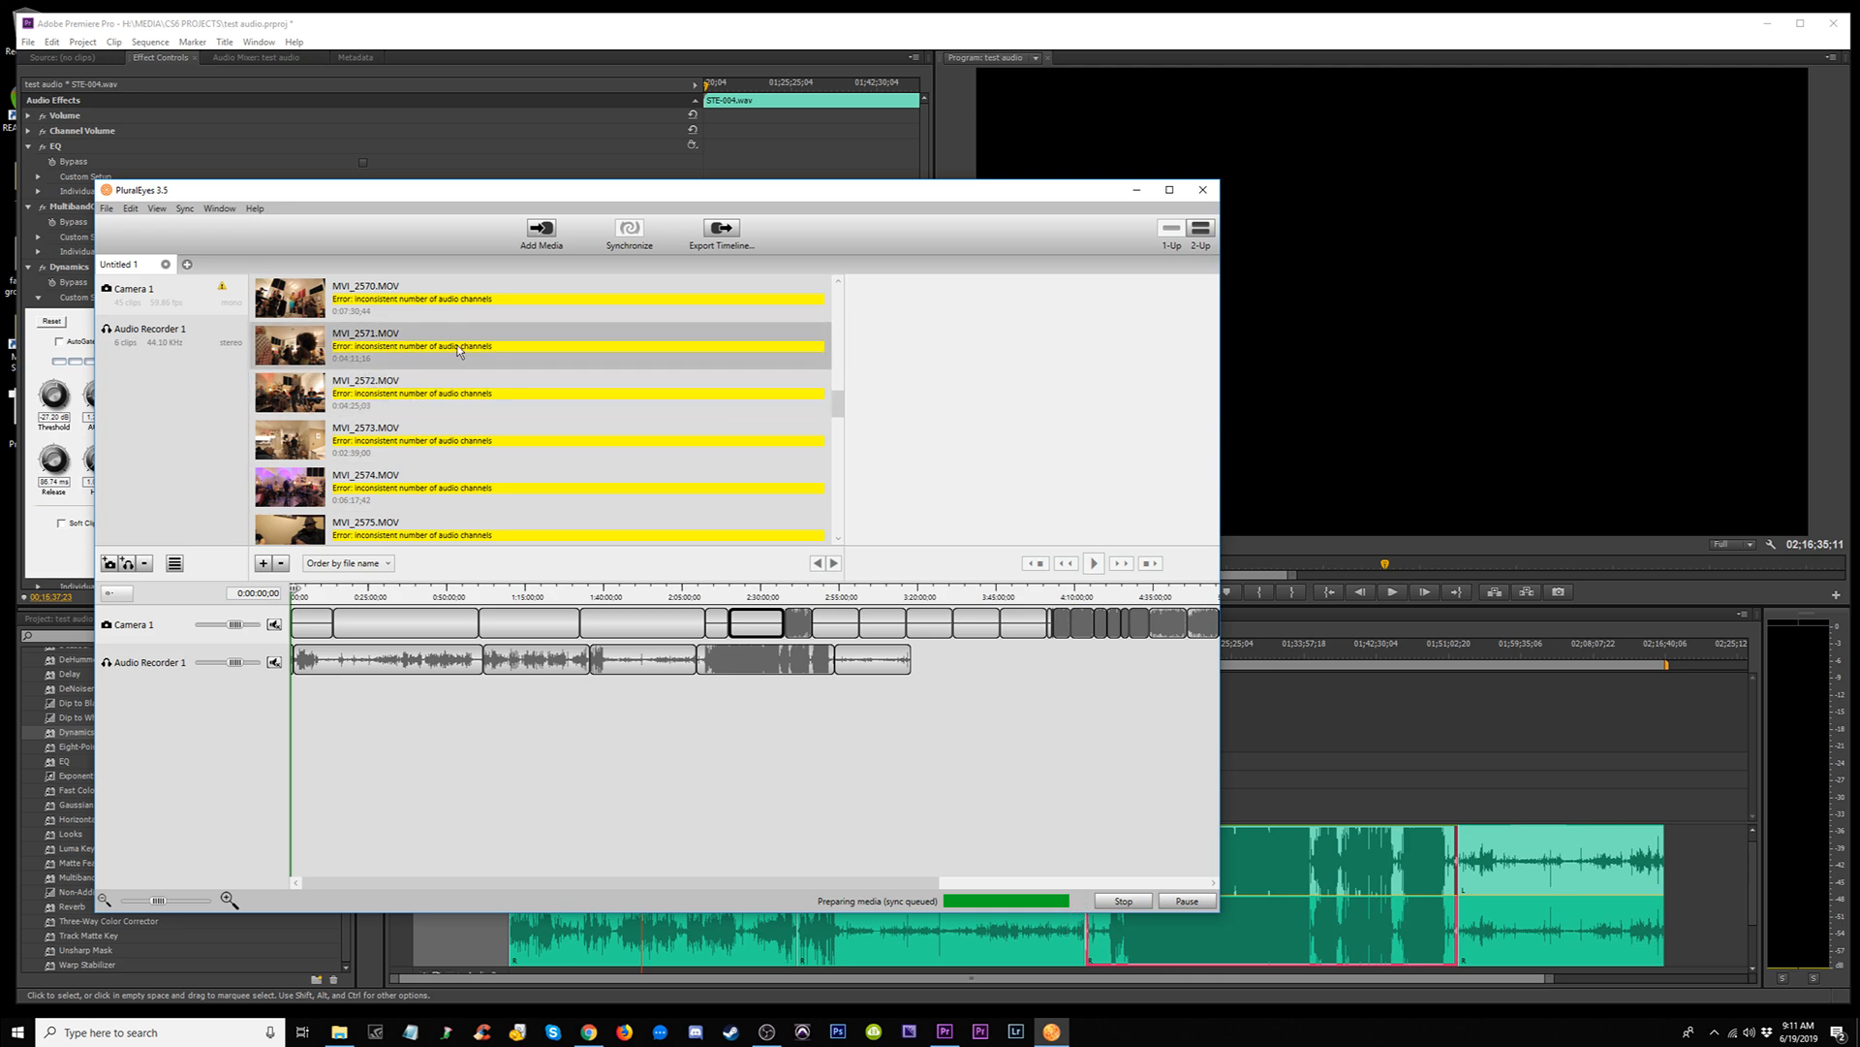
click(152, 296)
drag(841, 408, 837, 540)
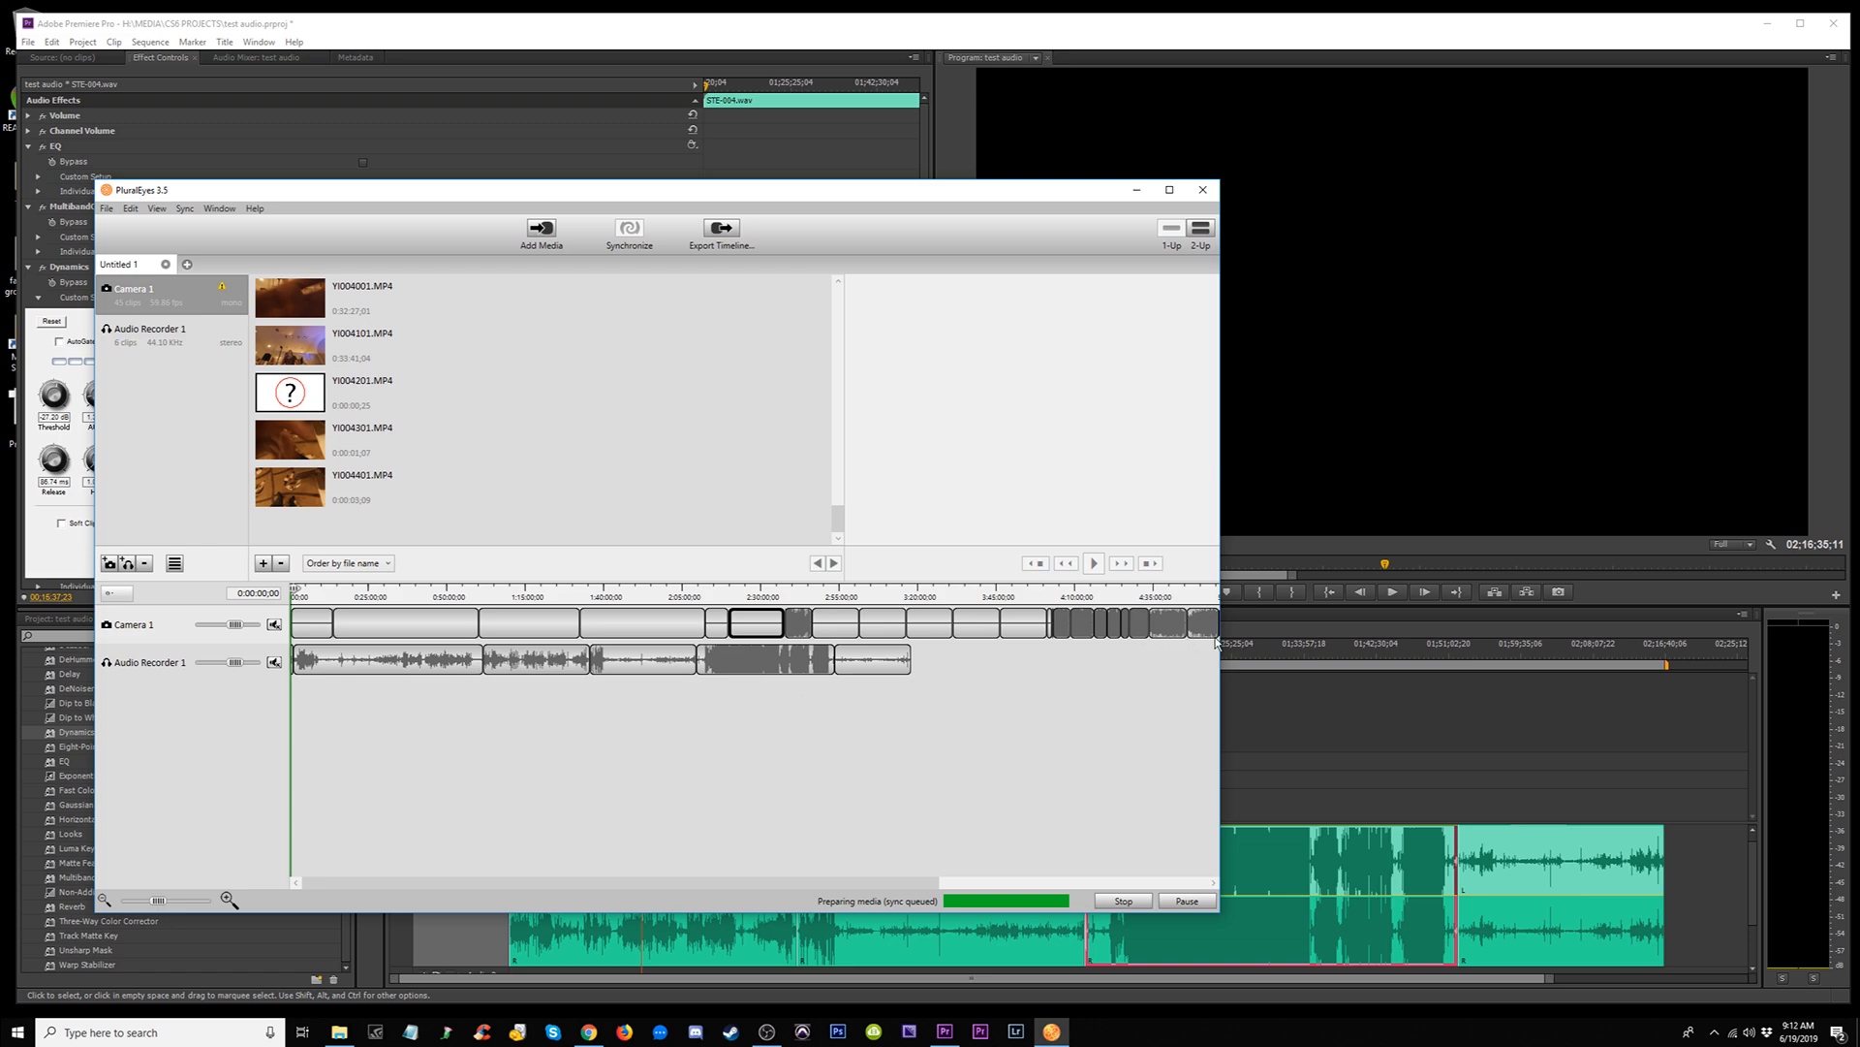
Step: Switch to Premiere Pro and play the first clip of the sequence from around 00;15;49
click(1268, 647)
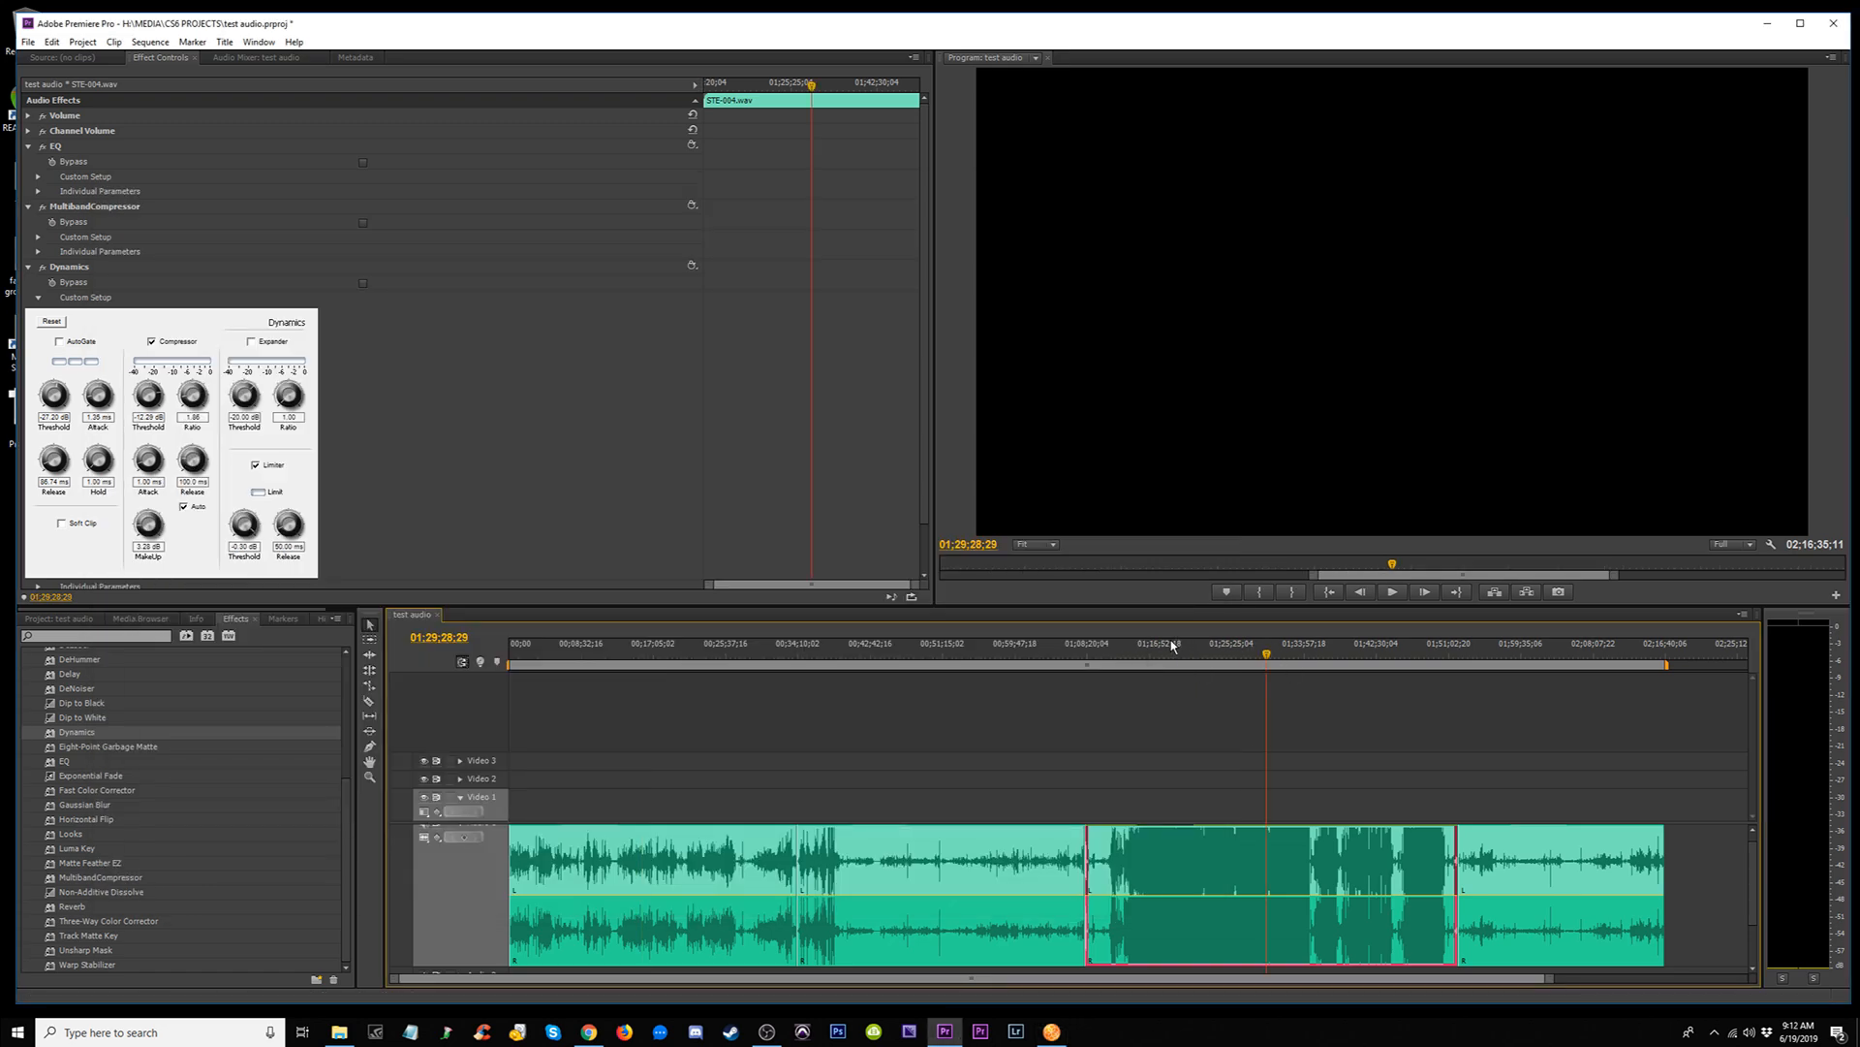
click(643, 655)
key(space)
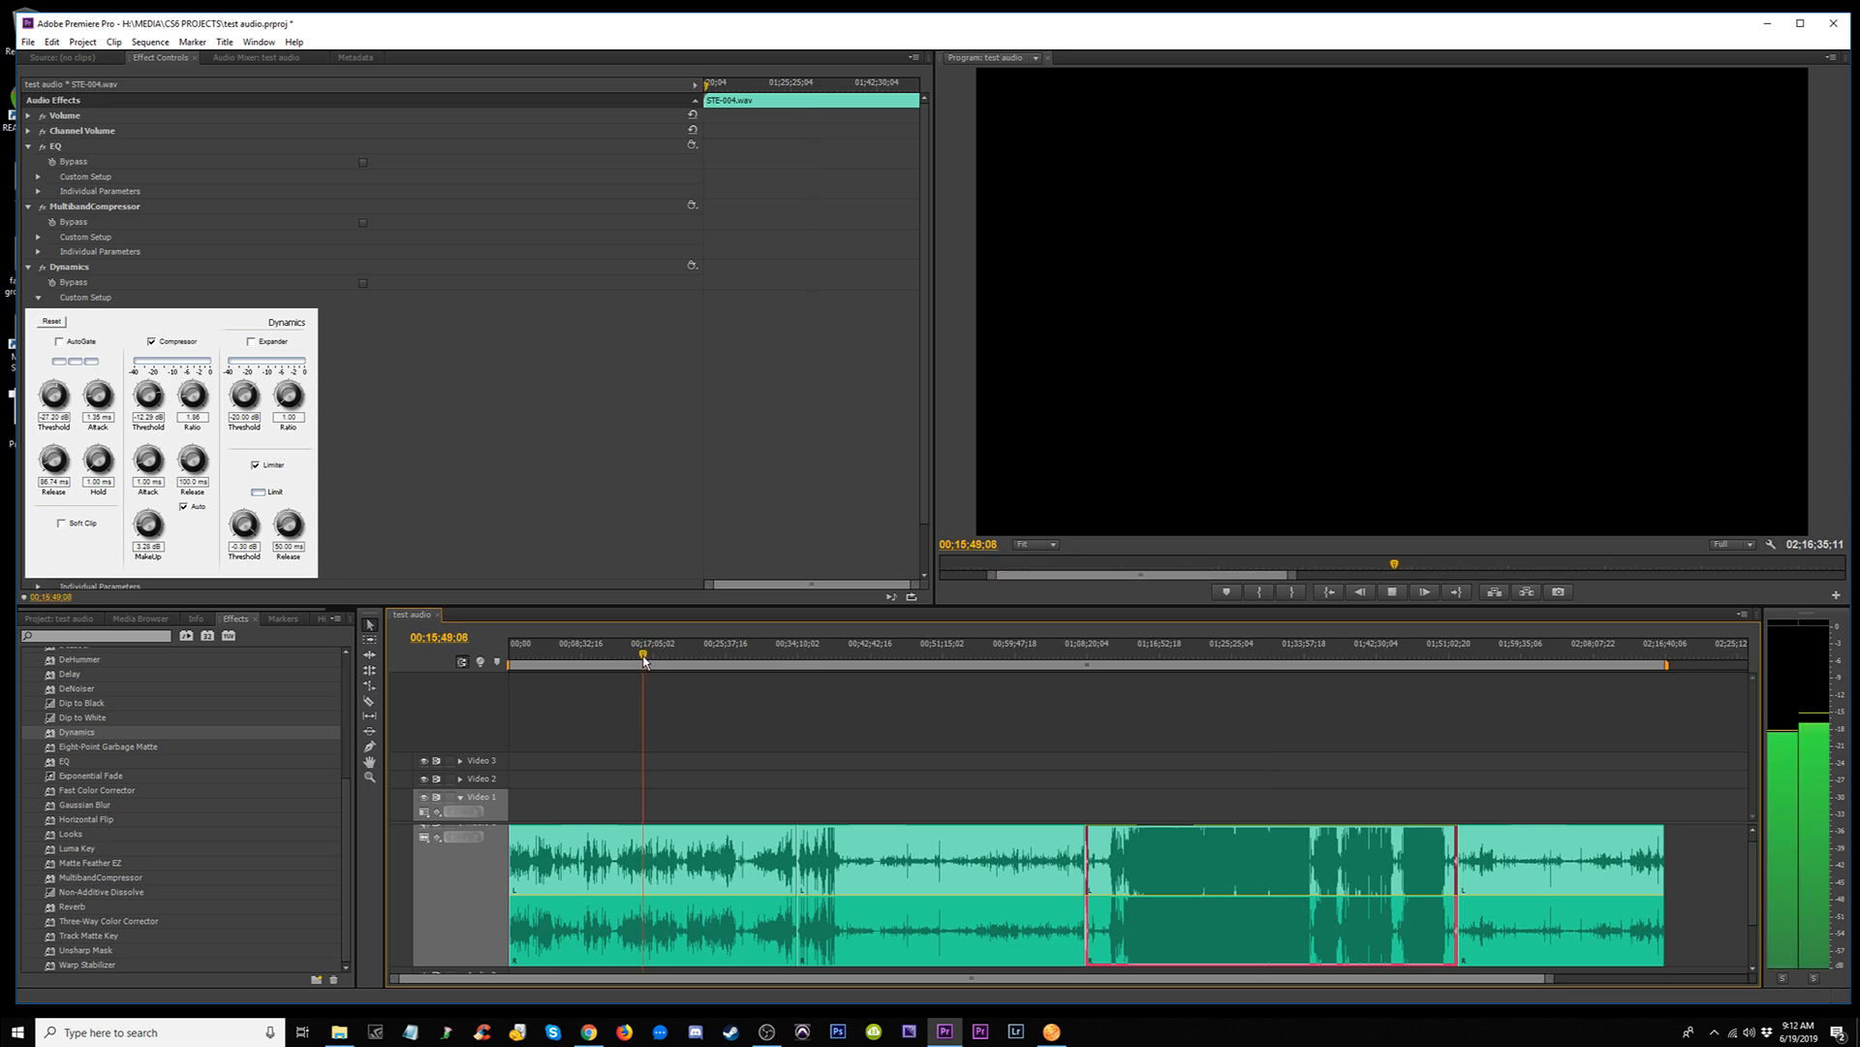
Step: Copy STE-004.wav with its effects and paste its attributes onto STE-002.wav, the first clip in the sequence
right_click(1227, 863)
click(1268, 405)
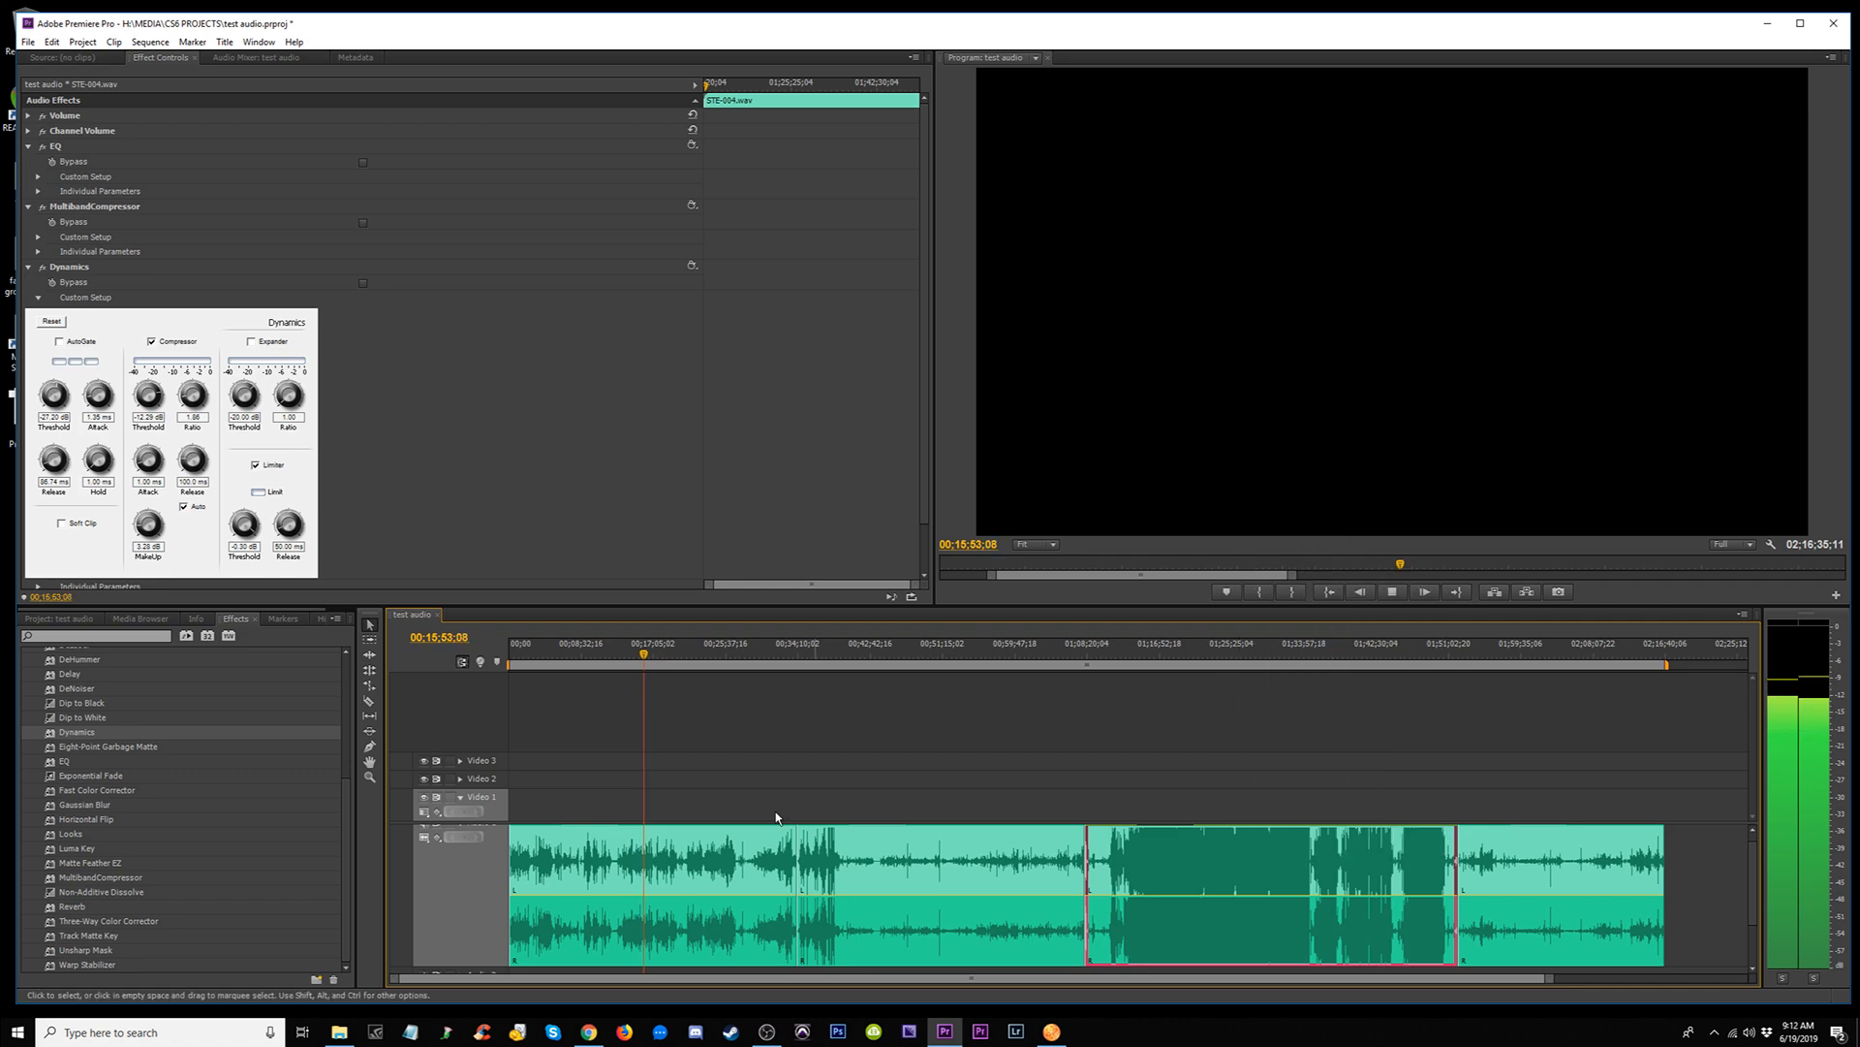
key(space)
click(682, 856)
right_click(683, 856)
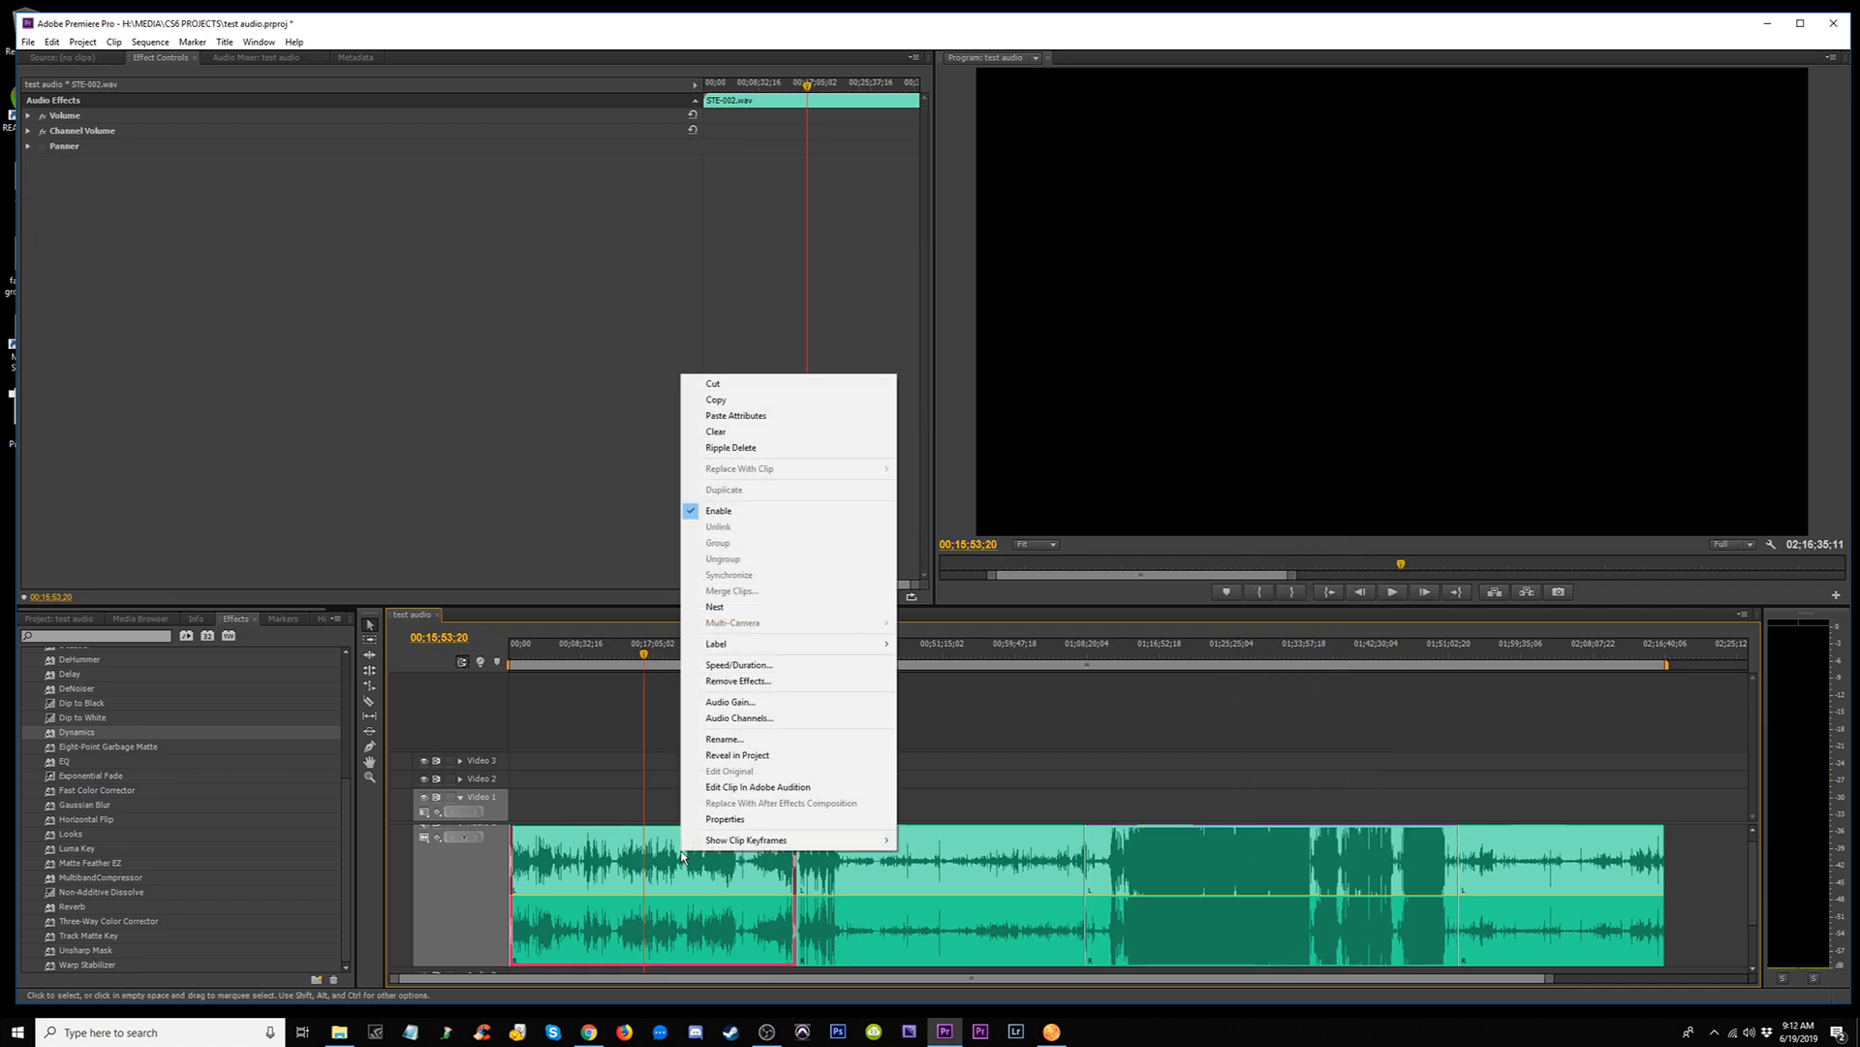
click(738, 415)
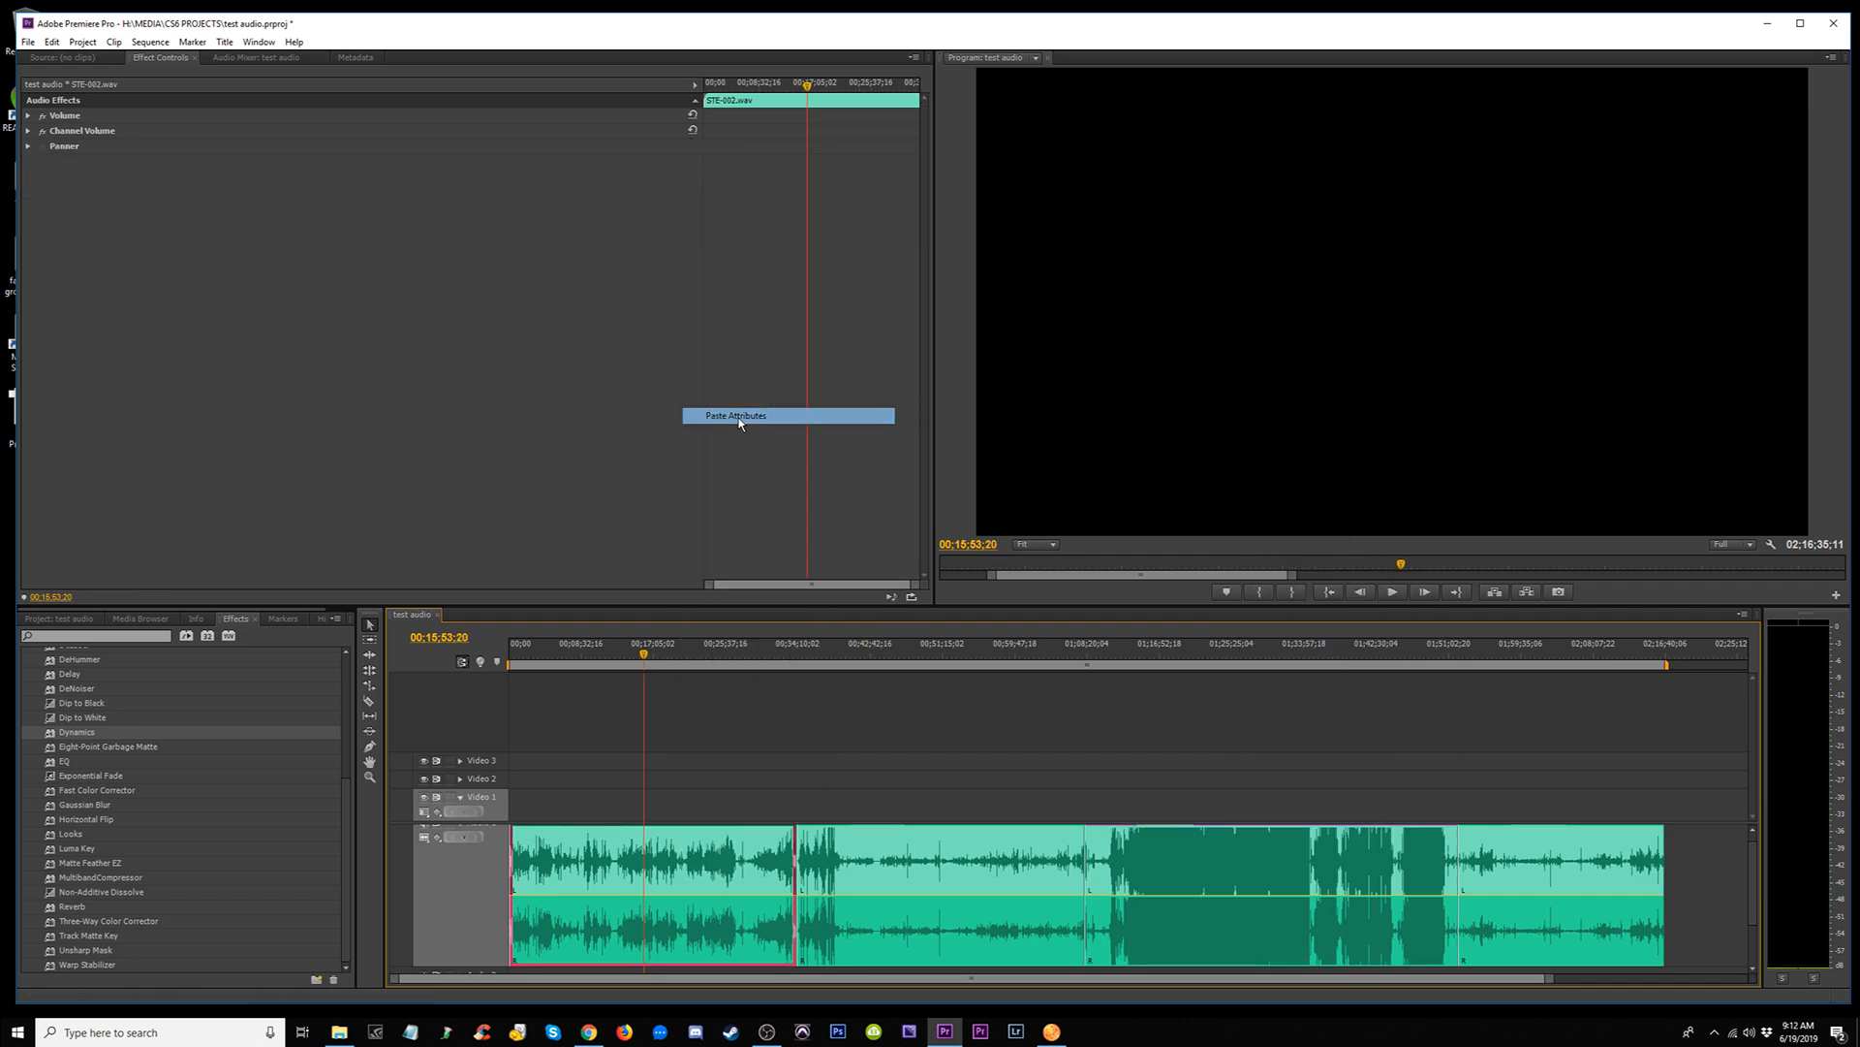
Step: Play STE-002.wav with the pasted effects and raise the system volume to 92
key(space)
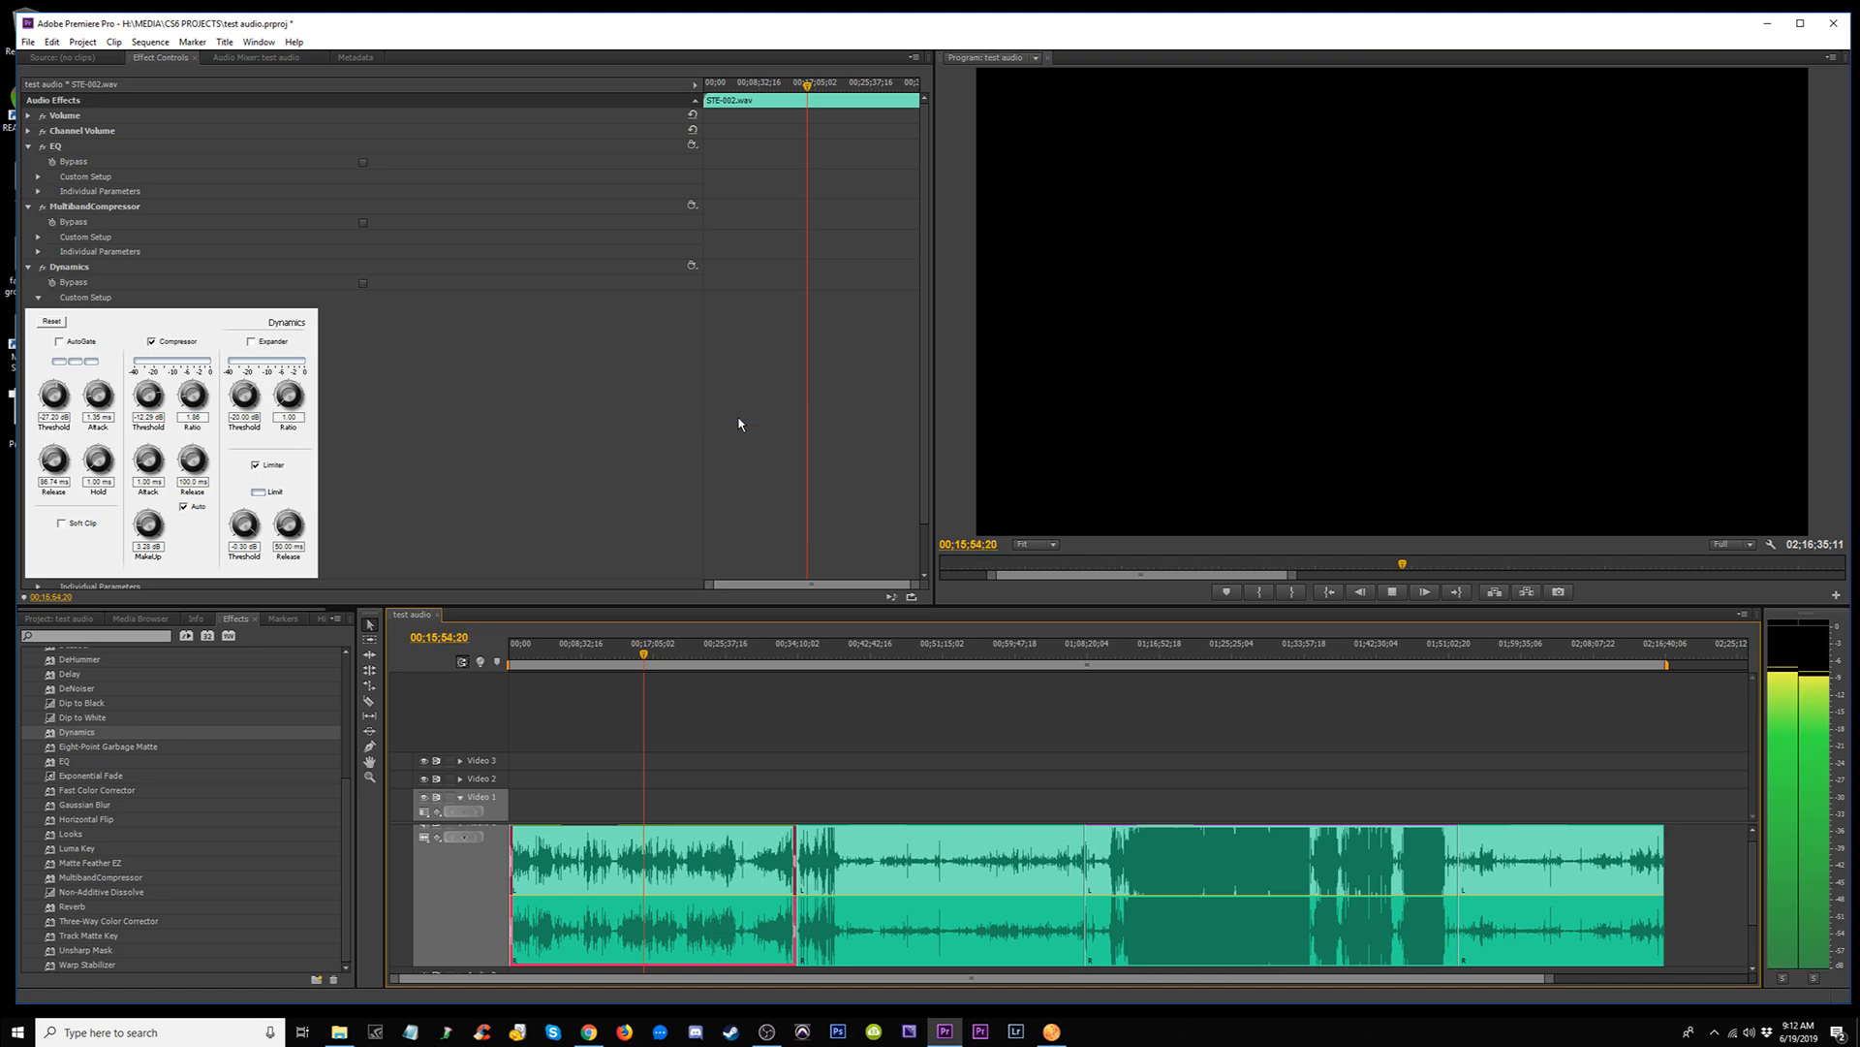
key(XF86AudioRaiseVolume)
key(XF86AudioRaiseVolume)
key(XF86AudioRaiseVolume)
key(XF86AudioRaiseVolume)
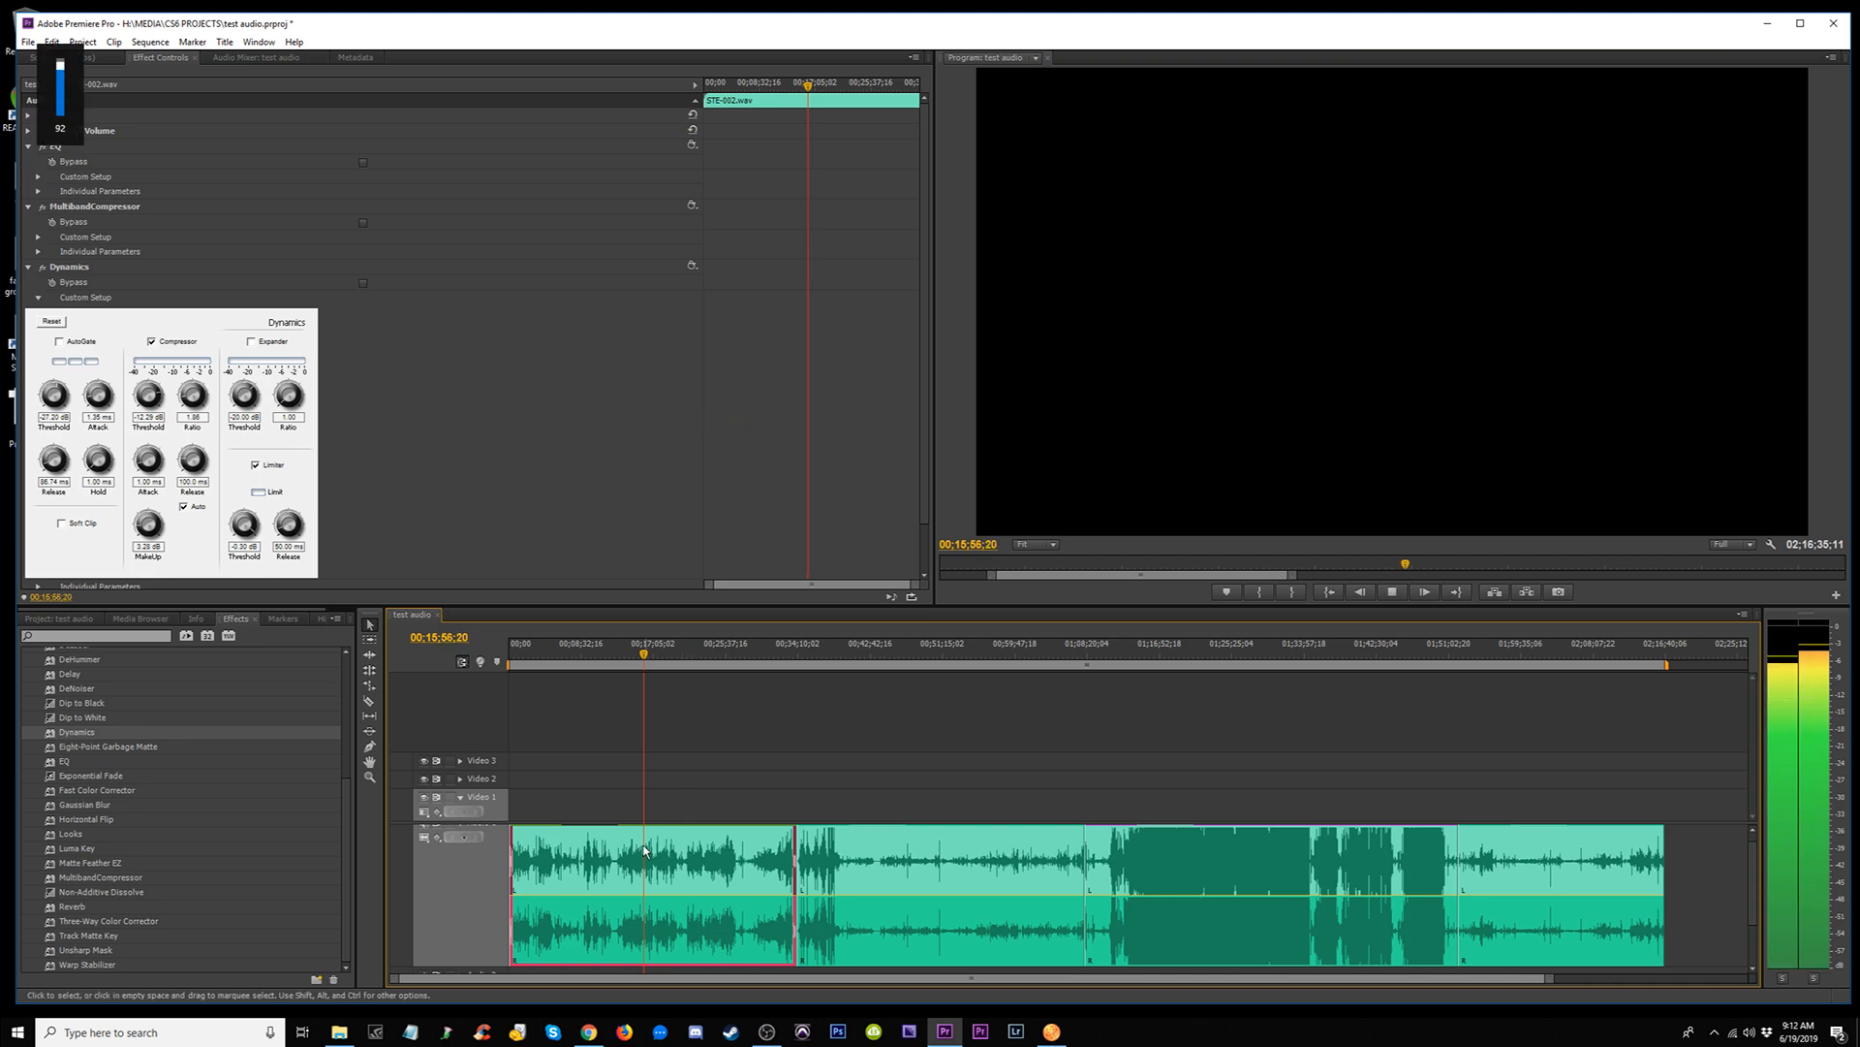
Step: Switch to OBS and raise Desktop Audio to 0.0 dB, then lower Mic/Aux all the way to -inf dB
click(766, 1031)
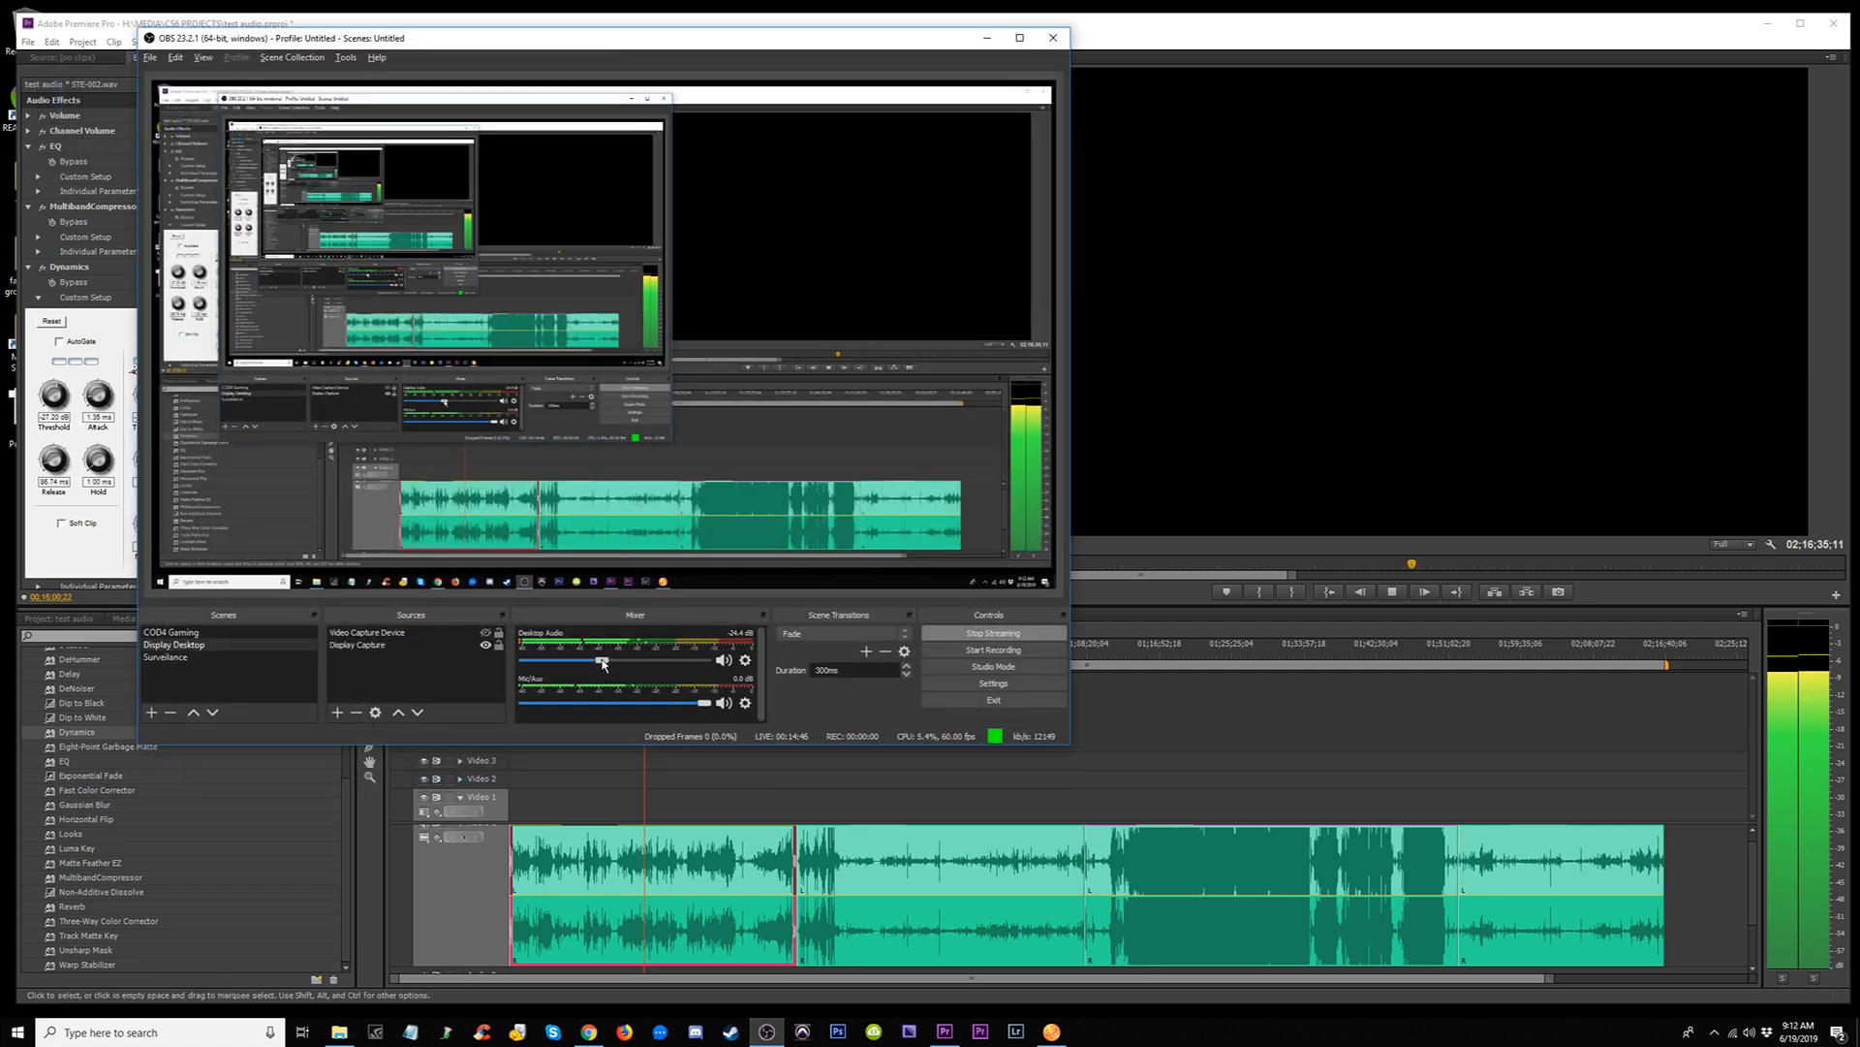
drag(603, 663, 706, 662)
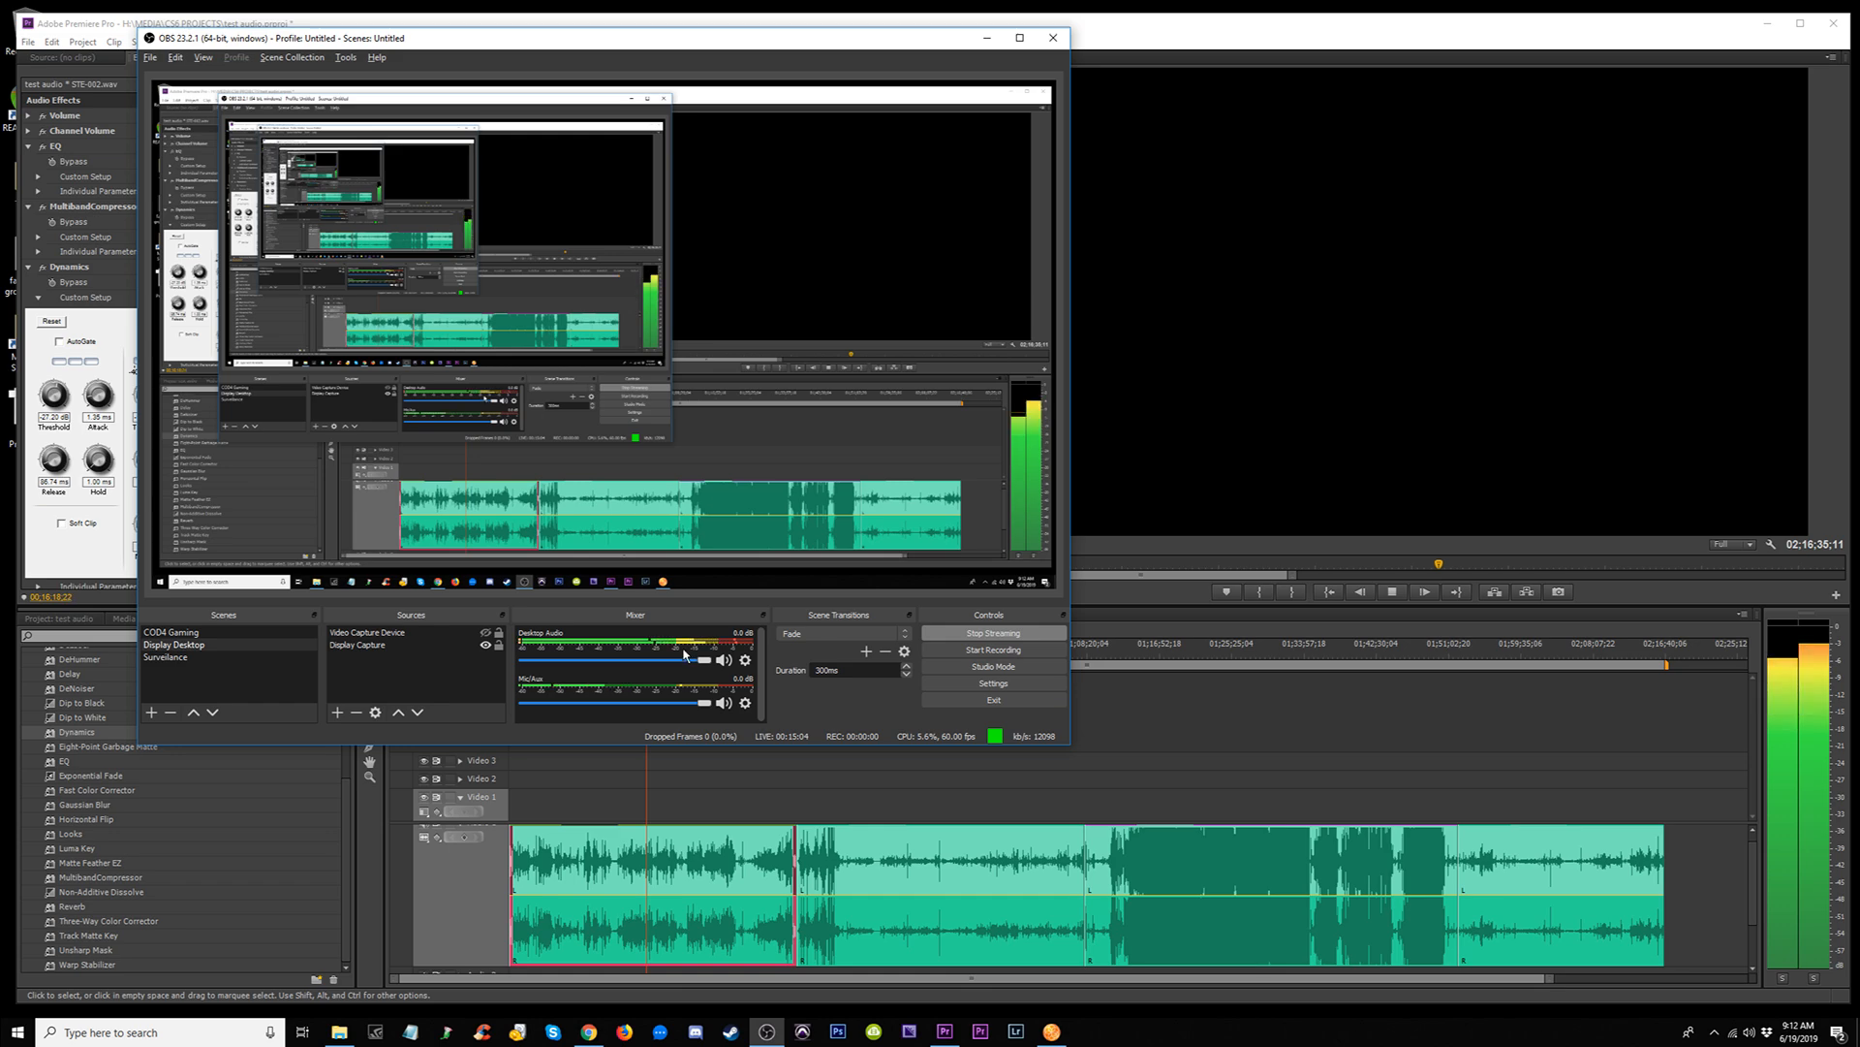
drag(684, 702, 485, 701)
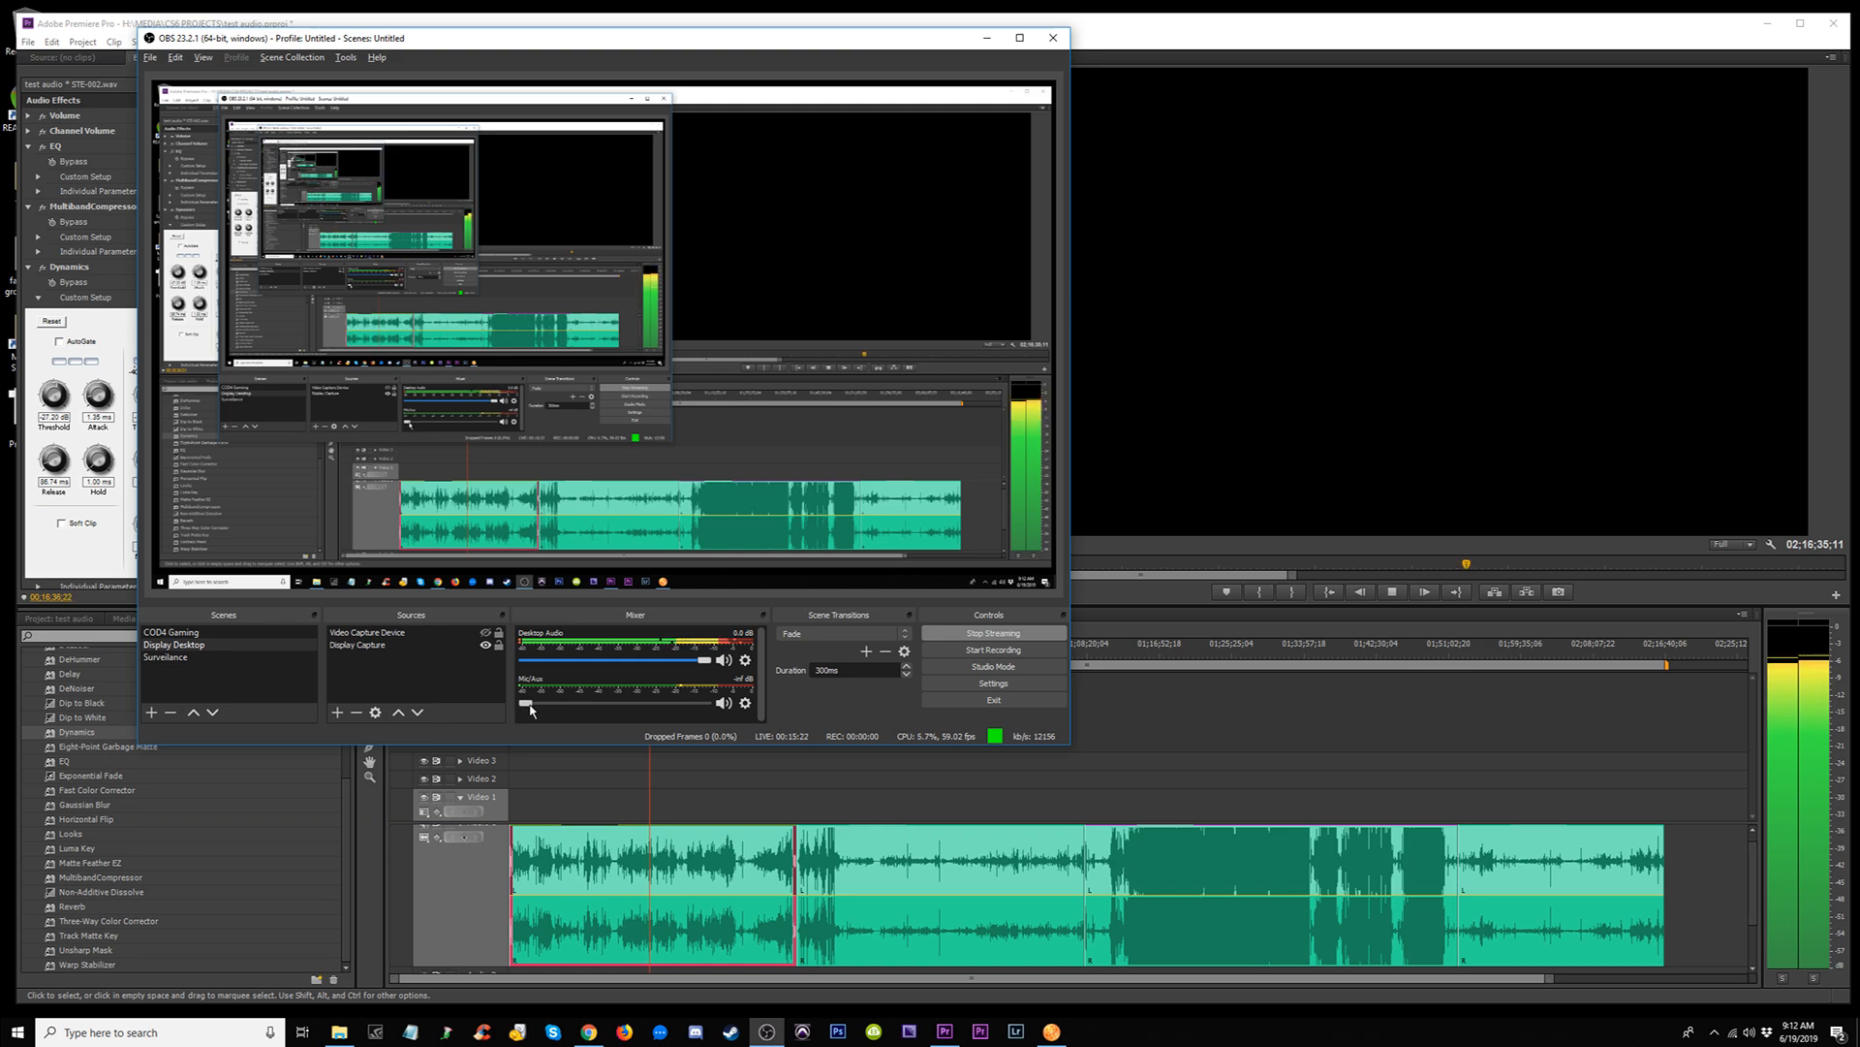
Step: Switch to PluralEyes, check the media preparation progress and reposition its window
click(1052, 1031)
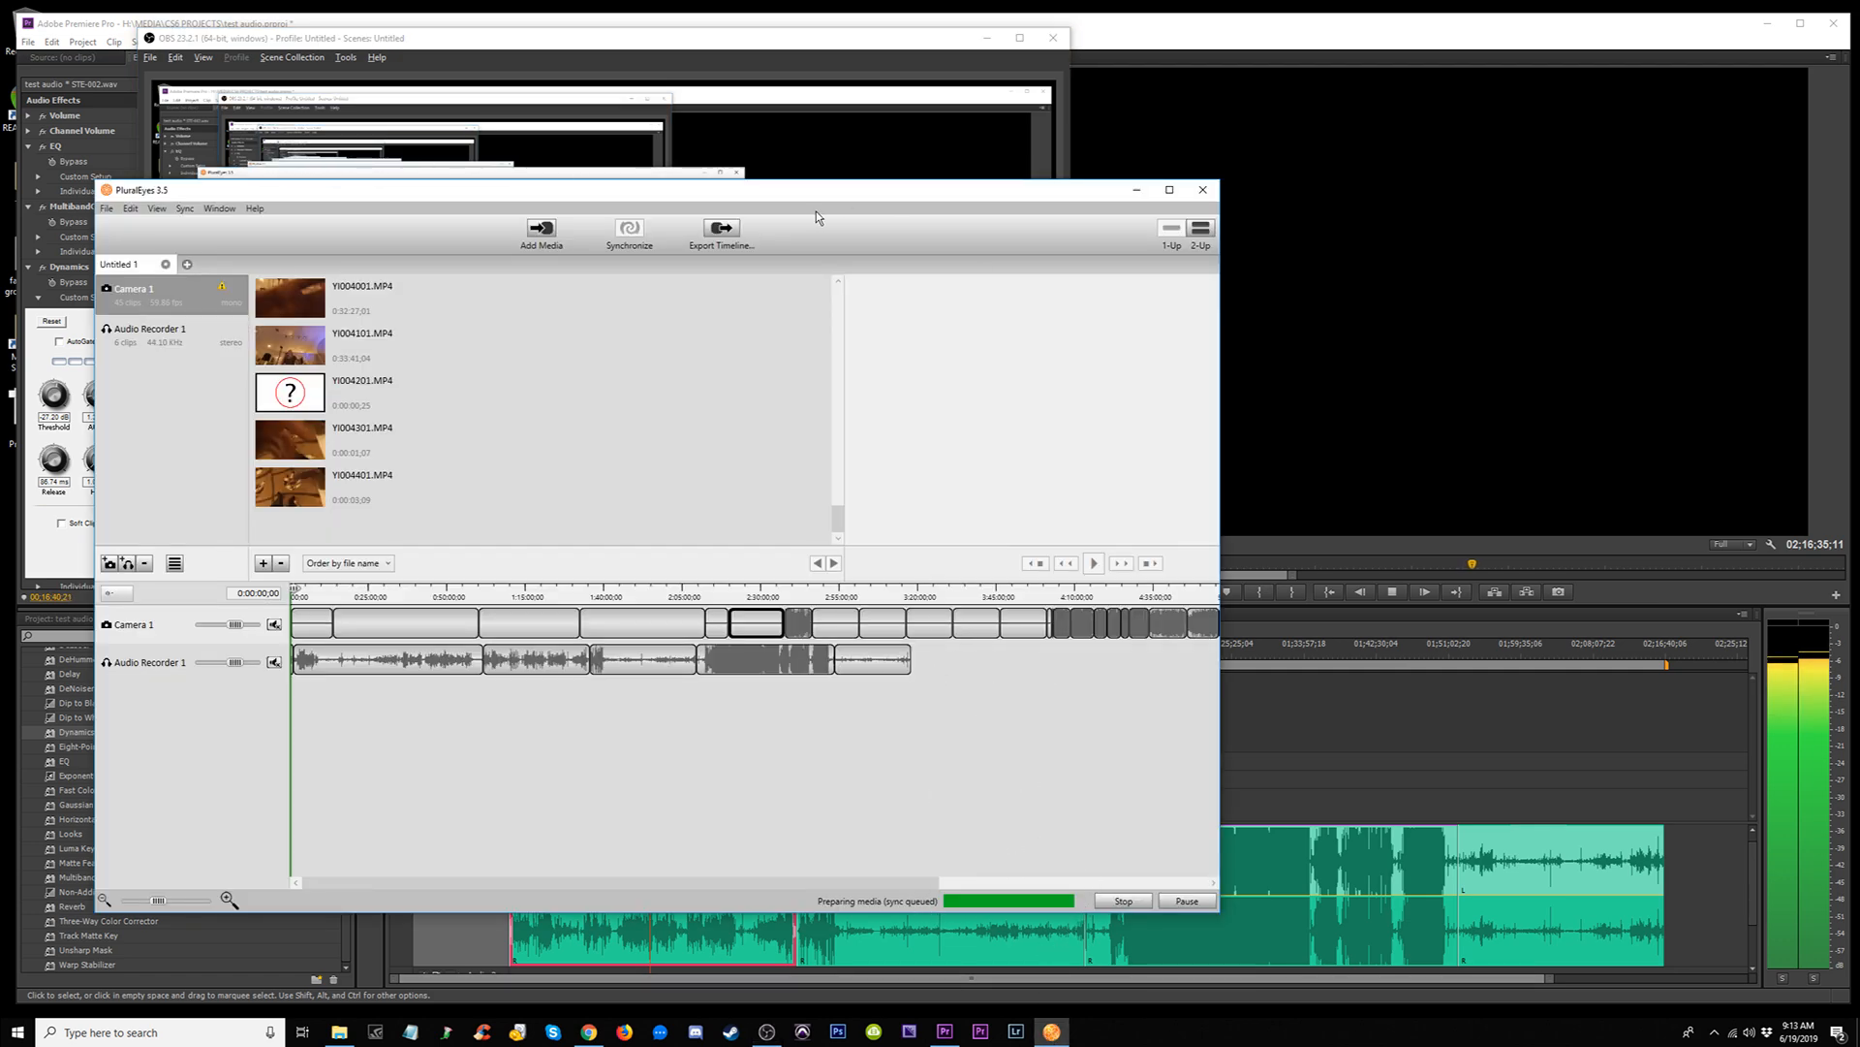
drag(526, 190, 683, 131)
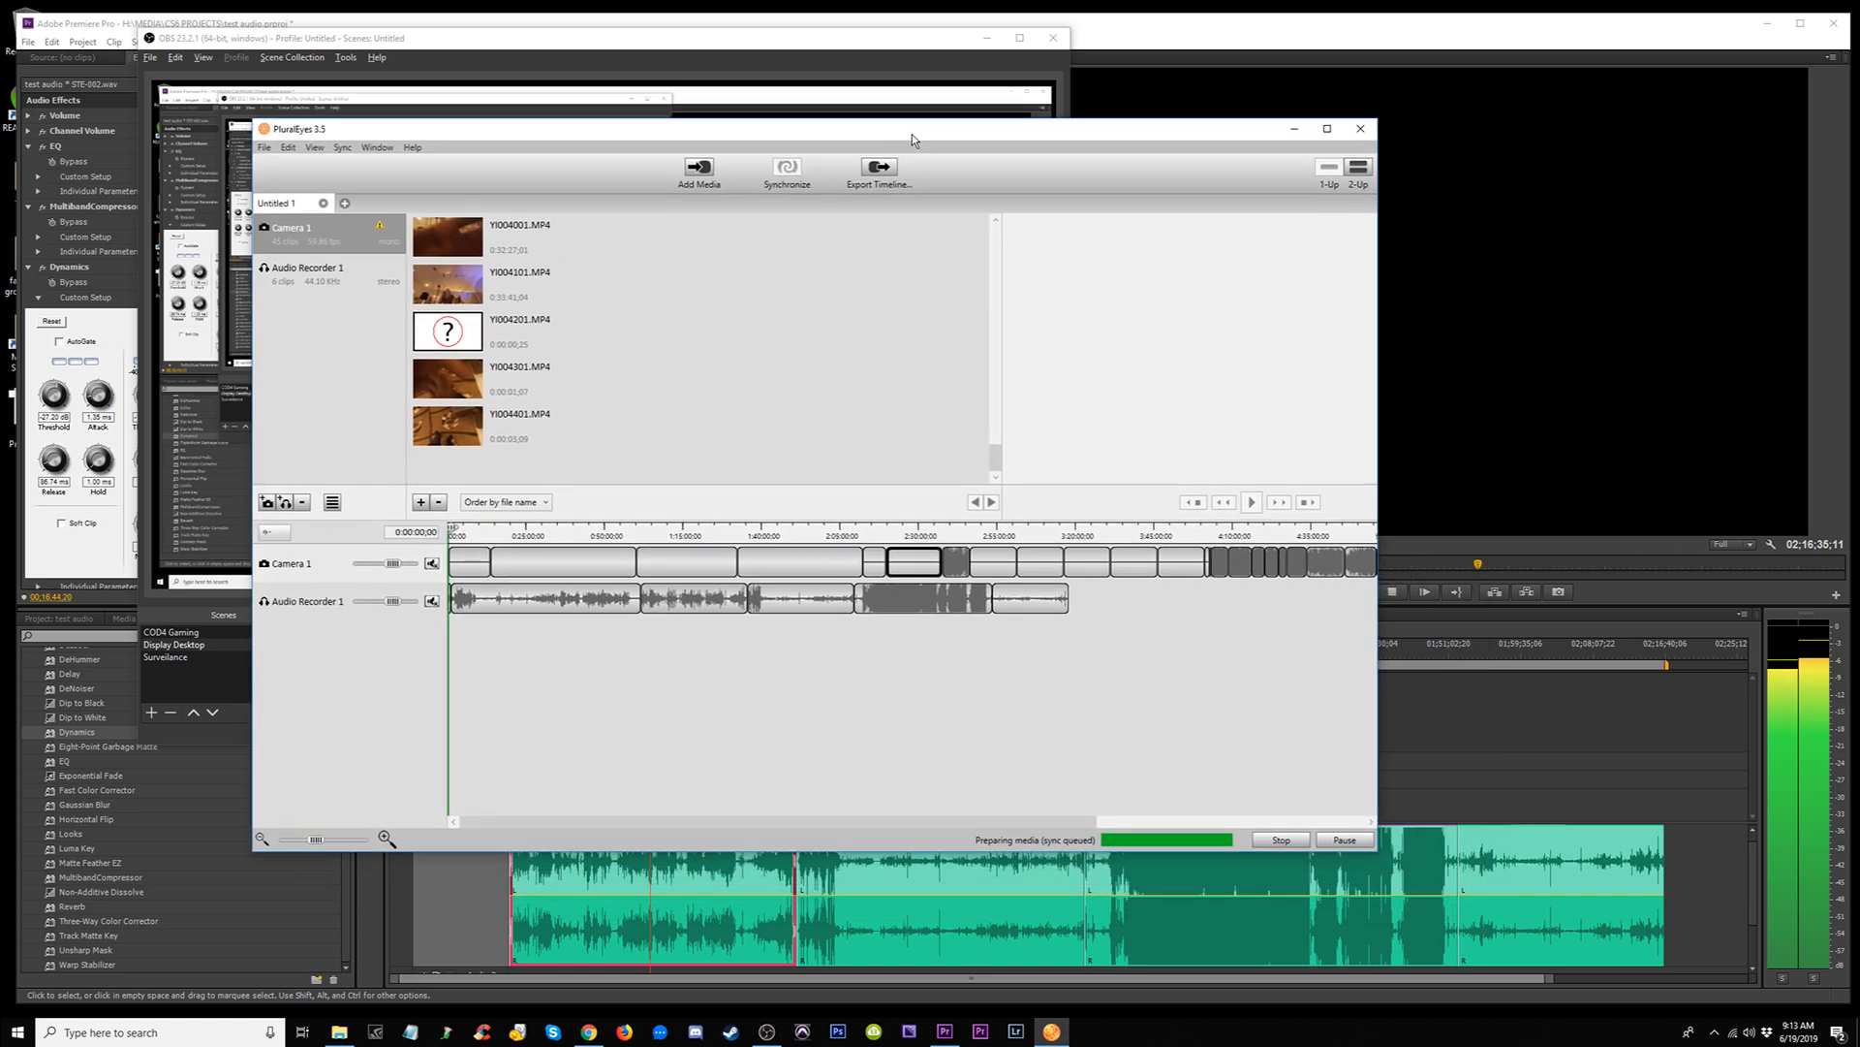
Step: Return to OBS, raise Mic/Aux to 0.0 dB and lower Desktop Audio to about -26.6 dB
click(736, 41)
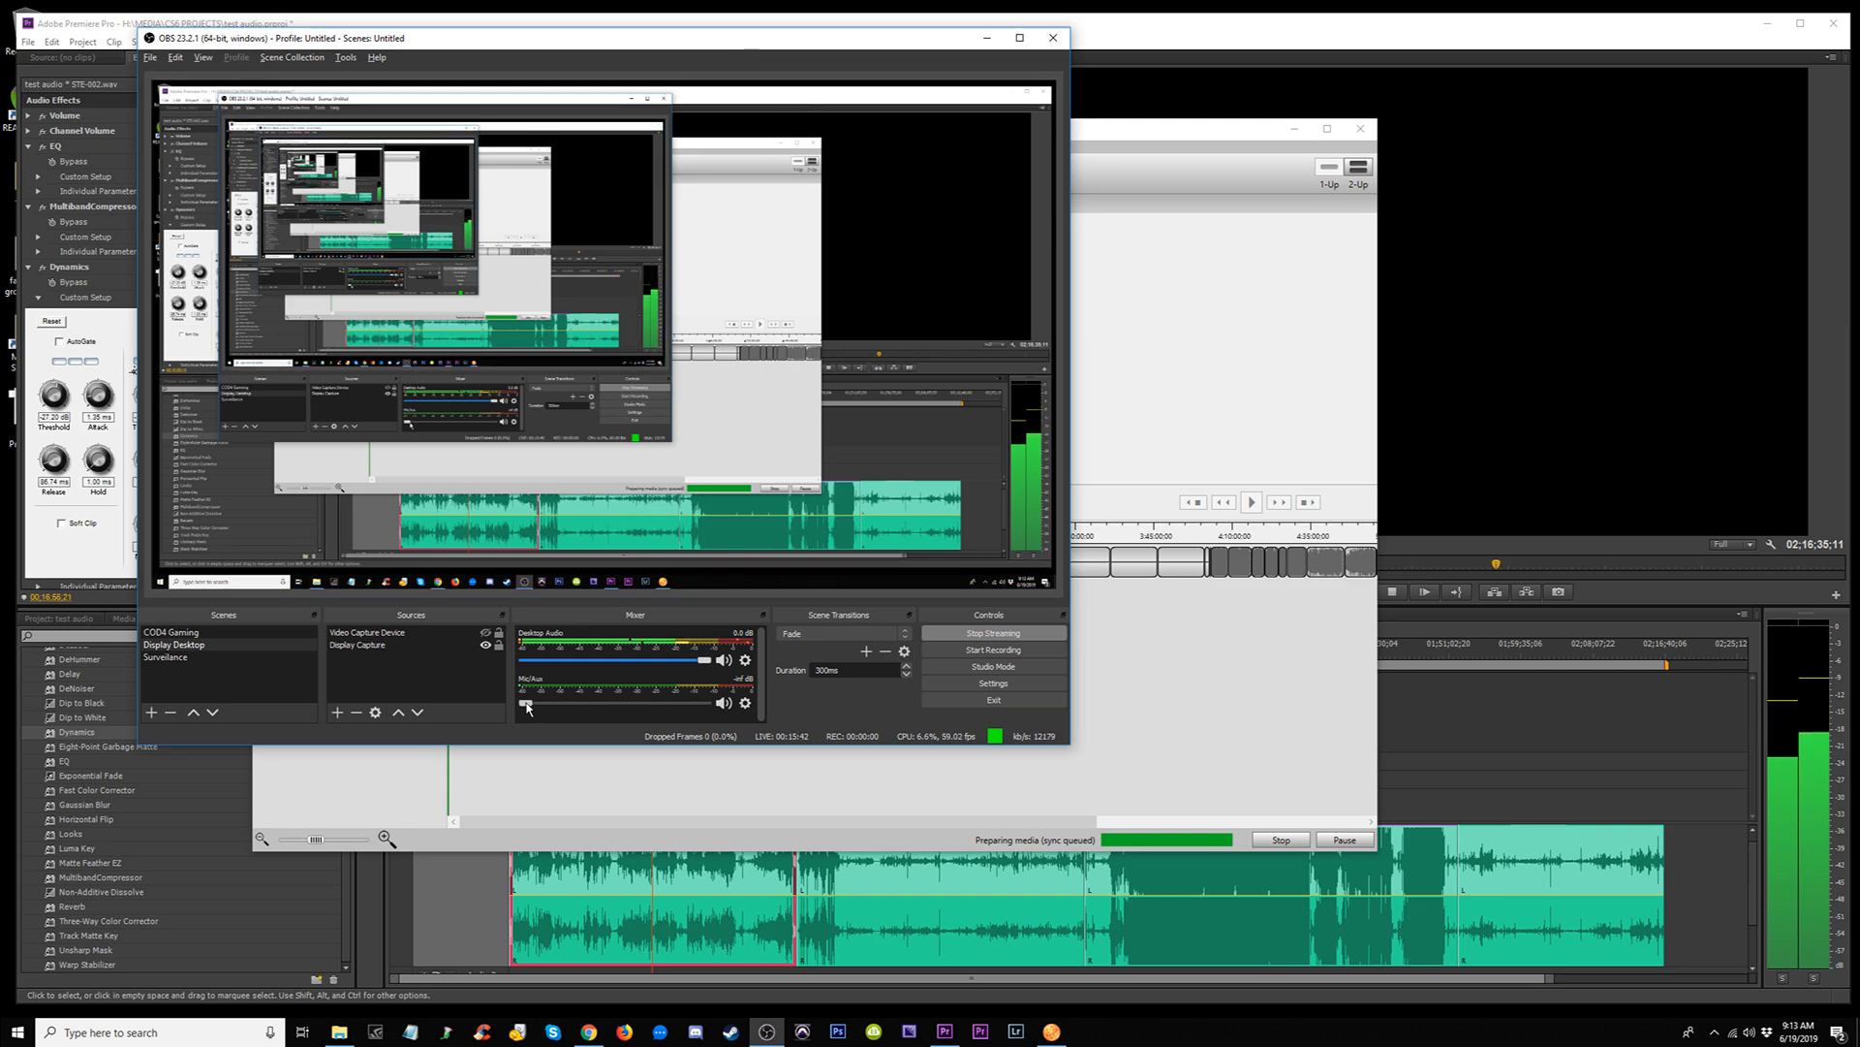
drag(524, 704, 605, 666)
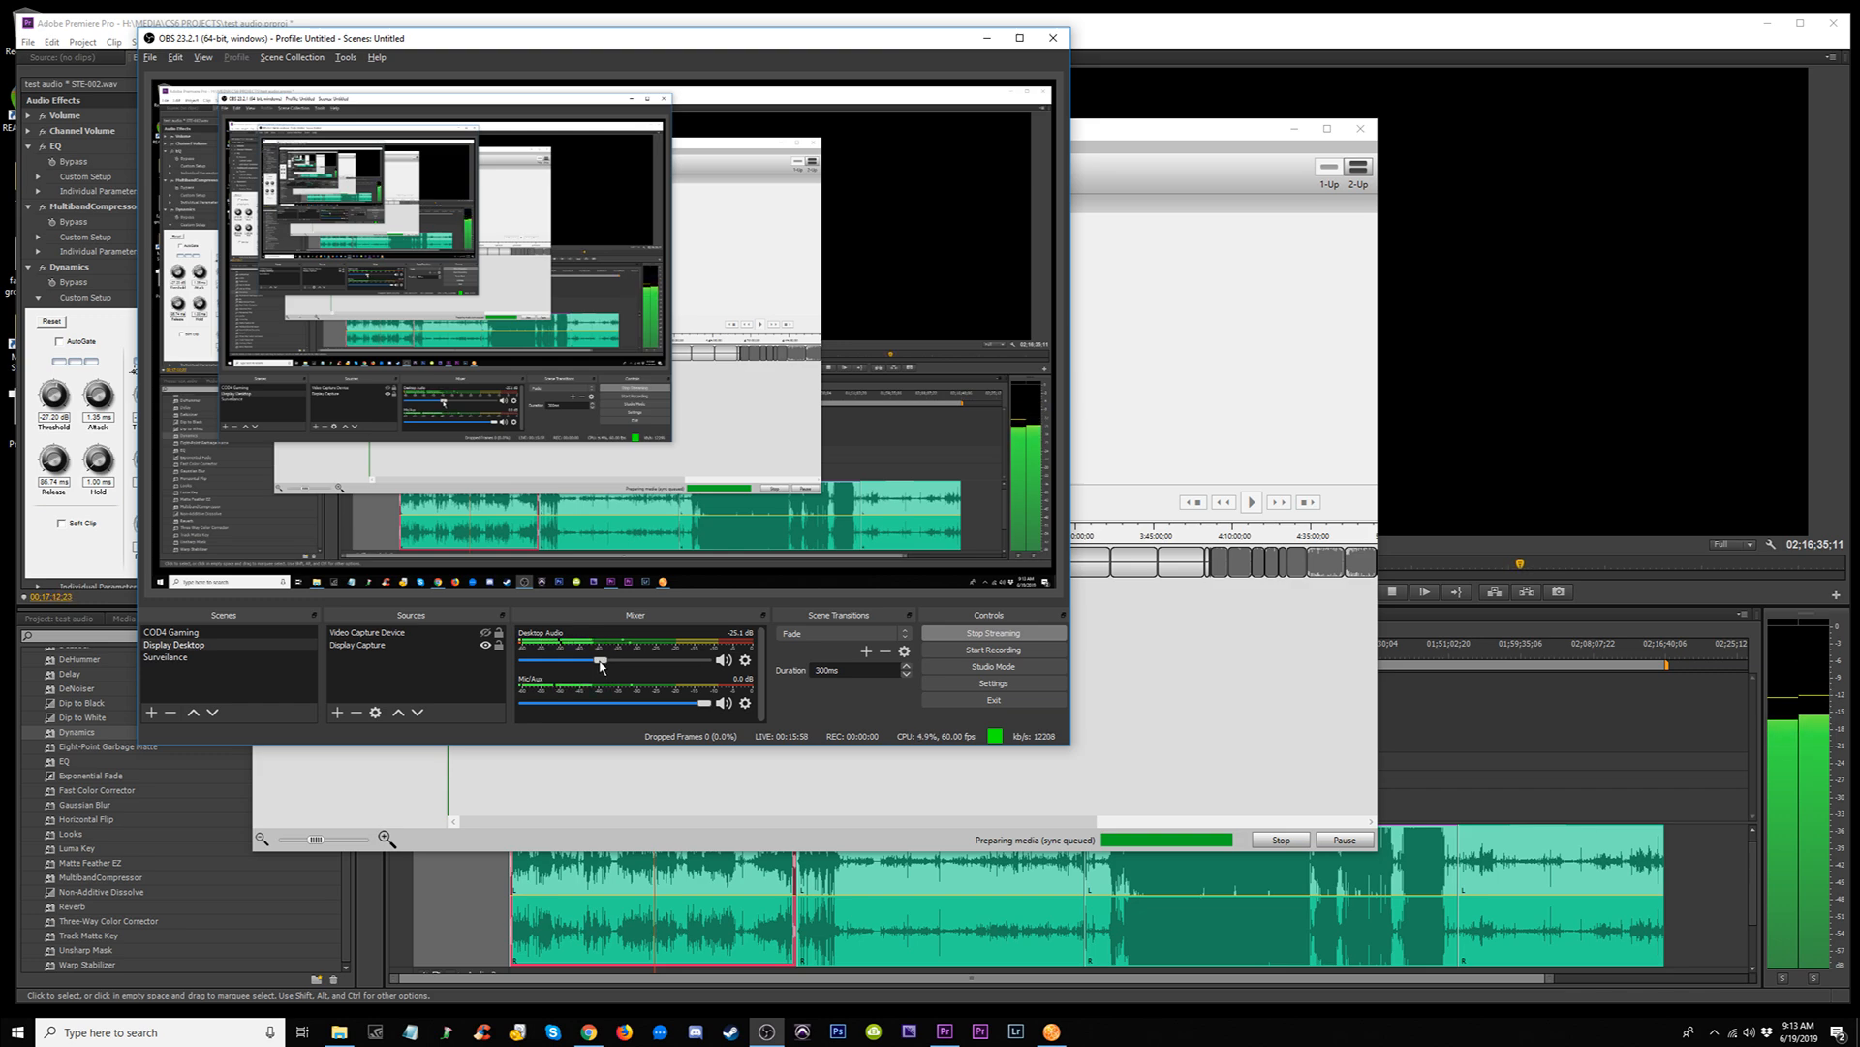
drag(601, 663, 598, 664)
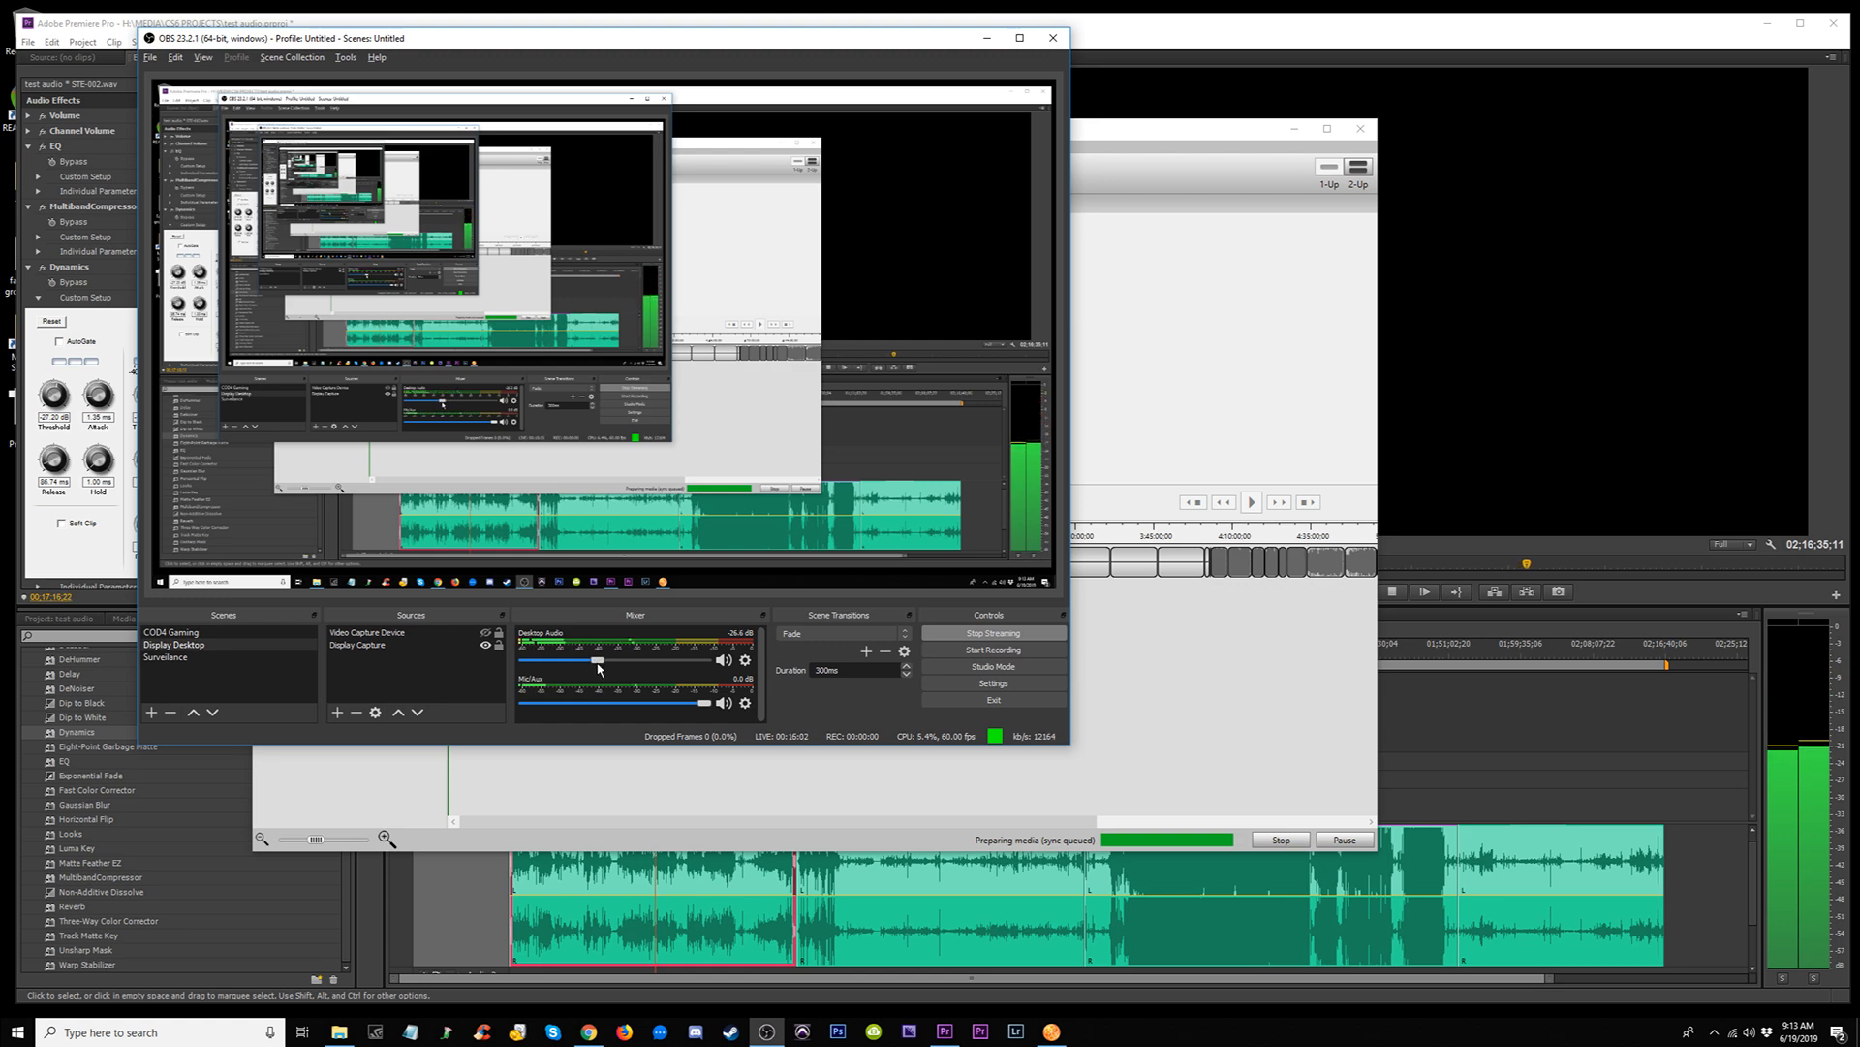
Step: Bring Desktop Audio back up to 0.0 dB and silence Mic/Aux to listen to the playing clip
drag(598, 666, 709, 665)
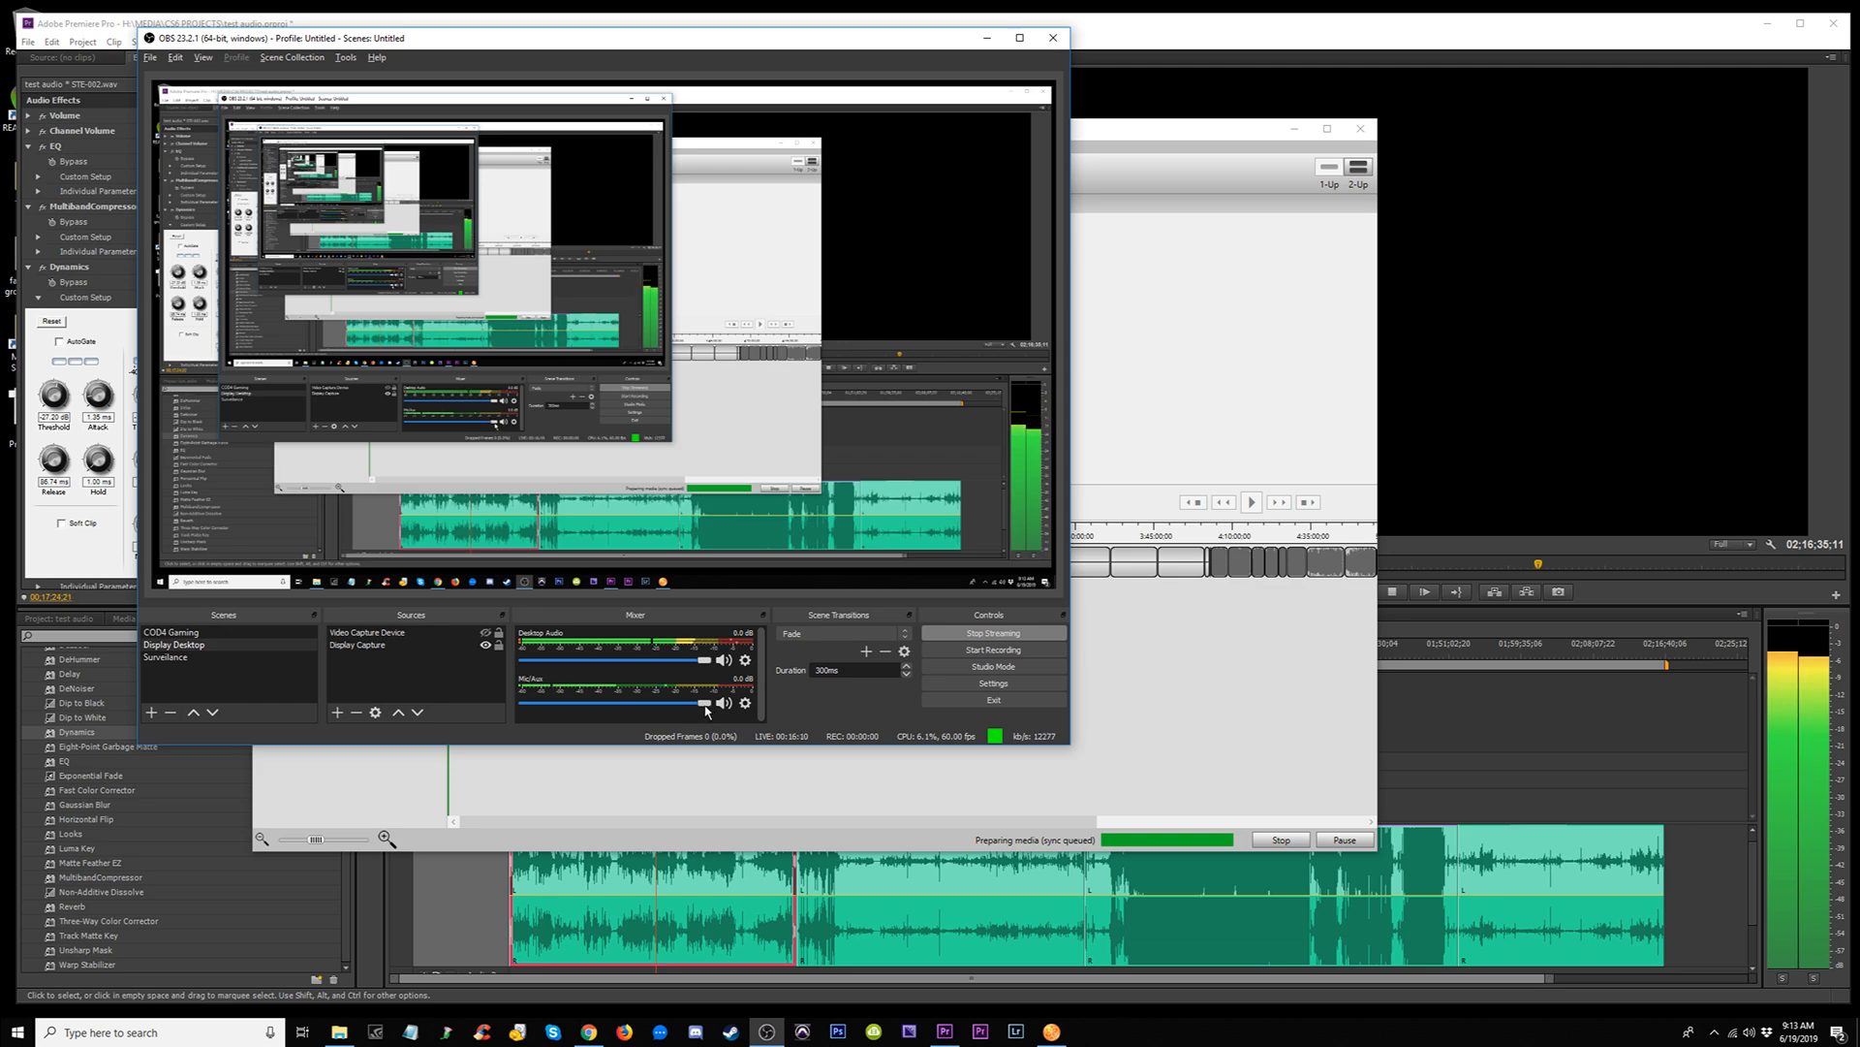
drag(705, 712, 504, 708)
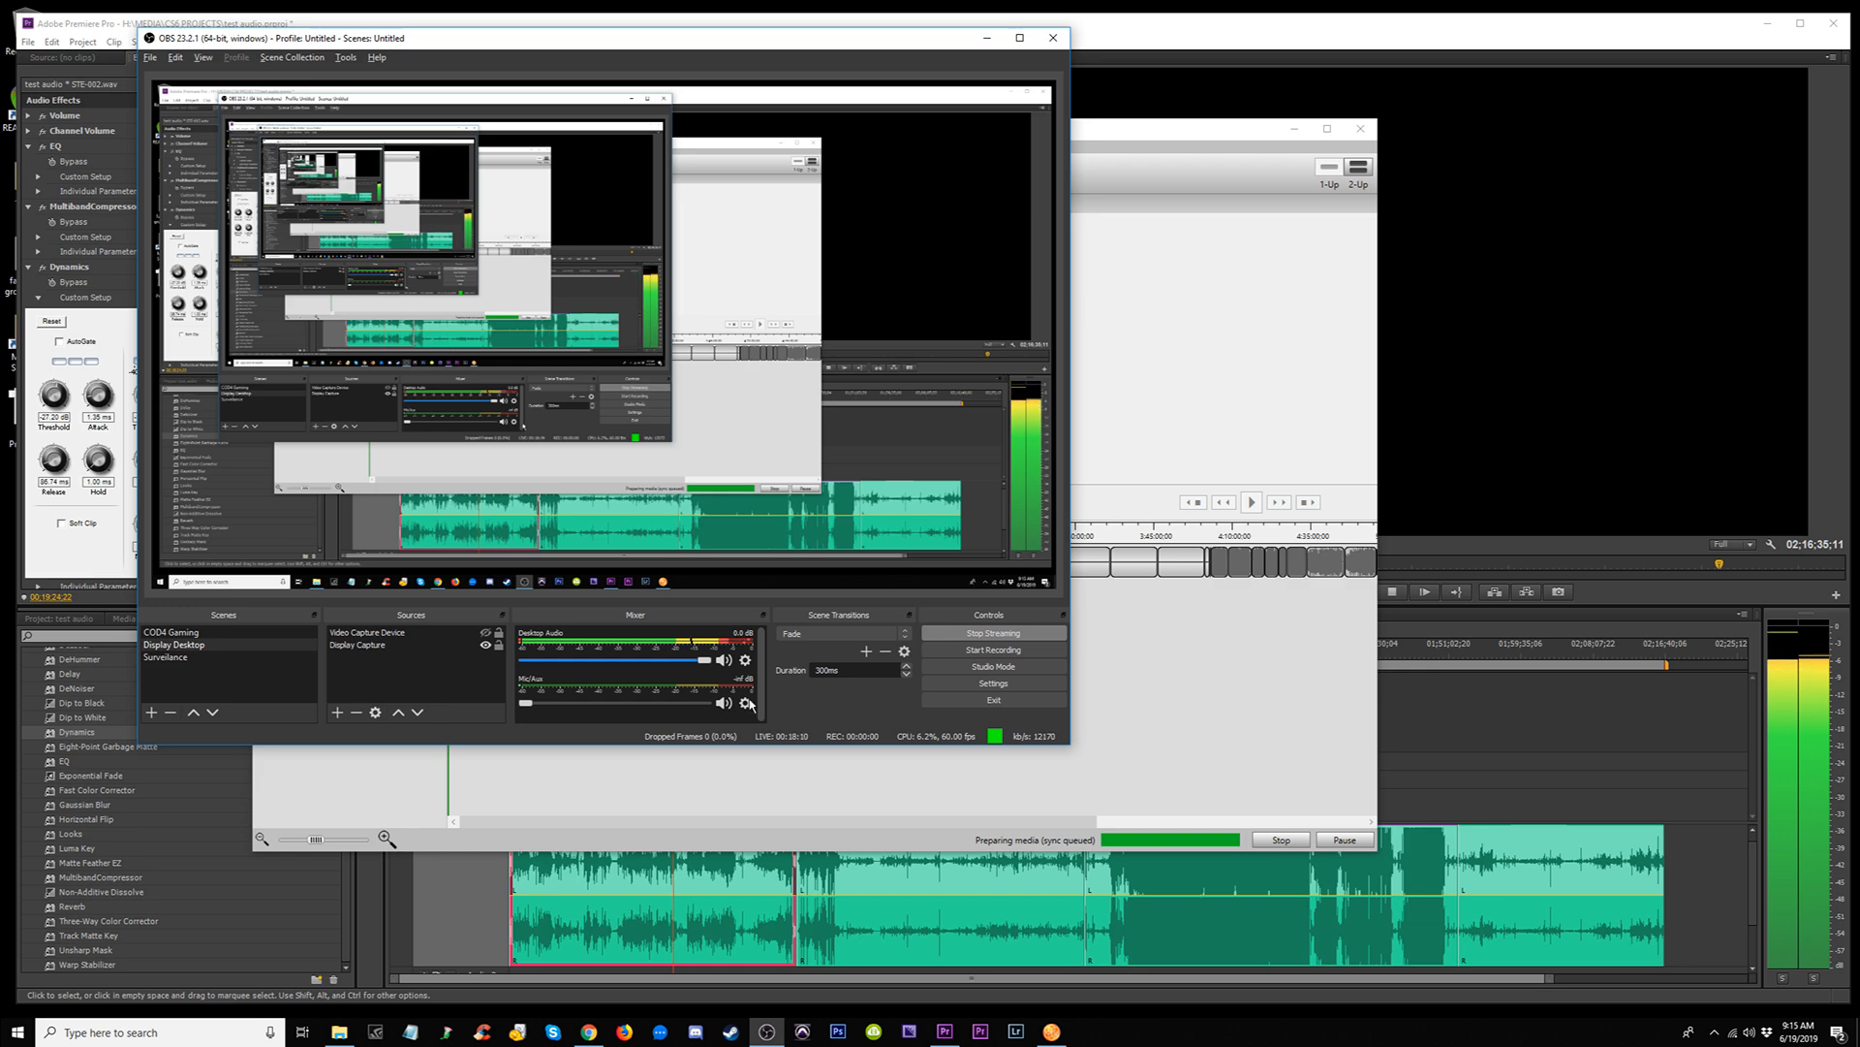
Step: Restore Mic/Aux to 0.0 dB, lower Desktop Audio to about -28.6 dB, and stop the playback in Premiere Pro
drag(704, 660, 709, 705)
drag(604, 661, 594, 663)
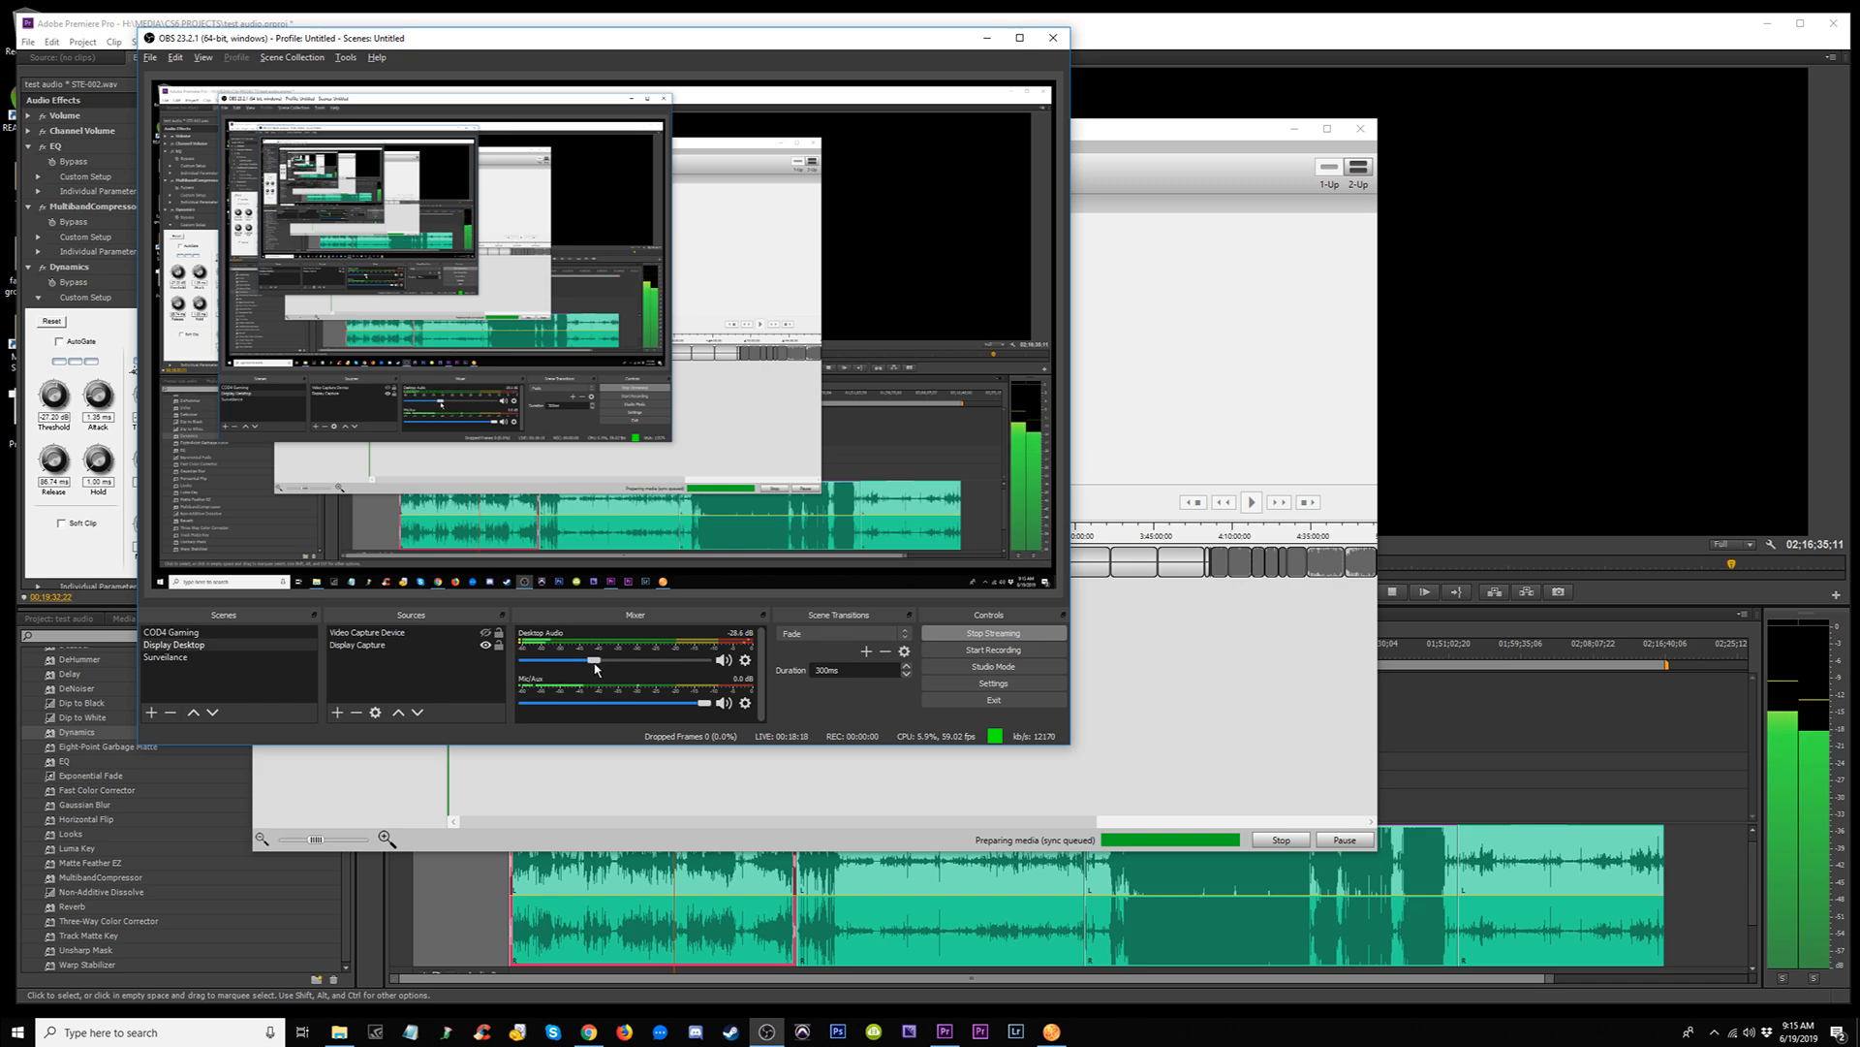
click(1455, 773)
key(space)
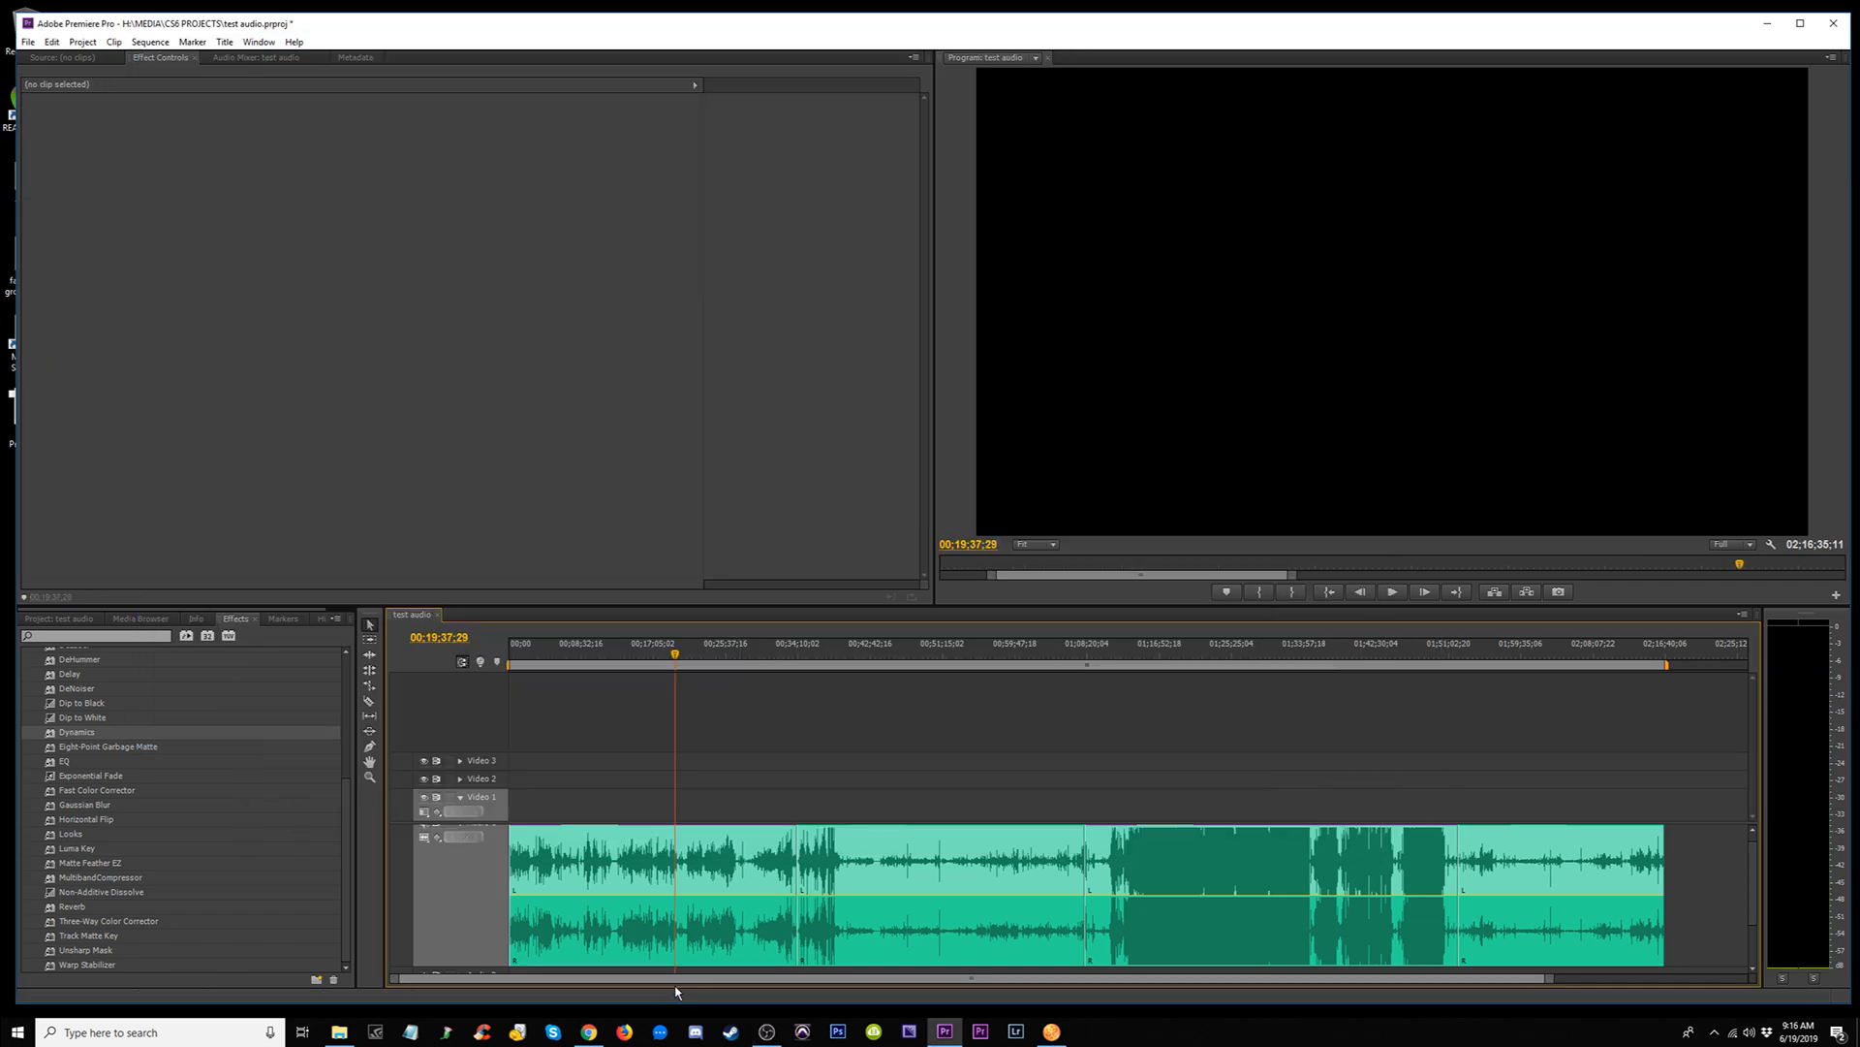
Step: Switch to PluralEyes and maximize its window over OBS and Premiere Pro
click(1052, 1031)
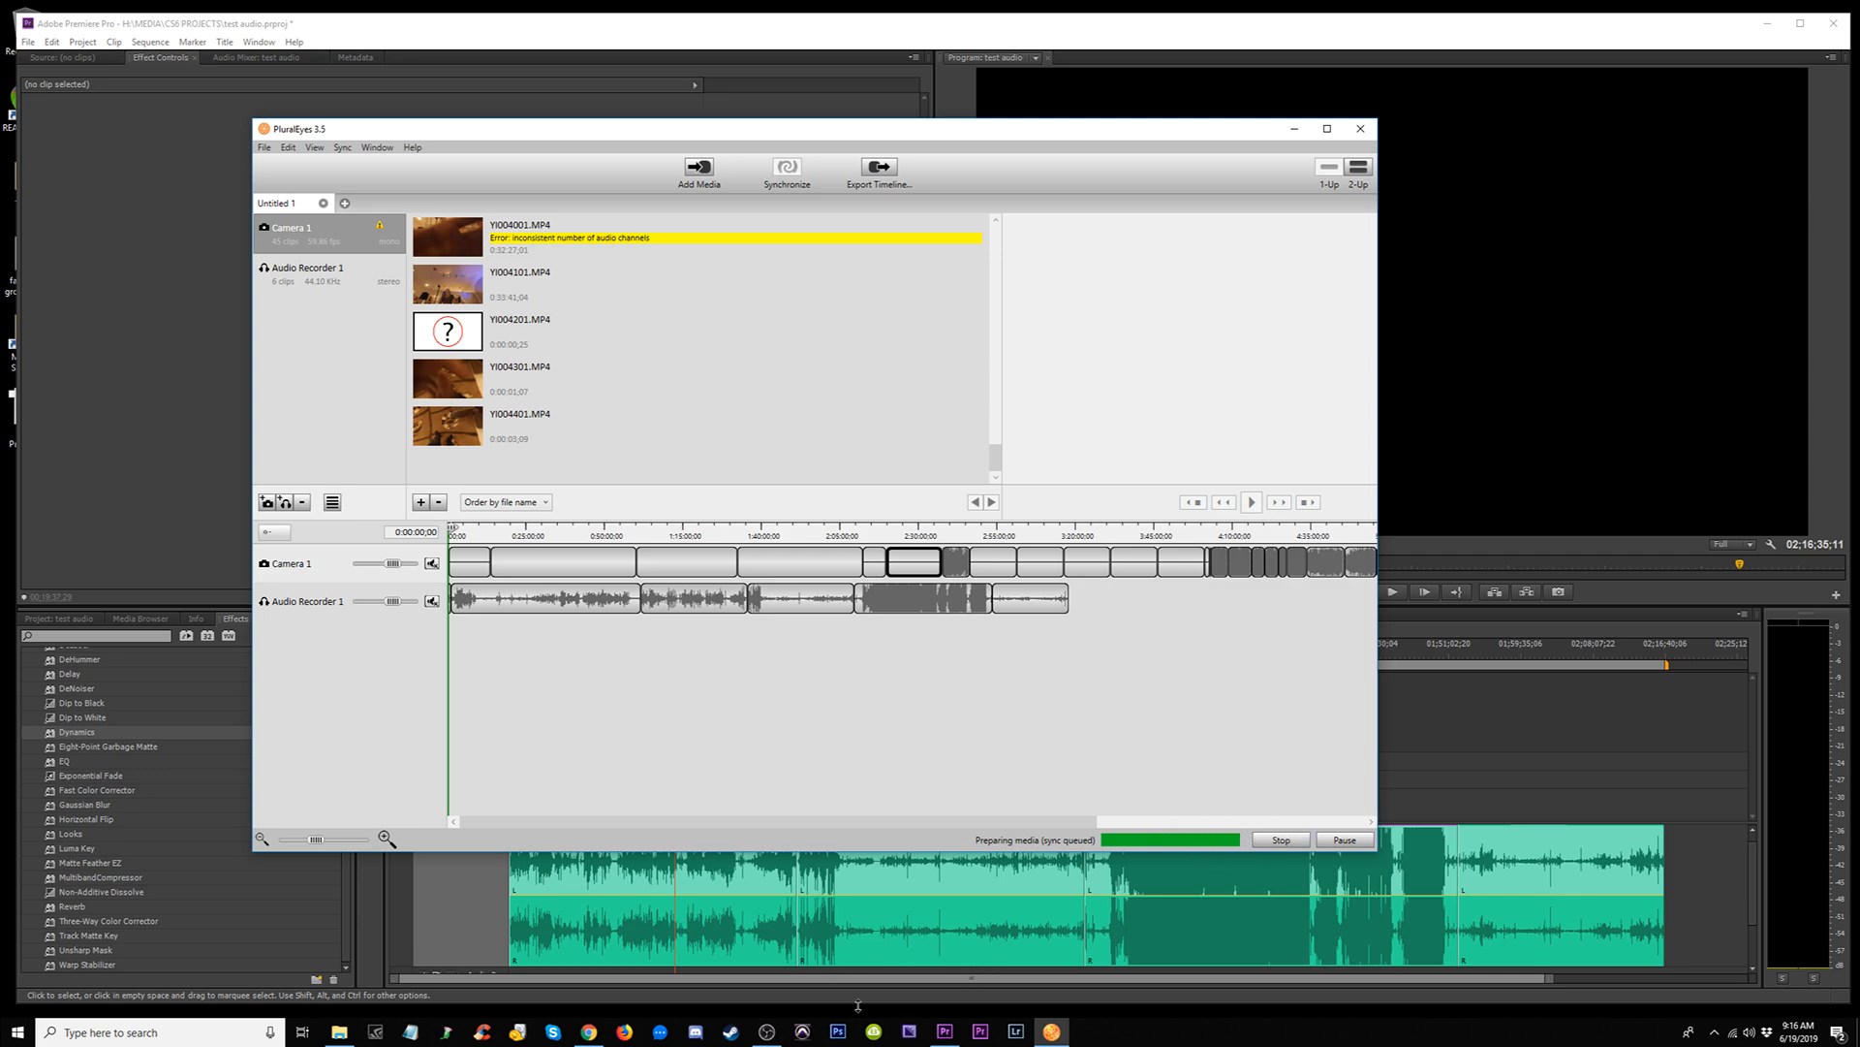
click(766, 1031)
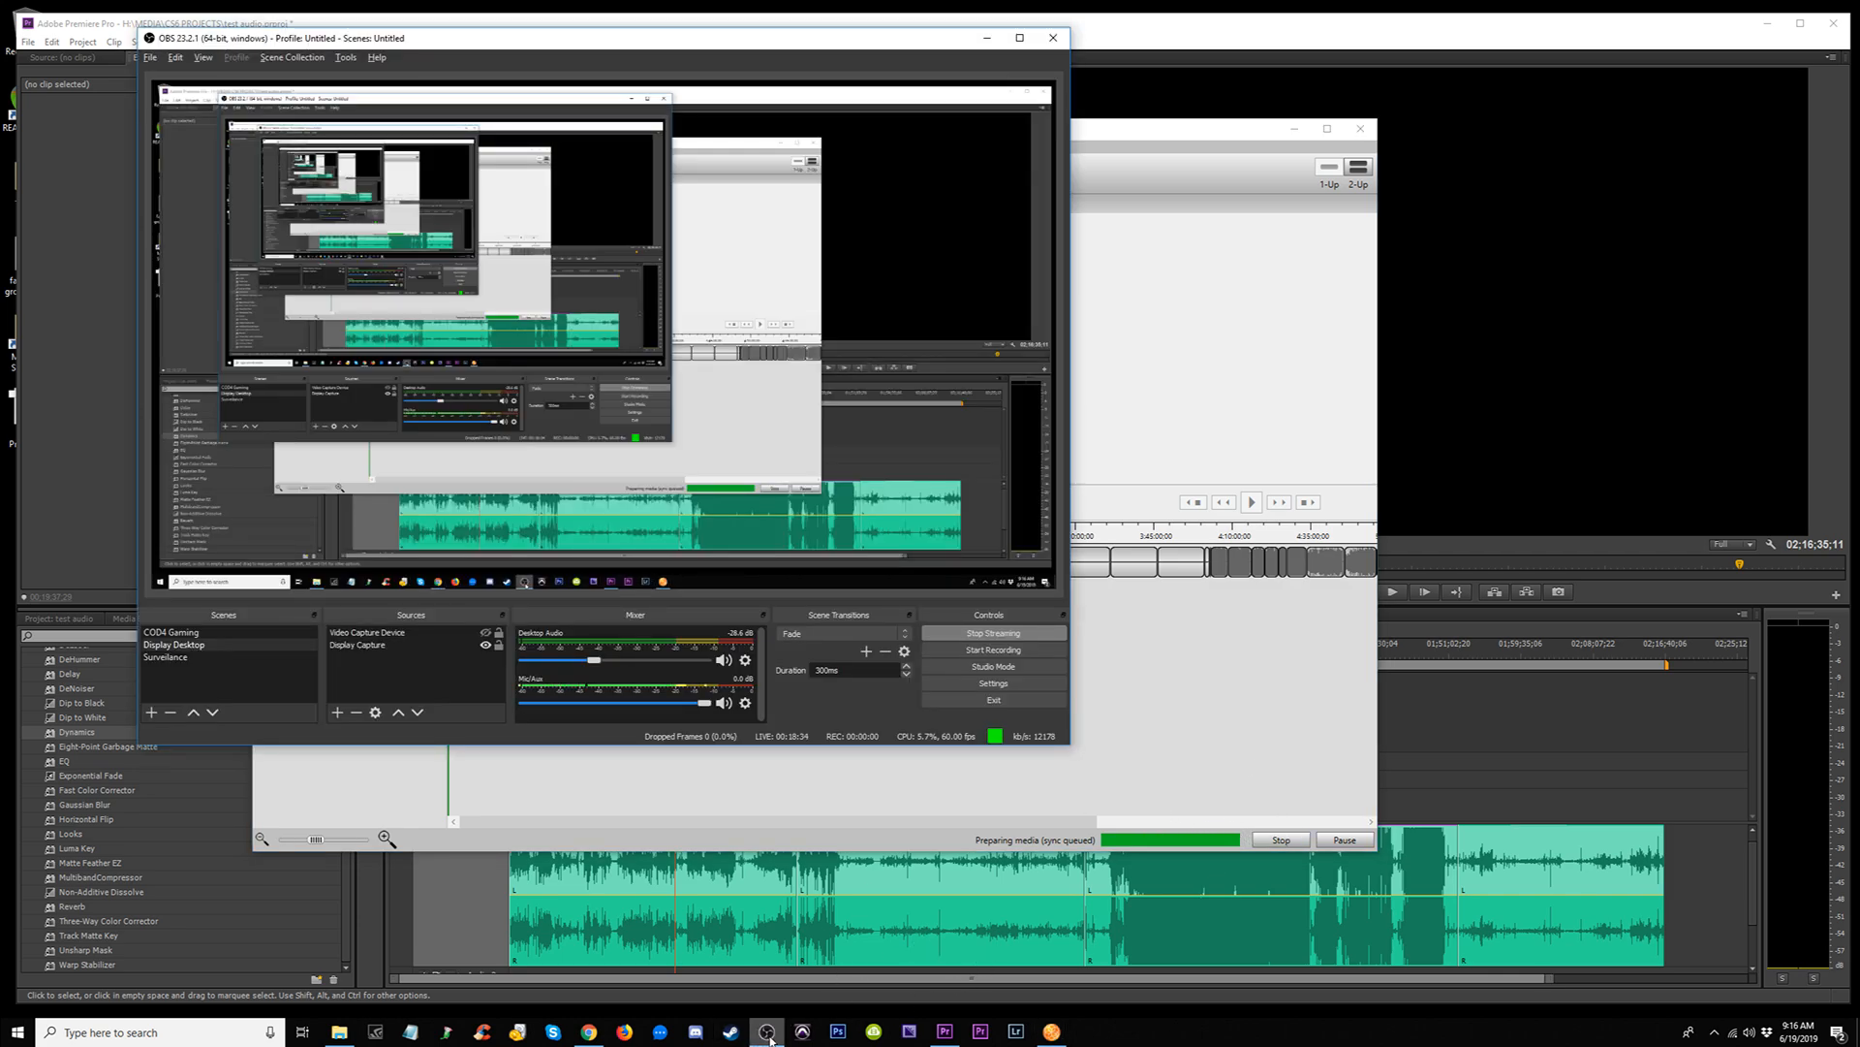
click(1257, 773)
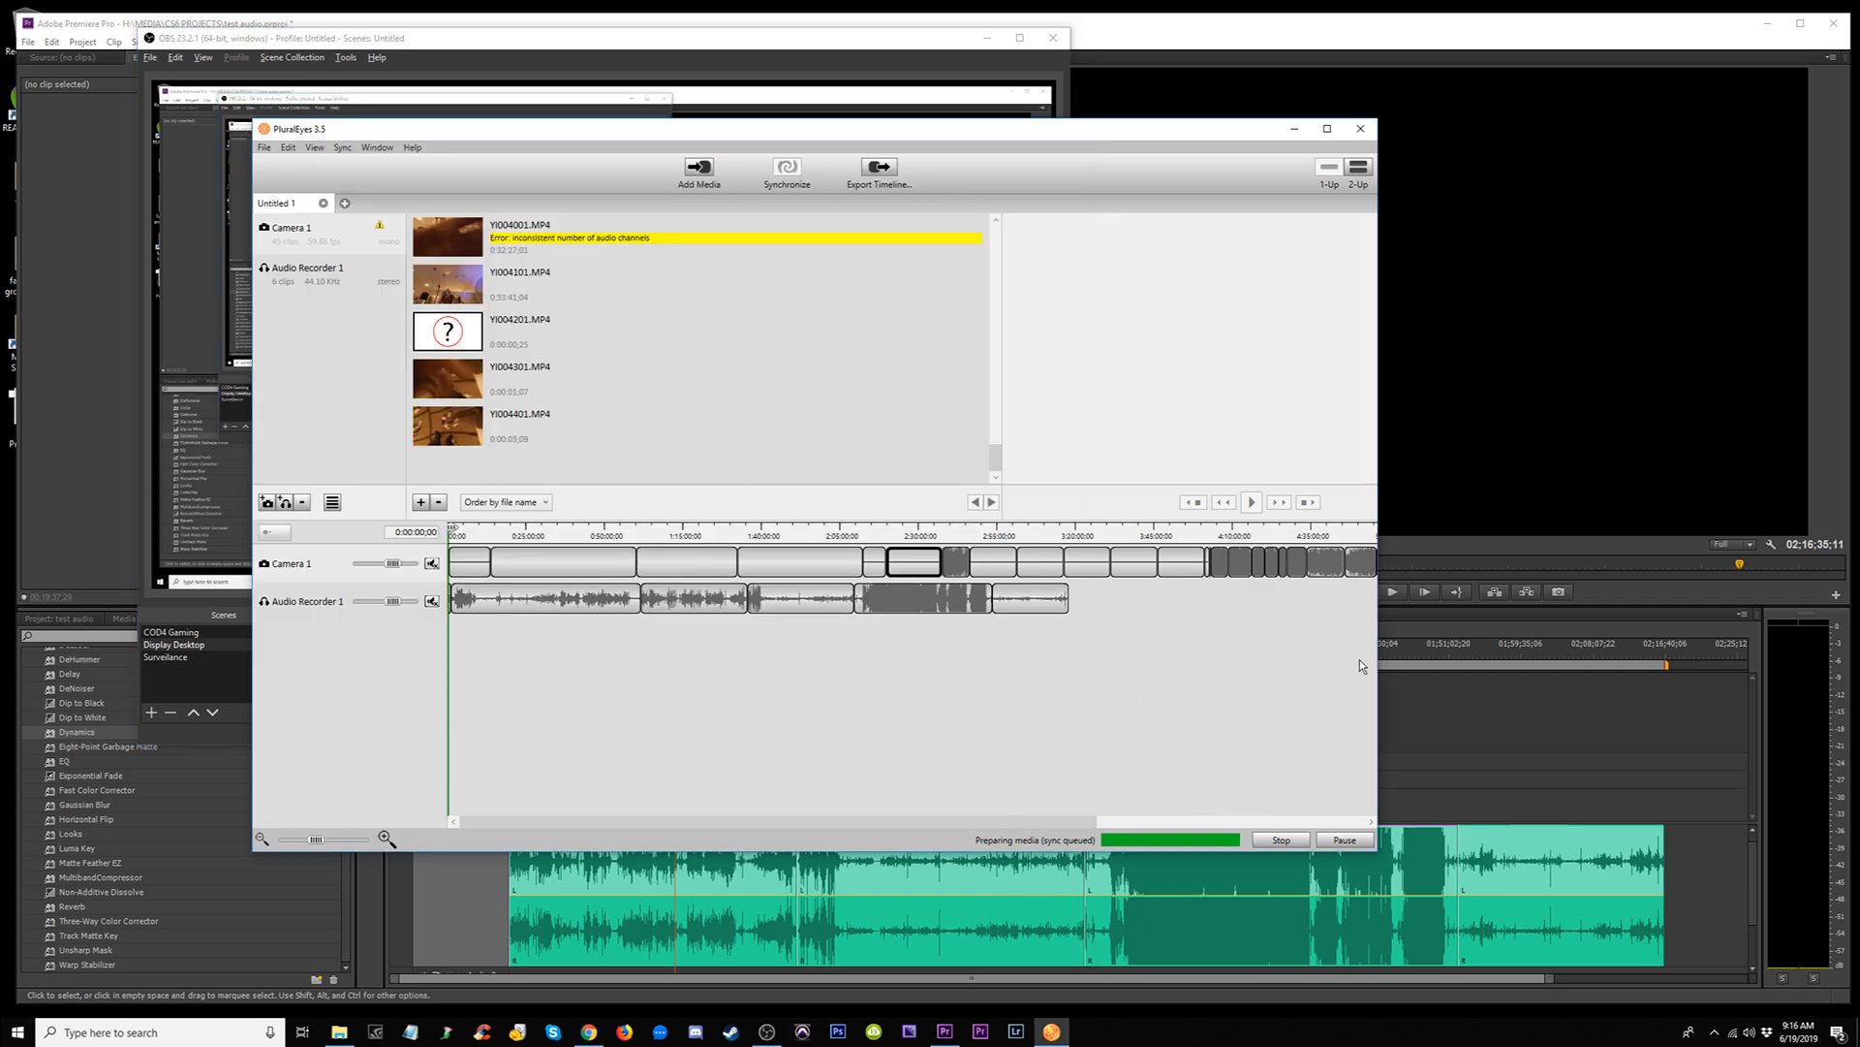
drag(608, 122, 624, 159)
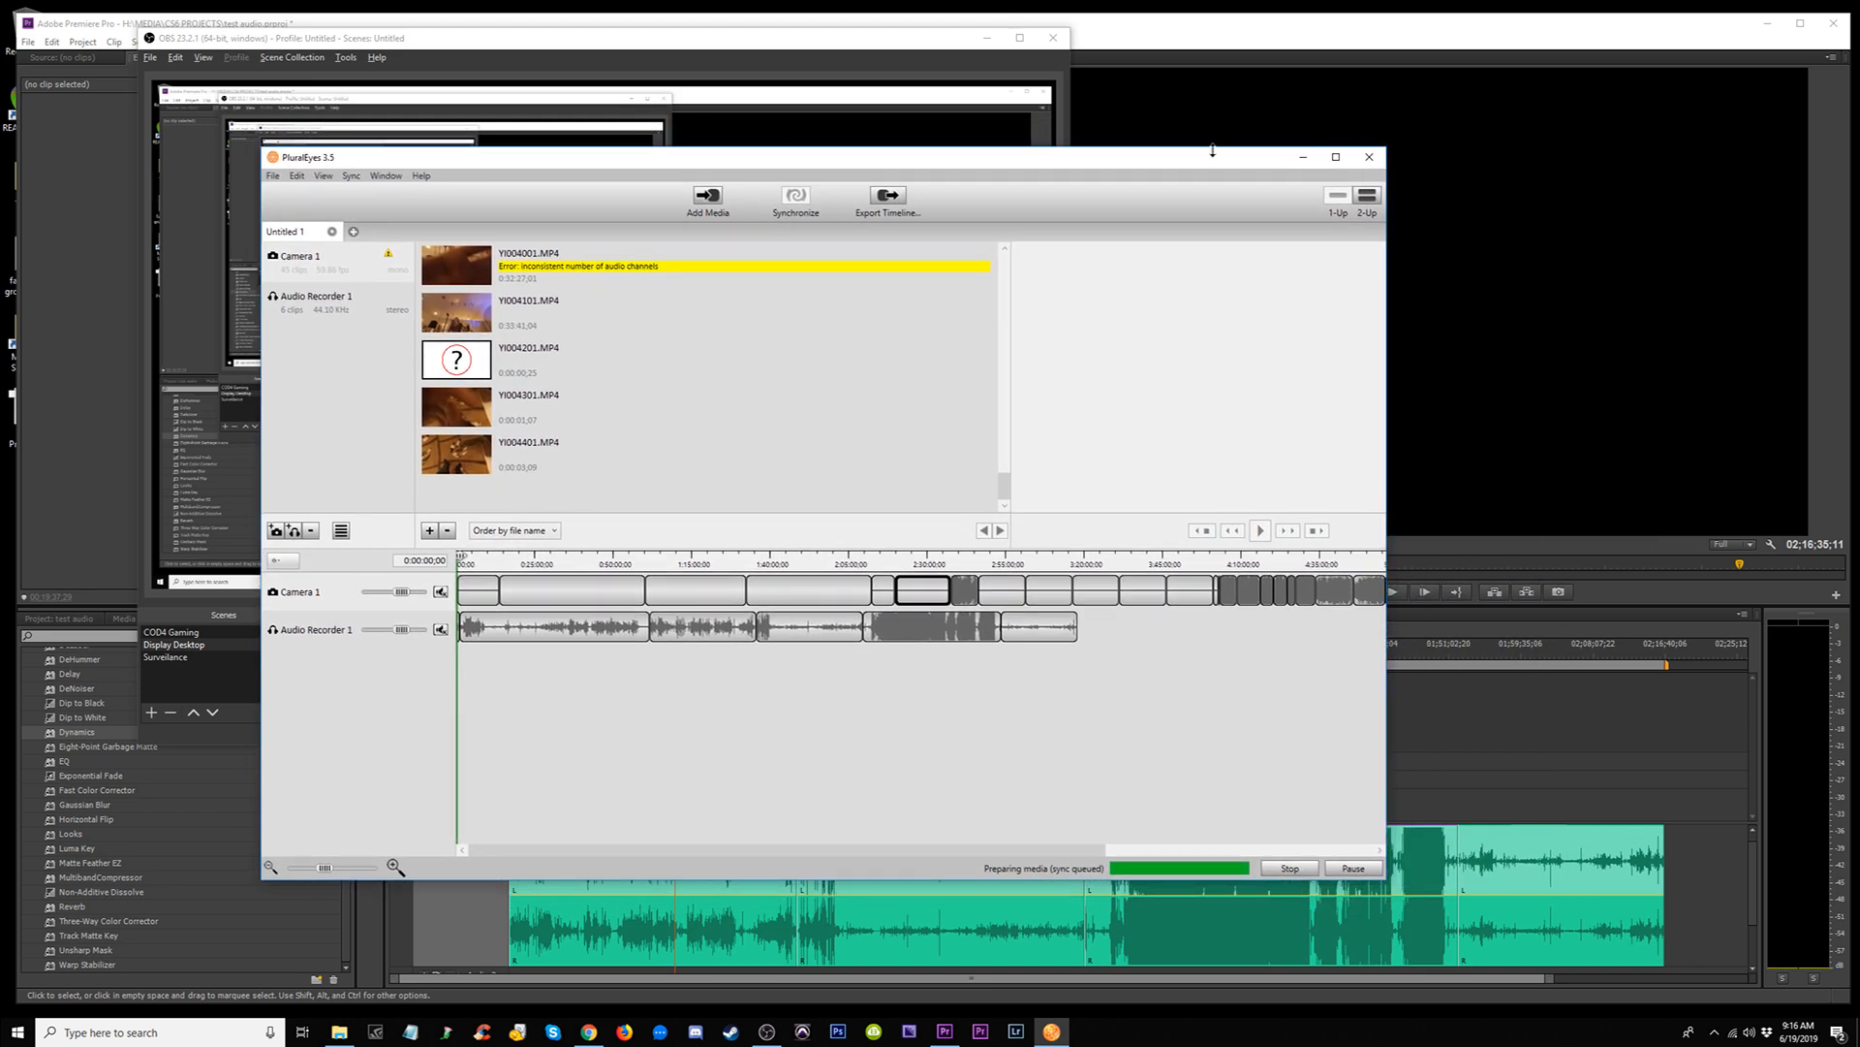
click(1337, 158)
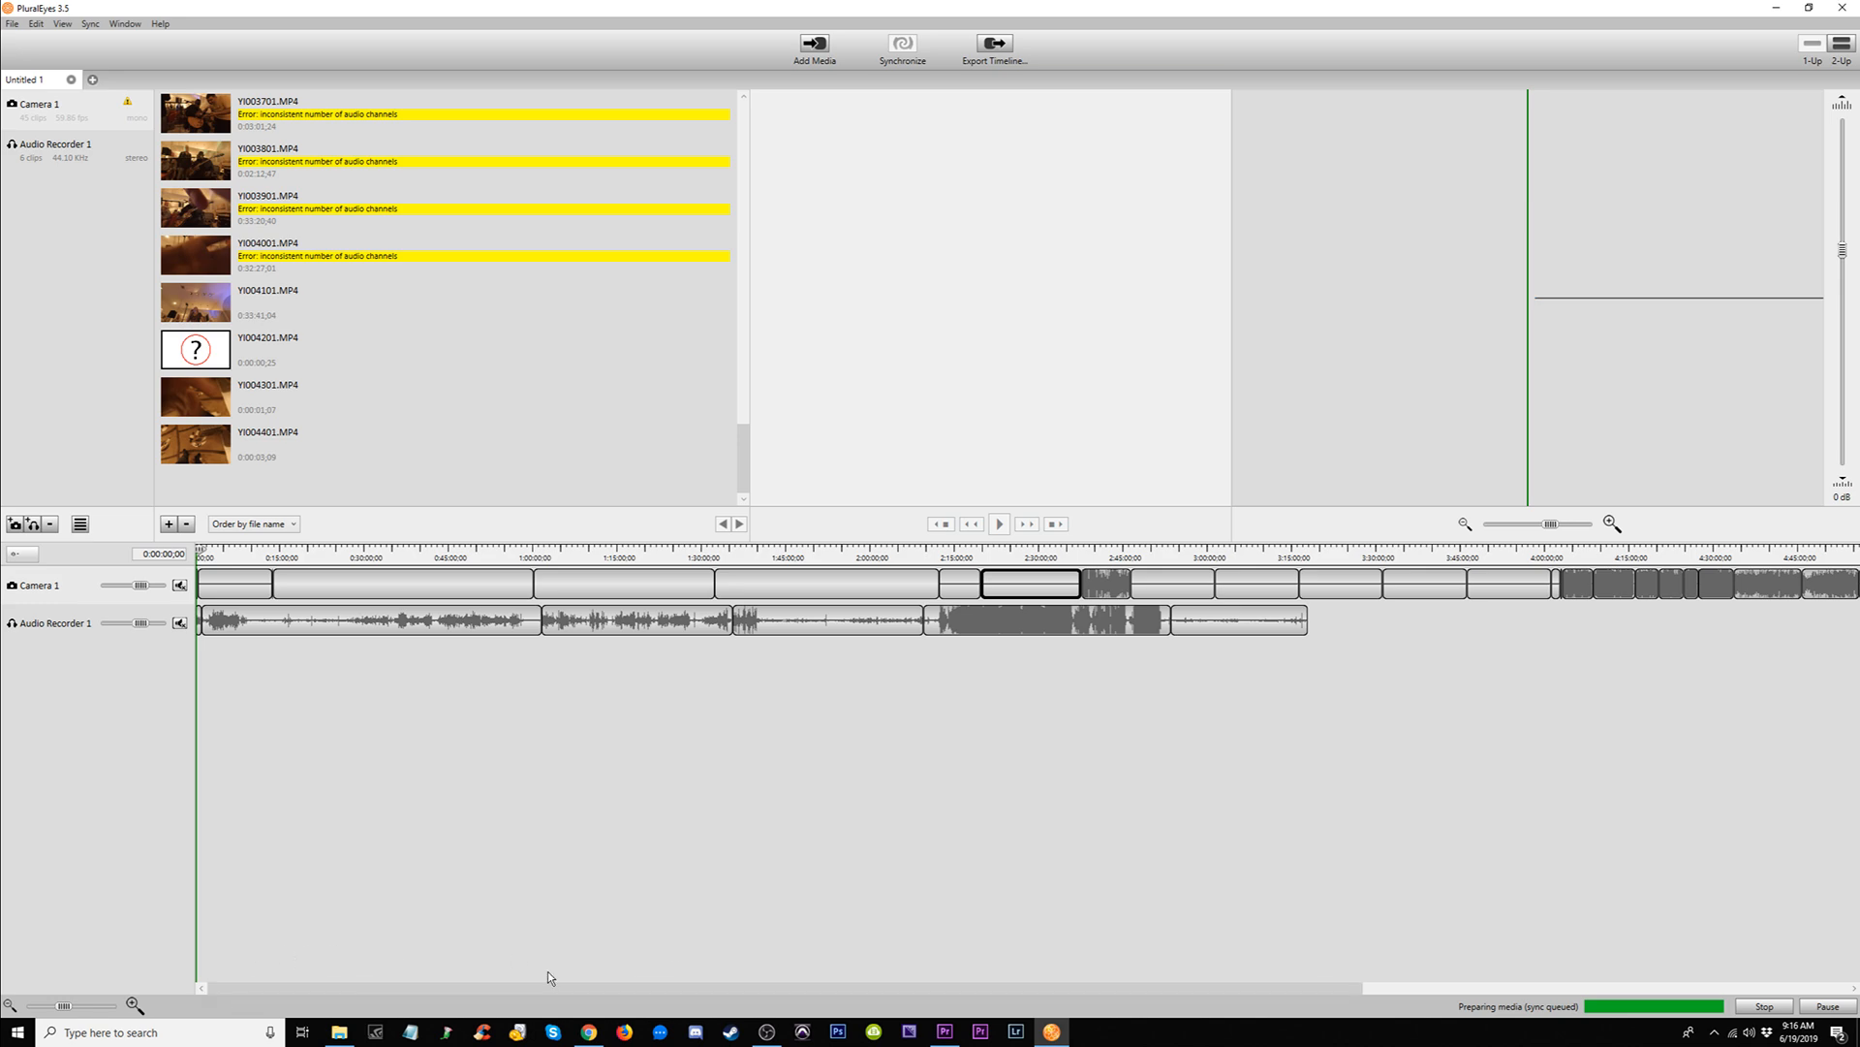
Step: Examine the Camera 1 track through to its last clips and follow the waveform preparation
drag(1267, 987, 1812, 964)
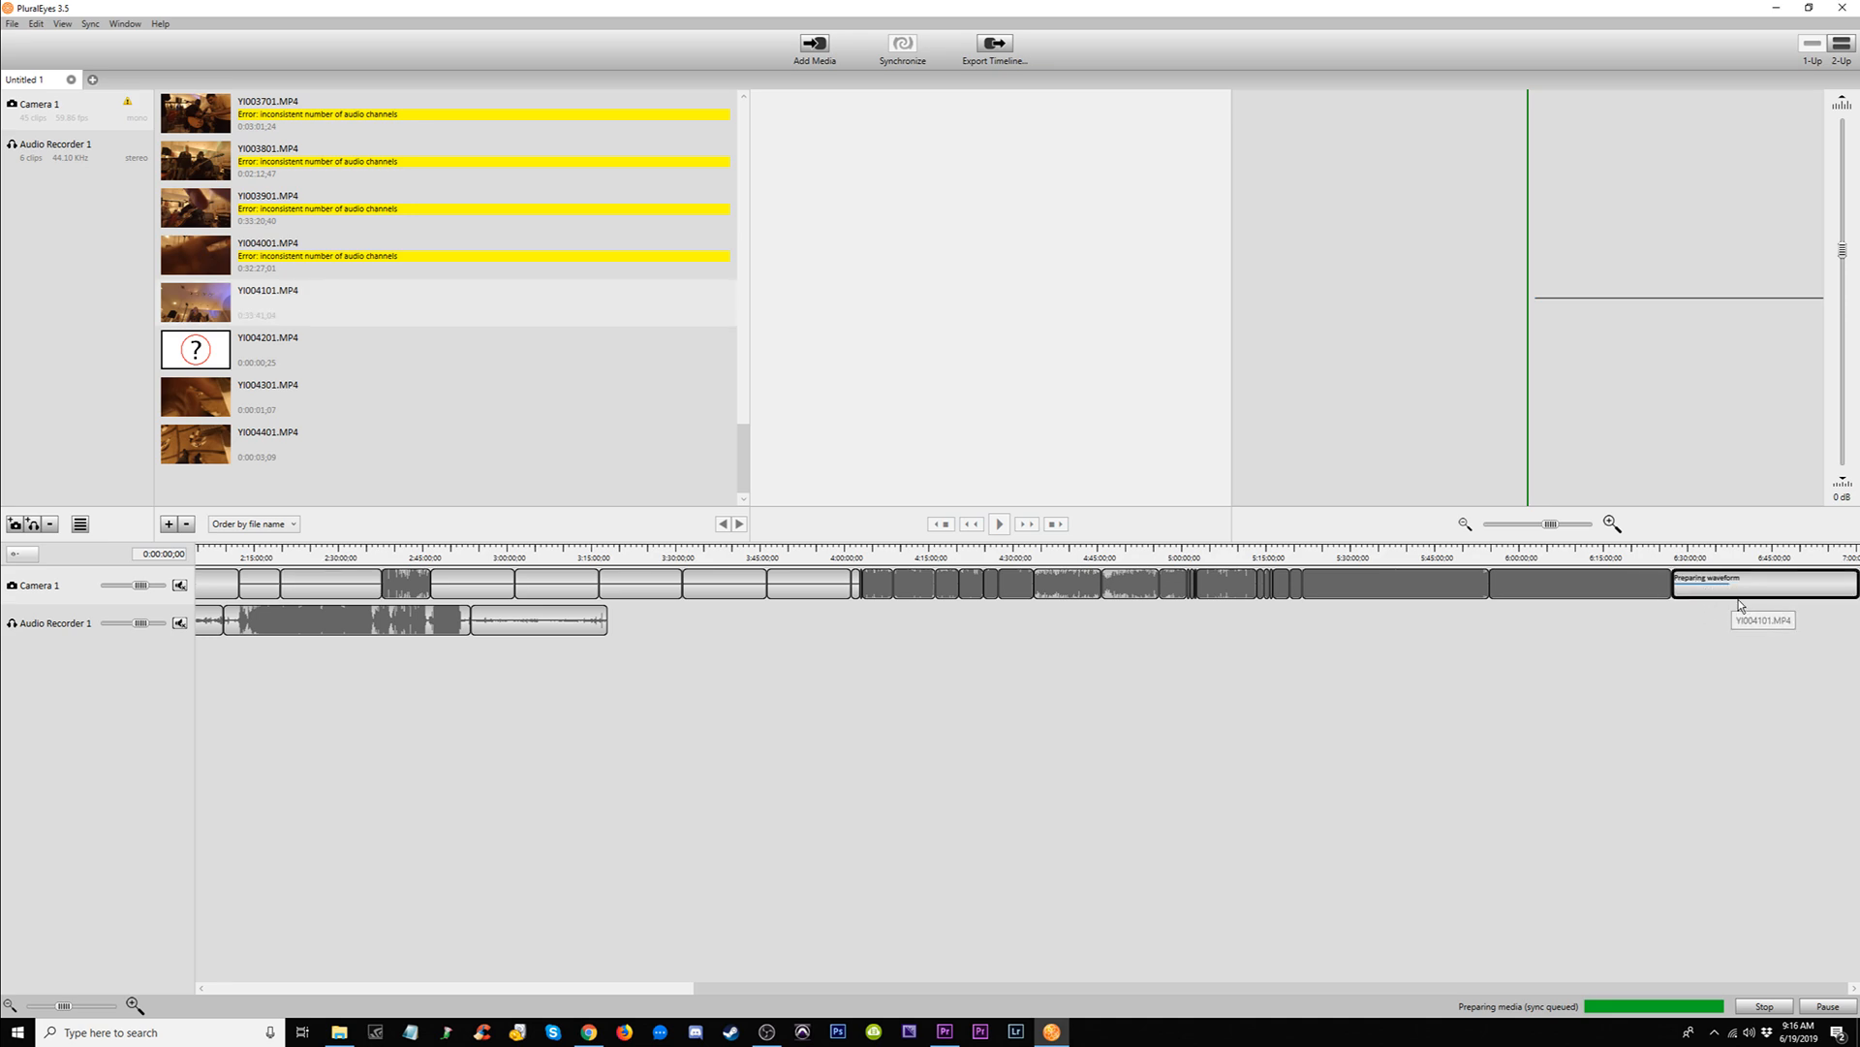
scroll(1715, 599, up, 3)
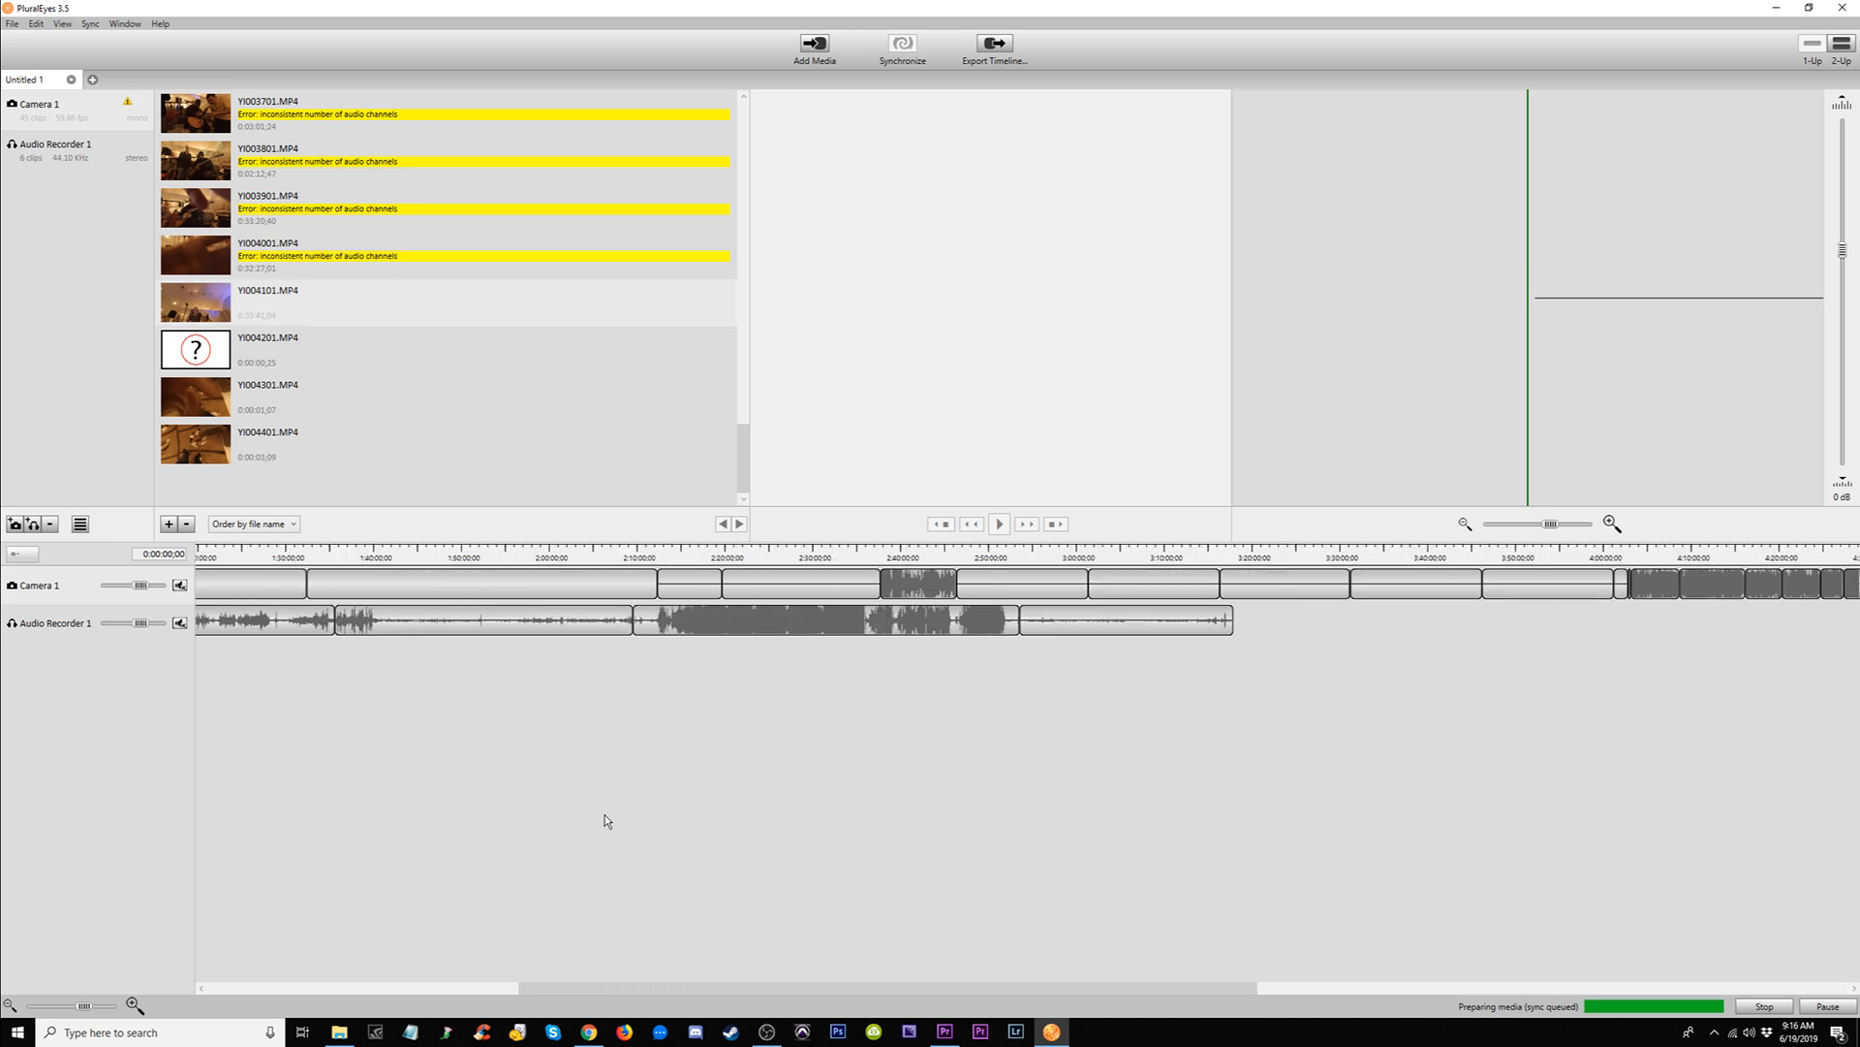
scroll(605, 823, up, 2)
scroll(1554, 956, right, 5)
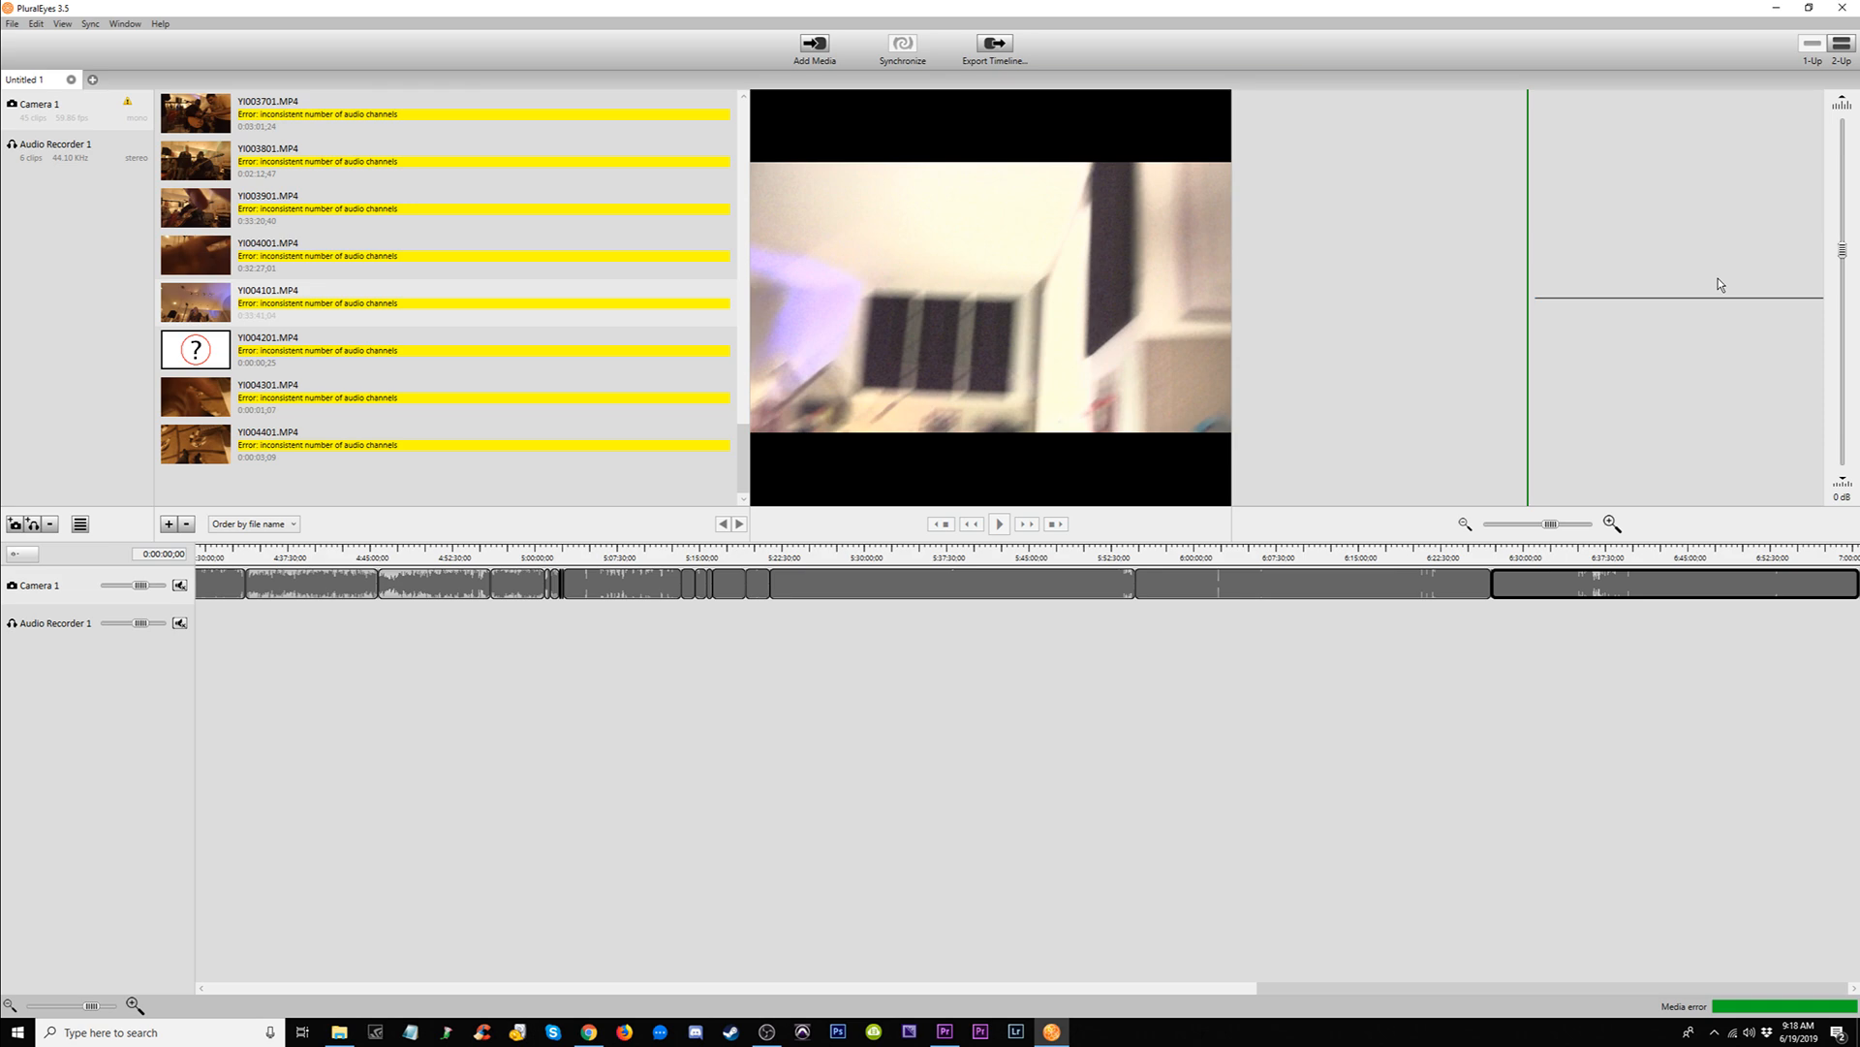
Step: Switch from PluralEyes to Premiere Pro and maximize the Premiere Pro window
click(1053, 1033)
click(947, 1034)
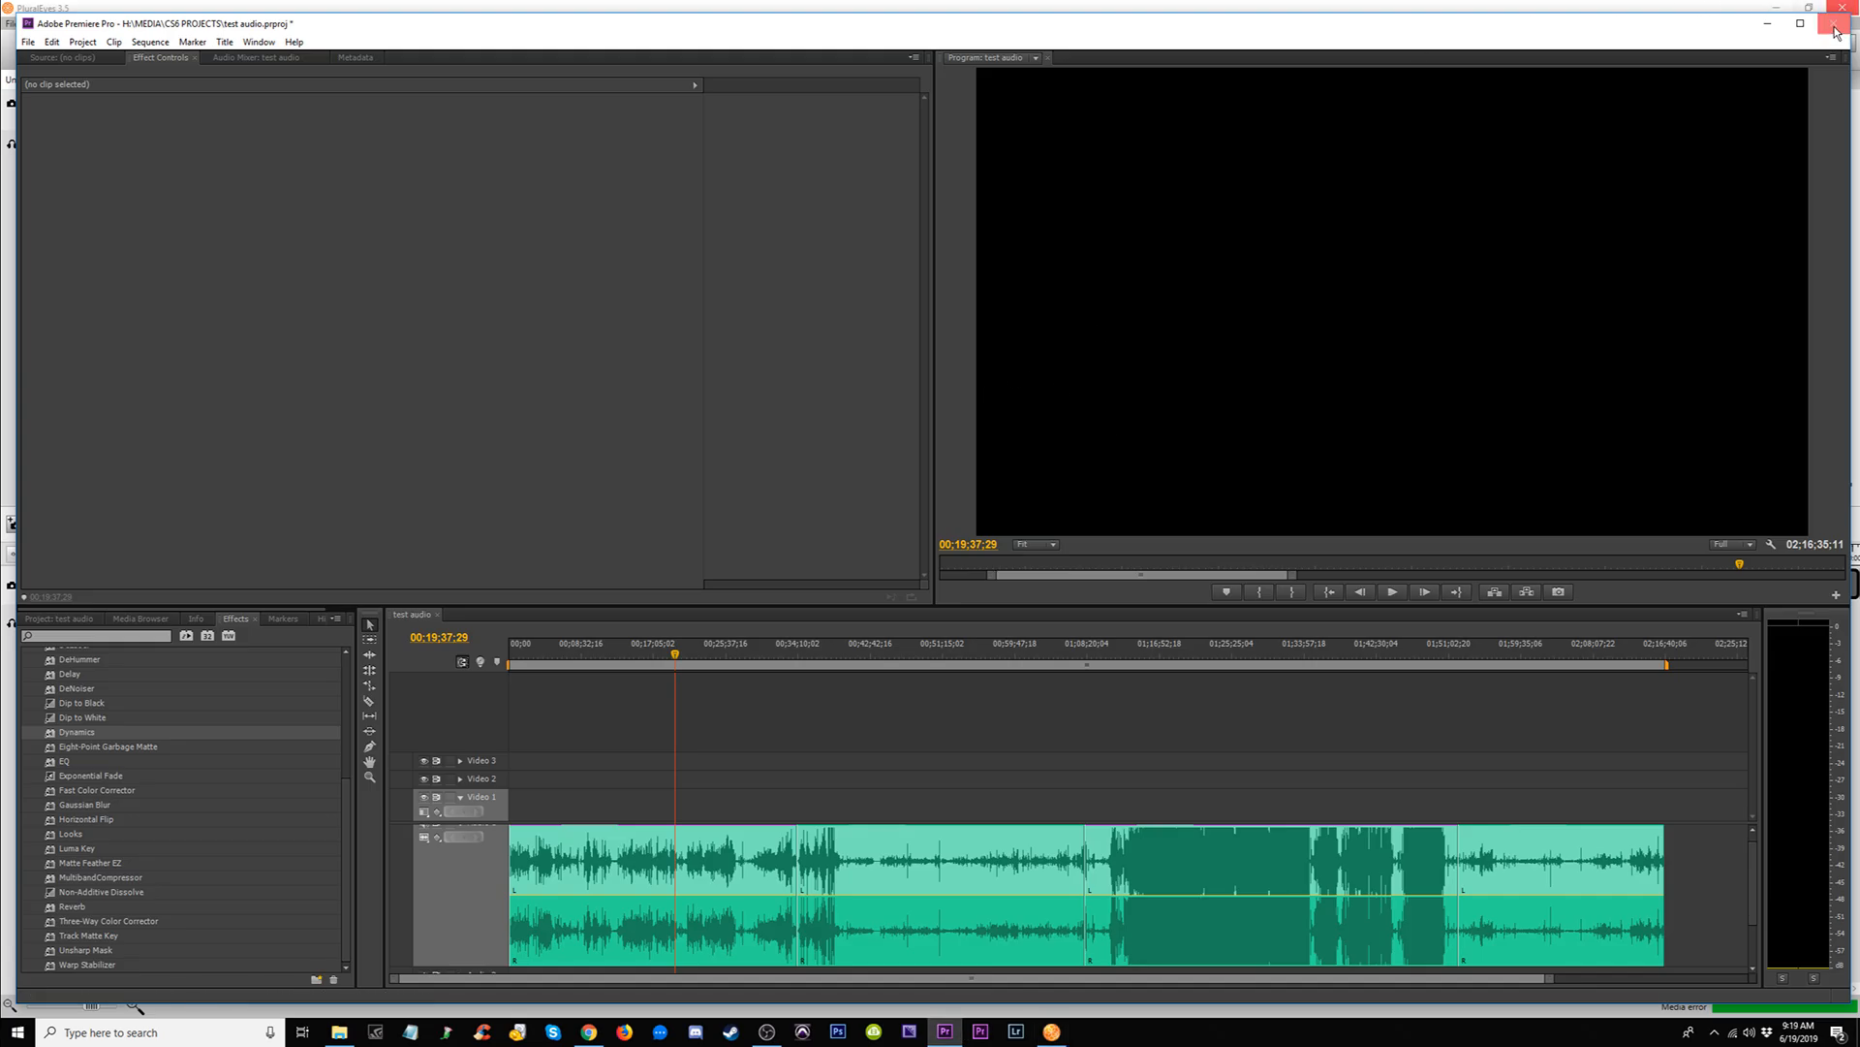
click(1809, 10)
click(1777, 10)
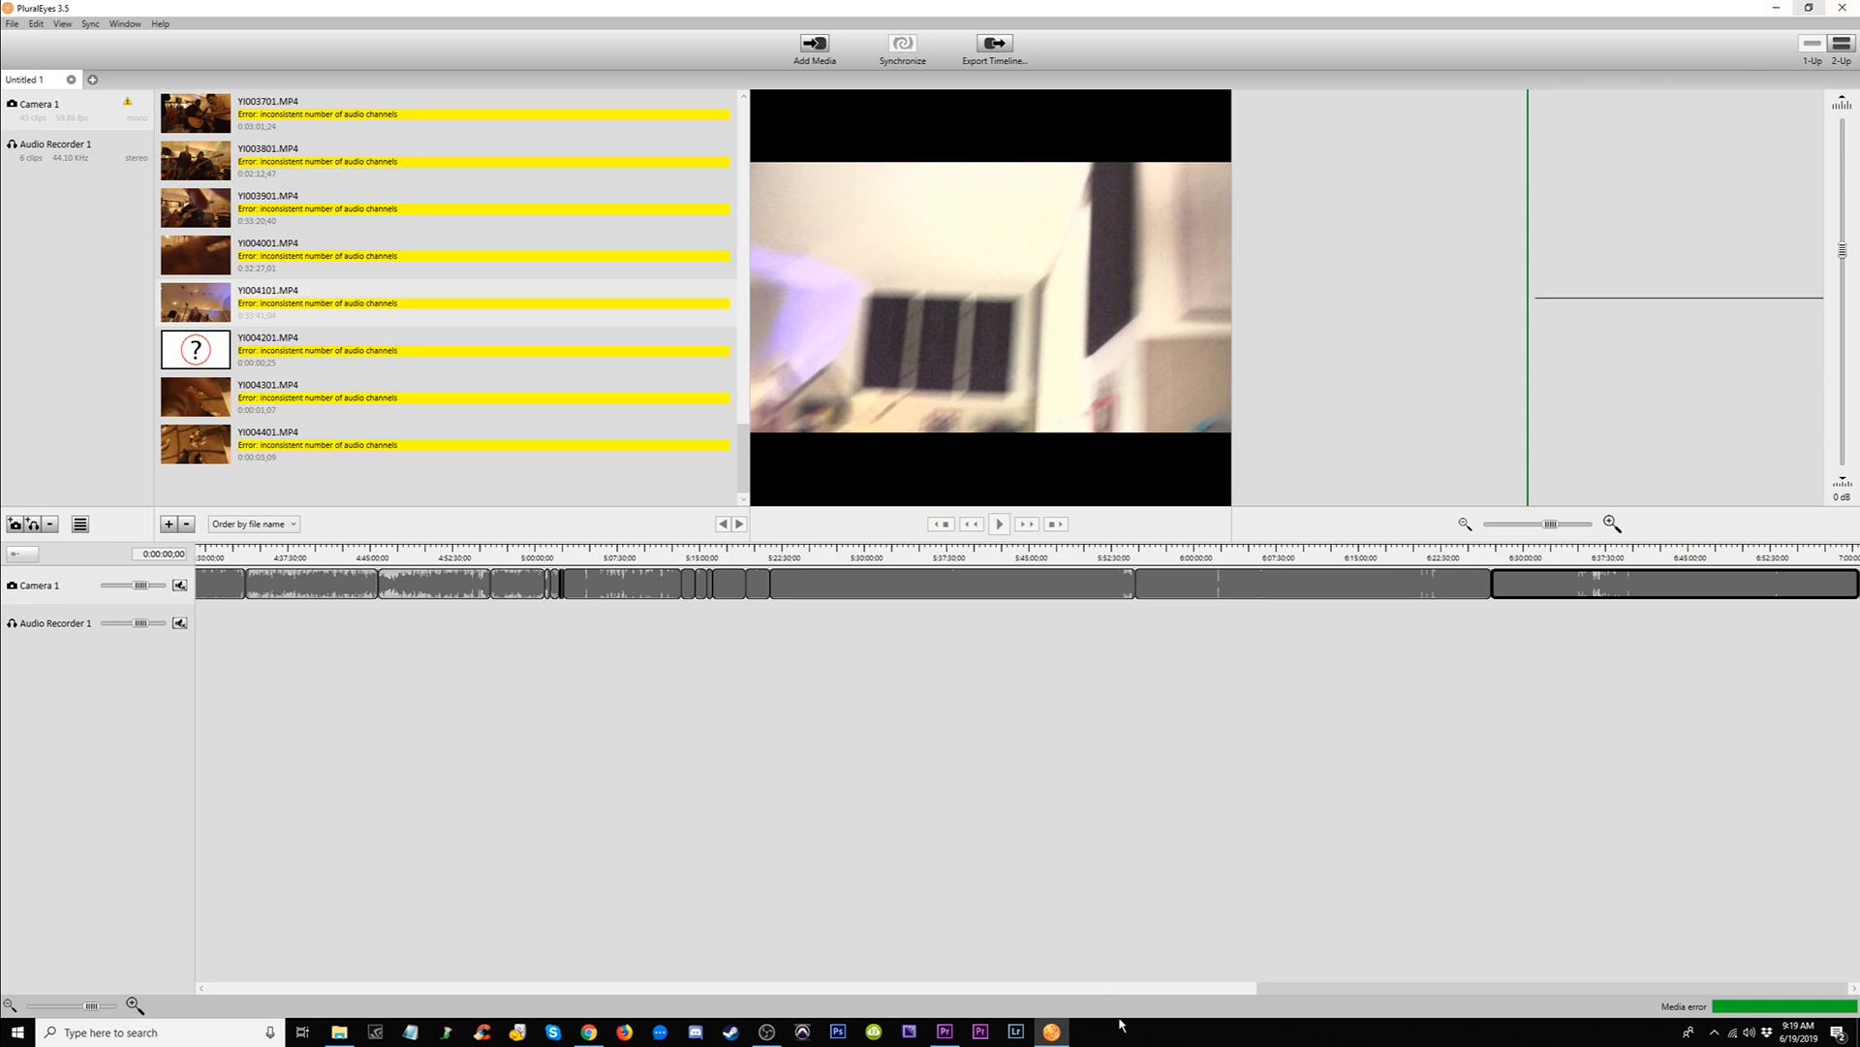
click(1063, 1039)
mouse_move(944, 1033)
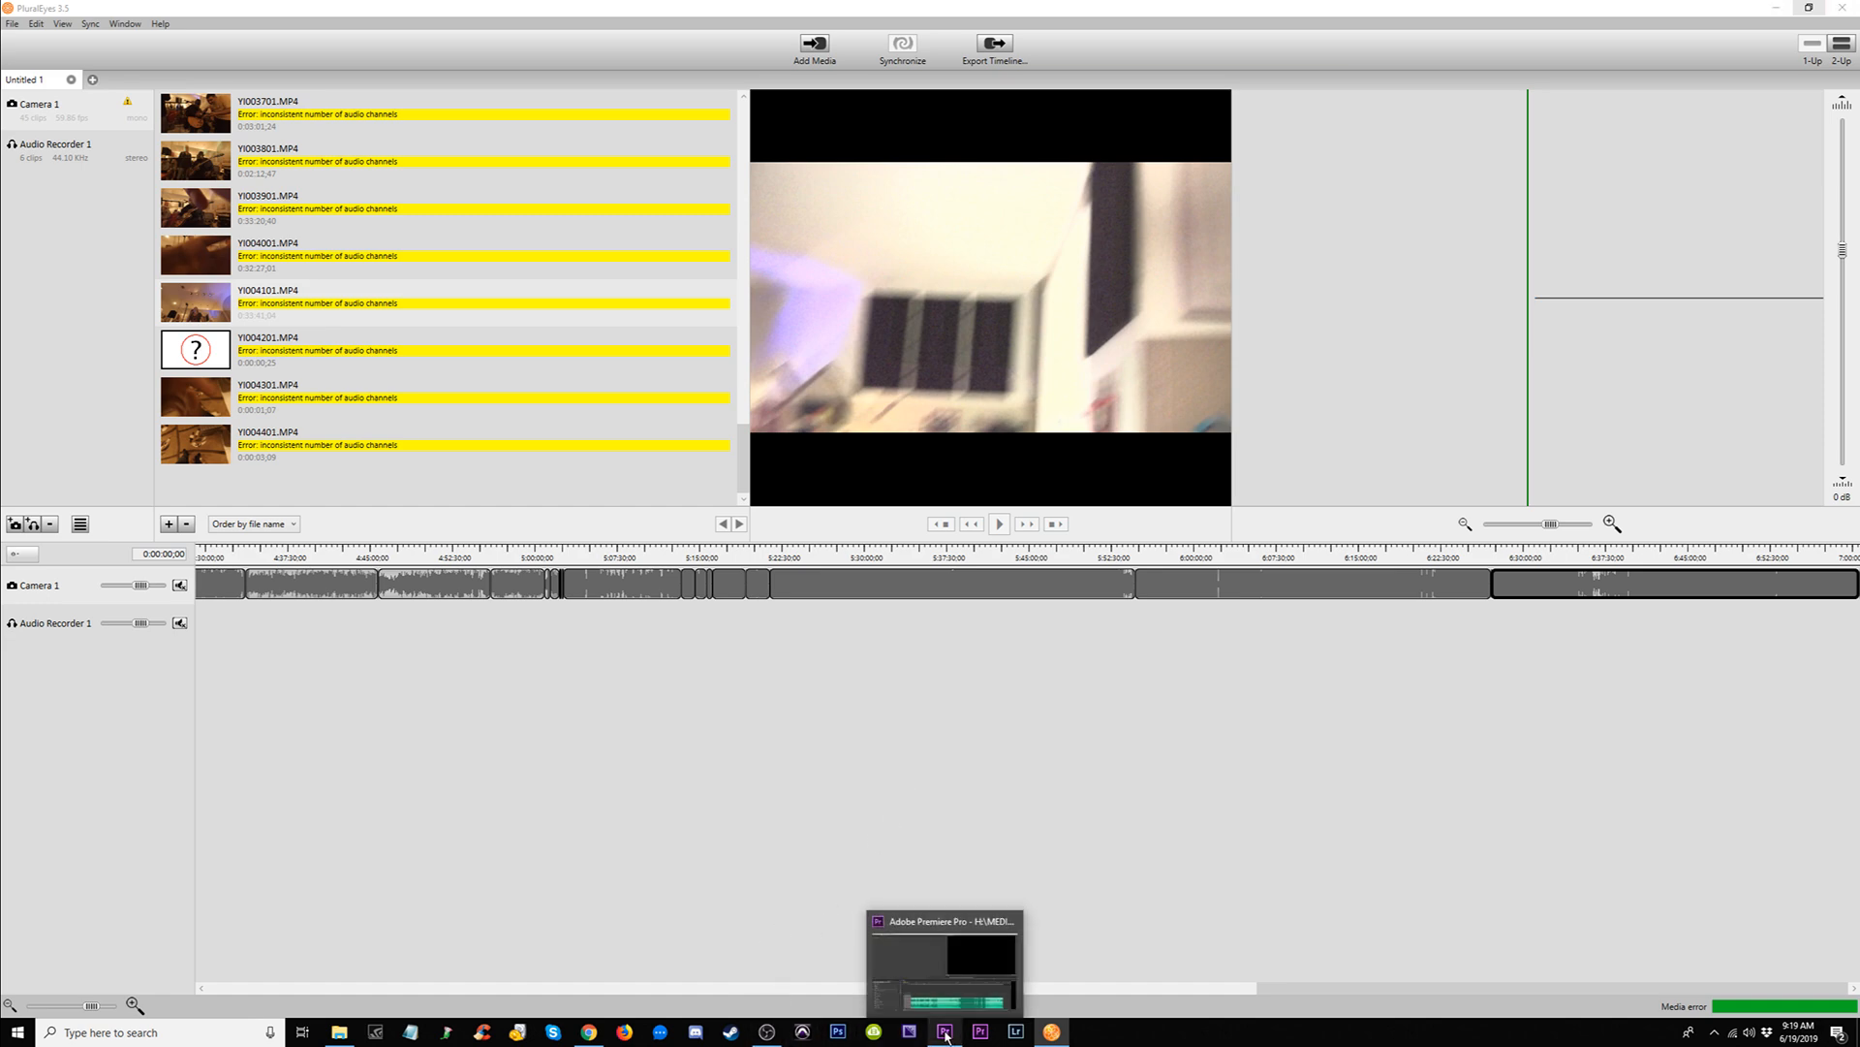
click(945, 964)
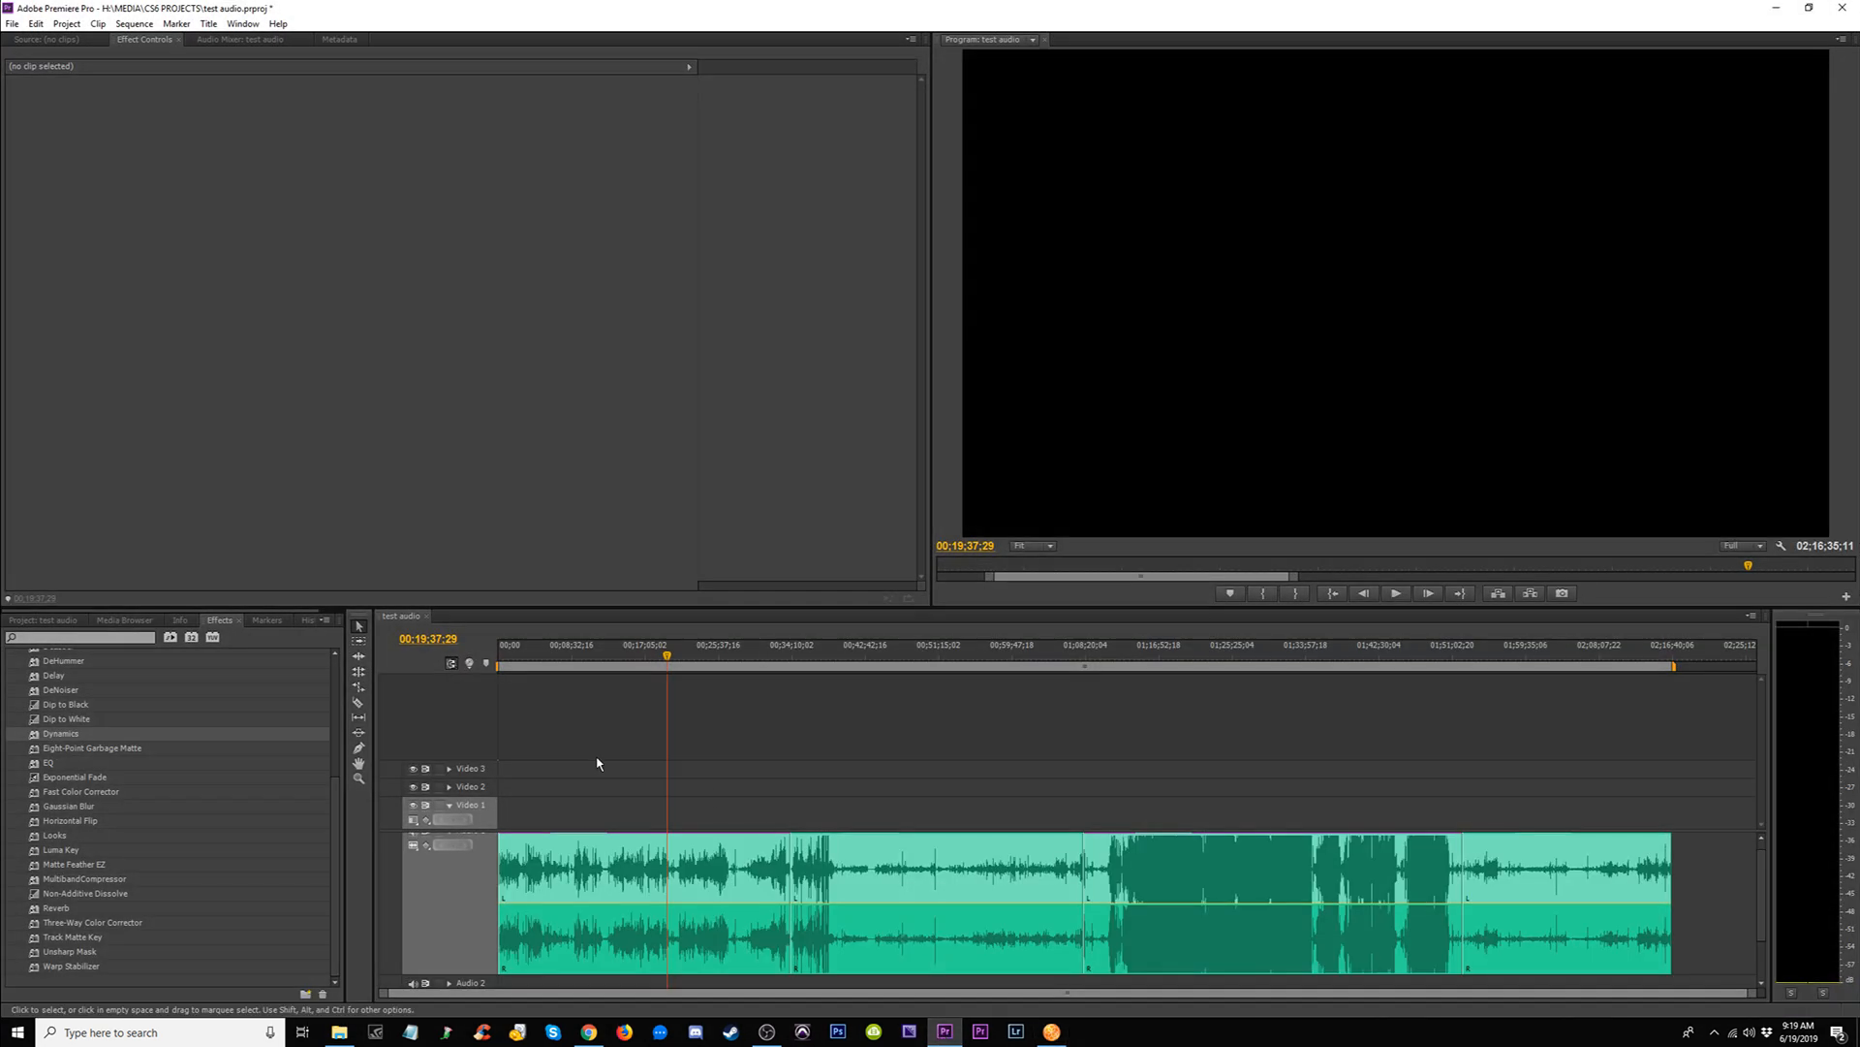
Step: Move the playhead to 00;09;53;14, check STE-002.wav's effects and select STE-000.wav among the project media
click(584, 651)
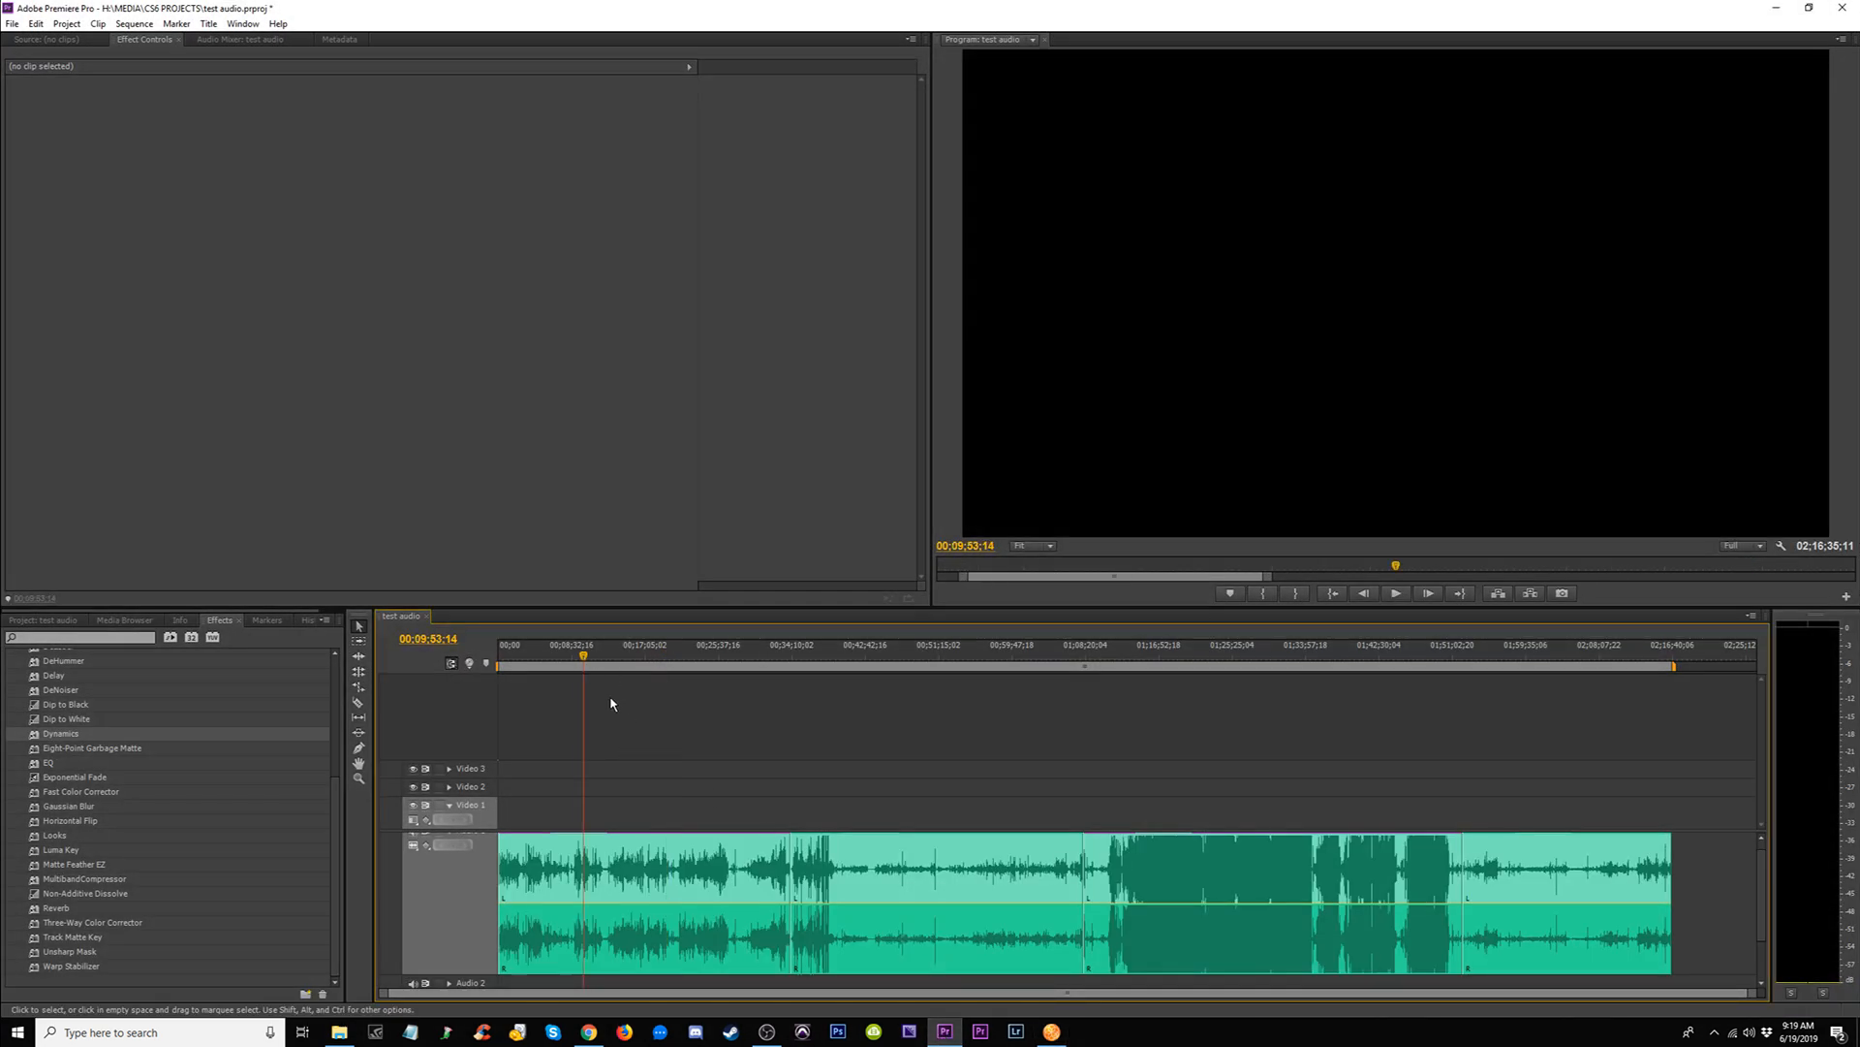
click(42, 619)
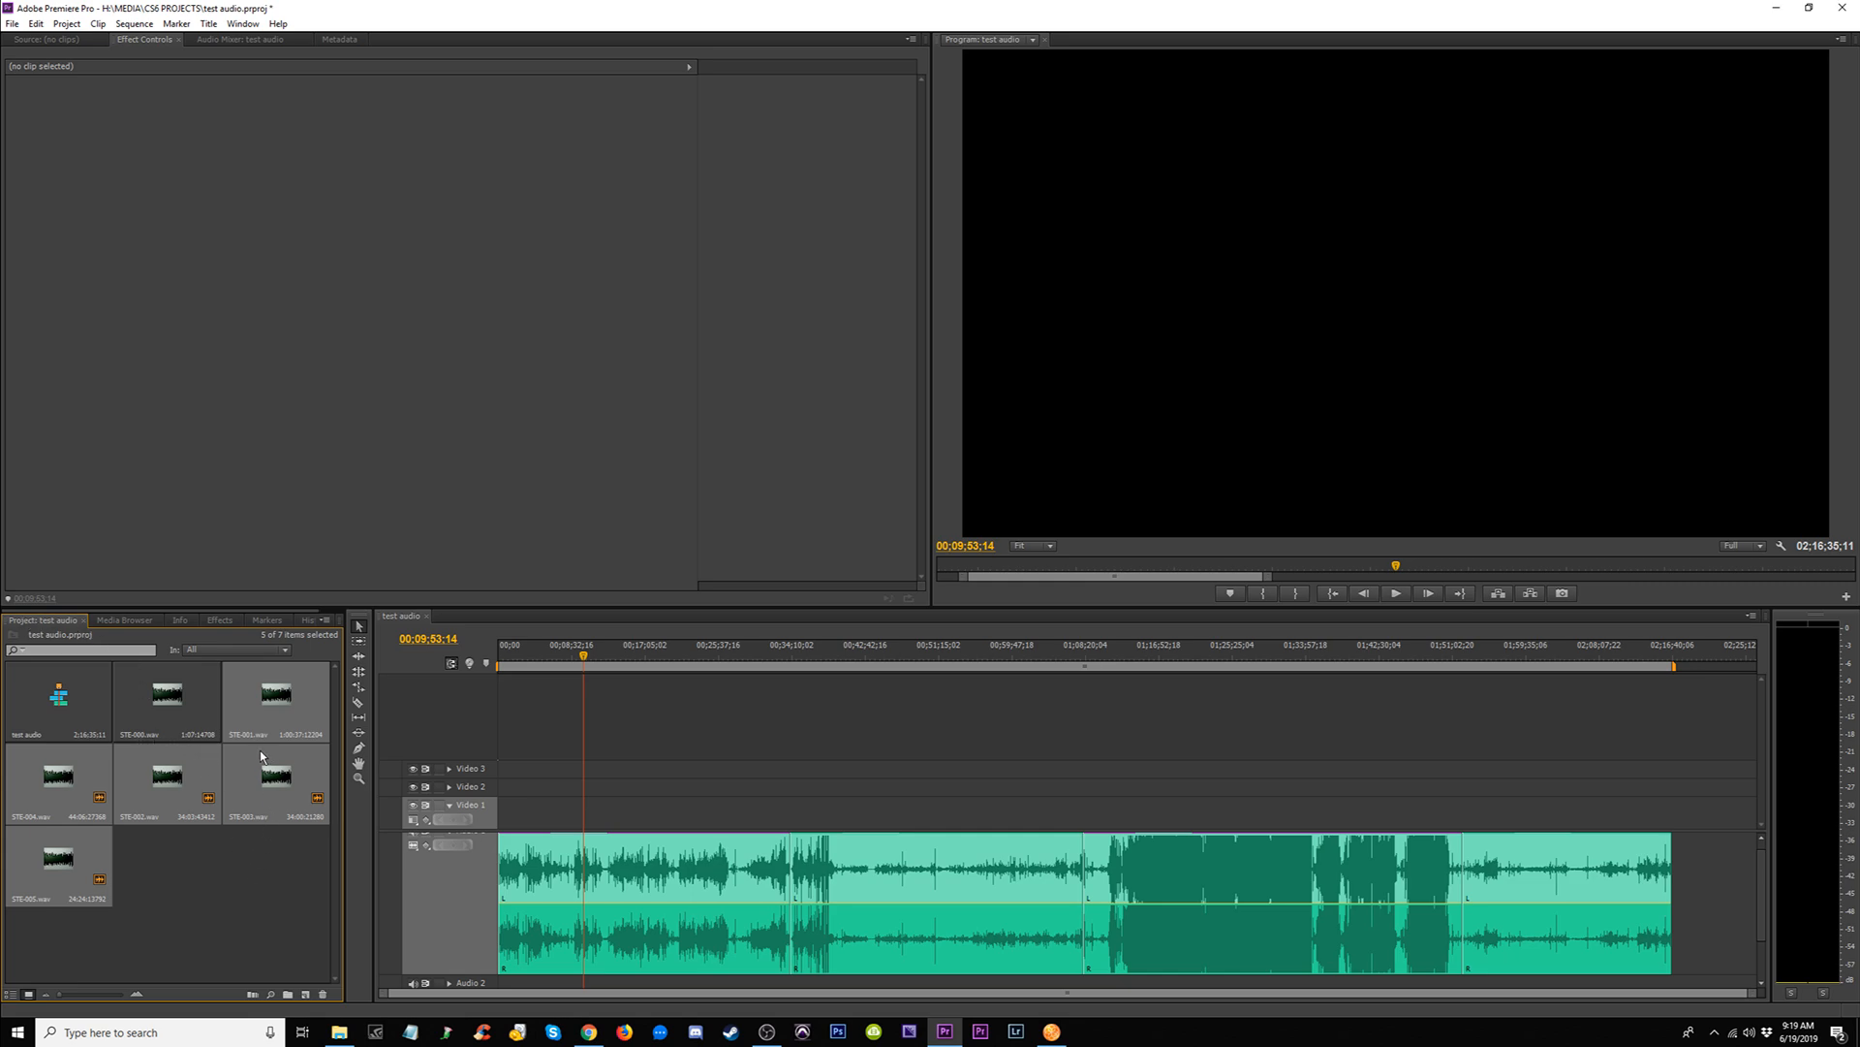
click(717, 887)
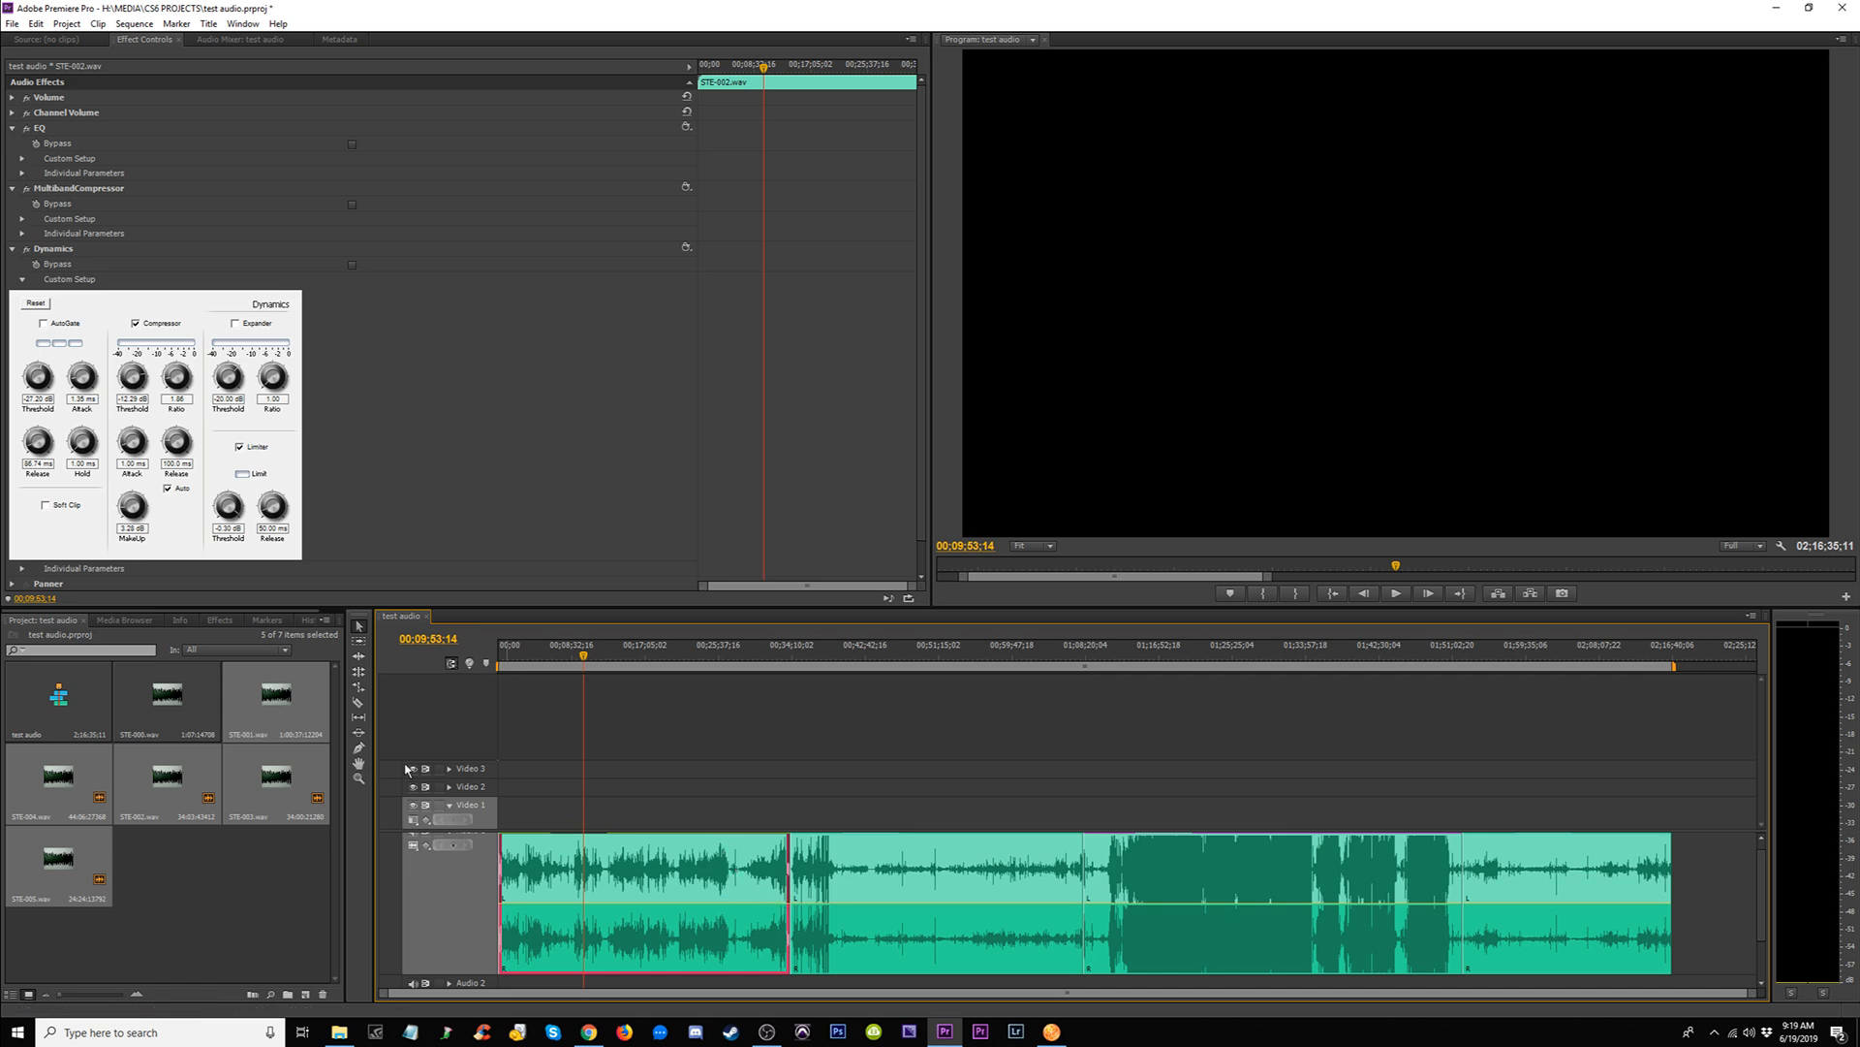
drag(153, 694, 165, 739)
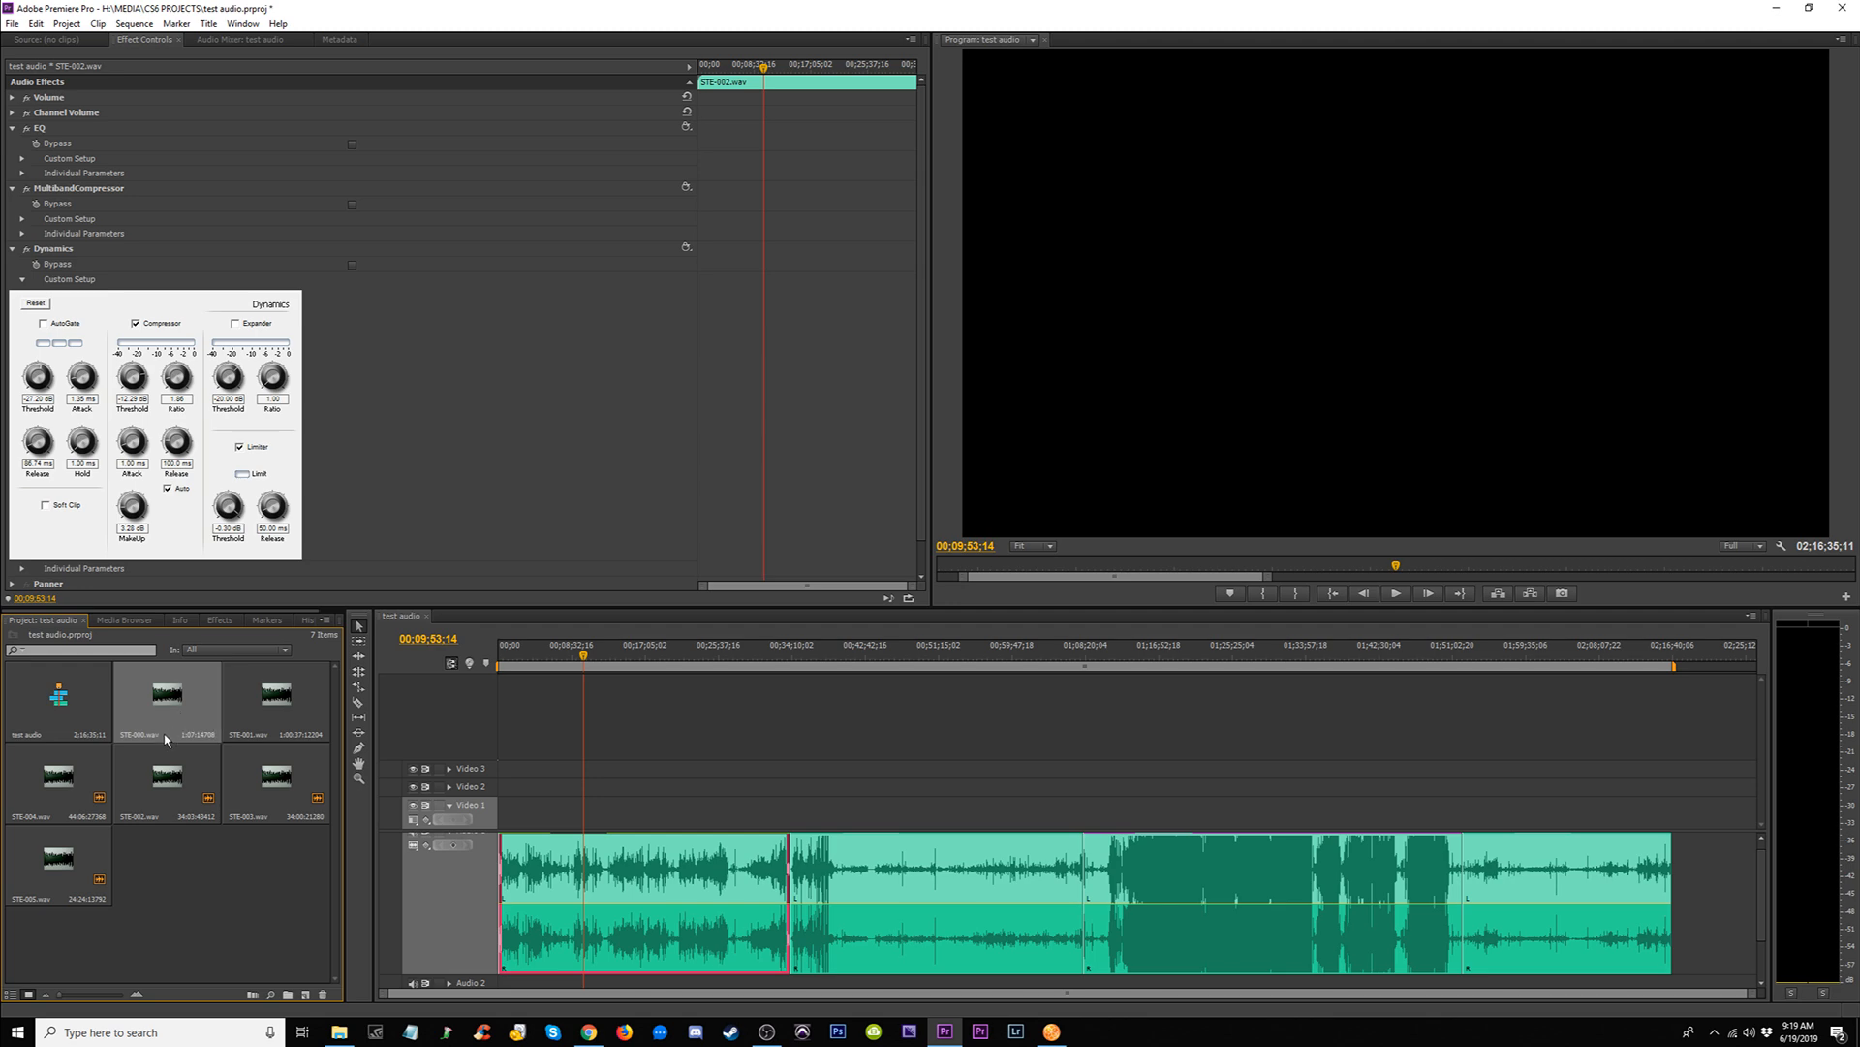
Step: Place STE-000.wav through STE-005.wav on Audio 1 after the existing clips
shift+click(79, 870)
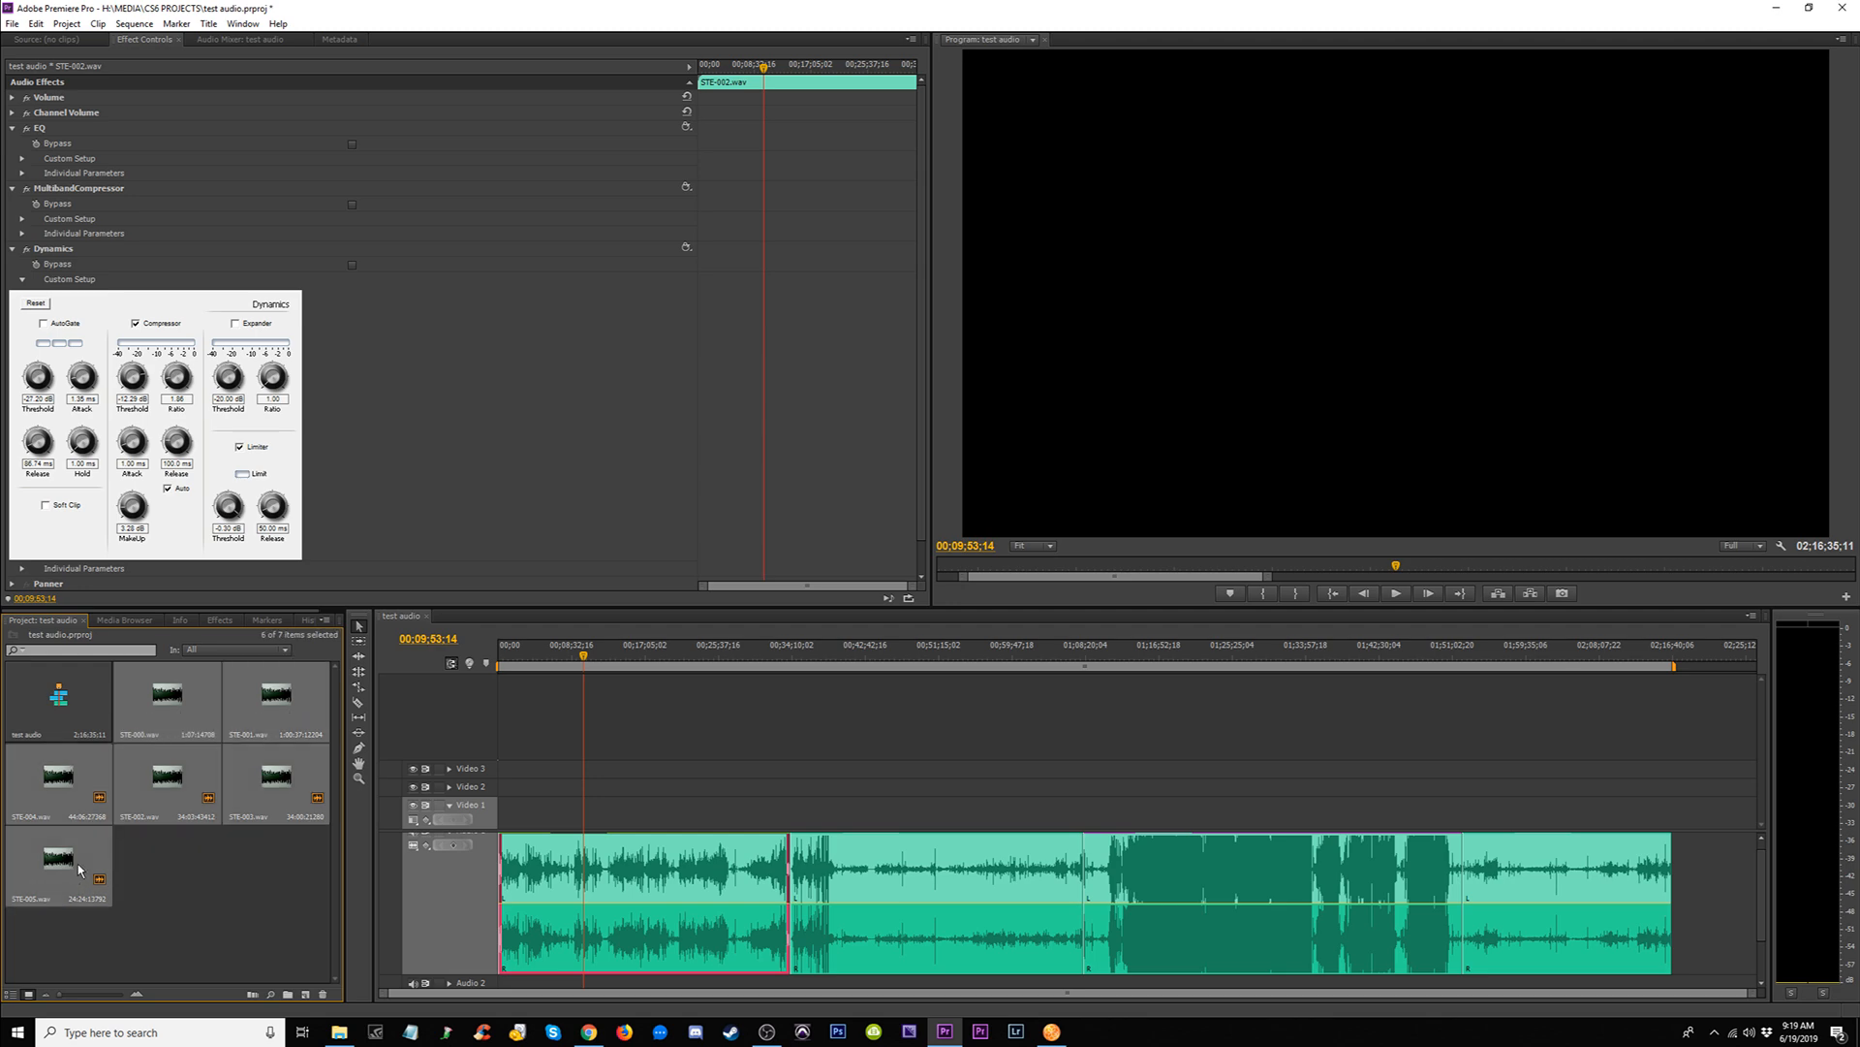
drag(194, 719, 1705, 875)
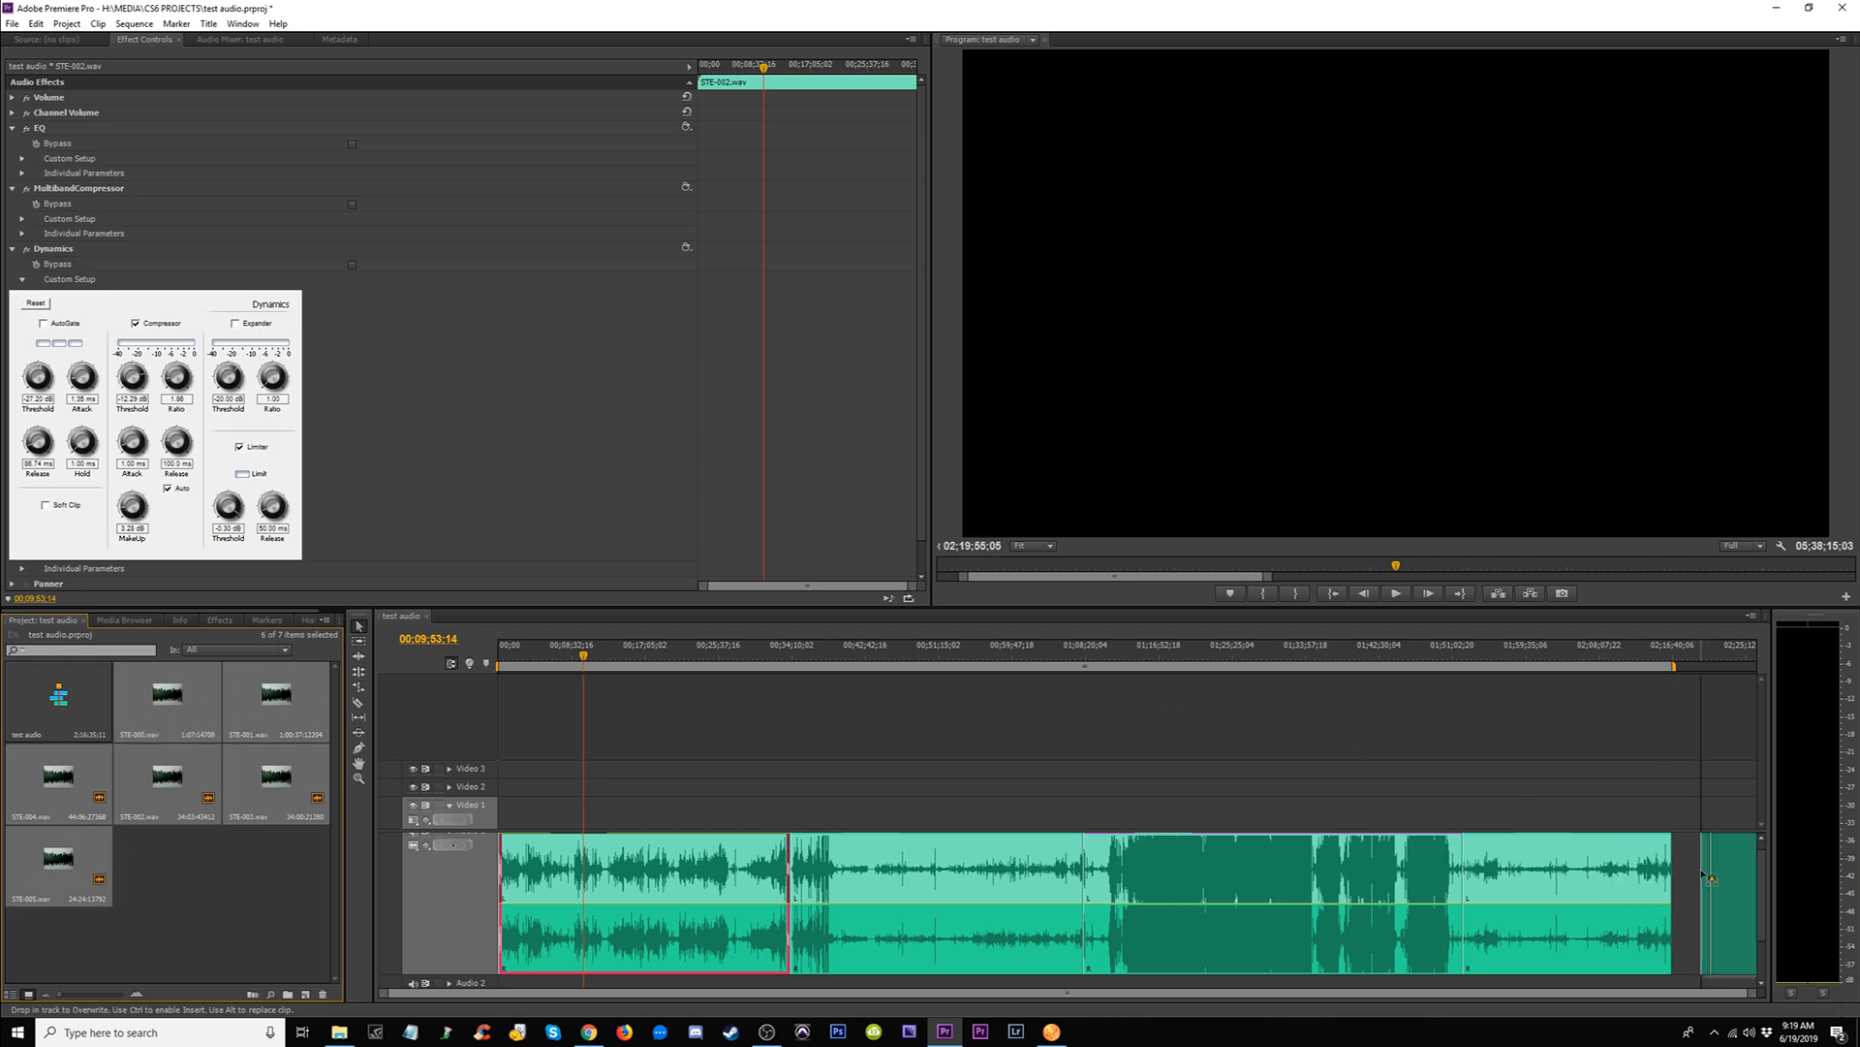
key(backslash)
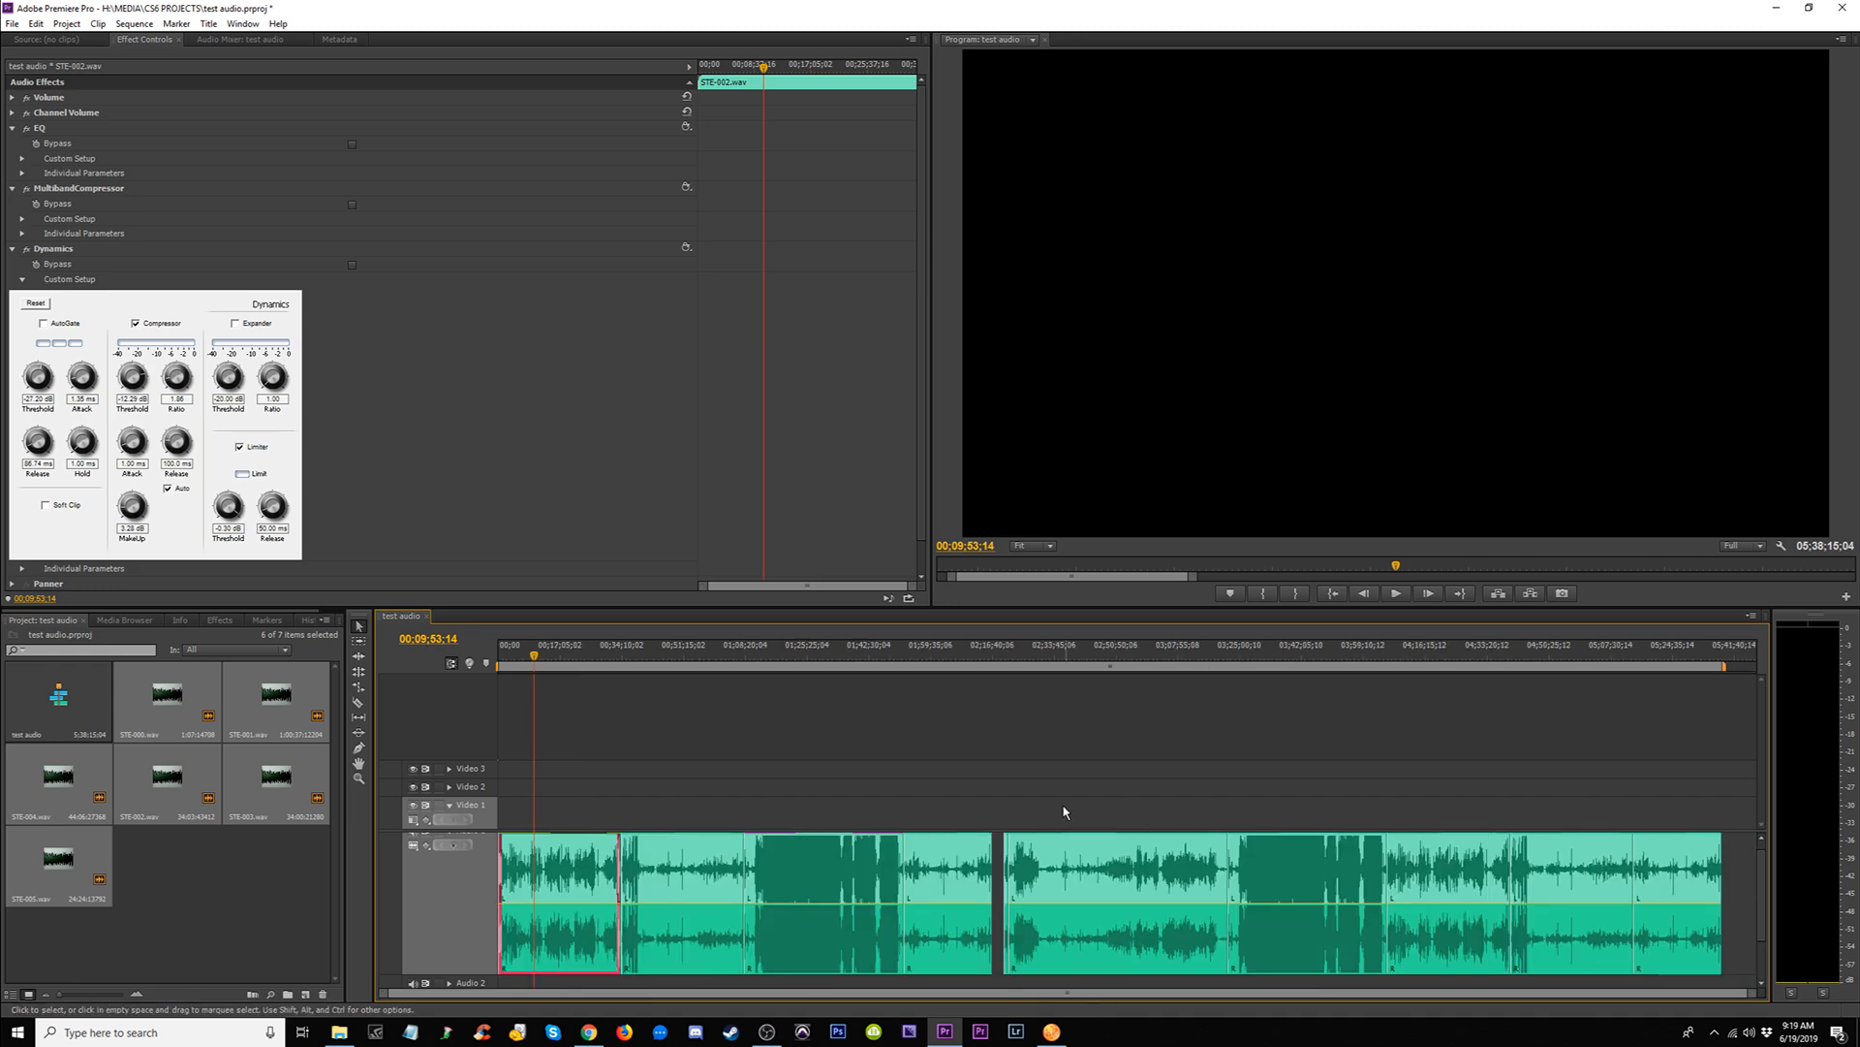
Step: Copy the first STE-002.wav clip with its audio effects, and delete the old group of clips from Audio 1
click(552, 875)
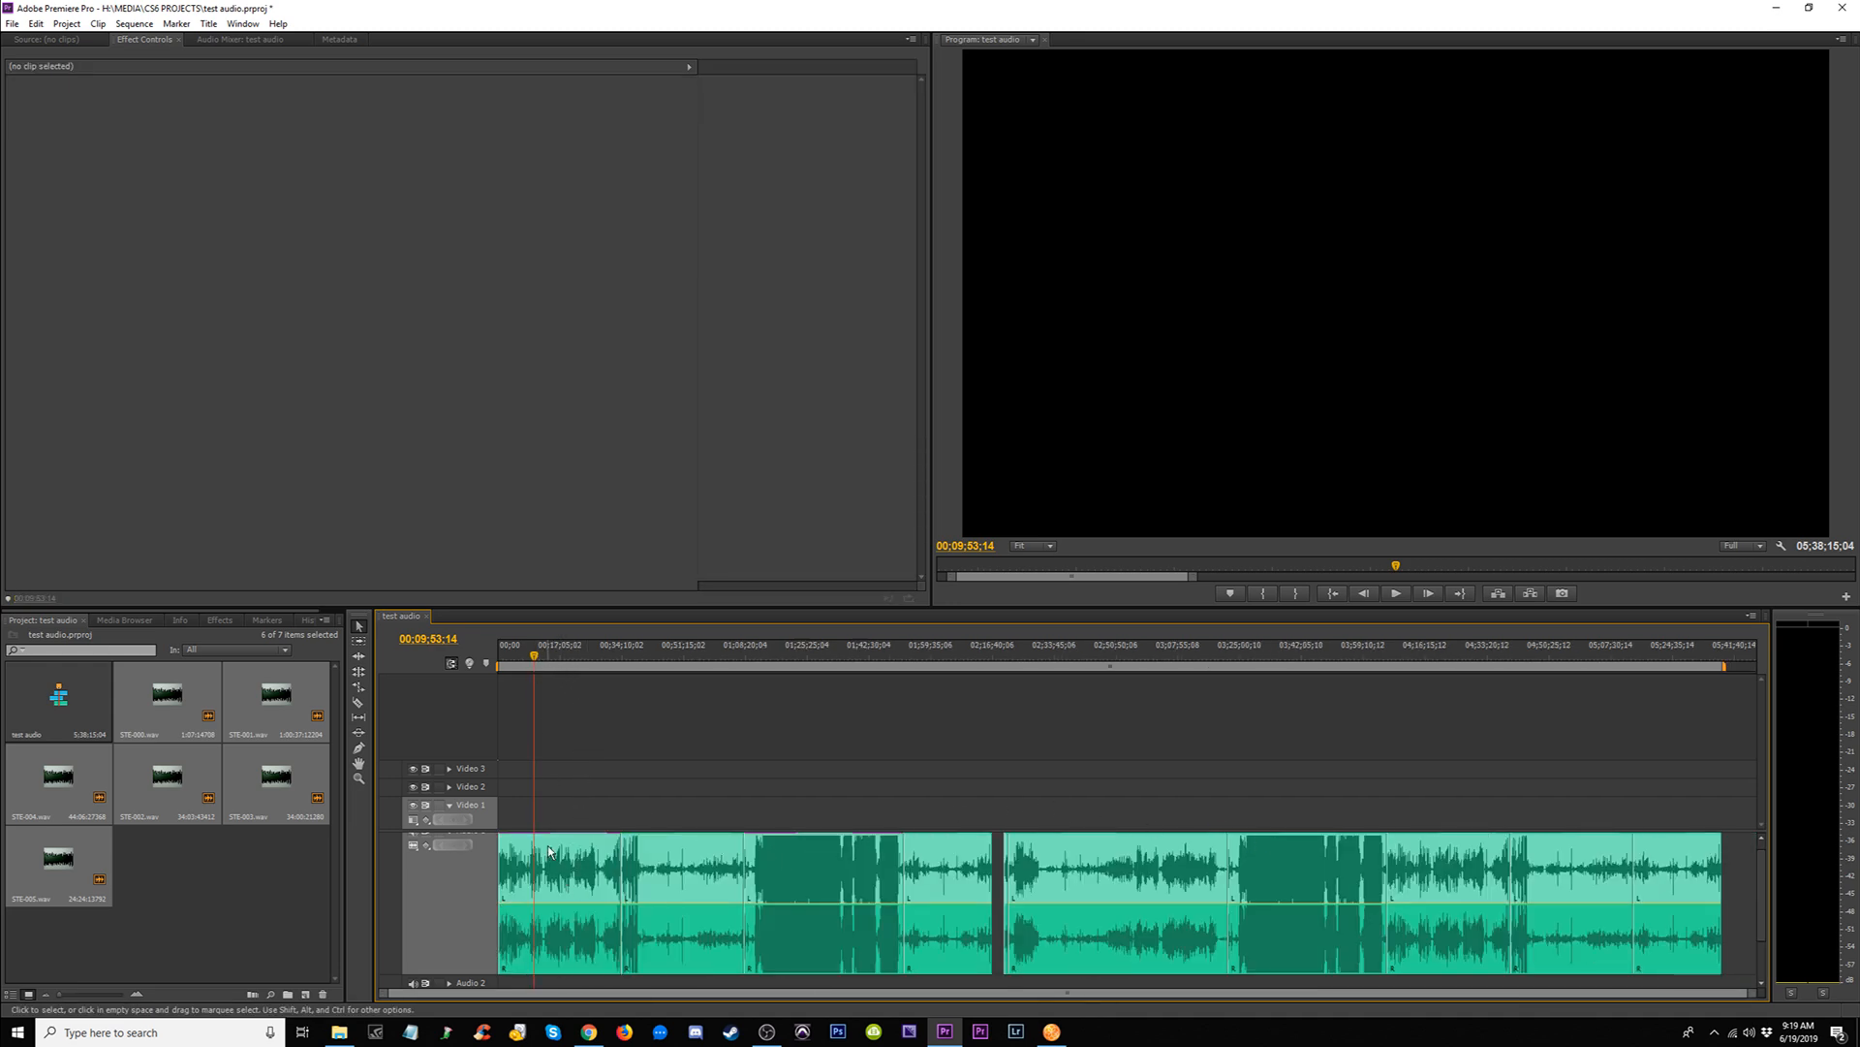
right_click(551, 875)
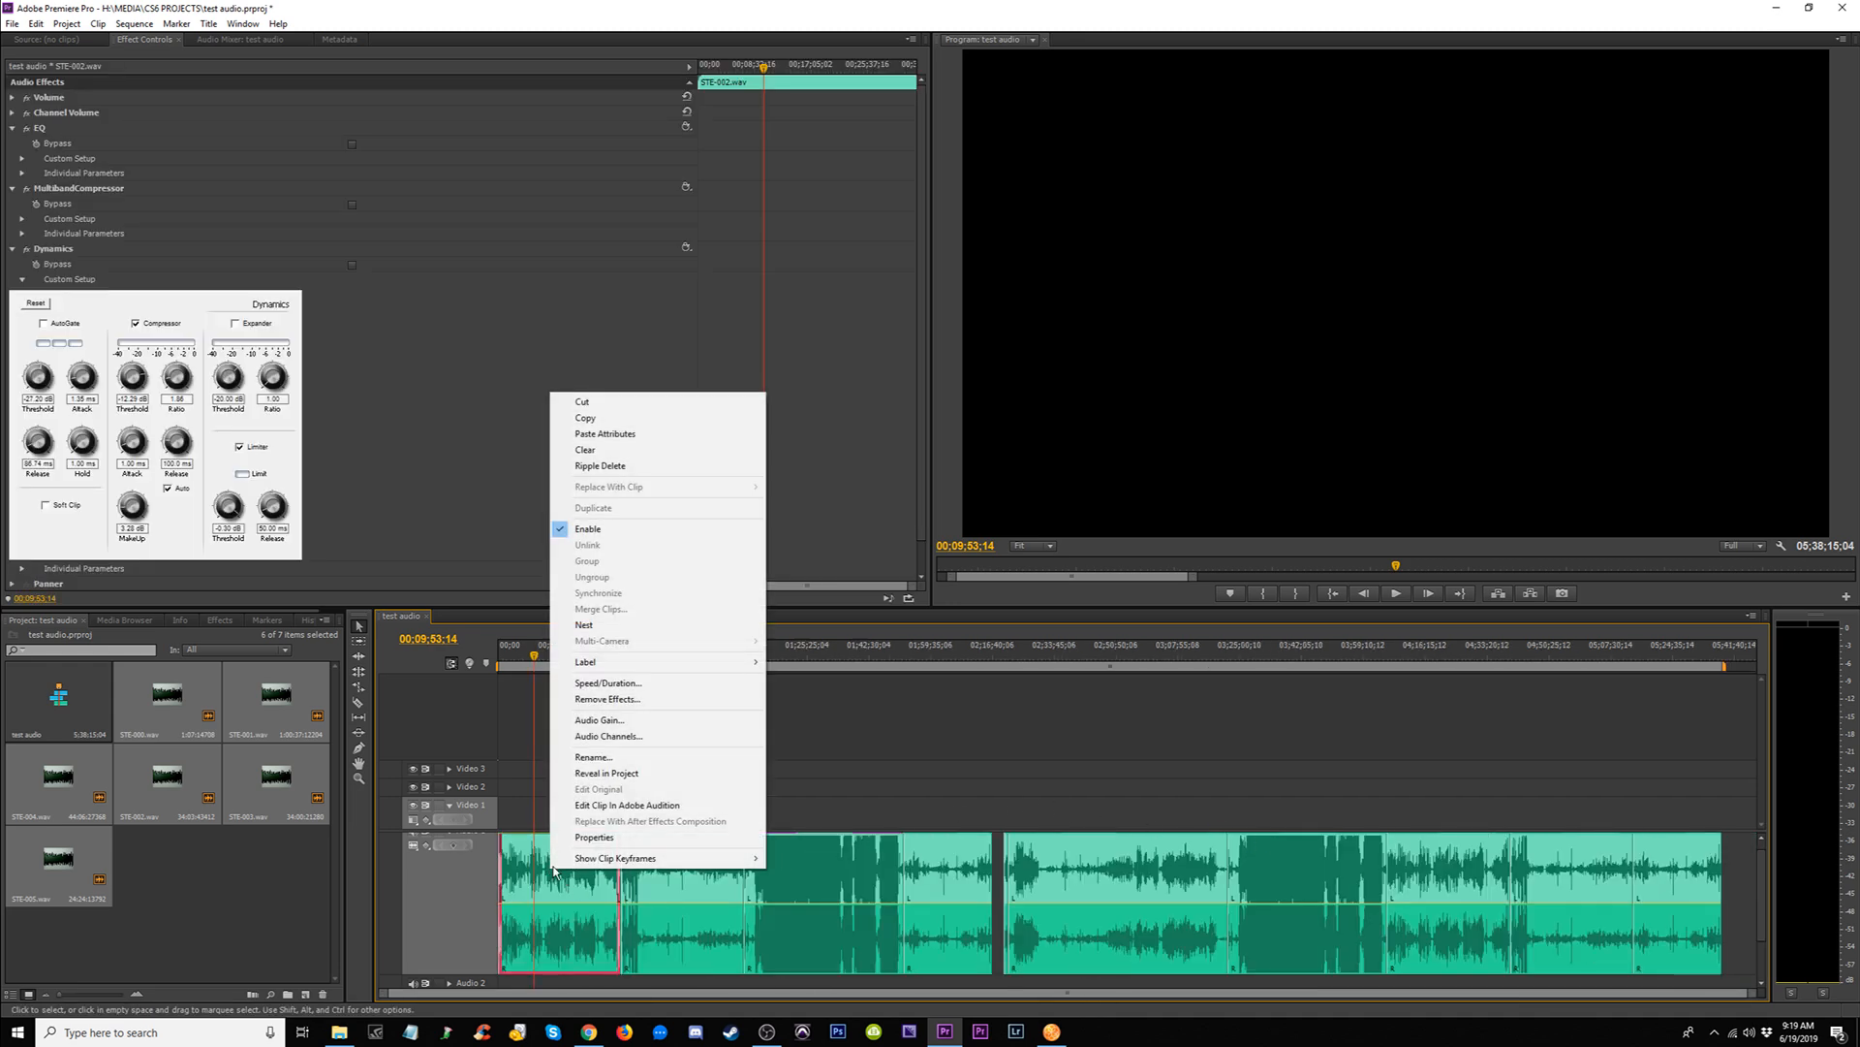
click(630, 417)
drag(990, 813, 572, 944)
key(Delete)
Step: Paste the copied attributes onto all the remaining STE clips and remove the empty gap before them
drag(872, 821, 1423, 857)
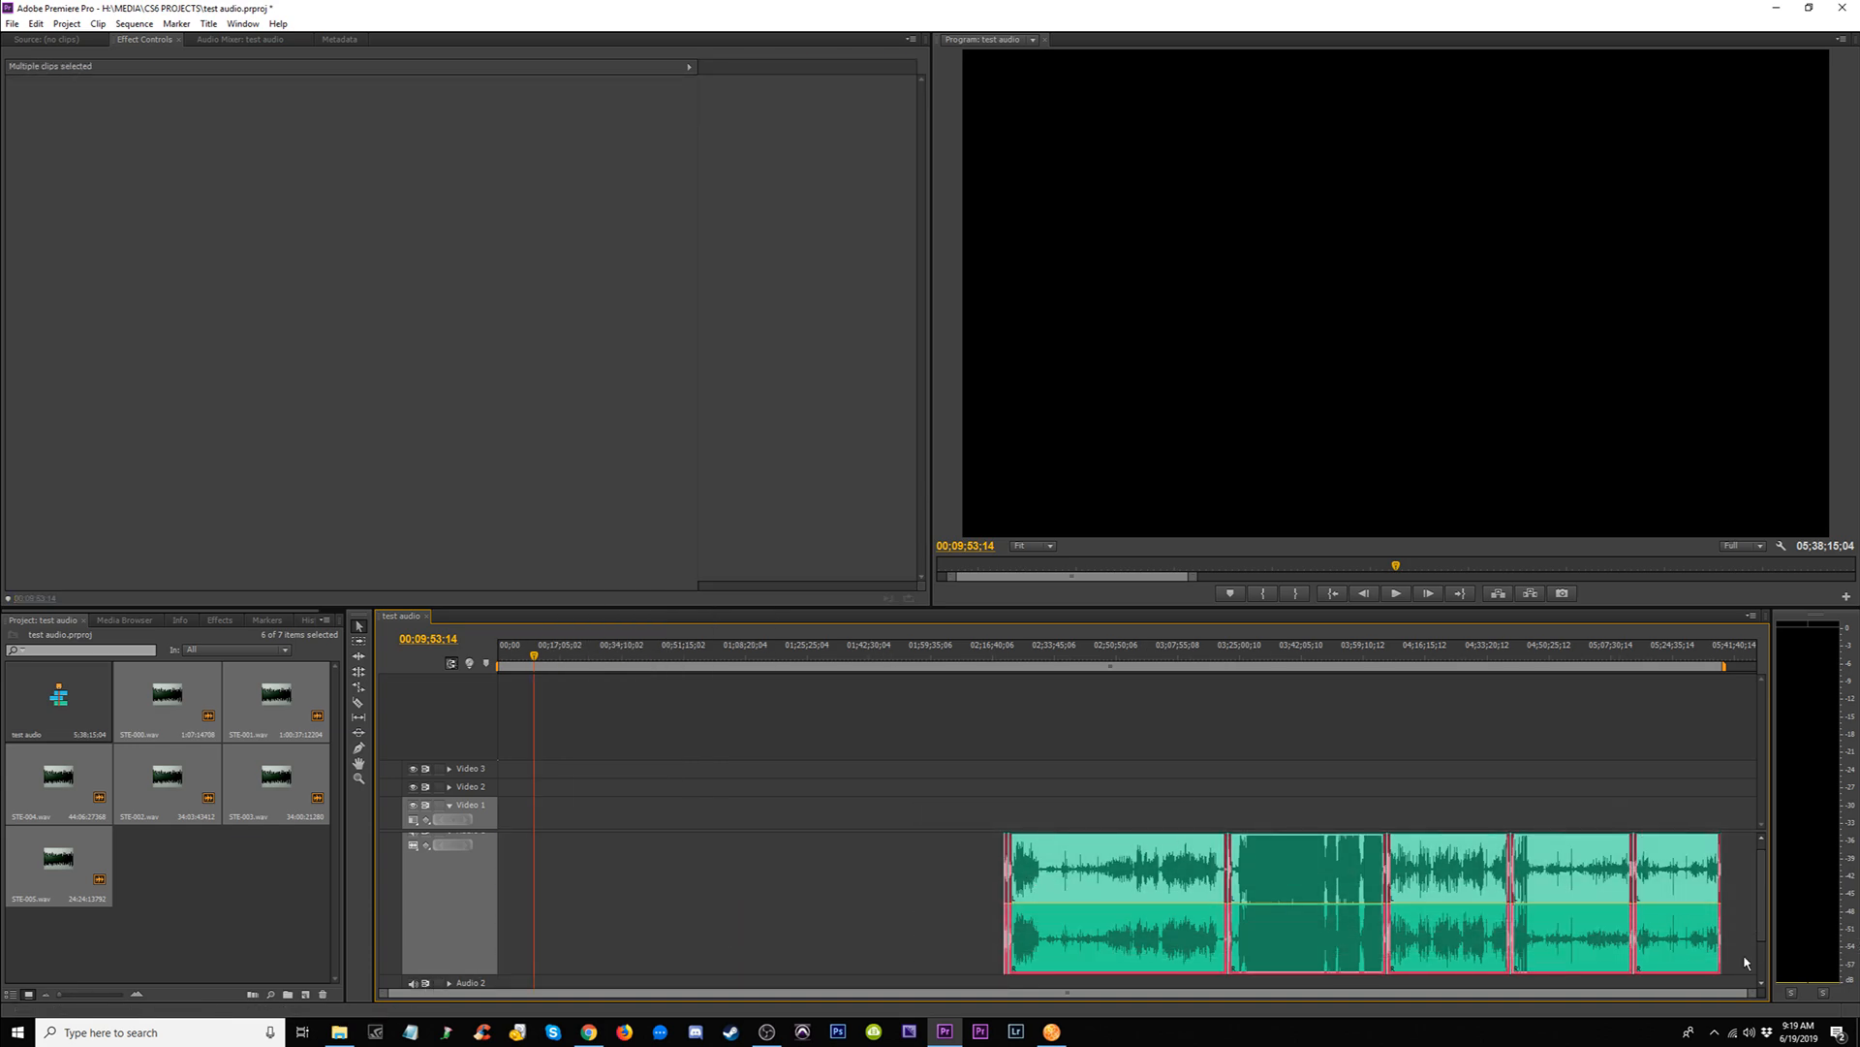
right_click(1423, 858)
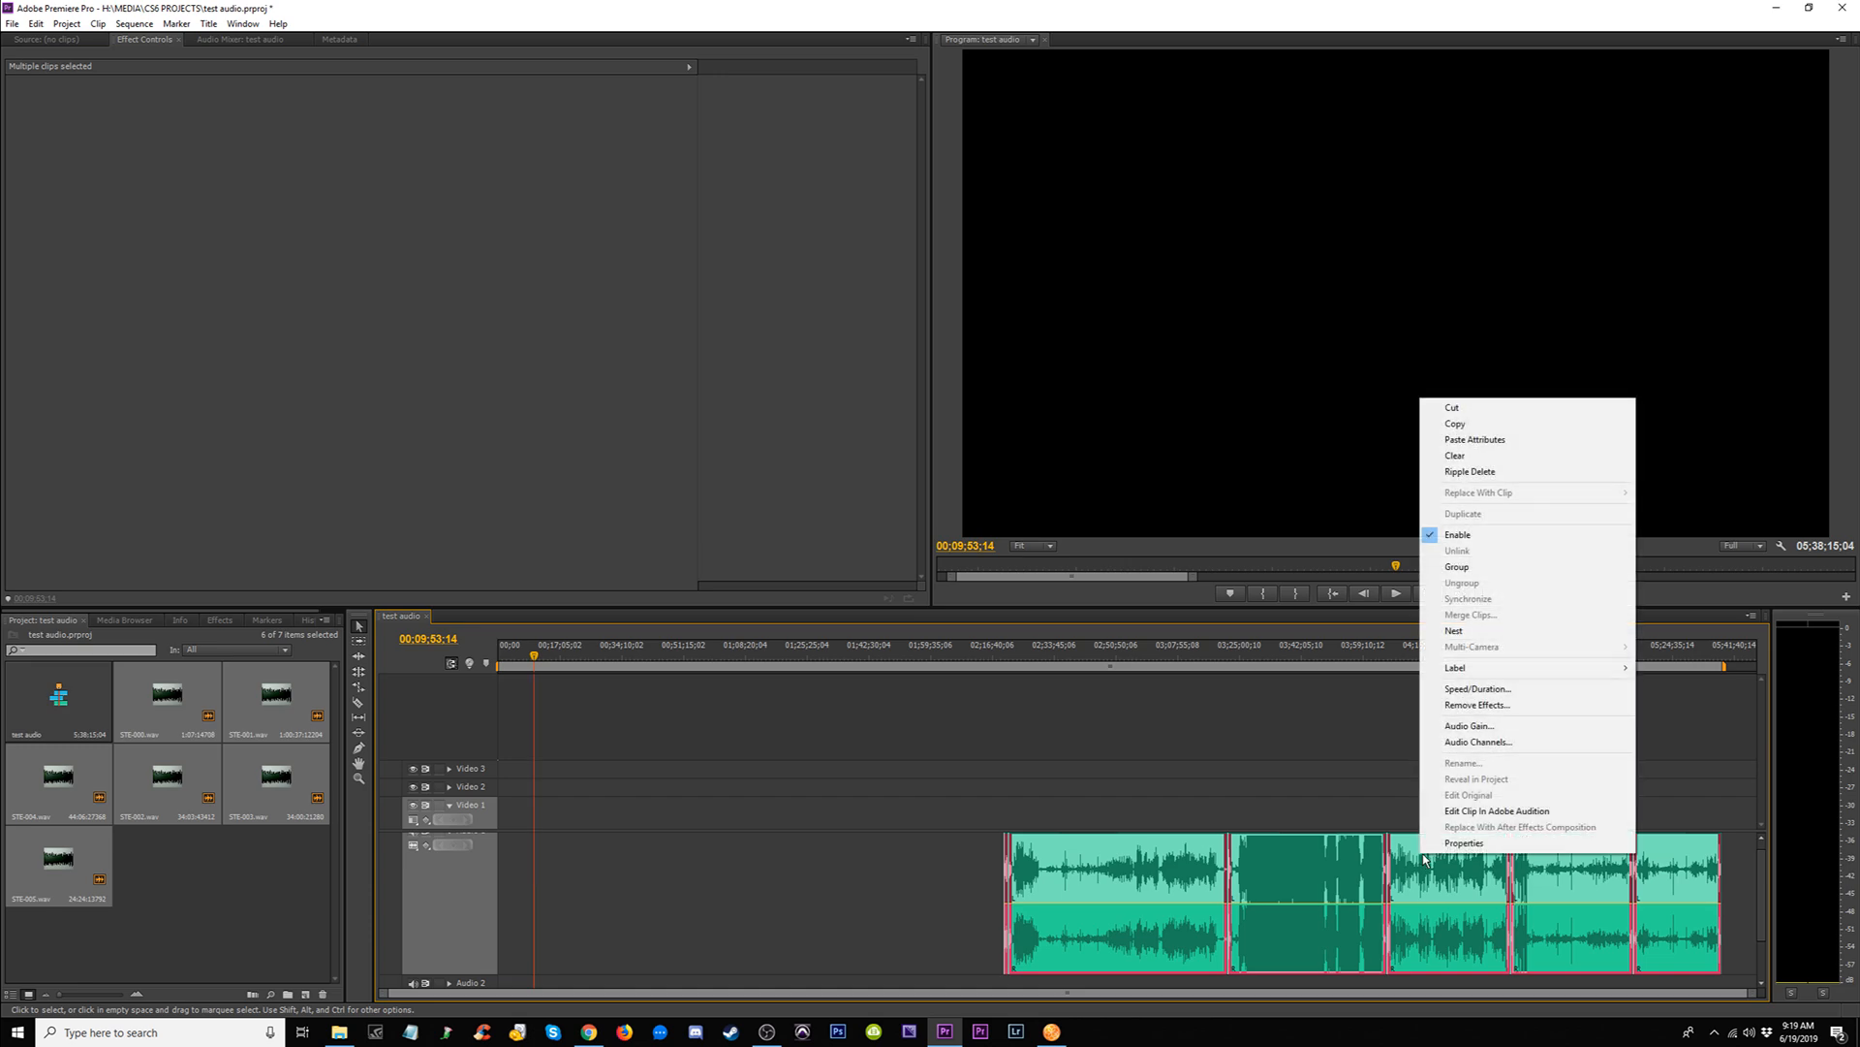
click(1477, 440)
click(861, 874)
key(Delete)
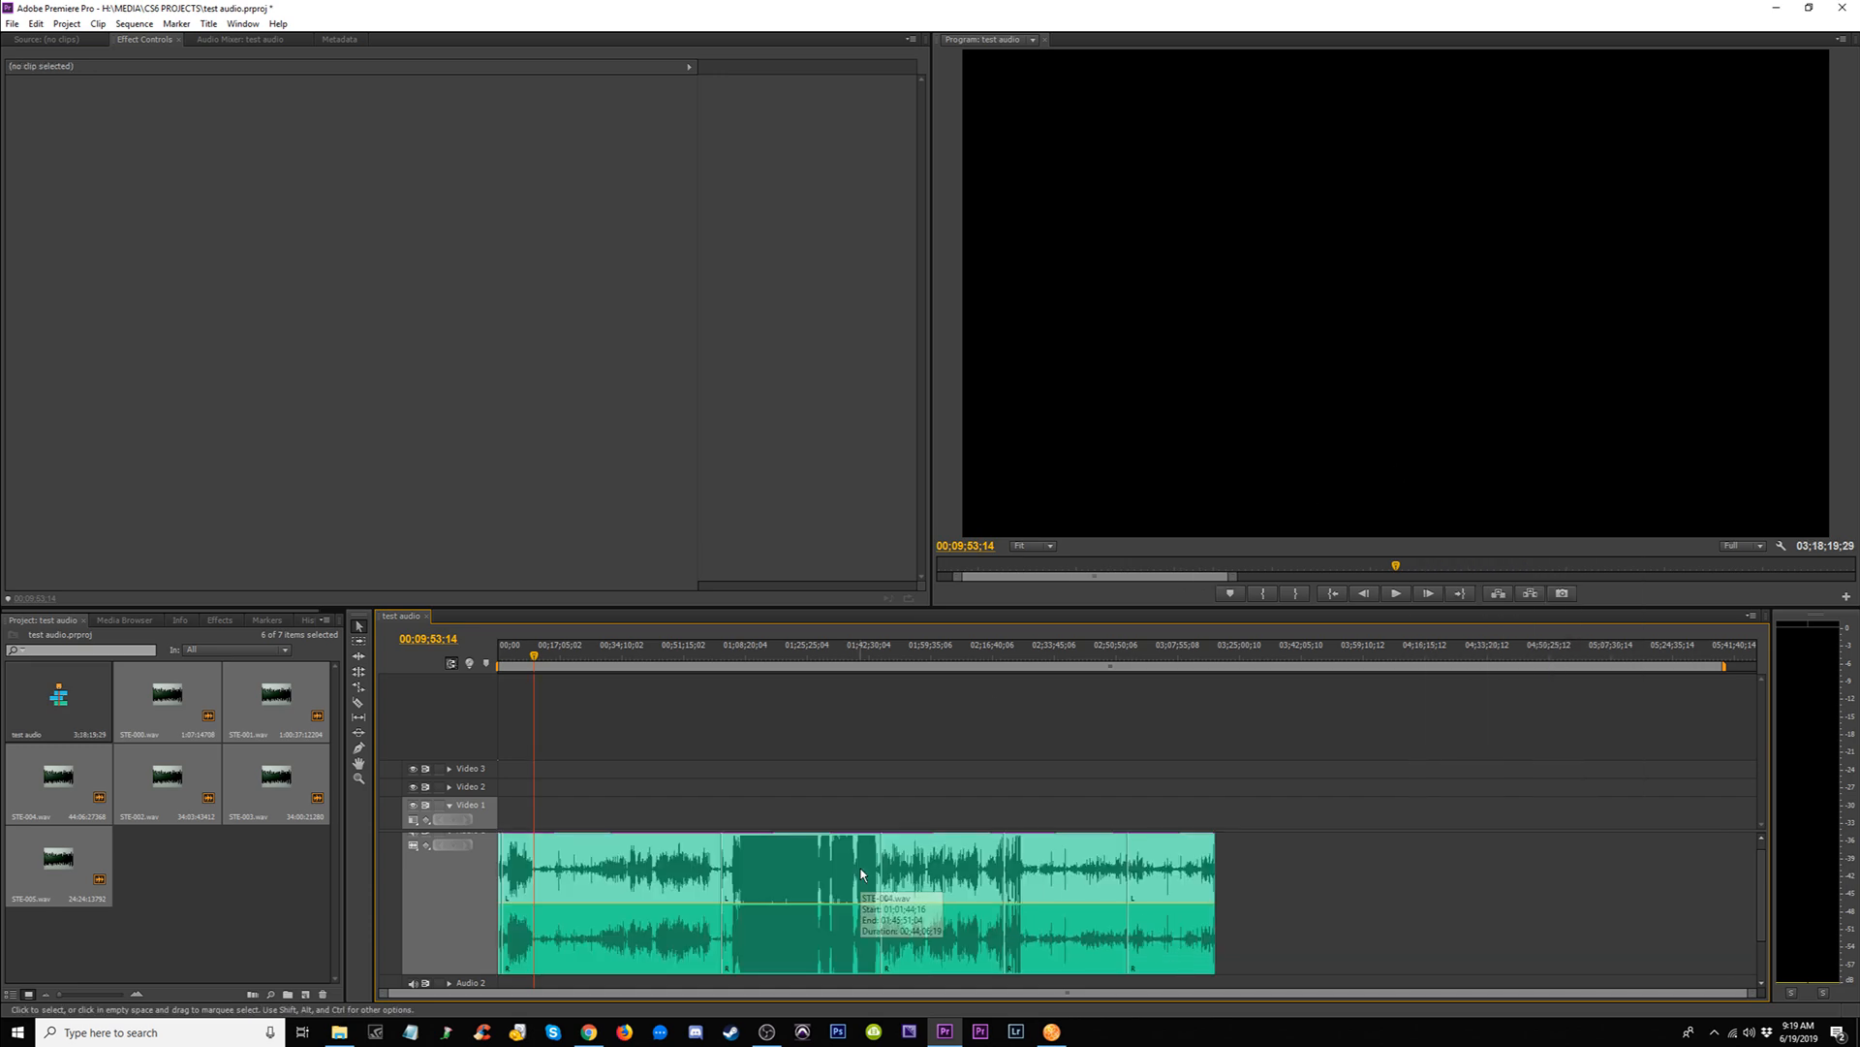
Step: Examine the end of the last clip closely, with the playhead at 03;17;23;07
click(1205, 649)
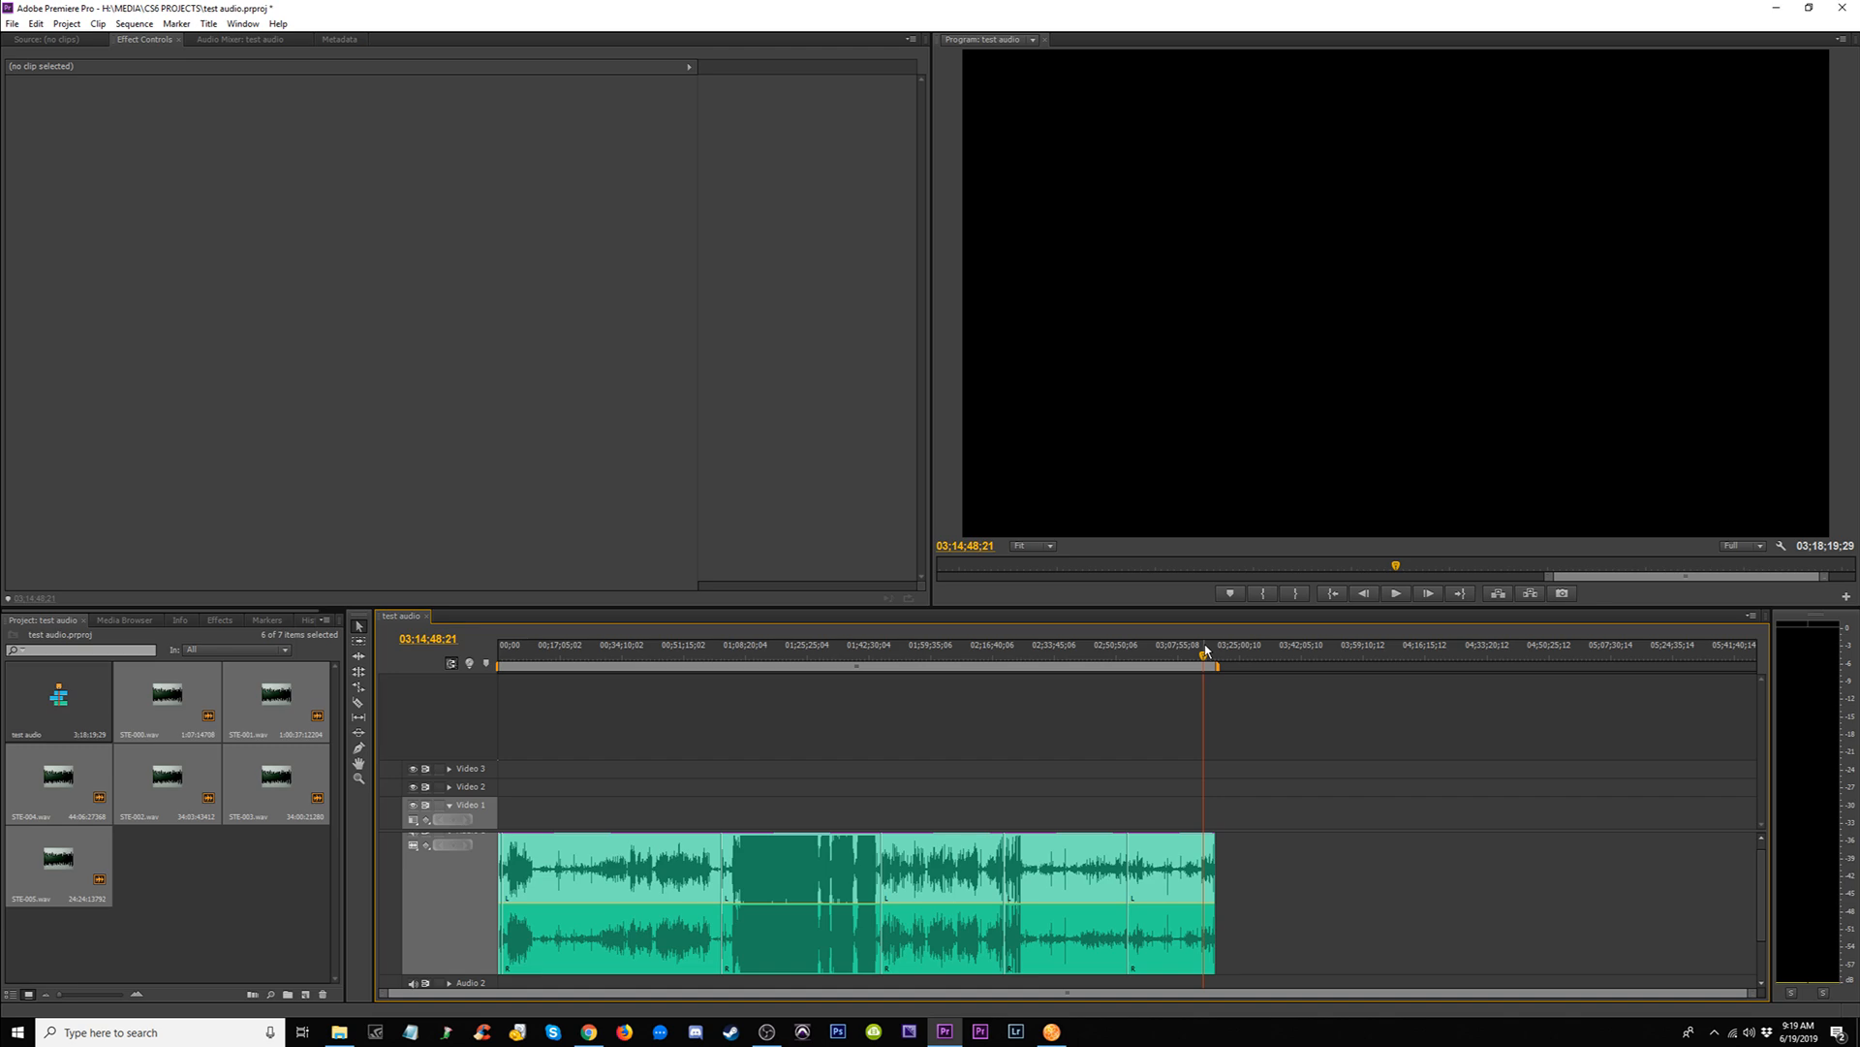
key(=)
key(=)
key(=)
click(1444, 655)
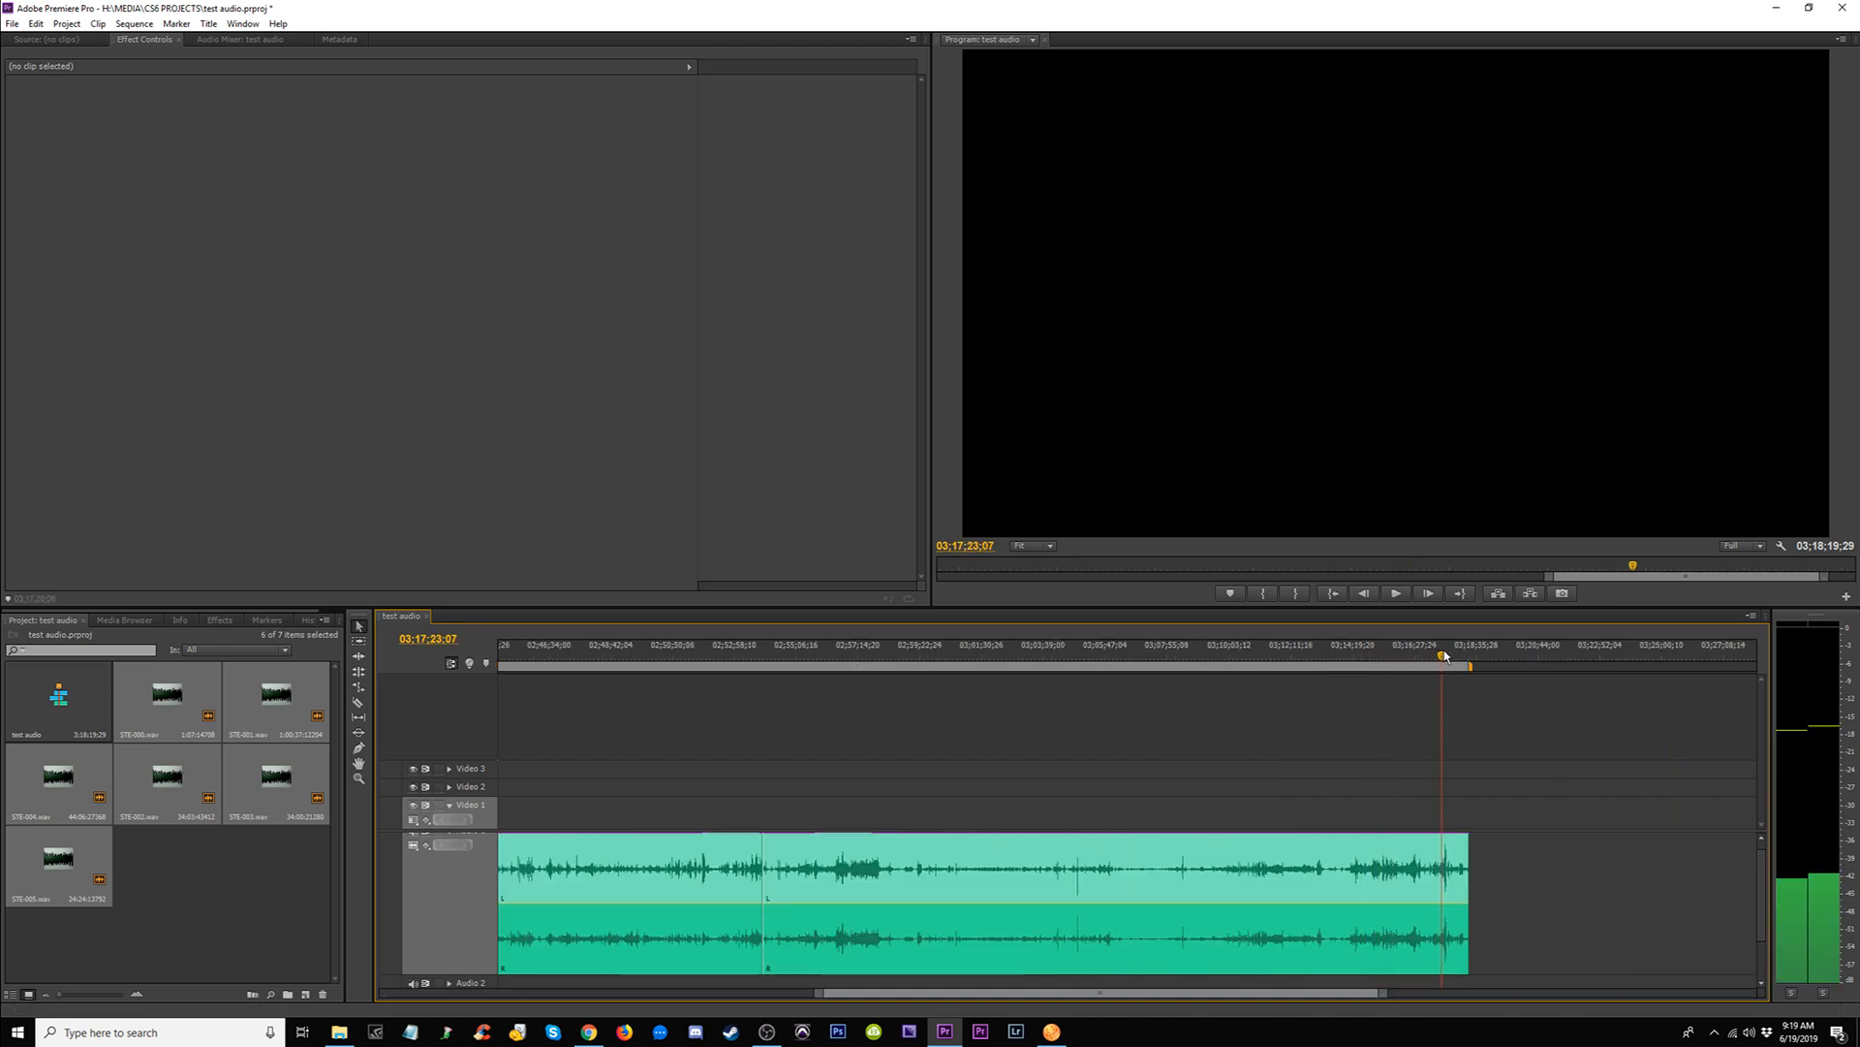
Step: Spot-check the audio in the second half of the sequence around 02;04;42;19, 02;46;38;15 and 03;02;22;29
key(backslash)
drag(1545, 664, 1428, 666)
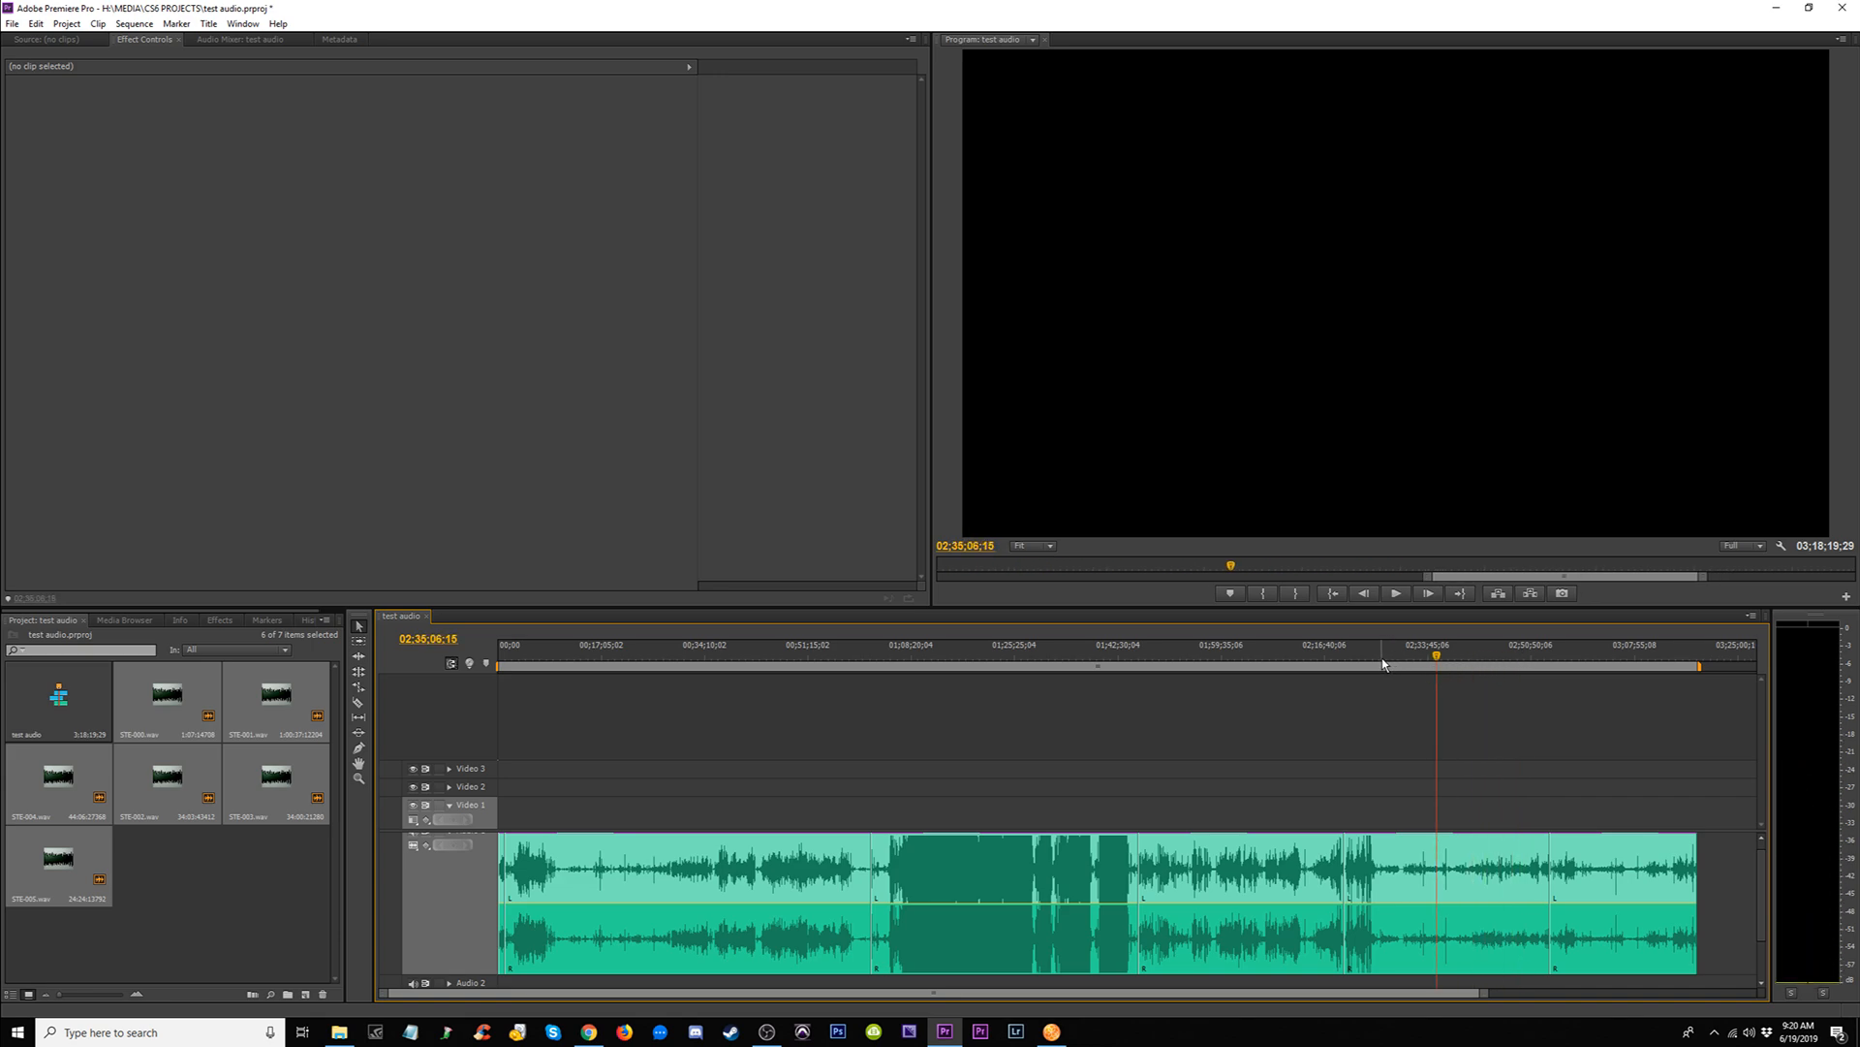
click(1253, 666)
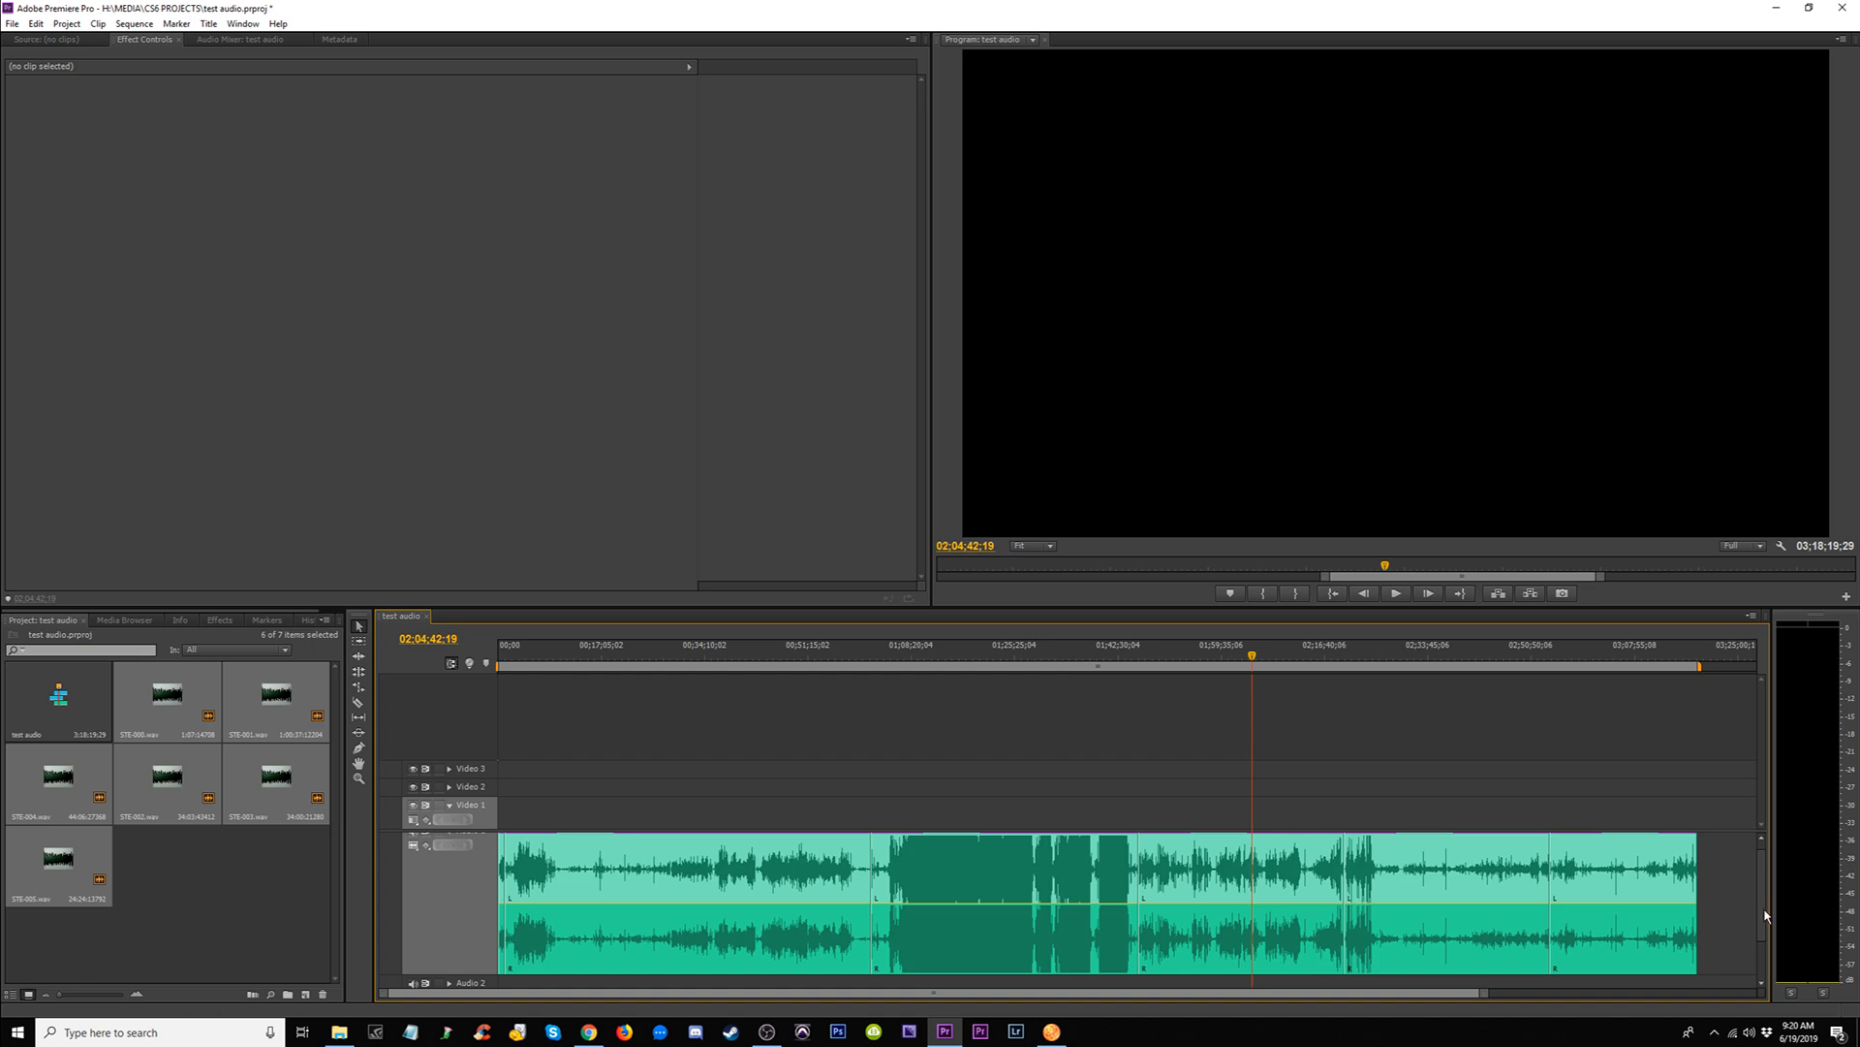
key(space)
click(1507, 669)
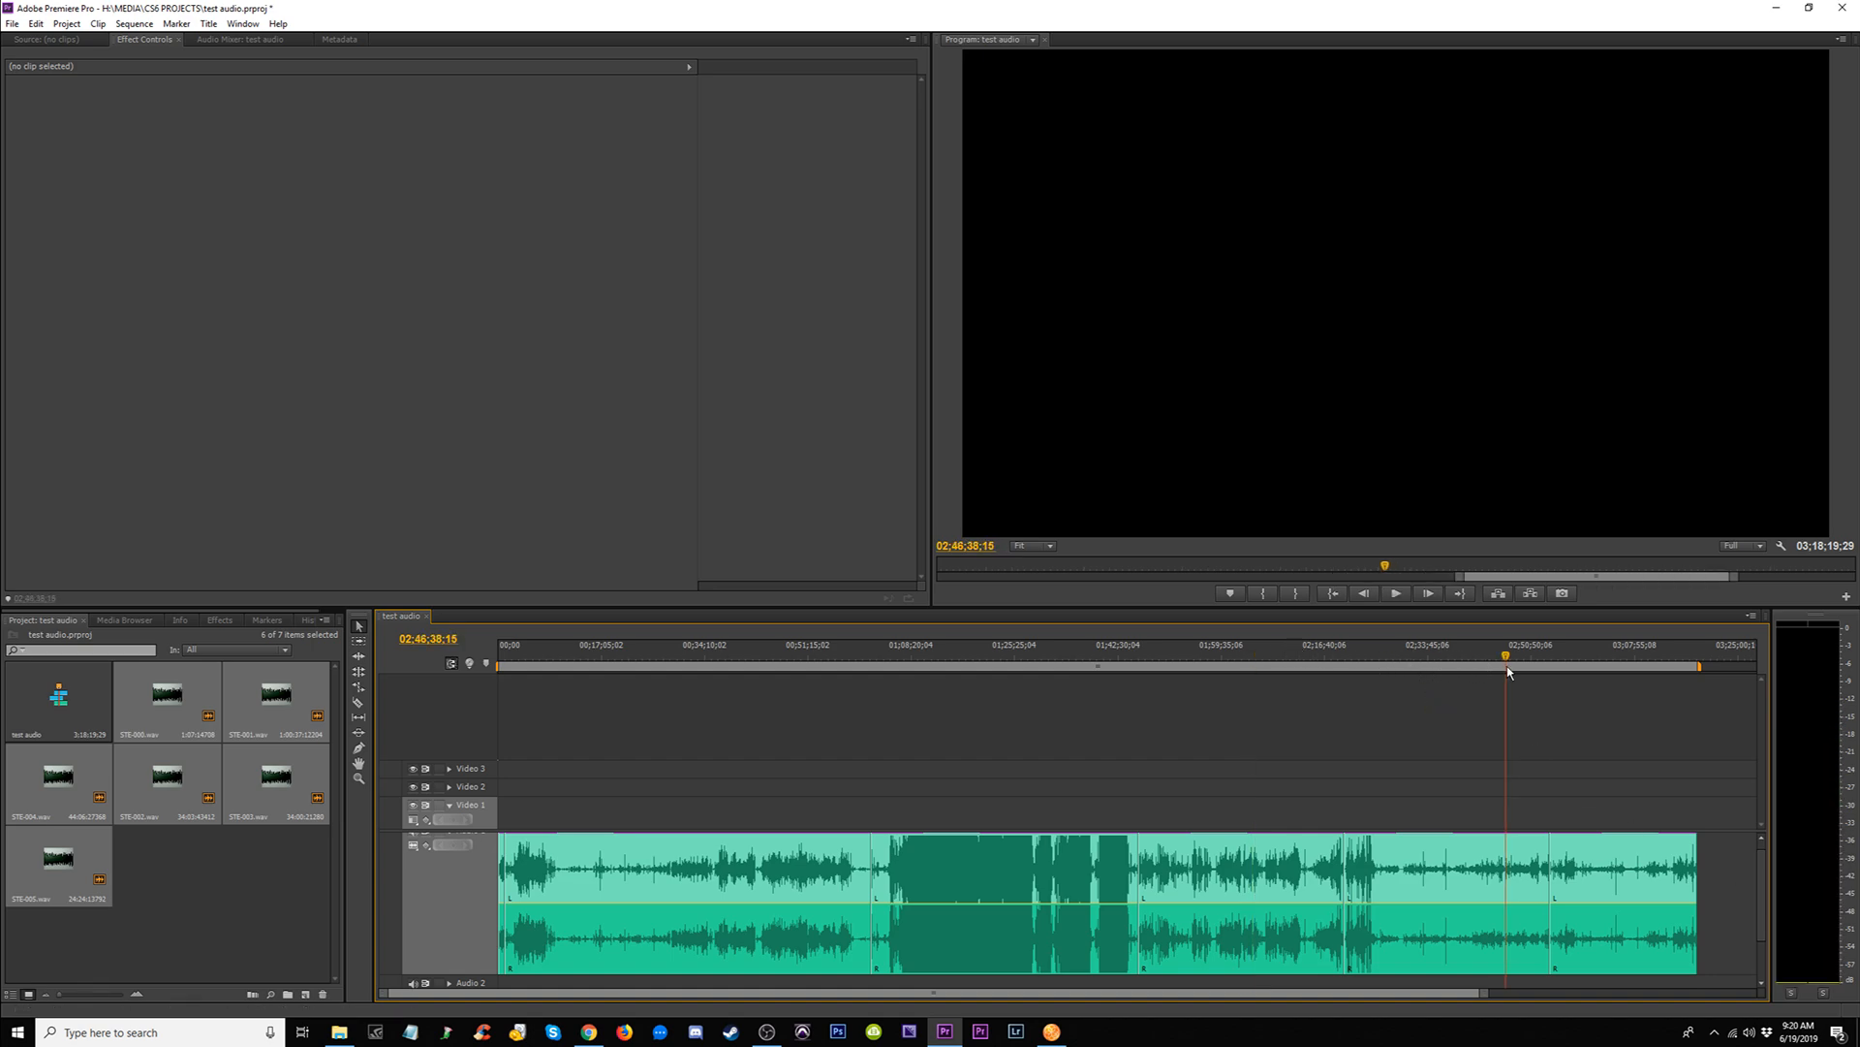
drag(1507, 669, 1601, 668)
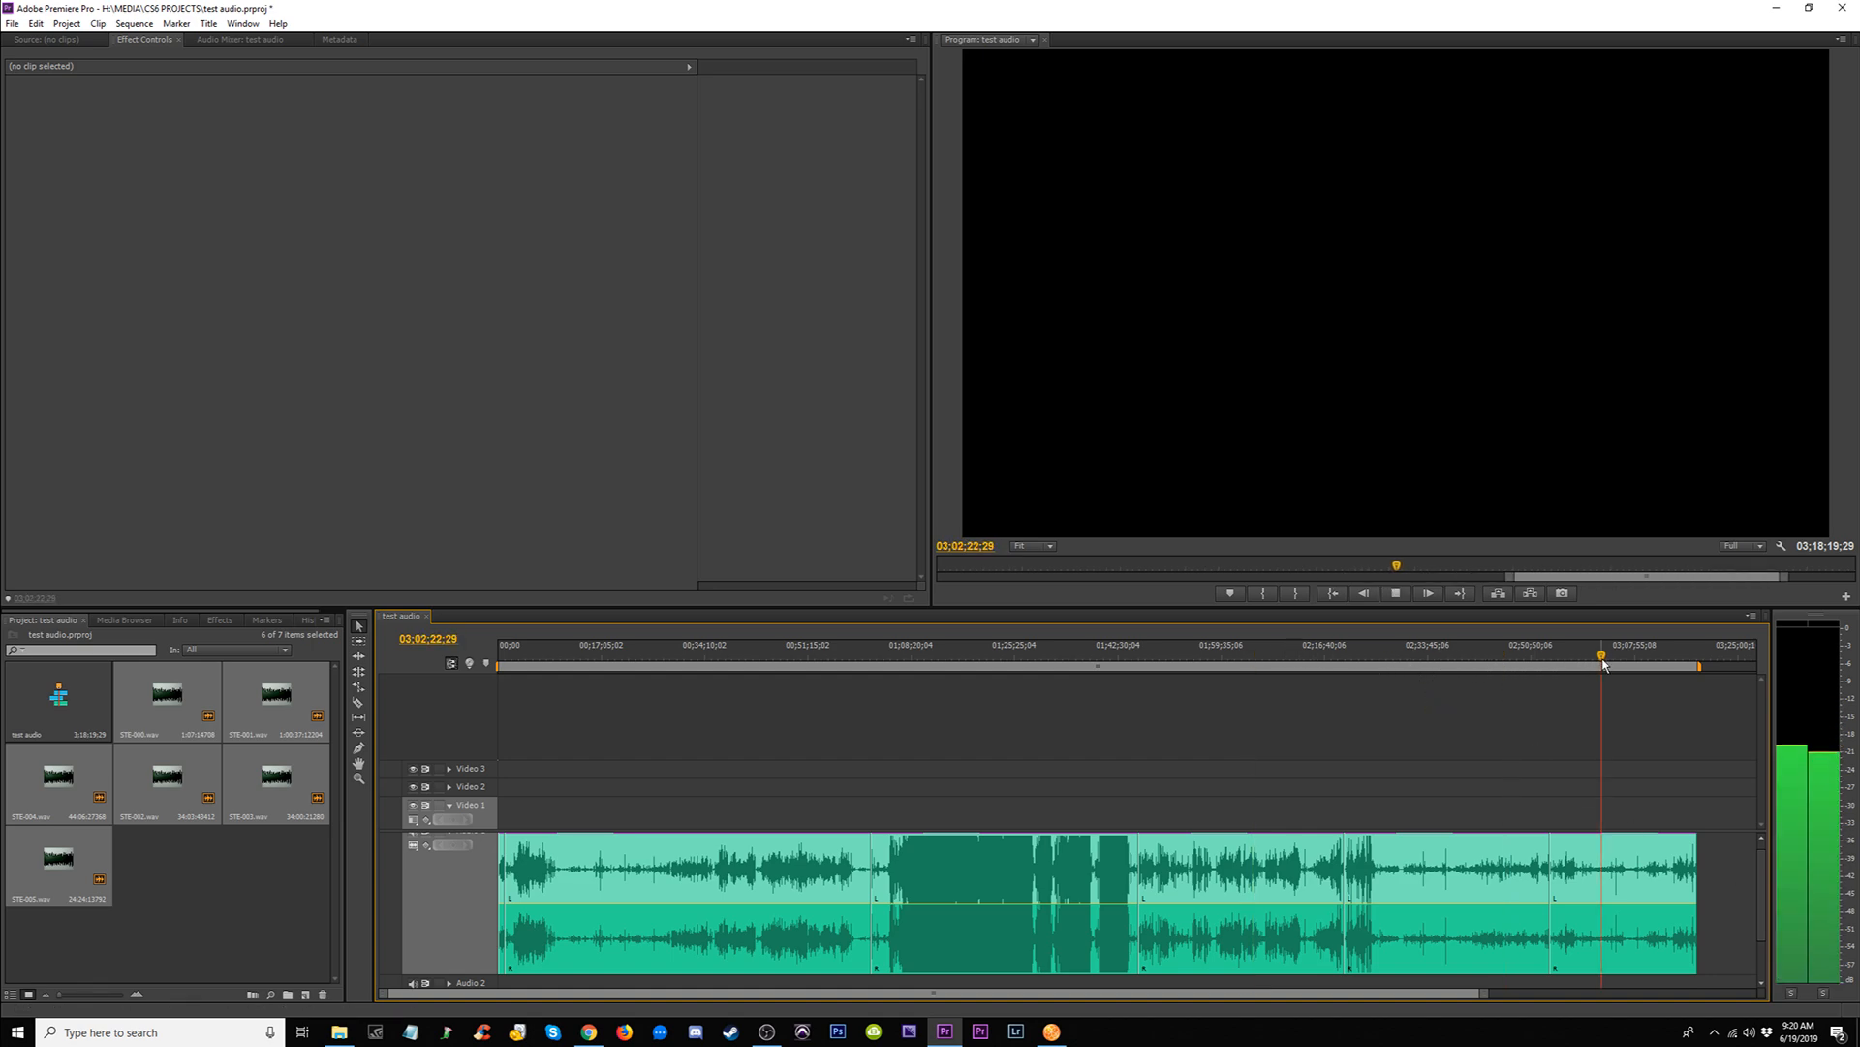
Step: Listen to a section of STE-001.wav and to the loud STE-004.wav section at 01;12;49;08
click(740, 667)
key(space)
click(939, 667)
key(space)
key(space)
scroll(1718, 865, up, 1)
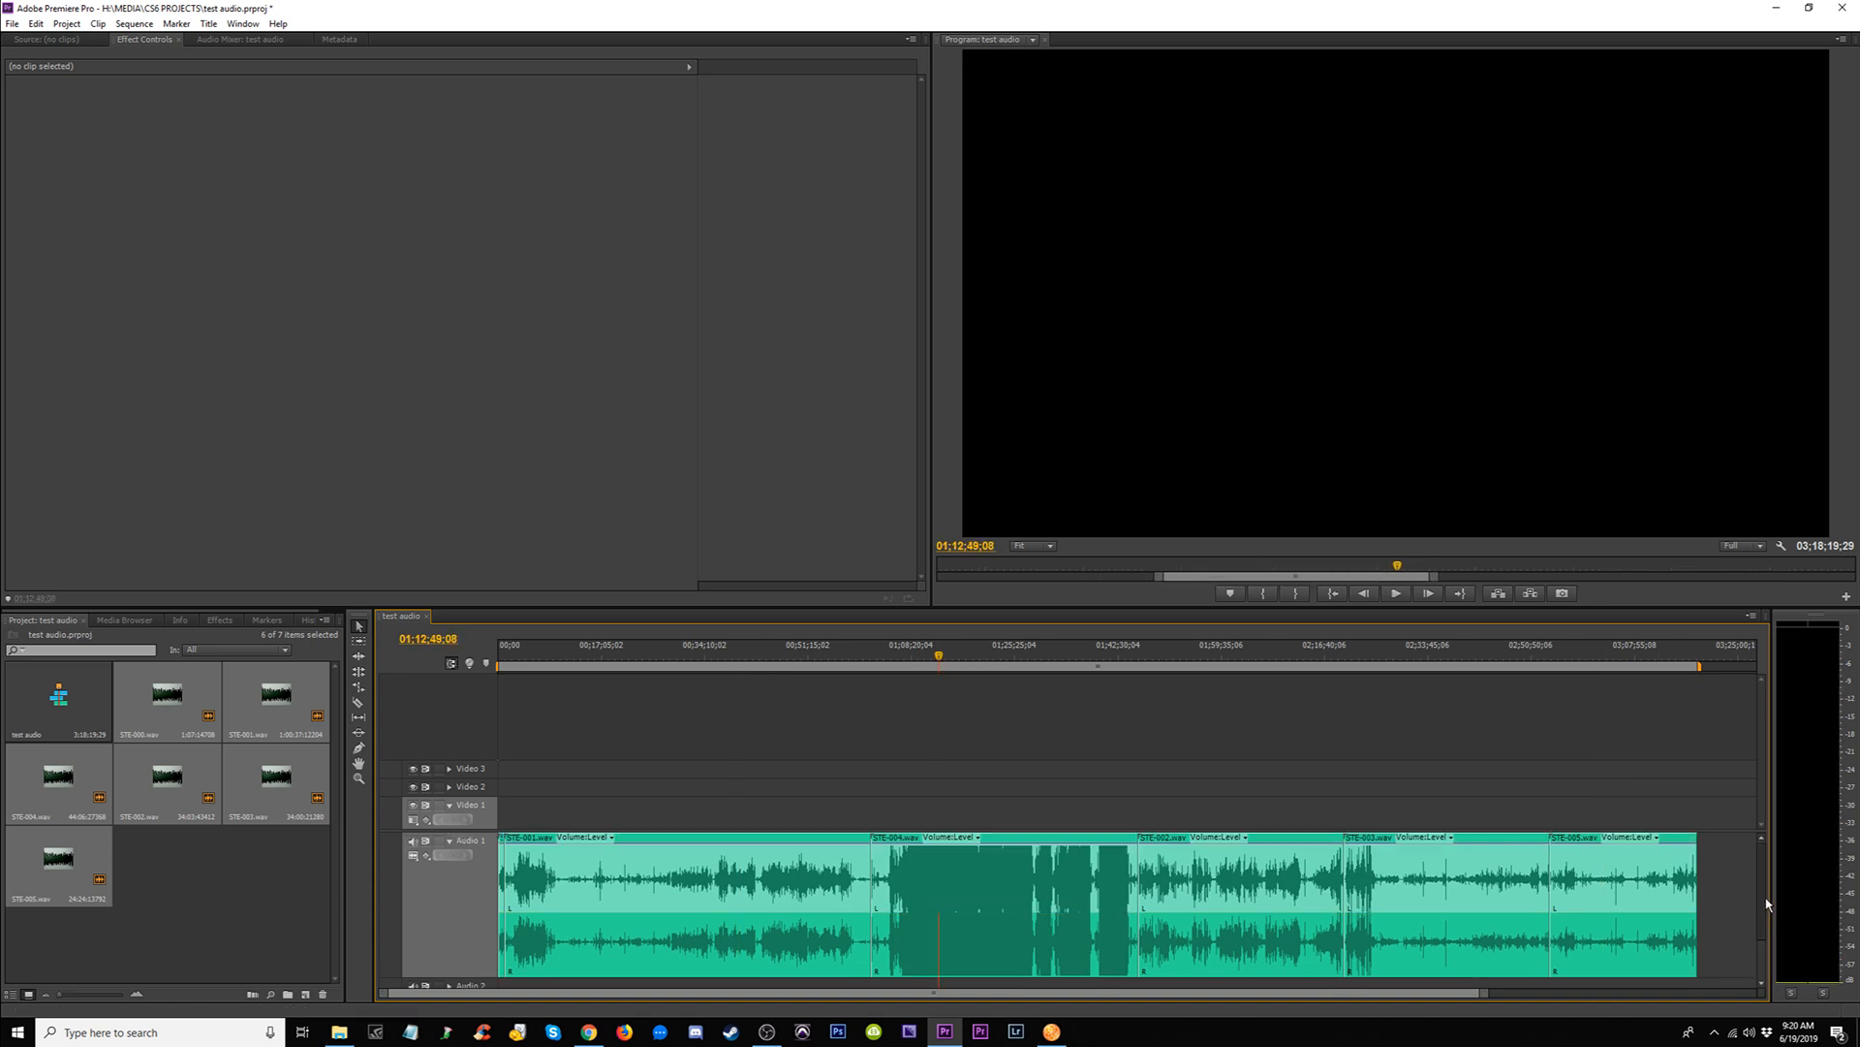
Step: Check the audio effects applied to the STE-004.wav, STE-002.wav, STE-003.wav and STE-001.wav clips
click(967, 864)
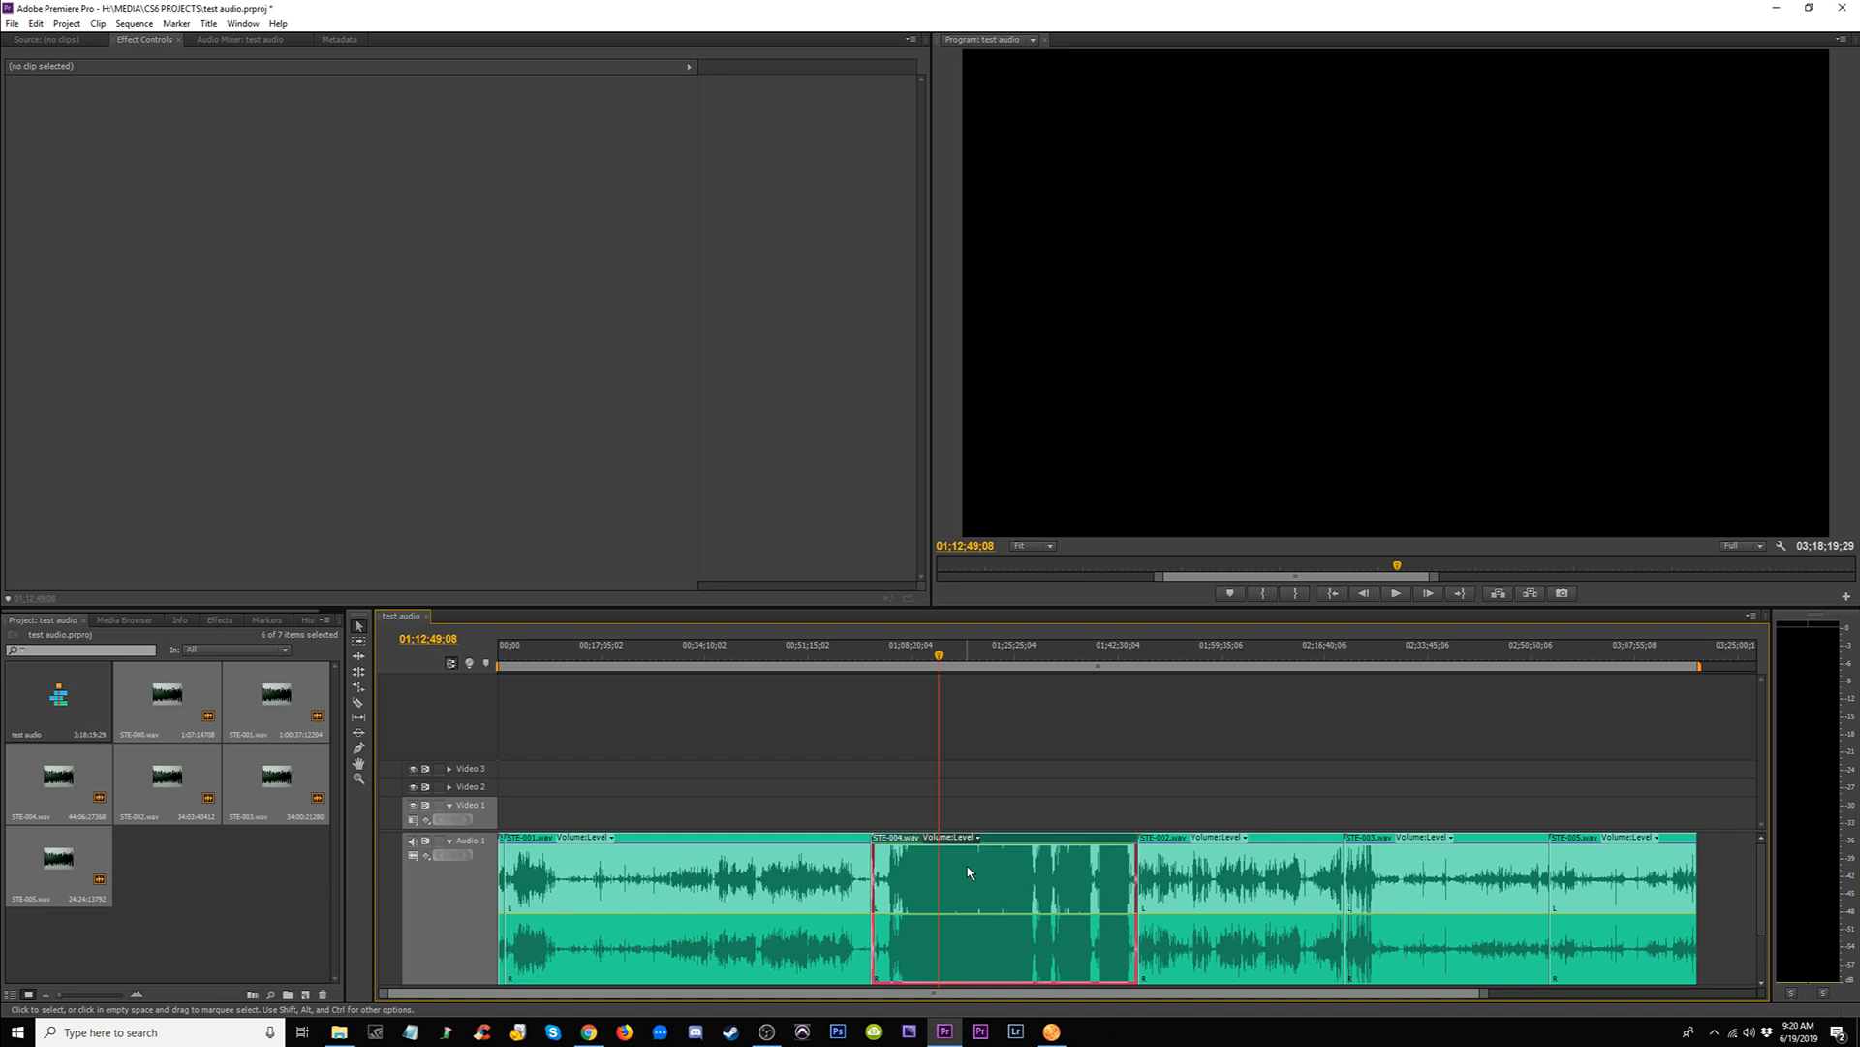
click(1192, 863)
click(1445, 882)
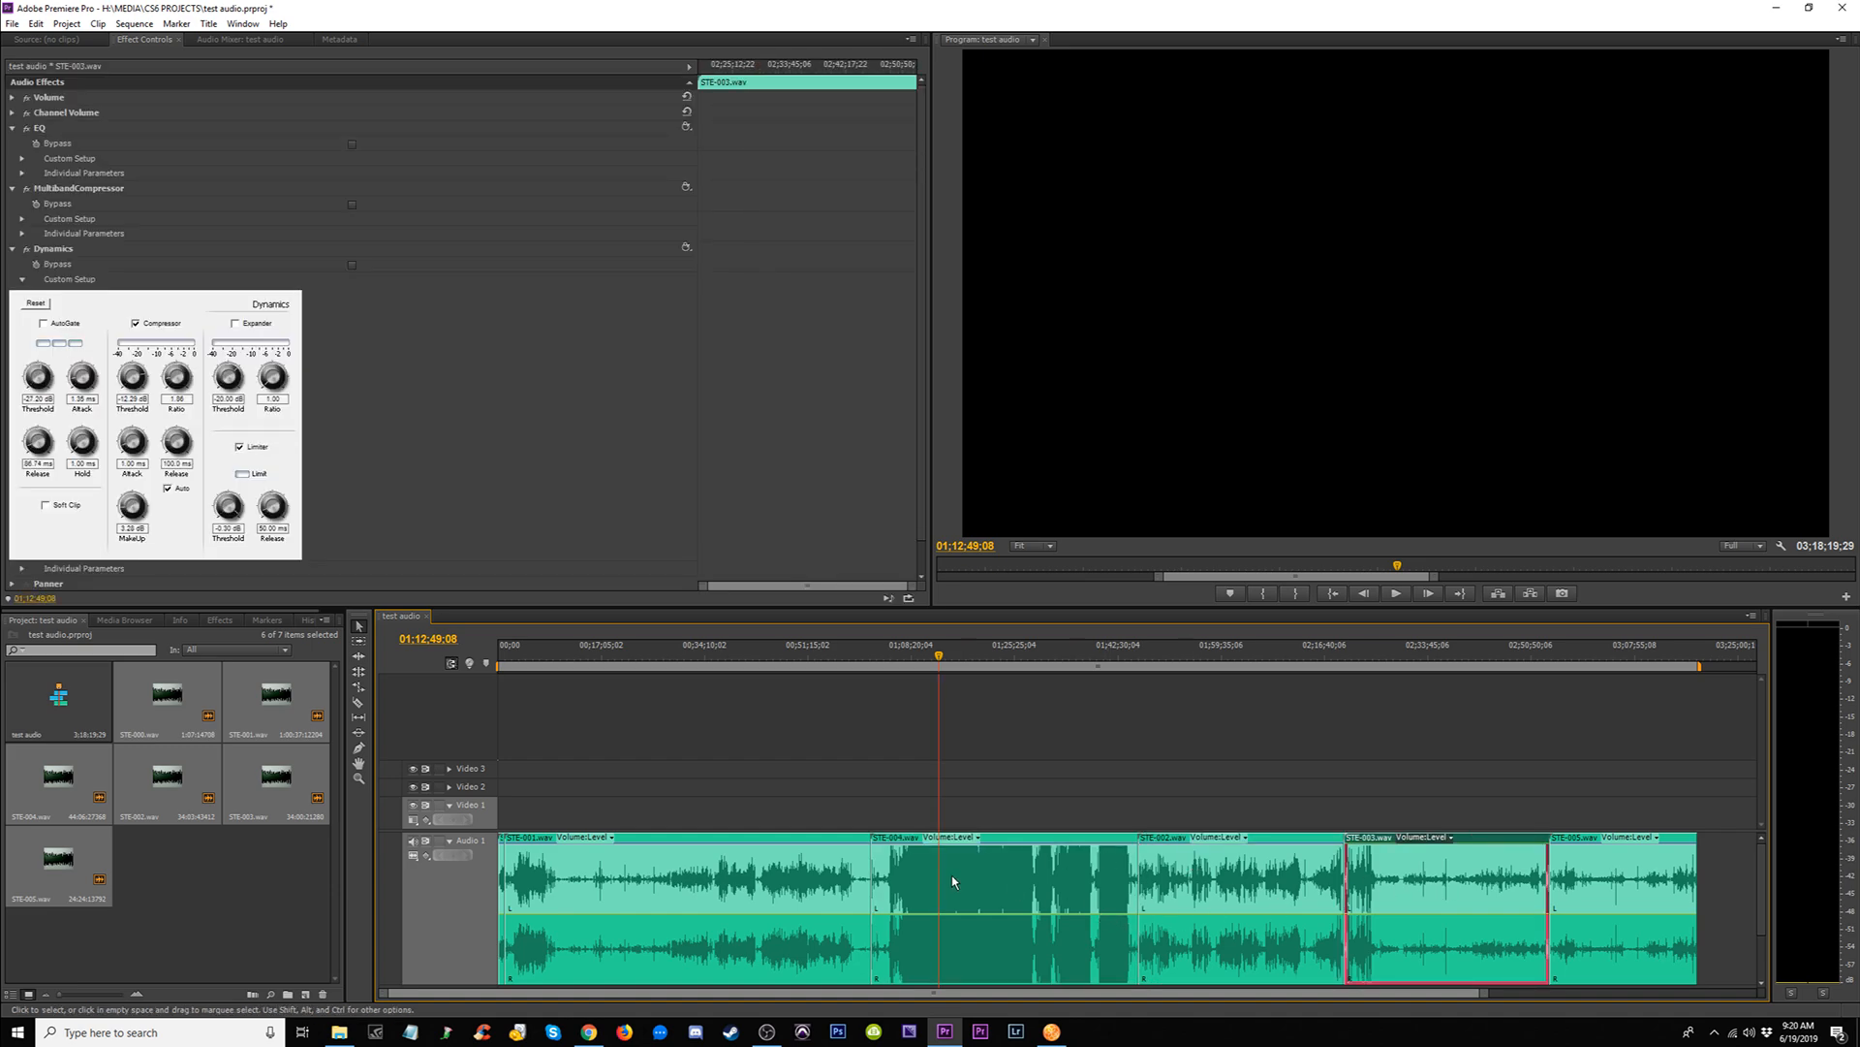
click(578, 839)
Step: Play STE-000.wav at the beginning of the sequence around 00;00;38;17, and place the playhead at 00;03;10;18
key(Home)
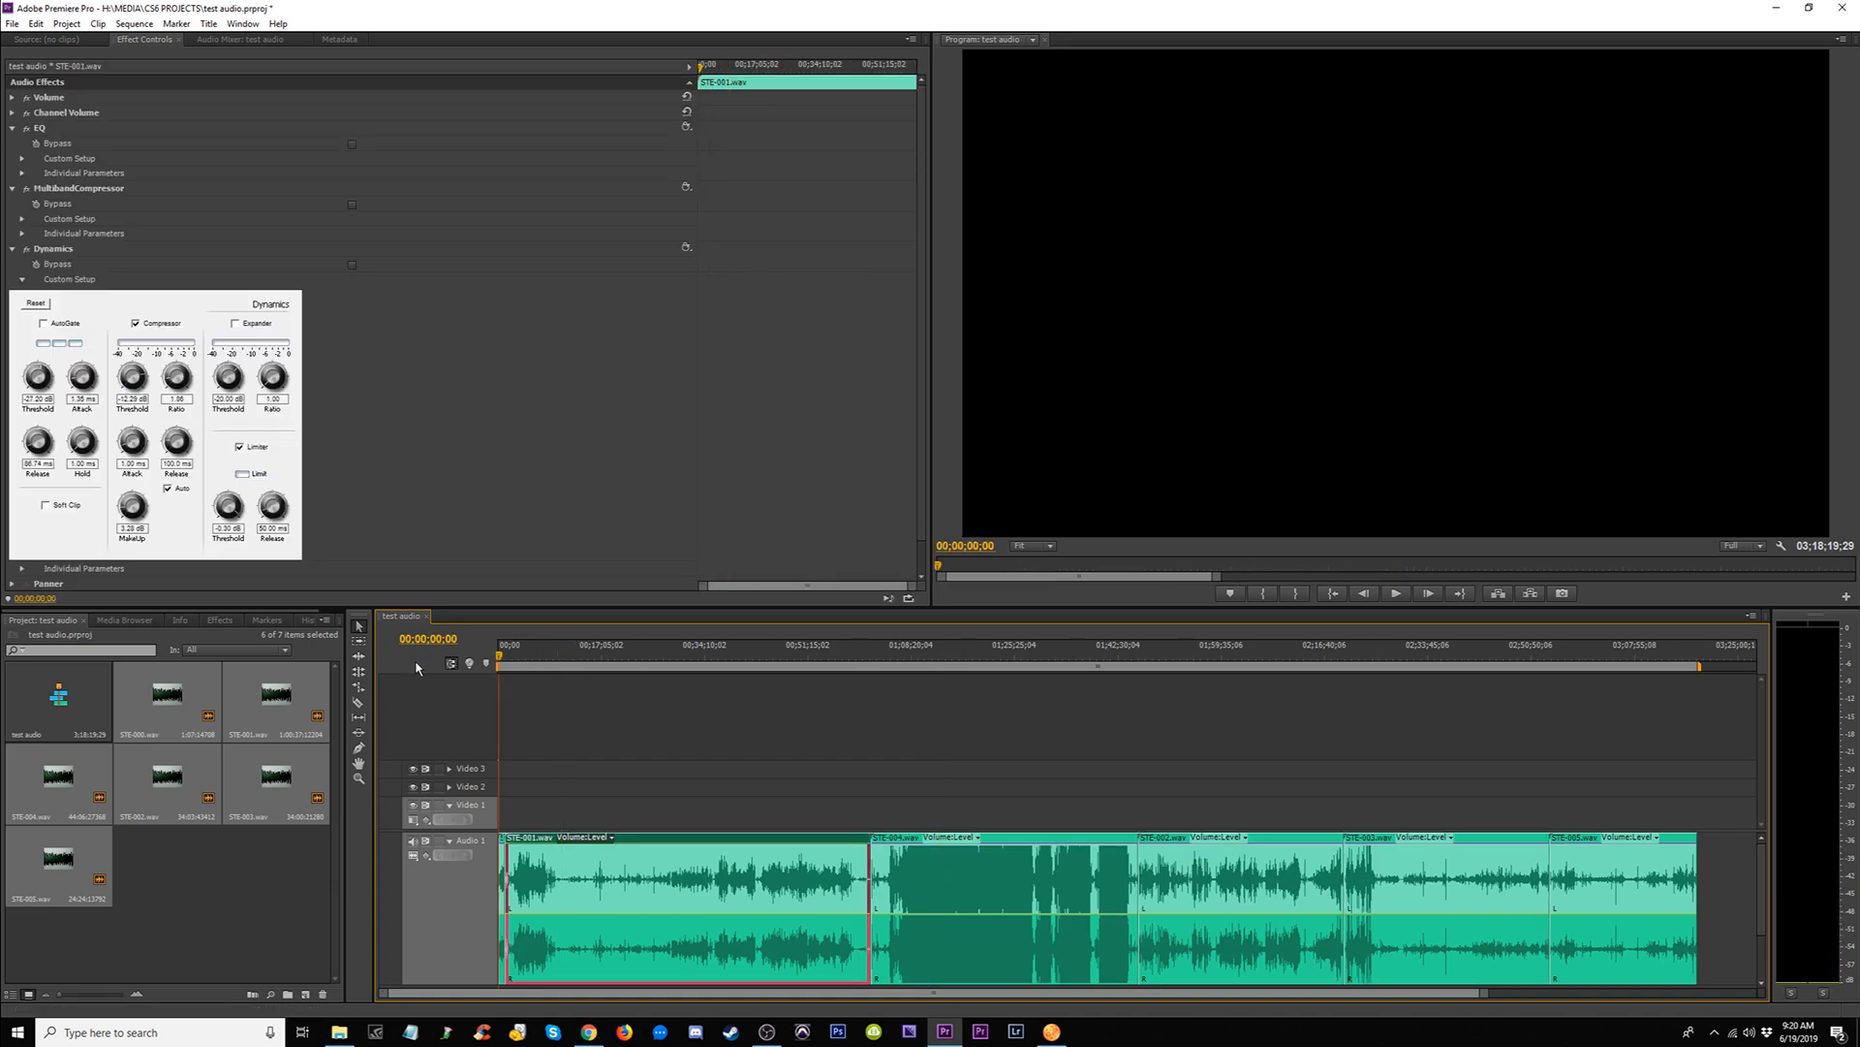
key(=)
key(=)
key(=)
key(=)
drag(545, 659, 584, 659)
key(space)
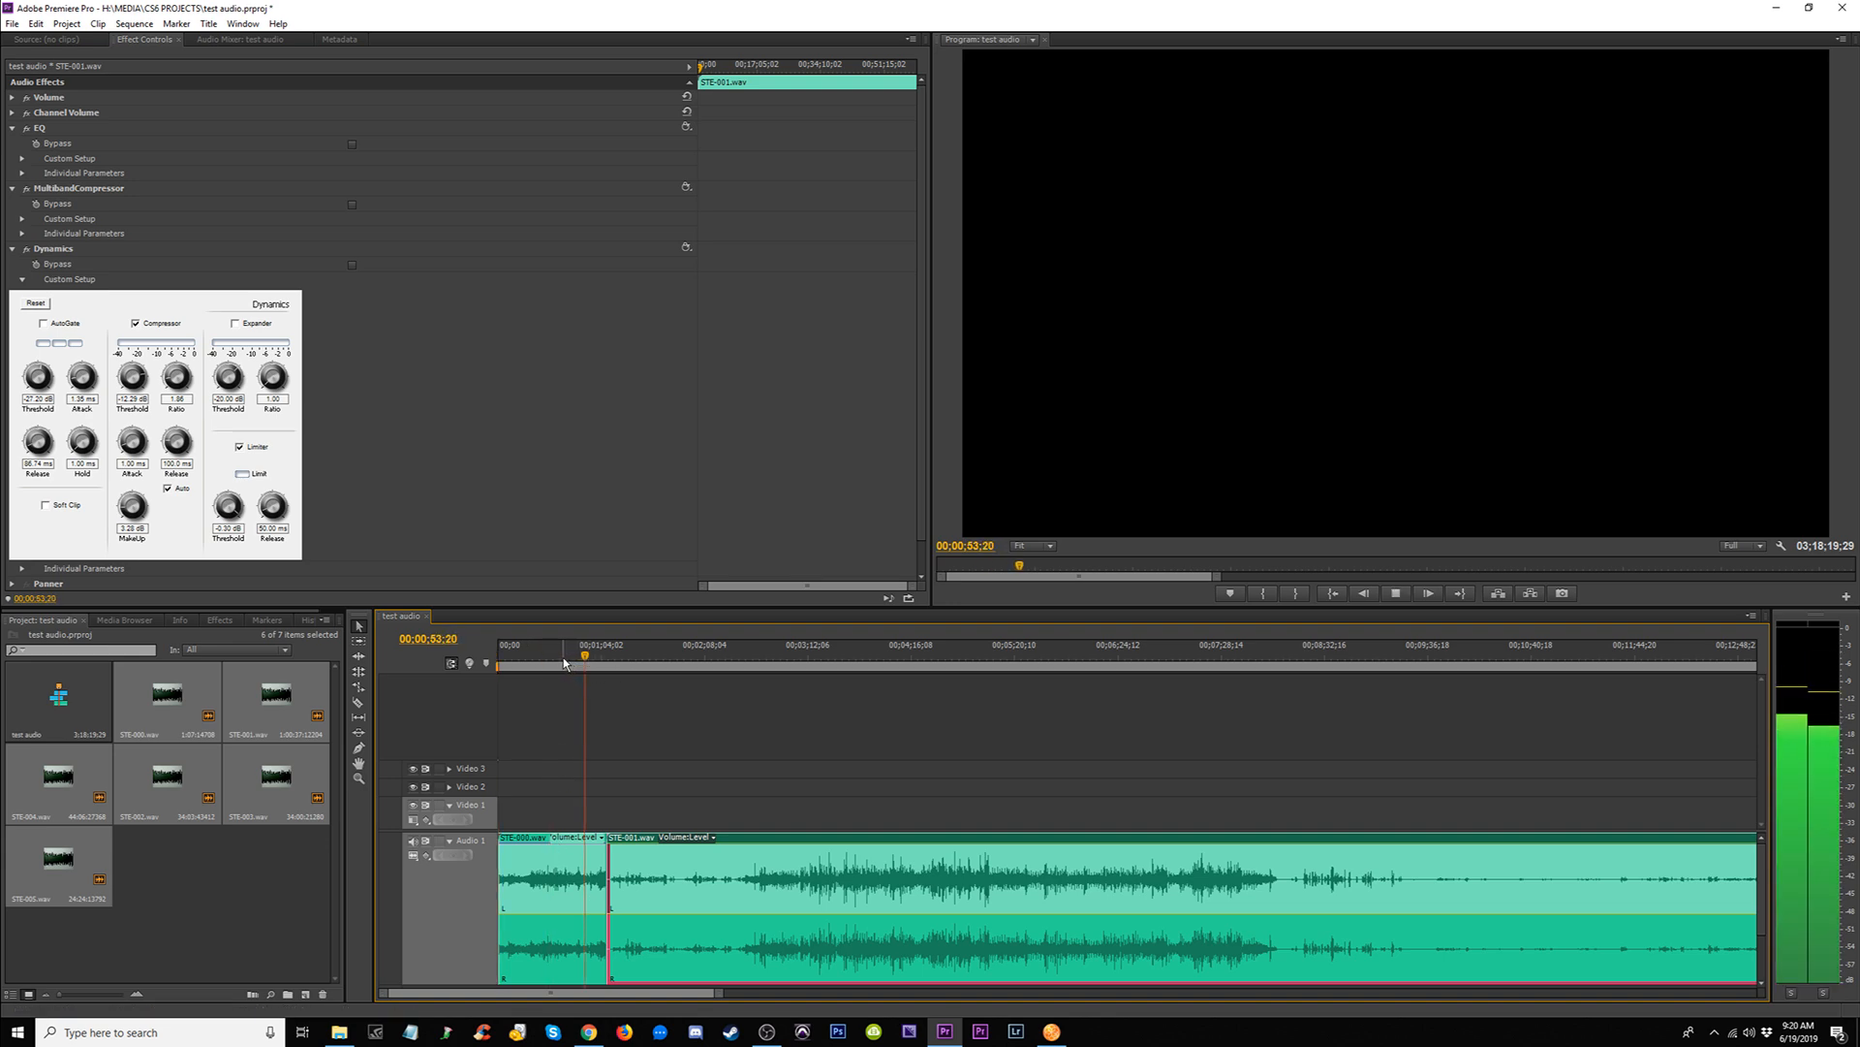
click(561, 661)
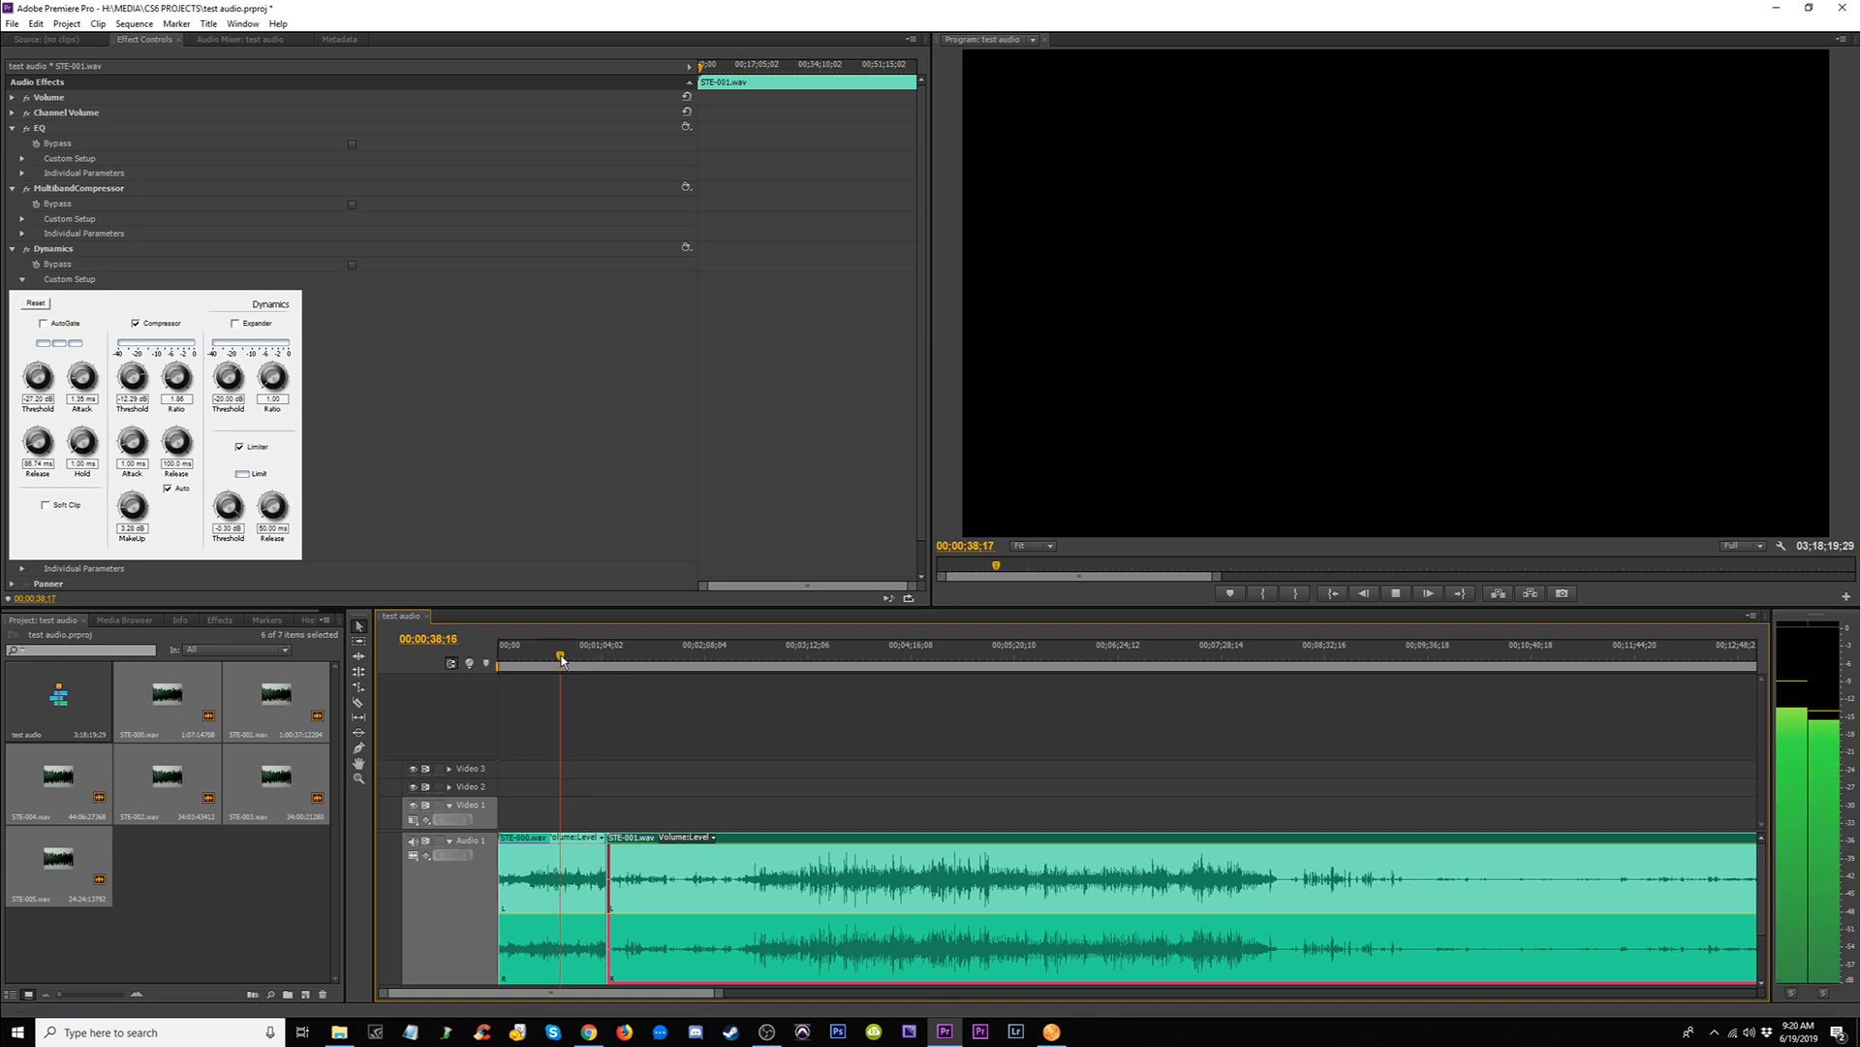
key(space)
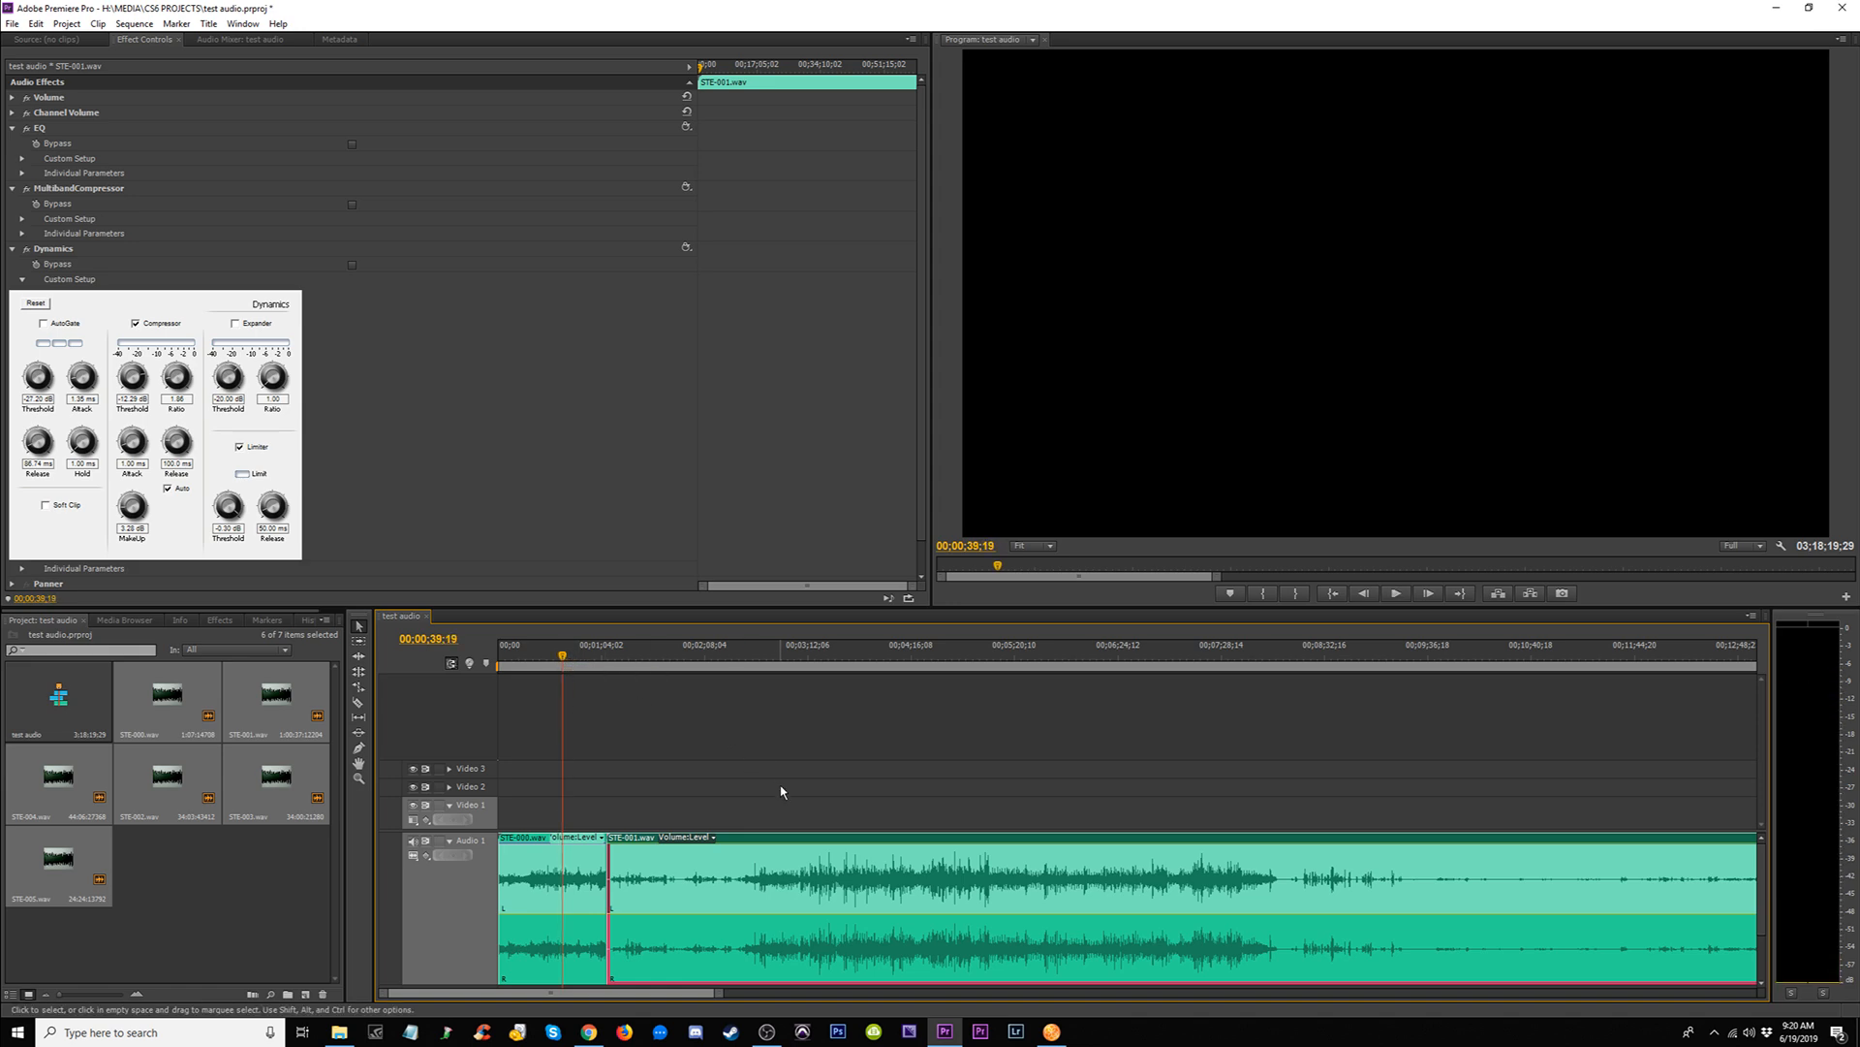
click(740, 667)
Step: Rearrange the Audio 1 clips so STE-002.wav, STE-003.wav, STE-004.wav and STE-005.wav follow STE-001.wav in numerical order
key(minus)
key(minus)
key(minus)
key(minus)
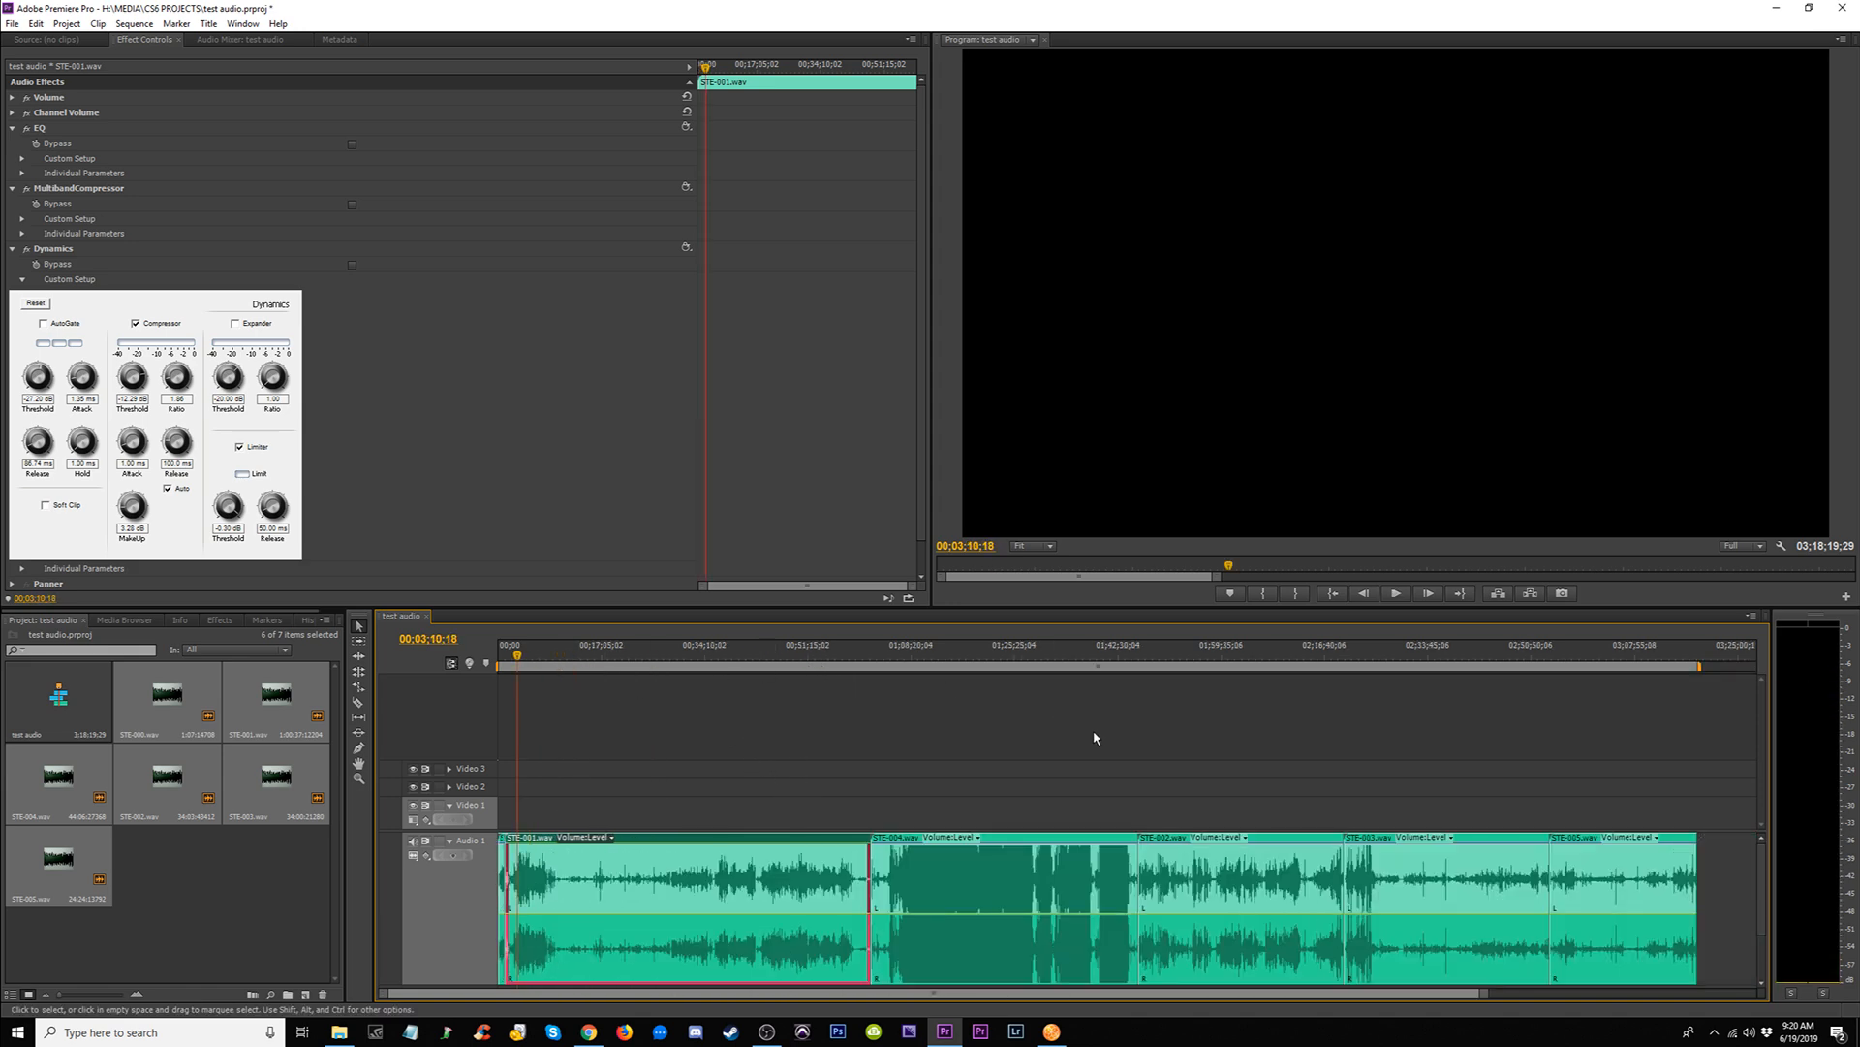
click(1229, 876)
drag(936, 878, 1731, 876)
drag(1177, 897, 909, 896)
drag(1453, 877, 1211, 880)
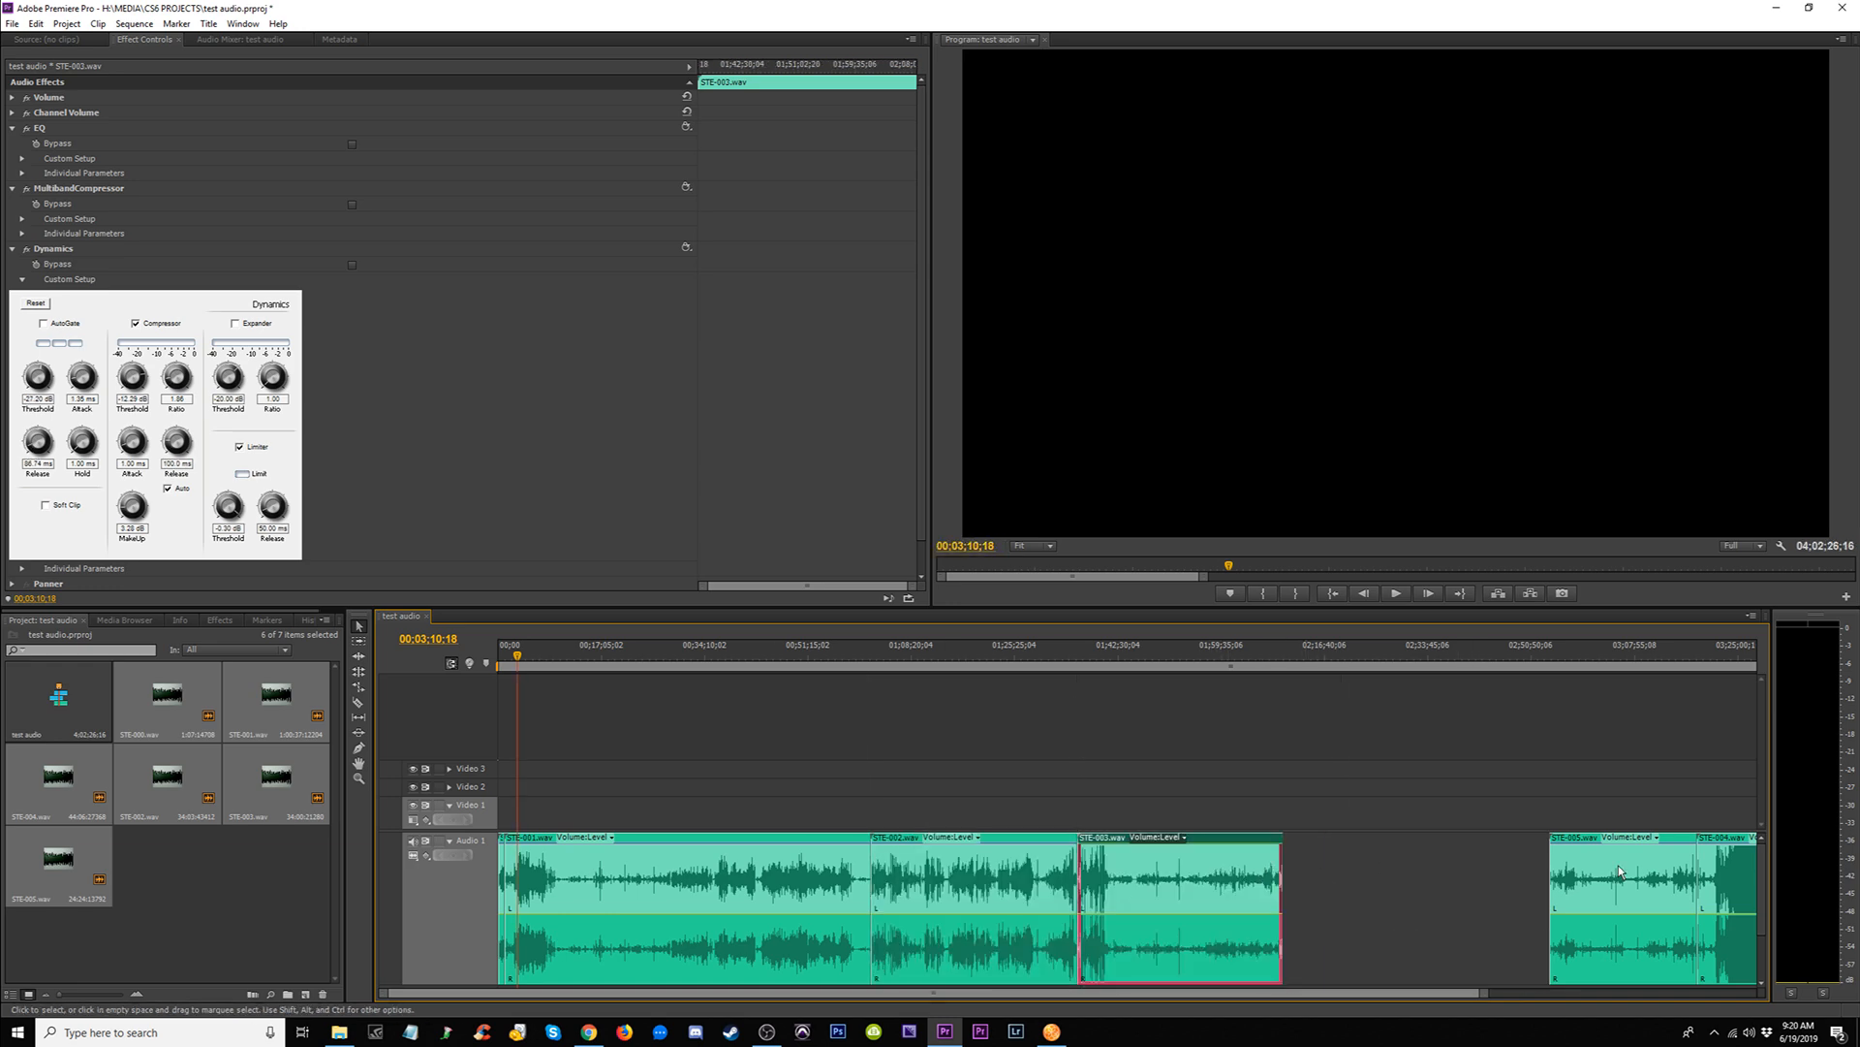
drag(1734, 879, 1319, 890)
click(1597, 649)
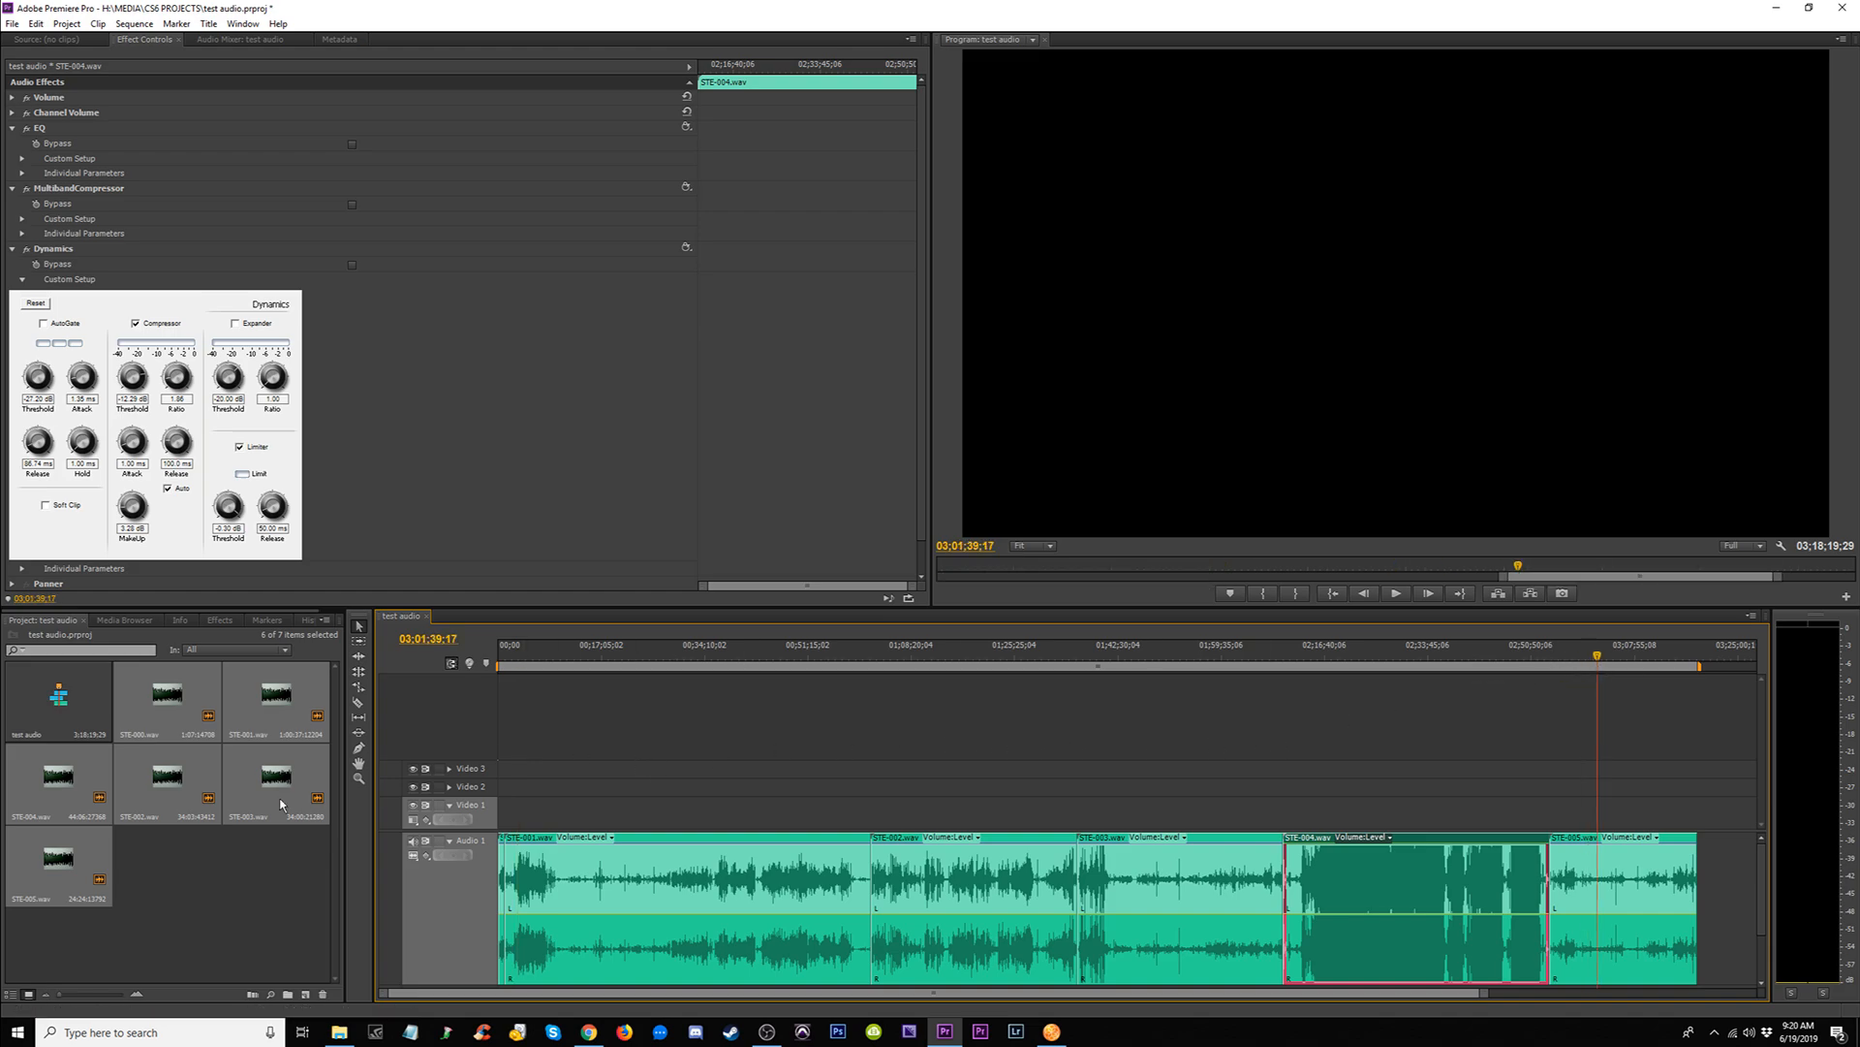
Step: Switch to PluralEyes to check the Camera 1 media status, and return to Premiere Pro
click(1065, 1035)
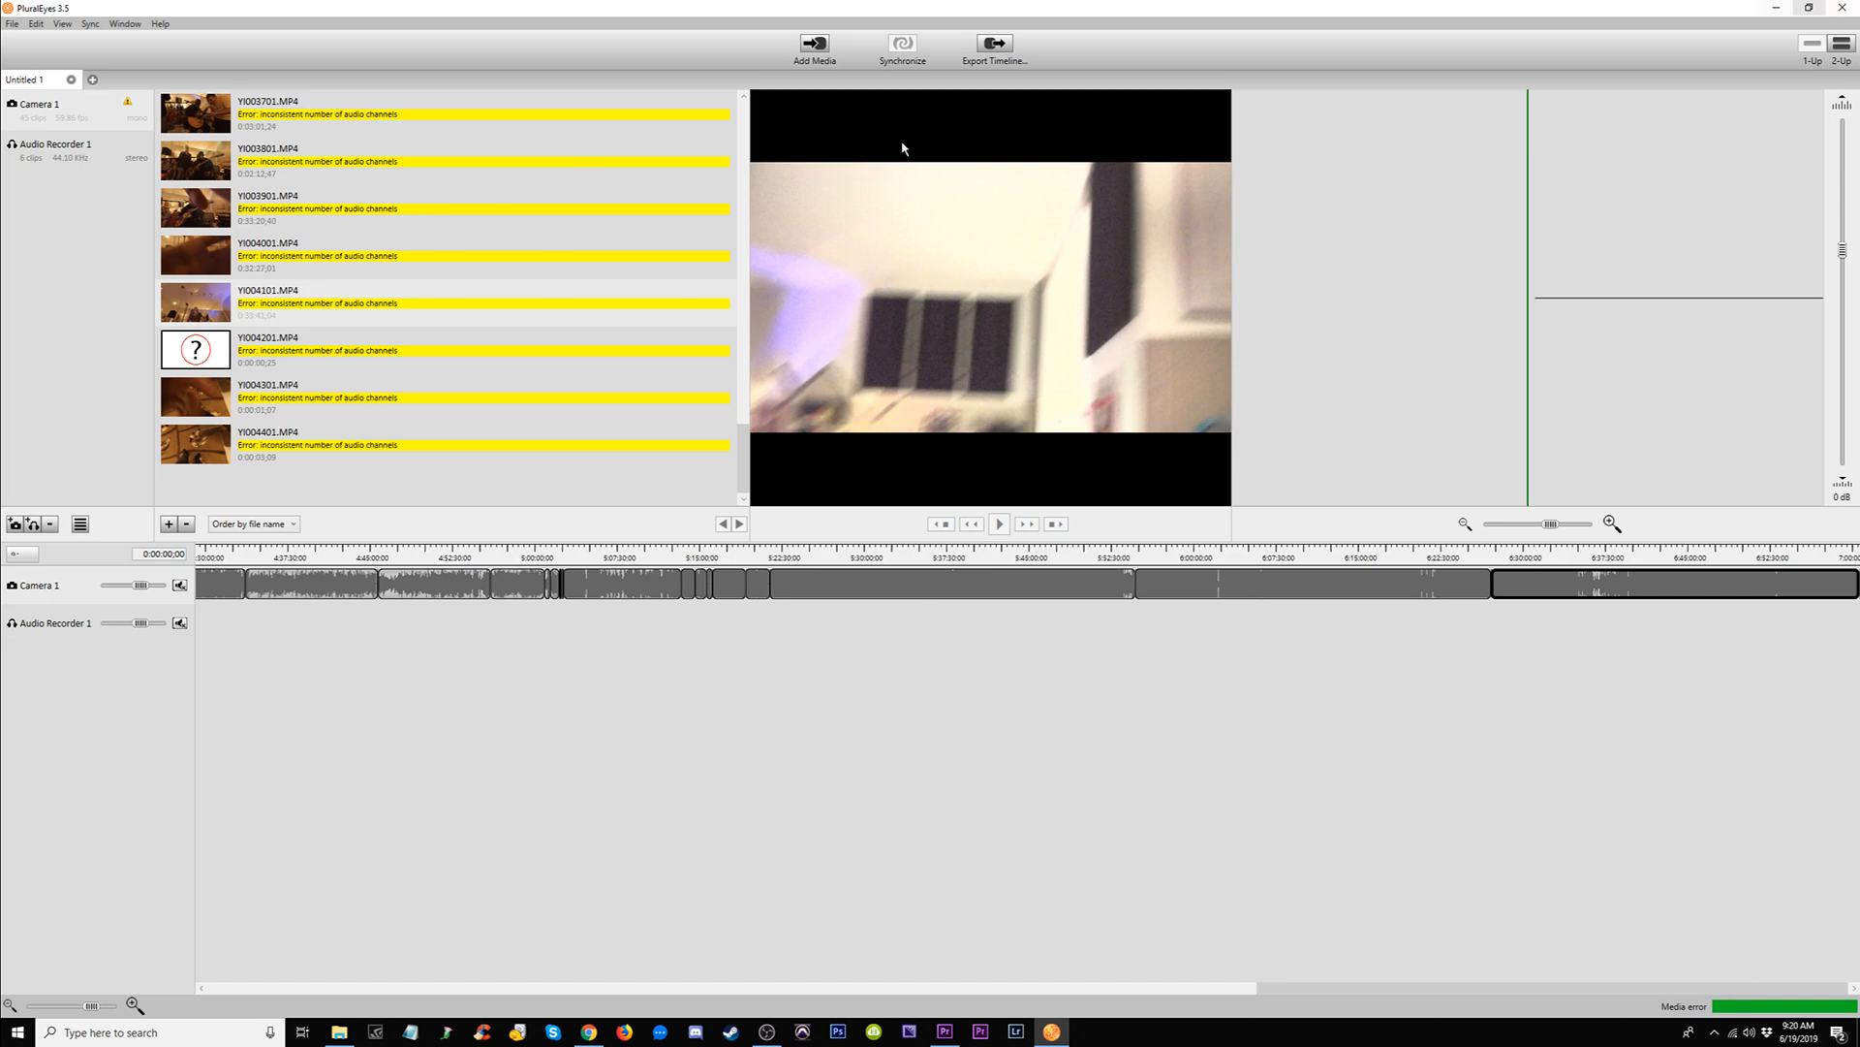
click(945, 1032)
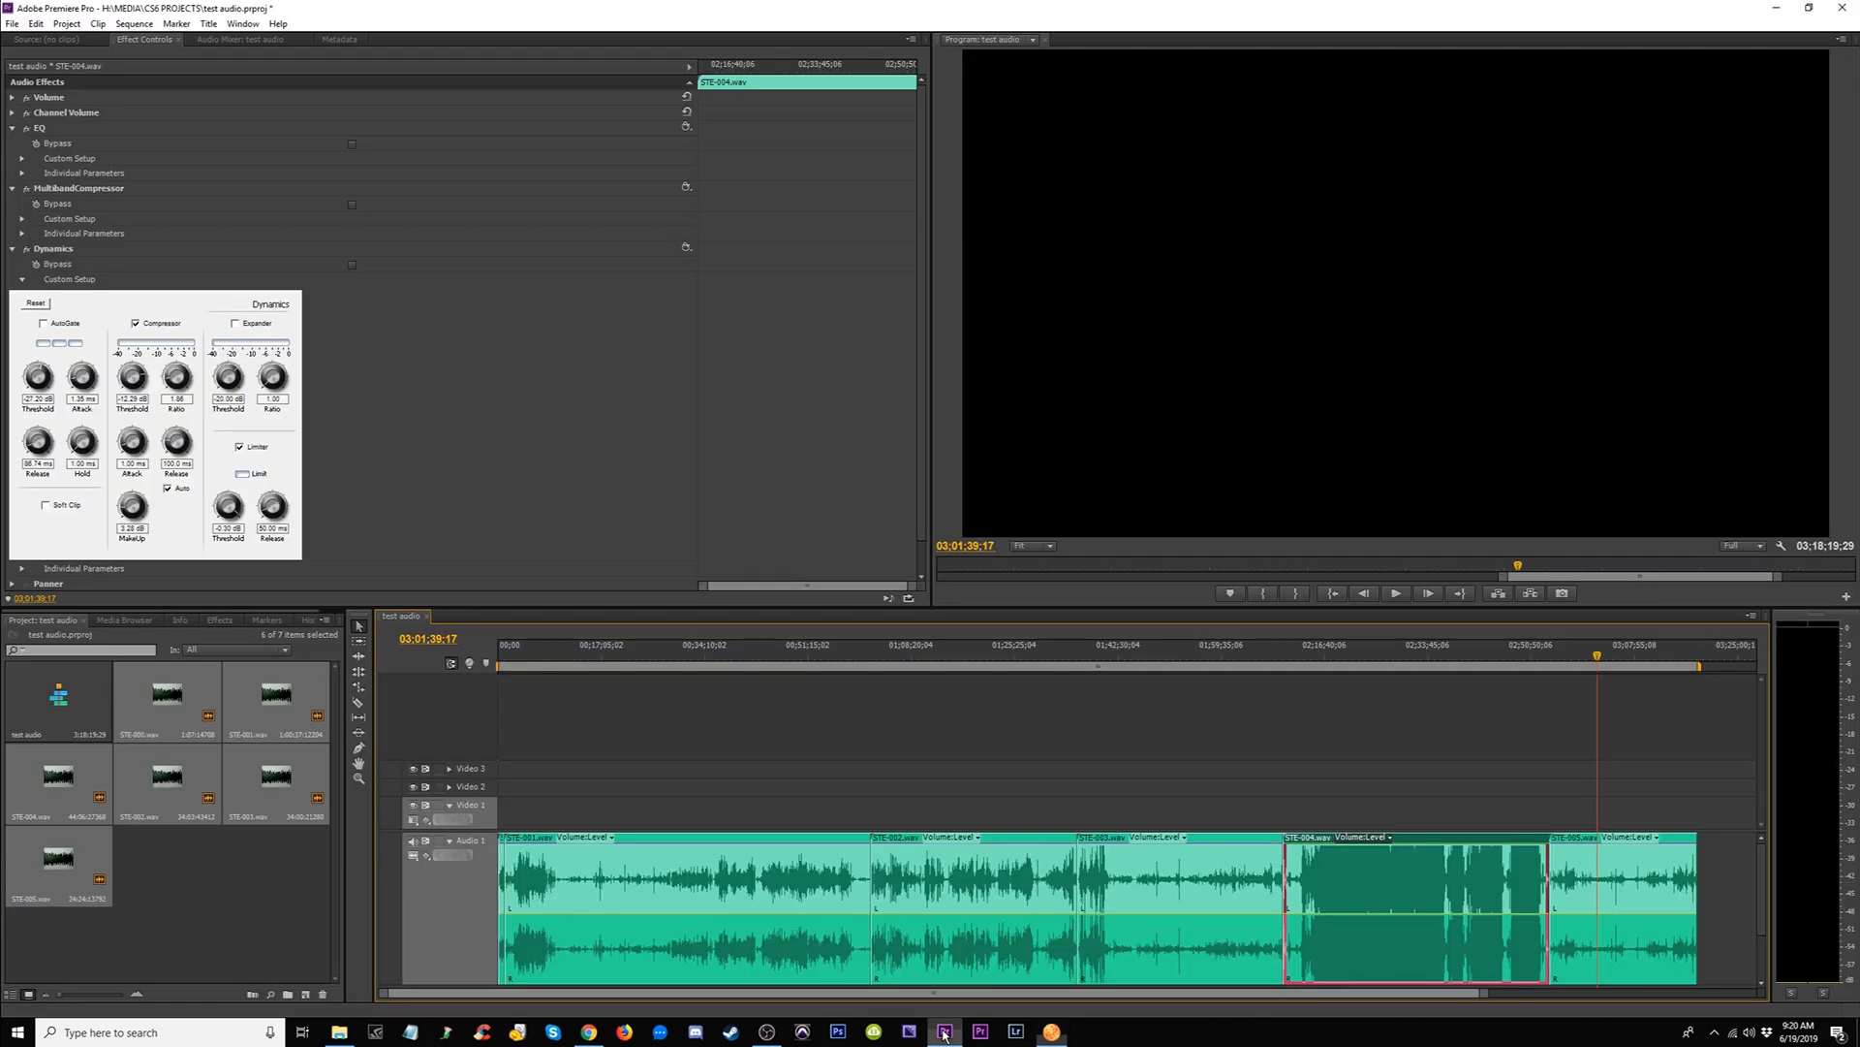
Step: Add MVI_2568.MOV through MVI_2581.MOV from the Party on Father's Day folder to the timeline after the last audio clip
click(1725, 656)
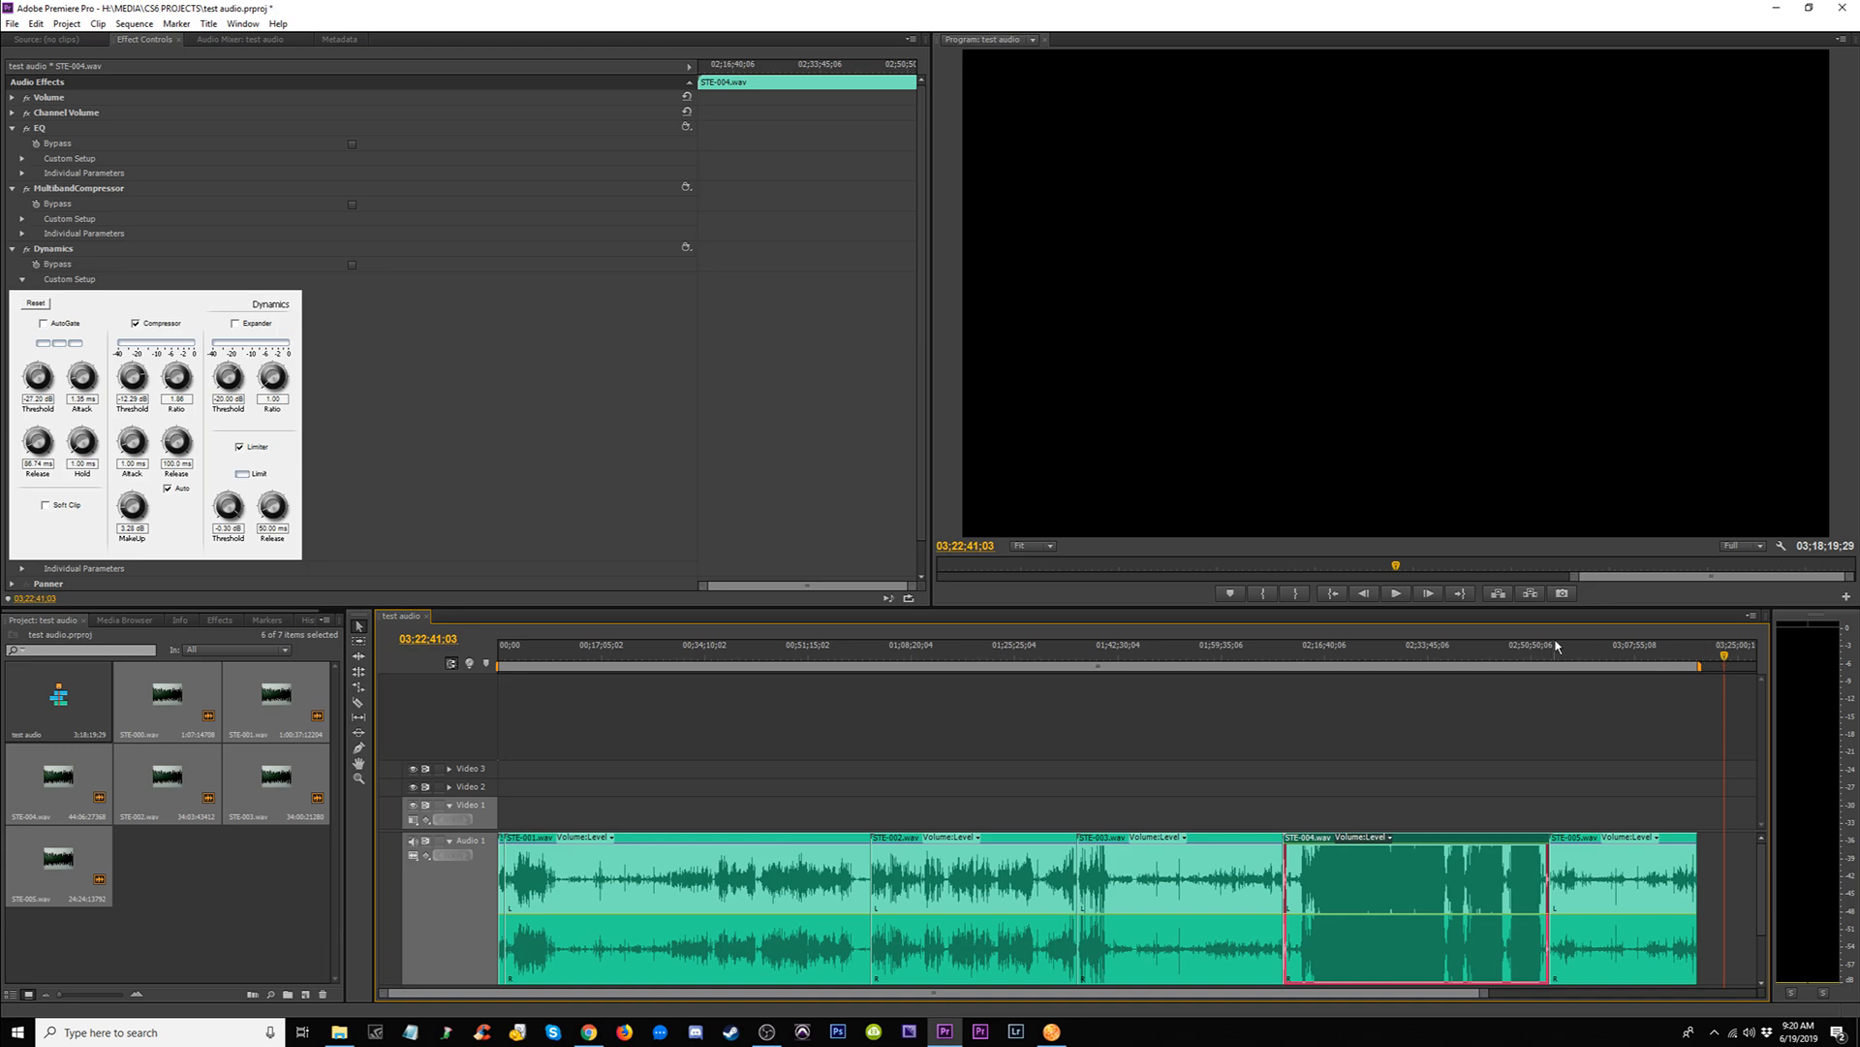
double_click(232, 828)
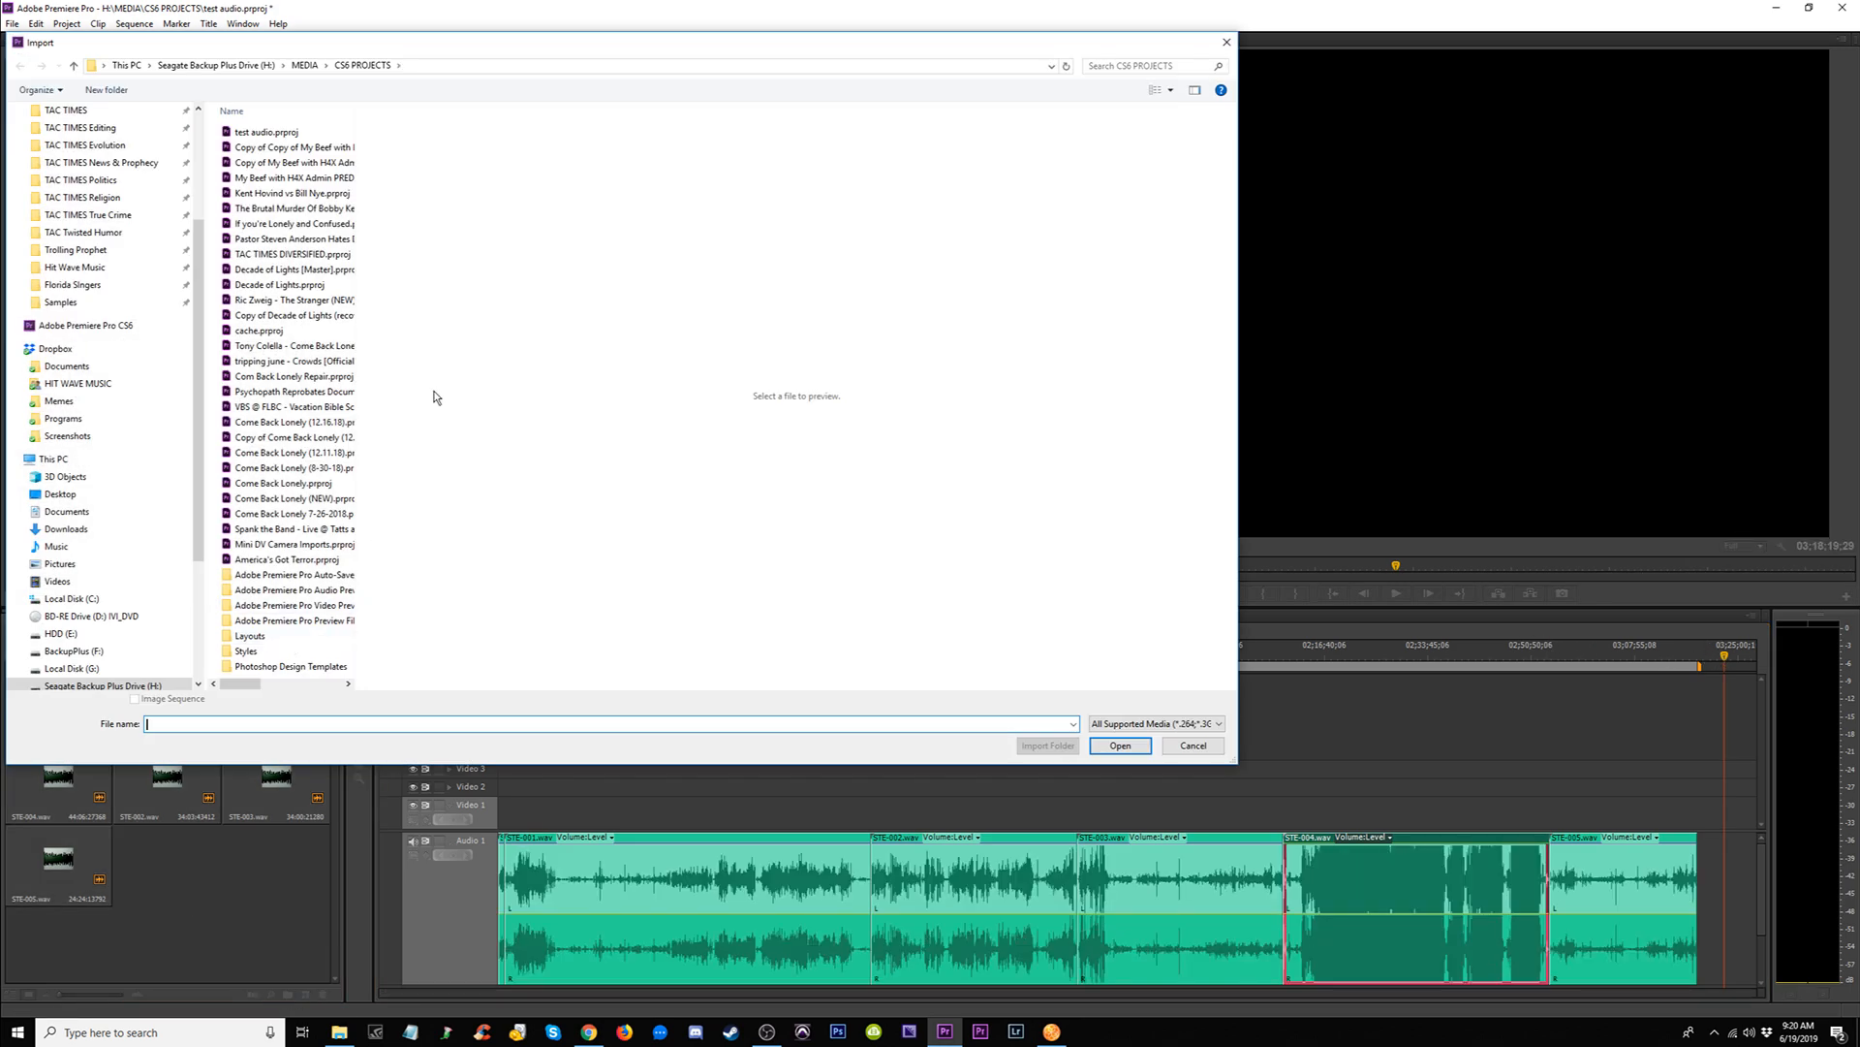
click(1186, 746)
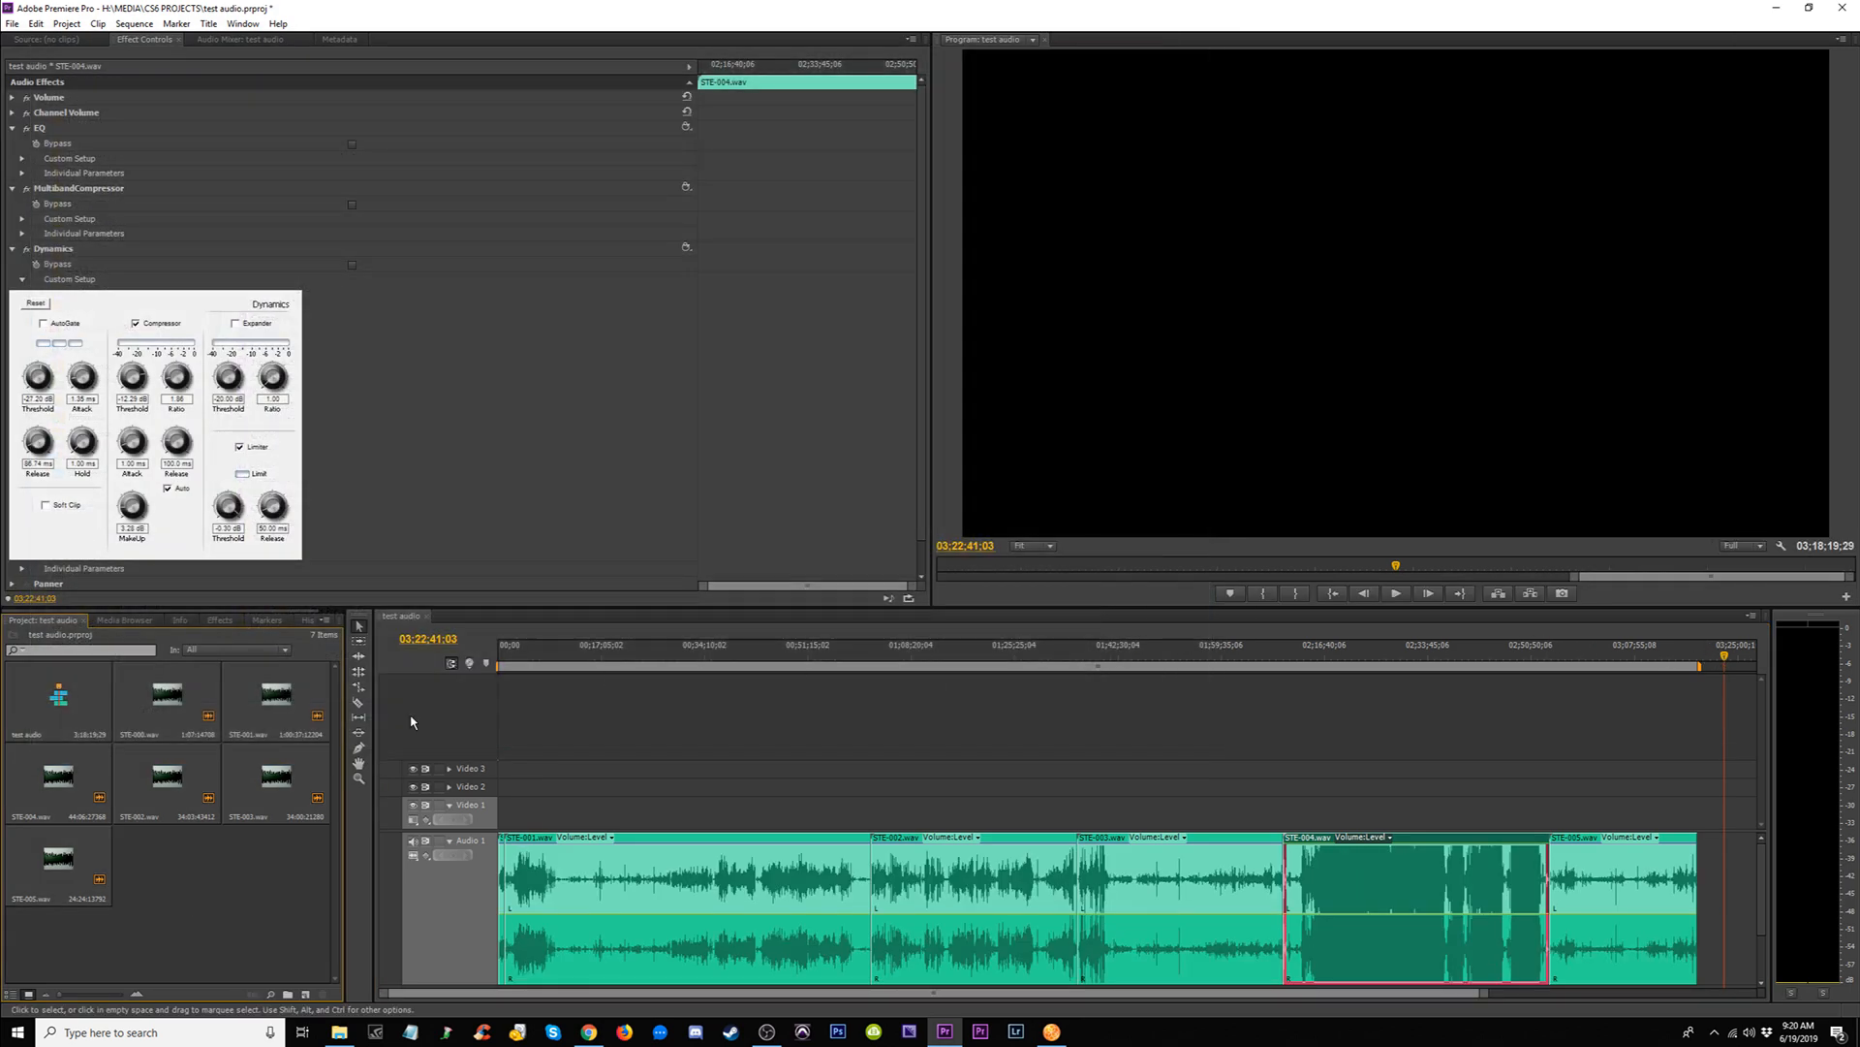
click(339, 1032)
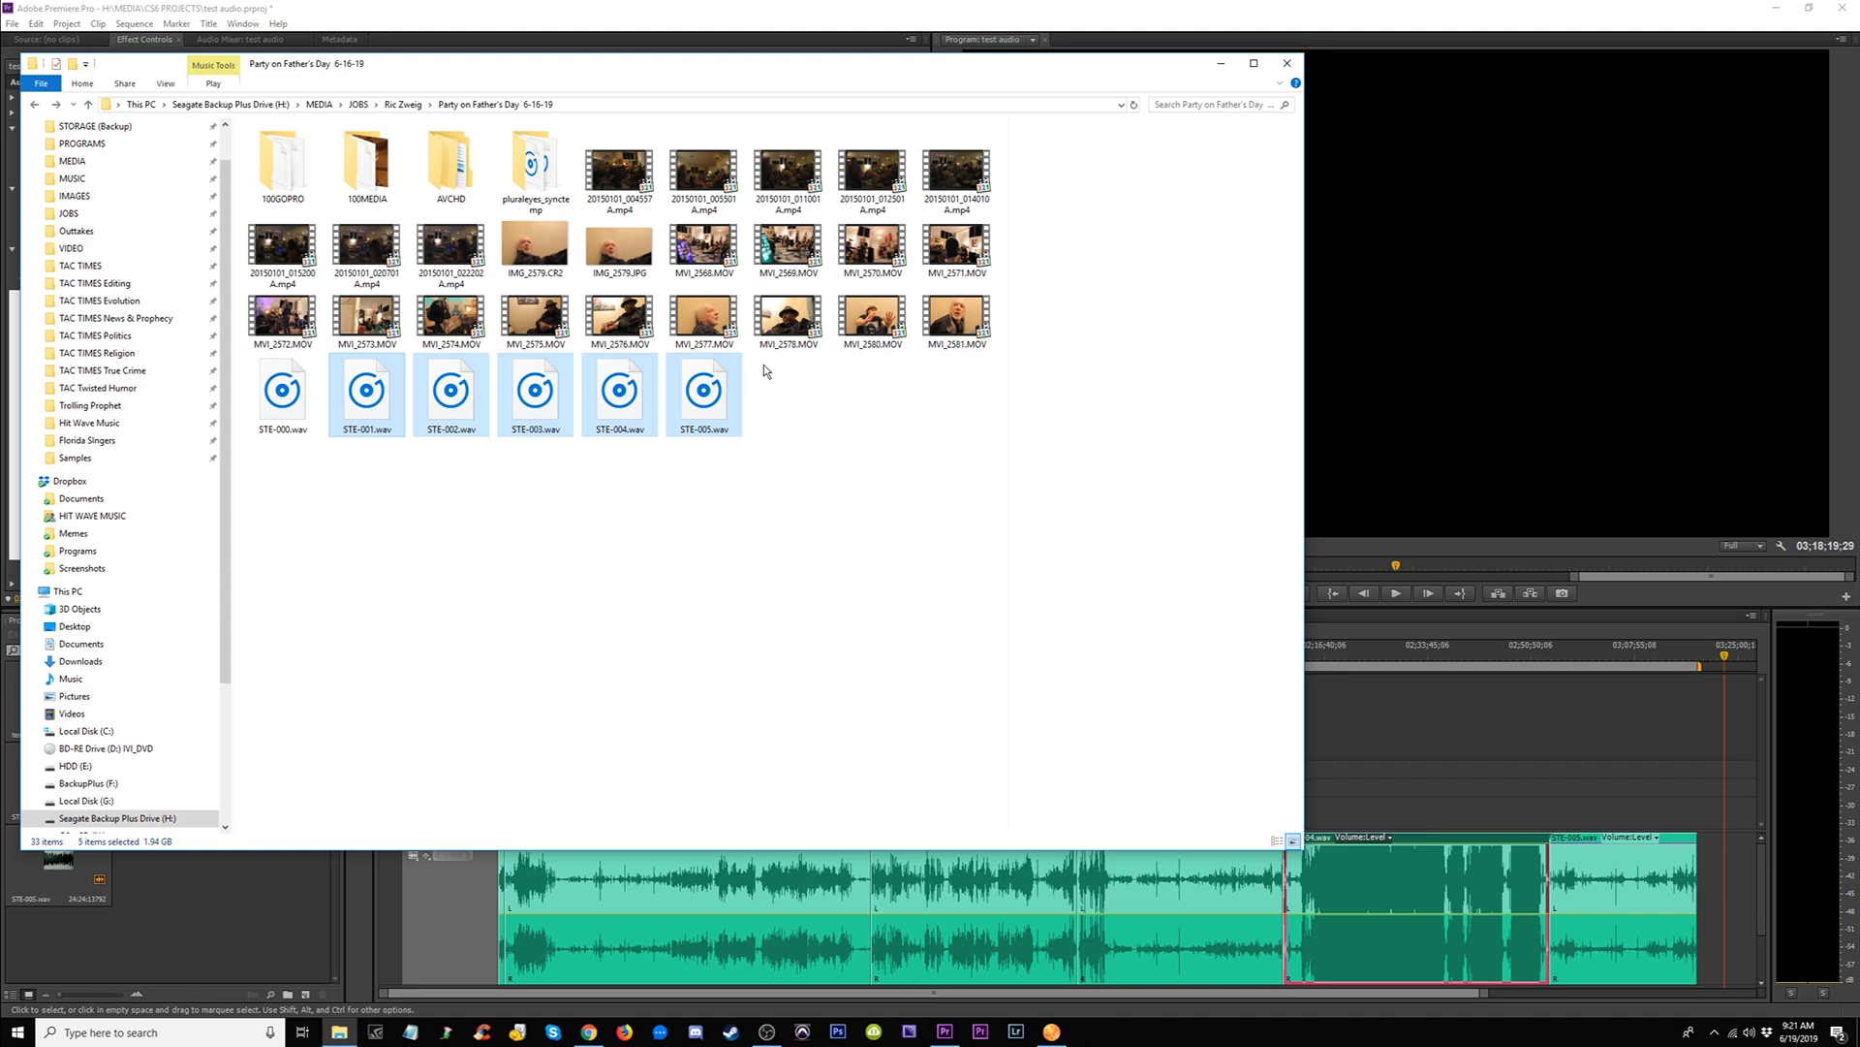
click(722, 237)
shift+click(947, 315)
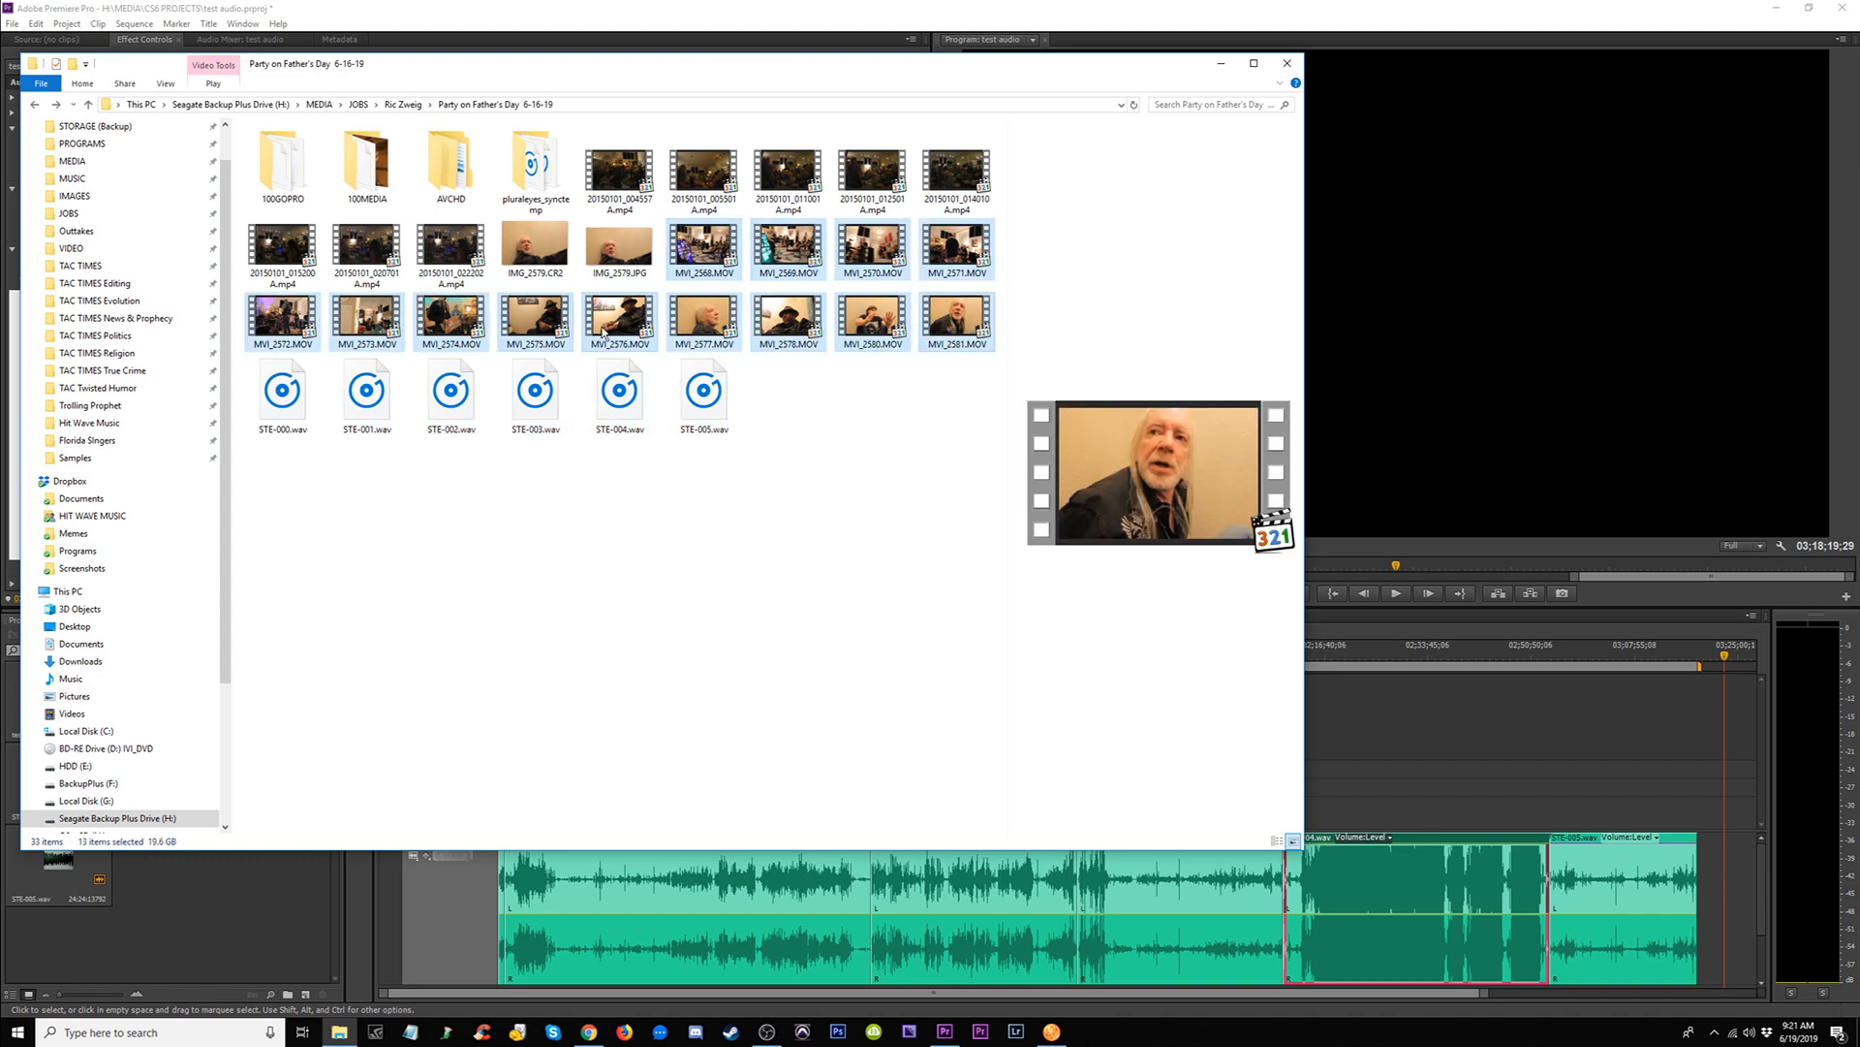
drag(700, 246, 1528, 703)
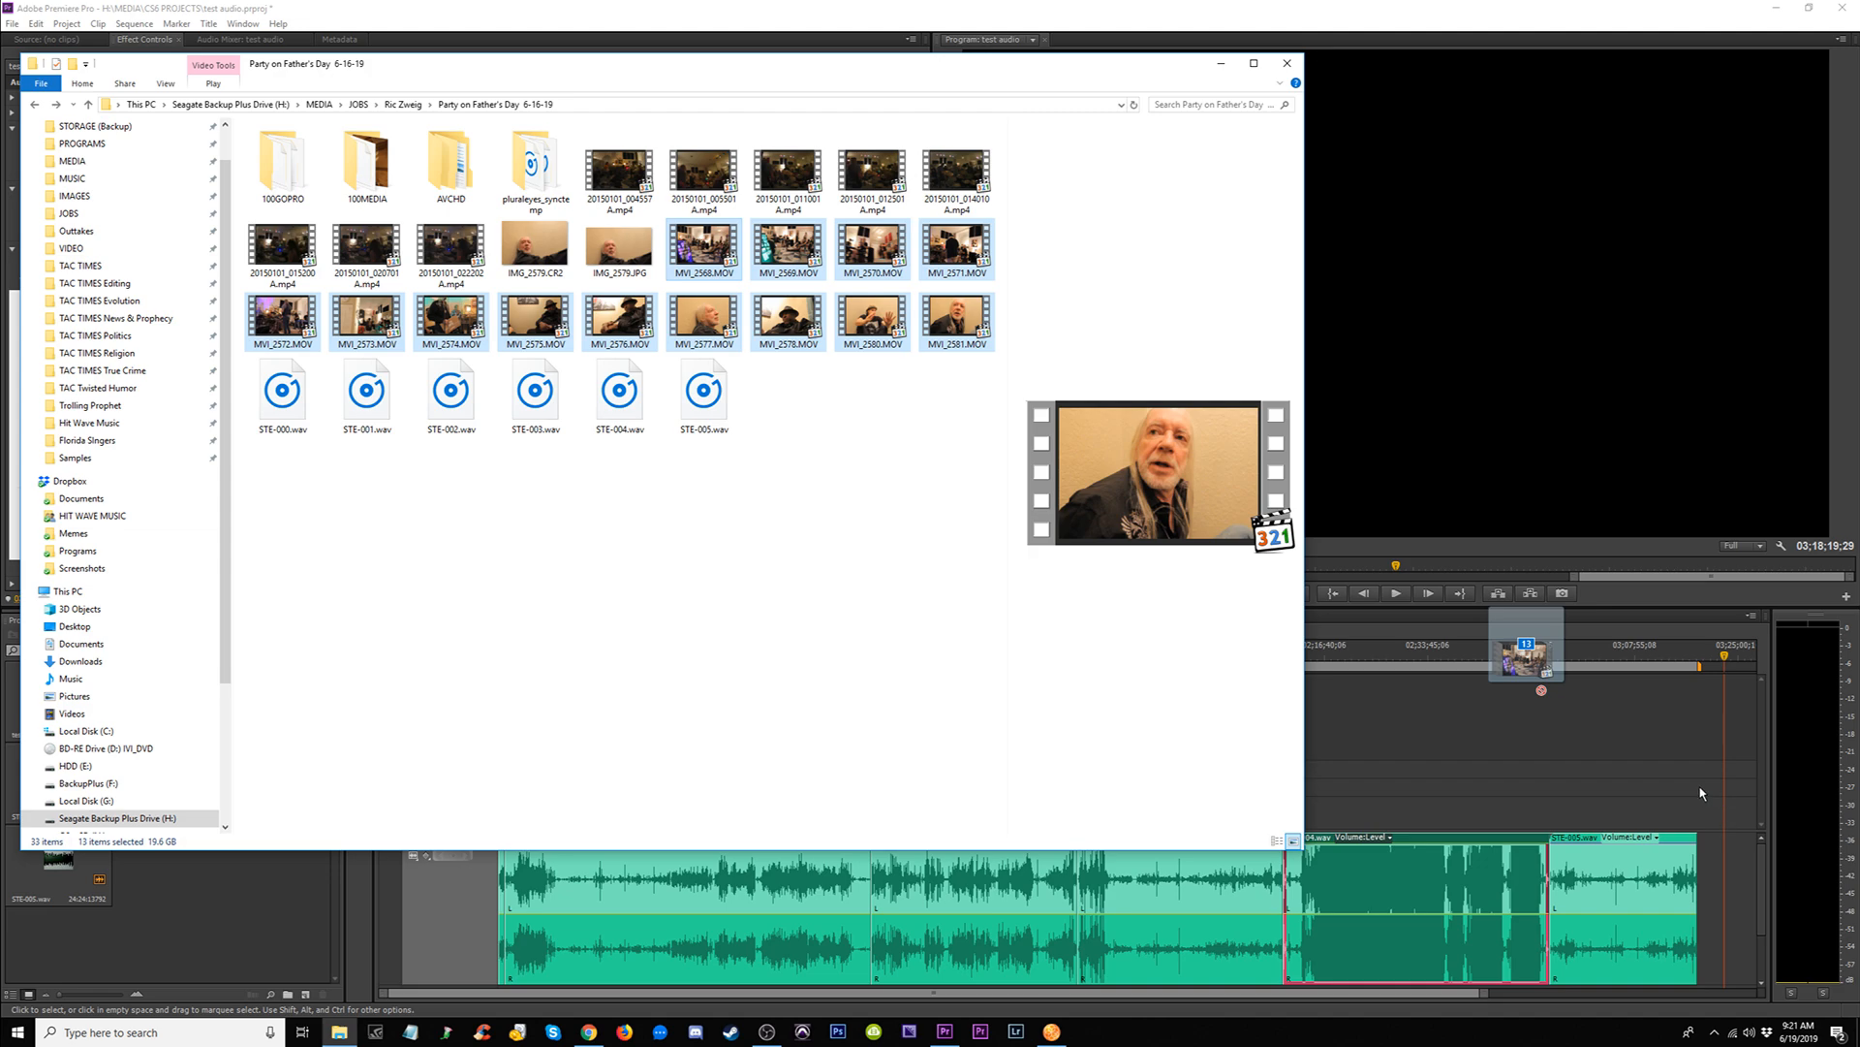
mouse_move(1733, 824)
mouse_down()
mouse_move(1706, 770)
mouse_move(1730, 814)
mouse_up()
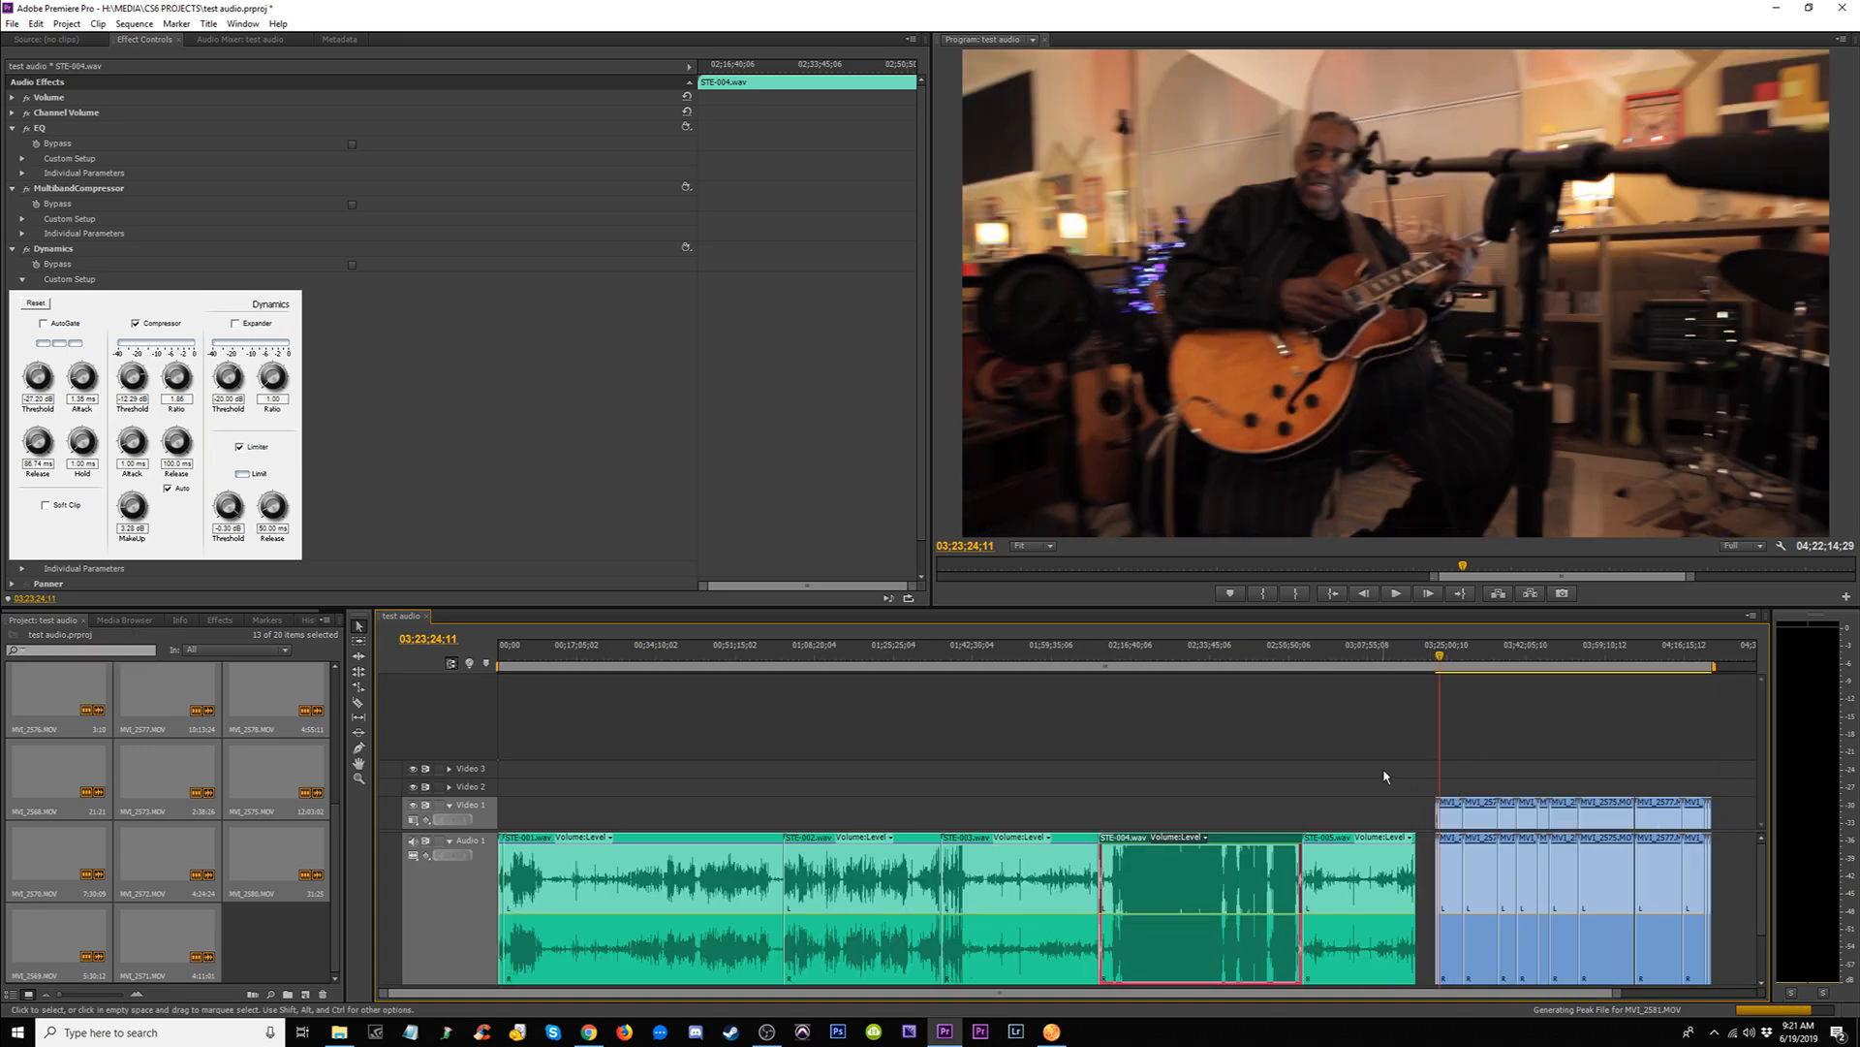
Step: Move the MVI clips' video to Video 2 and their audio to Audio 3, and place the playhead at 03;27;49;10
drag(1613, 805, 1609, 786)
drag(1762, 892, 1759, 936)
drag(1620, 896, 1624, 942)
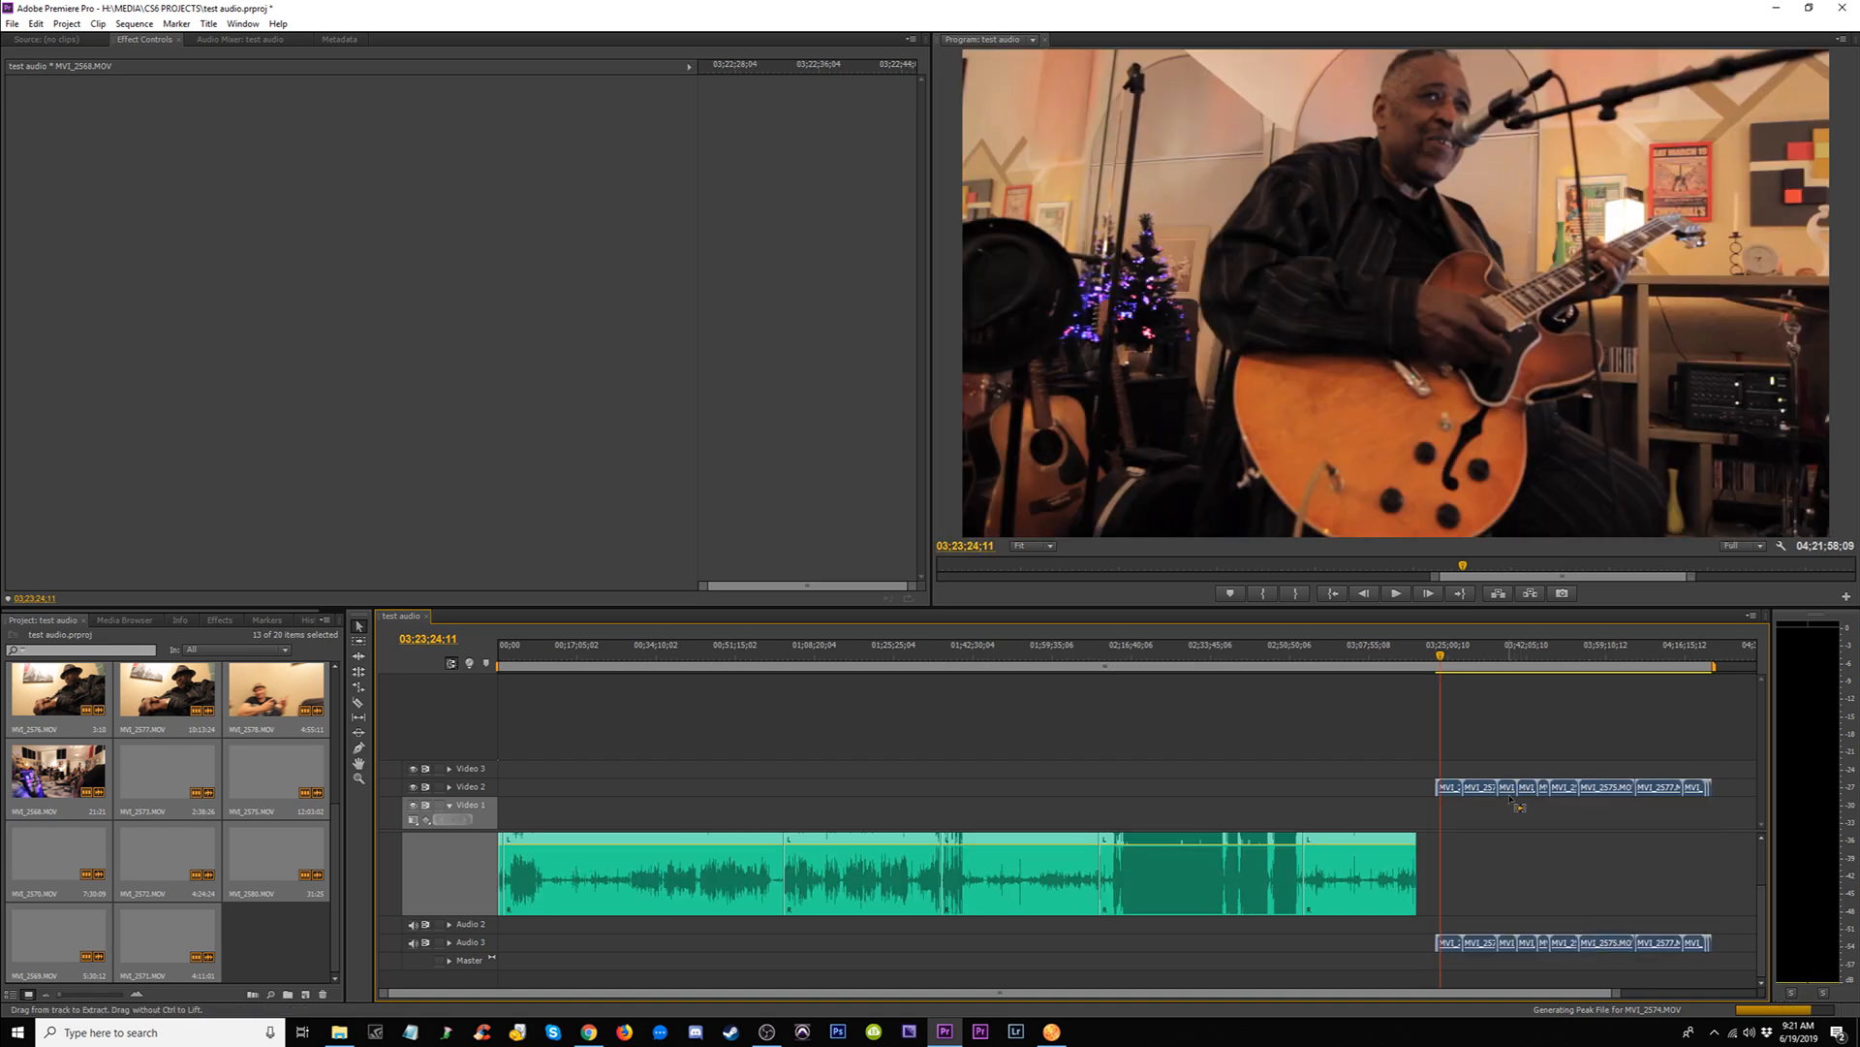
click(1461, 657)
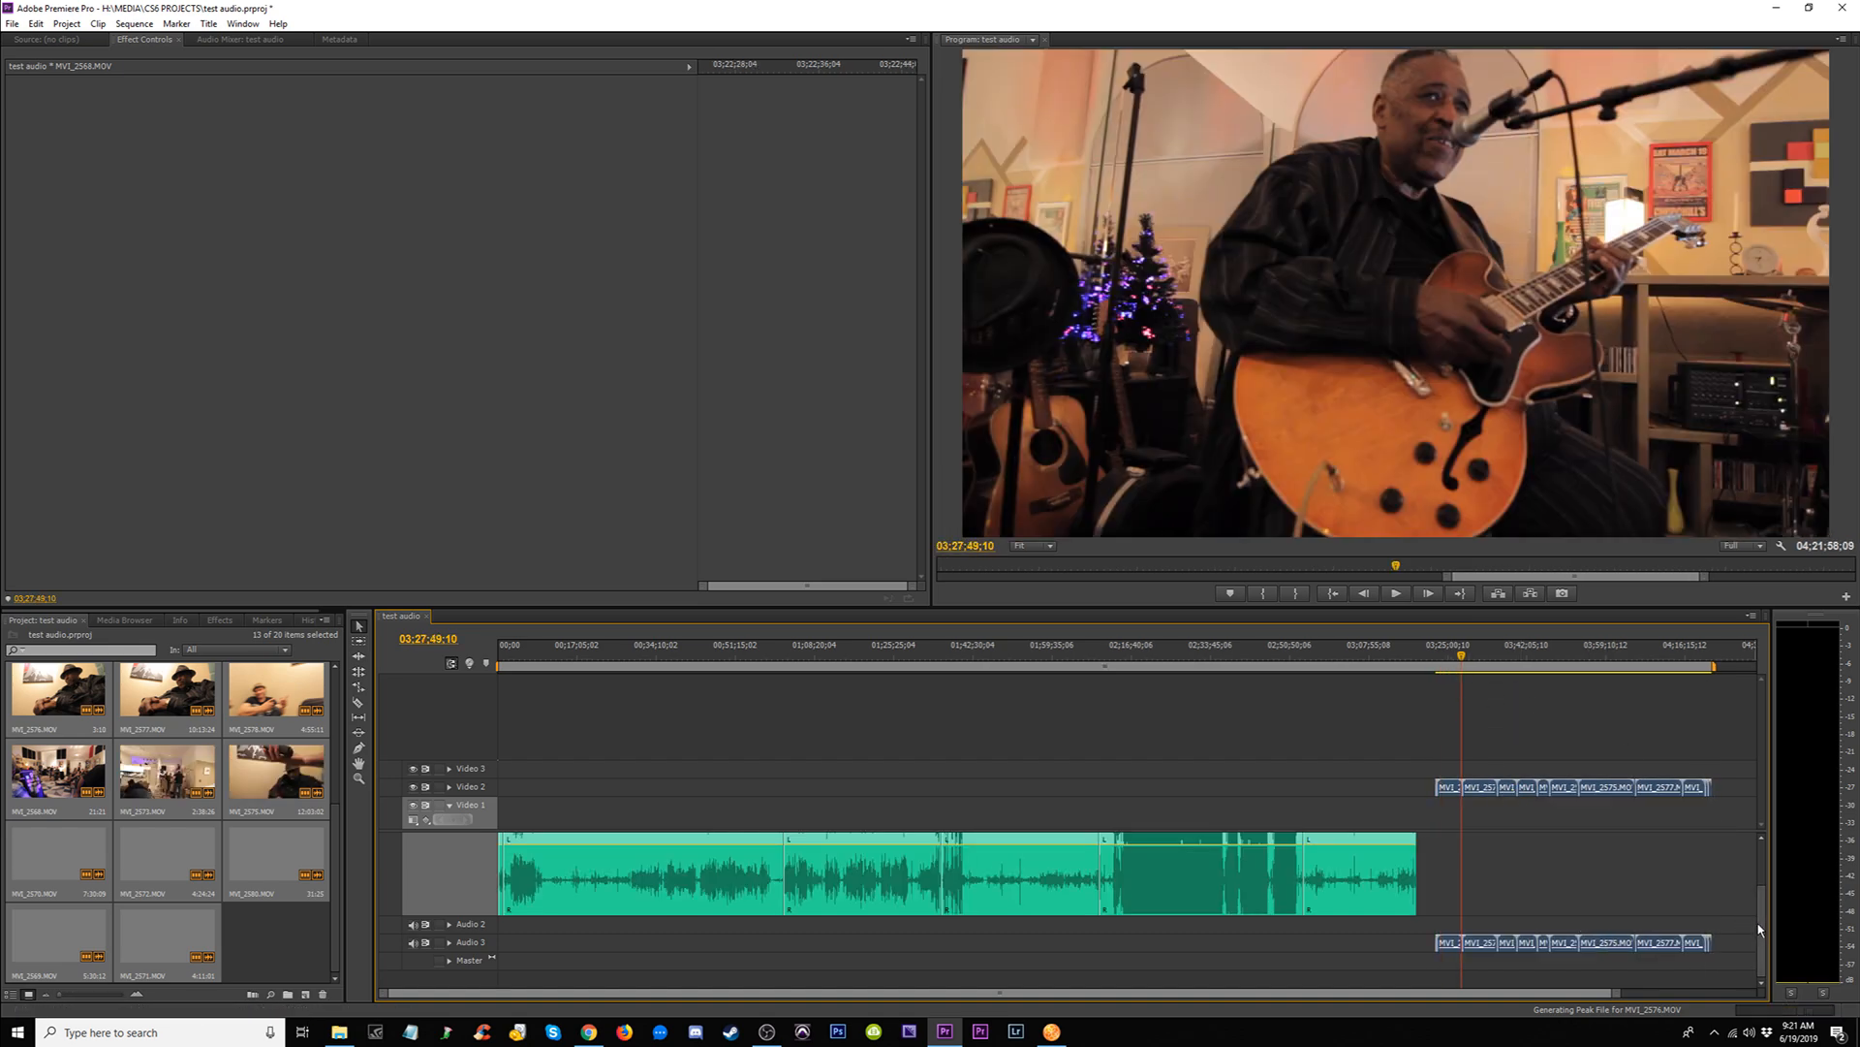
Step: Expand the Audio 2 and Audio 3 tracks, and move the MVI clips to Video 3 with their audio on Audio 3
click(450, 942)
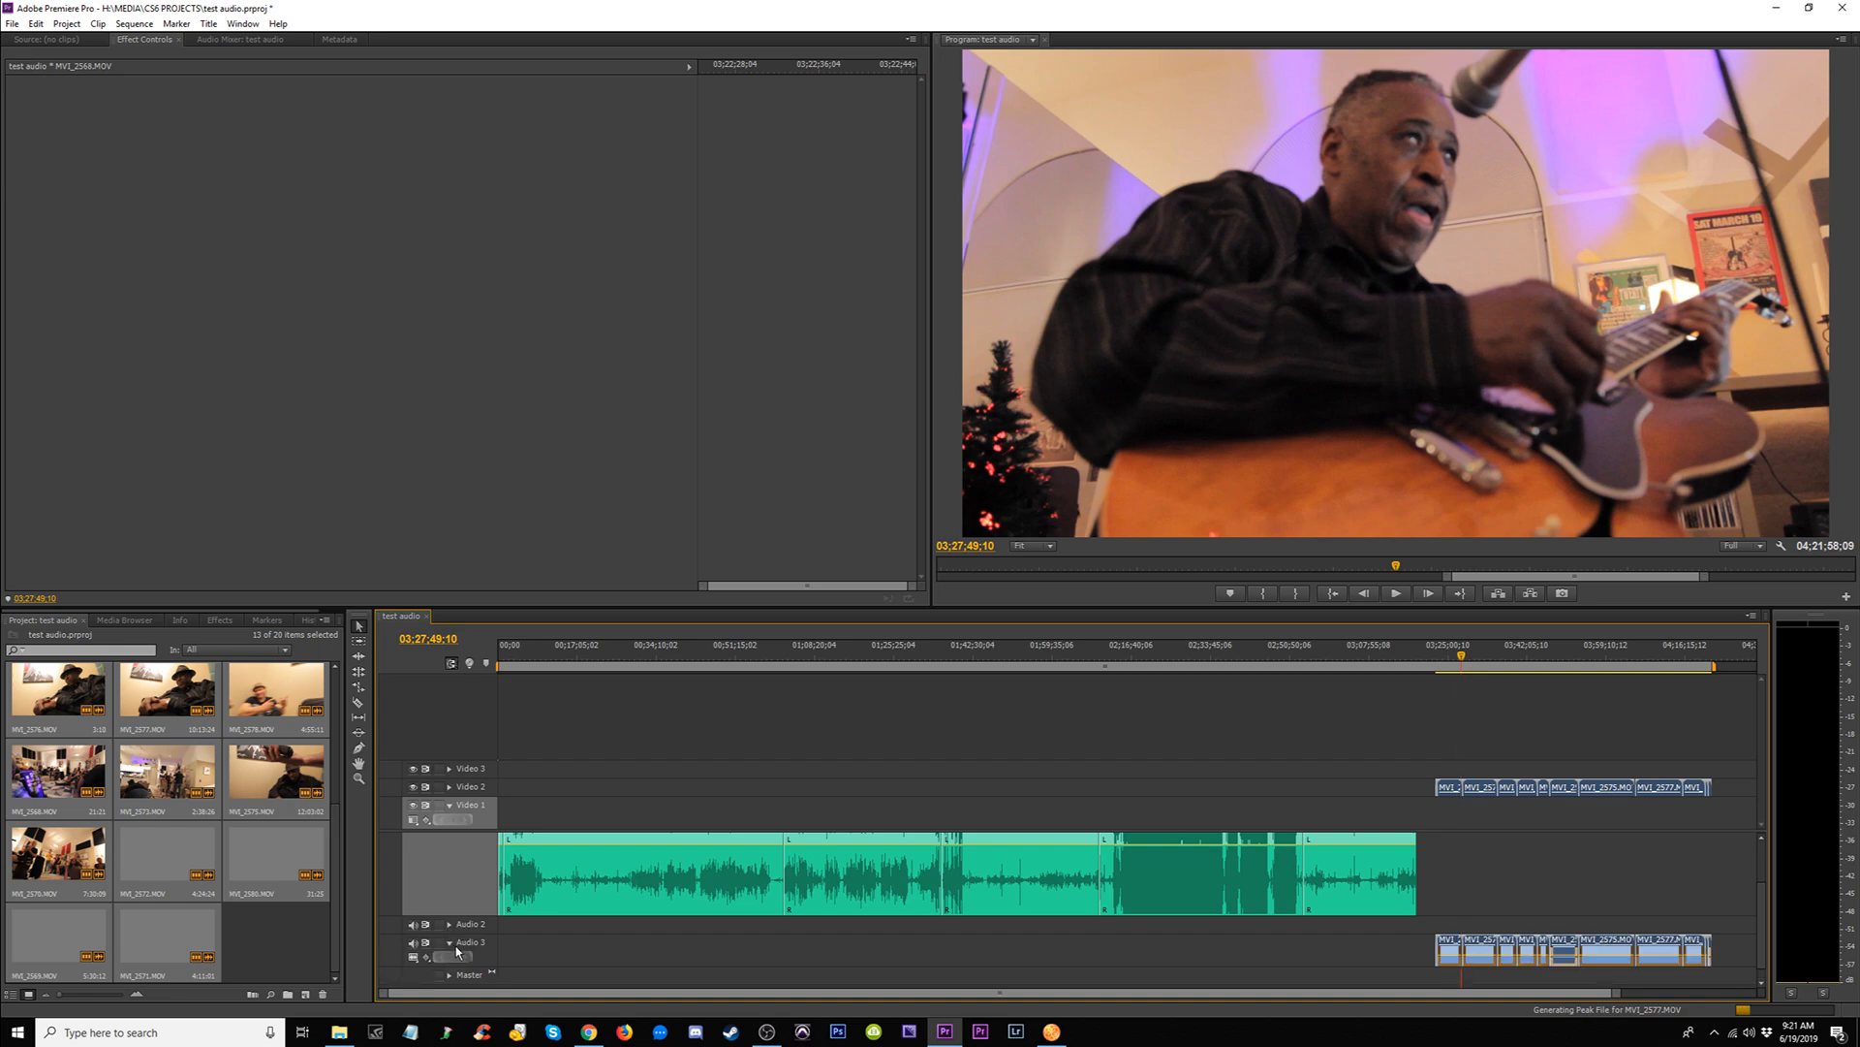
click(450, 923)
drag(1478, 962, 1487, 814)
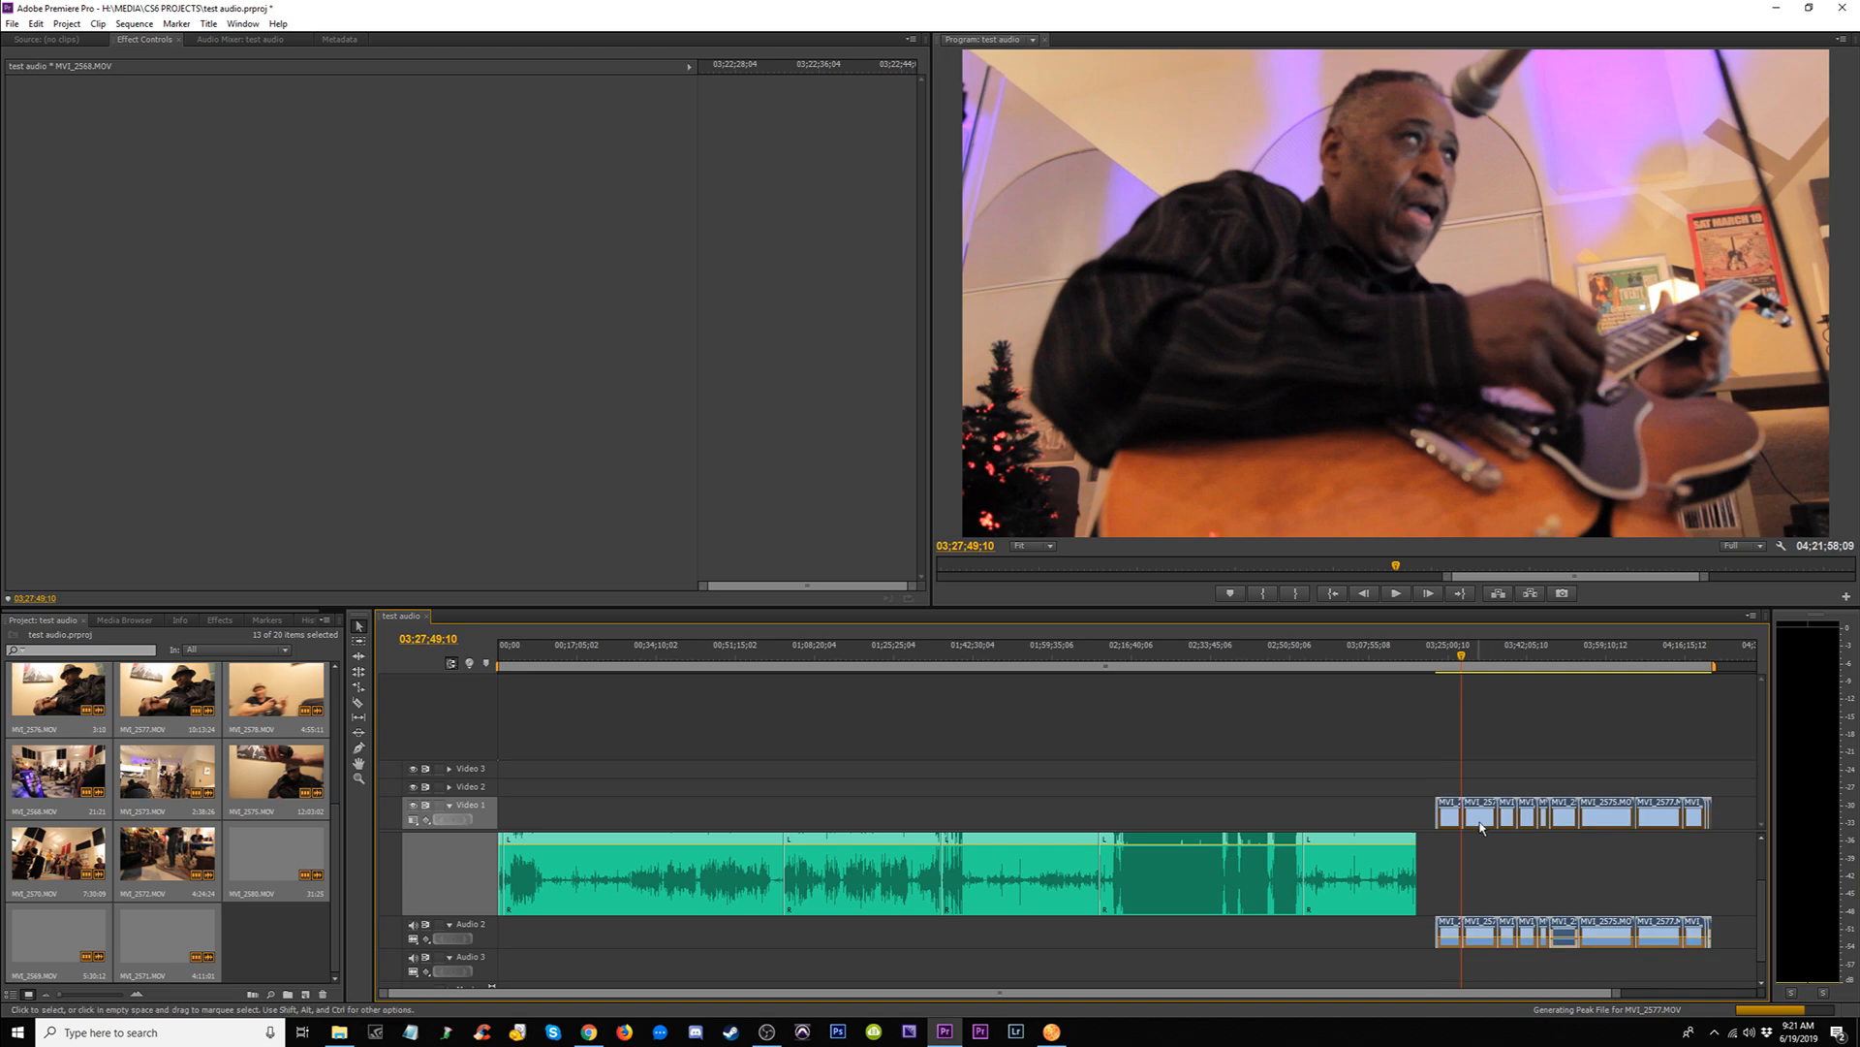
click(1723, 655)
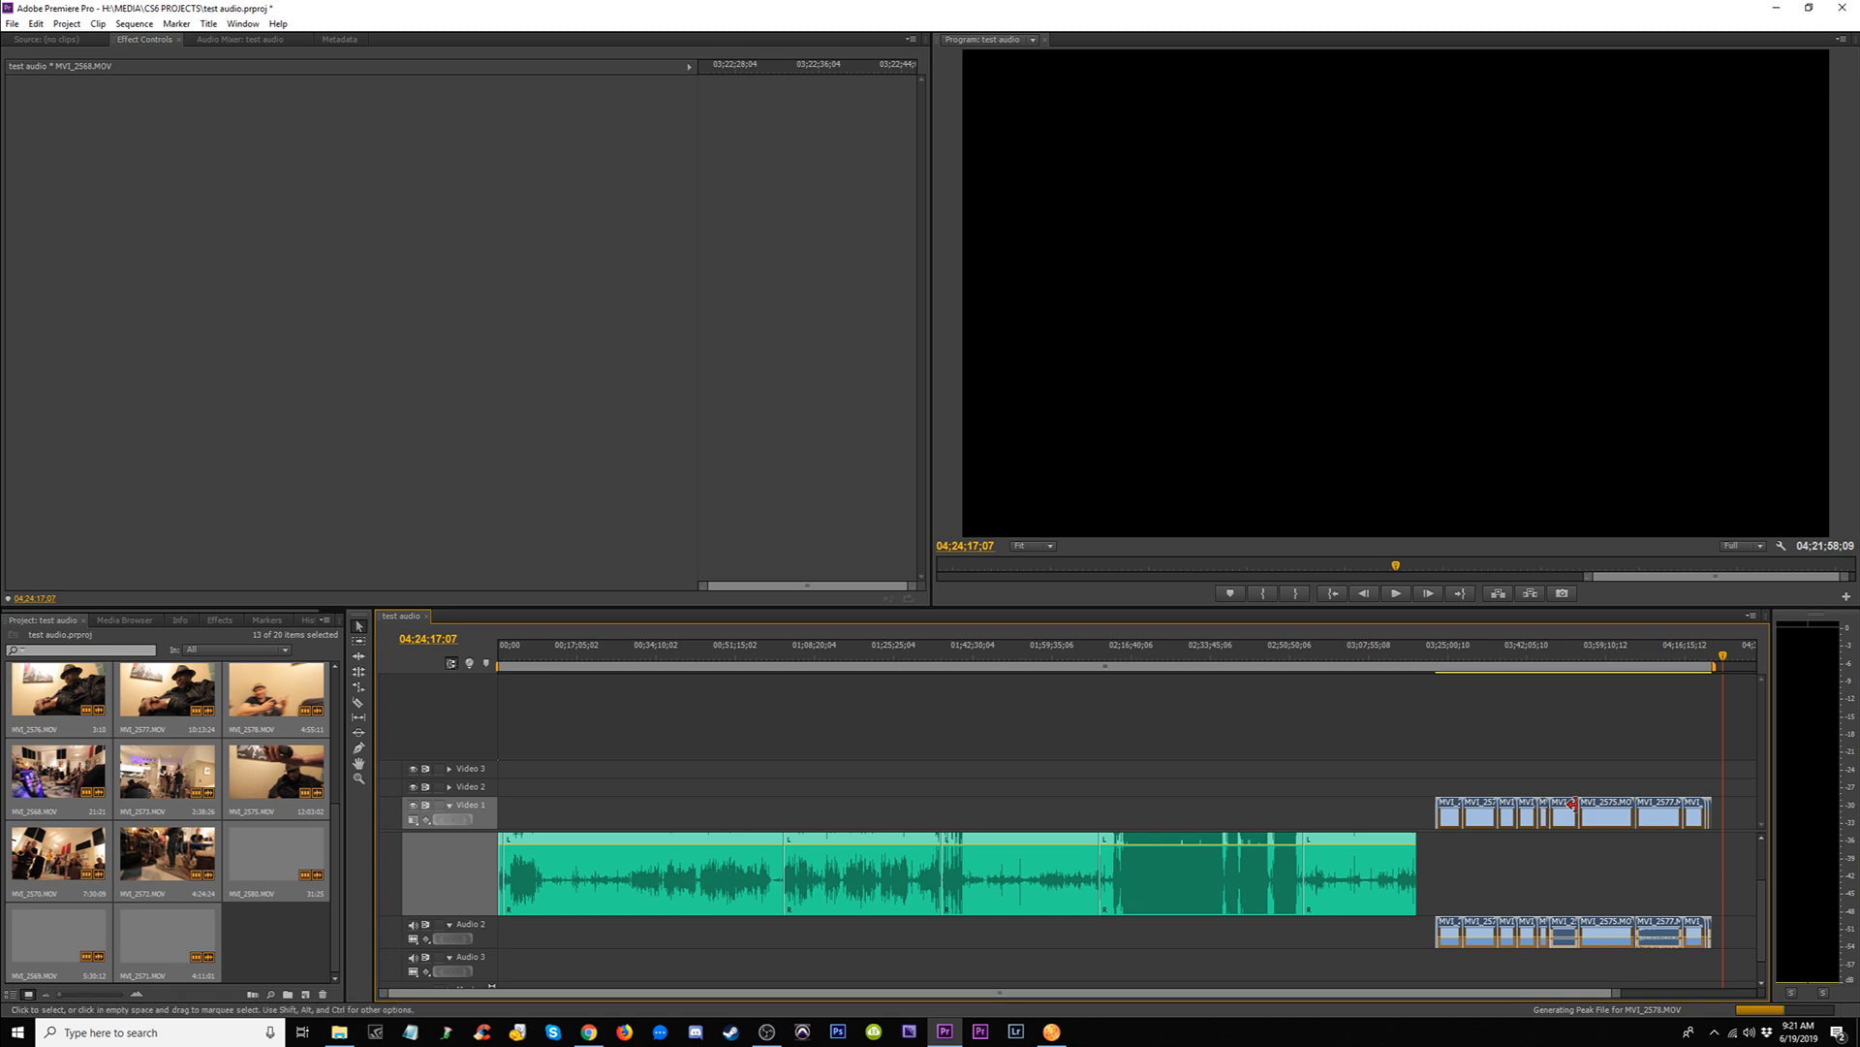
drag(1603, 803, 1619, 759)
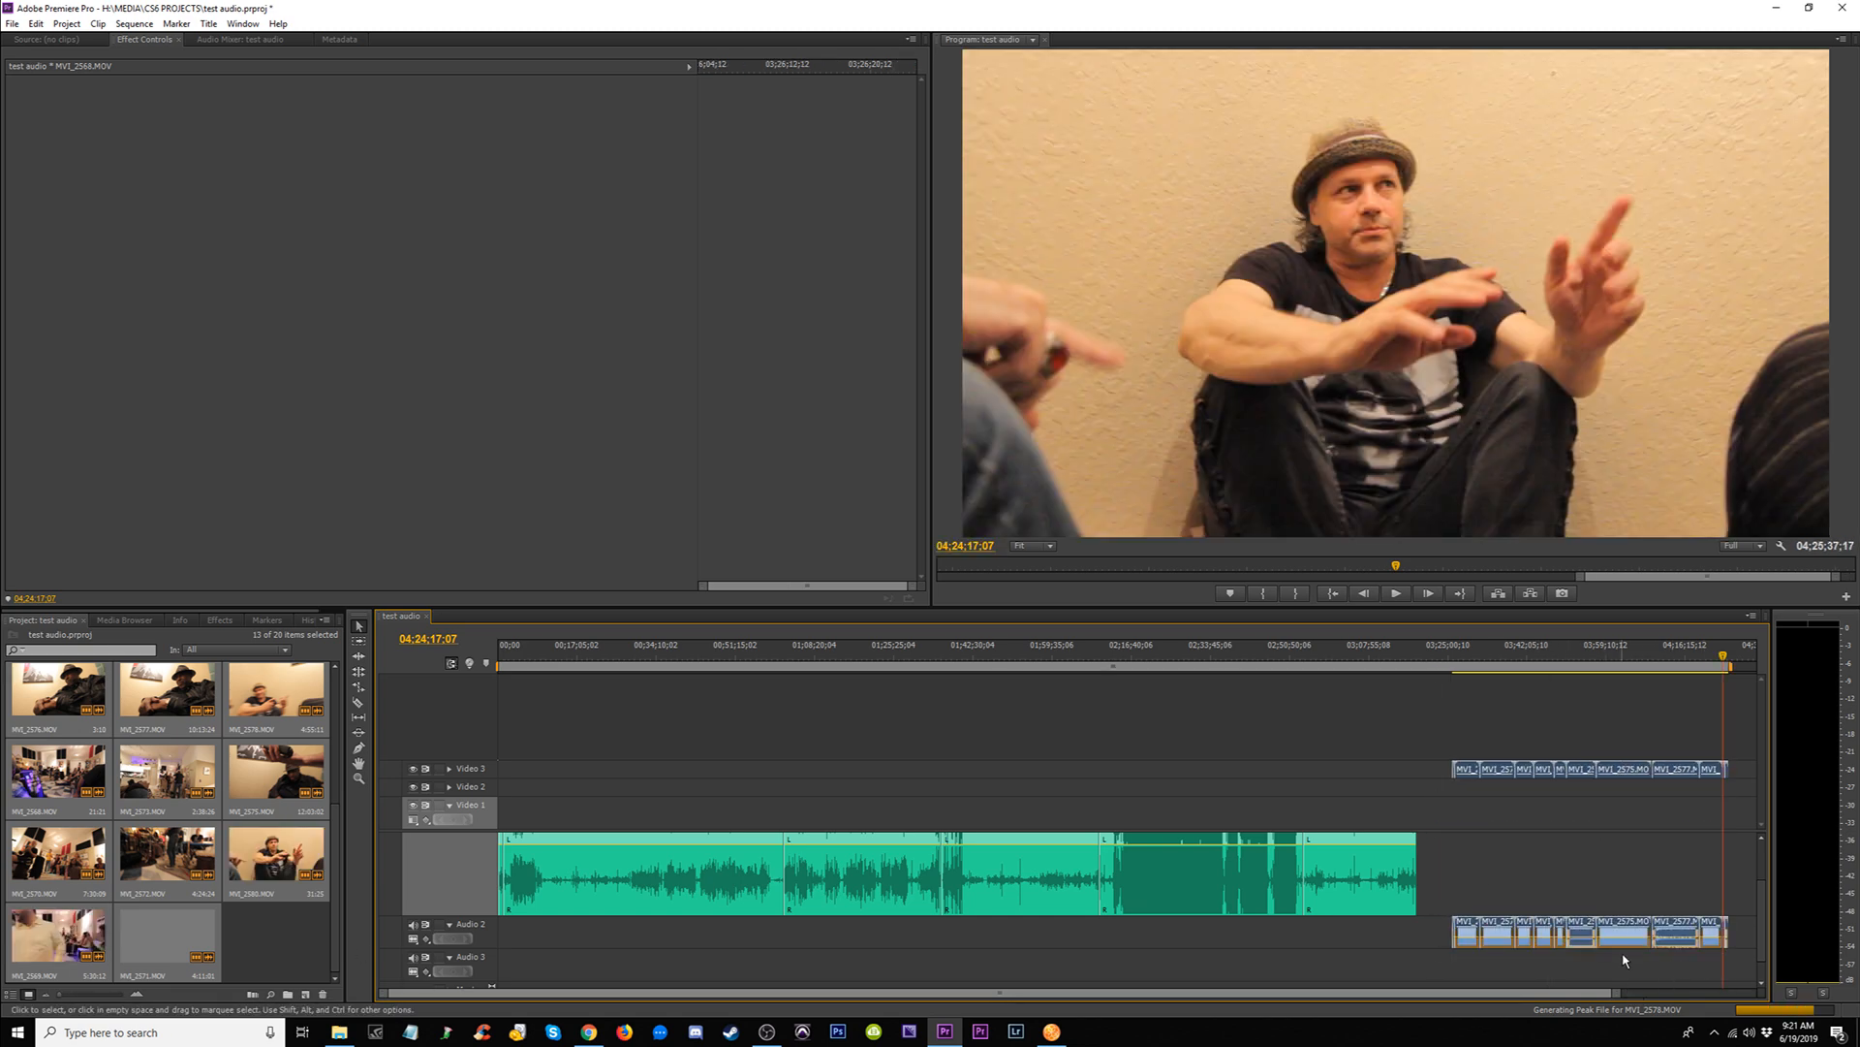
drag(1628, 942, 1649, 983)
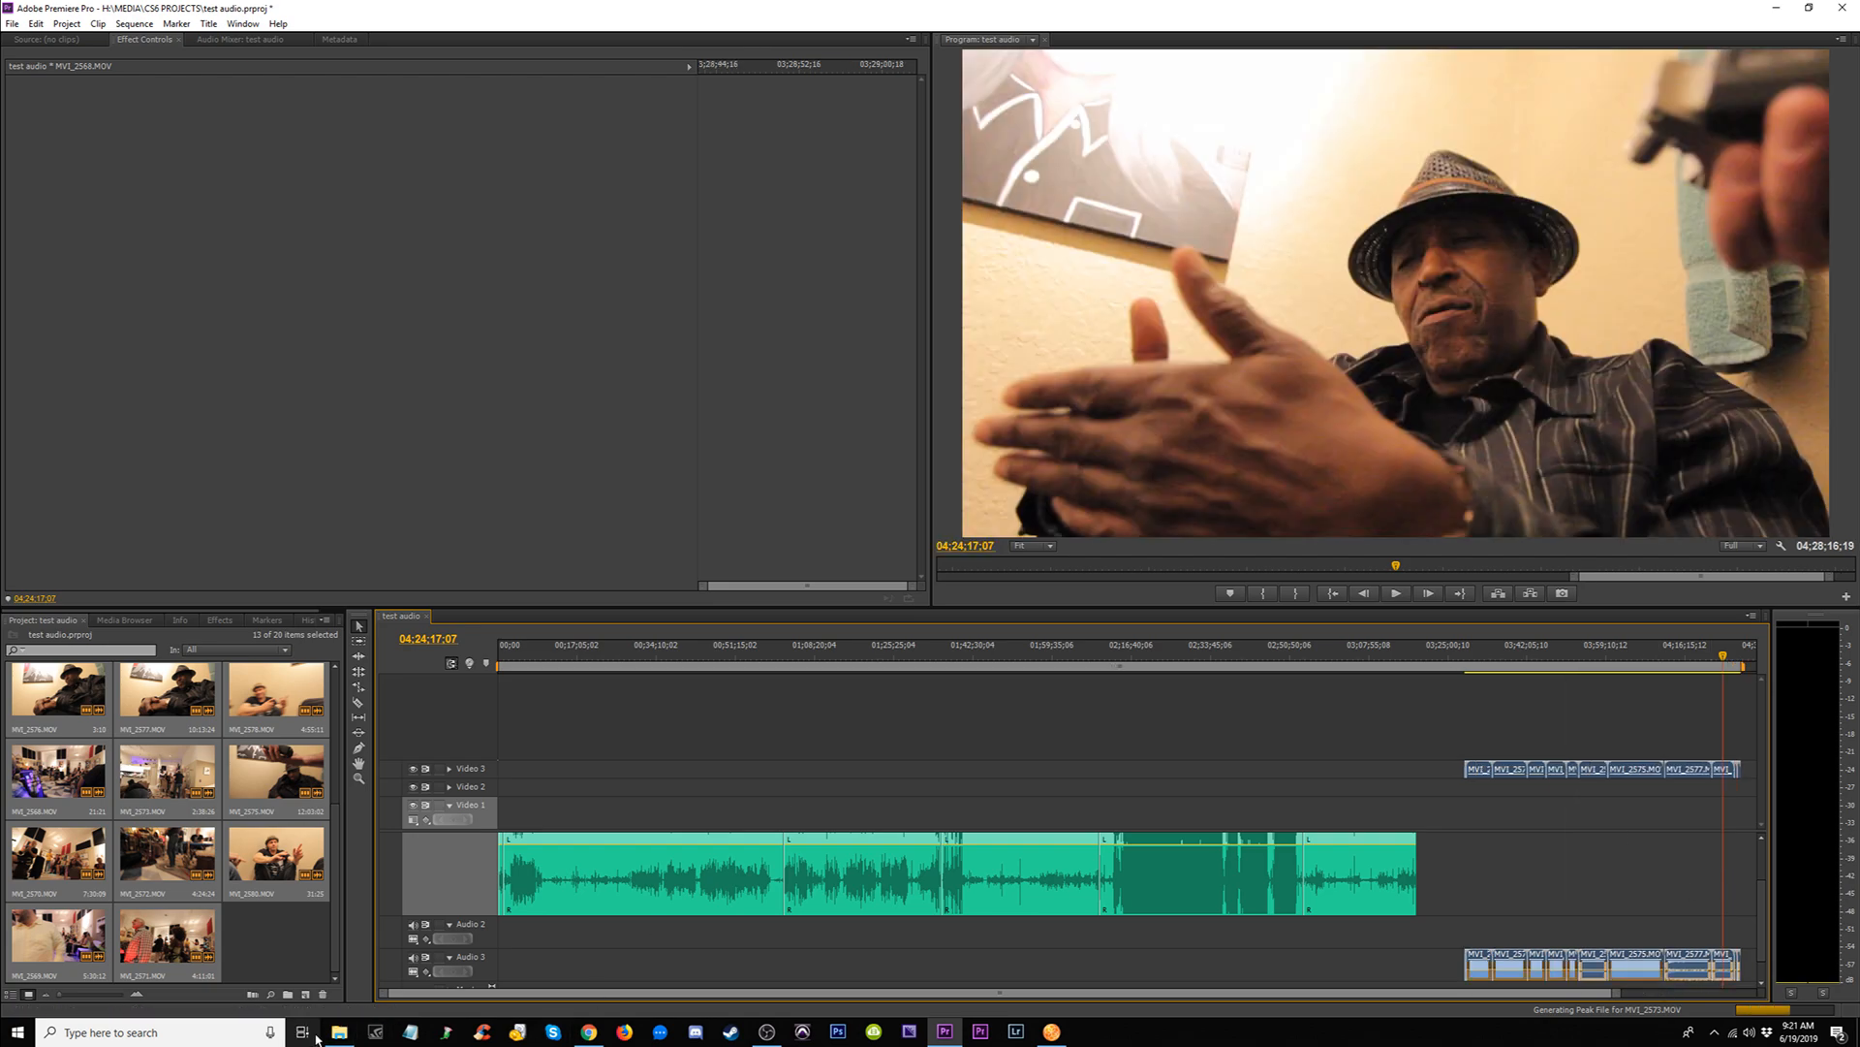
Step: Add the eight 20150101 mp4 clips from the Party on Father's Day folder to the timeline after the MVI clips
click(339, 1032)
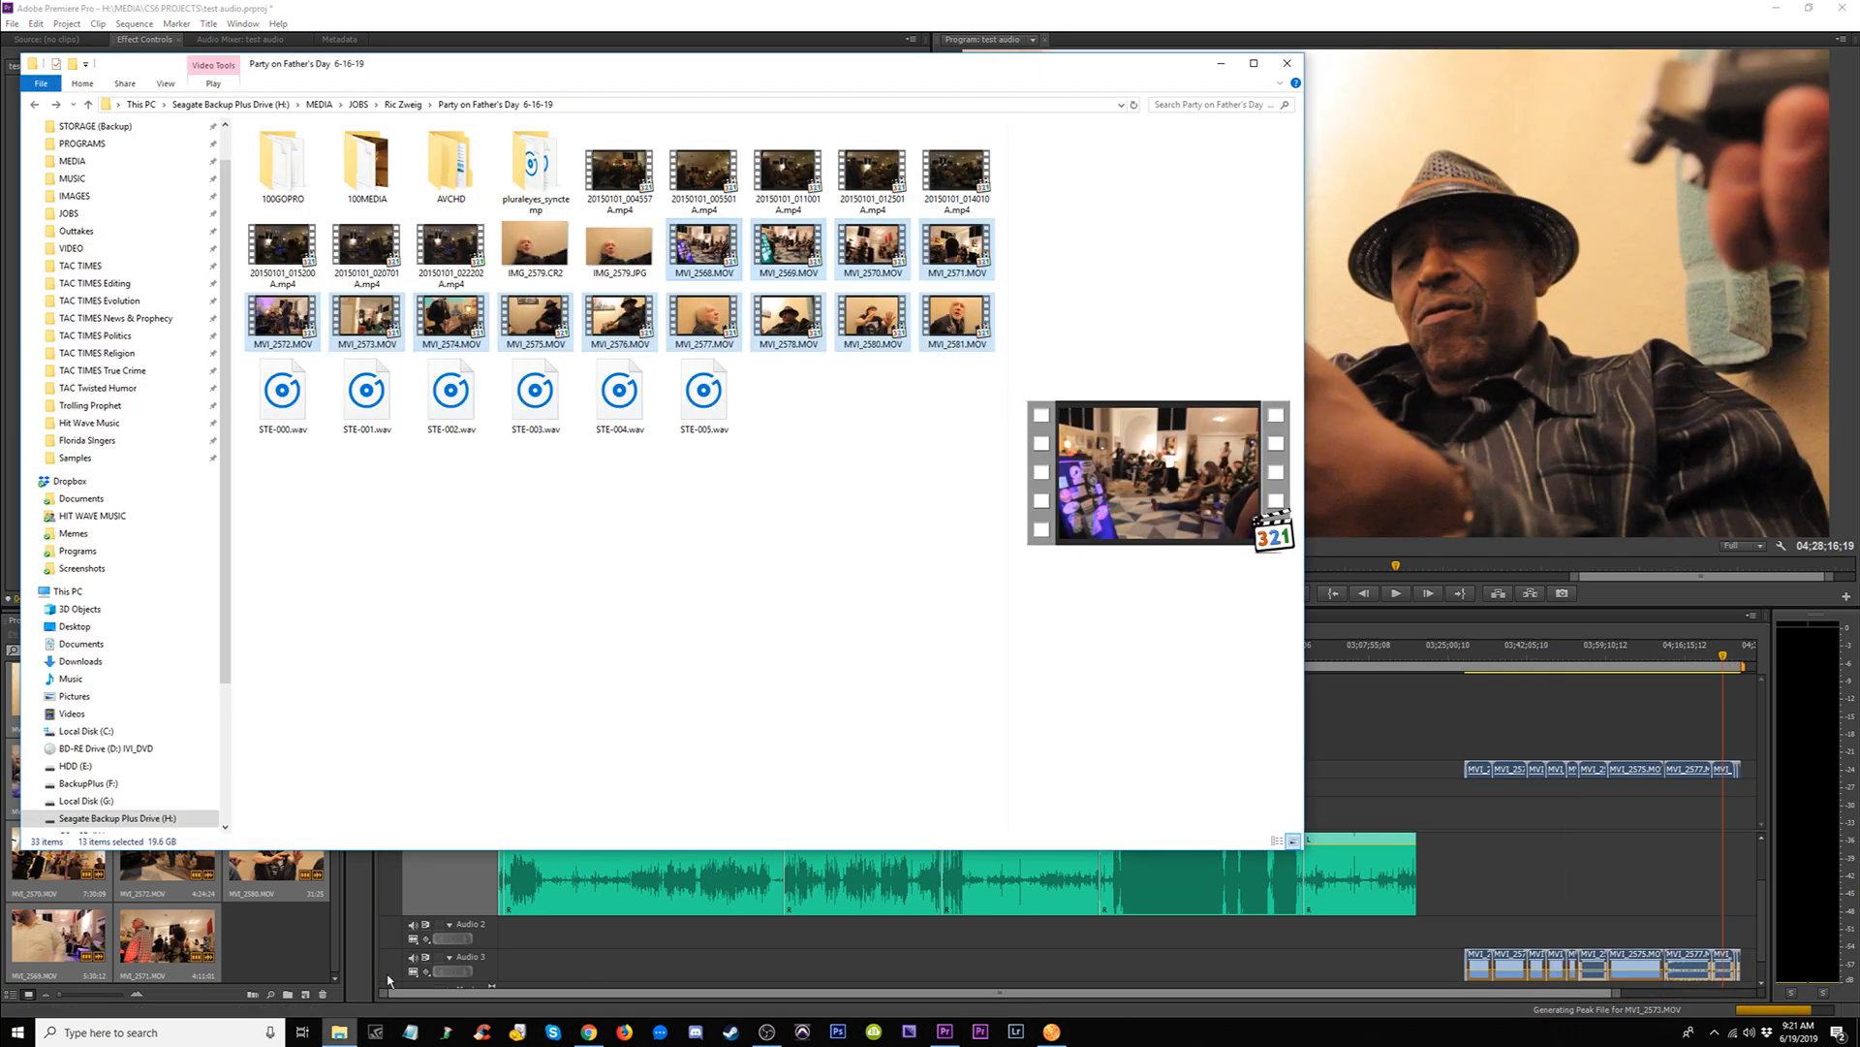
click(447, 250)
shift+click(625, 172)
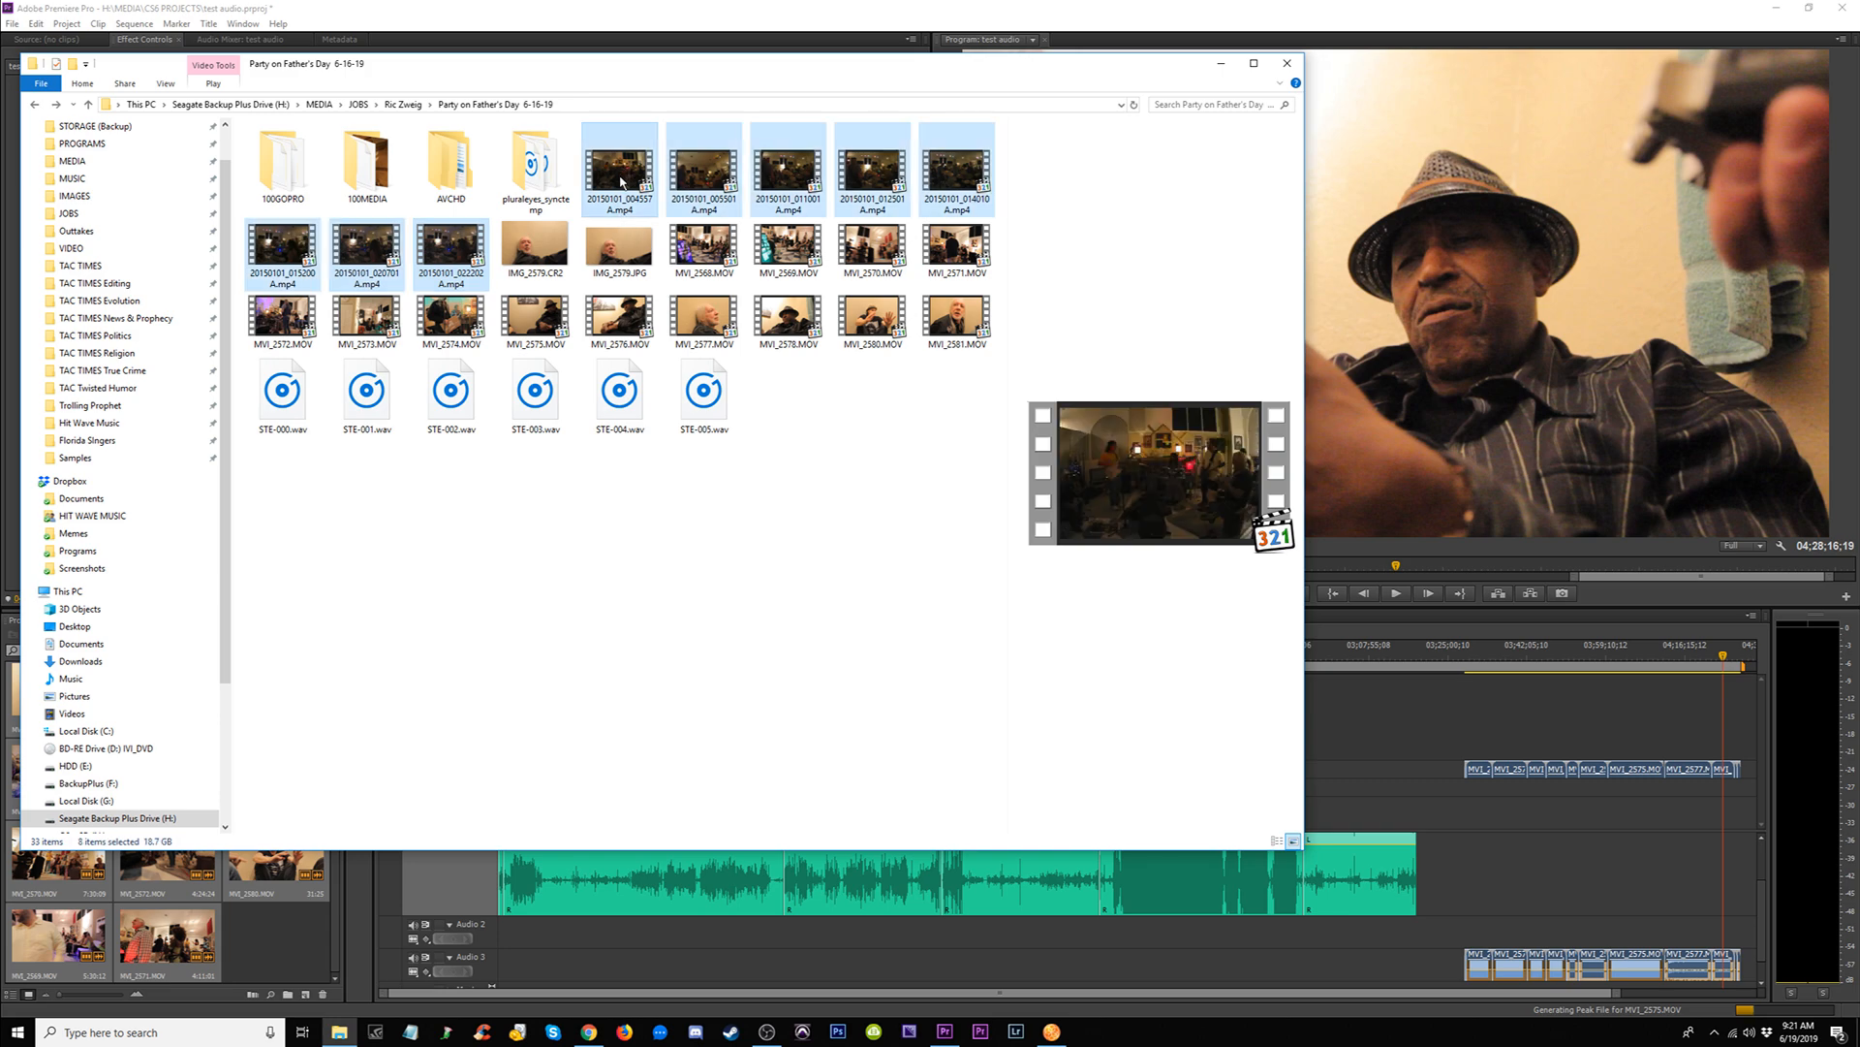
drag(621, 167, 1669, 798)
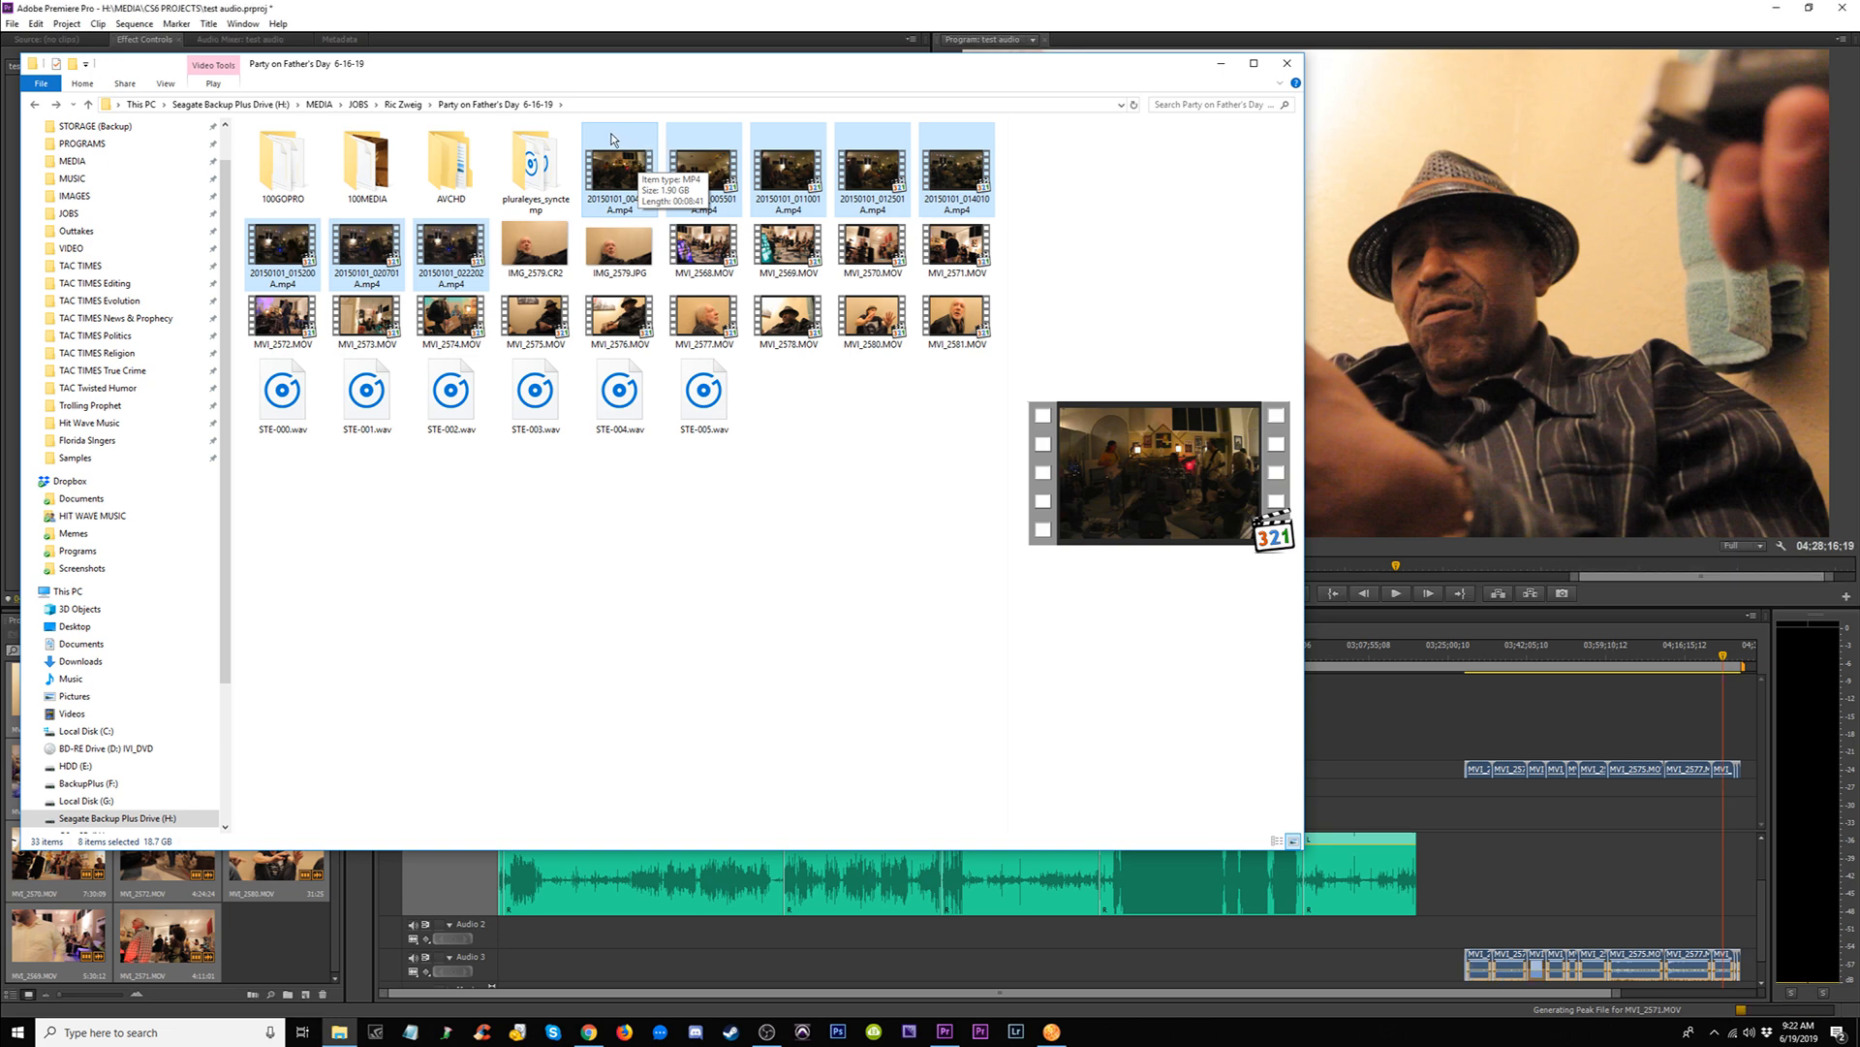
drag(617, 172, 1750, 841)
click(1749, 657)
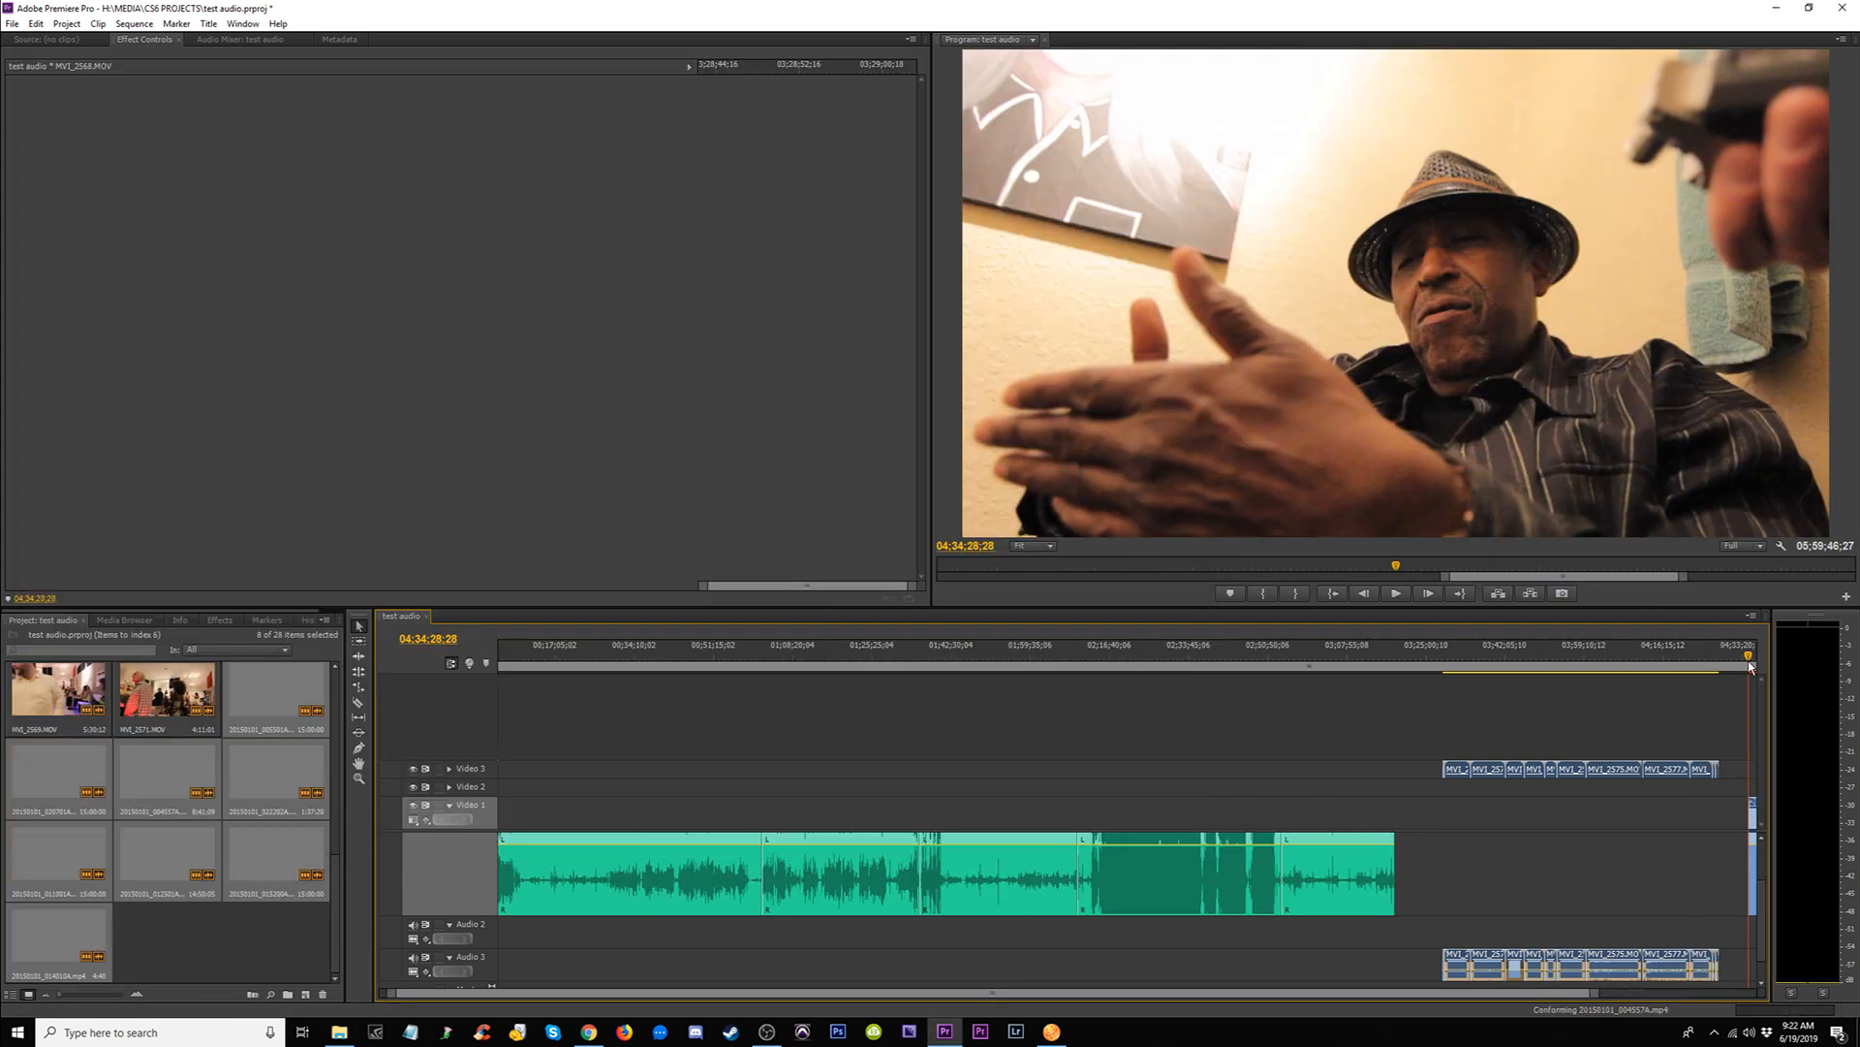
key(backslash)
Step: Examine the footage at several points across the 20150101 mp4 clips and the MVI clips on the timeline
click(1450, 656)
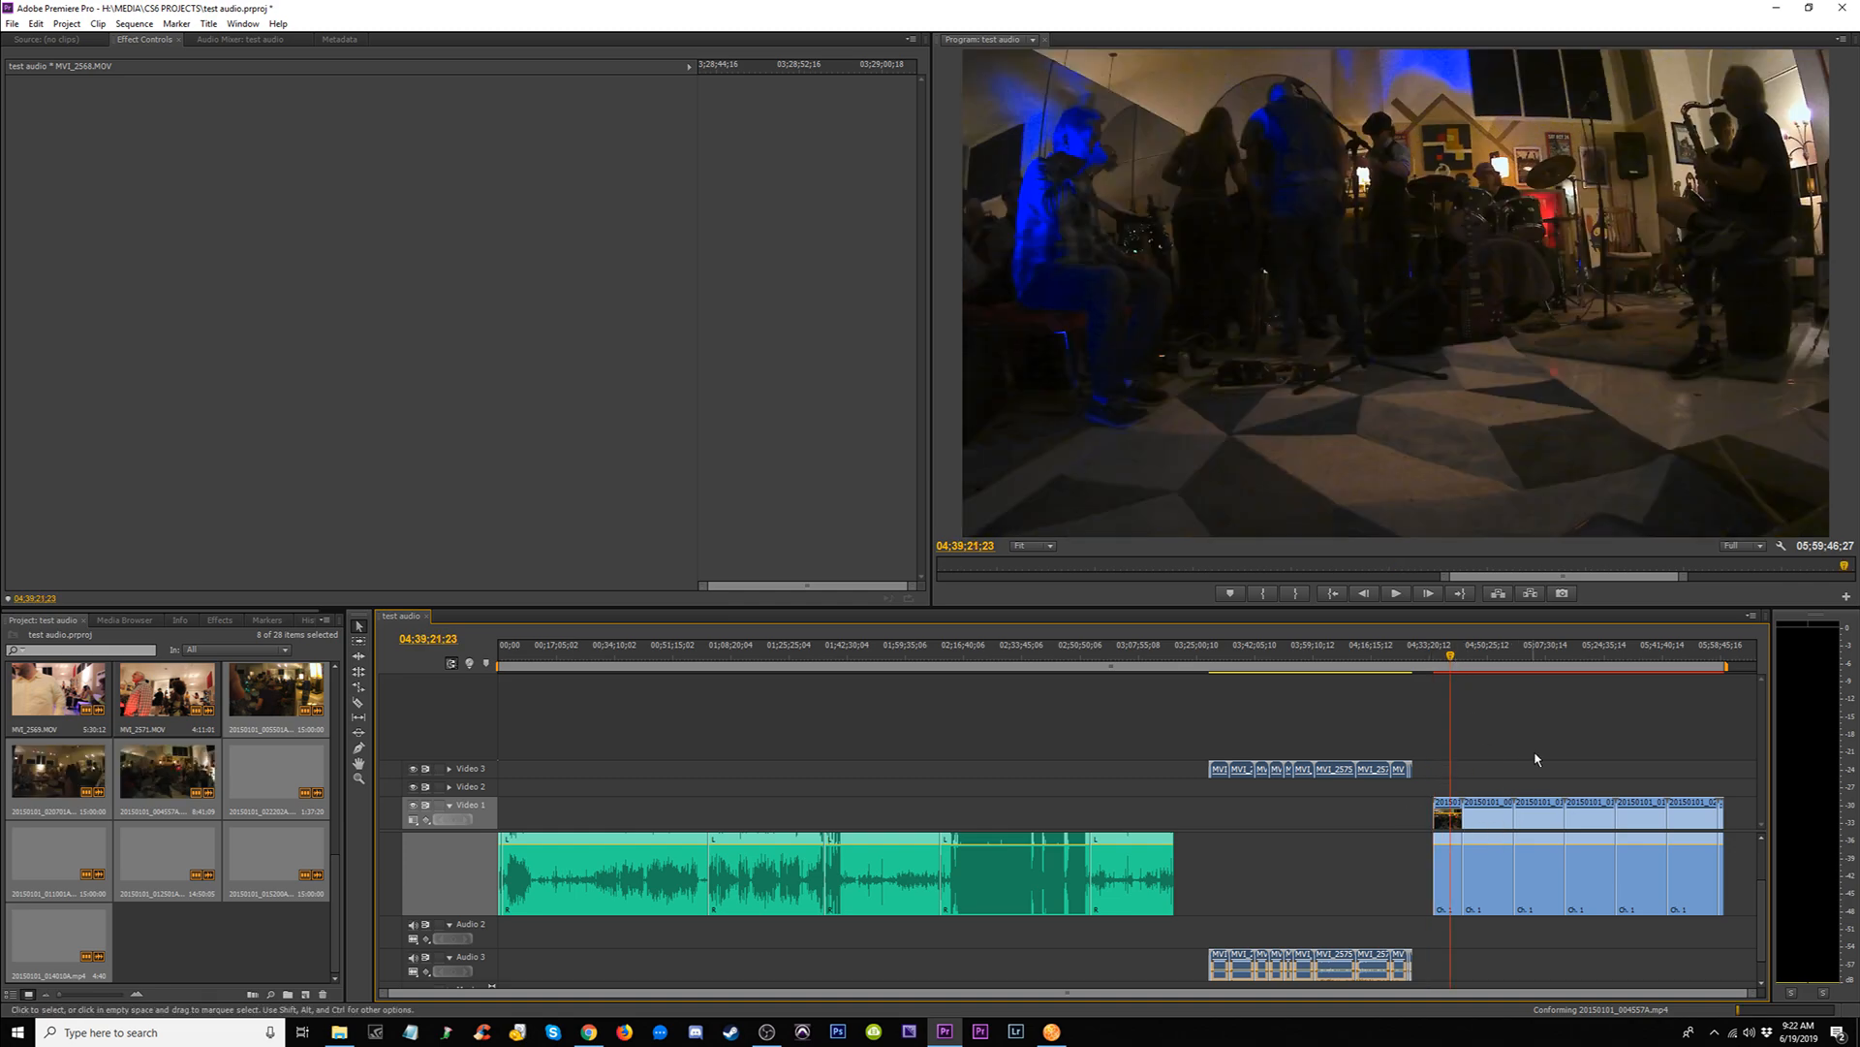
click(1590, 656)
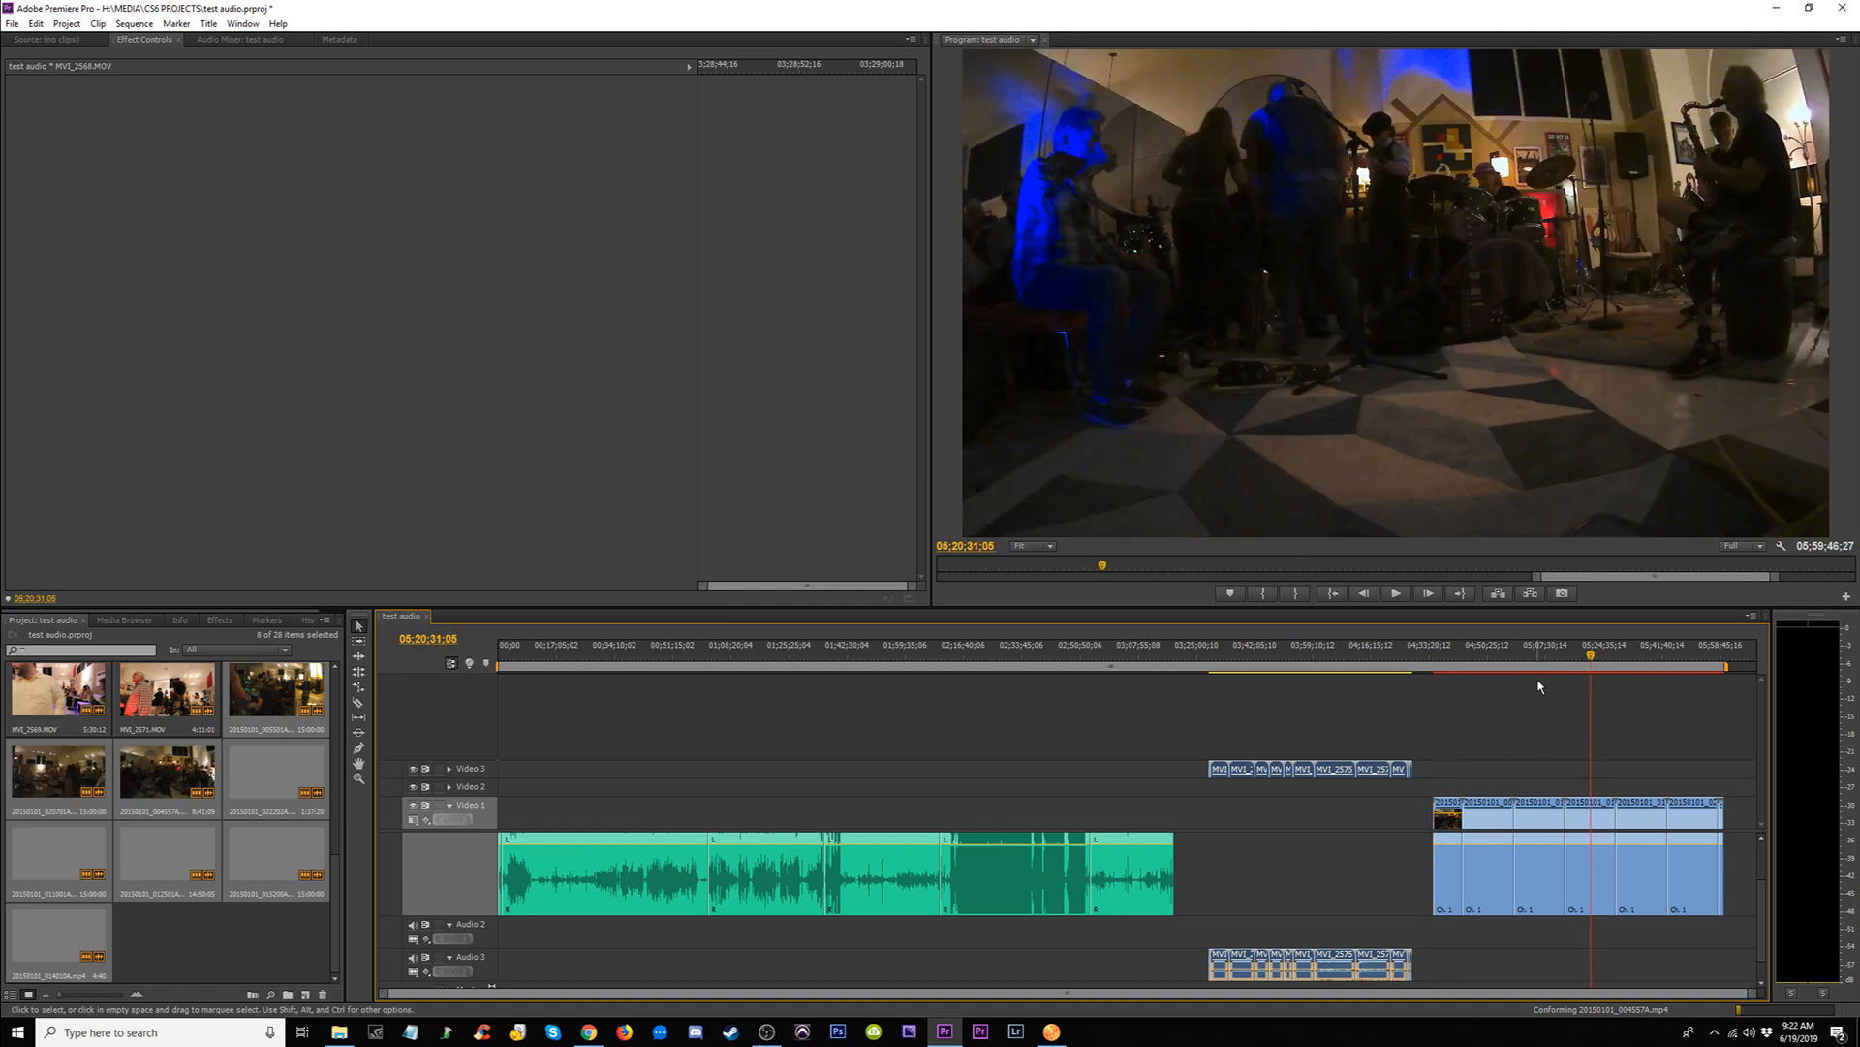
click(1618, 657)
click(1648, 657)
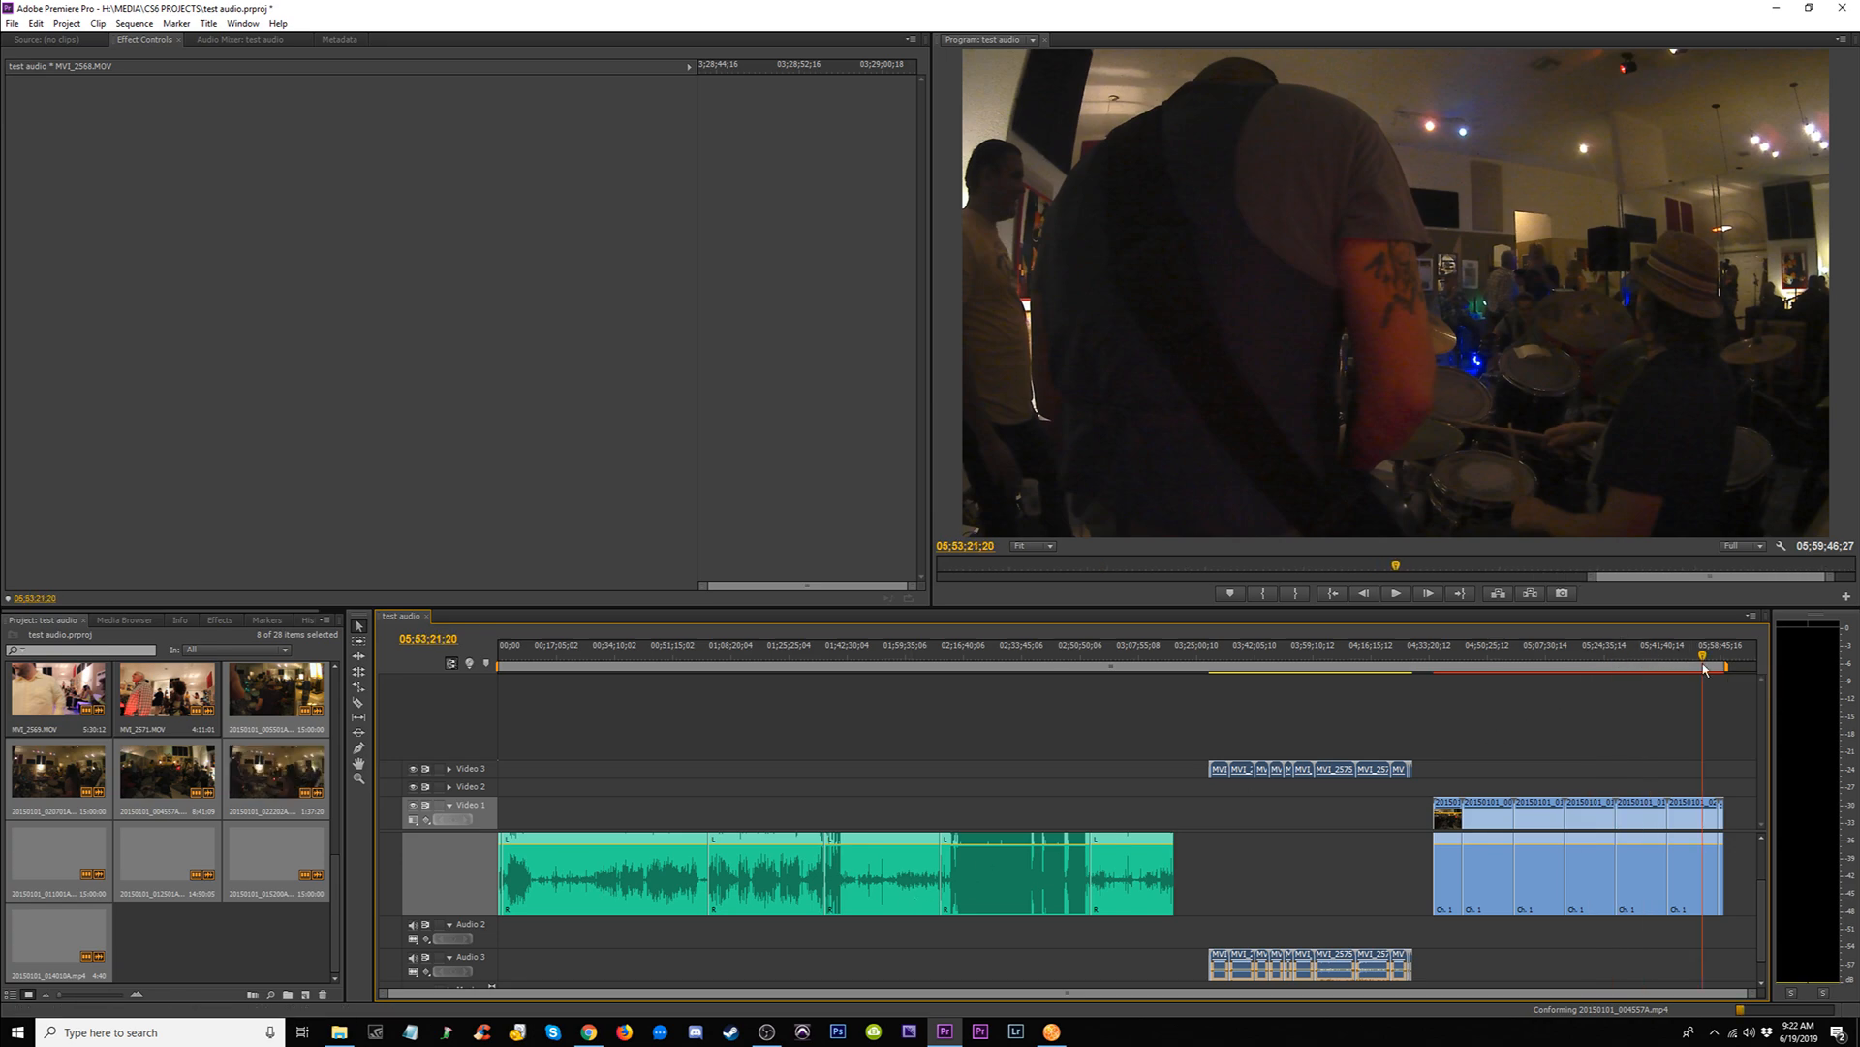
click(1703, 657)
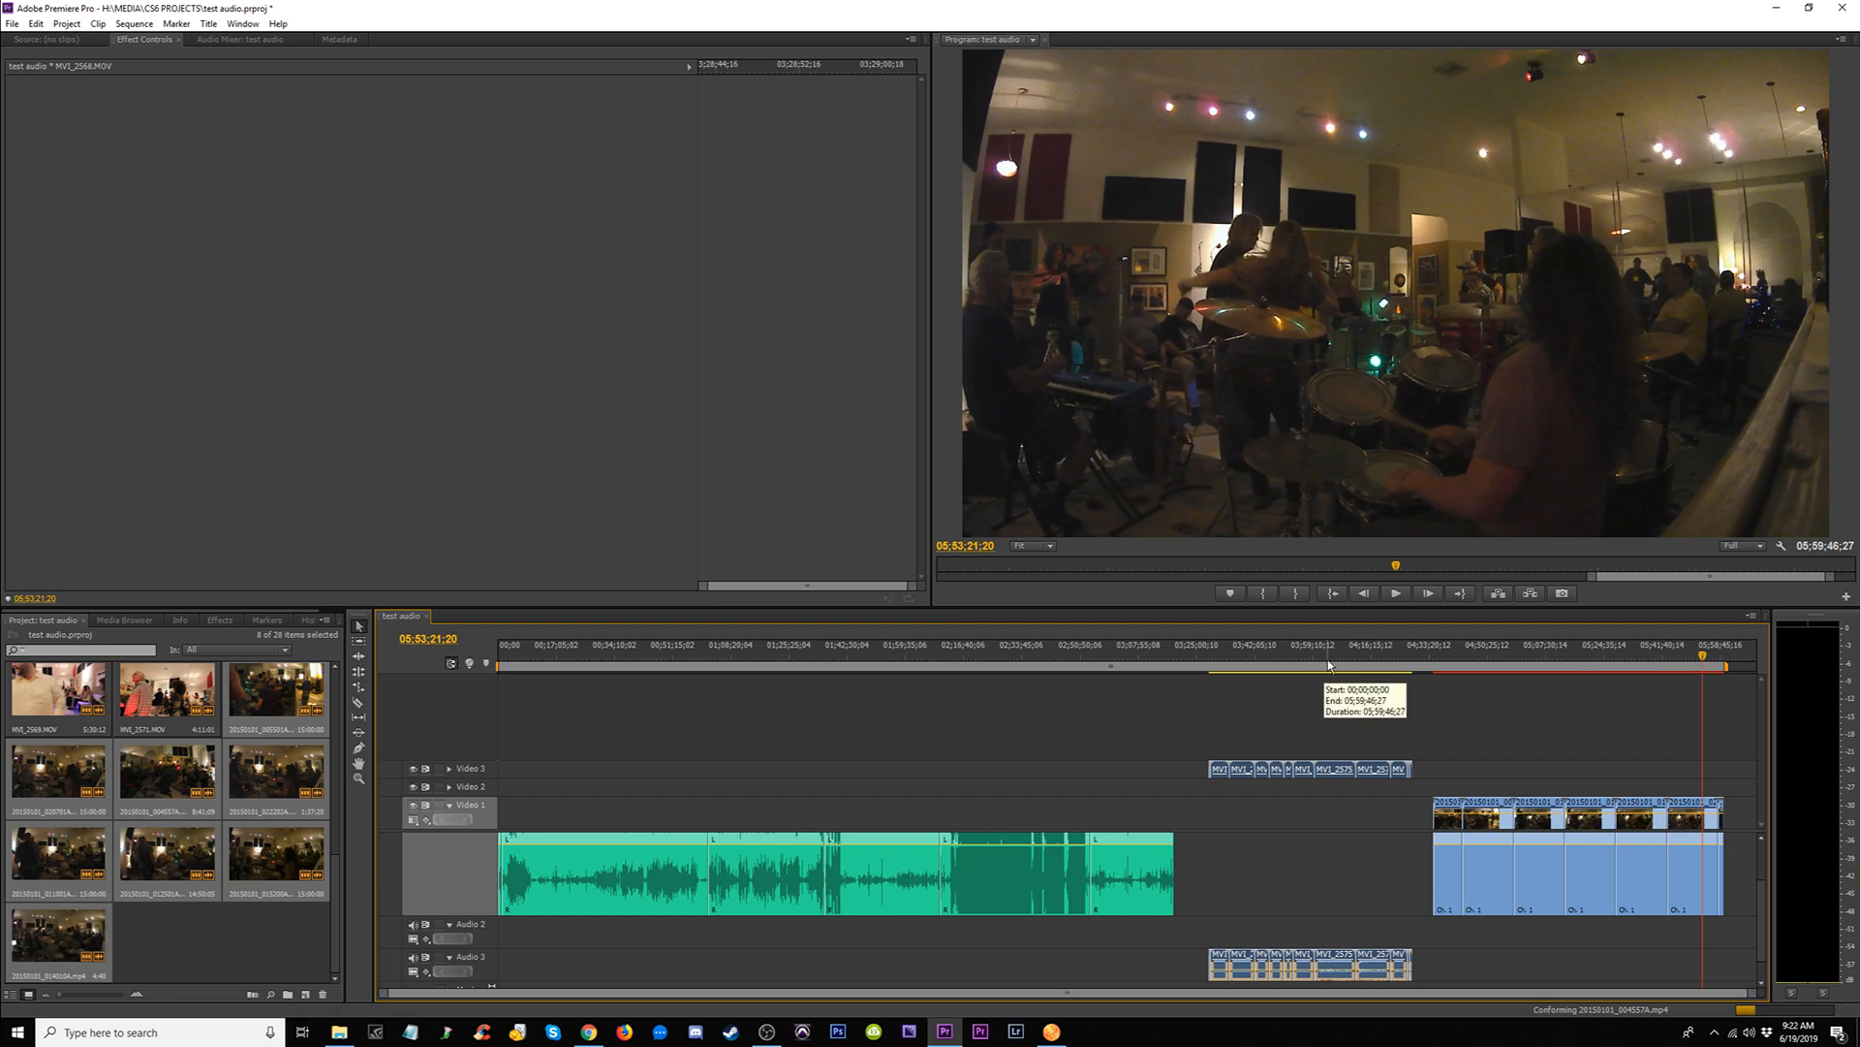
click(1335, 665)
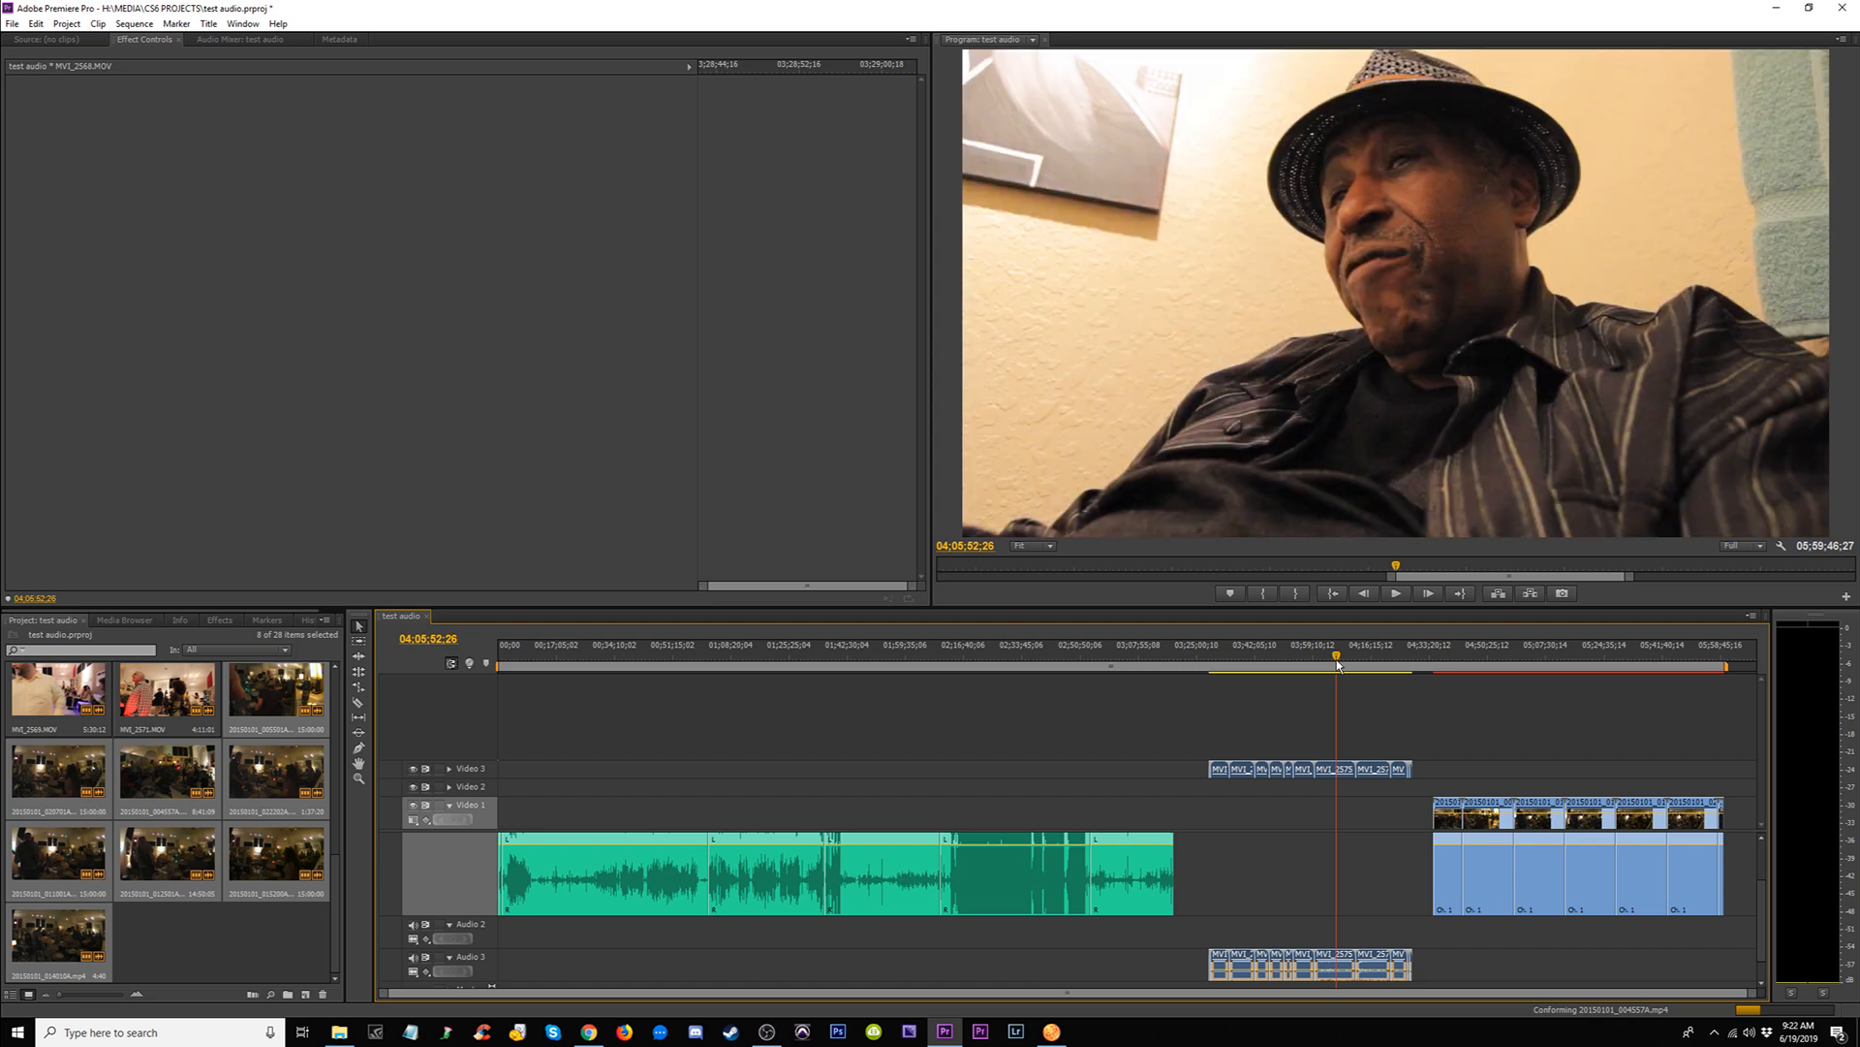
click(1245, 663)
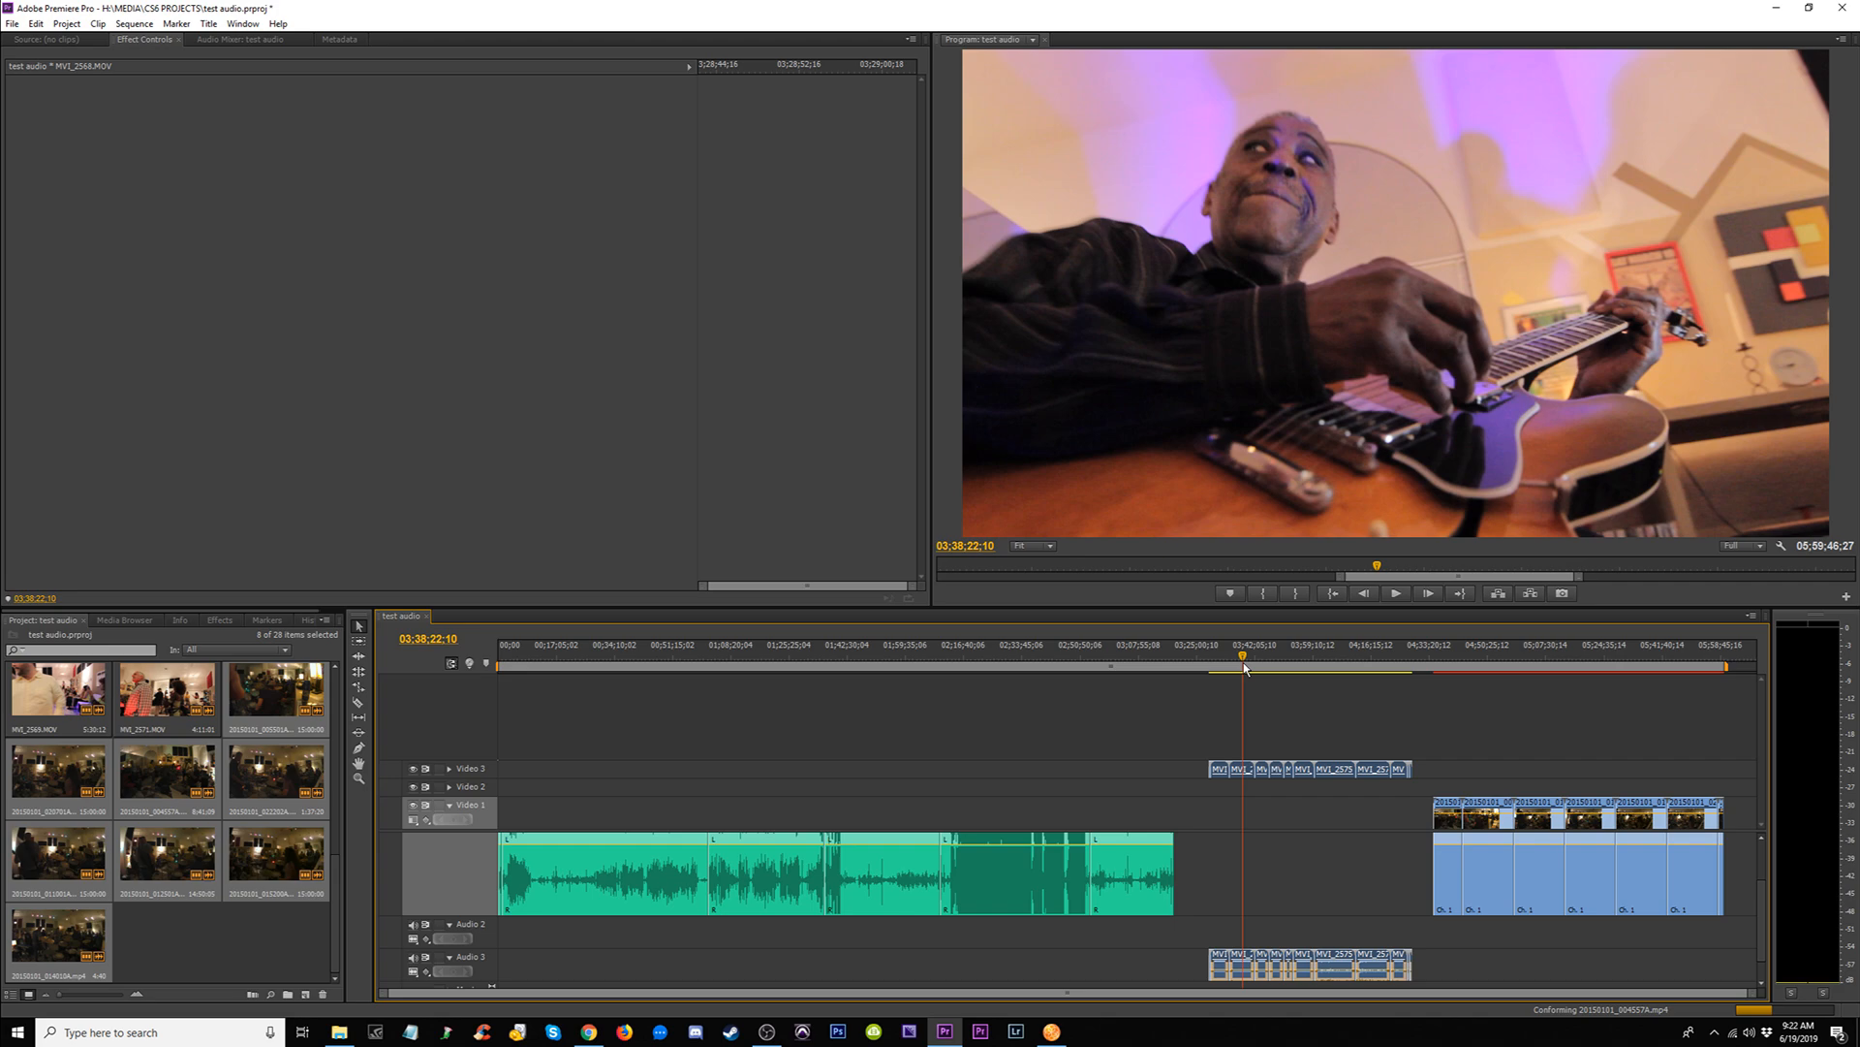
click(1264, 660)
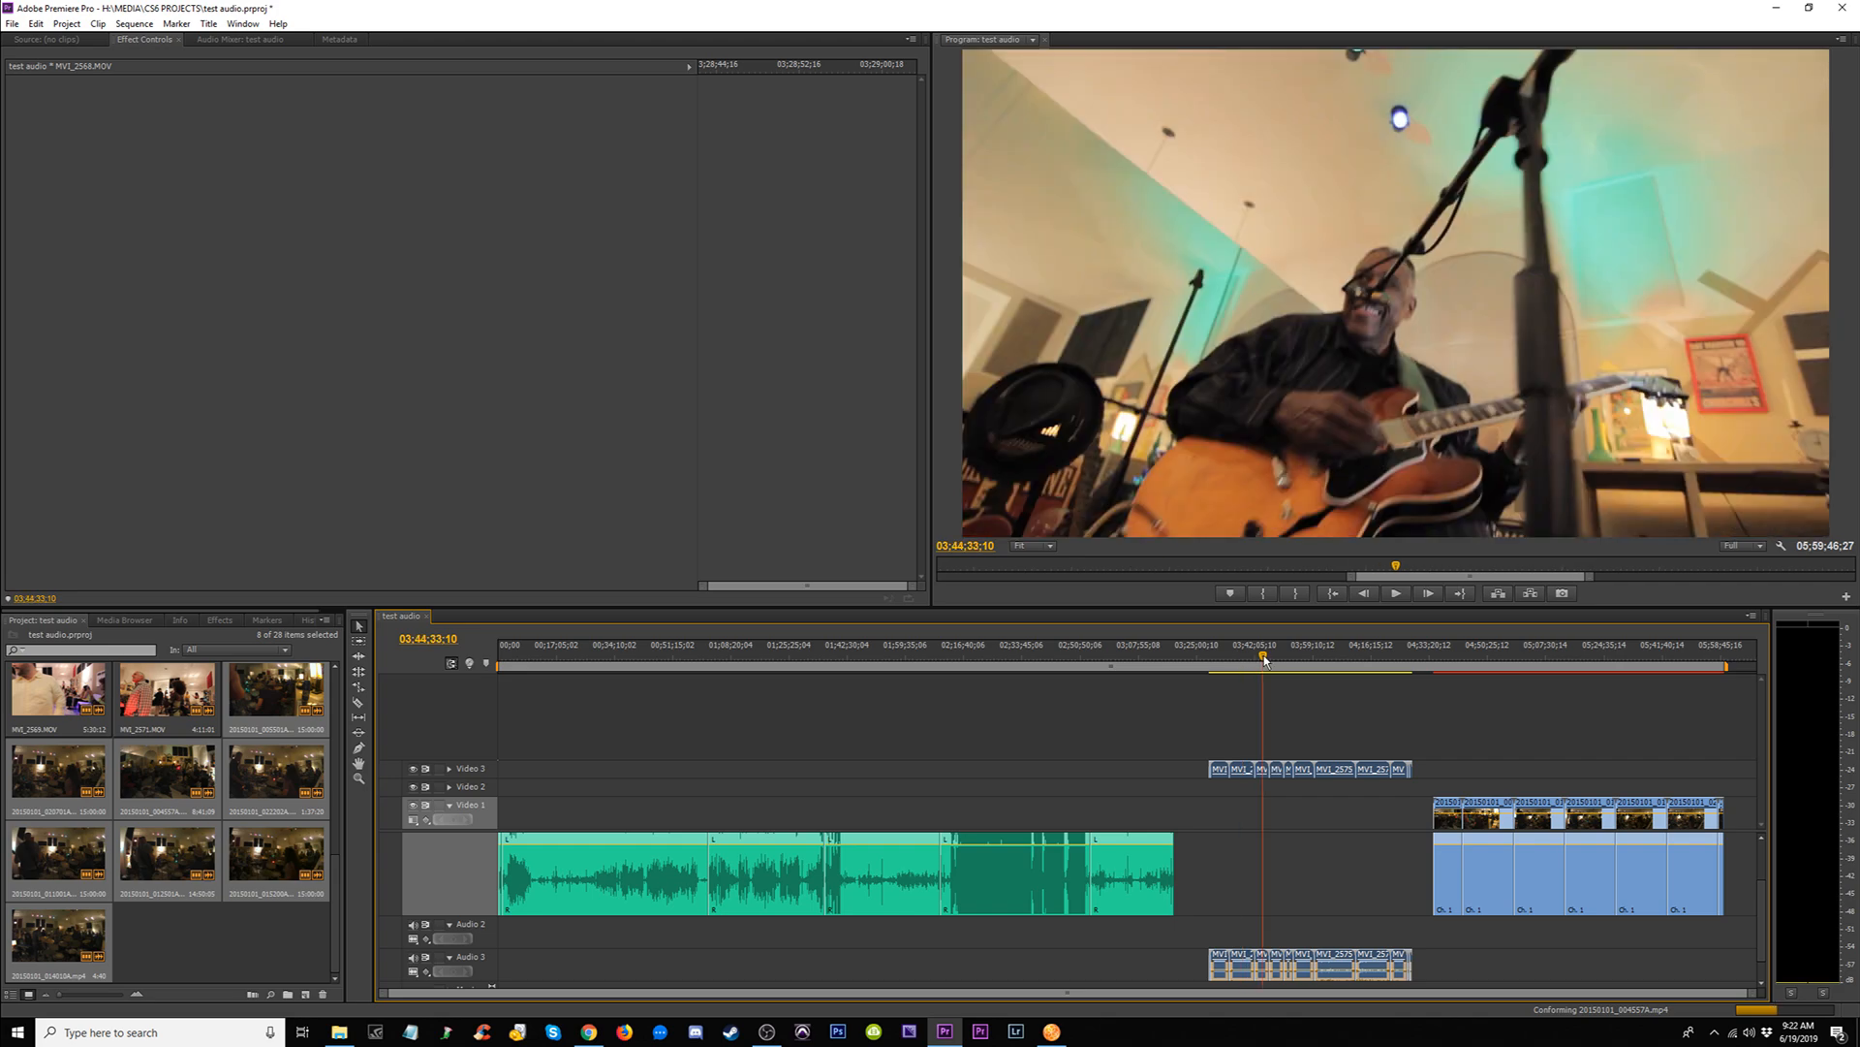
drag(1263, 661, 1345, 663)
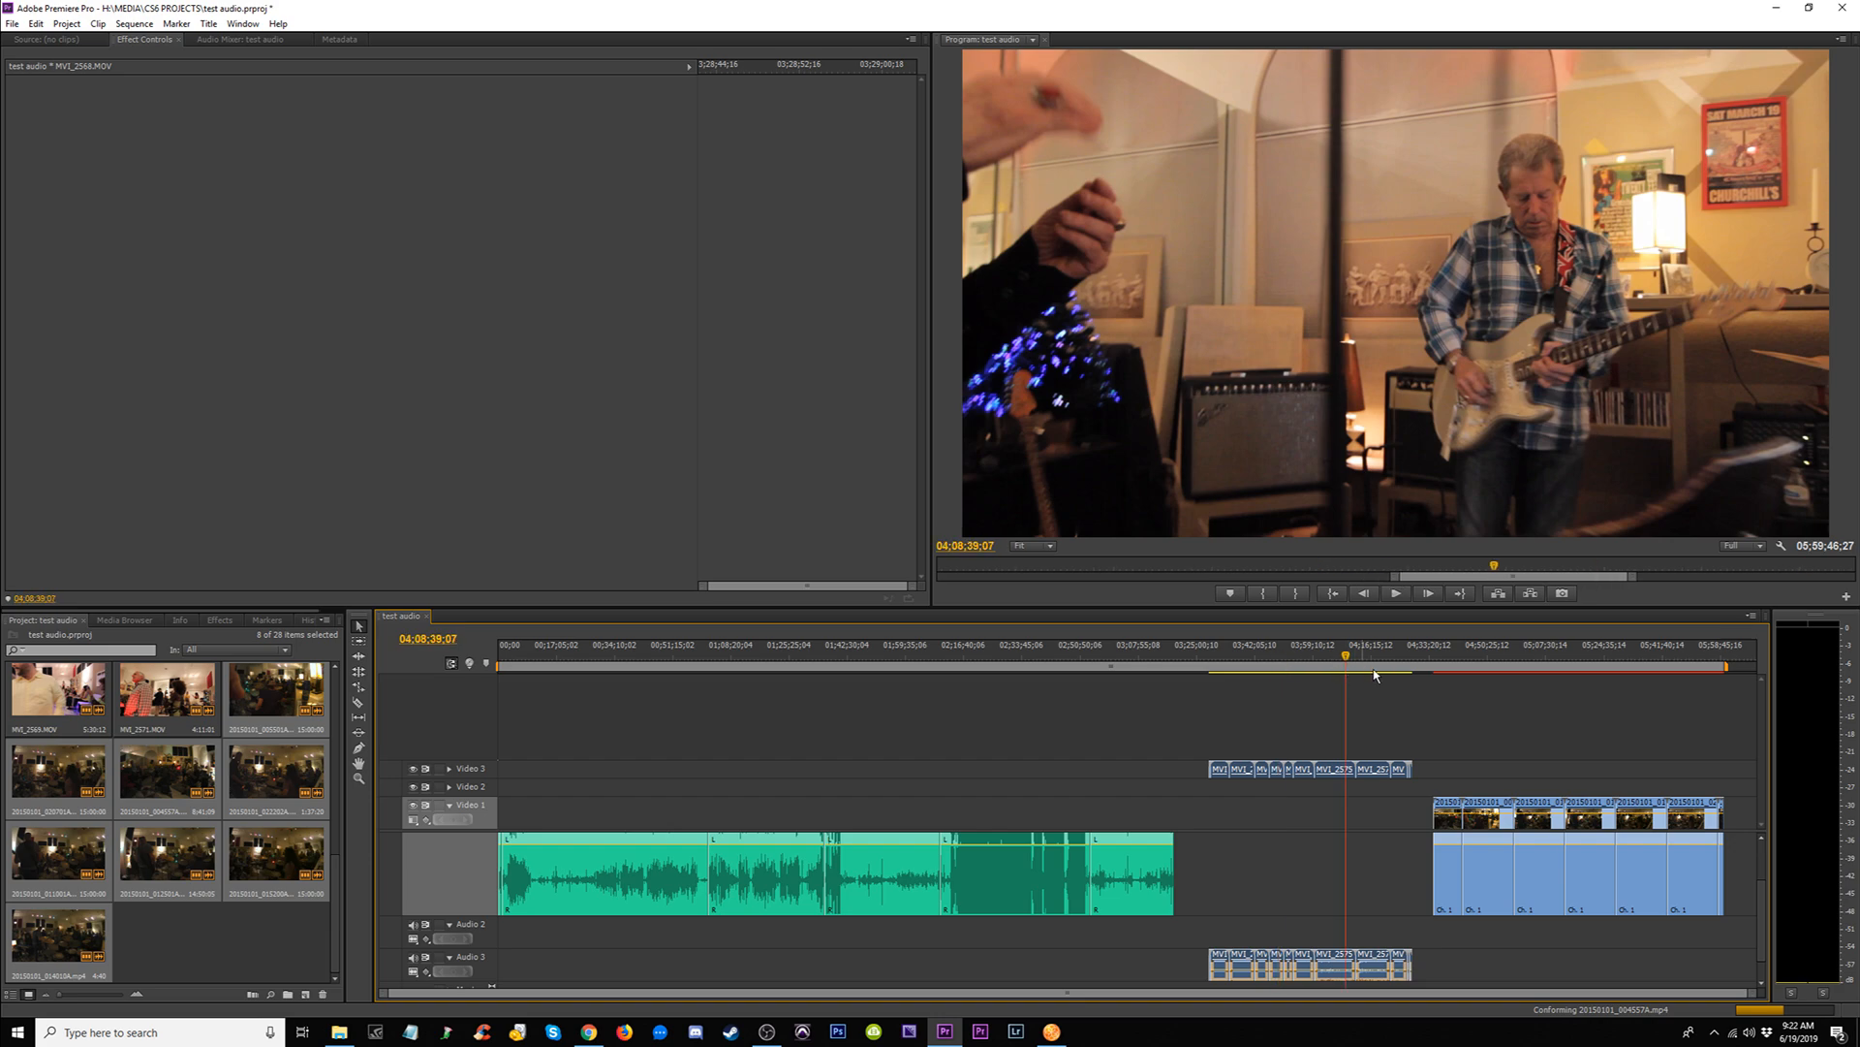
Step: Place the playhead at 06;07;00;18 and open the AVCHD > BDMV > STREAM folder in File Explorer
drag(1684, 669, 1749, 664)
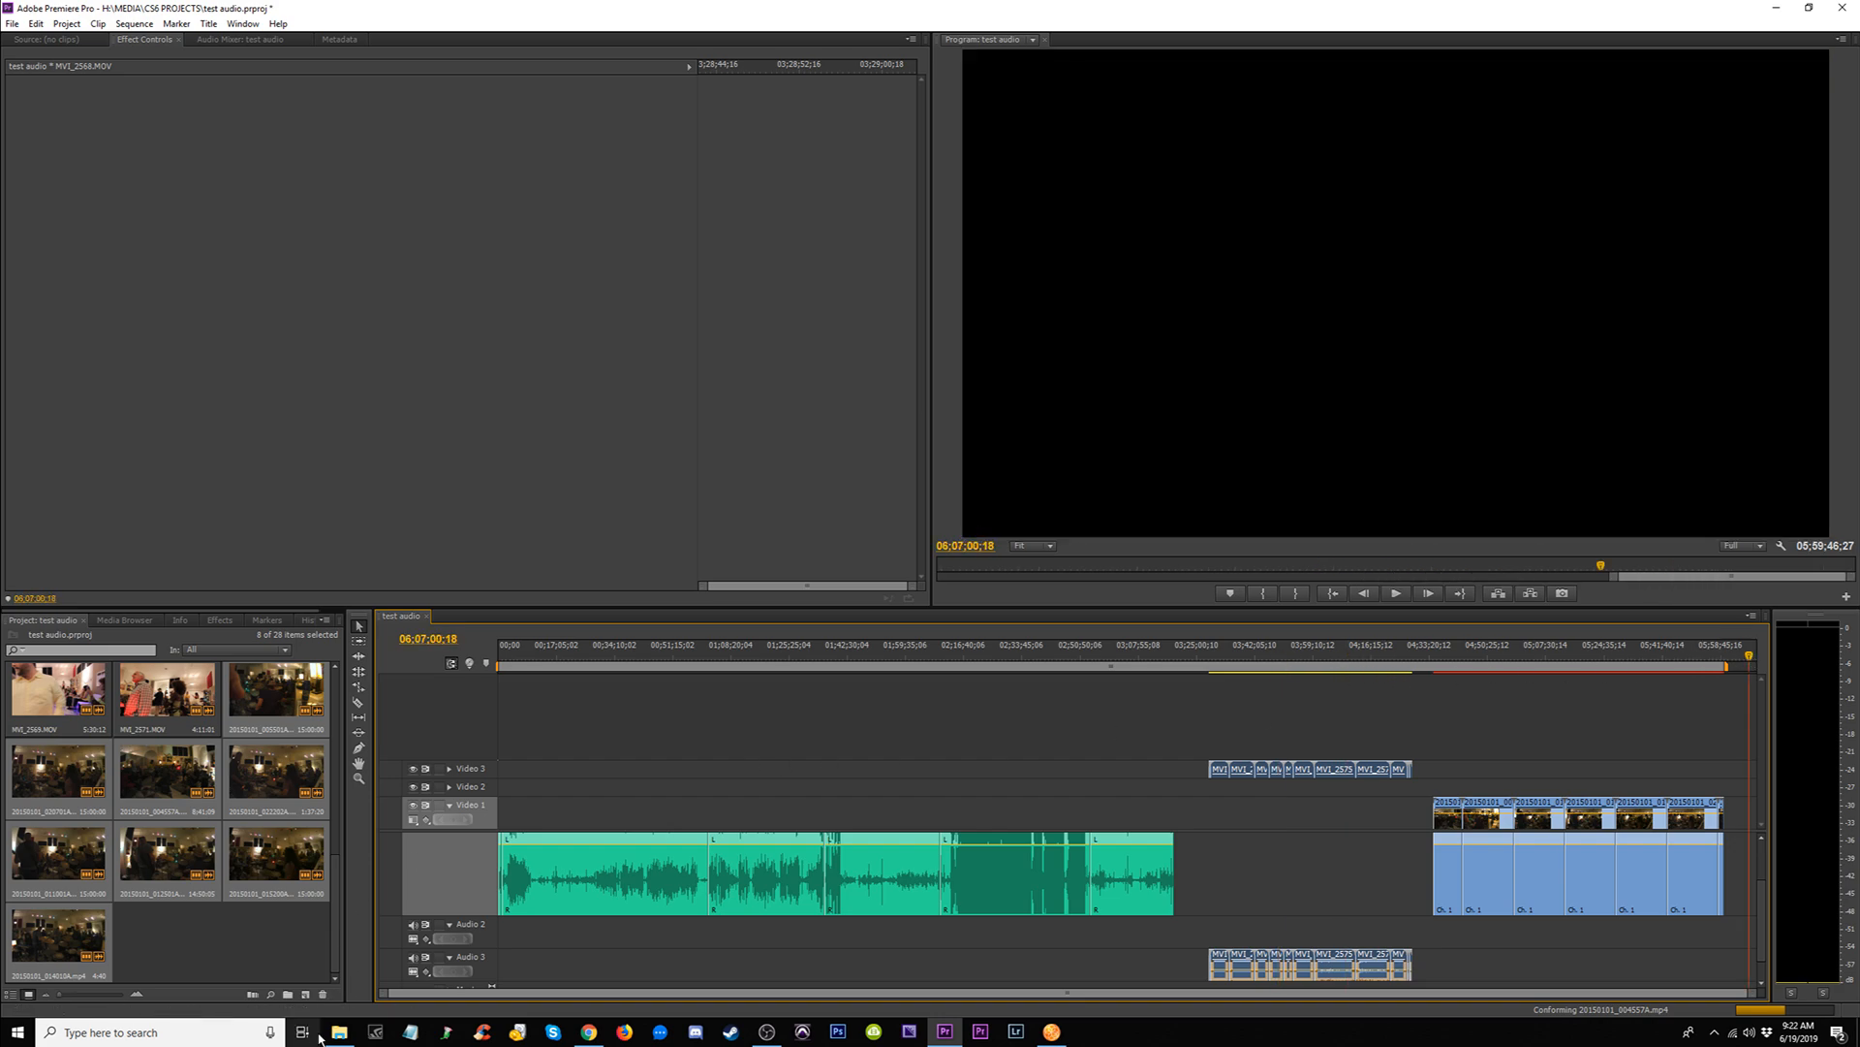
click(339, 1032)
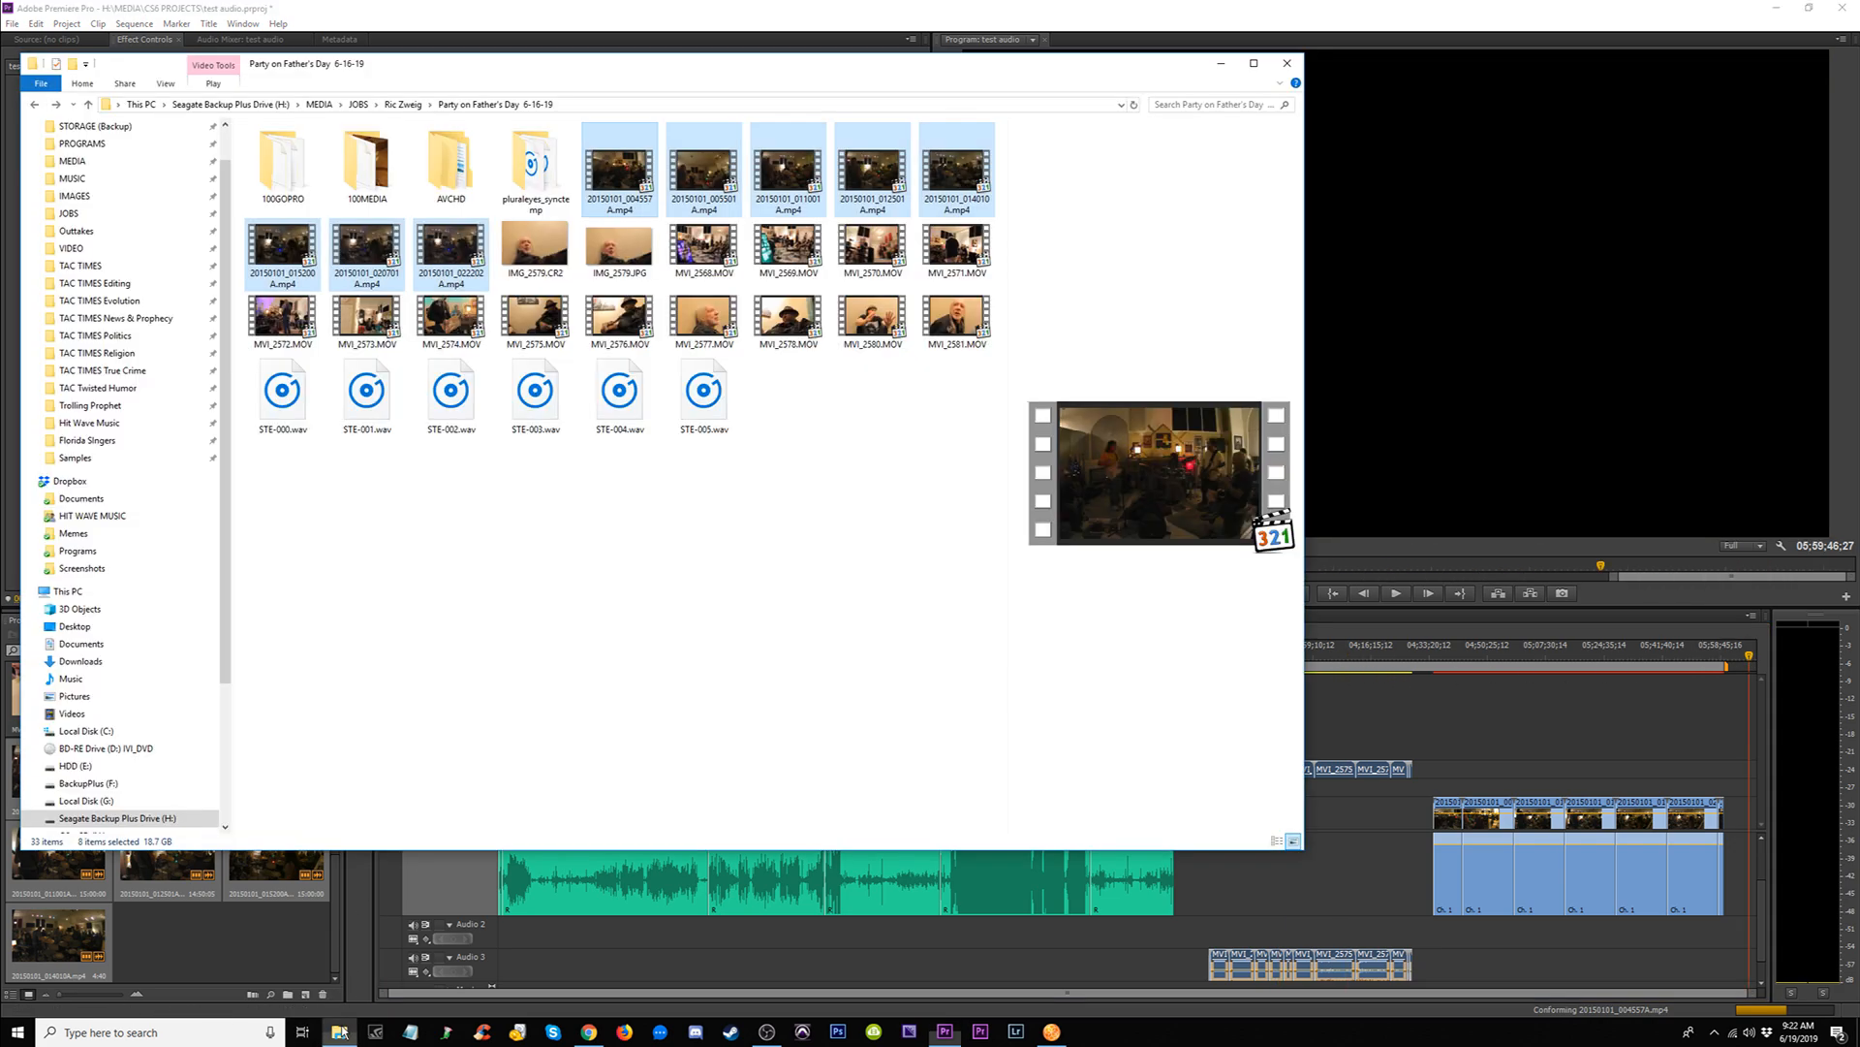
click(537, 157)
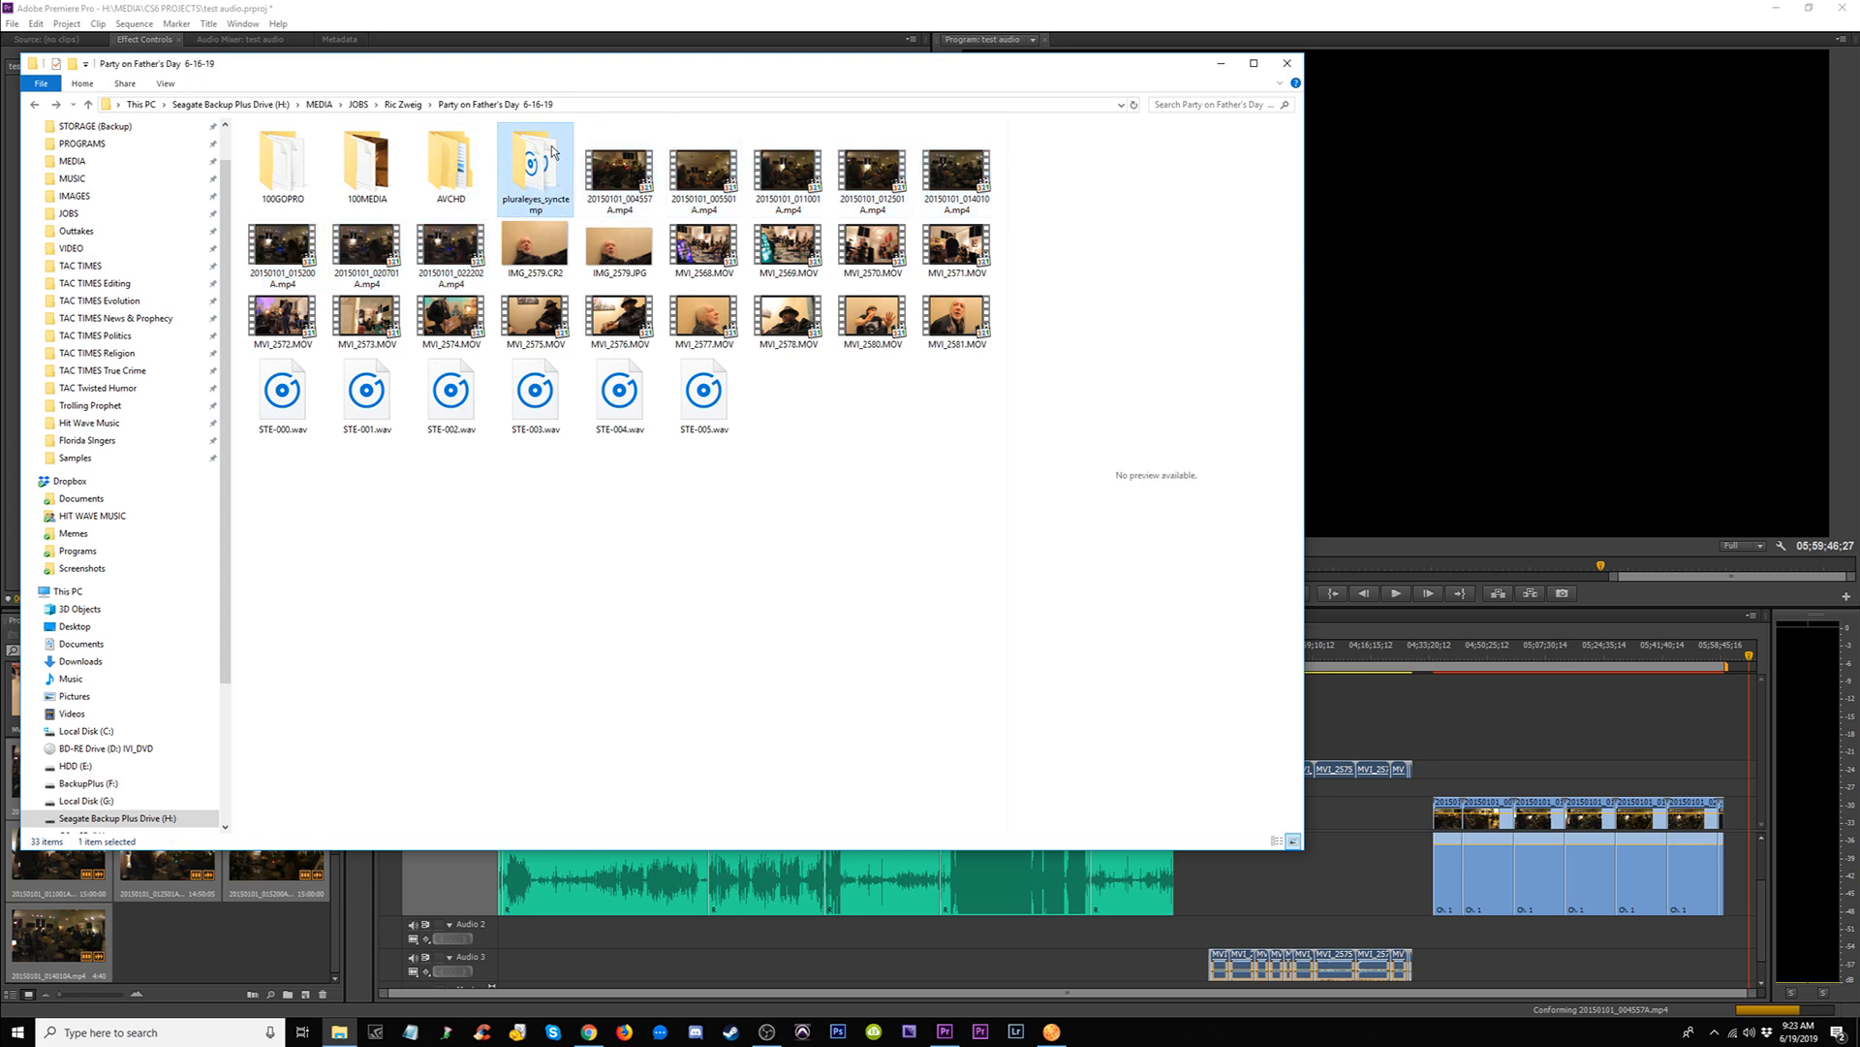
double_click(454, 163)
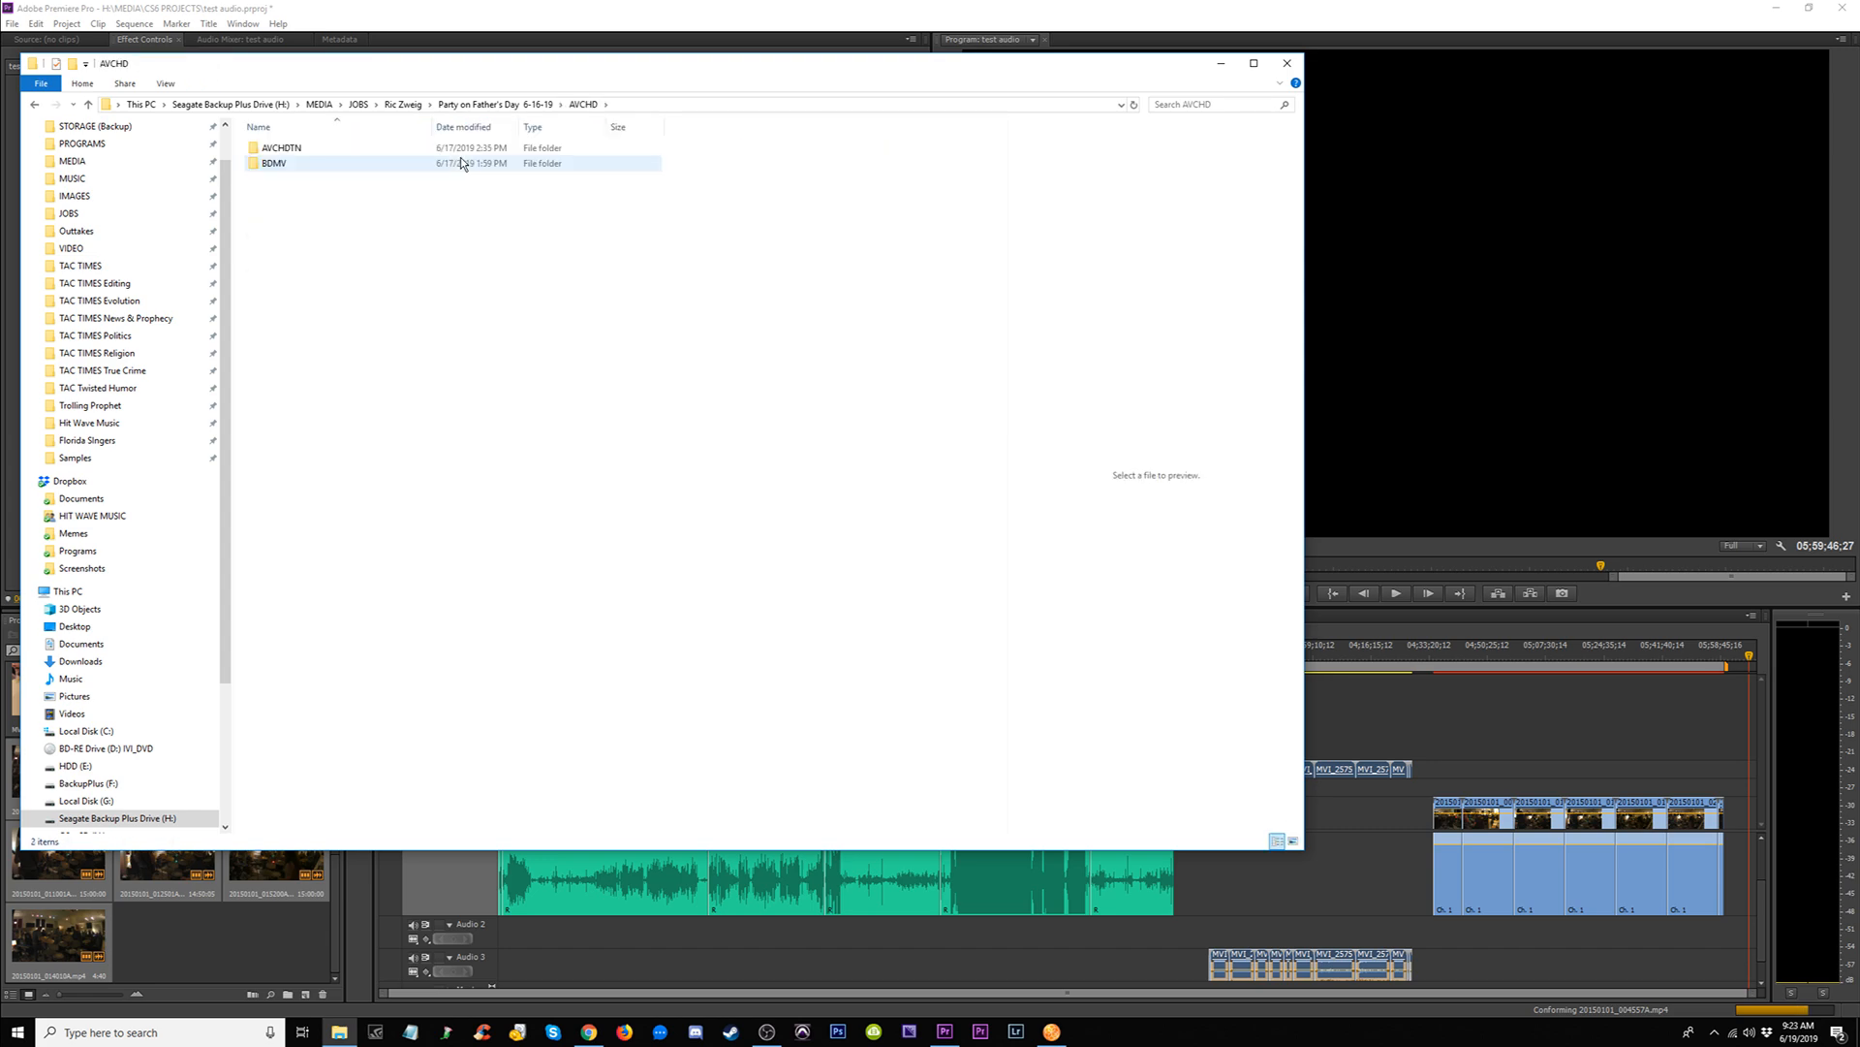
double_click(274, 167)
double_click(279, 178)
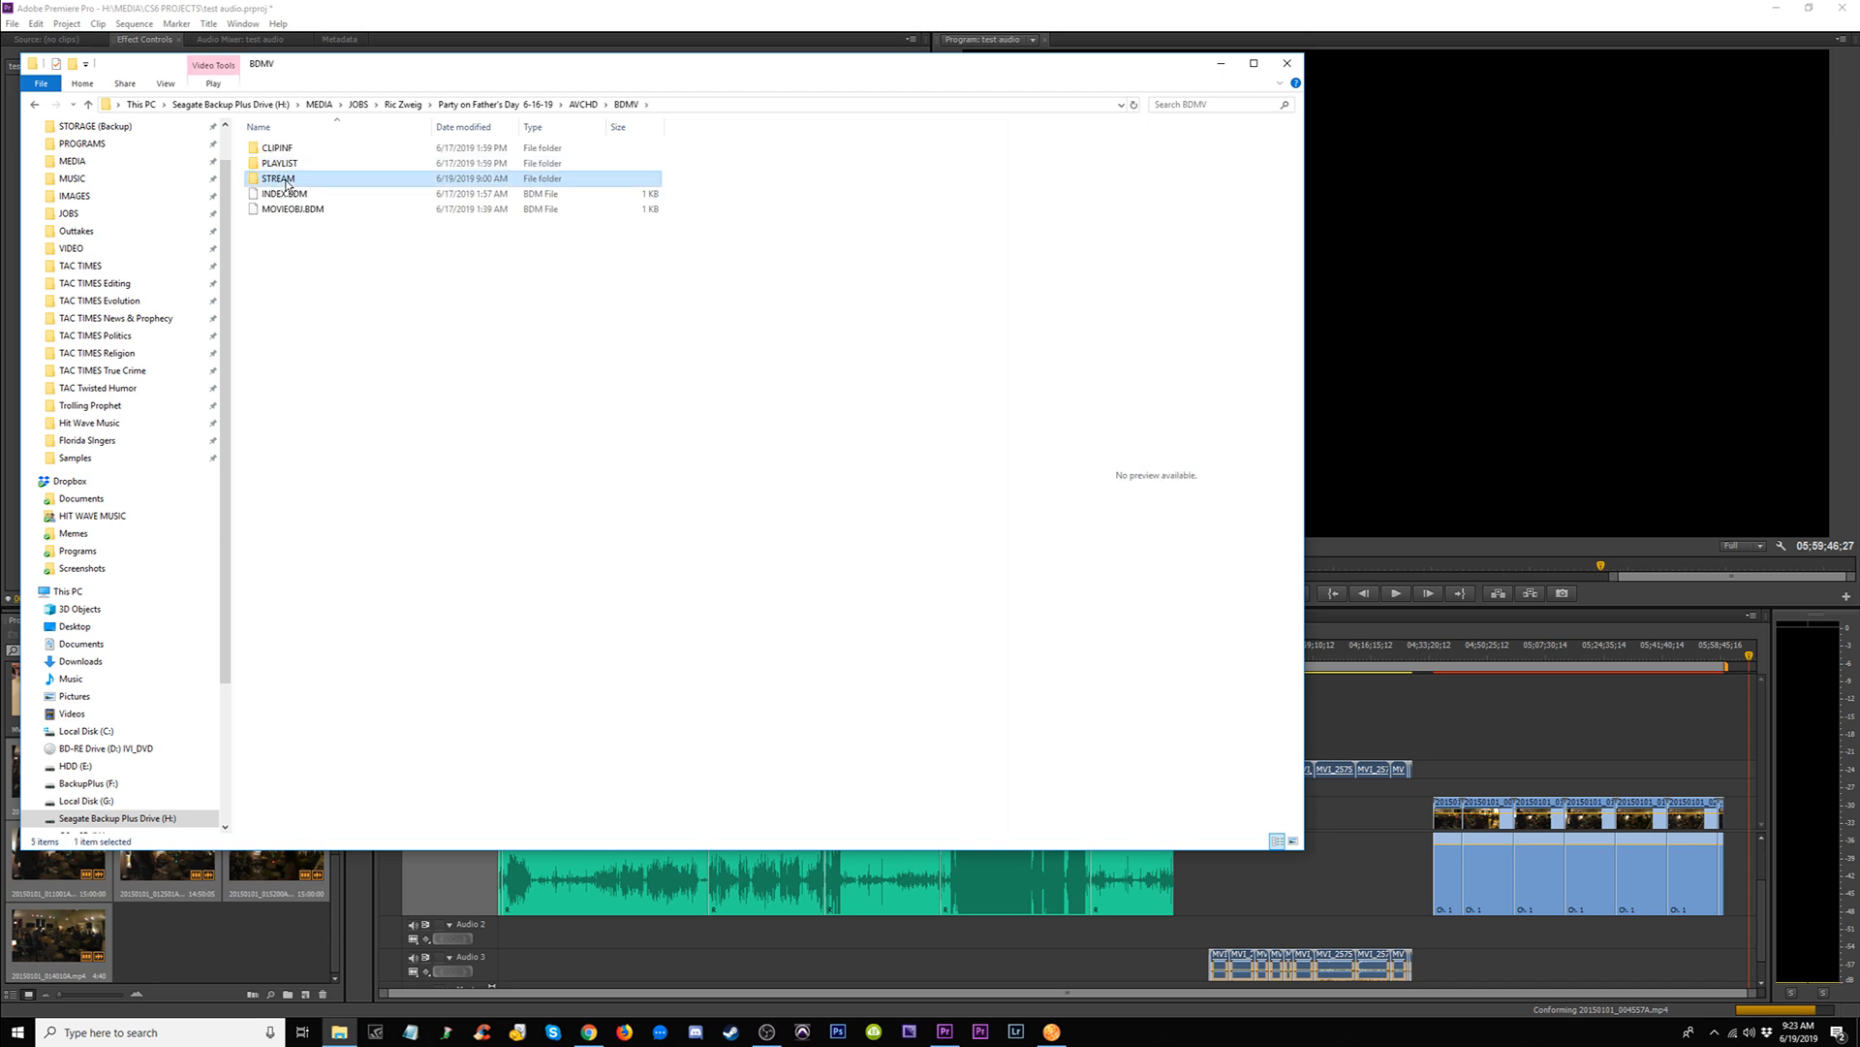
Step: Add 00000.MTS through 00010.MTS to the timeline after the mp4 clips and fit the whole sequence in view
click(366, 170)
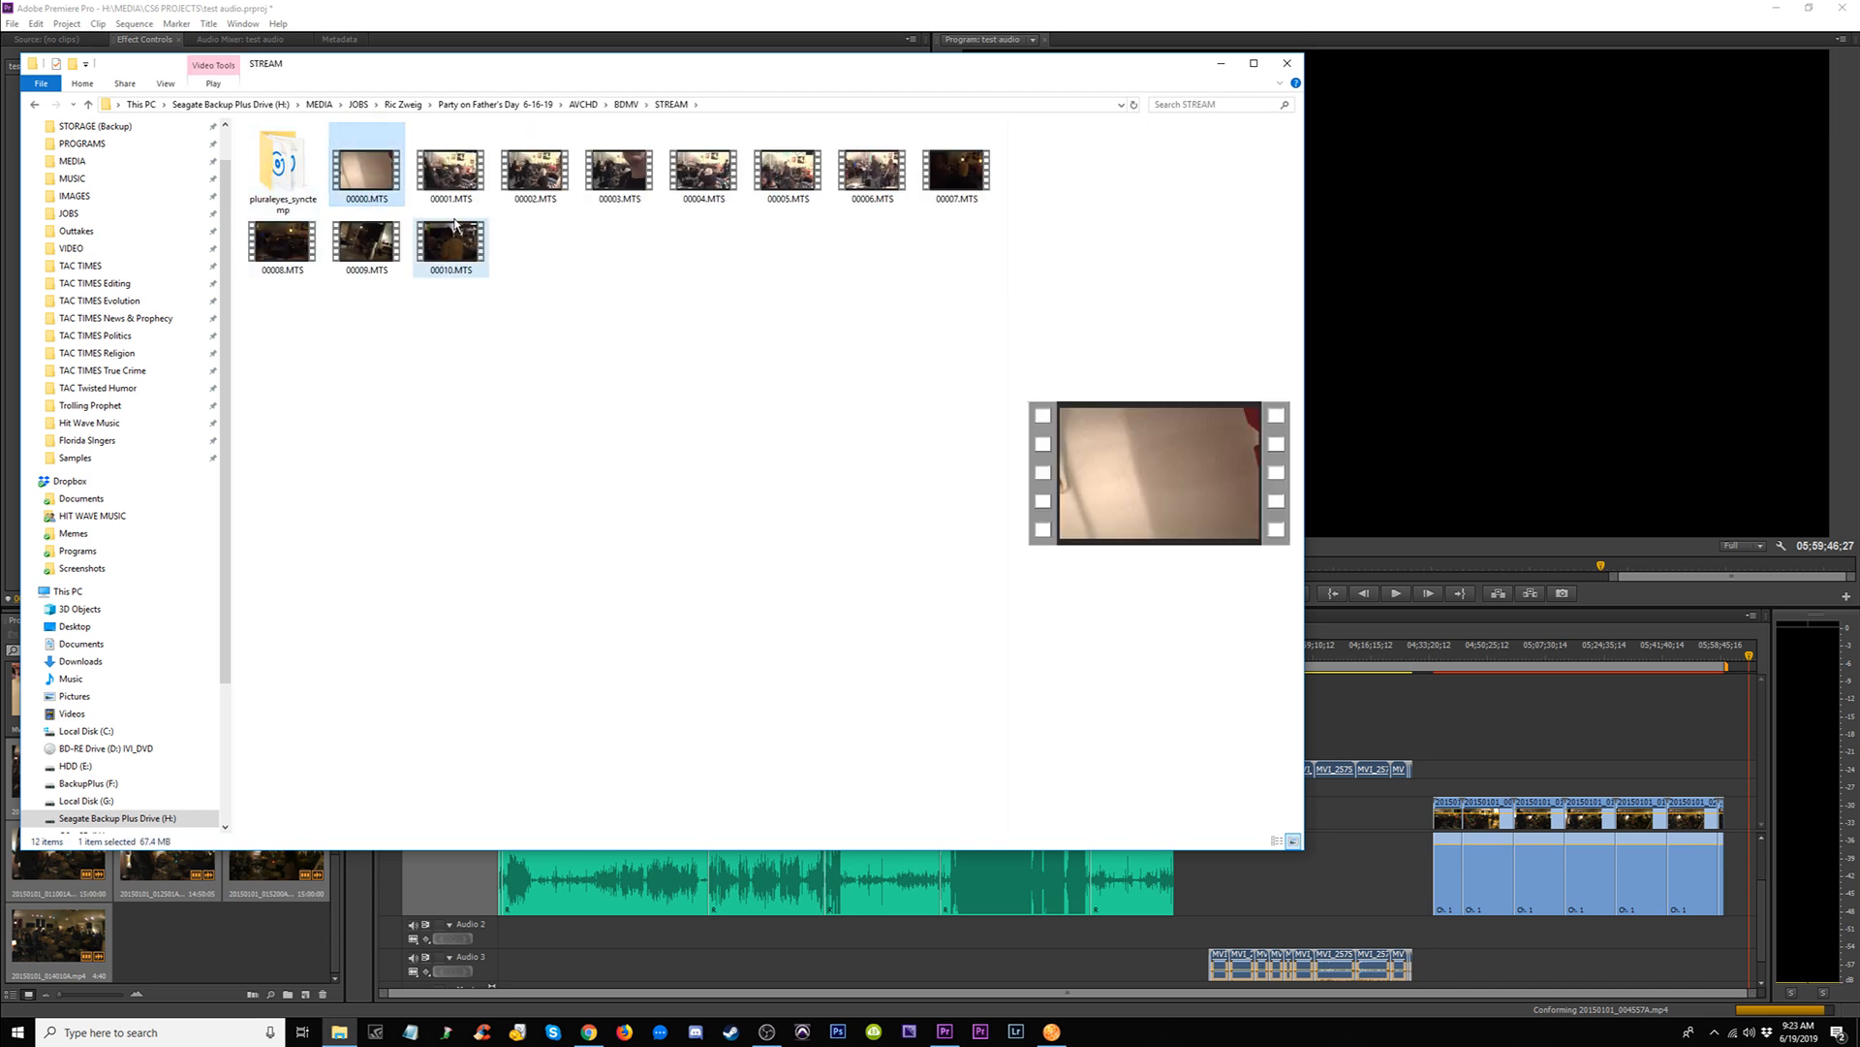
shift+click(423, 233)
drag(373, 175, 1741, 793)
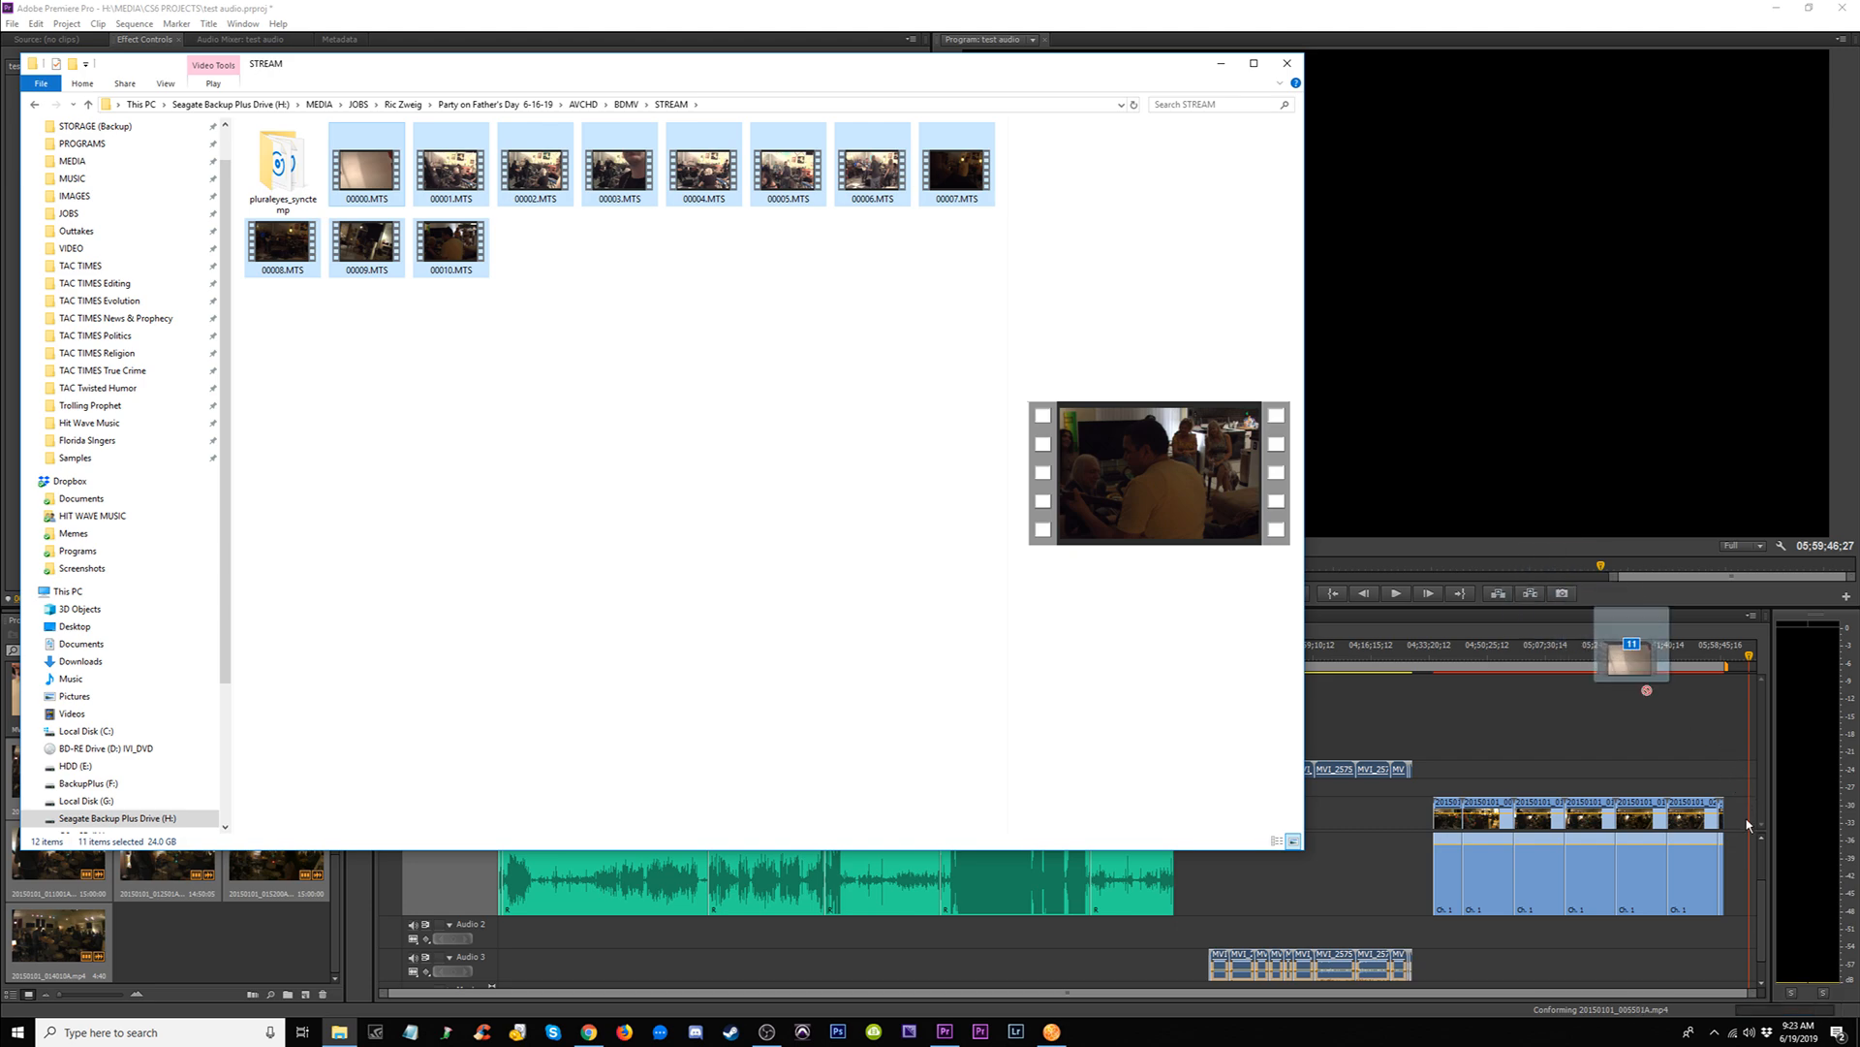
drag(1749, 819, 1735, 787)
drag(1745, 793, 1745, 793)
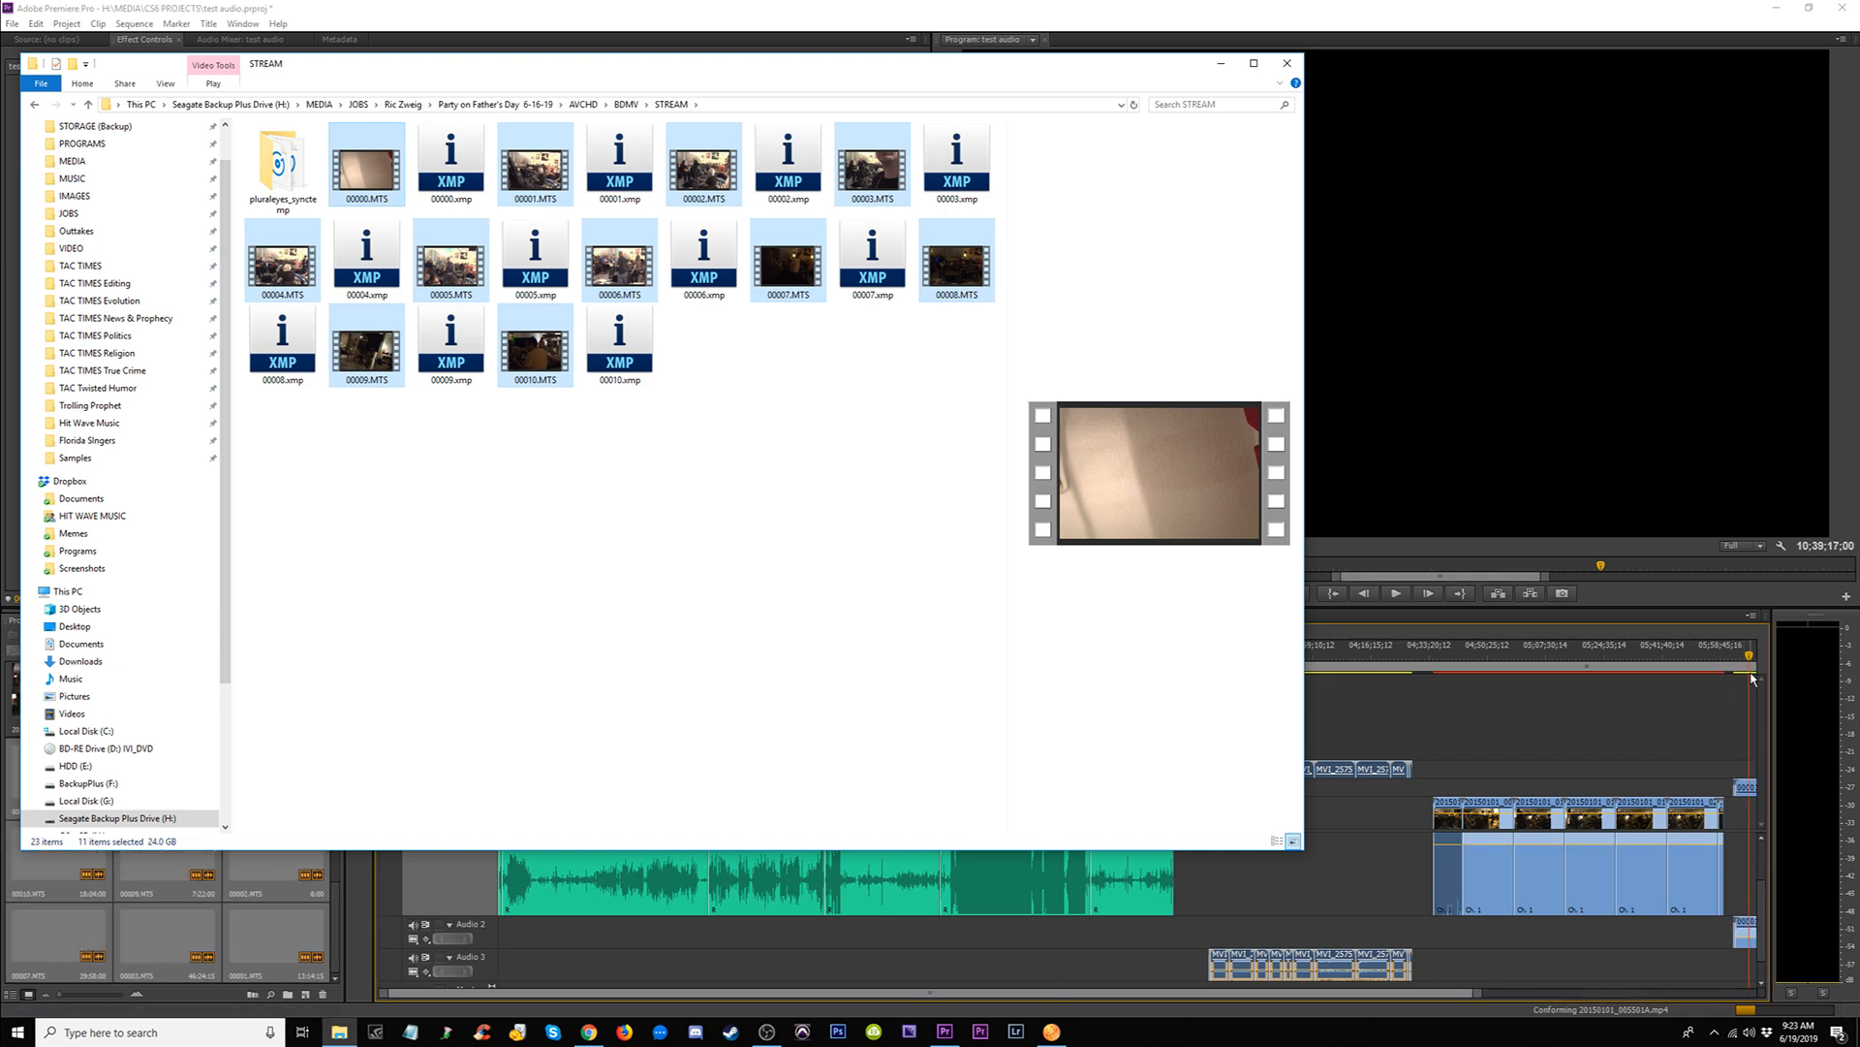
click(1750, 672)
key(backslash)
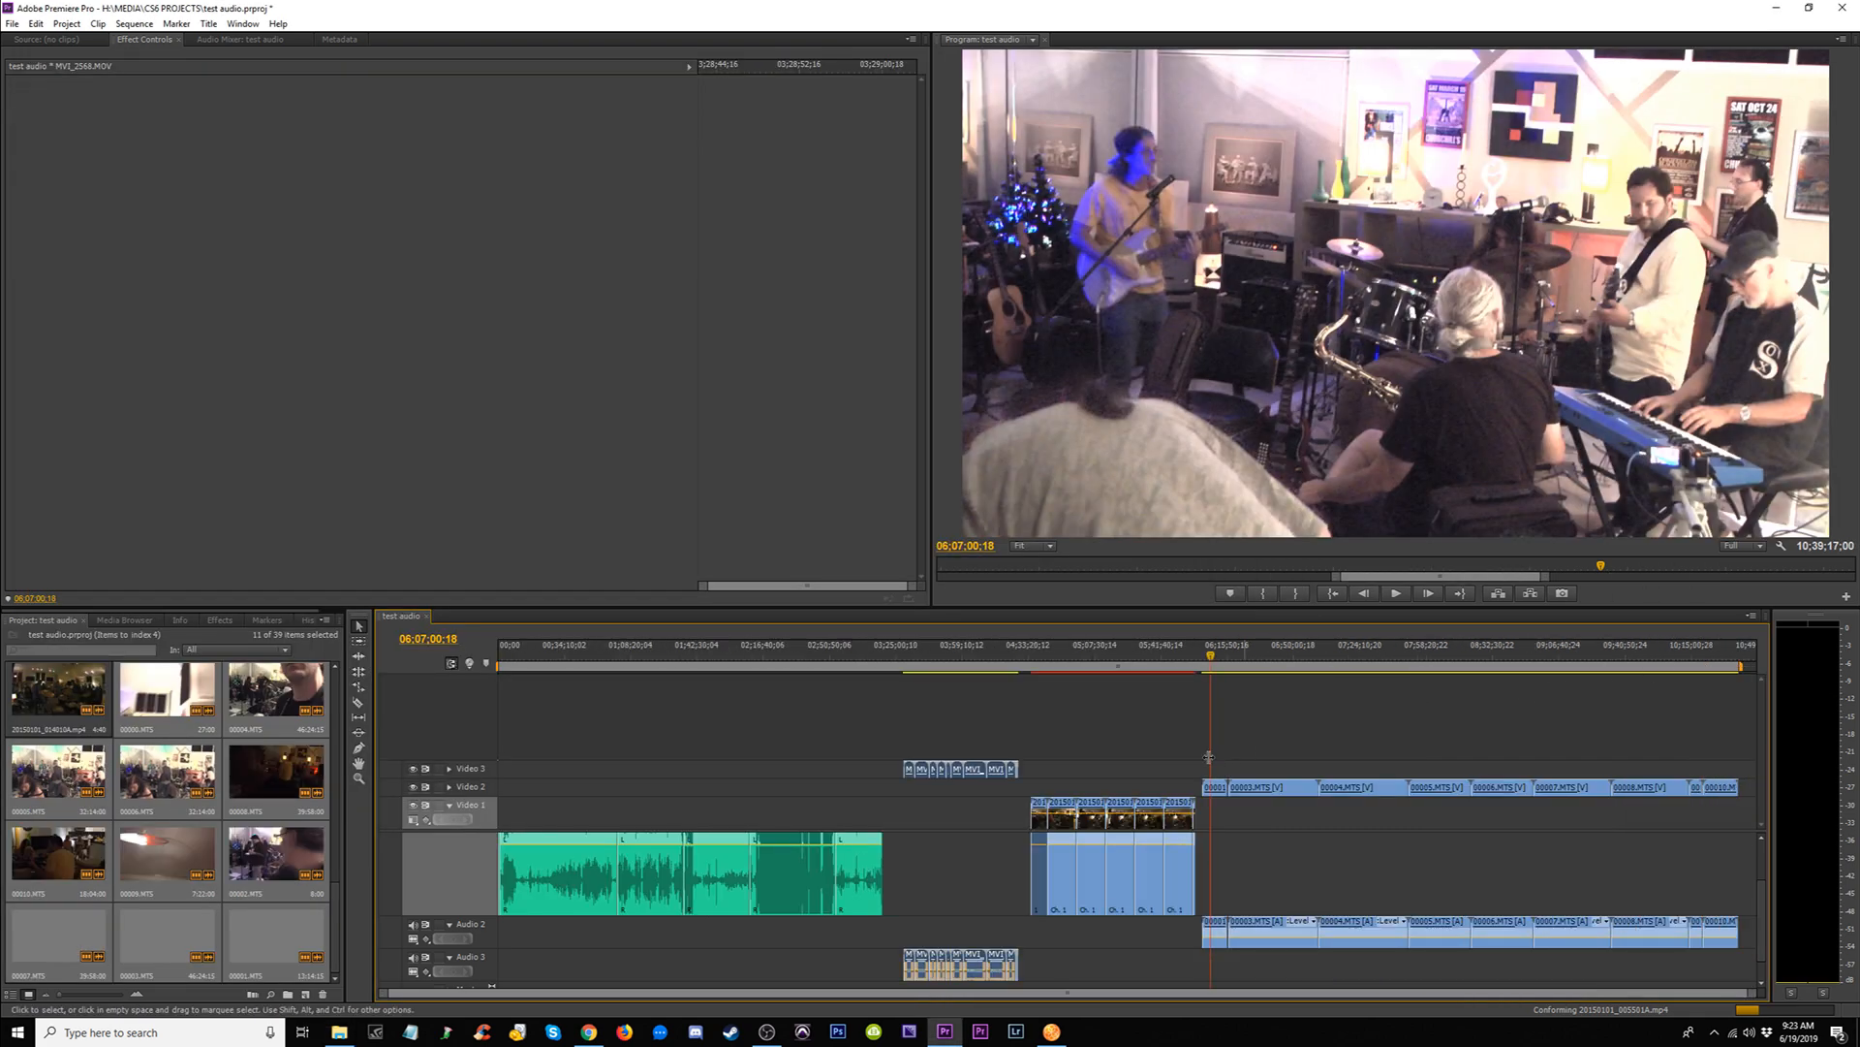
Step: Move the MTS clips' video to Video 1, and the mp4 clips to Video 2 with their audio on Audio 3
drag(1226, 759, 1690, 922)
drag(1415, 784, 1483, 816)
drag(974, 819, 1208, 882)
mouse_move(1051, 805)
mouse_down()
mouse_move(1087, 959)
mouse_move(891, 986)
mouse_move(988, 955)
mouse_move(988, 987)
mouse_up()
scroll(1163, 957, down, 1)
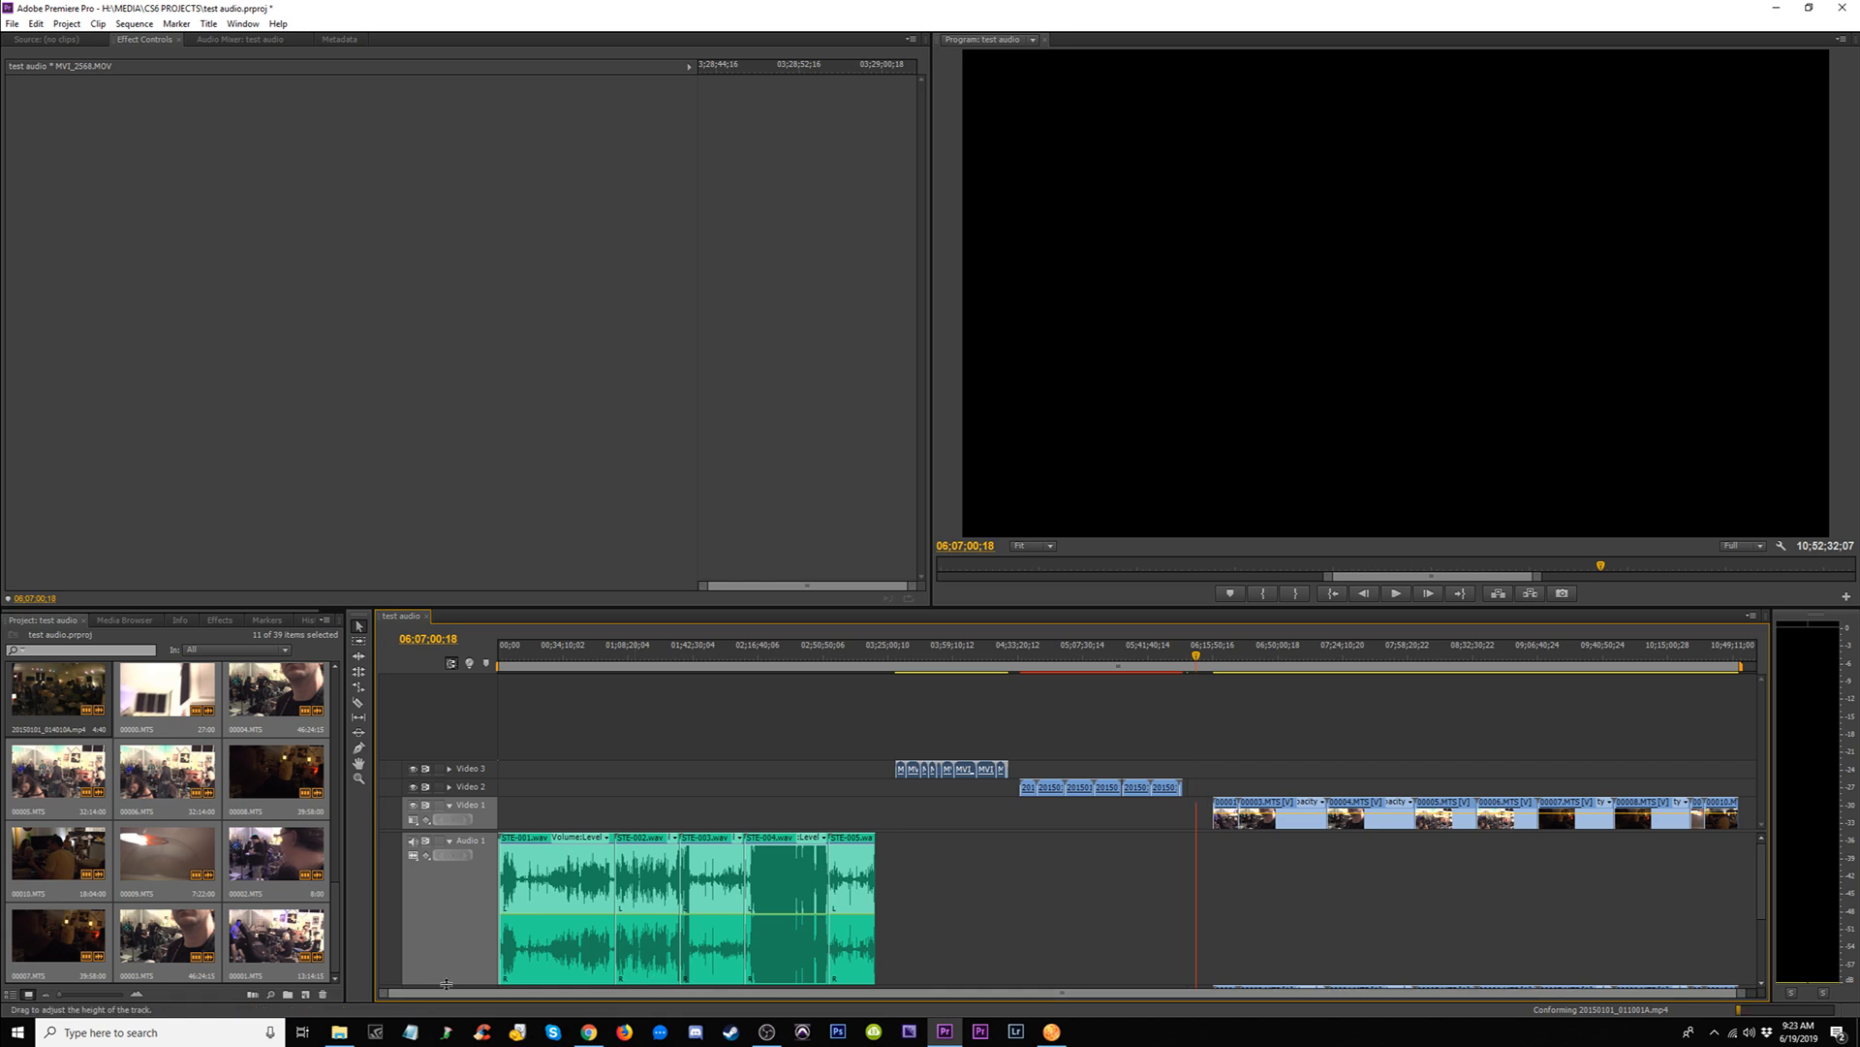
Step: Clear any stray clip remnants from the gap between the last 20150101 mp4 clip and the MTS clips
click(1189, 647)
key(=)
mouse_move(1128, 659)
mouse_down()
mouse_move(1158, 659)
mouse_move(1122, 659)
mouse_up()
drag(1057, 723, 1198, 988)
key(Delete)
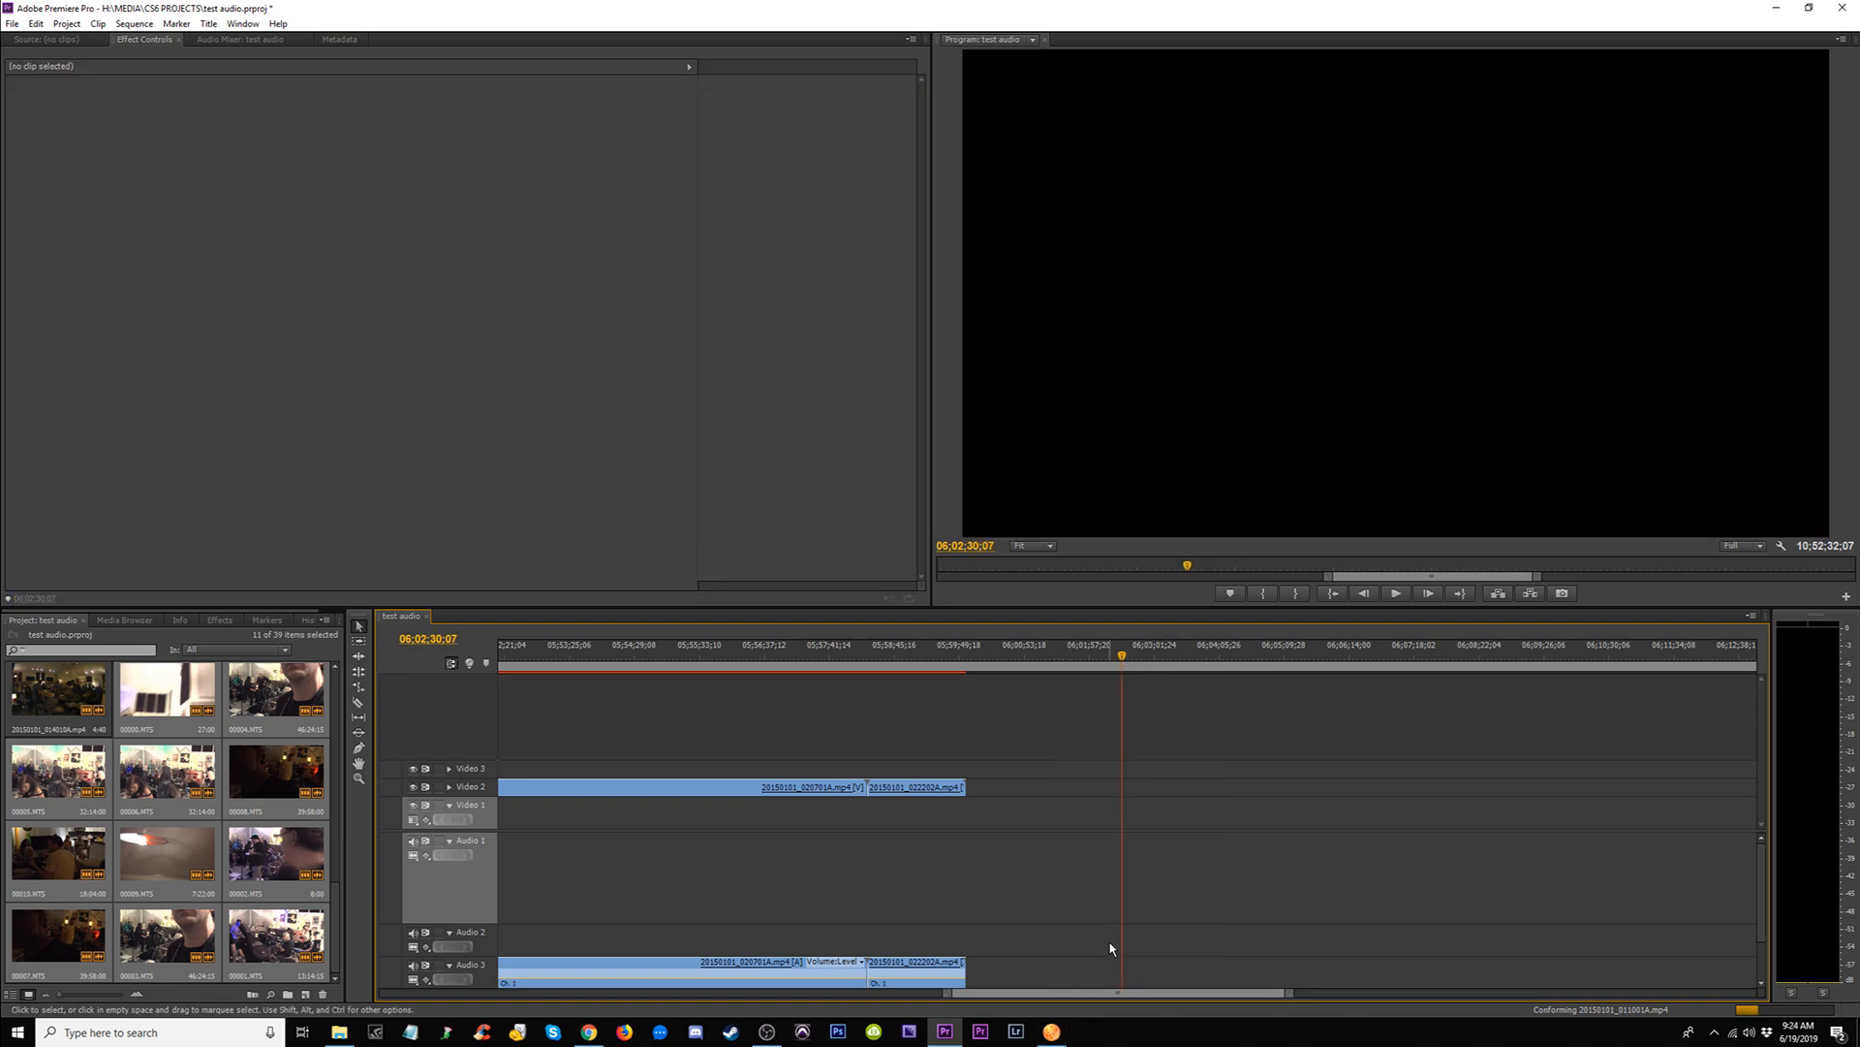
key(minus)
key(minus)
key(minus)
key(minus)
key(minus)
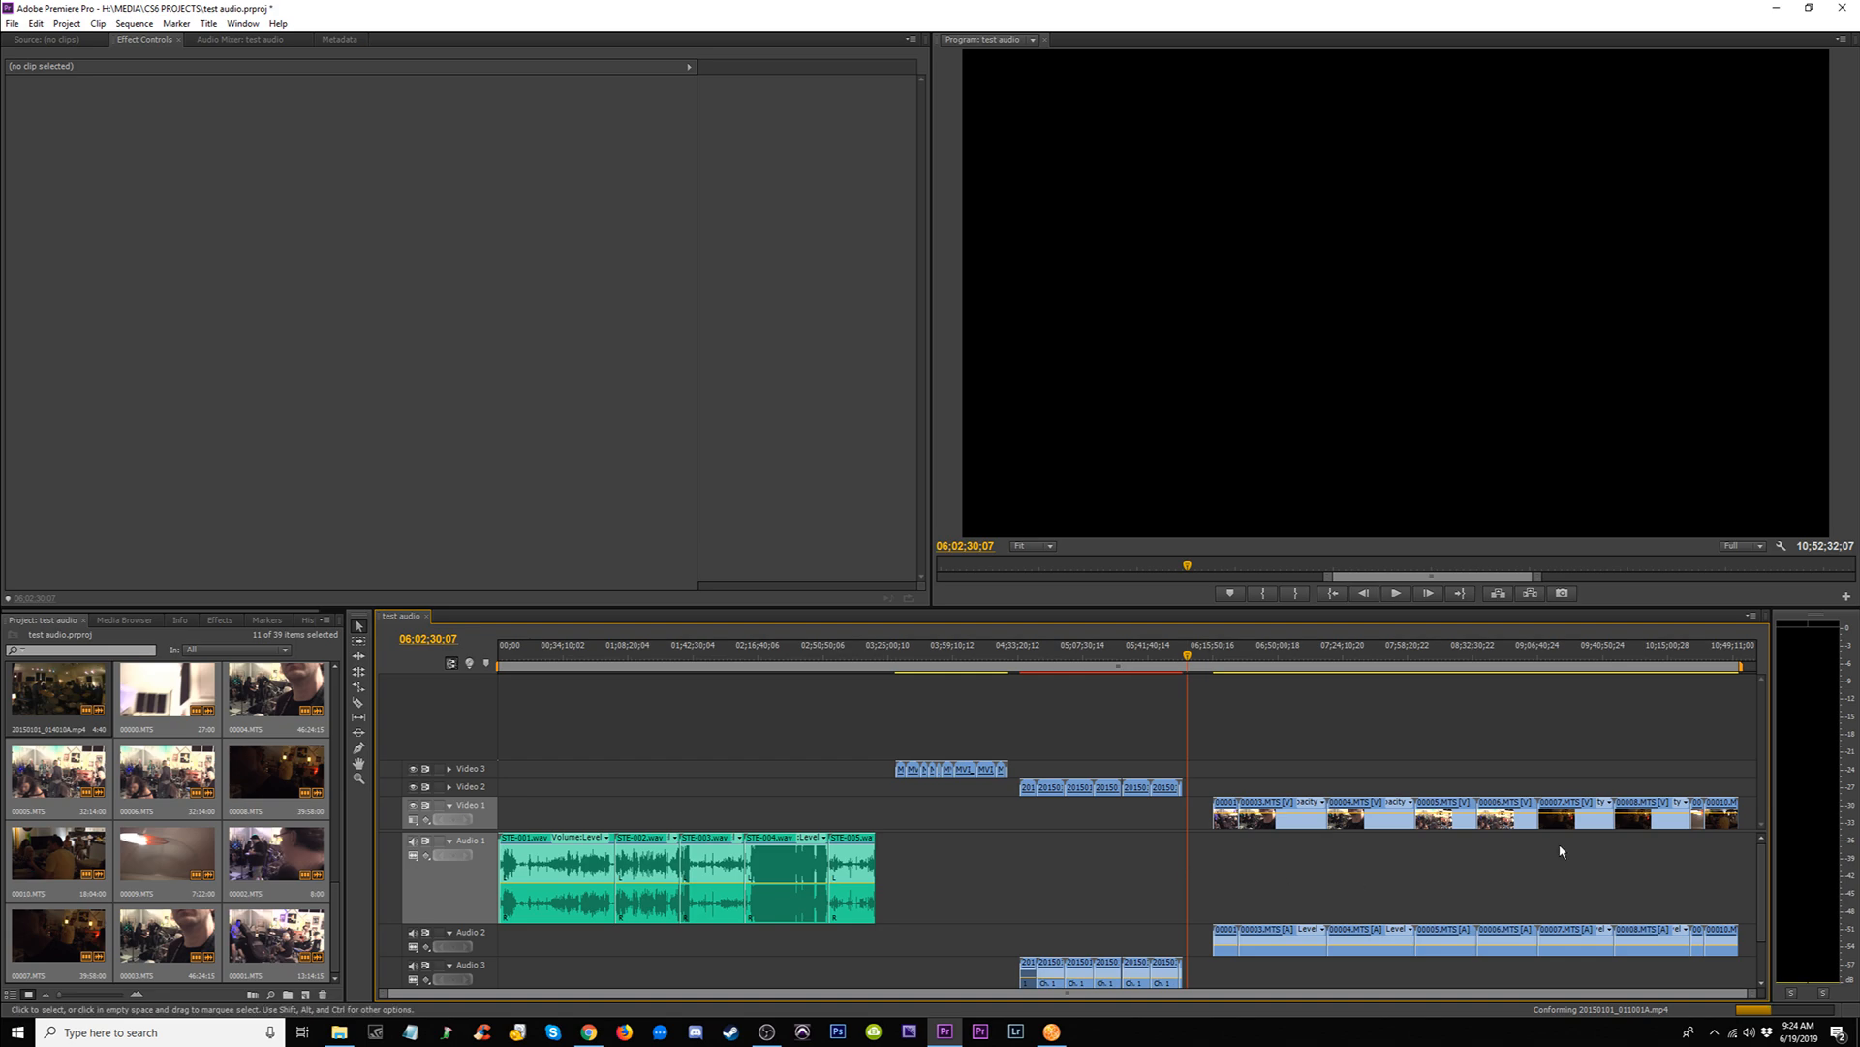
Step: Place the playhead at 10;59;28;26 and open the 100MEDIA folder inside the Party on Father's Day folder
drag(1731, 664, 1752, 661)
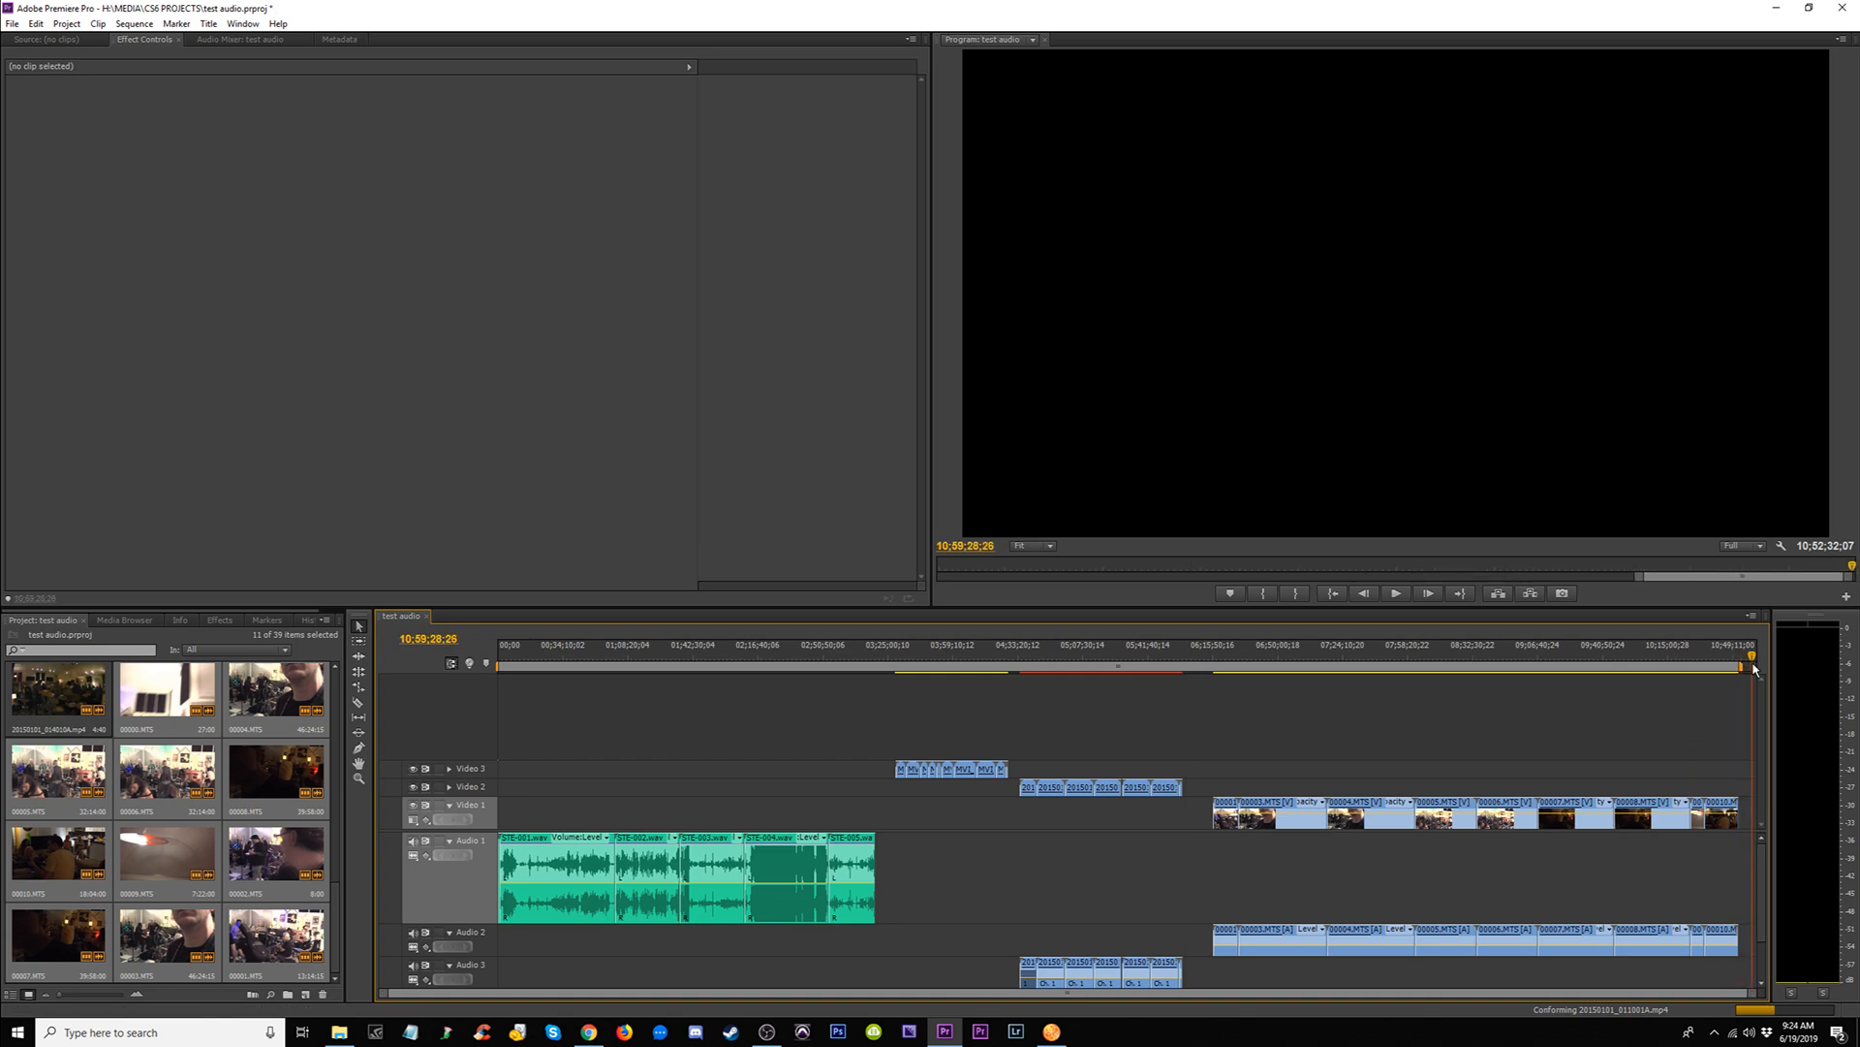
click(339, 1031)
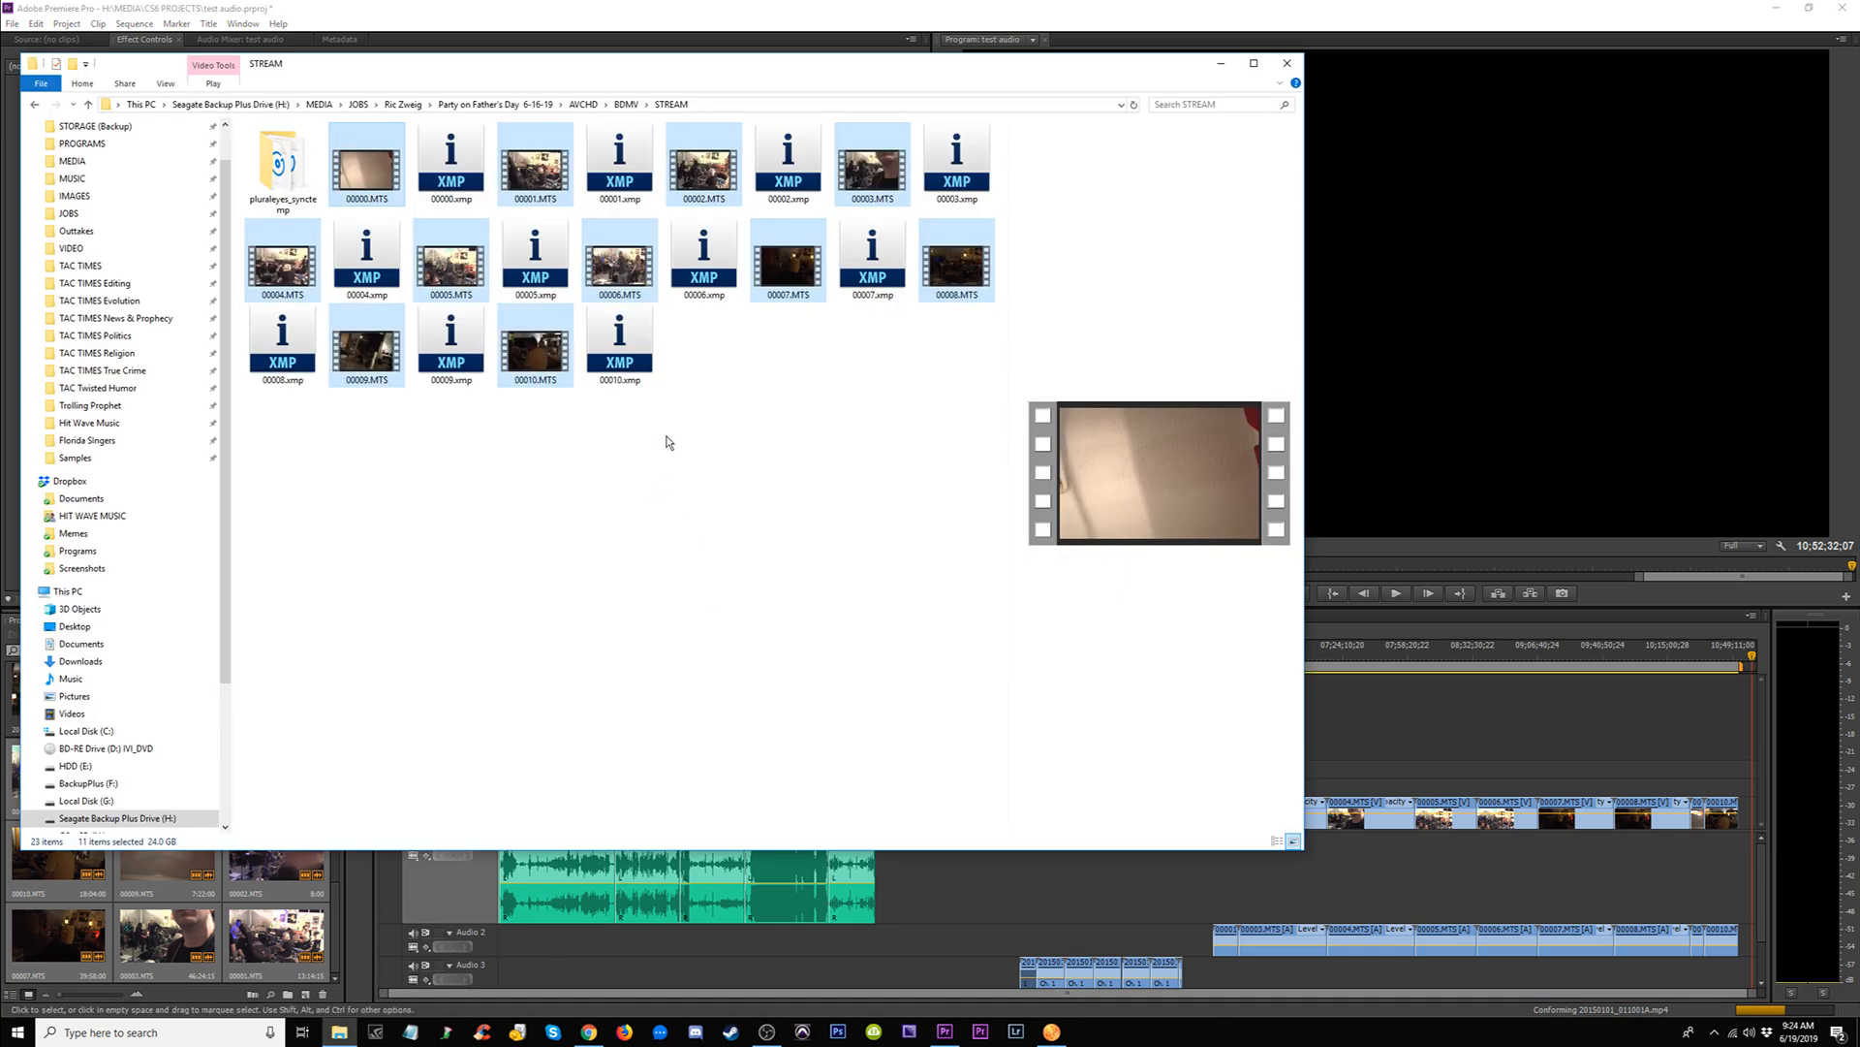
click(34, 104)
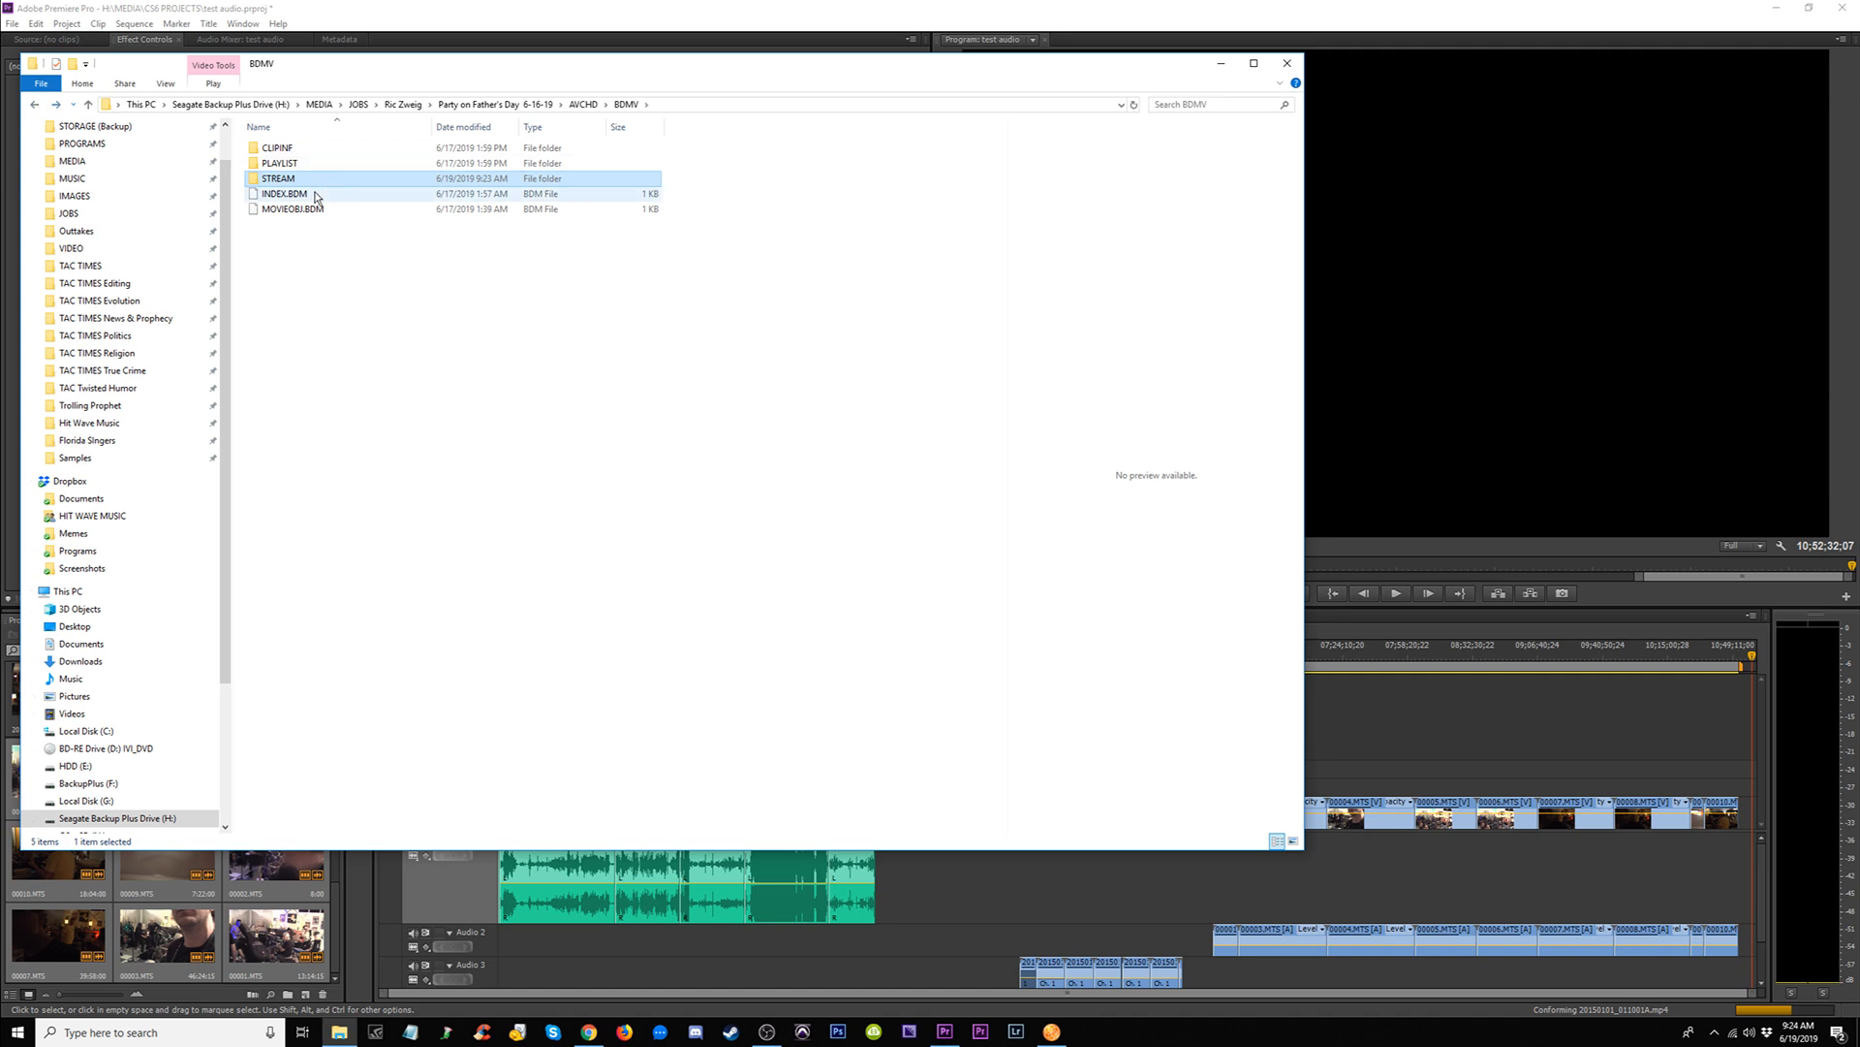
click(35, 105)
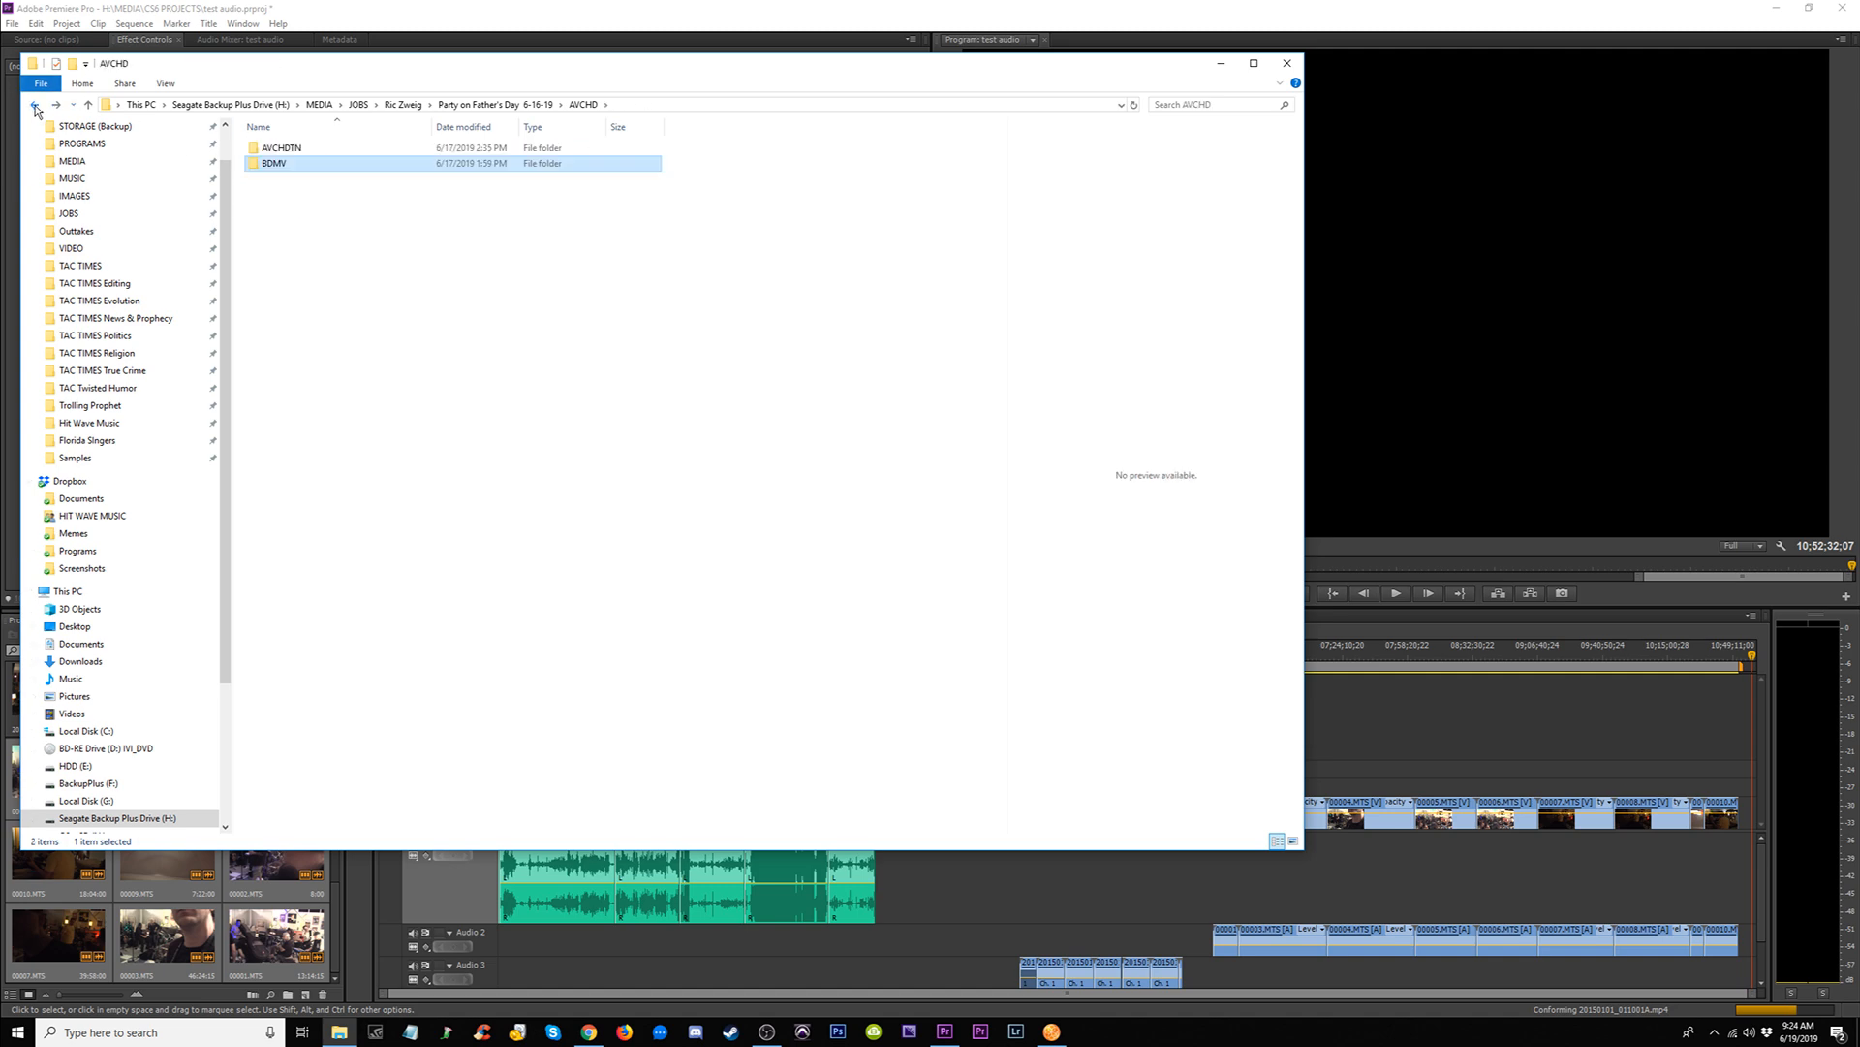
click(35, 105)
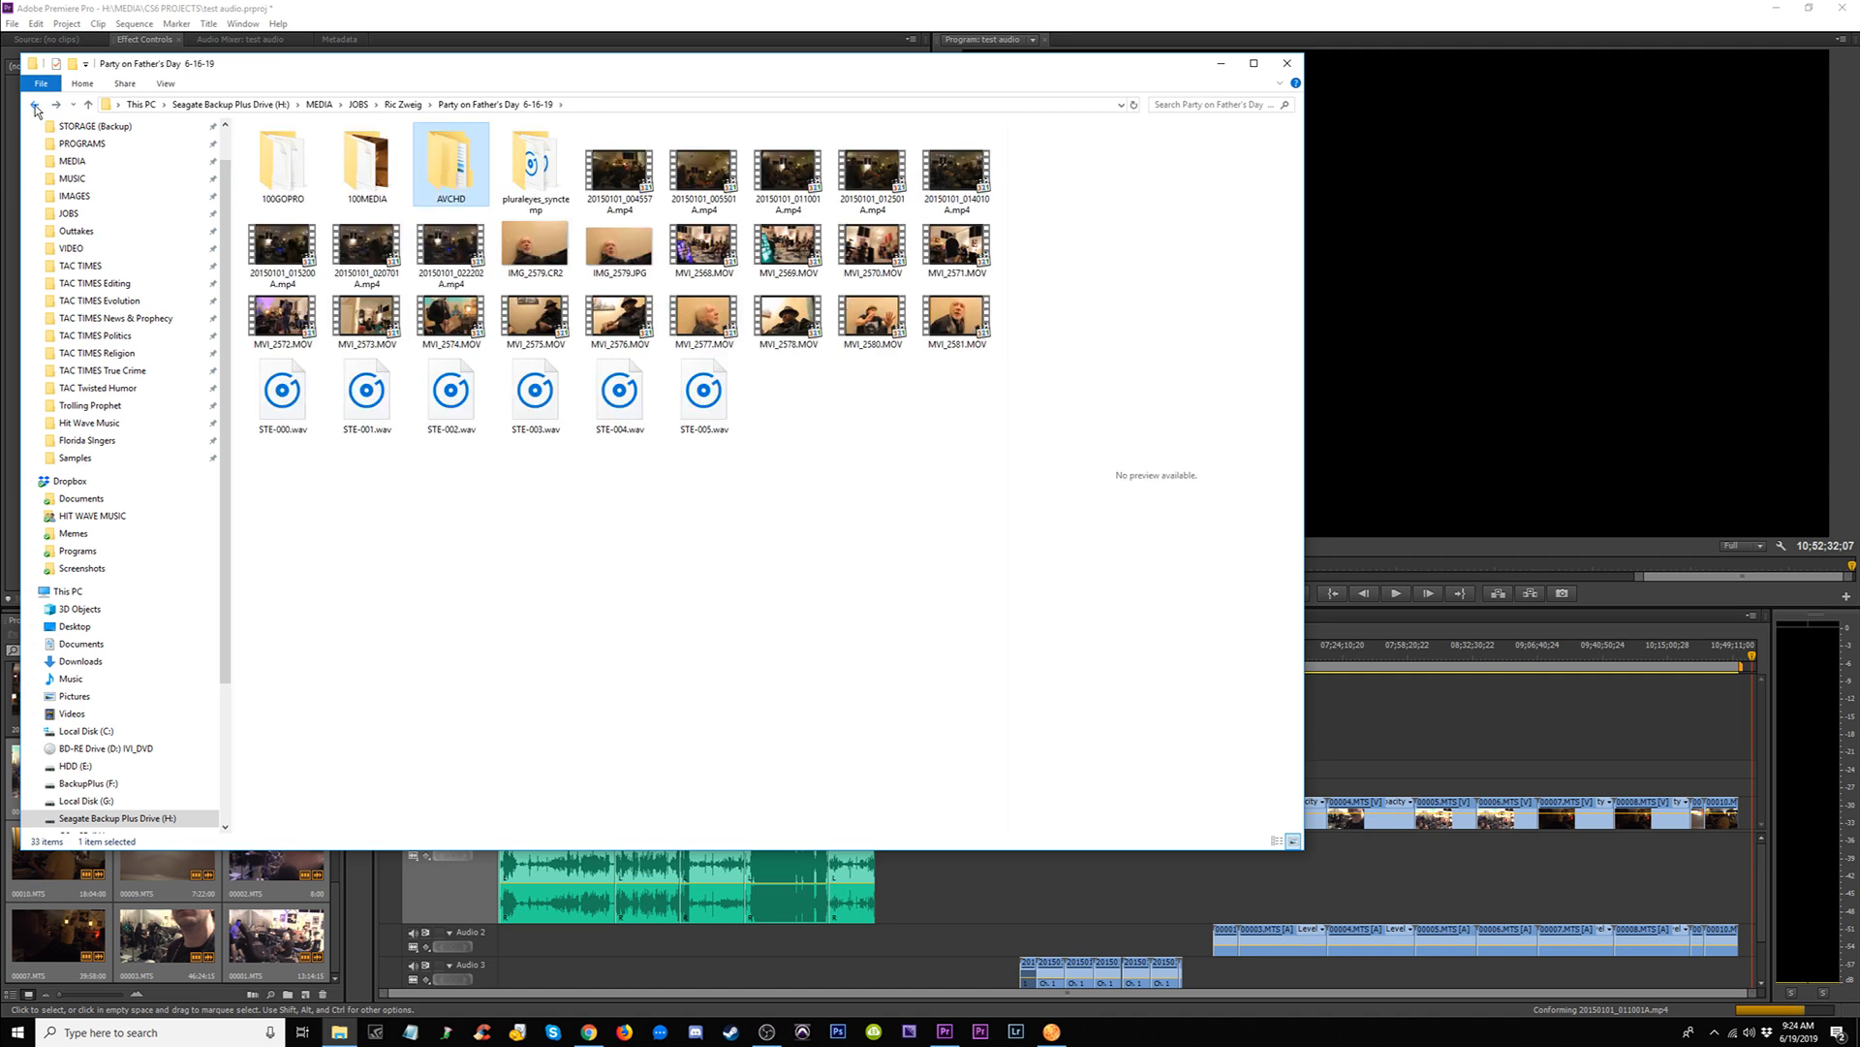
double_click(366, 164)
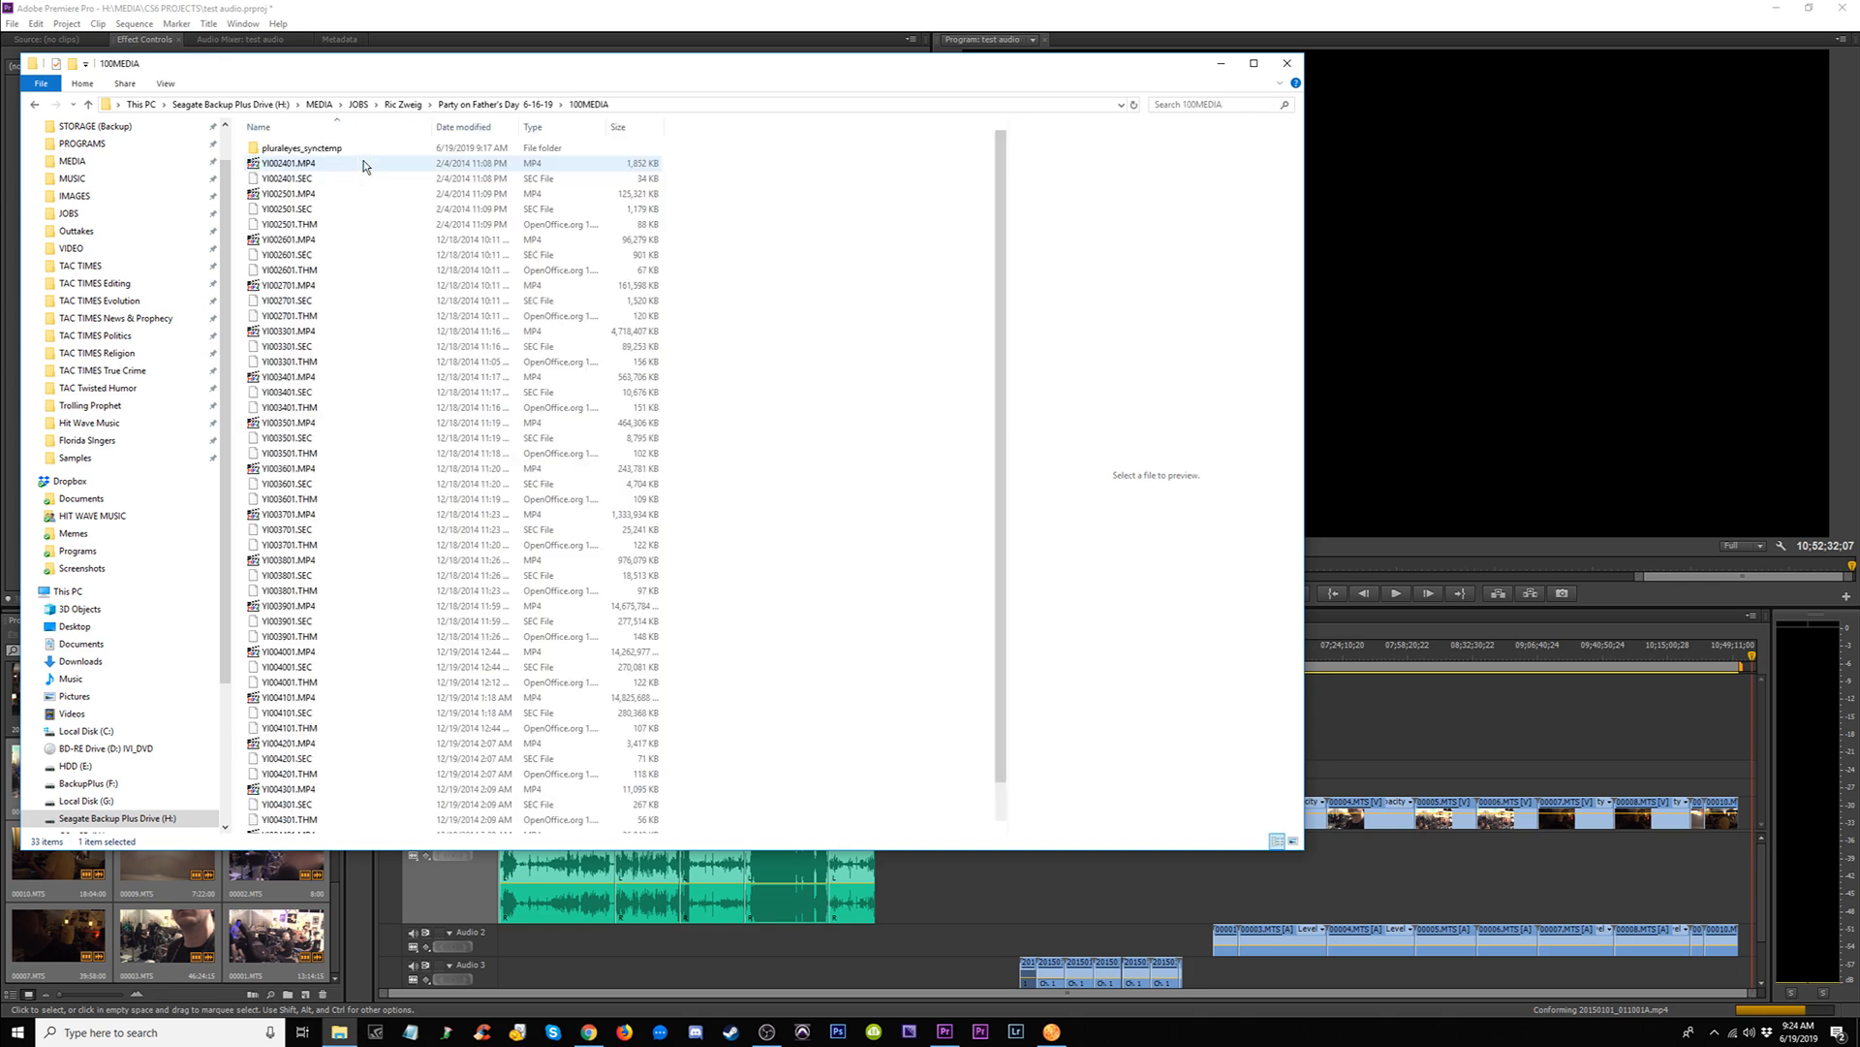
Step: Select all 16 MP4 files in the 100MEDIA folder, from YI002401.MP4 to YI004401.MP4
click(308, 163)
ctrl+click(288, 193)
ctrl+click(289, 239)
ctrl+click(289, 285)
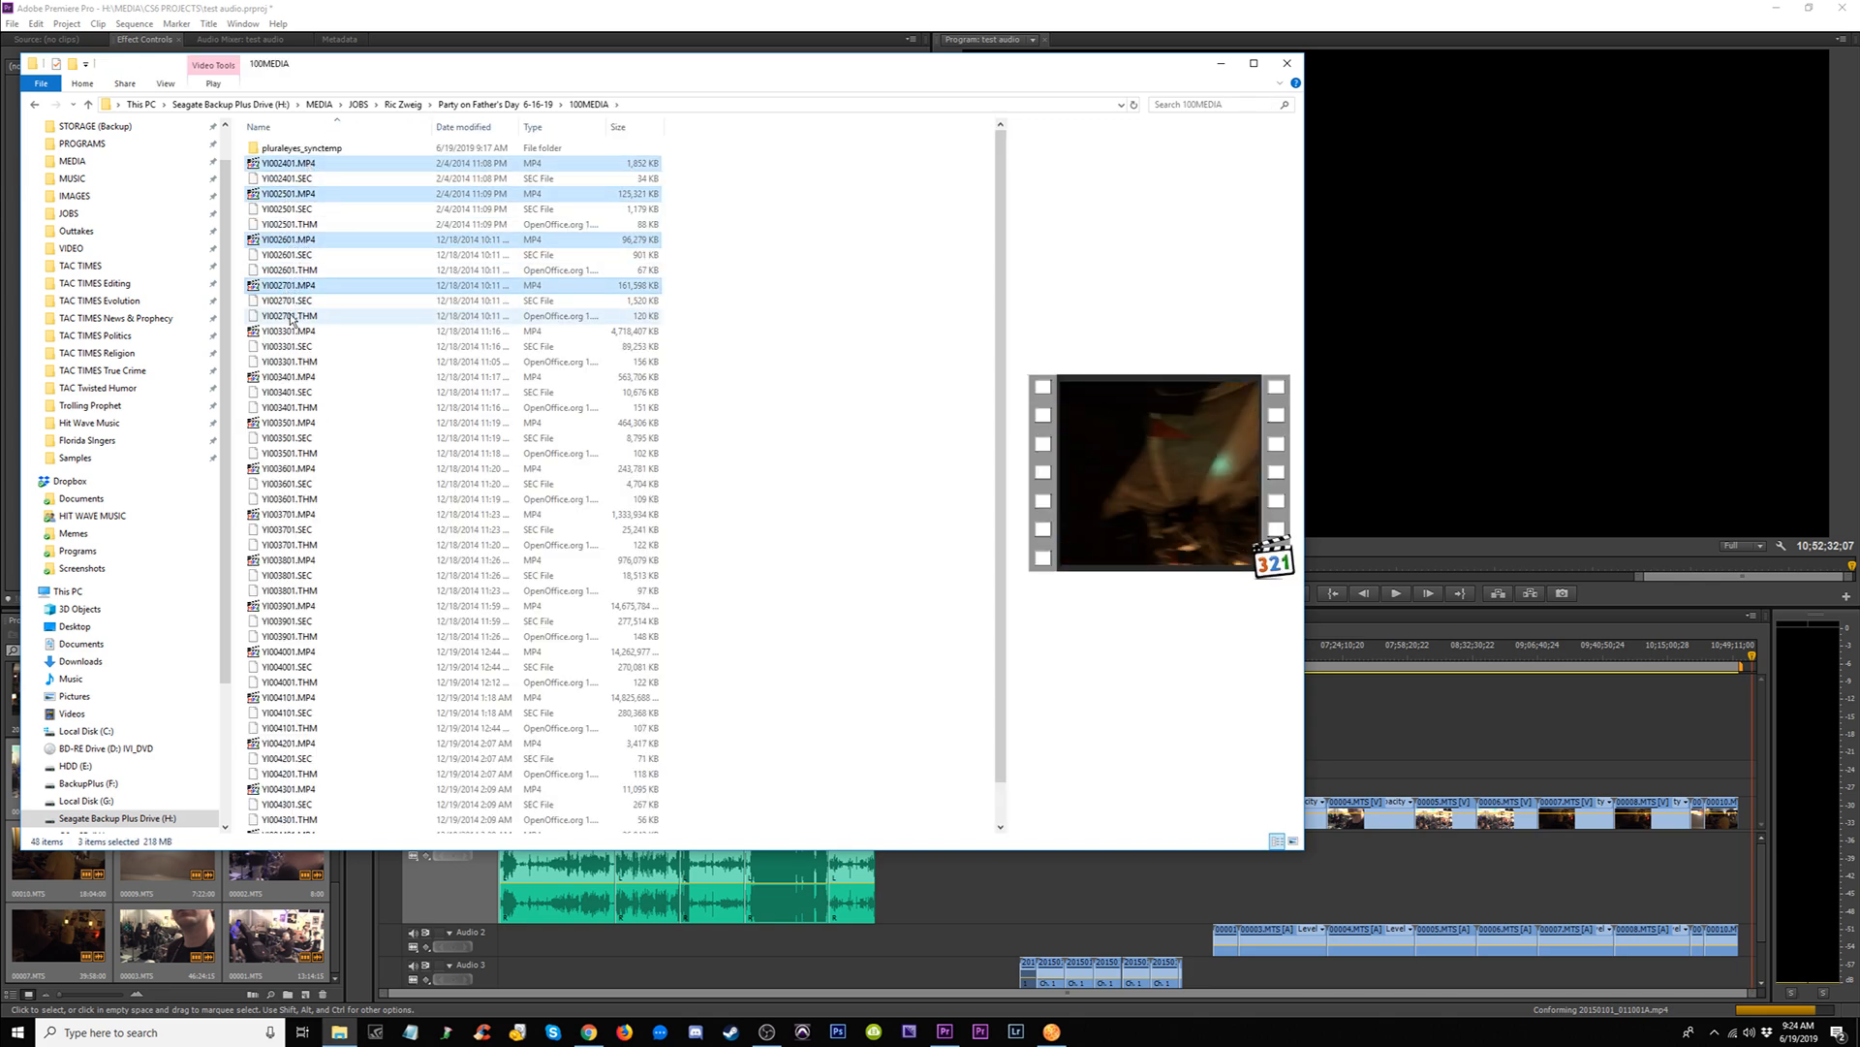
ctrl+click(289, 331)
ctrl+click(289, 376)
ctrl+click(289, 422)
ctrl+click(286, 468)
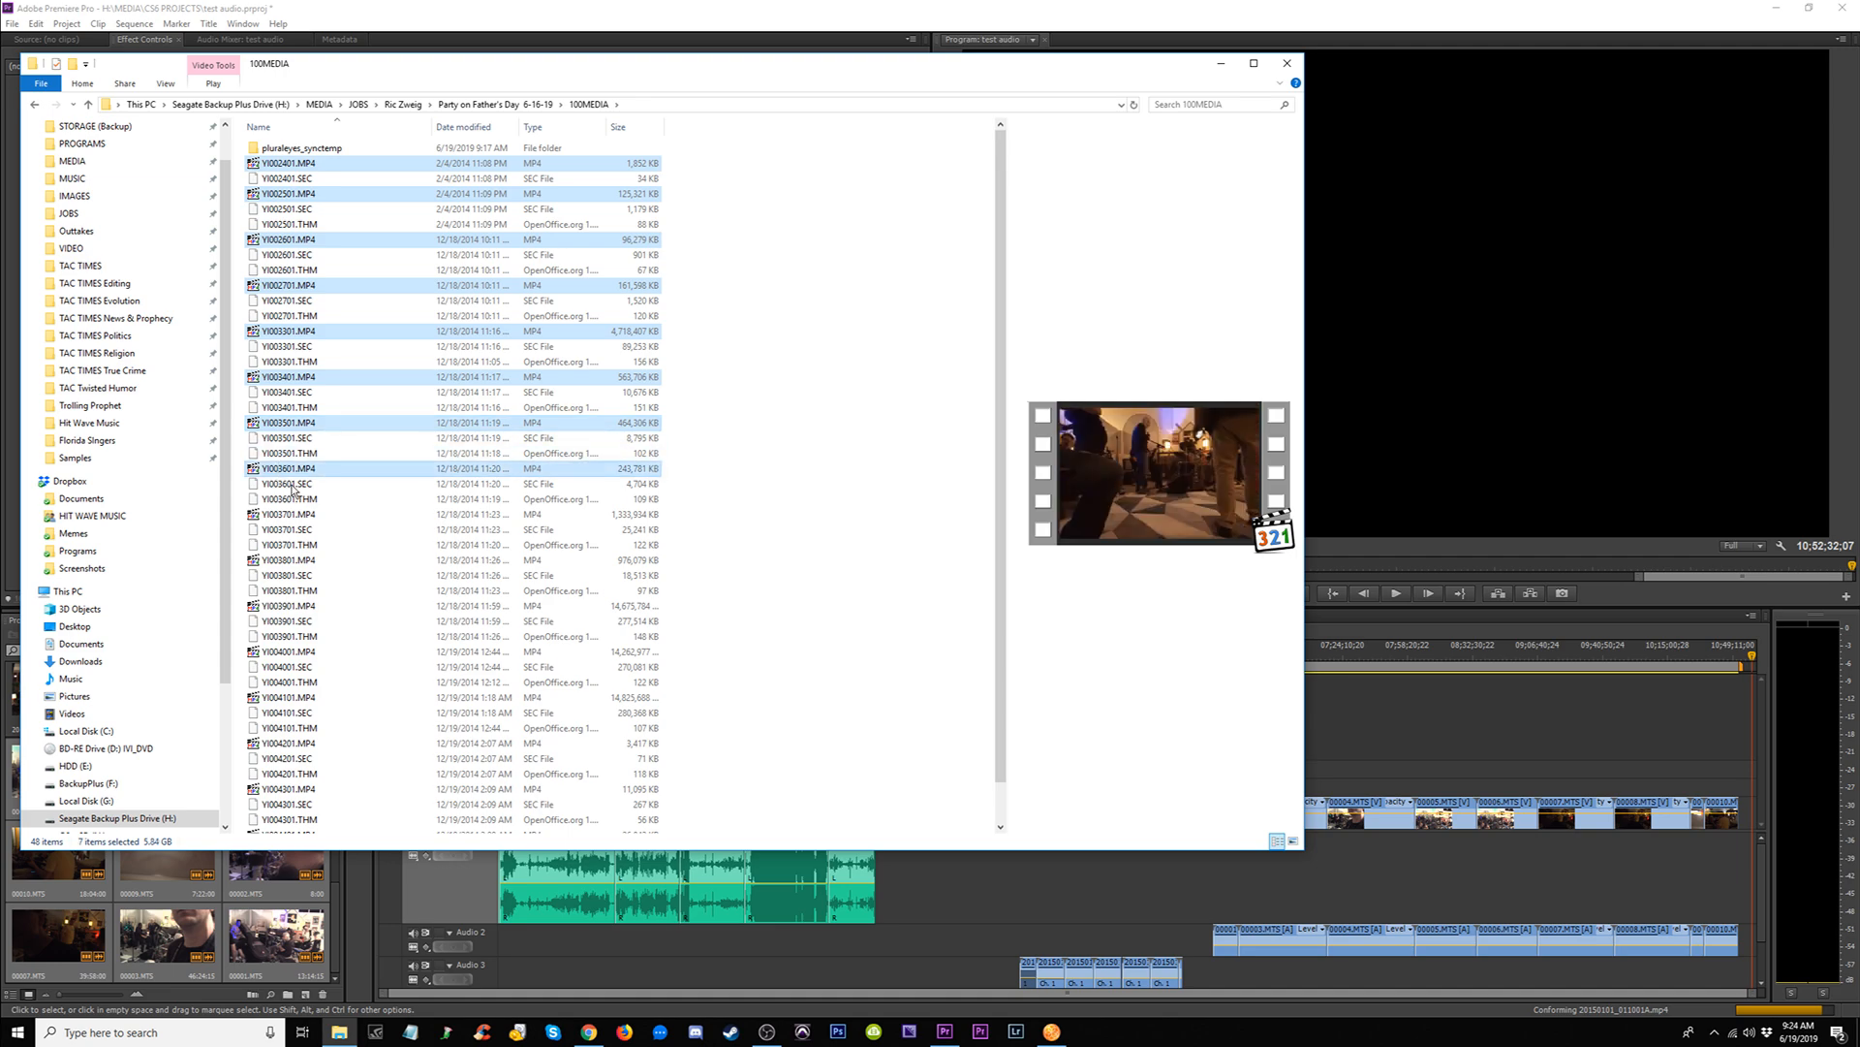
ctrl+click(289, 514)
ctrl+click(286, 606)
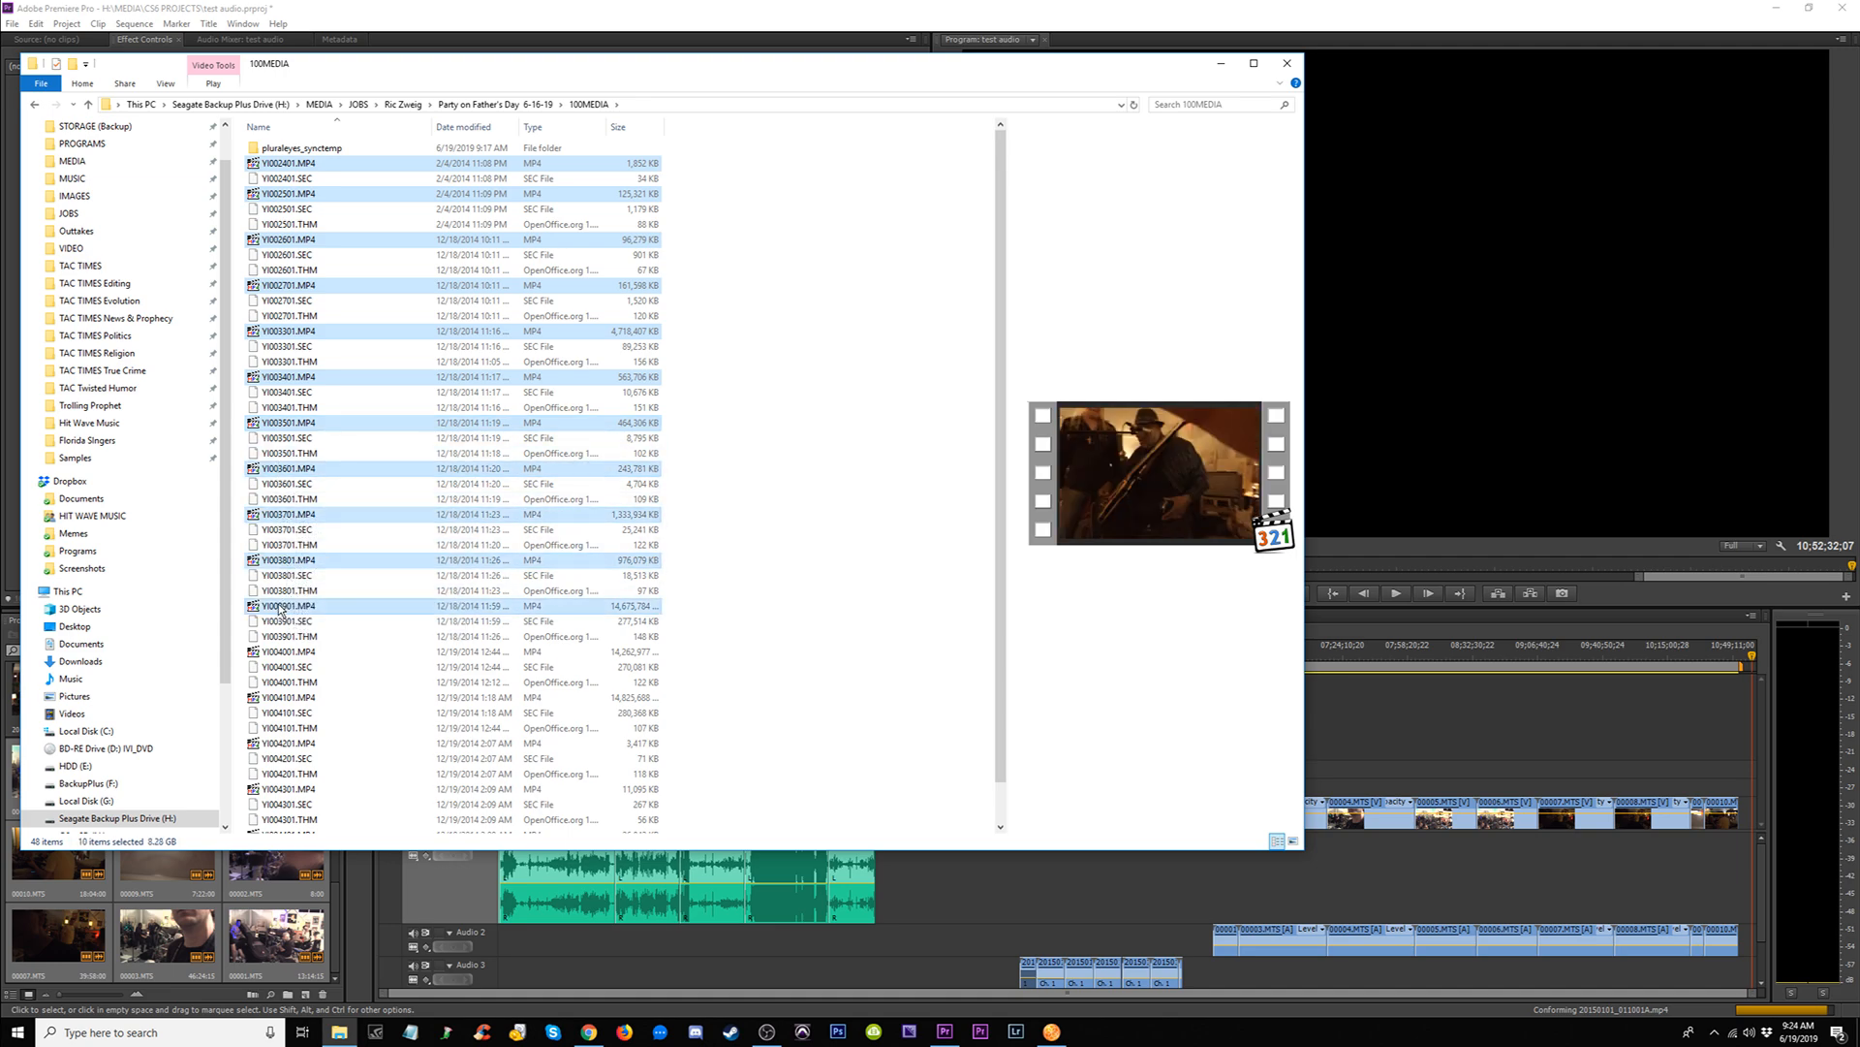
ctrl+click(281, 651)
ctrl+click(274, 698)
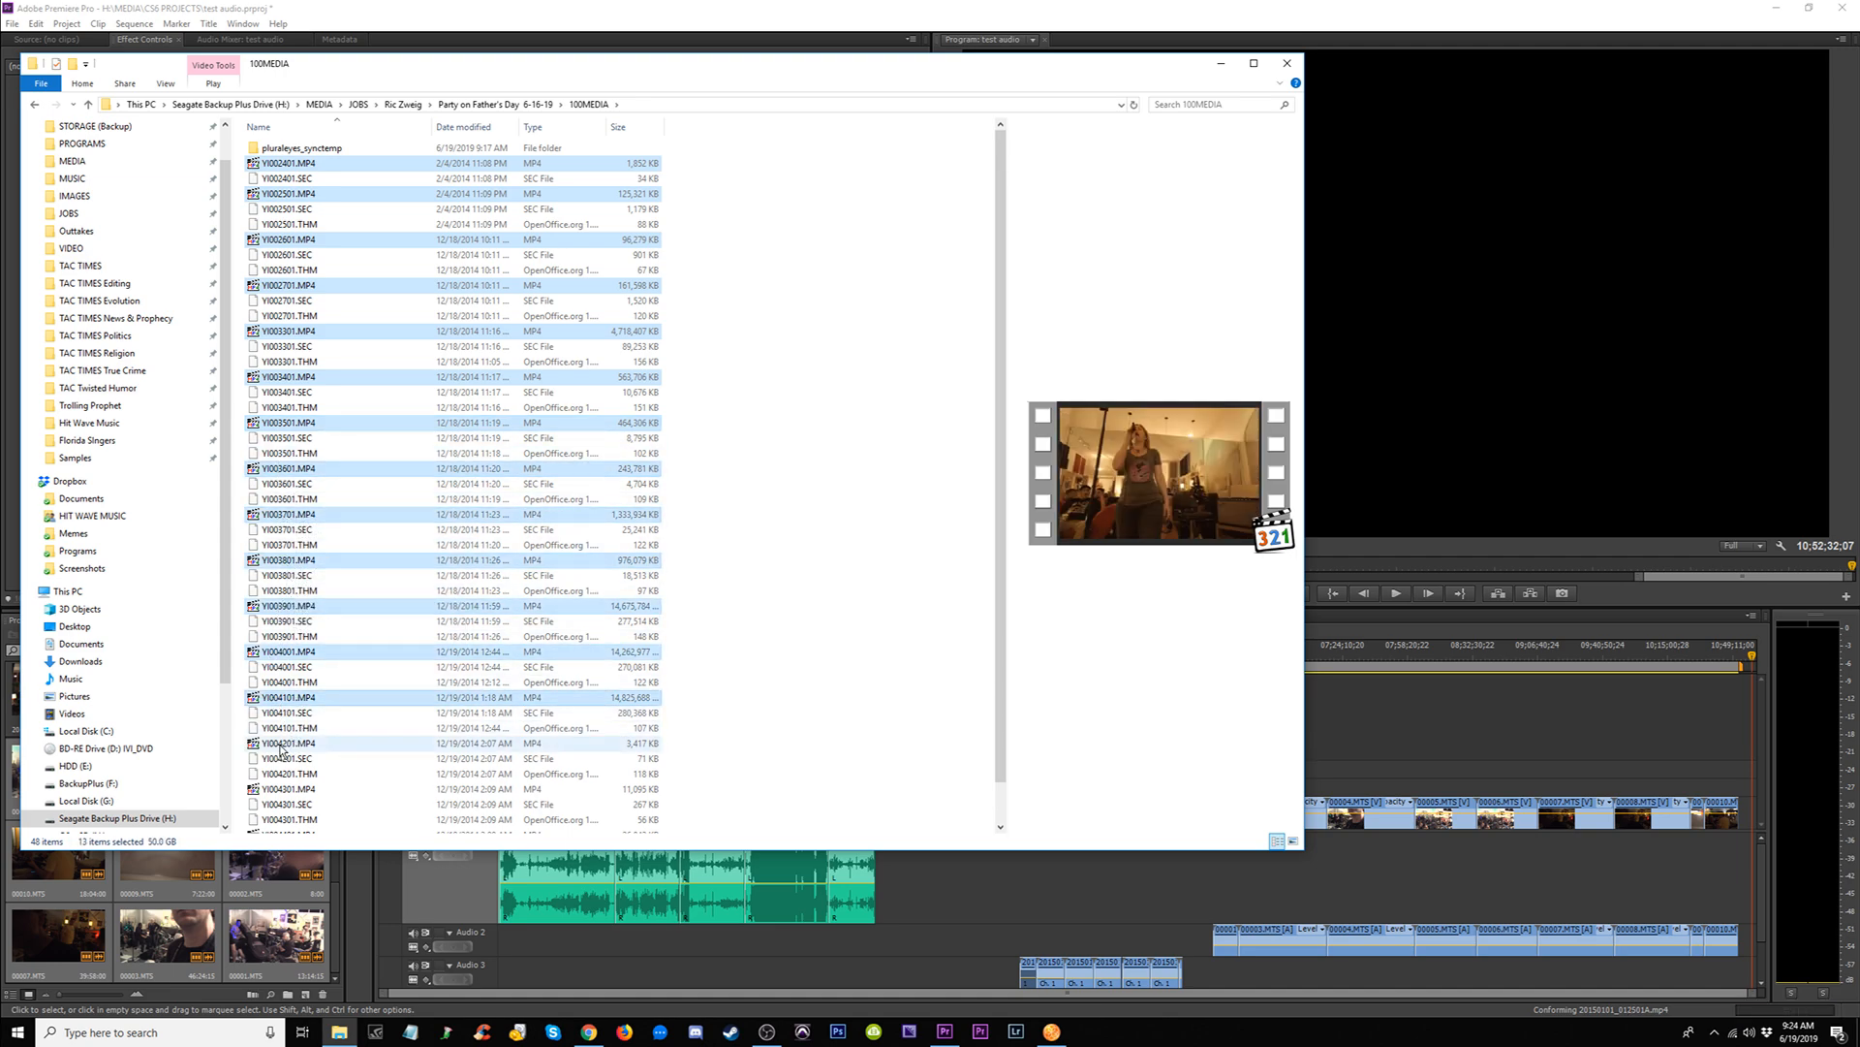
ctrl+click(286, 744)
ctrl+click(285, 788)
scroll(345, 761, down, 1)
ctrl+click(289, 793)
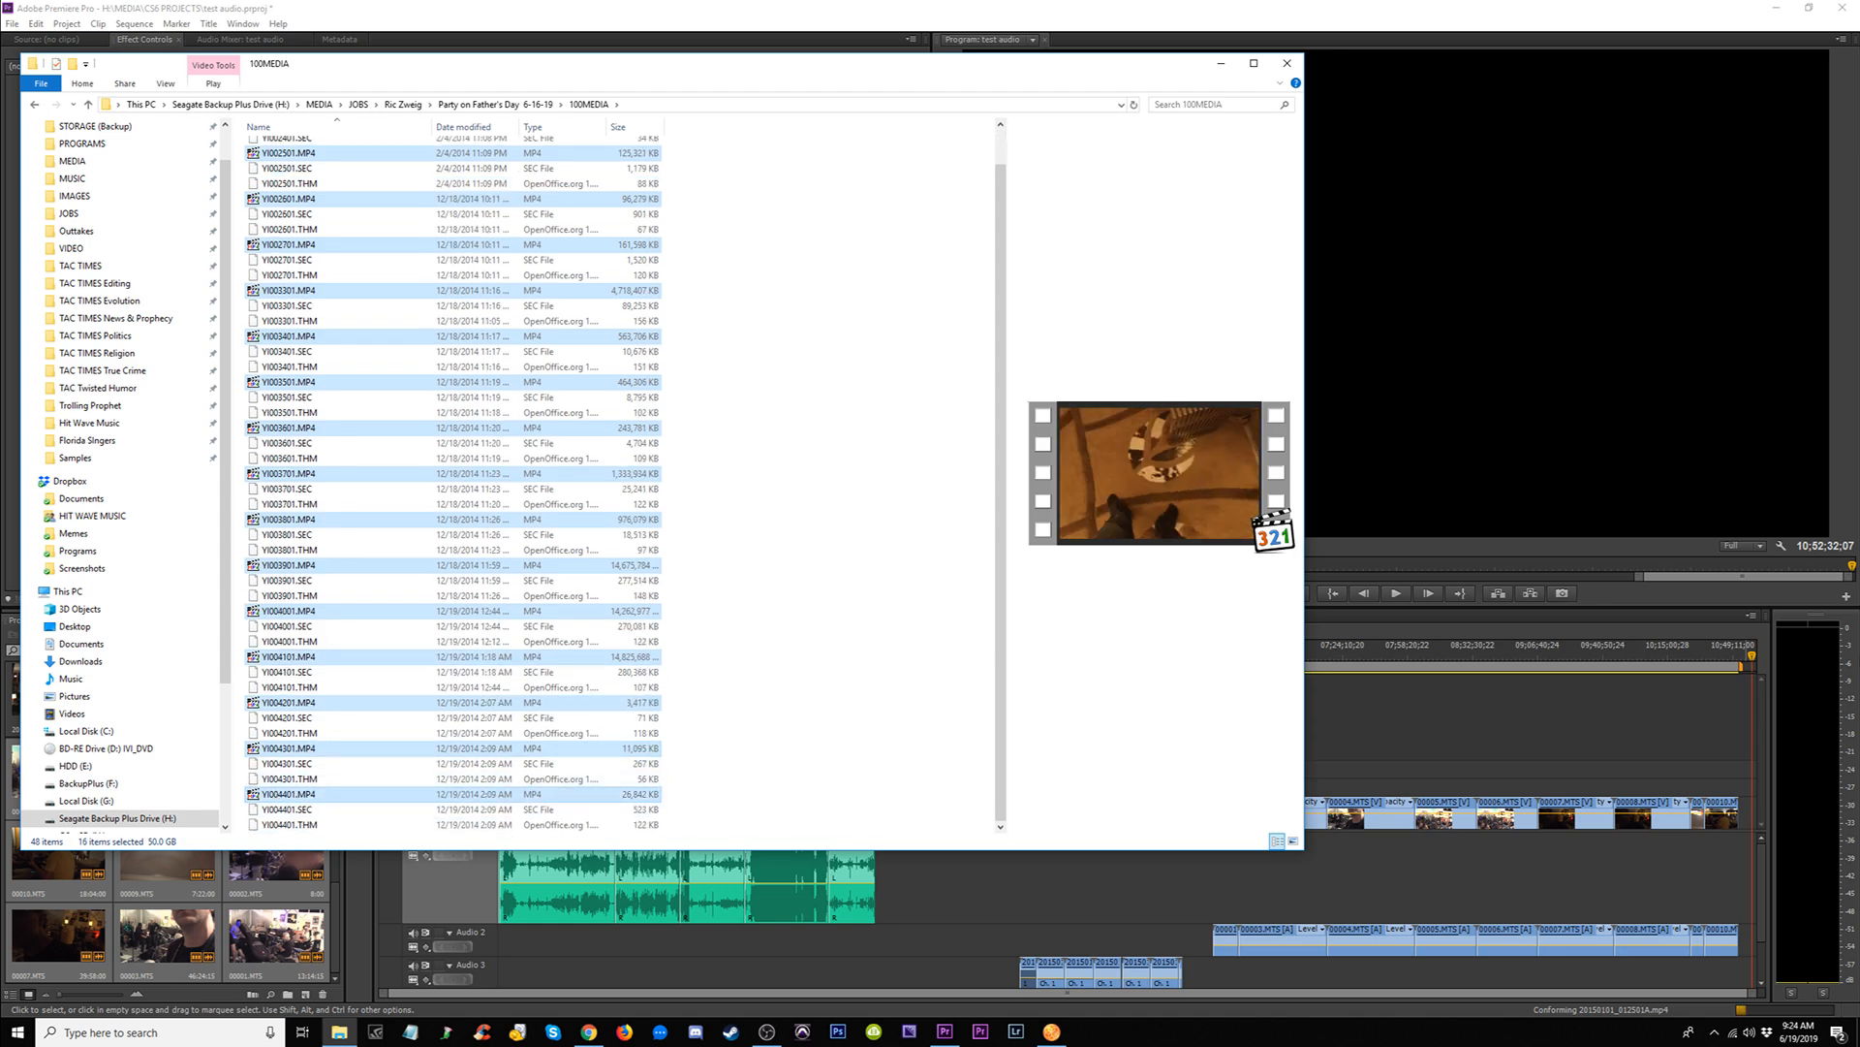
Step: Move the MTS clips to just after the WAV audio and the 20150101 mp4 clips behind them, fitting the sequence in view
click(1750, 661)
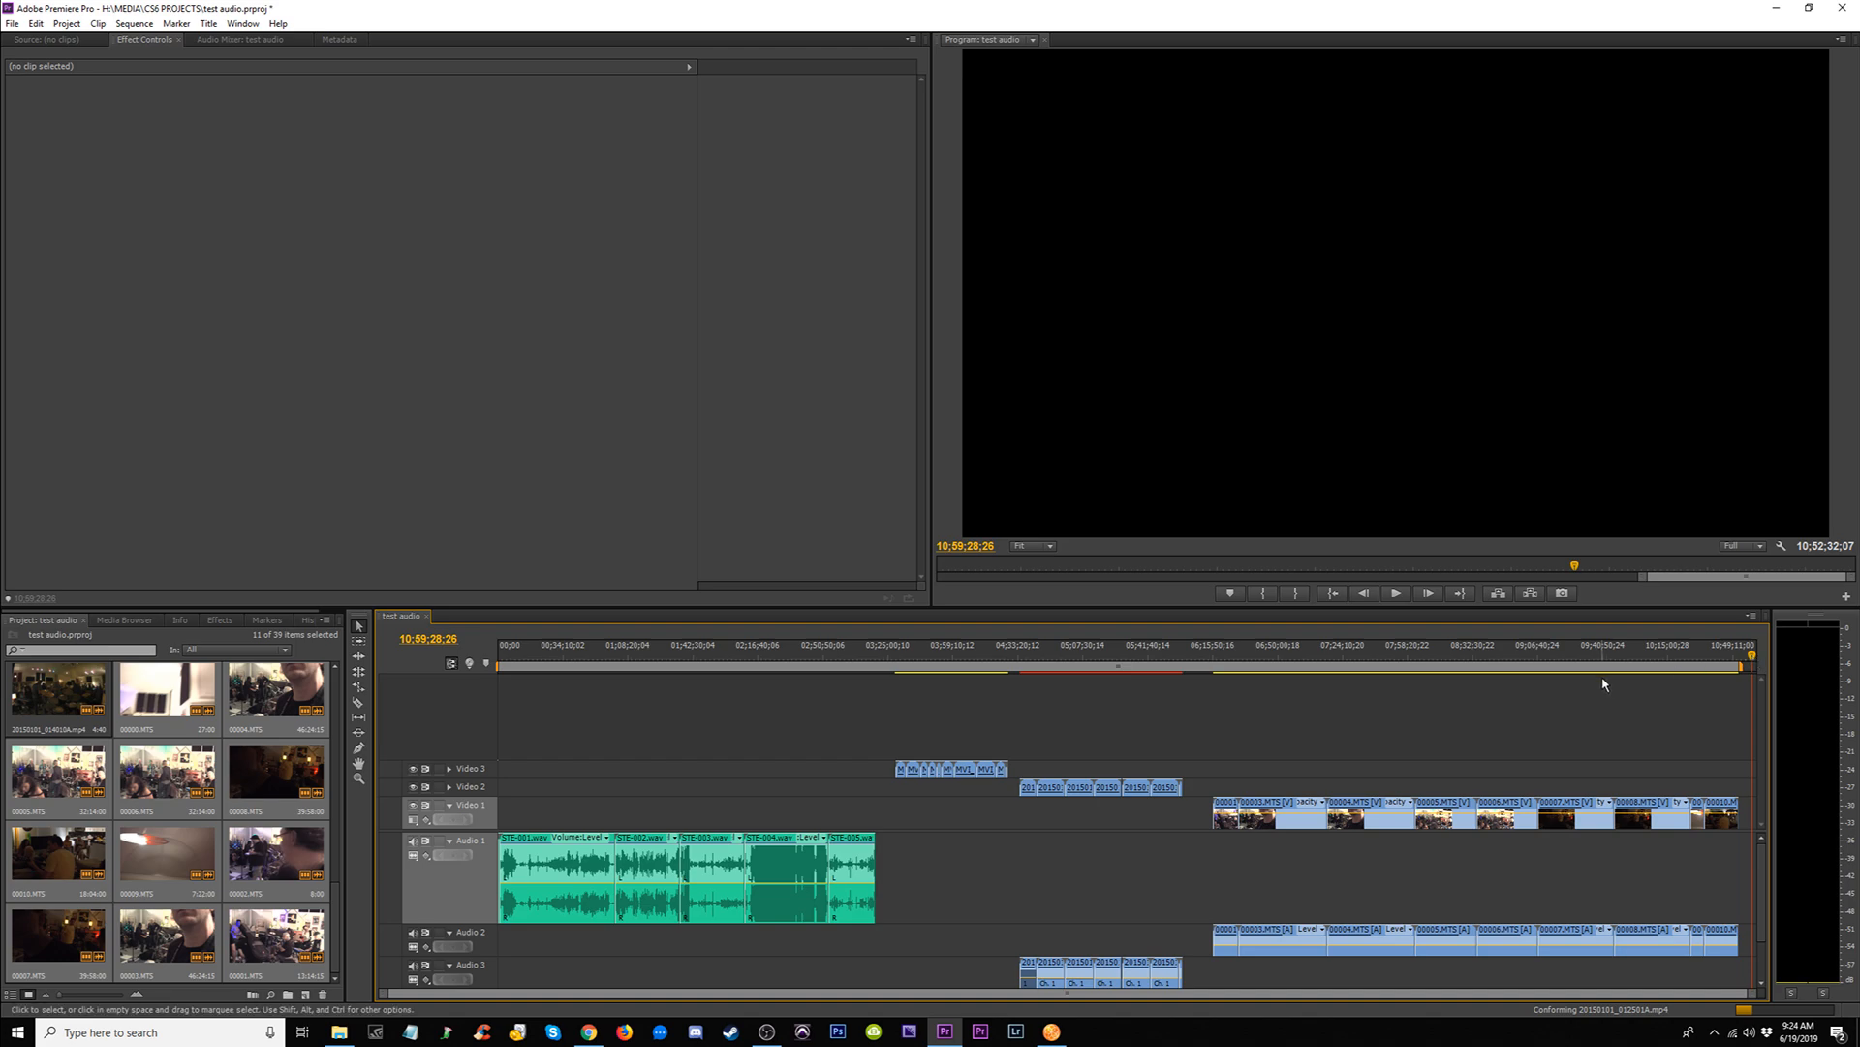
drag(1201, 801, 1713, 919)
drag(1585, 826, 1262, 828)
key(backslash)
drag(1443, 730, 1752, 793)
key(backslash)
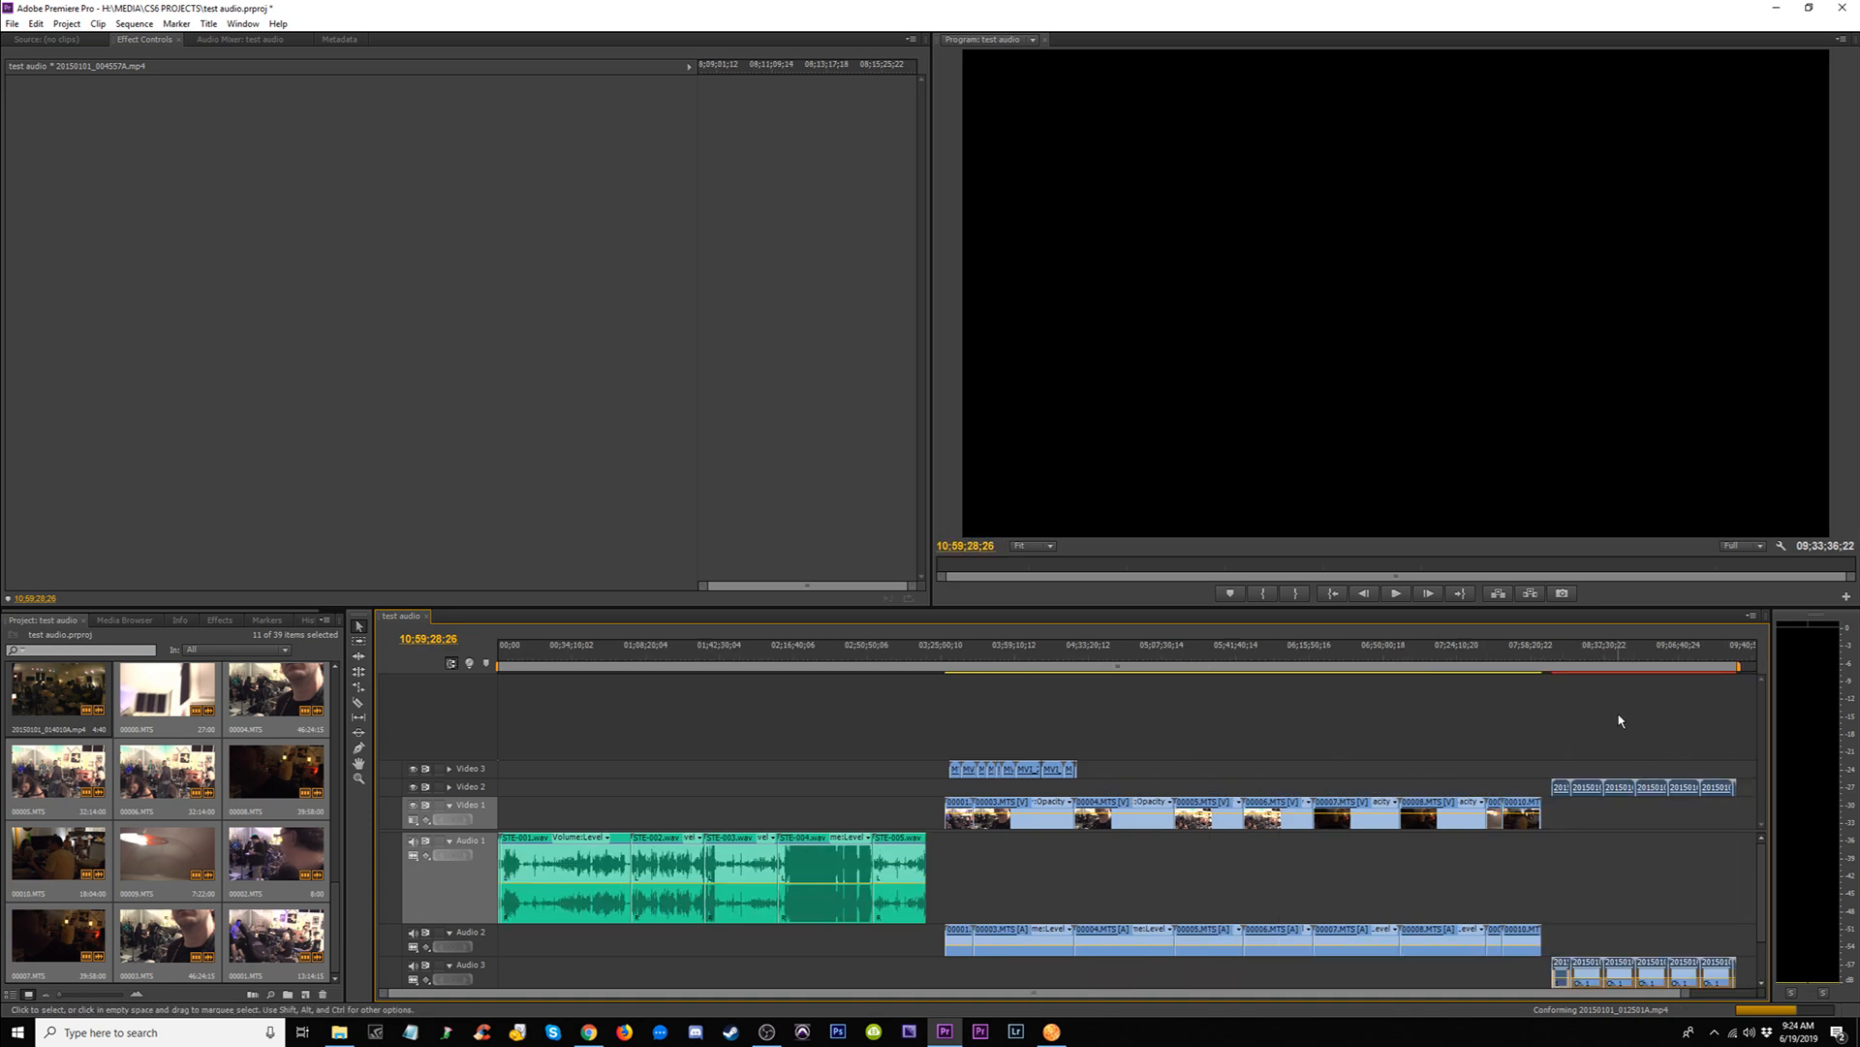
Step: Add the 16 selected YI MP4 files to Video 1 and Audio 1 after the 20150101 clips and fit the sequence in view
click(339, 1031)
drag(277, 153, 1754, 819)
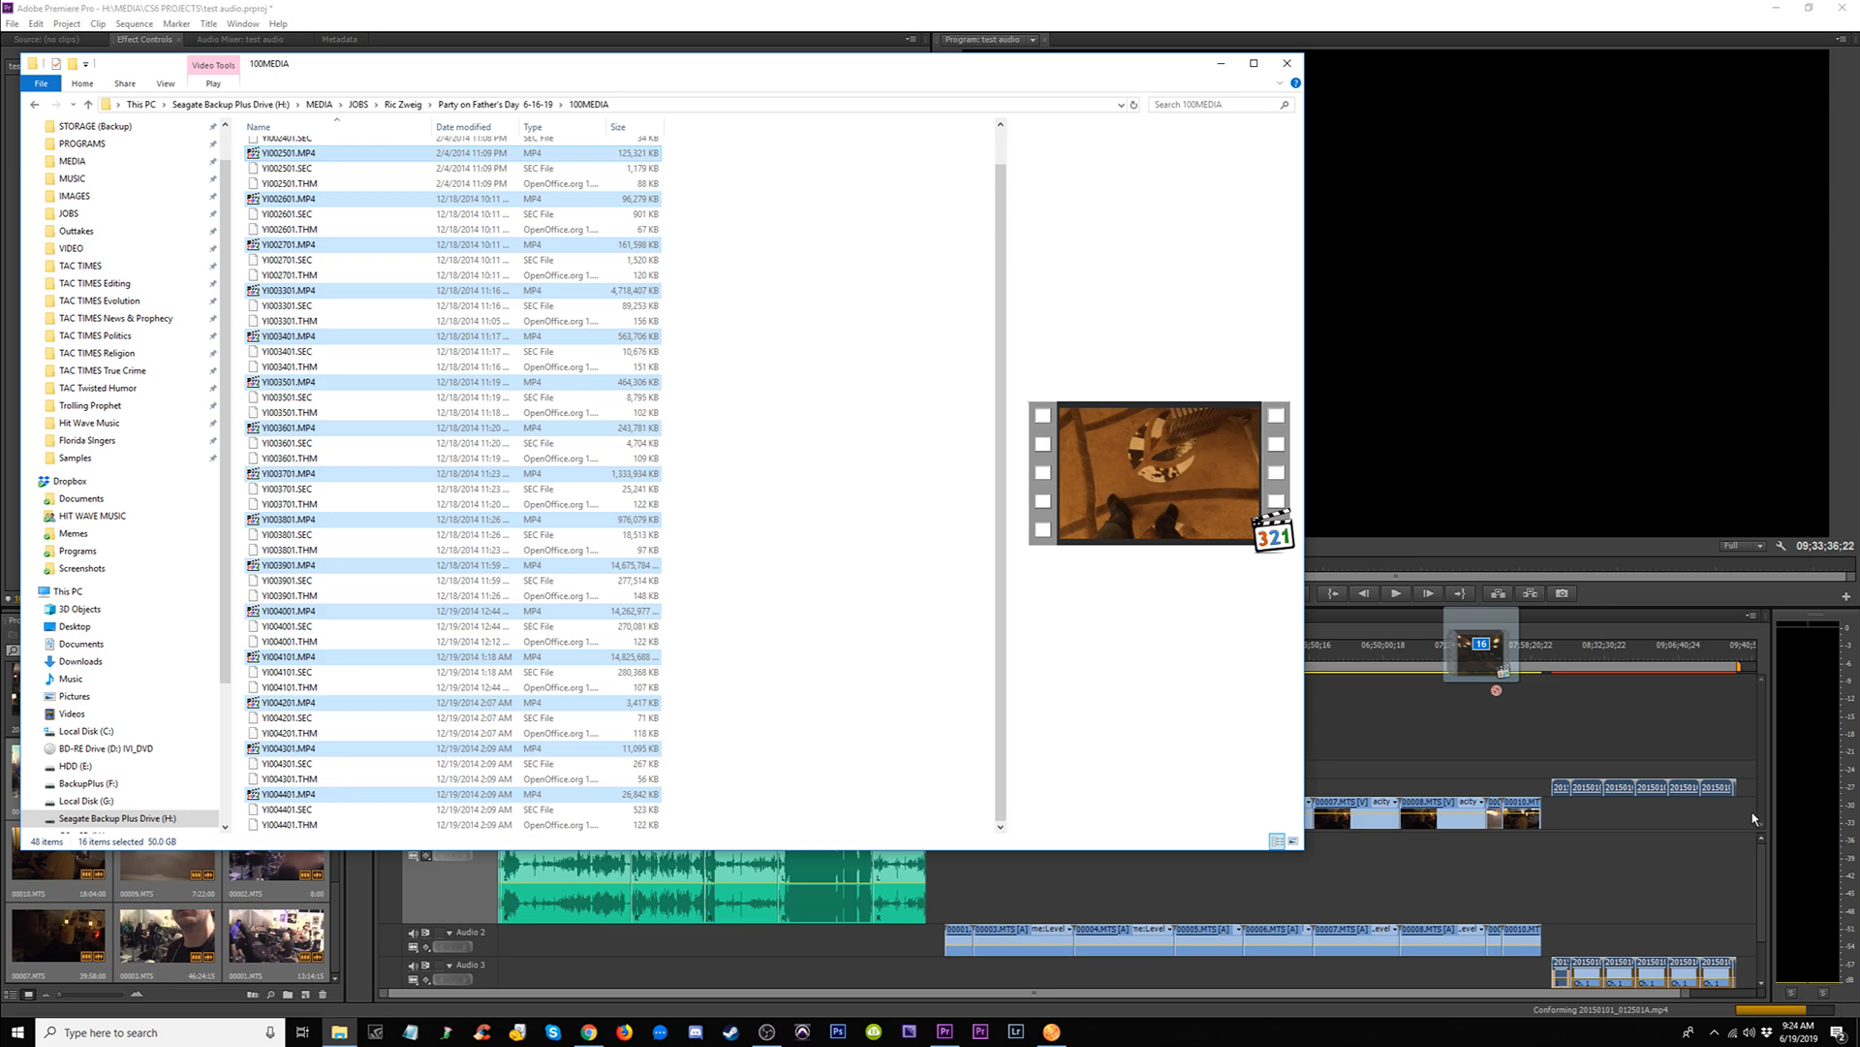
drag(1756, 819, 1750, 820)
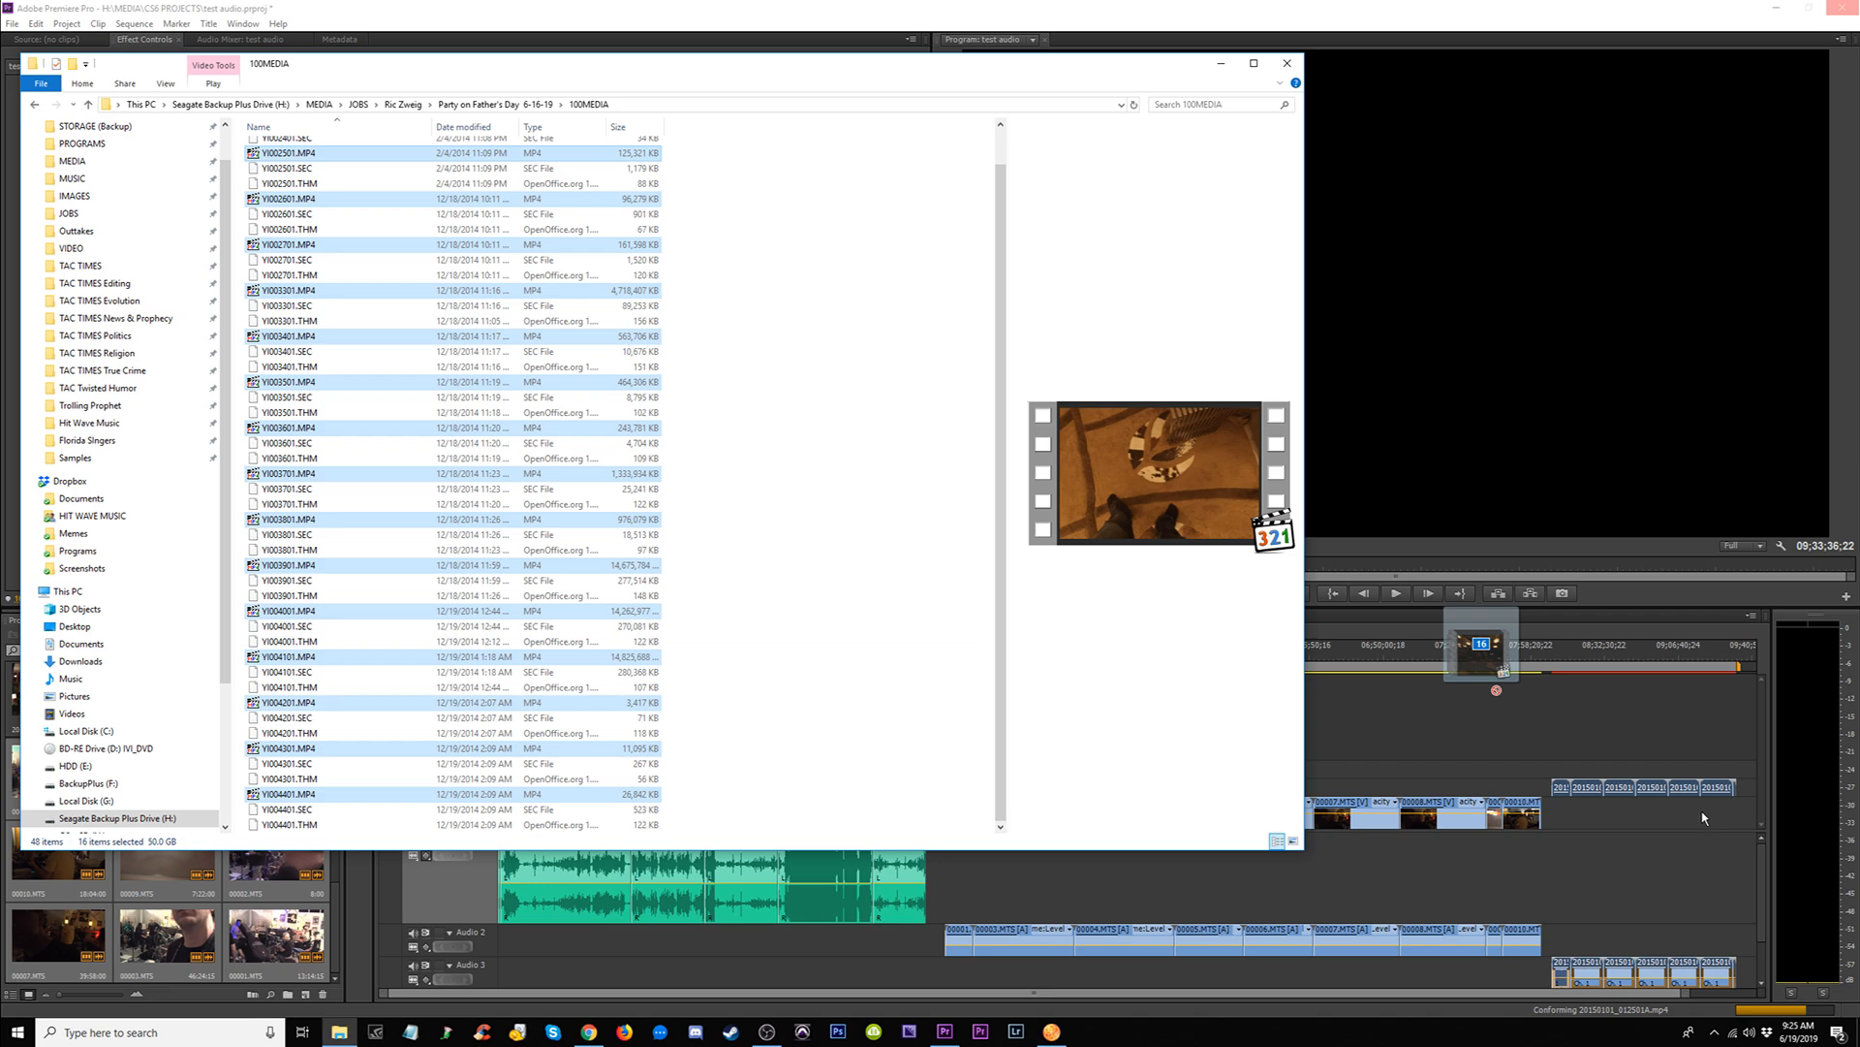
drag(1703, 817, 1747, 819)
click(1746, 661)
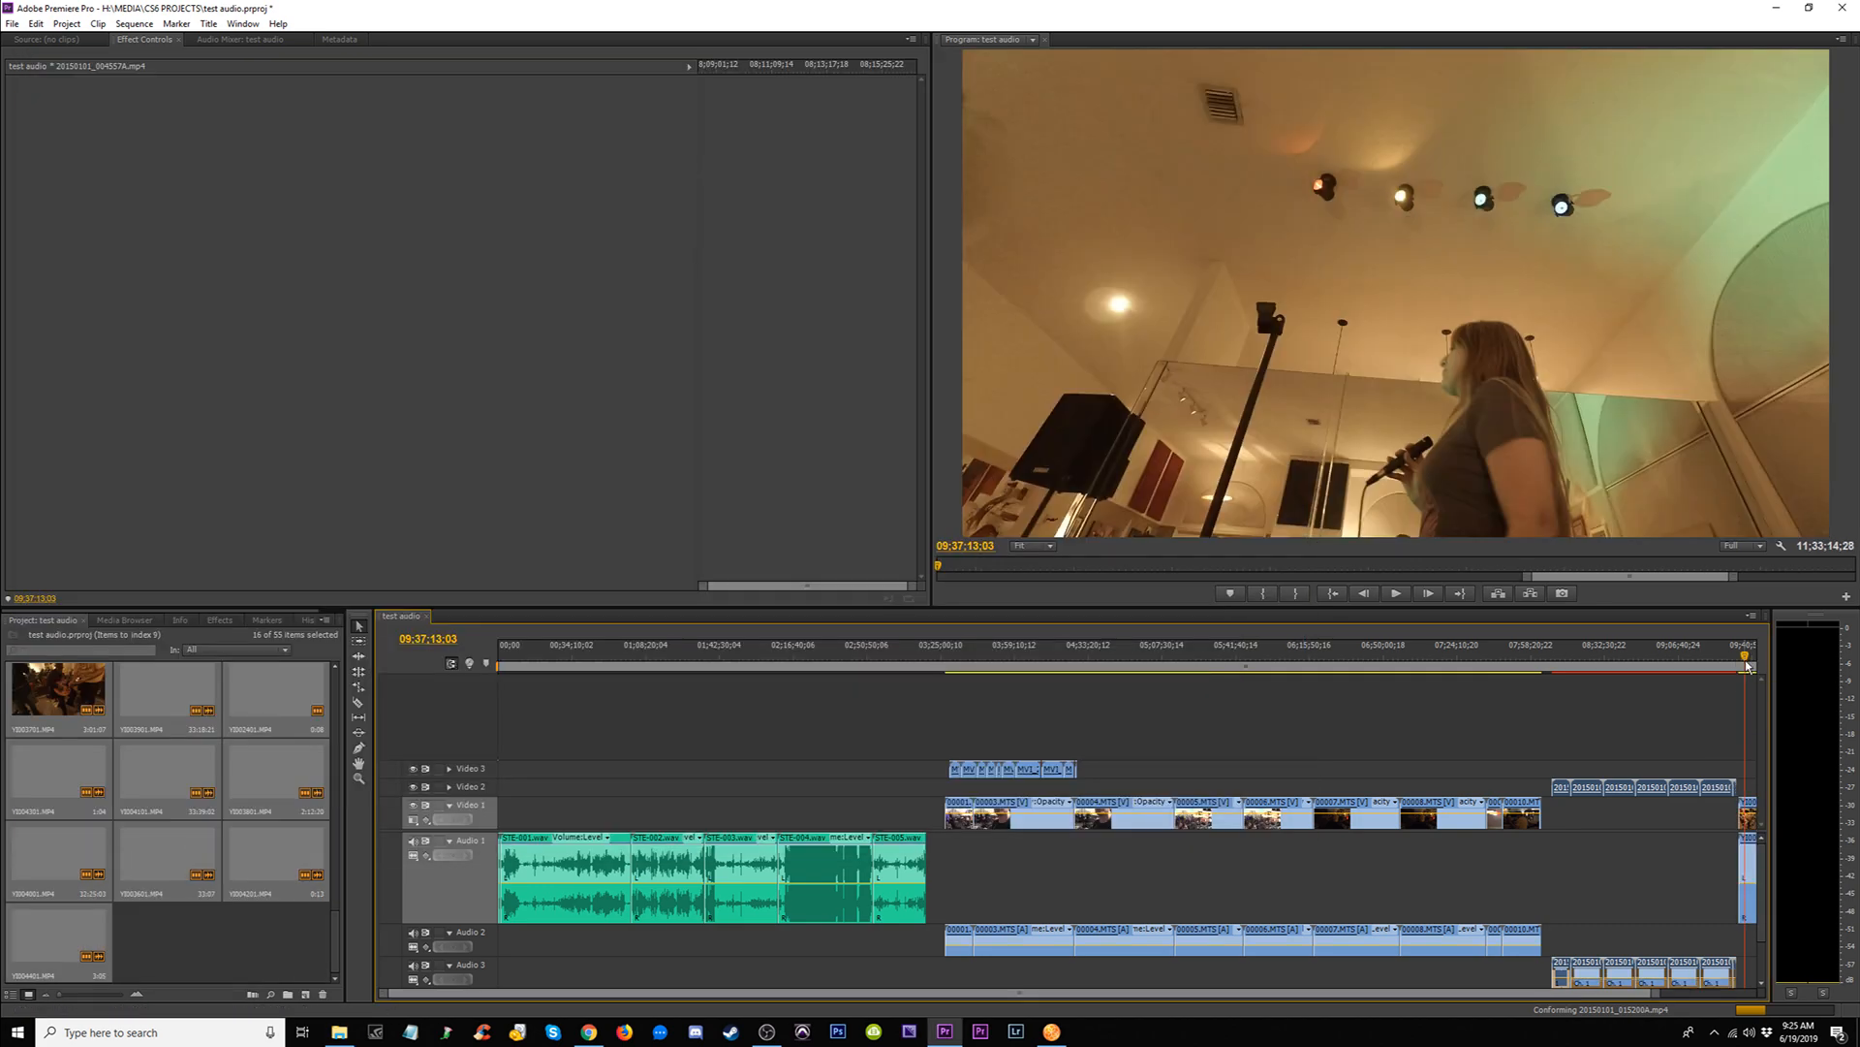
key(backslash)
Step: Shift the YI clips and the 20150101 mp4 clips later to leave gaps between the three camera groups on the timeline
drag(1494, 820, 1744, 903)
drag(1584, 821, 1590, 825)
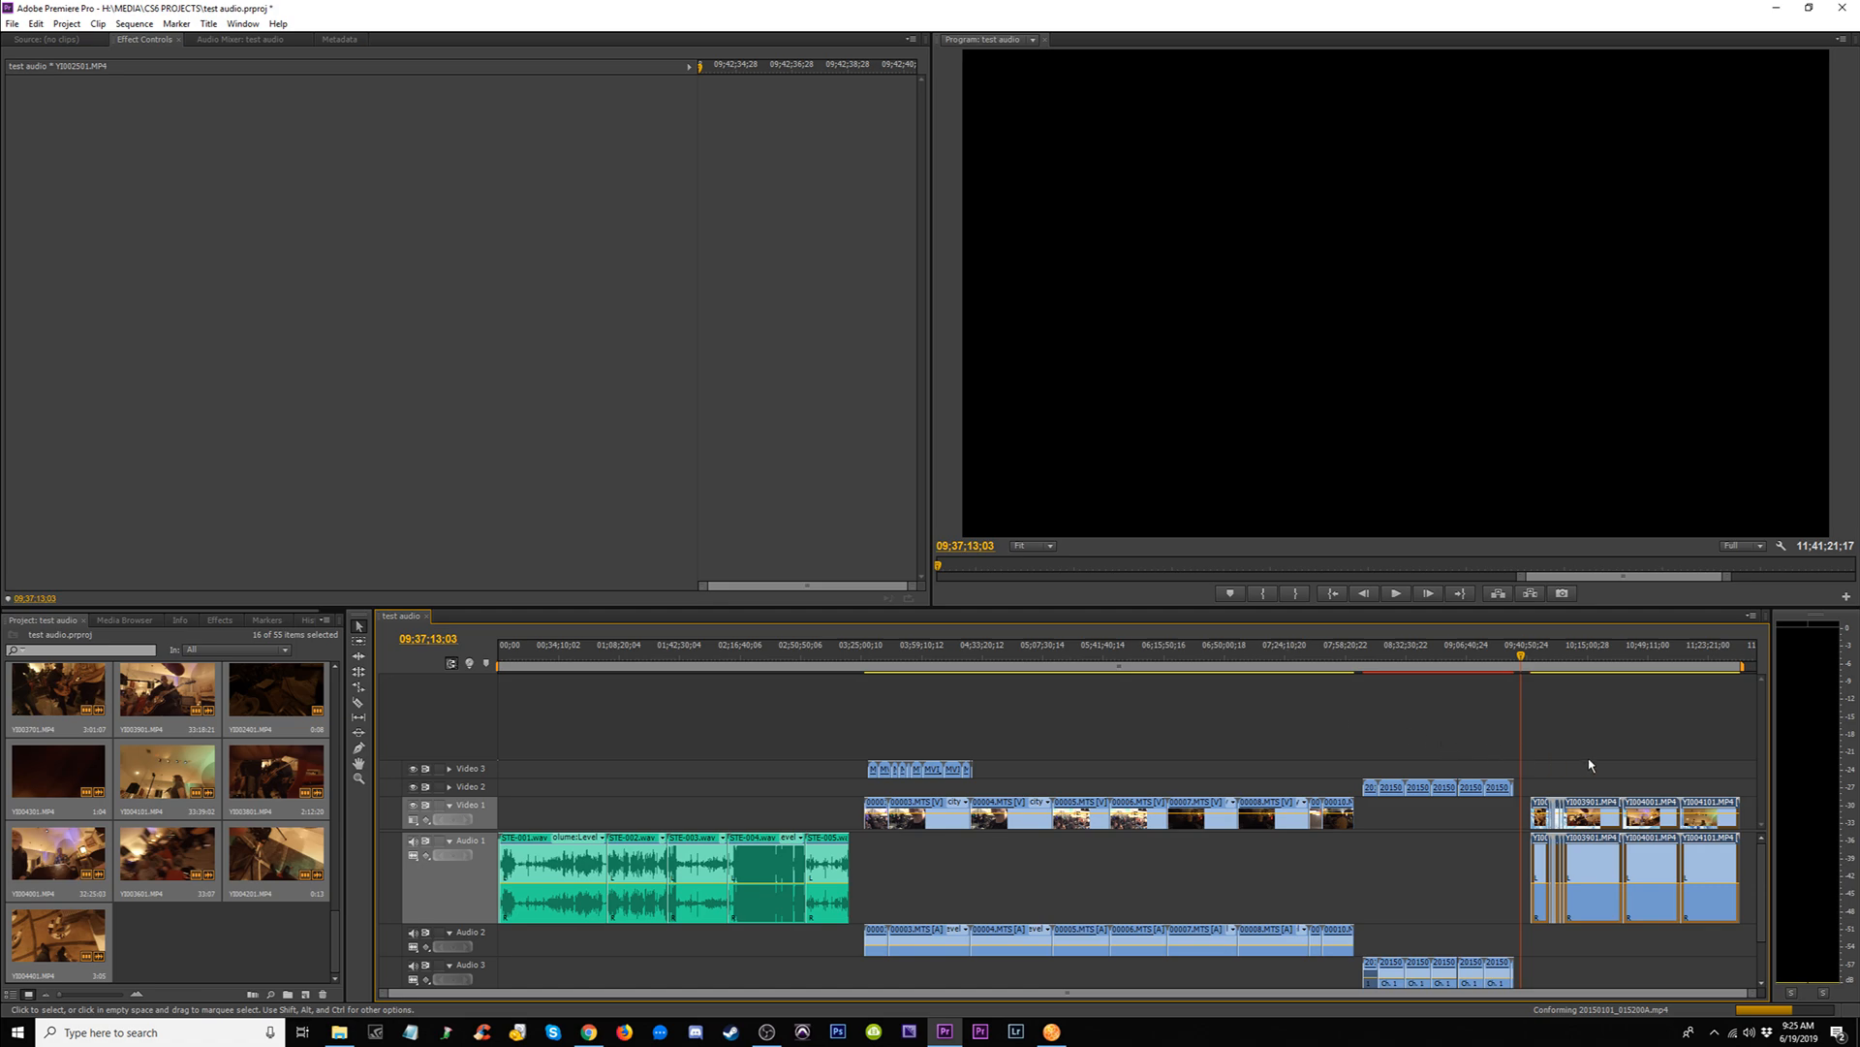
drag(1728, 762, 1361, 974)
drag(1592, 836, 1610, 835)
Step: Scrub through the YI clips at the end of the sequence to review that camera's angle
click(1563, 657)
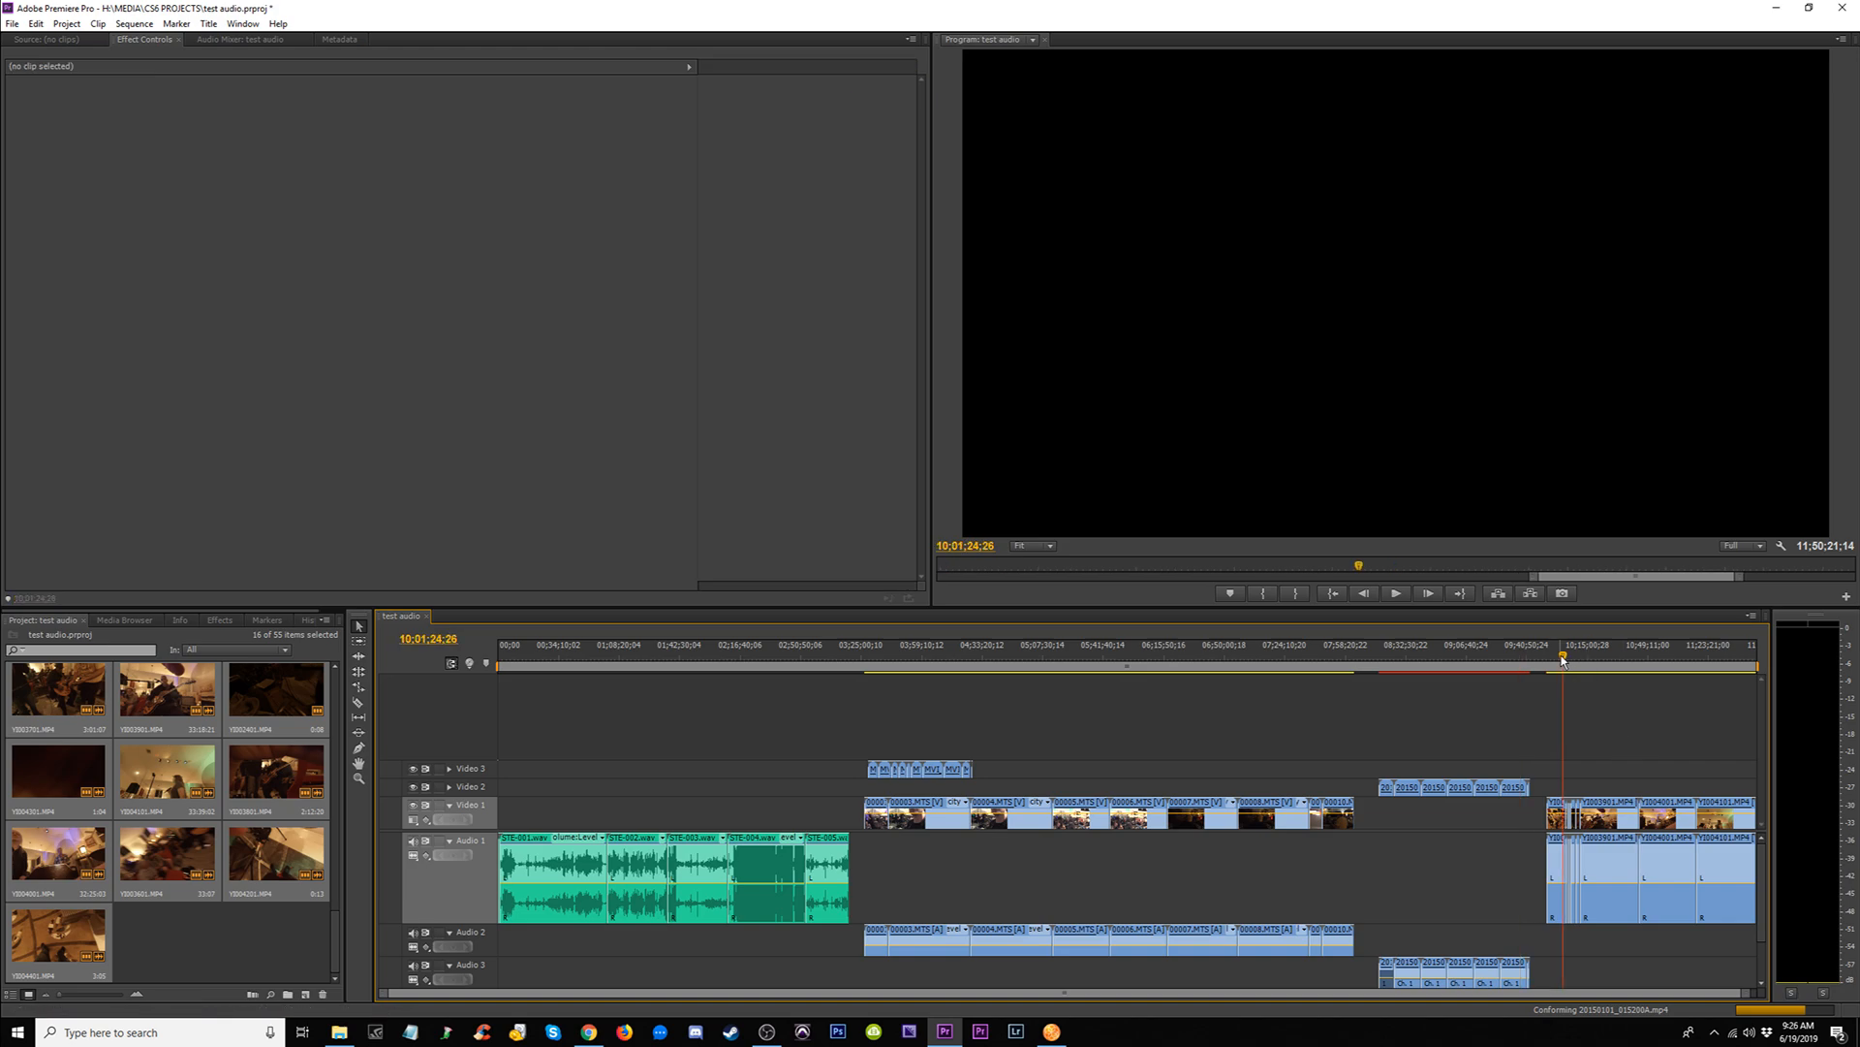
click(1598, 658)
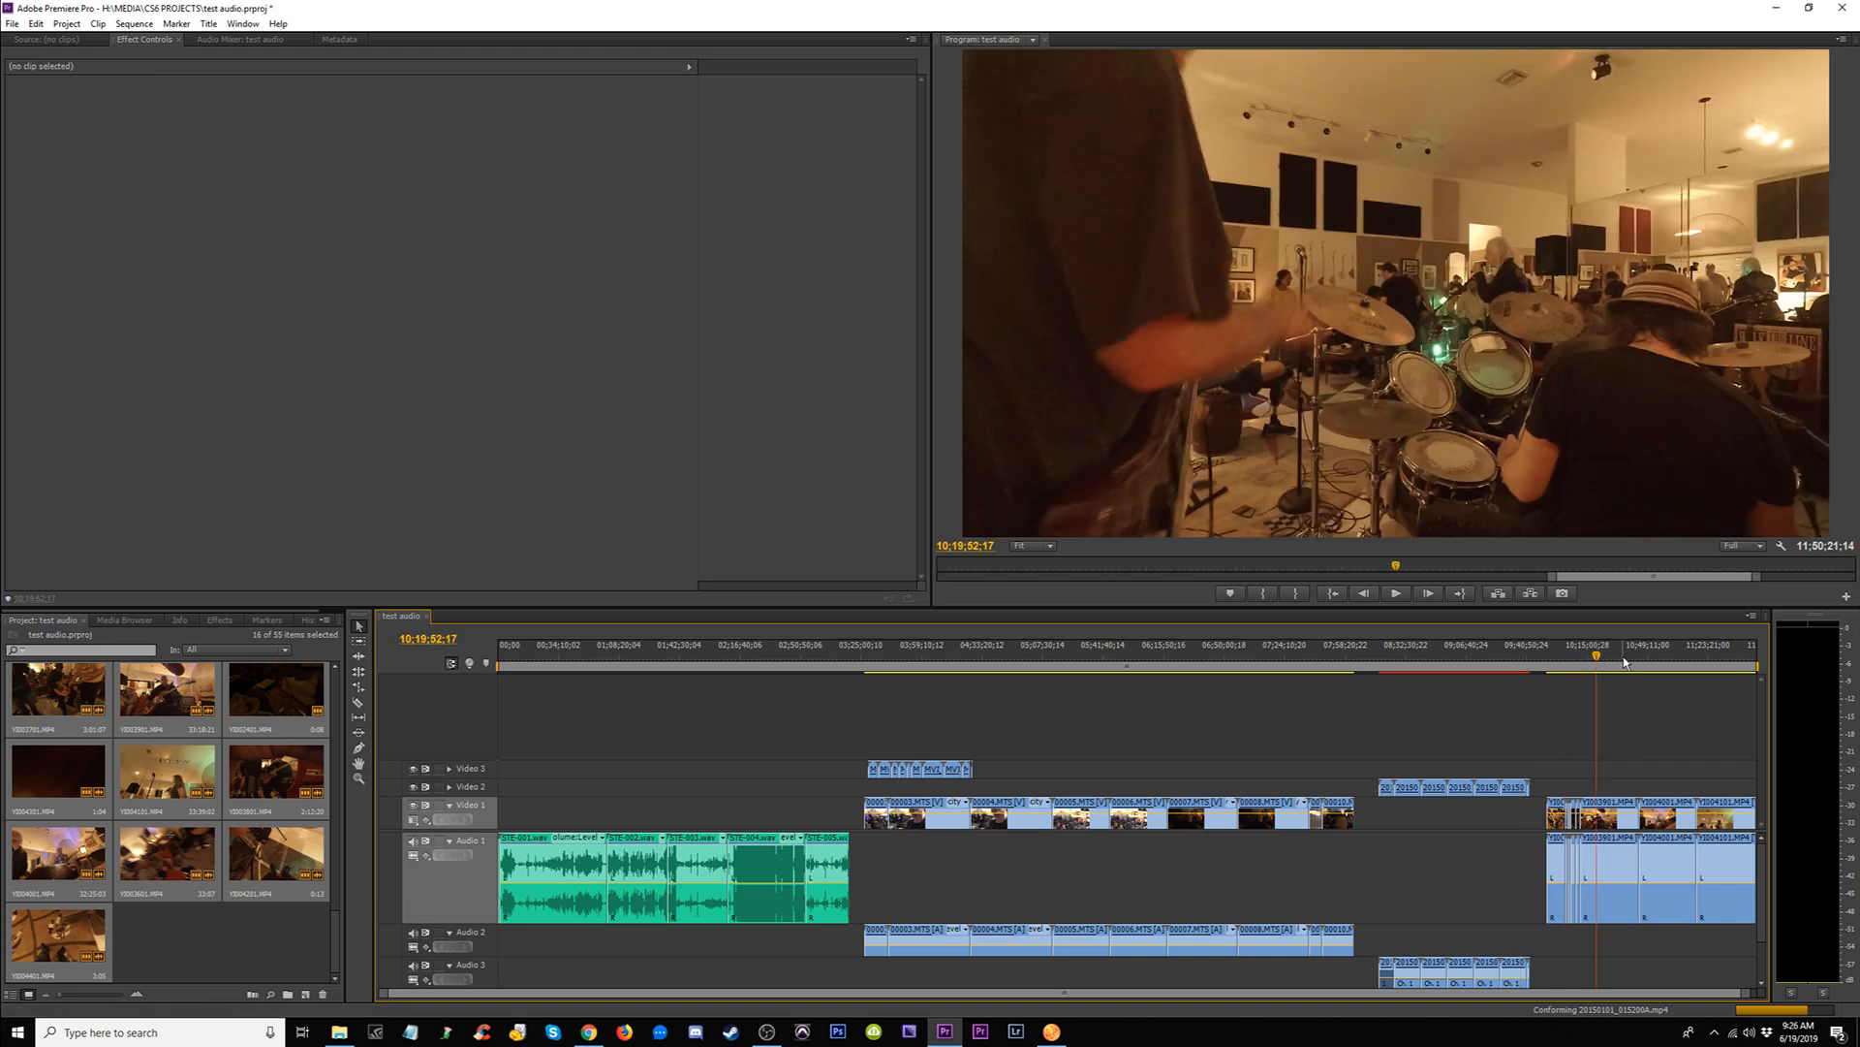
click(1612, 659)
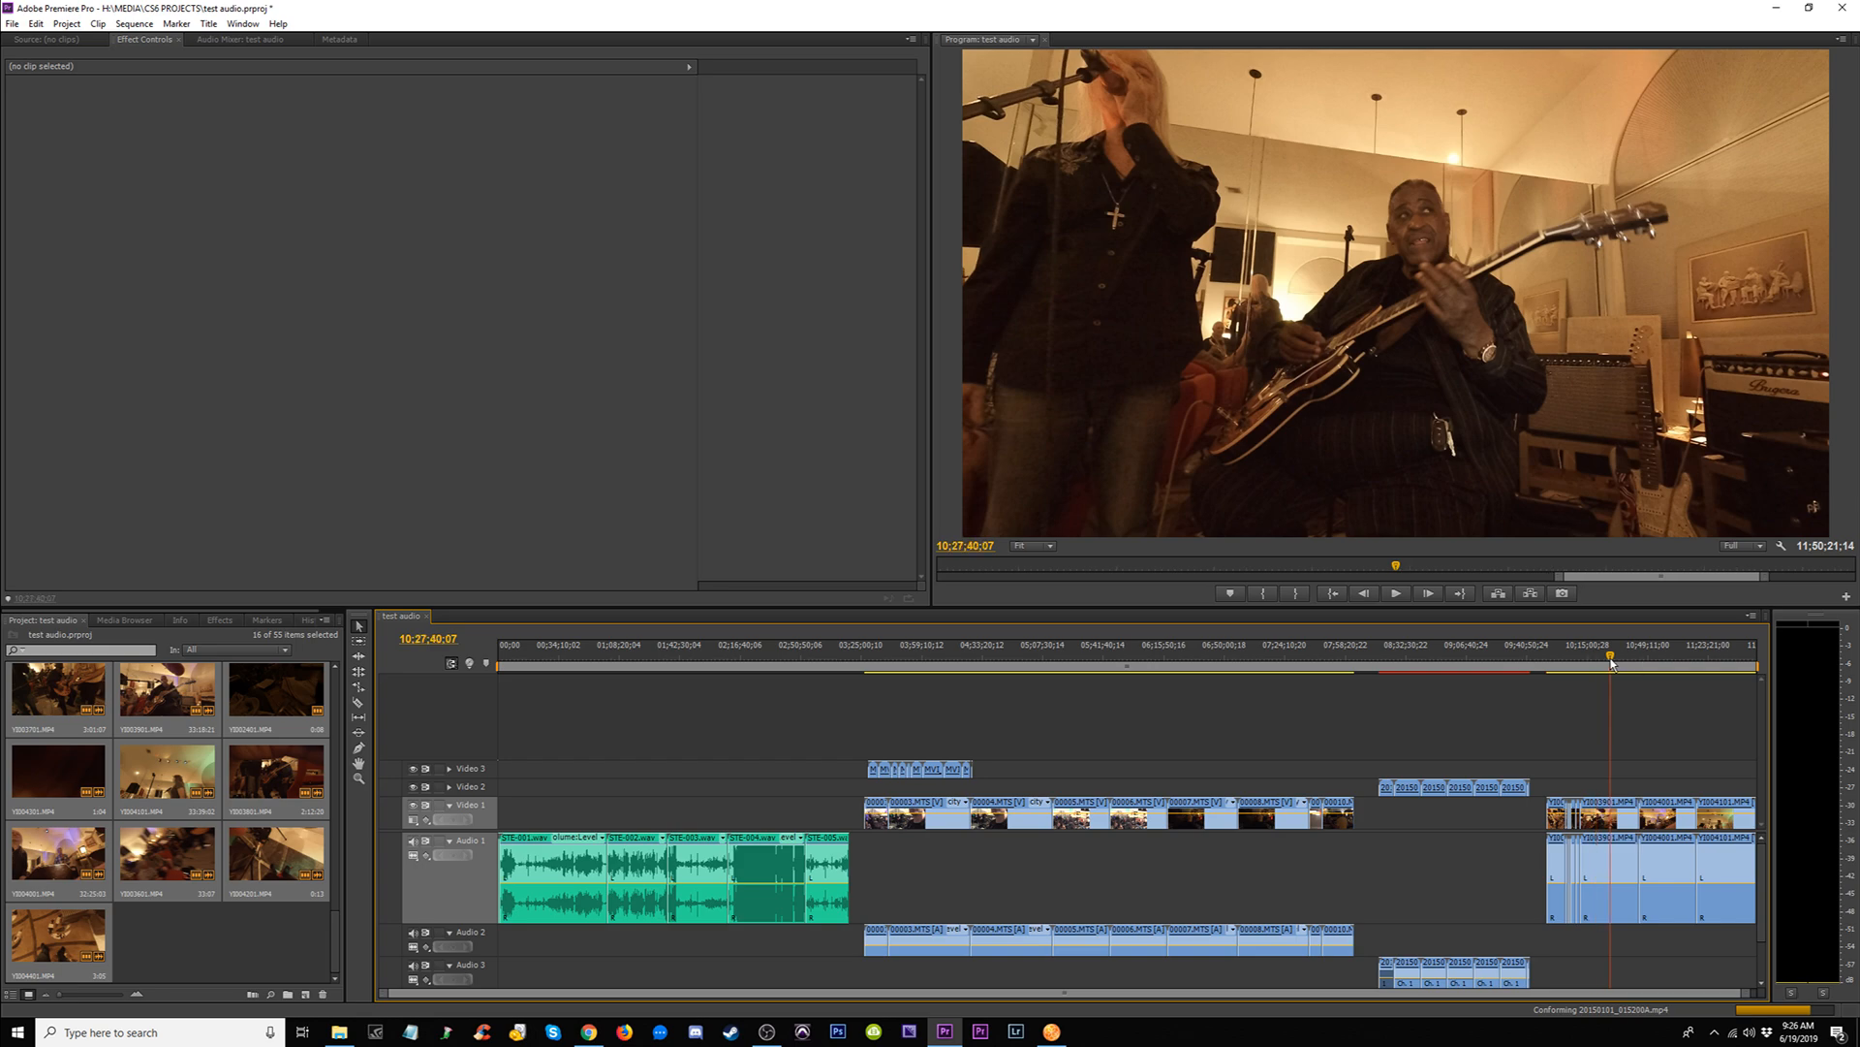
drag(1630, 662, 1667, 664)
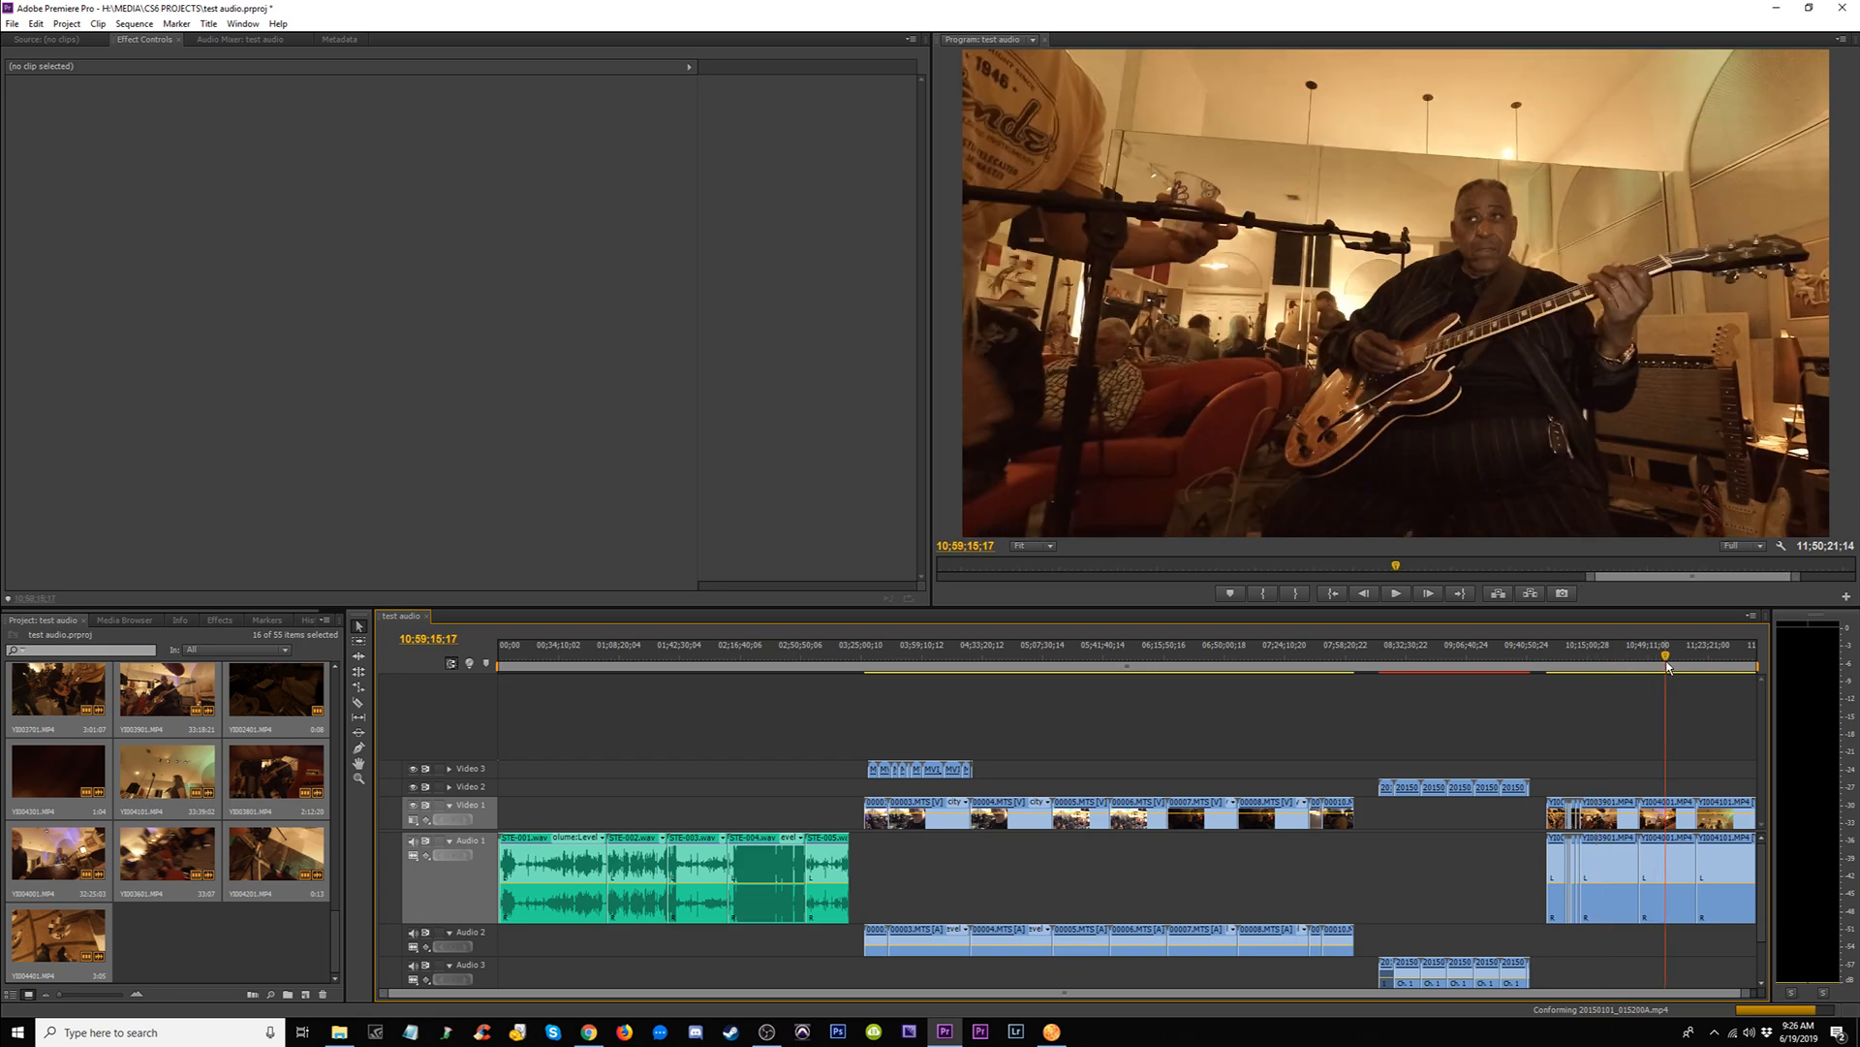
click(1730, 665)
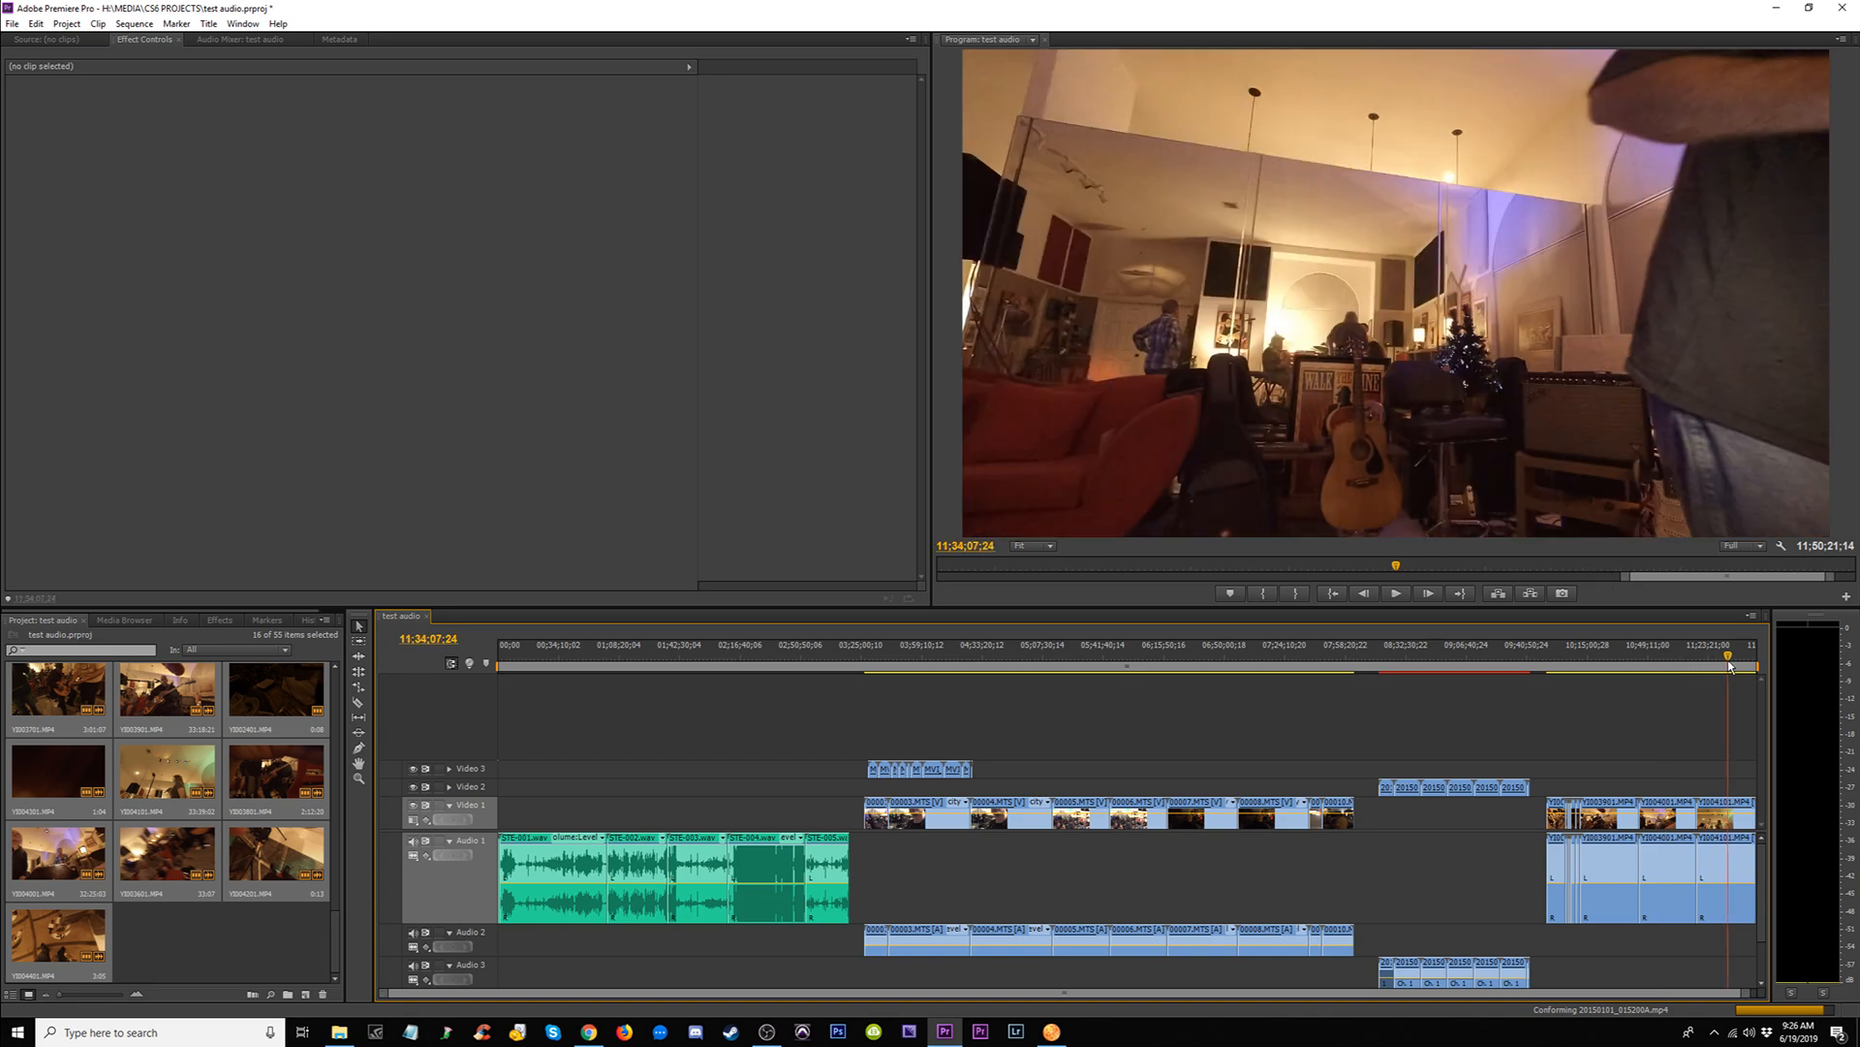
click(1742, 663)
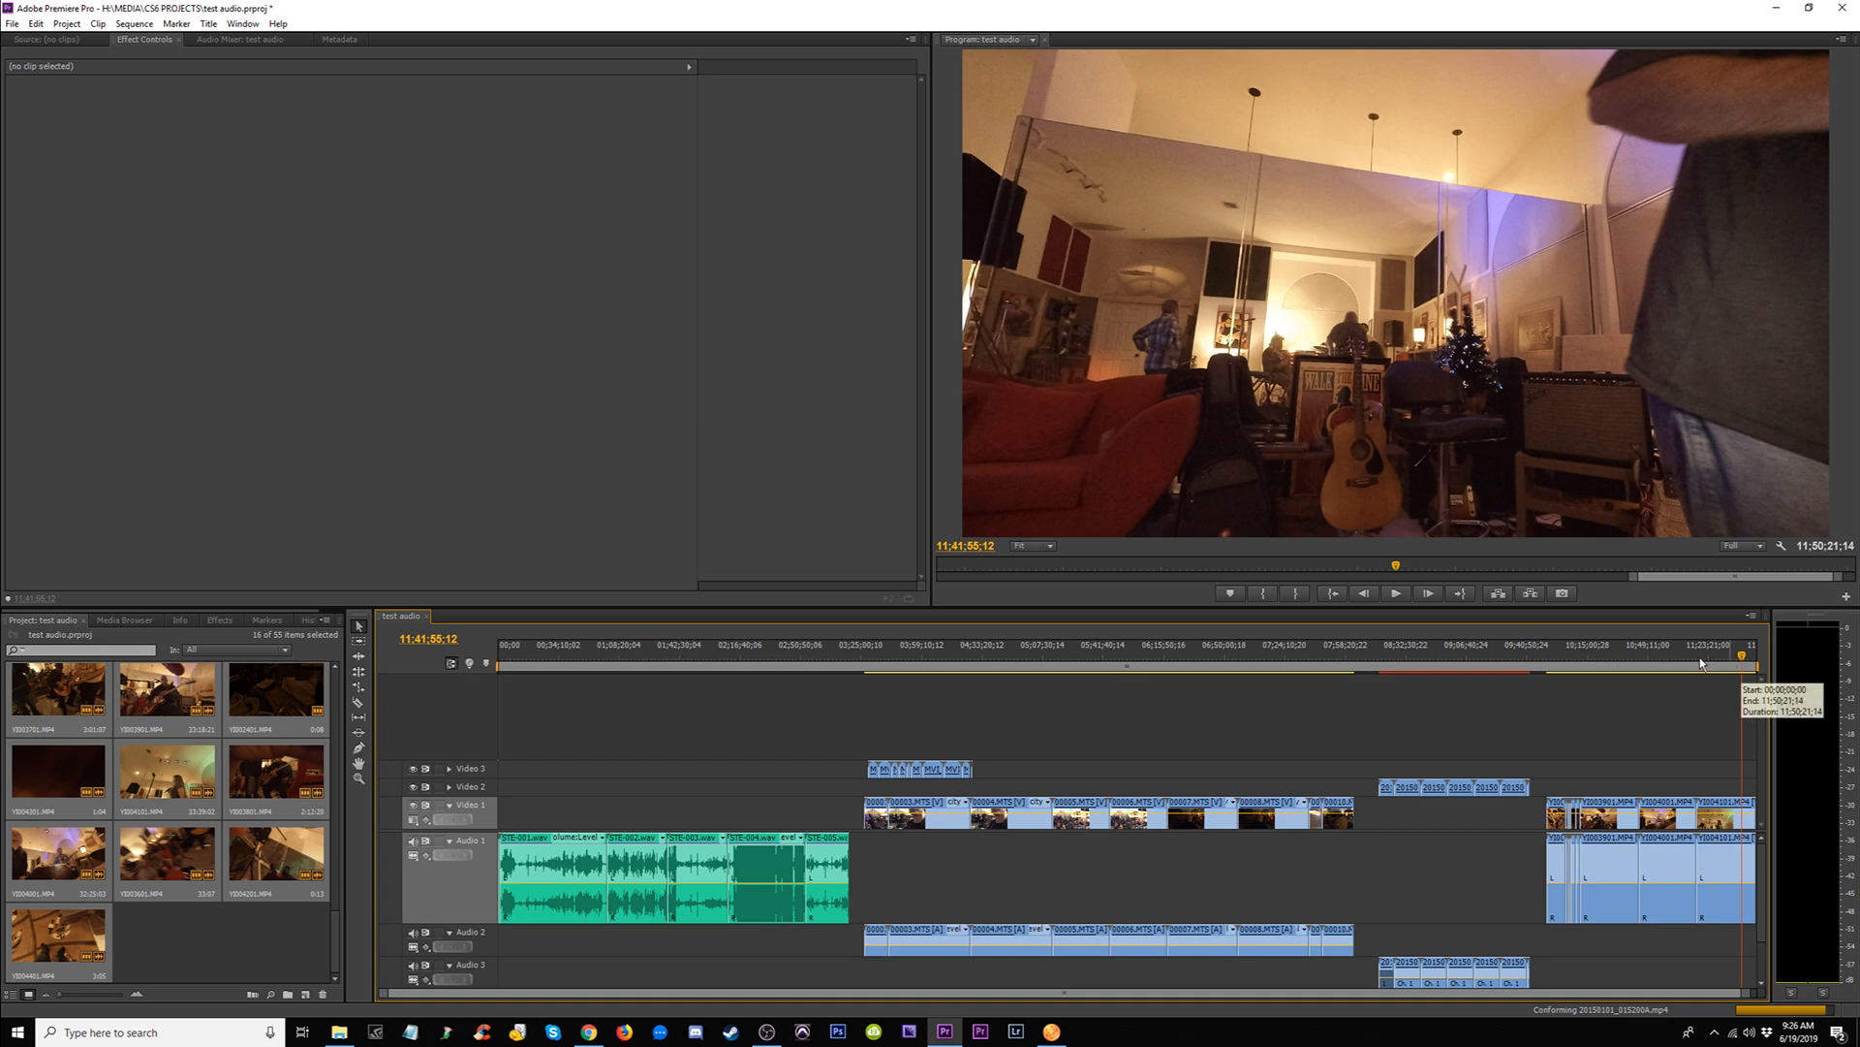
Step: Scrub back through the MTS clips on Video 1 to review that camera's footage
click(1341, 663)
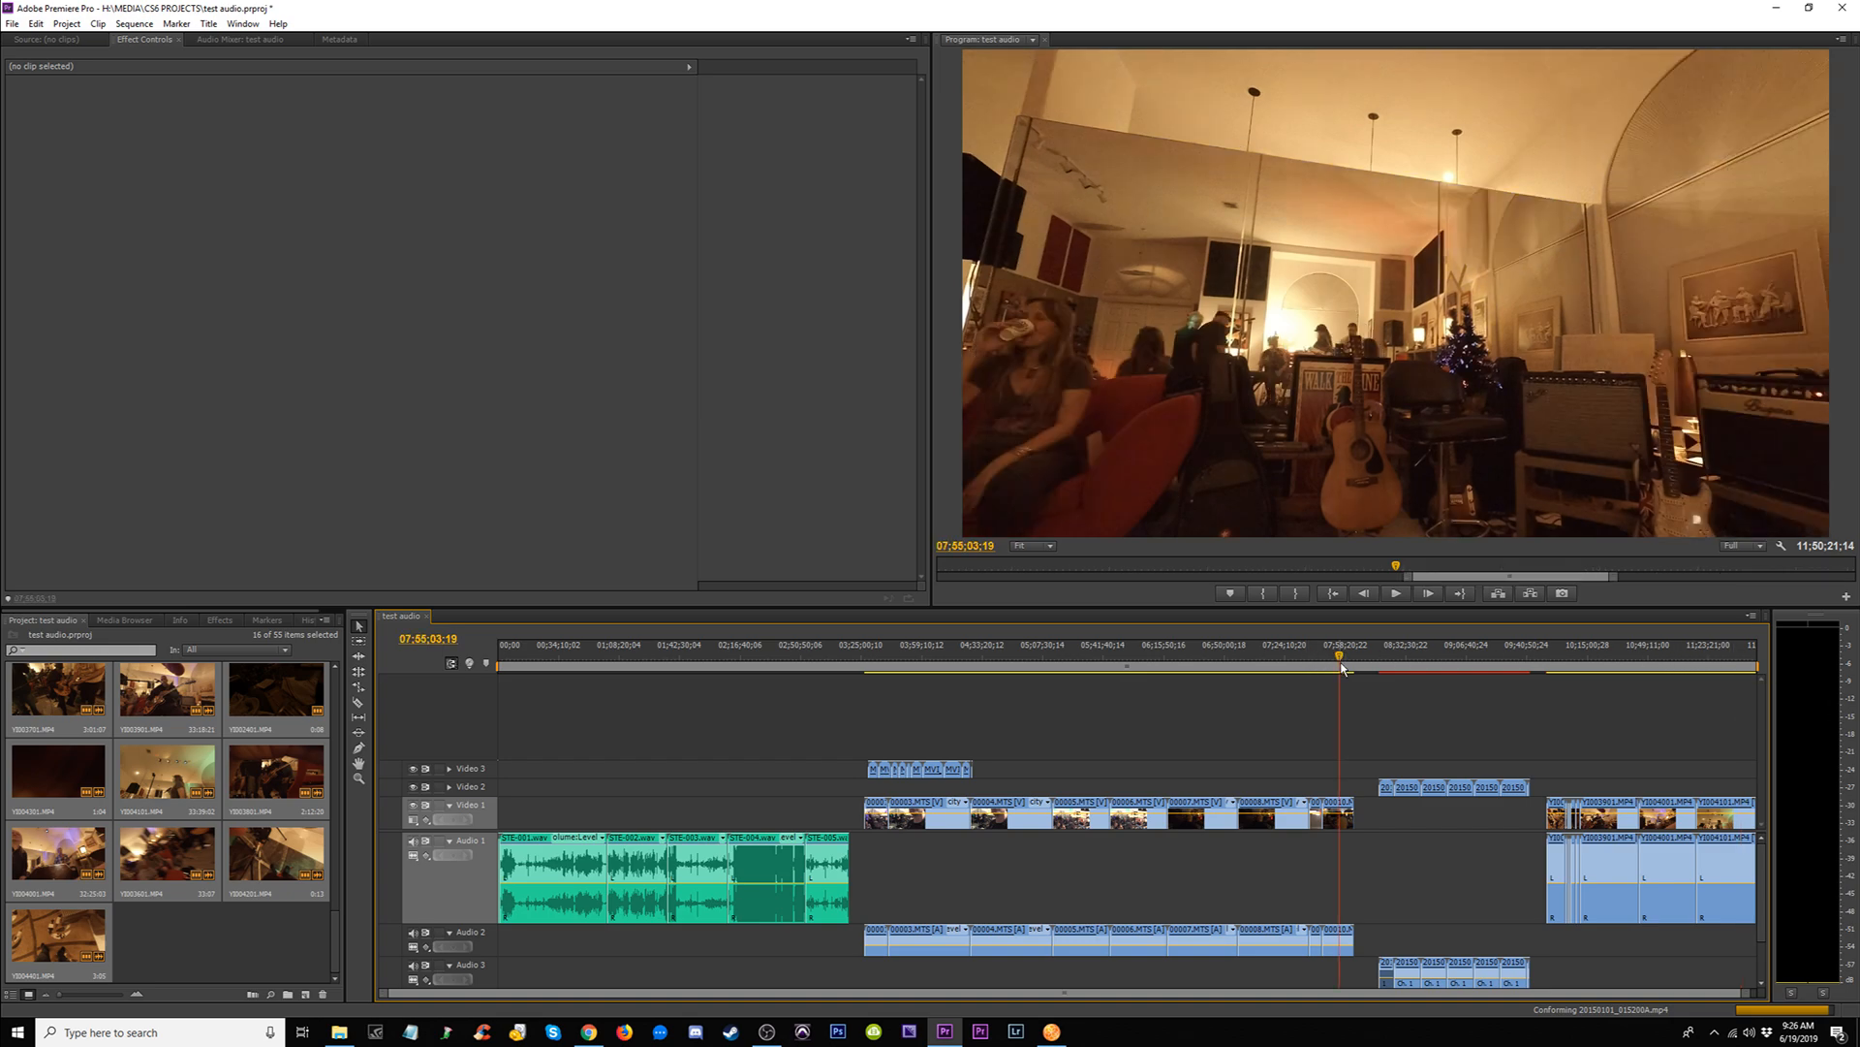
drag(1273, 666, 1207, 663)
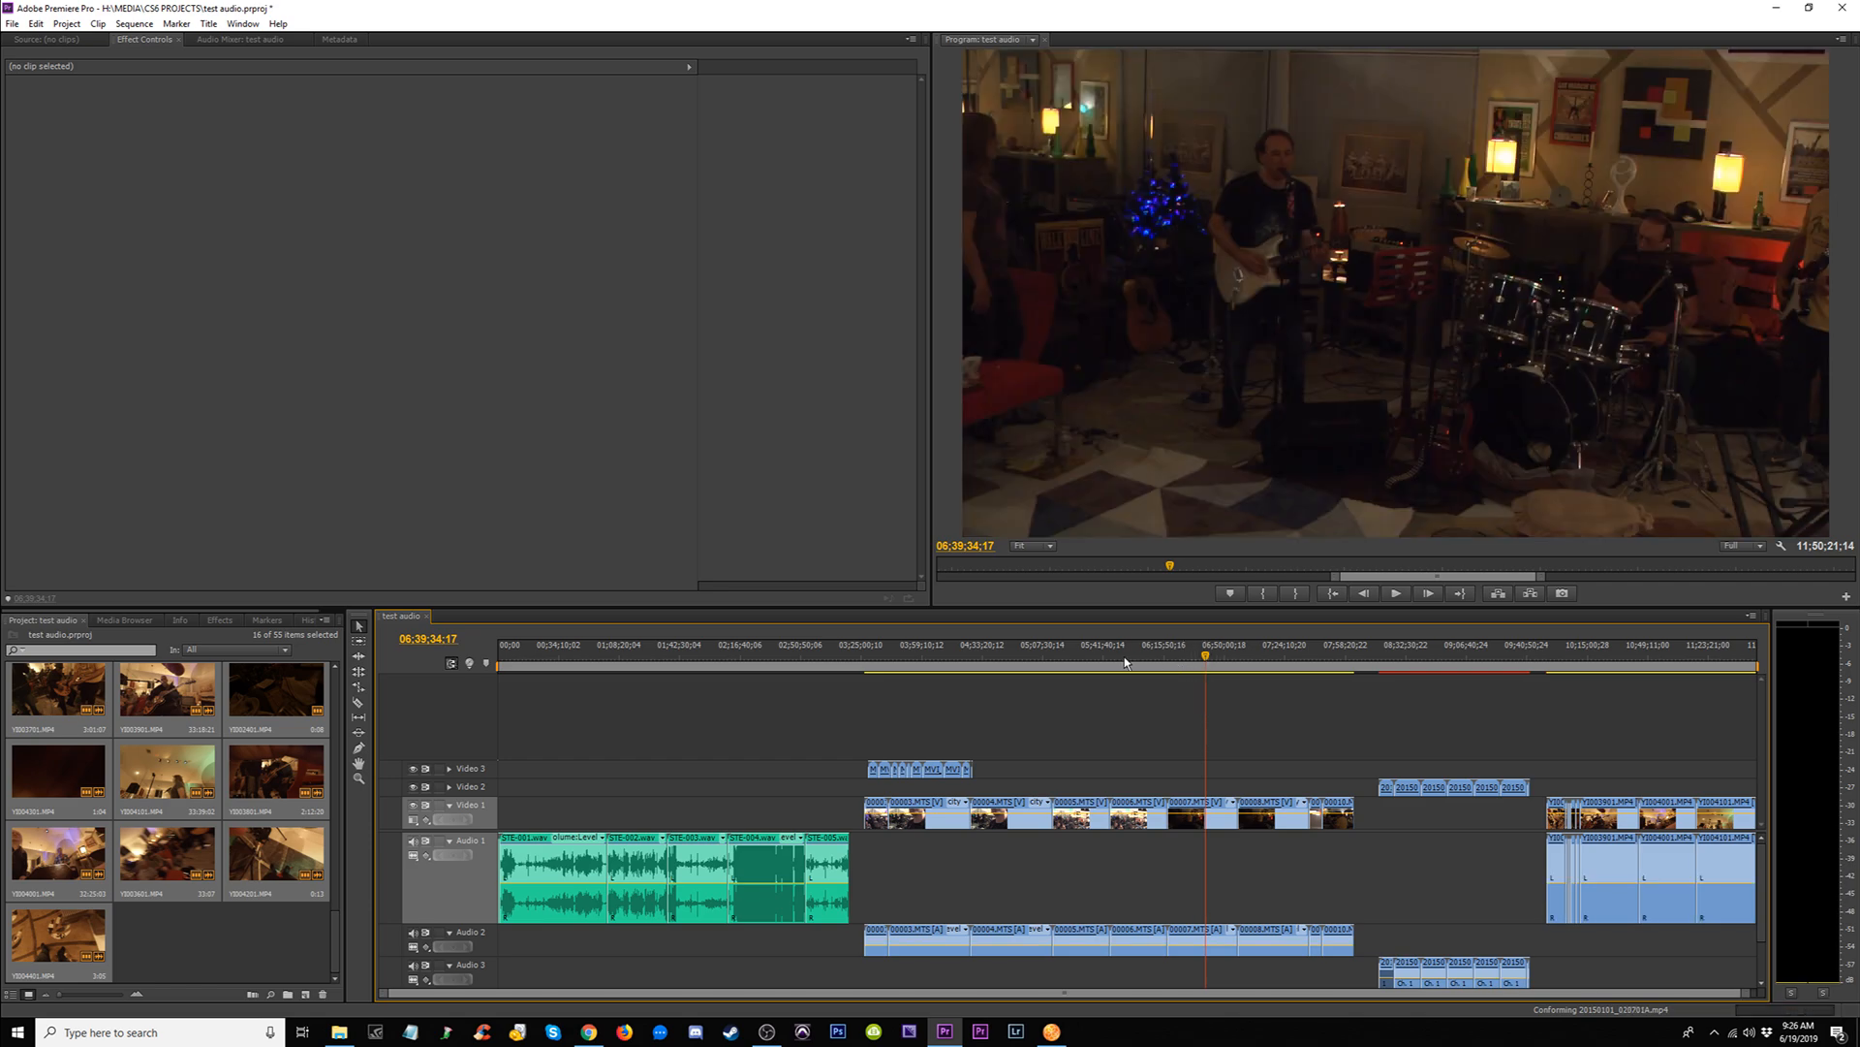
click(1028, 667)
drag(1028, 668, 1026, 669)
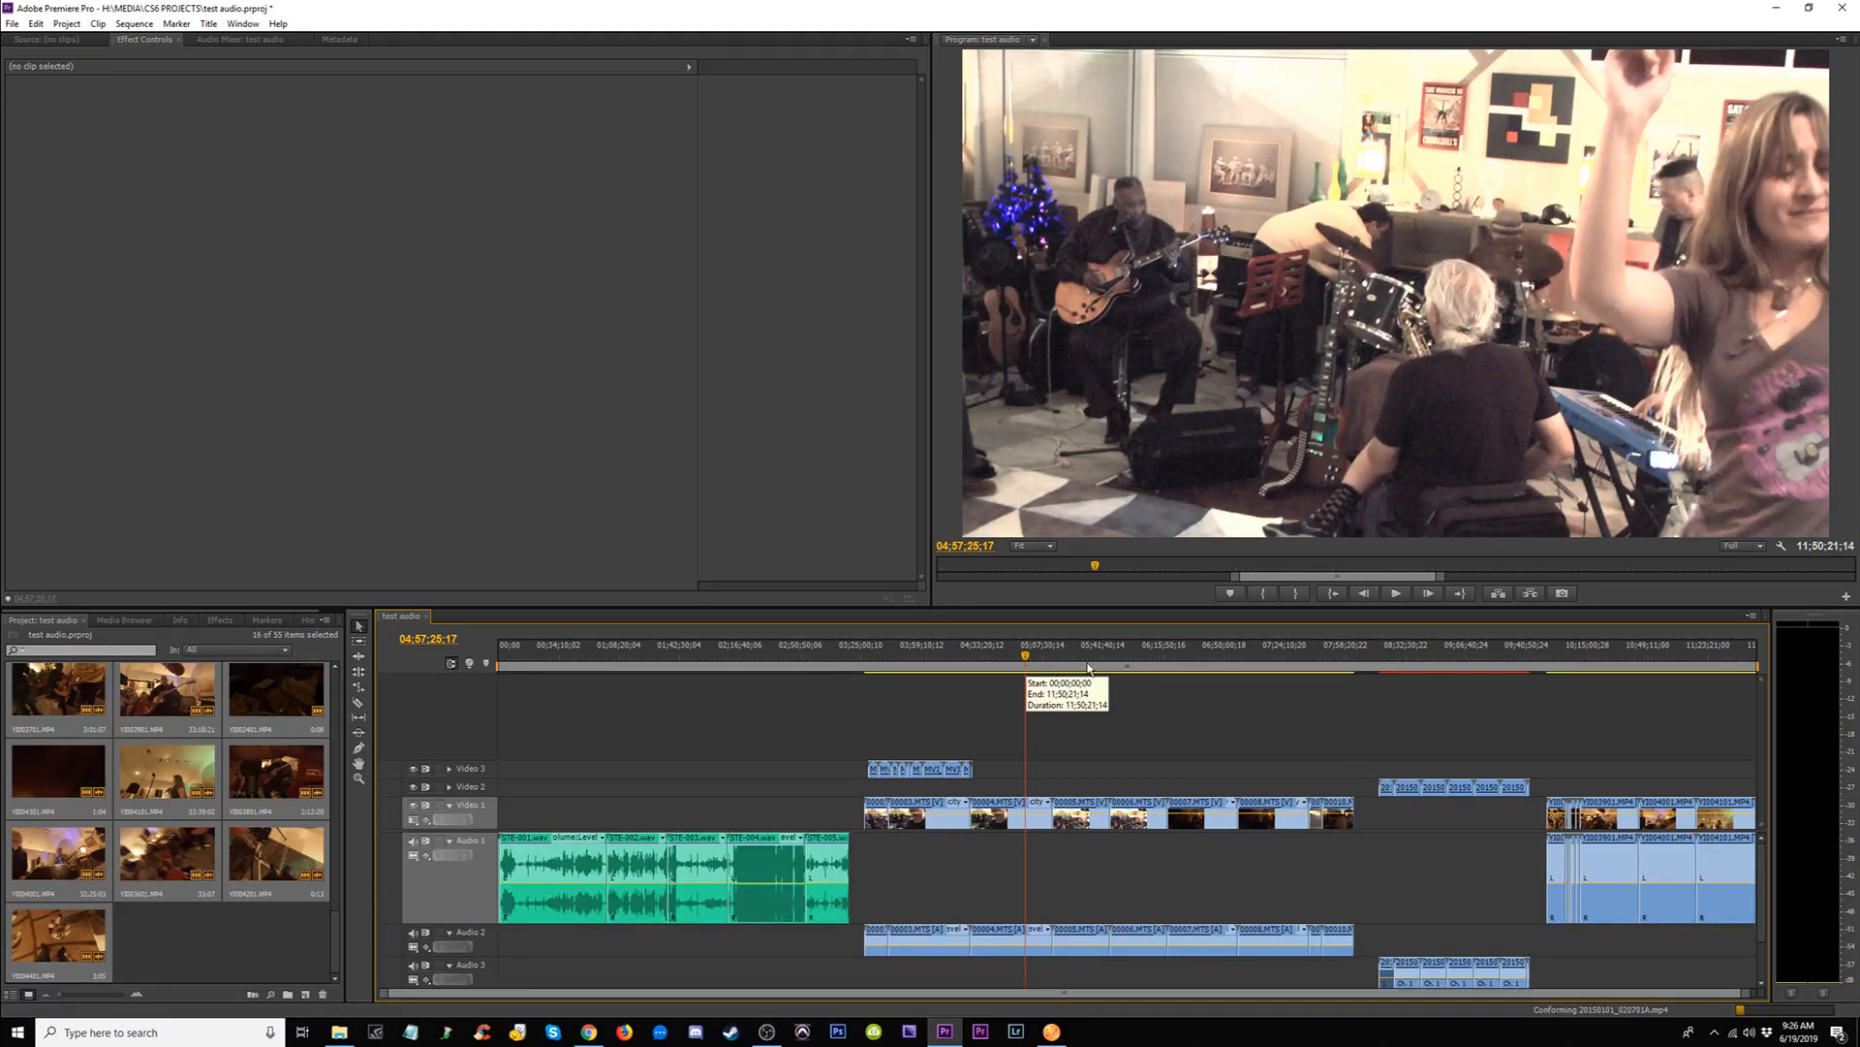
click(1008, 661)
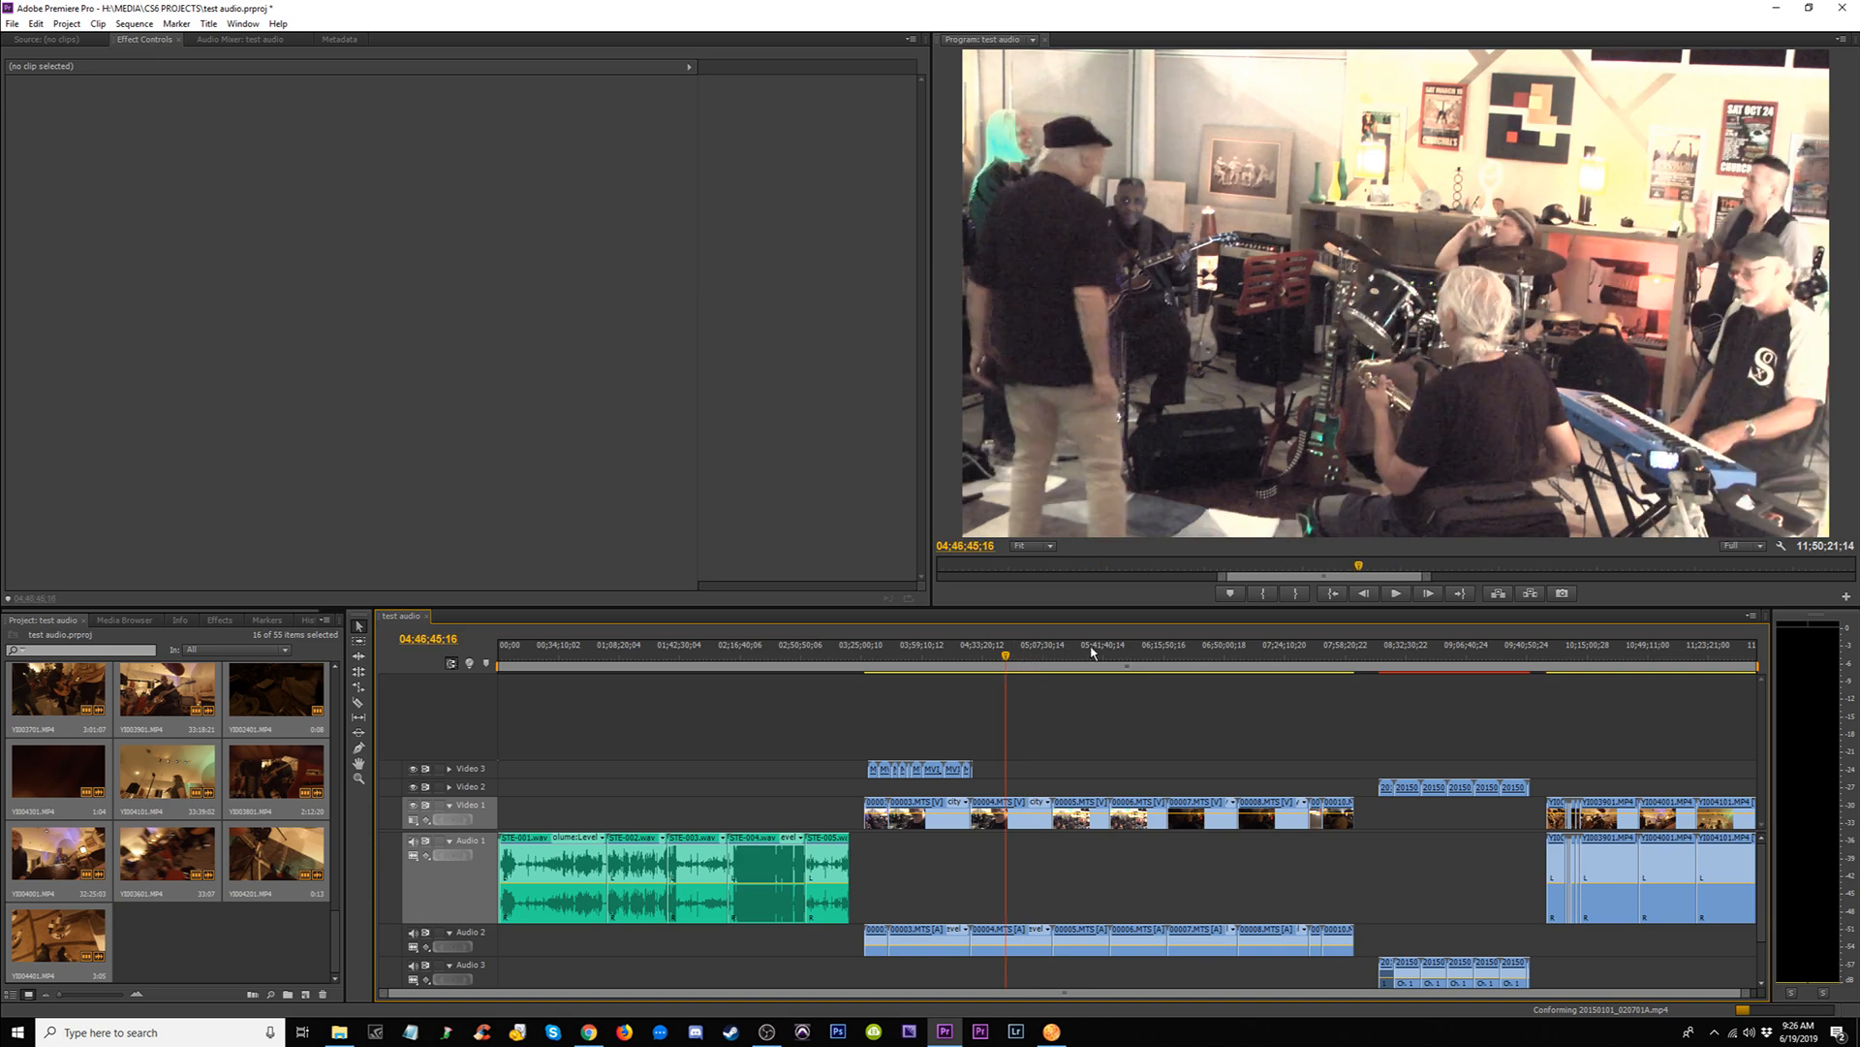
click(1071, 659)
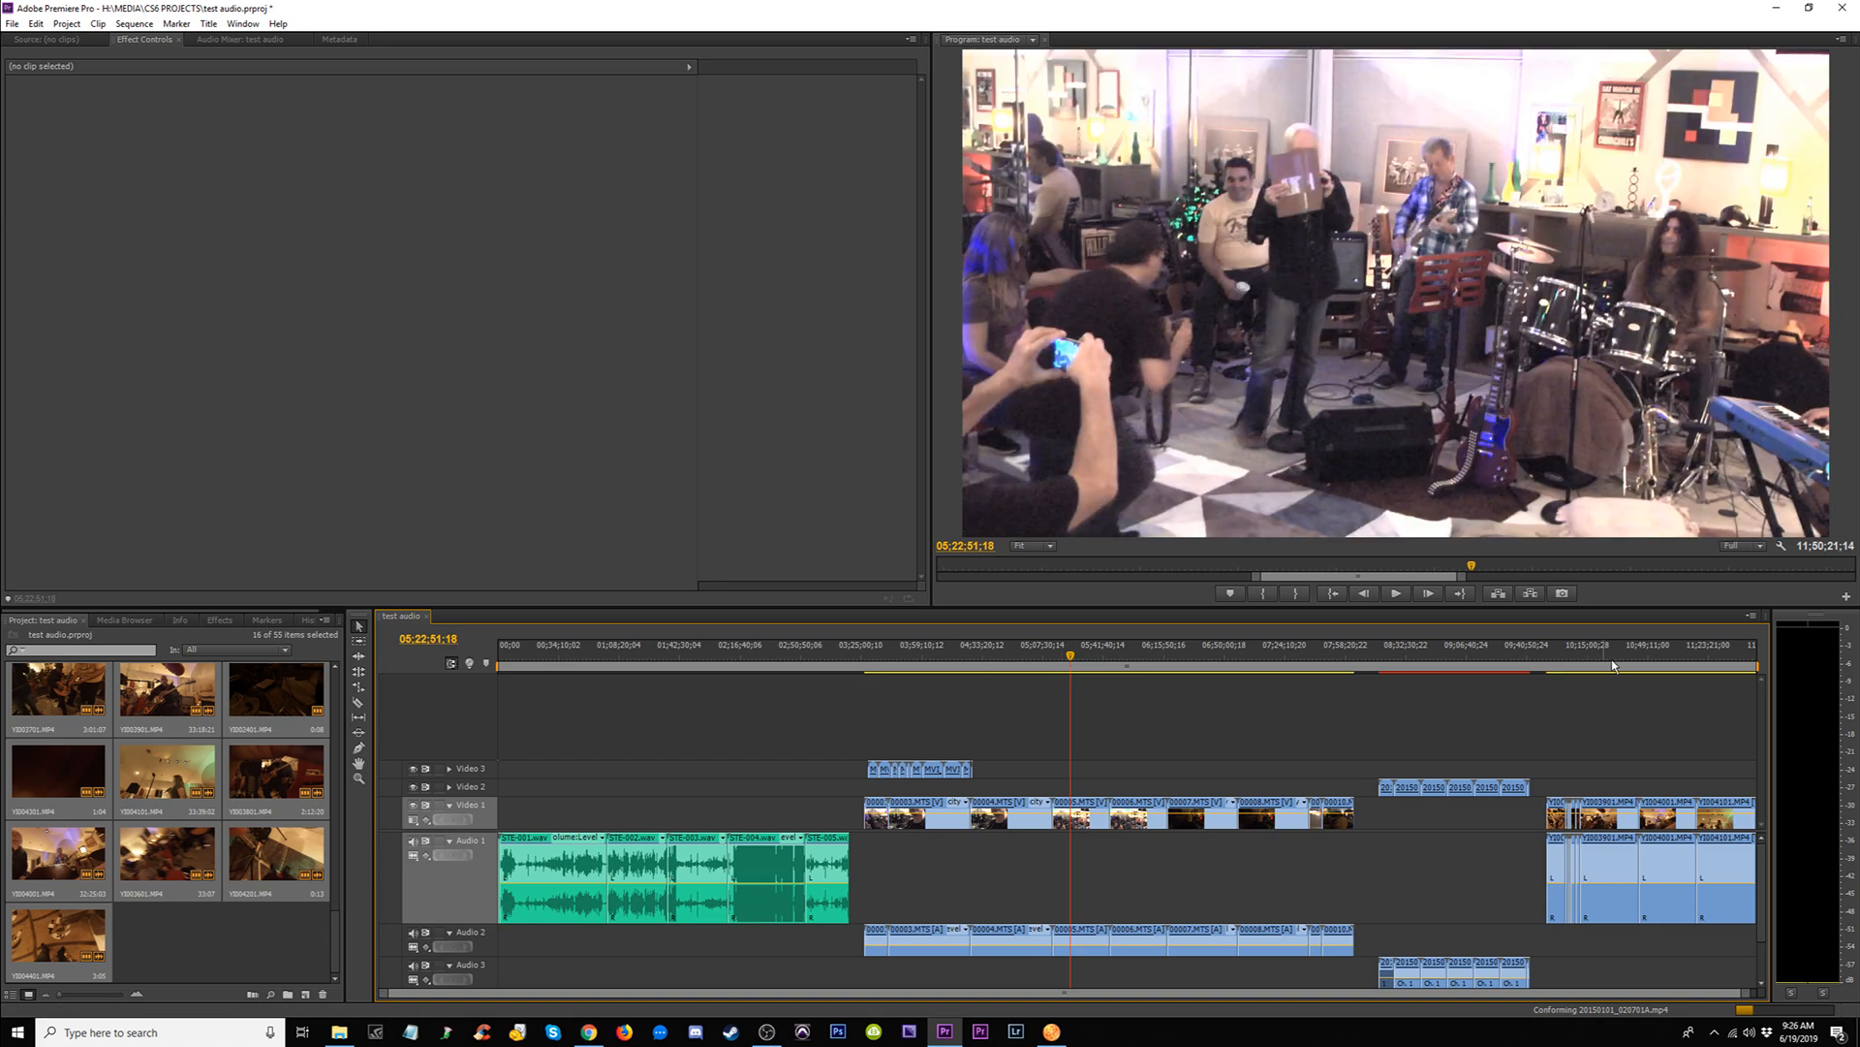
Step: Check one YI clip again and preview several points in the 20150101 mp4 clips on Video 2
click(1668, 669)
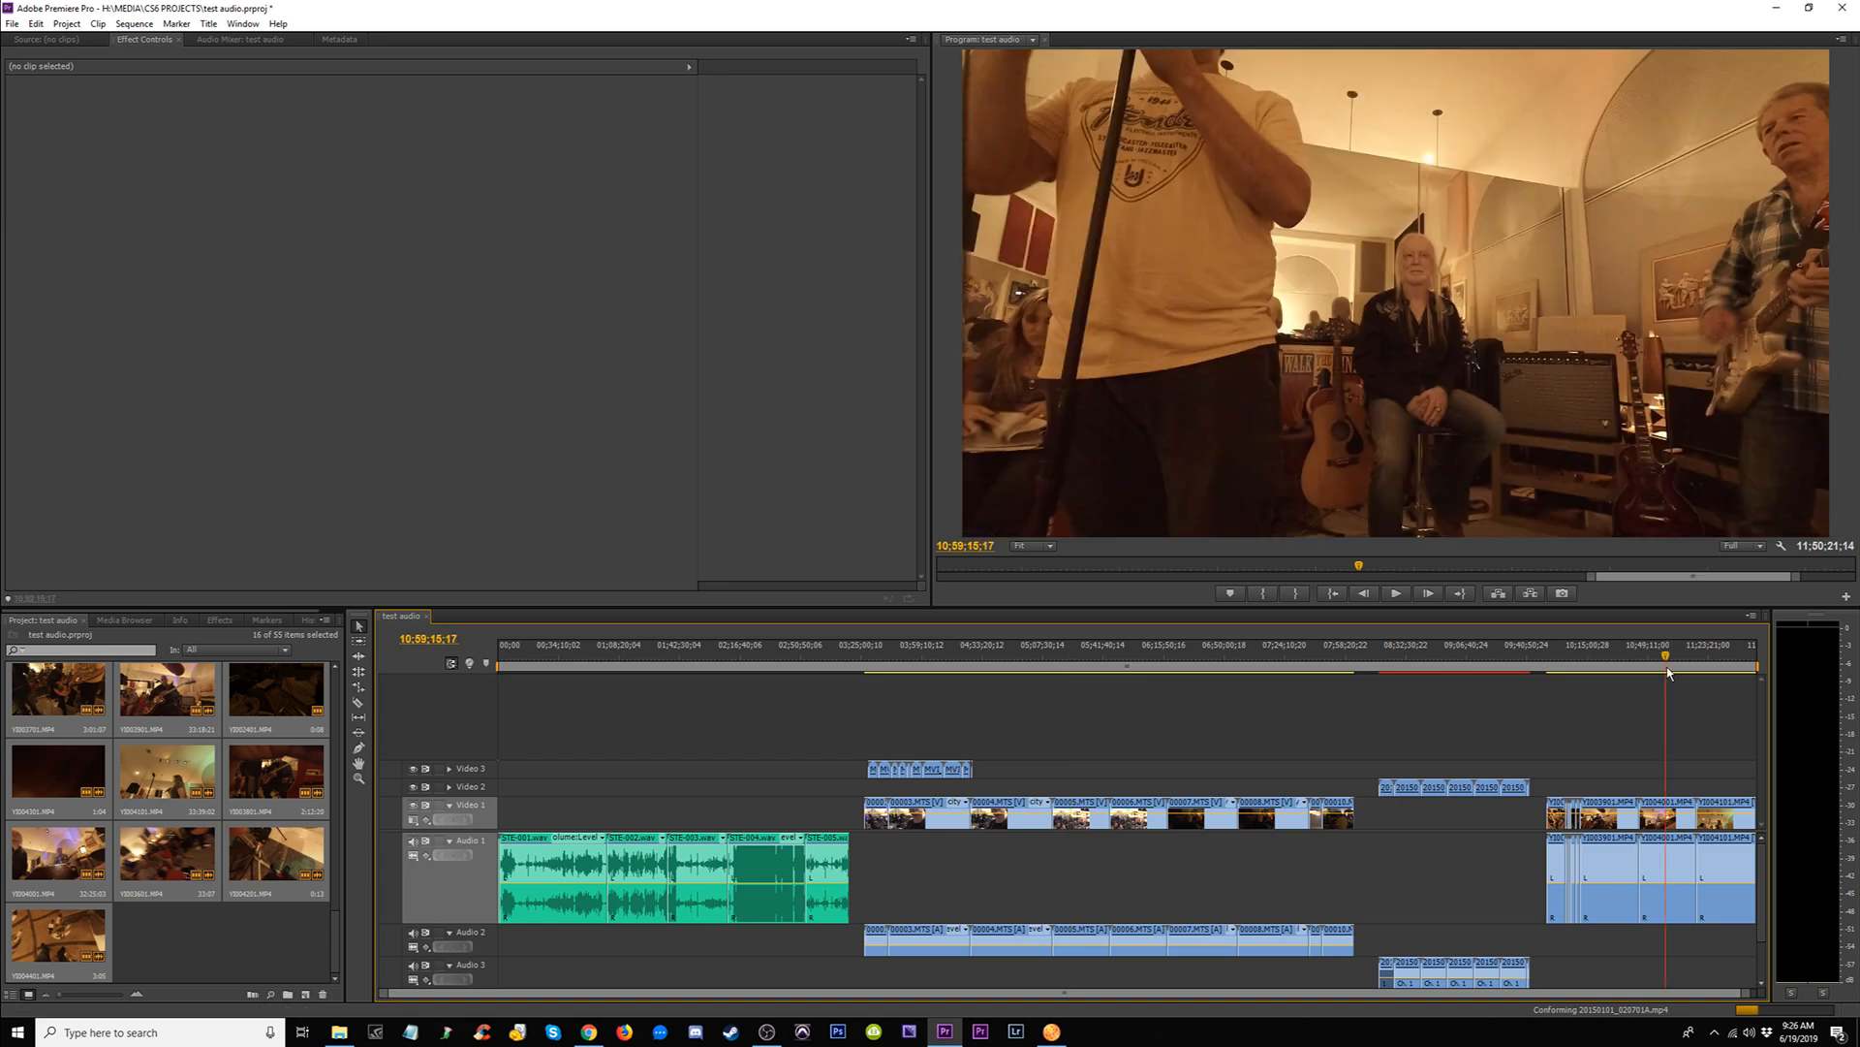
click(1492, 668)
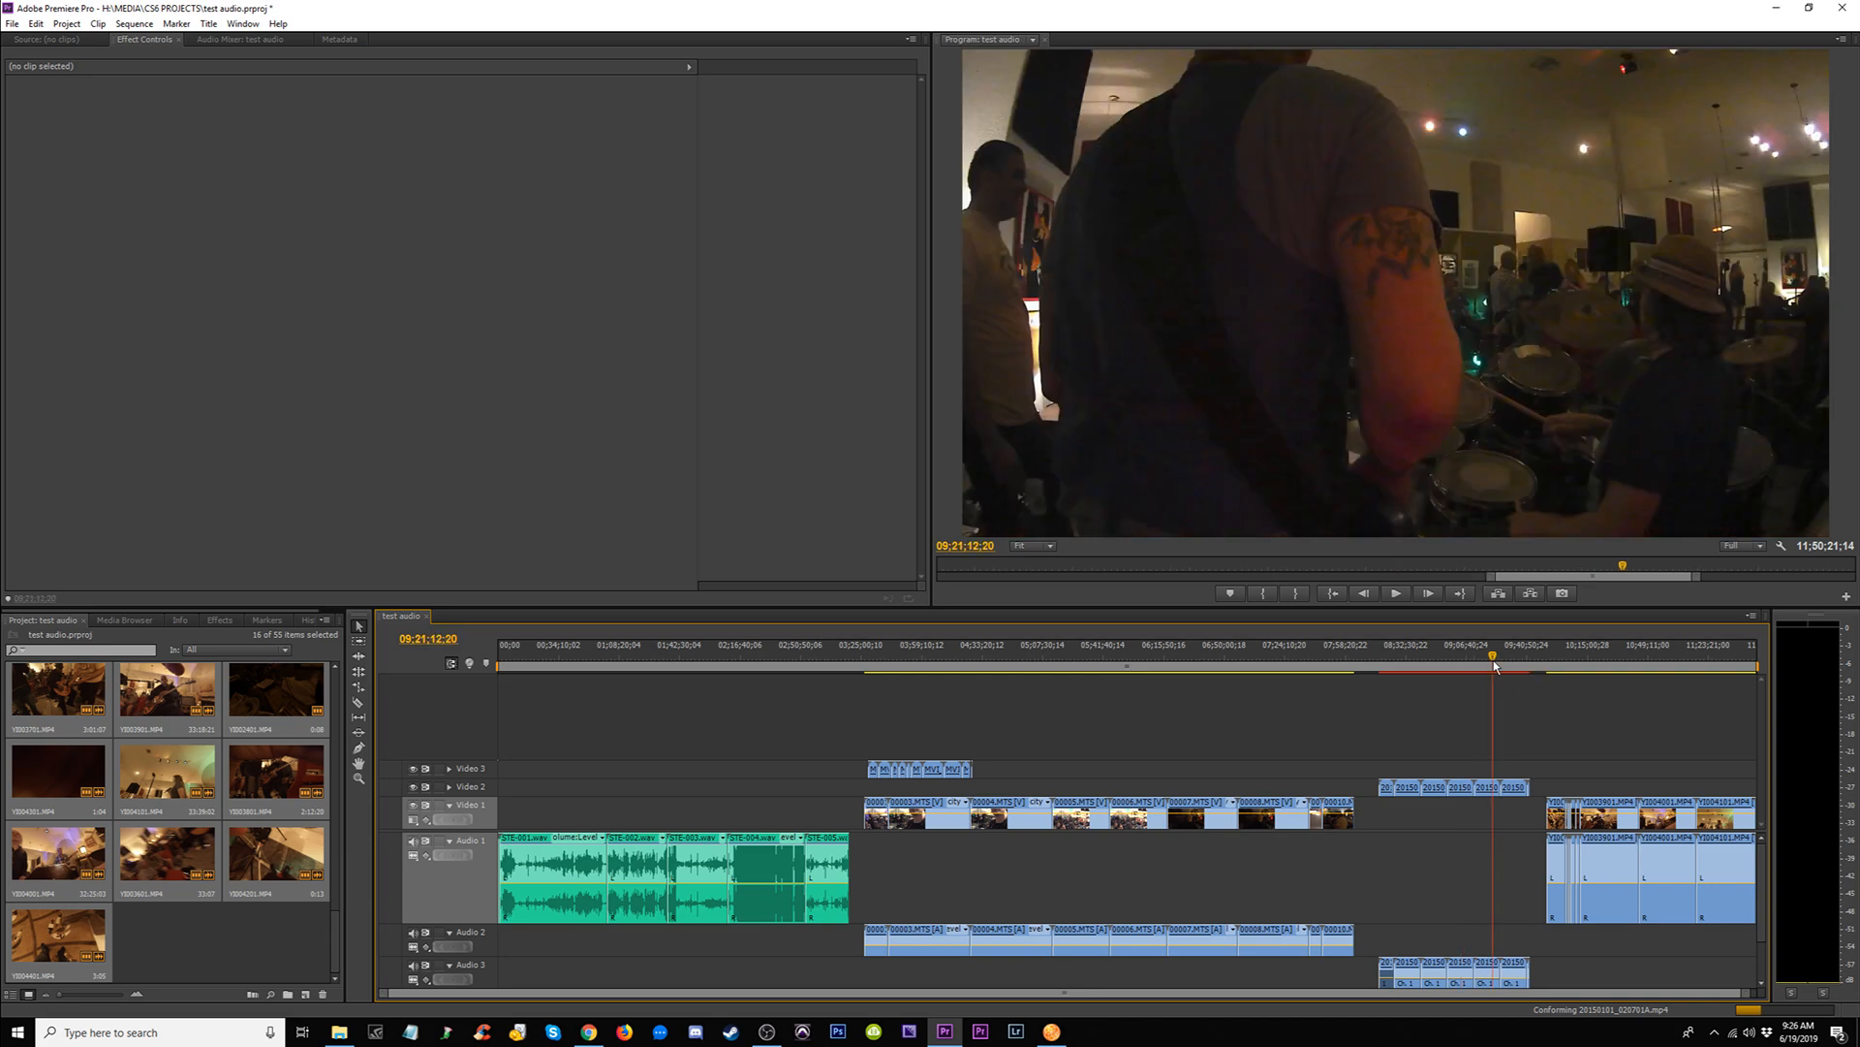
click(1495, 667)
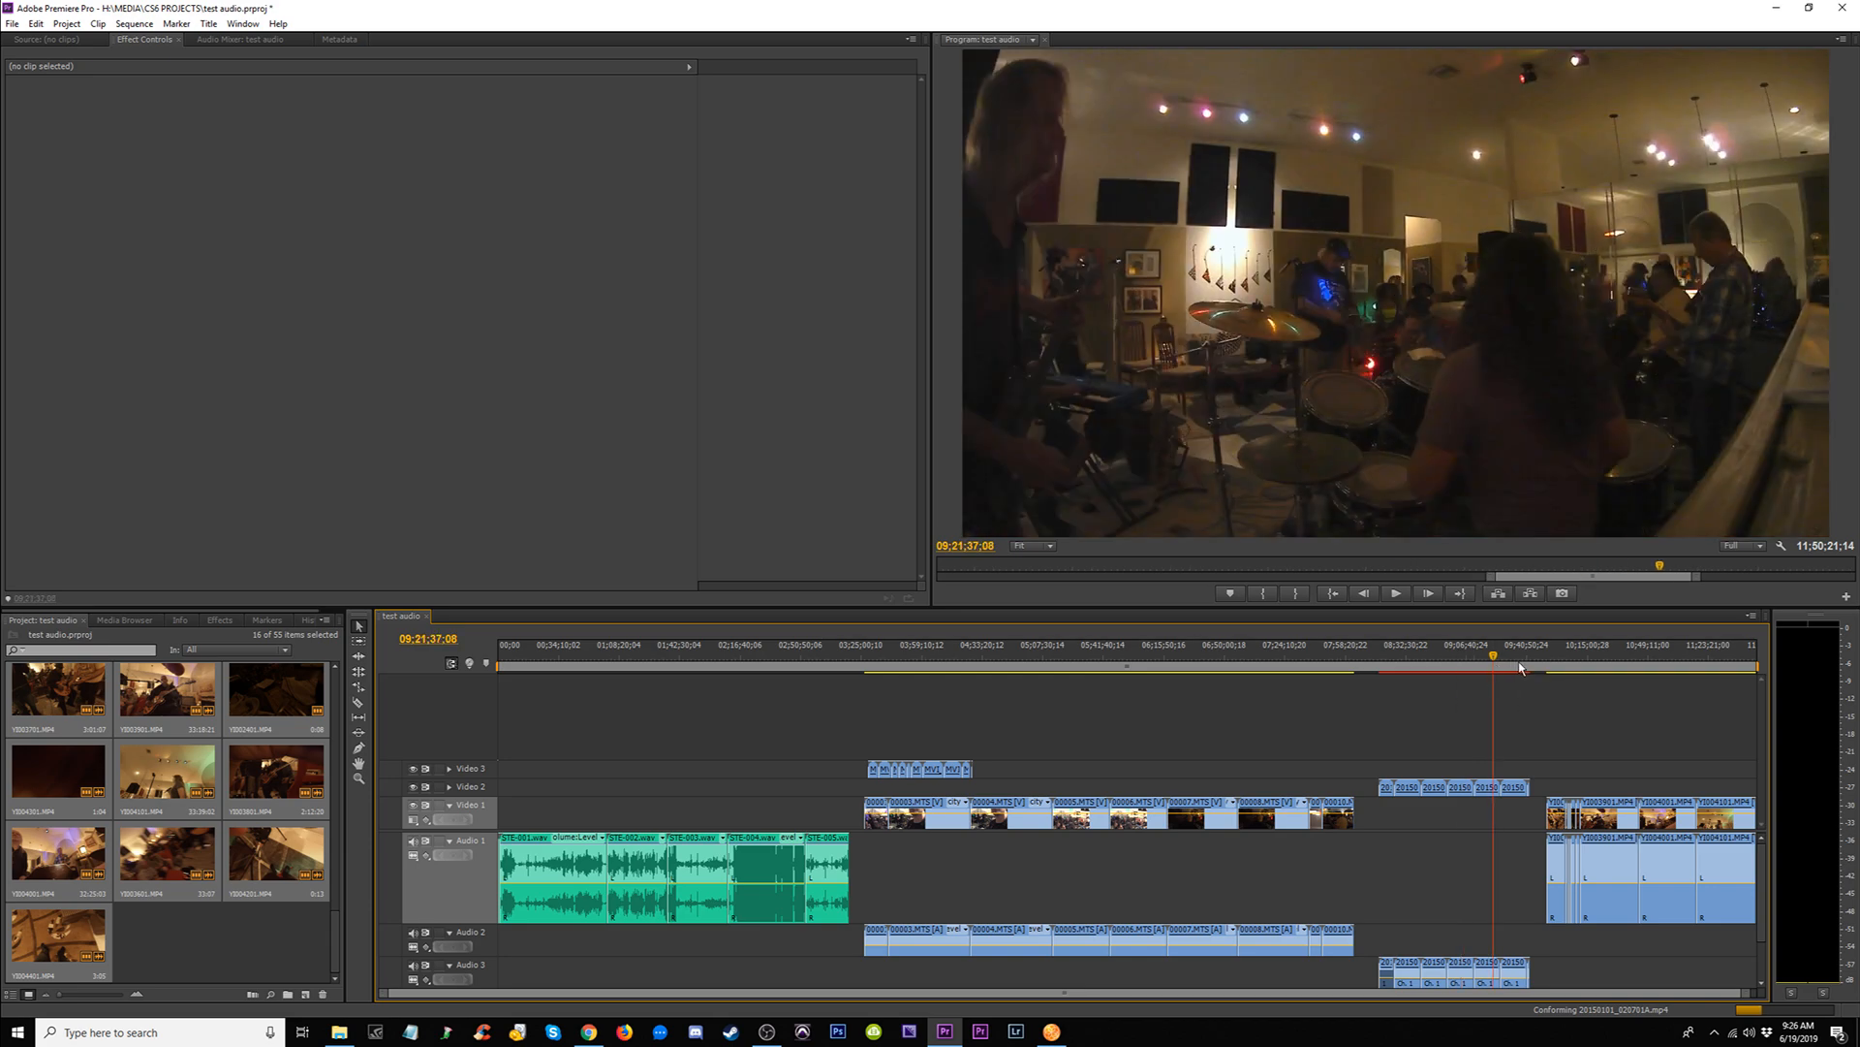
click(1519, 667)
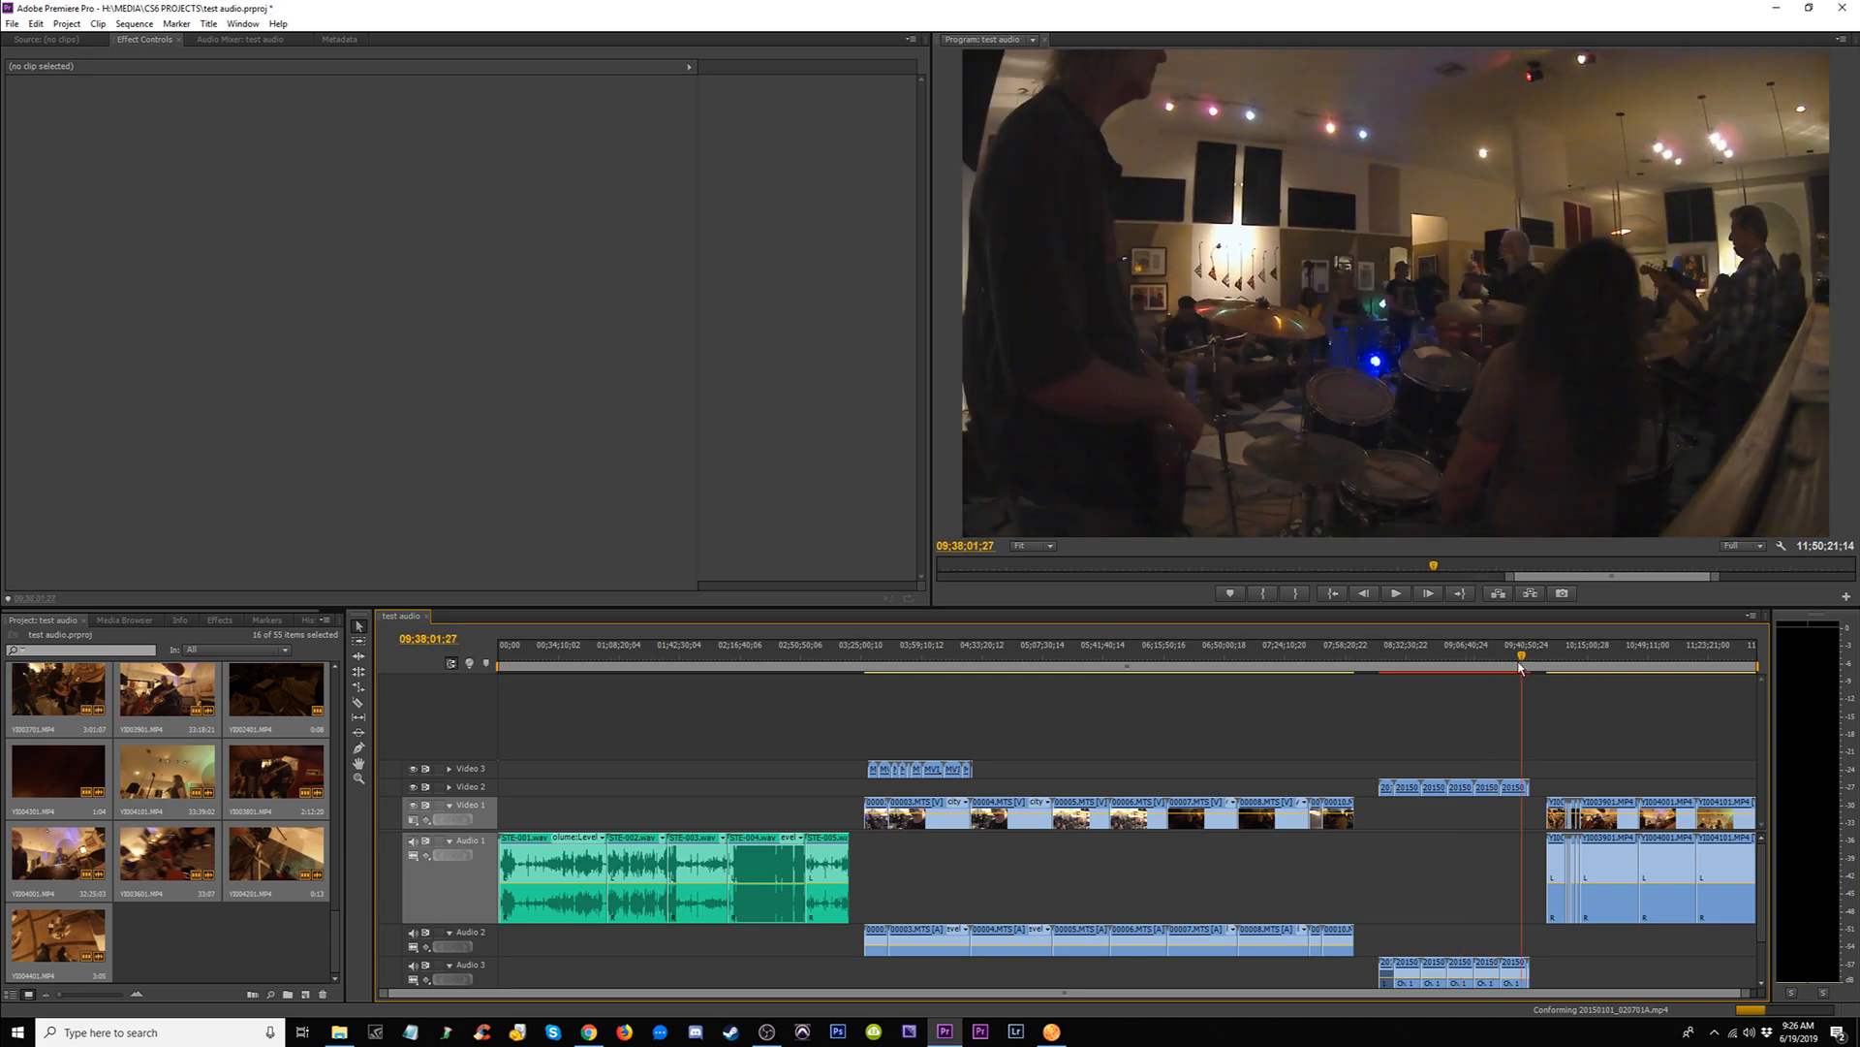
click(1405, 667)
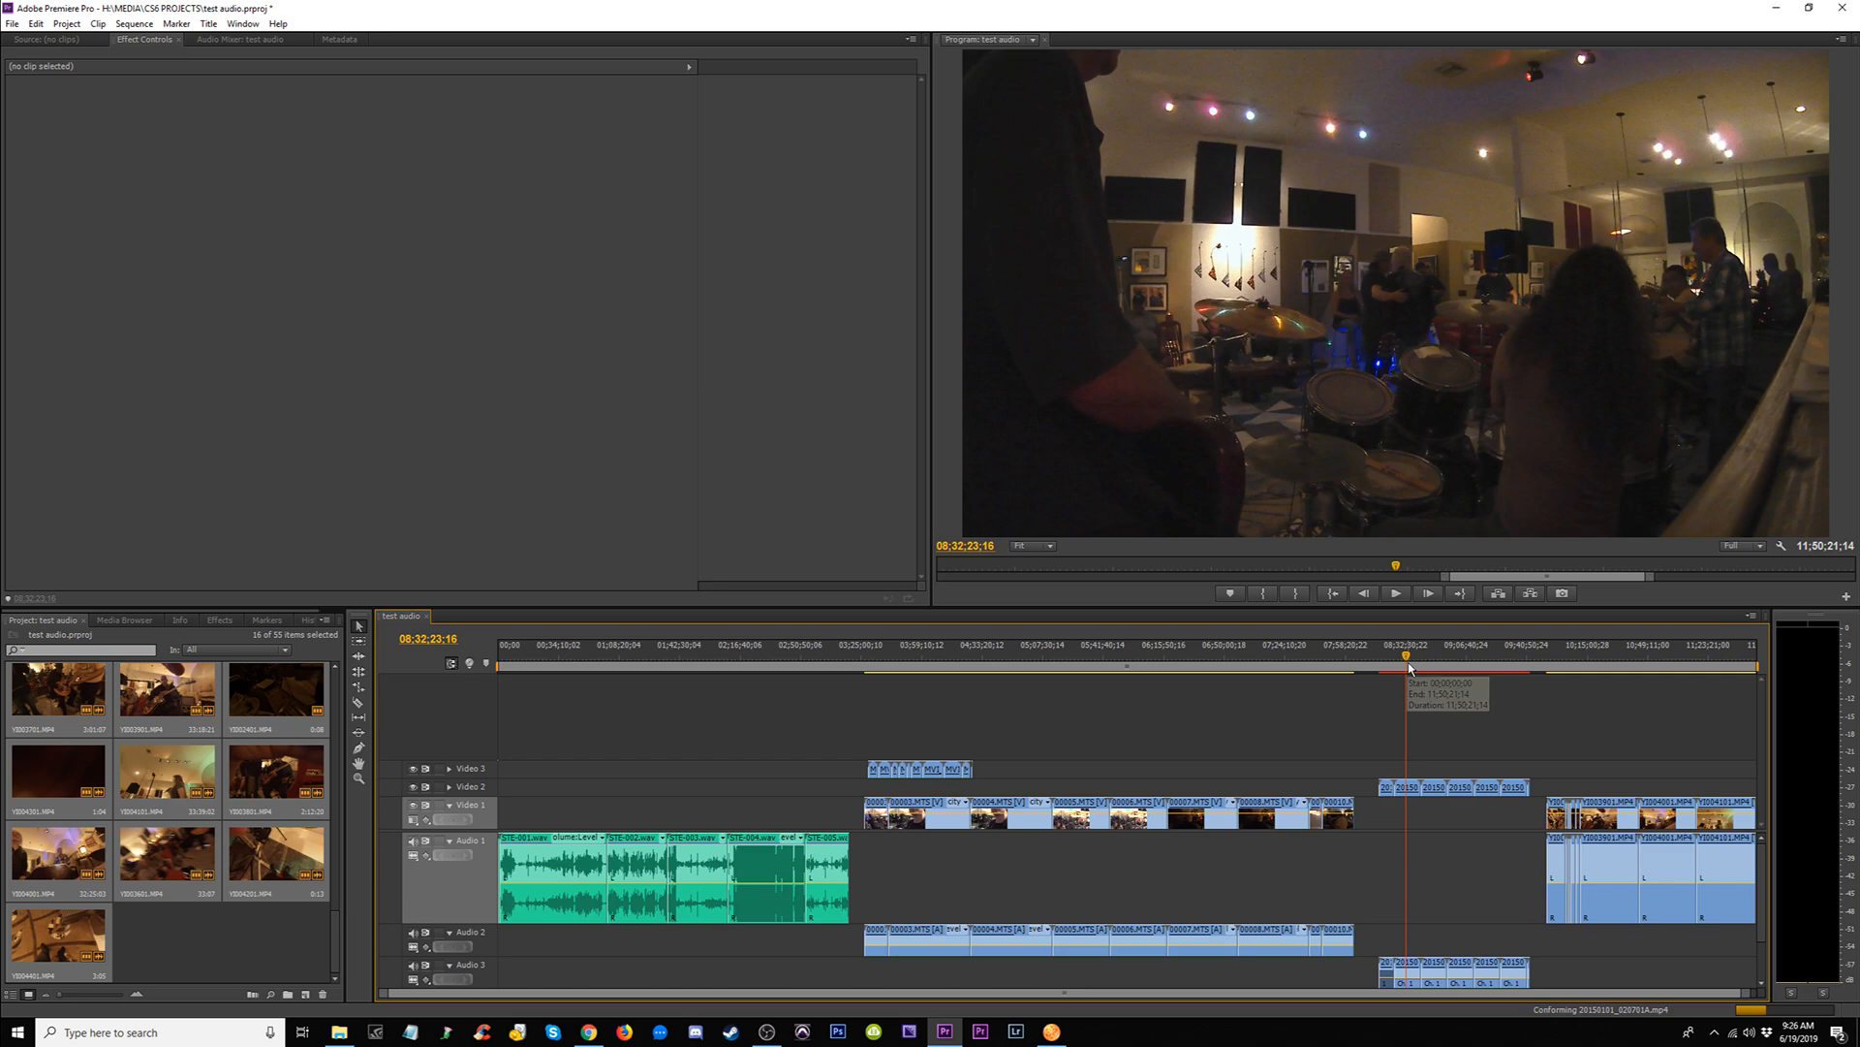
click(1445, 667)
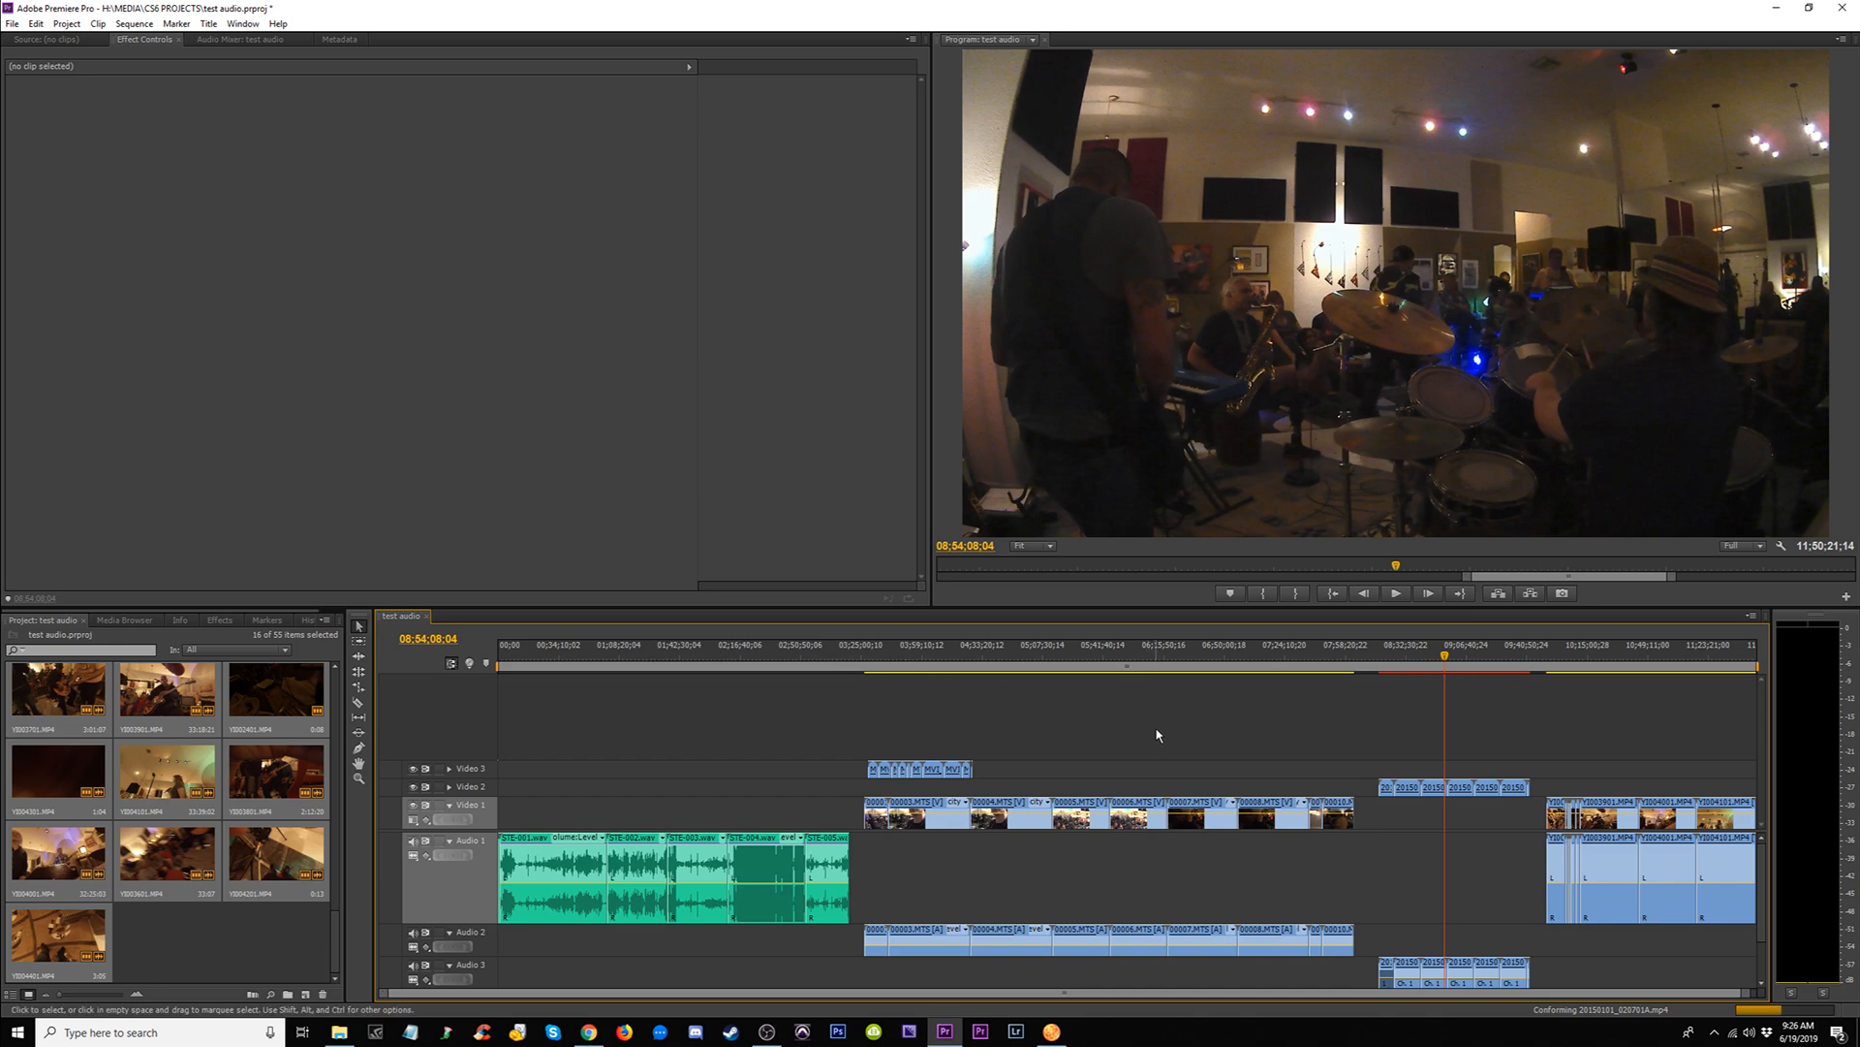
Step: Increase the height of the Audio 2 and Audio 3 tracks to show their waveforms more clearly
drag(485, 960, 484, 994)
drag(1762, 863, 1764, 908)
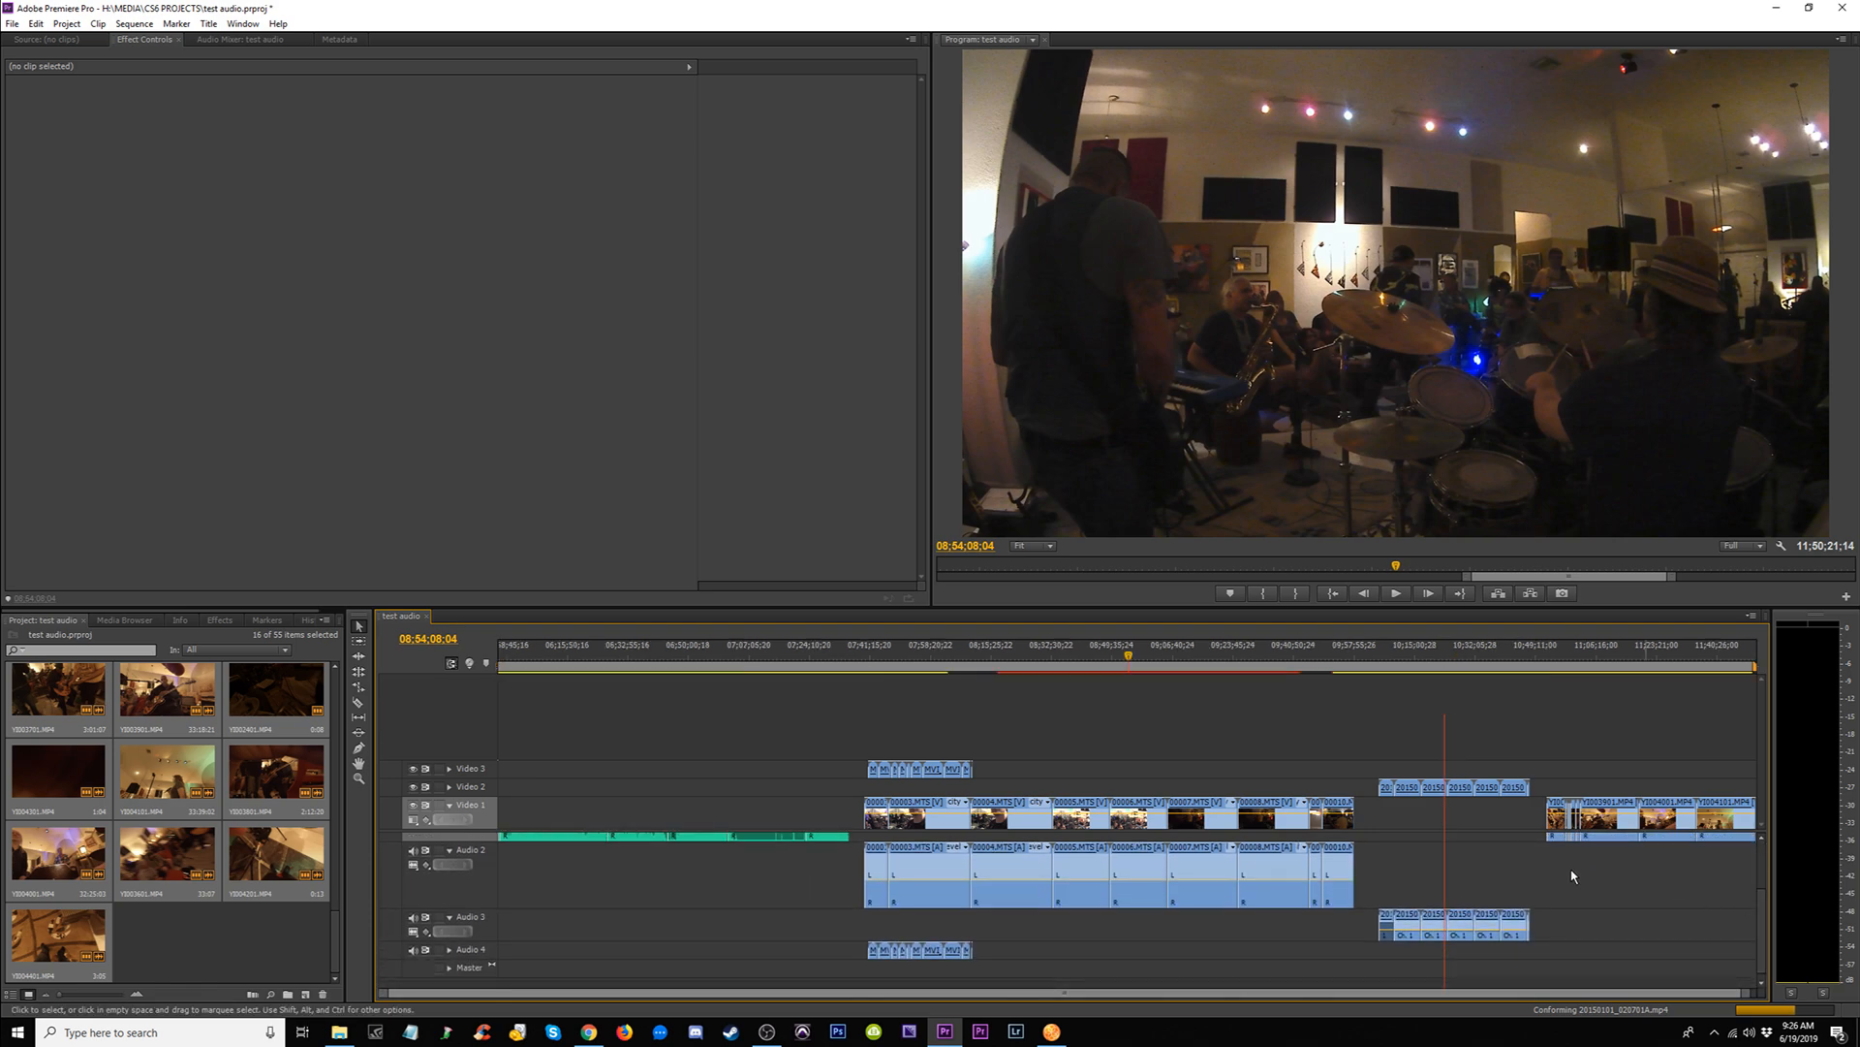
key(=)
key(=)
click(895, 663)
key(=)
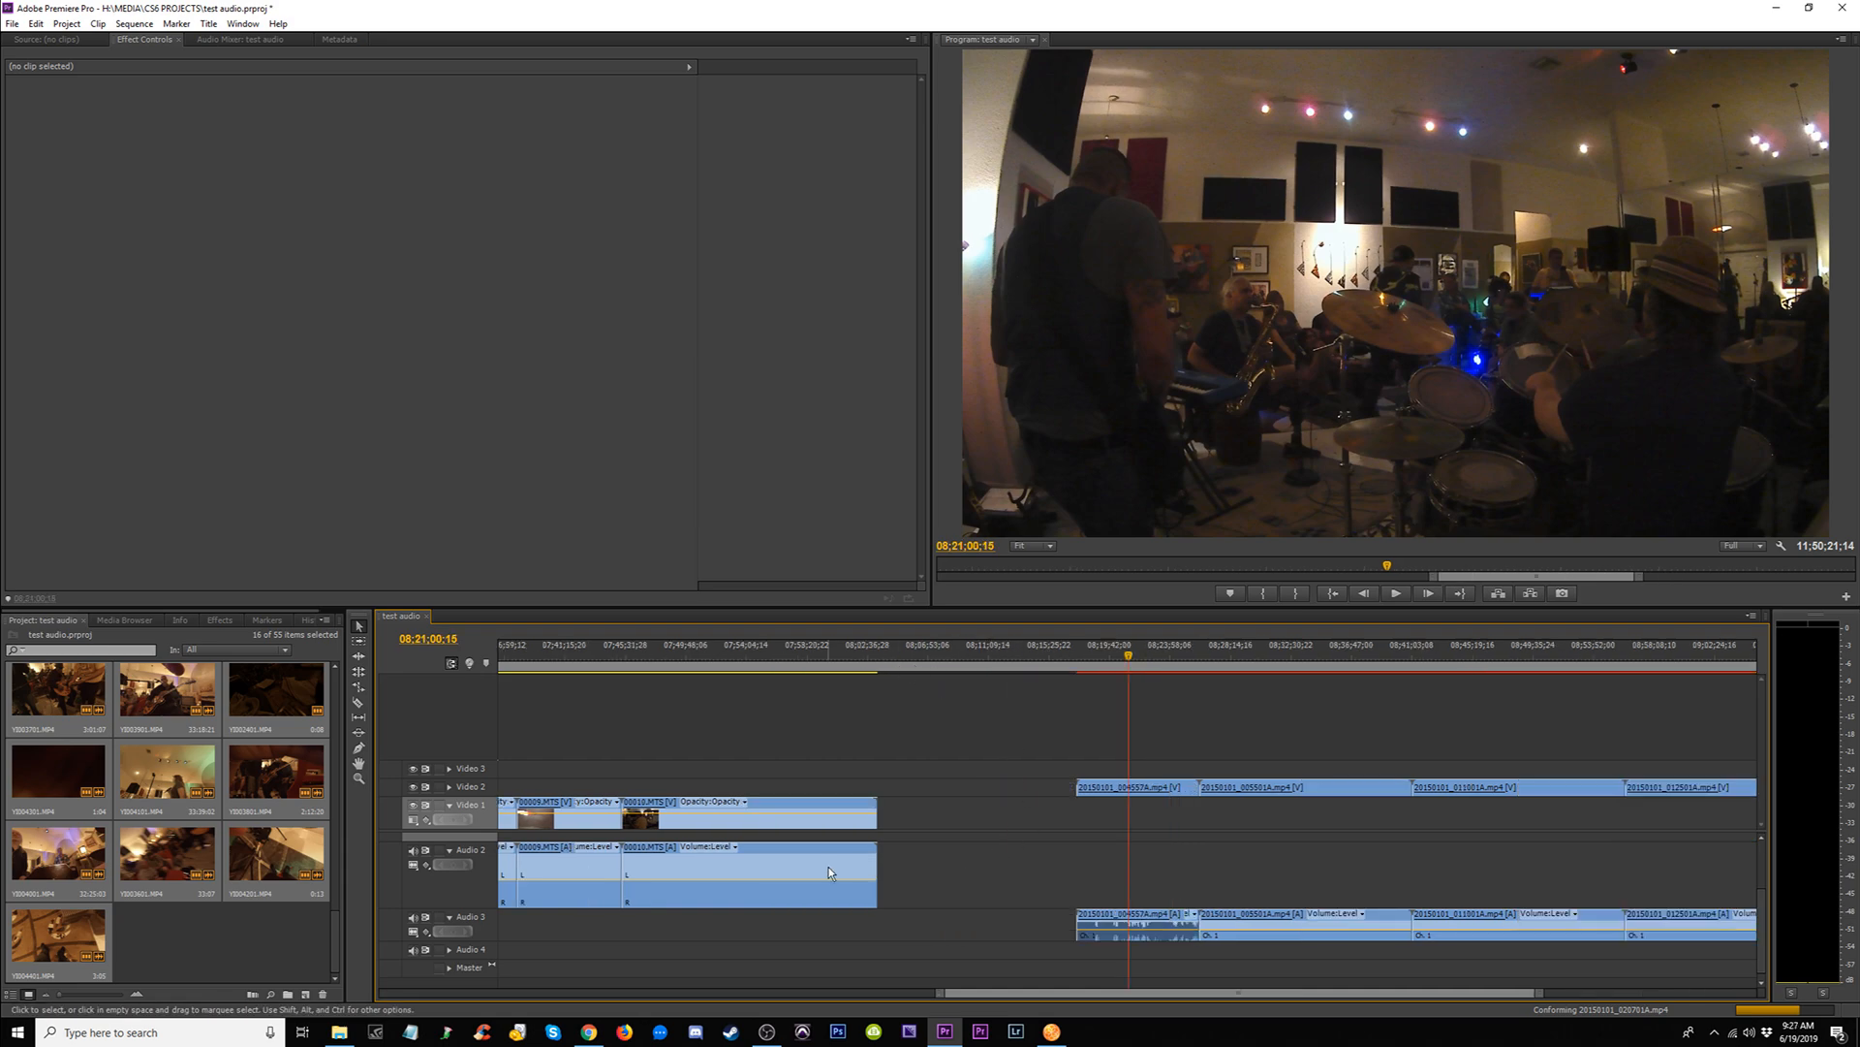
drag(469, 958, 781, 985)
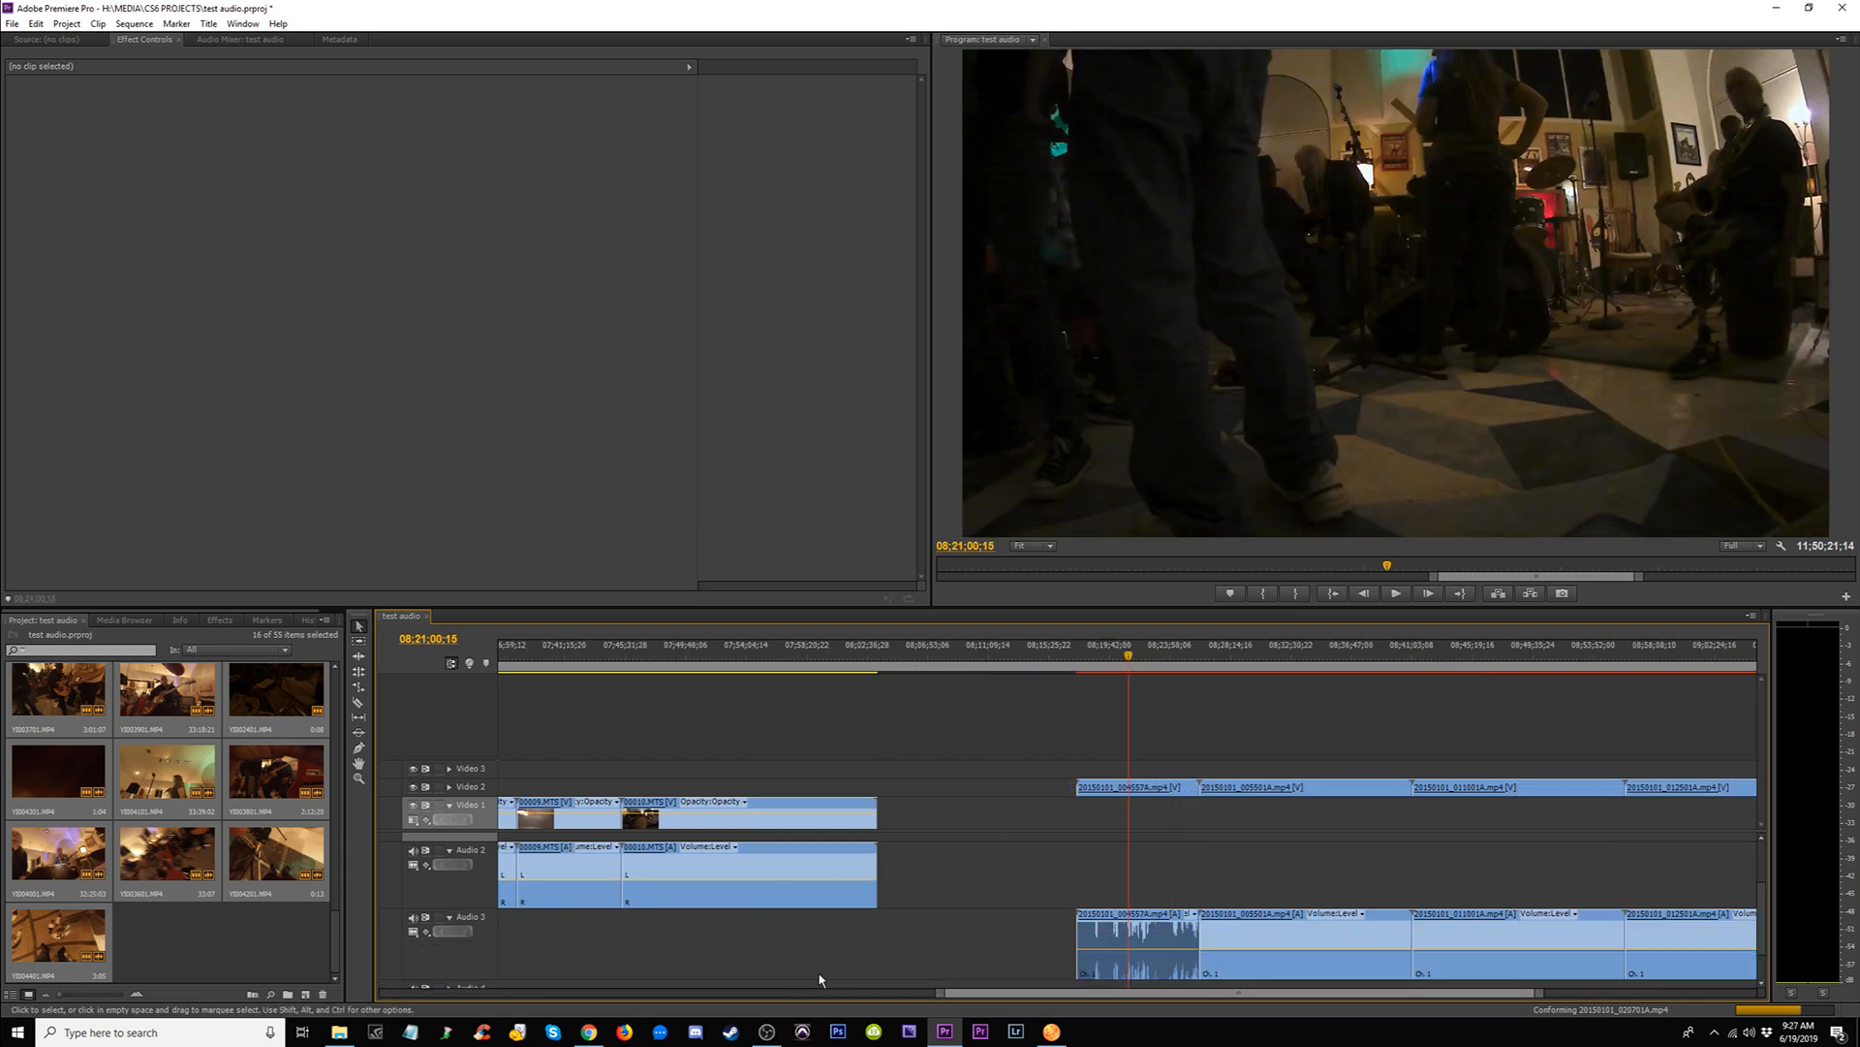
Step: Examine the Audio 3 waveform of 20150101_004557A.mp4 up close and briefly play it from 08;18;07;14
key(-)
key(-)
key(-)
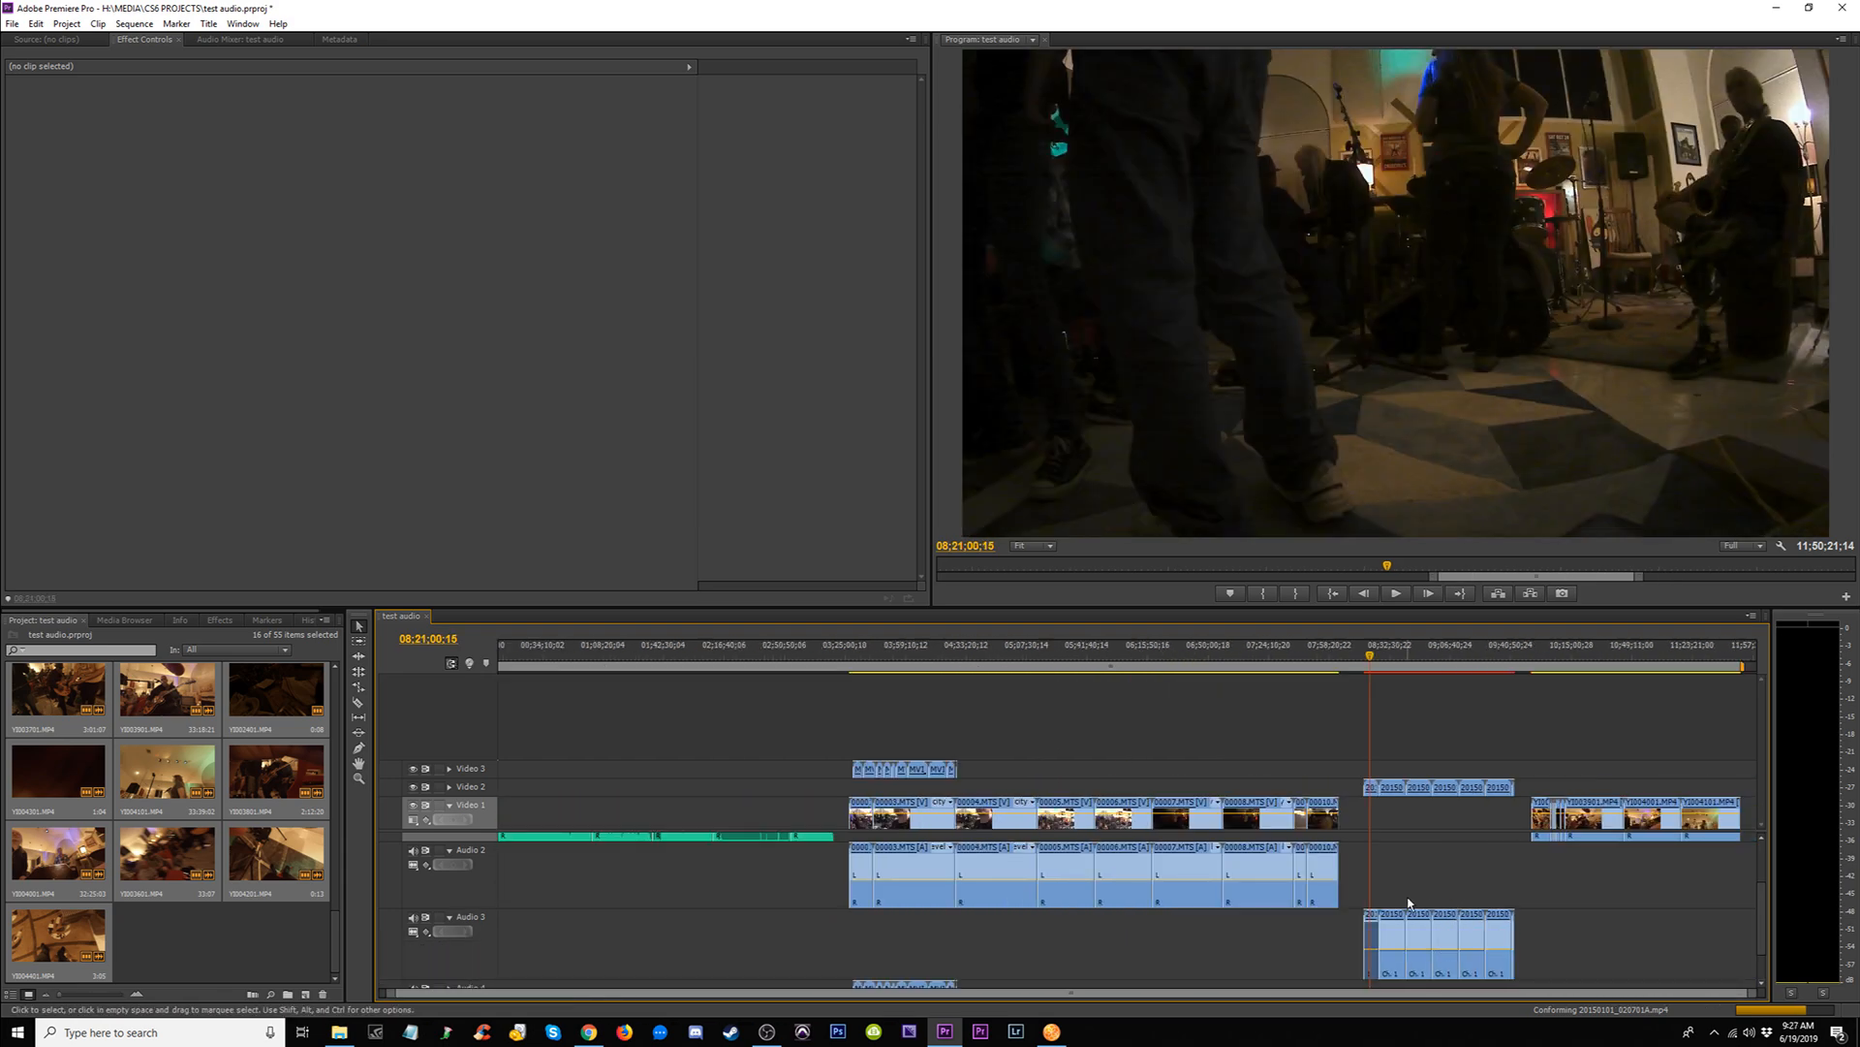
key(=)
key(=)
key(=)
key(=)
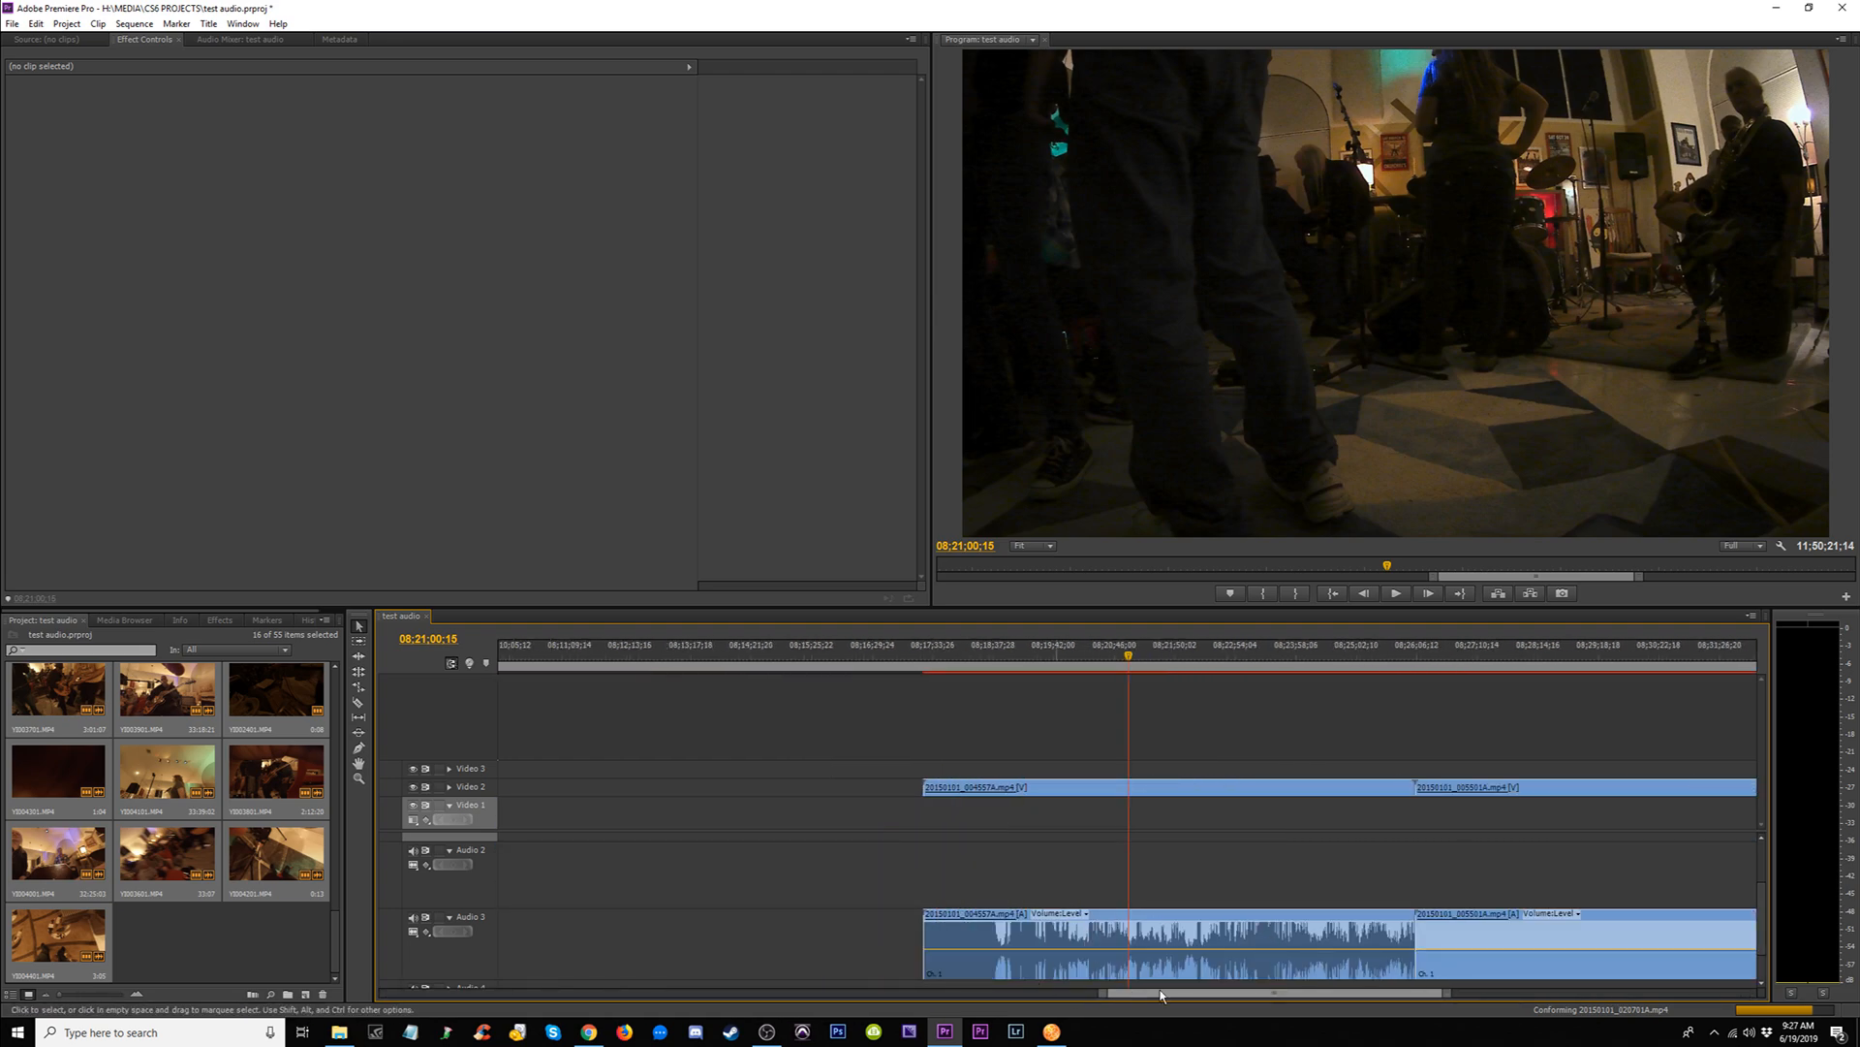
click(966, 665)
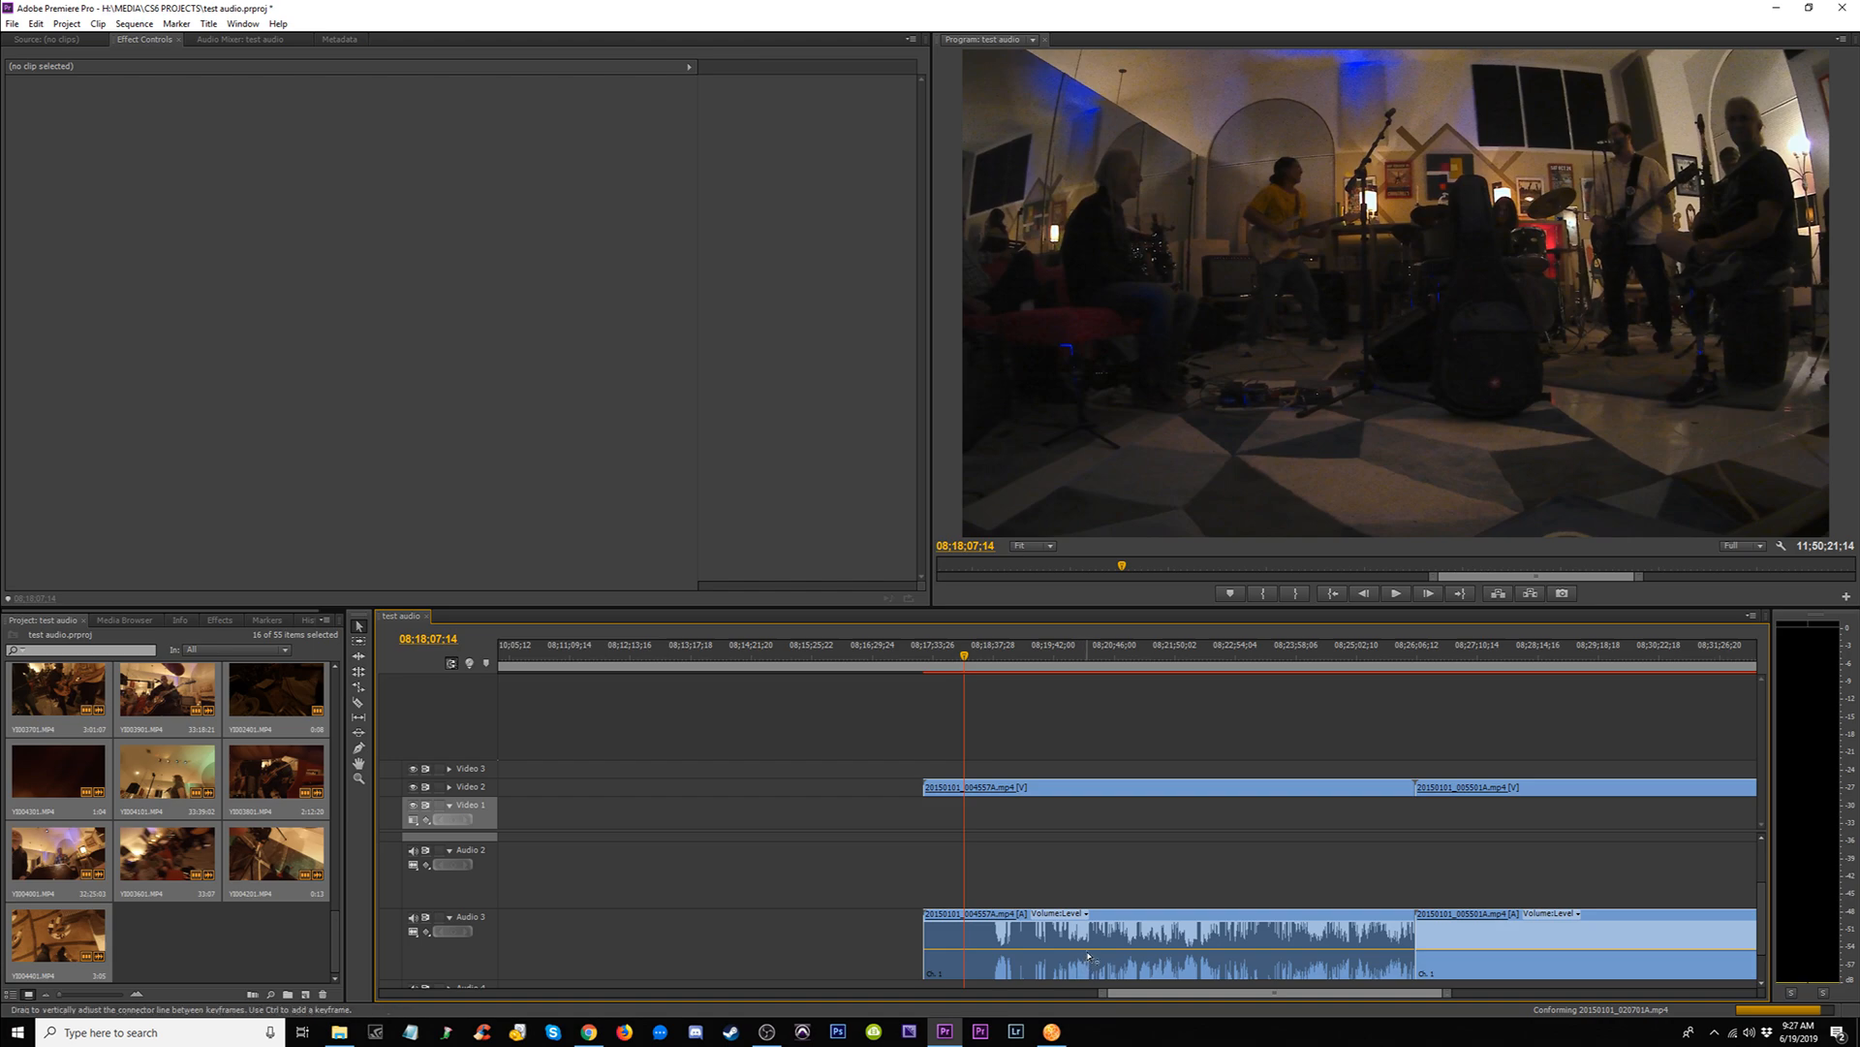
key(space)
key(space)
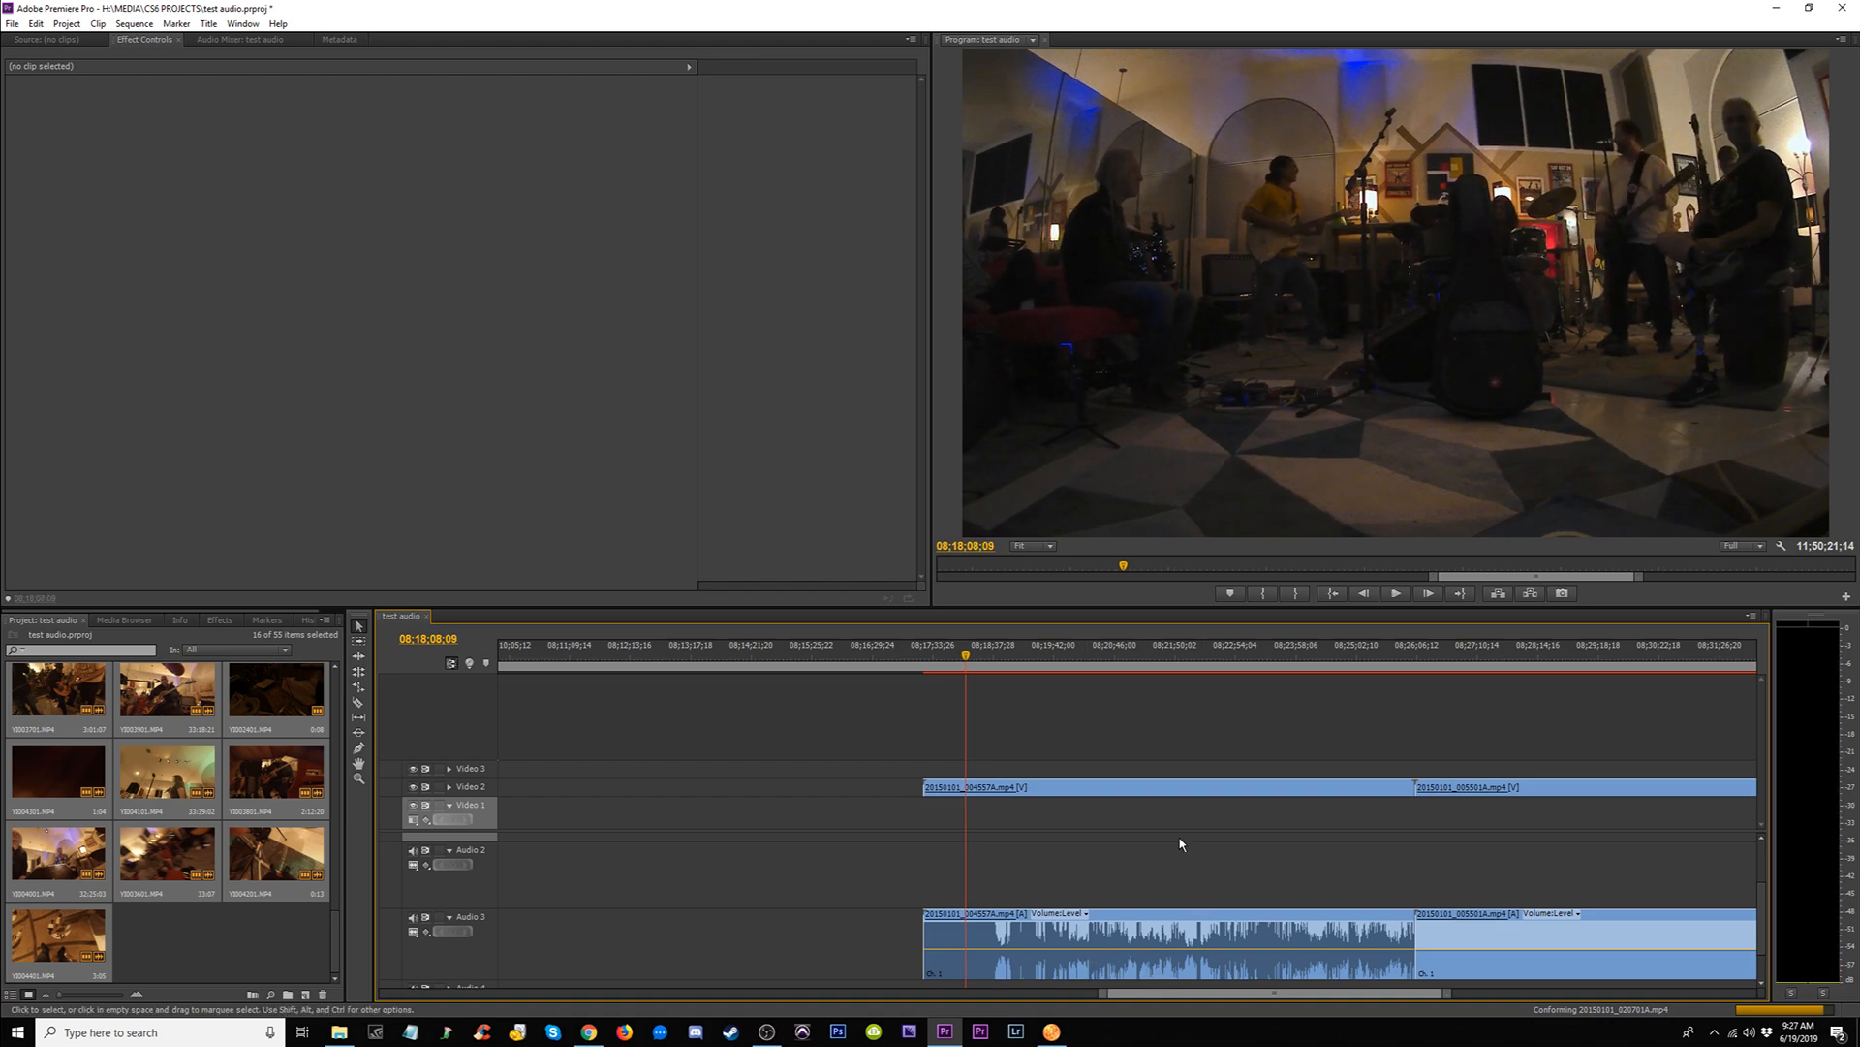
Step: Briefly play 20150101_004557A.mp4 from about 08;21;15 and preview the following mp4 clip at 08;28;45;26
click(1141, 663)
key(space)
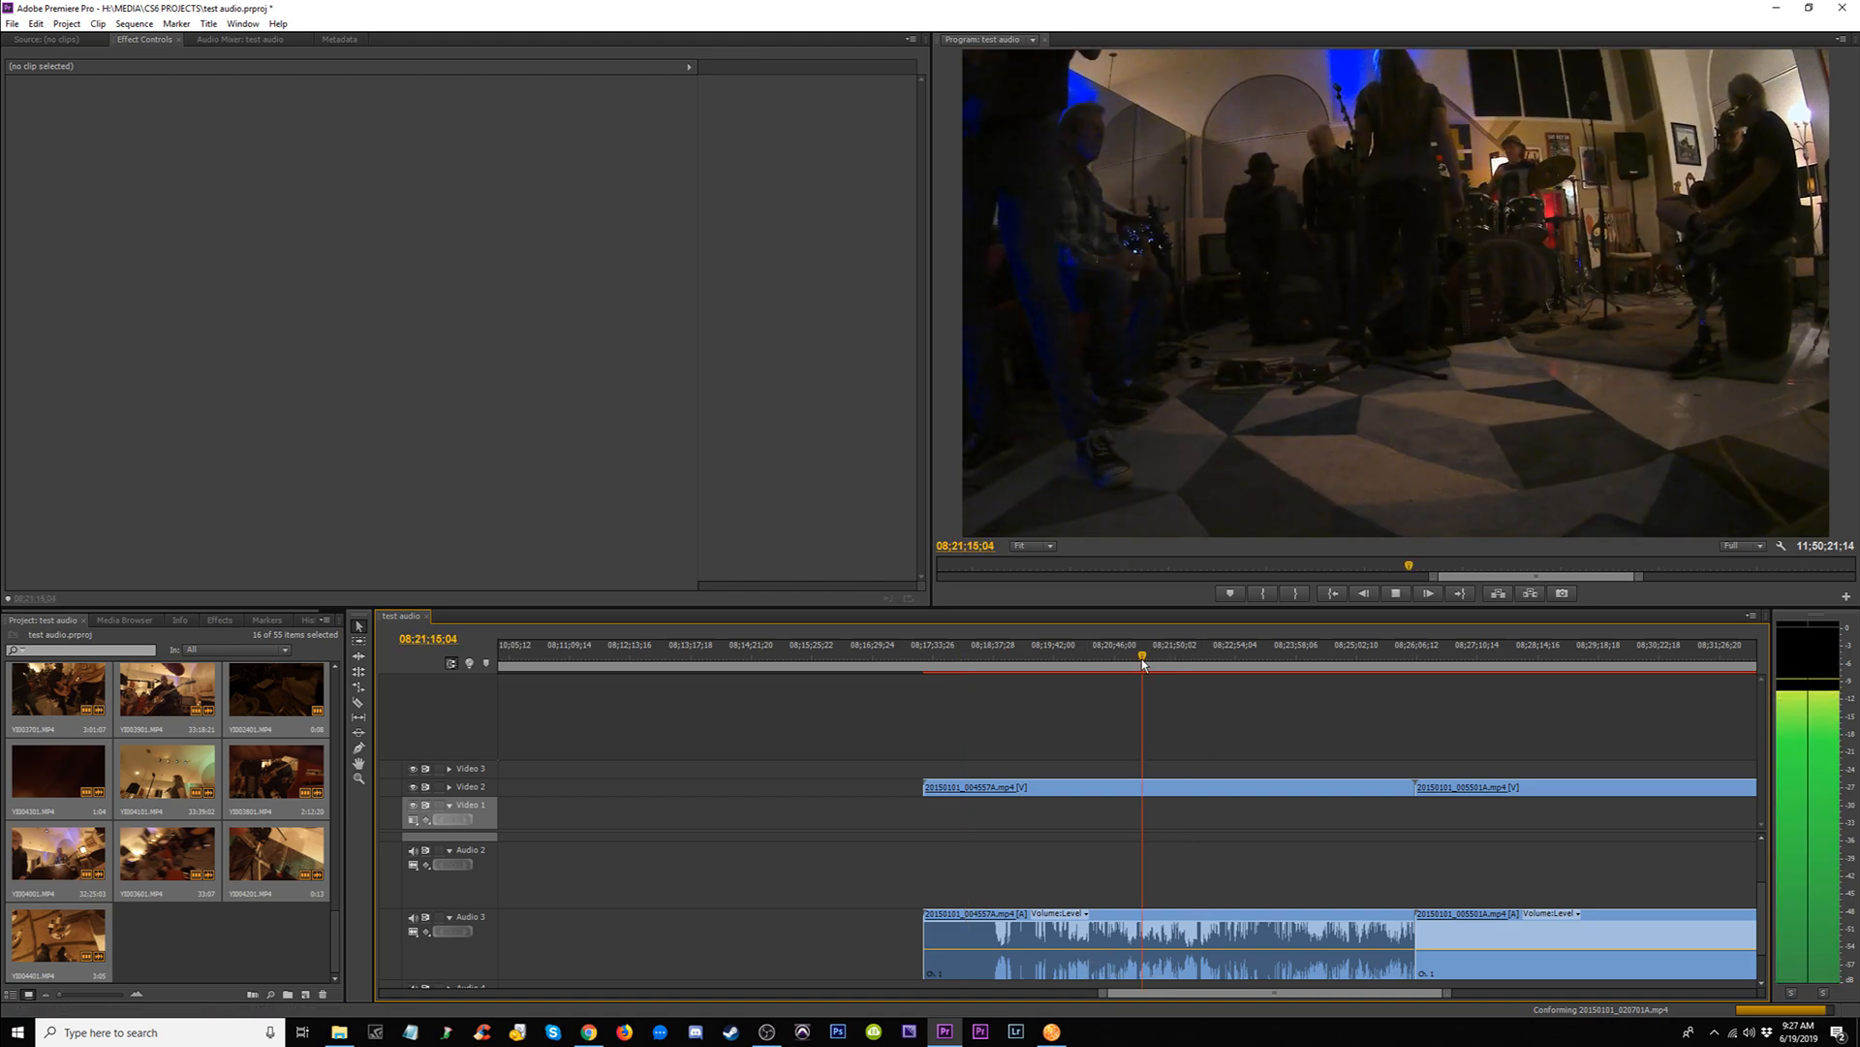
key(space)
click(1565, 669)
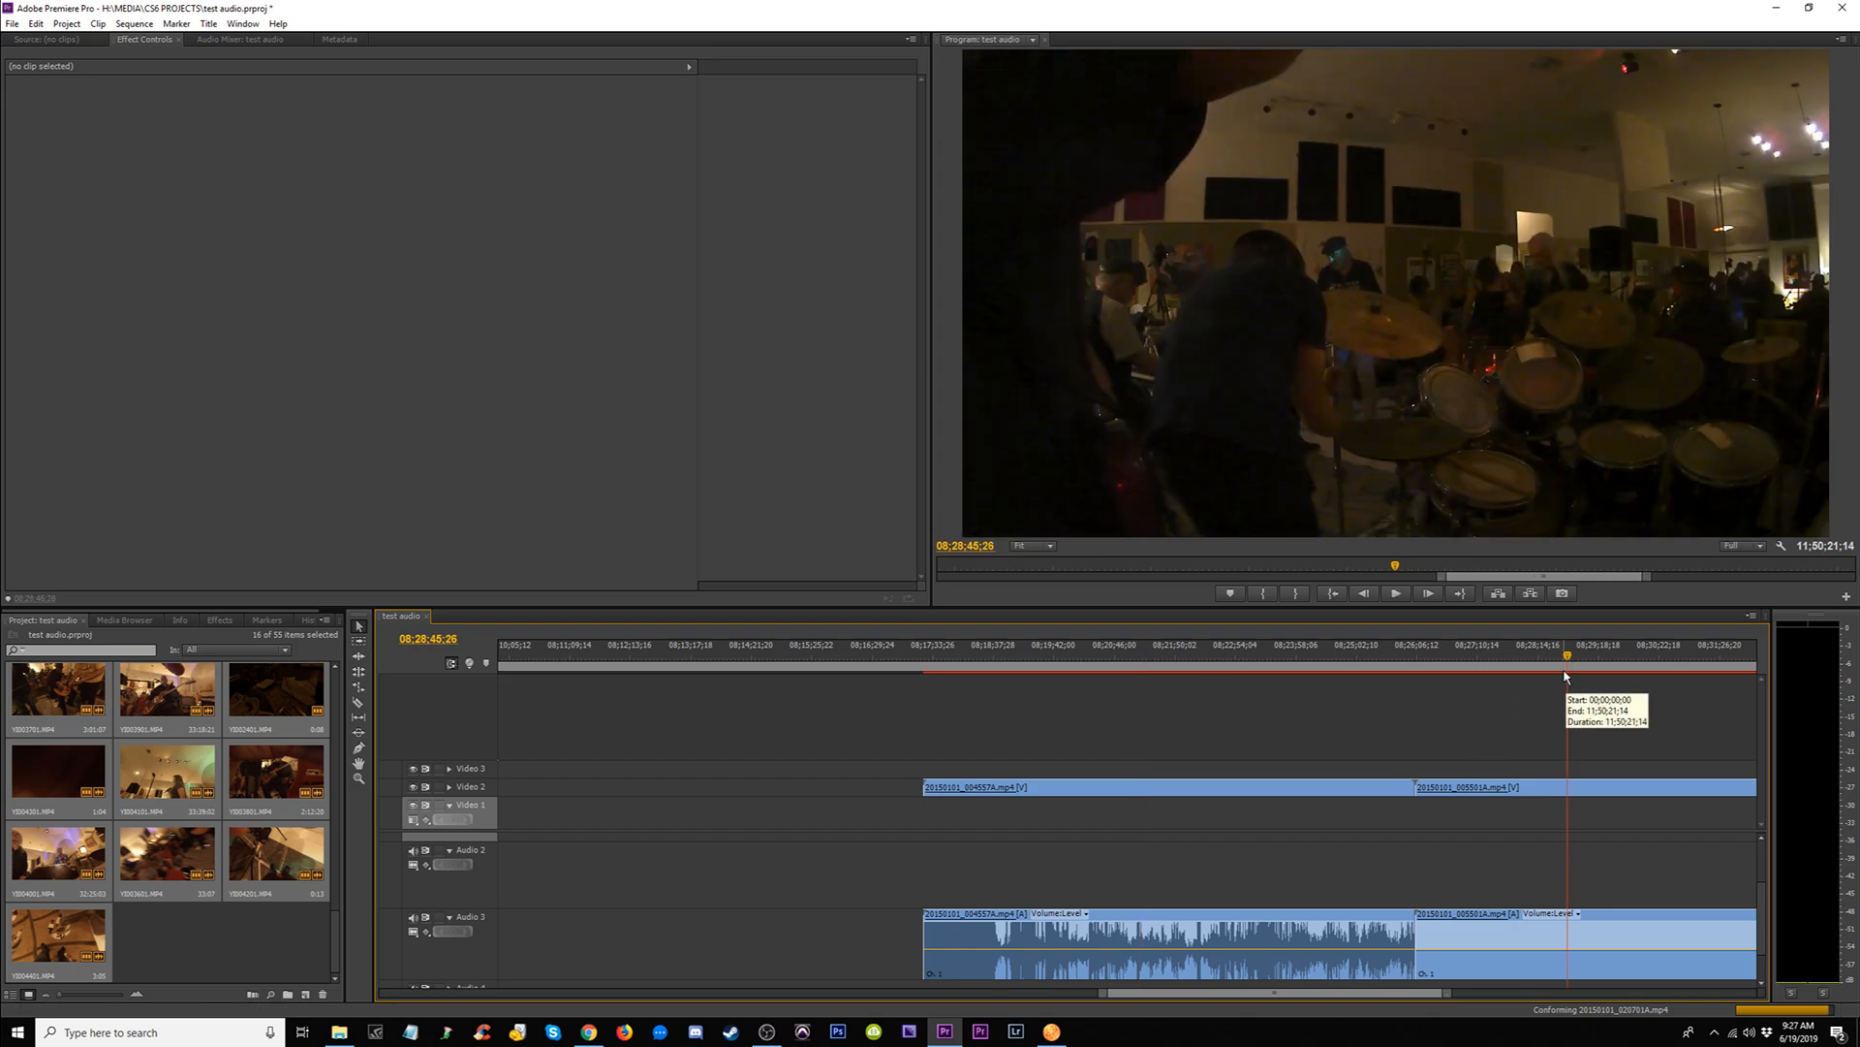
key(minus)
key(minus)
key(minus)
Step: Preview the YI clips on Video 1 around 10;23;32;13 and check their audio on Audio 1
click(1589, 665)
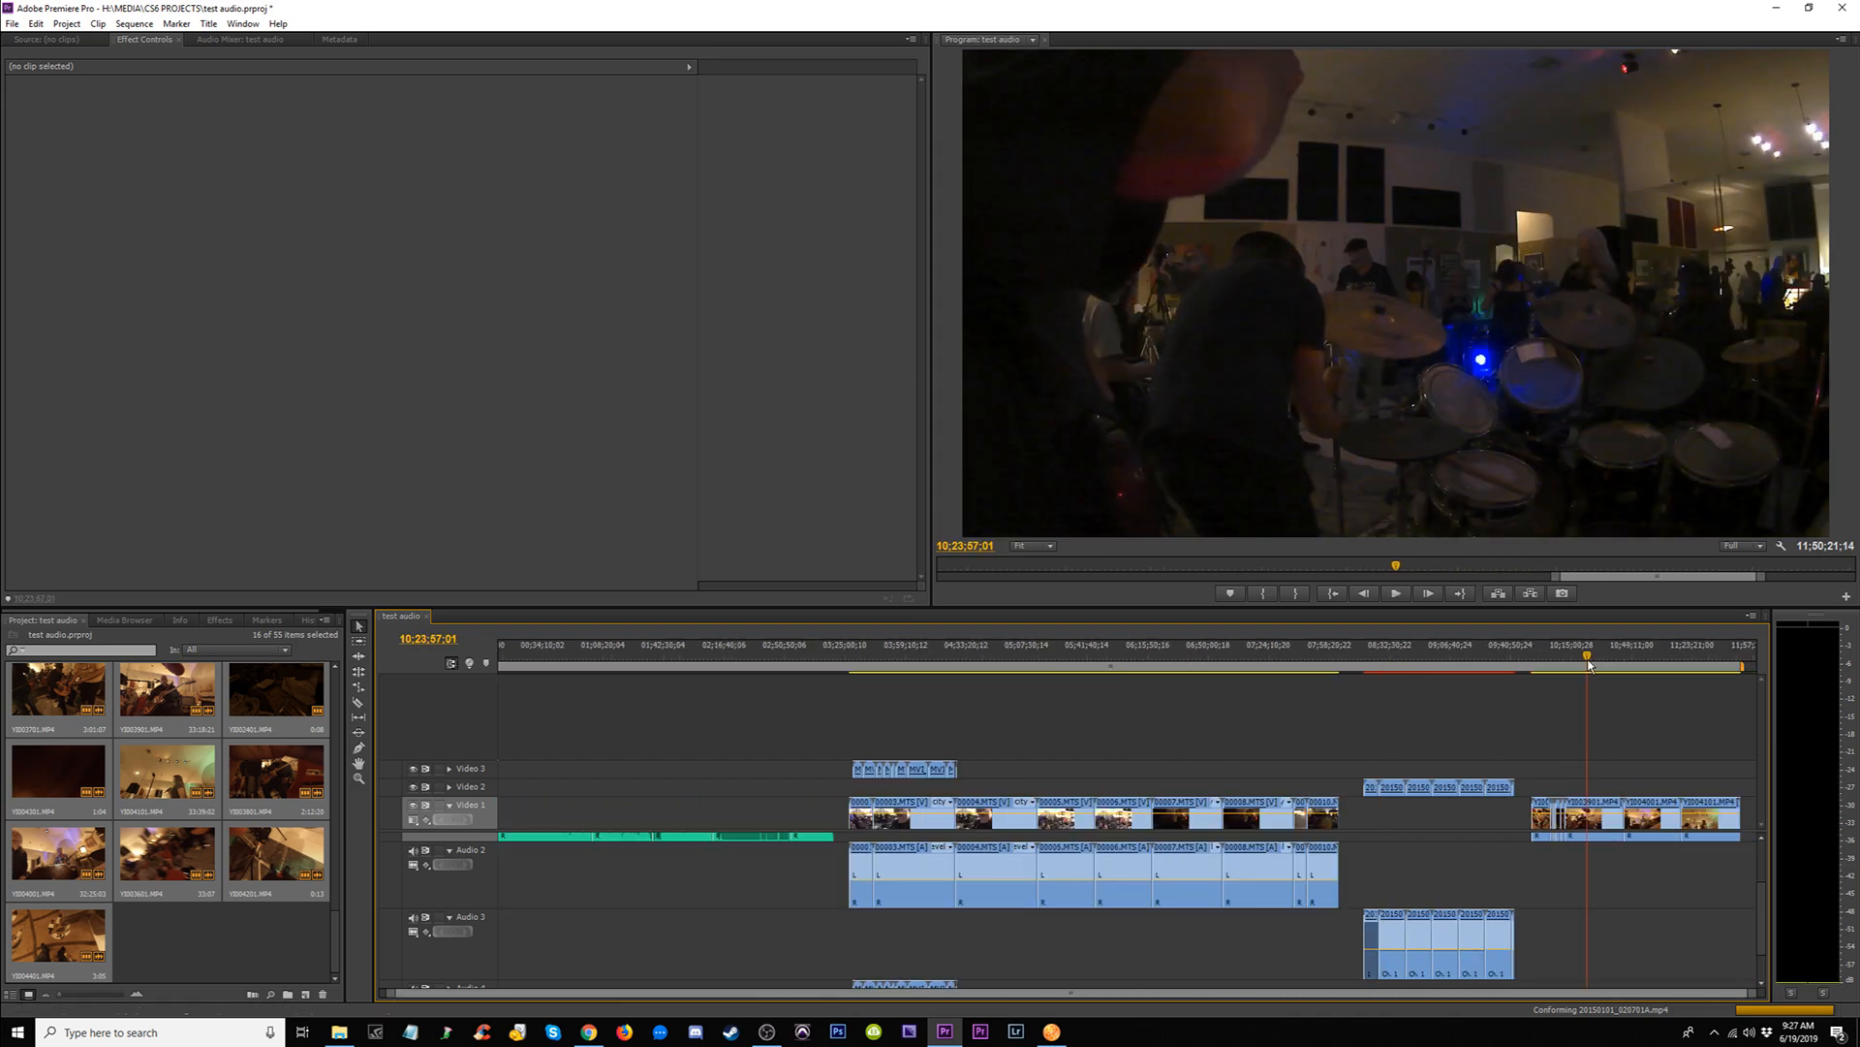
key(equal)
key(equal)
key(equal)
scroll(1762, 852, up, 2)
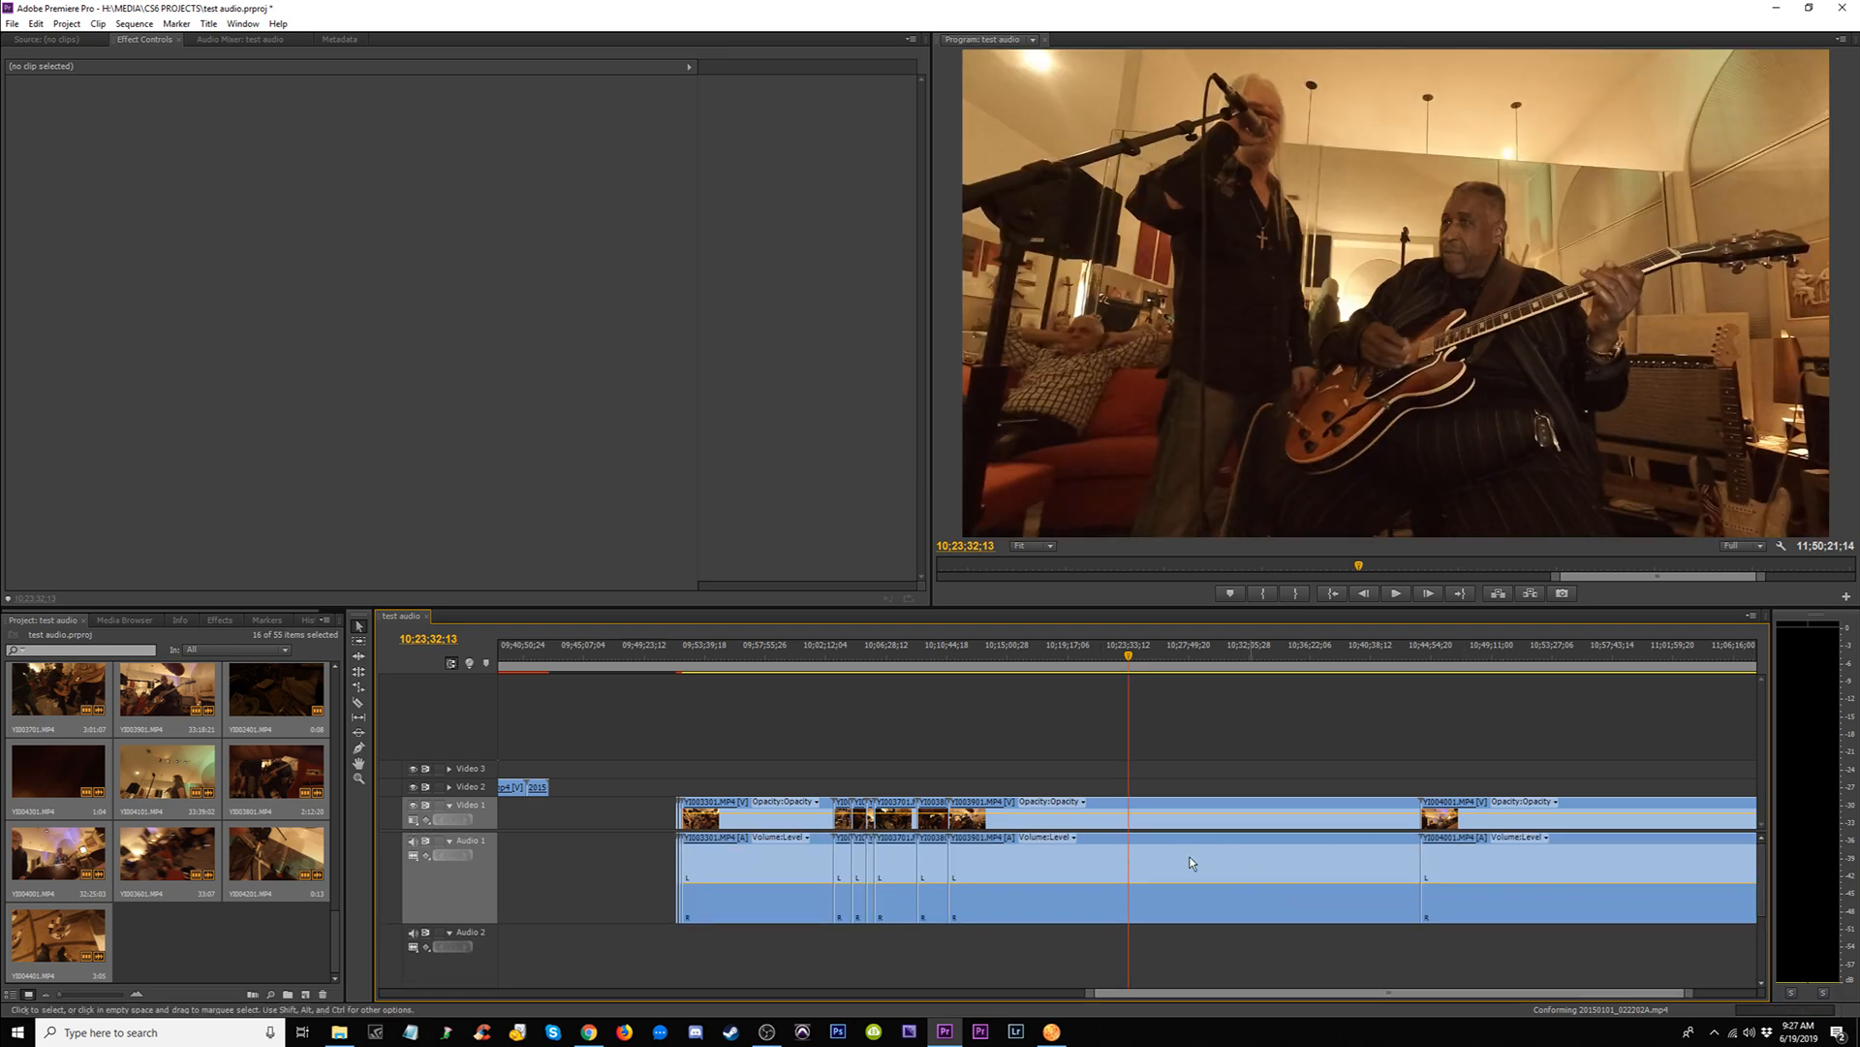
Step: Review the layout of the whole sequence and preview the camera clips around 04;34;25;15 and 03;33;44;04
key(minus)
key(minus)
key(minus)
click(981, 647)
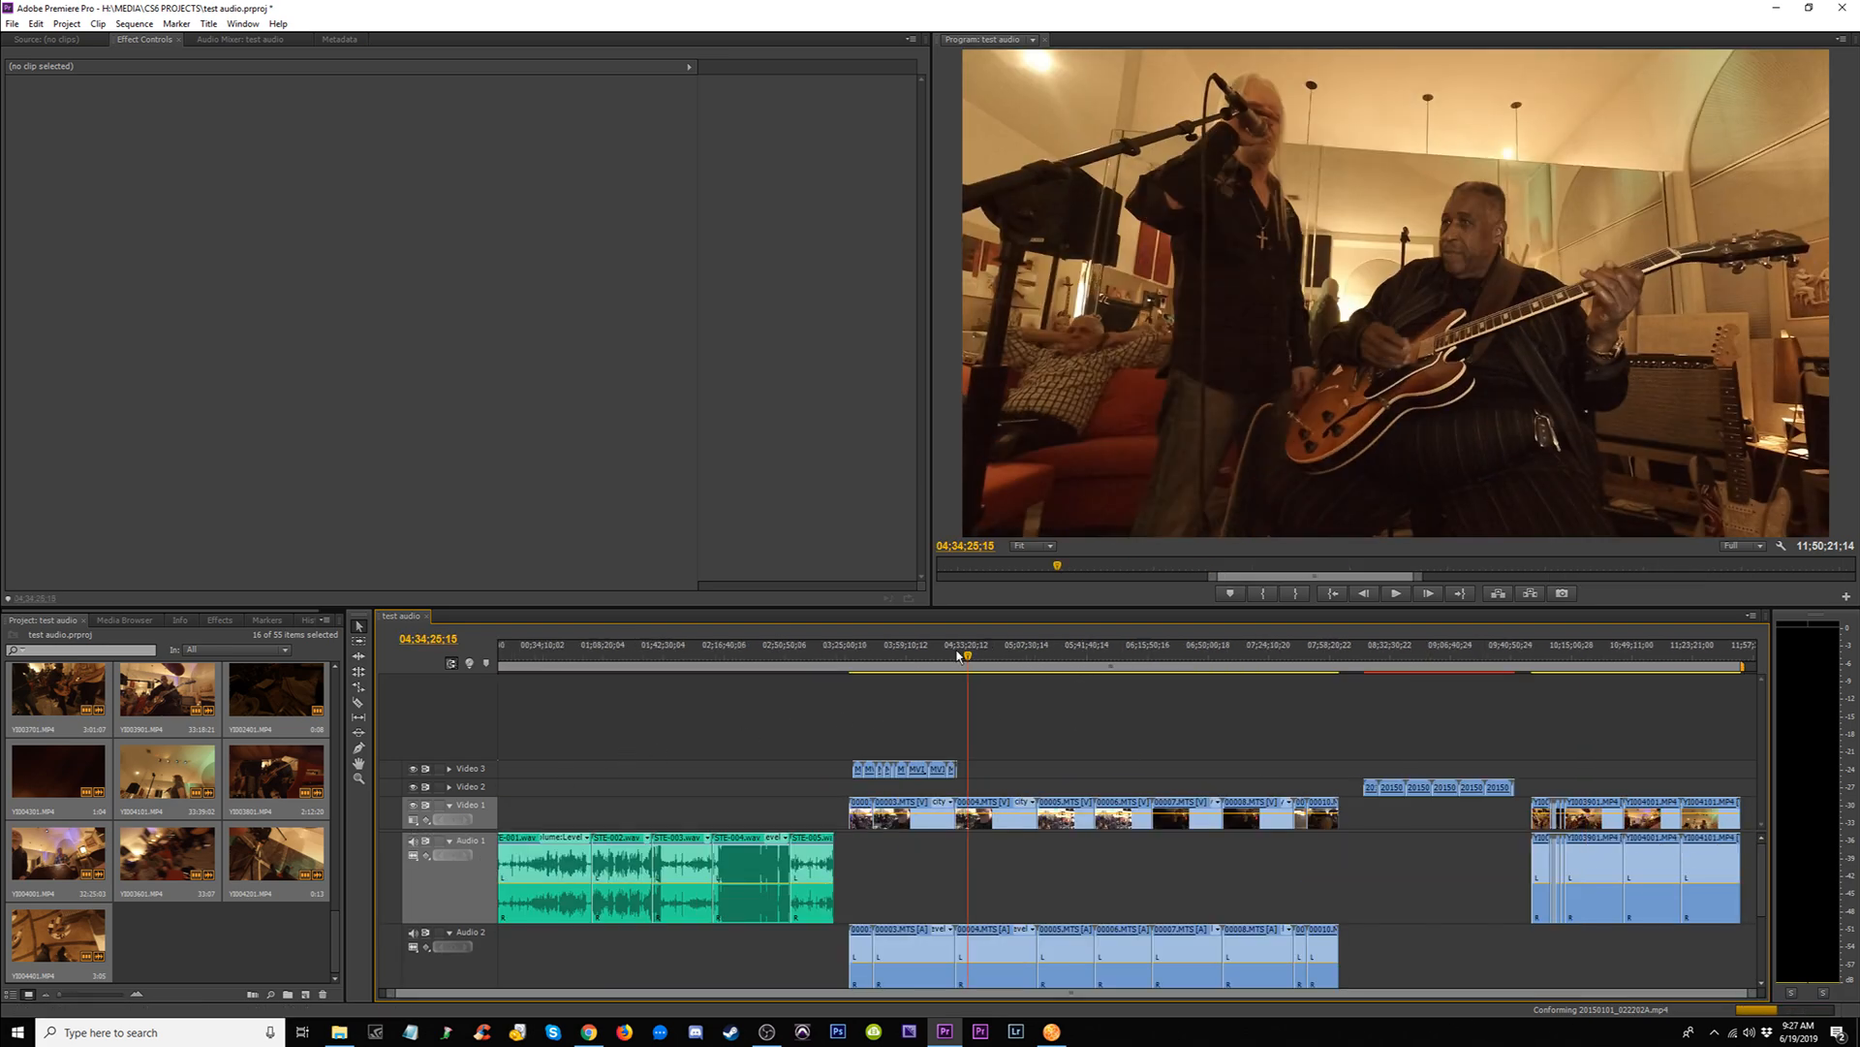
key(equal)
key(equal)
key(equal)
key(minus)
key(minus)
key(minus)
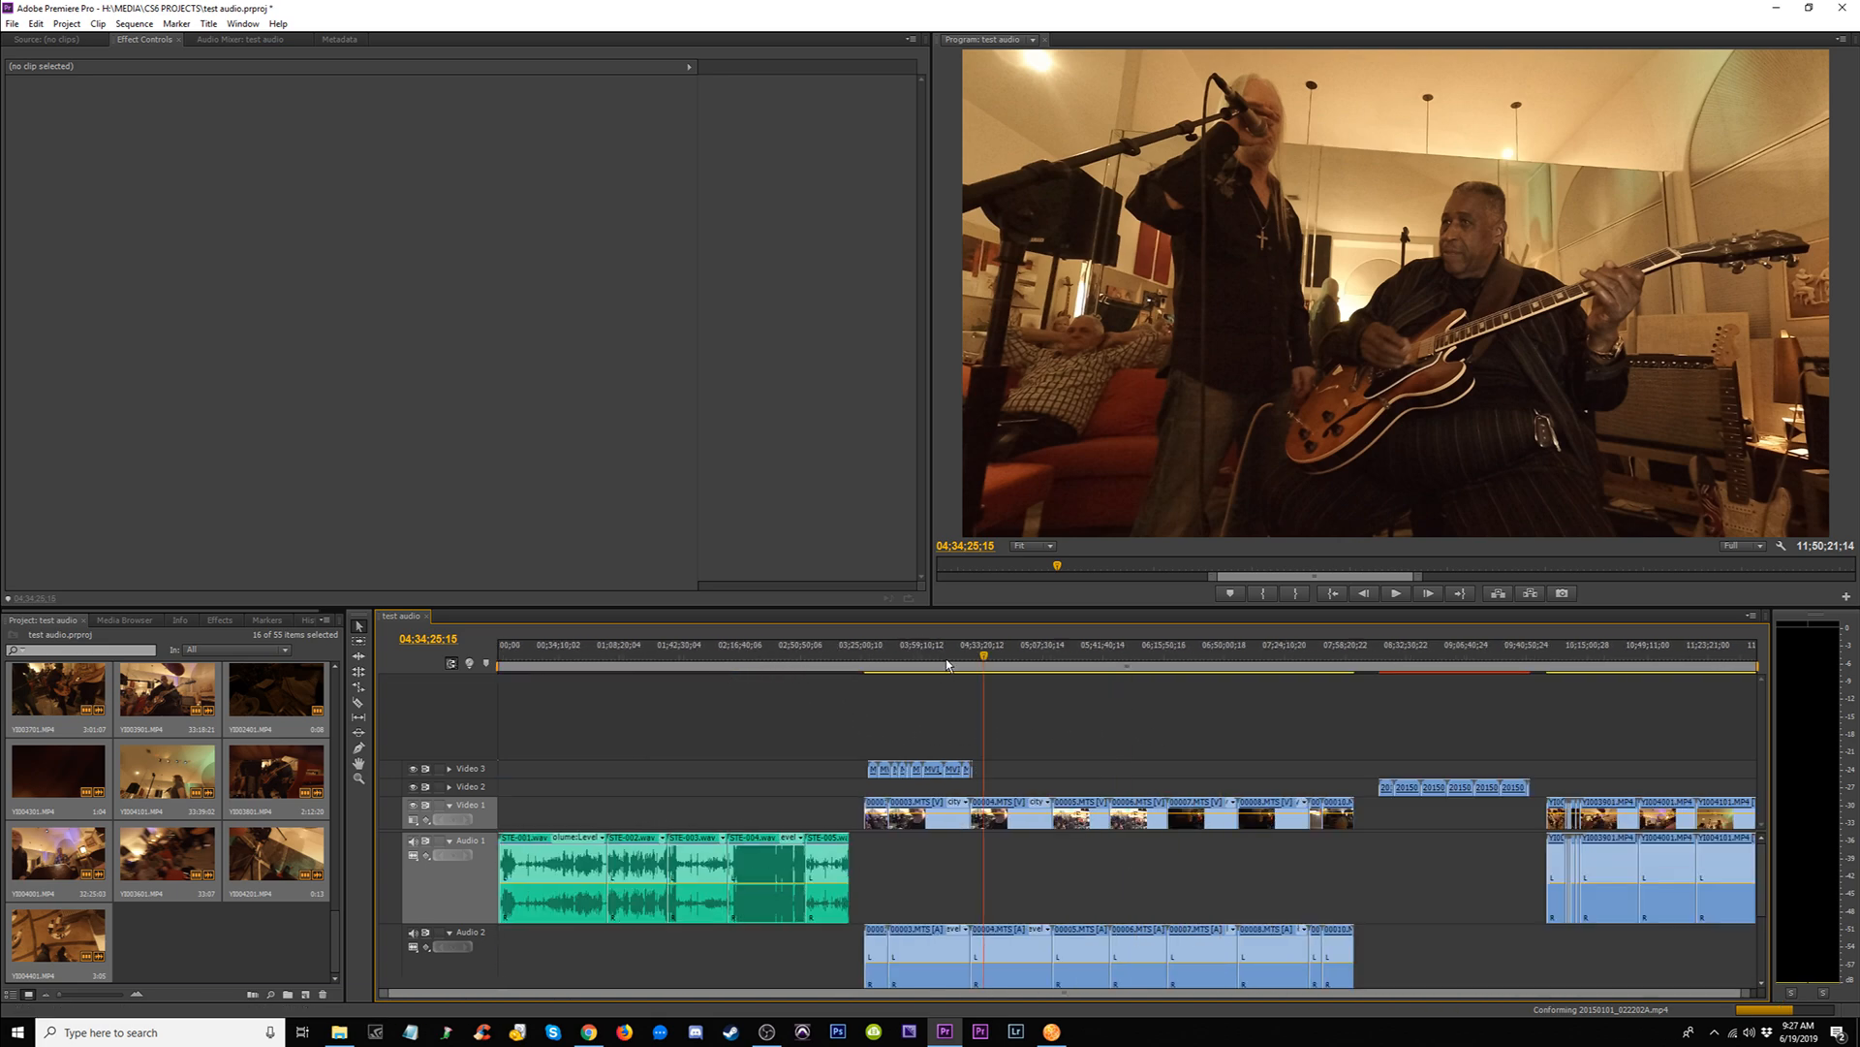
click(876, 648)
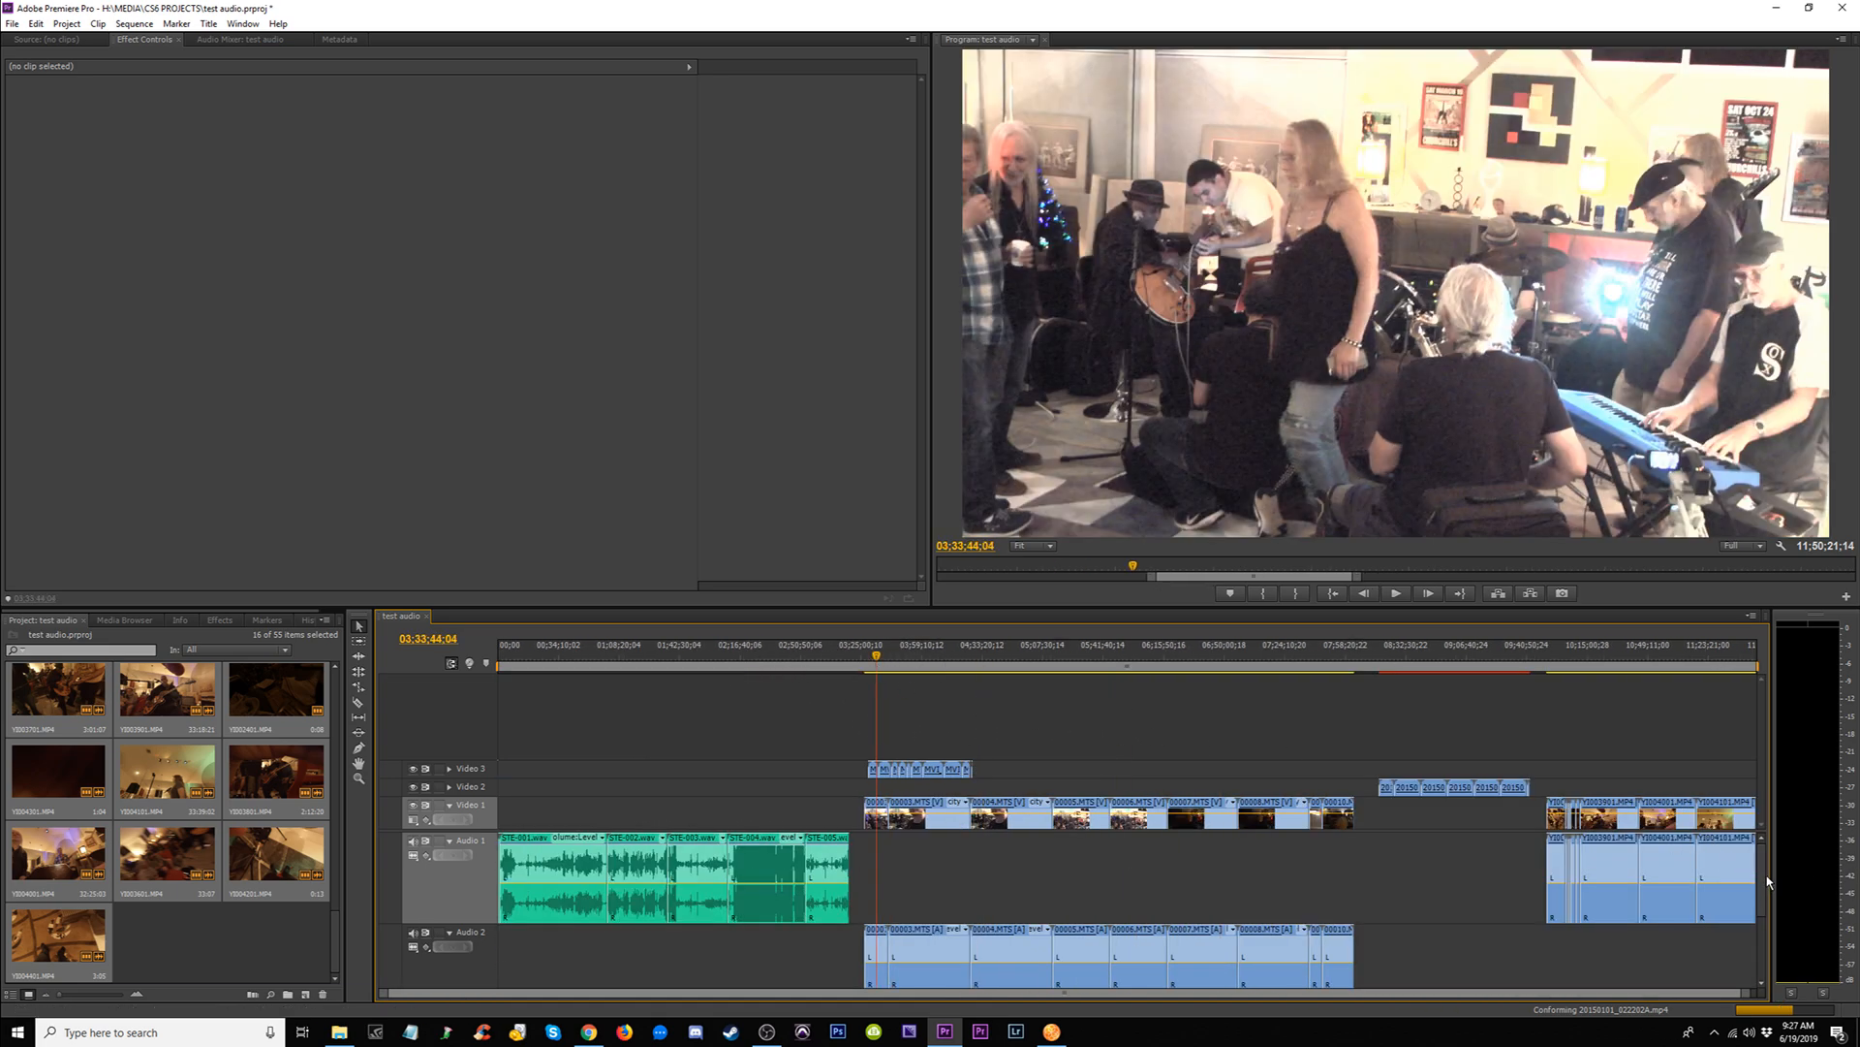
Step: Expand the Audio 4 track and increase its height to show the waveforms of the MVI clips
scroll(1763, 957, down, 3)
key(equal)
key(equal)
key(equal)
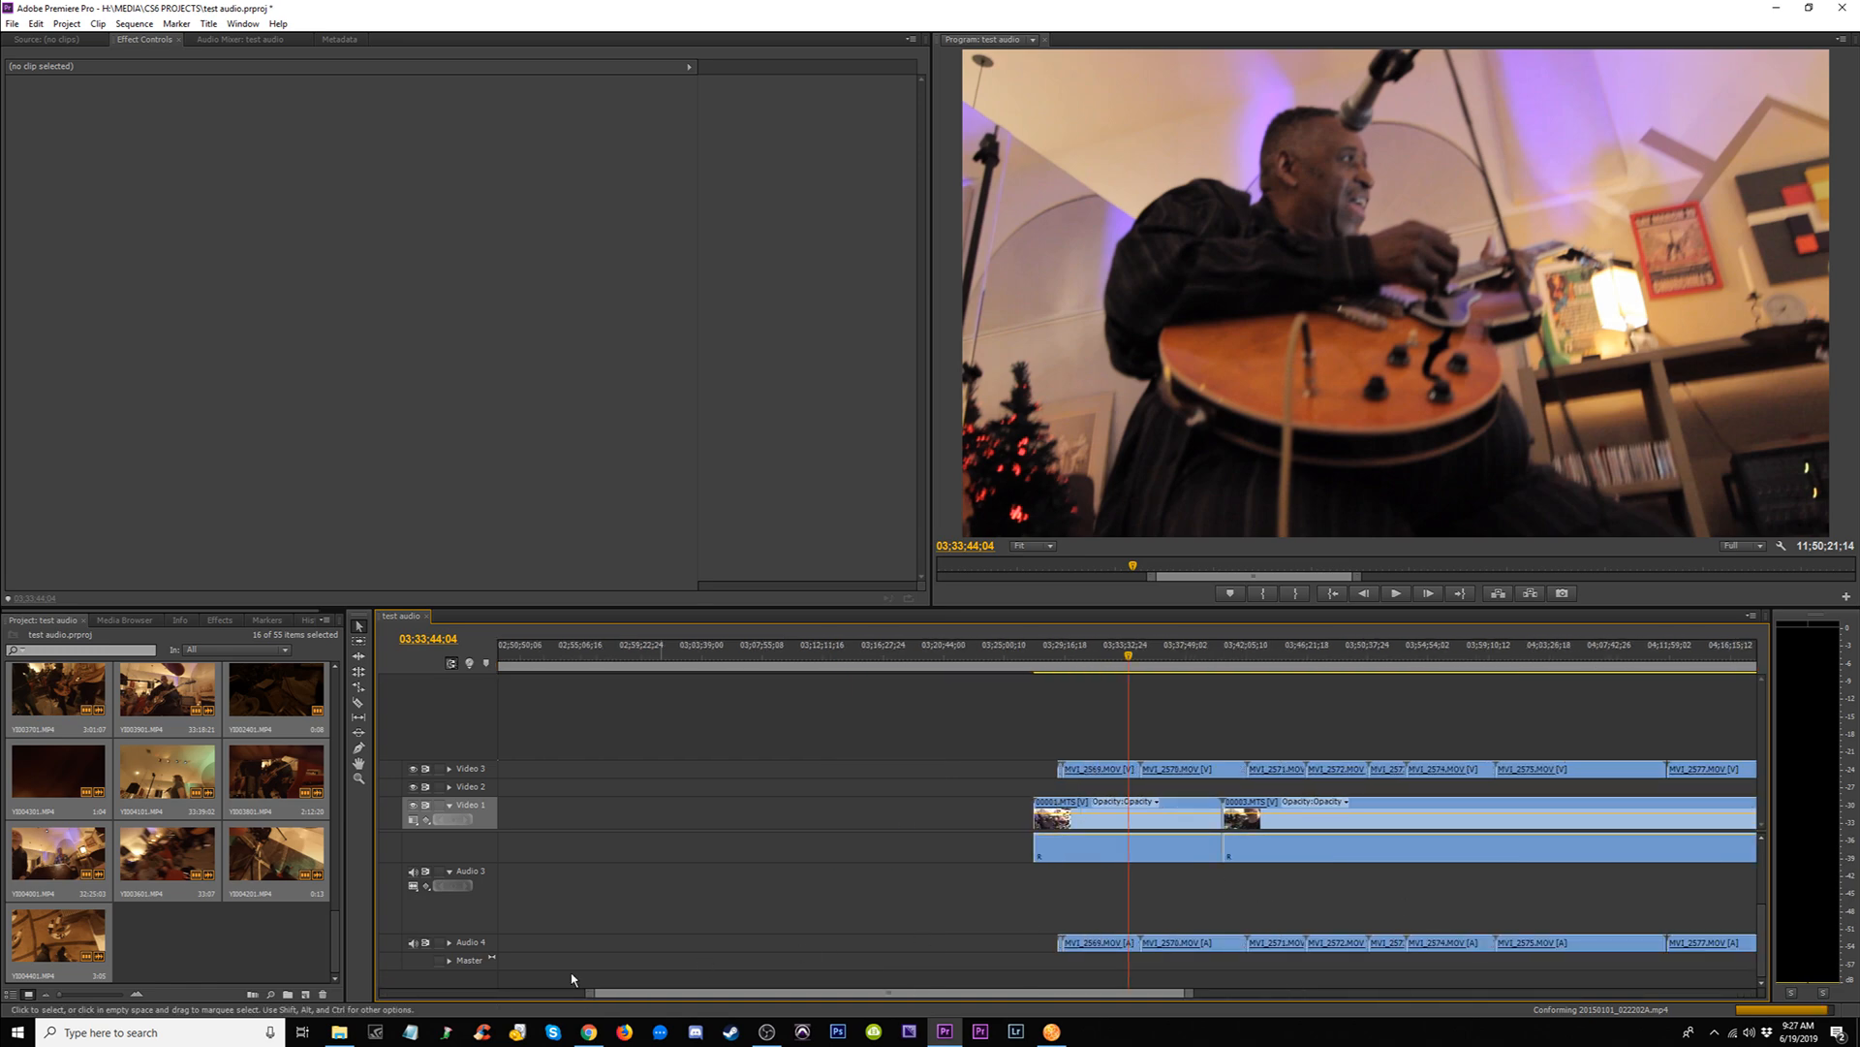
click(451, 946)
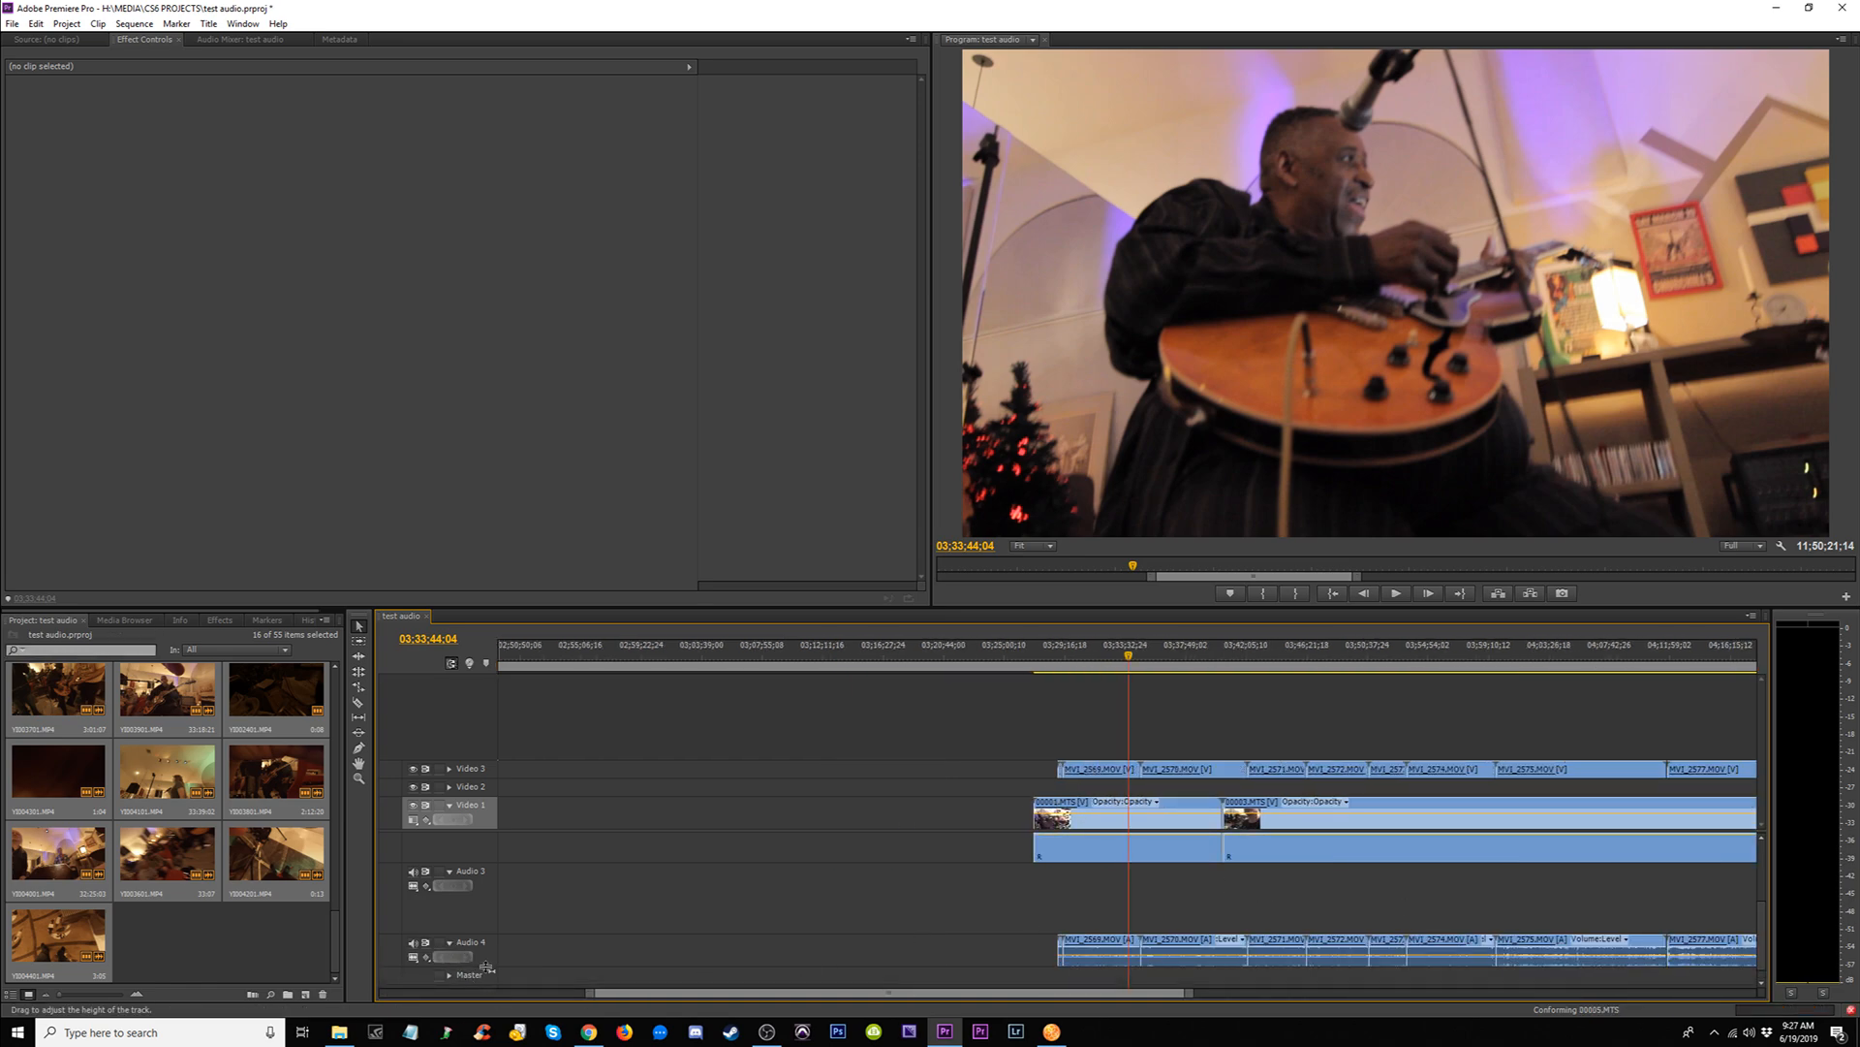
drag(484, 967, 484, 988)
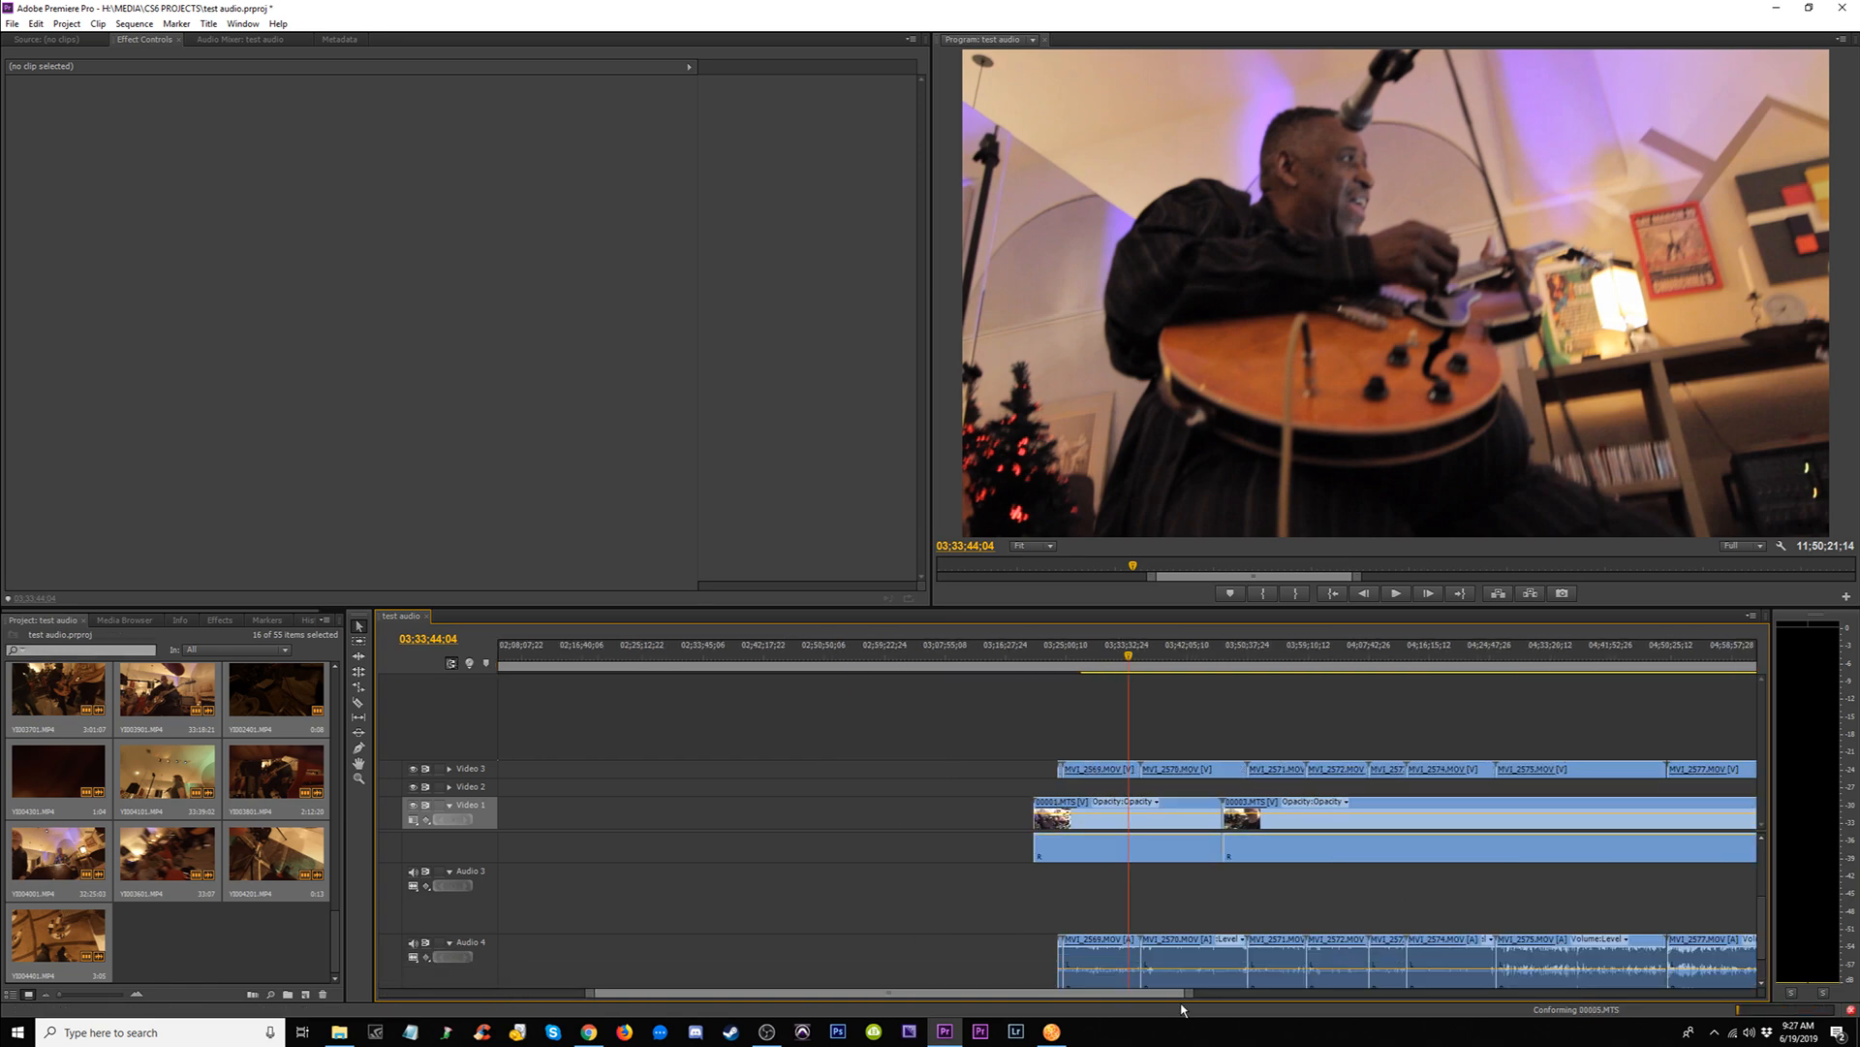
Step: Move all the MVI clips from Video 3 to Video 2, above the recorder WAV audio
key(backslash)
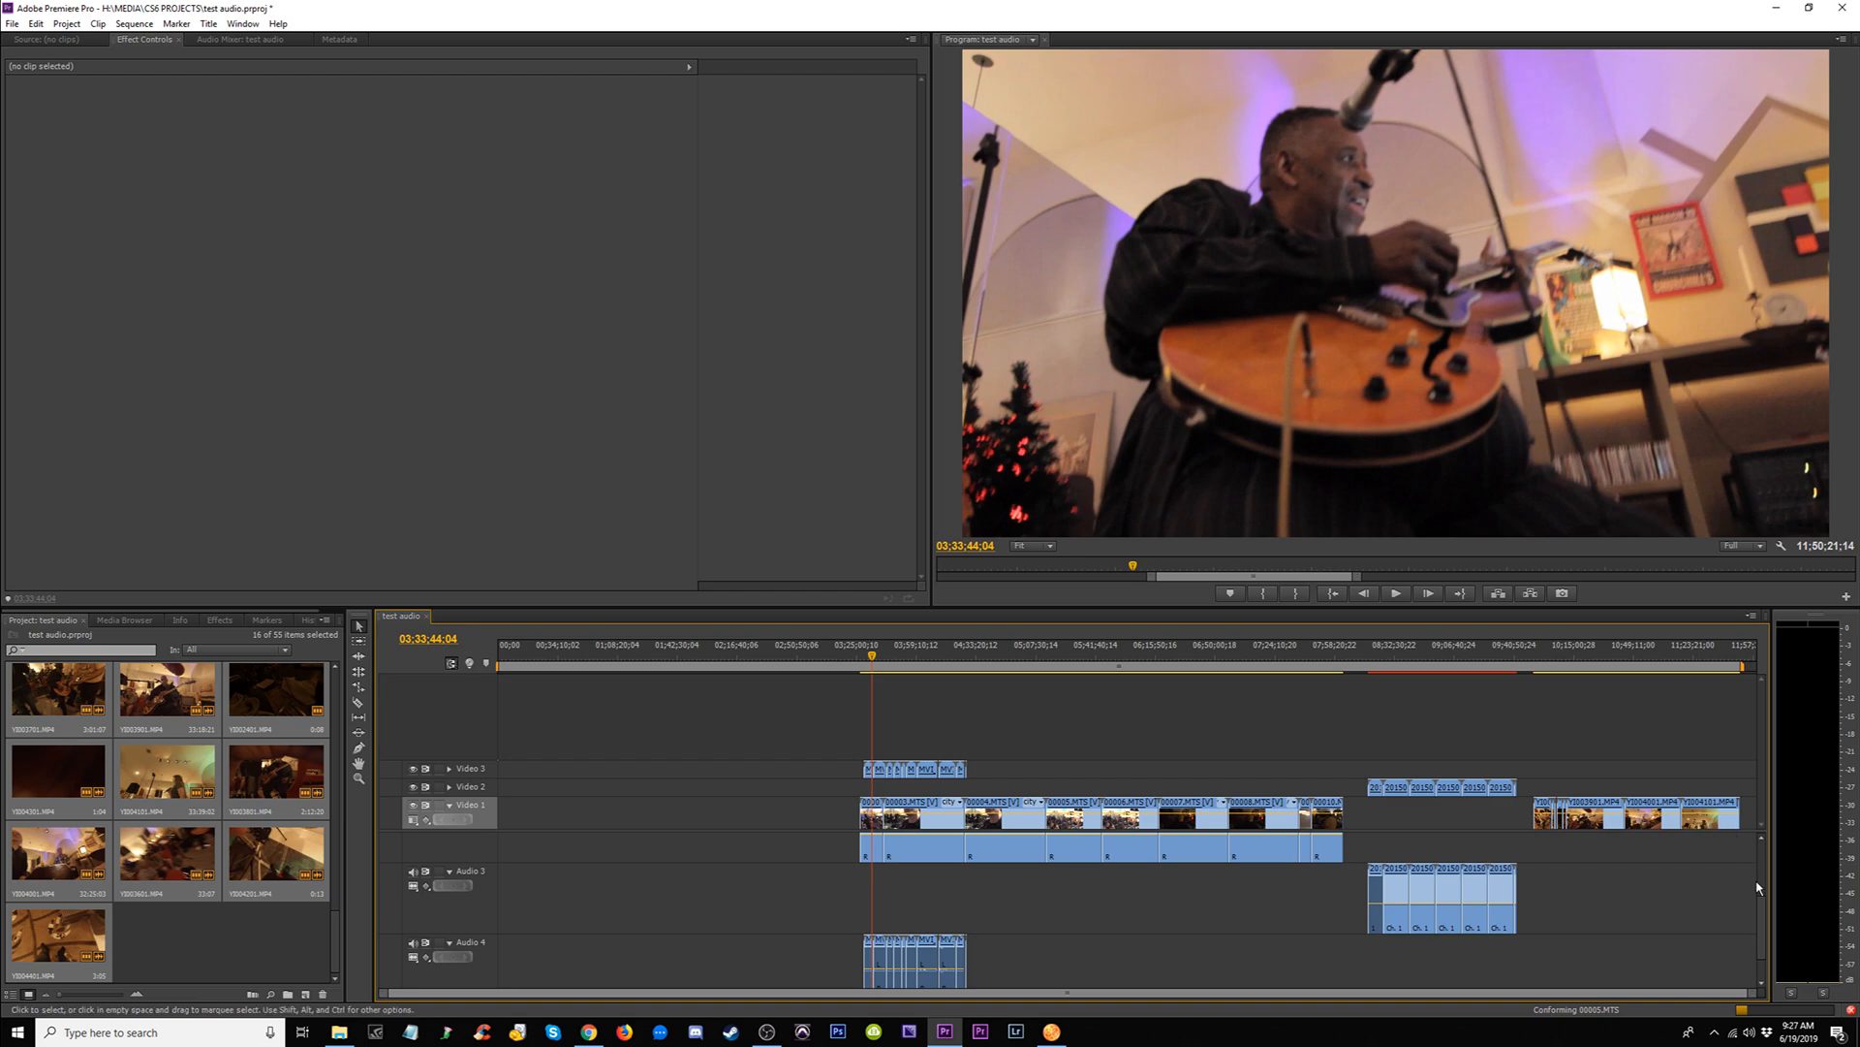
scroll(1764, 884, up, 2)
scroll(1764, 884, up, 2)
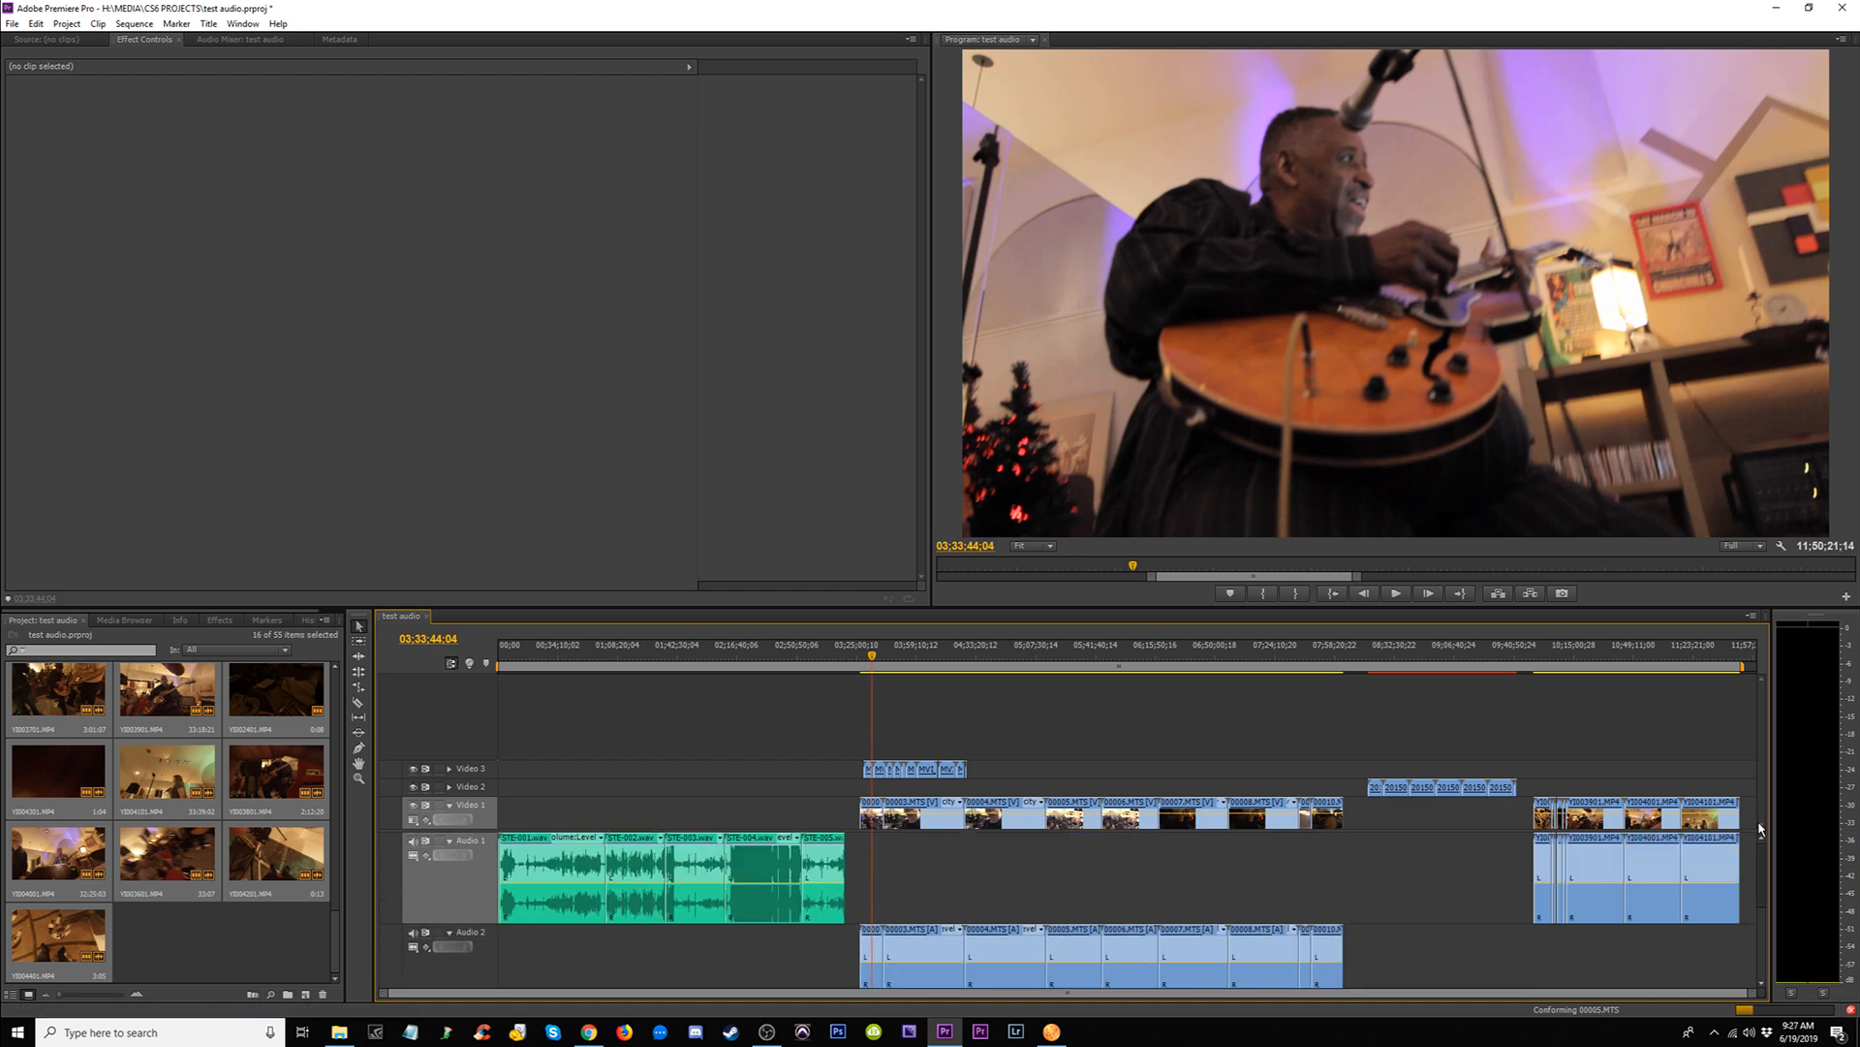
drag(1763, 845, 1764, 872)
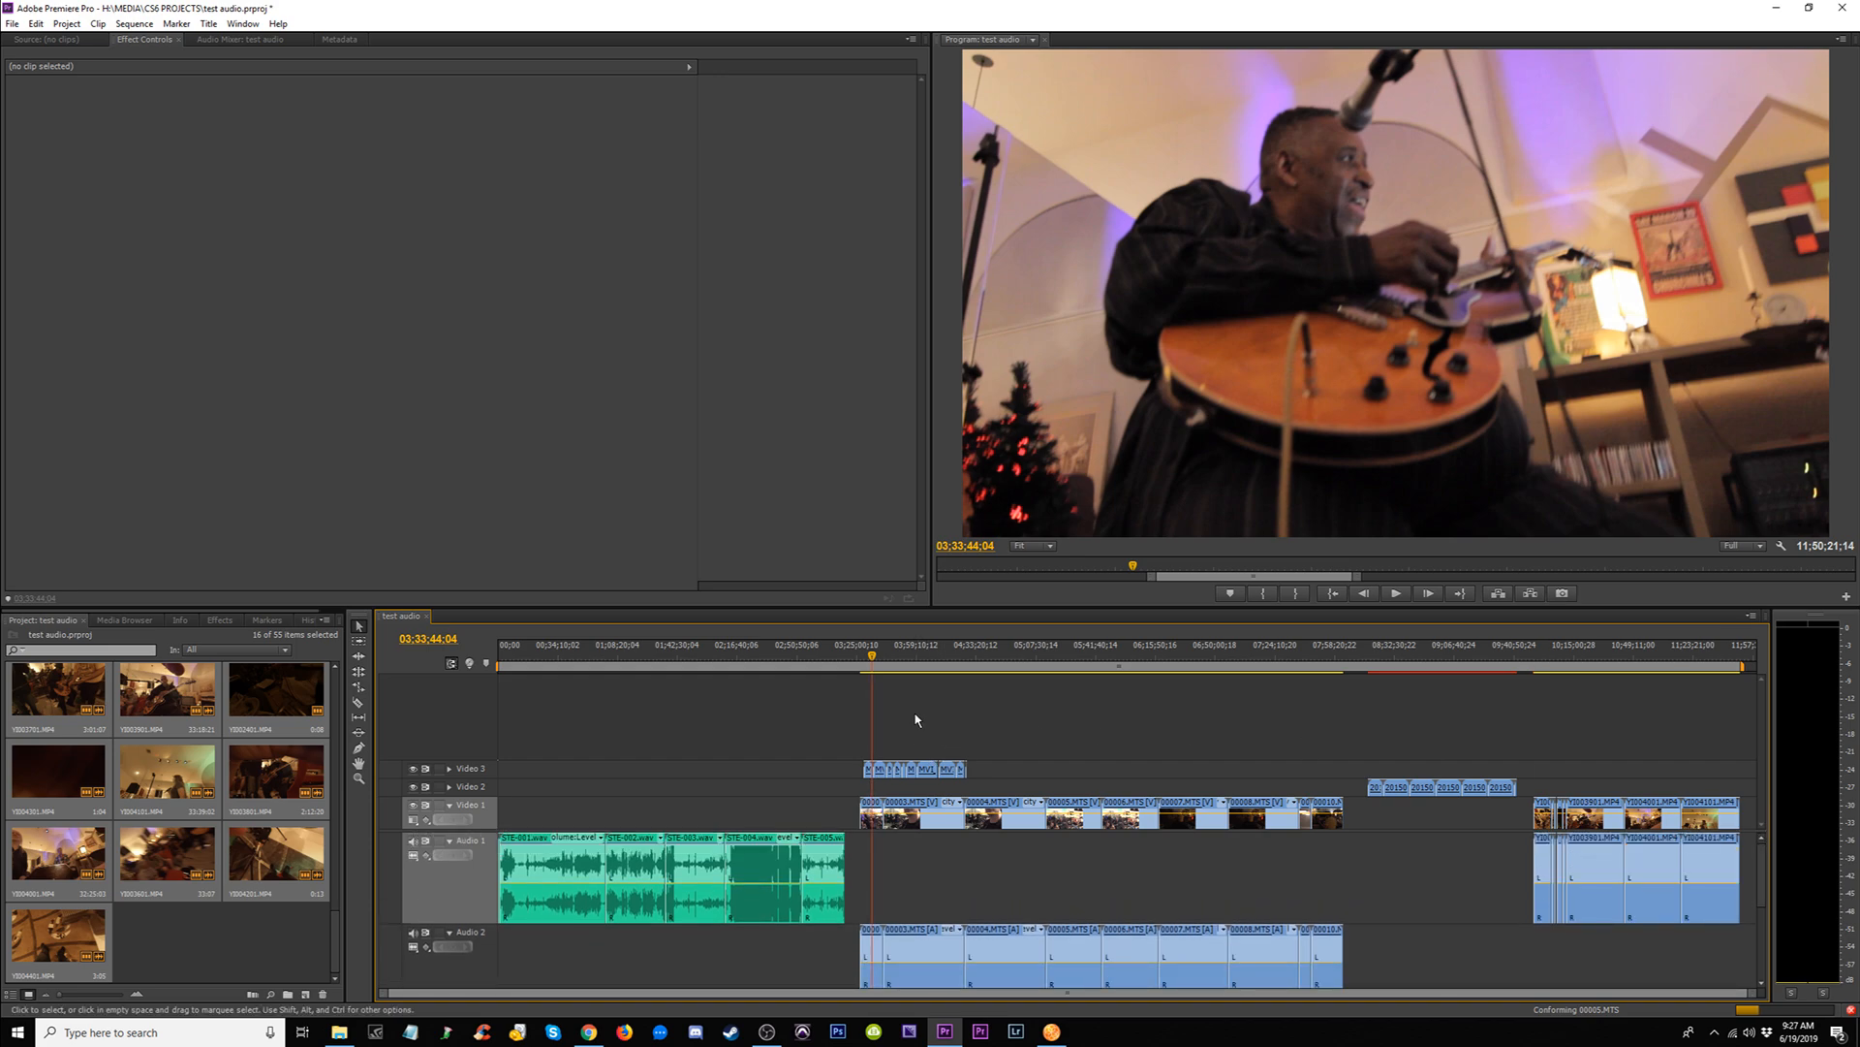
drag(1037, 744, 731, 791)
drag(687, 654, 539, 673)
key(equal)
key(equal)
key(minus)
mouse_move(1764, 870)
mouse_down()
mouse_move(1765, 964)
mouse_move(1769, 839)
mouse_up()
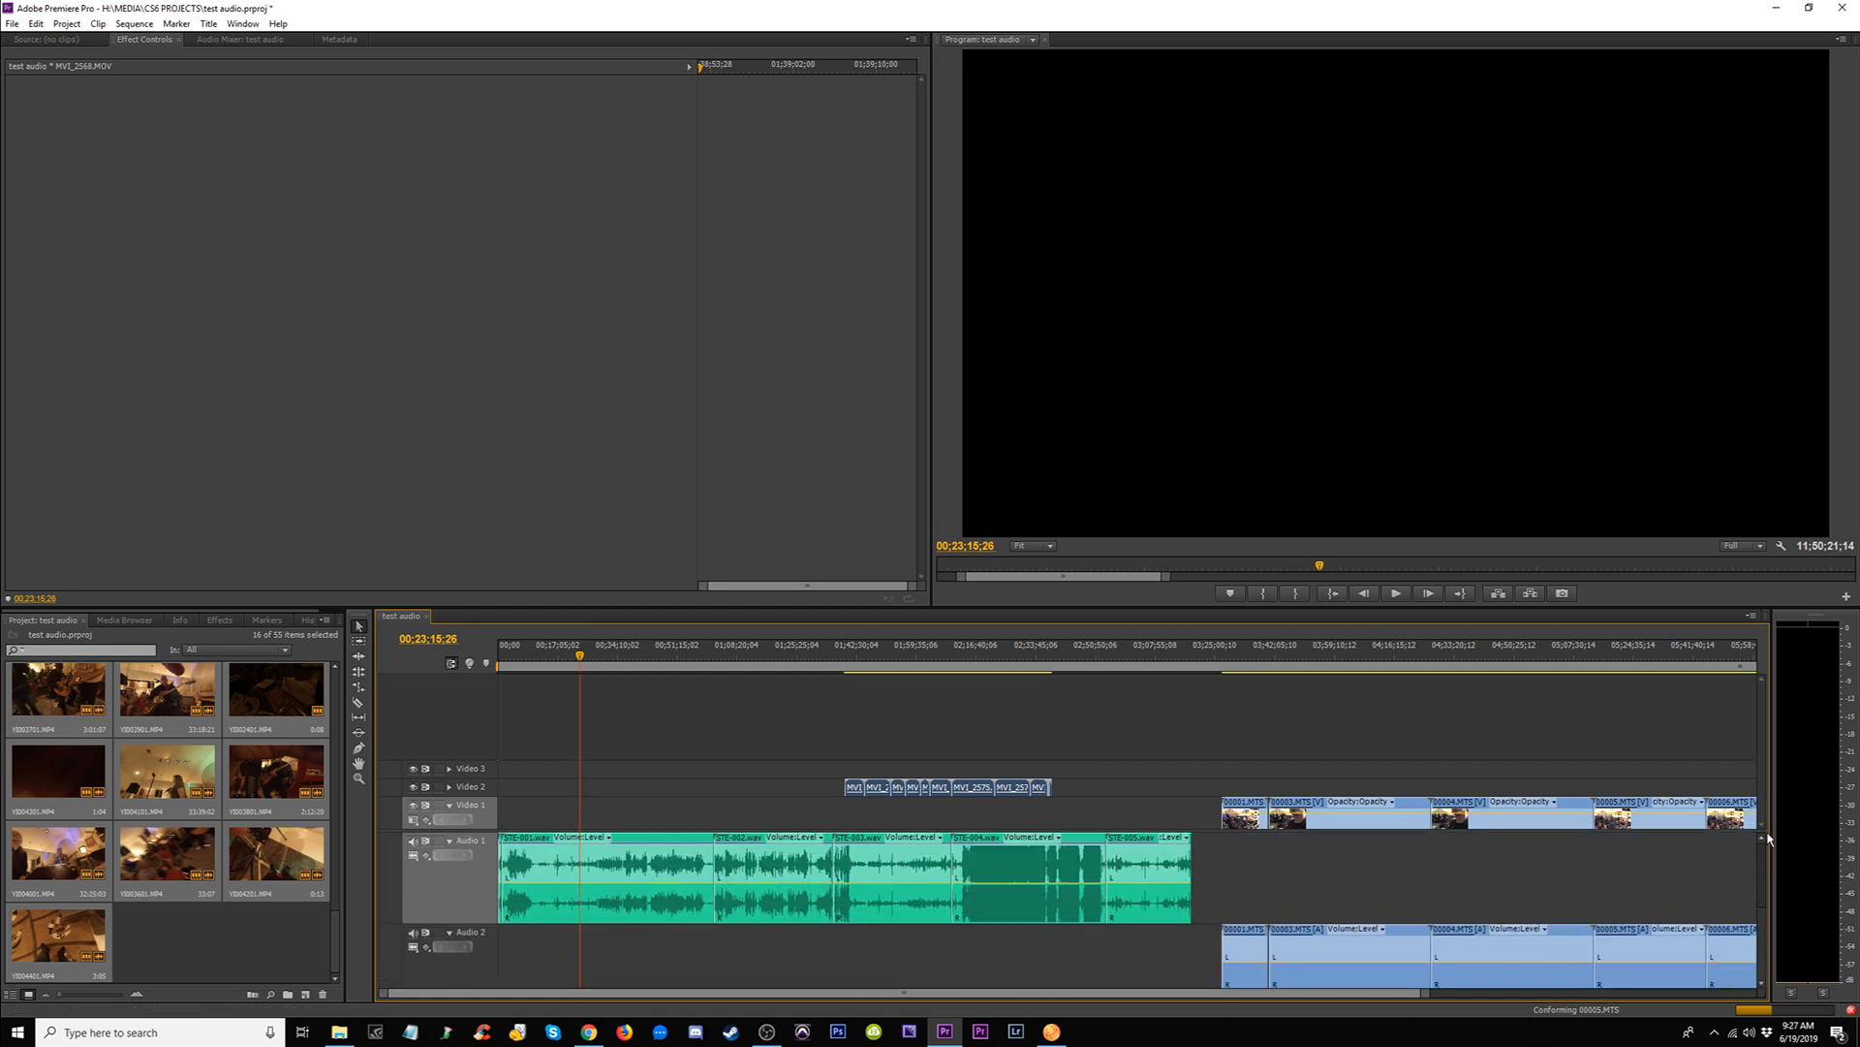
key(minus)
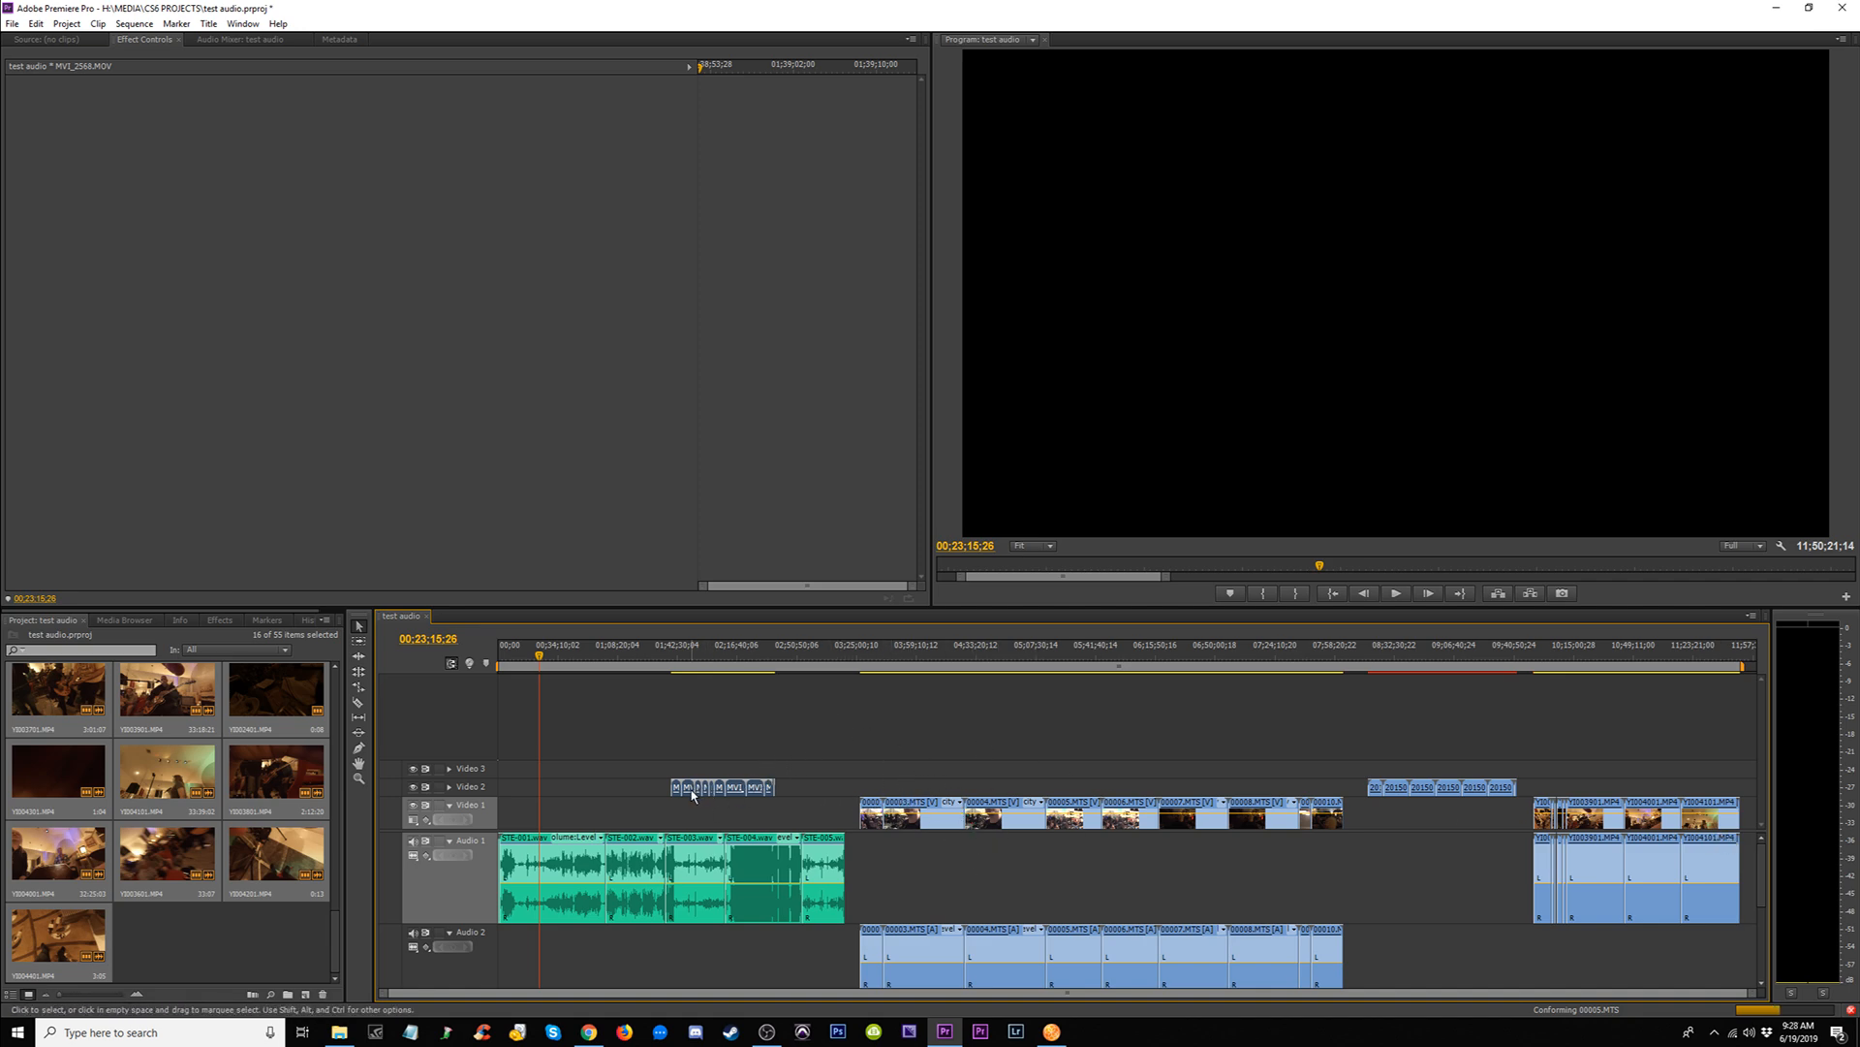
Step: Move the selected MVI clips to Video 3 above the YI clips and check the audio tracks below
drag(690, 794, 1597, 778)
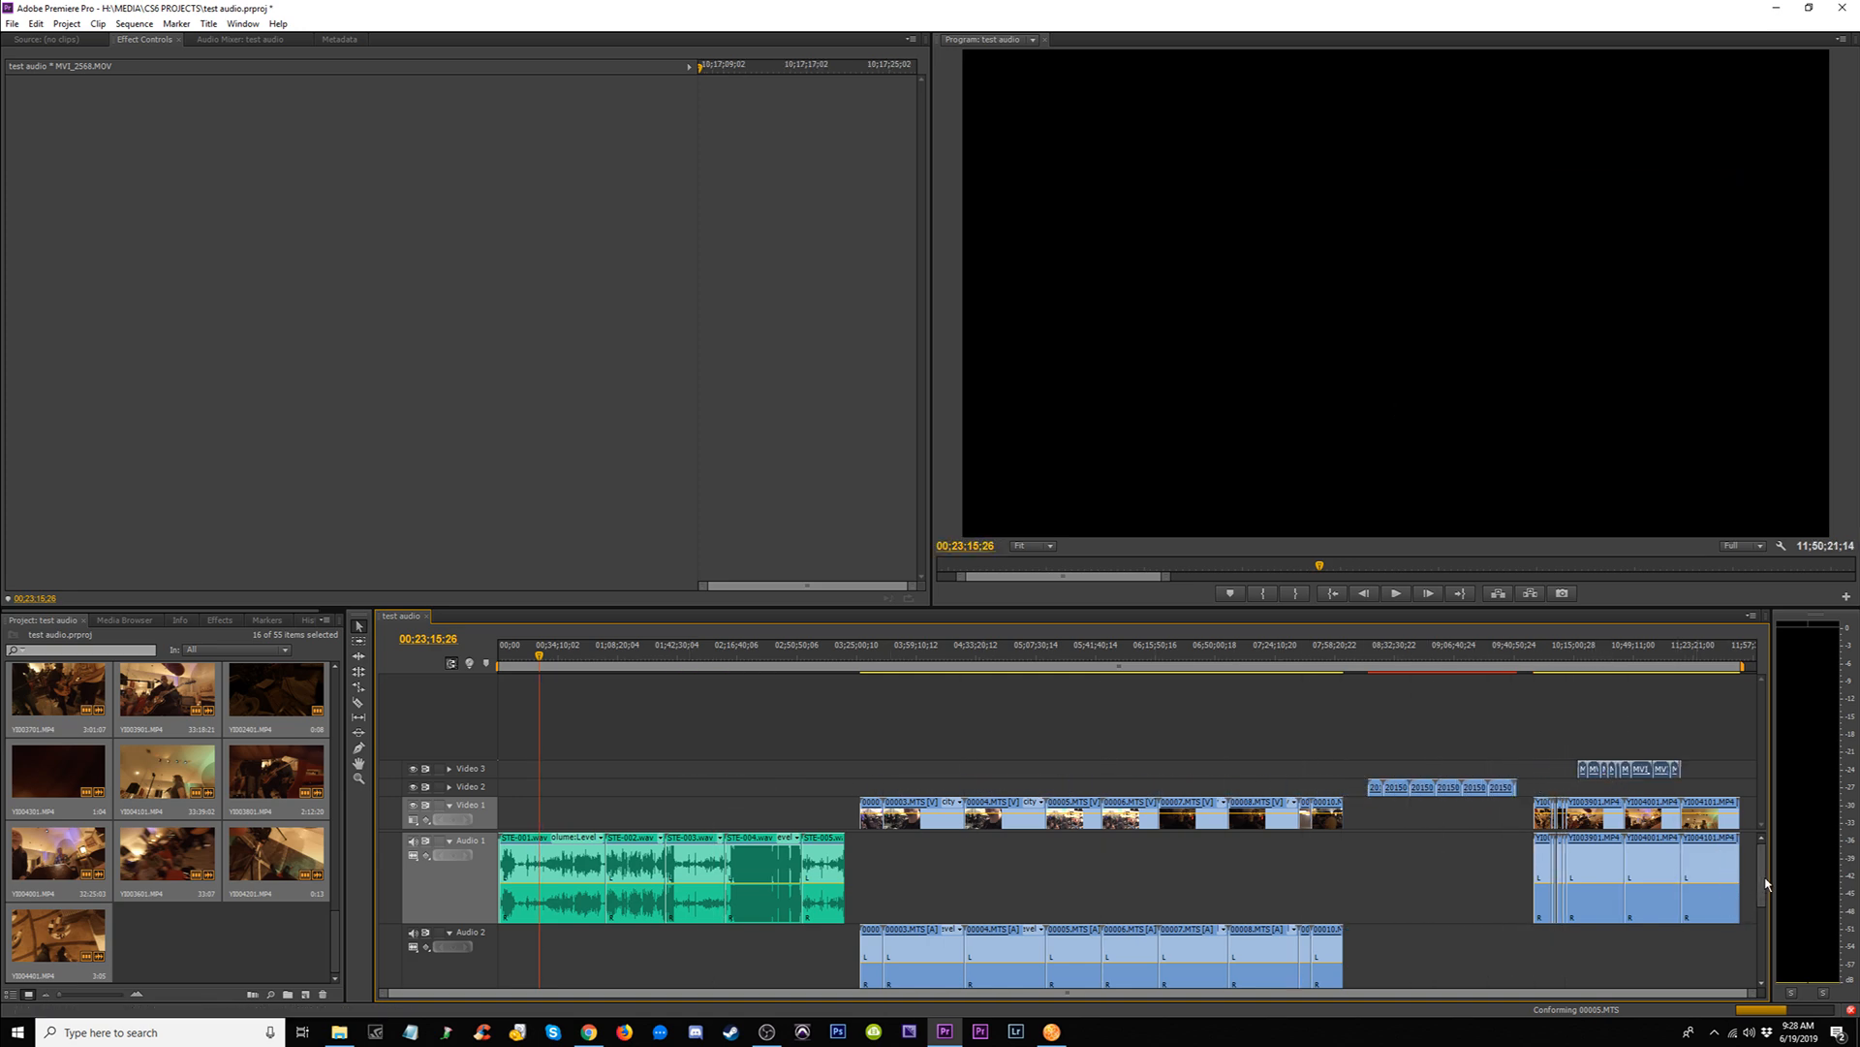
scroll(1773, 945, down, 5)
scroll(1773, 948, up, 5)
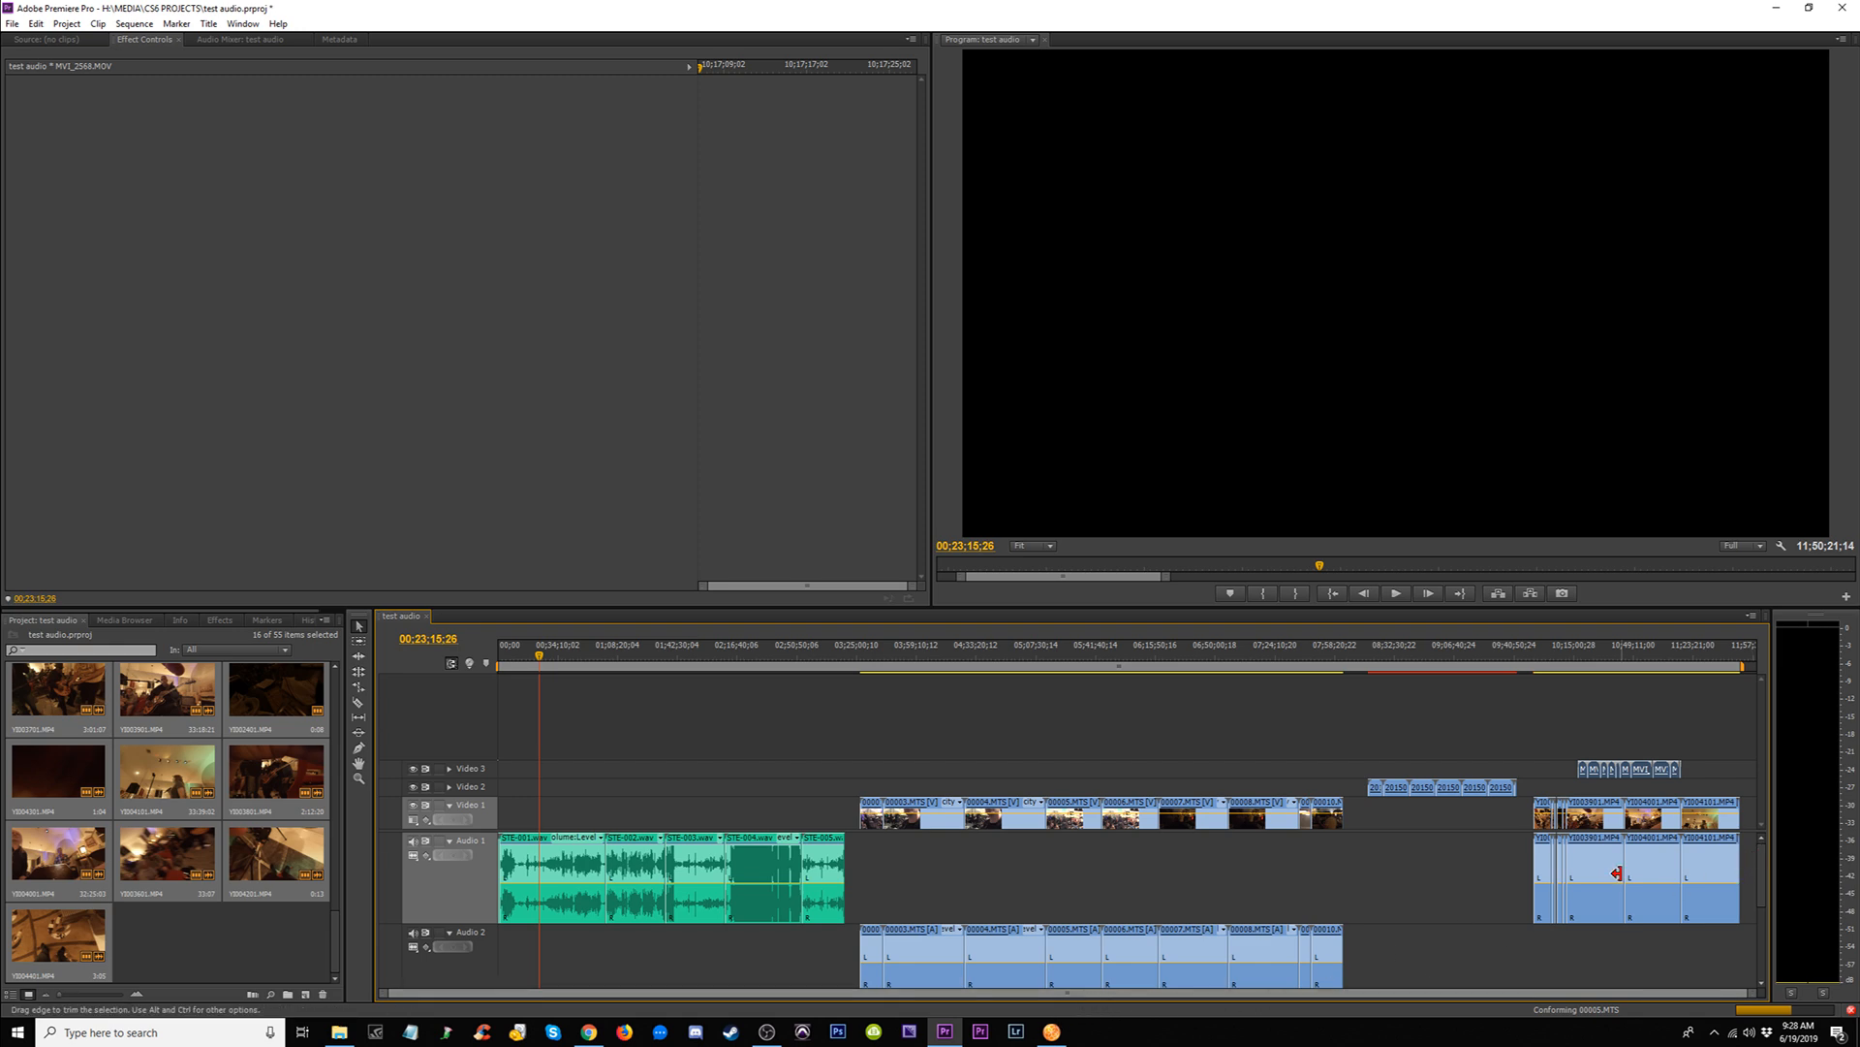
Step: Move the MVI clips to Video 2 just after the last YI clip, and view the entire sequence
drag(1606, 778, 1755, 786)
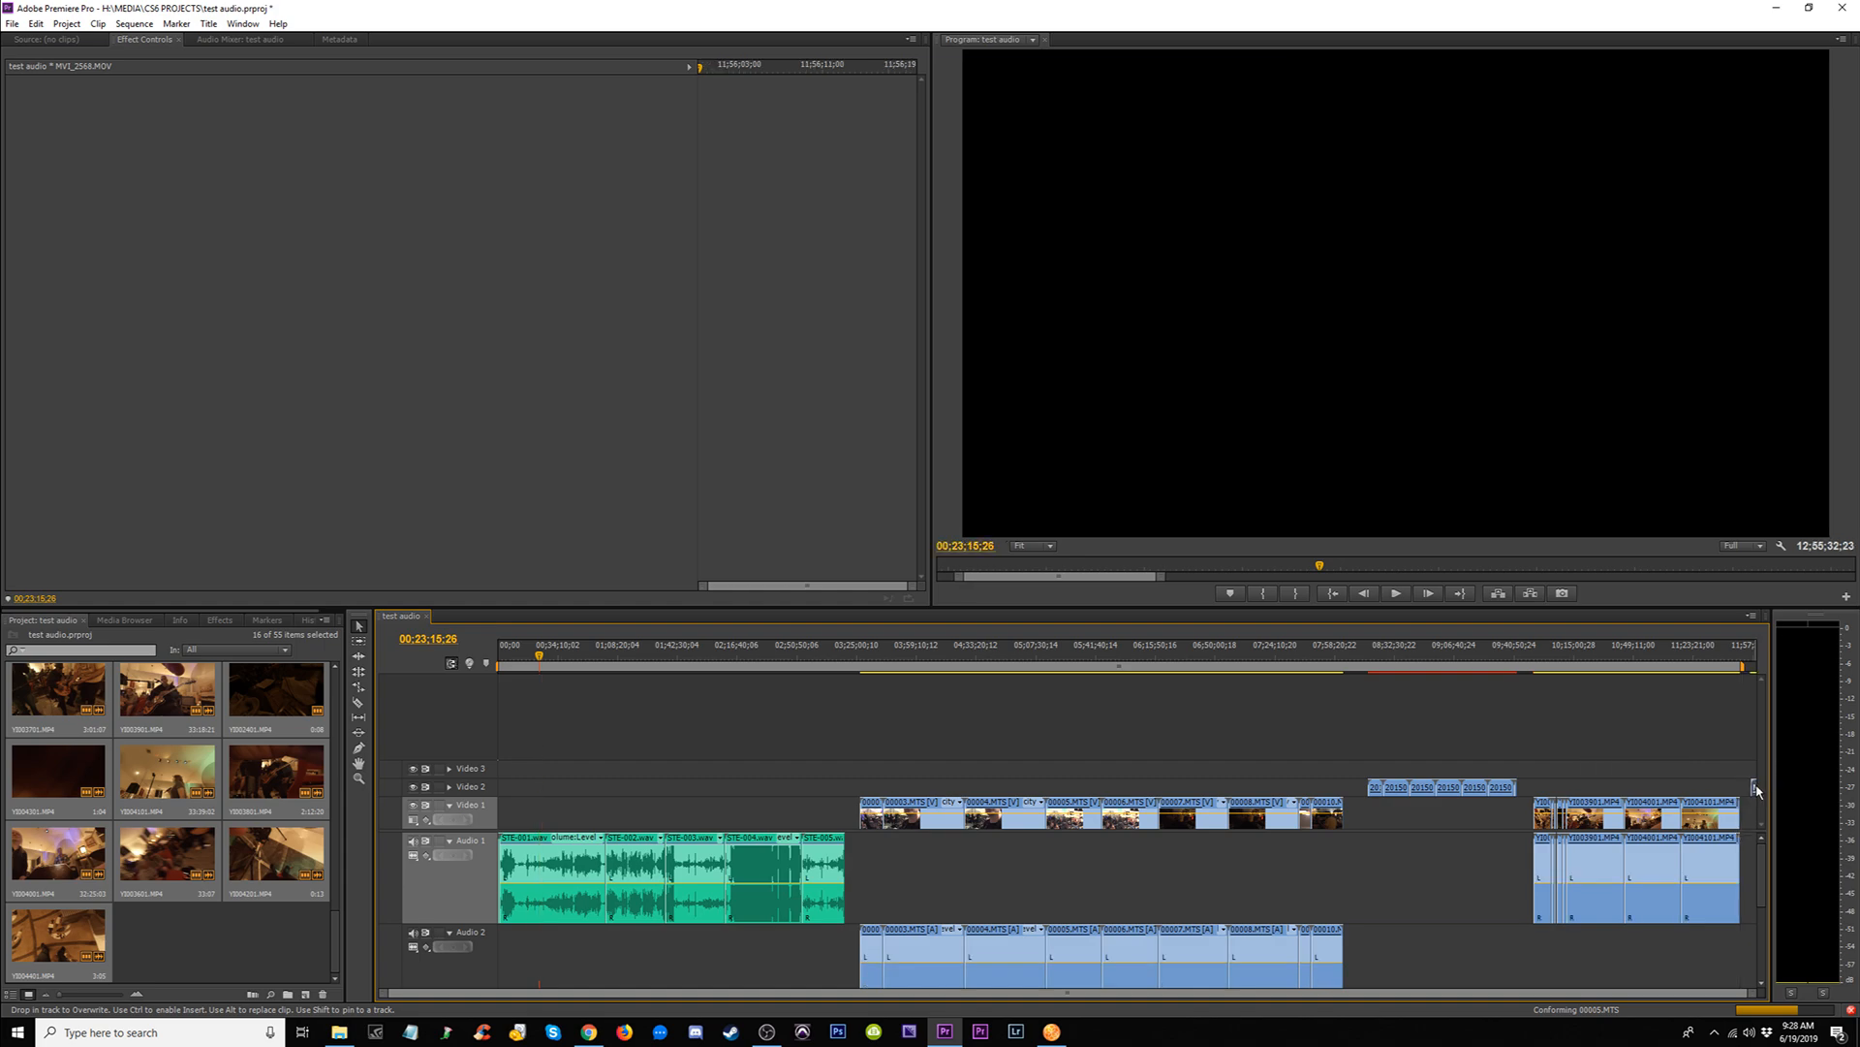
click(1751, 650)
key(backslash)
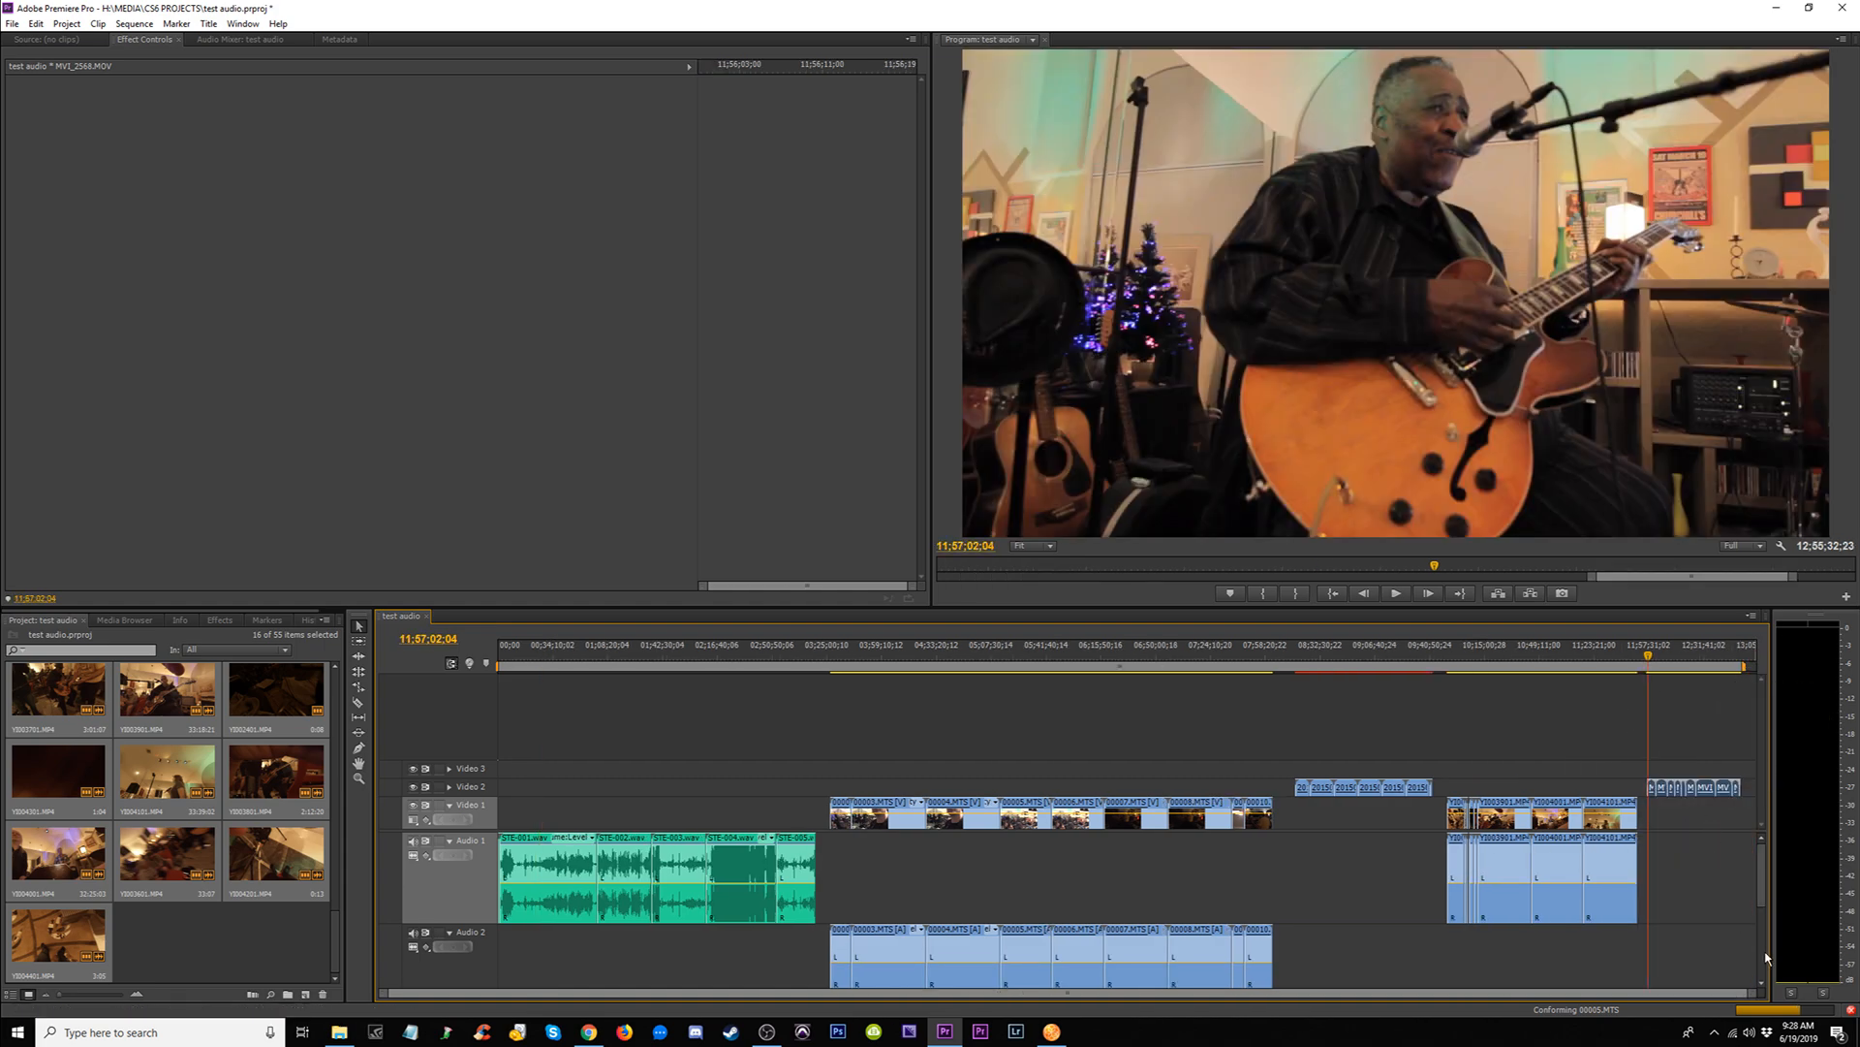
mouse_move(1761, 888)
mouse_down()
mouse_move(1769, 957)
mouse_move(1786, 916)
mouse_up()
Step: Preview several points in the relocated MVI clips on Video 2, including 12;48;06;07, 12;51;36;27 and 12;11;44;28
drag(1649, 654, 1664, 653)
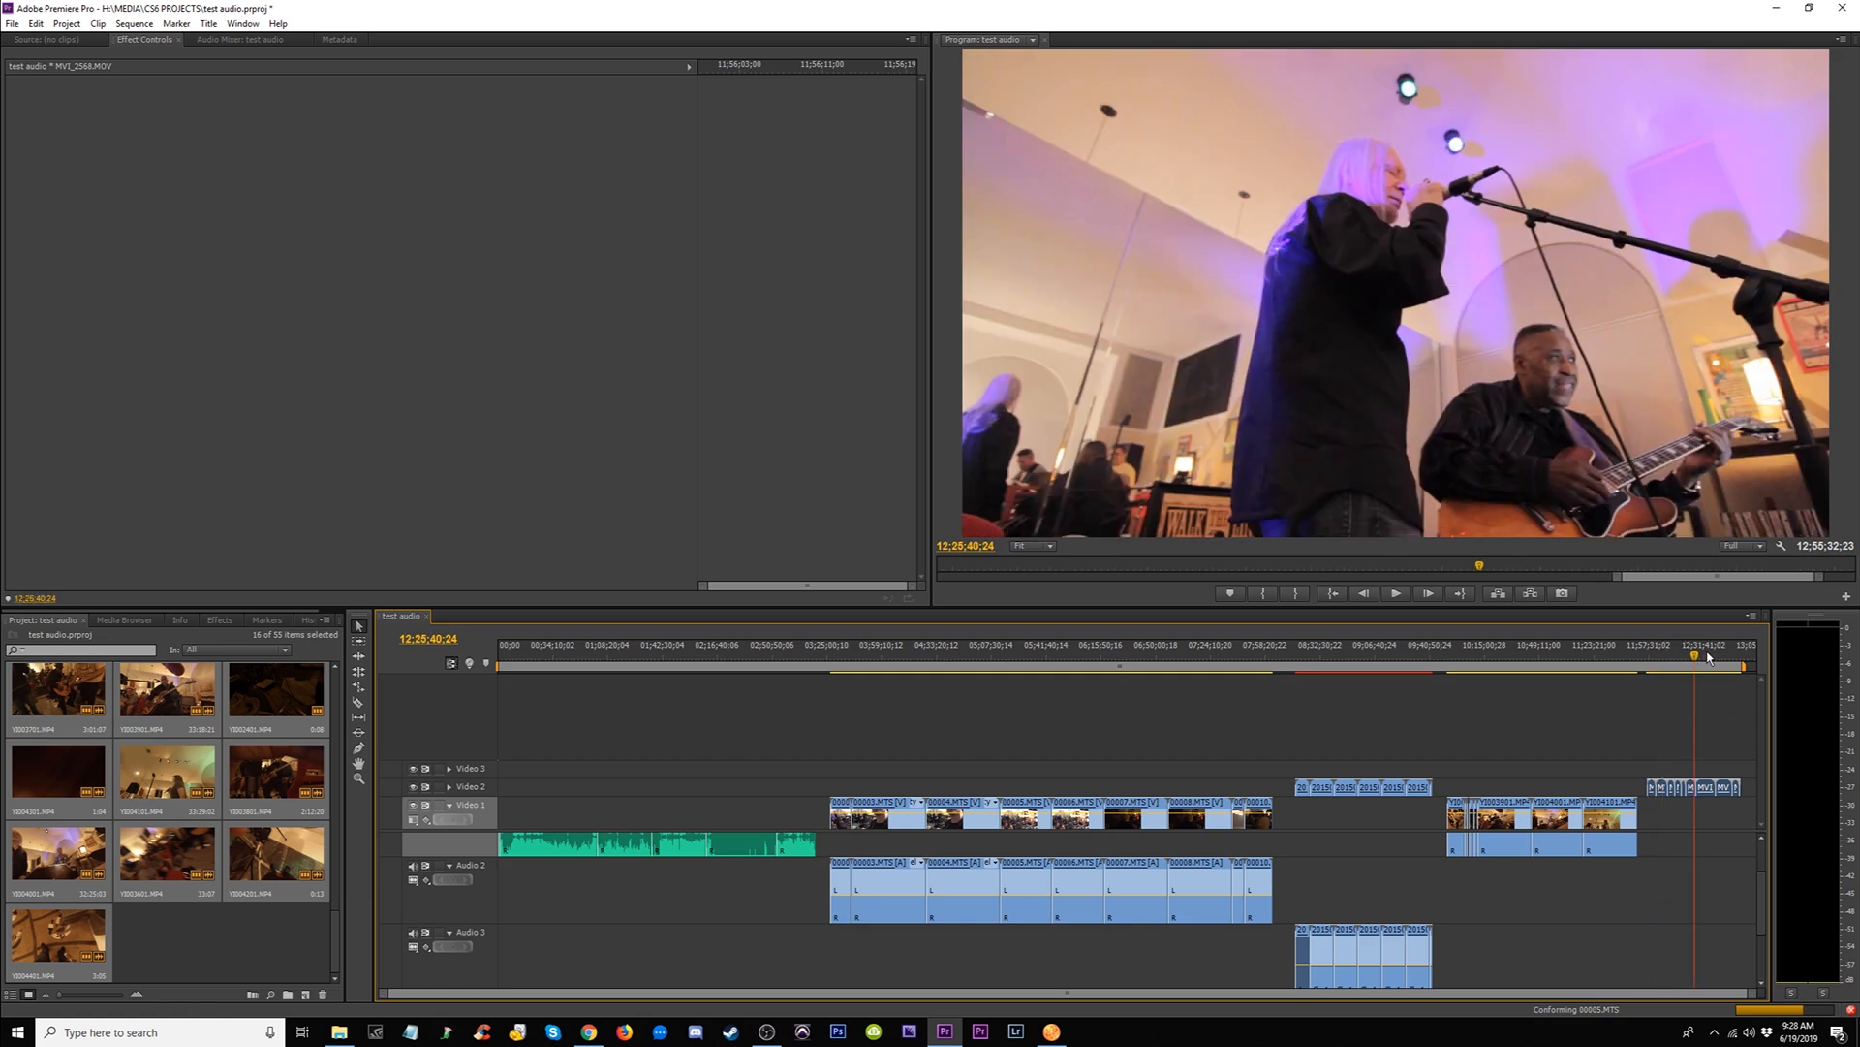
key(equal)
key(equal)
key(equal)
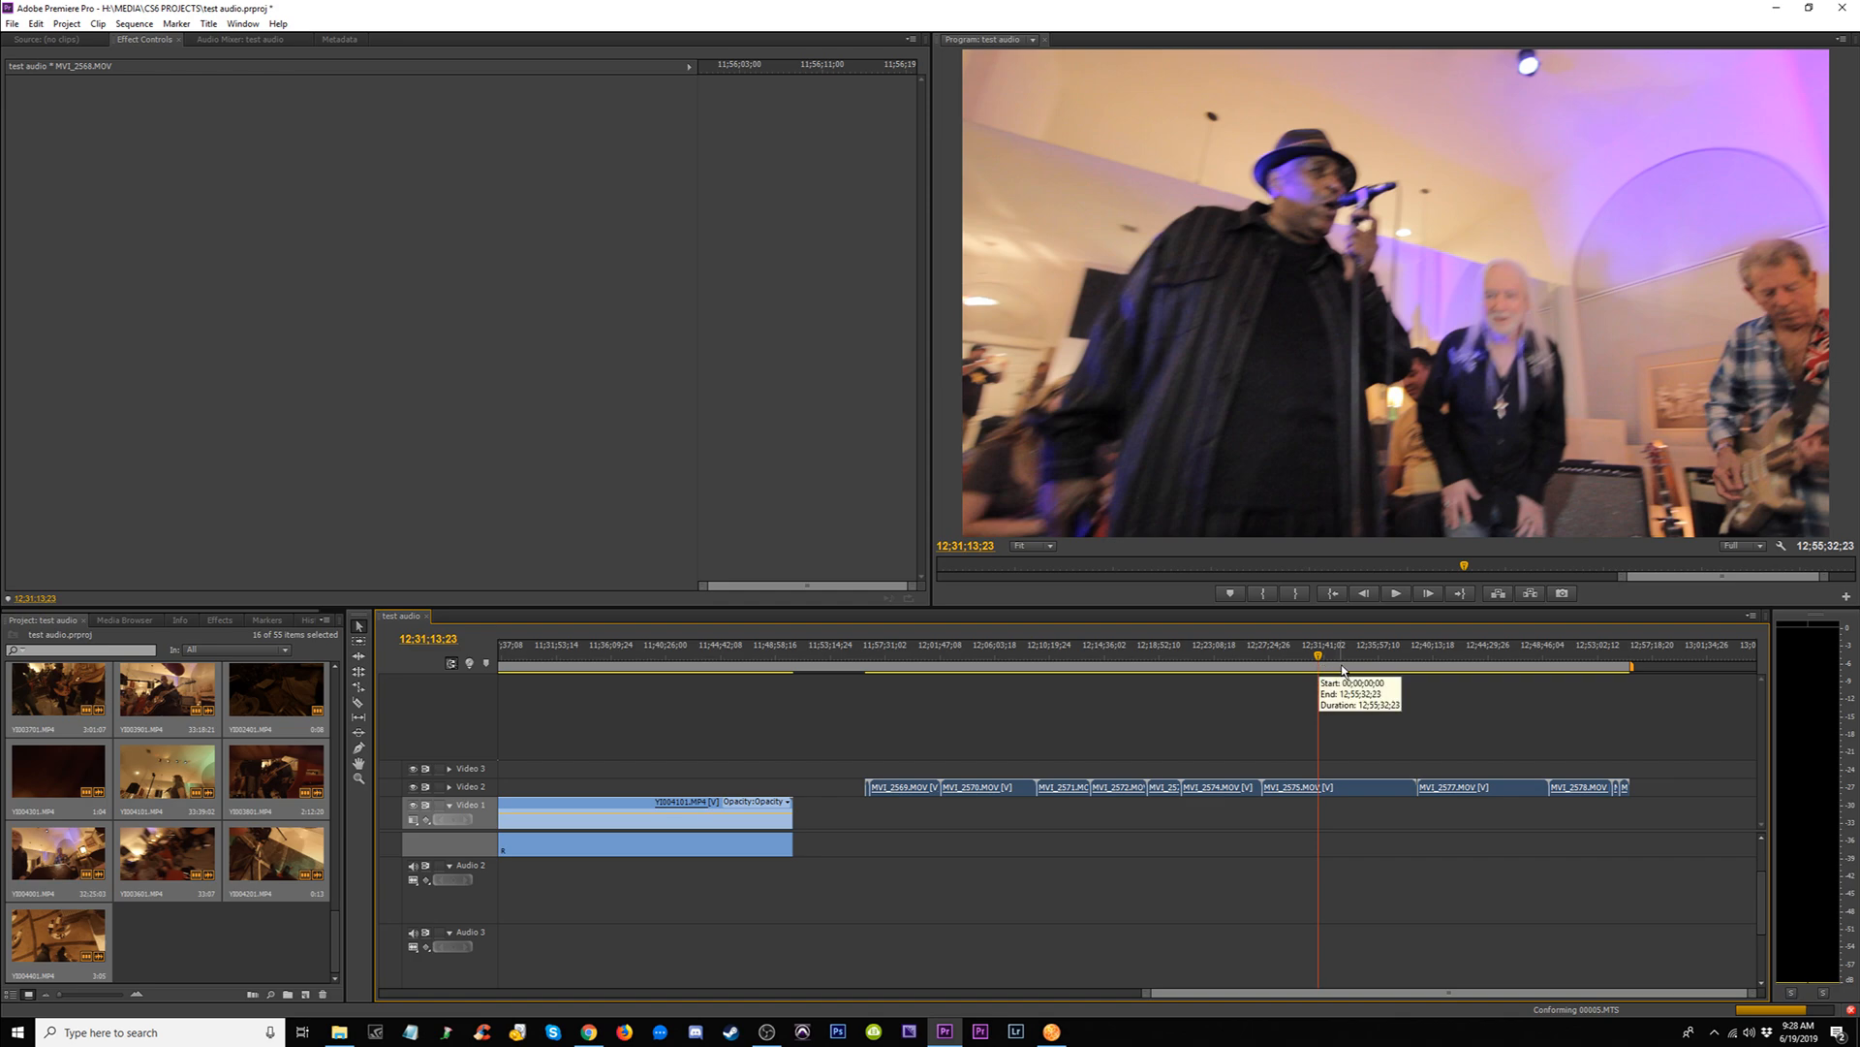
click(1497, 658)
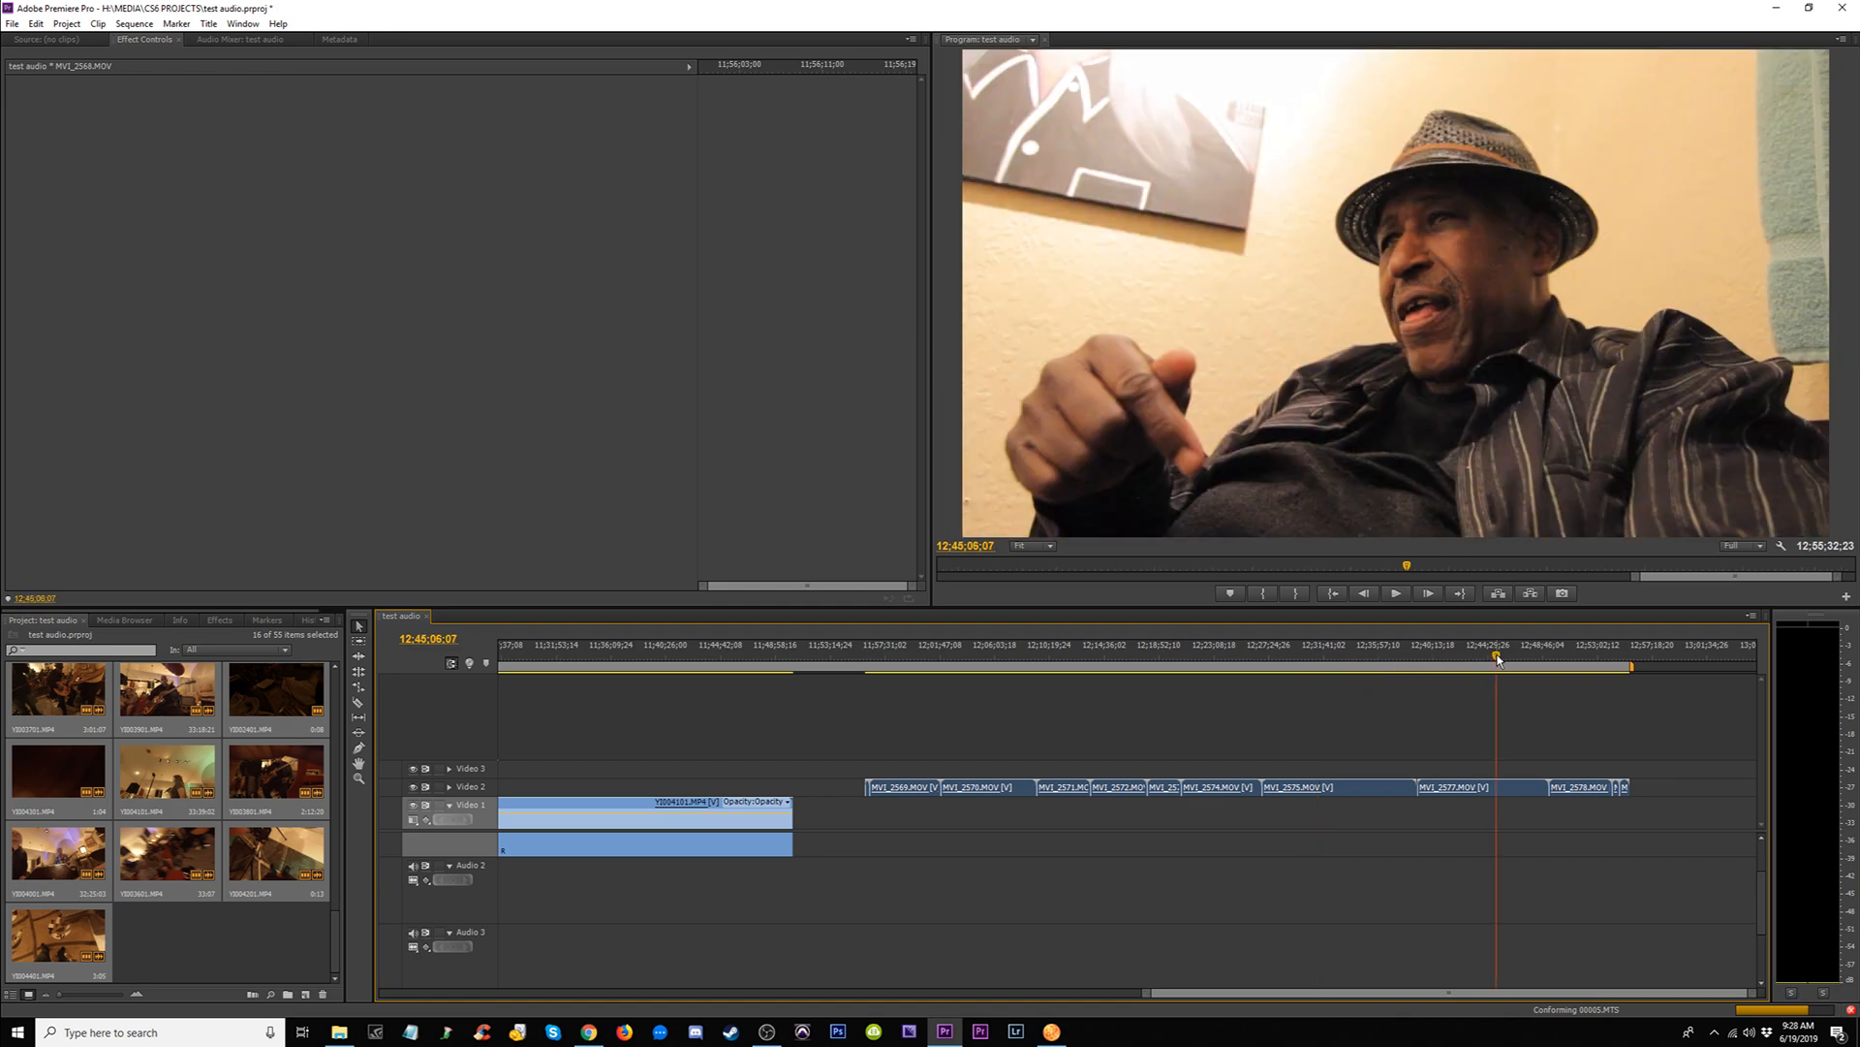
click(1577, 661)
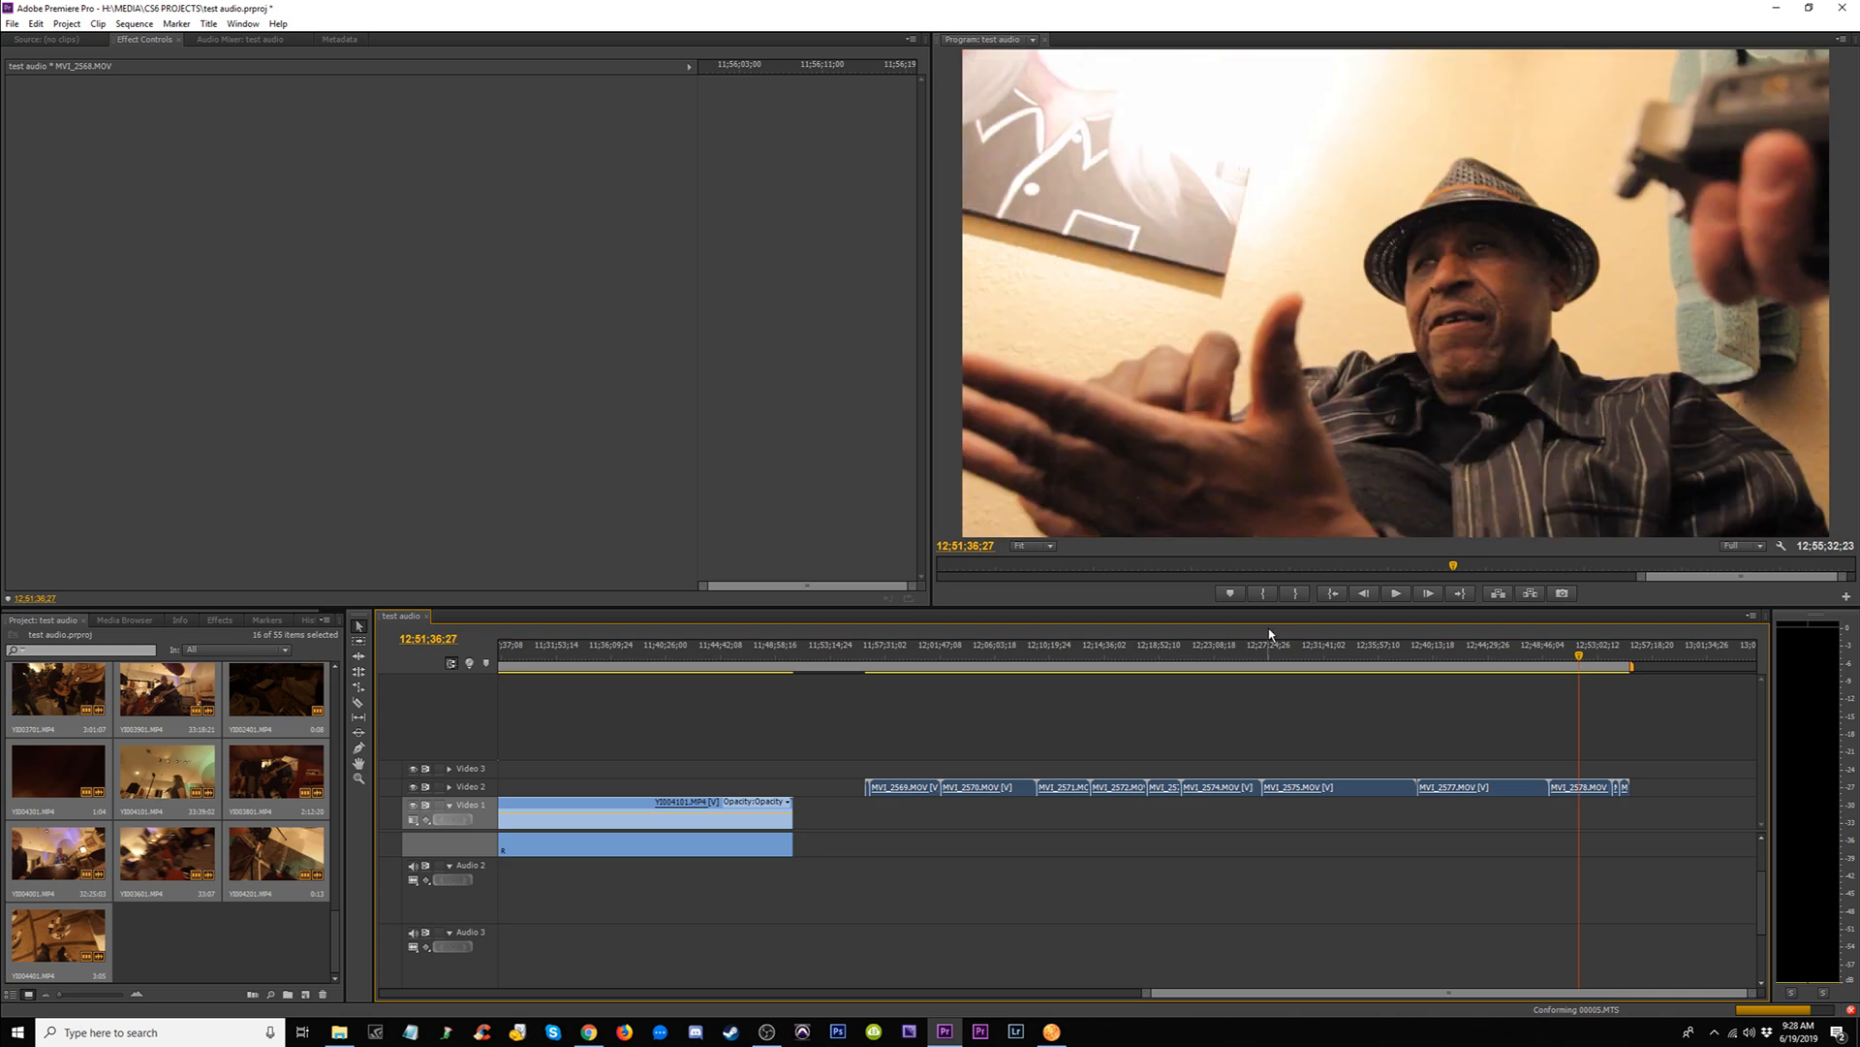
click(1069, 661)
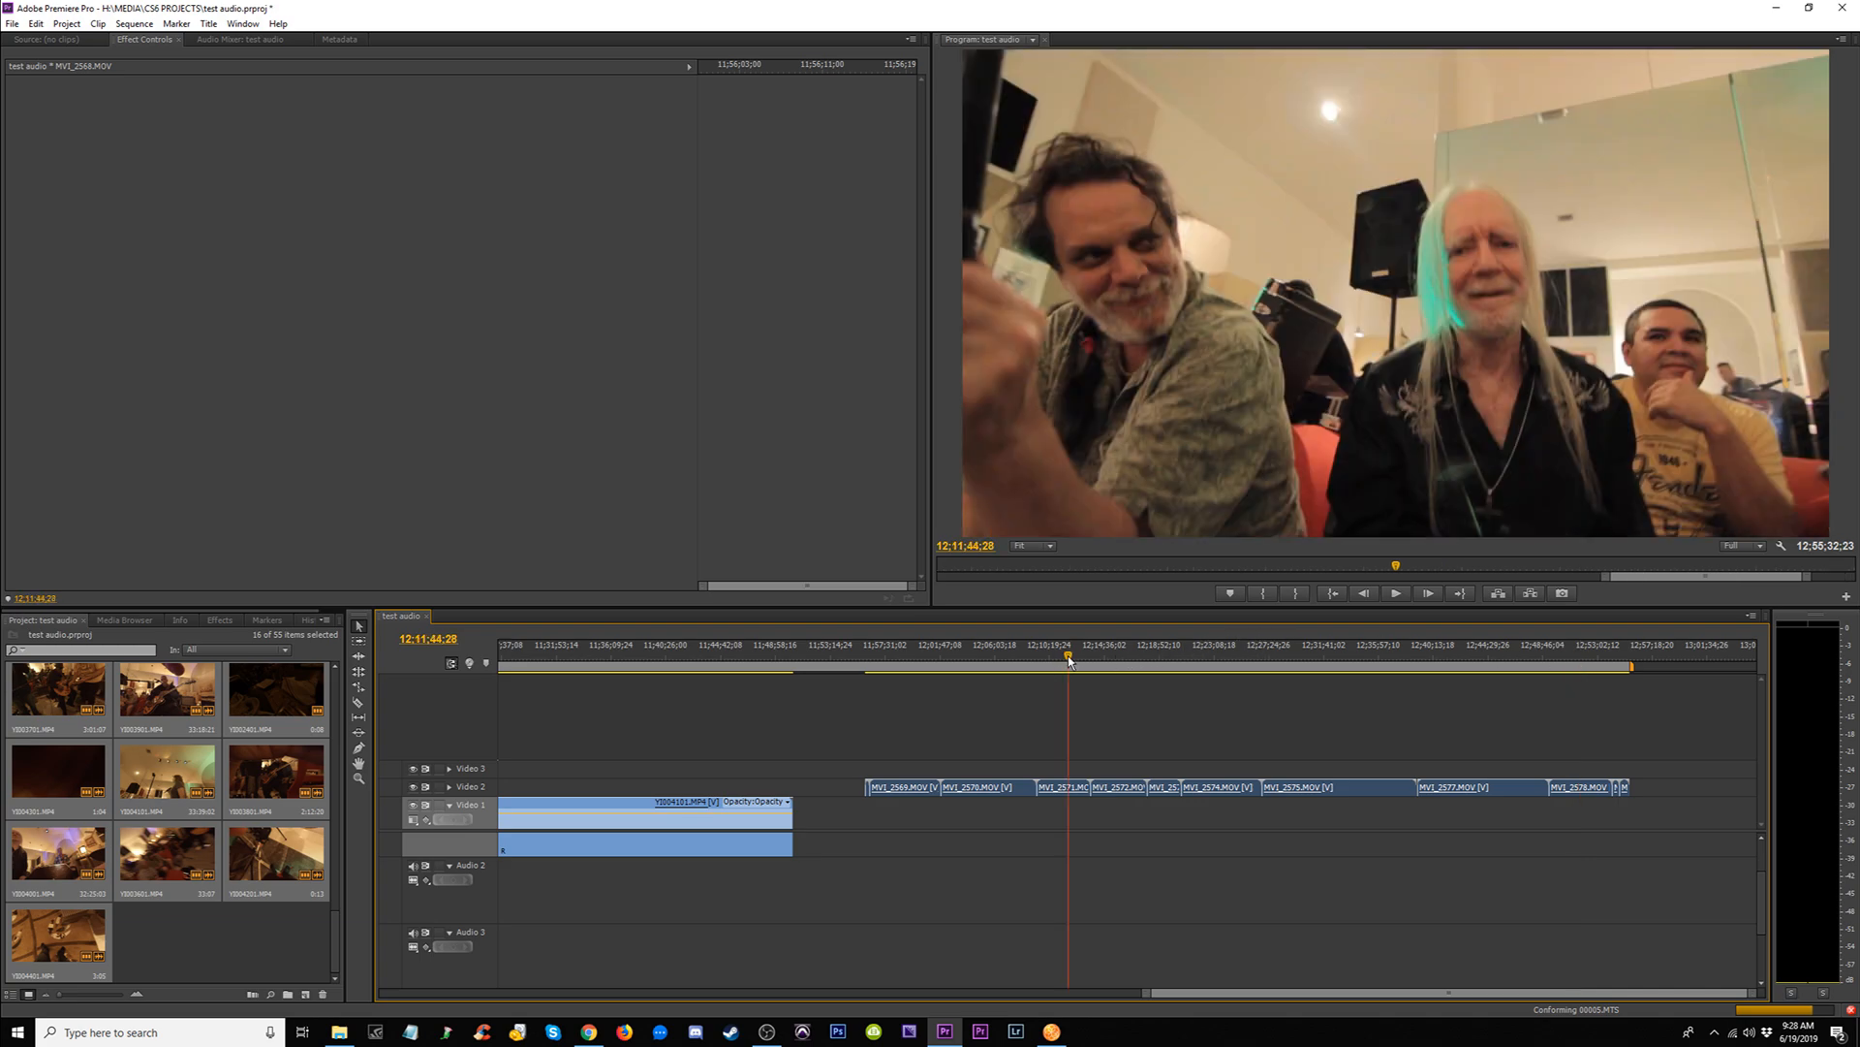
click(986, 661)
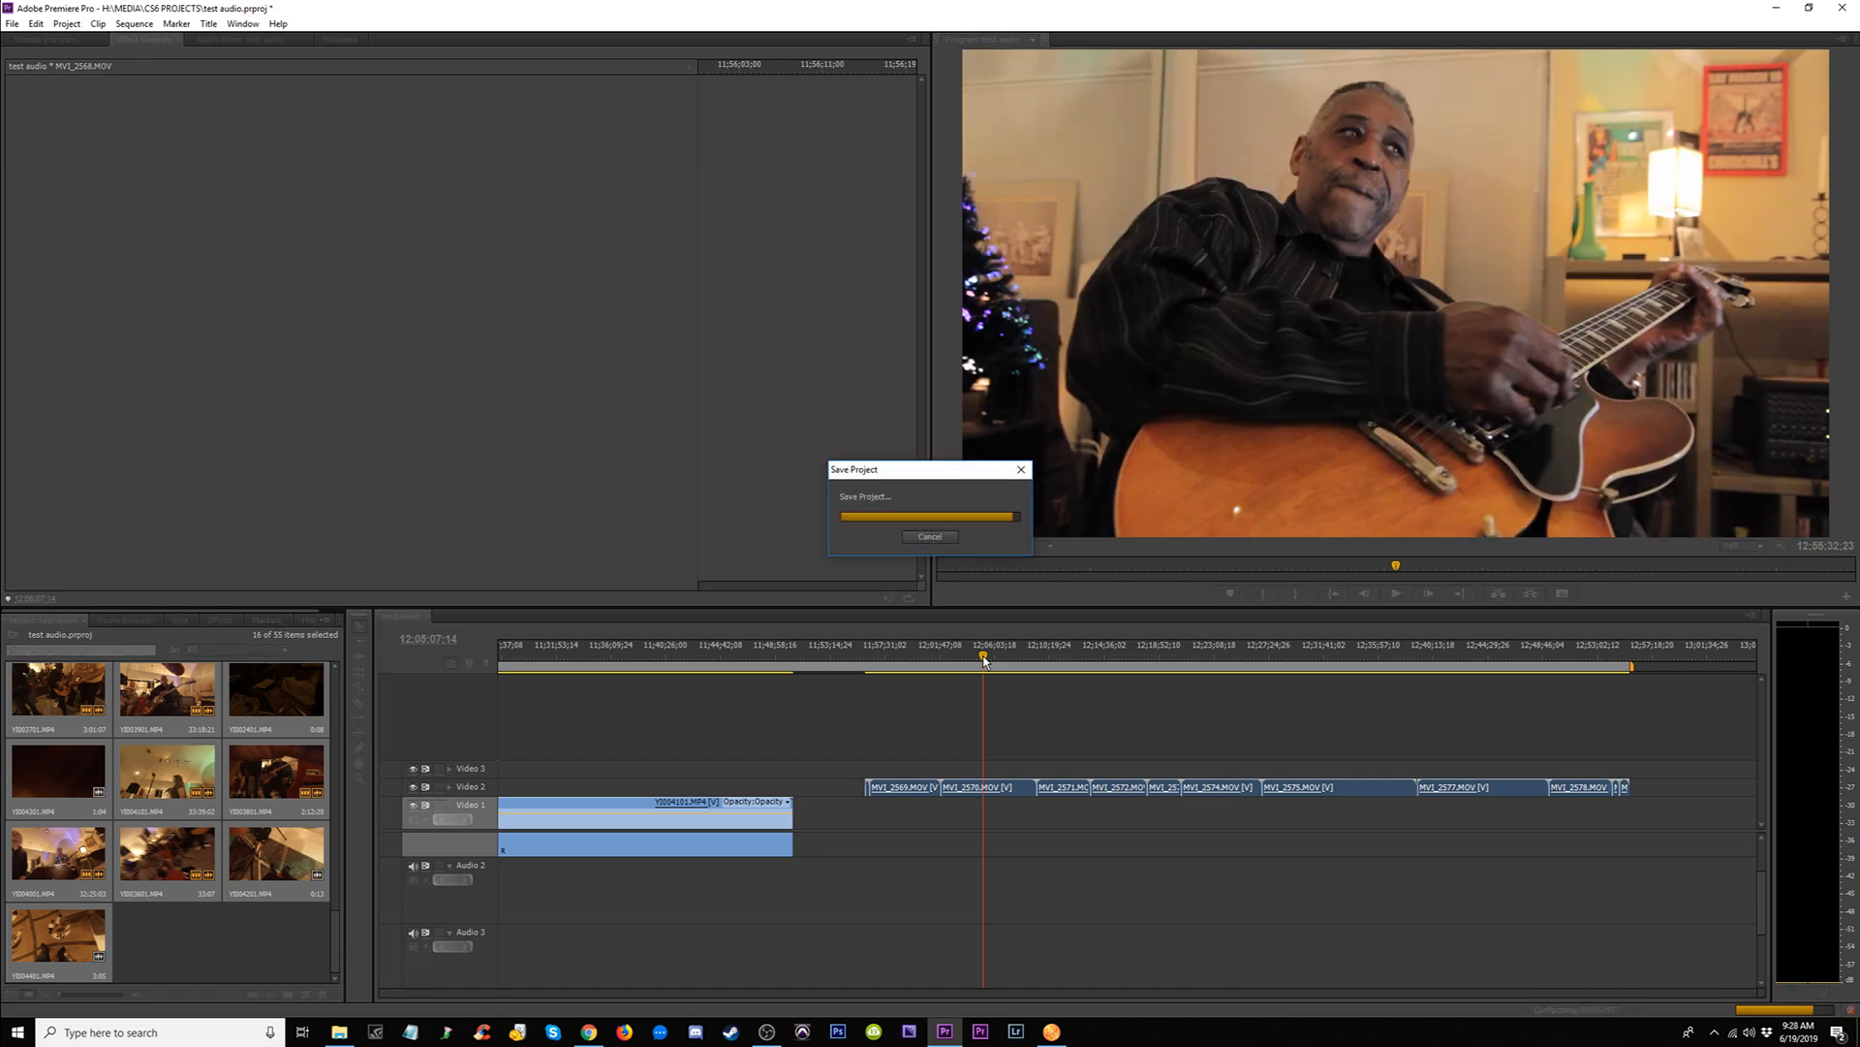
Step: Scrub through the MVI clips at the end of the sequence to review their footage
drag(1481, 658, 1490, 652)
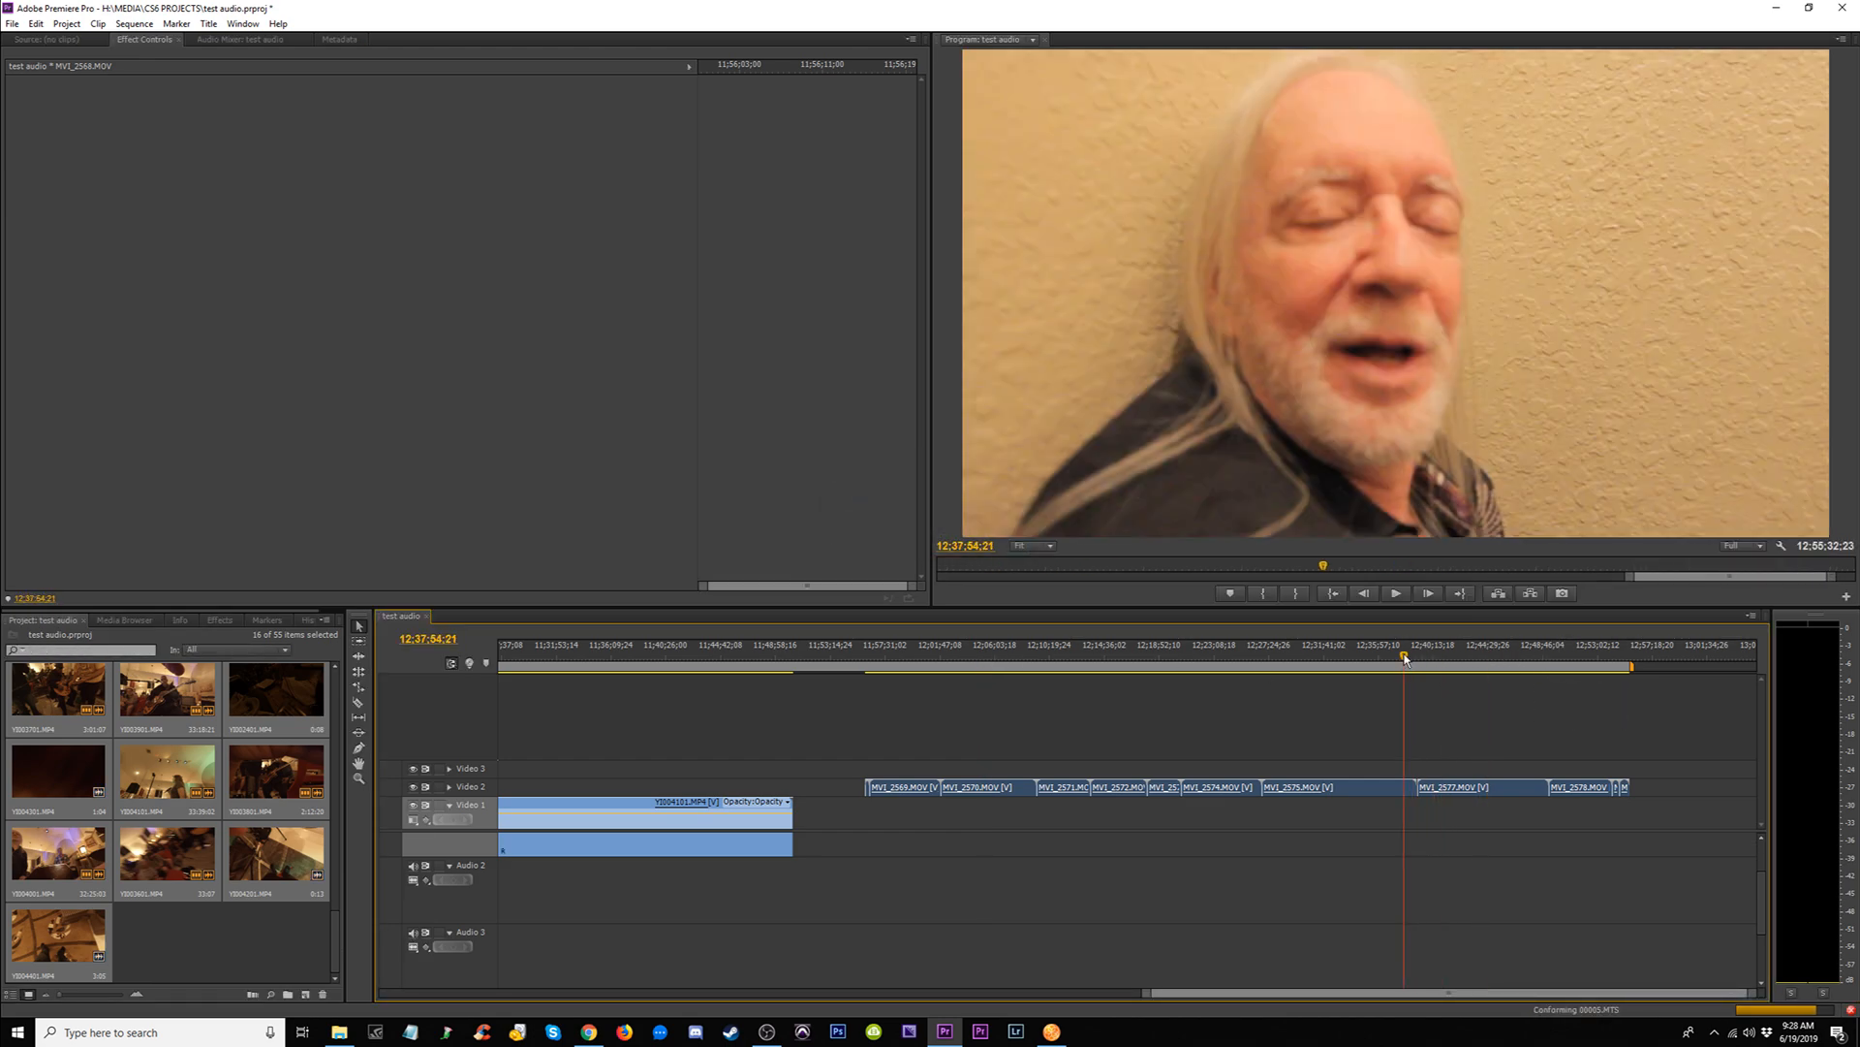
drag(1402, 659, 1356, 659)
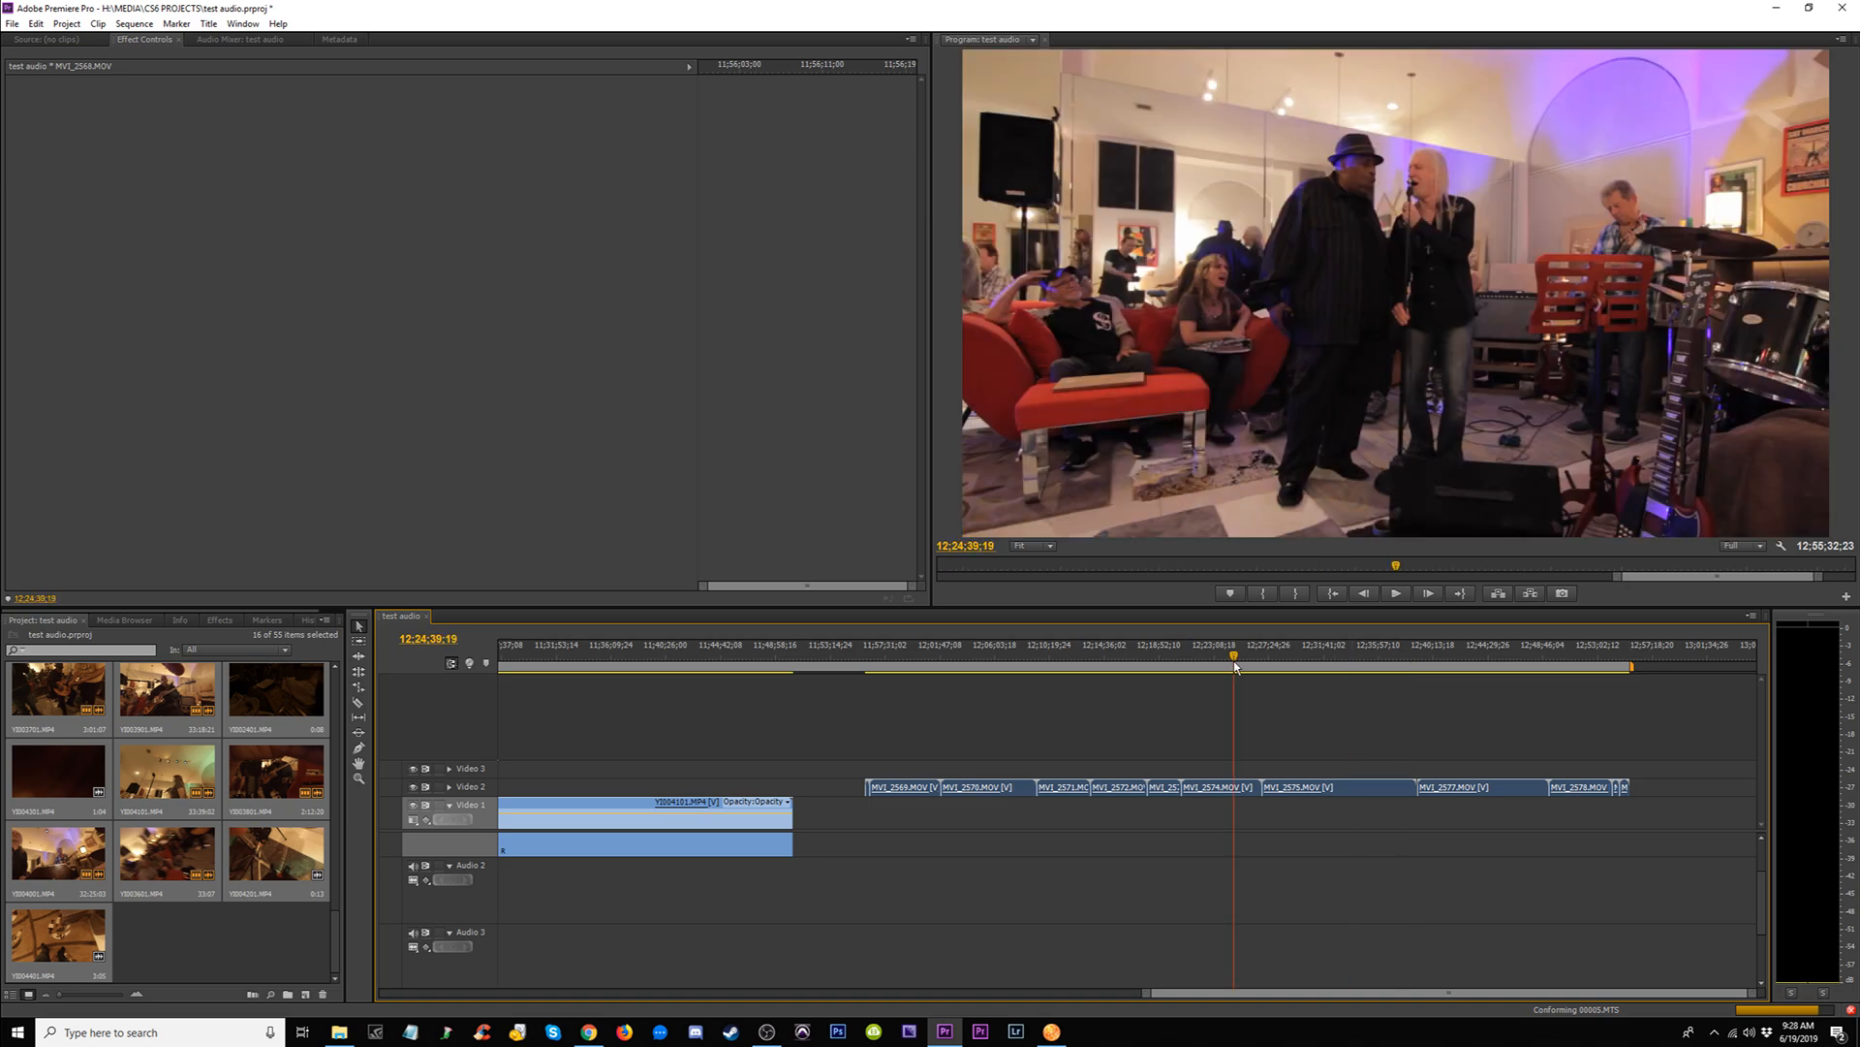
drag(1369, 669, 1615, 688)
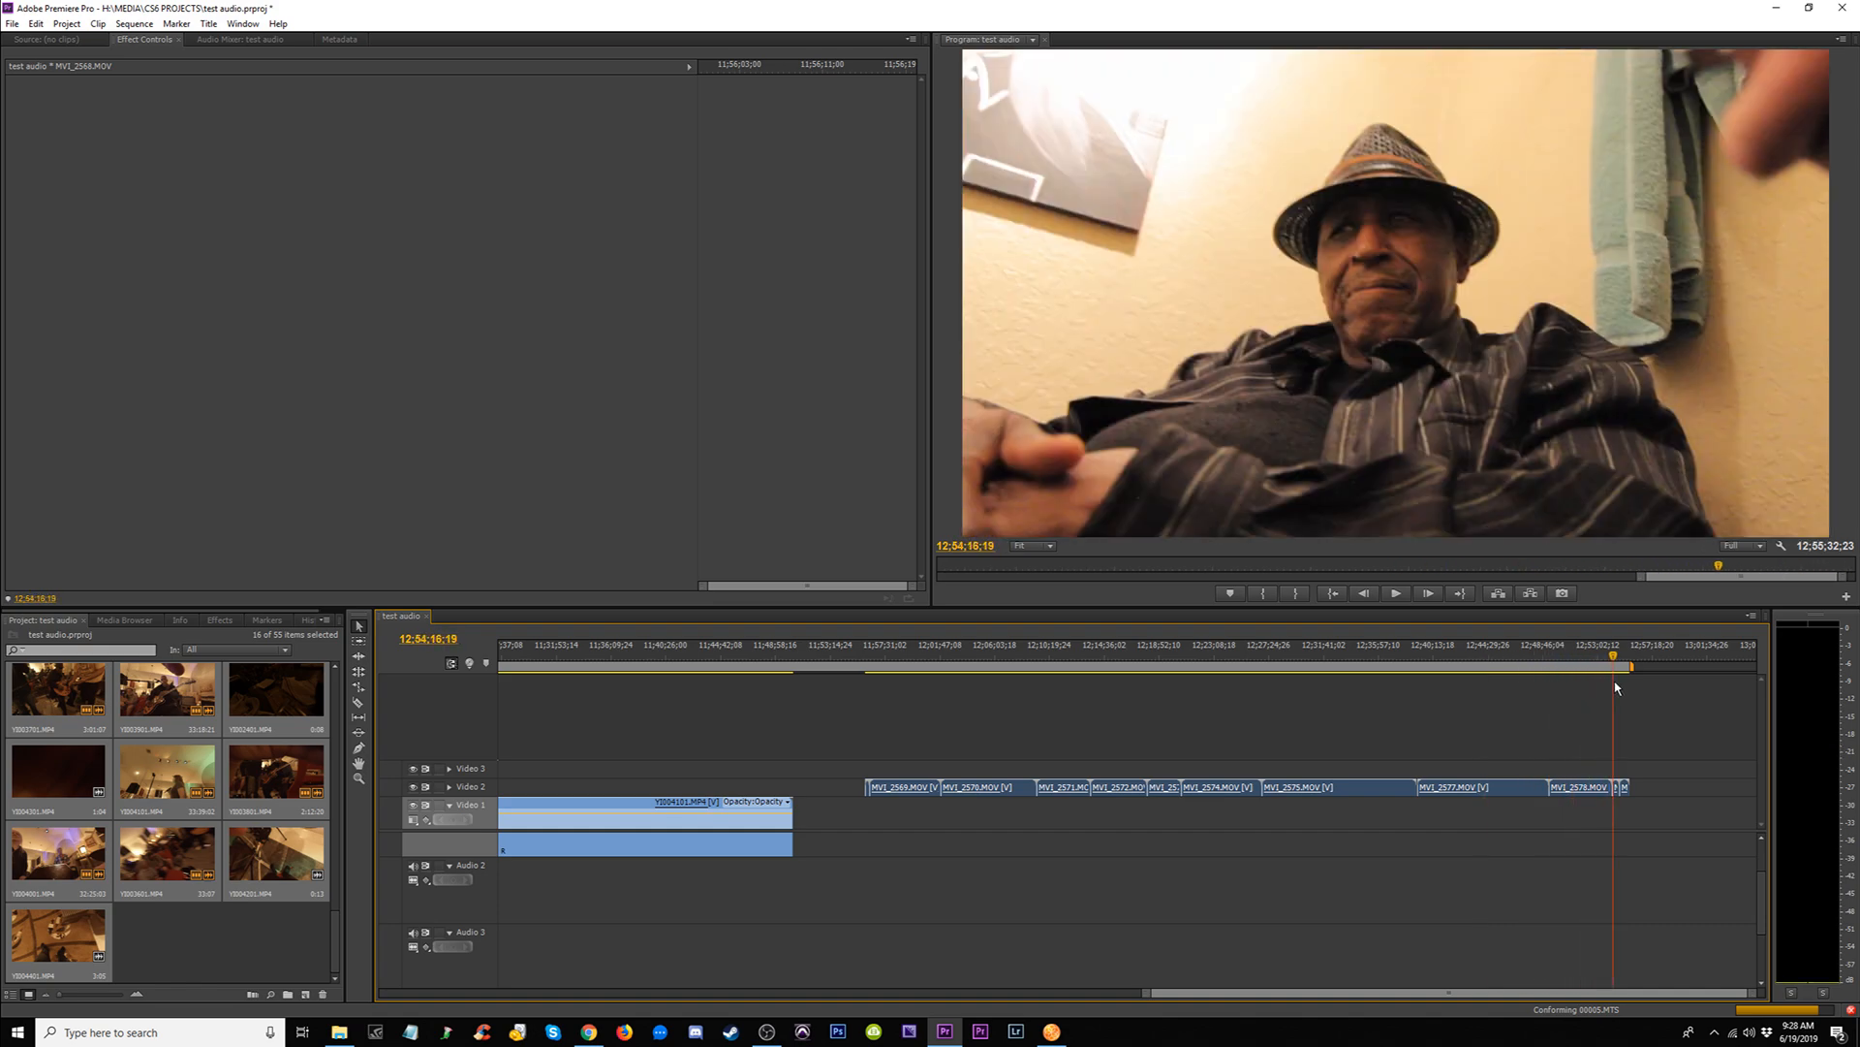
key(=)
key(=)
key(=)
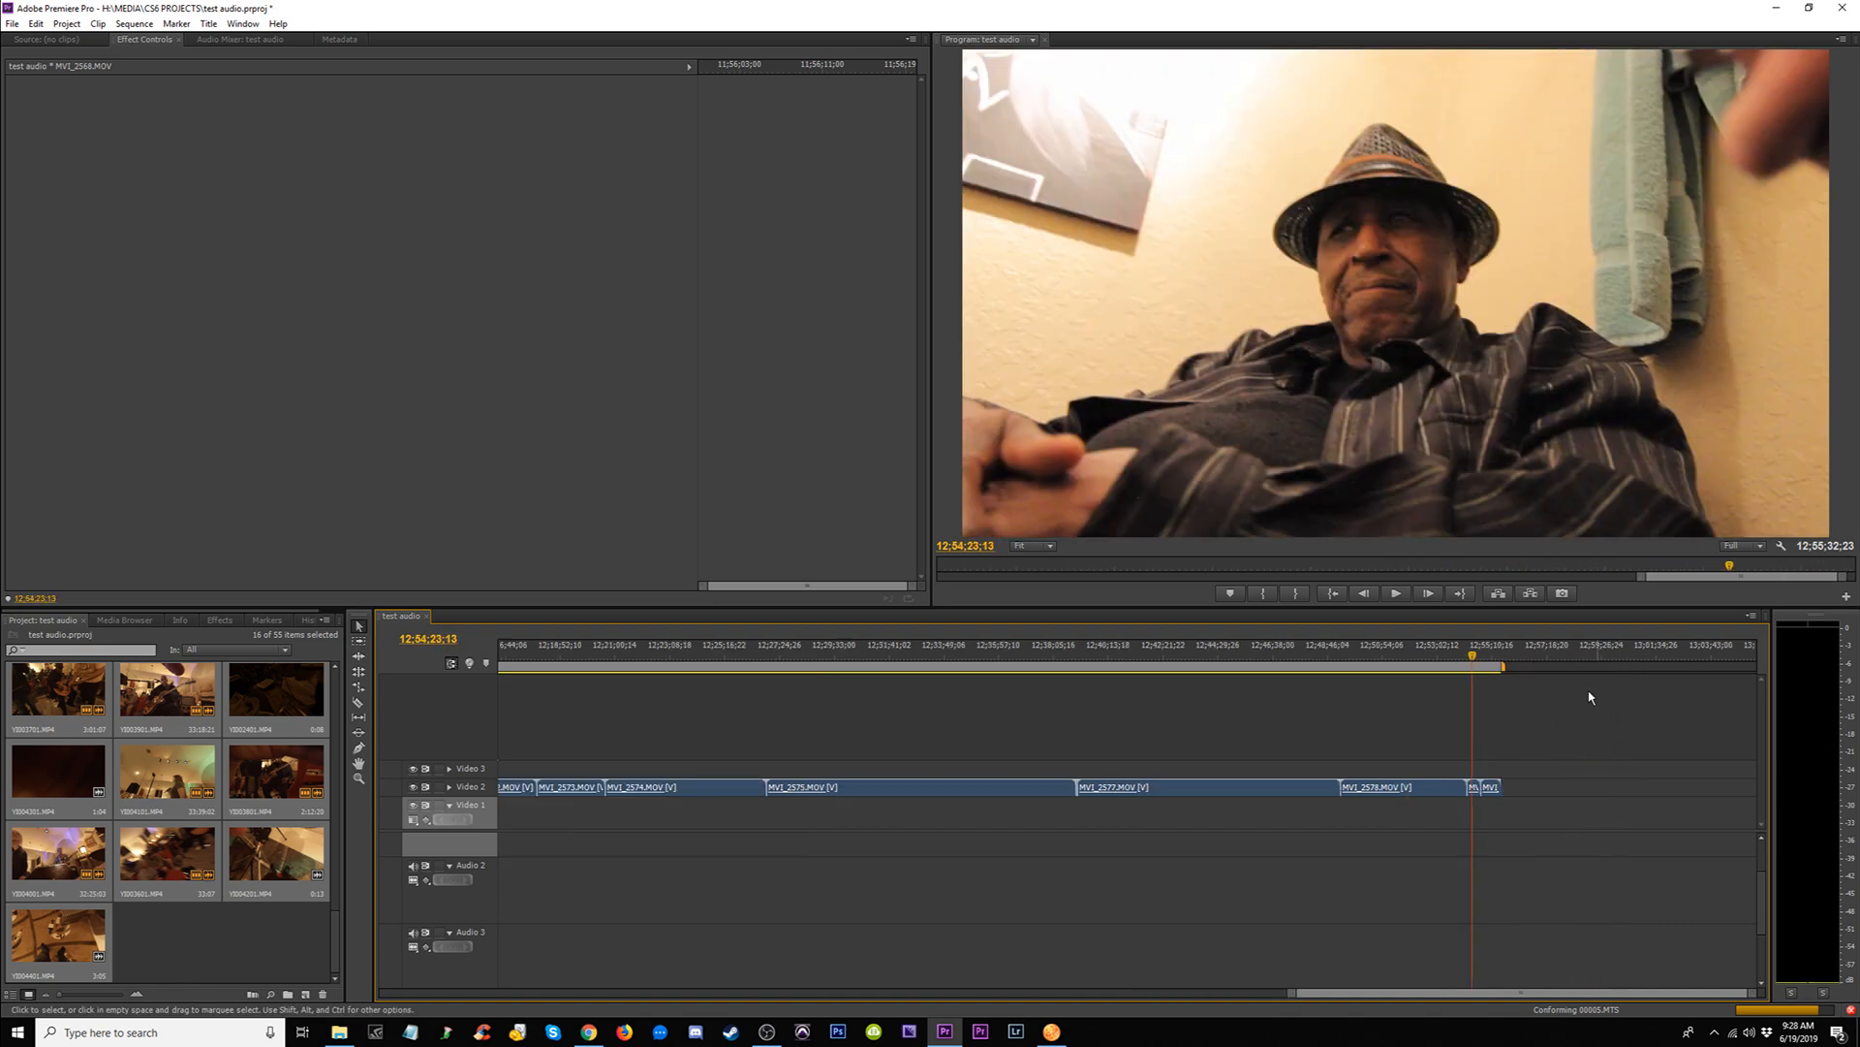
drag(1147, 655, 1213, 656)
key(-)
key(-)
key(-)
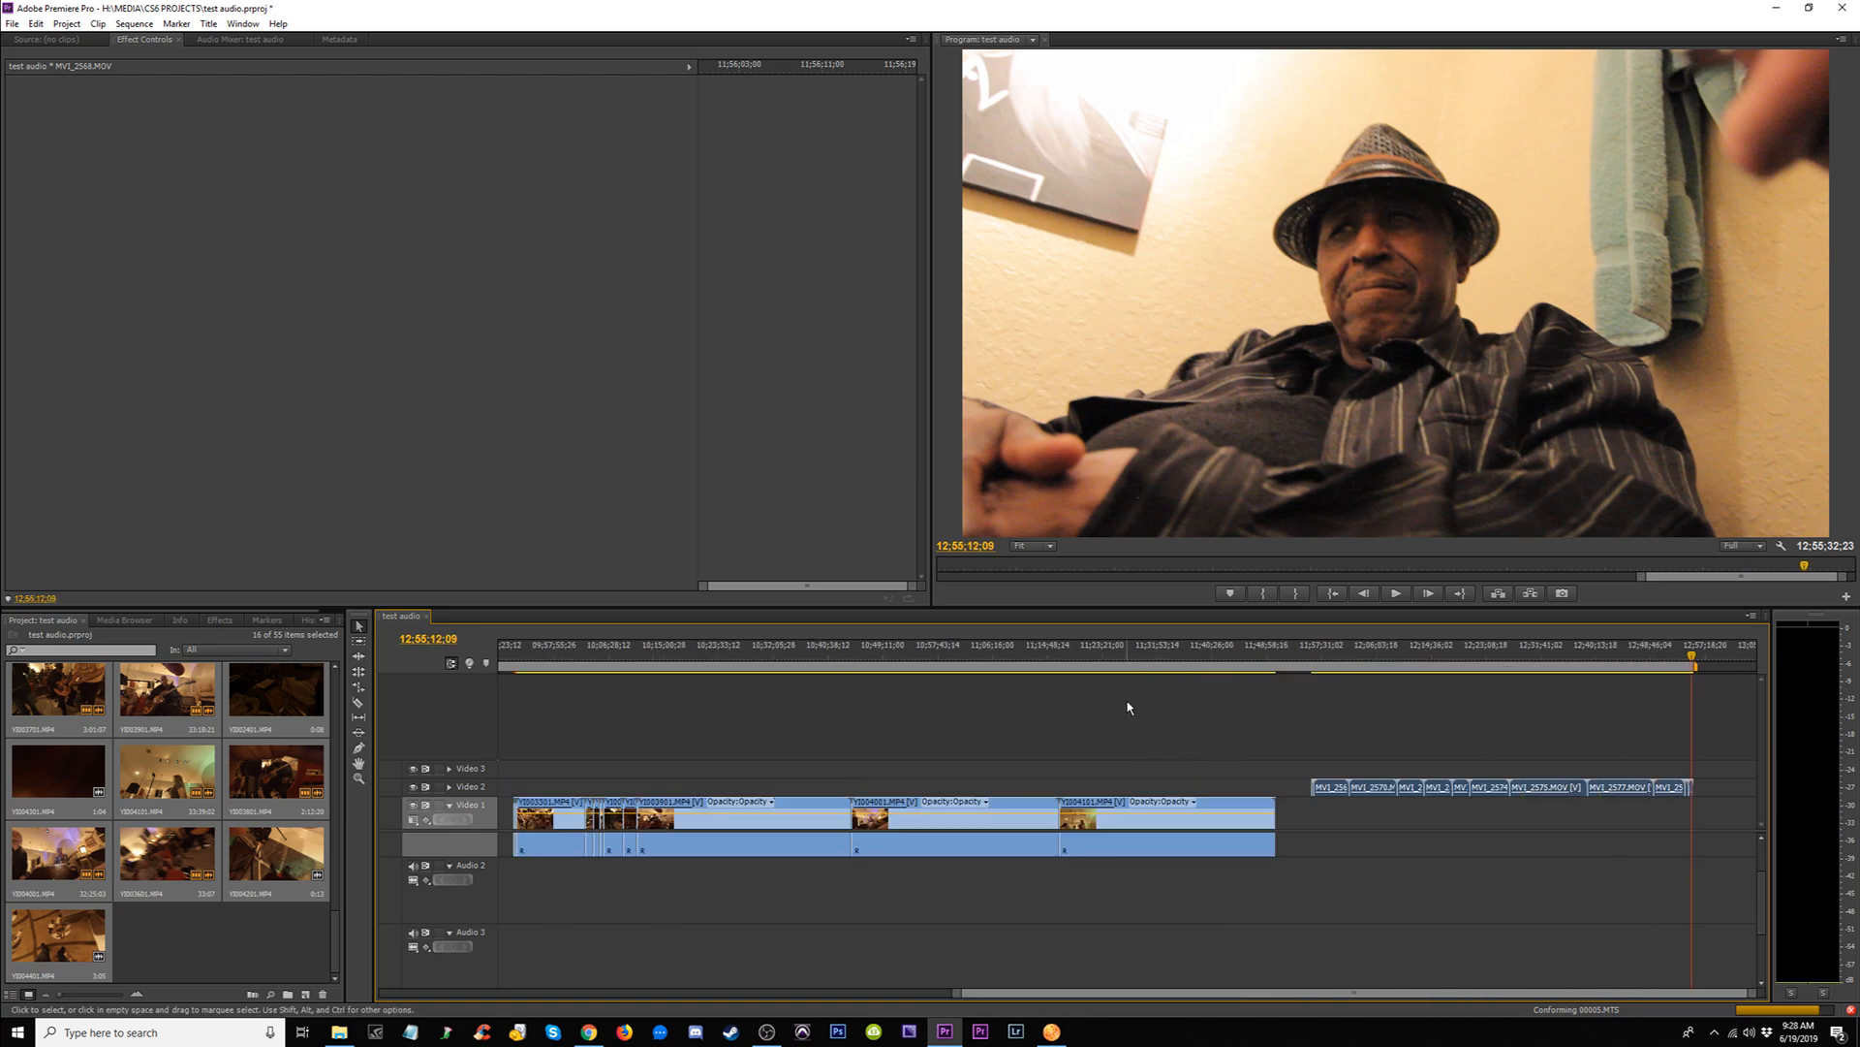
drag(1501, 659, 1462, 659)
Step: Set the program playback resolution to 1/4 and scrub through the last MVI clips
click(1753, 546)
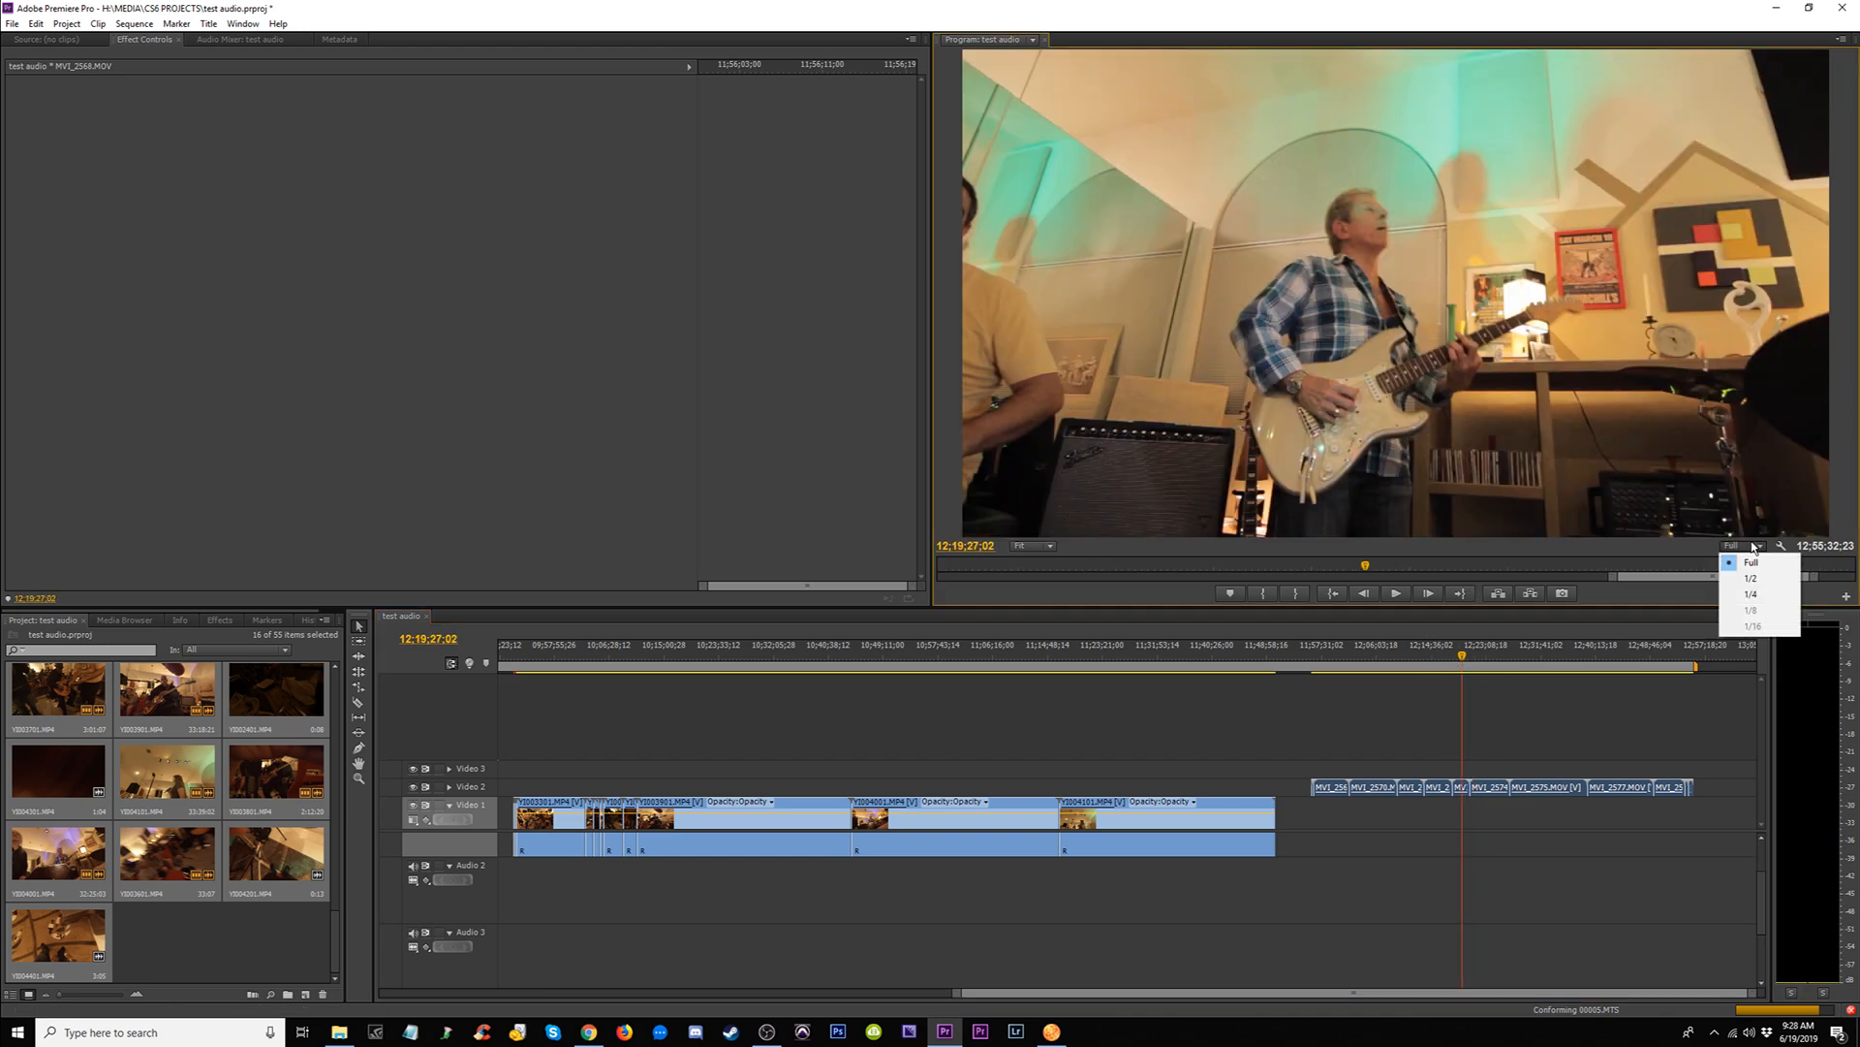
click(1753, 595)
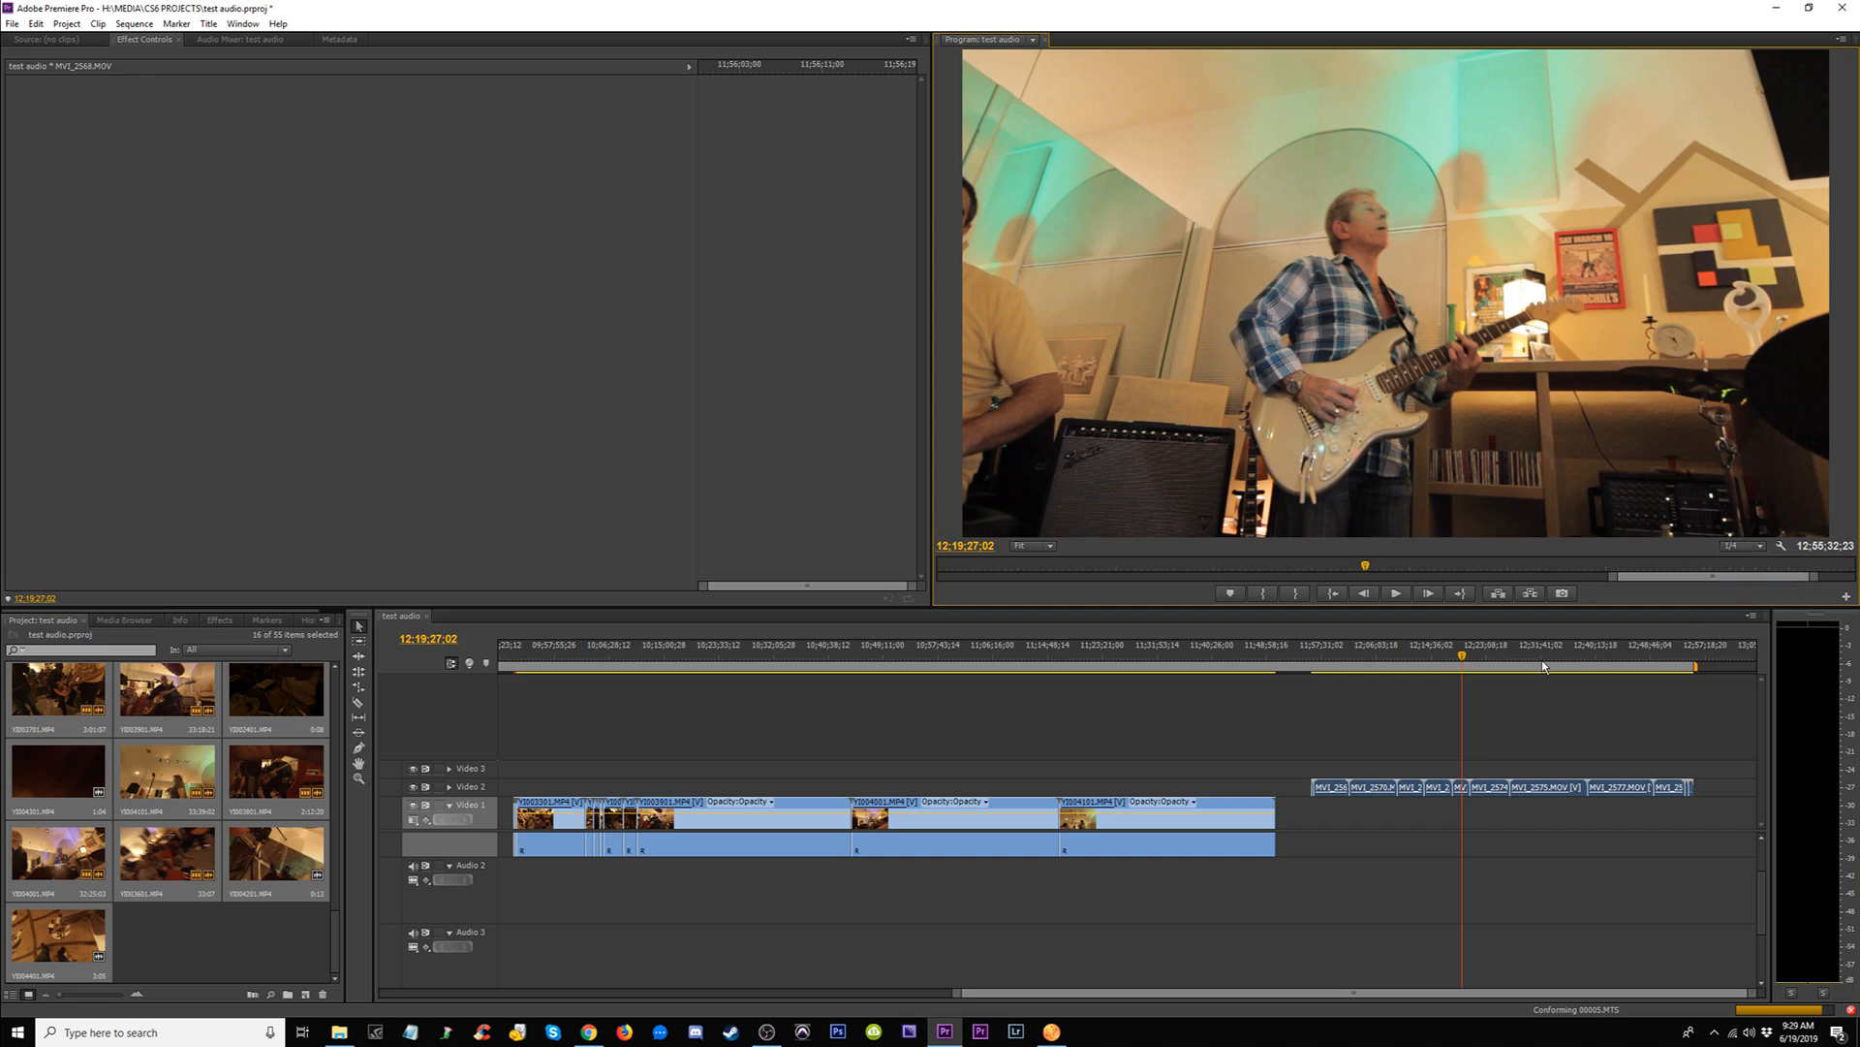
click(1488, 661)
drag(1513, 665, 1637, 659)
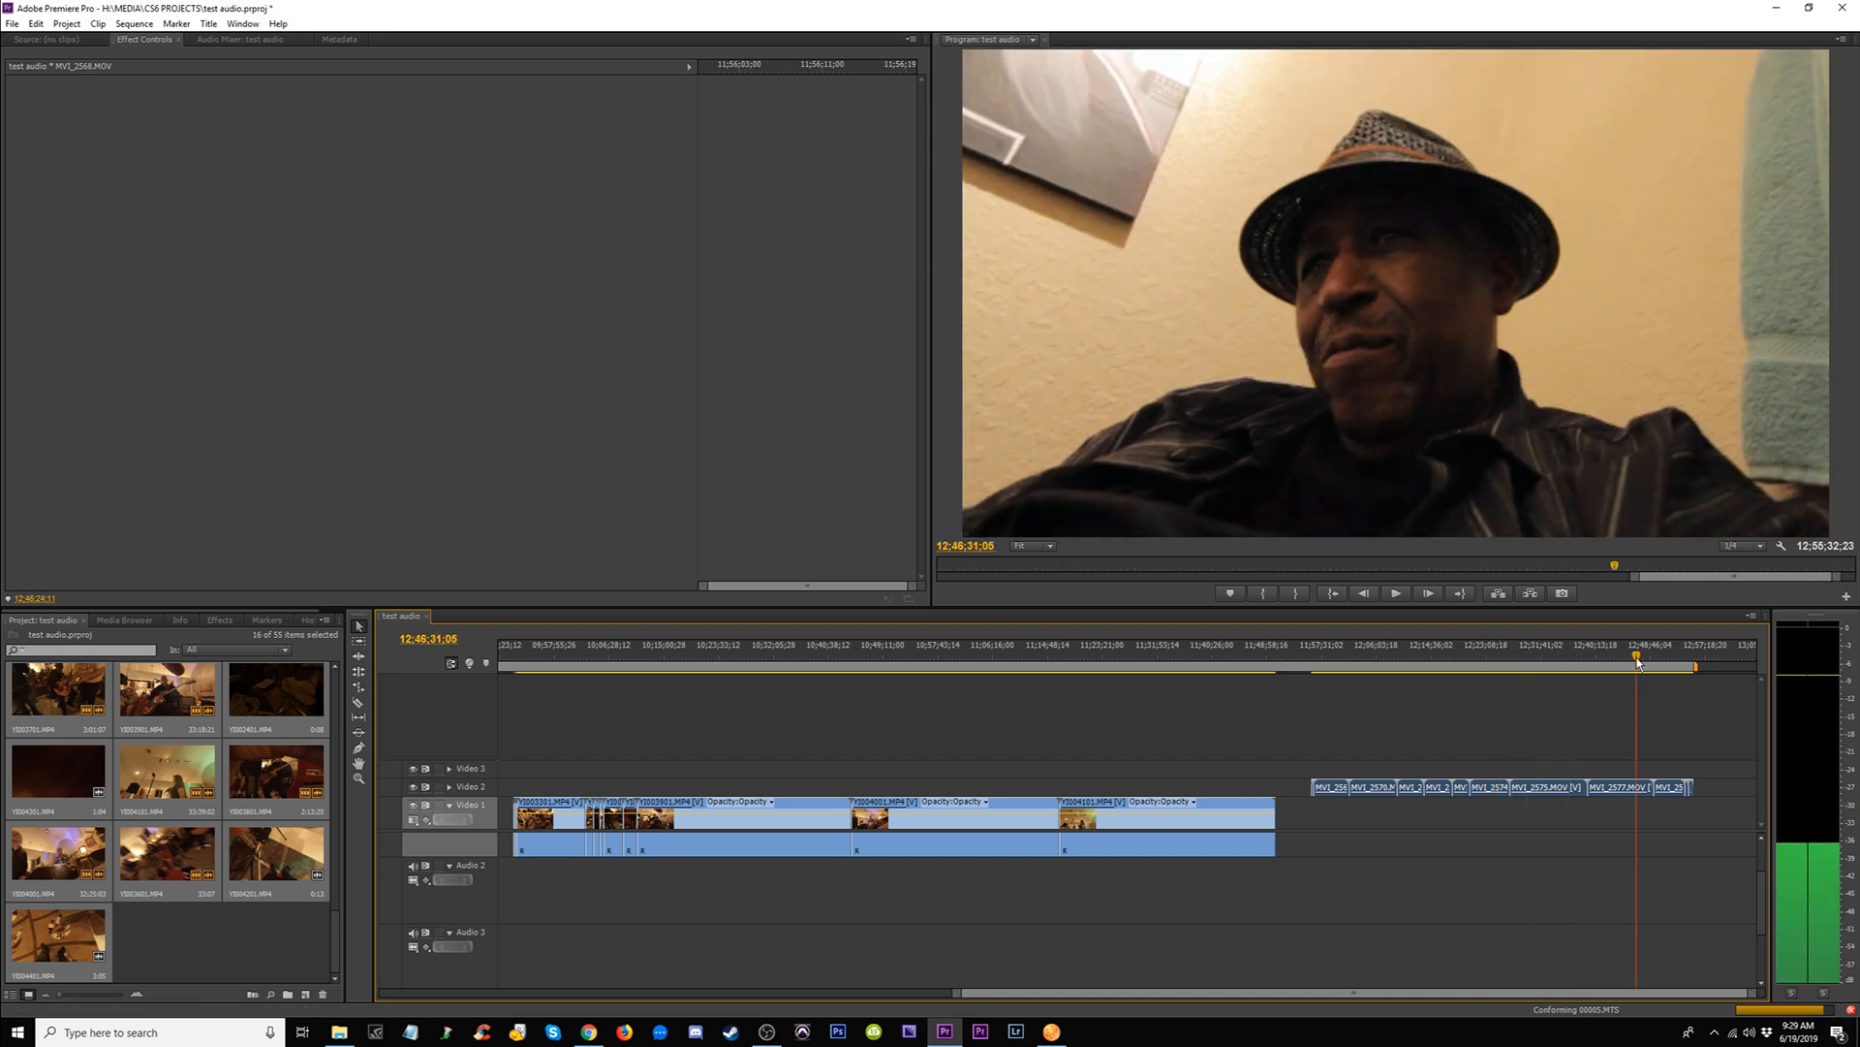
Step: Move MVI_2575.MOV and all the clips following it back on Video 2, above the end of the STE audio recordings
drag(1712, 747, 1531, 816)
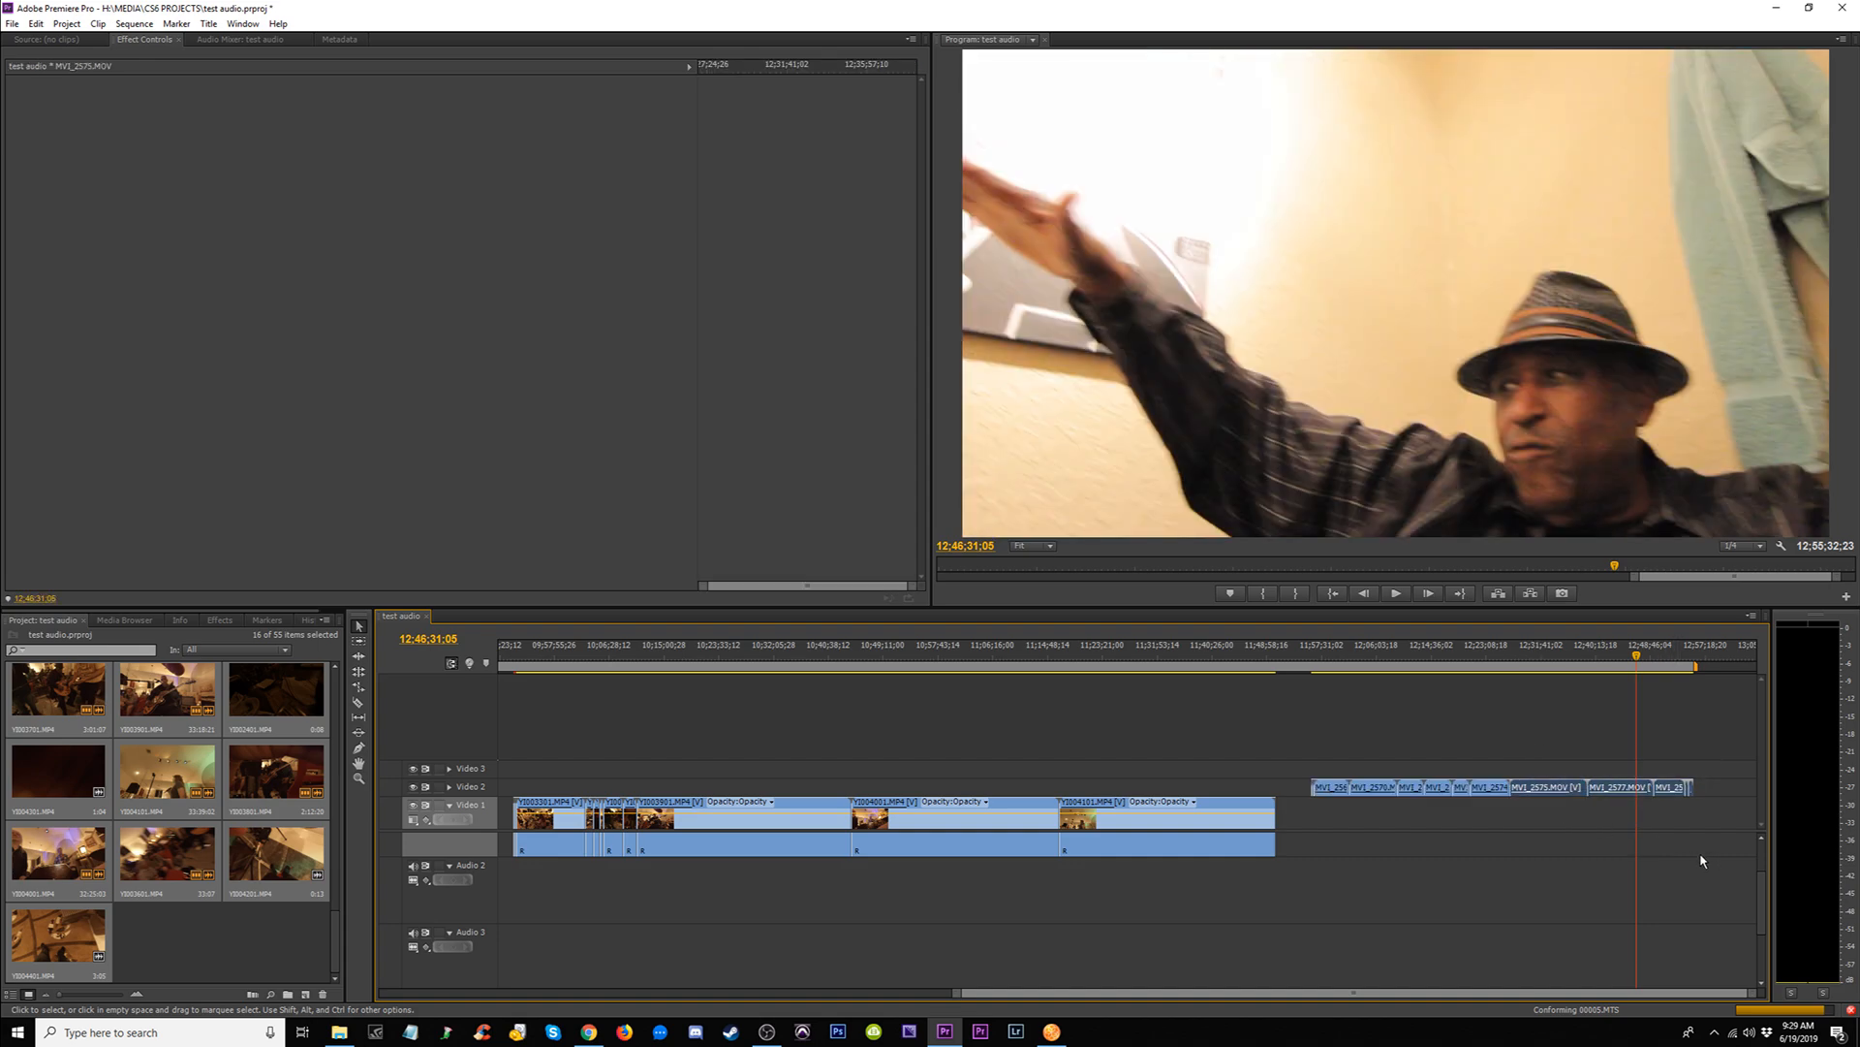
key(backslash)
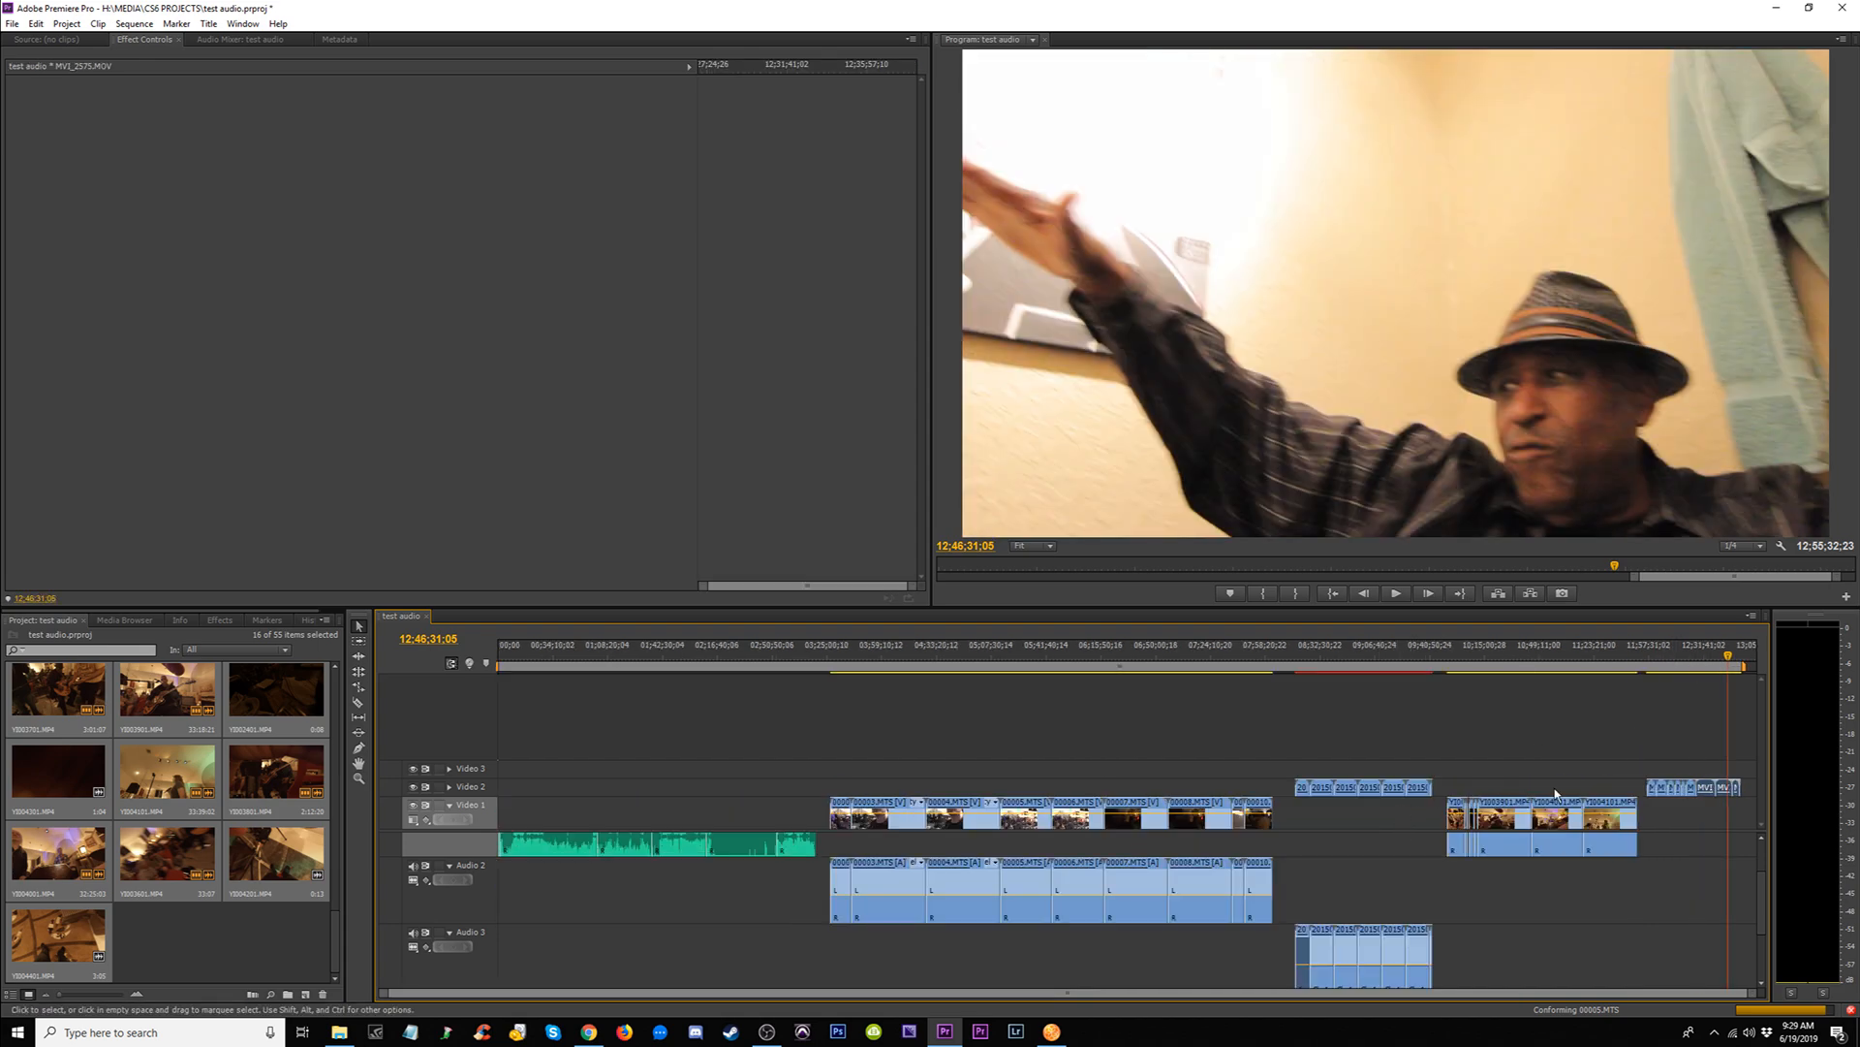
drag(1615, 787, 771, 790)
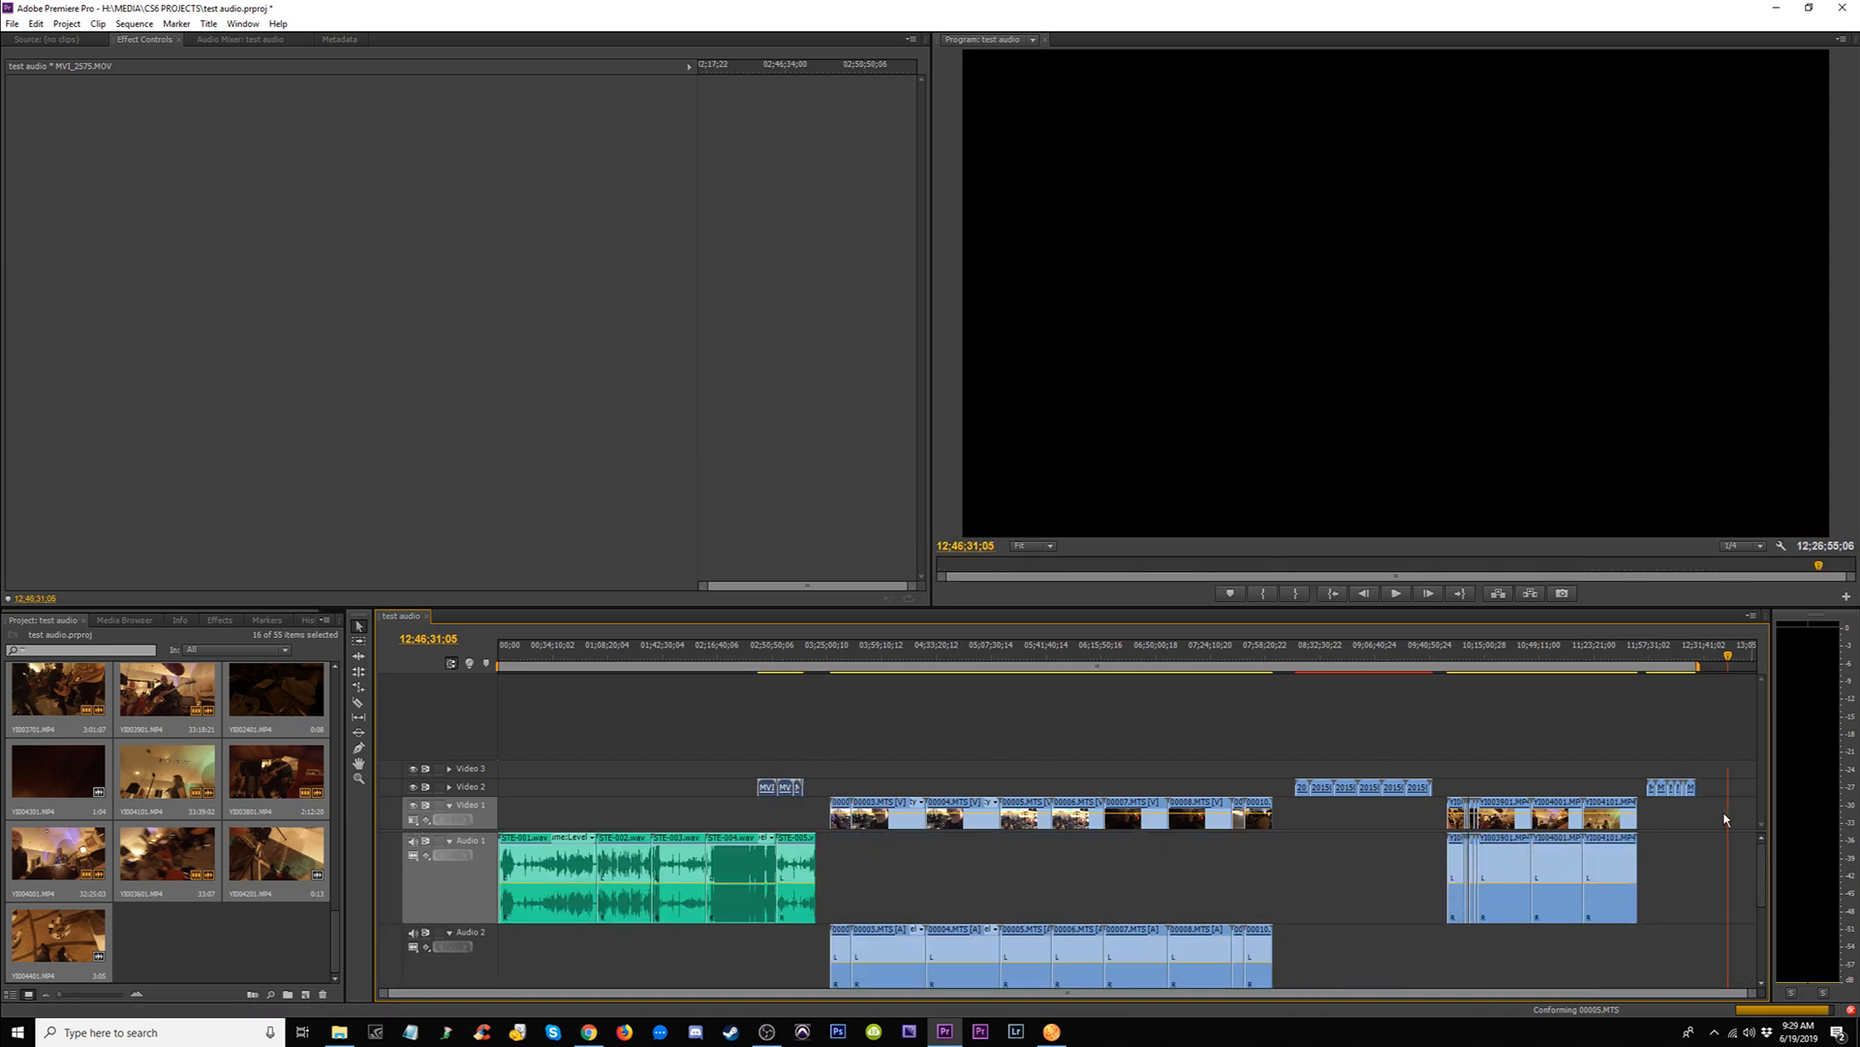
Step: Move the relocated MVI clips to Video 1 so that MVI_2575.MOV begins at the start of STE-003.wav
key(equal)
key(backslash)
click(682, 653)
key(equal)
key(equal)
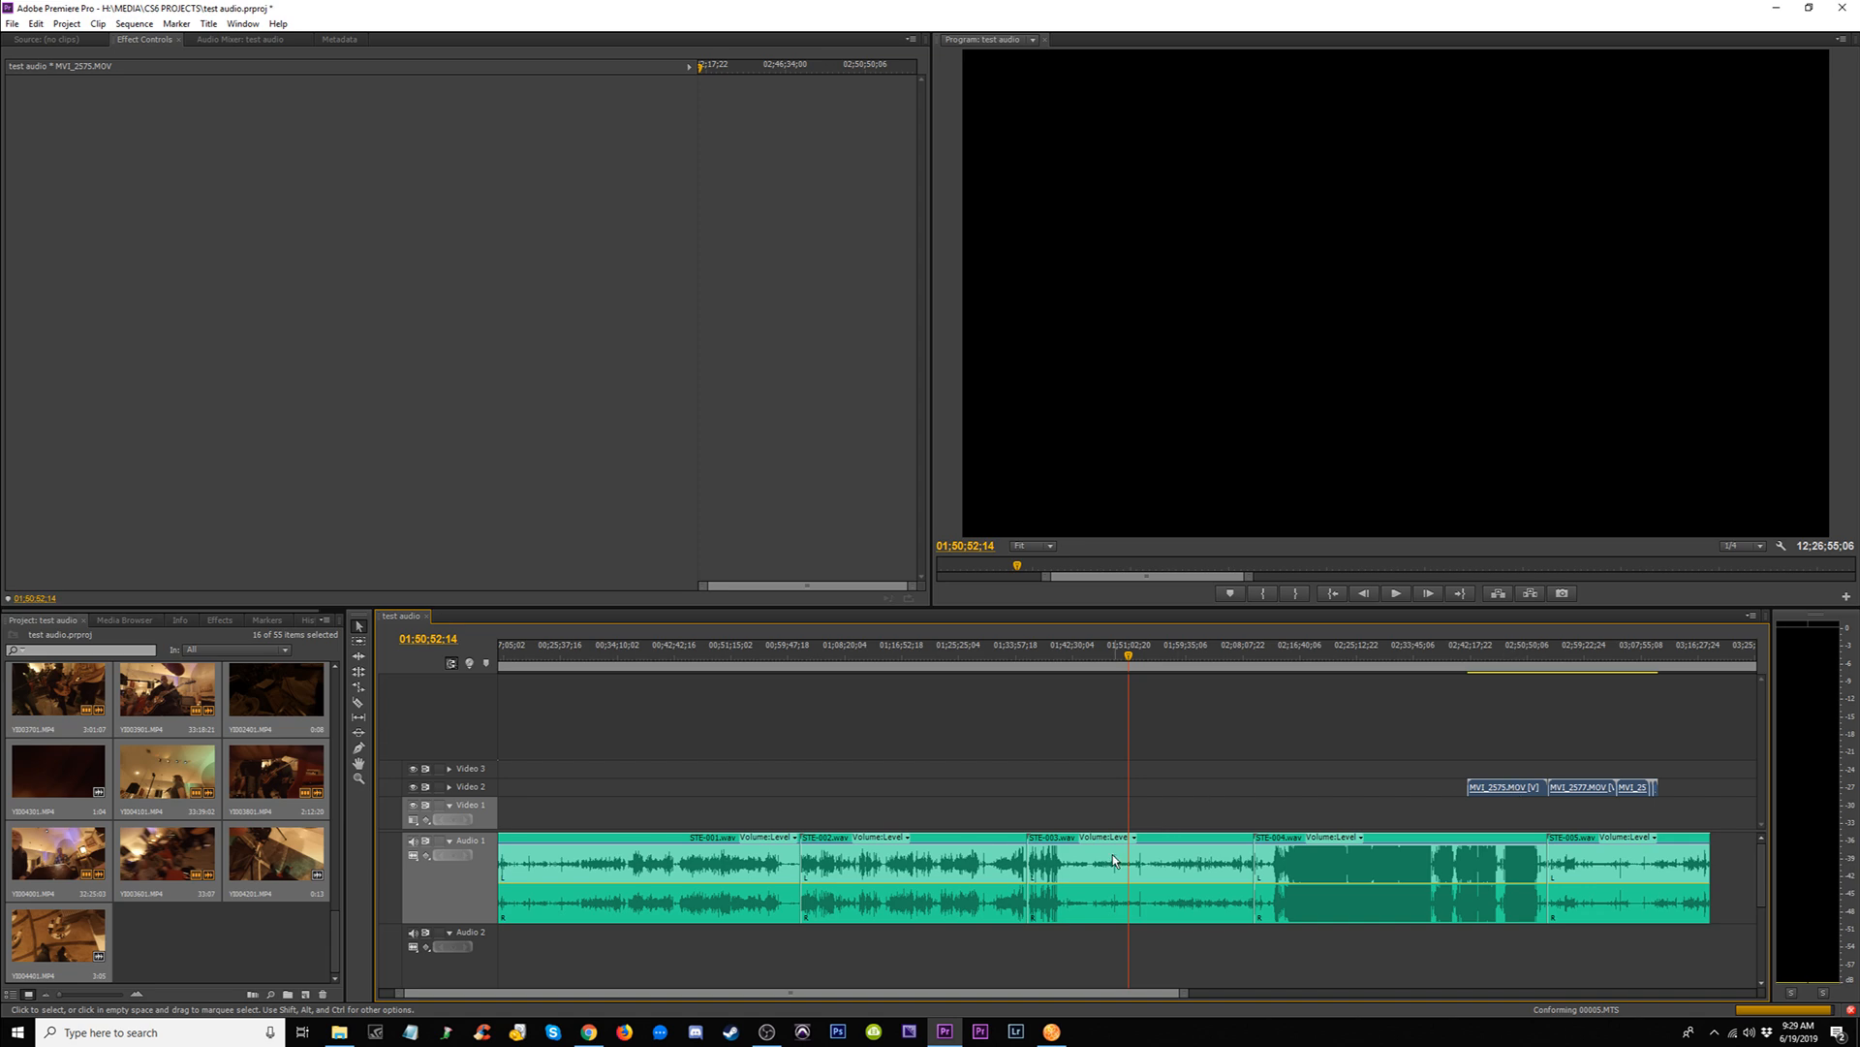
drag(1502, 788, 1060, 814)
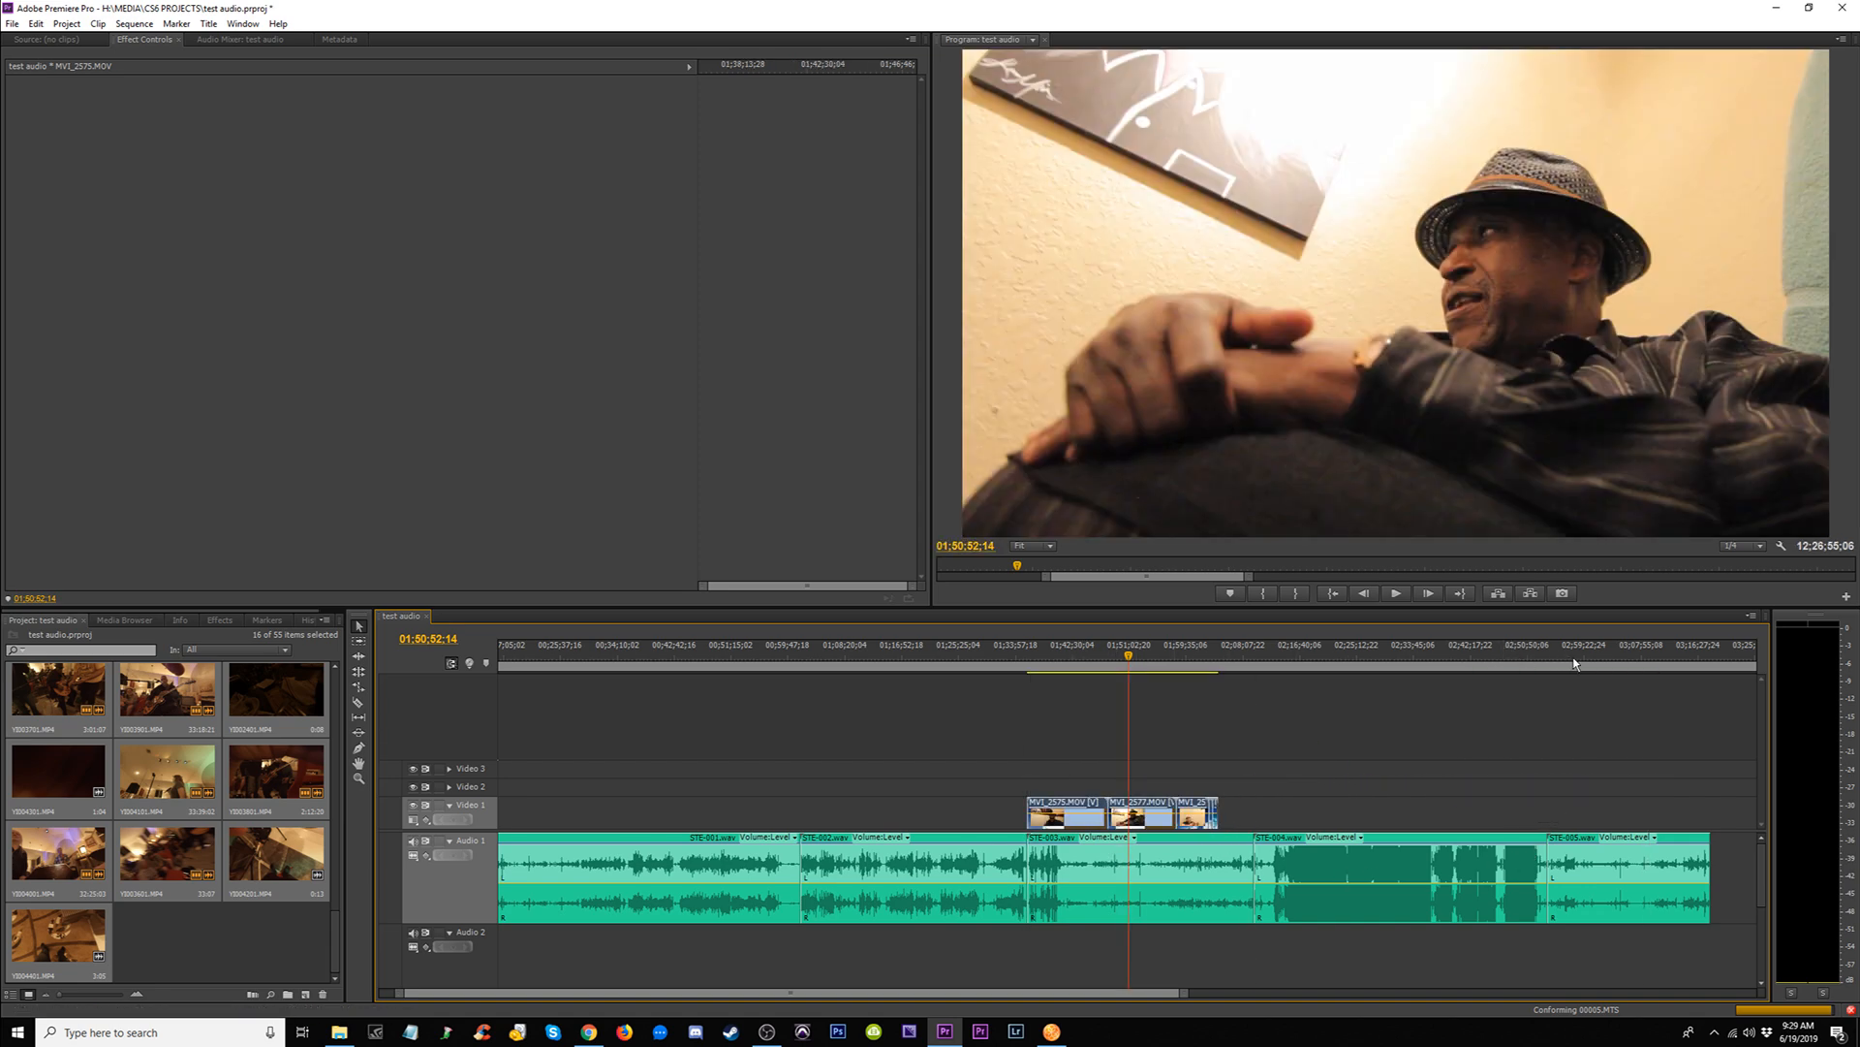
Step: Shift the MVI_2575.MOV clip group slightly later so it begins shortly after the start of STE-003.wav
click(1570, 663)
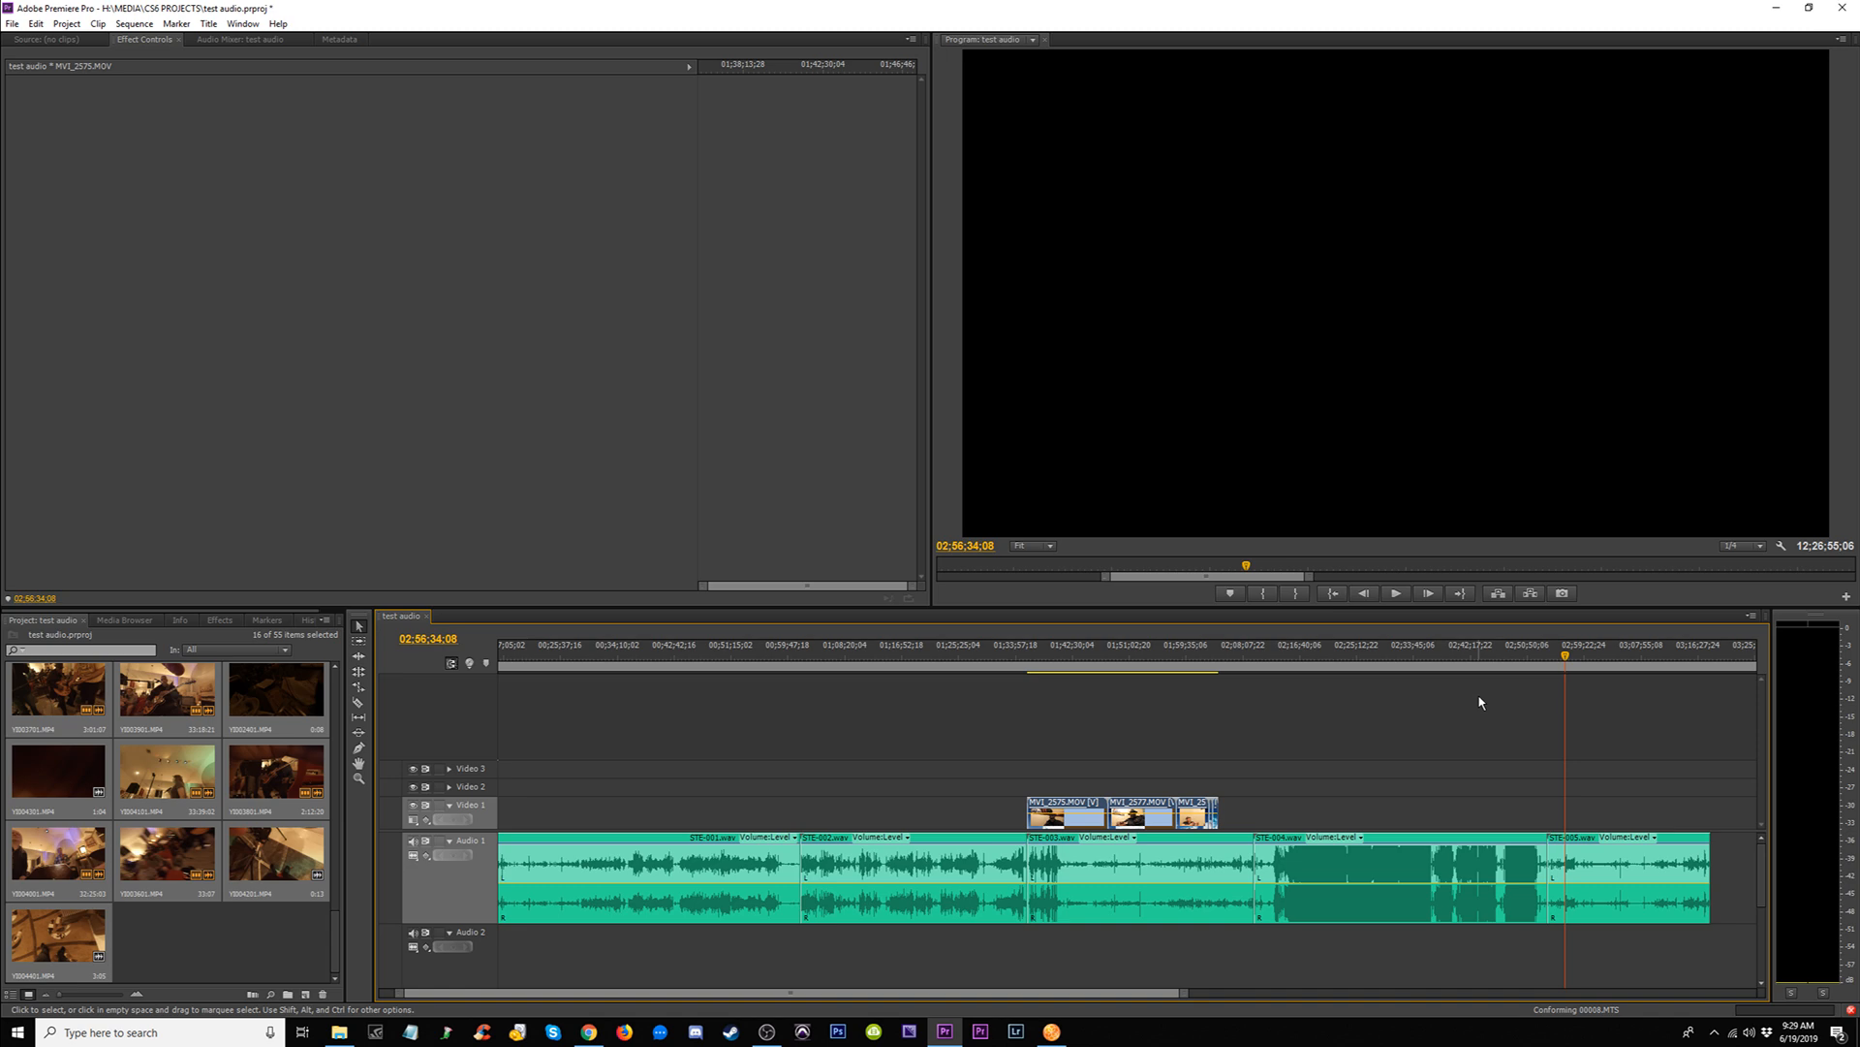
click(1026, 659)
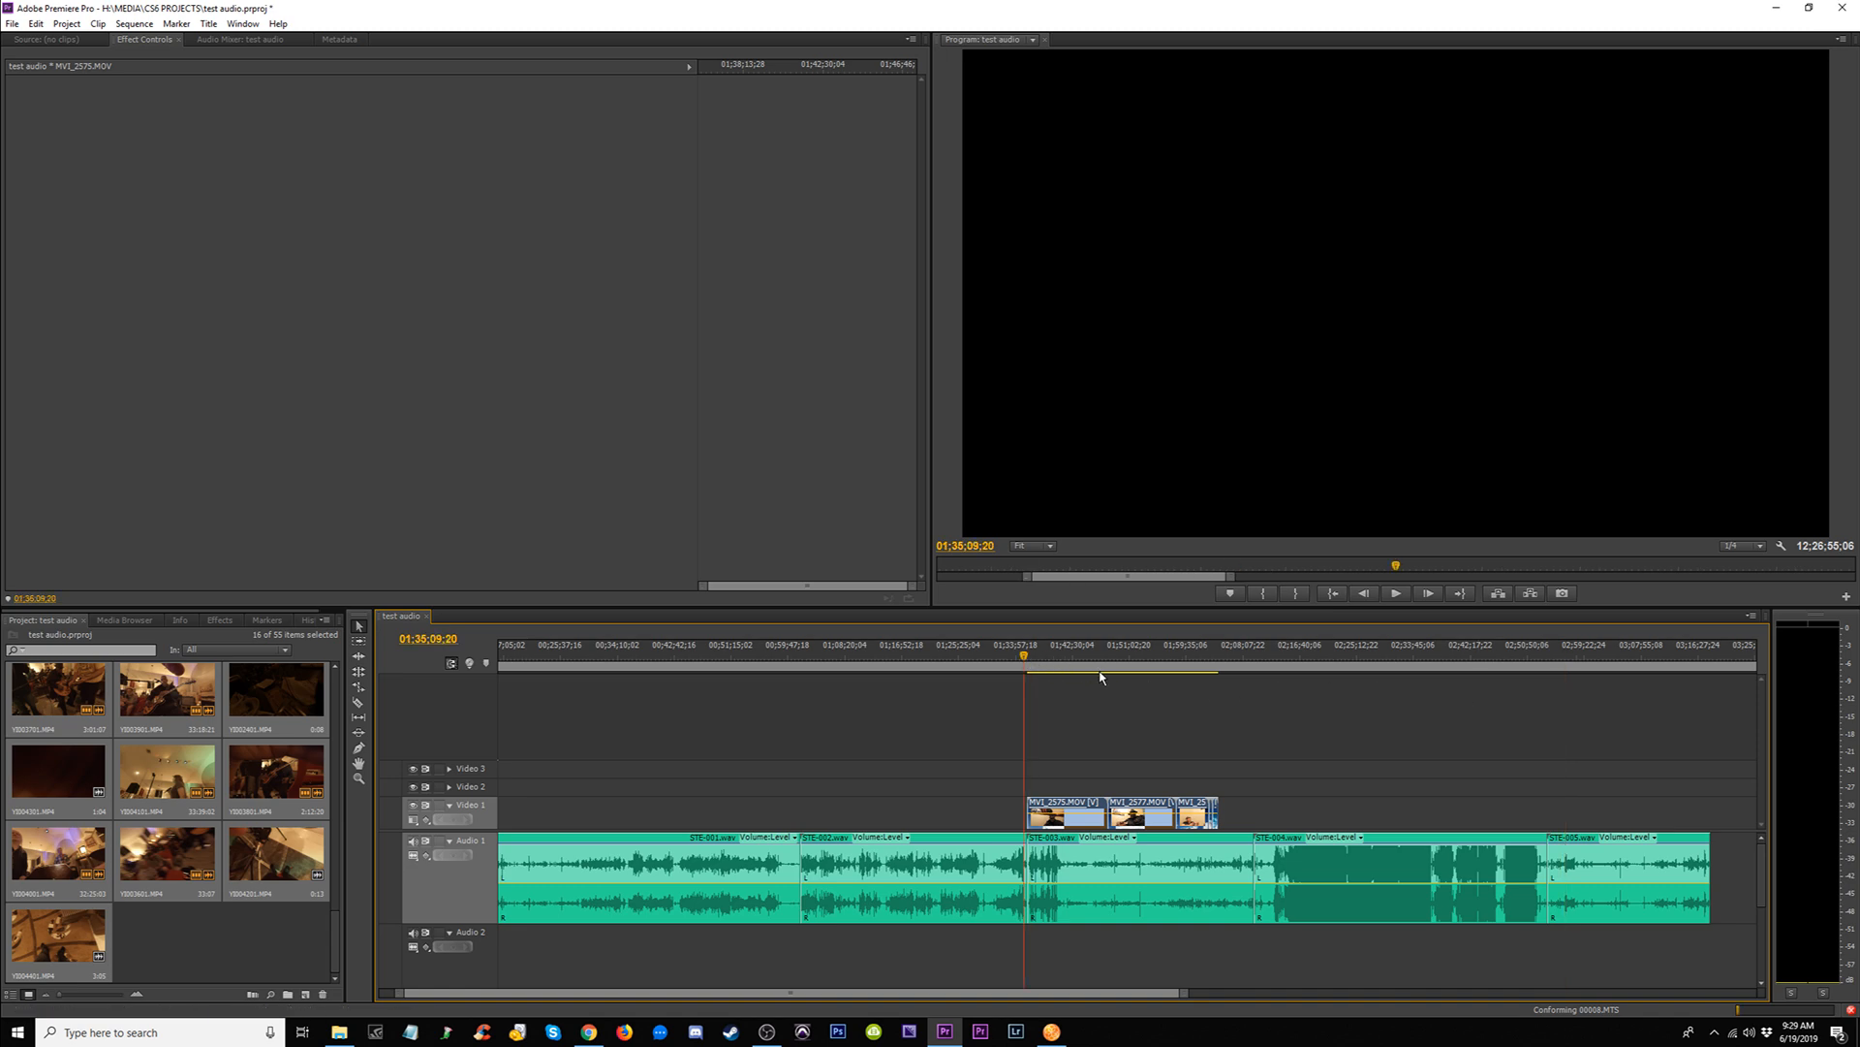
key(=)
key(=)
key(-)
drag(1764, 863, 1764, 938)
drag(1201, 909, 1241, 874)
drag(1765, 917, 1764, 847)
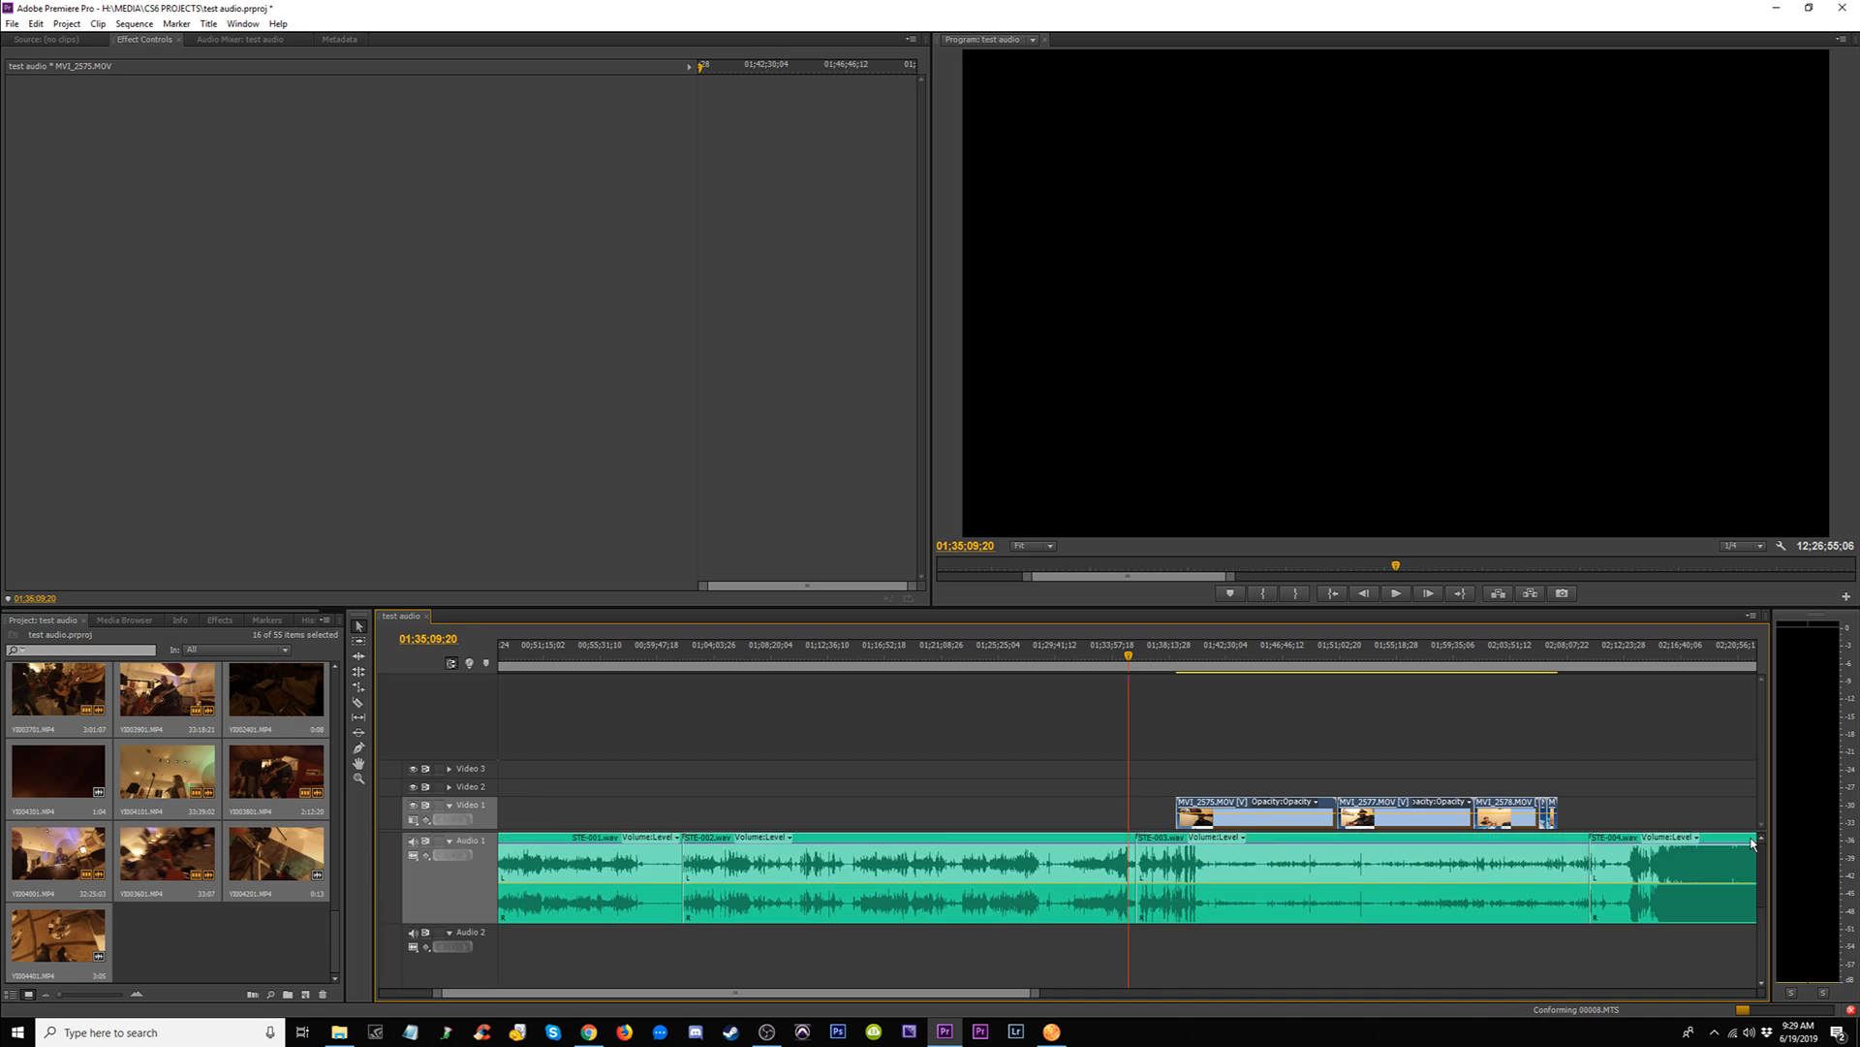
Step: Move the audio of the MVI_2575.MOV clip group up to Audio 2, directly beneath the STE recordings
scroll(1539, 888, down, 1)
key(minus)
key(minus)
scroll(1072, 906, down, 3)
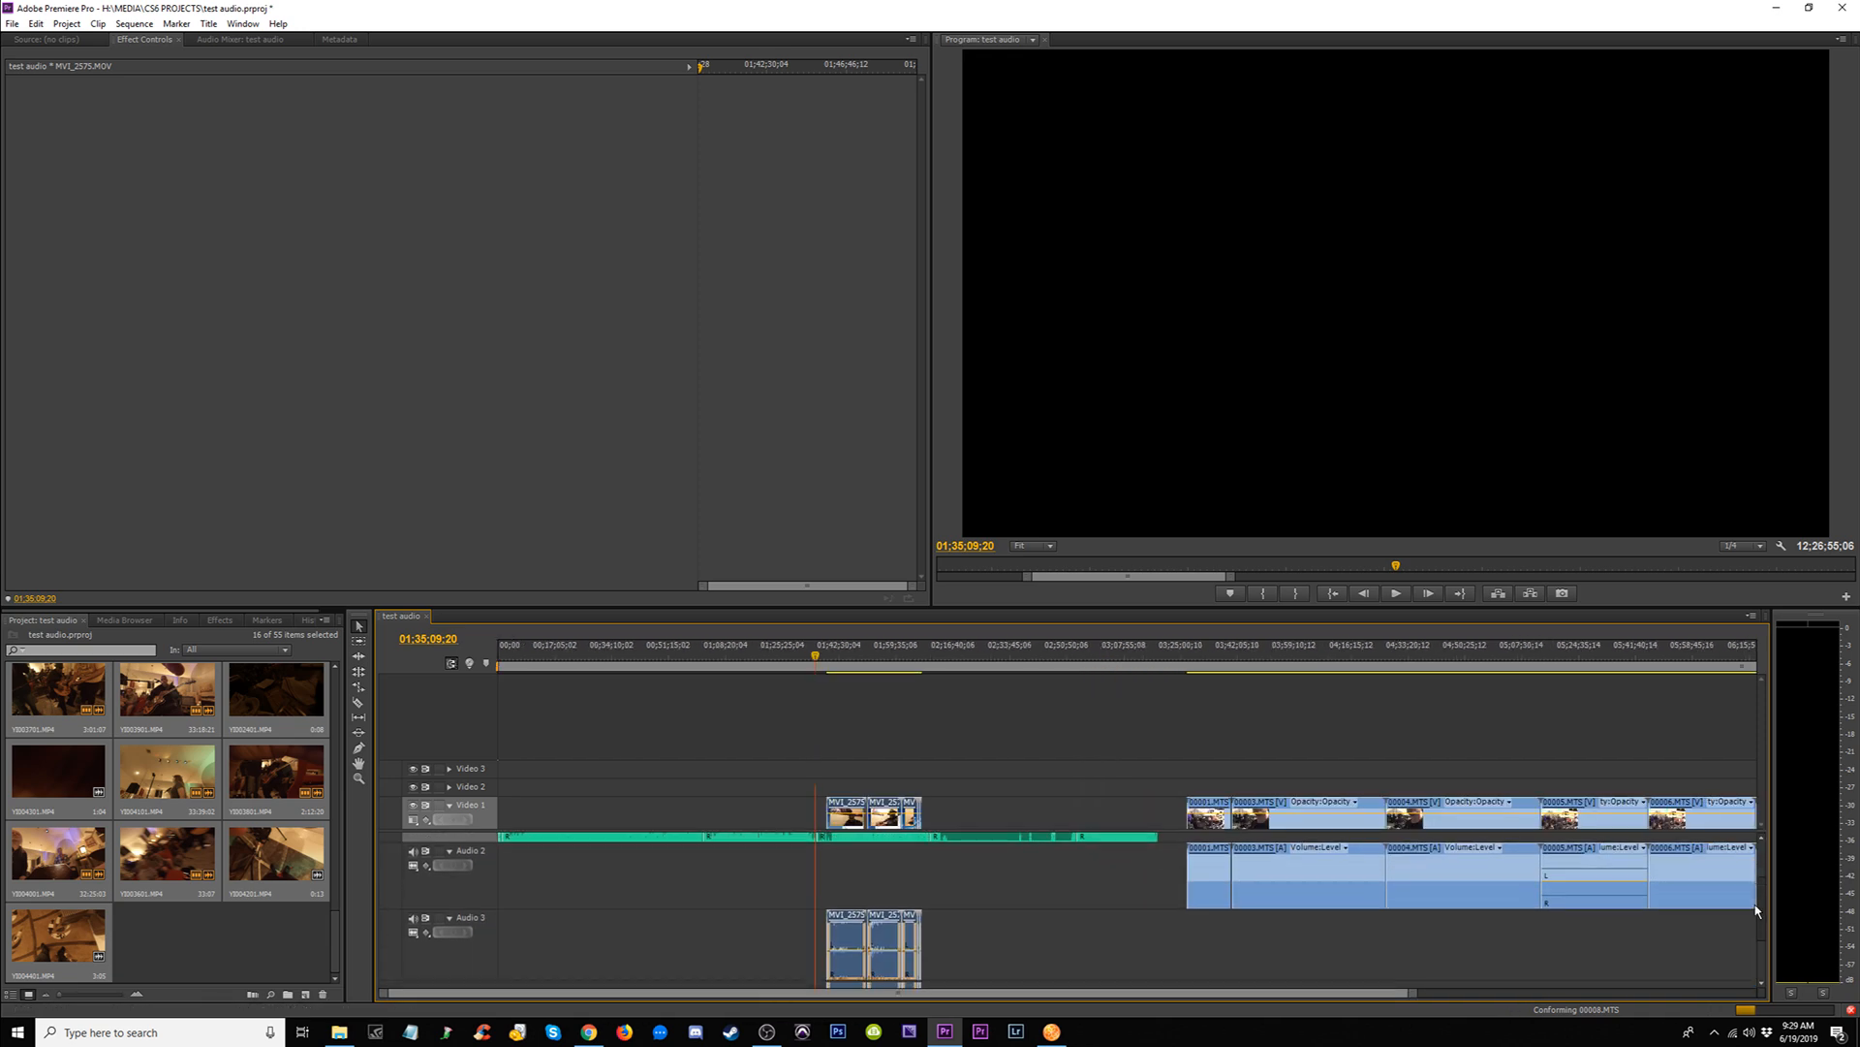
drag(841, 886, 844, 839)
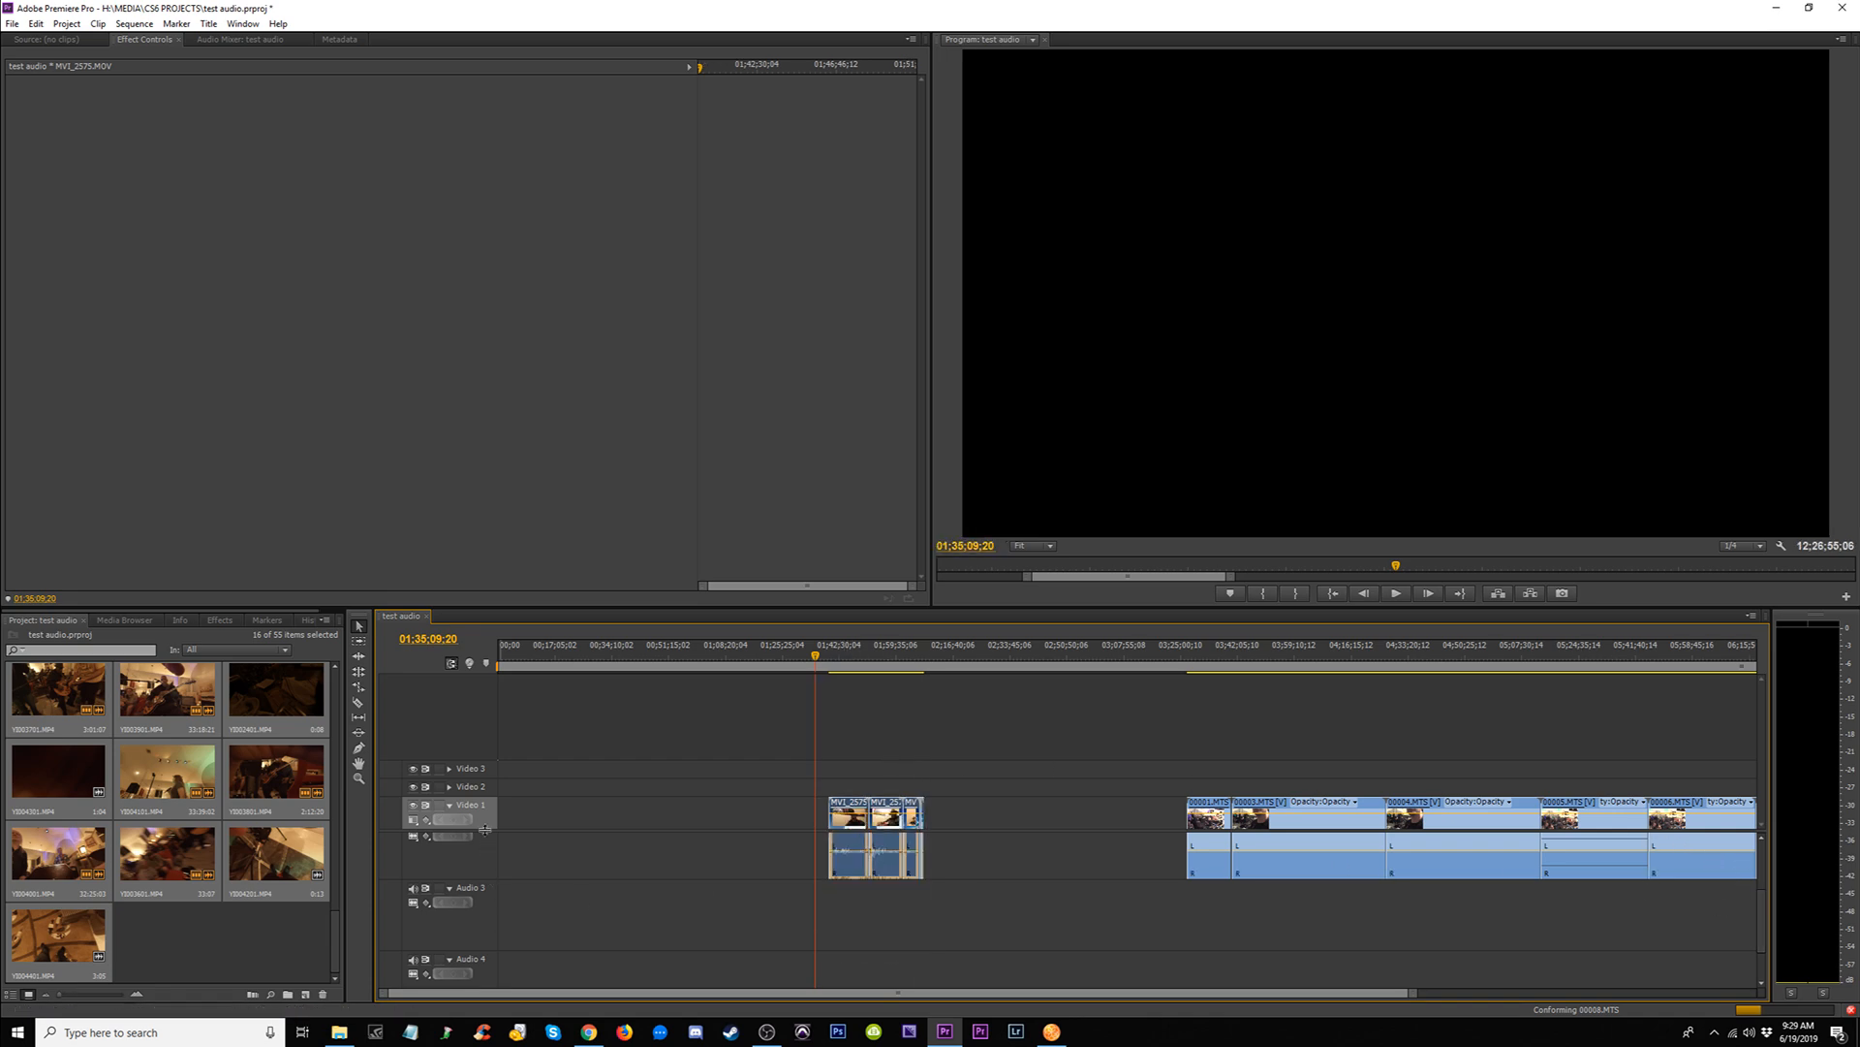
drag(1764, 938, 1758, 851)
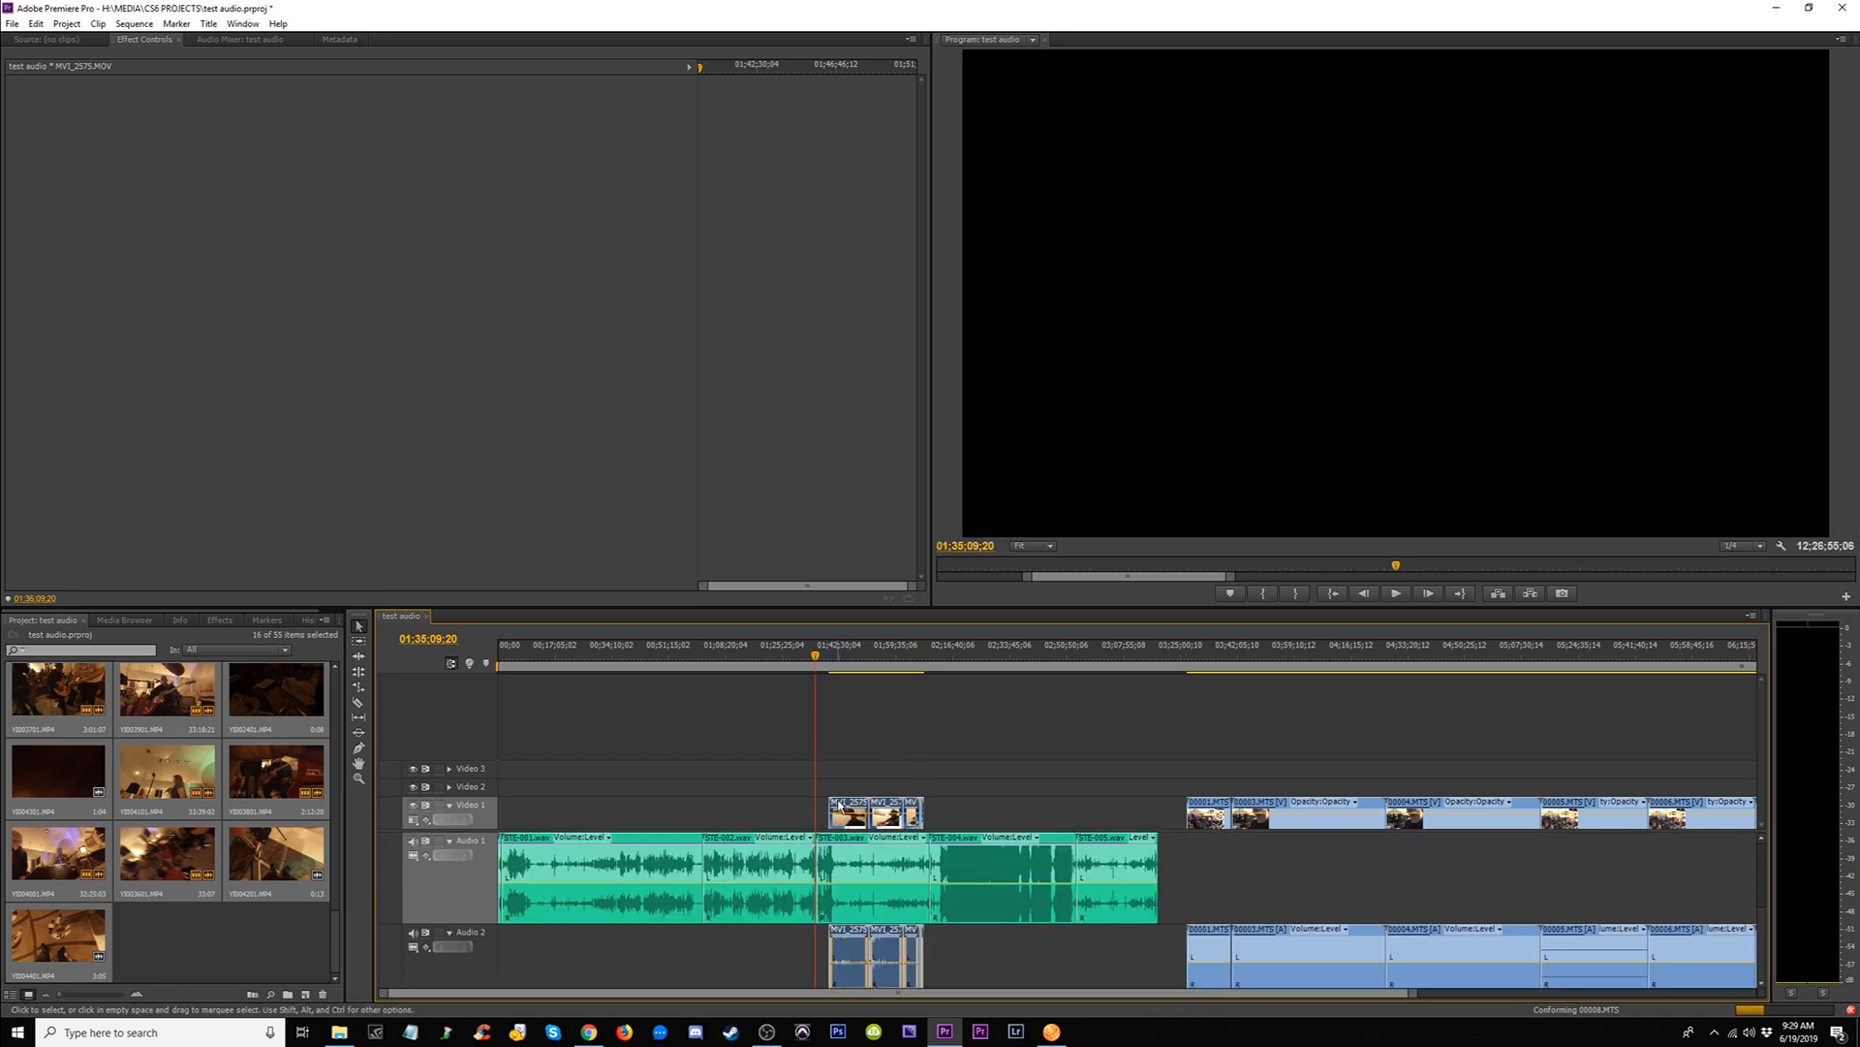
Step: Enlarge the timeline area and increase the Audio 2 track height to show the camera audio waveforms
drag(374, 608, 245, 485)
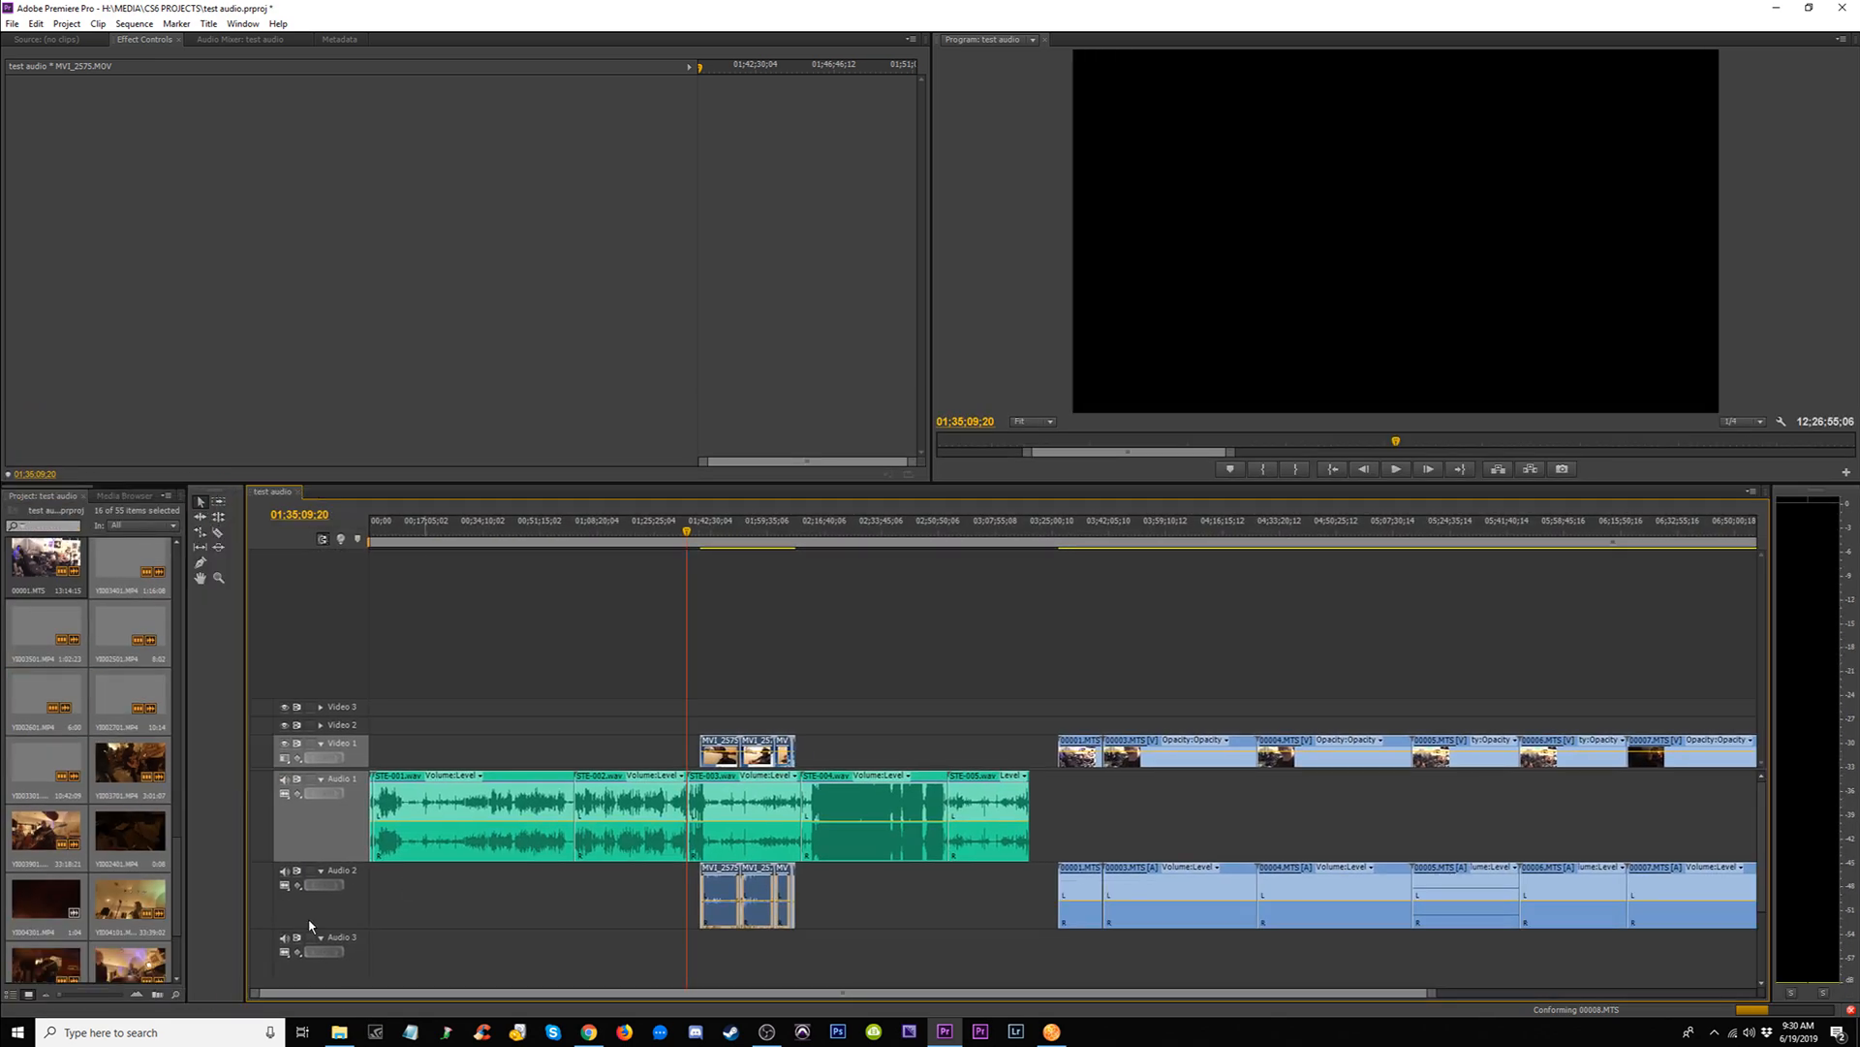
drag(310, 927, 312, 950)
key(equal)
key(equal)
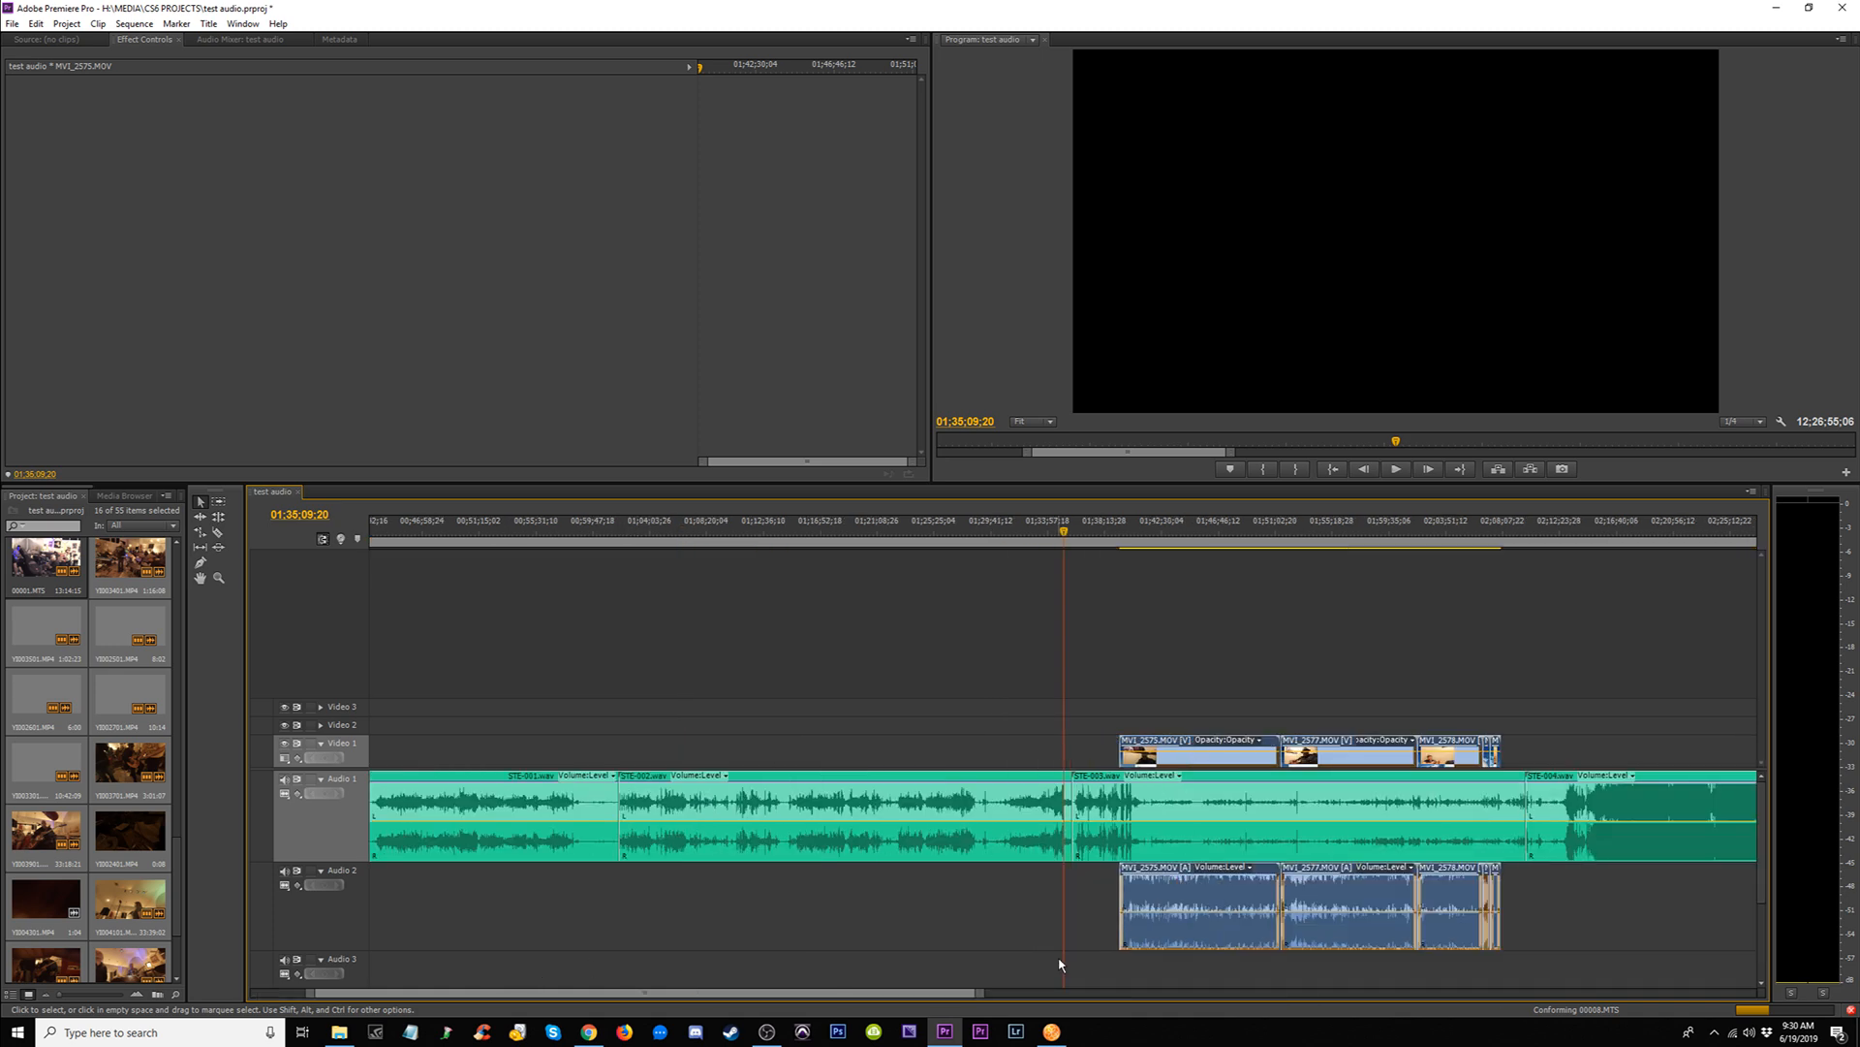
key(equal)
key(minus)
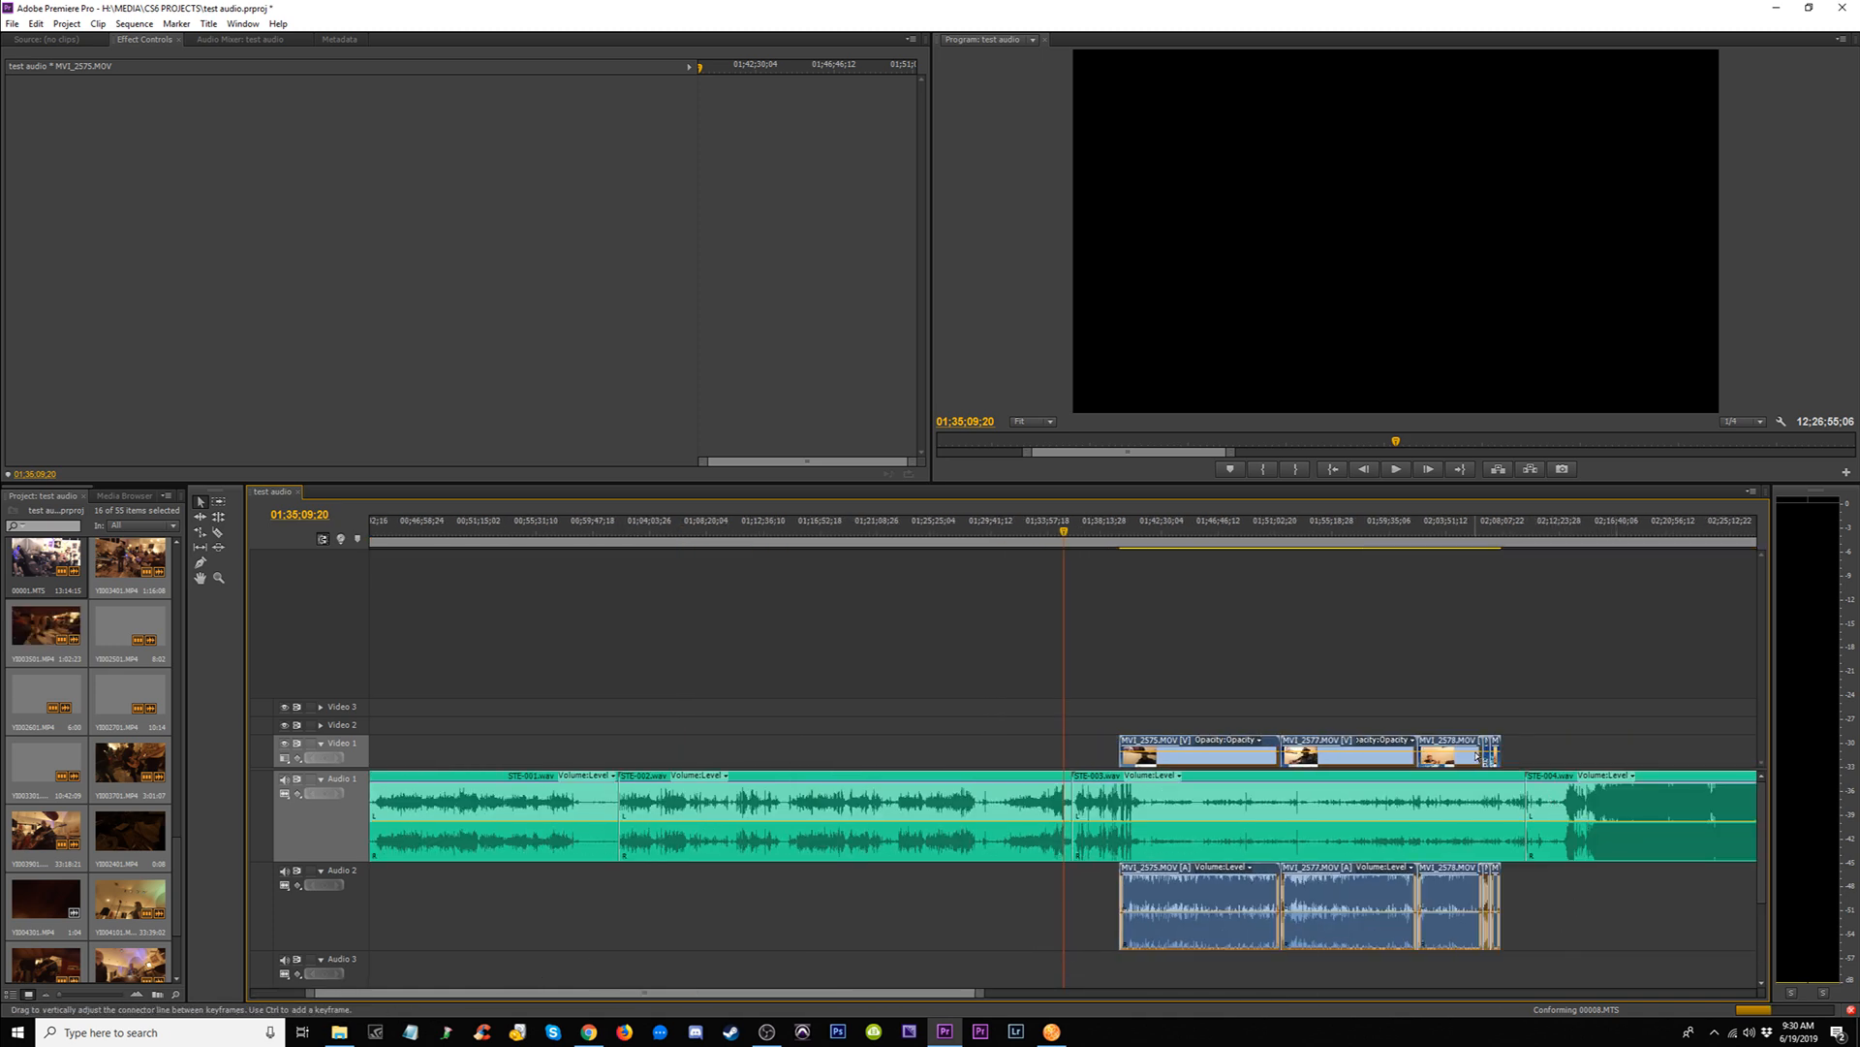
Step: Shift the MVI_2575.MOV clip group later so it begins just past the loud opening section of STE-003.wav
drag(1469, 759, 1494, 761)
click(1240, 637)
key(equal)
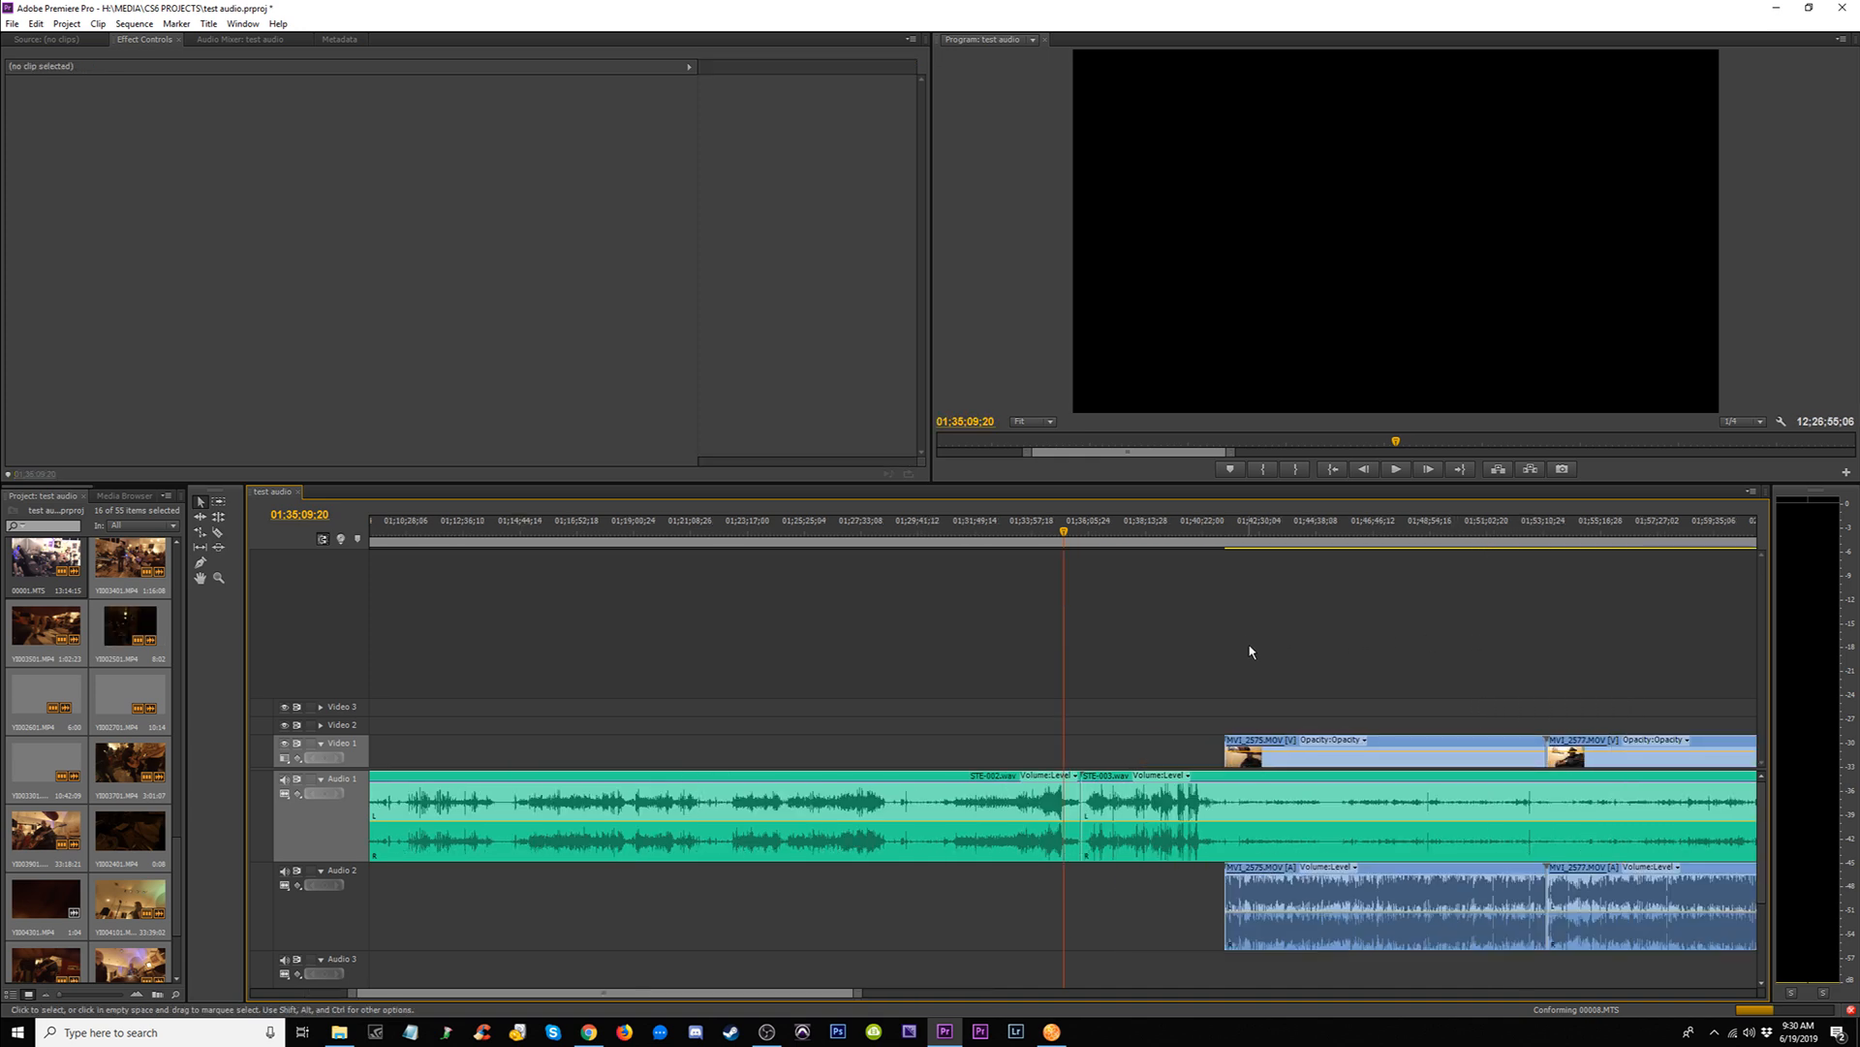
key(minus)
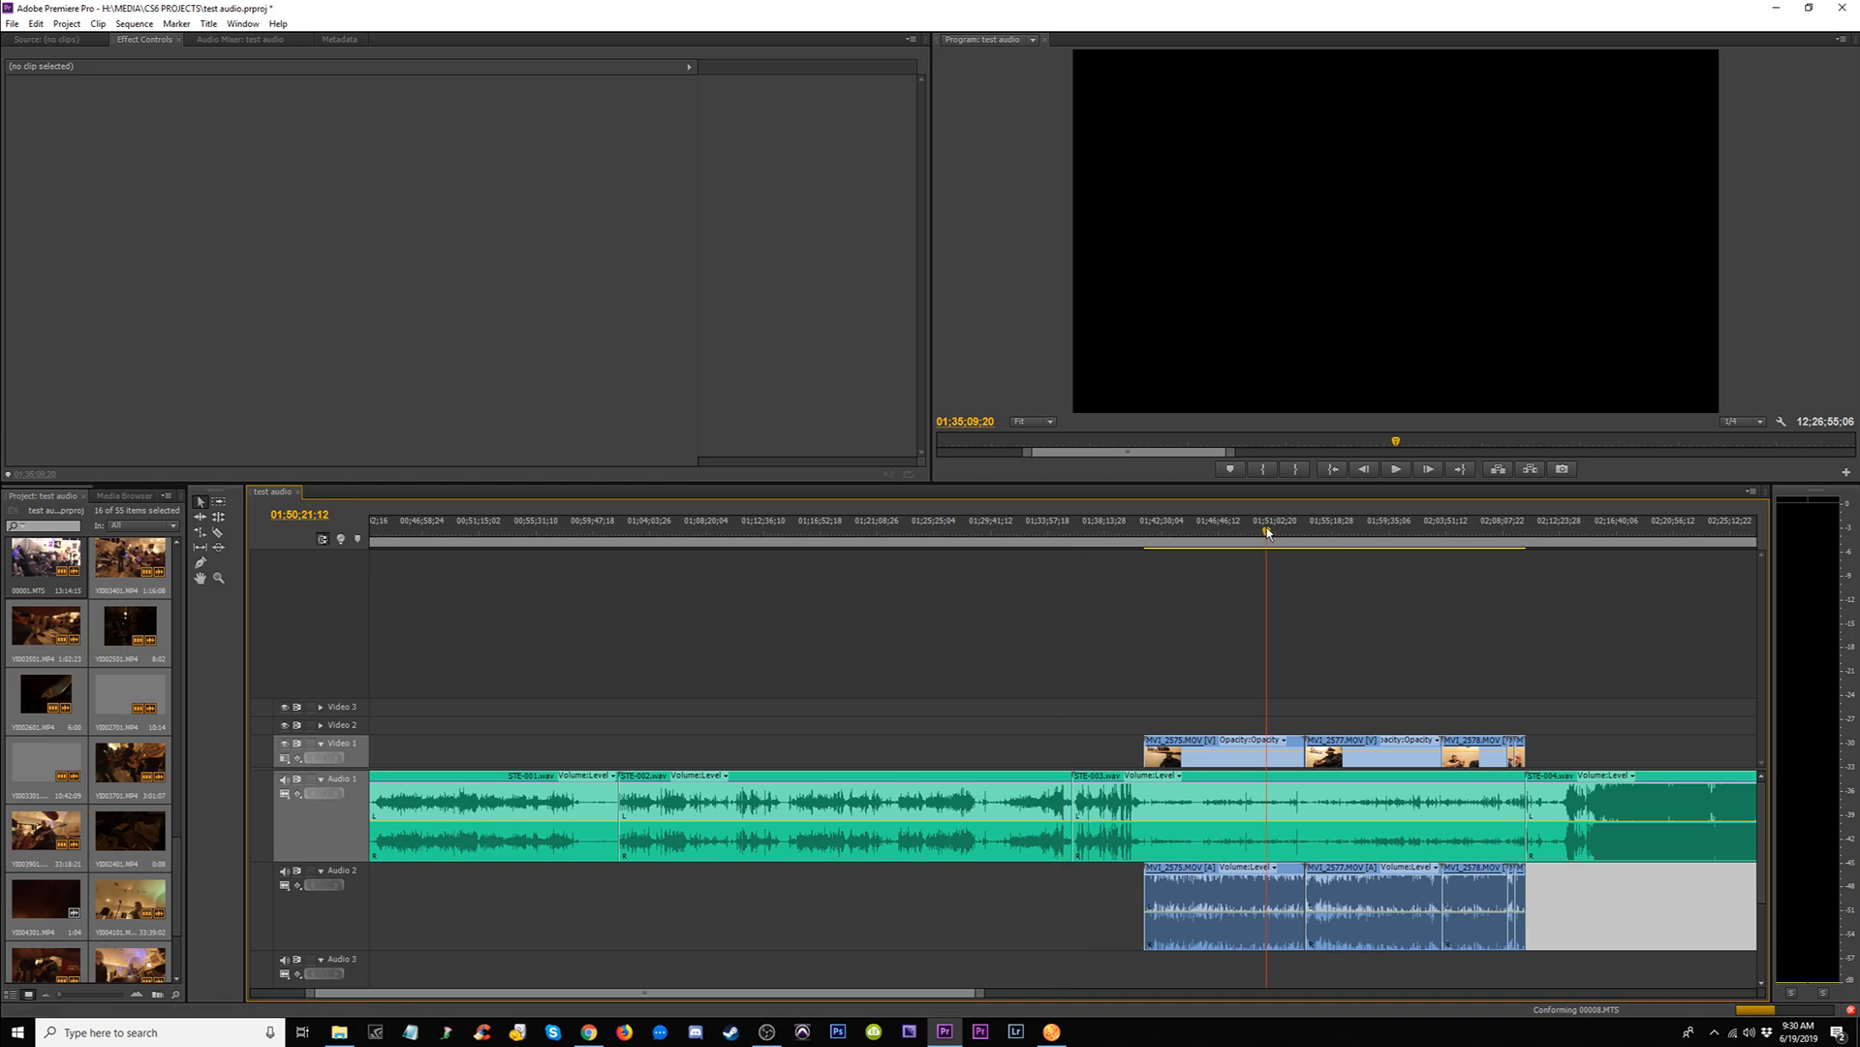
key(equal)
key(equal)
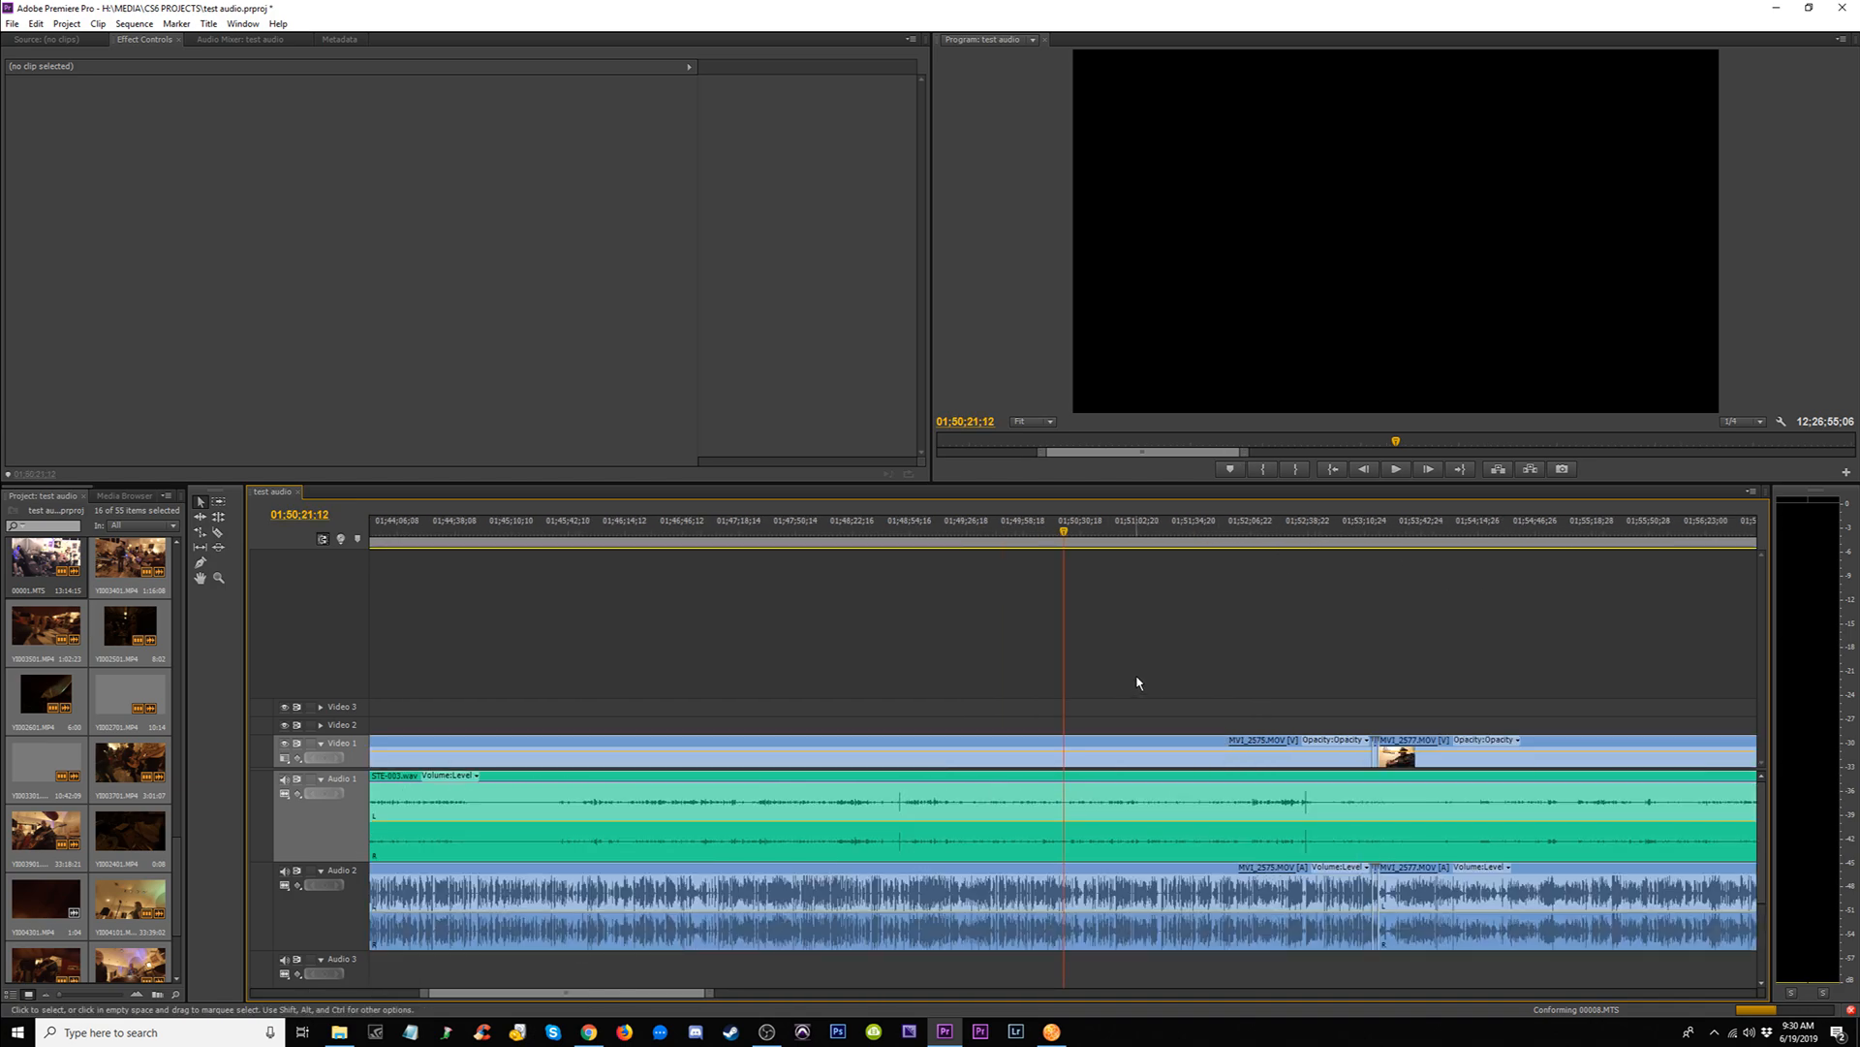
key(minus)
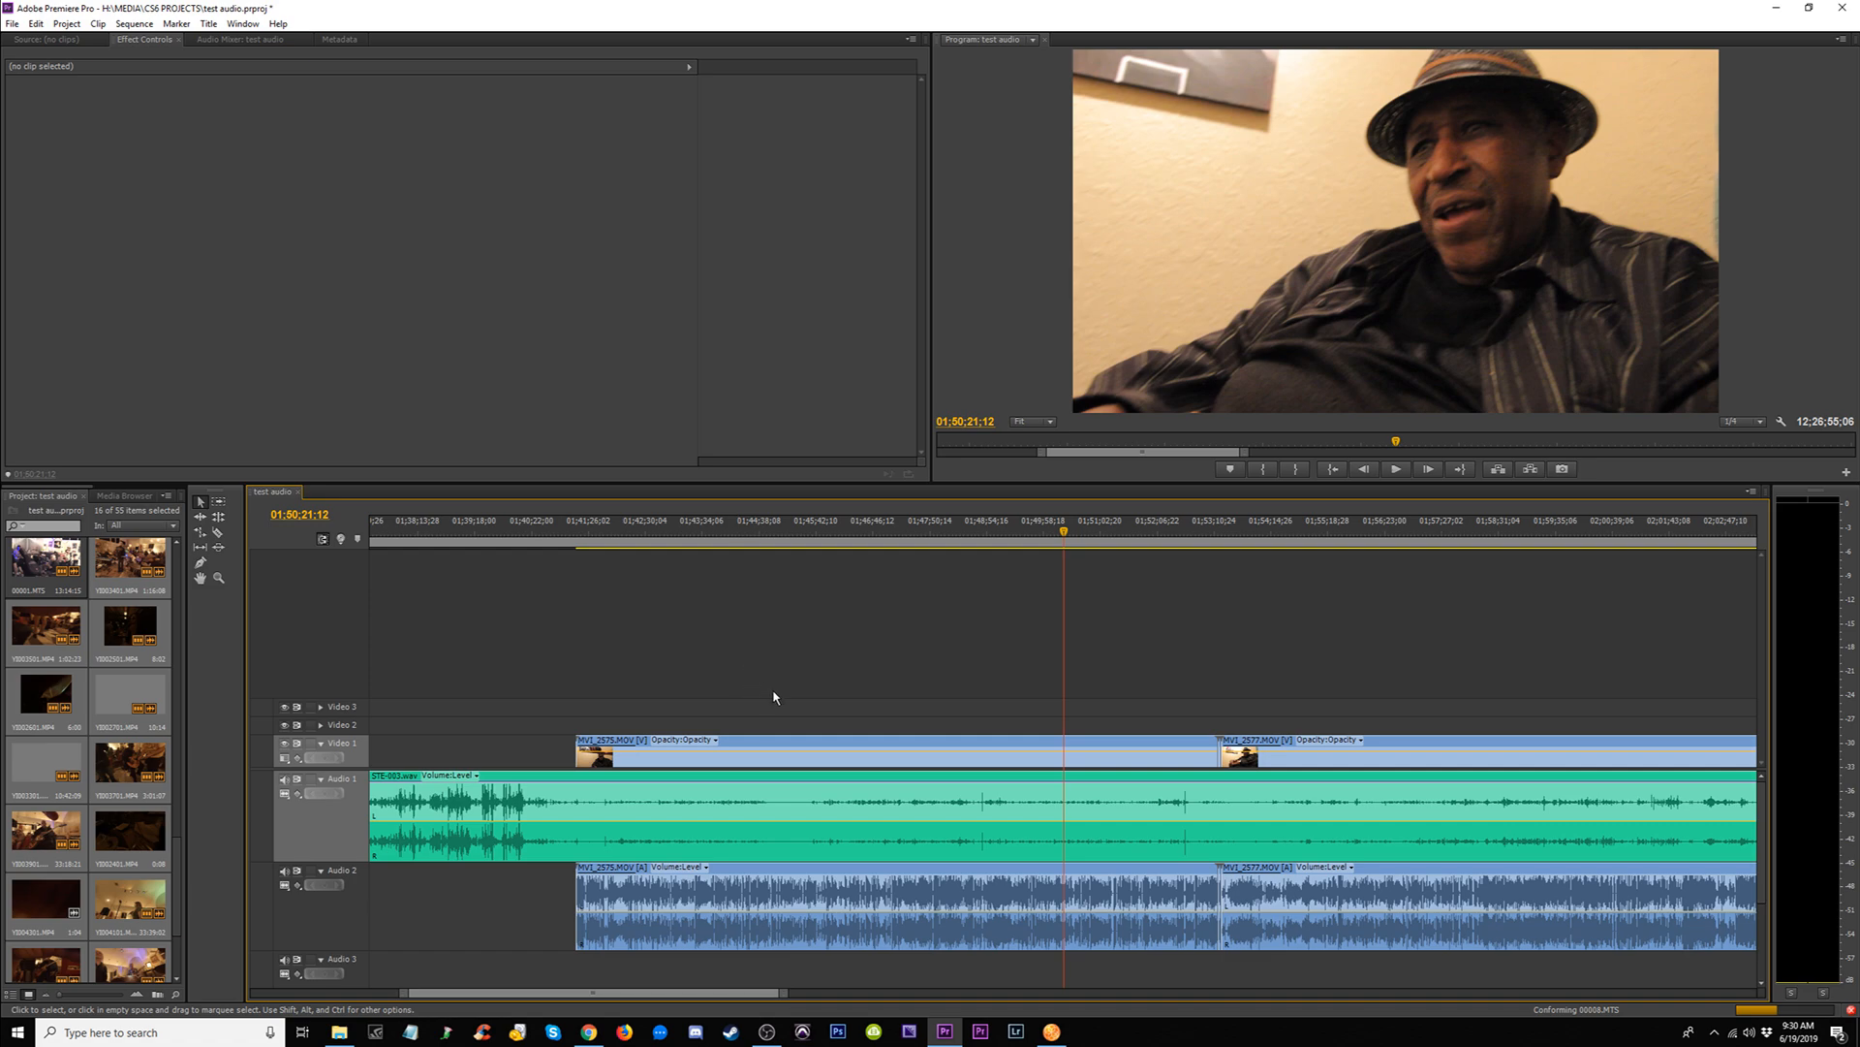
Step: Play STE-003.wav from just before MVI_2575.MOV, and move the playhead to the beginning of that clip
click(552, 539)
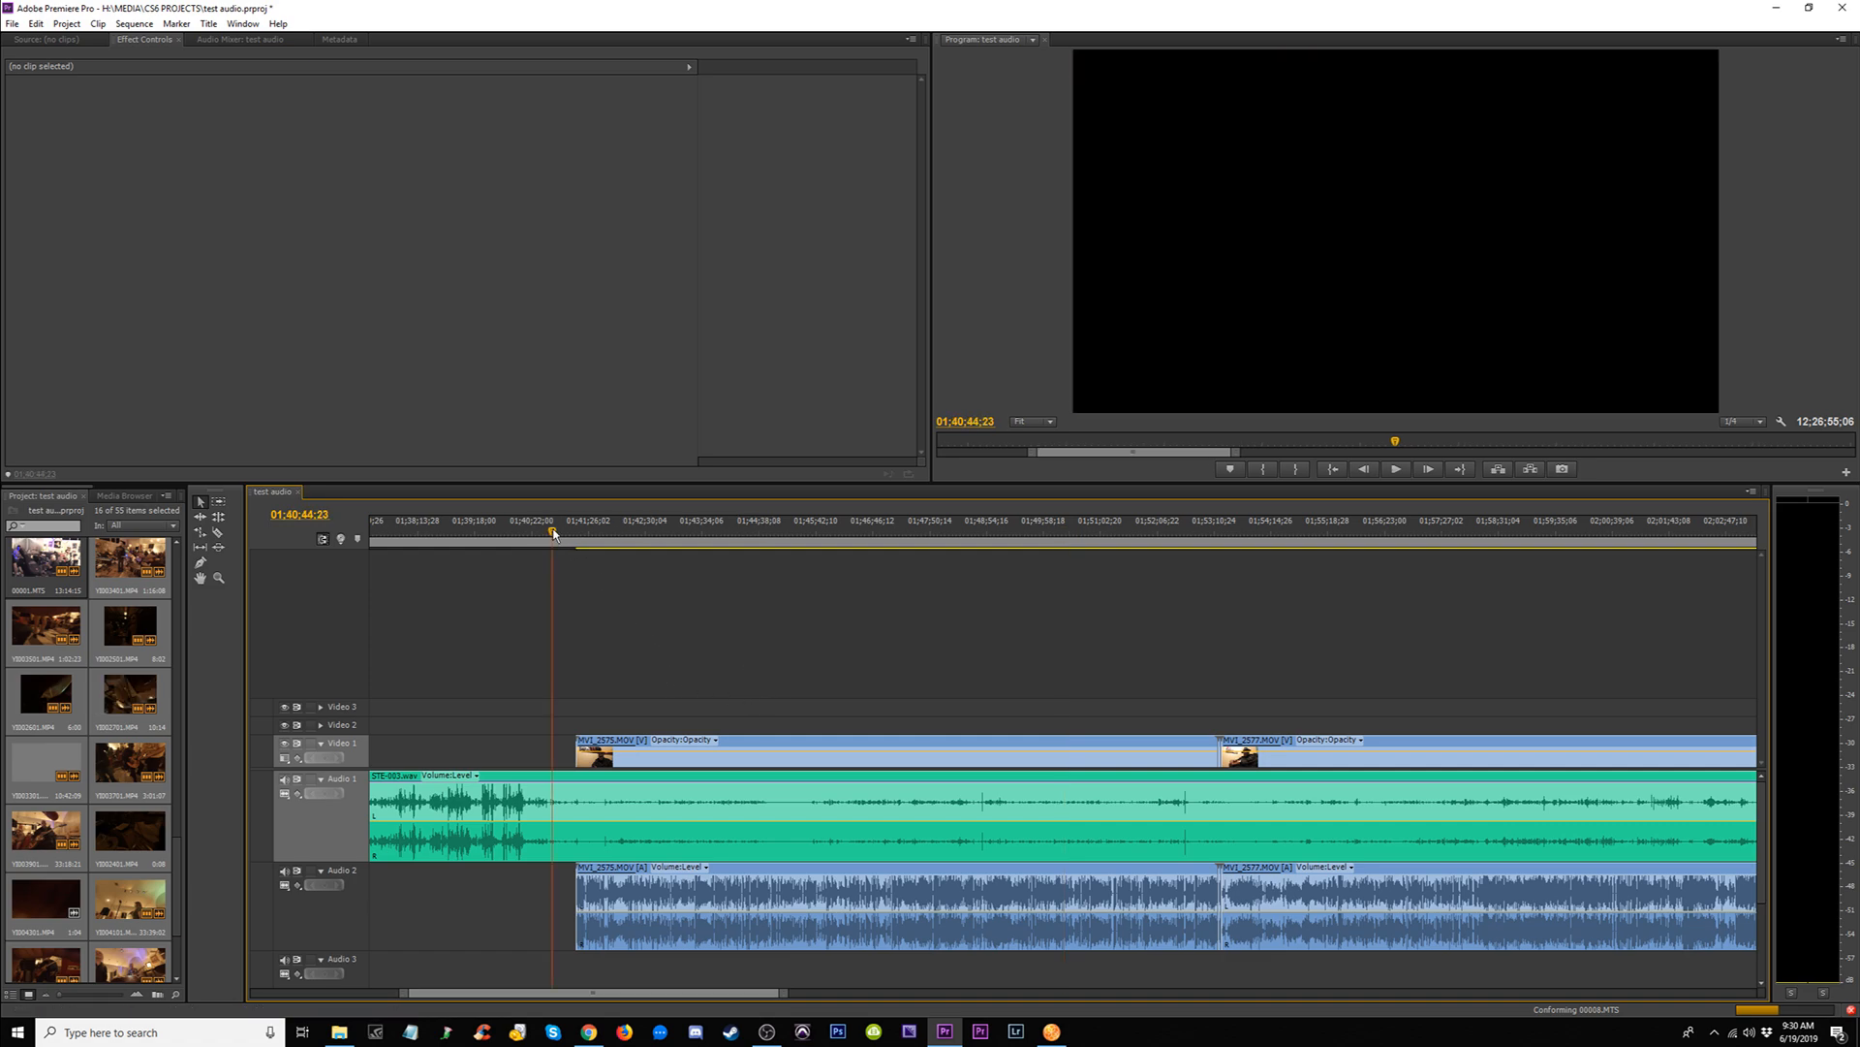
key(space)
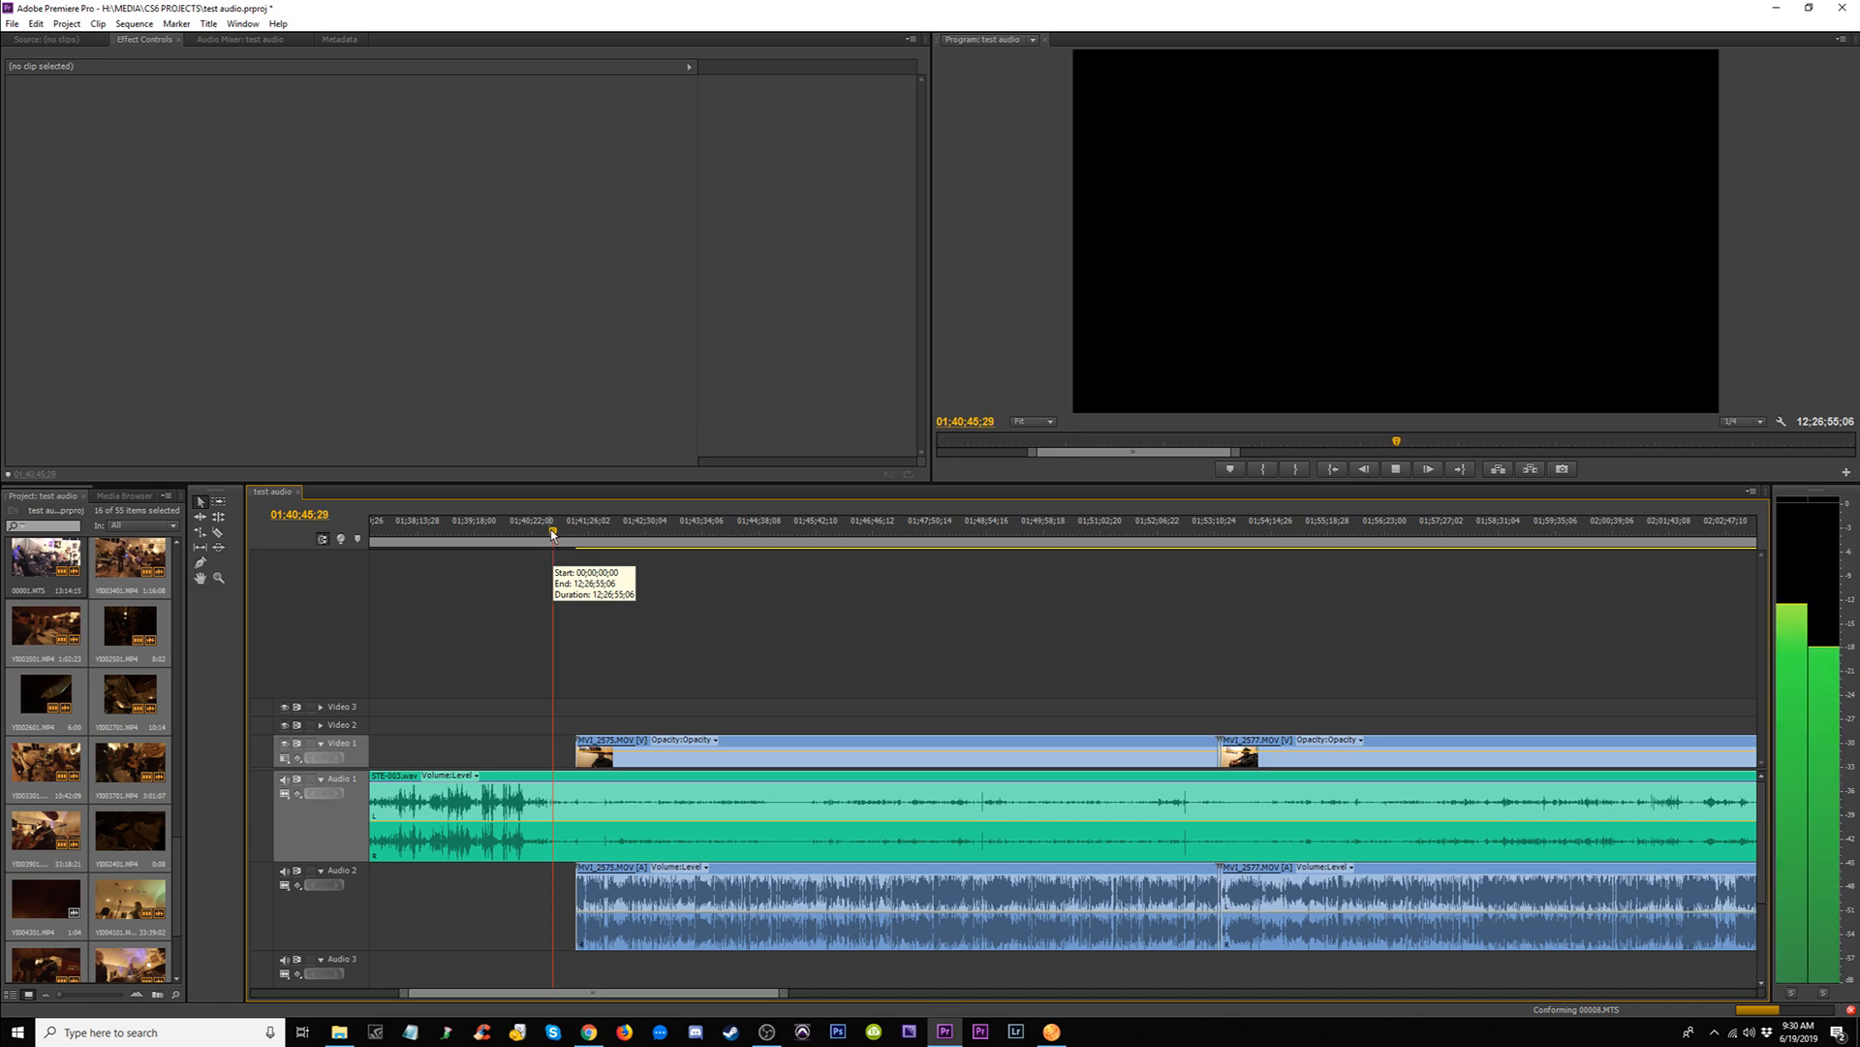
key(minus)
click(719, 538)
key(equal)
drag(1201, 540, 1463, 576)
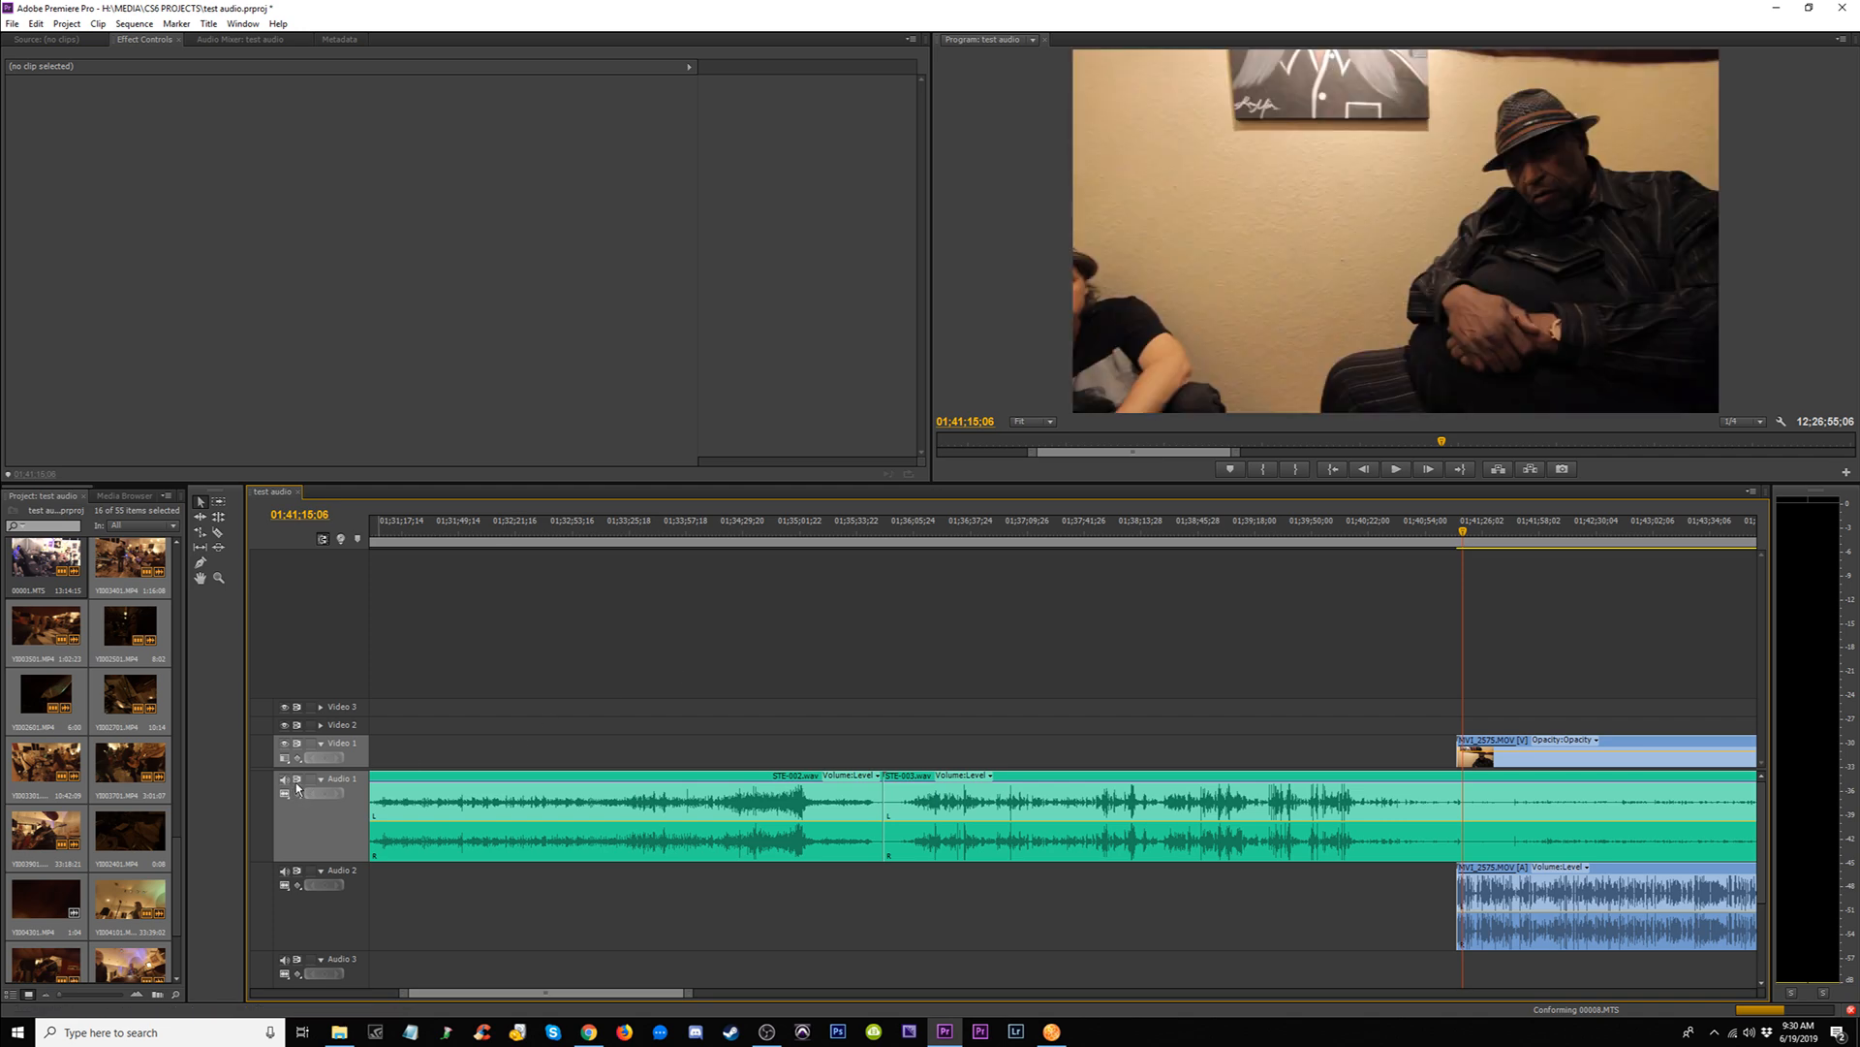
Step: Mute Audio 1 and play the opening of MVI_2575.MOV to hear its camera audio alone
click(285, 780)
key(space)
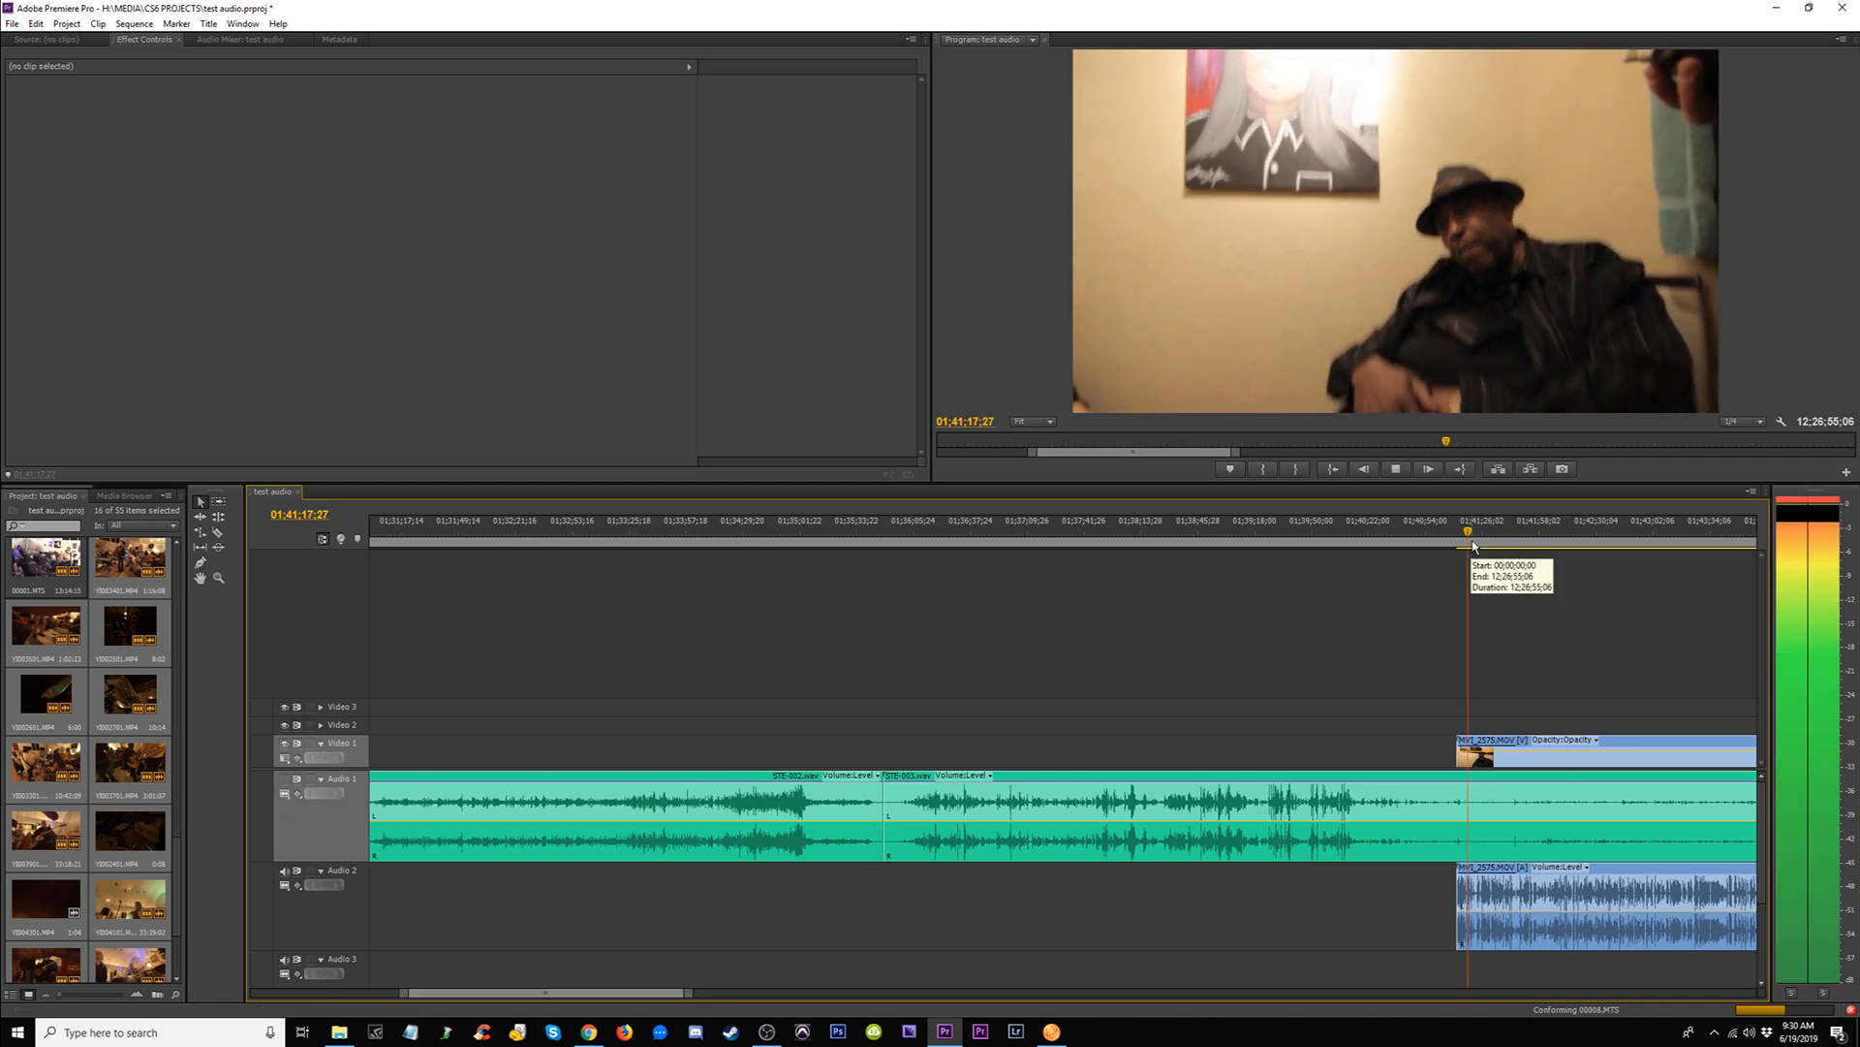
drag(1480, 531, 1463, 550)
key(space)
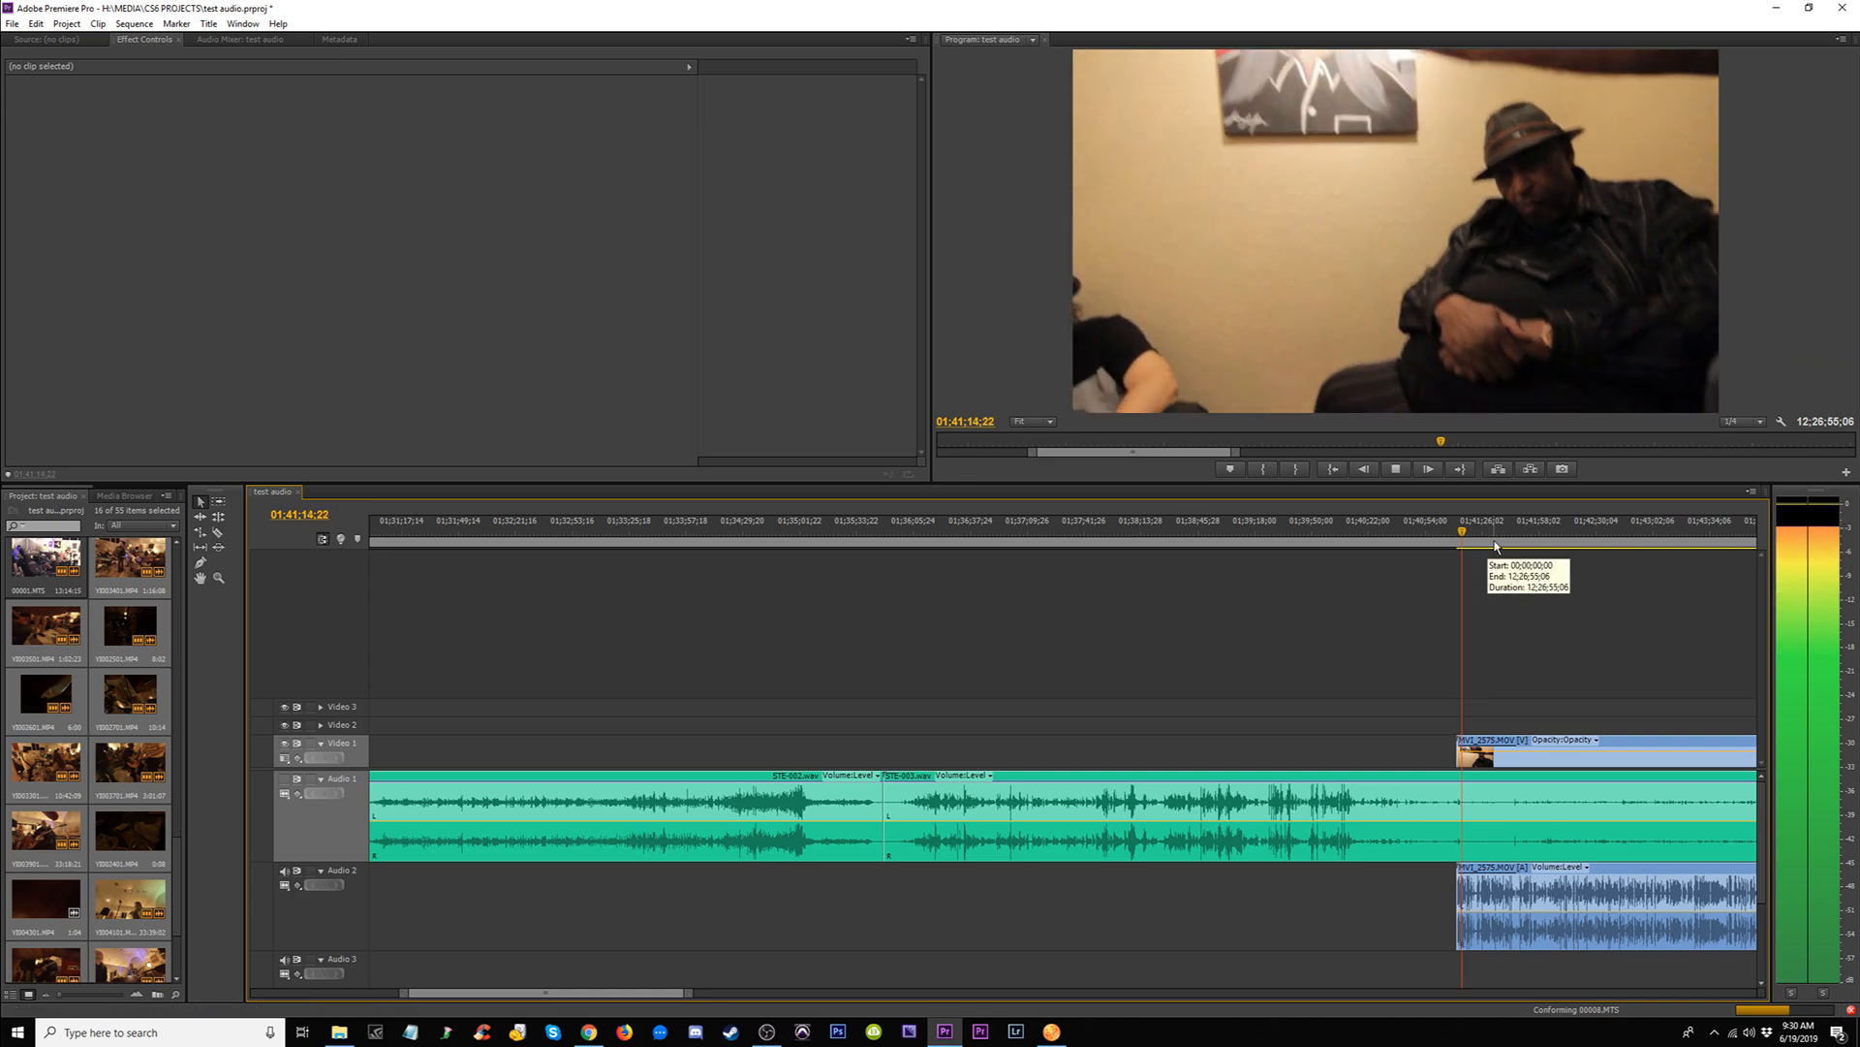
key(space)
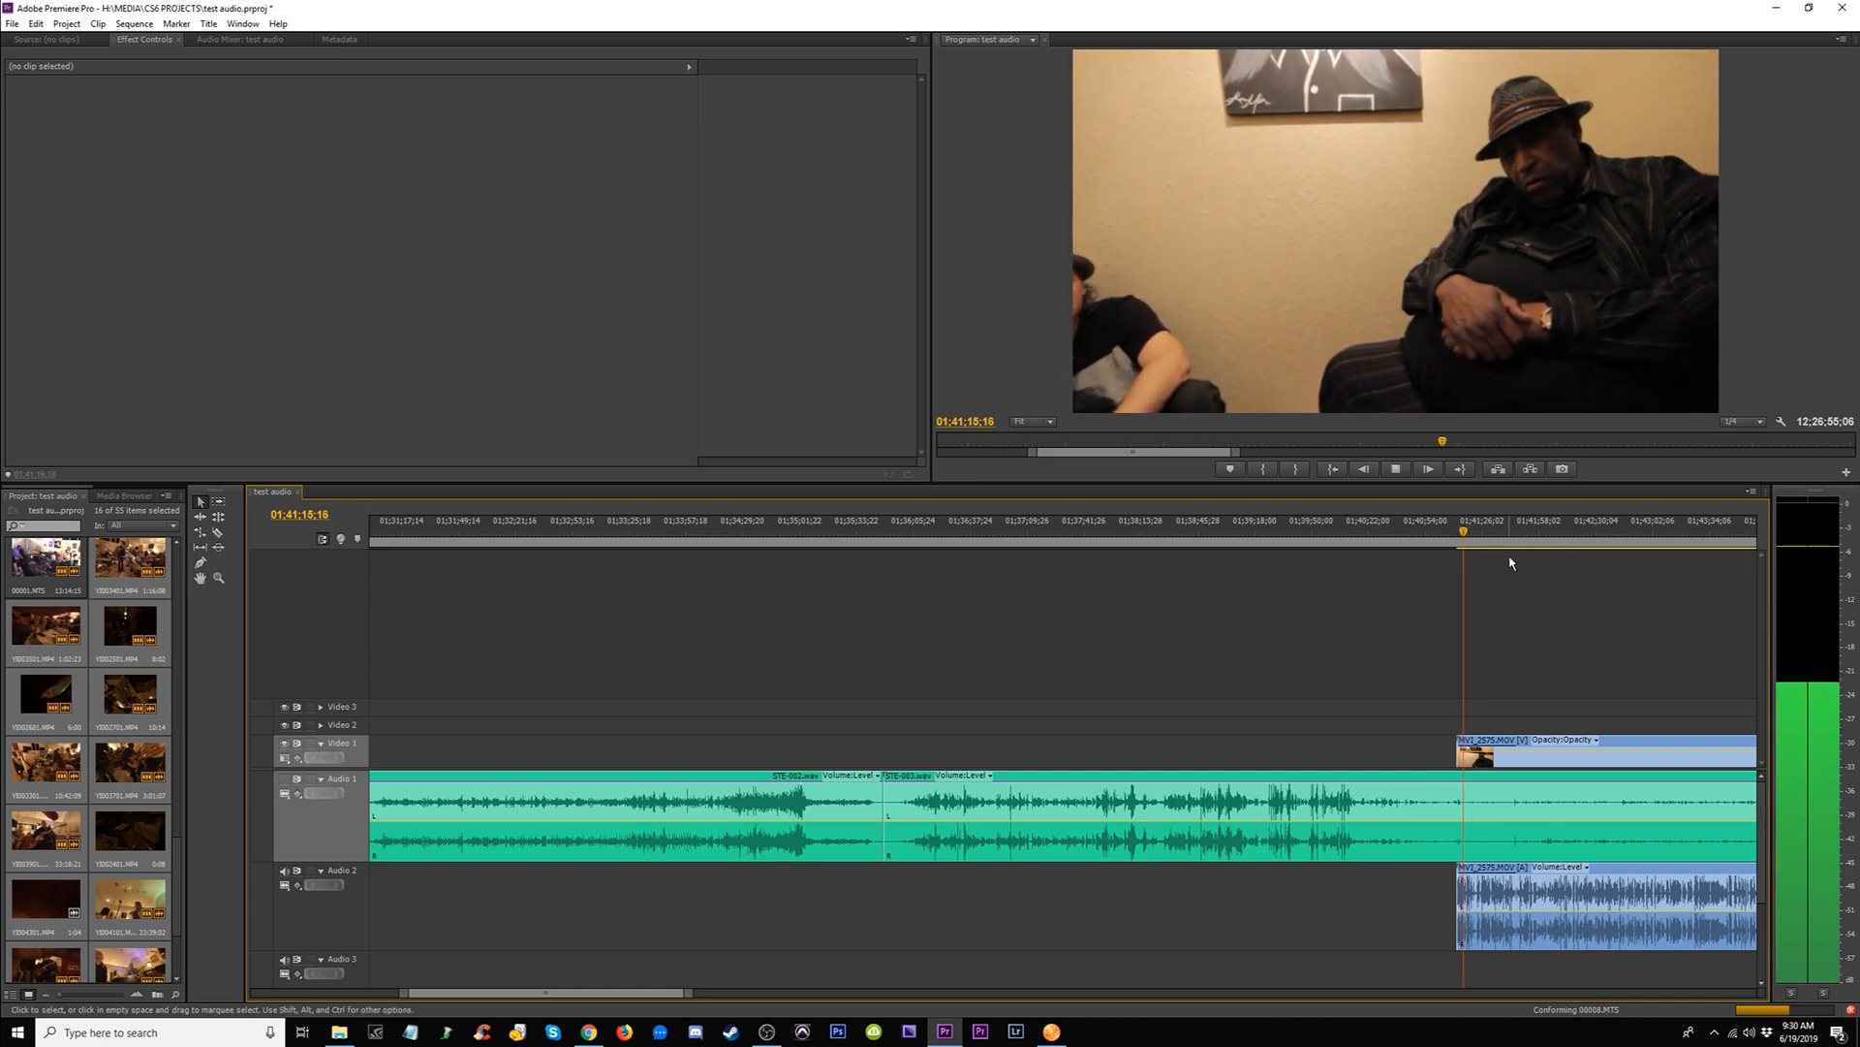
key(space)
Step: Unmute Audio 1 and play STE-003.wav from about 01:40:33, just before MVI_2575.MOV
key(minus)
key(minus)
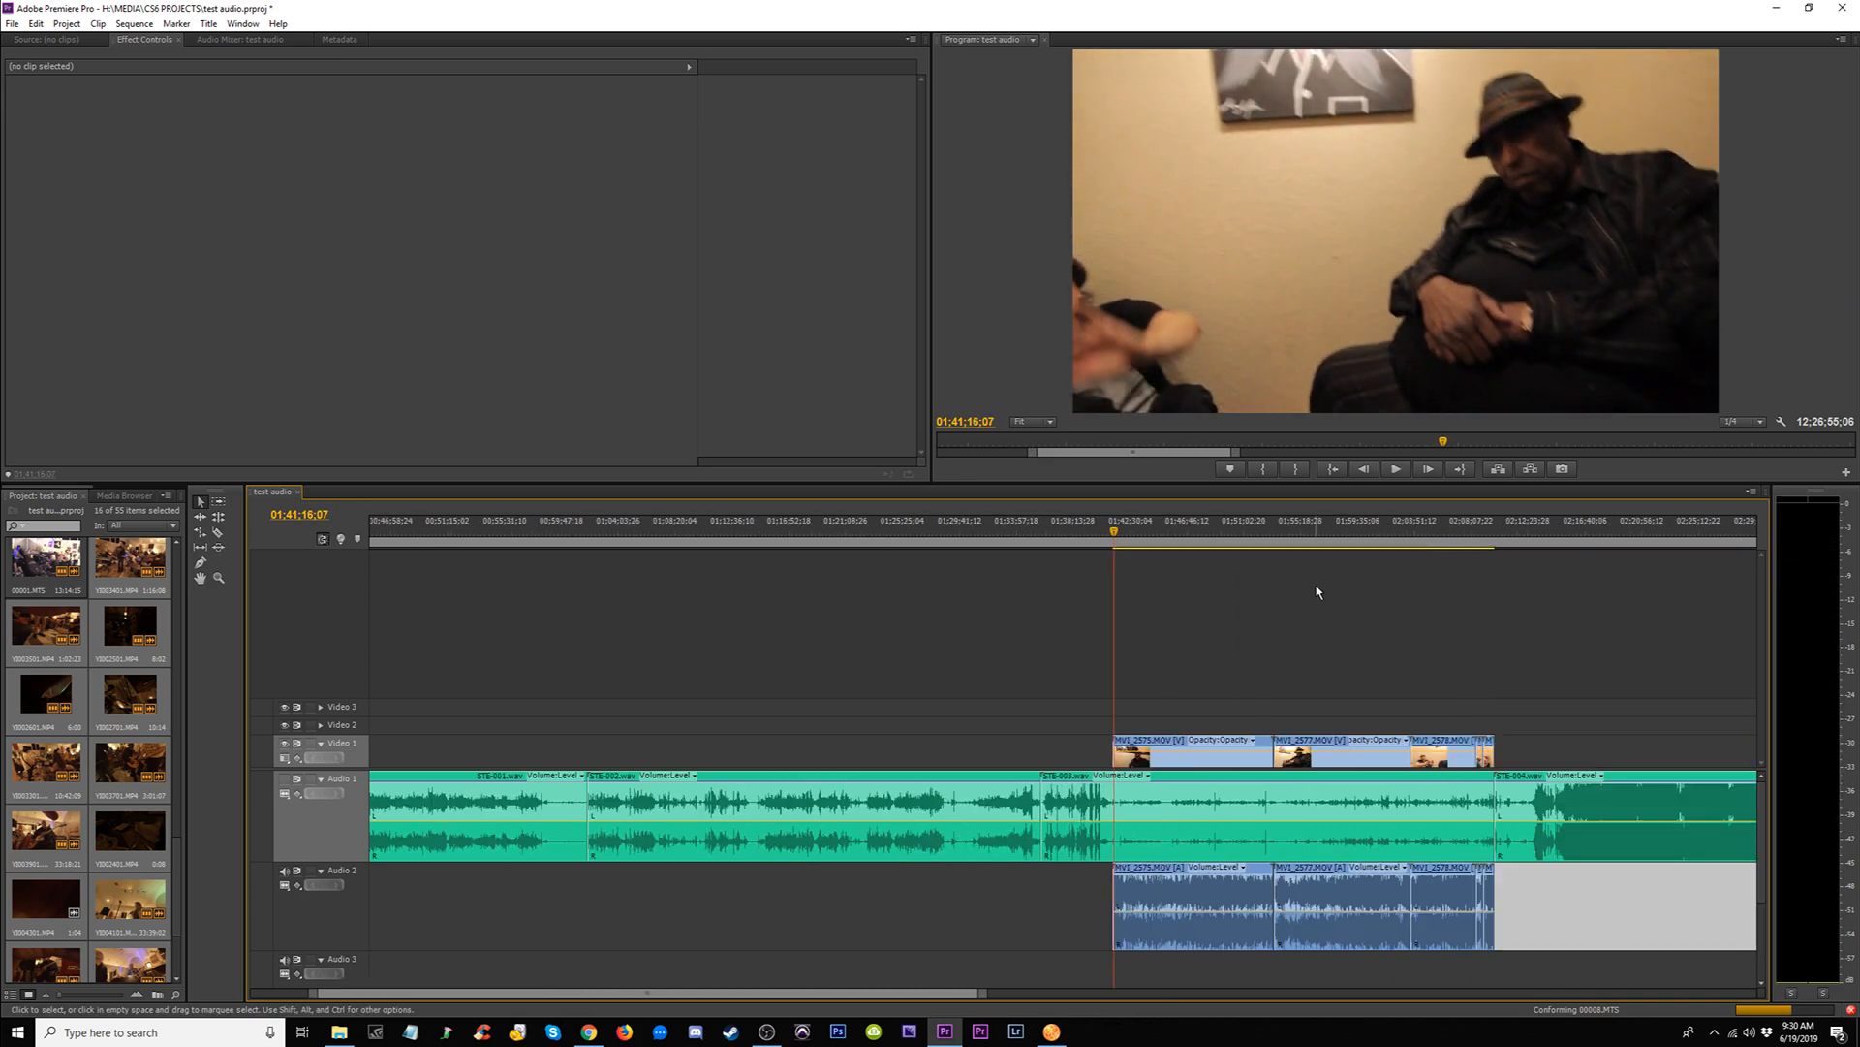
key(equal)
key(equal)
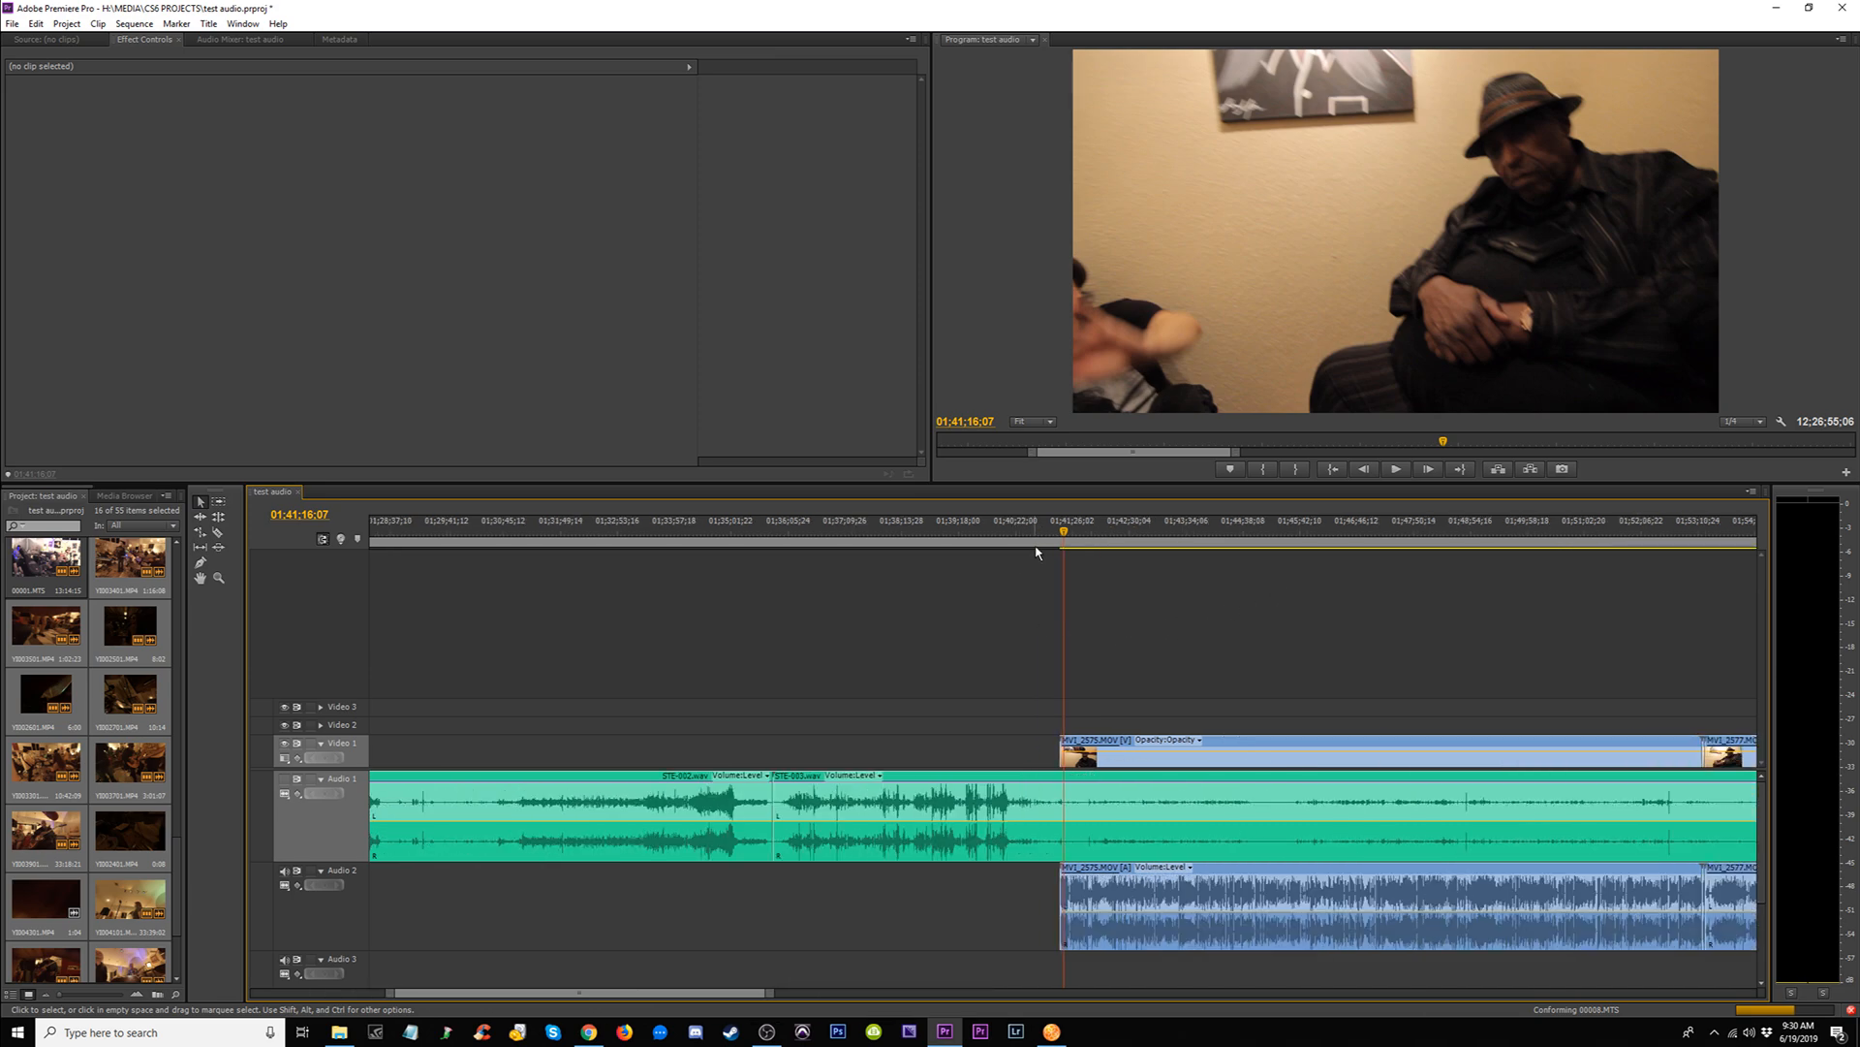
click(1027, 533)
key(space)
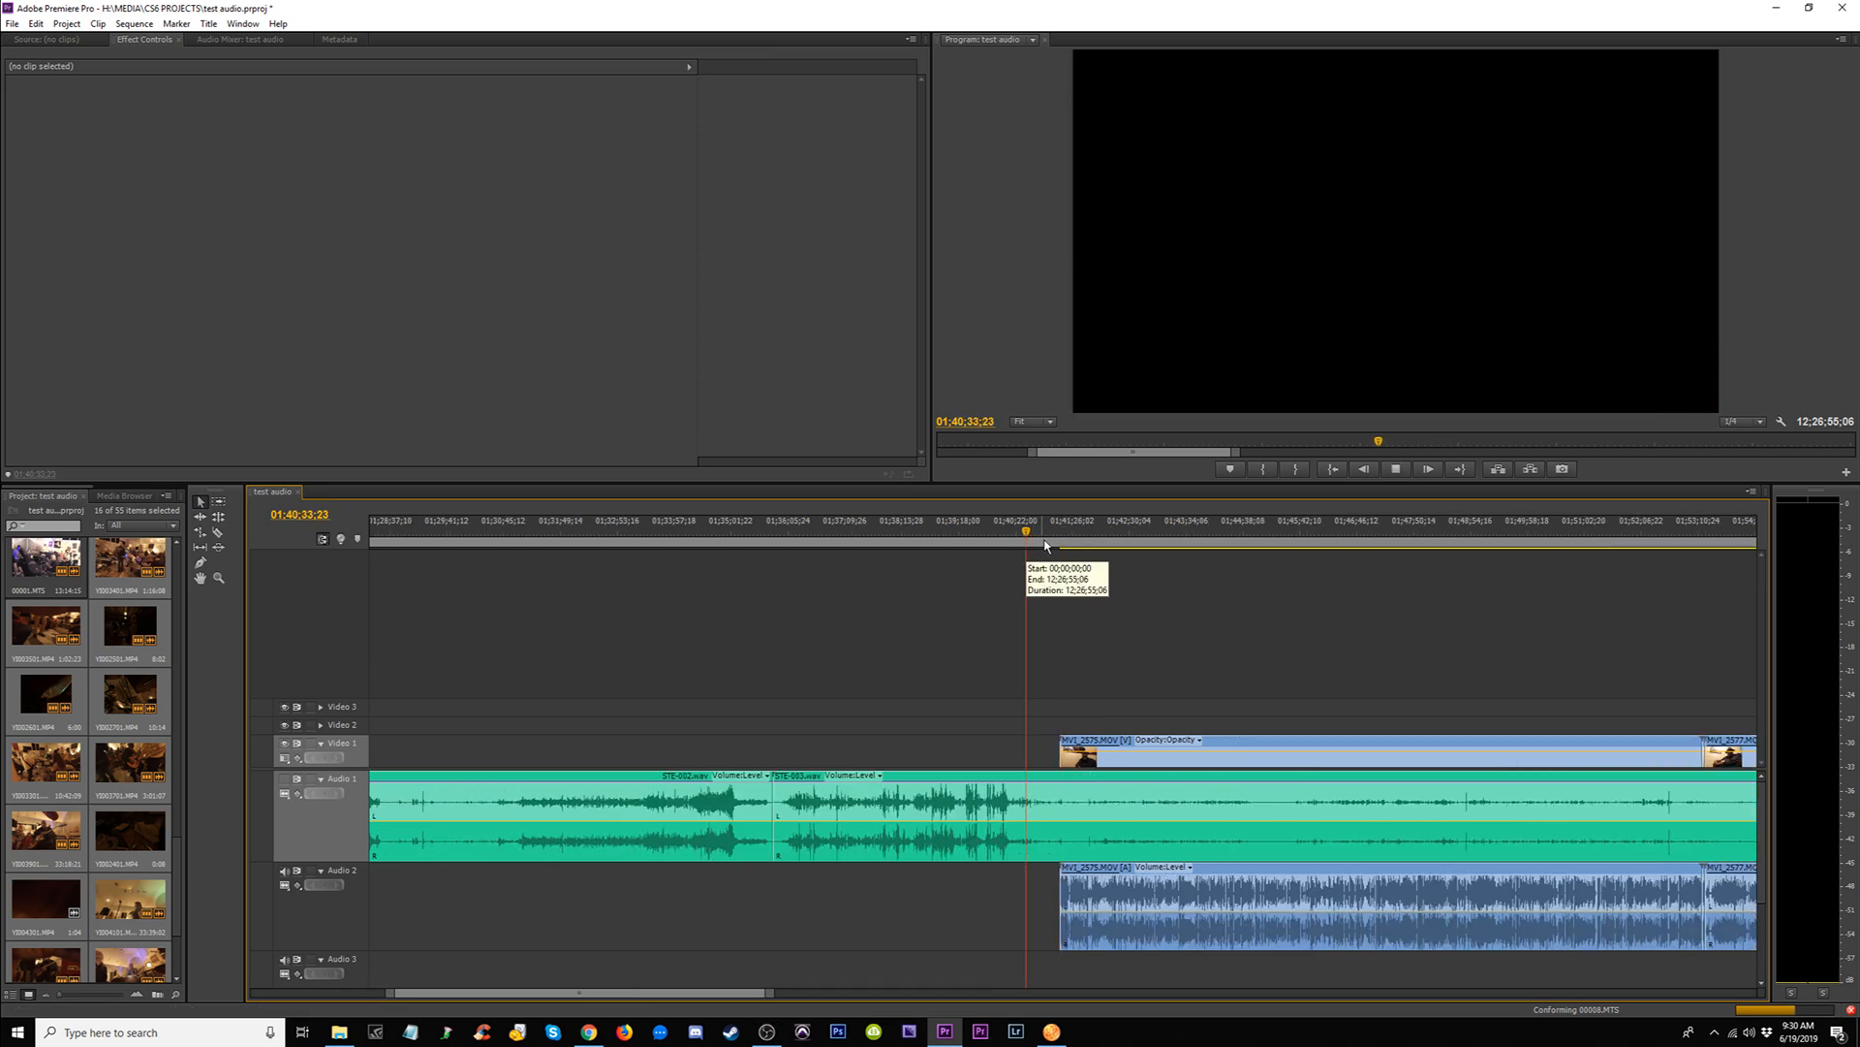
key(space)
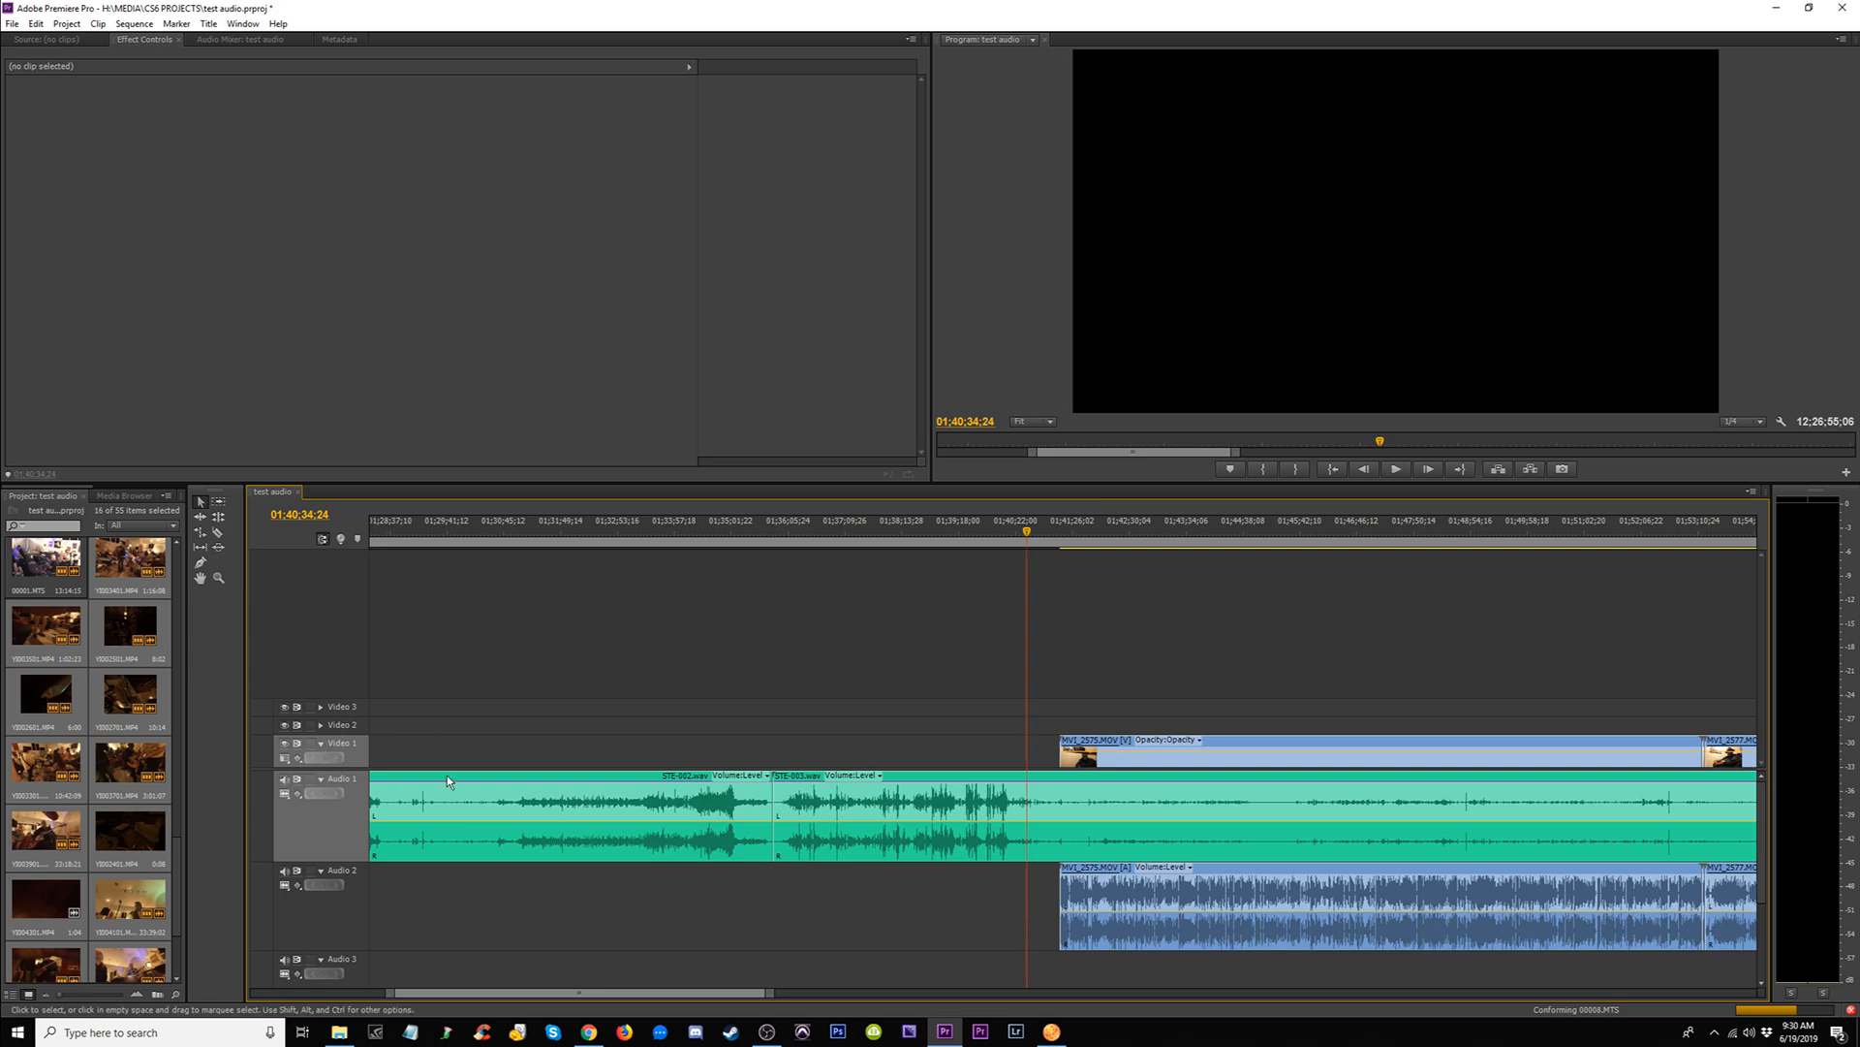
key(space)
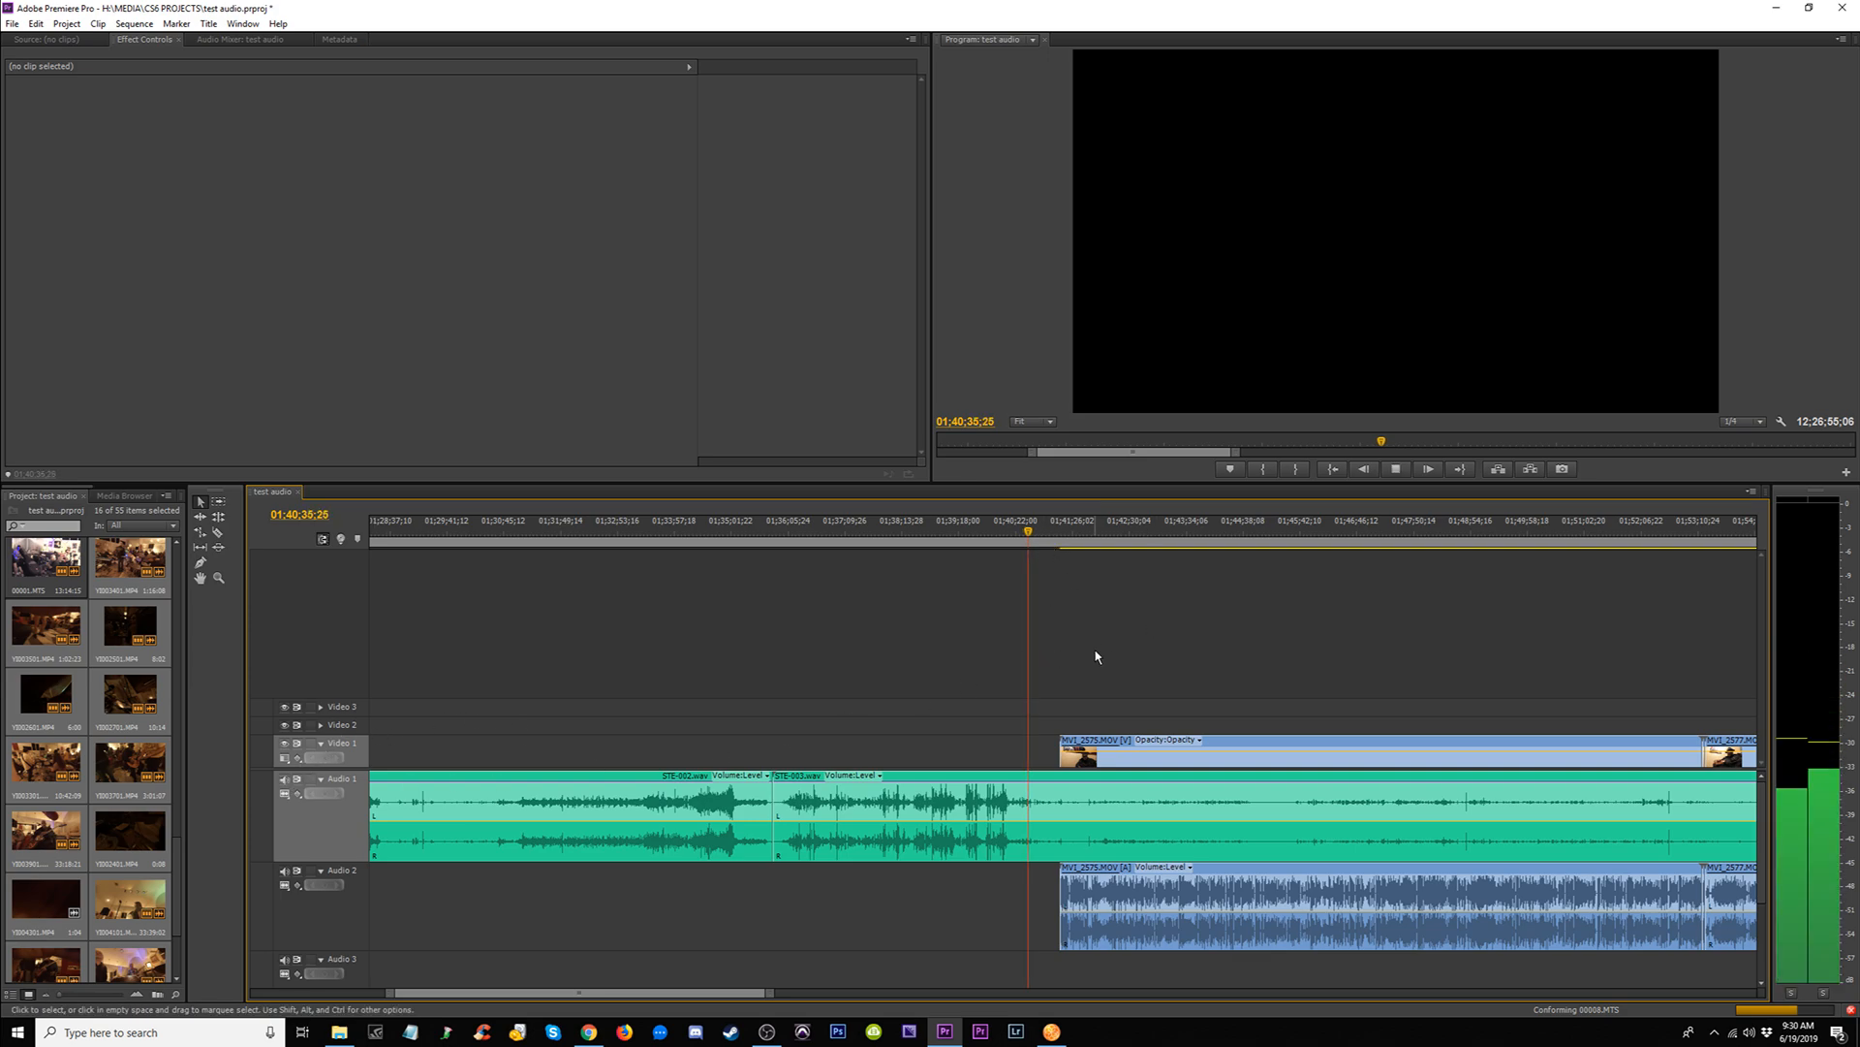
Step: Move MVI_2575.MOV alone earlier so it starts right after the loud opening section of STE-003.wav
drag(1146, 766, 1107, 764)
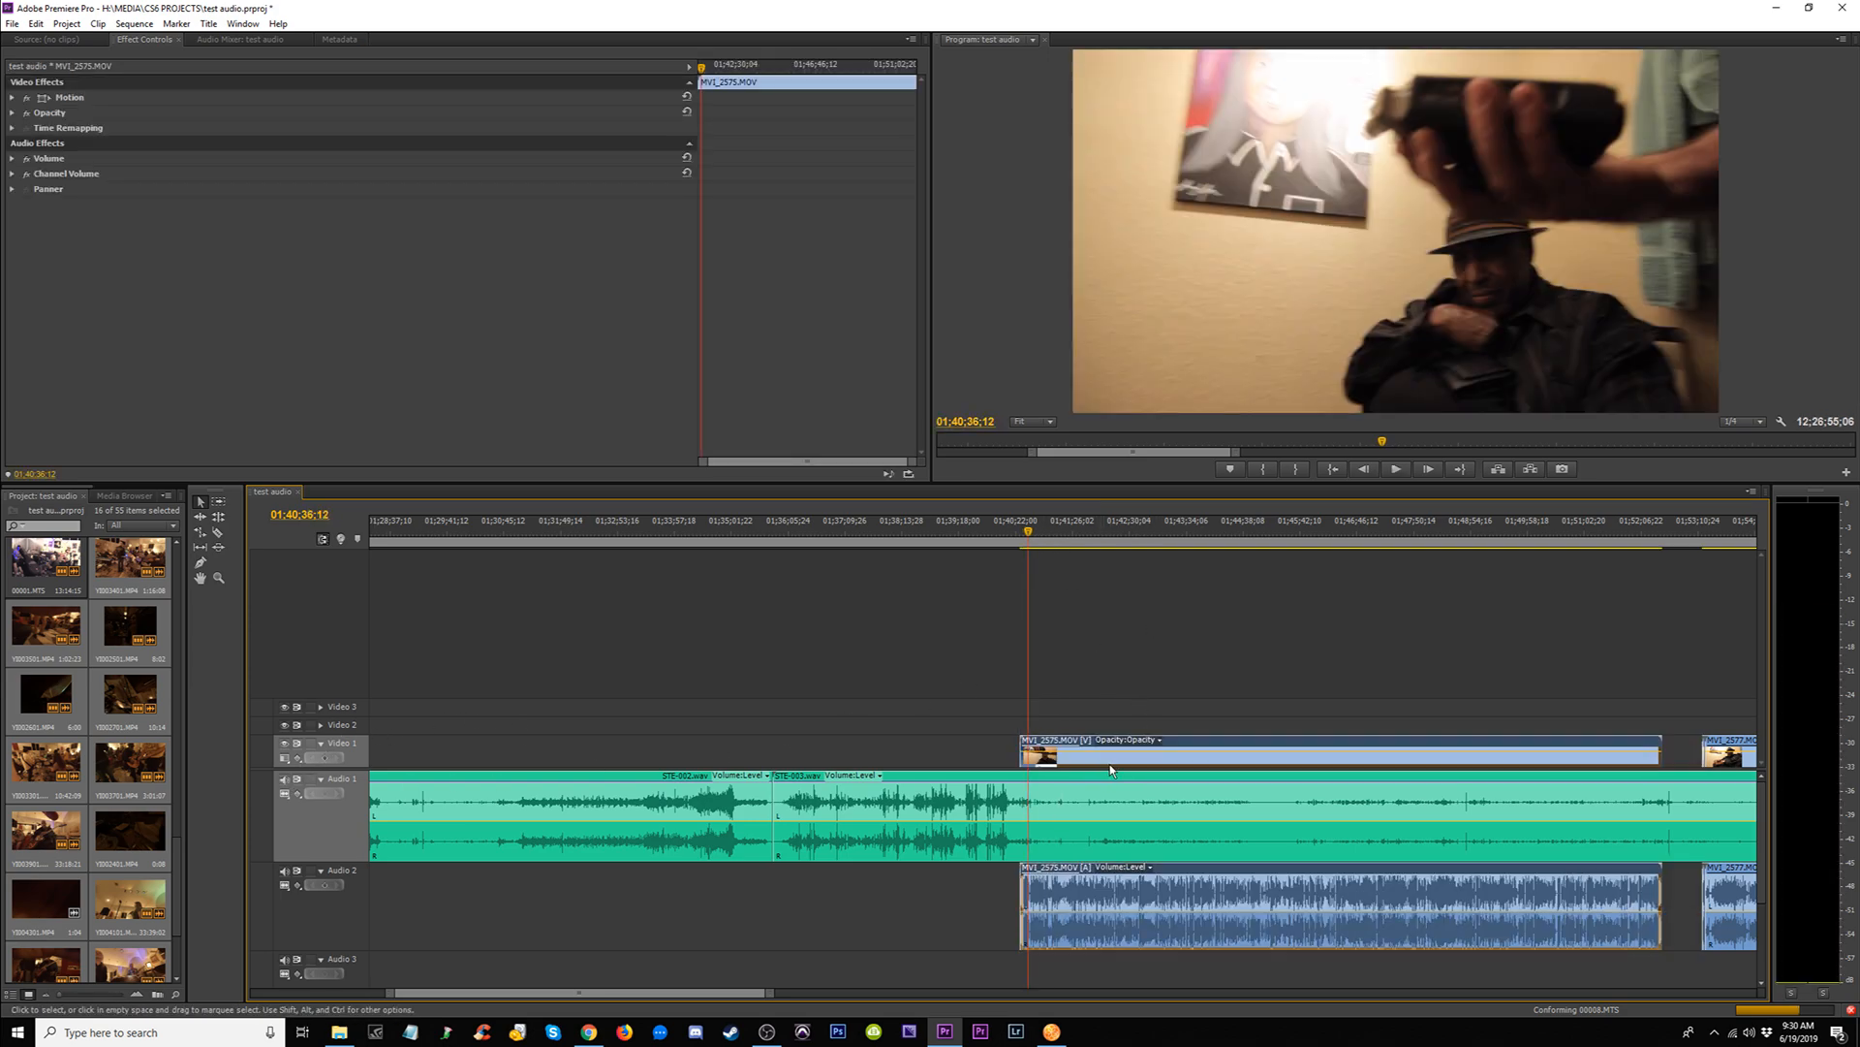
key(equal)
key(equal)
key(equal)
key(equal)
key(equal)
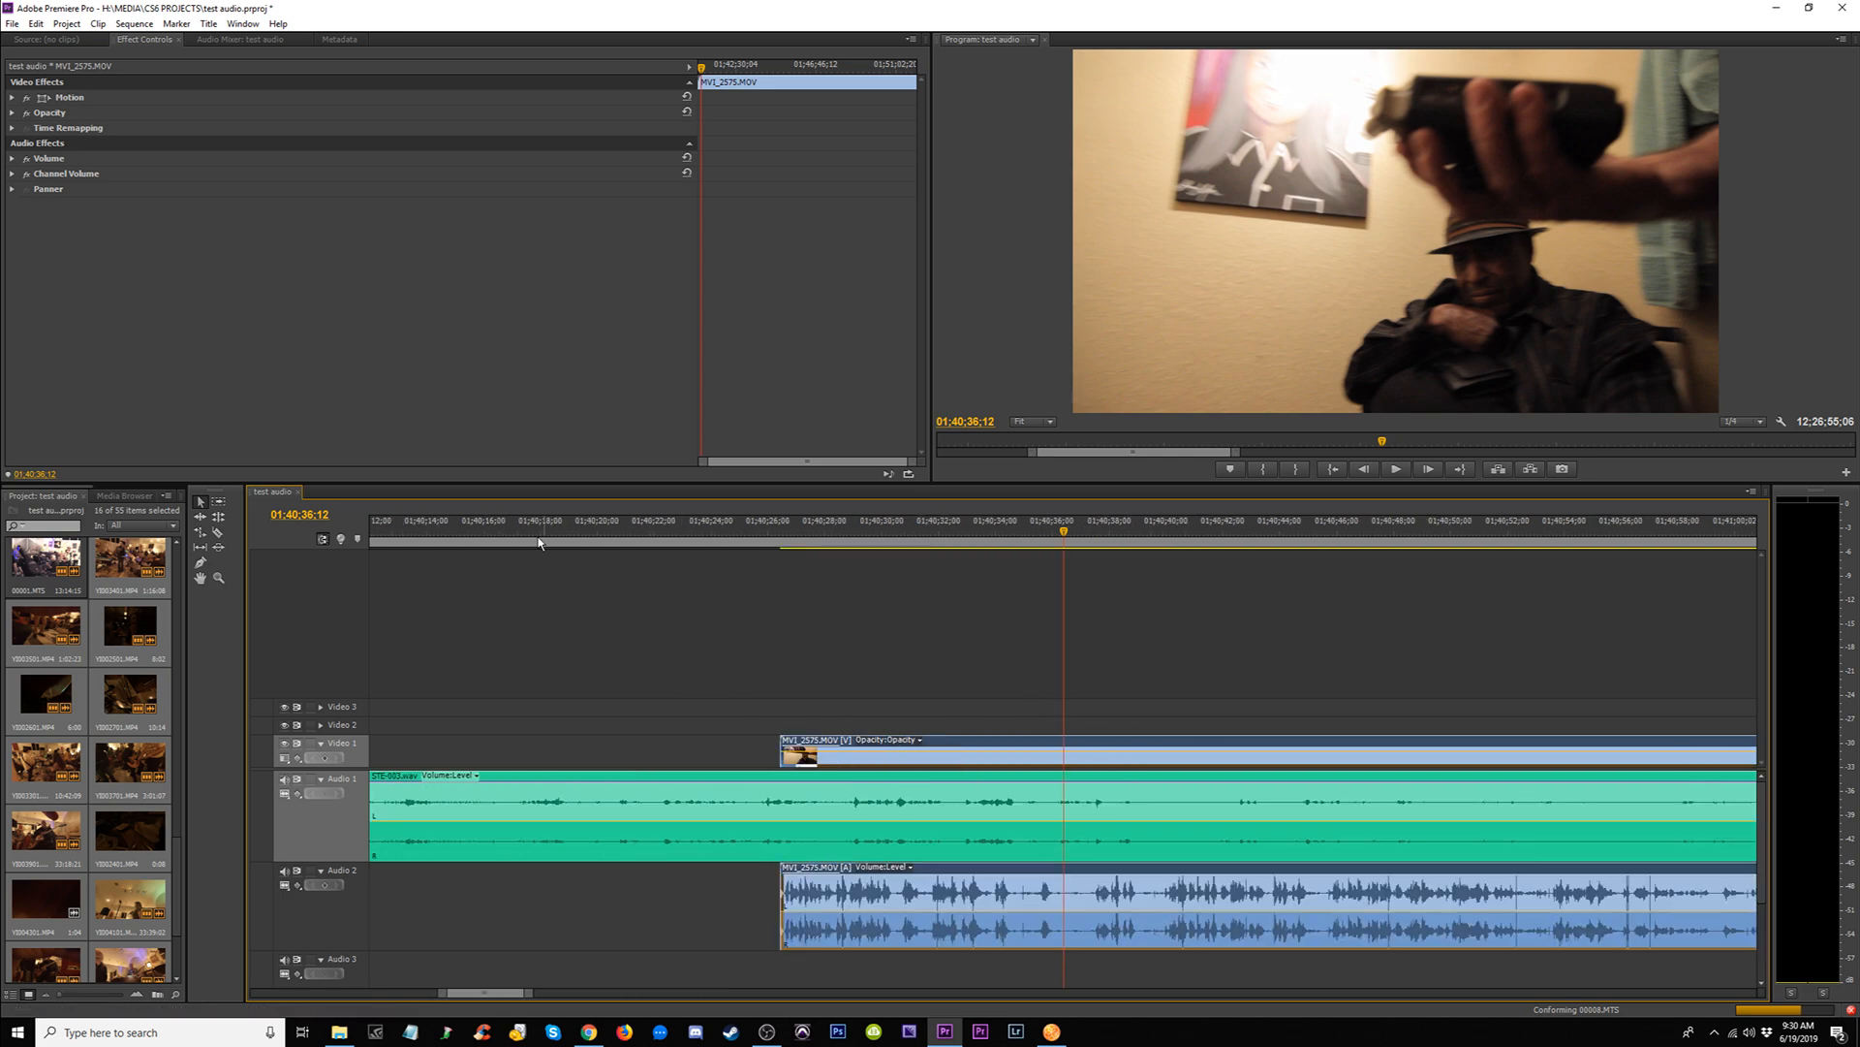
Step: Play STE-003.wav from about 01:40:18 into the start of MVI_2575.MOV to compare both recordings
click(511, 528)
key(space)
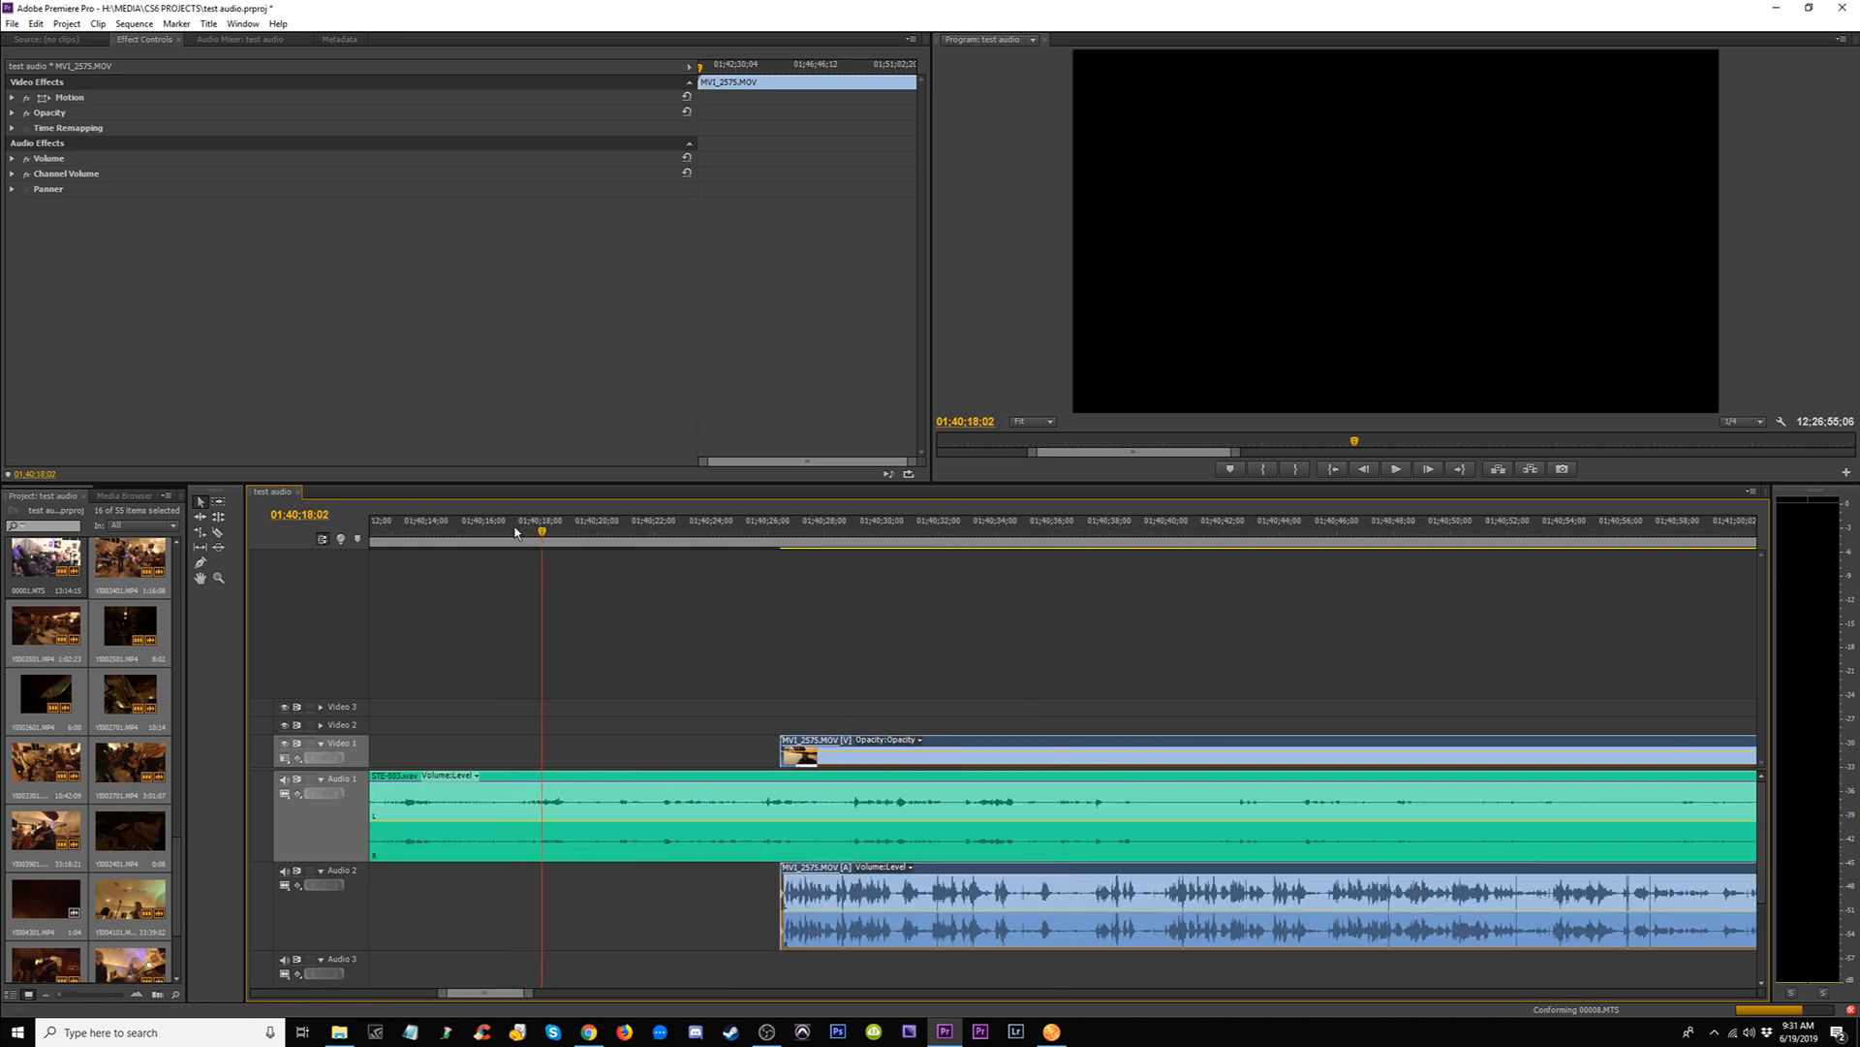
drag(562, 533, 618, 560)
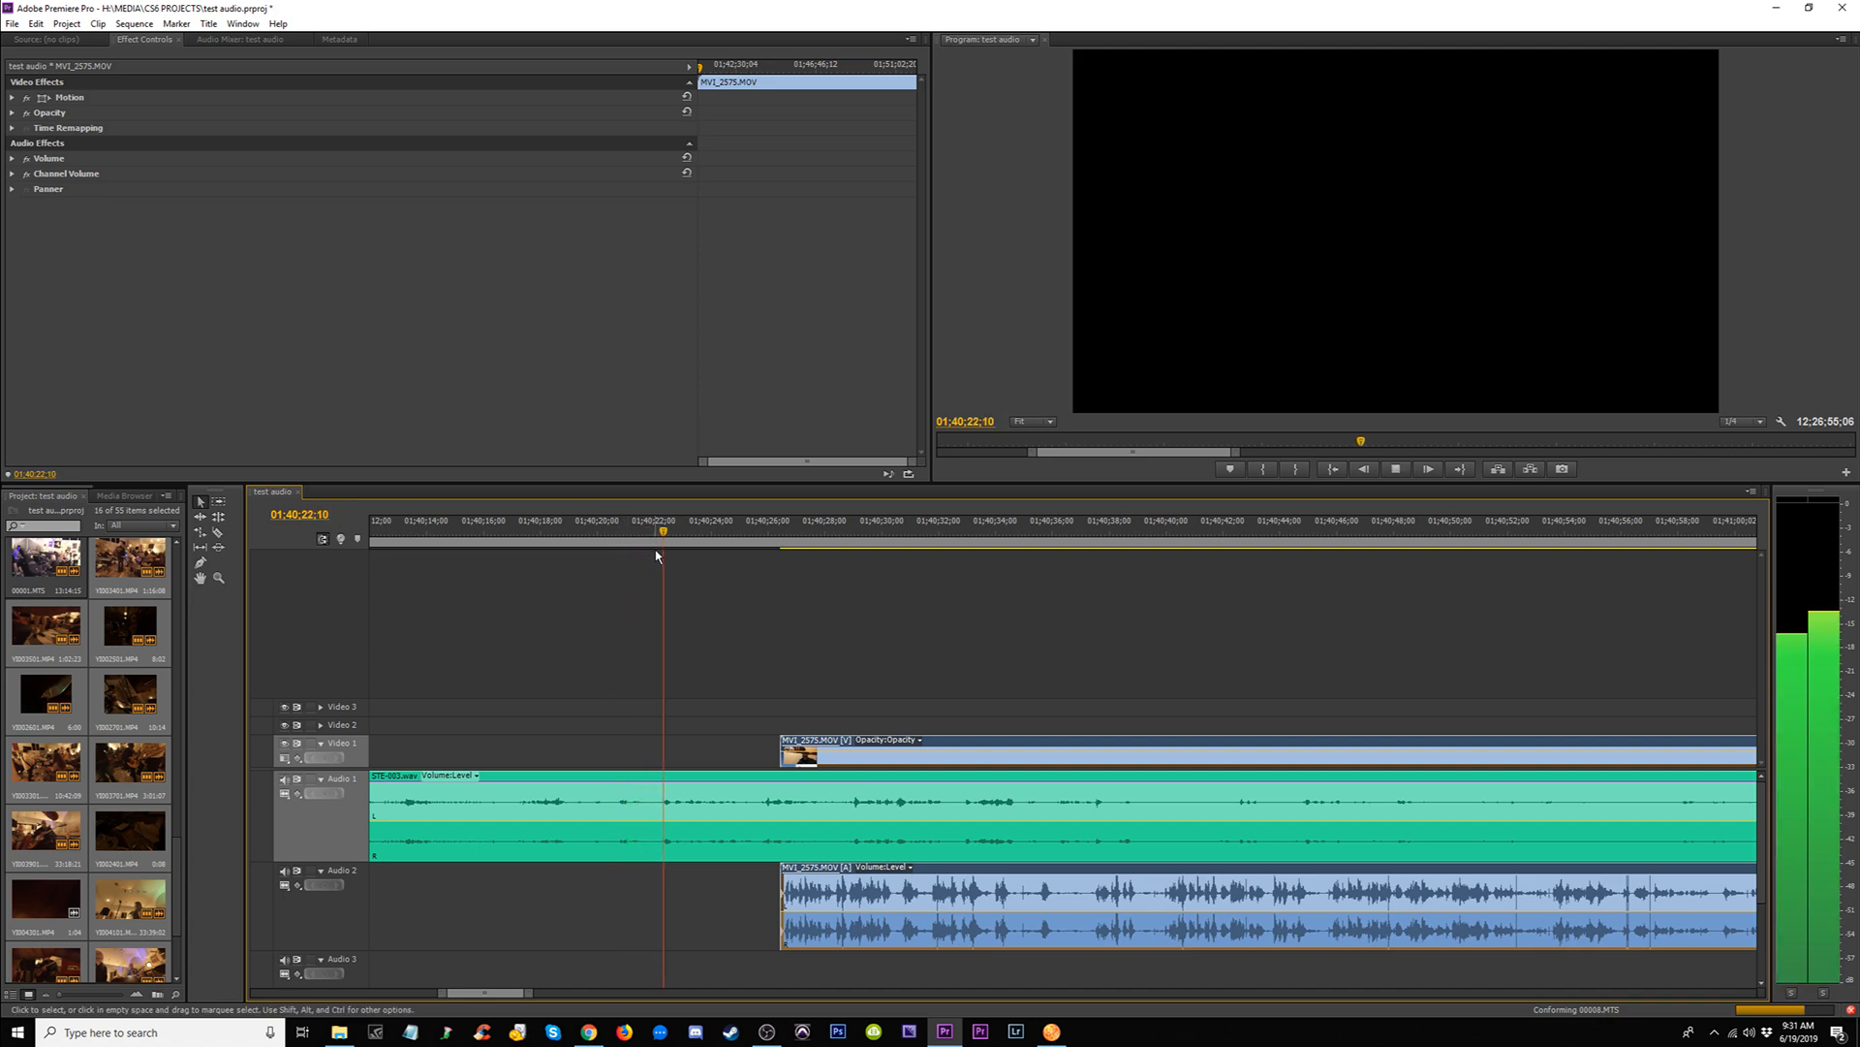
key(space)
drag(687, 536, 714, 539)
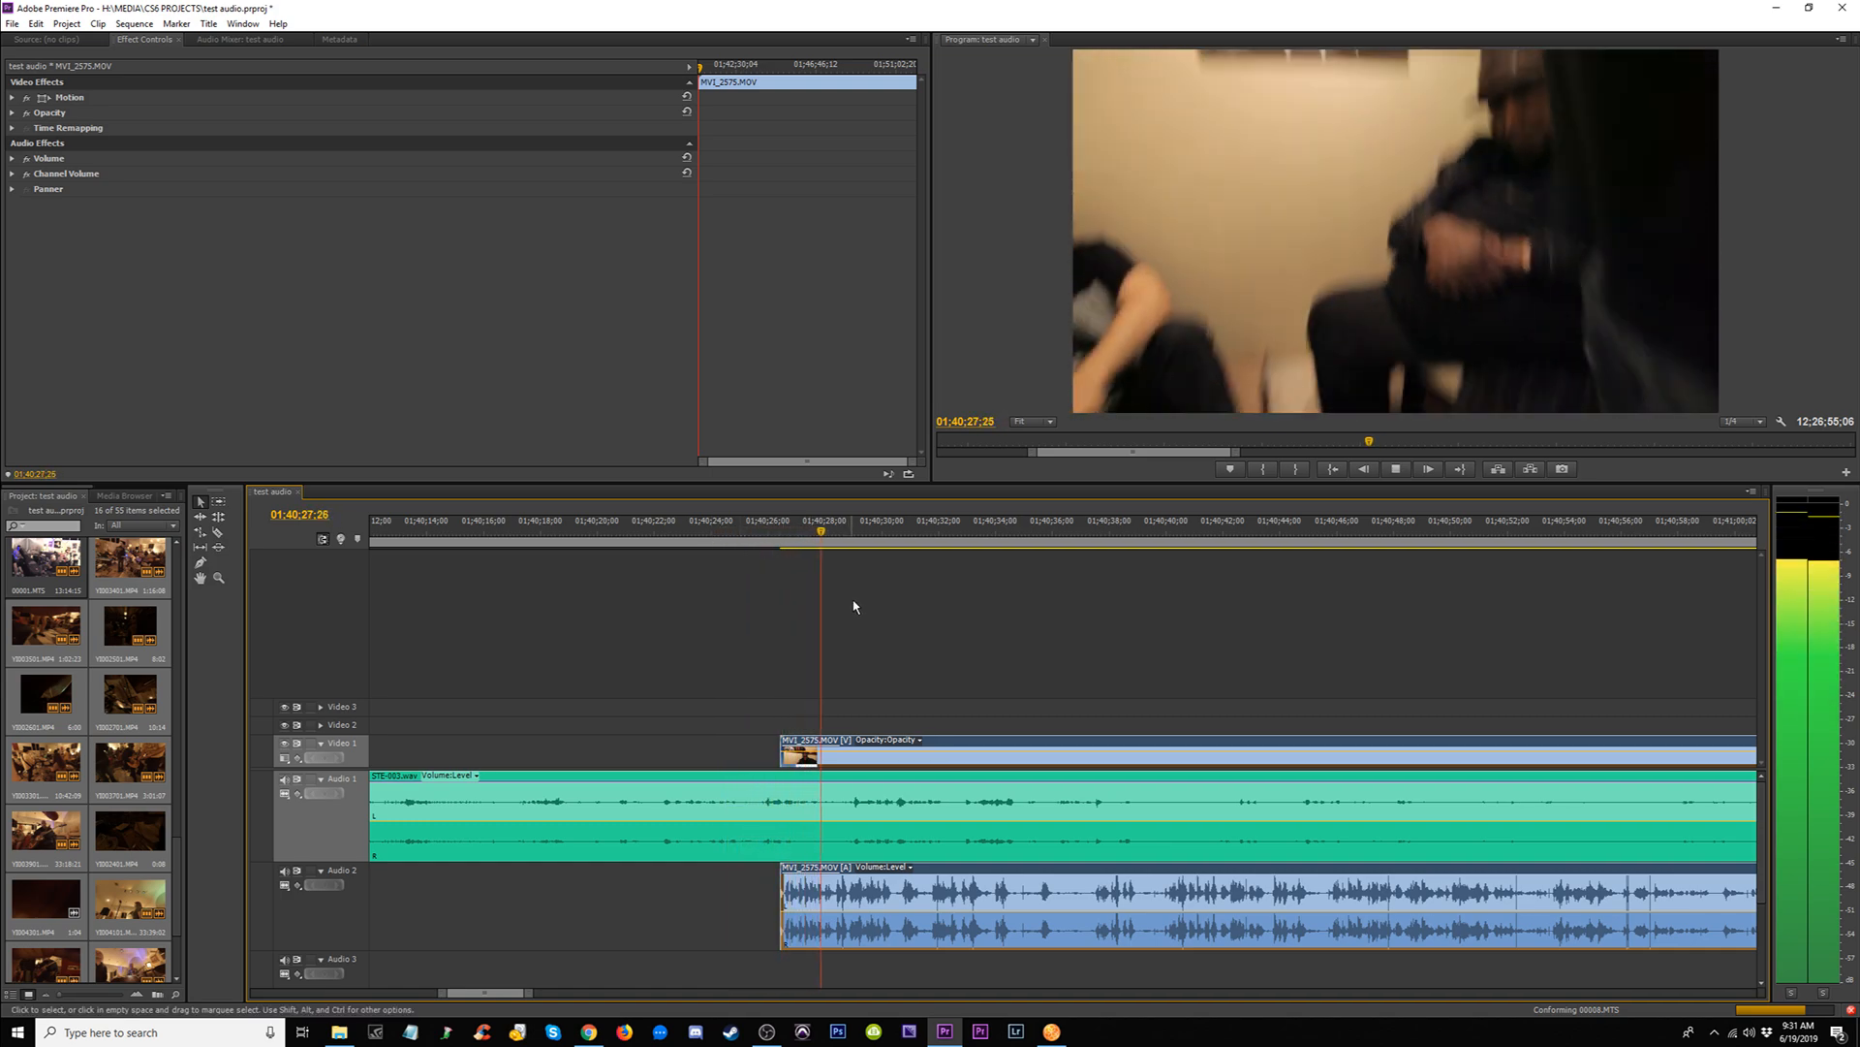
key(space)
Step: Select all the MVI clips and shift the group later, leaving STE-003.wav free after its loud opening section
key(minus)
key(minus)
key(minus)
key(minus)
key(minus)
key(minus)
key(minus)
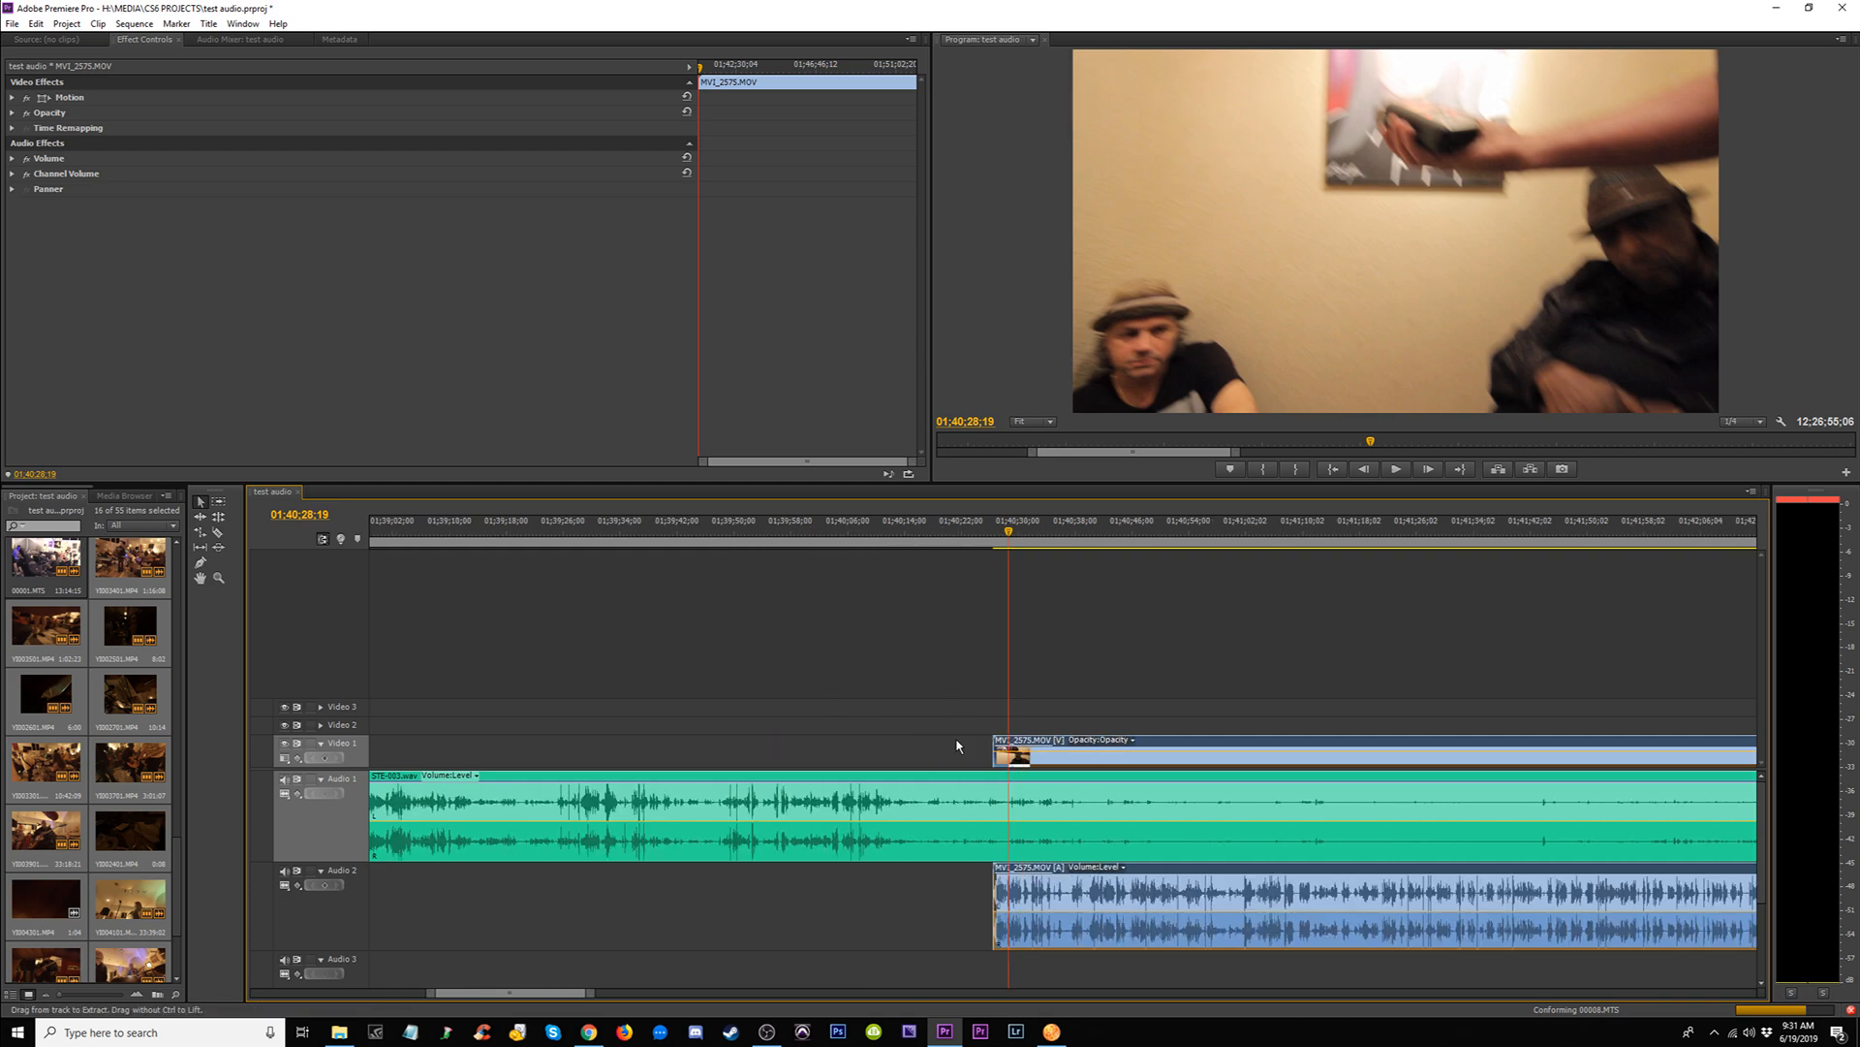
drag(1150, 689, 1492, 753)
drag(1139, 768, 1207, 772)
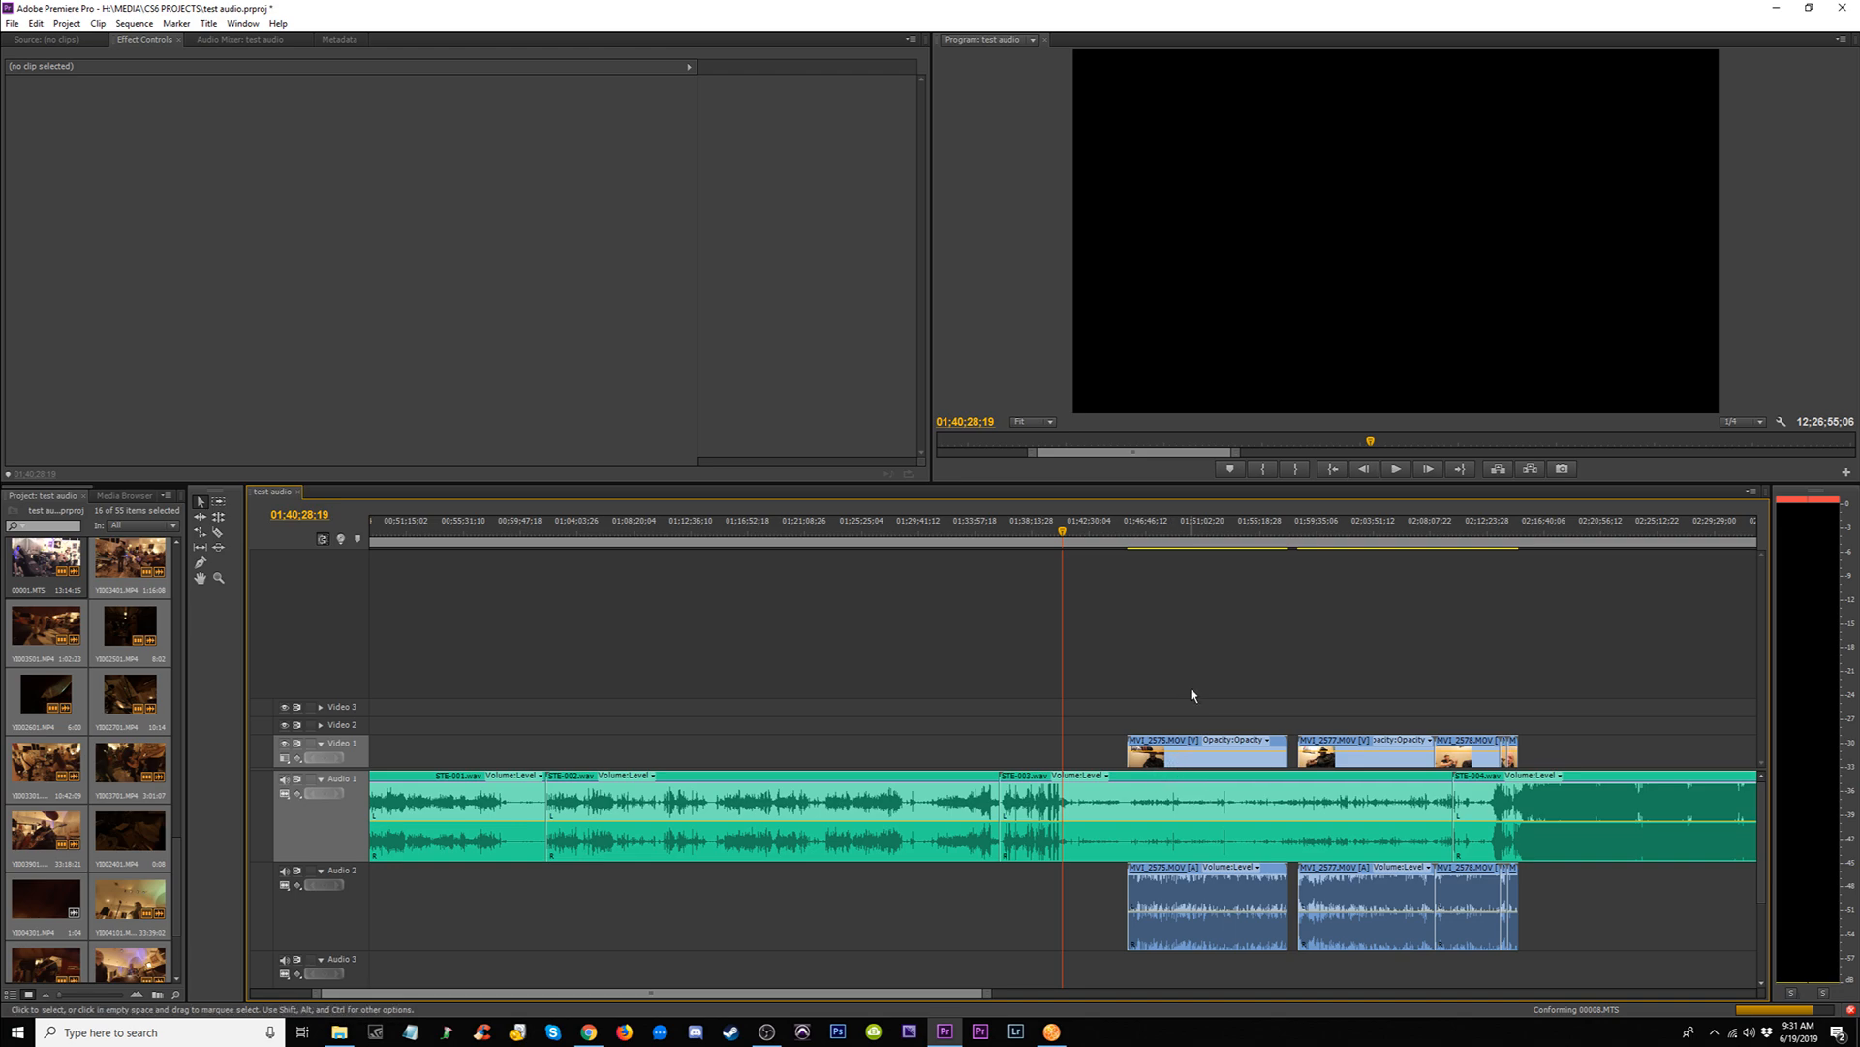
Step: Play on to 01:40:31:15, split STE-003.wav there, and trim back the end of the earlier piece to leave a gap
click(1191, 768)
key(equal)
key(equal)
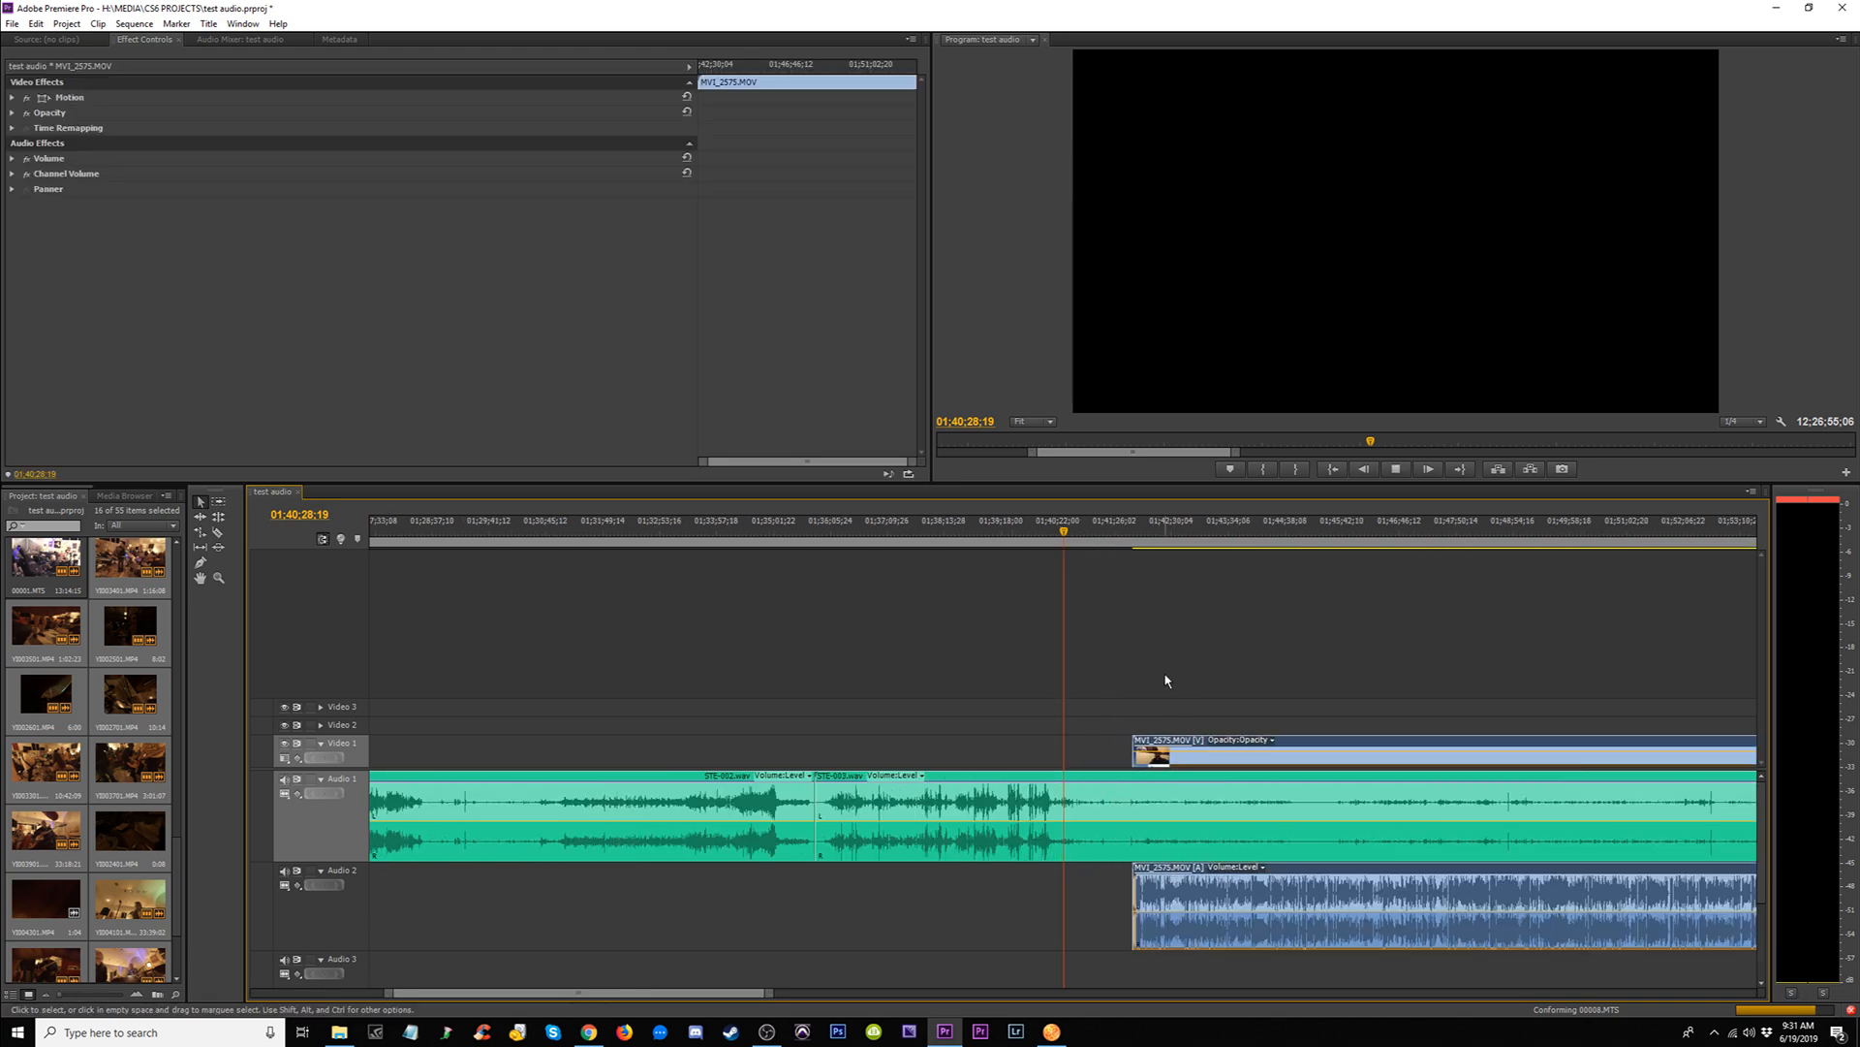
key(space)
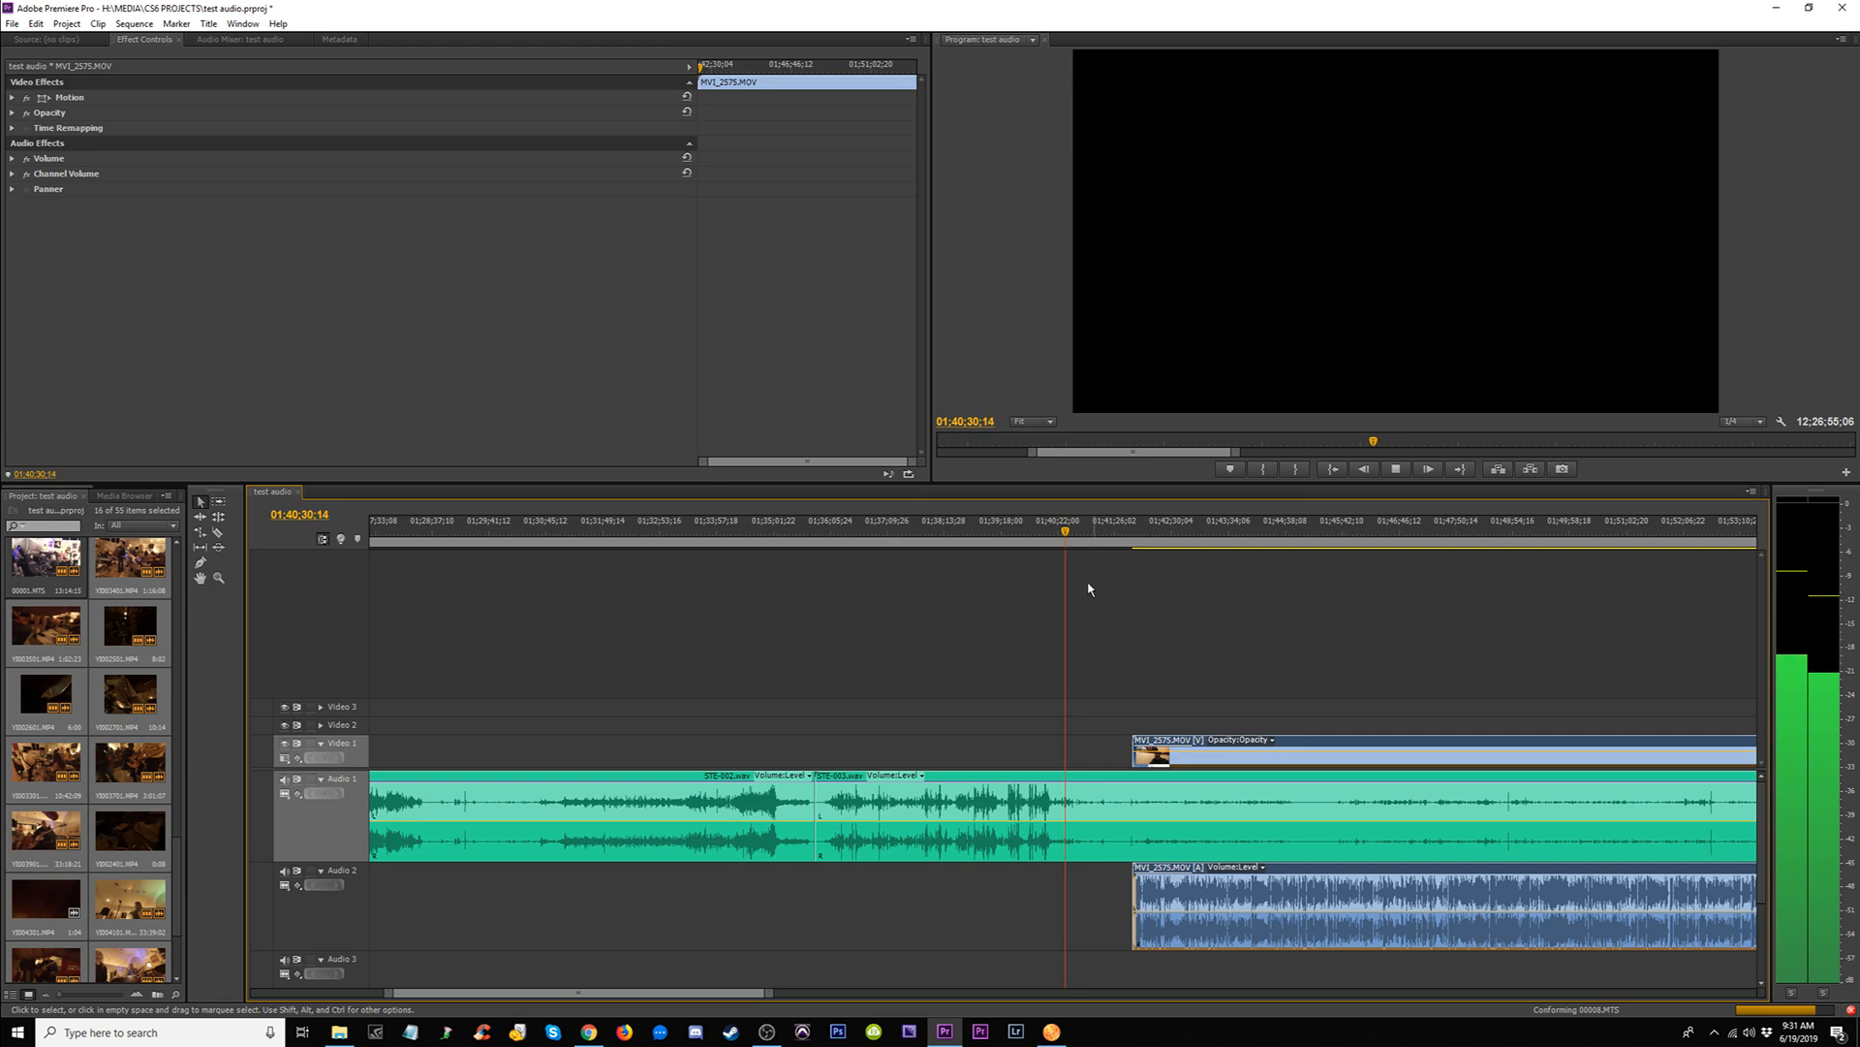
key(space)
key(c)
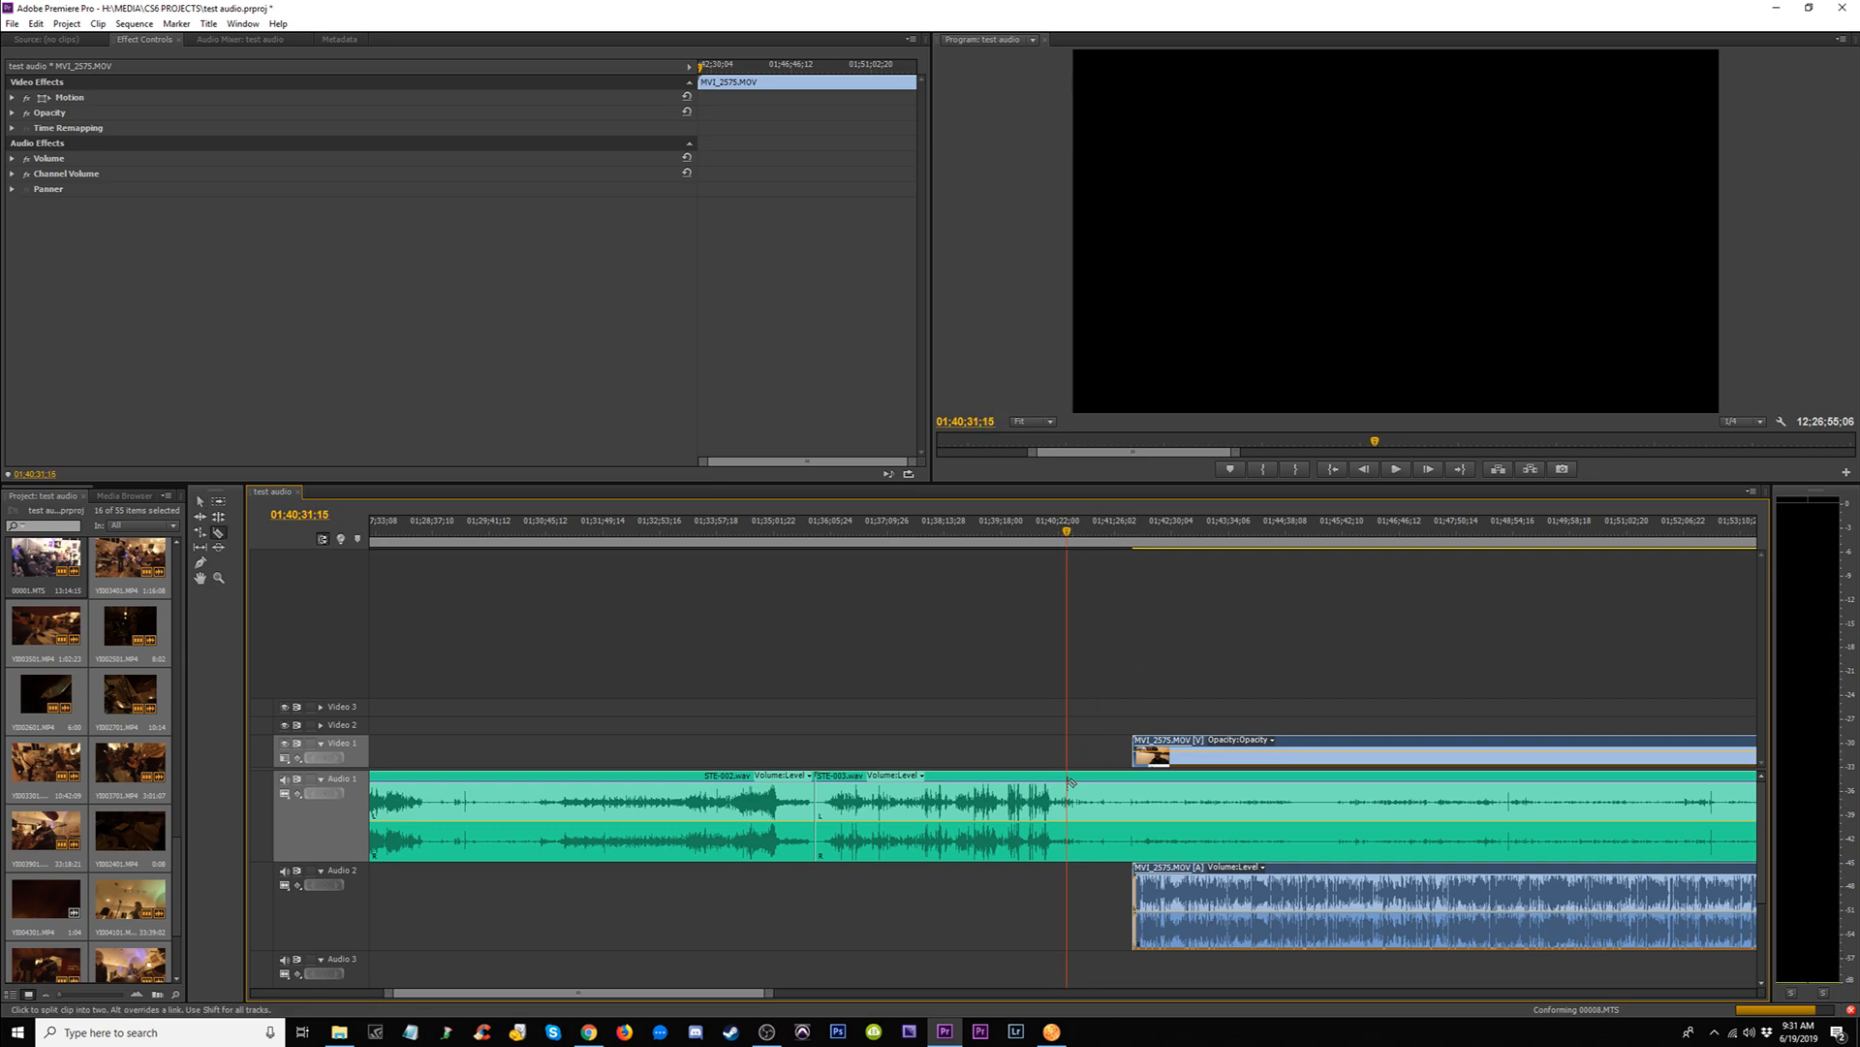
drag(1060, 788, 940, 803)
Step: Move MVI_2575.MOV earlier so it begins in the STE-003.wav gap, and play its opening camera audio alone
drag(1172, 734, 1059, 737)
click(1030, 531)
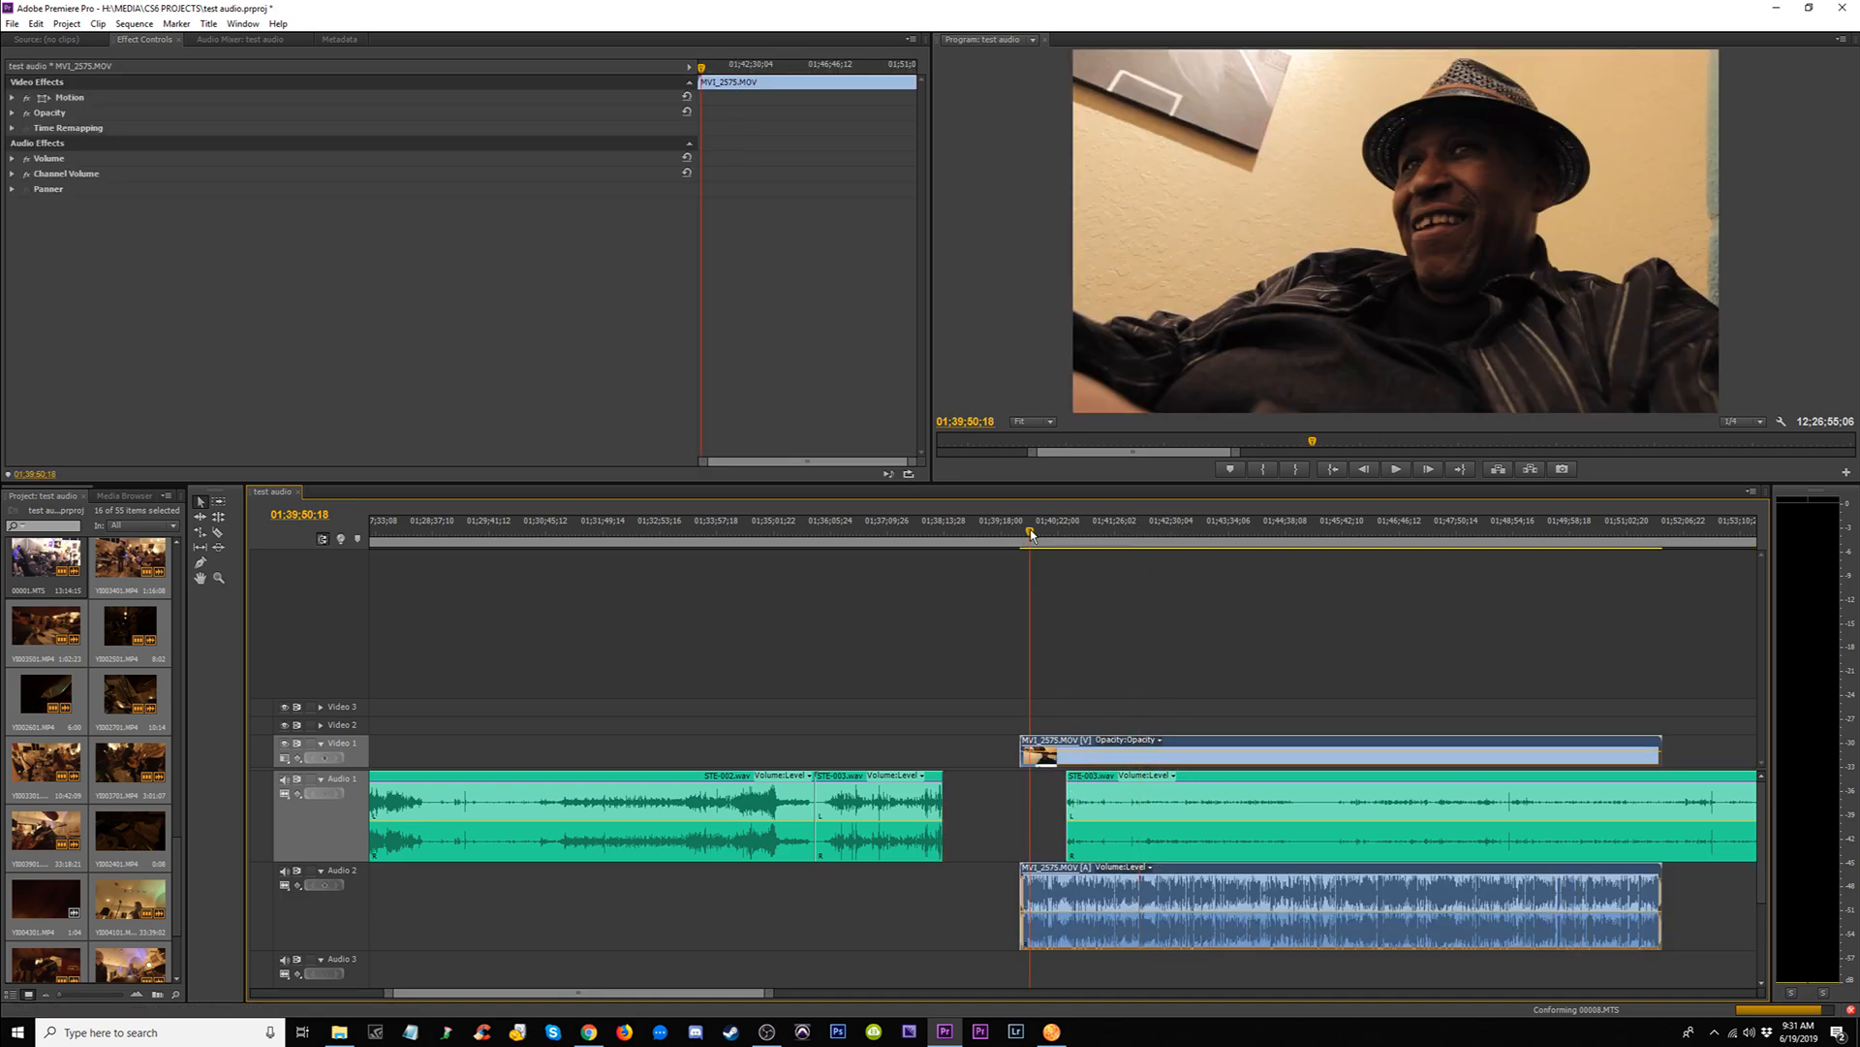
key(space)
key(equal)
key(equal)
key(equal)
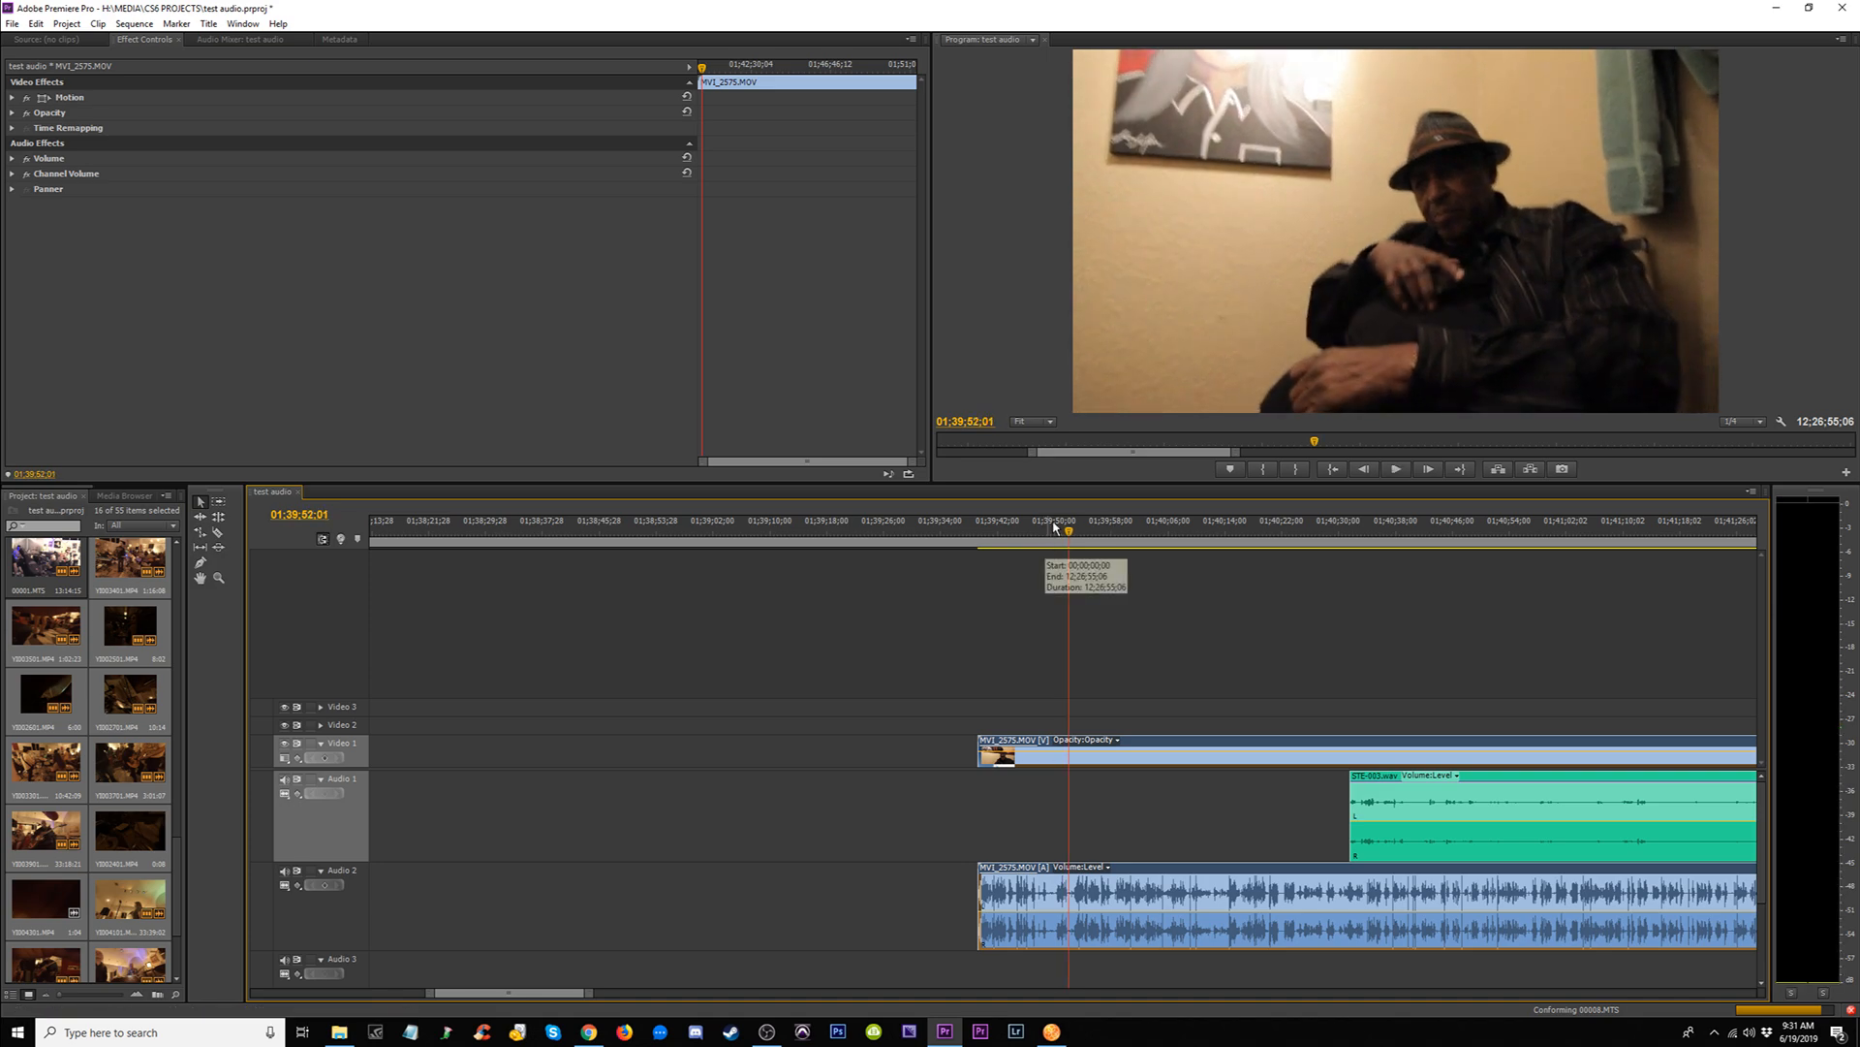
click(1054, 528)
key(equal)
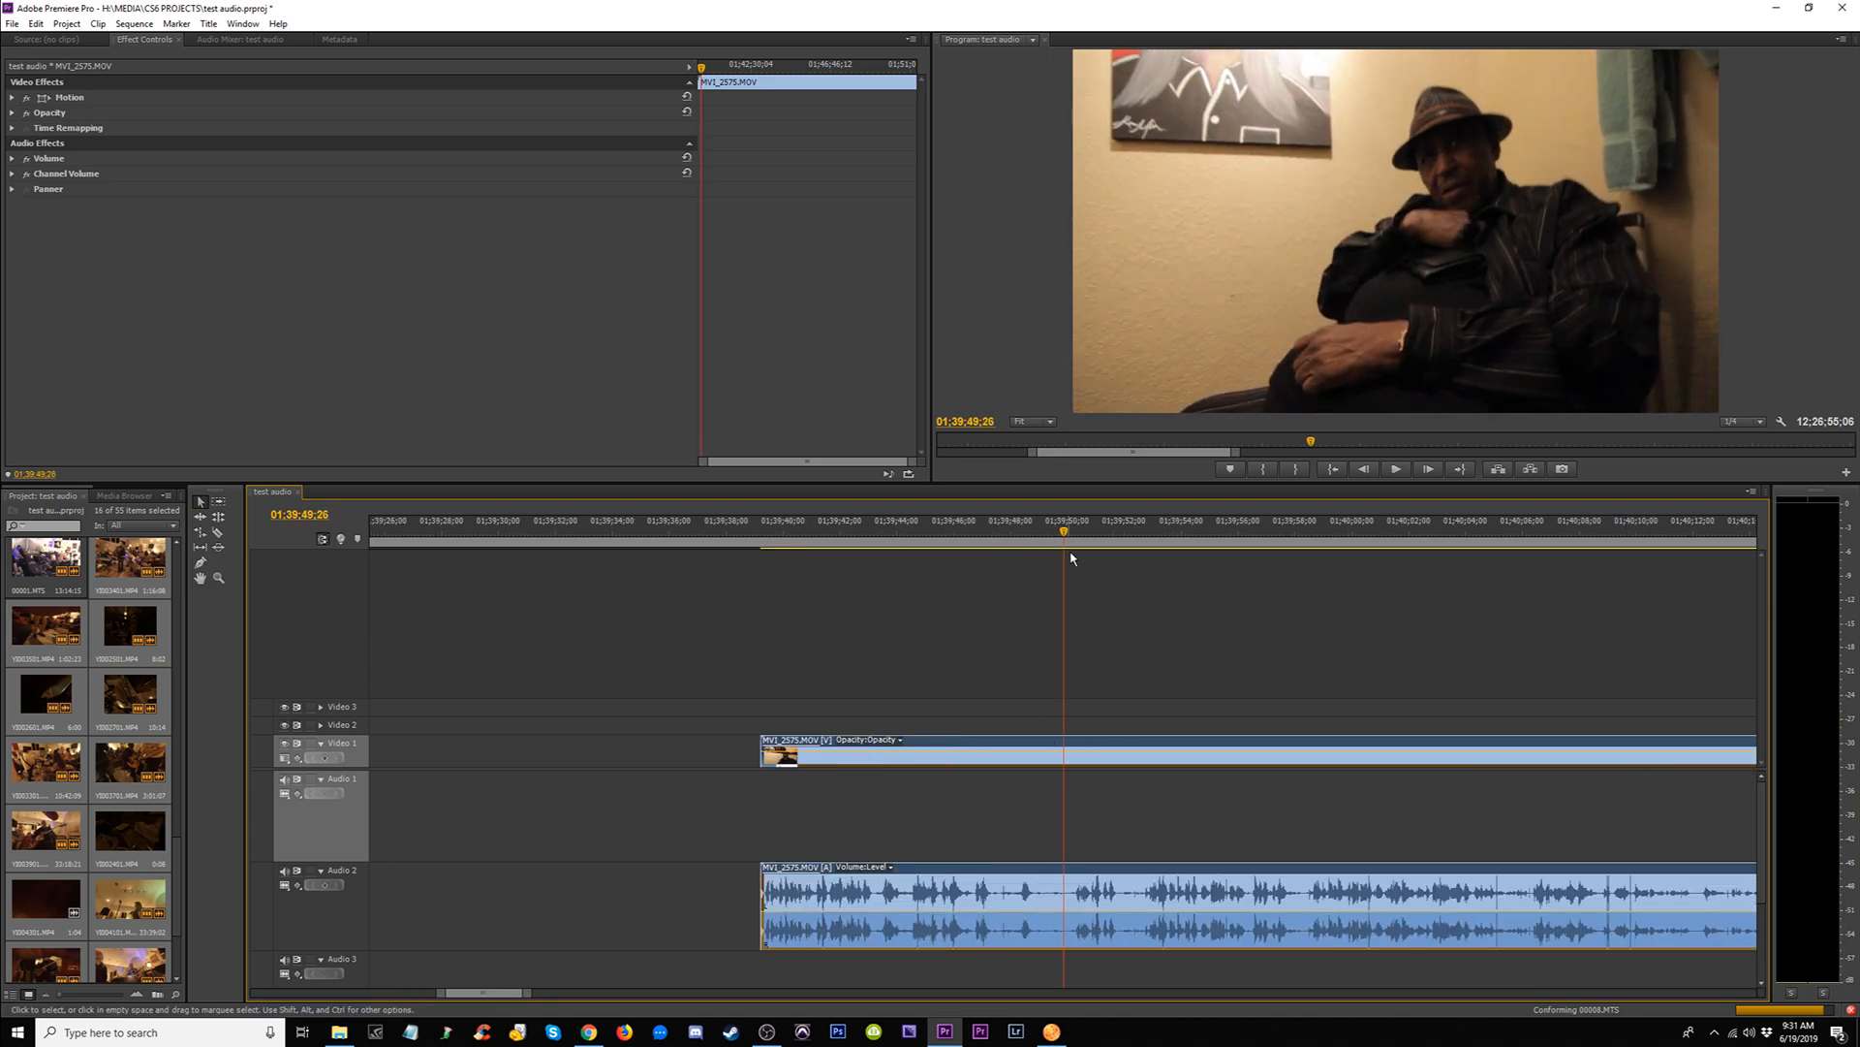
key(space)
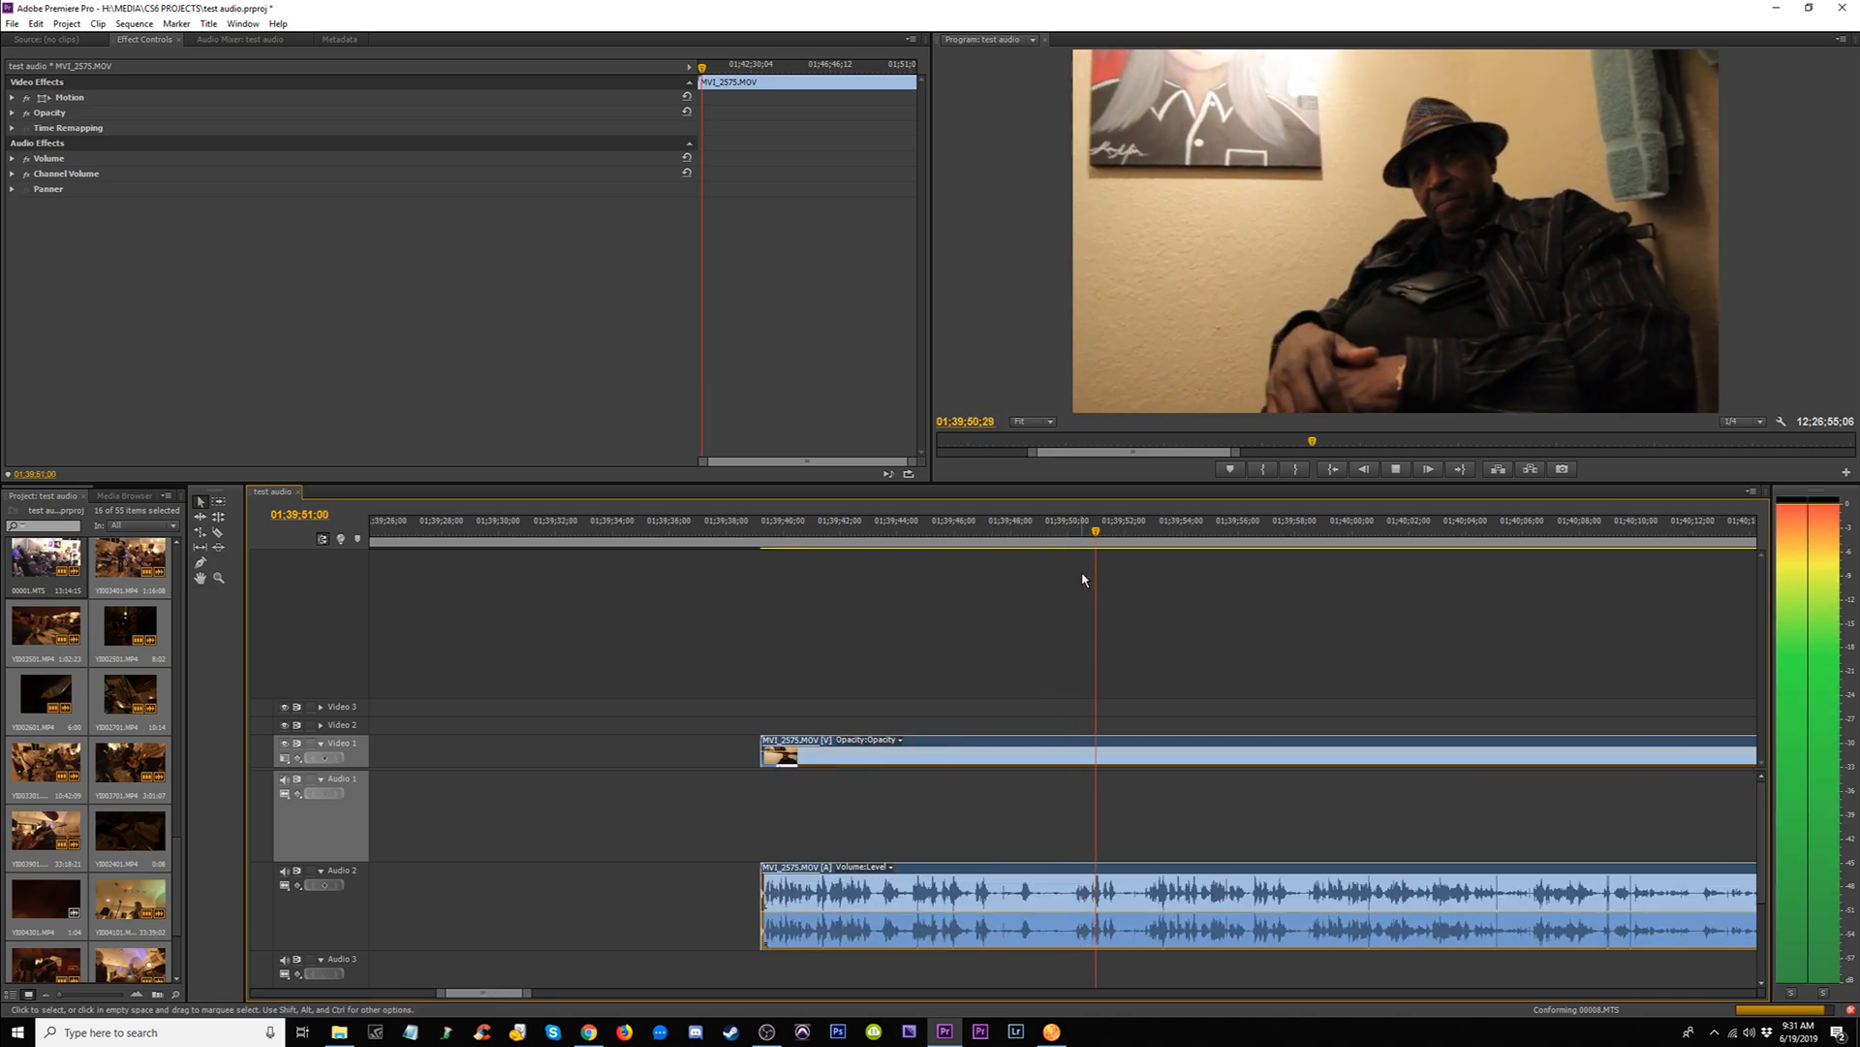
Step: Trim the start of MVI_2575.MOV to the cue at 01:39:50:24
drag(1076, 531, 1090, 549)
drag(776, 887, 1092, 906)
key(minus)
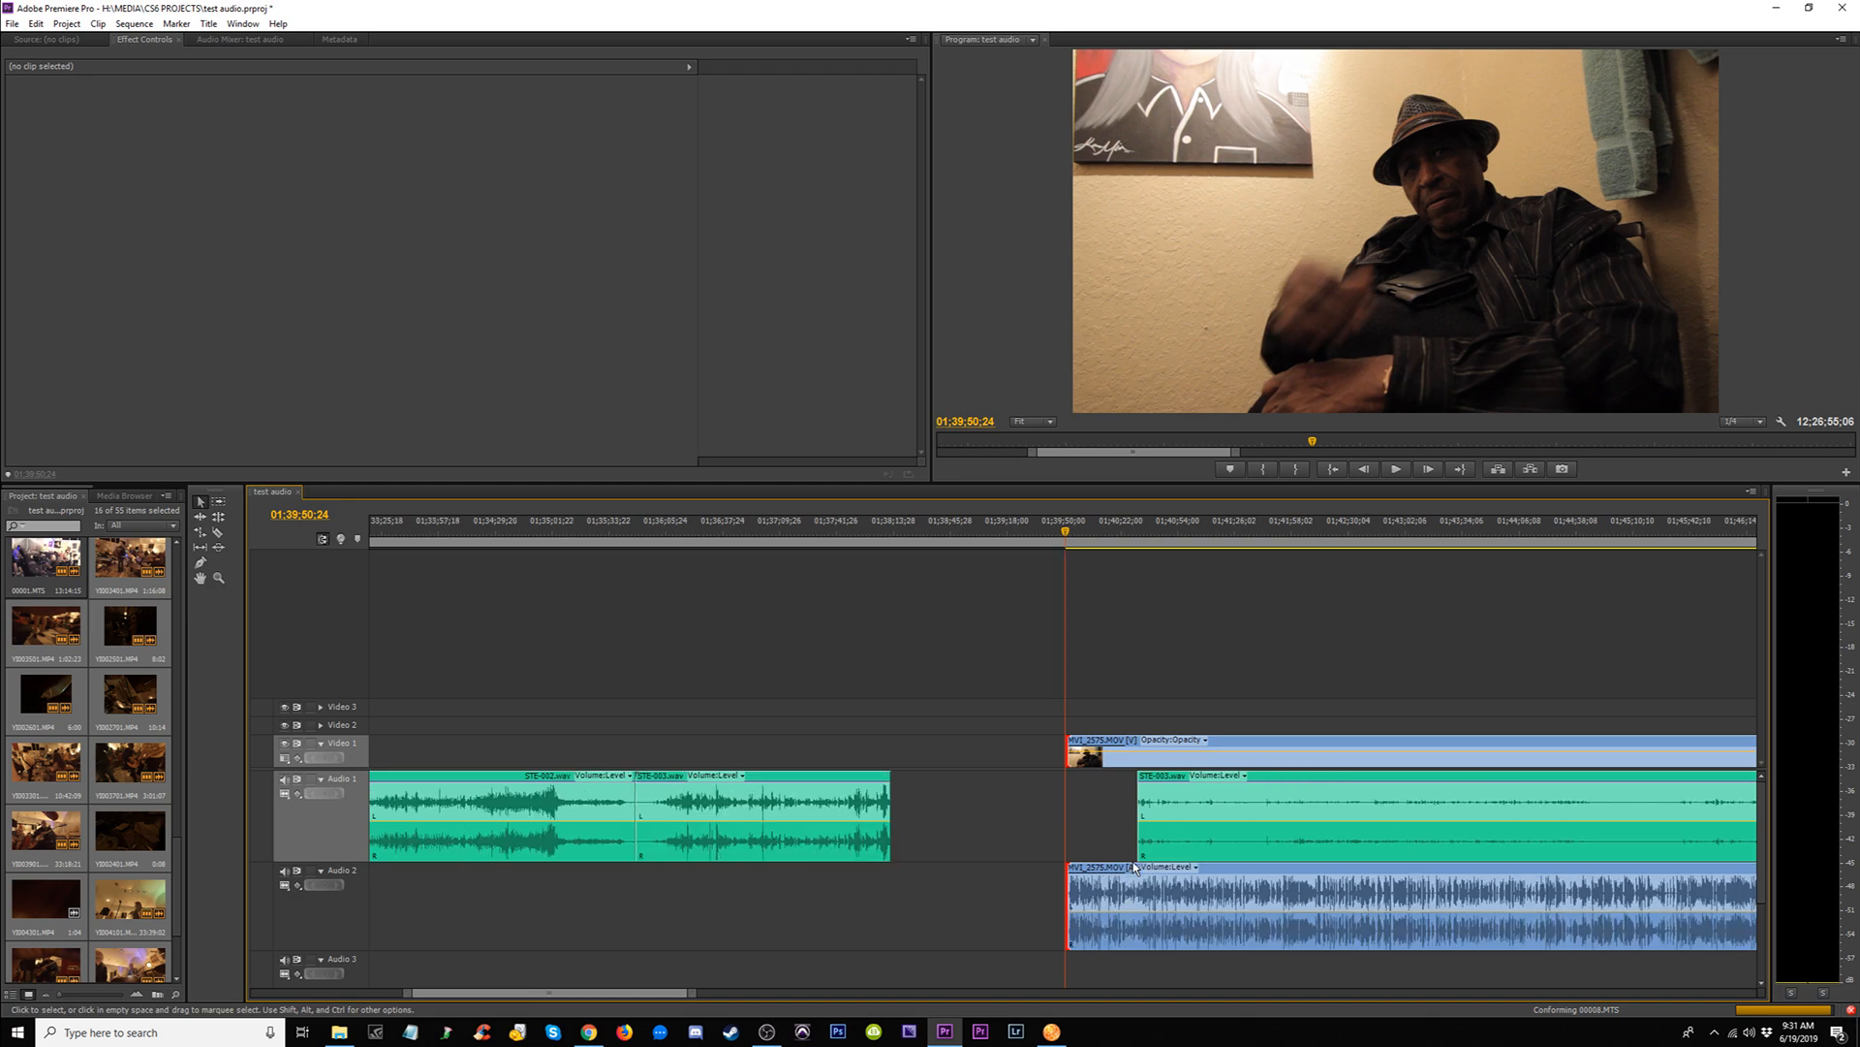
Step: Move the later STE-003.wav piece earlier, close behind the first piece, and play its opening to find the matching cue
drag(1223, 805, 1003, 811)
click(922, 529)
key(space)
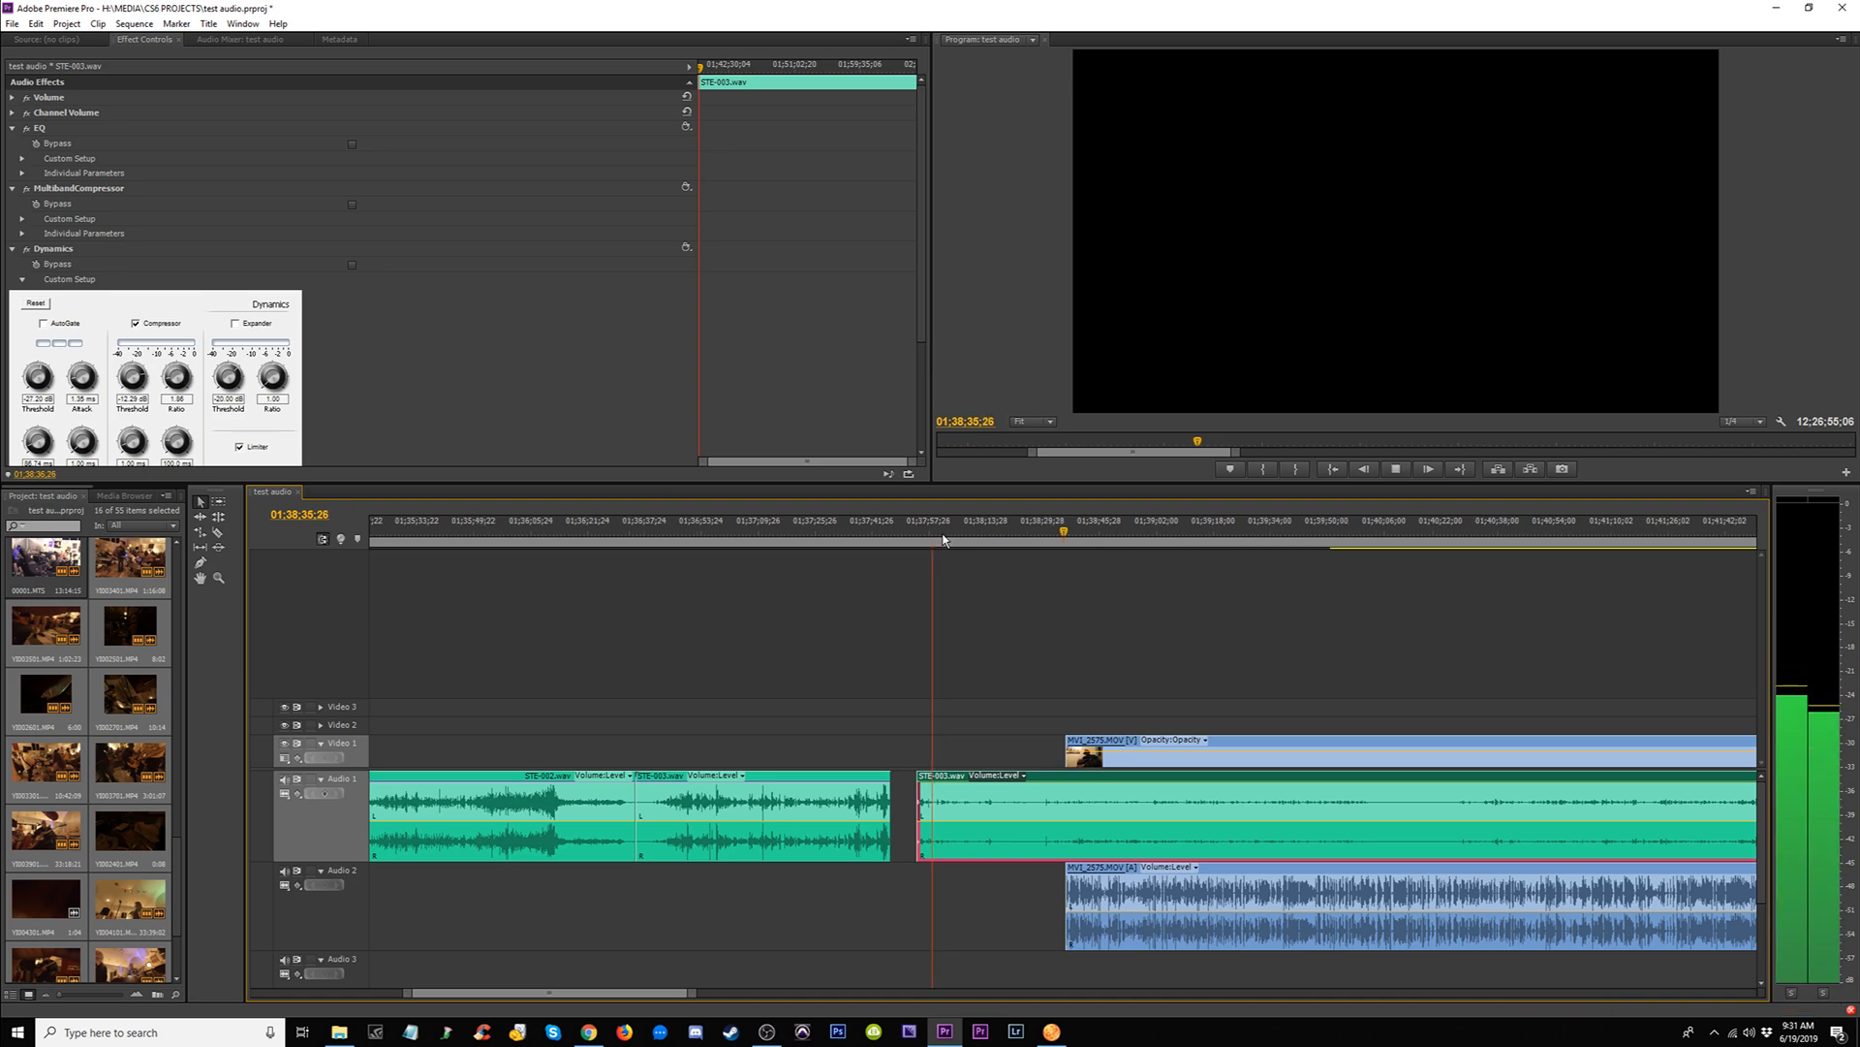
key(equal)
key(equal)
key(equal)
key(minus)
key(minus)
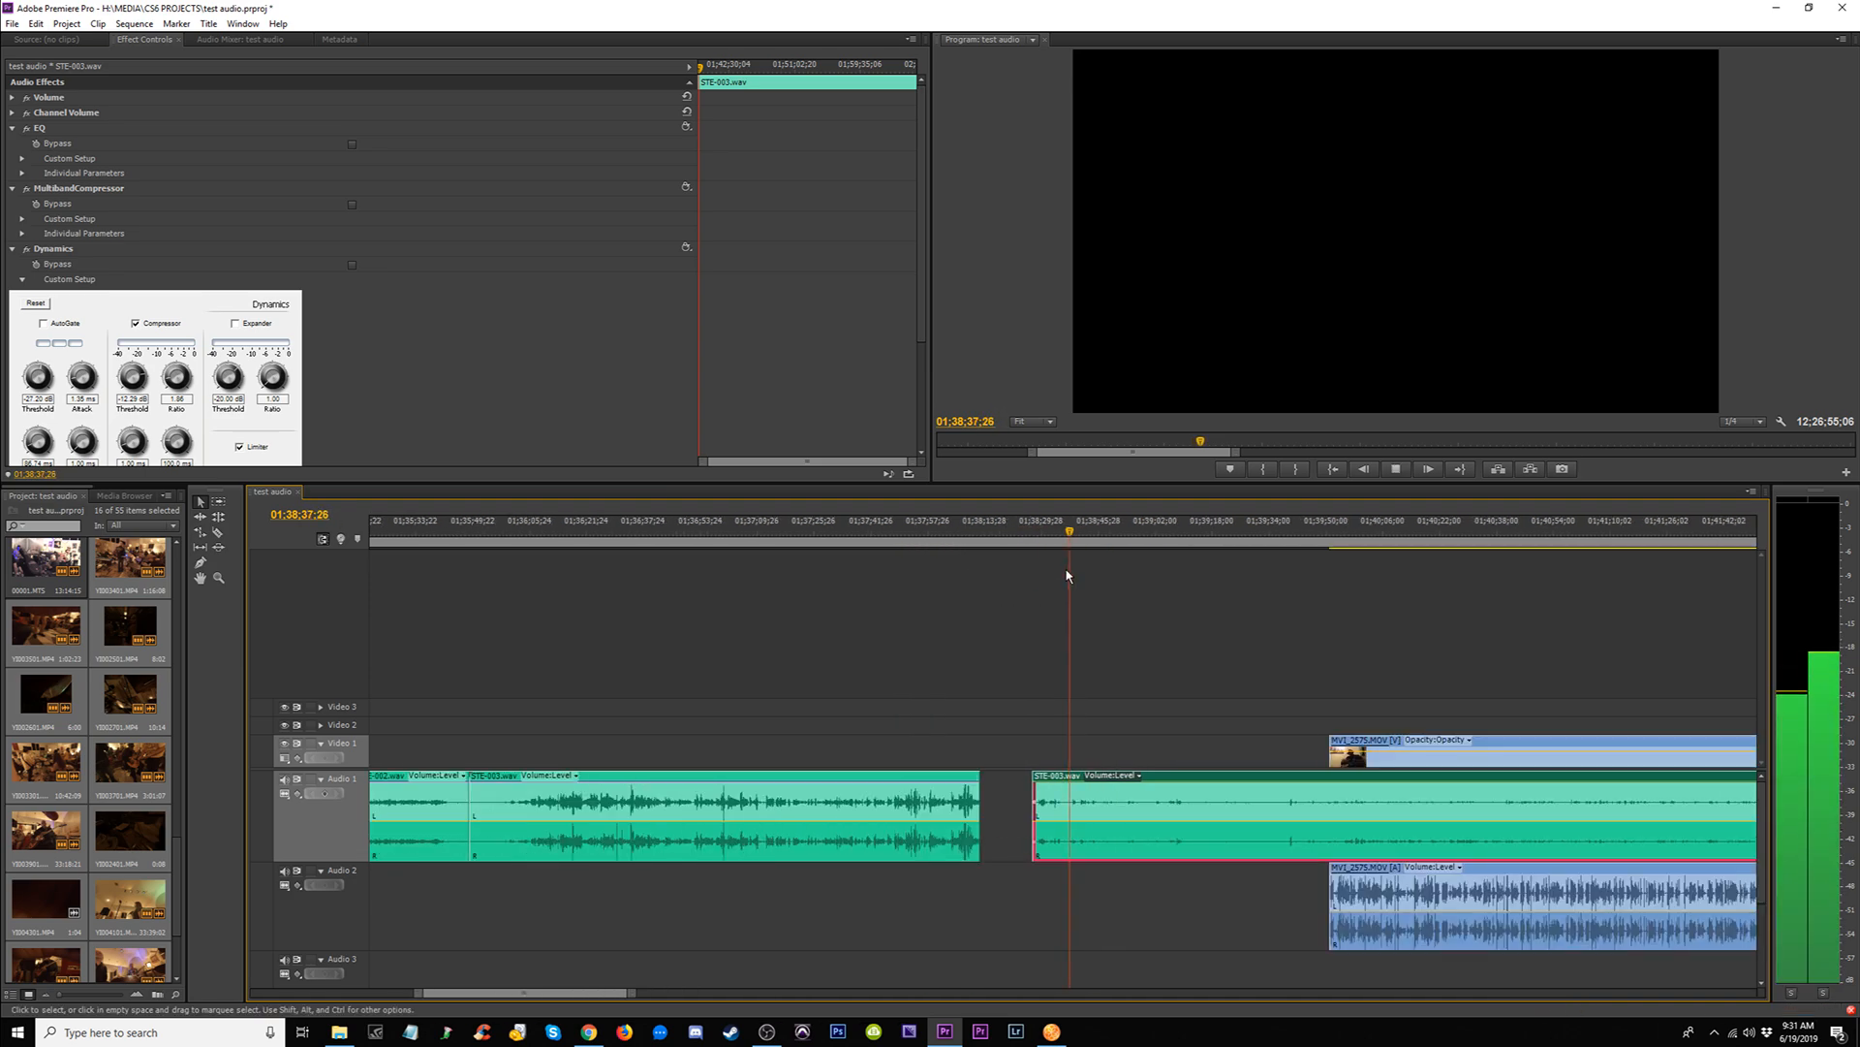
Step: Move MVI_2575.MOV earlier so its trimmed start sits at 01:38:38:27 over STE-003.wav
drag(1397, 769, 1139, 769)
key(equal)
key(equal)
key(equal)
key(equal)
key(equal)
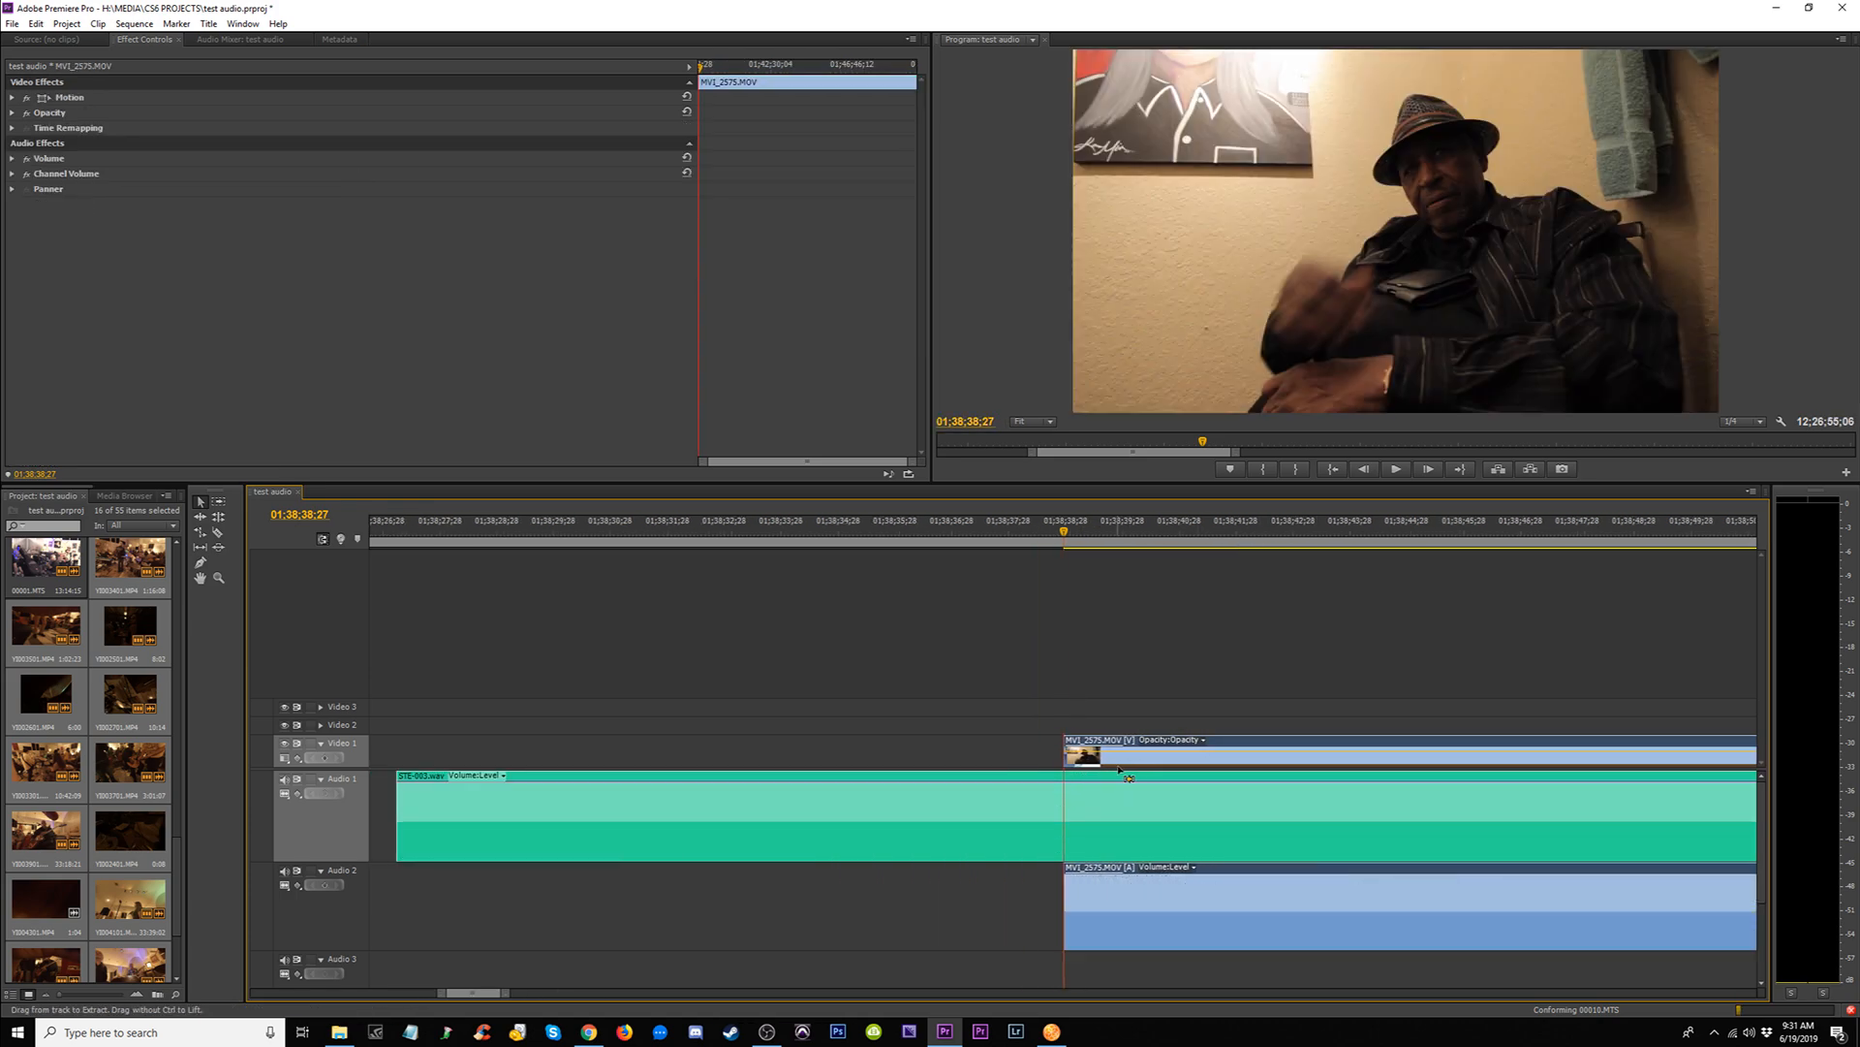
Step: Play into the start of MVI_2575.MOV and shift the clip slightly earlier to match the STE-003.wav waveform
click(864, 533)
key(space)
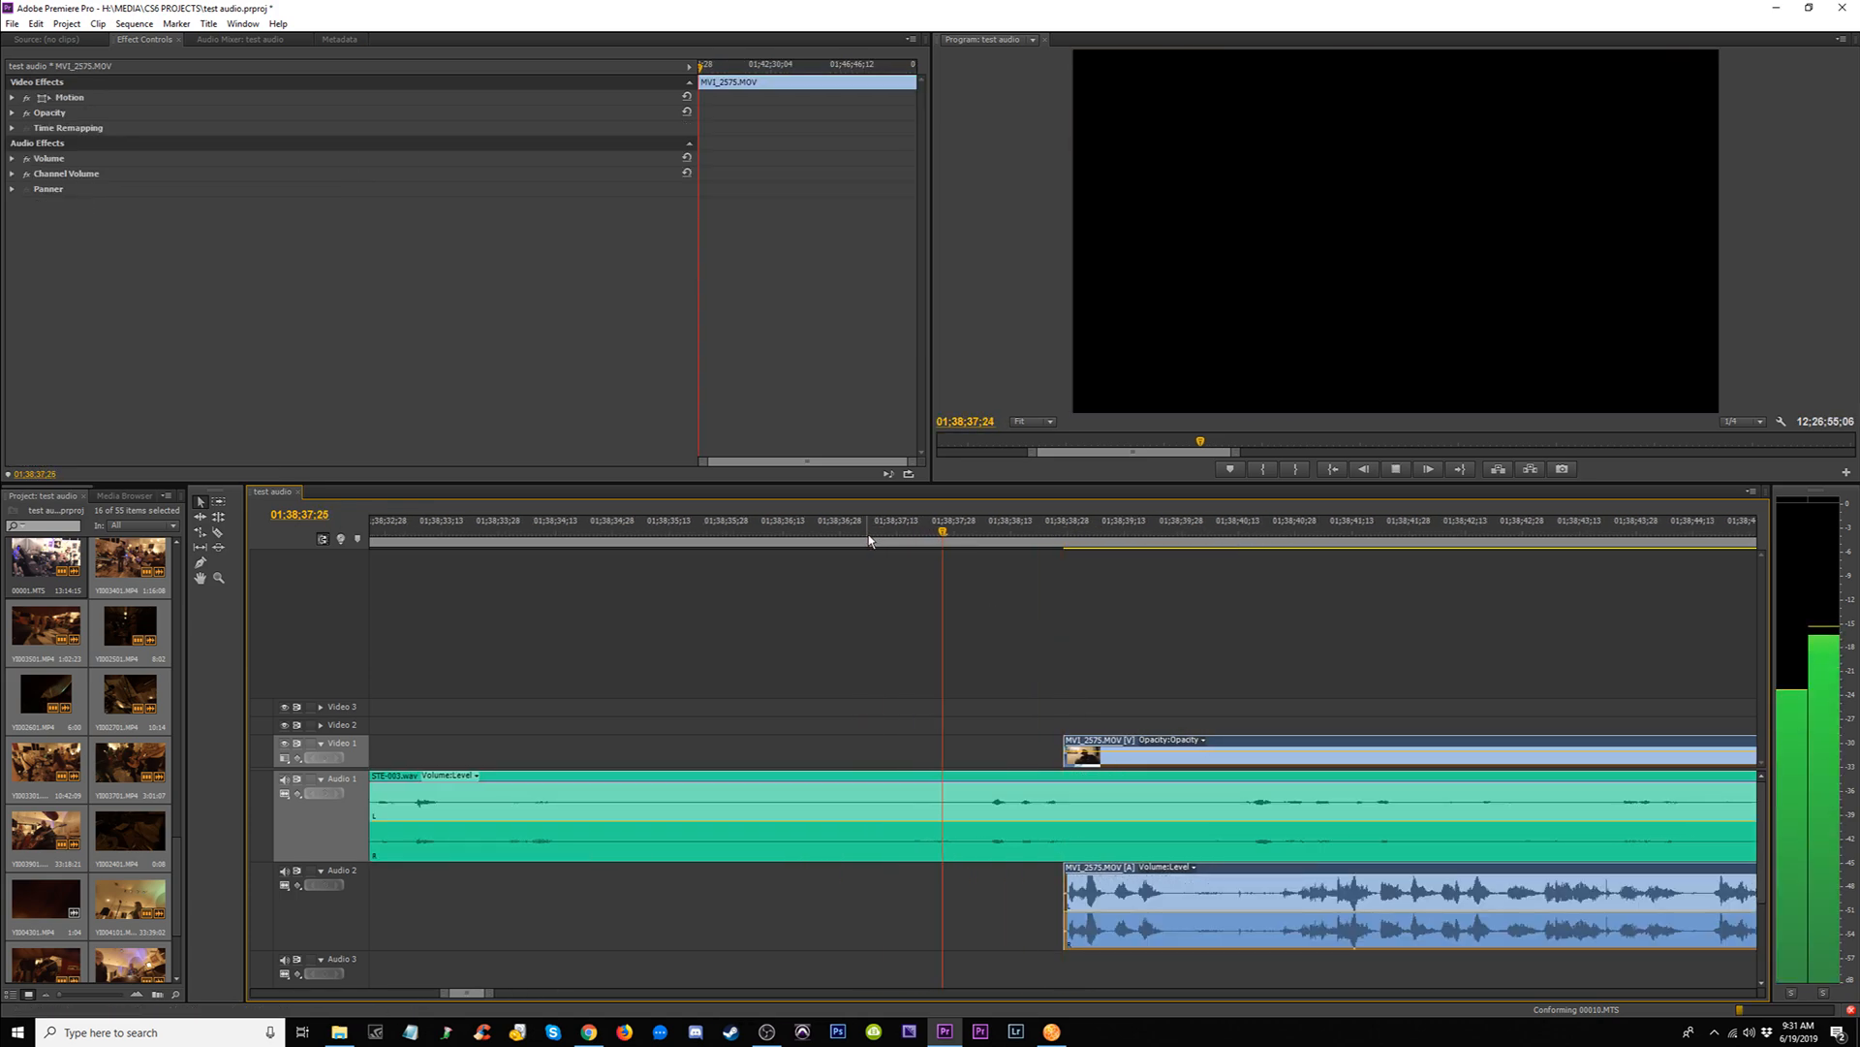
drag(1153, 766, 1080, 766)
key(equal)
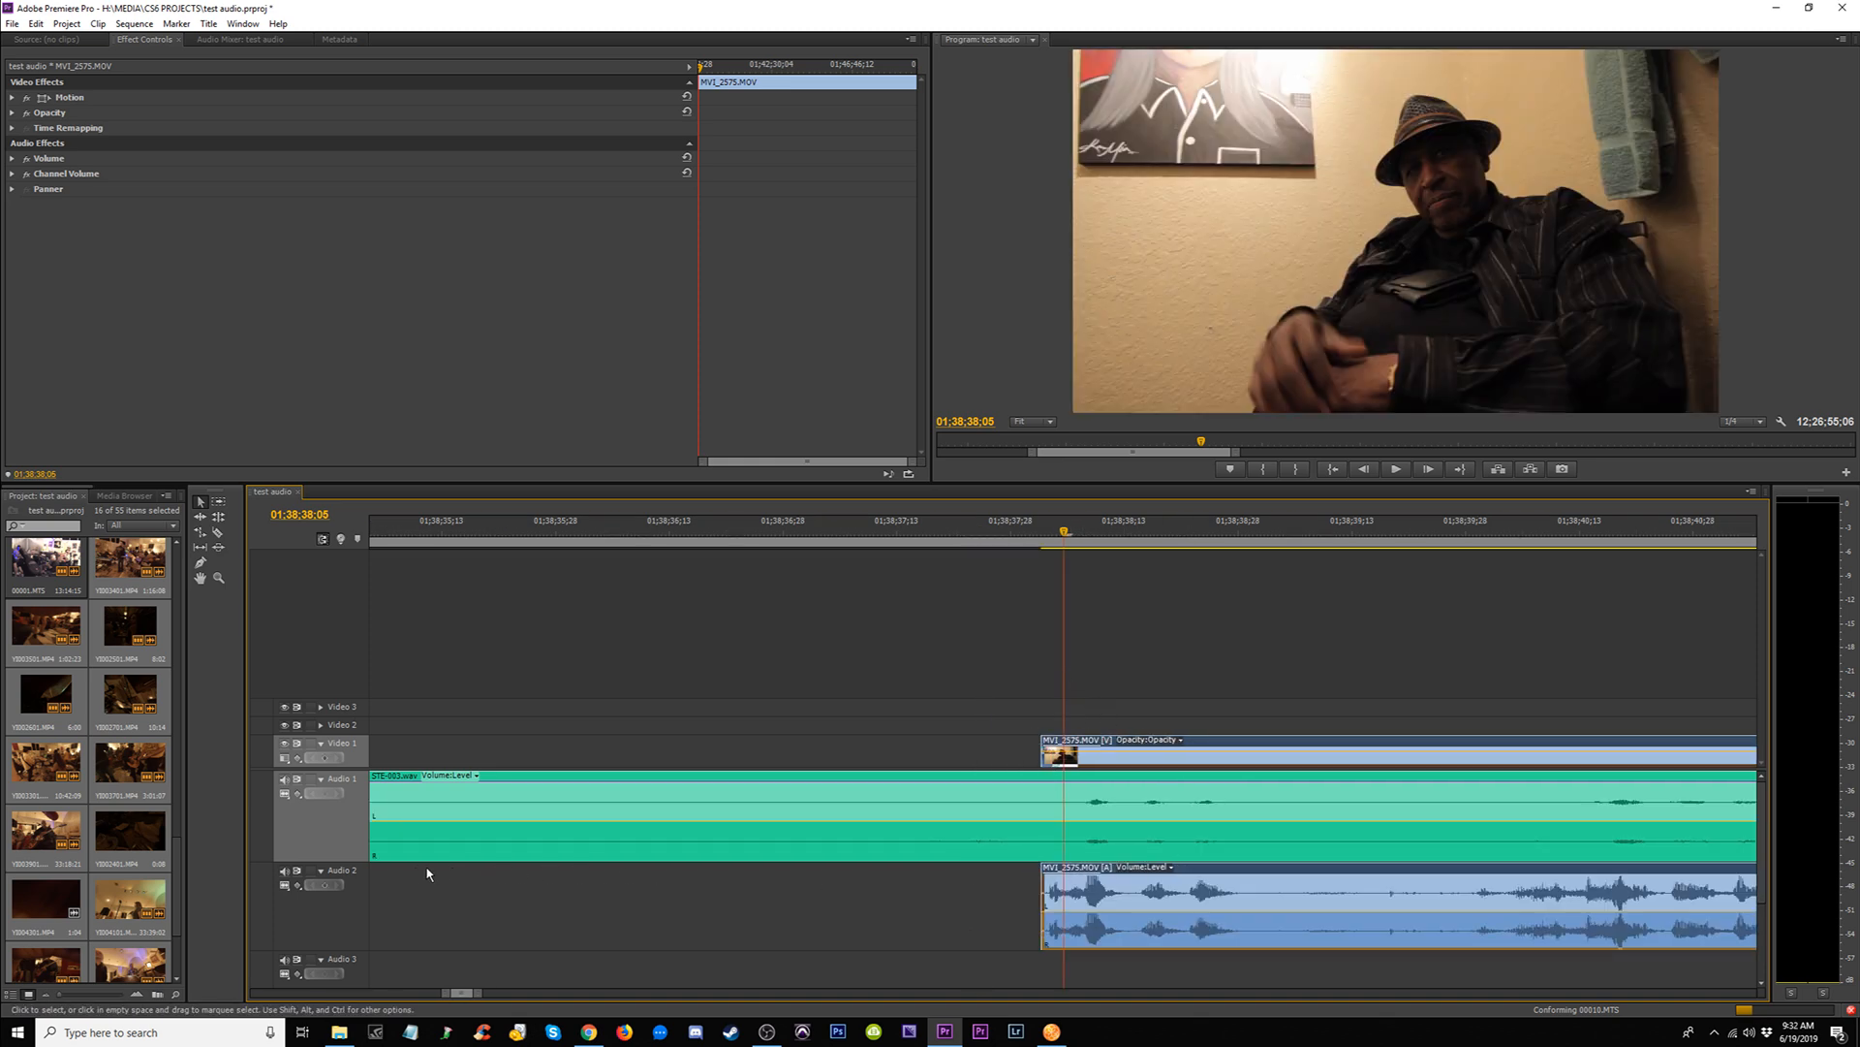
Step: Increase the Audio 1 track height and play from about 01:38:36 to check the sync with MVI_2575.MOV
drag(359, 857, 359, 904)
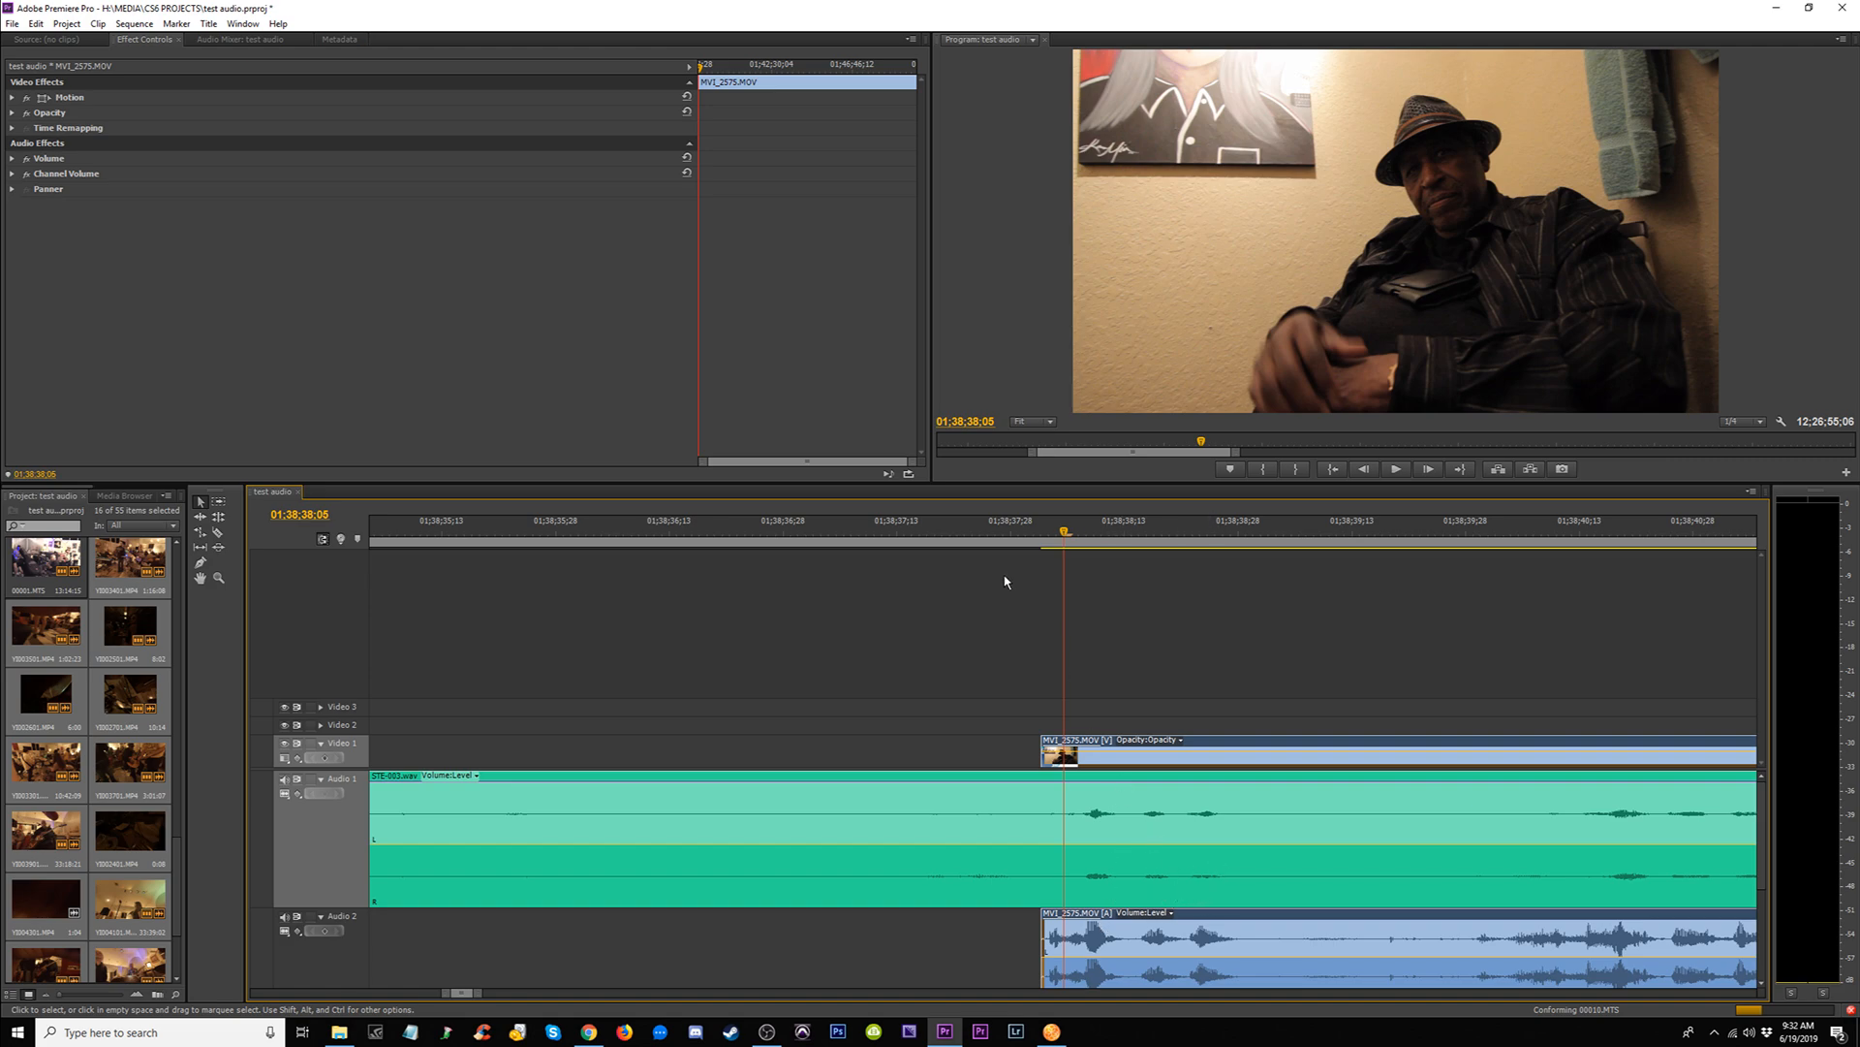
key(space)
drag(875, 532, 706, 533)
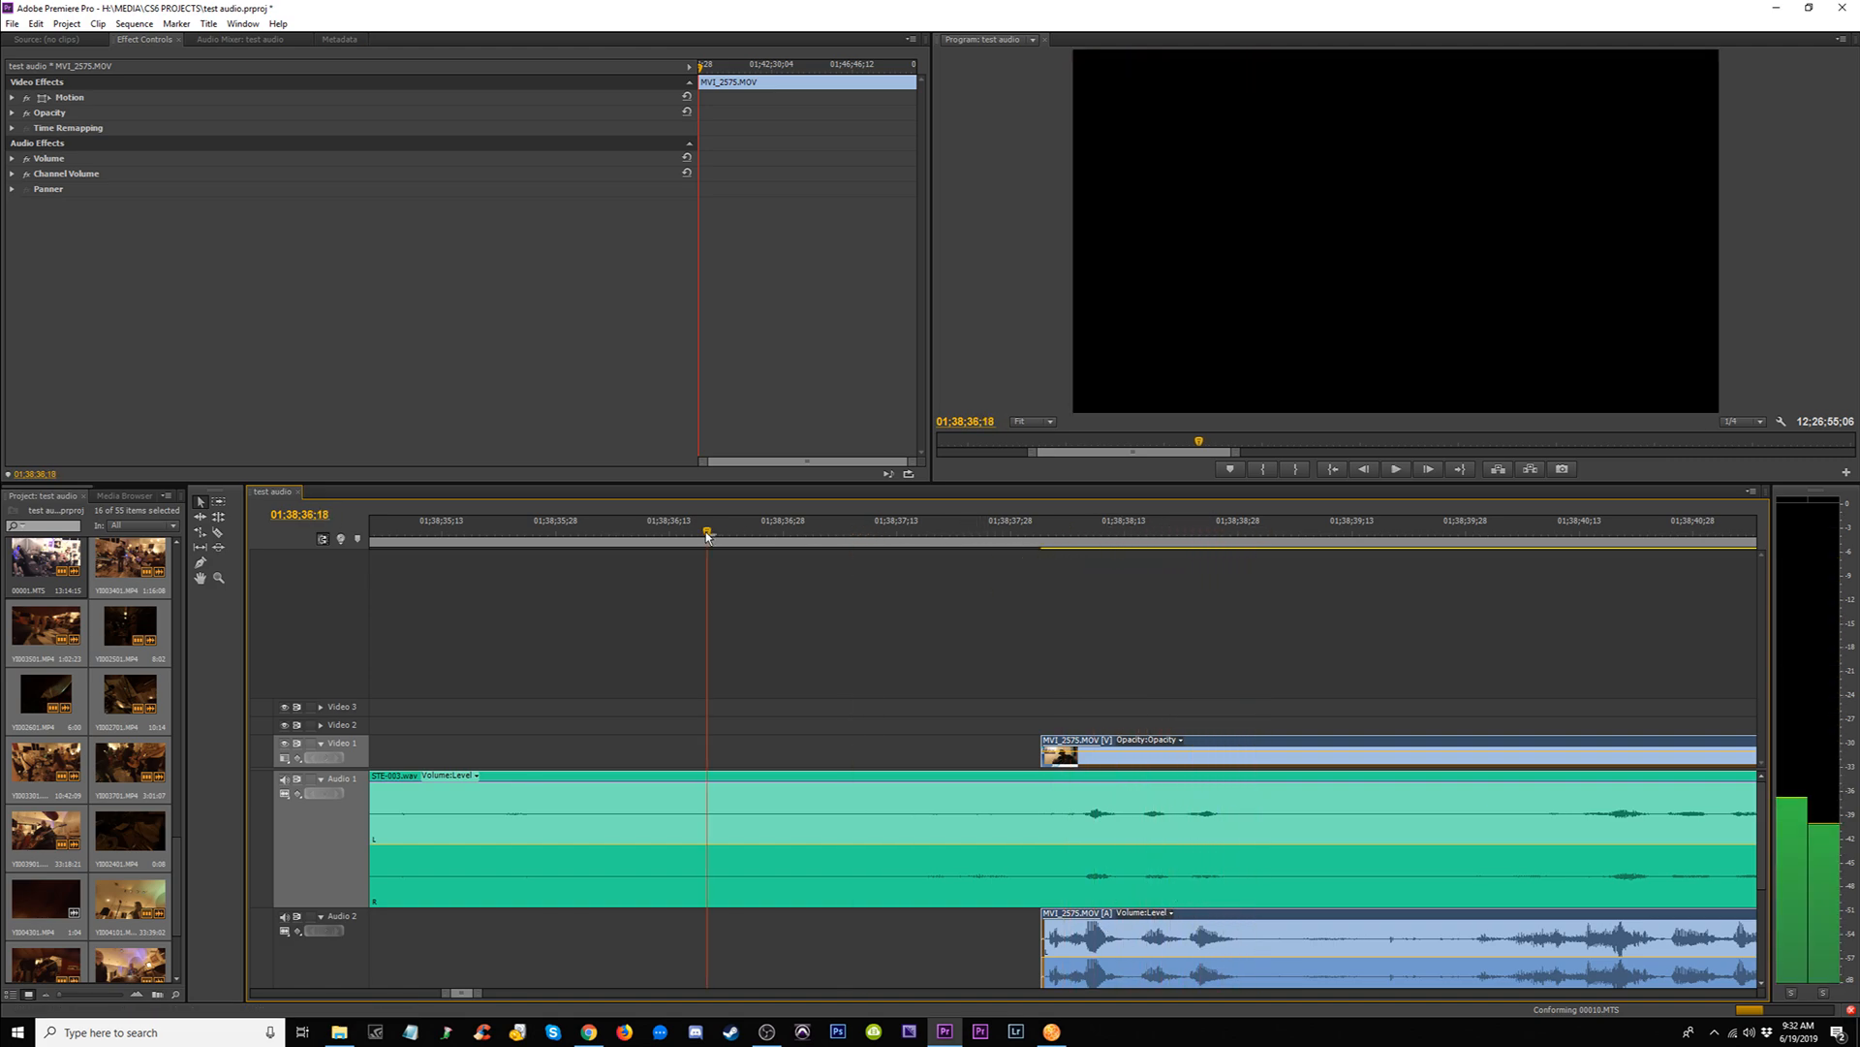
key(space)
key(space)
Step: Extend the trimmed start of MVI_2575.MOV back to the beginning of the later STE-003.wav piece
drag(1044, 937, 748, 916)
key(space)
key(minus)
key(minus)
key(minus)
key(minus)
key(minus)
key(minus)
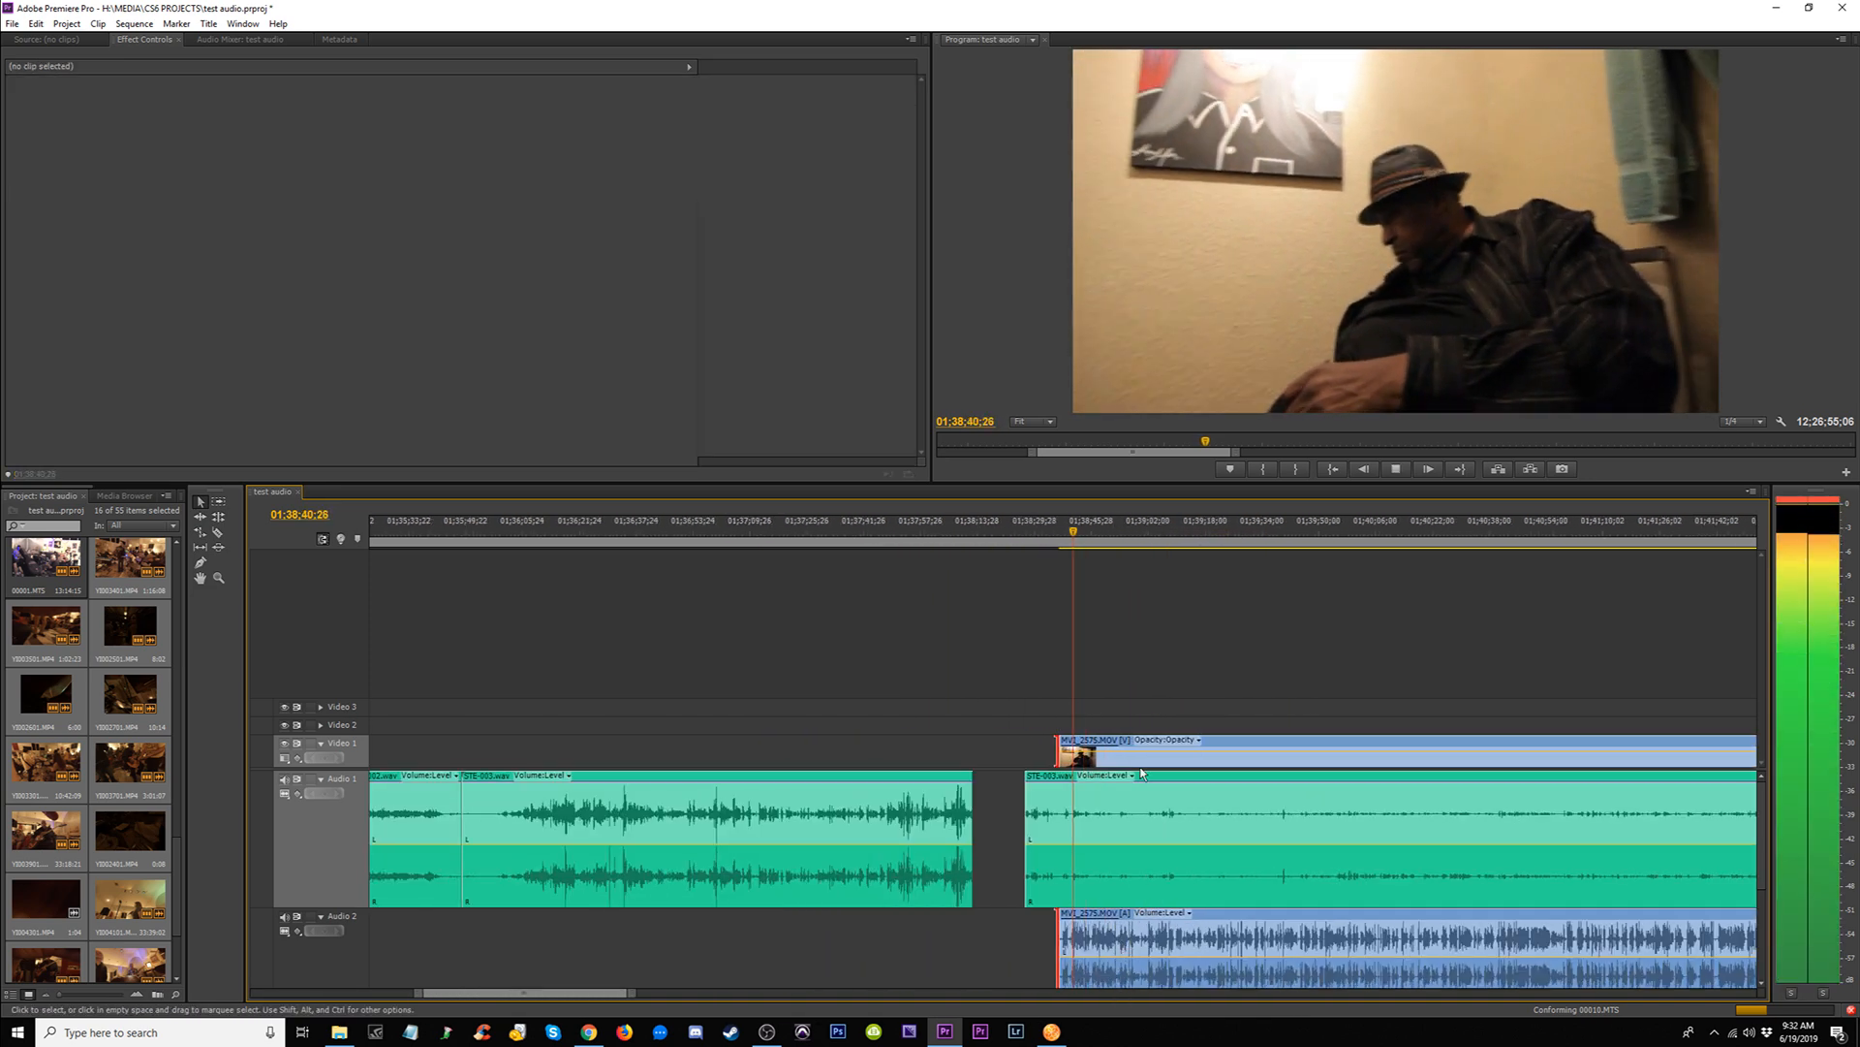
key(space)
drag(1058, 752, 996, 759)
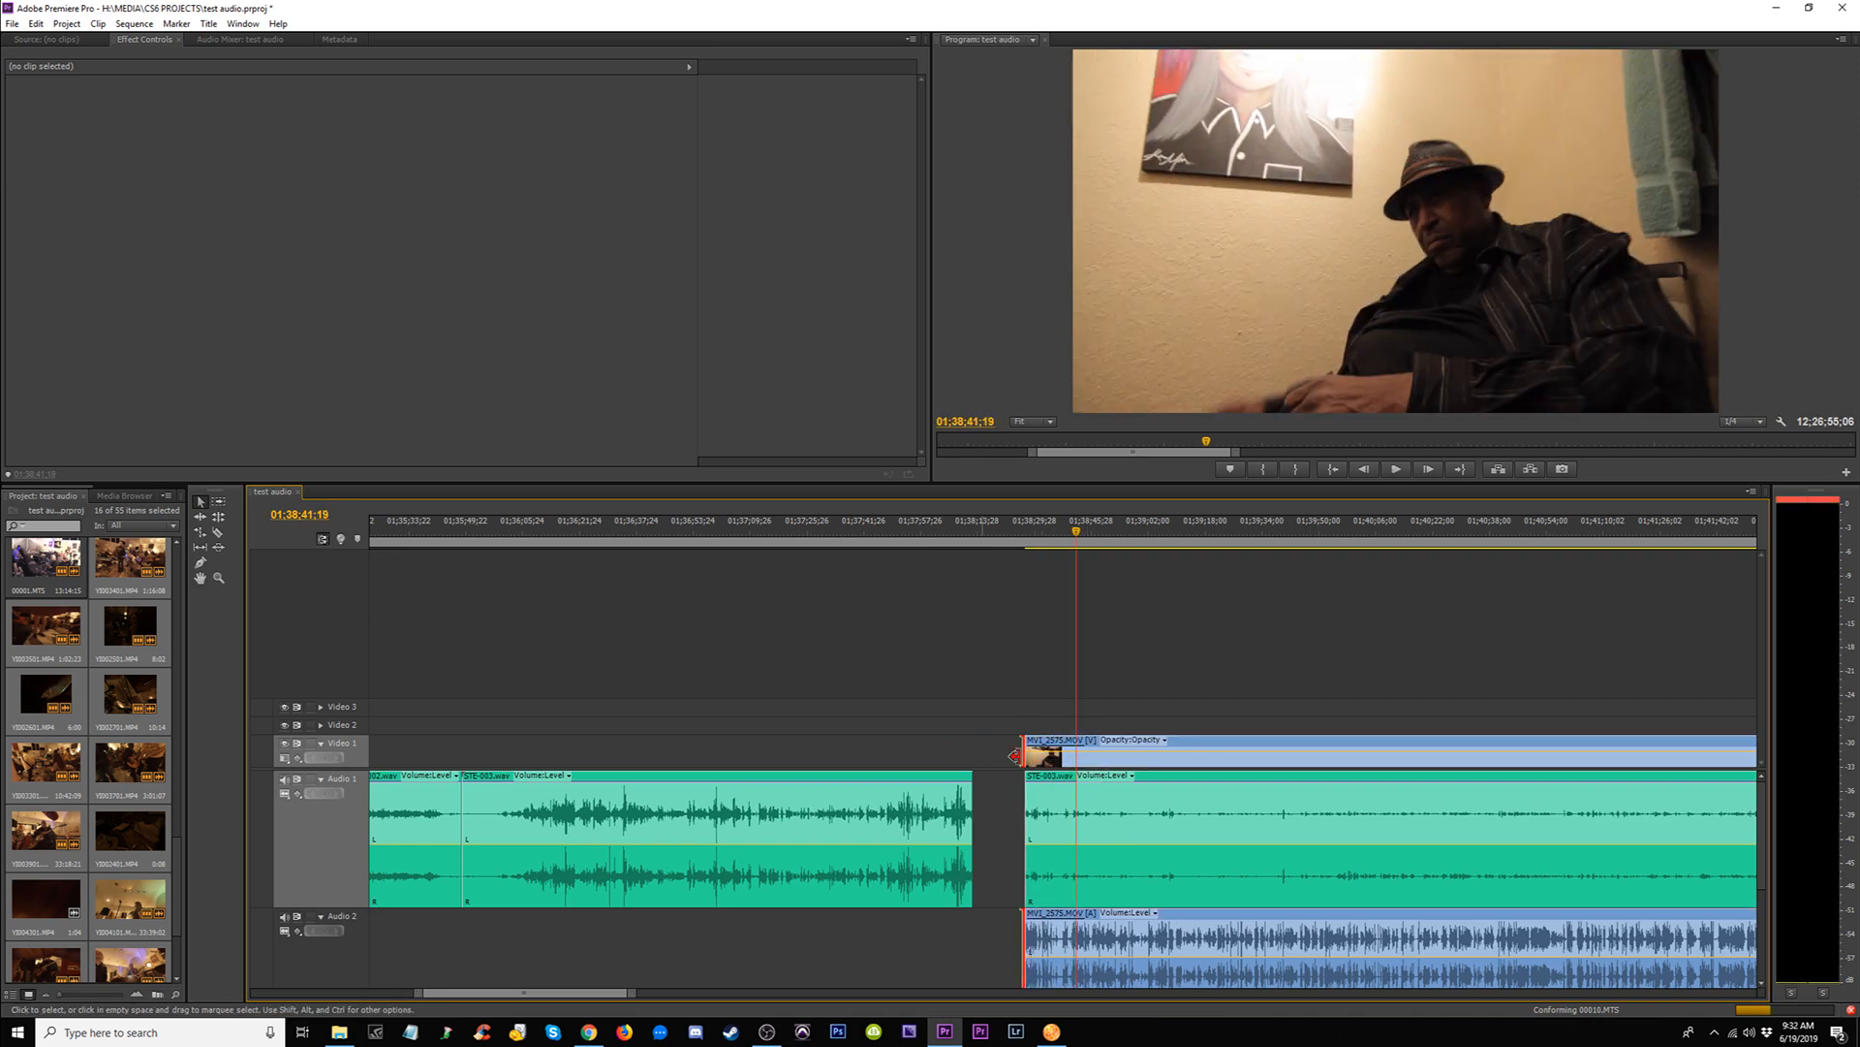
Step: Play the opening of MVI_2575.MOV with both recordings, and mute Audio 2 to hear STE-003.wav alone
key(space)
key(minus)
key(minus)
key(minus)
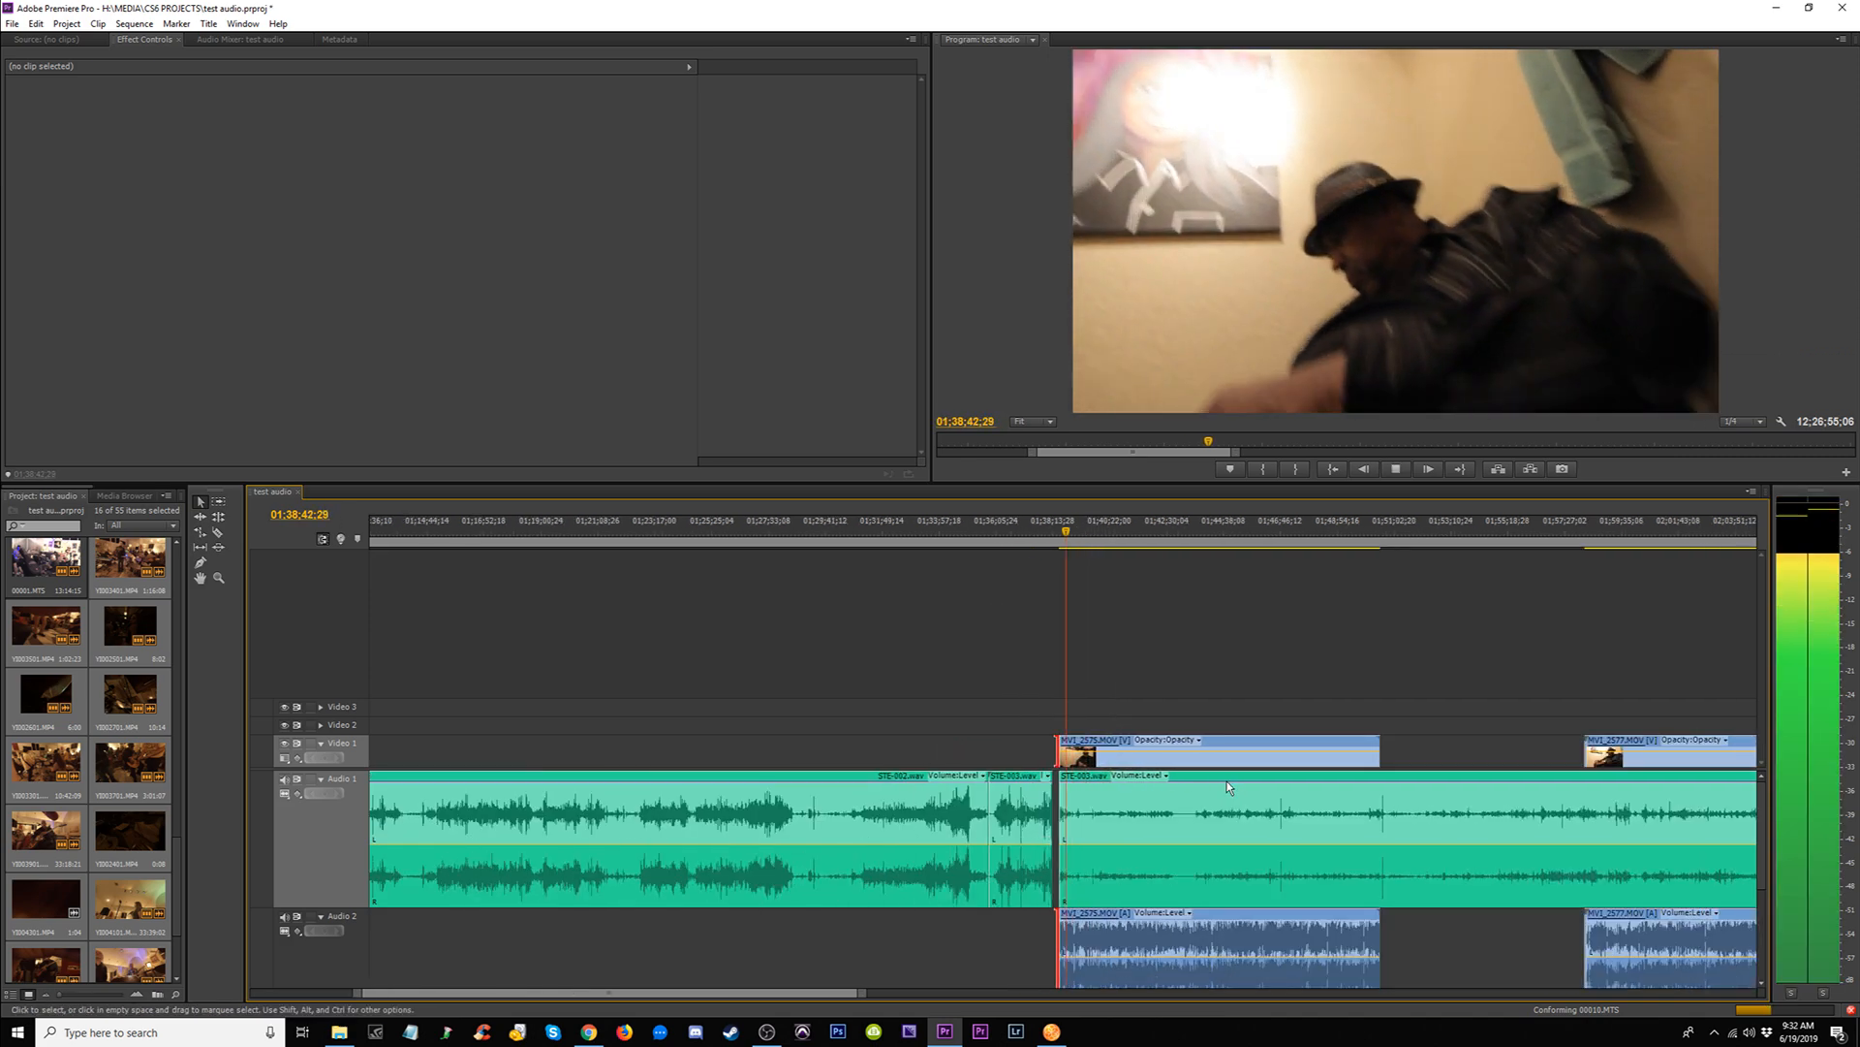
key(space)
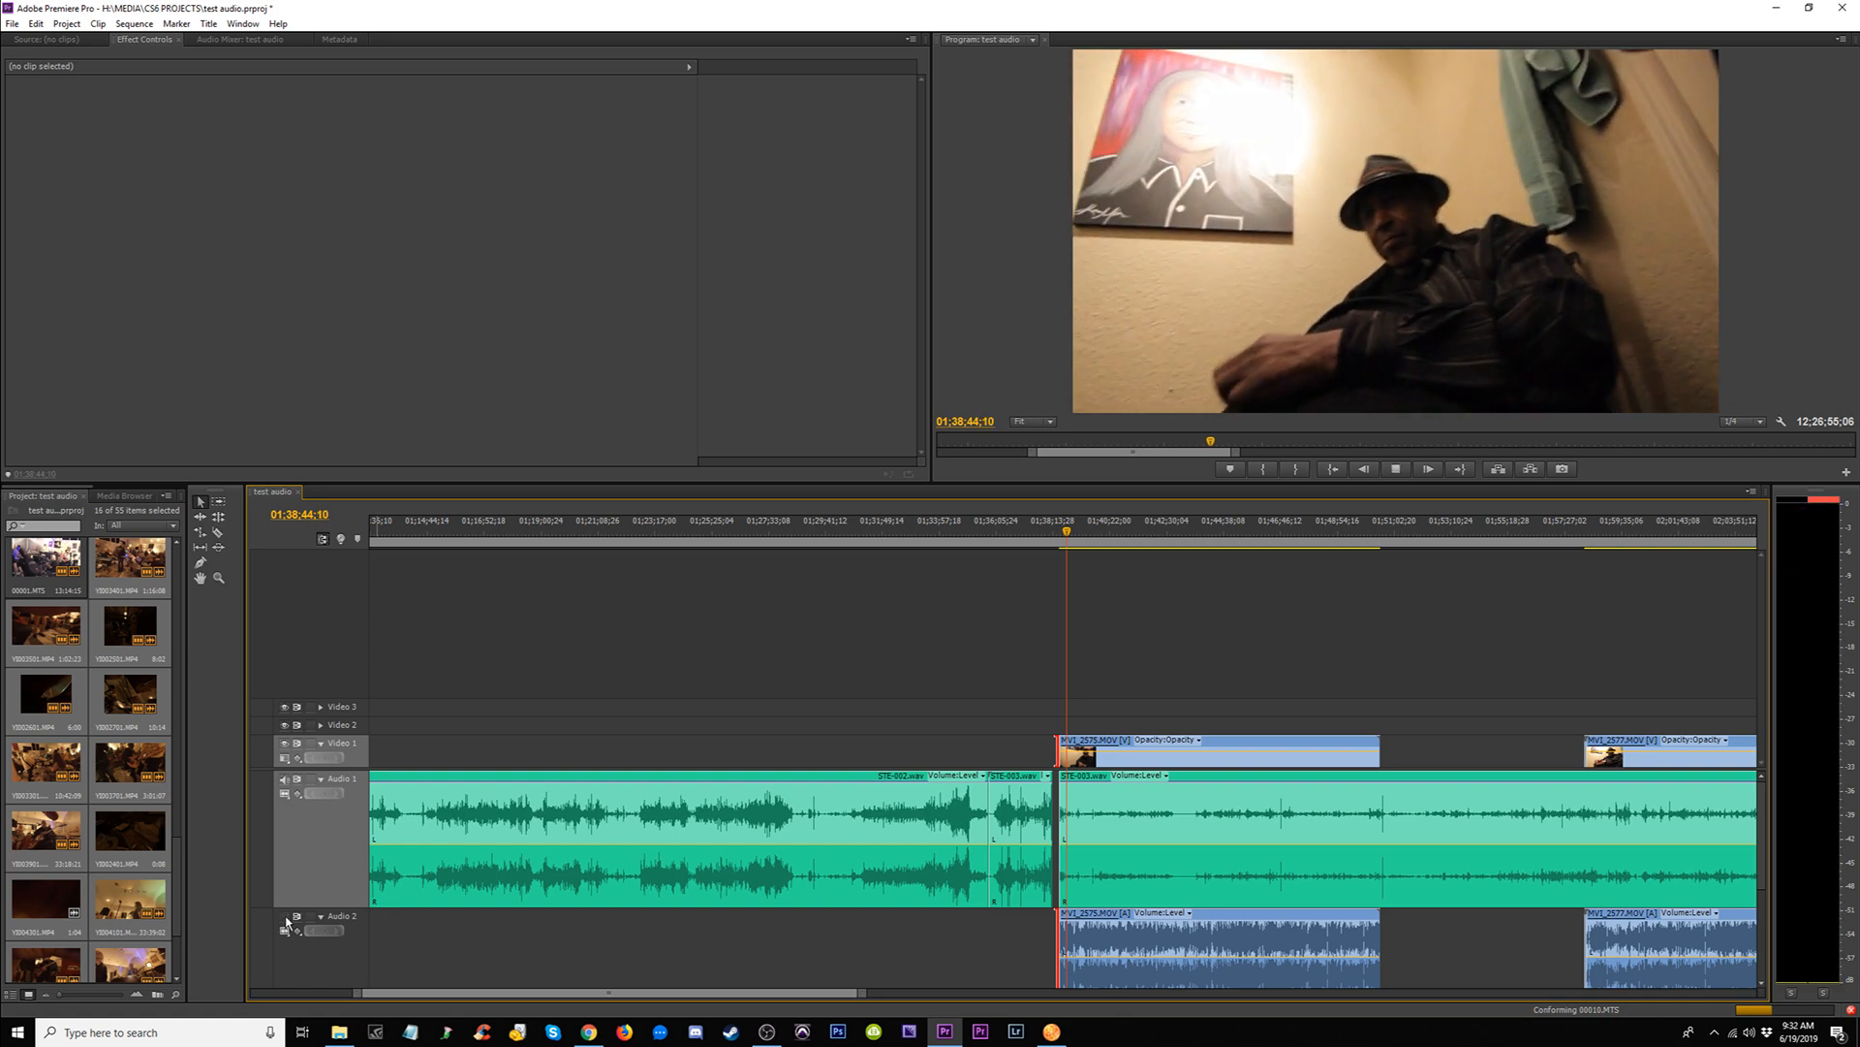
key(space)
click(285, 916)
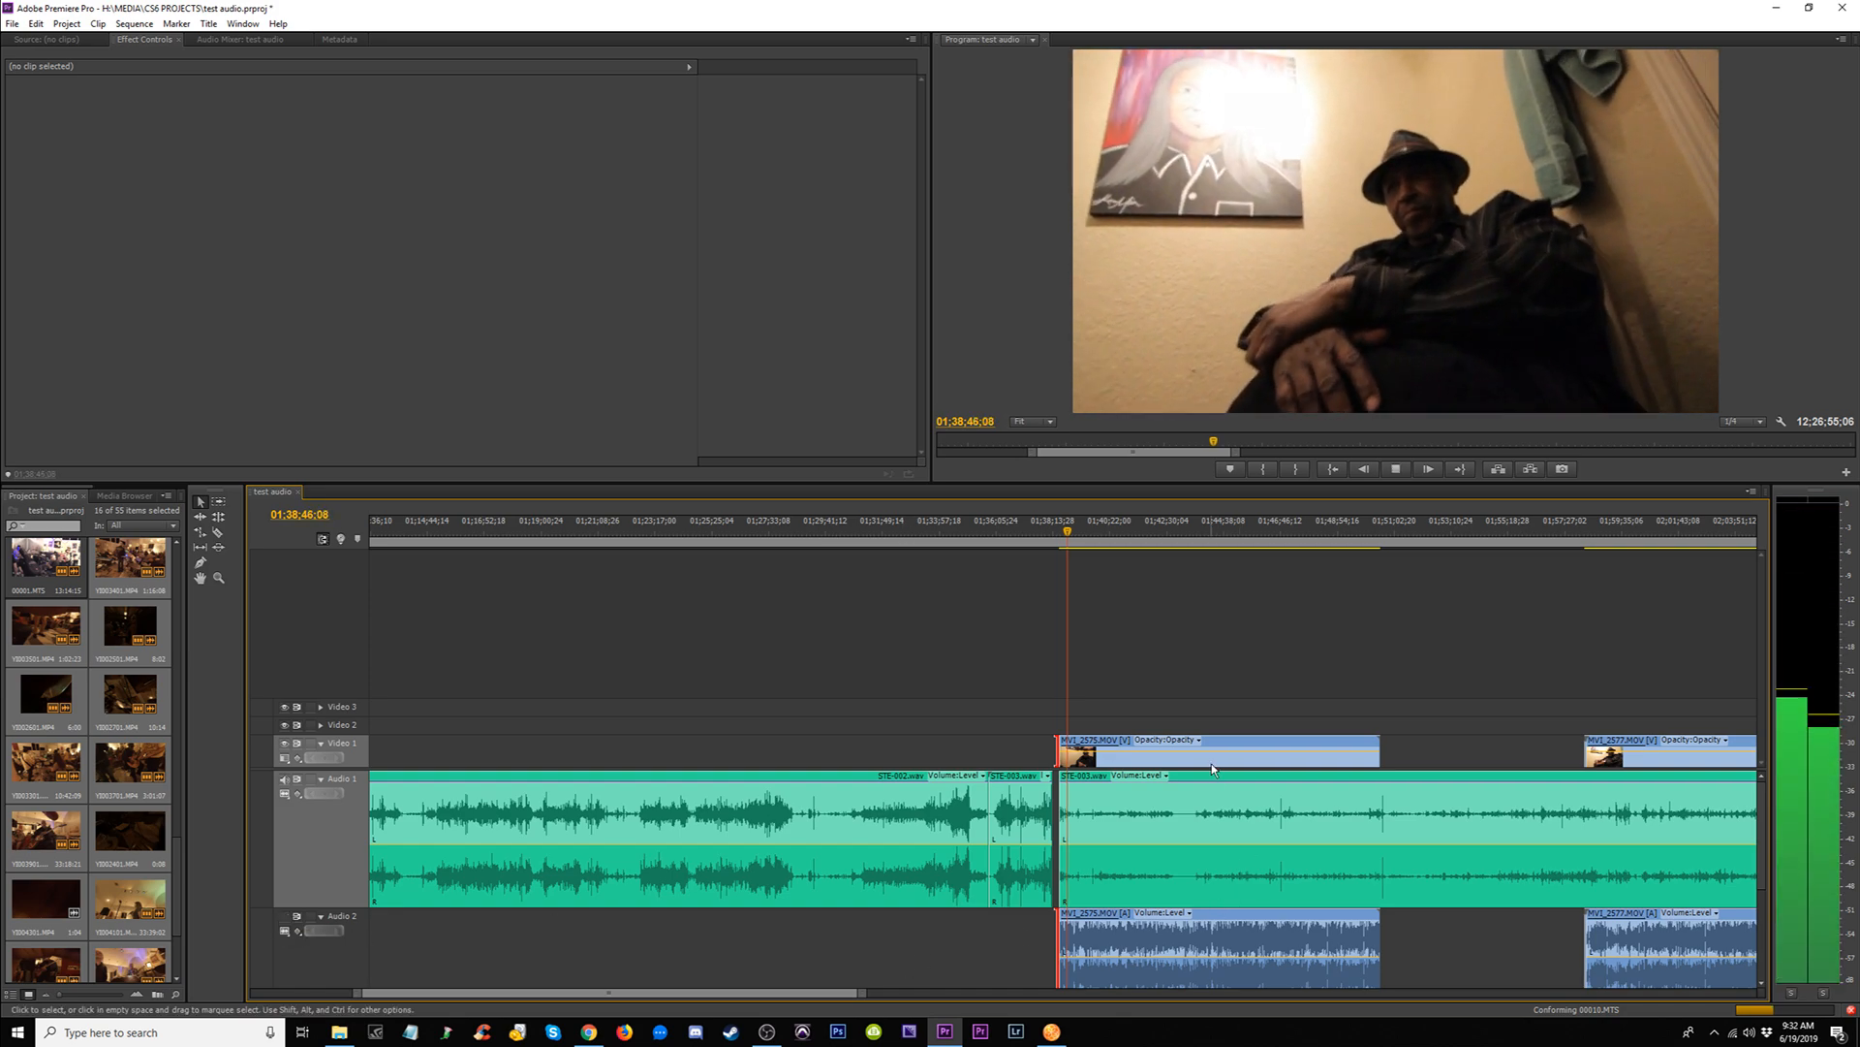
key(space)
Step: Play MVI_2575.MOV from about 01:44:55 and 01:45:56 to check its sync with STE-003.wav further in
click(1233, 539)
key(space)
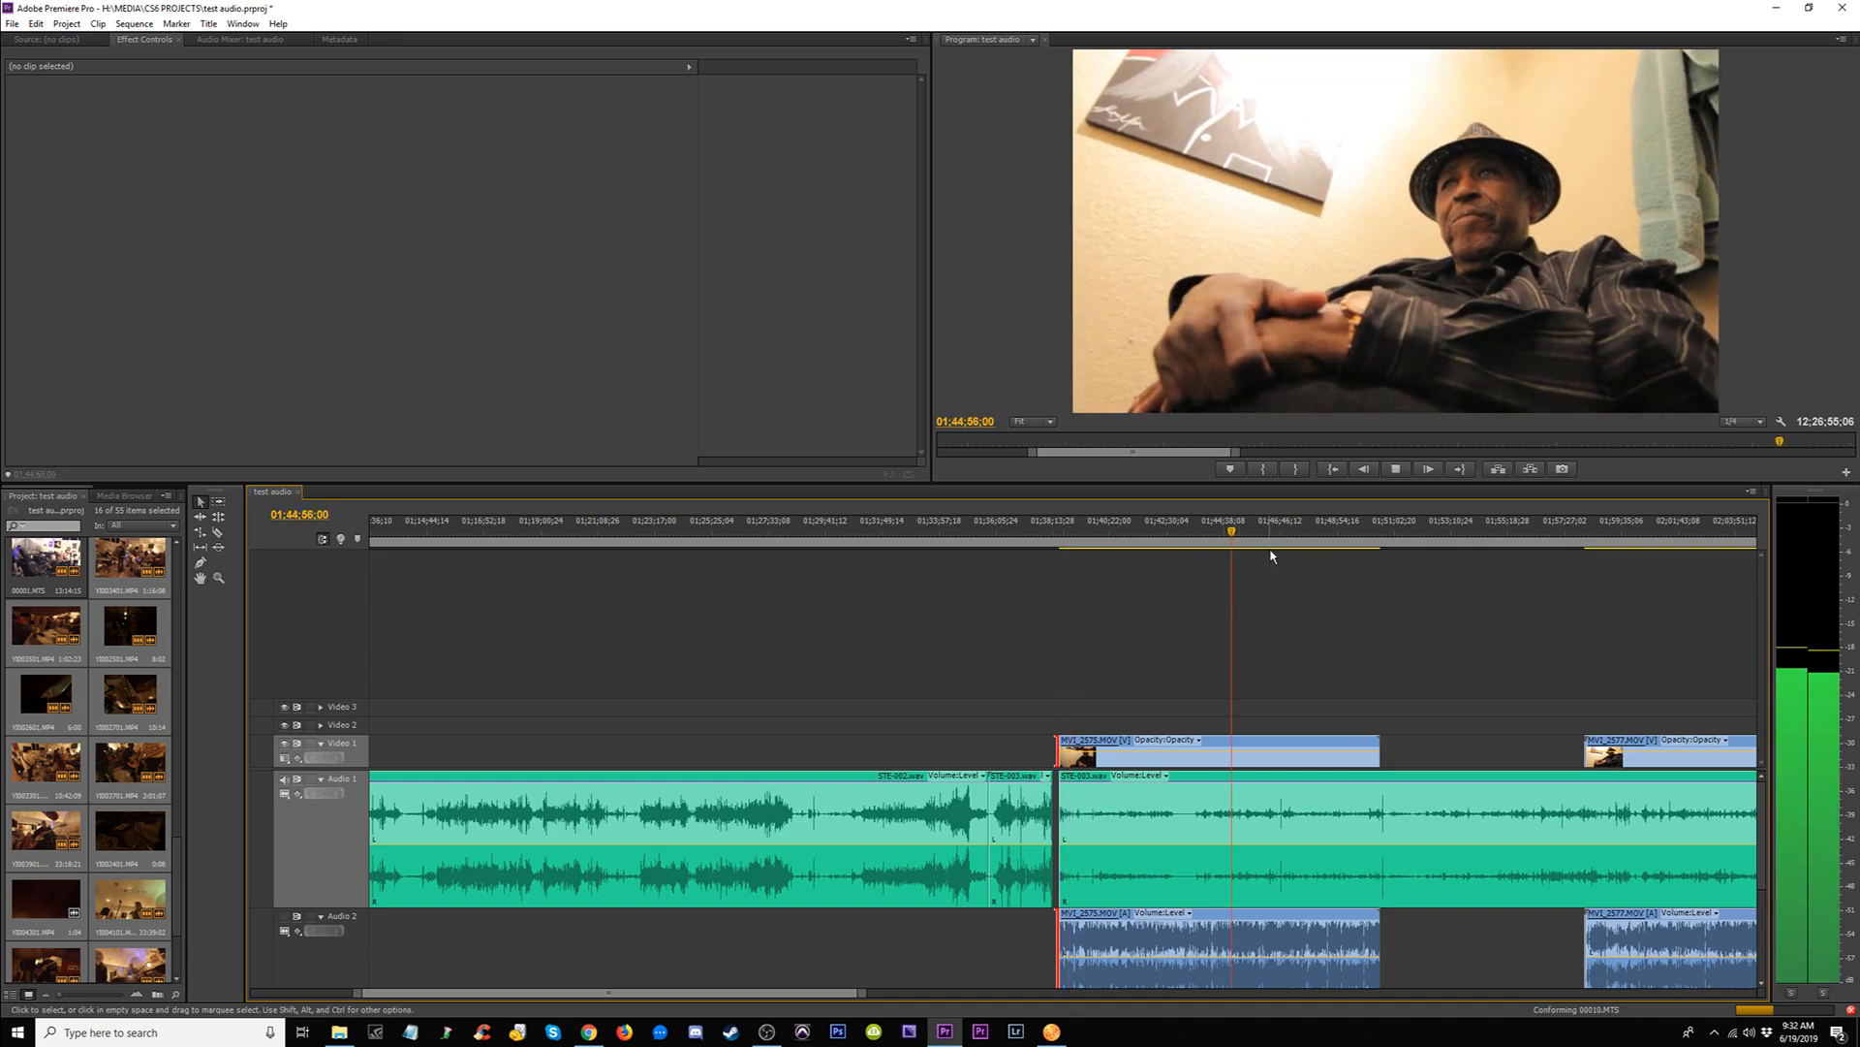
click(1257, 533)
key(space)
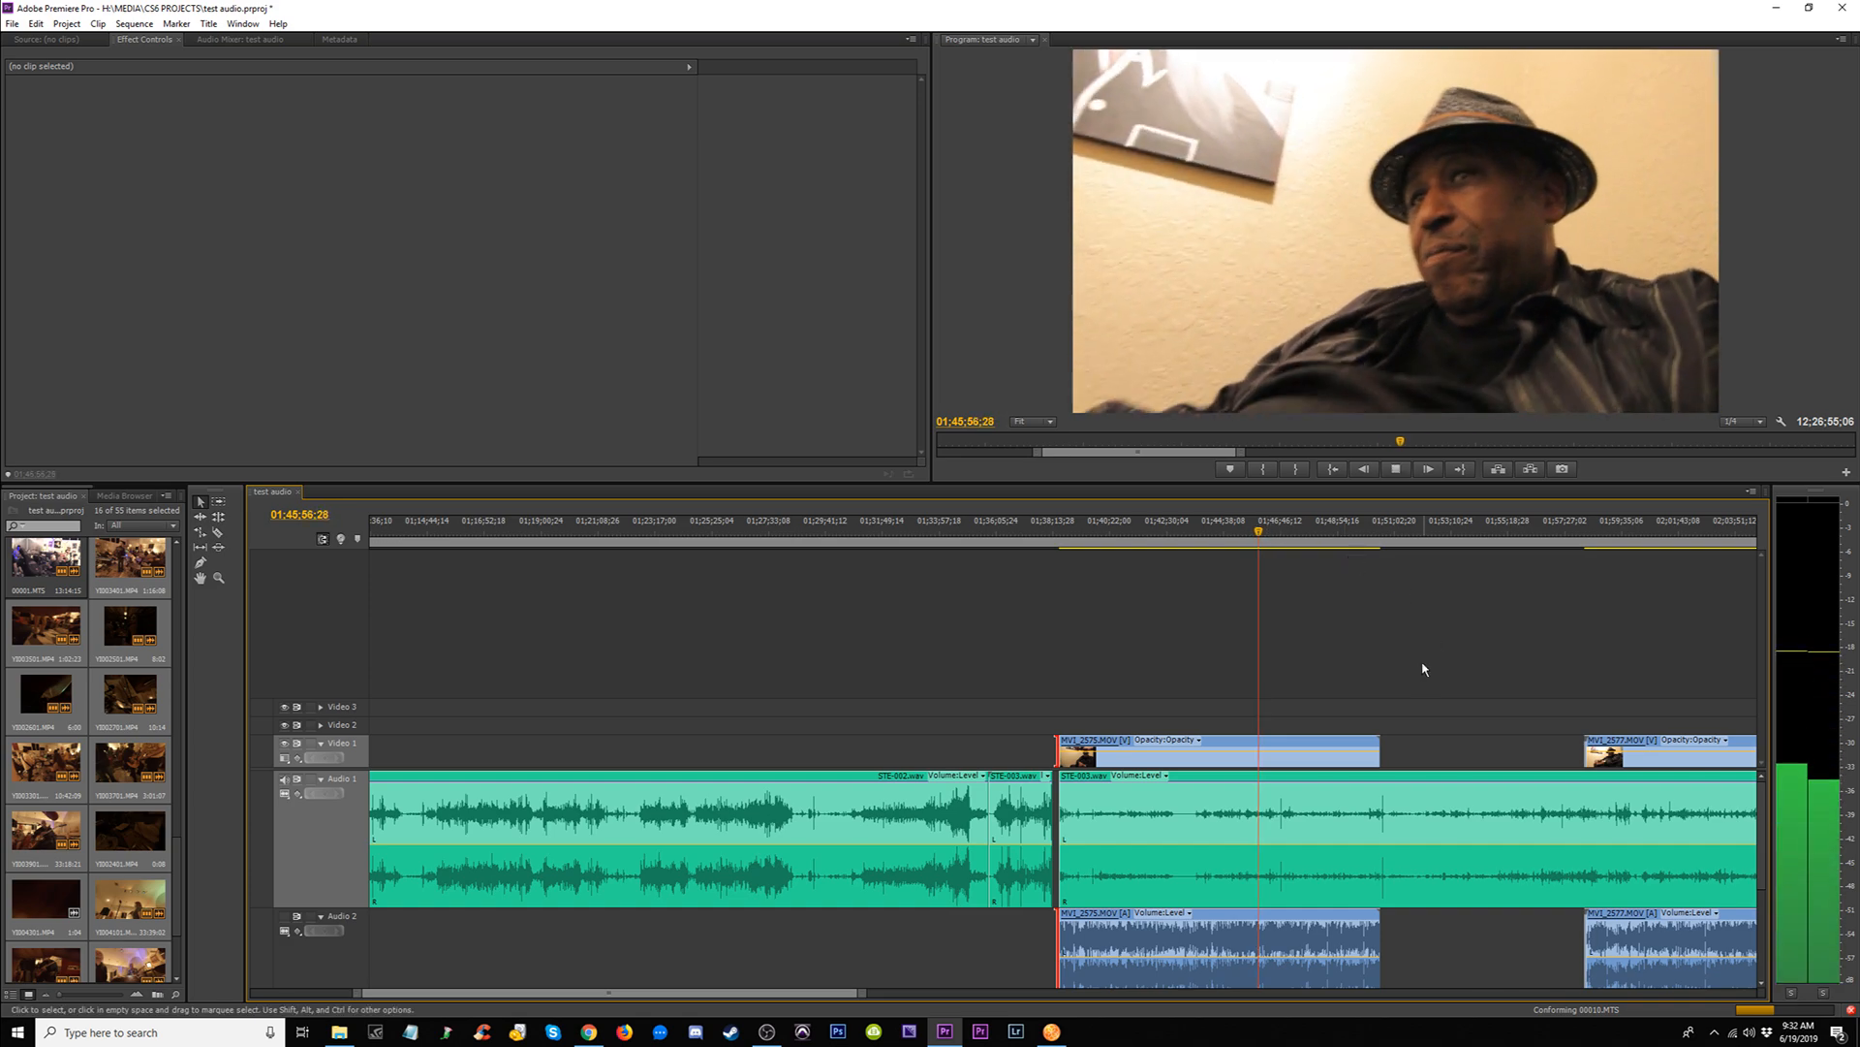
Step: Play MVI_2575.MOV on from about 01:45:58 with the STE-003.wav piece beneath it to check the sync
click(1157, 829)
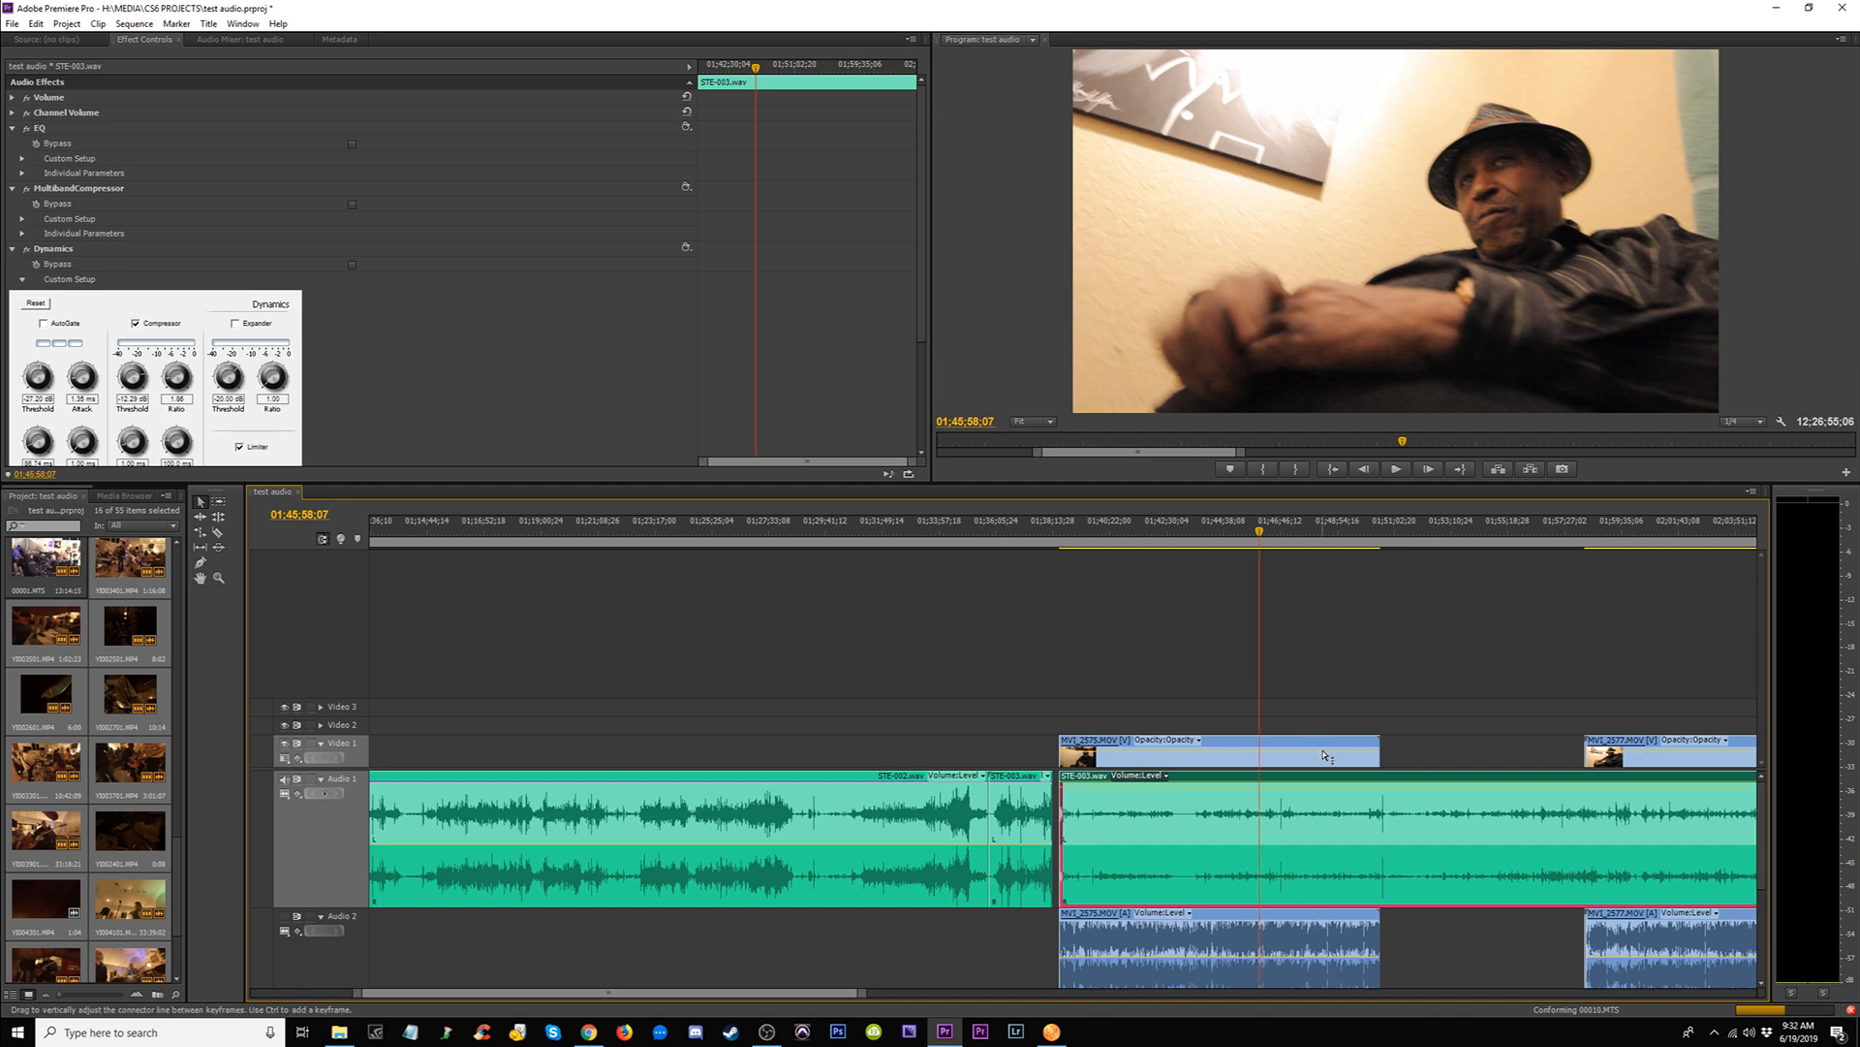
key(space)
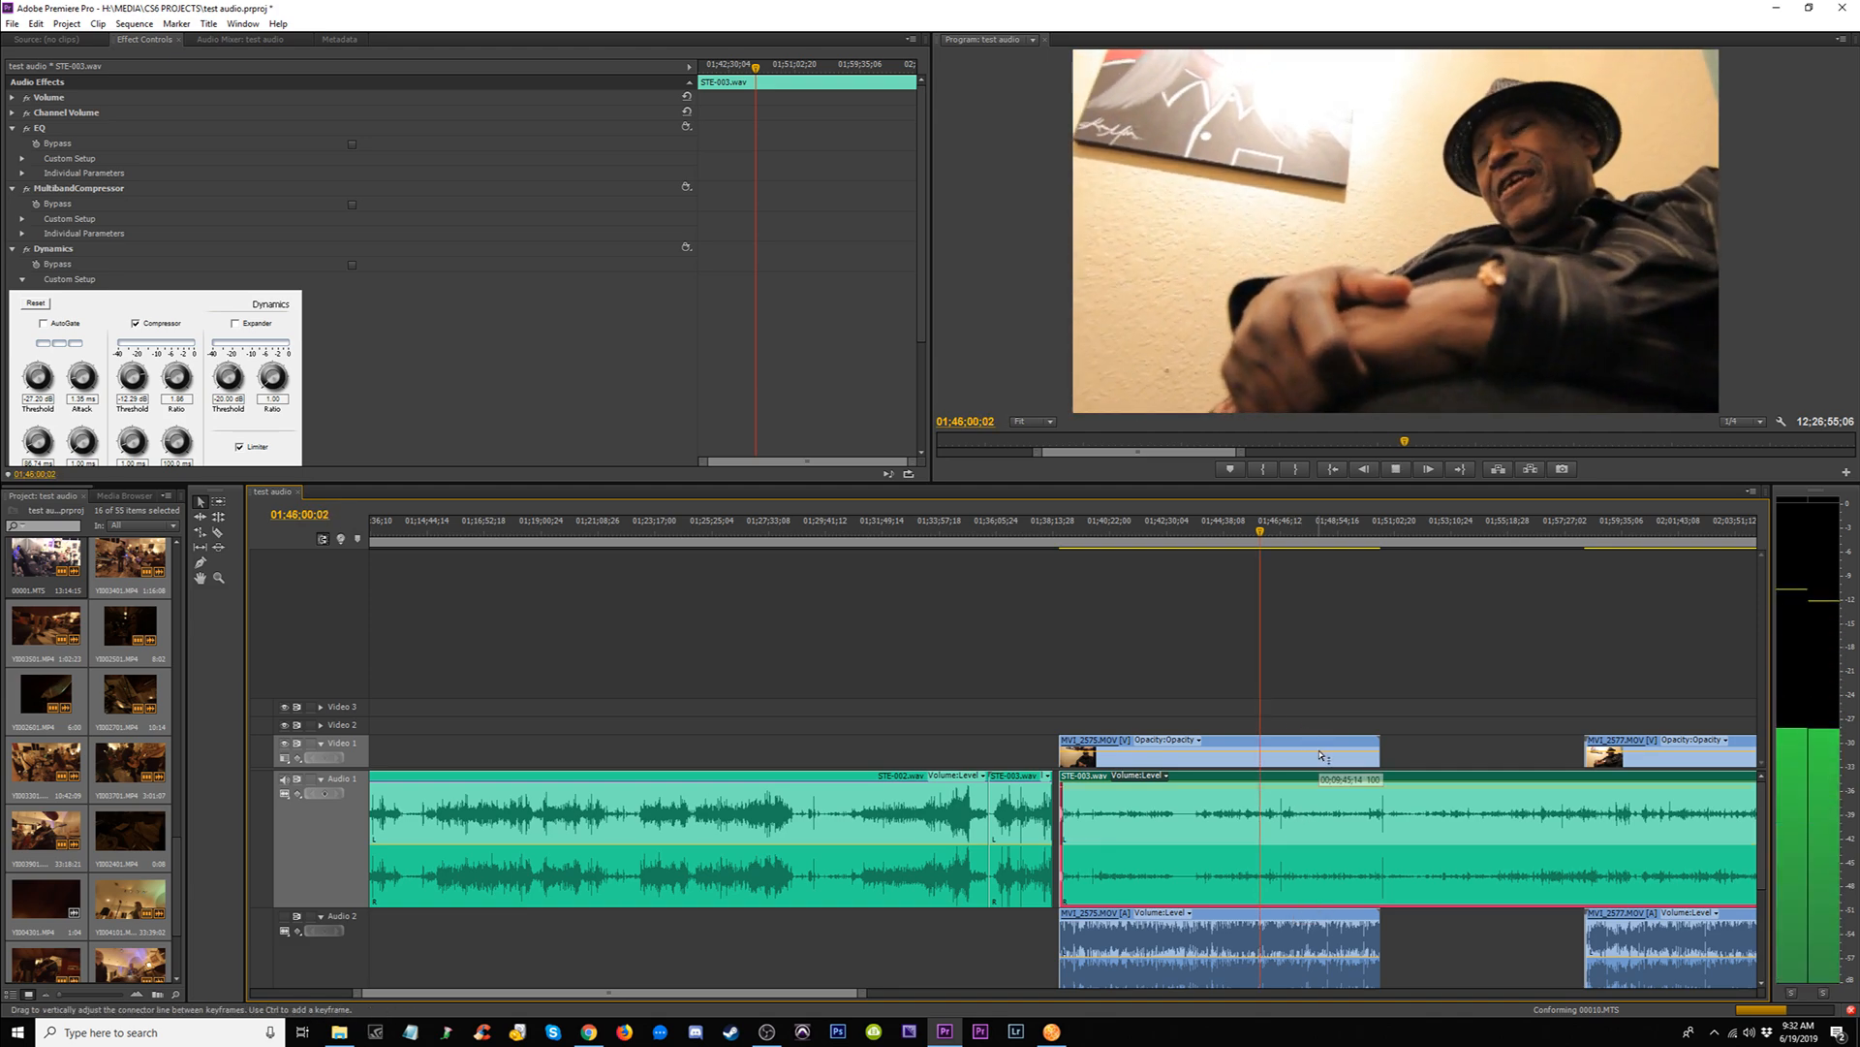
key(minus)
key(minus)
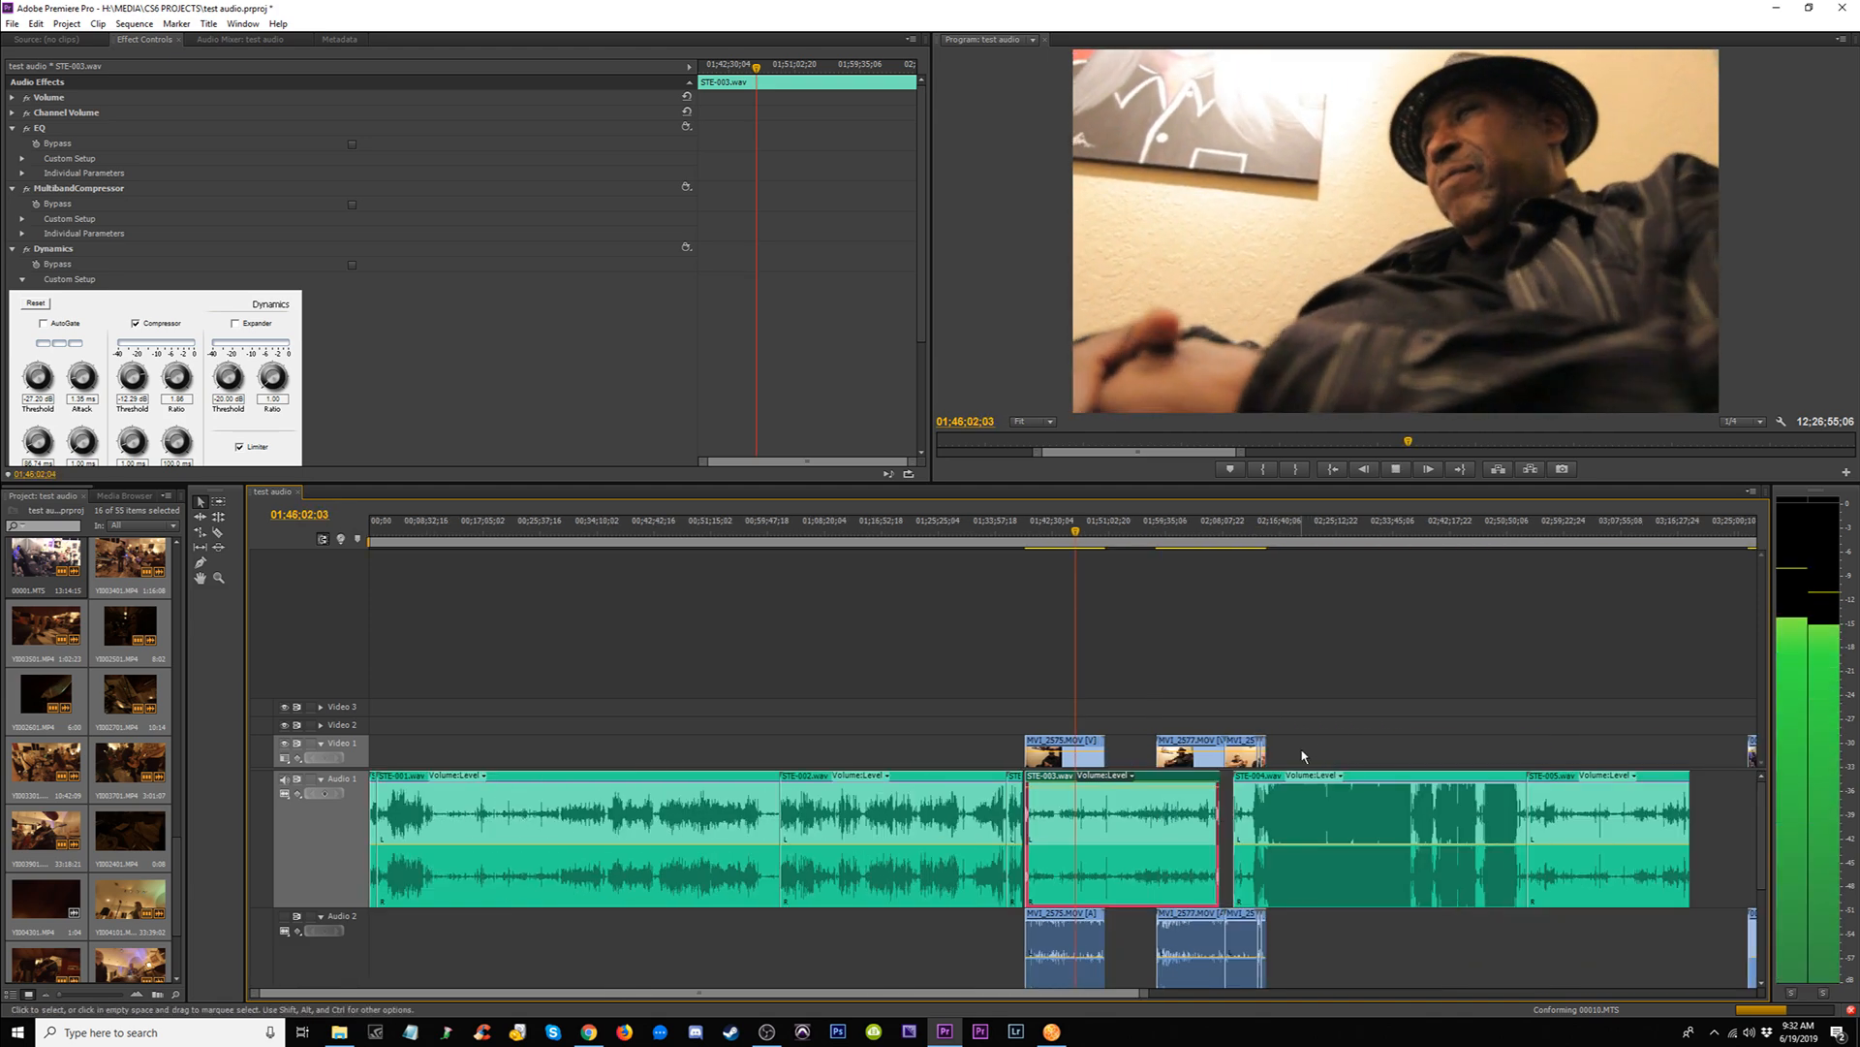
key(minus)
key(equal)
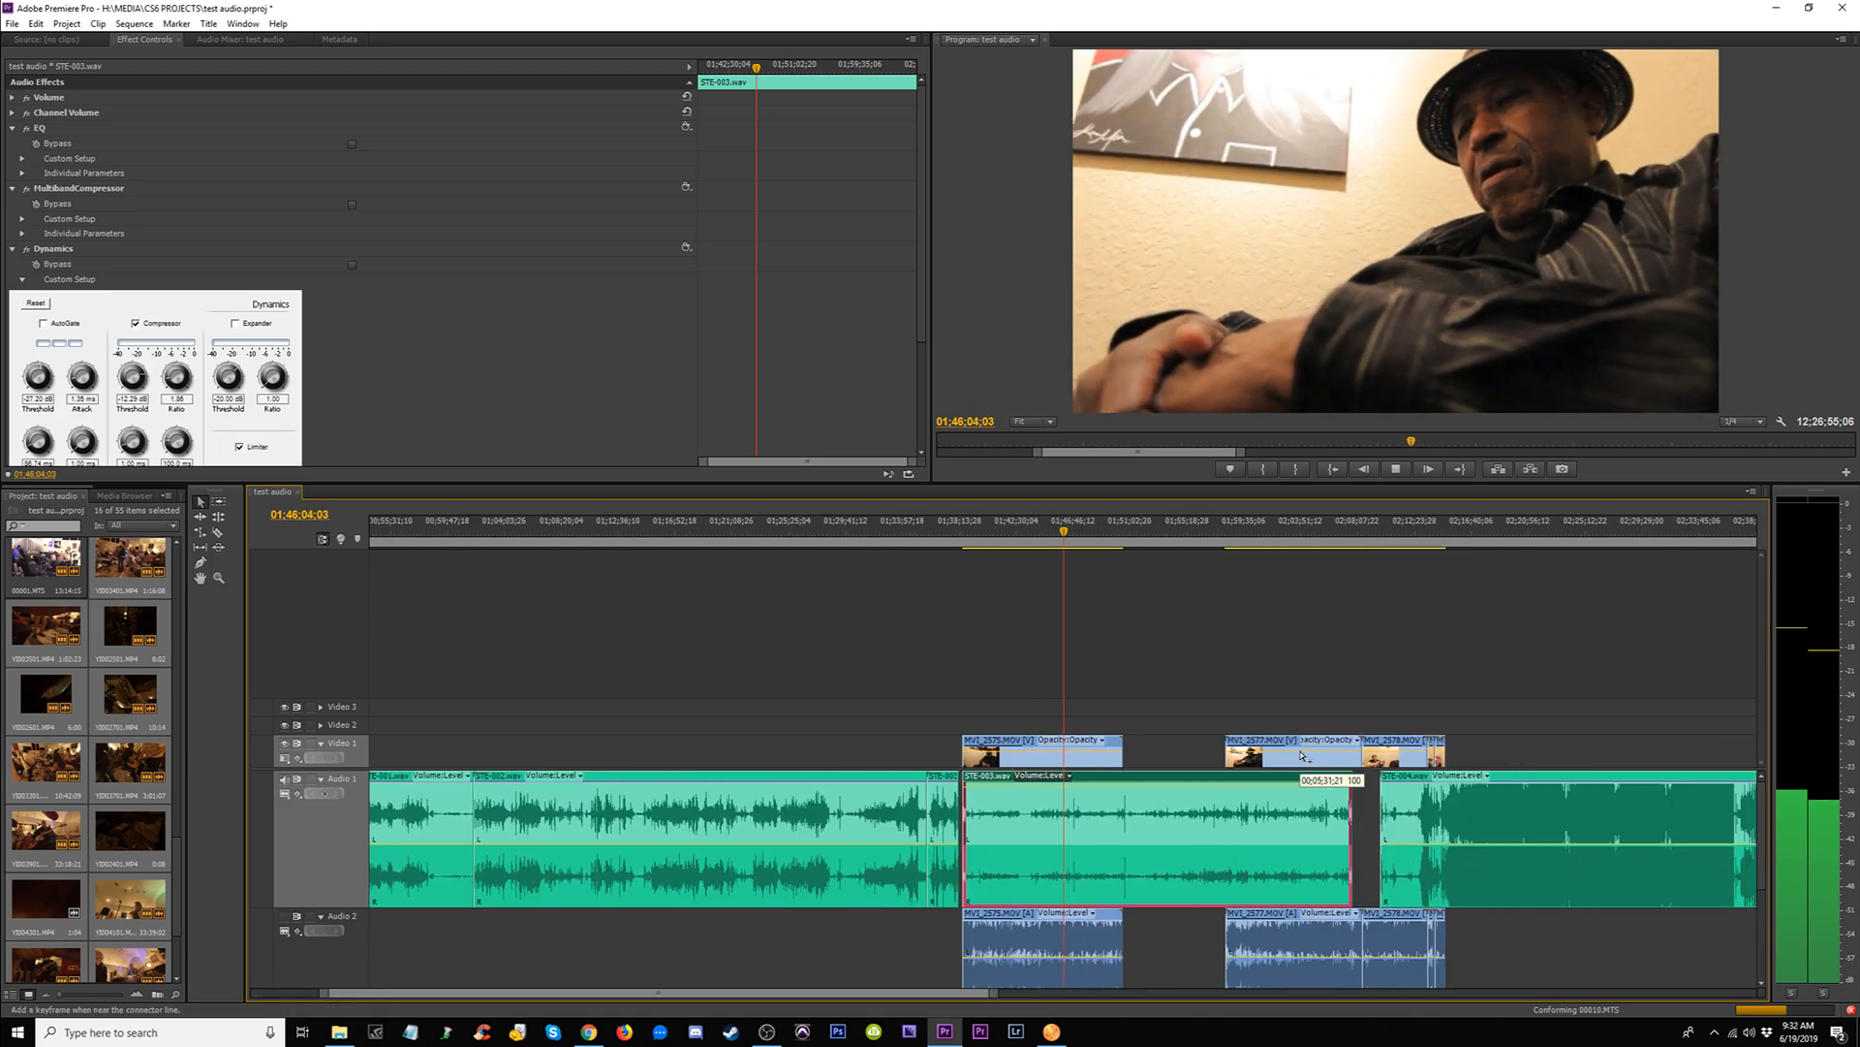
Step: Move STE-004.wav and STE-005.wav together later on Audio 1, widening the gap after STE-003.wav
key(minus)
key(minus)
key(space)
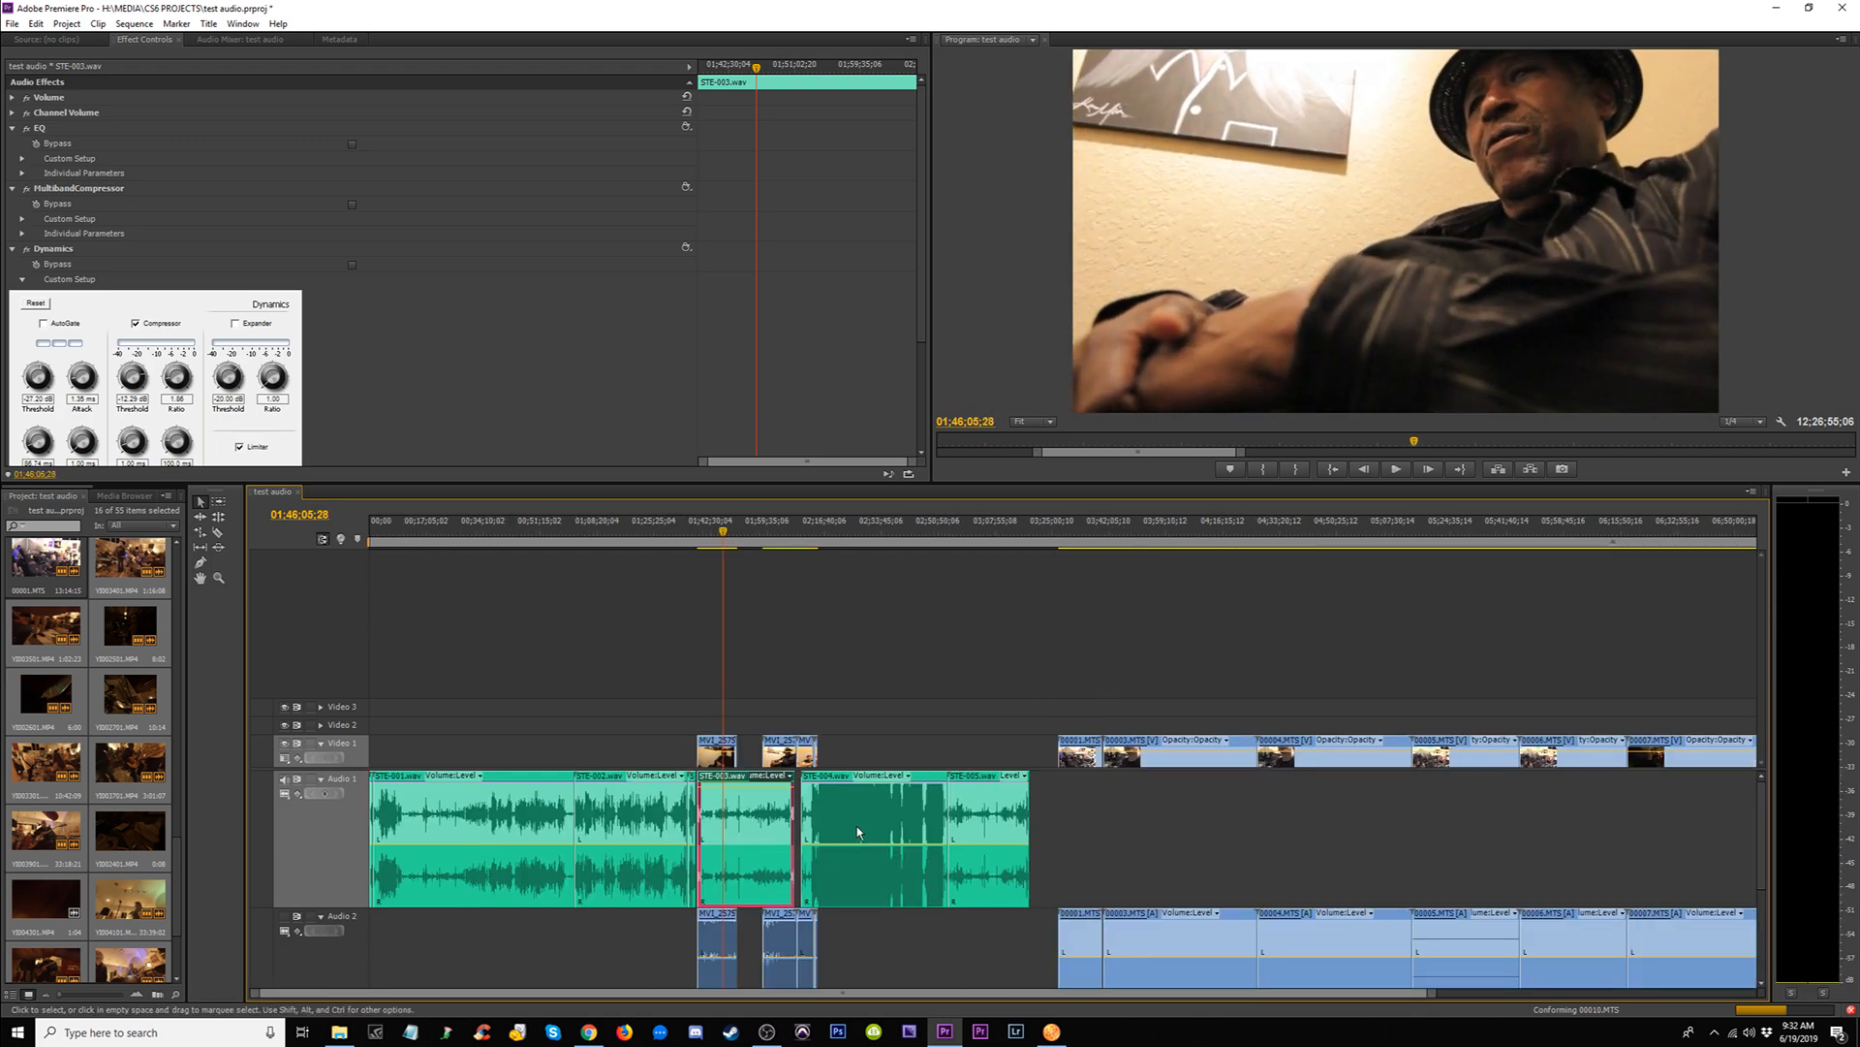
drag(878, 746, 986, 853)
drag(882, 831, 909, 830)
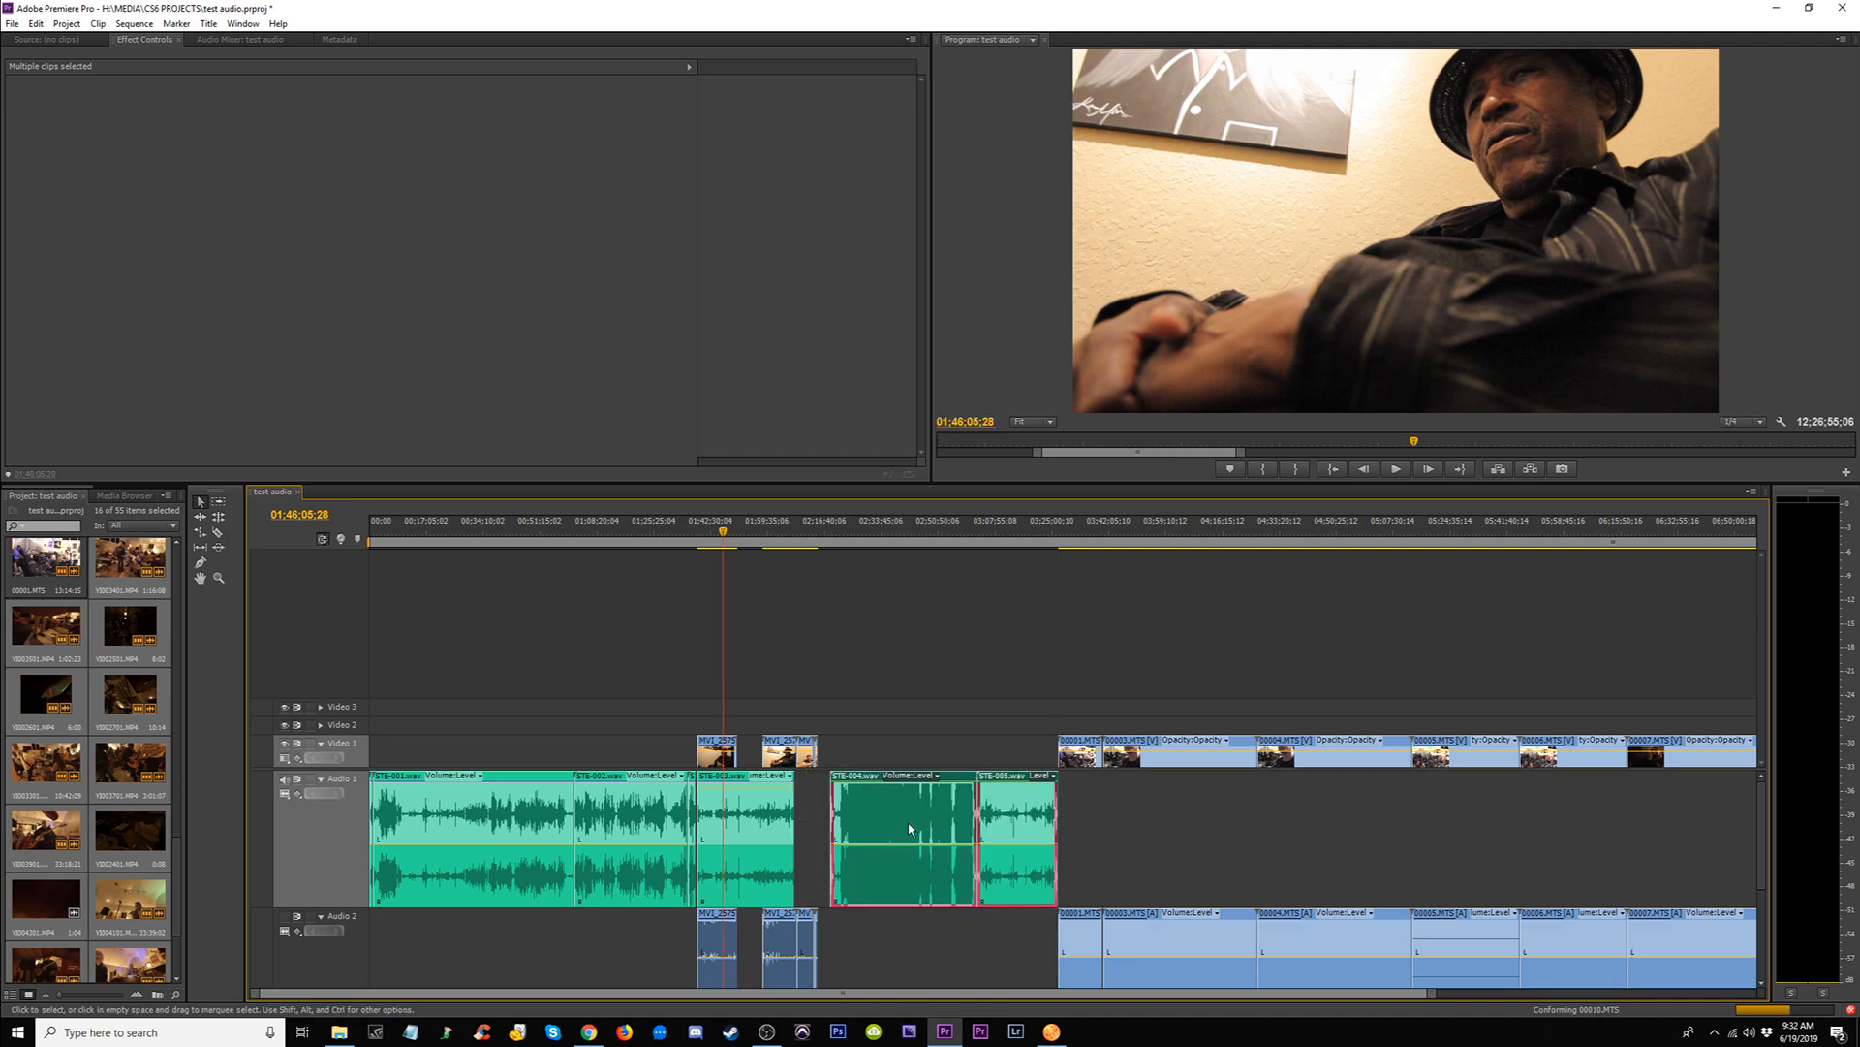
Step: Play MVI_2575.MOV from about 01:46:06 to 01:46:09 to check its sync with STE-003.wav
key(equal)
key(equal)
key(equal)
key(equal)
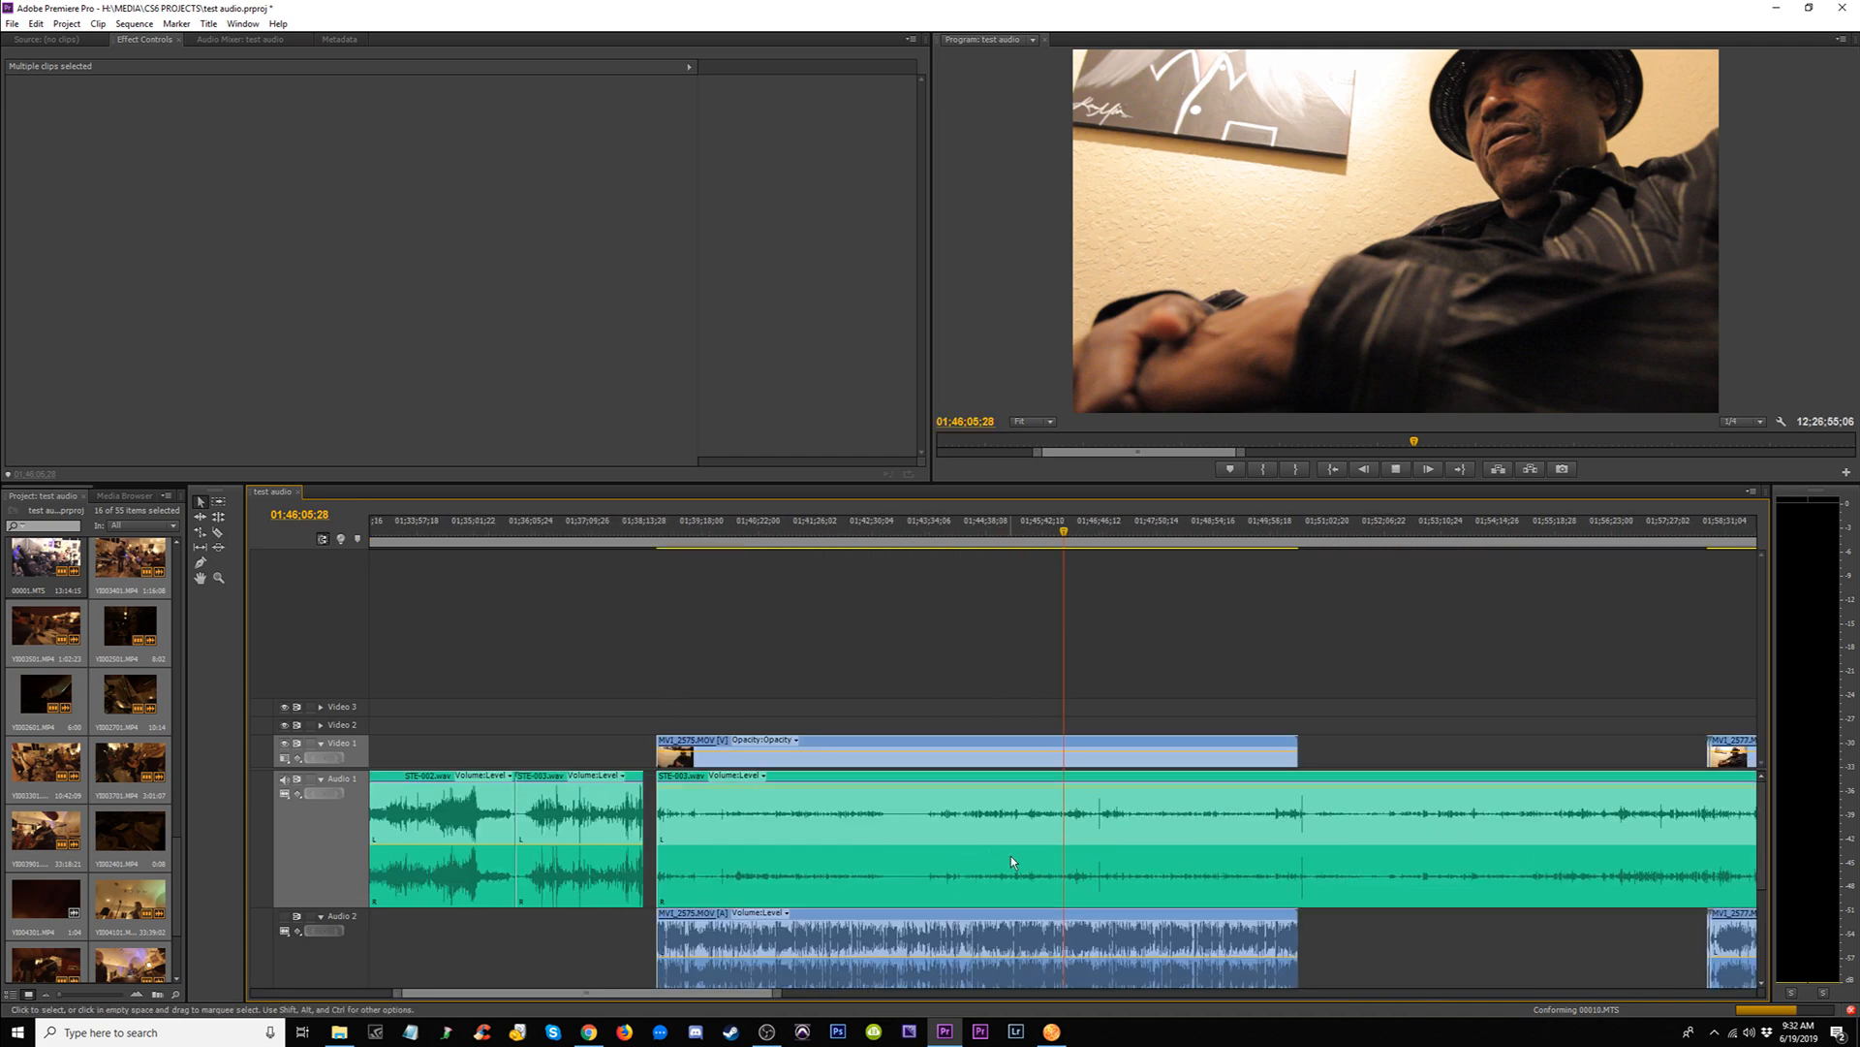
key(space)
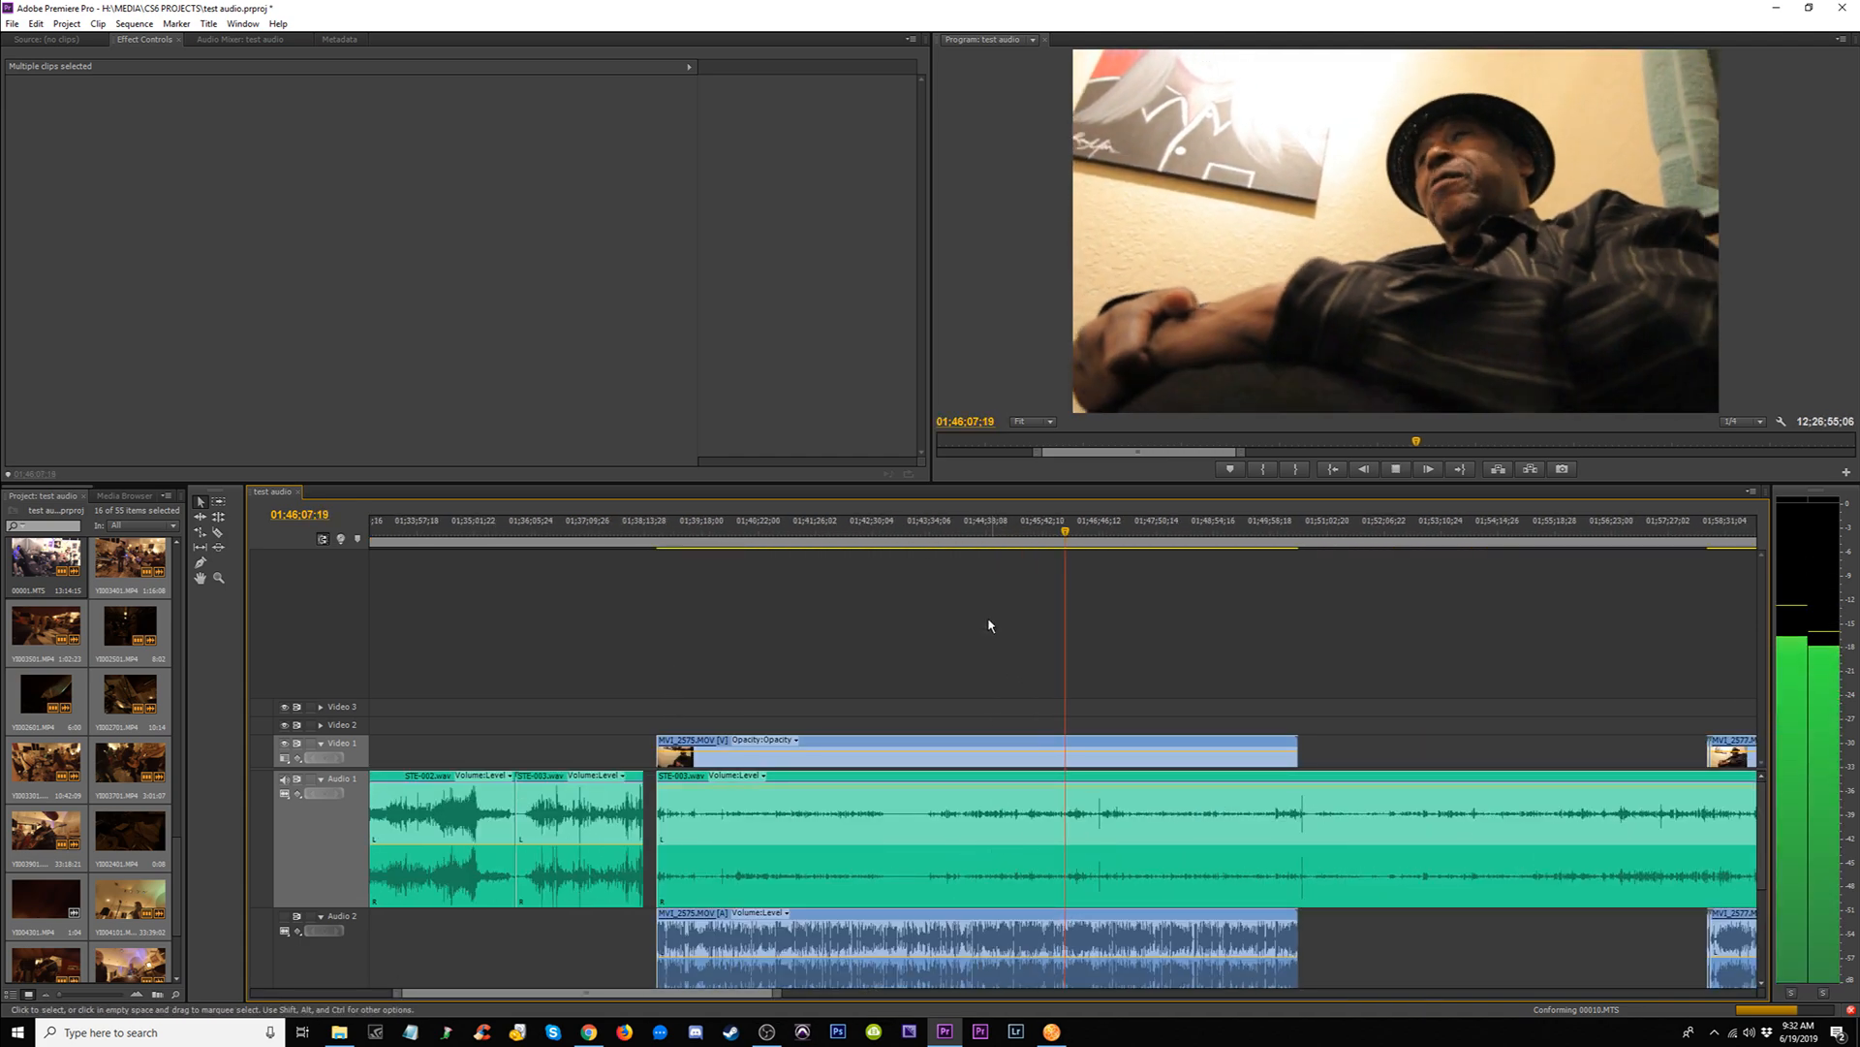
key(space)
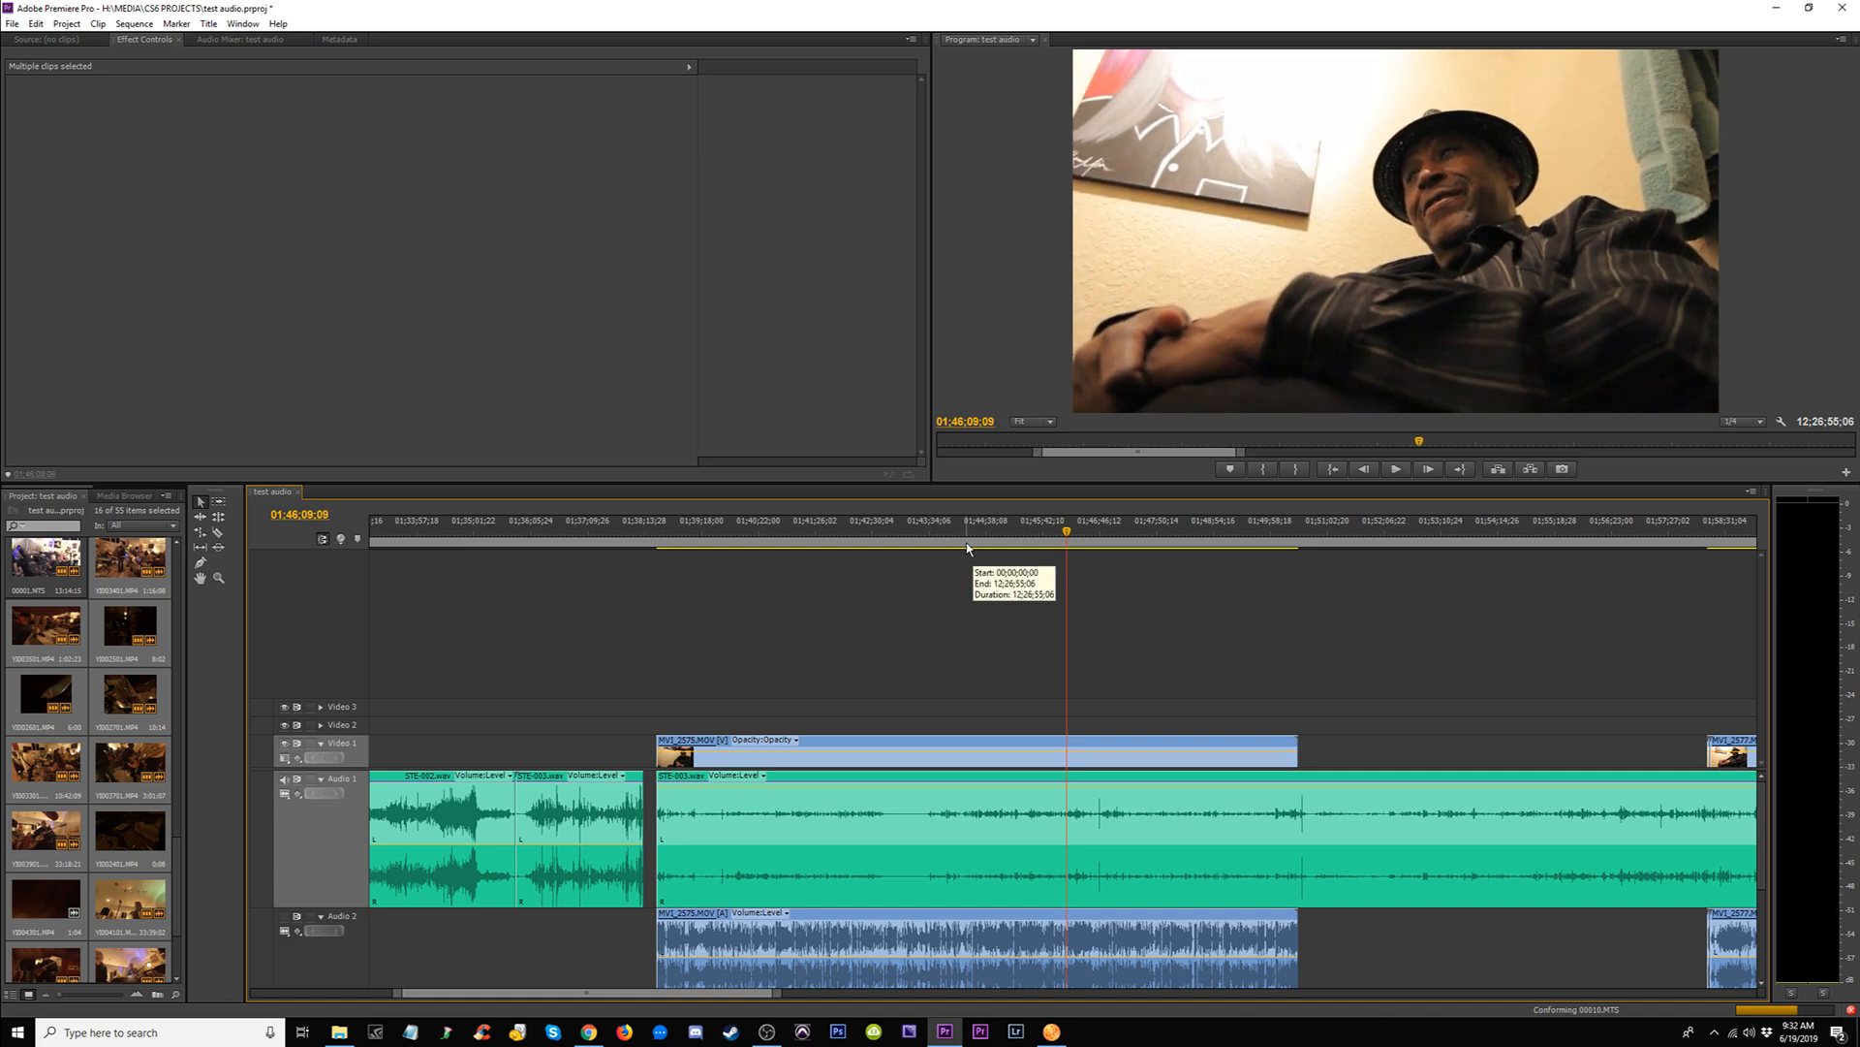
Step: Apply the Upward comp + 8 preset to the MultibandCompressor on the later STE-003.wav piece and play the result
click(979, 832)
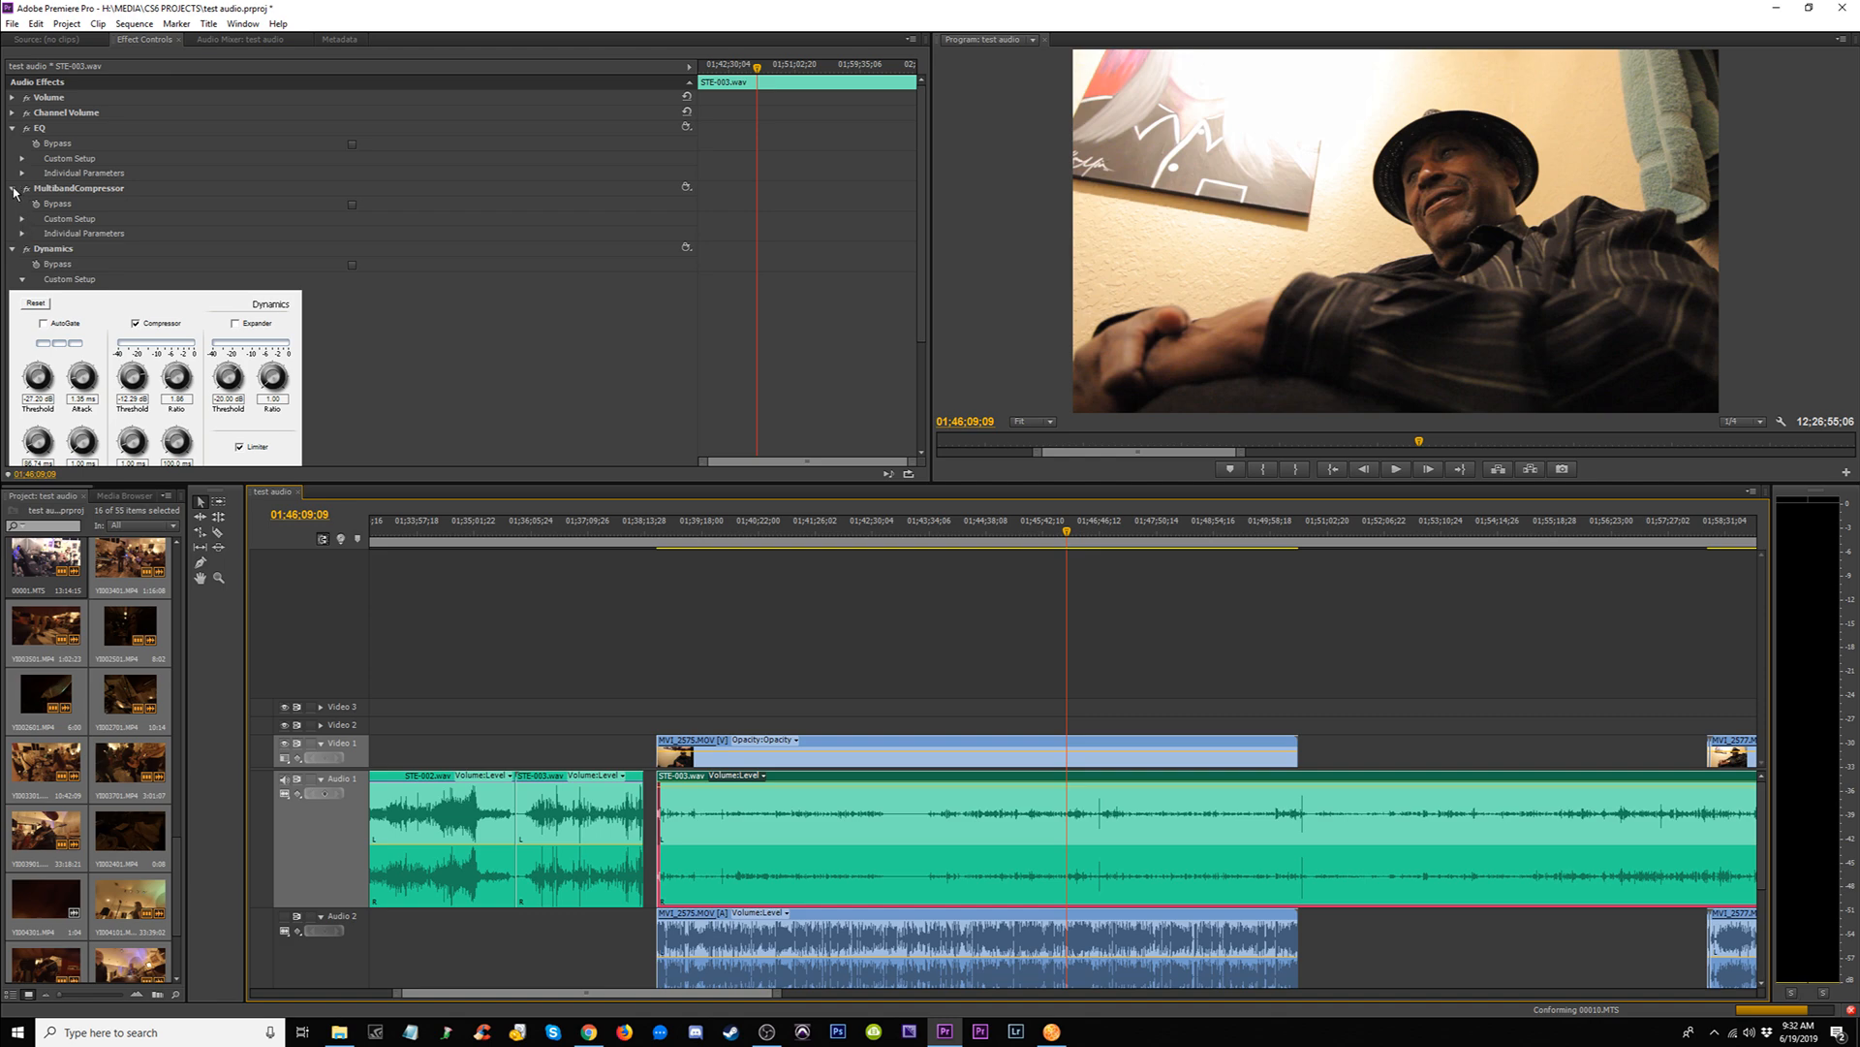
click(687, 186)
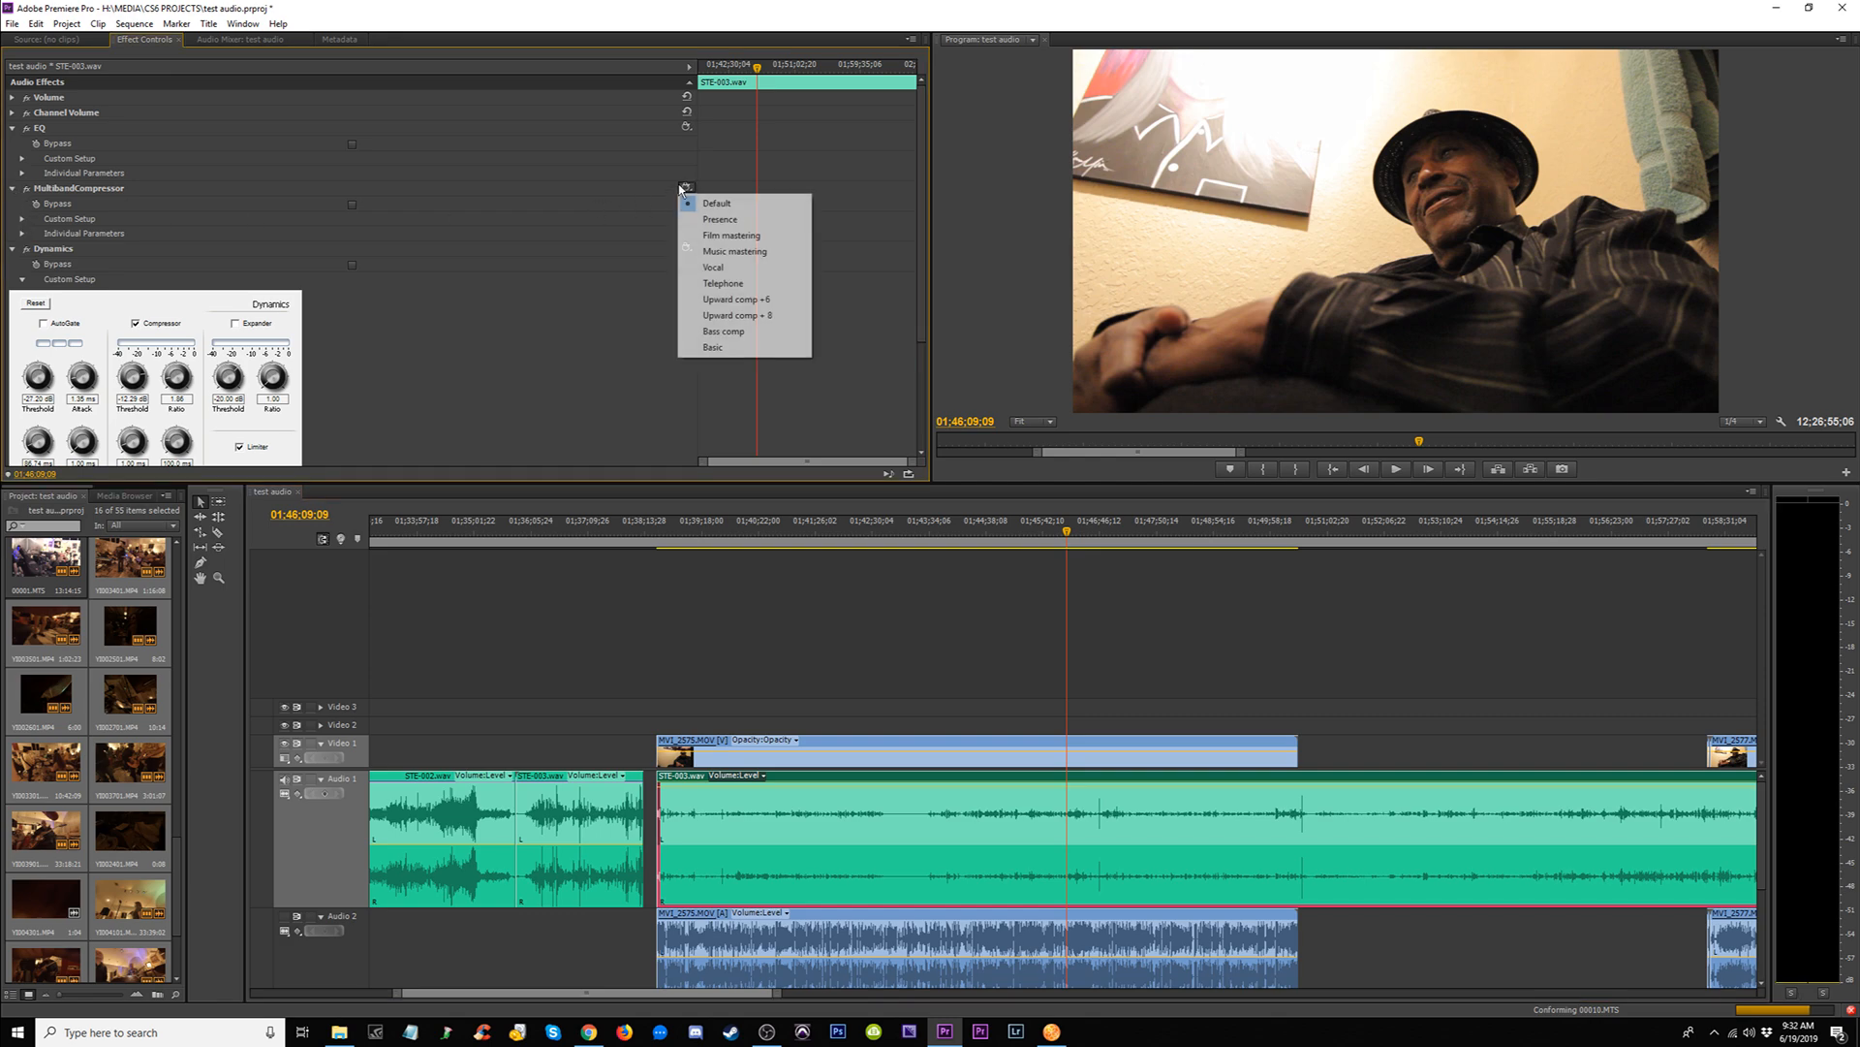
click(761, 315)
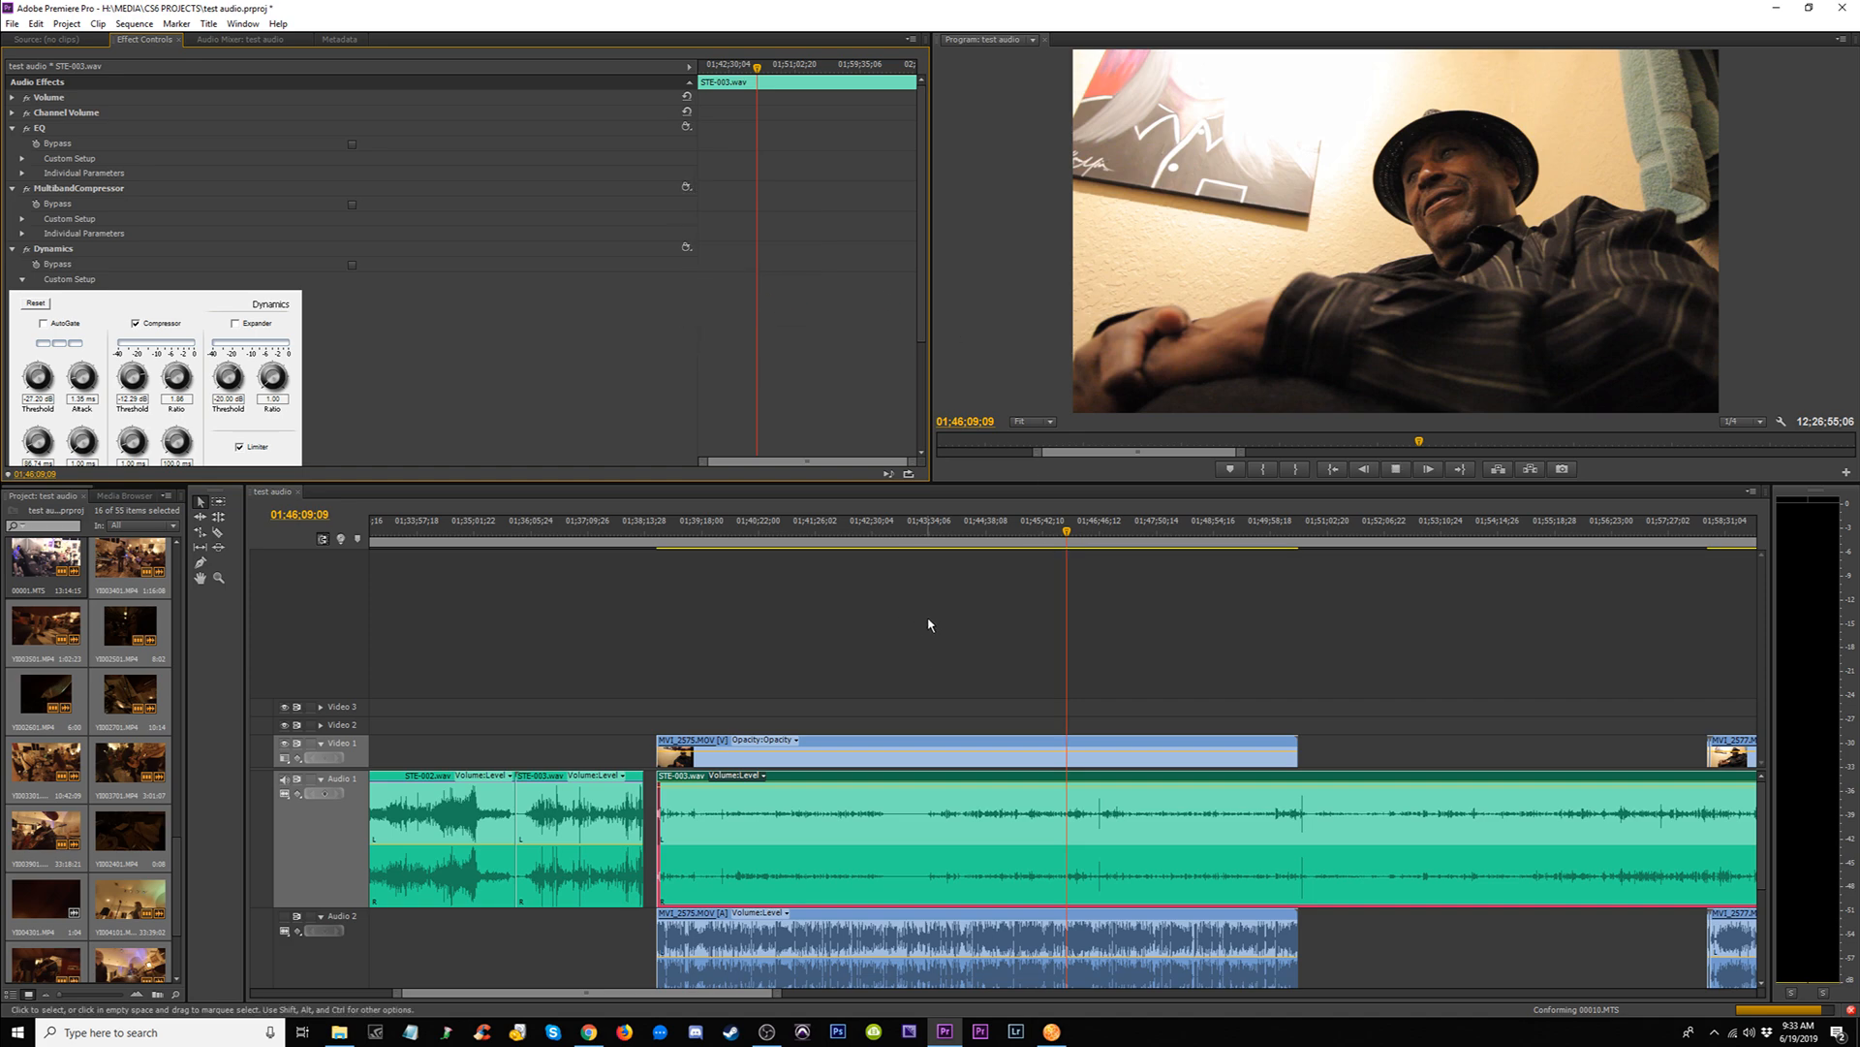
key(space)
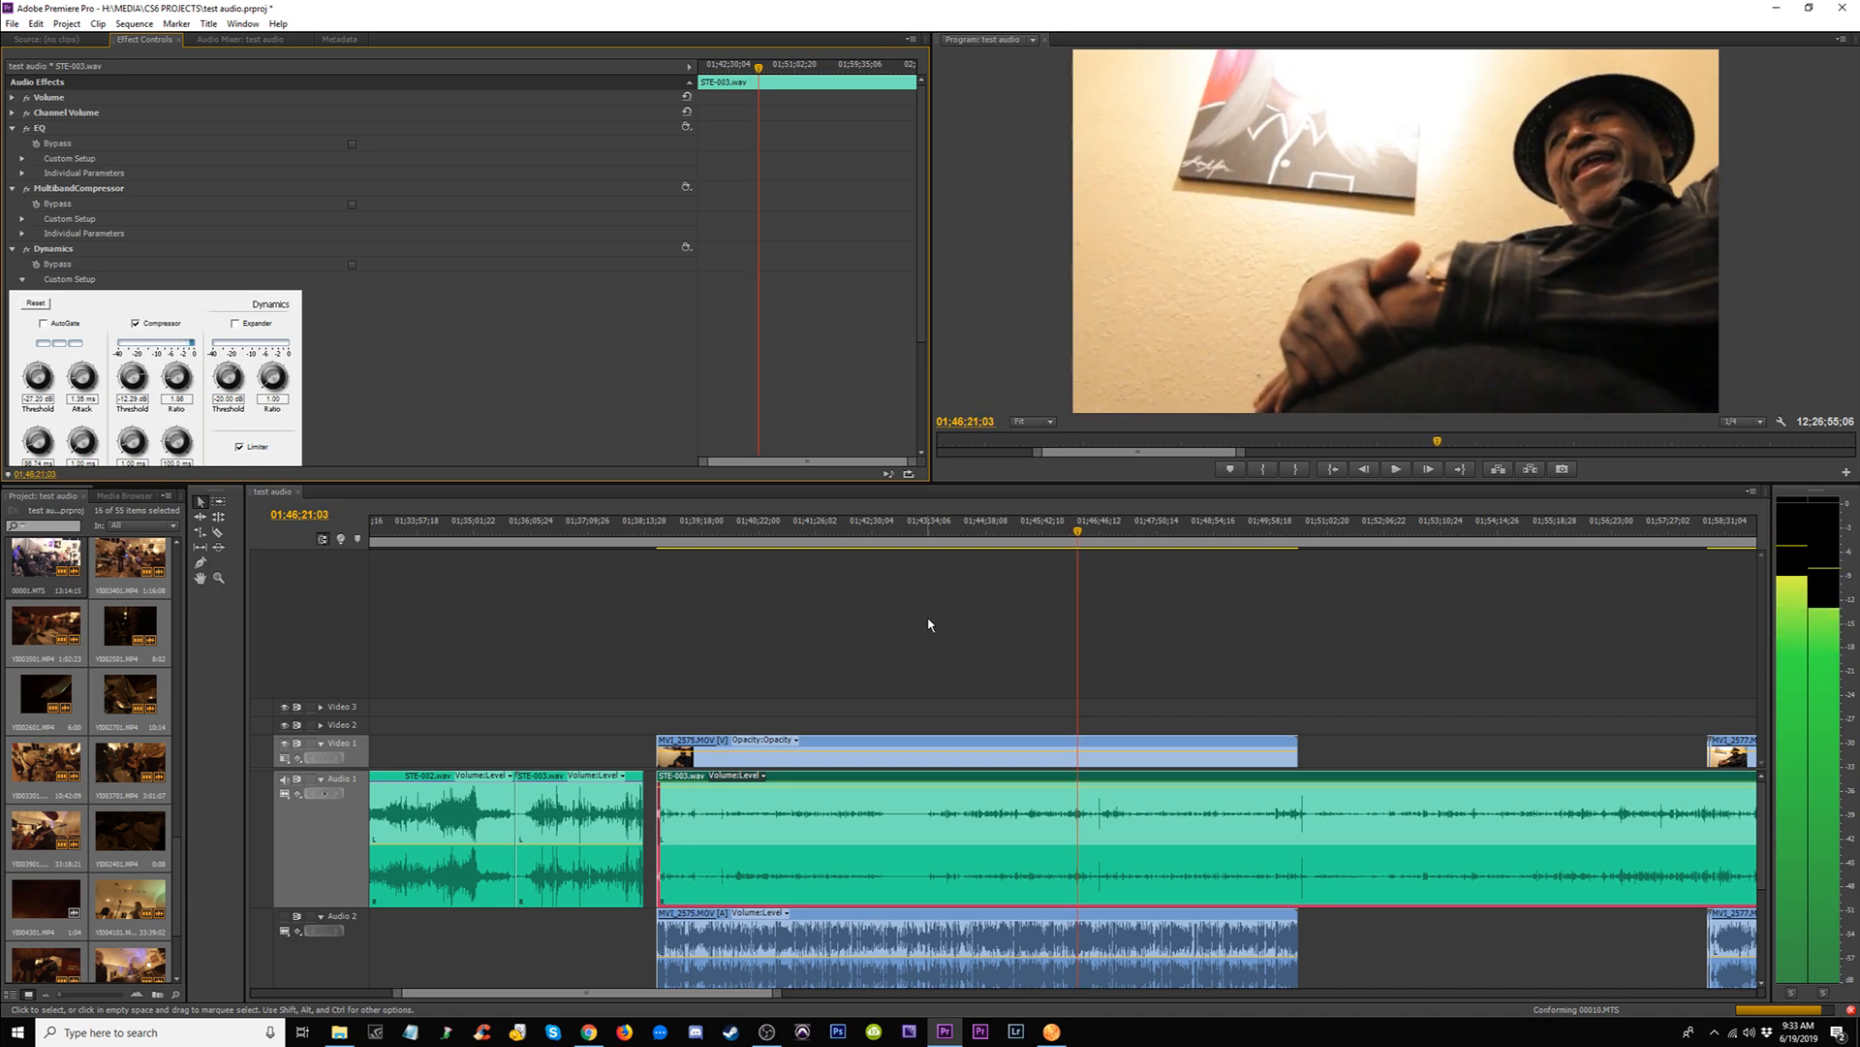
Step: Move MVI_2576.MOV, MVI_2577.MOV and the MVI clips following them earlier, to just after the end of MVI_2575.MOV
click(1161, 531)
key(minus)
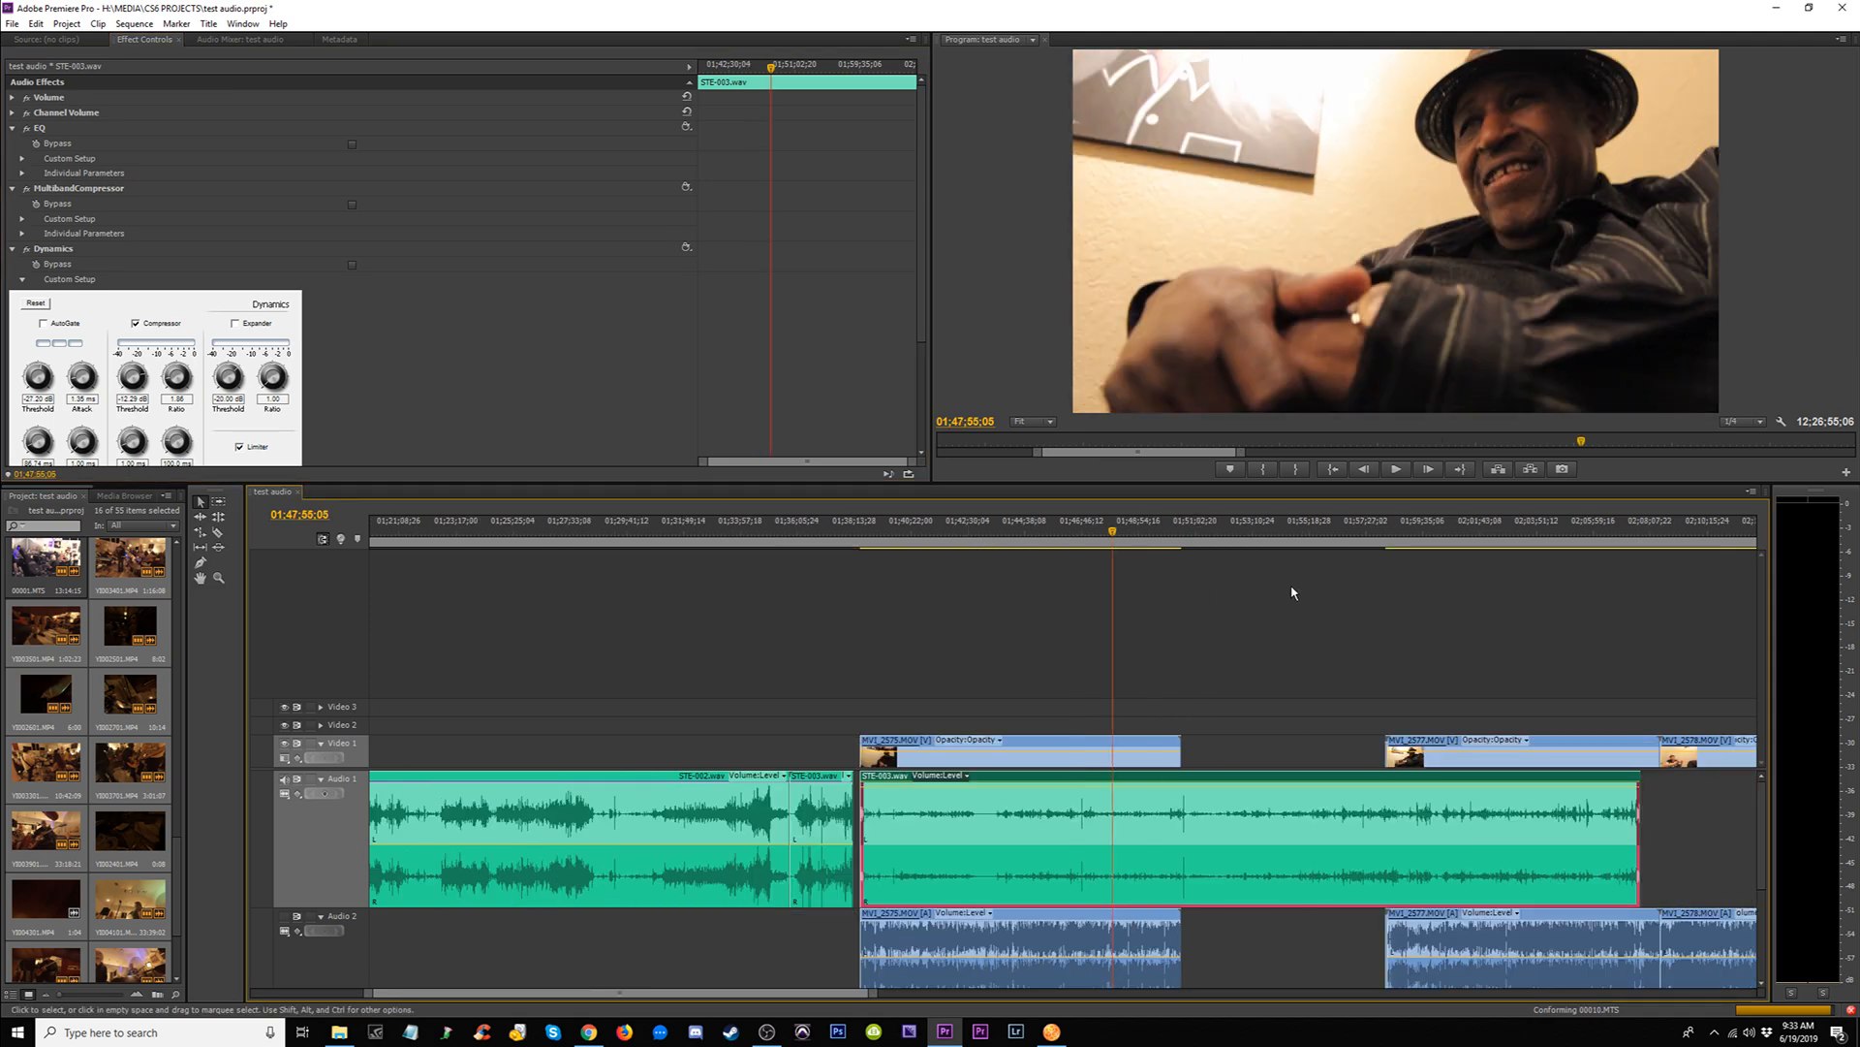
click(1383, 529)
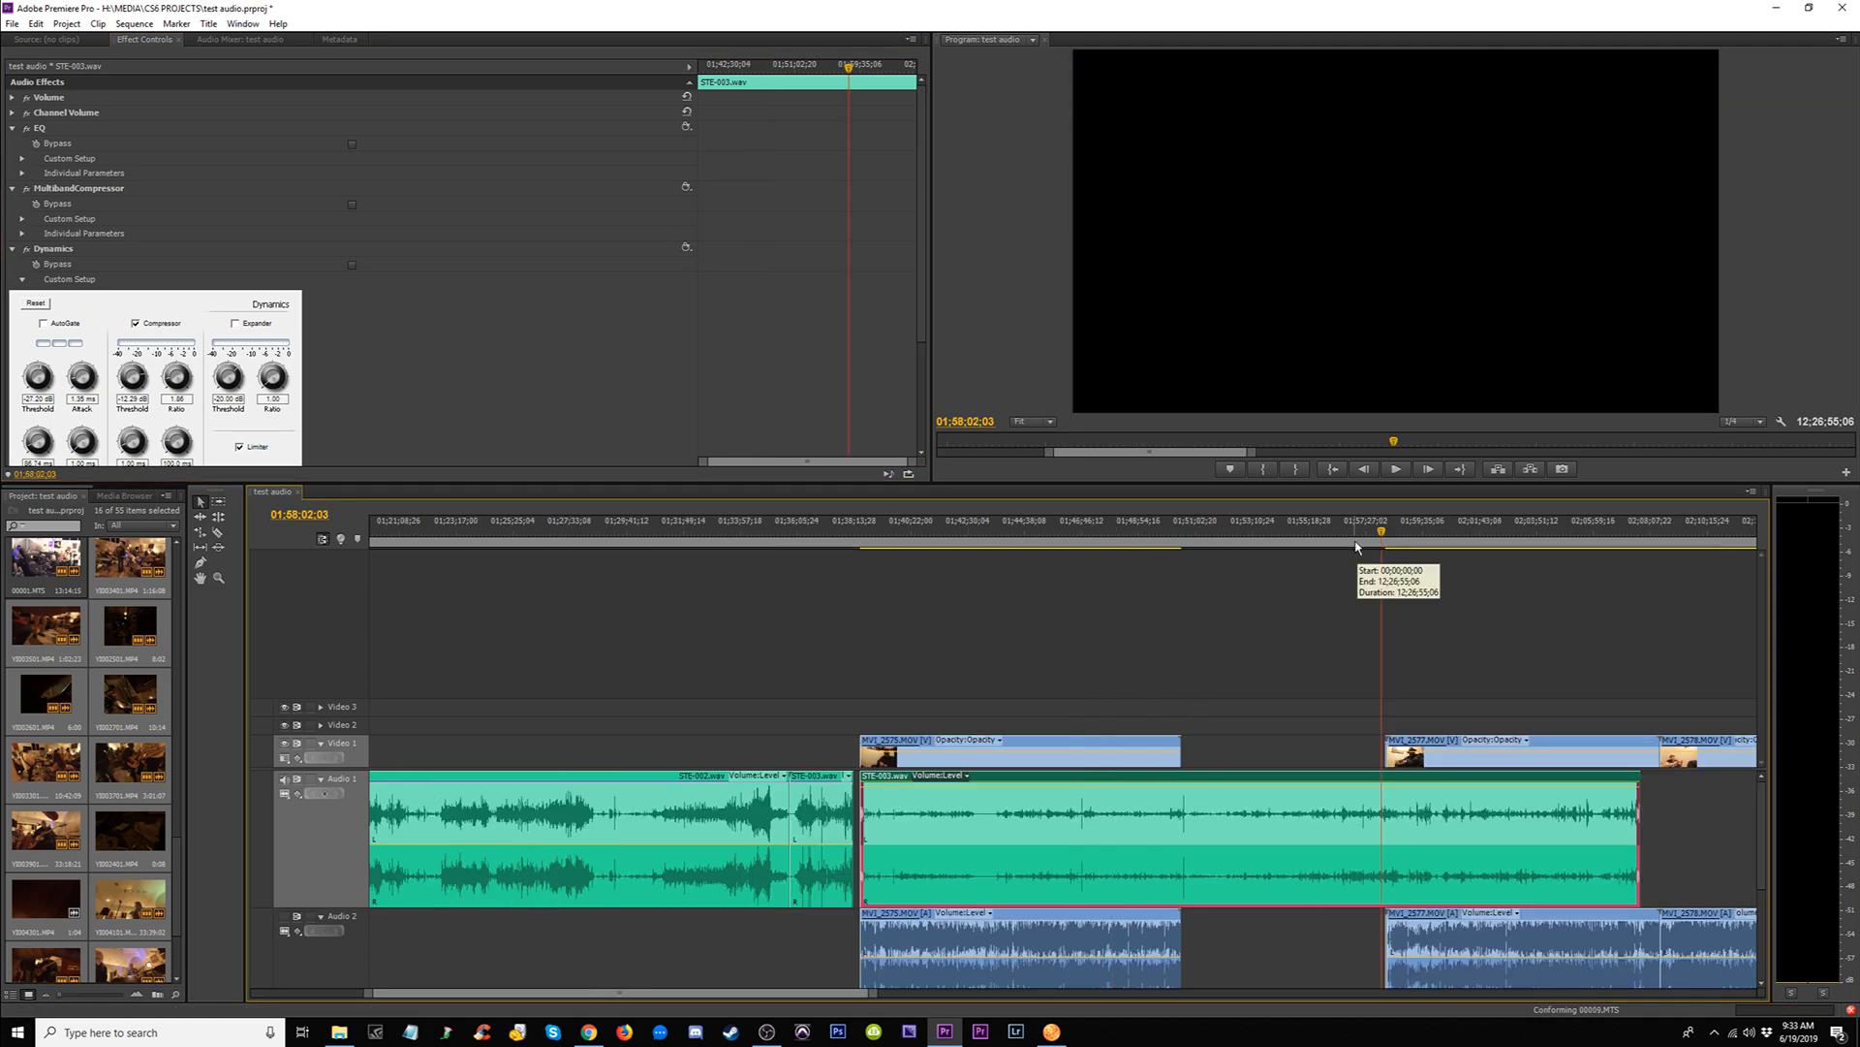
key(equal)
key(equal)
key(equal)
key(minus)
click(1247, 762)
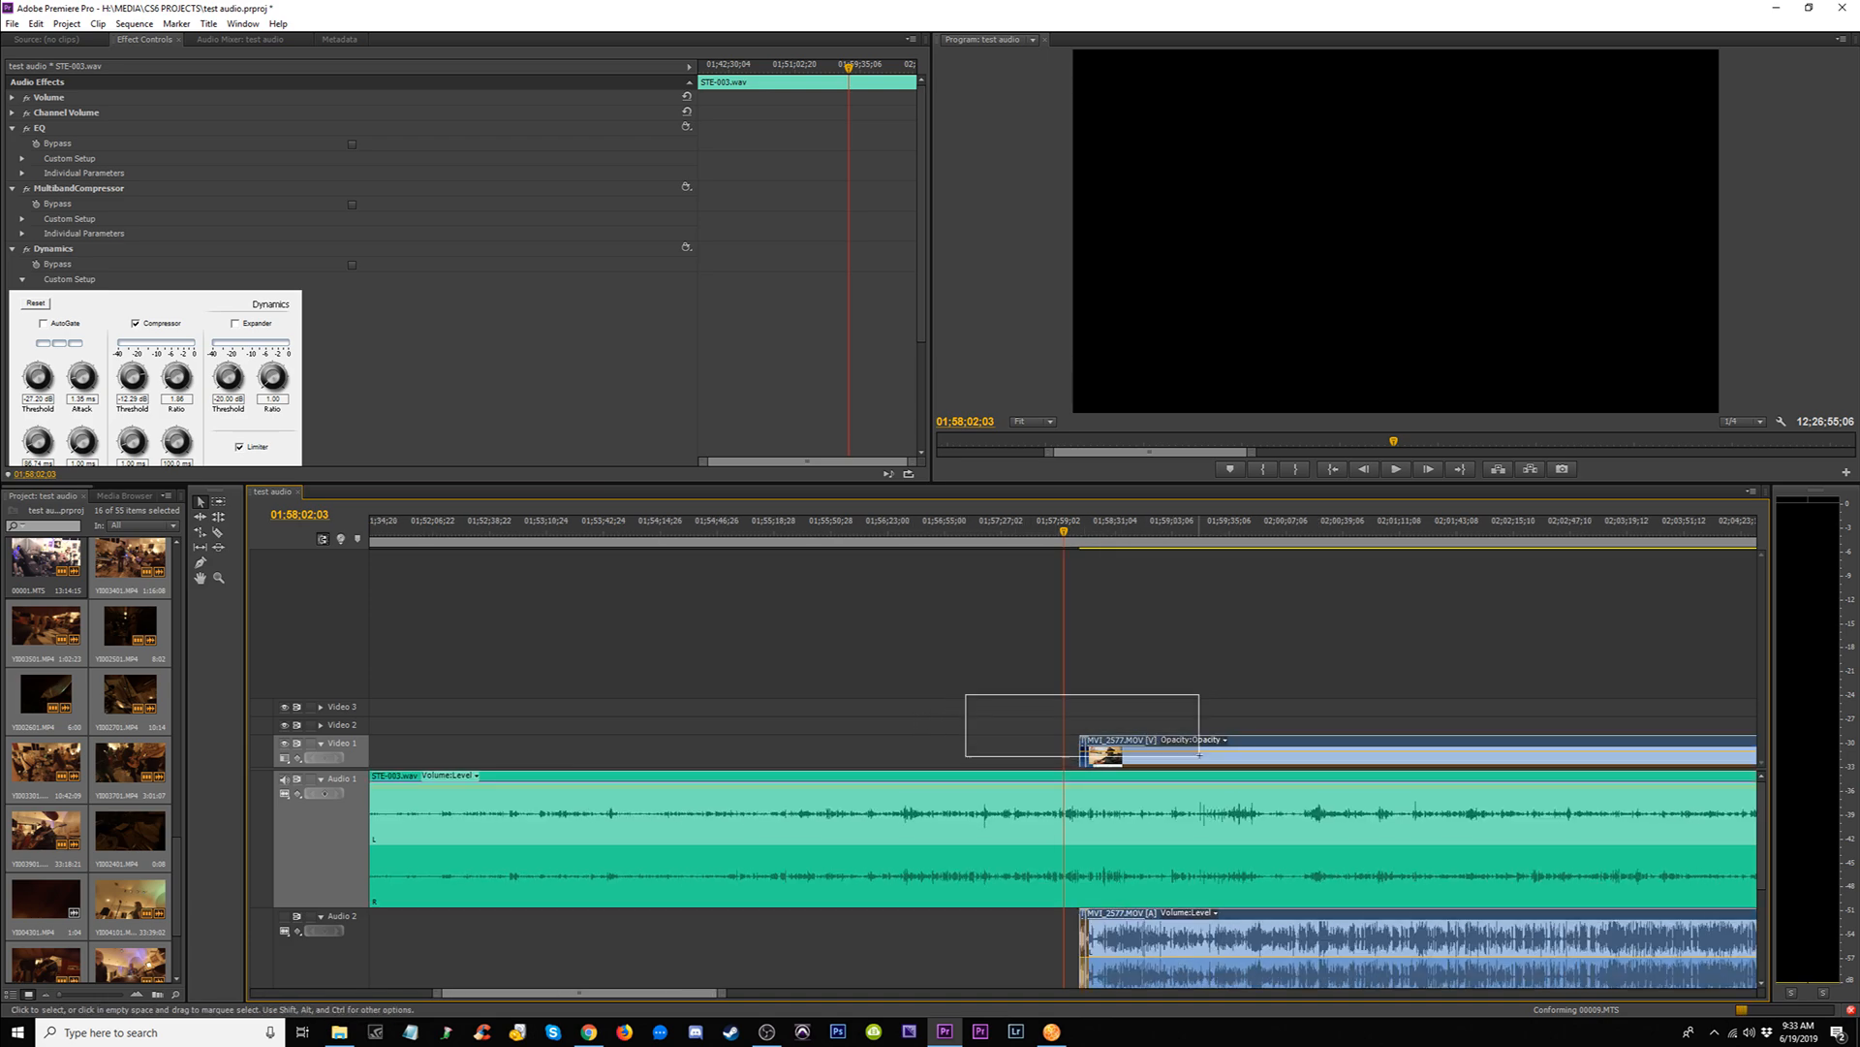
key(minus)
drag(1168, 763, 818, 763)
Step: Separate the short MVI_2576.MOV clip from MVI_2577.MOV by moving it earlier to about 01:50:53
click(693, 533)
key(equal)
key(equal)
click(1102, 638)
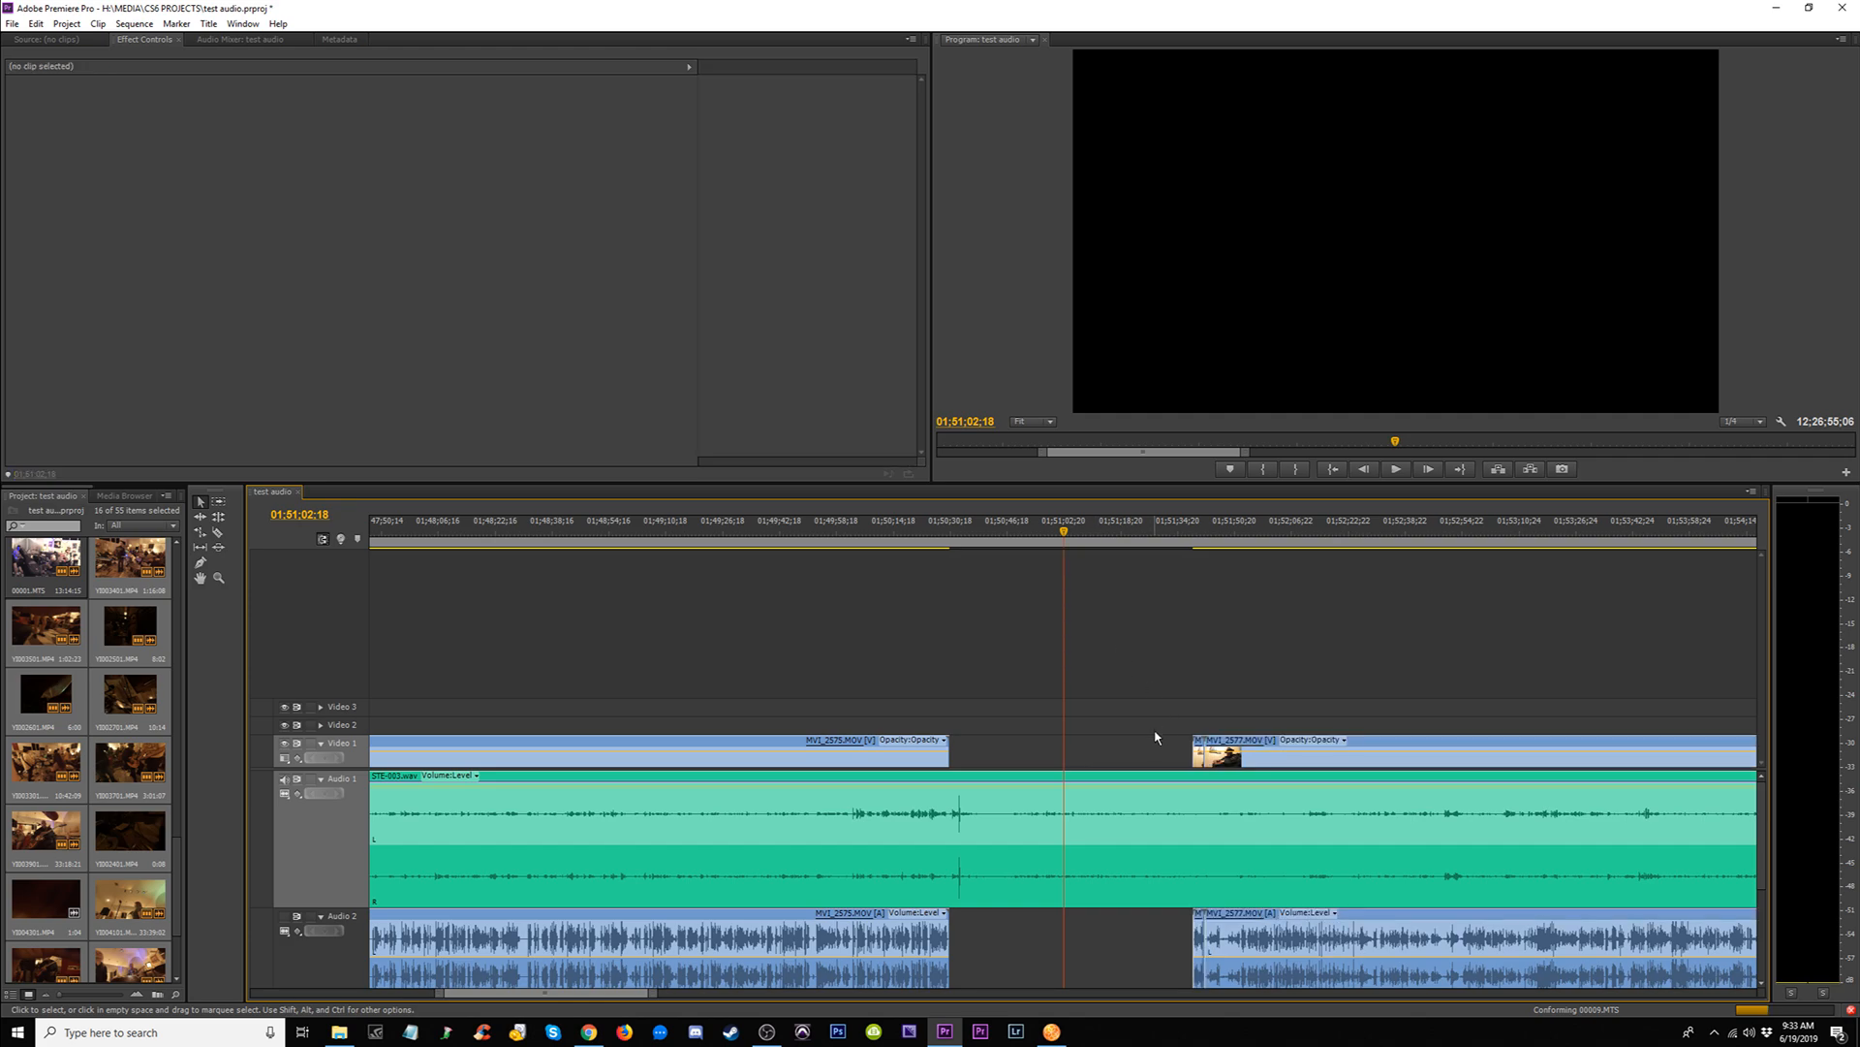
drag(1041, 749, 1044, 751)
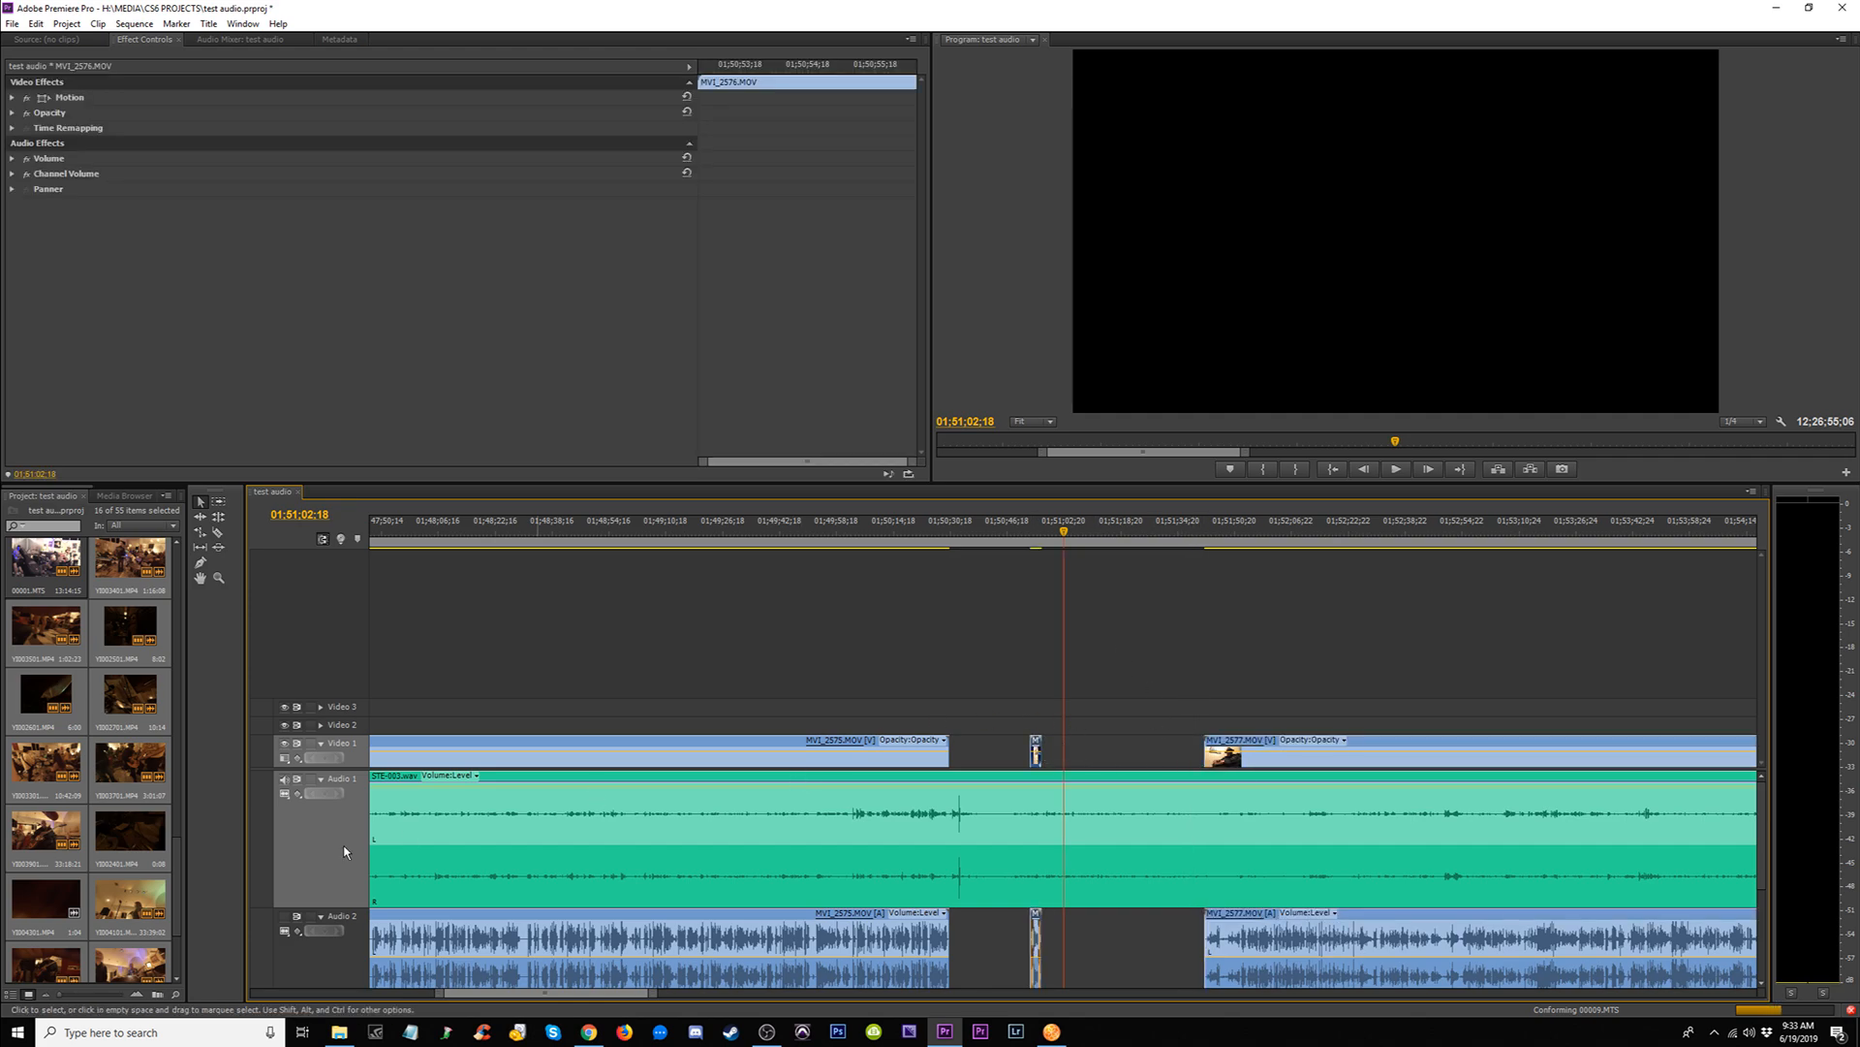
Step: Mute Audio 1, unmute Audio 2, and play MVI_2576.MOV from about 01:50:53 to hear its camera sound
click(1032, 539)
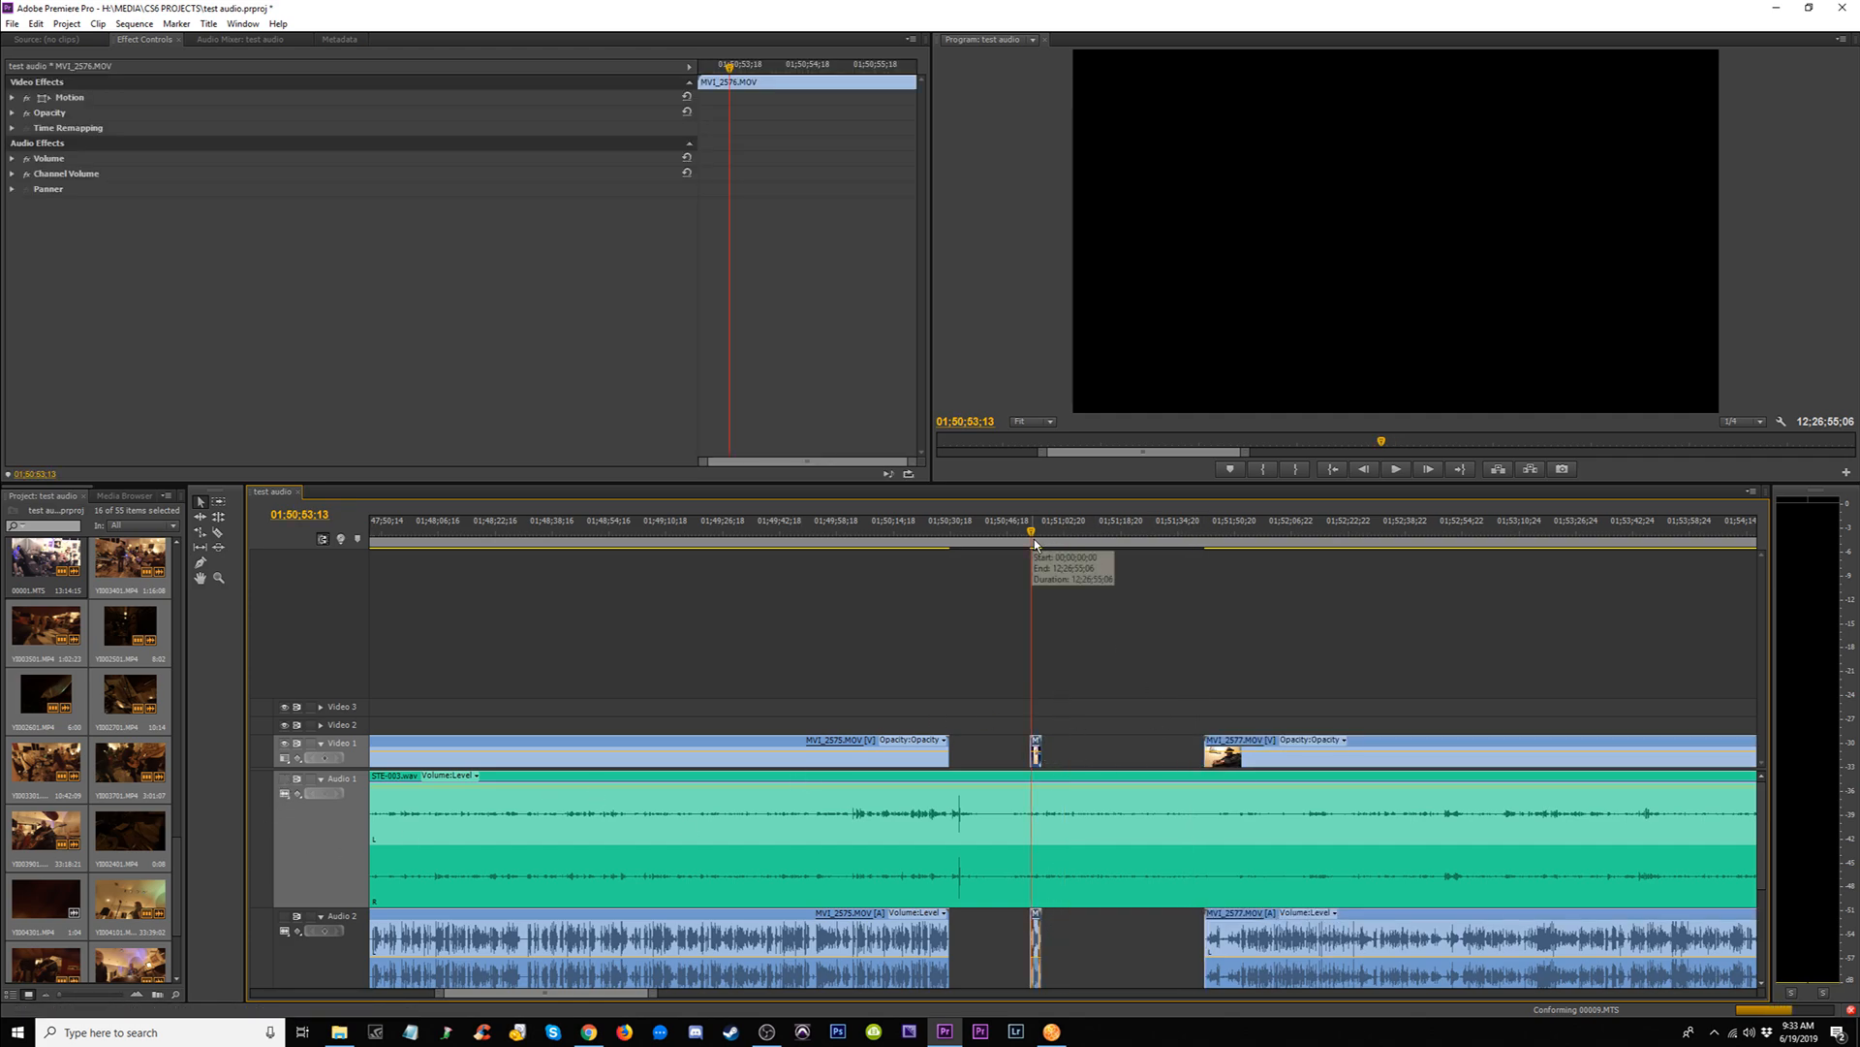
key(equal)
key(equal)
key(space)
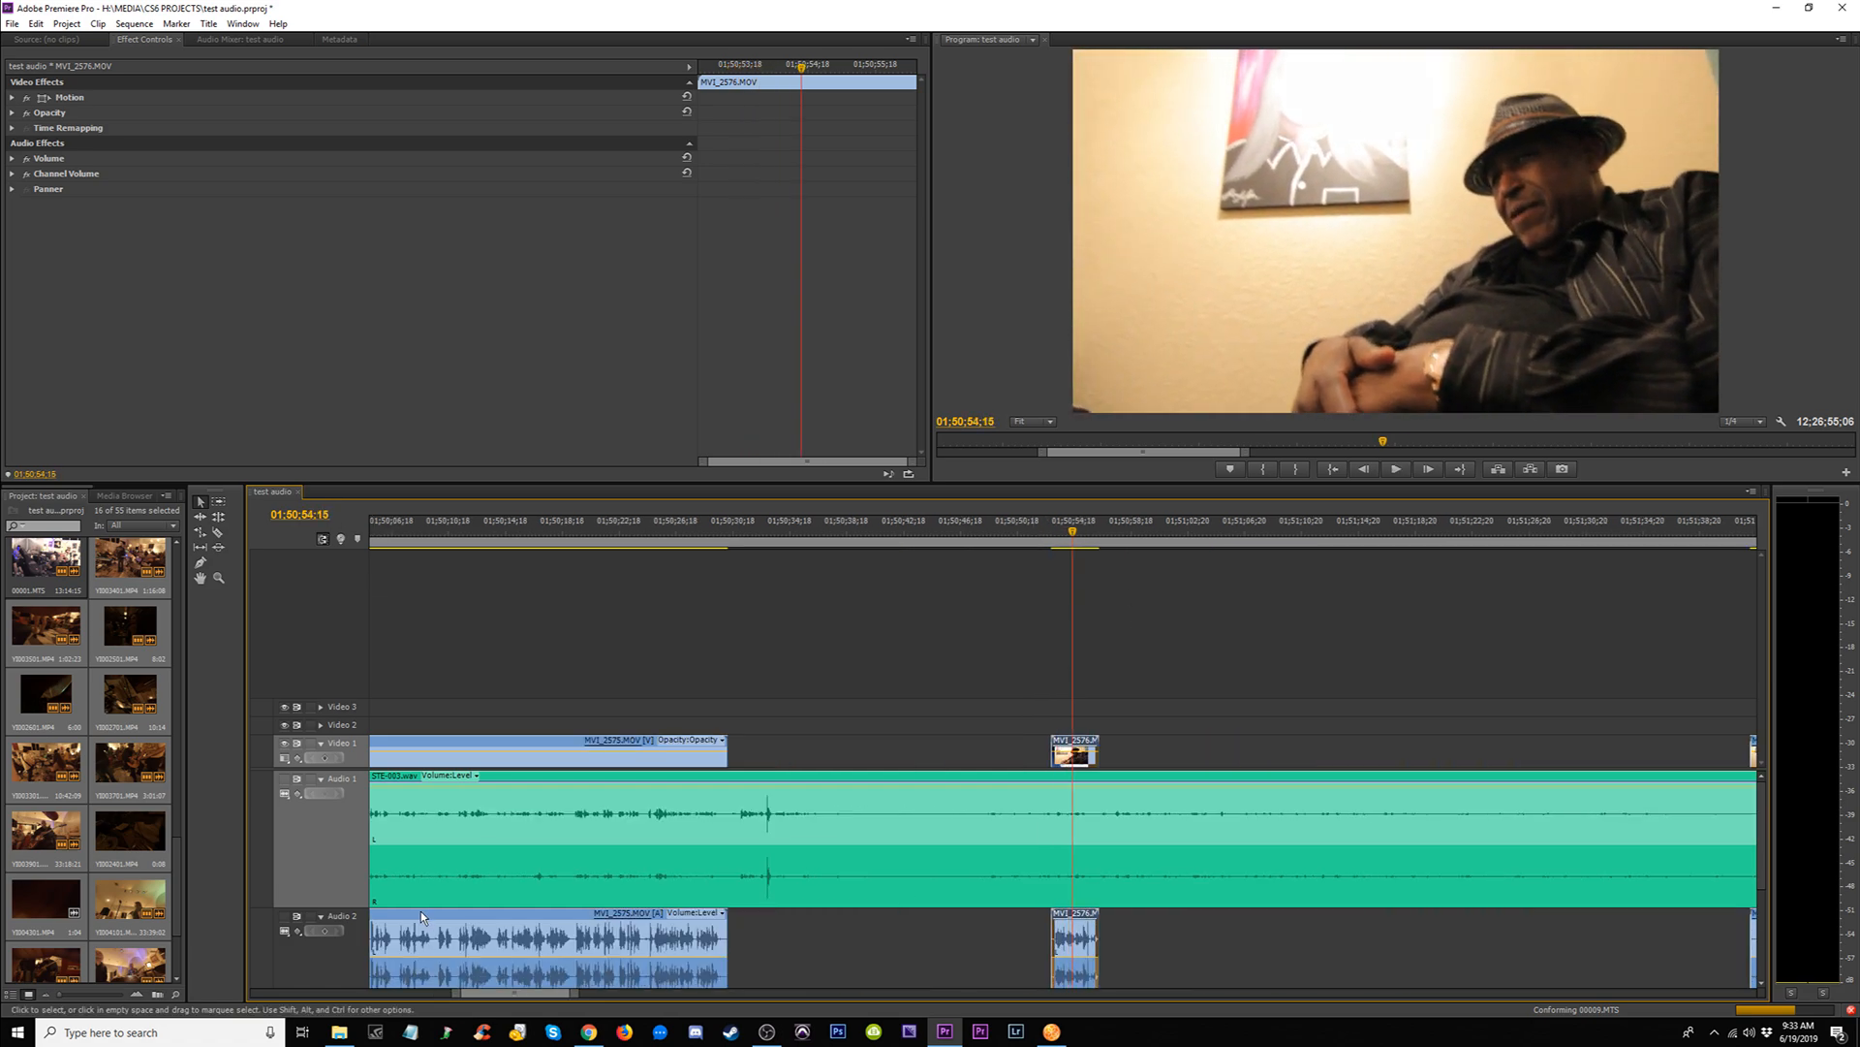
key(space)
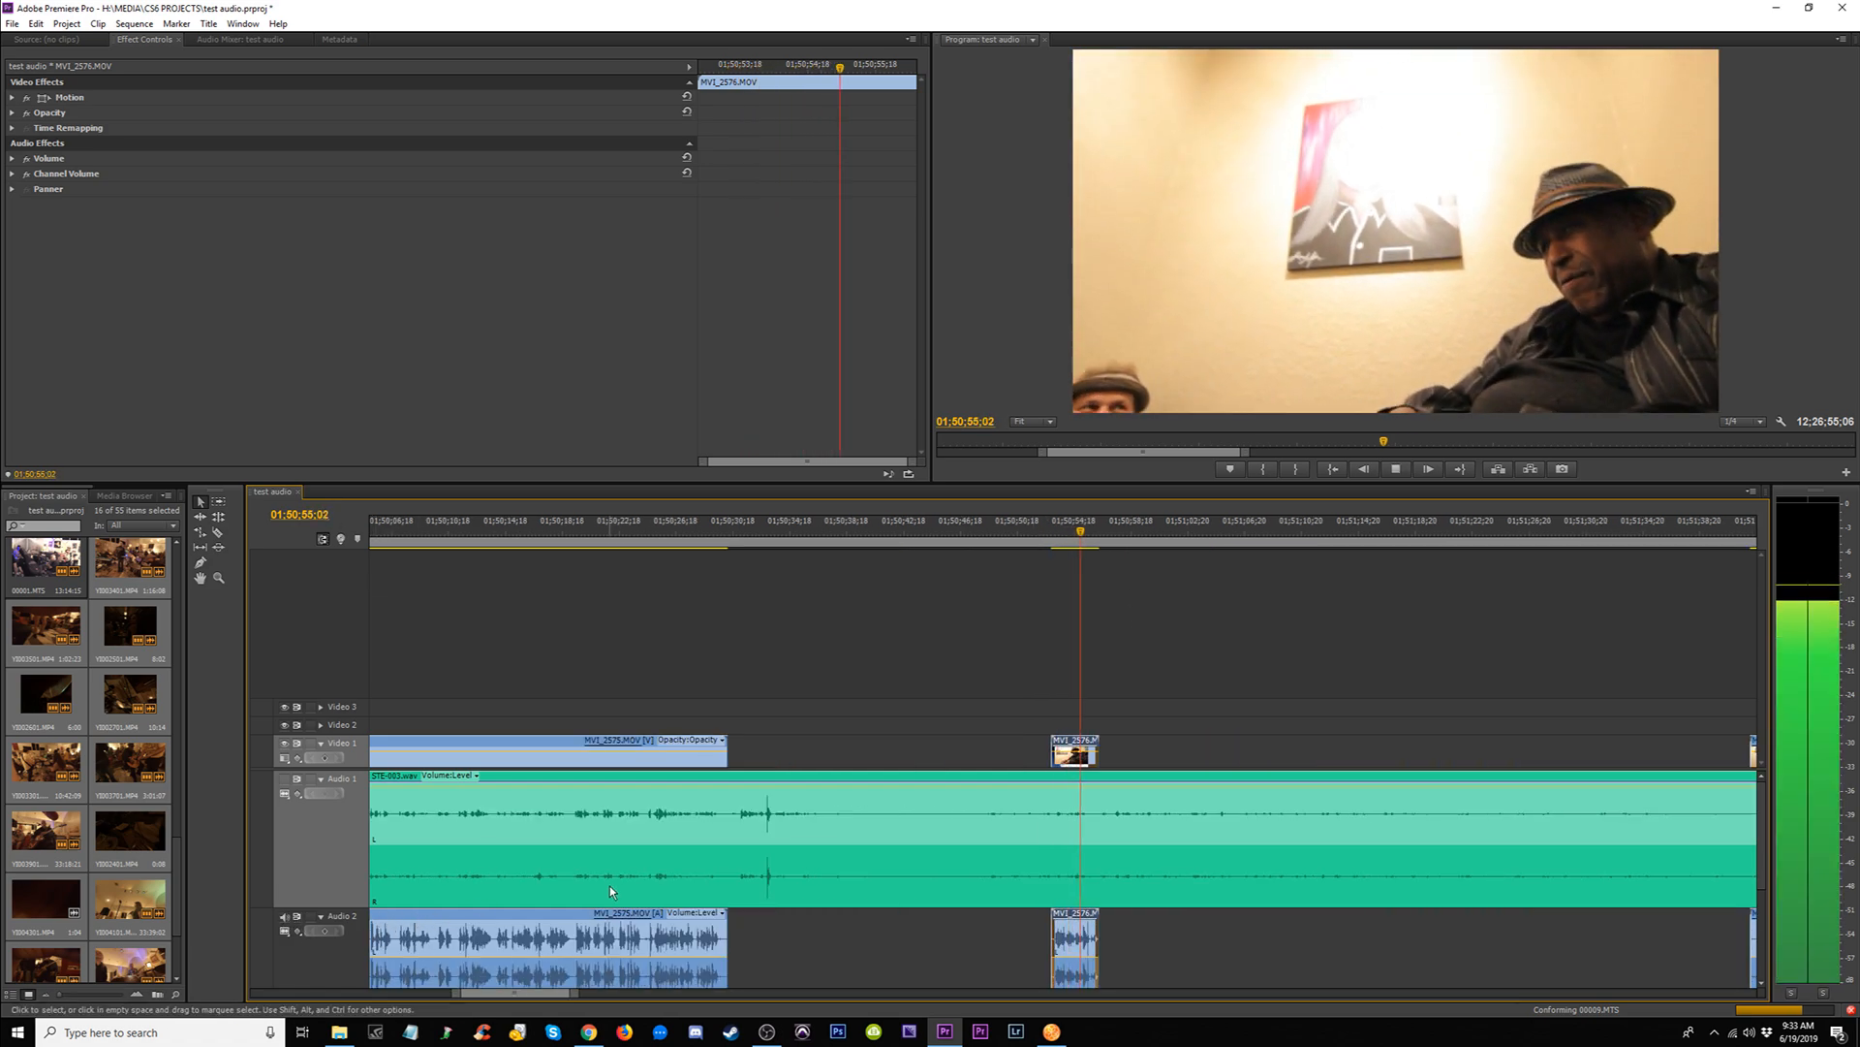
key(space)
Step: Select MVI_2575.MOV and replay MVI_2576.MOV from about 01:50:54 to its end
key(minus)
key(minus)
key(minus)
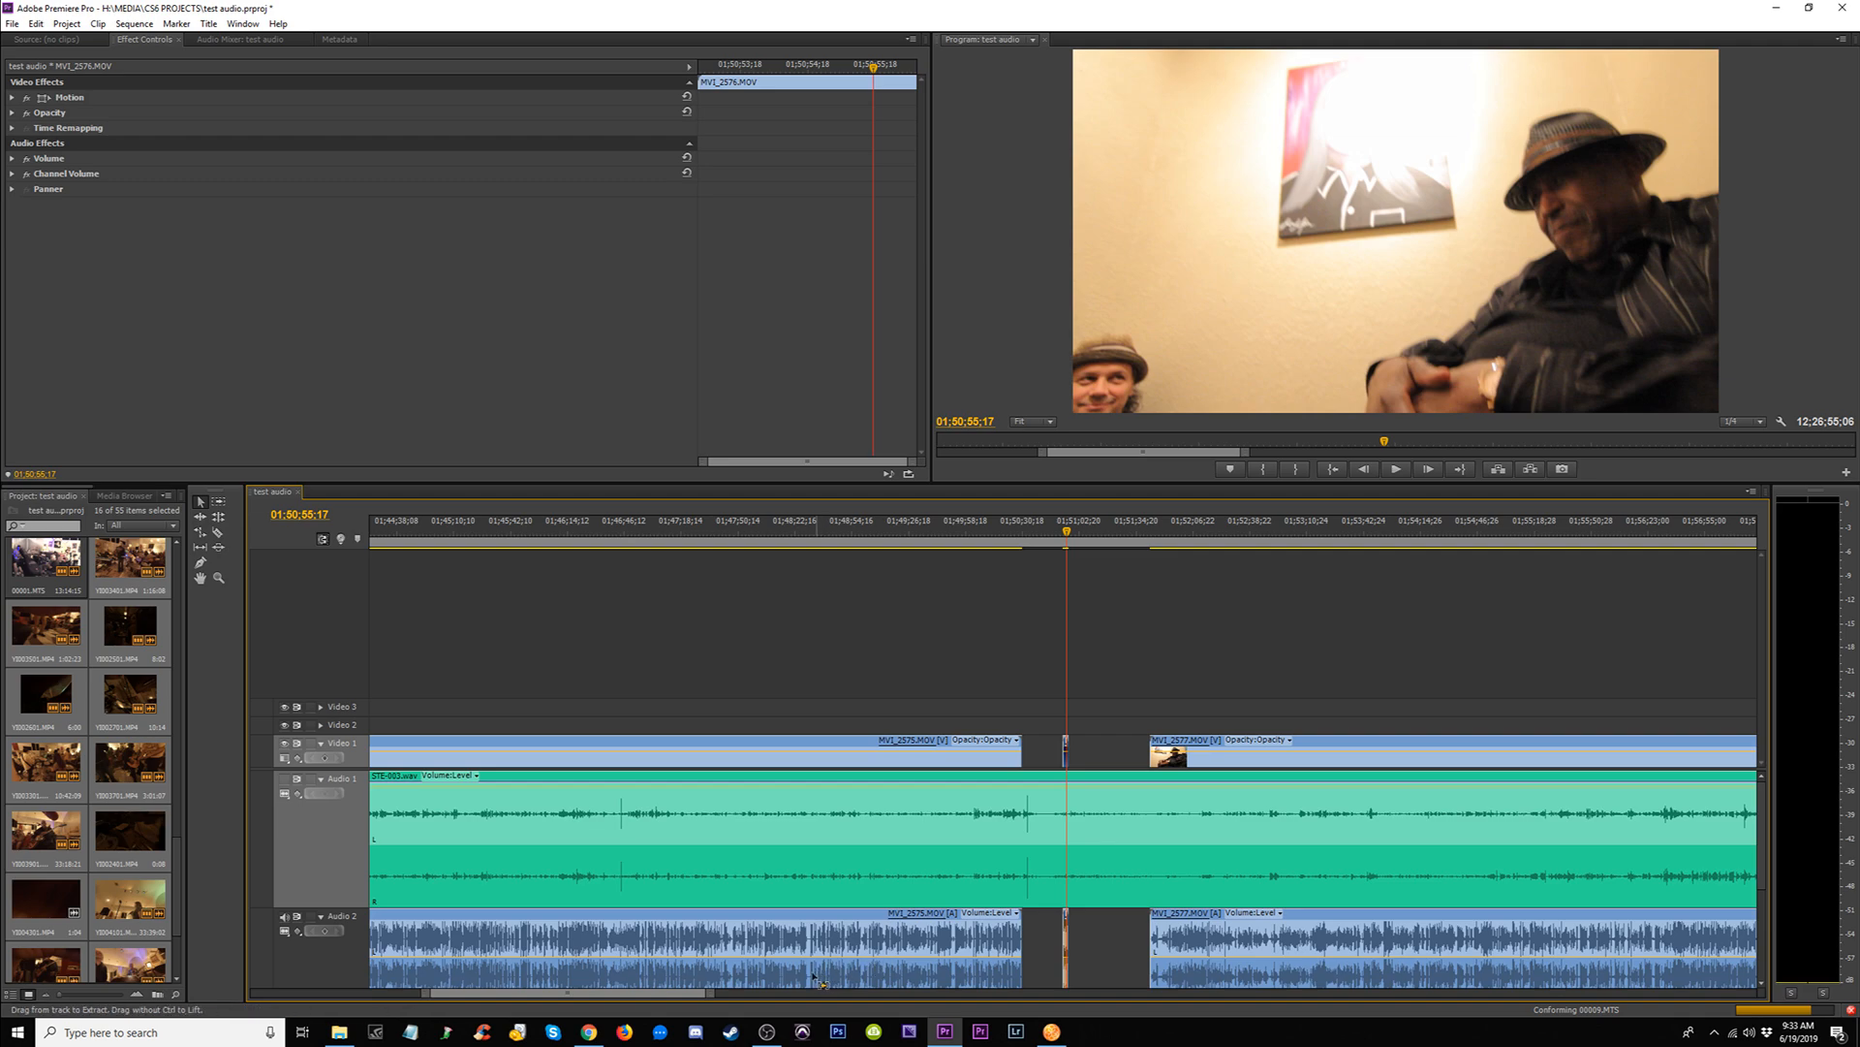
key(minus)
drag(738, 963, 736, 1037)
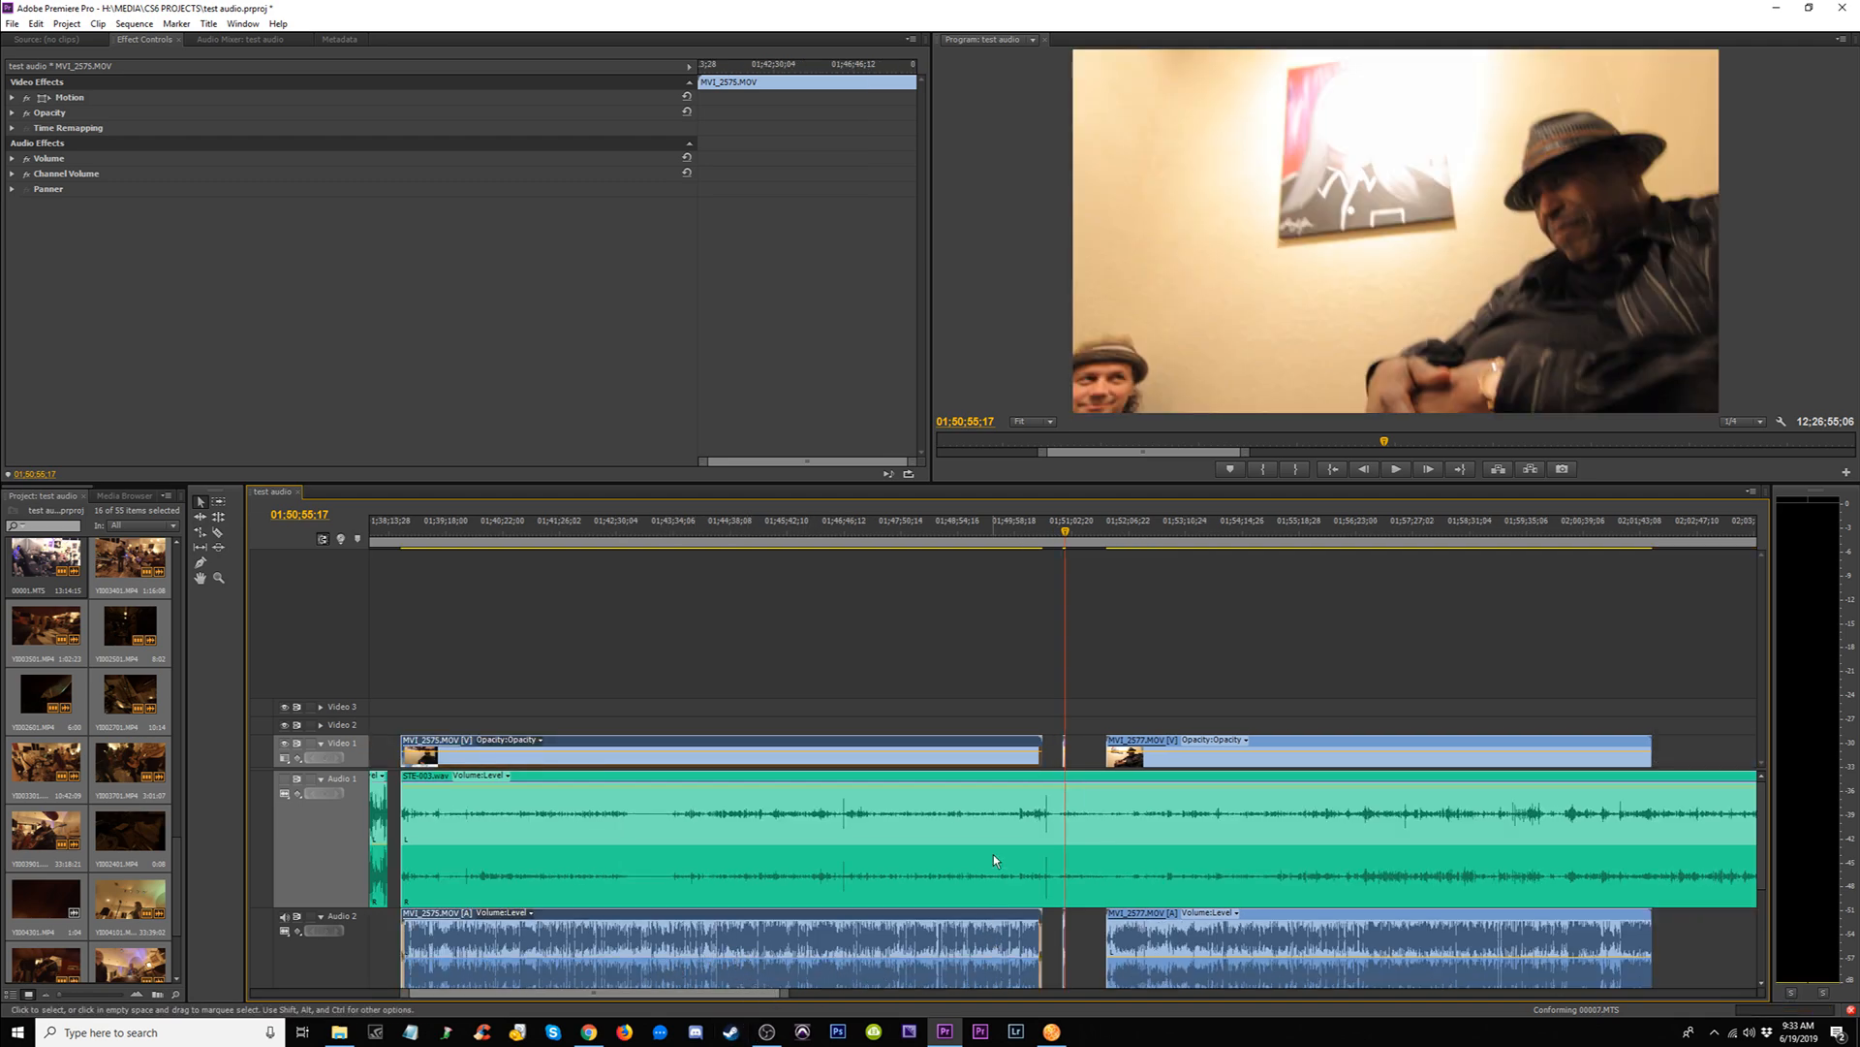
key(equal)
key(equal)
key(equal)
click(1049, 541)
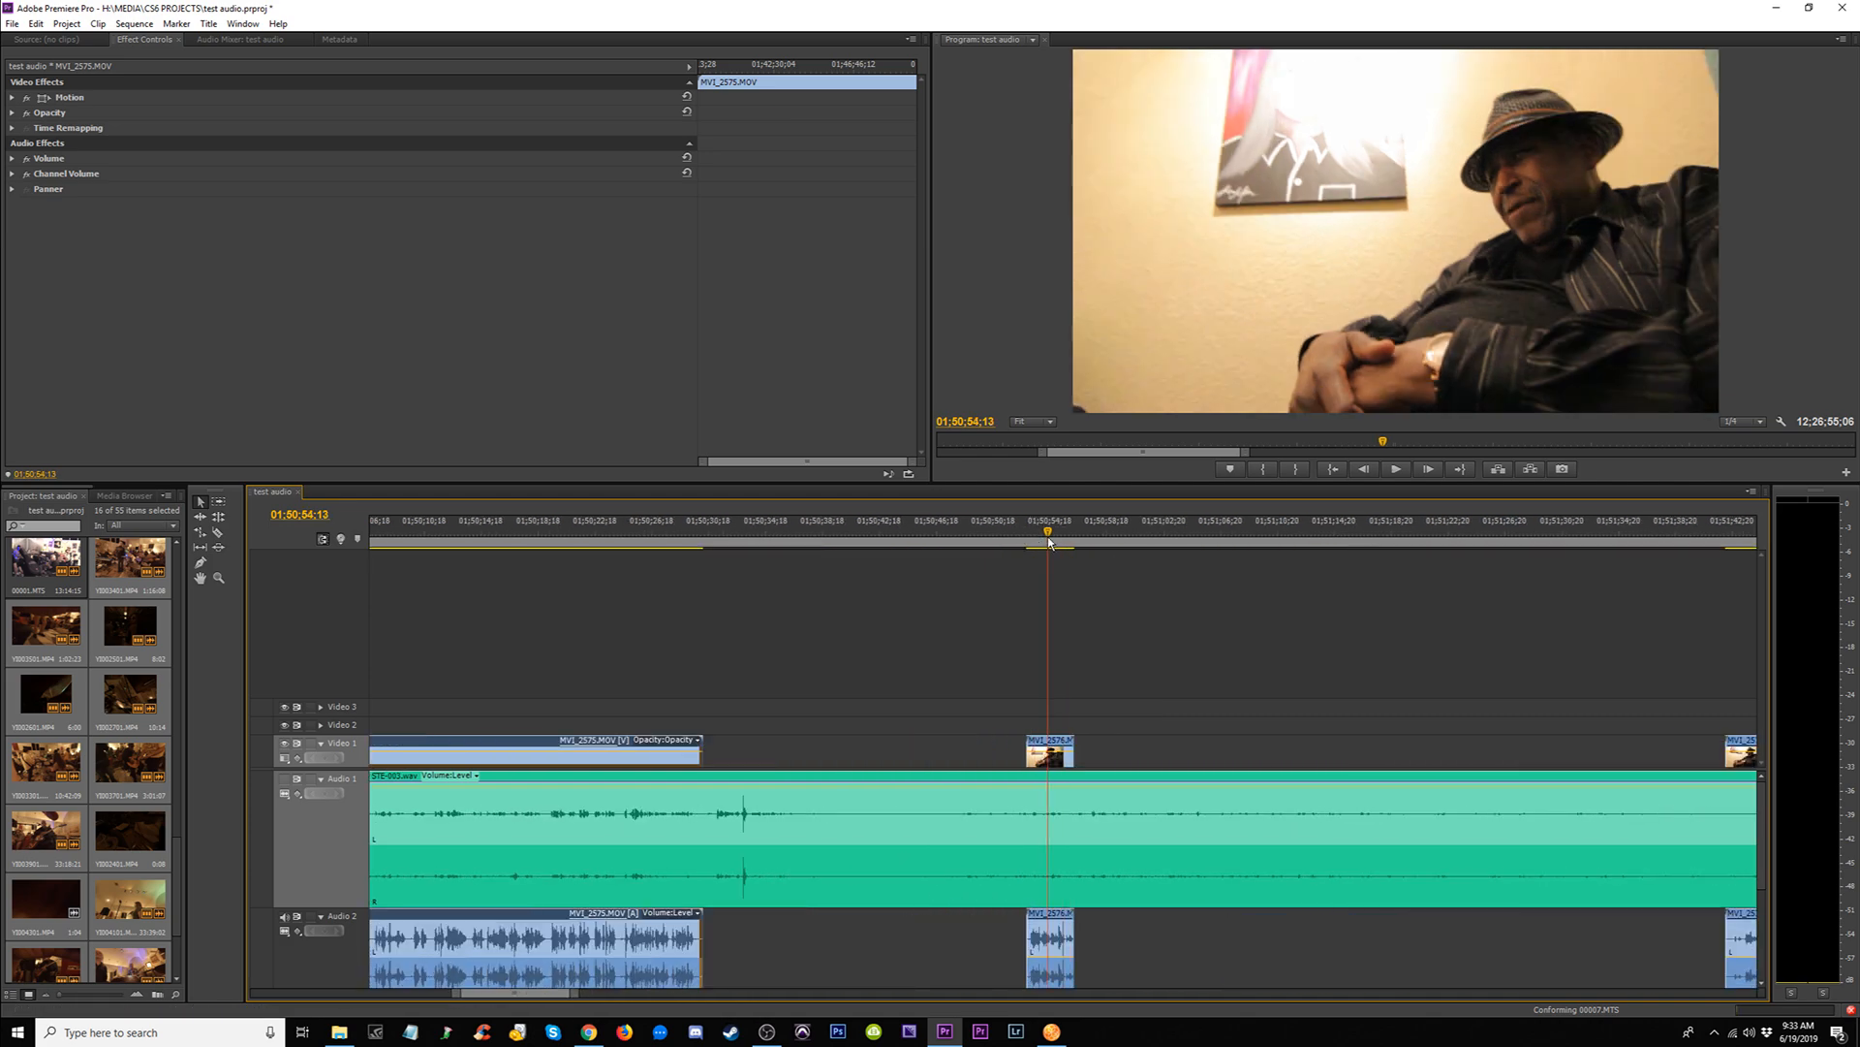
key(space)
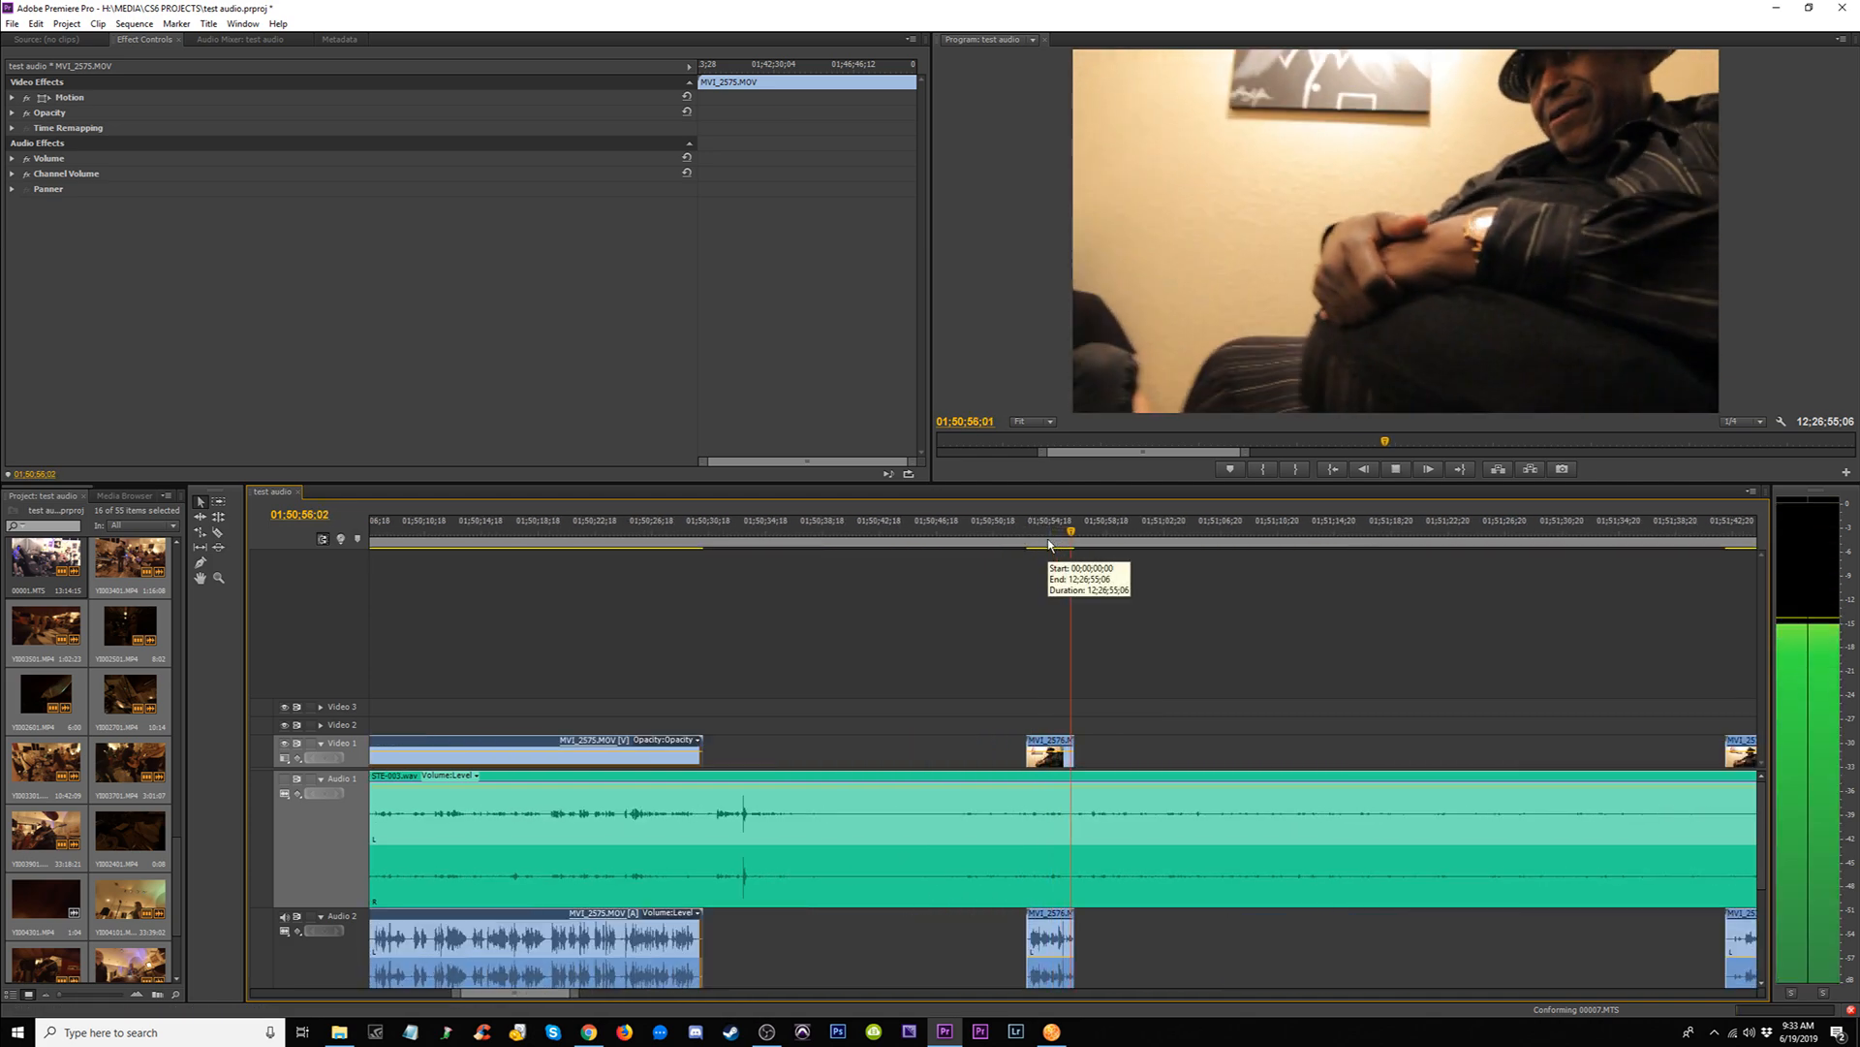
key(space)
Step: Move MVI_2576.MOV earlier to start at about 01:50:31 and play it with its camera sound
key(space)
drag(974, 692, 751, 764)
key(equal)
key(equal)
key(equal)
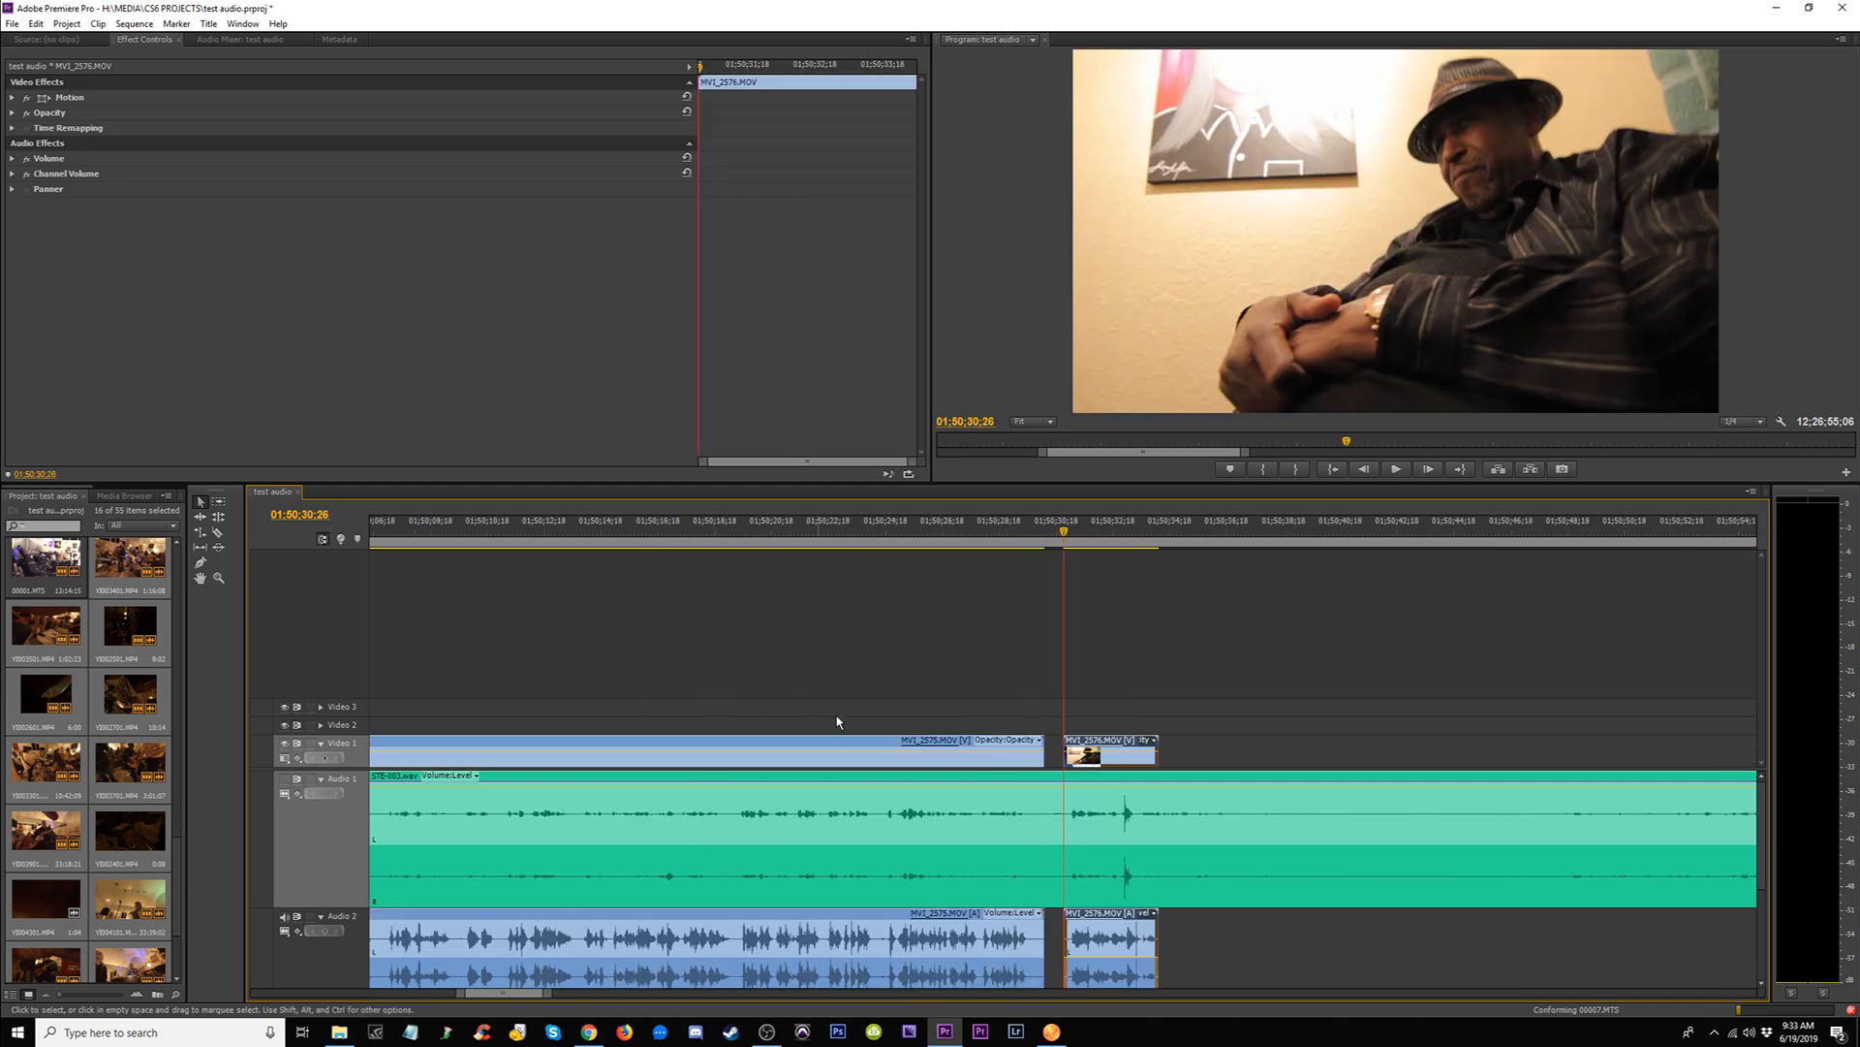
mouse_move(1335, 760)
mouse_down()
mouse_move(1301, 763)
mouse_move(1334, 766)
mouse_up()
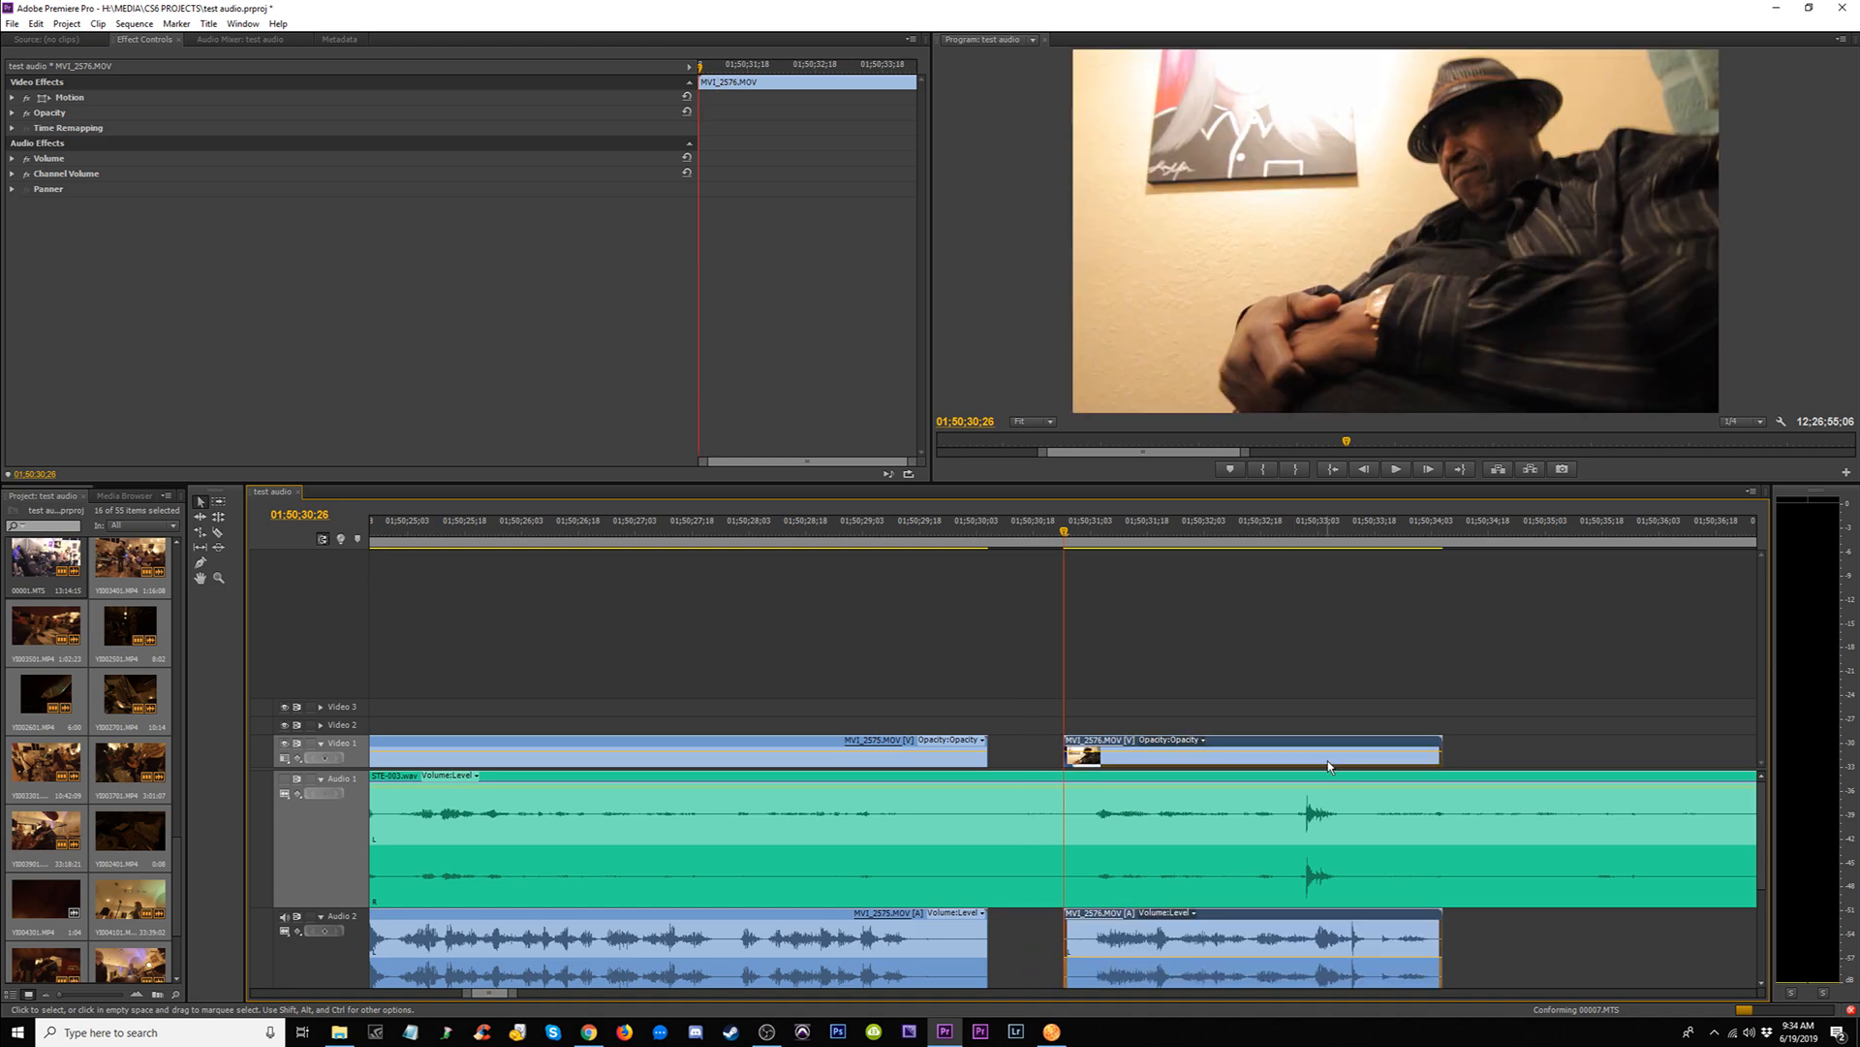
key(space)
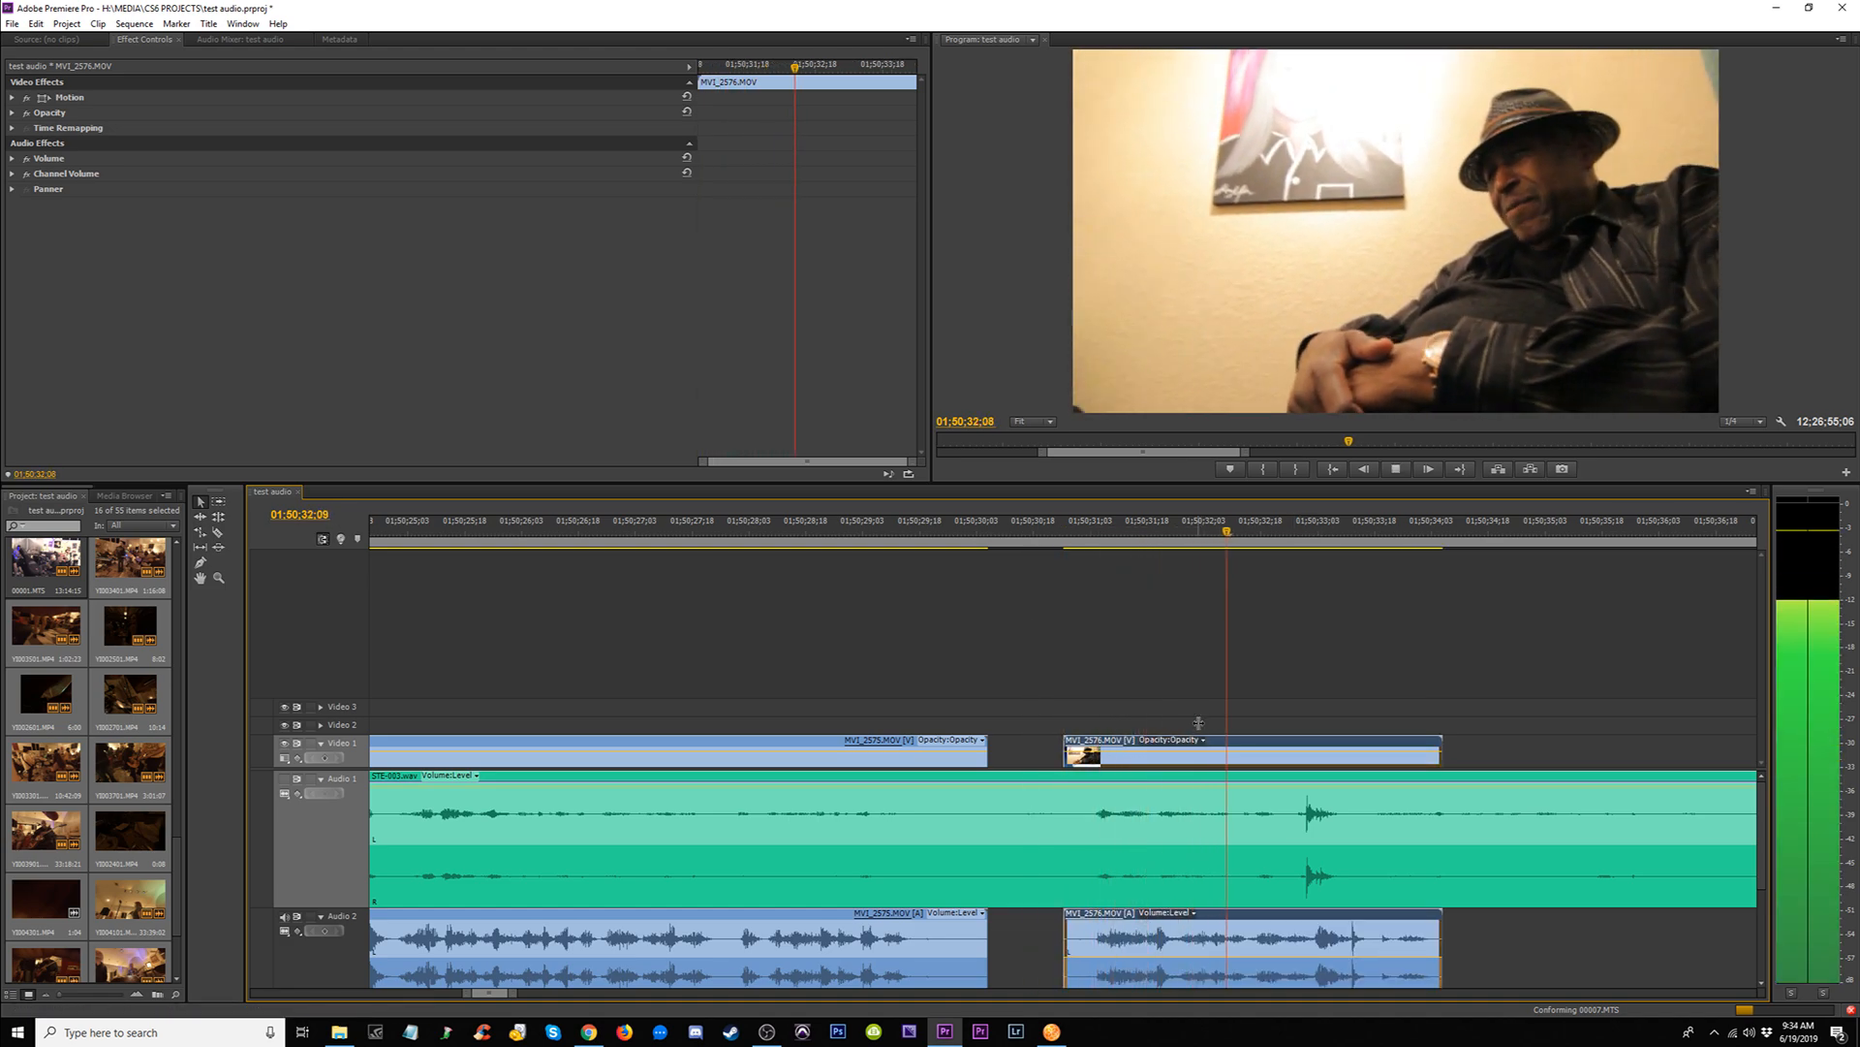
key(space)
Step: Shift MVI_2576.MOV later to start at about 01:50:33, unmute Audio 1, and play STE-003.wav from about 01:50:31
drag(1312, 771, 1589, 770)
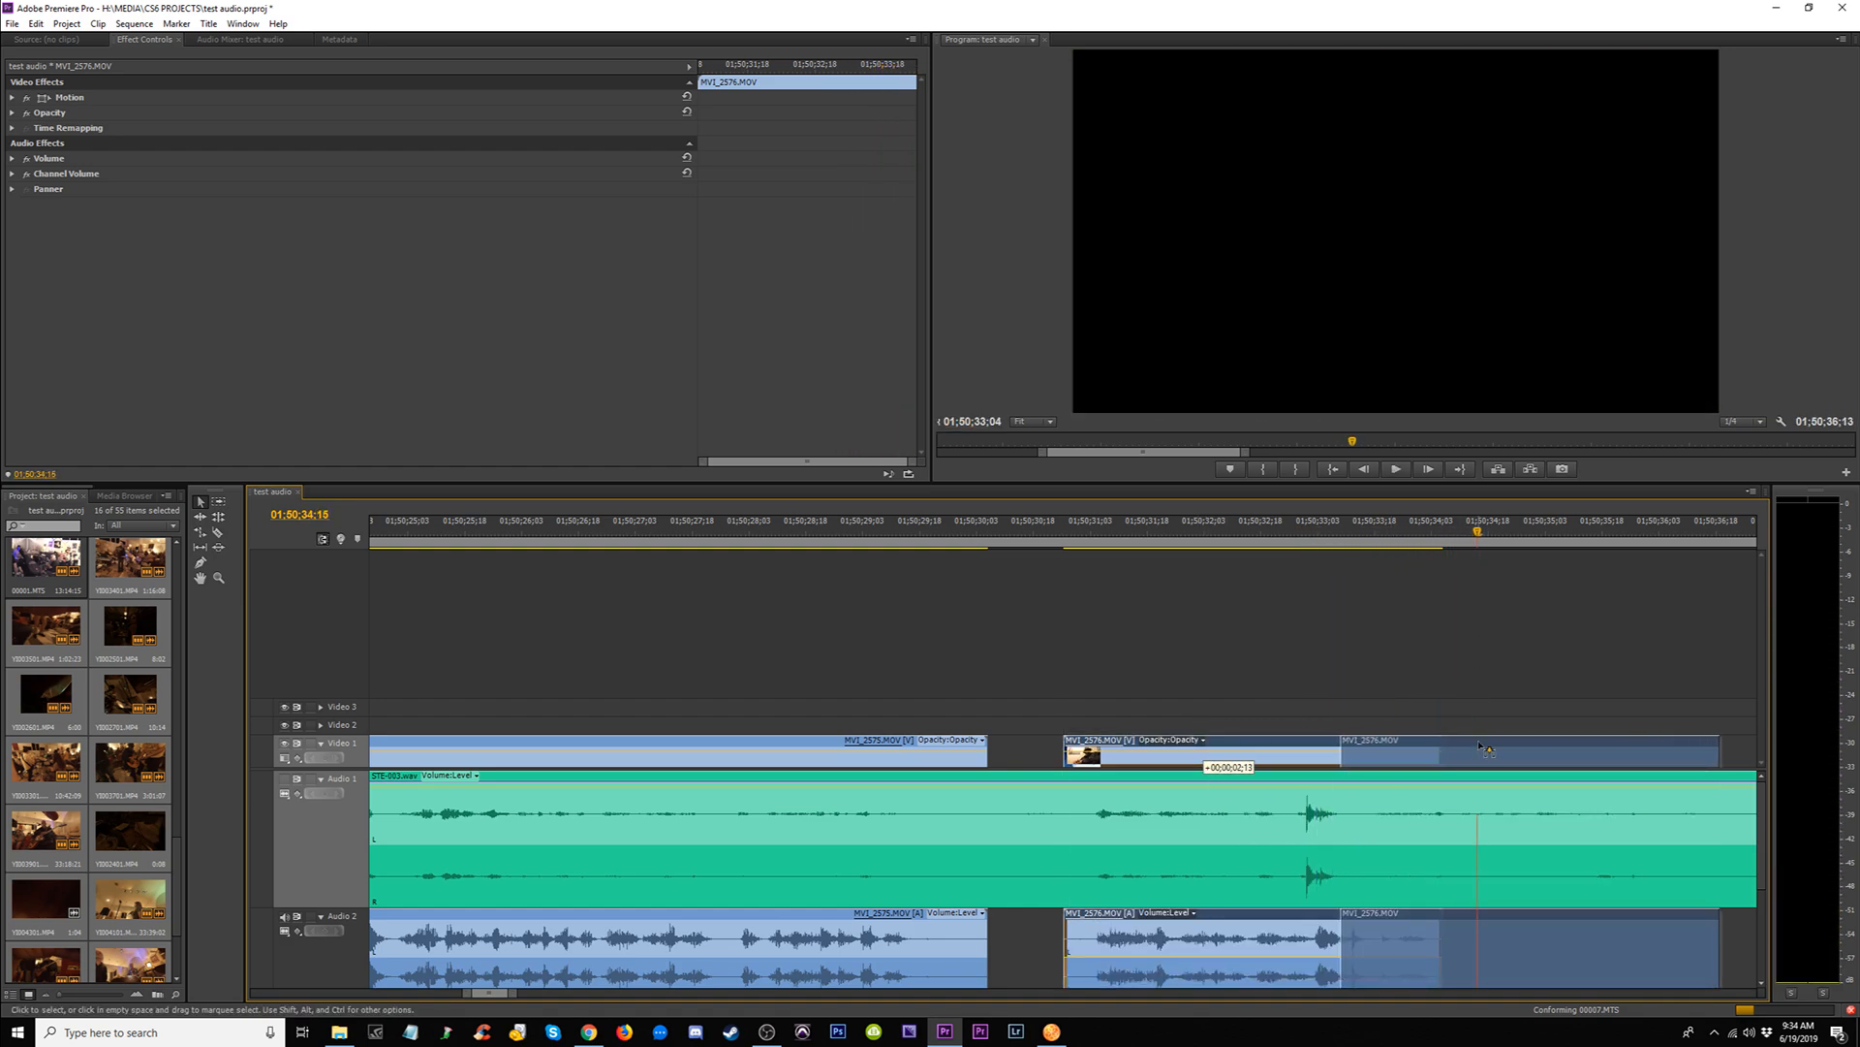
key(minus)
key(minus)
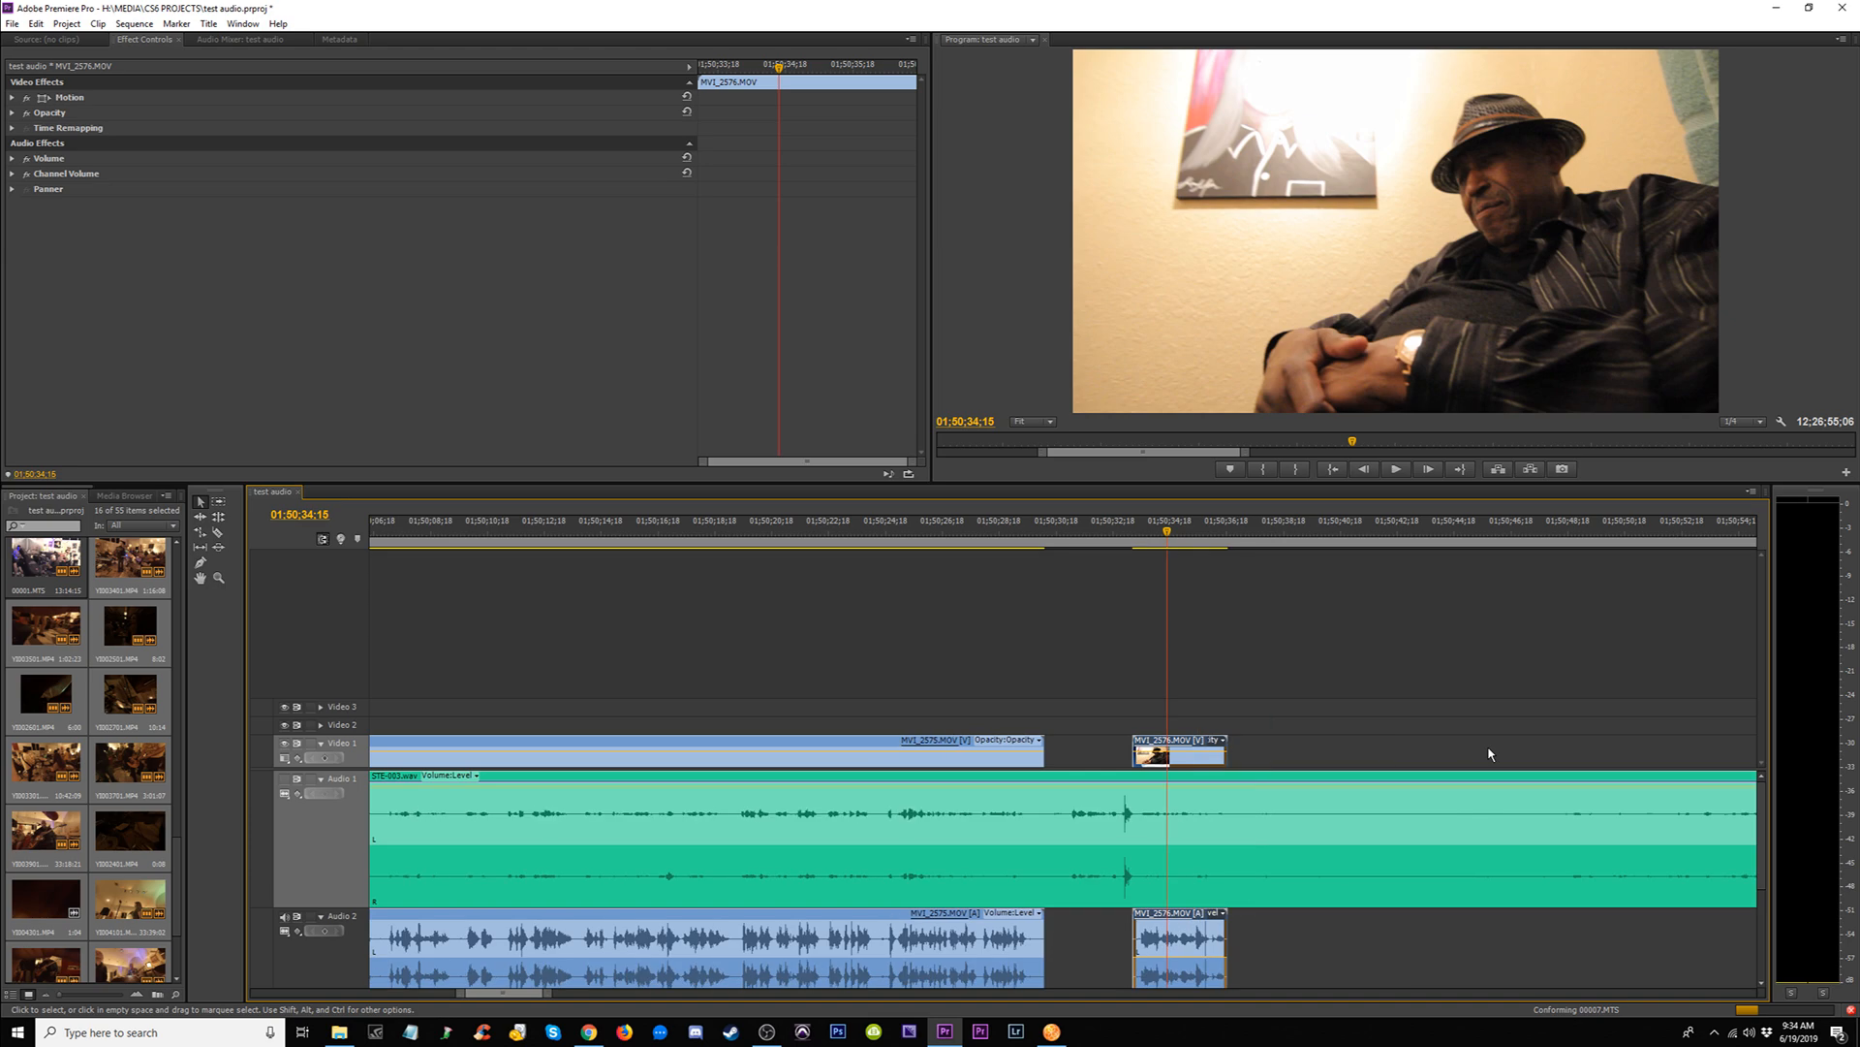
click(1072, 528)
key(space)
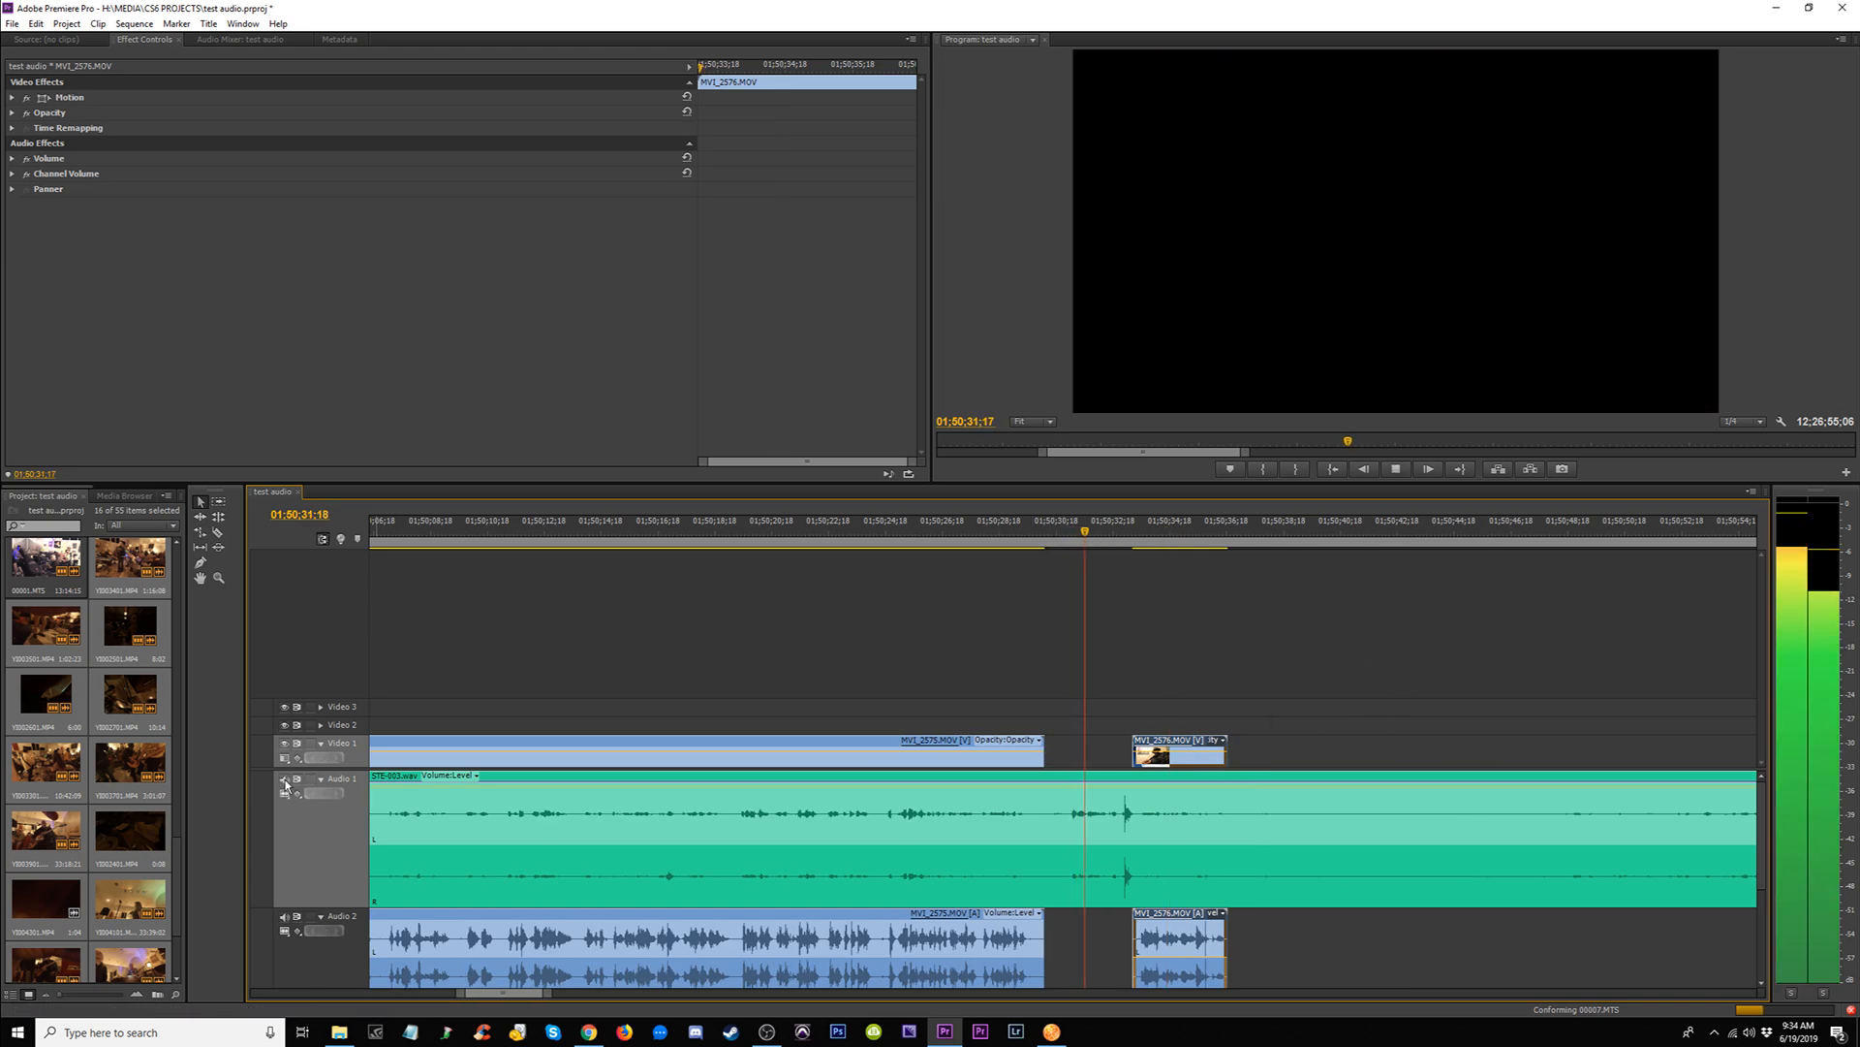
key(space)
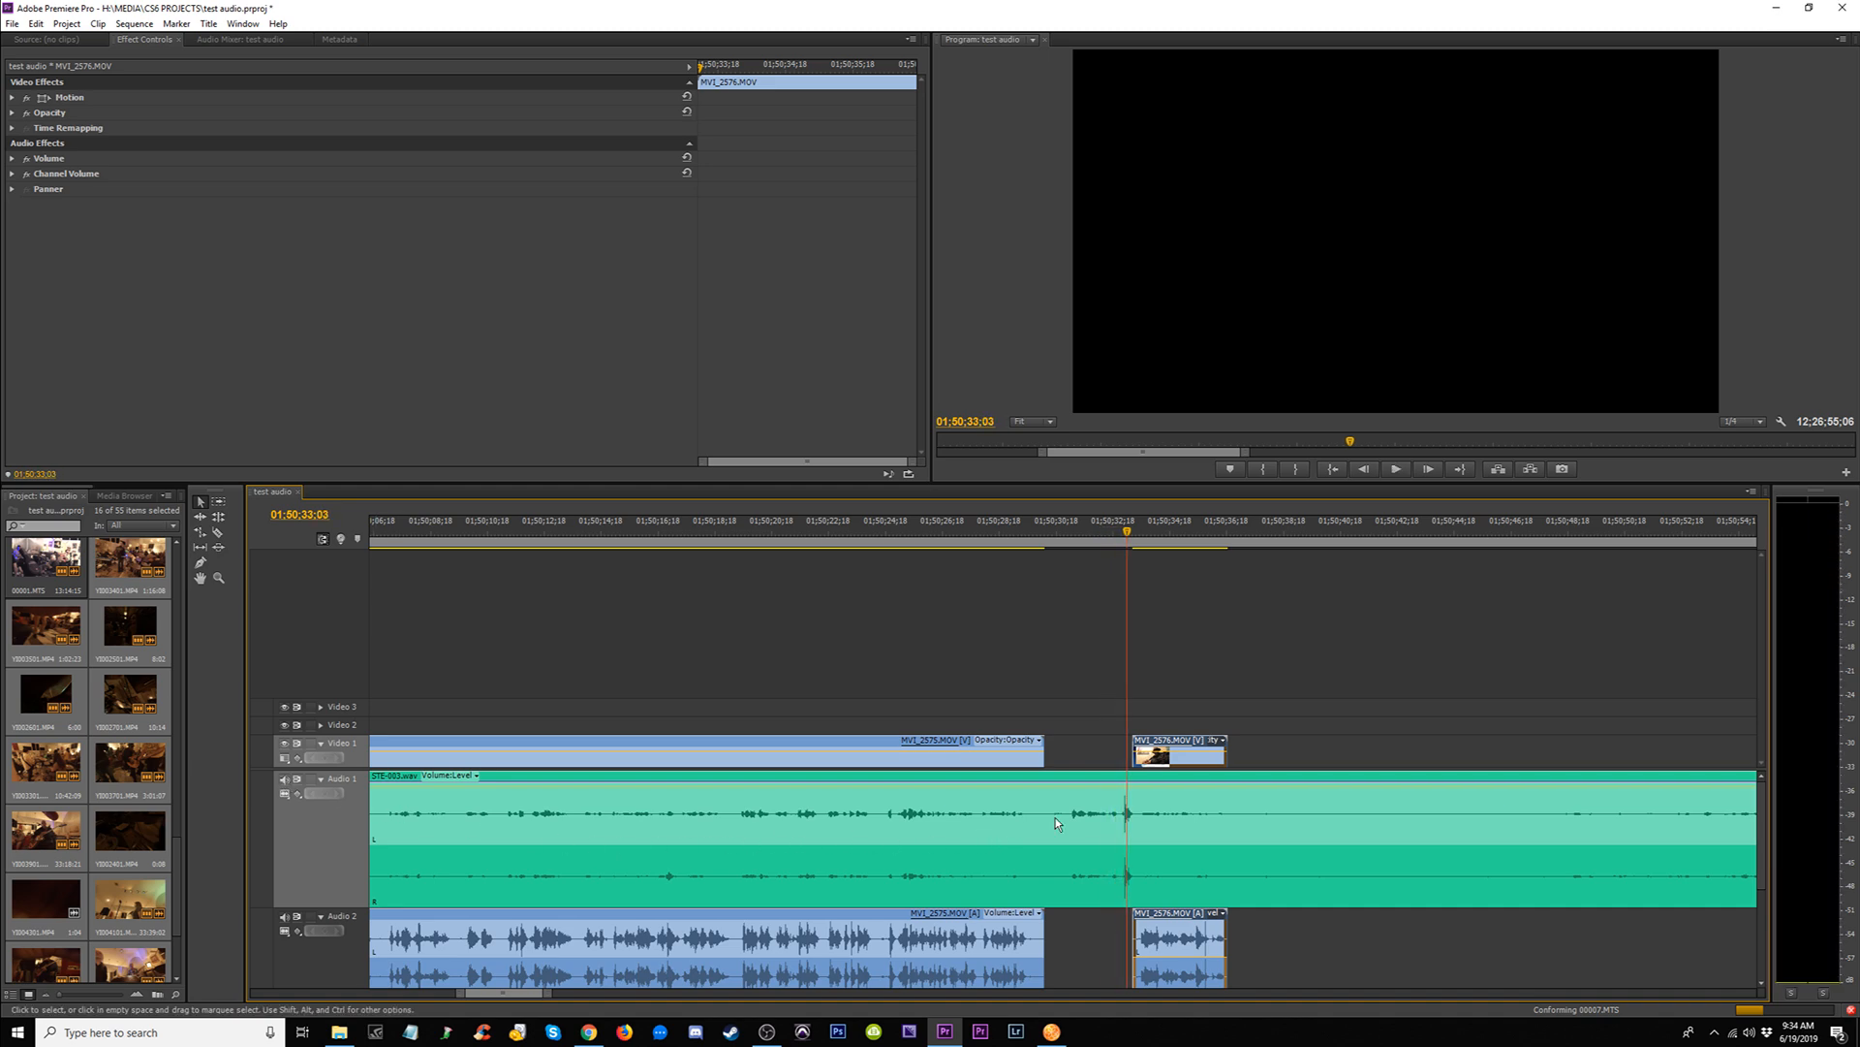
Step: Shift MVI_2576.MOV further along to start at about 01:50:35
drag(1227, 765, 1273, 764)
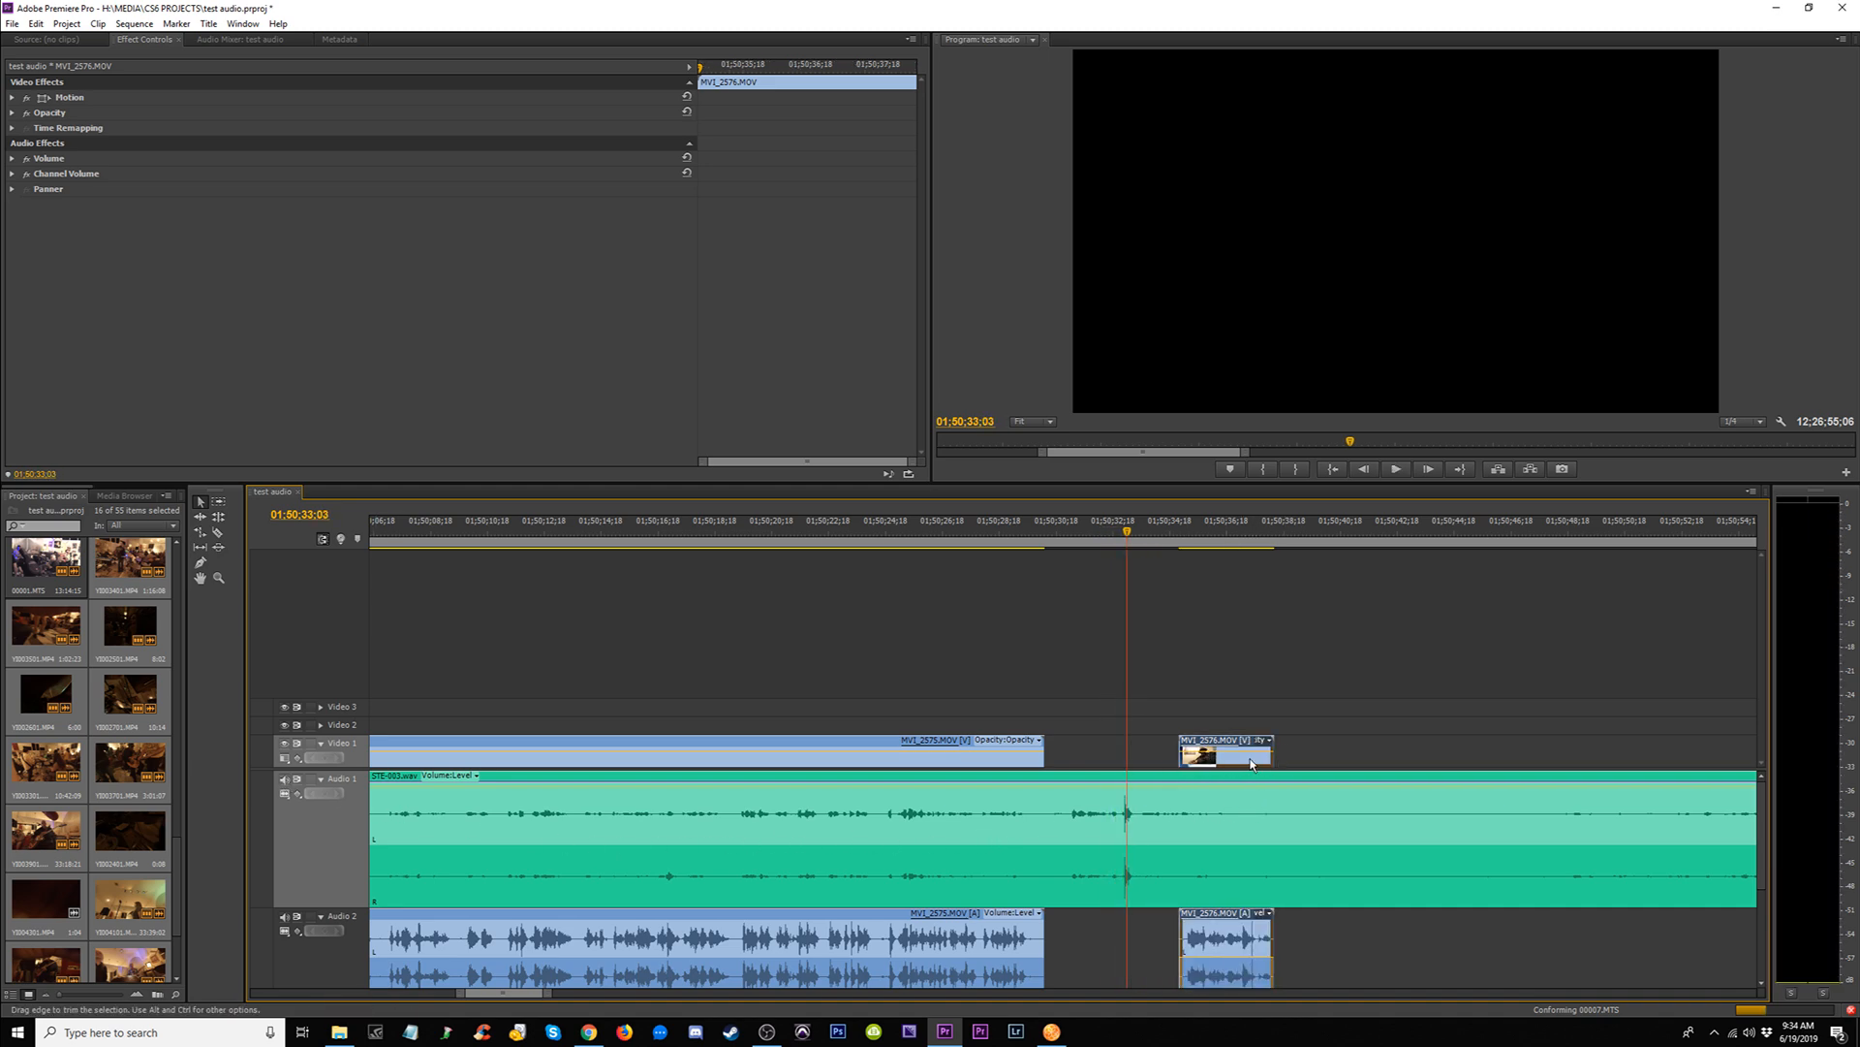
key(minus)
key(minus)
key(minus)
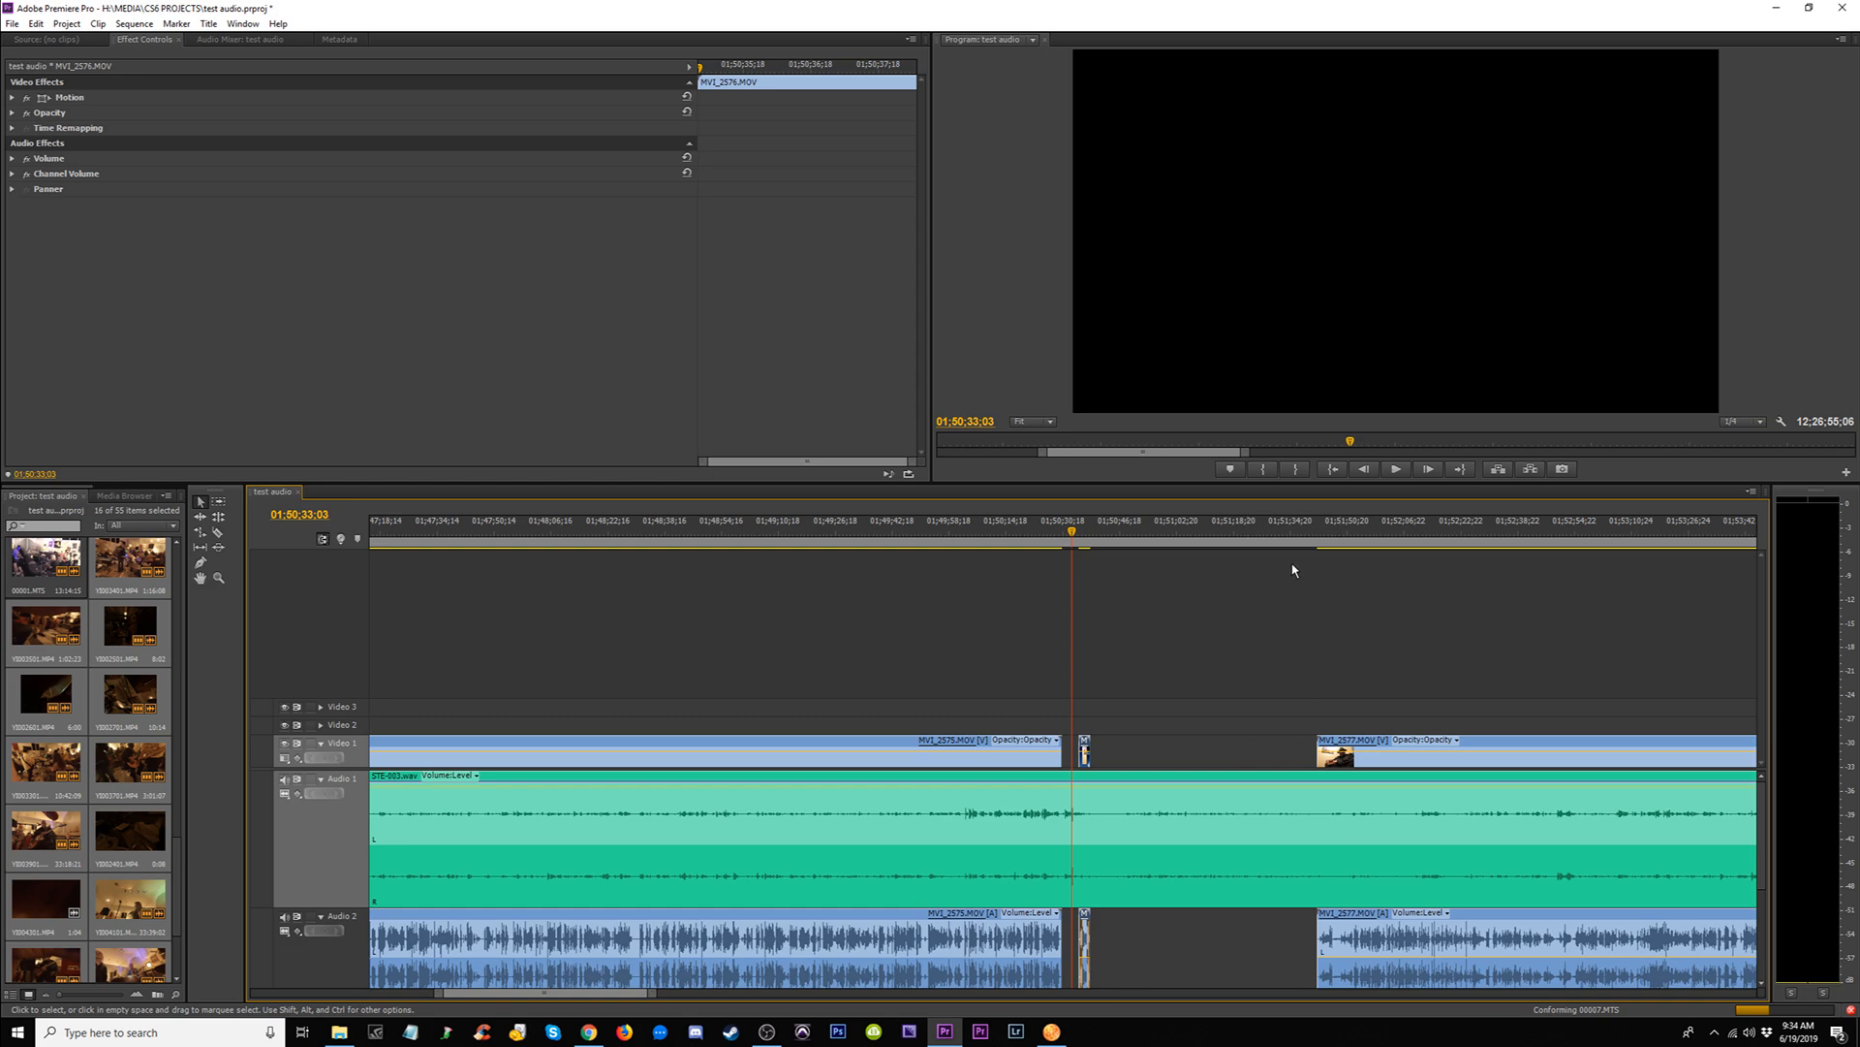
Step: Move MVI_2577.MOV earlier to start at about 01:51:28 and place the playhead at its beginning
click(1315, 528)
drag(1357, 752, 1308, 748)
click(1273, 531)
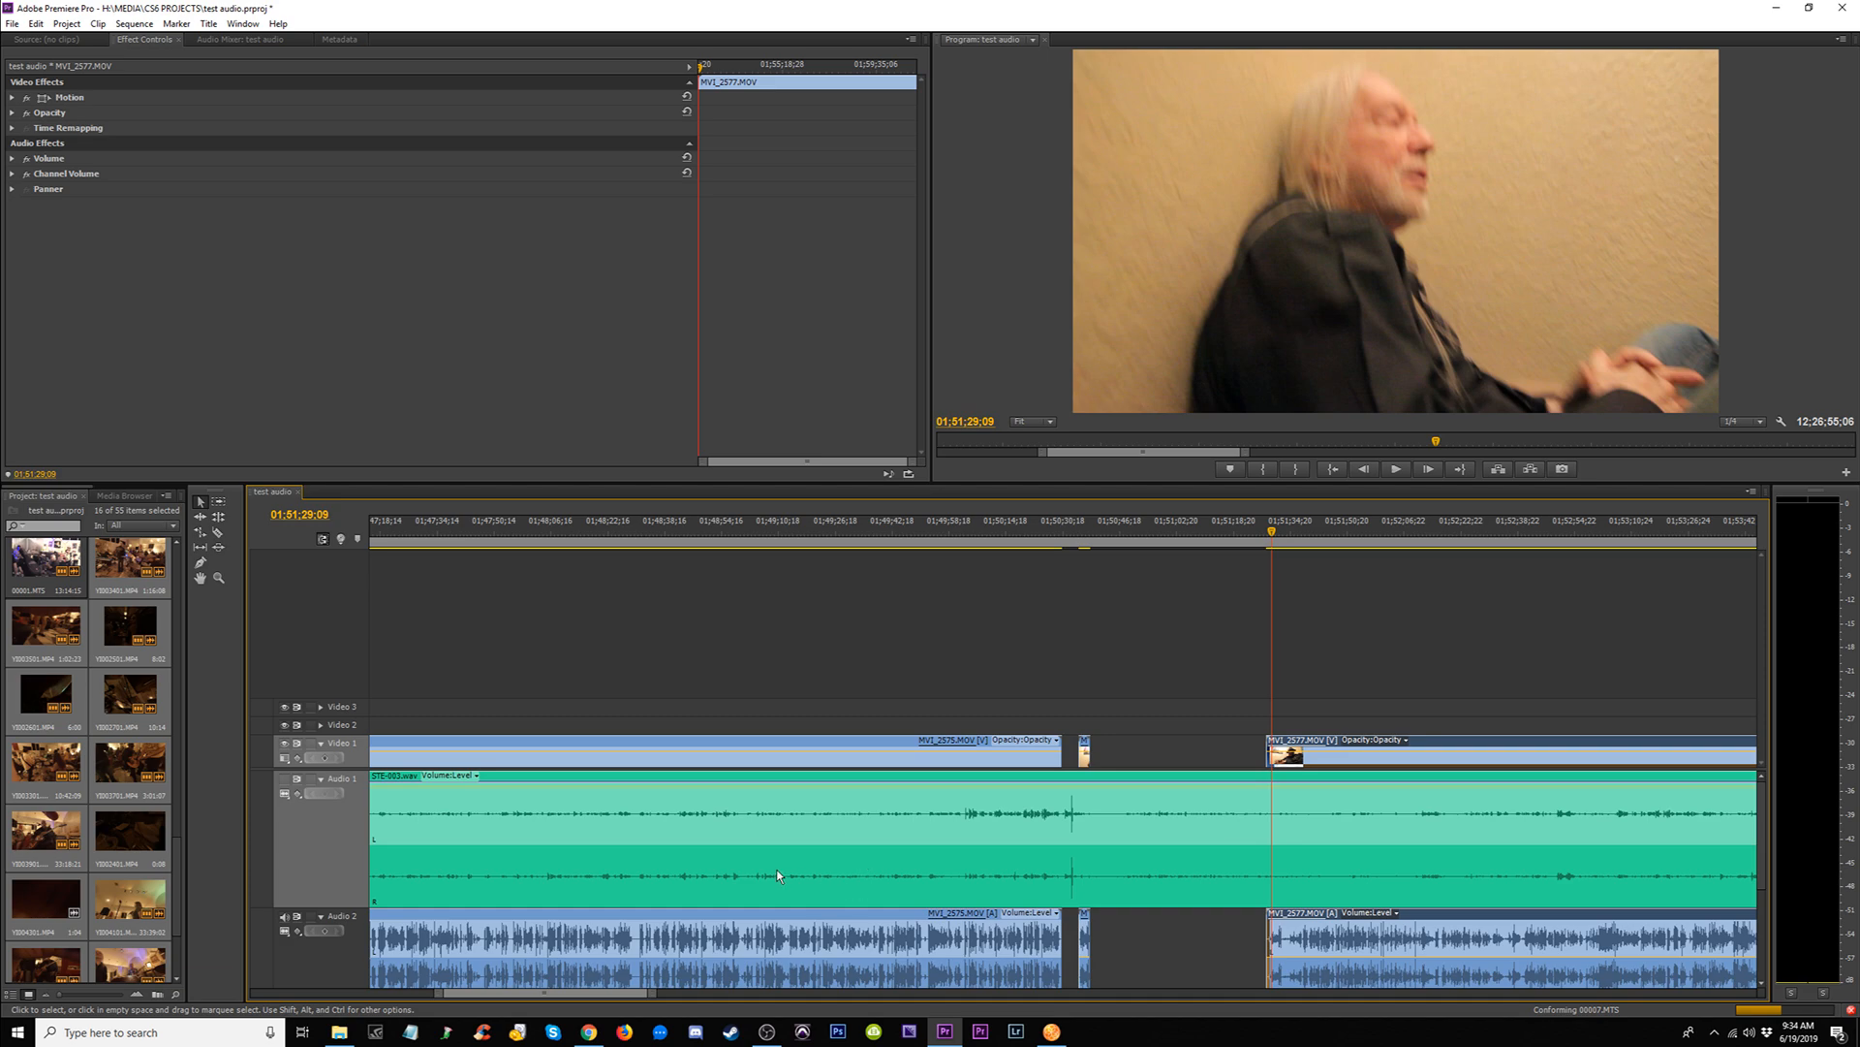
Step: Play the beginning of MVI_2577.MOV with its camera sound only
key(equal)
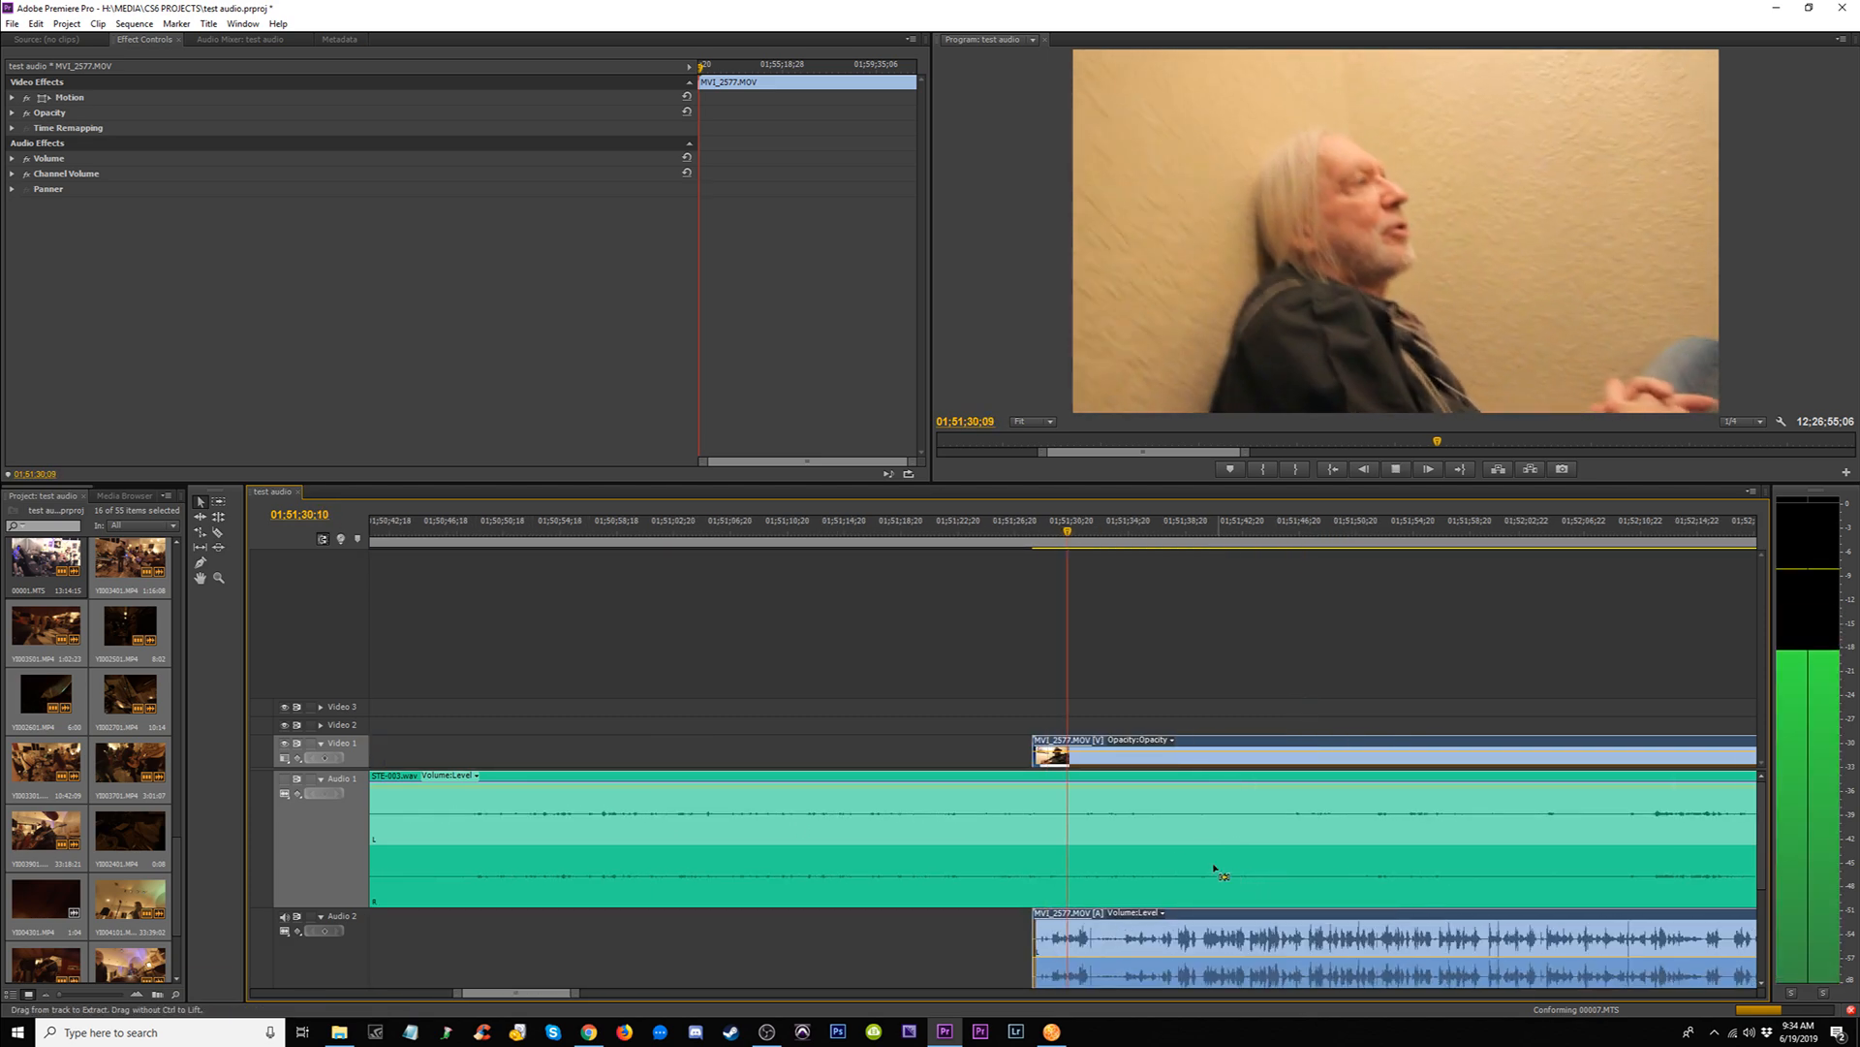
key(space)
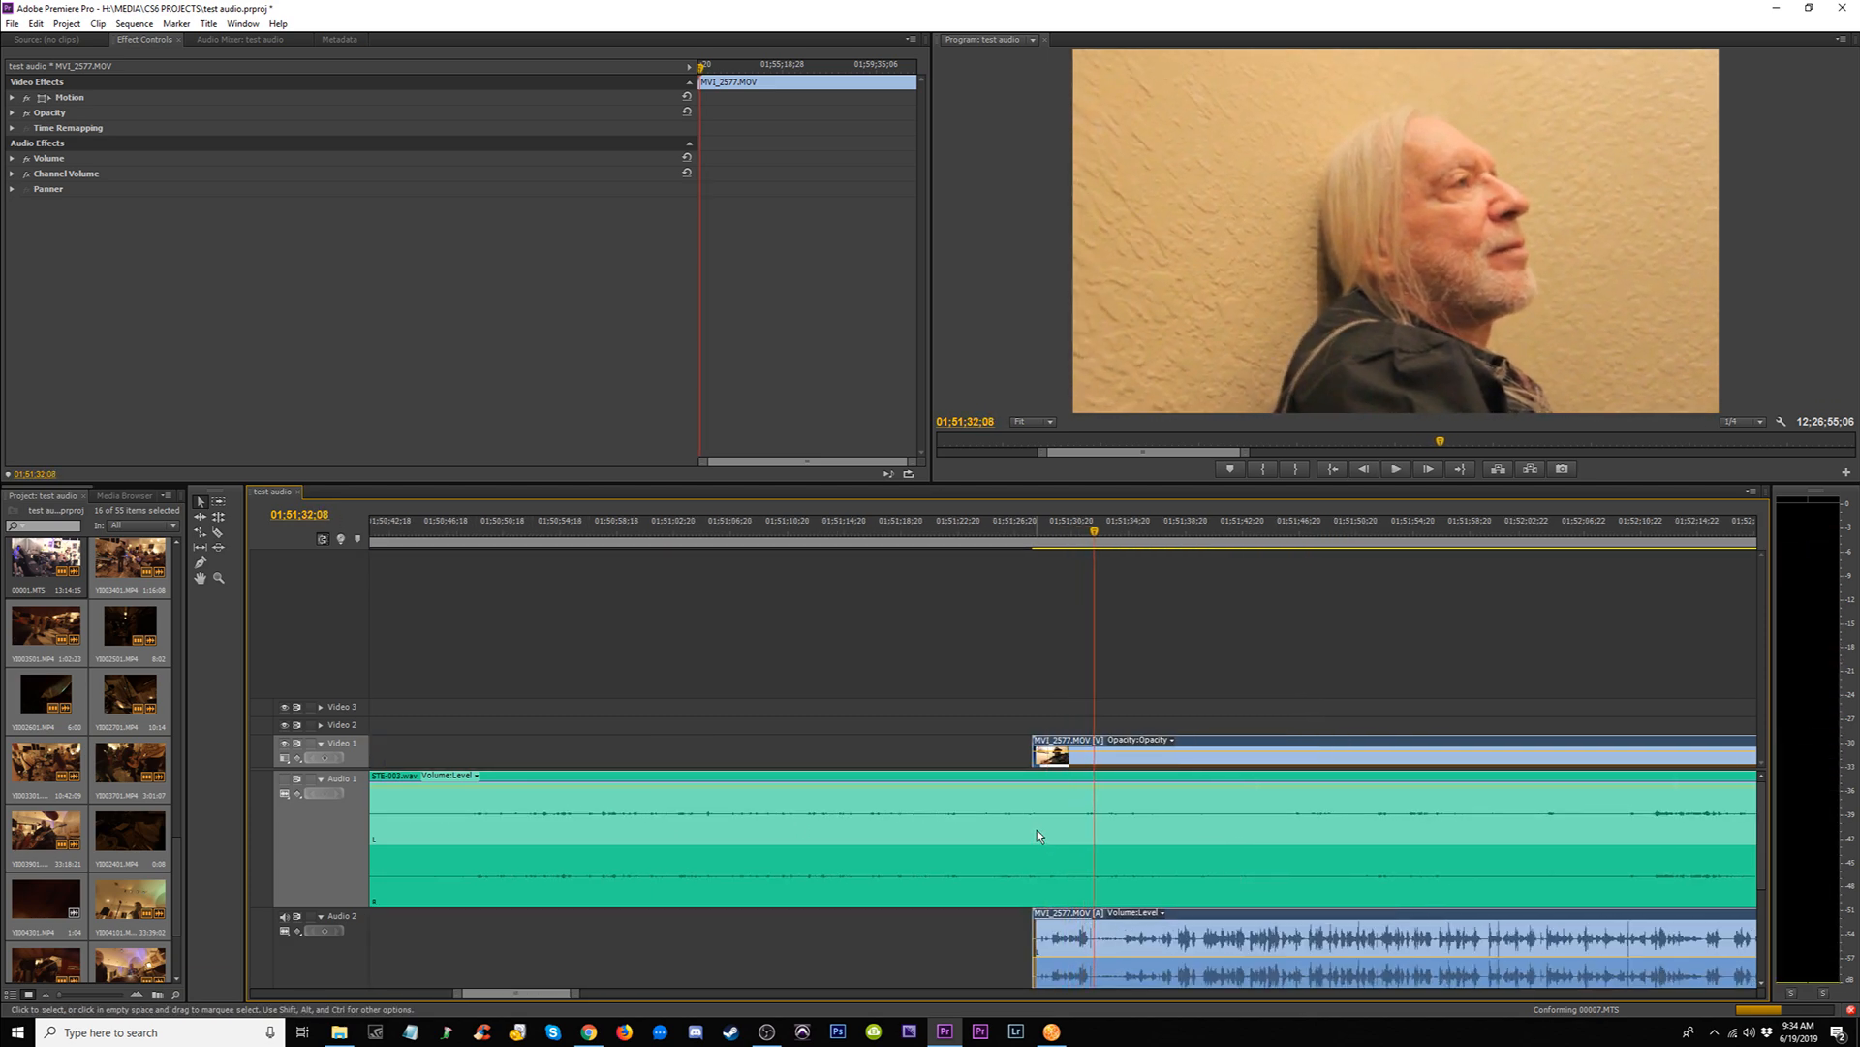
key(minus)
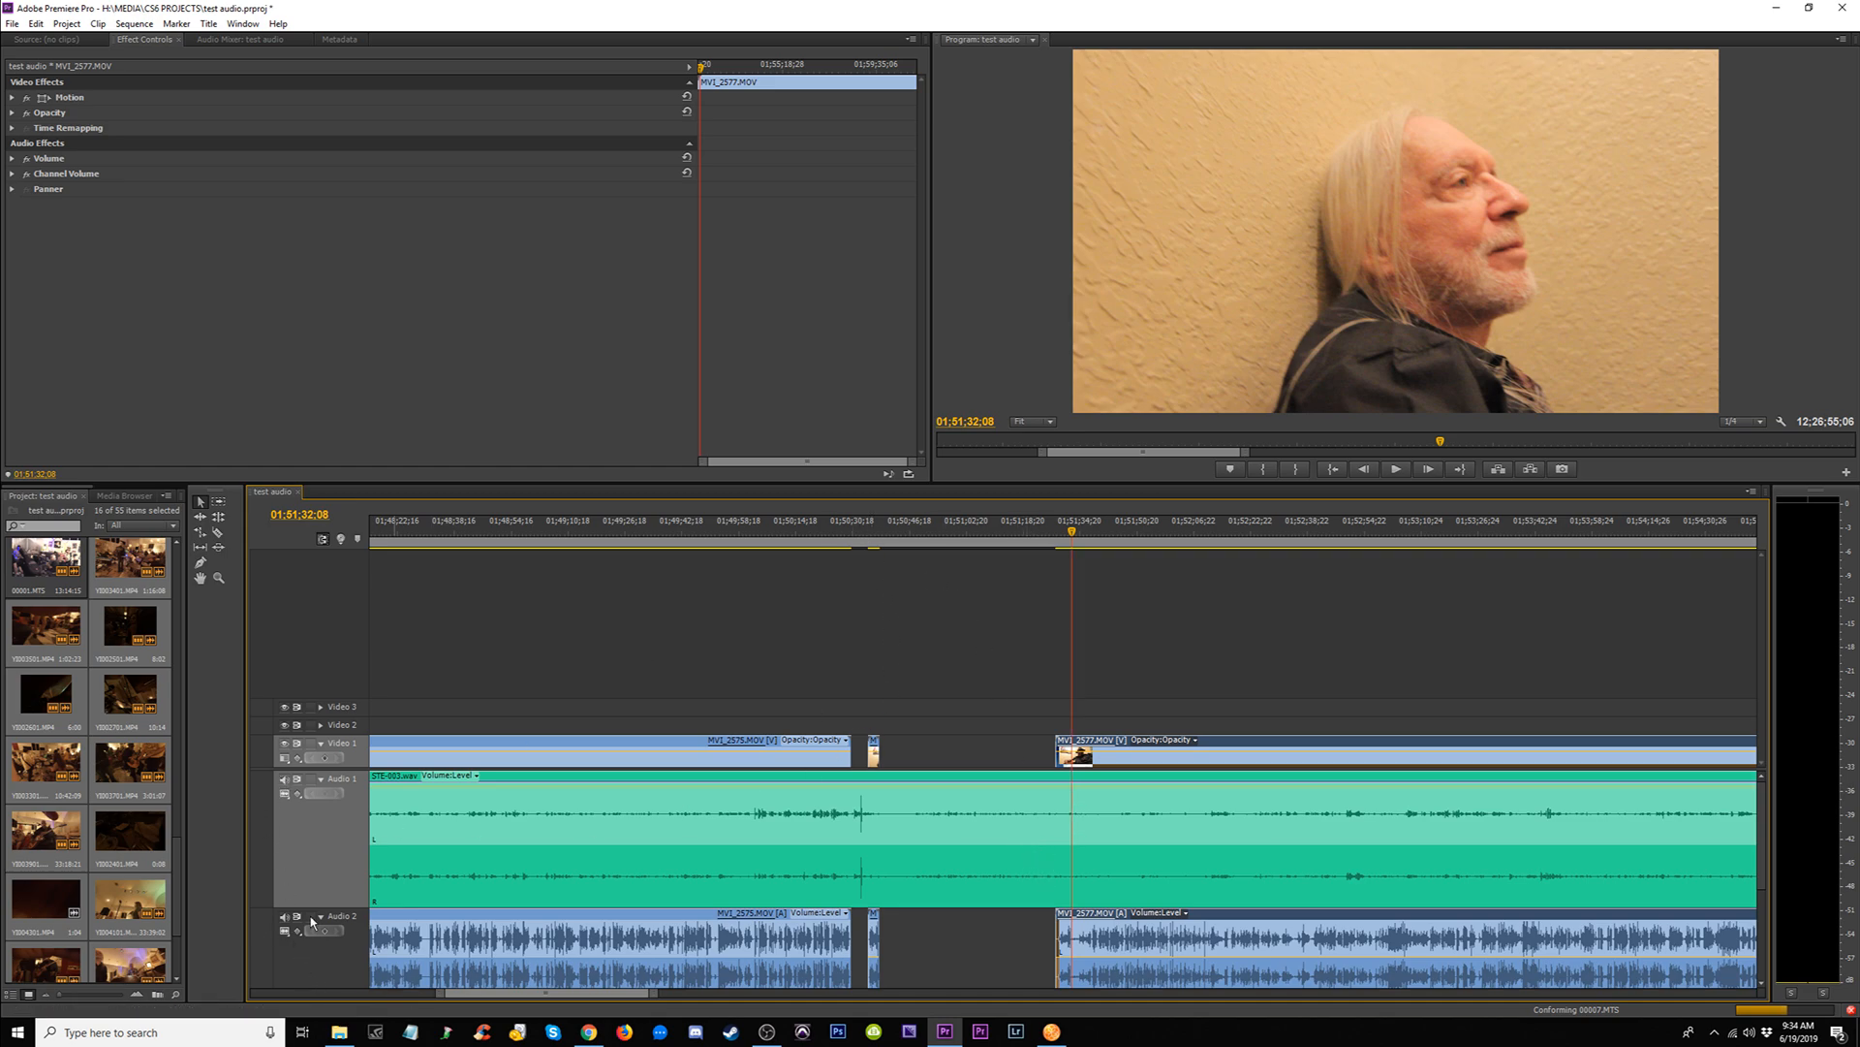
Step: With Audio 1 unmuted, play STE-003.wav from about 01:50:31 and move MVI_2577.MOV earlier to start at about 01:50:41
click(911, 540)
key(space)
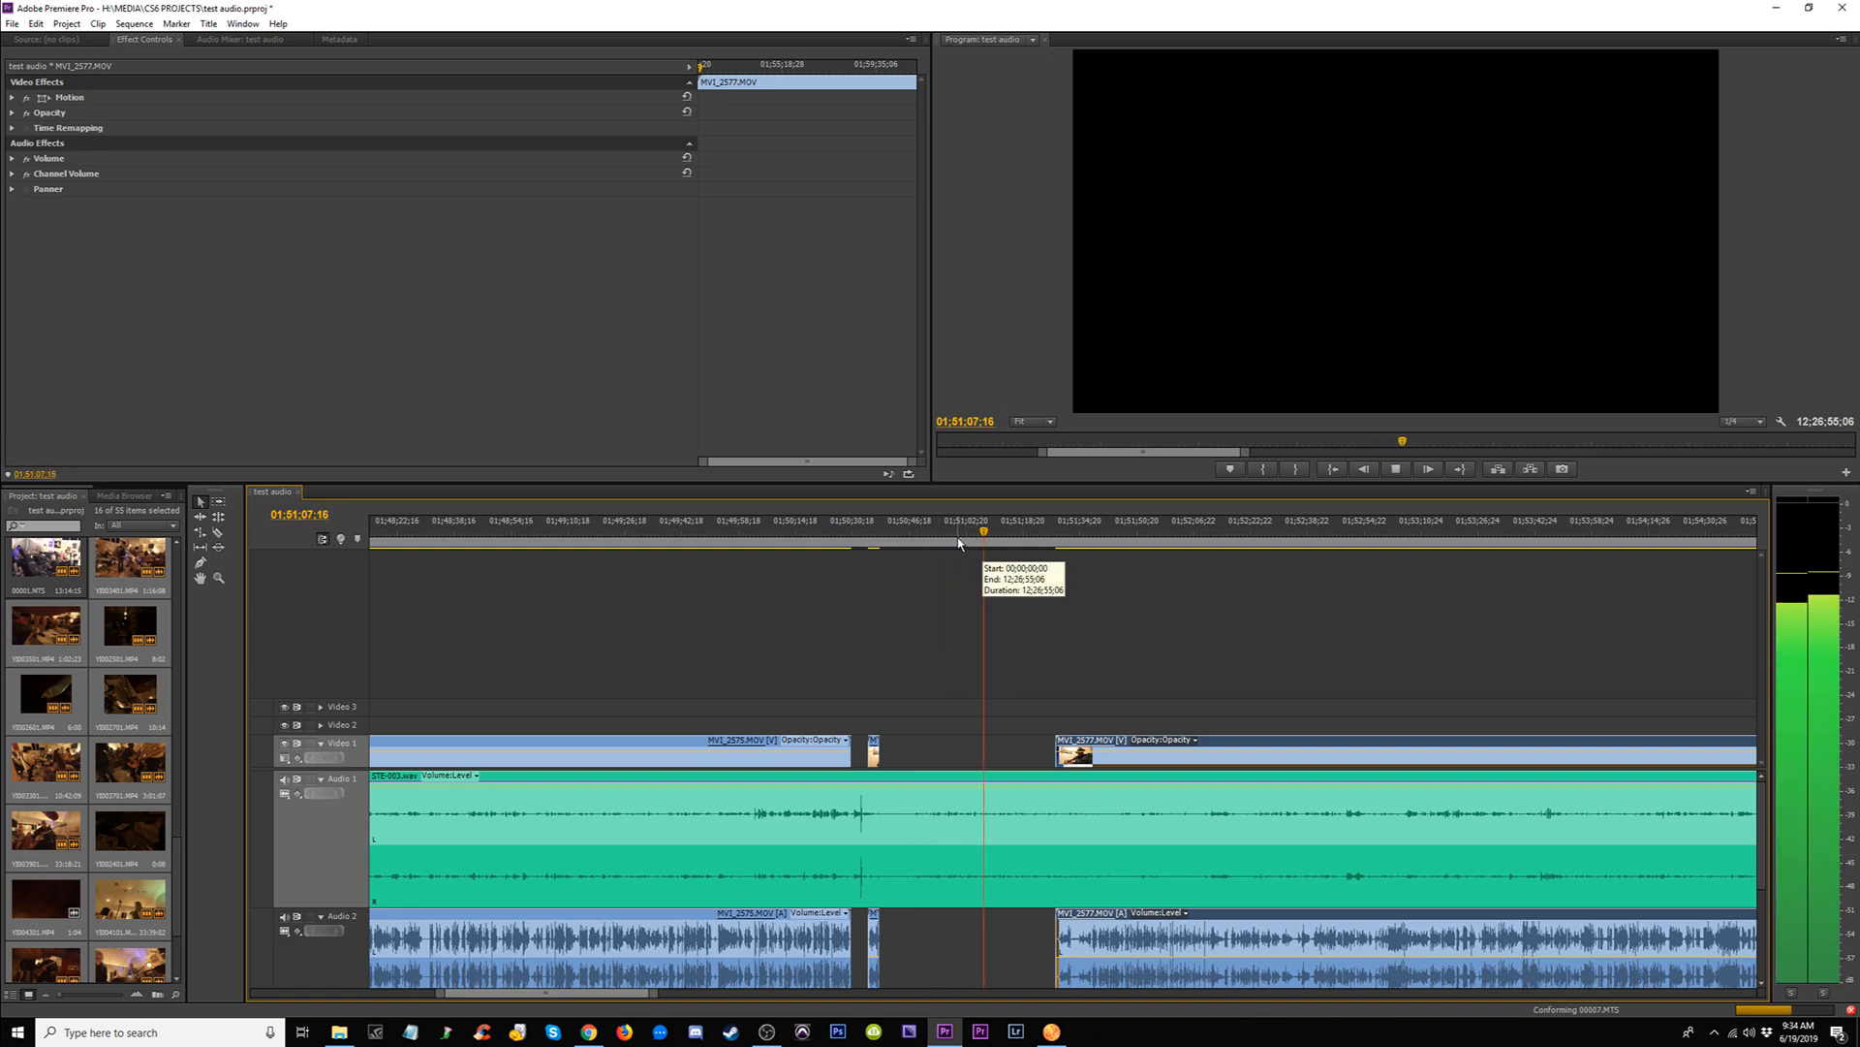
click(859, 543)
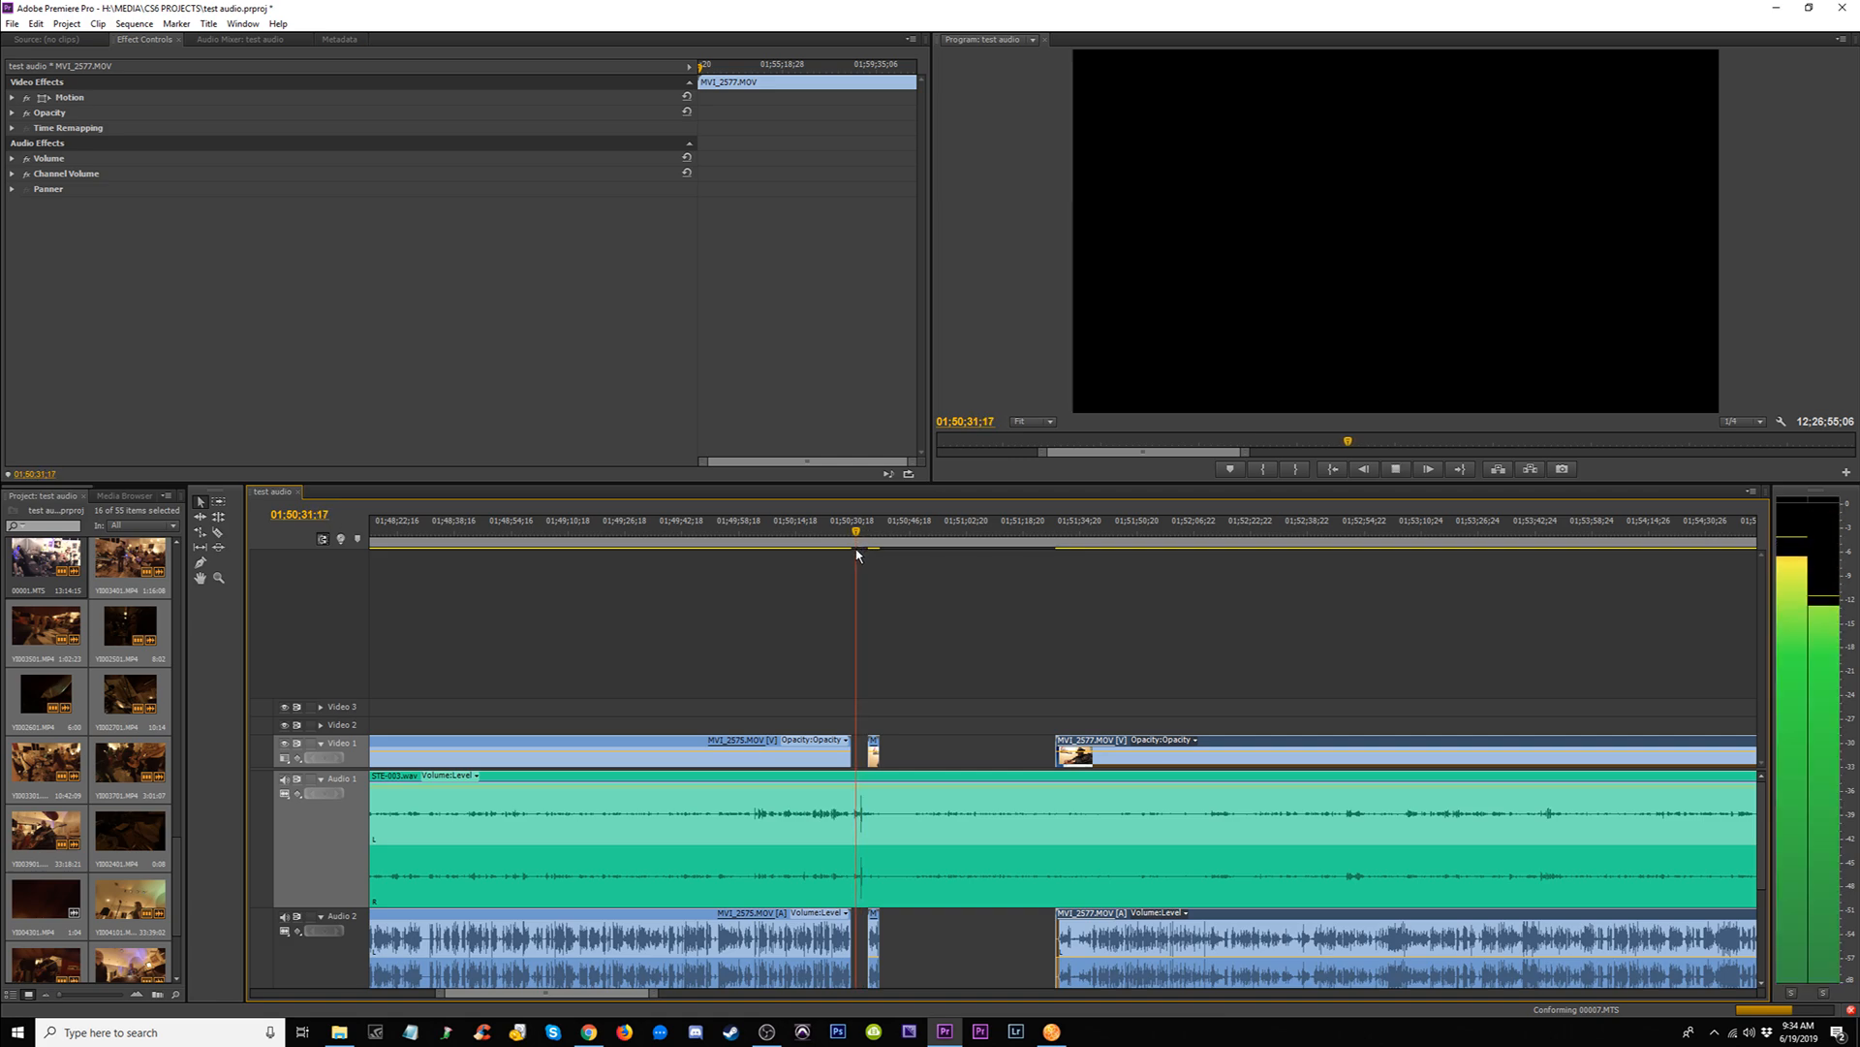
key(space)
key(space)
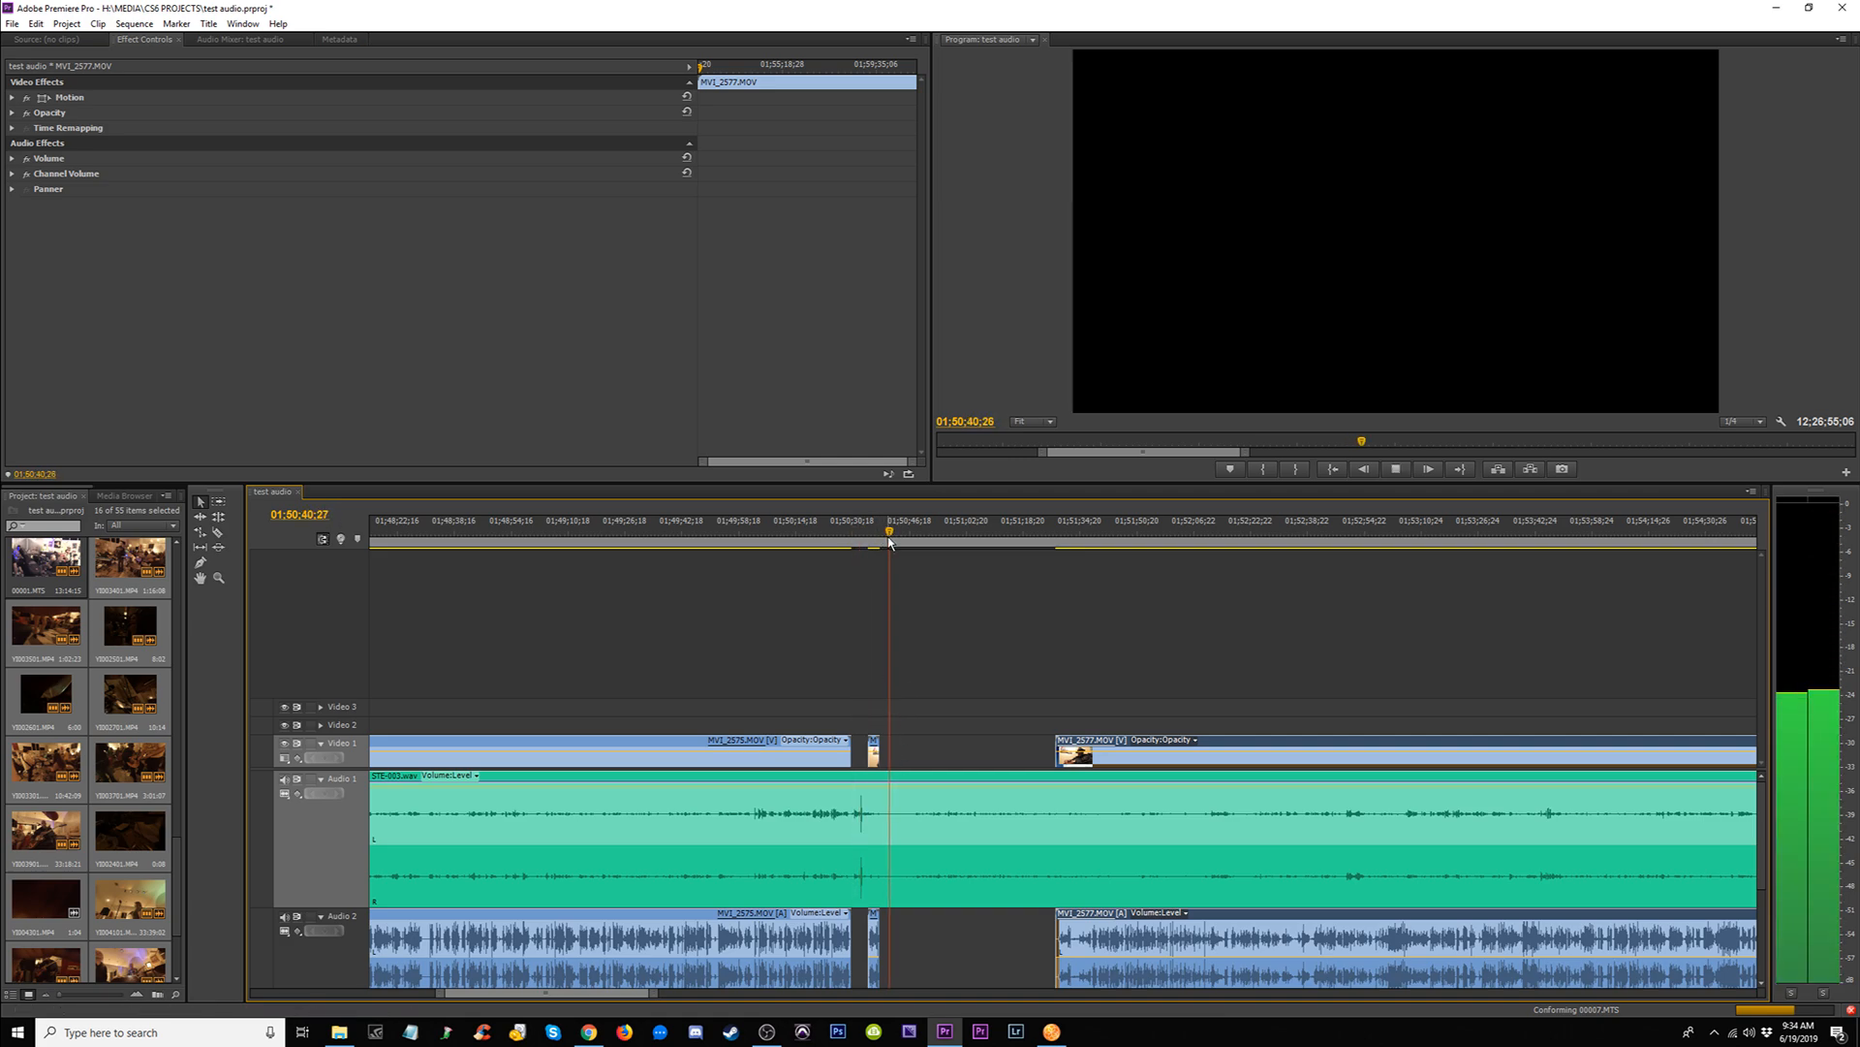
key(space)
drag(1141, 769, 984, 759)
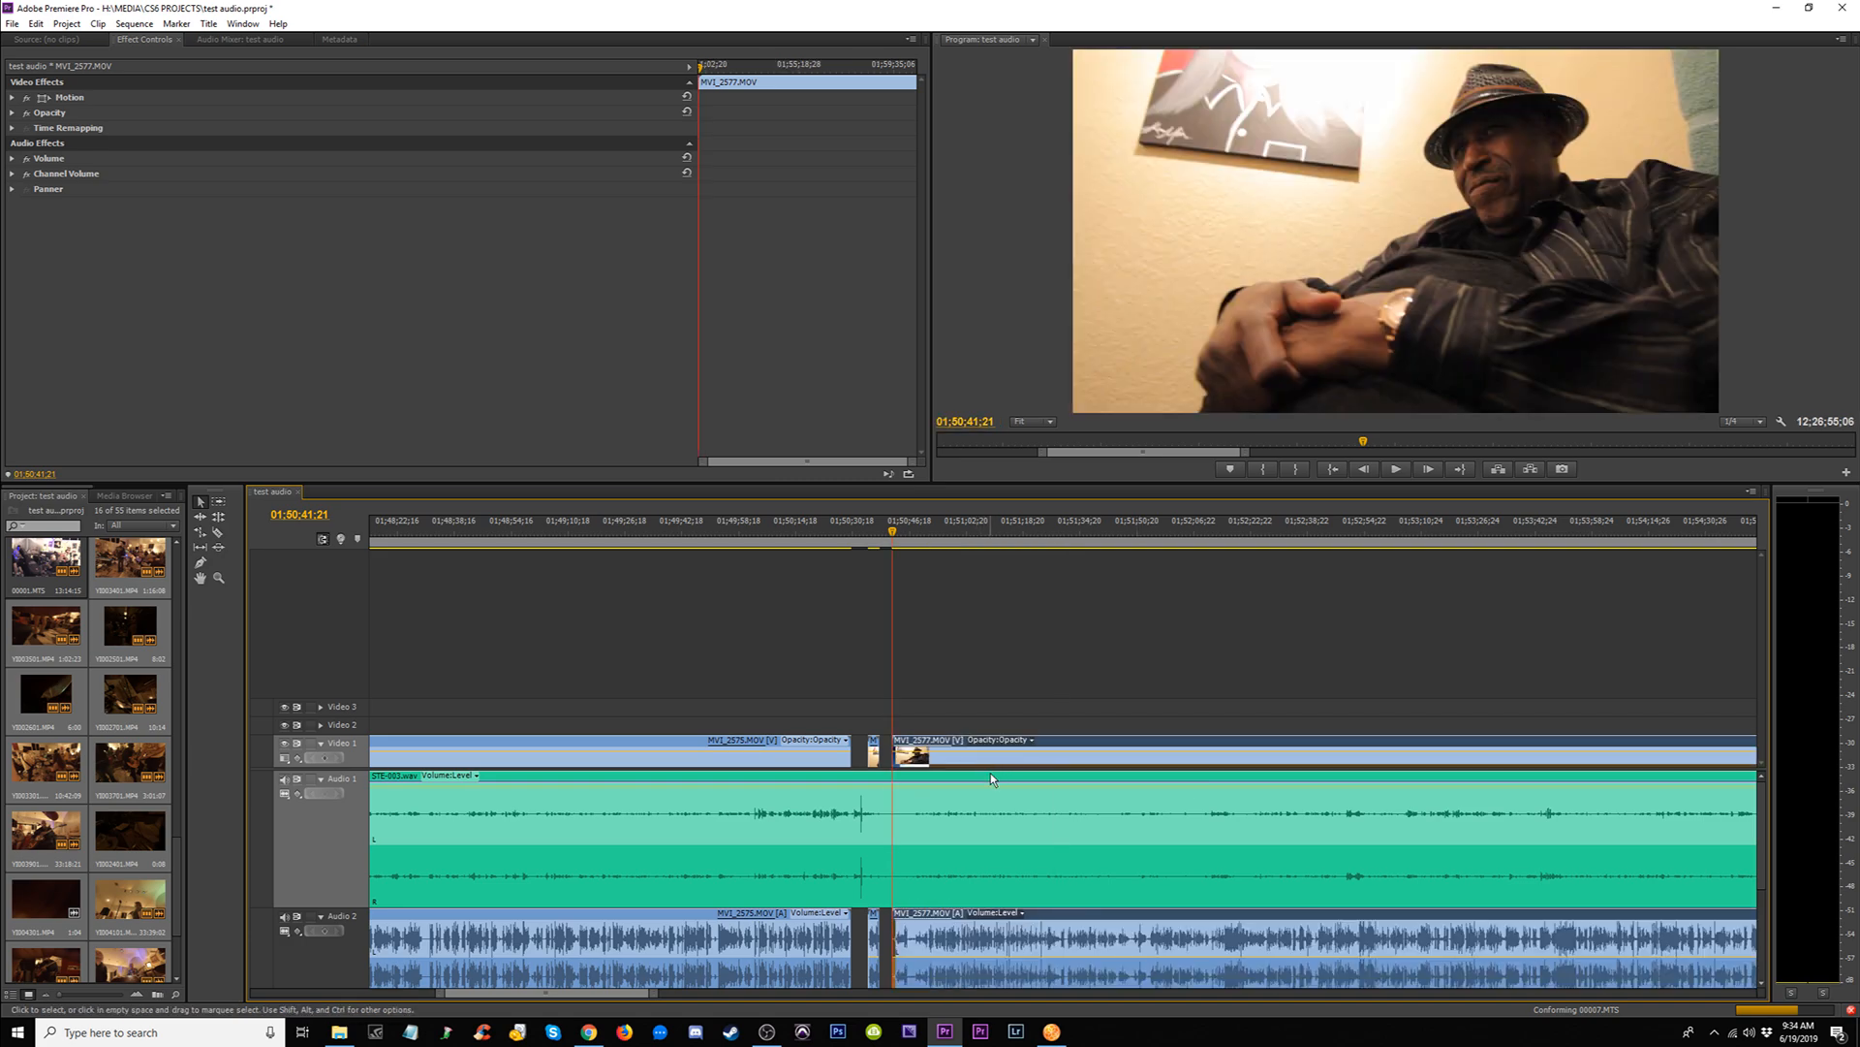
Step: Move MVI_2577.MOV earlier to start at about 01:50:38;18 and MVI_2576.MOV earlier to start at about 01:50:31;24
key(equal)
key(equal)
key(equal)
key(equal)
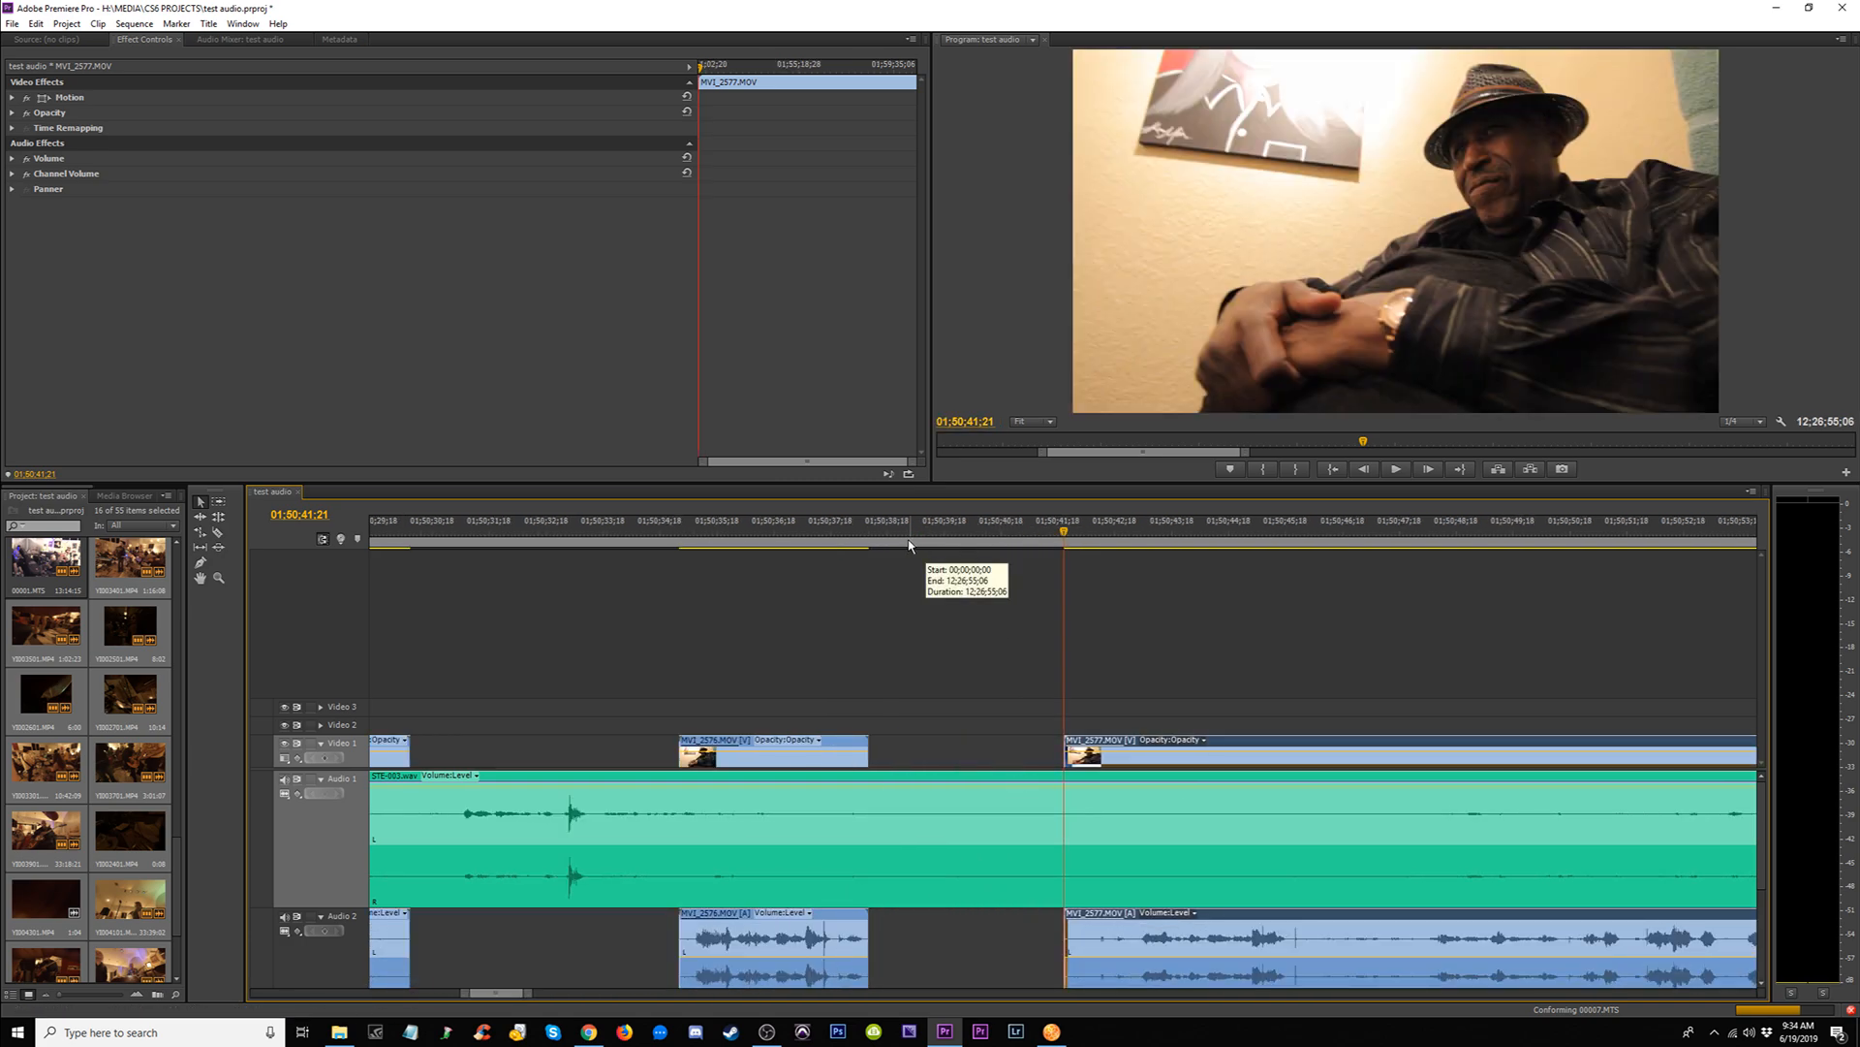
click(894, 531)
key(space)
key(space)
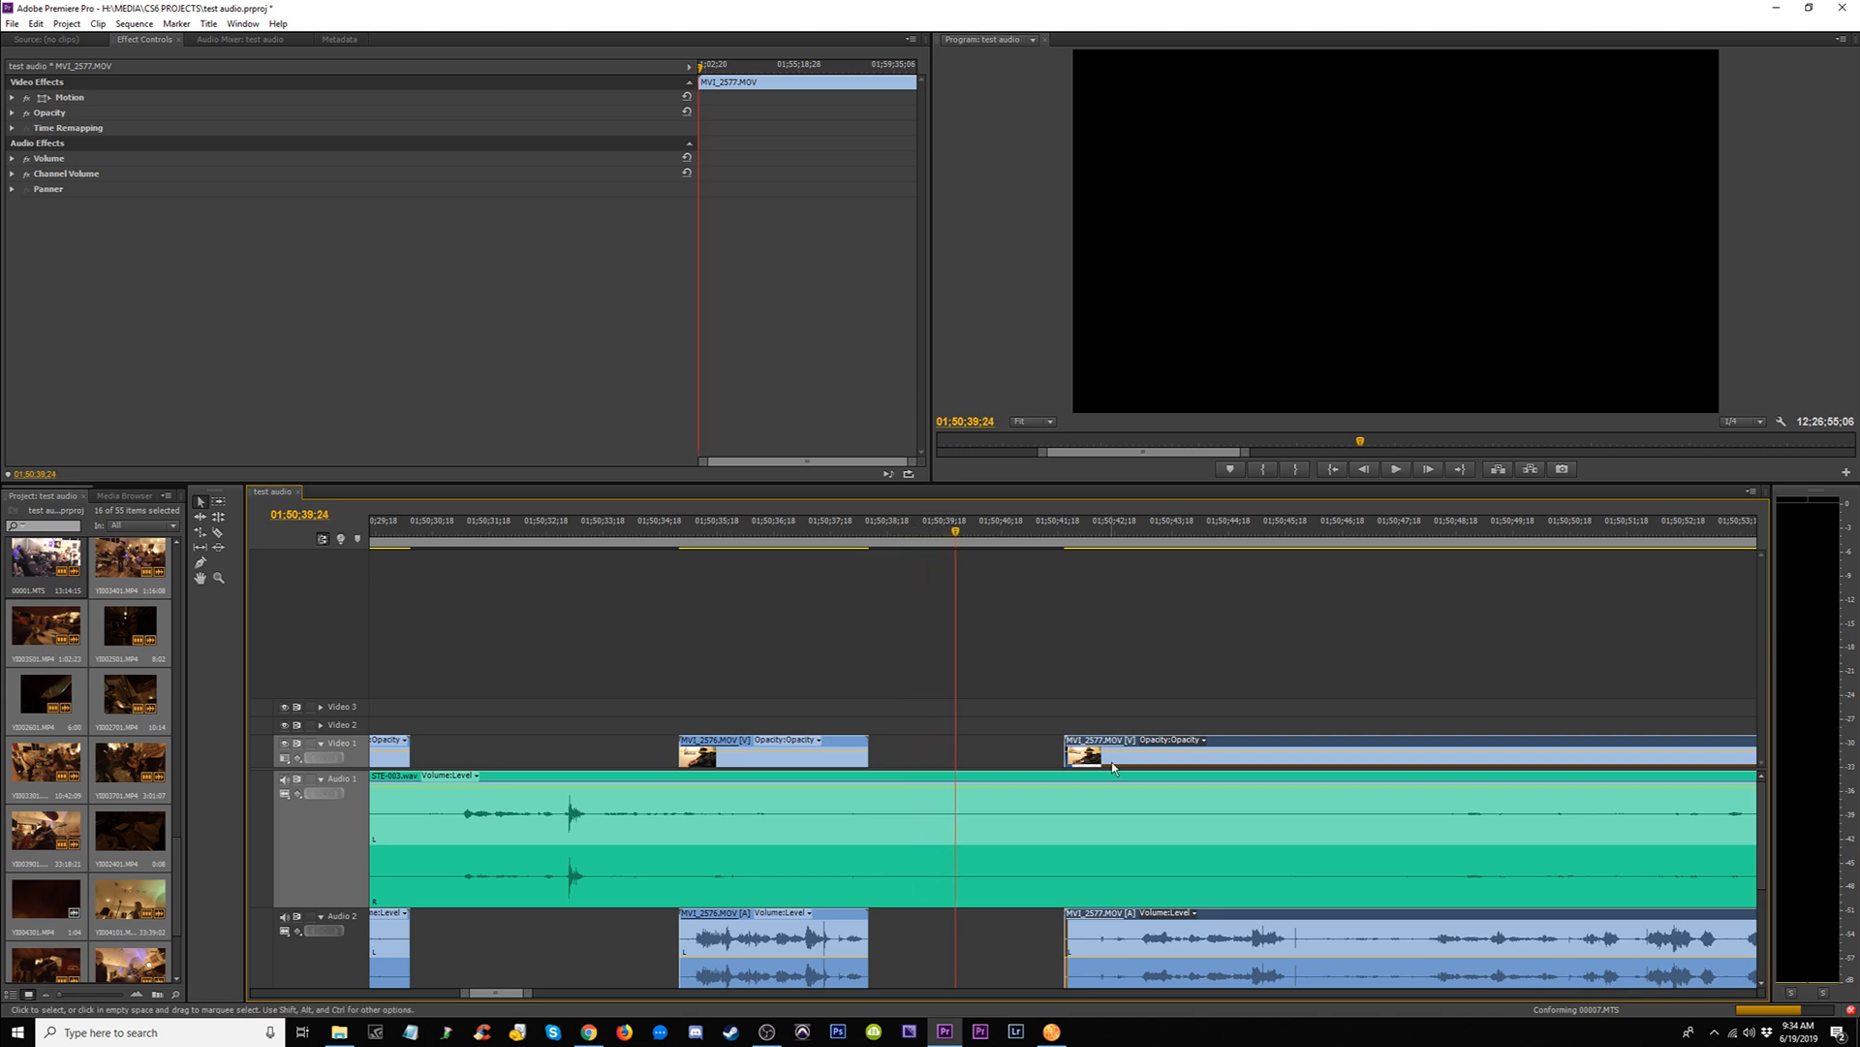
drag(1107, 766, 958, 765)
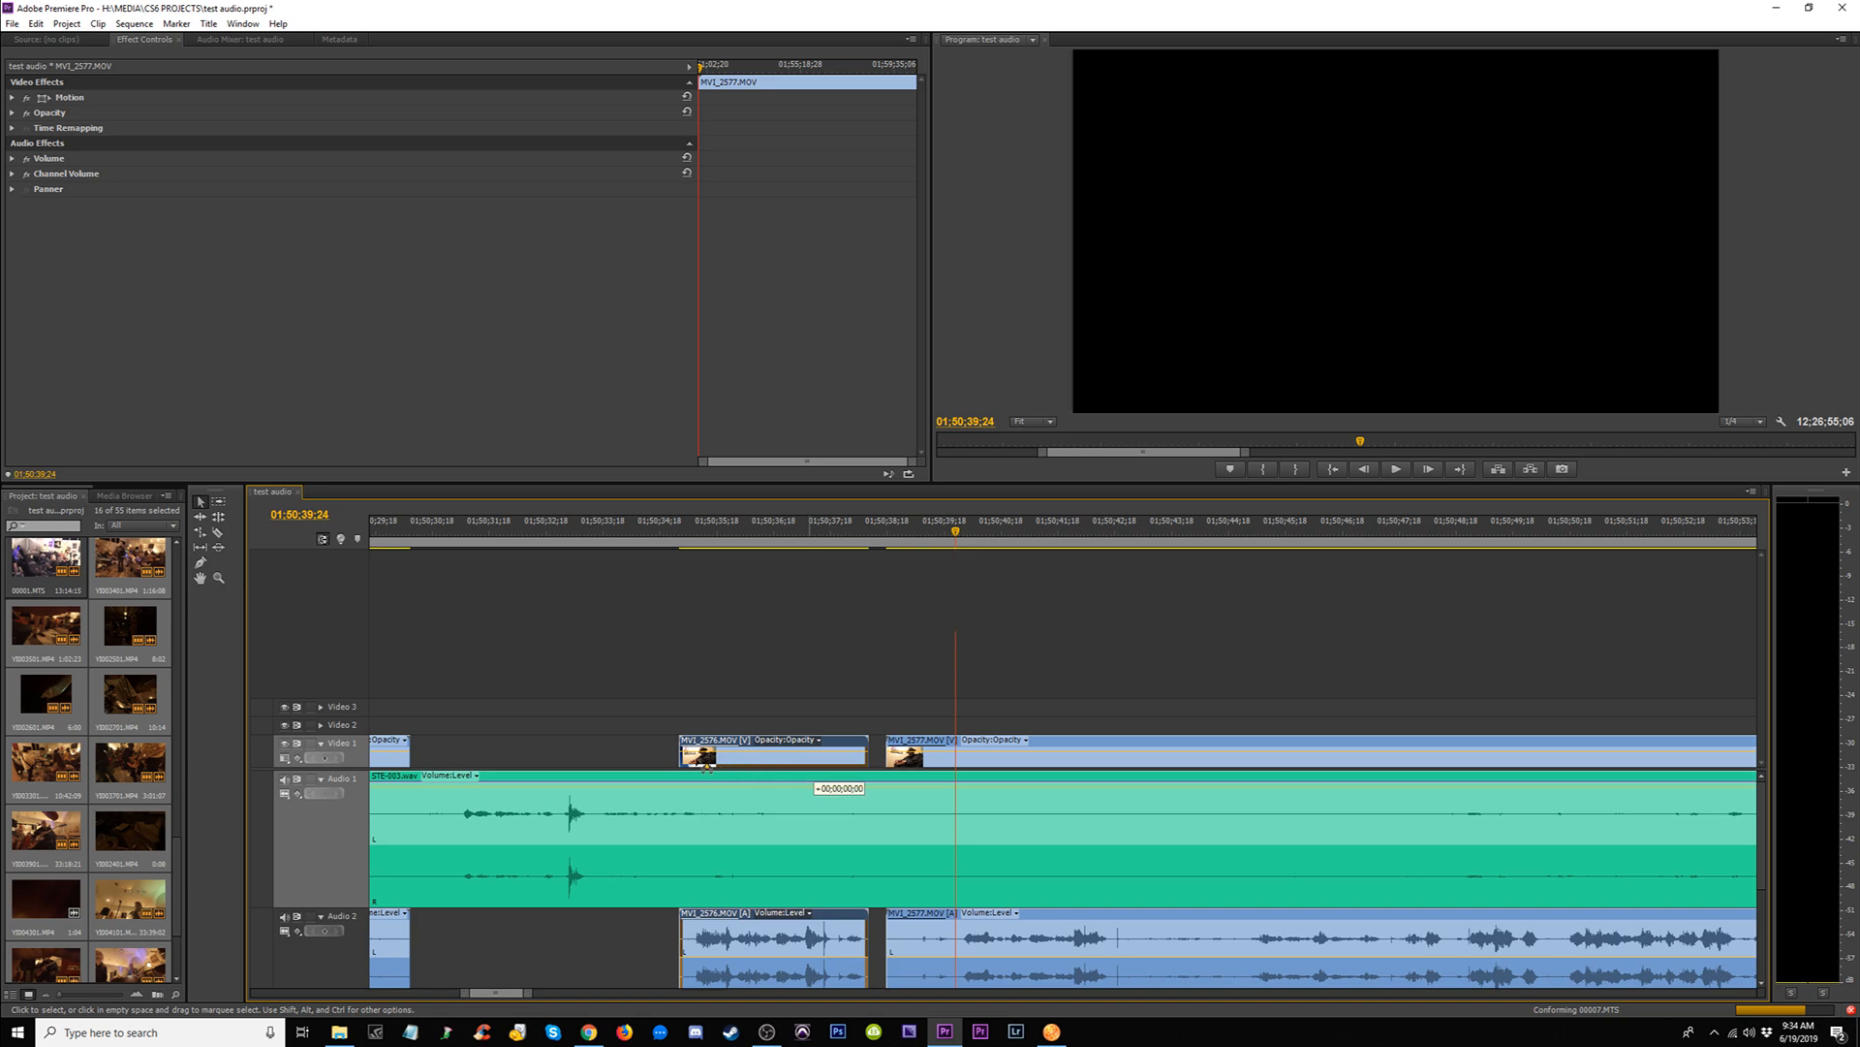
drag(822, 766, 644, 766)
Step: Play the opening of MVI_2577.MOV against STE-003.wav and shift the clip earlier to start at about 01:50:38;09
click(861, 533)
key(space)
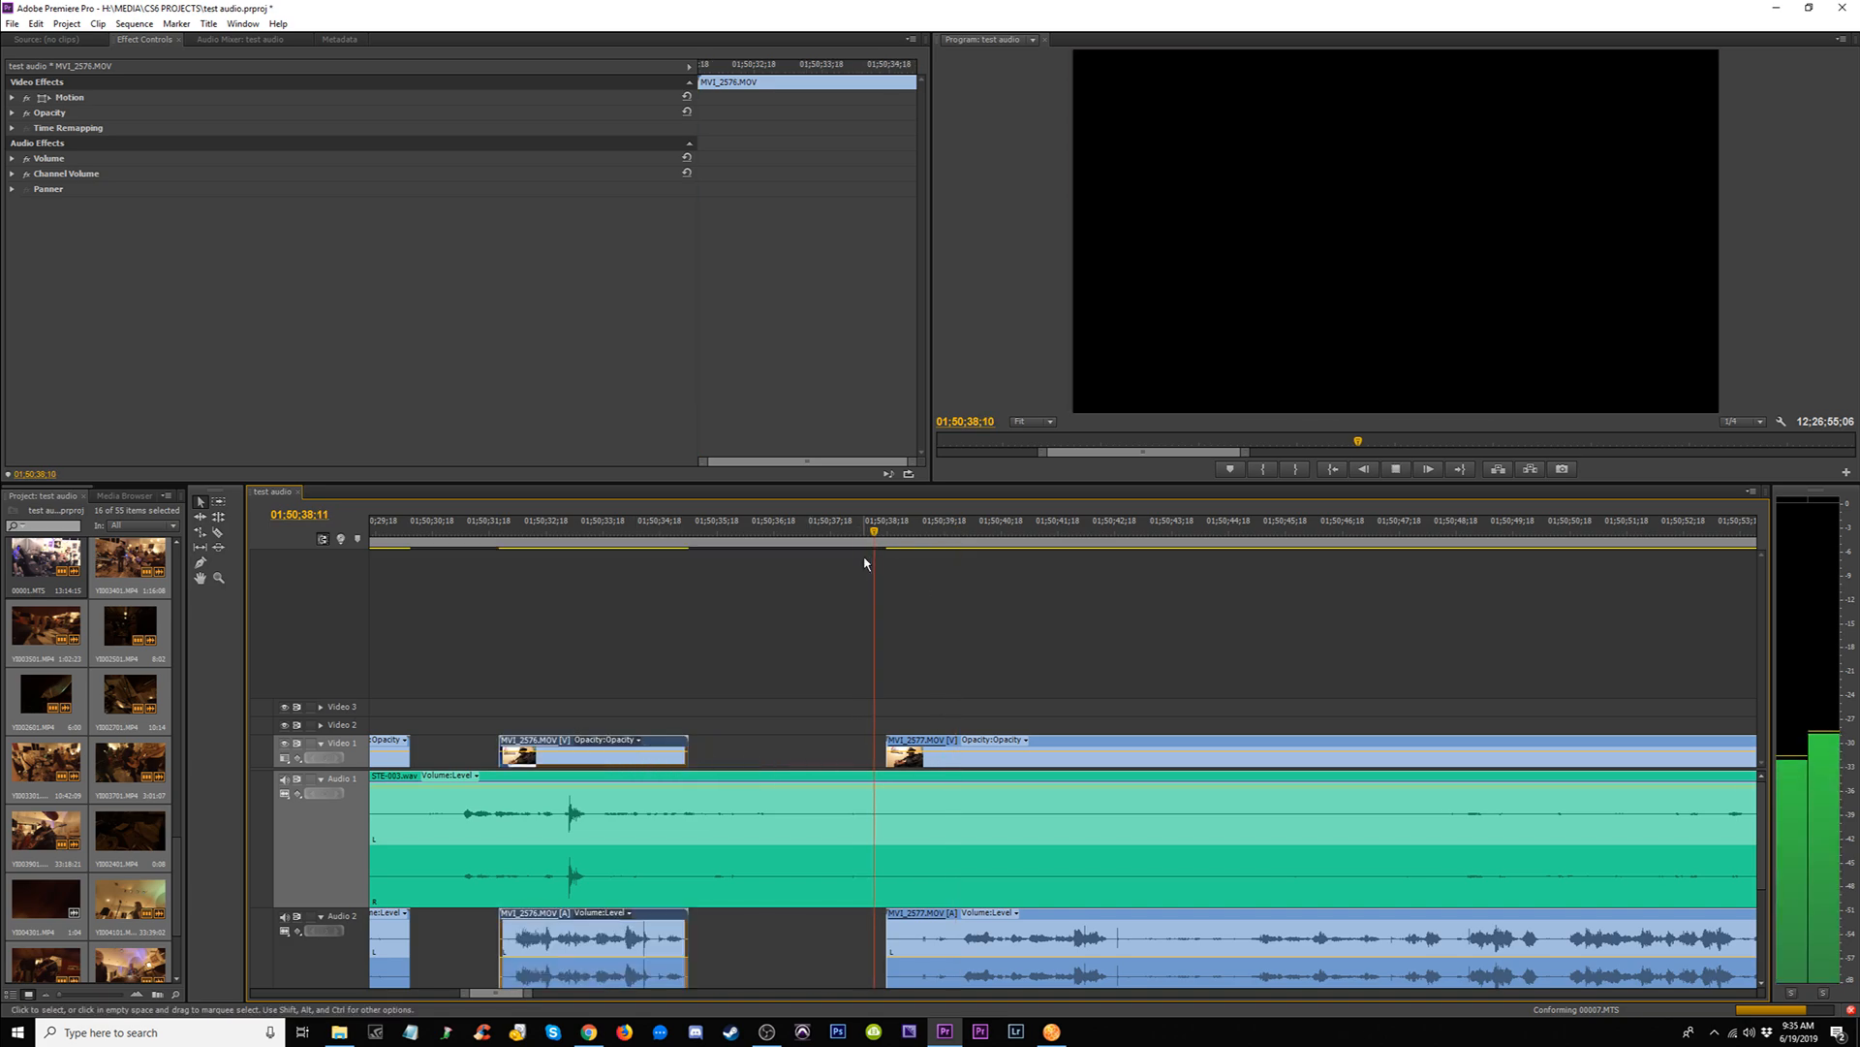
key(equal)
key(equal)
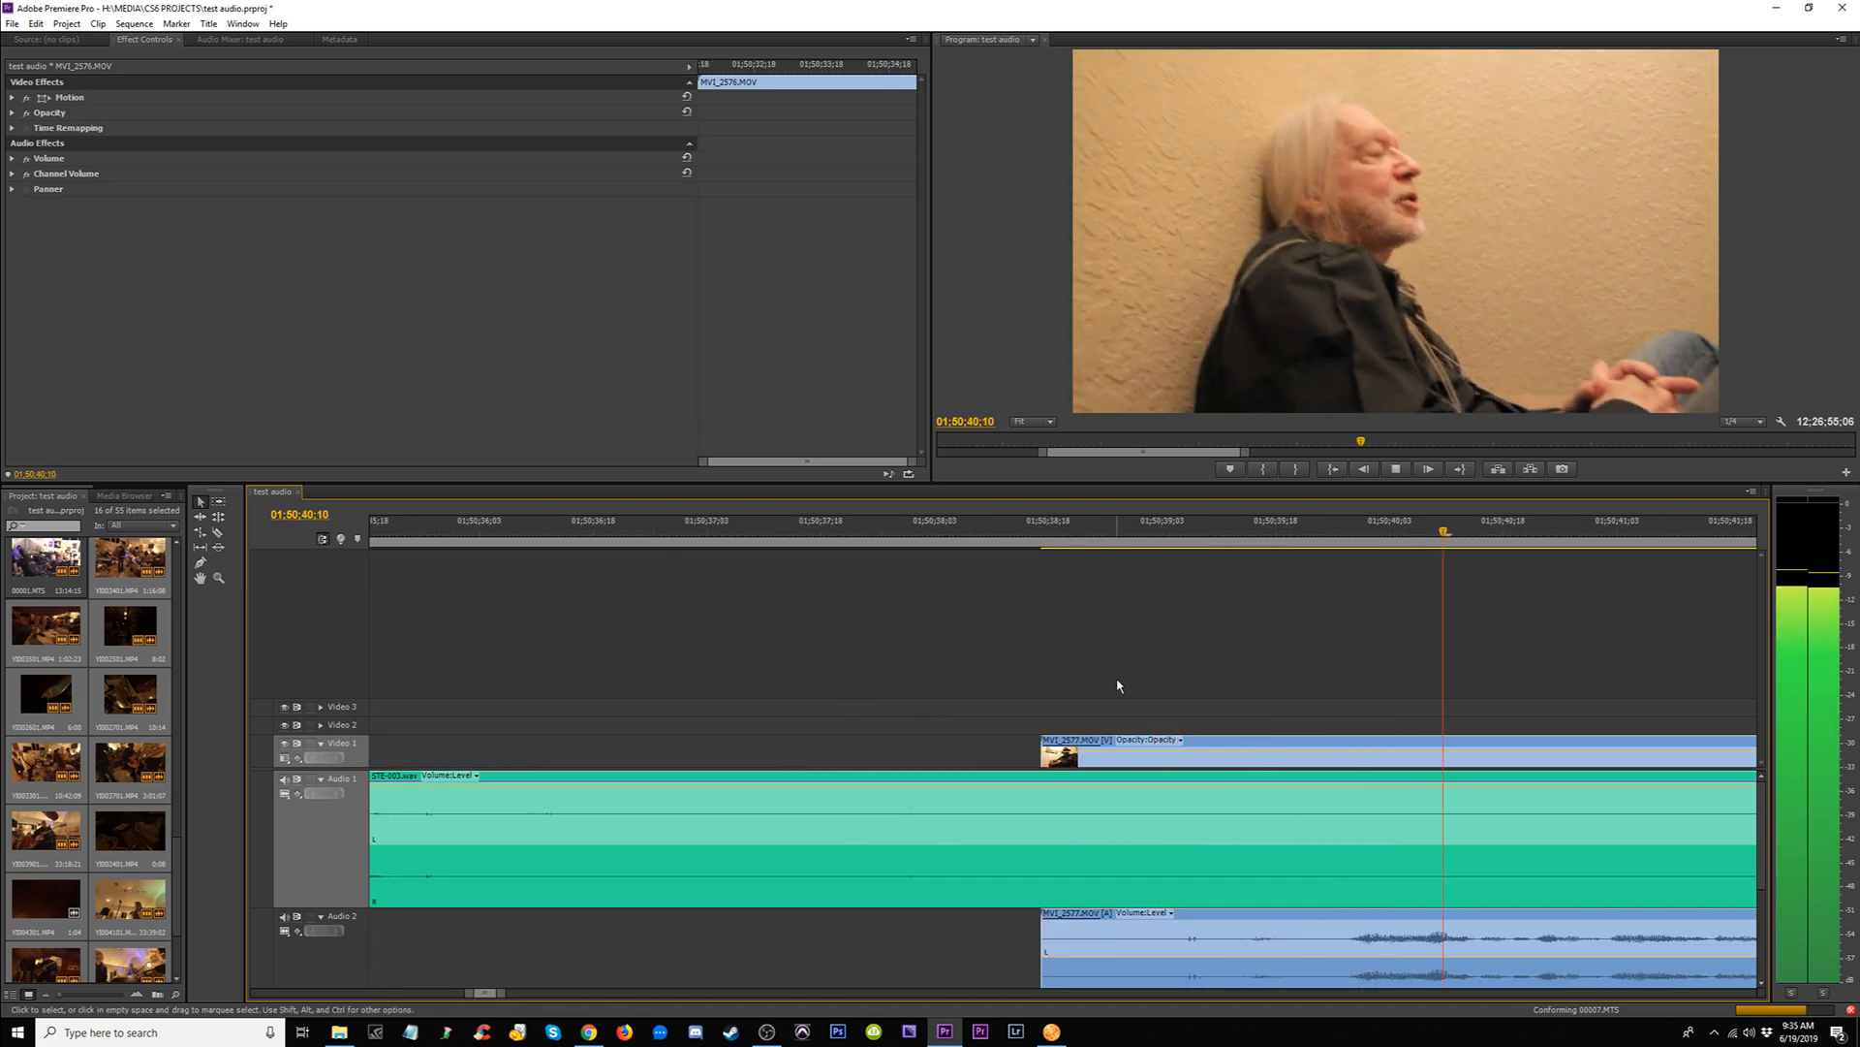
key(space)
drag(1165, 763, 1104, 765)
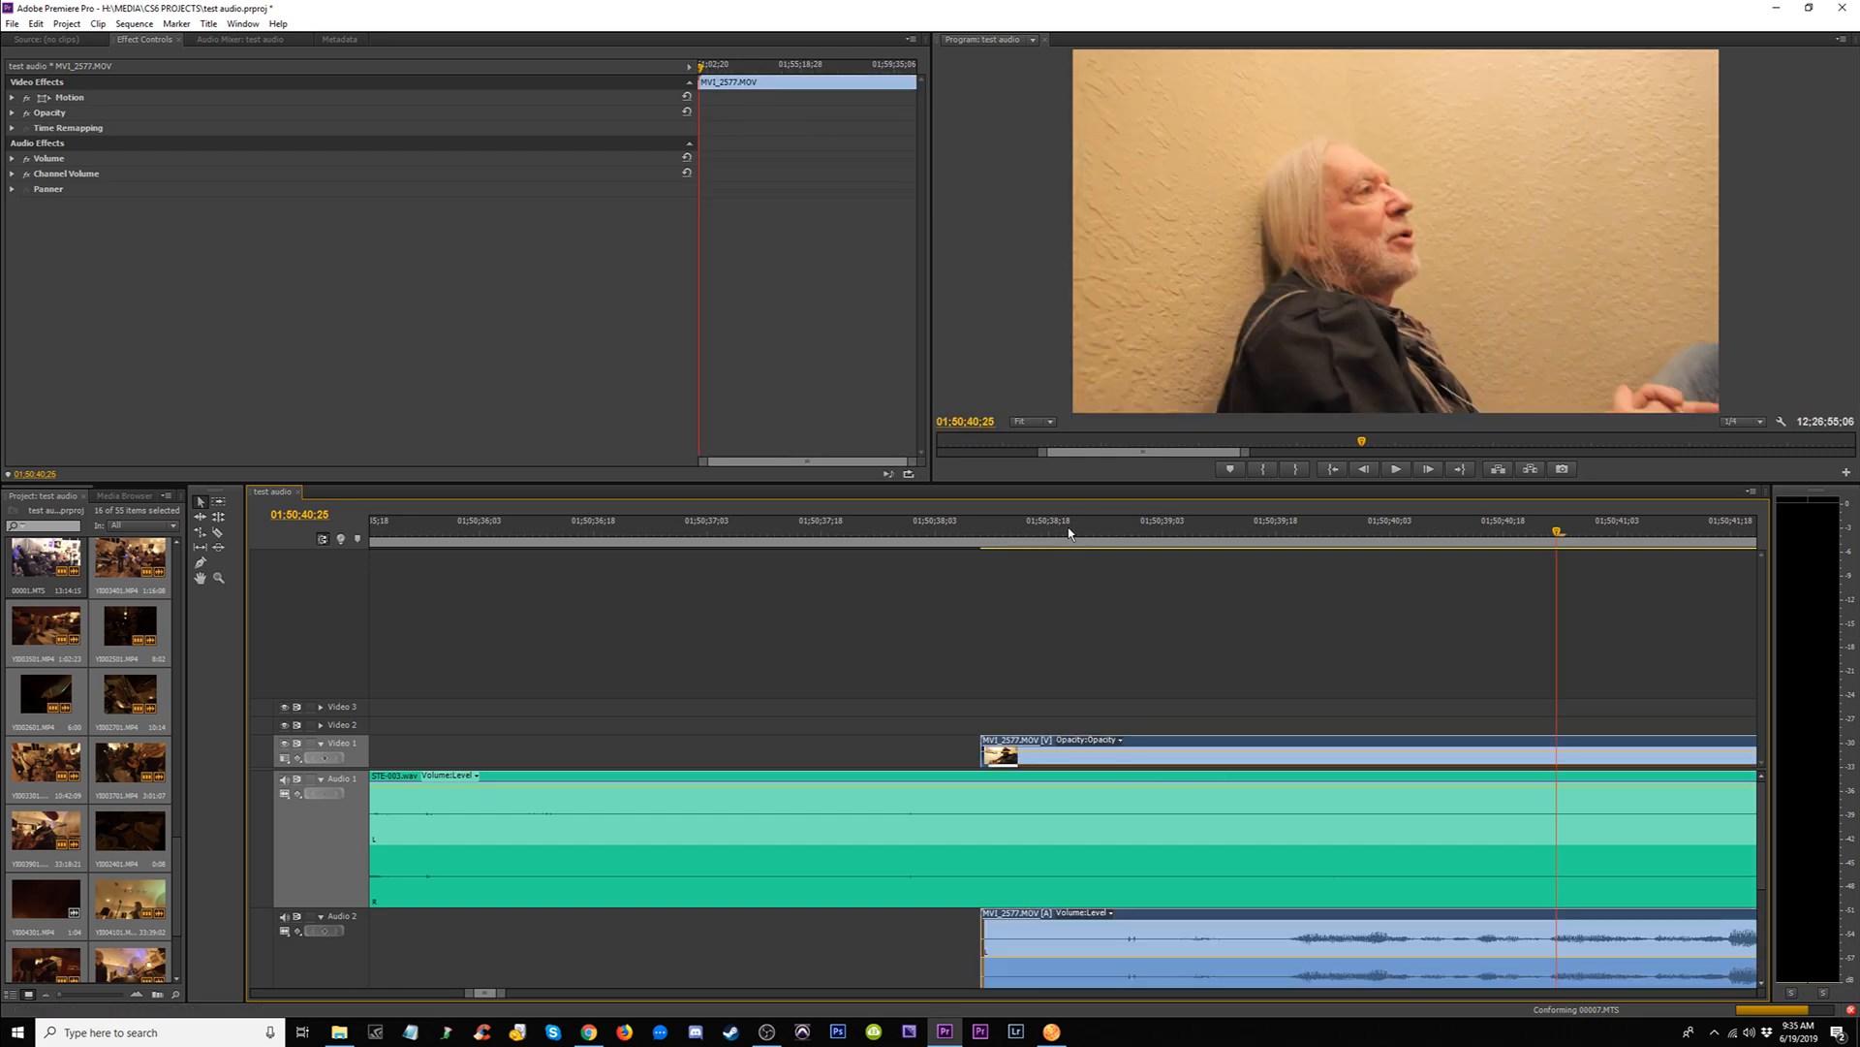
Step: Replay the opening of MVI_2577.MOV with STE-003.wav and nudge the clip earlier to start at about 01:50:38;03
click(864, 529)
key(space)
key(minus)
key(minus)
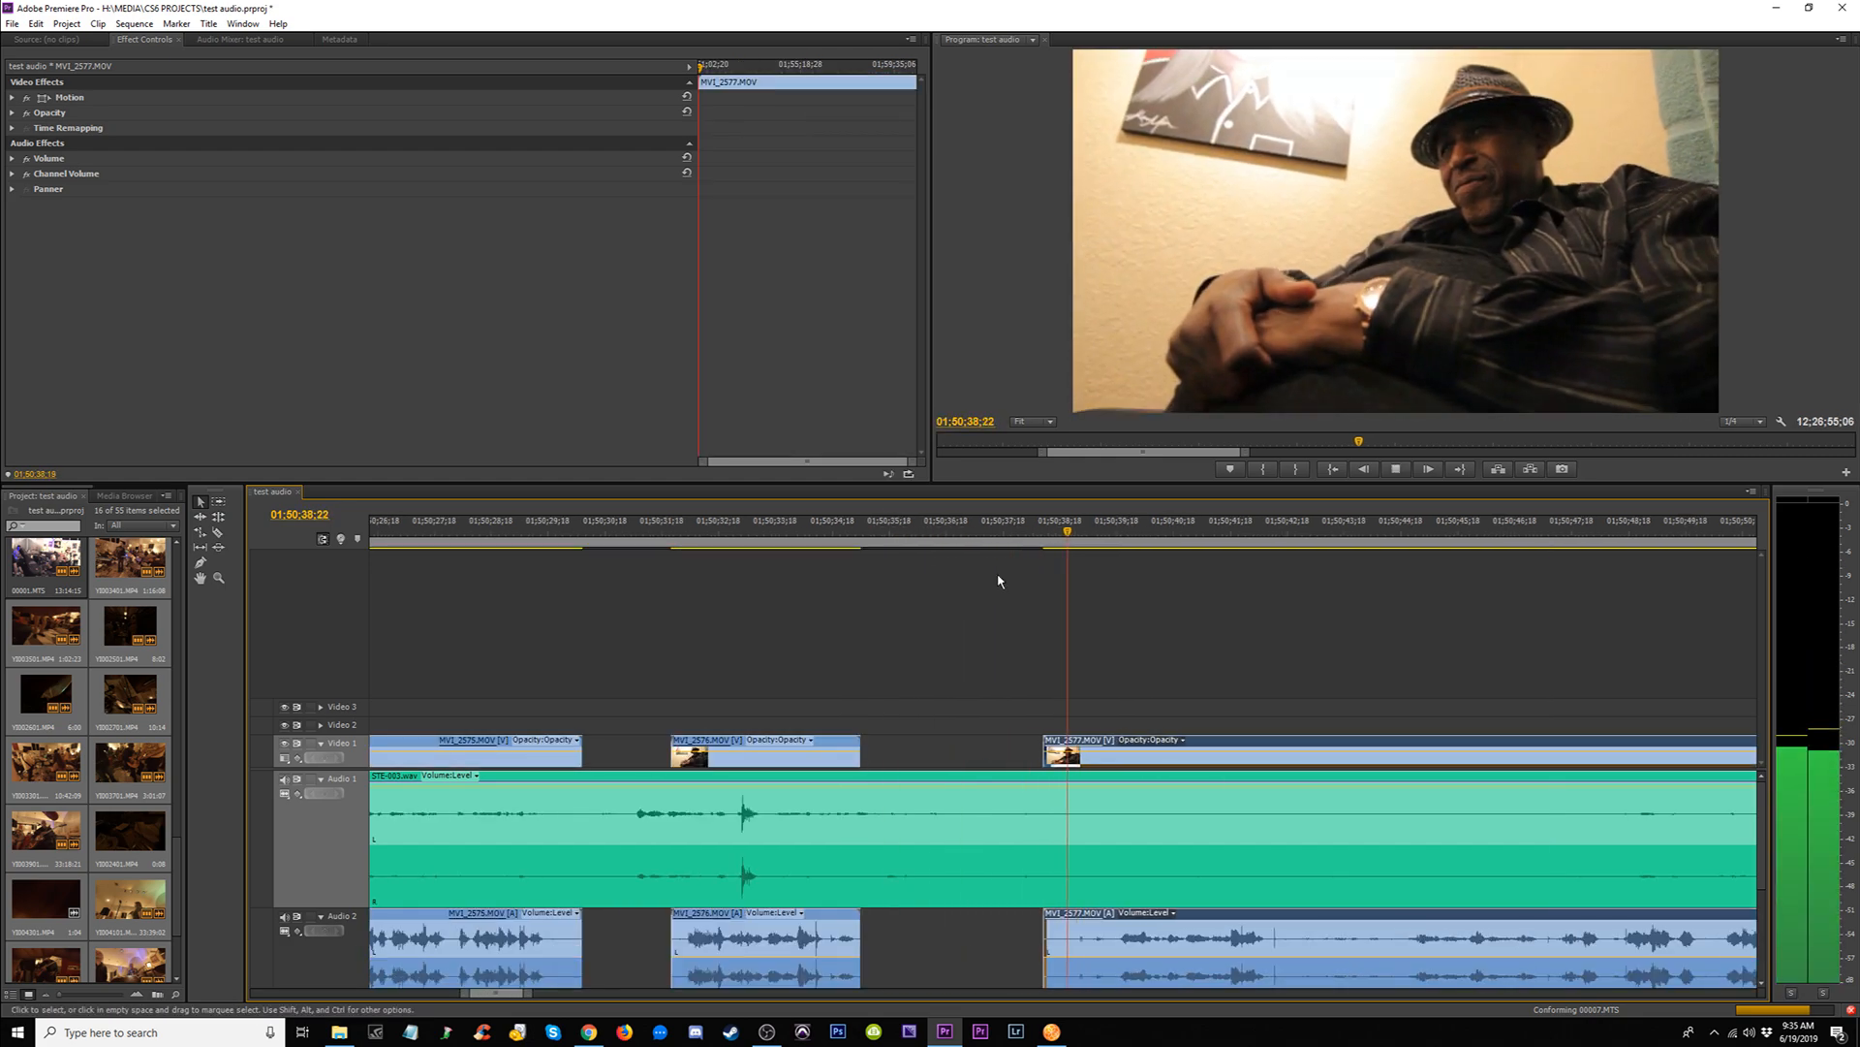
key(equal)
key(equal)
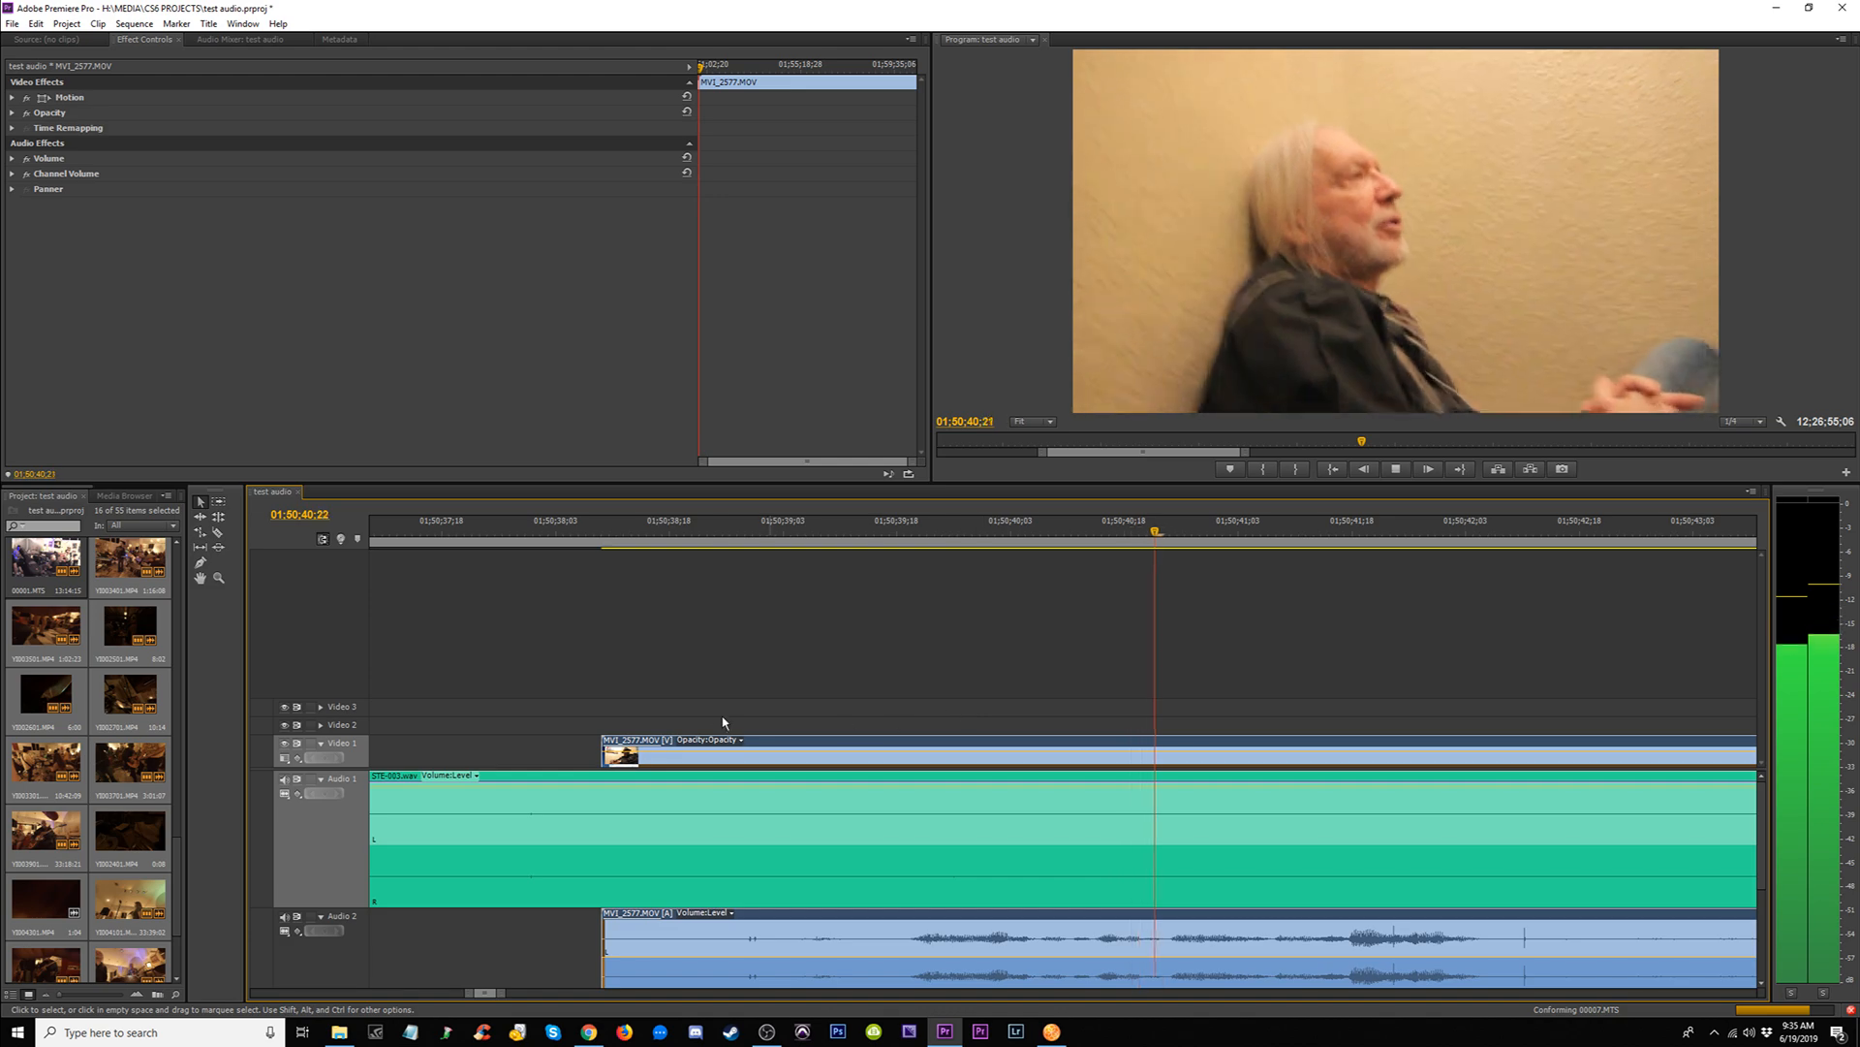
key(space)
drag(689, 755, 644, 755)
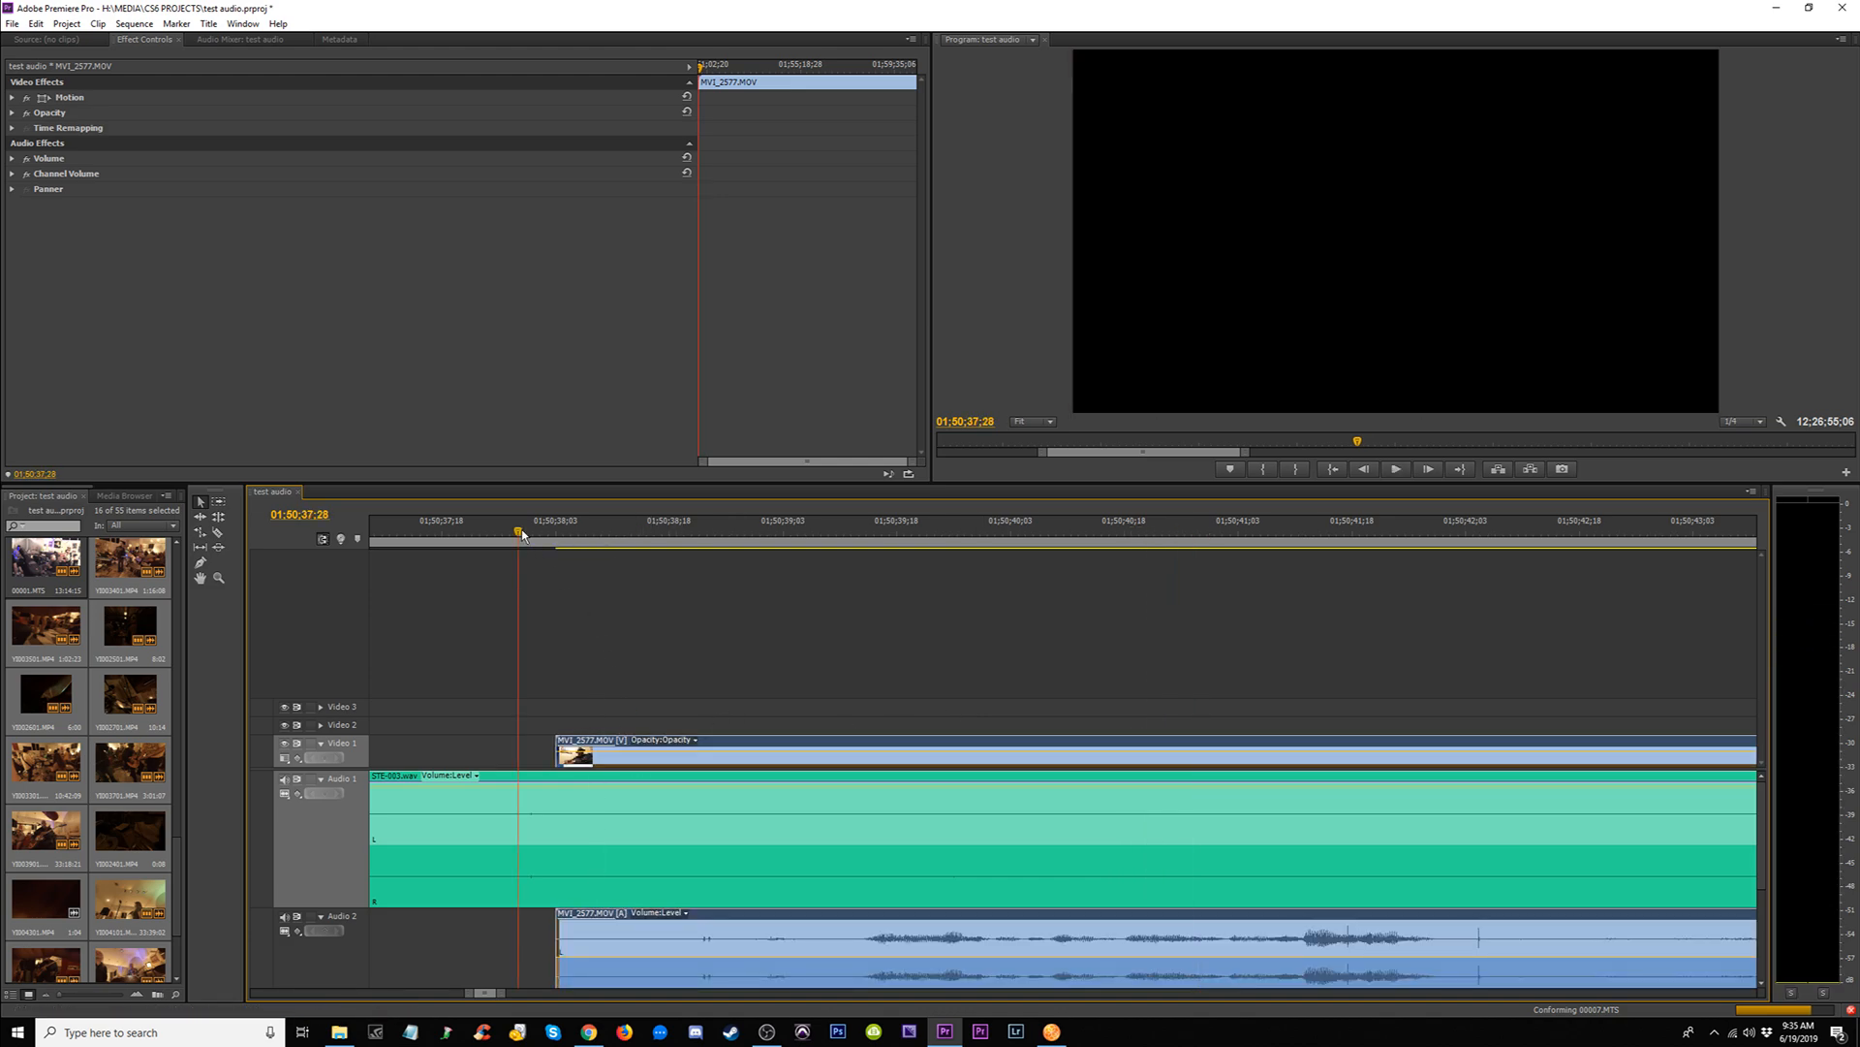
Step: Play MVI_2577.MOV from 01:50:37;28 to check its sync with STE-003.wav
key(space)
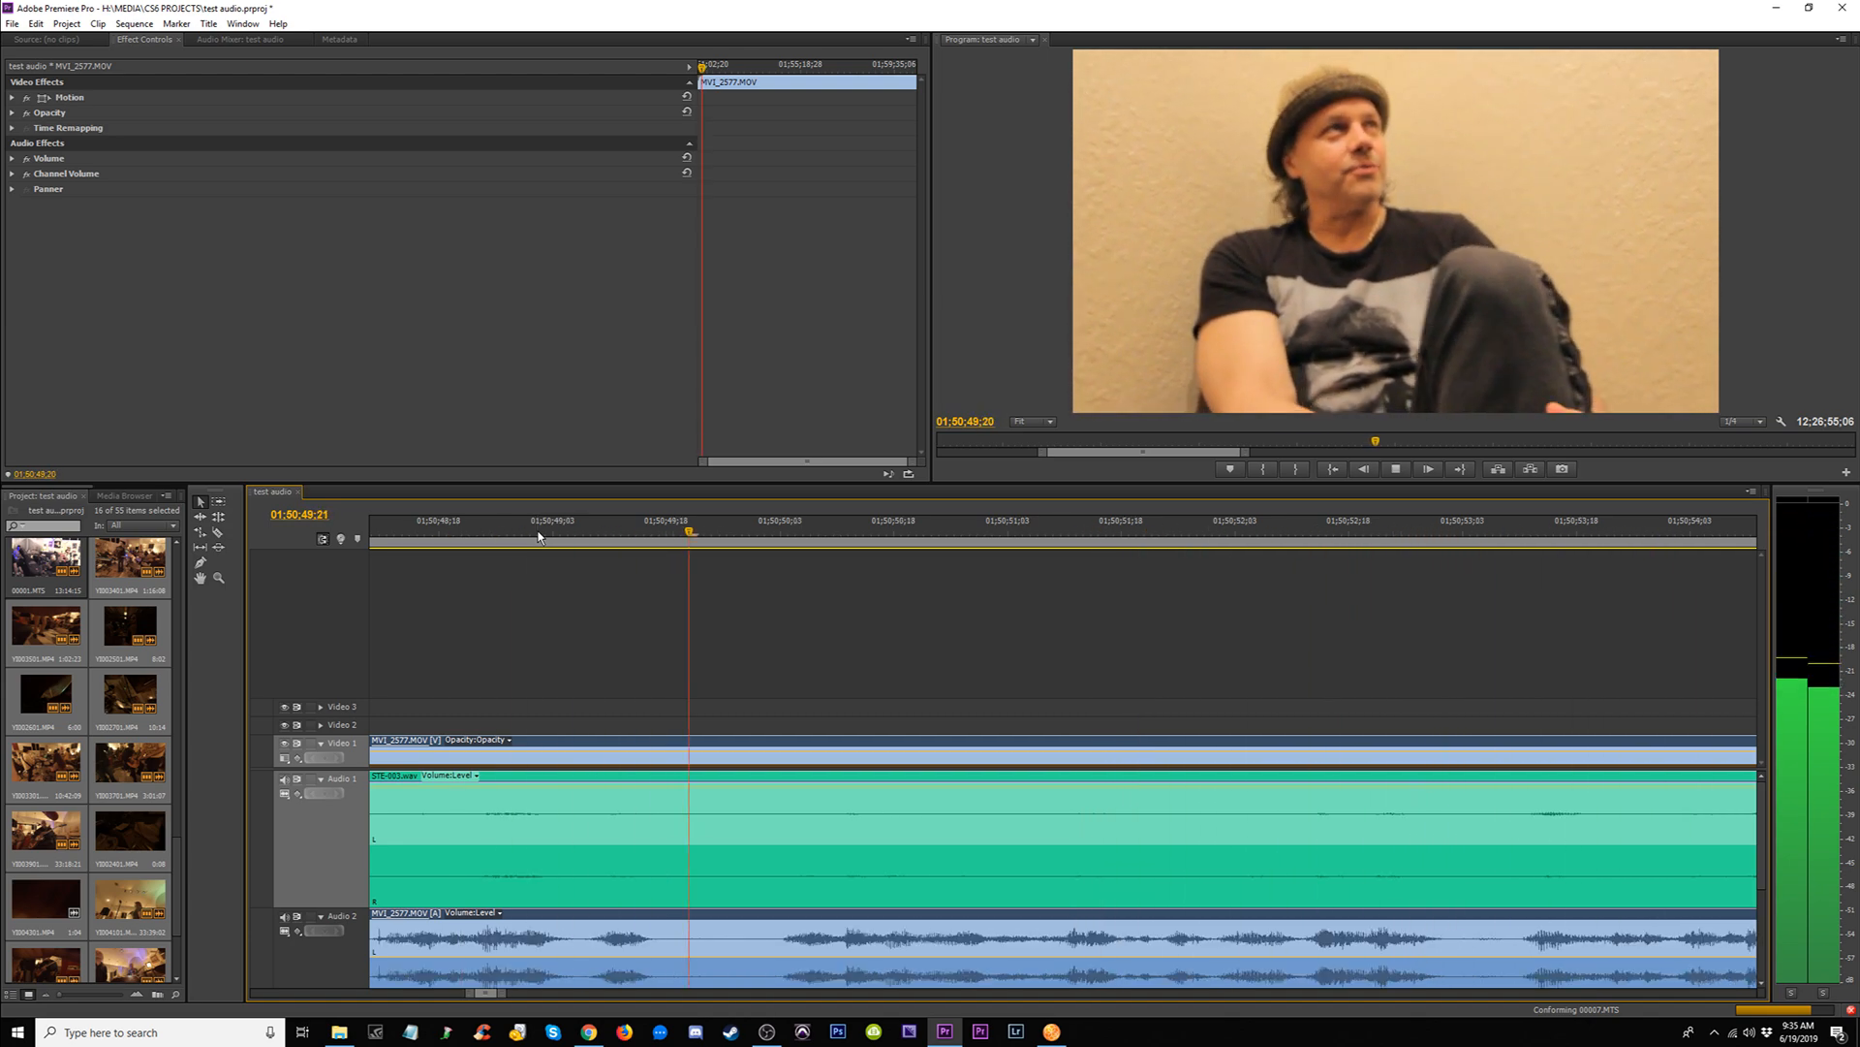
key(minus)
key(minus)
key(minus)
key(minus)
key(minus)
key(minus)
key(minus)
key(minus)
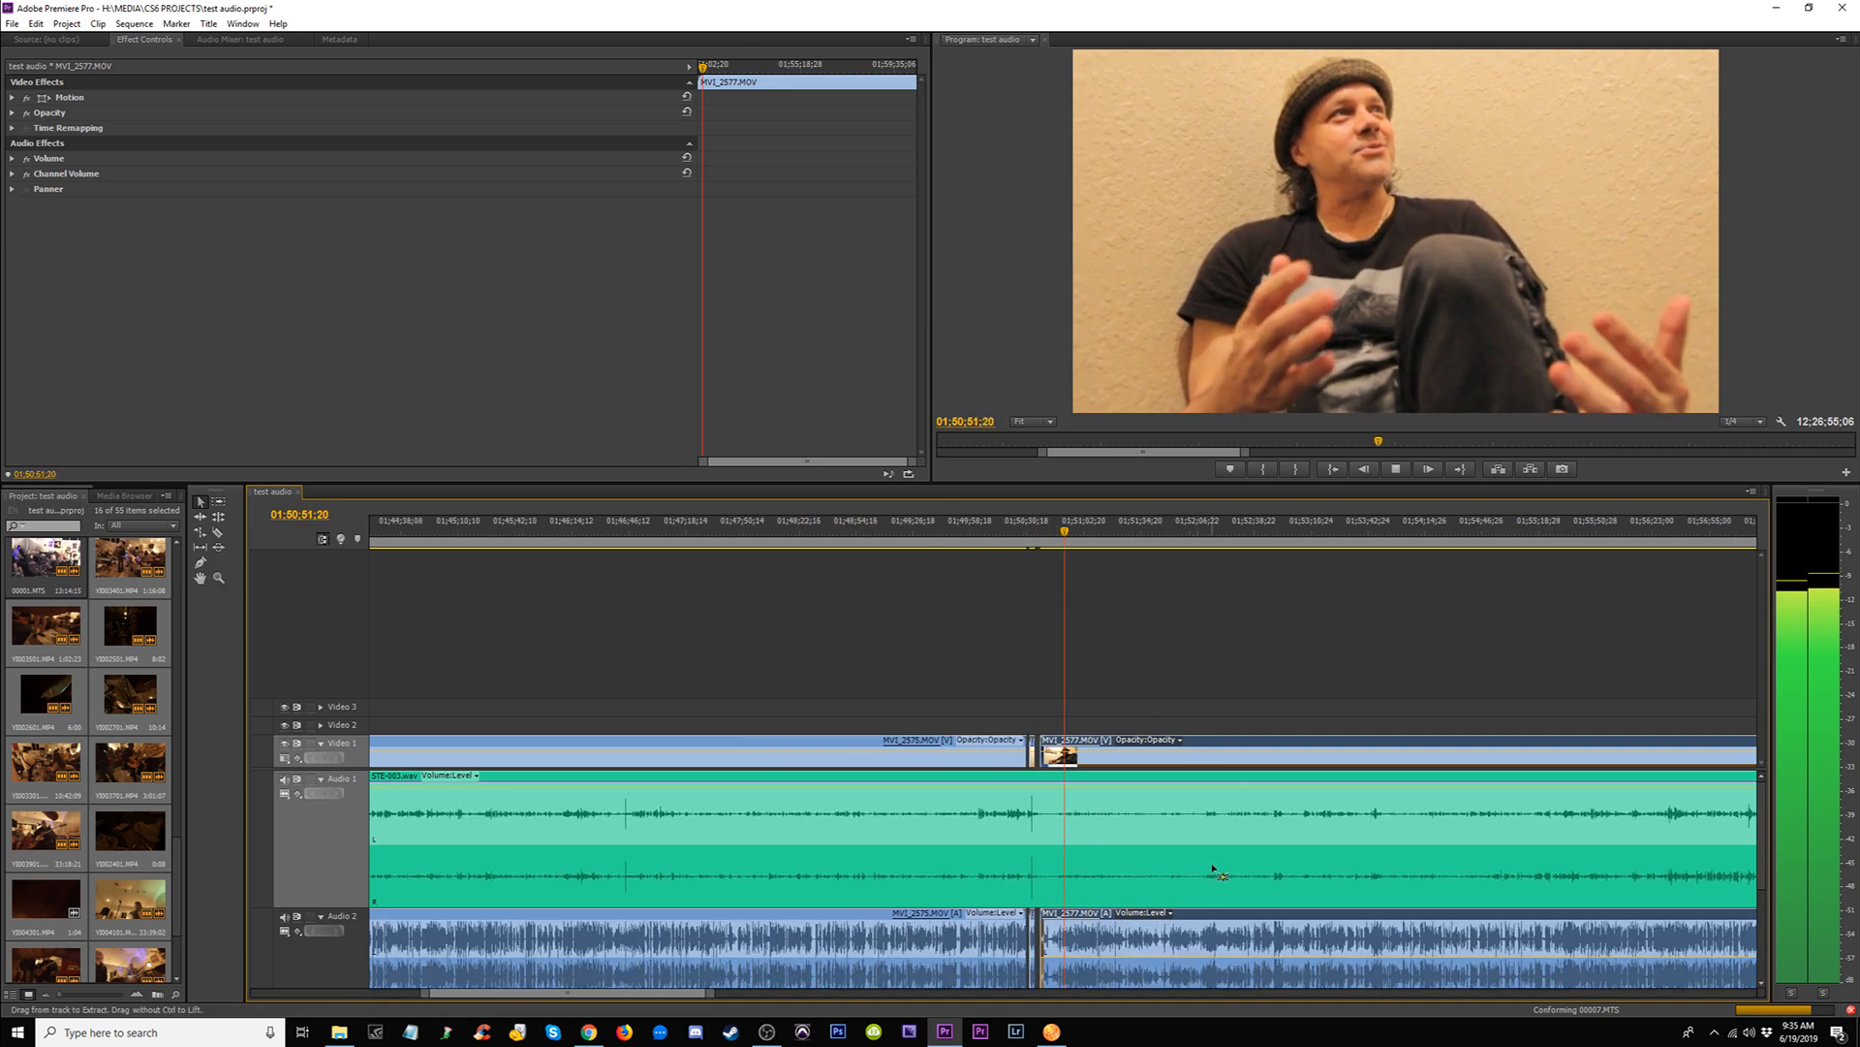
key(space)
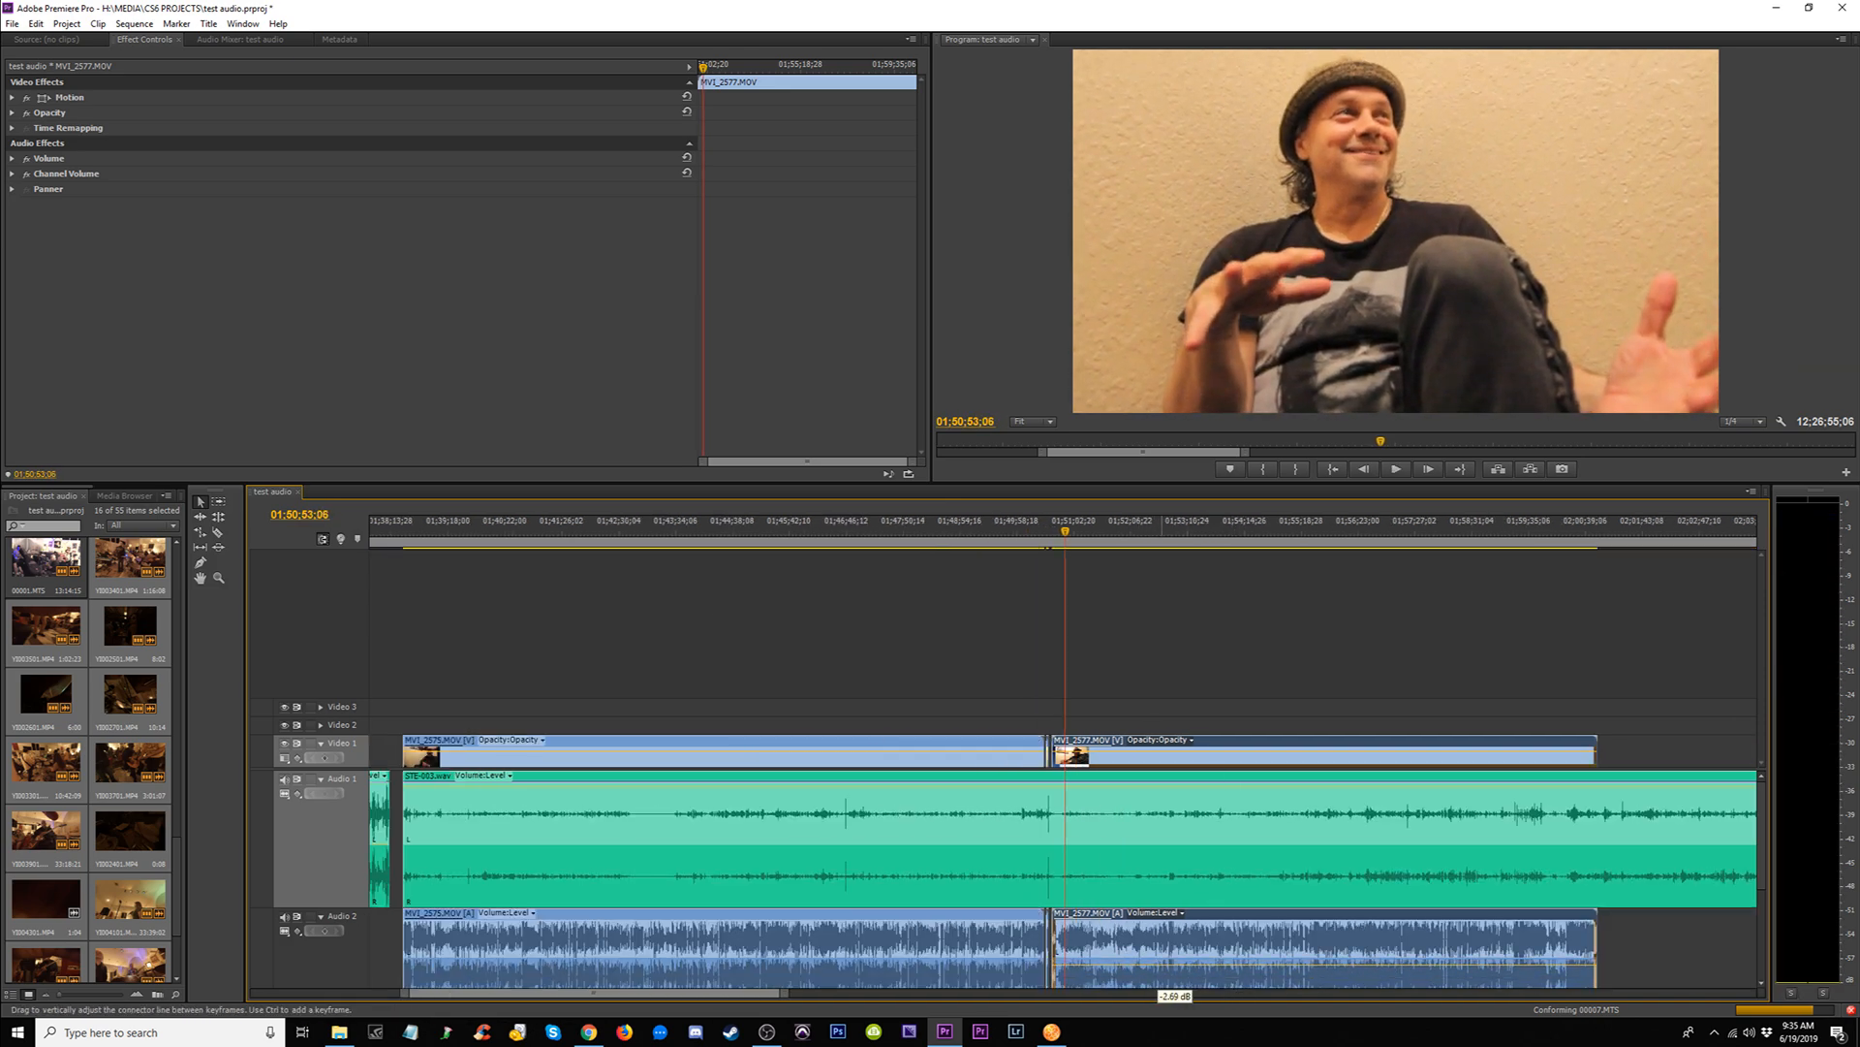
key(space)
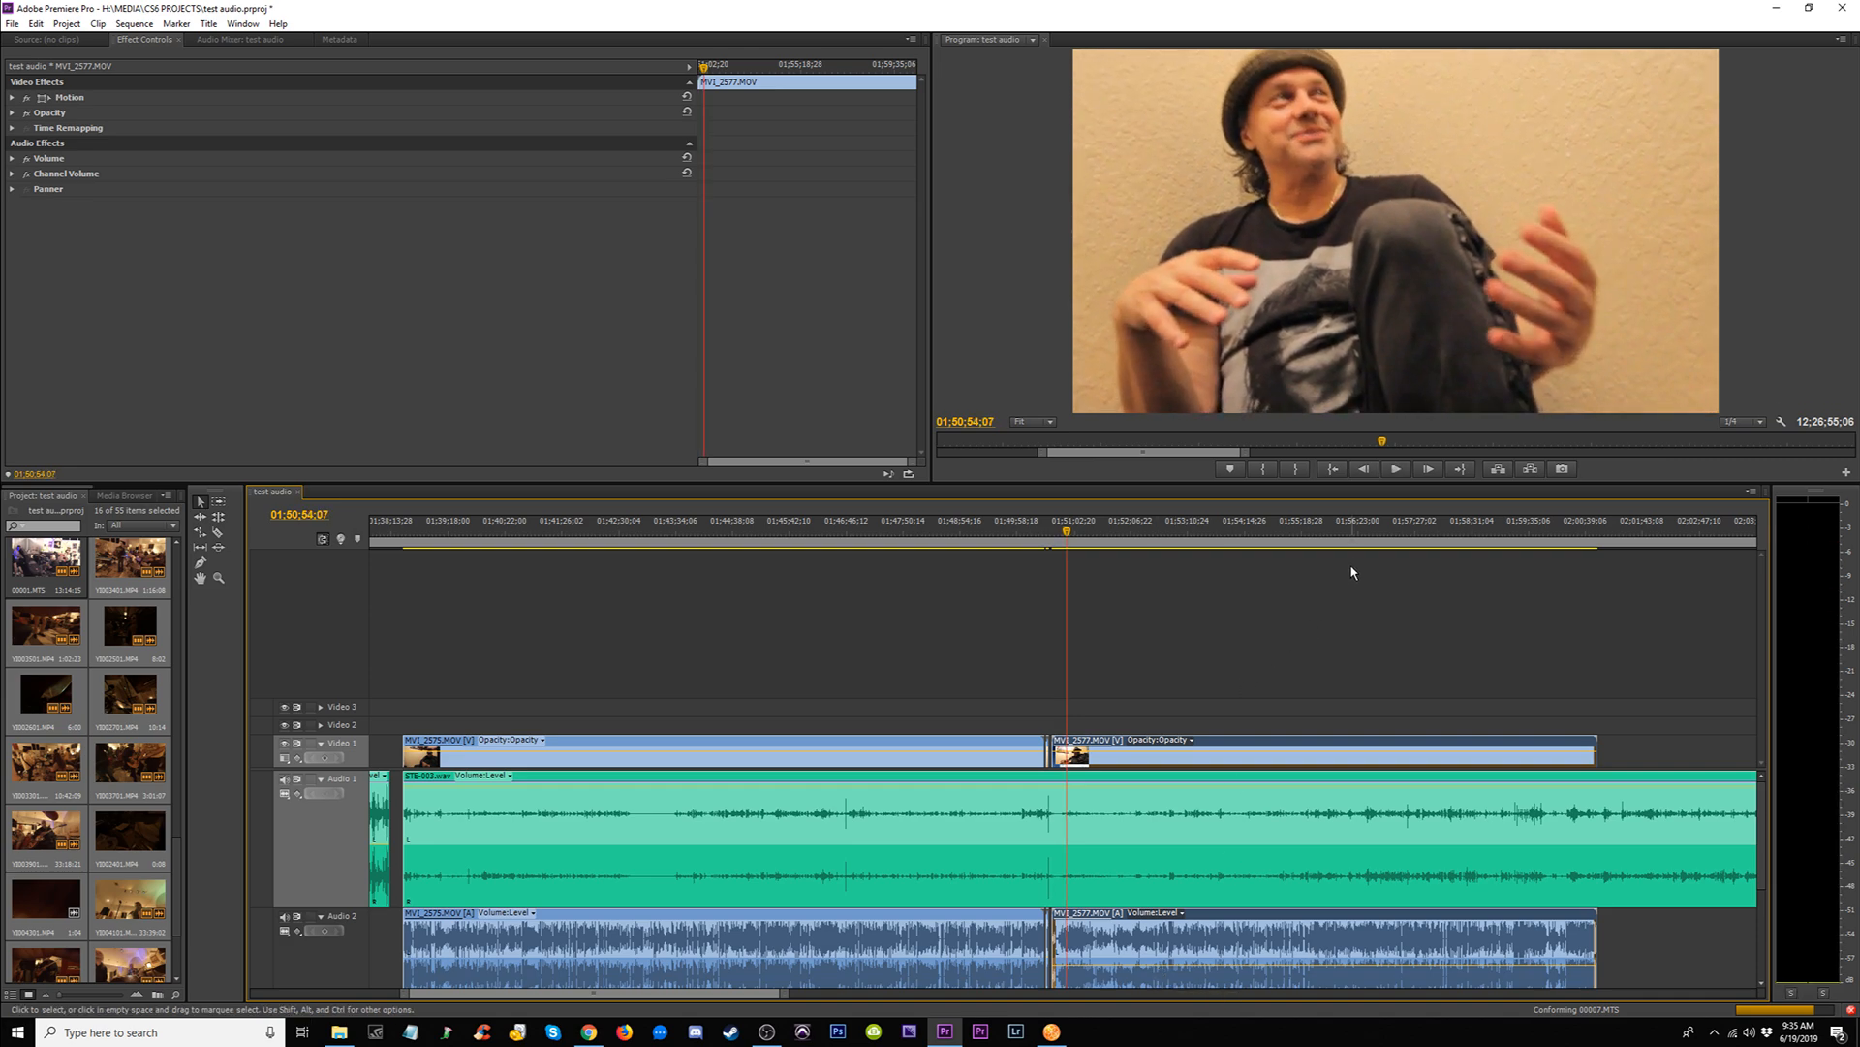
Step: Compare the waveforms of MVI_2577.MOV and STE-003.wav around 01:56:47 and 01:56:56
key(equal)
key(equal)
key(equal)
key(equal)
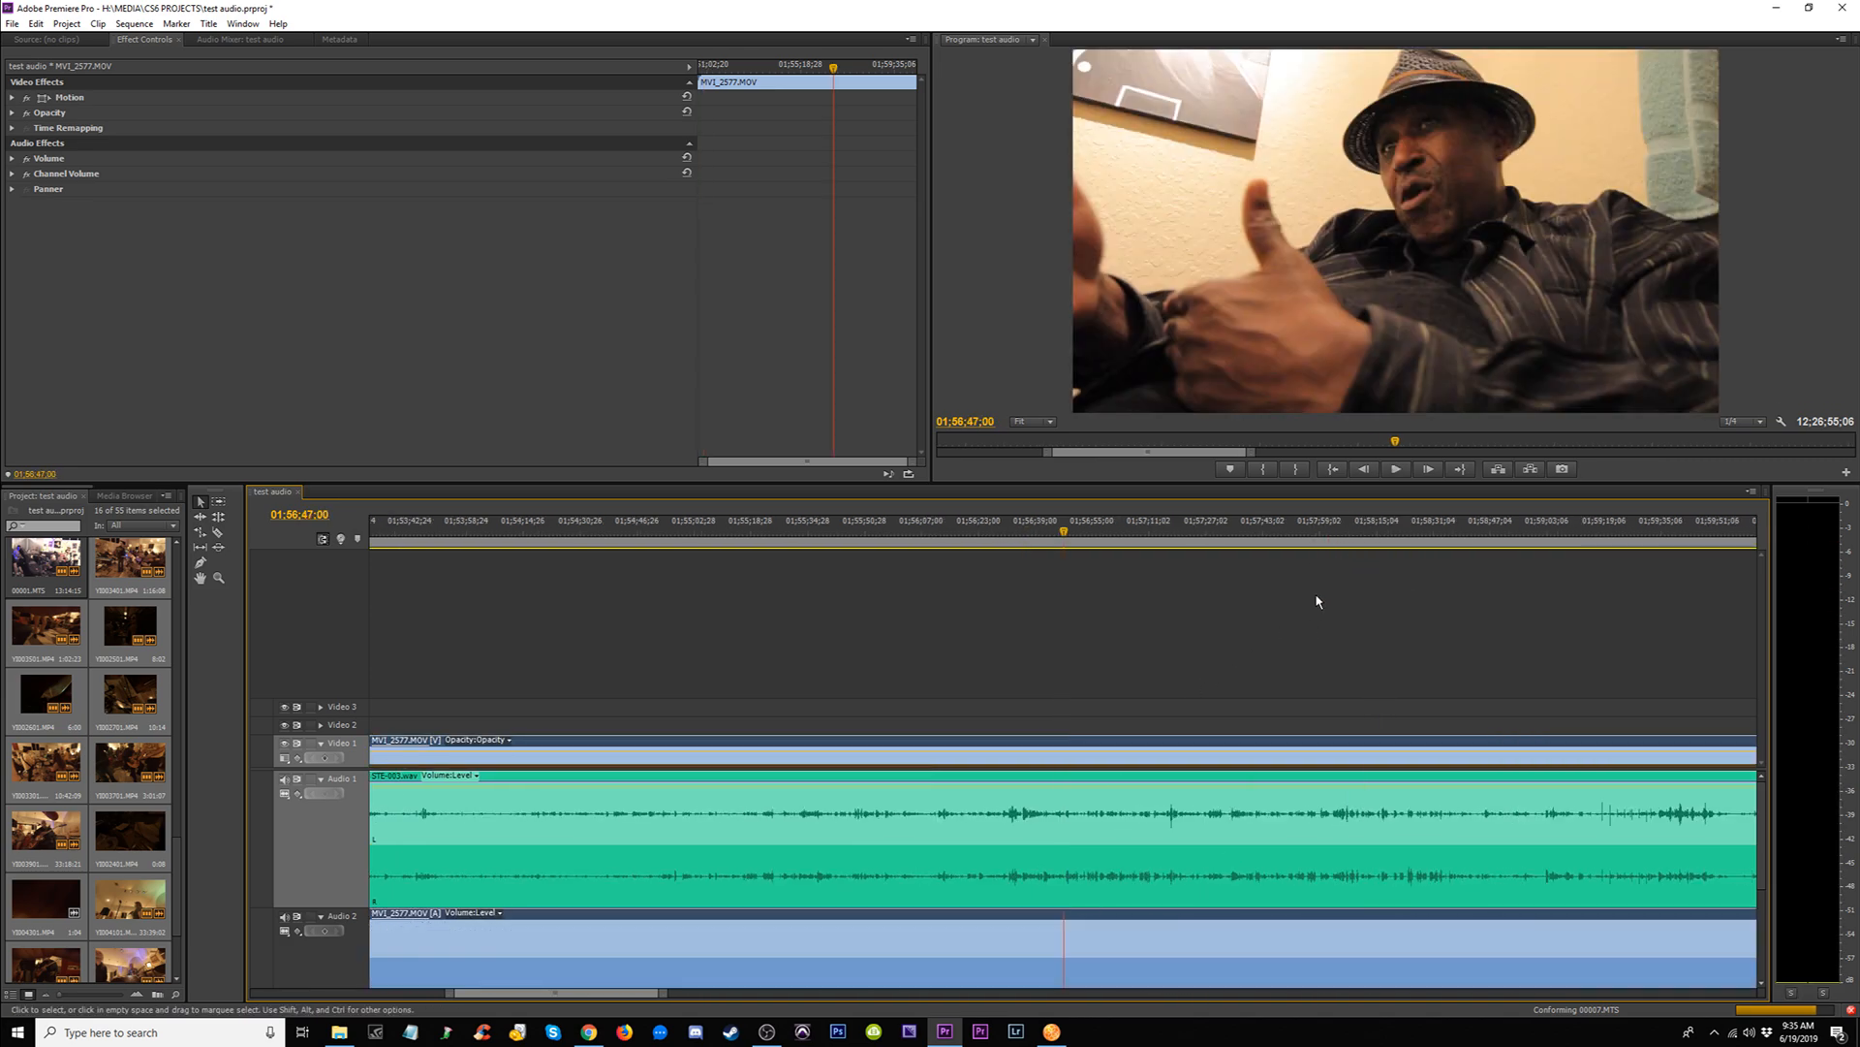
key(equal)
key(equal)
key(equal)
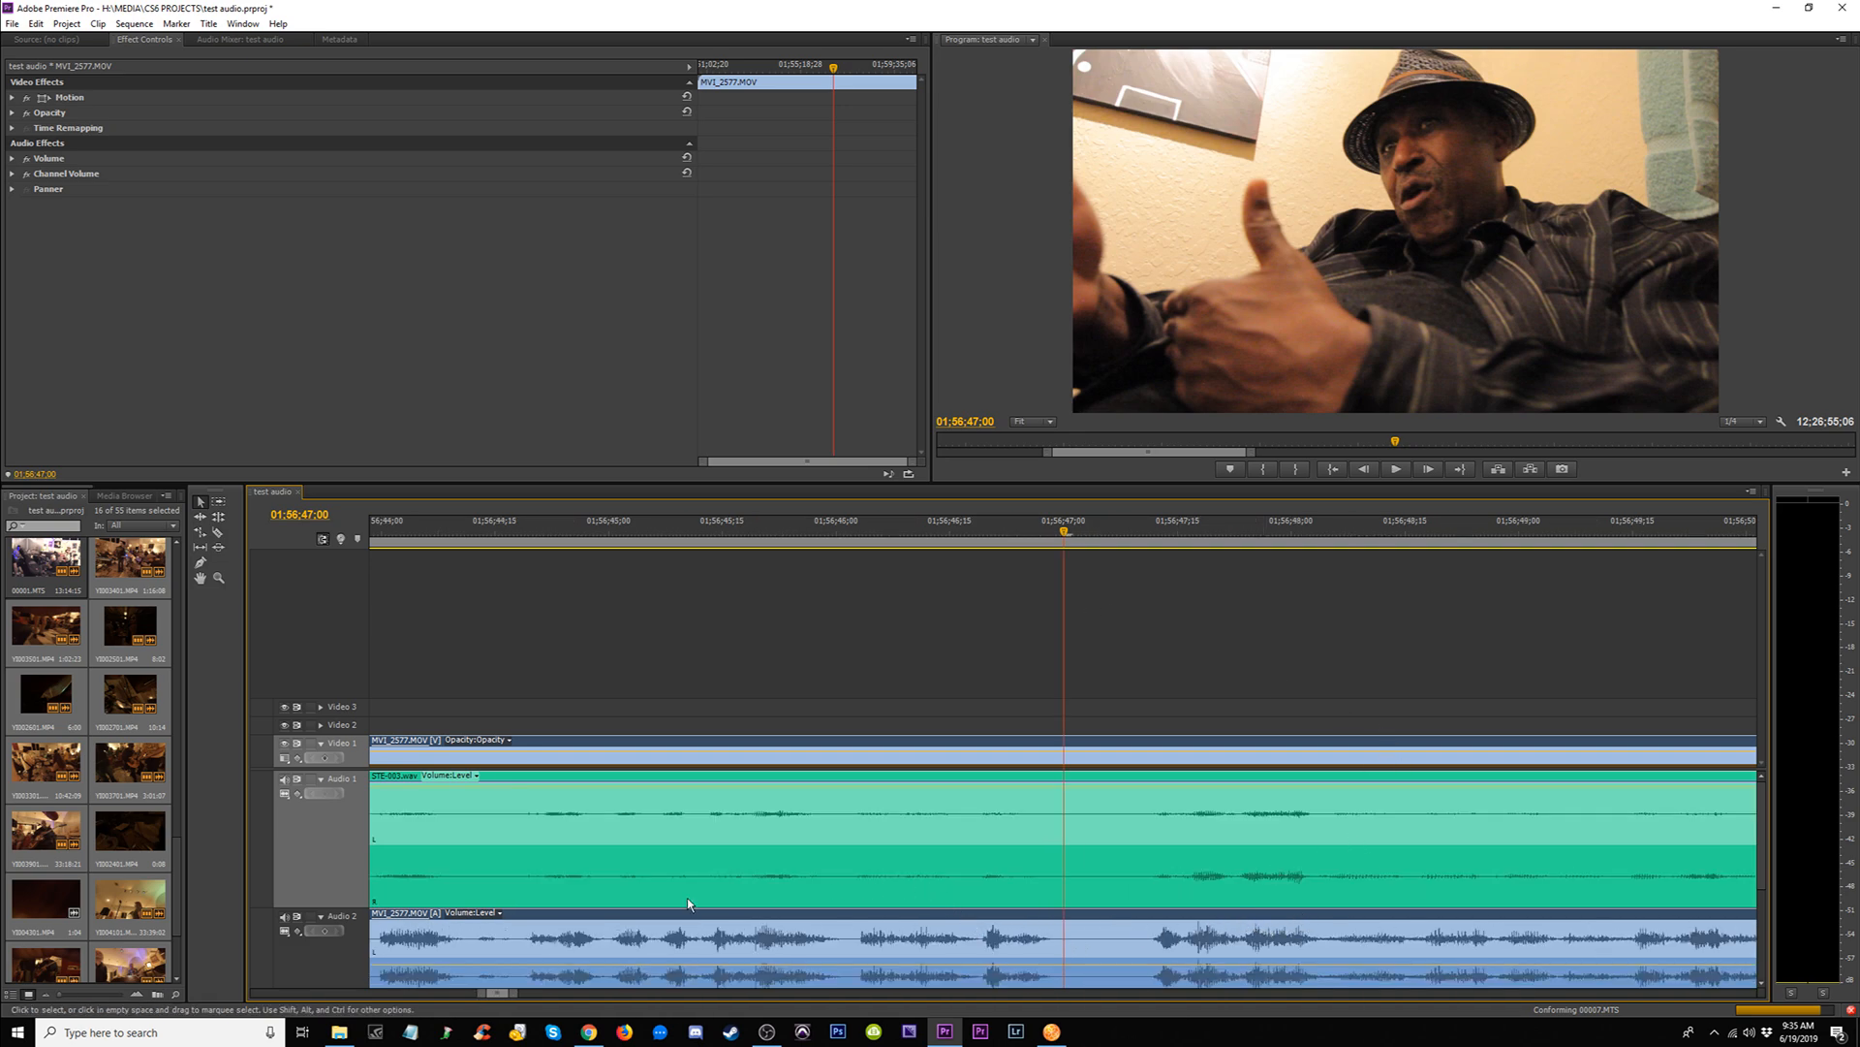
key(minus)
key(minus)
key(minus)
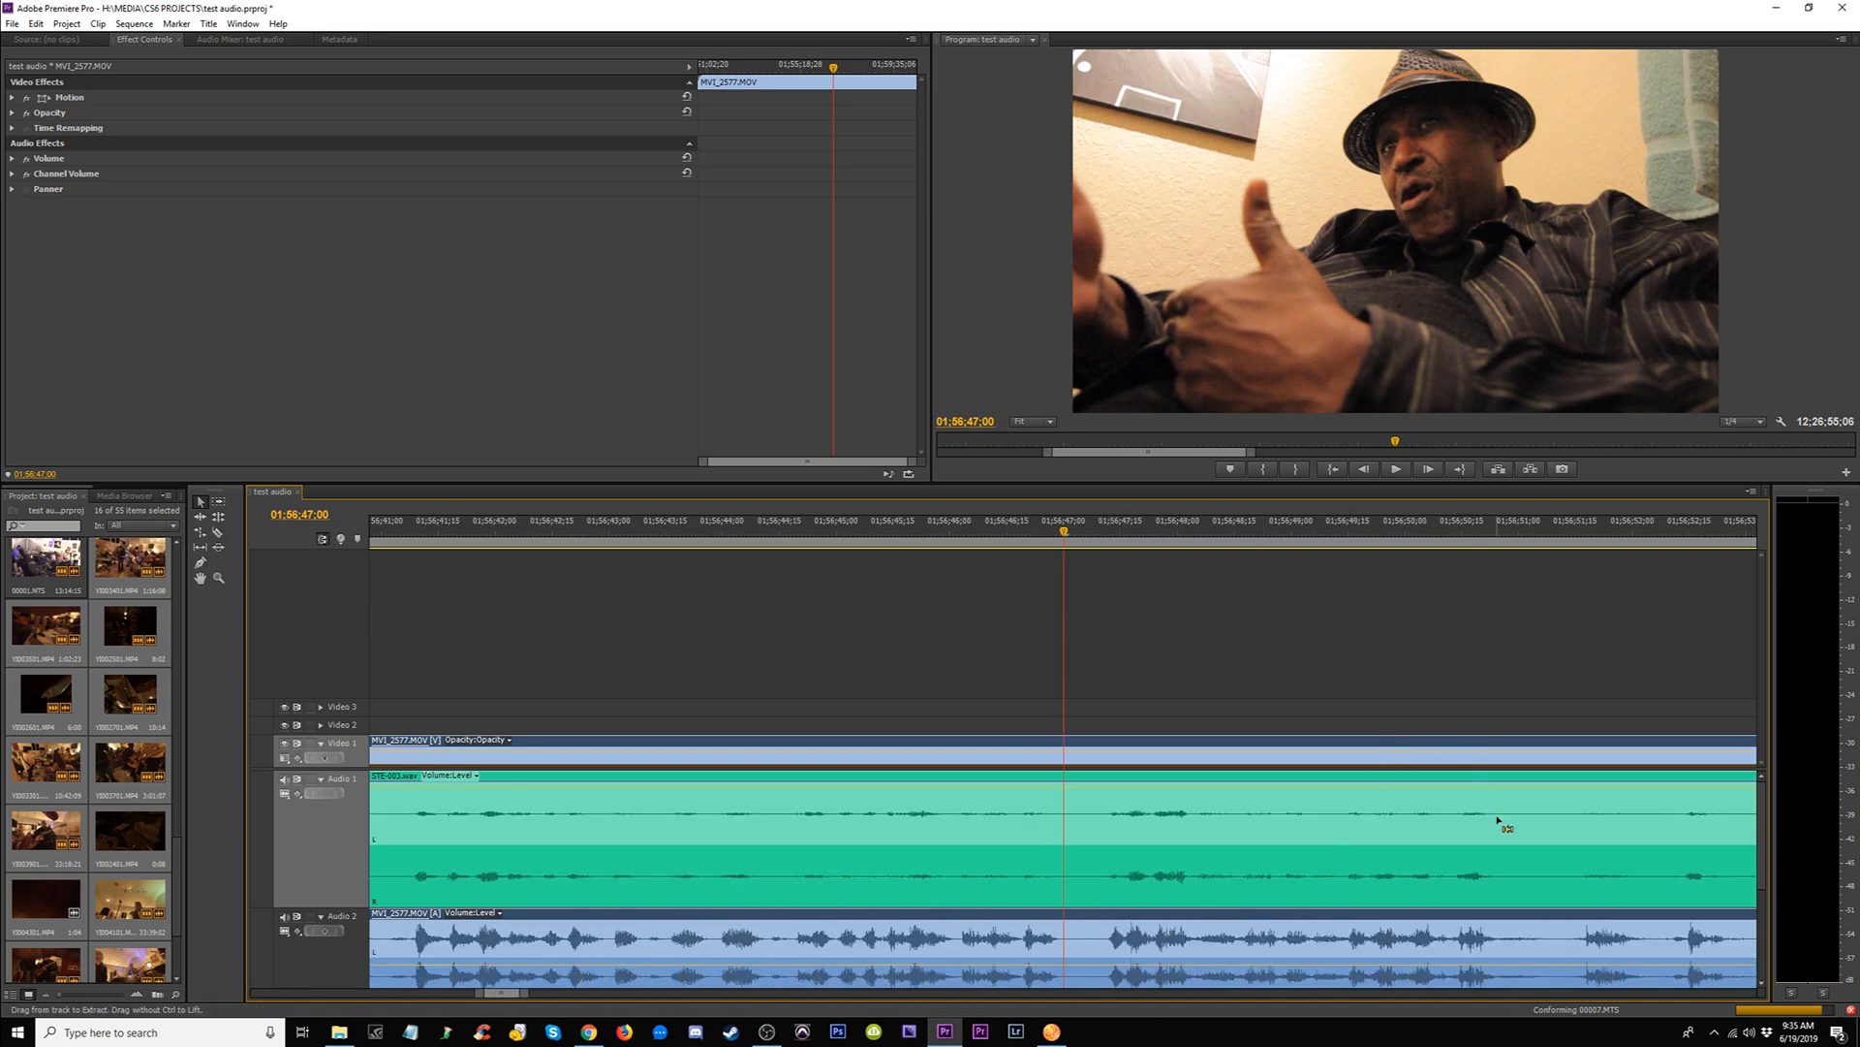
key(equal)
key(equal)
key(equal)
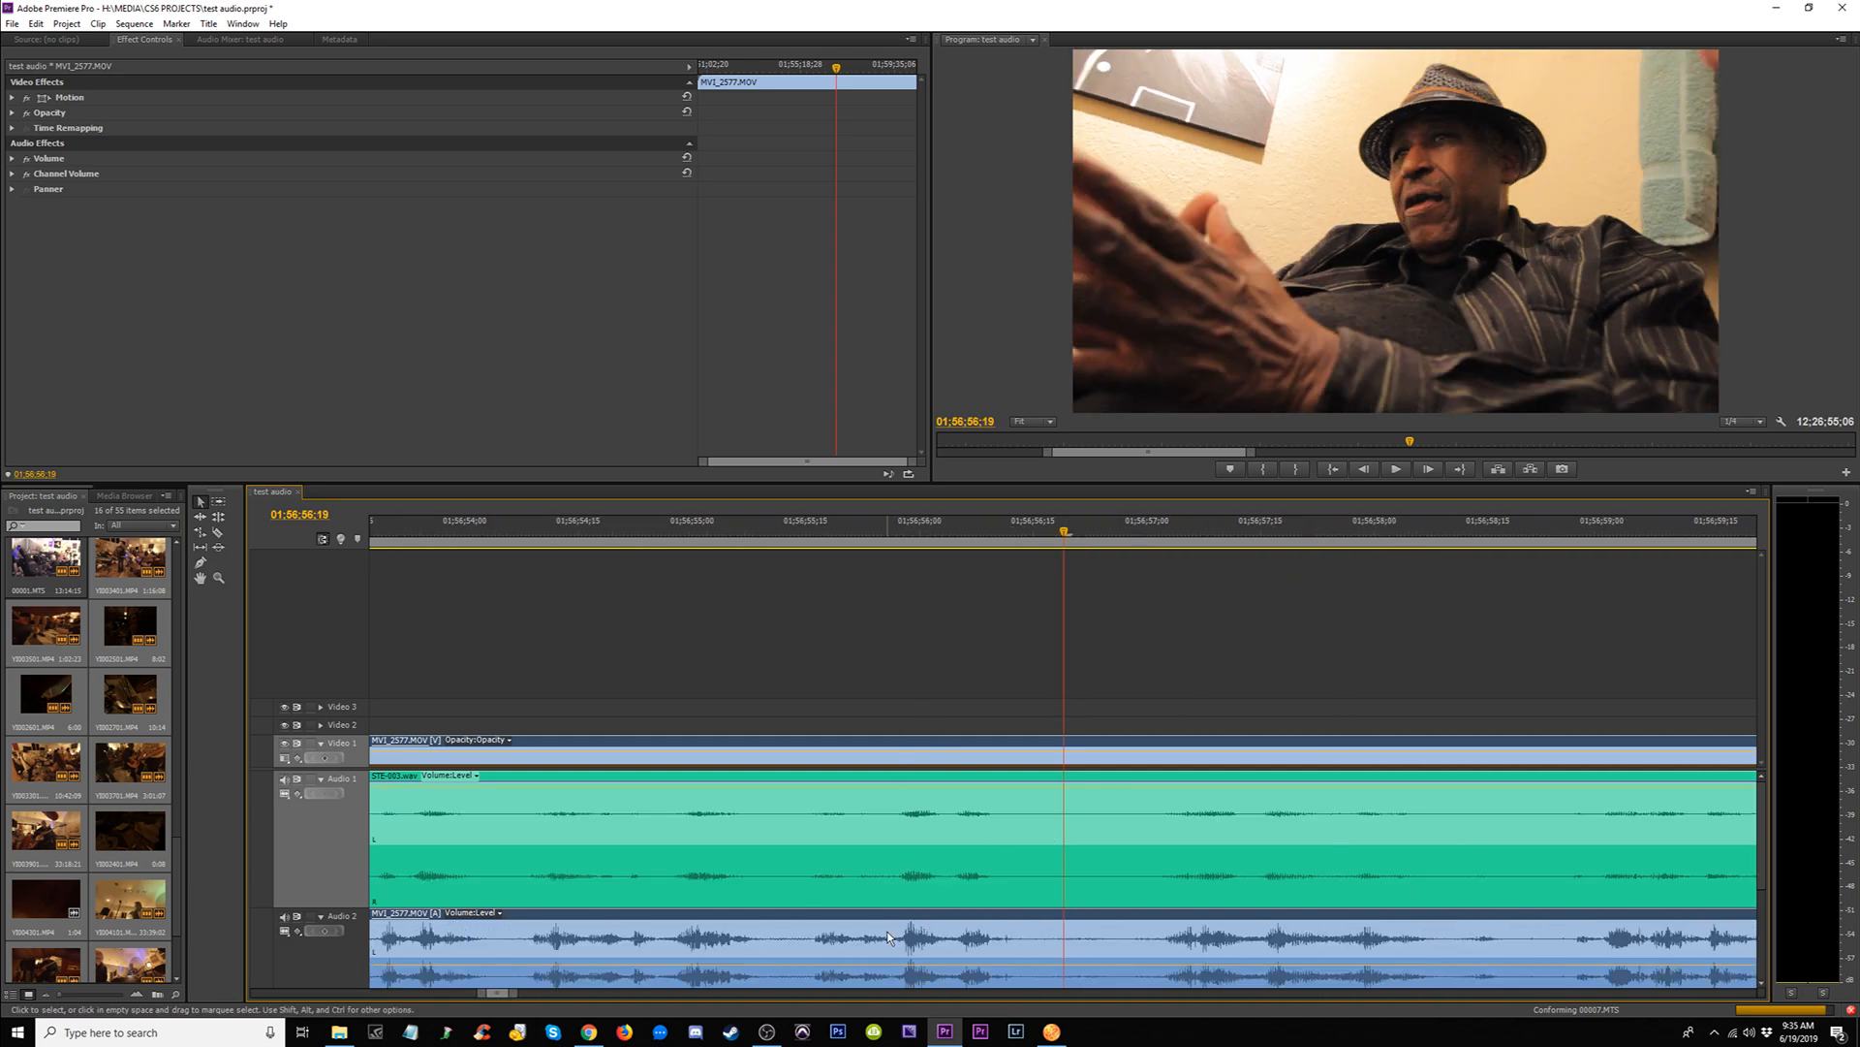
Step: Play MVI_2577.MOV together with STE-003.wav from 01:56:56;19 to check the sync deep into the clip
key(minus)
key(minus)
key(minus)
key(minus)
key(minus)
key(minus)
key(minus)
key(minus)
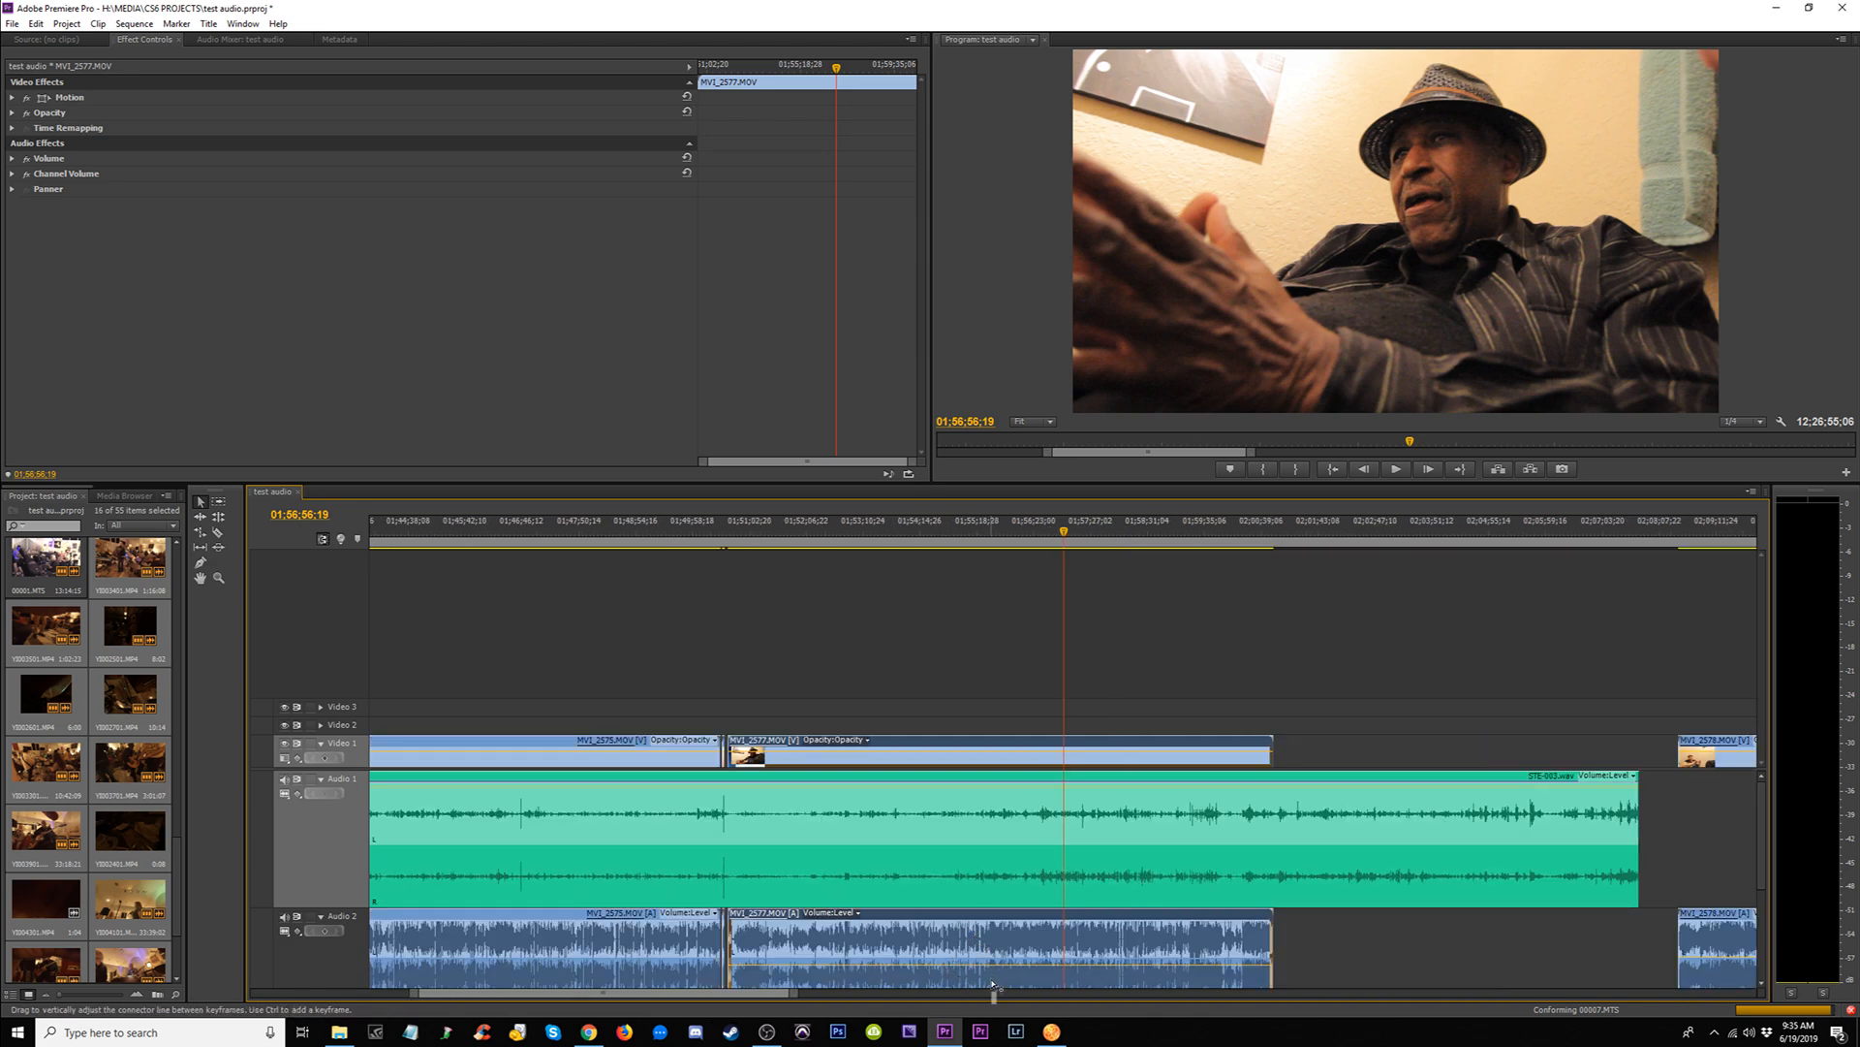
key(space)
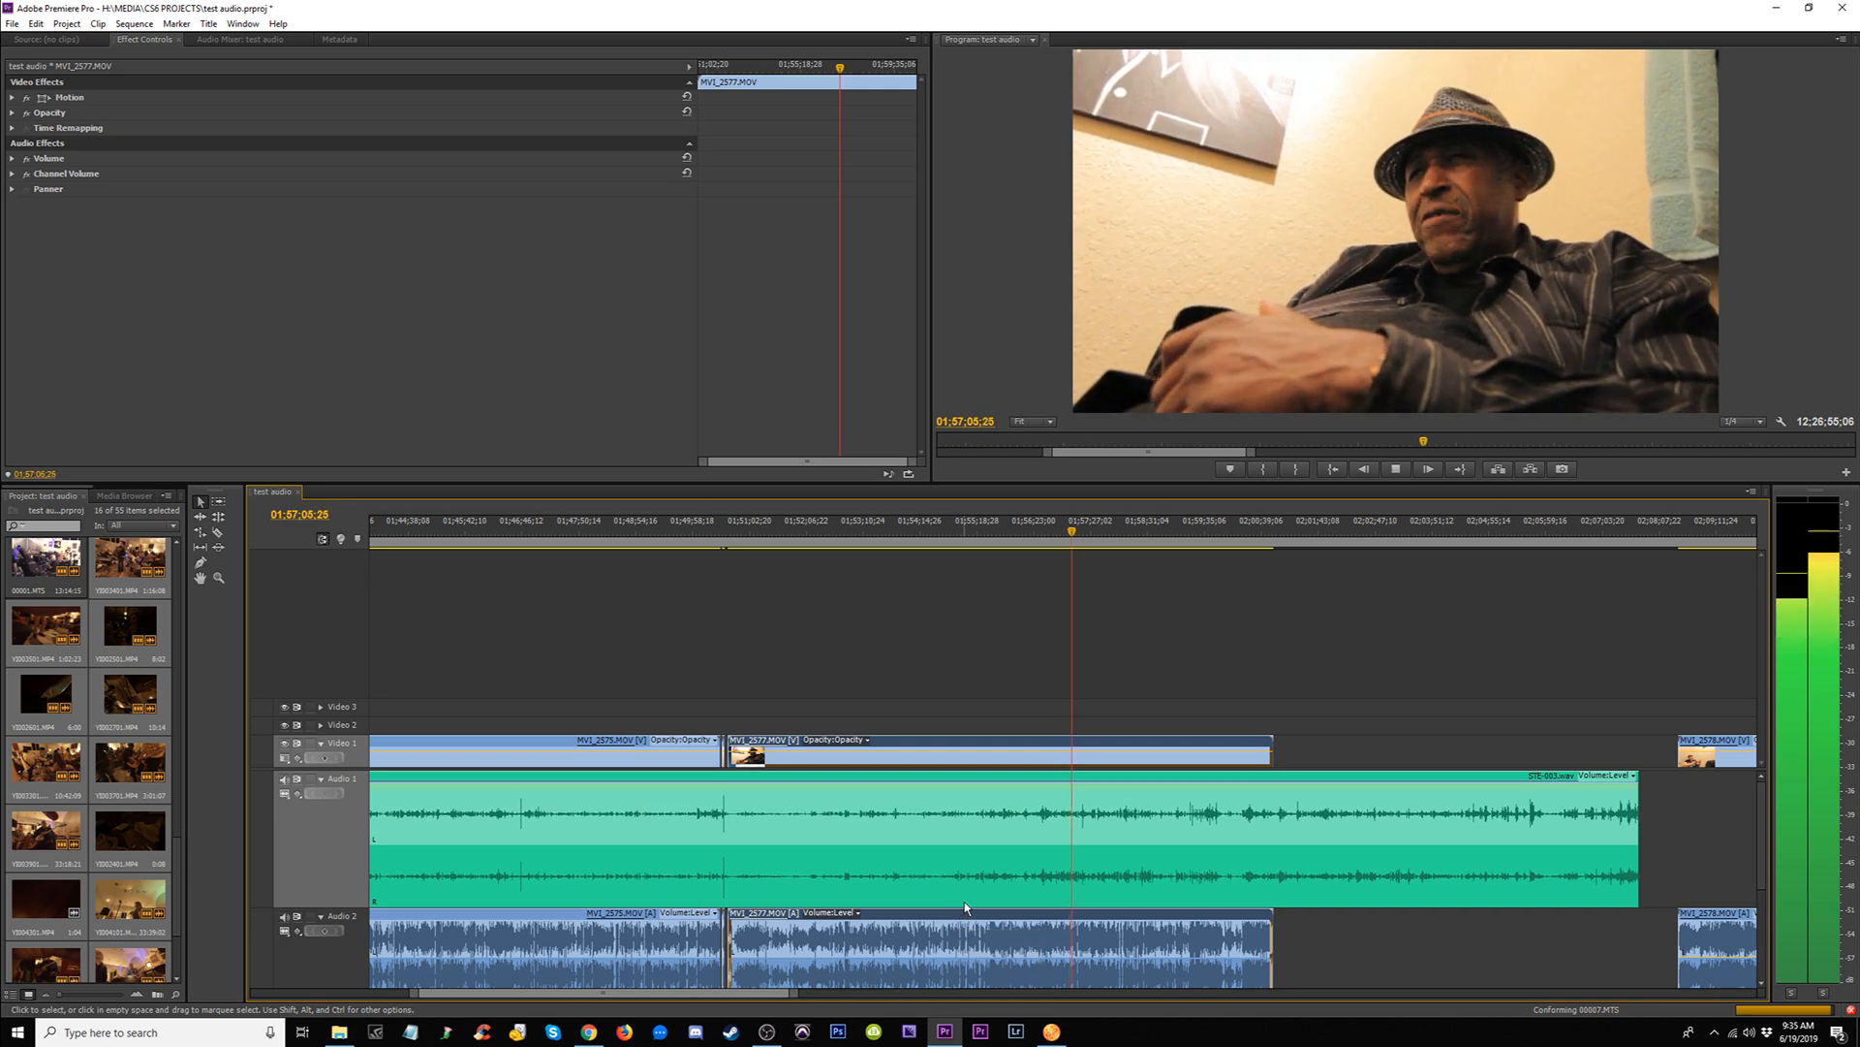
key(space)
Step: Move the MVI_2576.MOV video up to Video 5, with the clip starting directly after MVI_2575.MOV at about 01:50:30
click(731, 534)
key(equal)
key(equal)
key(equal)
key(equal)
key(equal)
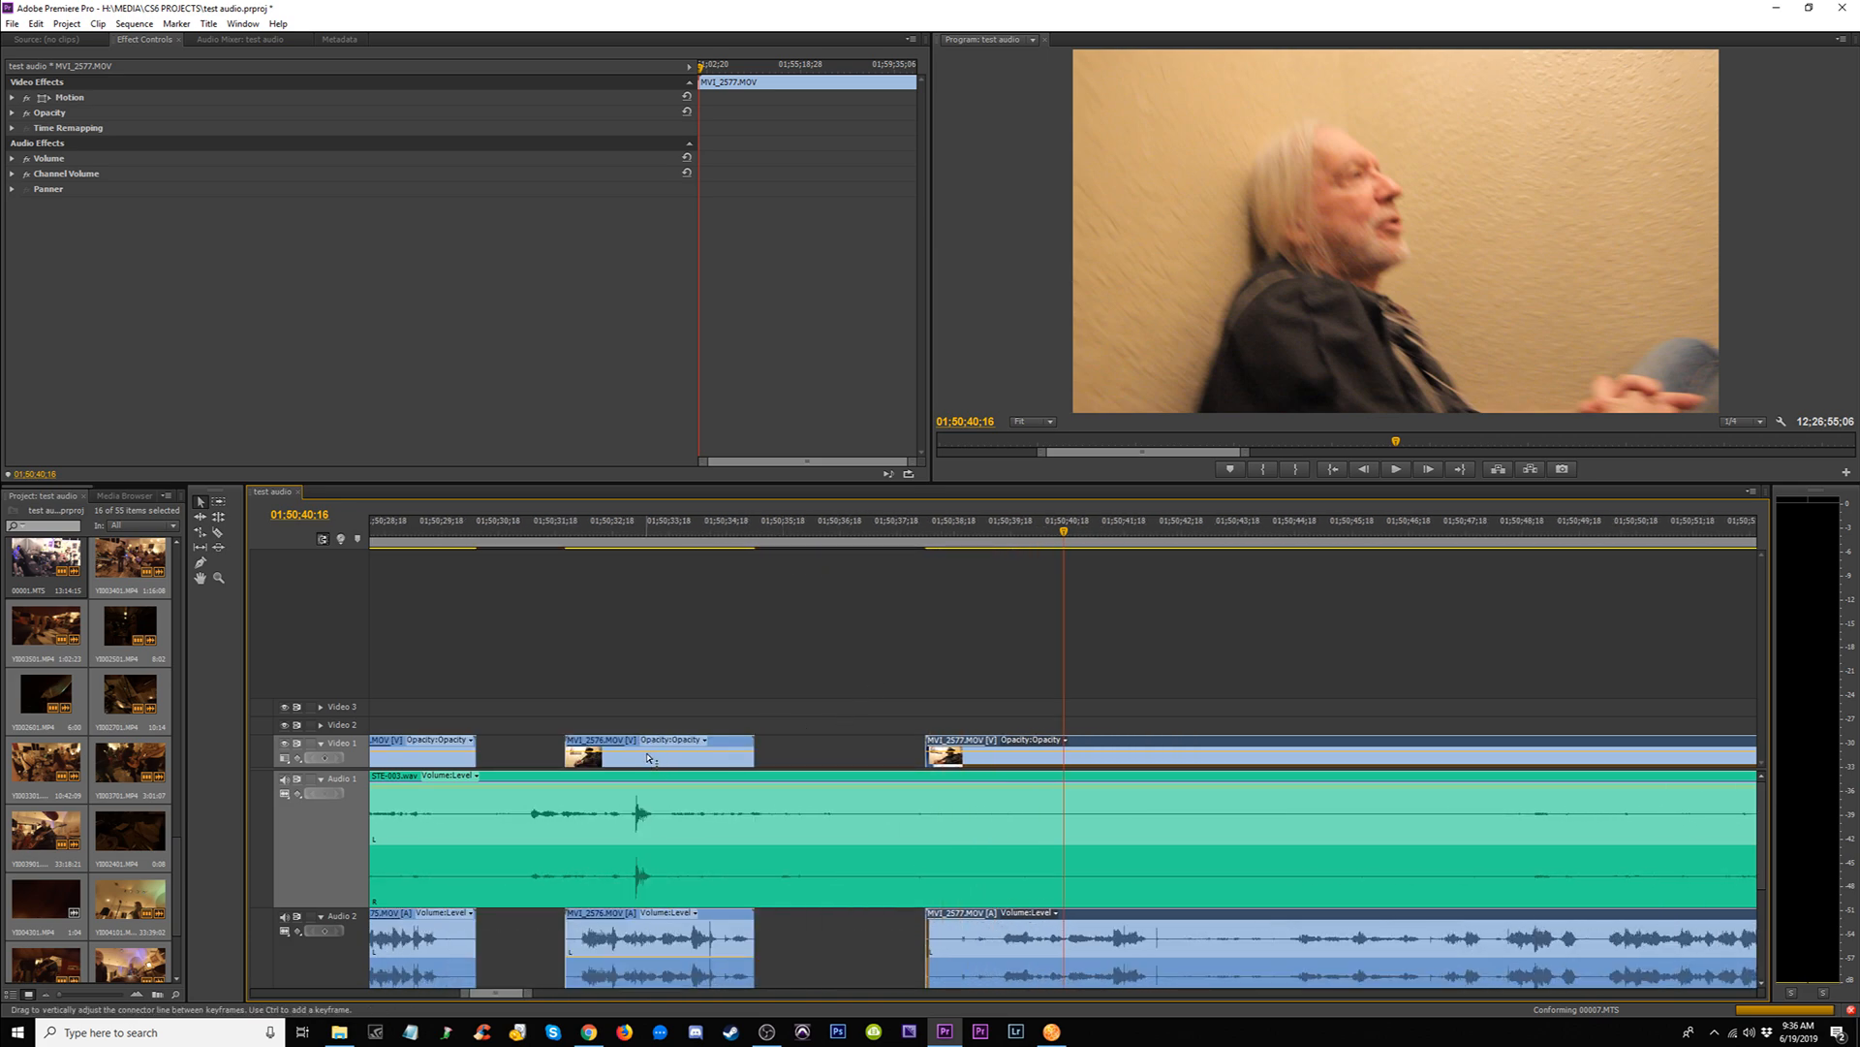
click(671, 740)
drag(607, 742, 576, 671)
Step: Play STE-003.wav in the gap before MVI_2577.MOV, and play MVI_2576.MOV from about 01:50:30 with Audio 1 muted
key(space)
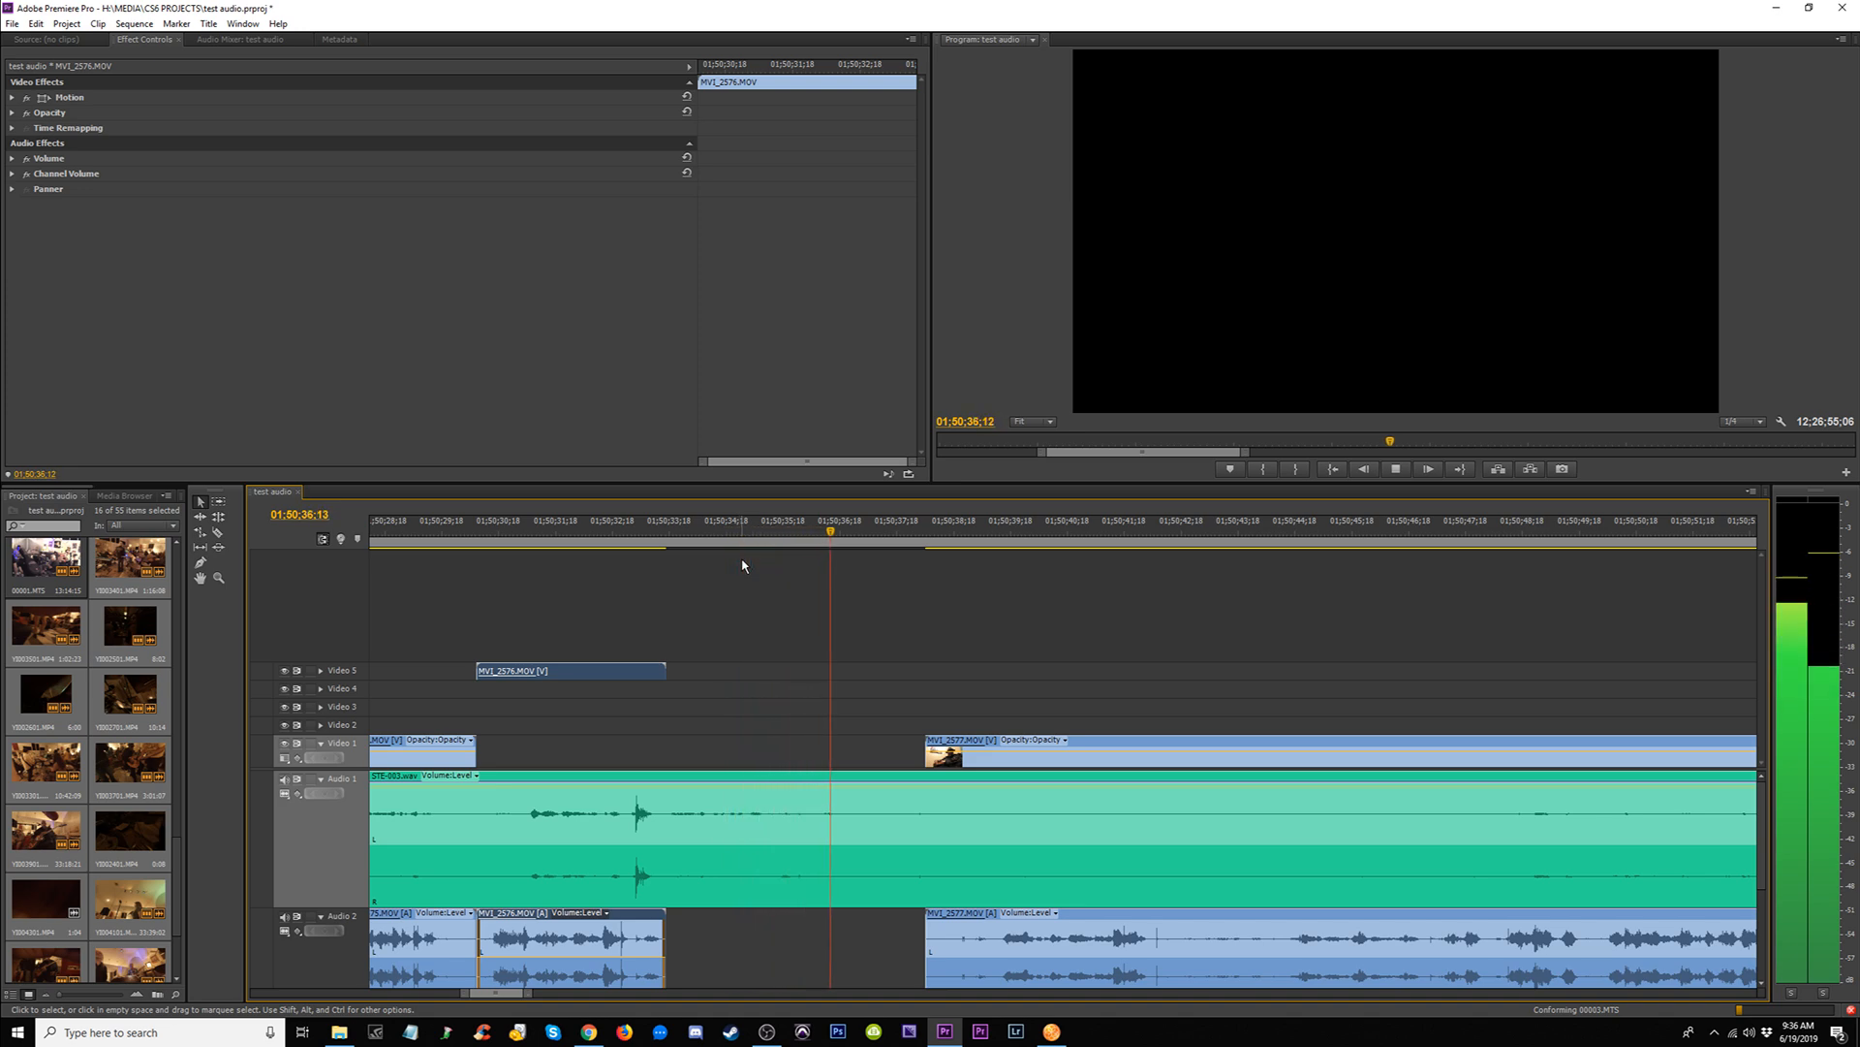
key(space)
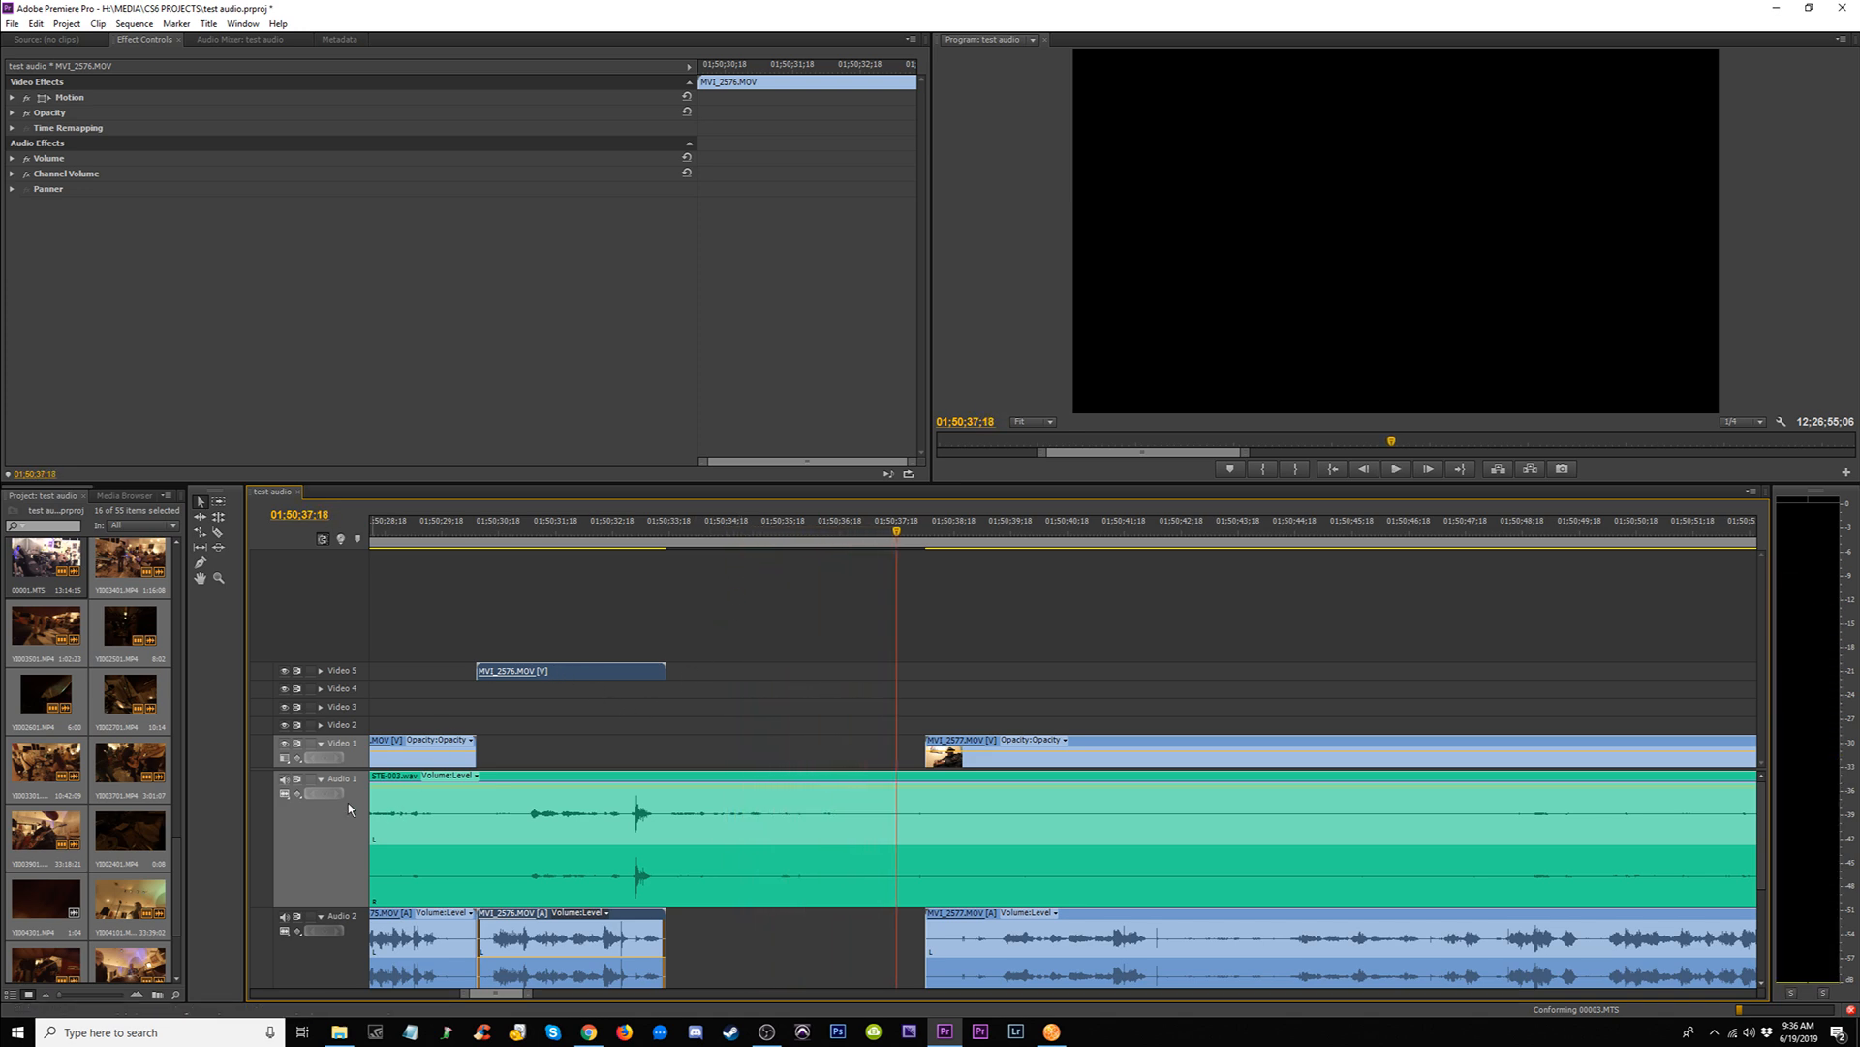
click(498, 531)
key(space)
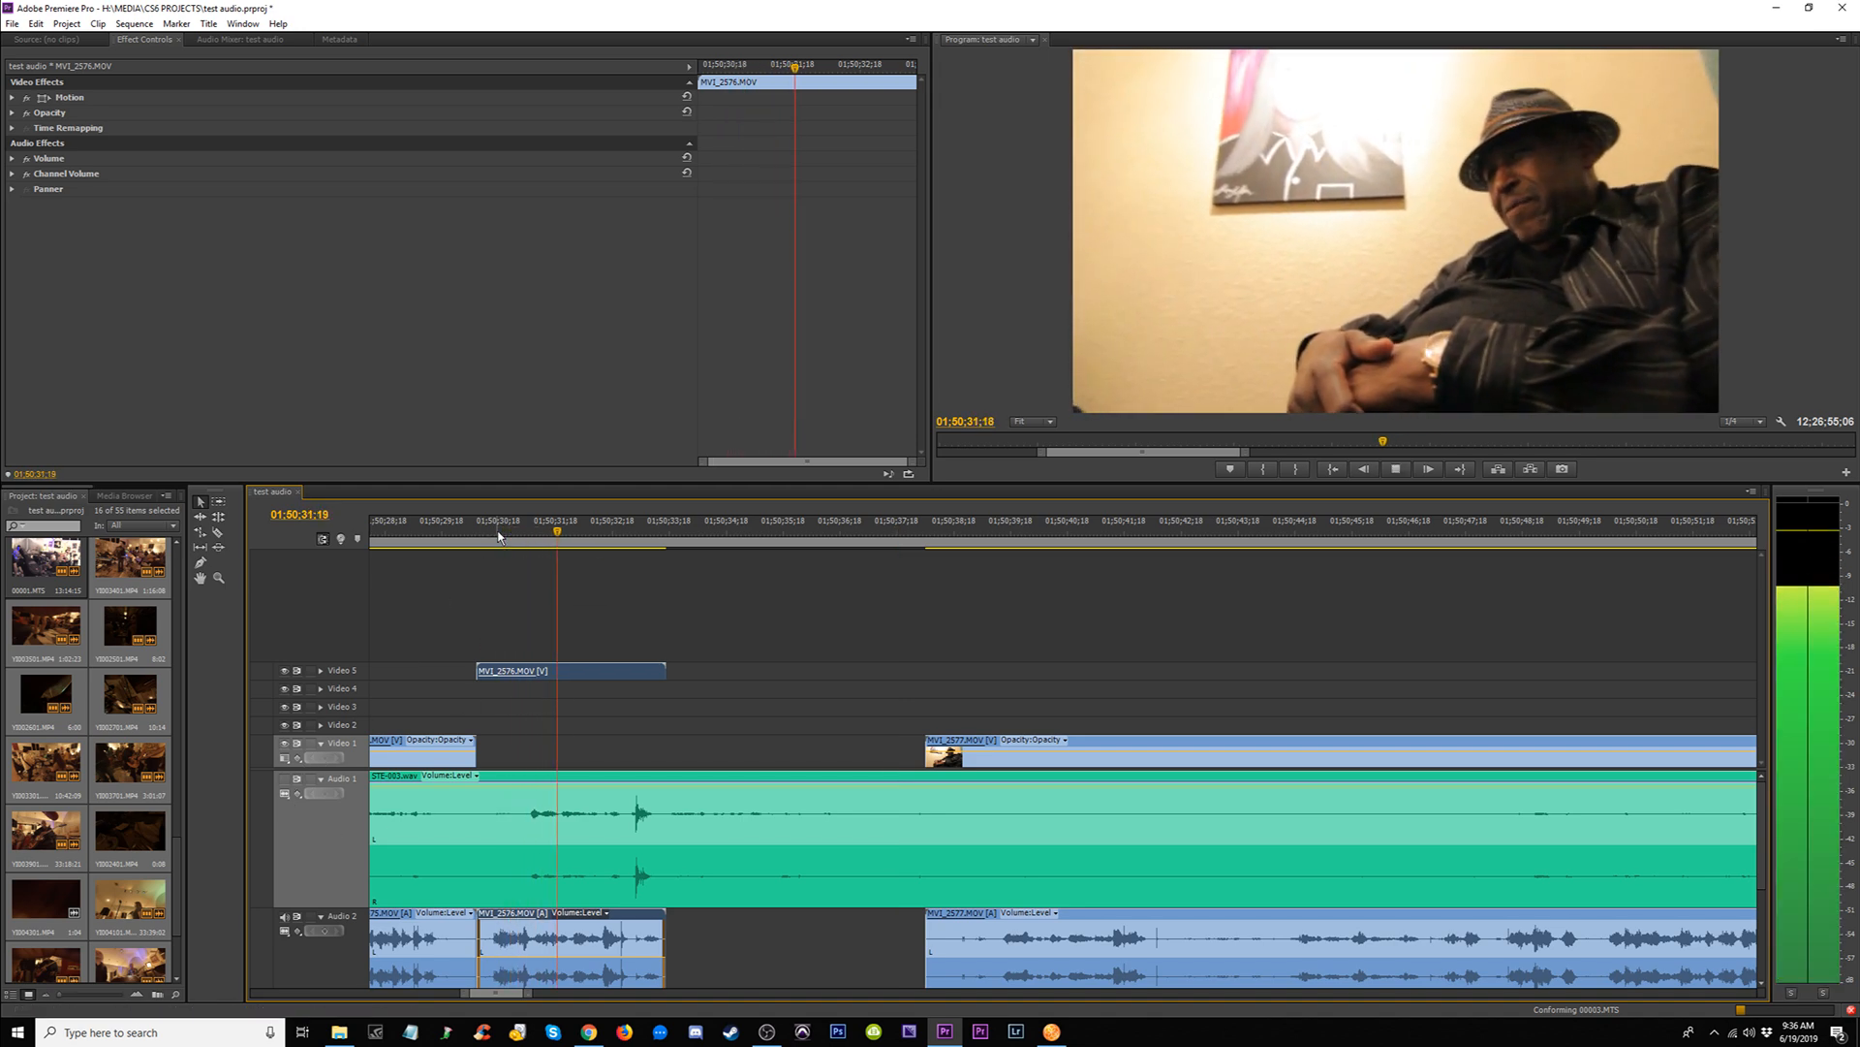
key(space)
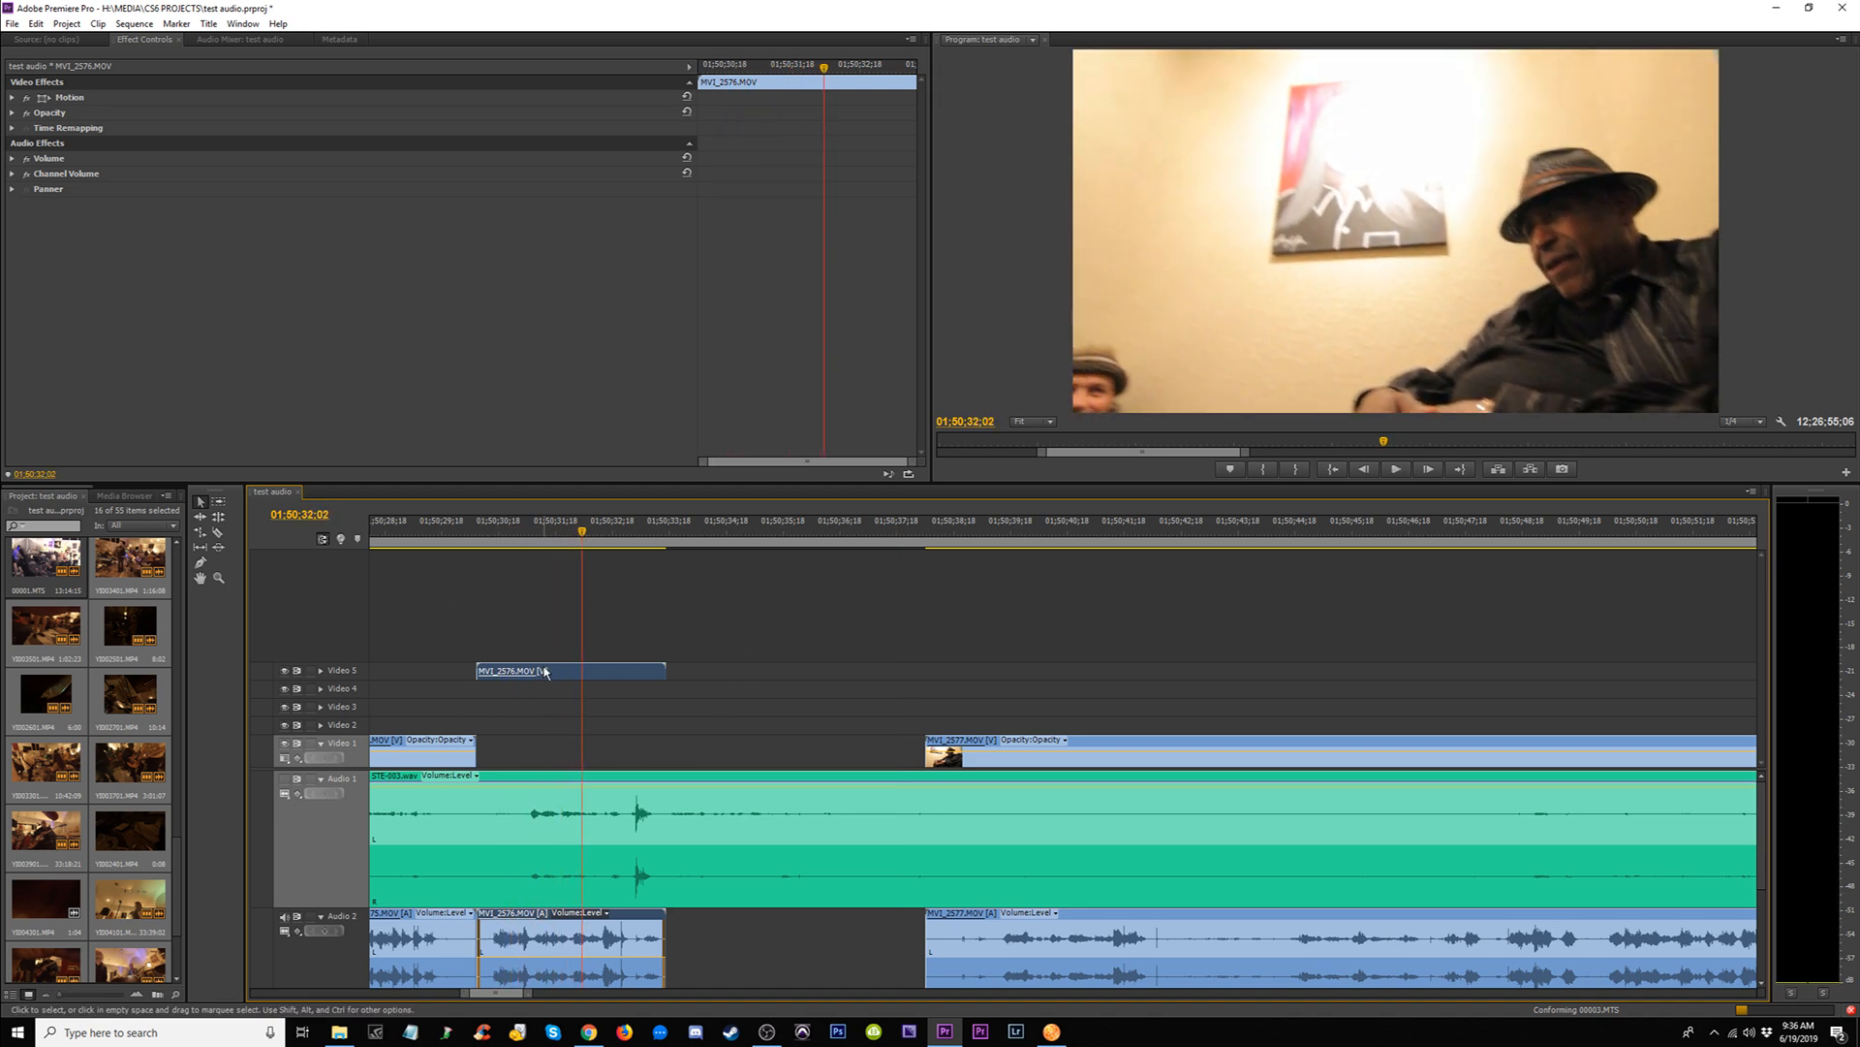
Step: Move MVI_2576.MOV later to start at about 01:50:34 and play it from 01:50:32 with Audio 1 unmuted
drag(549, 670, 770, 670)
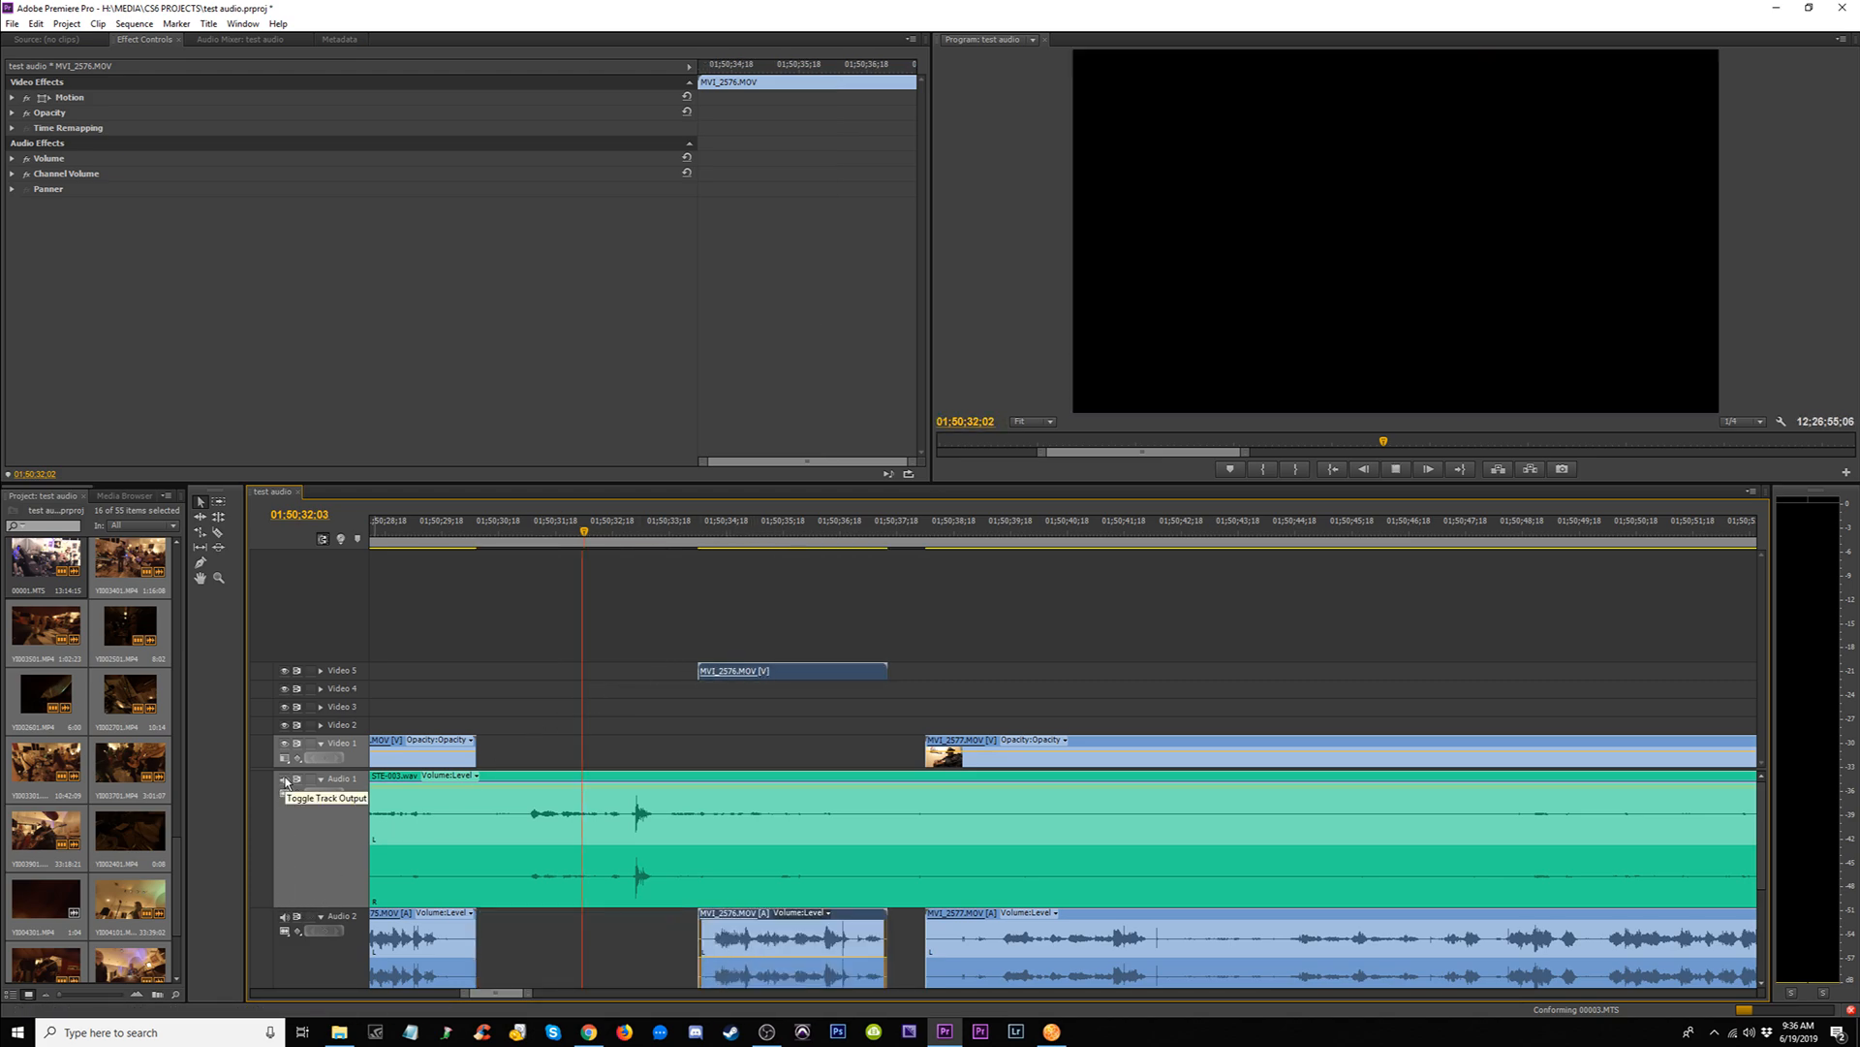
key(space)
key(equal)
key(equal)
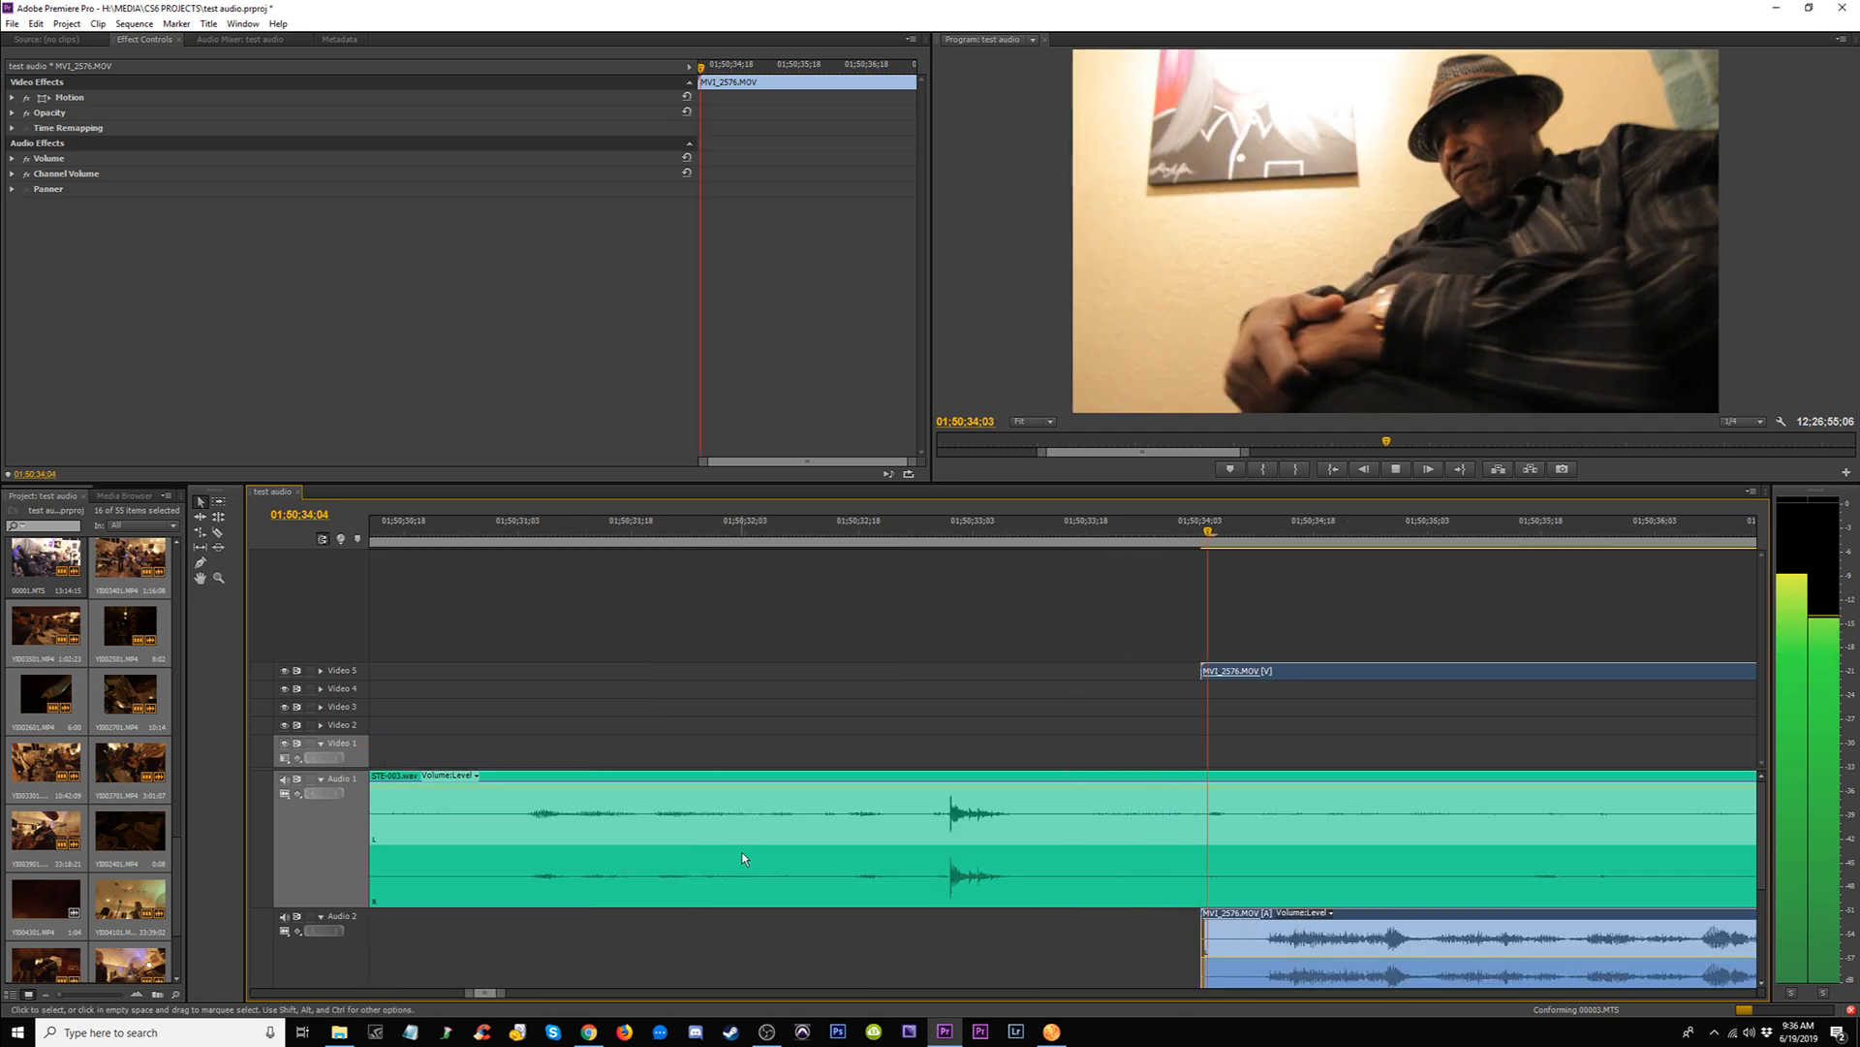
key(space)
Step: Shift MVI_2576.MOV earlier while playing it against STE-003.wav, and put it back on Video 1 starting at about 01:50:33;08
drag(1326, 670, 1163, 670)
click(955, 531)
key(space)
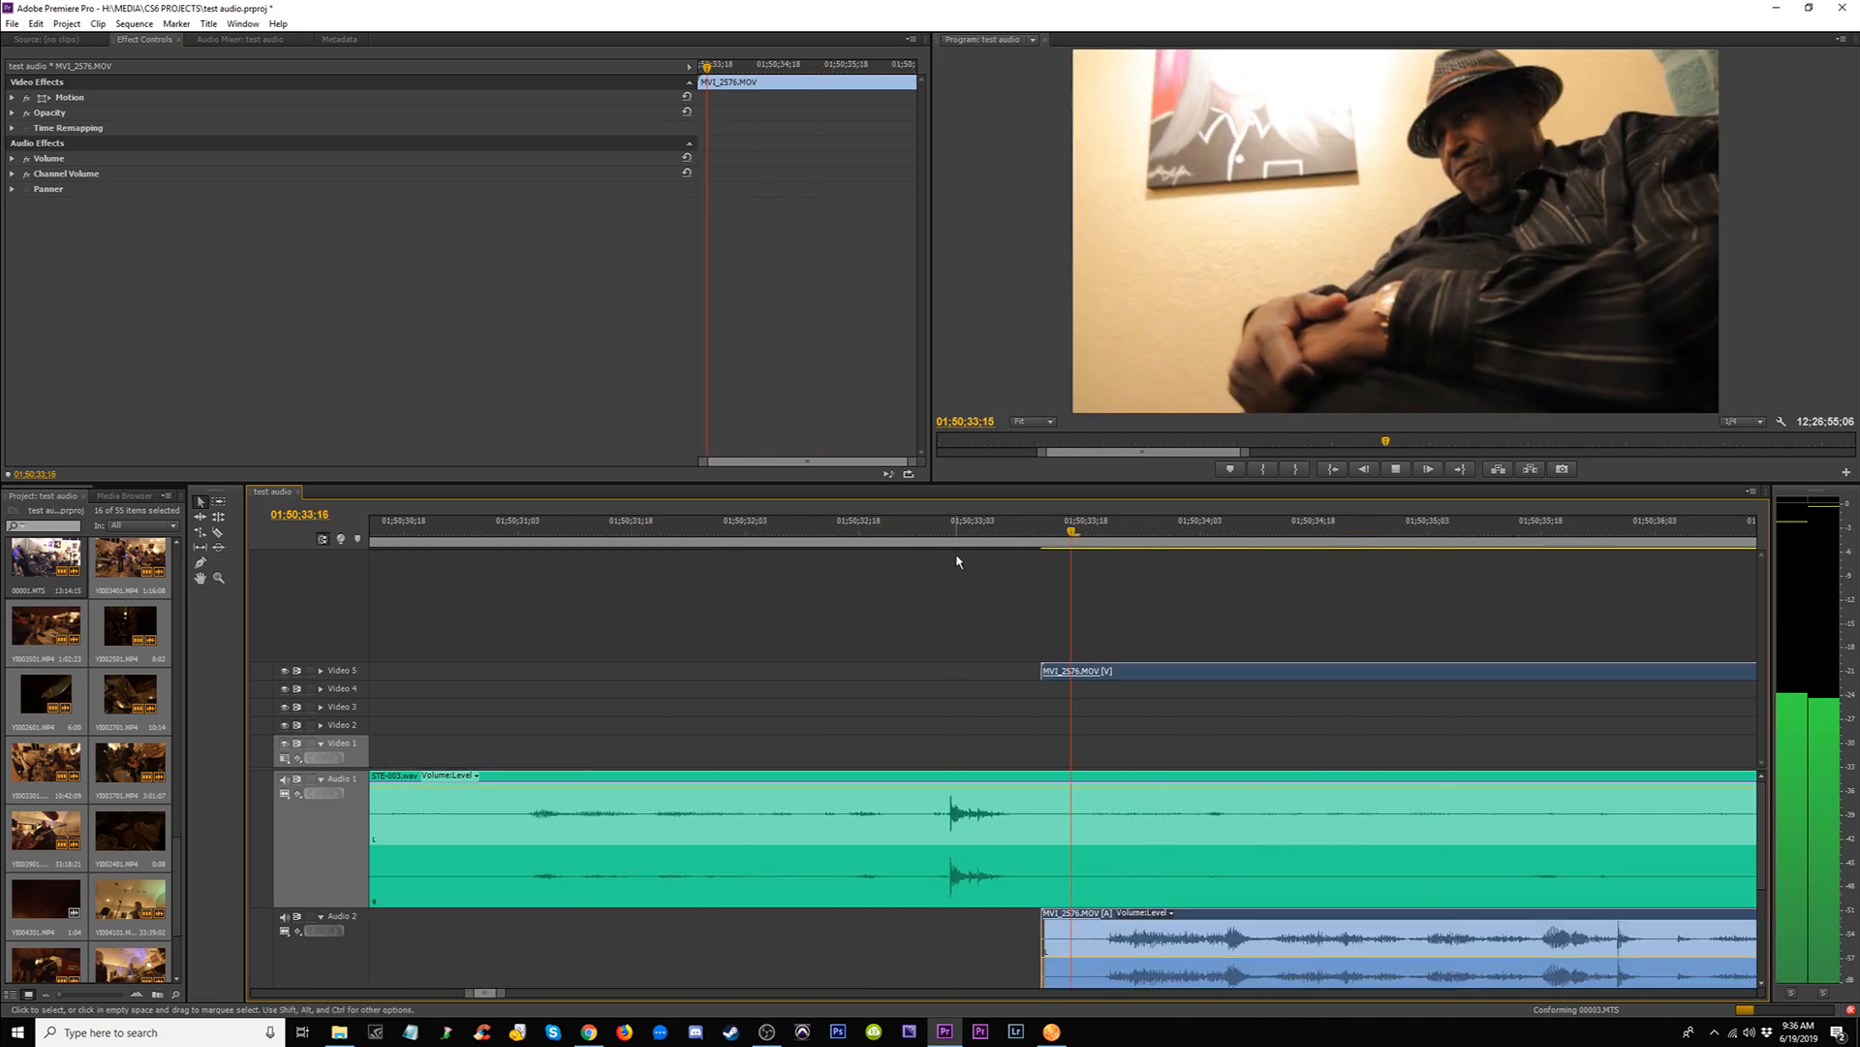
key(space)
drag(1094, 673, 1066, 747)
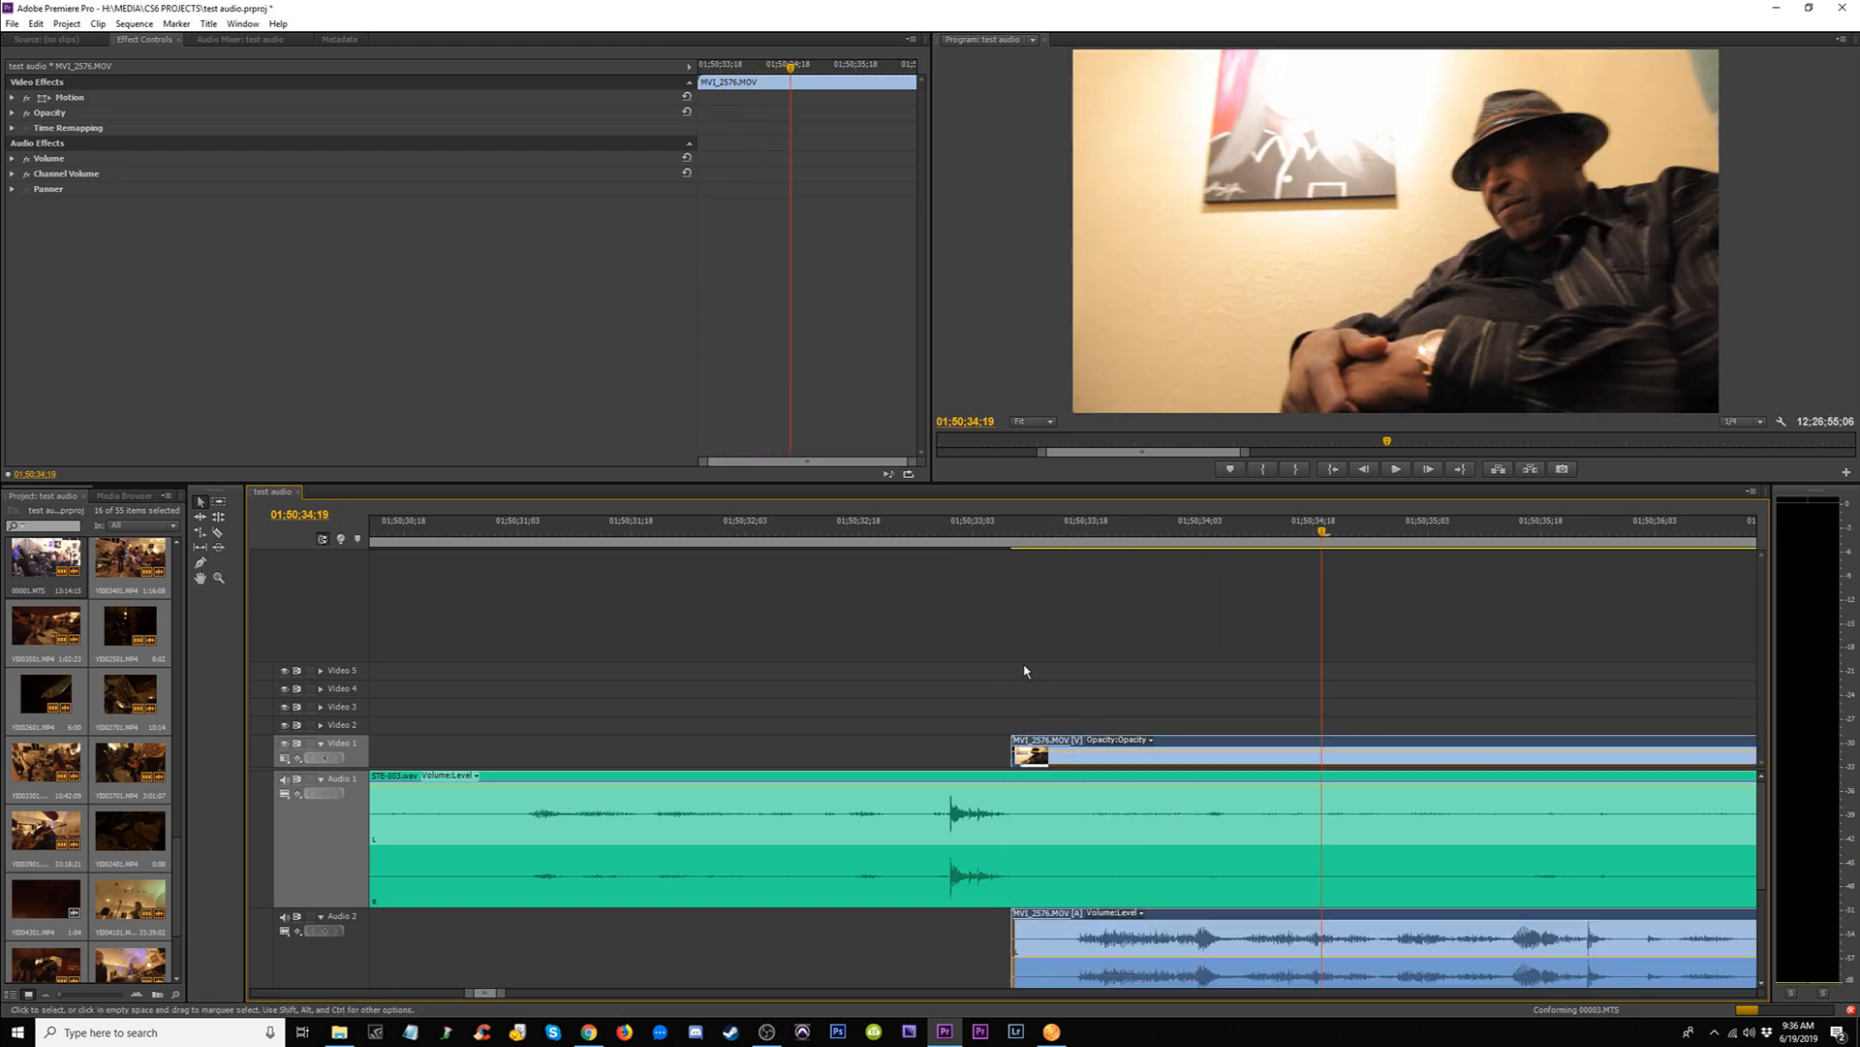
Step: Play MVI_2576.MOV against STE-003.wav, then try it starting earlier at about 01:50:33;05 and play it again
click(882, 529)
key(space)
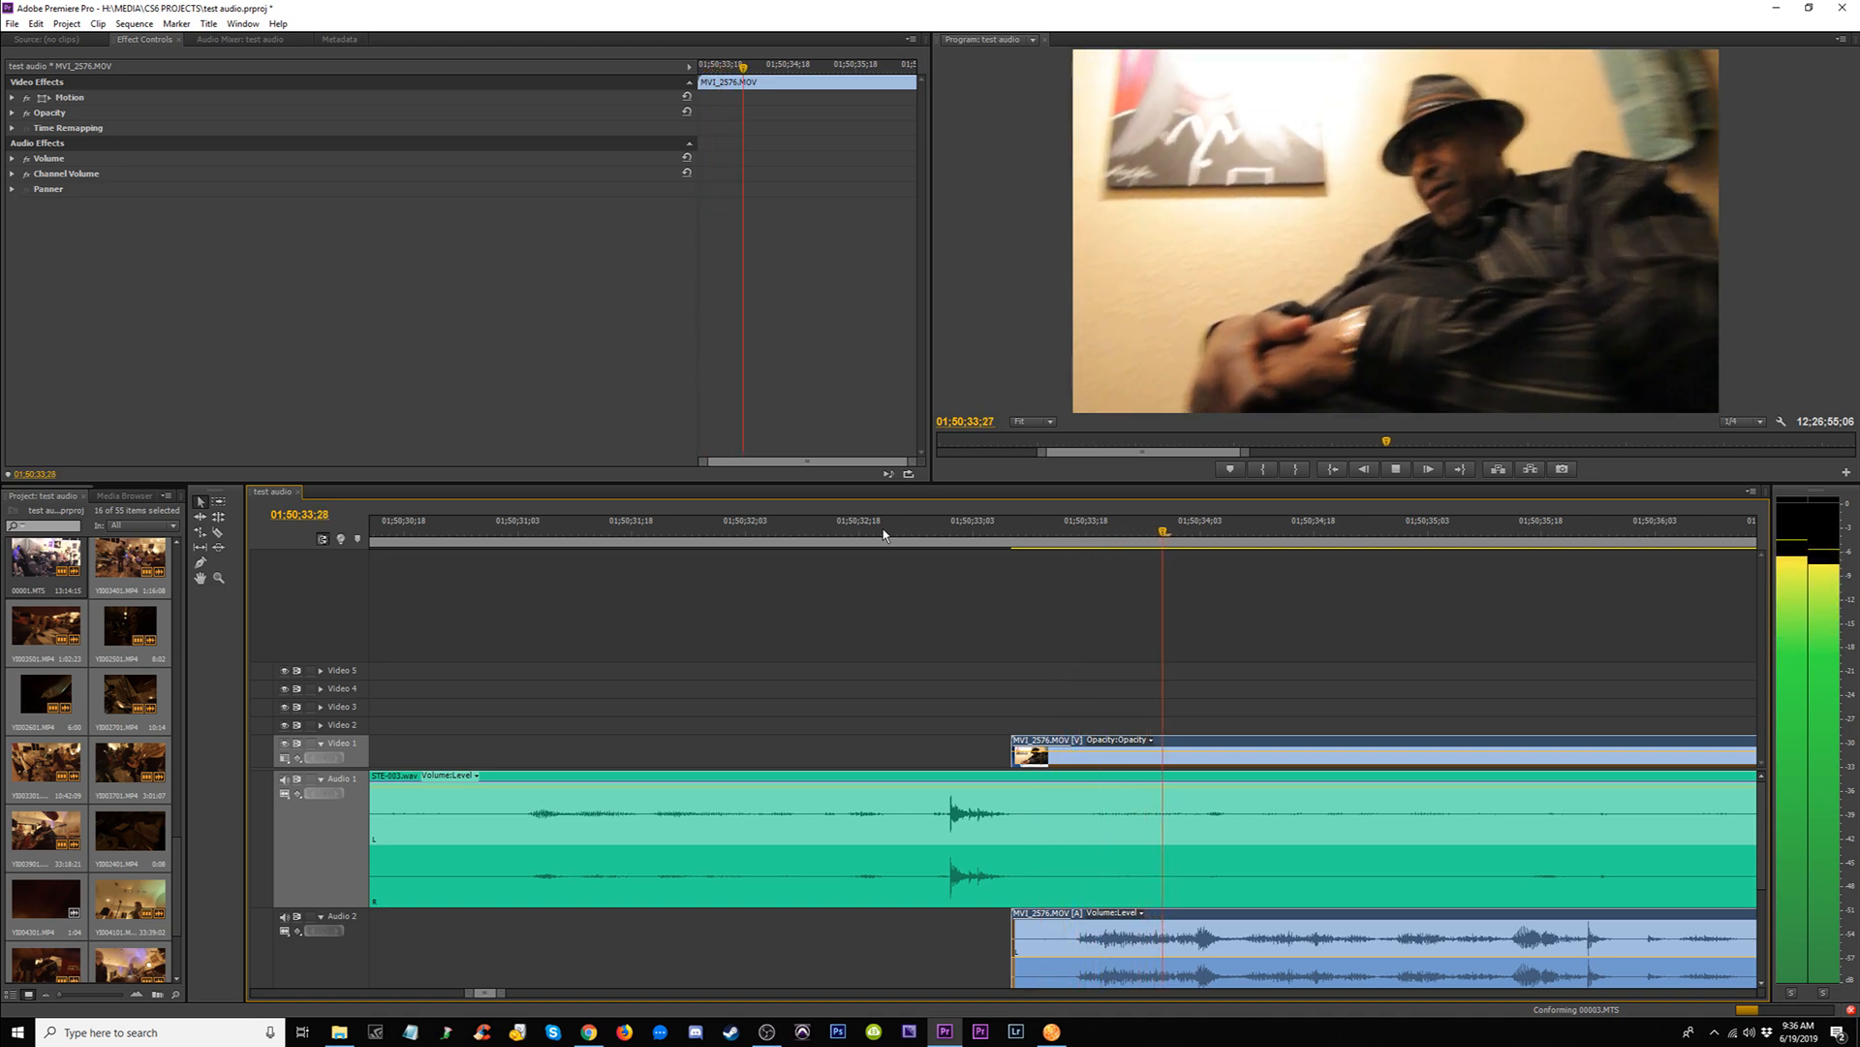
key(space)
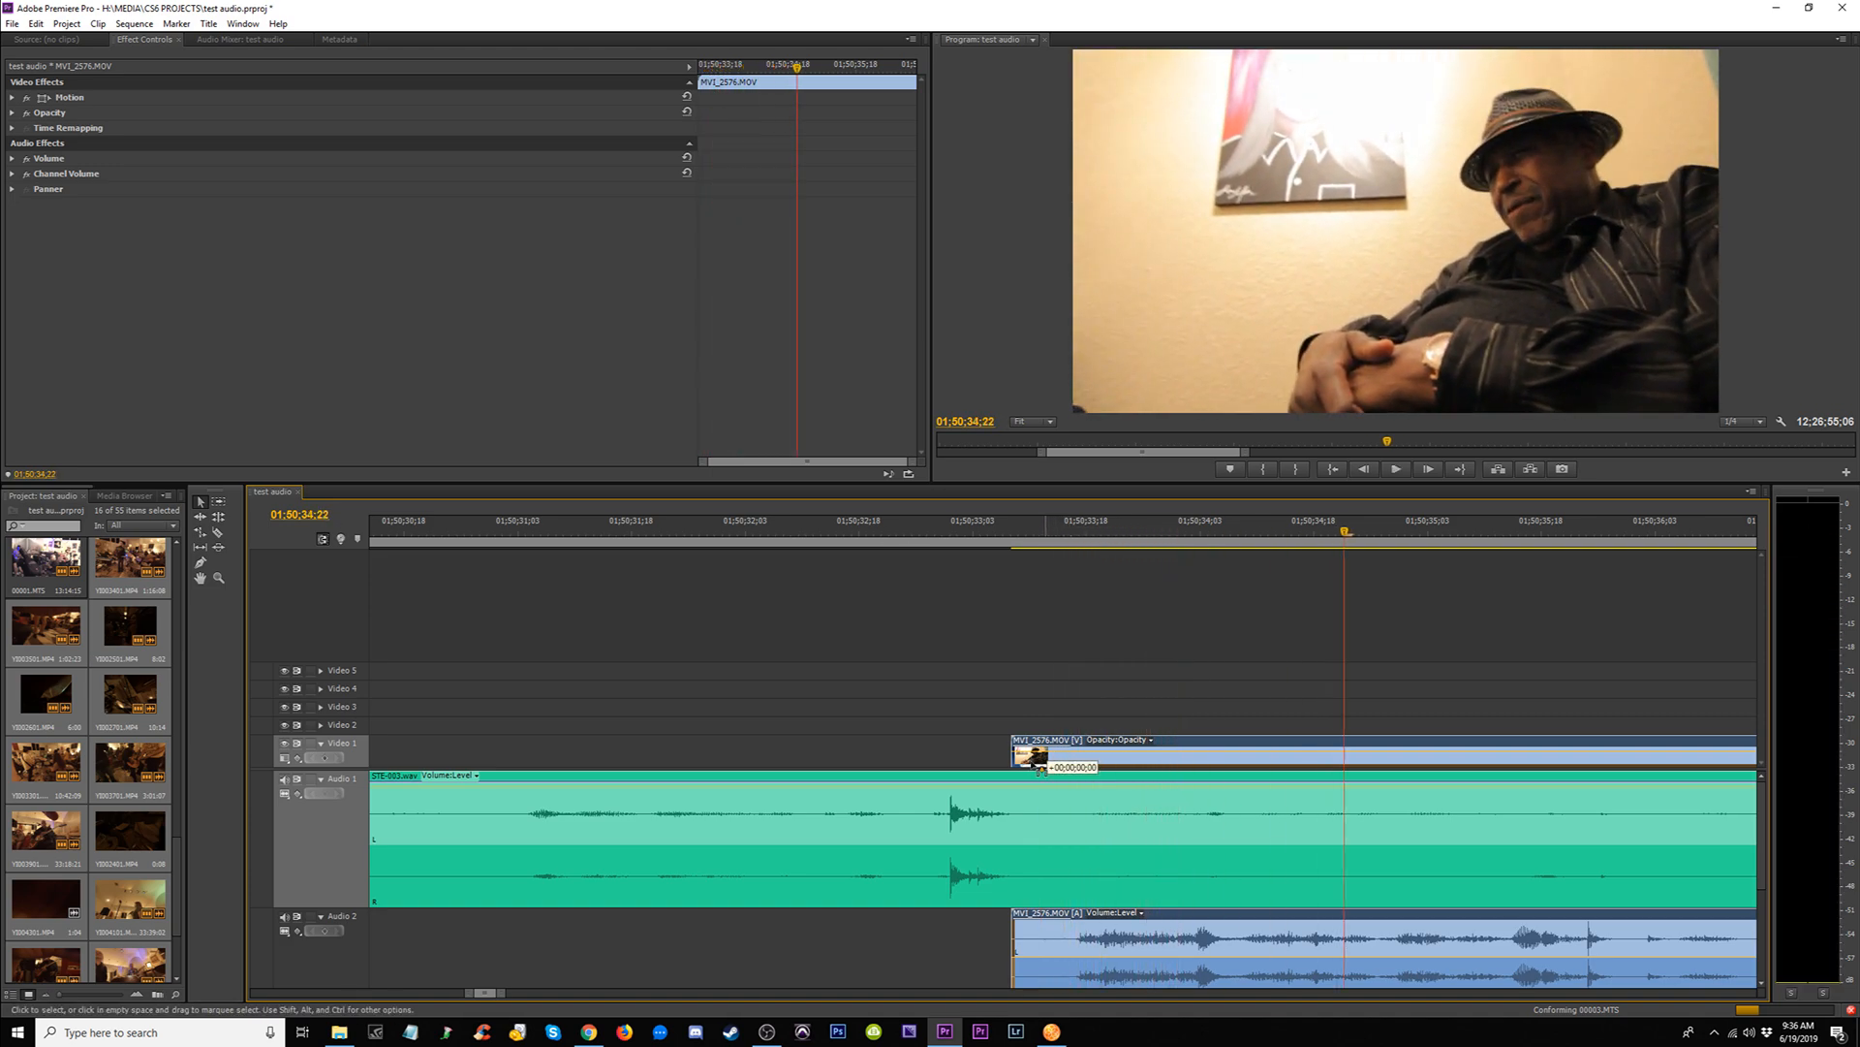
drag(1033, 765, 1009, 761)
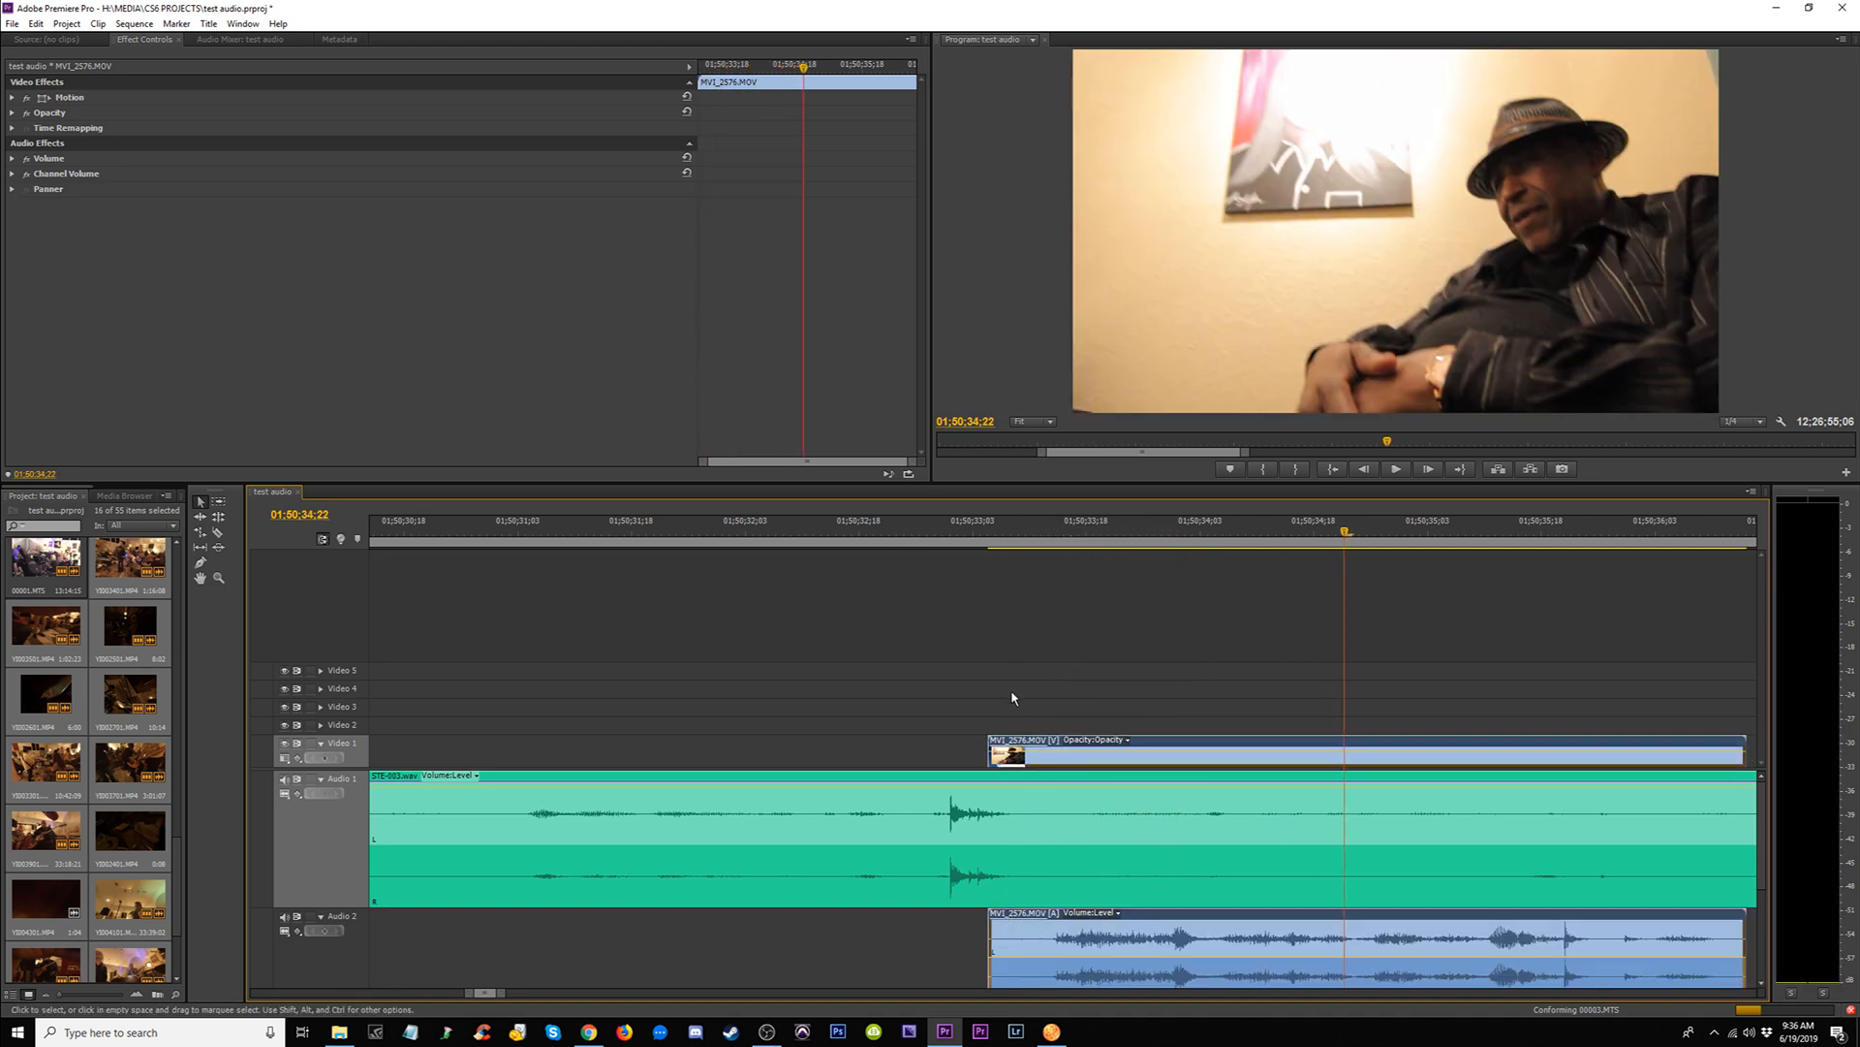
click(958, 541)
key(space)
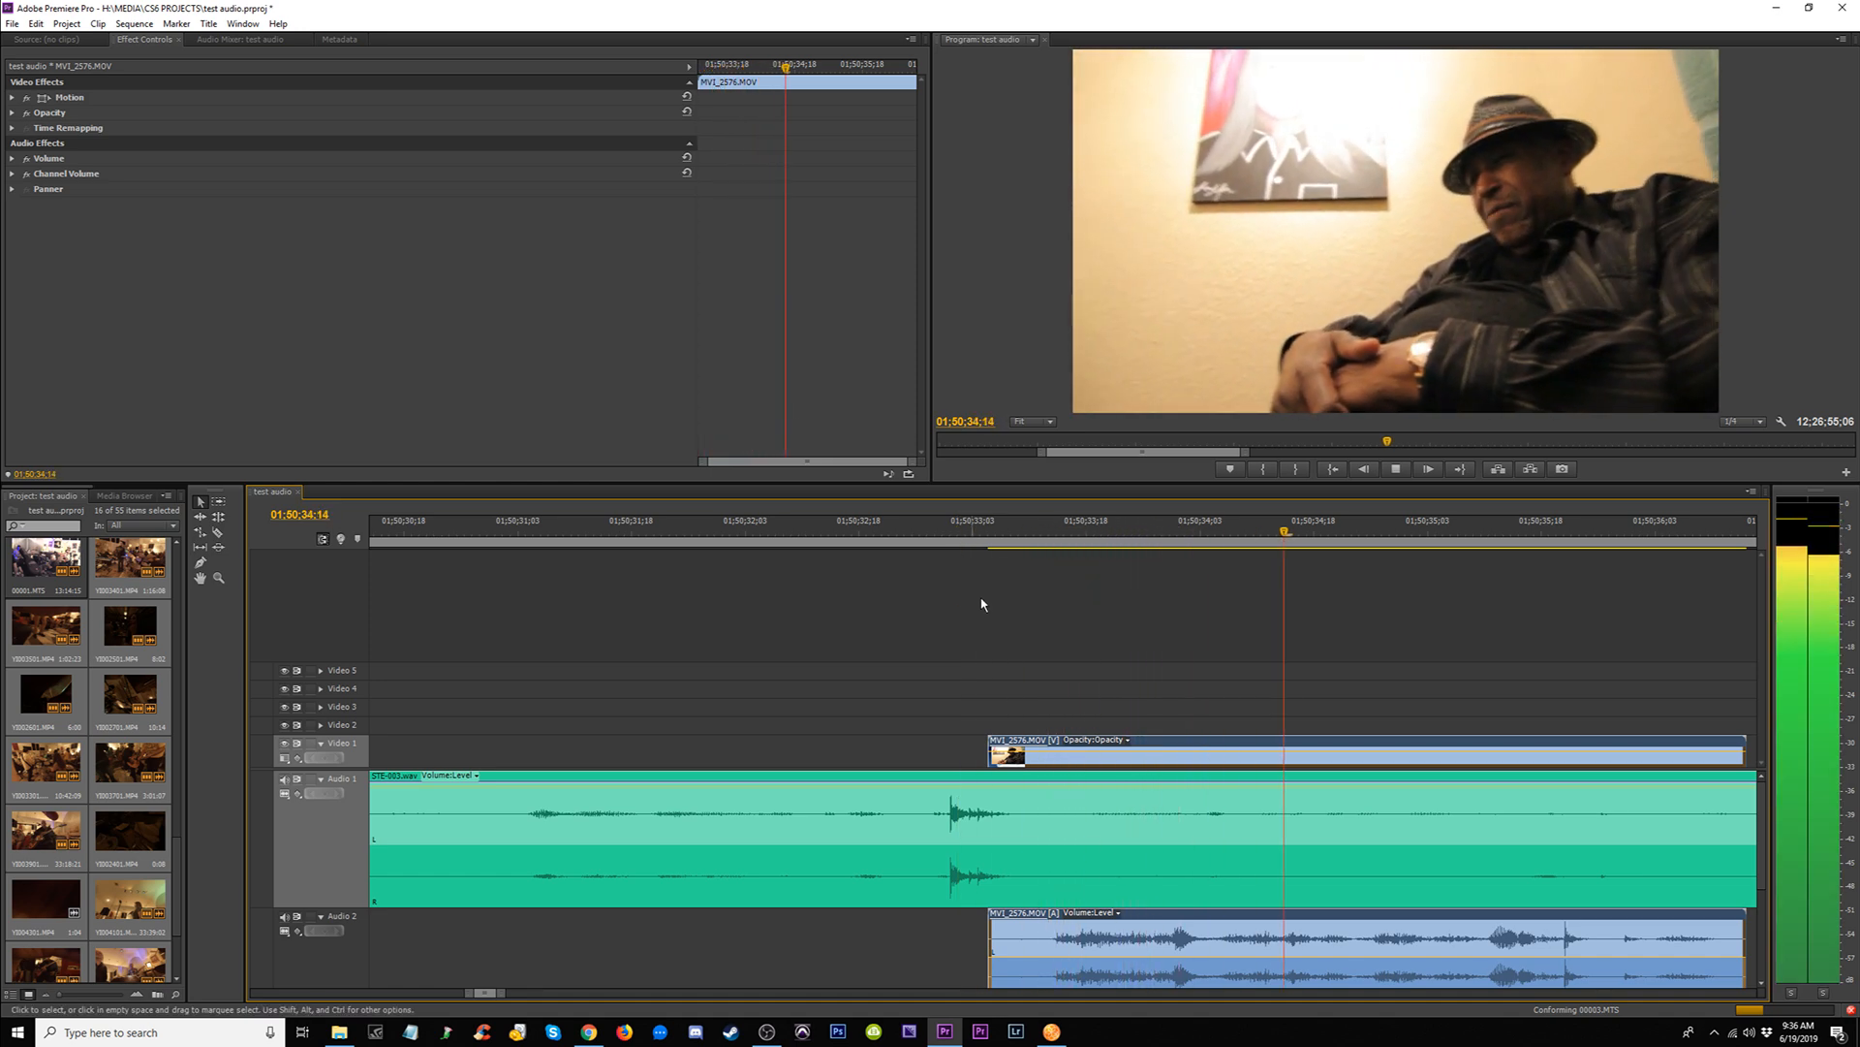
Step: Move MVI_2576.MOV later to start at about 01:50:33;11 and play it against STE-003.wav
drag(1011, 763, 1050, 764)
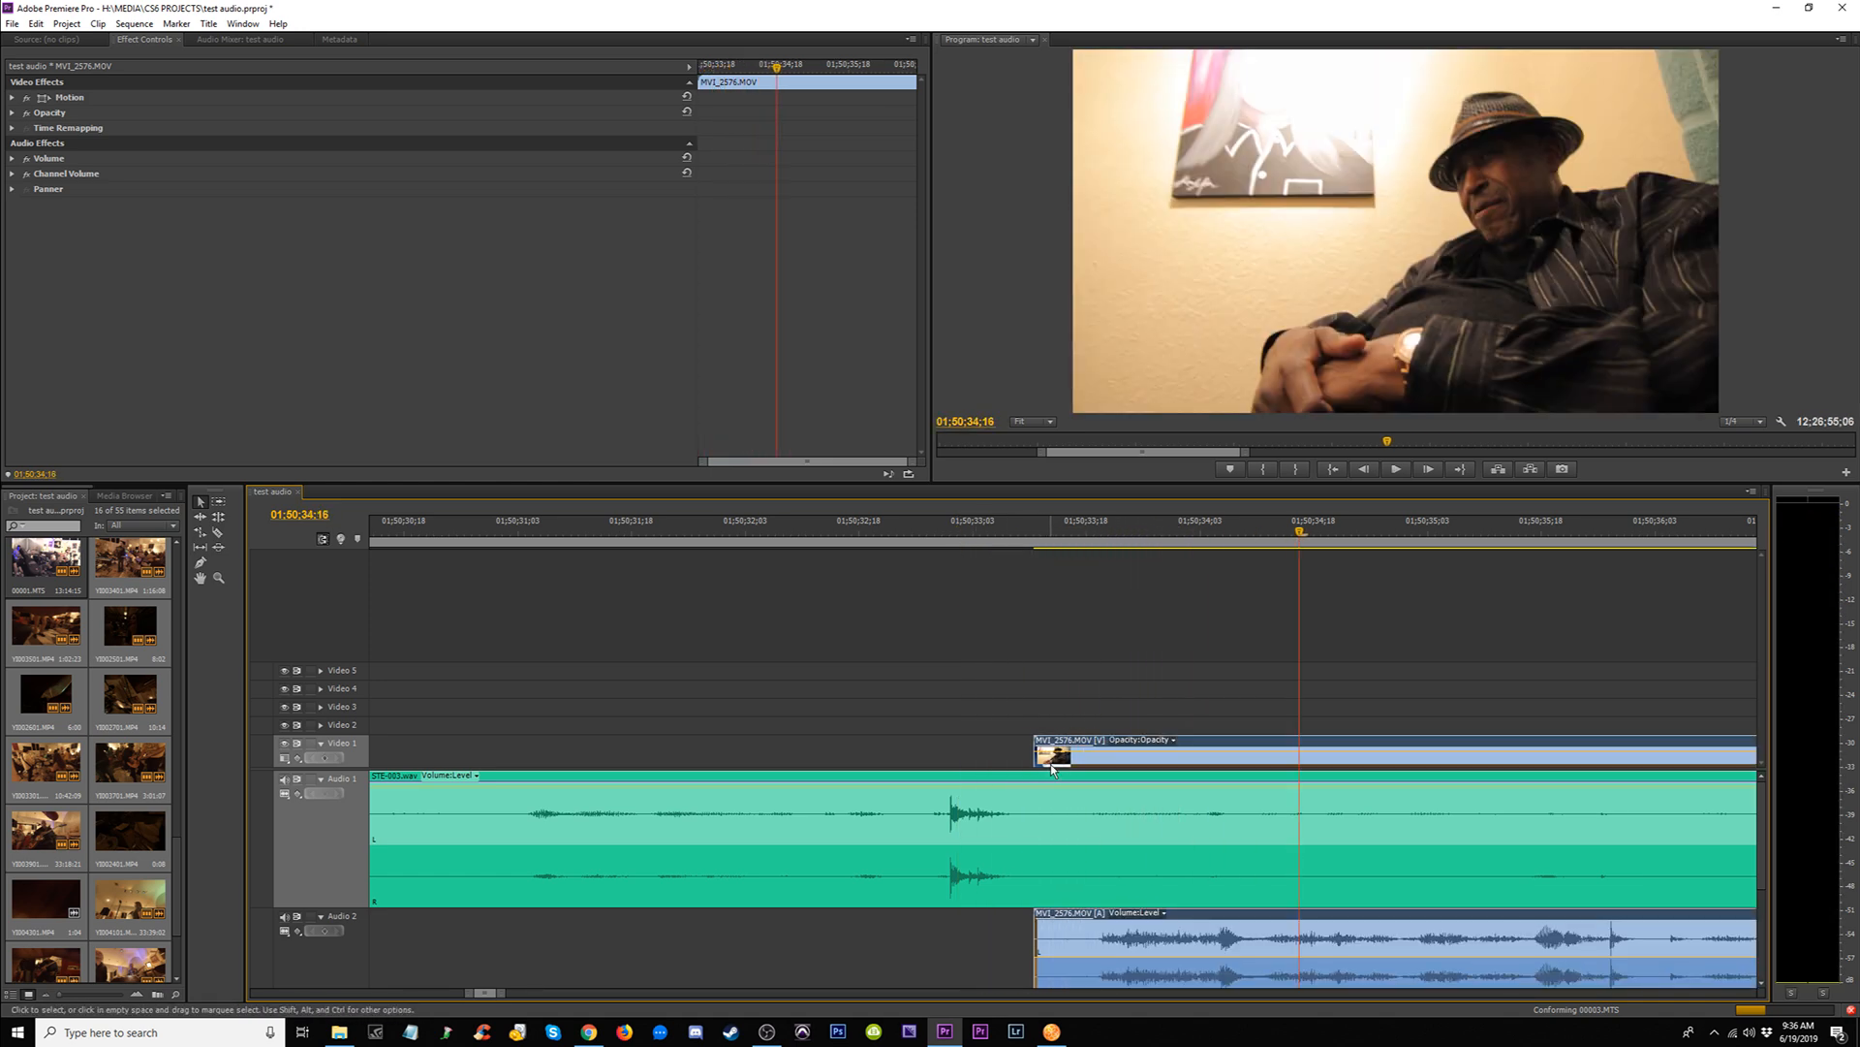
click(973, 529)
key(space)
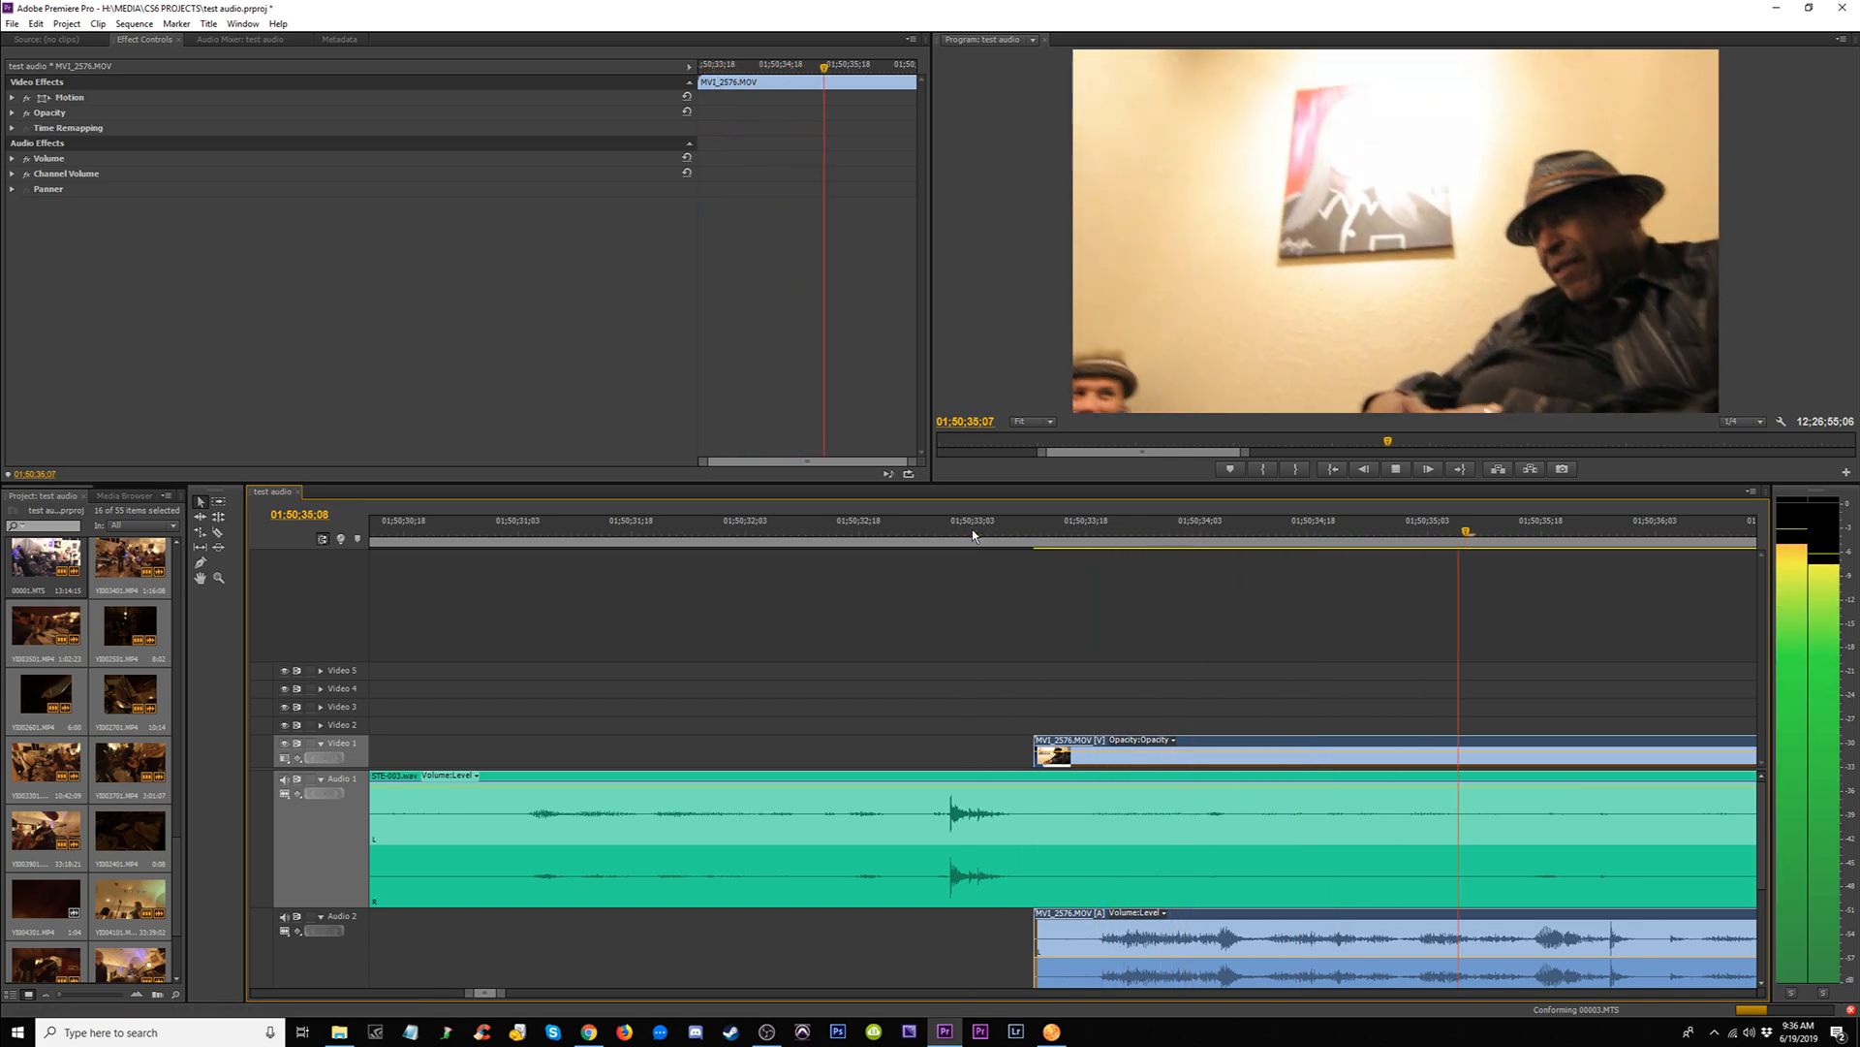
key(minus)
key(minus)
key(space)
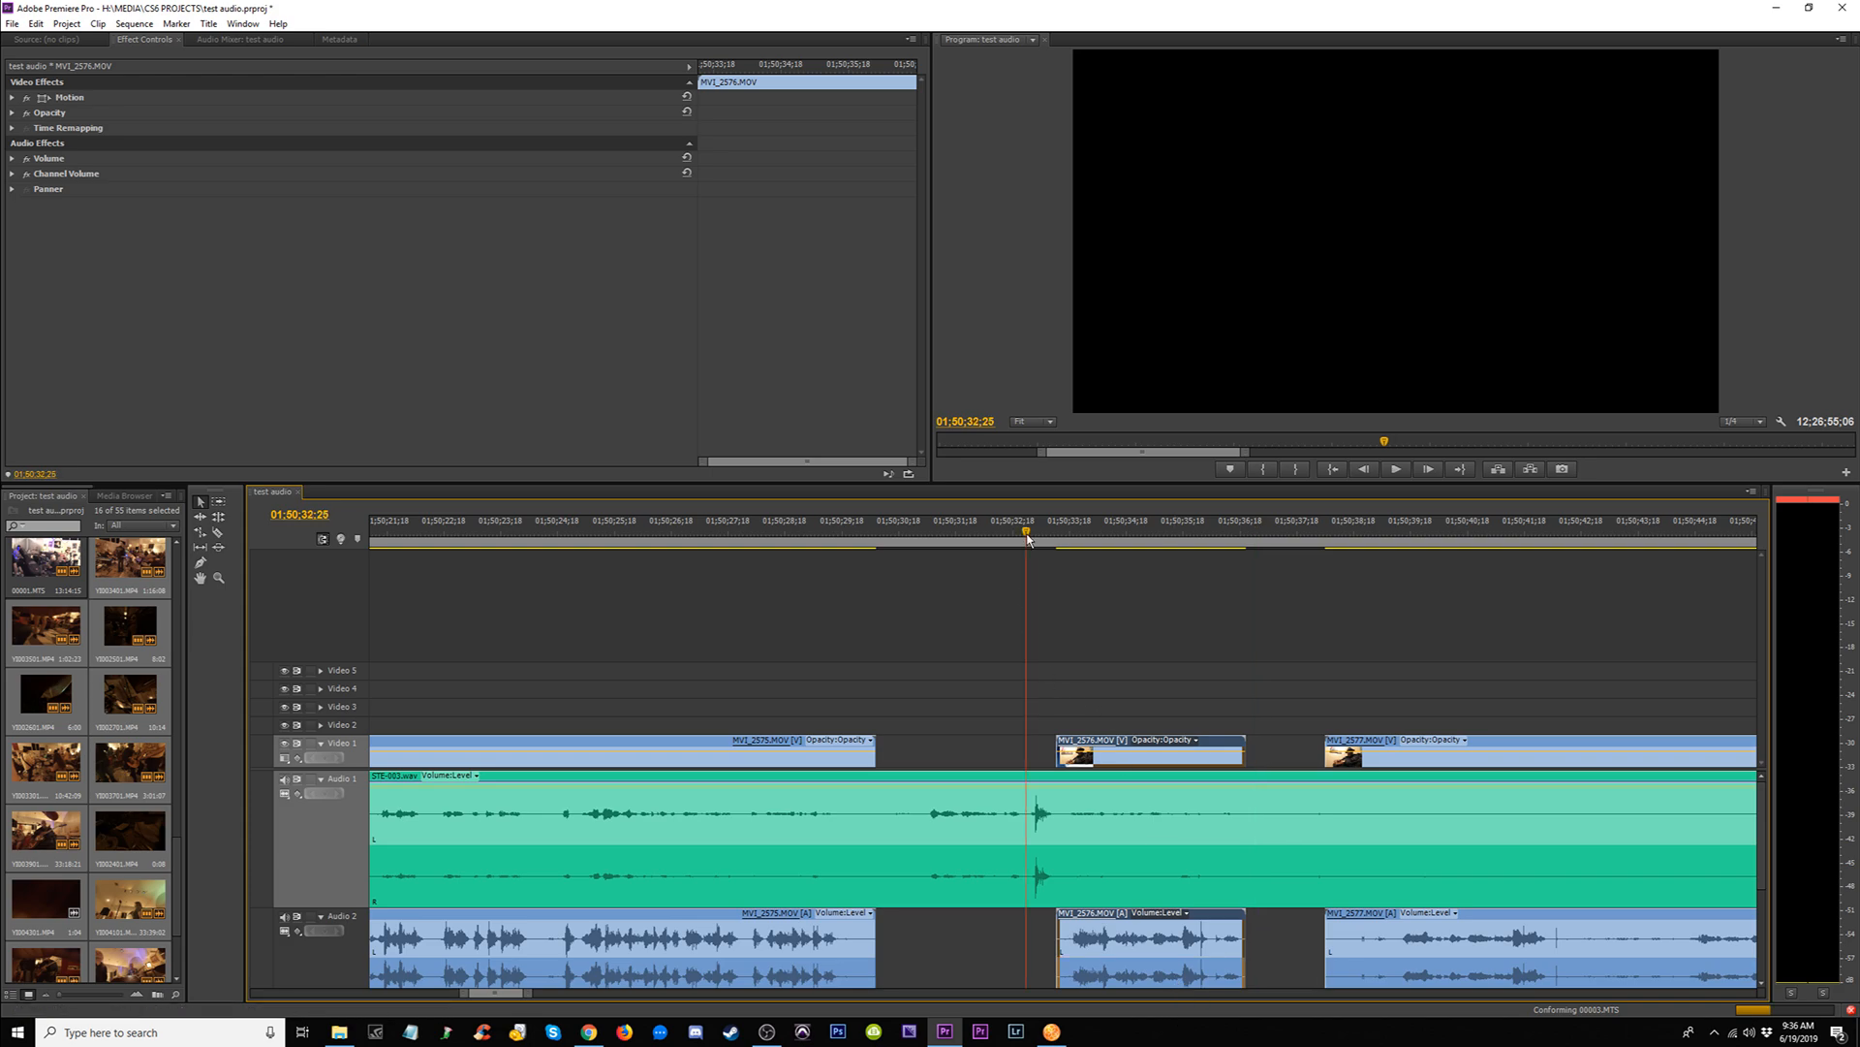
key(space)
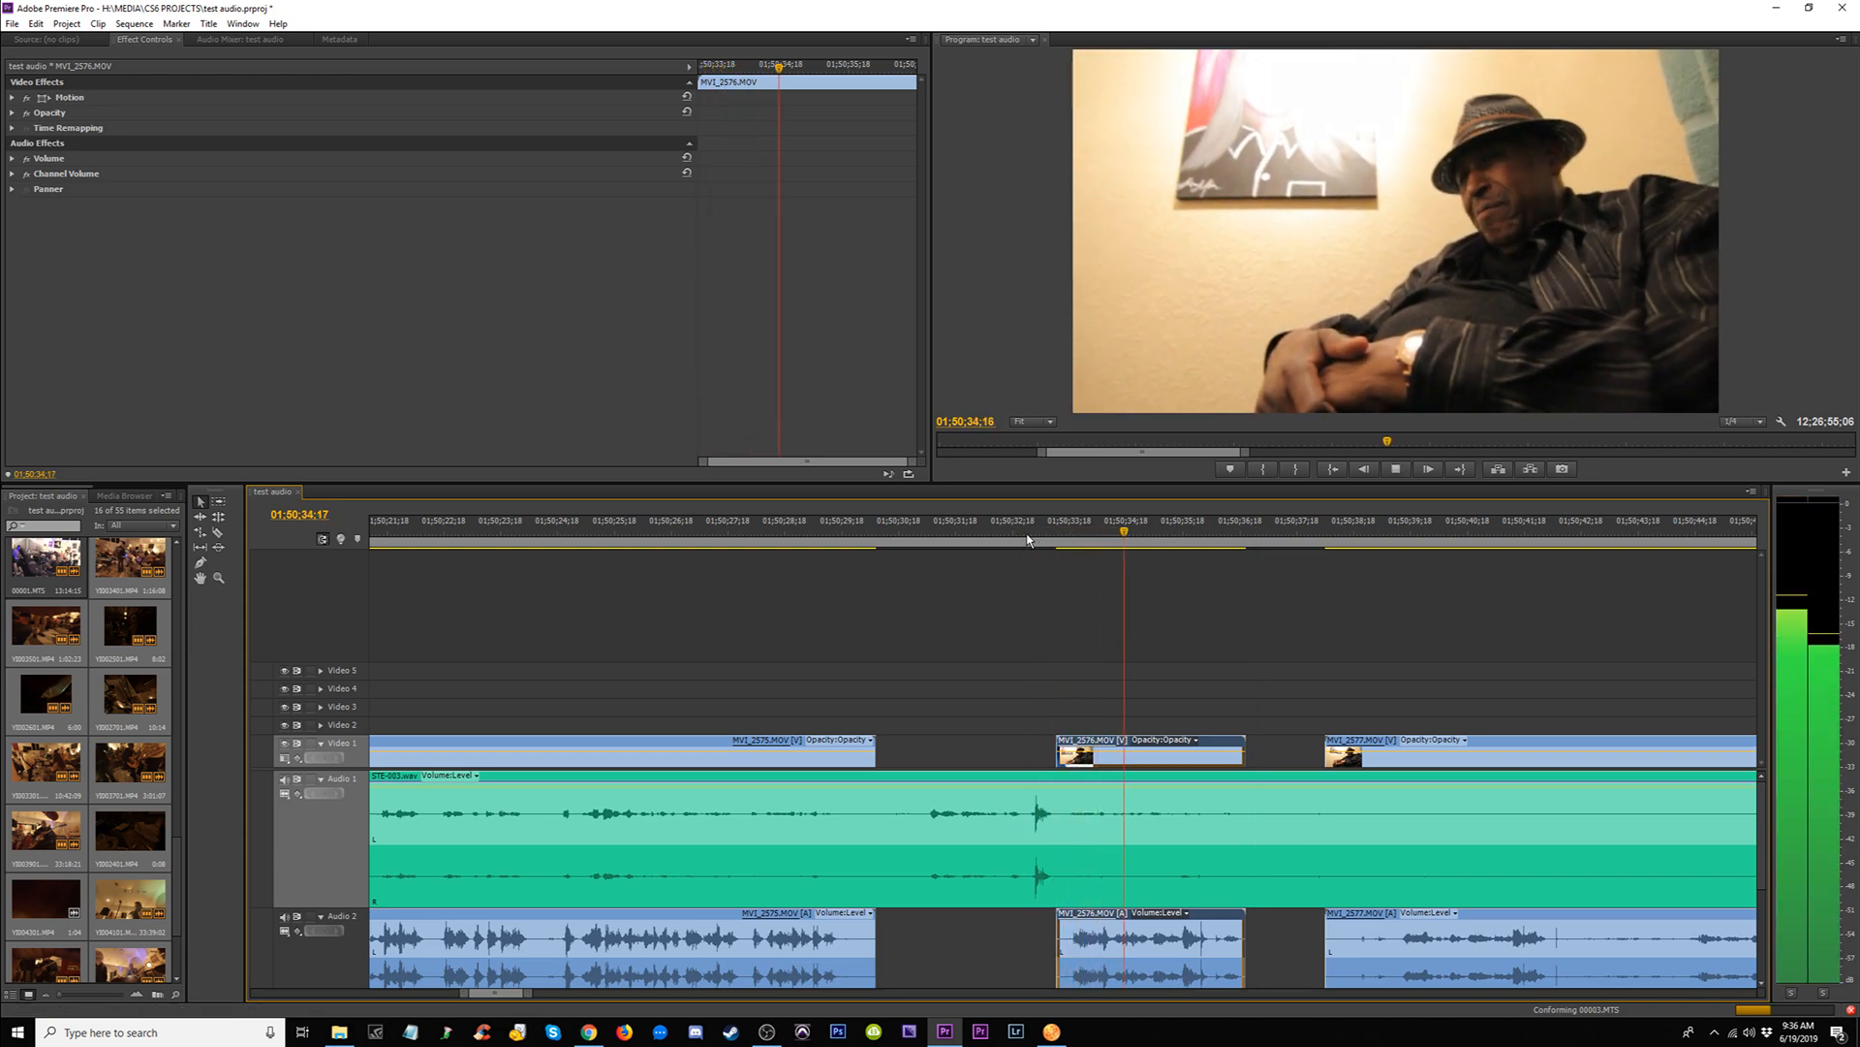
Step: Play the sequence from about 01:50:29;18 through MVI_2576.MOV into MVI_2577.MOV to check the sync
click(842, 540)
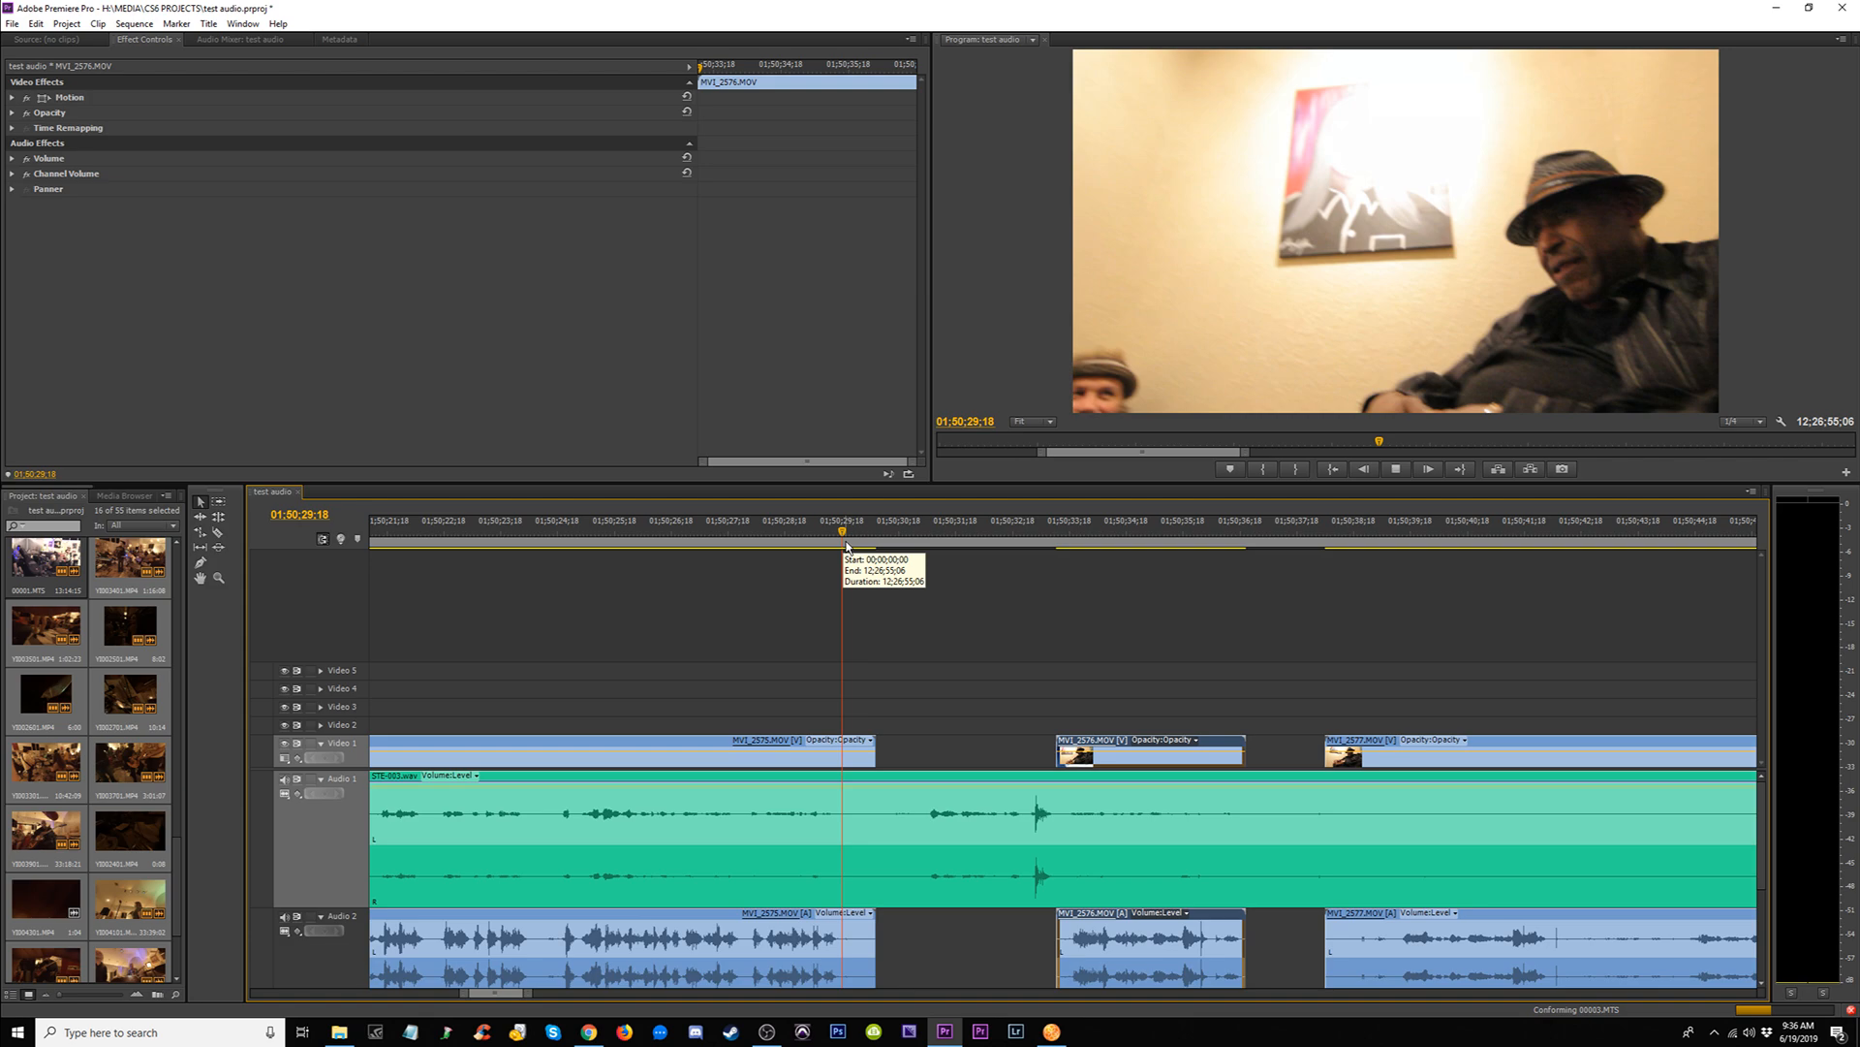
key(space)
key(c)
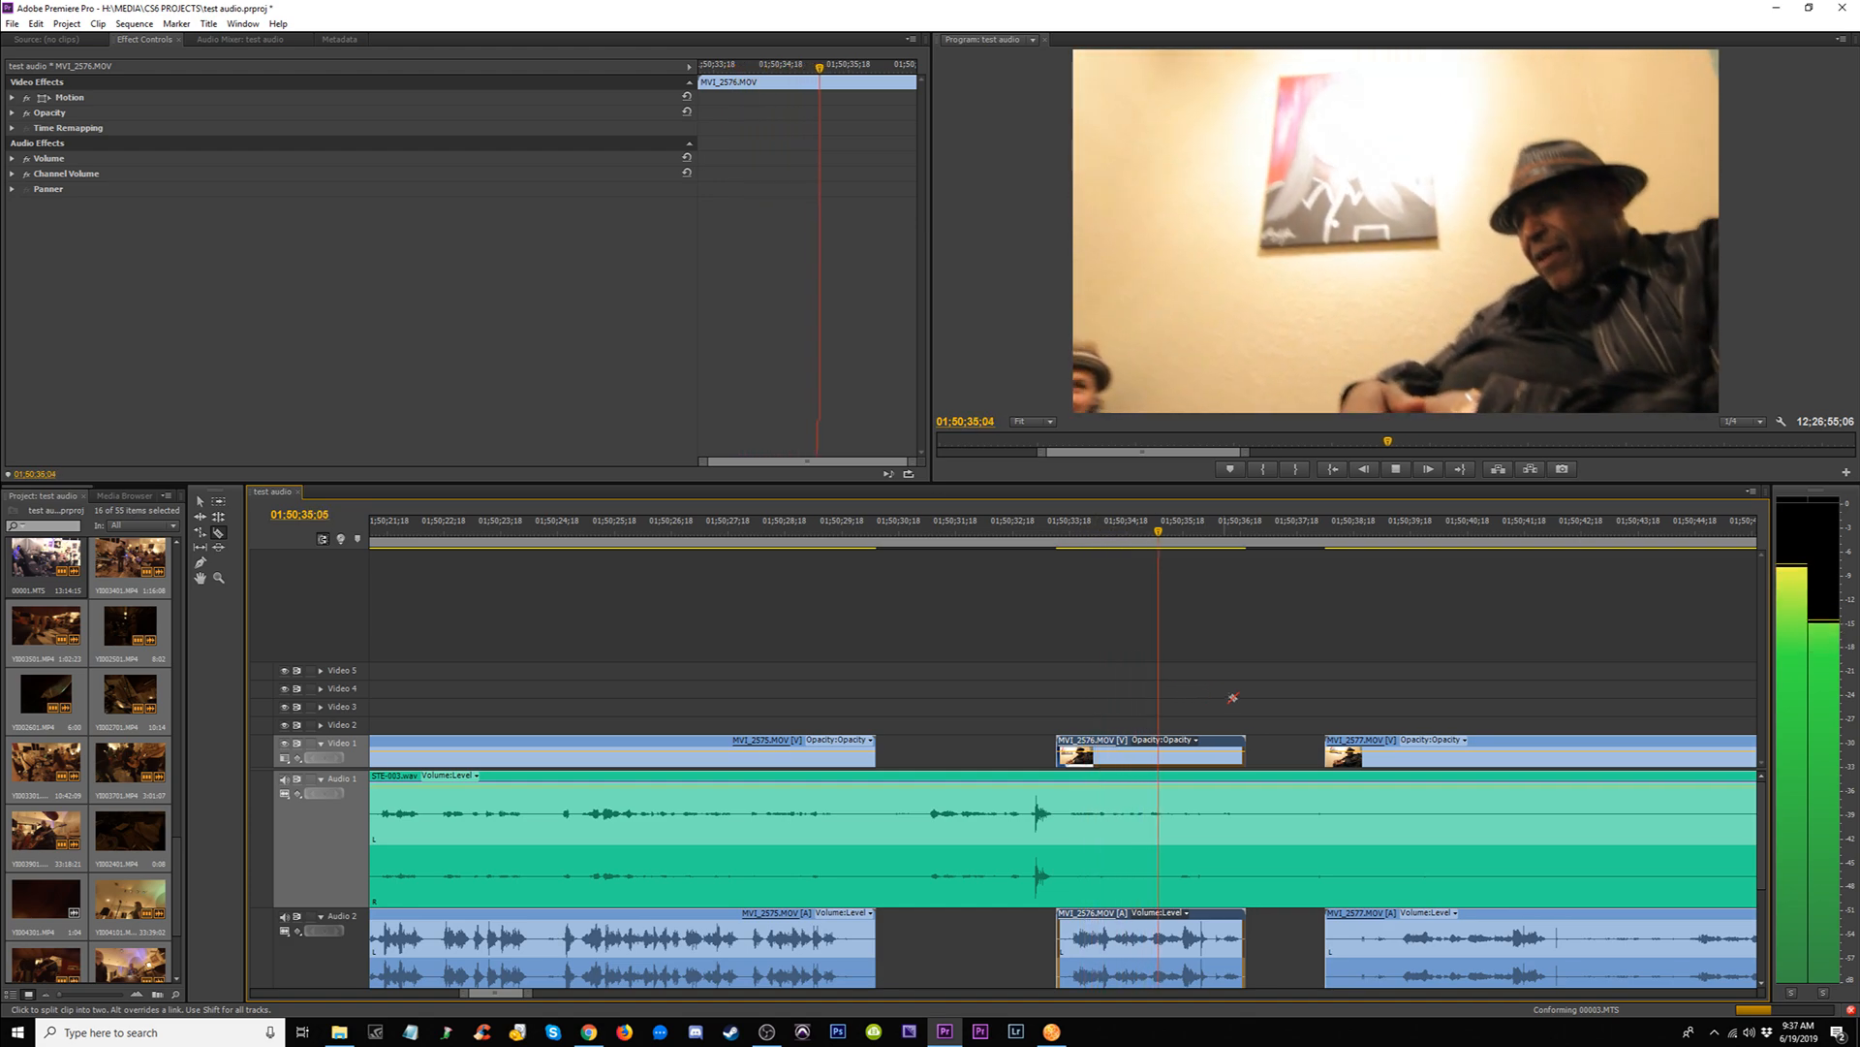
key(v)
key(minus)
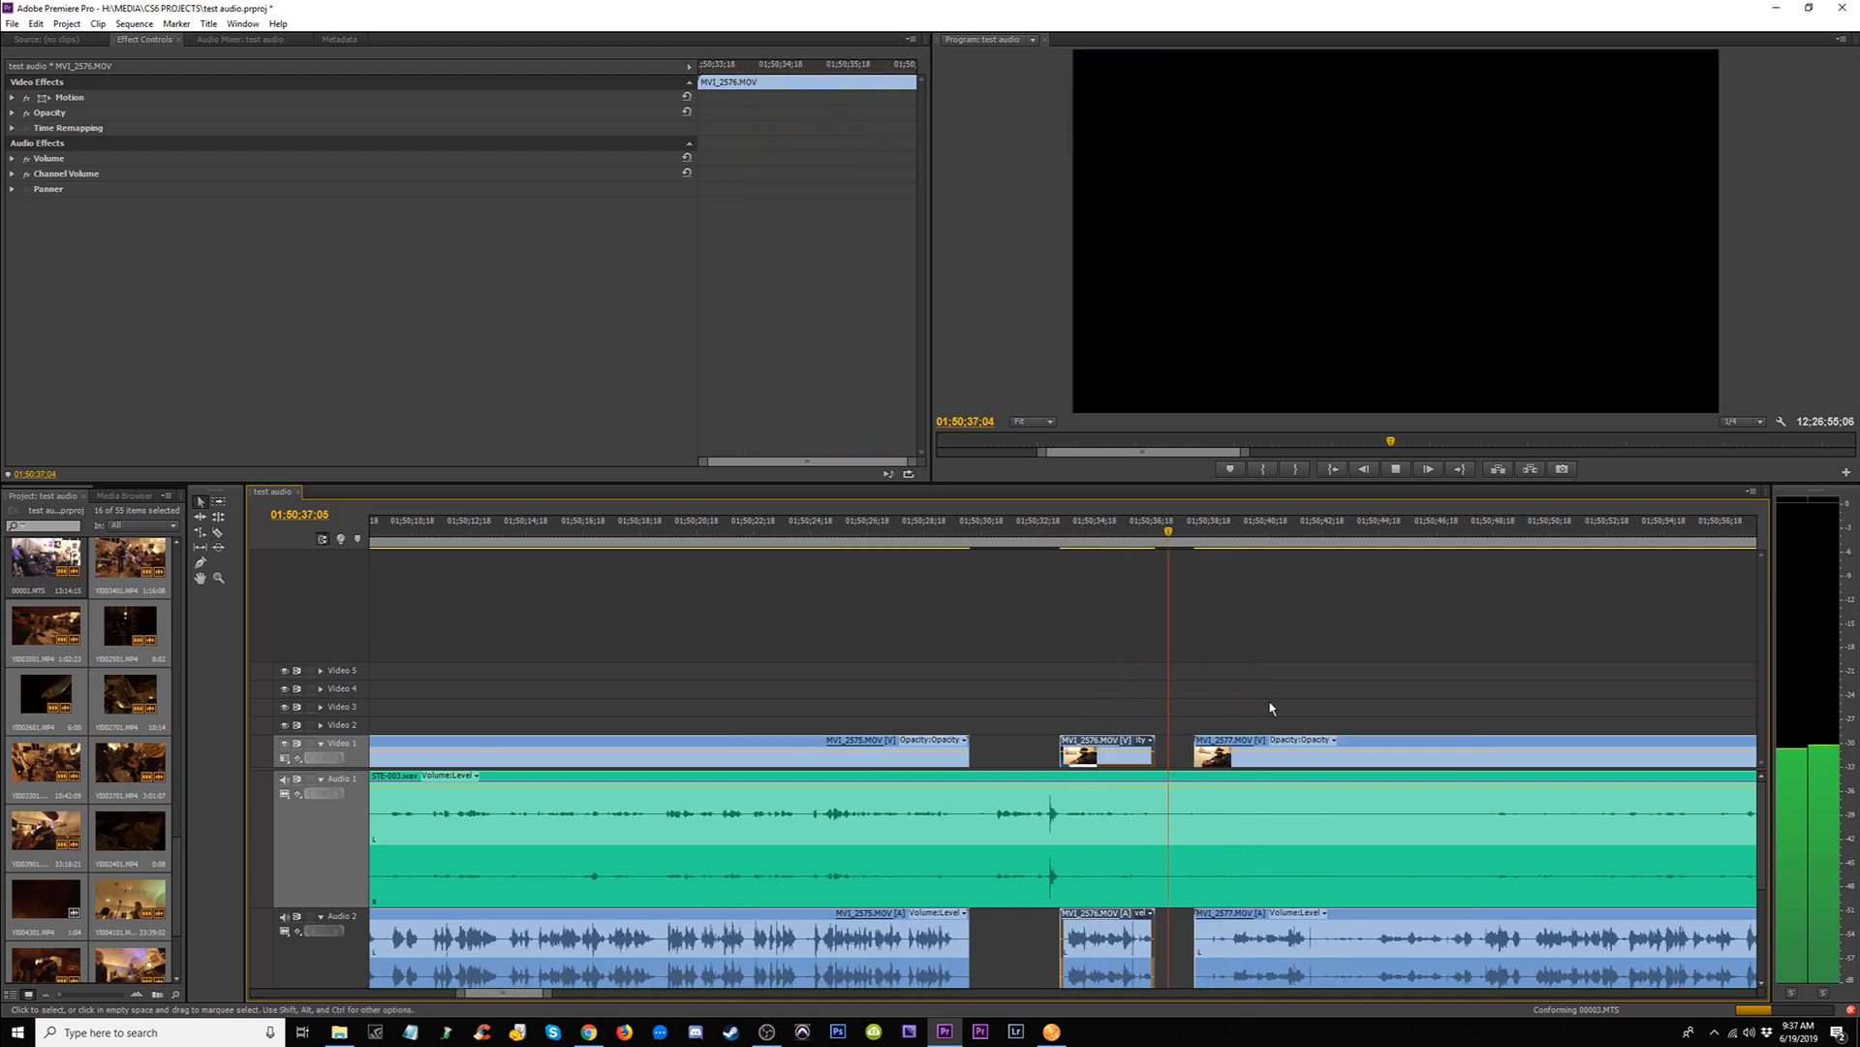
key(minus)
key(minus)
key(minus)
key(minus)
key(minus)
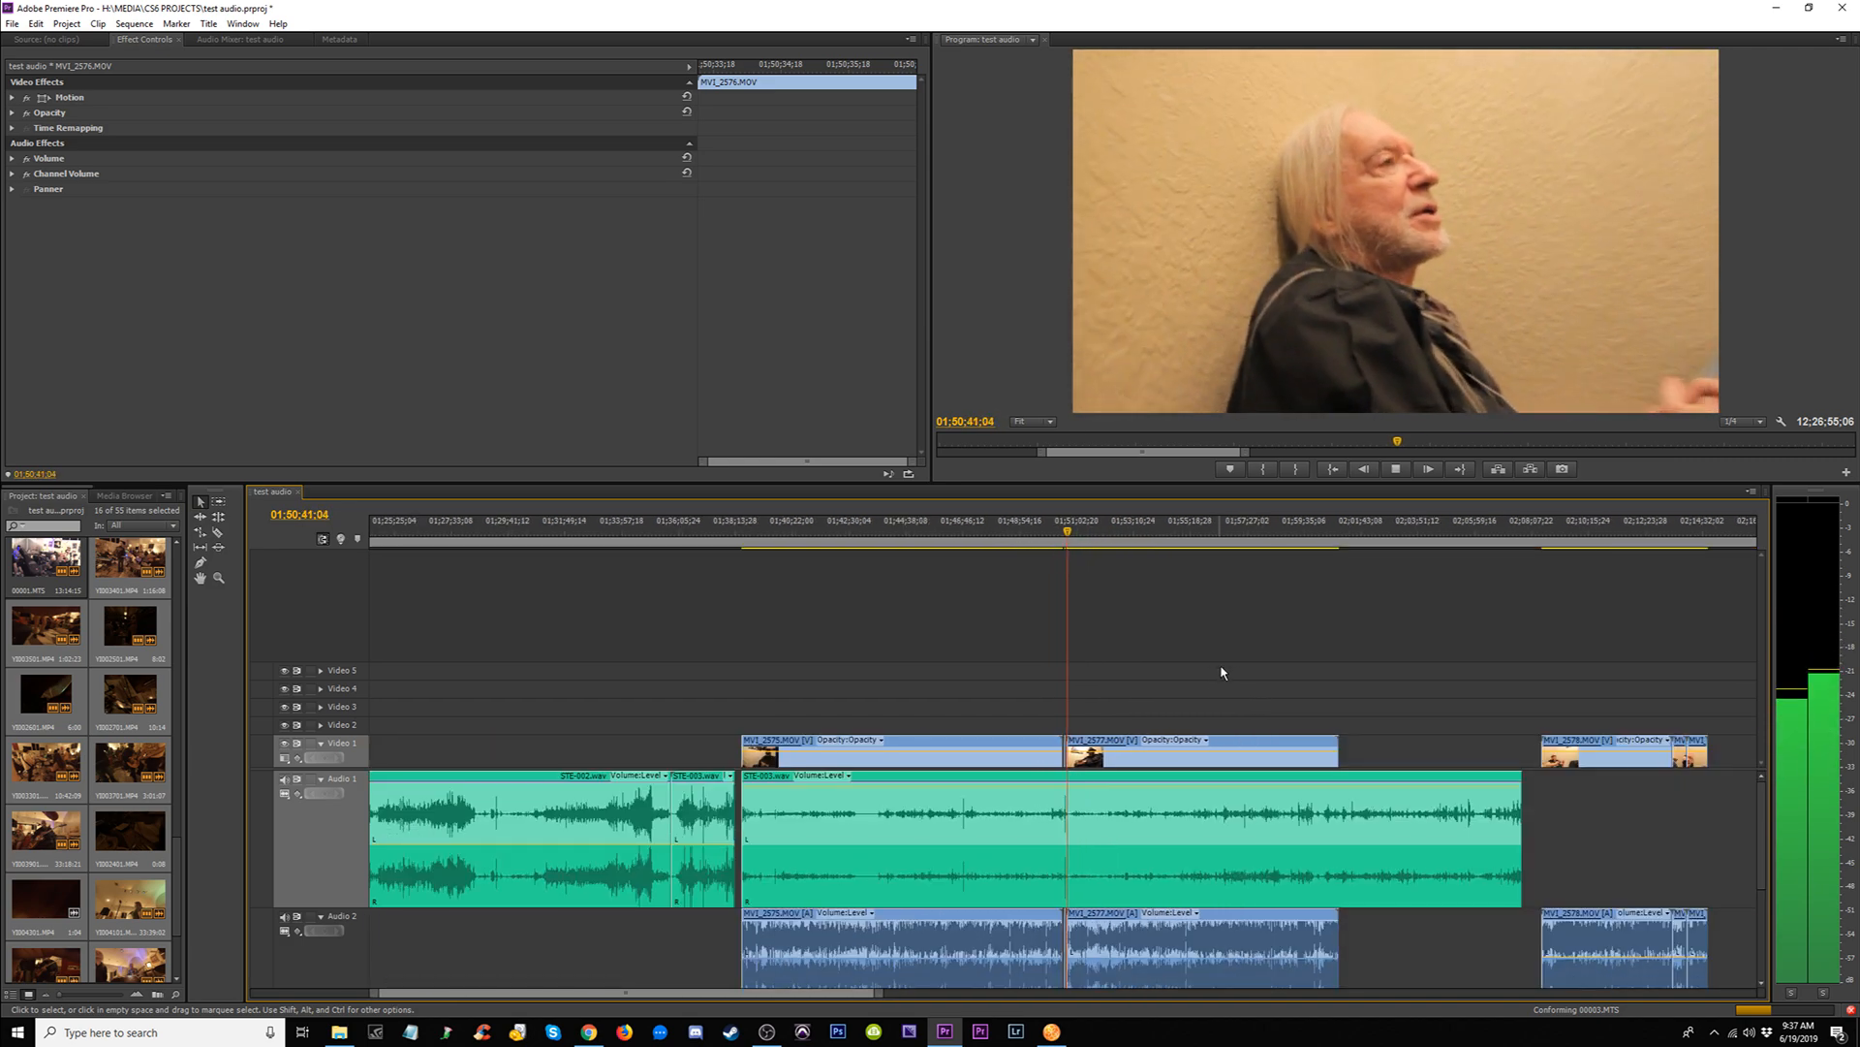
key(space)
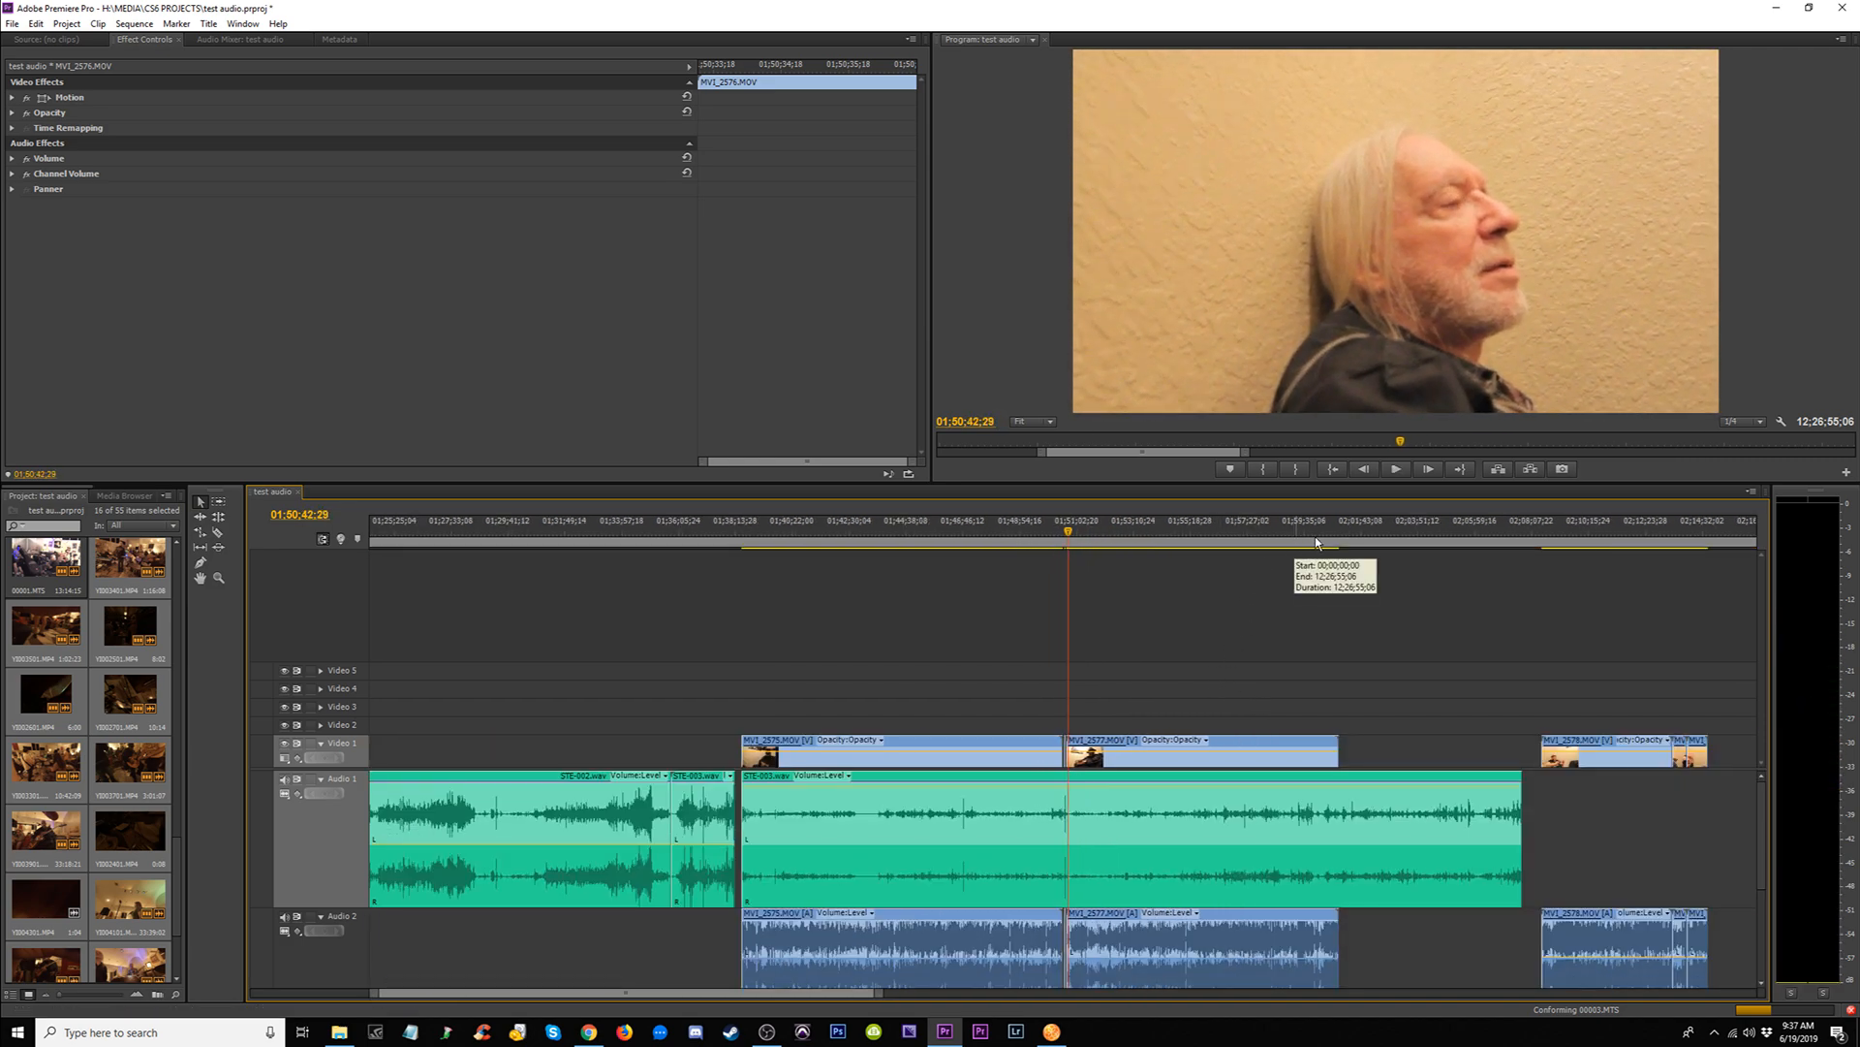
Step: Move MVI_2578.MOV from about 02:08:30 back over STE-003.wav on Video 1, starting shortly after MVI_2577.MOV at about 02:01:20
key(space)
key(=)
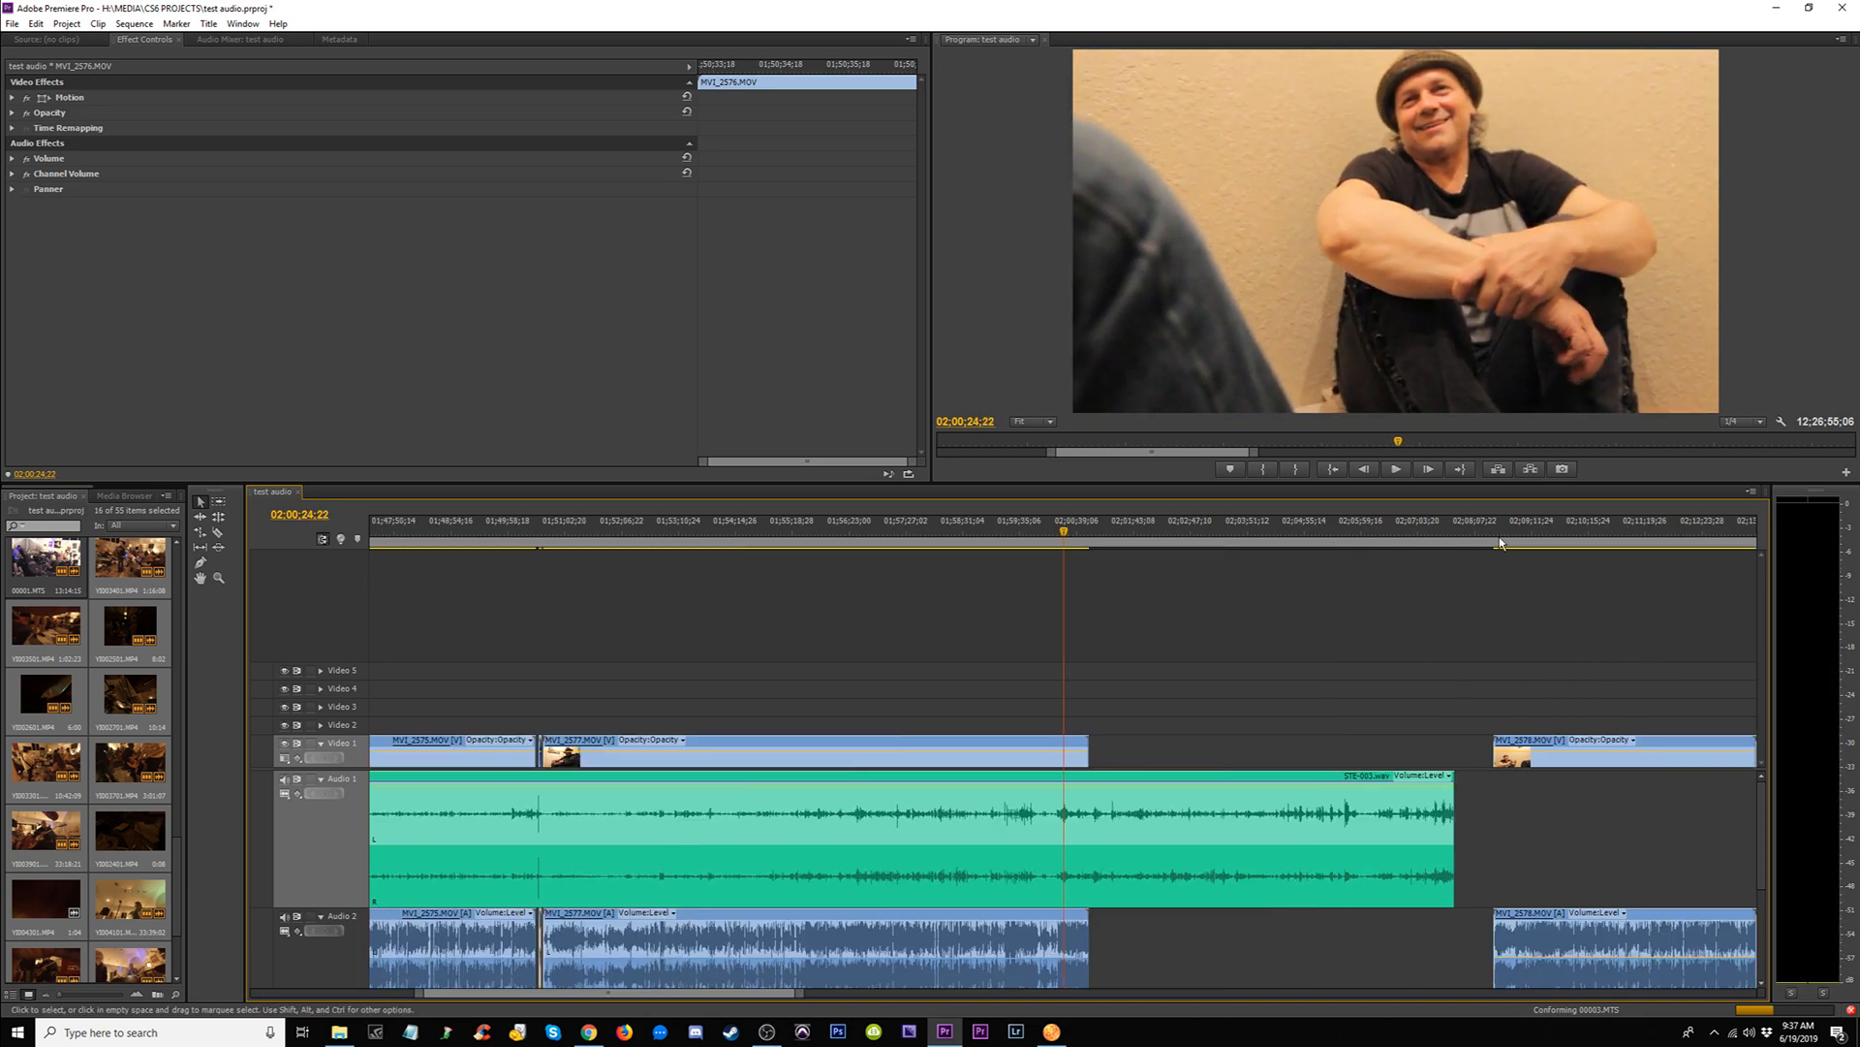
scroll(1445, 652, down, 5)
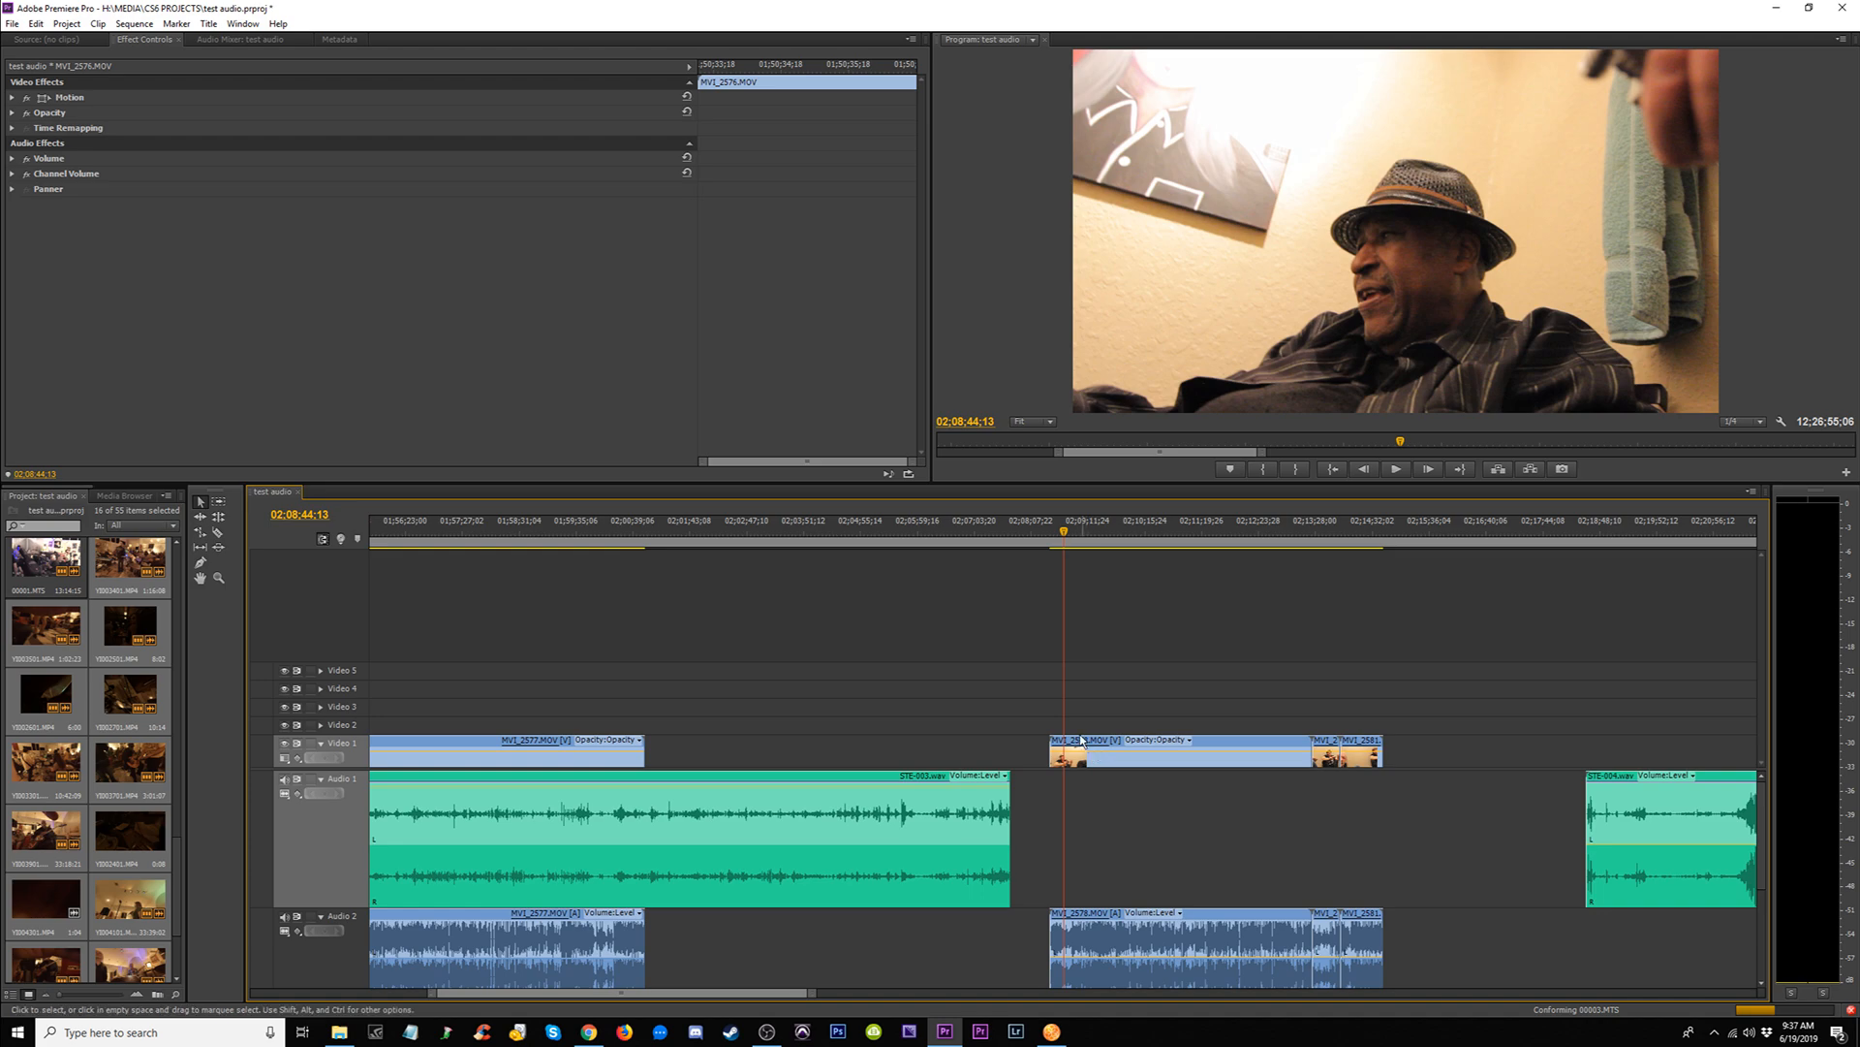
click(1057, 550)
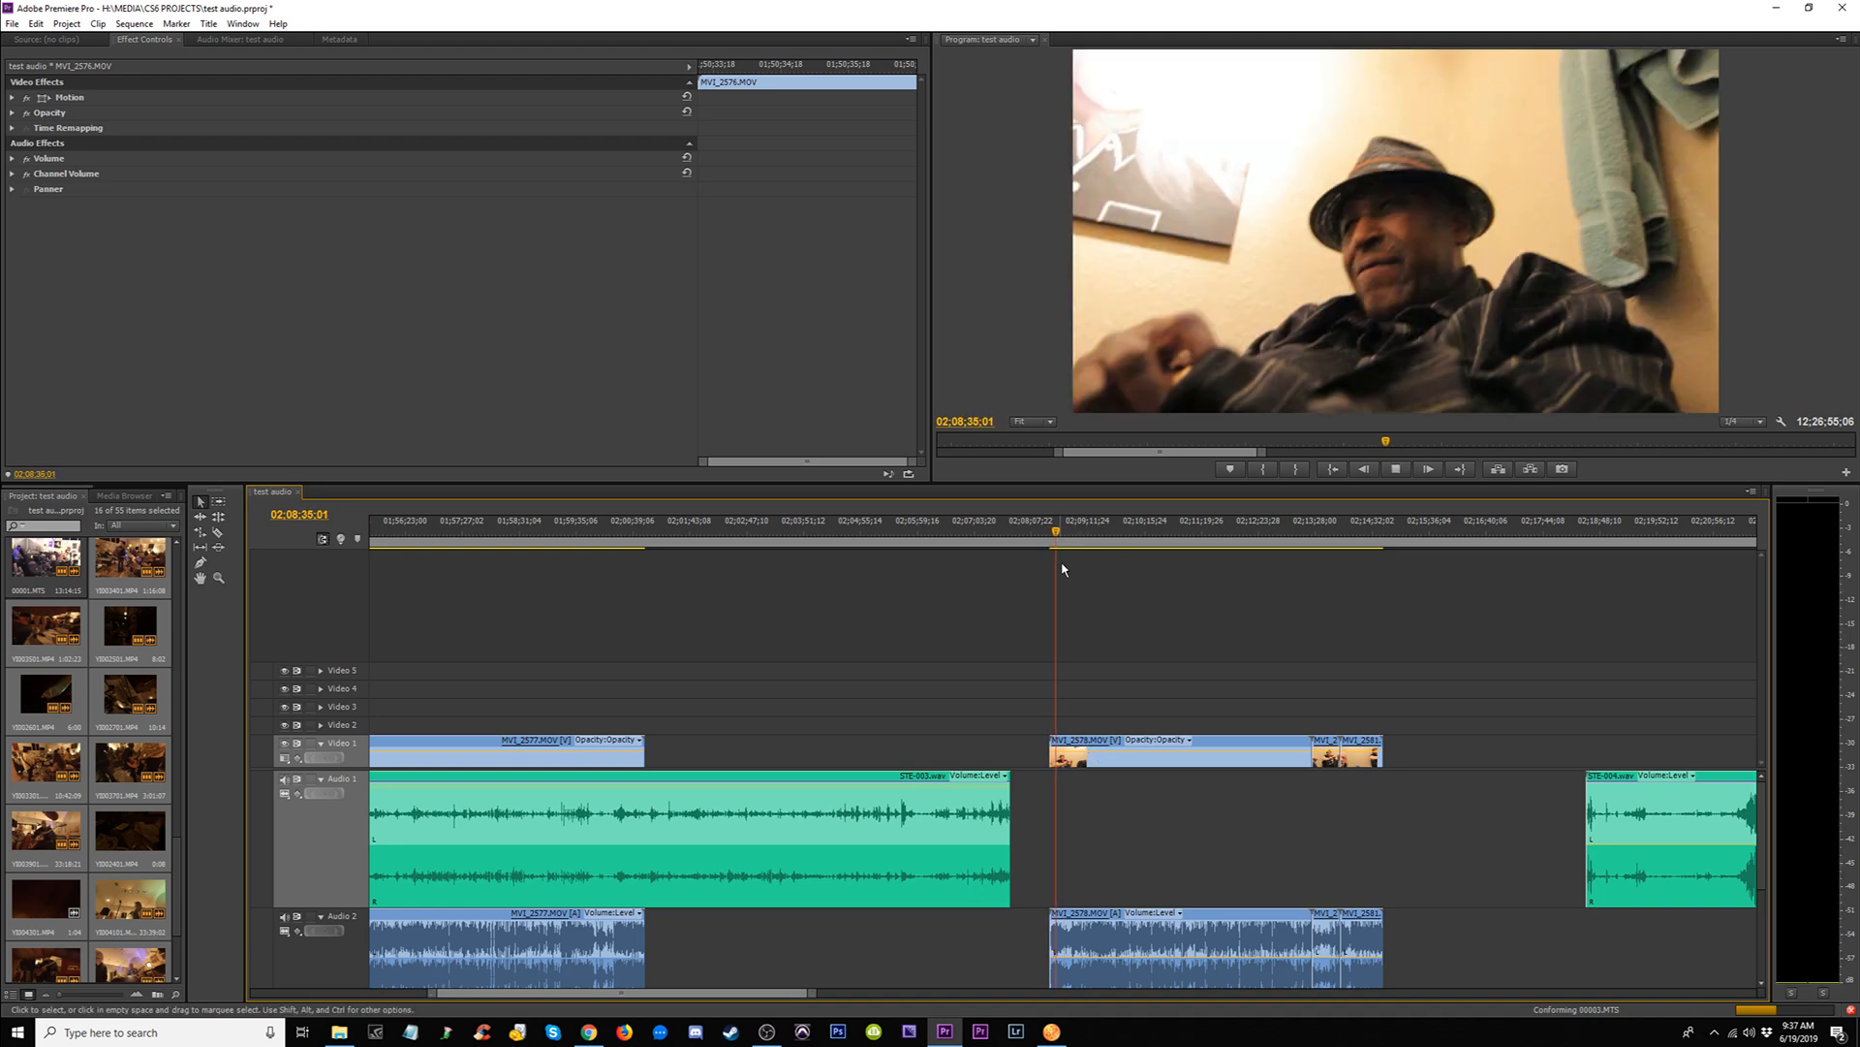
key(space)
drag(1113, 739, 722, 742)
click(632, 528)
key(minus)
key(minus)
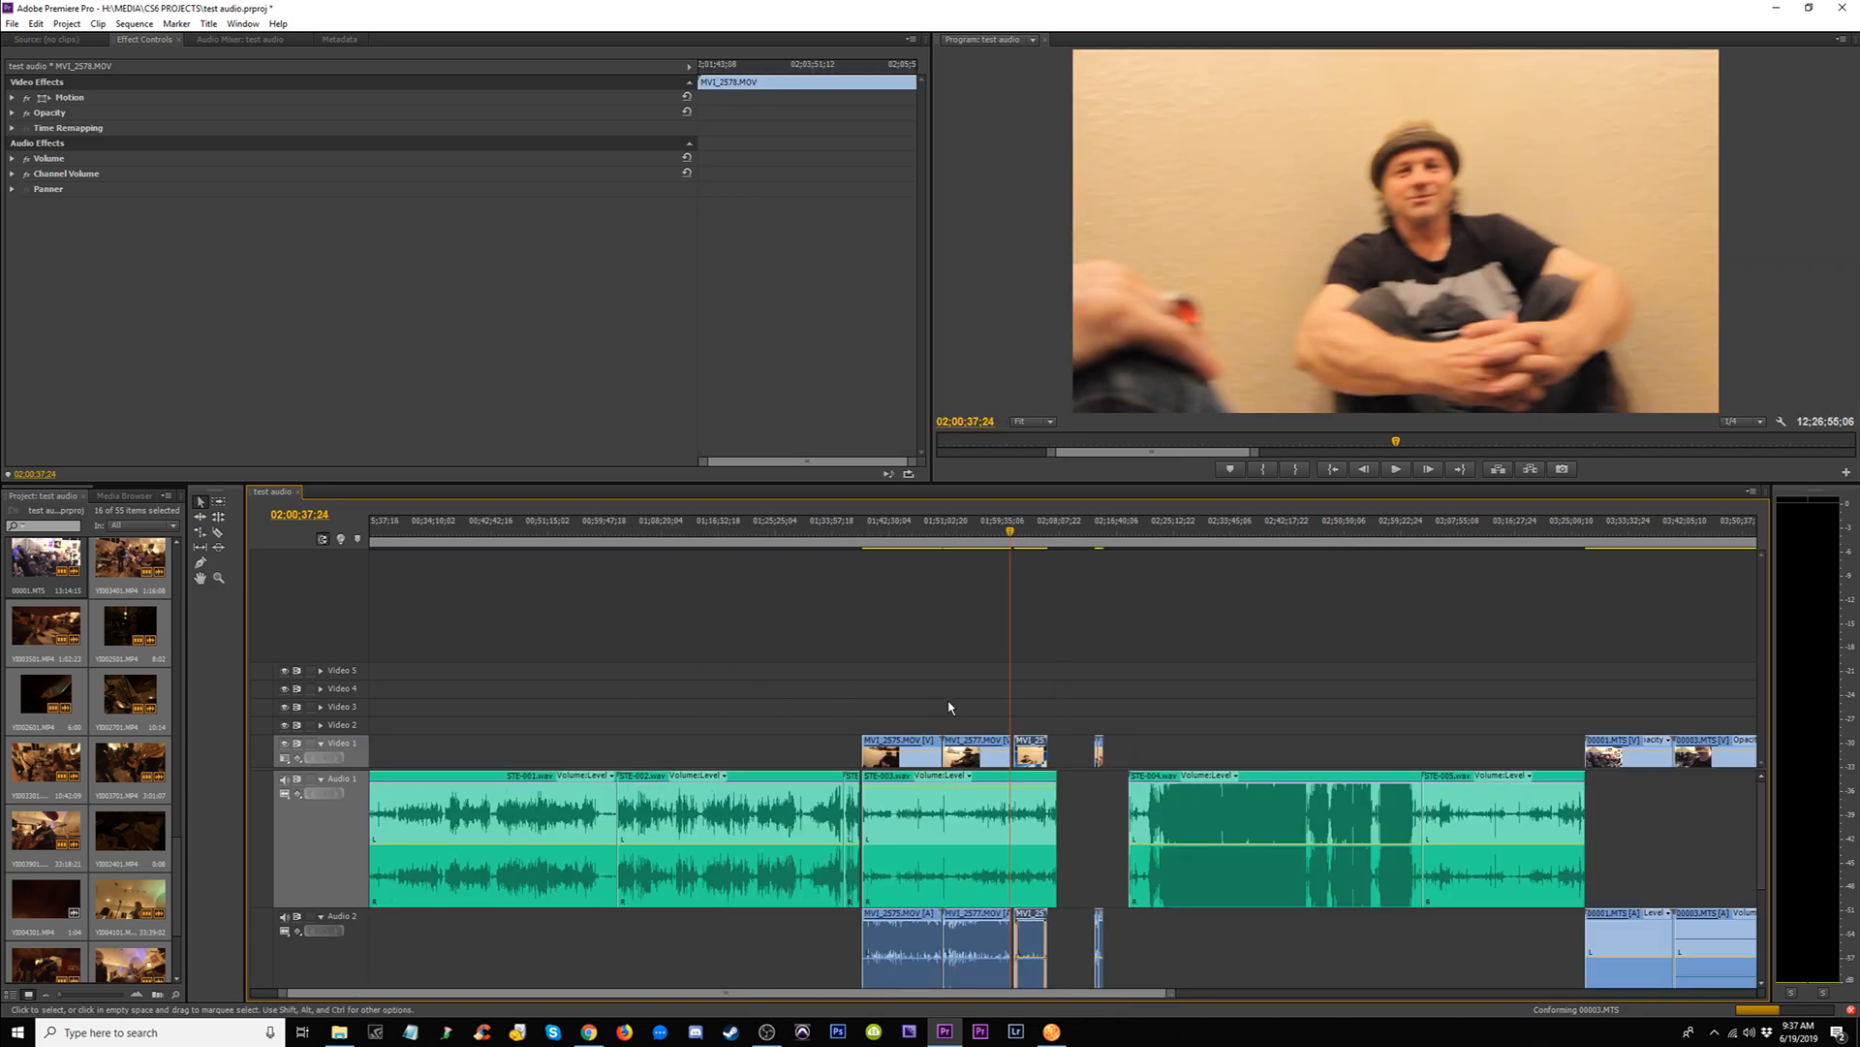
Step: Examine the end of MVI_2577.MOV around 02:00:42 and the gap before MVI_2578.MOV
click(982, 764)
key(equal)
key(equal)
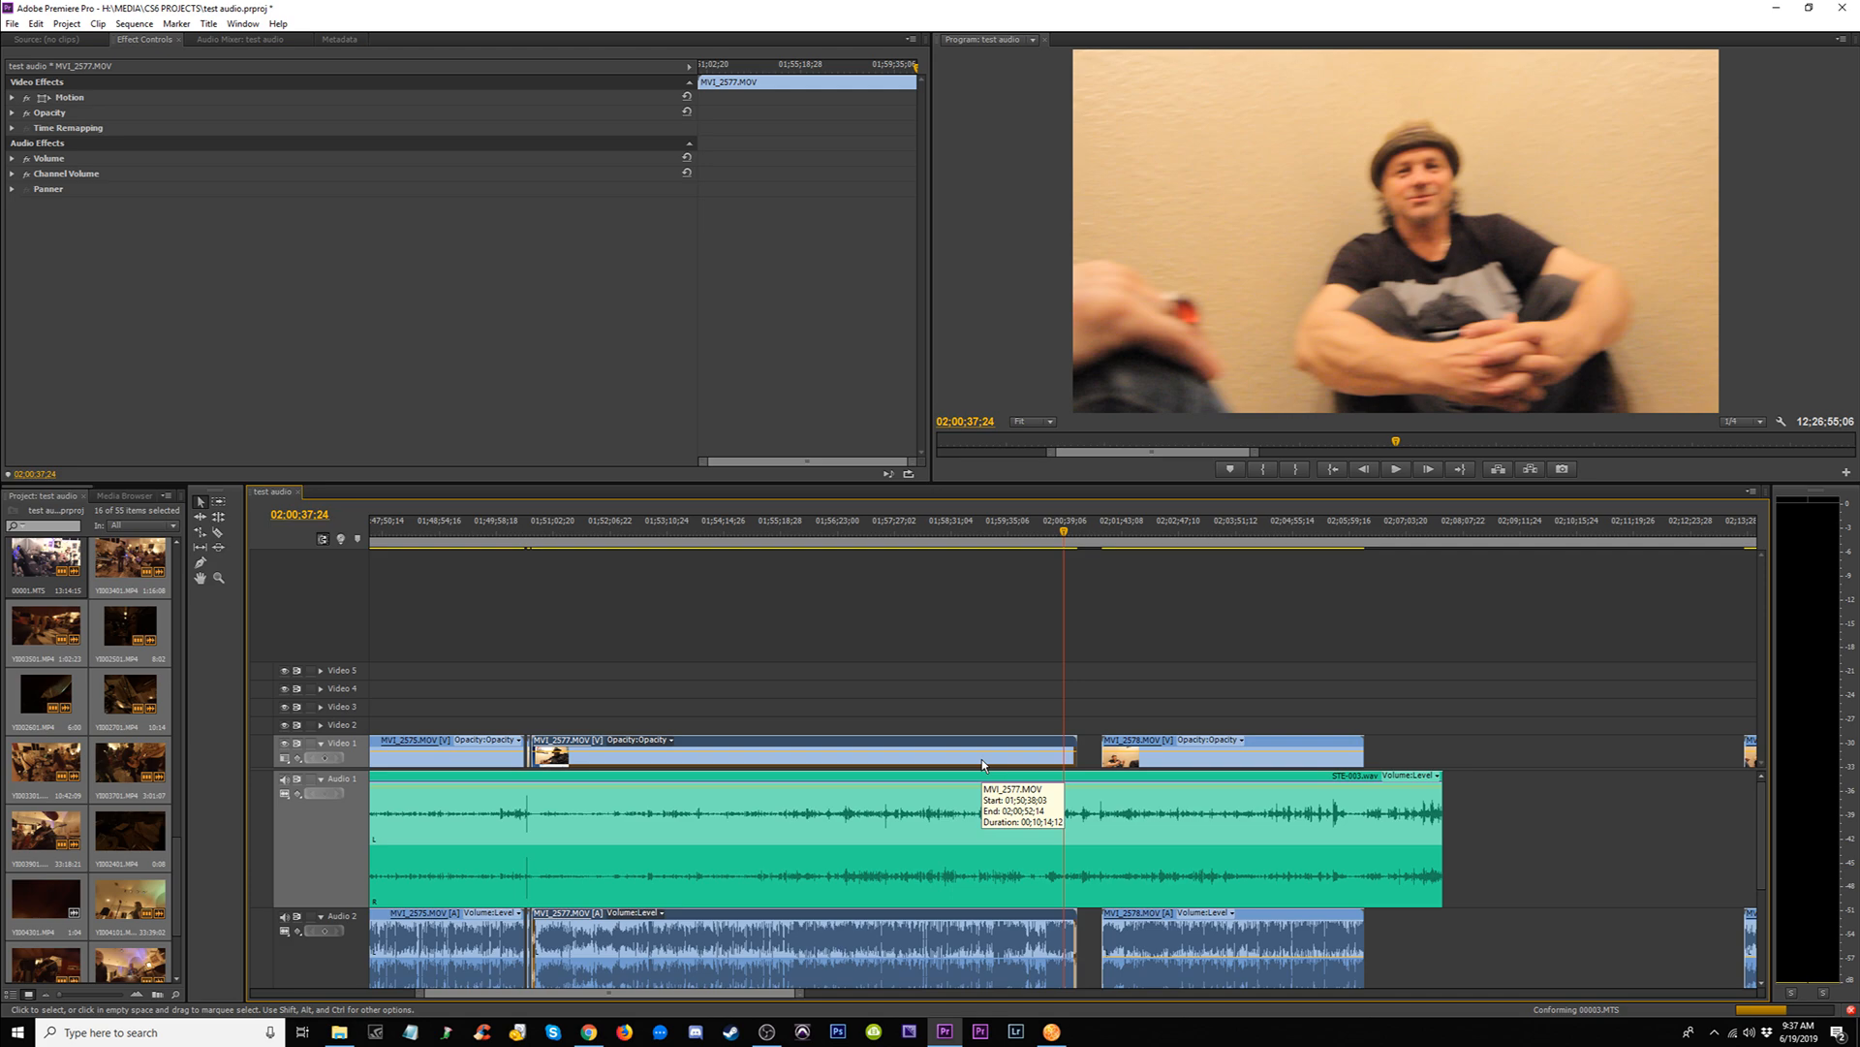
key(minus)
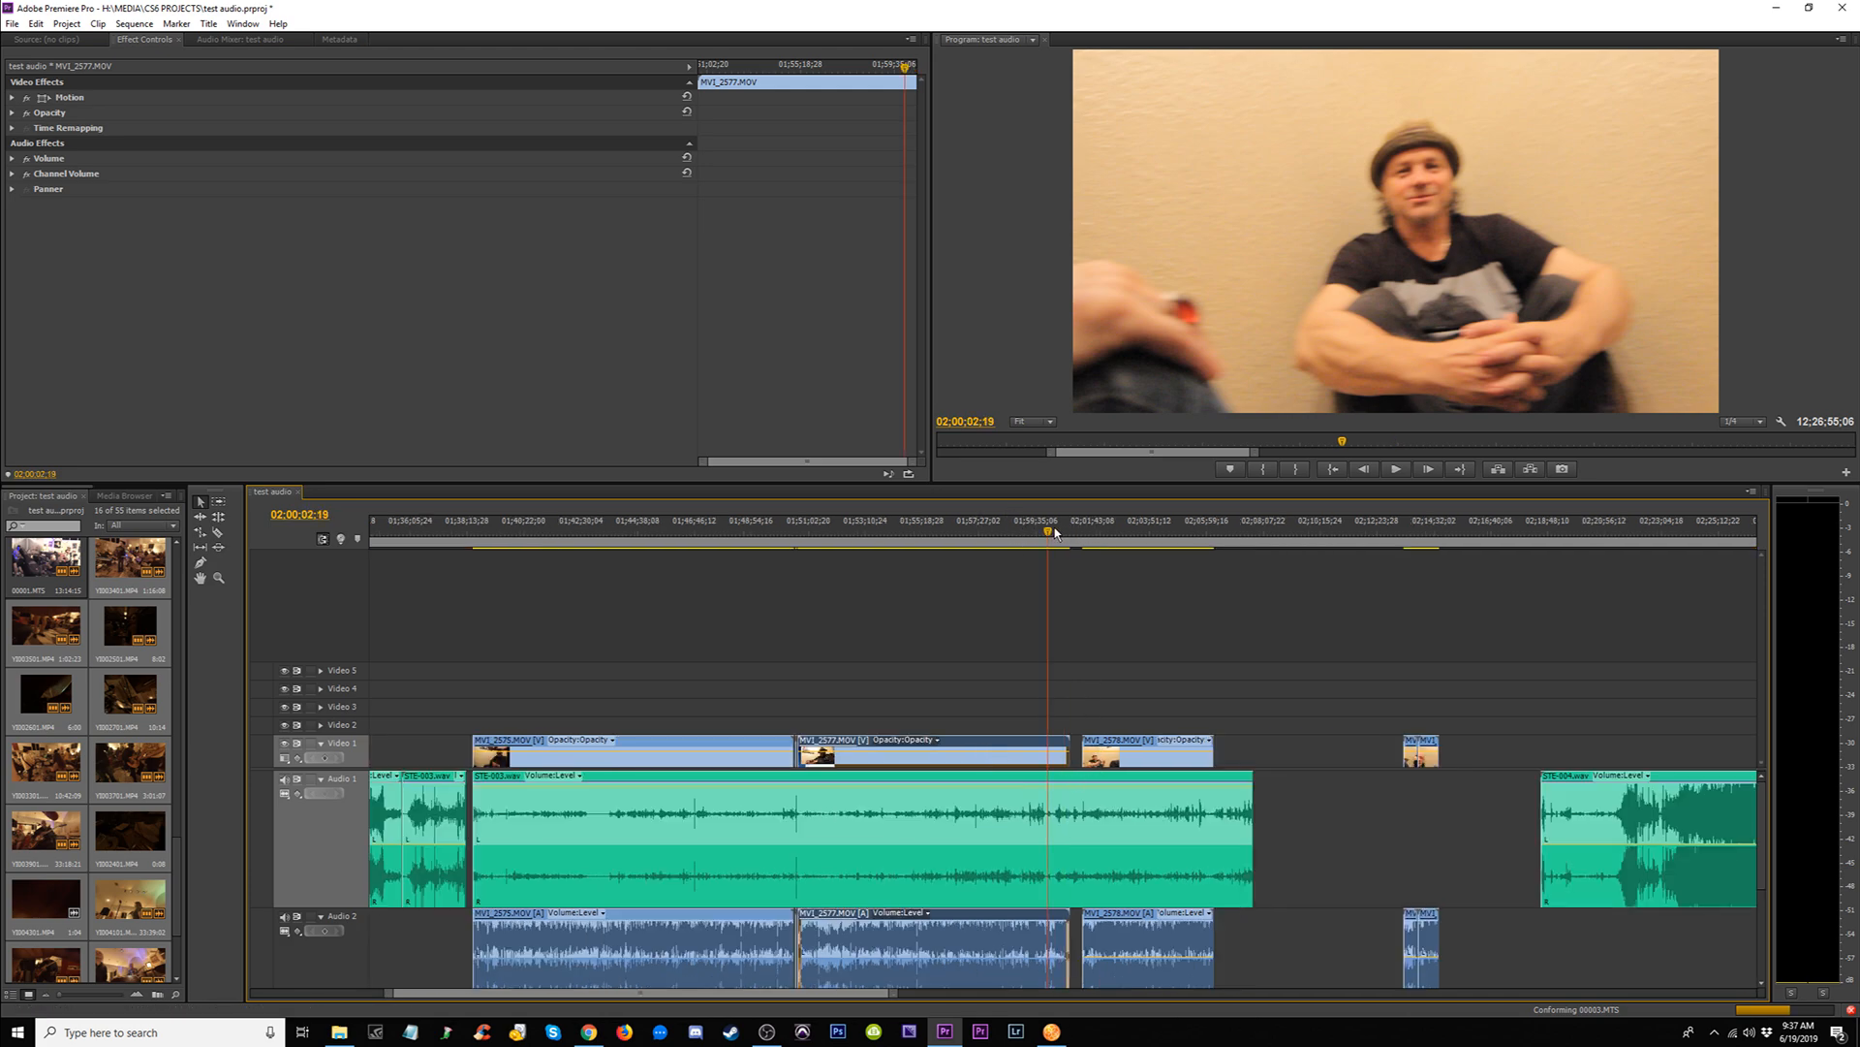
scroll(979, 562, up, 2)
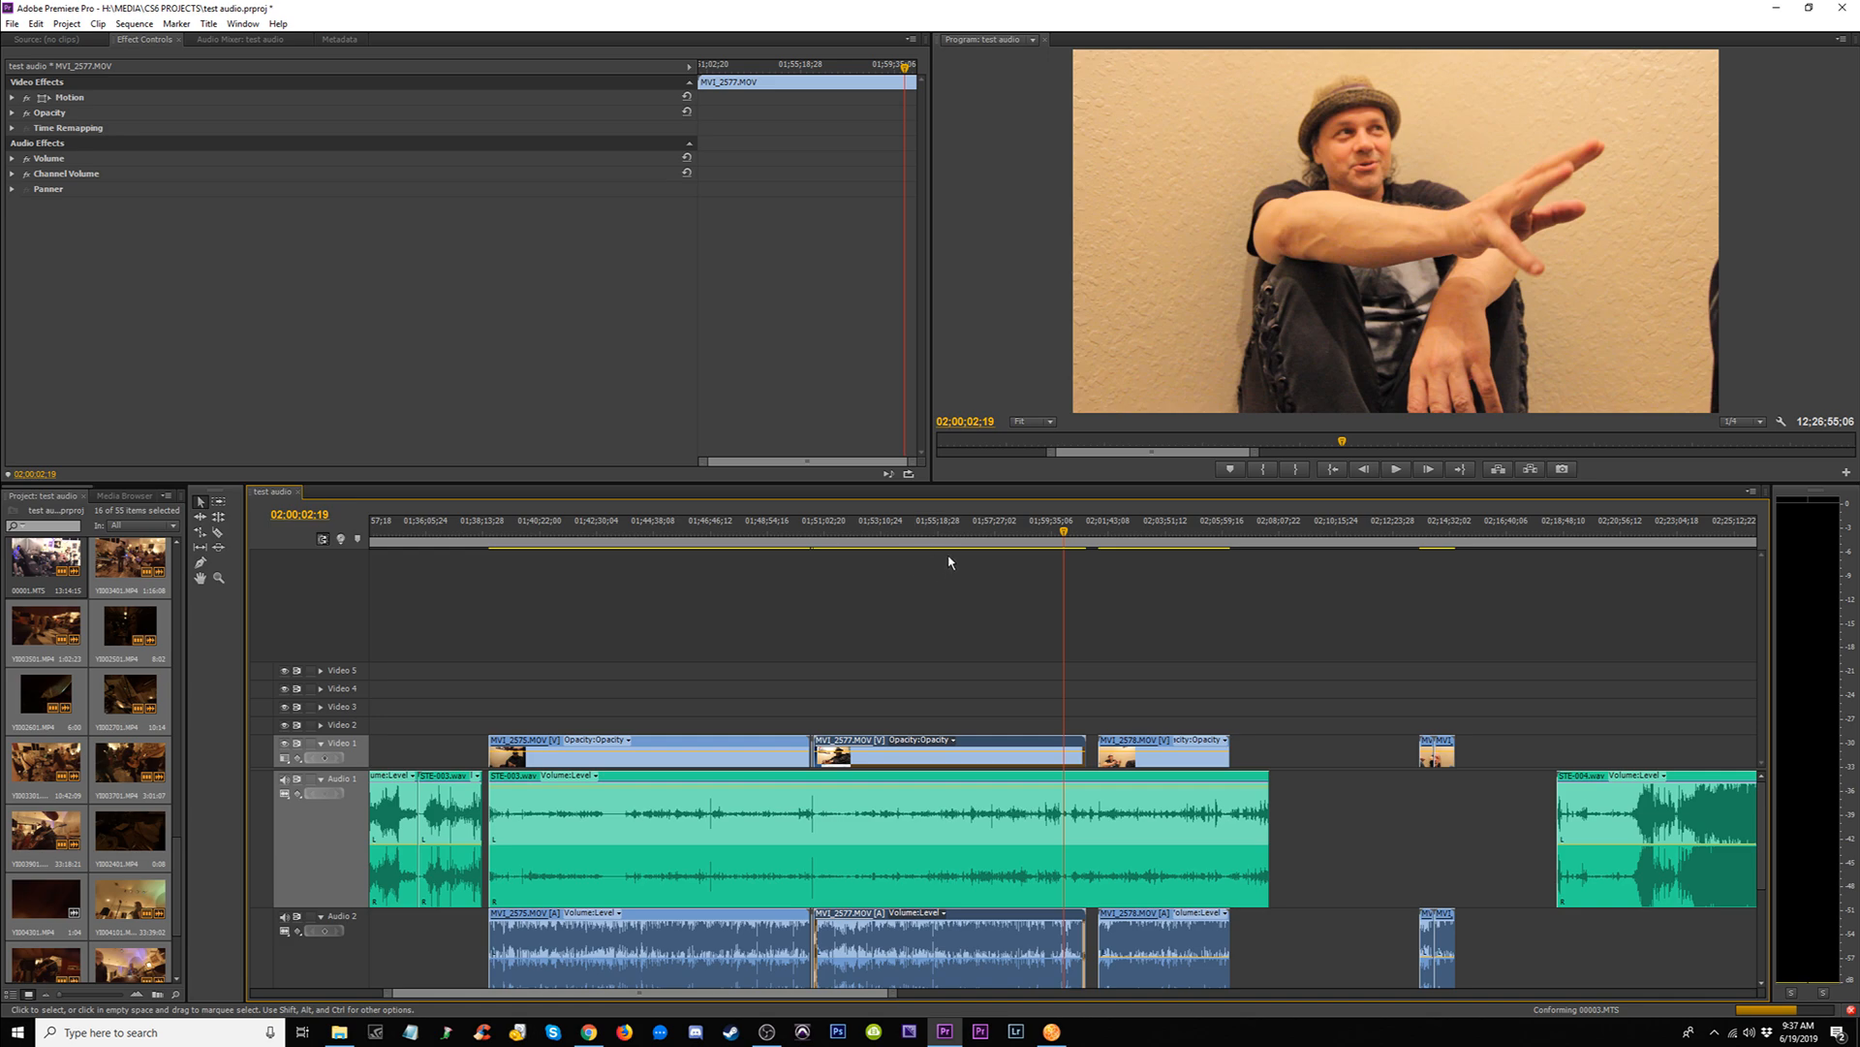
click(1083, 531)
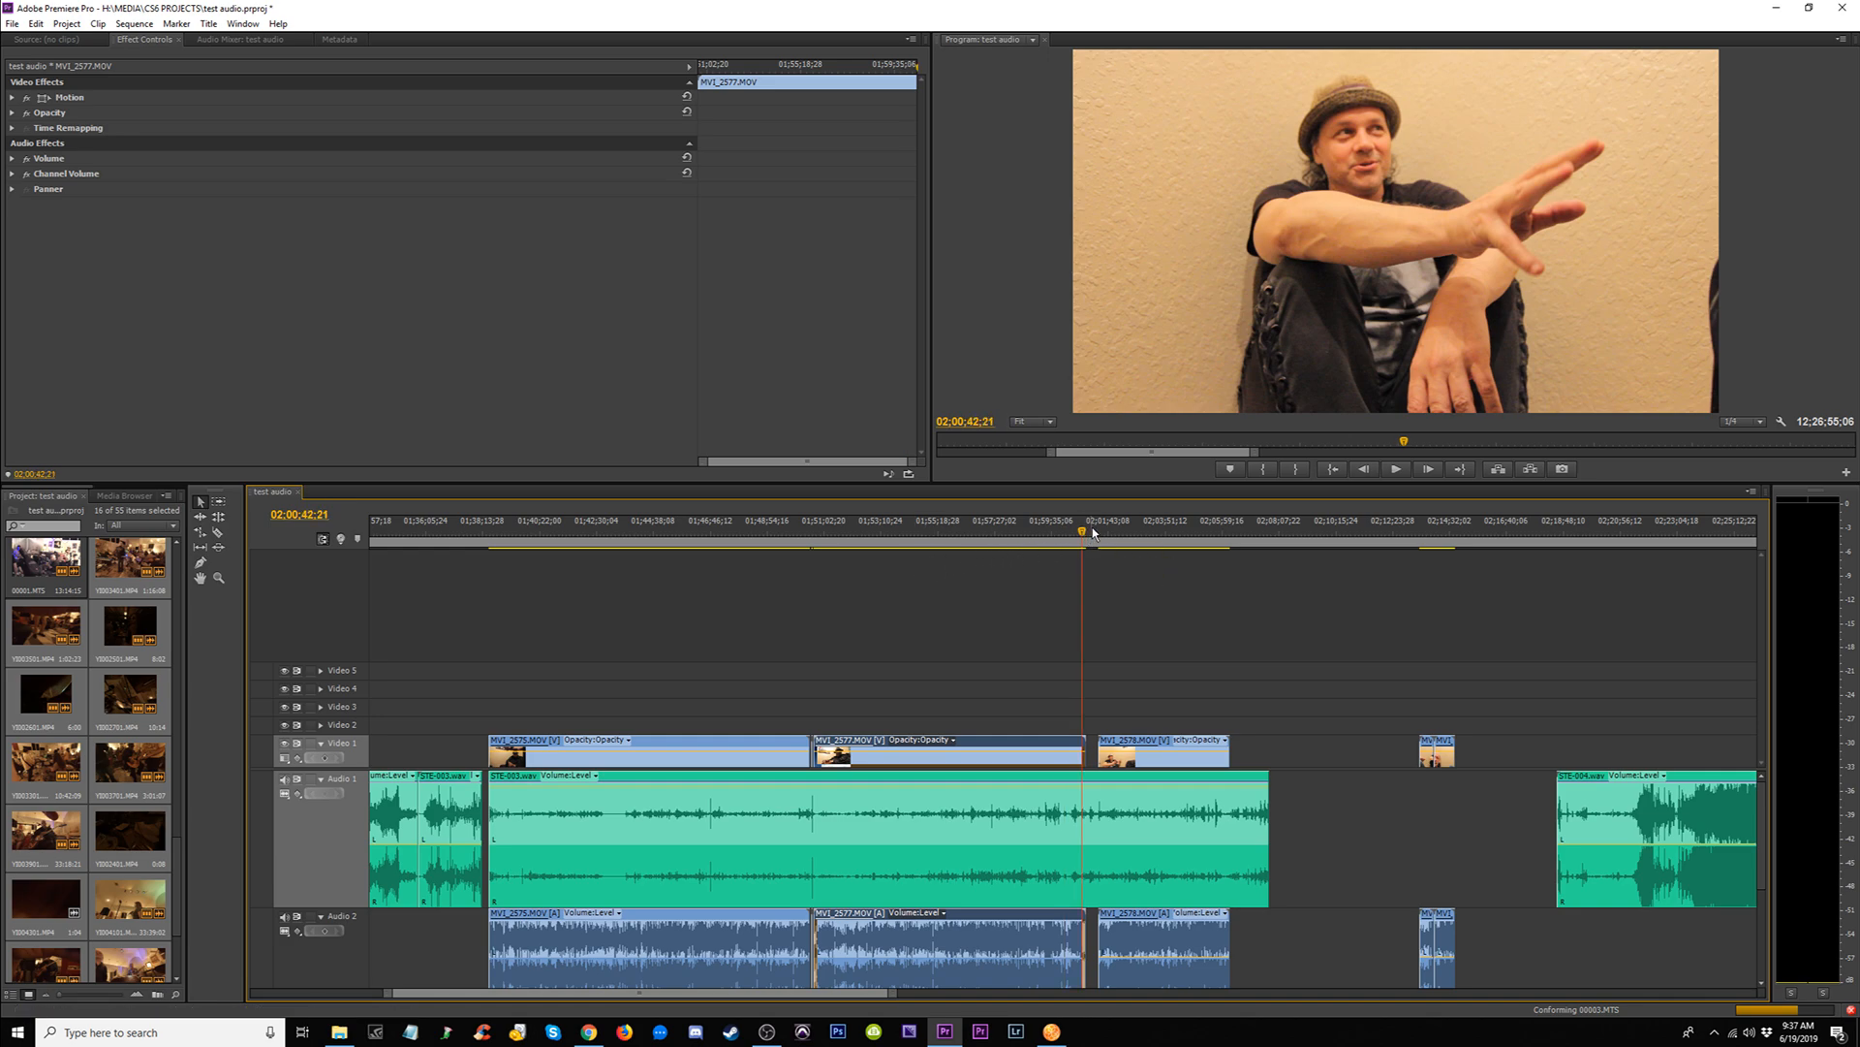
key(equal)
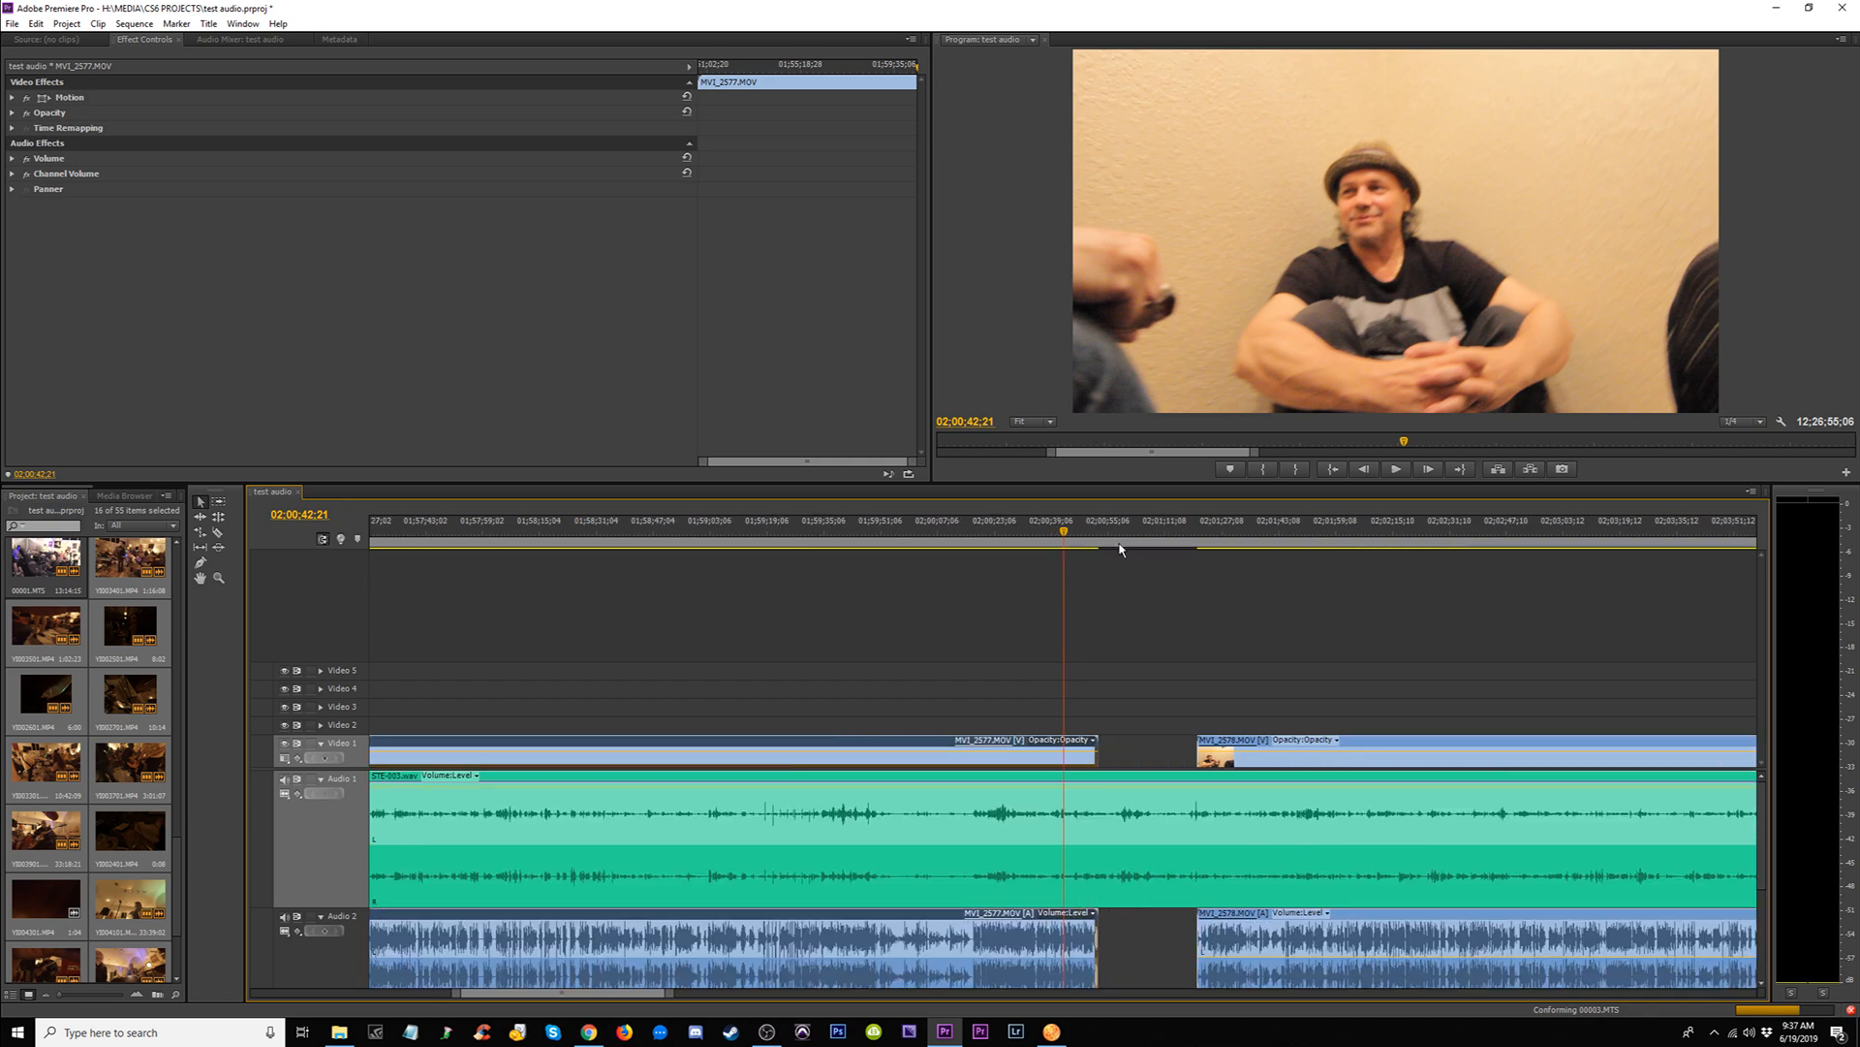
Step: Move MVI_2578.MOV earlier in stages on Video 1 to start at about 02:00:54, just after MVI_2577.MOV
click(1087, 534)
key(=)
drag(1375, 764, 1241, 753)
key(=)
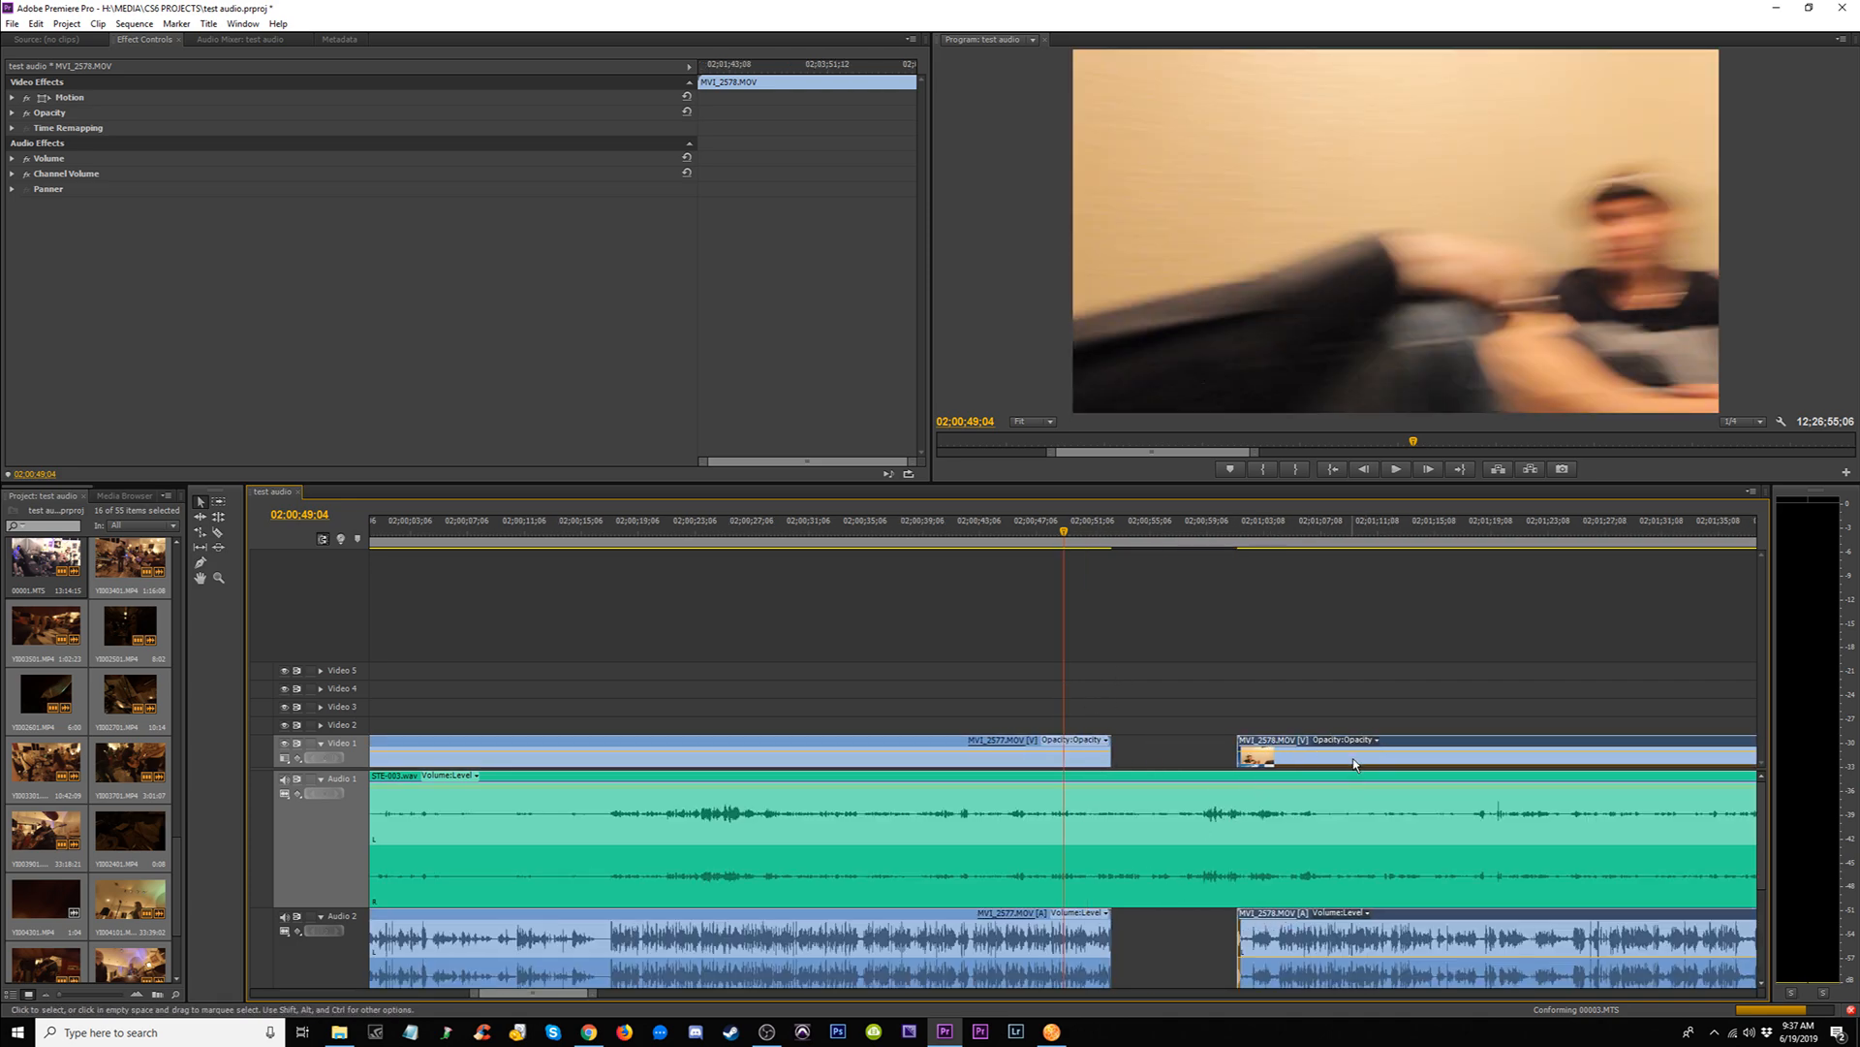
drag(1329, 765, 1287, 766)
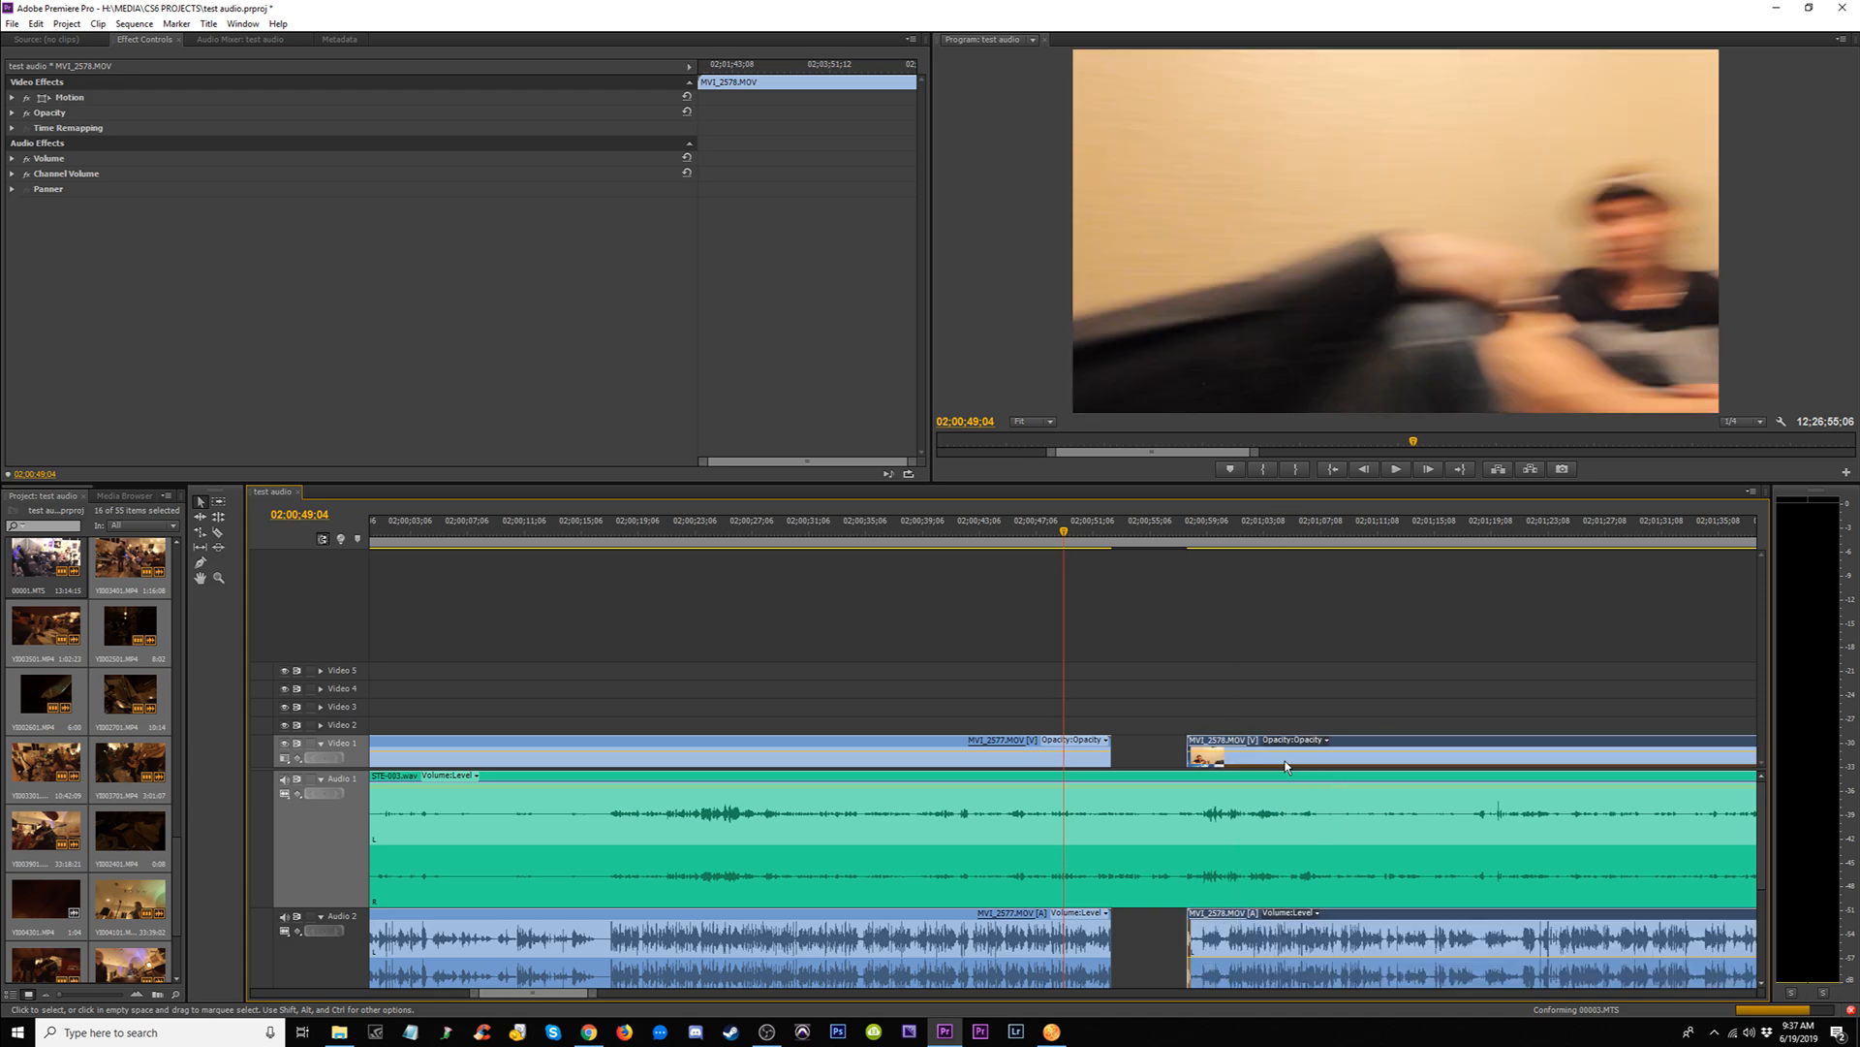
drag(1277, 763, 1193, 764)
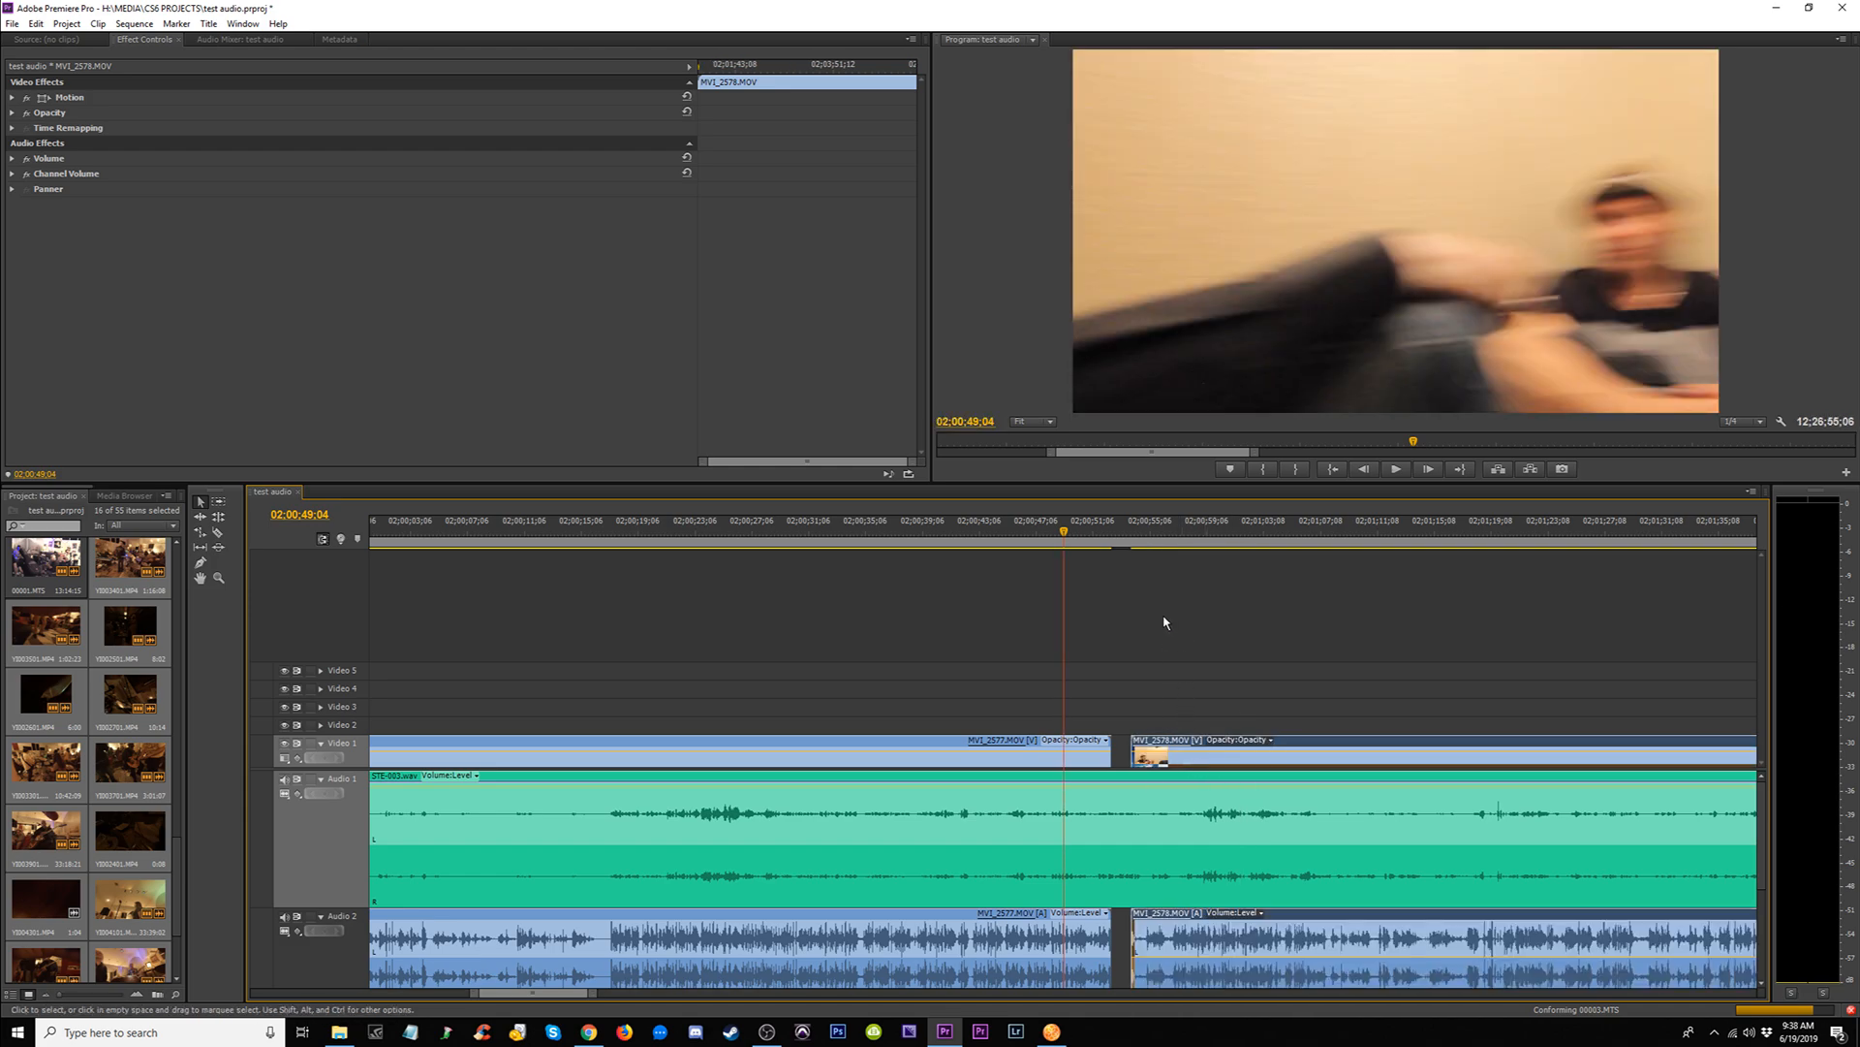
Step: Shift MVI_2578.MOV slightly later to start at about 02:00:54;08, using the STE-003.wav waveform as reference
click(1146, 533)
key(equal)
key(equal)
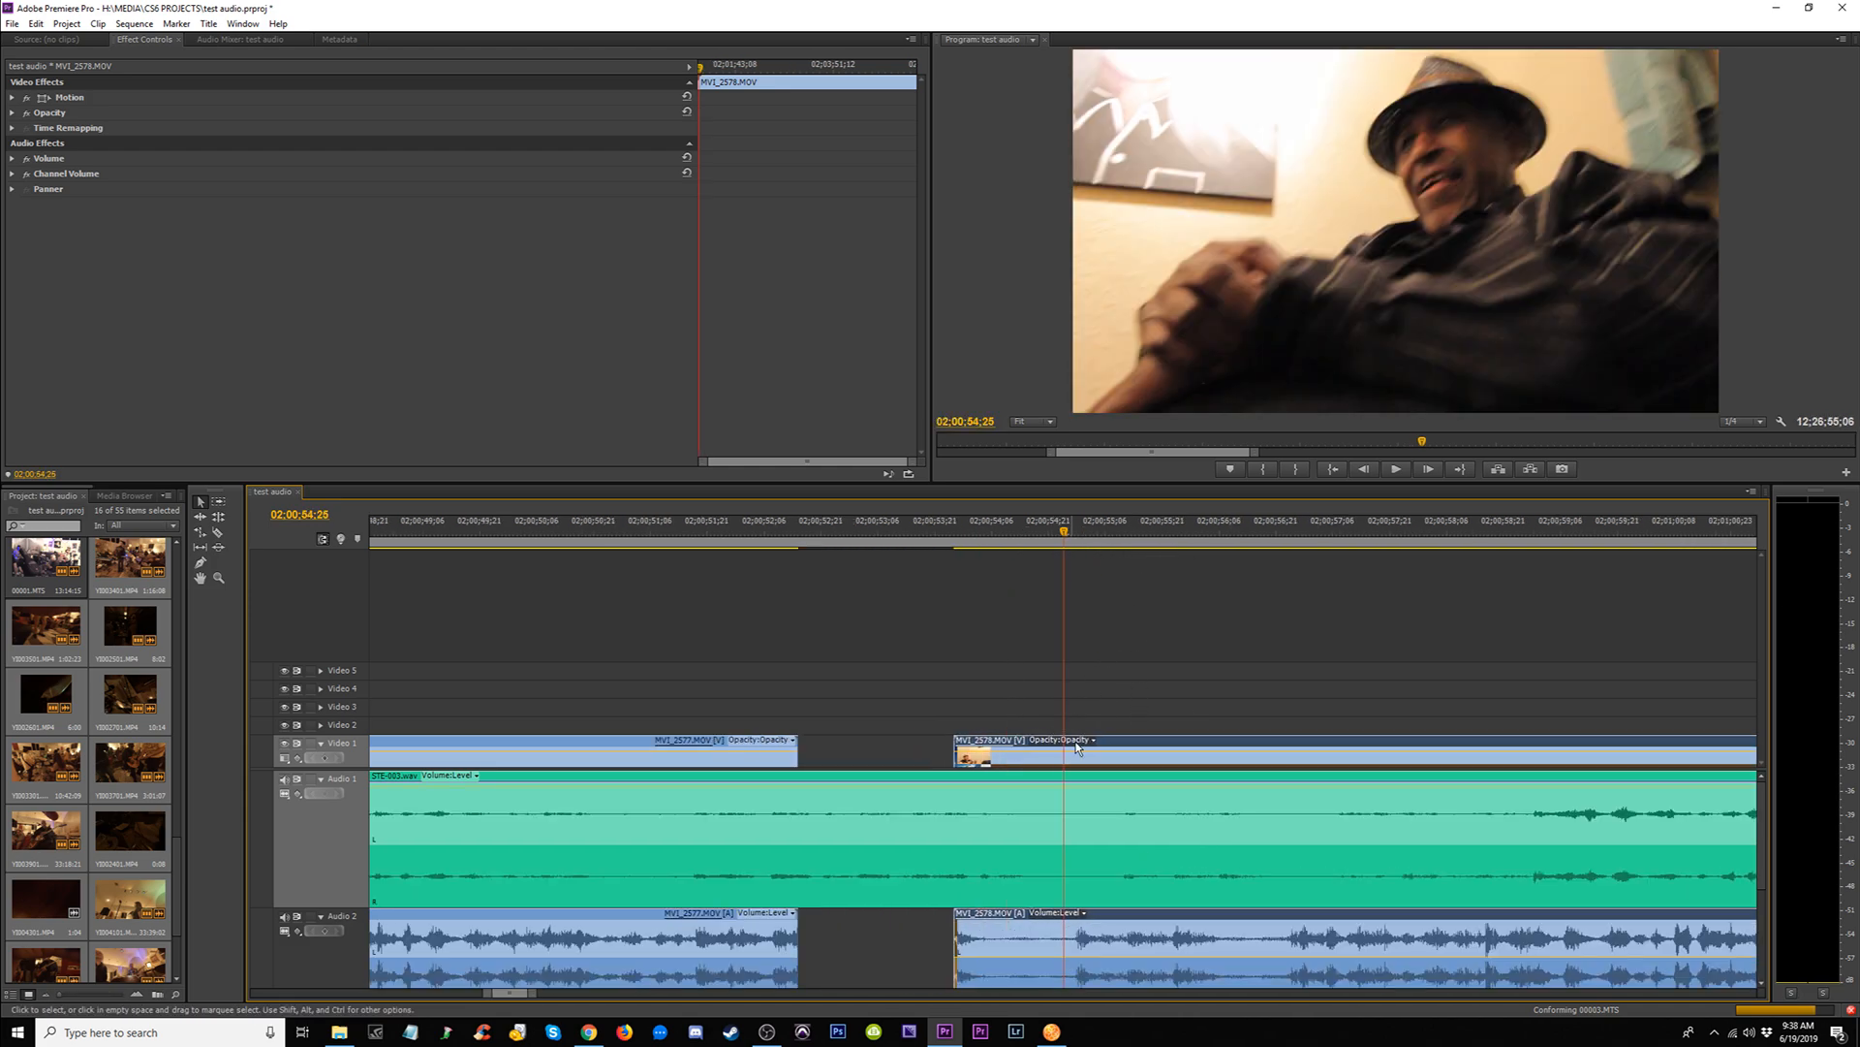
mouse_move(1020, 928)
mouse_down()
mouse_move(1066, 921)
mouse_move(1027, 921)
mouse_up()
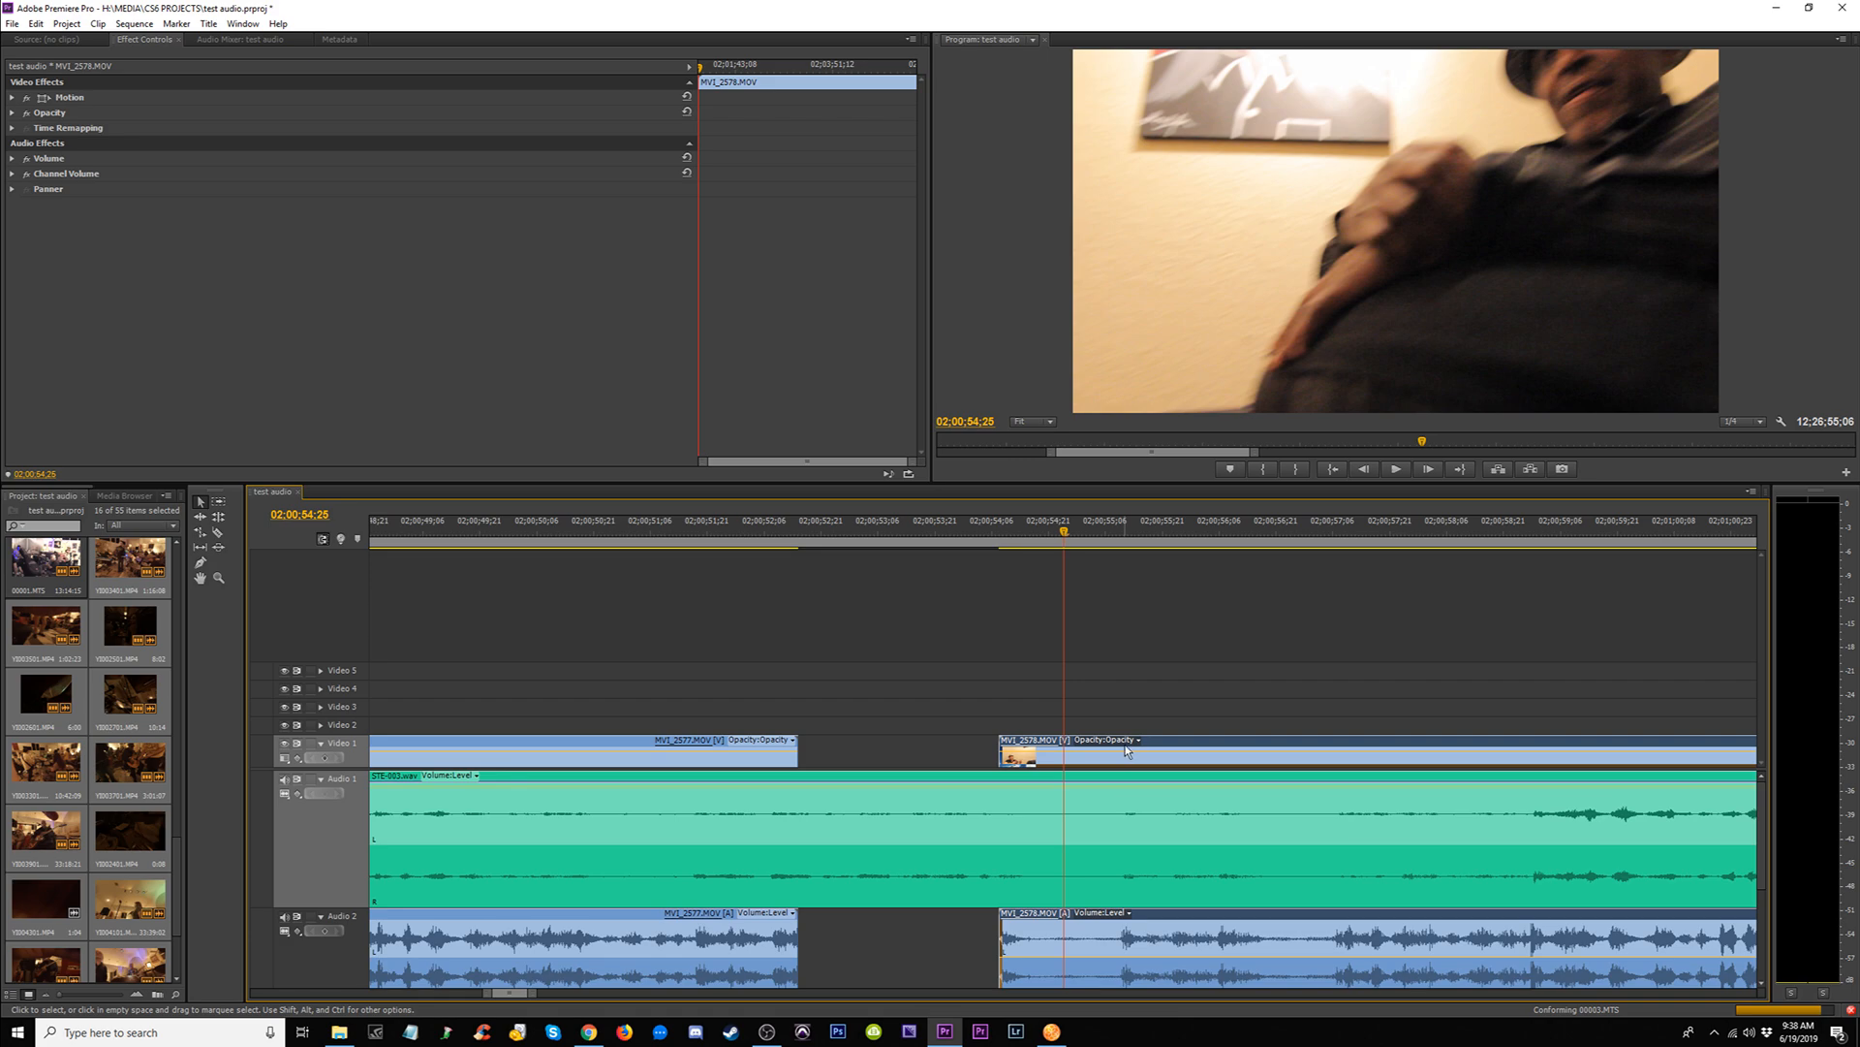
Step: Compare the waveforms of MVI_2578.MOV and STE-003.wav closely at about 02:00:55;12
click(1128, 532)
key(equal)
key(equal)
key(equal)
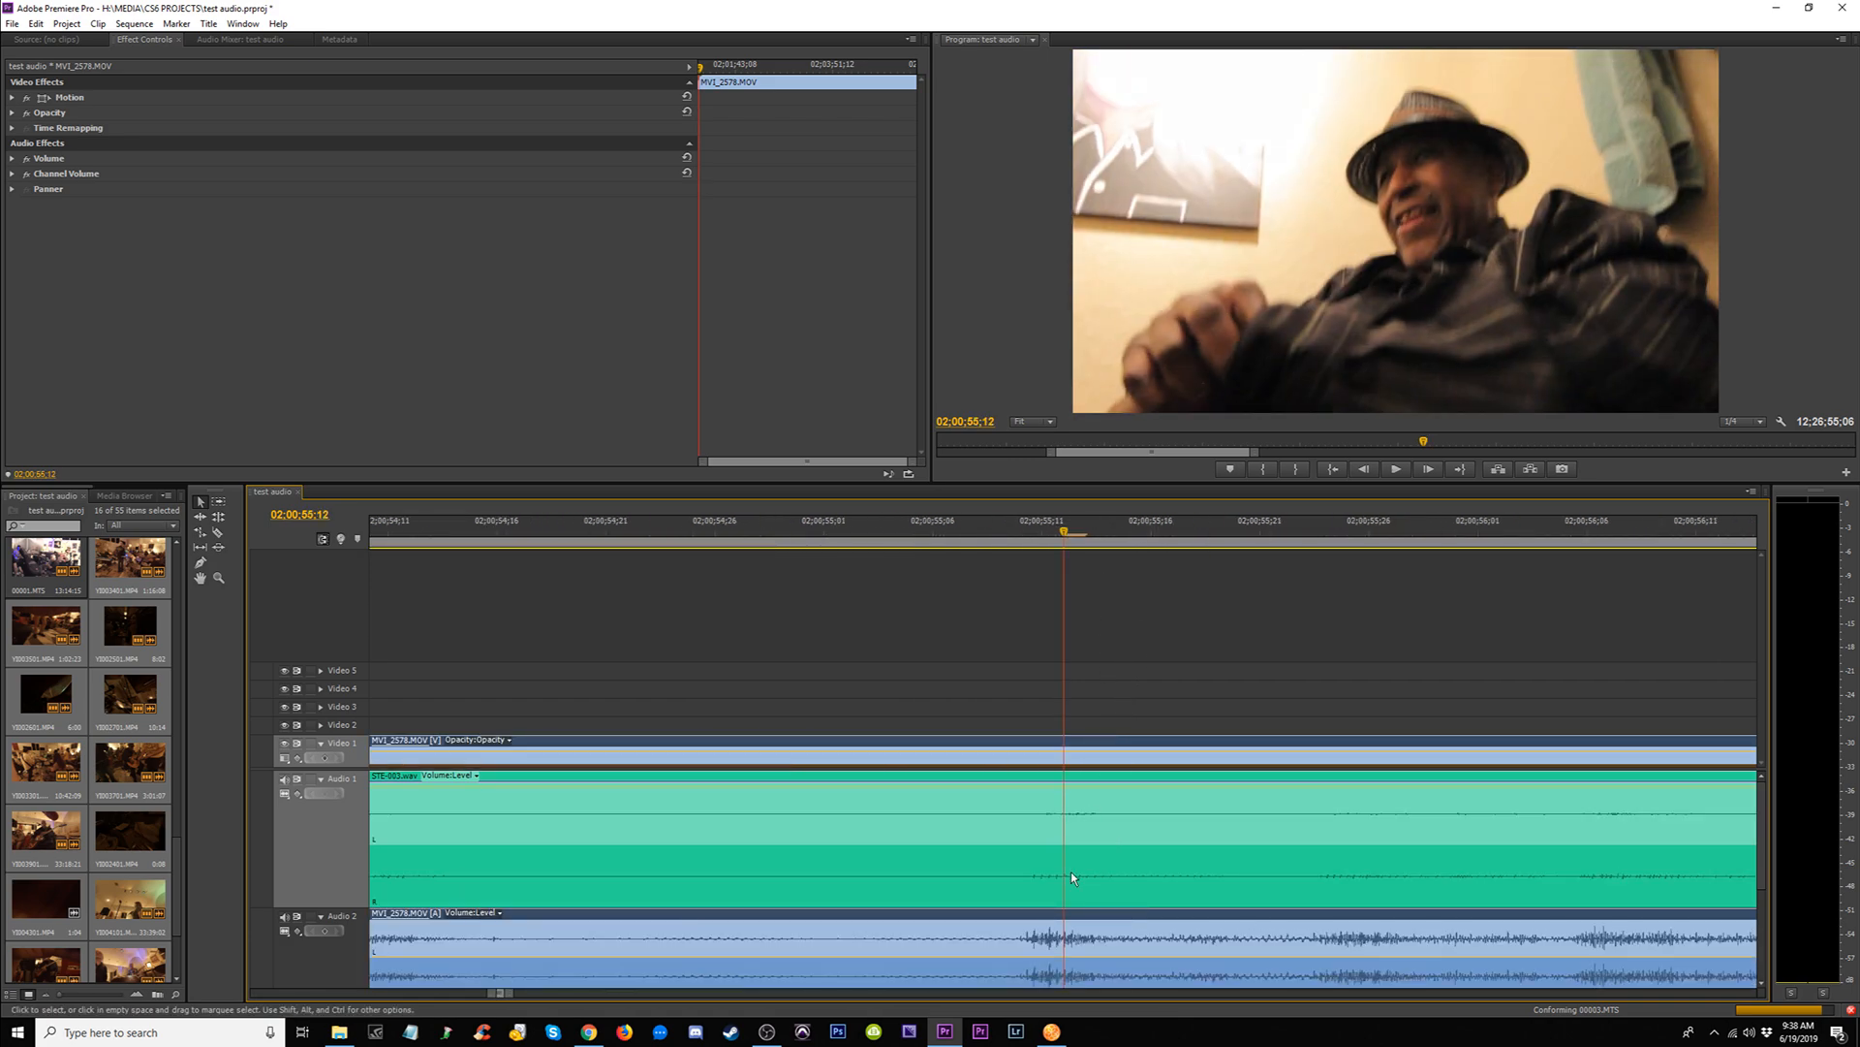
key(minus)
key(minus)
key(minus)
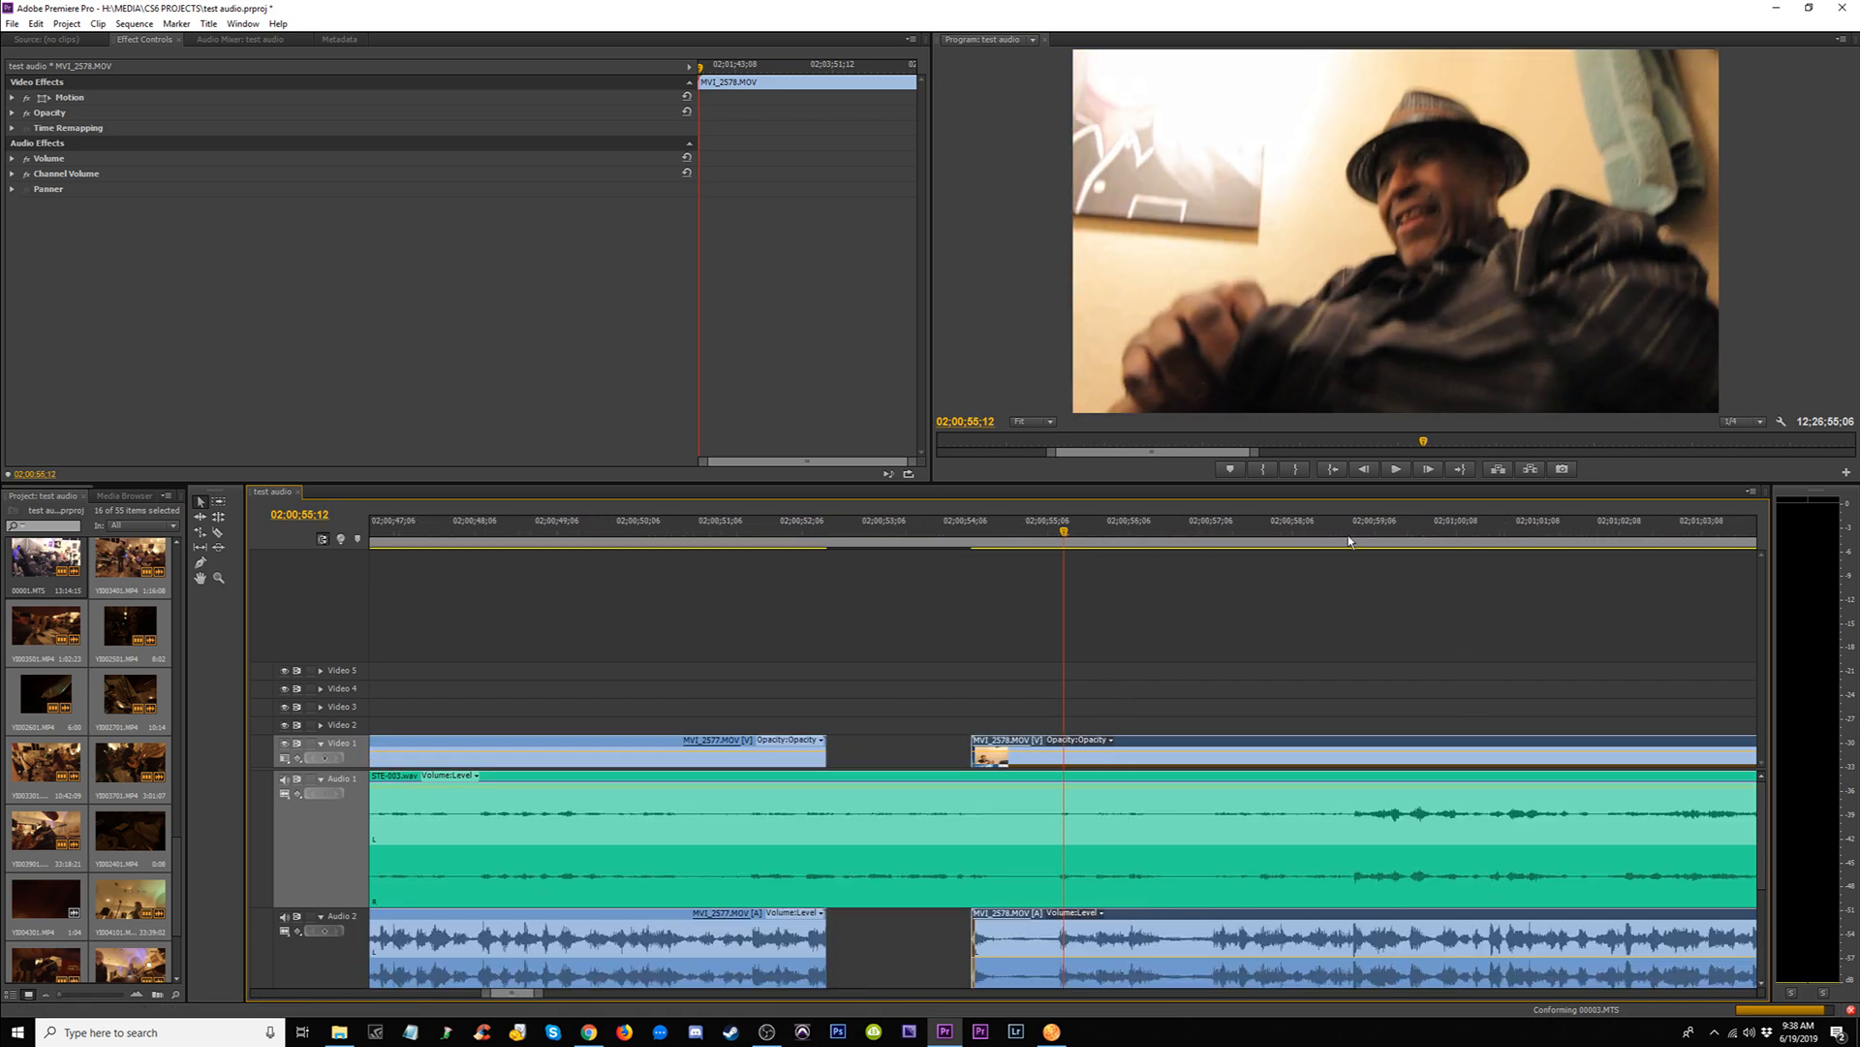
Step: Nudge MVI_2578.MOV about one frame later so its waveform peak at about 02:00:59 lines up with STE-003.wav
click(1353, 533)
key(equal)
key(equal)
key(equal)
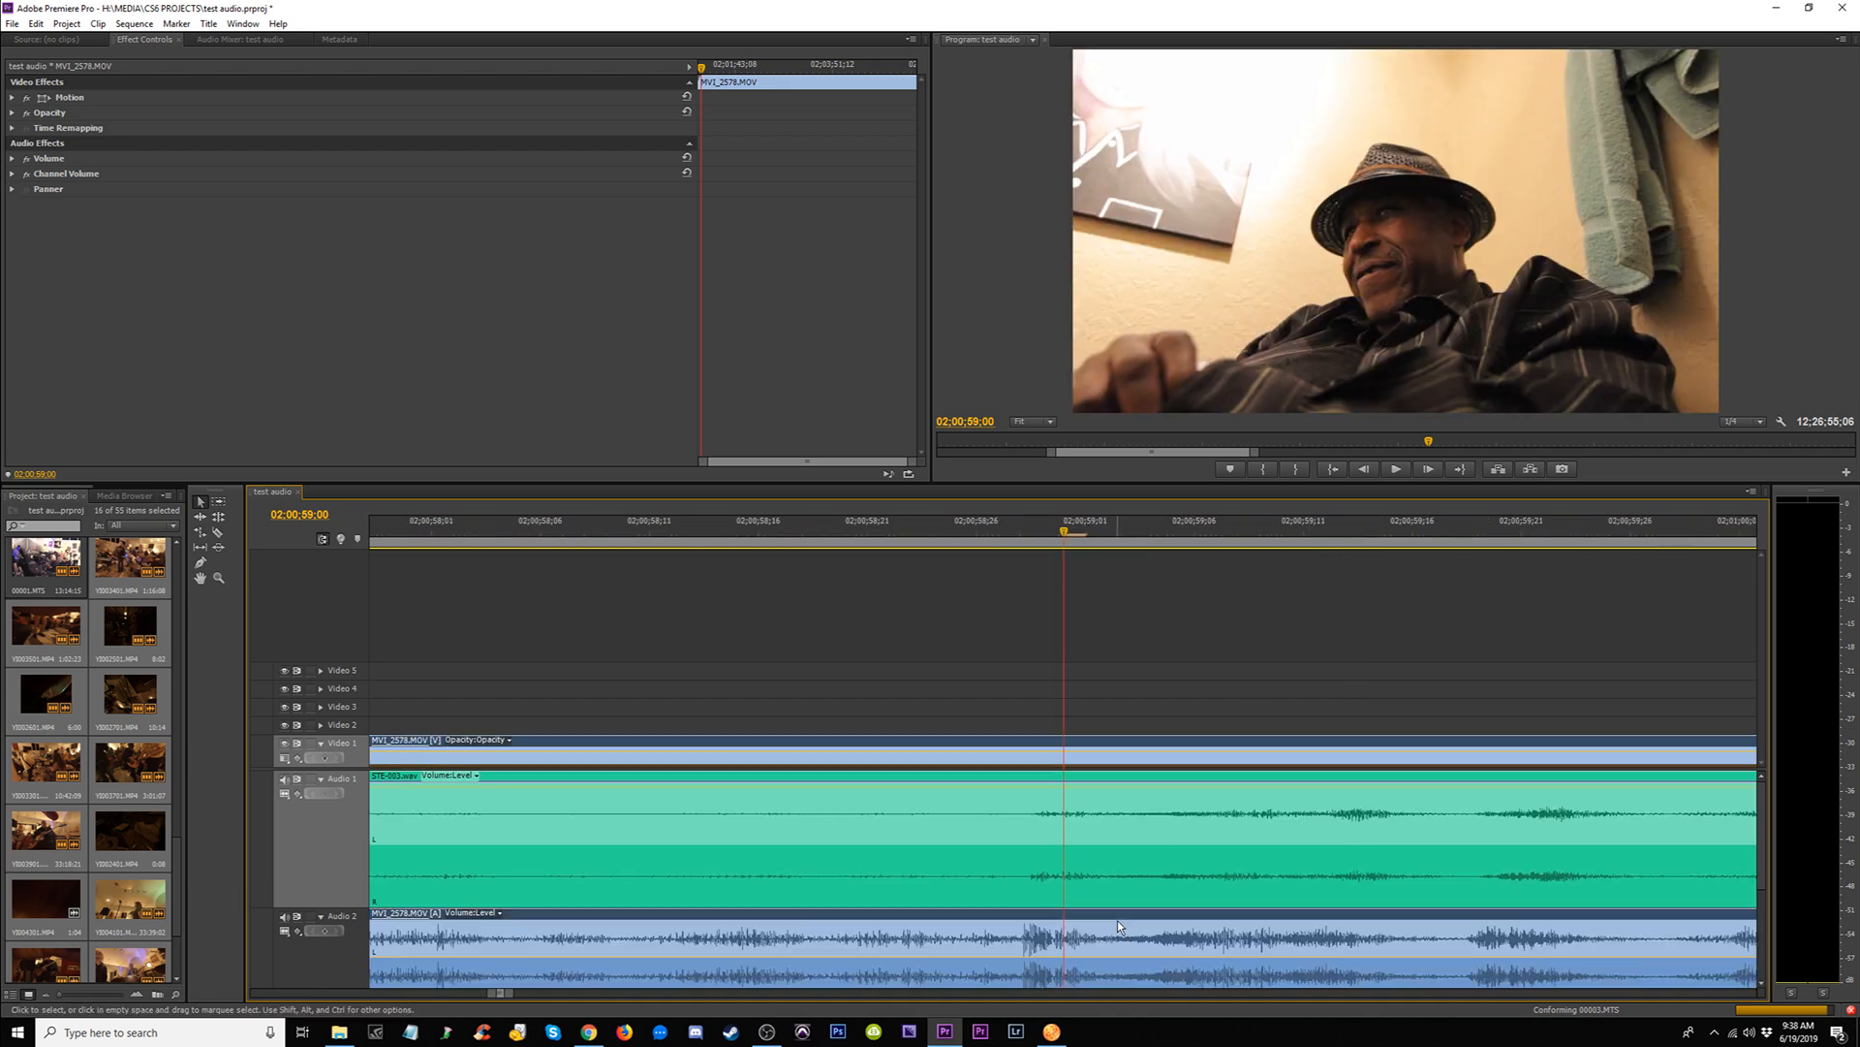
key(minus)
key(minus)
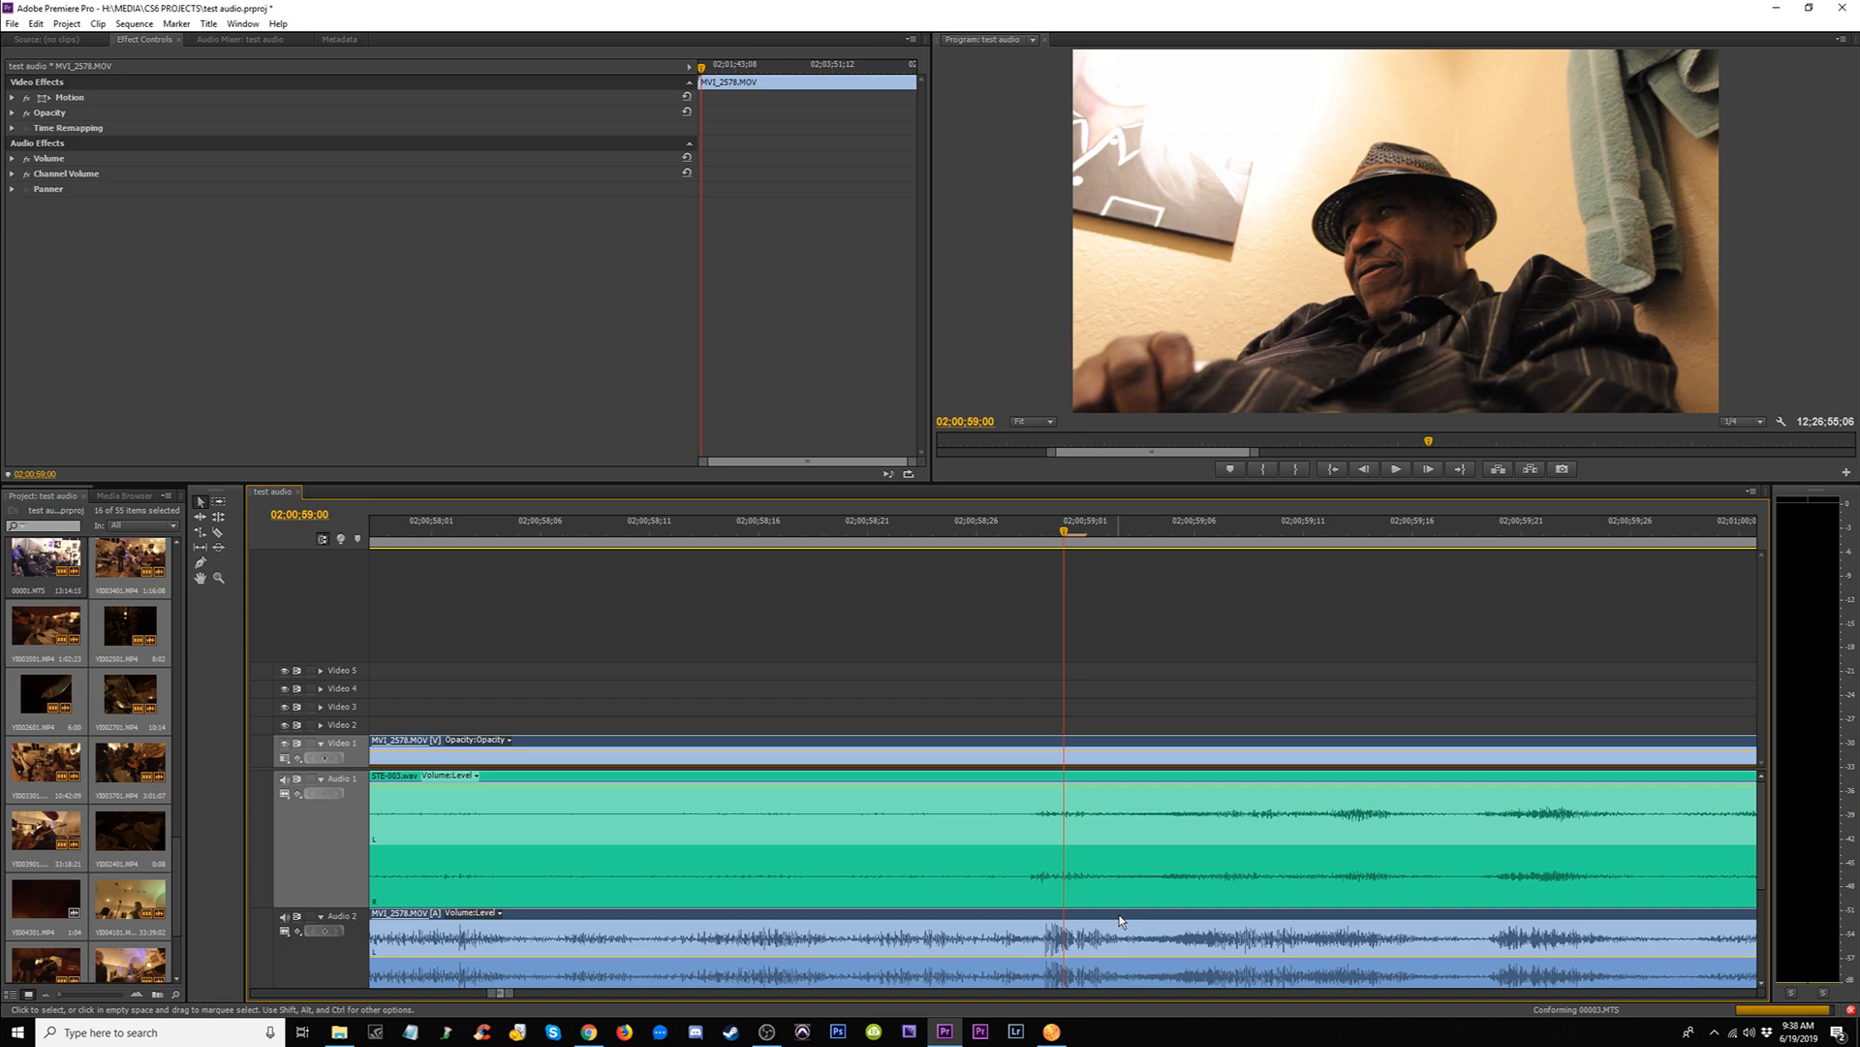
key(minus)
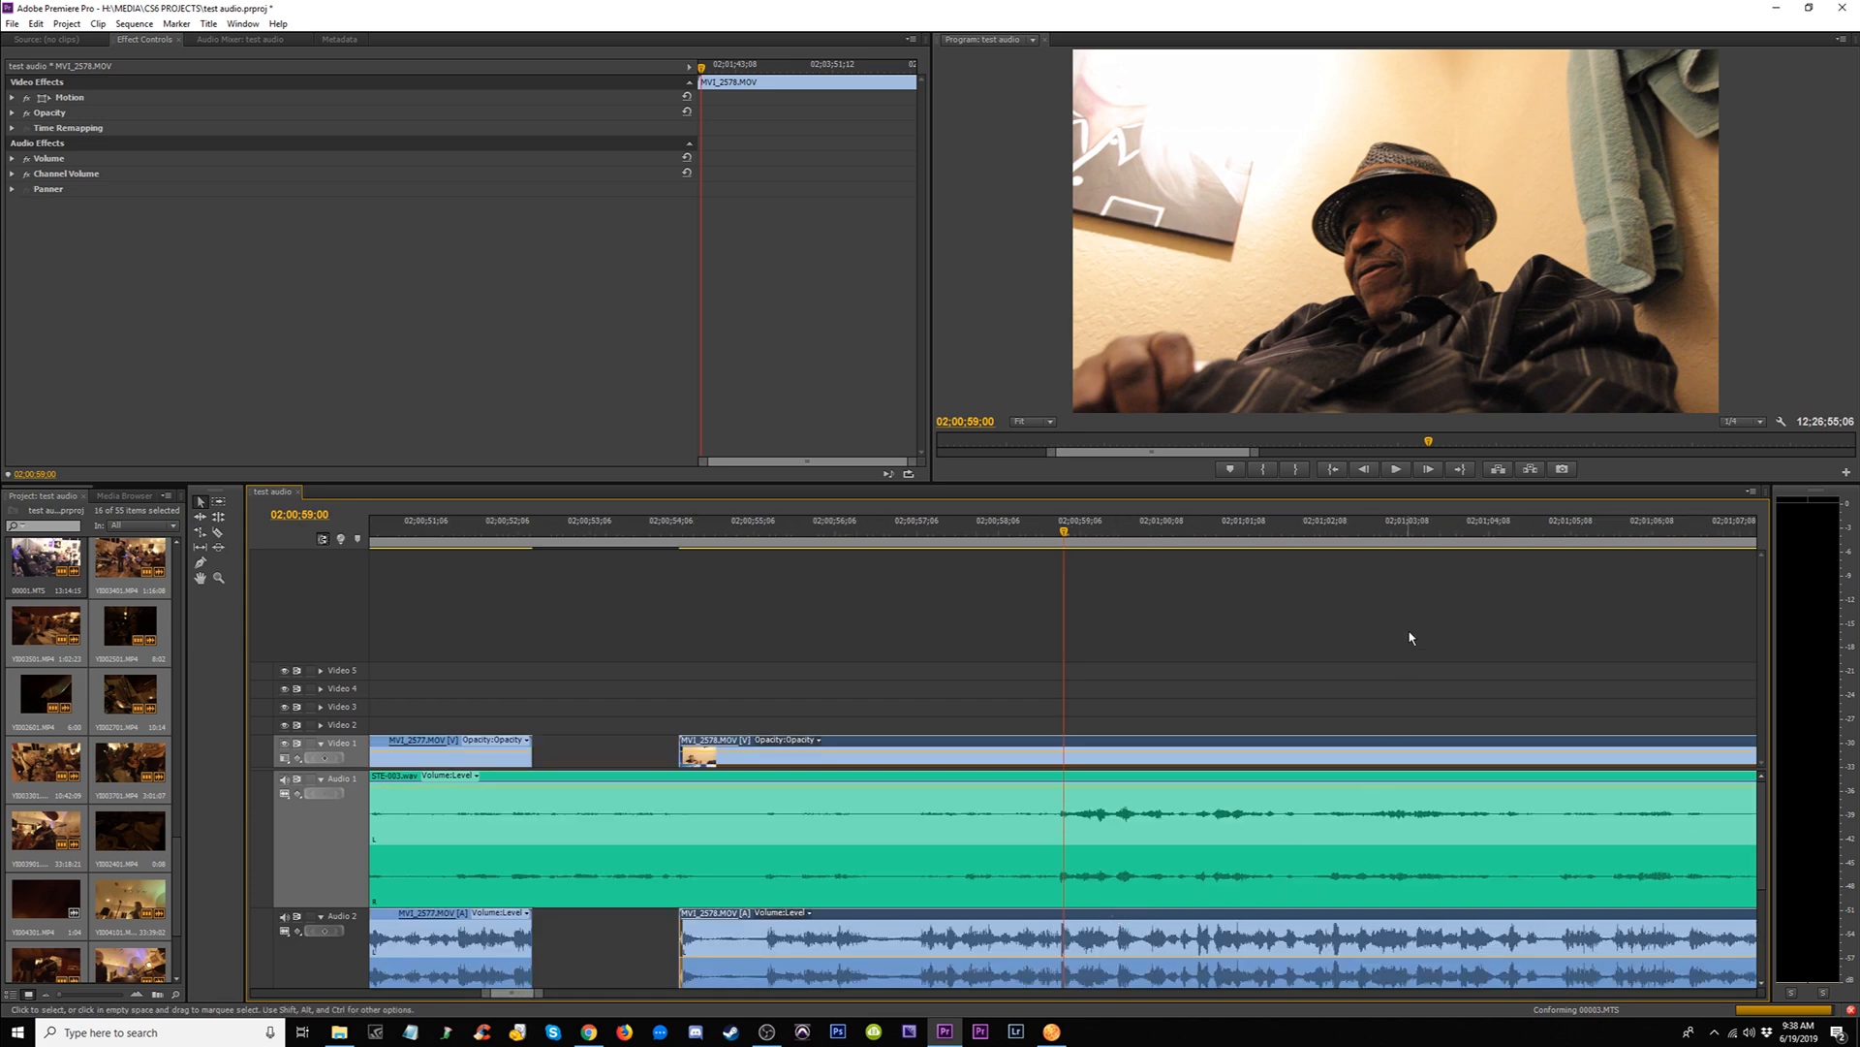
Step: Compare the MVI_2578.MOV and STE-003.wav waveforms around 02:01:02;12 and play that passage to check the sync
click(1337, 537)
key(equal)
key(equal)
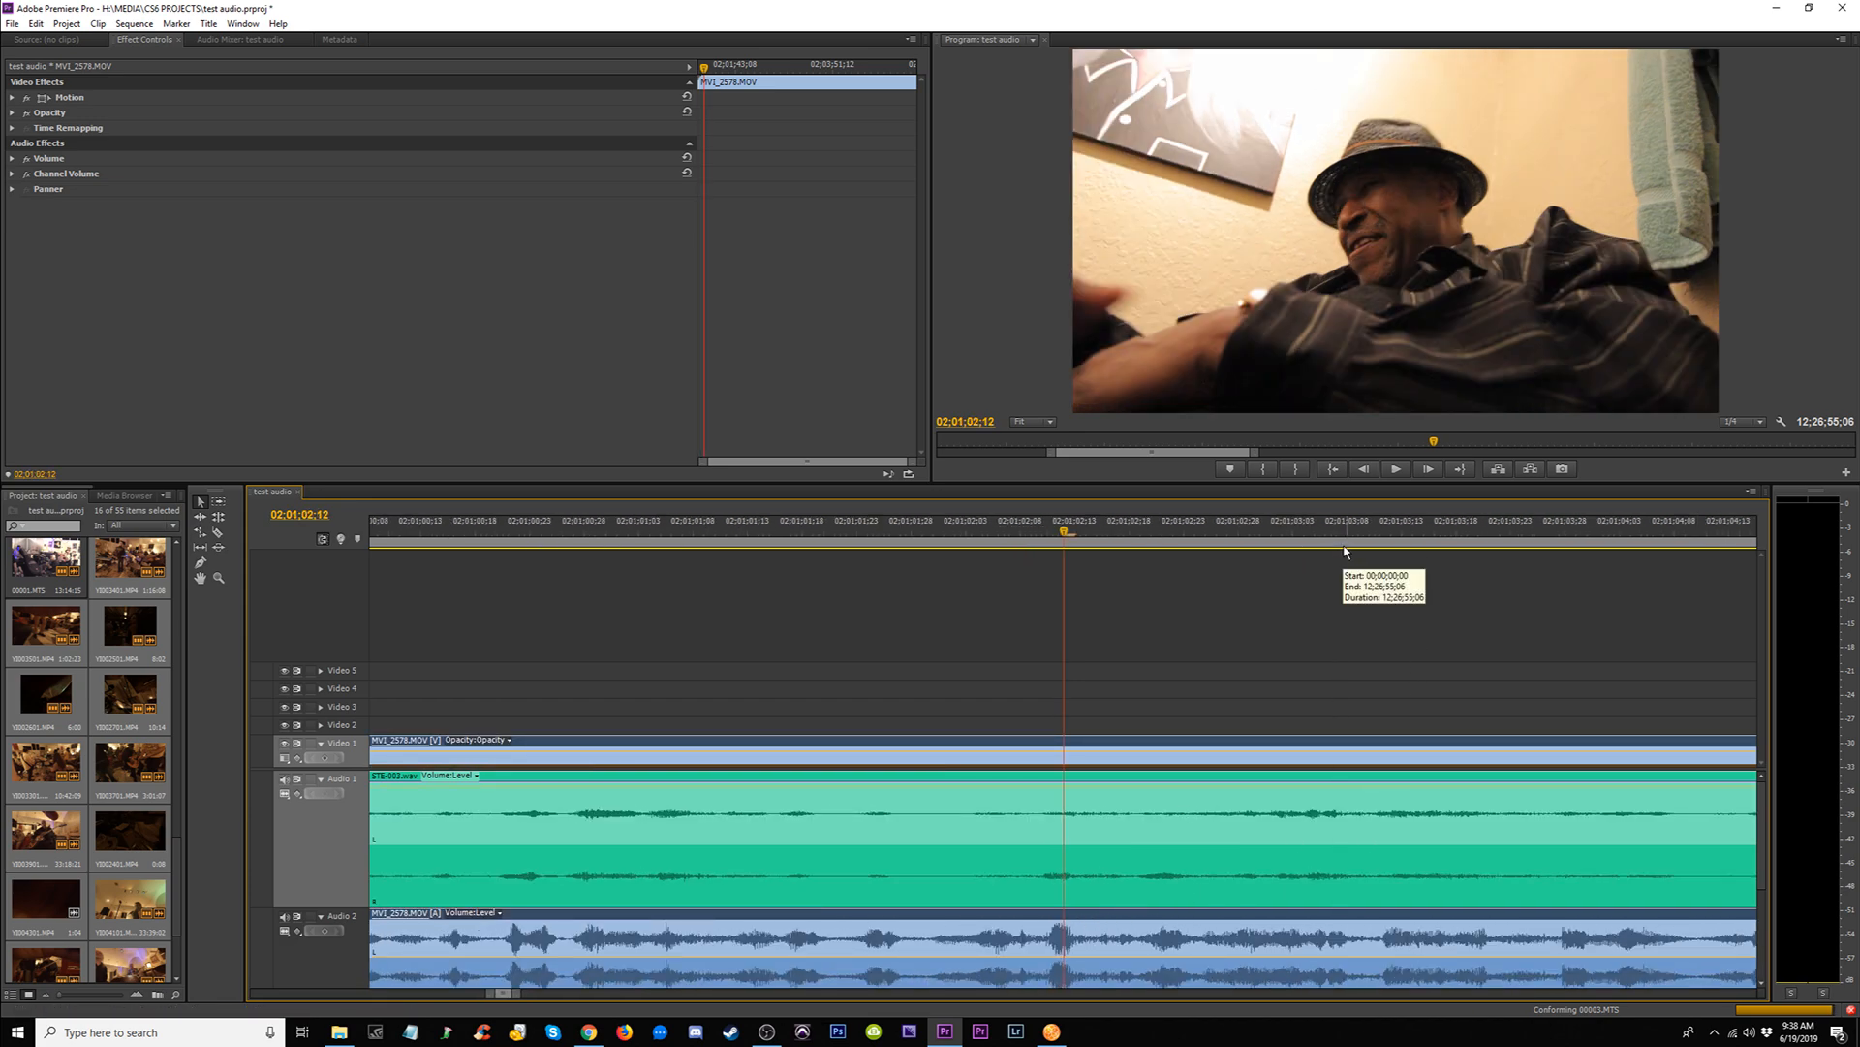
key(minus)
key(minus)
key(minus)
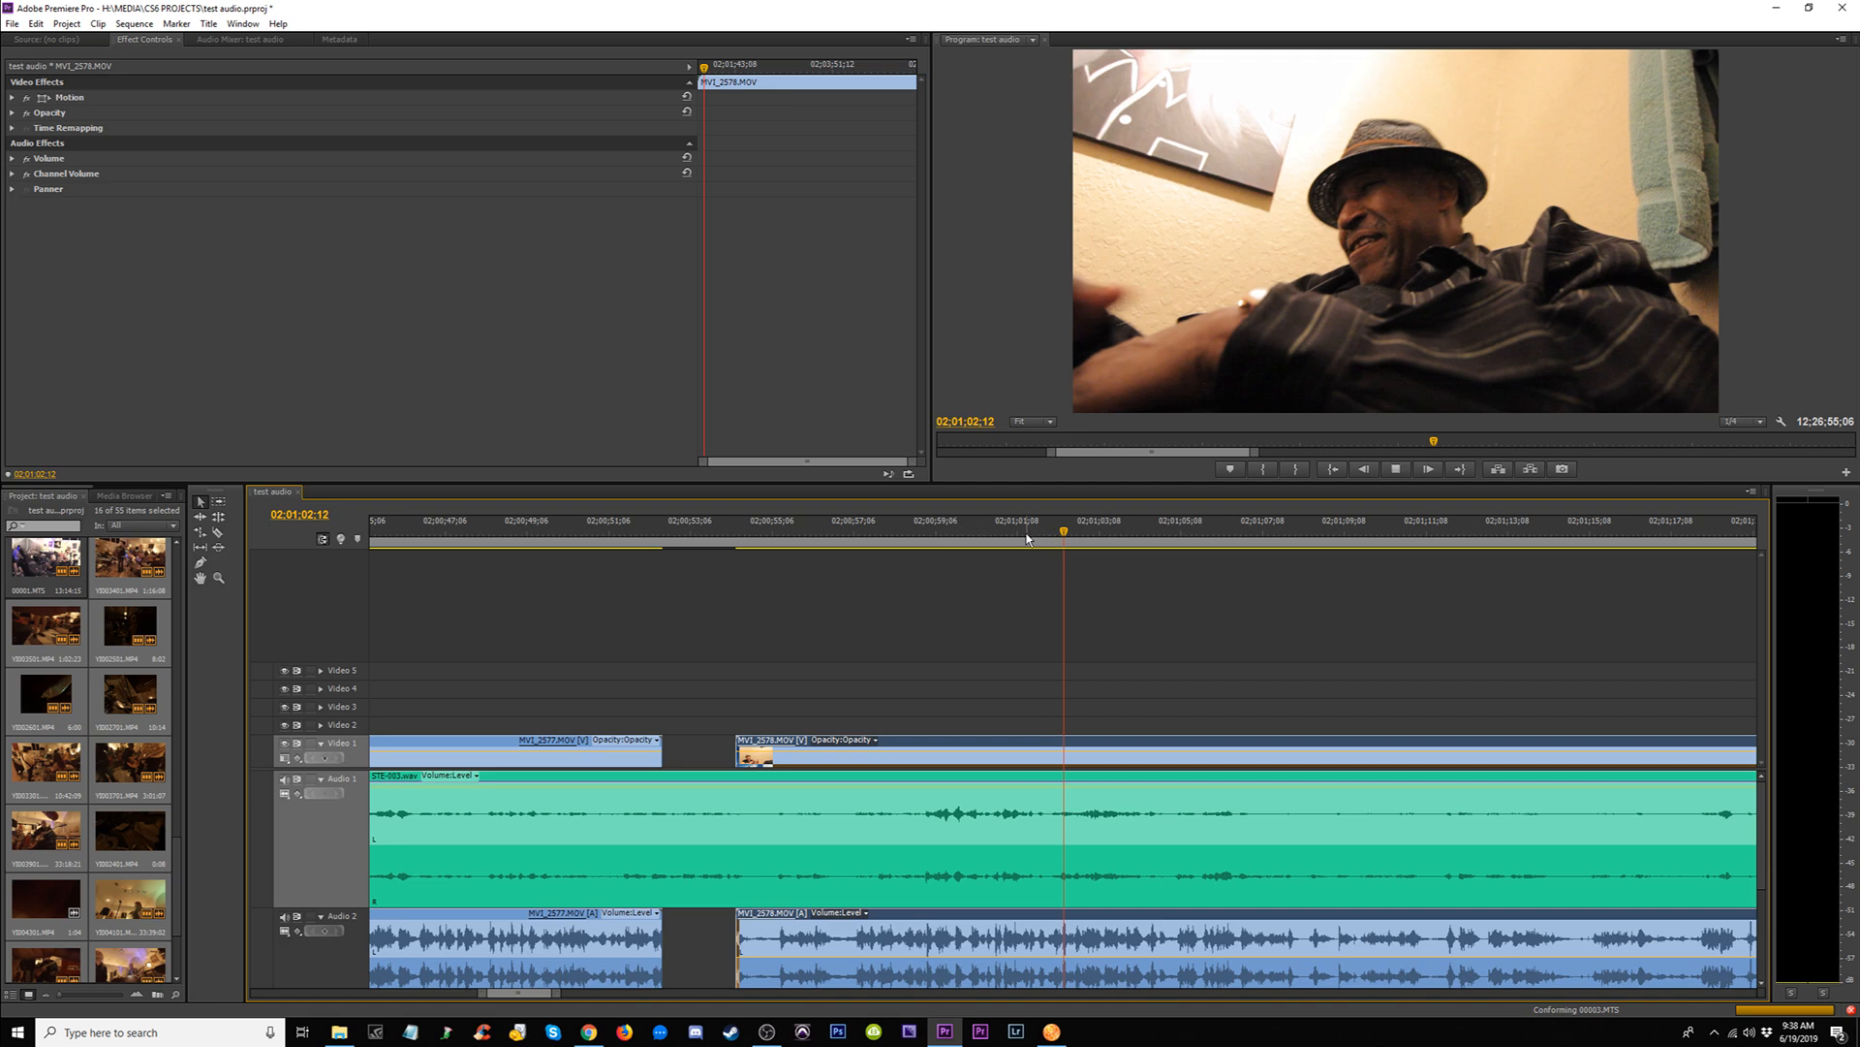
key(space)
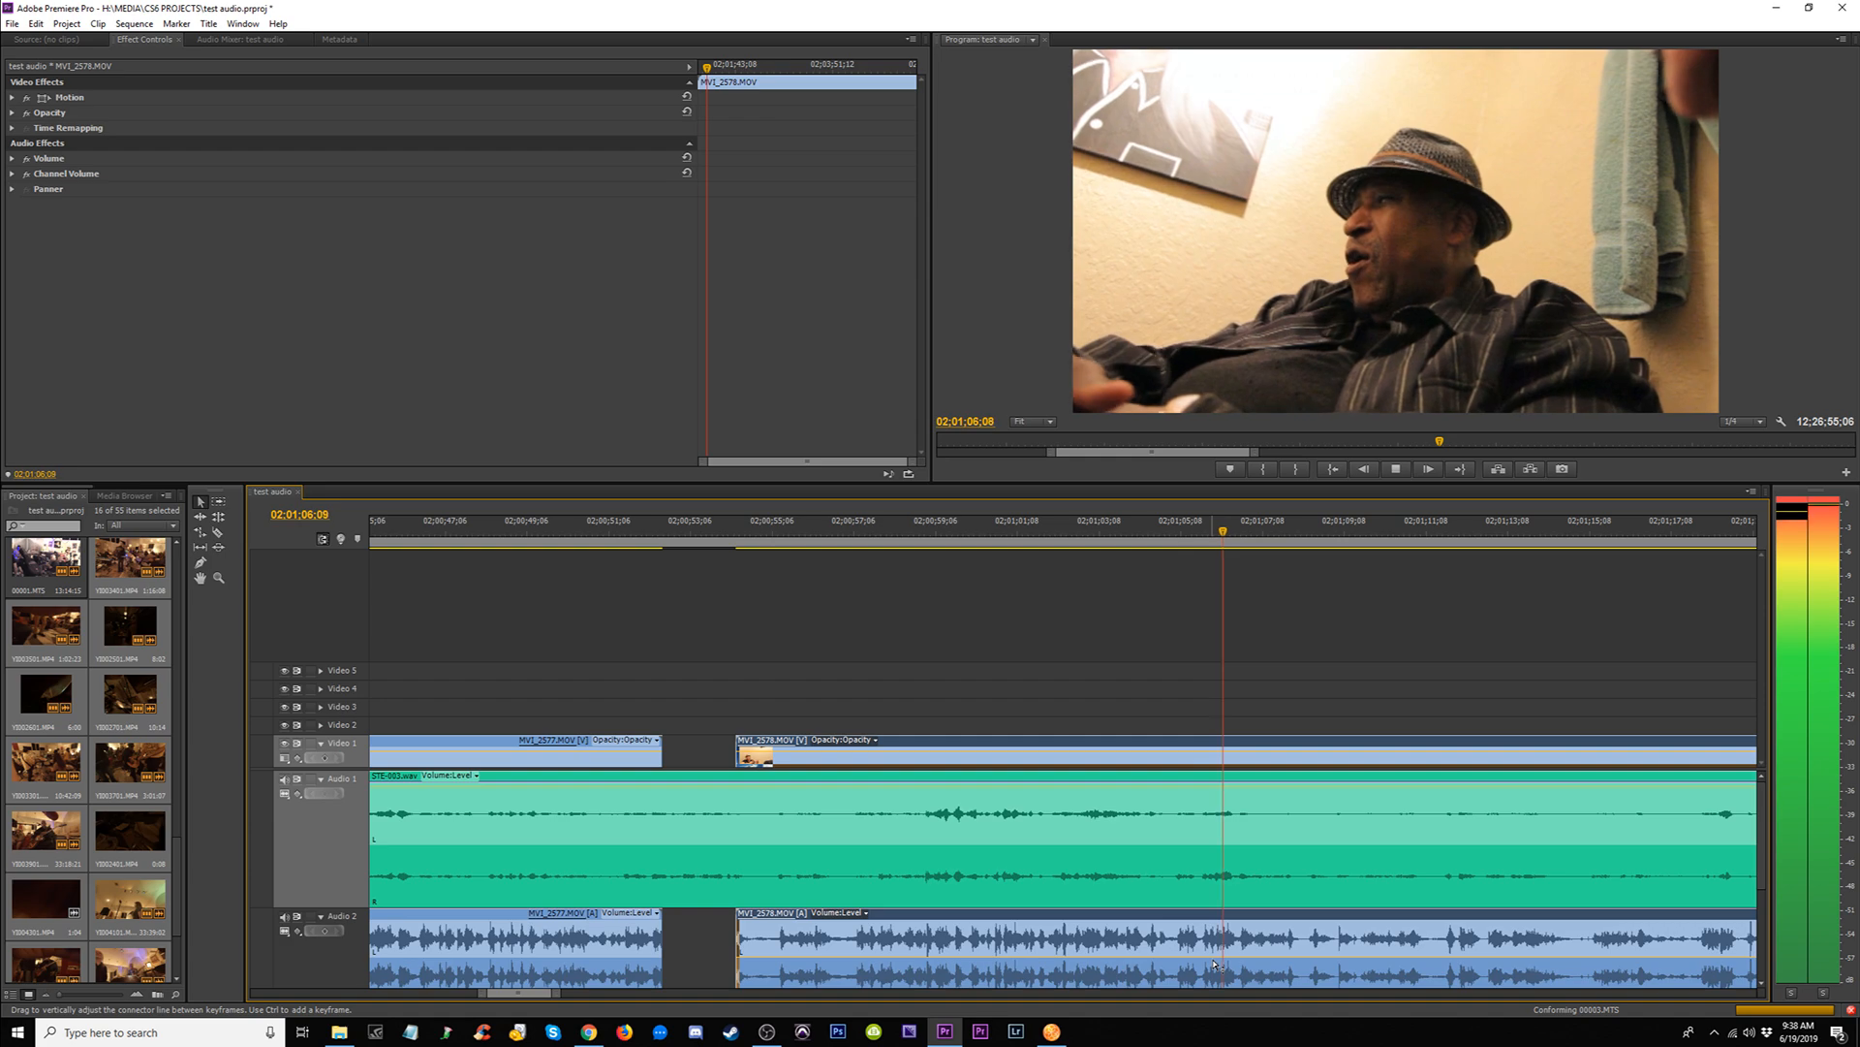
Step: Play MVI_2578.MOV from about 02:01:06 and again near 02:03:05 to check its sync with STE-003.wav
key(space)
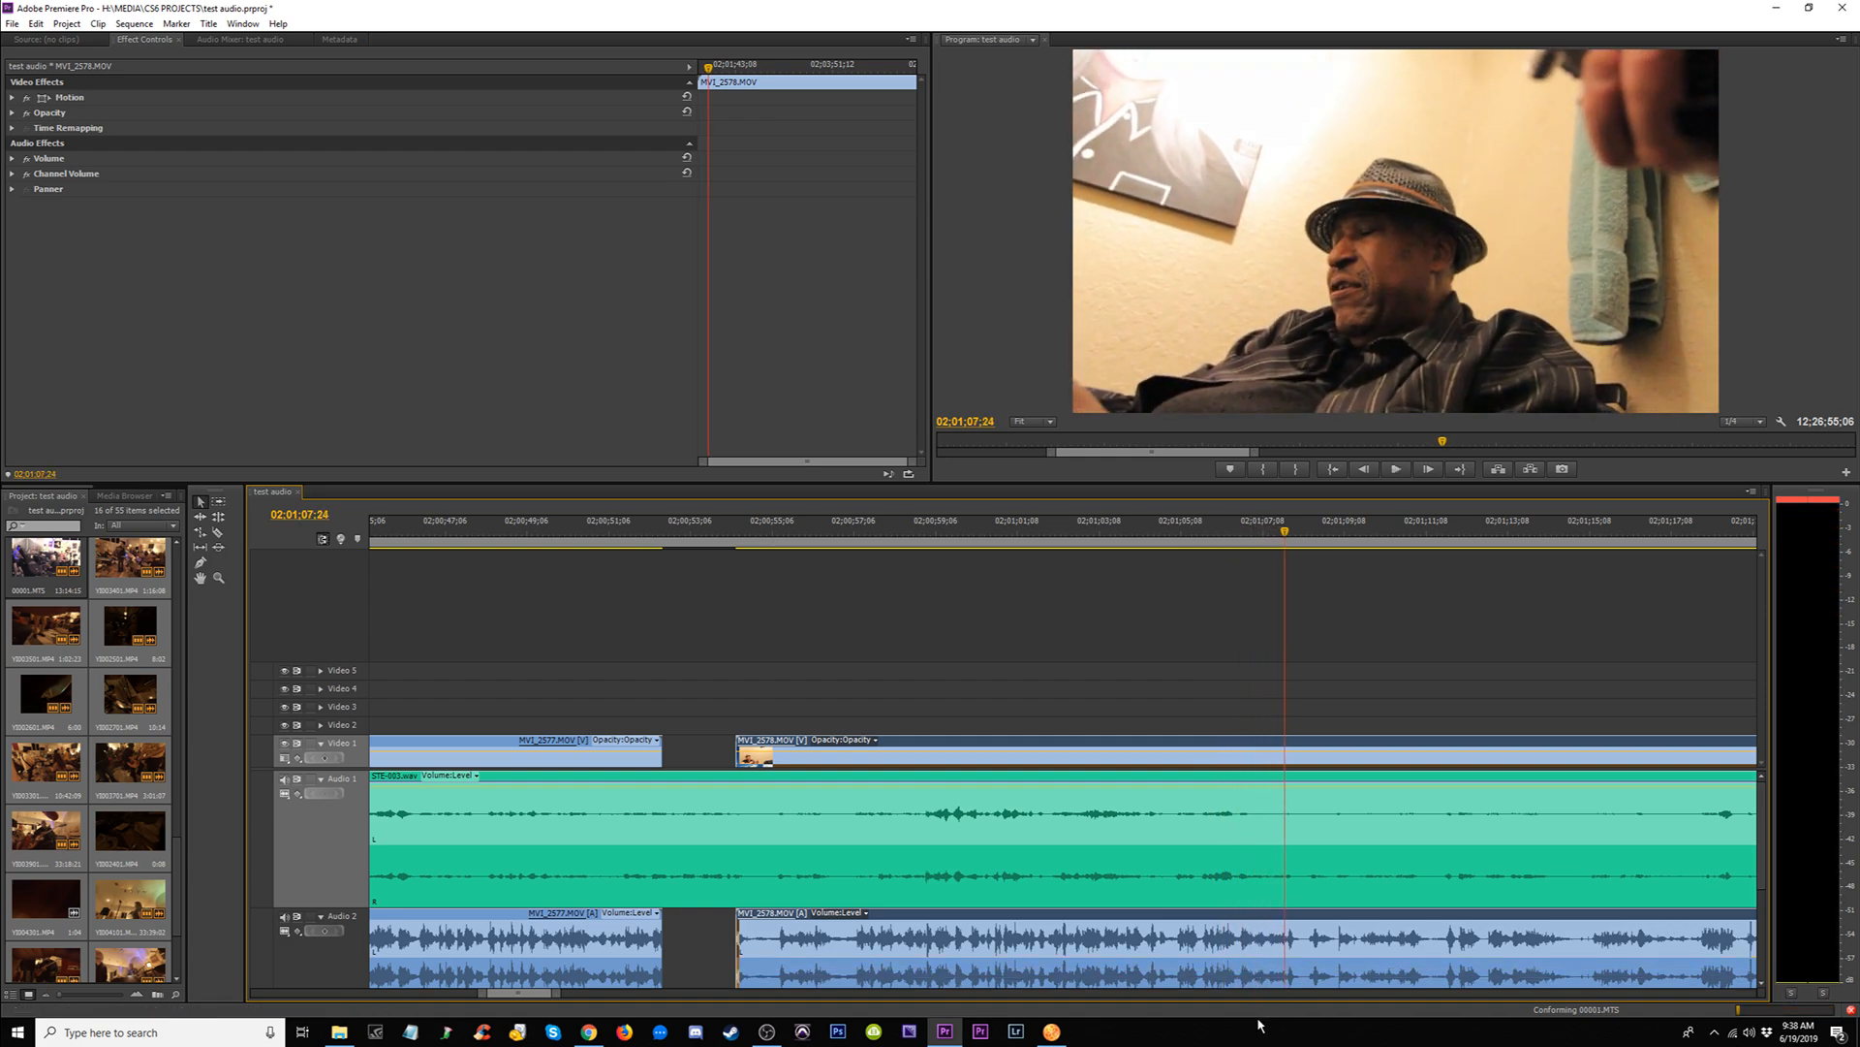
key(space)
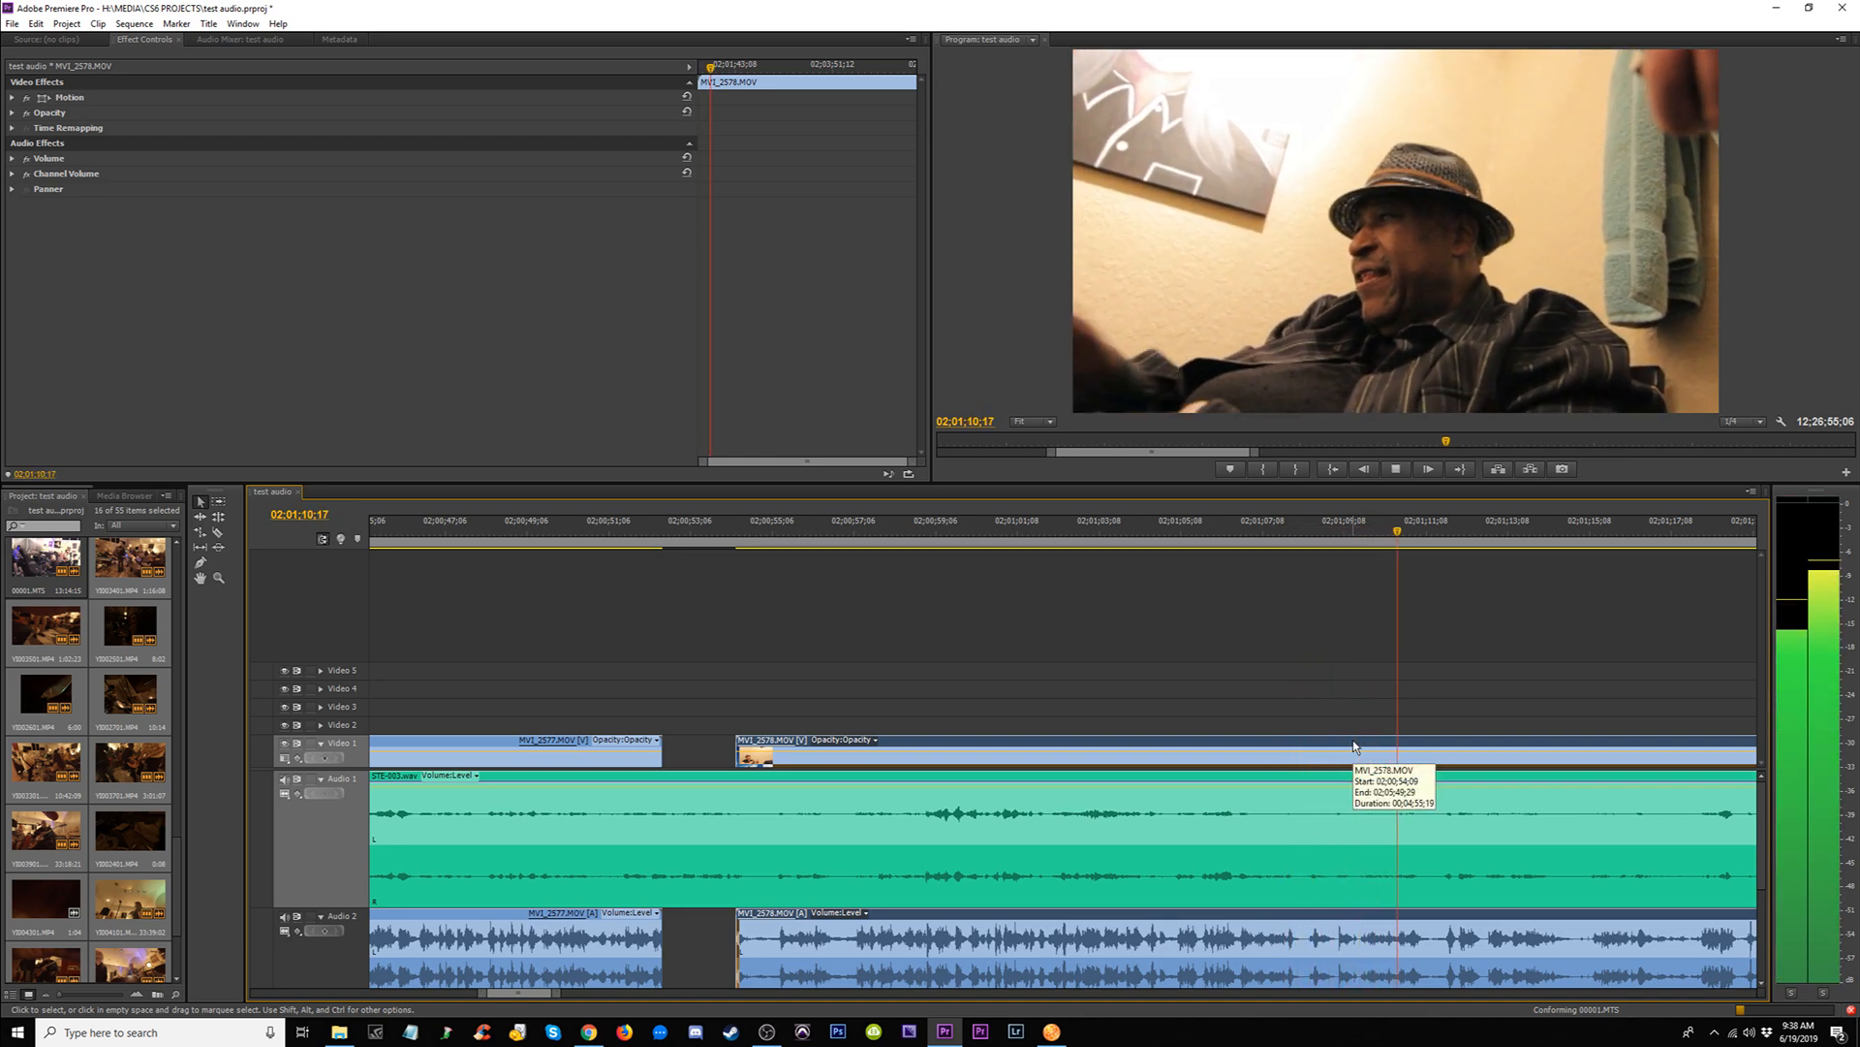
click(724, 755)
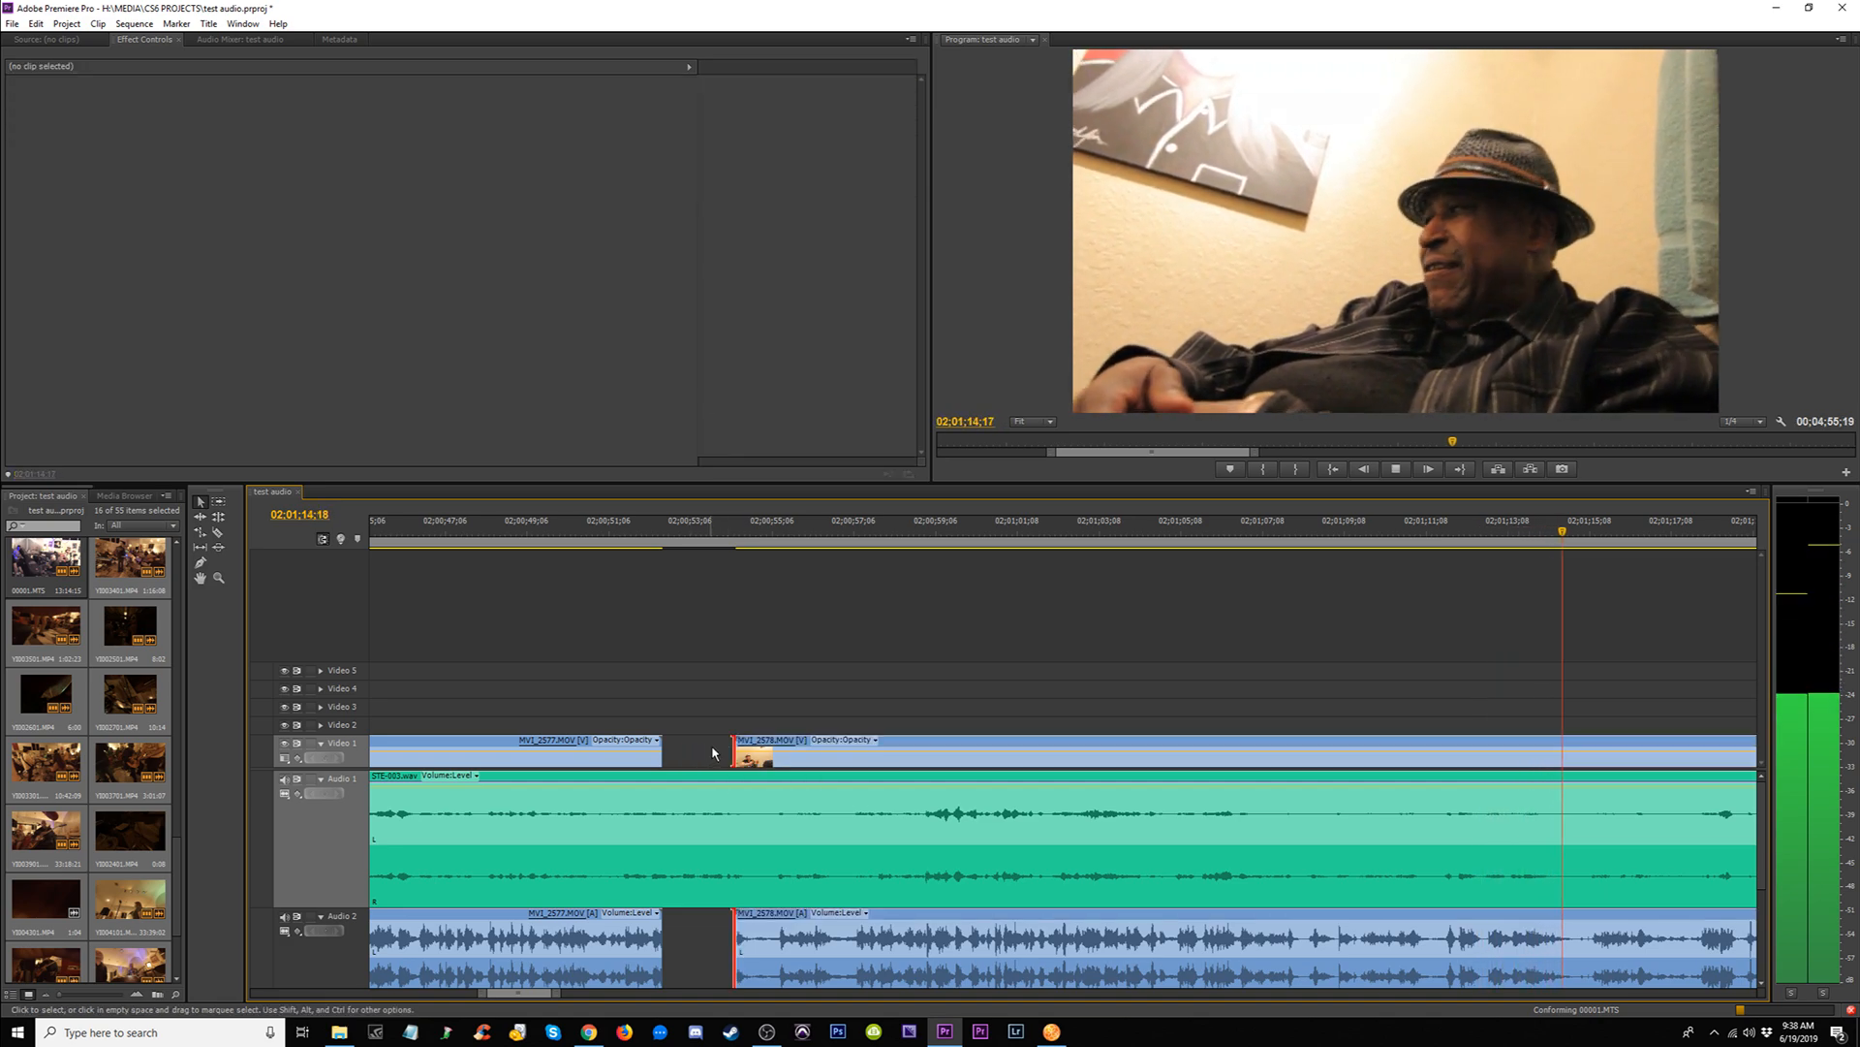
key(minus)
key(minus)
key(minus)
key(minus)
key(minus)
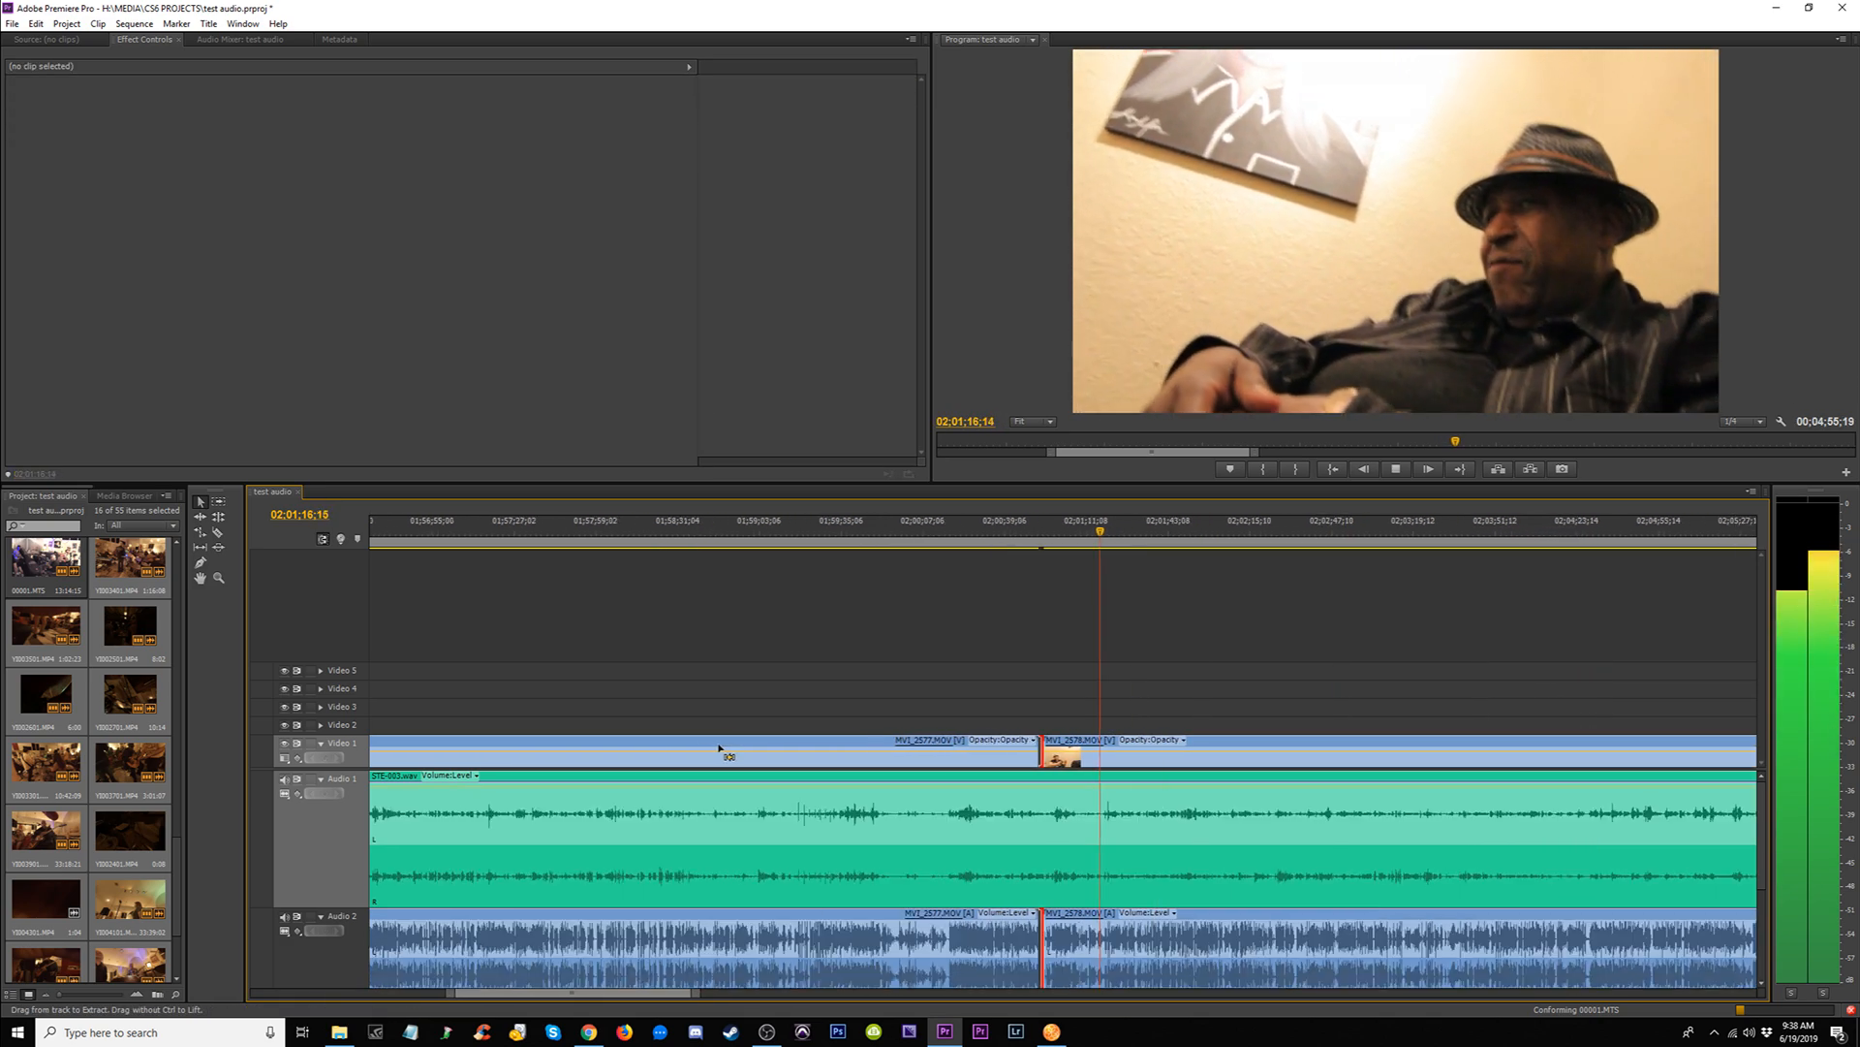
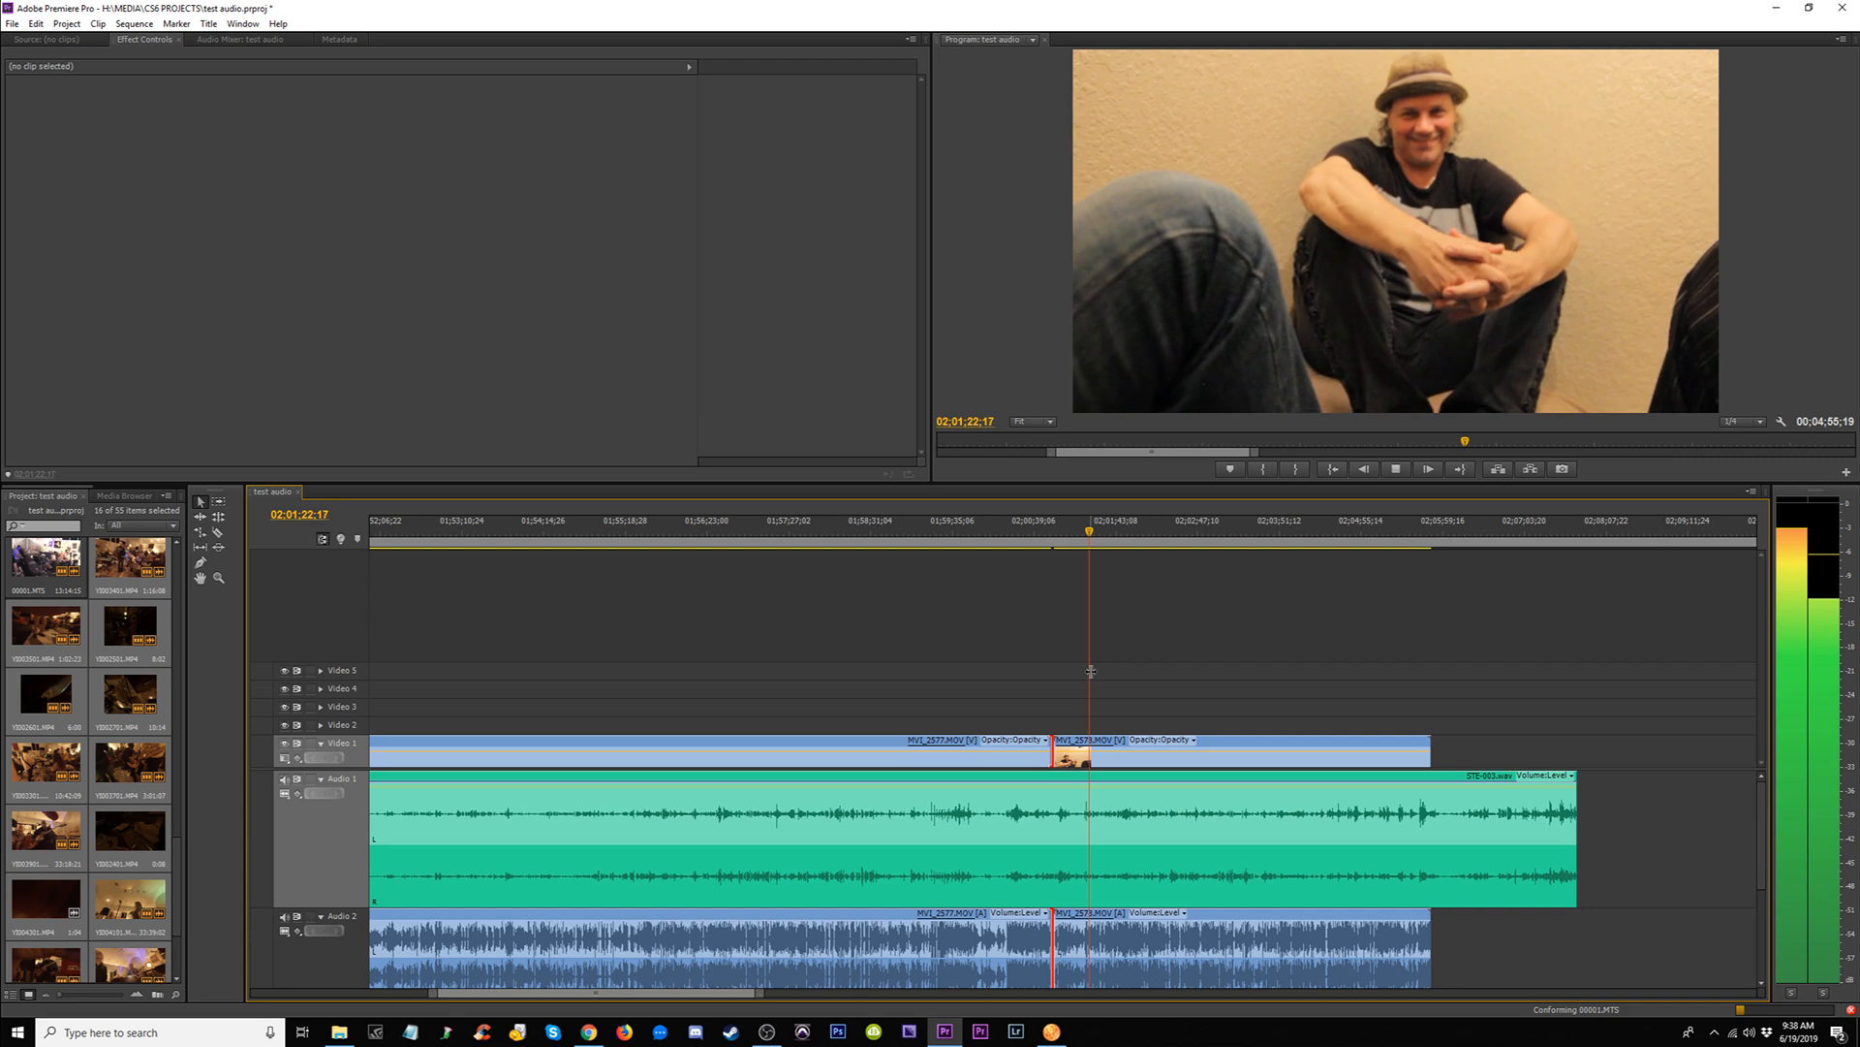
key(space)
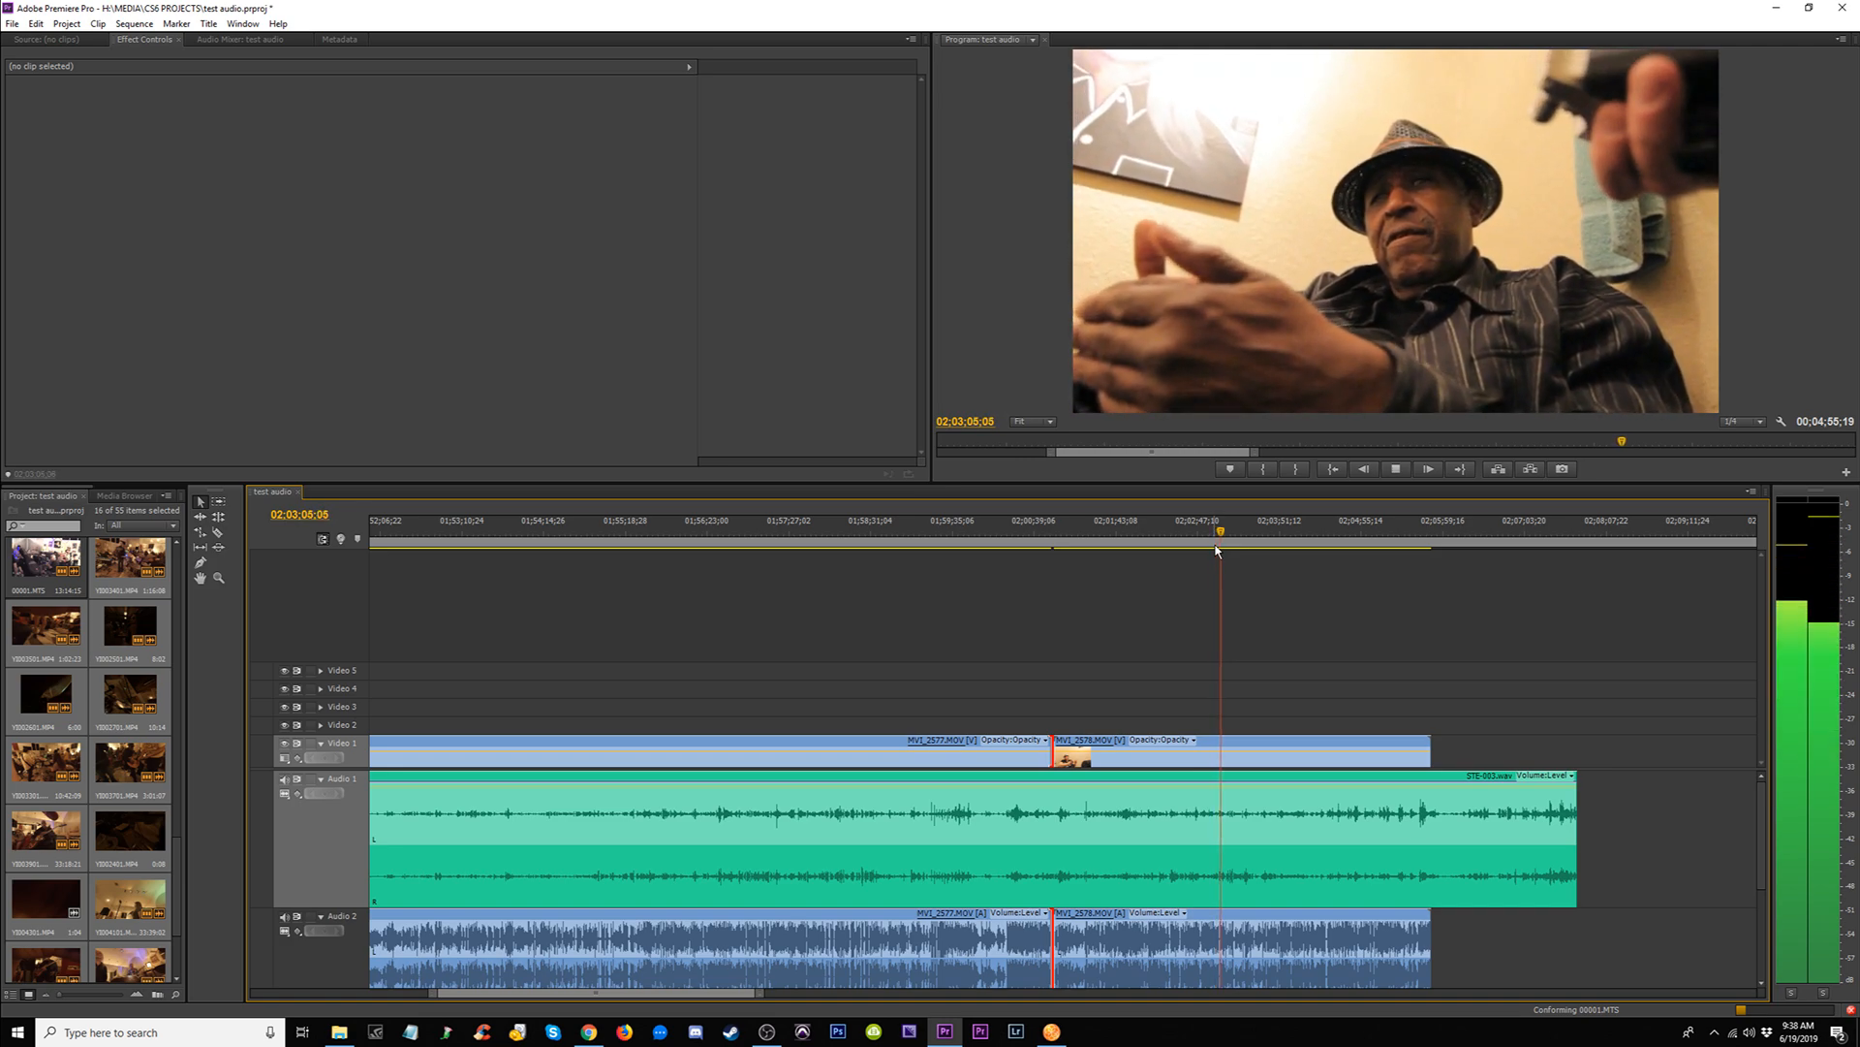
key(space)
key(minus)
key(minus)
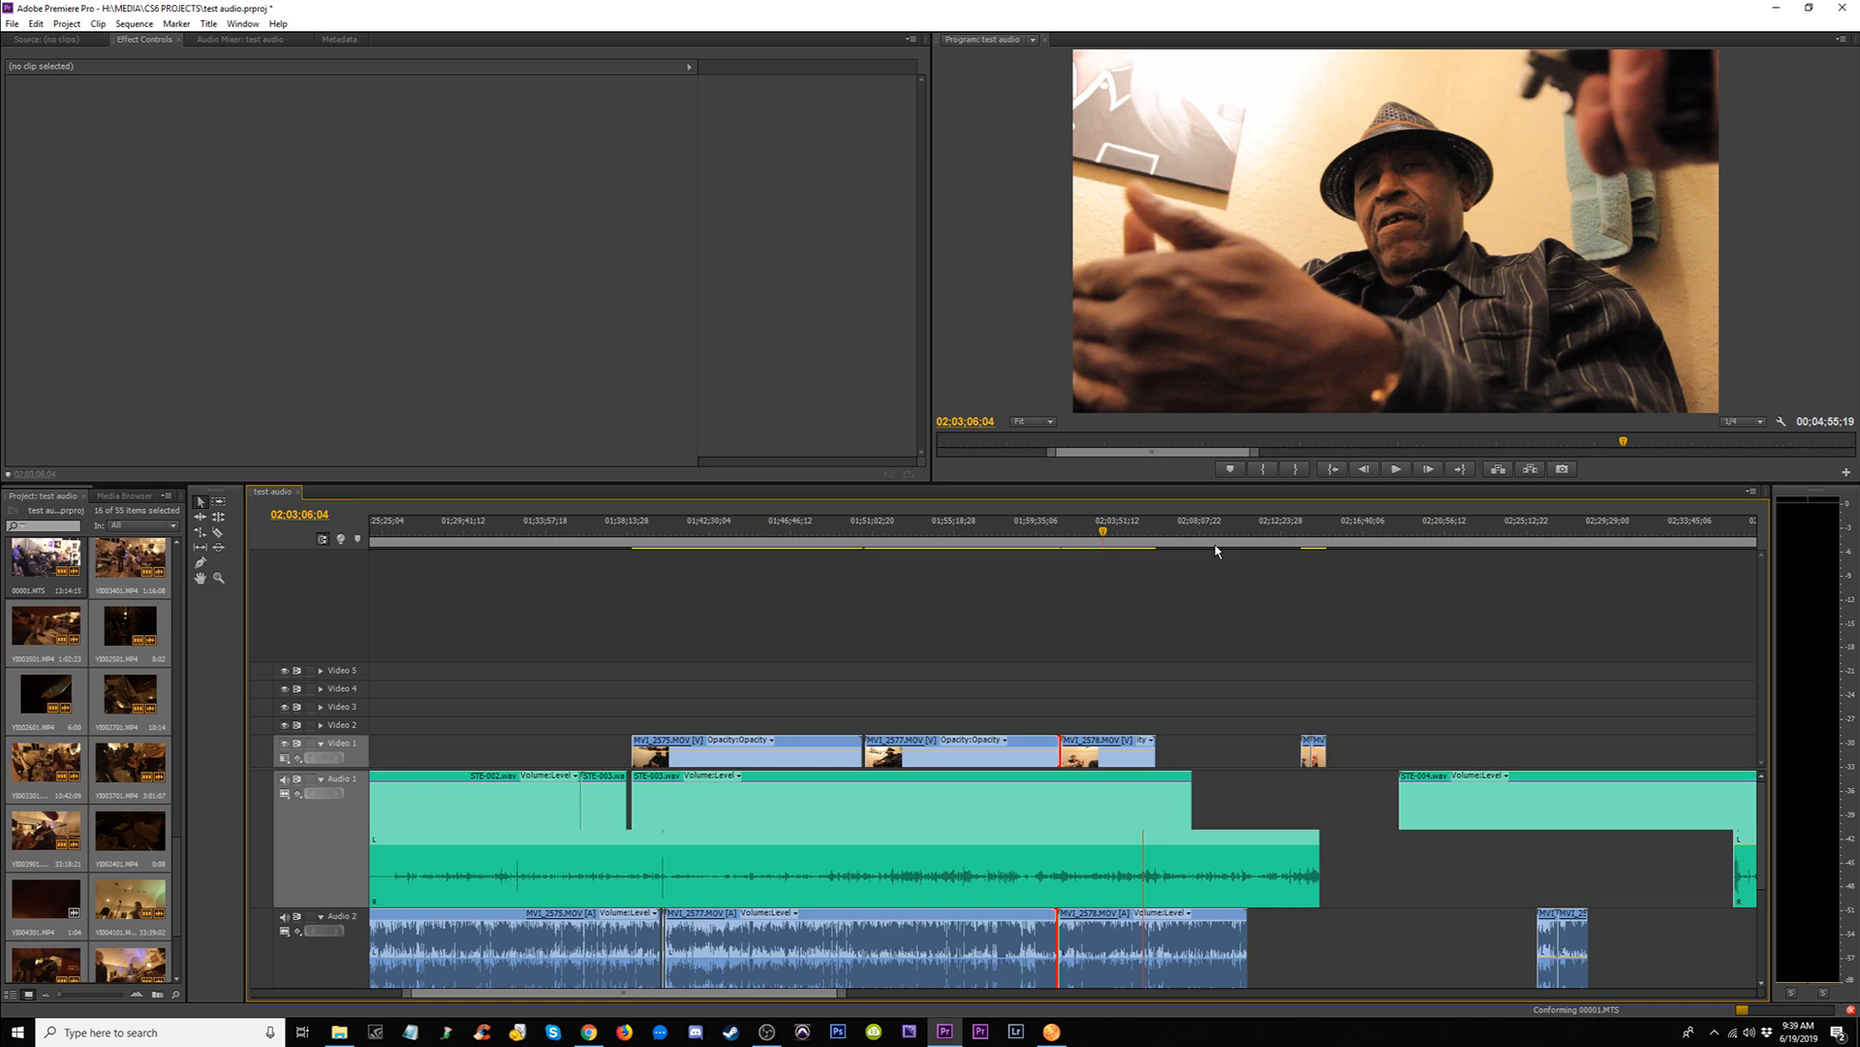
Step: Move MVI_2580.MOV and MVI_2581.MOV together about 5 minutes 56 seconds earlier, near the end of STE-003.wav
key(equal)
key(equal)
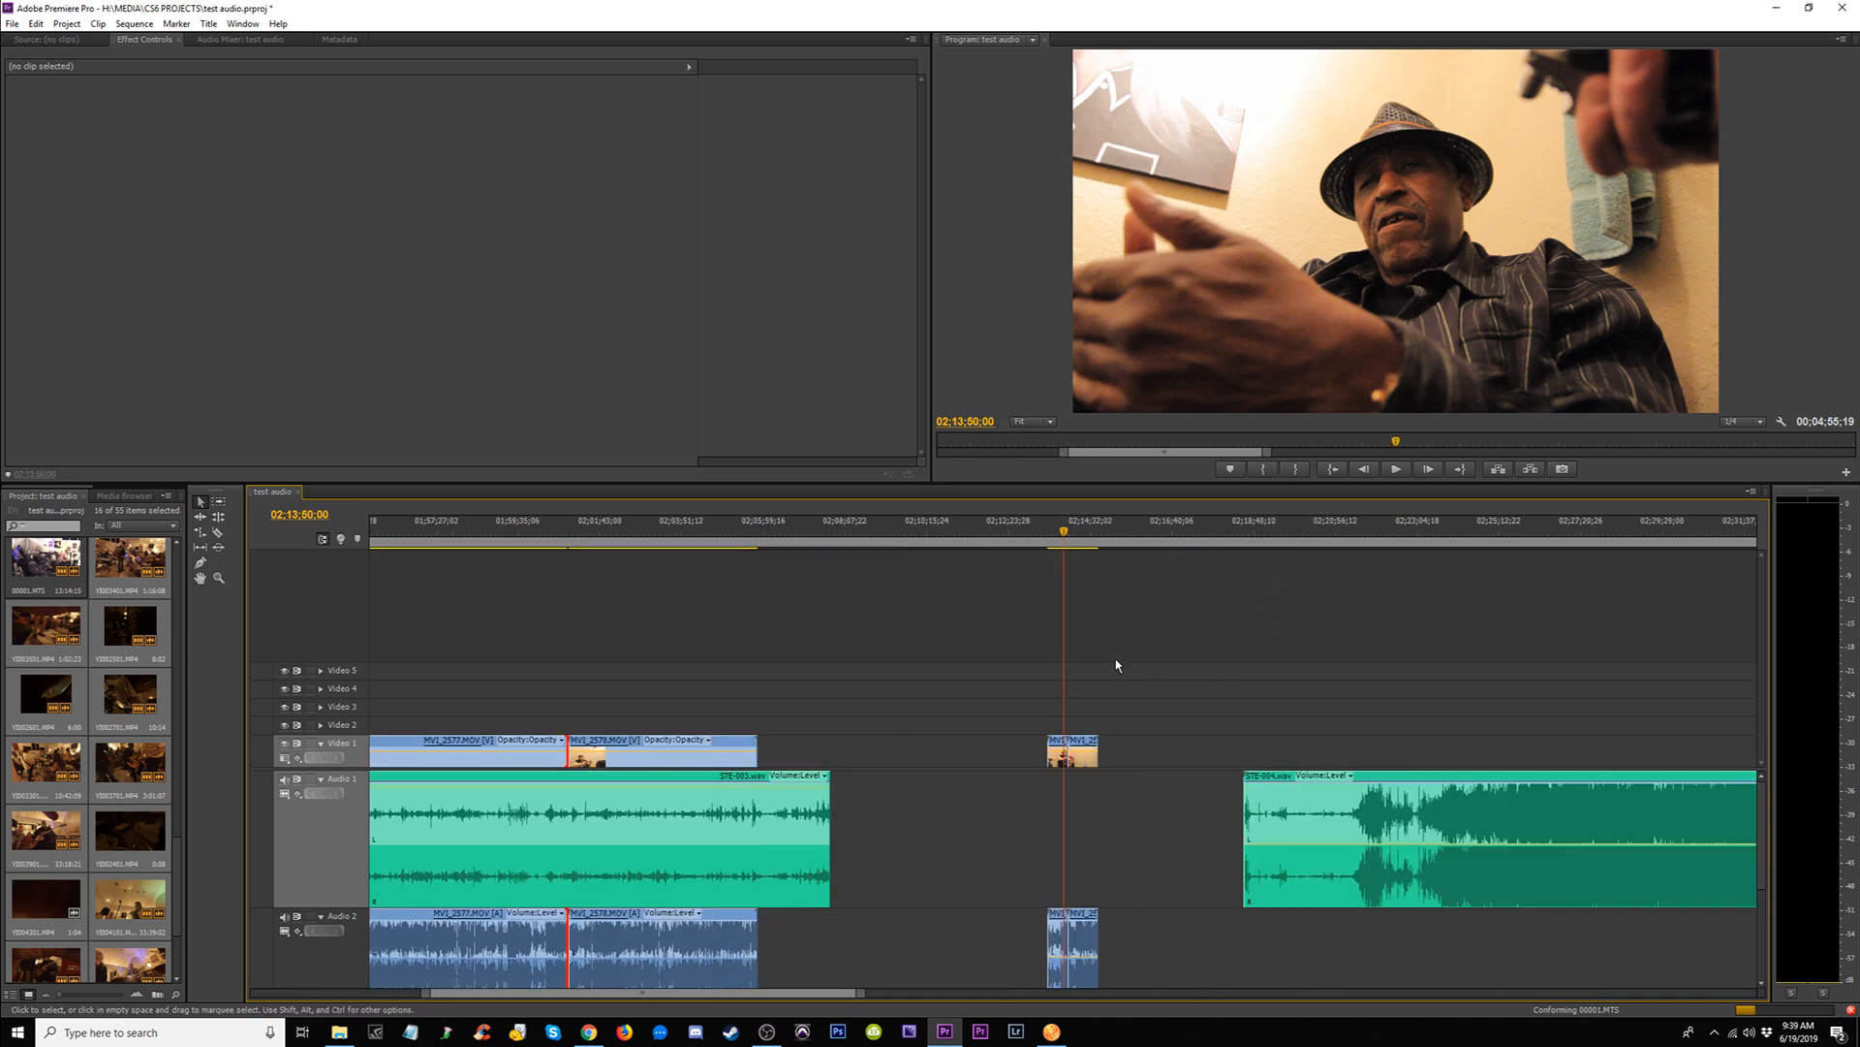
click(1056, 753)
drag(1088, 765, 871, 756)
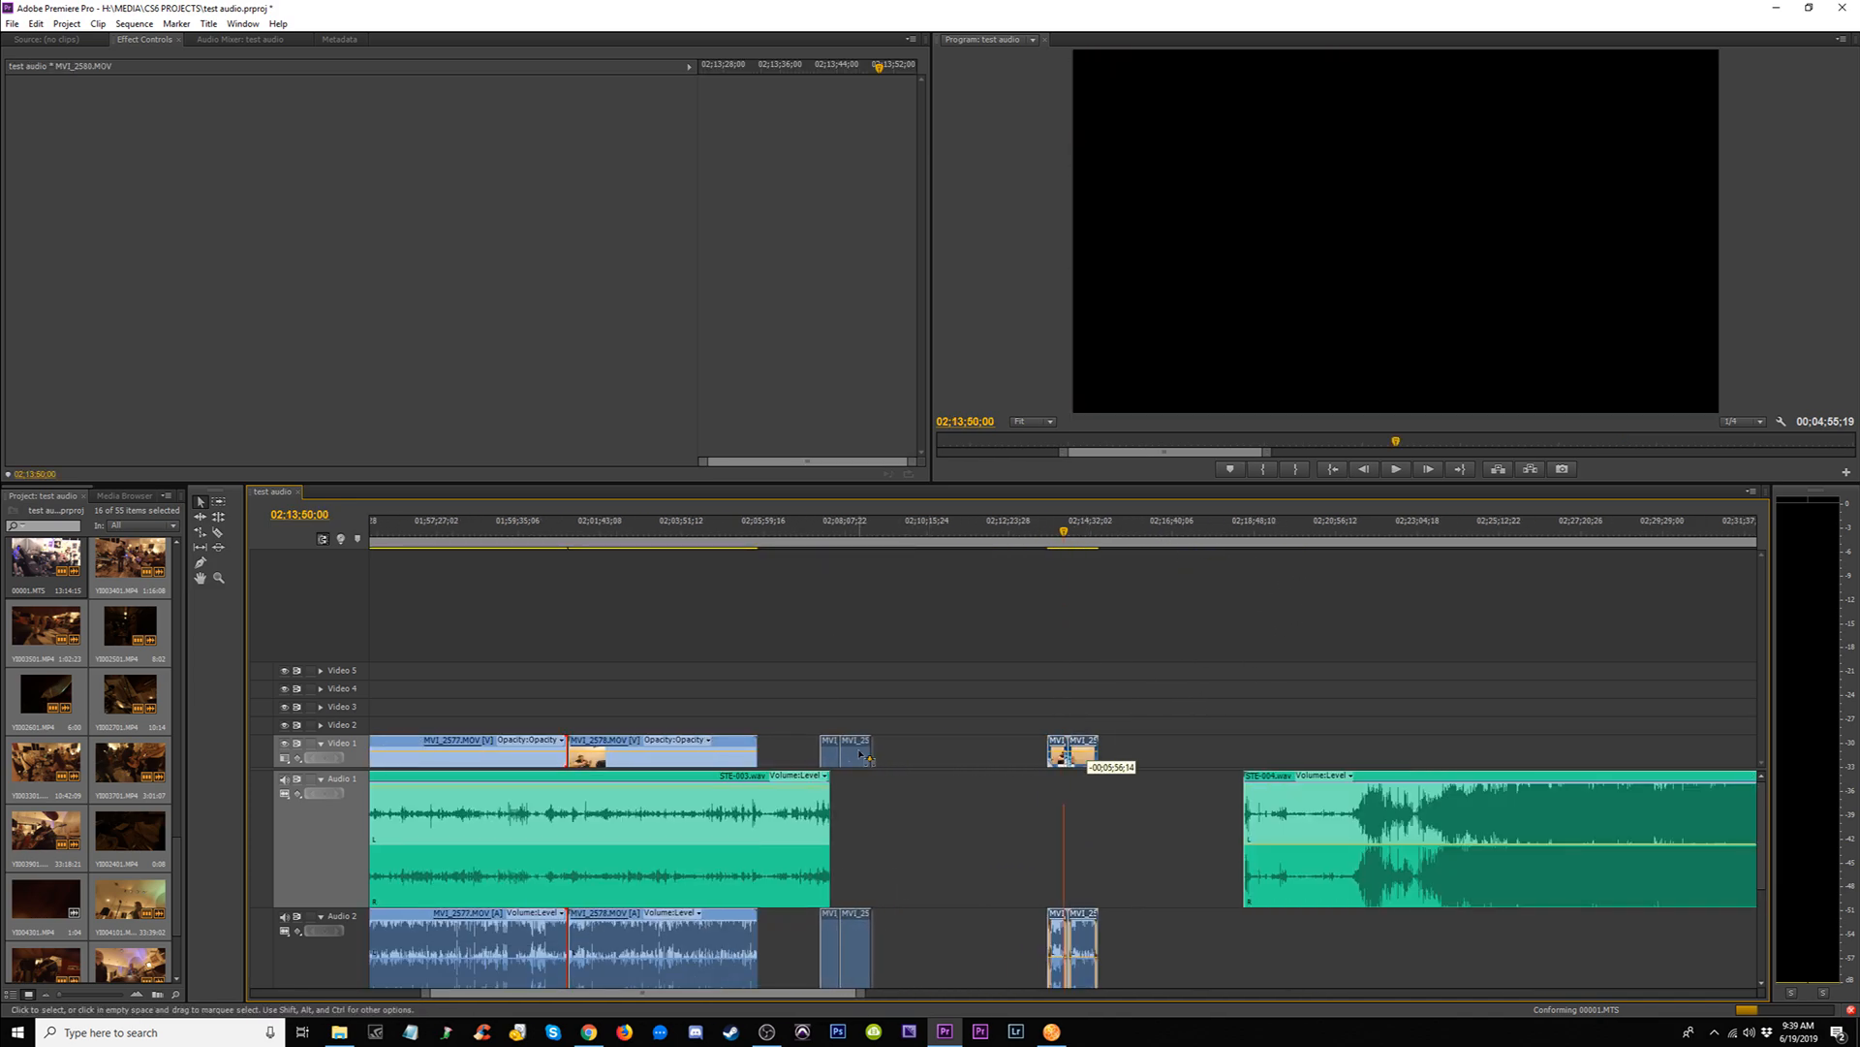
key(equal)
key(equal)
key(equal)
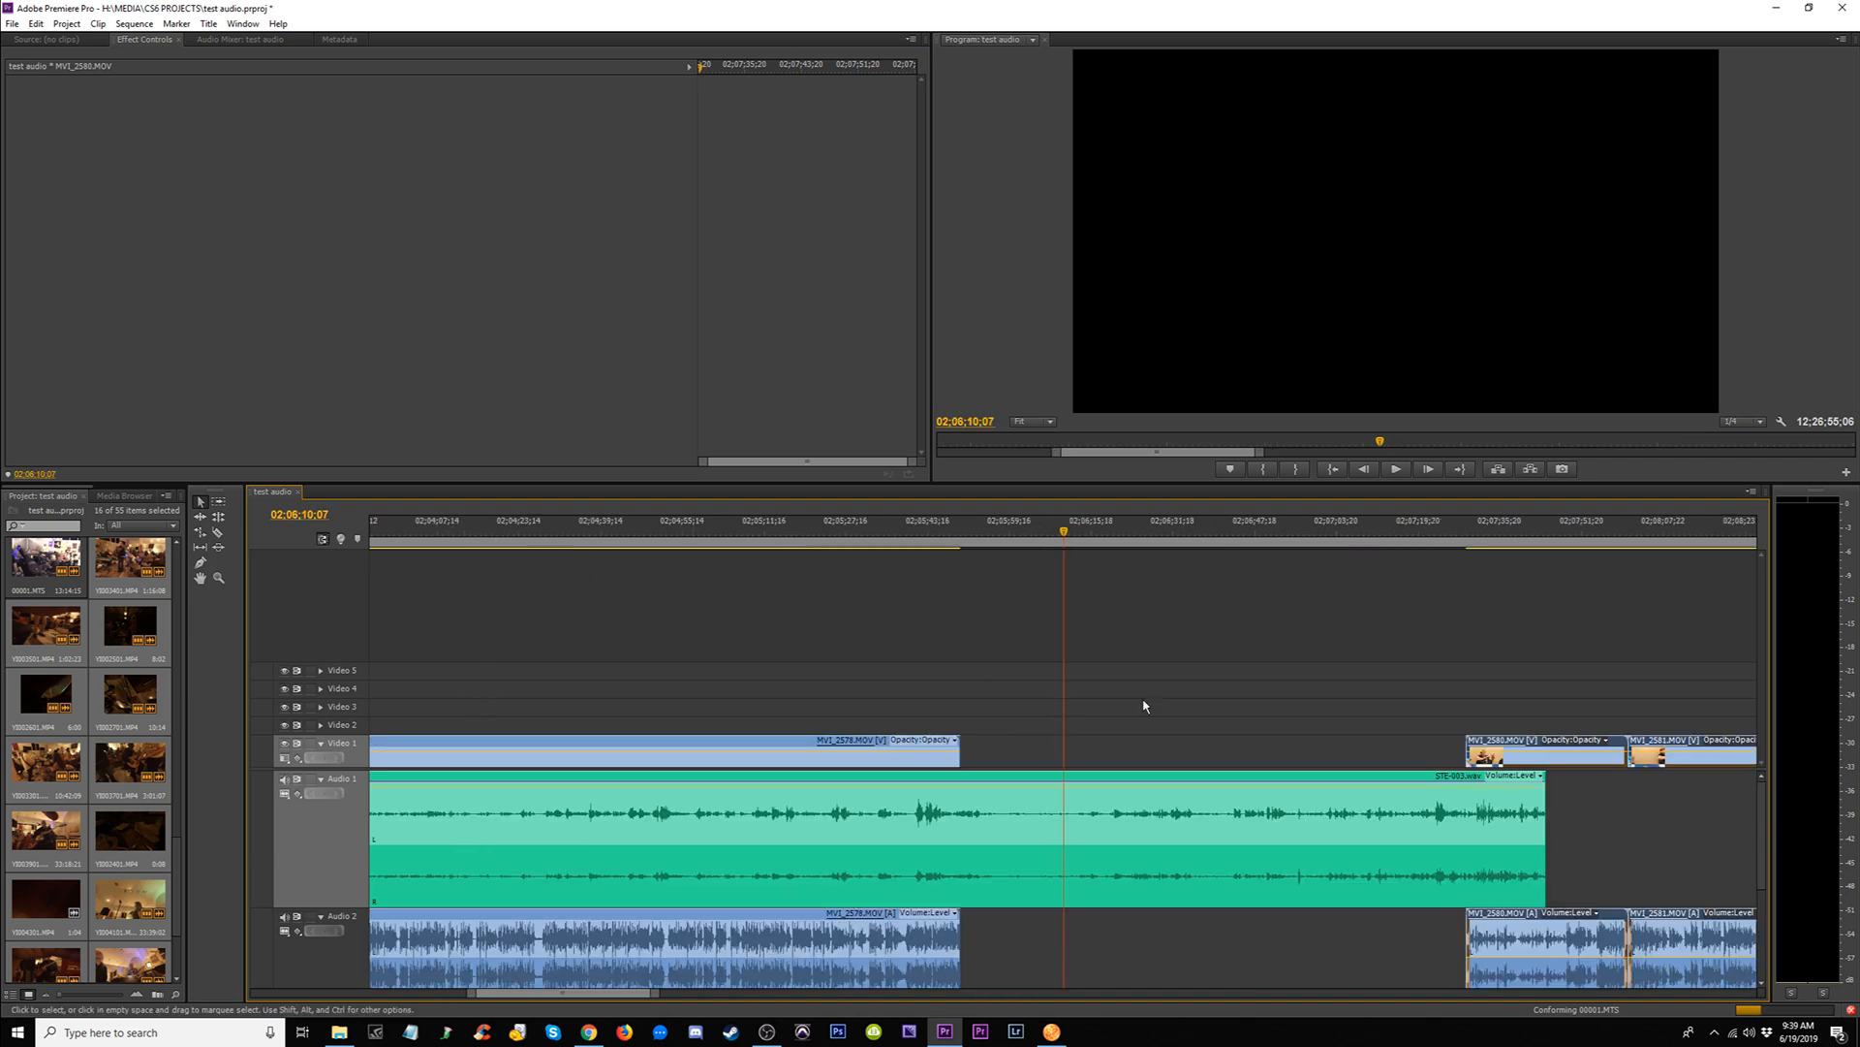
Step: Reposition the two clips separately, with MVI_2580.MOV starting at about 02:06:09 and MVI_2581.MOV at about 02:07:16
drag(1483, 756, 1126, 756)
click(1412, 678)
drag(1293, 766, 1473, 765)
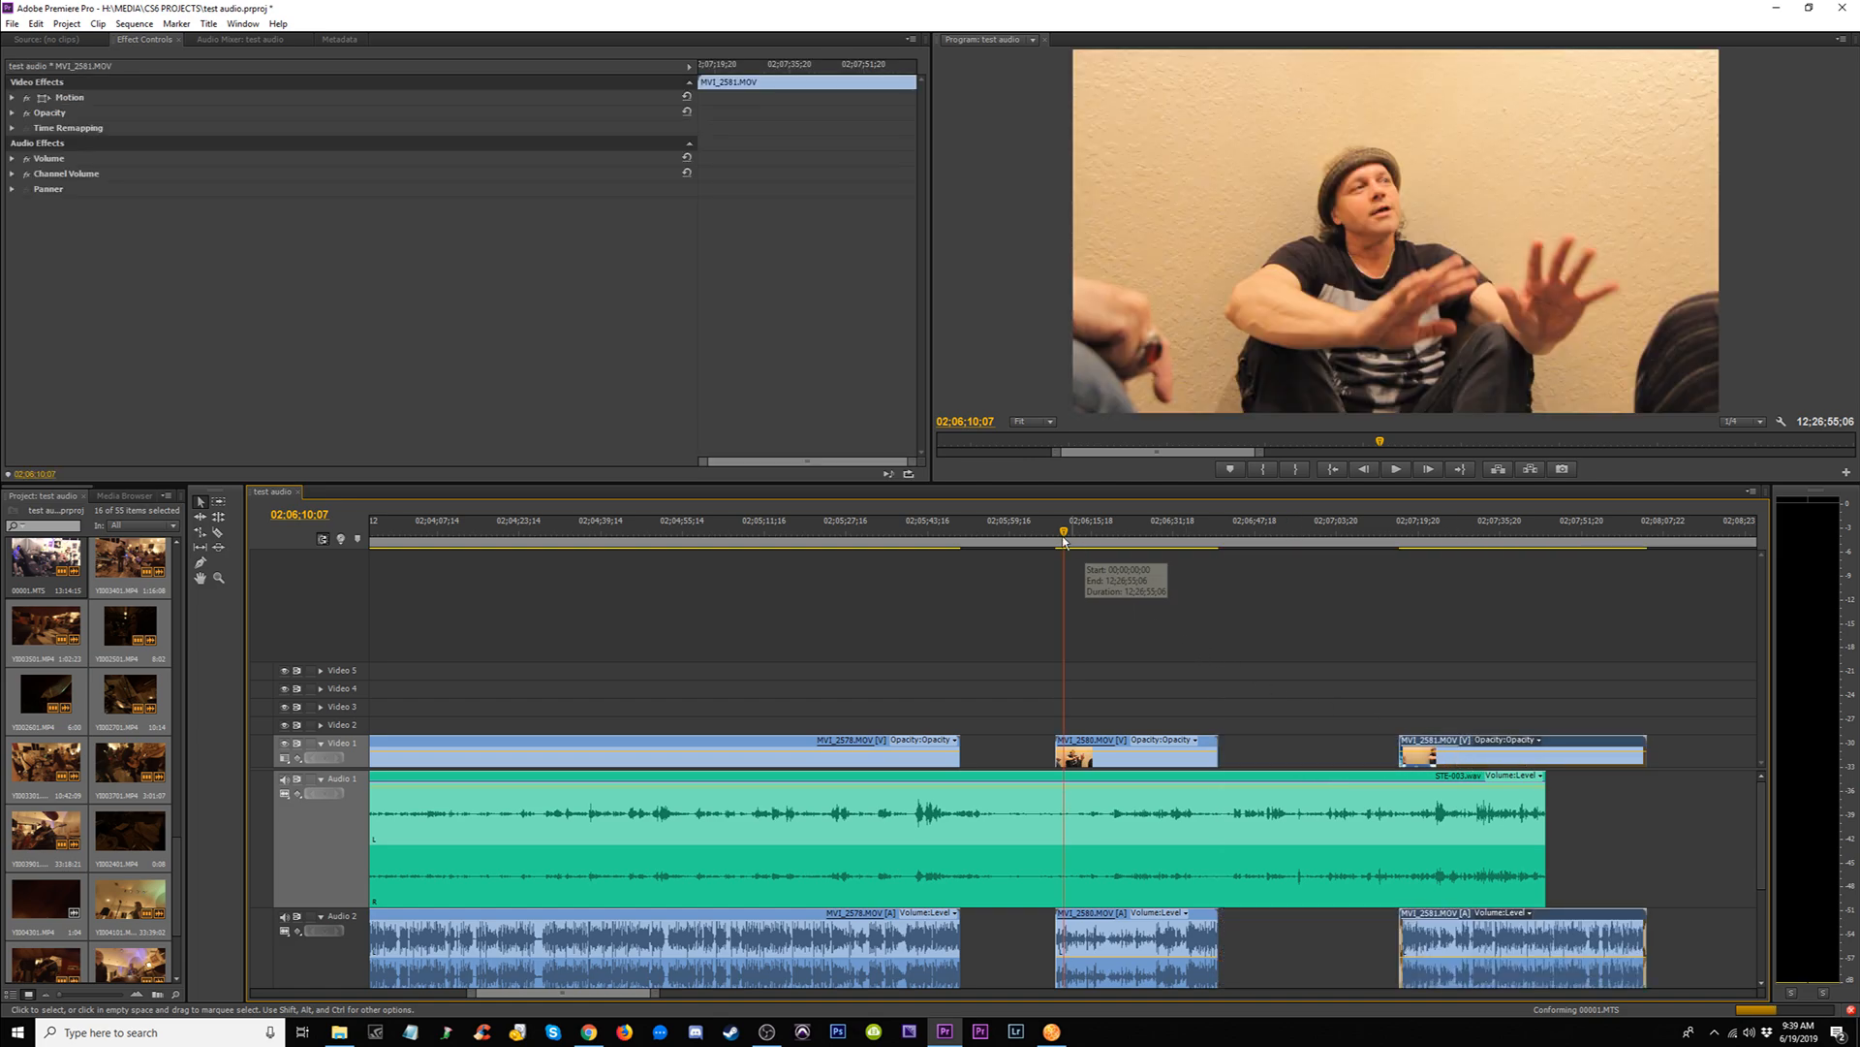
Step: Move MVI_2580.MOV earlier to start at about 02:05:52 and play its opening against STE-003.wav
drag(1088, 748, 1041, 763)
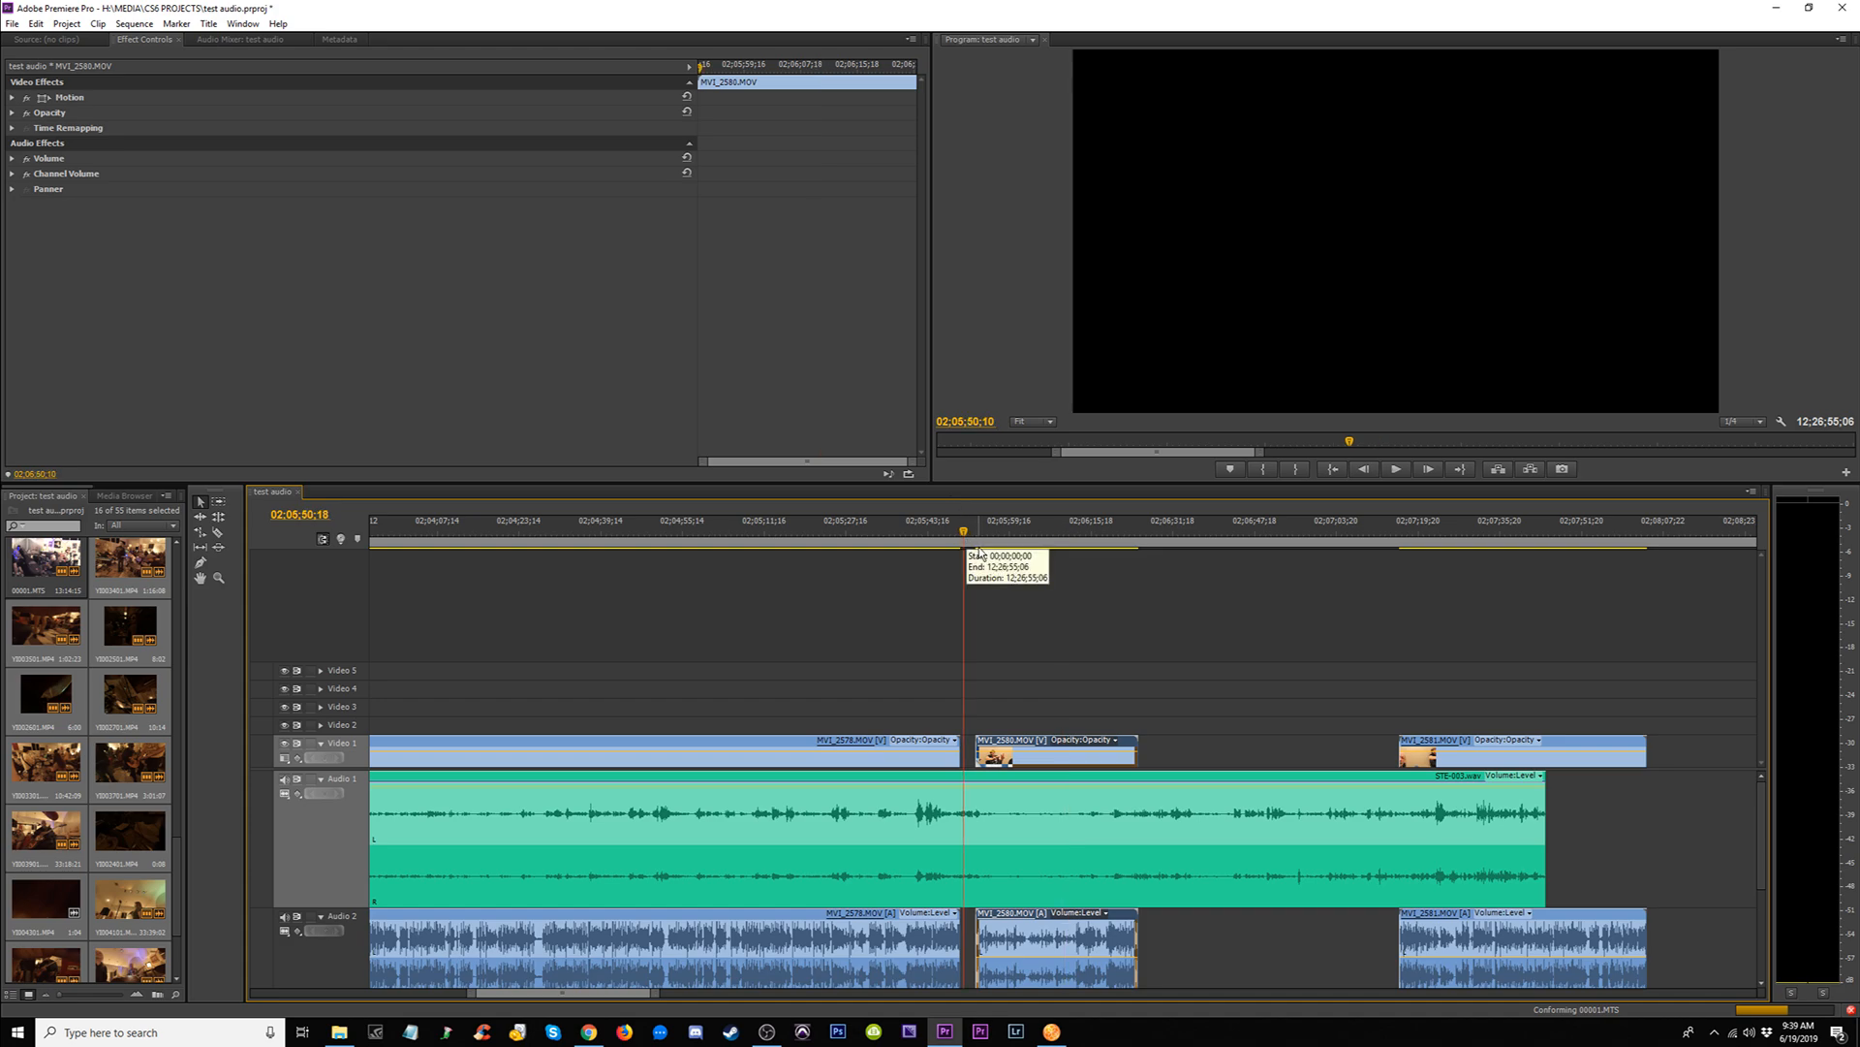
key(space)
key(equal)
key(equal)
key(equal)
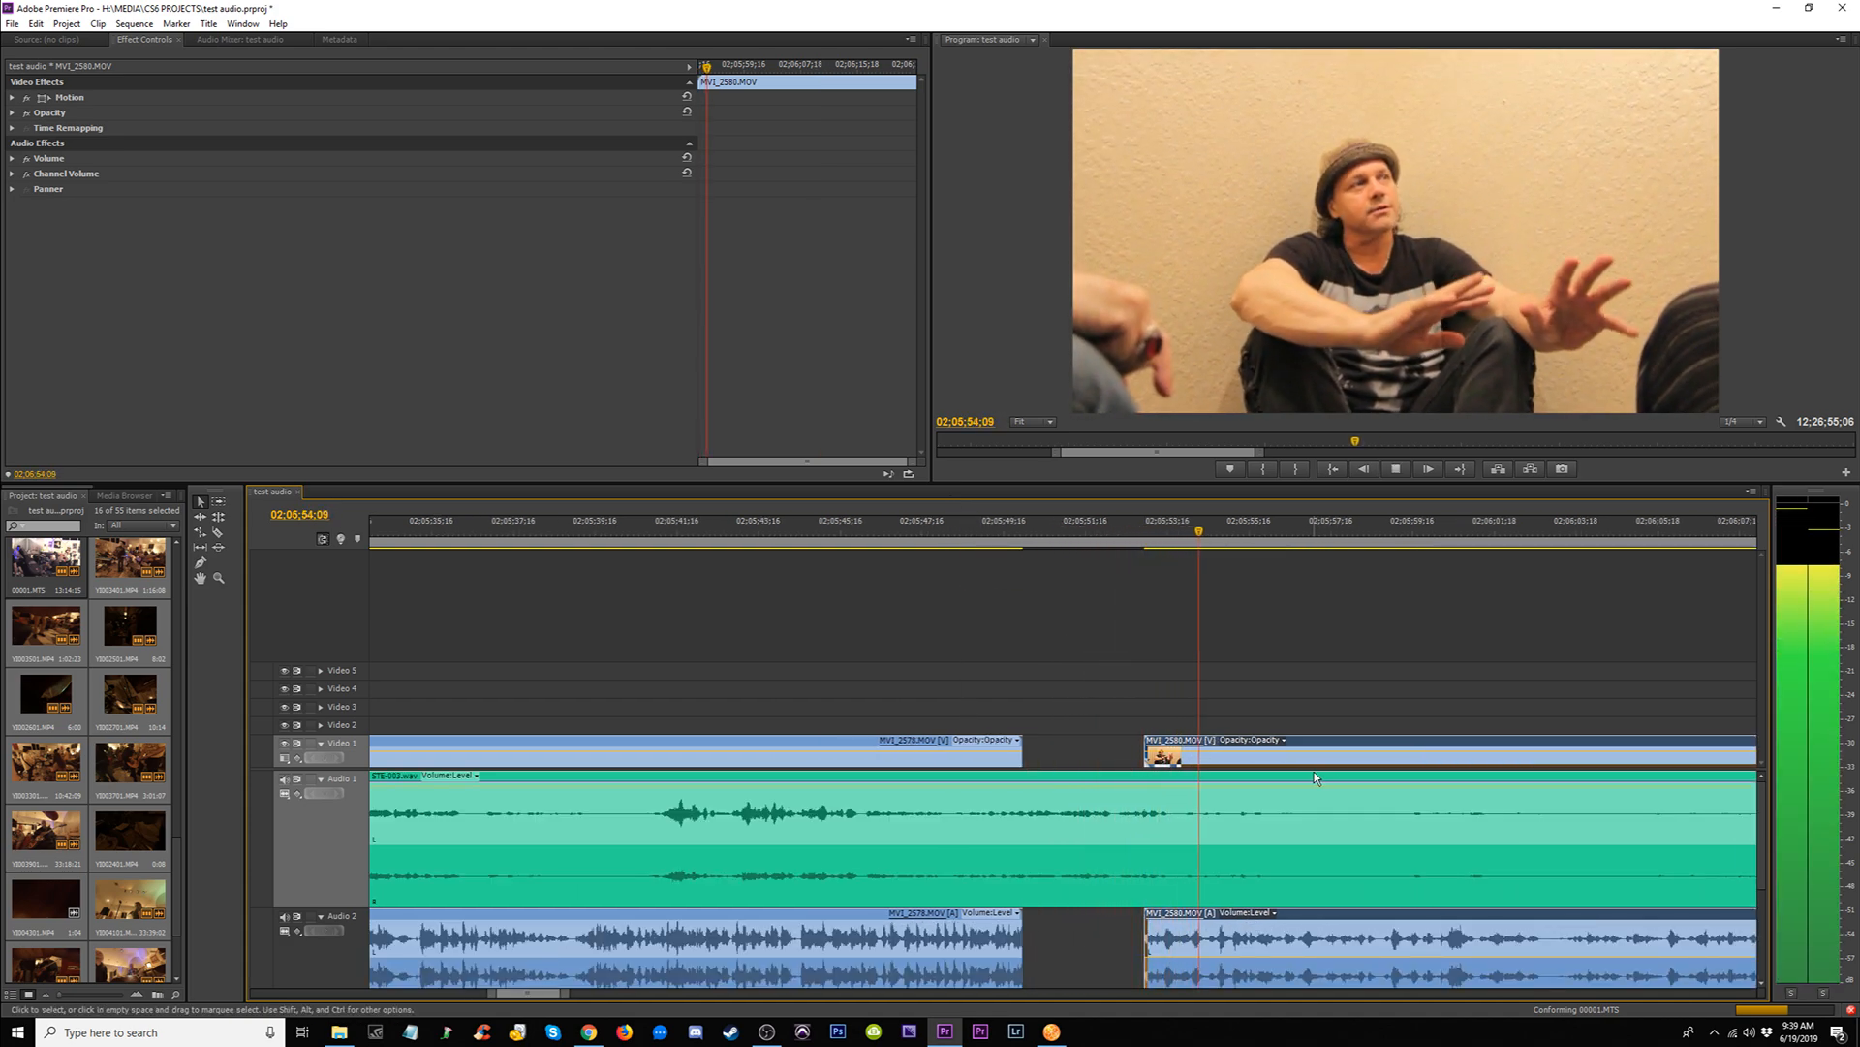
key(space)
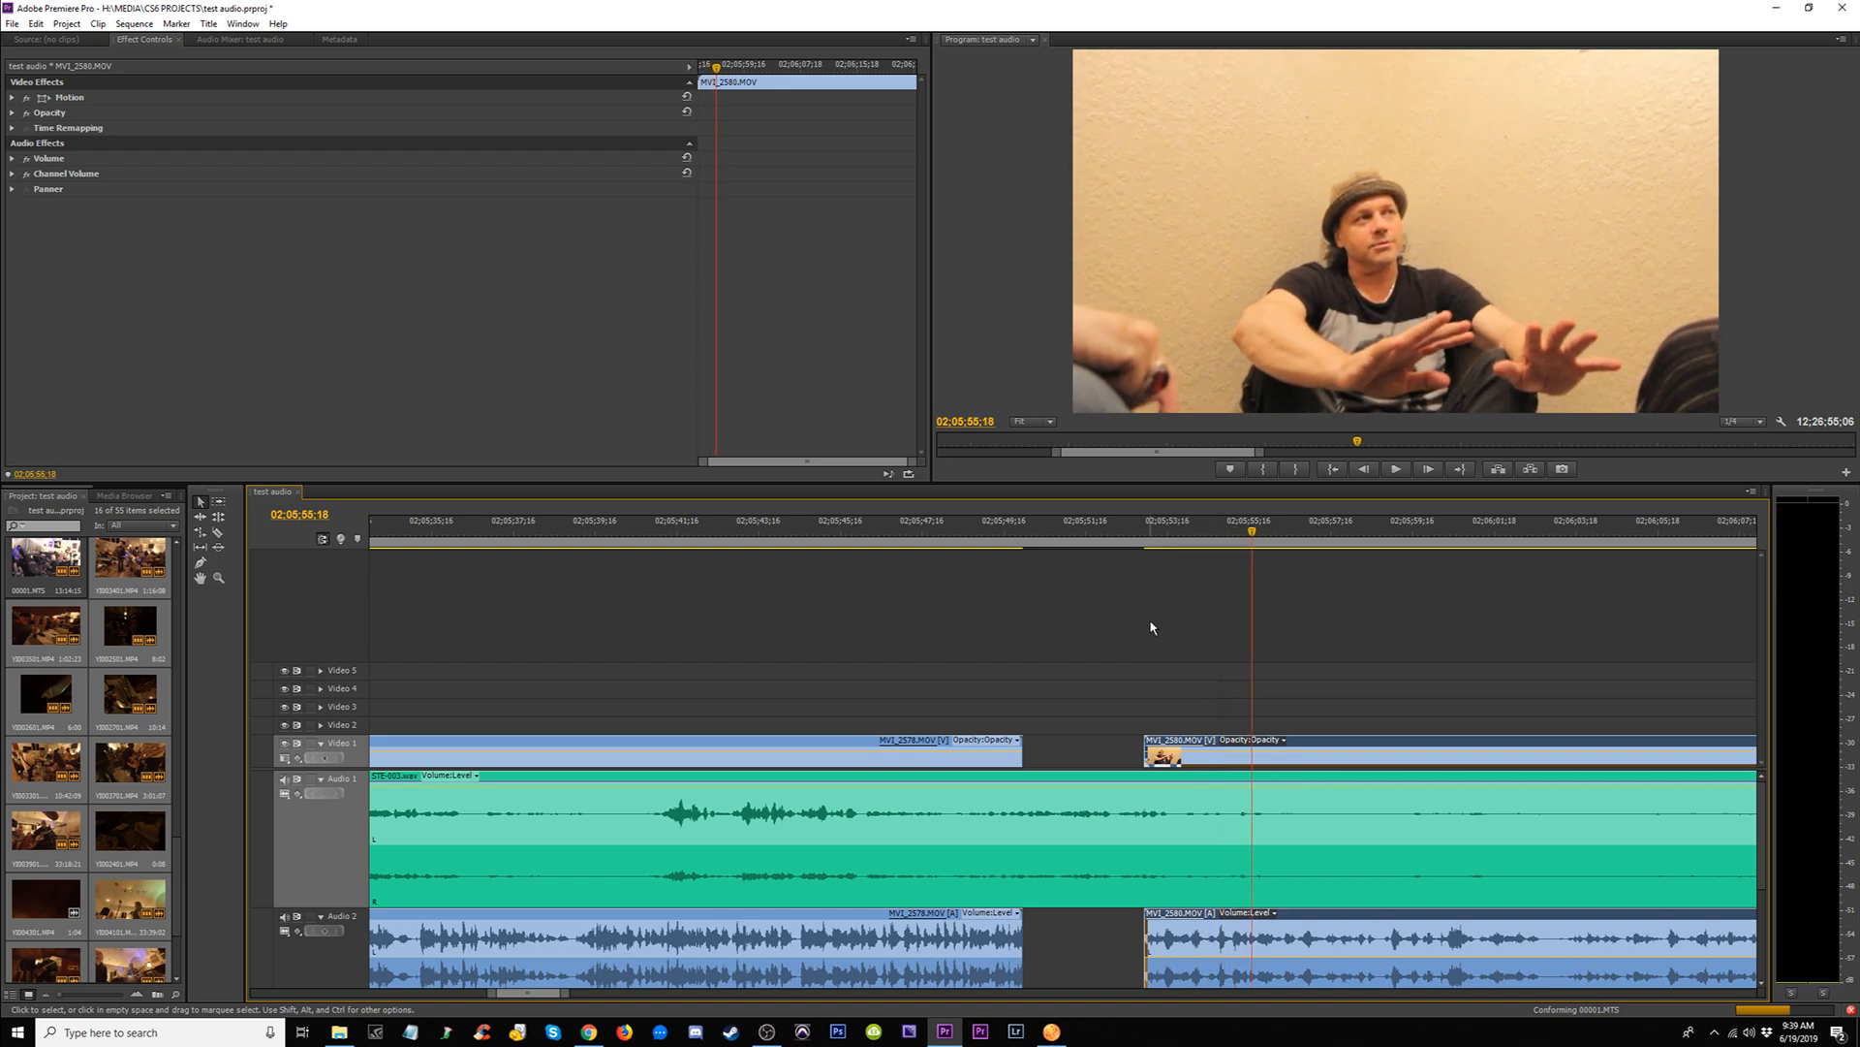
Step: Try MVI_2580.MOV slightly earlier at 02:05:51;22, play it against STE-003.wav, and undo the move
key(equal)
drag(900, 769, 783, 765)
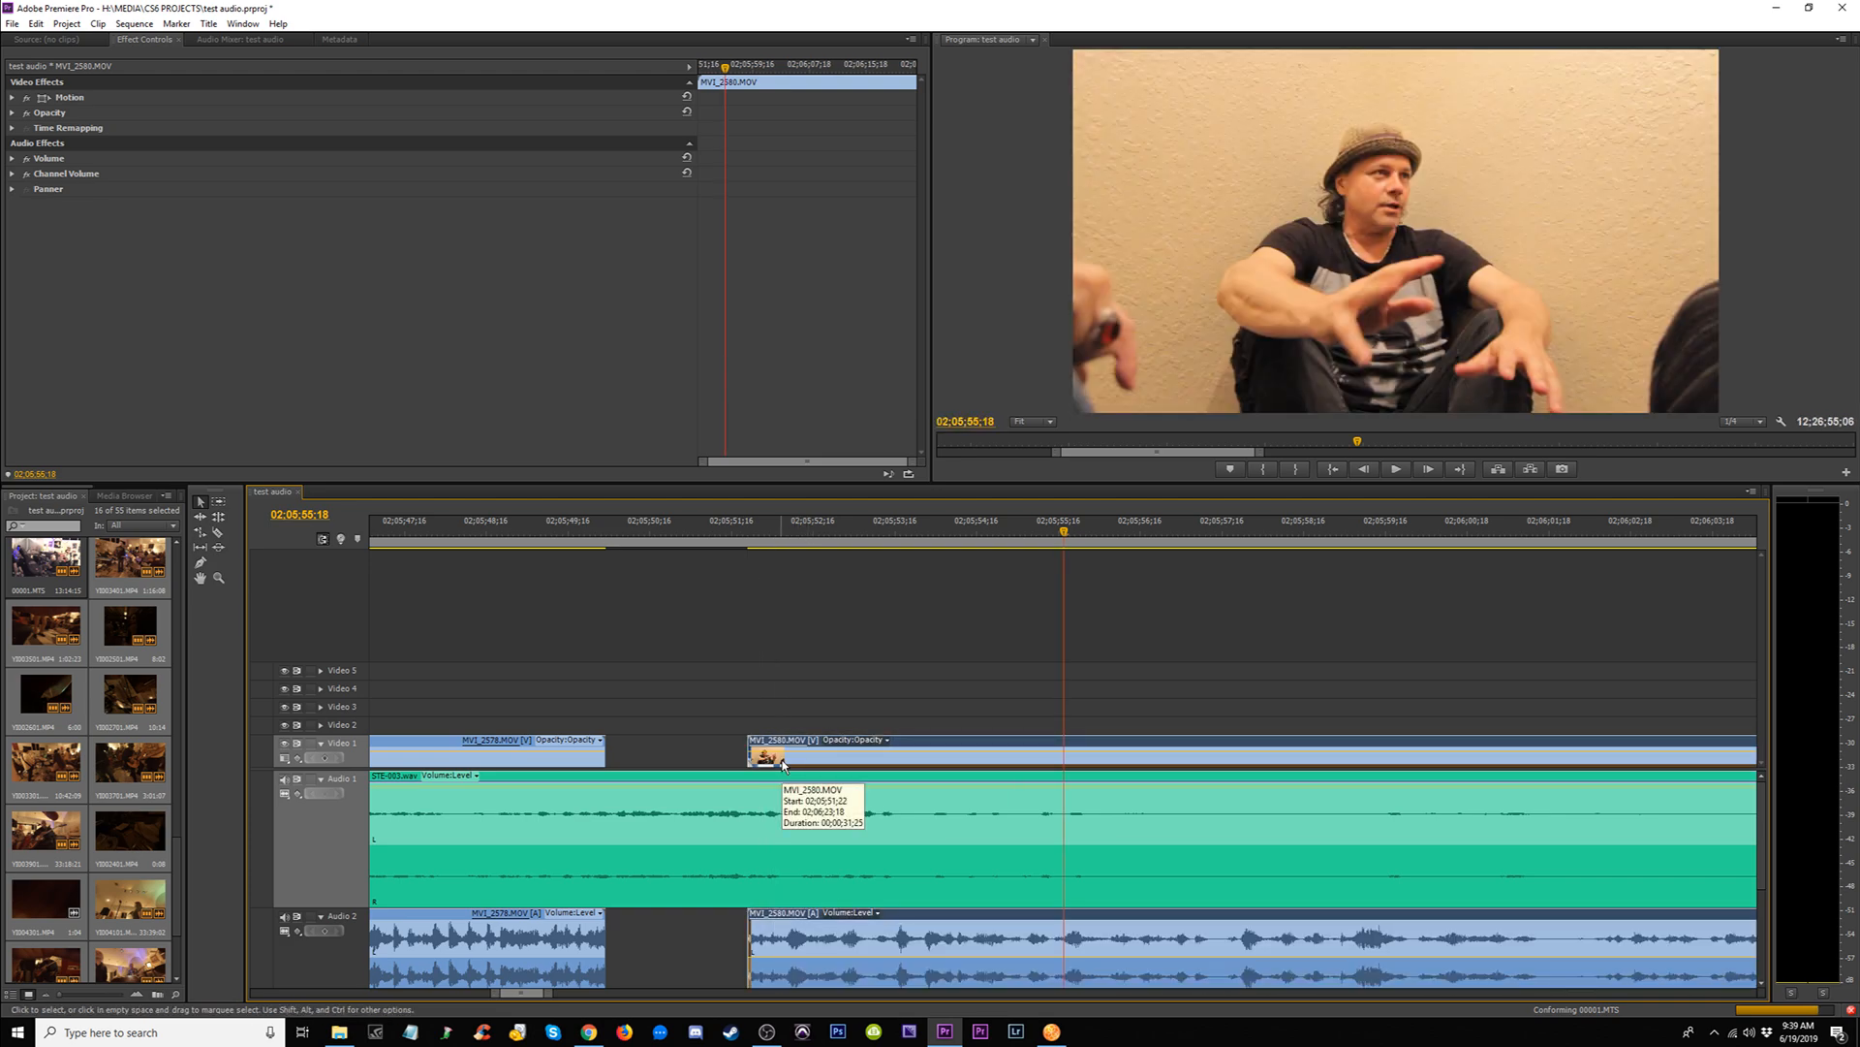
click(738, 542)
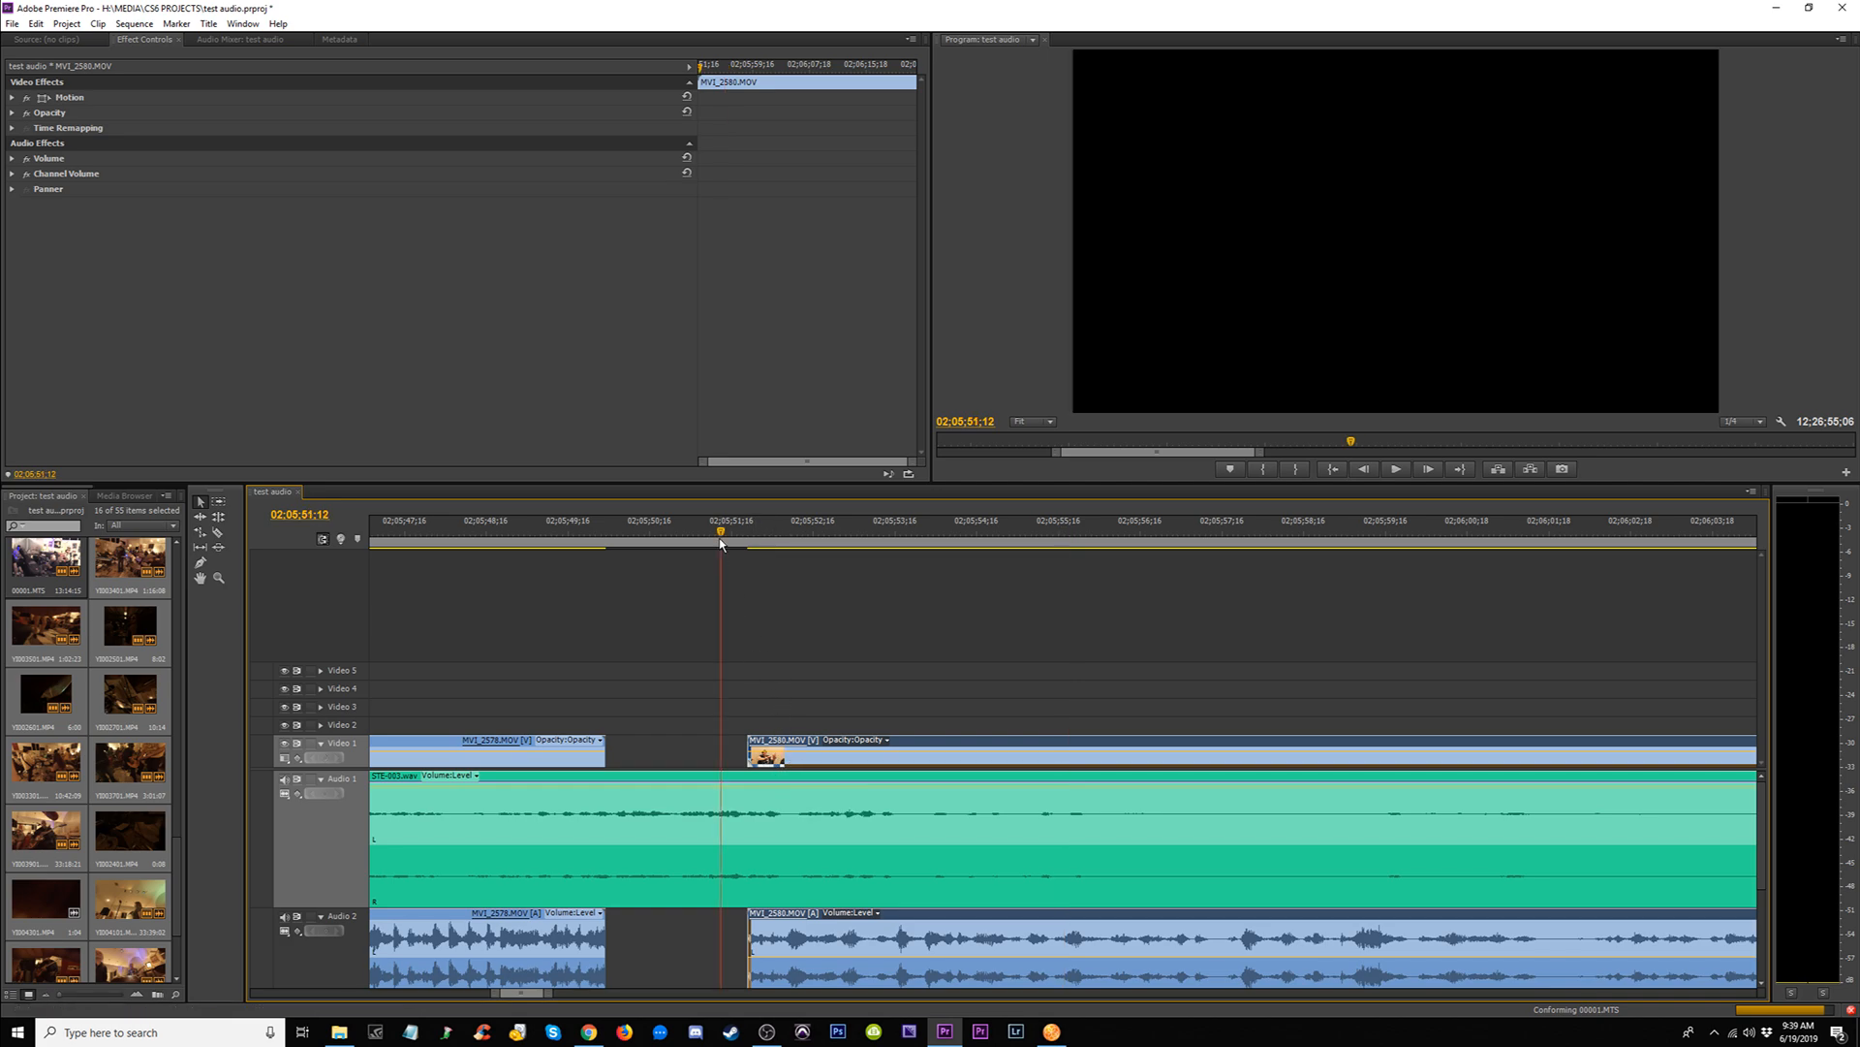
key(space)
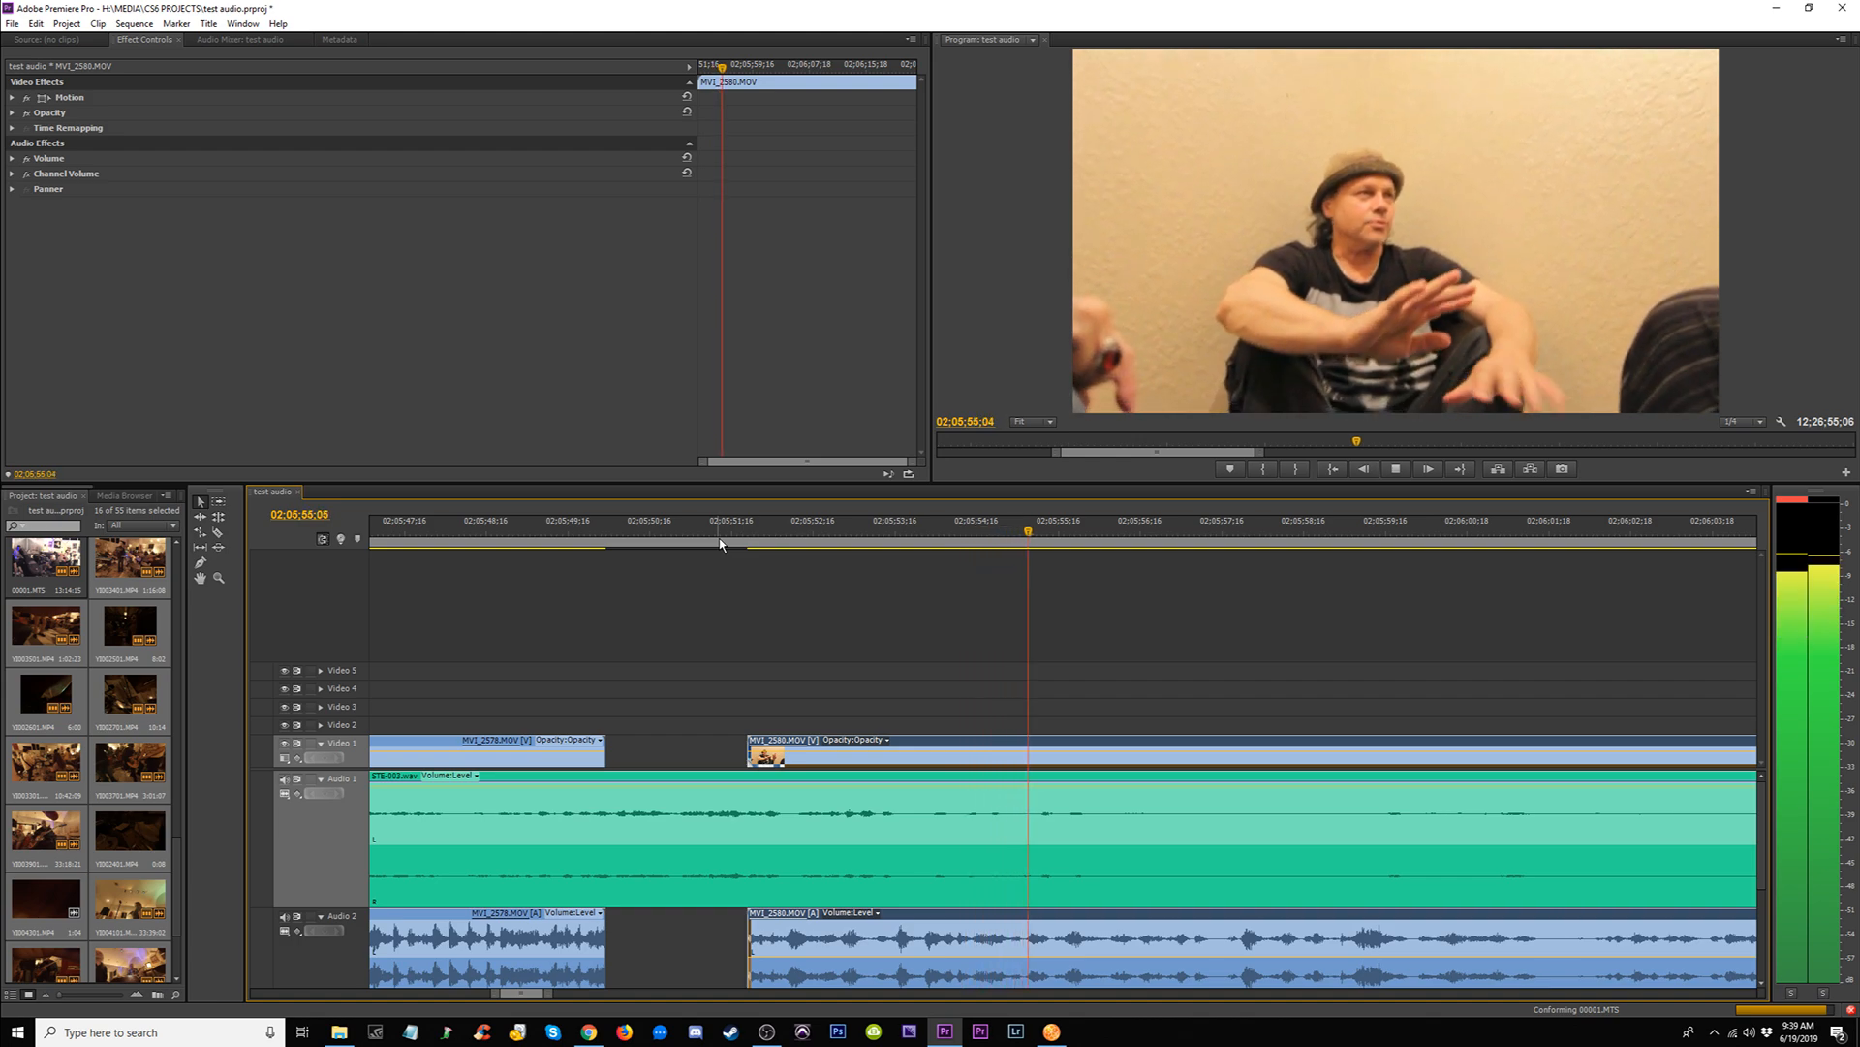
key(space)
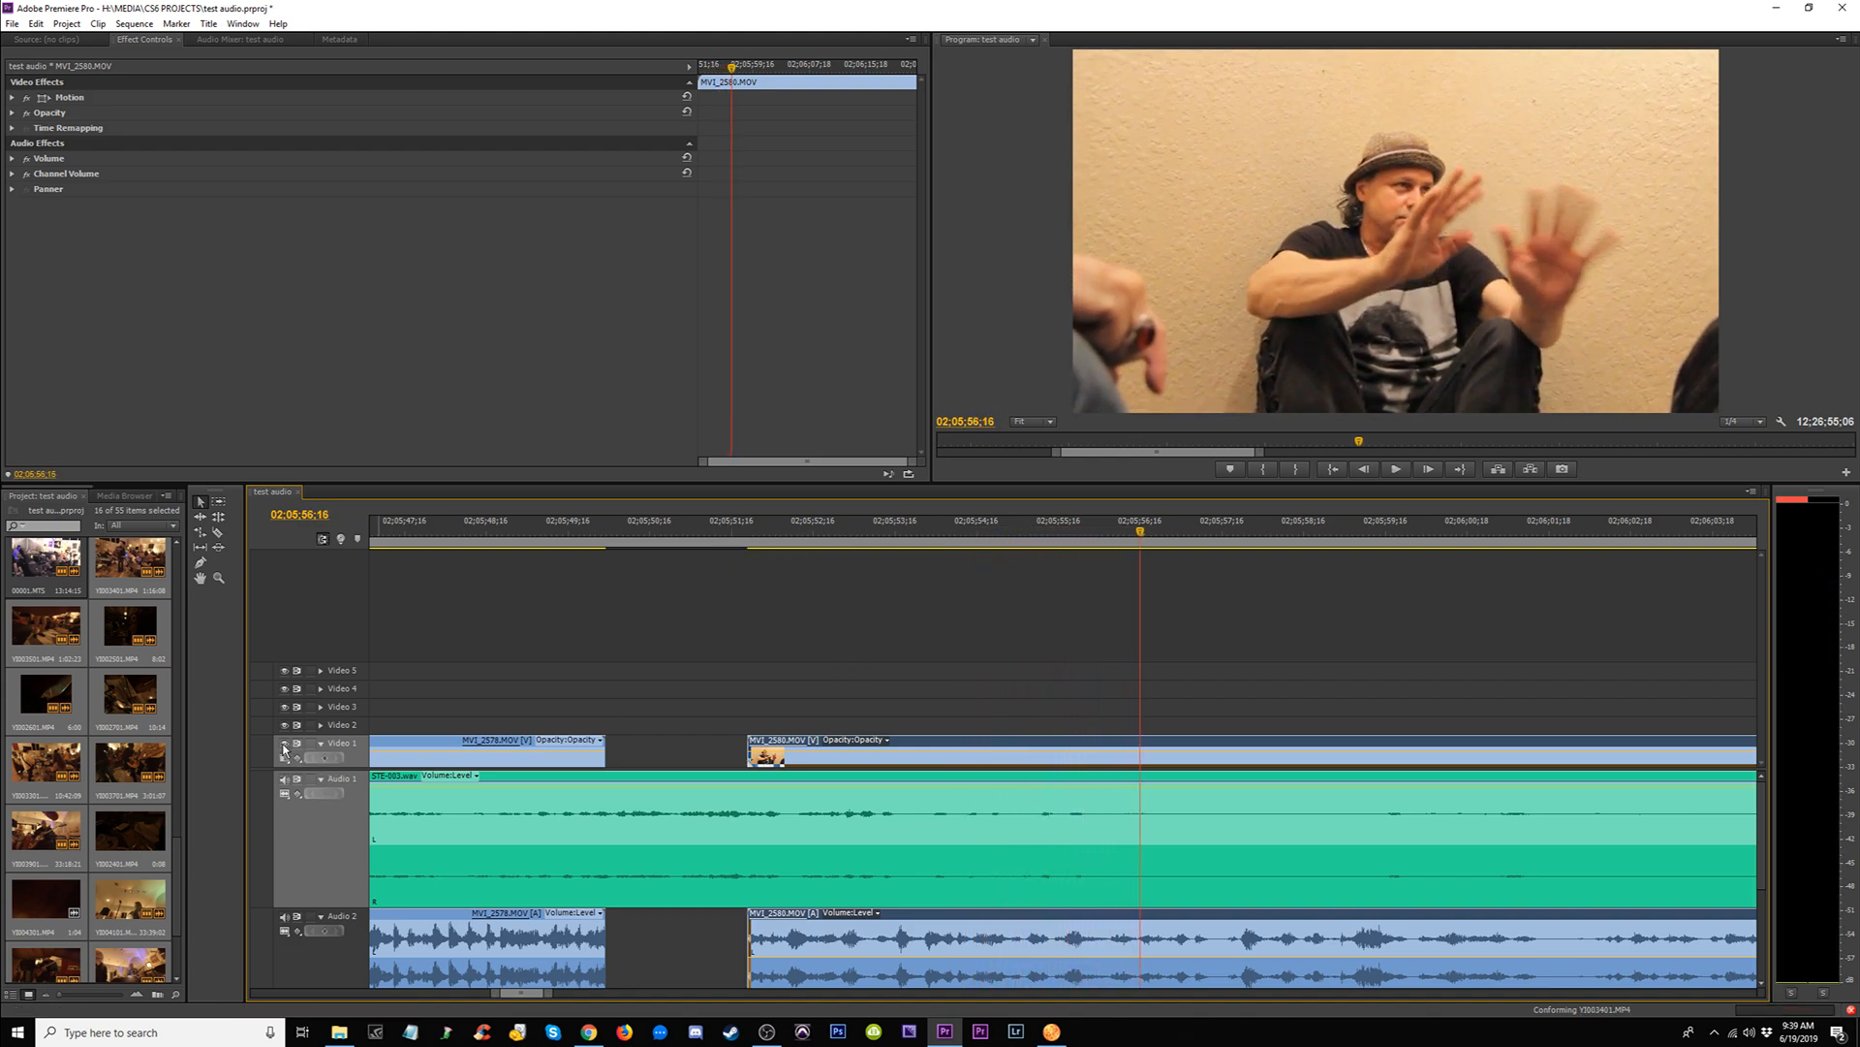
key(ctrl+z)
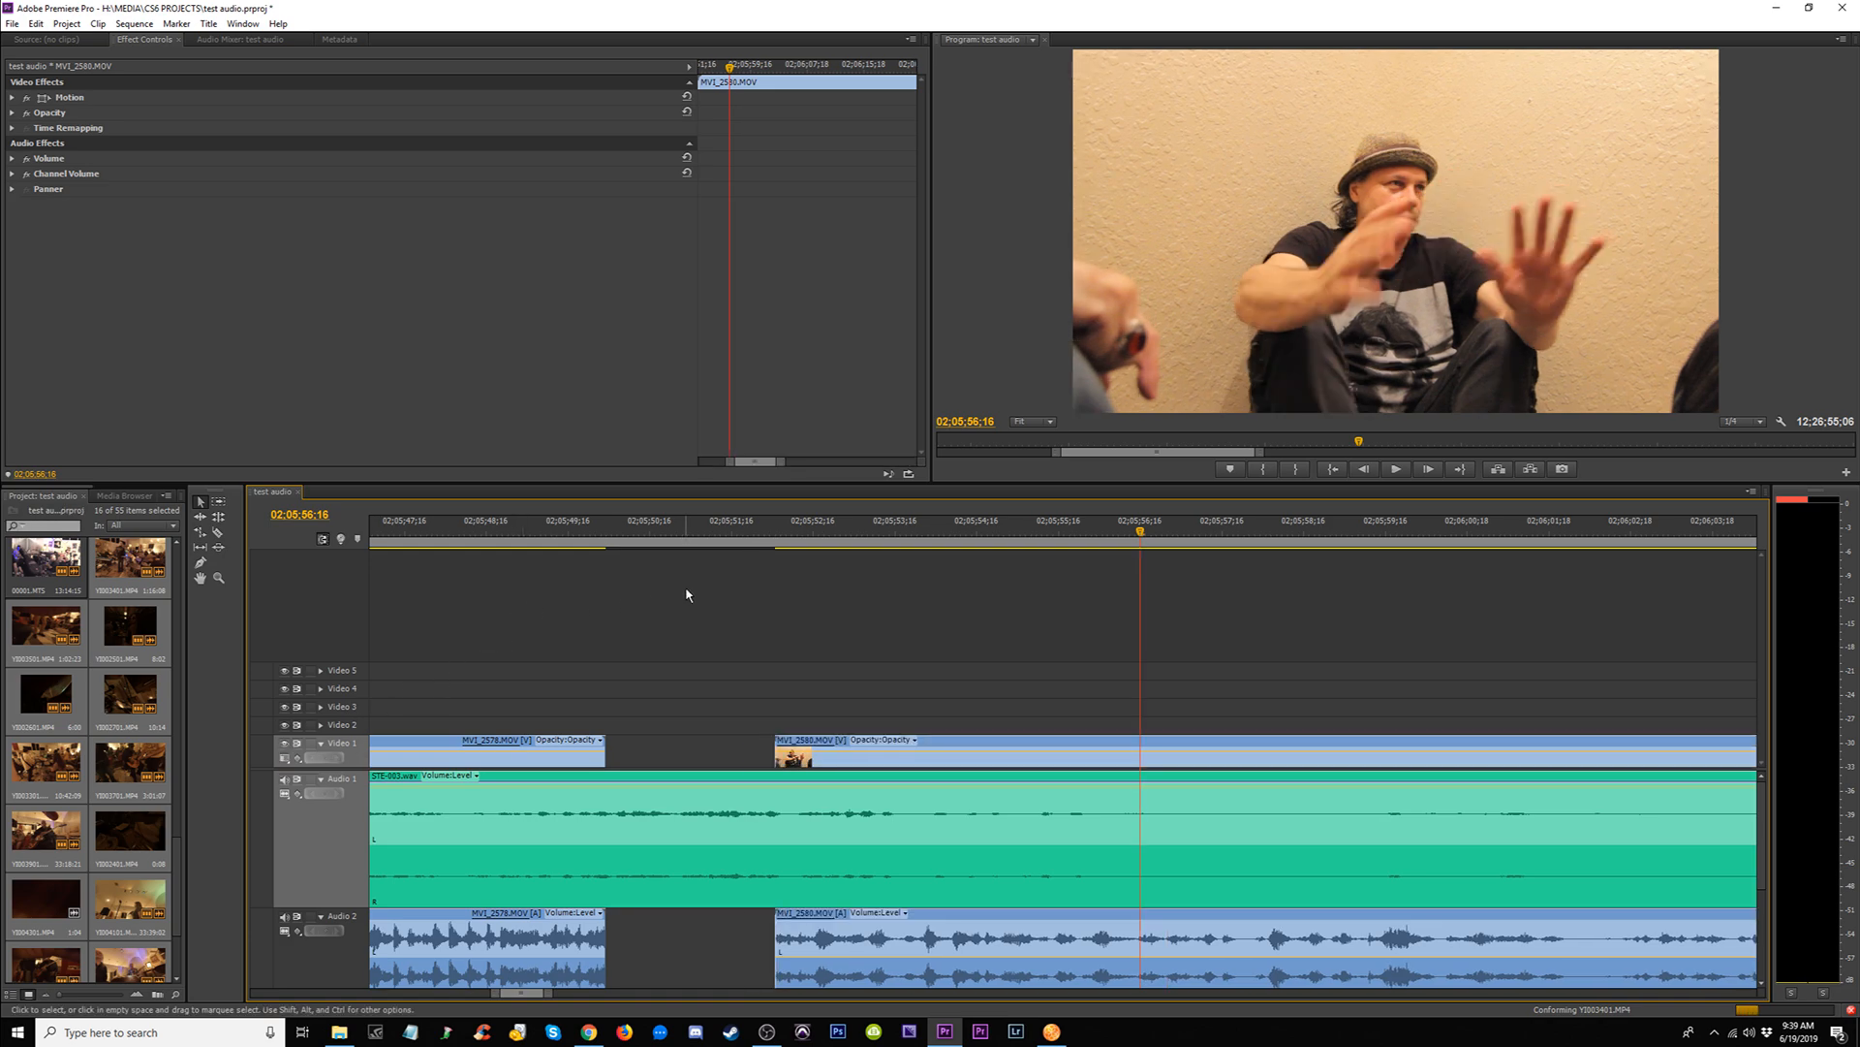
Step: Play the opening of MVI_2580.MOV, shift the clip later to start at about 02:05:52;23, and replay it to check sync
click(766, 530)
key(space)
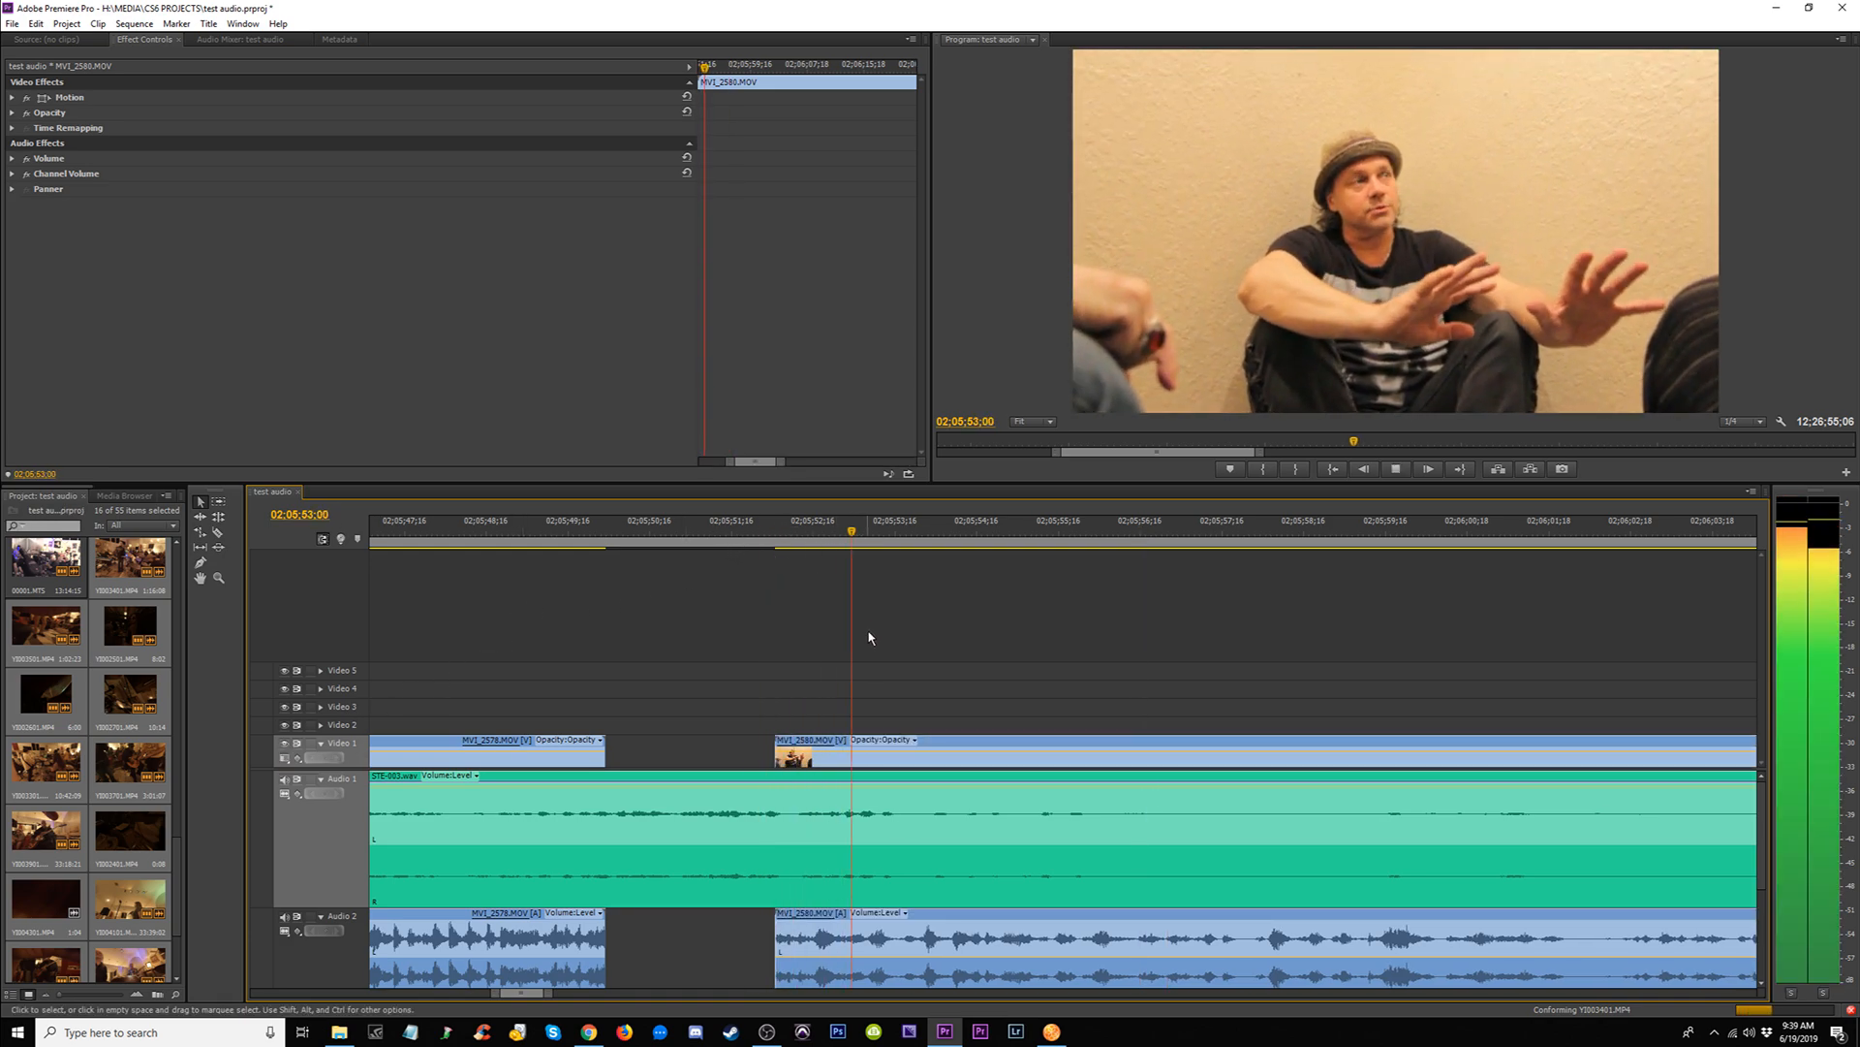
key(space)
click(836, 766)
drag(836, 766, 892, 765)
key(space)
click(760, 532)
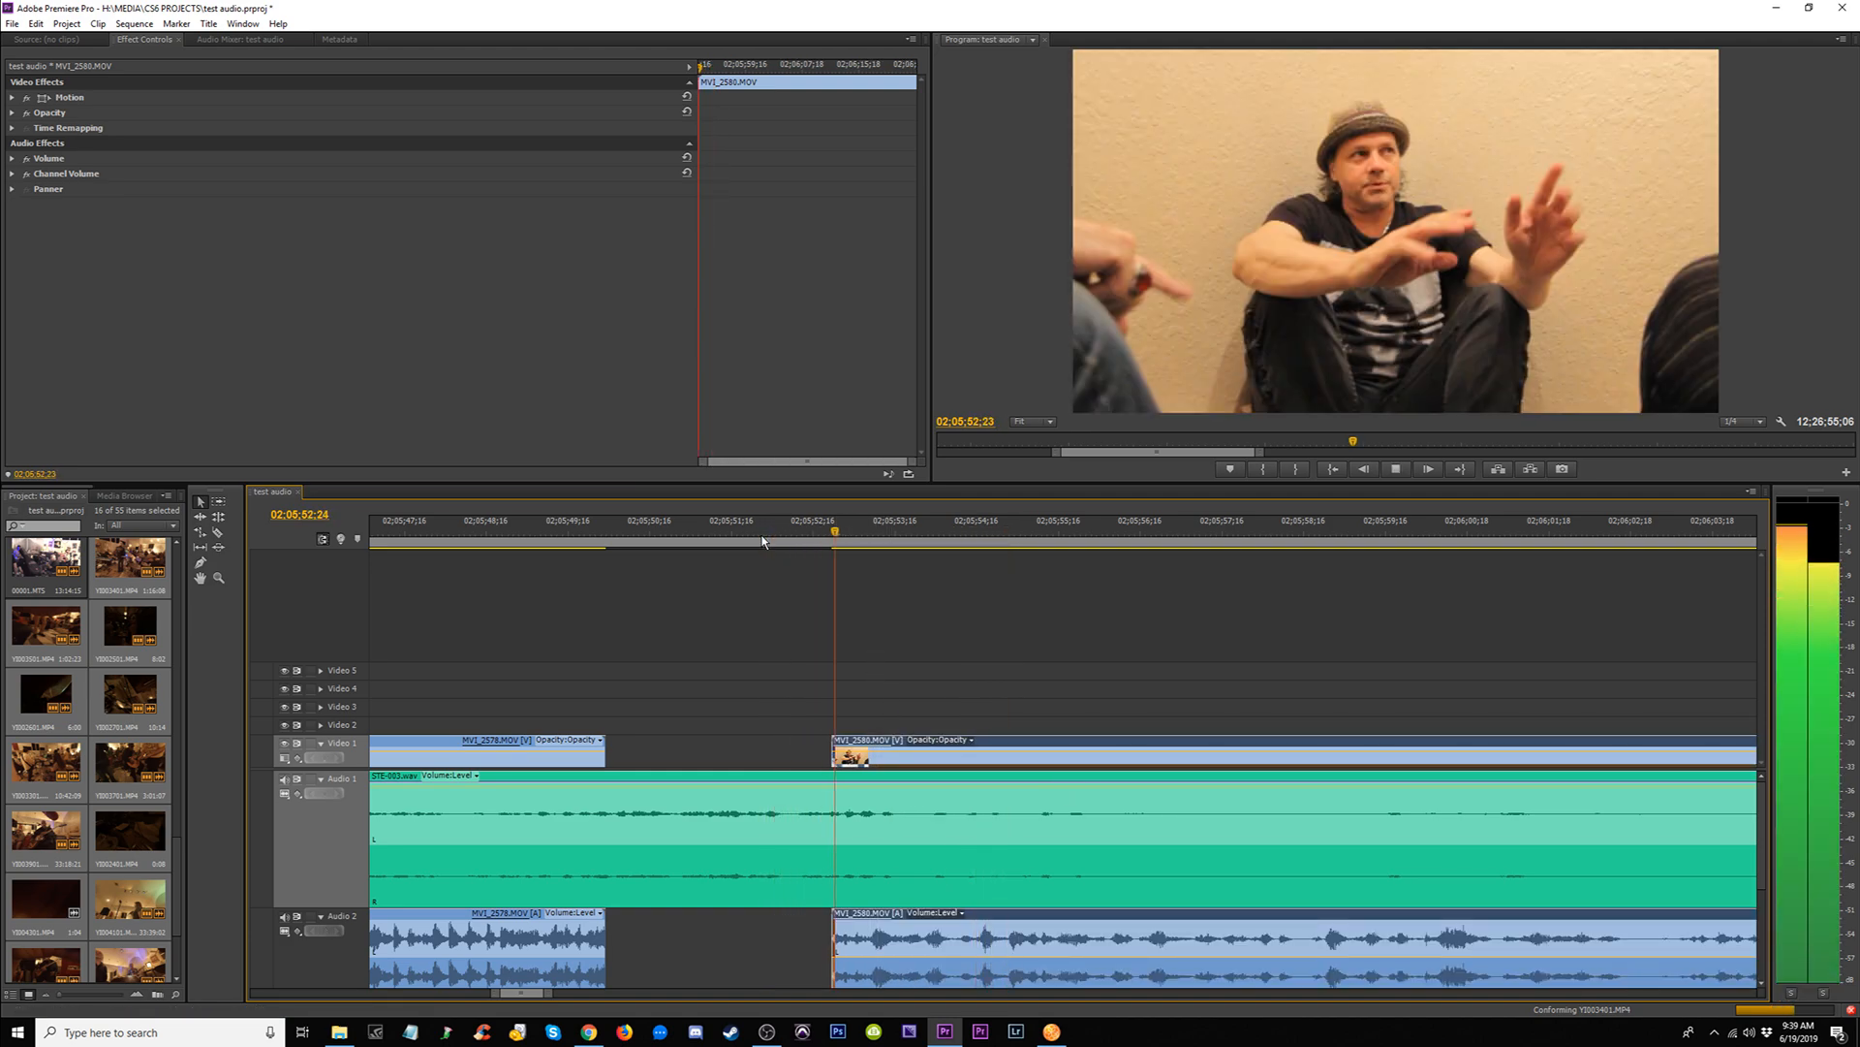
key(space)
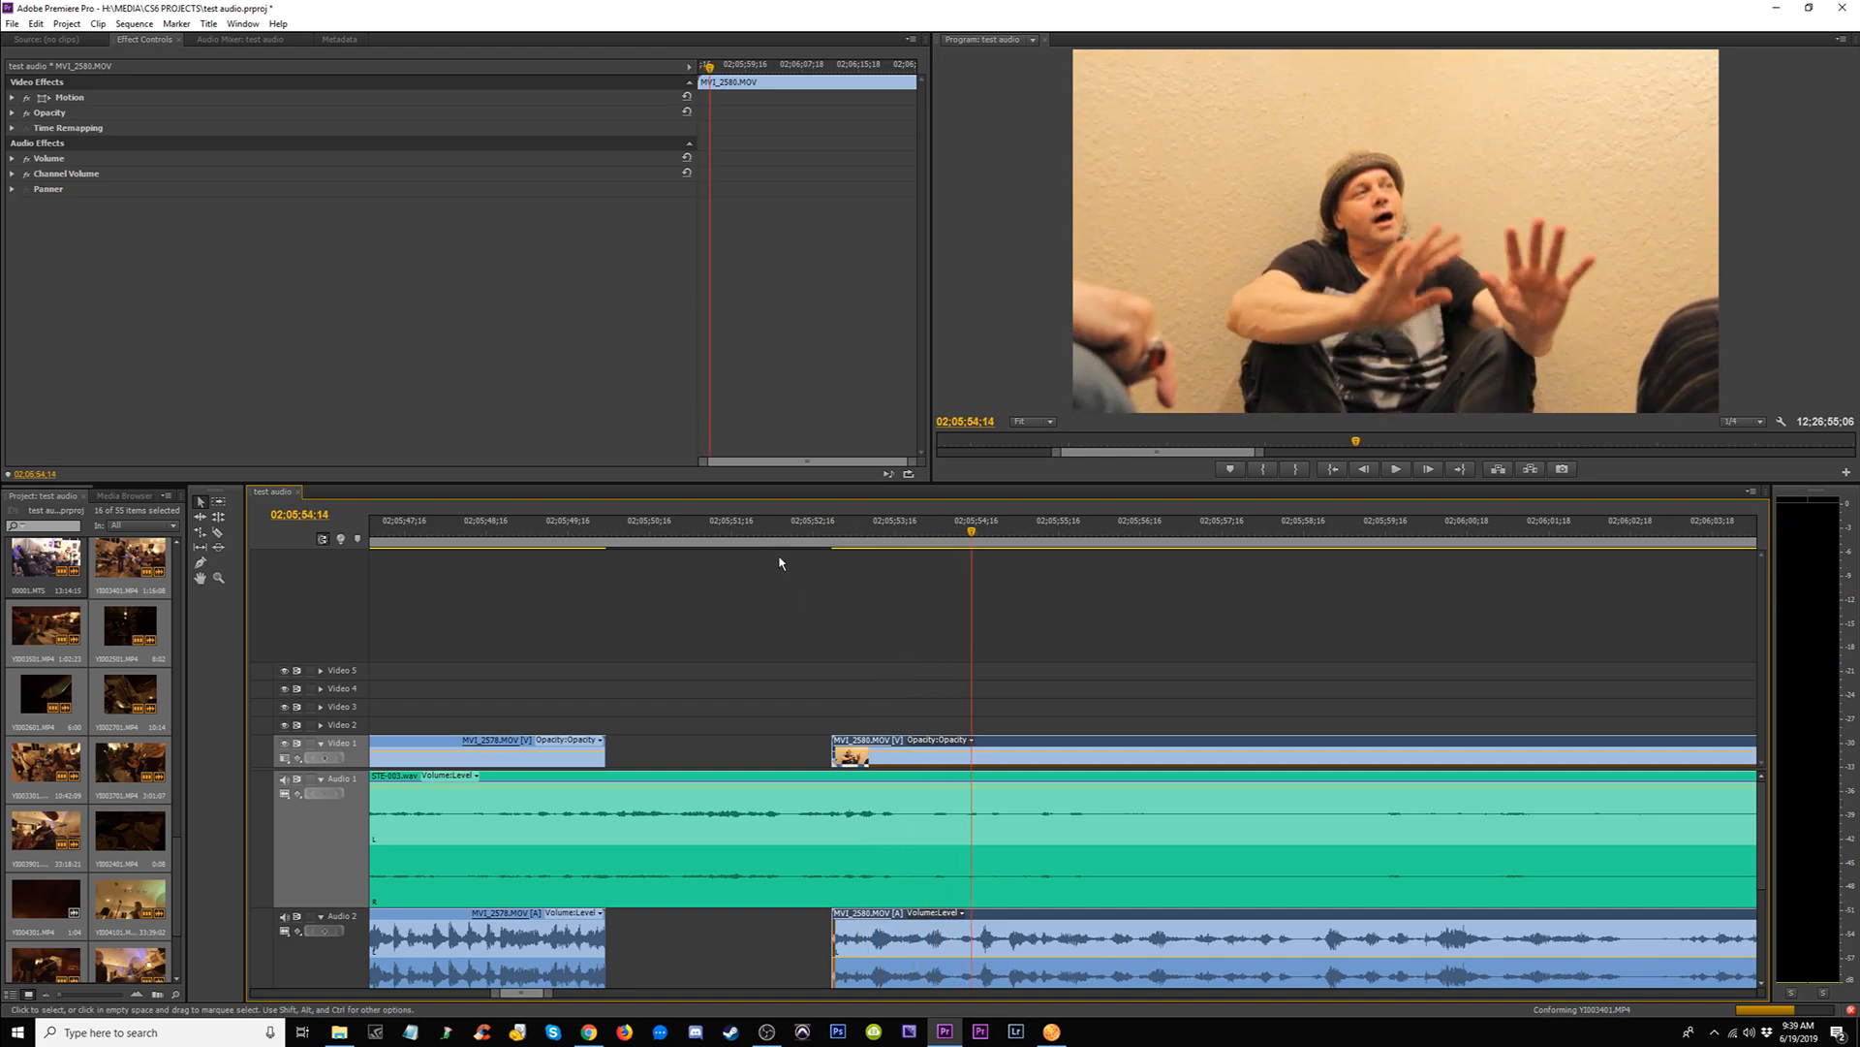
click(746, 539)
key(space)
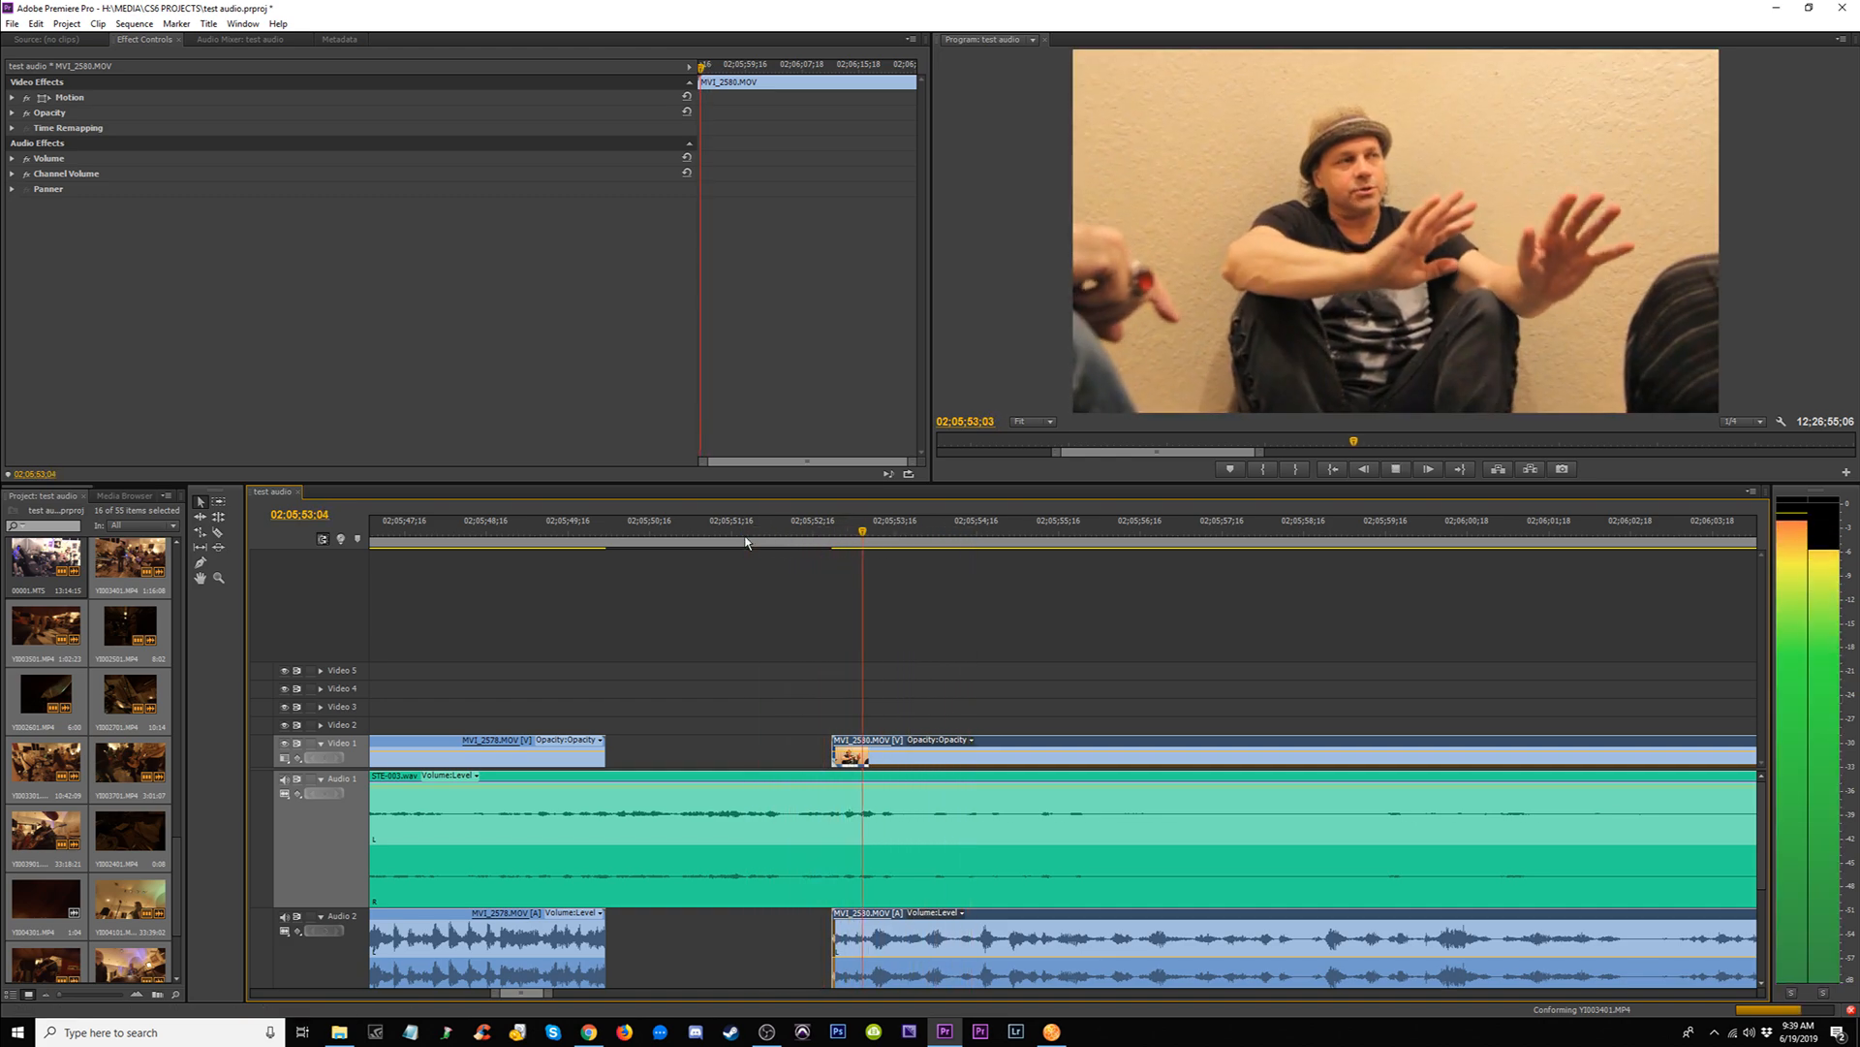
key(space)
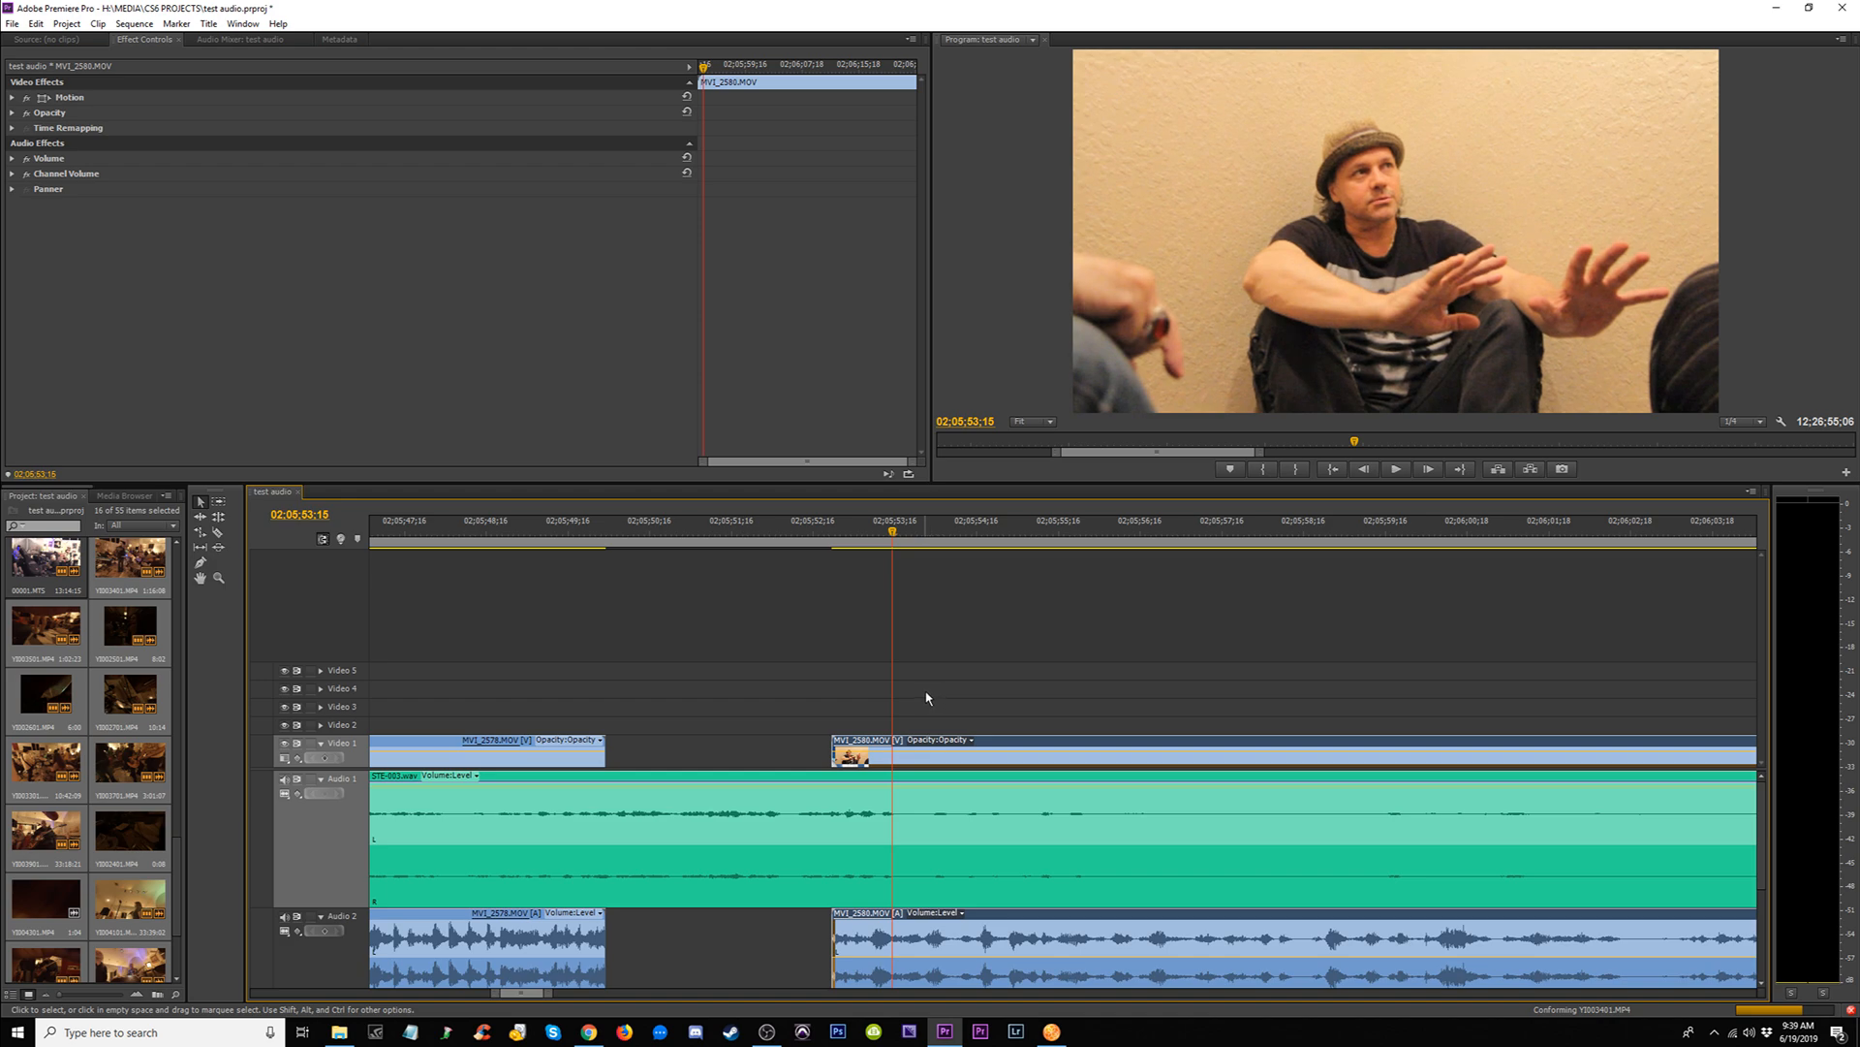
Step: Move MVI_2580.MOV later to start at the playhead, 02:05:53;15, and play its opening against STE-003.wav
key(equal)
drag(946, 754, 1066, 754)
key(space)
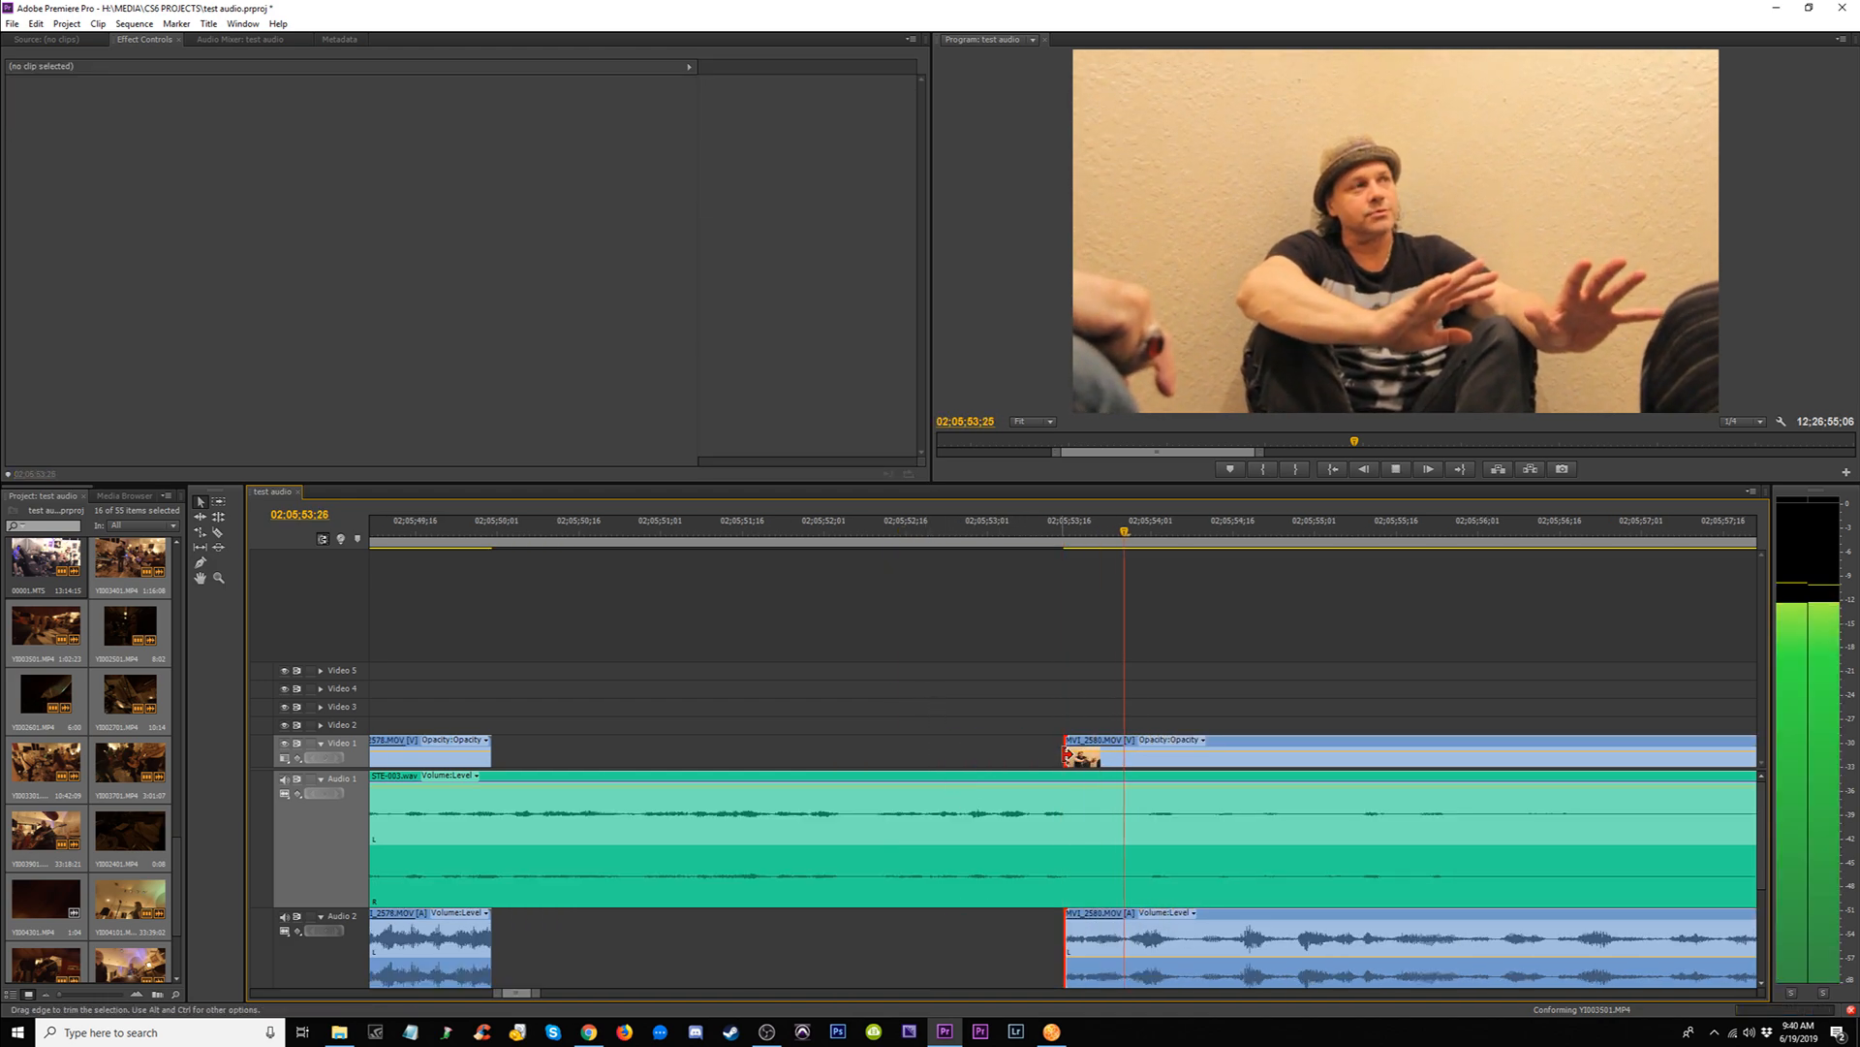
mouse_move(1066, 756)
mouse_down()
mouse_move(1184, 756)
mouse_move(1064, 756)
mouse_up()
click(1007, 531)
key(space)
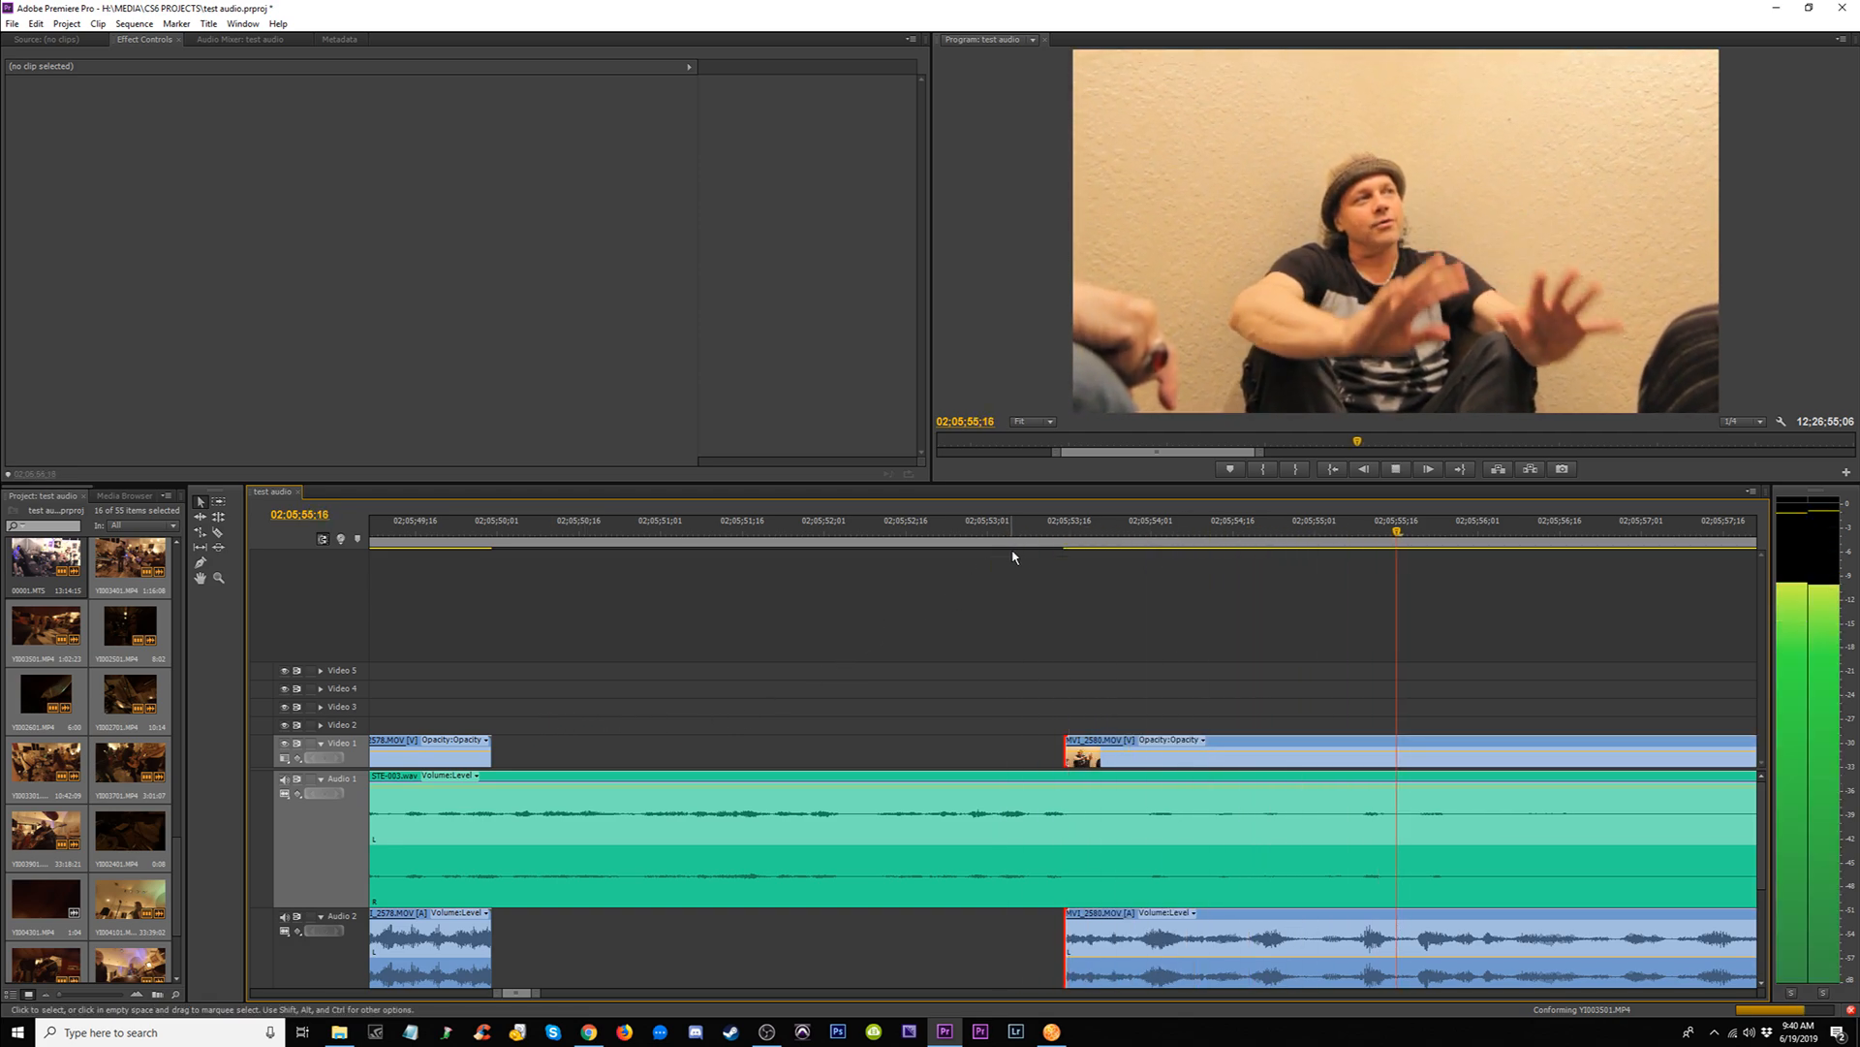
Step: Play MVI_2580.MOV onward through about 02:06:05 to check its sync with STE-003.wav
key(minus)
key(minus)
key(minus)
key(minus)
click(1269, 950)
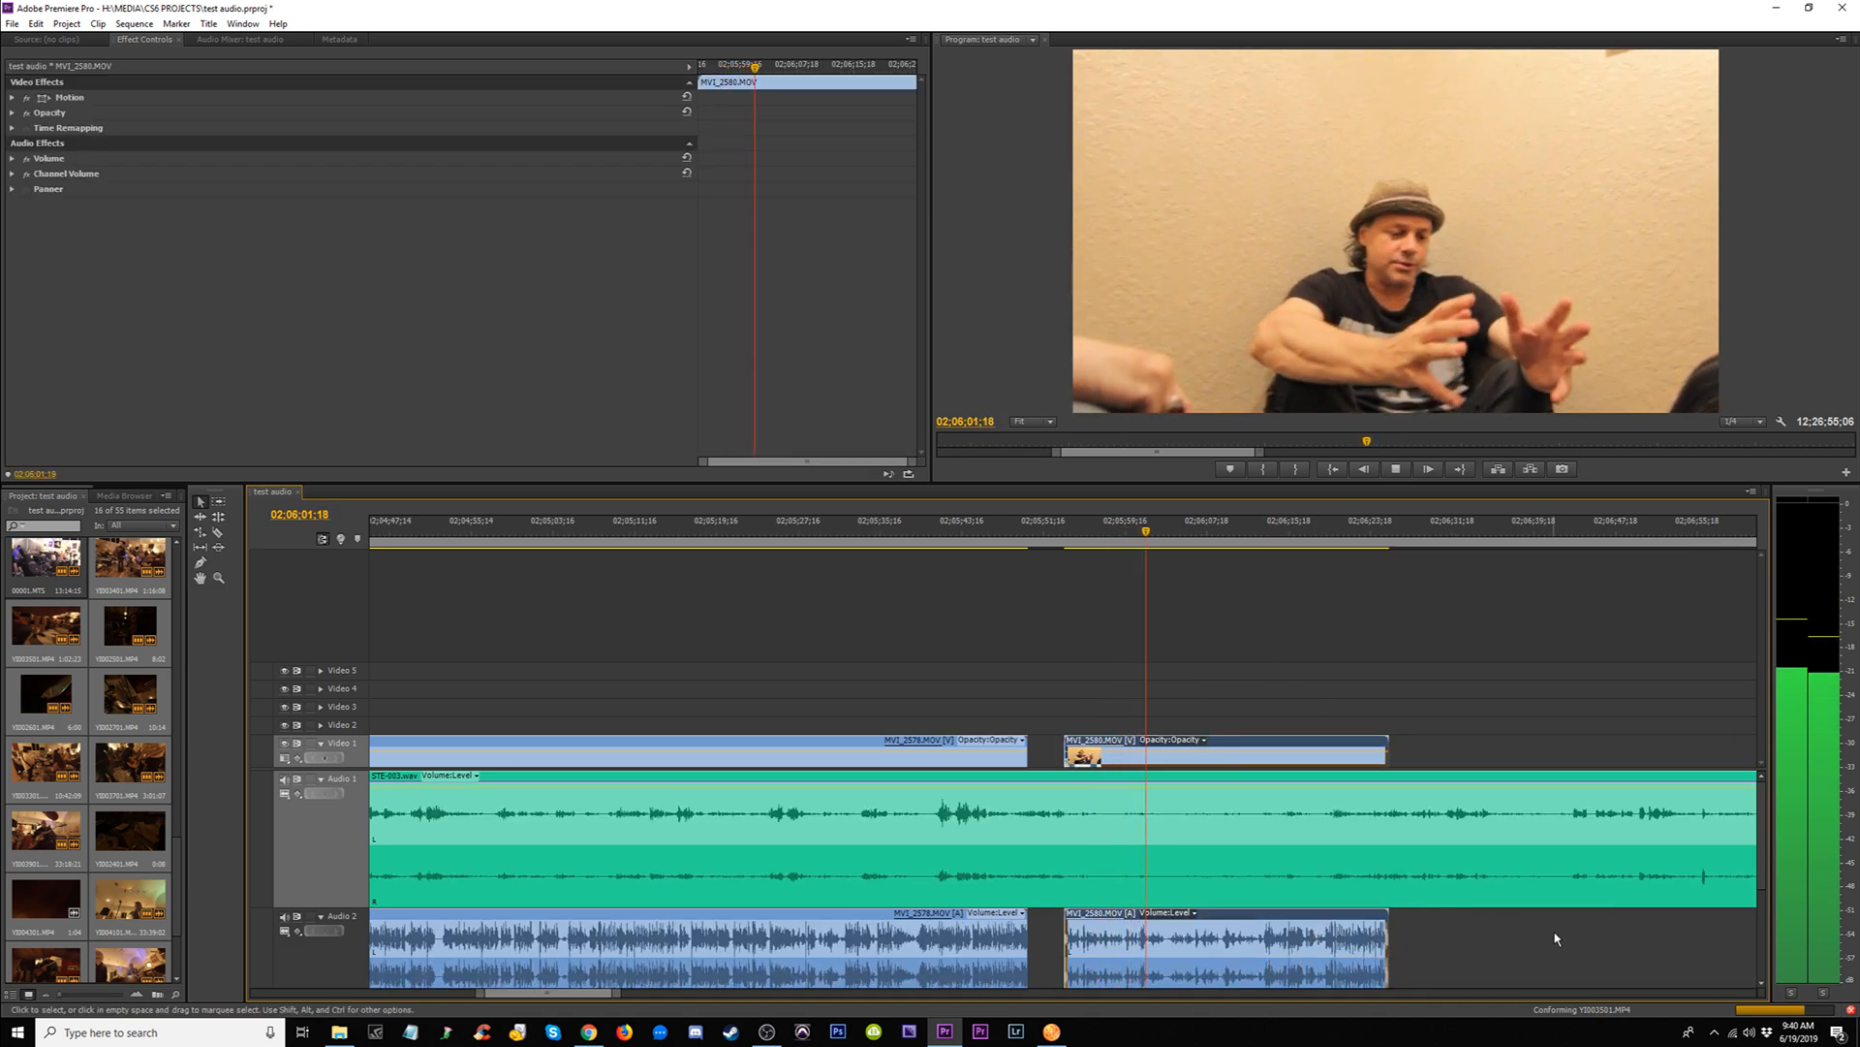
click(1078, 781)
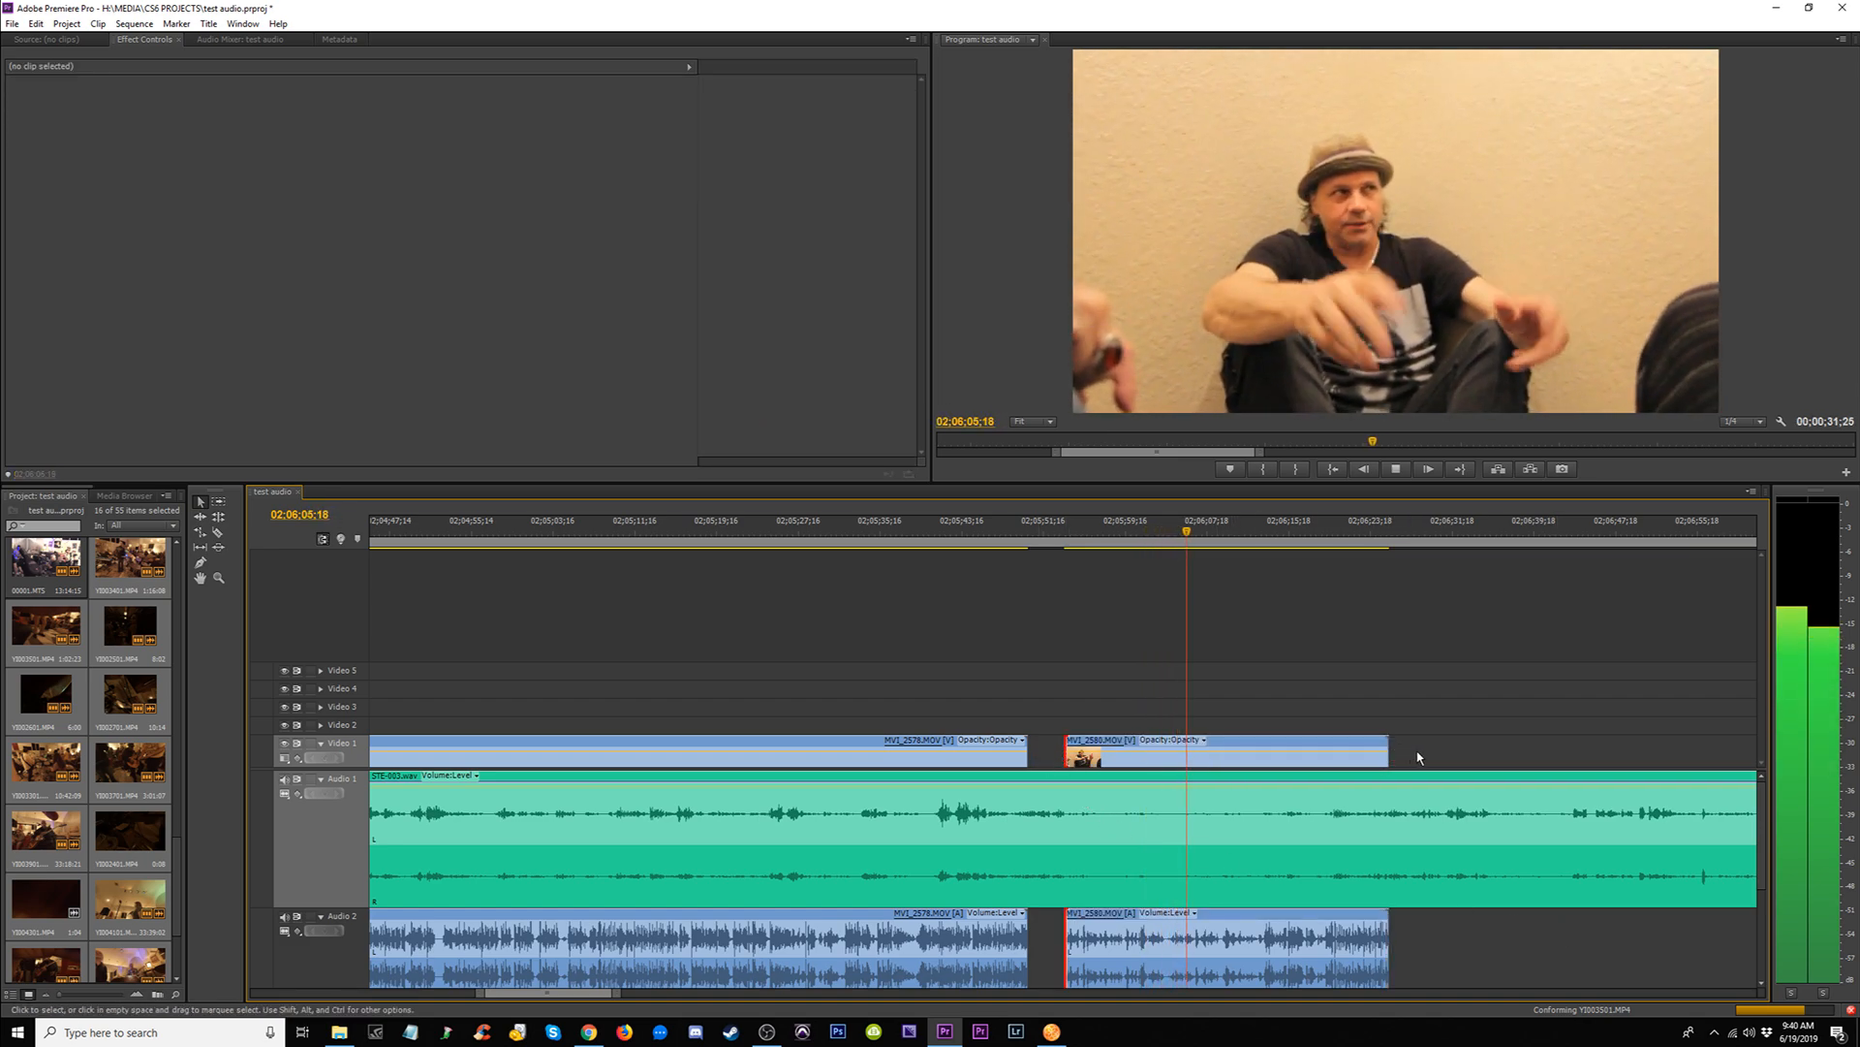
key(space)
Step: Move MVI_2581.MOV to start at the end of STE-003.wav and play its opening up to 02:07:49;00
key(minus)
click(1496, 528)
drag(1148, 764, 1382, 766)
click(1340, 533)
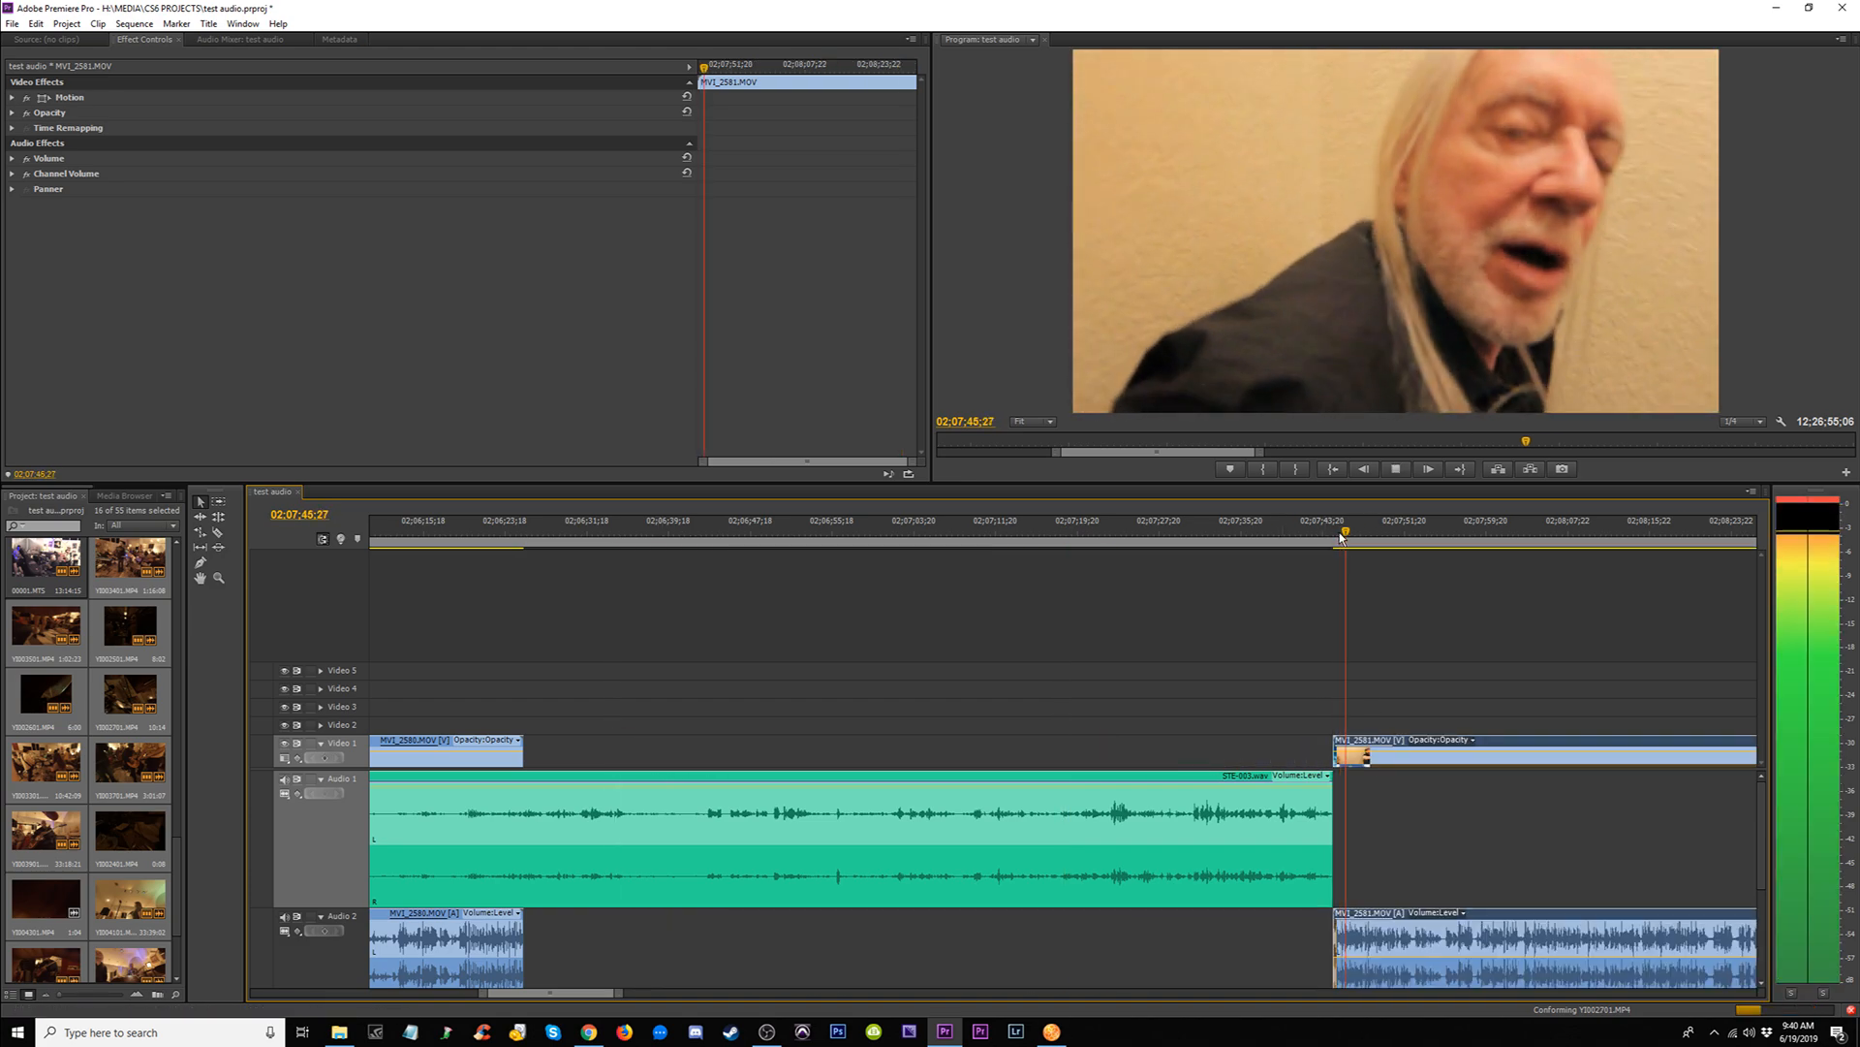
key(space)
key(space)
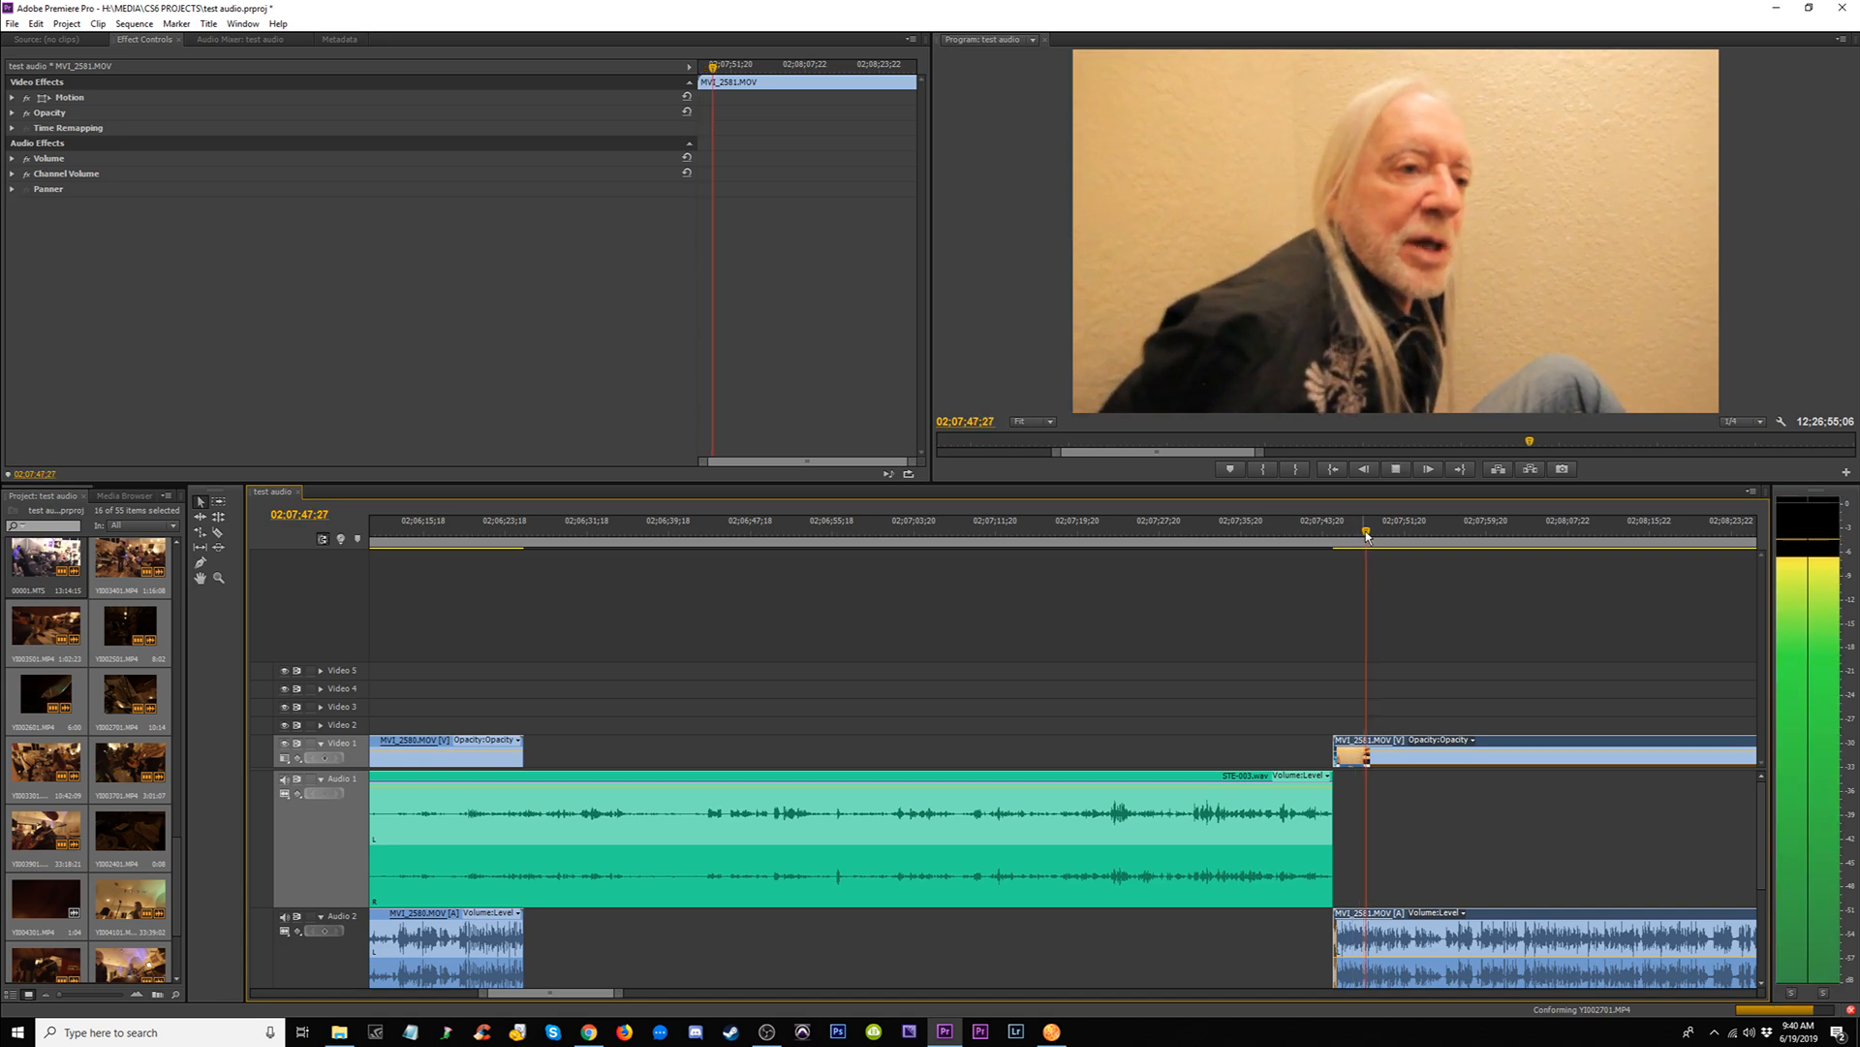
key(space)
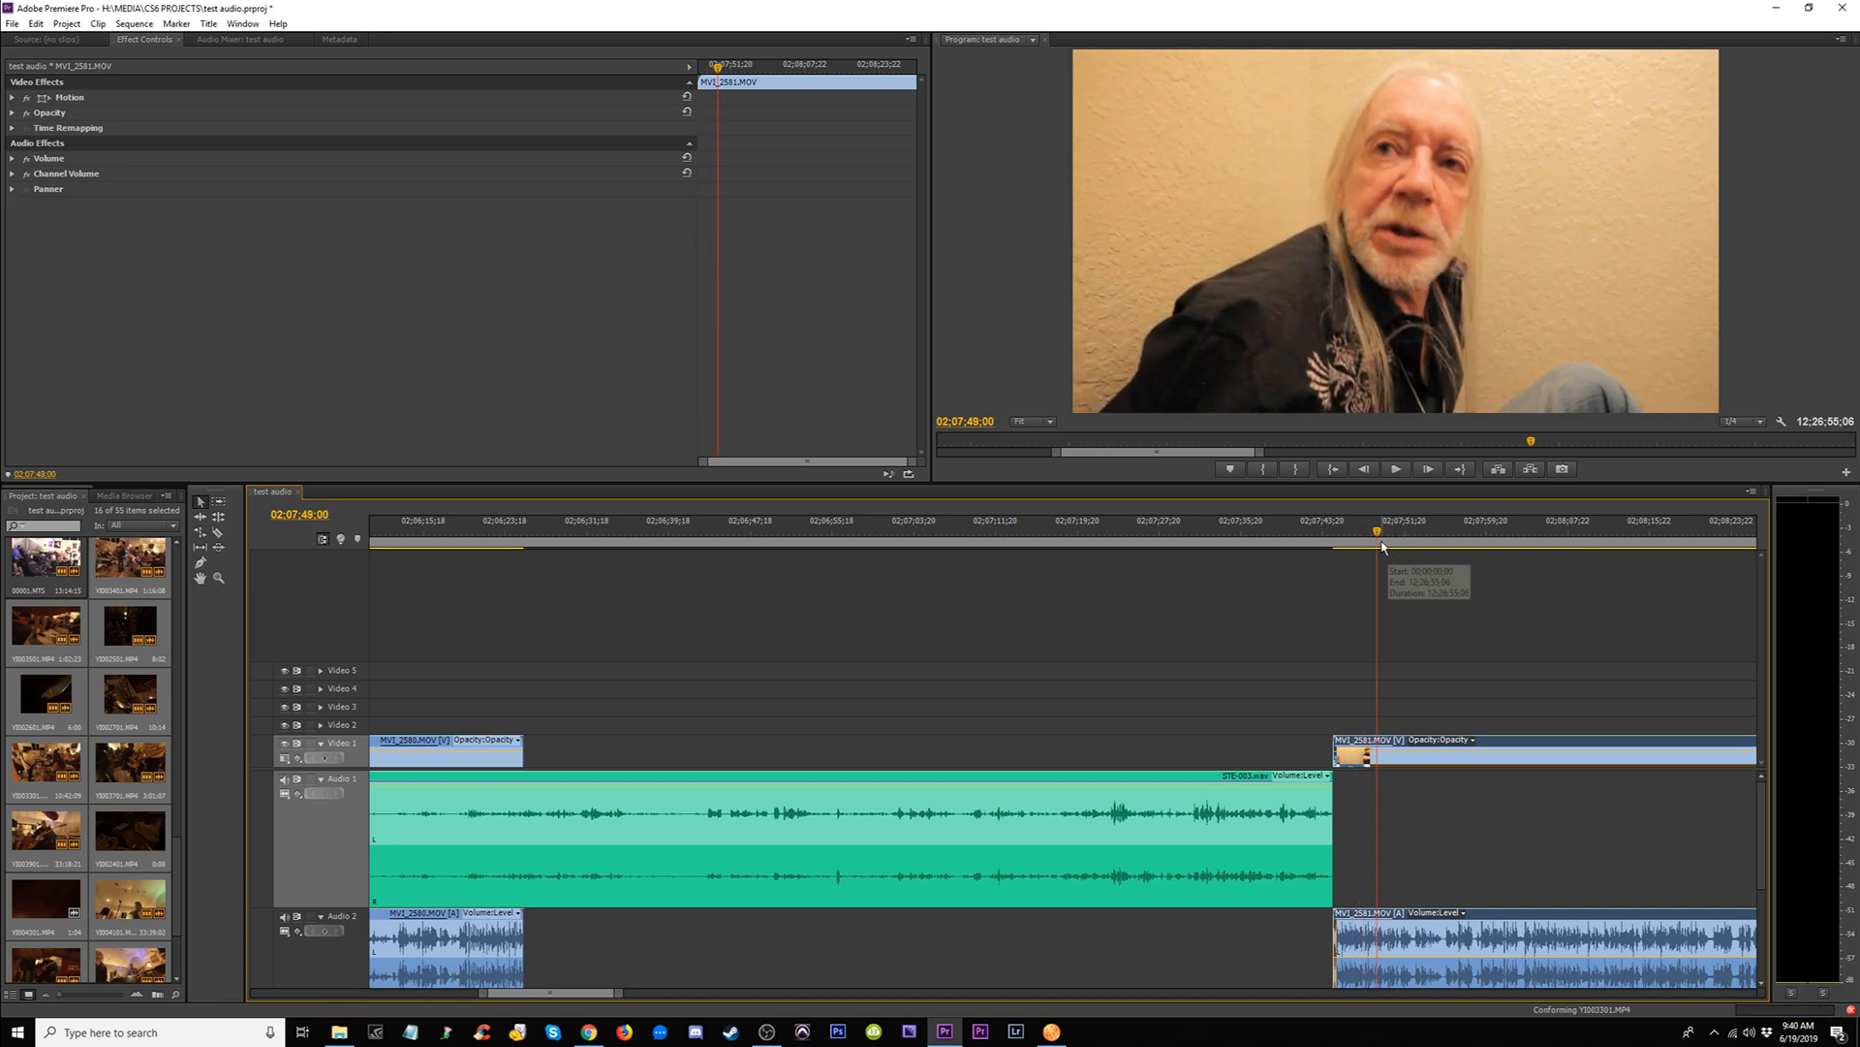
Step: Trim the start of MVI_2581.MOV to the playhead at 02:07:49;00
key(=)
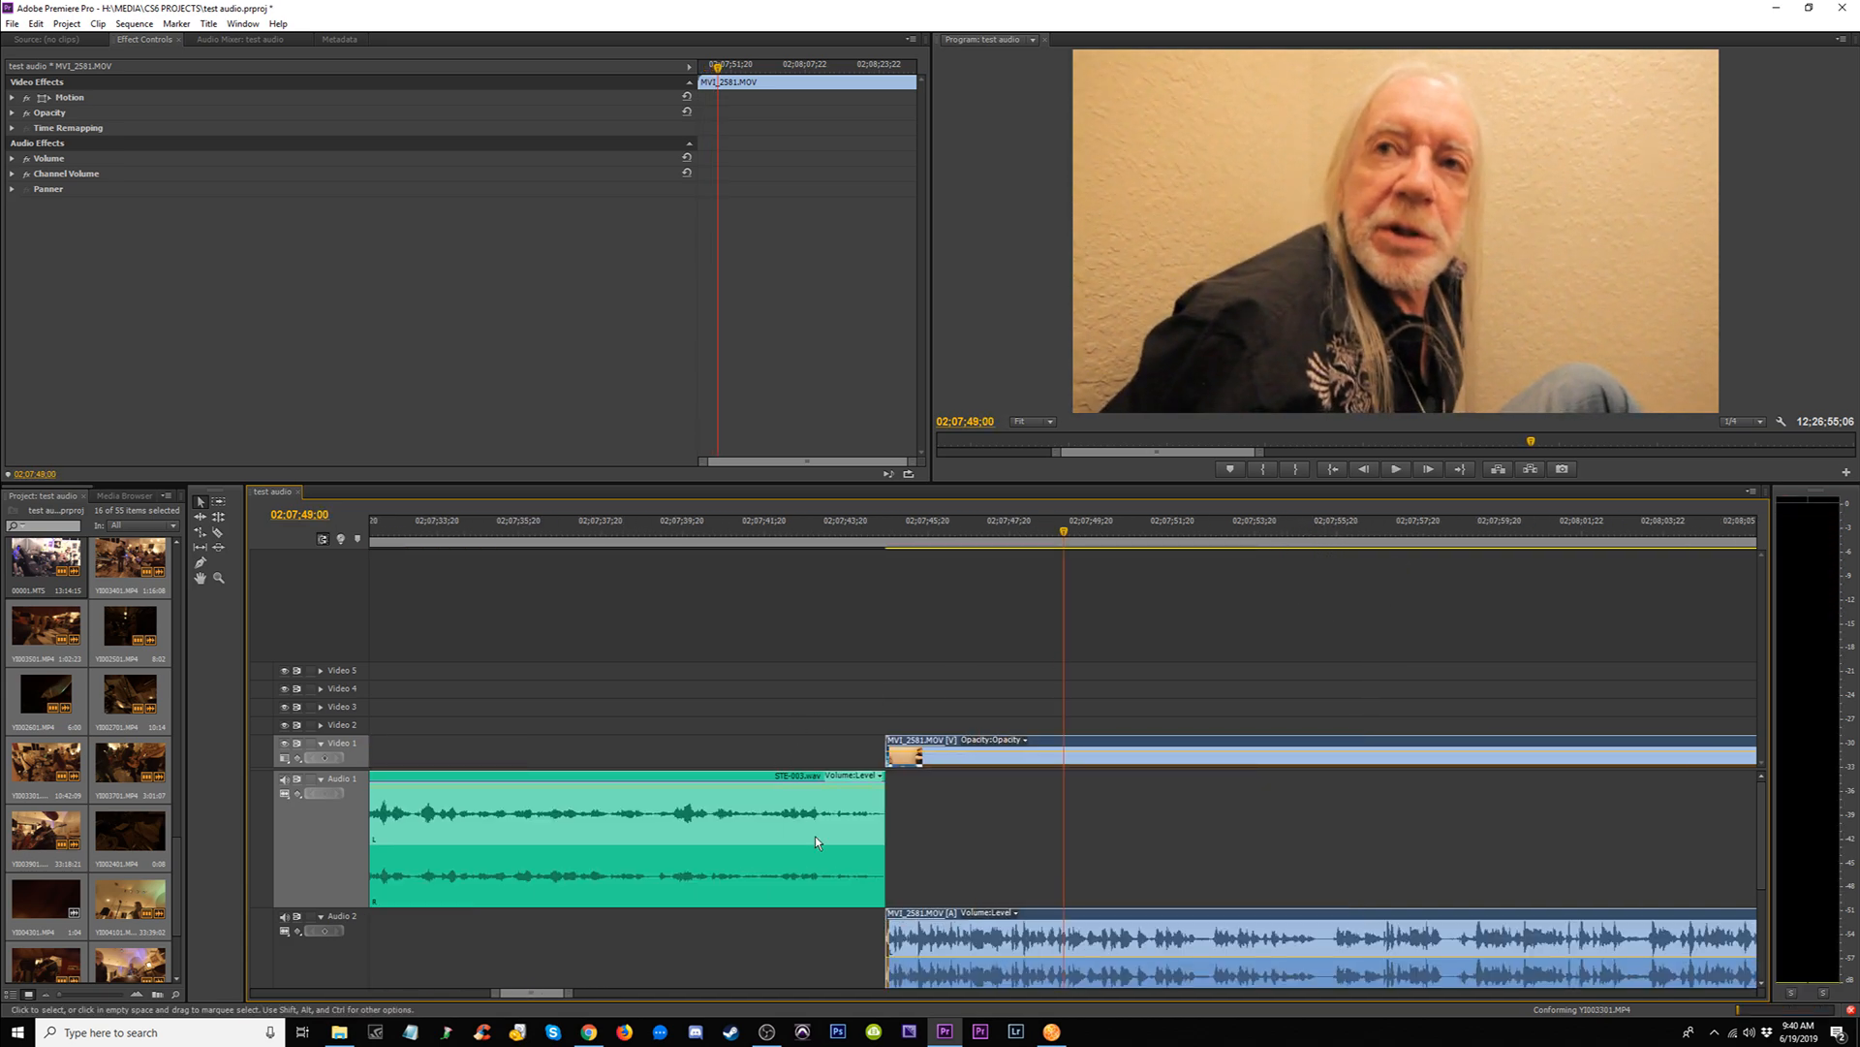
click(872, 771)
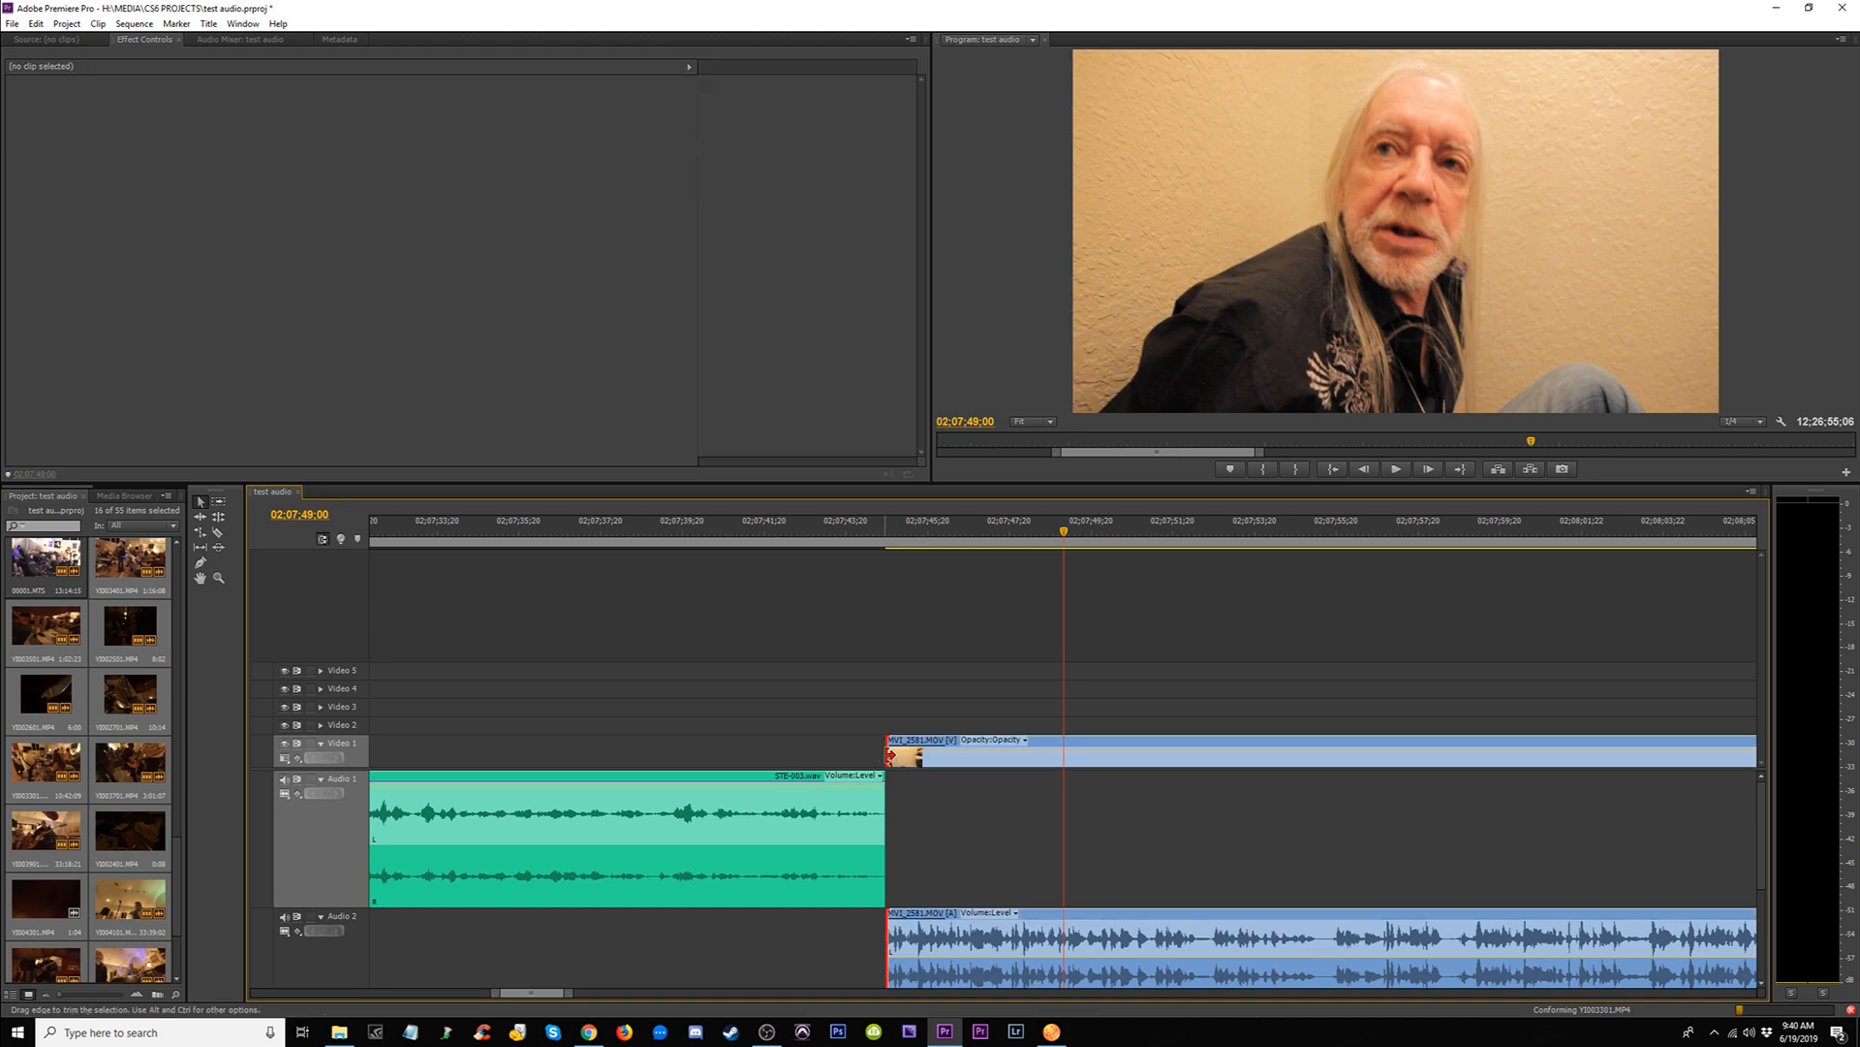
drag(889, 754, 1063, 749)
Step: Listen to STE-003.wav from about 02:06:29 and move the trimmed MVI_2581.MOV to start at 02:06:35;14
key(minus)
key(minus)
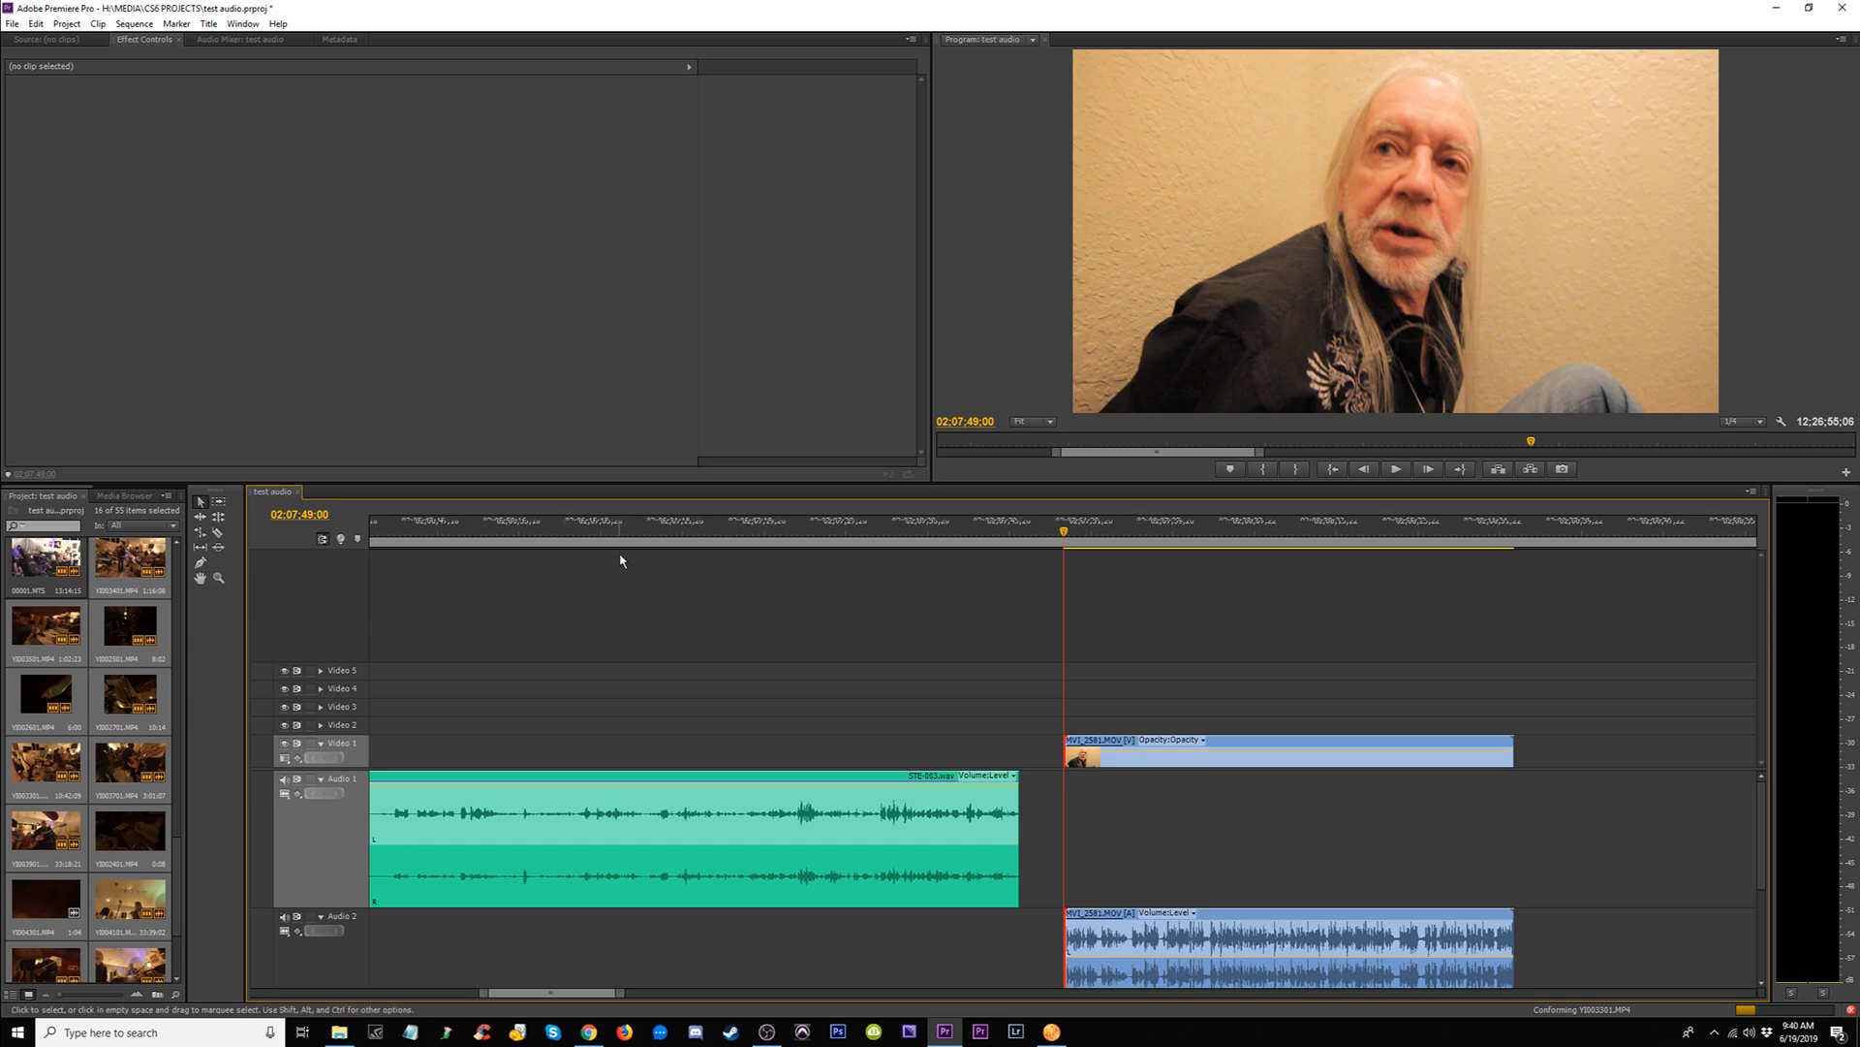
key(minus)
click(655, 532)
key(space)
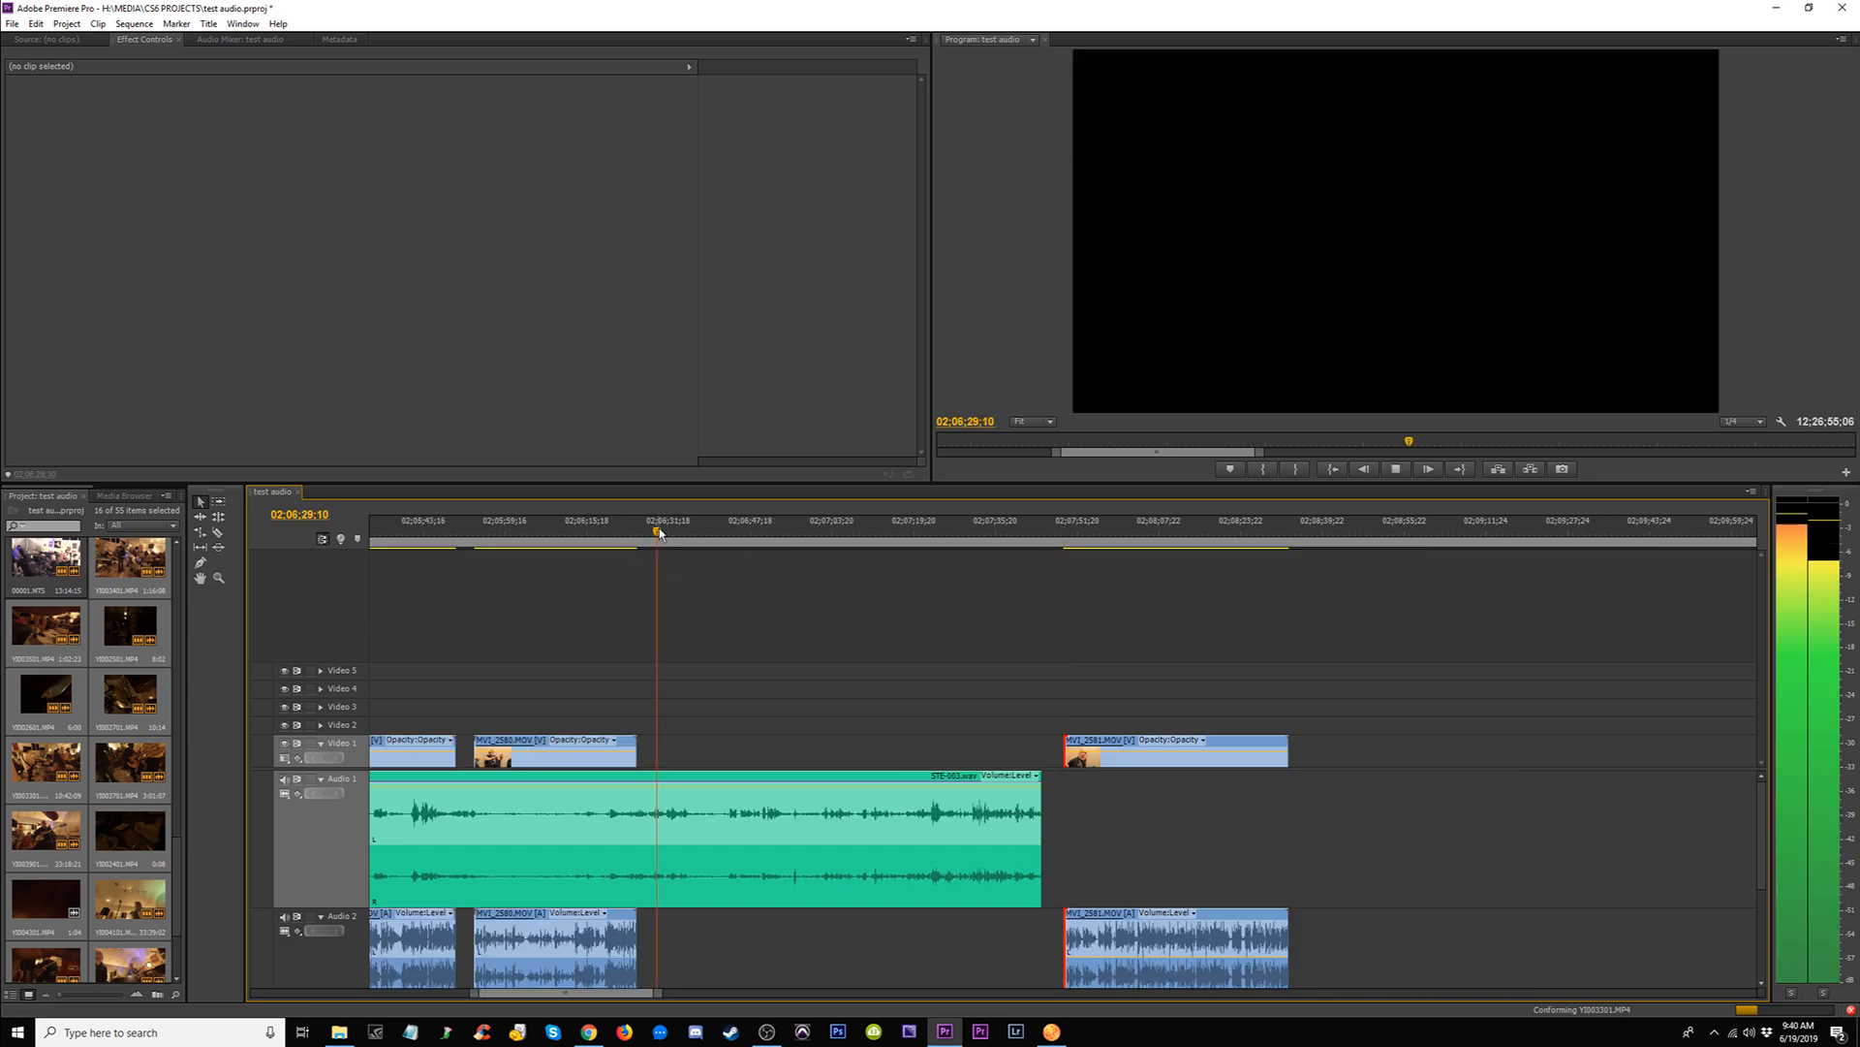
drag(663, 536, 690, 536)
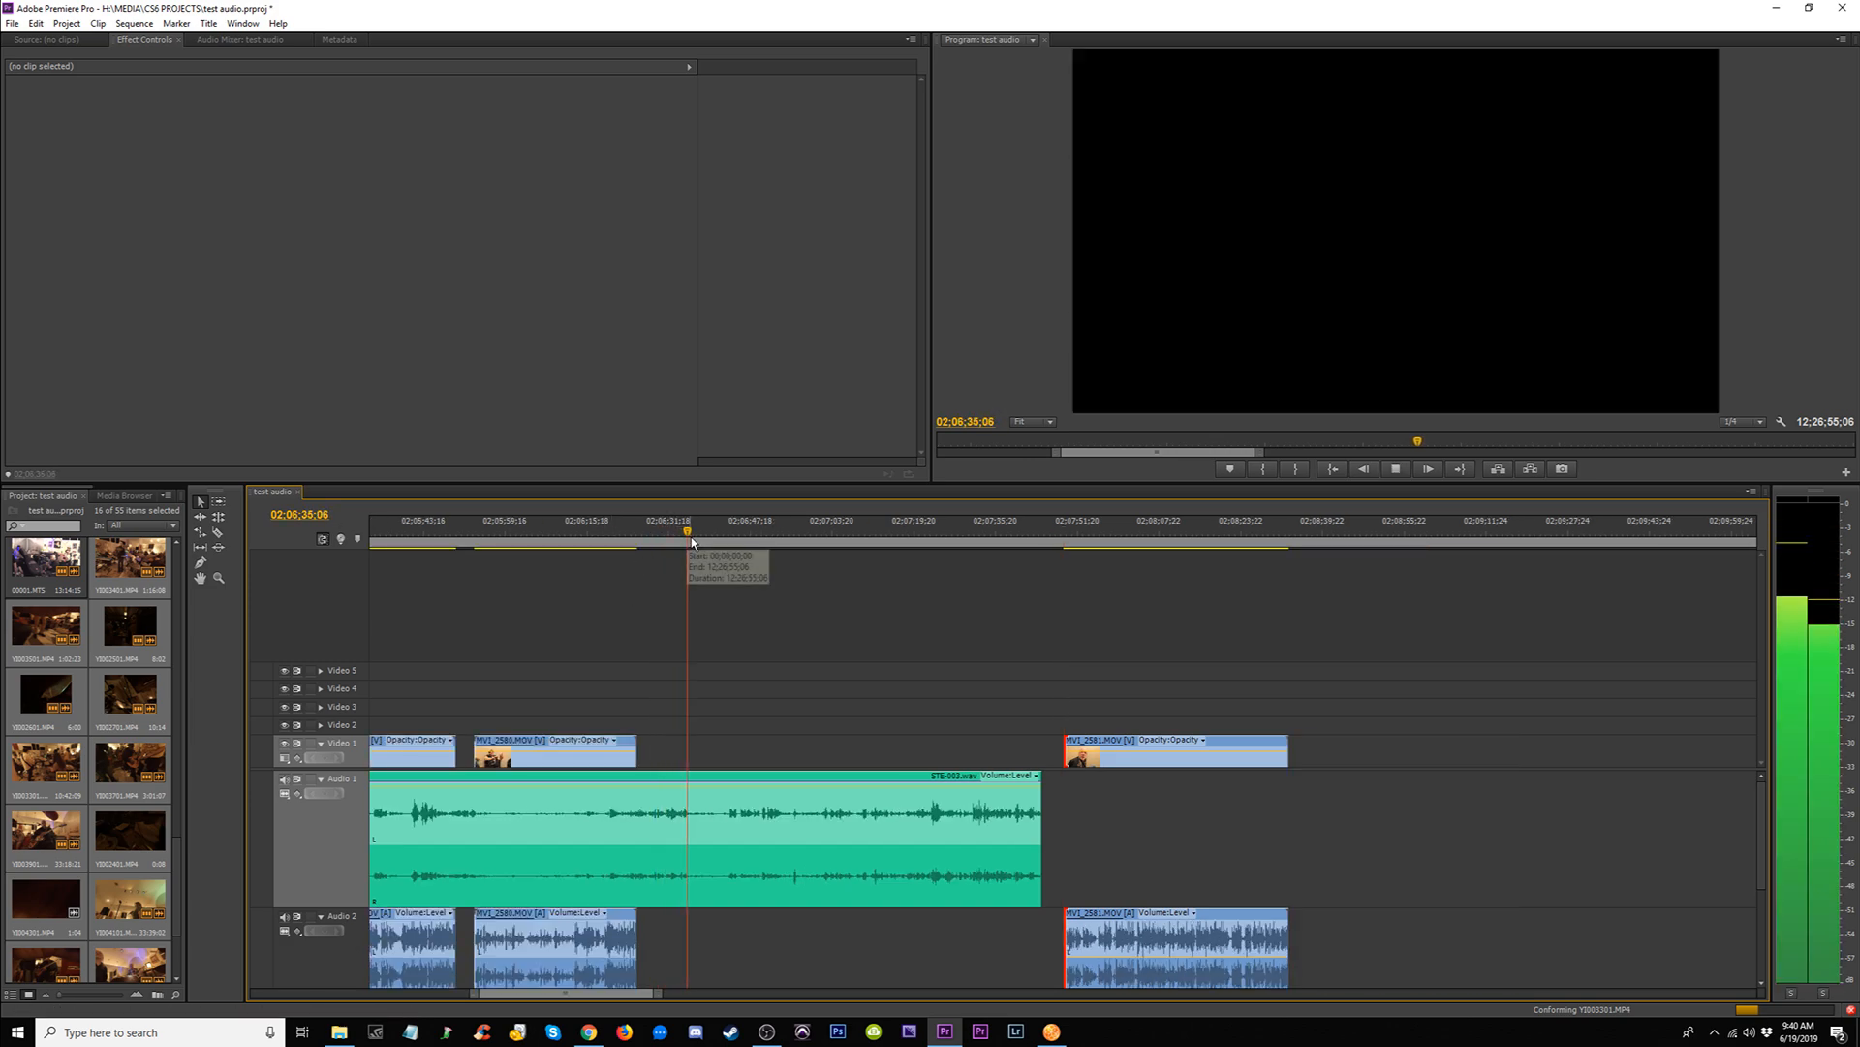
drag(1136, 761, 758, 756)
key(equal)
key(equal)
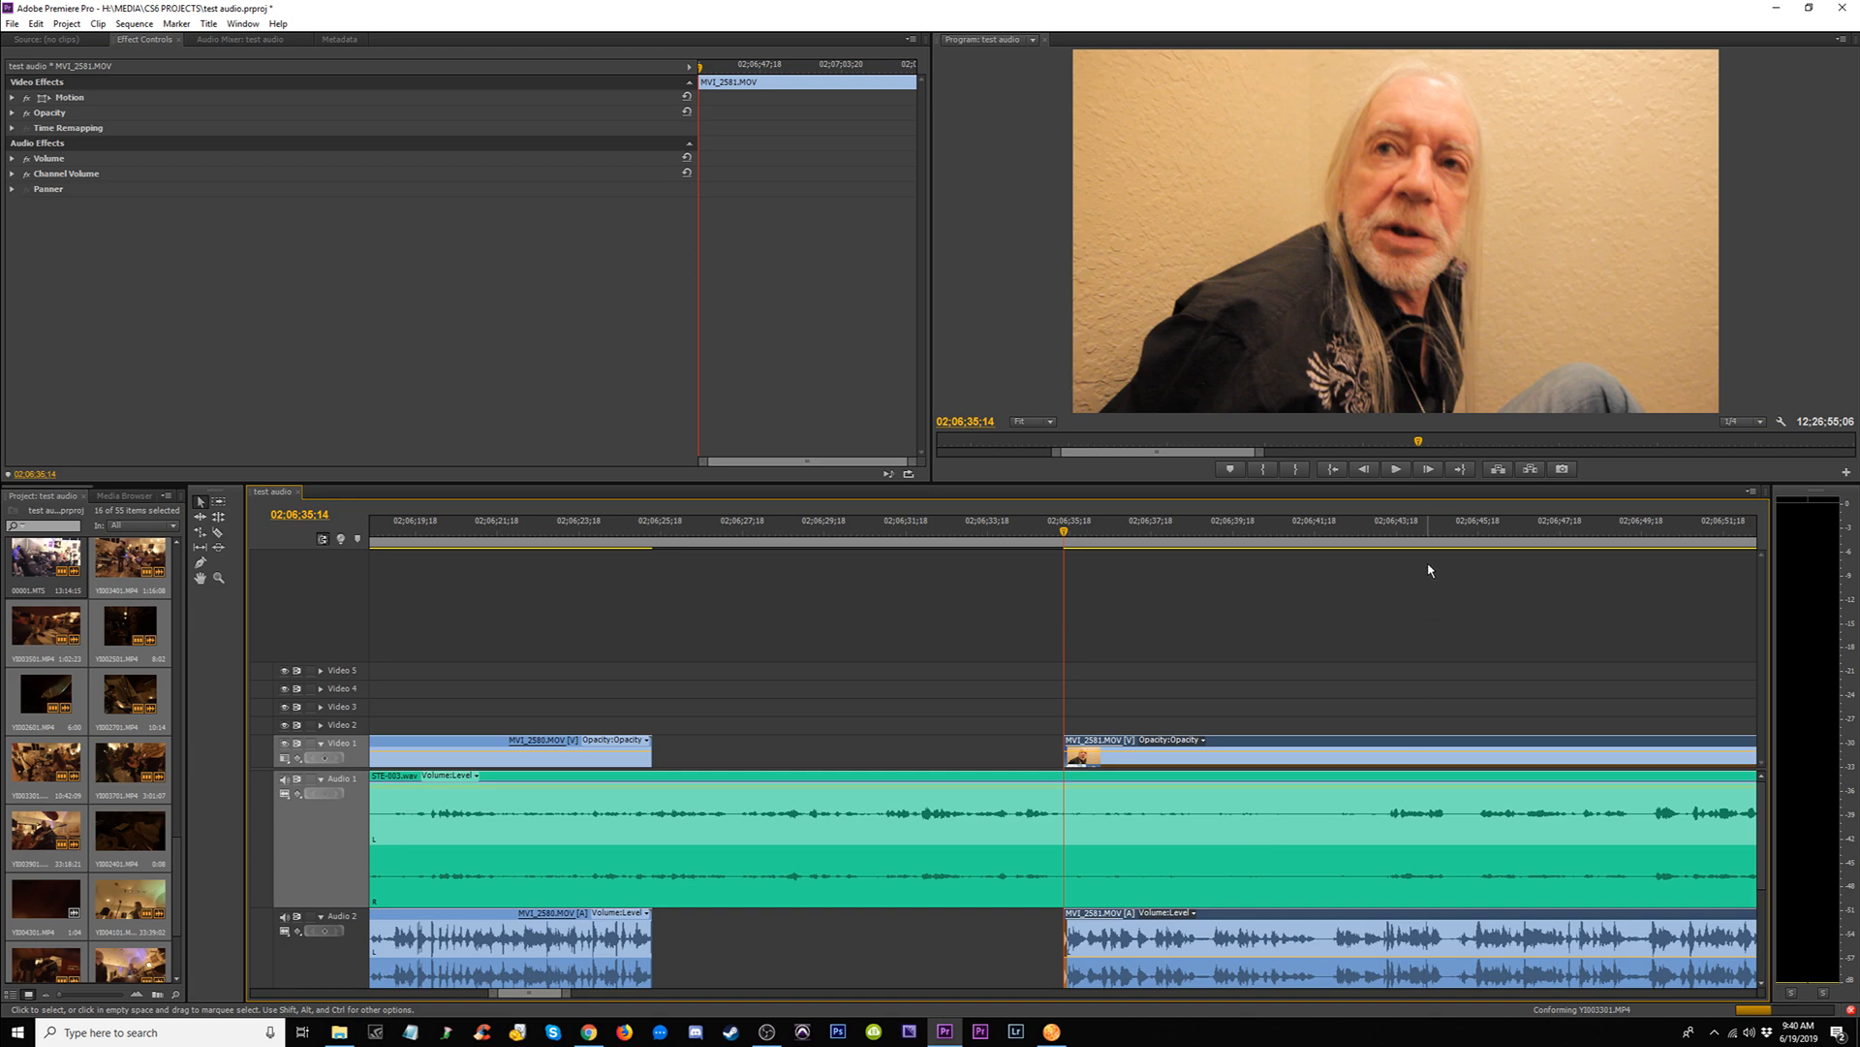
Step: Play the opening of MVI_2581.MOV, shift the clip slightly later to about 02:06:35;17, and replay it to check sync
key(space)
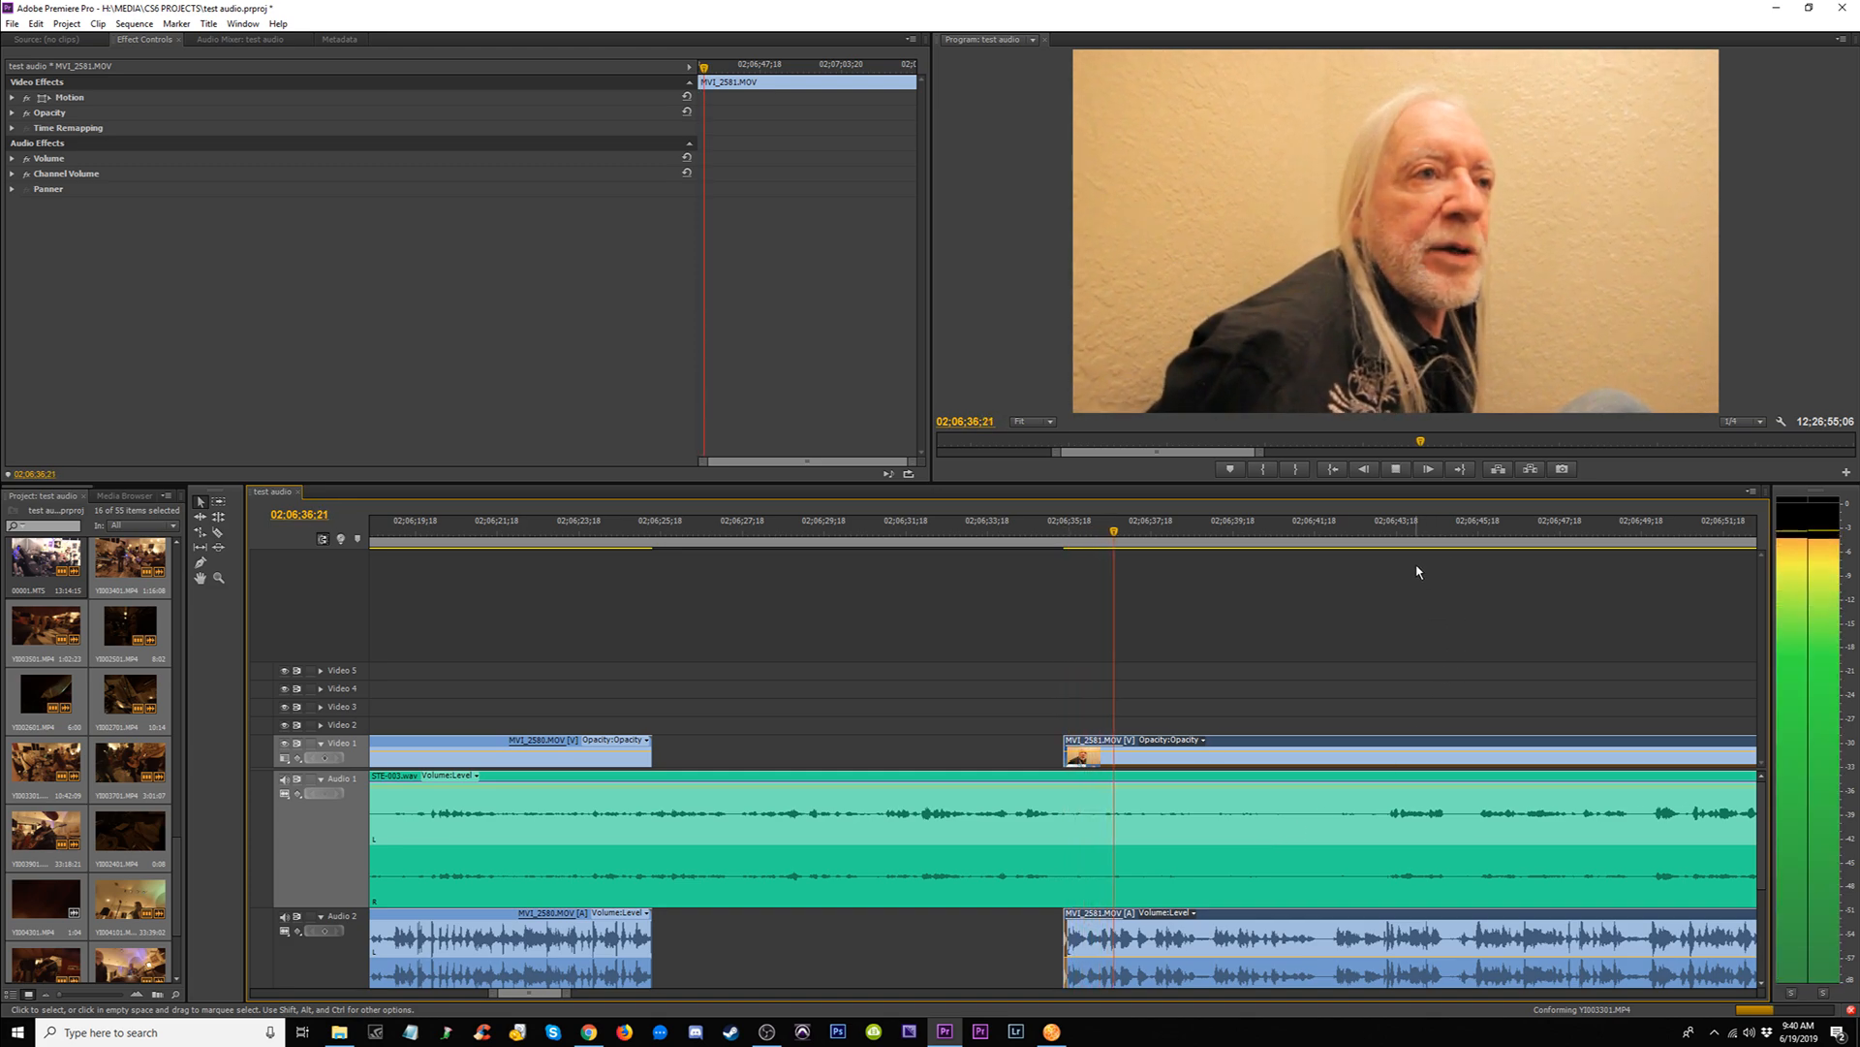
key(equal)
key(equal)
key(space)
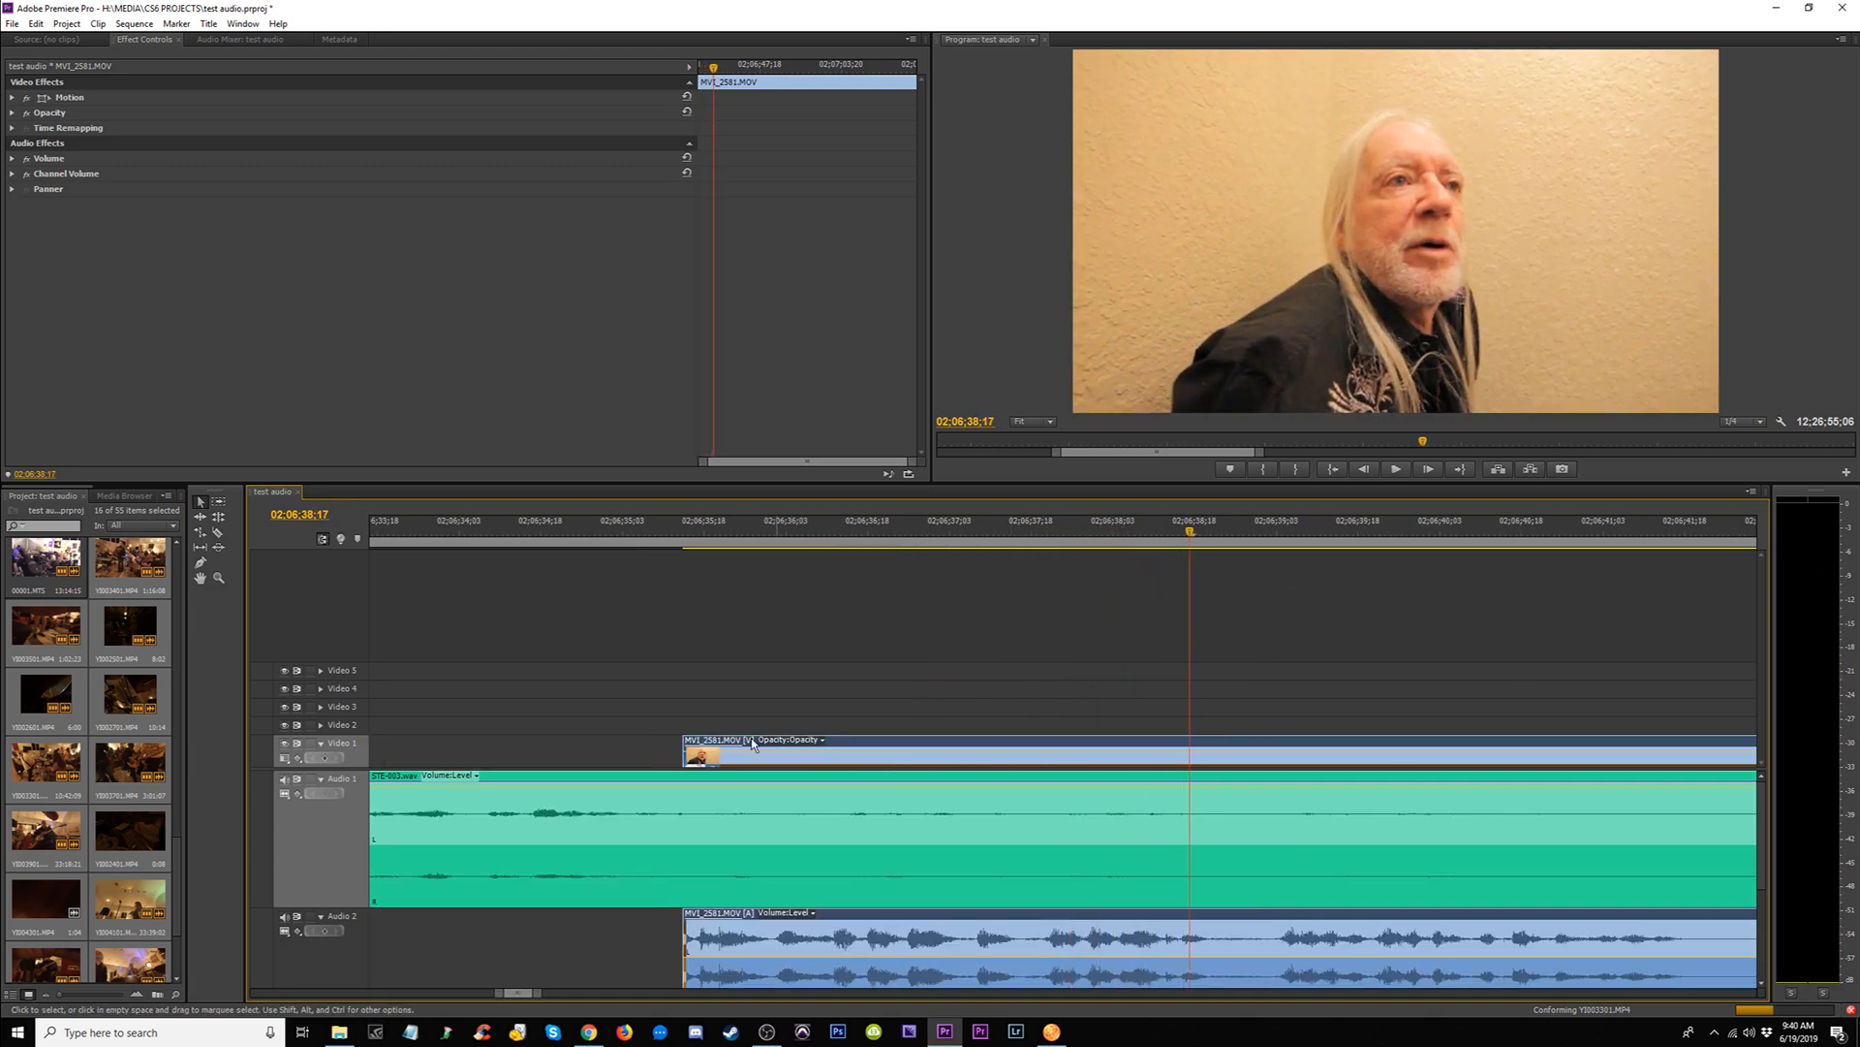
drag(724, 763, 738, 763)
key(space)
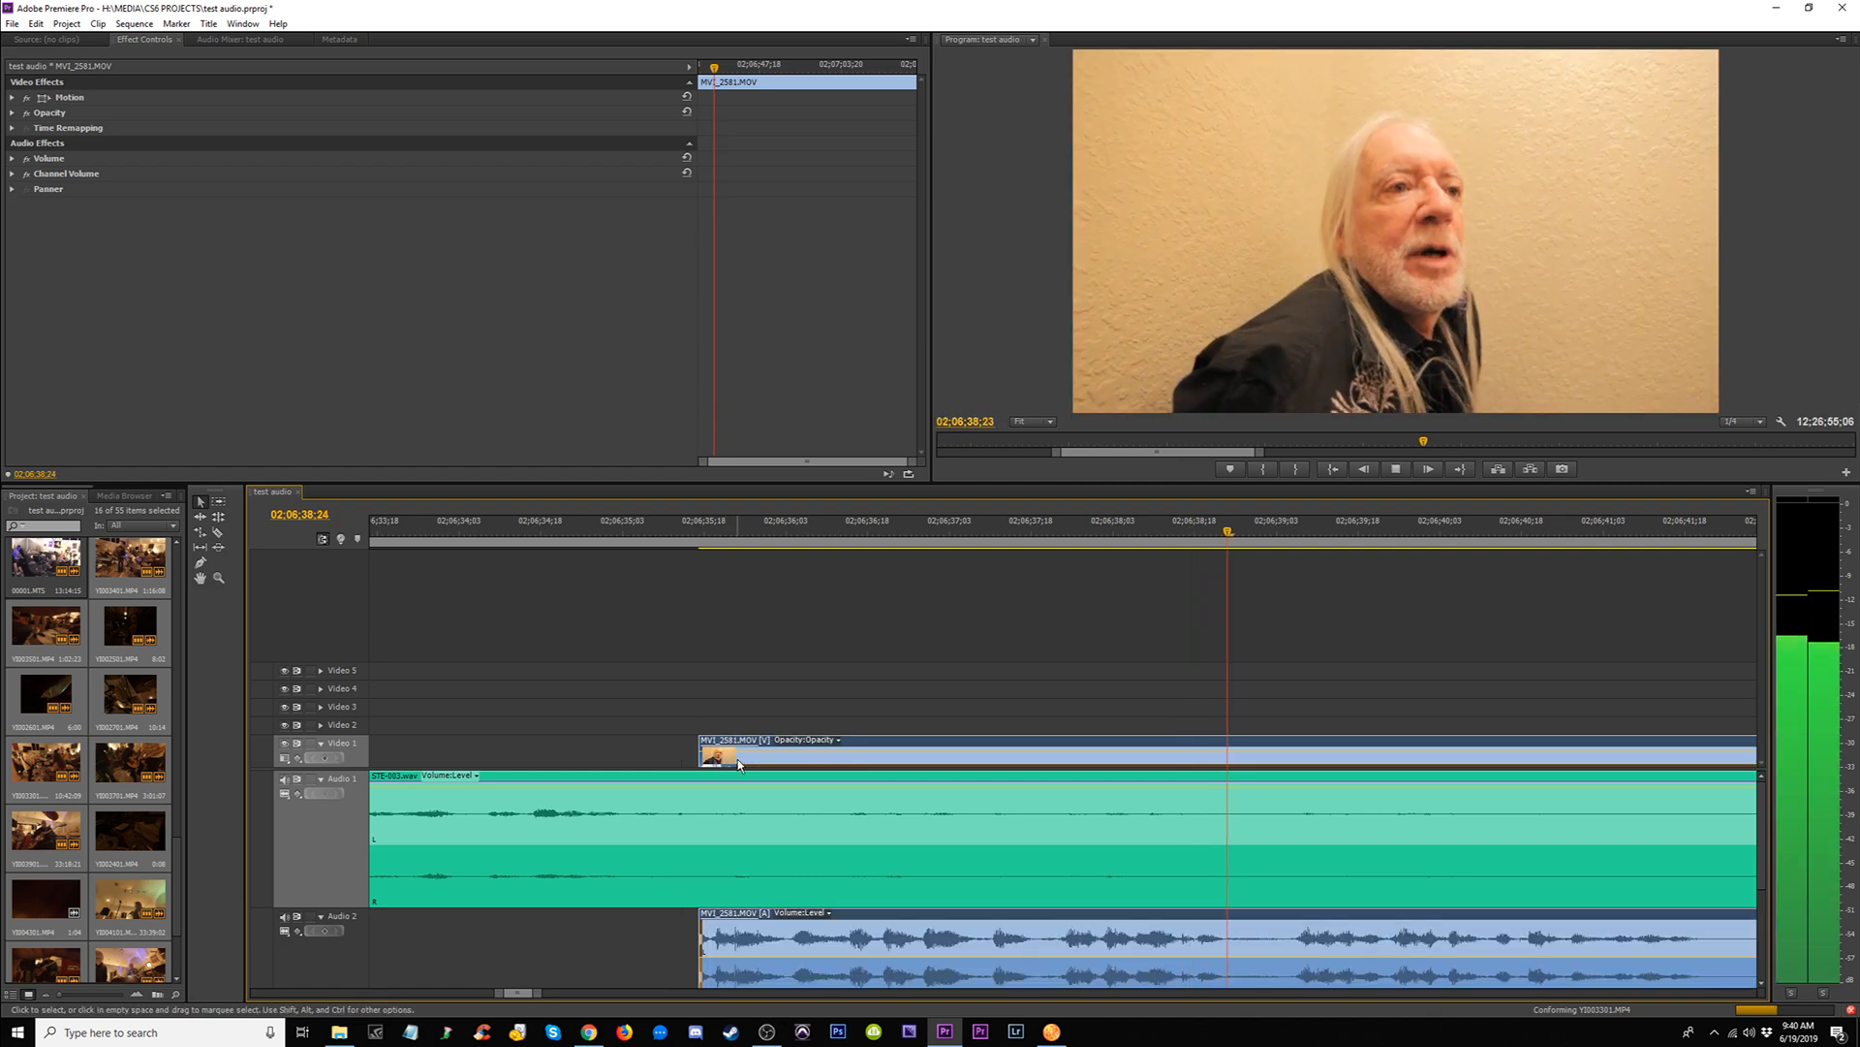
key(space)
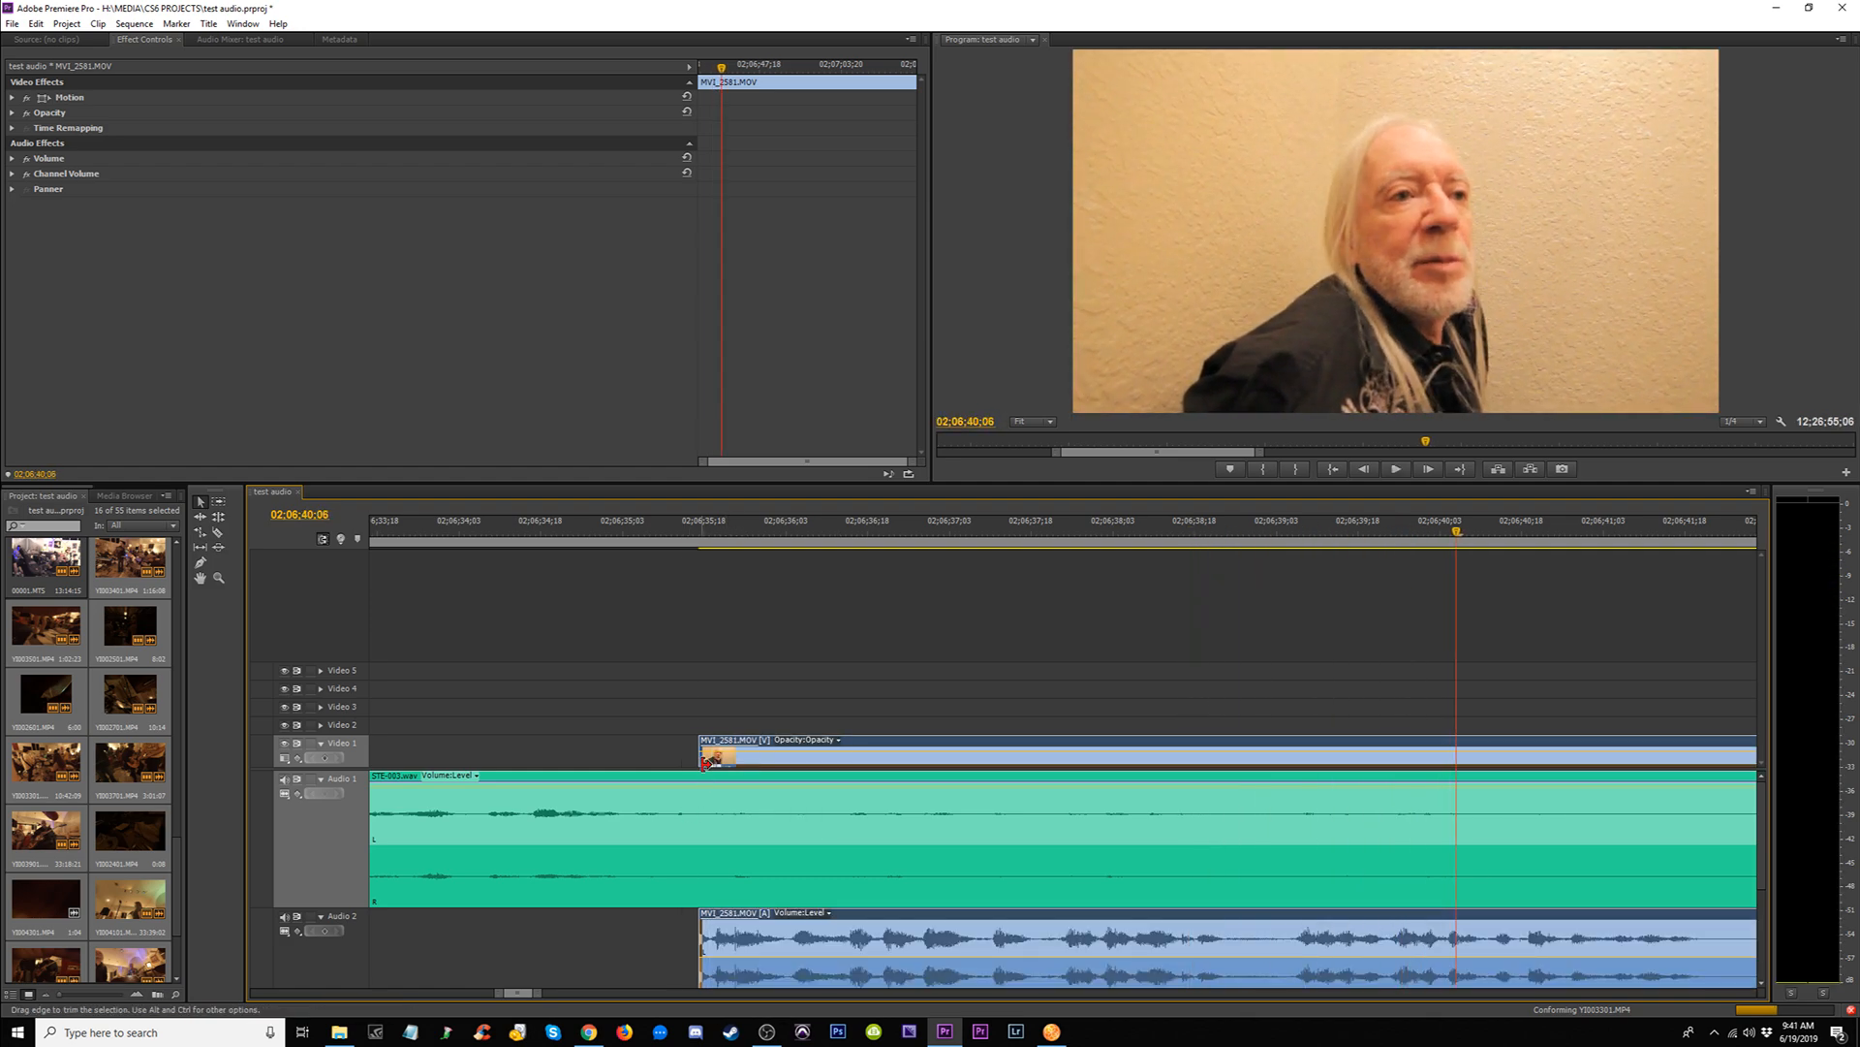
Step: Extend the start of MVI_2581.MOV back to its full original length and play it through 02:06:44;04
key(minus)
key(minus)
drag(1019, 763, 812, 773)
click(1268, 964)
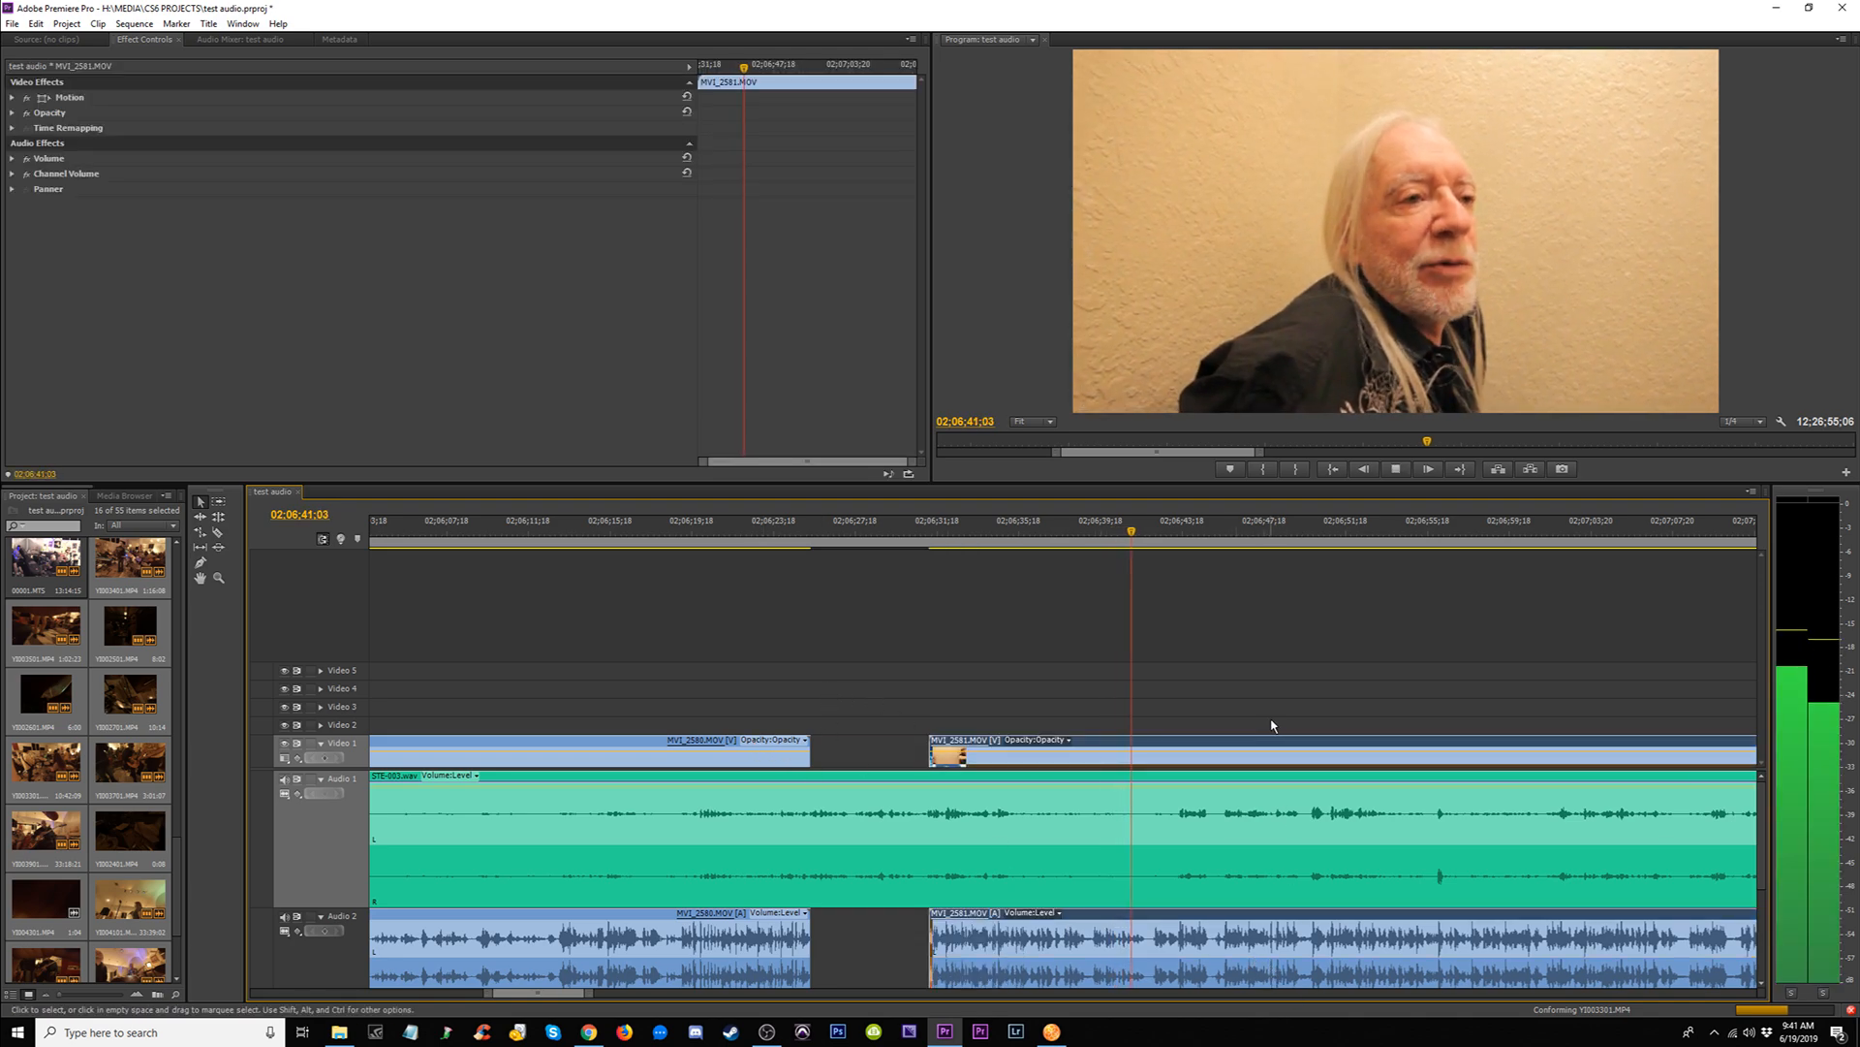
key(minus)
key(minus)
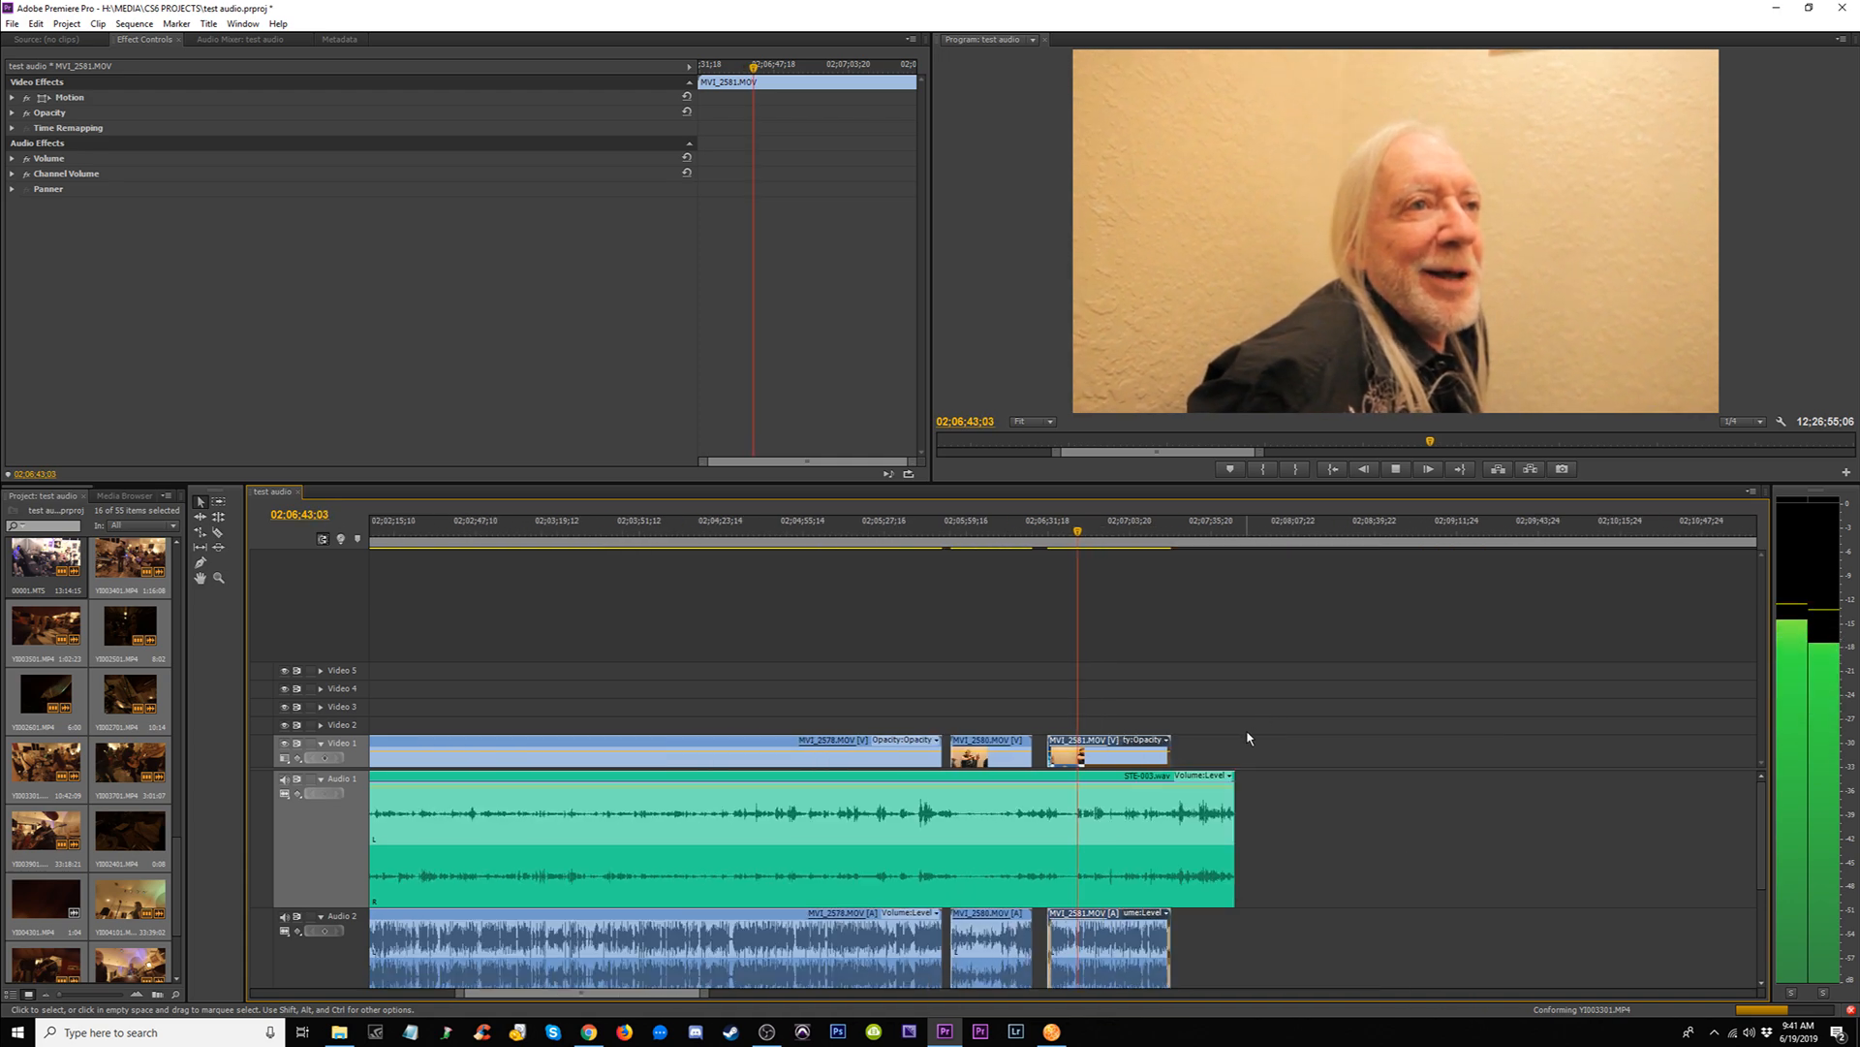
key(space)
Step: Look over the whole test audio sequence, including the clips on its lower audio tracks down to Audio 4
key(minus)
key(minus)
key(minus)
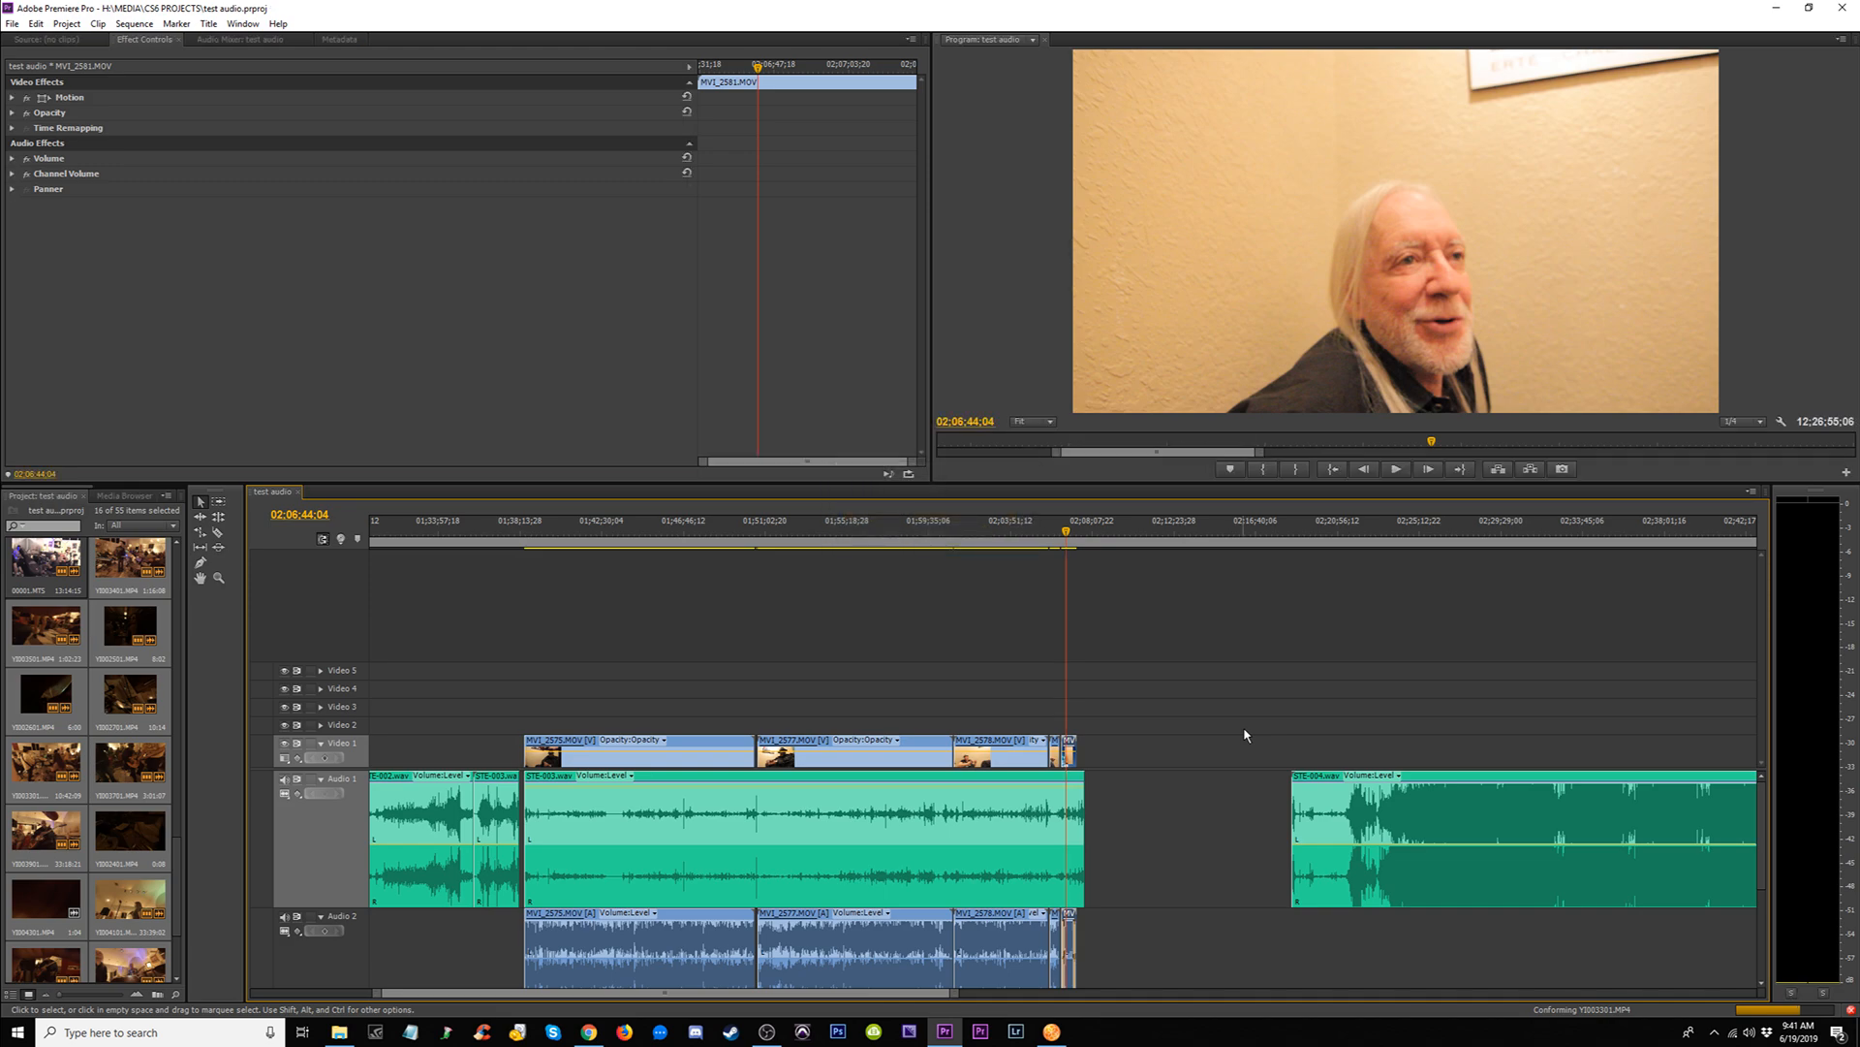
key(minus)
key(minus)
key(minus)
key(minus)
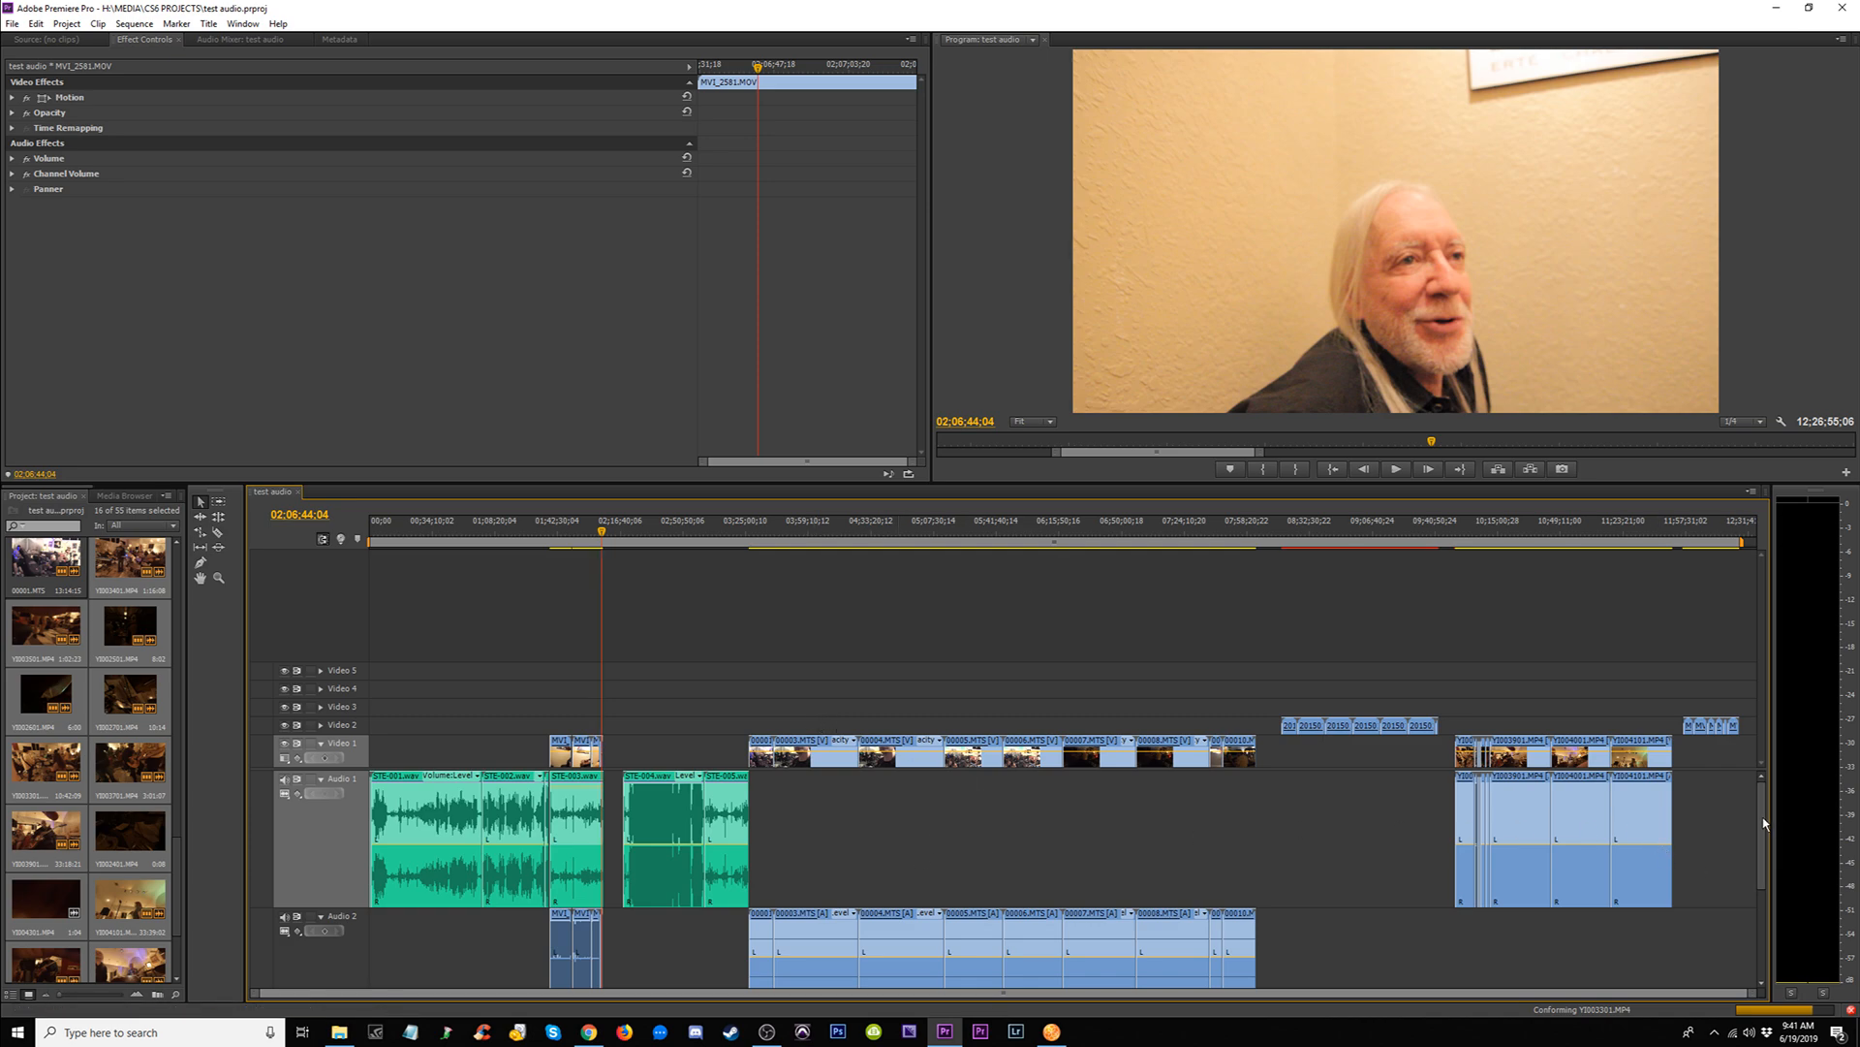
drag(1763, 826, 1763, 925)
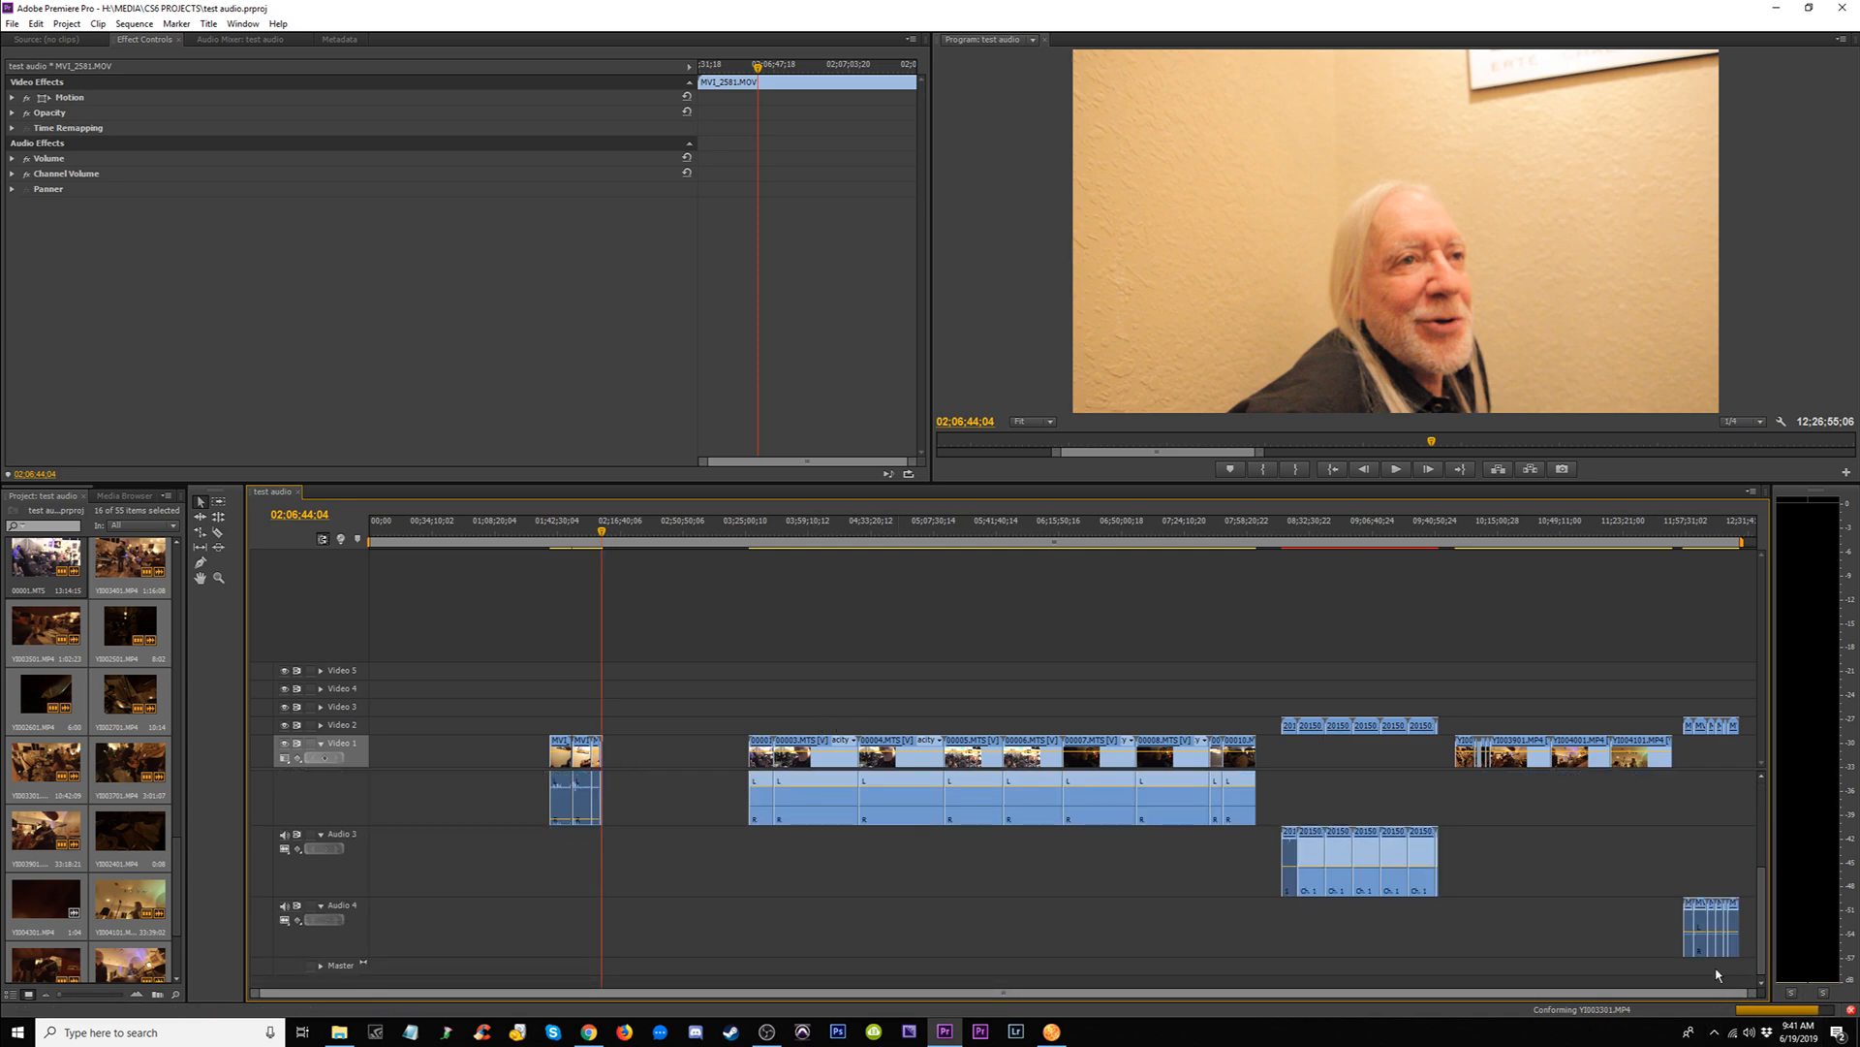
drag(1762, 893, 1762, 793)
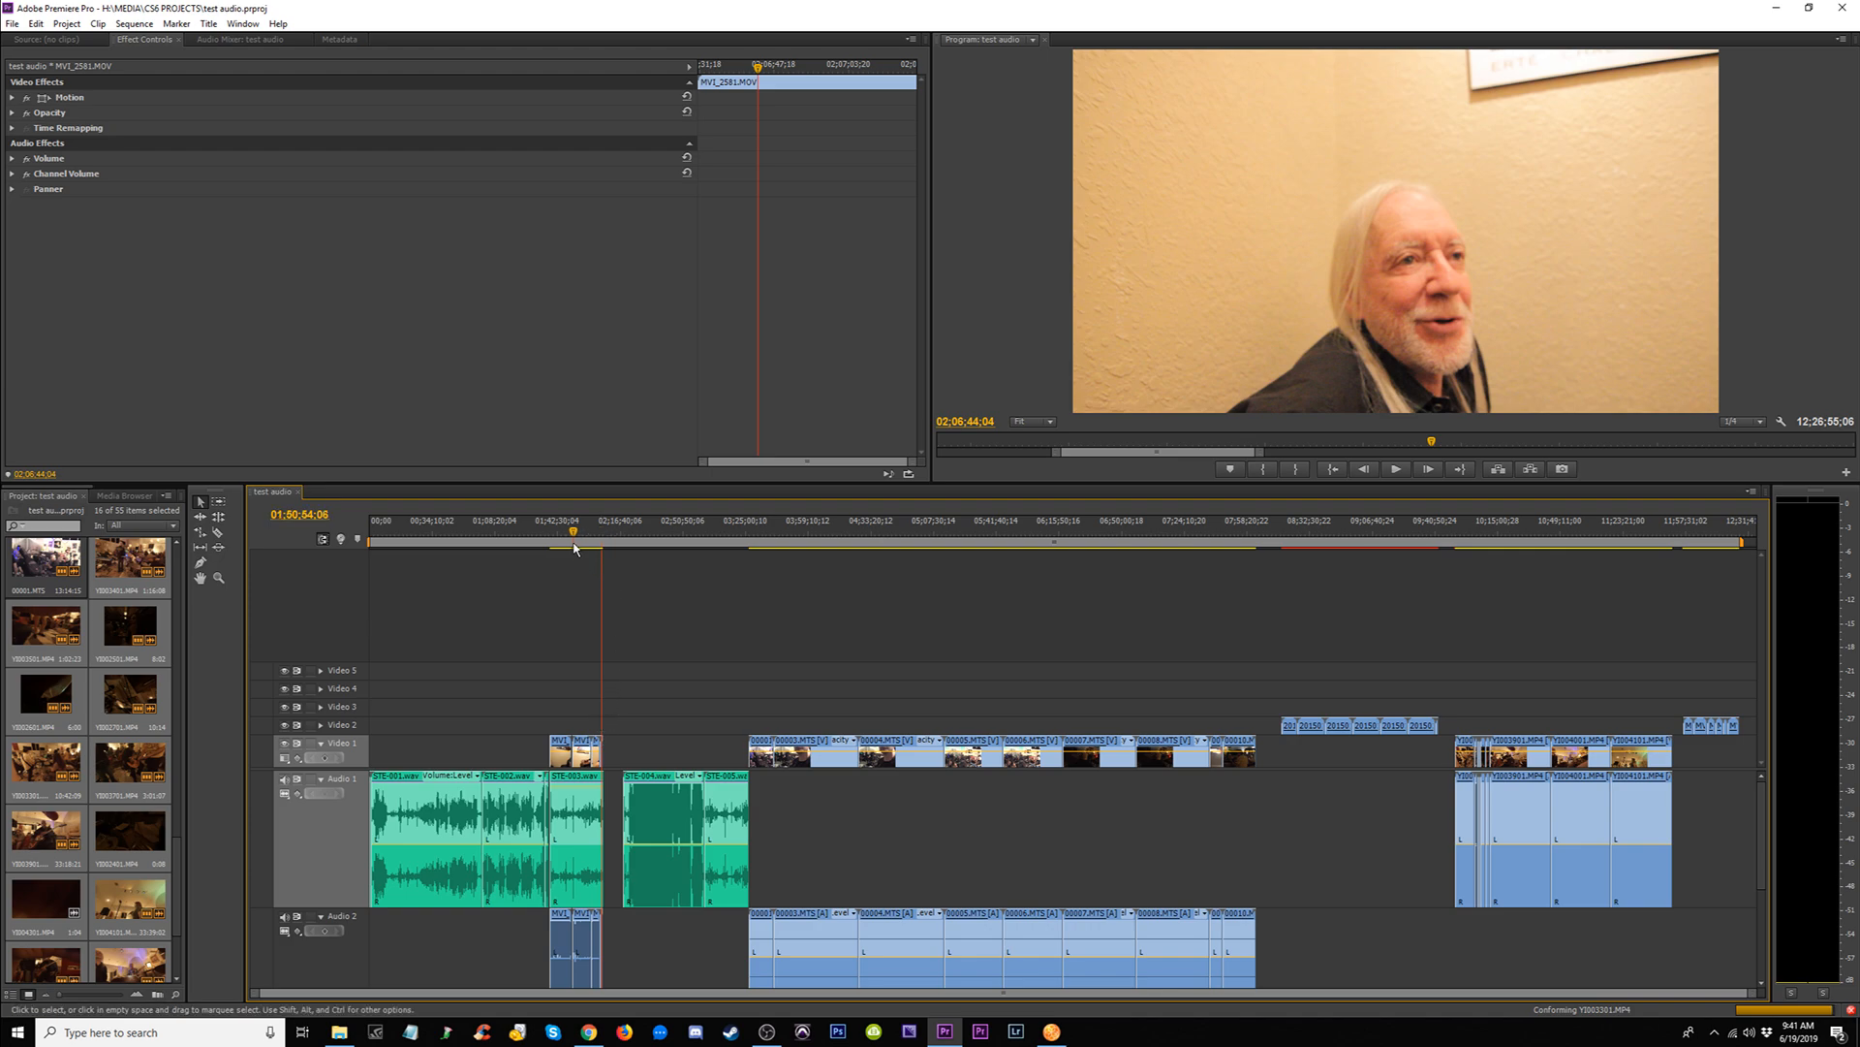
Step: Select STE-003.wav with its synced MVI clips, try moving them to the end of the sequence, and undo the move
click(573, 530)
key(equal)
key(equal)
key(equal)
drag(1367, 692, 909, 972)
key(minus)
key(minus)
key(minus)
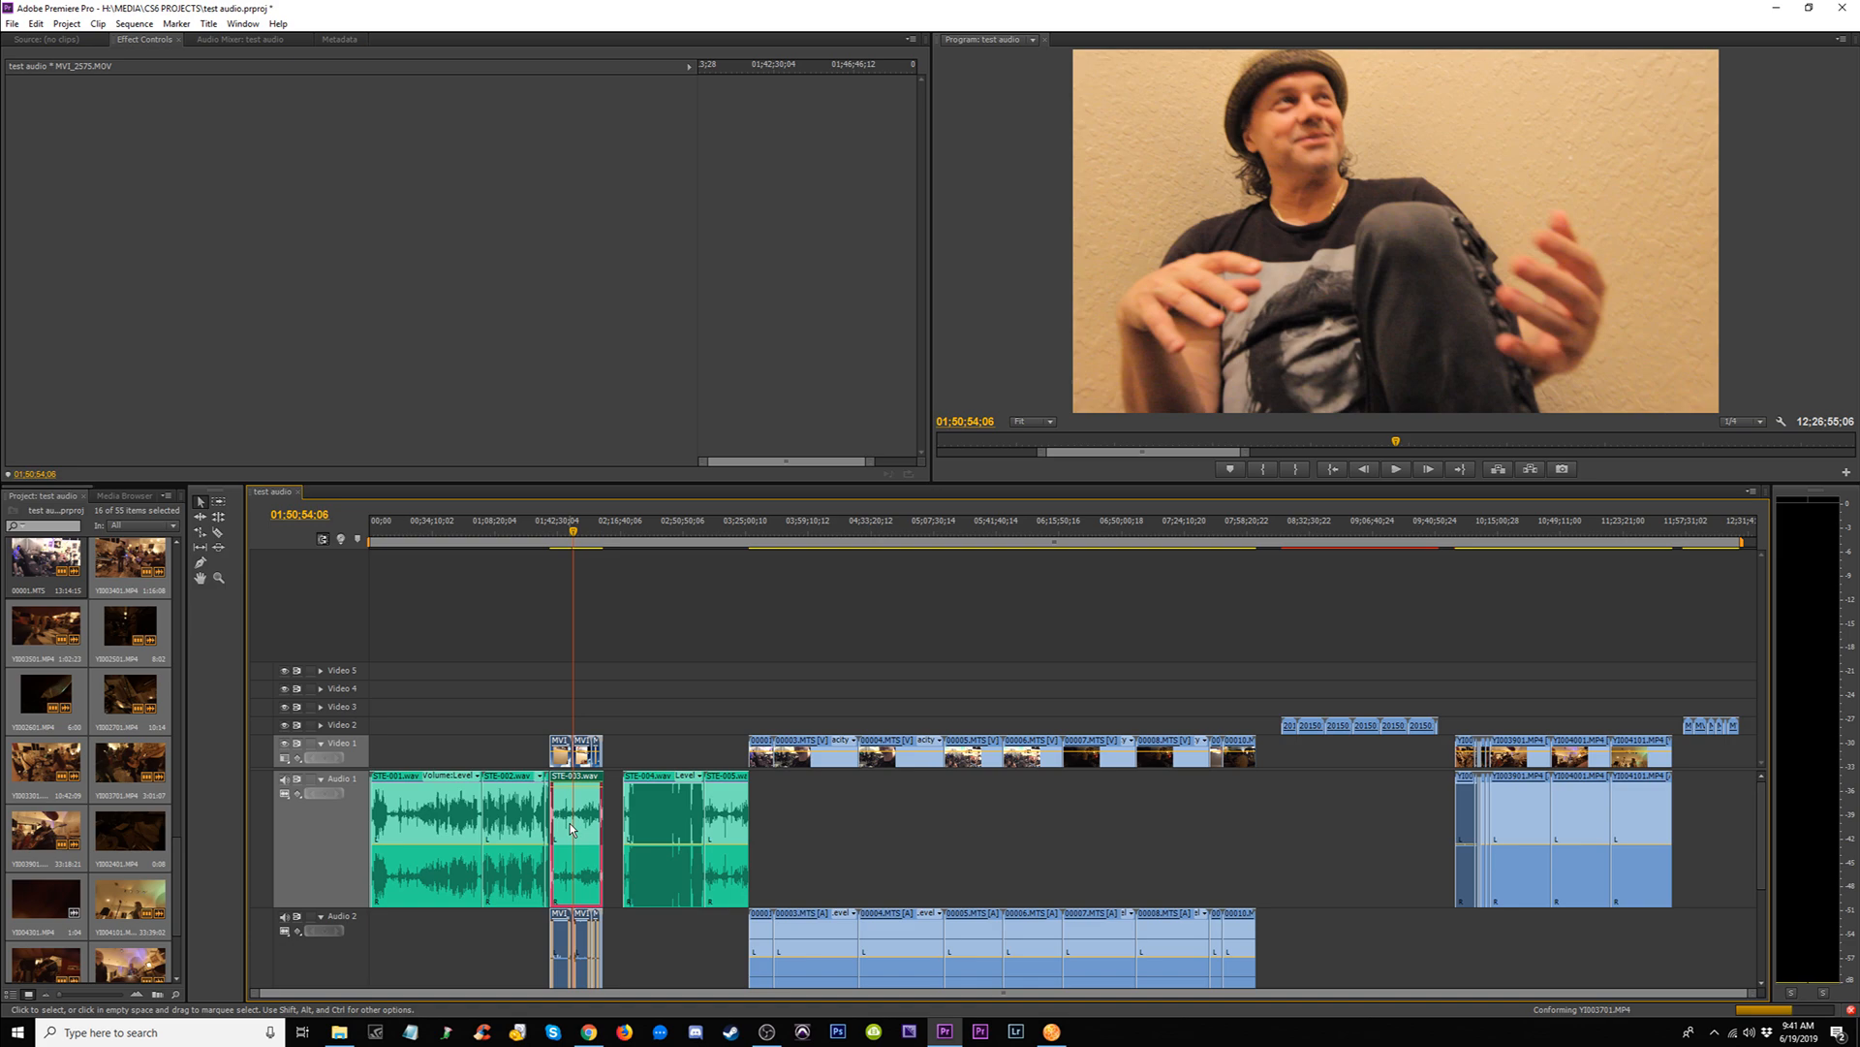
key(ctrl+s)
drag(576, 816, 1763, 797)
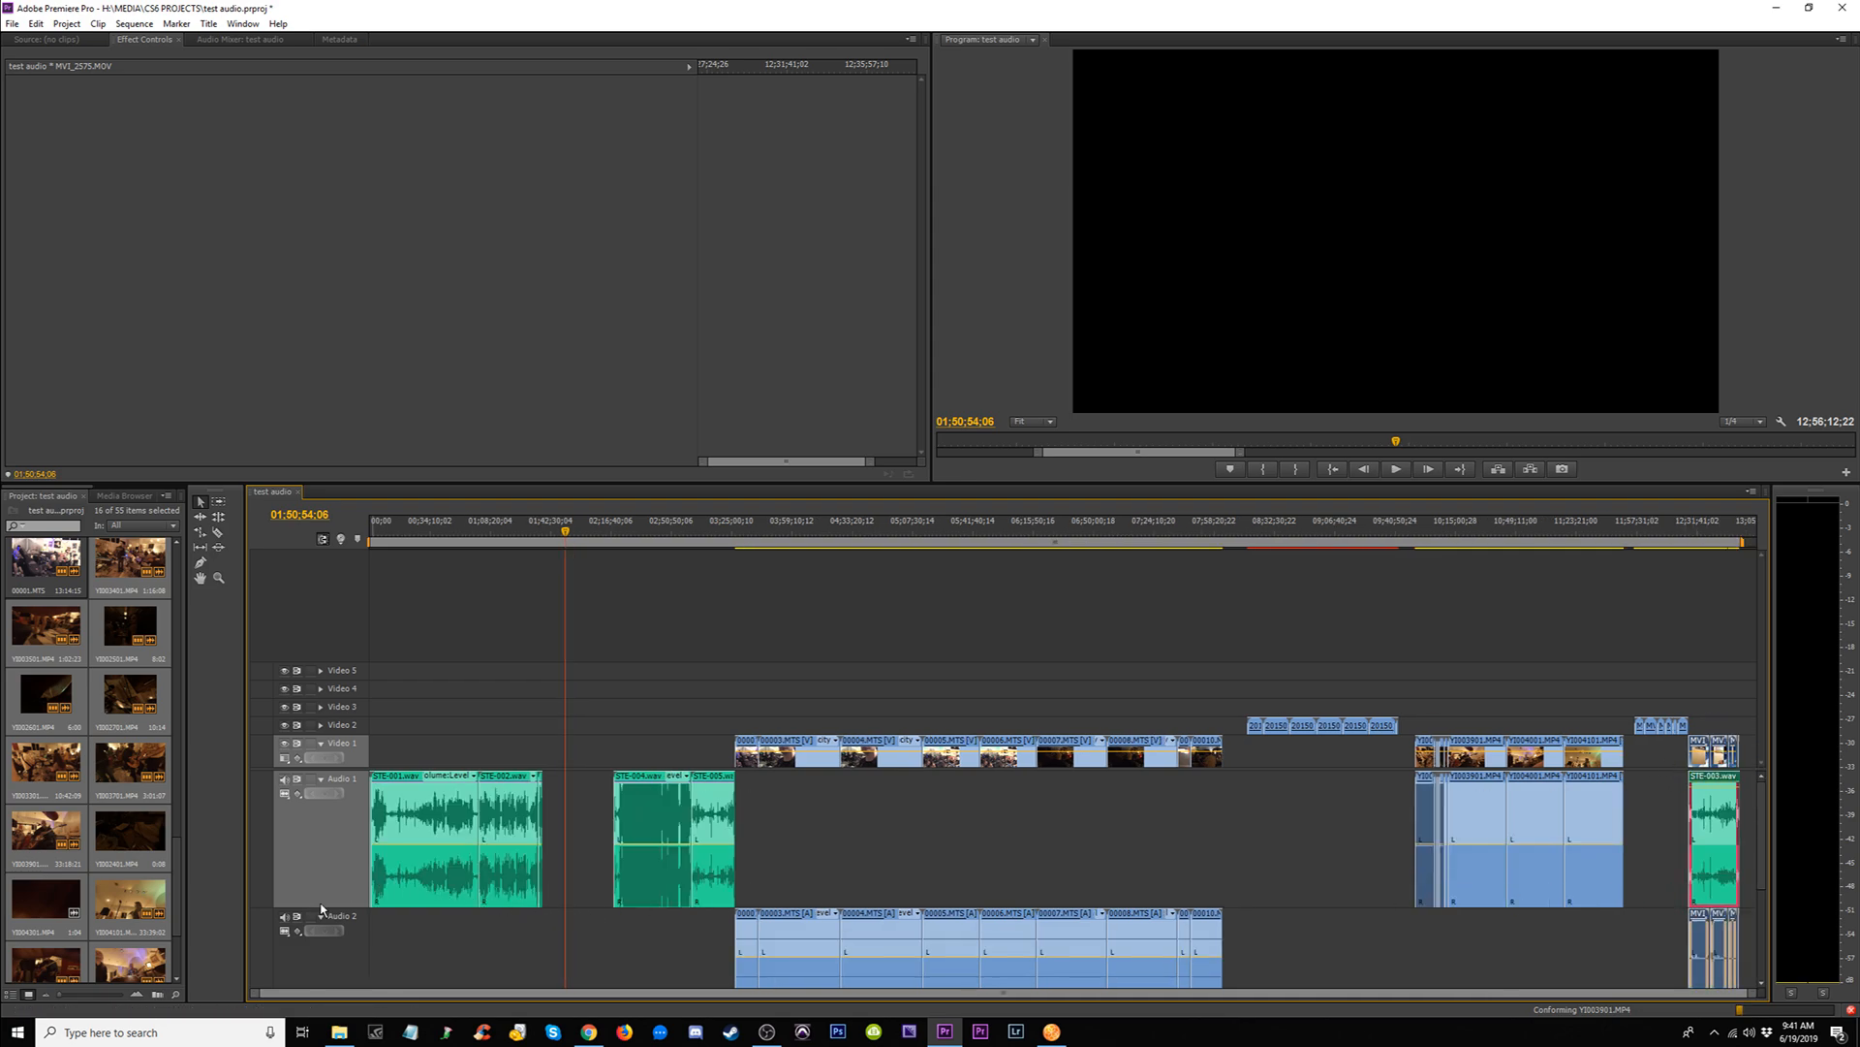
key(ctrl+z)
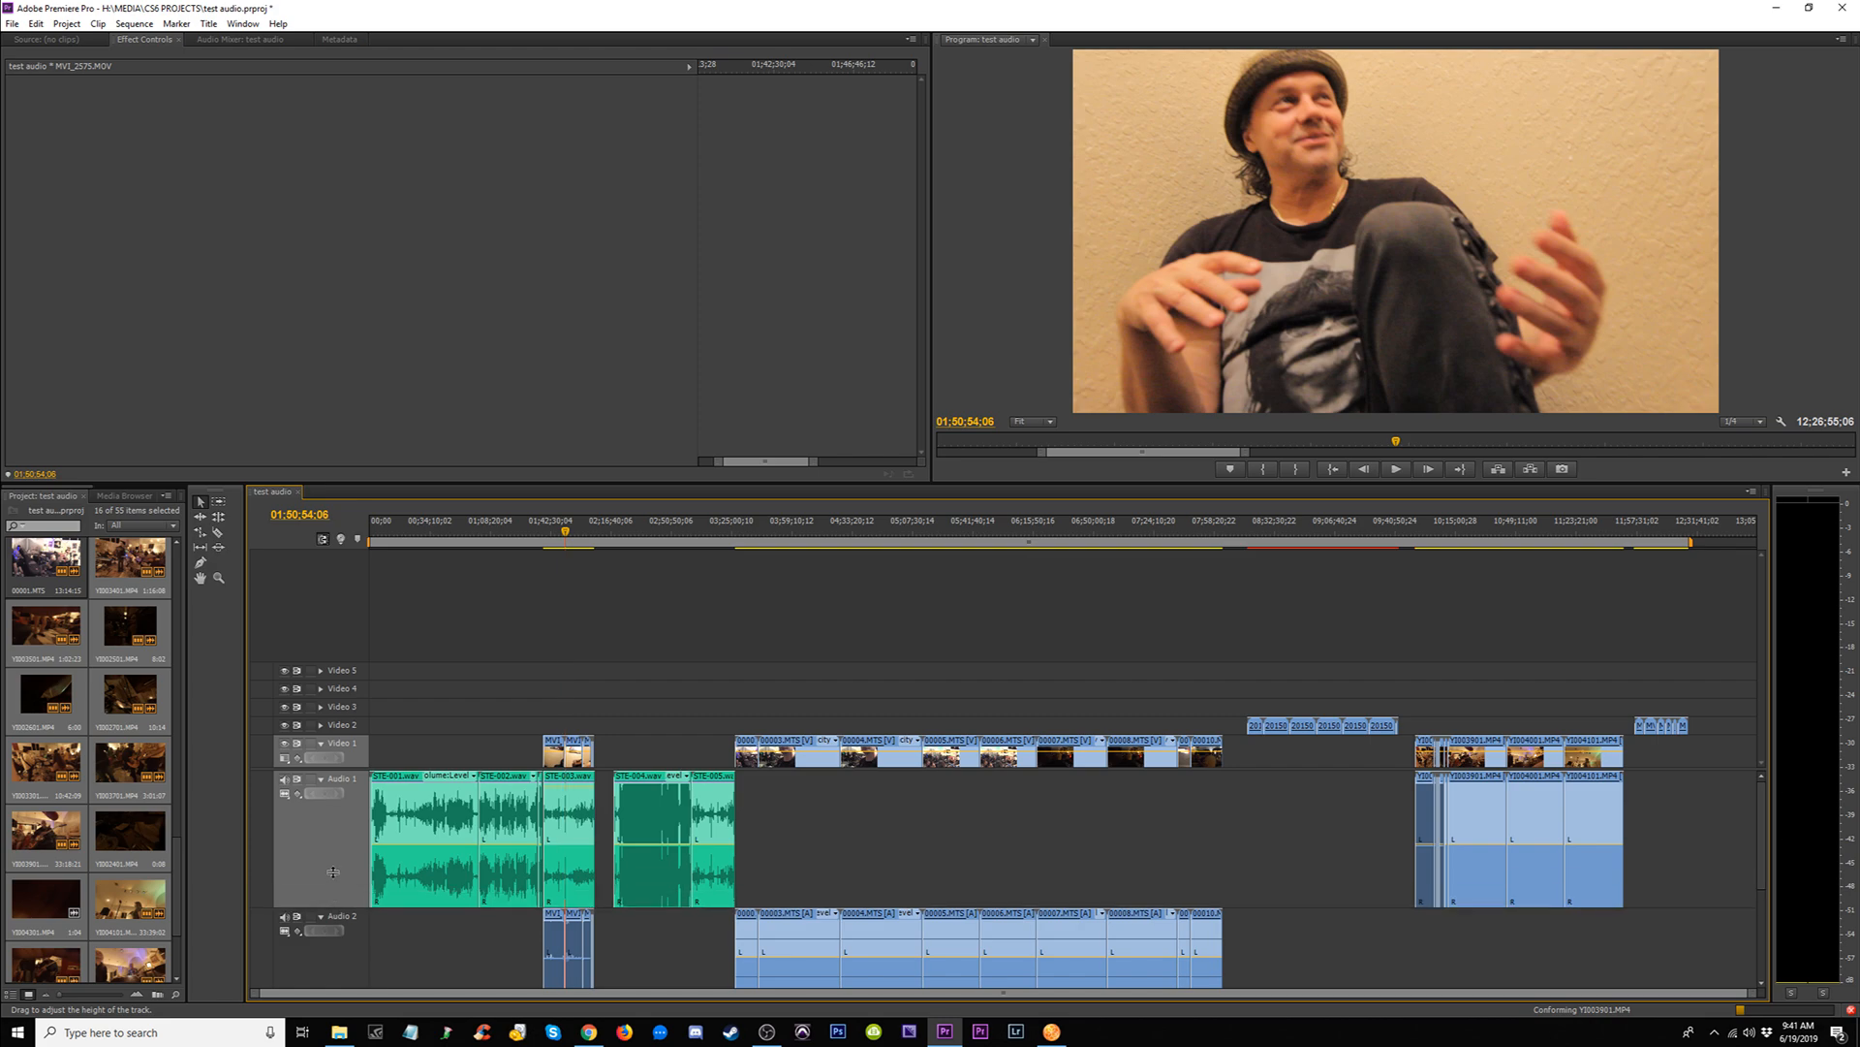
Step: Reduce the height of the Audio 1 track and group STE-003.wav with its synced MVI clips
drag(331, 909, 395, 856)
click(567, 532)
key(equal)
key(equal)
key(equal)
key(equal)
drag(1576, 703, 718, 979)
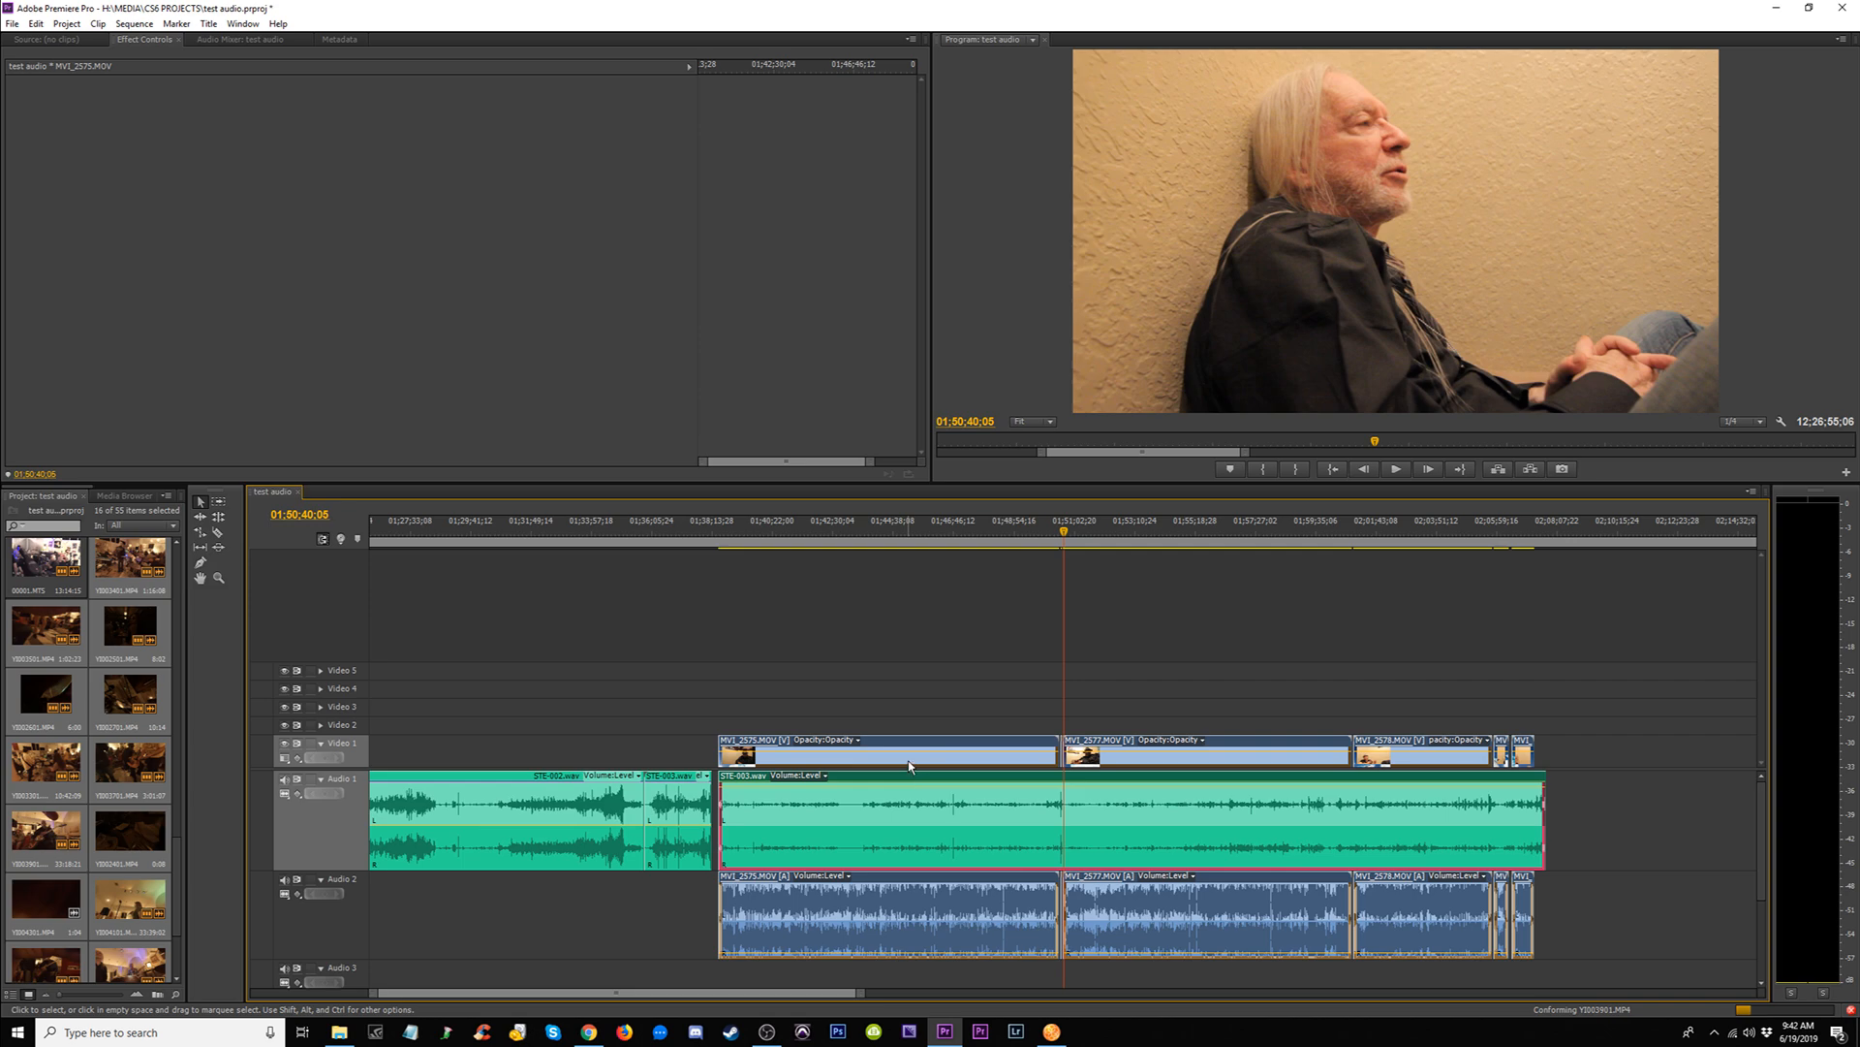
right_click(909, 766)
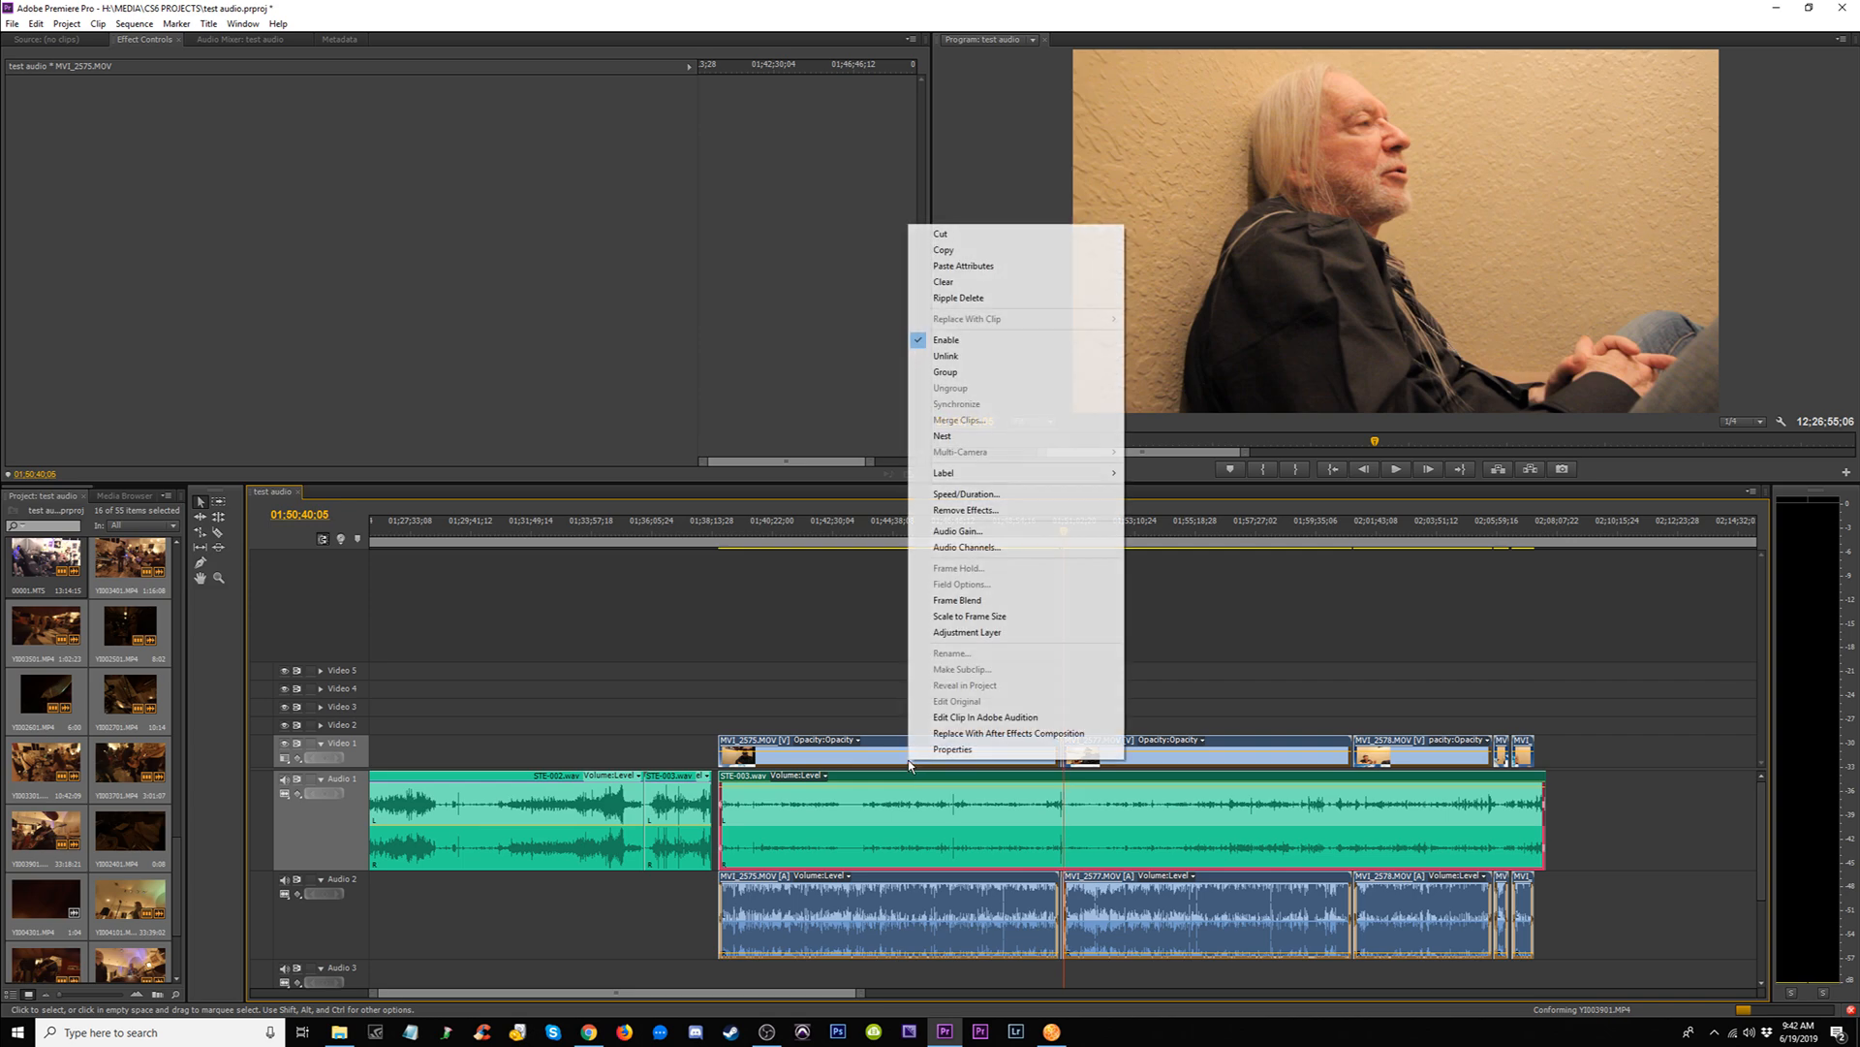
click(952, 374)
Step: Move the grouped STE-003.wav and MVI clips later in the sequence, to start at about 01:44:30
drag(825, 770, 1082, 765)
click(1317, 530)
drag(1279, 761, 1160, 741)
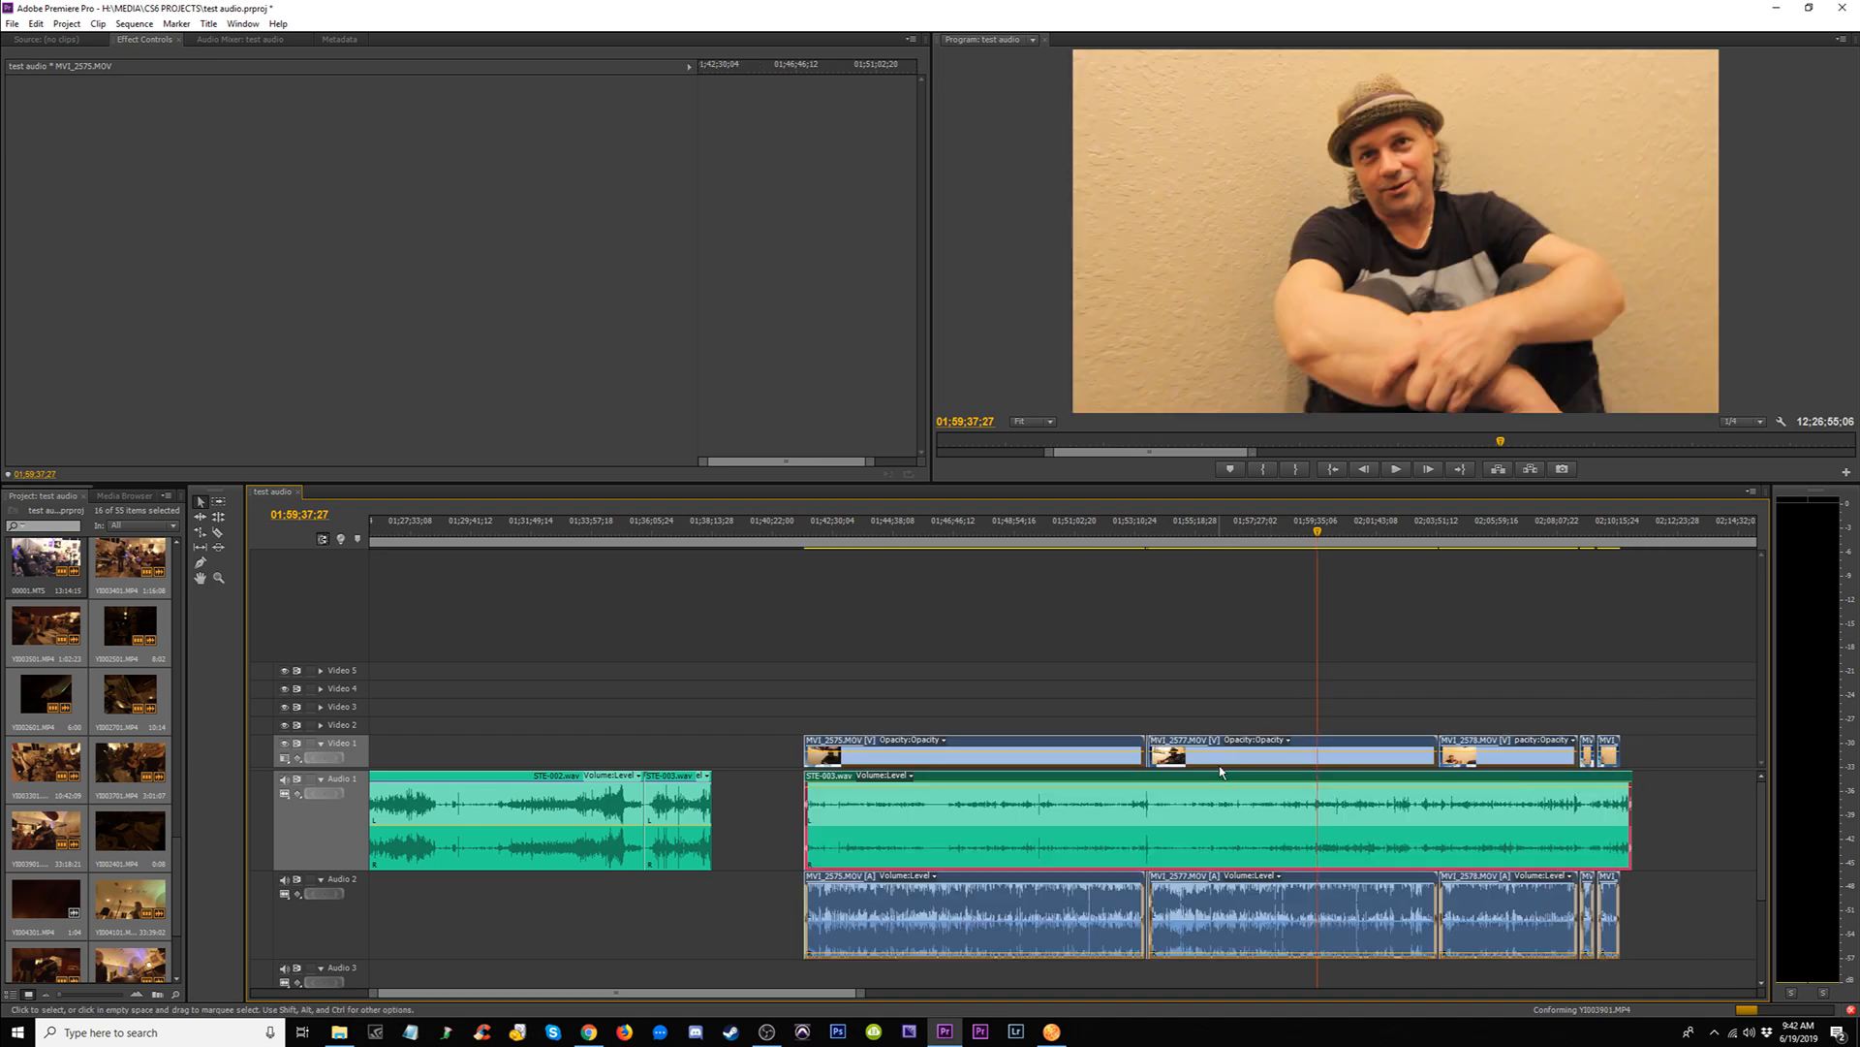
key(minus)
key(minus)
key(minus)
key(minus)
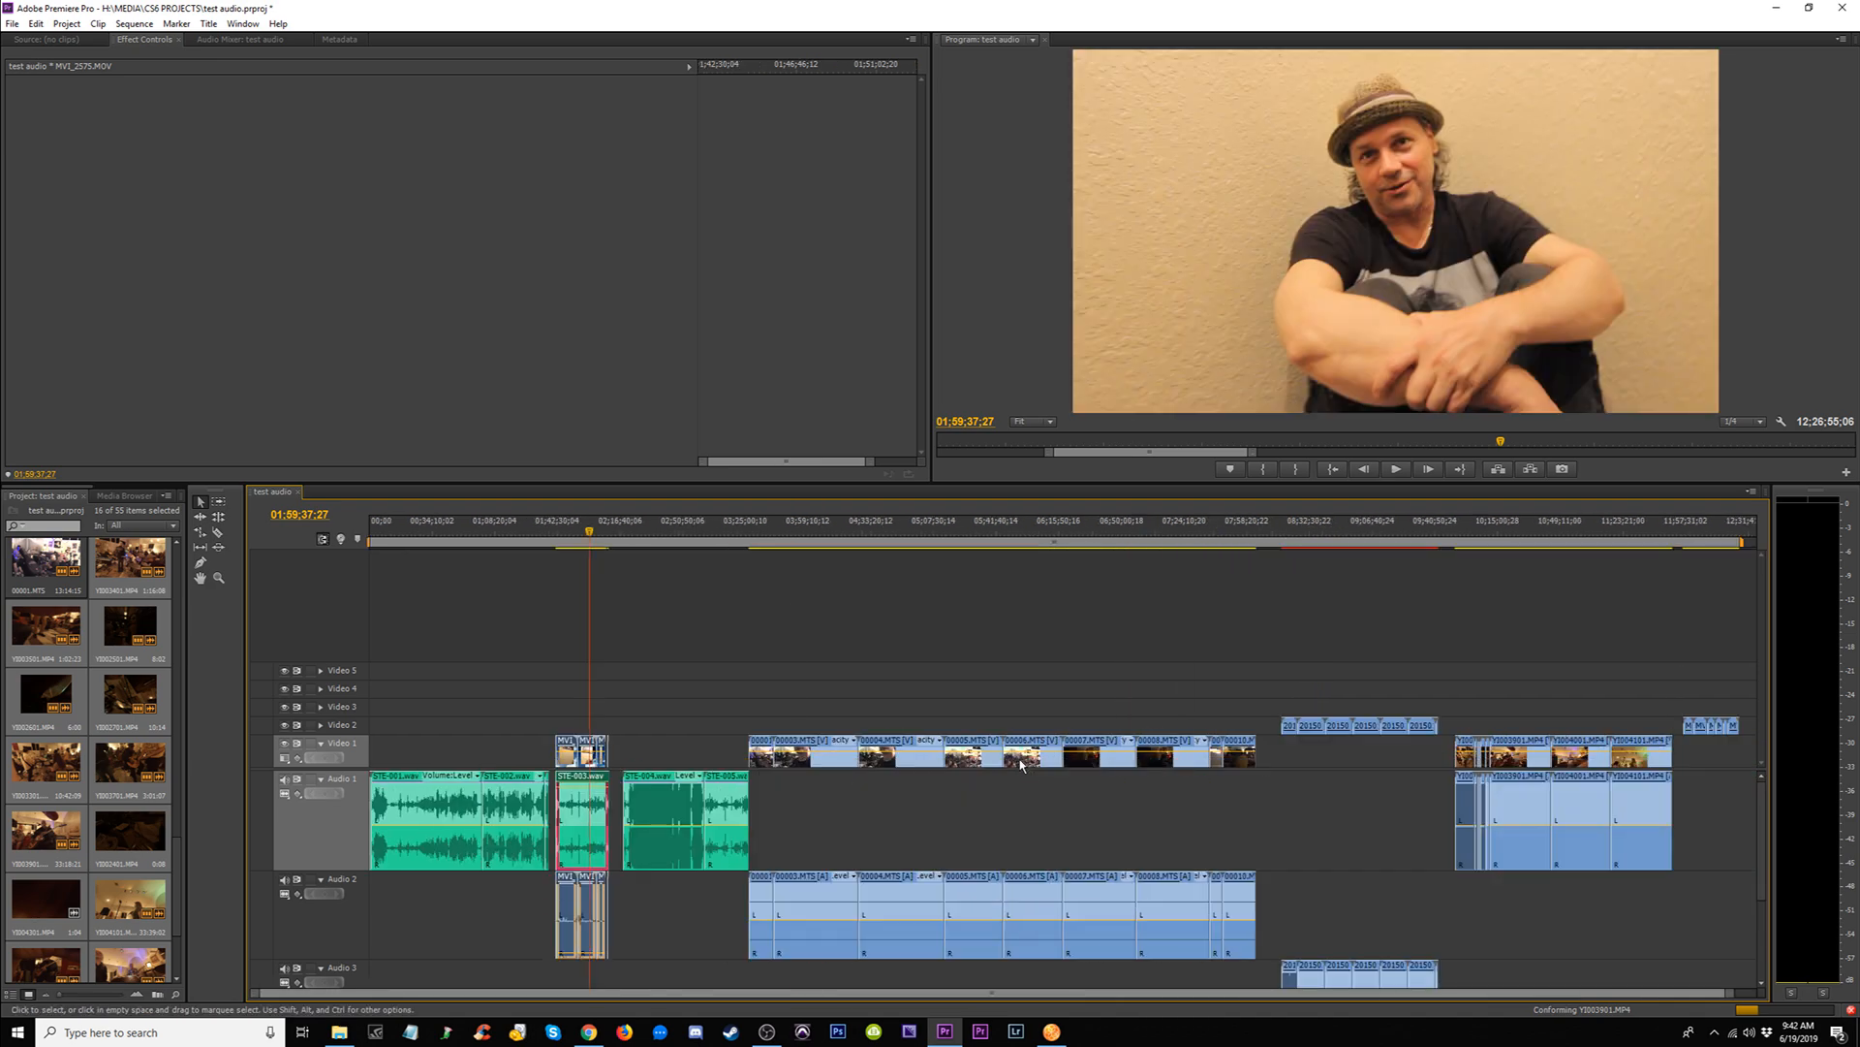
key(equal)
key(equal)
drag(987, 764, 991, 764)
key(equal)
Step: Play the grouped clips from about 02:00:30 through 02:00:41;19, viewing part of the playback full screen
key(space)
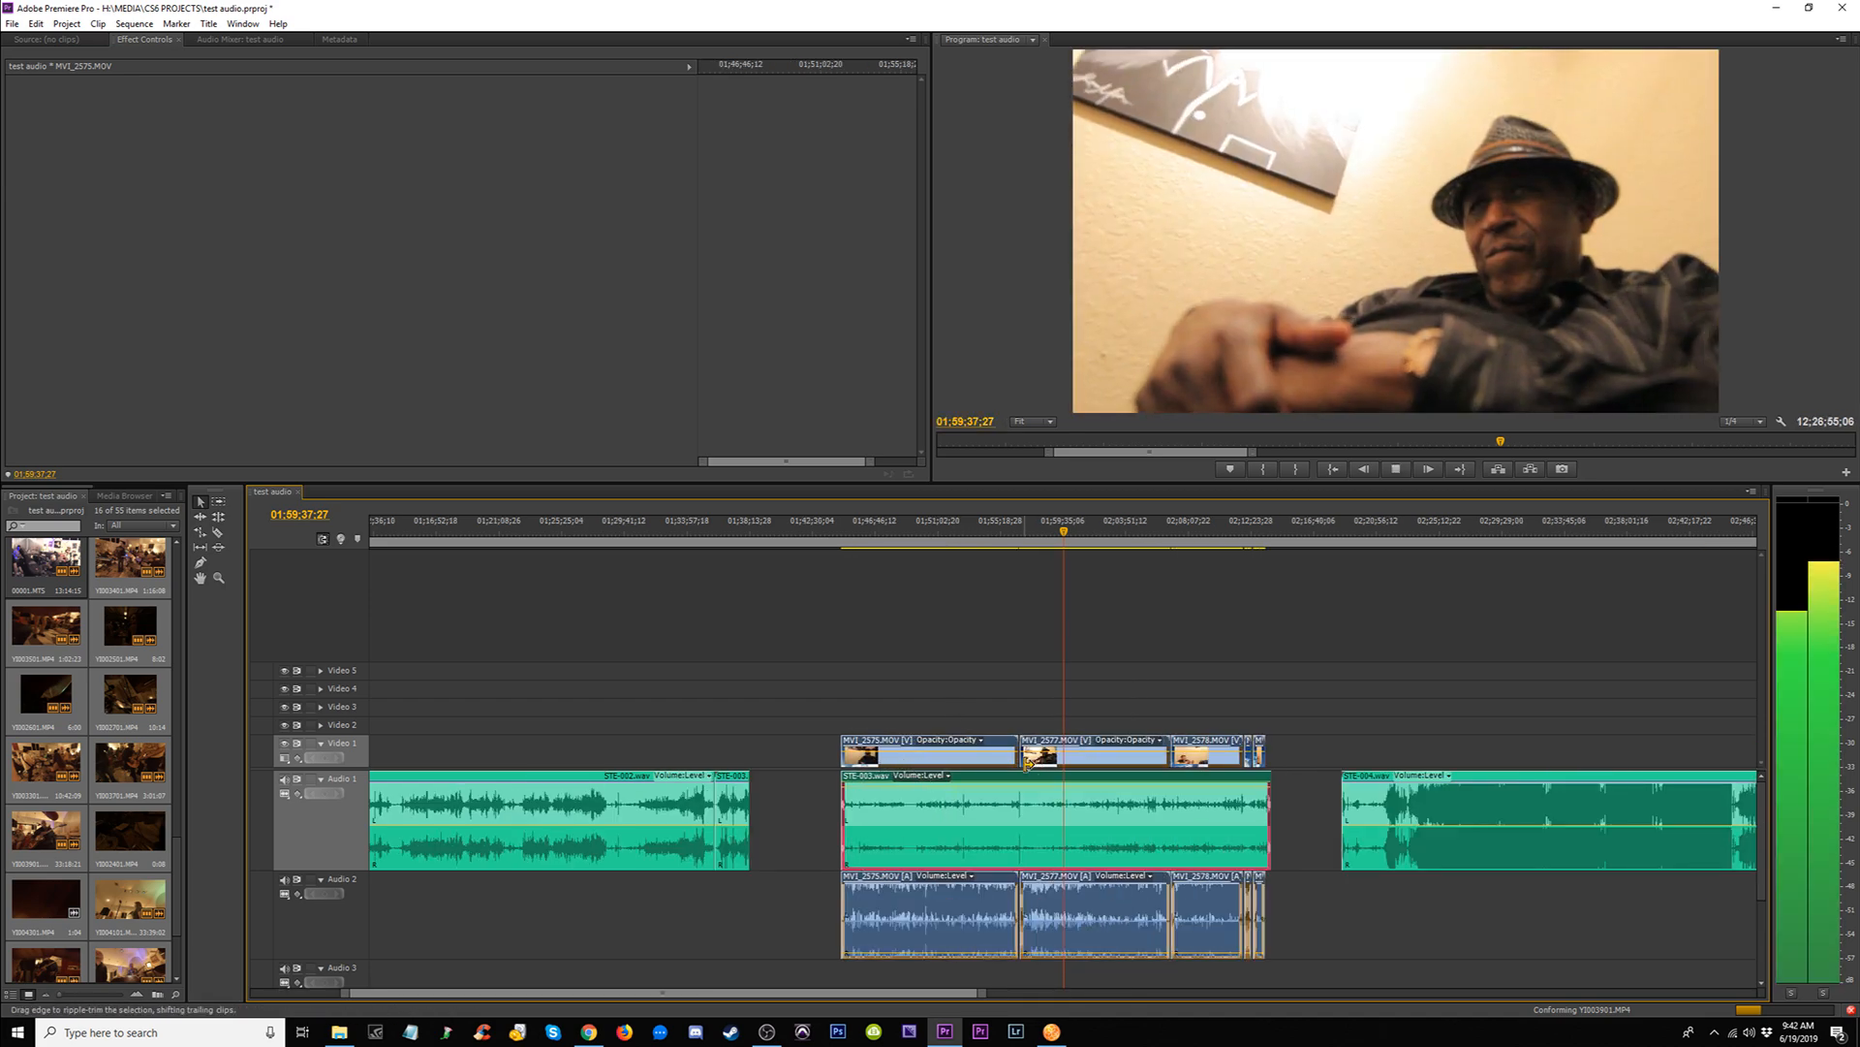
click(1079, 532)
key(space)
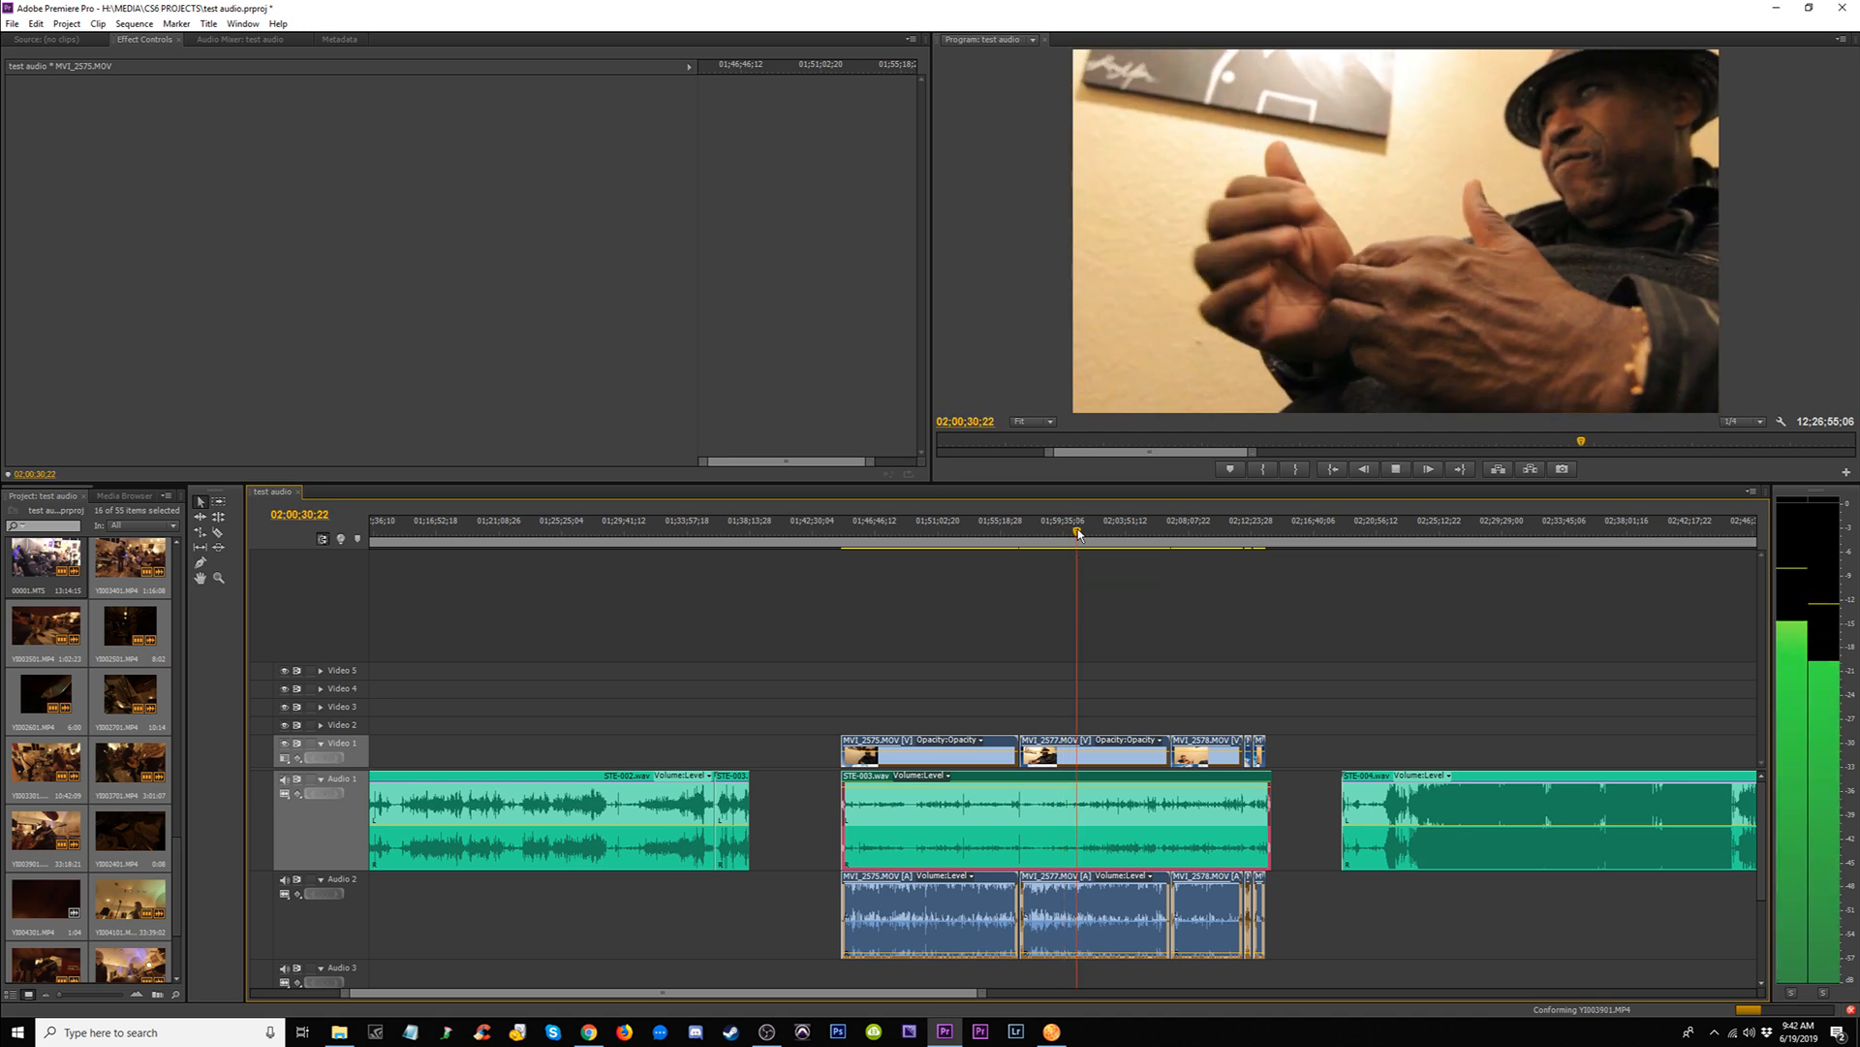
key(ctrl+grave)
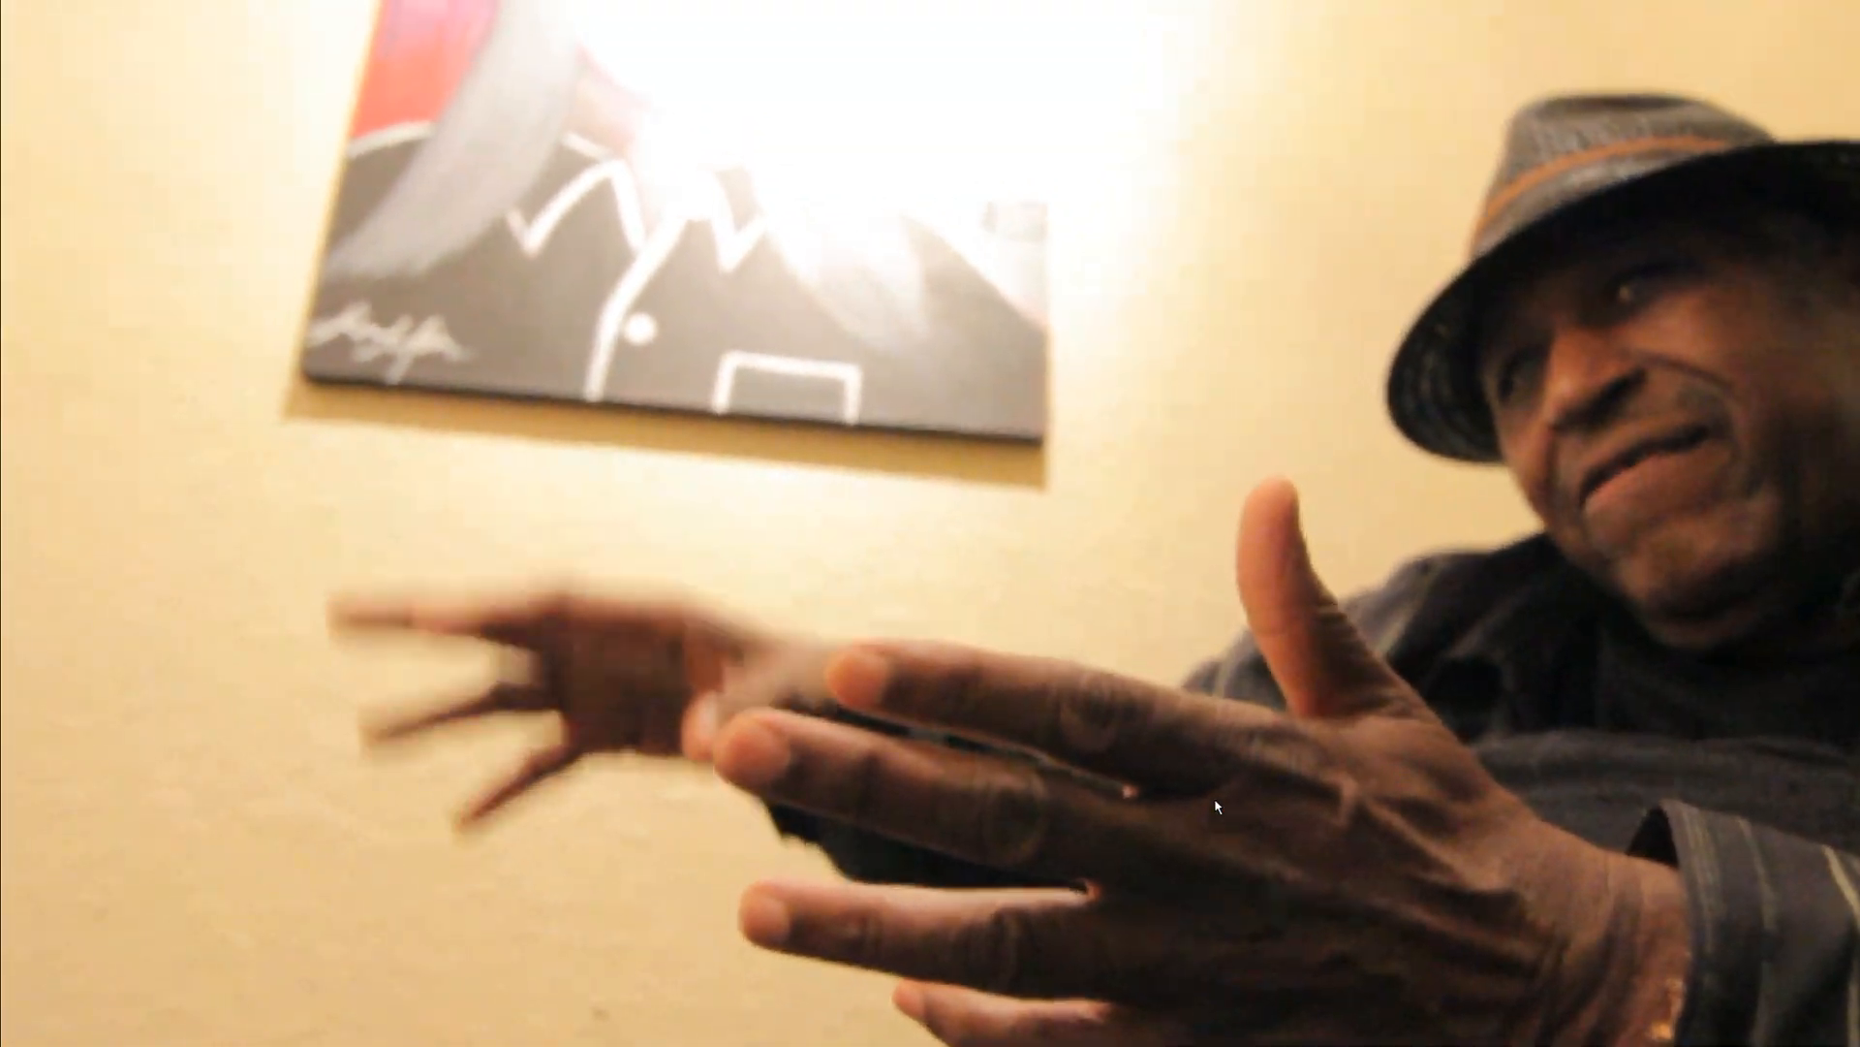
key(ctrl+grave)
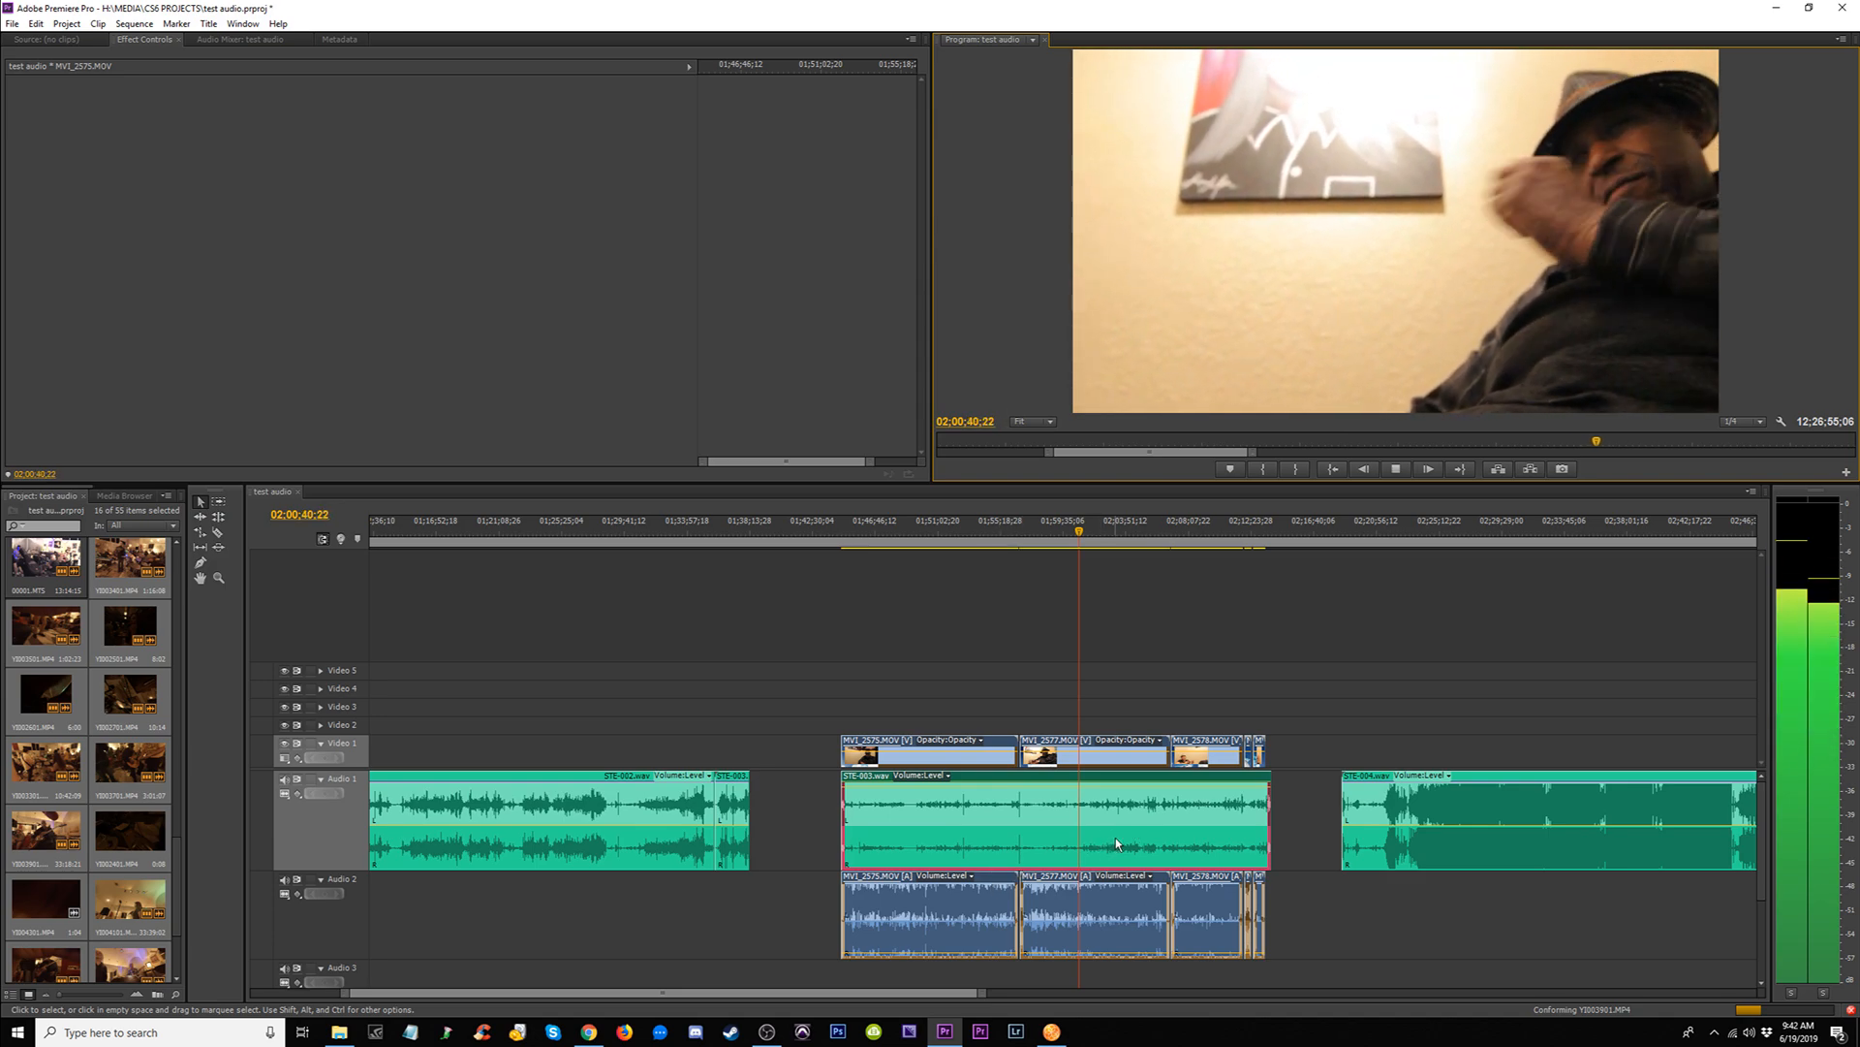
key(space)
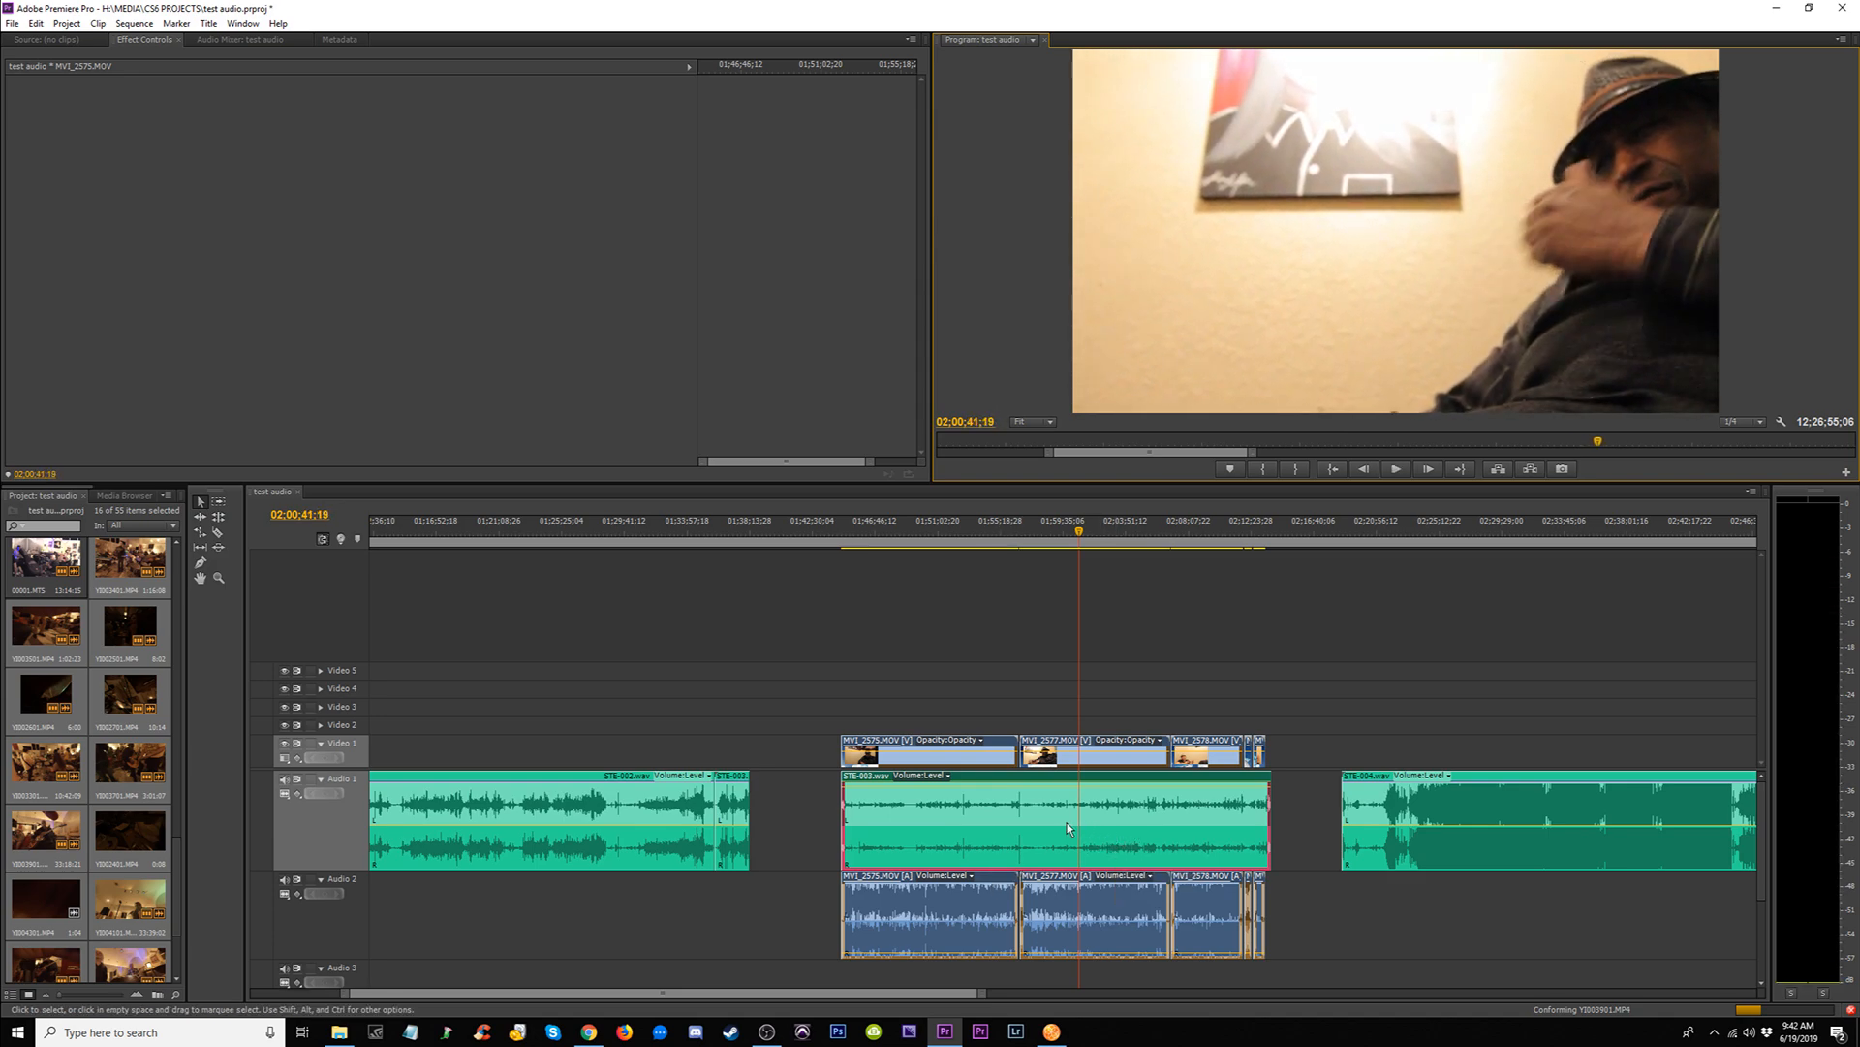
Step: Scrub through MVI_2577.MOV and back into MVI_2575.MOV to 01:49:33;11, and deselect the grouped clips
click(1098, 540)
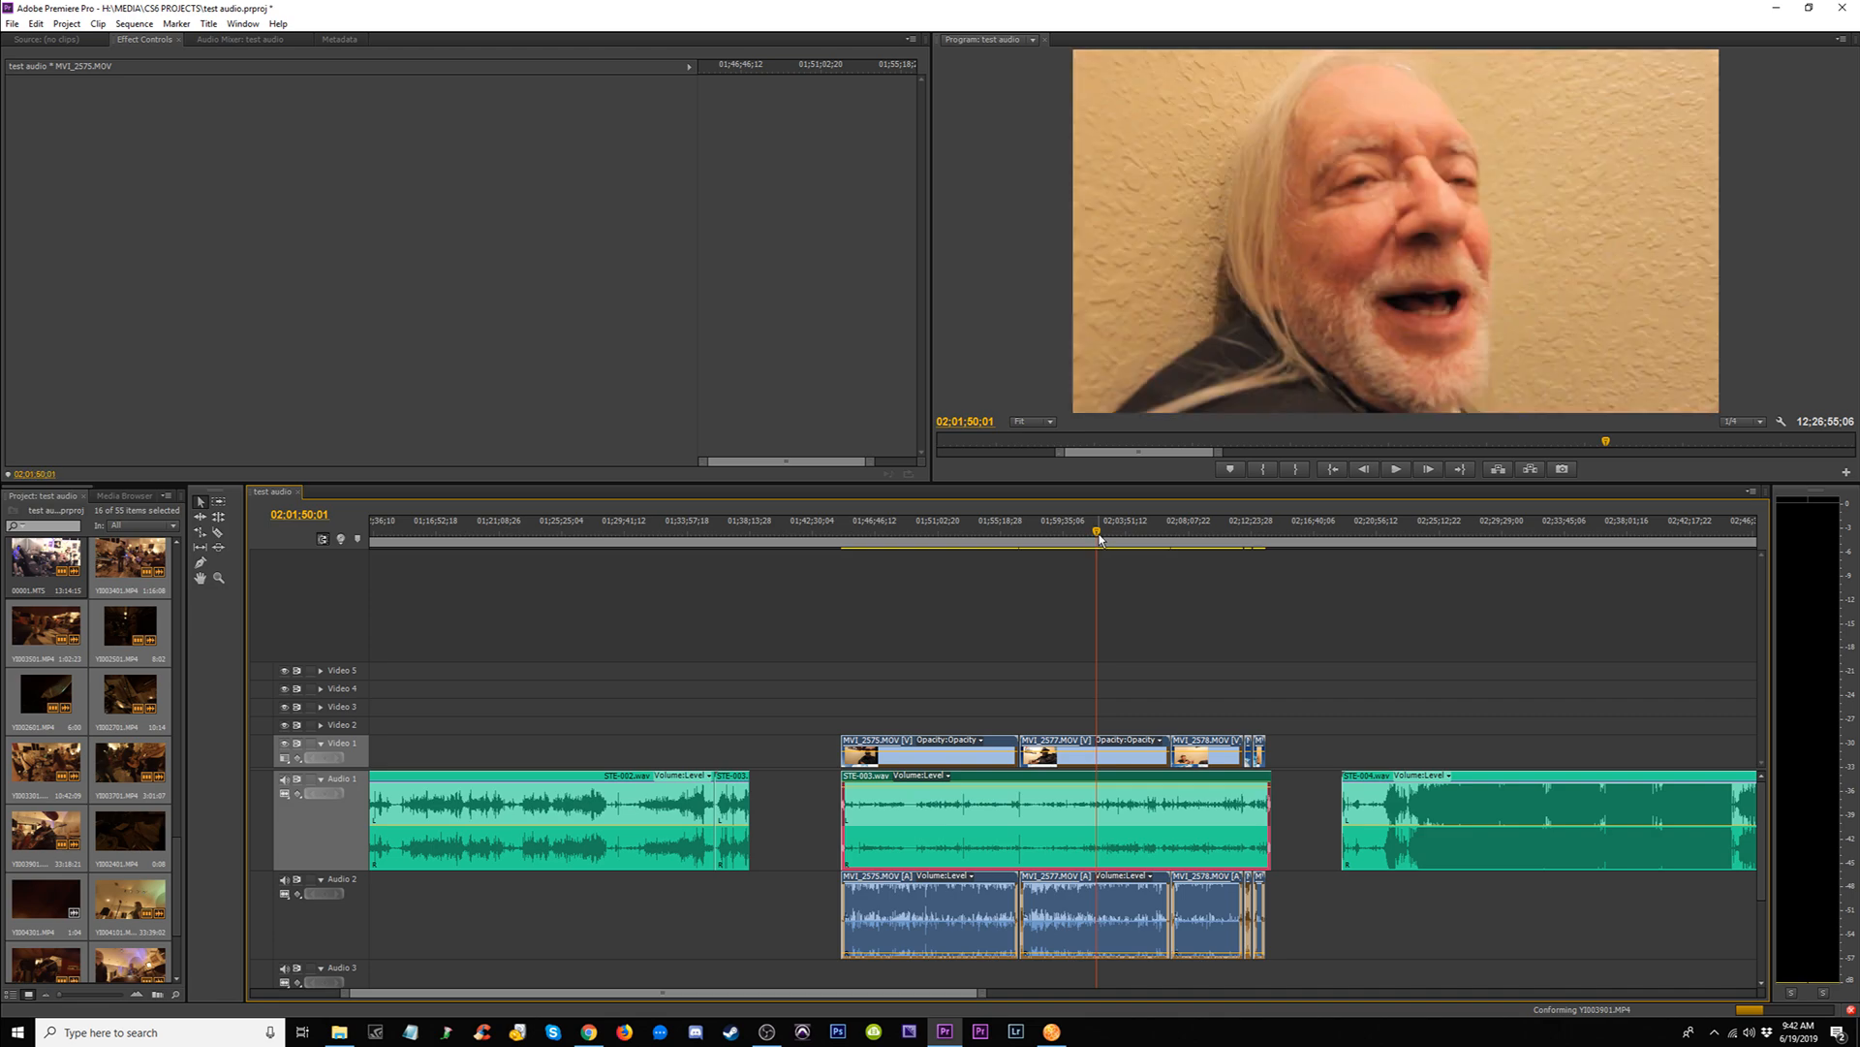
click(1105, 538)
click(1114, 538)
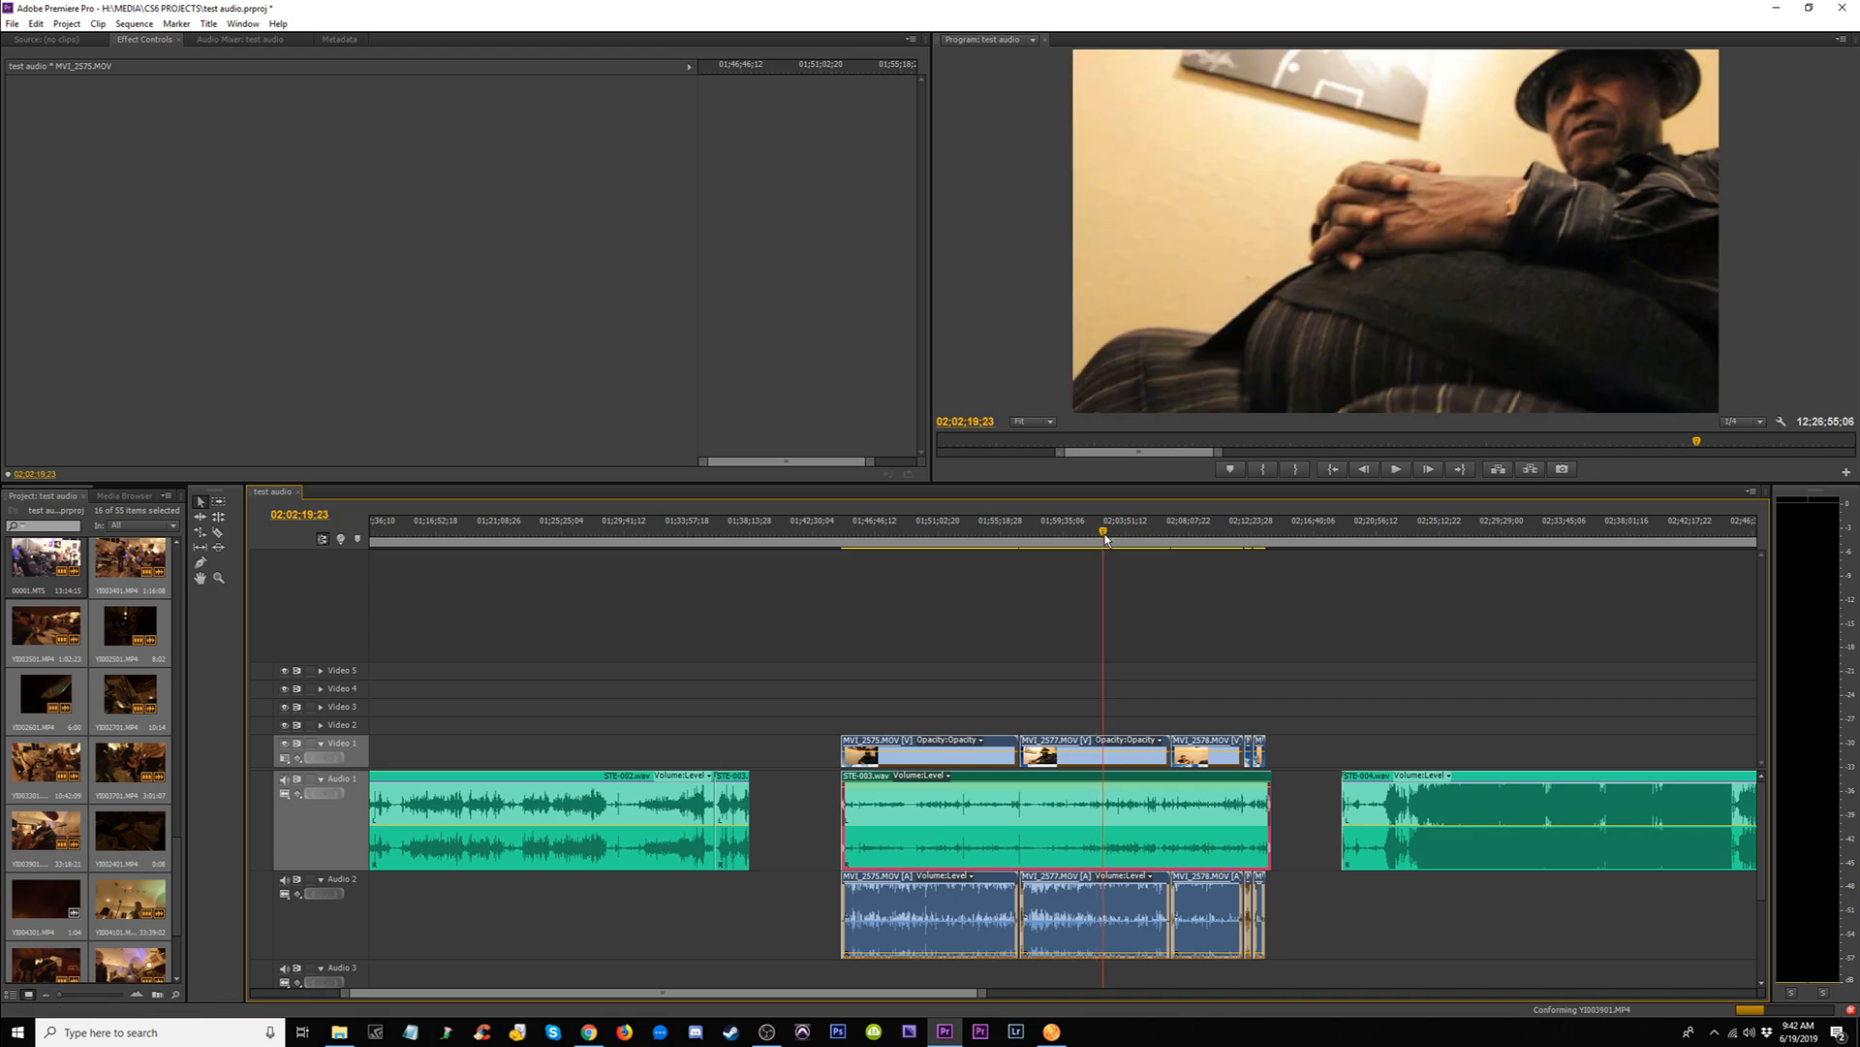
drag(1114, 539, 919, 548)
click(964, 636)
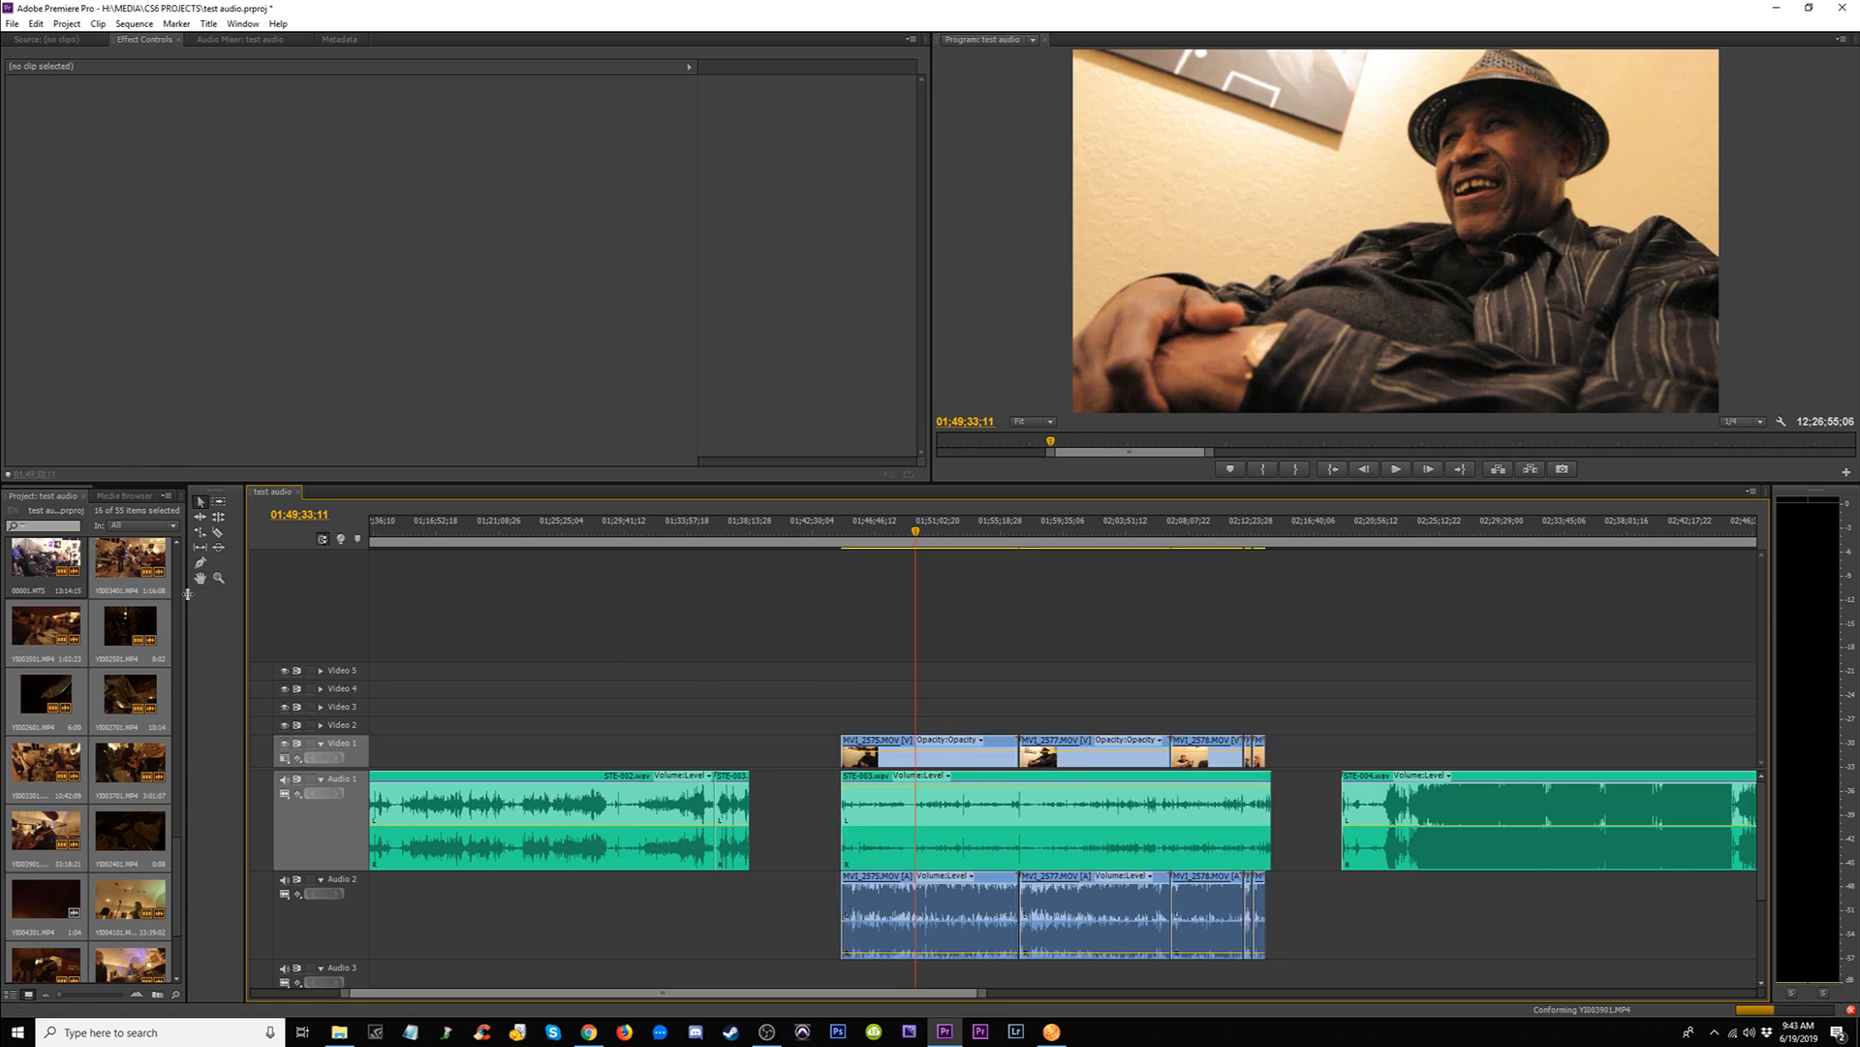
Step: Widen the project panel area and apply the Fast Color Corrector effect from Favorites to the grouped MVI clips
drag(187, 593, 312, 582)
click(220, 496)
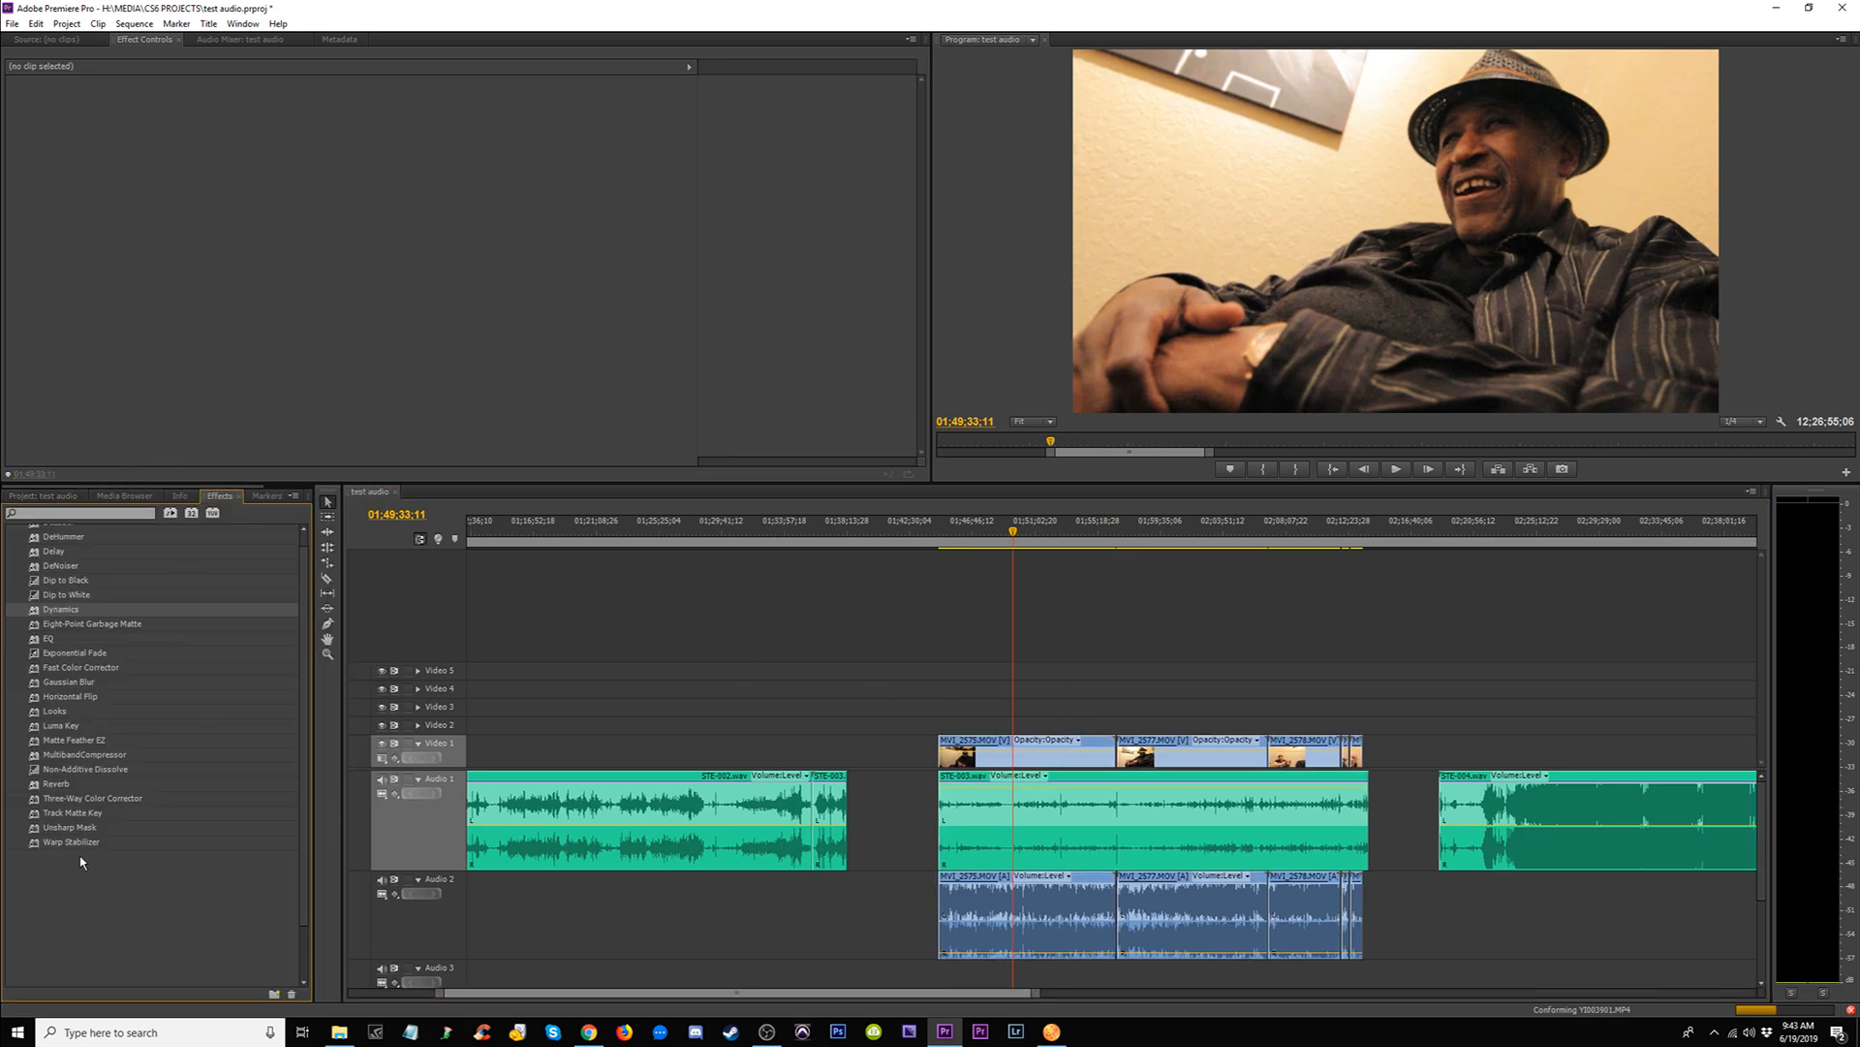
scroll(104, 775, up, 5)
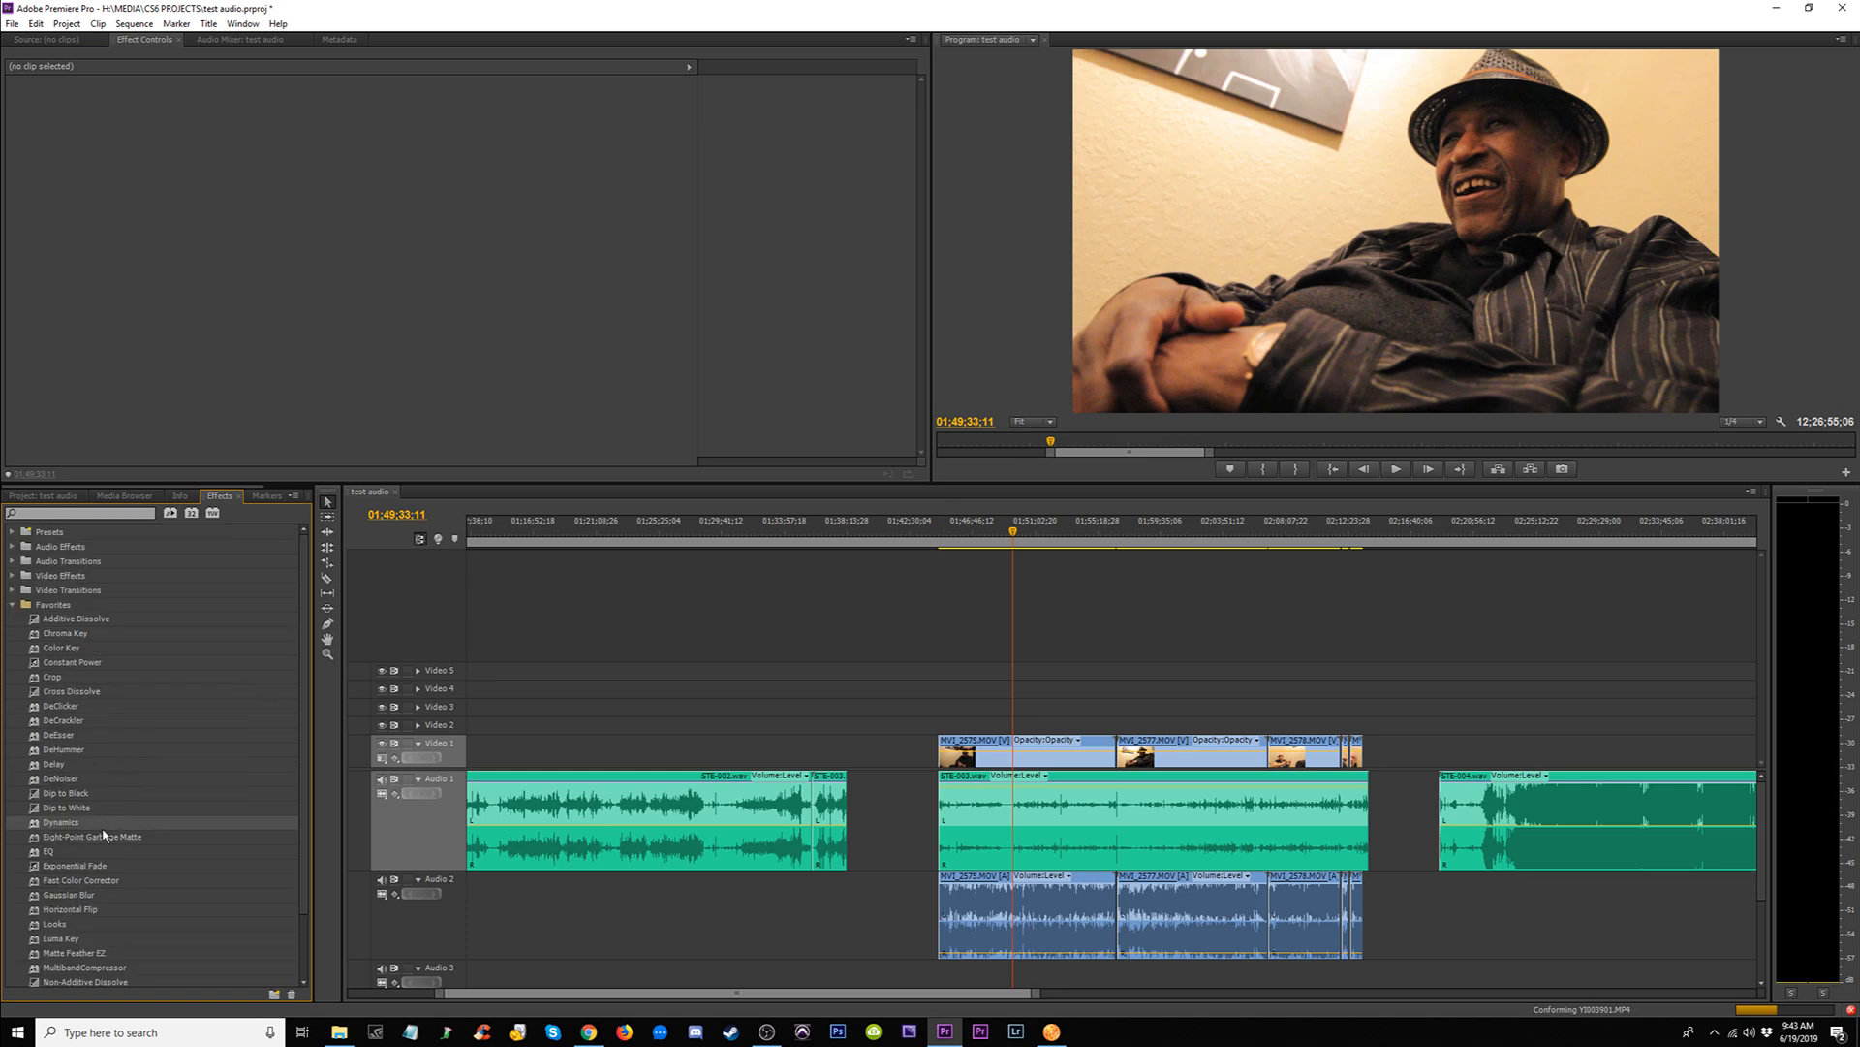
drag(79, 883, 1050, 747)
click(1050, 747)
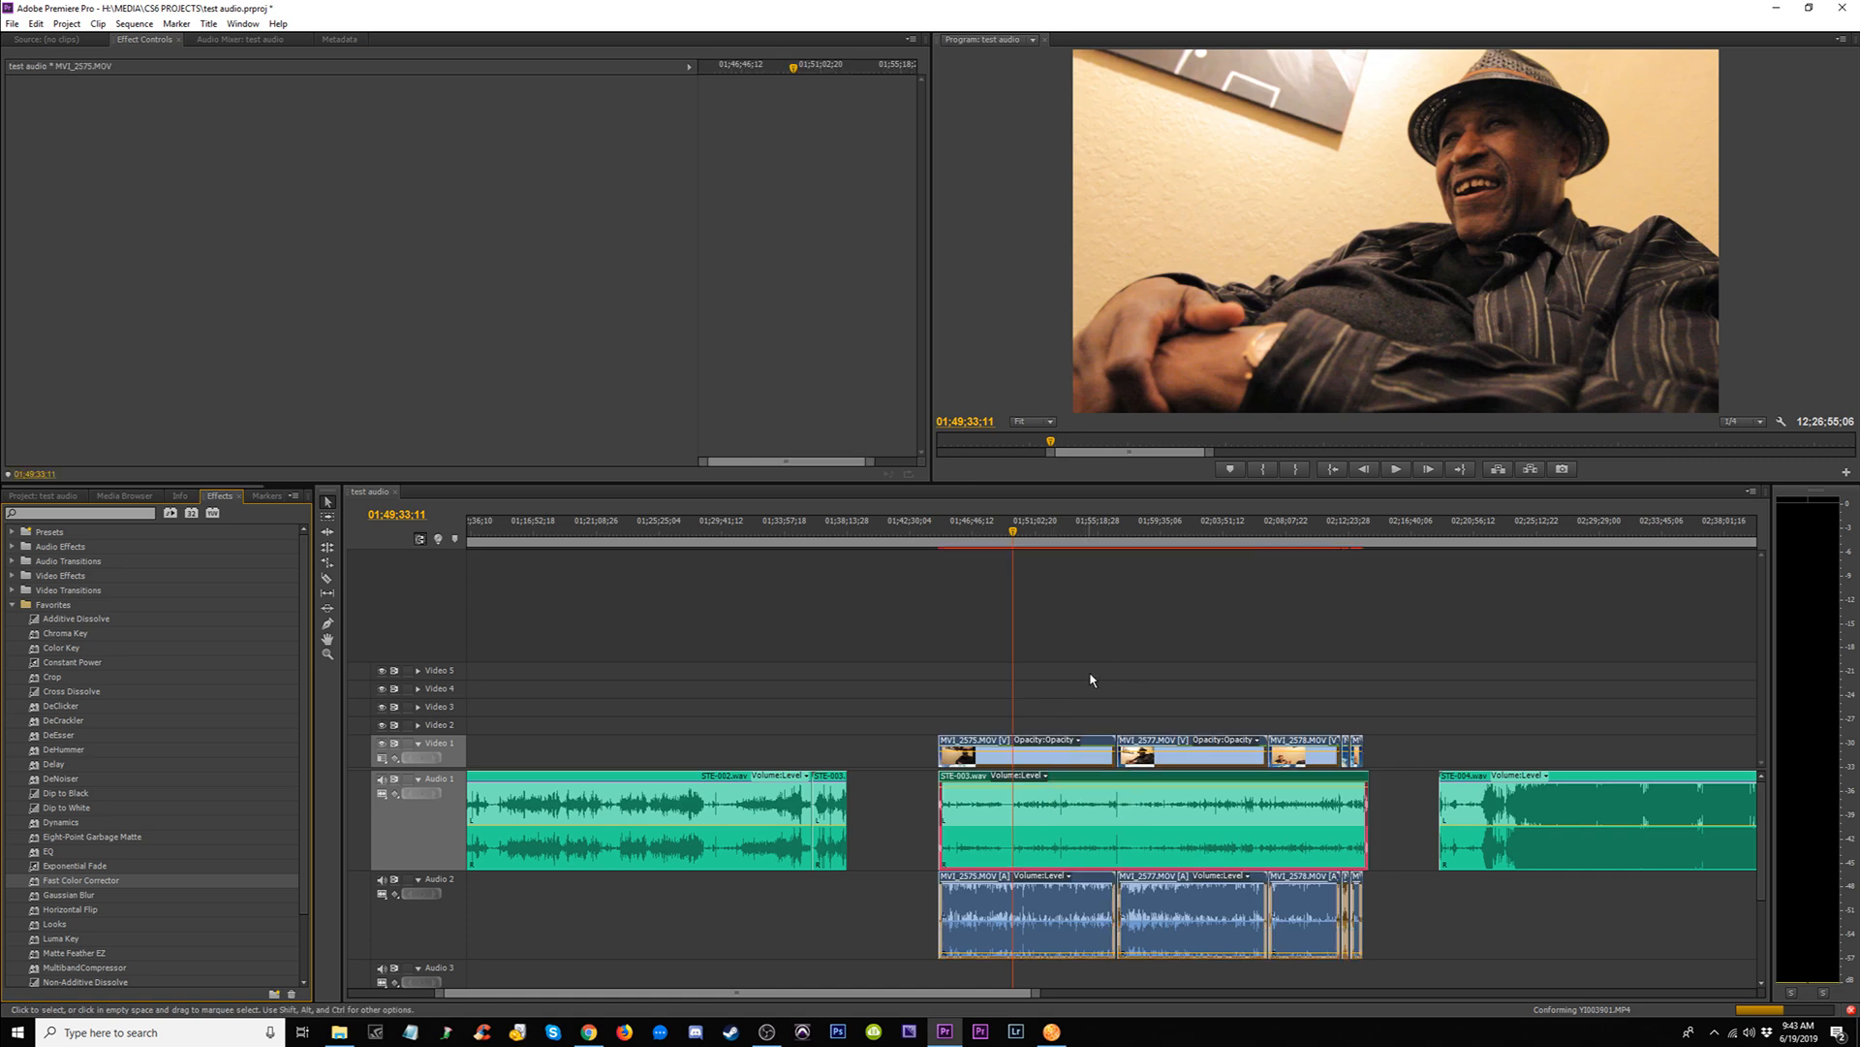
click(218, 40)
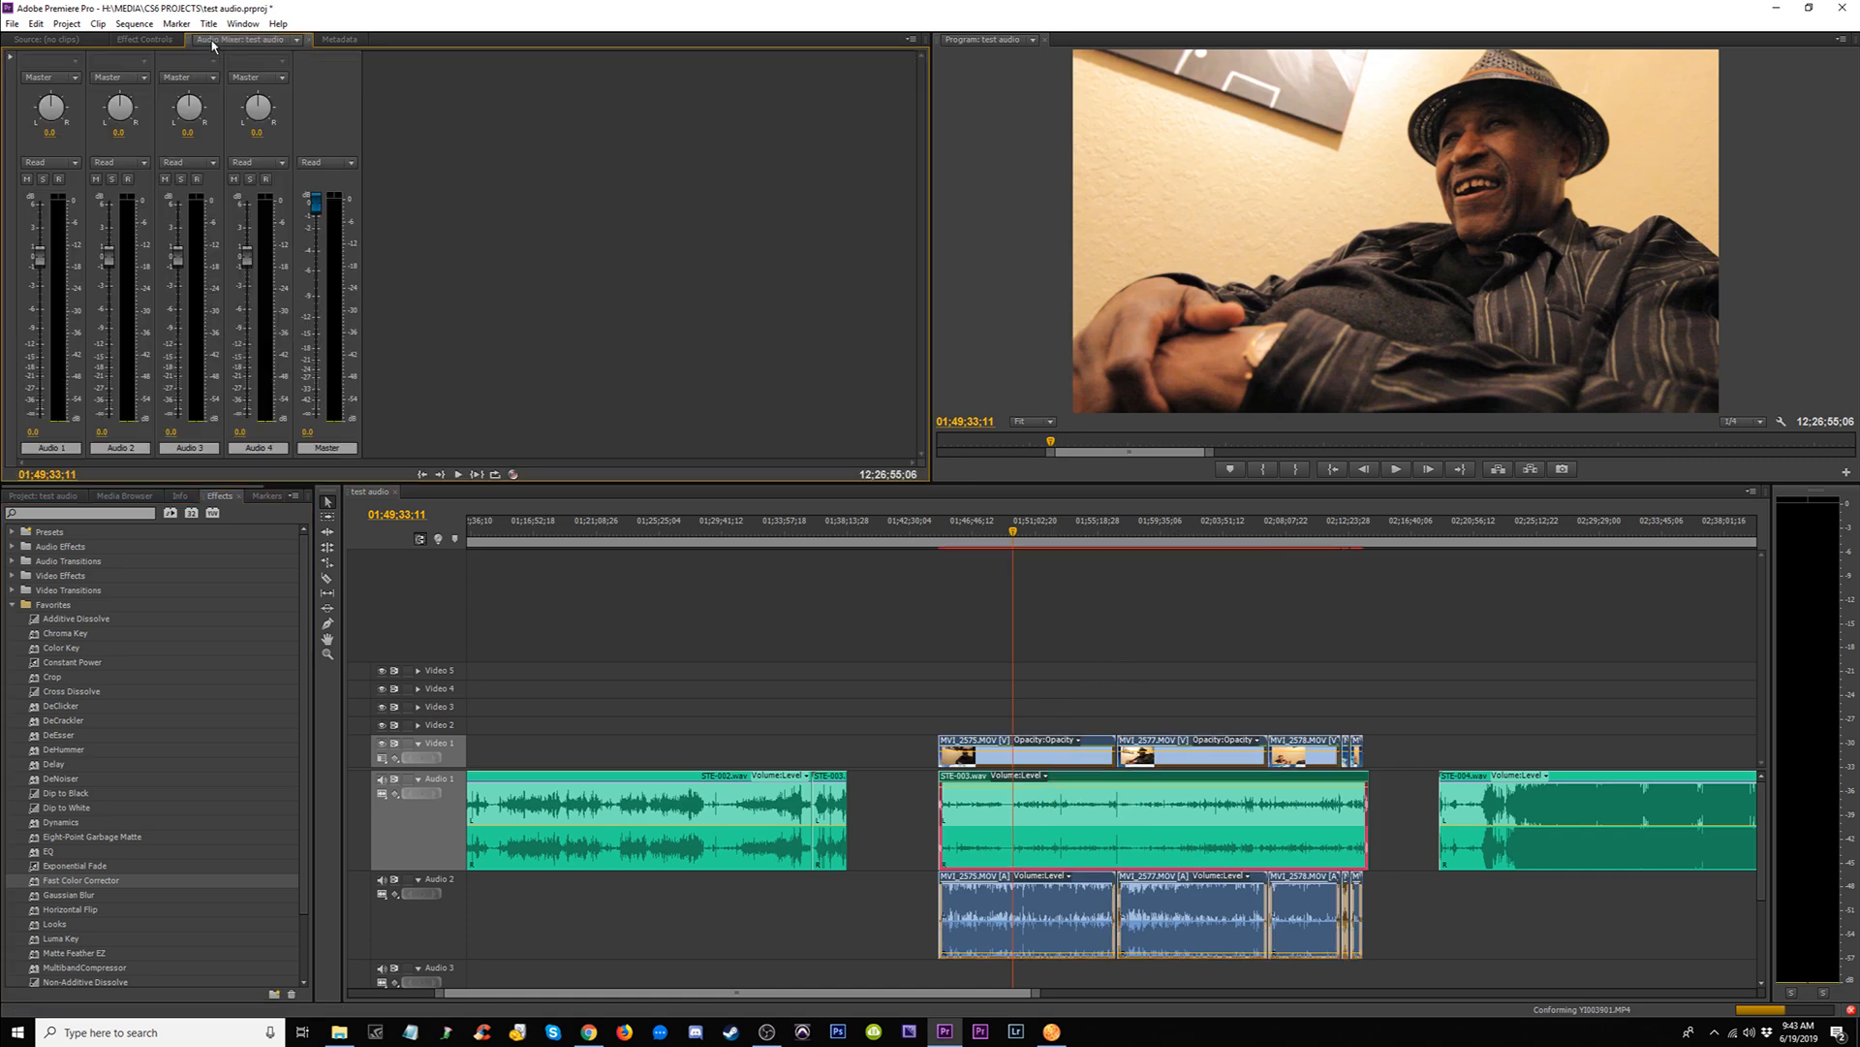
click(145, 40)
click(1035, 742)
right_click(1034, 742)
key(Escape)
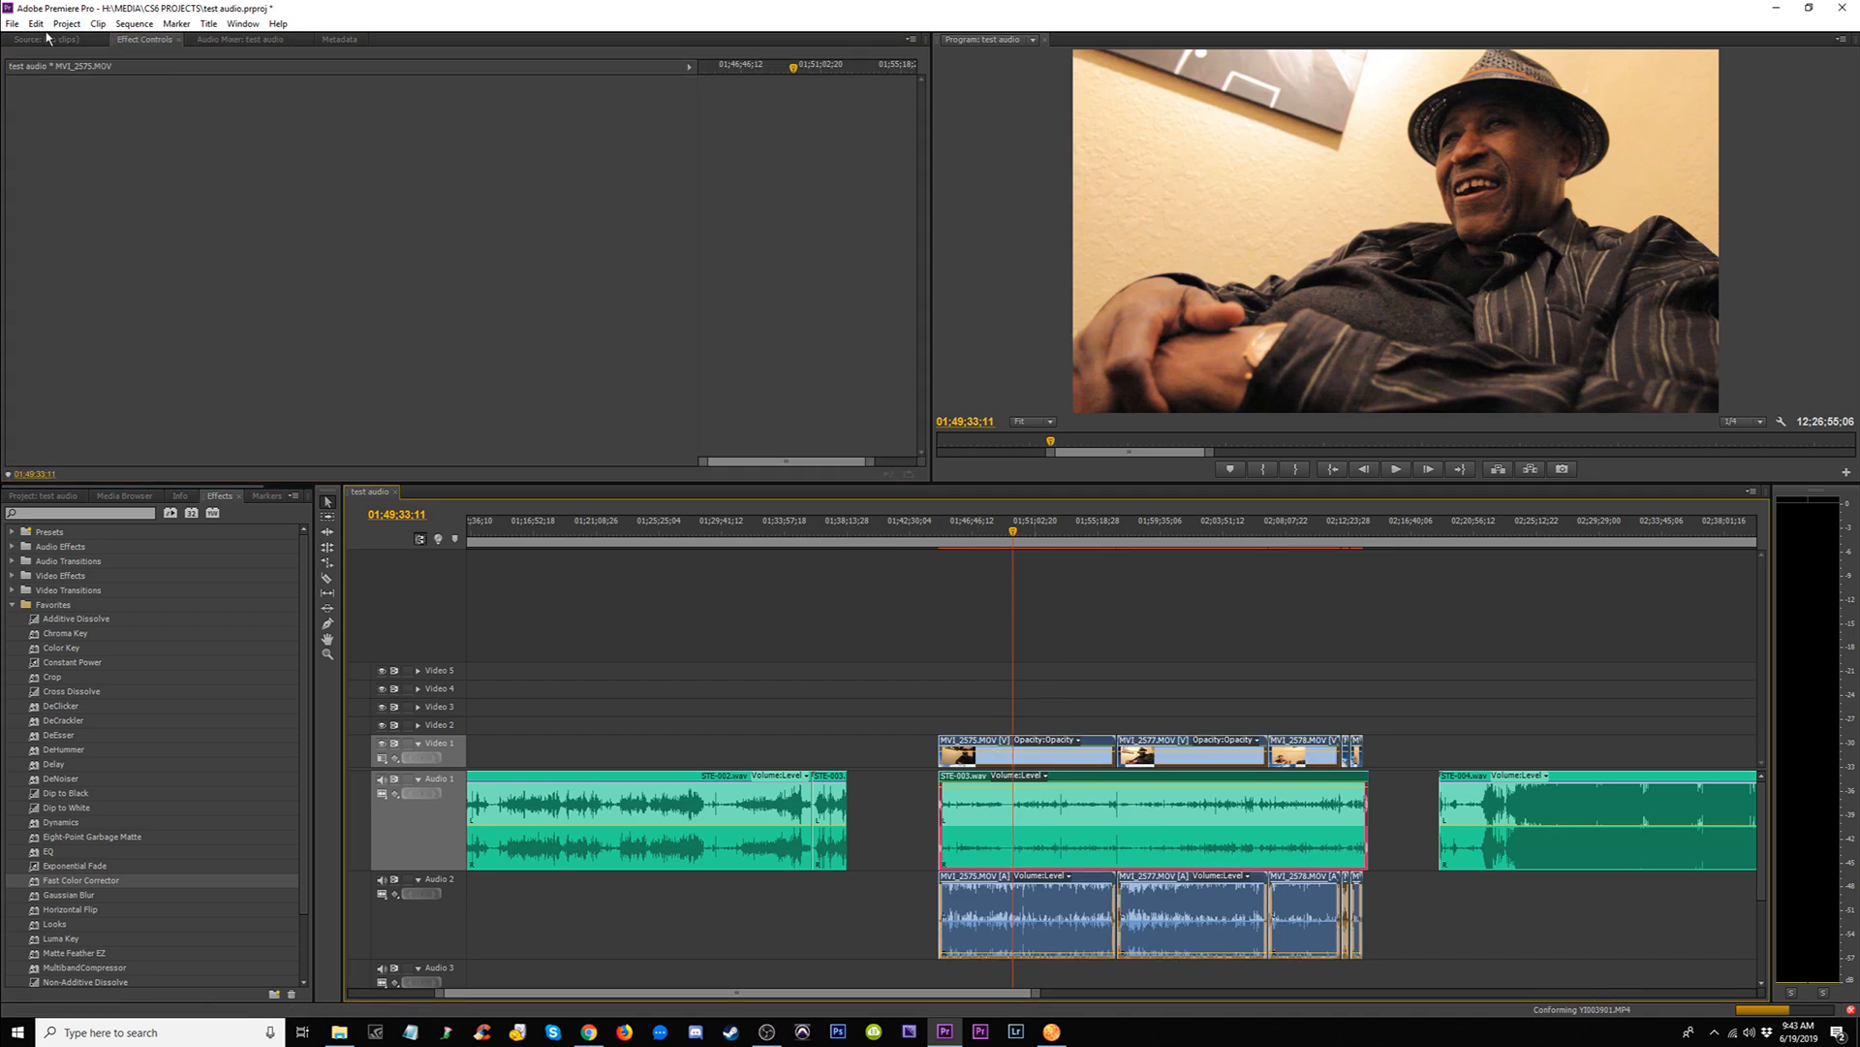
click(40, 40)
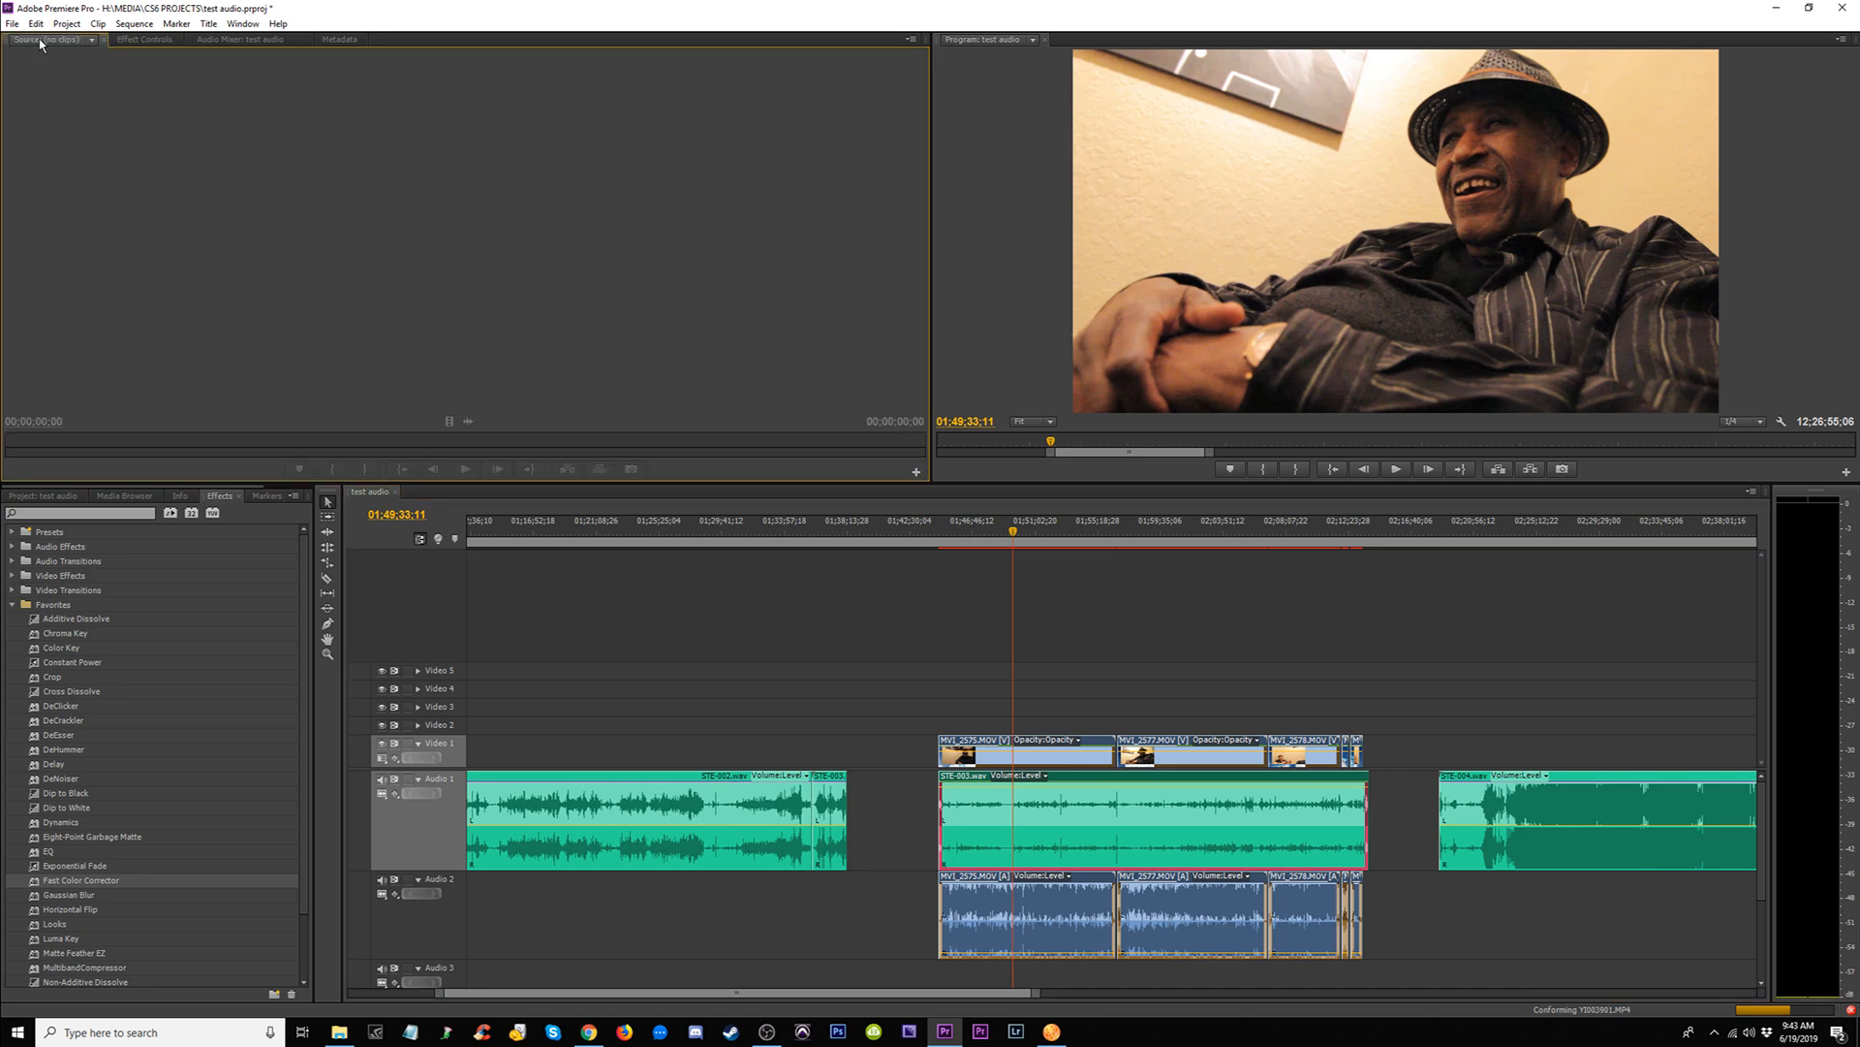
click(131, 40)
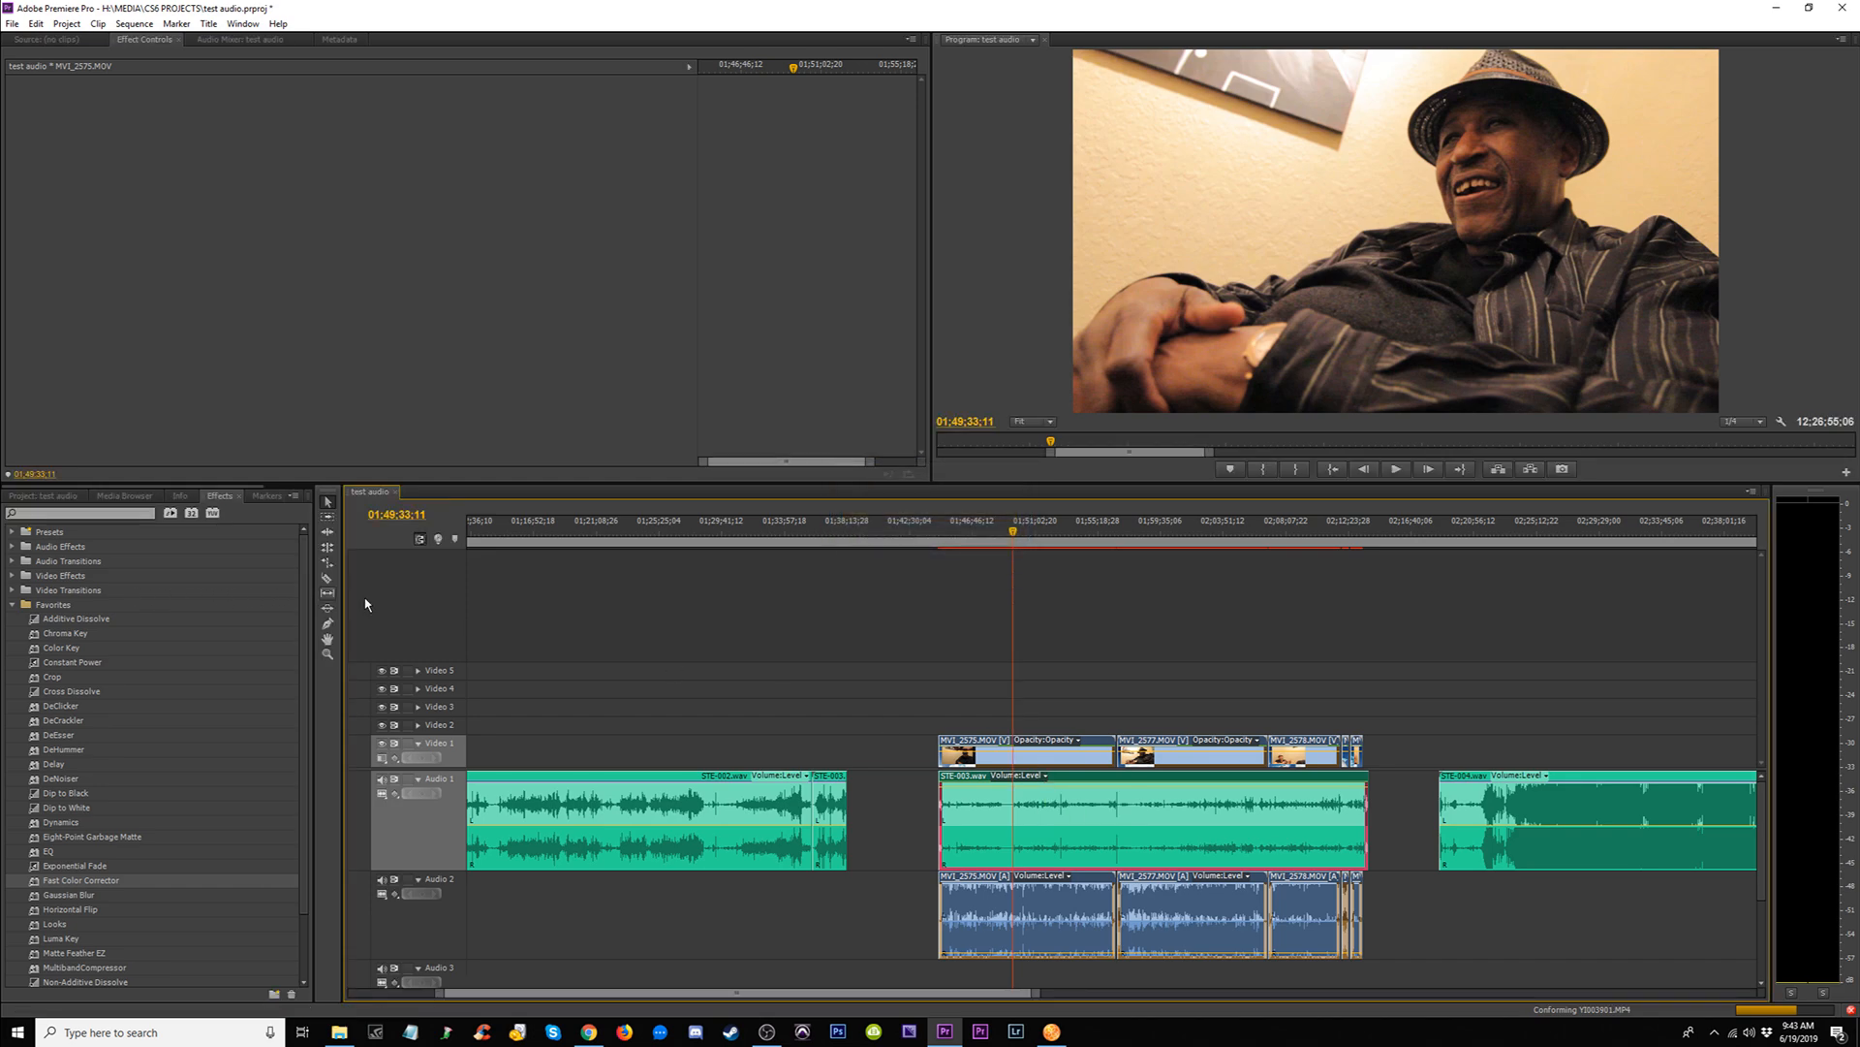
Step: Ungroup the STE-003.wav and MVI clips, and adjust the Fast Color Corrector hue balance toward blue on MVI_2575.MOV alone
click(1038, 746)
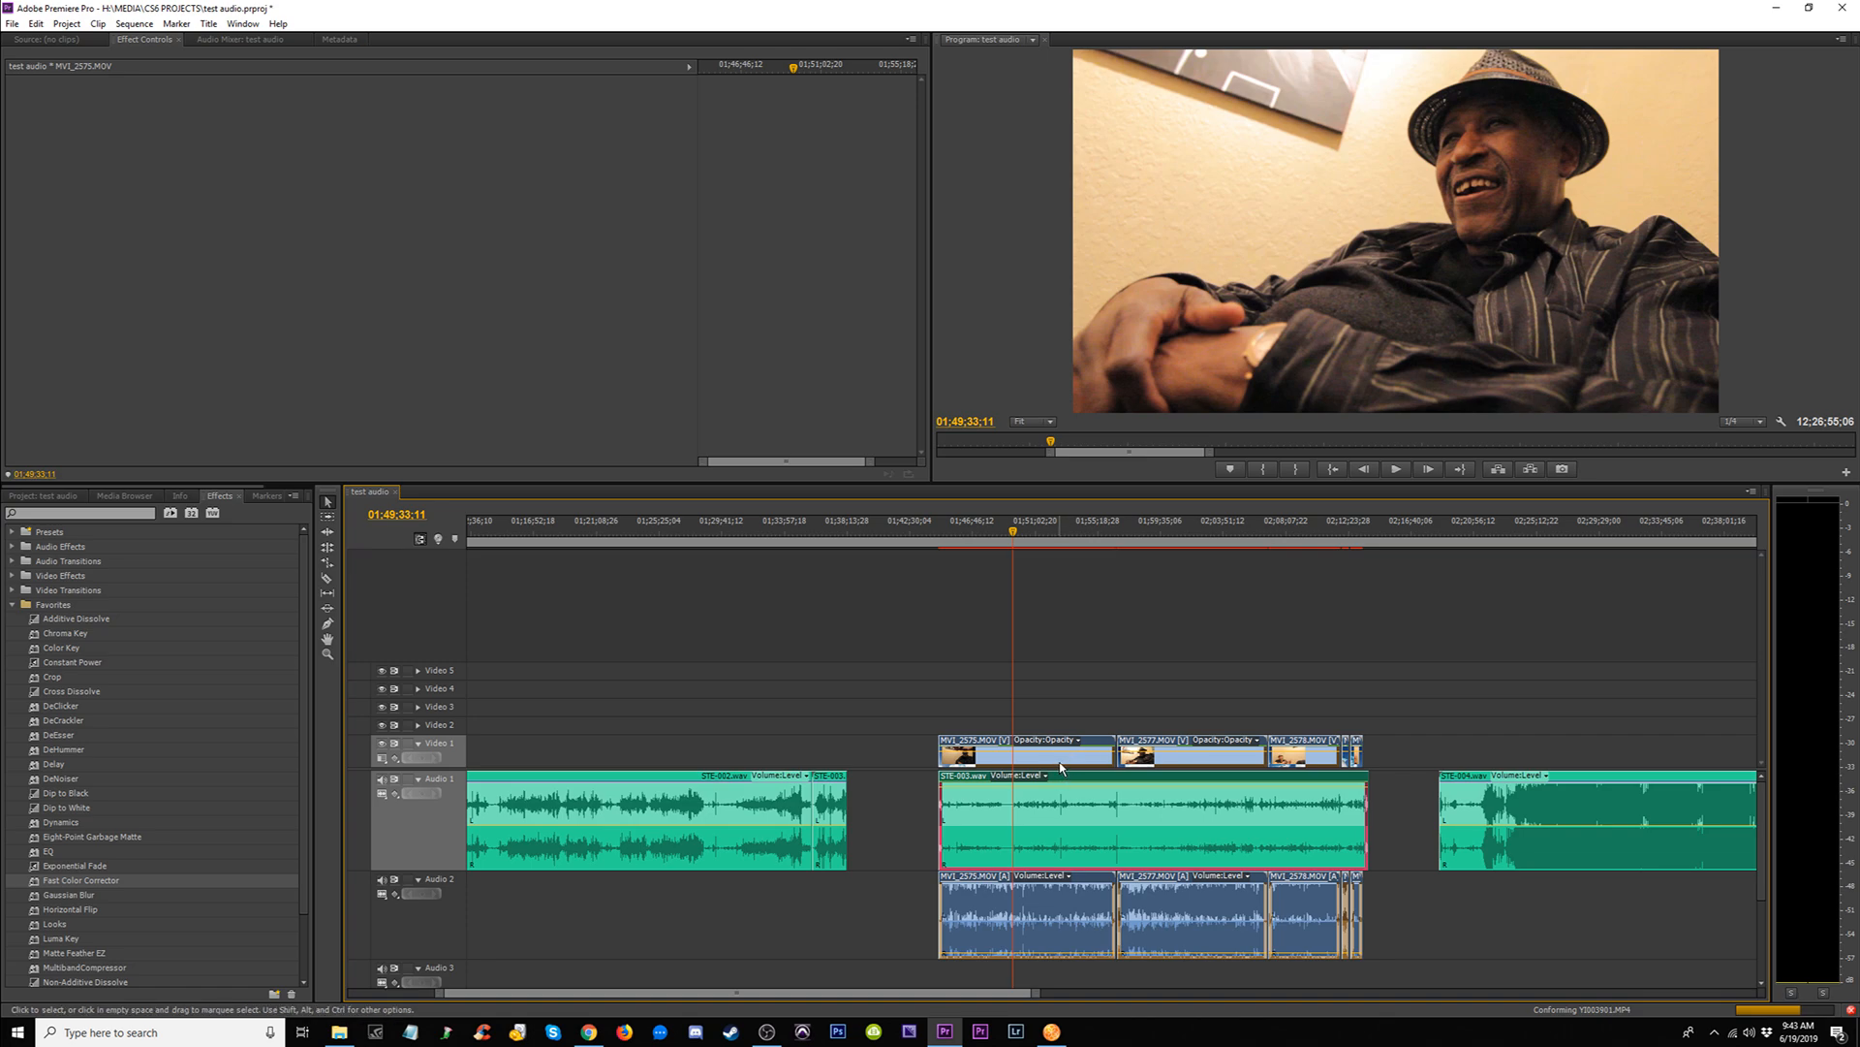
right_click(1060, 764)
click(1102, 389)
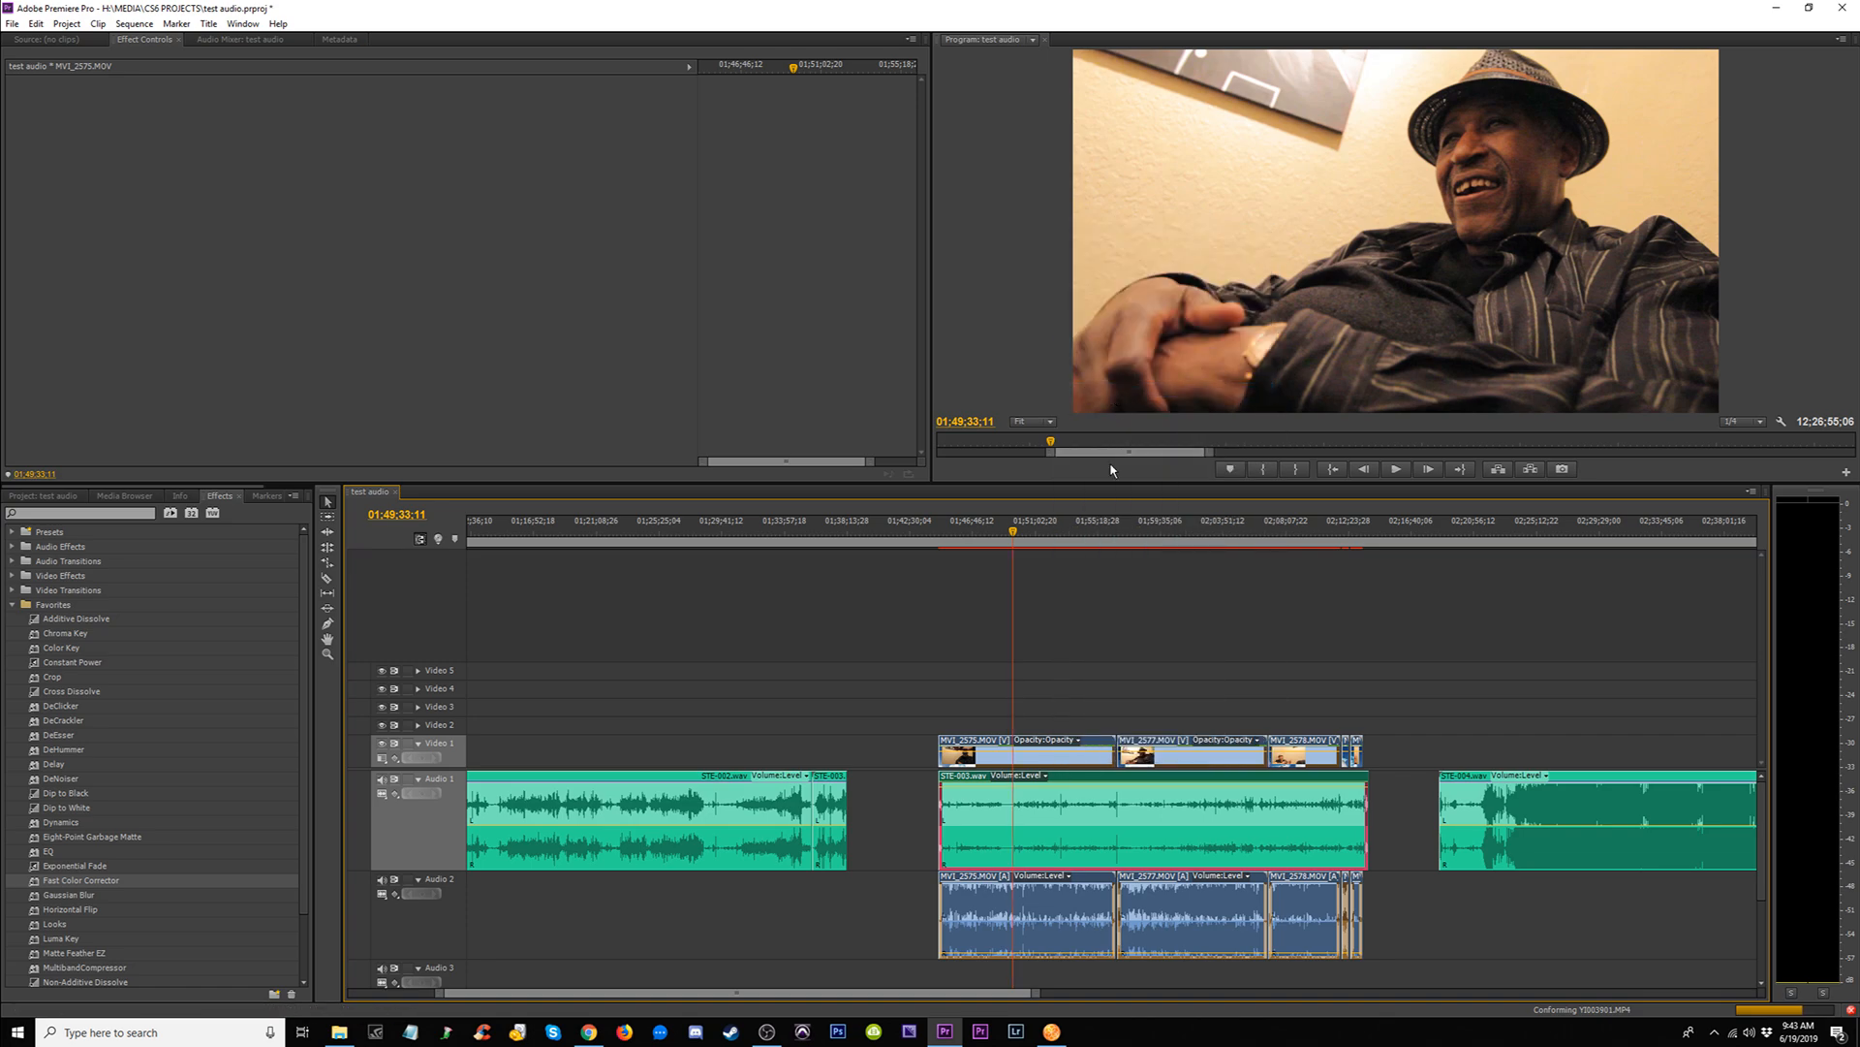
drag(1091, 711, 1065, 752)
drag(918, 176, 781, 184)
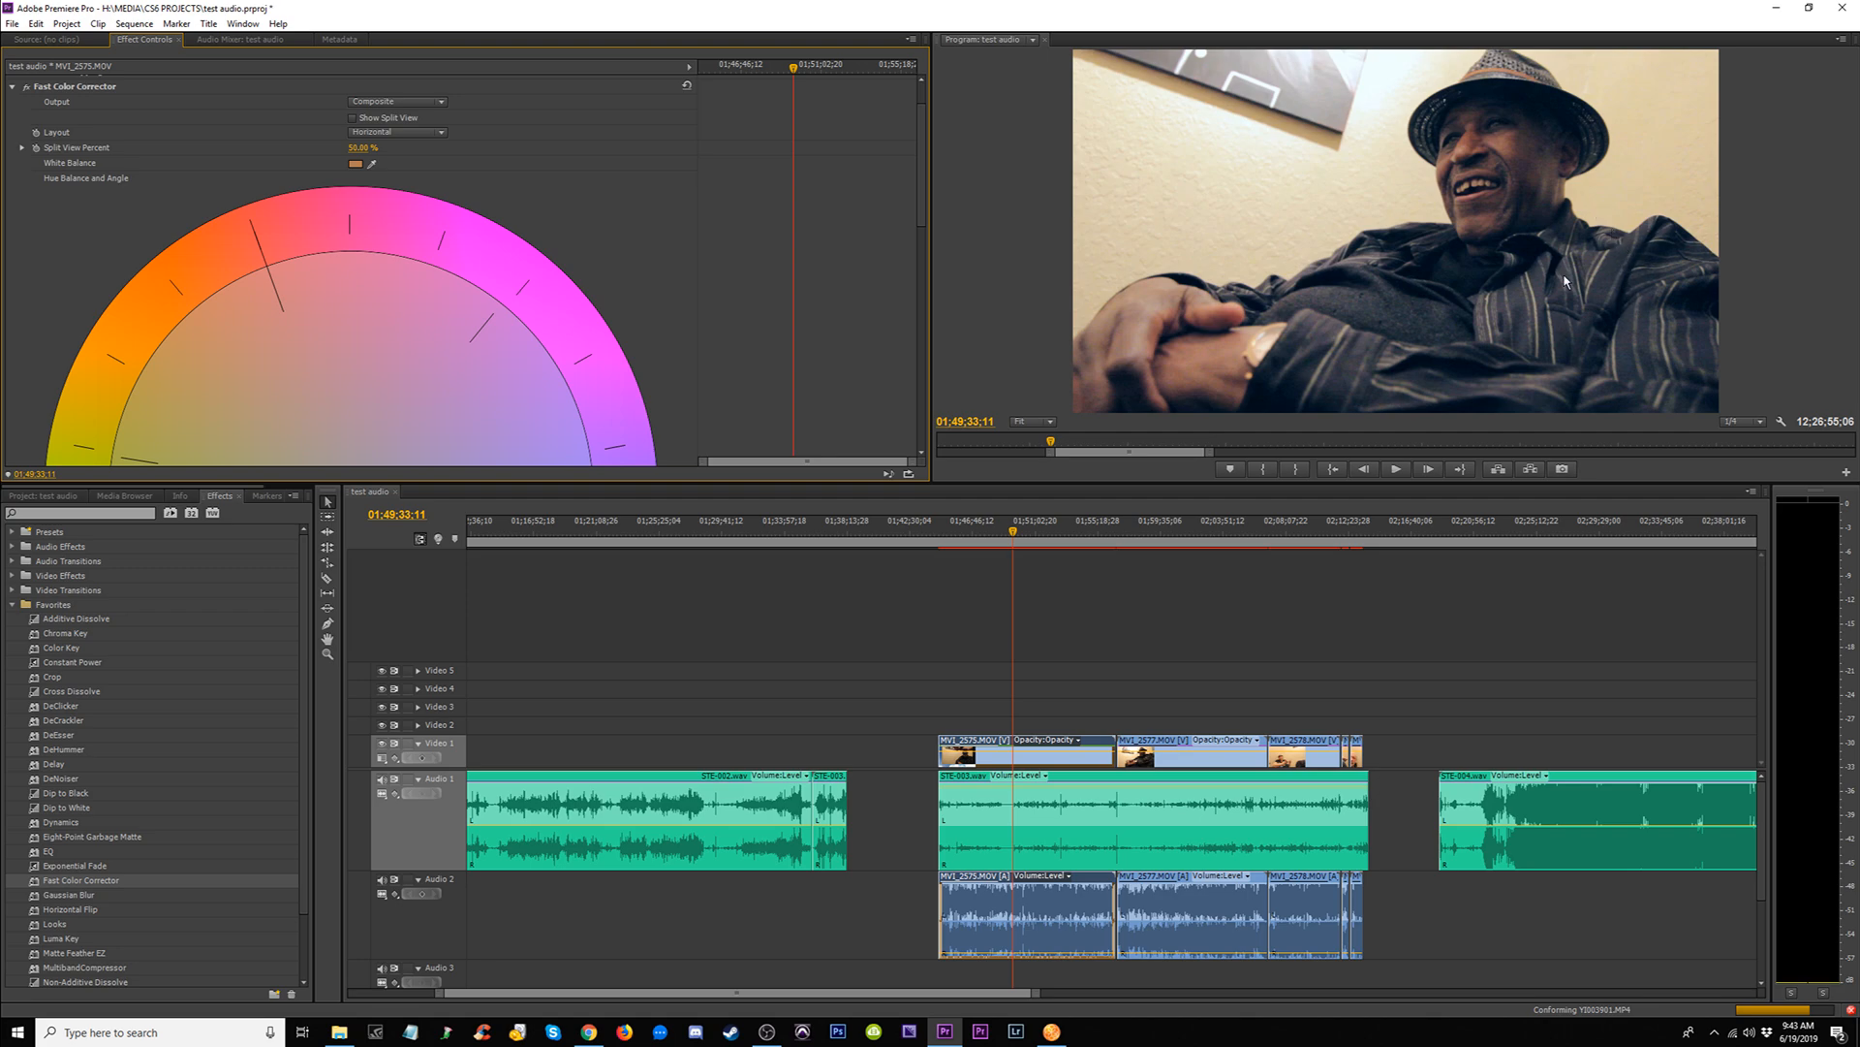
Step: Scrub MVI_2575.MOV to 01:55:32;24 and compare the picture with the Fast Color Corrector off and on
click(1046, 532)
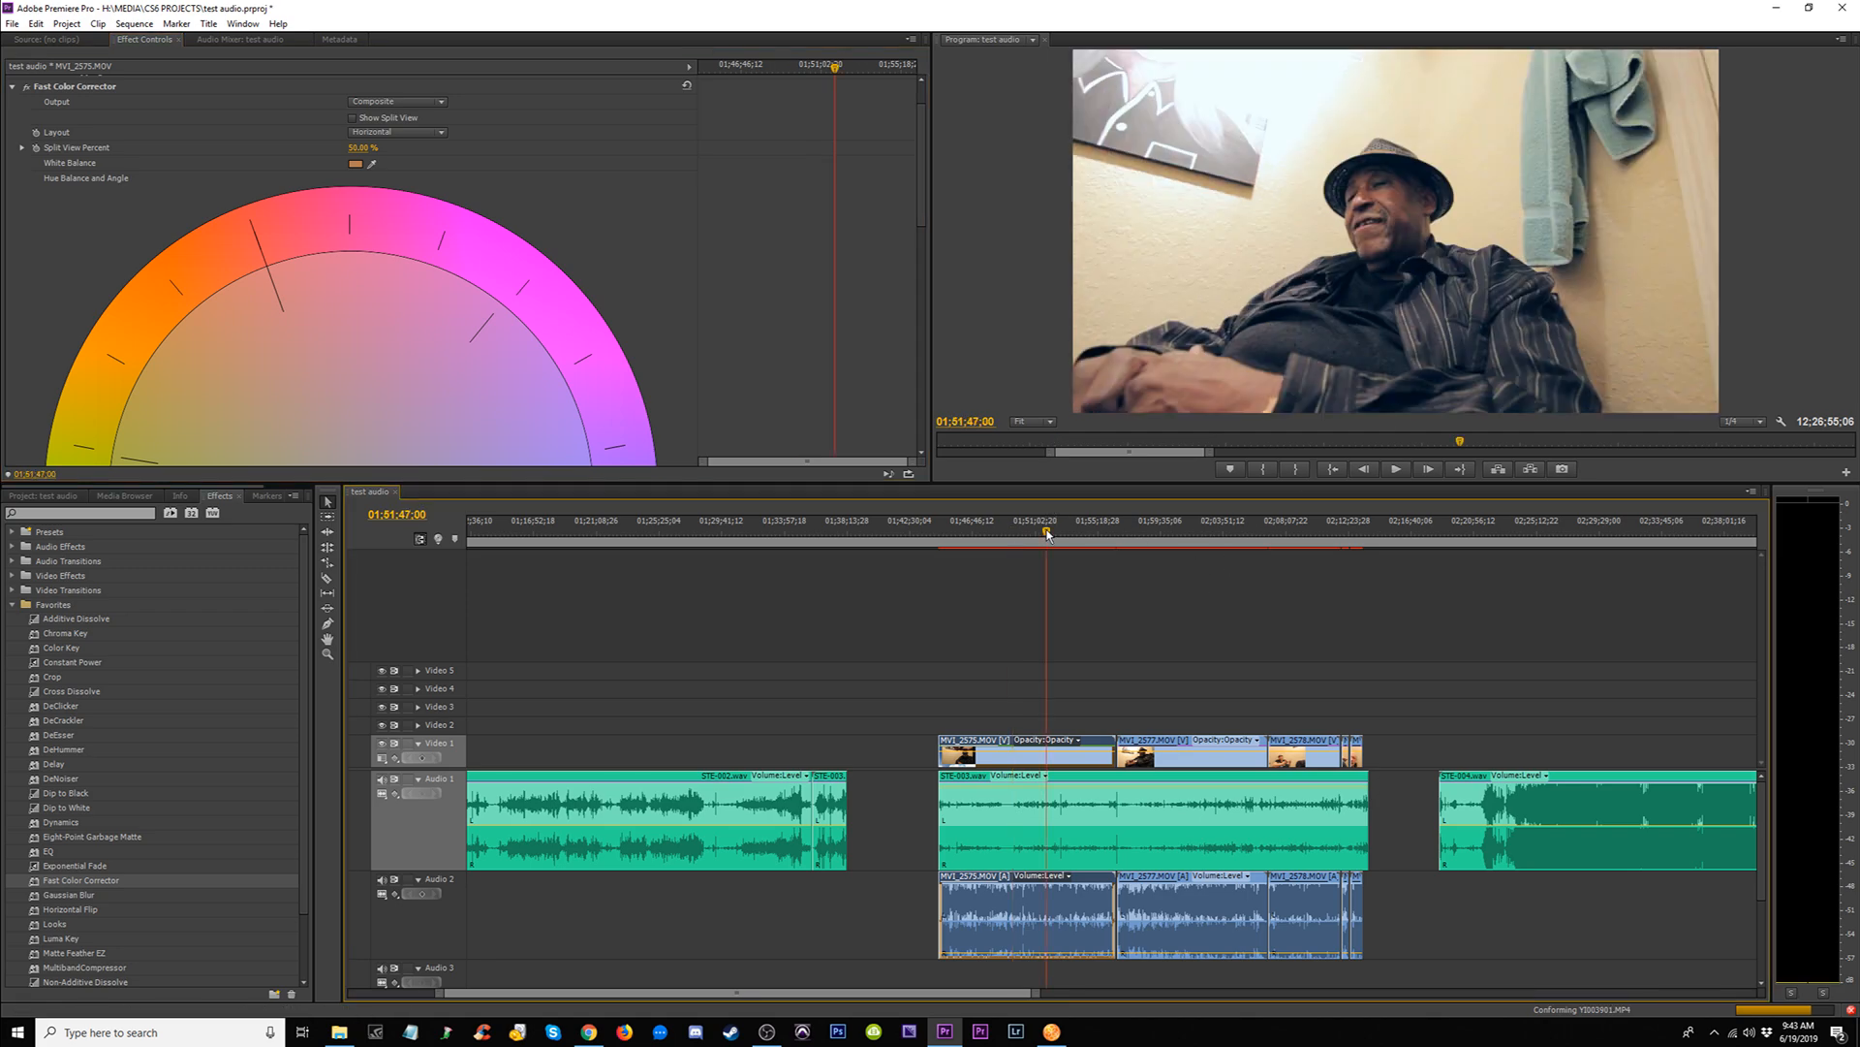
click(1063, 532)
click(1083, 533)
click(1102, 533)
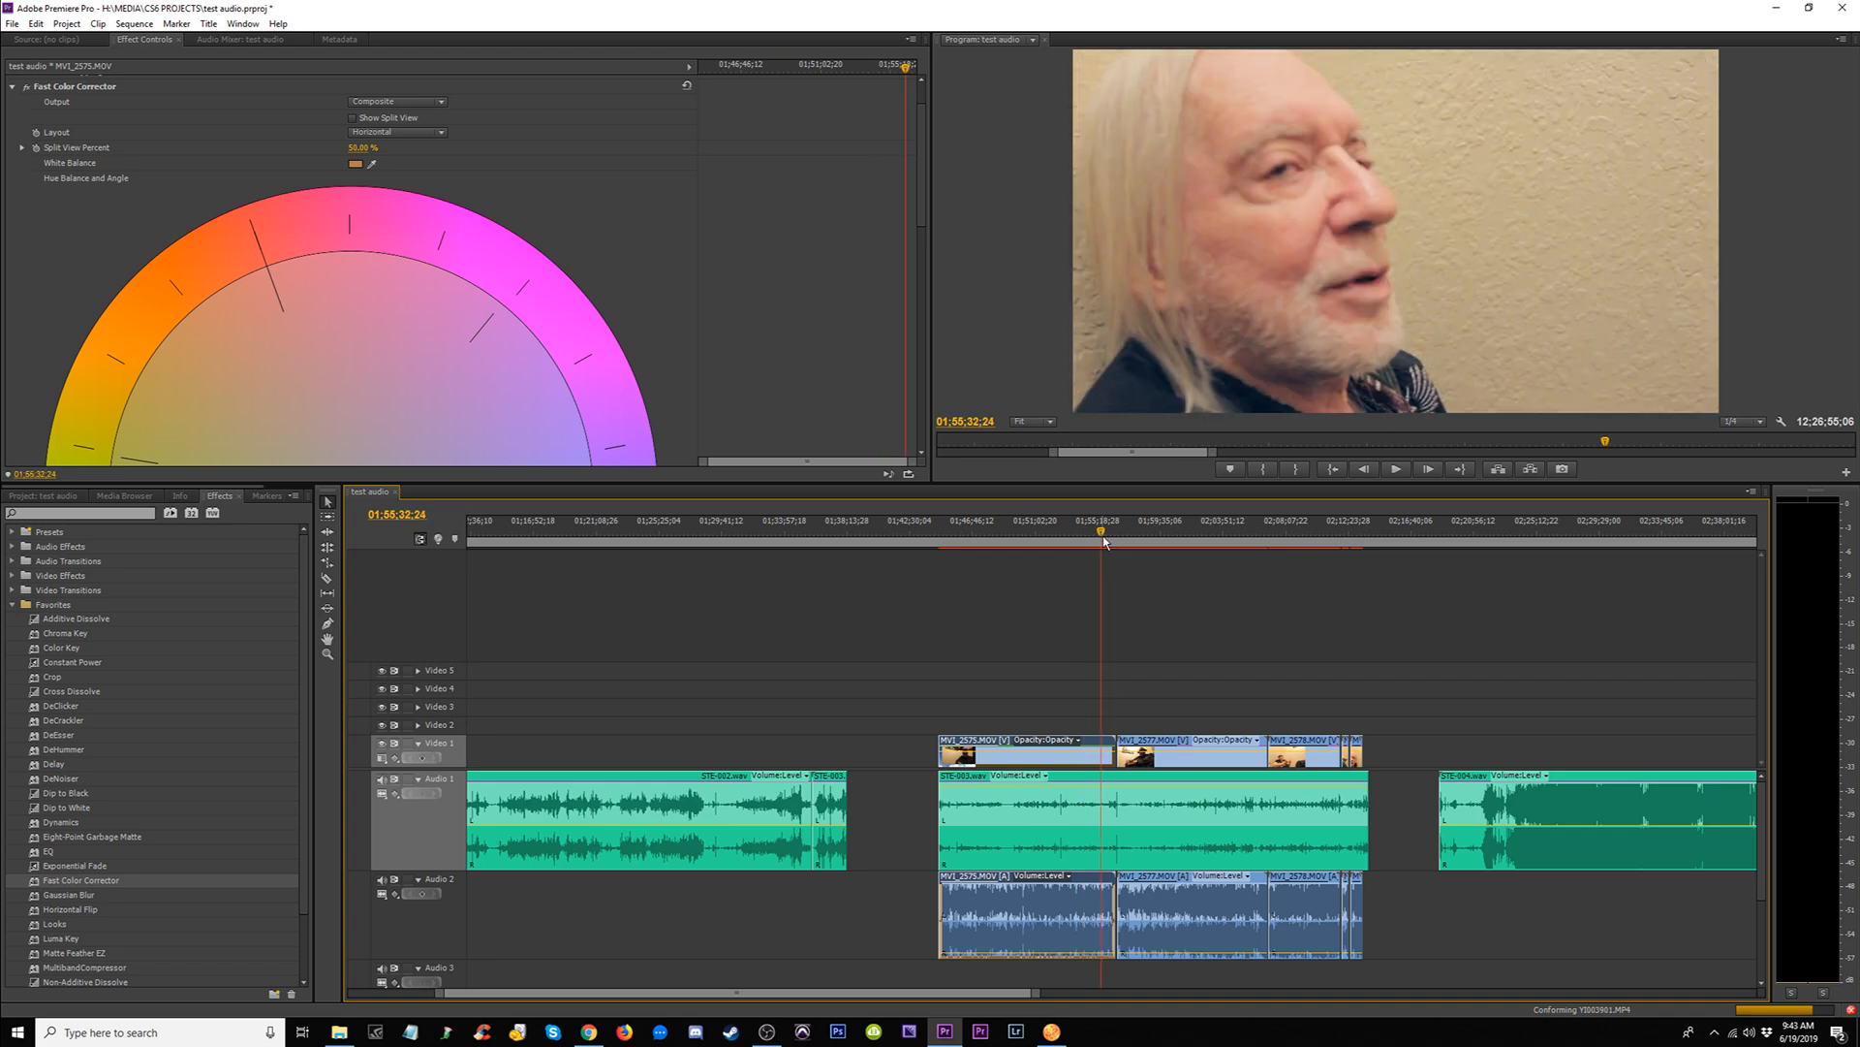
click(373, 163)
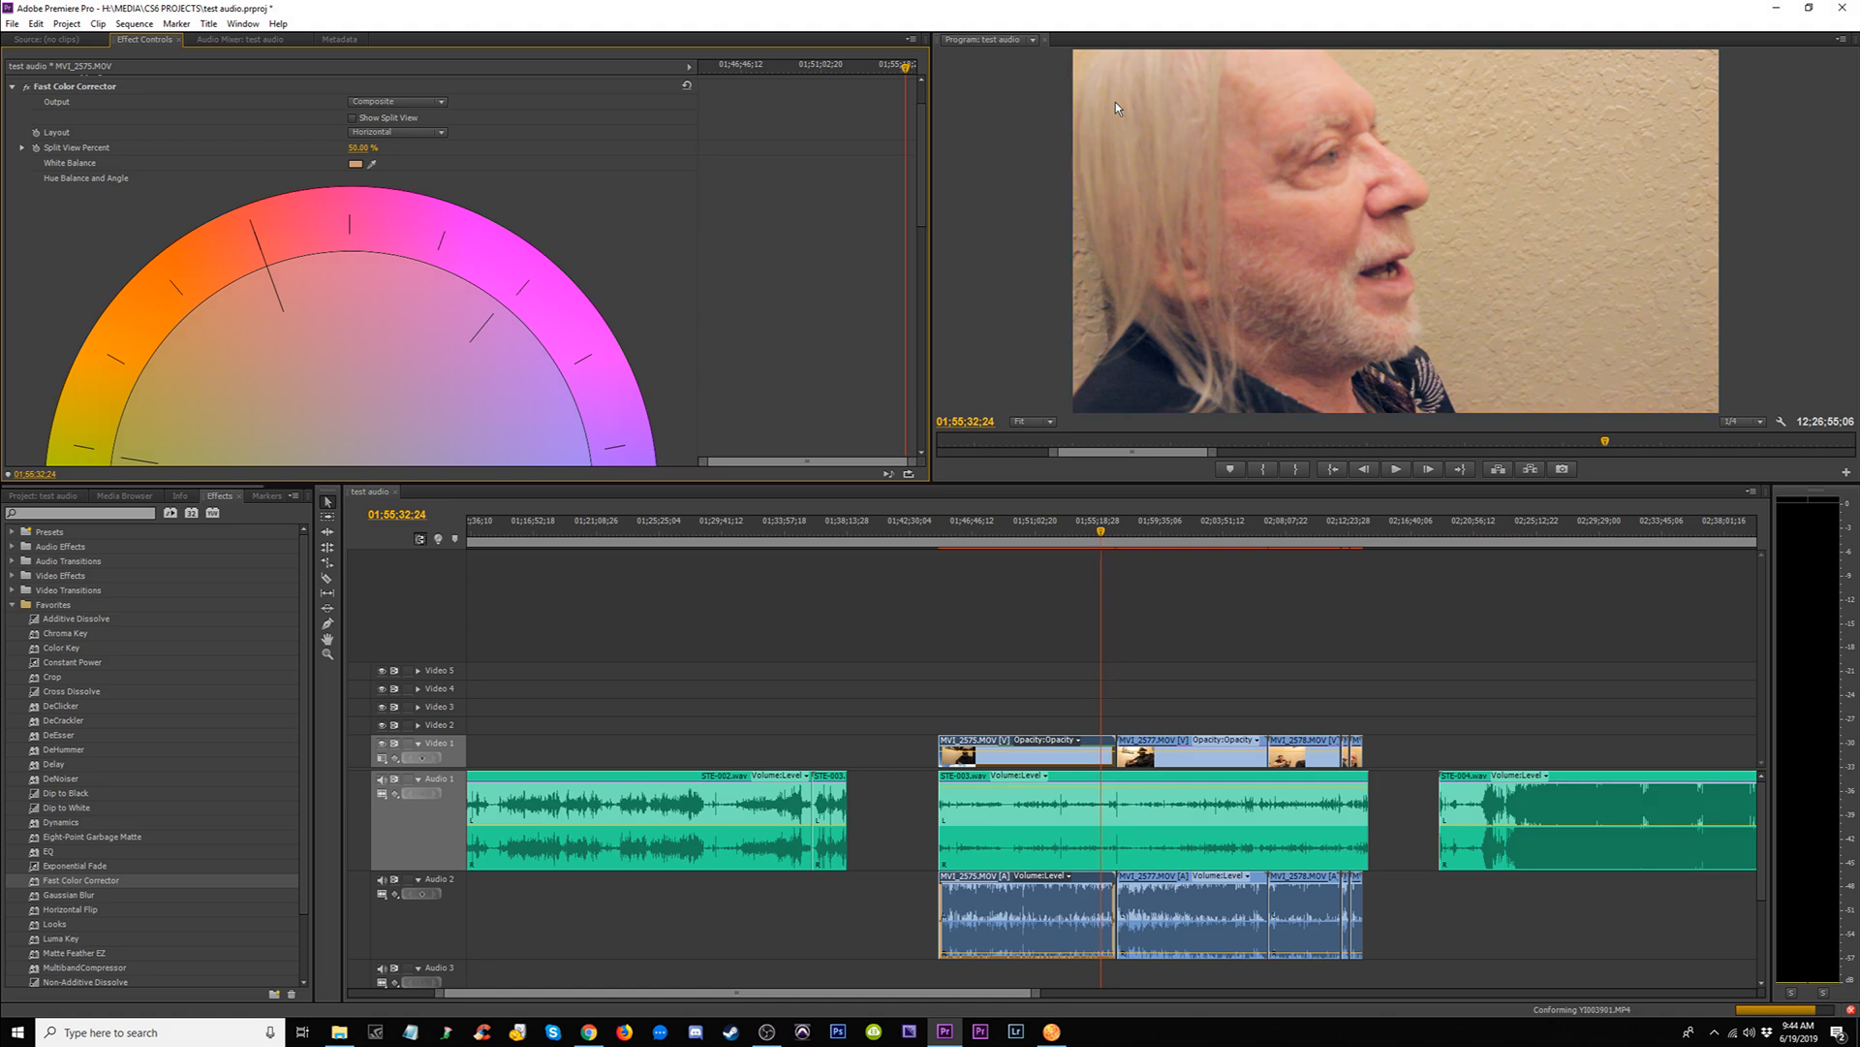
scroll(35, 109, up, 1)
click(27, 131)
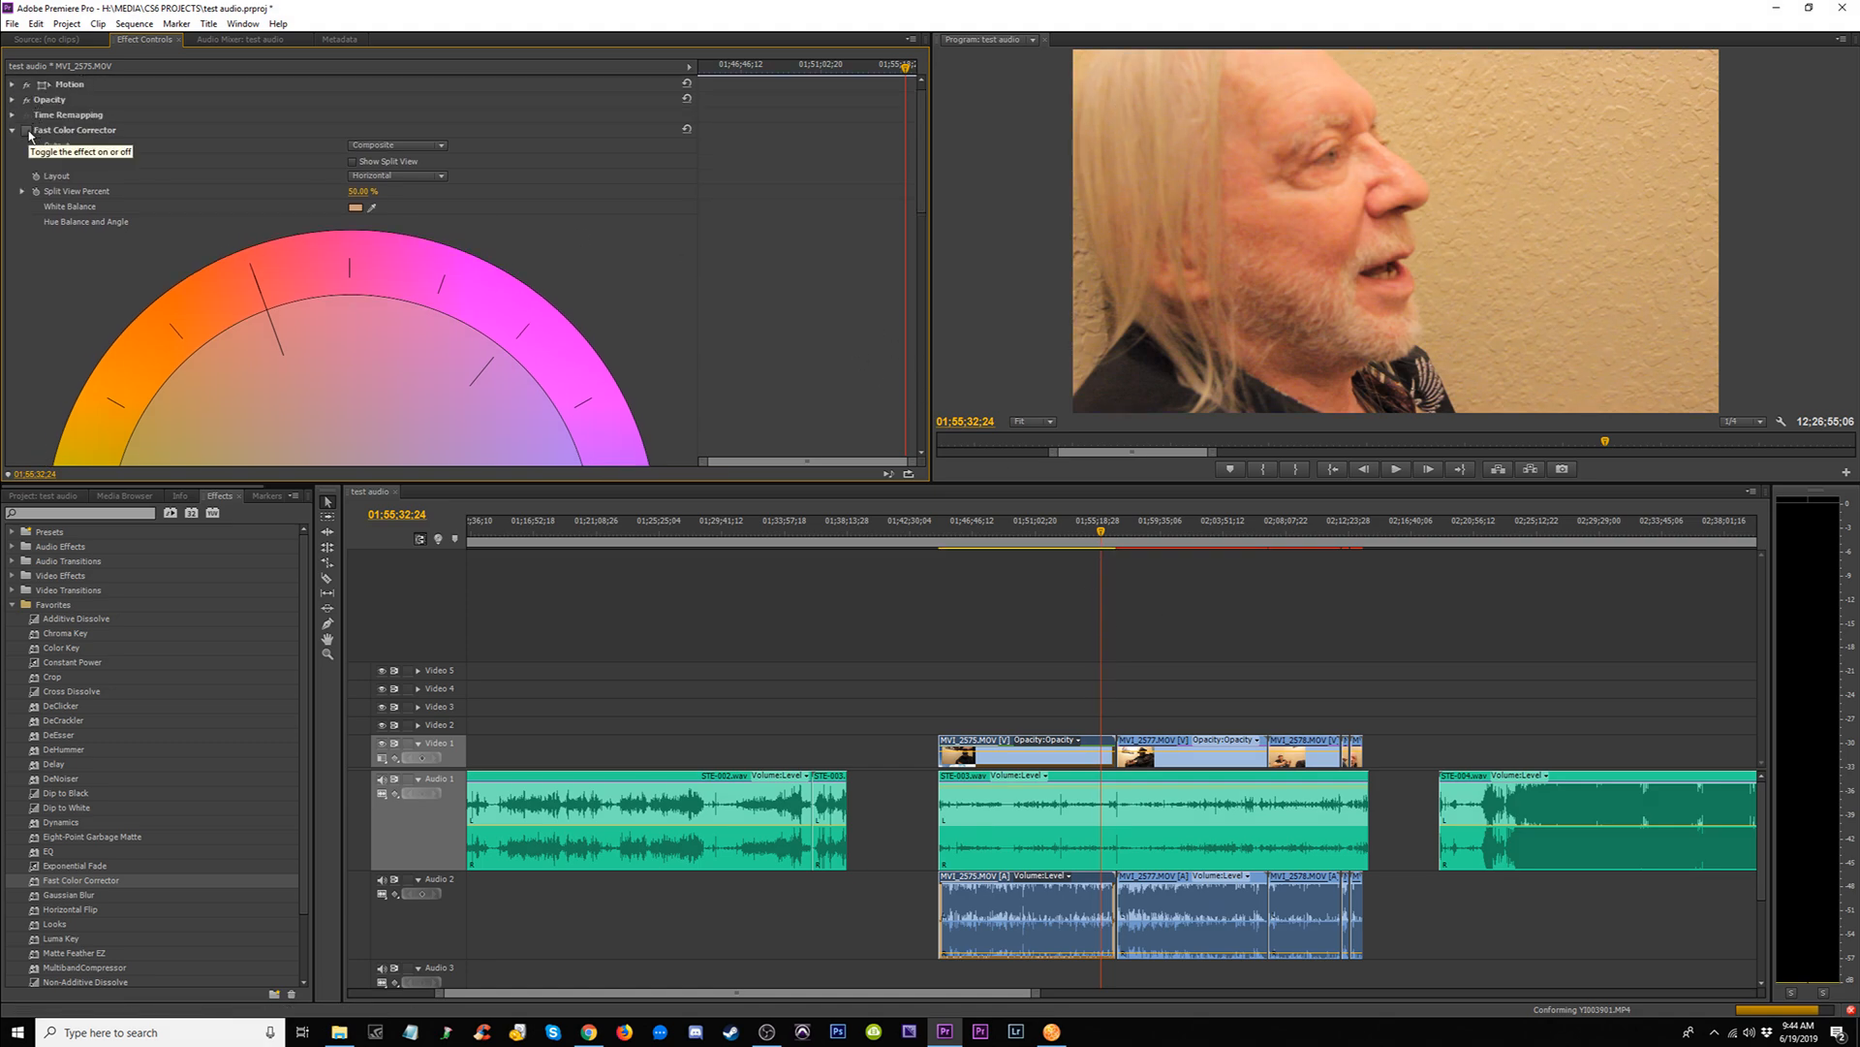
click(28, 130)
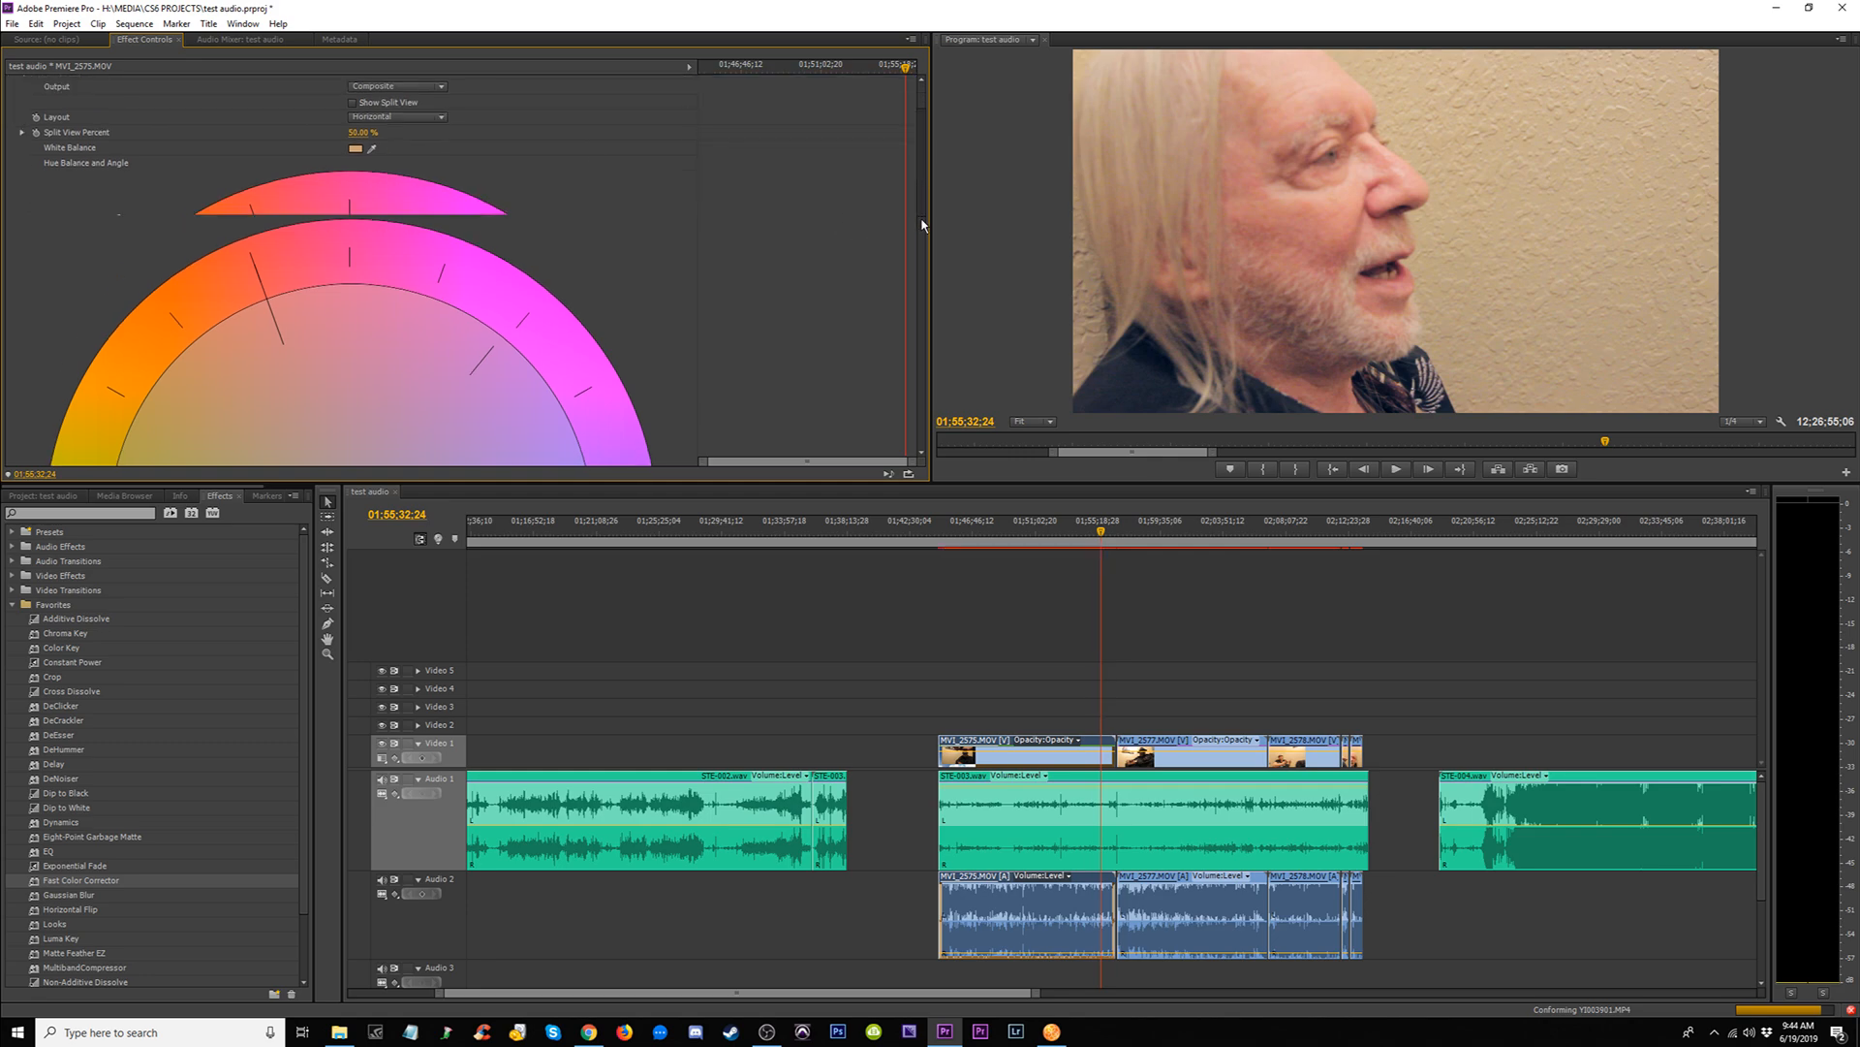
Step: Set the Fast Color Corrector input levels of MVI_2575.MOV to black 20 and gray 1.1
scroll(308, 276, down, 5)
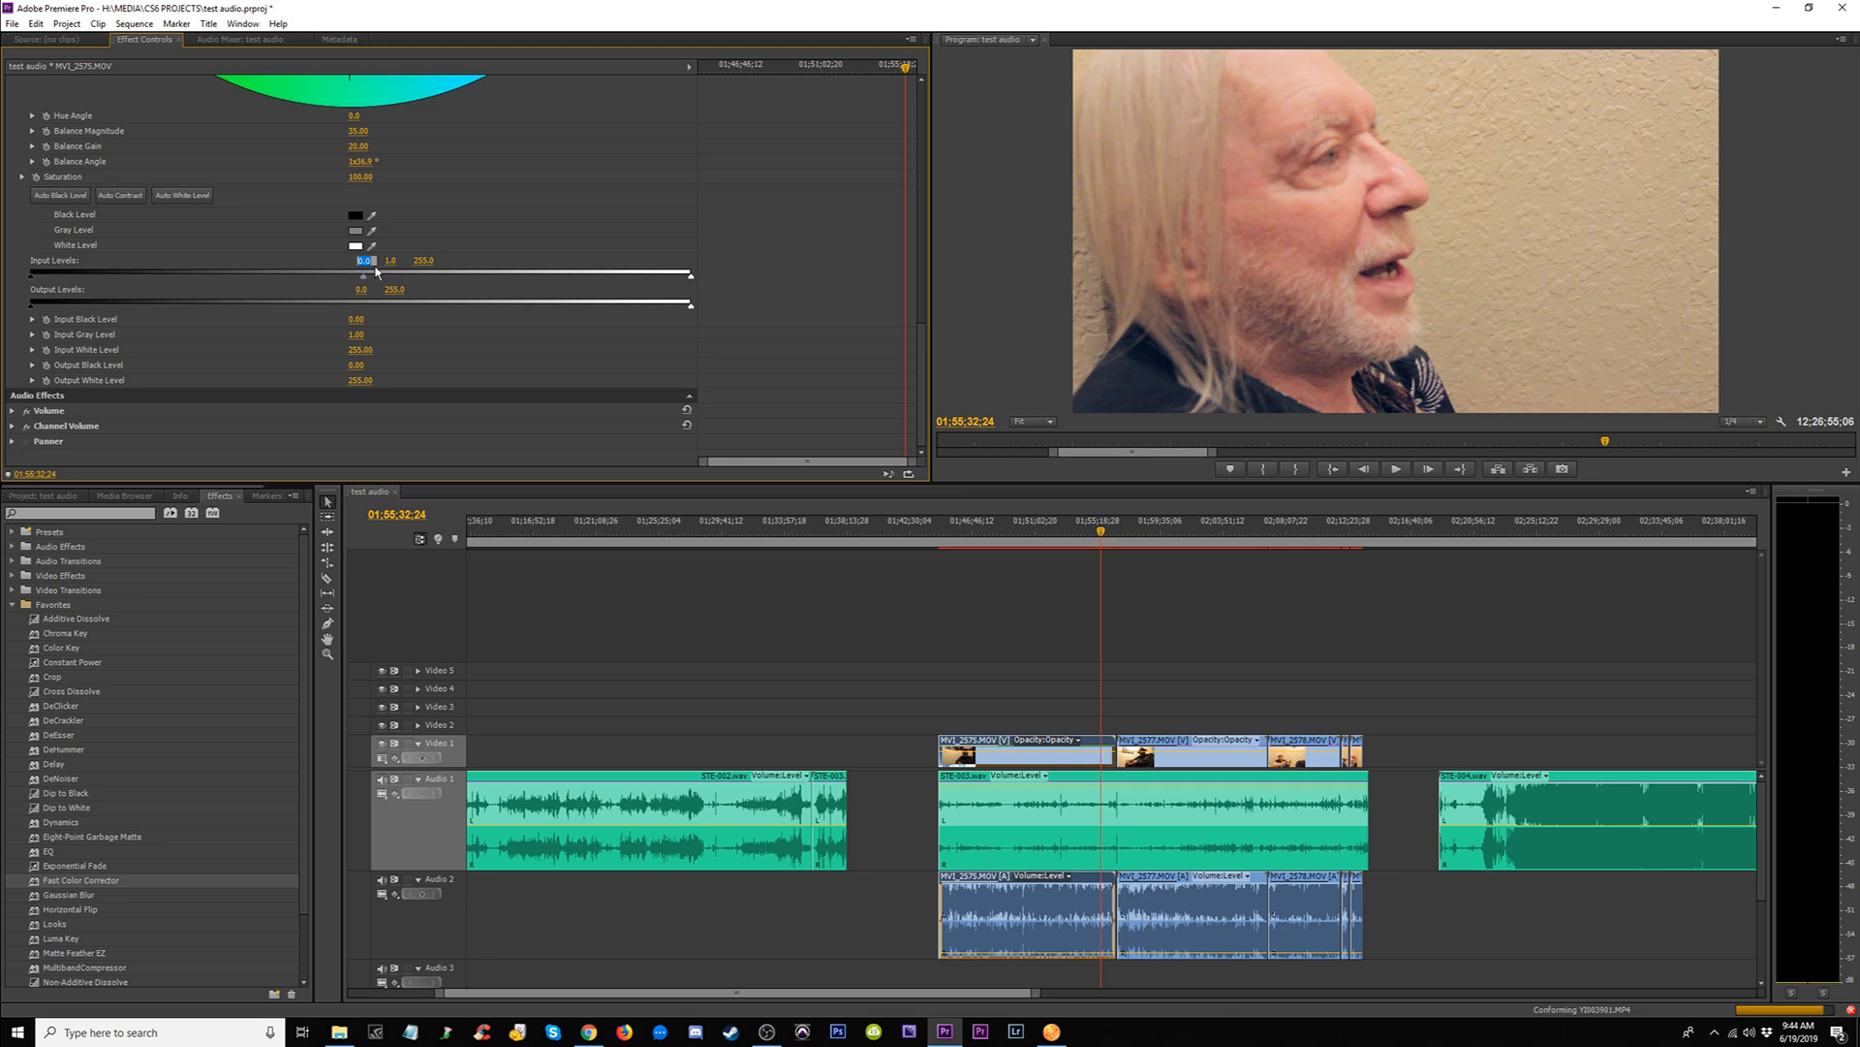
key(Return)
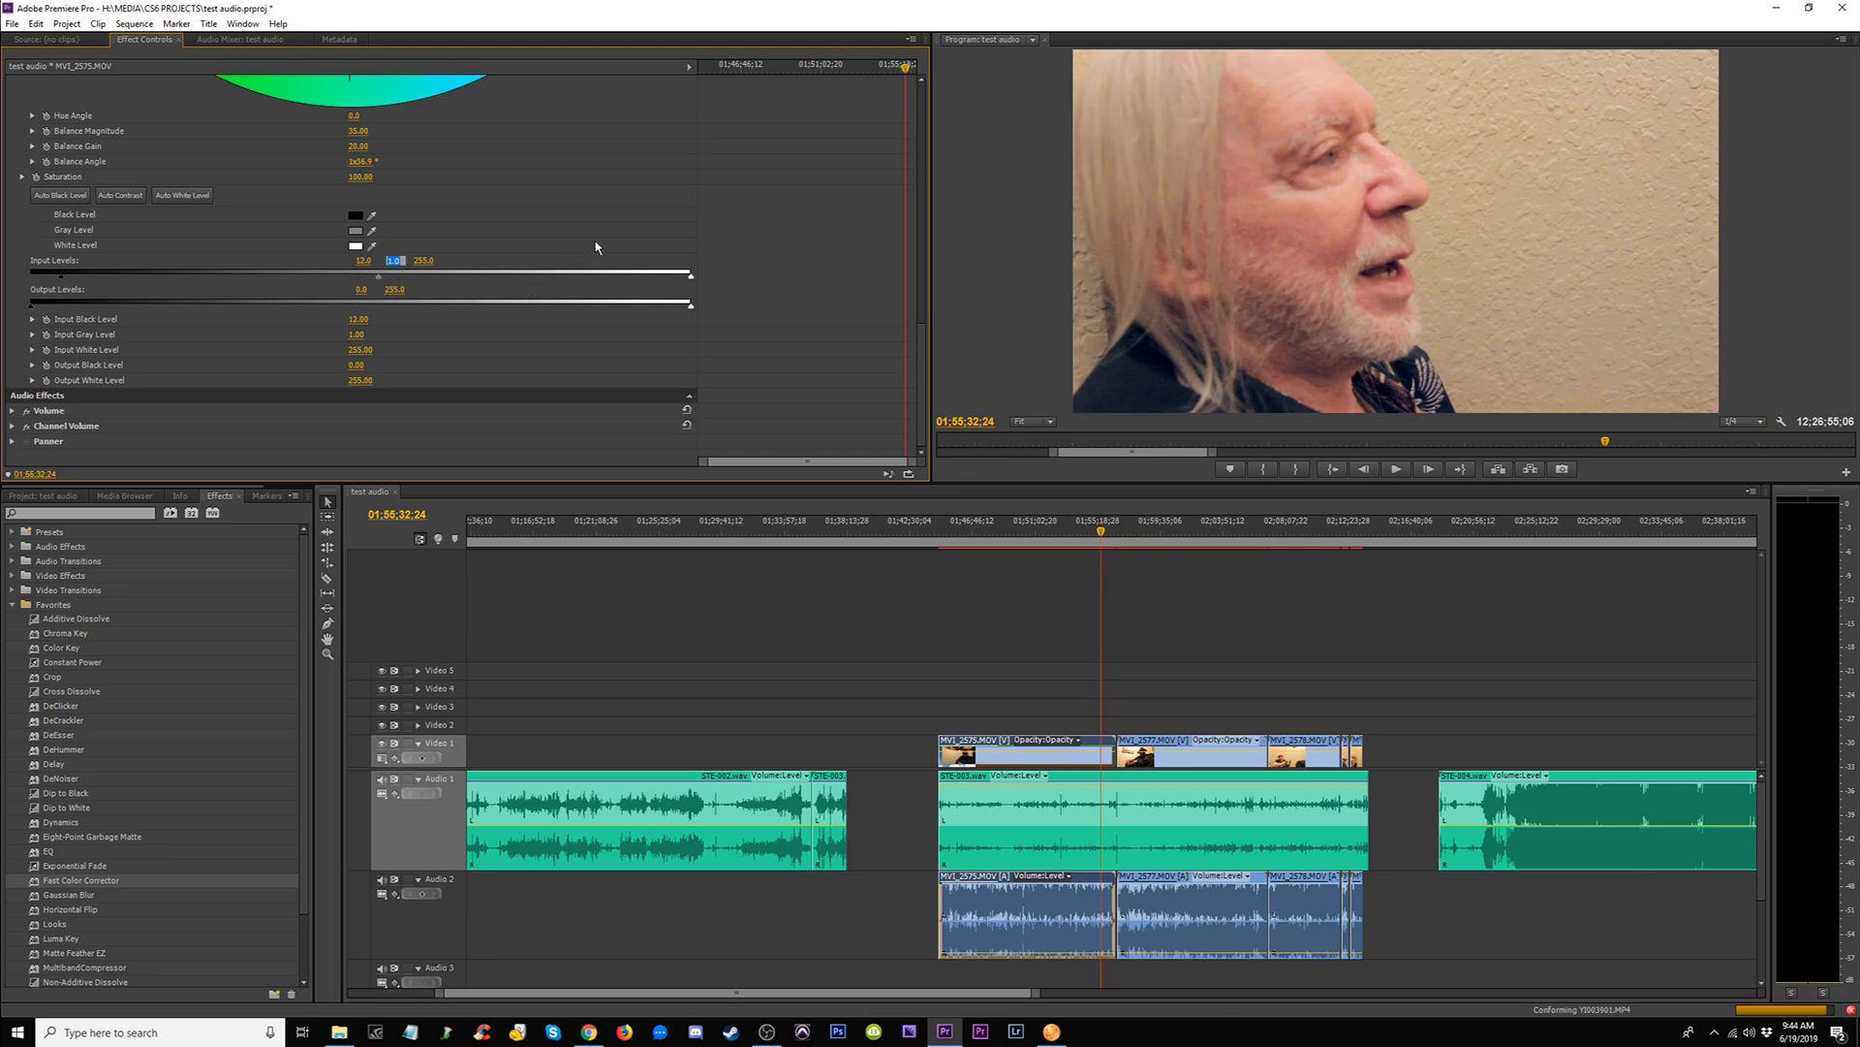
text(1.1)
key(Return)
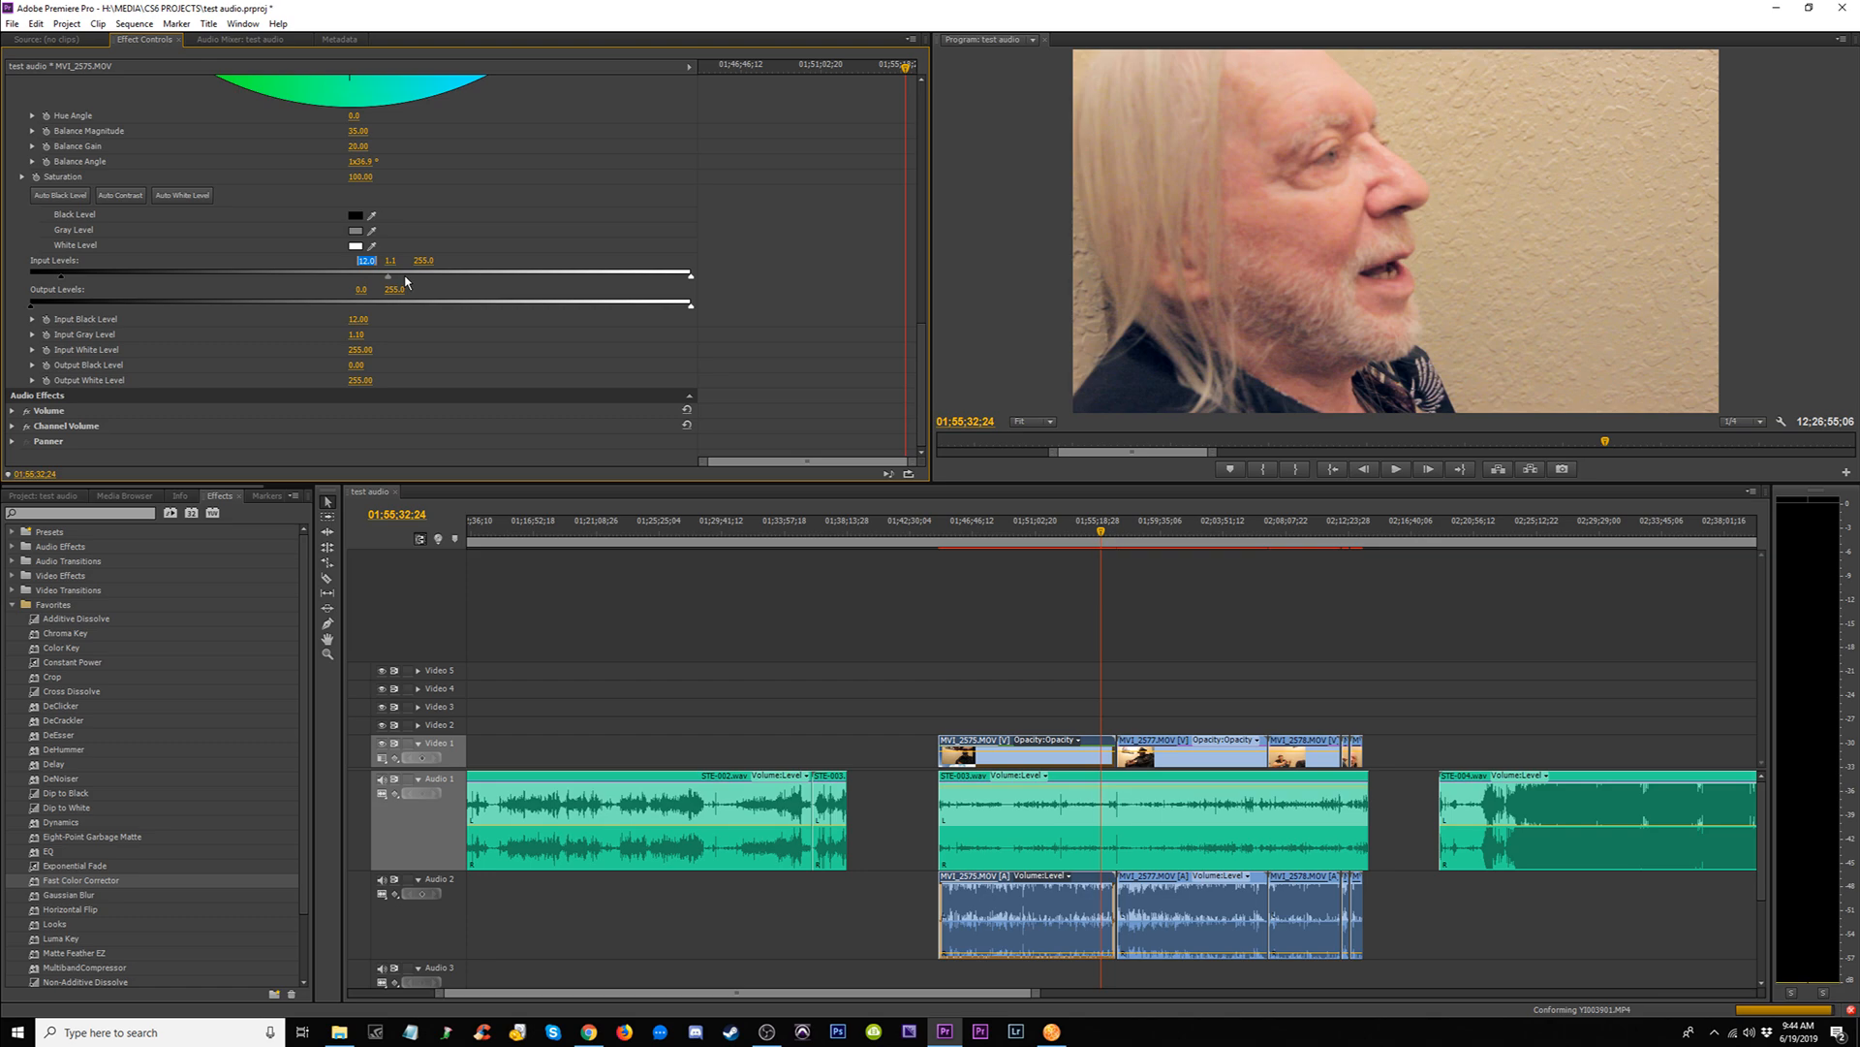
text(20)
key(Return)
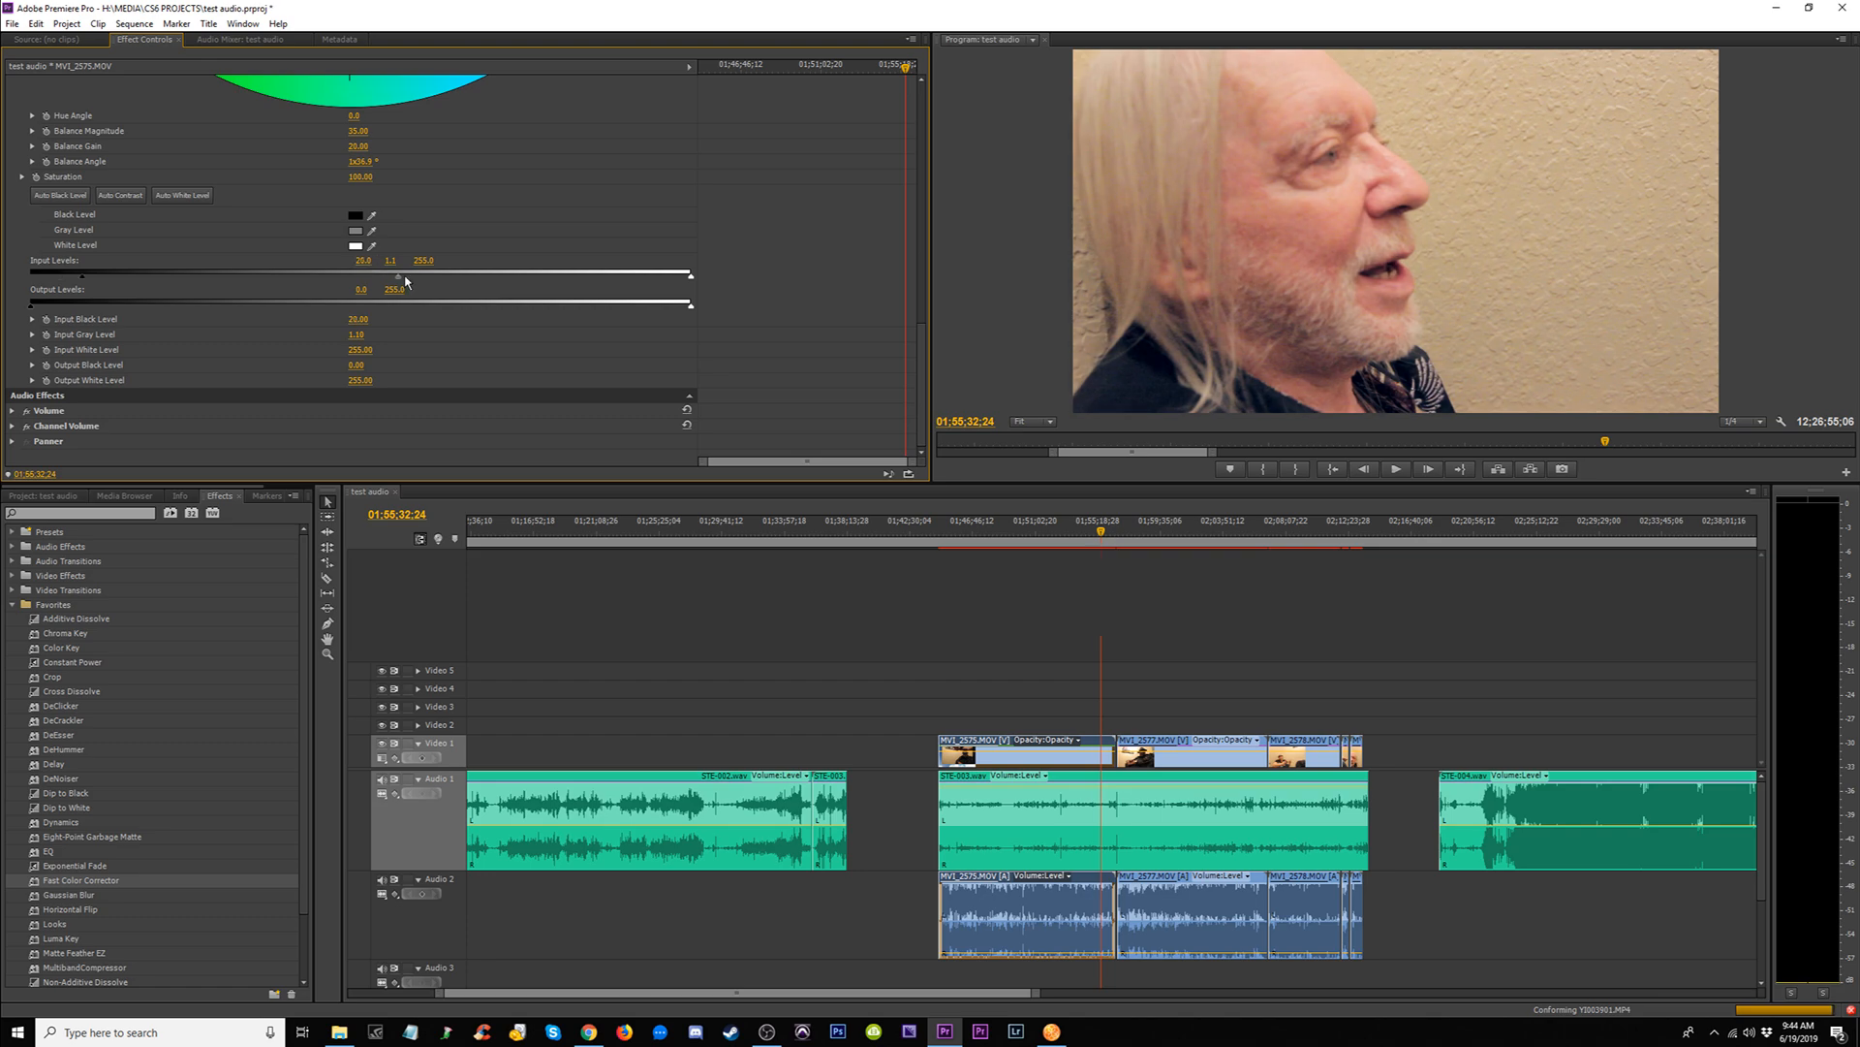
Step: Move the playhead back to 01:51:05;13 and compare that frame with the color correction off and on
click(1047, 531)
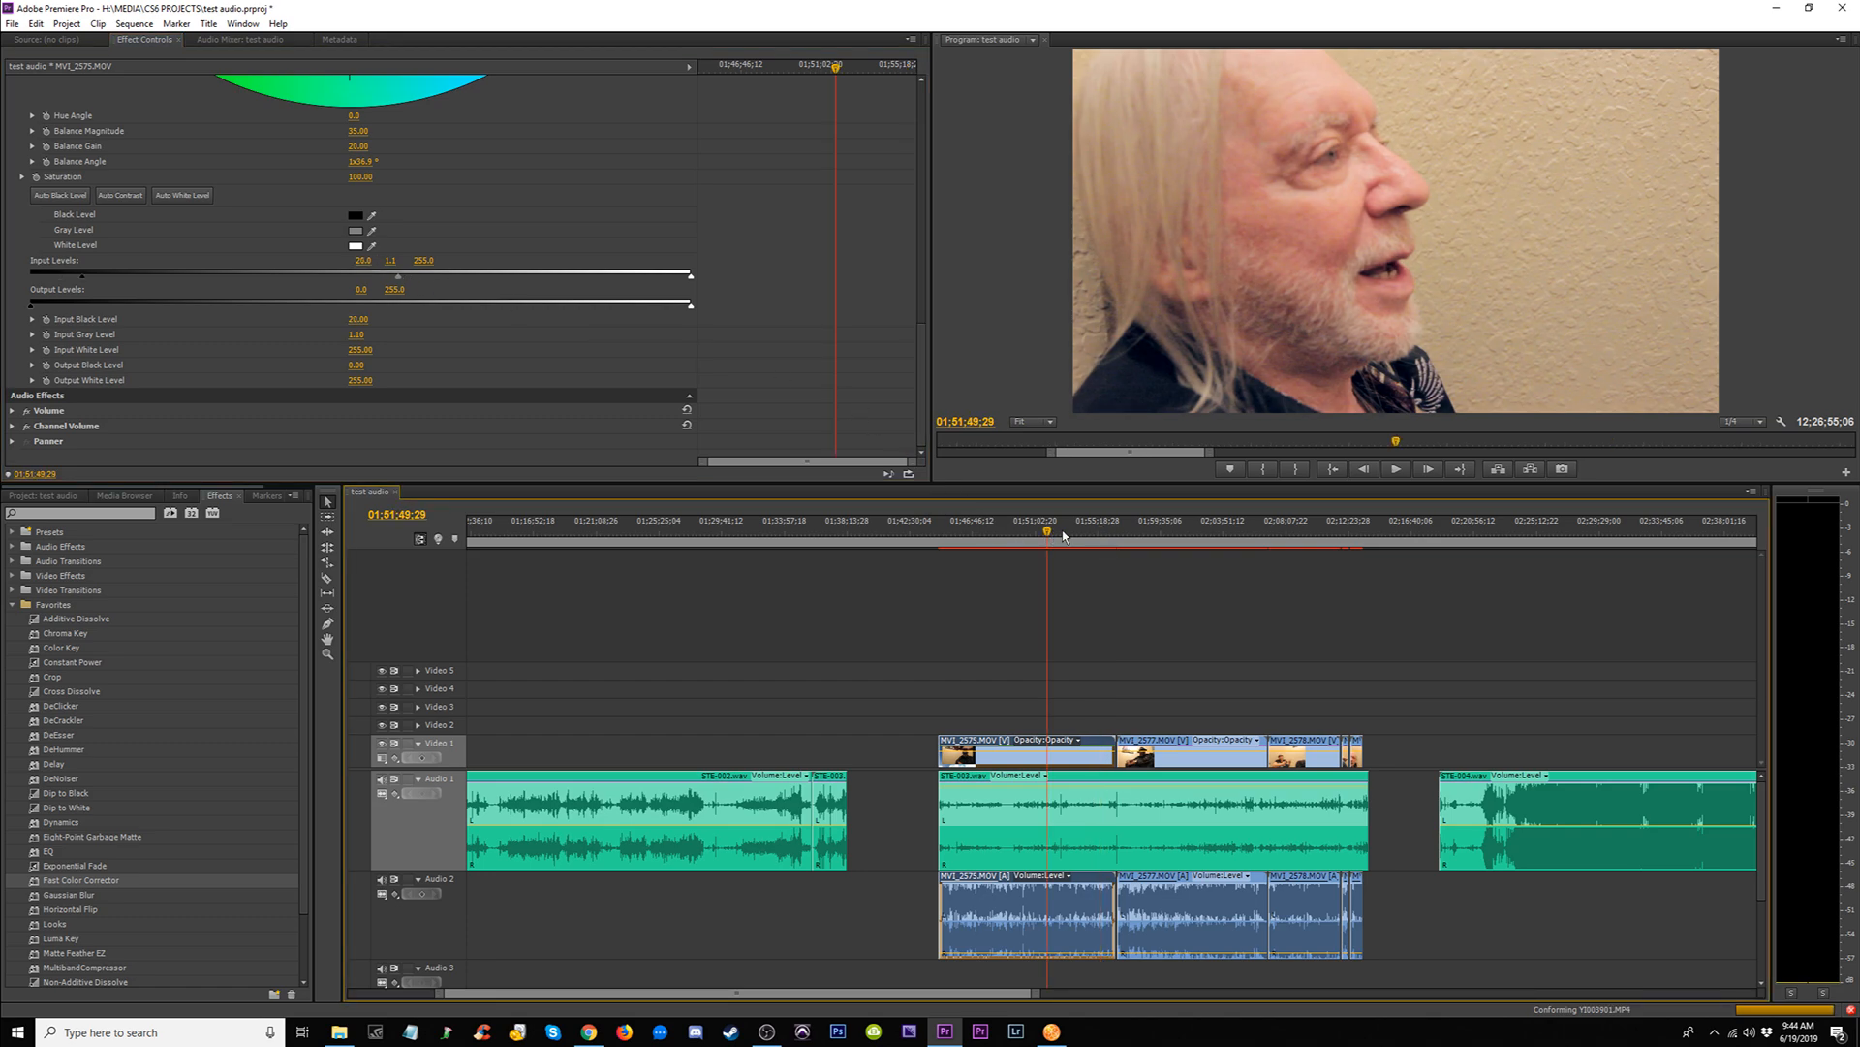
click(1036, 532)
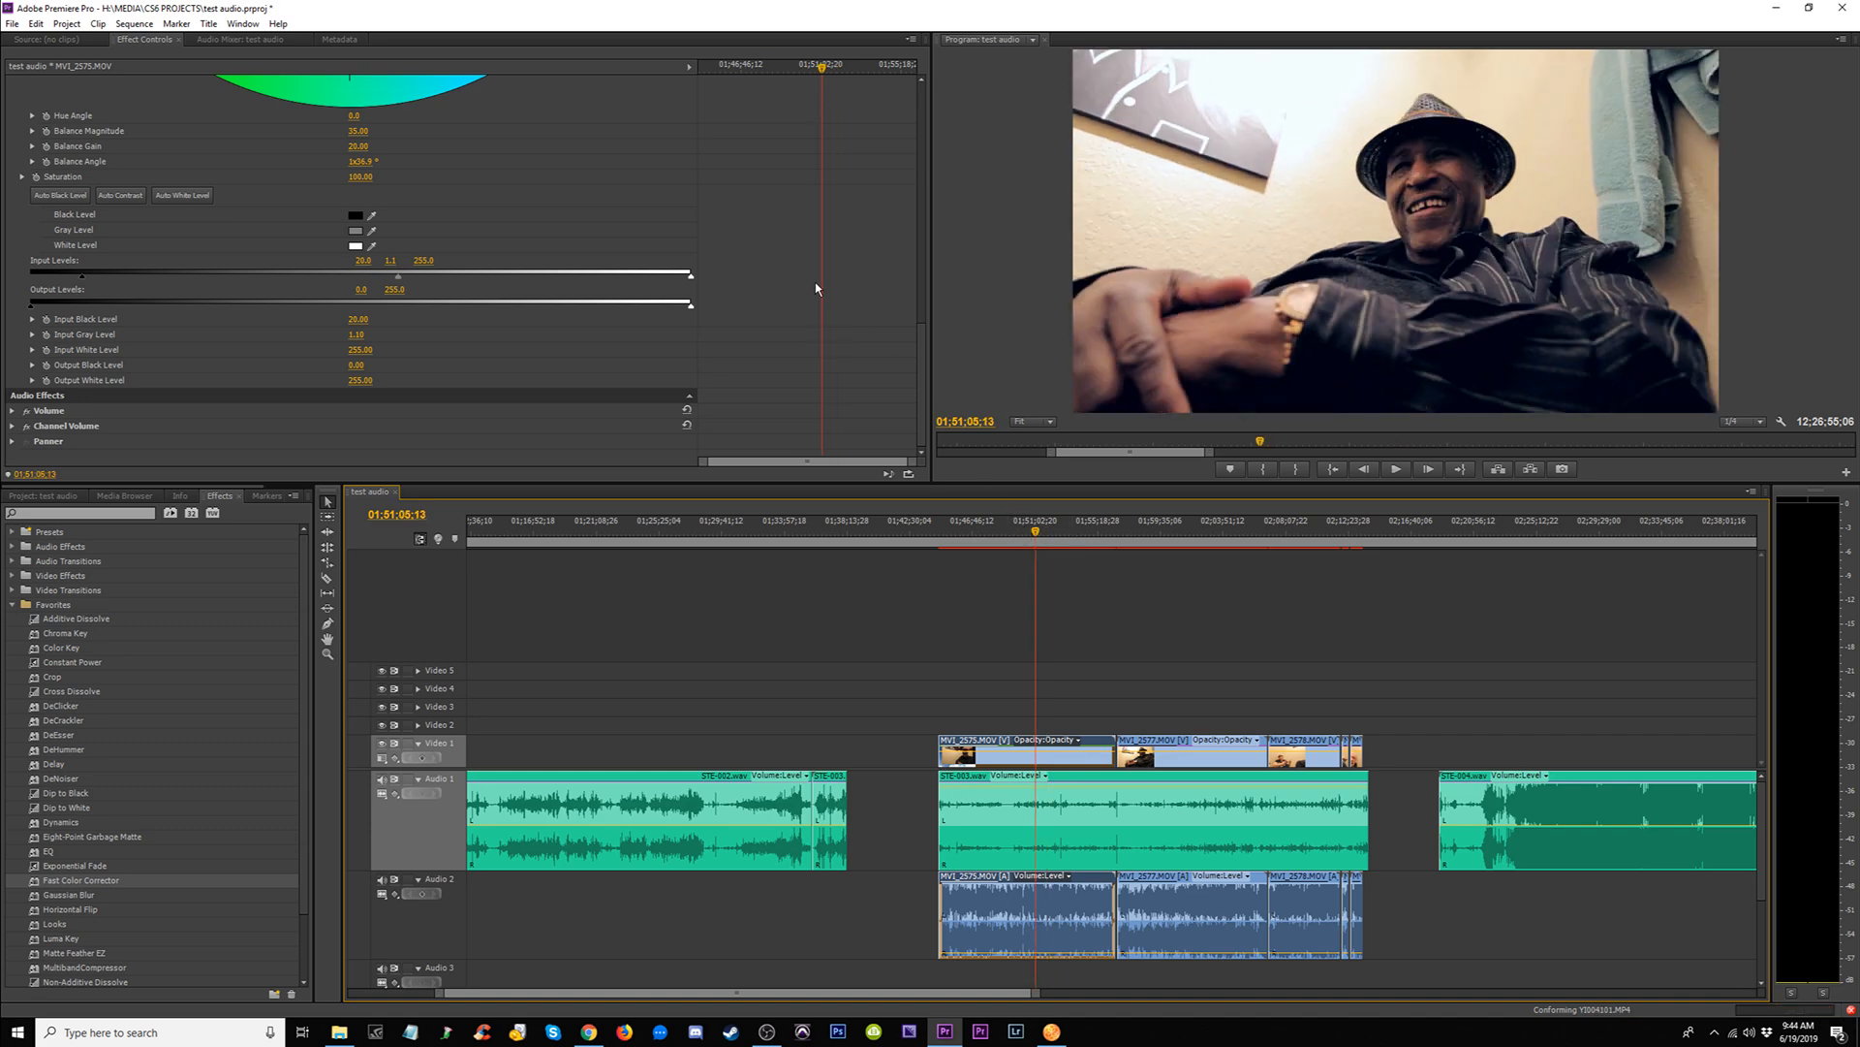
drag(922, 346, 922, 95)
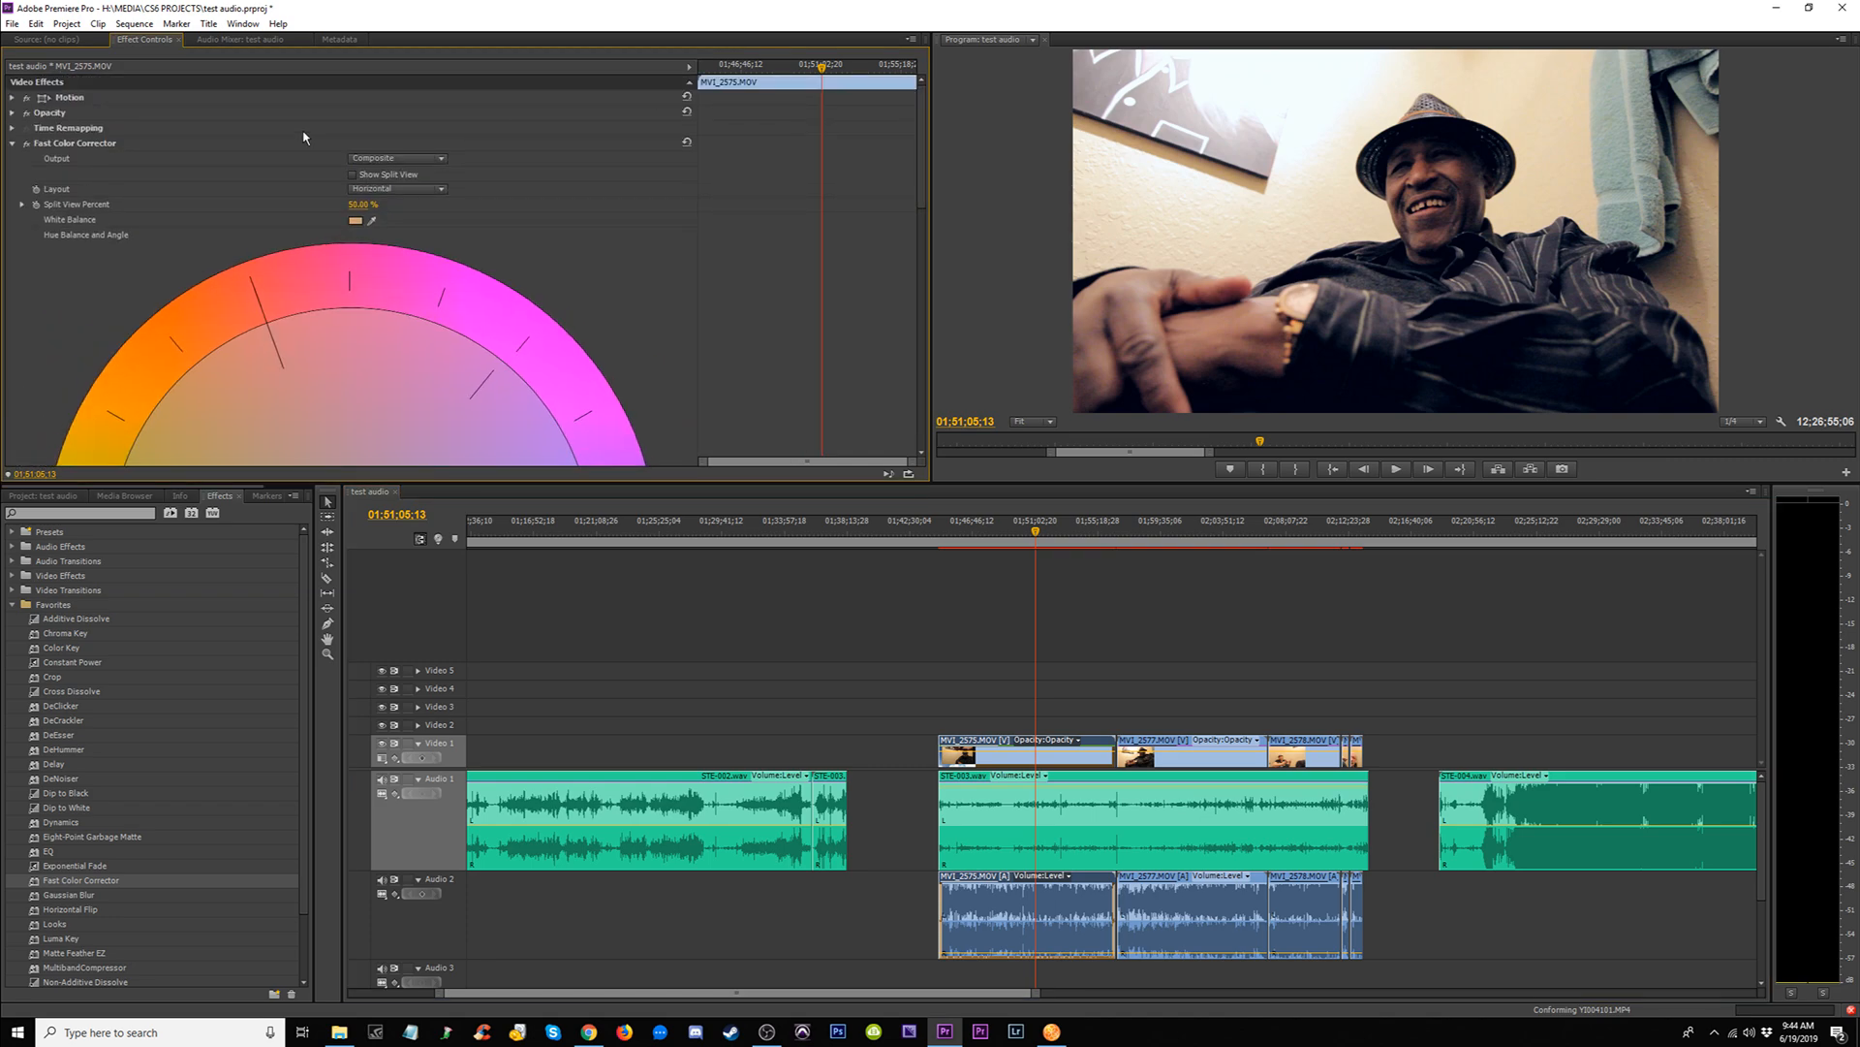
click(27, 143)
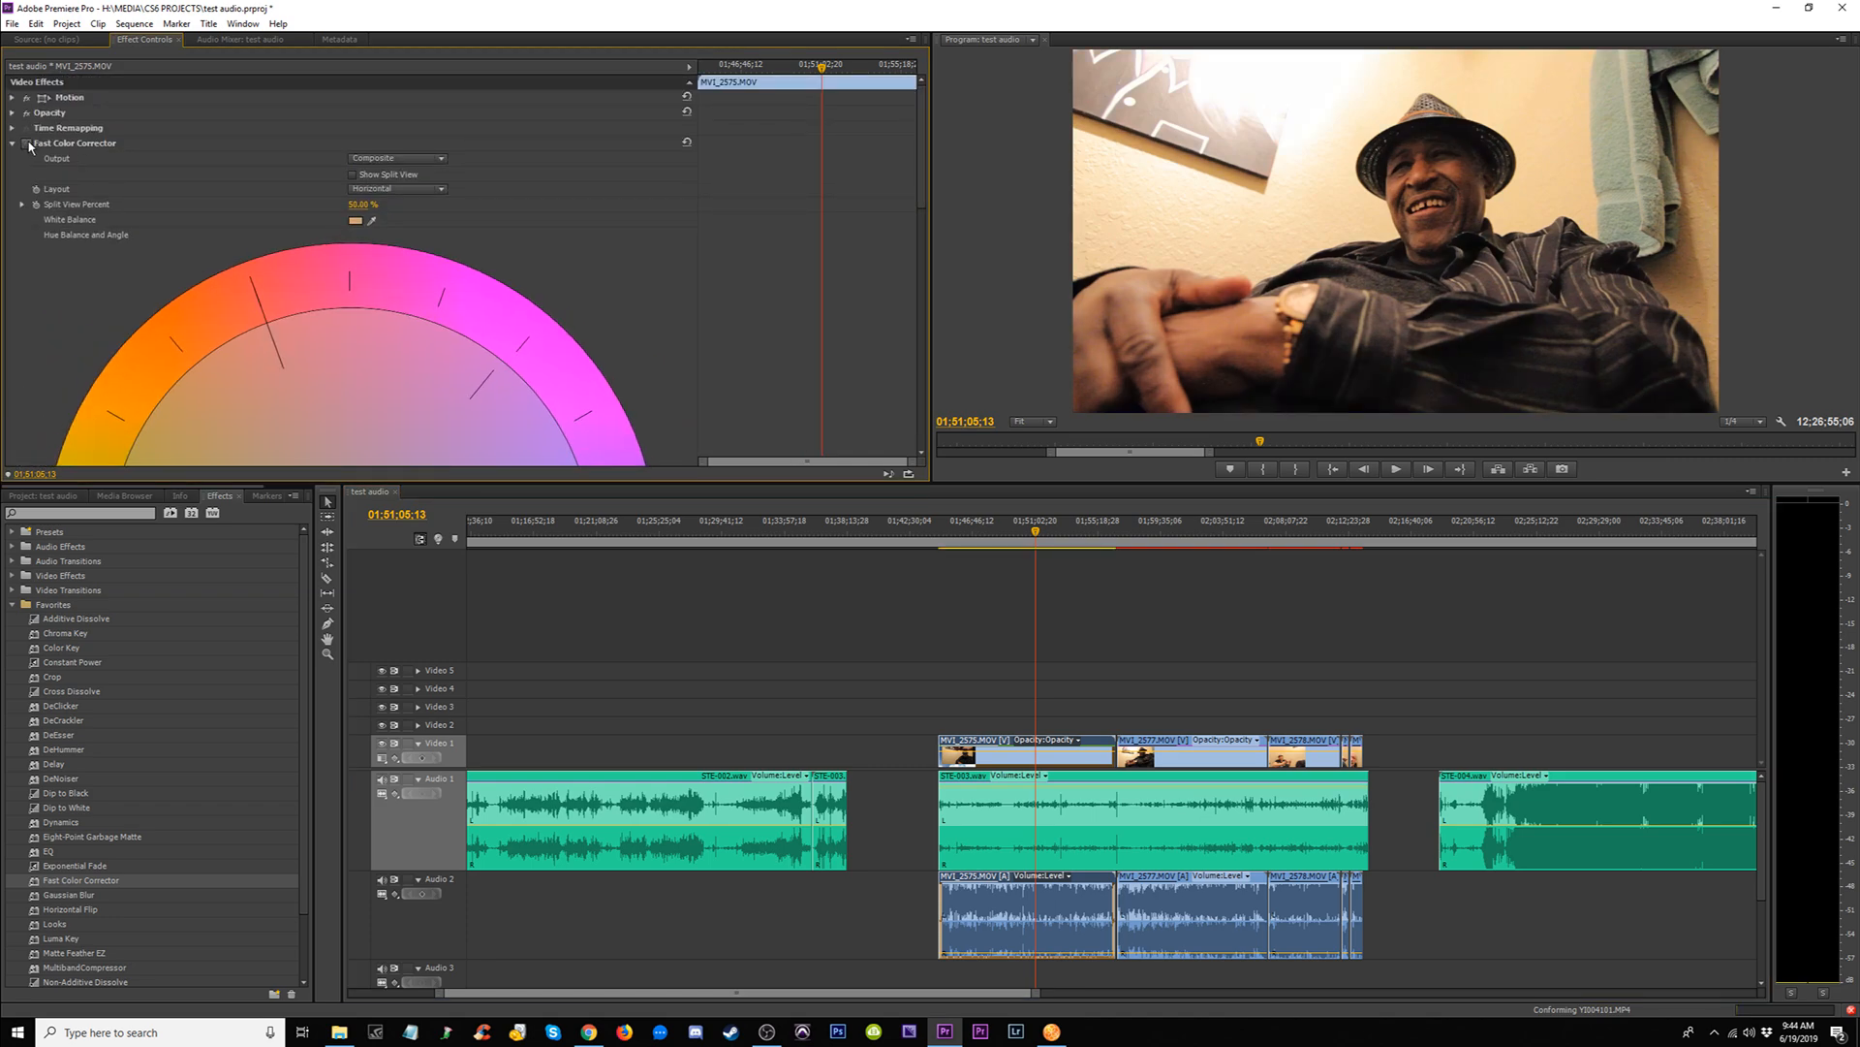
click(27, 143)
Step: Set the input black level to 10 and compare the picture with and without the Fast Color Corrector
drag(922, 144, 935, 339)
click(366, 393)
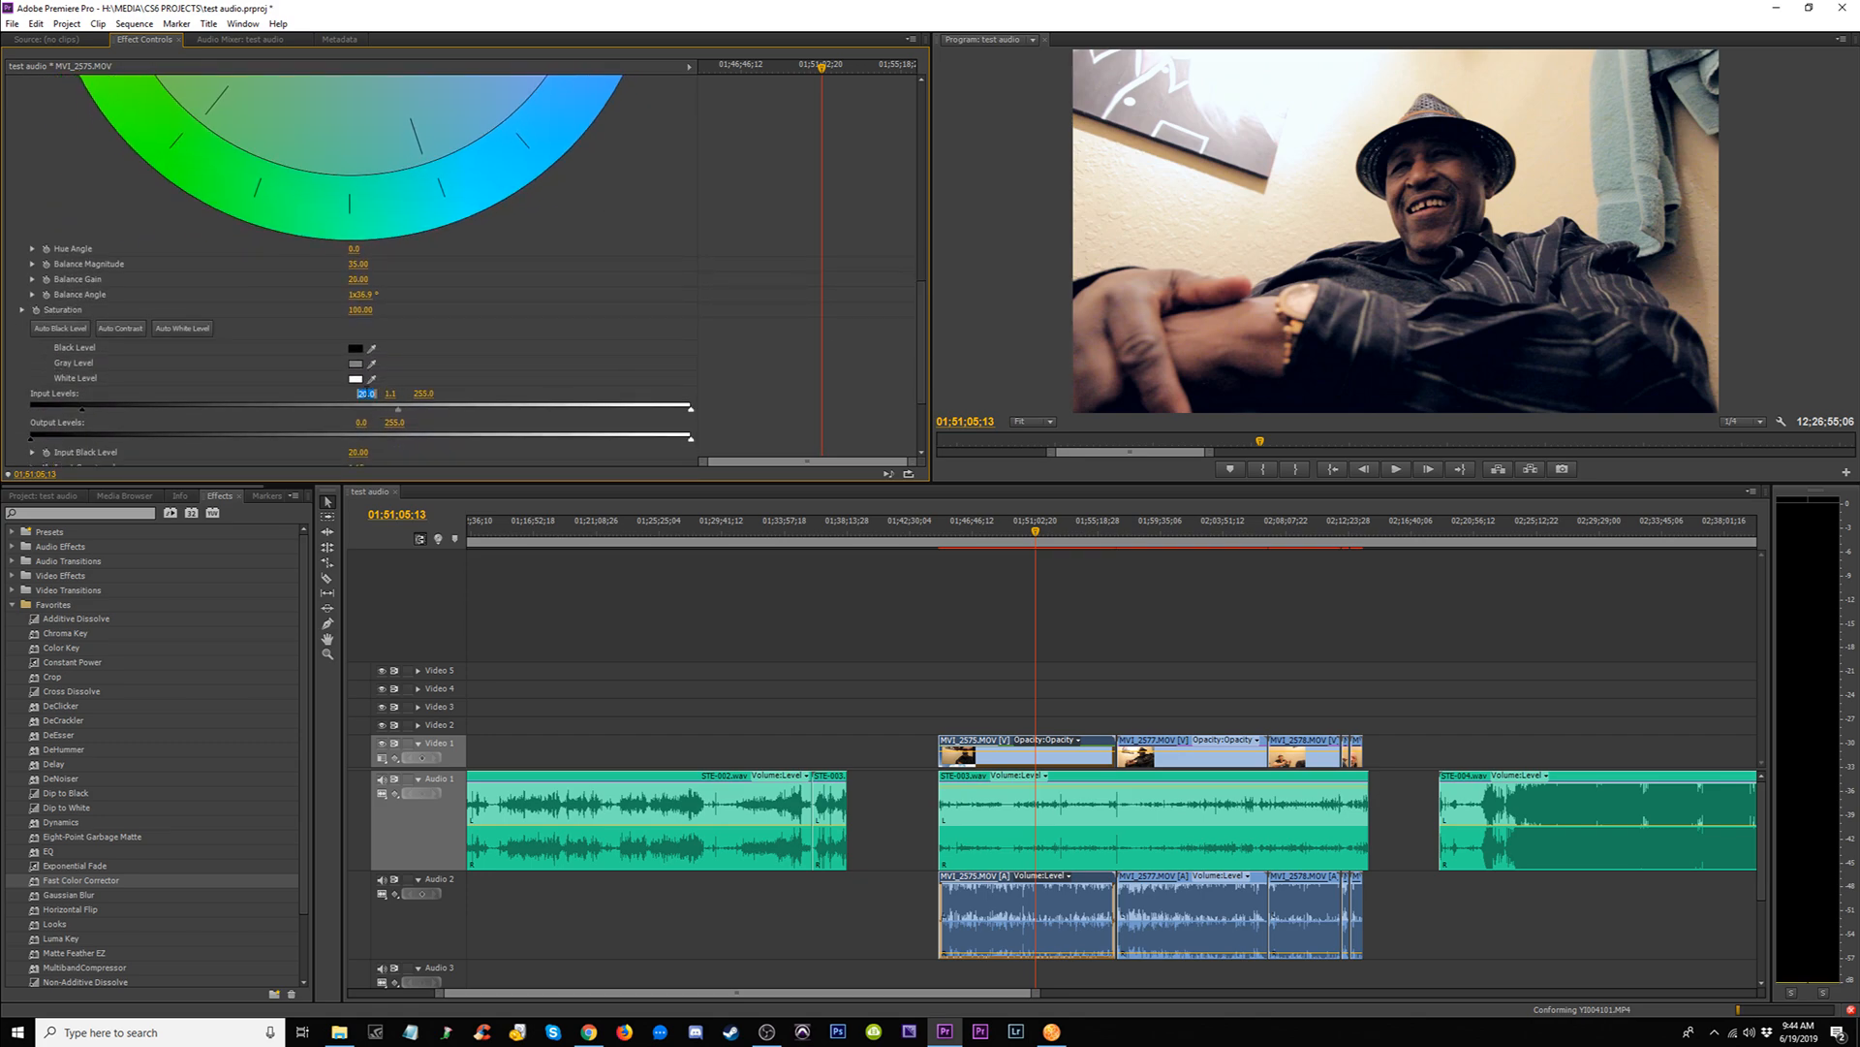
text(10)
key(Return)
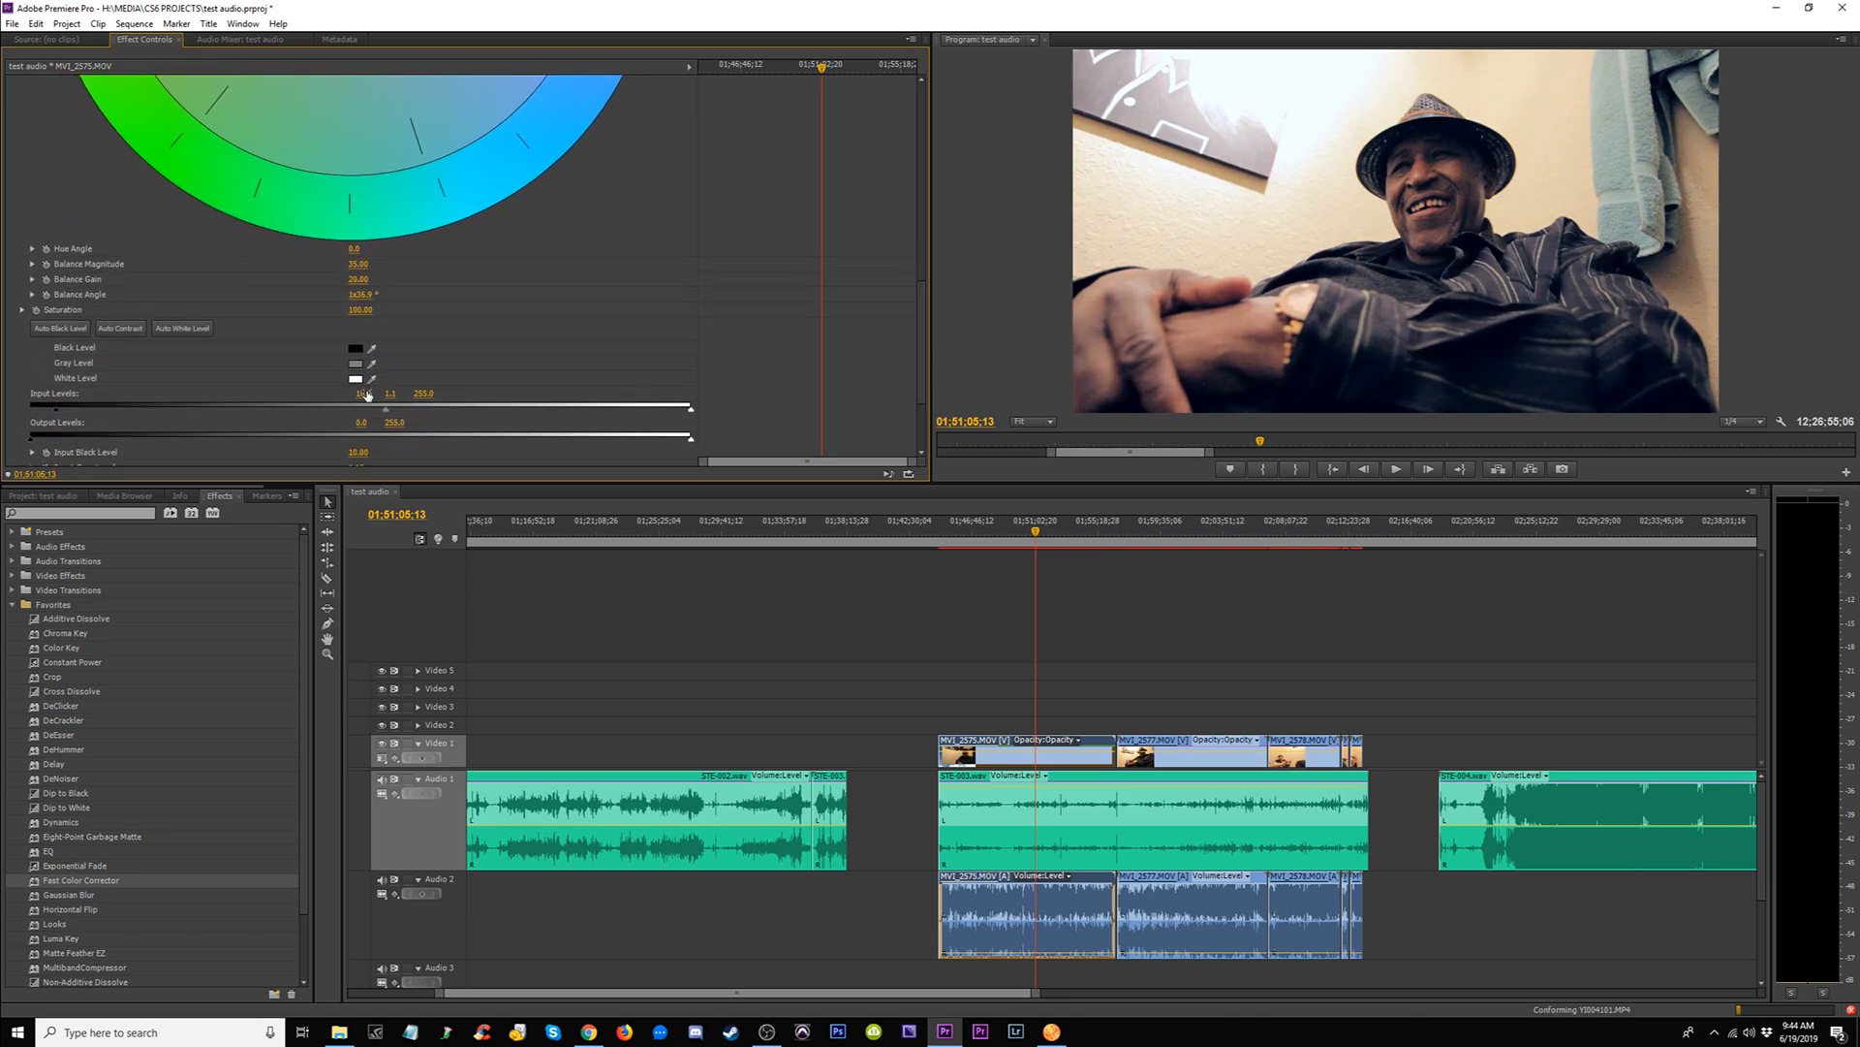
scroll(918, 360, up, 5)
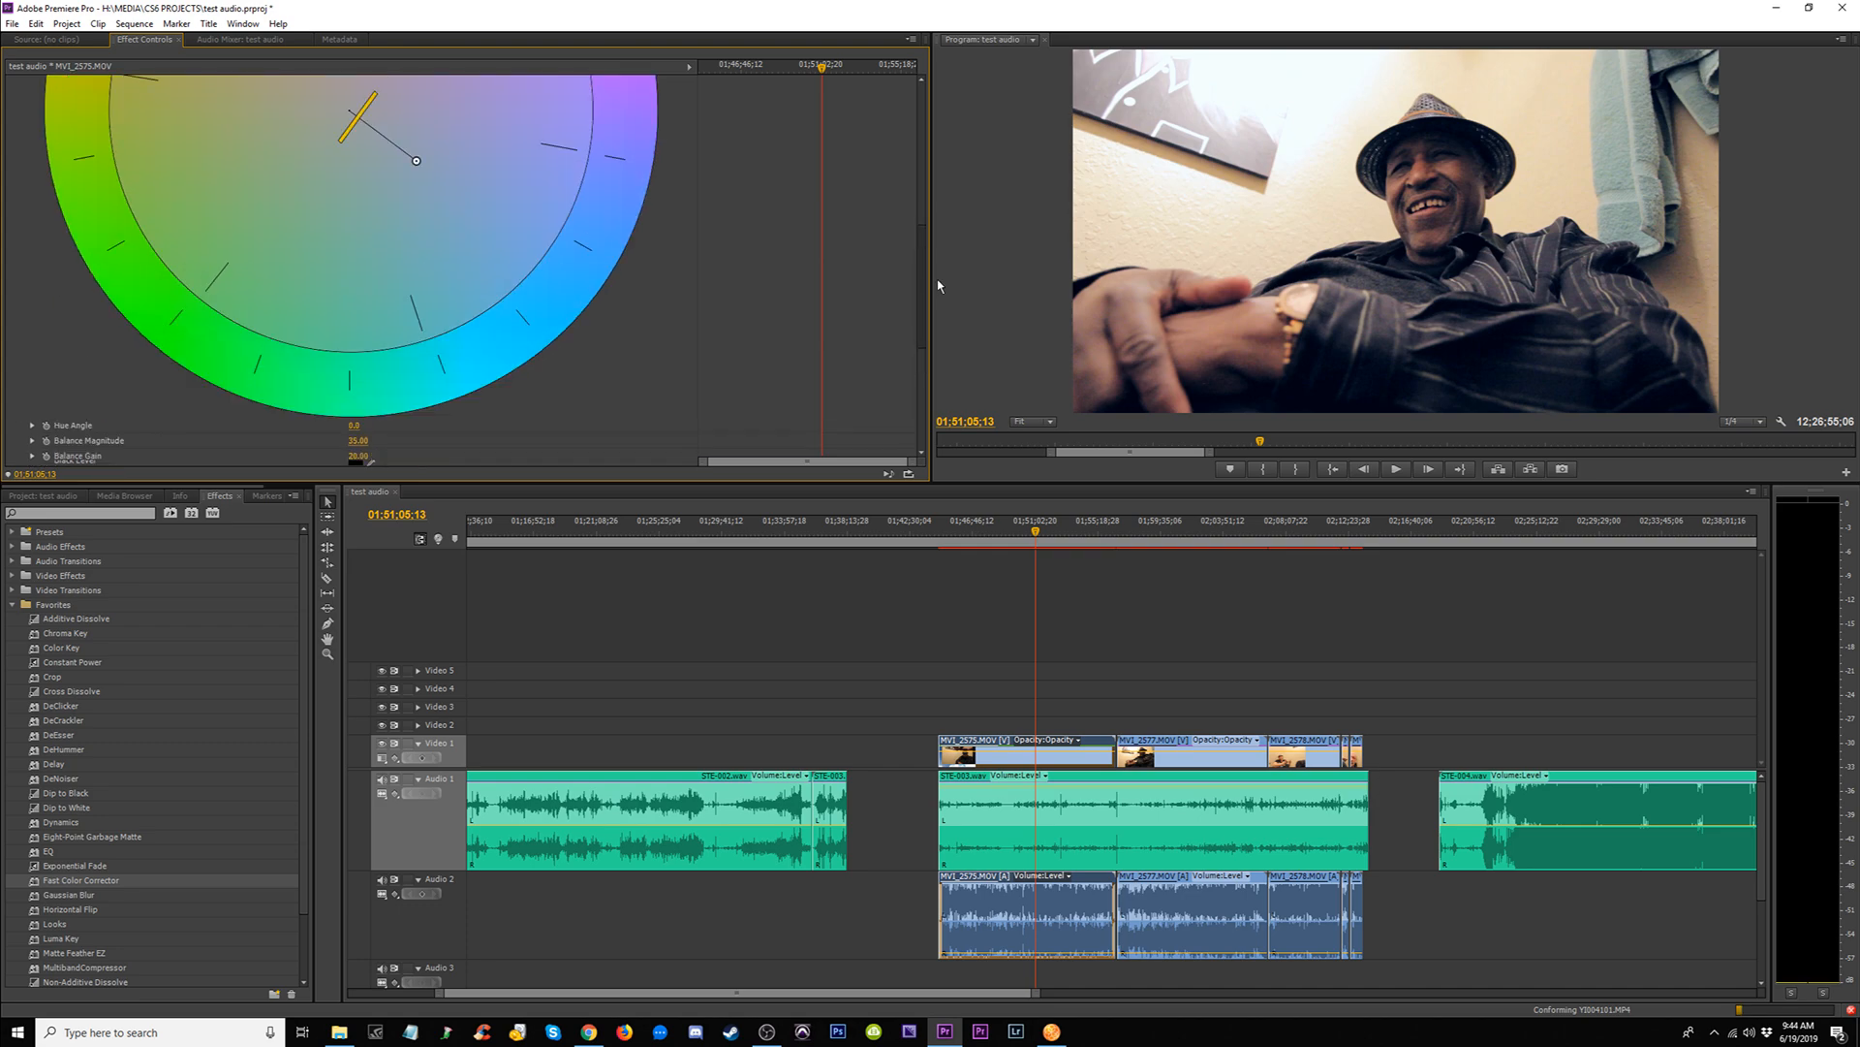
click(27, 143)
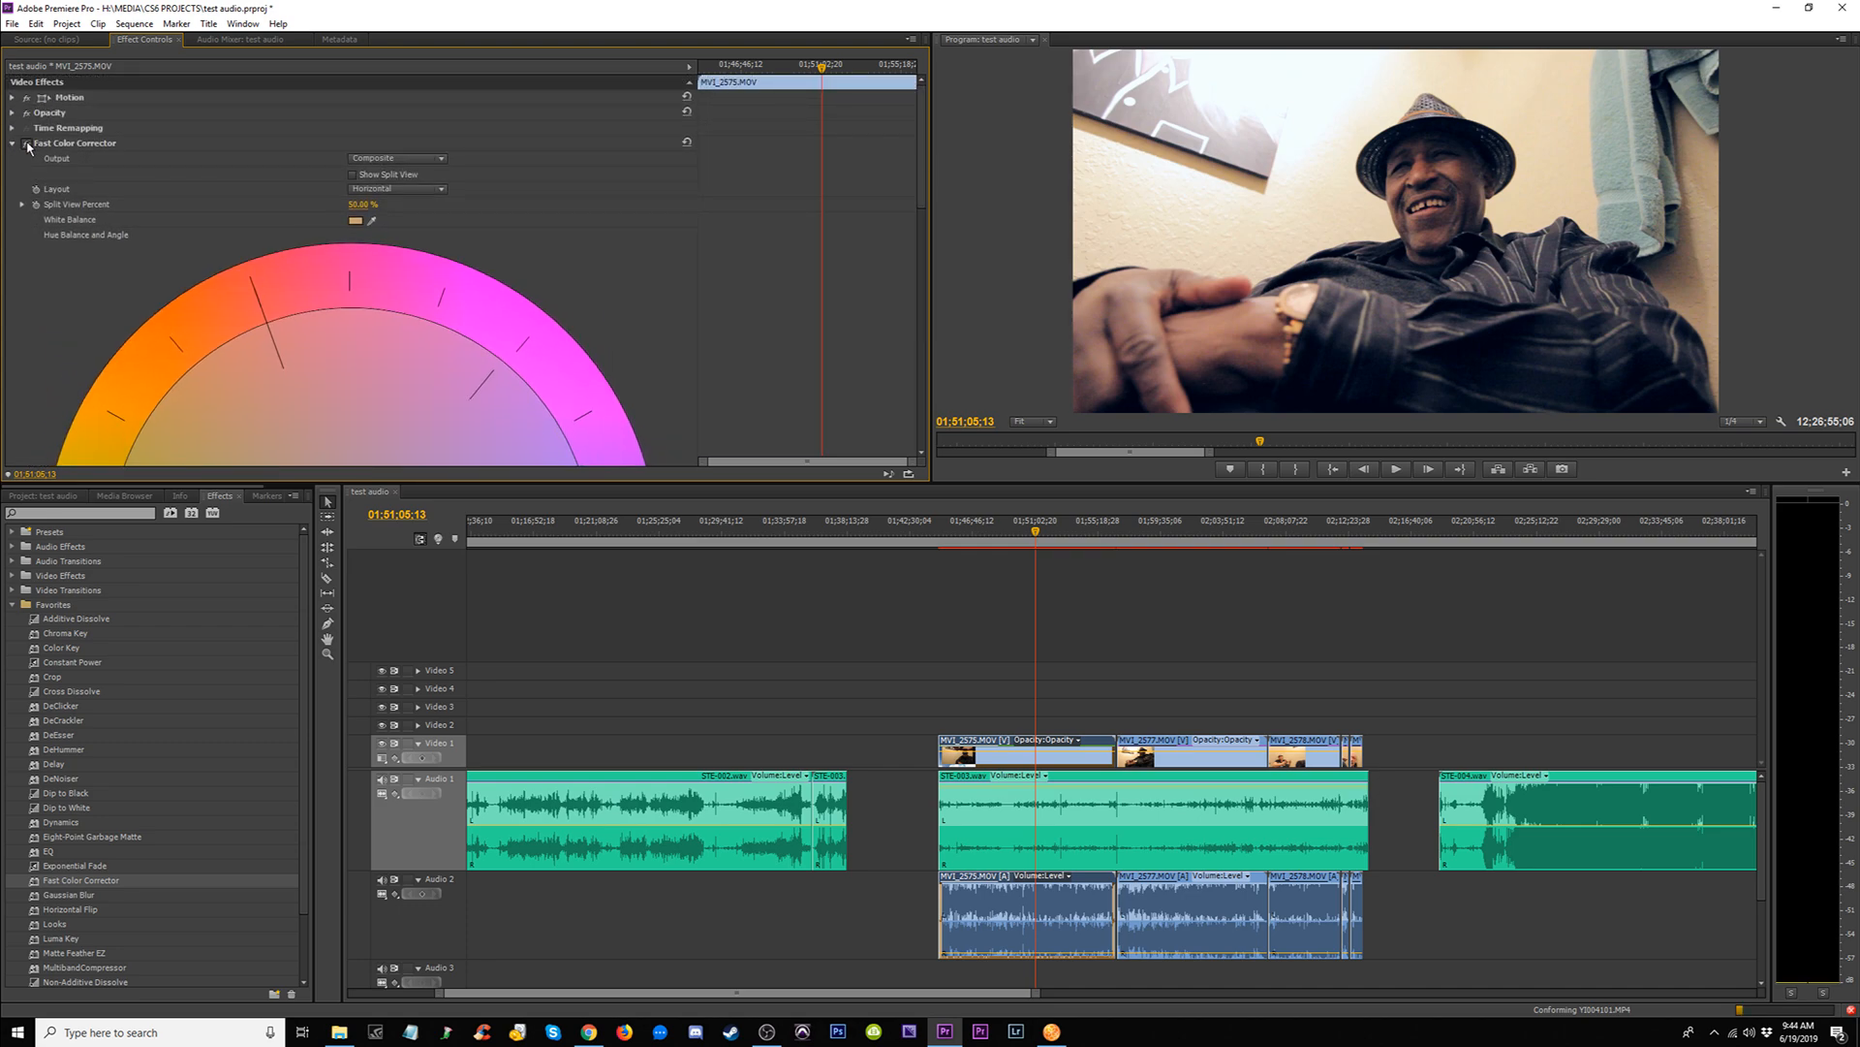
click(27, 143)
Step: Reduce the hue balance magnitude on the color wheel to about 16, and check the frame with the effect off and on
drag(929, 185, 922, 270)
drag(416, 293, 380, 272)
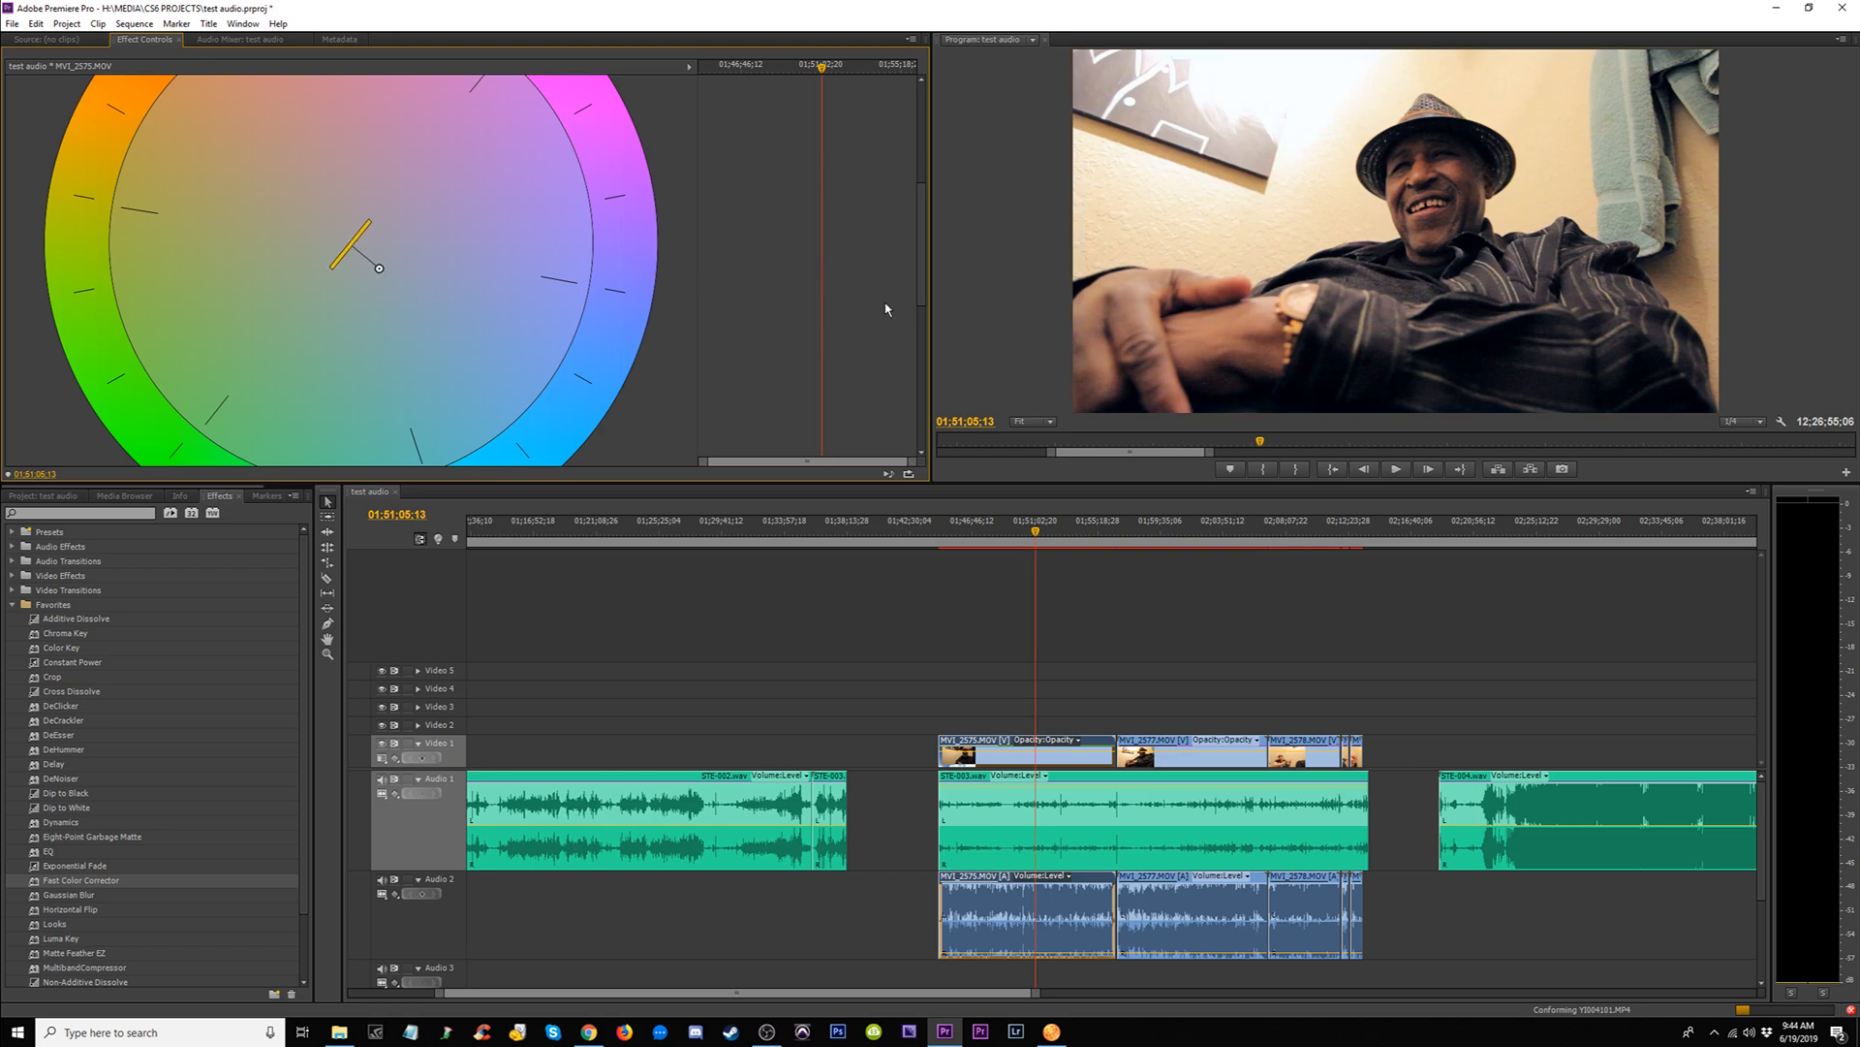
drag(921, 194, 920, 95)
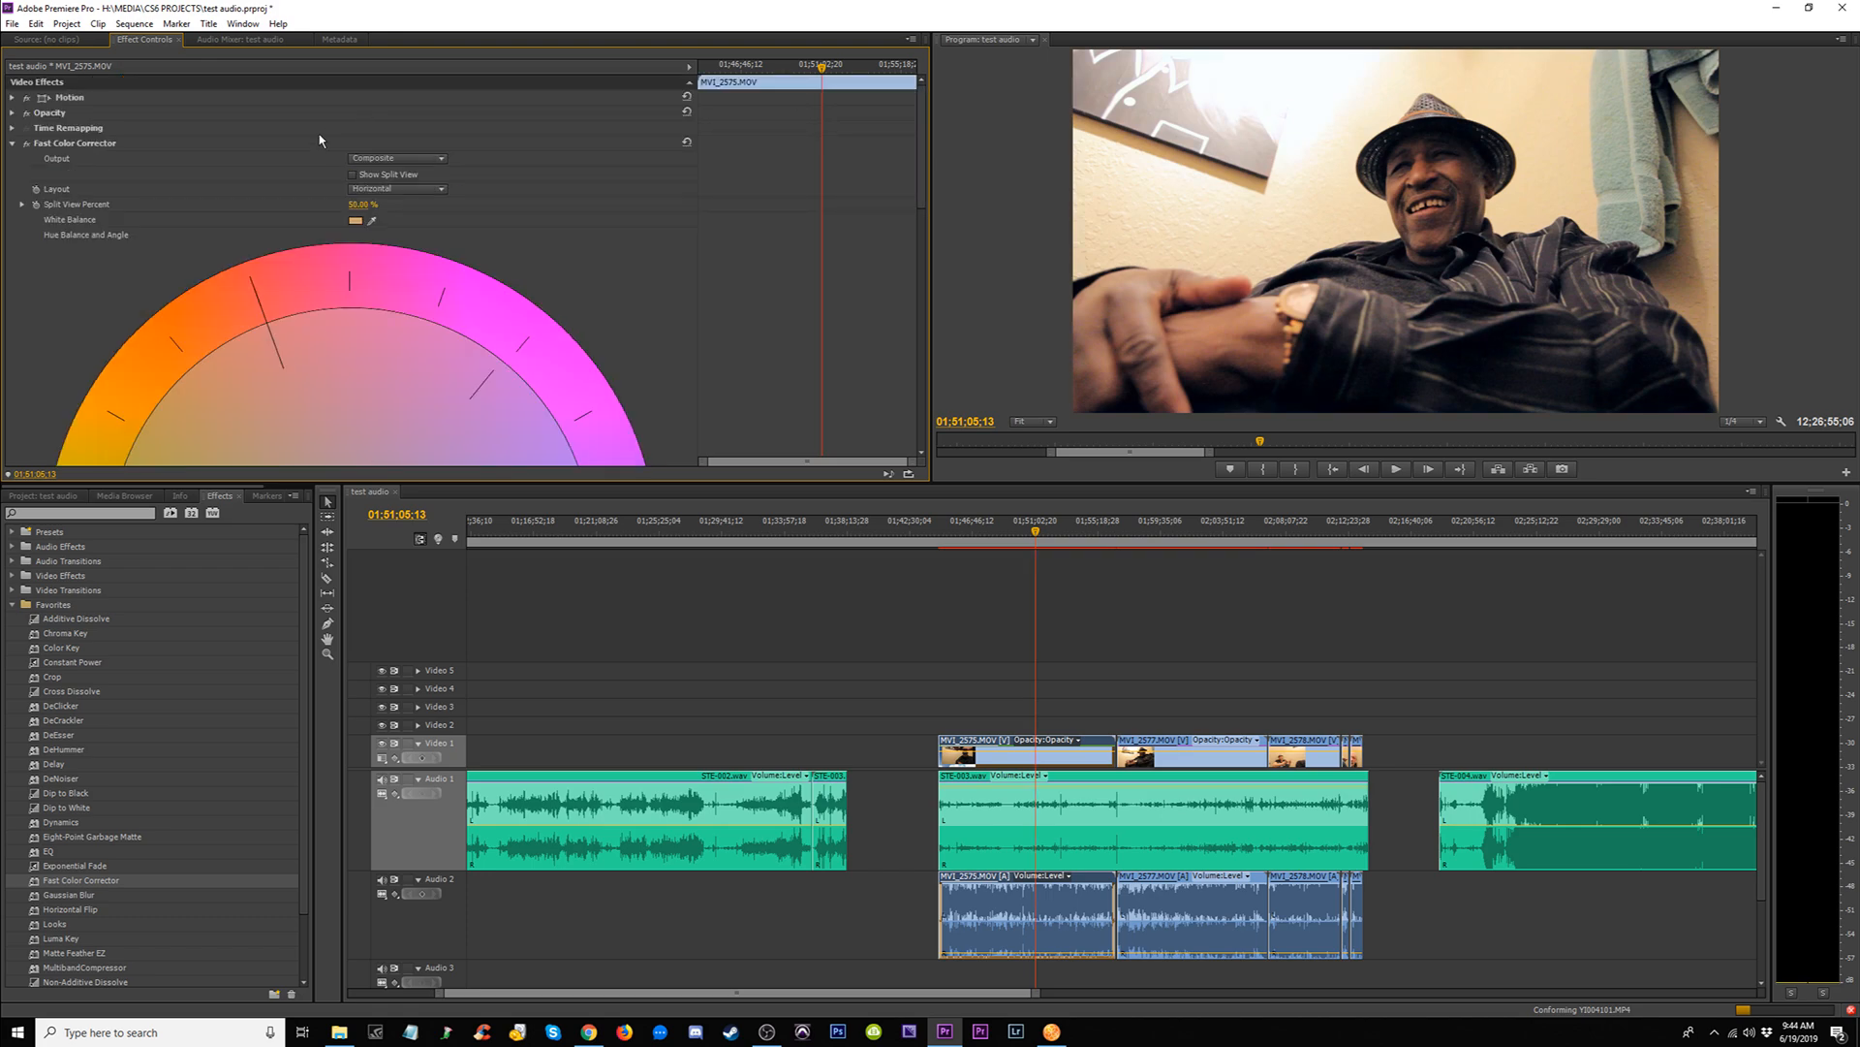
click(26, 142)
click(26, 142)
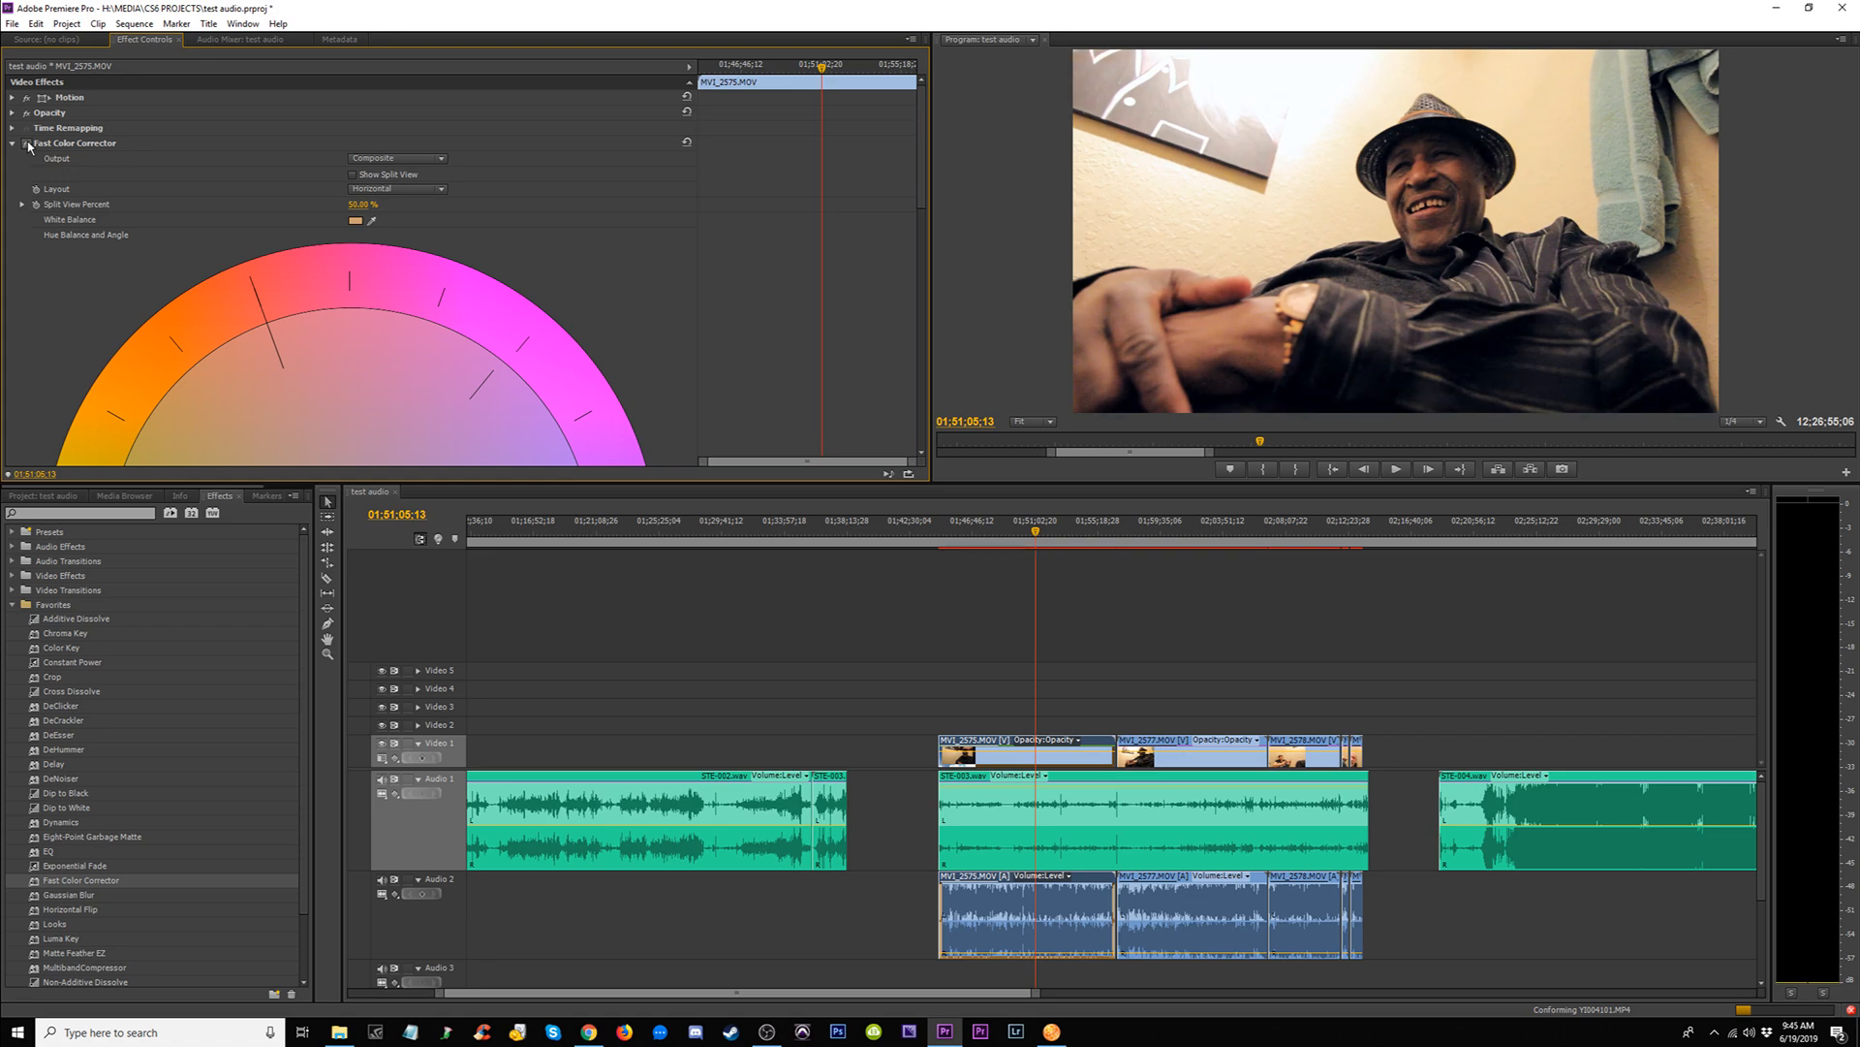
Step: Scrub MVI_2575.MOV to 01:53:36;28 and compare the frame with the Fast Color Corrector repeatedly off and on
click(1040, 530)
drag(1040, 530, 1076, 537)
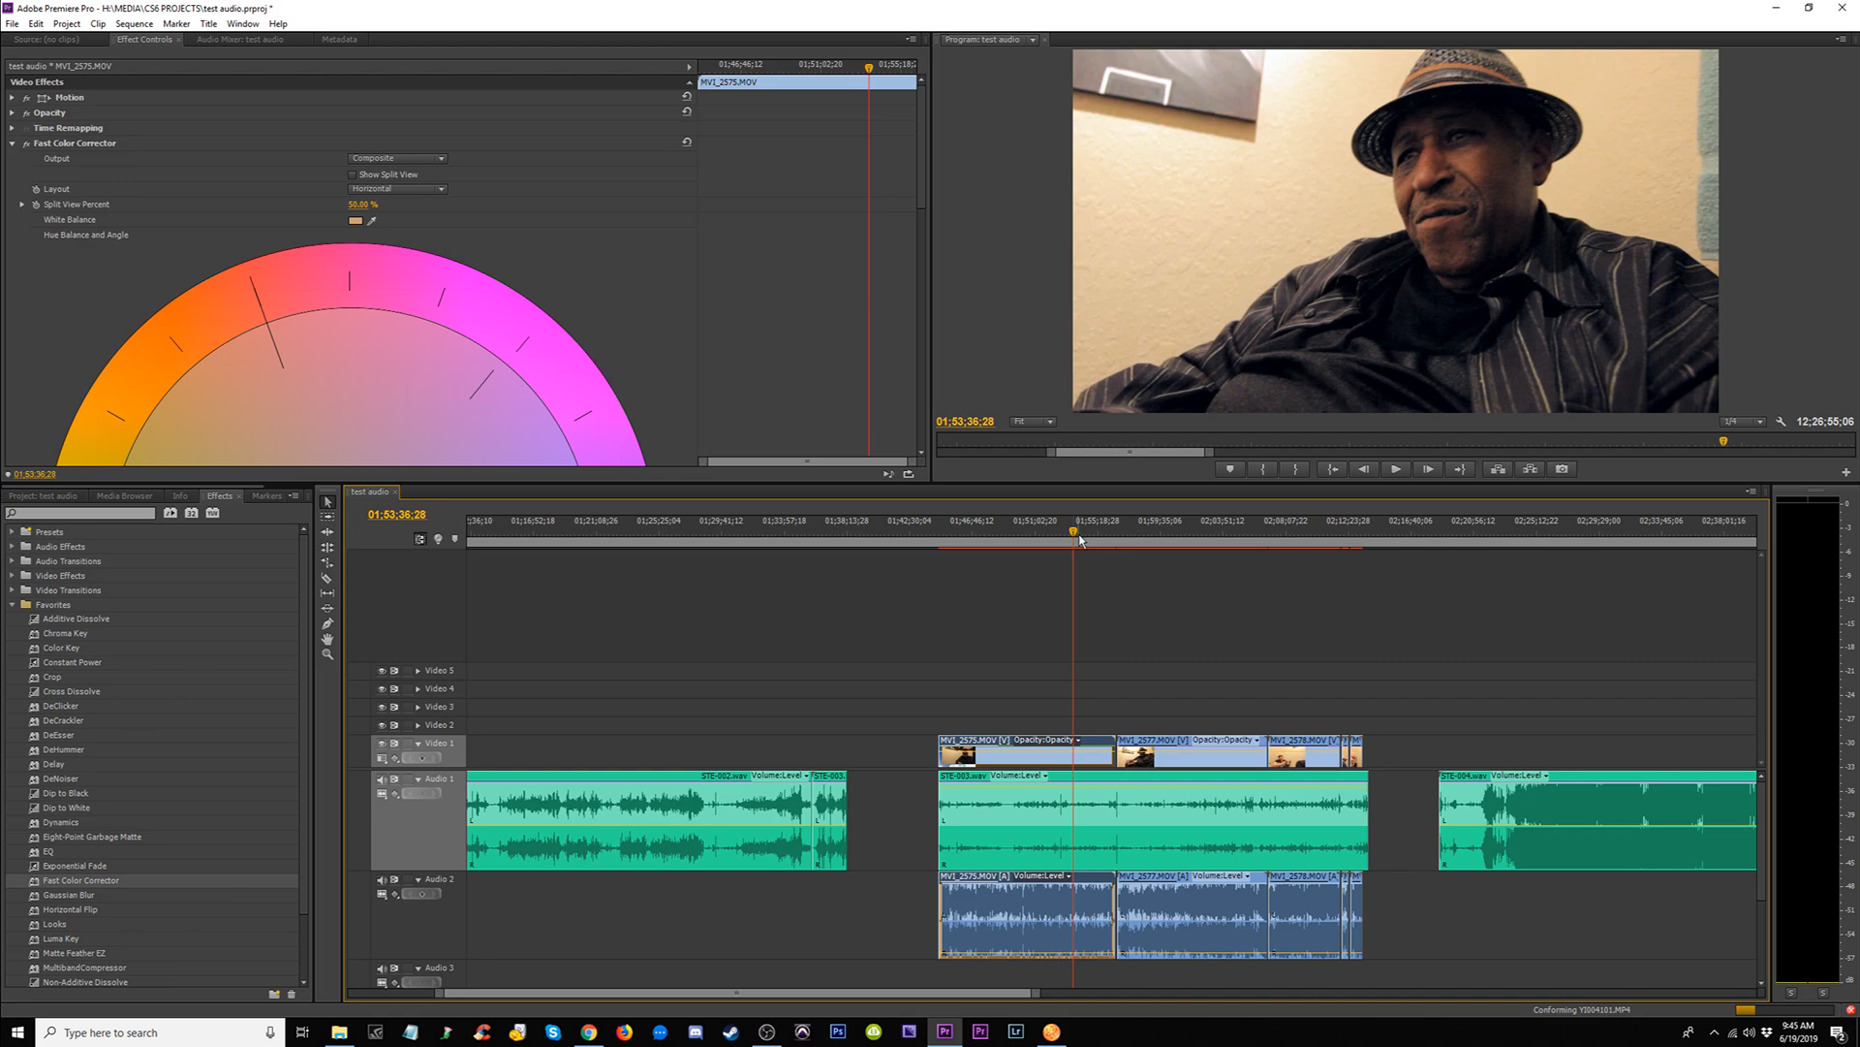
click(25, 145)
click(25, 145)
click(25, 146)
click(25, 145)
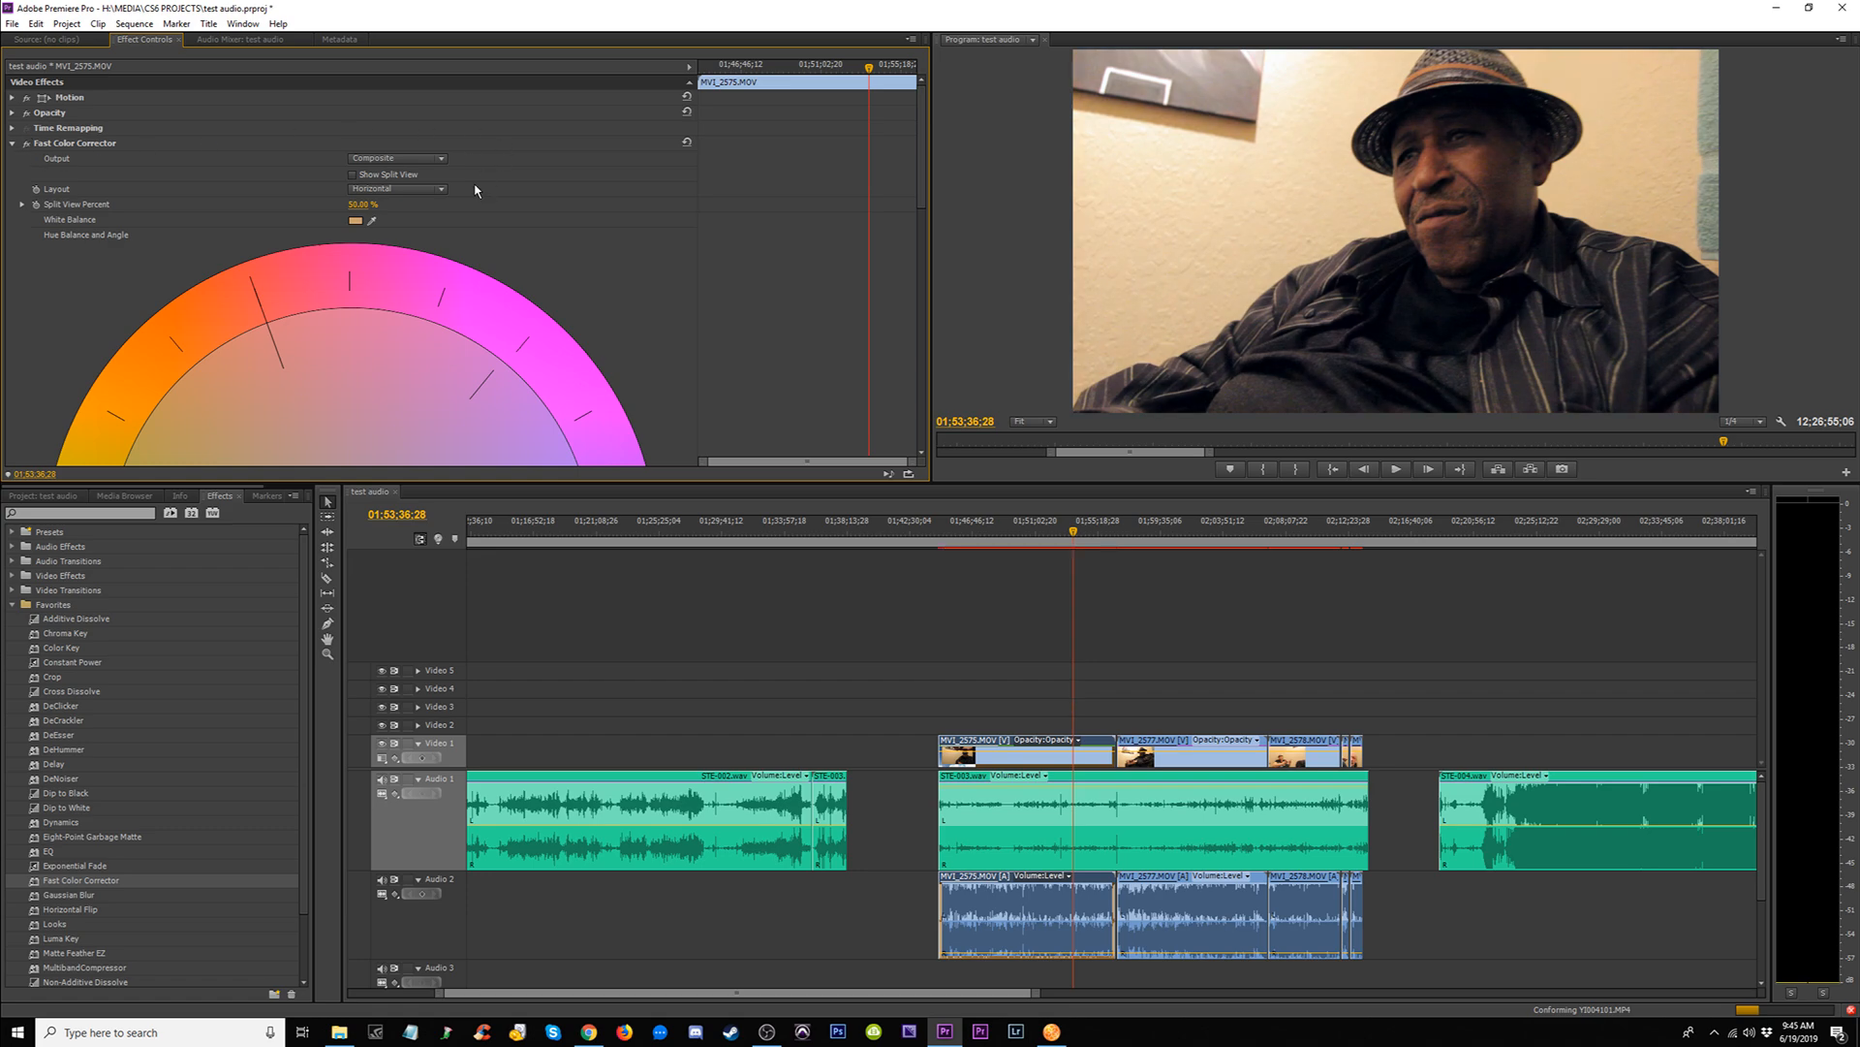
Step: Set the Fast Color Corrector saturation to 120 and compare the result with the effect off and on
drag(916, 119, 946, 316)
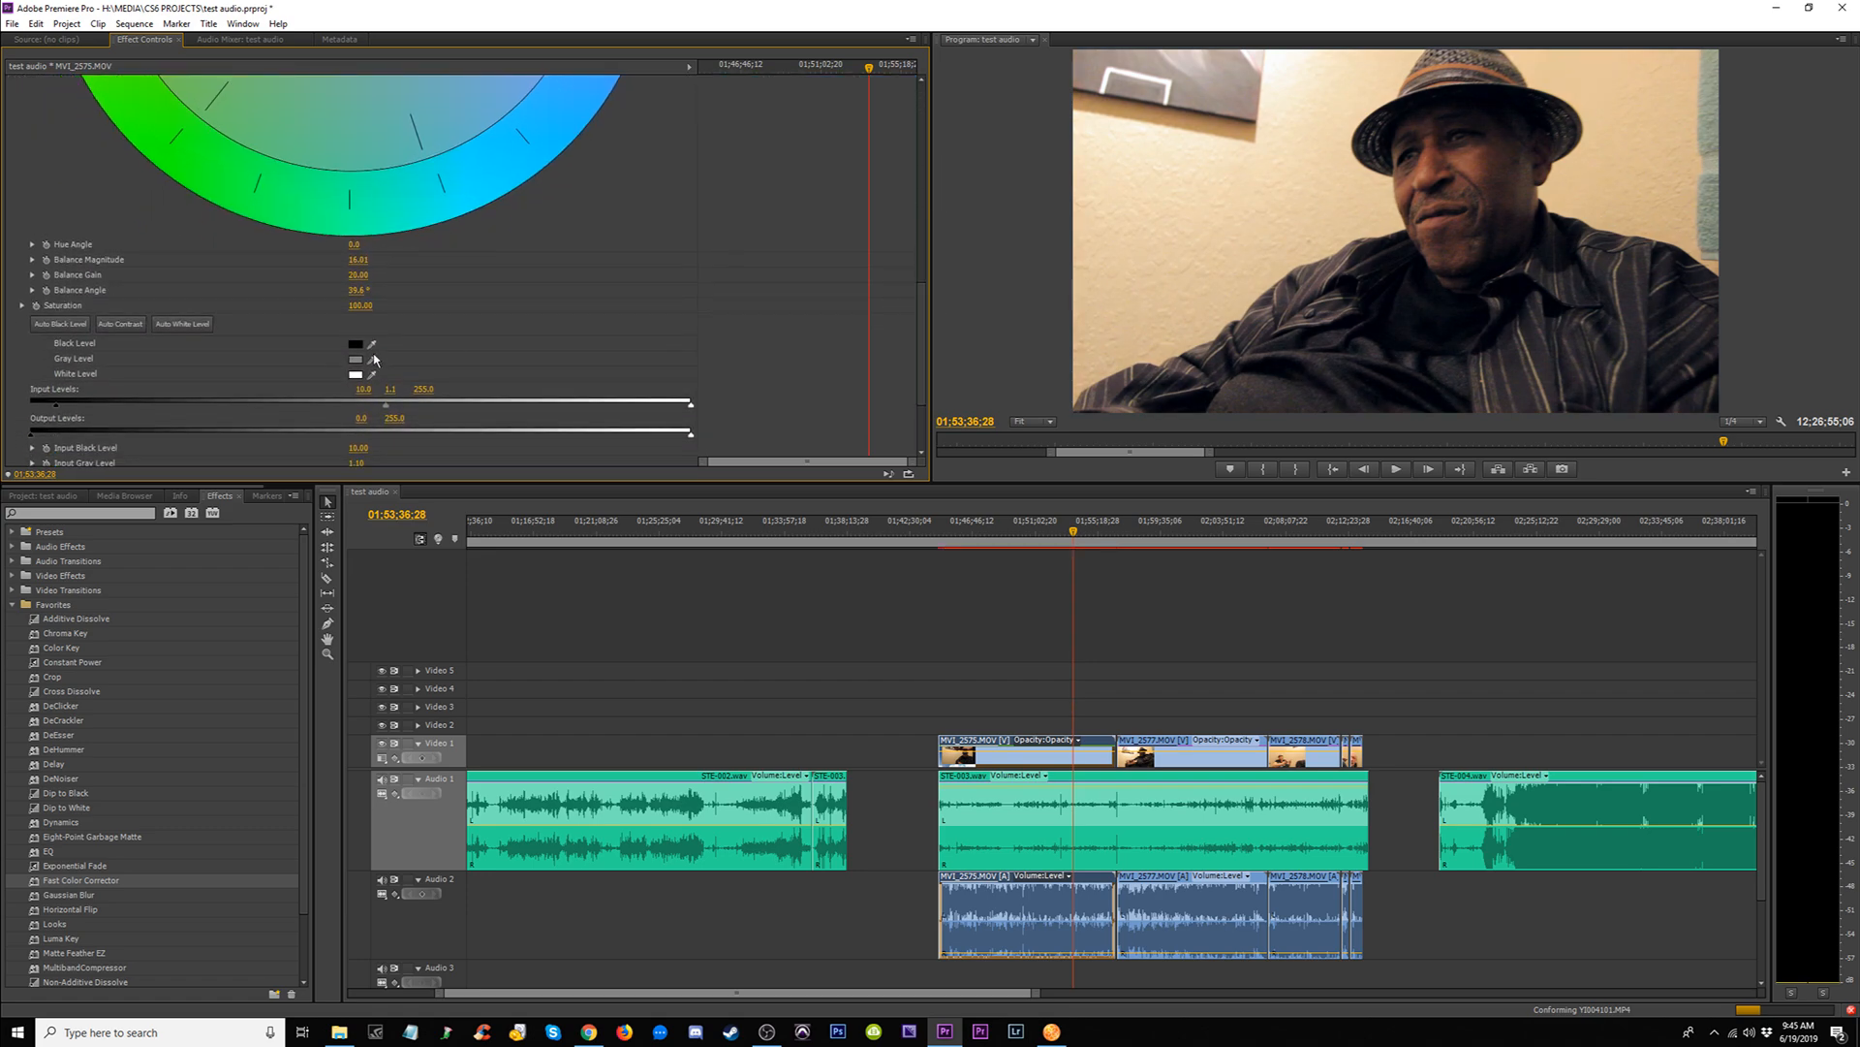
click(365, 305)
text(120)
key(Return)
drag(925, 378, 925, 180)
click(27, 143)
click(27, 143)
click(27, 143)
click(27, 144)
Step: Set the Fast Color Corrector input black level of MVI_2575.MOV to 6
drag(923, 145, 941, 427)
click(362, 261)
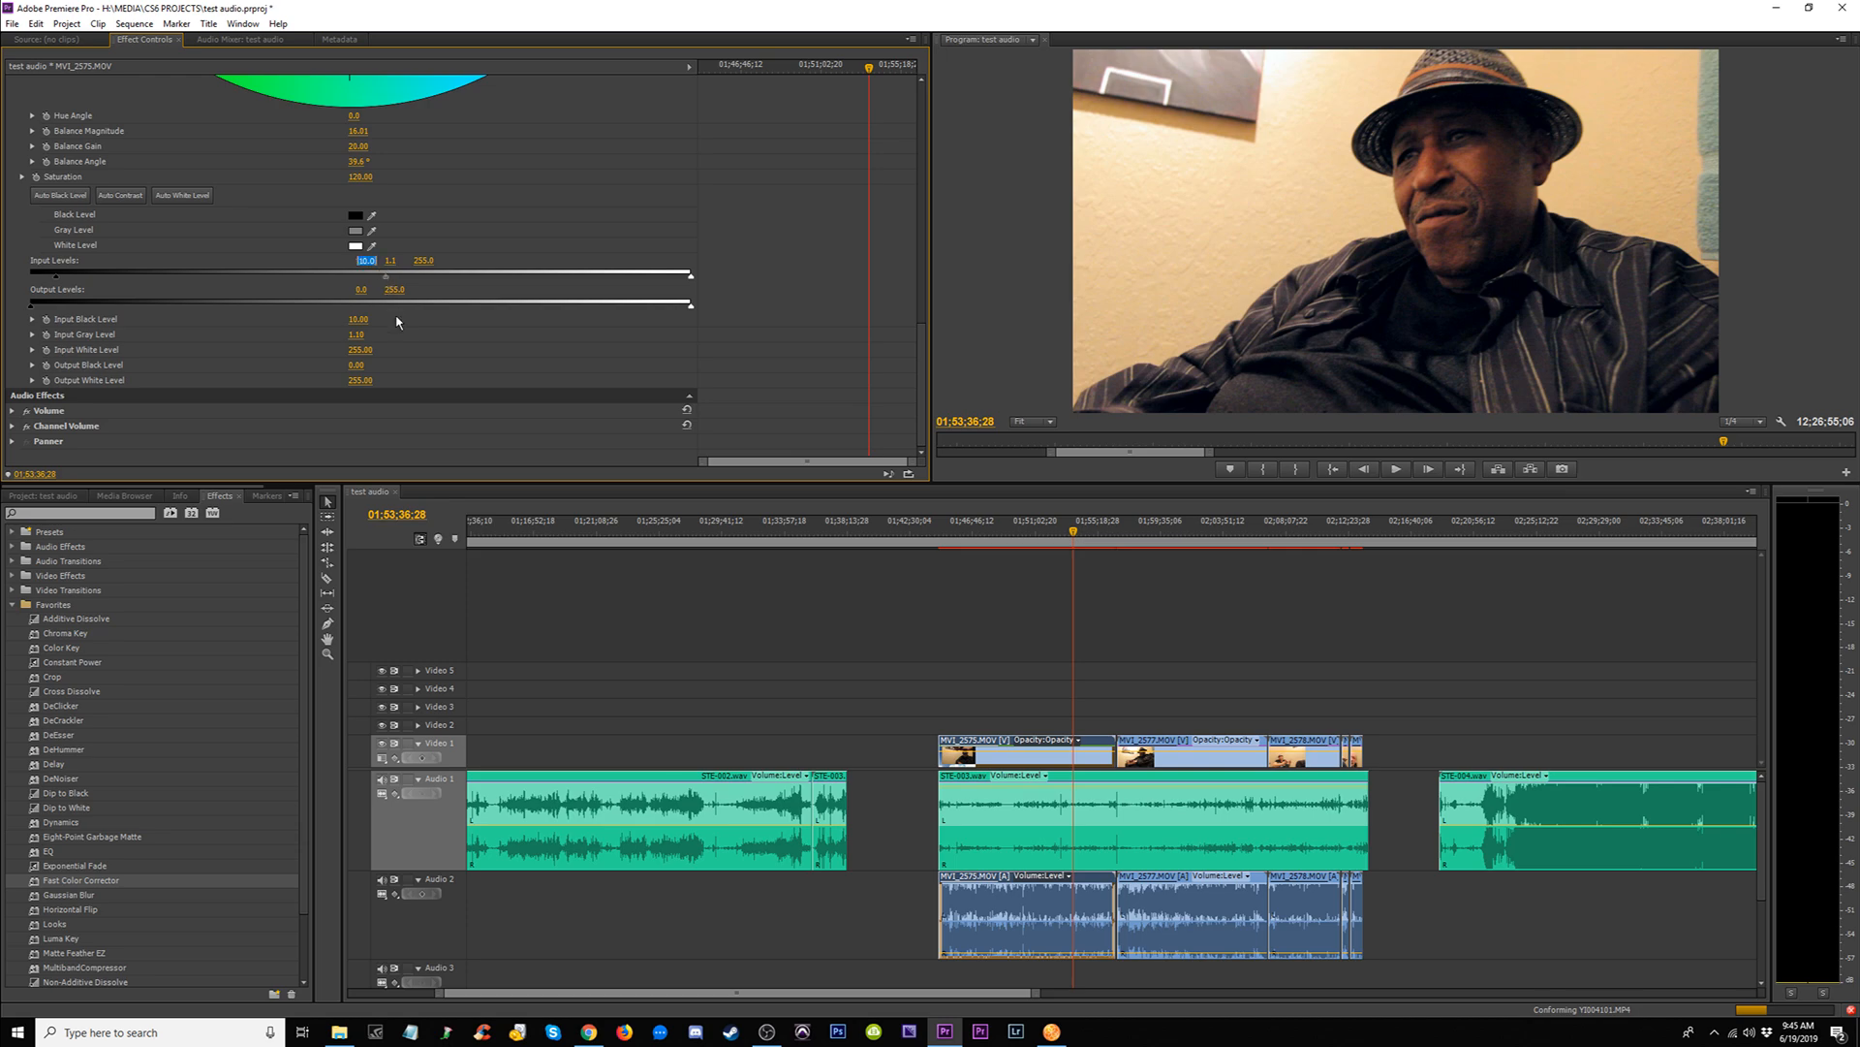
text(6)
key(Return)
scroll(16, 153, up, 10)
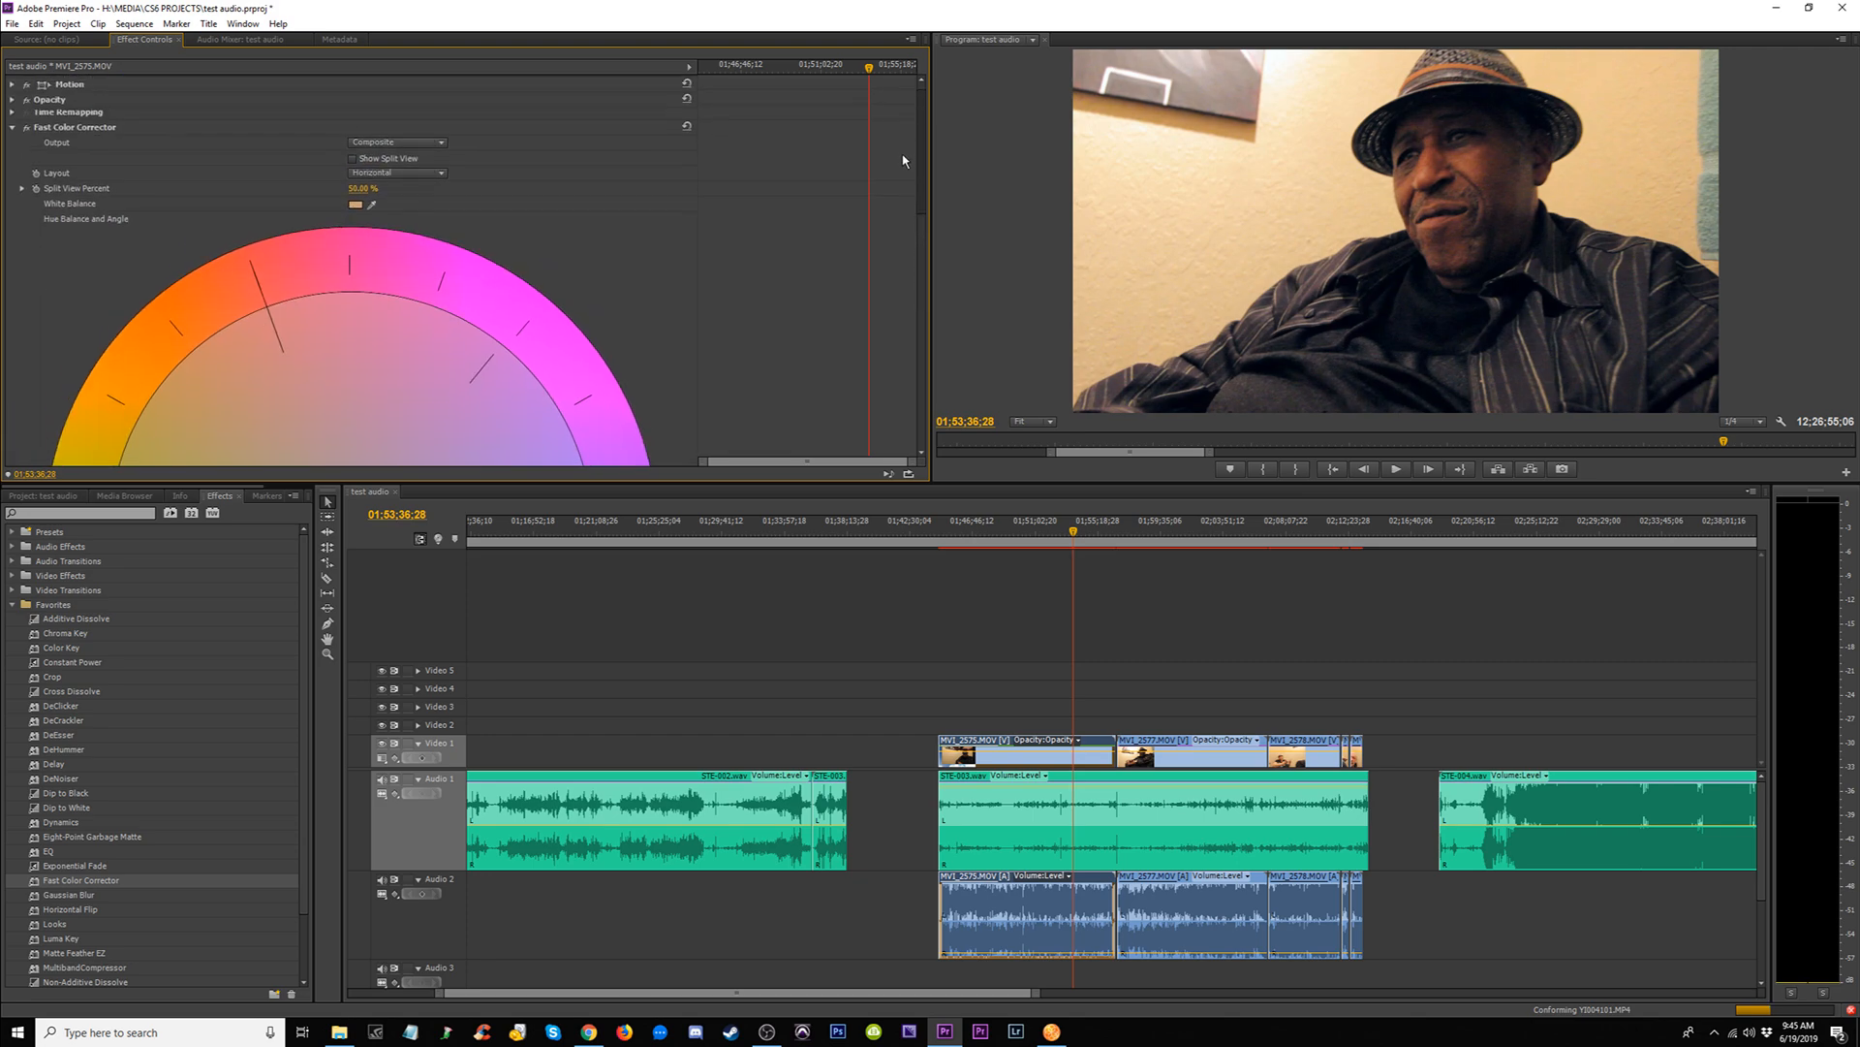
Step: Enlarge the program monitor by resizing the panels, comparing the frame with the Fast Color Corrector off and on
click(26, 132)
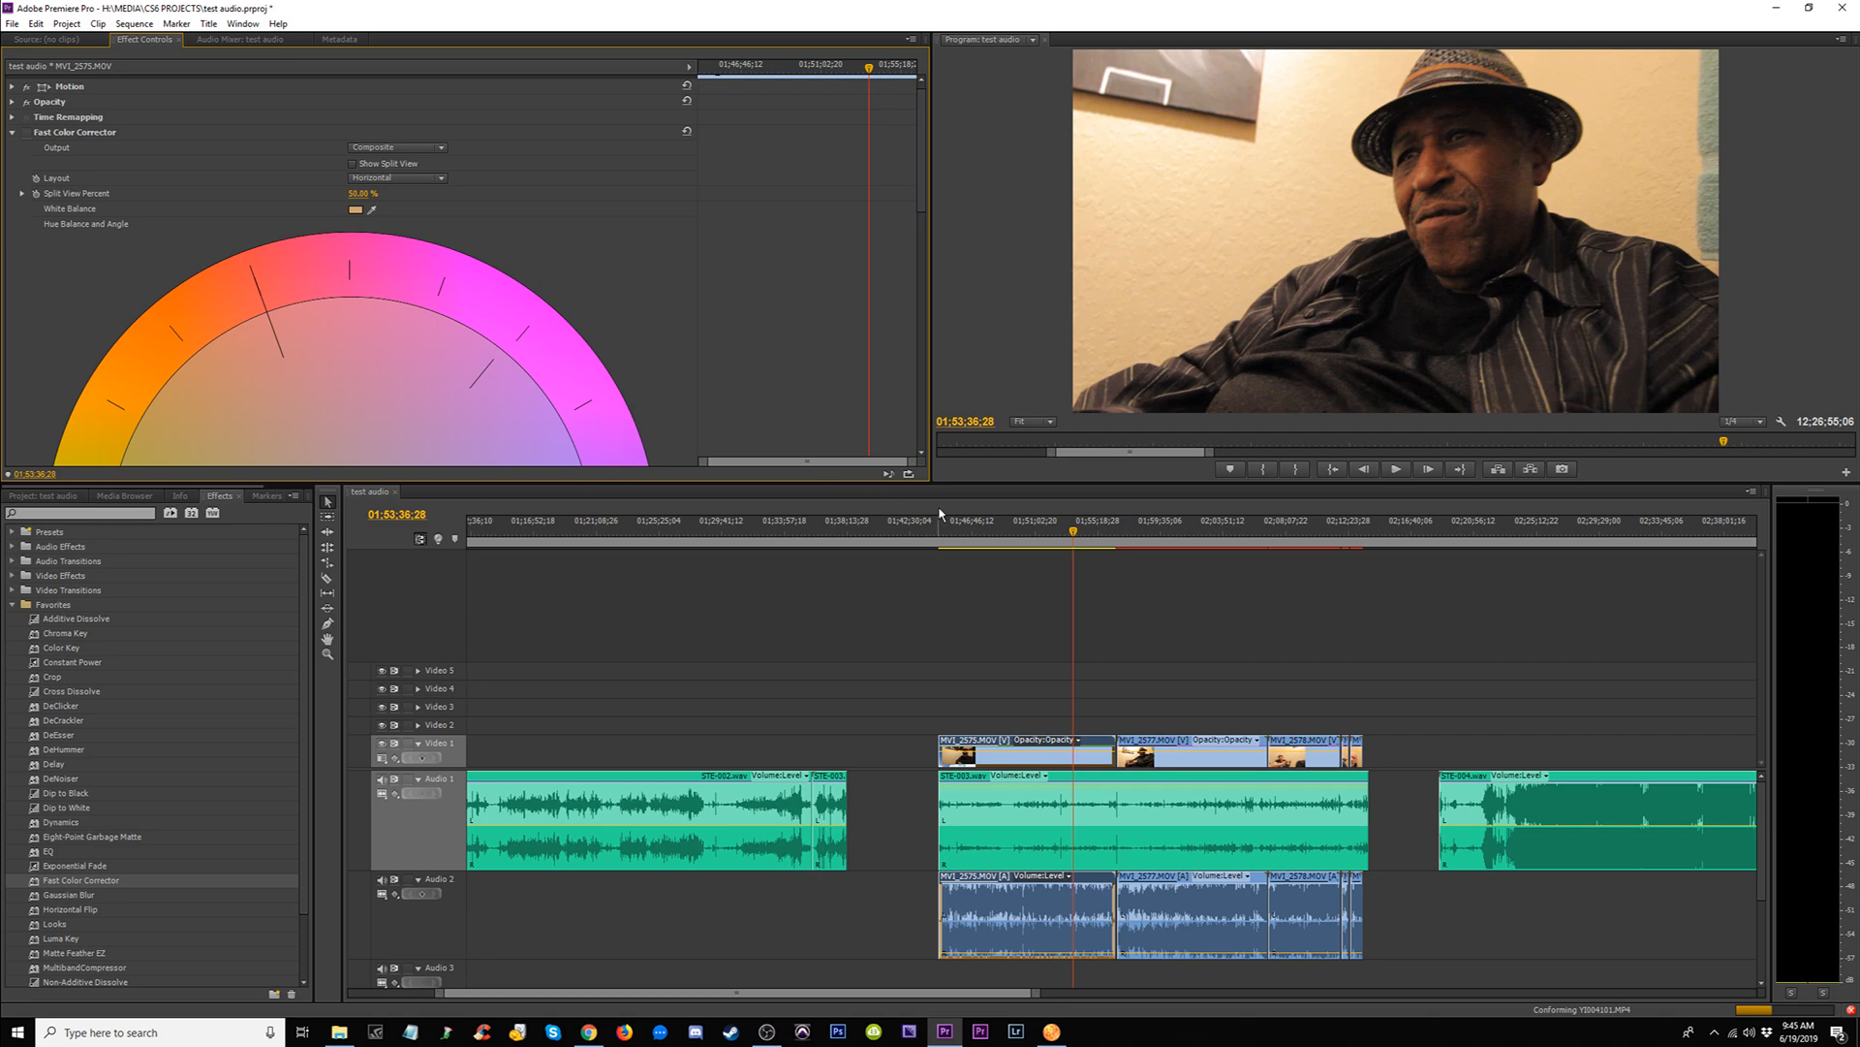
drag(930, 482, 577, 606)
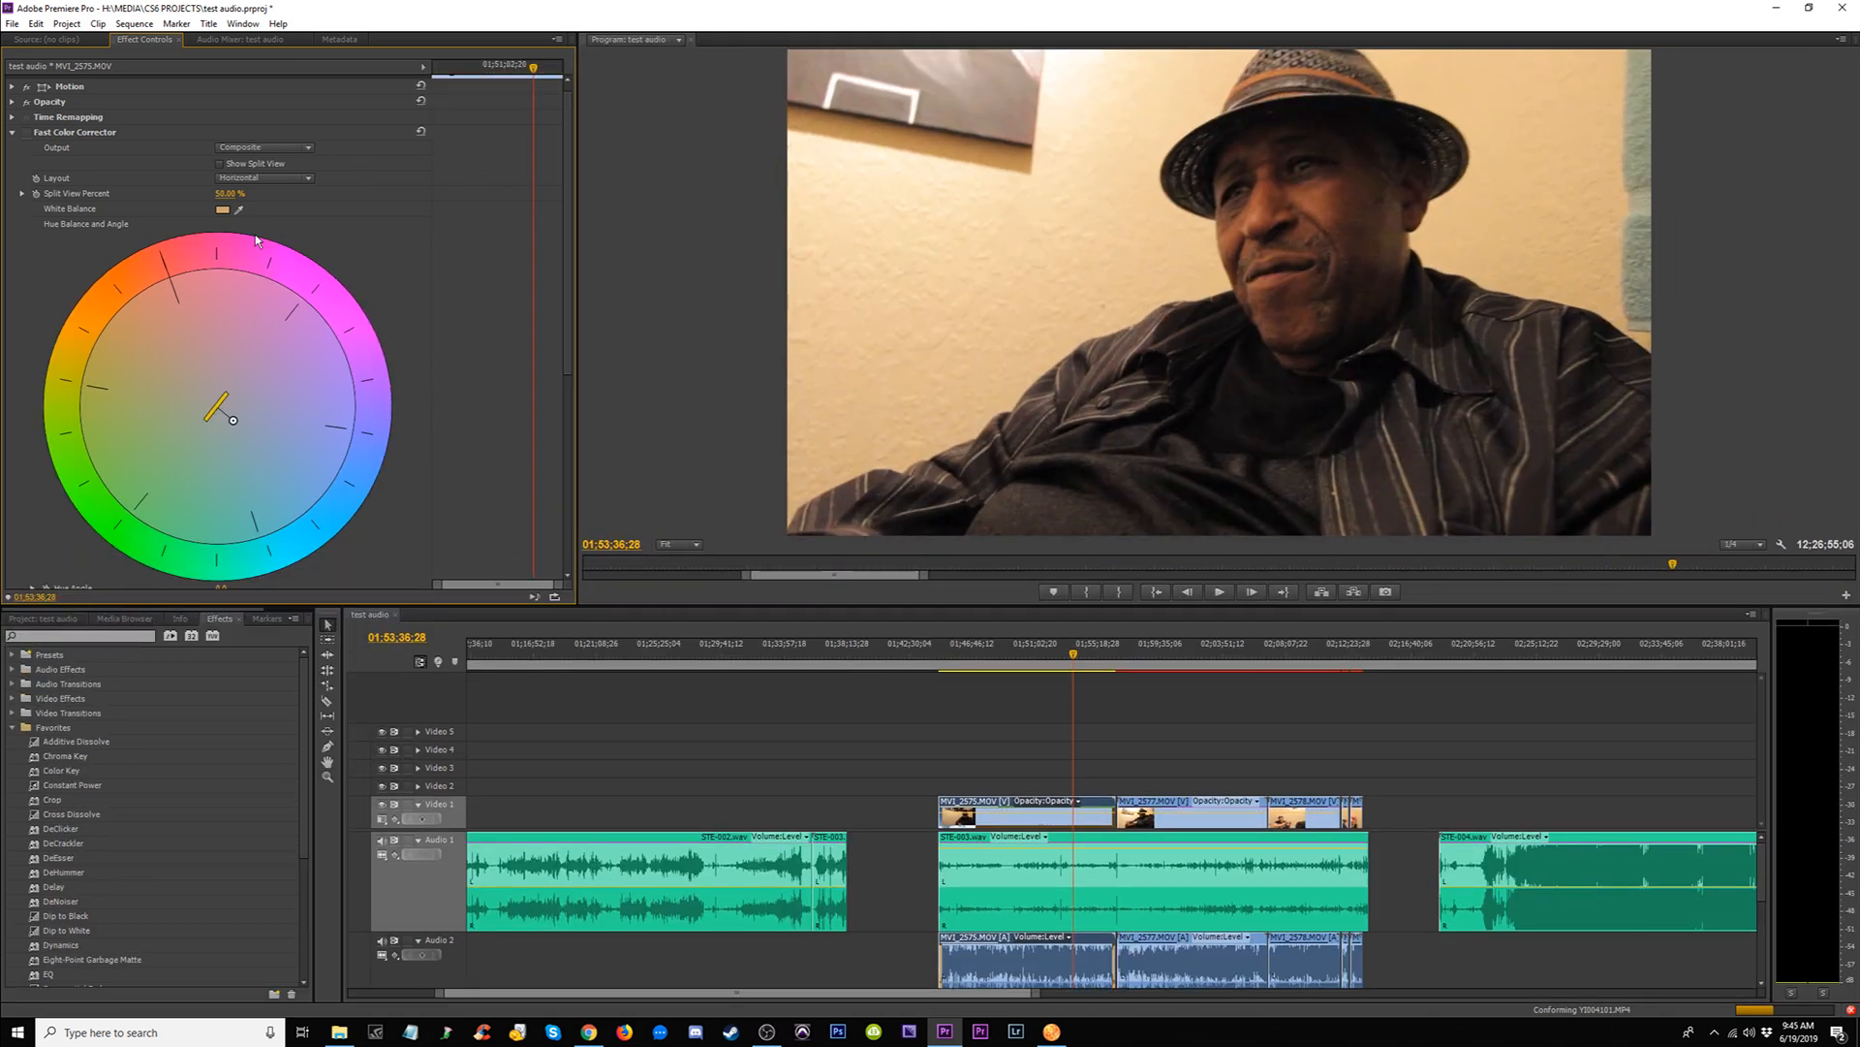
click(26, 133)
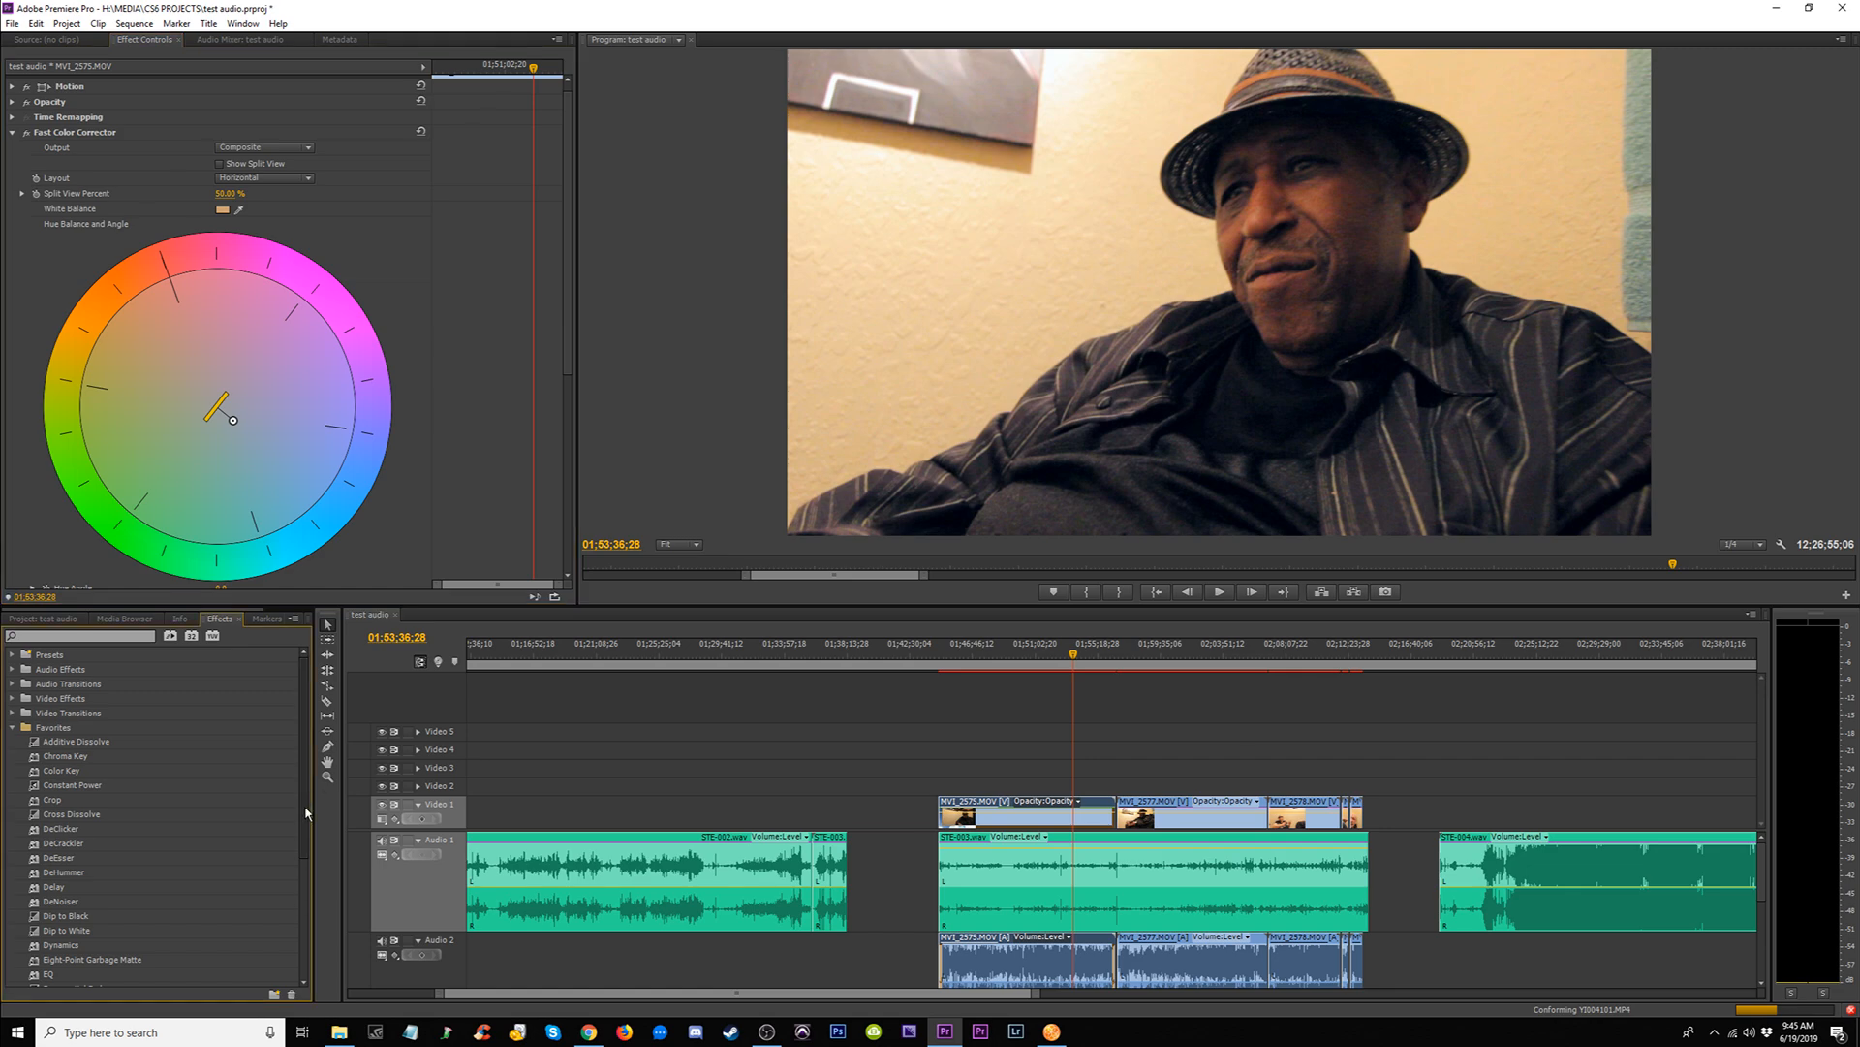
Step: Create a 1920 x 1080 adjustment layer and place it on Video 2 across all the MVI interview clips
click(43, 618)
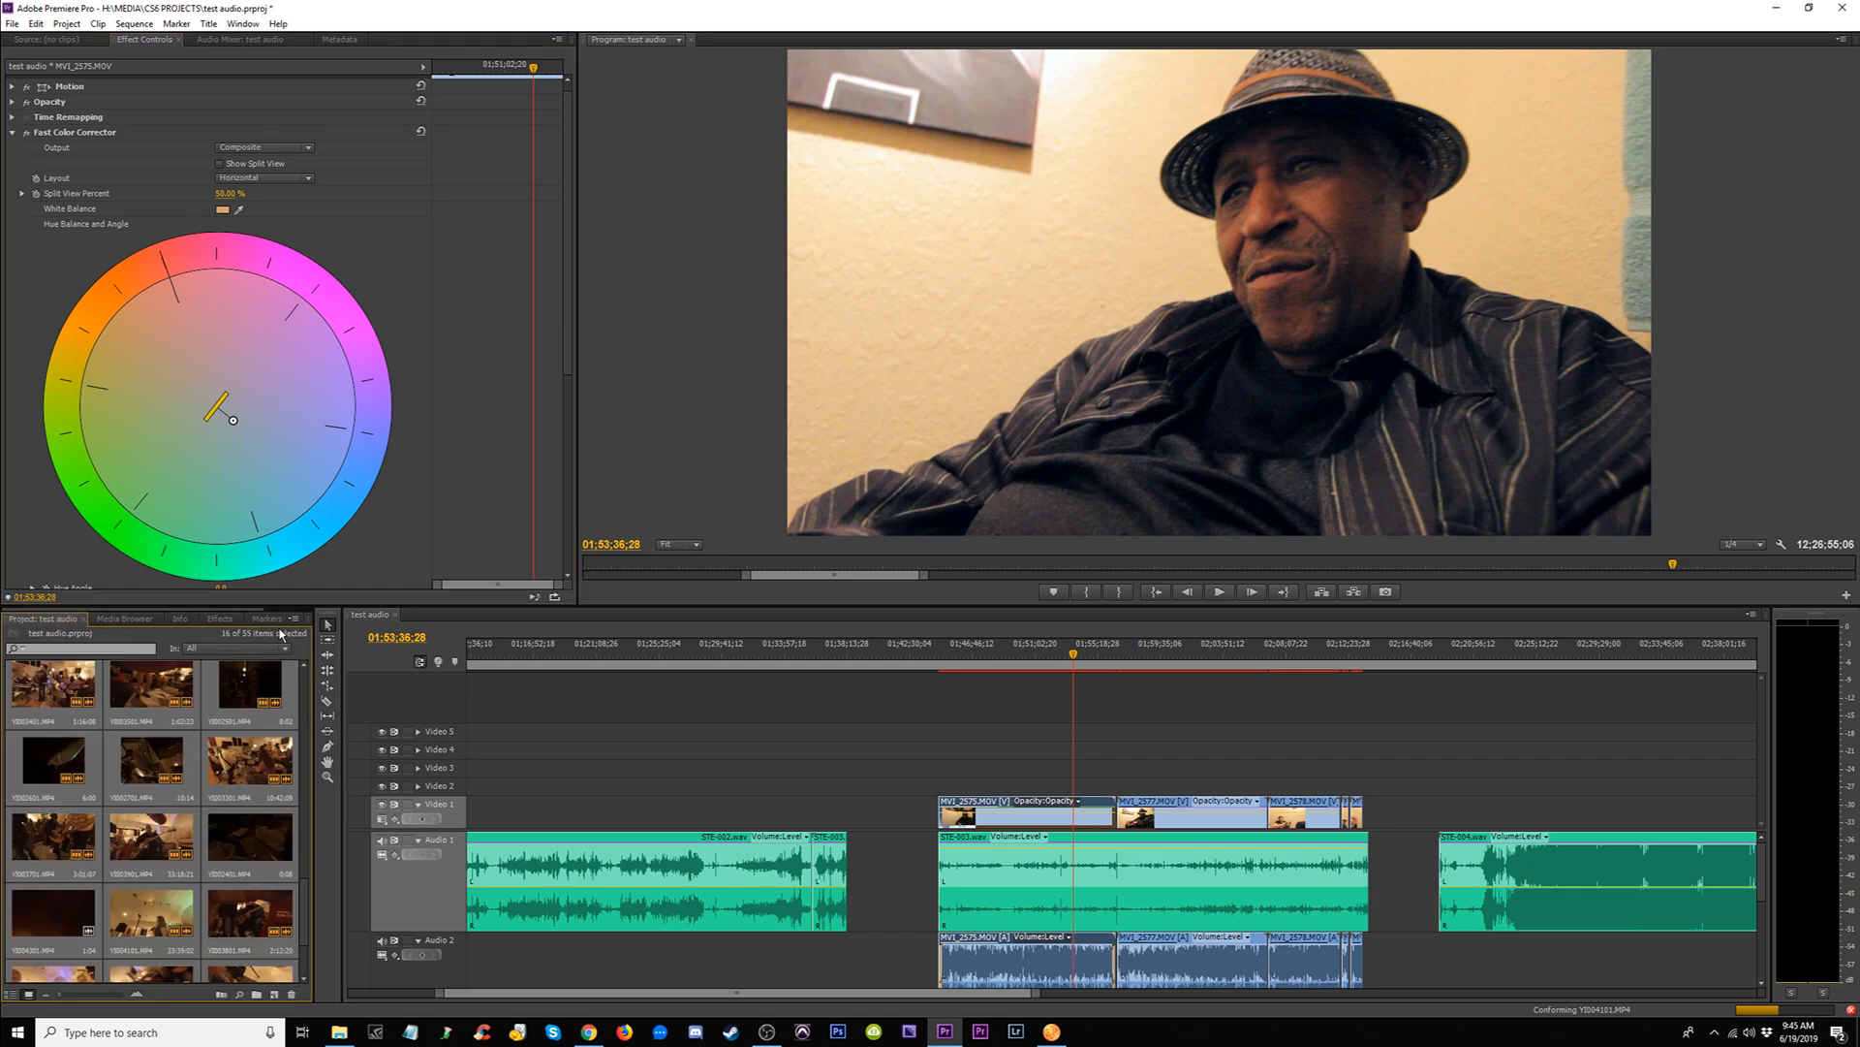
click(164, 623)
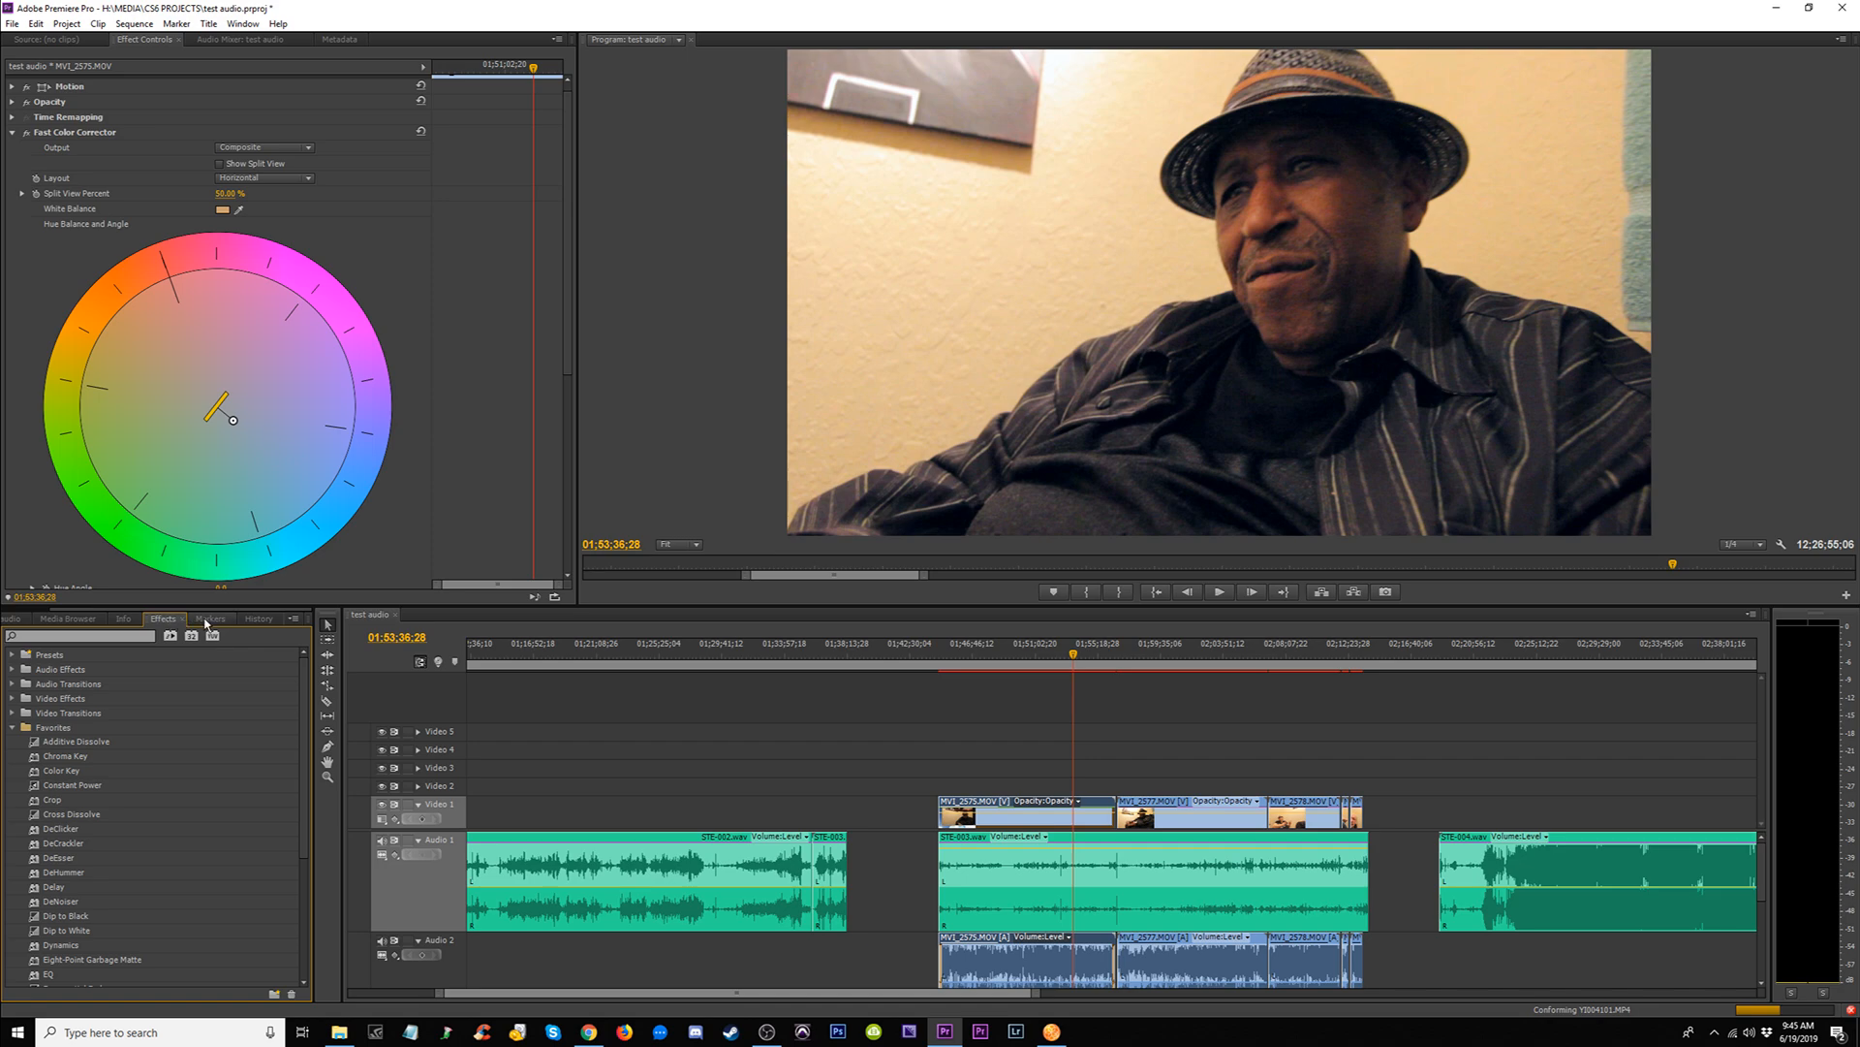
click(68, 618)
click(16, 620)
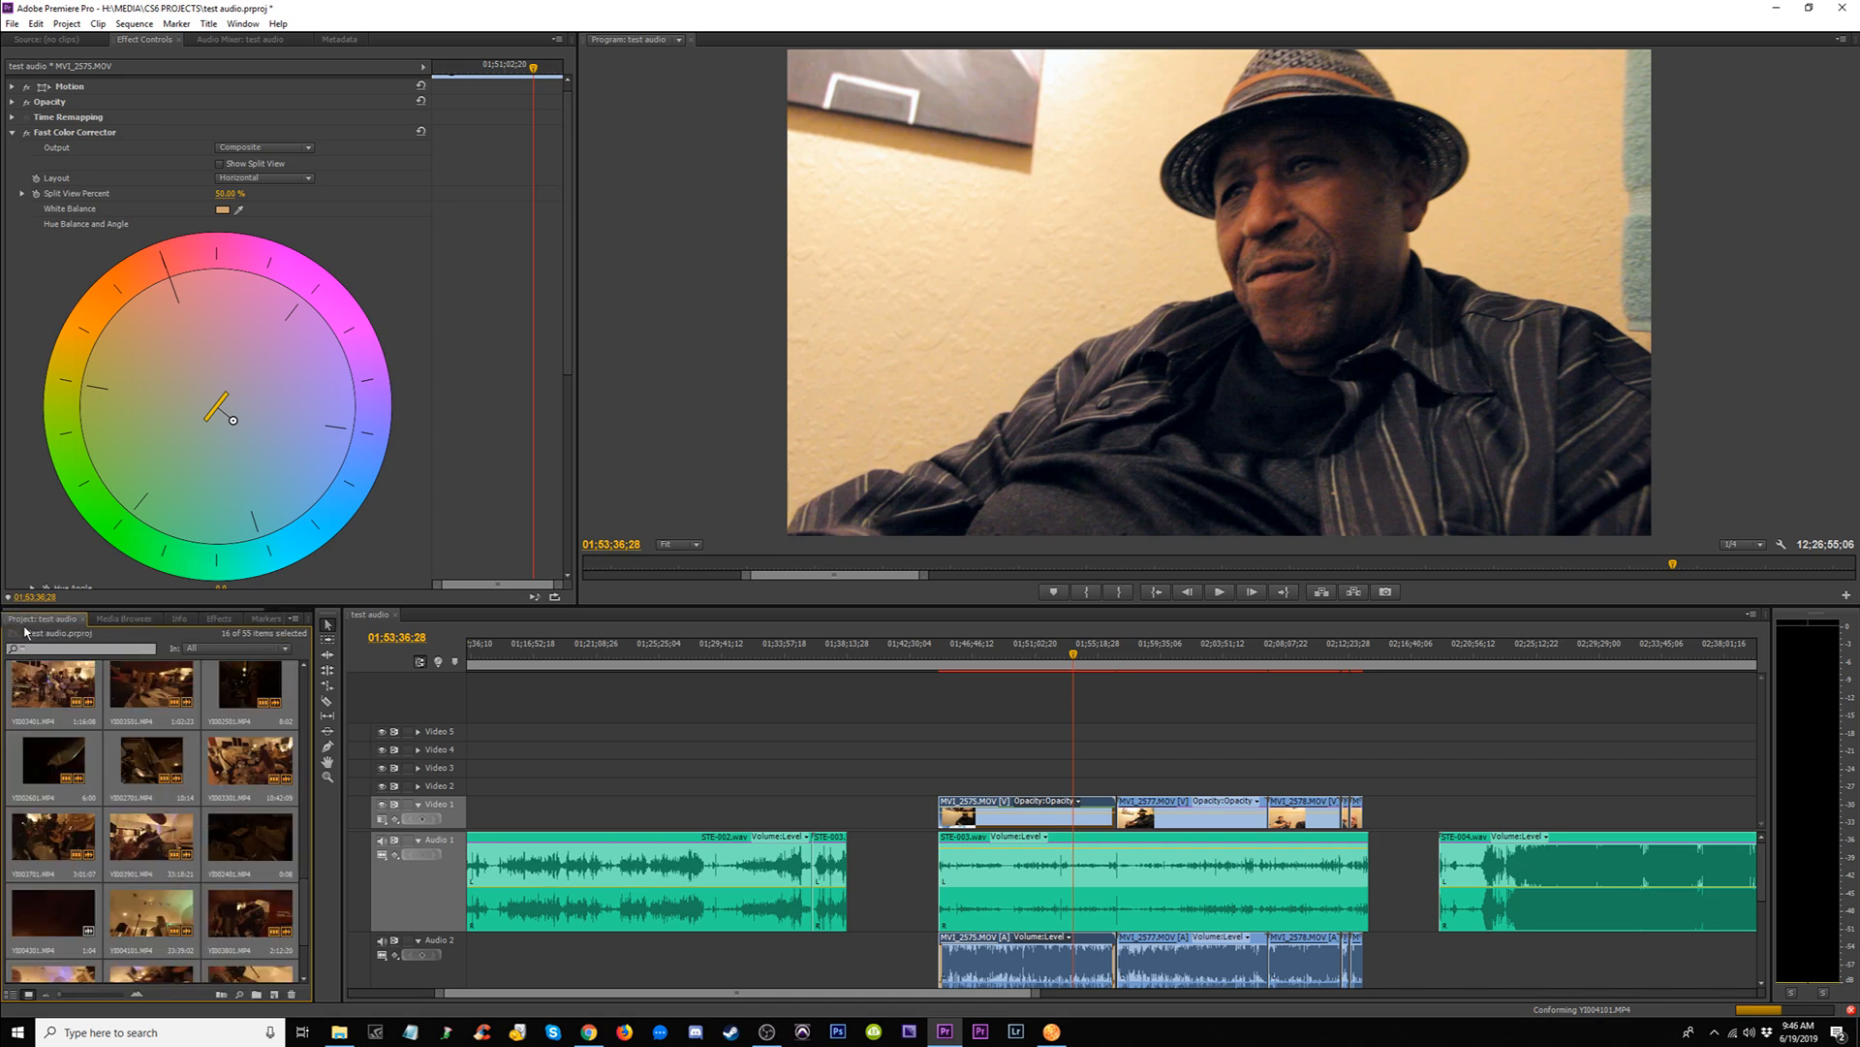
click(277, 999)
click(330, 867)
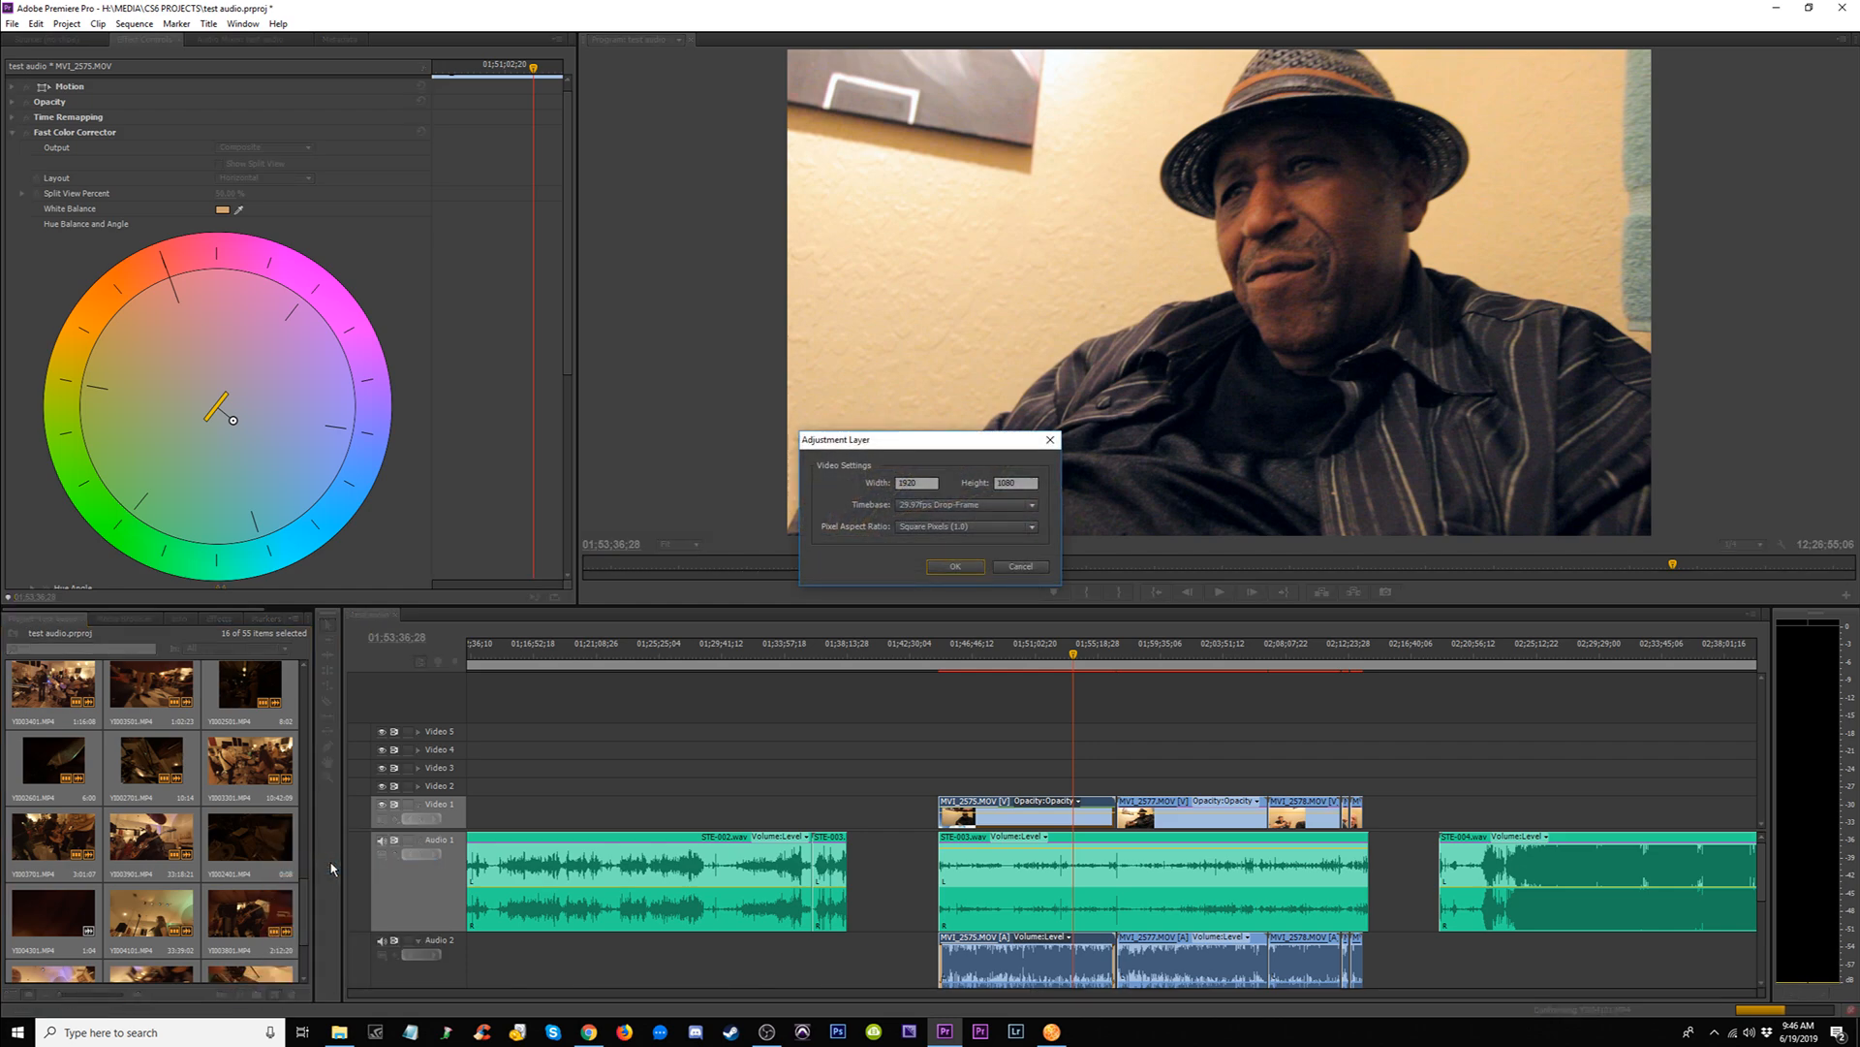
click(955, 567)
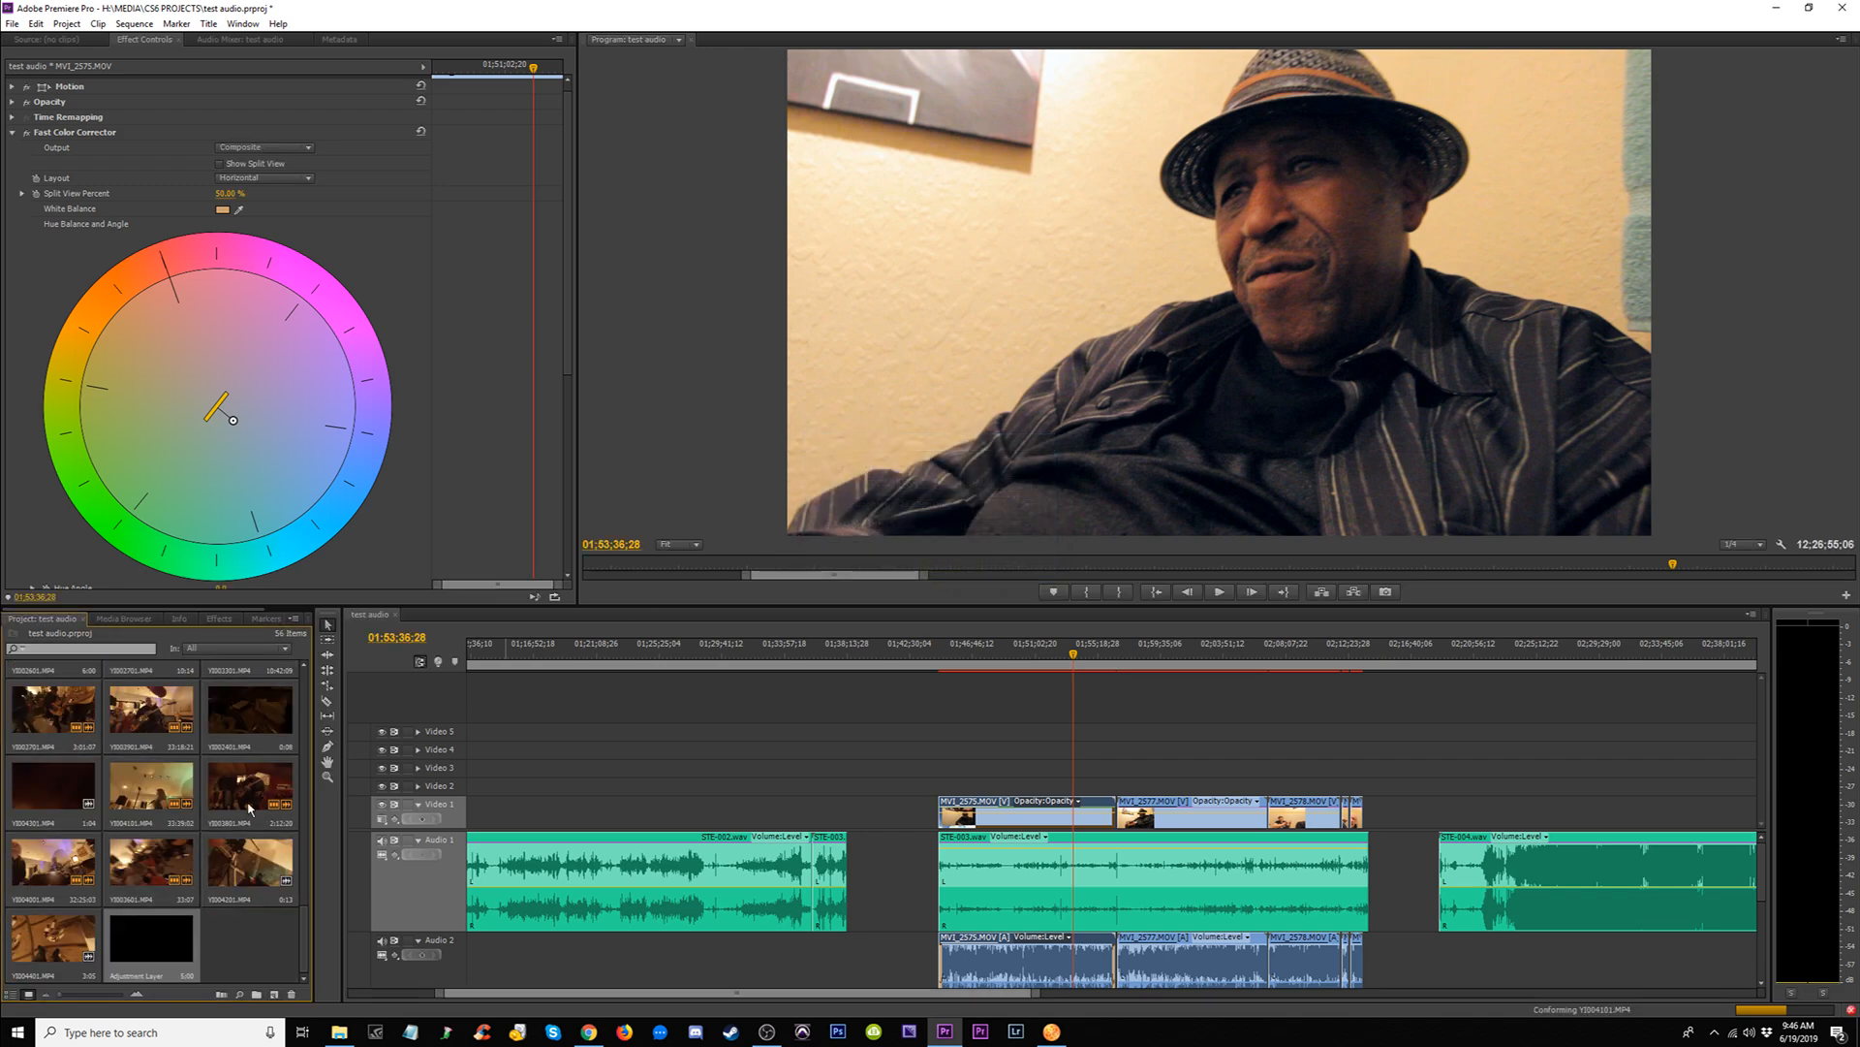
drag(167, 939, 1381, 787)
Step: Copy the Fast Color Corrector from MVI_2575.MOV and remove the effect from that clip
right_click(1008, 808)
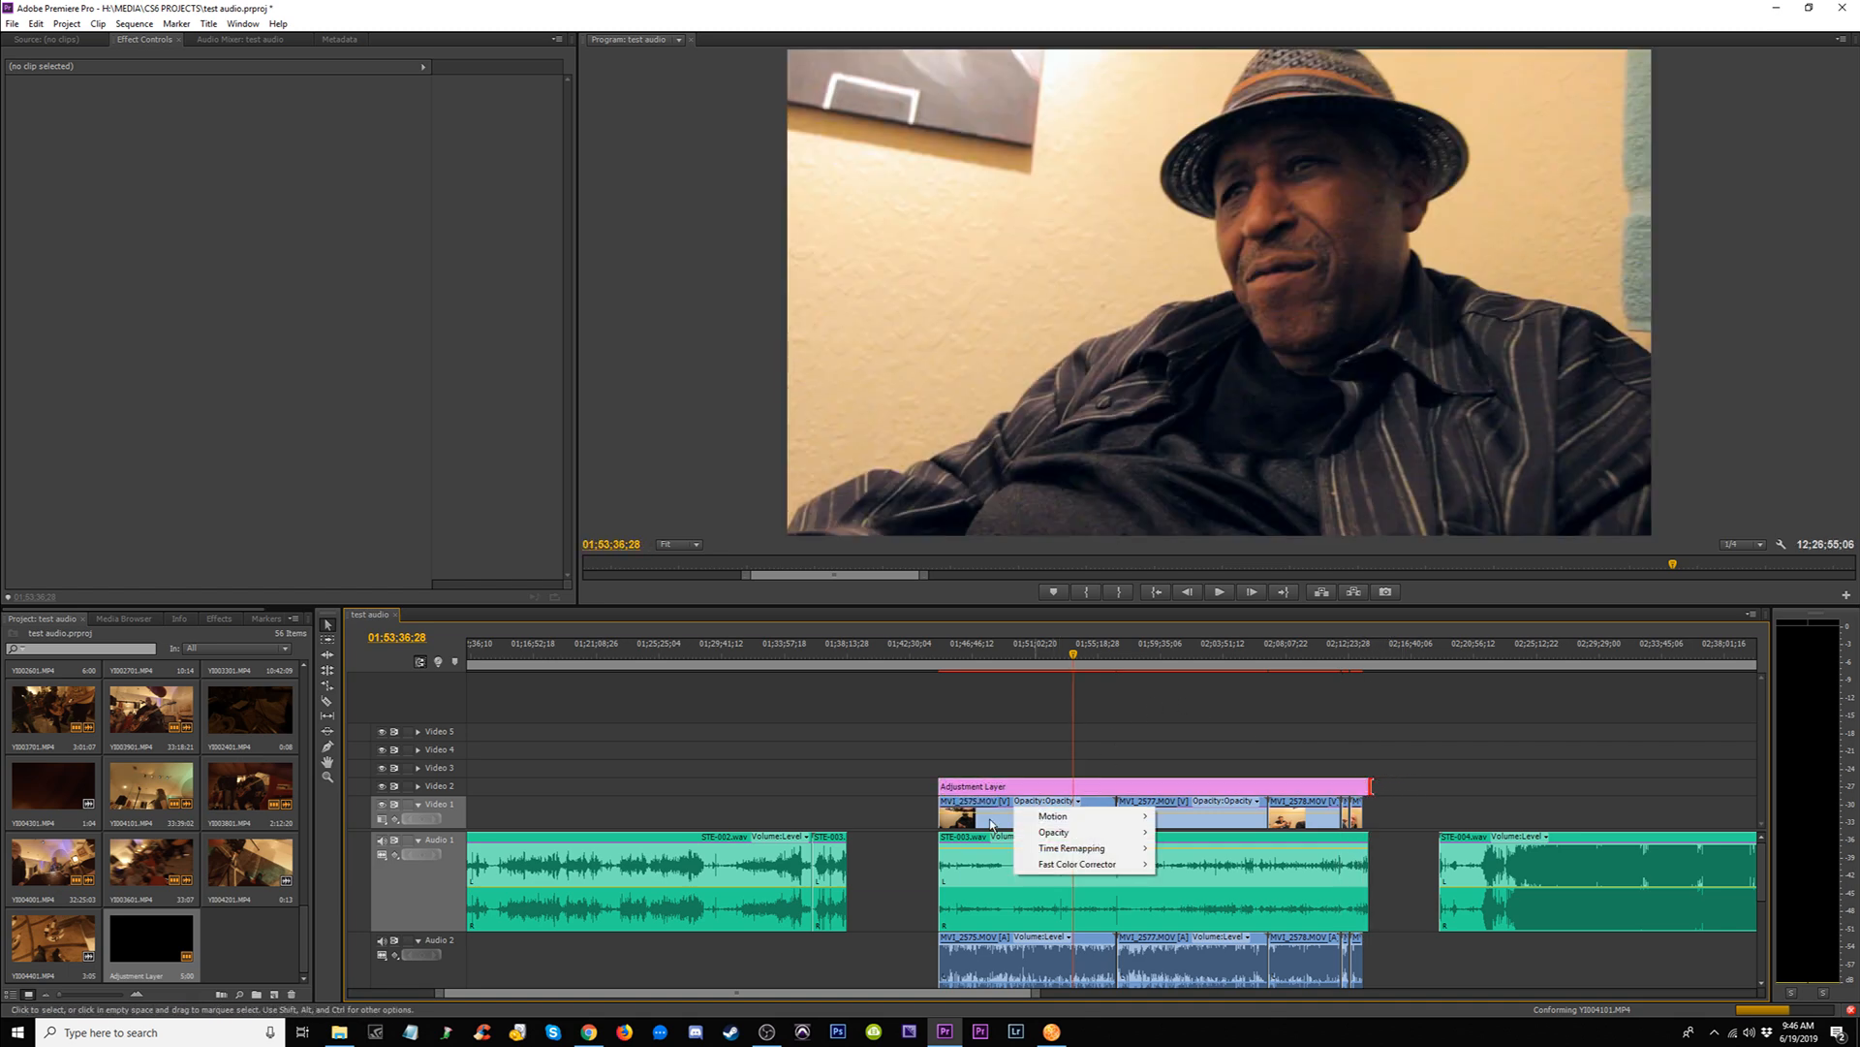
click(977, 826)
click(998, 742)
click(1005, 823)
right_click(1005, 824)
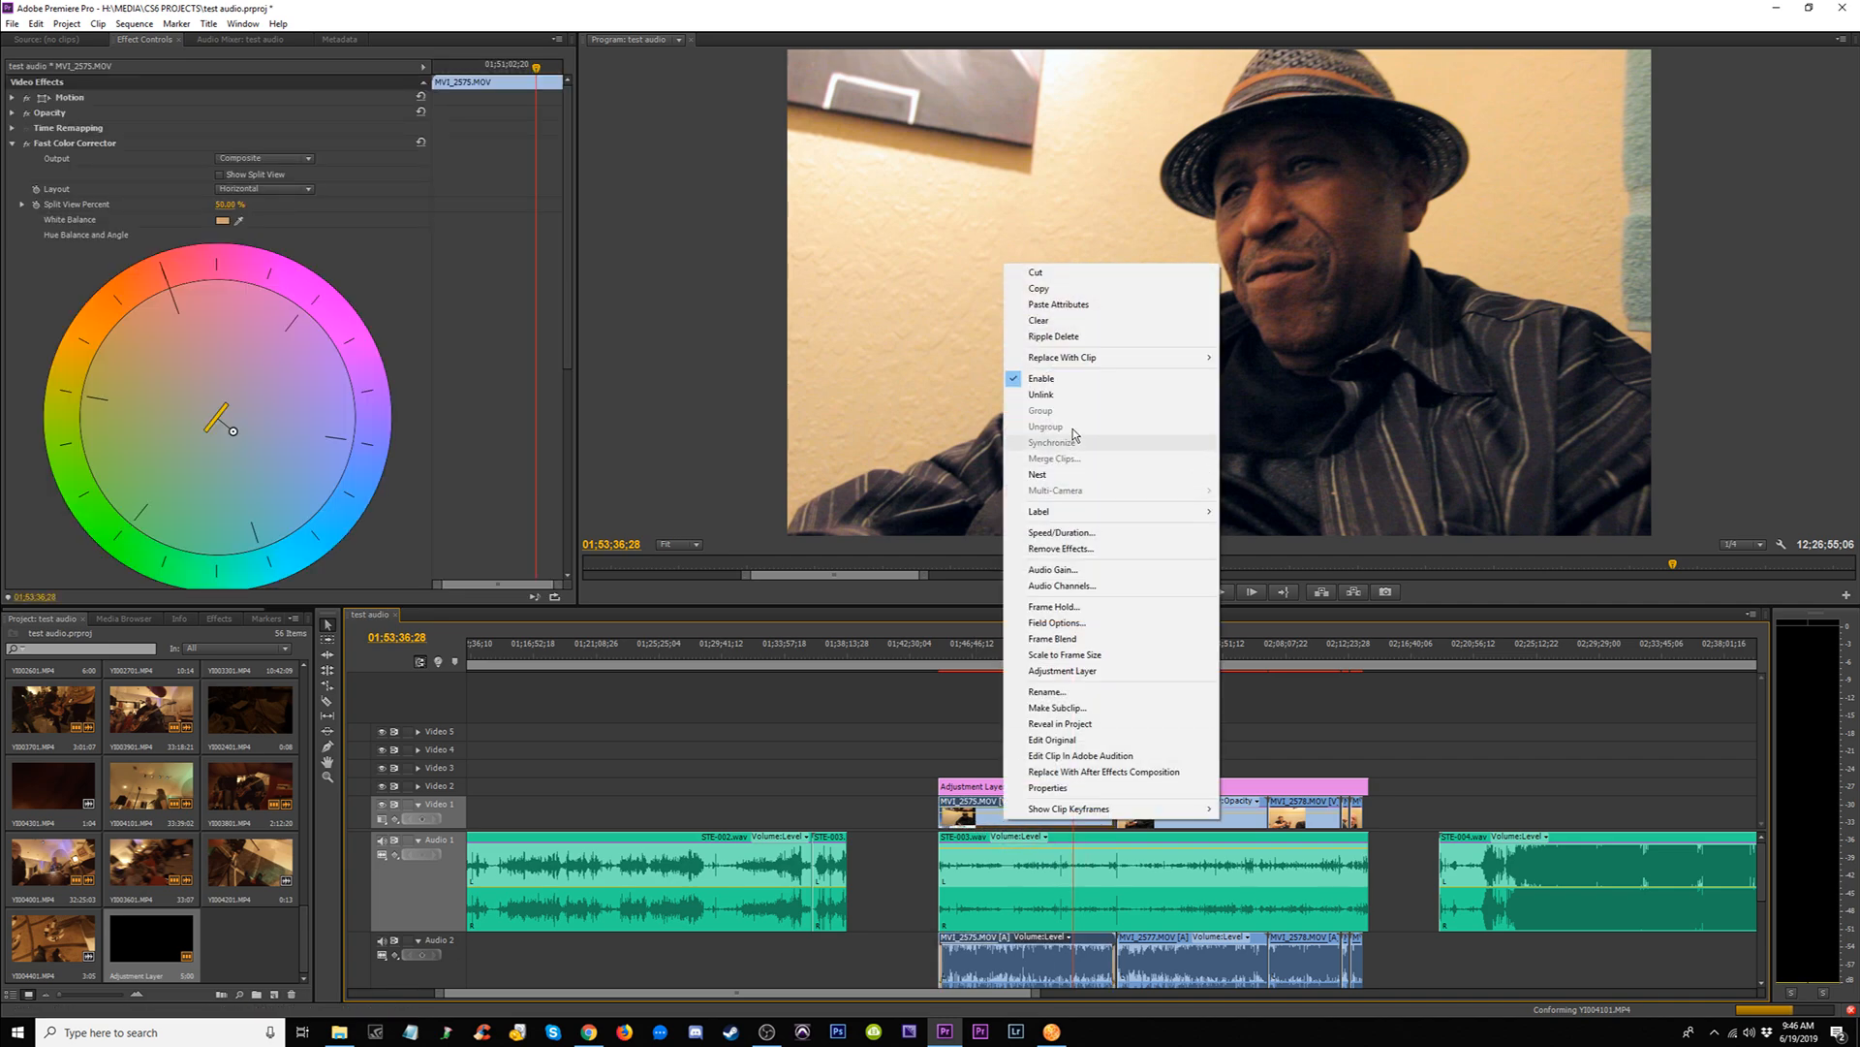
click(71, 144)
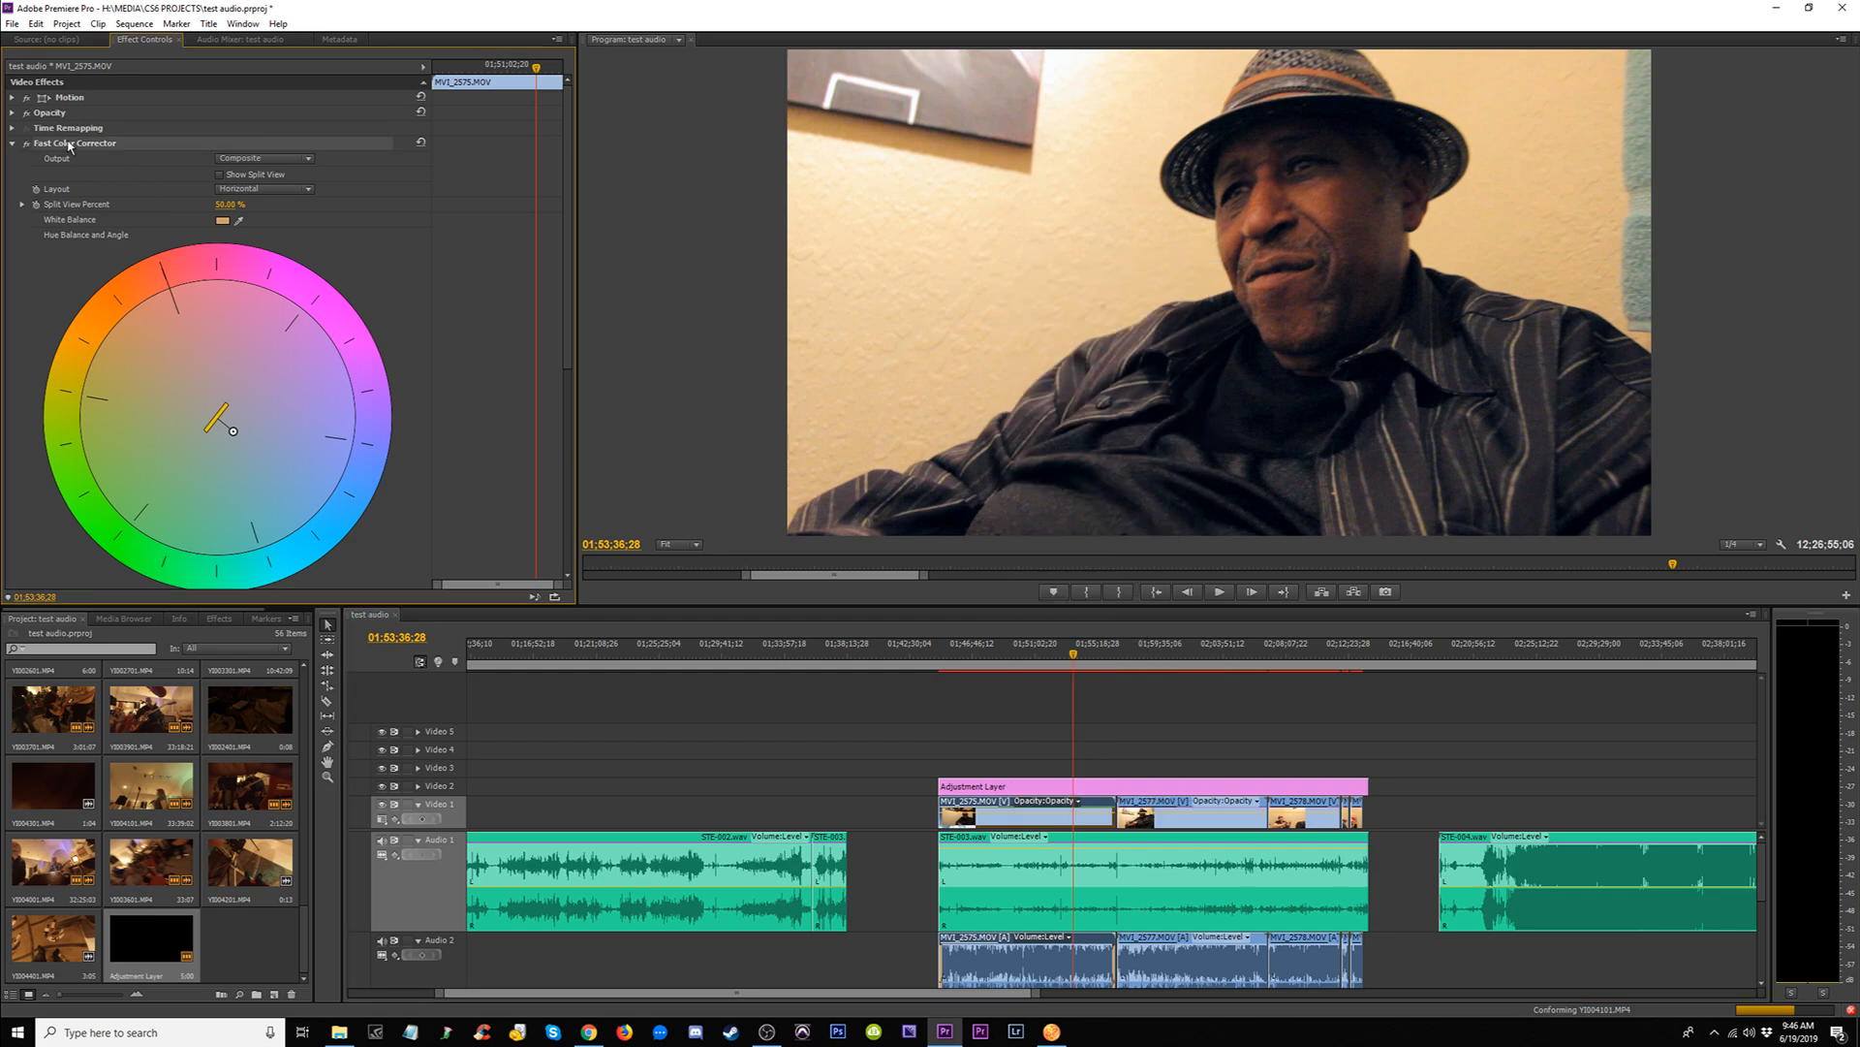
right_click(70, 144)
click(102, 208)
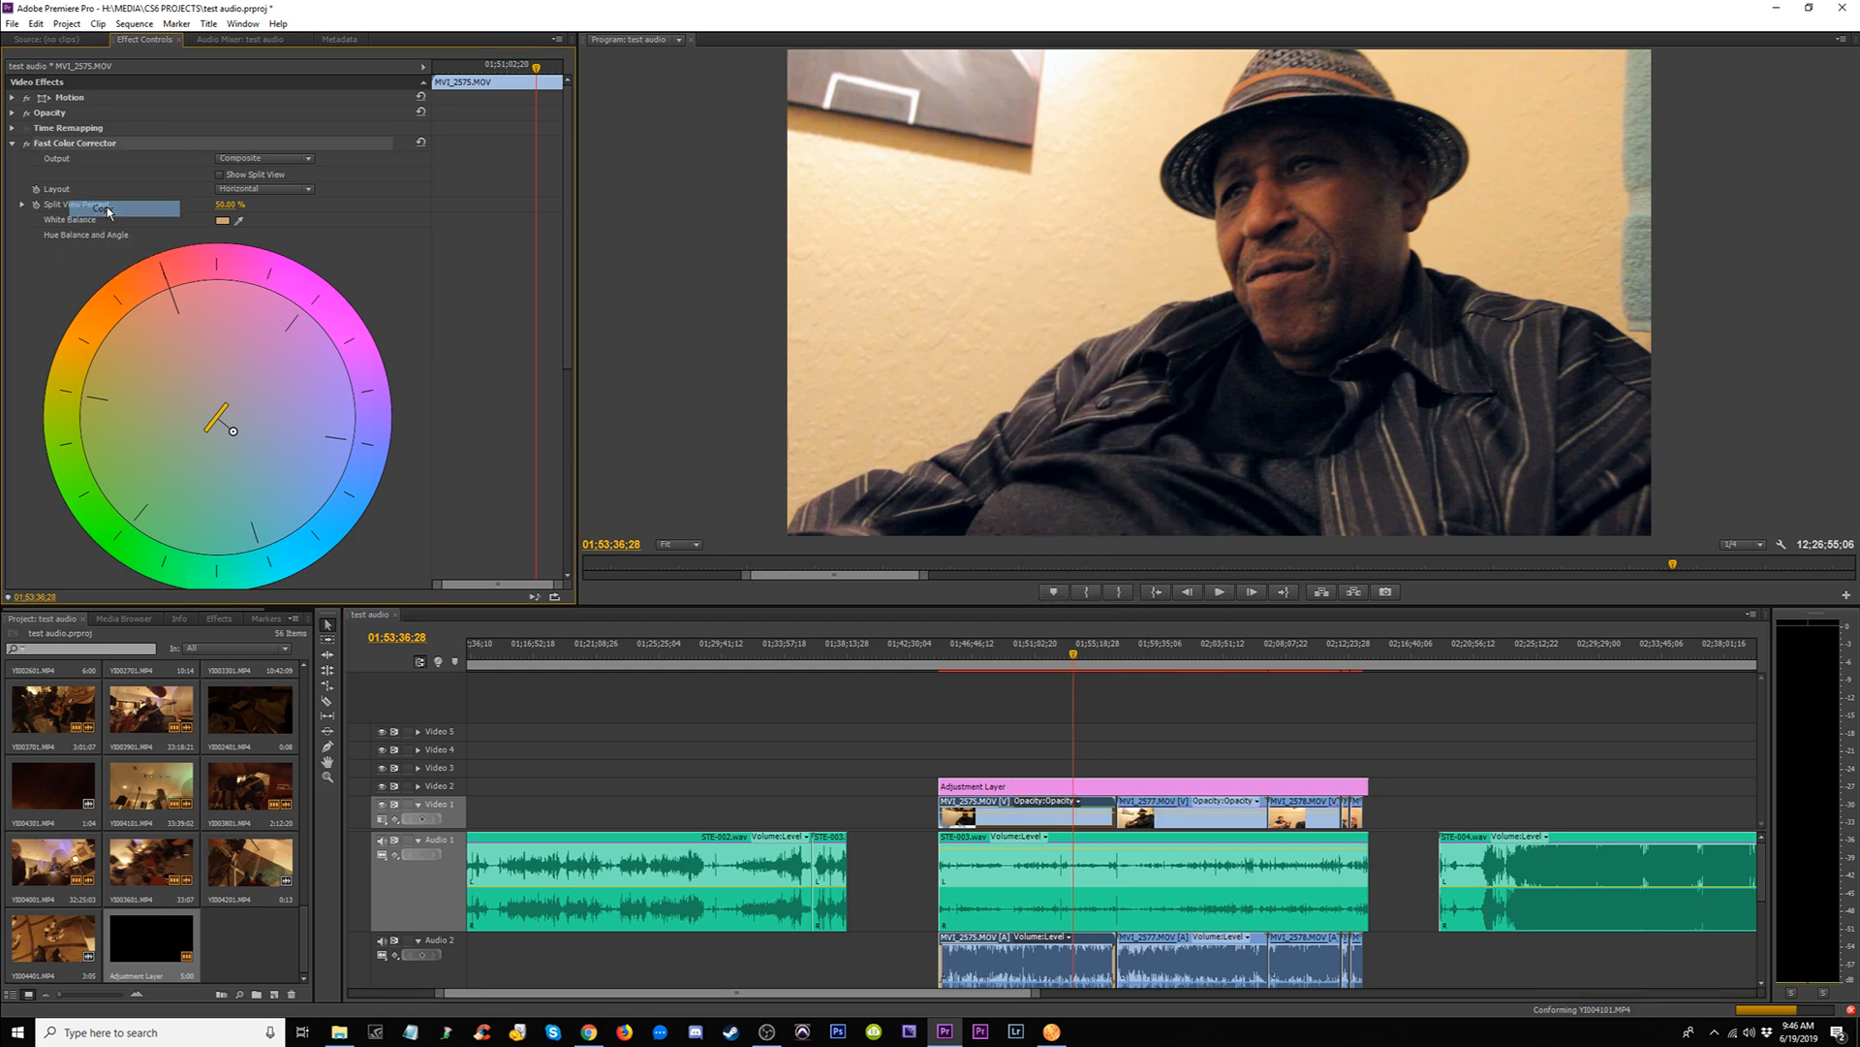
key(Delete)
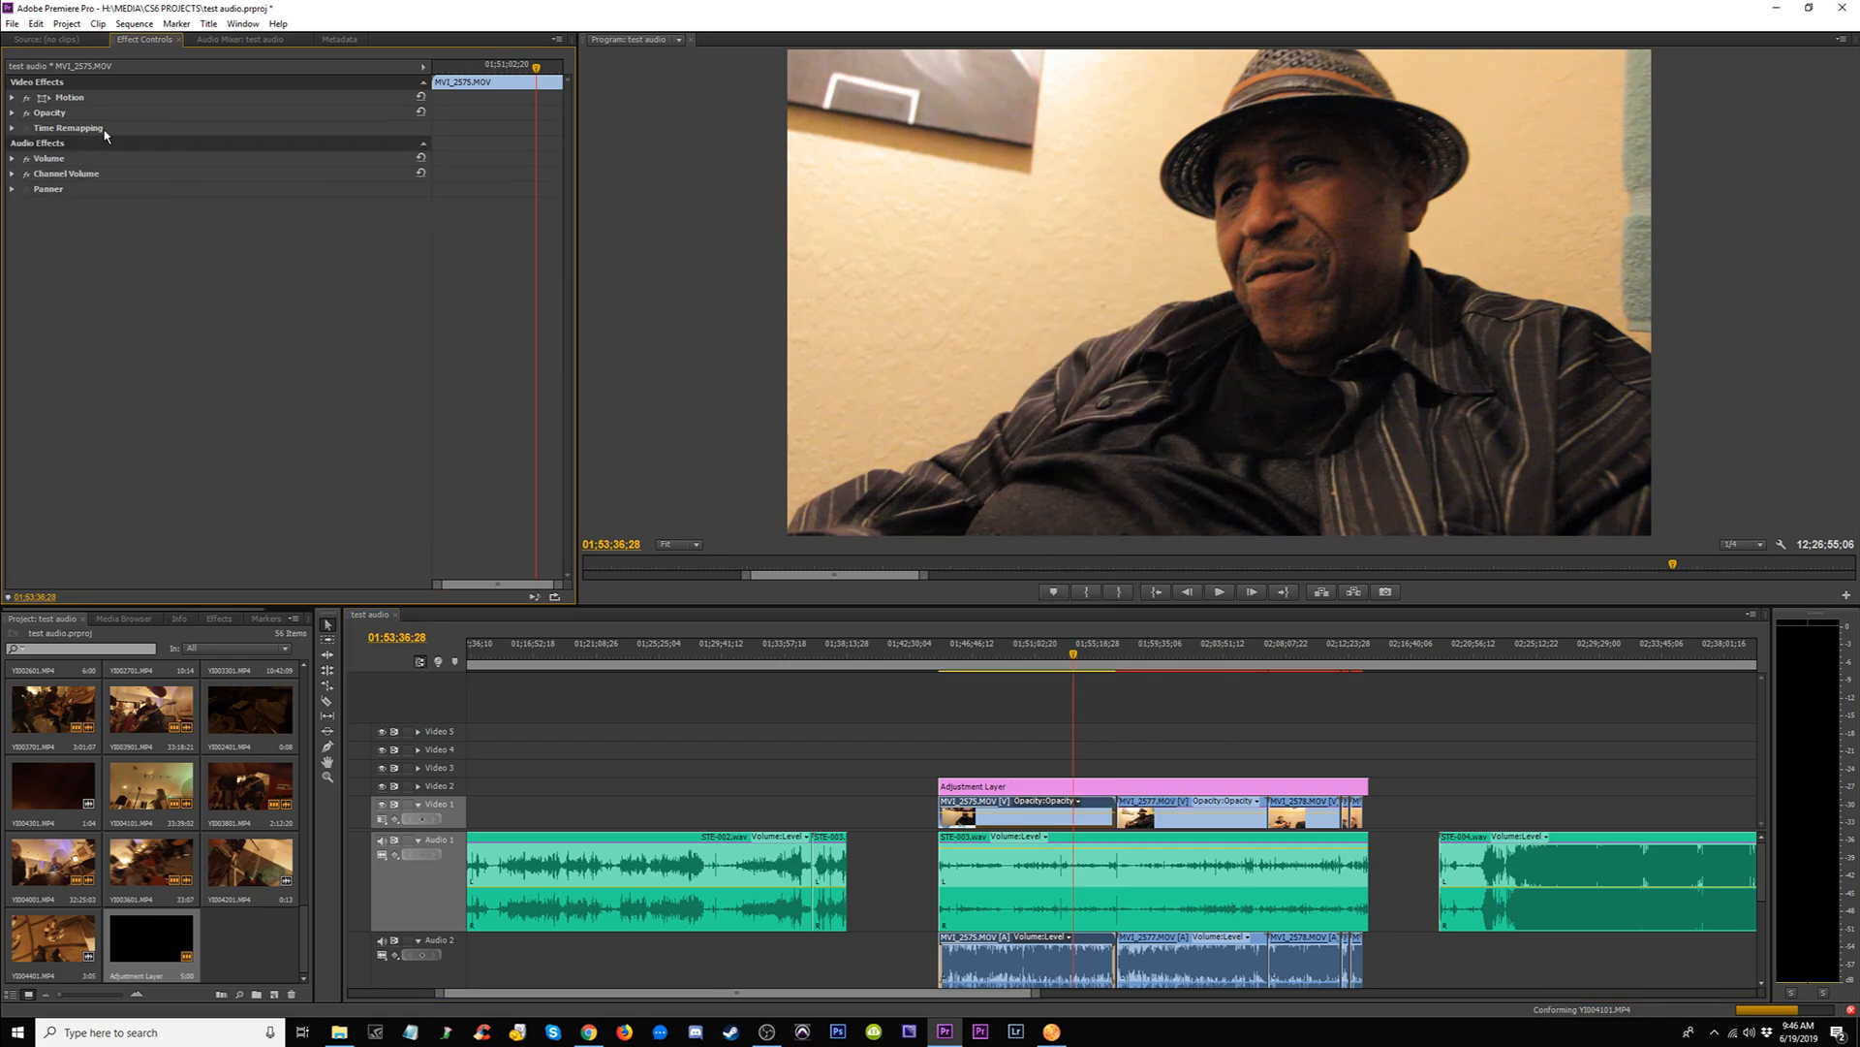
Step: Paste the copied Fast Color Corrector onto the adjustment layer and check the frame by toggling the Video 2 output
click(1076, 786)
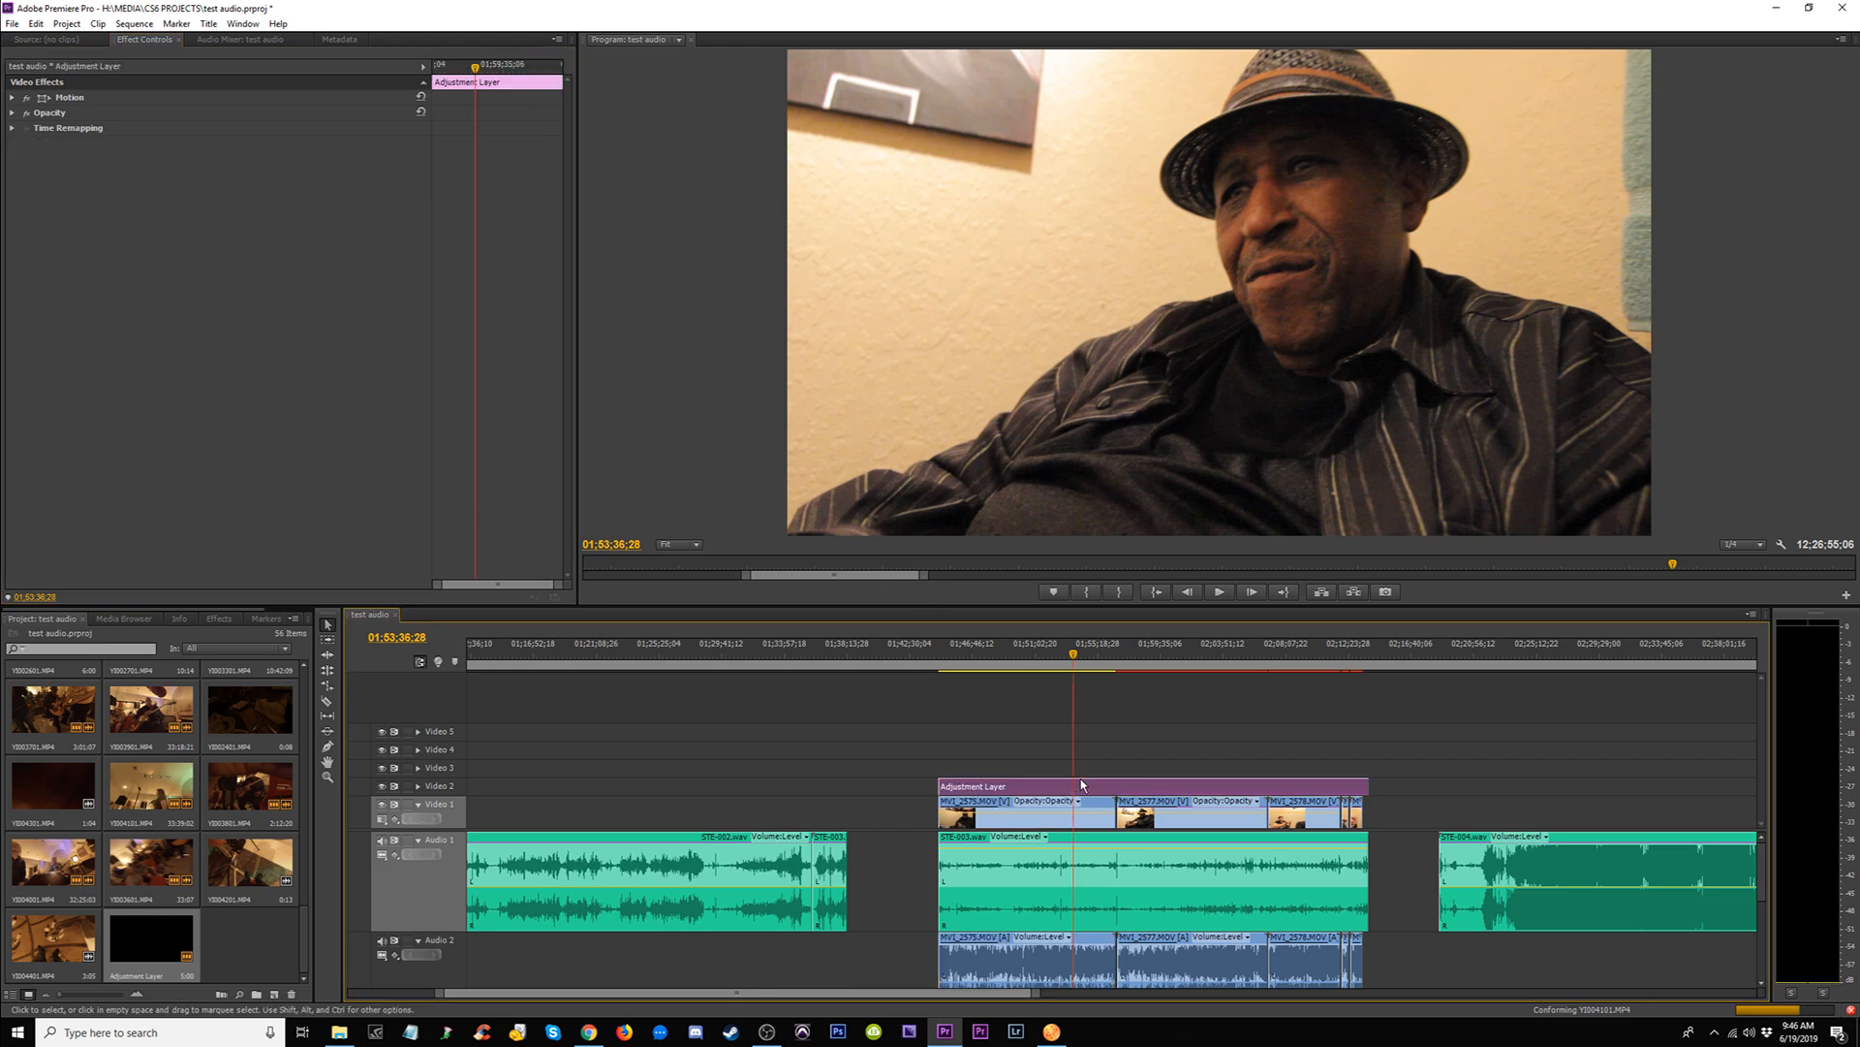
right_click(165, 217)
click(175, 277)
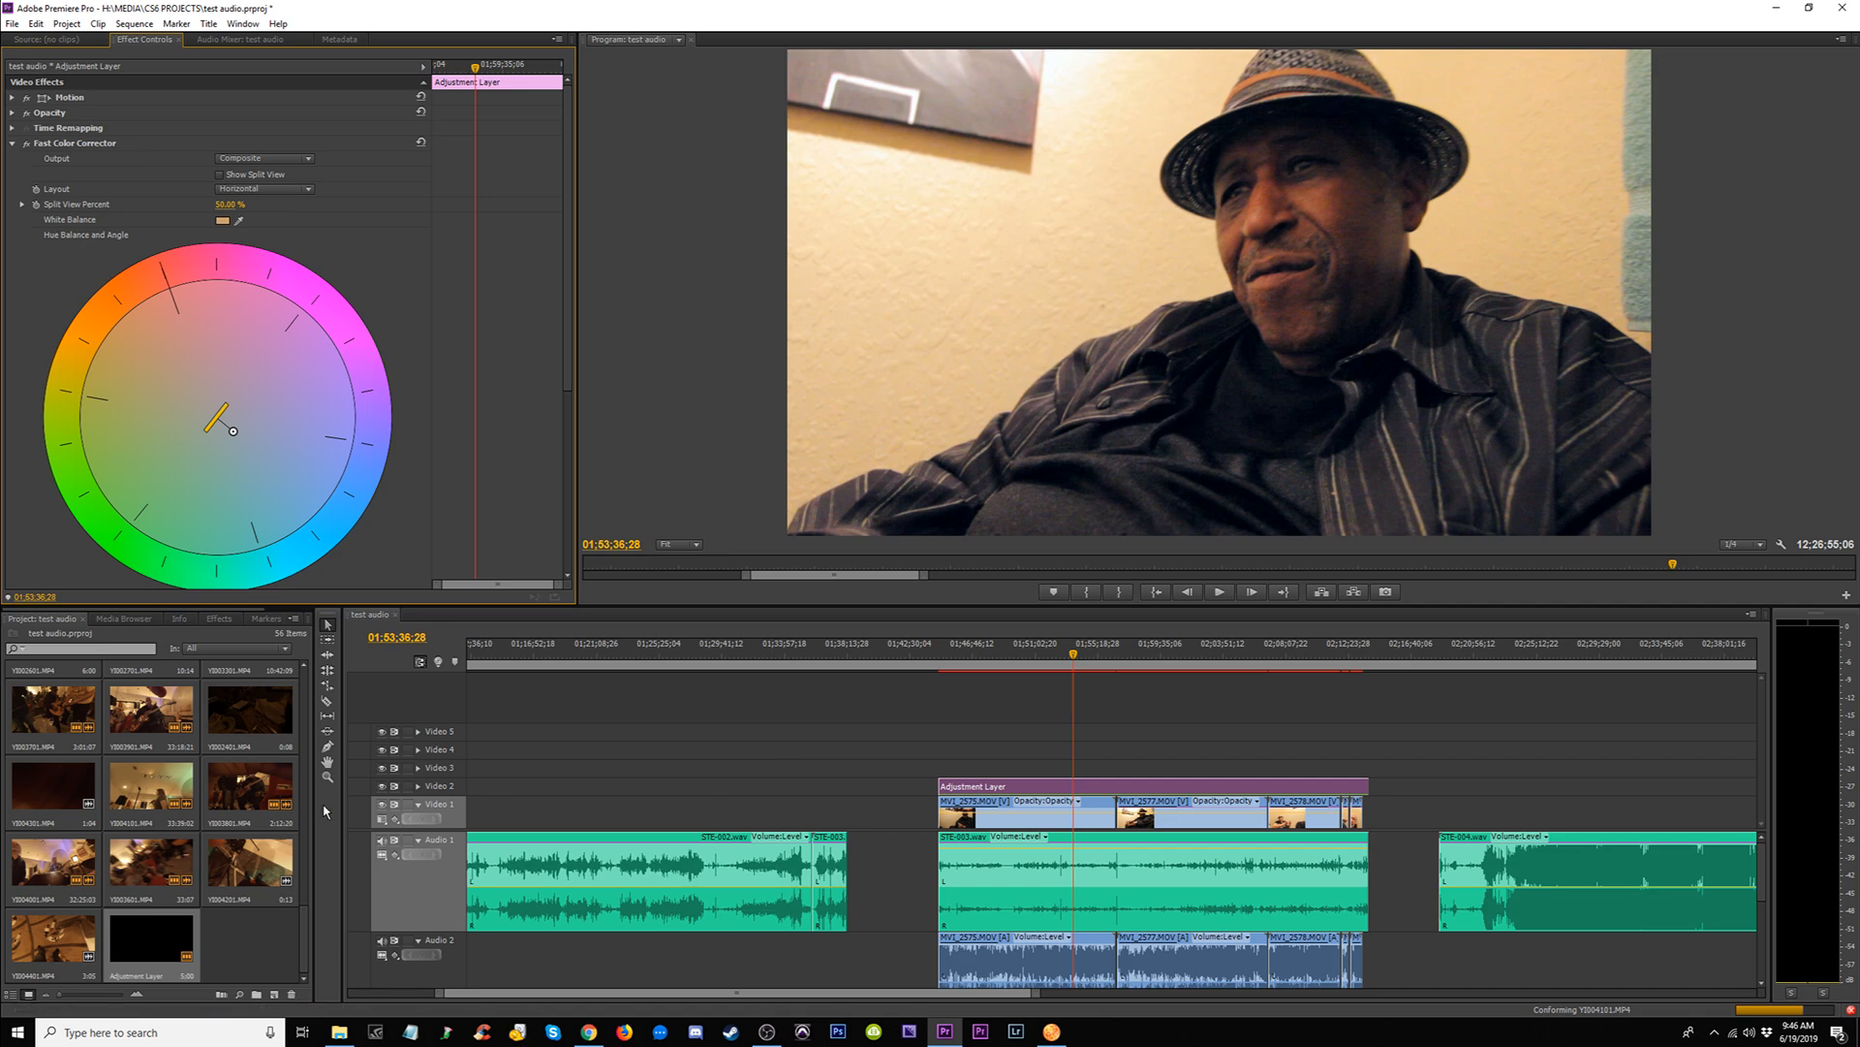
click(382, 786)
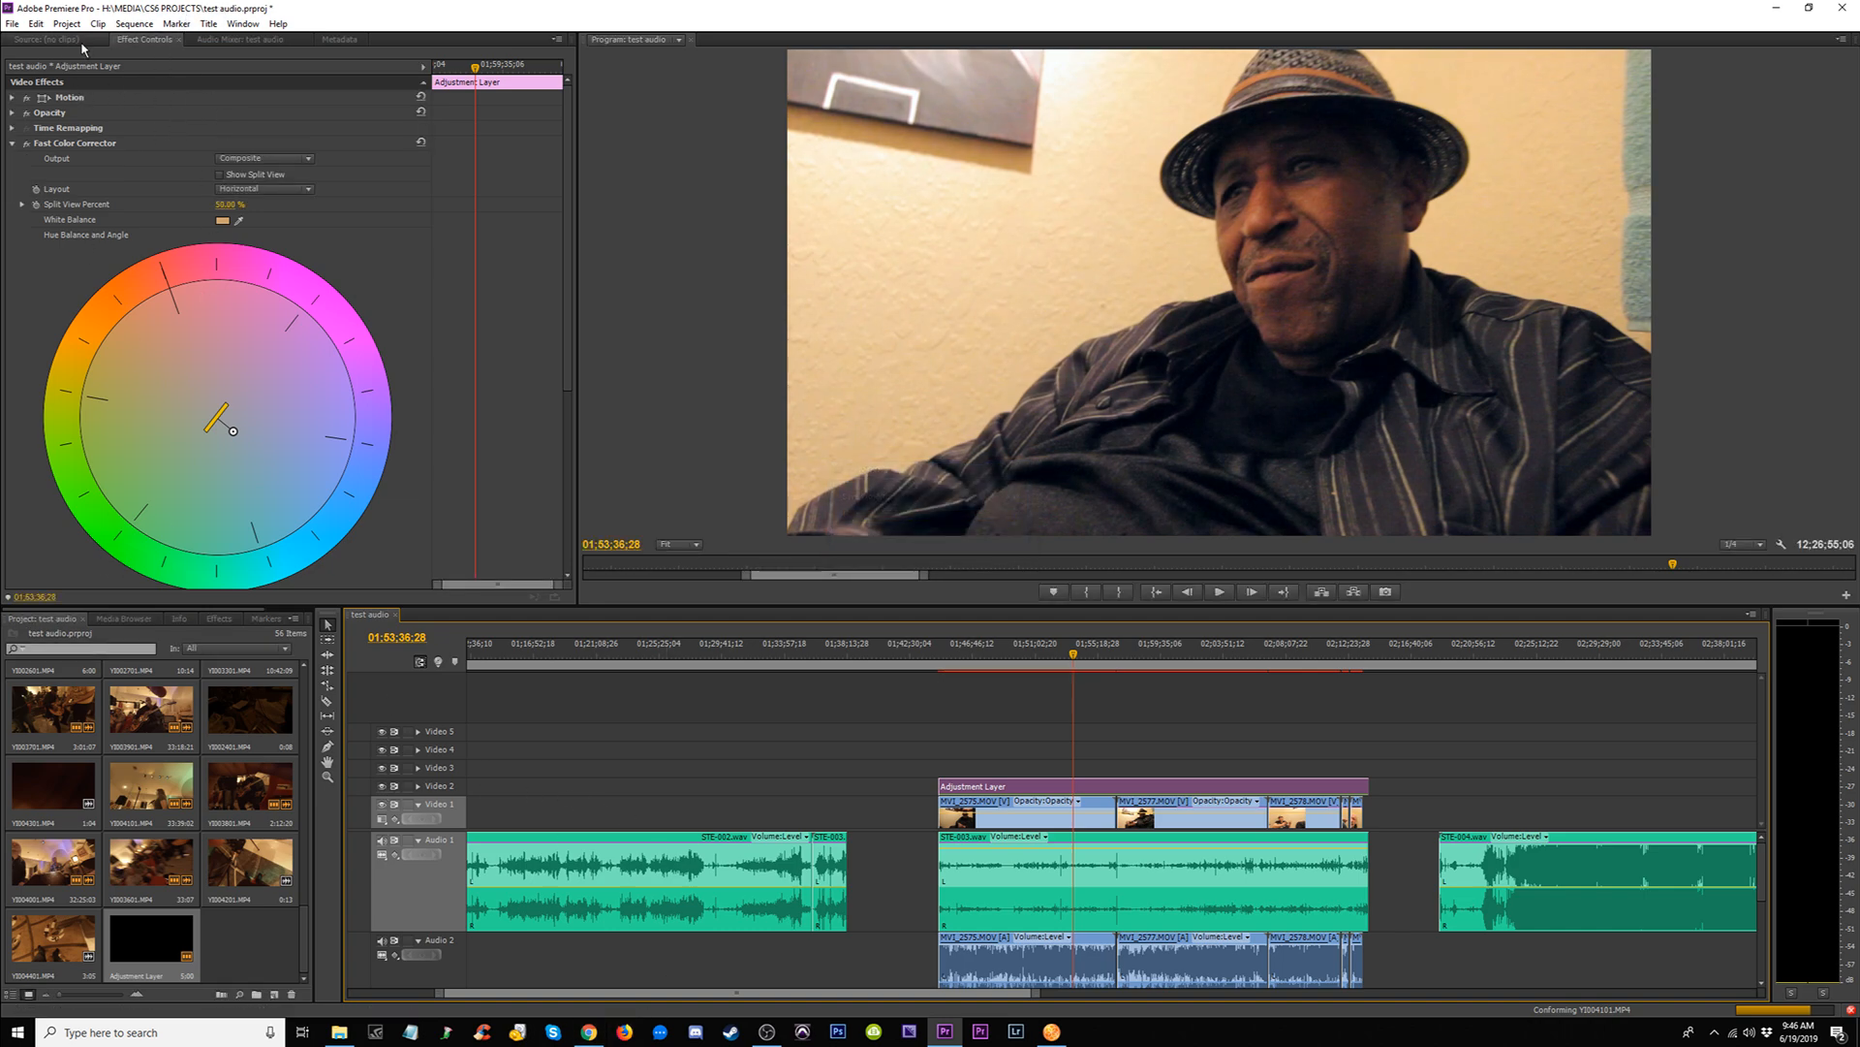
Step: Apply the Unsharp Mask effect from Favorites to the adjustment layer
click(220, 619)
scroll(85, 853, down, 2)
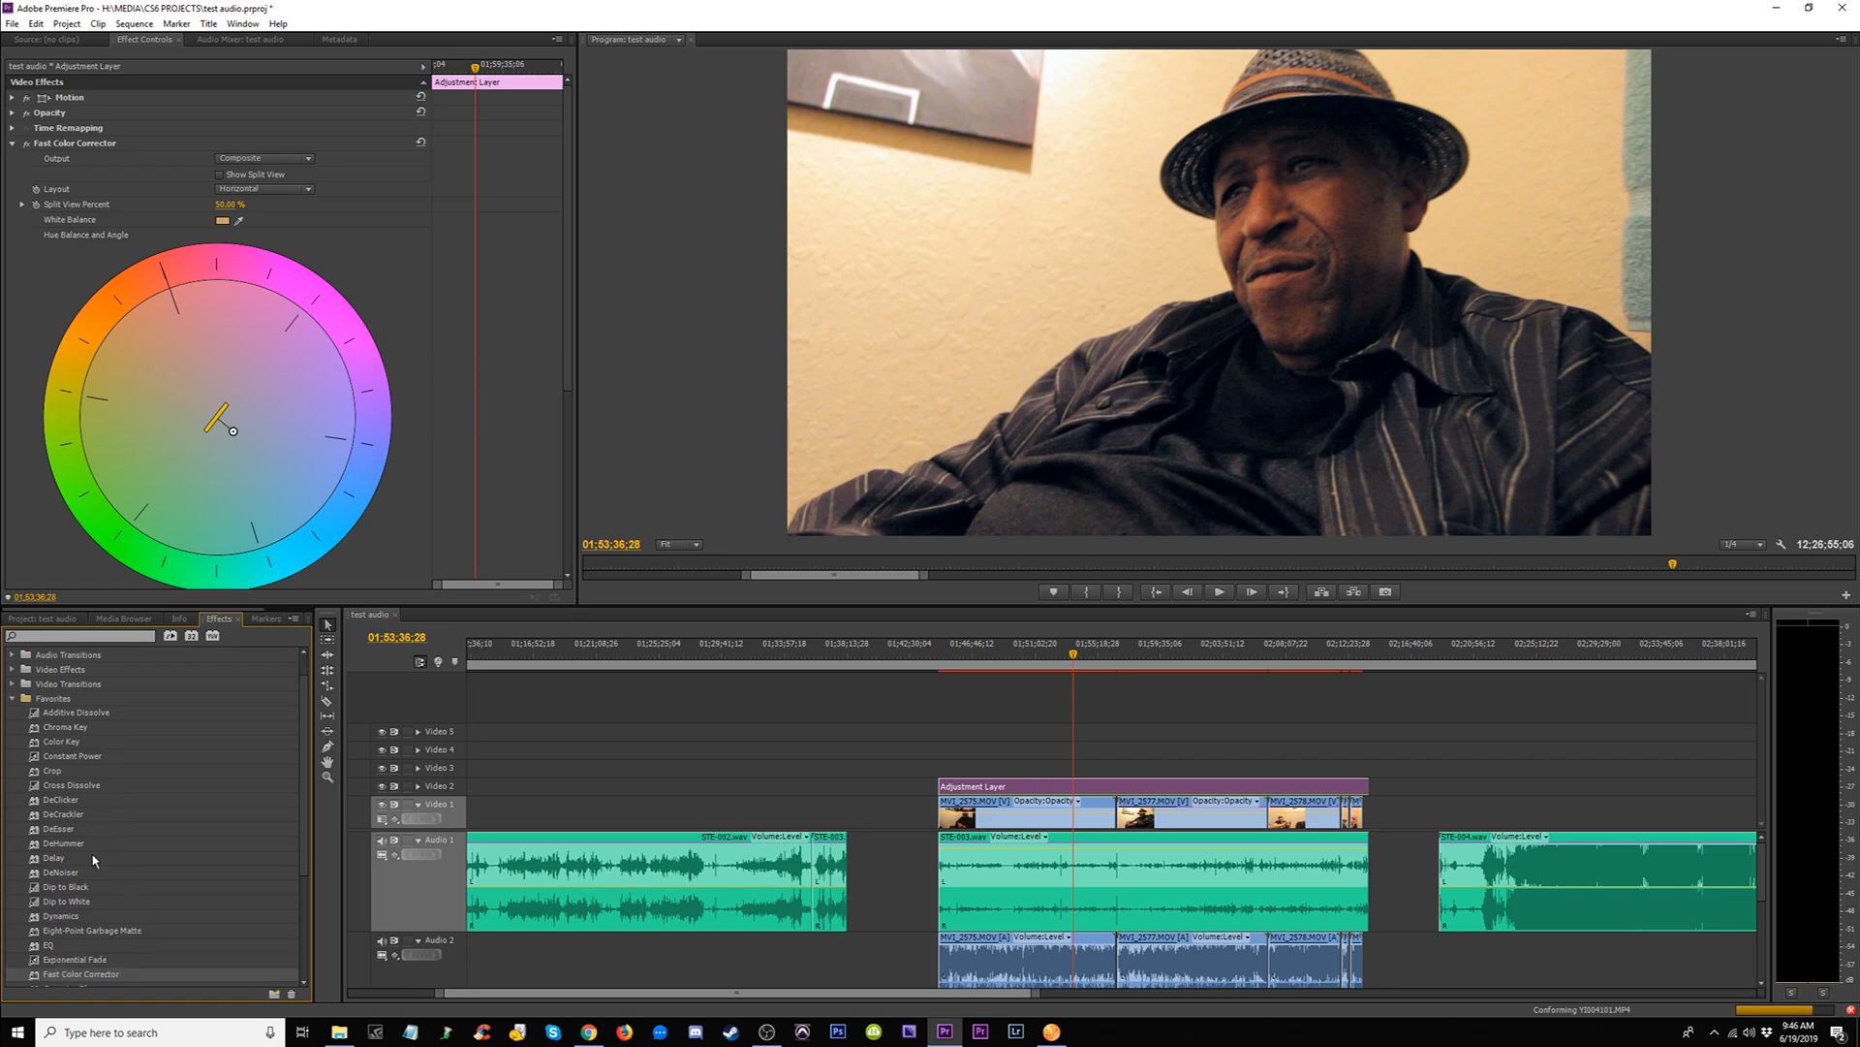
scroll(60, 935, down, 1)
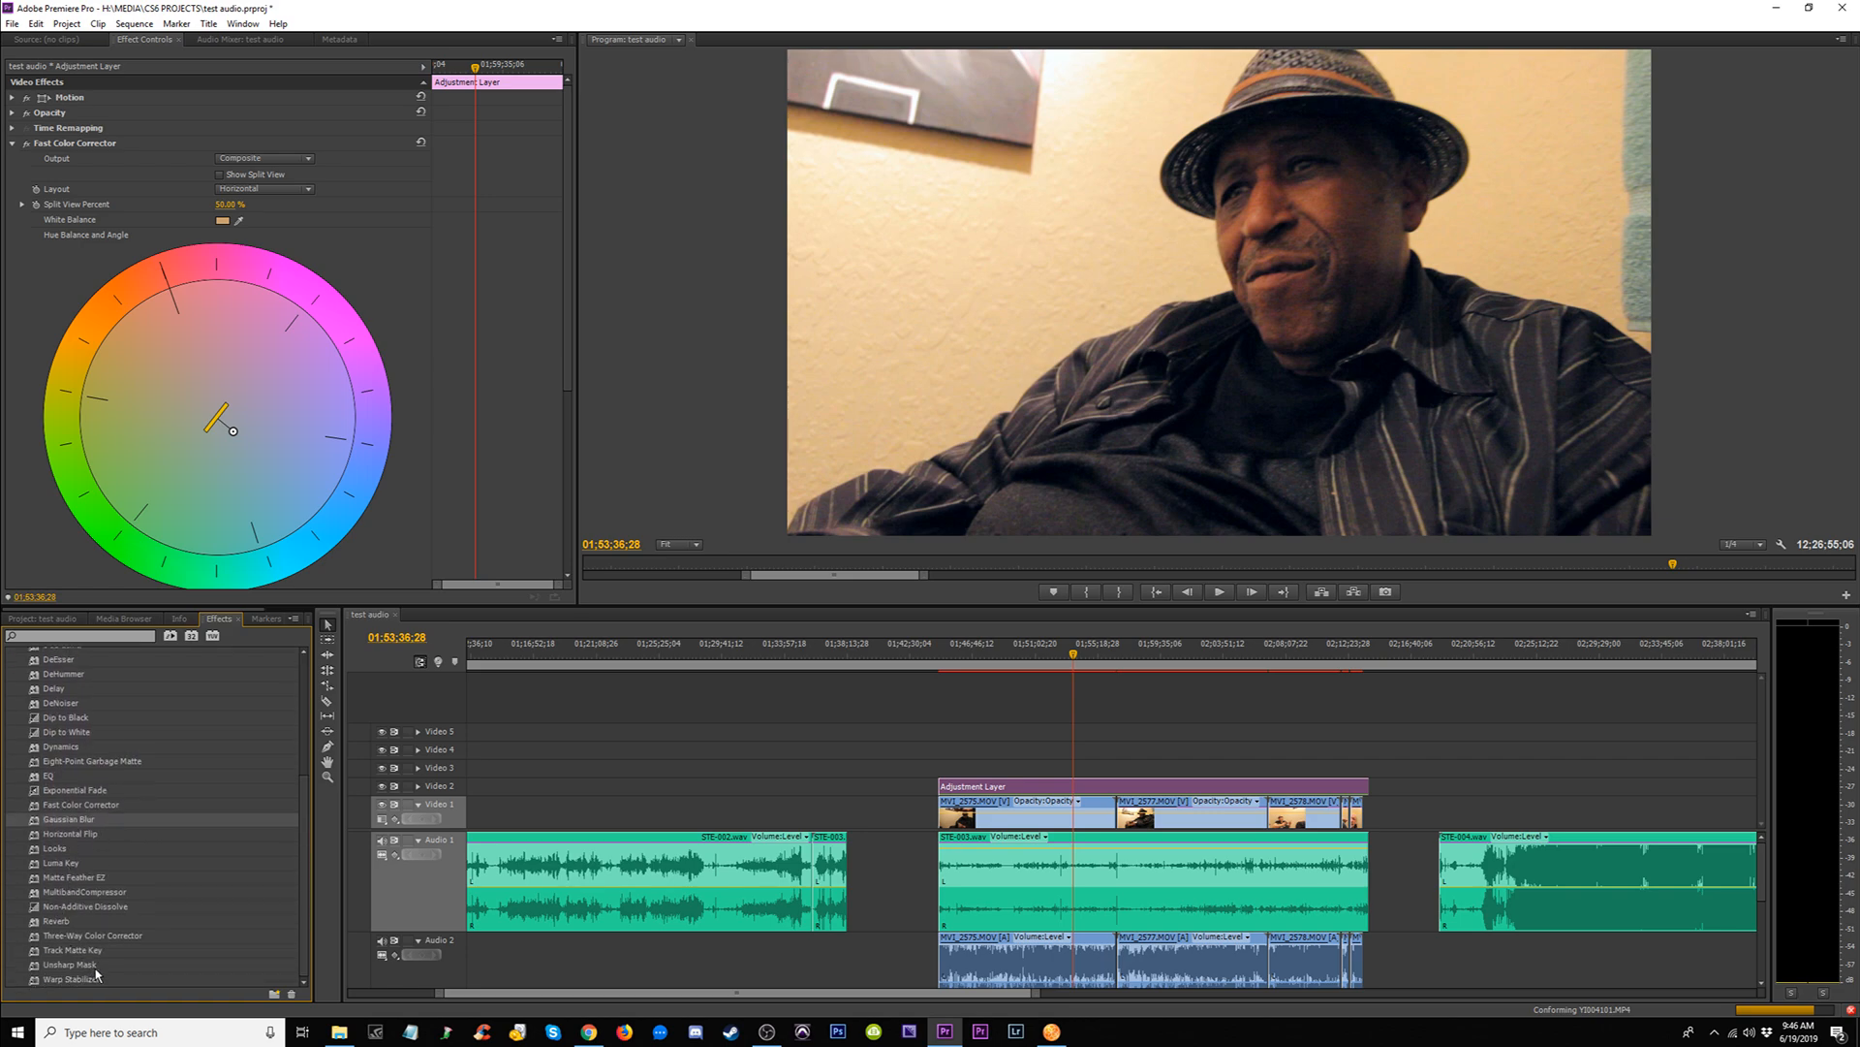
drag(83, 966, 1125, 789)
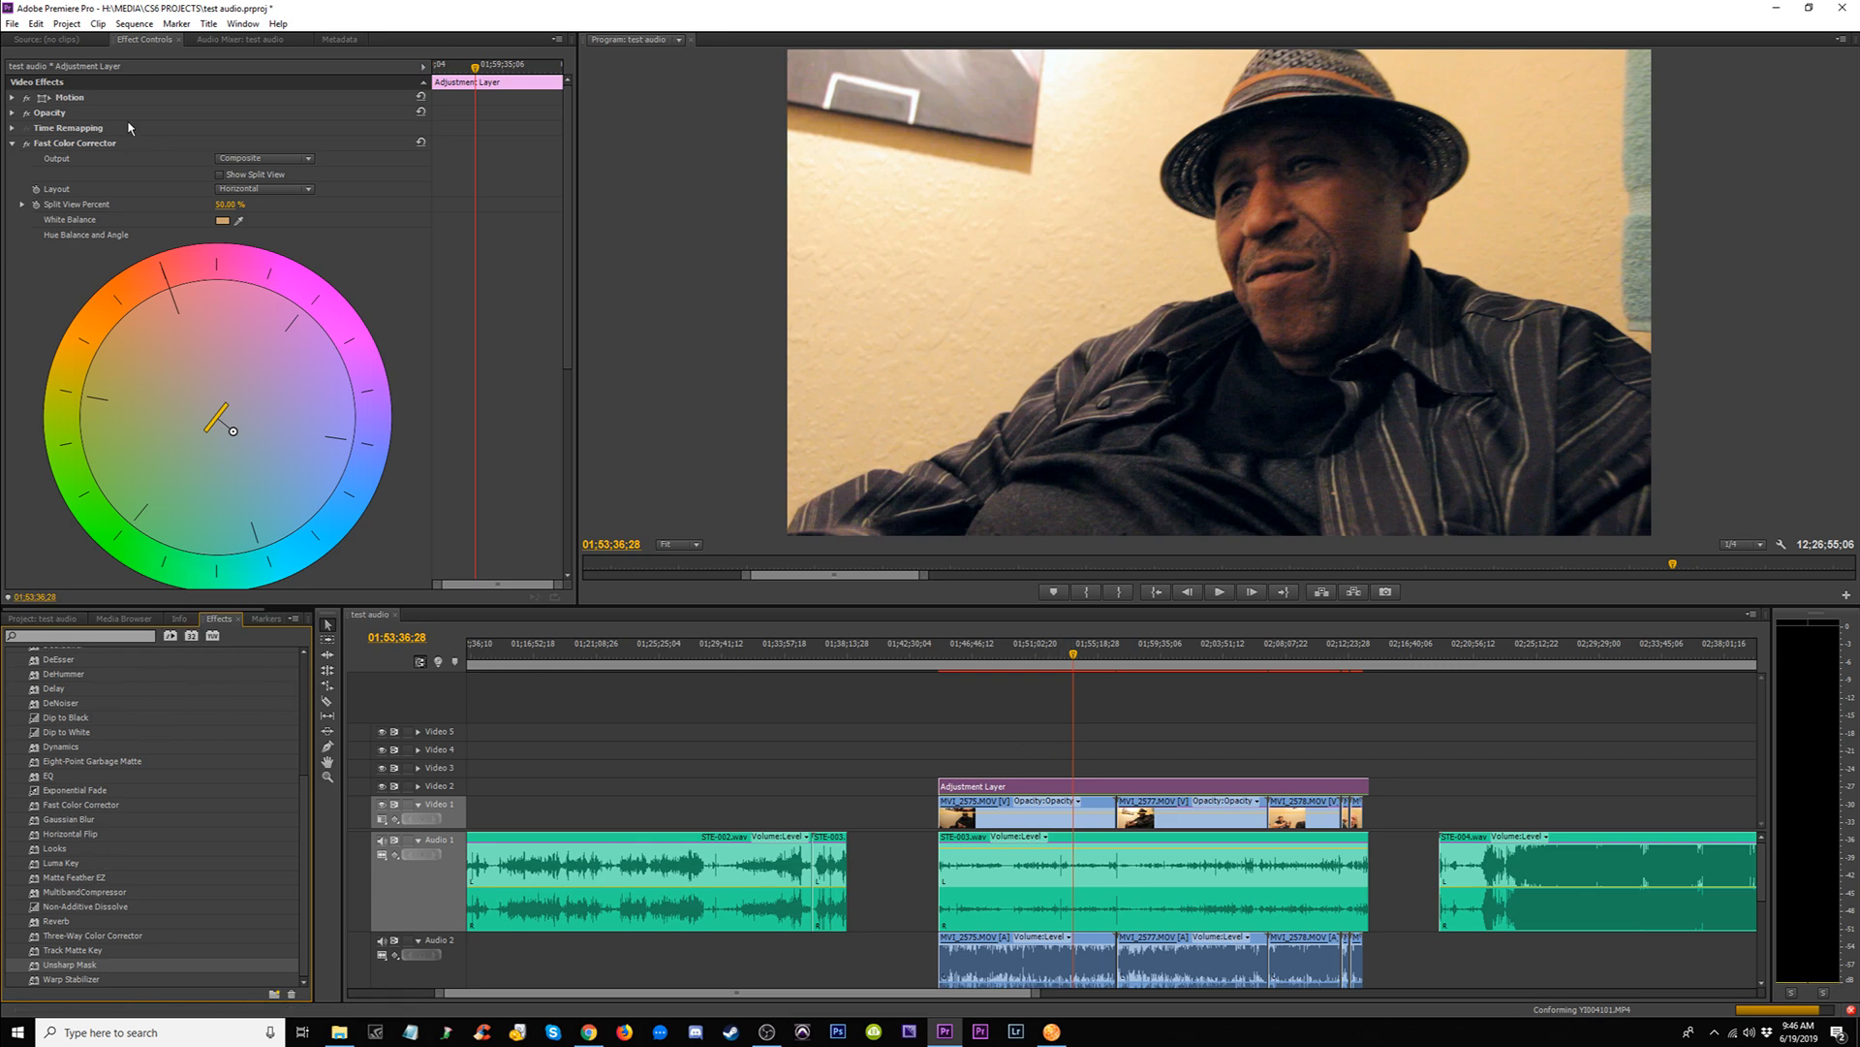
click(13, 144)
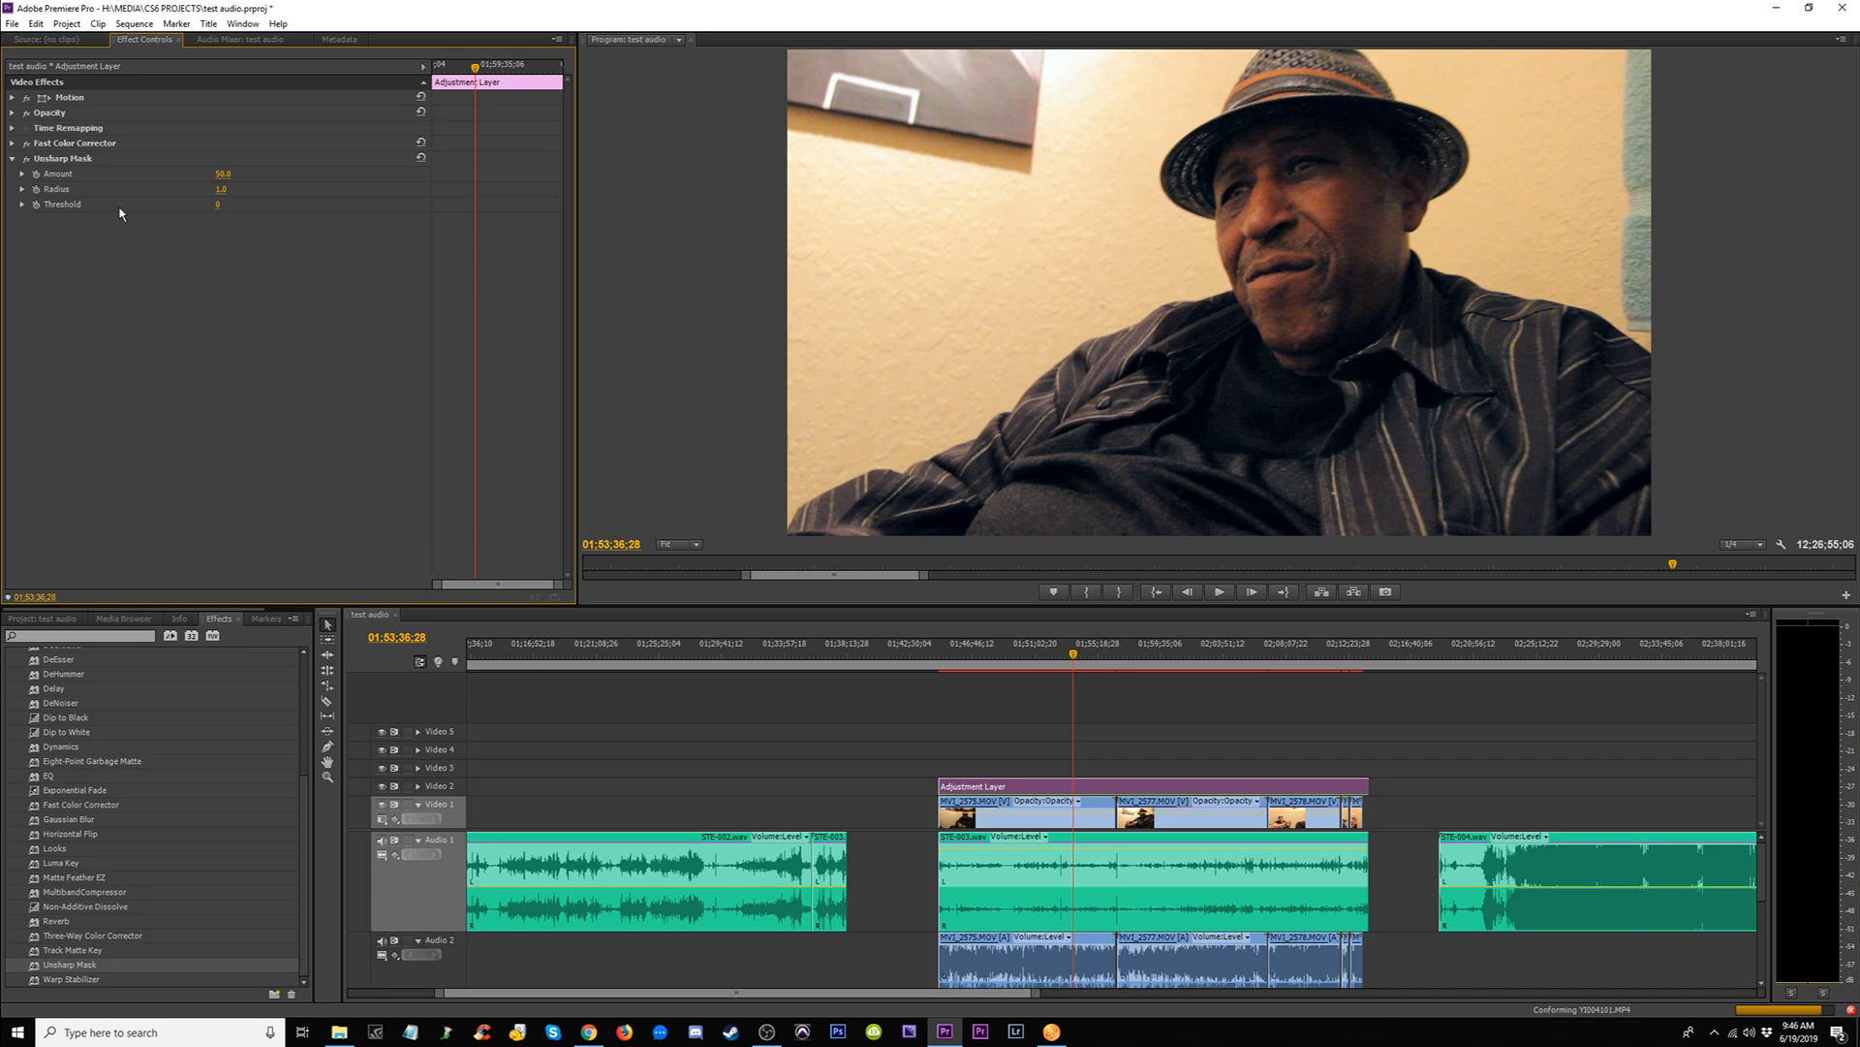
click(13, 144)
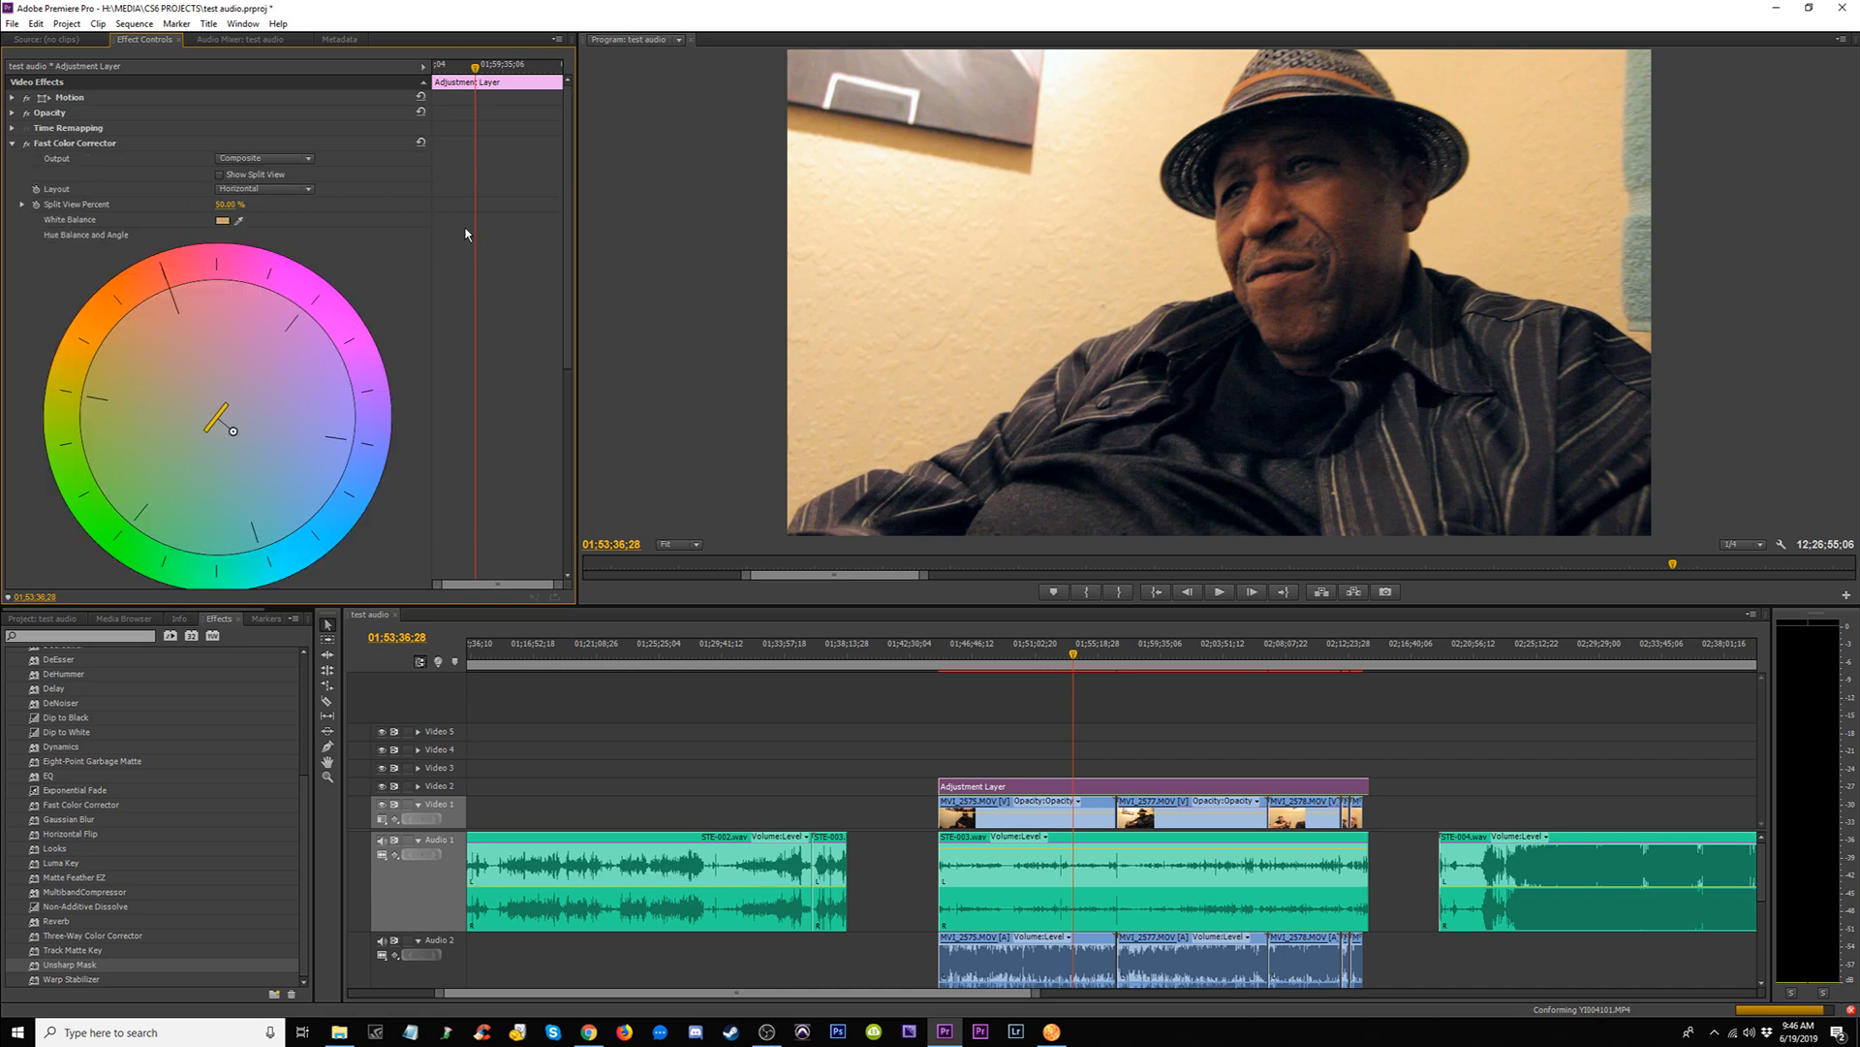
Step: Set the input gray level of the adjustment layer's Fast Color Corrector to 1.2
drag(572, 230, 553, 427)
click(262, 384)
text(1.2)
key(Return)
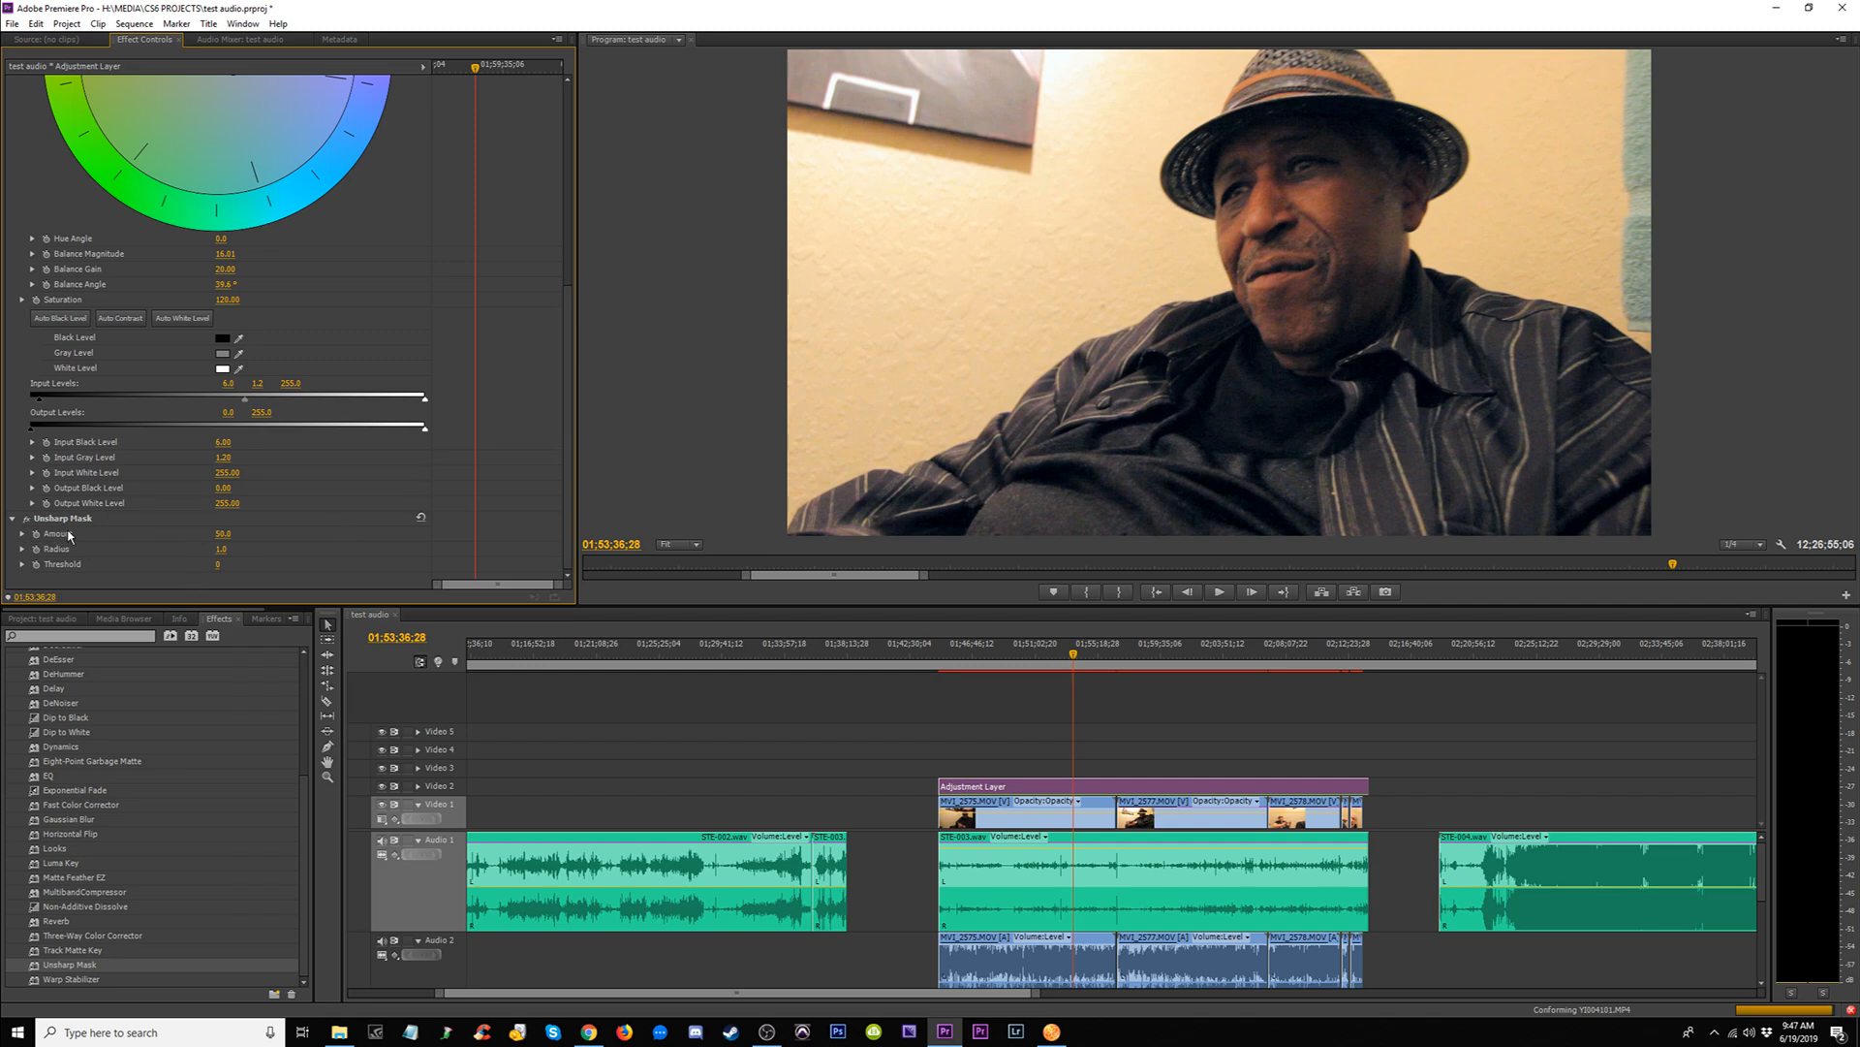
Step: Set the Unsharp Mask radius to 2.0 and duplicate the effect on the adjustment layer
click(222, 549)
key(Return)
click(71, 521)
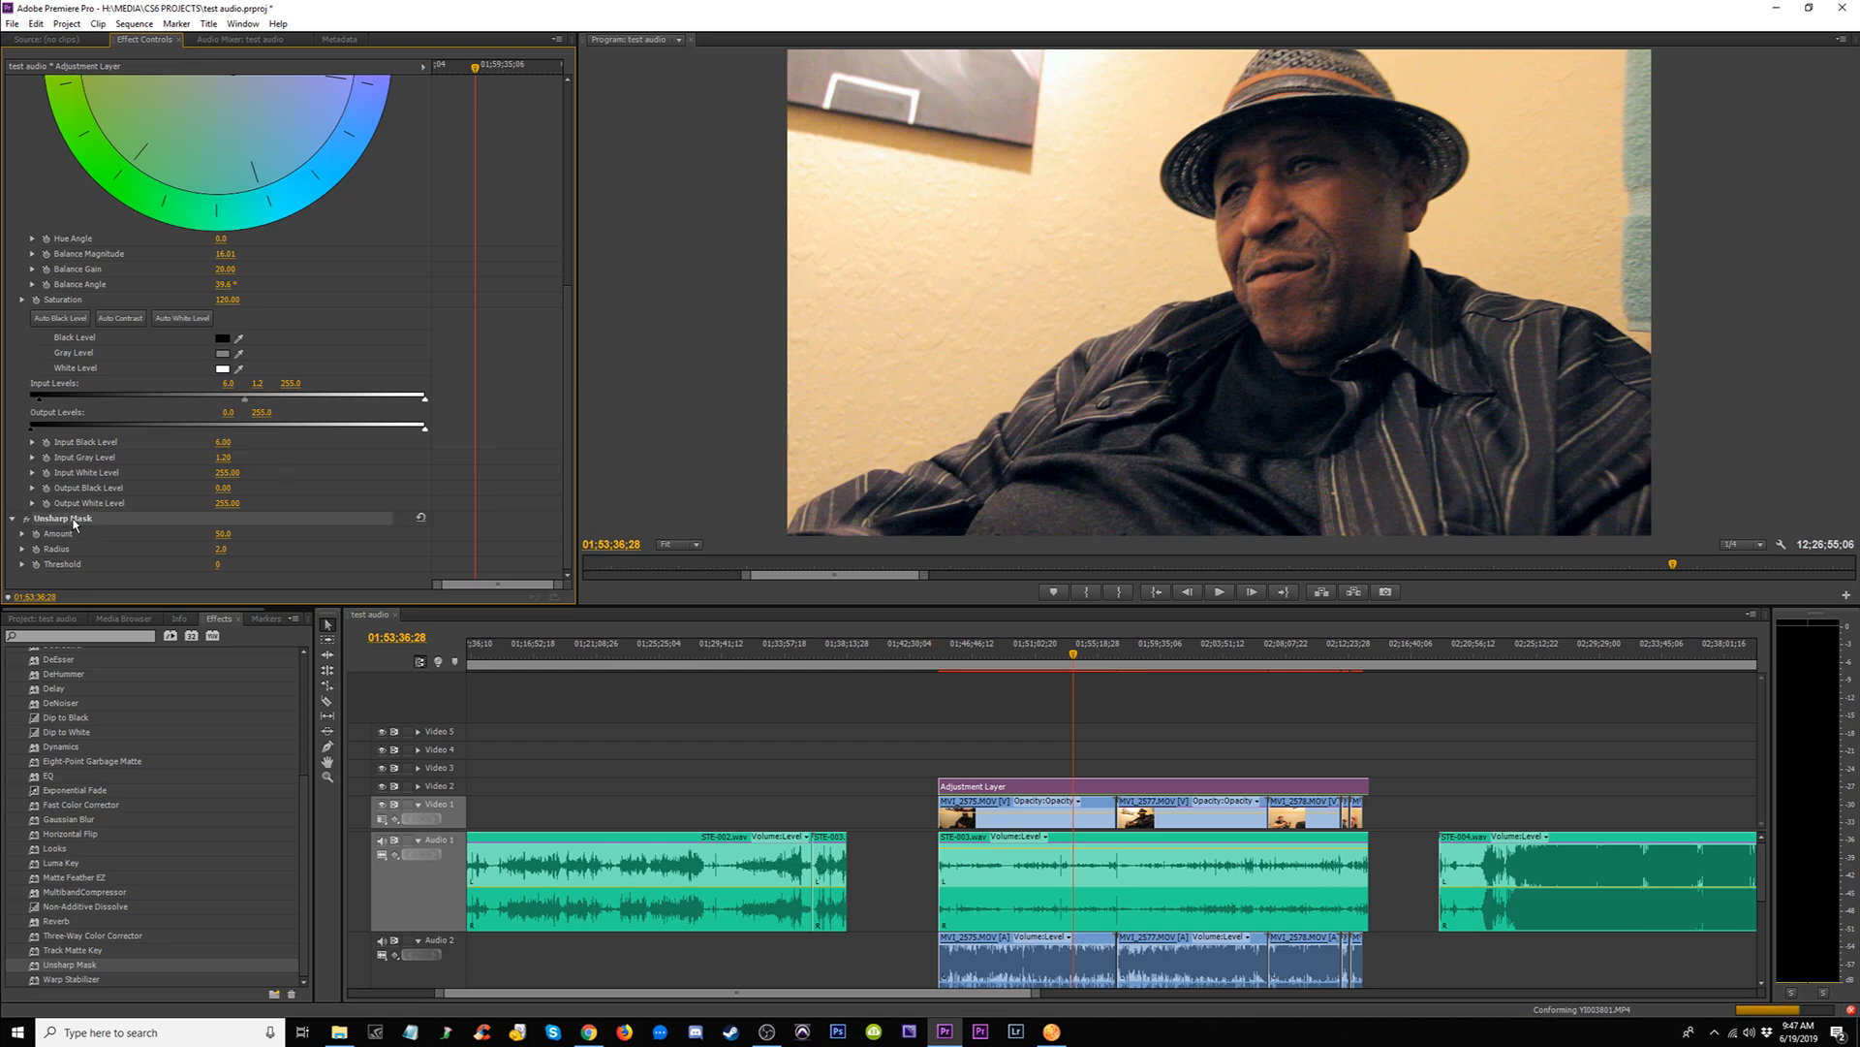
key(ctrl+v)
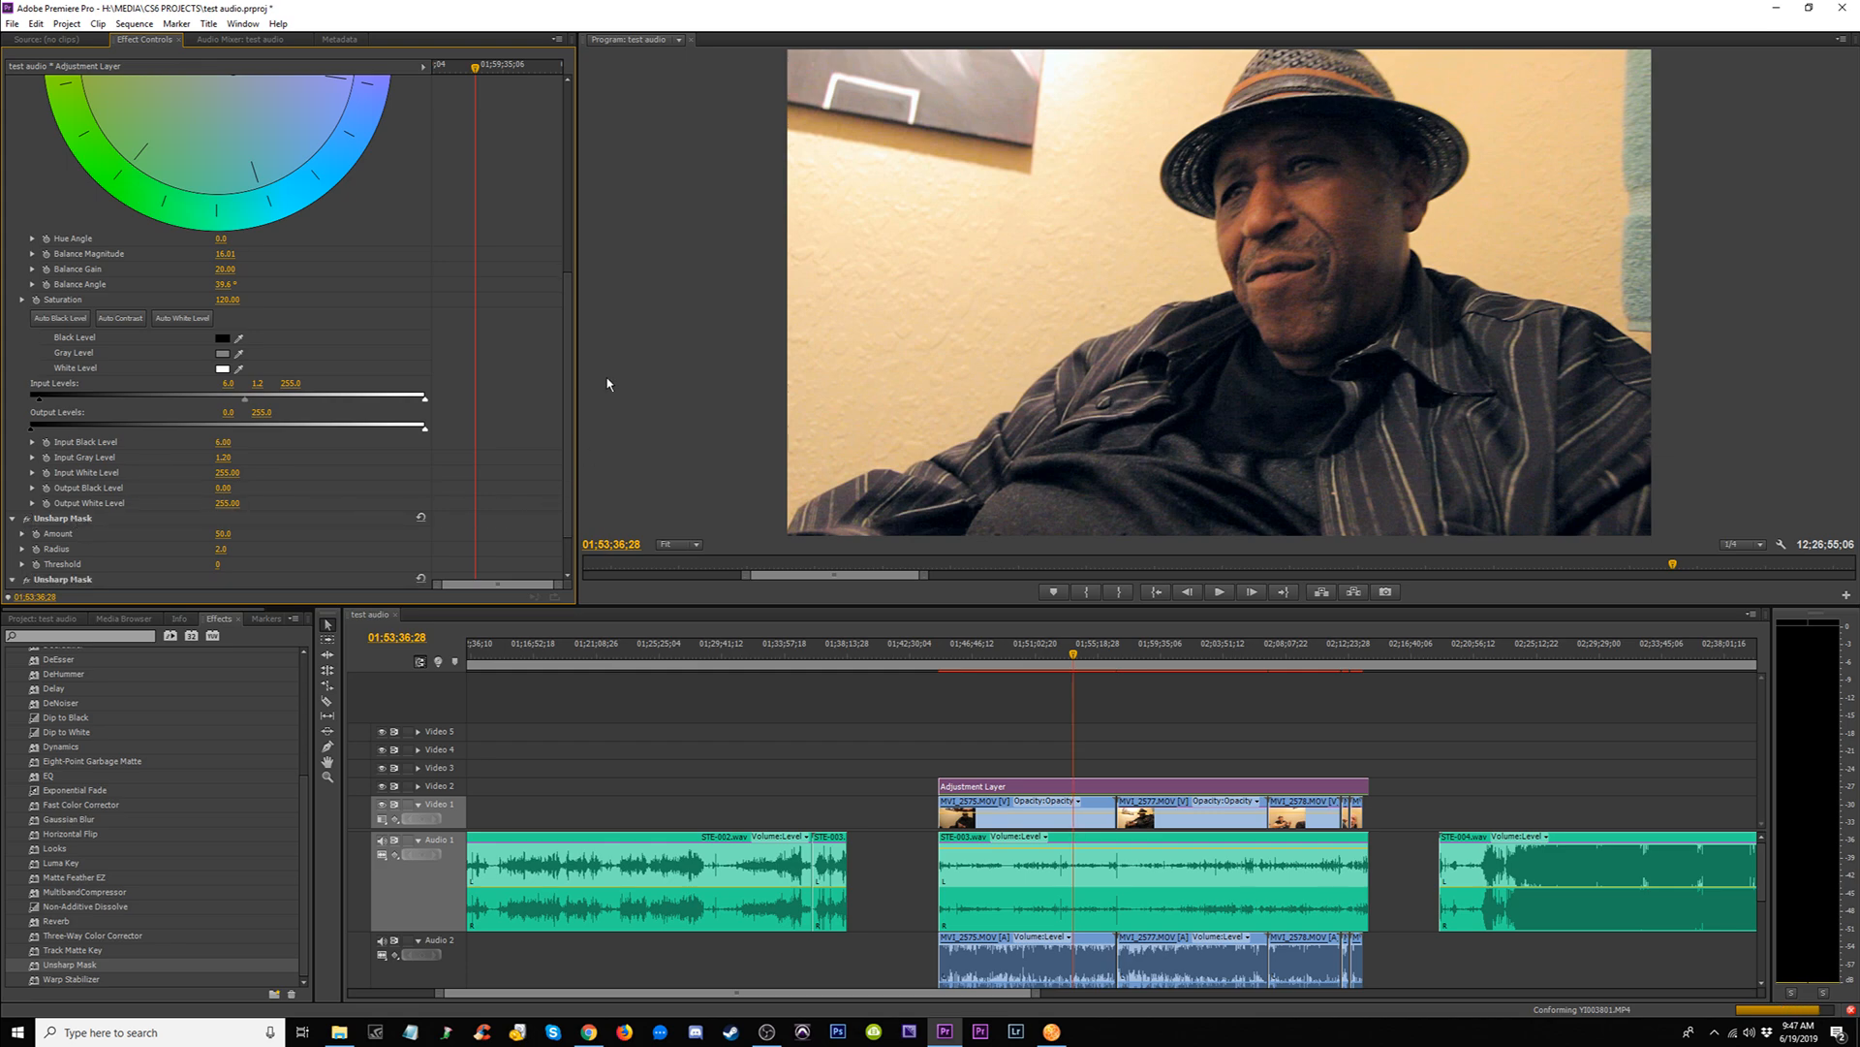
Step: Set the second Unsharp Mask to a radius of 6 and an amount of 25
drag(573, 343, 569, 414)
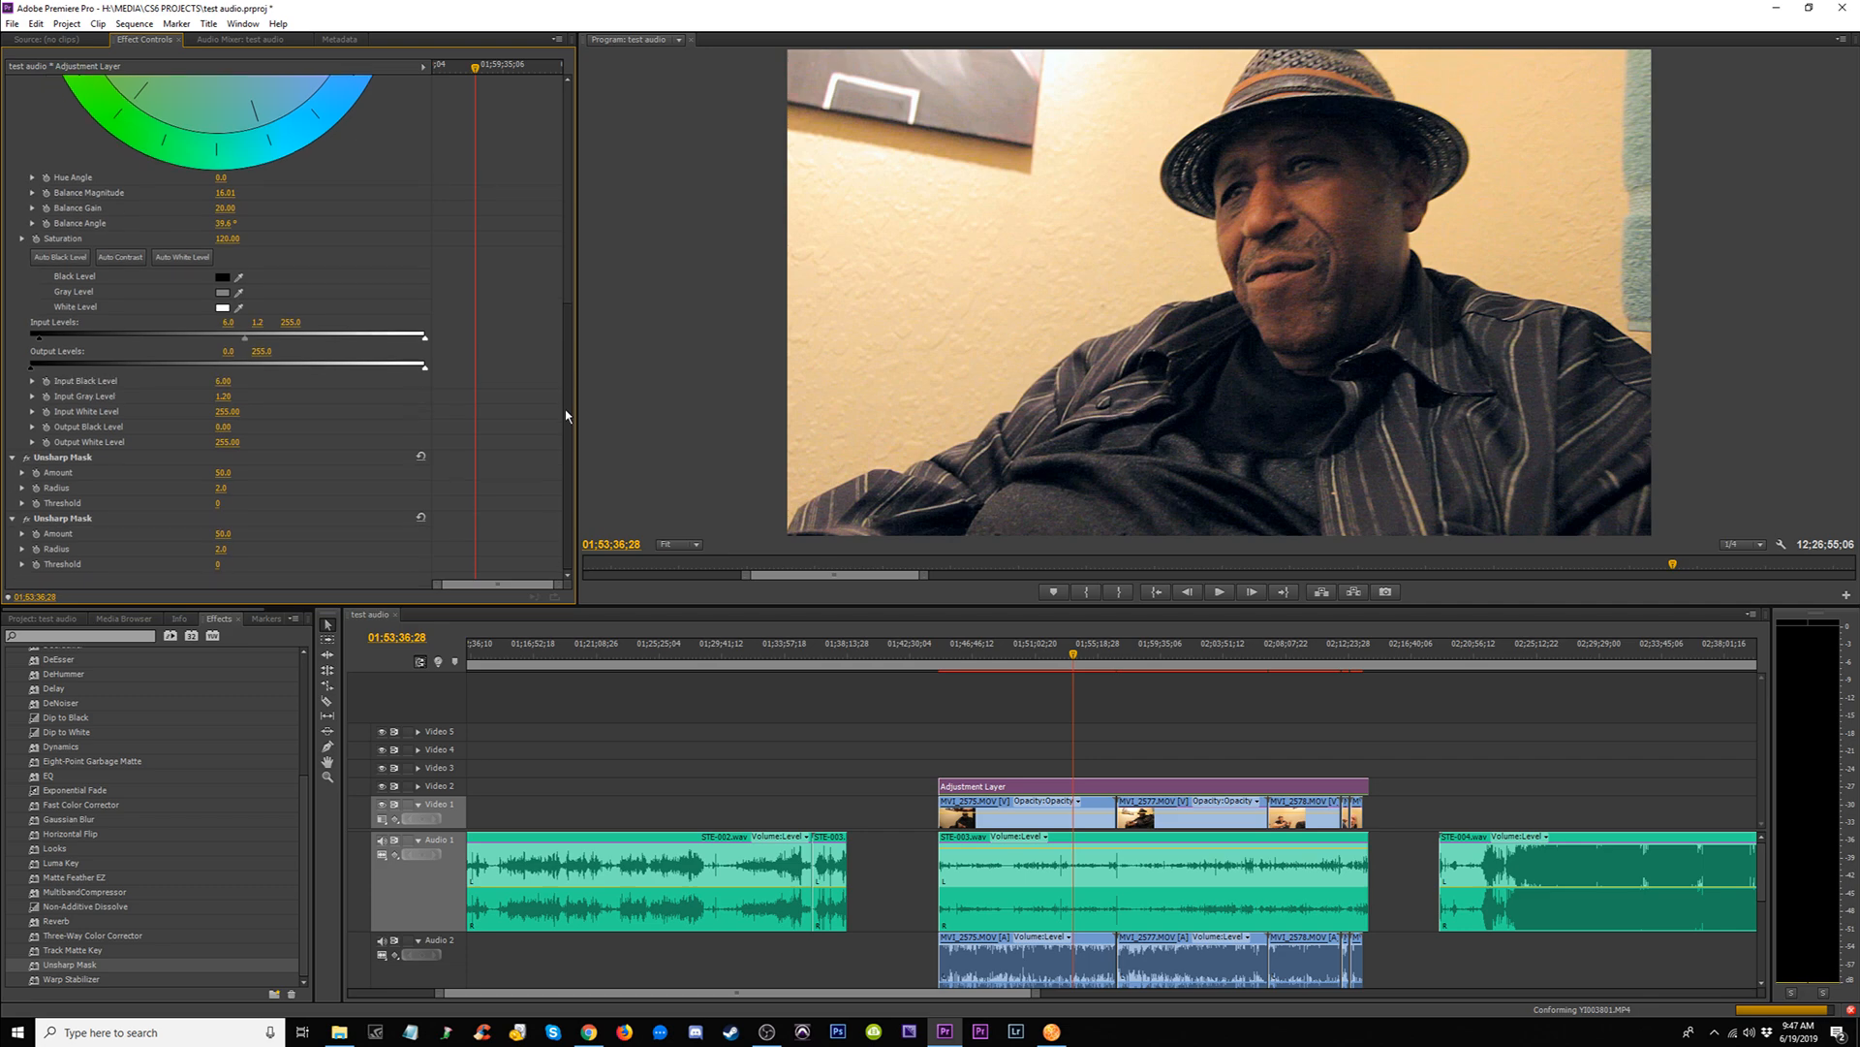
click(221, 548)
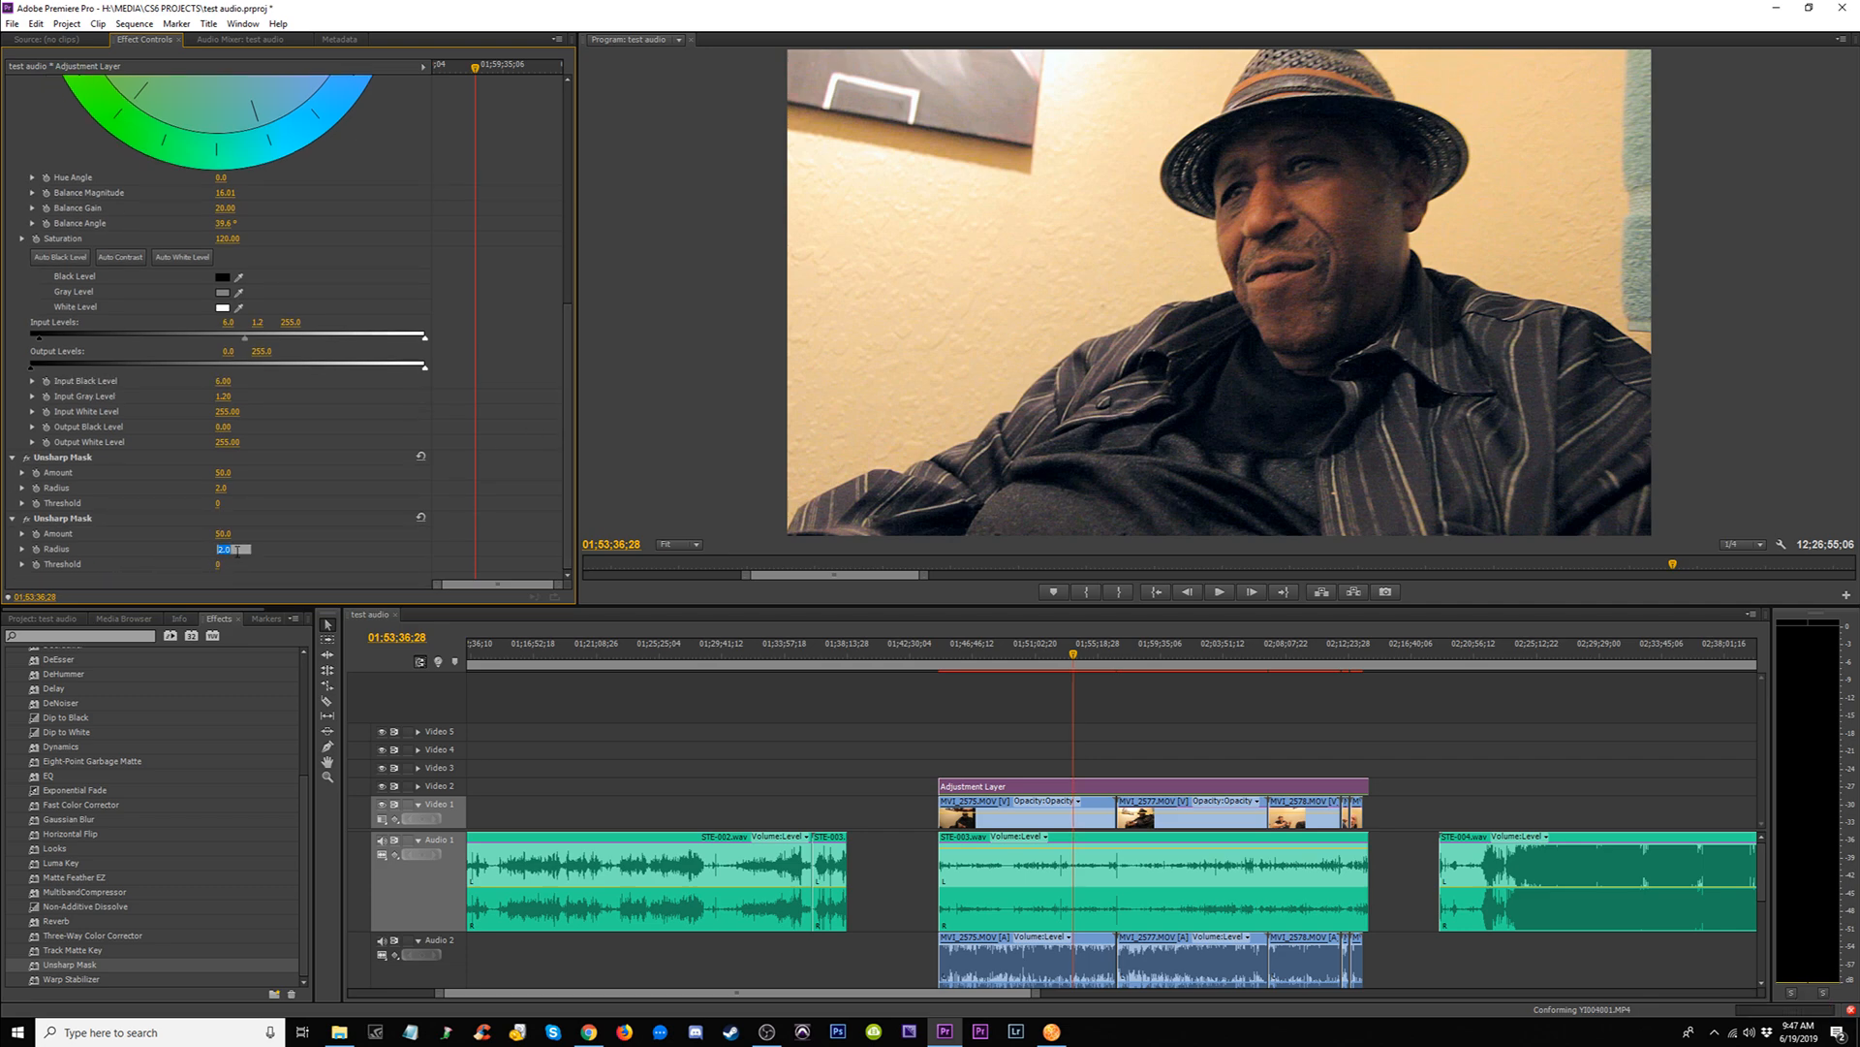
text(6)
key(Return)
click(223, 533)
text(25)
key(Return)
Step: Compare the frame with the Video 2 adjustment layer off and on, enlarging the program monitor for a closer look
click(381, 786)
click(382, 786)
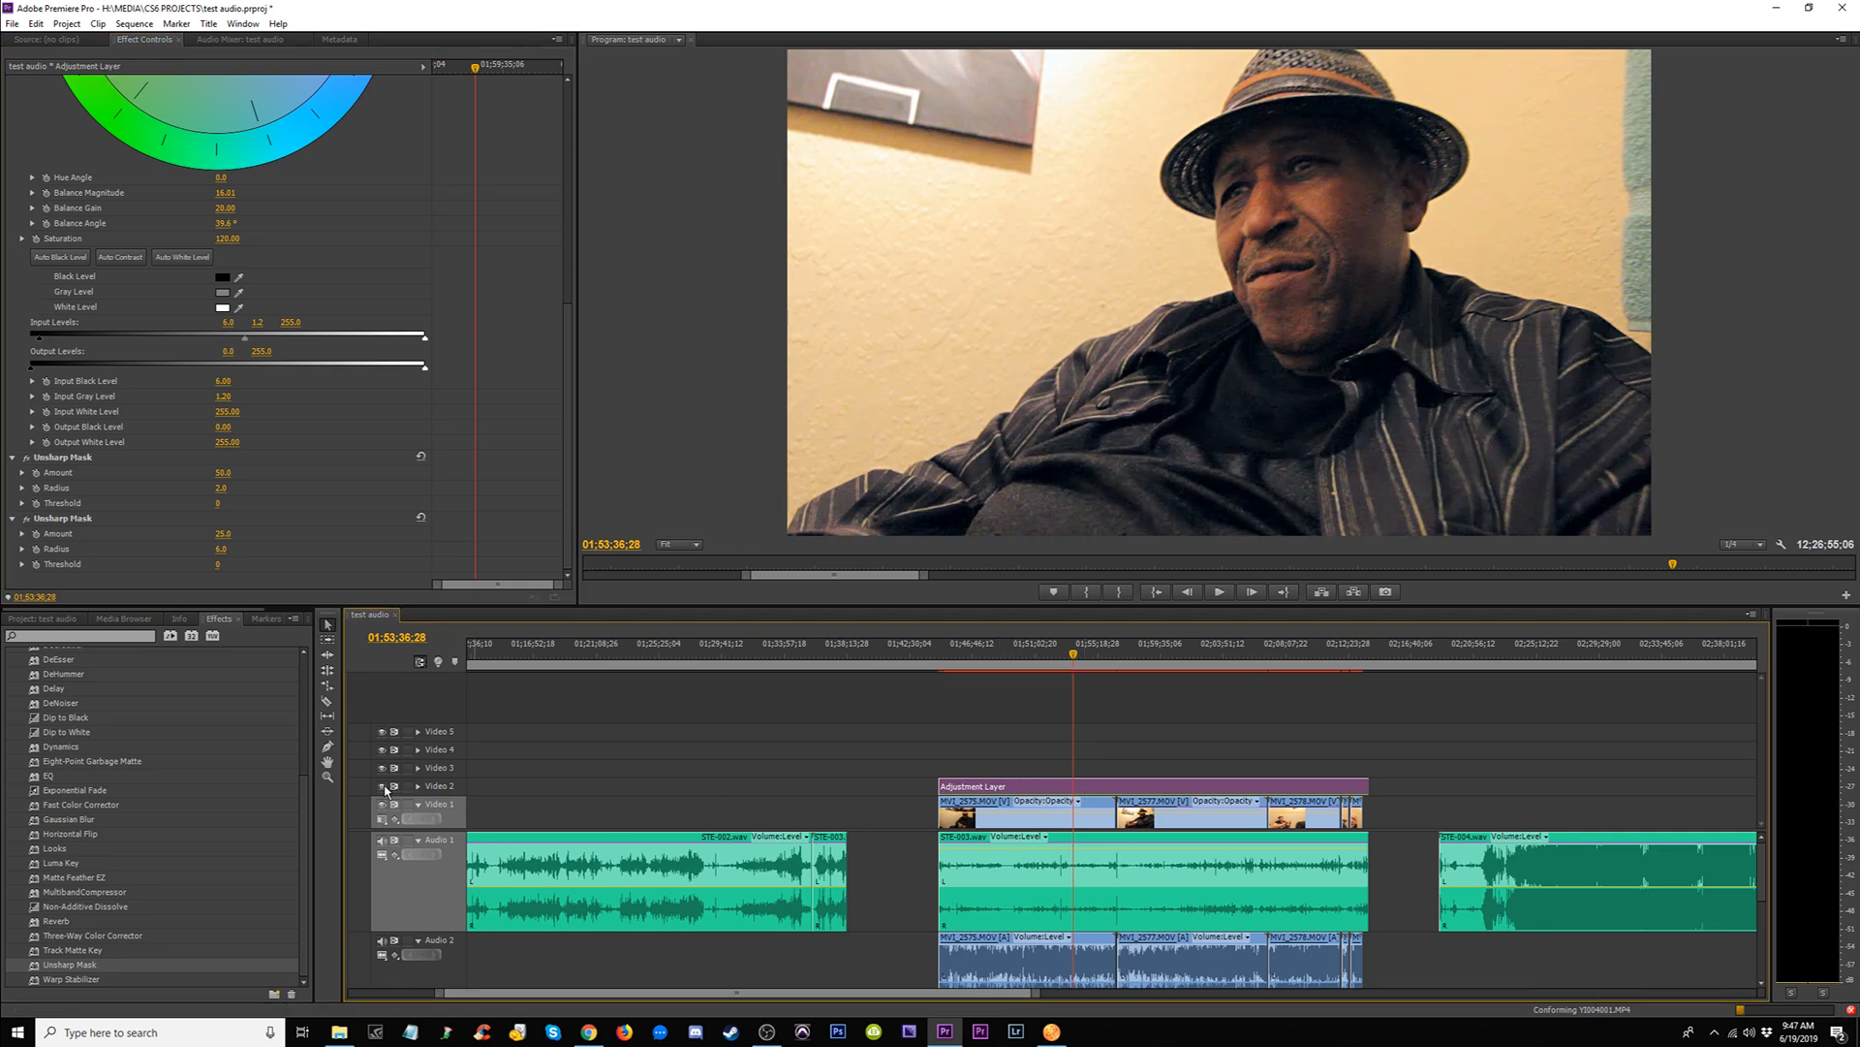
click(382, 786)
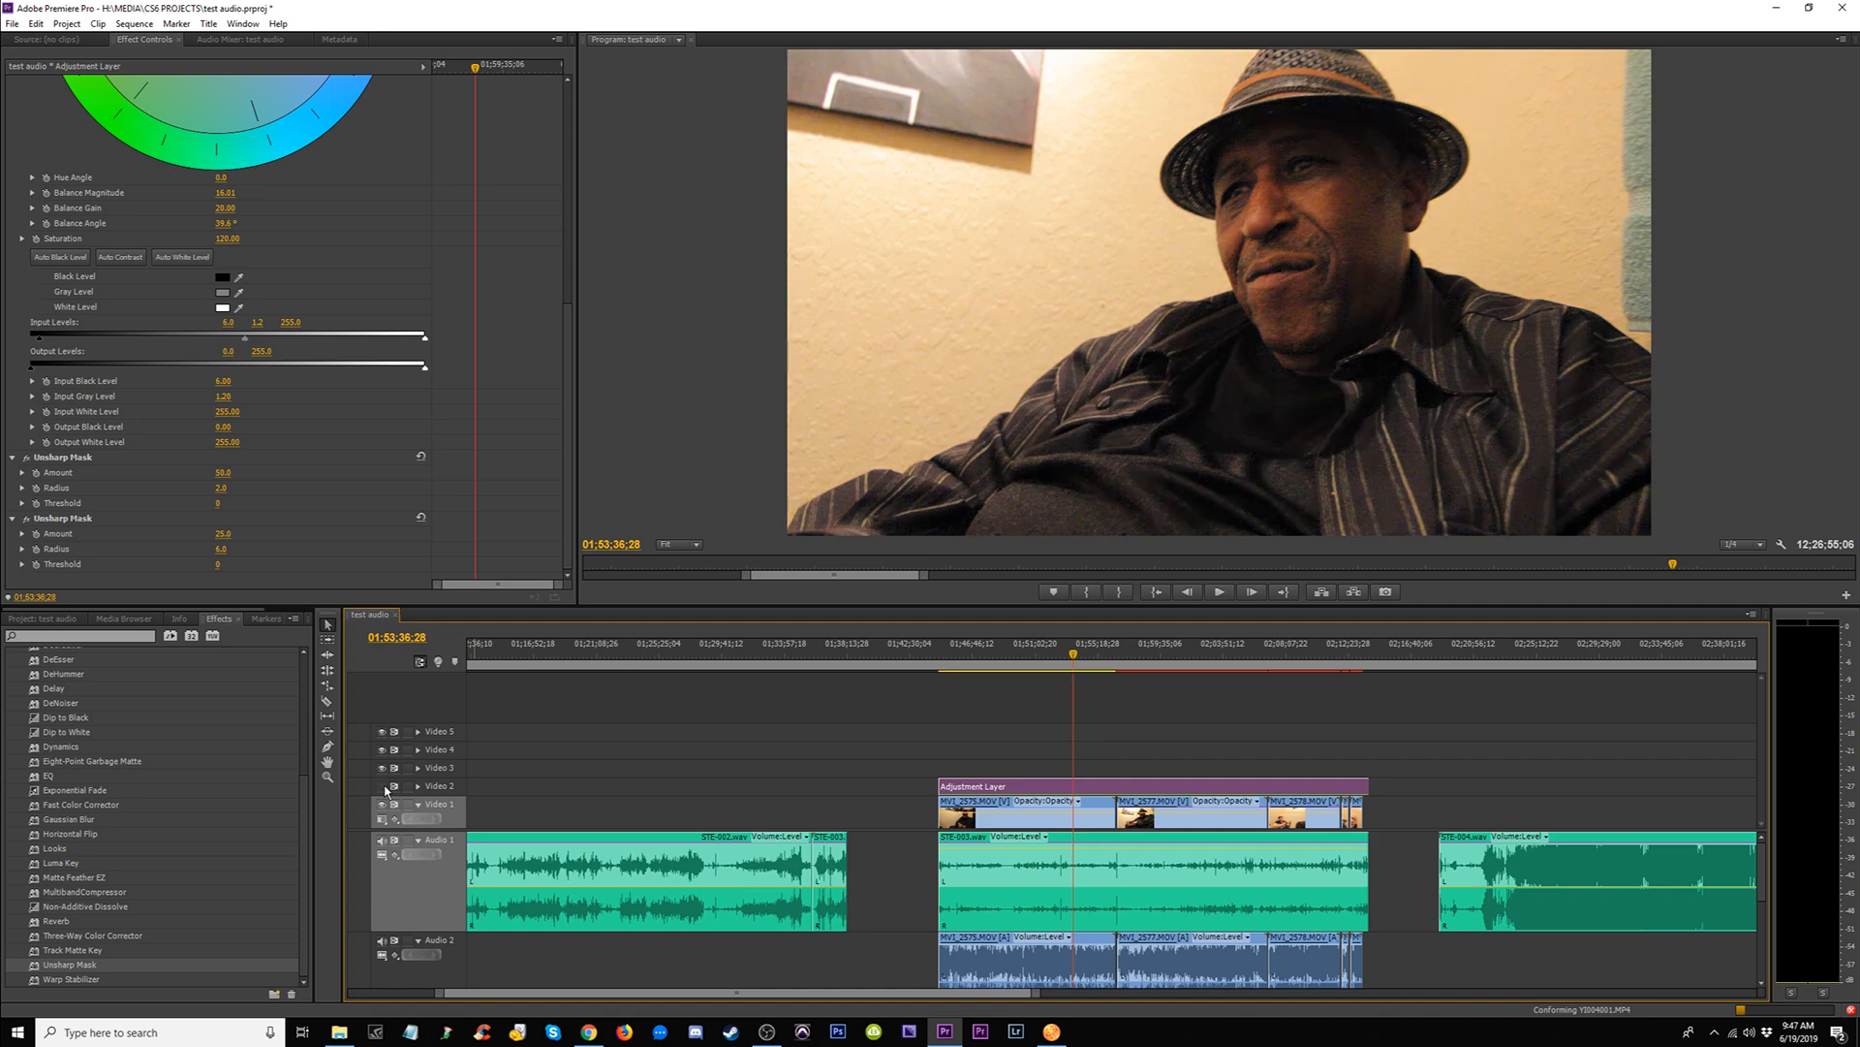
click(381, 786)
drag(579, 607, 489, 670)
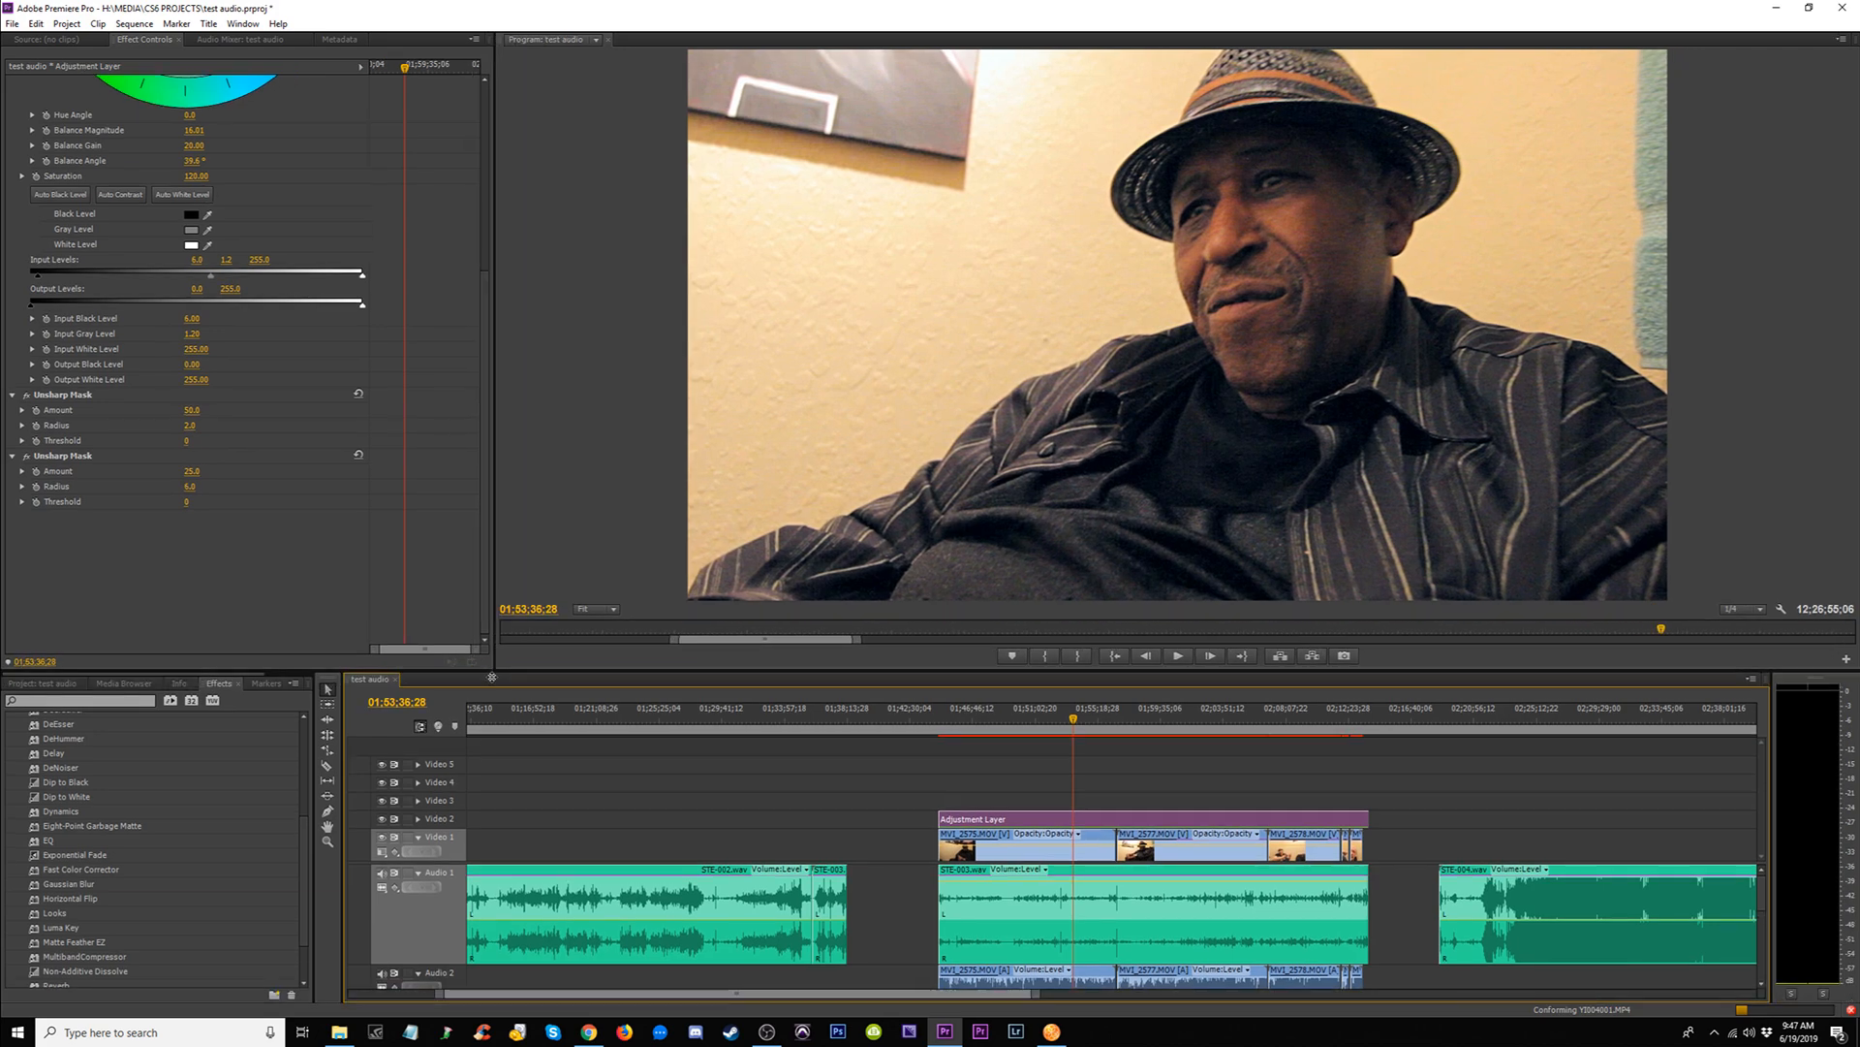
click(383, 820)
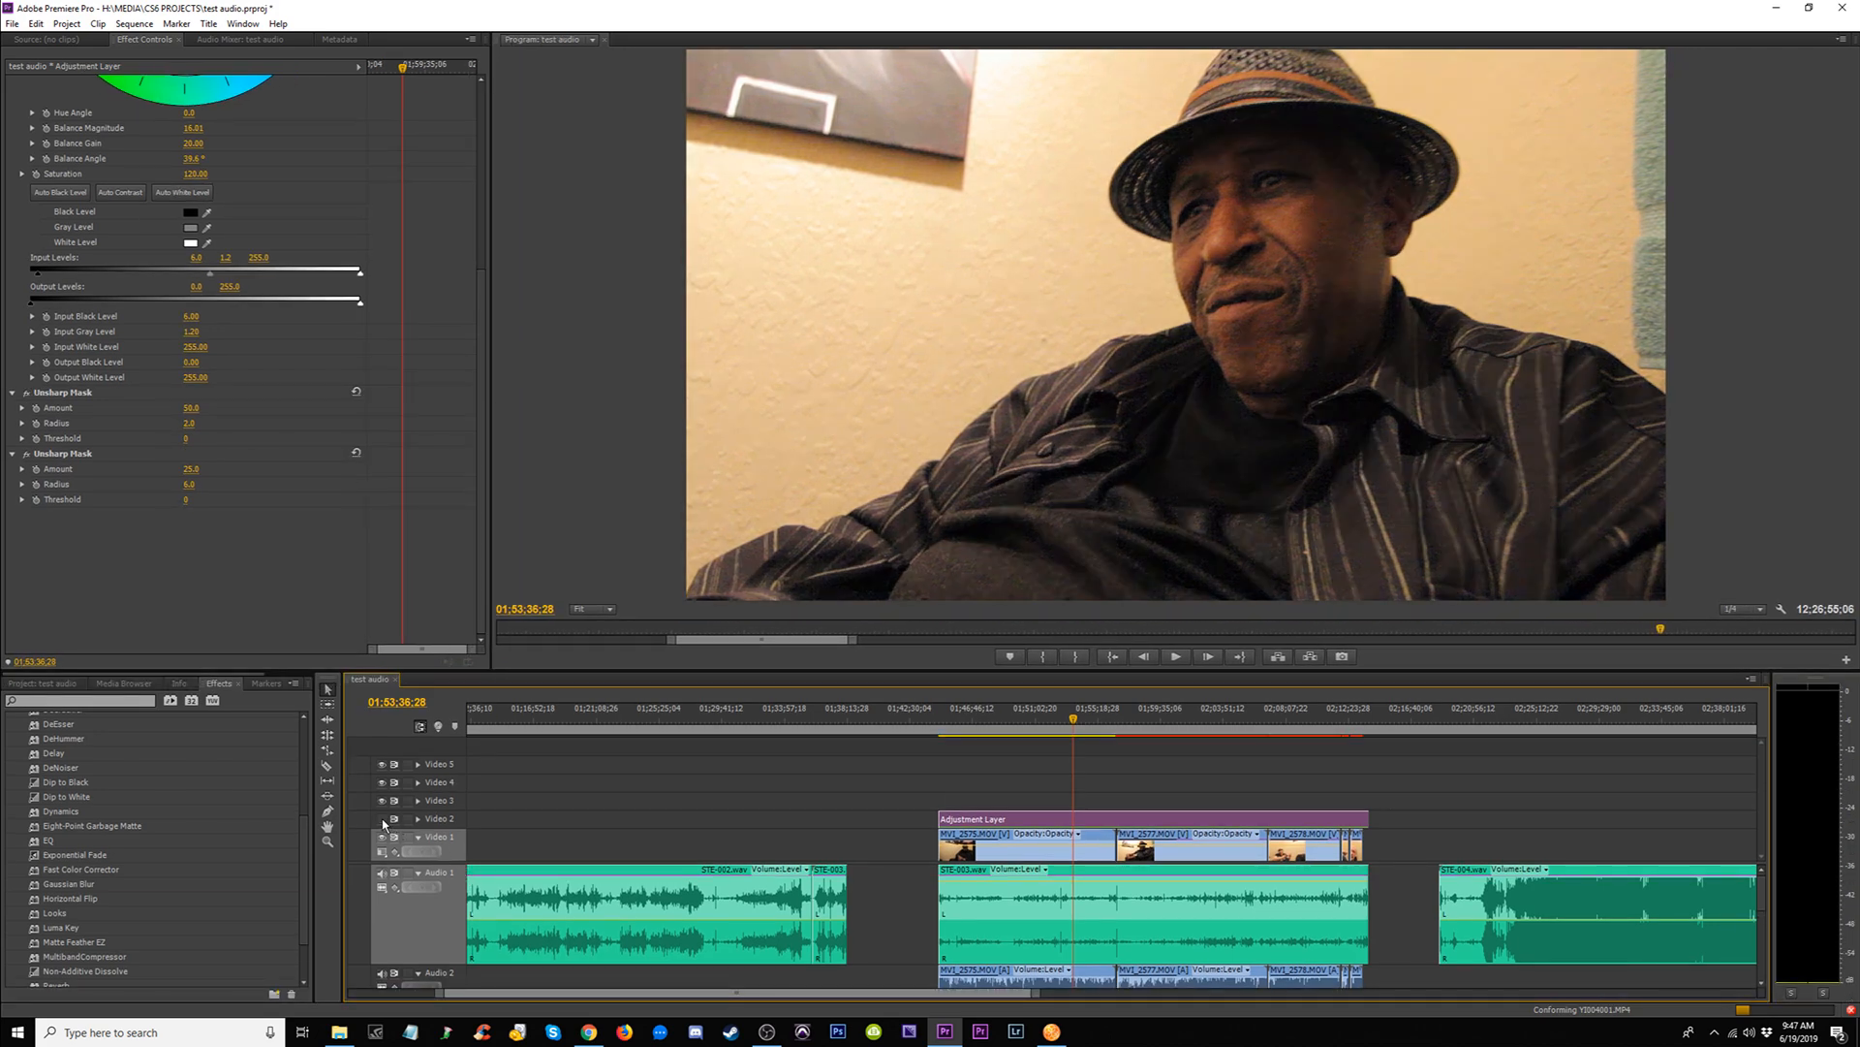
click(383, 820)
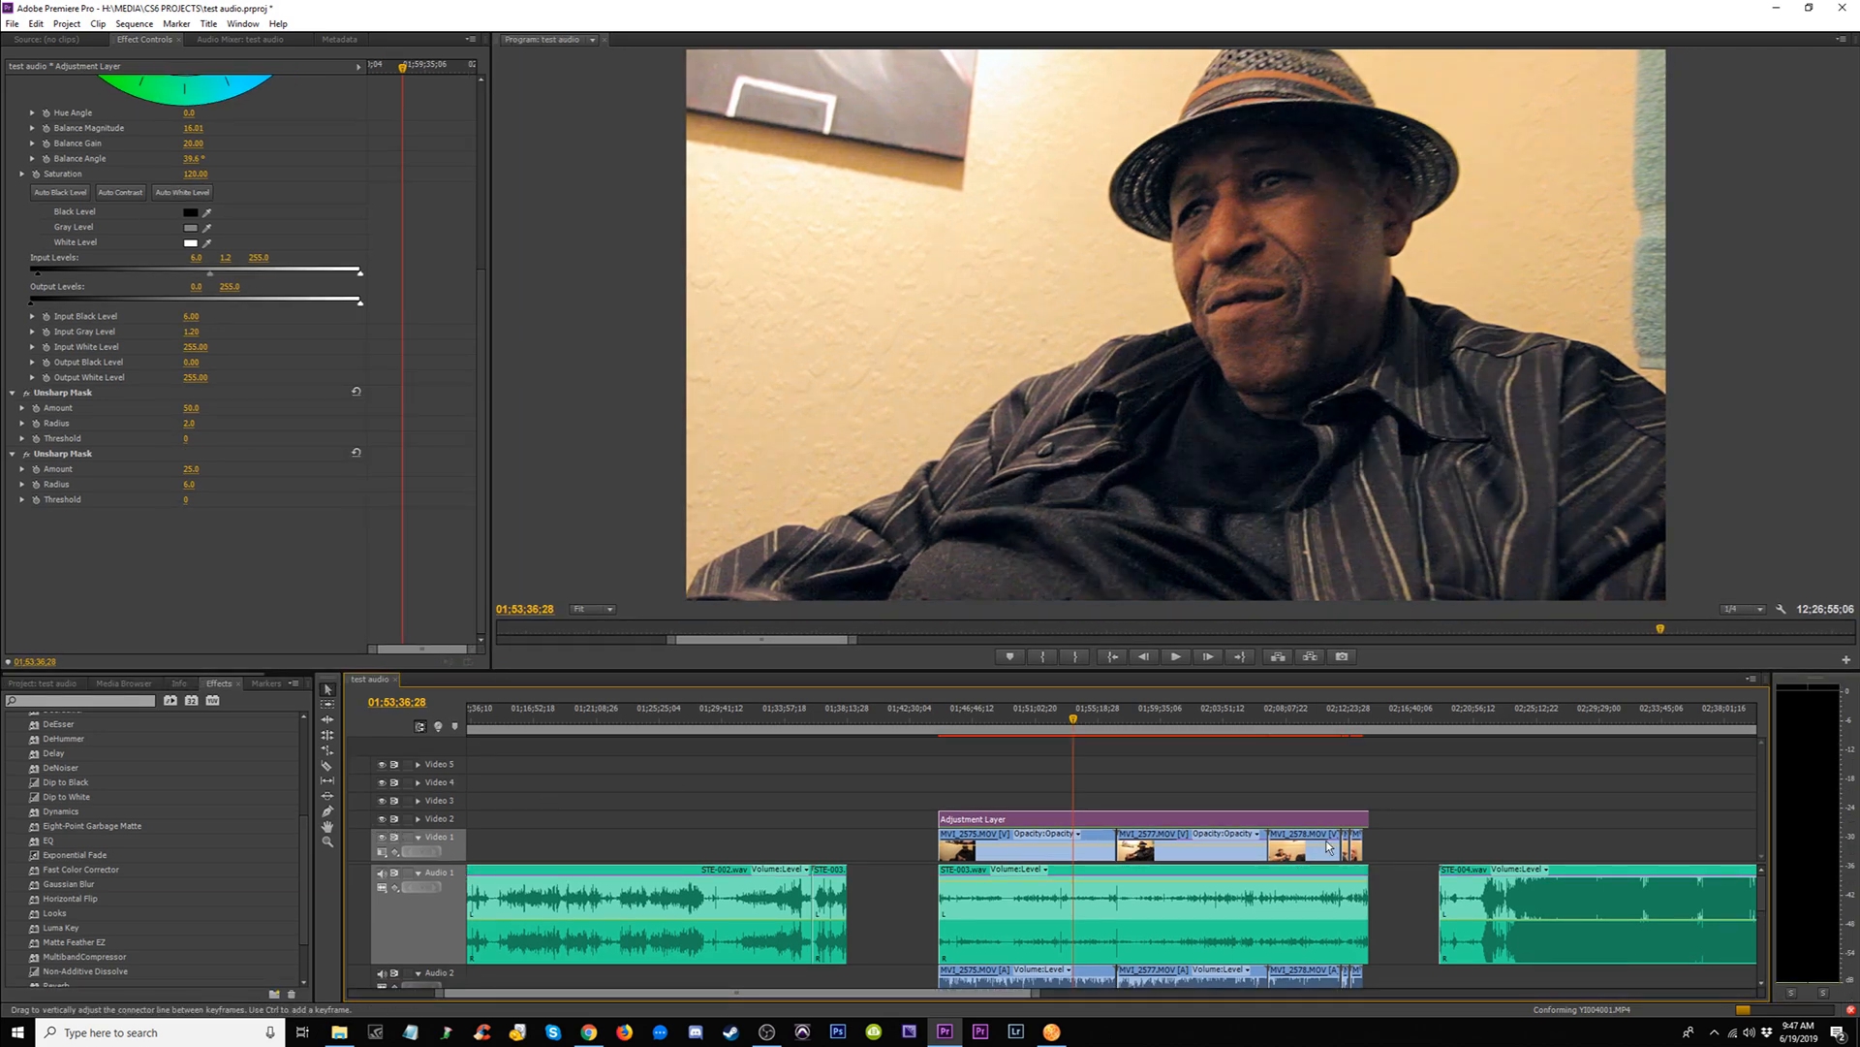
Step: Scrub from MVI_2575.MOV through MVI_2577.MOV and MVI_2578.MOV to examine how the adjustment layer's correction looks on each clip
click(1094, 719)
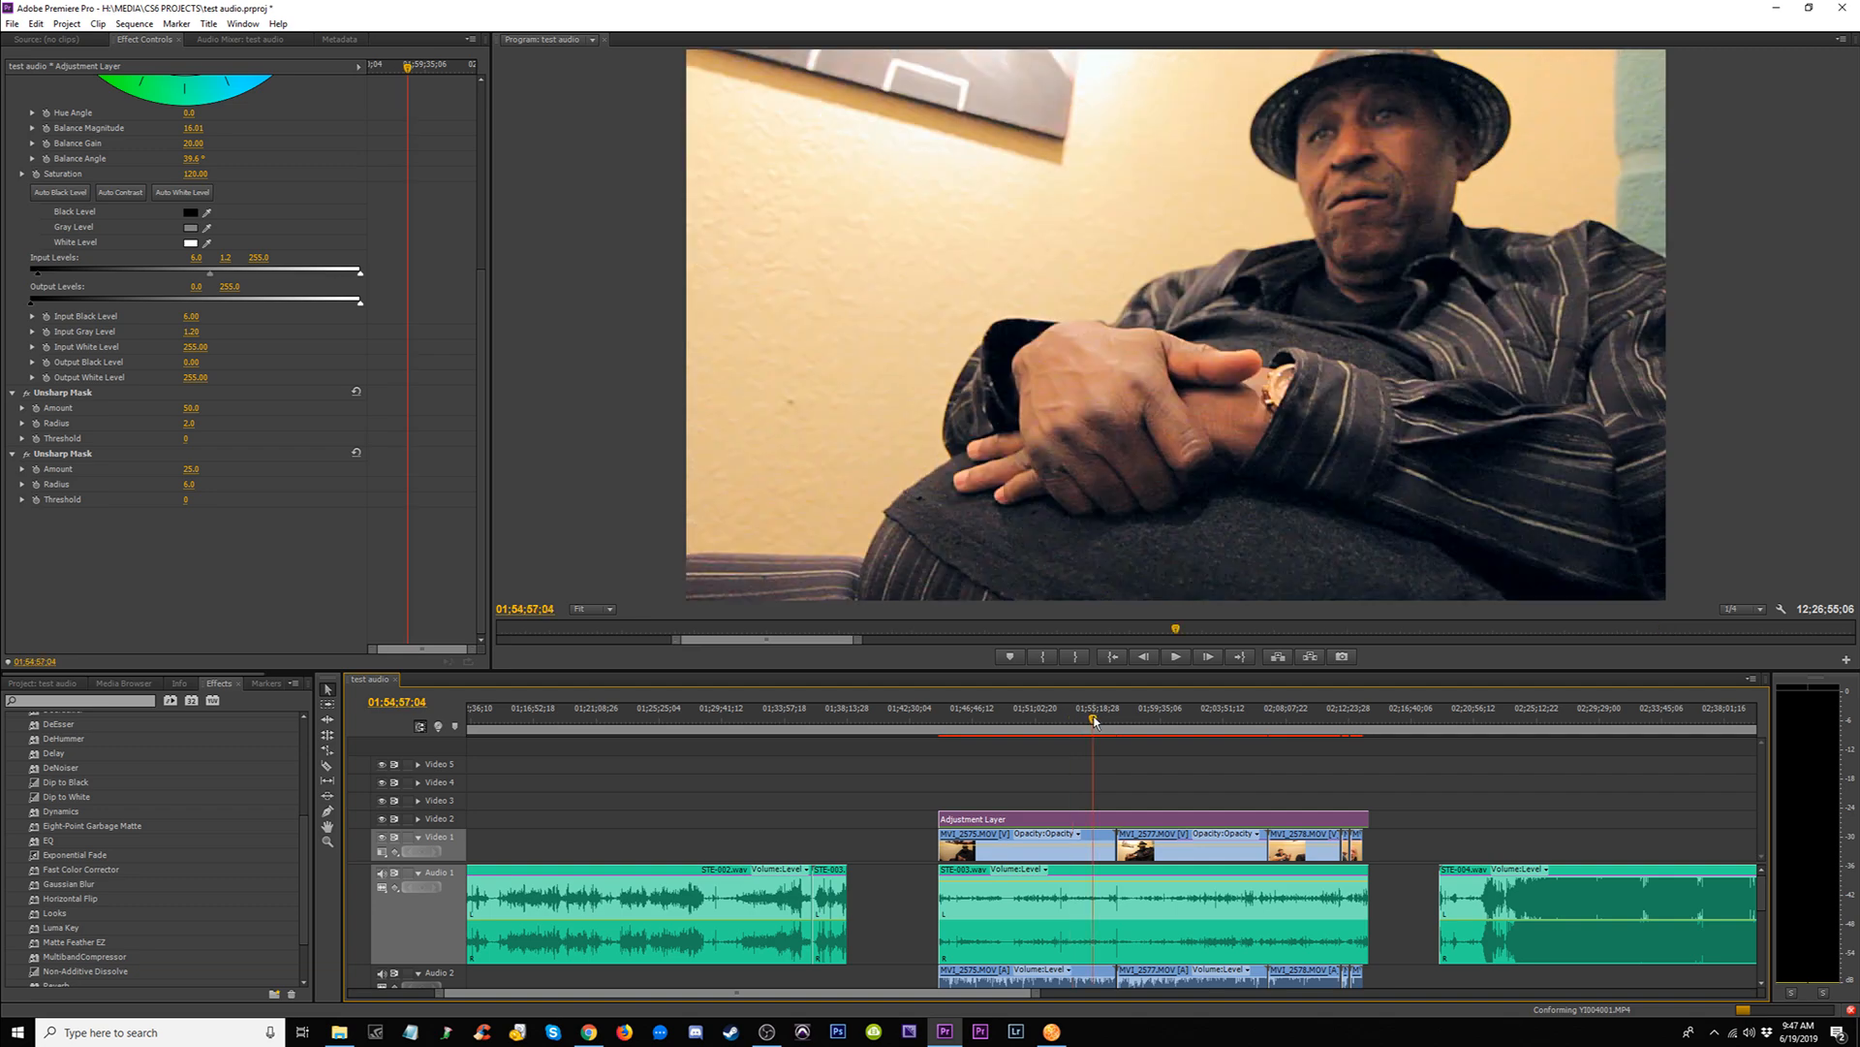
drag(1094, 719, 1192, 722)
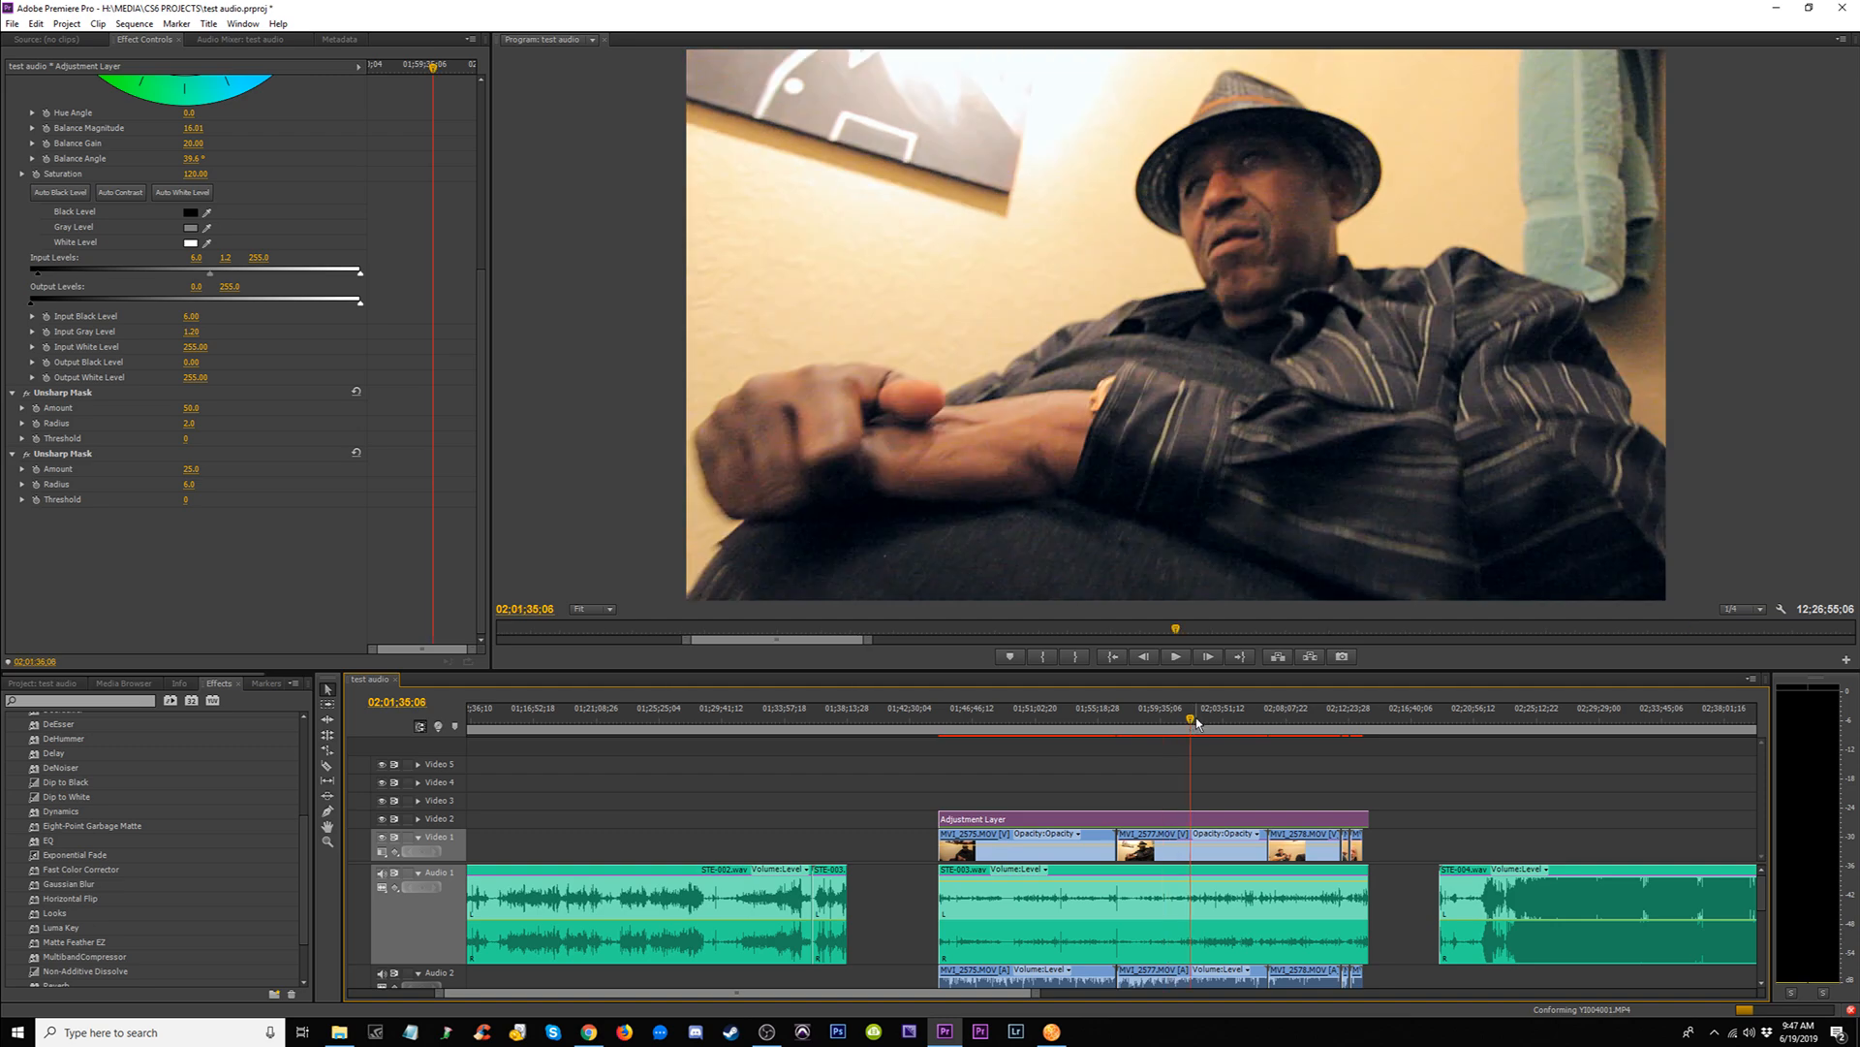
click(1210, 720)
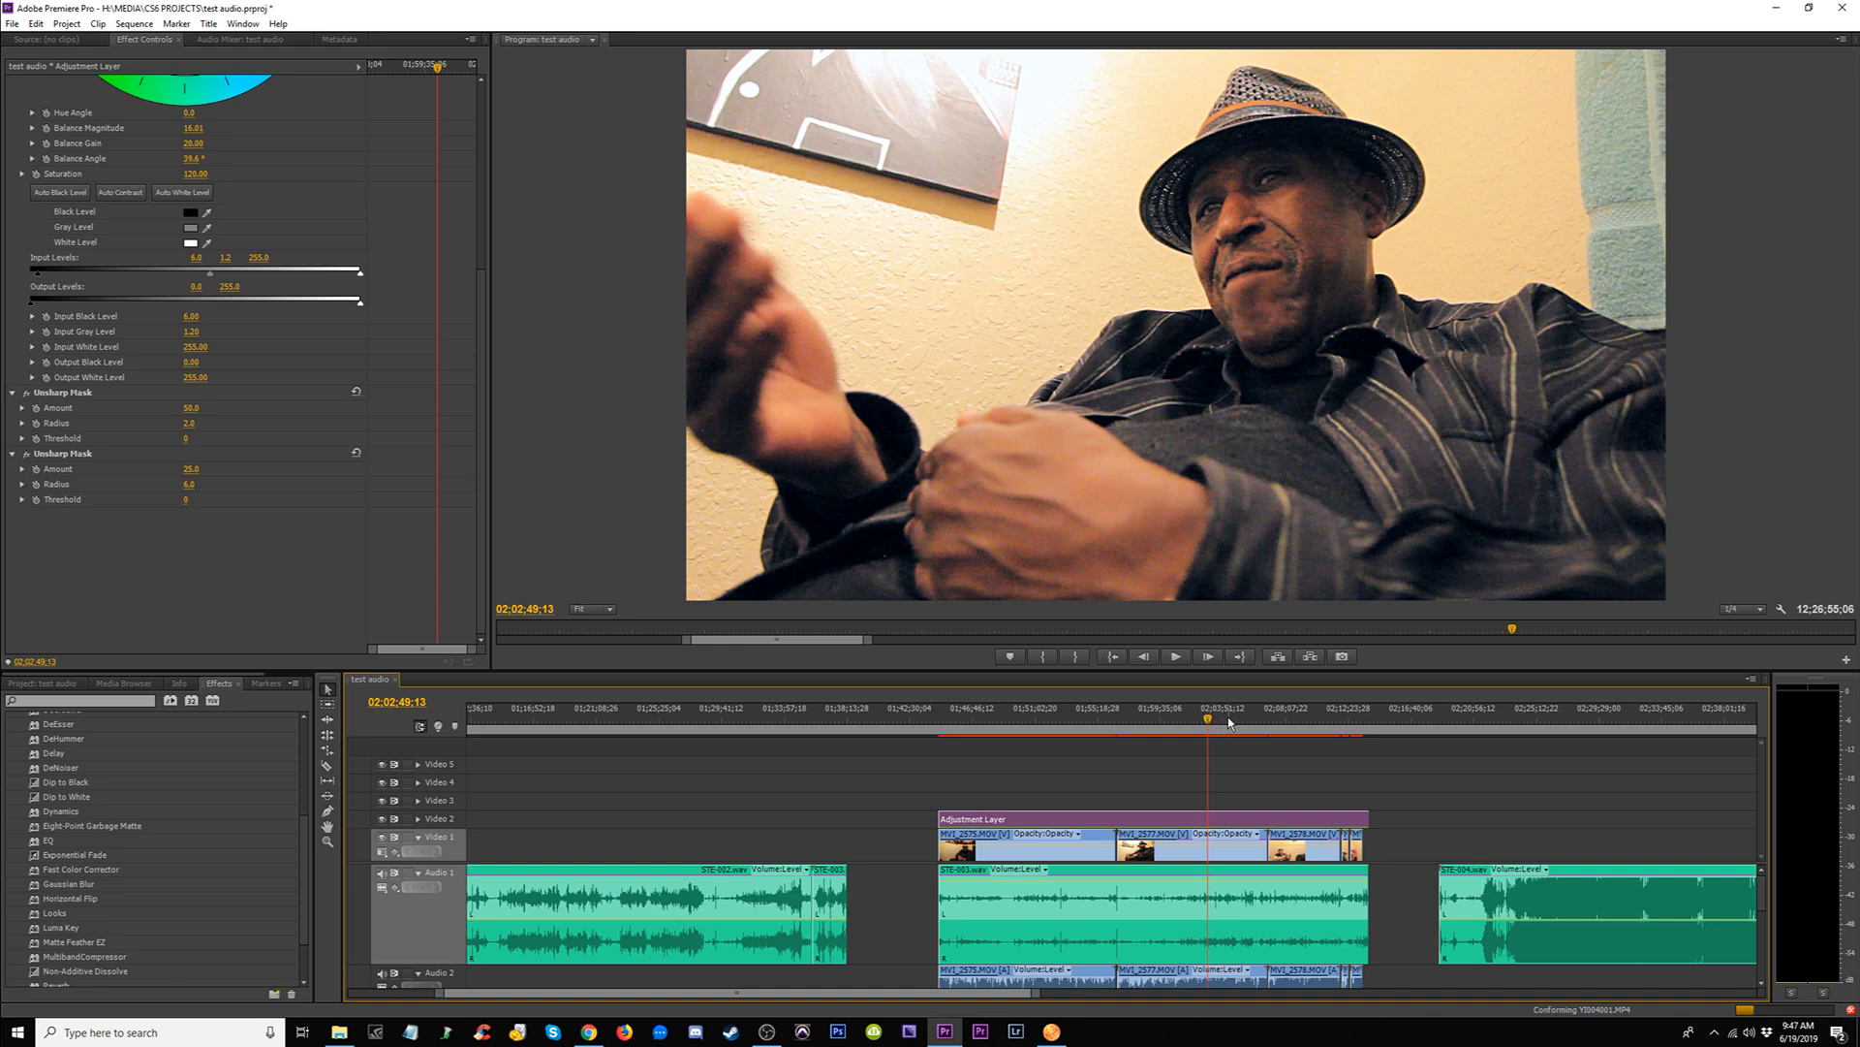
click(1230, 722)
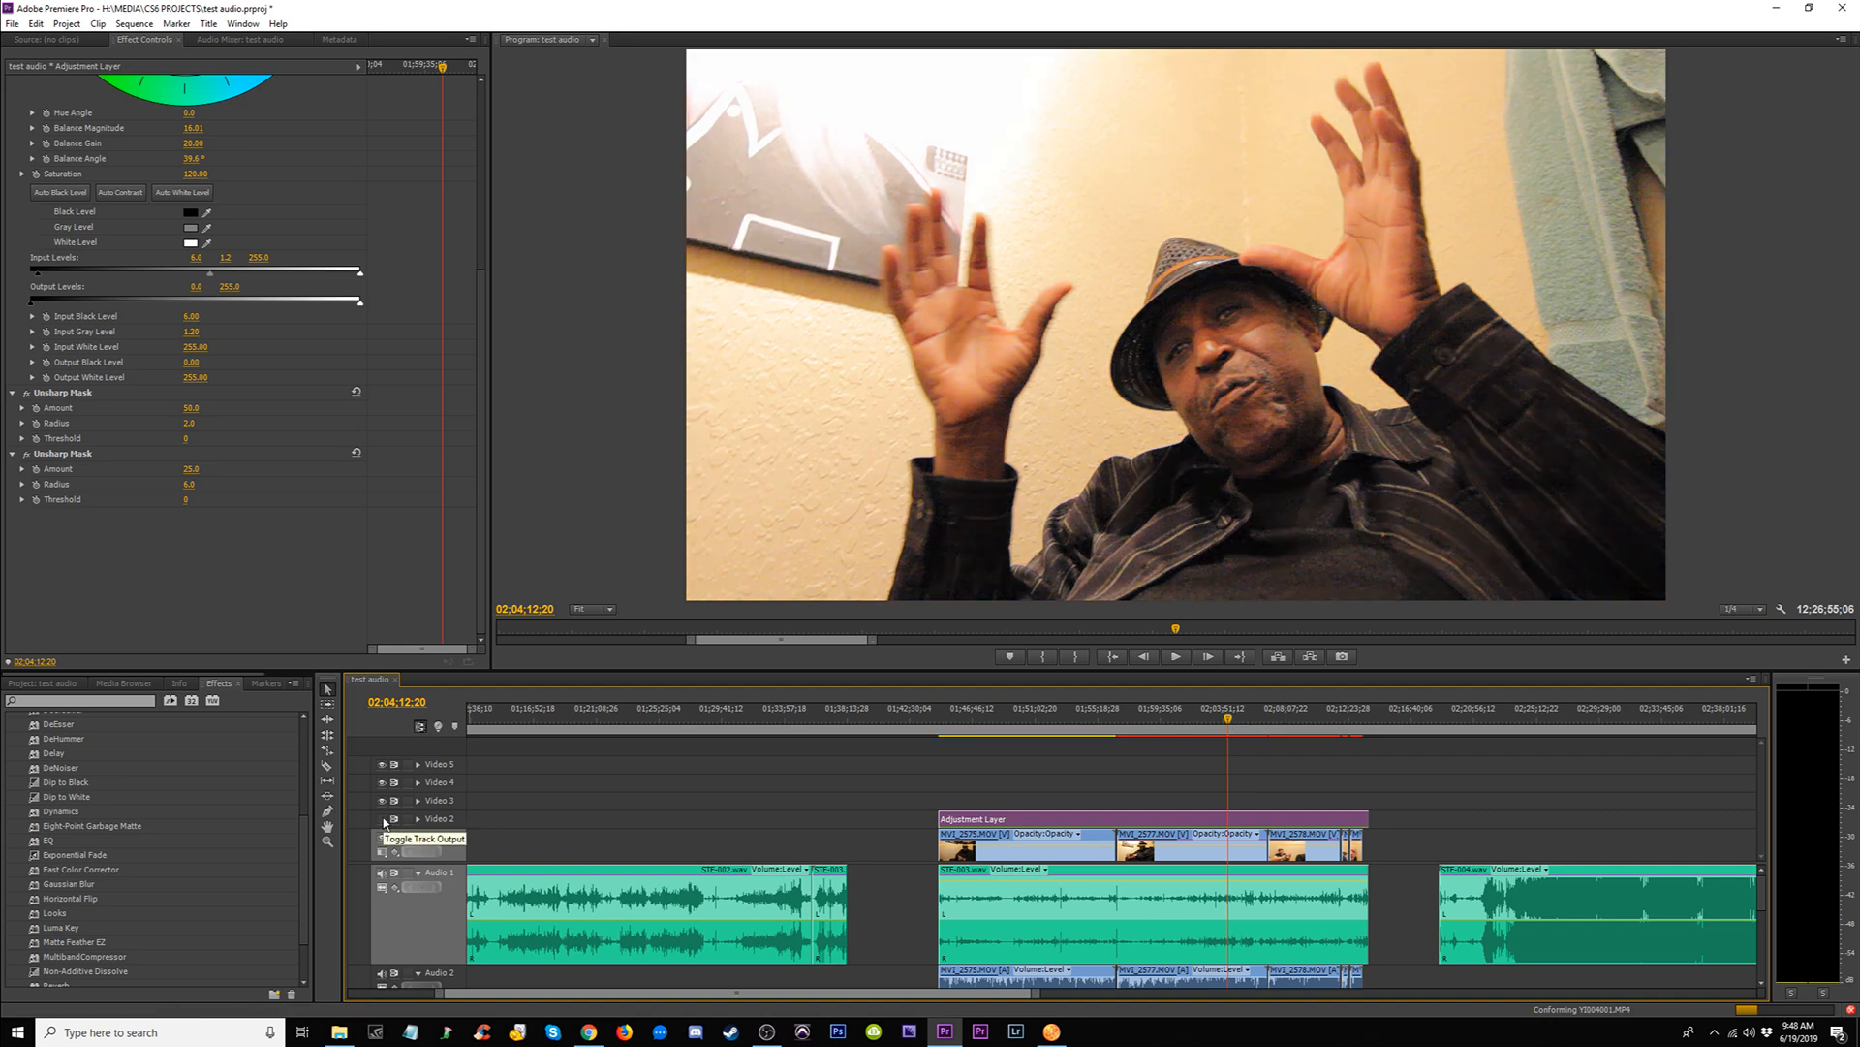
click(1280, 732)
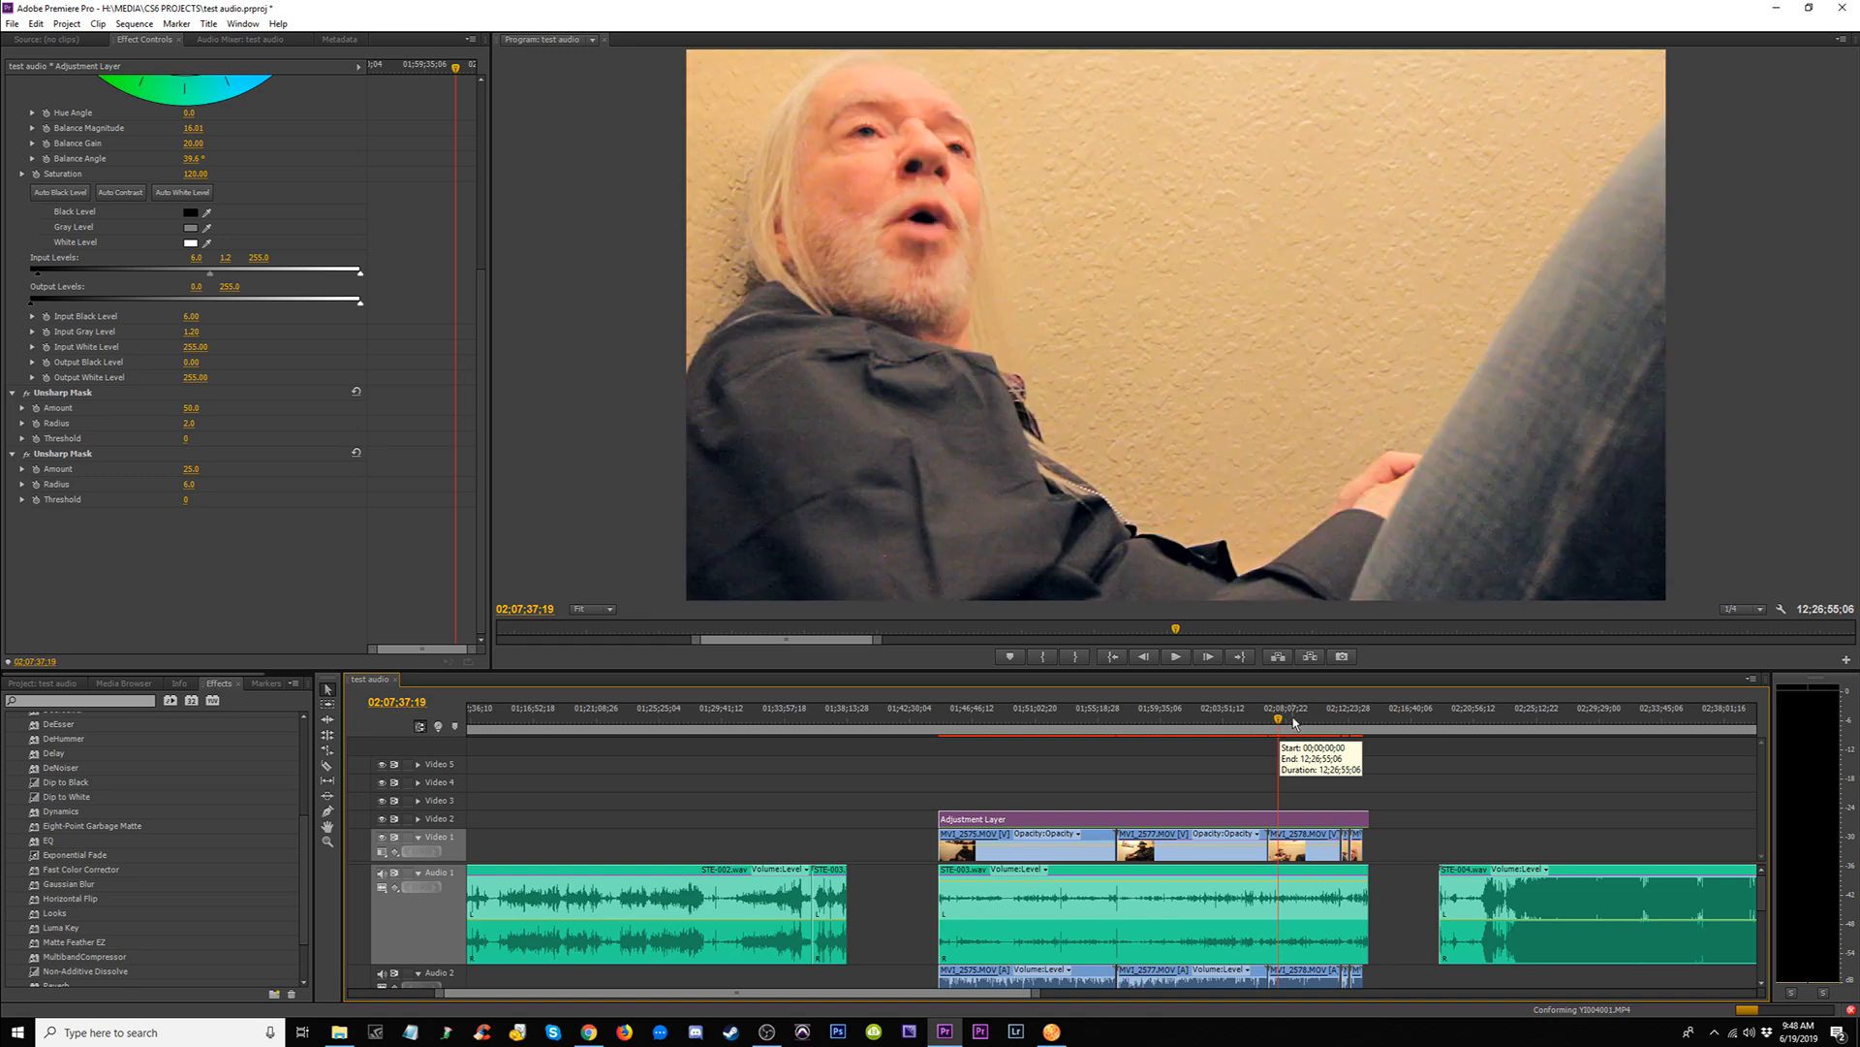
drag(1280, 725, 1283, 725)
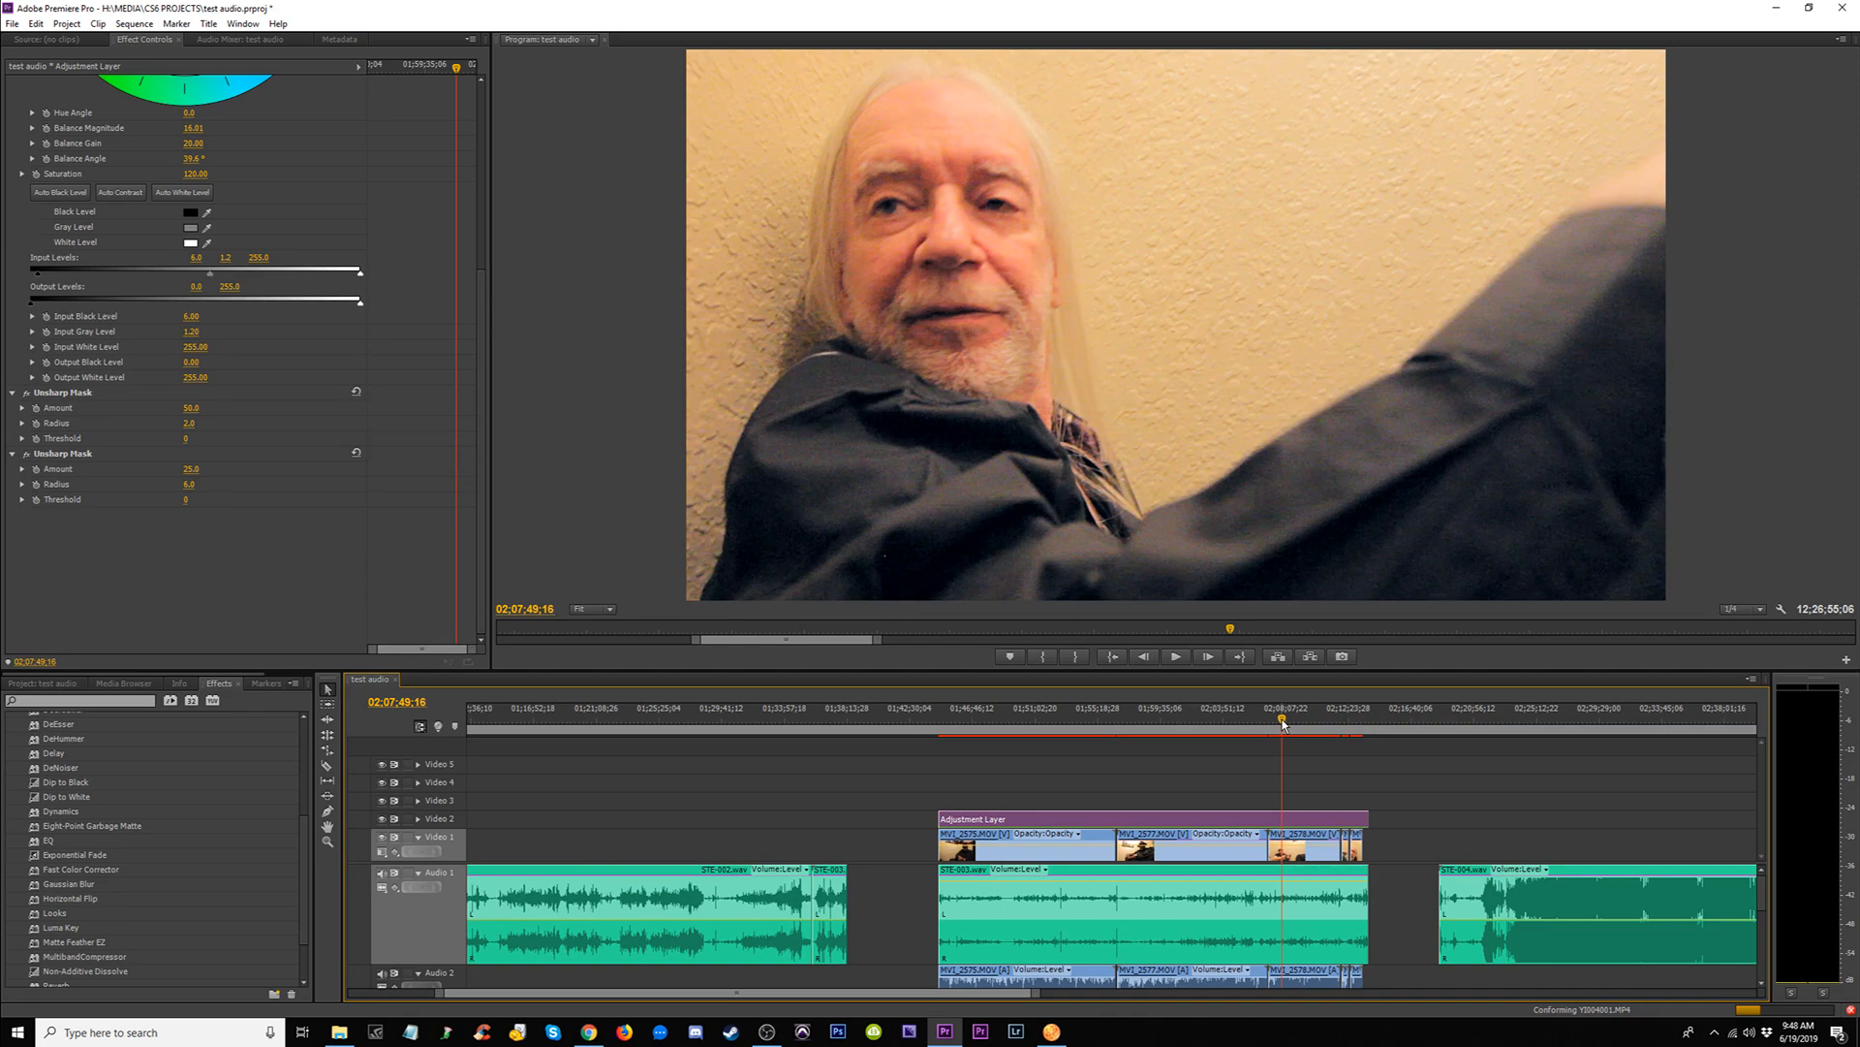
drag(1283, 725, 1281, 724)
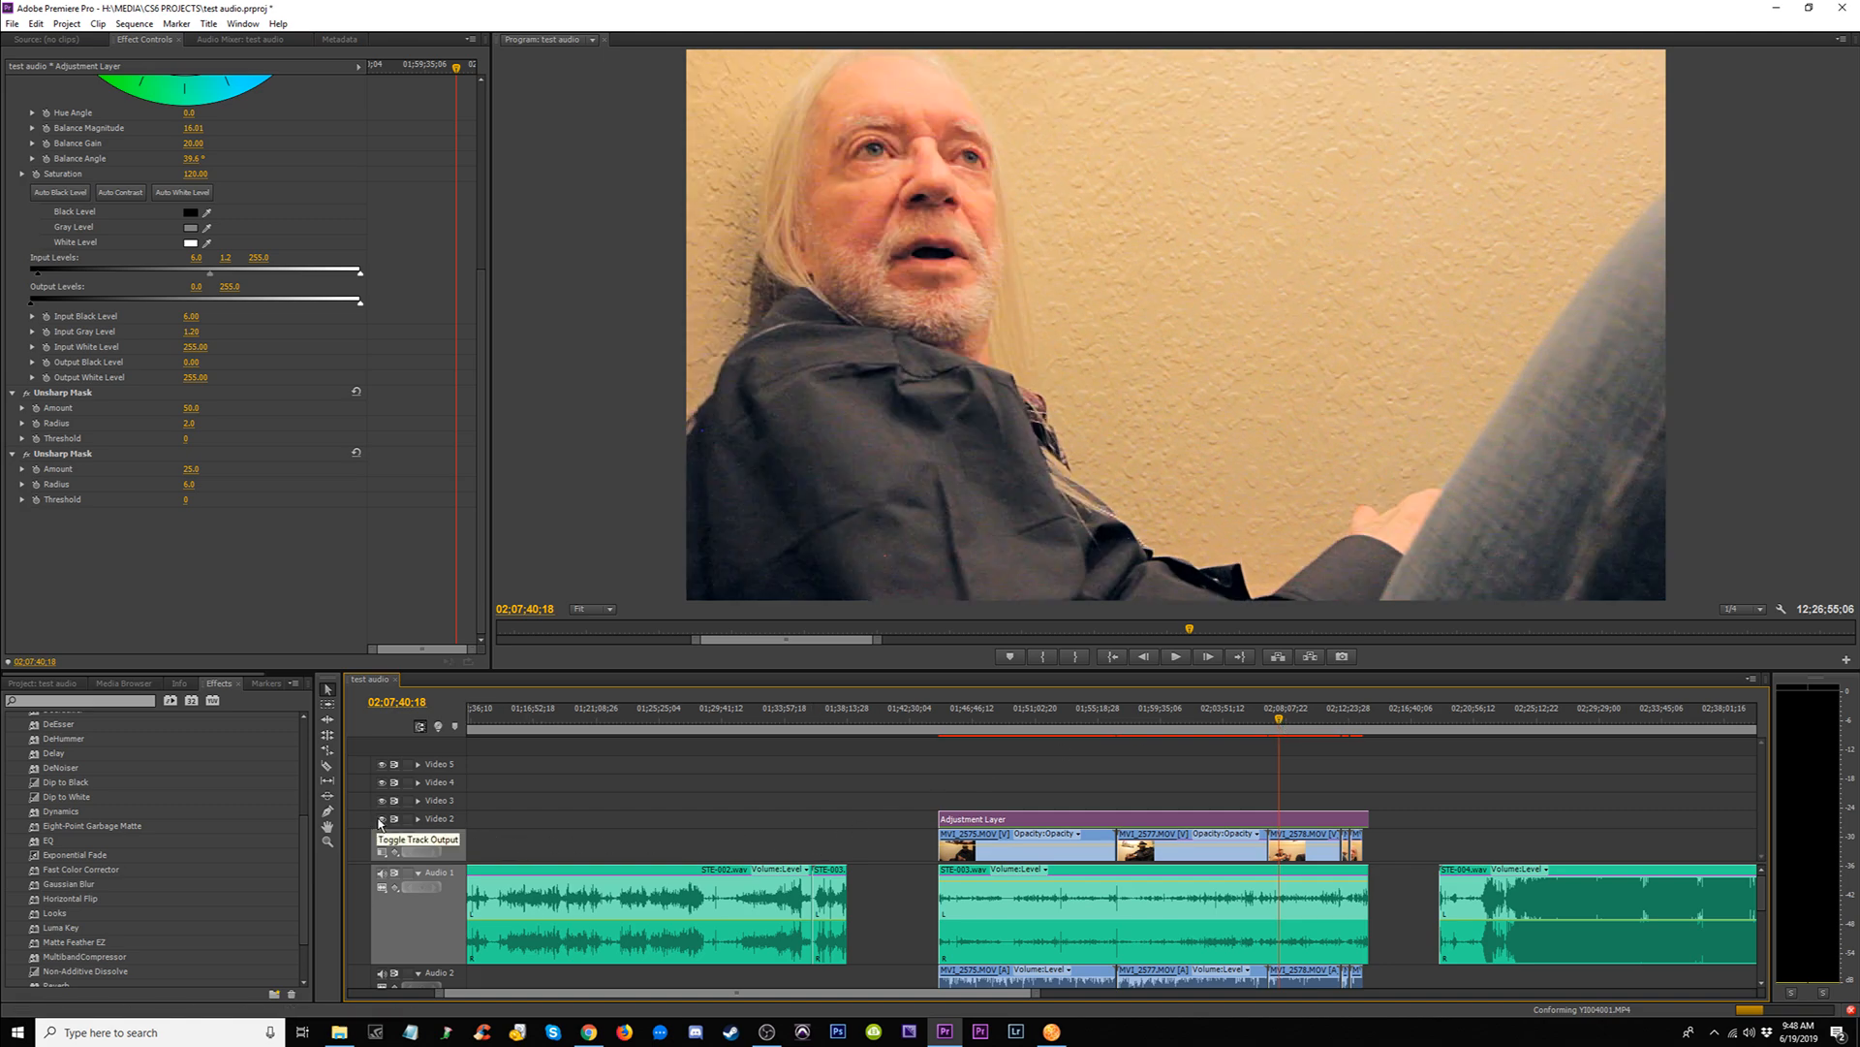
Step: Switch the Video 2 adjustment layer off and on repeatedly to compare the MVI_2578.MOV frame with and without the correction
click(381, 819)
click(381, 819)
click(381, 821)
click(381, 821)
click(381, 821)
click(381, 821)
click(380, 820)
click(381, 820)
click(381, 821)
click(381, 820)
click(380, 821)
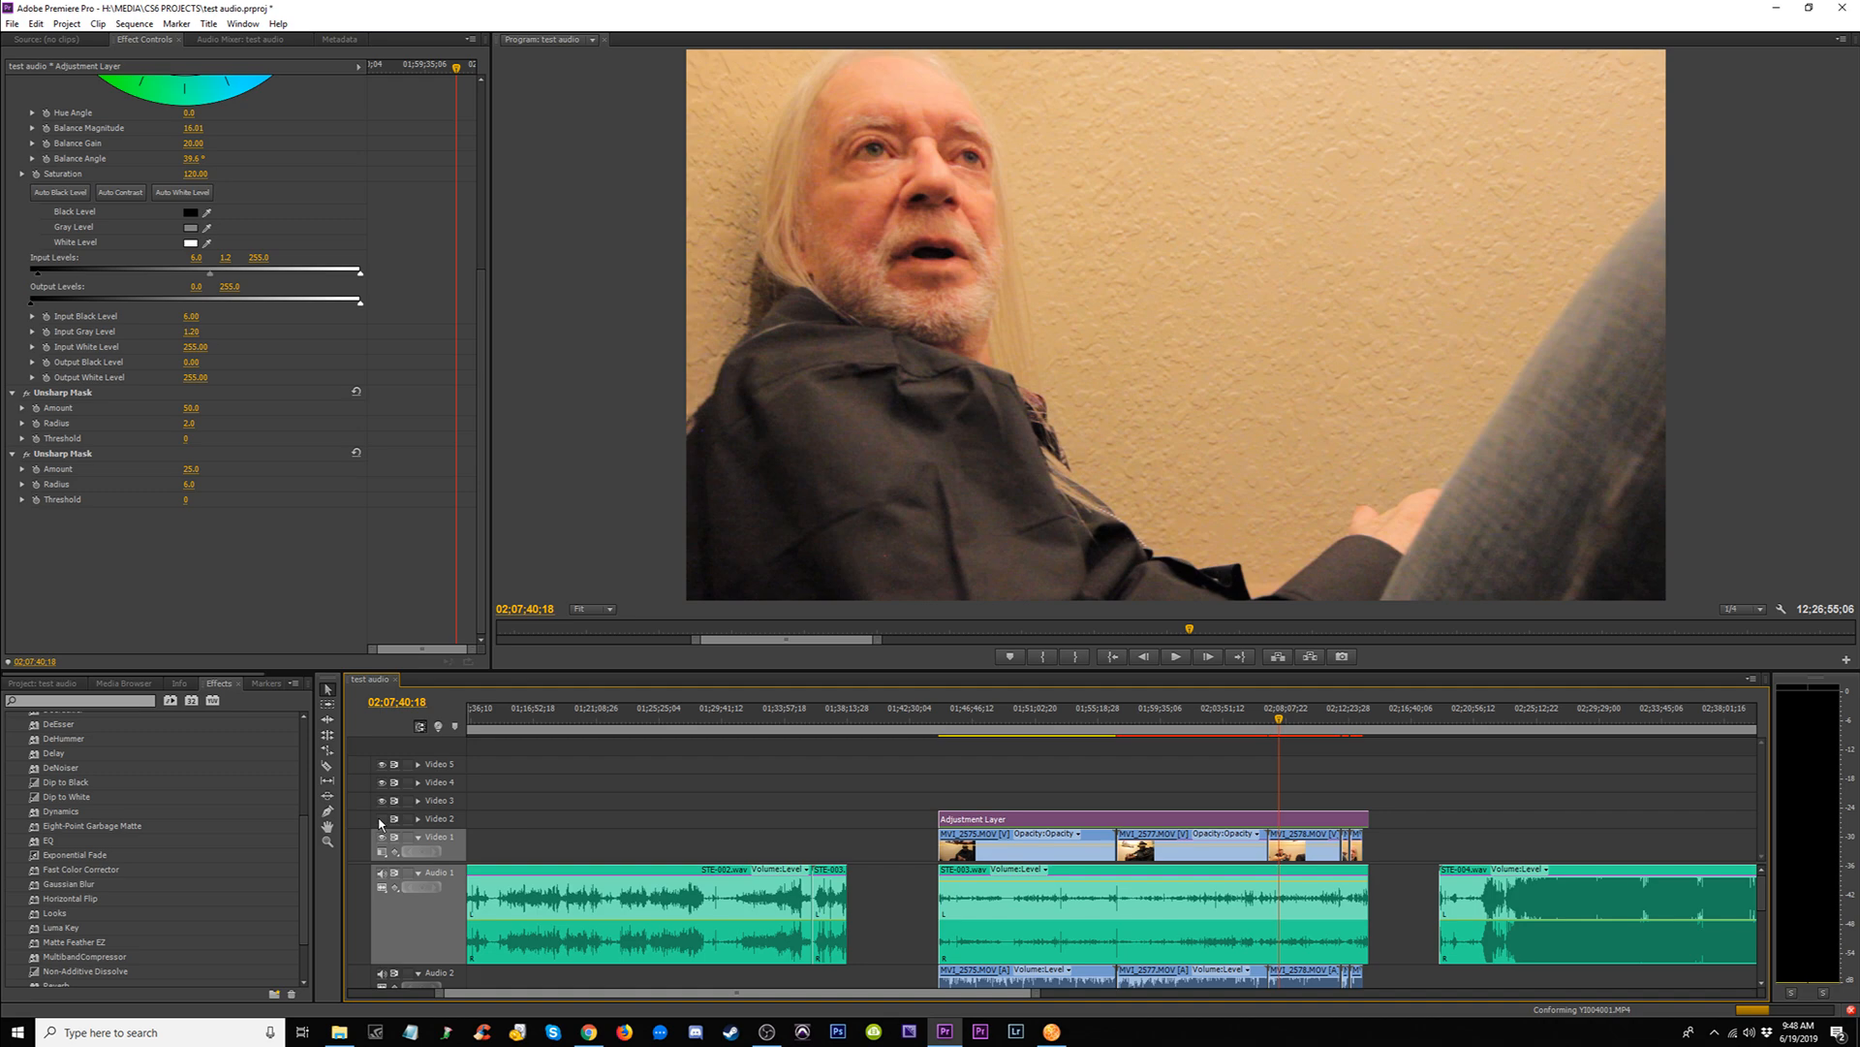
click(380, 820)
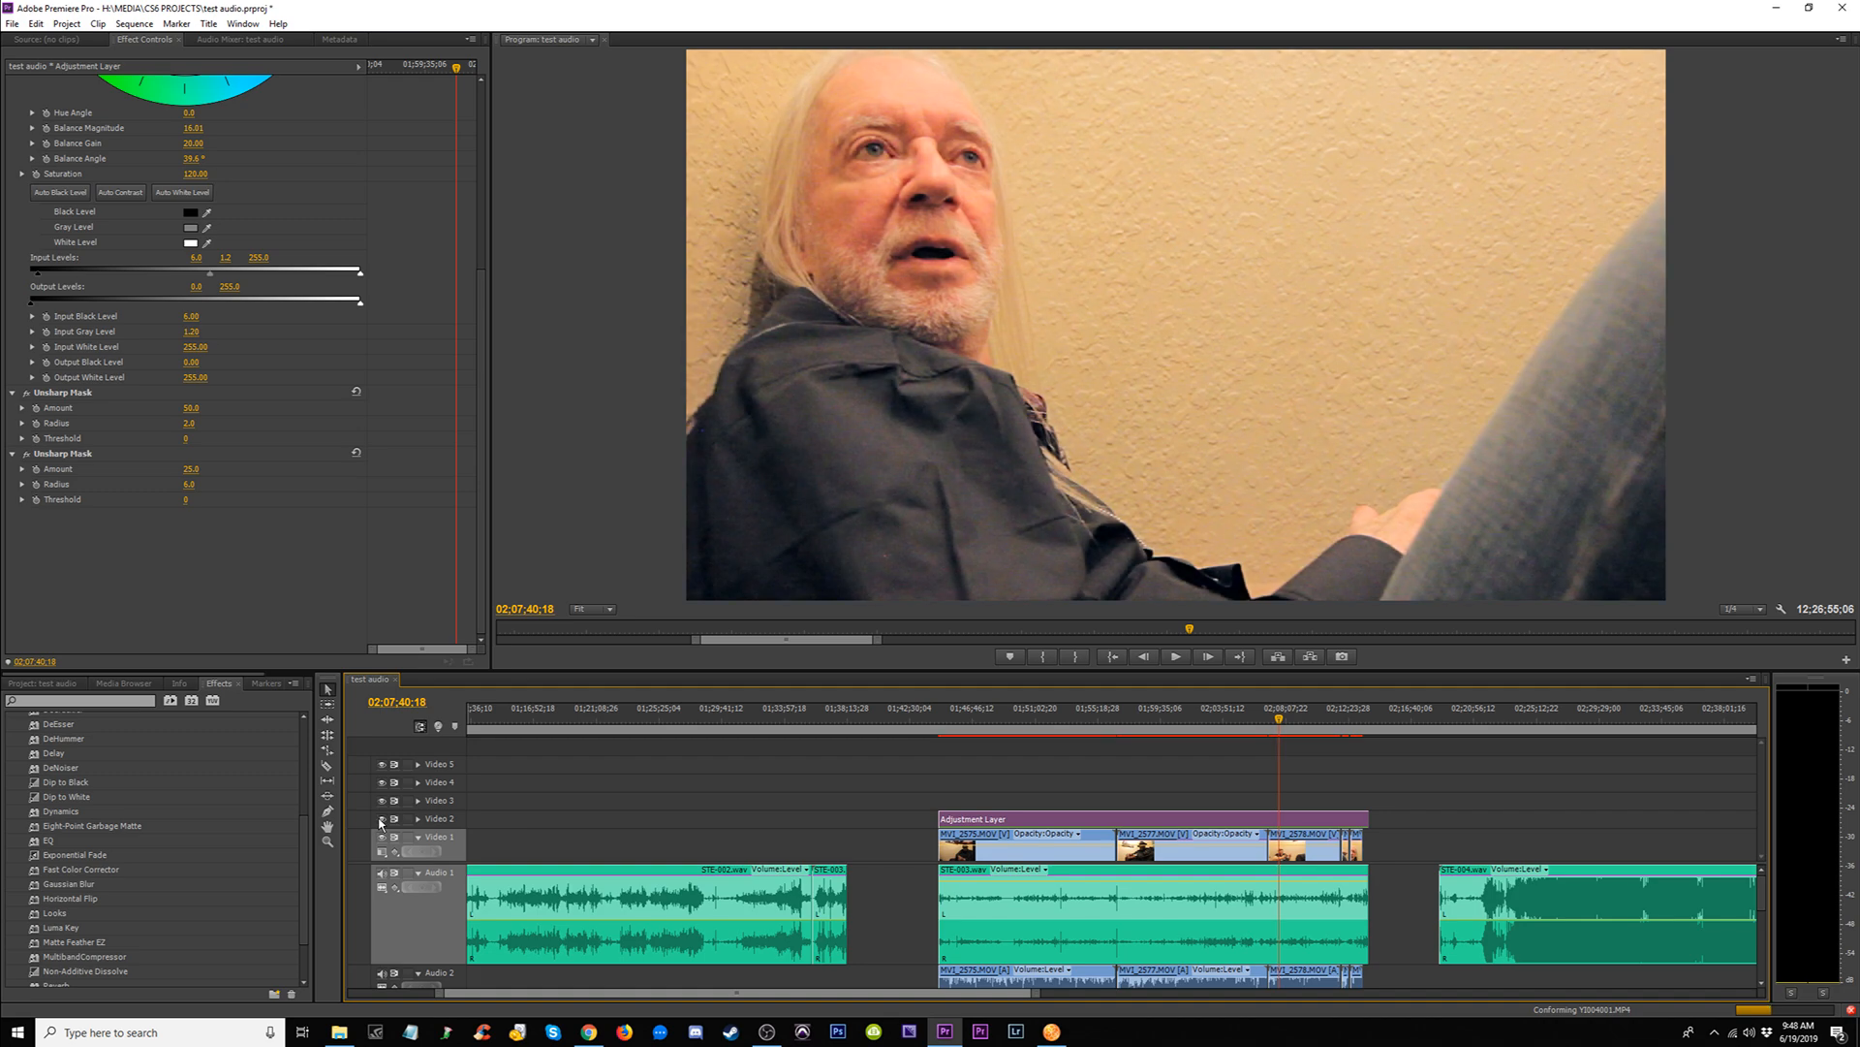
click(380, 821)
click(380, 821)
click(381, 821)
click(381, 821)
Step: Move to two frames of MVI_2575.MOV and compare each with the Video 2 adjustment layer off and on
click(999, 724)
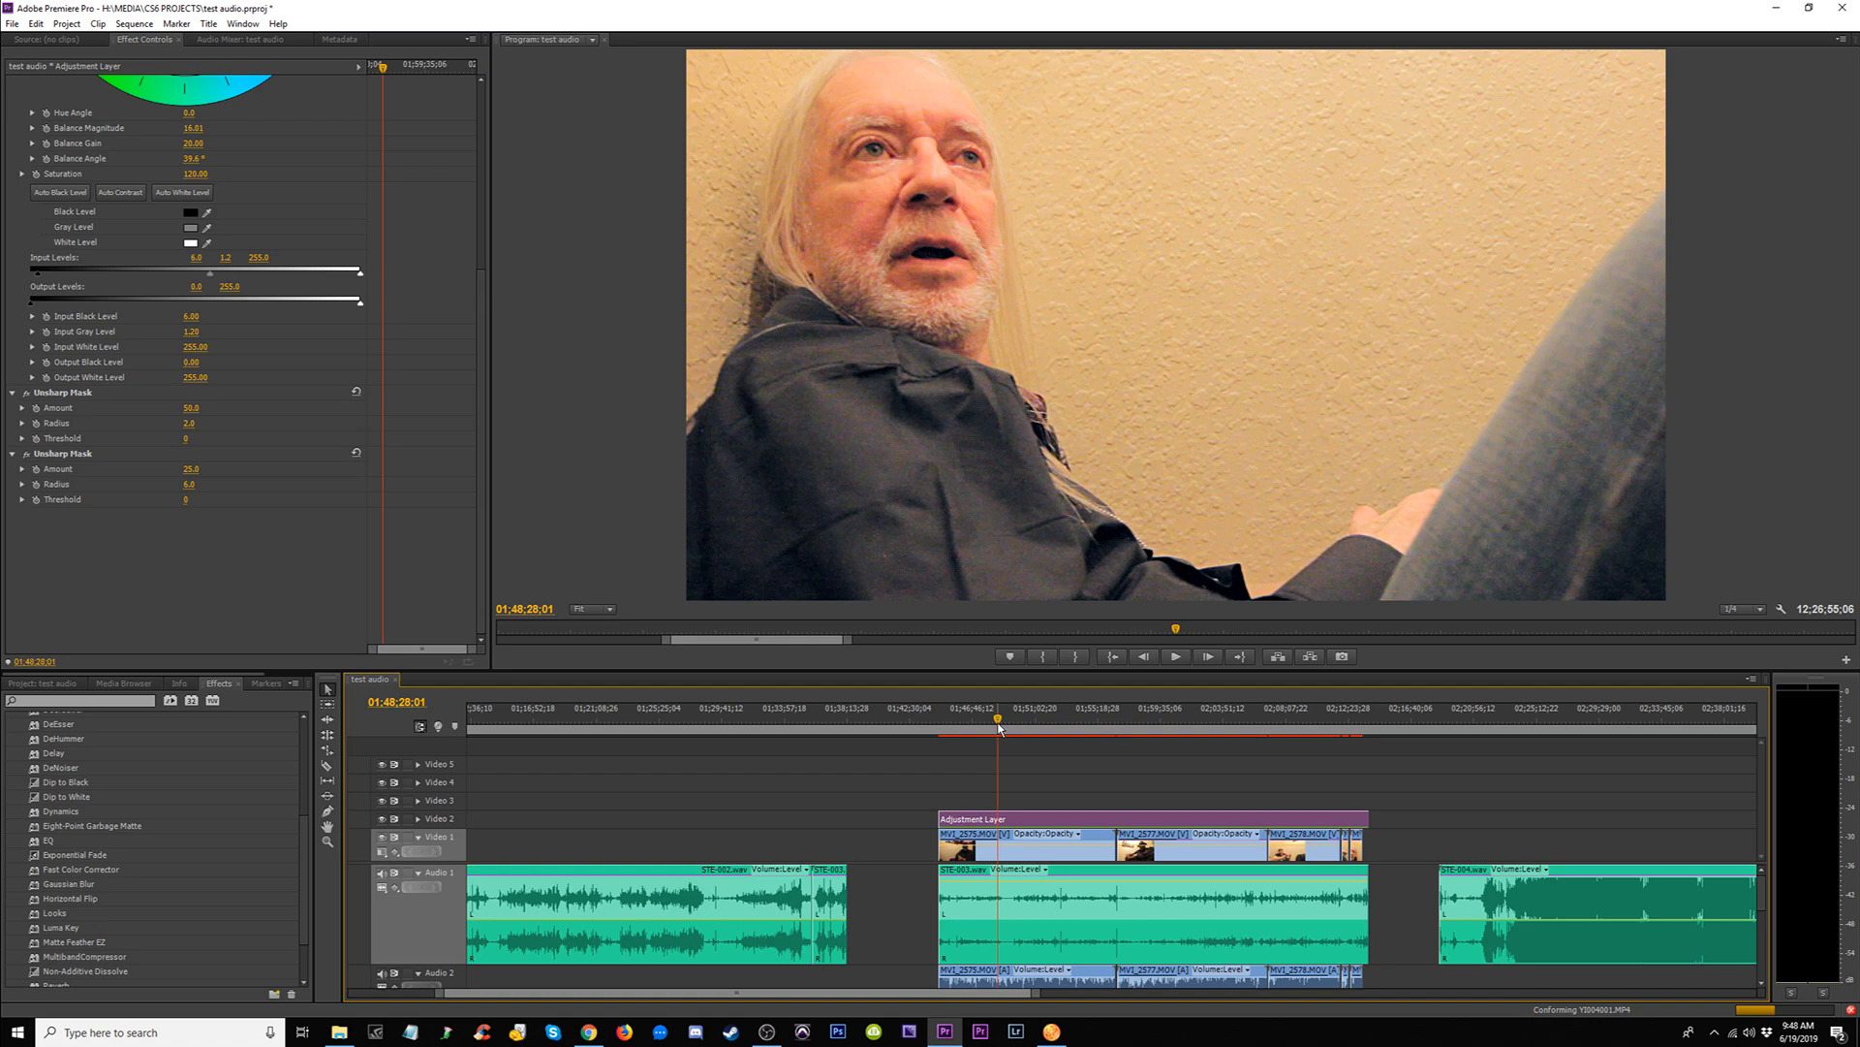
key(minus)
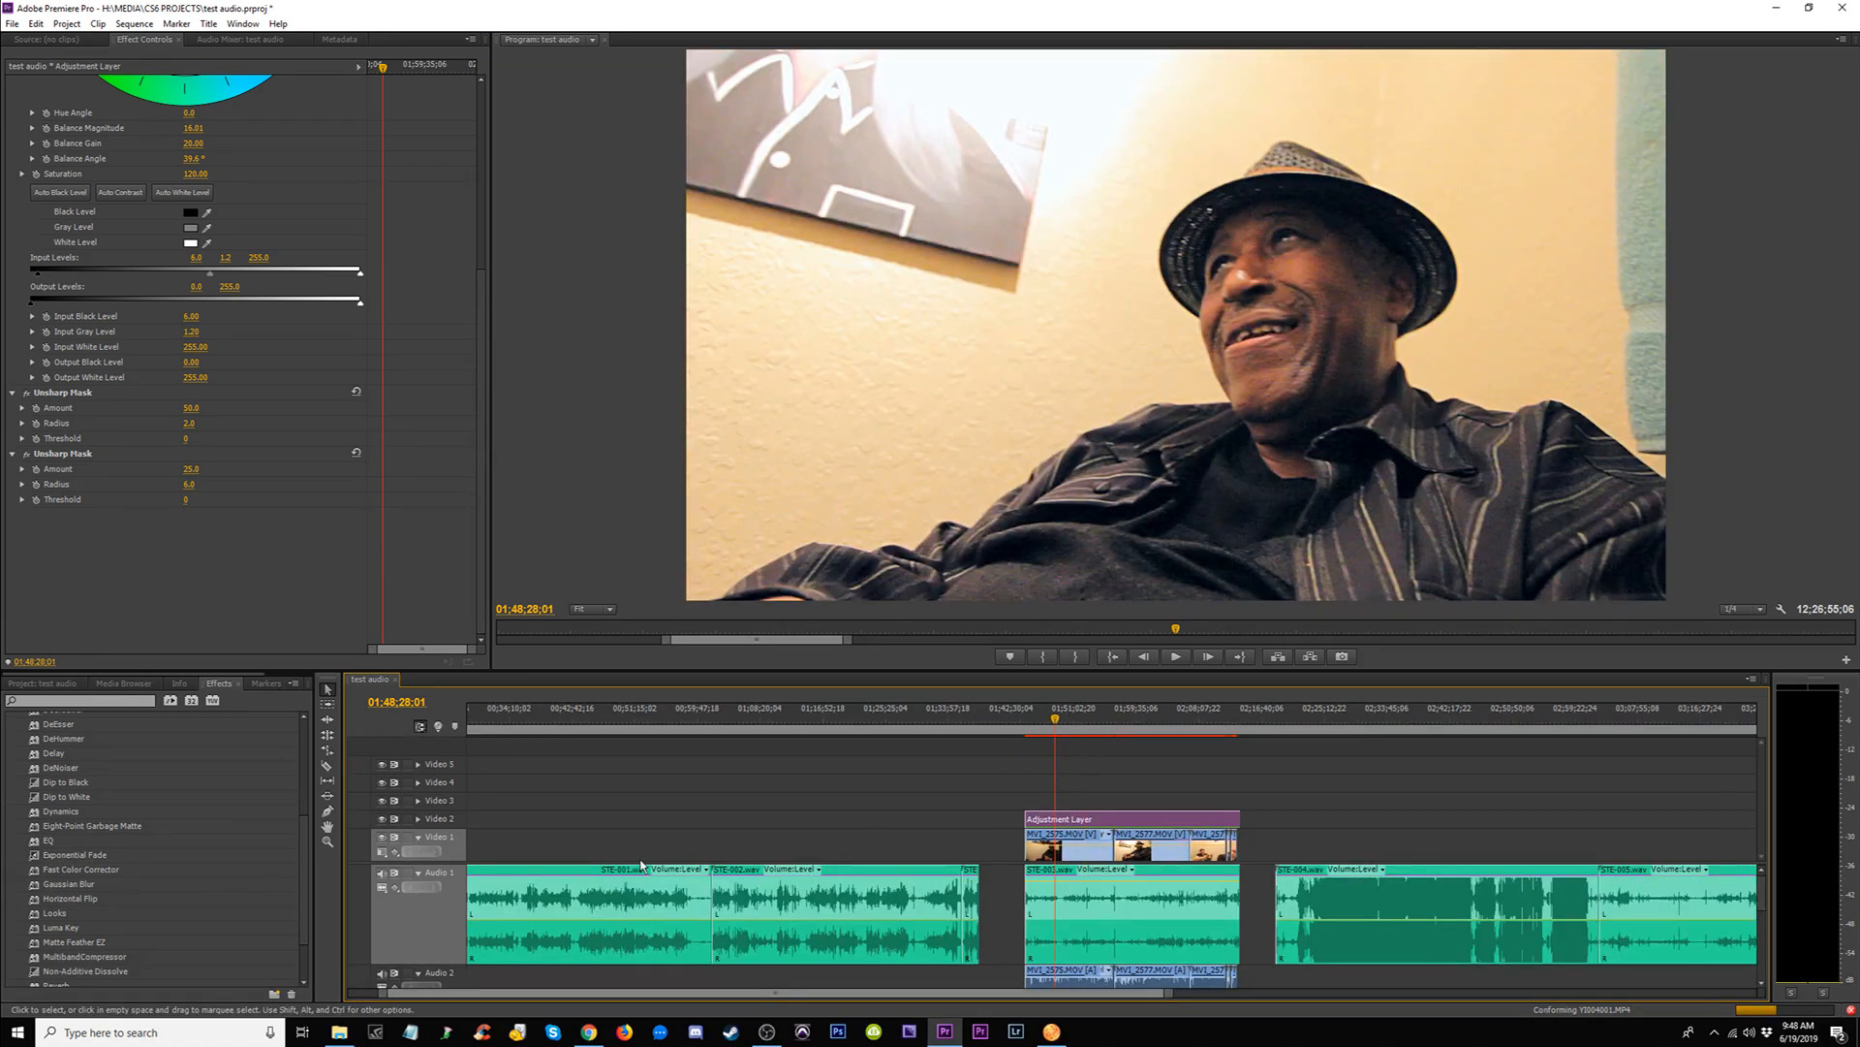
click(382, 819)
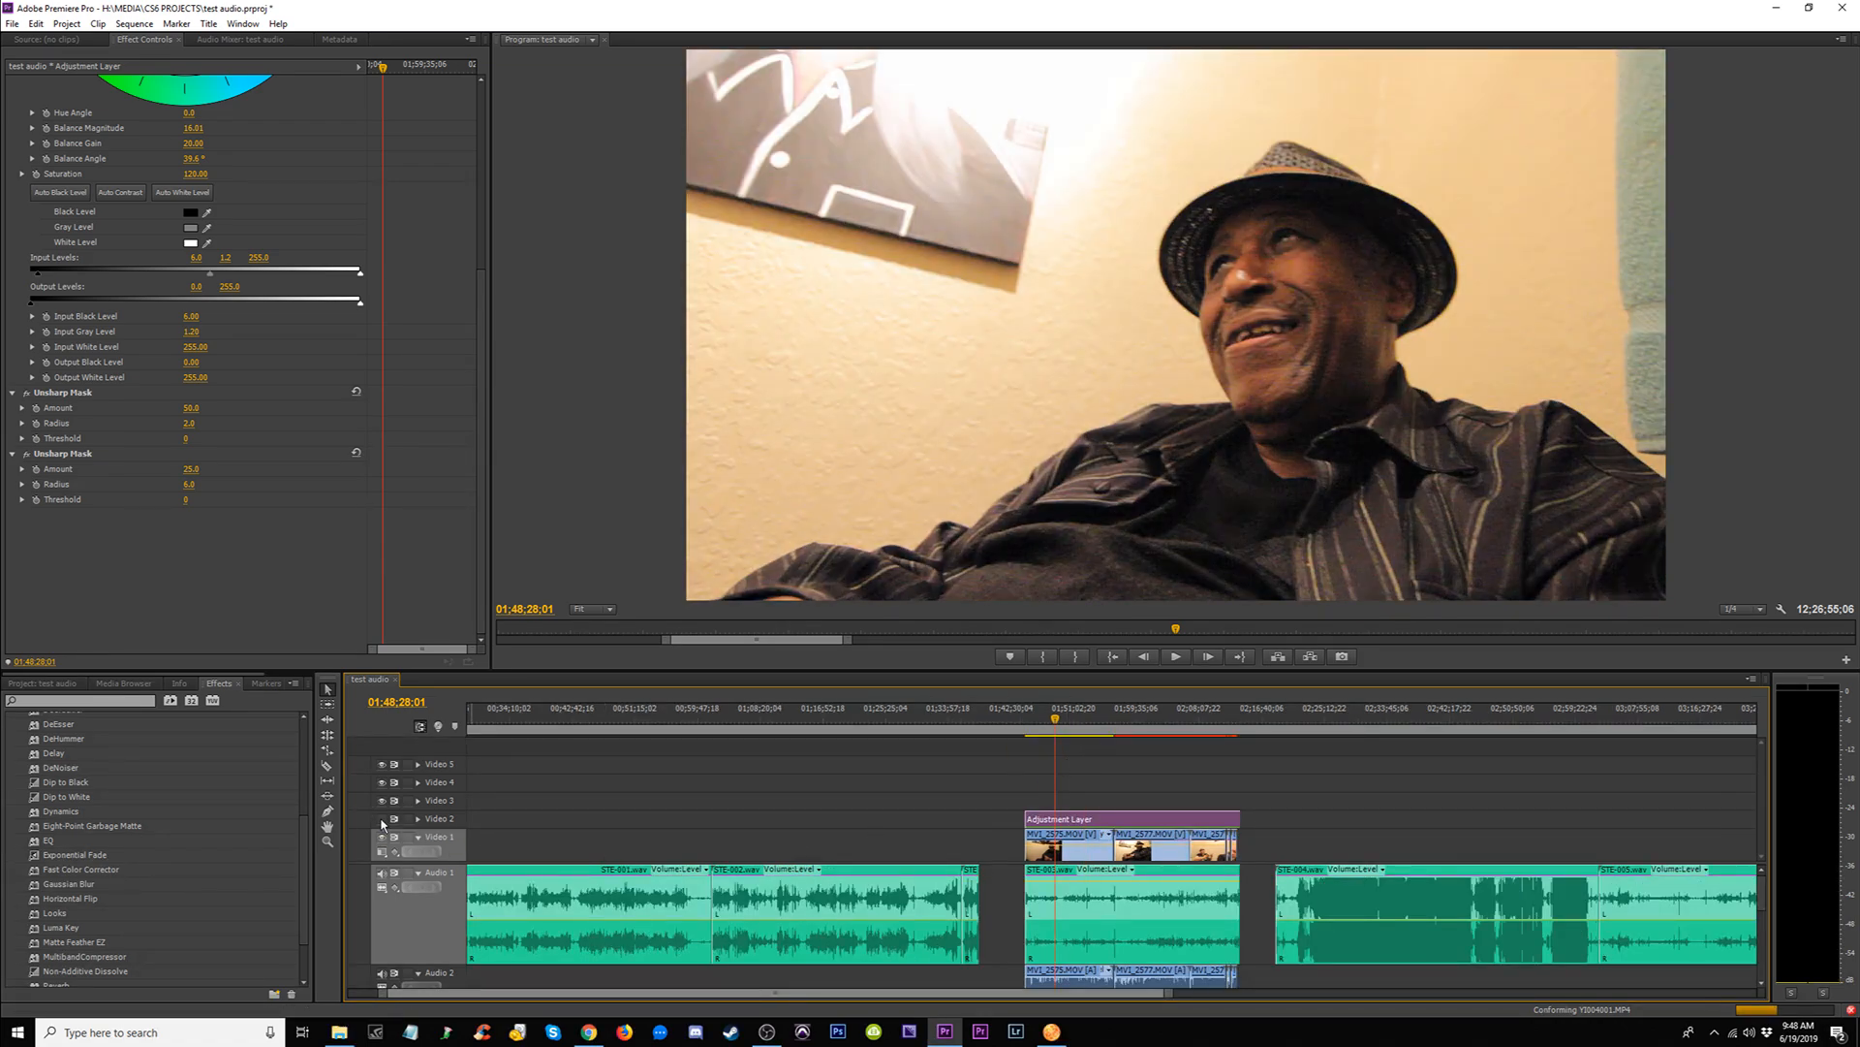
click(382, 819)
click(1039, 724)
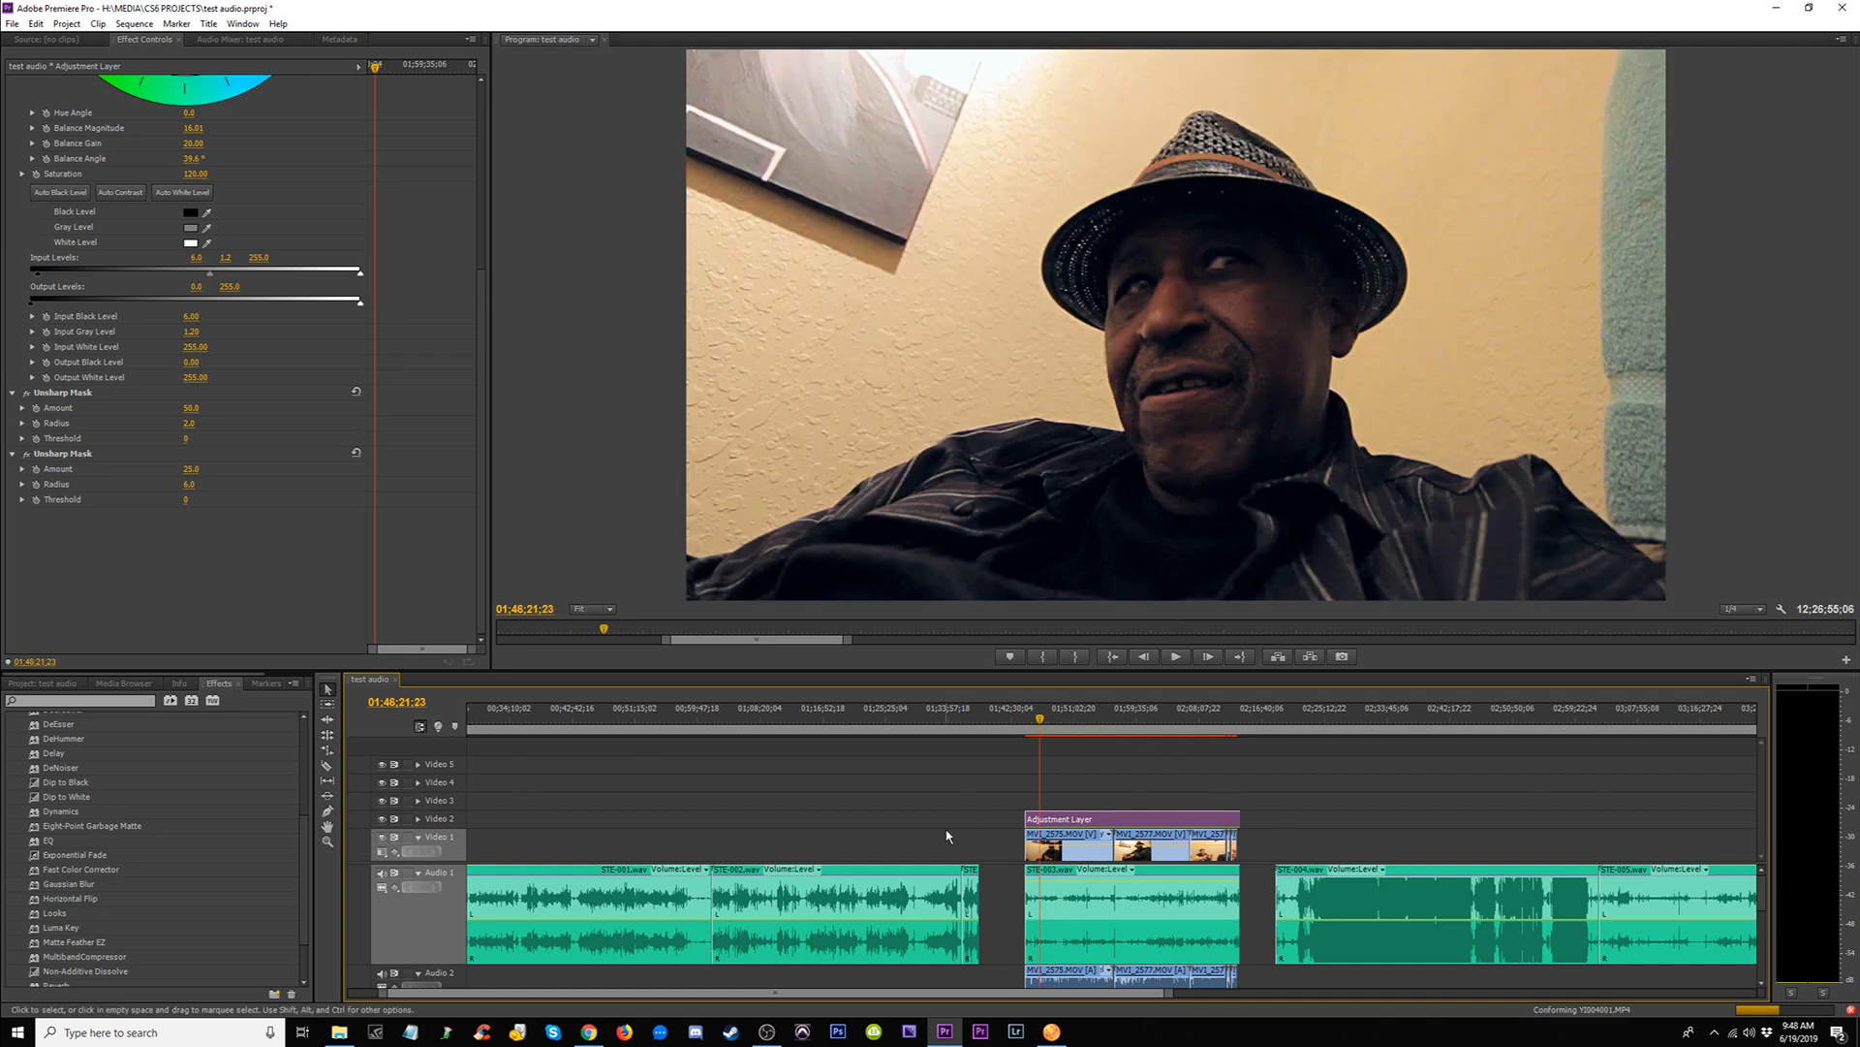
click(382, 819)
click(382, 818)
key(=)
key(=)
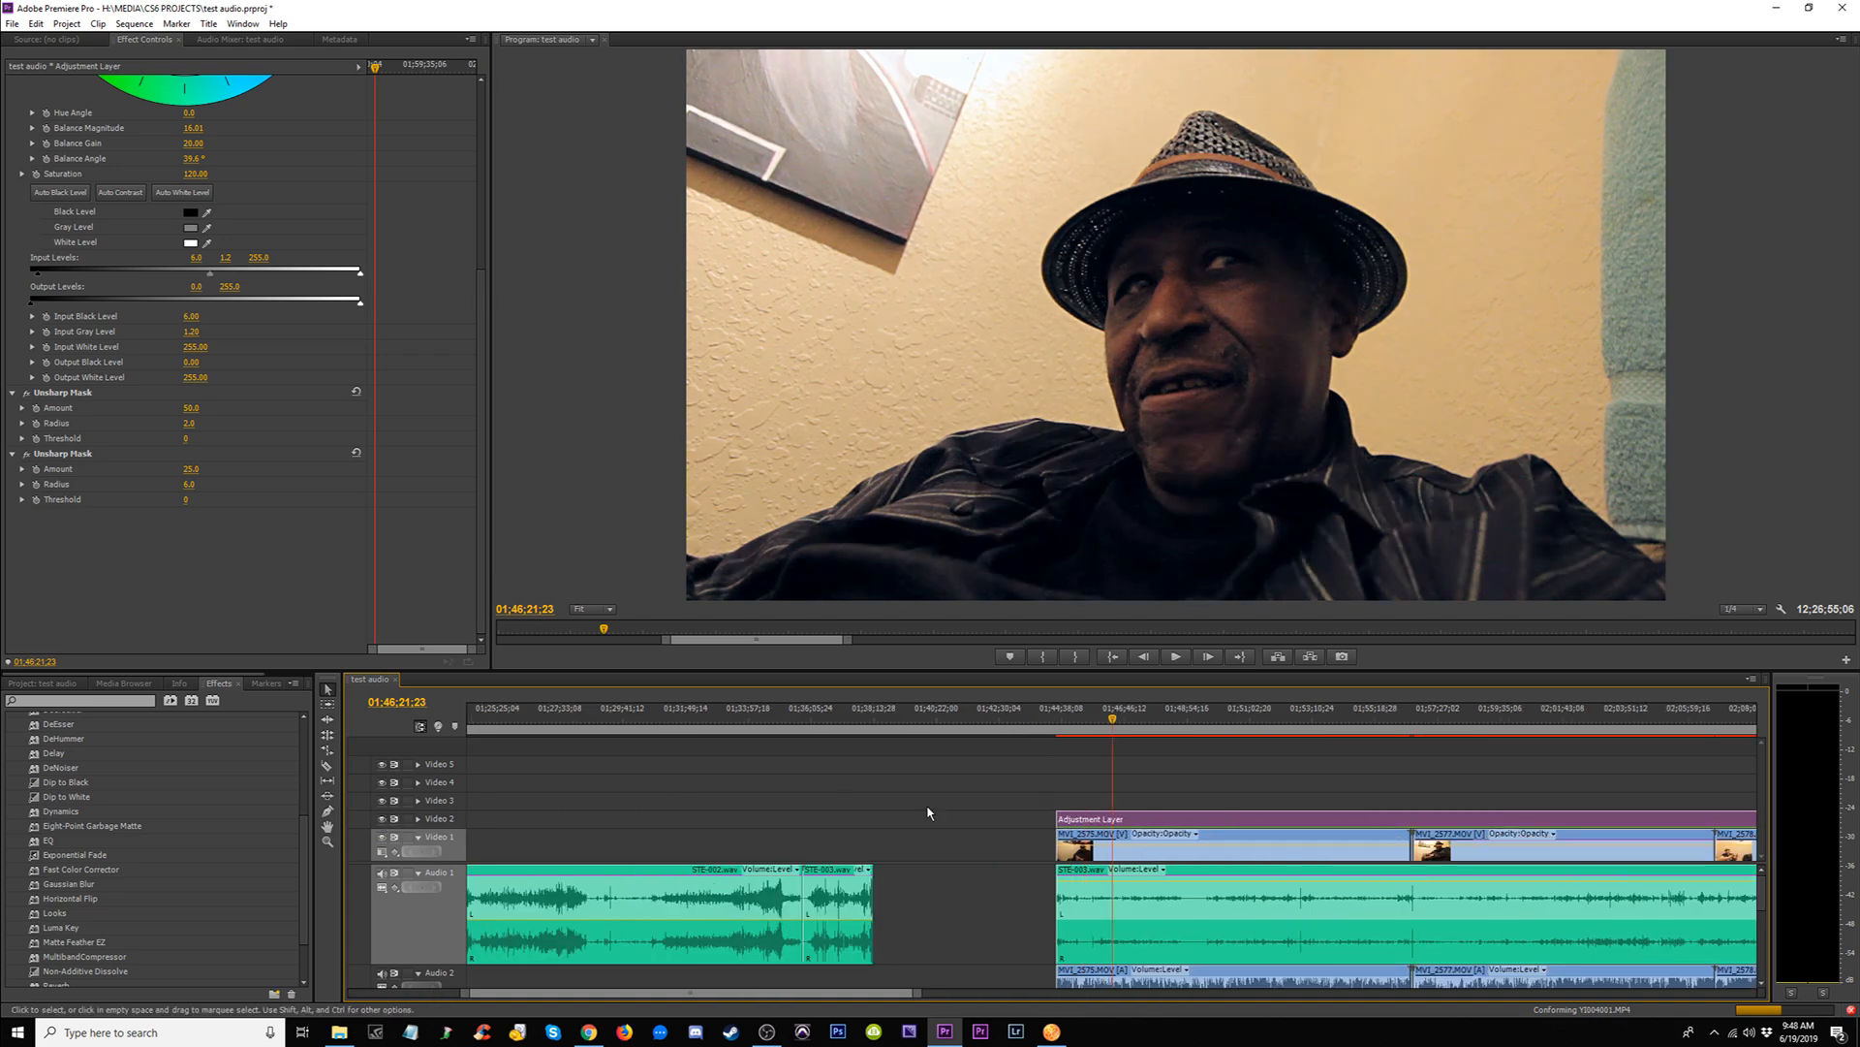
Step: Play a moment near the start of MVI_2575.MOV and compare that frame with the Video 2 track output off and on
click(1086, 725)
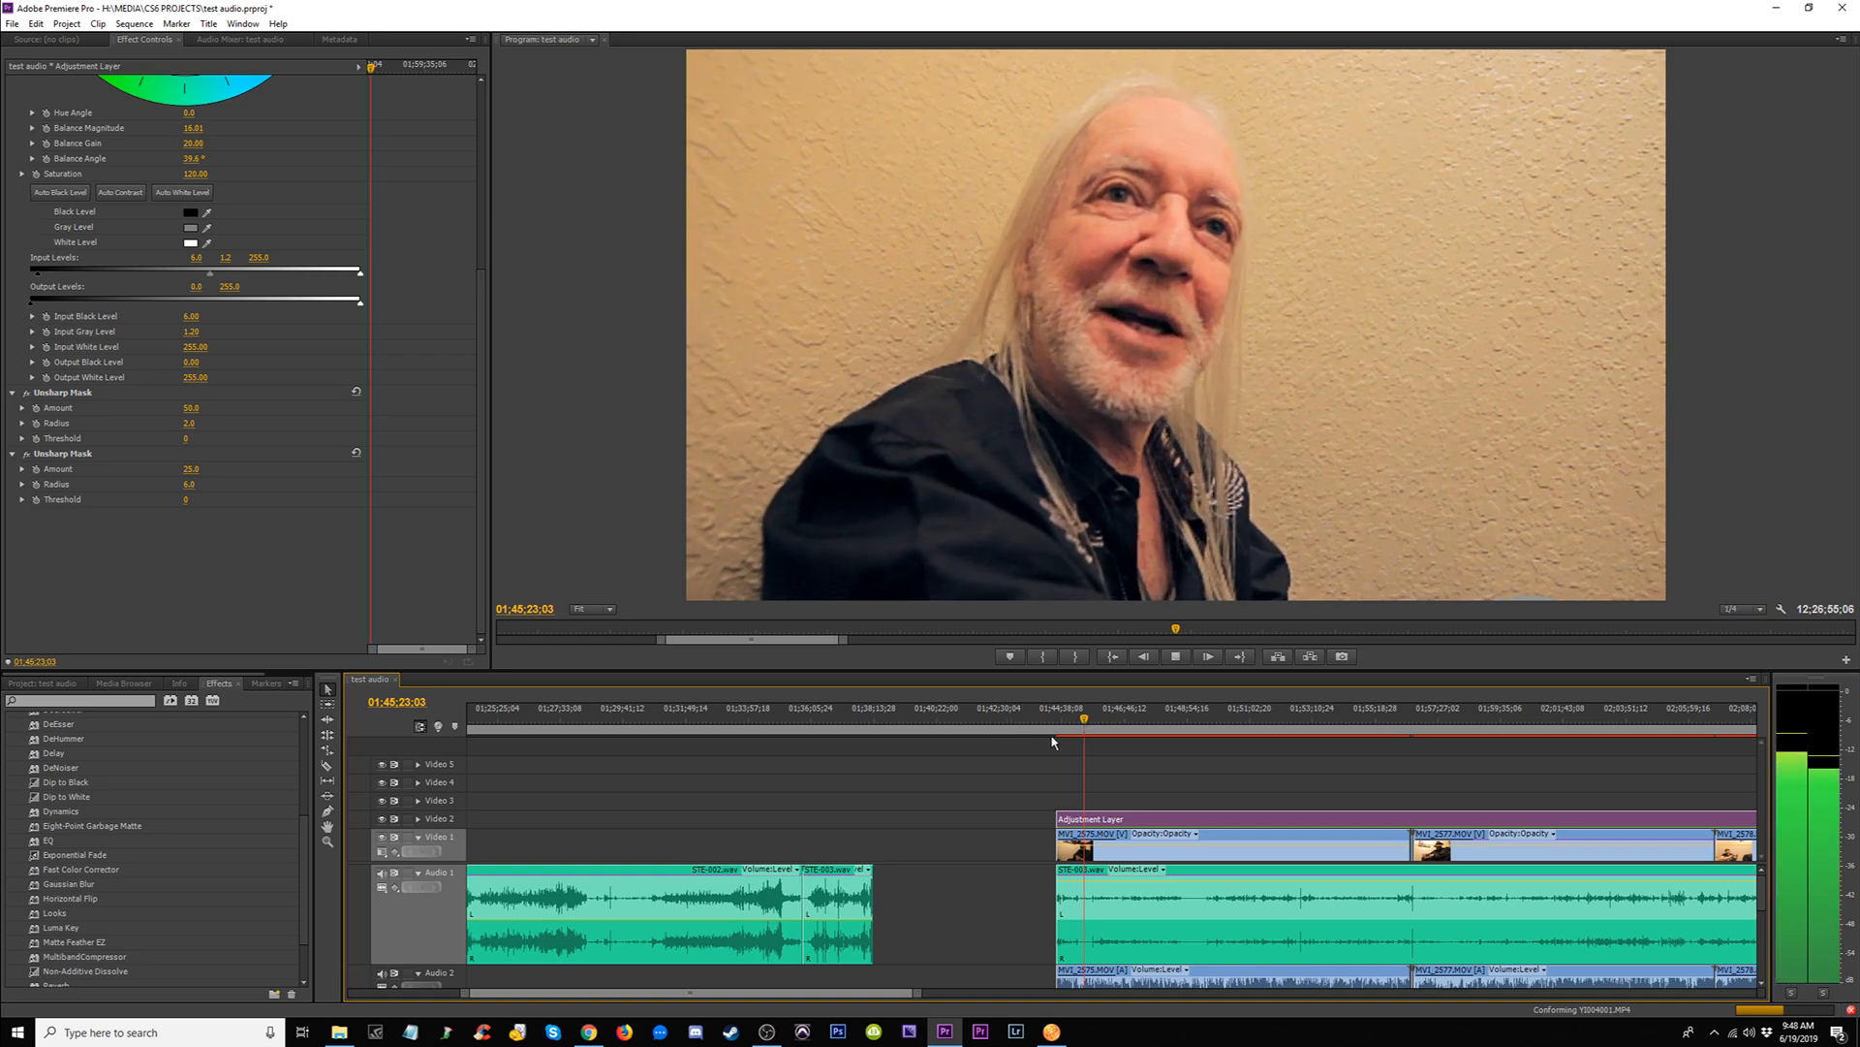
click(1091, 727)
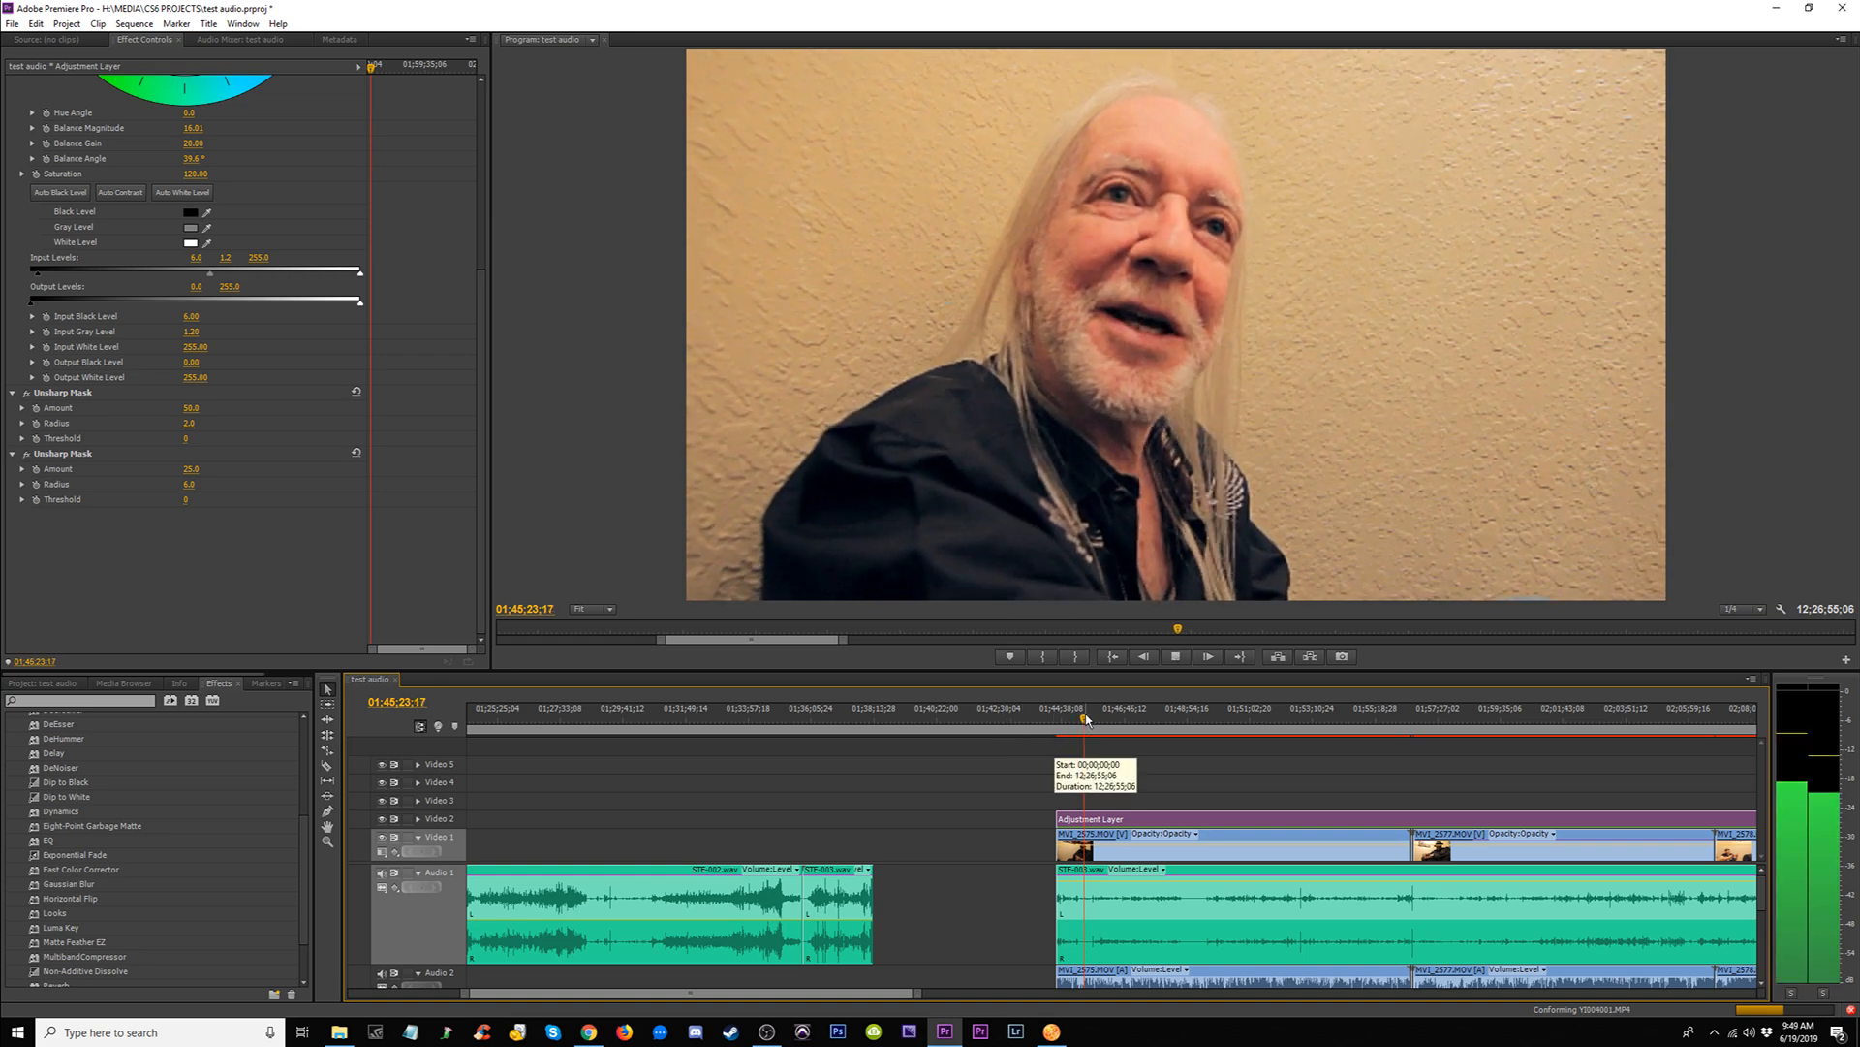
click(1085, 721)
drag(1085, 720, 1087, 720)
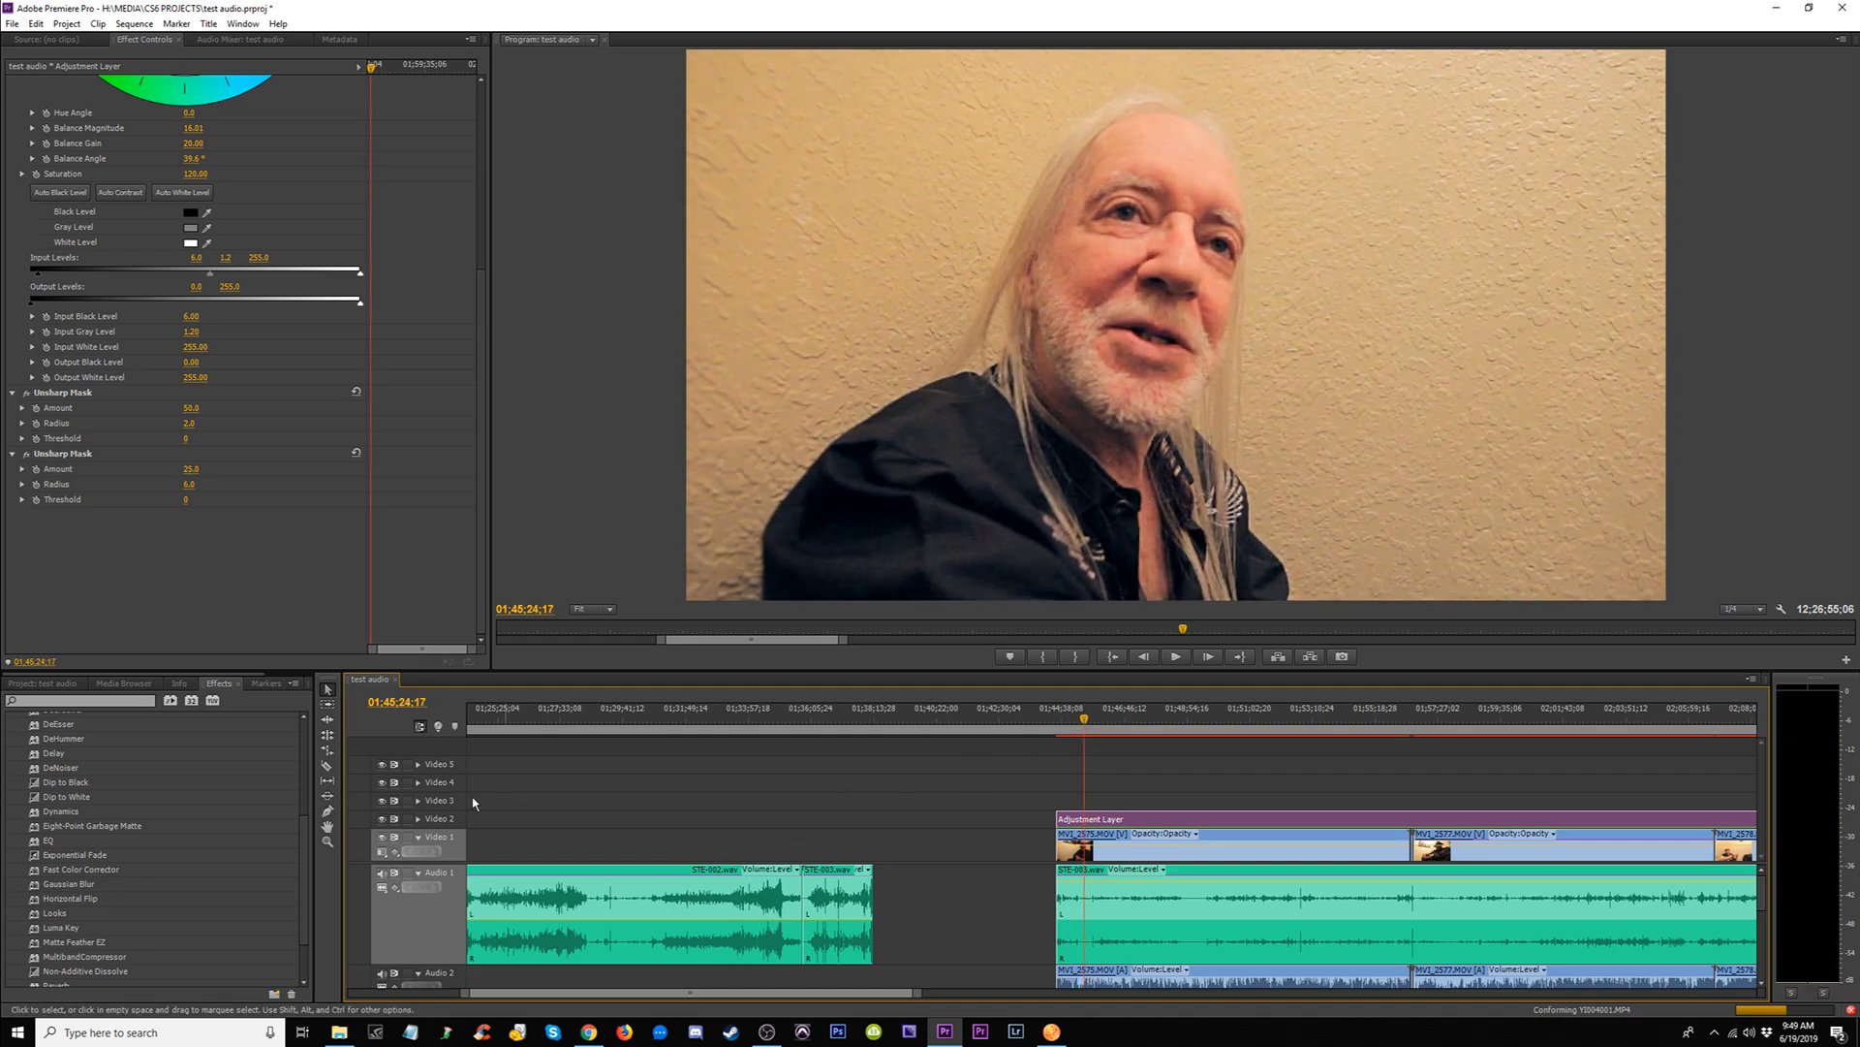
click(383, 819)
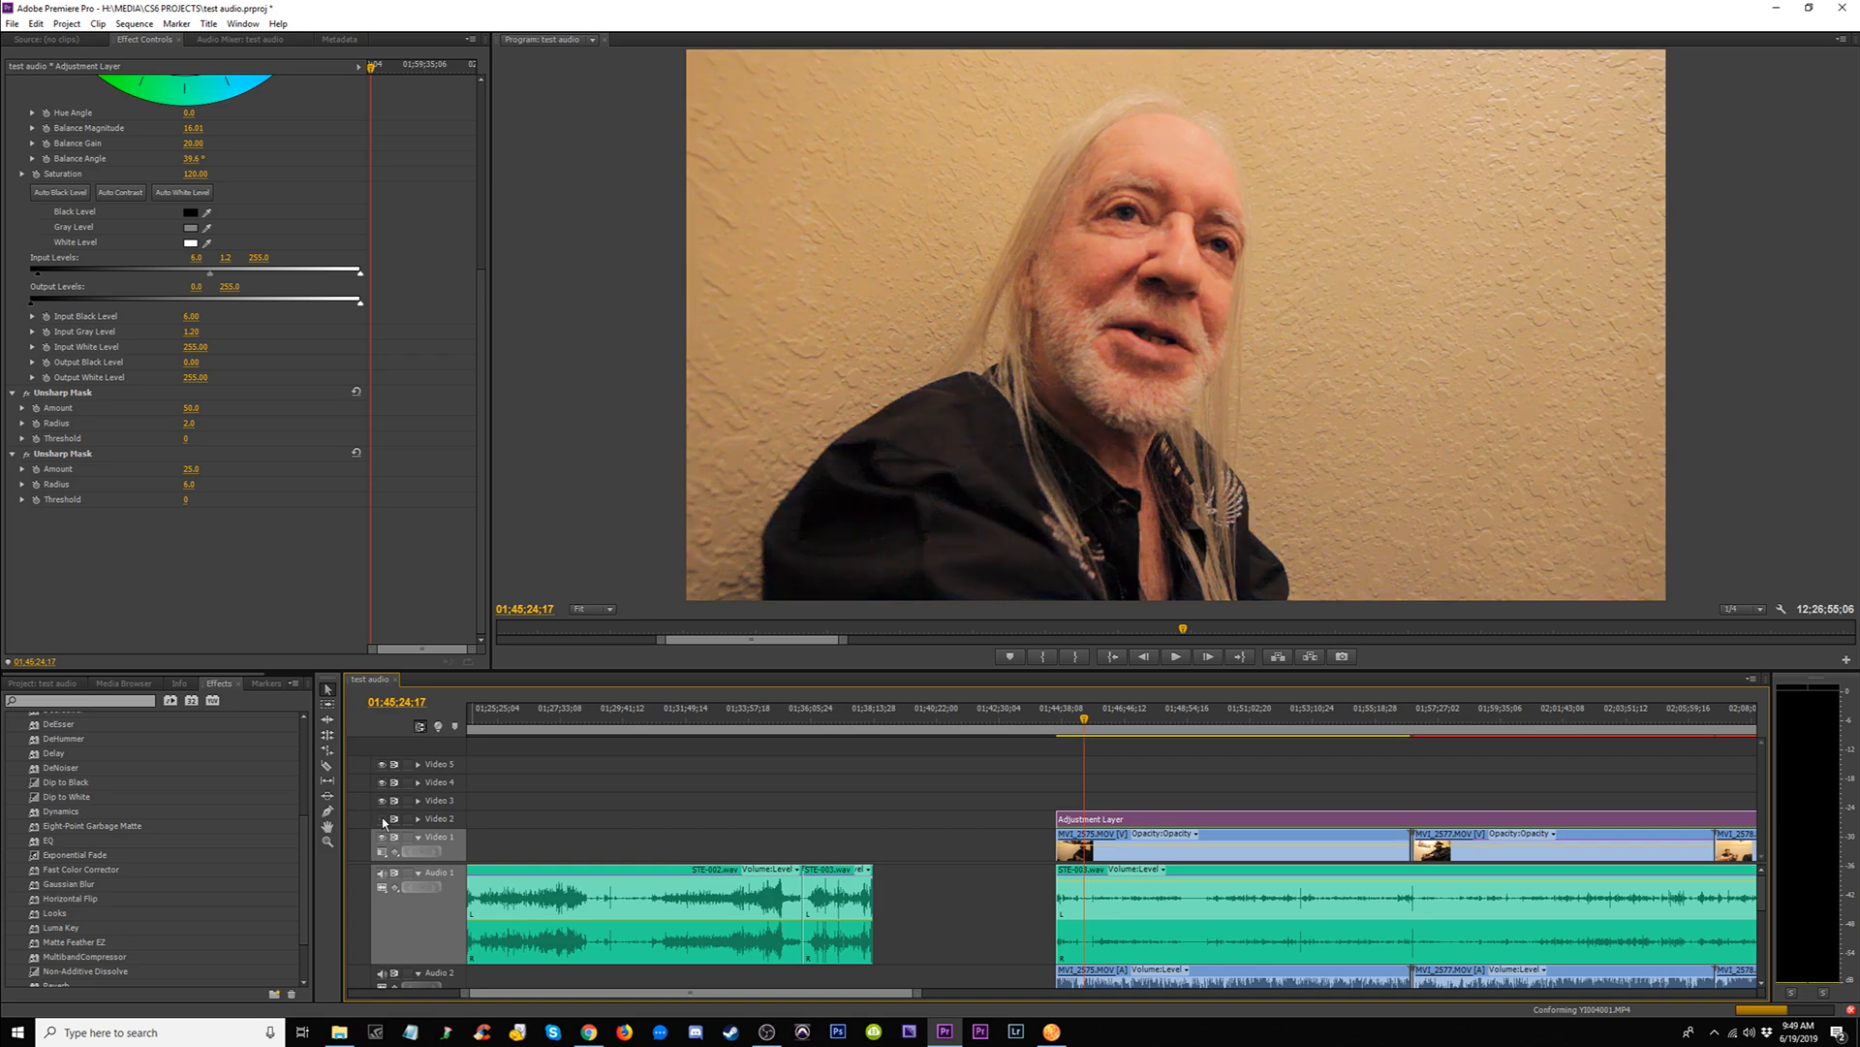
click(383, 819)
click(383, 818)
click(383, 818)
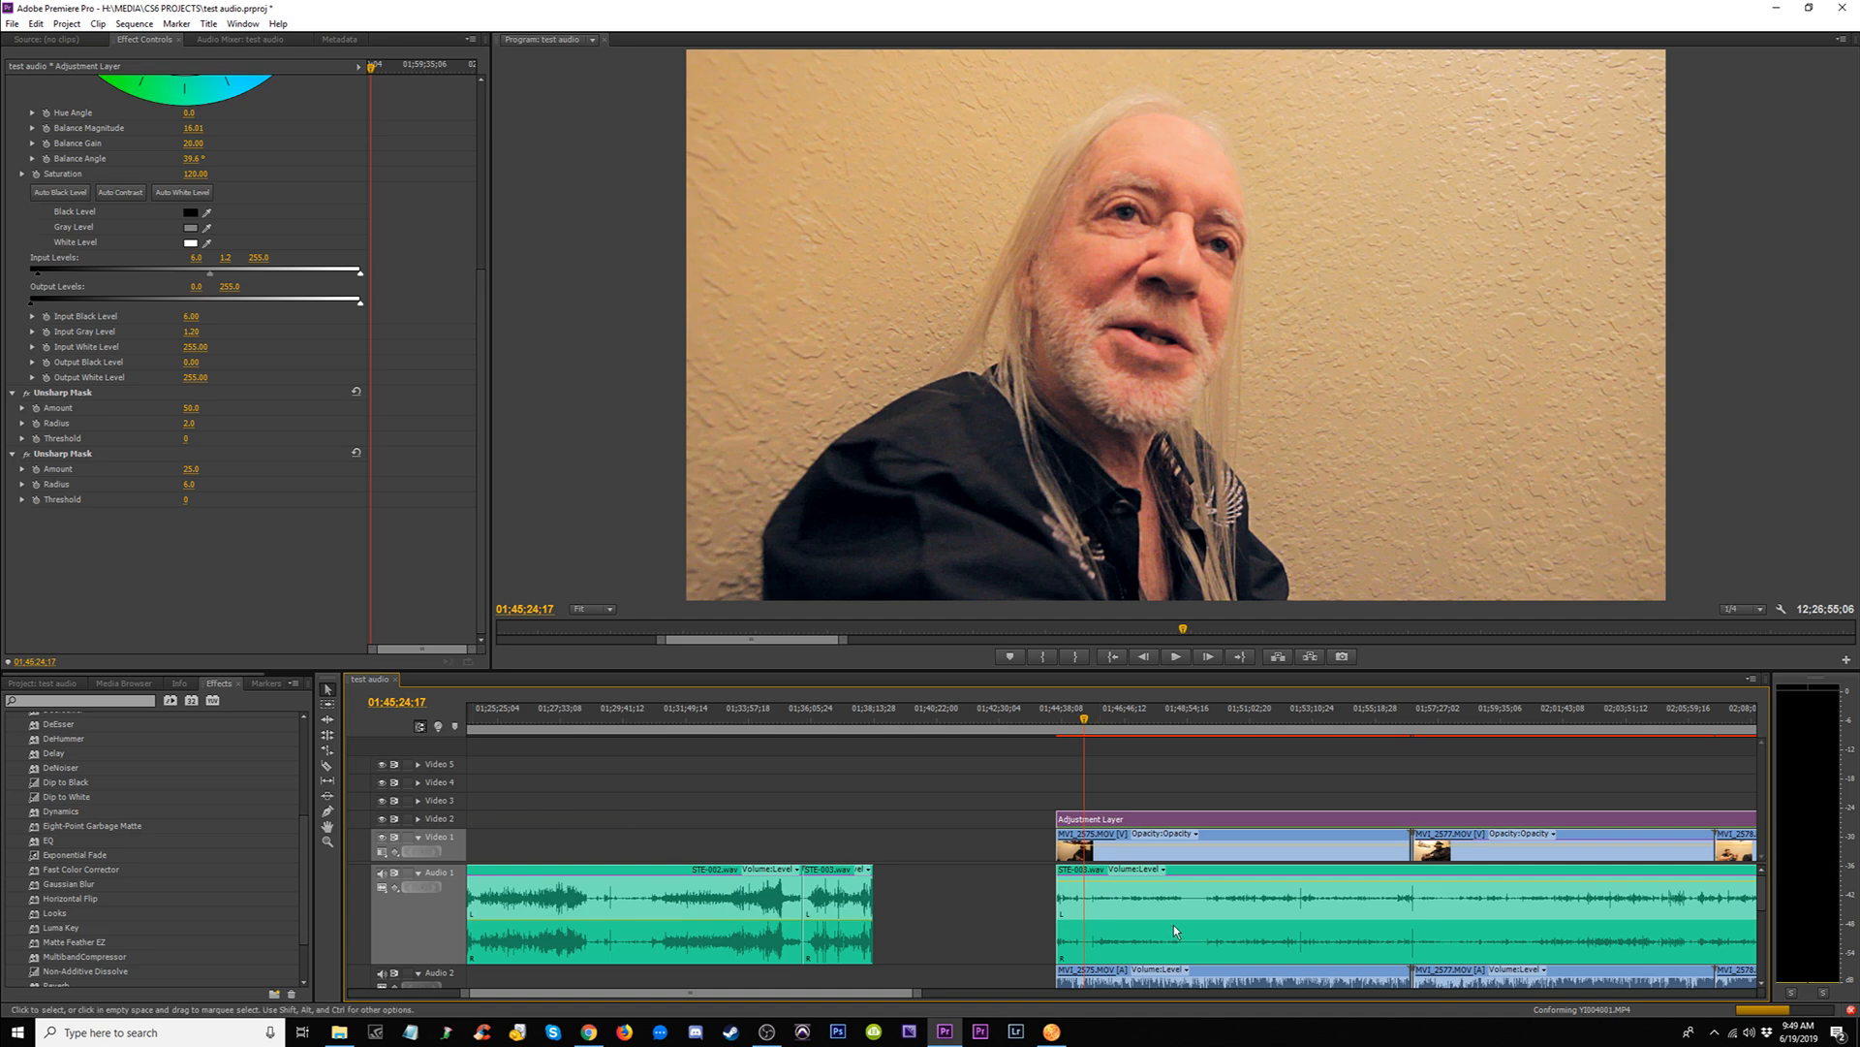
Step: Look over the rest of the sequence and jump to the YI MP4 clips to examine their footage and audio
key(minus)
key(minus)
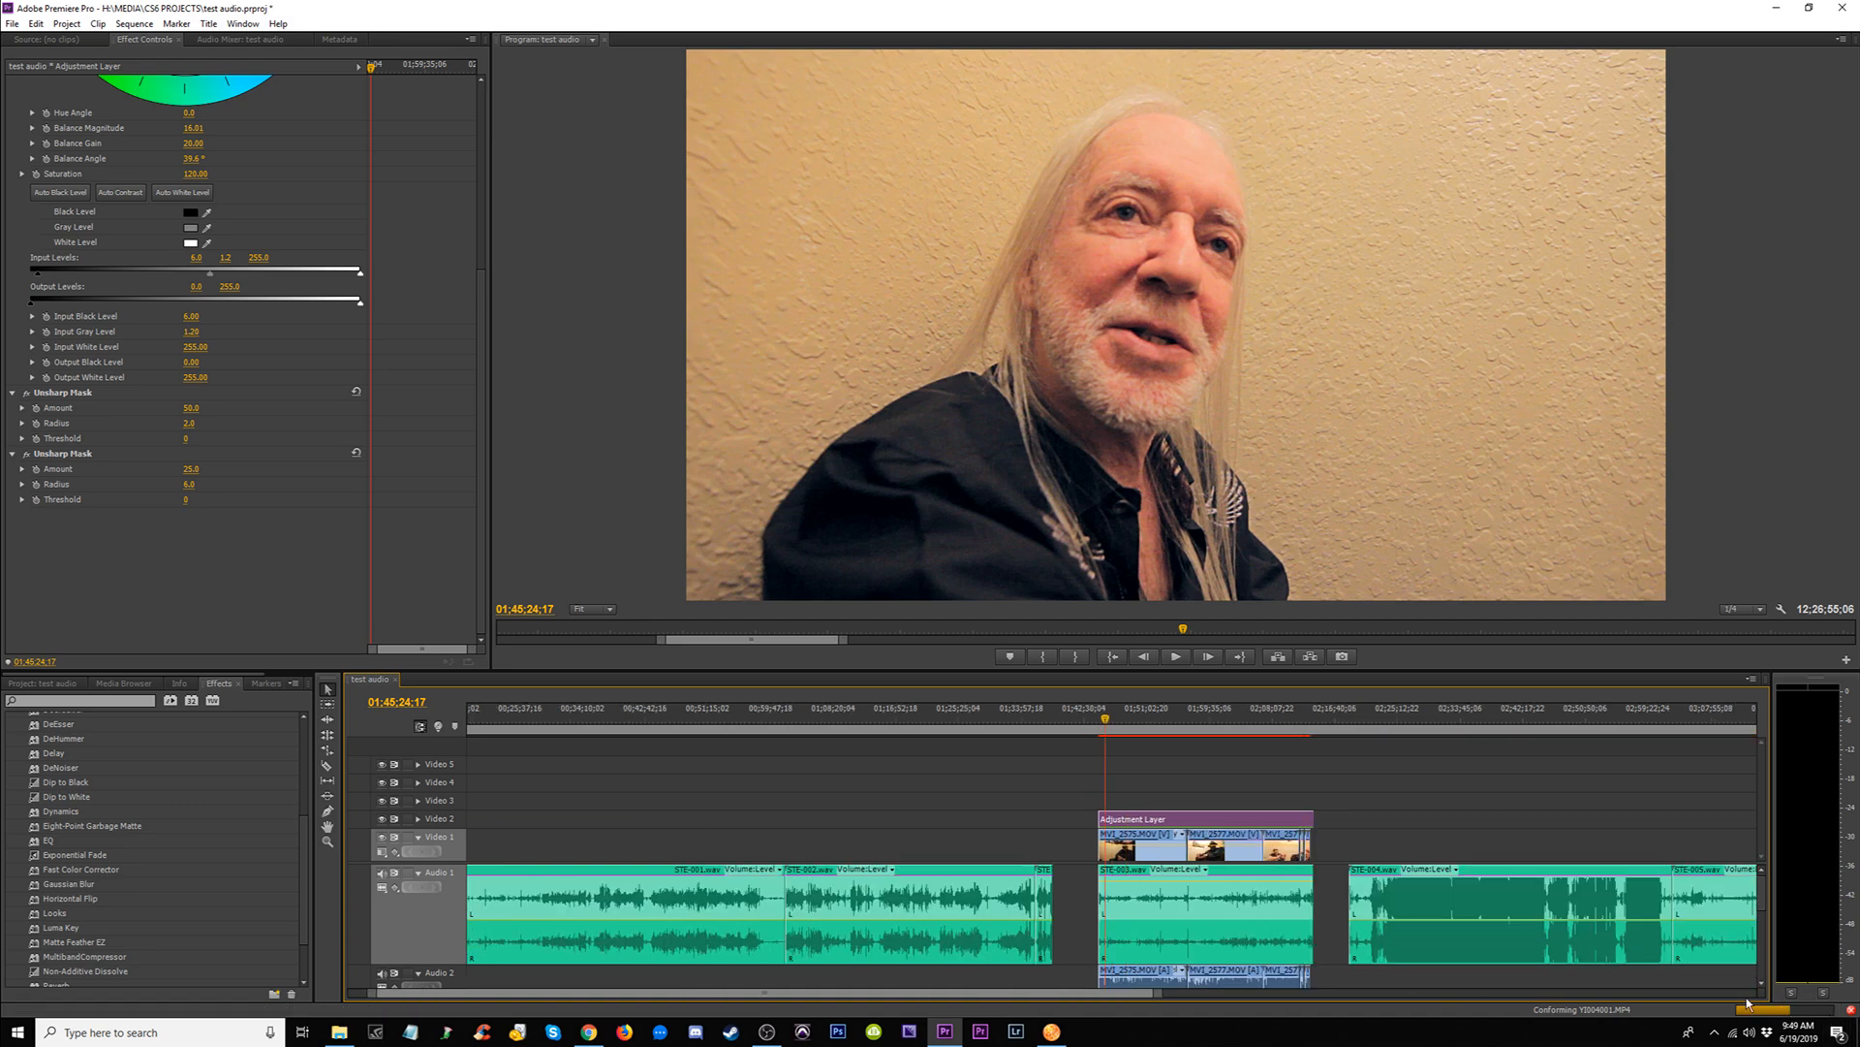
key(minus)
key(minus)
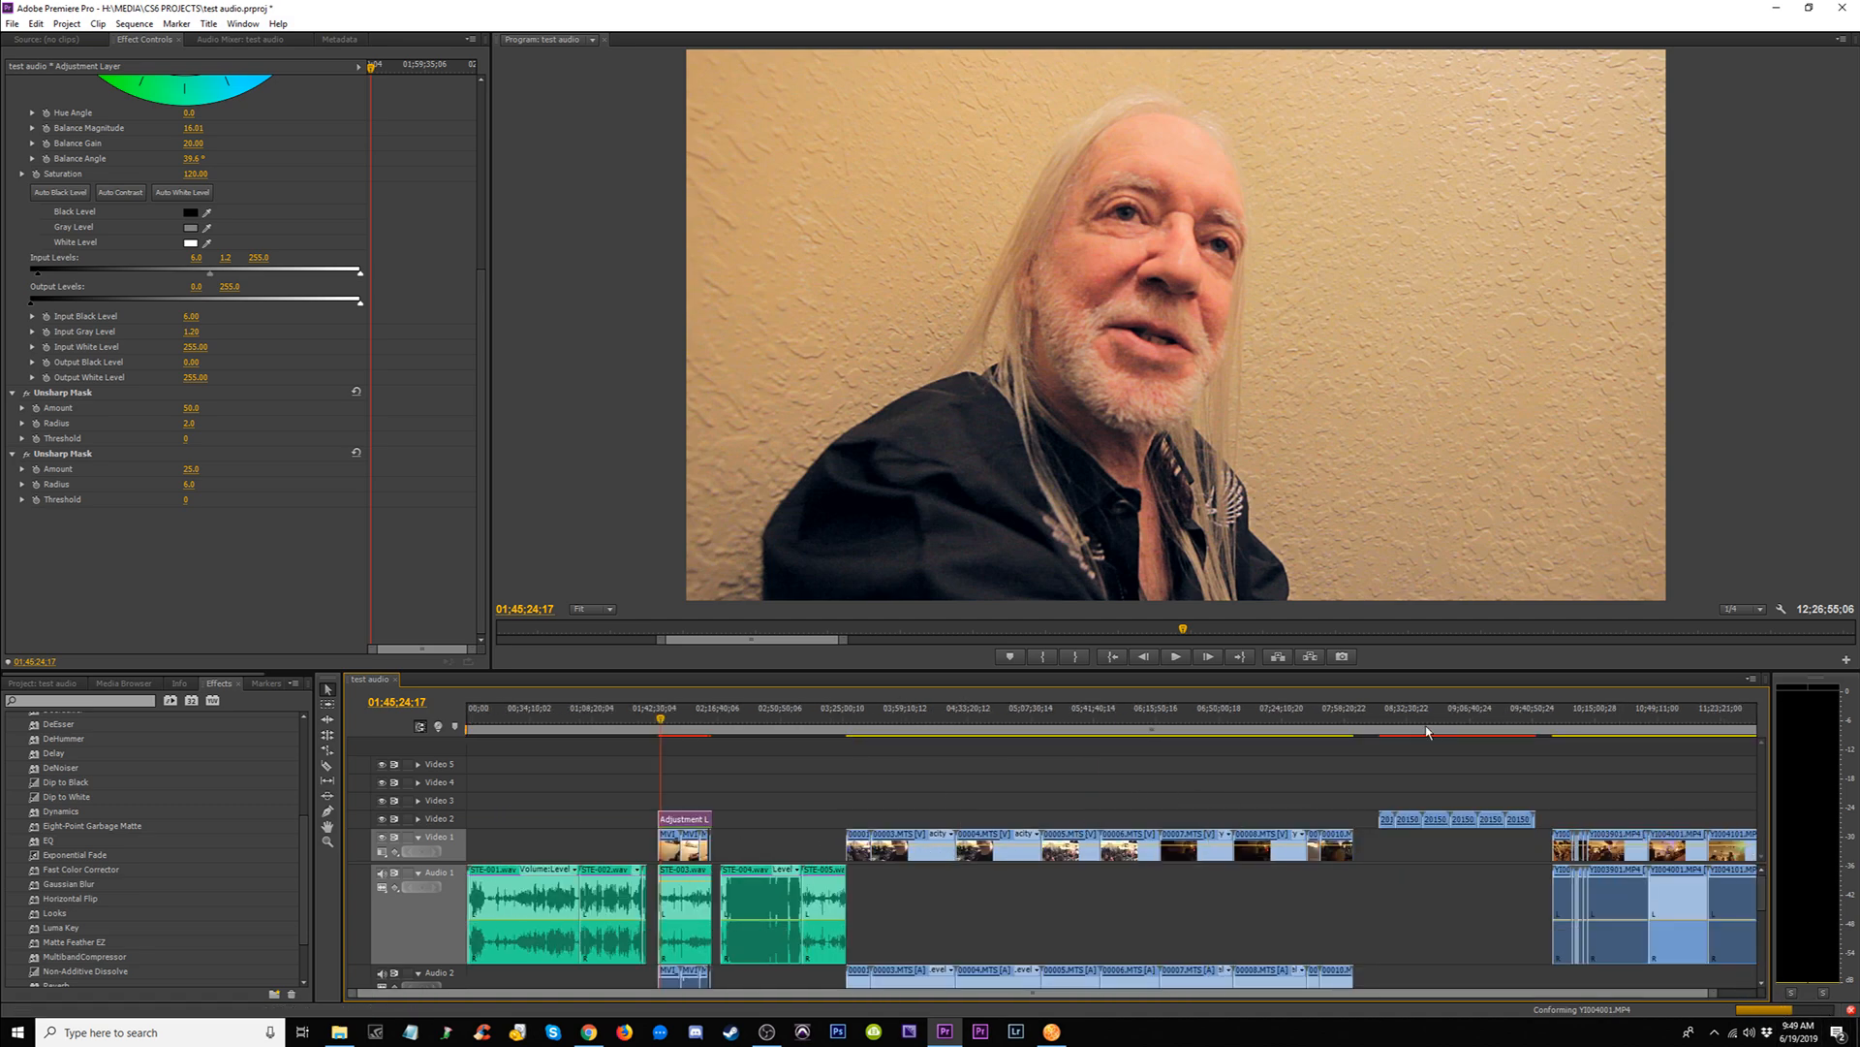
click(1616, 720)
key(minus)
key(equal)
key(equal)
key(equal)
key(equal)
key(equal)
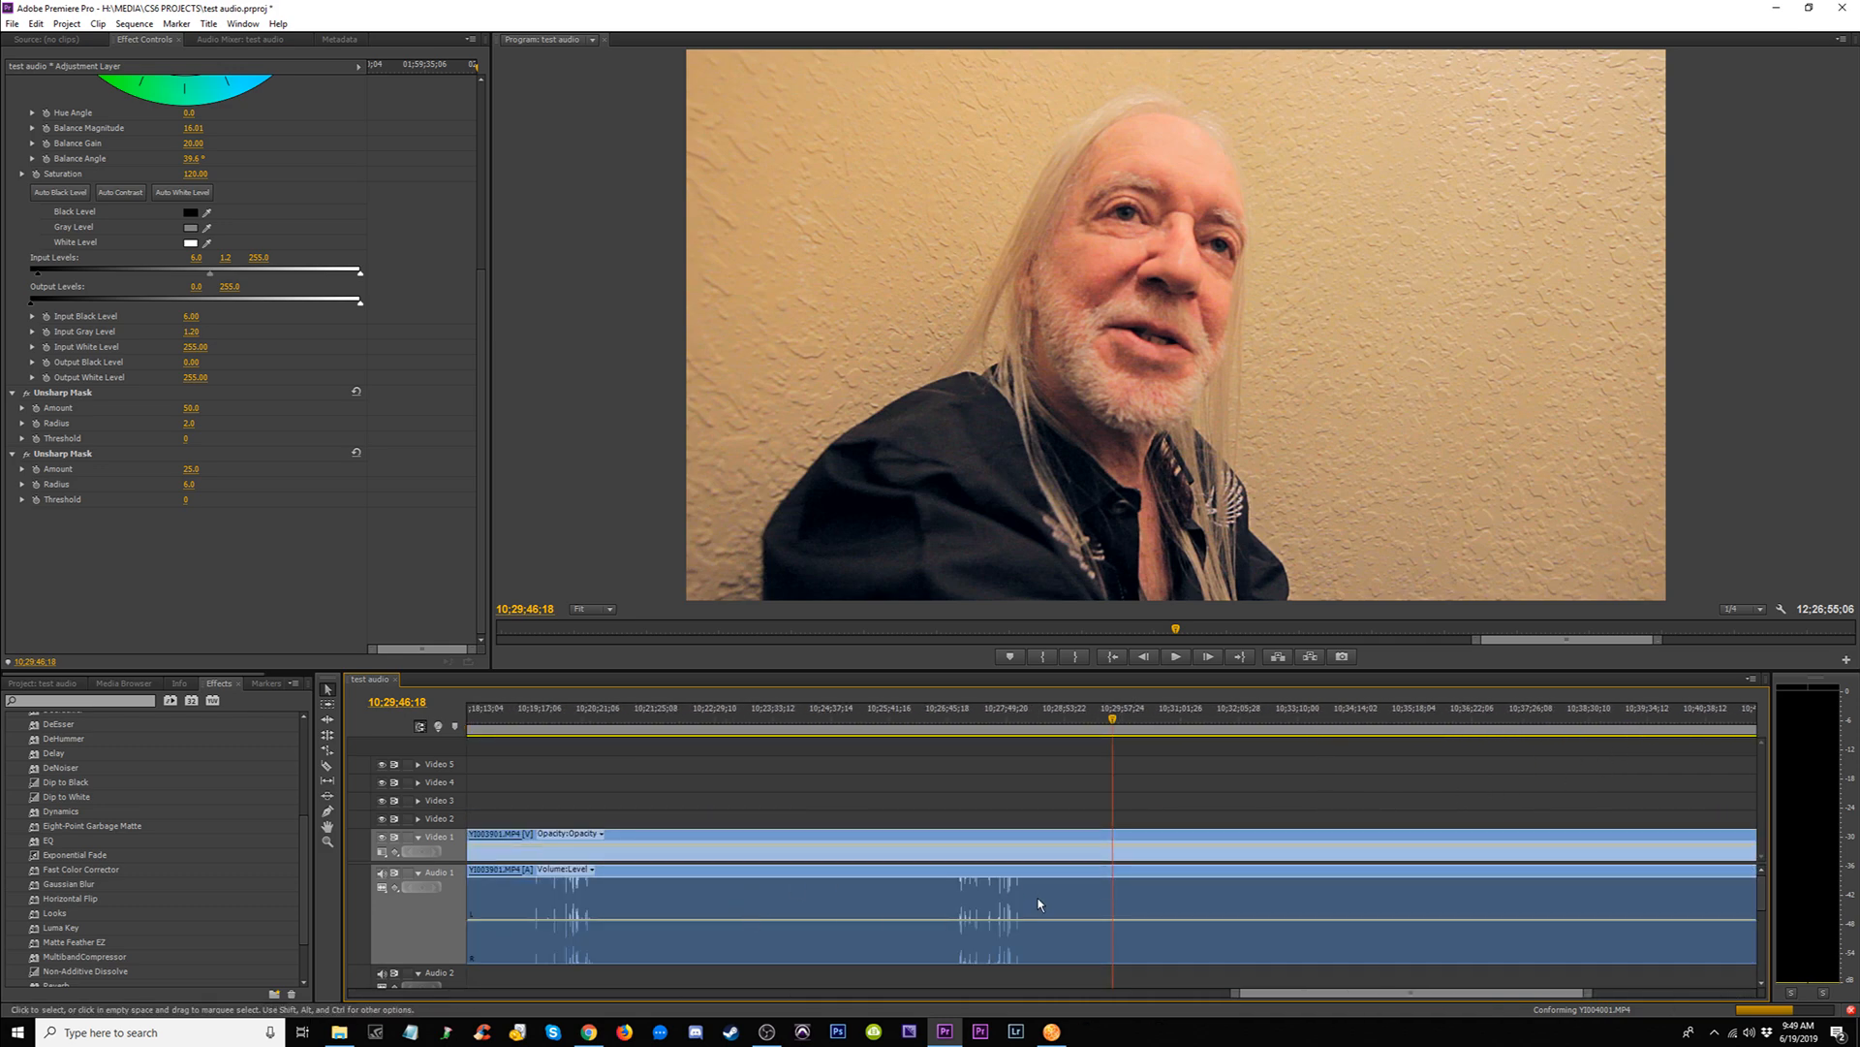
key(minus)
key(minus)
key(minus)
key(minus)
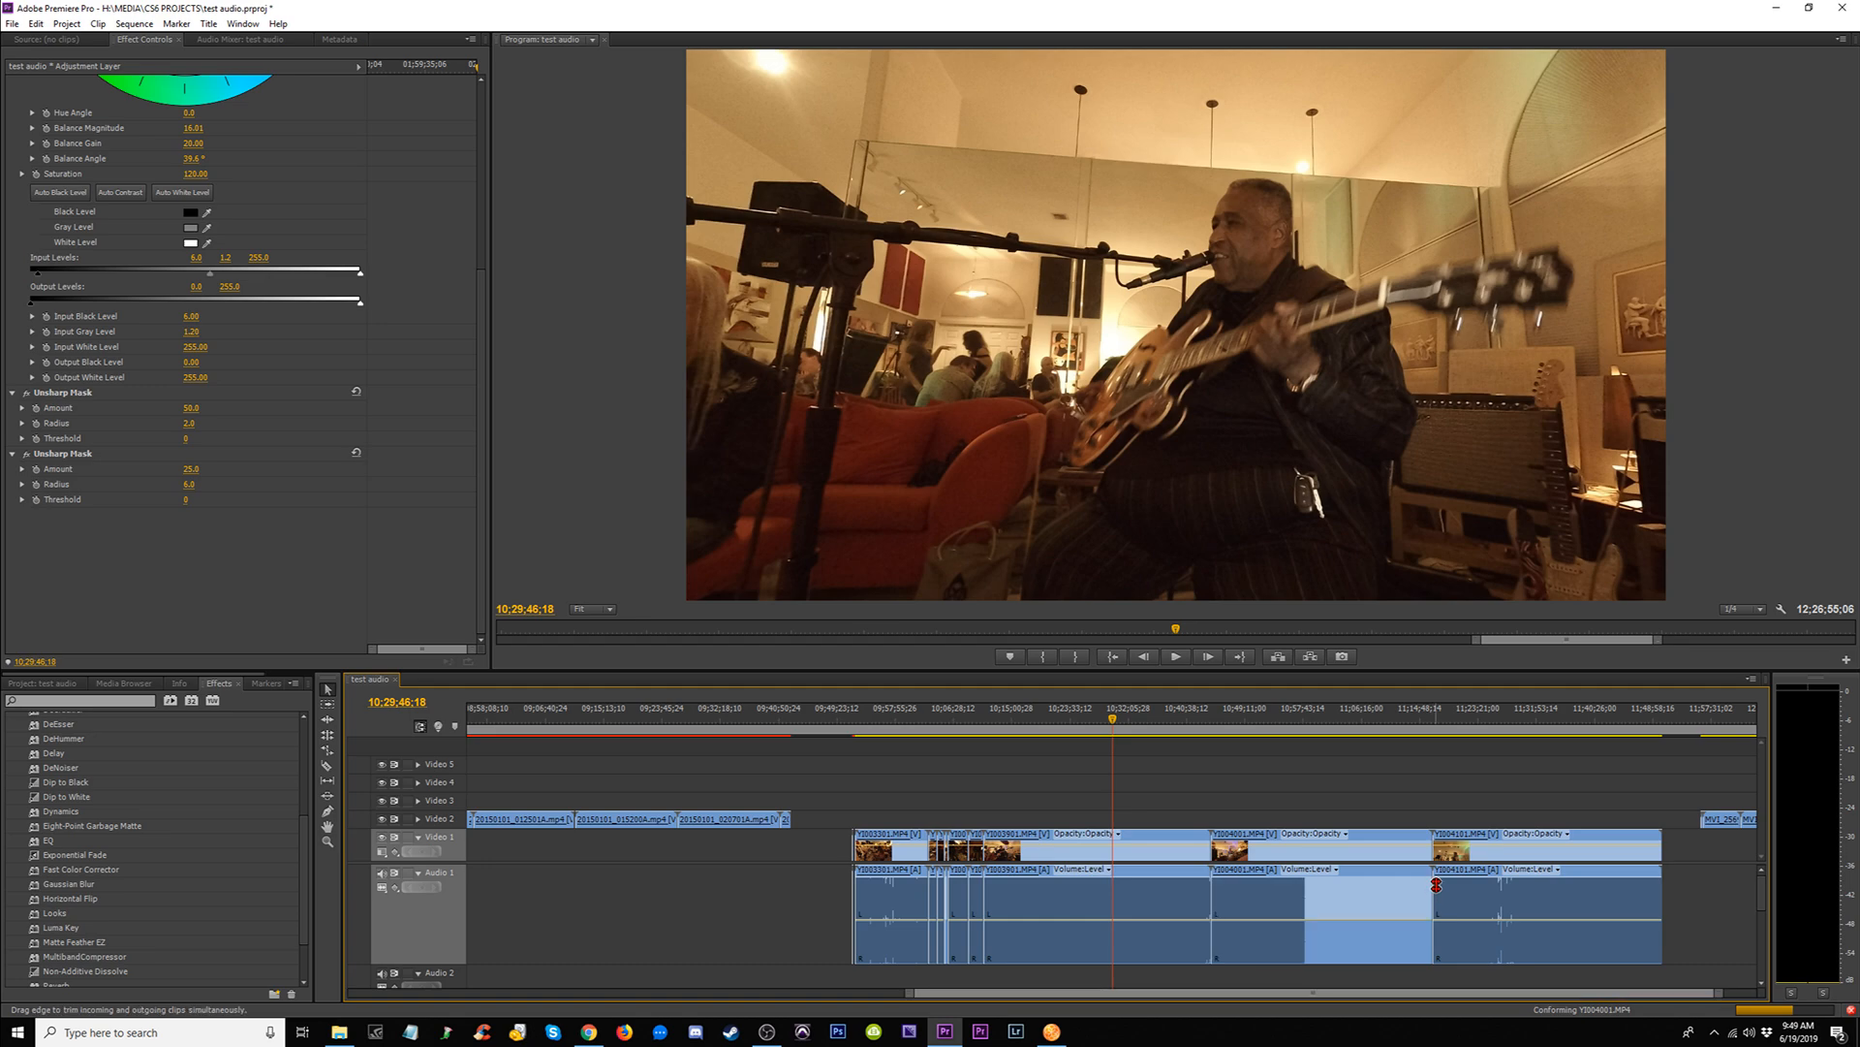
Step: Jump to the group of MVI clips at the end of the sequence and examine their frame and audio tracks
click(1675, 719)
key(equal)
key(equal)
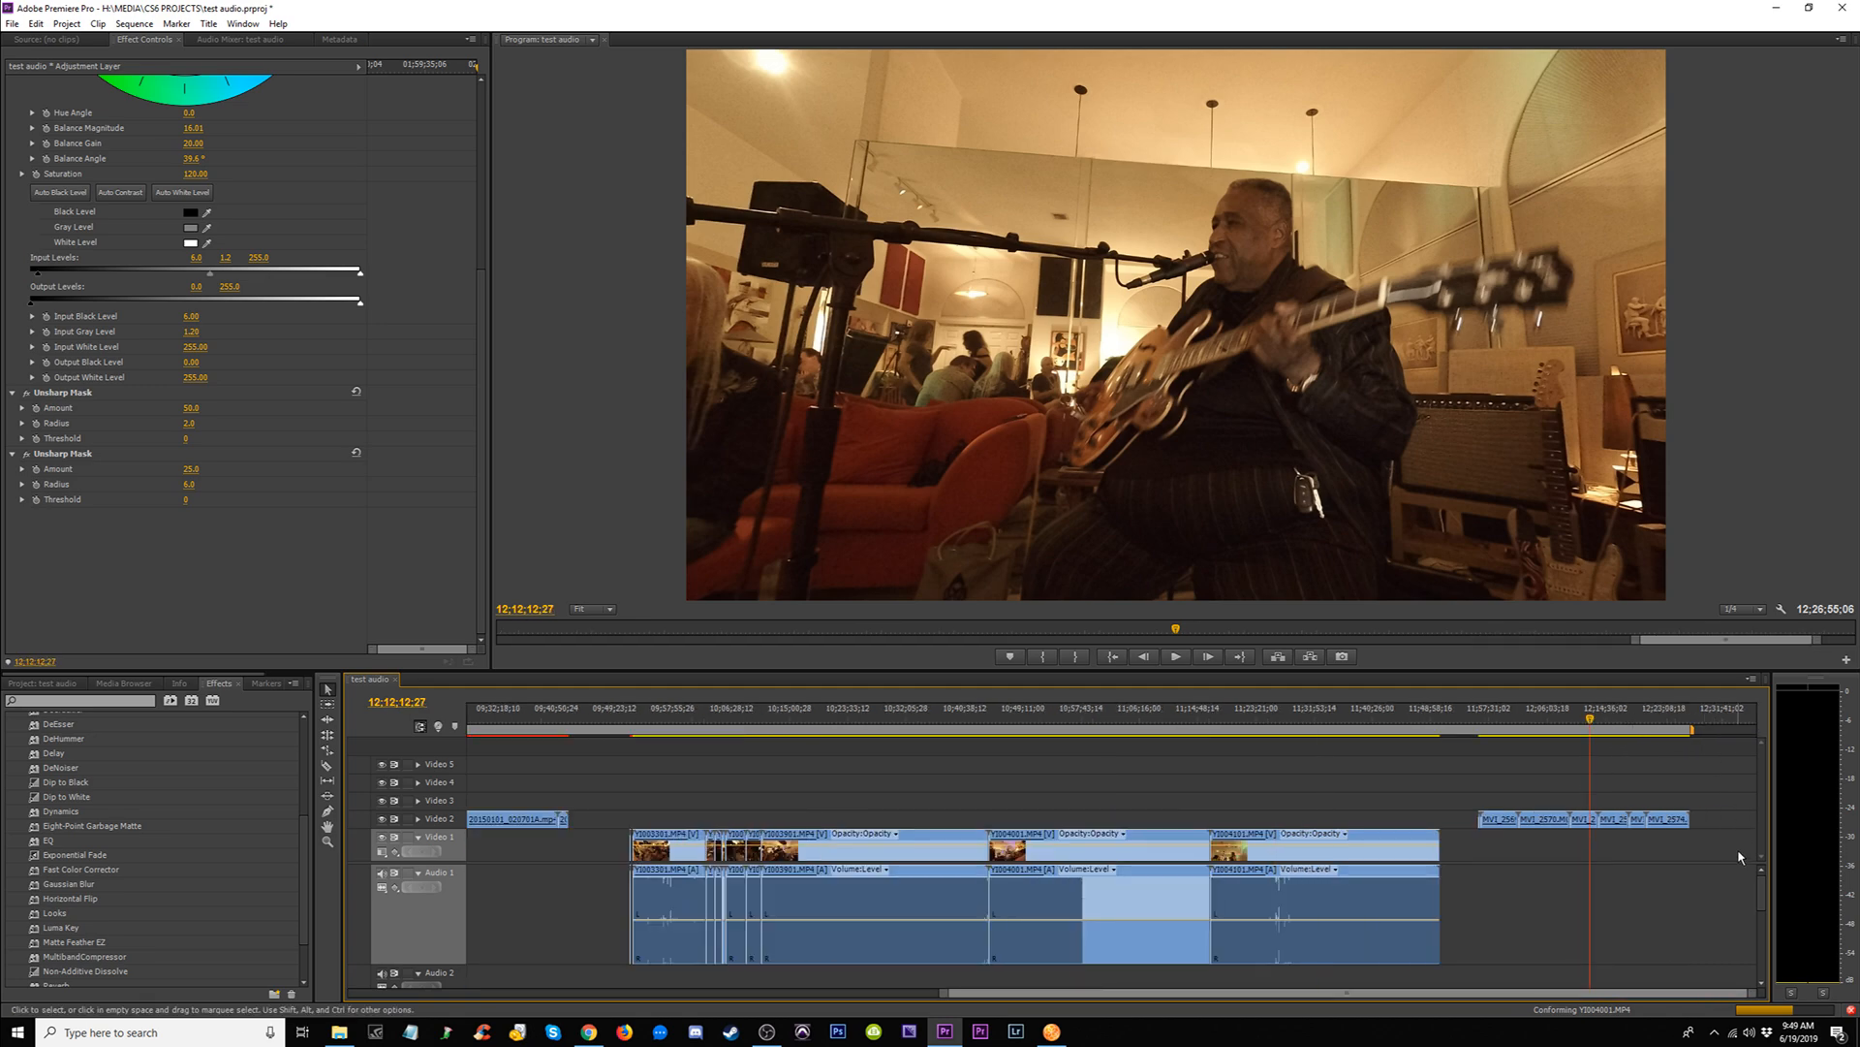
drag(1762, 902, 1758, 952)
key(equal)
key(equal)
key(minus)
Step: Move back to the group of MTS clips and play part of the second one
key(backslash)
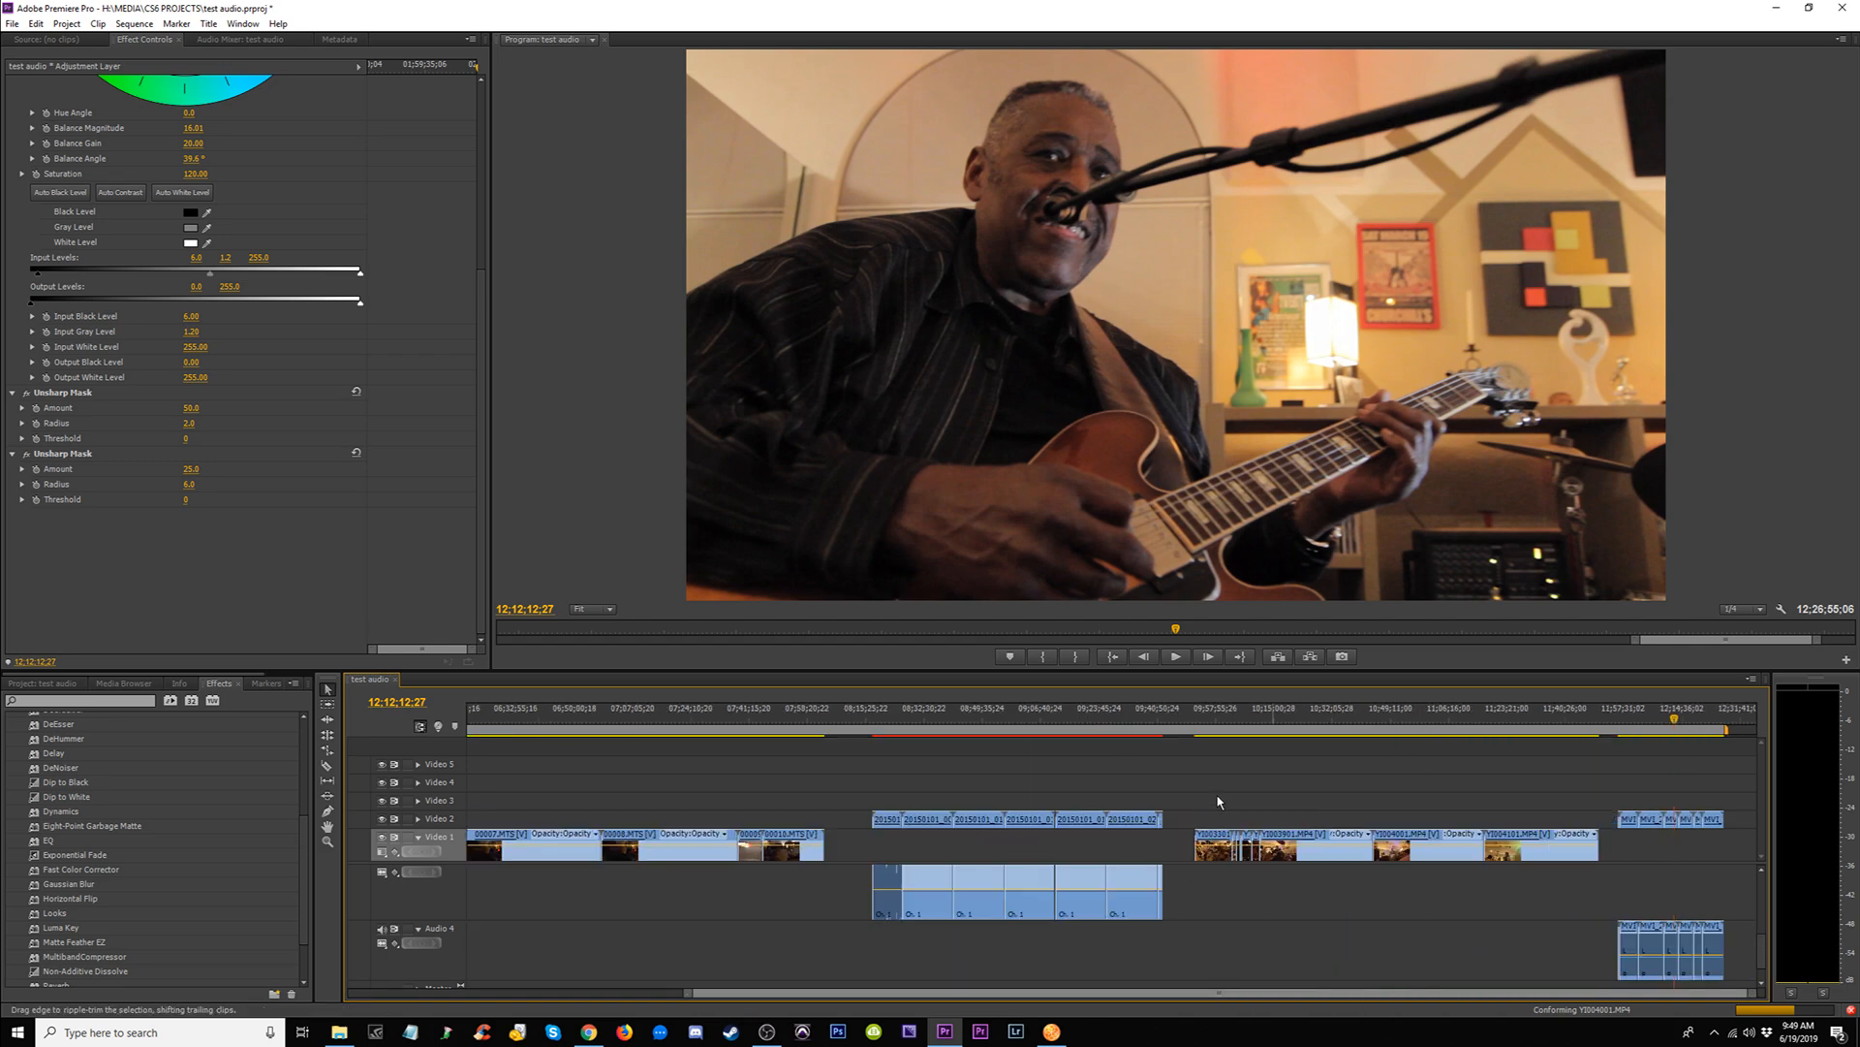
click(1204, 715)
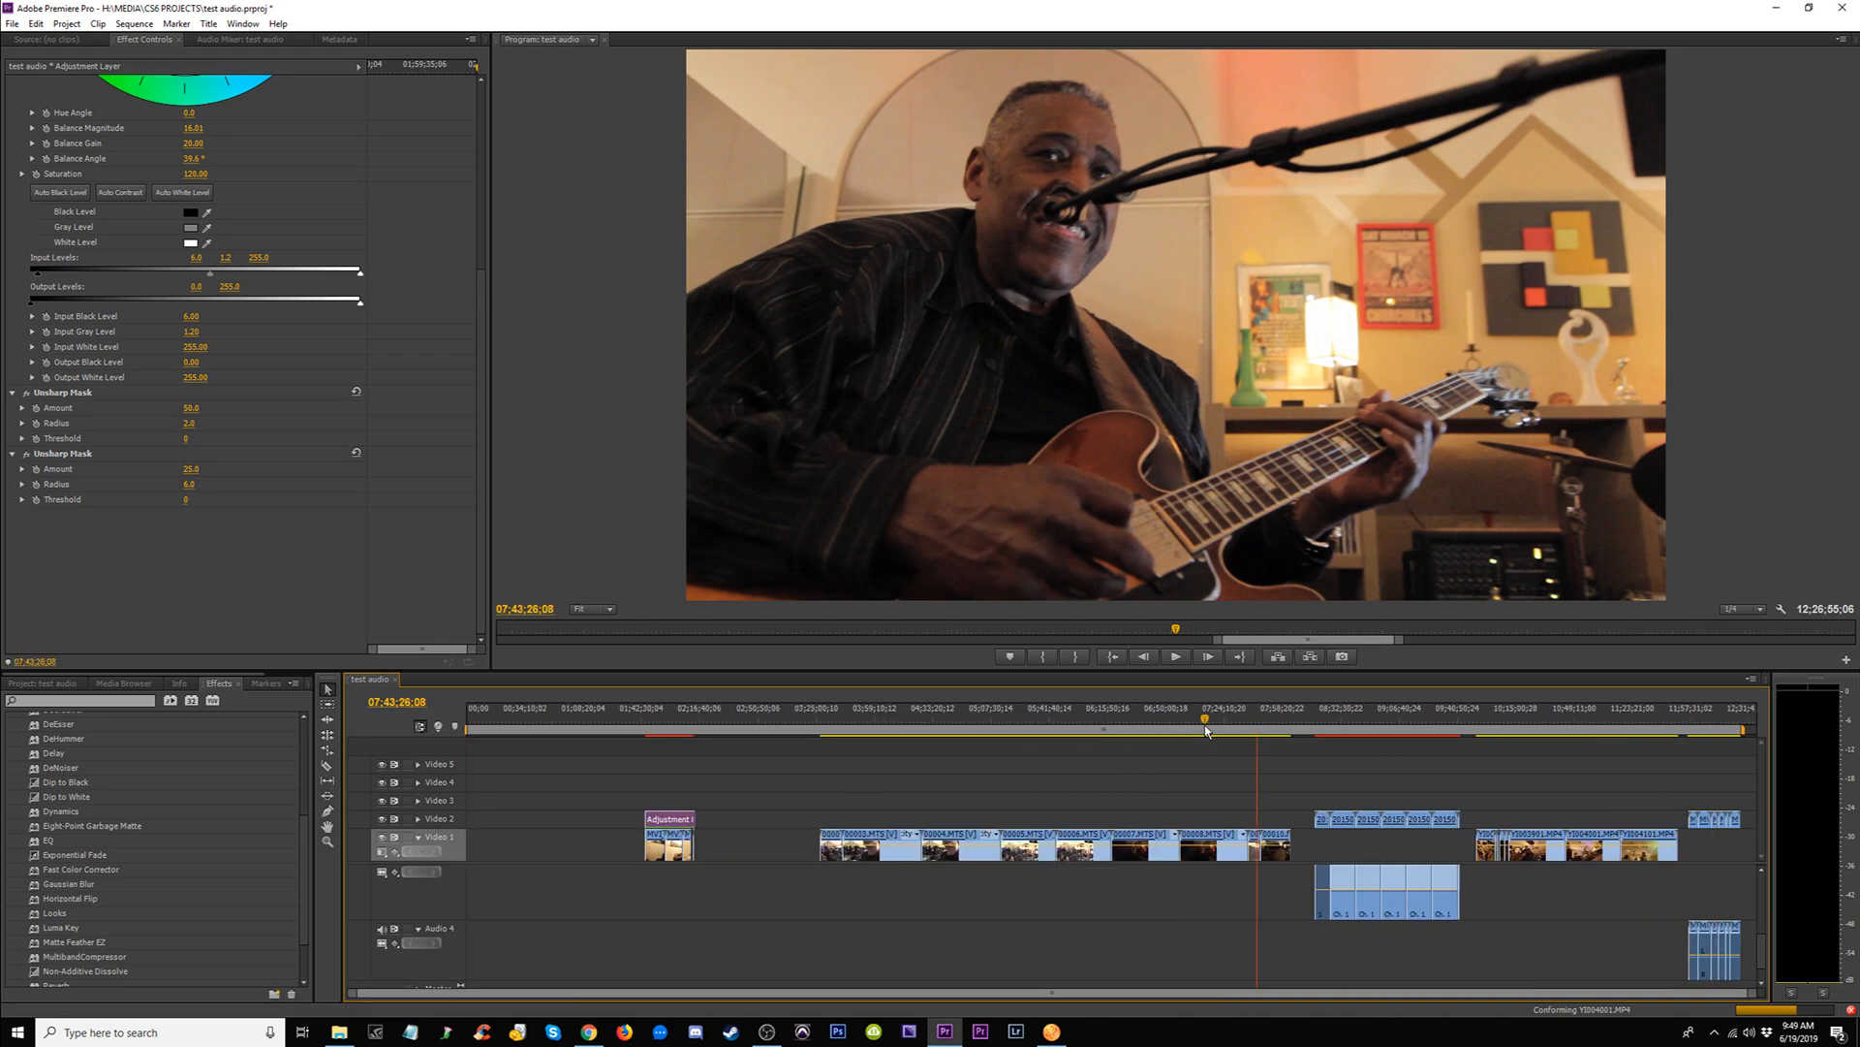
drag(1761, 935, 1754, 916)
click(891, 725)
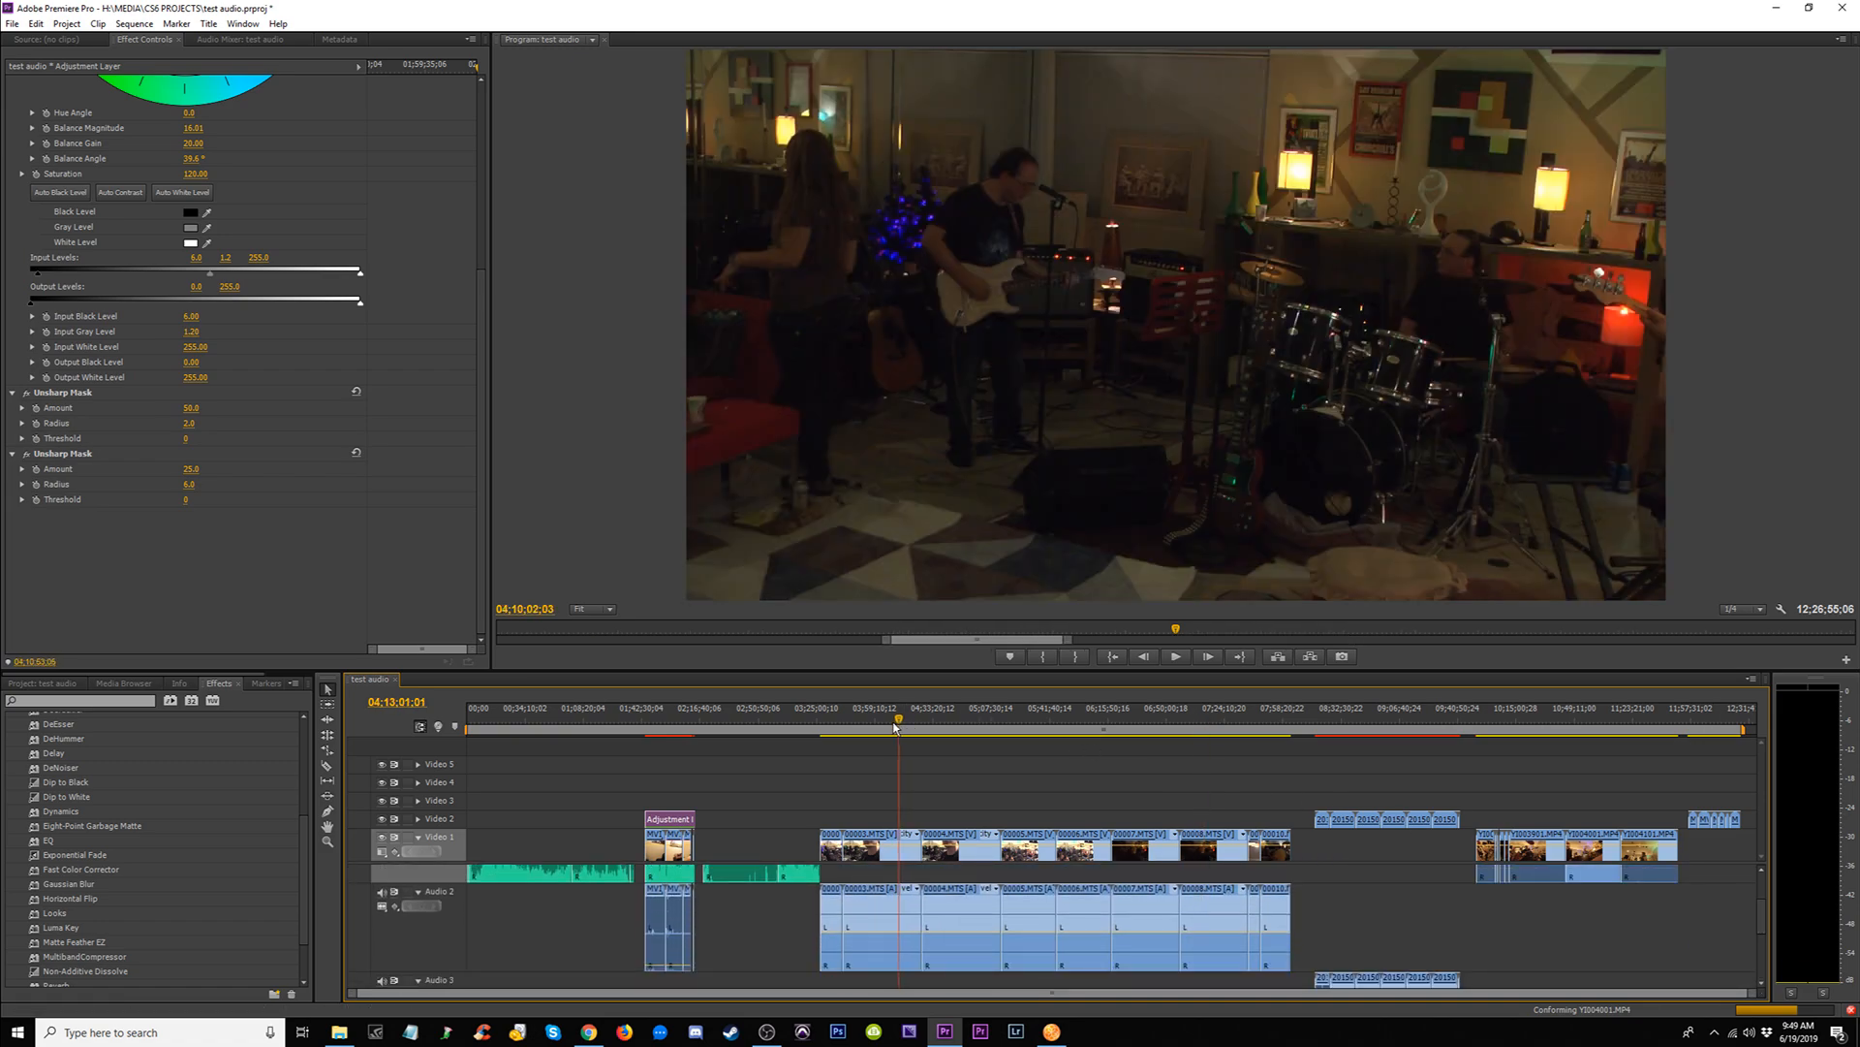
key(equal)
key(equal)
key(equal)
key(equal)
key(minus)
key(minus)
key(minus)
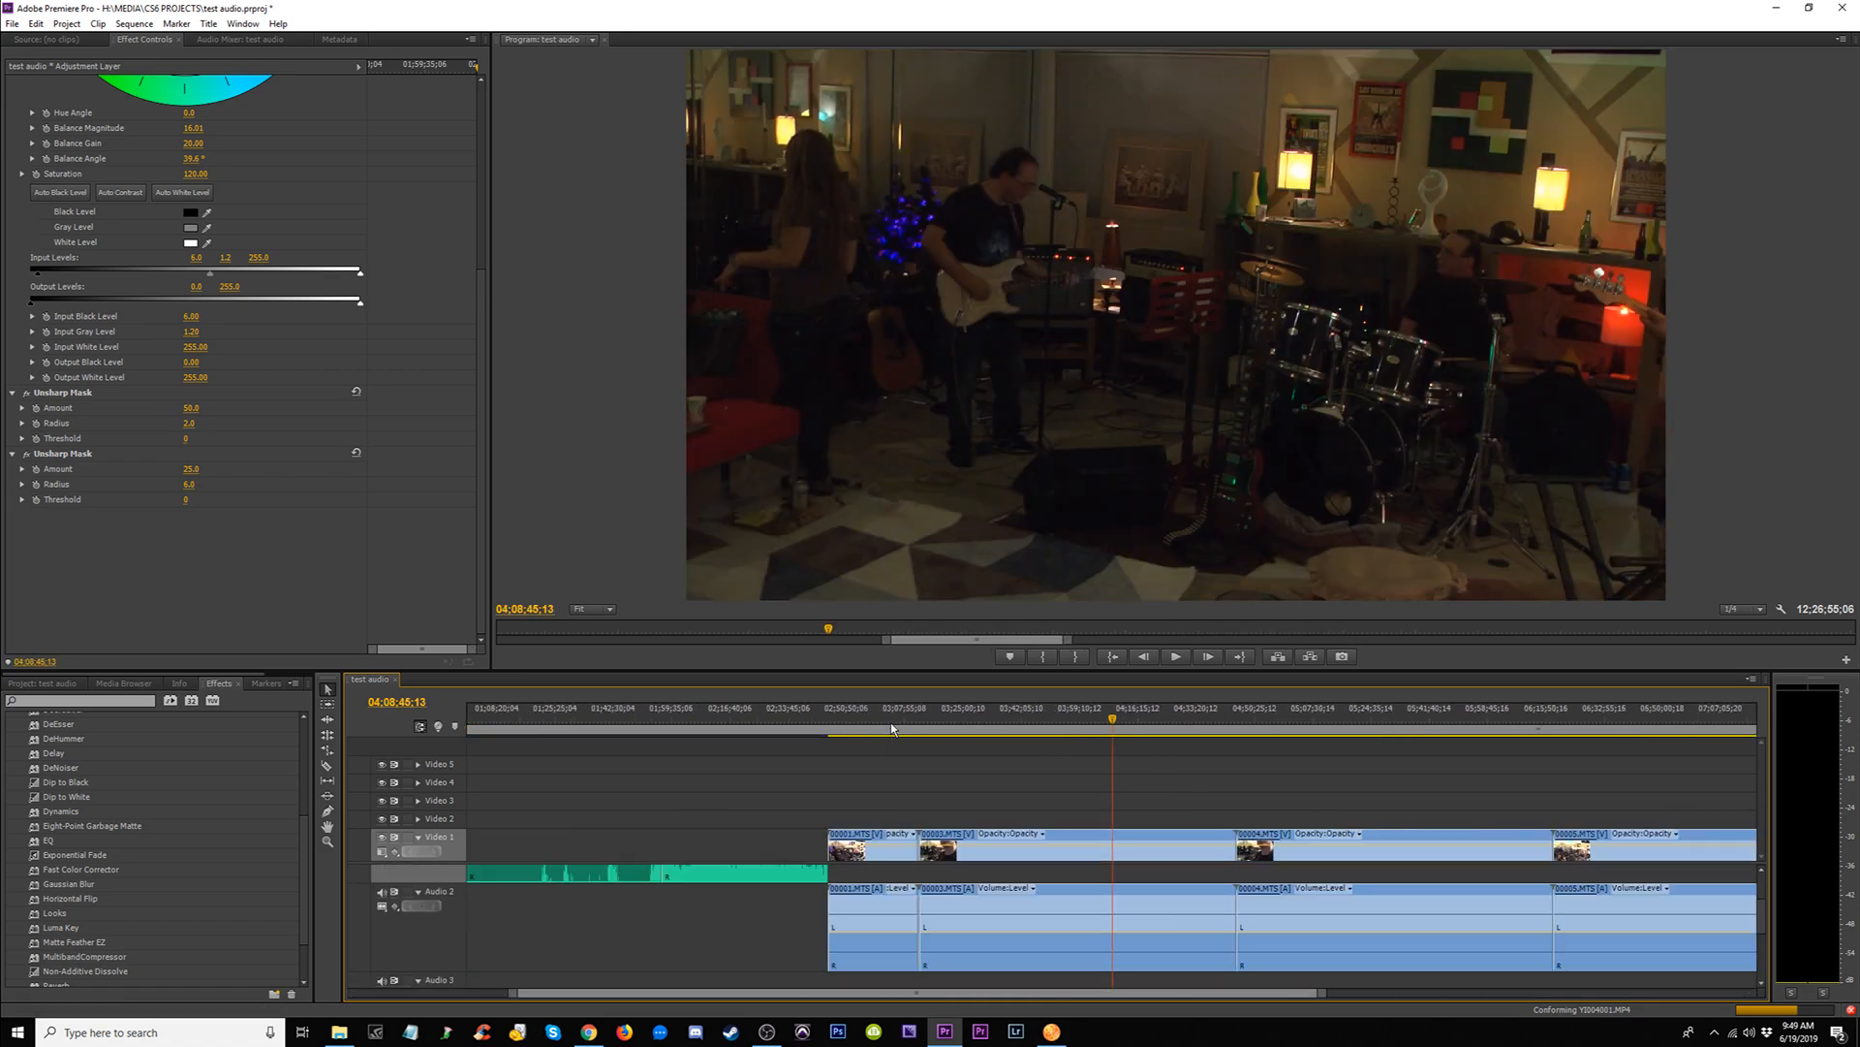
click(1062, 719)
key(space)
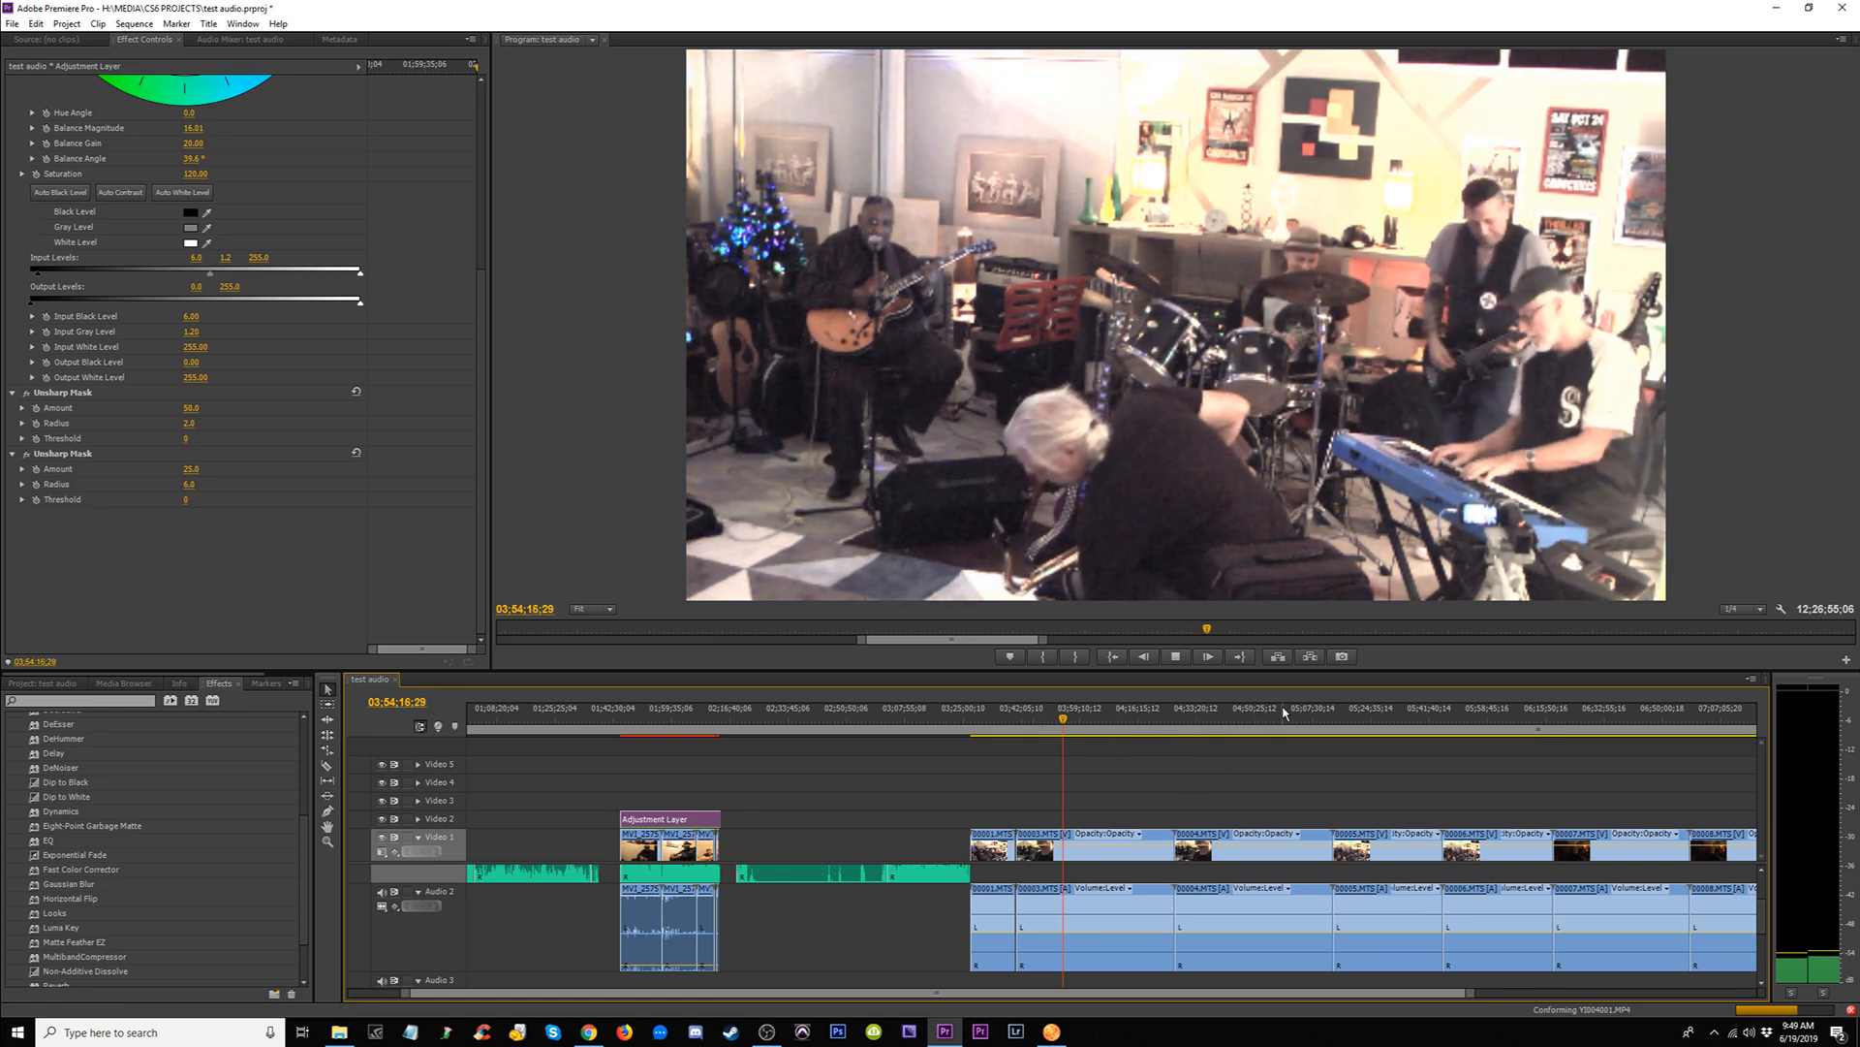
Step: Switch to PluralEyes to check the status of the YI MP4 clips, and return to Premiere Pro
click(1051, 1031)
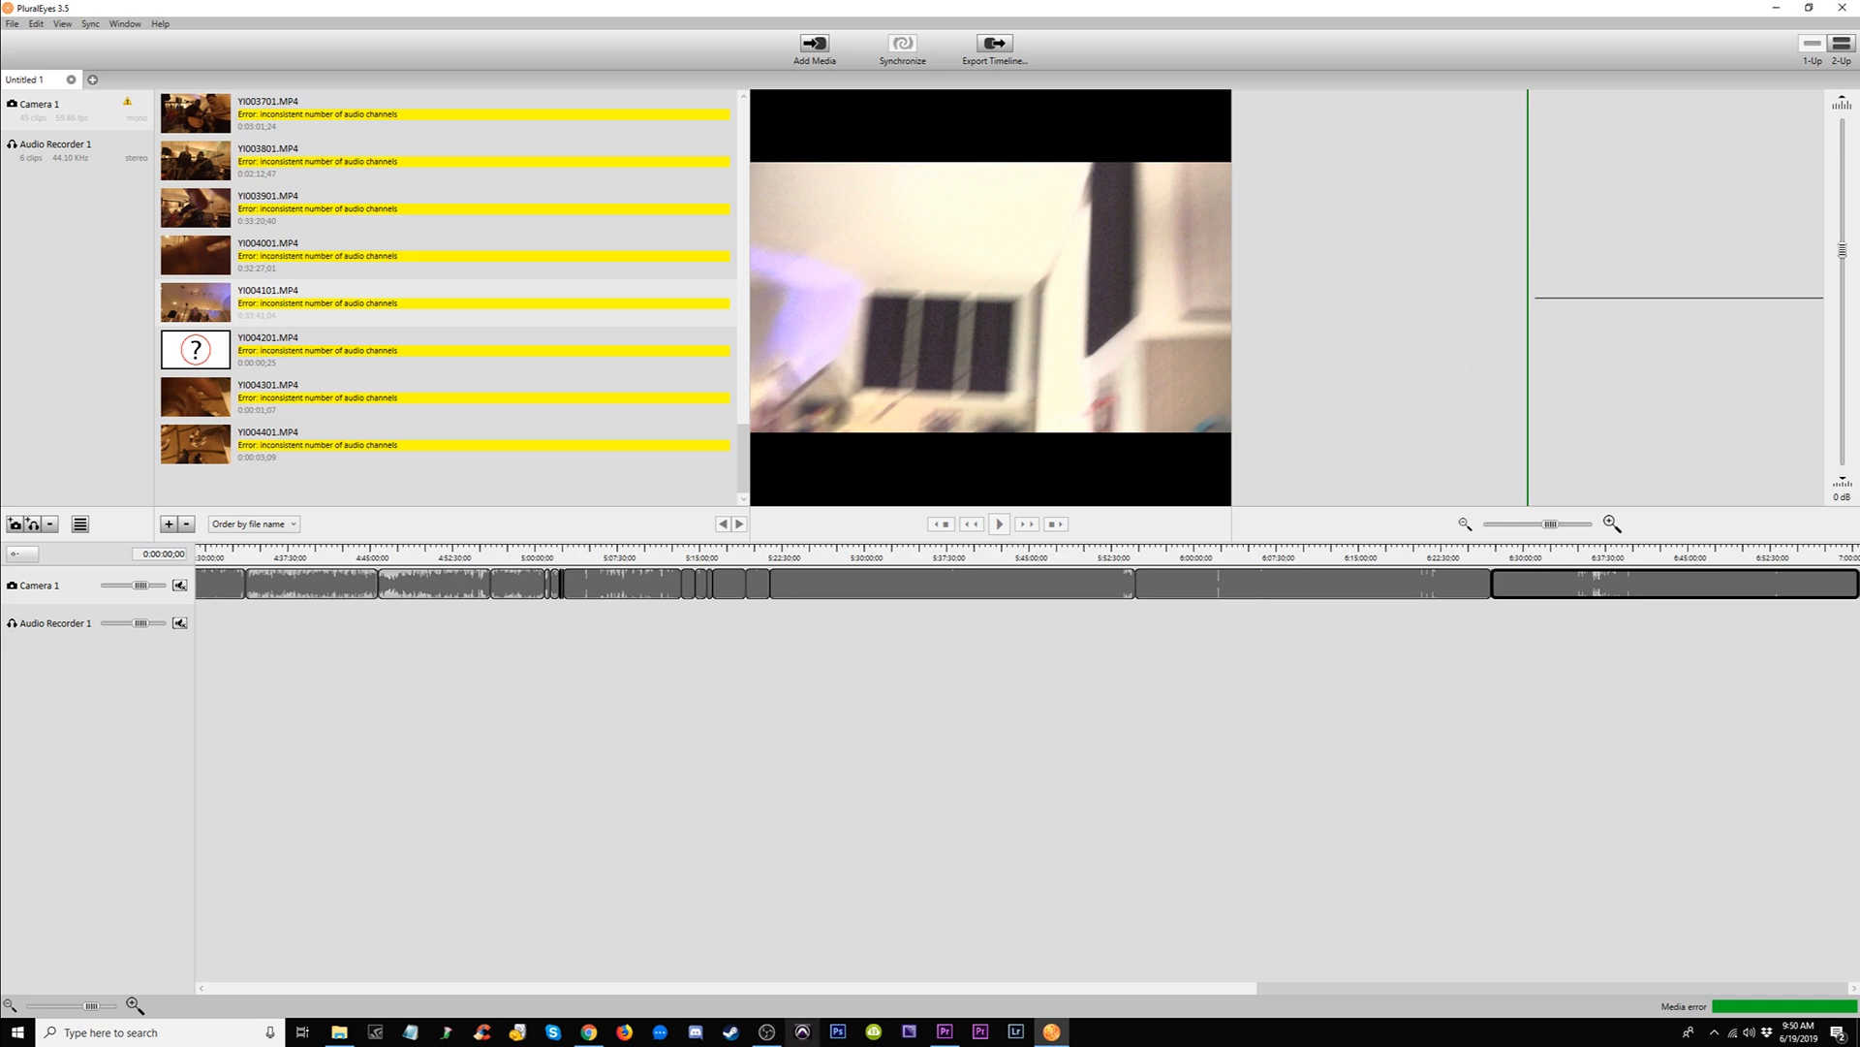
click(948, 1029)
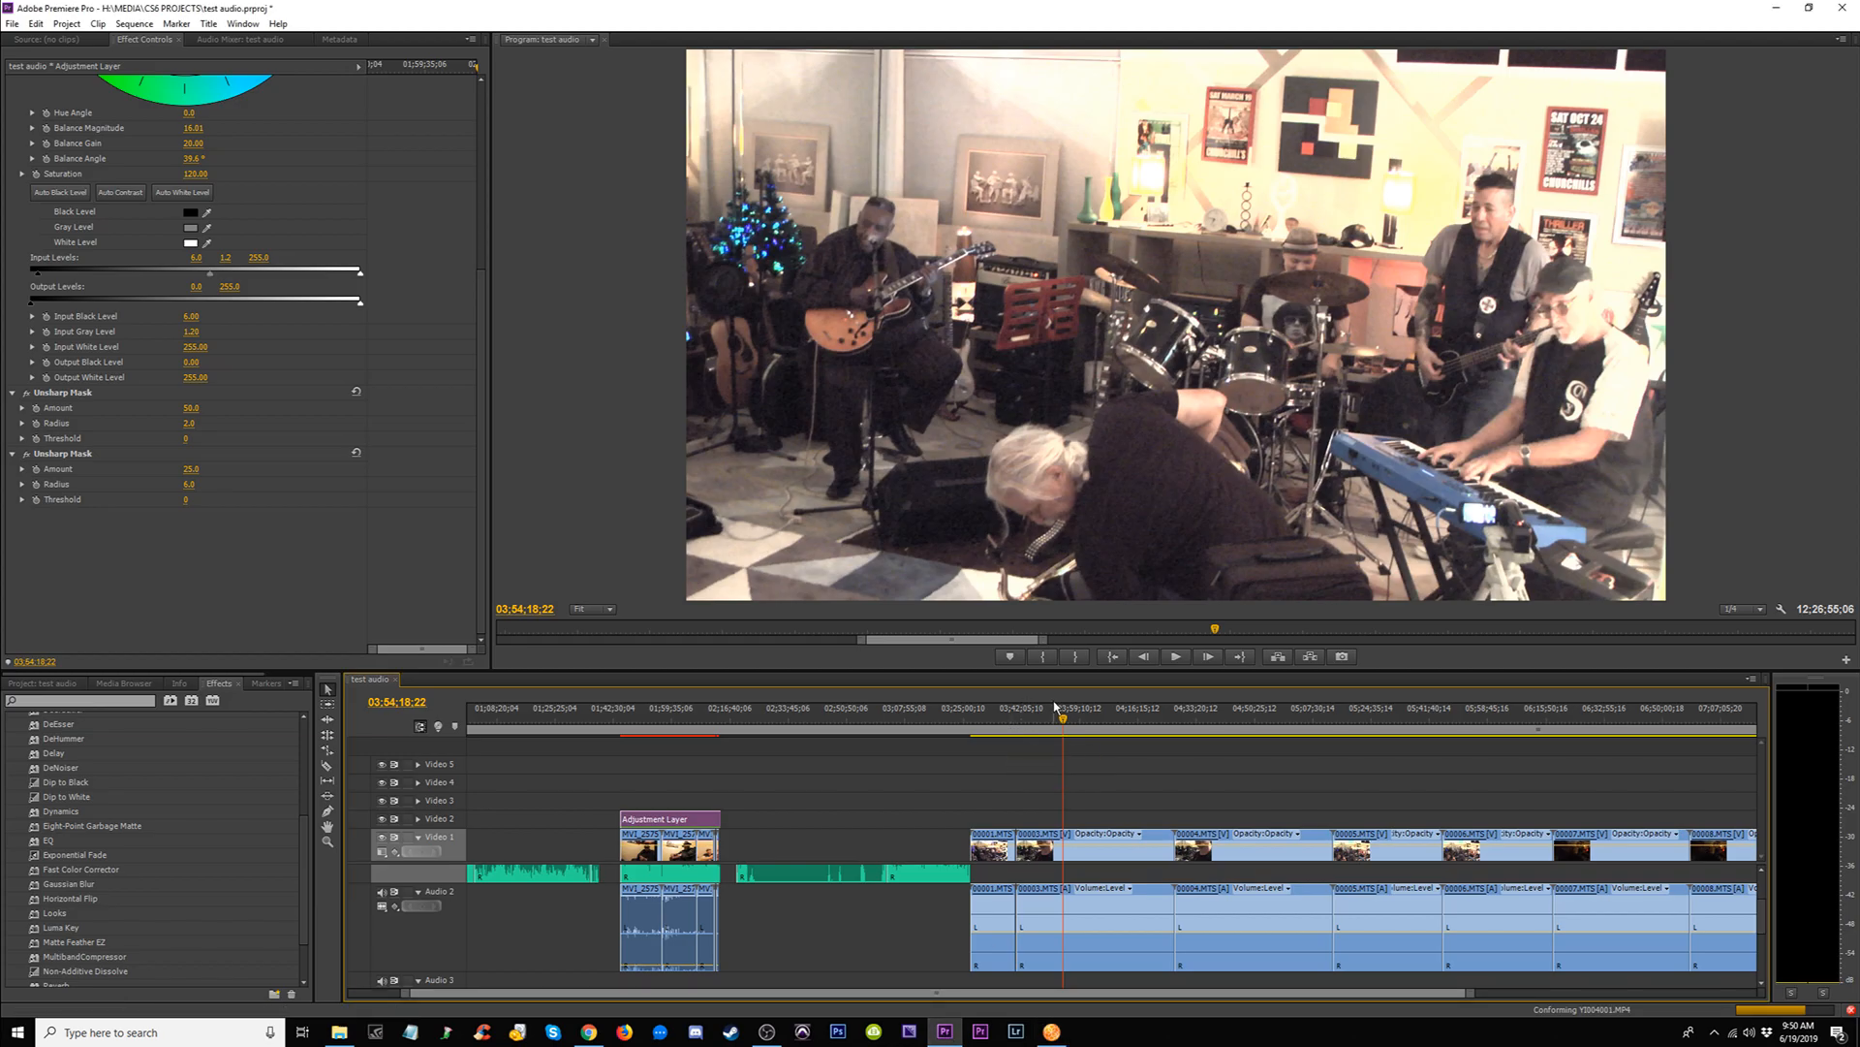
Step: Fit the whole test audio sequence in the timeline and save the project
click(992, 722)
scroll(1766, 930, down, 2)
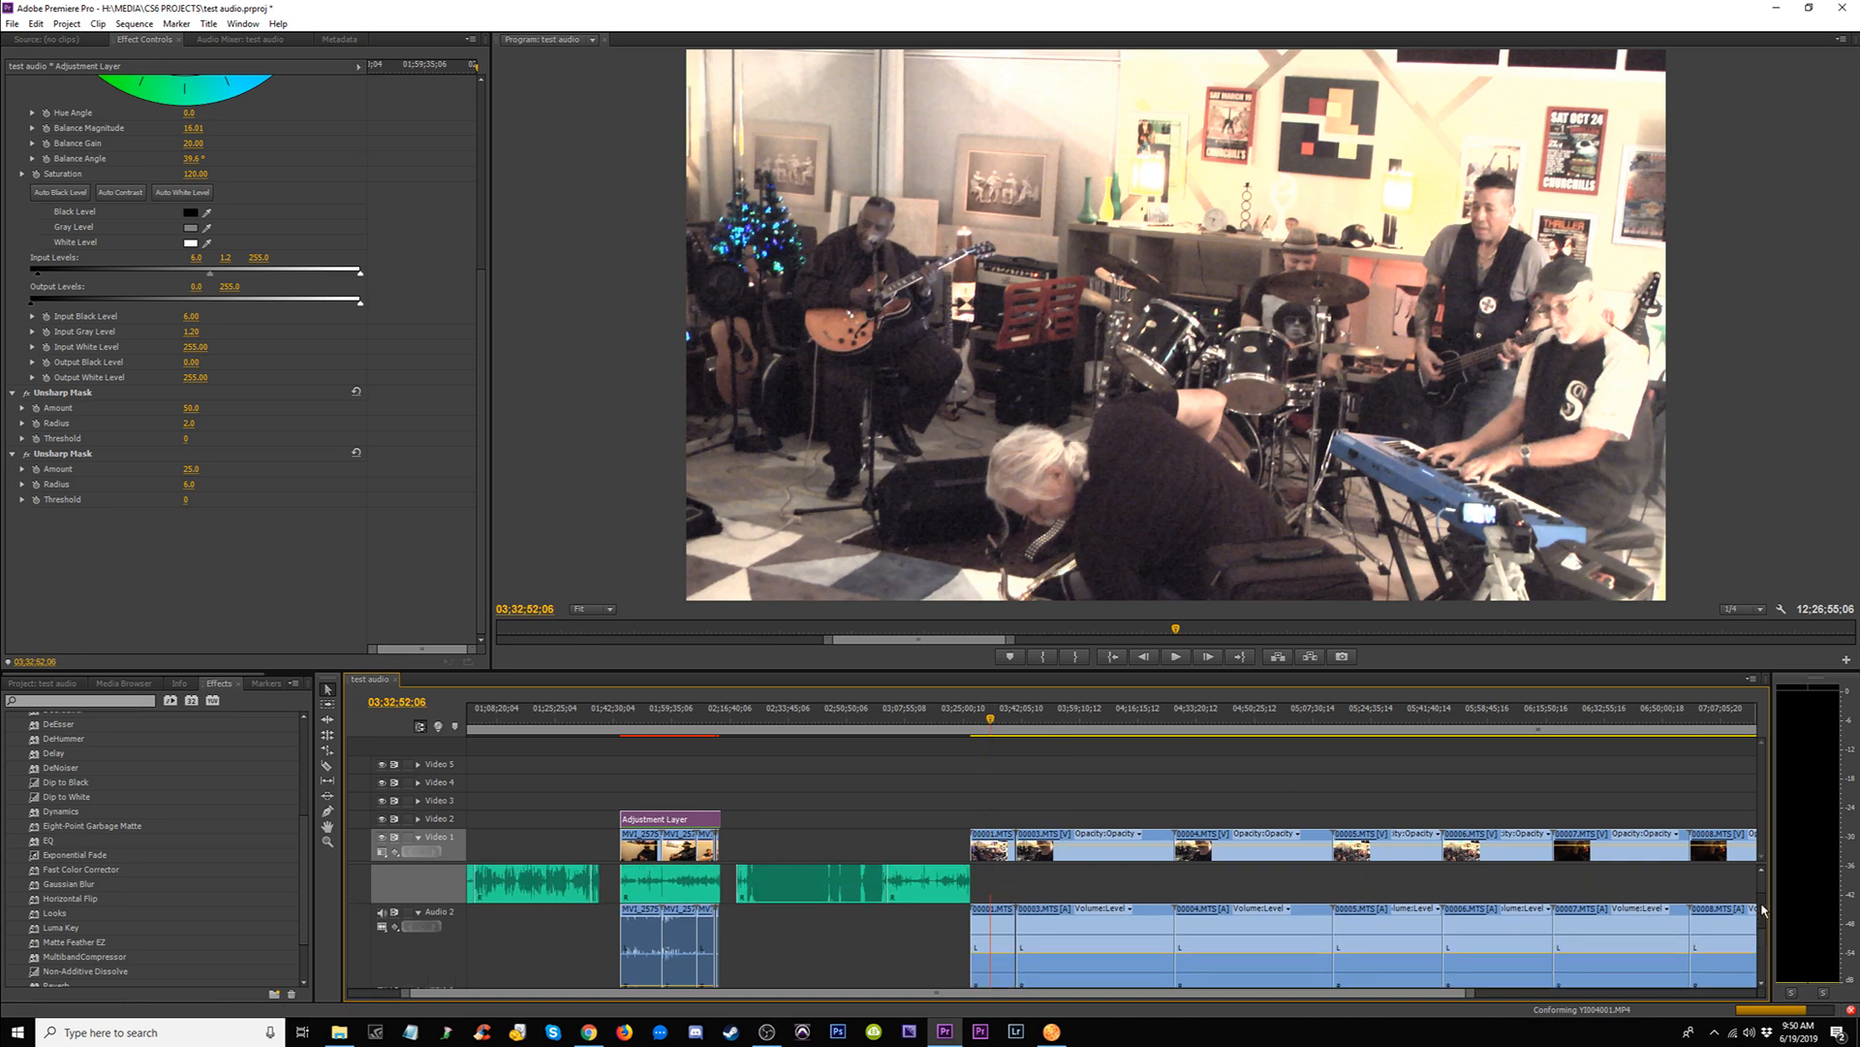
scroll(1765, 930, up, 2)
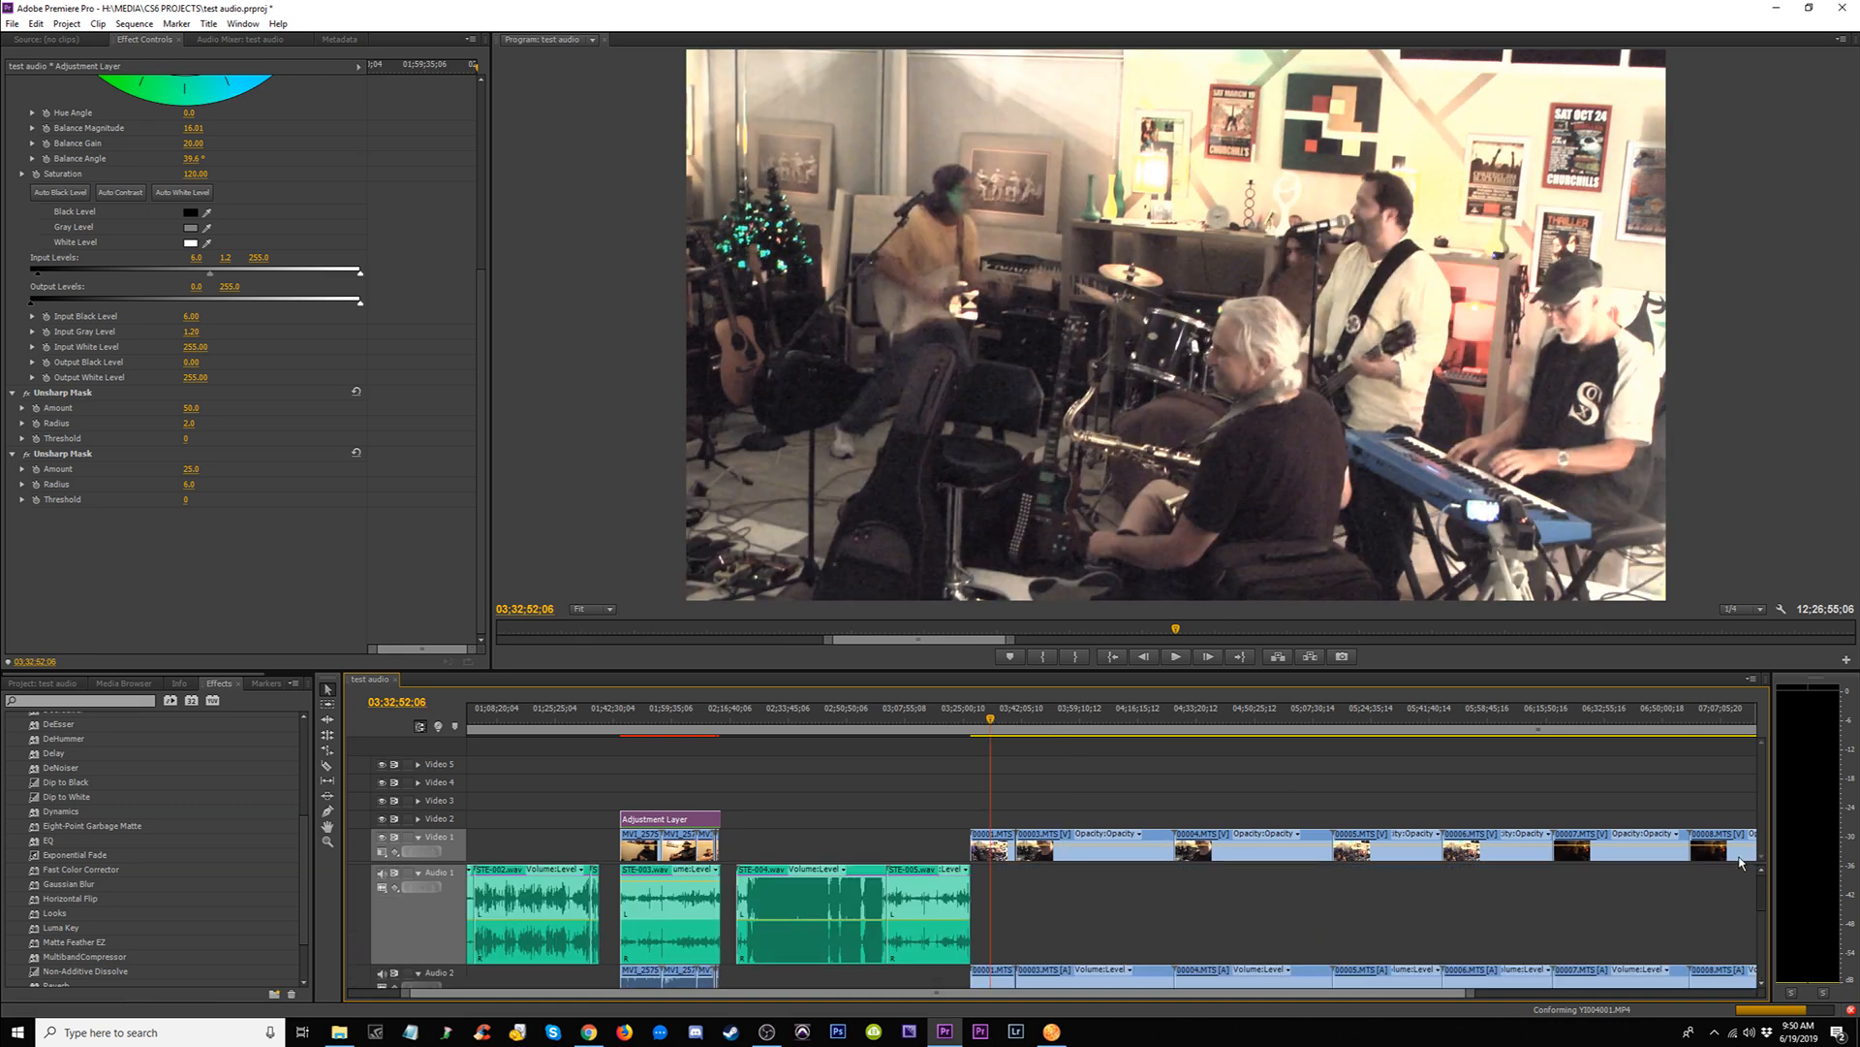
click(781, 719)
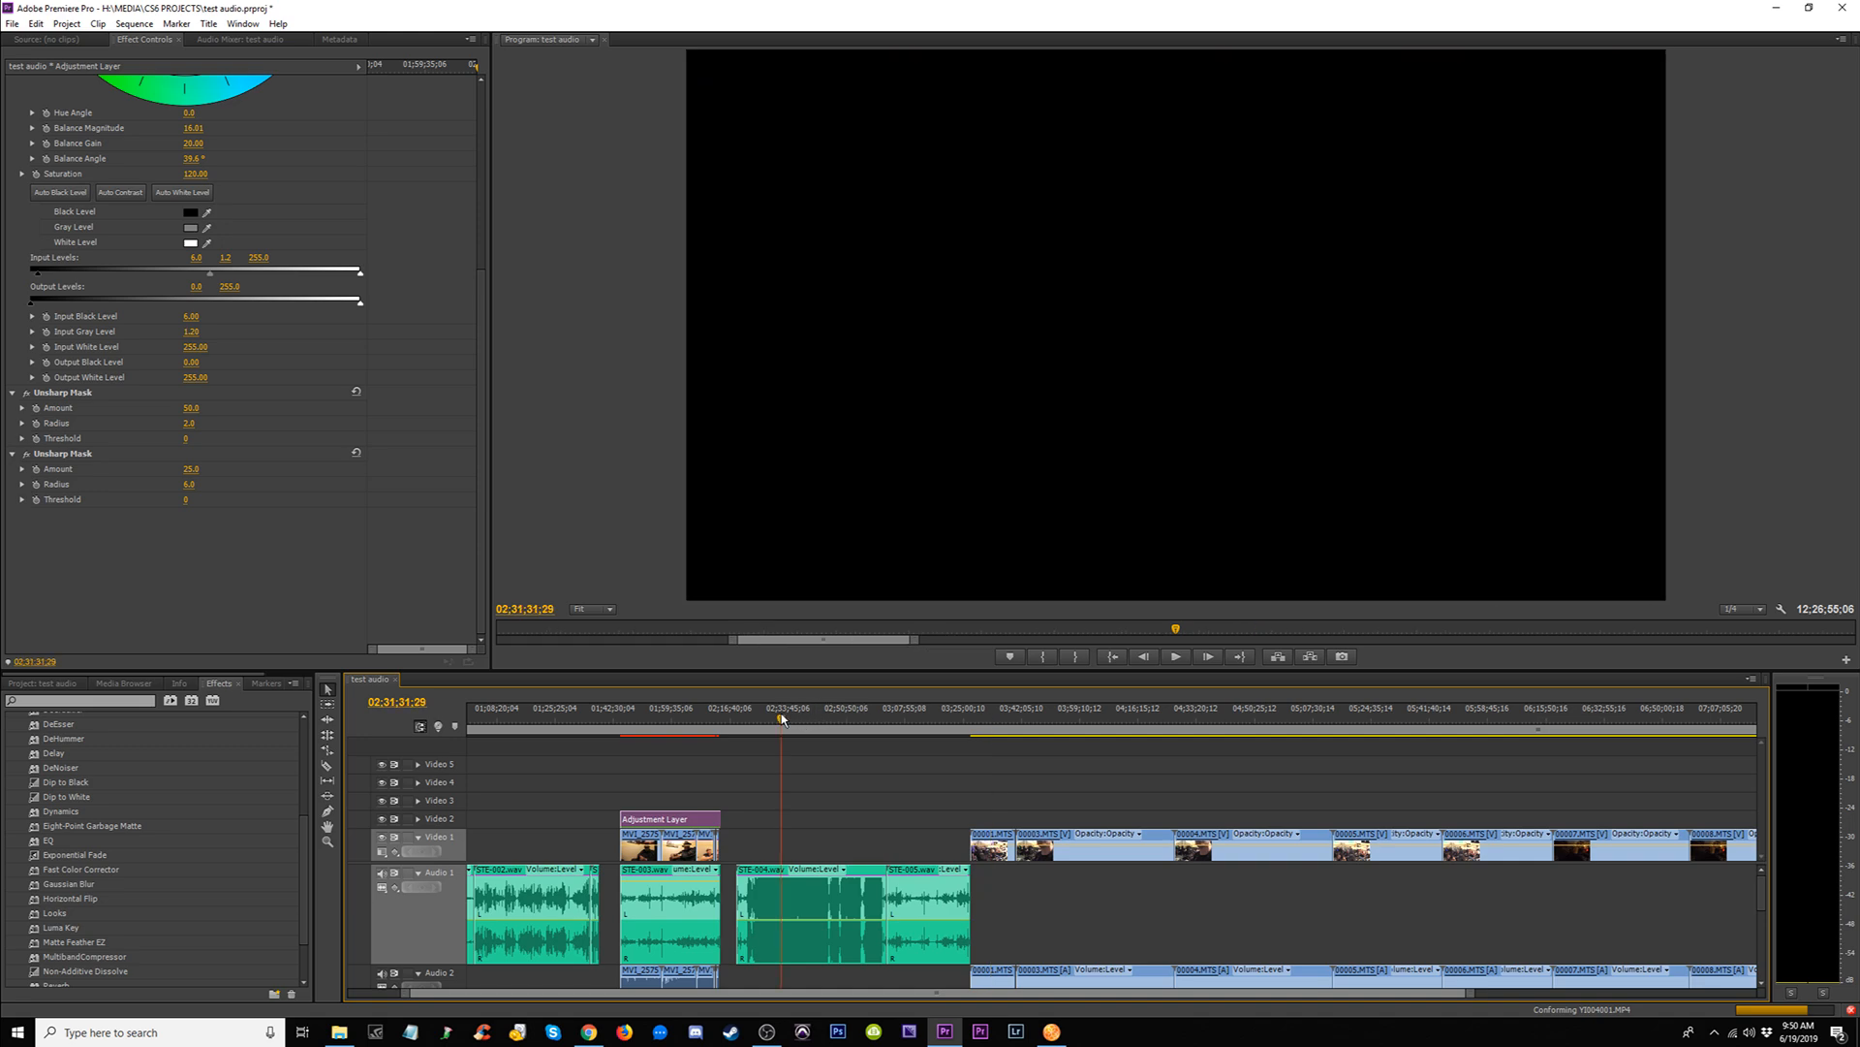
key(backslash)
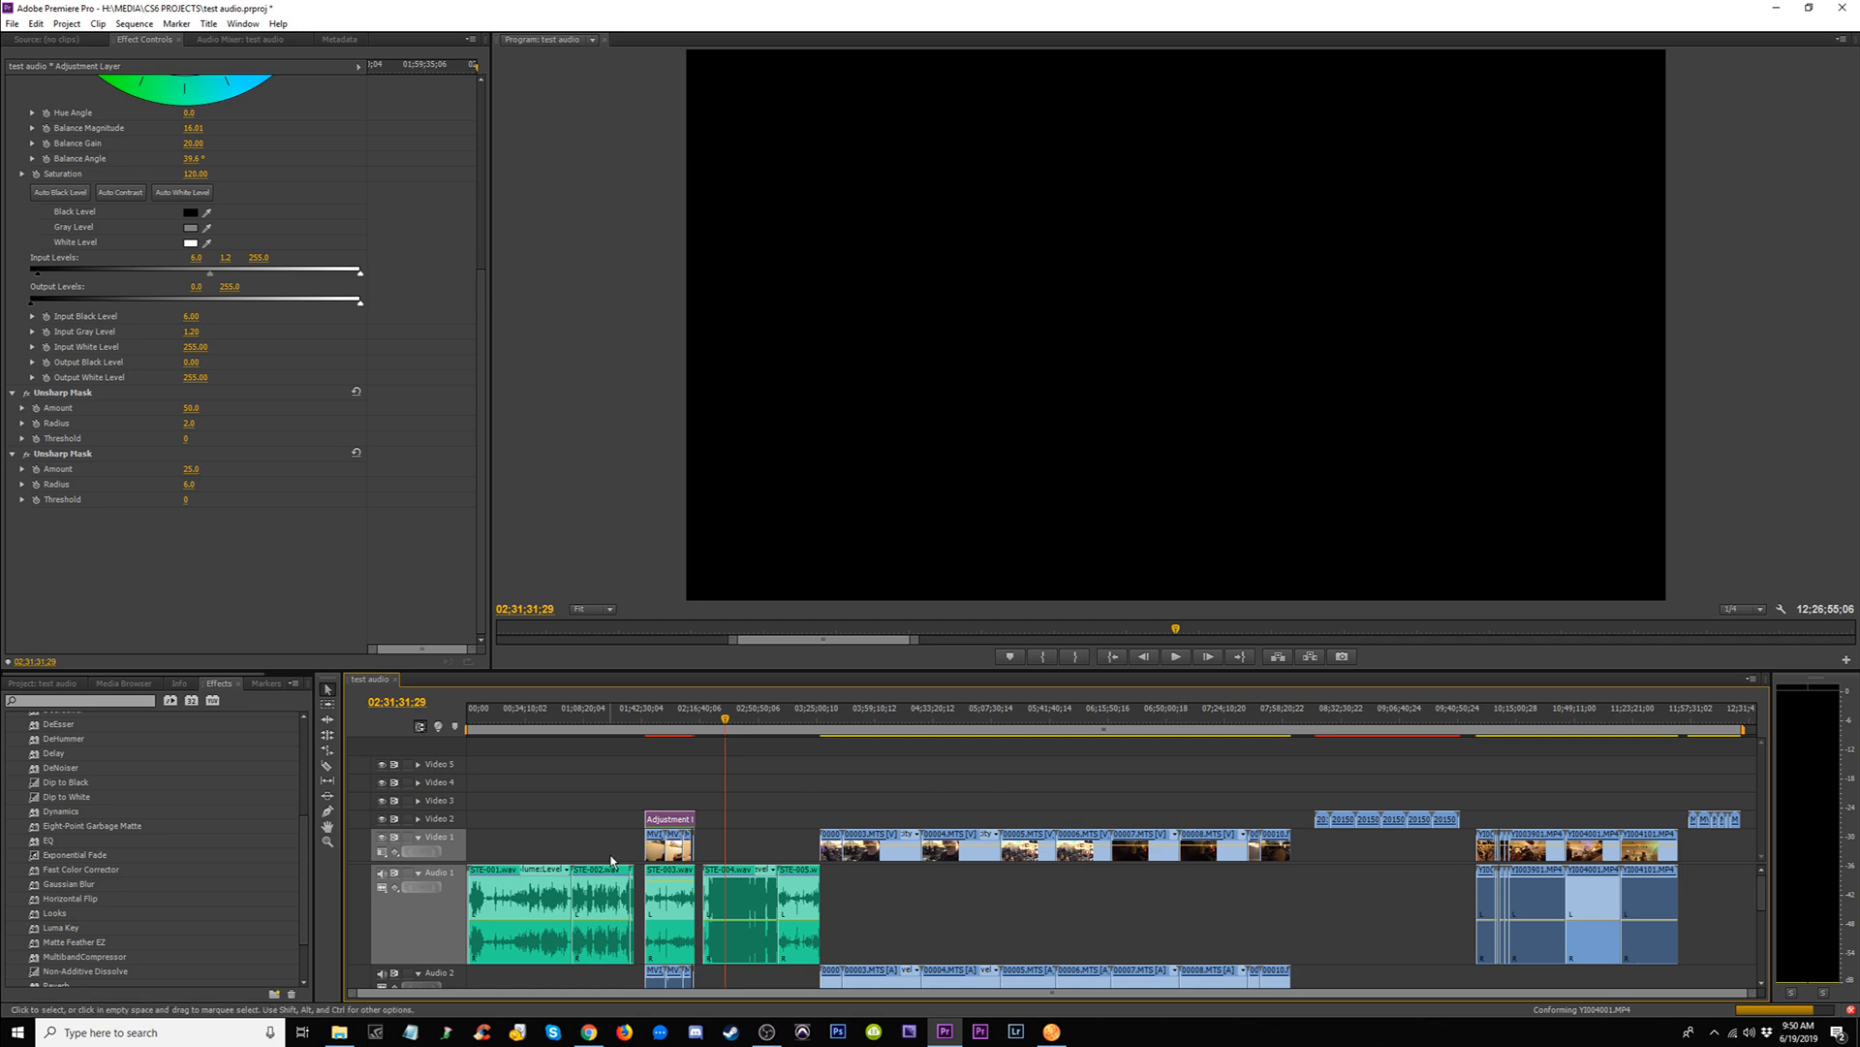
click(581, 719)
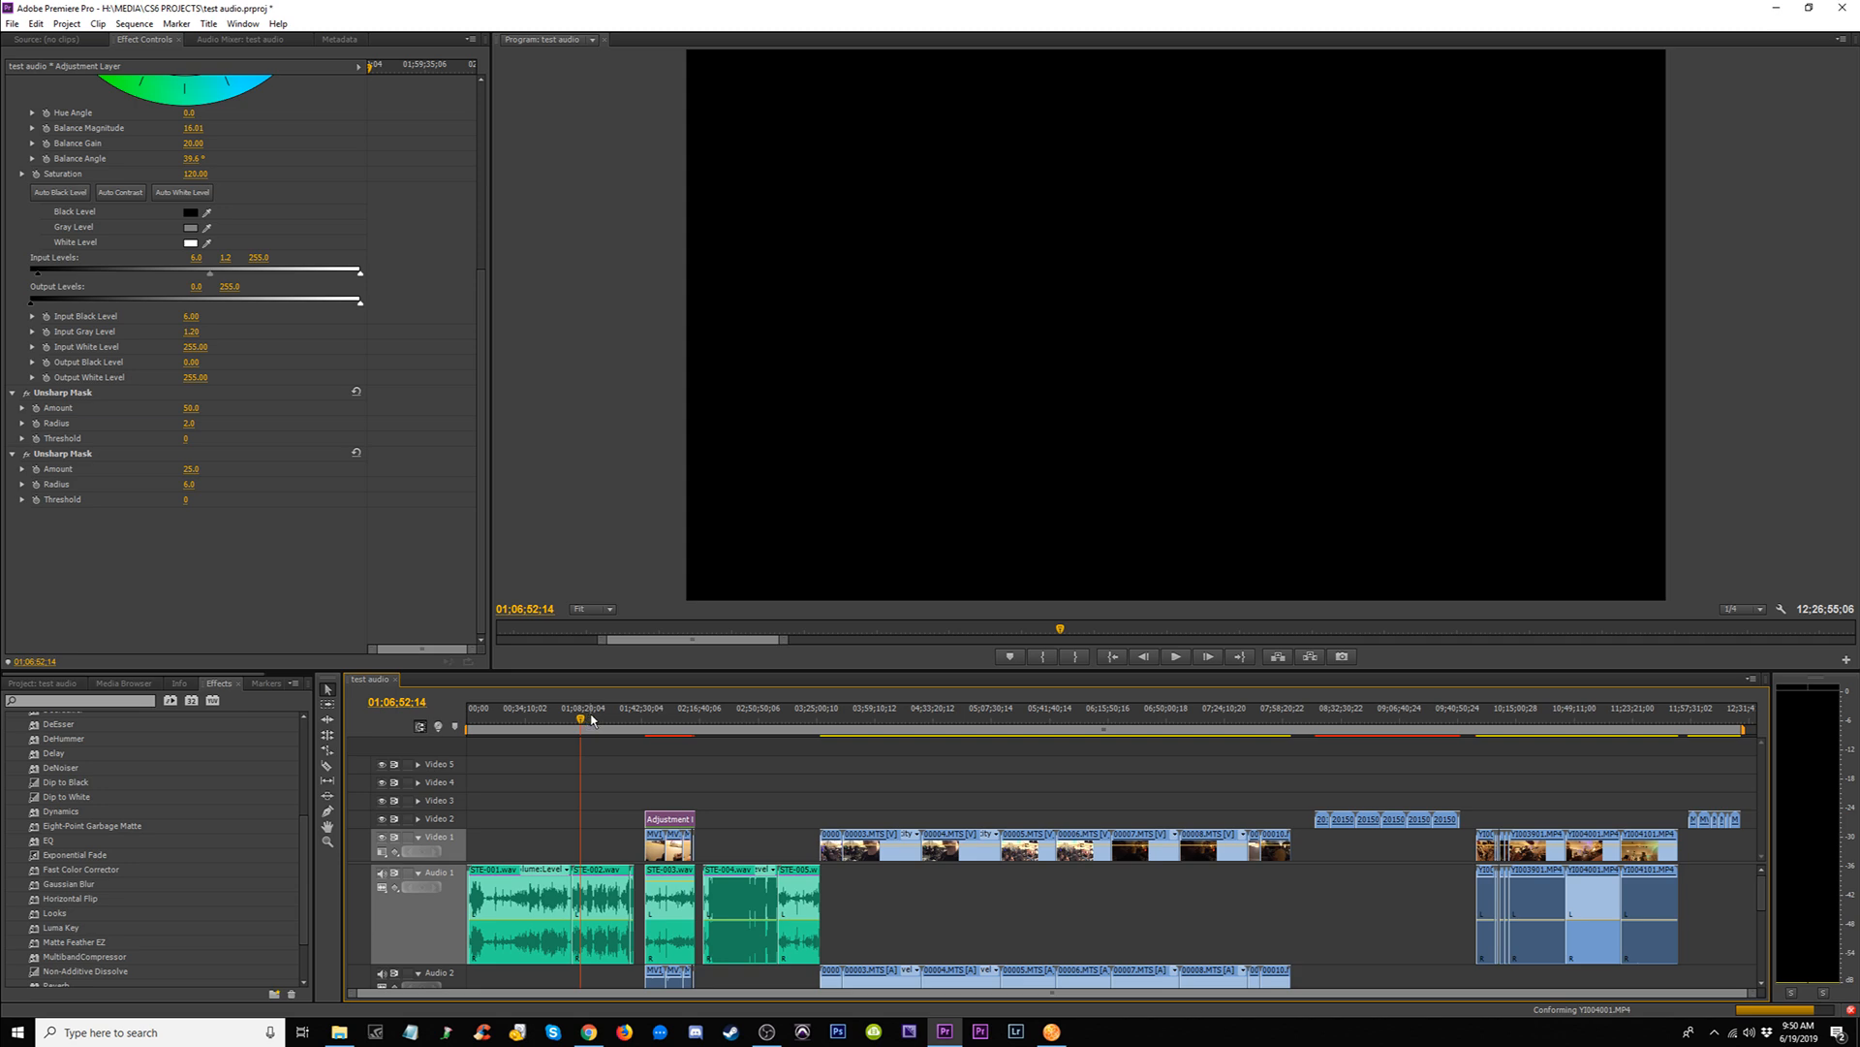
key(ctrl+s)
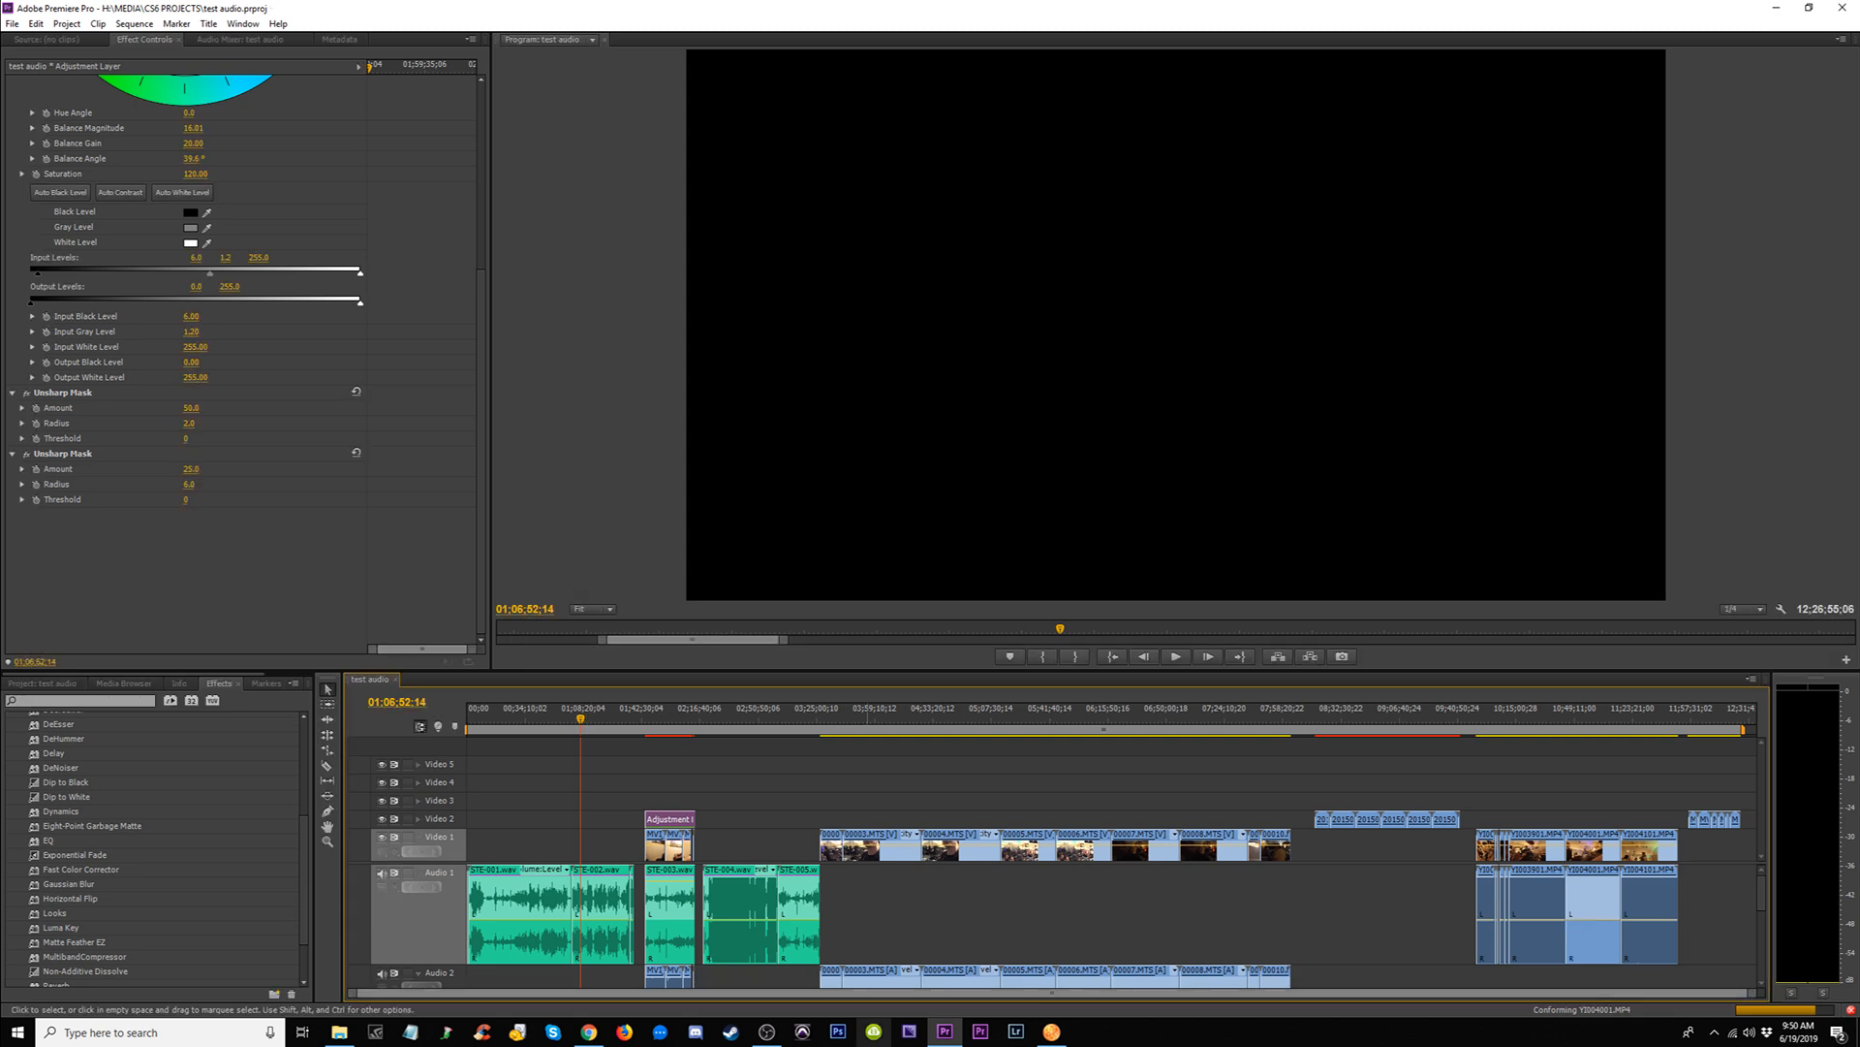
click(766, 1033)
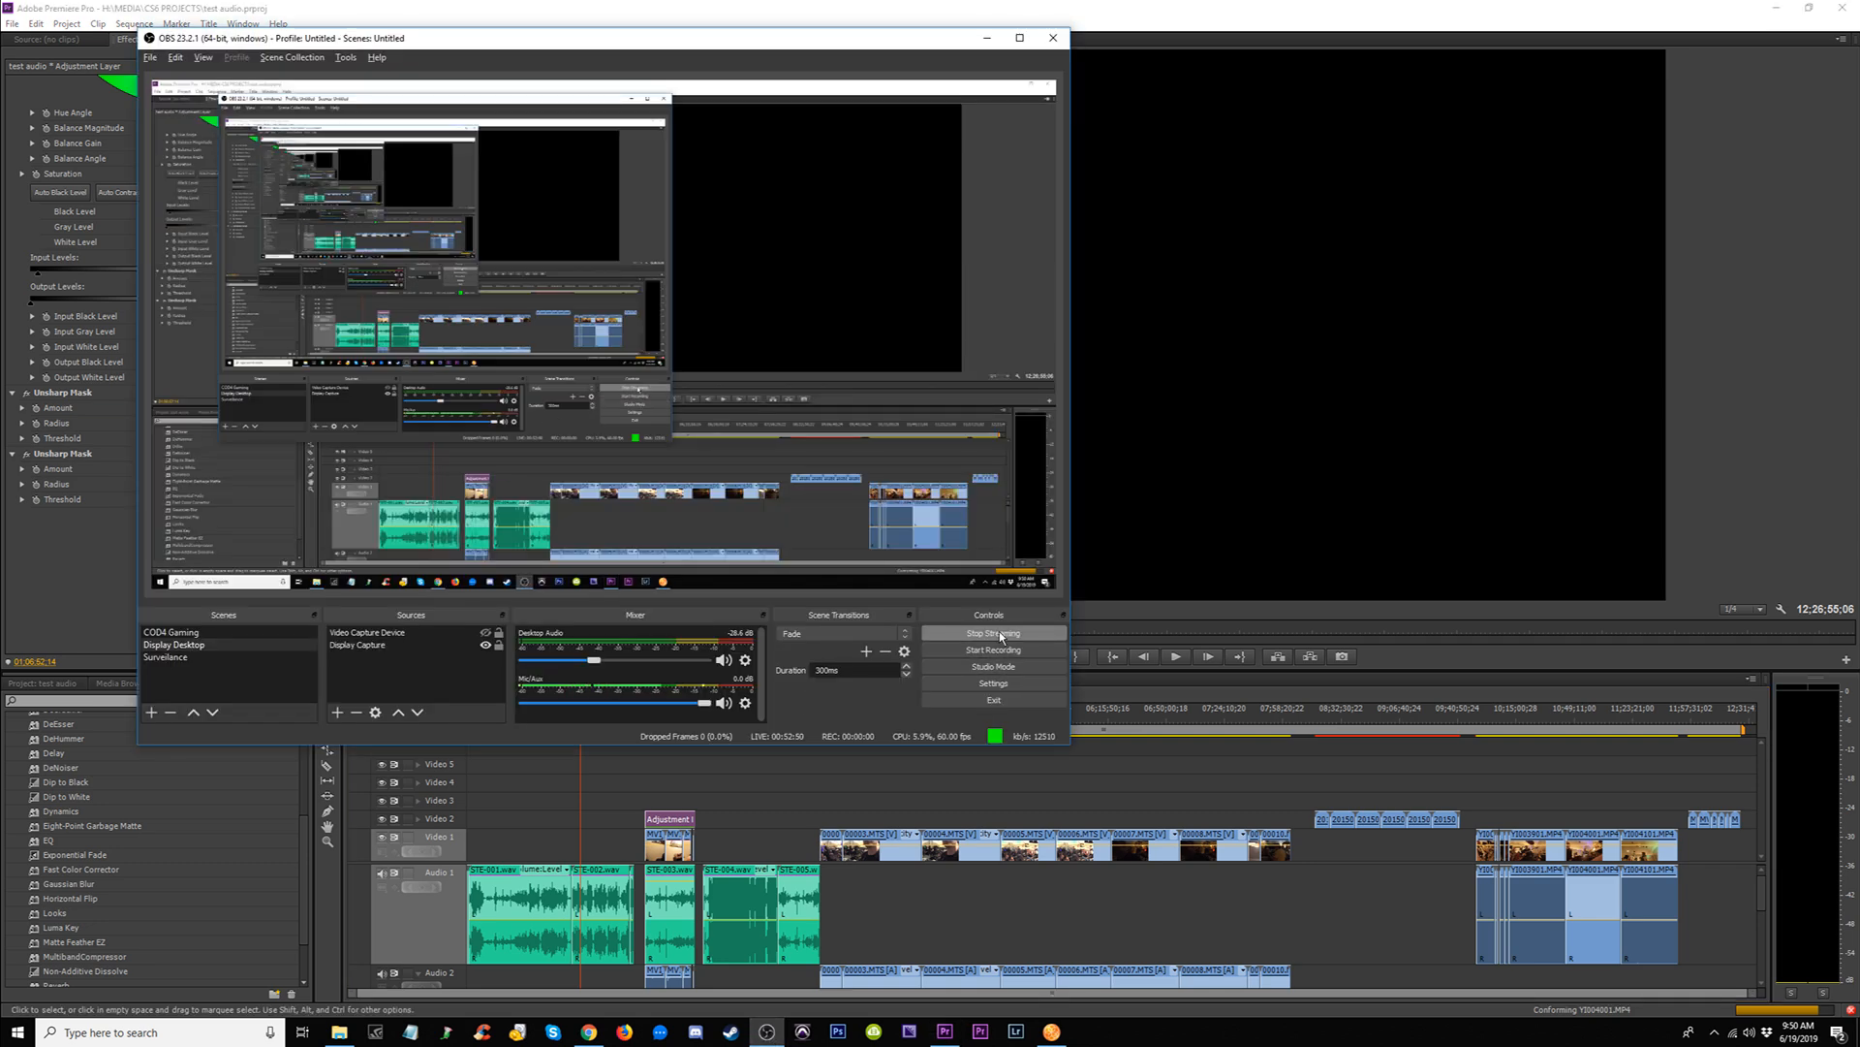